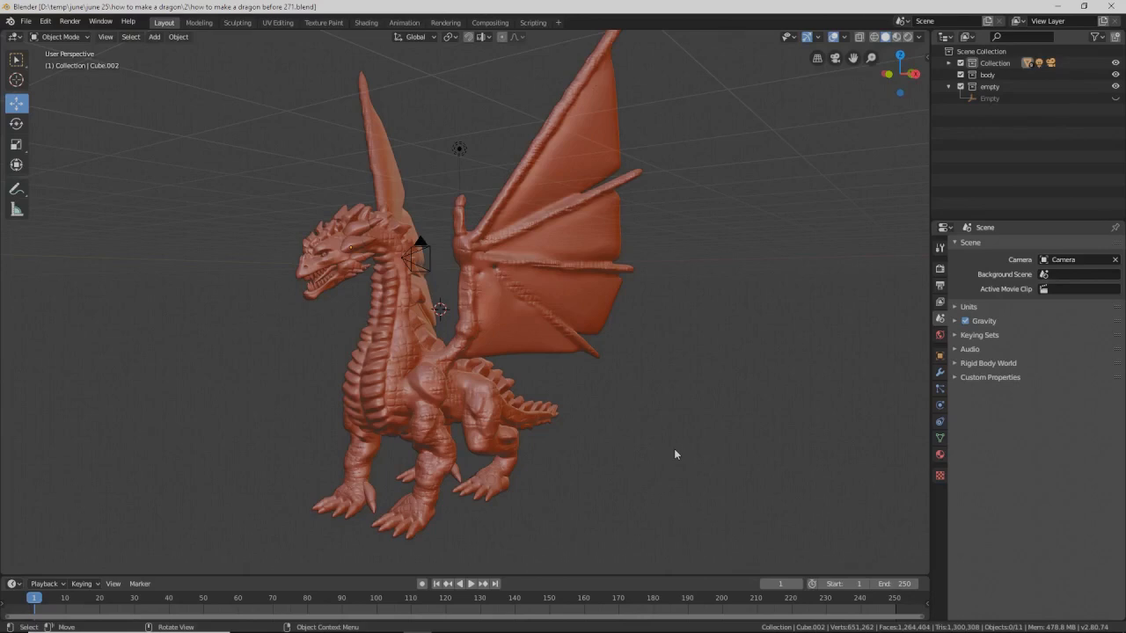
middle_drag(679, 448, 695, 495)
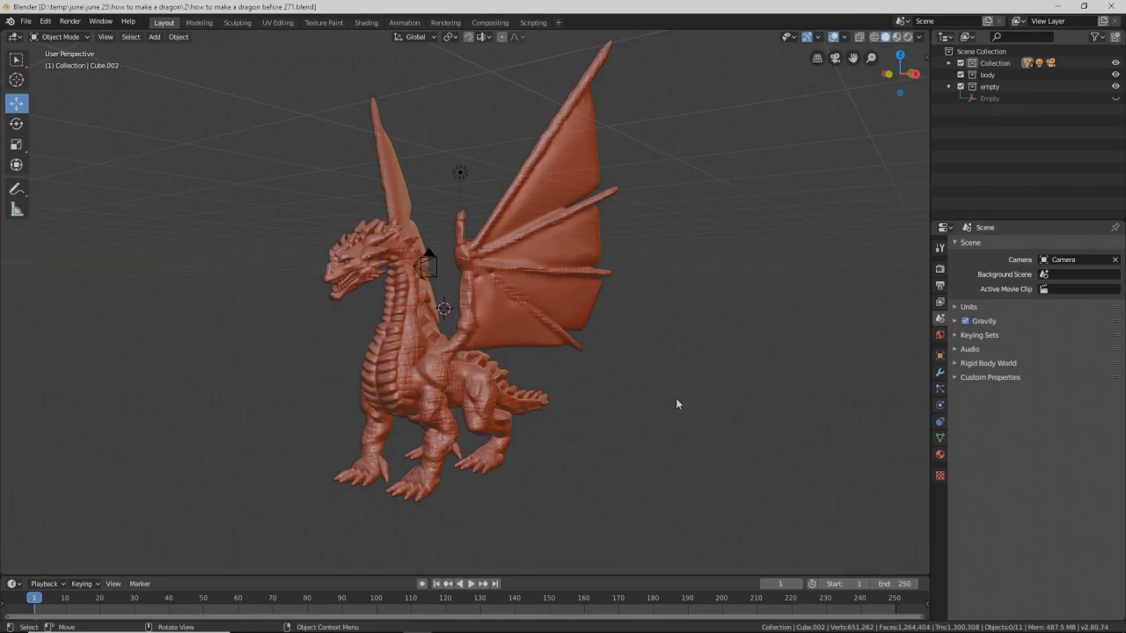
ctrl+middle_drag(676, 398, 676, 289)
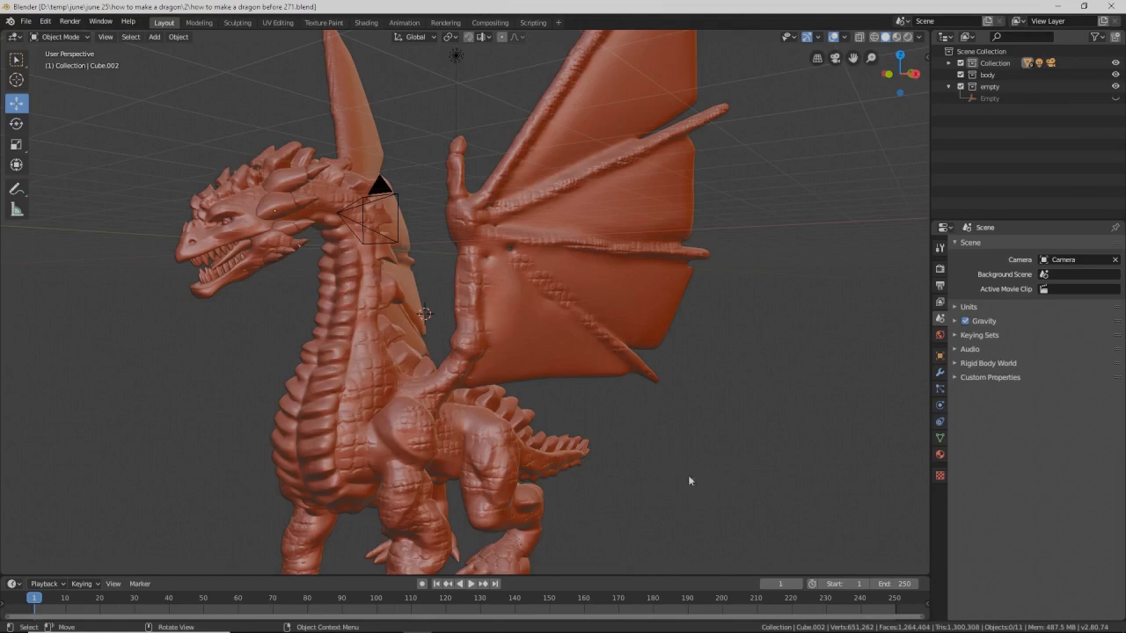
middle_drag(628, 410, 513, 326)
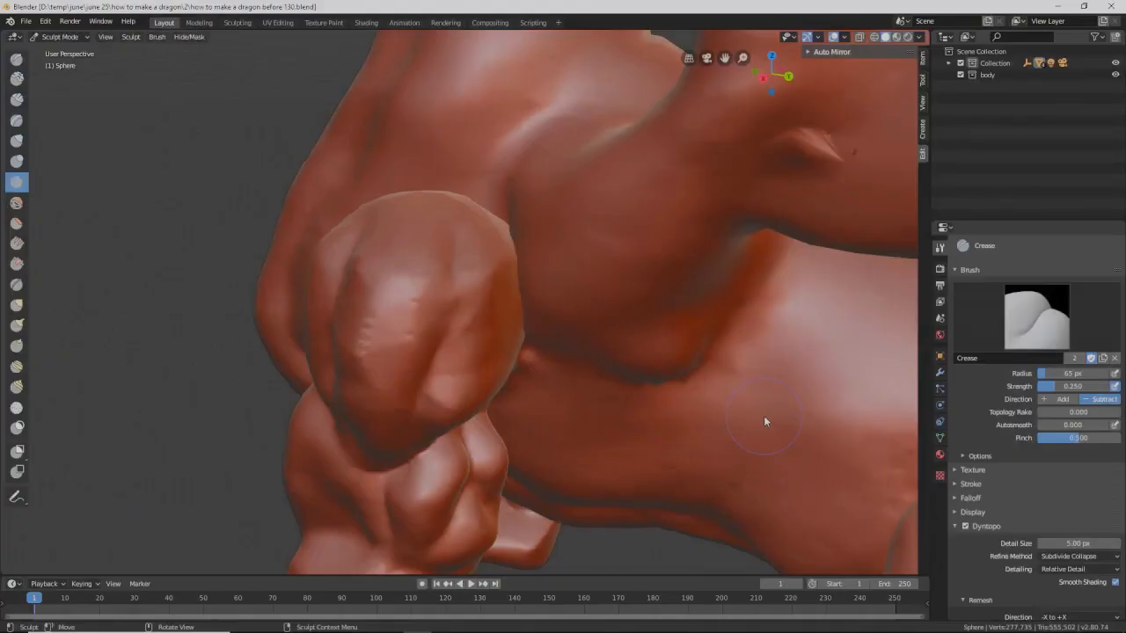
Step: Carve muscle separations into the dragon's front shoulder and upper arm with the Crease brush
drag(459, 231, 450, 261)
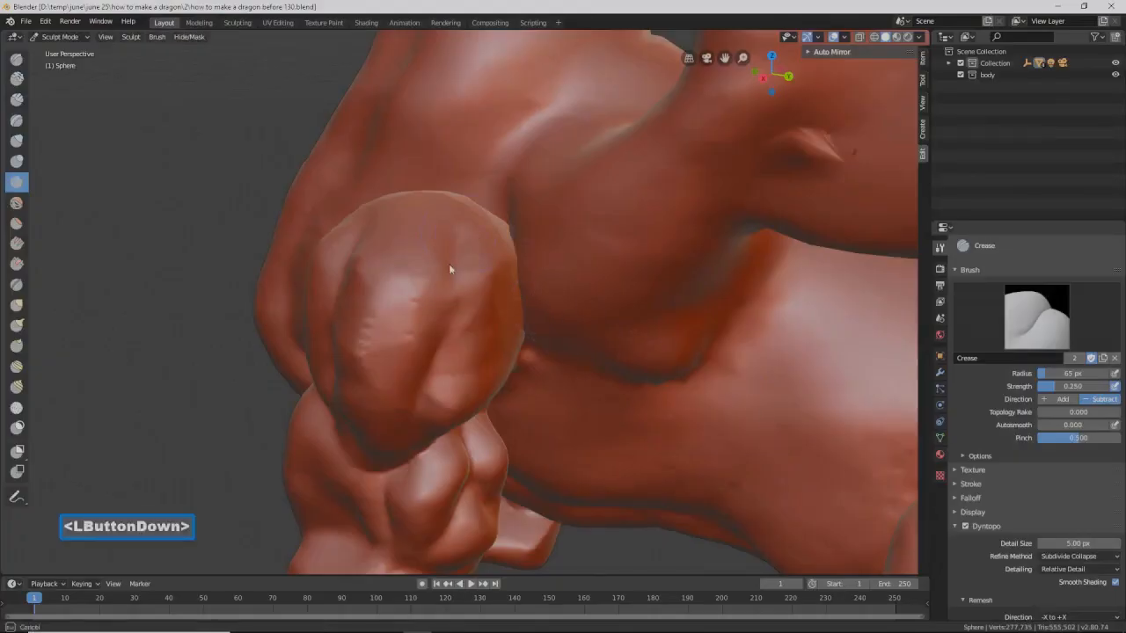
drag(453, 217, 464, 269)
scroll(462, 278, down, 3)
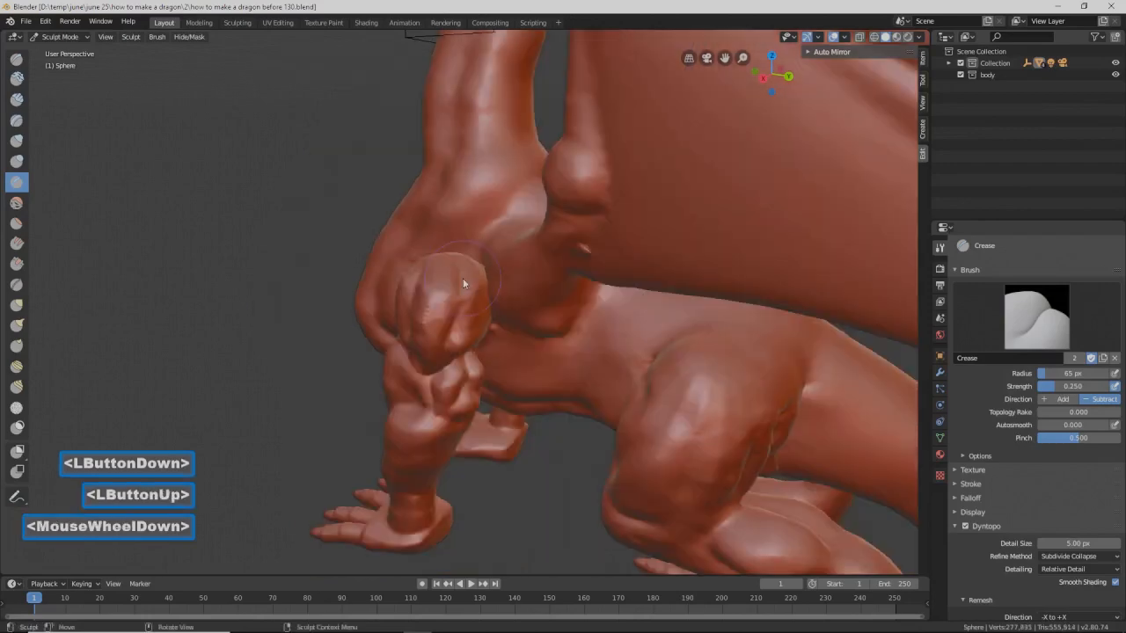
mouse_move(463, 278)
middle_down()
mouse_move(533, 329)
mouse_move(526, 314)
middle_up()
drag(427, 412, 396, 444)
middle_drag(395, 444, 455, 418)
mouse_move(397, 431)
mouse_down()
mouse_move(370, 438)
mouse_move(406, 423)
mouse_up()
middle_drag(405, 423, 431, 435)
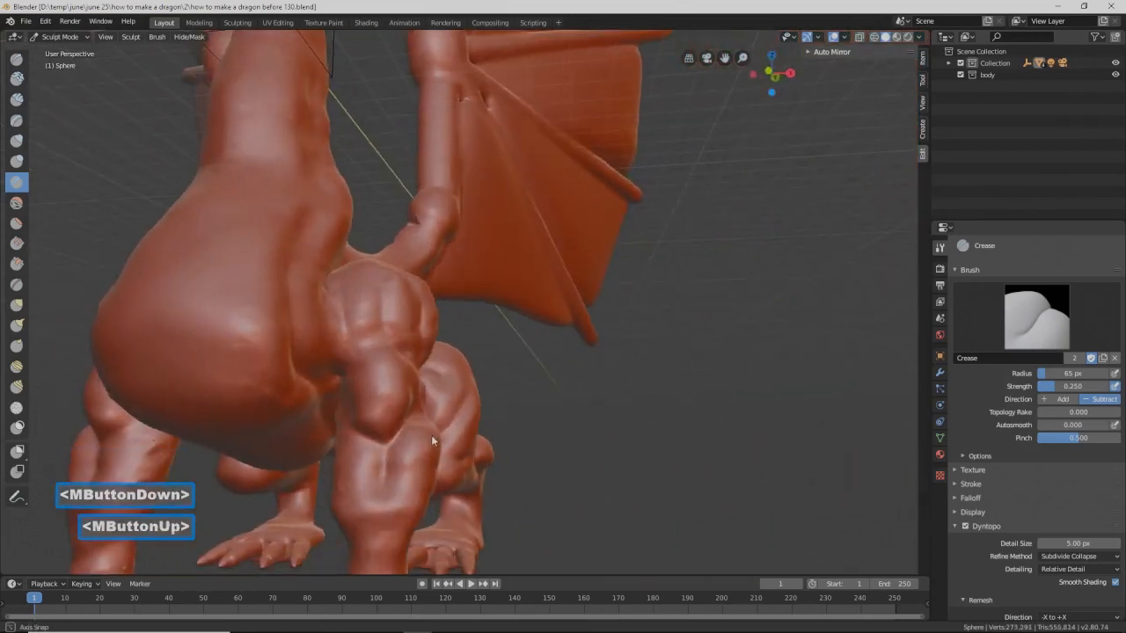
Step: Bulk up the upper-arm muscle just above the front leg's elbow with the Inflate brush
click(16, 141)
mouse_move(352, 396)
mouse_down()
mouse_move(357, 364)
mouse_move(334, 405)
mouse_move(409, 450)
mouse_up()
mouse_move(409, 450)
middle_down()
mouse_move(322, 433)
mouse_move(422, 439)
middle_up()
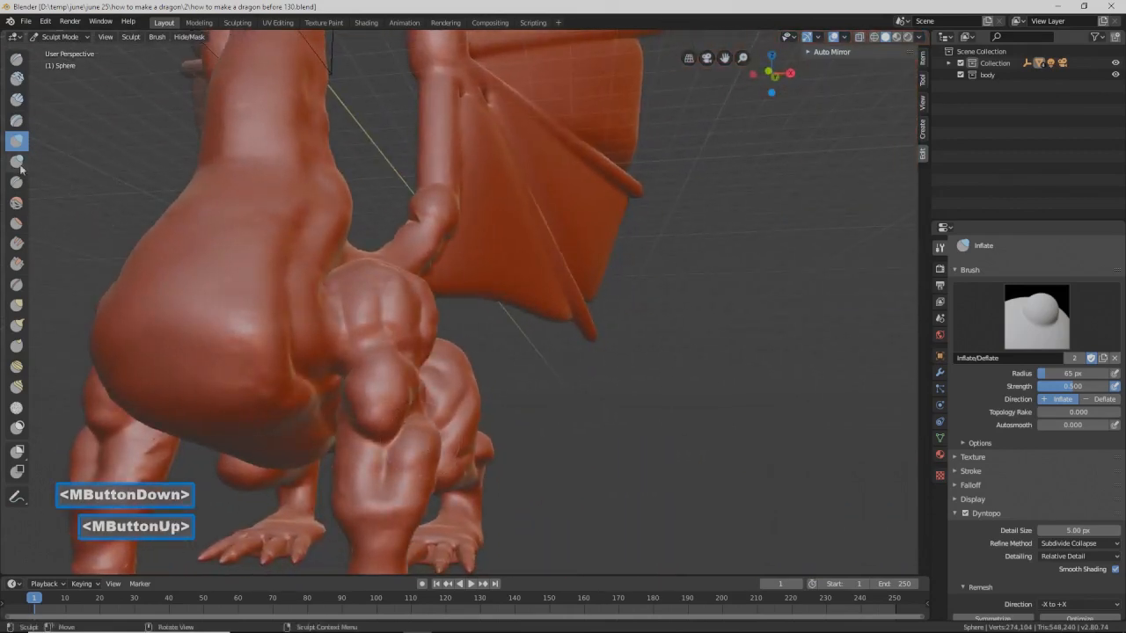
Step: Reshape the muscles around the front leg's elbow using the Grab brush at a 95 px radius
click(17, 305)
key(f)
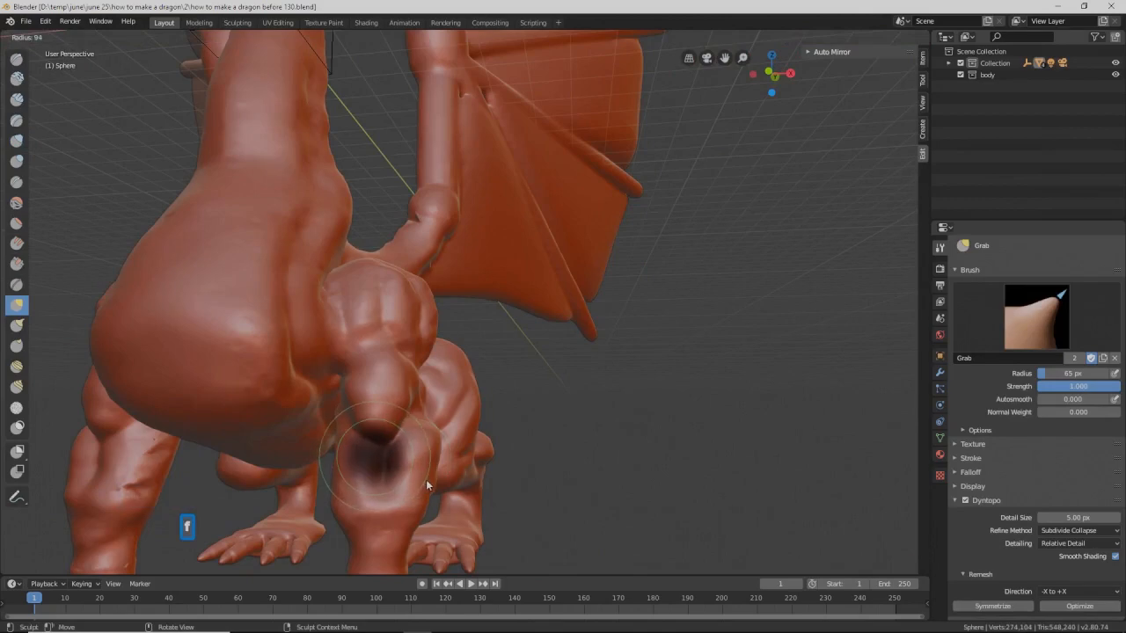
click(425, 480)
drag(377, 436, 378, 454)
mouse_move(378, 454)
middle_down()
mouse_move(352, 429)
mouse_move(296, 431)
middle_up()
mouse_move(430, 417)
mouse_down()
mouse_move(430, 403)
mouse_move(440, 423)
mouse_up()
middle_drag(439, 423, 452, 468)
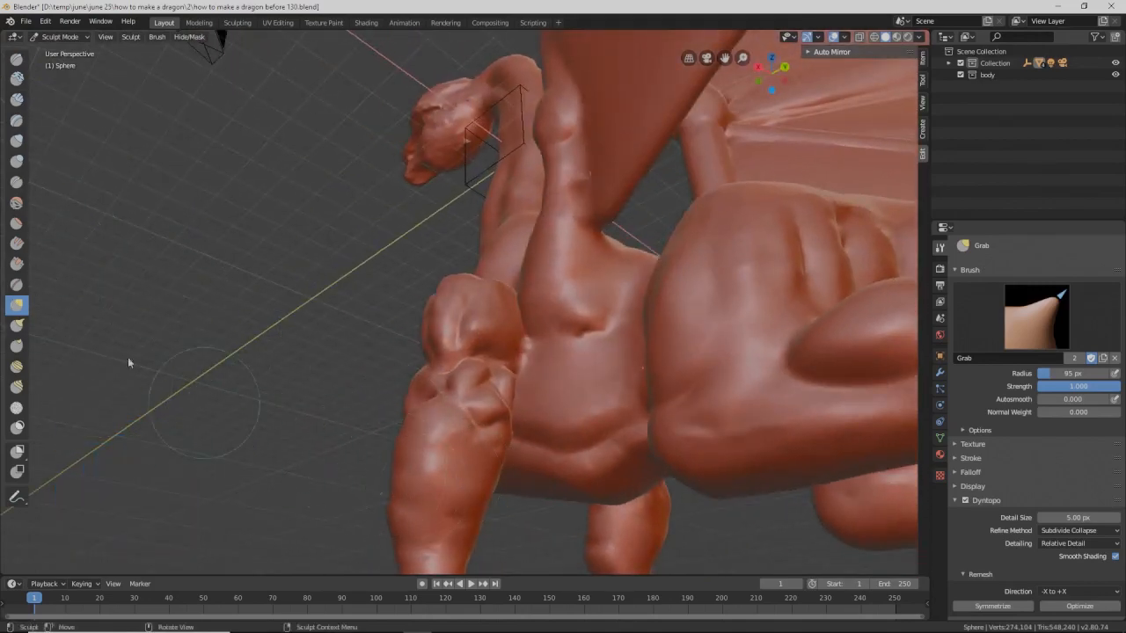
Step: Carve grooves between the front leg's forearm muscles using the Crease brush at a 66 px radius
click(16, 181)
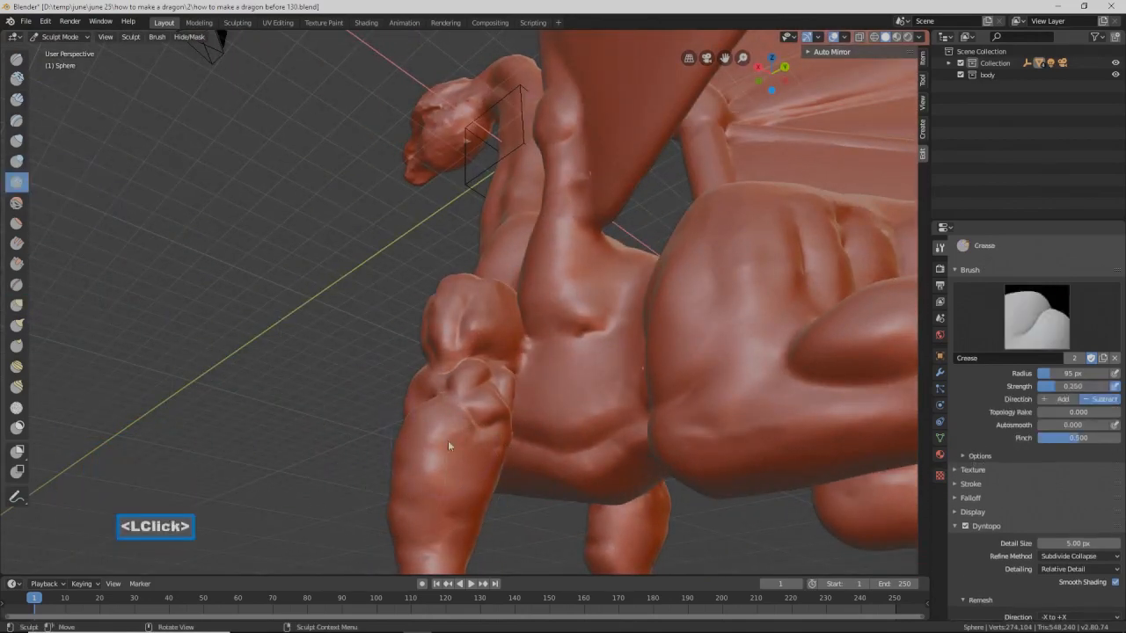
key(f)
click(472, 448)
drag(474, 444, 459, 478)
middle_drag(459, 479, 455, 462)
mouse_move(456, 462)
mouse_down()
mouse_move(471, 463)
mouse_move(474, 435)
mouse_move(471, 457)
mouse_up()
drag(489, 505, 439, 459)
middle_drag(439, 459, 439, 527)
drag(440, 527, 431, 517)
mouse_move(431, 517)
middle_down()
mouse_move(430, 503)
mouse_move(500, 474)
mouse_move(500, 450)
middle_up()
Step: Crease the muscle transitions around the front leg's elbow and upper arm, smoothing the rough area
mouse_move(403, 401)
mouse_down()
mouse_move(394, 407)
mouse_move(395, 369)
mouse_move(393, 400)
mouse_up()
mouse_move(393, 401)
middle_down()
mouse_move(440, 418)
mouse_move(413, 341)
middle_up()
mouse_move(409, 341)
shift+mouse_down()
mouse_move(395, 340)
mouse_move(428, 375)
shift+mouse_up()
mouse_move(422, 220)
mouse_down()
mouse_move(401, 187)
mouse_move(379, 190)
mouse_up()
mouse_move(379, 190)
middle_down()
mouse_move(388, 211)
mouse_move(343, 215)
middle_up()
drag(343, 215, 356, 229)
scroll(431, 303, down, 2)
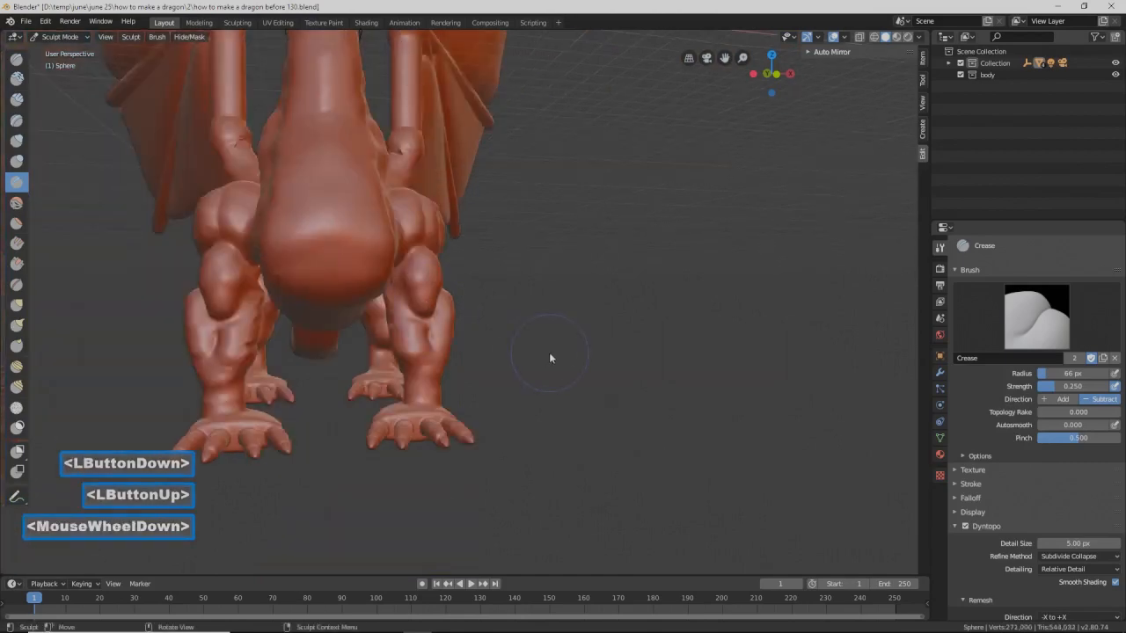
Step: Crease tendon grooves into the top of the hind foot near the ankle
middle_drag(549, 356, 452, 377)
scroll(640, 392, up, 2)
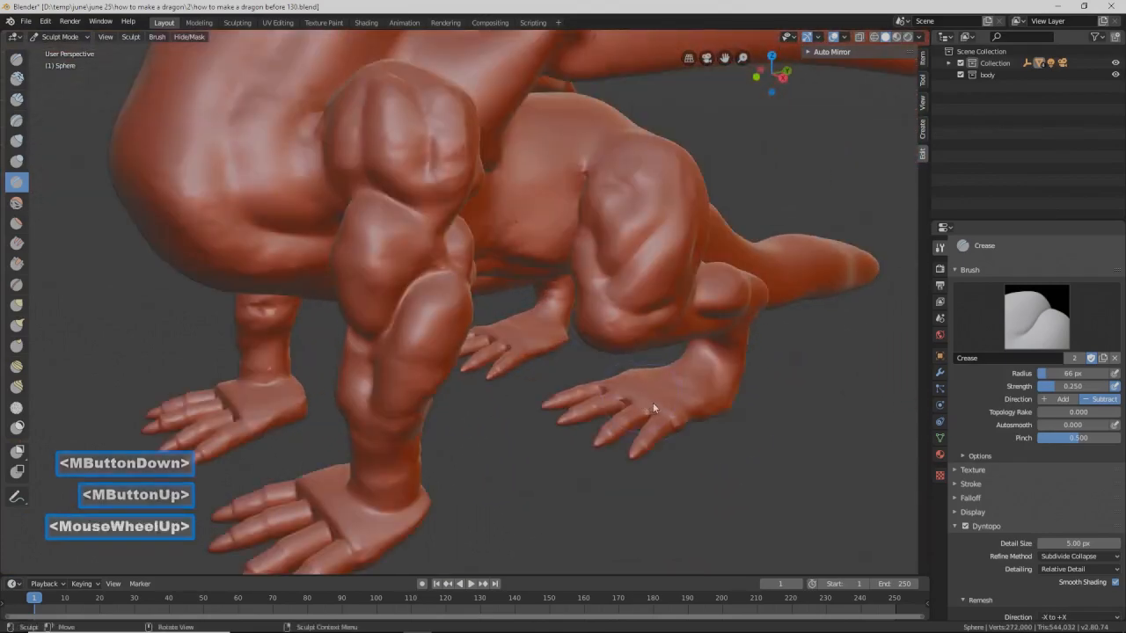
mouse_move(704, 378)
mouse_down()
mouse_move(705, 367)
mouse_move(687, 381)
mouse_move(716, 396)
mouse_up()
ctrl+middle_drag(718, 392, 751, 381)
mouse_move(751, 387)
mouse_down()
mouse_move(729, 407)
mouse_move(762, 370)
mouse_move(732, 401)
mouse_up()
drag(731, 402, 720, 410)
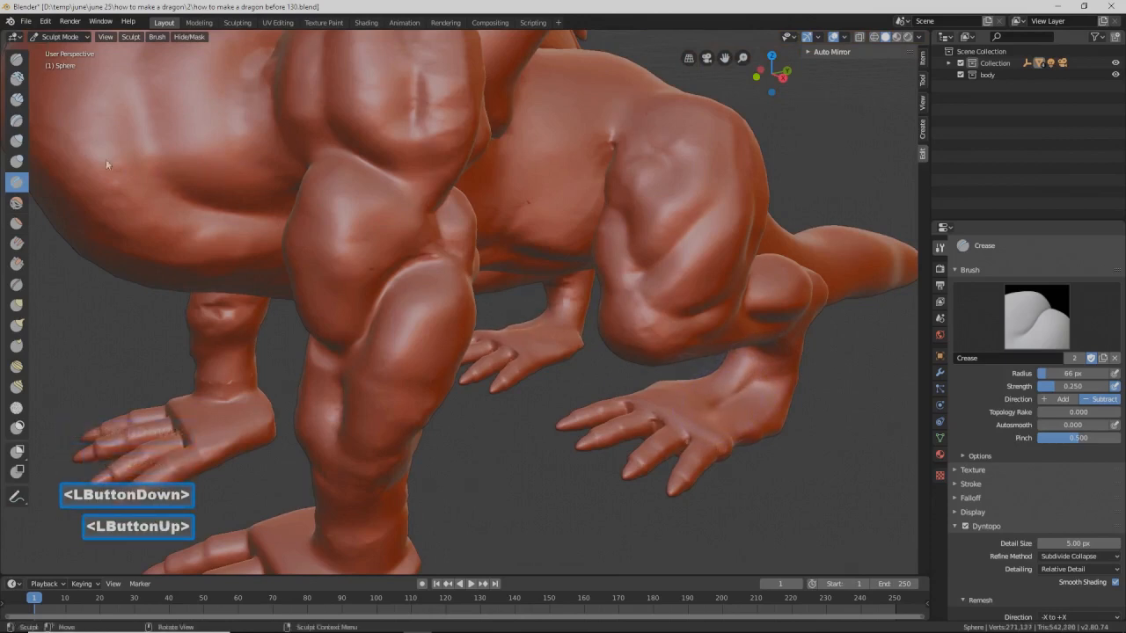
Step: Swell the front shoulder muscle, the thigh muscles and the top of the hind foot with the Inflate brush
click(20, 142)
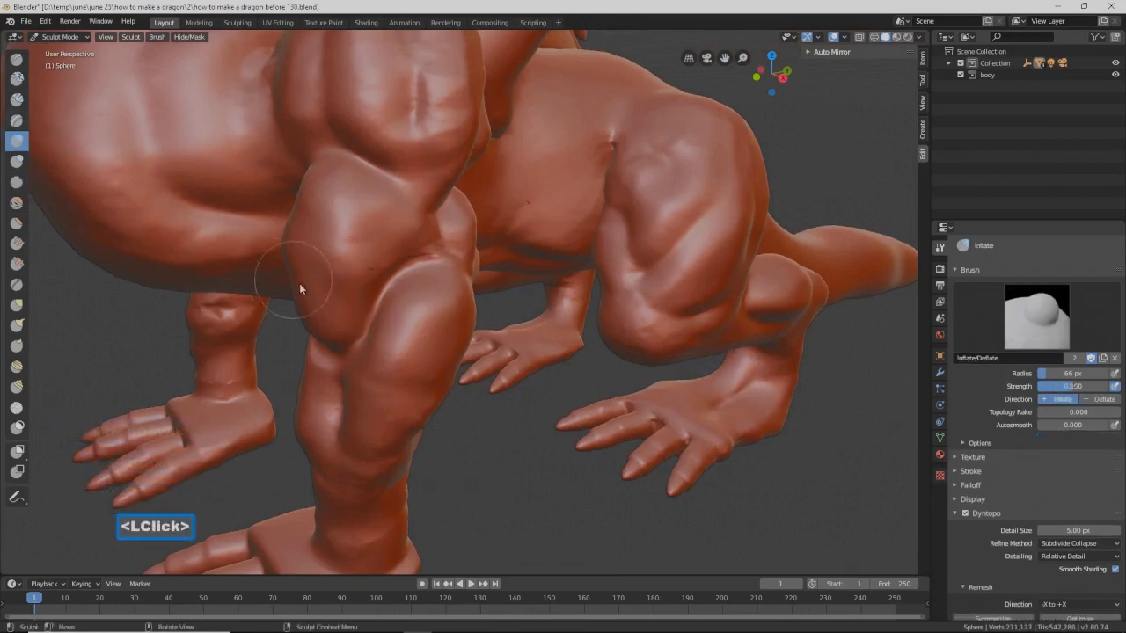
mouse_move(433, 163)
mouse_down()
mouse_move(437, 154)
mouse_move(444, 172)
mouse_up()
drag(722, 204, 665, 294)
mouse_move(674, 180)
mouse_down()
mouse_move(652, 235)
mouse_move(673, 167)
mouse_move(663, 145)
mouse_move(619, 264)
mouse_move(638, 278)
mouse_up()
mouse_move(638, 278)
middle_down()
mouse_move(715, 345)
mouse_move(677, 350)
middle_up()
mouse_move(841, 444)
mouse_down()
mouse_move(786, 440)
mouse_move(733, 458)
mouse_move(789, 444)
mouse_up()
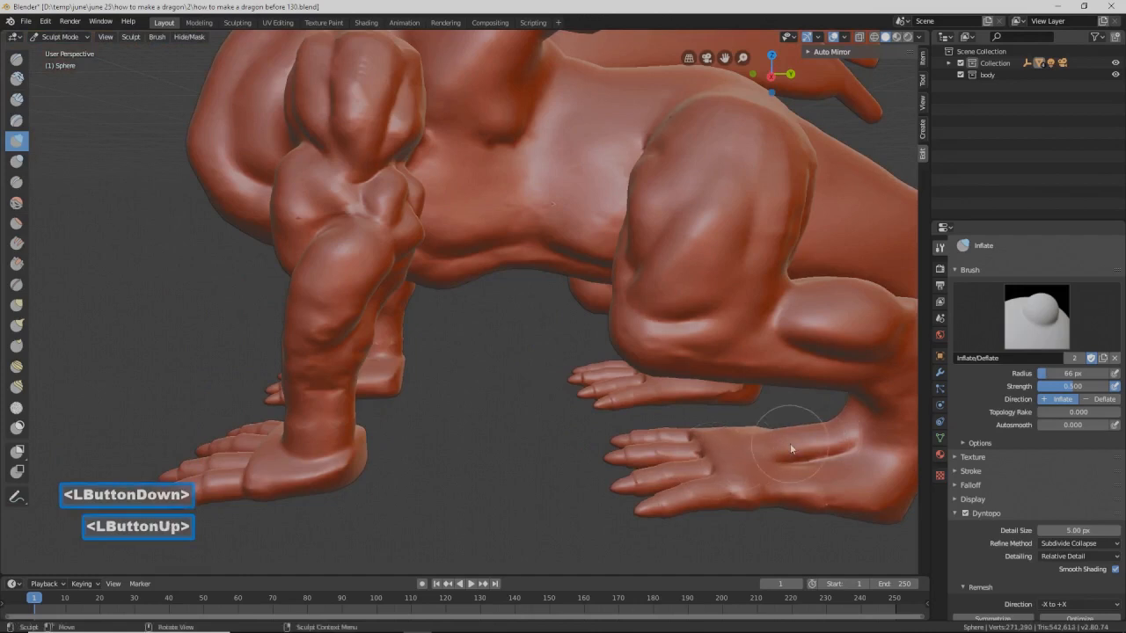
Step: Inflate the back of the front forearm and the rear muscles of the thigh
middle_drag(436, 458, 369, 411)
drag(434, 292, 380, 350)
drag(394, 351, 408, 350)
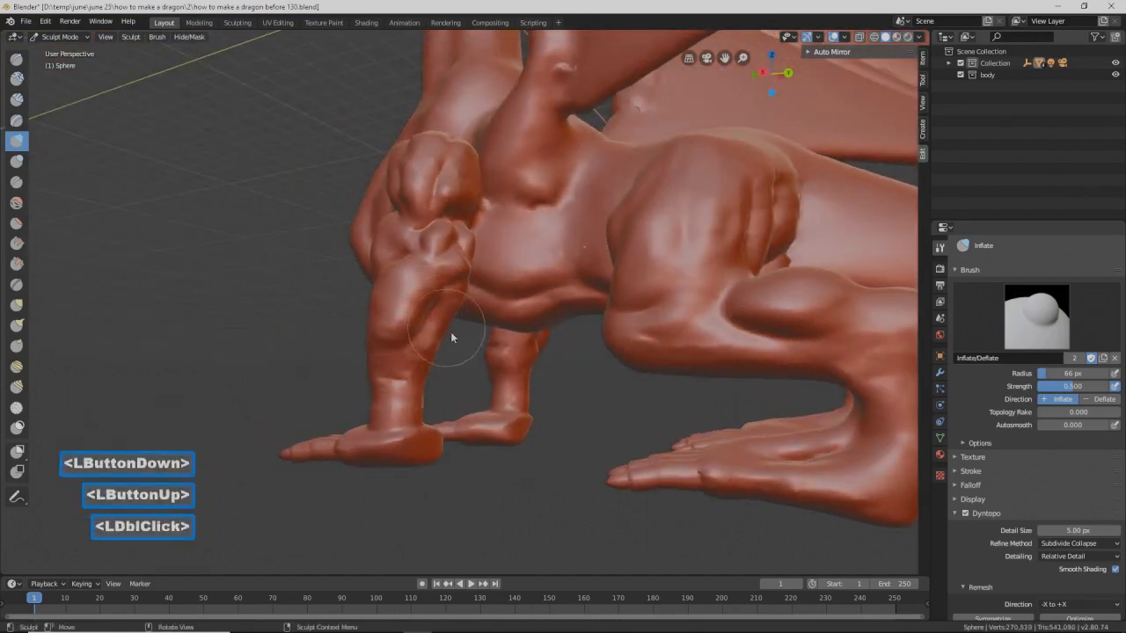
mouse_move(772, 222)
middle_down()
mouse_move(719, 235)
mouse_move(620, 206)
middle_up()
mouse_move(619, 206)
mouse_down()
mouse_move(623, 180)
mouse_move(605, 227)
mouse_move(555, 268)
mouse_move(577, 193)
mouse_up()
scroll(580, 267, down, 2)
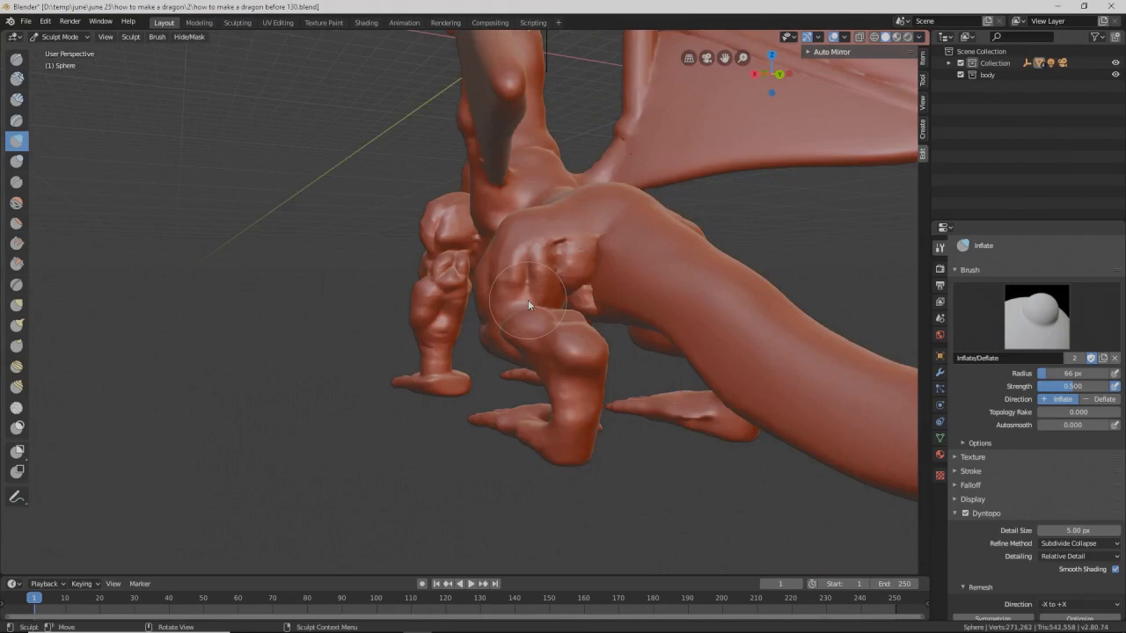
scroll(527, 300, down, 3)
middle_drag(528, 300, 396, 283)
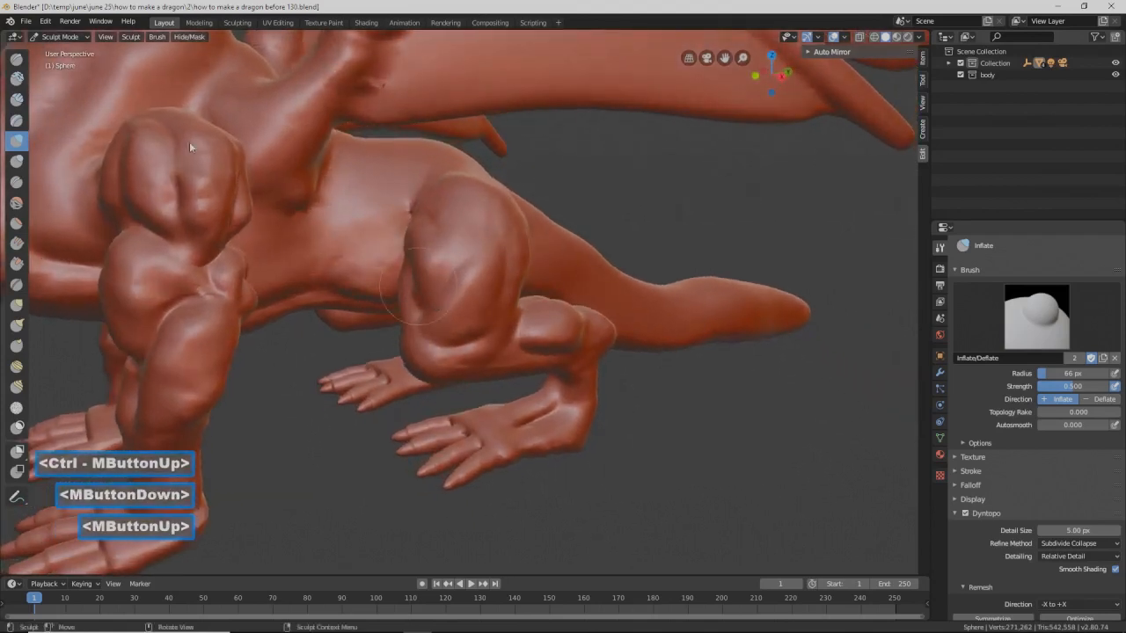
Step: Crease the muscle at the base of the wing arm and clean up its surface with the Simplify brush
click(16, 181)
mouse_move(278, 107)
mouse_down()
mouse_move(257, 125)
mouse_move(281, 106)
mouse_up()
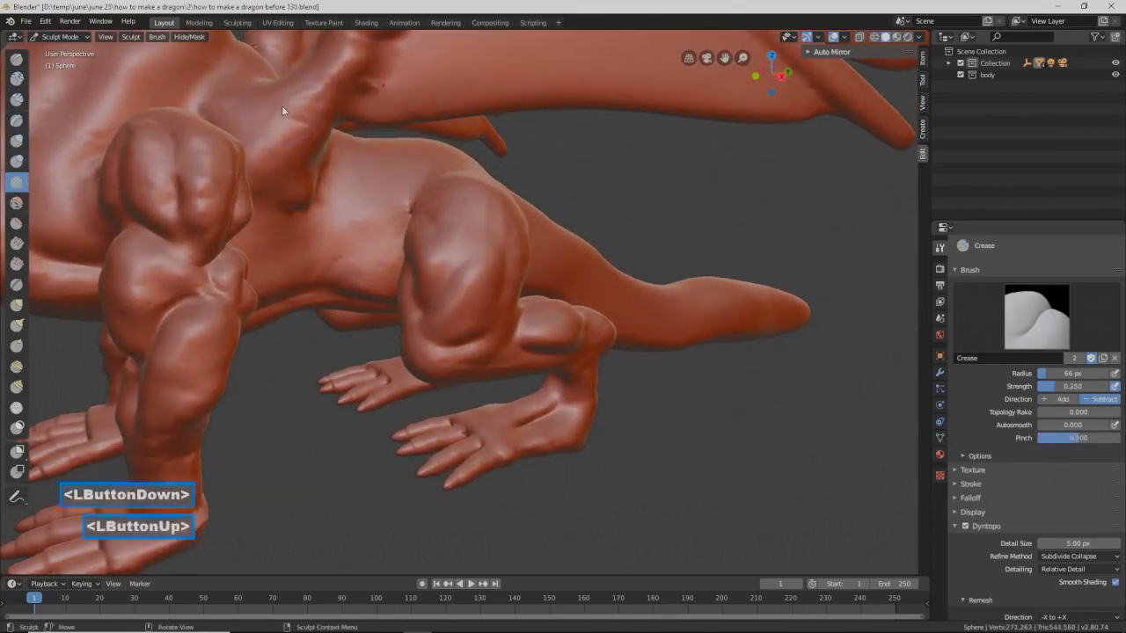
click(17, 408)
mouse_move(305, 137)
mouse_down()
mouse_move(303, 109)
mouse_move(297, 119)
mouse_move(312, 114)
mouse_move(293, 126)
mouse_up()
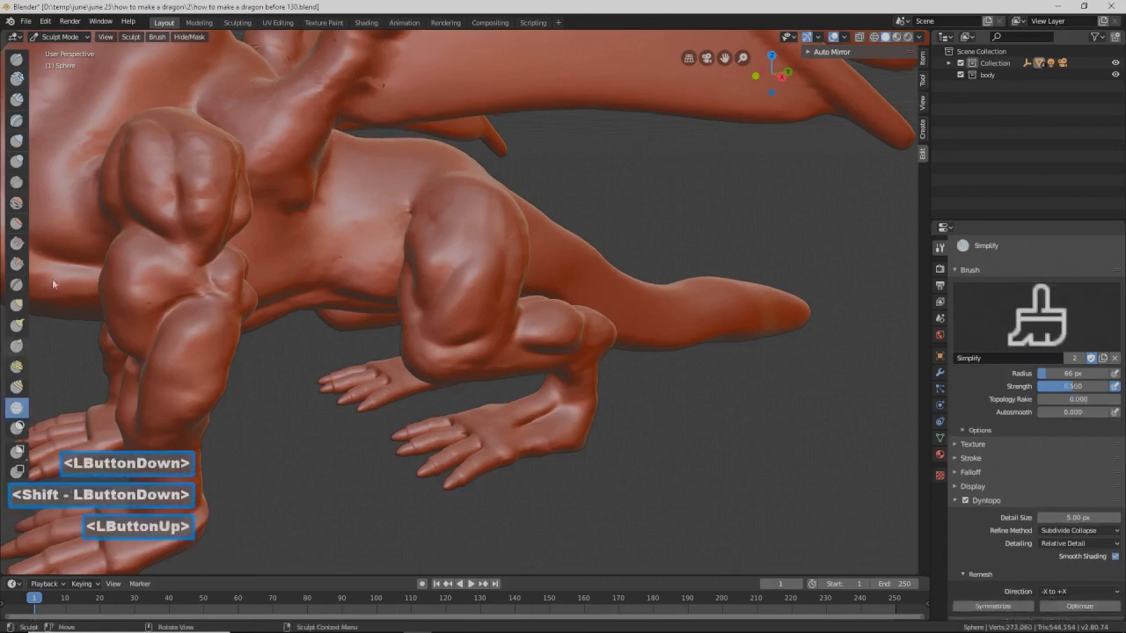
click(266, 101)
mouse_move(267, 103)
mouse_down()
mouse_move(266, 127)
mouse_move(285, 109)
mouse_move(279, 126)
mouse_up()
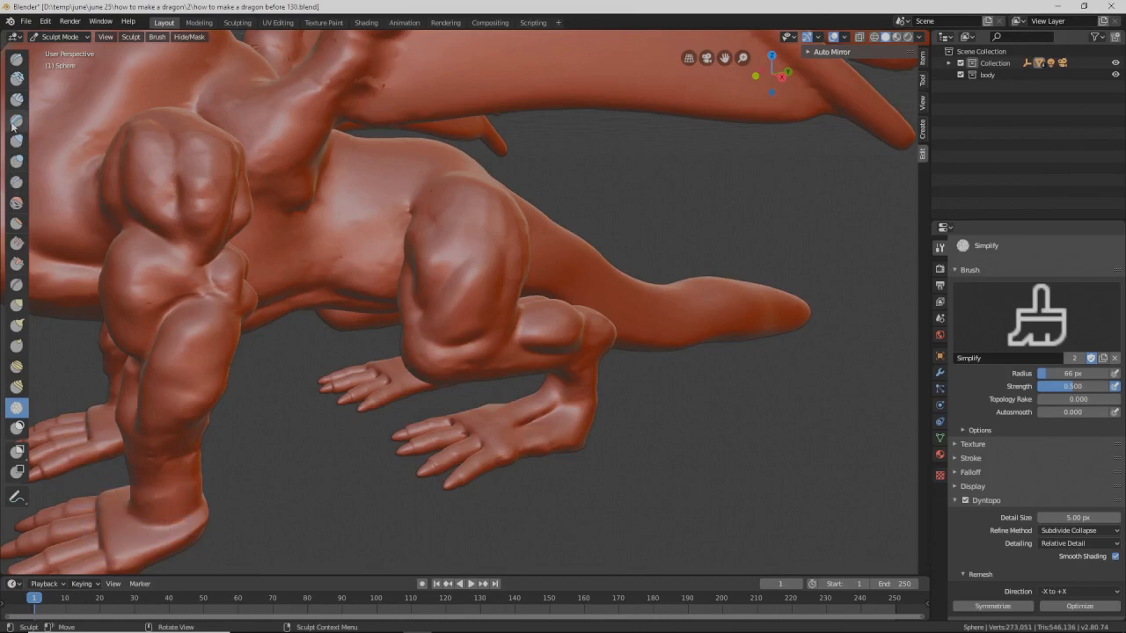
Step: Carve deeper muscle grooves around the wing arm's base with the Crease brush
click(17, 181)
mouse_move(299, 130)
mouse_down()
mouse_move(294, 108)
mouse_move(261, 135)
mouse_move(277, 125)
mouse_up()
ctrl+middle_drag(303, 138, 363, 165)
shift+middle_drag(374, 211, 366, 262)
mouse_move(282, 266)
mouse_down()
mouse_move(266, 267)
mouse_move(315, 215)
mouse_move(285, 246)
mouse_up()
mouse_move(239, 290)
mouse_down()
mouse_move(252, 273)
mouse_move(228, 292)
mouse_up()
mouse_move(228, 292)
middle_down()
mouse_move(235, 277)
mouse_move(211, 315)
middle_up()
drag(231, 353, 258, 368)
drag(261, 264, 238, 276)
mouse_move(238, 277)
middle_down()
mouse_move(278, 237)
mouse_move(211, 232)
middle_up()
mouse_move(211, 232)
mouse_down()
mouse_move(200, 223)
mouse_move(226, 212)
mouse_up()
scroll(226, 212, down, 3)
Step: Raise sharp muscle ridges across the hind leg's thigh with inverted Crease strokes
middle_drag(332, 259, 439, 273)
scroll(498, 308, down, 2)
mouse_move(498, 309)
middle_down()
mouse_move(437, 304)
mouse_move(525, 324)
mouse_move(466, 314)
mouse_move(439, 323)
mouse_move(490, 328)
middle_up()
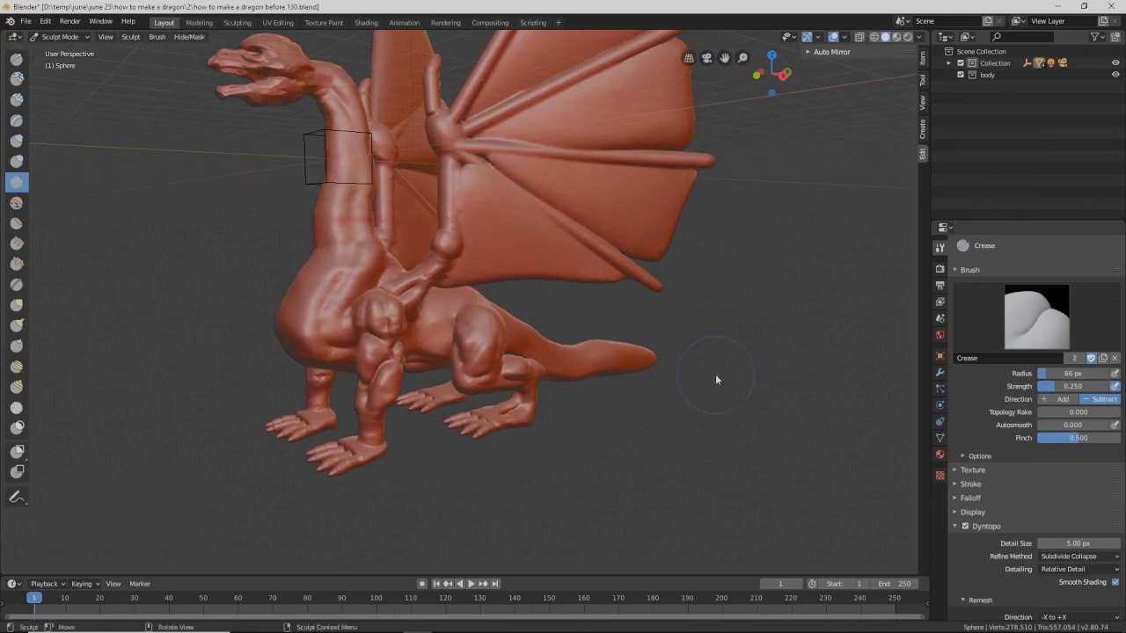
mouse_move(638, 402)
ctrl+middle_down()
mouse_move(639, 367)
mouse_move(618, 402)
ctrl+middle_up()
middle_drag(346, 327, 511, 363)
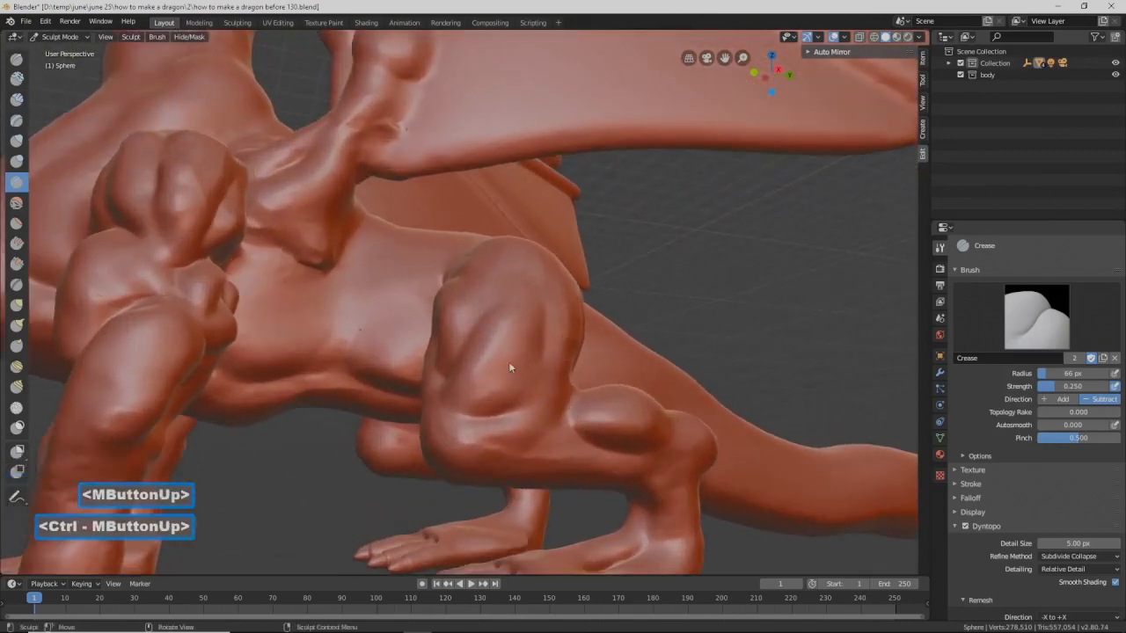
middle_drag(479, 332, 521, 357)
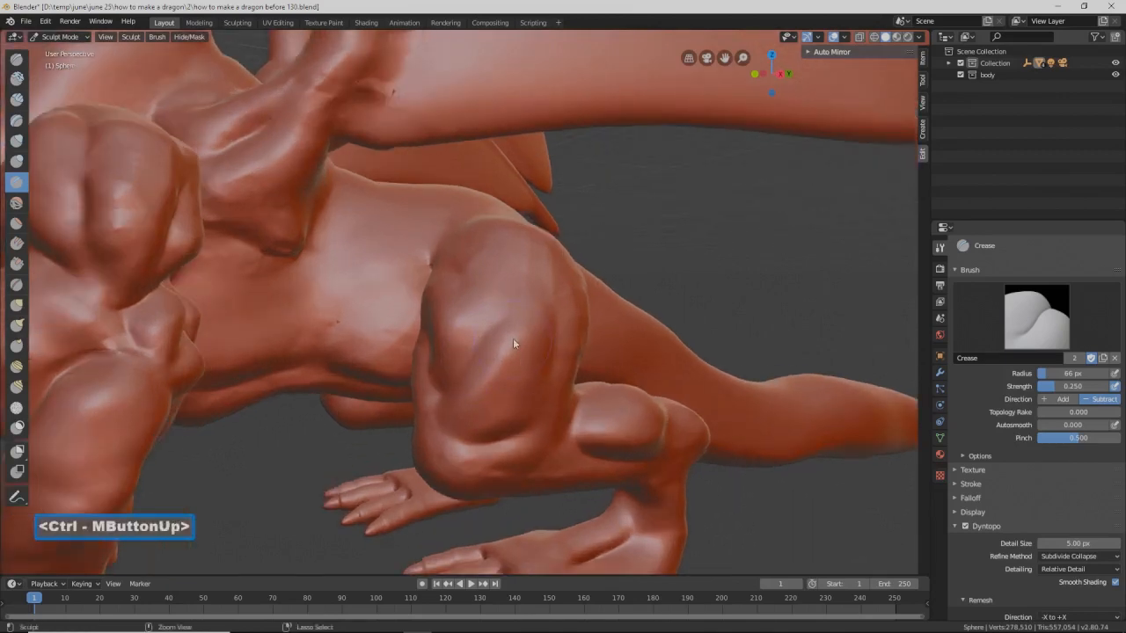
mouse_move(513, 343)
ctrl+mouse_down()
mouse_move(465, 390)
mouse_move(483, 371)
ctrl+mouse_up()
ctrl+drag(453, 407, 488, 353)
middle_drag(487, 352, 486, 333)
mouse_move(465, 310)
ctrl+mouse_down()
mouse_move(432, 359)
mouse_move(467, 356)
mouse_move(441, 377)
mouse_move(472, 335)
mouse_move(435, 360)
mouse_move(434, 374)
ctrl+mouse_up()
mouse_move(434, 375)
middle_down()
mouse_move(497, 360)
mouse_move(536, 329)
middle_up()
mouse_move(536, 329)
ctrl+mouse_down()
mouse_move(530, 389)
mouse_move(509, 431)
ctrl+mouse_up()
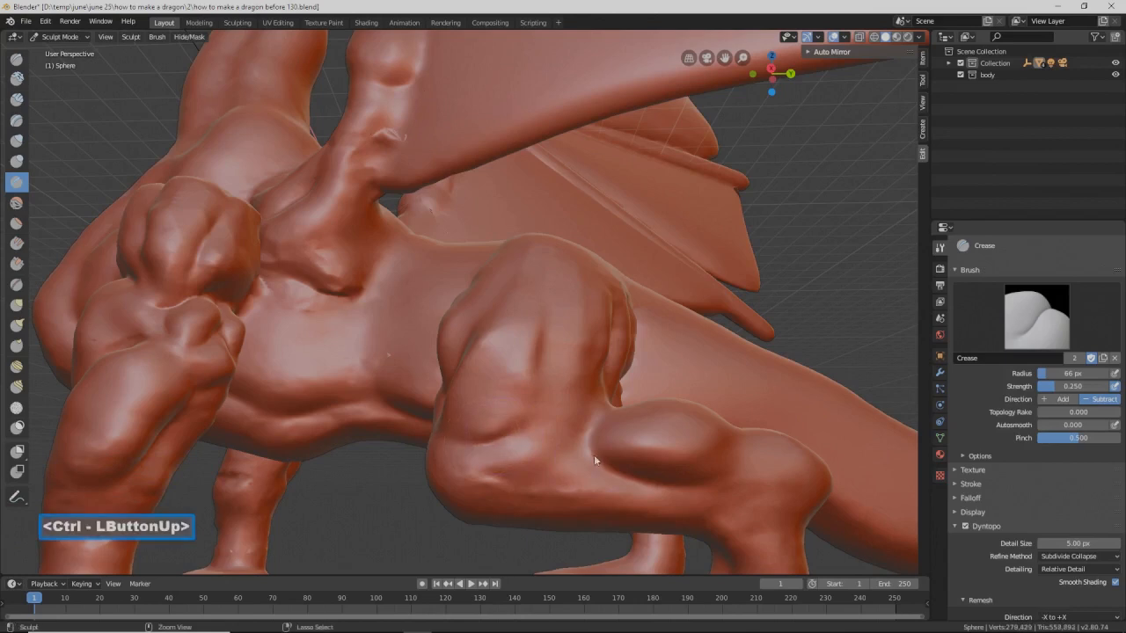
Step: Raise ridges along the hind leg's calf muscle with inverted Crease strokes
ctrl+drag(616, 452, 645, 456)
ctrl+drag(719, 435, 610, 448)
ctrl+click(636, 482)
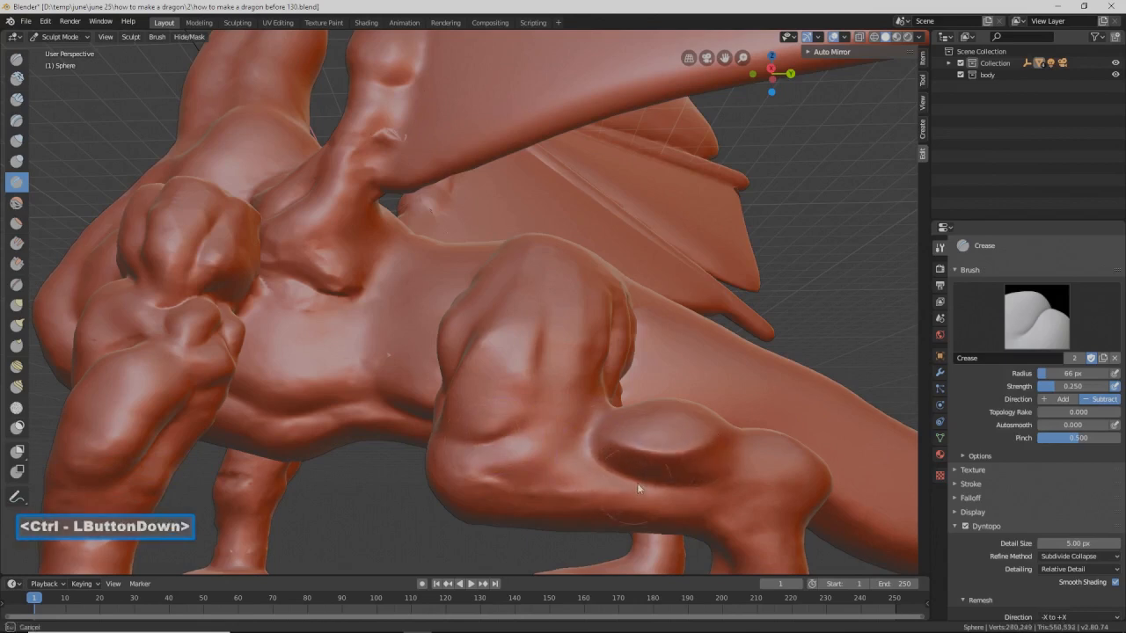
Step: Raise muscle ridges on the front leg's forearm and shoulder with inverted Crease strokes
mouse_move(167, 433)
ctrl+mouse_down()
mouse_move(142, 424)
mouse_move(81, 461)
mouse_move(160, 400)
ctrl+mouse_up()
shift+middle_drag(211, 353, 264, 255)
ctrl+drag(265, 255, 266, 250)
middle_drag(265, 250, 211, 272)
mouse_move(211, 273)
ctrl+mouse_down()
mouse_move(196, 317)
mouse_move(191, 269)
ctrl+mouse_up()
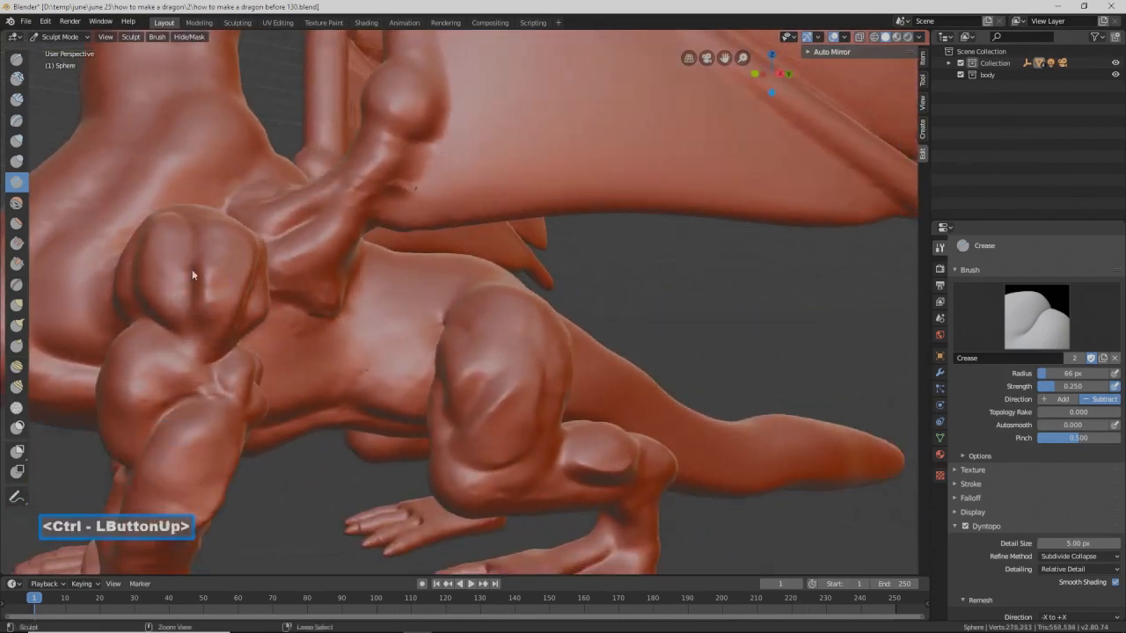
mouse_move(185, 228)
ctrl+mouse_down()
mouse_move(184, 303)
mouse_move(170, 281)
ctrl+mouse_up()
Step: Add raised crease ridges down the front leg's upper arm, elbow and forearm
mouse_move(170, 281)
middle_down()
mouse_move(228, 294)
mouse_move(192, 365)
middle_up()
mouse_move(192, 366)
ctrl+mouse_down()
mouse_move(144, 432)
mouse_move(135, 397)
ctrl+mouse_up()
mouse_move(135, 397)
middle_down()
mouse_move(218, 366)
mouse_move(79, 382)
middle_up()
mouse_move(91, 437)
ctrl+mouse_down()
mouse_move(72, 383)
mouse_move(114, 473)
mouse_move(101, 396)
ctrl+mouse_up()
mouse_move(96, 335)
ctrl+mouse_down()
mouse_move(139, 241)
mouse_move(122, 224)
mouse_move(116, 297)
mouse_move(308, 384)
ctrl+mouse_up()
scroll(309, 383, down, 2)
mouse_move(334, 377)
middle_down()
mouse_move(274, 367)
mouse_move(246, 376)
middle_up()
Step: Add raised crease ridges along the lower neck and chest
mouse_move(234, 204)
ctrl+mouse_down()
mouse_move(247, 219)
mouse_move(221, 323)
mouse_move(219, 248)
mouse_move(257, 141)
ctrl+mouse_up()
mouse_move(319, 181)
shift+middle_down()
mouse_move(316, 219)
mouse_move(248, 154)
shift+middle_up()
ctrl+drag(248, 154, 235, 296)
ctrl+drag(224, 352, 230, 352)
Step: Crease the wing membrane beside the upright wing arm and smooth the area
mouse_move(381, 293)
middle_down()
mouse_move(344, 295)
mouse_move(402, 230)
middle_up()
mouse_move(402, 233)
ctrl+mouse_down()
mouse_move(402, 256)
mouse_move(409, 224)
mouse_move(449, 240)
ctrl+mouse_up()
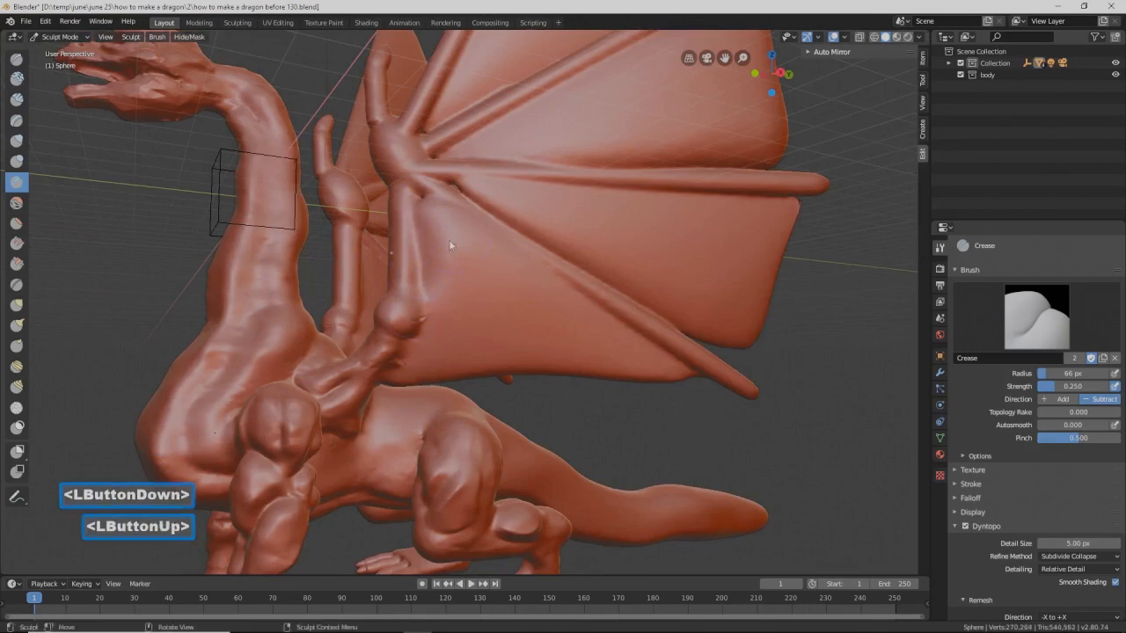
mouse_move(427, 291)
shift+mouse_down()
mouse_move(428, 322)
mouse_move(485, 276)
shift+mouse_up()
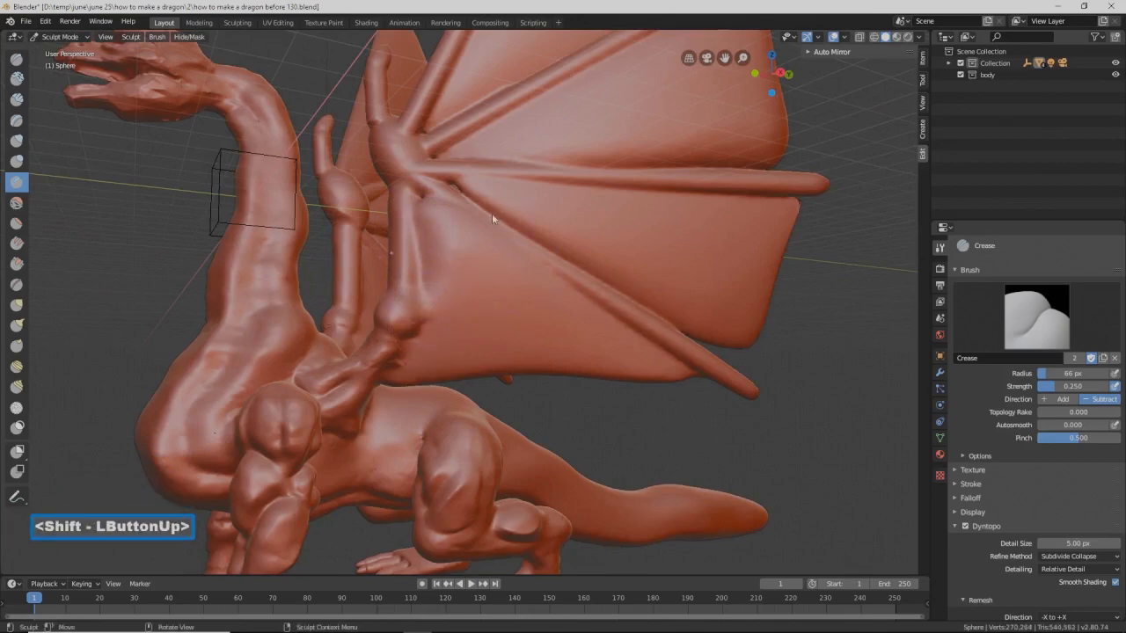
shift+middle_drag(517, 187, 478, 252)
Step: Sharpen the two middle wing fingers with raised crease ridges running out to their tips
mouse_move(382, 304)
ctrl+mouse_down()
mouse_move(360, 322)
mouse_move(593, 205)
ctrl+mouse_up()
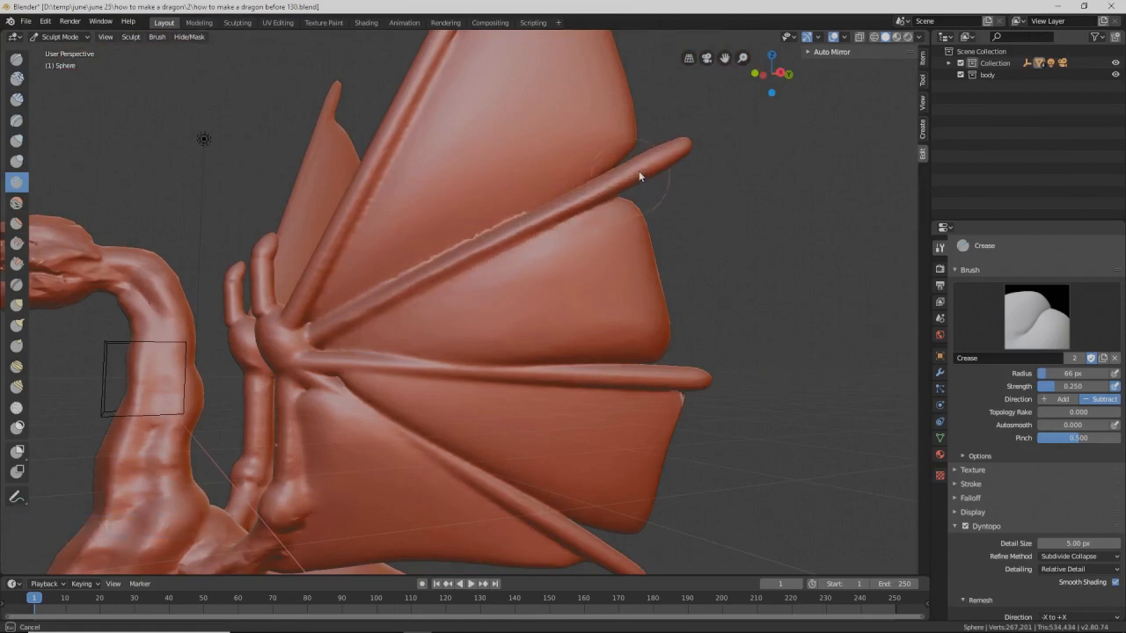
ctrl+drag(672, 159, 674, 158)
mouse_move(334, 367)
ctrl+mouse_down()
mouse_move(421, 368)
mouse_move(460, 384)
mouse_move(487, 370)
mouse_move(501, 381)
mouse_move(695, 380)
ctrl+mouse_up()
Step: Raise a crease ridge along the lower part of the uppermost wing finger and smooth it
mouse_move(550, 261)
shift+middle_down()
mouse_move(551, 278)
mouse_move(308, 357)
shift+middle_up()
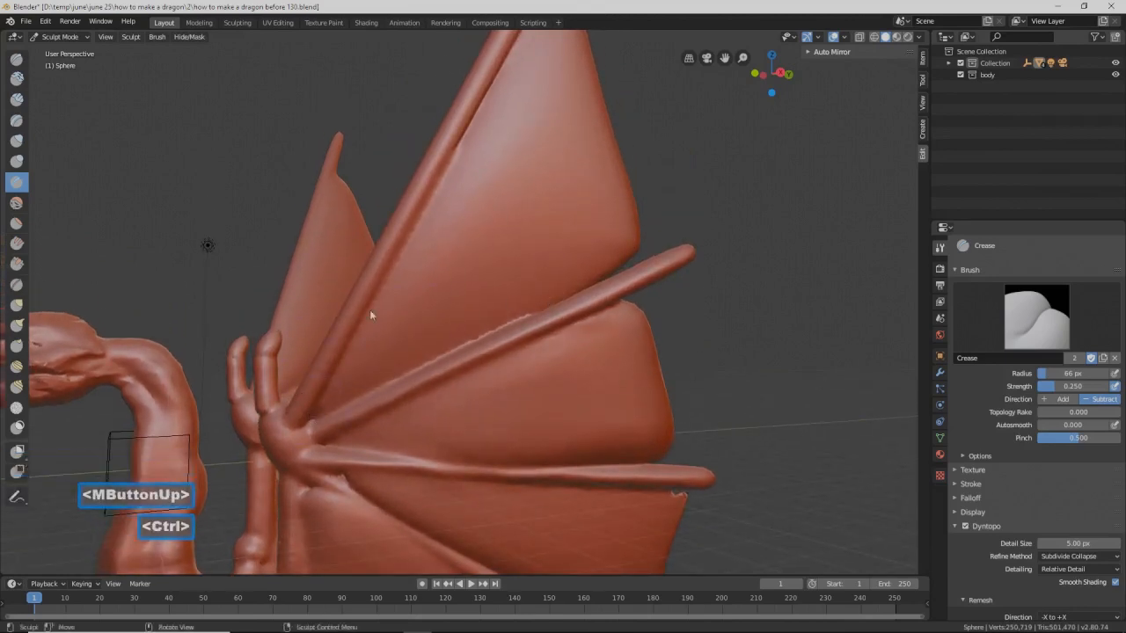
ctrl+drag(392, 256, 382, 295)
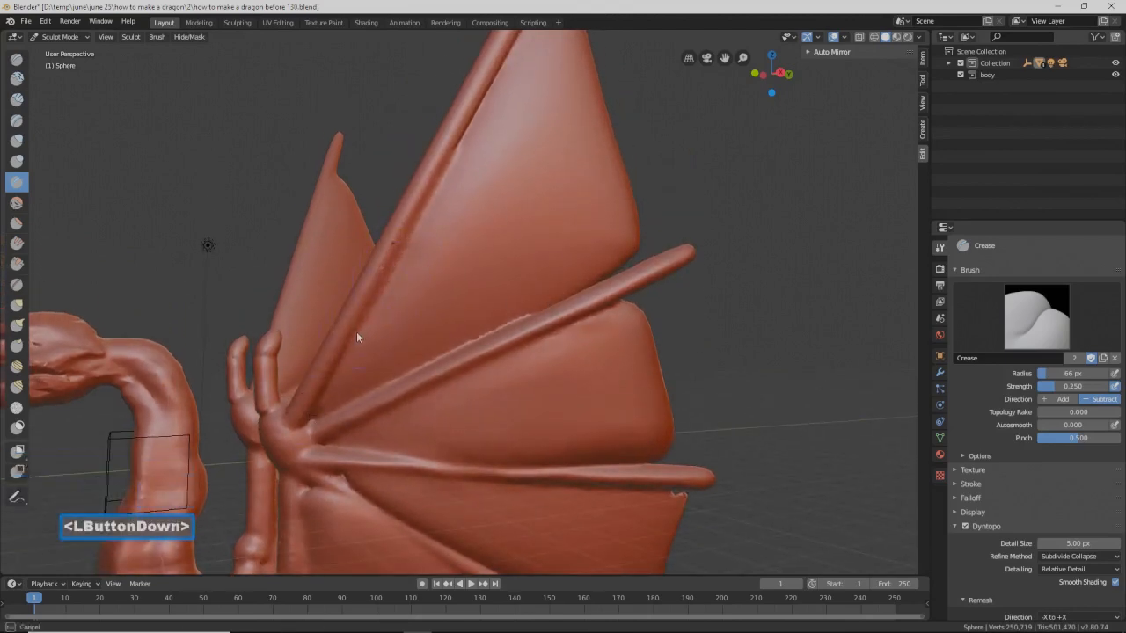
ctrl+drag(326, 393, 328, 389)
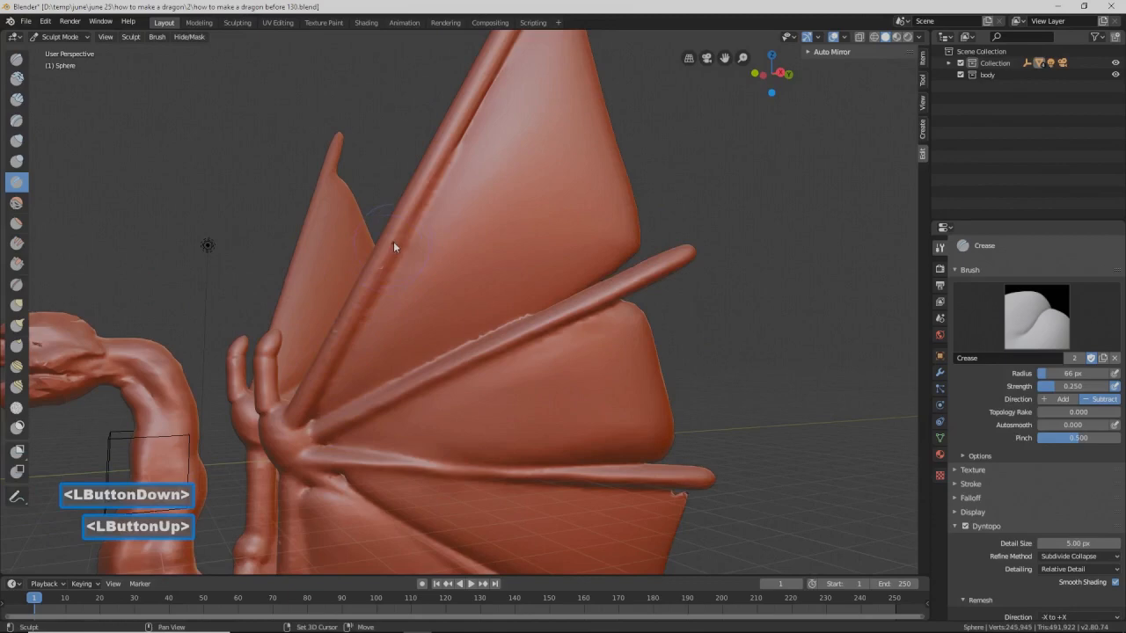
shift+click(392, 257)
Step: Sharpen the upright wing arm bone between its two joints with raised crease strokes
scroll(491, 214, down, 3)
middle_drag(443, 342, 417, 336)
ctrl+middle_drag(417, 335, 308, 283)
ctrl+drag(304, 277, 312, 321)
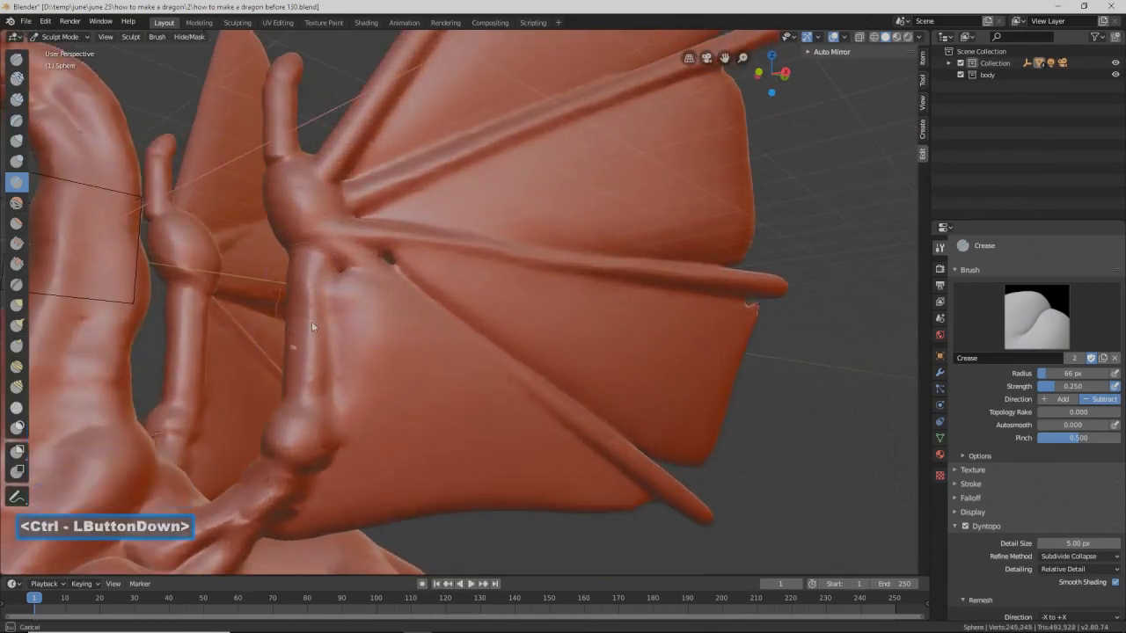
ctrl+drag(309, 376, 317, 271)
ctrl+drag(307, 381, 238, 321)
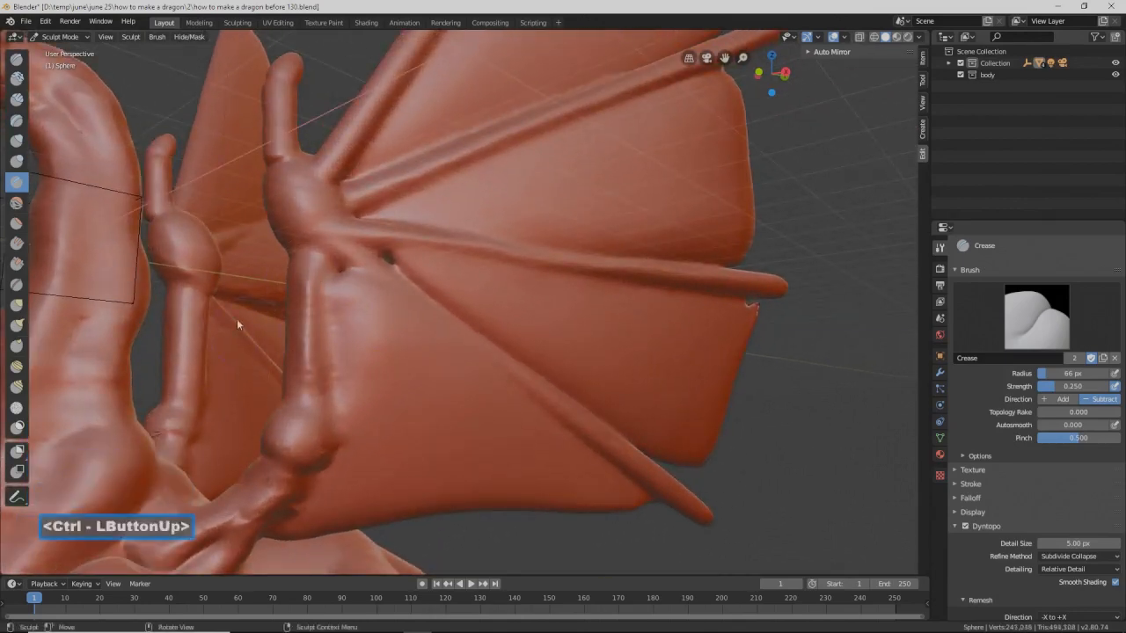
Step: Raise crease ridges on the wing wrist joints and the thumb claw with the Crease brush
mouse_move(190, 380)
ctrl+mouse_down()
mouse_move(192, 316)
mouse_move(179, 397)
mouse_move(187, 332)
ctrl+mouse_up()
ctrl+drag(299, 218, 288, 180)
mouse_move(310, 226)
ctrl+mouse_down()
mouse_move(315, 234)
mouse_move(296, 182)
ctrl+mouse_up()
ctrl+drag(289, 104, 286, 104)
Step: Sharpen the upper lip edge and the front of the dragon's snout with raised crease strokes
scroll(417, 256, down, 3)
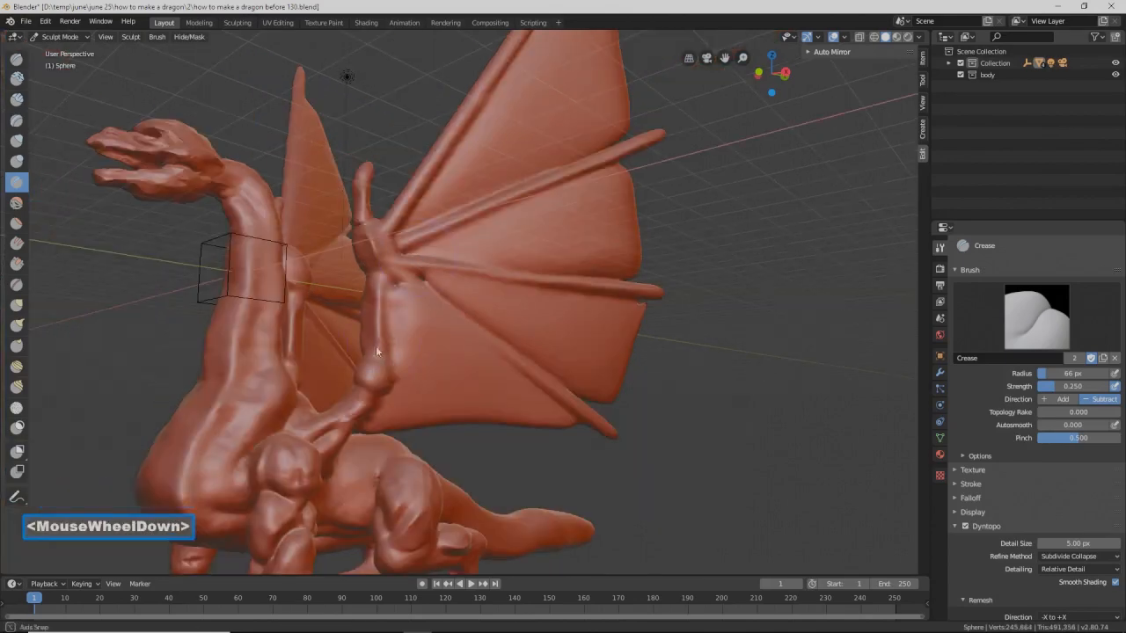
middle_drag(378, 352, 357, 339)
scroll(404, 369, down, 2)
middle_drag(405, 369, 324, 323)
ctrl+middle_drag(324, 324, 244, 236)
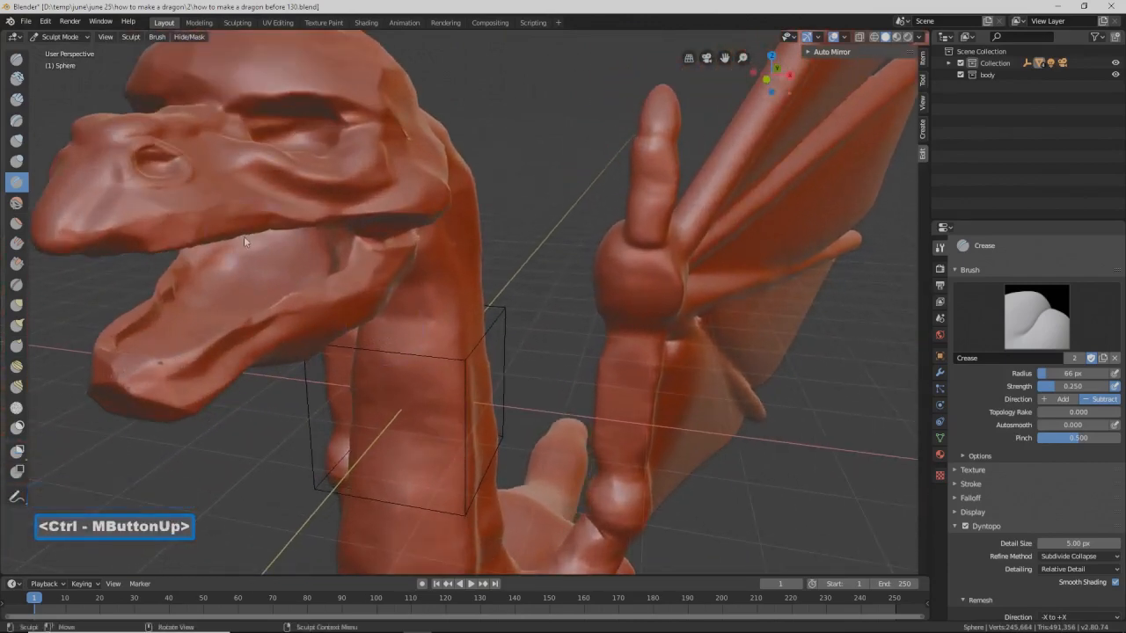
mouse_move(243, 214)
ctrl+mouse_down()
mouse_move(144, 227)
mouse_move(253, 219)
mouse_move(123, 231)
ctrl+mouse_up()
mouse_move(105, 181)
ctrl+mouse_down()
mouse_move(92, 220)
mouse_move(107, 186)
ctrl+mouse_up()
Step: Carve crease grooves below and around the nostril and raise a crisp rim along its edge
scroll(249, 217, down, 4)
scroll(249, 216, up, 5)
middle_drag(239, 205, 281, 219)
shift+middle_drag(315, 216, 330, 236)
middle_drag(359, 302, 252, 343)
mouse_move(249, 347)
mouse_down()
mouse_move(260, 347)
mouse_move(241, 354)
mouse_up()
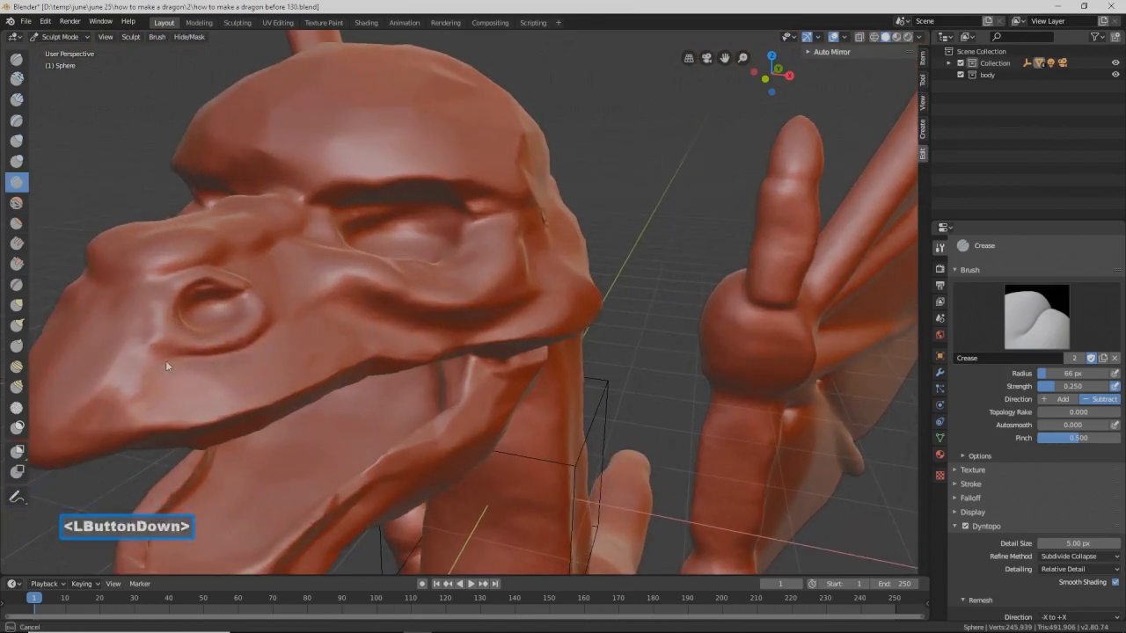
drag(163, 369, 199, 329)
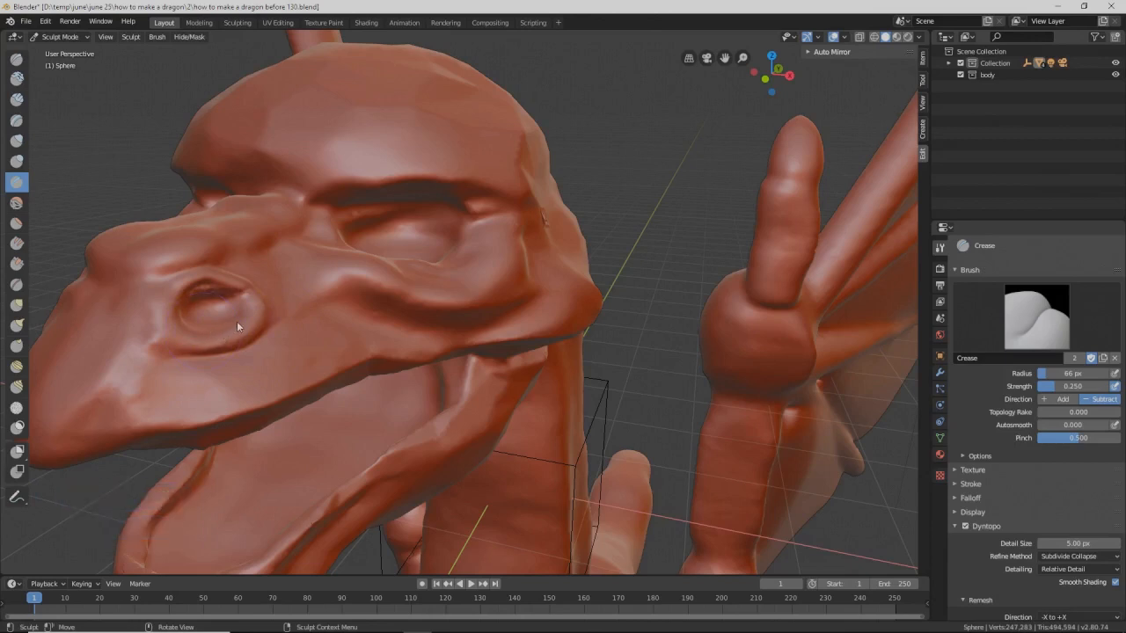
ctrl+drag(236, 330, 266, 321)
mouse_move(225, 283)
ctrl+mouse_down()
mouse_move(181, 302)
mouse_move(219, 266)
ctrl+mouse_up()
Step: Sharpen the ridge on top of the snout, the brow edge and the cheek folds with raised crease strokes
mouse_move(277, 228)
ctrl+mouse_down()
mouse_move(161, 264)
mouse_move(278, 227)
mouse_move(189, 265)
mouse_move(224, 245)
ctrl+mouse_up()
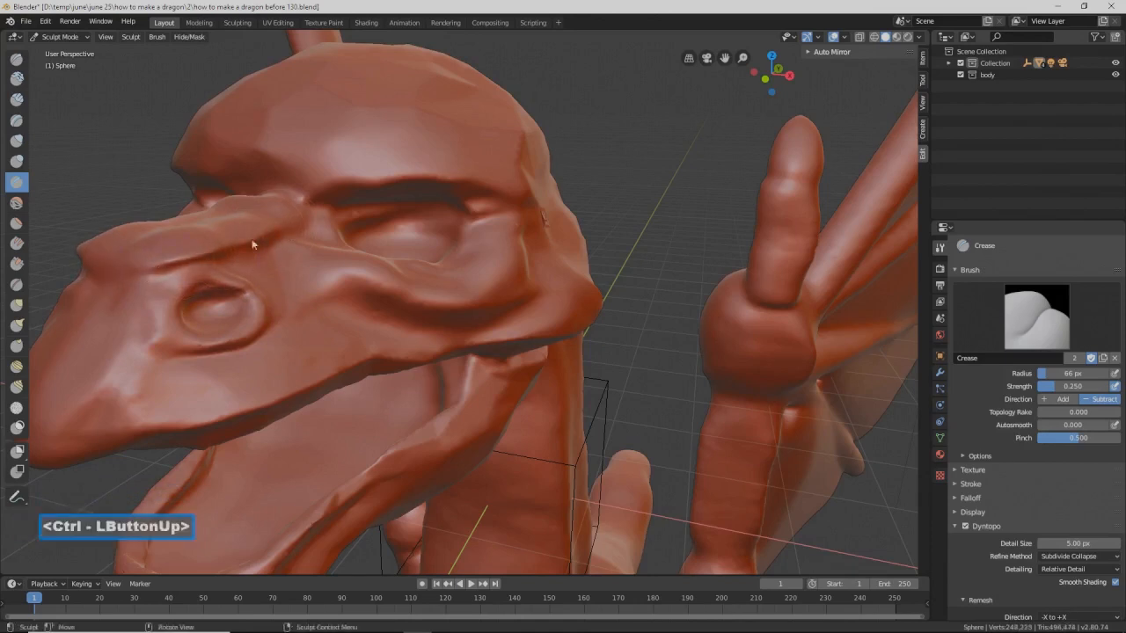
ctrl+drag(352, 186, 422, 184)
ctrl+drag(481, 262, 479, 281)
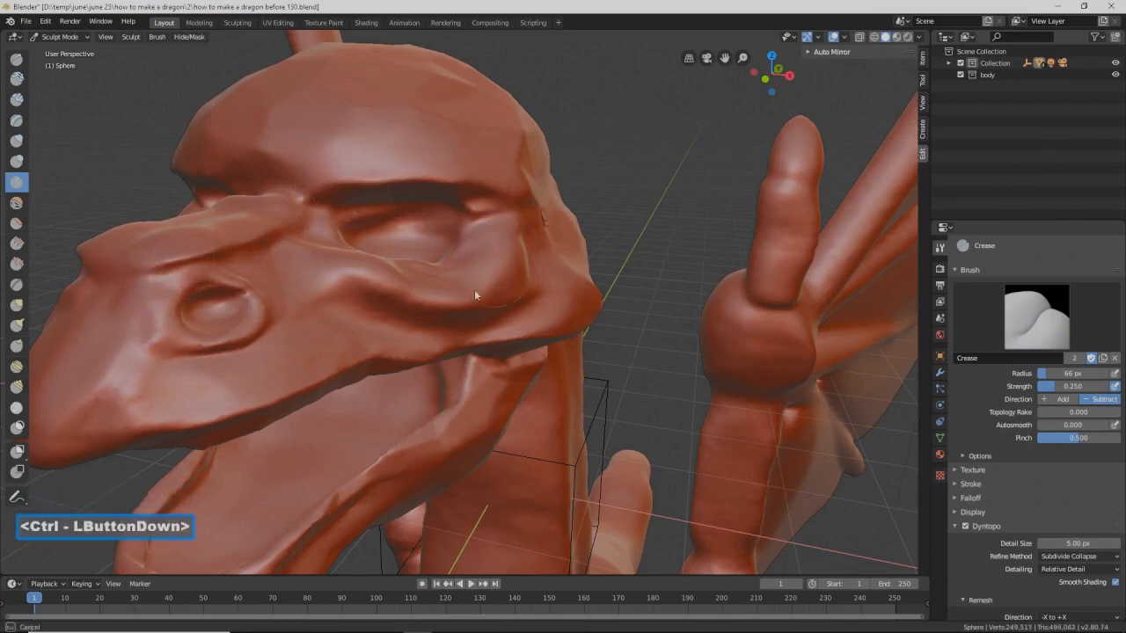
ctrl+drag(306, 309, 338, 286)
middle_drag(338, 287, 505, 296)
ctrl+drag(506, 296, 533, 271)
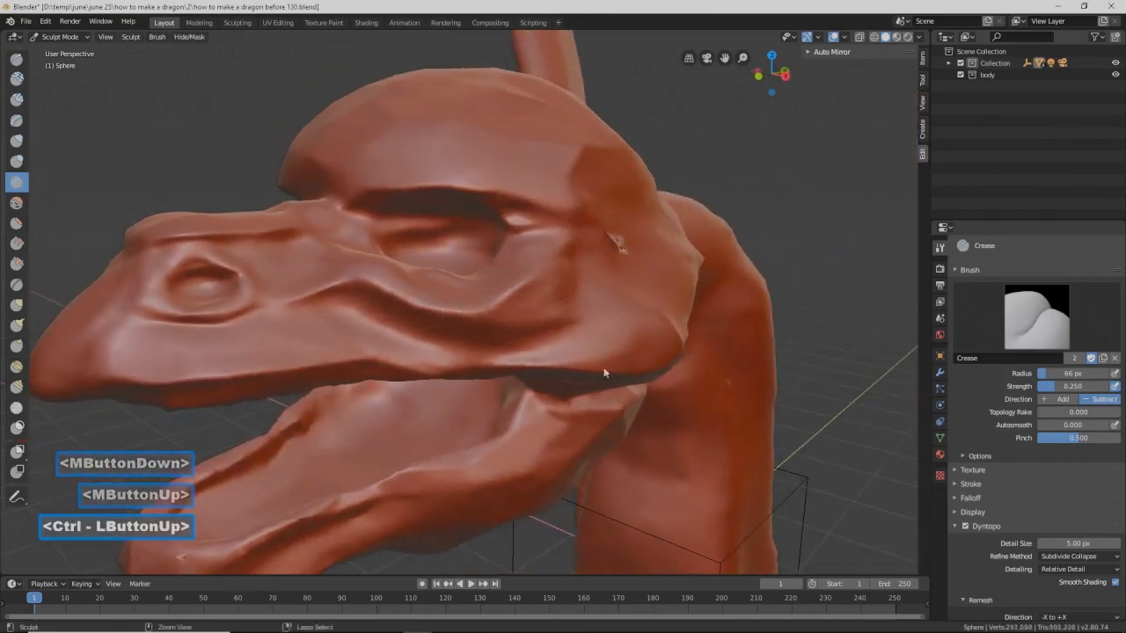
Step: Sharpen the back corner of the upper jaw and the rear of the lower jaw with raised crease strokes
ctrl+click(621, 366)
mouse_move(567, 415)
middle_down()
mouse_move(554, 362)
mouse_move(580, 422)
middle_up()
ctrl+drag(588, 434, 613, 425)
Step: Smooth the notch between brow and snout, and pull the bridge of the snout upward with the Grab brush
scroll(612, 424, down, 3)
mouse_move(611, 425)
middle_down()
mouse_move(539, 387)
mouse_move(554, 396)
mouse_move(509, 408)
mouse_move(508, 381)
mouse_move(431, 349)
middle_up()
mouse_move(357, 299)
shift+mouse_down()
mouse_move(343, 287)
mouse_move(319, 327)
mouse_move(281, 353)
mouse_move(343, 320)
mouse_move(346, 330)
mouse_move(348, 281)
shift+mouse_up()
mouse_move(350, 286)
middle_down()
mouse_move(366, 329)
mouse_move(317, 298)
mouse_move(335, 309)
middle_up()
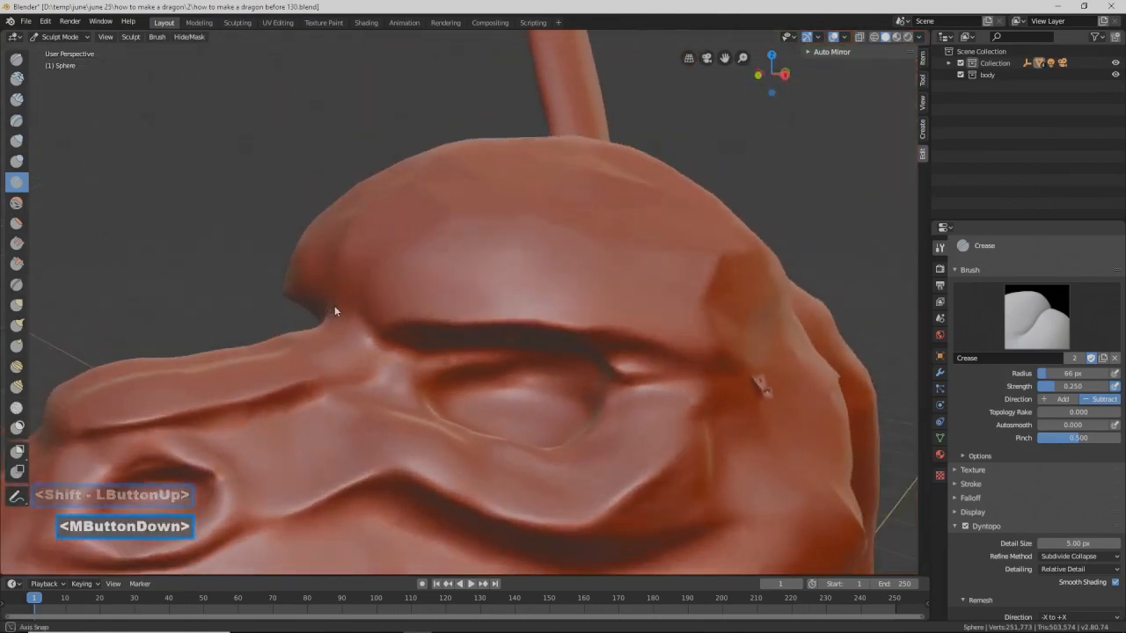
click(17, 304)
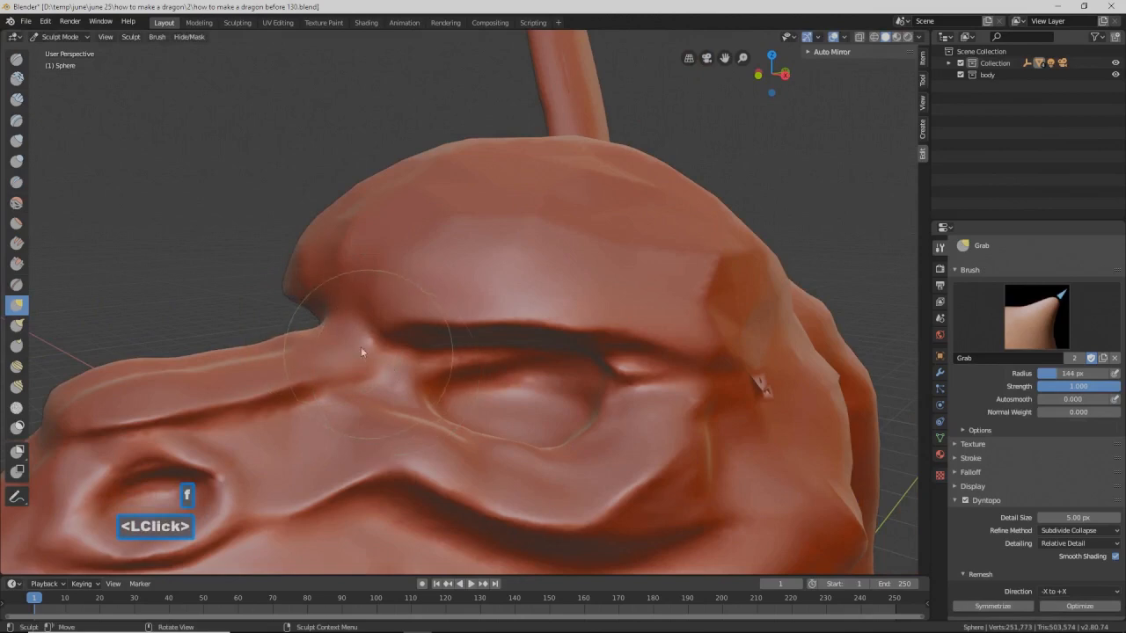
mouse_move(327, 325)
mouse_down()
mouse_move(315, 317)
mouse_move(329, 286)
mouse_move(361, 304)
mouse_up()
mouse_move(273, 353)
mouse_down()
mouse_move(263, 342)
mouse_move(204, 350)
mouse_up()
drag(176, 376, 173, 363)
drag(250, 341, 248, 328)
drag(271, 327, 275, 328)
click(276, 329)
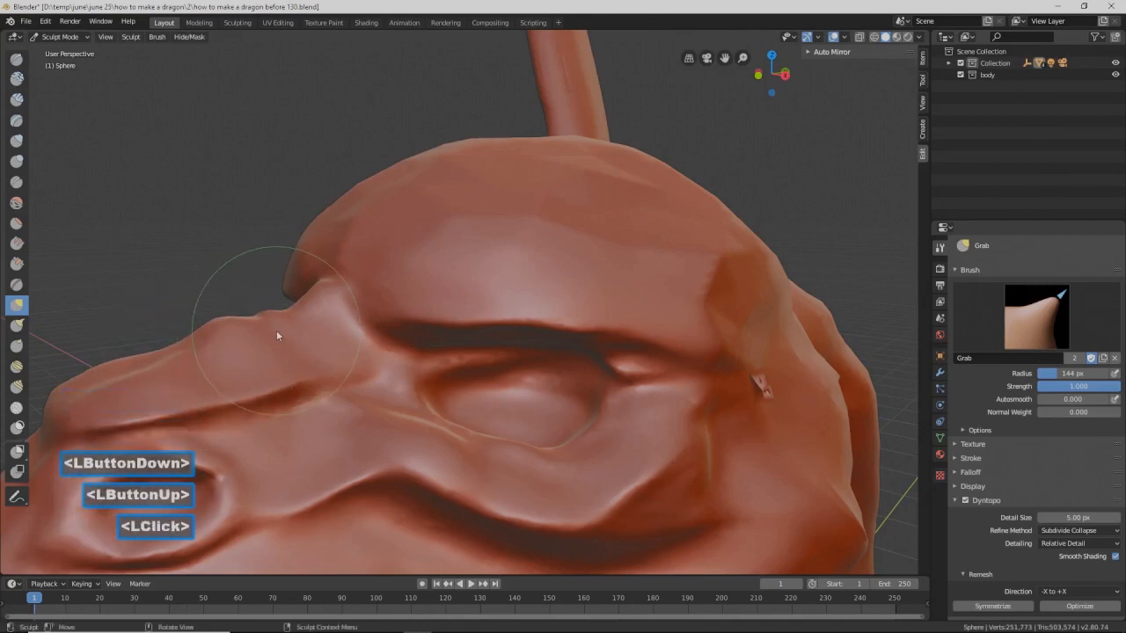
shift+click(233, 325)
Step: Save the sculpt as the incremental file "how to make a dragon before 131.blend"
scroll(336, 369, down, 4)
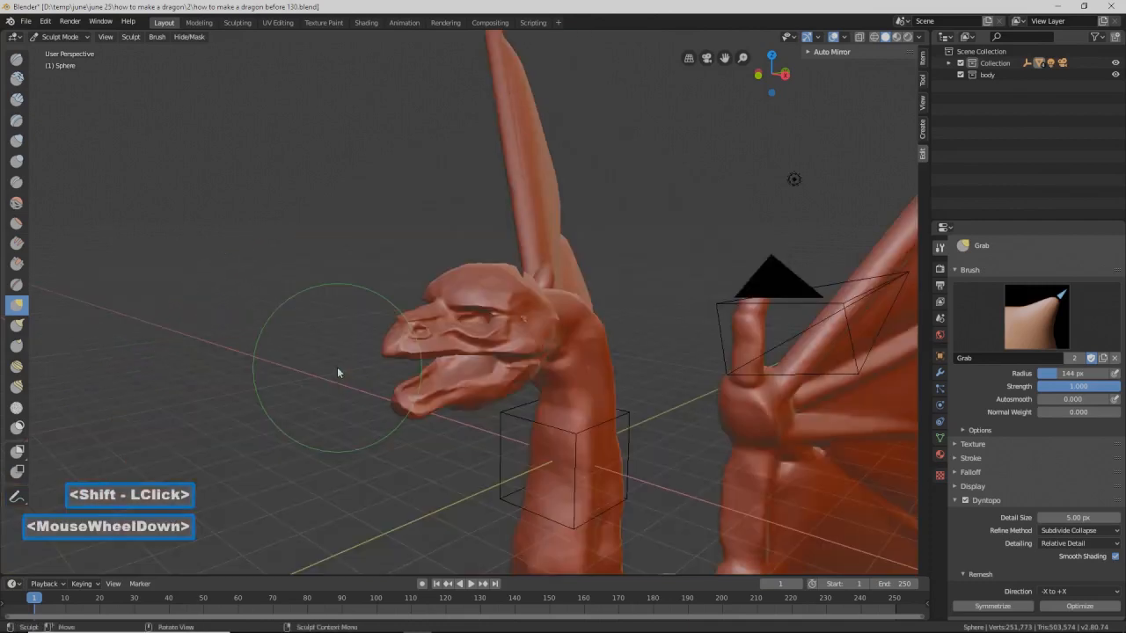
middle_drag(372, 375, 476, 394)
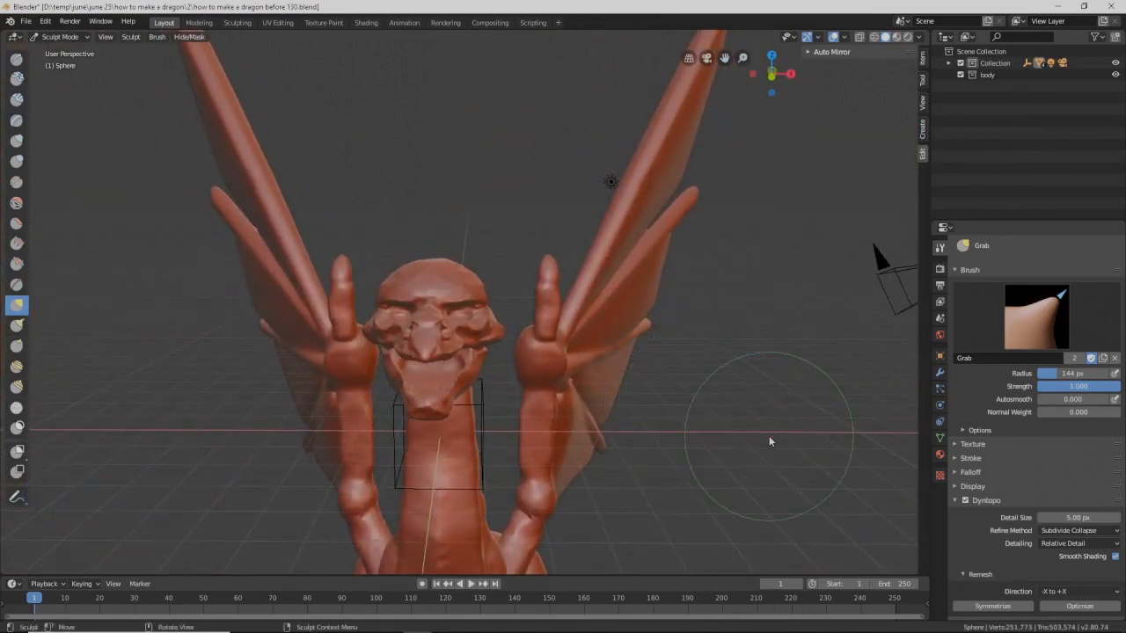
key(ctrl+alt+s)
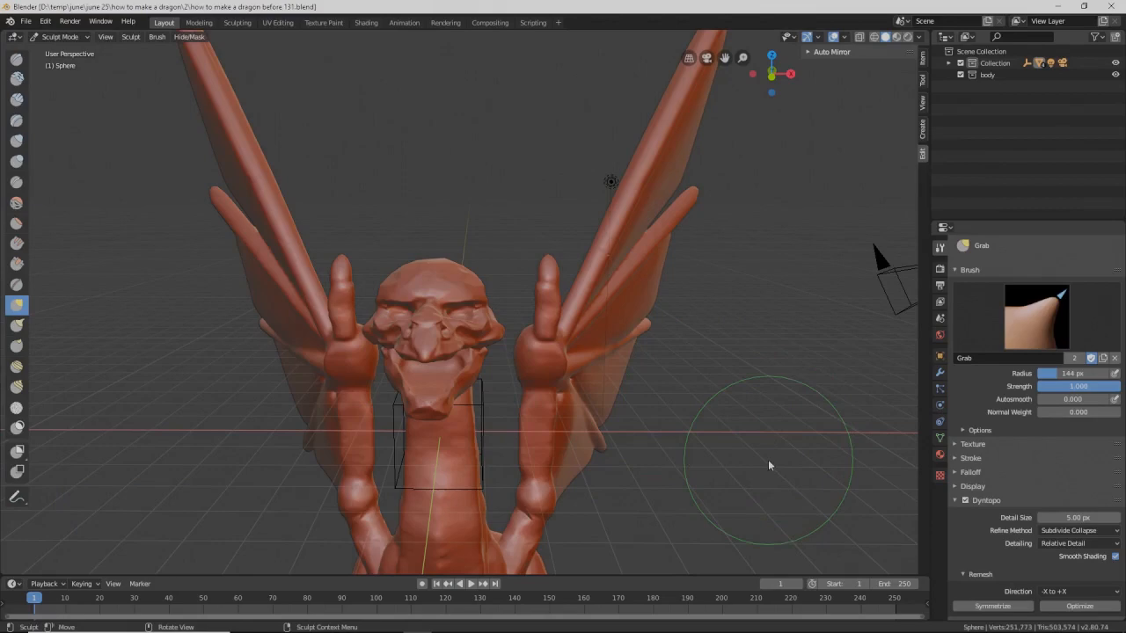
Step: Reduce the mesh density on the rear part of the lower jaw with the Simplify brush
middle_drag(718, 414, 580, 358)
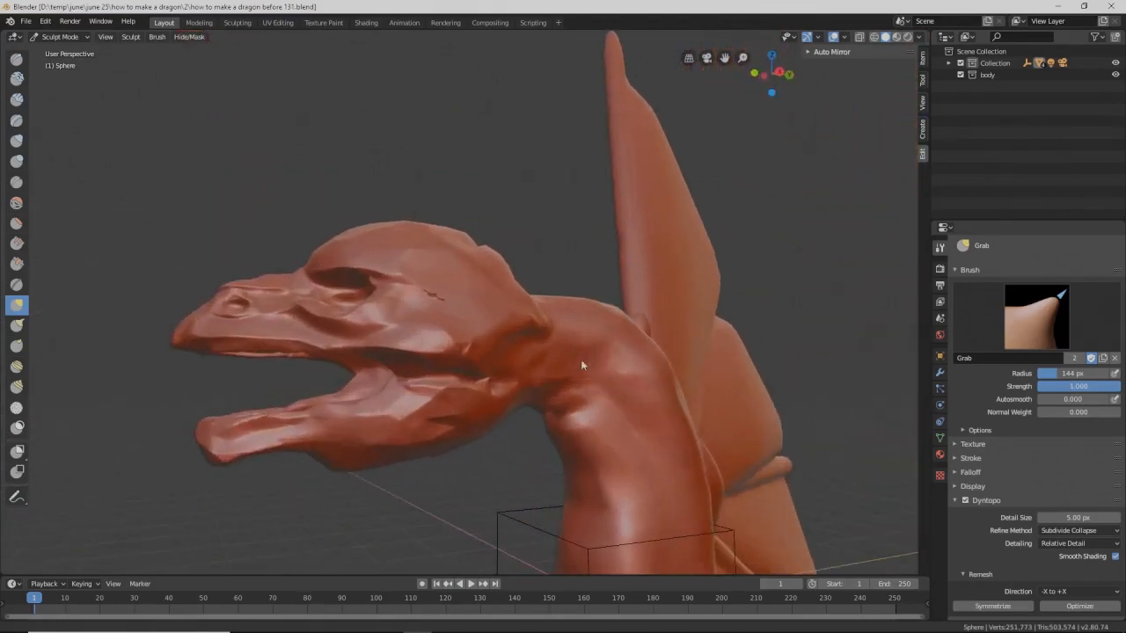
click(16, 409)
mouse_move(411, 422)
mouse_down()
mouse_move(459, 424)
mouse_move(438, 423)
mouse_up()
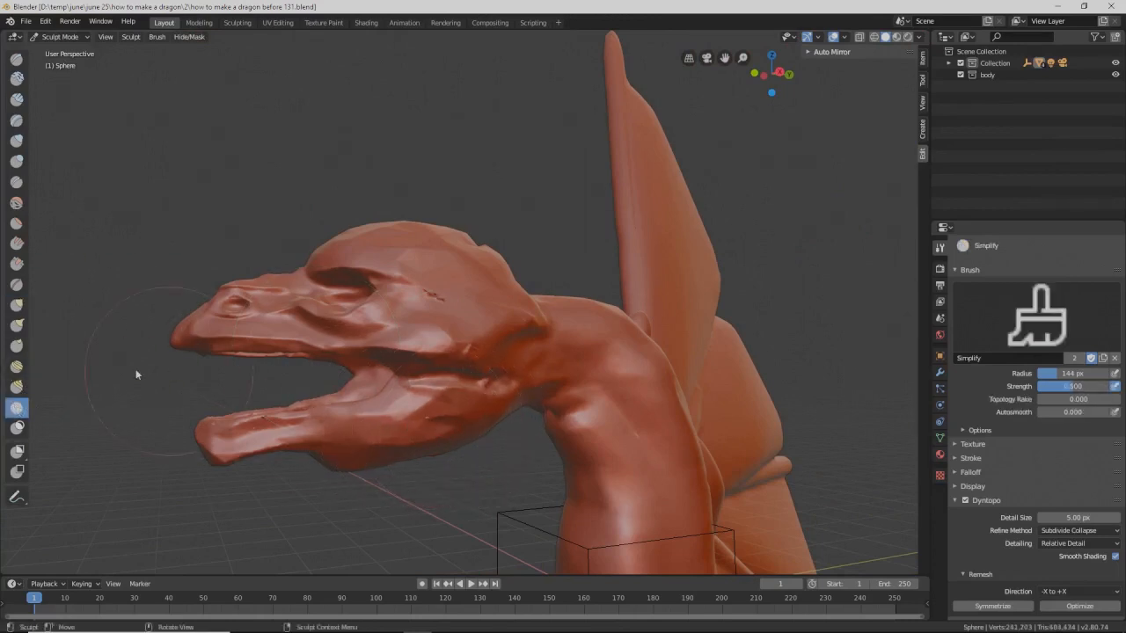
Step: Swell the rear of the lower jaw into a jaw muscle using the Inflate brush at a 129 px radius
click(16, 143)
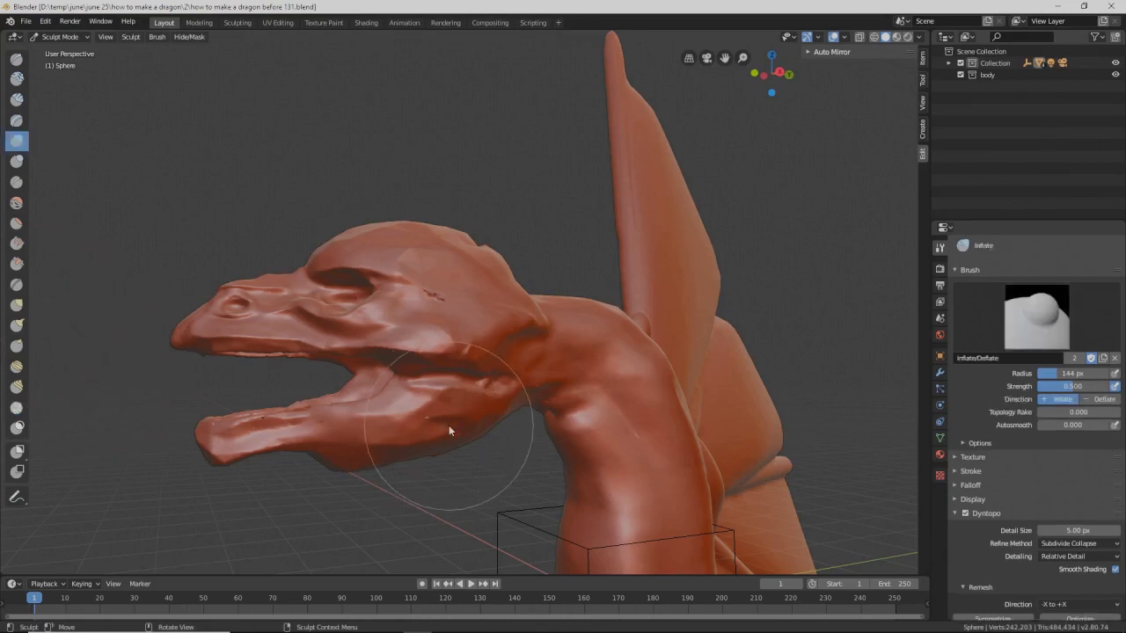
key(f)
click(439, 428)
mouse_move(452, 423)
mouse_down()
mouse_move(453, 446)
mouse_move(481, 429)
mouse_move(466, 451)
mouse_move(431, 387)
mouse_move(458, 389)
mouse_move(394, 408)
mouse_up()
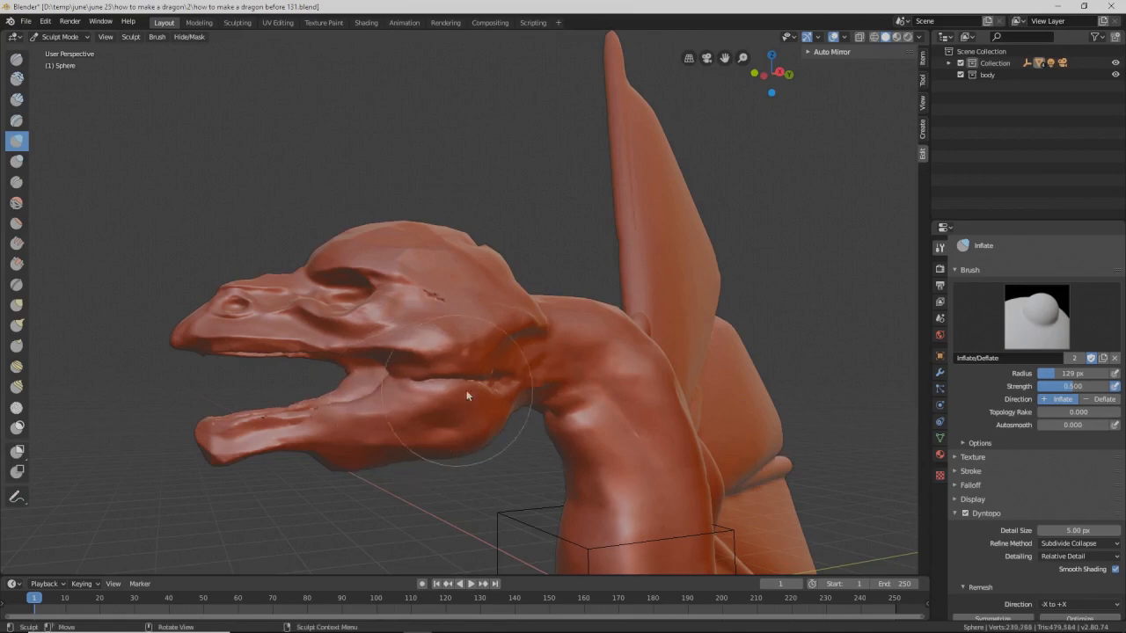
mouse_move(467, 396)
middle_down()
mouse_move(457, 396)
mouse_move(489, 403)
mouse_move(442, 383)
mouse_move(460, 392)
mouse_move(455, 401)
middle_up()
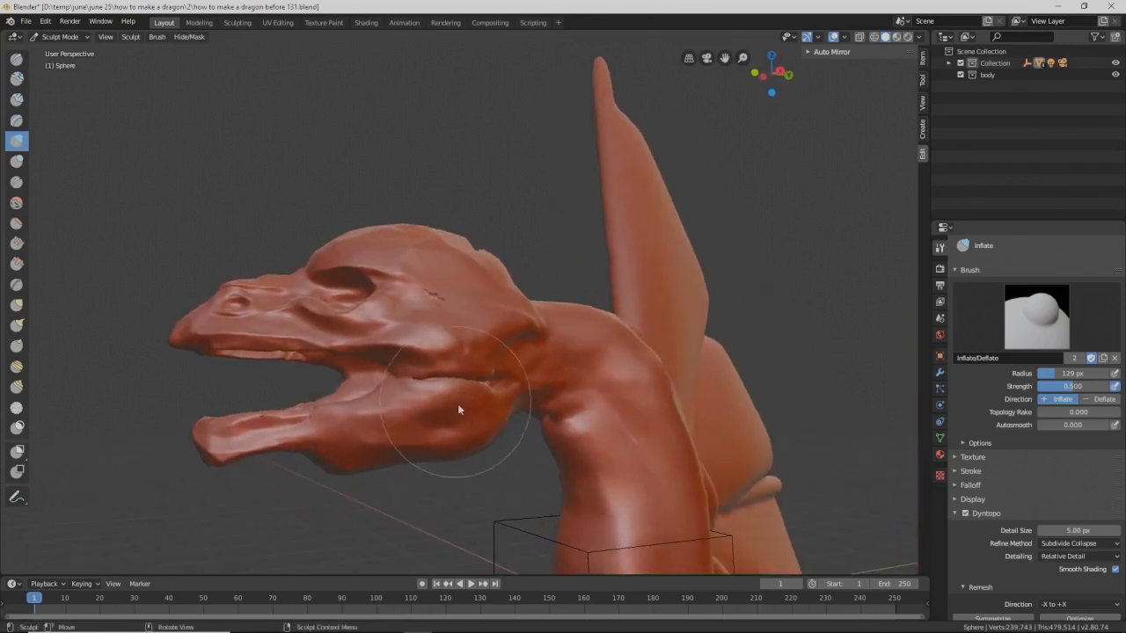
scroll(464, 403, up, 2)
mouse_move(446, 439)
mouse_down()
mouse_move(458, 421)
mouse_move(446, 405)
mouse_move(464, 405)
mouse_up()
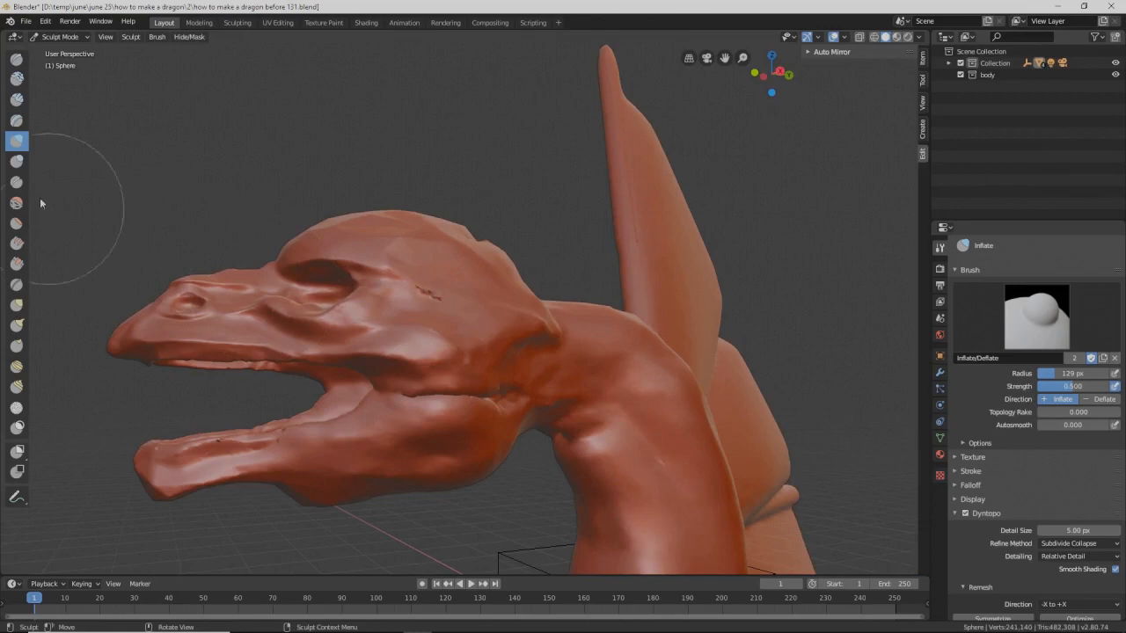
Step: Build up the upper rim of the lower jaw toward the mouth corner using the Blob brush at 46 px radius
click(17, 162)
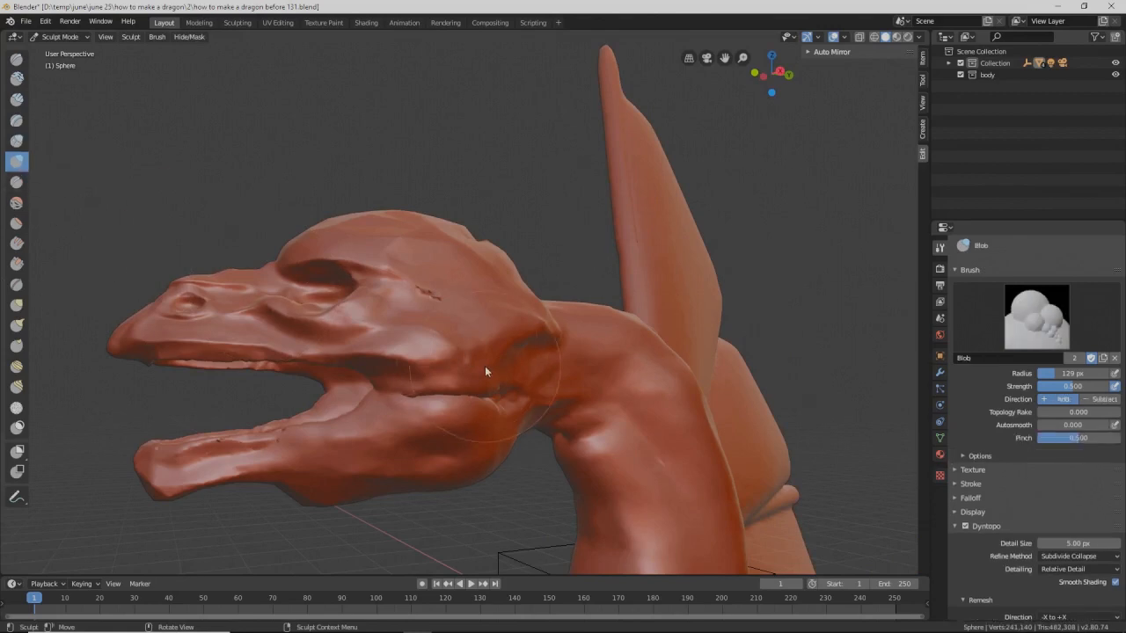
key(f)
click(431, 370)
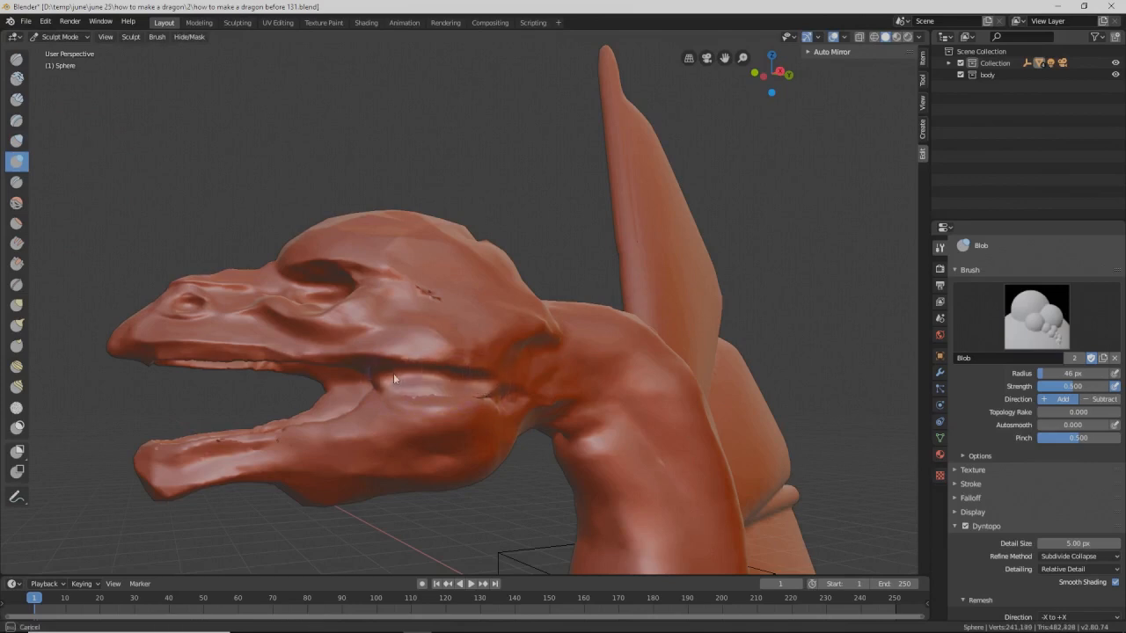
drag(459, 384, 411, 380)
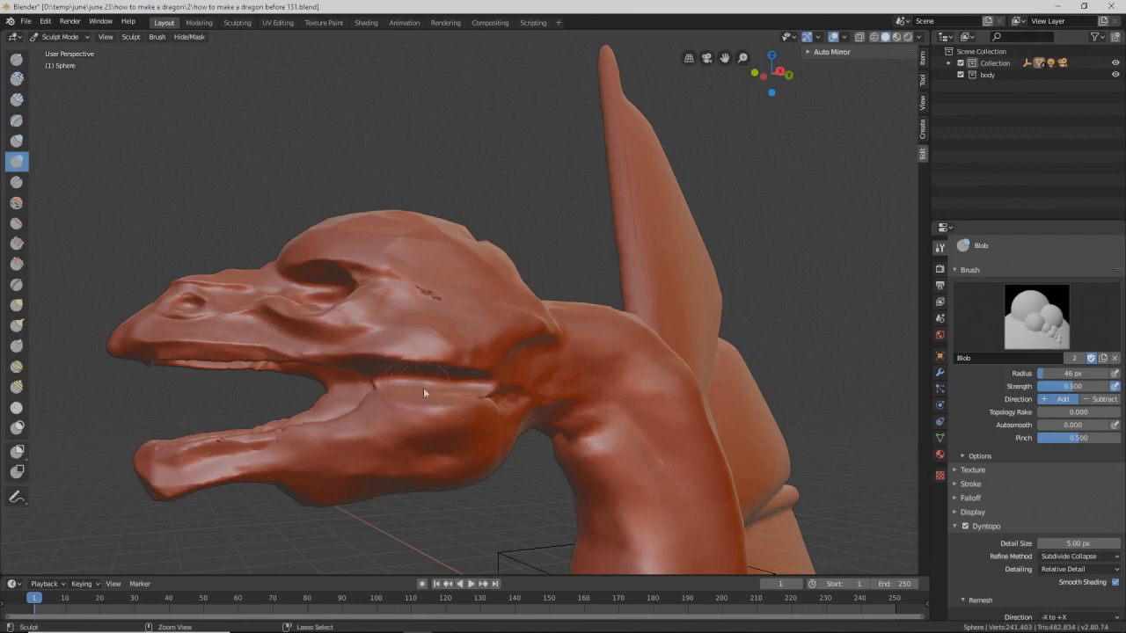
drag(423, 388, 486, 387)
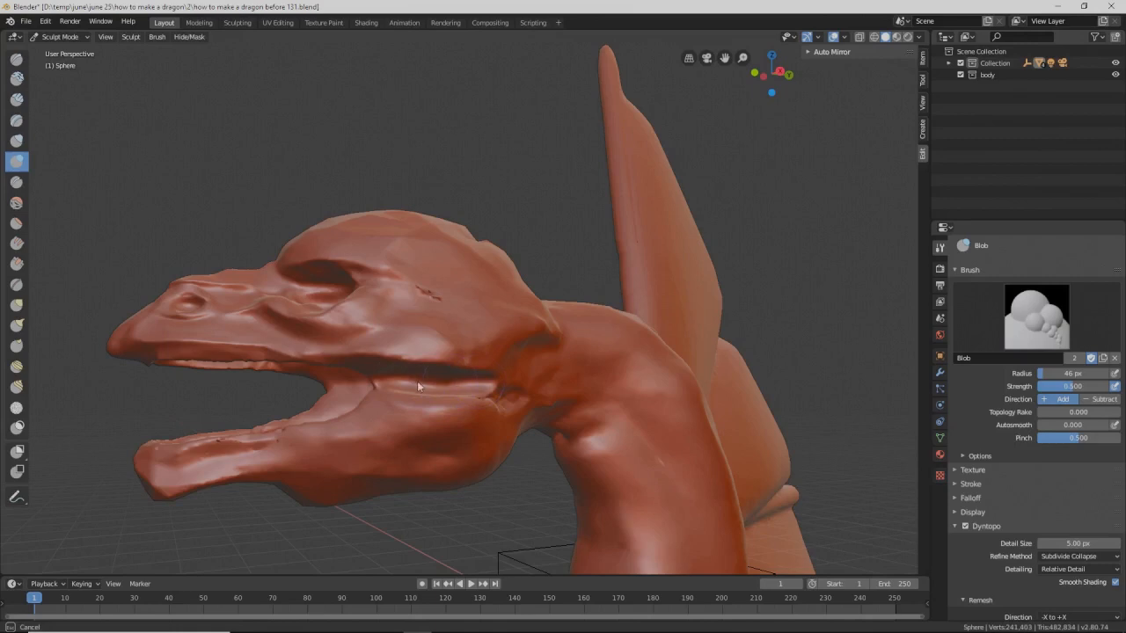
drag(503, 396, 503, 396)
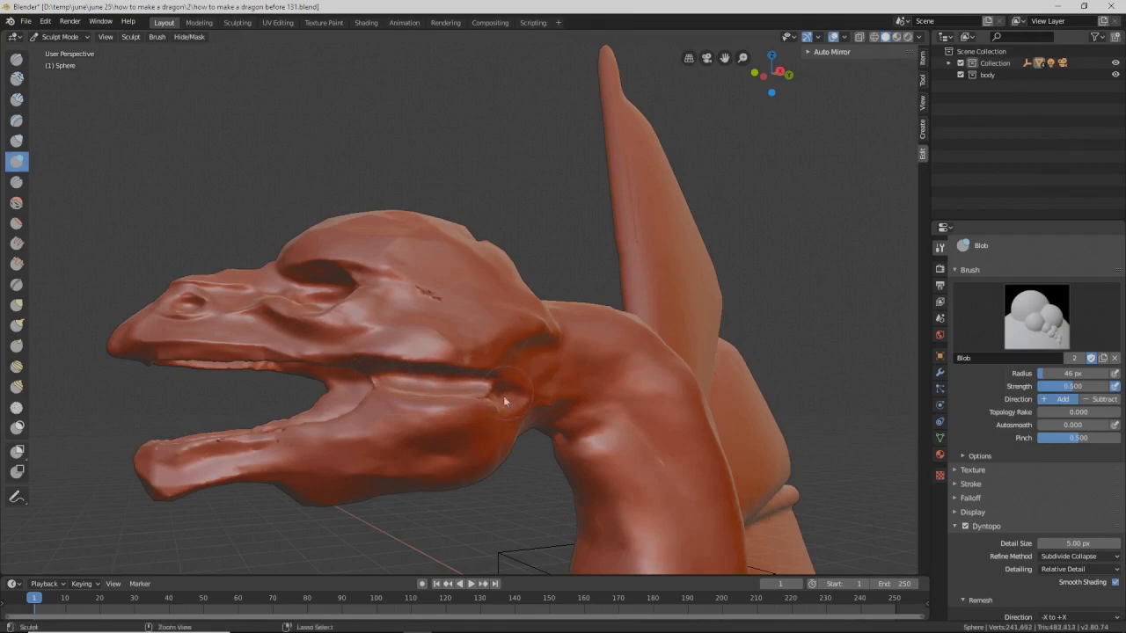
Step: Inflate the jaw muscle further, and save the sculpt as "how to make a dragon before 132.blend"
mouse_move(503, 396)
middle_down()
mouse_move(480, 400)
mouse_move(489, 382)
mouse_move(497, 389)
middle_up()
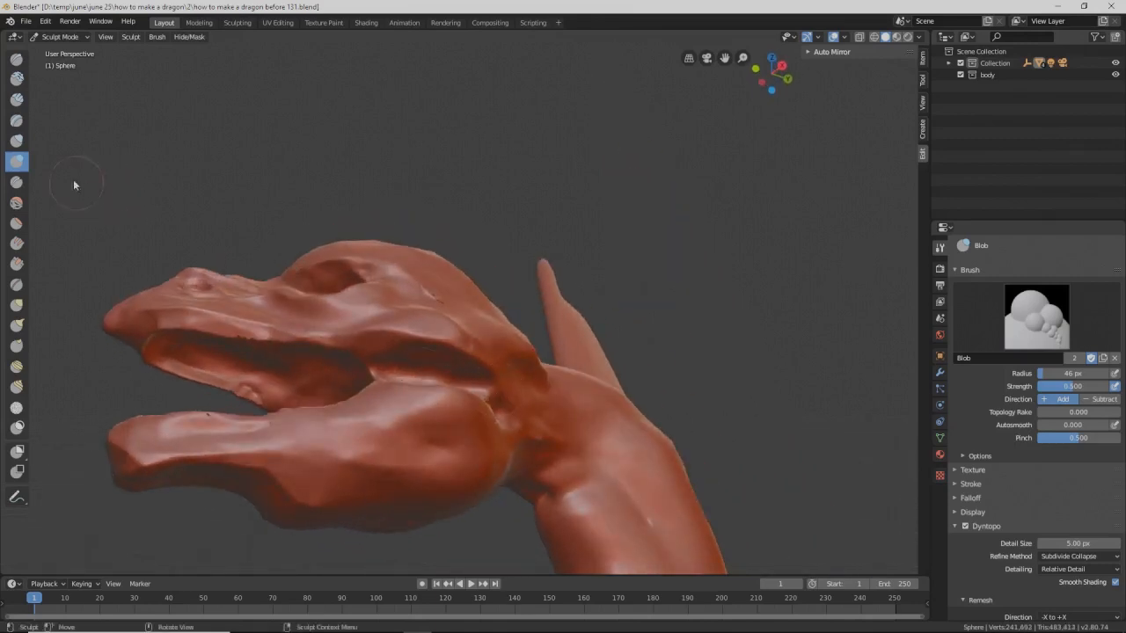
click(17, 141)
mouse_move(419, 417)
mouse_down()
mouse_move(455, 453)
mouse_move(429, 456)
mouse_move(458, 466)
mouse_move(360, 439)
mouse_move(472, 460)
mouse_move(336, 437)
mouse_move(462, 441)
mouse_move(493, 419)
mouse_up()
middle_drag(493, 419, 463, 438)
mouse_move(464, 444)
mouse_down()
mouse_move(489, 413)
mouse_move(452, 414)
mouse_move(468, 407)
mouse_move(462, 421)
mouse_up()
mouse_move(463, 421)
middle_down()
mouse_move(480, 428)
mouse_move(465, 414)
mouse_move(454, 430)
mouse_move(472, 435)
middle_up()
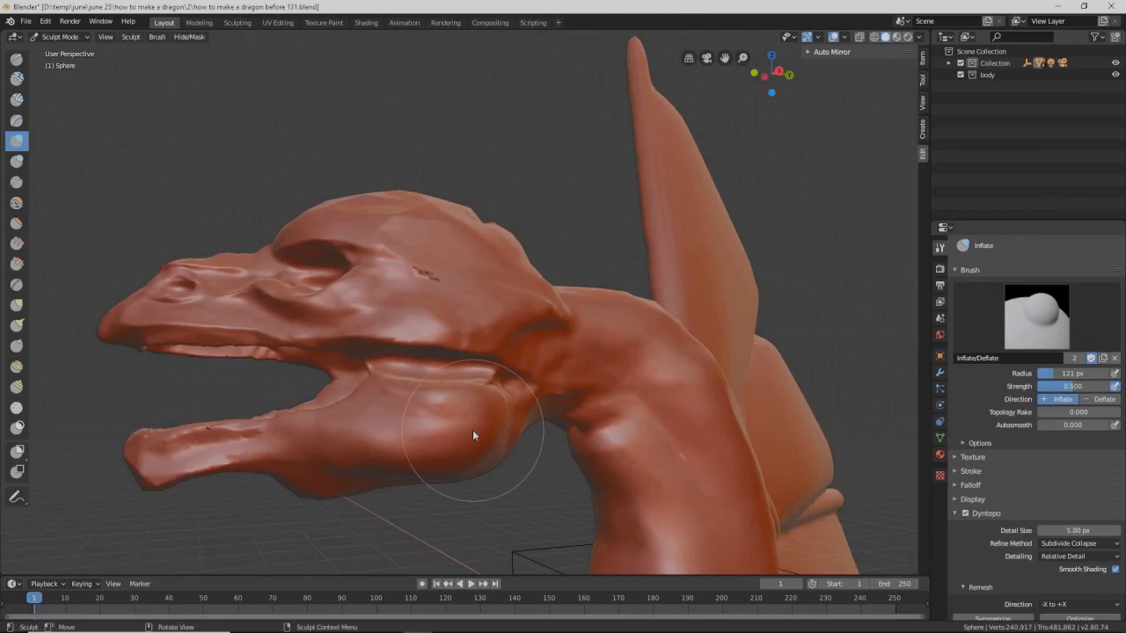
key(ctrl+alt+s)
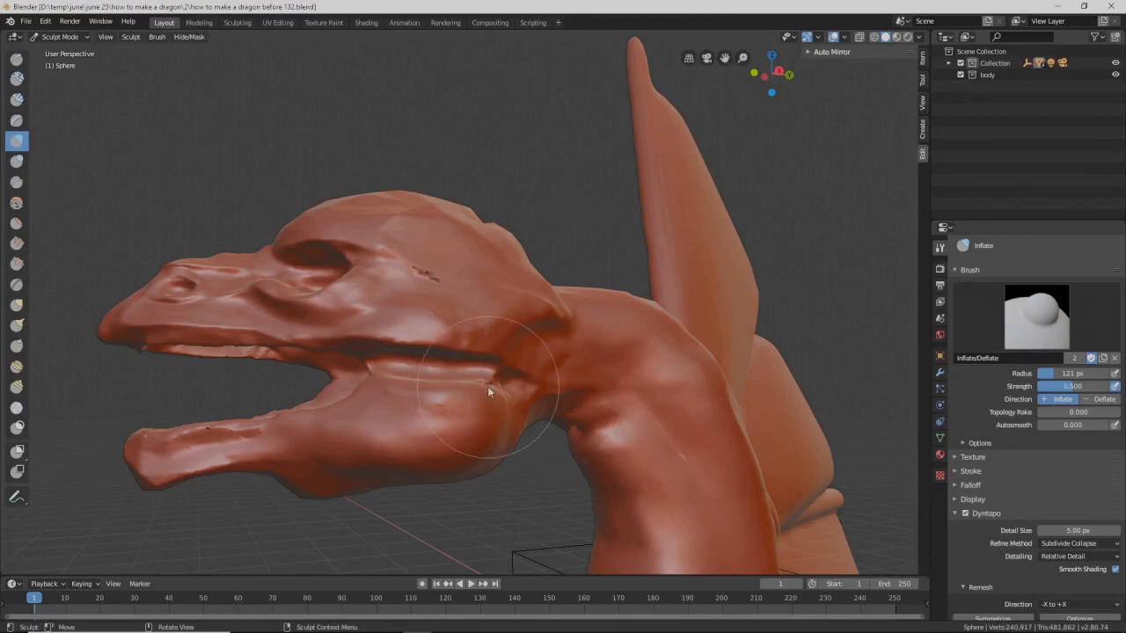
Step: Lasso-mask the upper head and pull the rear of the lower jaw upward using a 182 px Grab brush
mouse_move(487, 386)
ctrl+mouse_down()
mouse_move(488, 372)
mouse_move(441, 366)
mouse_move(297, 390)
mouse_move(131, 382)
mouse_move(131, 231)
mouse_move(170, 196)
mouse_move(553, 137)
mouse_move(604, 293)
mouse_move(556, 362)
mouse_move(506, 374)
ctrl+mouse_up()
mouse_move(146, 361)
ctrl+shift+mouse_down()
mouse_move(94, 329)
mouse_move(146, 329)
mouse_move(137, 357)
ctrl+shift+mouse_up()
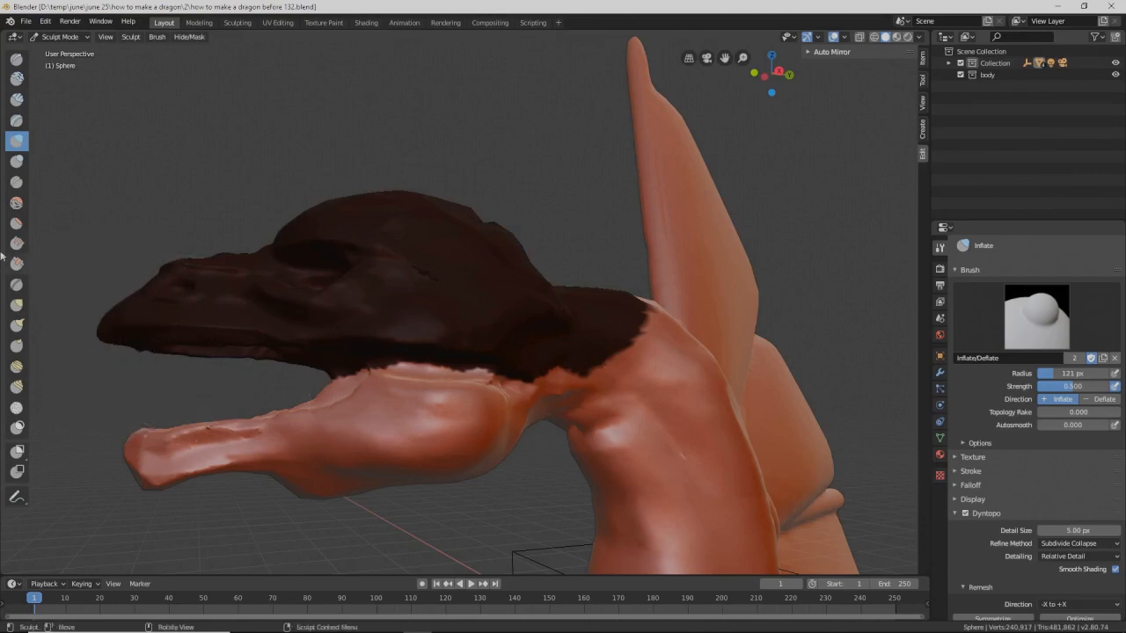
click(19, 306)
key(f)
click(474, 395)
mouse_move(398, 383)
mouse_down()
mouse_move(405, 365)
mouse_move(480, 391)
mouse_move(498, 370)
mouse_move(390, 347)
mouse_up()
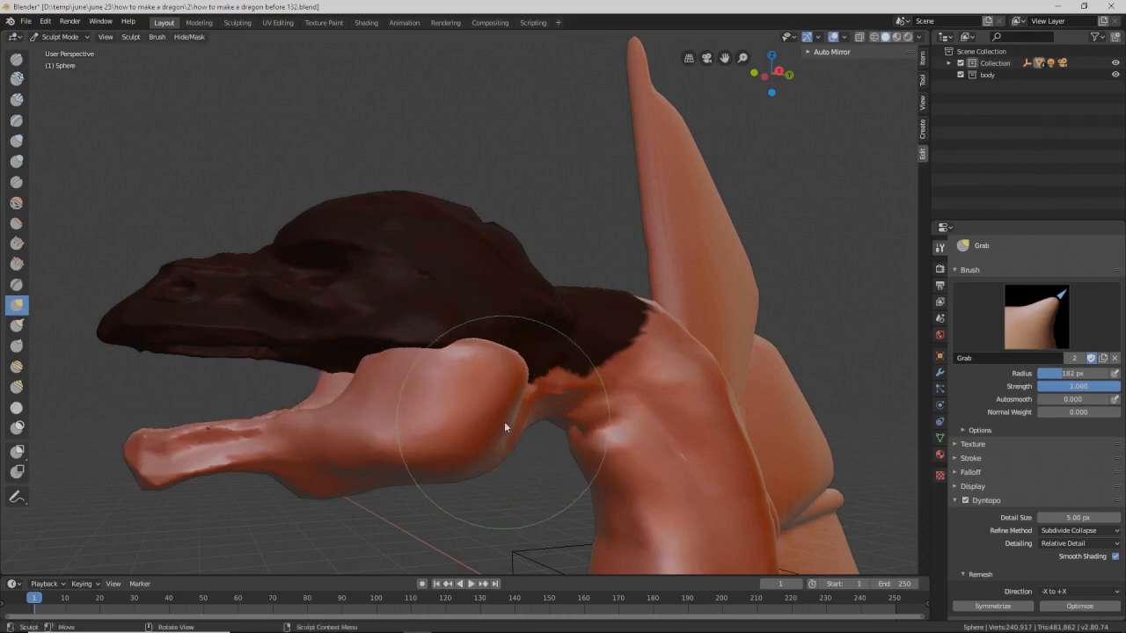
drag(493, 455, 490, 463)
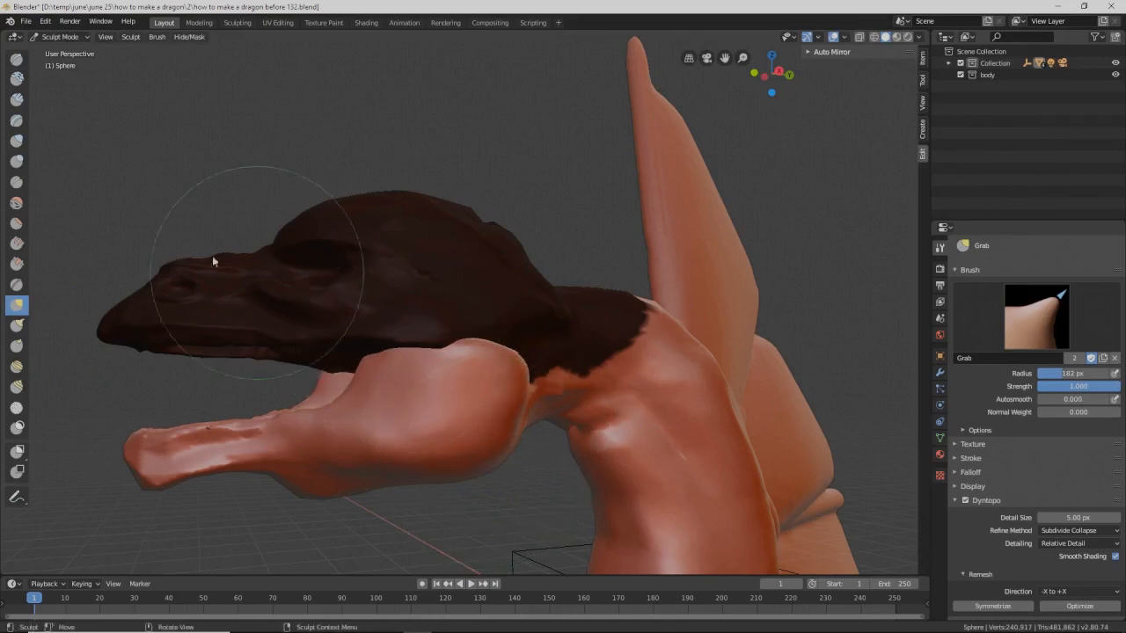
Step: Carve creases along the rear and underside of the jaw muscle using the Crease brush at 104 px radius
click(16, 182)
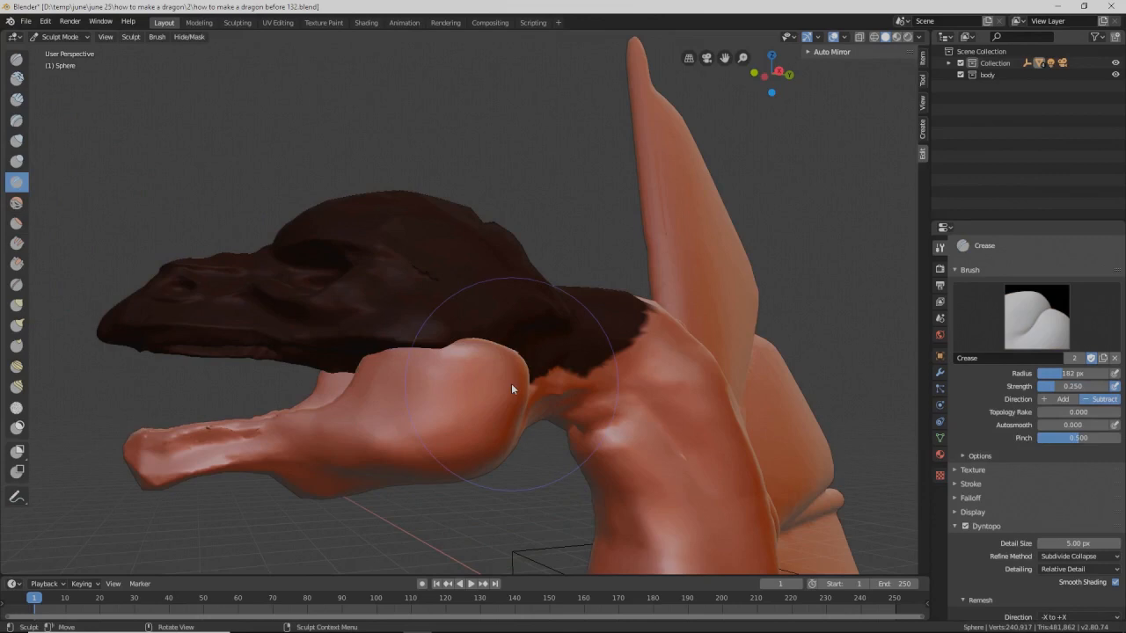
key(f)
click(466, 388)
middle_drag(507, 406, 487, 391)
mouse_move(487, 385)
mouse_down()
mouse_move(502, 407)
mouse_move(491, 383)
mouse_up()
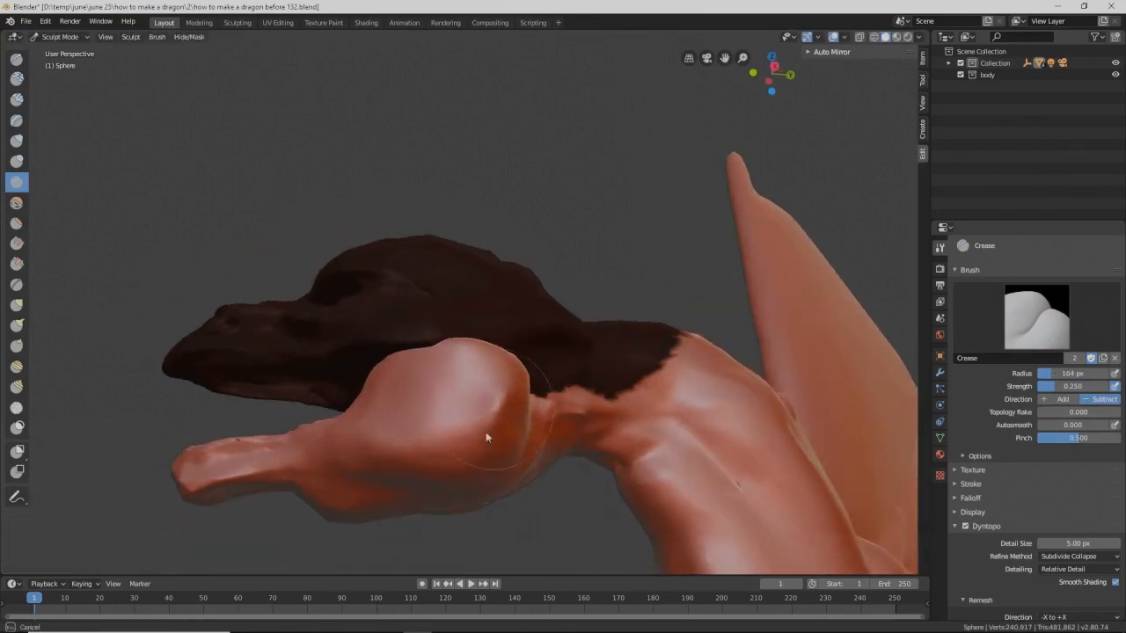
drag(381, 447, 394, 443)
mouse_move(394, 444)
middle_down()
mouse_move(440, 415)
mouse_move(374, 442)
middle_up()
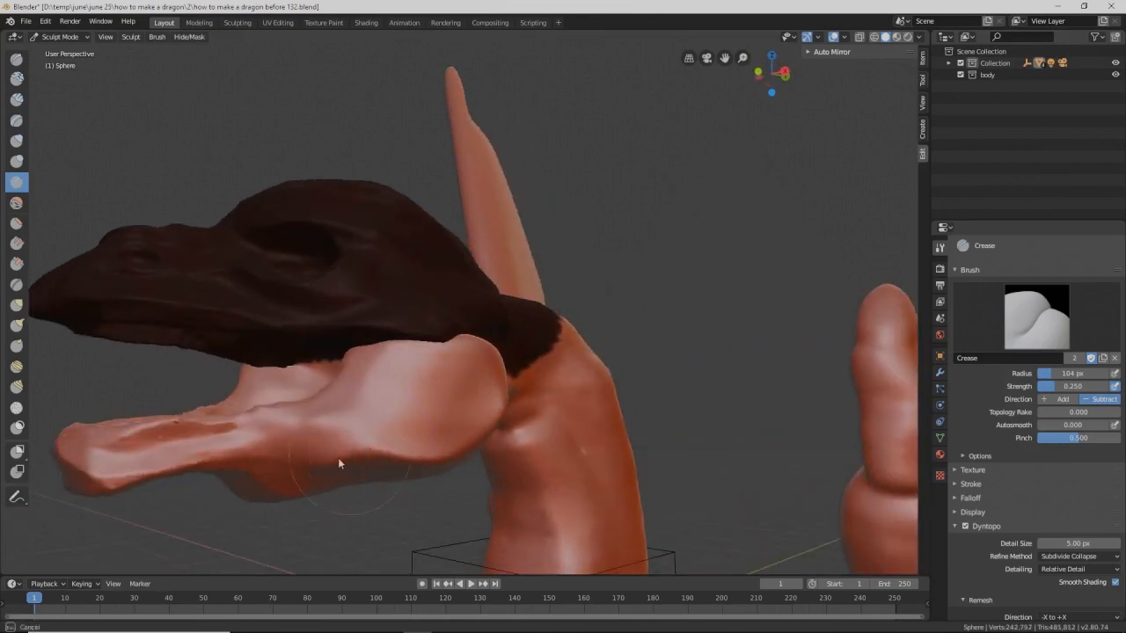
Step: Carve creases along the front edge of the jaw muscle where it meets the narrow lower jaw
mouse_move(356, 413)
mouse_down()
mouse_move(362, 382)
mouse_move(320, 420)
mouse_up()
mouse_move(320, 420)
middle_down()
mouse_move(331, 438)
mouse_move(354, 436)
mouse_move(307, 449)
middle_up()
drag(307, 449, 331, 434)
mouse_move(328, 452)
middle_down()
mouse_move(375, 445)
mouse_move(262, 426)
mouse_move(348, 422)
middle_up()
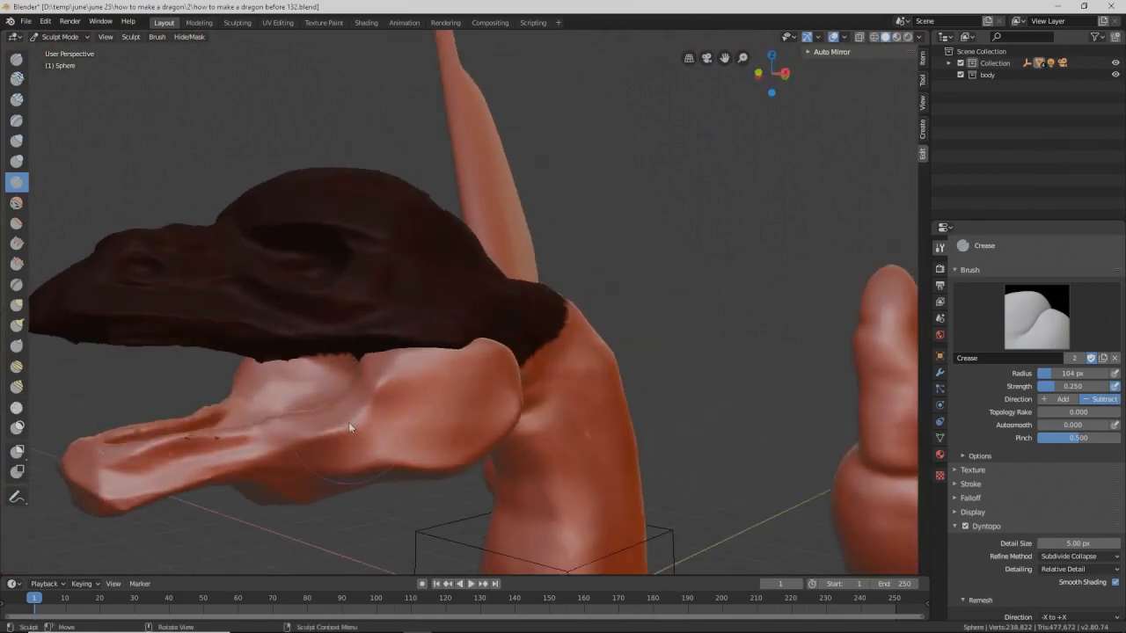
mouse_move(394, 416)
mouse_down()
mouse_move(399, 362)
mouse_move(384, 388)
mouse_move(405, 369)
mouse_up()
mouse_move(389, 452)
middle_down()
mouse_move(331, 410)
mouse_move(386, 446)
mouse_move(368, 432)
mouse_move(594, 449)
middle_up()
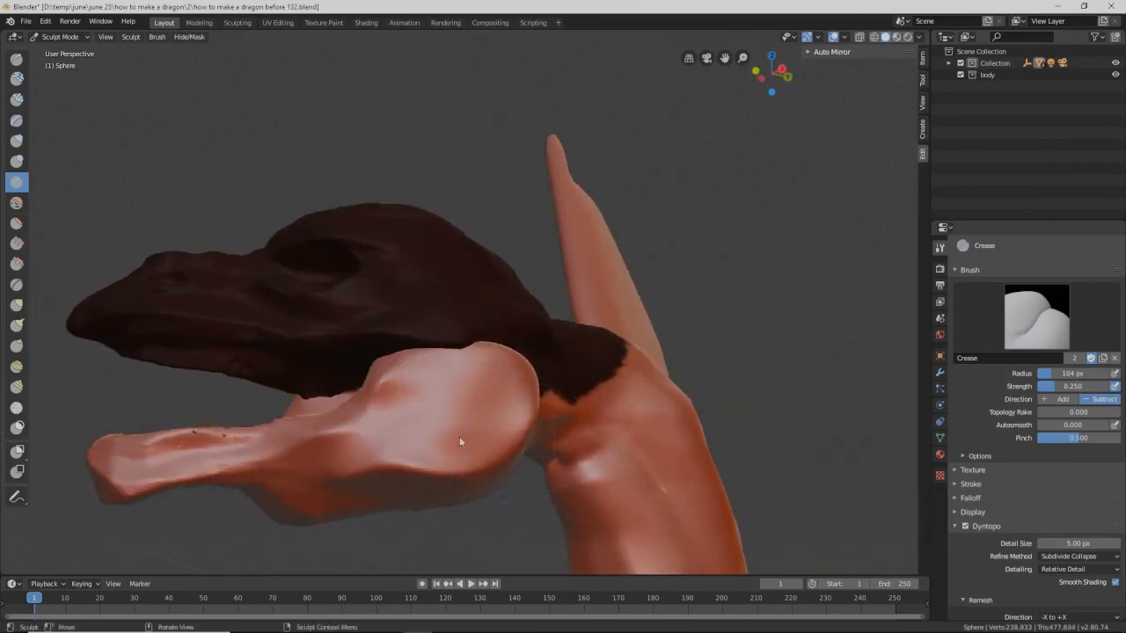
Step: Adjust the rear of the lower jaw with a 104 px Grab brush, and save the sculpt as "how to make a dragon before 133.blend"
click(16, 305)
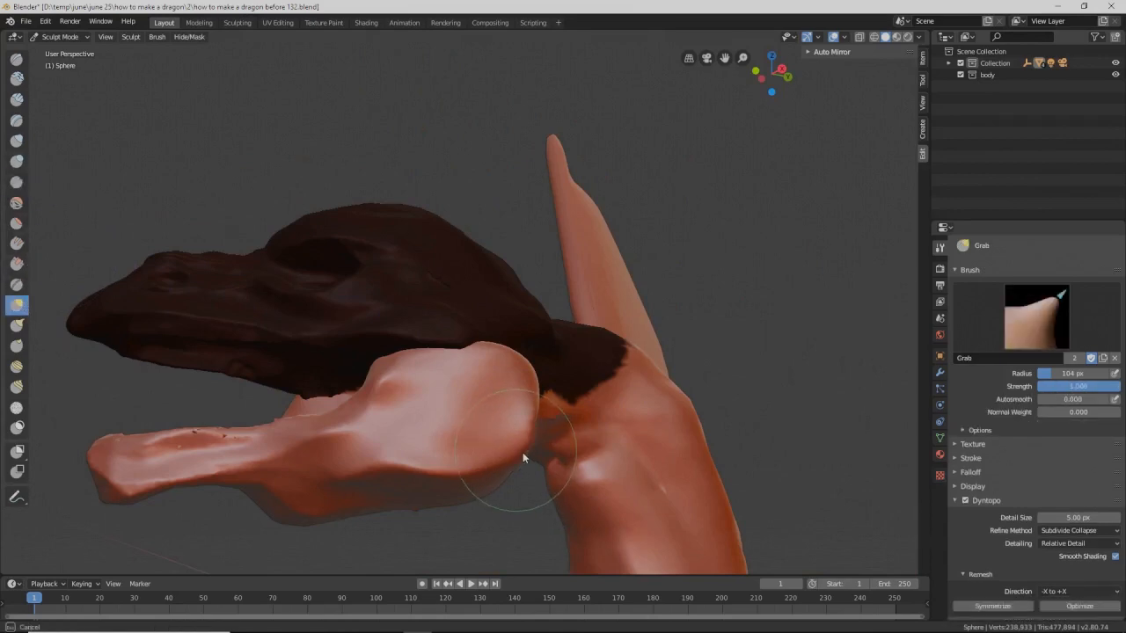
mouse_move(525, 456)
middle_down()
mouse_move(519, 420)
mouse_move(537, 441)
mouse_move(517, 452)
middle_up()
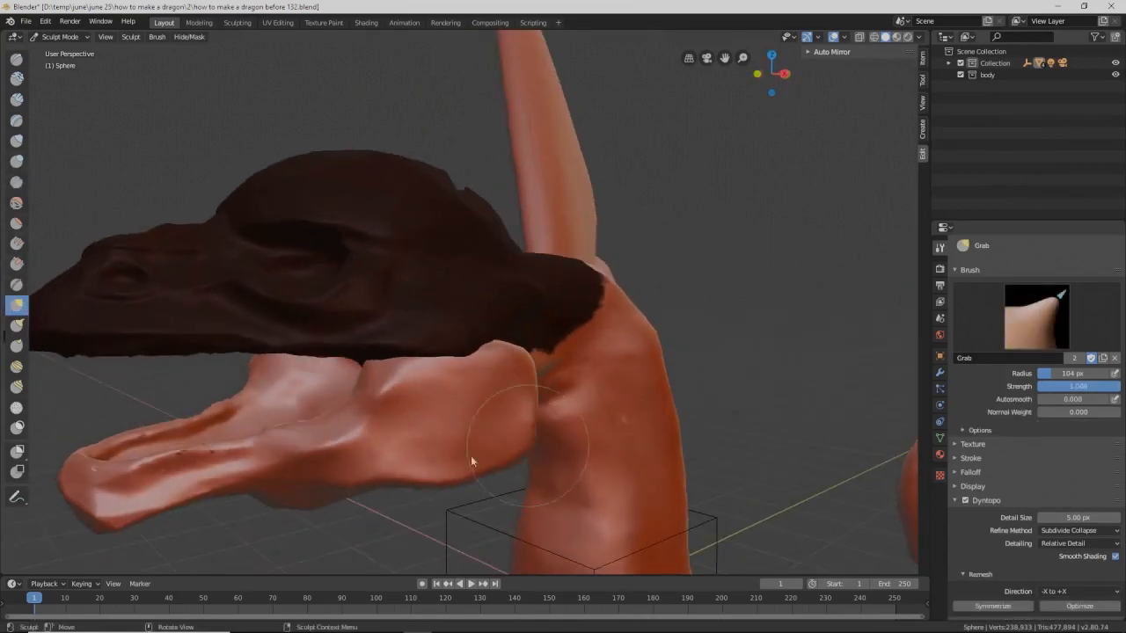
mouse_move(387, 454)
middle_down()
mouse_move(372, 439)
mouse_move(393, 454)
middle_up()
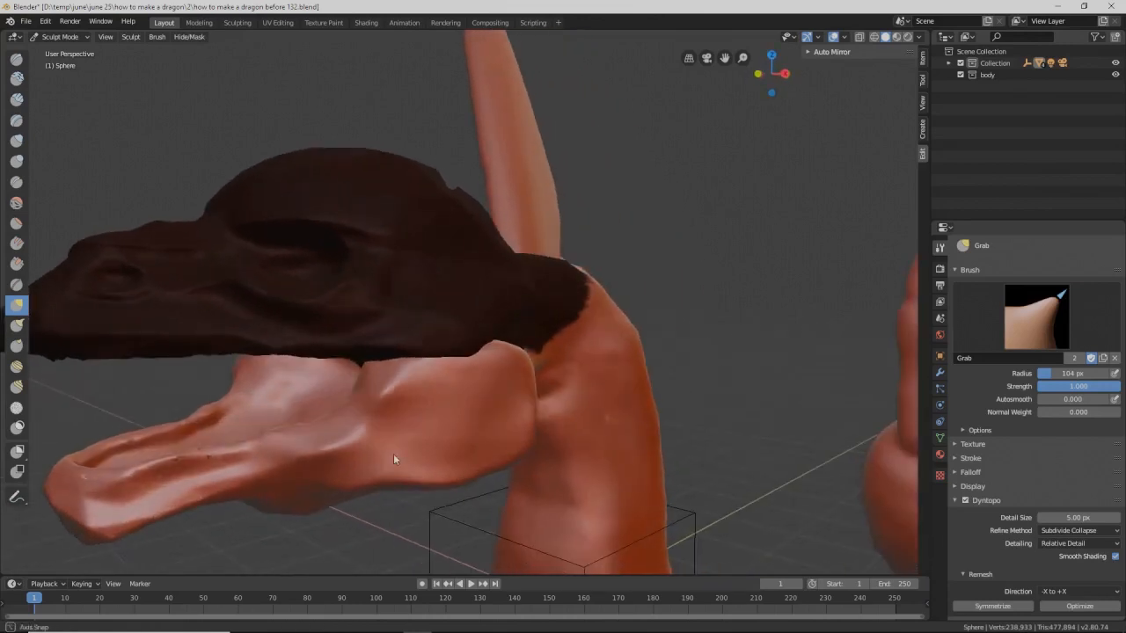
mouse_move(467, 412)
middle_down()
mouse_move(476, 409)
mouse_move(438, 420)
mouse_move(478, 428)
mouse_move(447, 416)
mouse_move(447, 427)
middle_up()
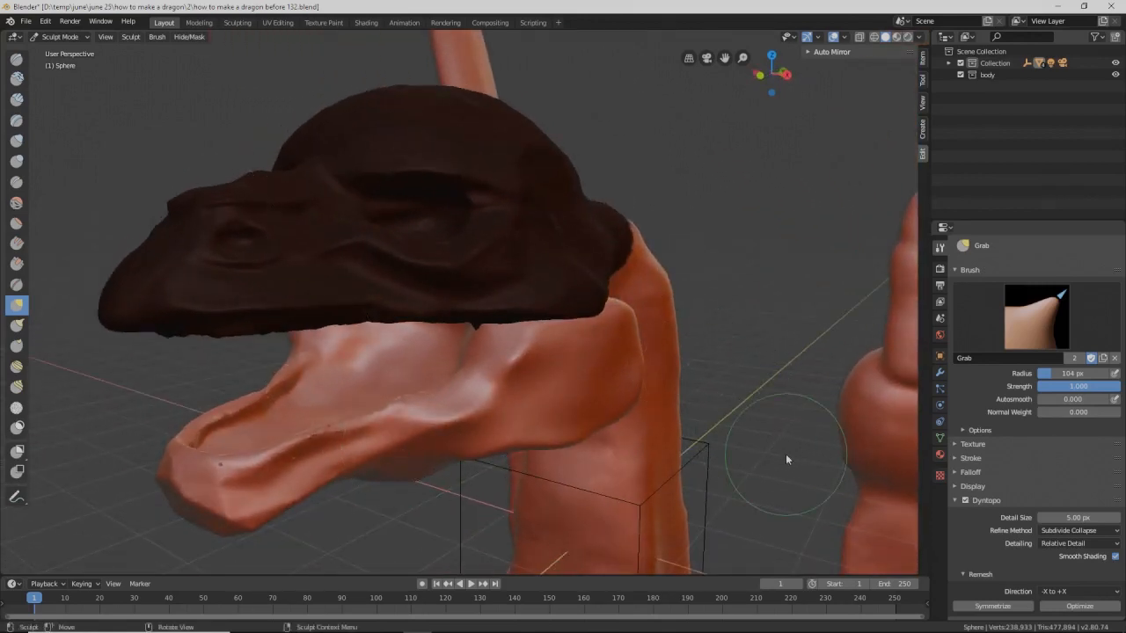
key(ctrl+s)
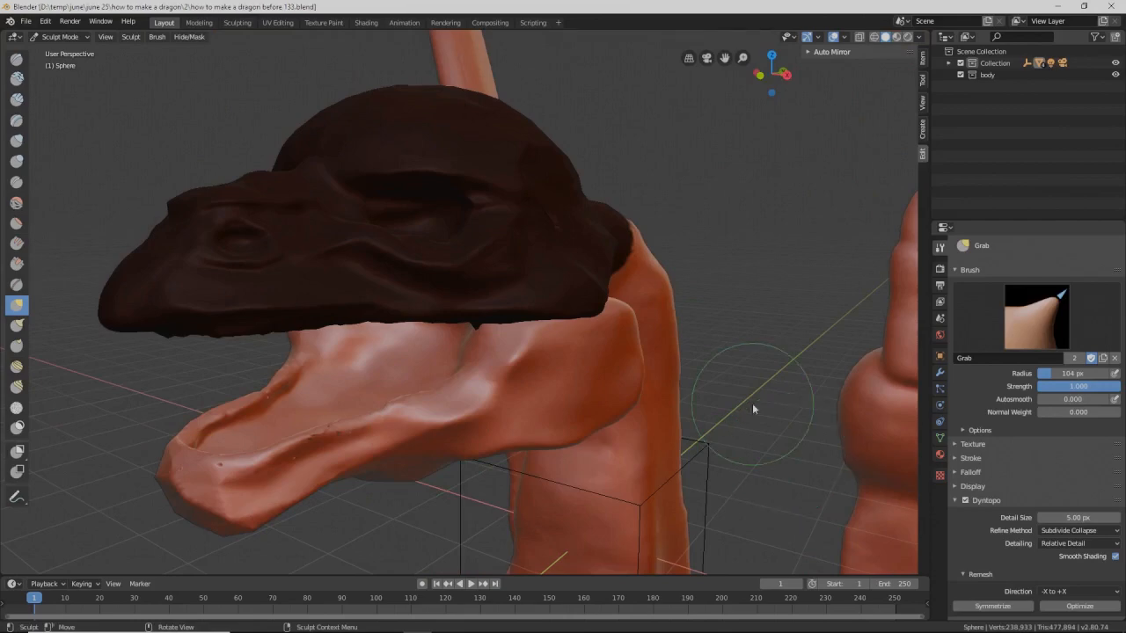
Step: Invert the mask to protect the body and lower jaw while leaving the upper head editable
mouse_move(752, 408)
middle_down()
mouse_move(709, 381)
mouse_move(712, 407)
mouse_move(623, 376)
mouse_move(644, 358)
mouse_move(621, 369)
middle_up()
scroll(622, 371, down, 7)
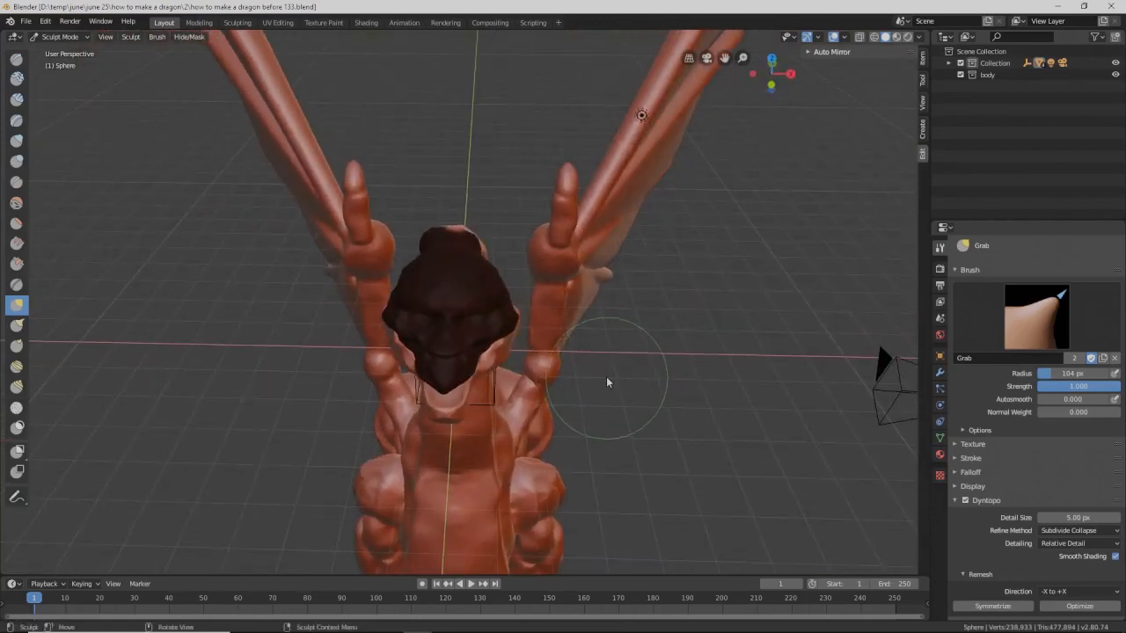
scroll(605, 369, up, 4)
mouse_move(606, 361)
middle_down()
mouse_move(598, 377)
mouse_move(590, 363)
middle_up()
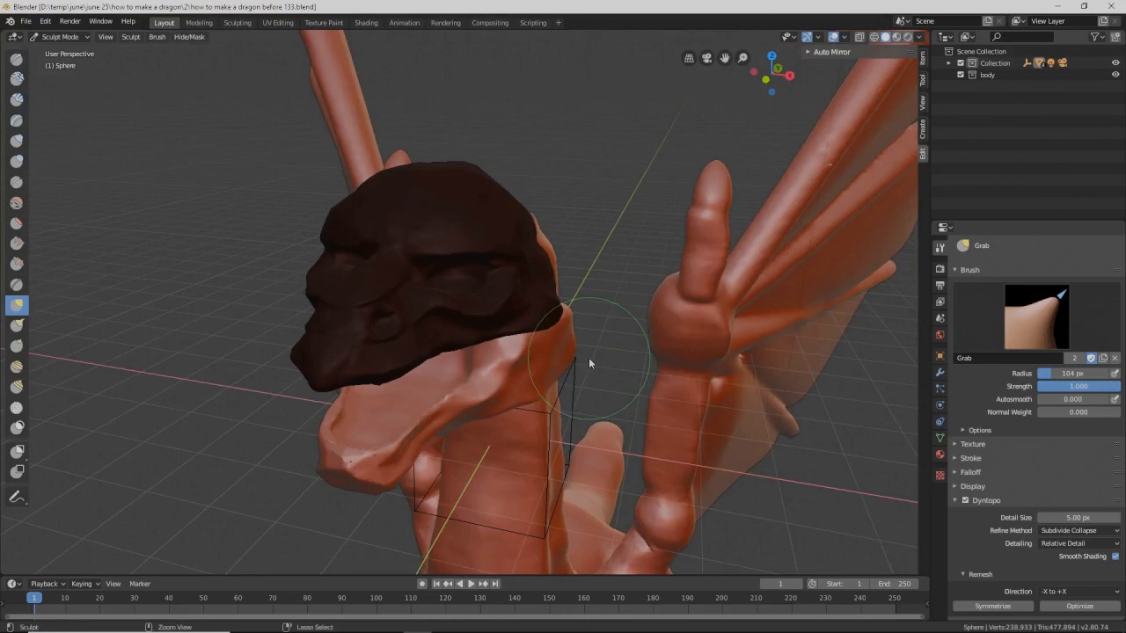
key(ctrl+i)
middle_drag(589, 357, 541, 373)
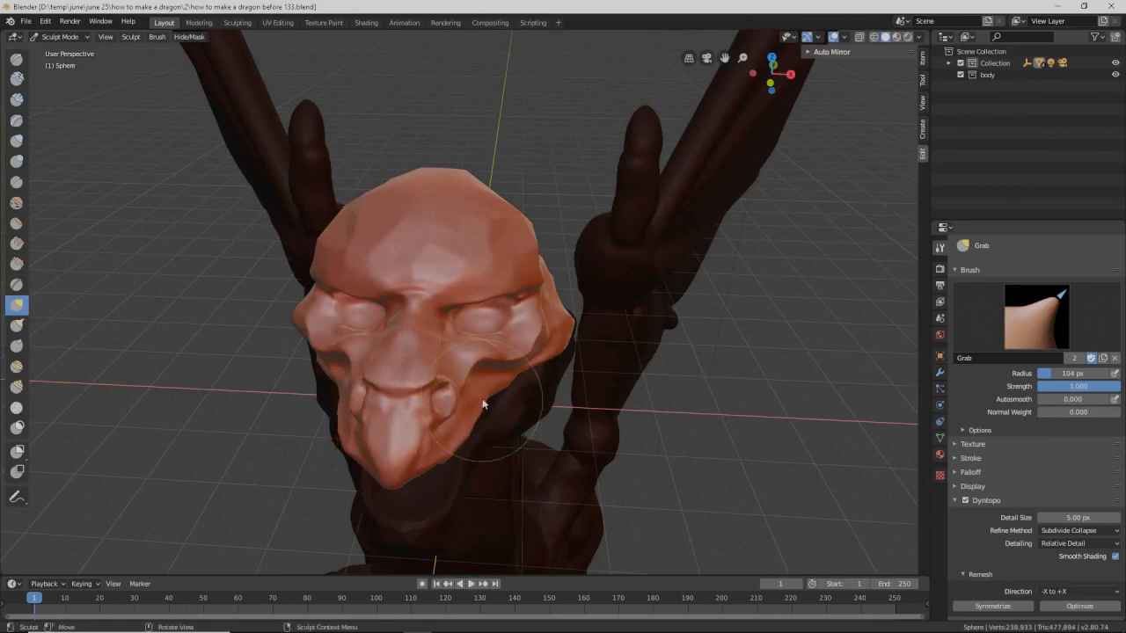
Step: Set the Grab brush radius to 144 px and pull the rear sides of the skull outward to widen the head
scroll(527, 403, down, 5)
key(f)
click(552, 421)
drag(471, 327, 469, 327)
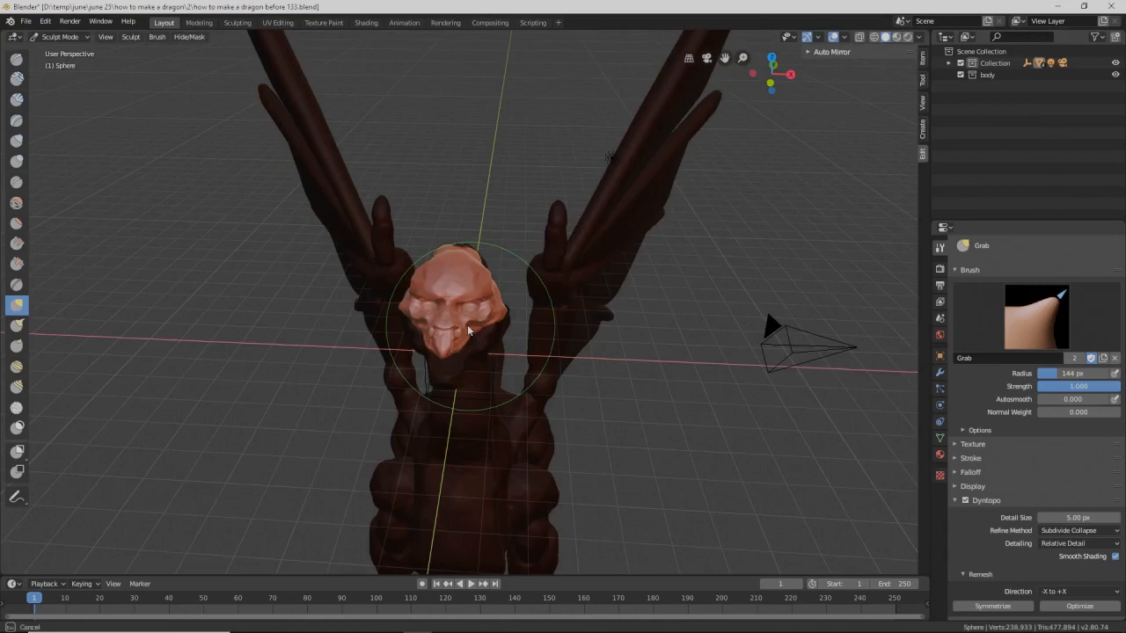
drag(467, 331, 505, 314)
mouse_move(505, 314)
middle_down()
mouse_move(535, 339)
mouse_move(478, 322)
mouse_move(495, 326)
middle_up()
mouse_move(541, 355)
middle_down()
mouse_move(543, 337)
mouse_move(598, 322)
mouse_move(616, 349)
mouse_move(593, 395)
middle_up()
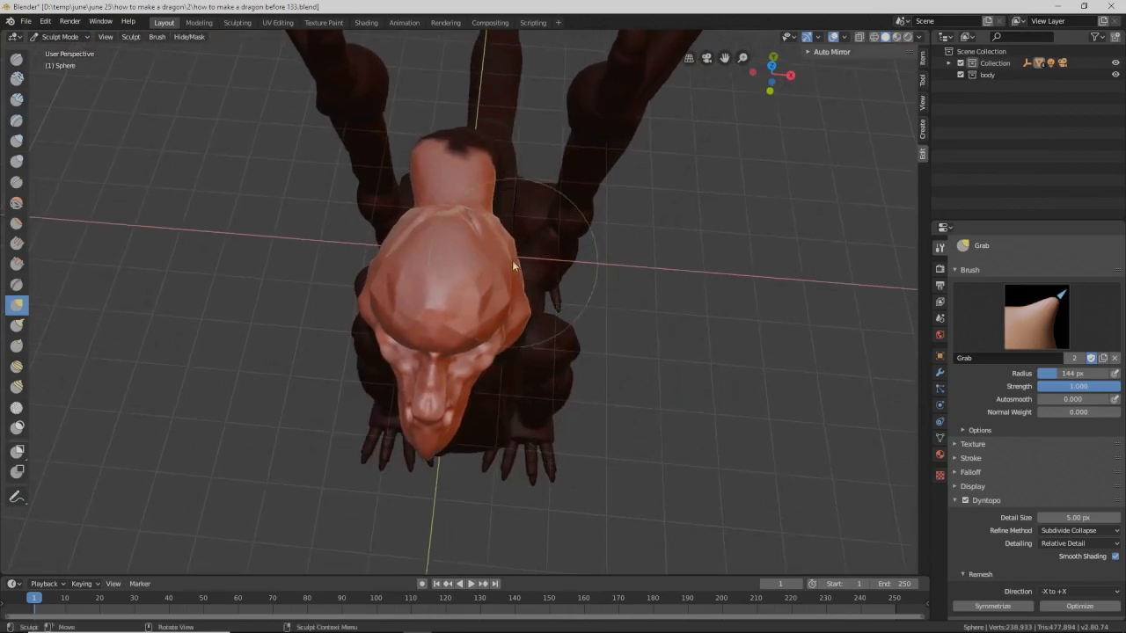
drag(512, 261, 519, 247)
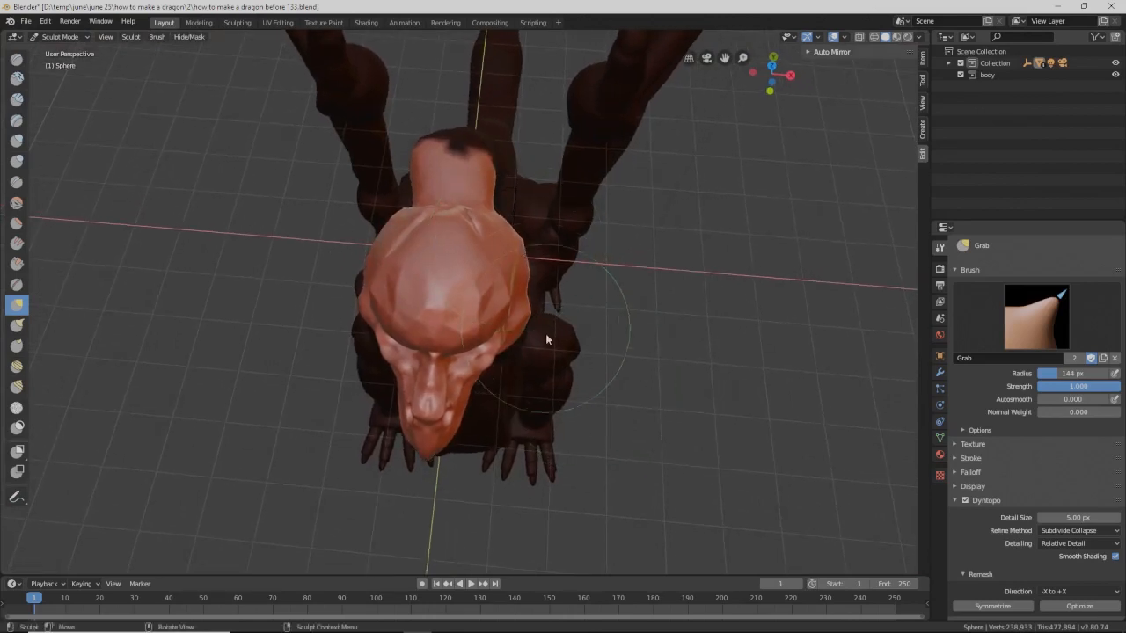
drag(476, 335, 470, 335)
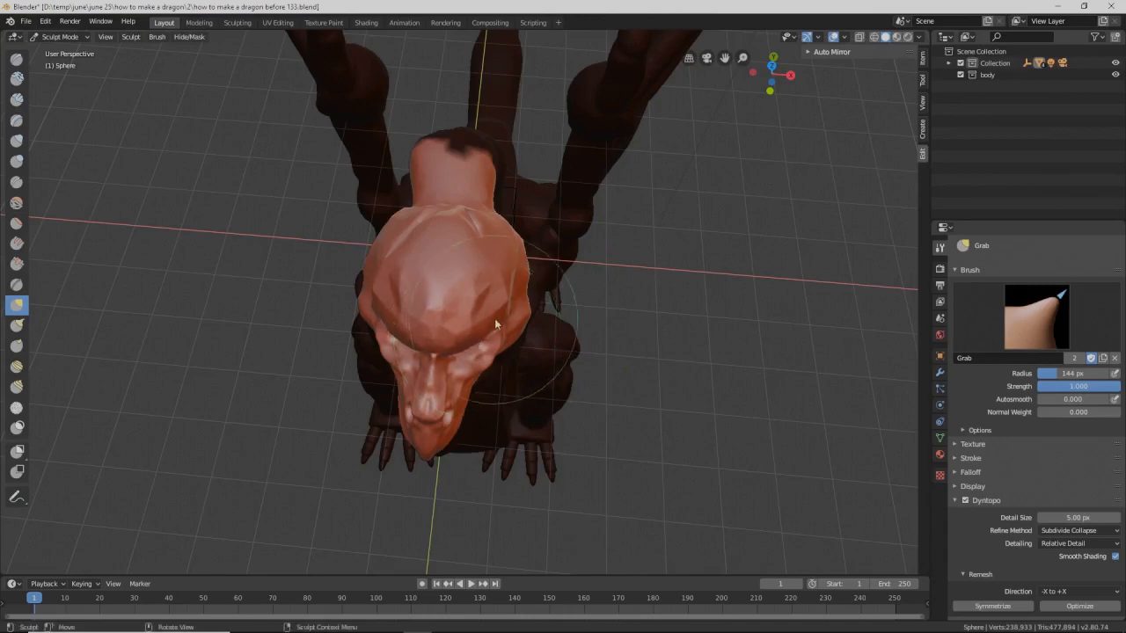
mouse_move(497, 315)
middle_down()
mouse_move(472, 301)
mouse_move(522, 352)
mouse_move(492, 314)
middle_up()
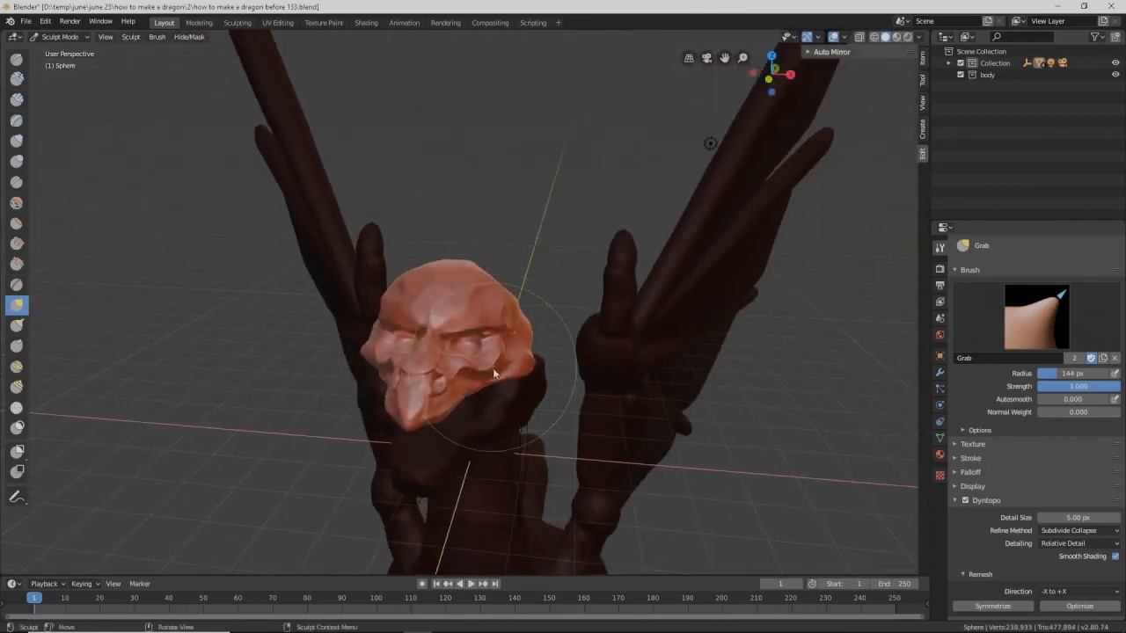
Step: Inflate the bridge between the forehead and snout at 76 px radius, and save the sculpt as "how to make a dragon before 134.blend"
scroll(509, 373, up, 4)
mouse_move(466, 389)
middle_down()
mouse_move(426, 391)
mouse_move(446, 395)
middle_up()
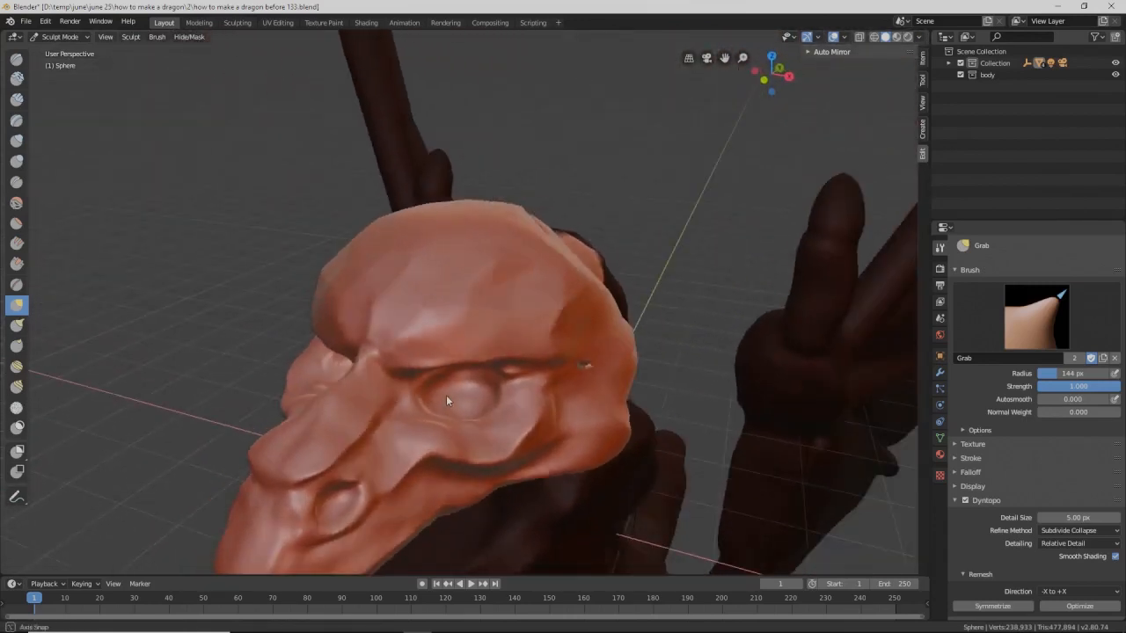
click(16, 140)
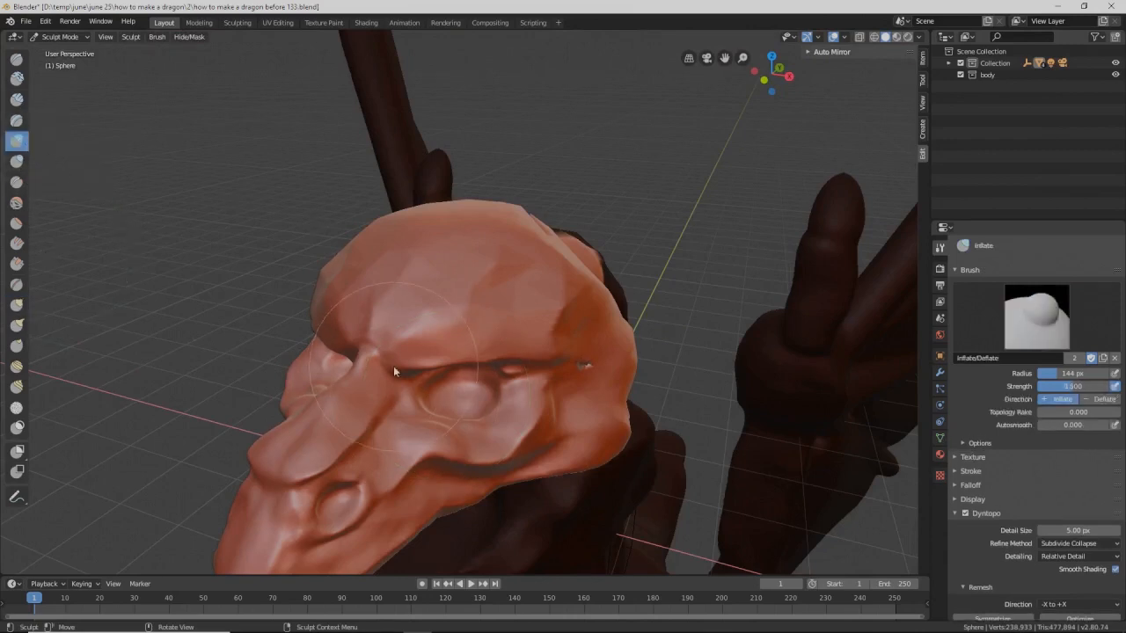
key(f)
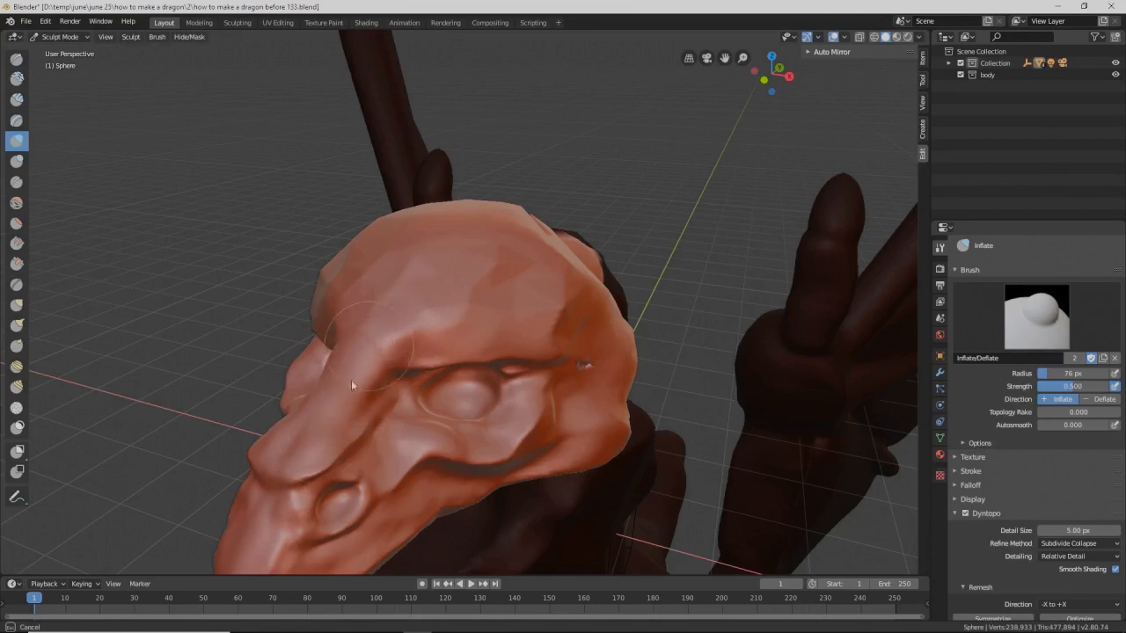
mouse_move(318, 425)
middle_down()
mouse_move(320, 397)
mouse_move(369, 386)
mouse_move(331, 400)
middle_up()
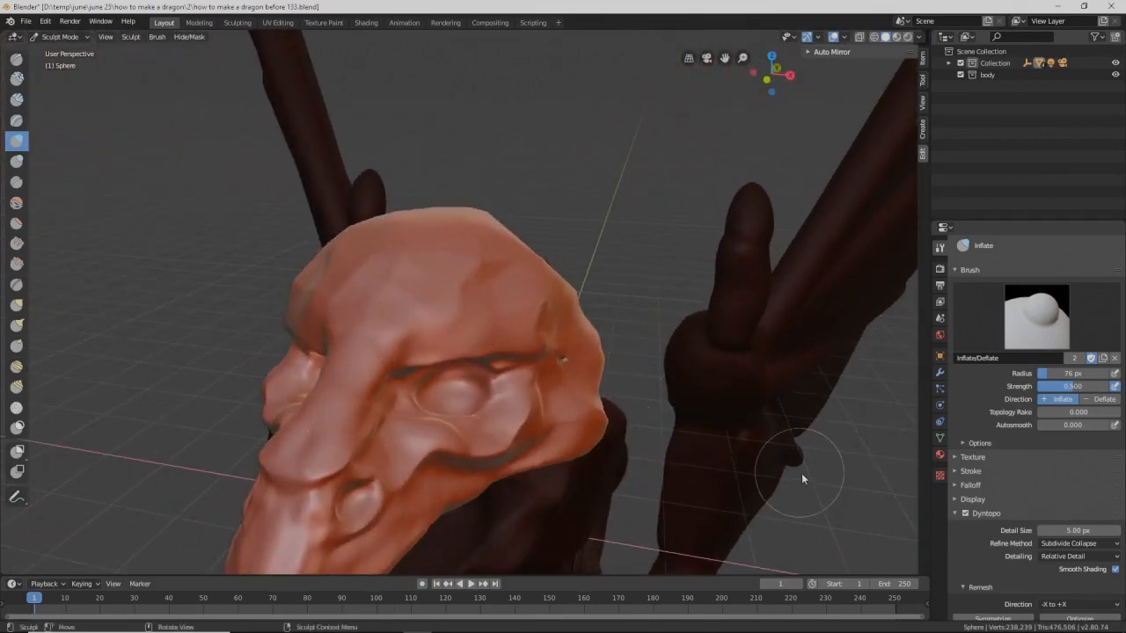
key(ctrl+alt+s)
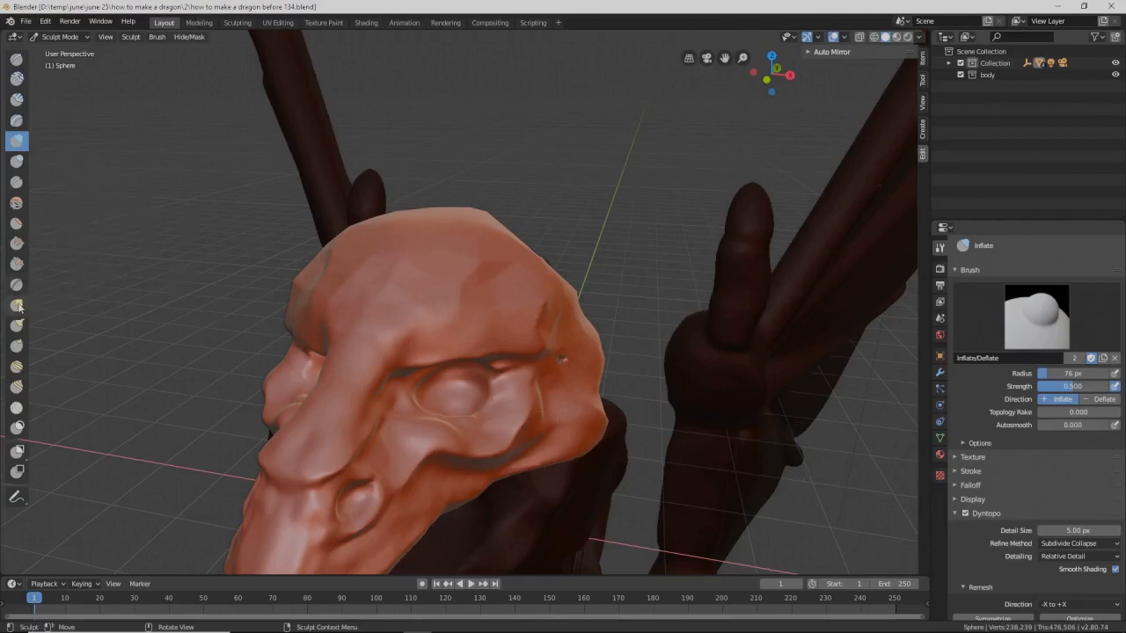
Step: Pull the inner brow down toward the eye with the Grab brush at 149 px radius
click(17, 304)
key(f)
click(409, 390)
middle_drag(349, 393, 377, 392)
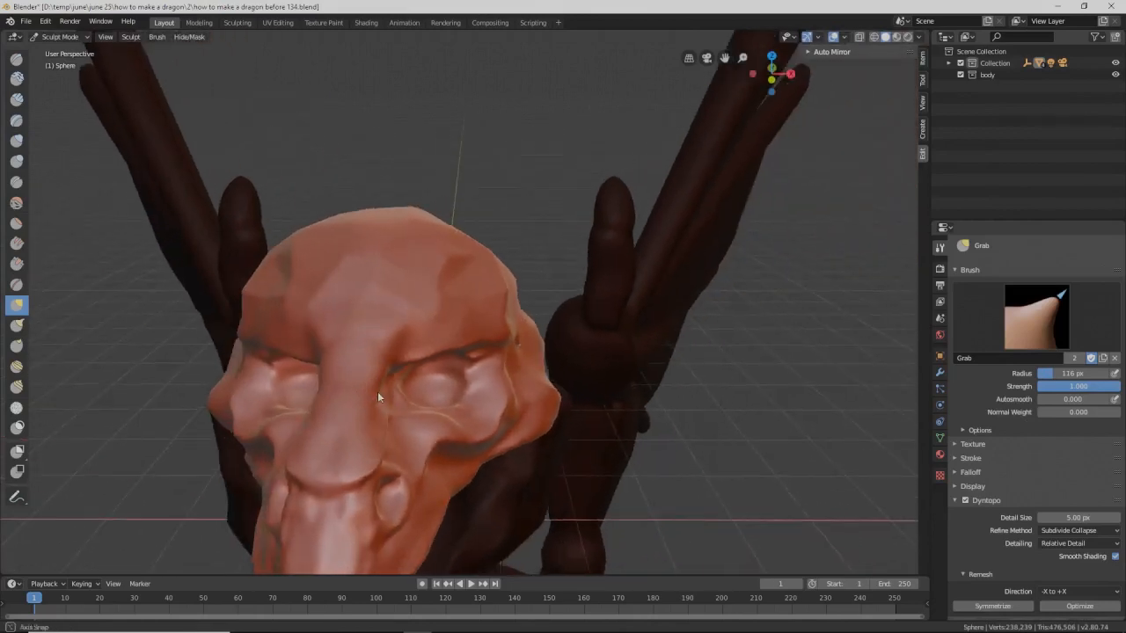
key(f)
click(396, 350)
drag(397, 352, 414, 385)
Step: Lower the brow ridge over the eye and reshape the cheek beneath the eye with the Grab brush
mouse_move(414, 385)
middle_down()
mouse_move(374, 350)
mouse_move(363, 356)
middle_up()
drag(472, 362, 473, 376)
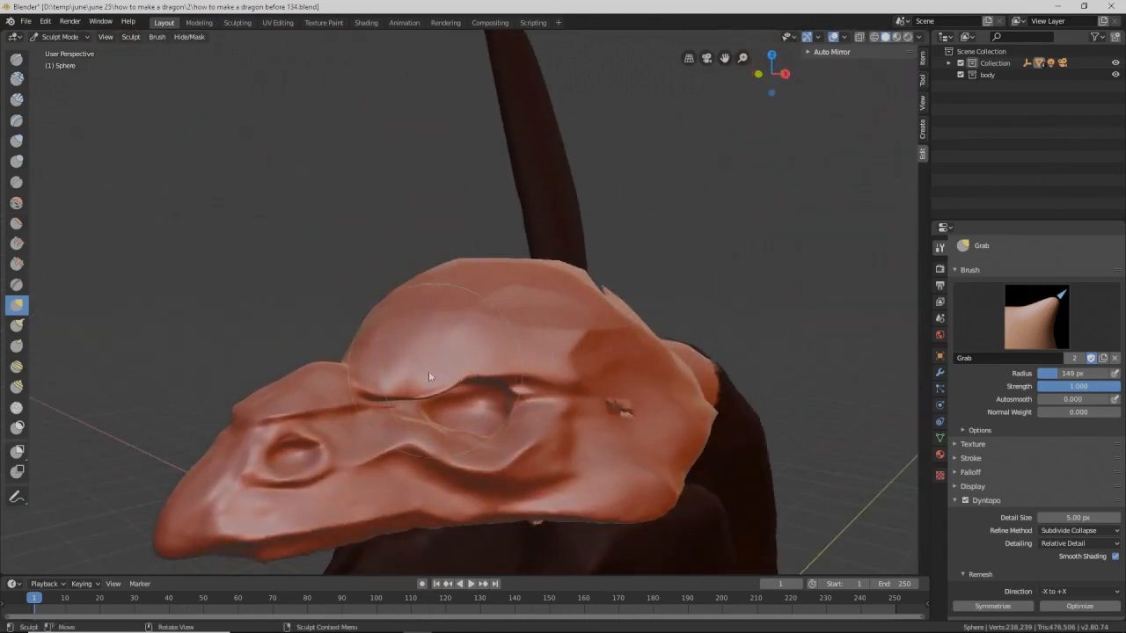
mouse_move(401, 391)
middle_down()
mouse_move(399, 380)
mouse_move(483, 378)
mouse_move(500, 395)
mouse_move(408, 374)
middle_up()
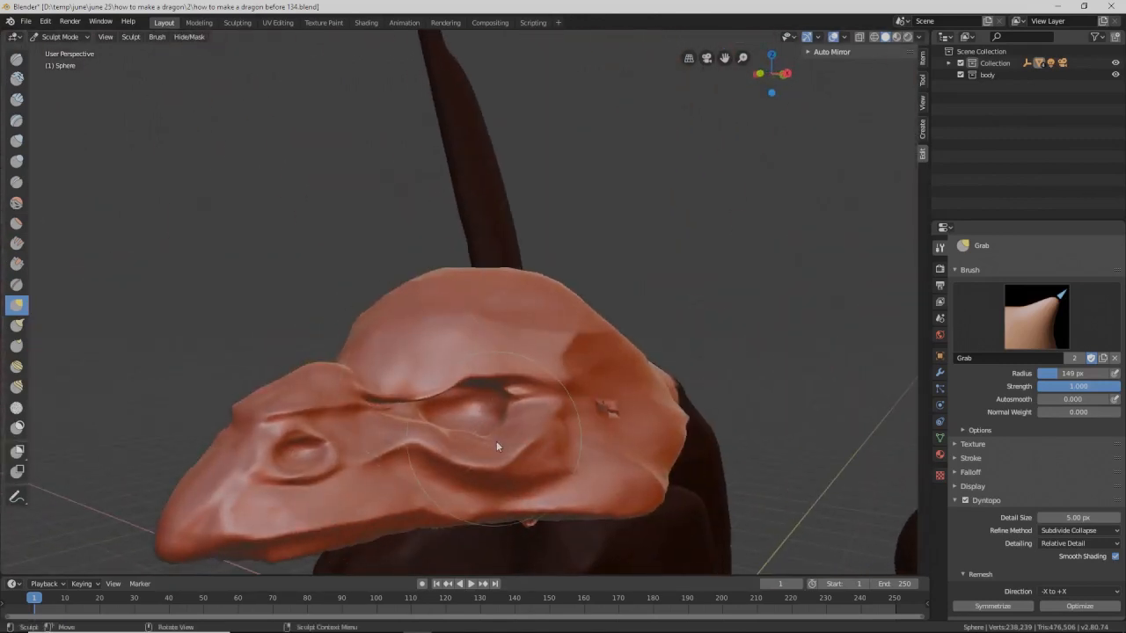
drag(494, 438, 504, 434)
mouse_move(449, 421)
middle_down()
mouse_move(541, 444)
mouse_move(455, 435)
middle_up()
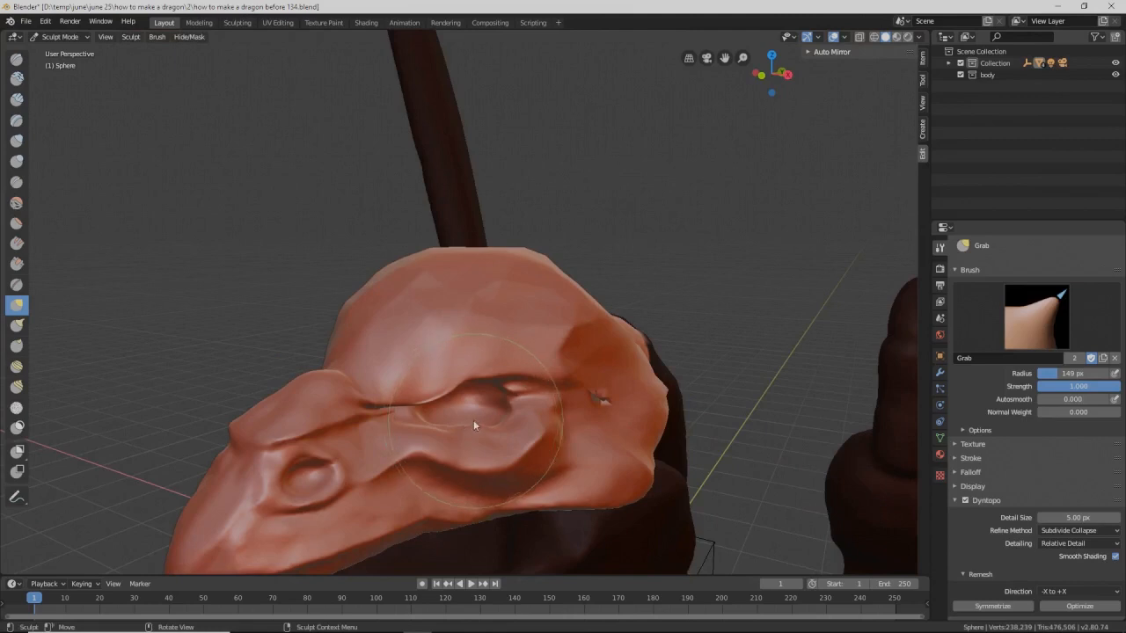
Step: Inflate the brow and eyelid folds around the eye using the Inflate brush at 149 px radius
click(16, 140)
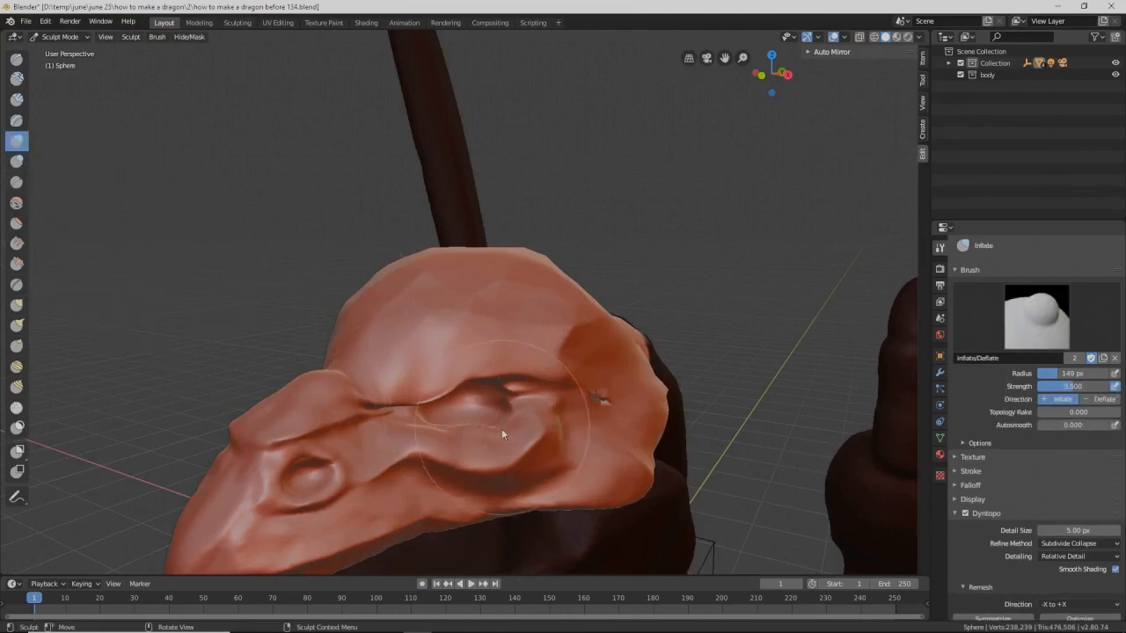
middle_drag(588, 429, 583, 406)
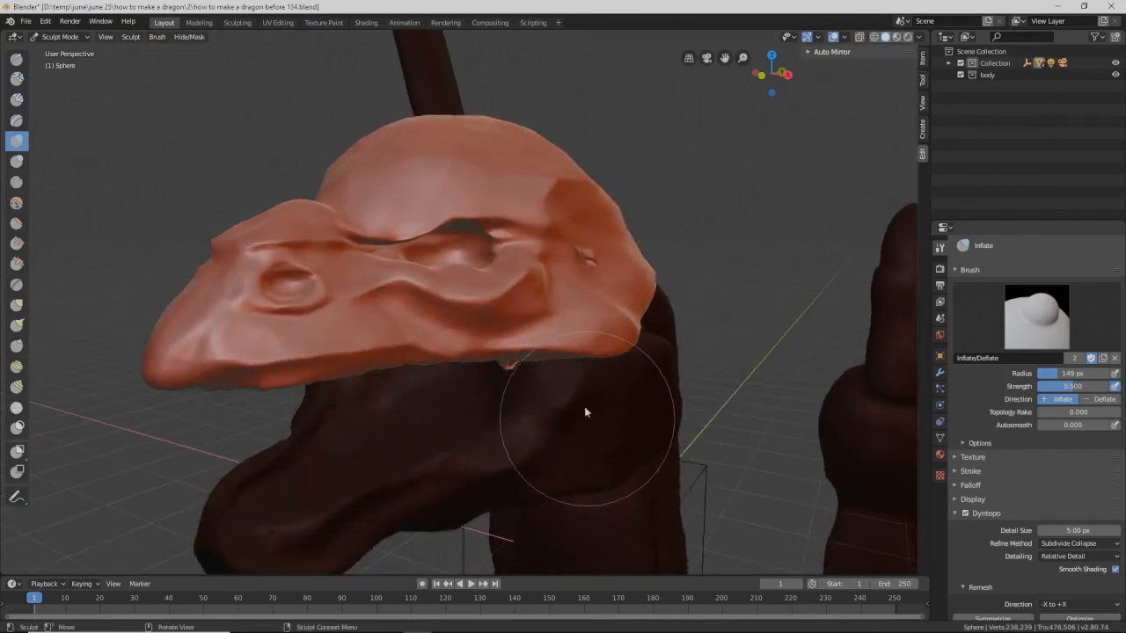
scroll(563, 347, up, 5)
mouse_move(545, 294)
middle_down()
mouse_move(558, 320)
mouse_move(533, 276)
middle_up()
mouse_move(515, 251)
mouse_down()
mouse_move(415, 256)
mouse_move(507, 233)
mouse_move(505, 208)
mouse_move(518, 249)
mouse_up()
mouse_move(518, 249)
middle_down()
mouse_move(486, 227)
mouse_move(474, 184)
middle_up()
mouse_move(427, 207)
mouse_down()
mouse_move(365, 222)
mouse_move(473, 231)
mouse_move(515, 221)
mouse_move(550, 244)
mouse_up()
scroll(566, 253, down, 10)
middle_drag(566, 253, 585, 316)
scroll(584, 307, up, 2)
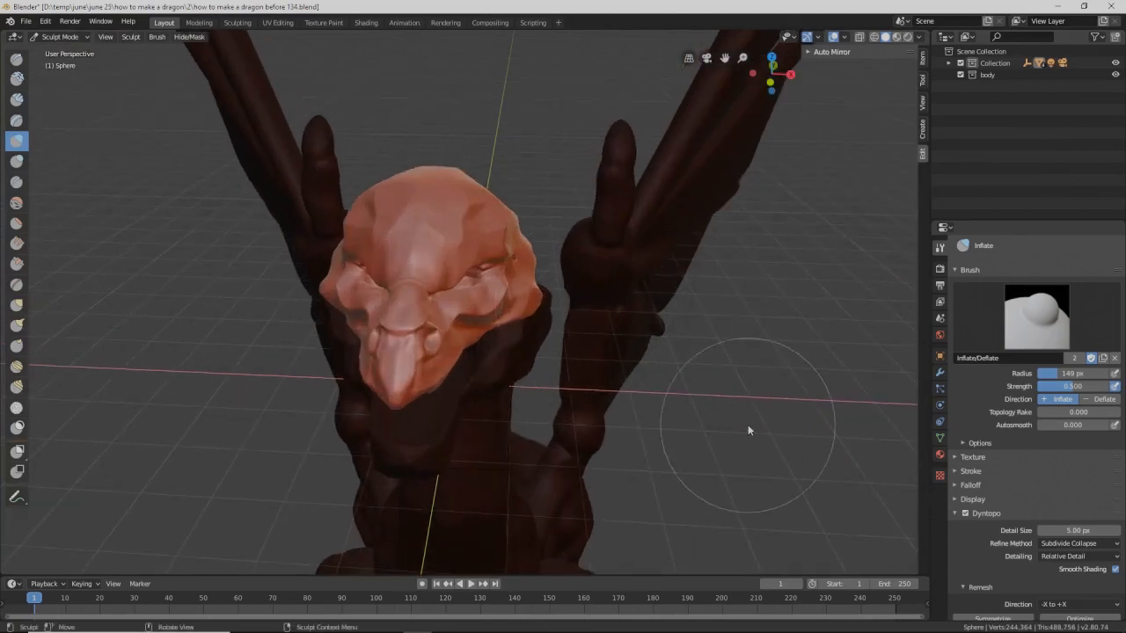
Step: Set the Inflate brush radius to 89 px and save the sculpt as "how to make a dragon before 135.blend"
key(f)
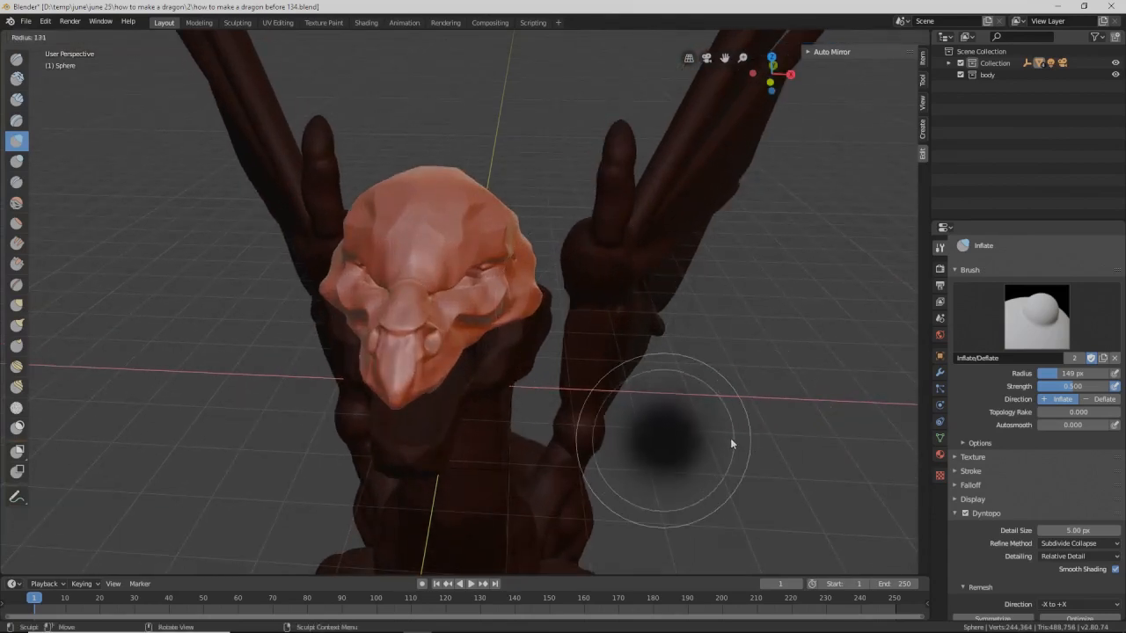
click(716, 443)
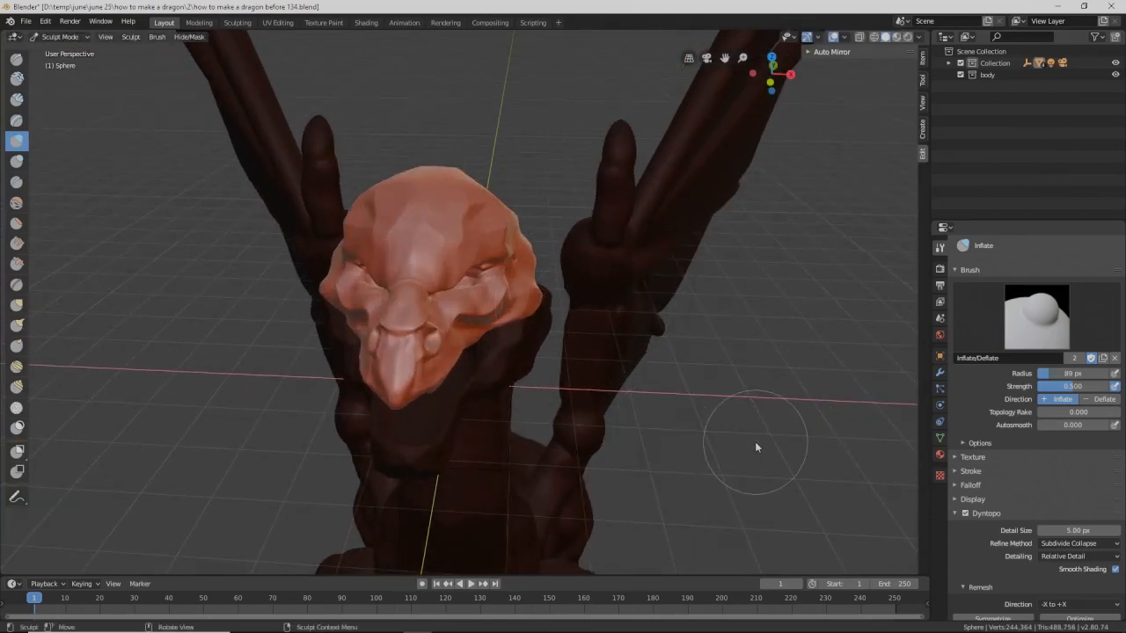
key(ctrl+alt+s)
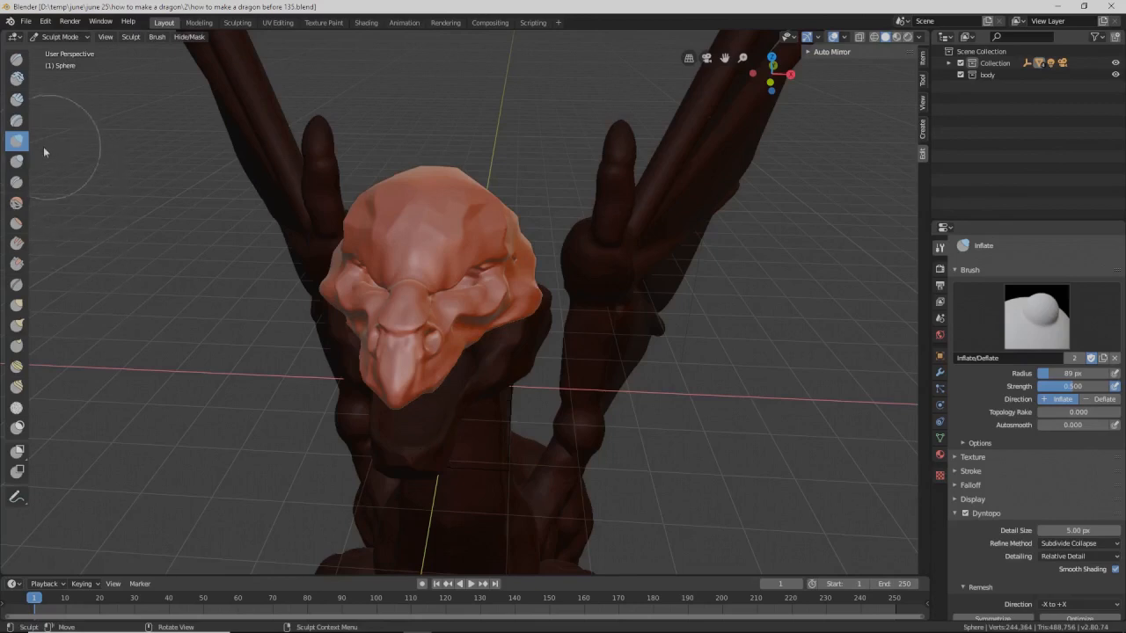
Step: Build up angry brow ridges above the eyes and across the lower forehead with the Inflate brush at 54 px radius
scroll(534, 375, up, 3)
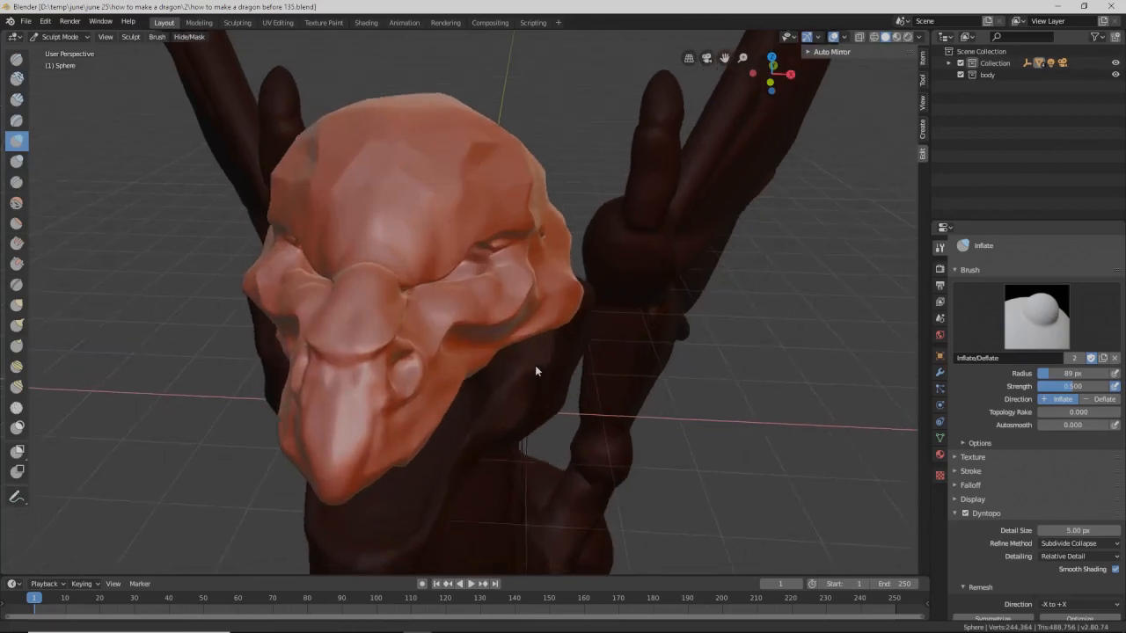
key(f)
click(456, 201)
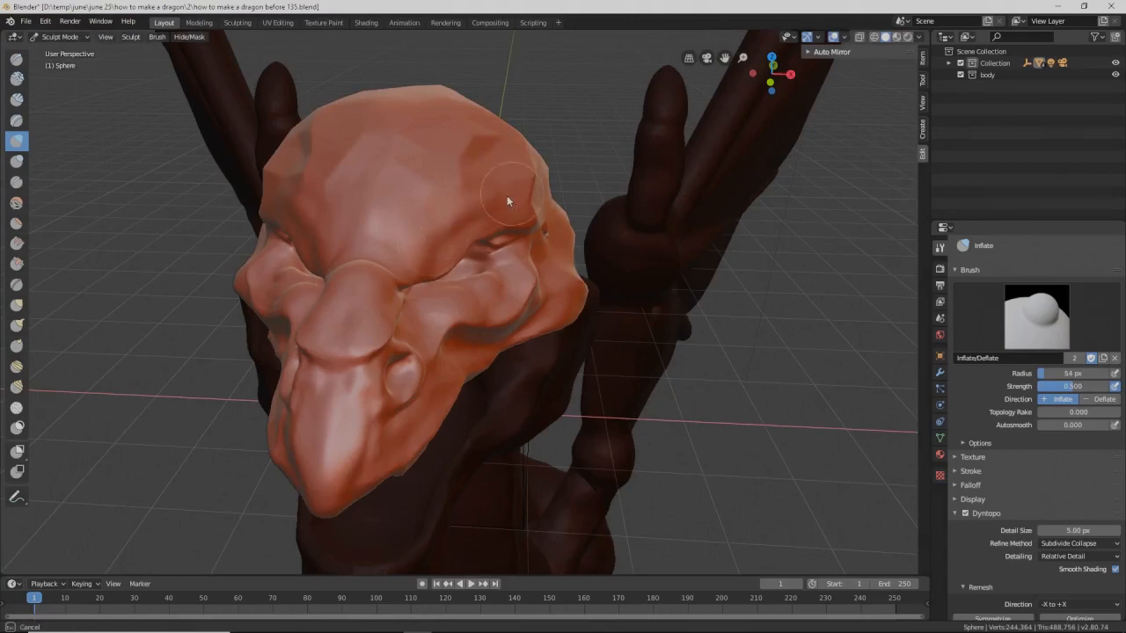
drag(516, 199, 419, 254)
drag(423, 212, 432, 203)
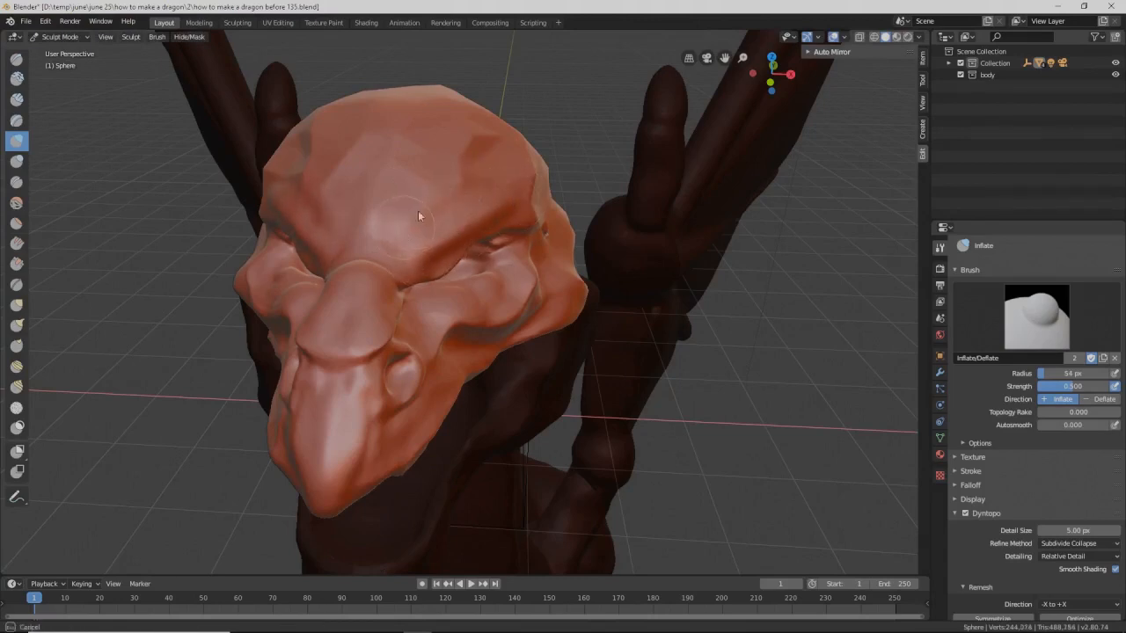
drag(486, 173, 489, 202)
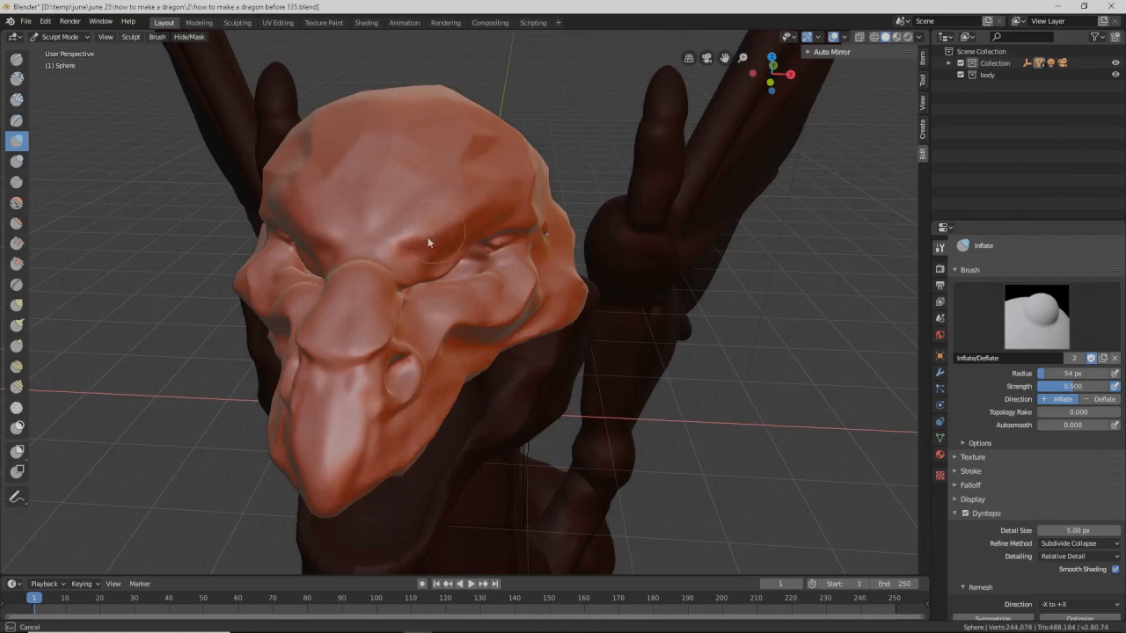
mouse_move(437, 240)
middle_down()
mouse_move(498, 195)
mouse_move(543, 234)
middle_up()
drag(423, 268, 495, 235)
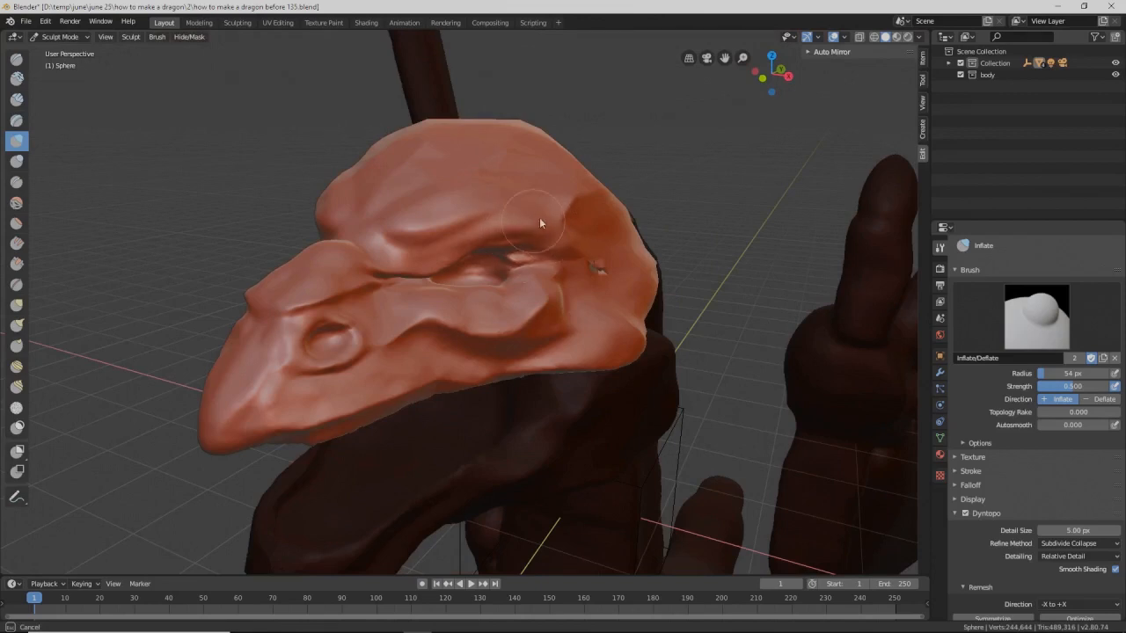
Step: Carve creases between the brows, along the brow ridges and across the forehead with the Crease brush at 54 px radius
middle_drag(465, 233, 106, 244)
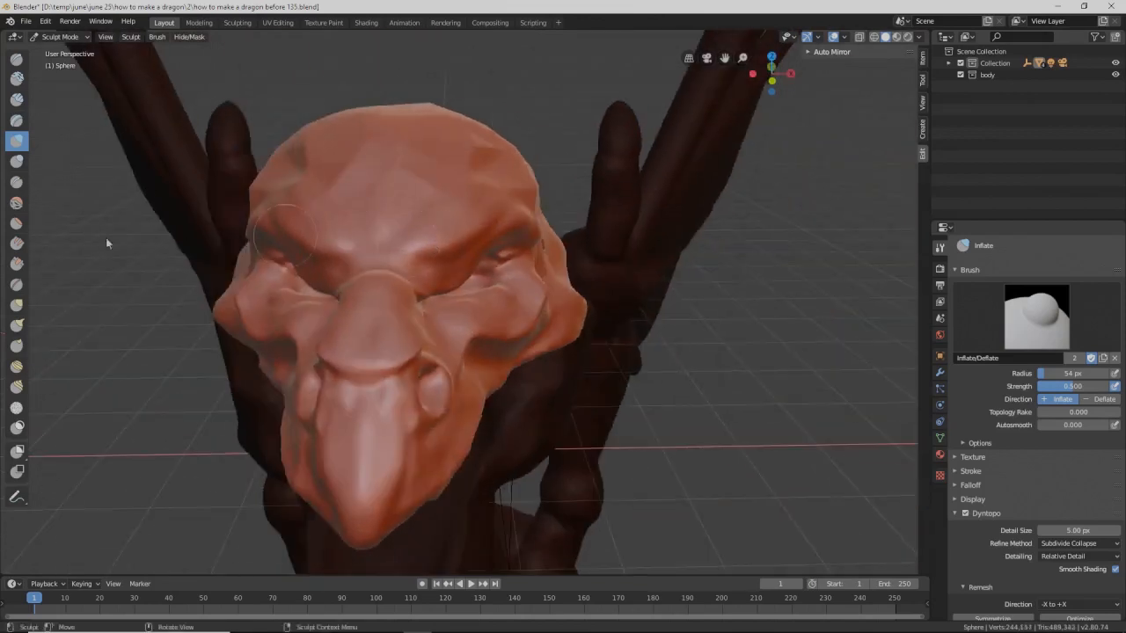
click(17, 181)
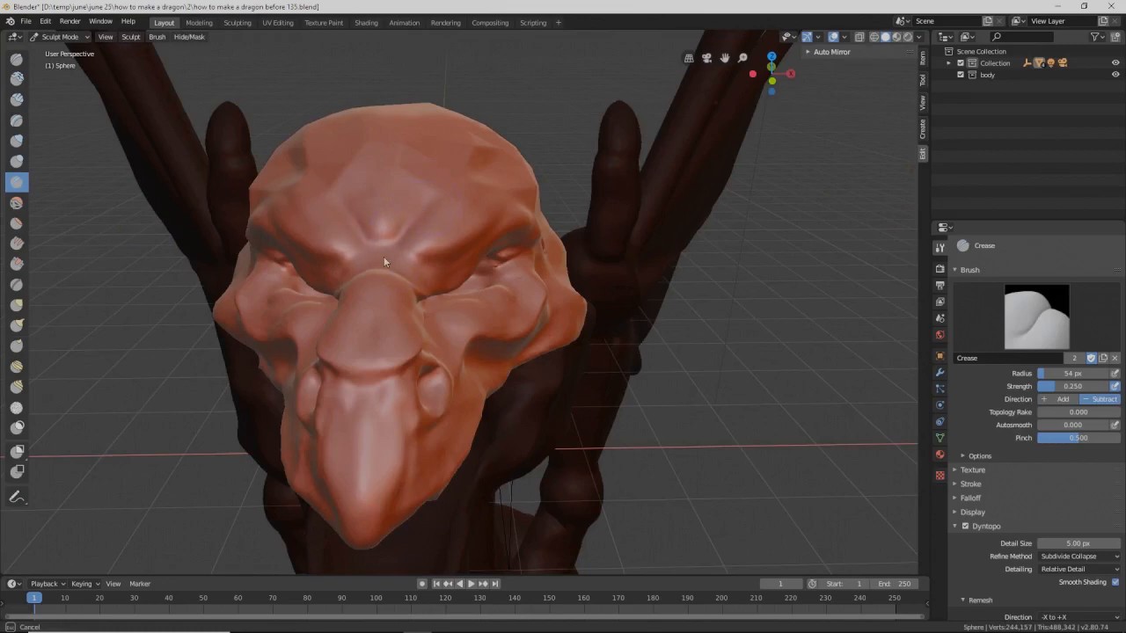
middle_drag(391, 251, 481, 238)
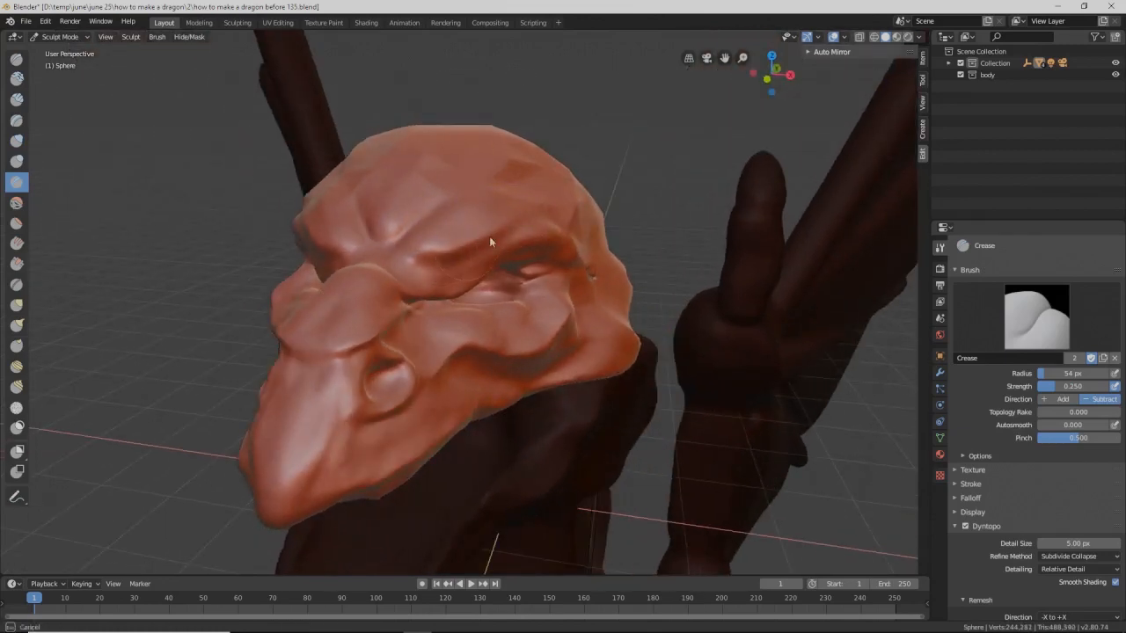
middle_drag(587, 231, 570, 248)
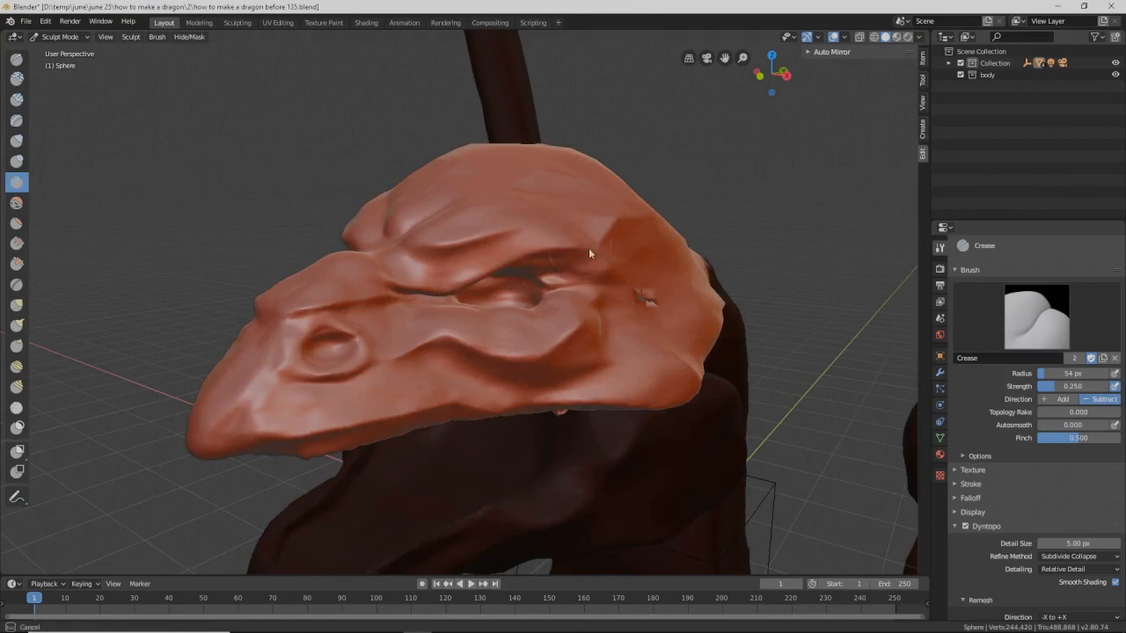
mouse_move(486, 266)
middle_down()
mouse_move(485, 245)
mouse_move(506, 257)
mouse_move(478, 269)
middle_up()
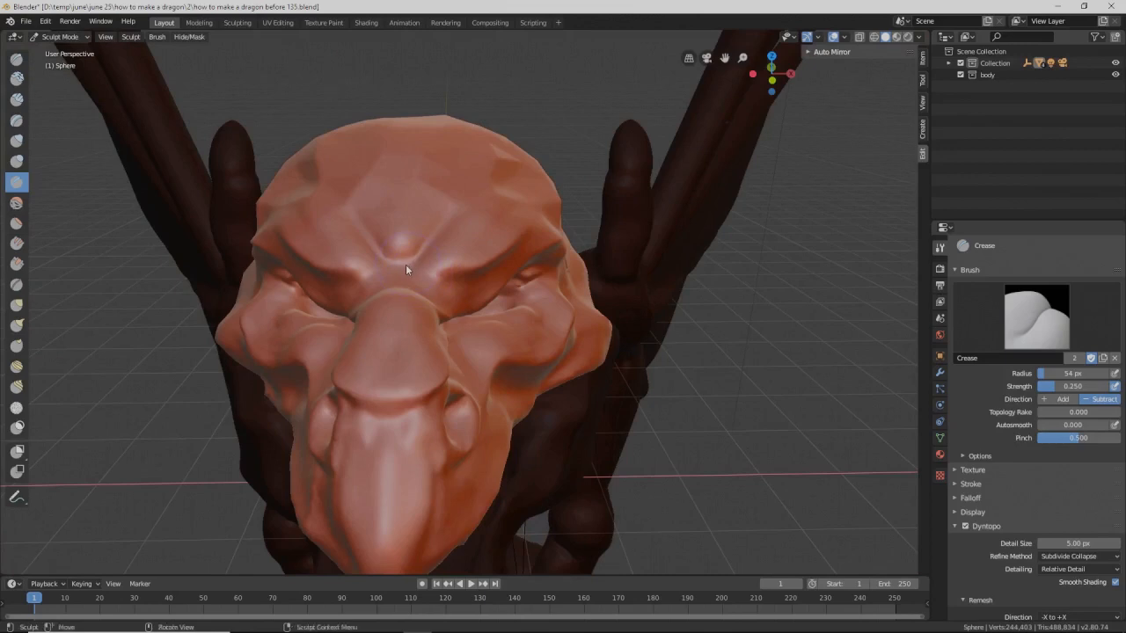
mouse_move(406, 264)
ctrl+mouse_down()
mouse_move(405, 281)
mouse_move(383, 279)
mouse_move(422, 286)
ctrl+mouse_up()
mouse_move(424, 302)
middle_down()
mouse_move(400, 257)
mouse_move(369, 257)
mouse_move(404, 262)
middle_up()
drag(501, 211, 572, 193)
mouse_move(572, 193)
middle_down()
mouse_move(554, 191)
mouse_move(517, 255)
mouse_move(543, 265)
mouse_move(514, 267)
middle_up()
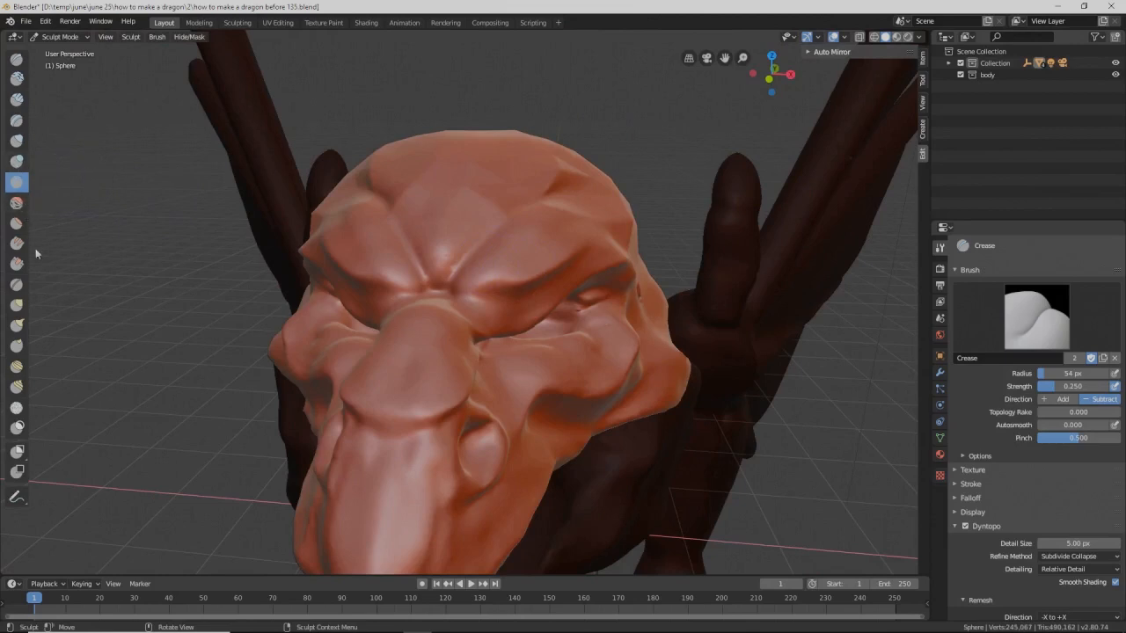
Step: Reshape the inner brow and the eyelid edge above the eye with the Grab brush at 79 px and 99 px radius
click(16, 304)
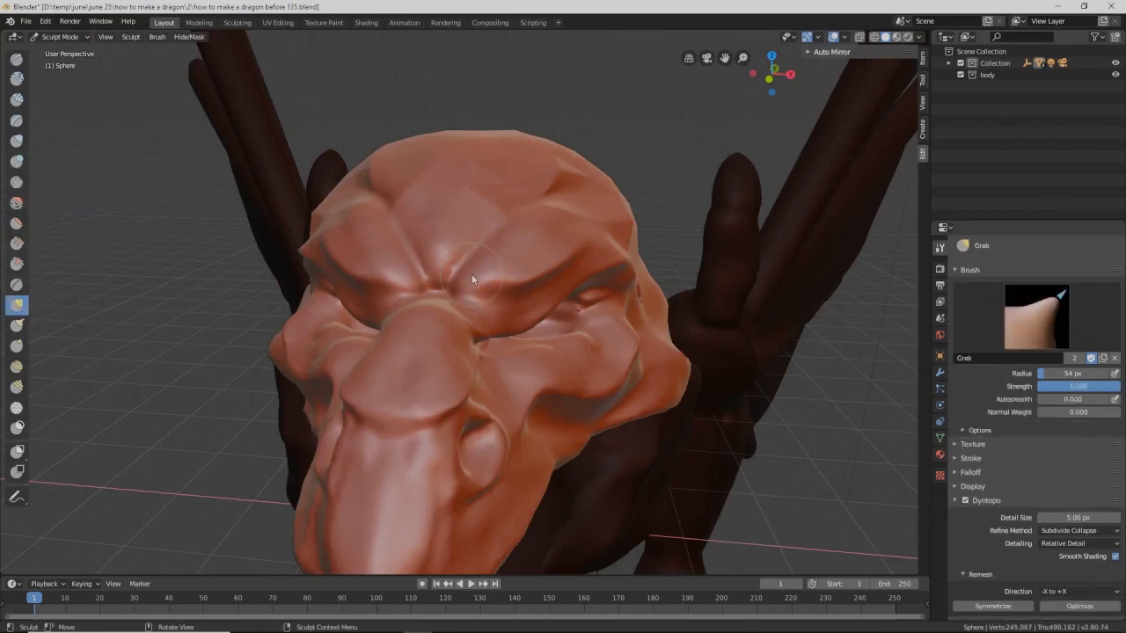
key(f)
click(492, 287)
drag(502, 284, 498, 311)
middle_drag(542, 316, 495, 301)
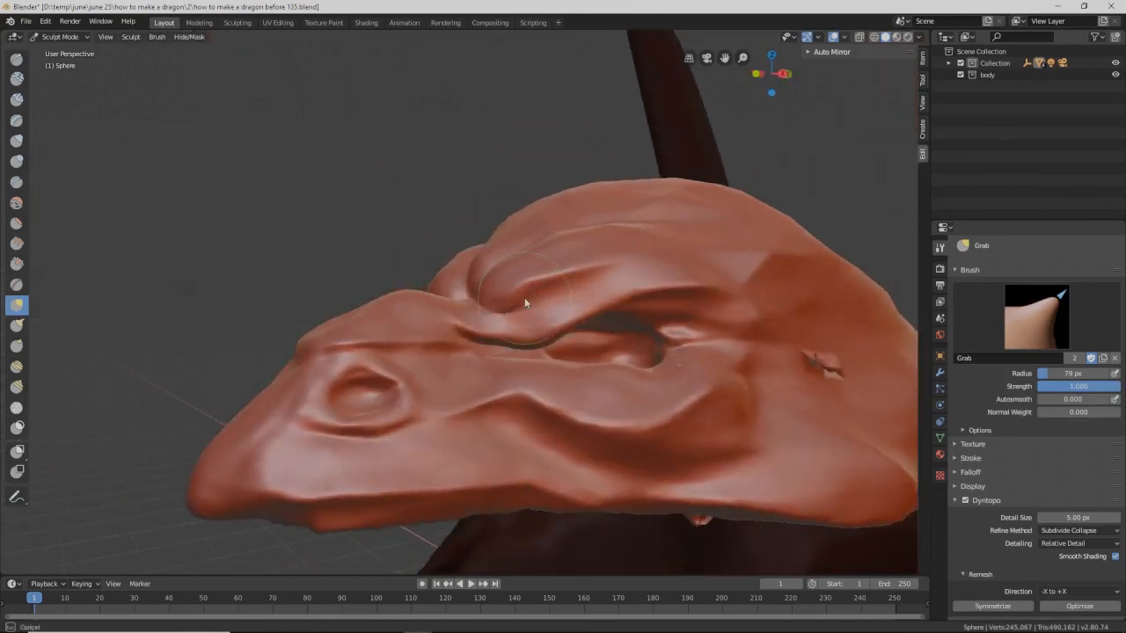
drag(619, 327, 615, 307)
key(f)
click(554, 341)
drag(554, 341, 518, 342)
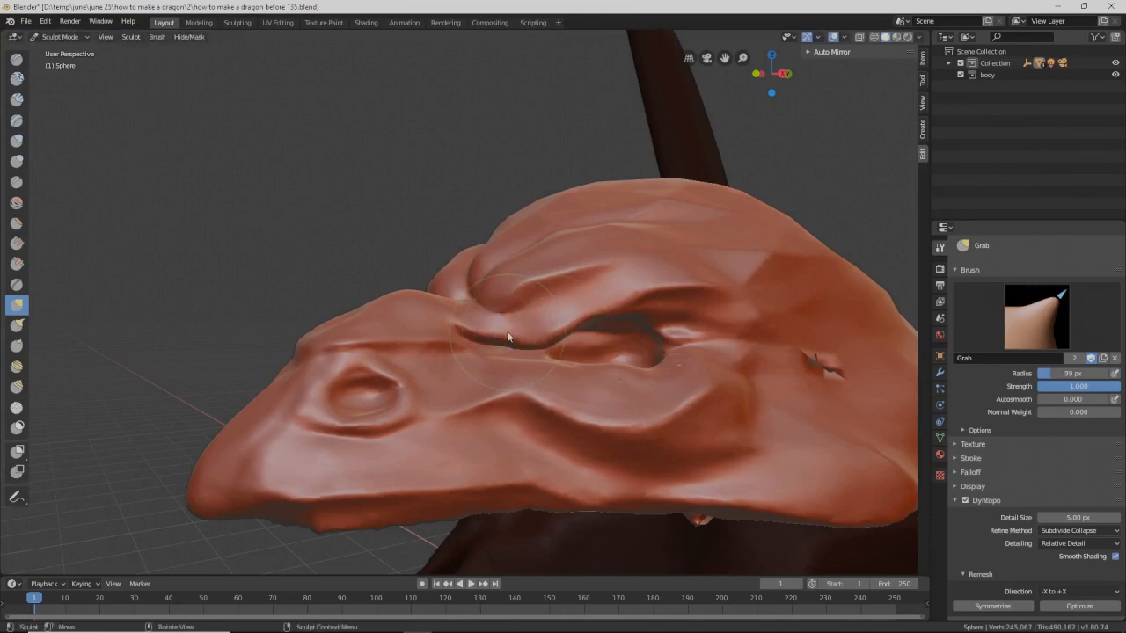
Step: Carve a crease across the cheek behind the eye with the Crease brush and apply the Simplify brush there at 70 px radius
scroll(506, 331, down, 7)
middle_drag(508, 324, 492, 369)
mouse_move(556, 350)
middle_down()
mouse_move(640, 400)
mouse_move(538, 315)
mouse_move(554, 339)
middle_up()
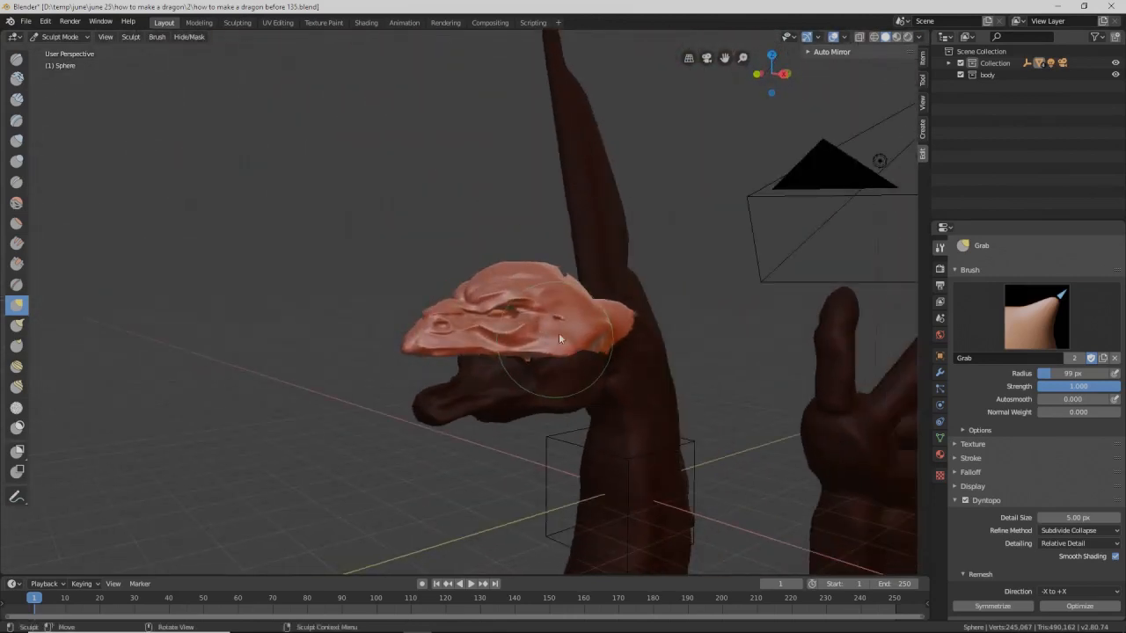
scroll(585, 343, up, 2)
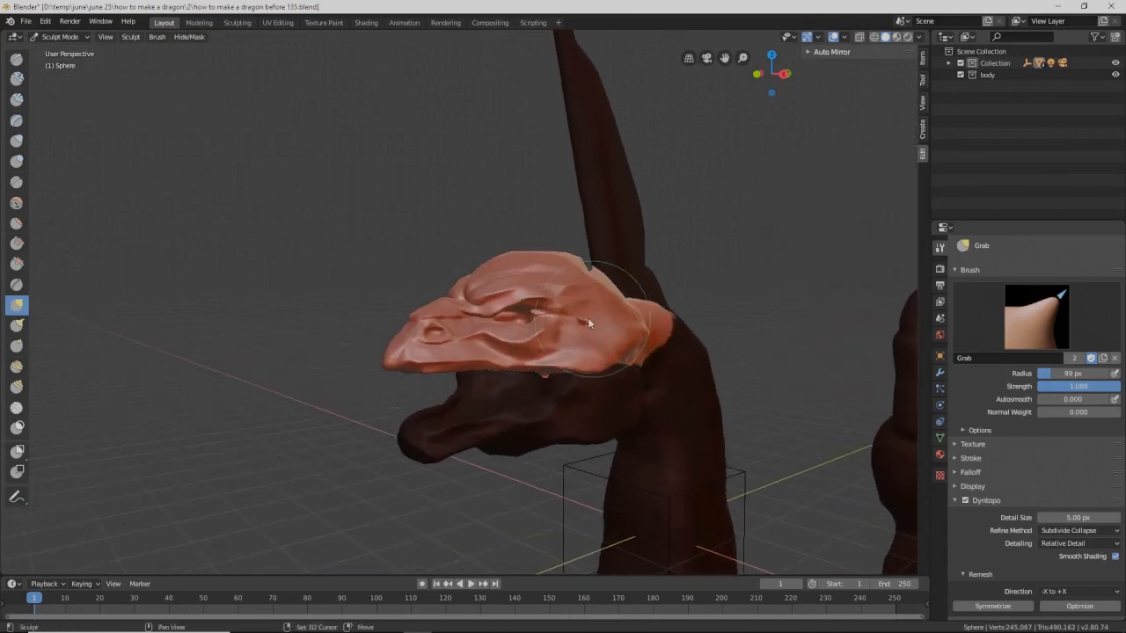
mouse_move(598, 322)
middle_down()
mouse_move(549, 313)
mouse_move(582, 328)
middle_up()
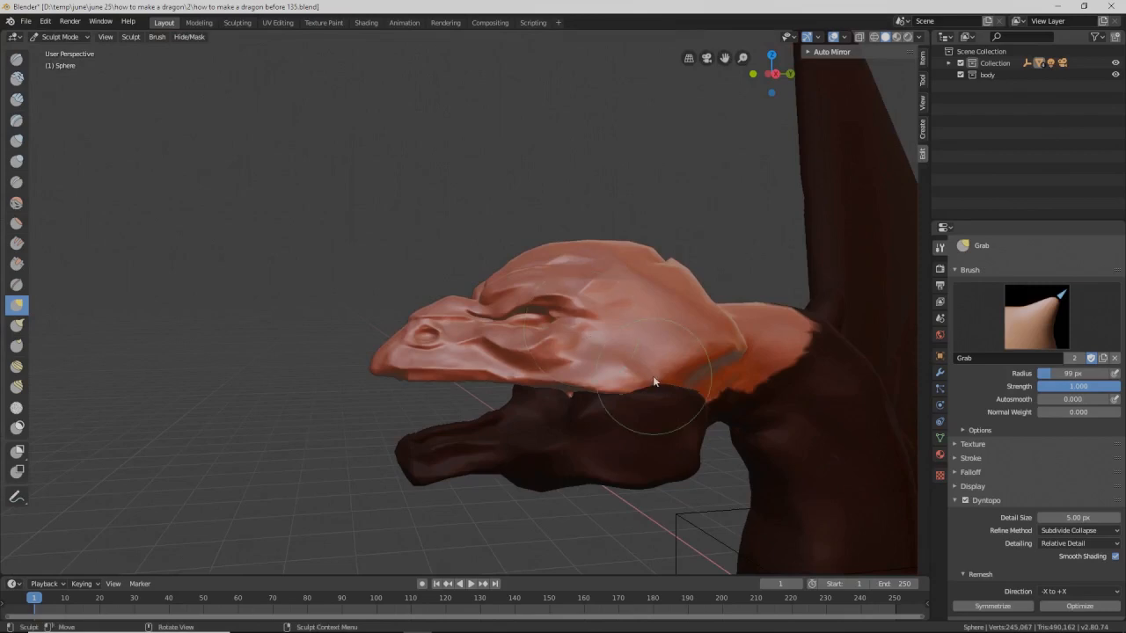
click(18, 183)
mouse_move(624, 359)
mouse_down()
mouse_move(674, 344)
mouse_move(637, 347)
mouse_up()
click(17, 408)
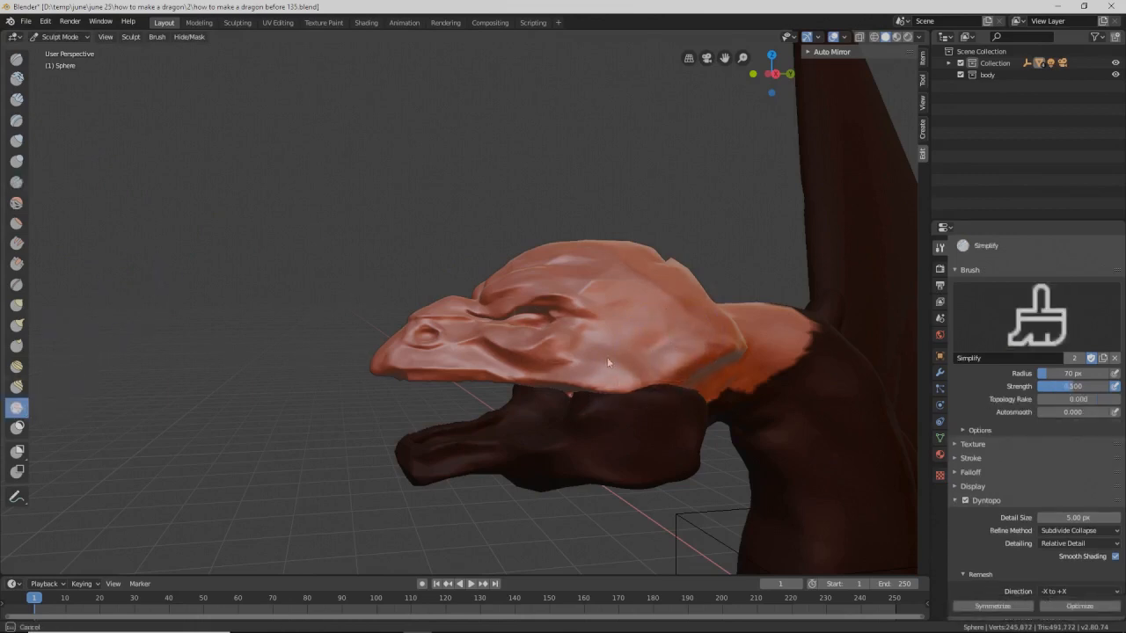
drag(675, 350, 679, 352)
Step: Deepen the creases from behind the eye down to the rear edge of the upper jaw with the Crease brush
click(17, 182)
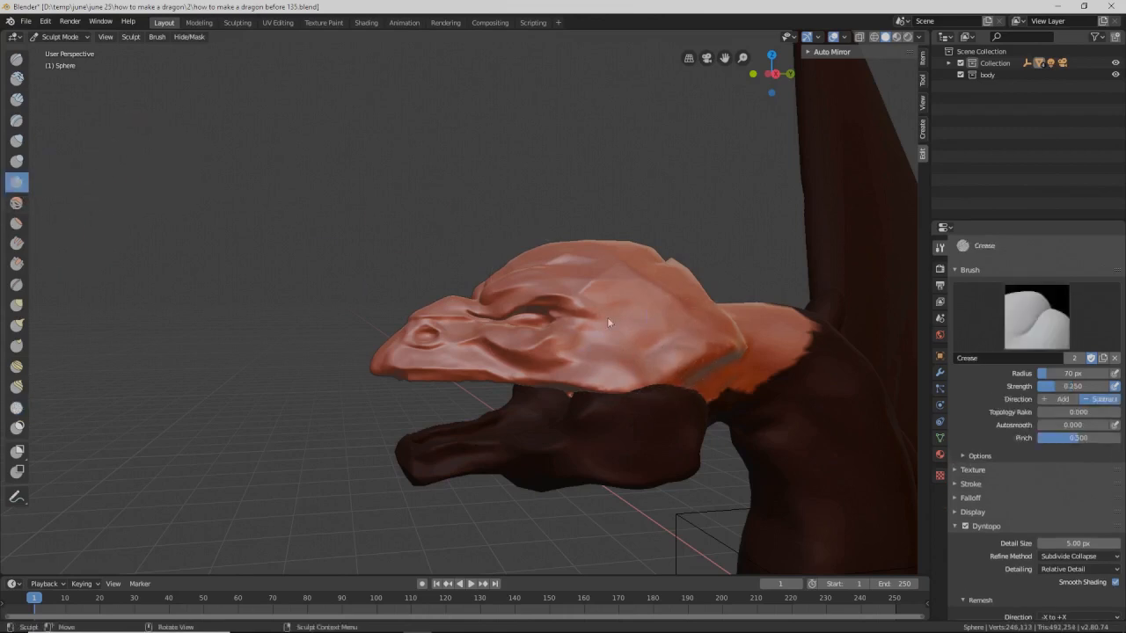
mouse_move(659, 345)
mouse_down()
mouse_move(614, 369)
mouse_move(704, 317)
mouse_up()
mouse_move(624, 360)
mouse_down()
mouse_move(592, 377)
mouse_move(607, 376)
mouse_up()
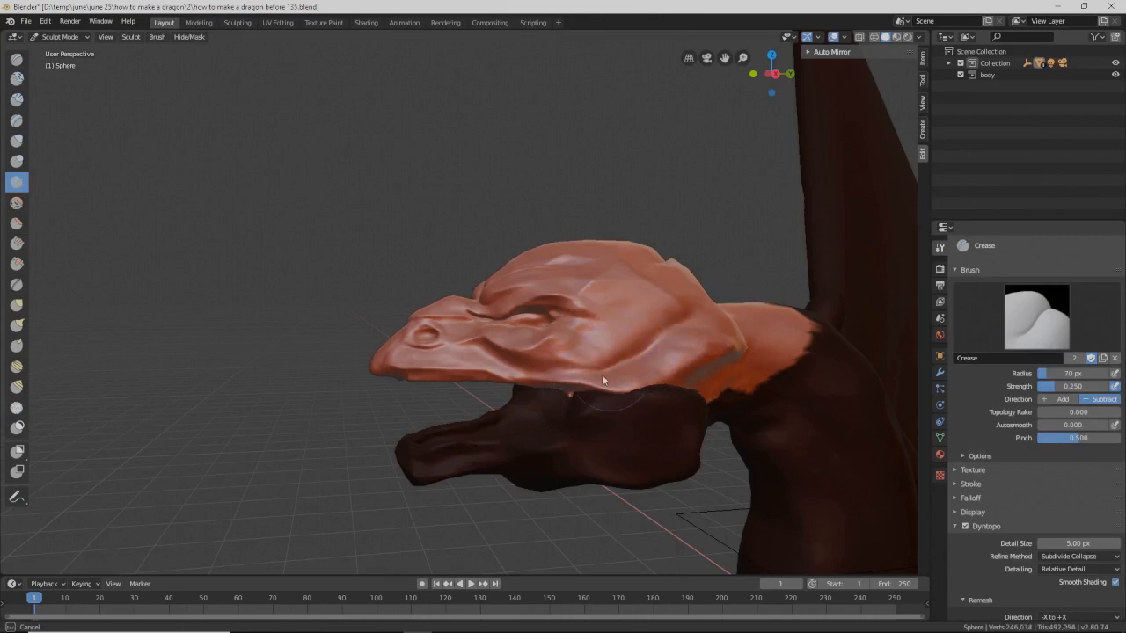
Step: Inflate the cheek muscle behind the eye with the Inflate brush at 70 px radius
mouse_move(608, 381)
middle_down()
mouse_move(616, 361)
mouse_move(602, 335)
mouse_move(673, 339)
mouse_move(700, 361)
mouse_move(666, 364)
middle_up()
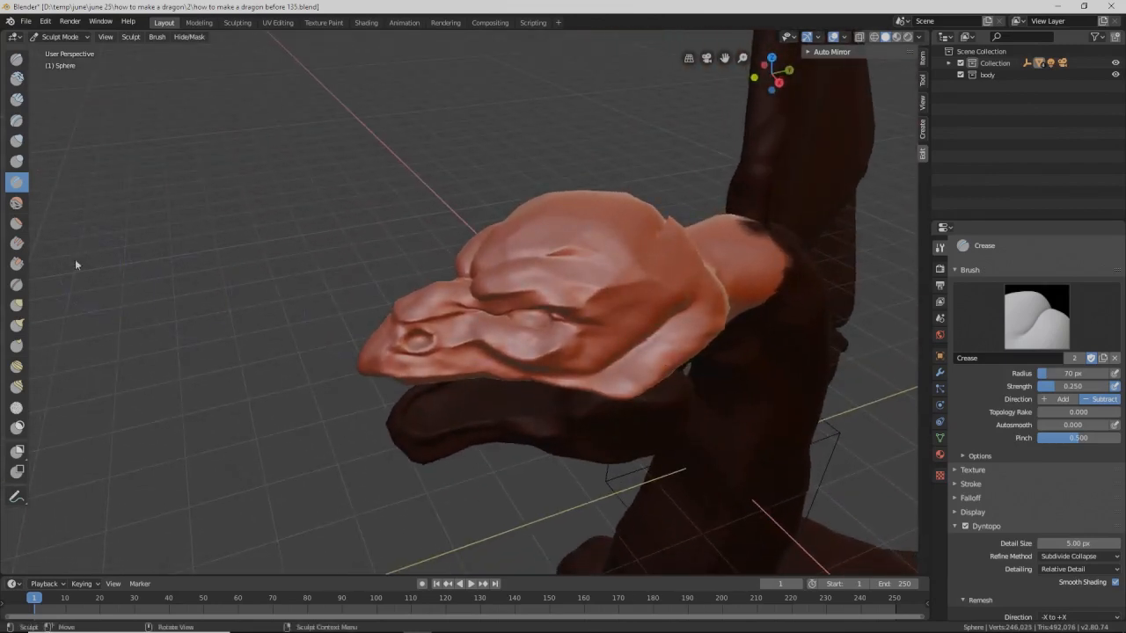
click(16, 140)
mouse_move(643, 322)
mouse_down()
mouse_move(607, 362)
mouse_move(683, 304)
mouse_move(587, 380)
mouse_move(602, 371)
mouse_up()
mouse_move(643, 340)
middle_down()
mouse_move(602, 304)
mouse_move(678, 350)
middle_up()
mouse_move(678, 350)
mouse_down()
mouse_move(677, 340)
mouse_move(616, 362)
mouse_up()
mouse_move(616, 362)
middle_down()
mouse_move(674, 359)
mouse_move(643, 354)
middle_up()
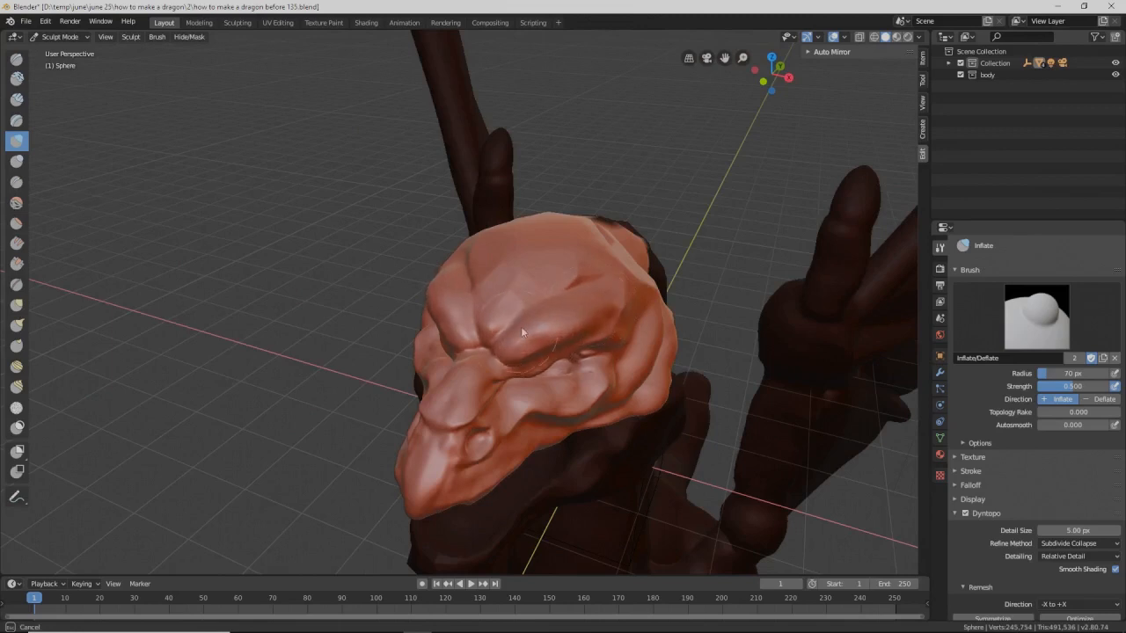
Step: Bulk up the brow ridge and the fold beneath the eye with the Inflate brush
middle_drag(521, 326, 574, 399)
drag(575, 402, 595, 400)
middle_drag(572, 399, 549, 374)
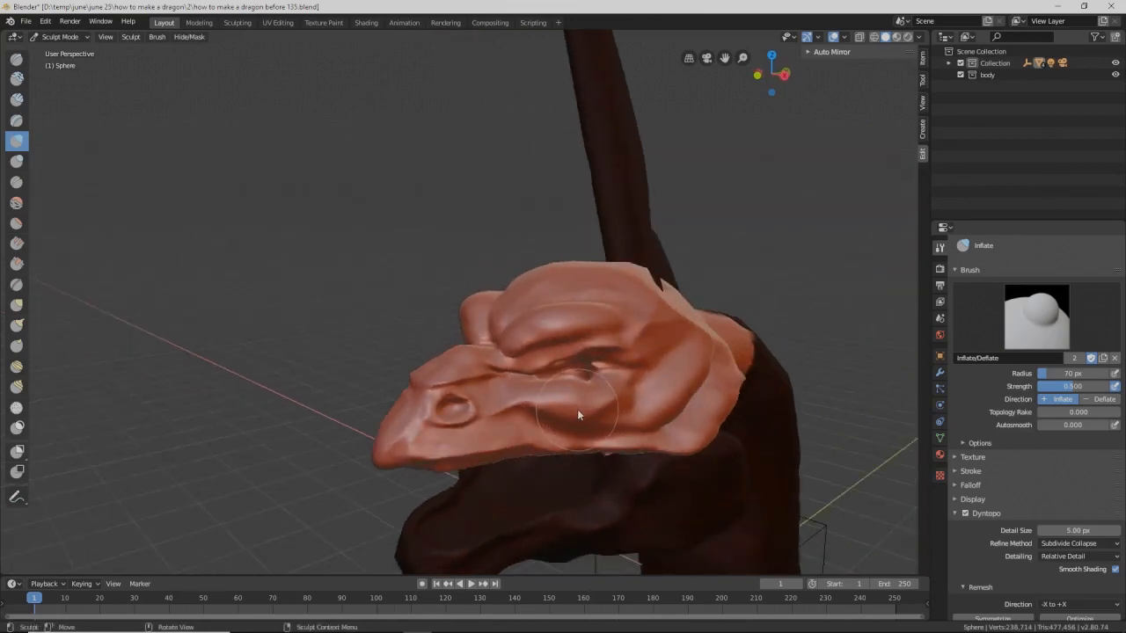
Step: Sharpen the folds around the eye and along the snout with the Crease brush at 70 px radius
click(17, 181)
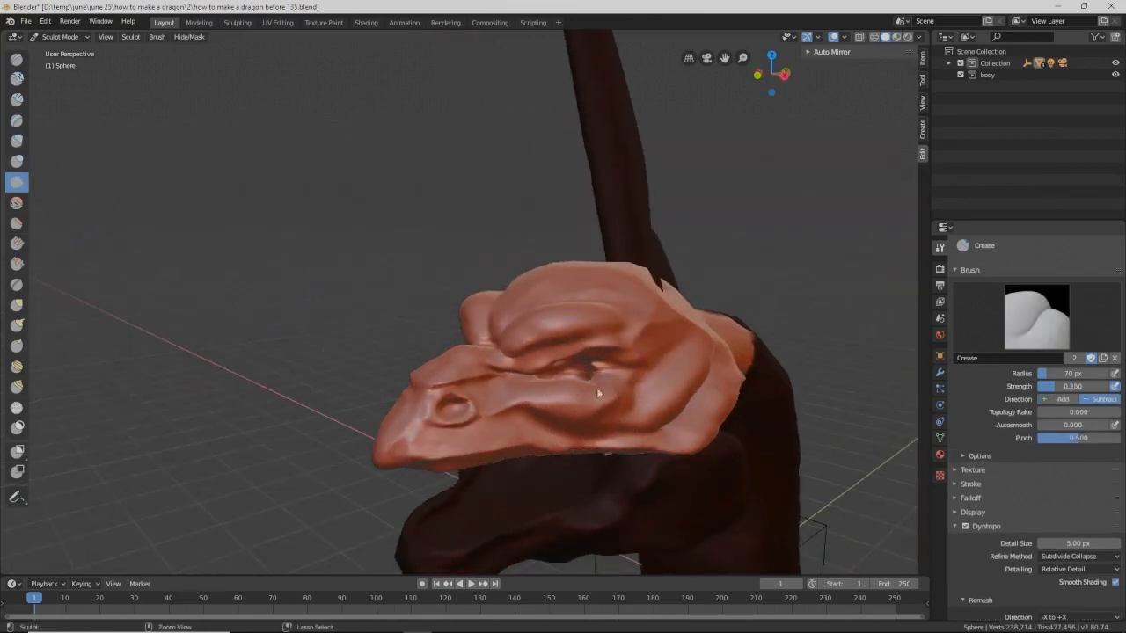
mouse_move(611, 402)
mouse_down()
mouse_move(541, 407)
mouse_move(594, 378)
mouse_up()
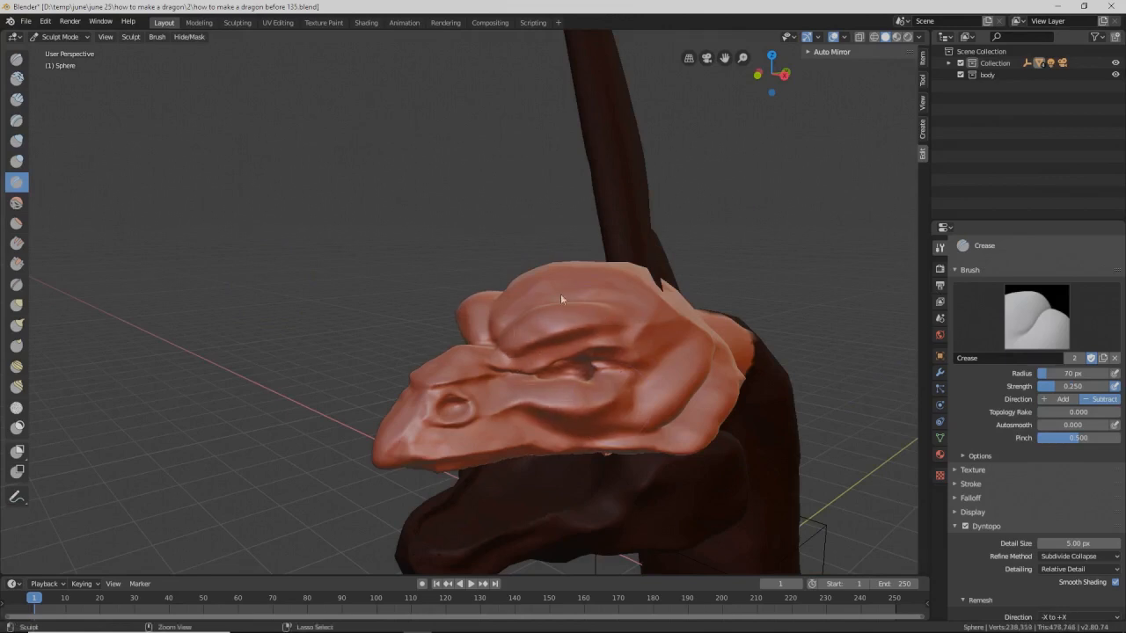
middle_drag(576, 304, 592, 346)
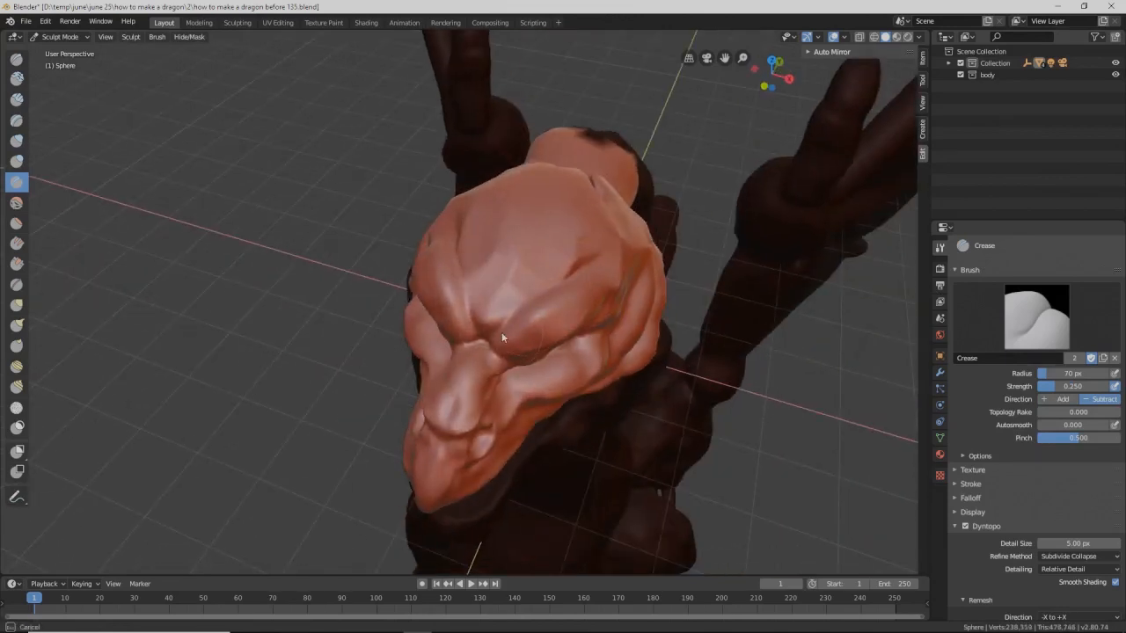
middle_drag(530, 352, 480, 368)
drag(461, 373, 448, 378)
scroll(449, 379, up, 6)
scroll(448, 379, down, 6)
scroll(503, 388, up, 1)
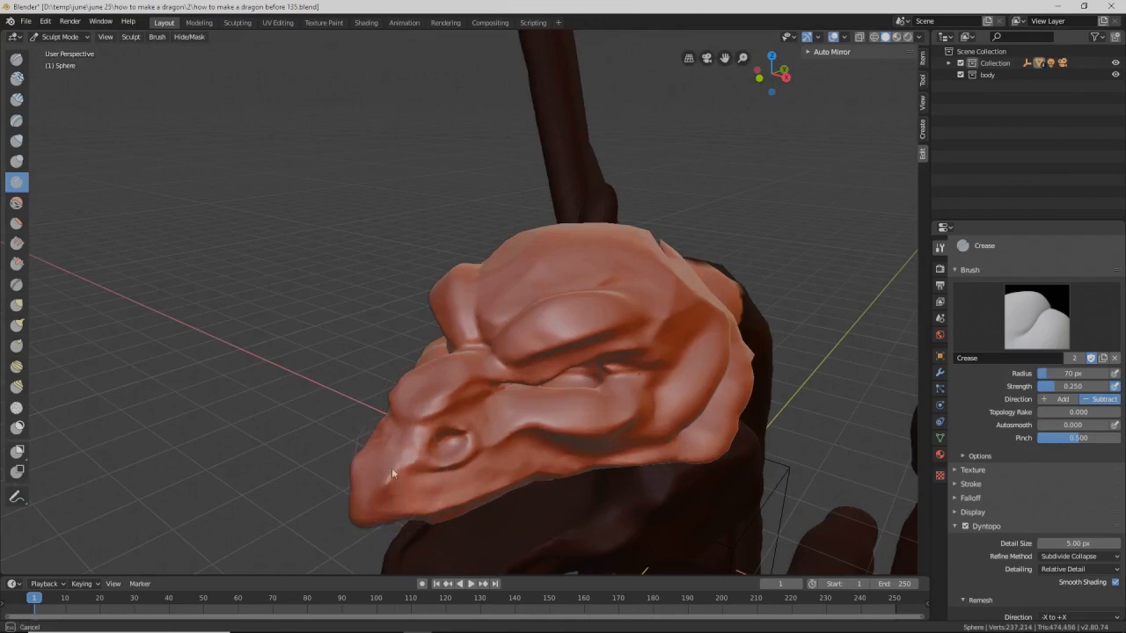
middle_drag(406, 498, 494, 423)
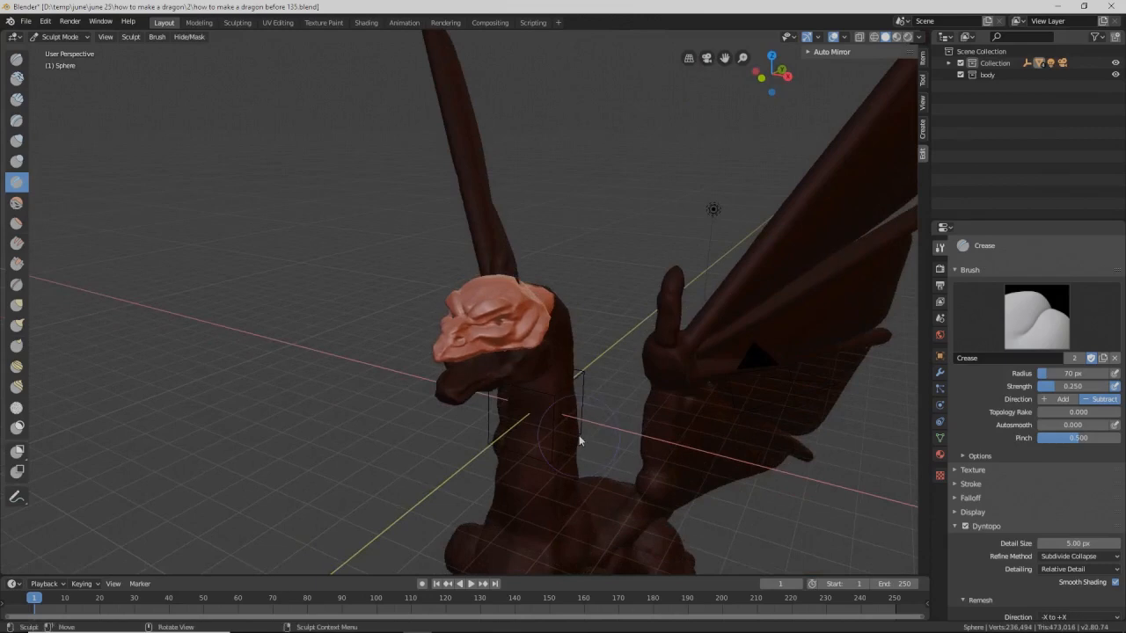
Step: Clear the sculpt mask and inflate the underside of the lower jaw with the Inflate brush at 70 px radius
key(alt+m)
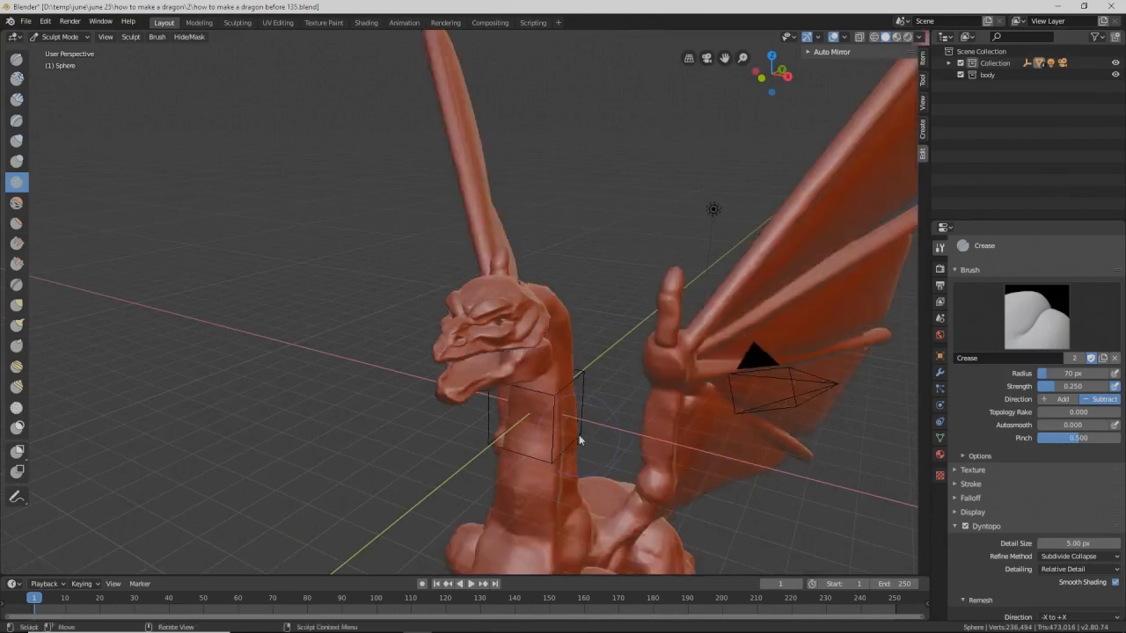
middle_drag(578, 439, 501, 368)
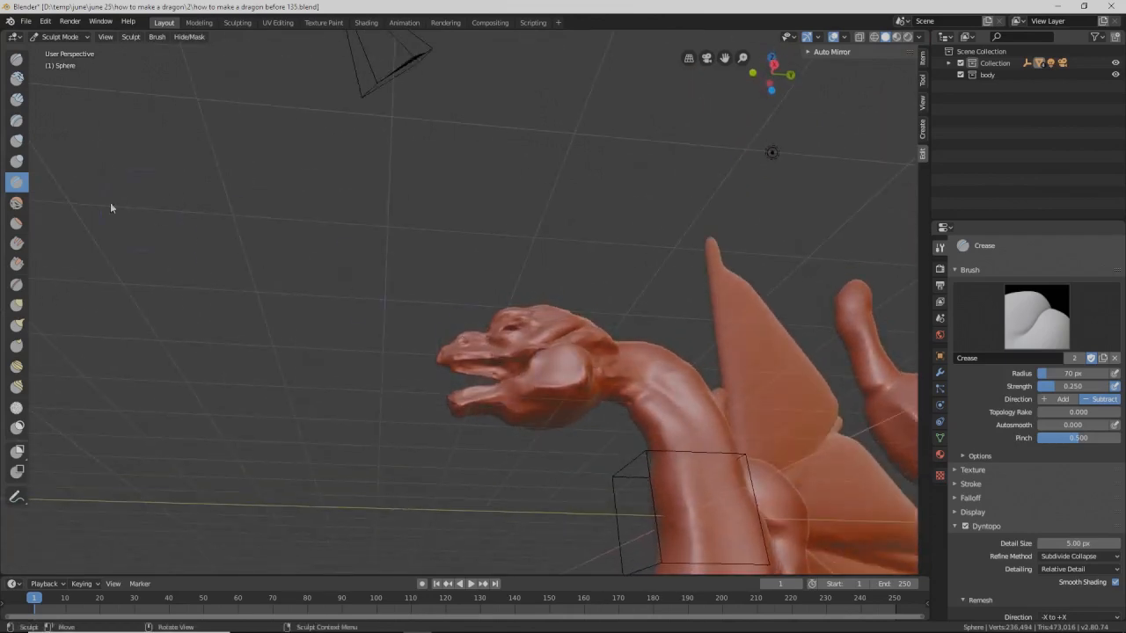
click(16, 141)
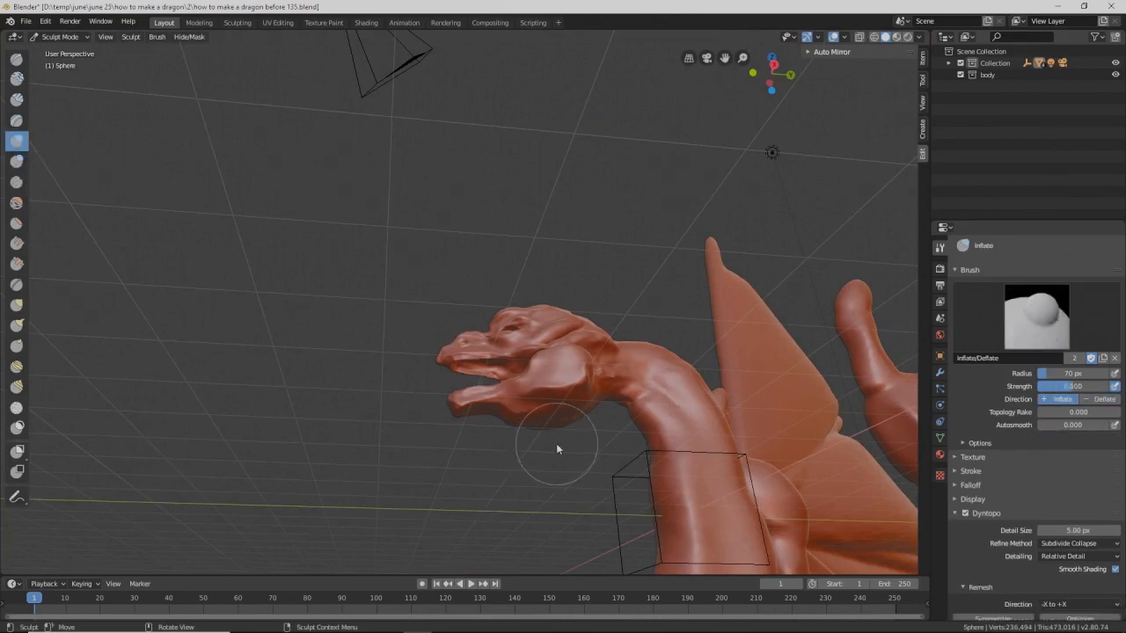
middle_drag(558, 447, 525, 456)
drag(524, 457, 491, 453)
middle_drag(557, 463, 420, 329)
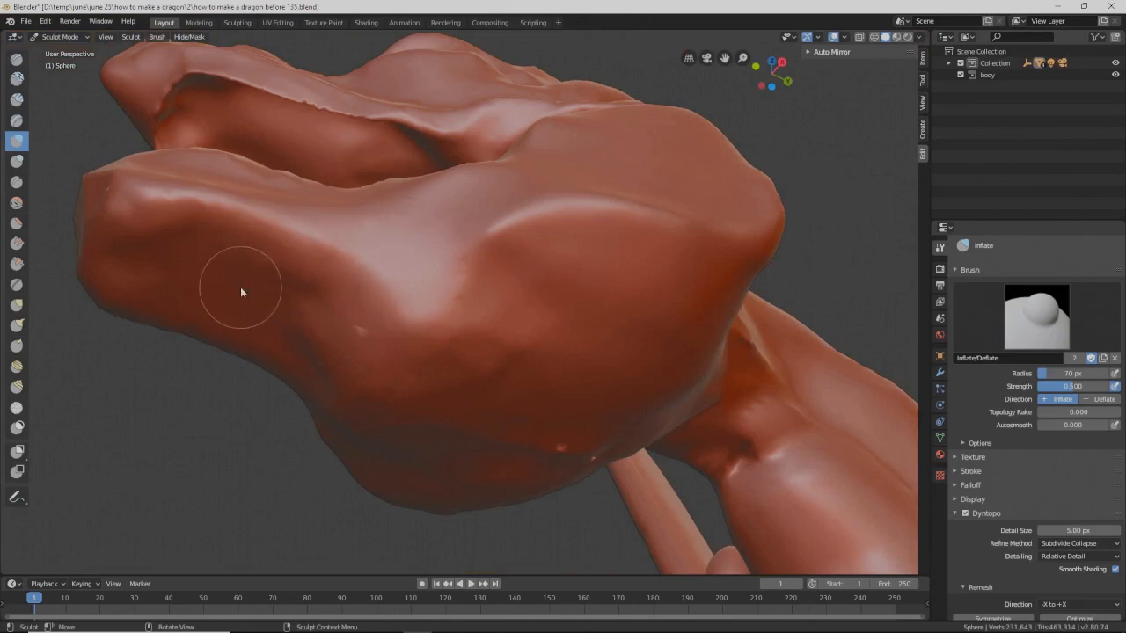
Step: Inflate the side of the lower jaw at 145 px brush radius with Front Faces Only enabled
key(f)
click(276, 337)
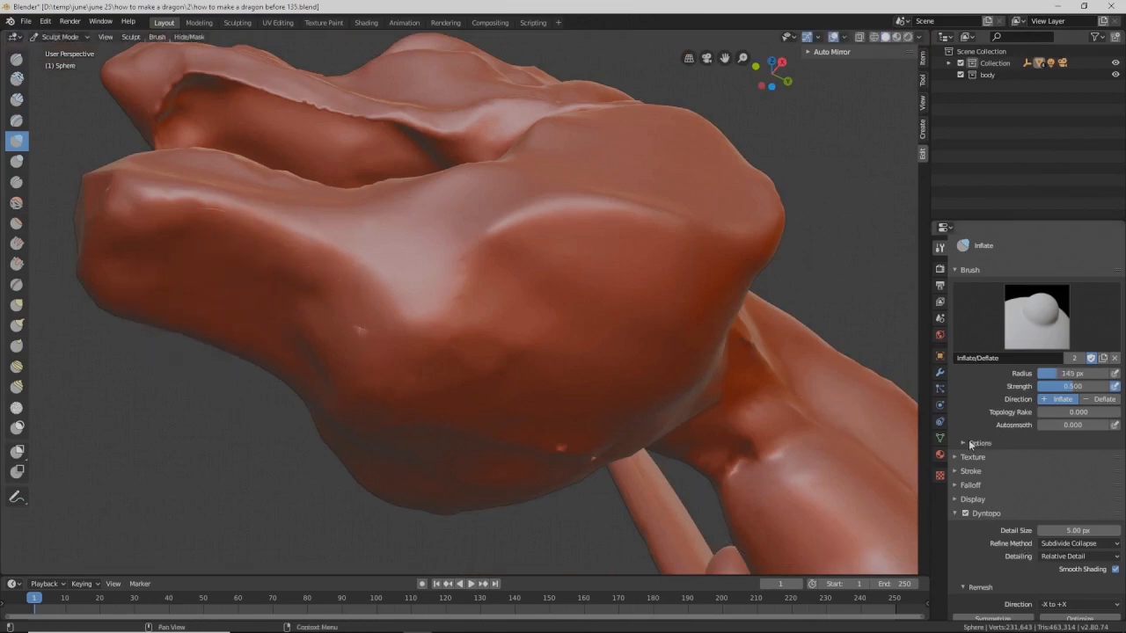
click(972, 442)
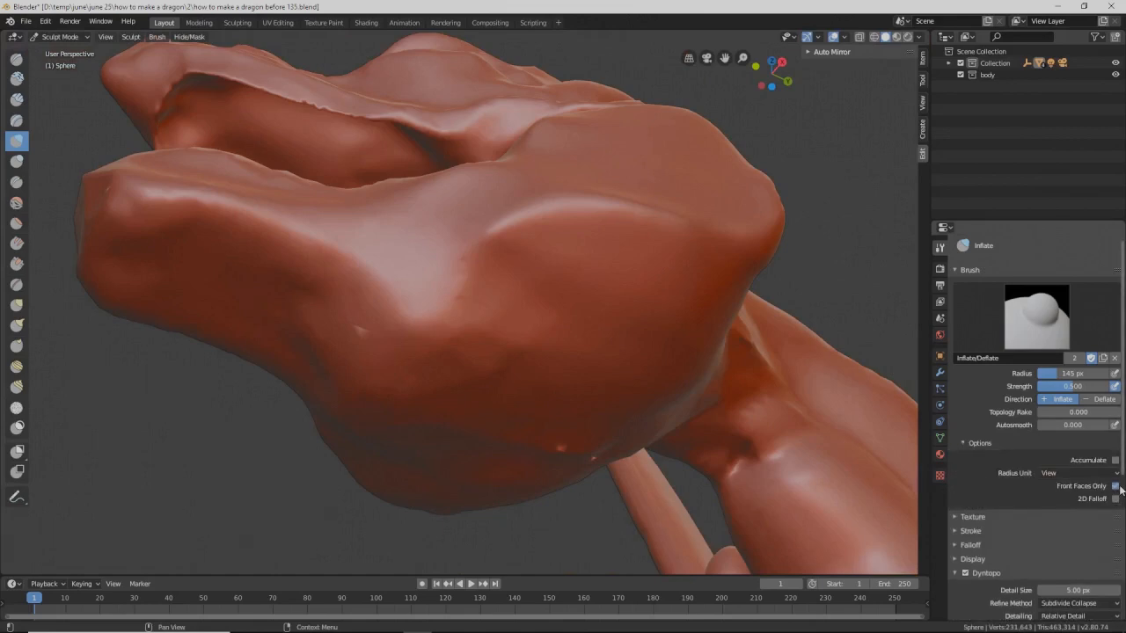
mouse_move(131, 248)
mouse_down()
mouse_move(220, 290)
mouse_move(220, 269)
mouse_move(157, 249)
mouse_move(176, 263)
mouse_move(174, 229)
mouse_move(169, 287)
mouse_move(297, 318)
mouse_move(226, 234)
mouse_move(221, 269)
mouse_move(252, 287)
mouse_move(151, 261)
mouse_move(349, 322)
mouse_up()
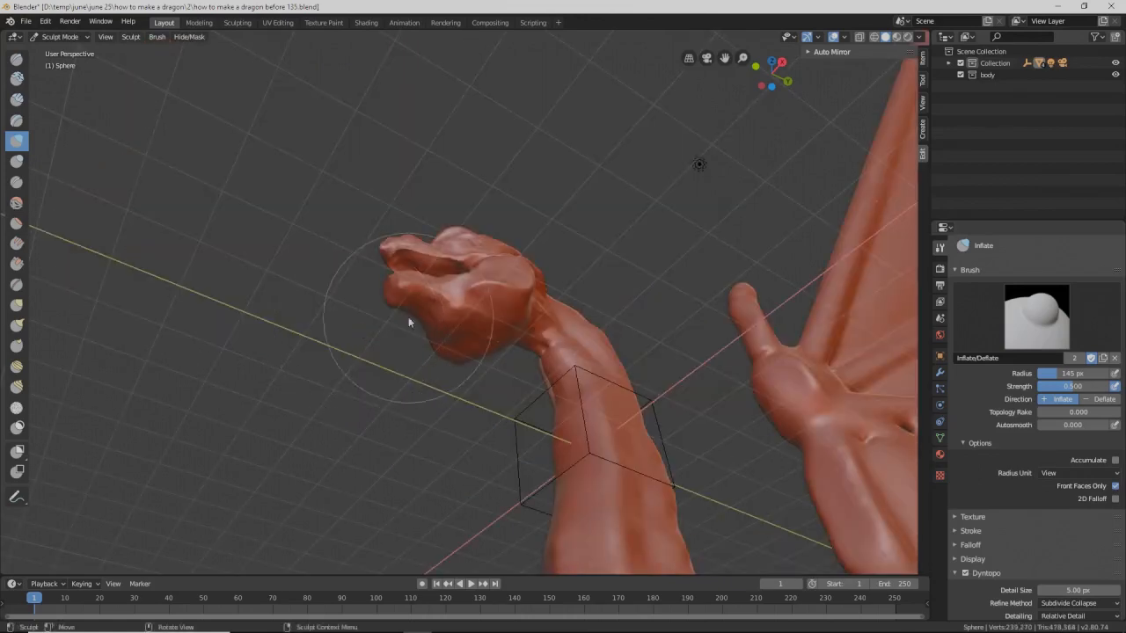
Step: Reshape the underside of the lower jaw with the Grab brush at 176 px radius
mouse_move(408, 321)
middle_down()
mouse_move(435, 433)
mouse_move(490, 435)
mouse_move(384, 384)
mouse_move(470, 389)
mouse_move(503, 439)
mouse_move(494, 449)
mouse_move(419, 370)
mouse_move(392, 364)
mouse_move(409, 292)
mouse_move(445, 266)
middle_up()
scroll(505, 290, up, 2)
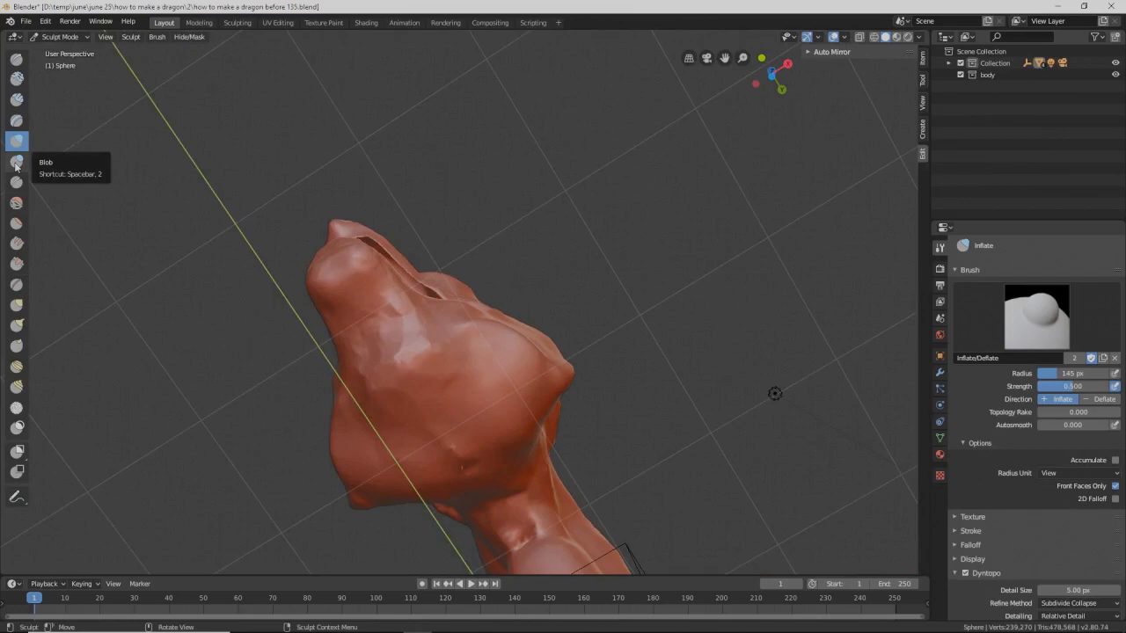
click(16, 304)
key(f)
click(532, 384)
mouse_move(495, 329)
mouse_down()
mouse_move(469, 310)
mouse_move(465, 342)
mouse_up()
mouse_move(482, 329)
middle_down()
mouse_move(473, 389)
mouse_move(509, 417)
mouse_move(464, 335)
mouse_move(486, 371)
mouse_move(516, 382)
mouse_move(437, 350)
mouse_move(434, 336)
middle_up()
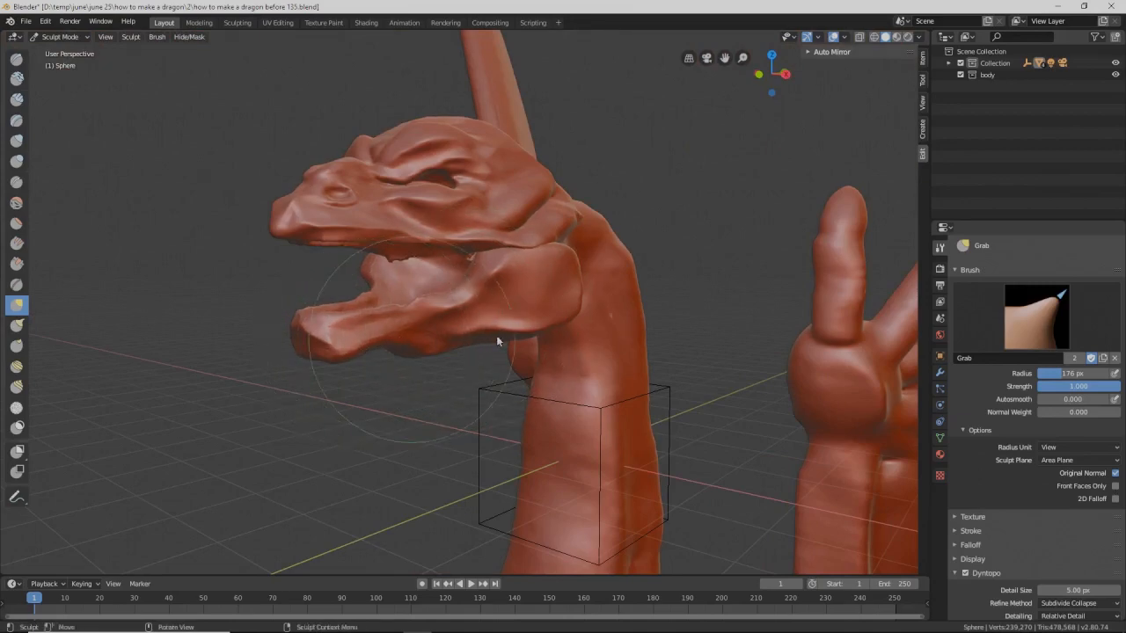
Step: Switch to the Inflate brush and disable its Front Faces Only option
middle_drag(530, 323, 593, 355)
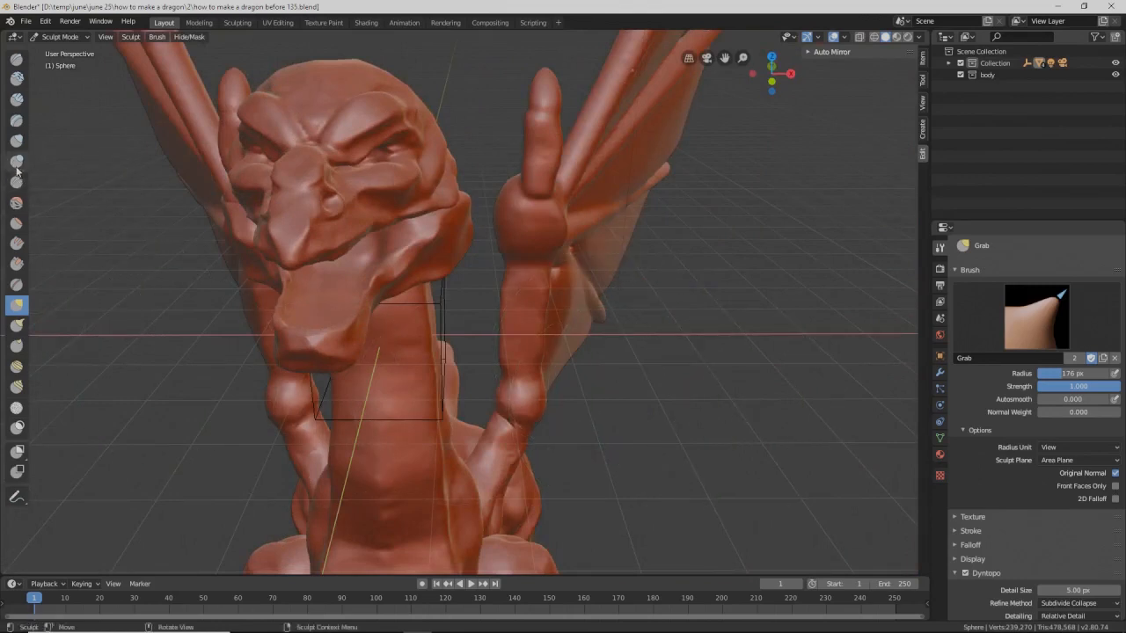
click(16, 141)
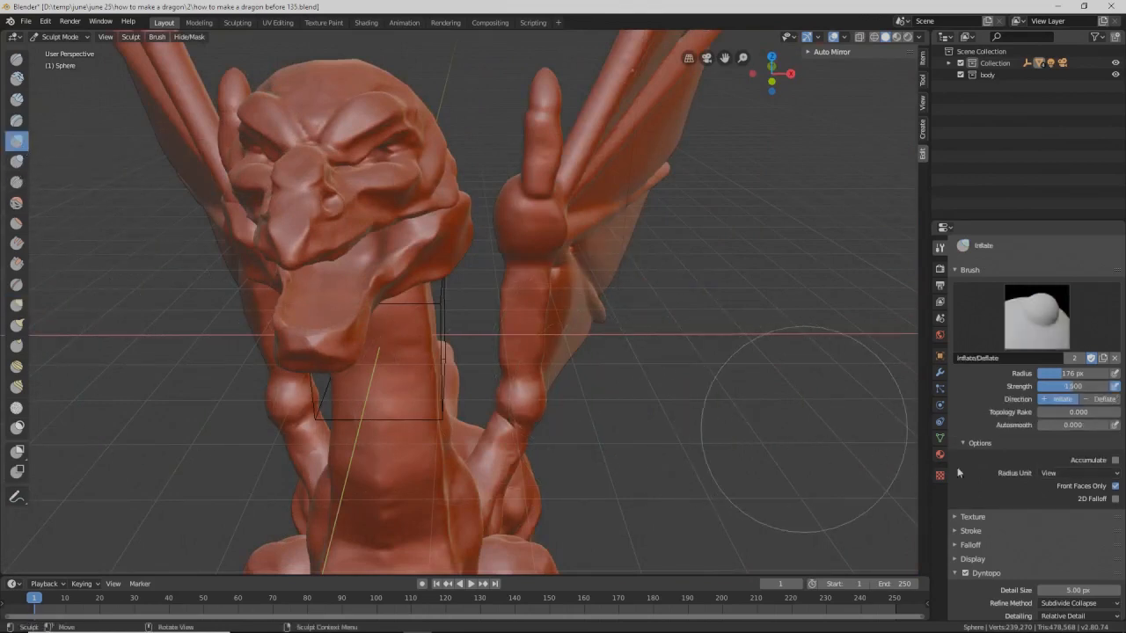
click(1114, 488)
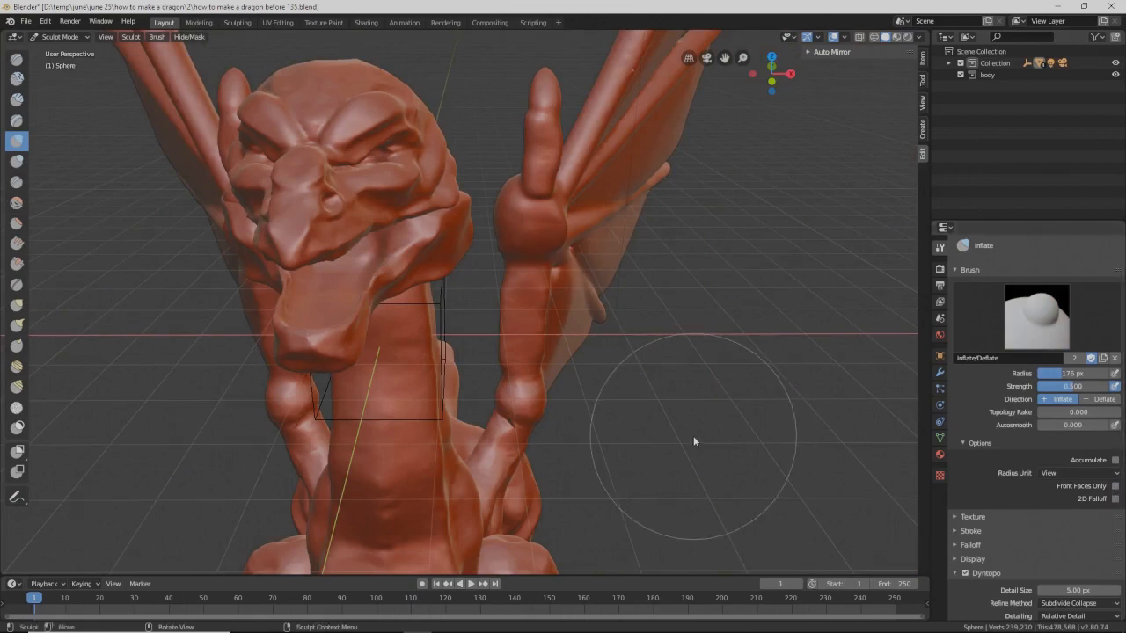
Step: Switch to the Blob brush with a 72 px radius and save the file as "how to make a dragon before 136.blend"
click(16, 161)
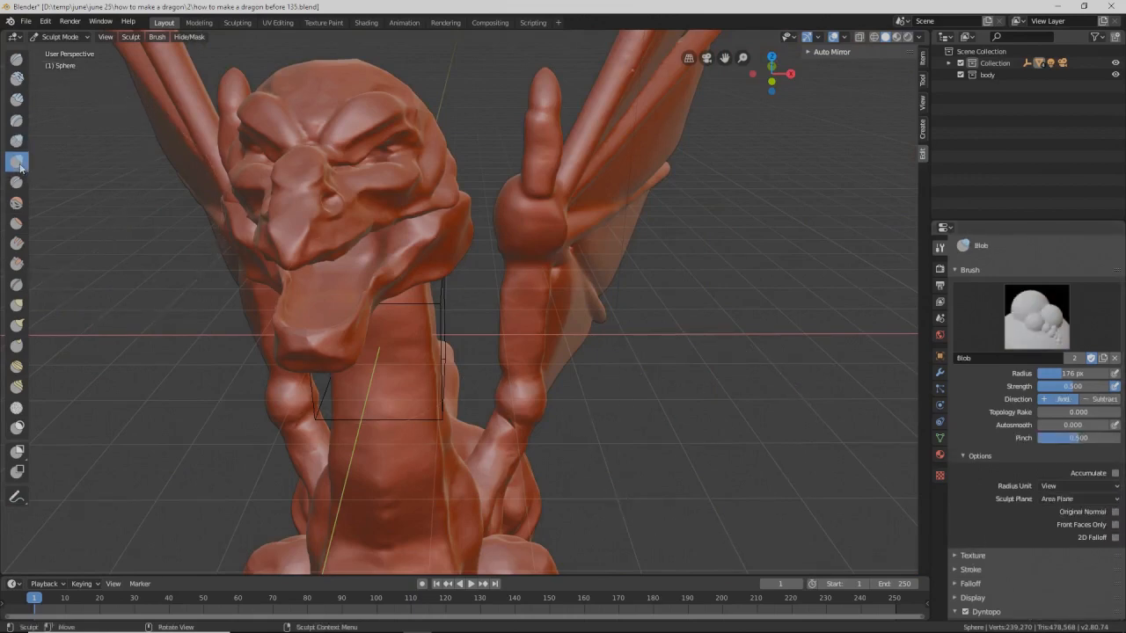
click(964, 456)
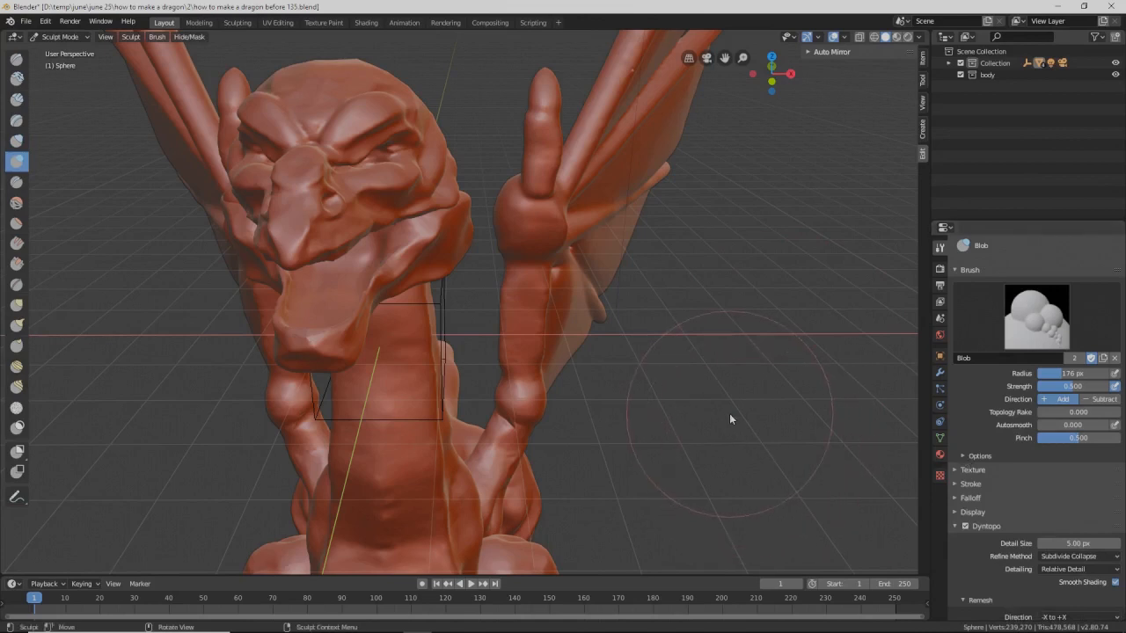
key(ctrl+alt+s)
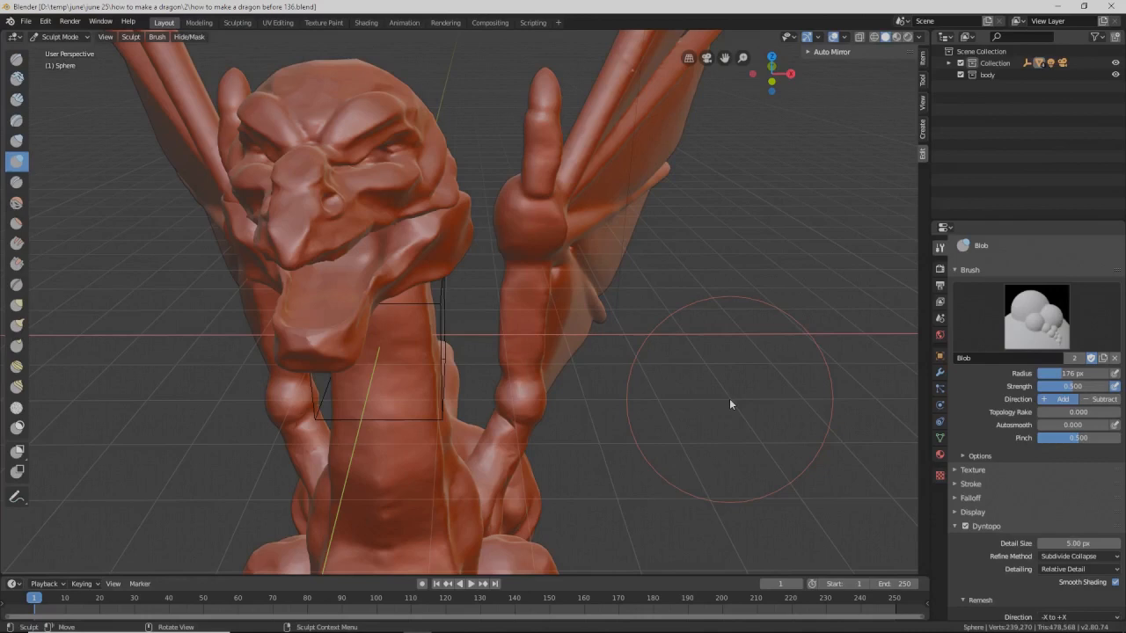
key(f)
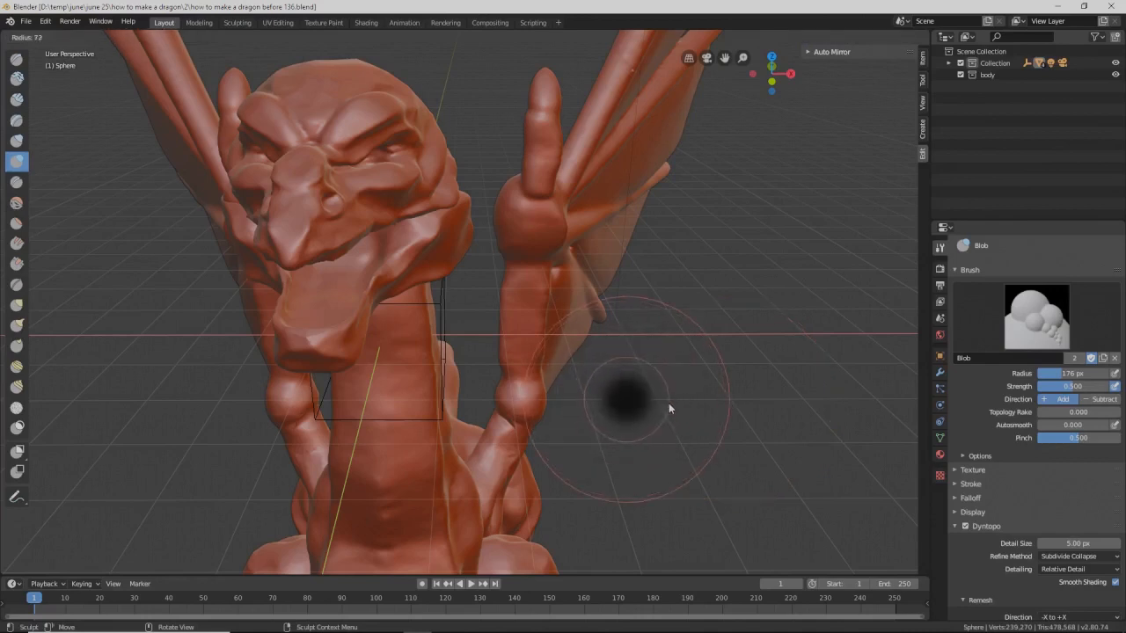
click(669, 403)
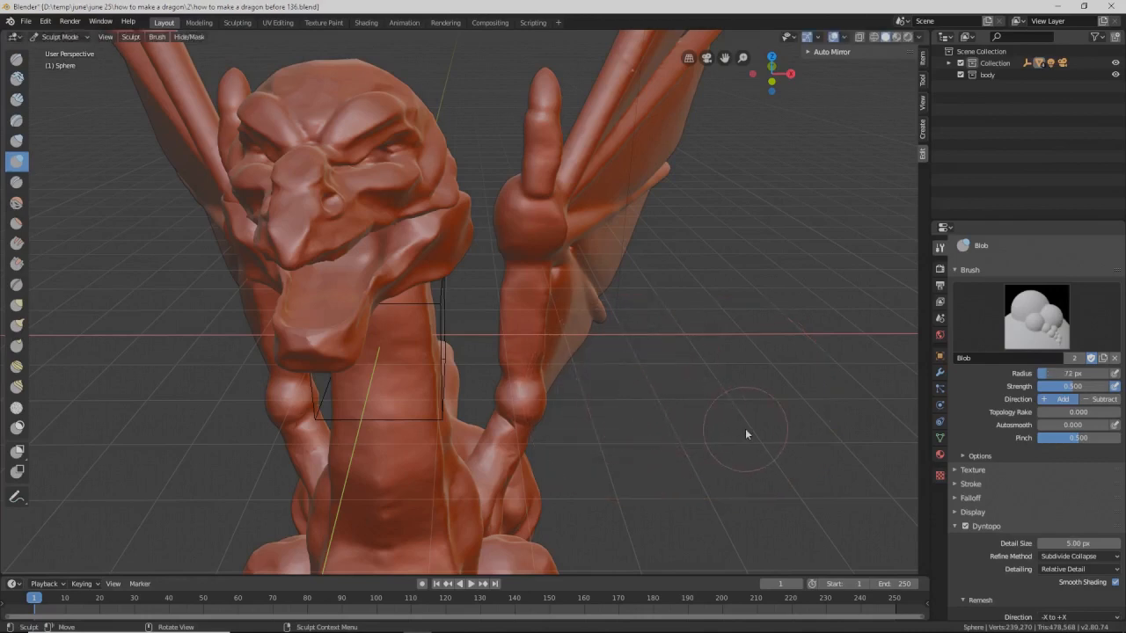
Step: Switch the dragon mesh from Sculpt Mode through Object Mode to Edit Mode
click(61, 37)
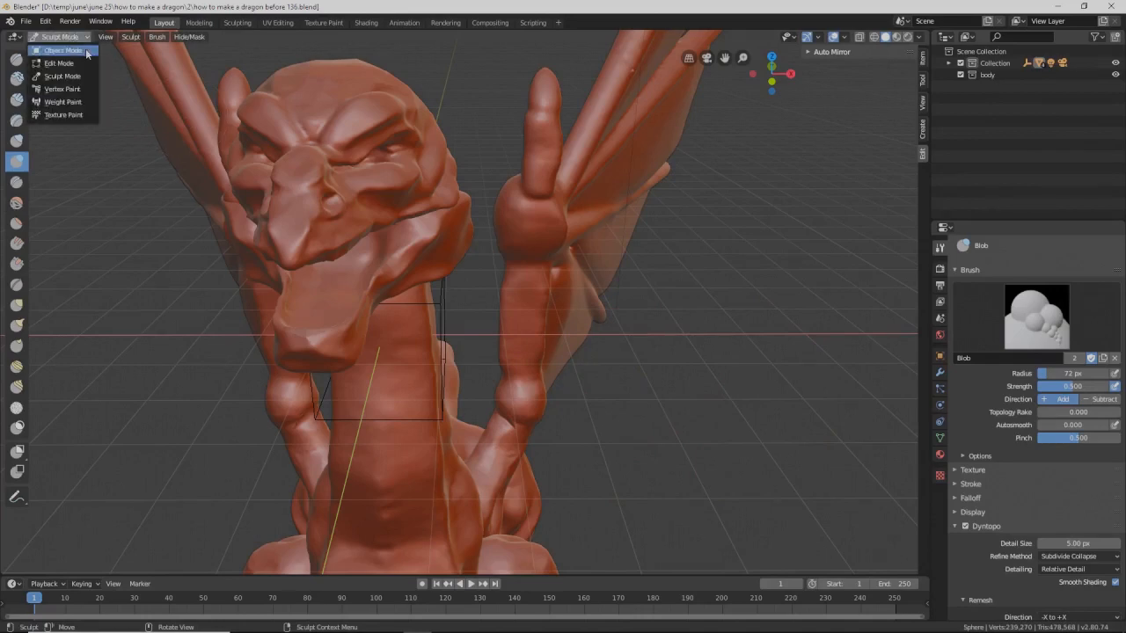
click(86, 50)
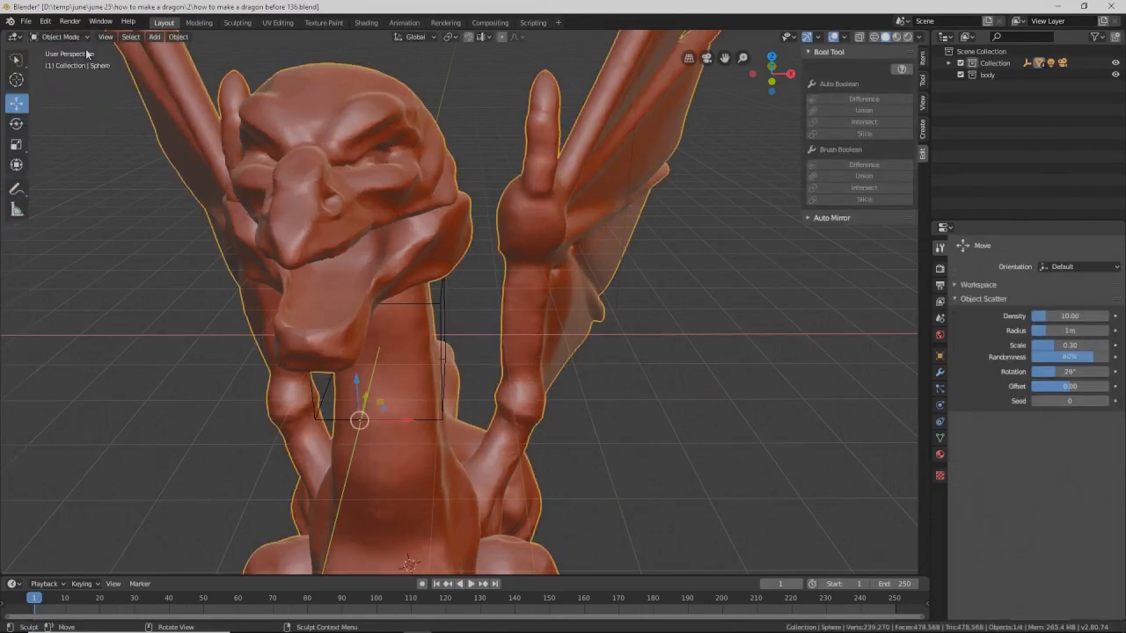
click(75, 40)
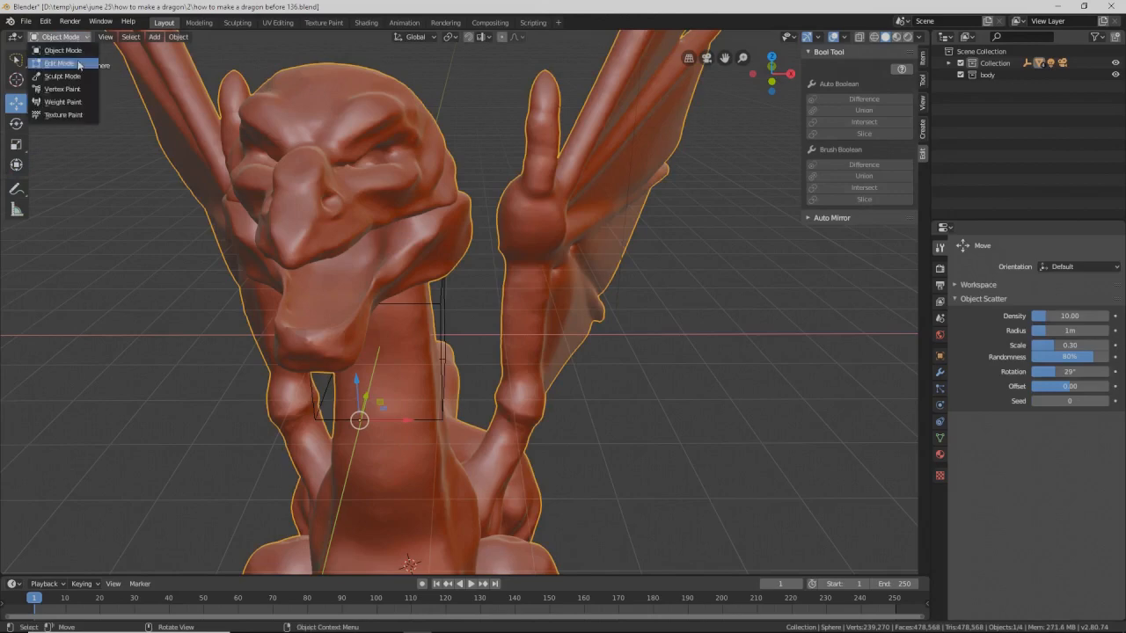
click(61, 63)
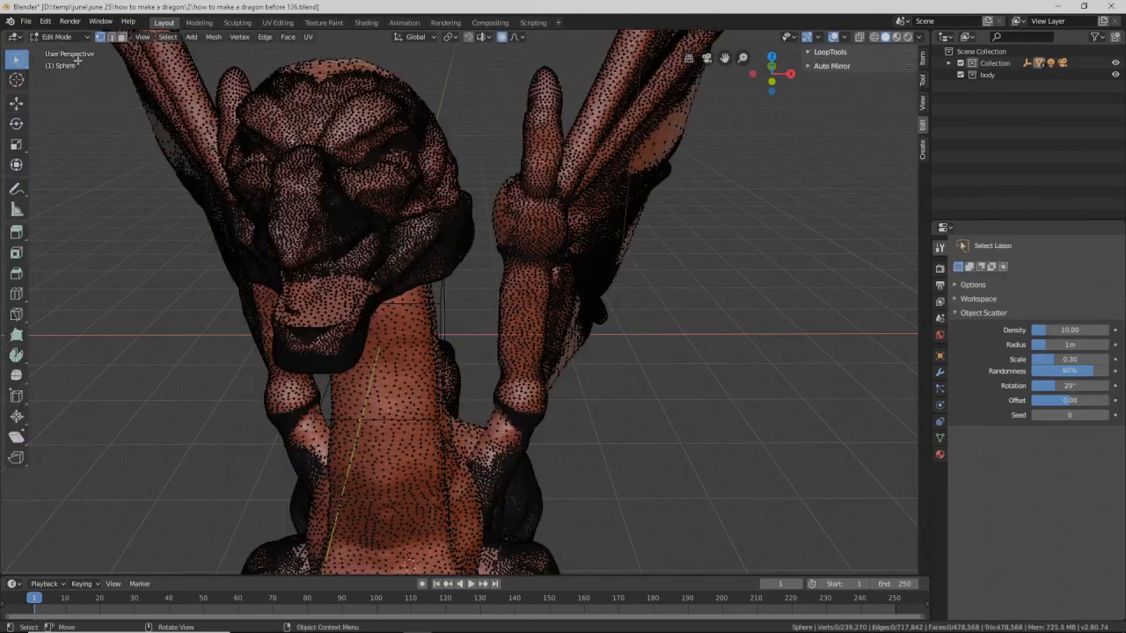
Step: Lasso-select and hide the head, neck, wings, body and tail with X-ray on, and save as "how to make a dragon before 137.blend"
scroll(527, 355, down, 5)
middle_drag(546, 359, 528, 396)
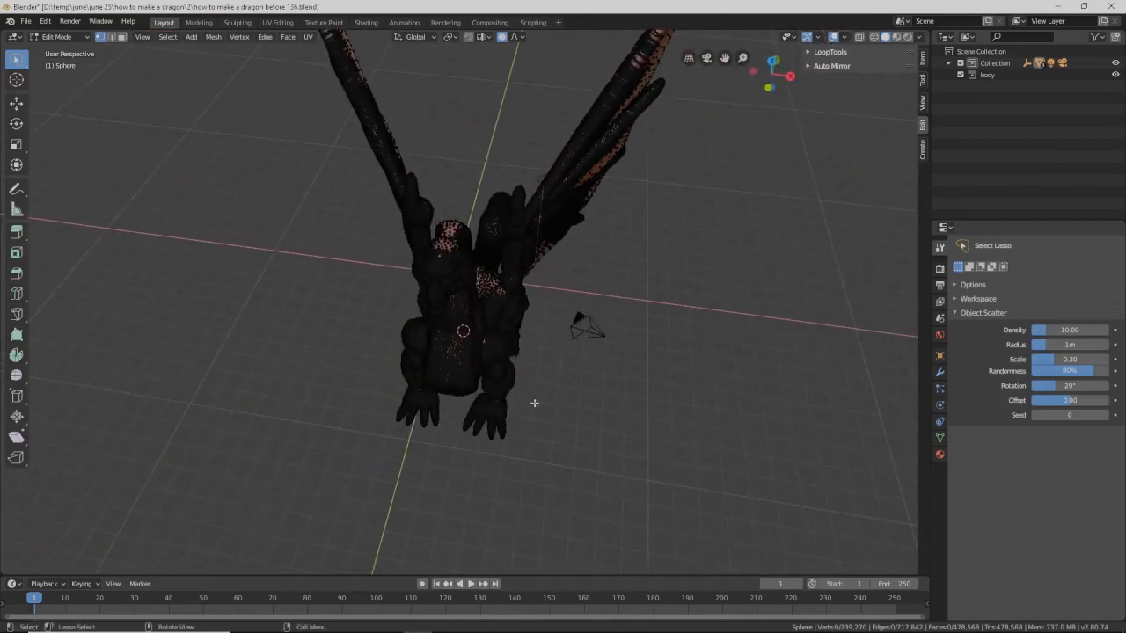
scroll(566, 411, up, 5)
middle_drag(625, 398, 546, 341)
middle_drag(617, 361, 553, 330)
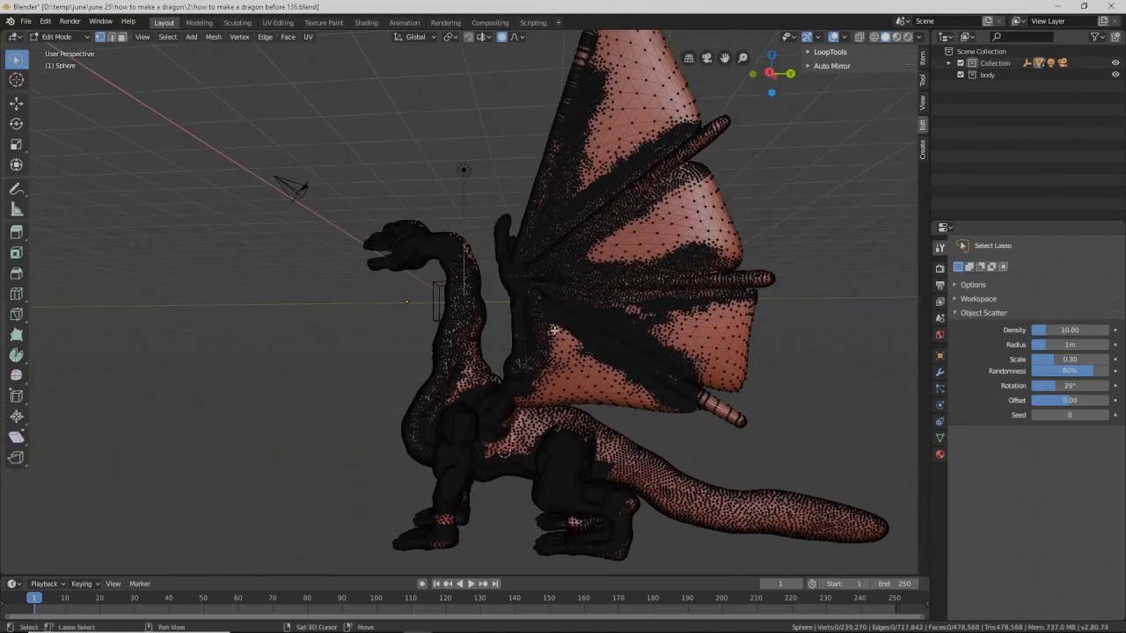
key(alt+a)
scroll(554, 330, down, 2)
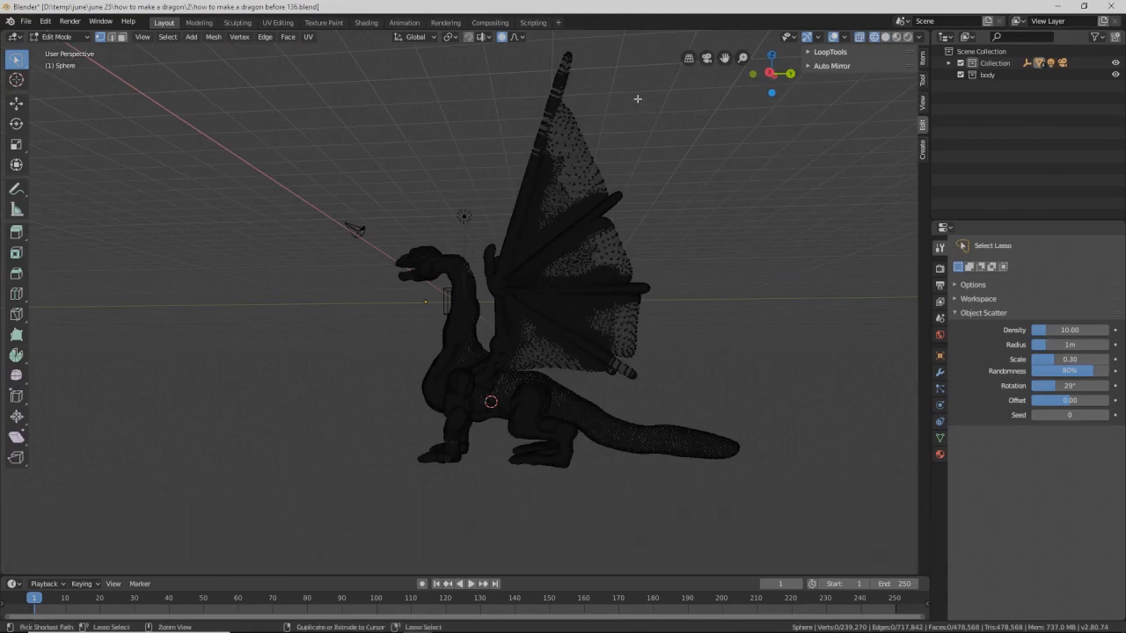
mouse_move(595, 39)
ctrl+mouse_down()
mouse_move(489, 142)
mouse_move(478, 240)
mouse_move(392, 223)
mouse_move(362, 315)
mouse_move(385, 338)
mouse_move(372, 377)
mouse_move(409, 428)
mouse_move(455, 362)
mouse_move(475, 363)
mouse_move(497, 423)
mouse_move(510, 383)
mouse_move(563, 379)
mouse_move(620, 453)
mouse_move(743, 489)
mouse_move(779, 378)
mouse_move(765, 354)
ctrl+mouse_up()
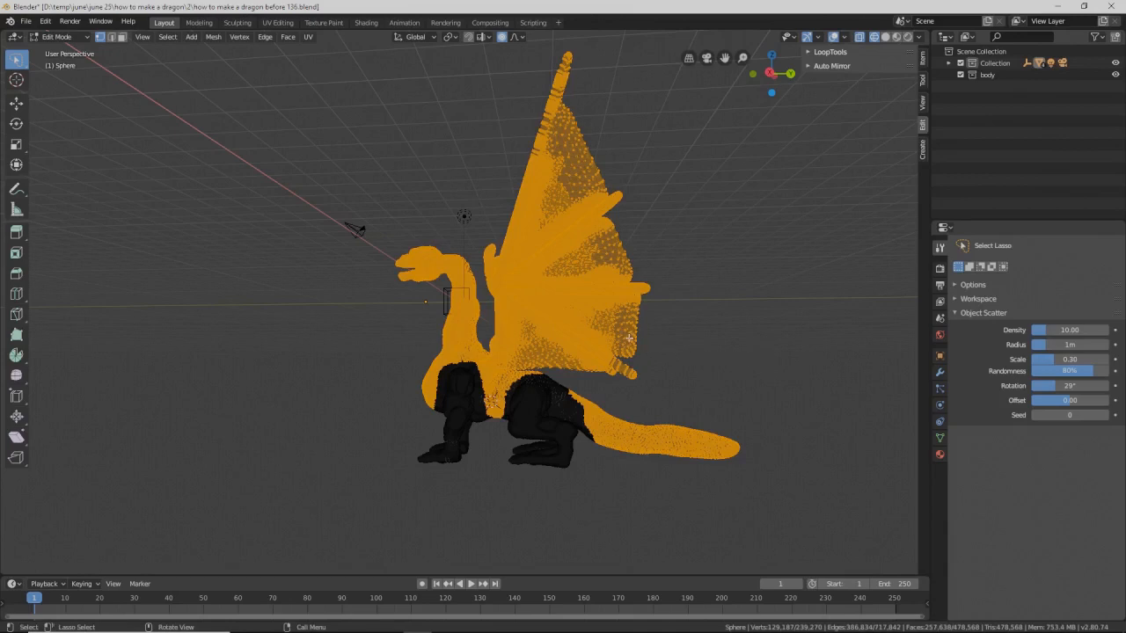
middle_drag(598, 332, 625, 340)
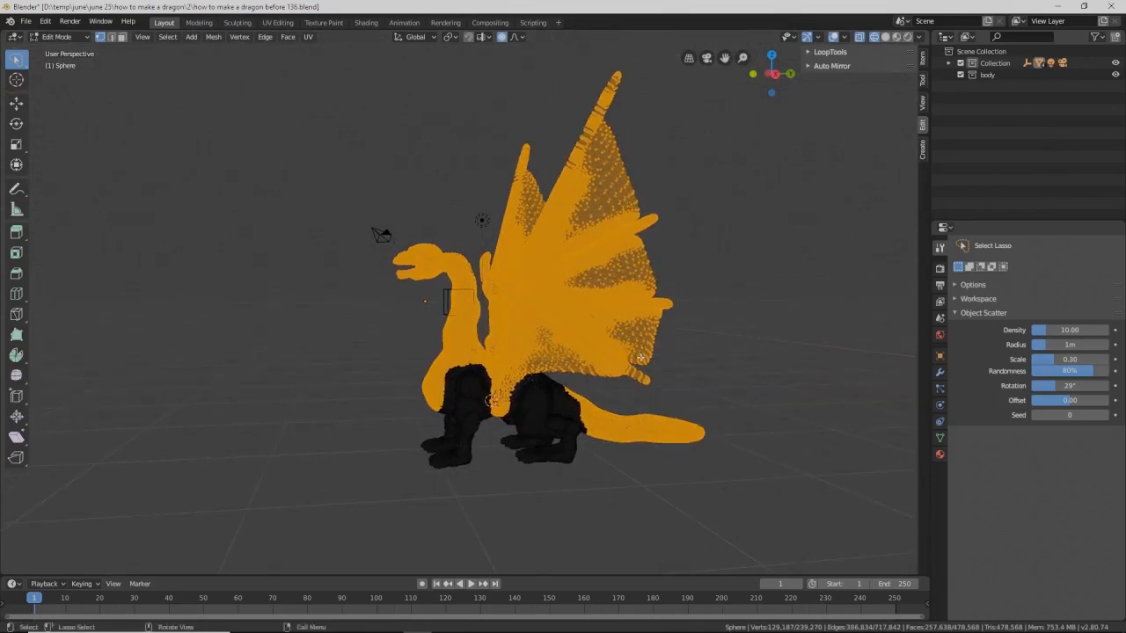
key(h)
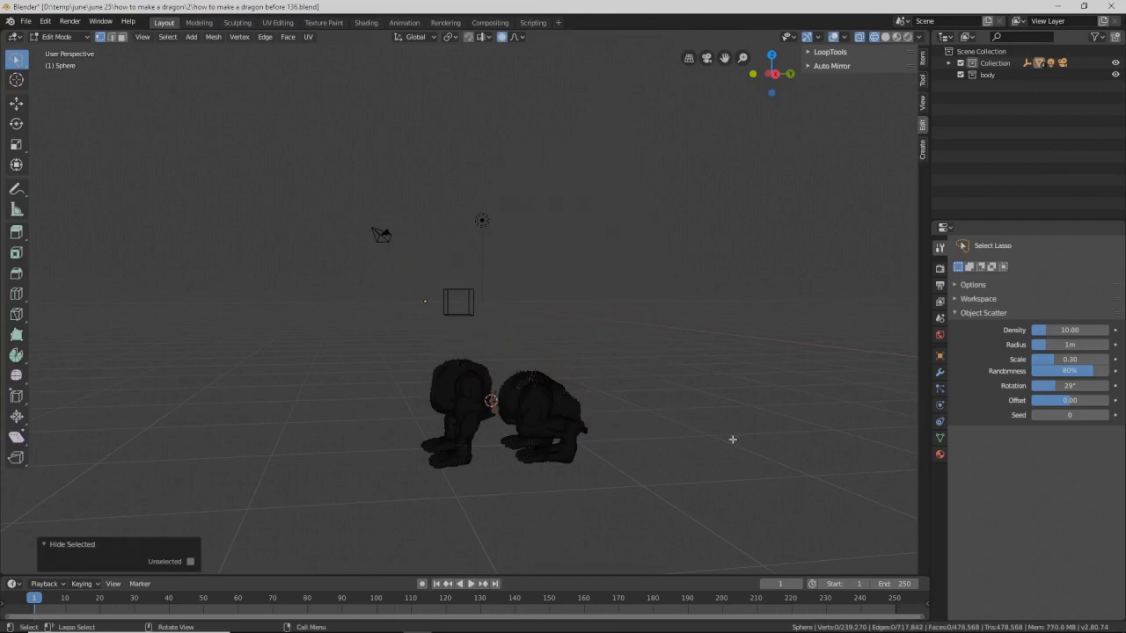
key(ctrl+alt+s)
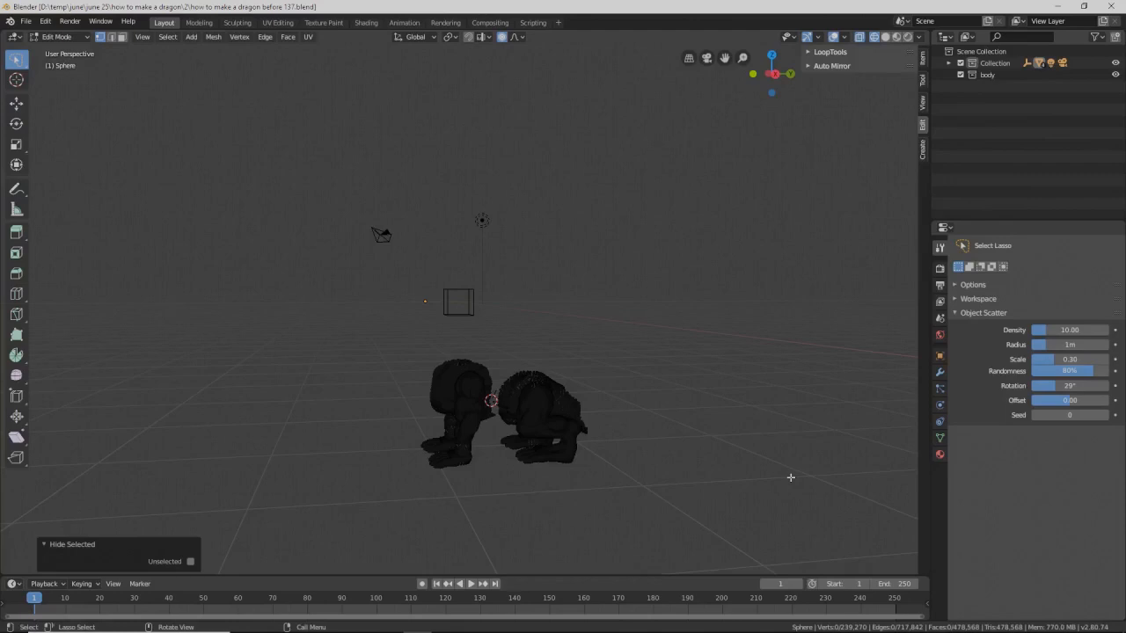
Step: Lasso-select and hide the leftover body vertices around the upper front and hind legs from the side
middle_drag(691, 448, 678, 417)
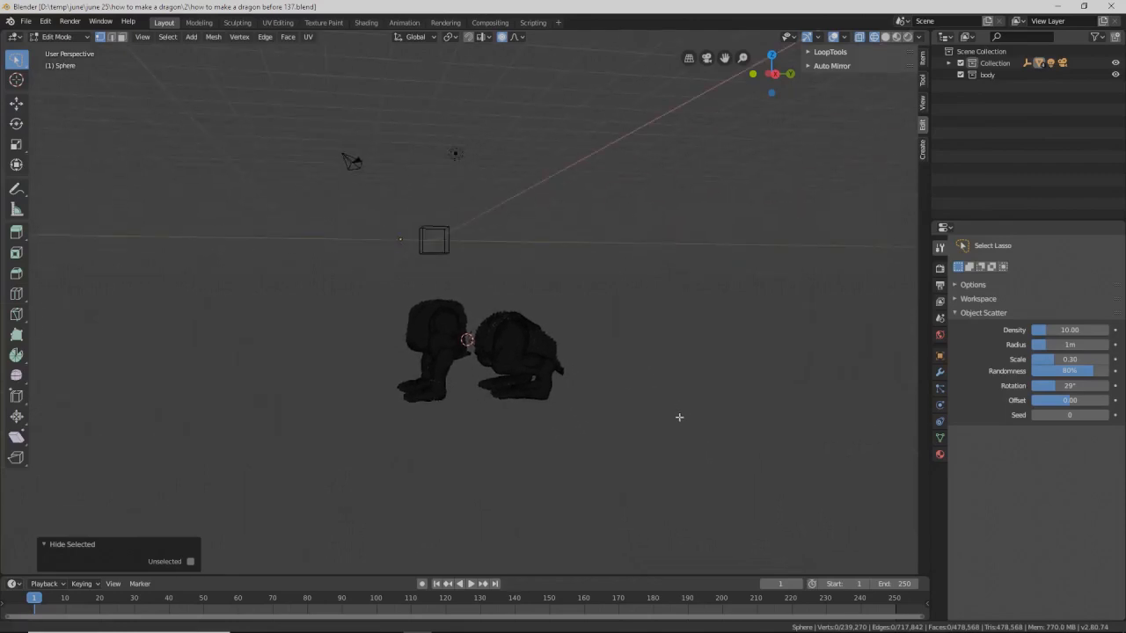
ctrl+middle_drag(650, 362, 648, 321)
mouse_move(563, 322)
middle_down()
mouse_move(527, 338)
mouse_move(582, 343)
mouse_move(548, 307)
middle_up()
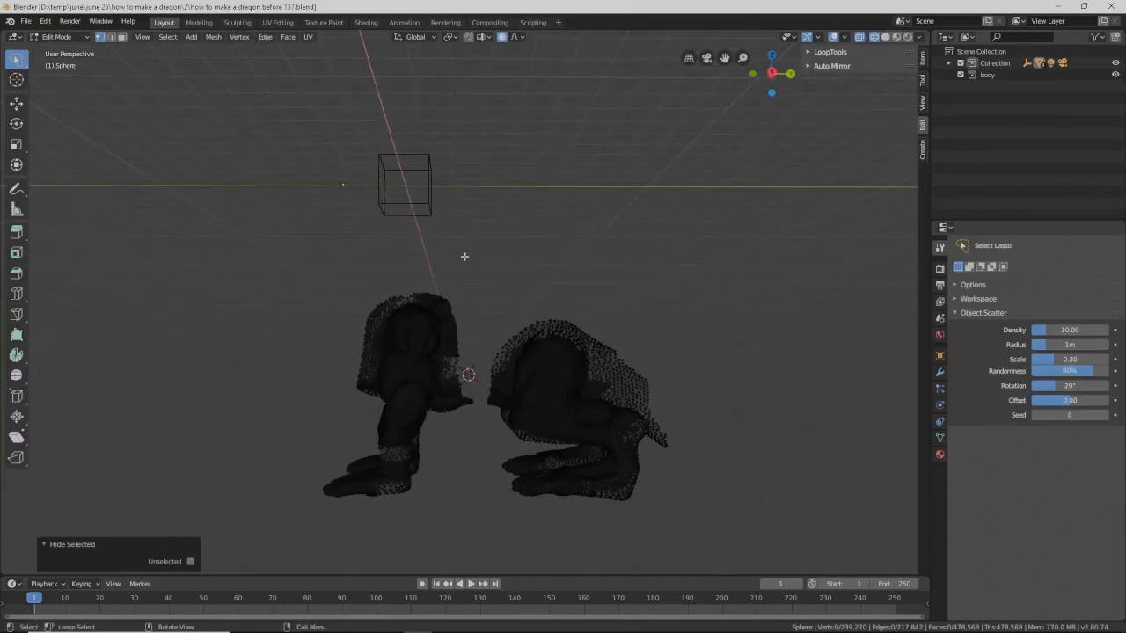
mouse_move(338, 247)
ctrl+mouse_down()
mouse_move(279, 396)
mouse_move(327, 422)
mouse_move(367, 402)
mouse_move(370, 369)
ctrl+mouse_up()
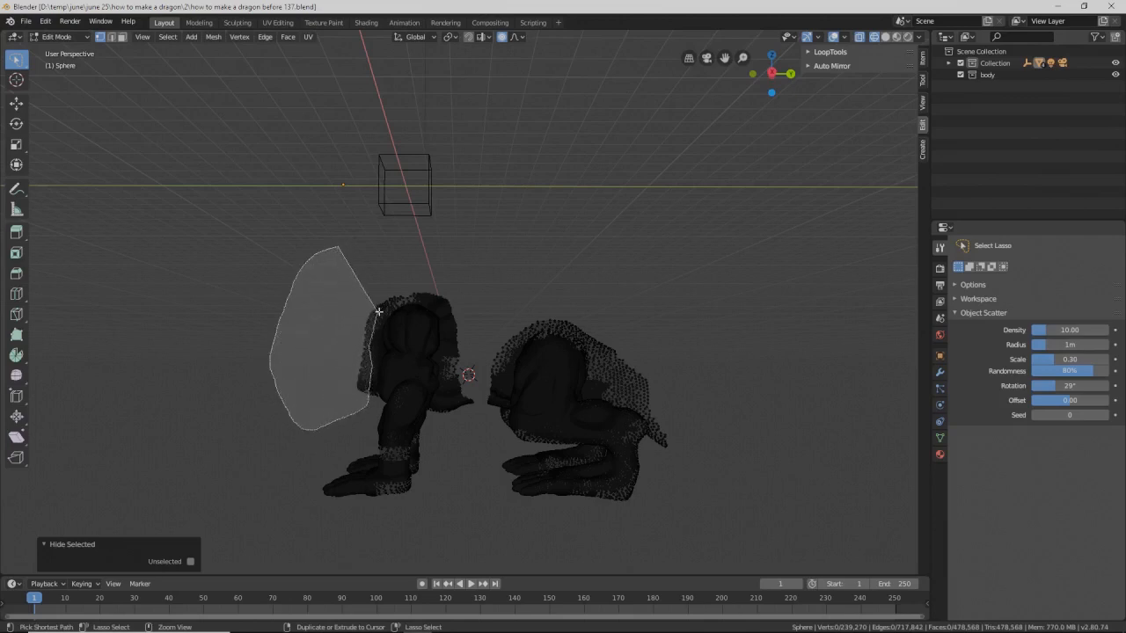
mouse_move(434, 301)
ctrl+mouse_down()
mouse_move(451, 361)
mouse_move(441, 429)
mouse_move(489, 406)
mouse_move(530, 331)
mouse_move(563, 328)
mouse_move(651, 419)
ctrl+mouse_up()
mouse_move(660, 455)
mouse_down()
mouse_move(791, 290)
mouse_move(684, 218)
mouse_up()
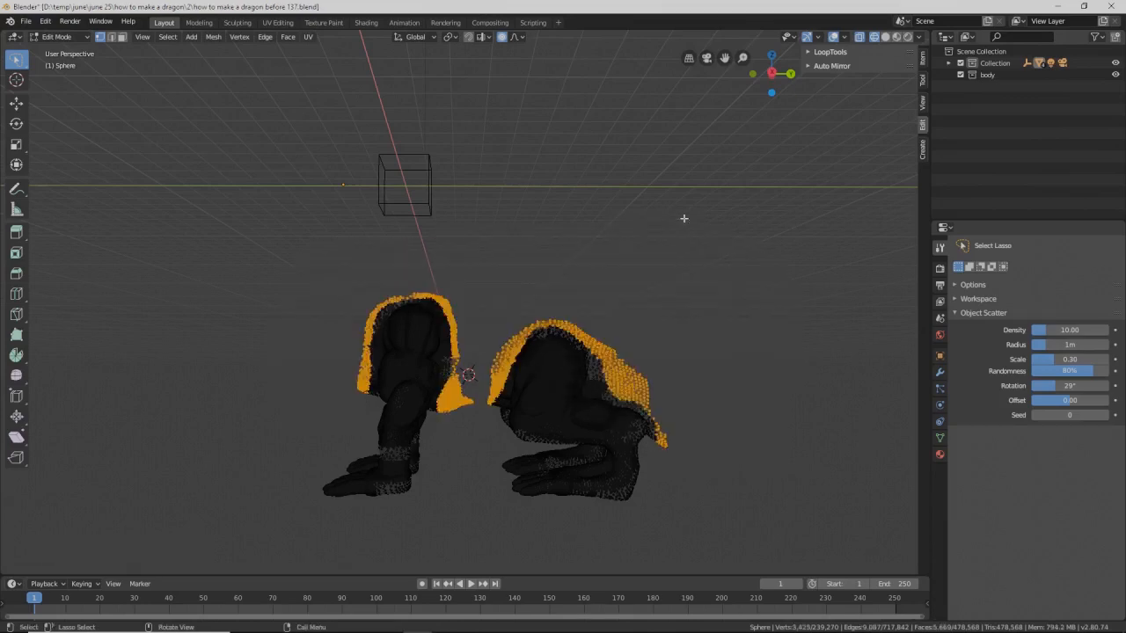
key(h)
middle_drag(610, 309, 671, 252)
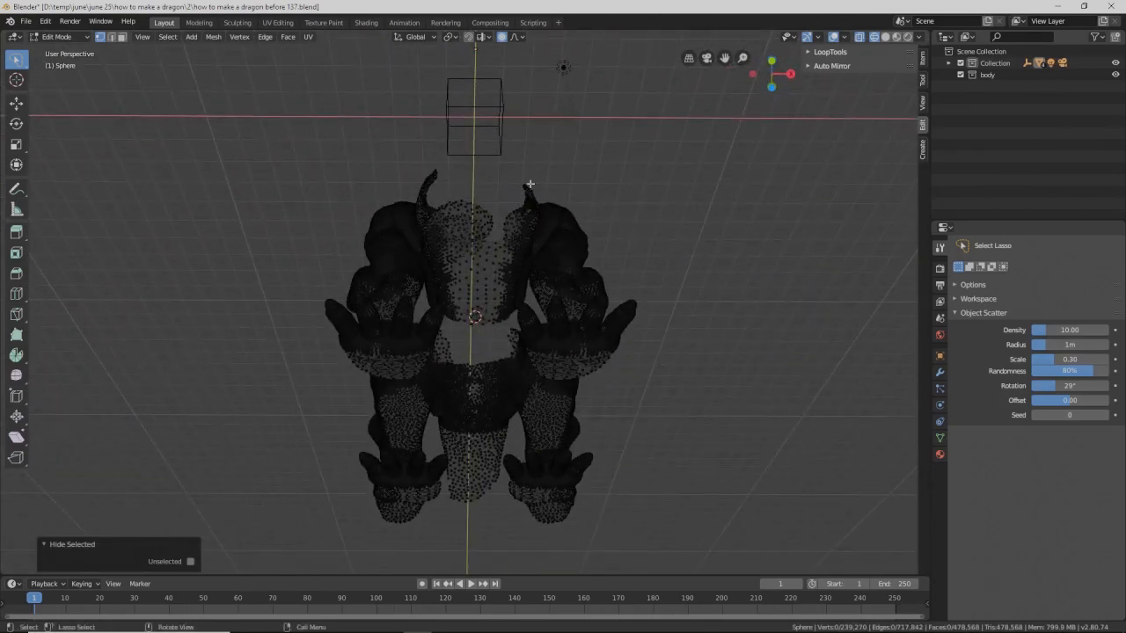
mouse_move(438, 167)
ctrl+mouse_down()
mouse_move(402, 168)
mouse_move(409, 206)
mouse_move(449, 275)
mouse_move(458, 347)
mouse_move(438, 443)
mouse_move(468, 516)
mouse_move(491, 500)
mouse_move(518, 424)
mouse_move(505, 348)
mouse_move(549, 158)
mouse_move(547, 169)
ctrl+mouse_up()
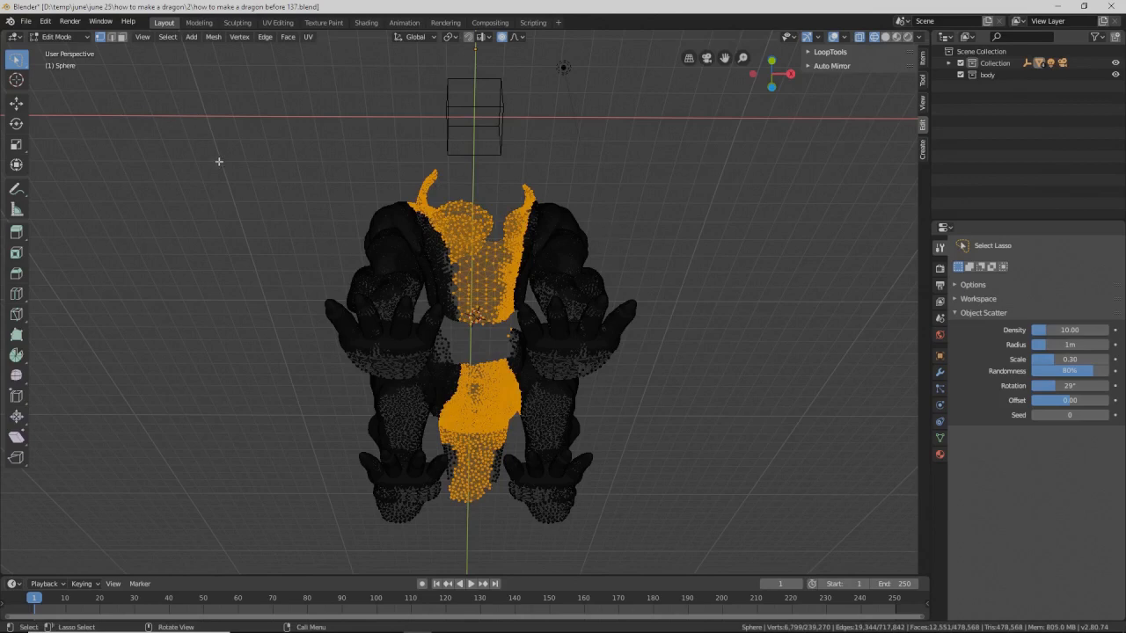
key(alt+a)
Step: Lasso-select and hide the remaining torso vertices between the legs in the front orthographic view
mouse_move(743, 280)
middle_down()
mouse_move(626, 329)
mouse_move(500, 352)
mouse_move(748, 340)
mouse_move(738, 342)
mouse_move(729, 326)
mouse_move(738, 324)
middle_up()
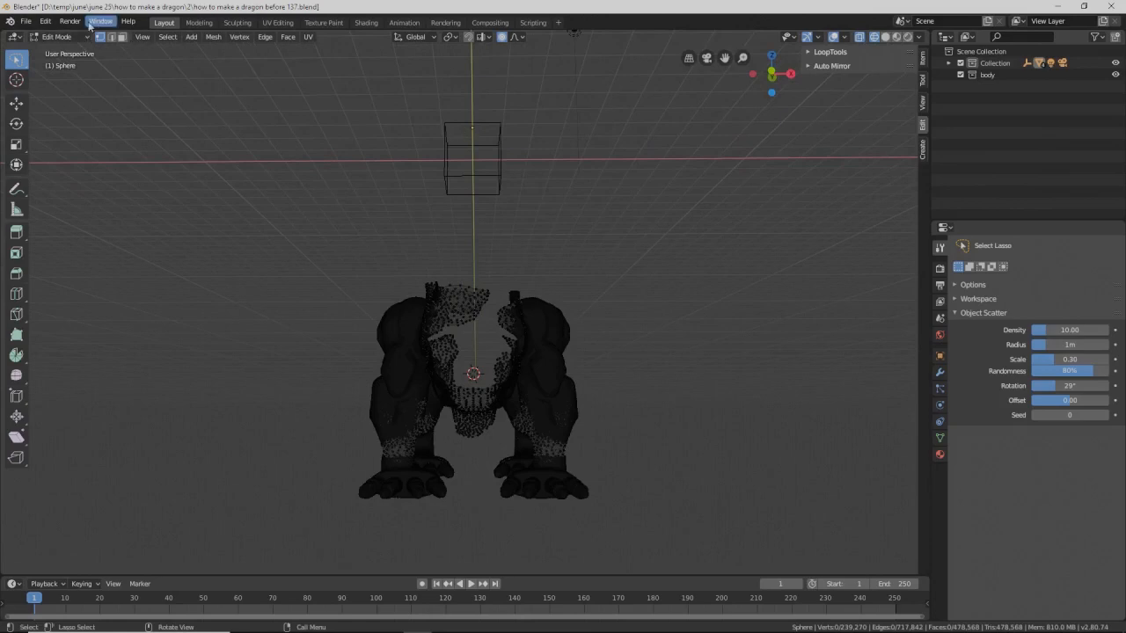
click(143, 37)
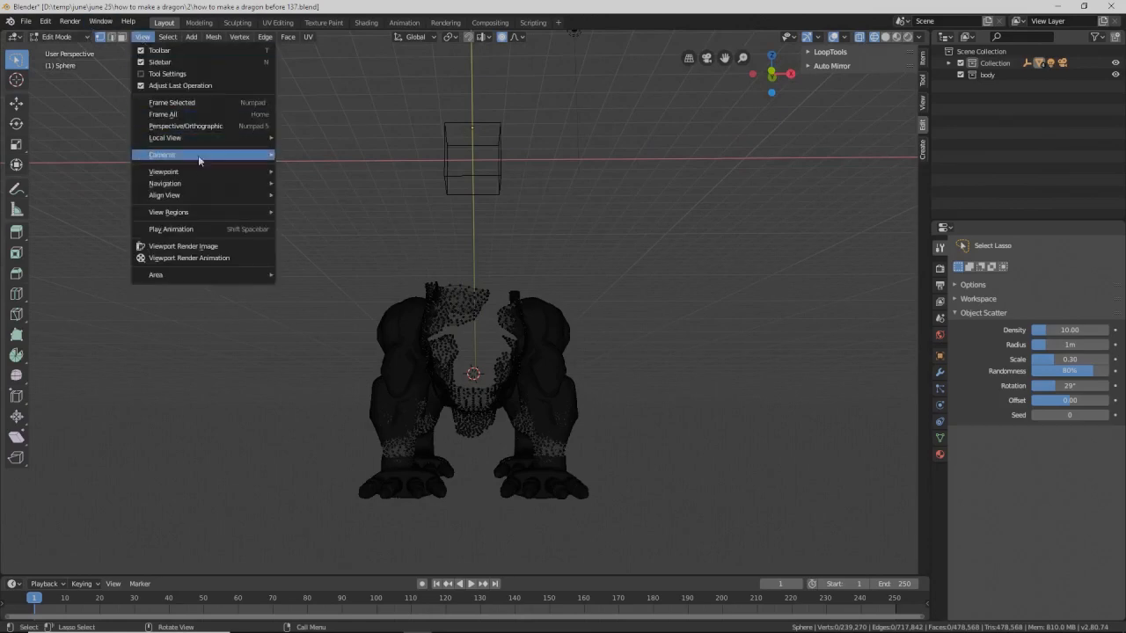
mouse_move(203, 173)
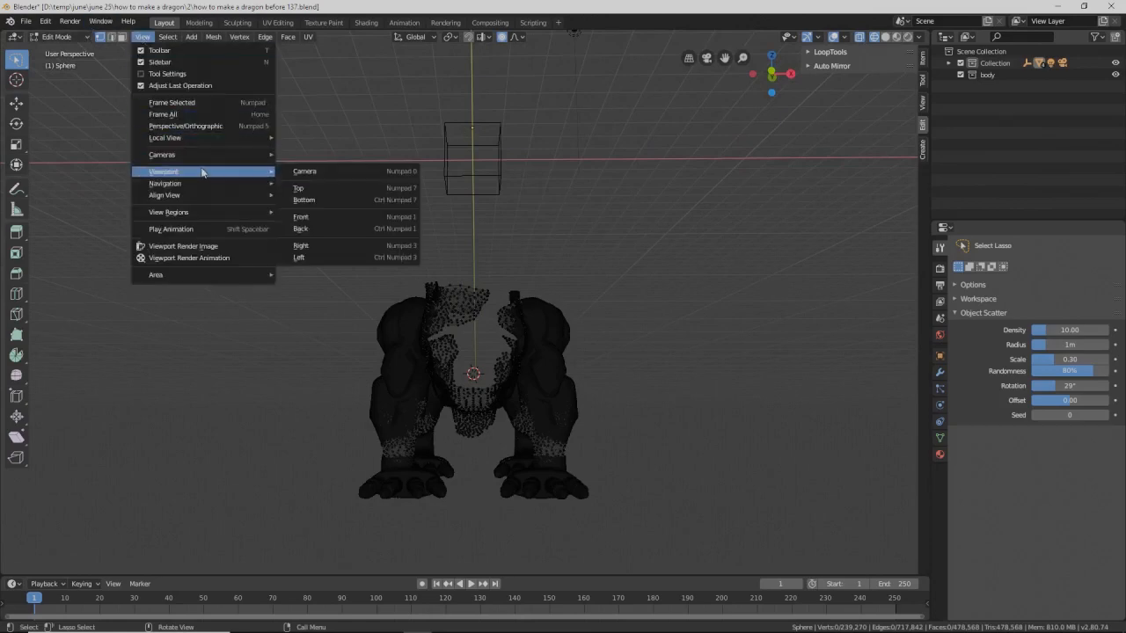
click(321, 216)
scroll(533, 377, up, 2)
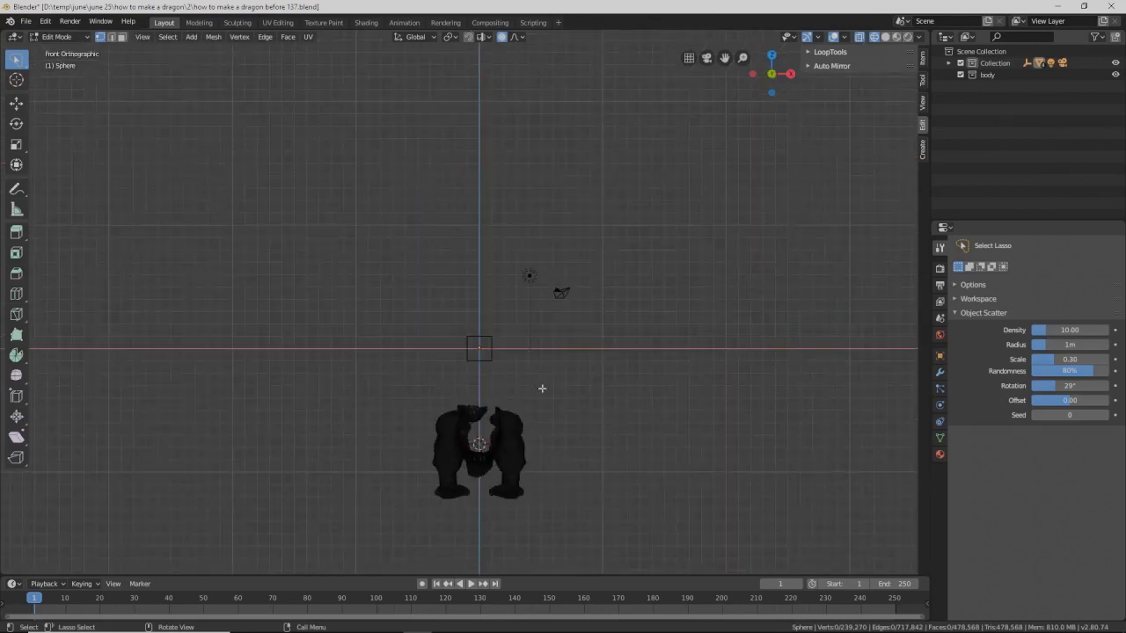
mouse_move(557, 395)
shift+middle_down()
mouse_move(495, 269)
mouse_move(555, 276)
shift+middle_up()
scroll(505, 307, up, 3)
mouse_move(380, 139)
ctrl+mouse_down()
mouse_move(344, 165)
mouse_move(365, 194)
ctrl+mouse_up()
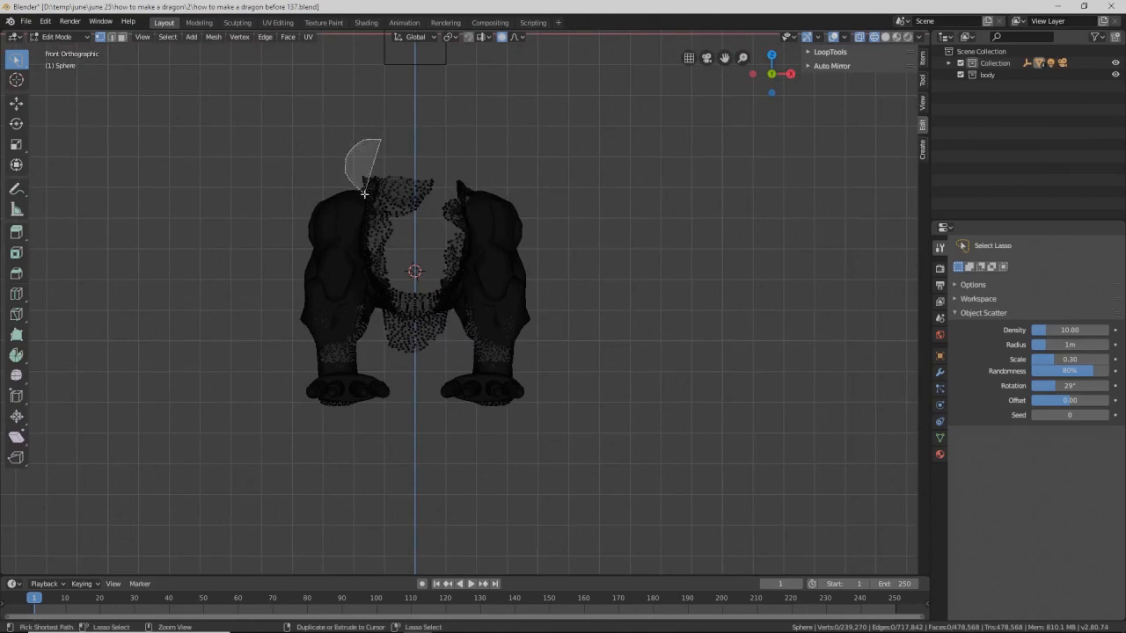
mouse_move(364, 193)
ctrl+mouse_down()
mouse_move(395, 367)
mouse_move(429, 360)
mouse_move(458, 329)
mouse_move(466, 216)
mouse_move(498, 127)
ctrl+mouse_up()
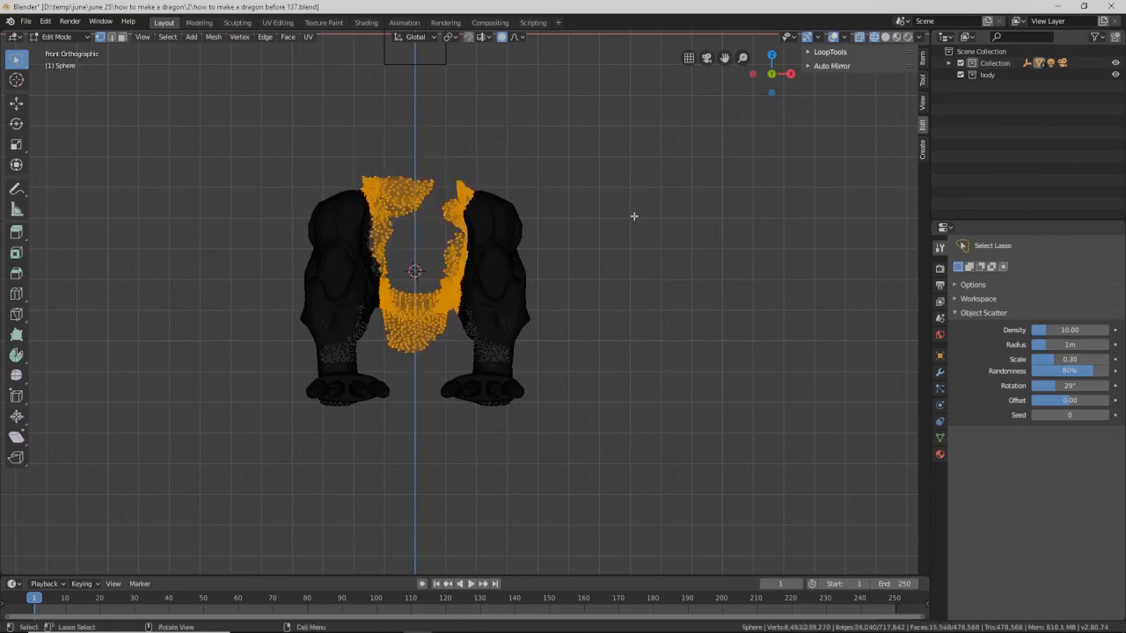
key(h)
Step: Circle-select and hide the stray vertices beside the front leg, and save as "how to make a dragon before 138.blend"
middle_drag(645, 284, 625, 273)
scroll(606, 286, down, 4)
key(c)
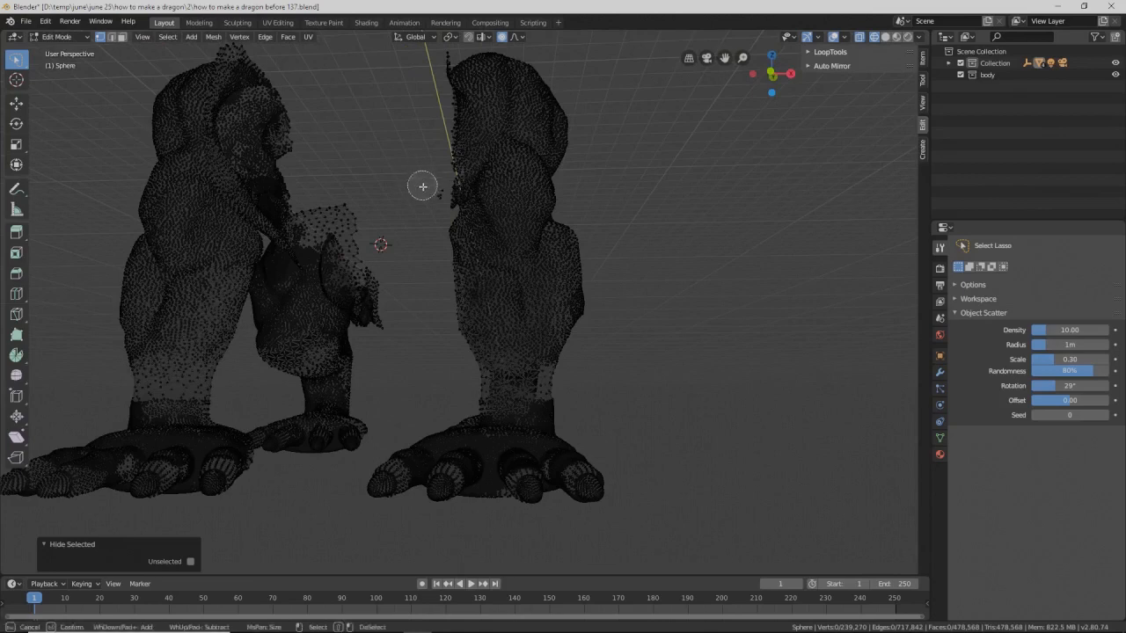
right_click(398, 174)
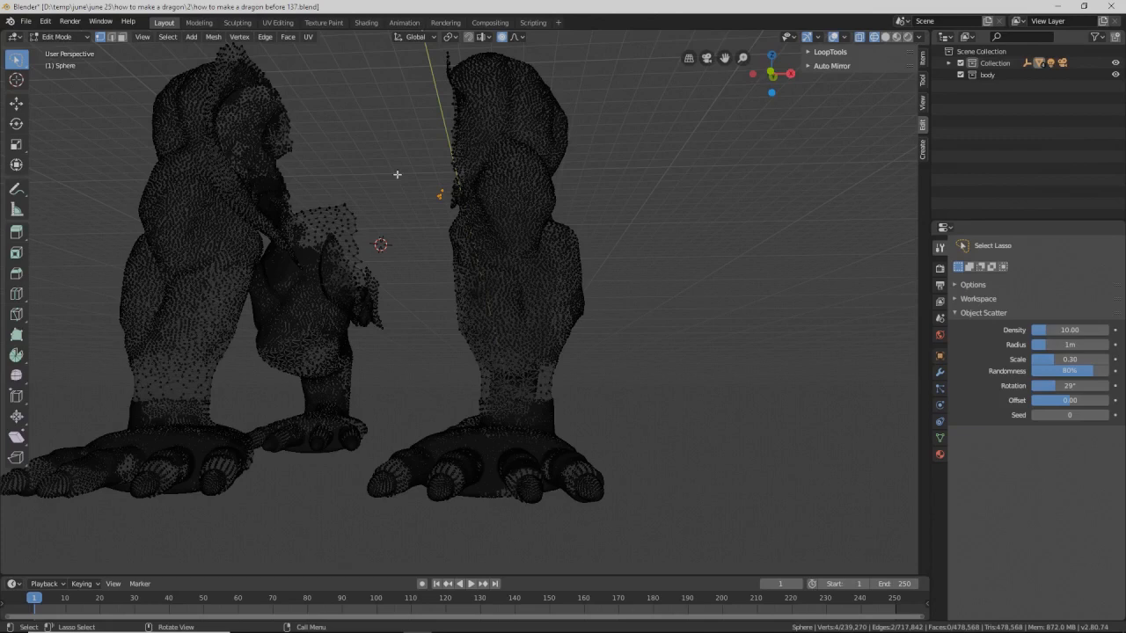
key(h)
middle_drag(405, 185, 540, 316)
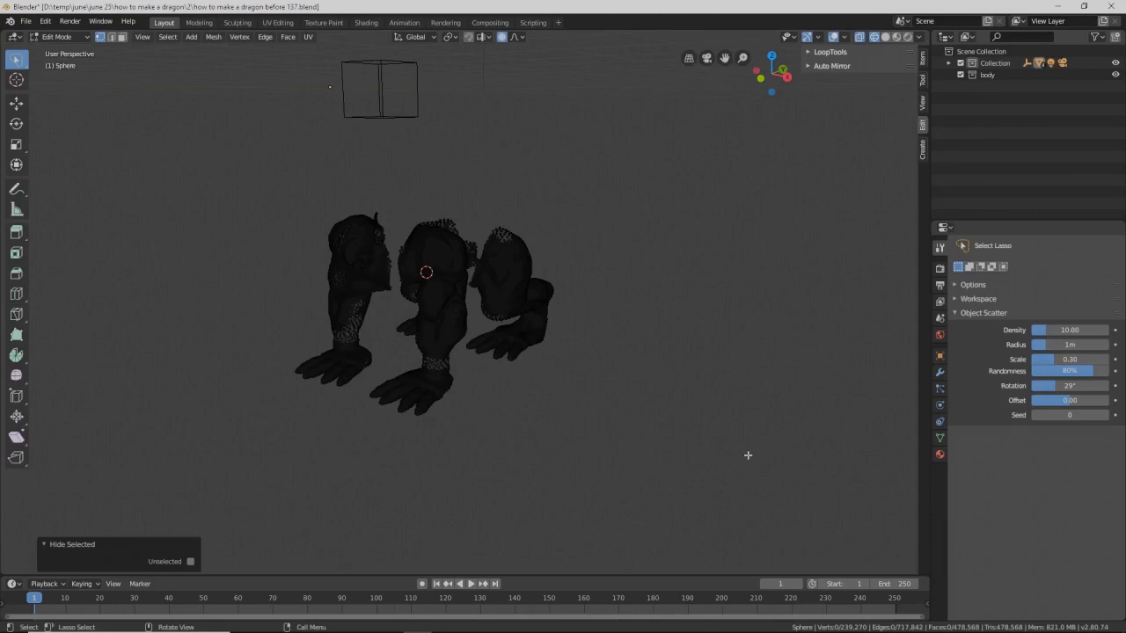
key(ctrl+alt+s)
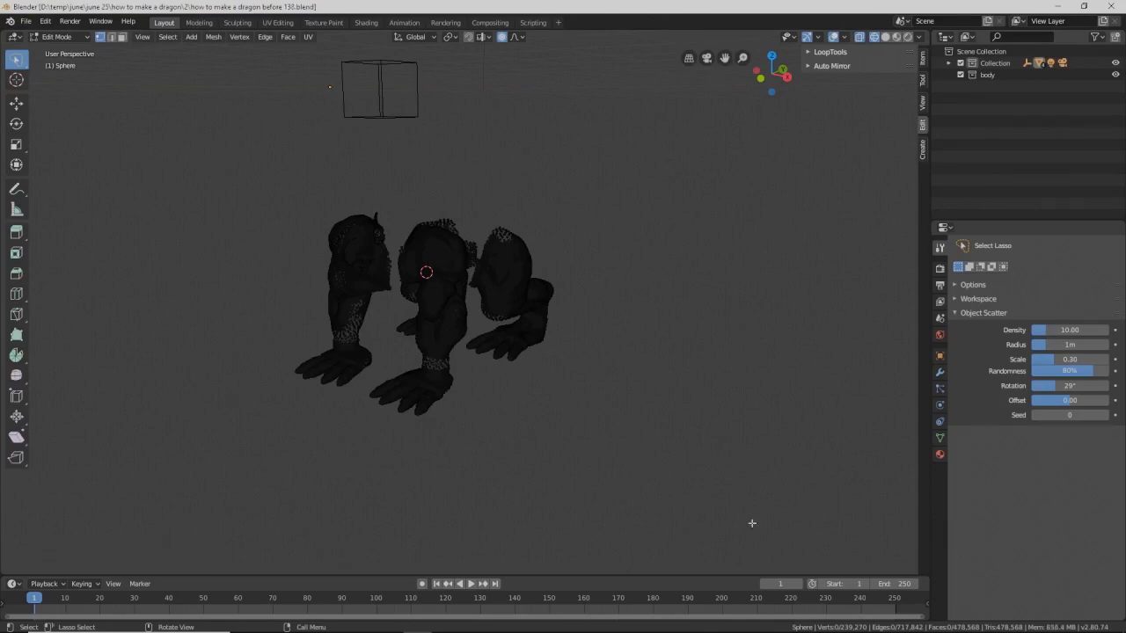
Step: Select all visible leg vertices, scale them about 1.25 along Z and move them about 0.875 m down with proportional editing
key(a)
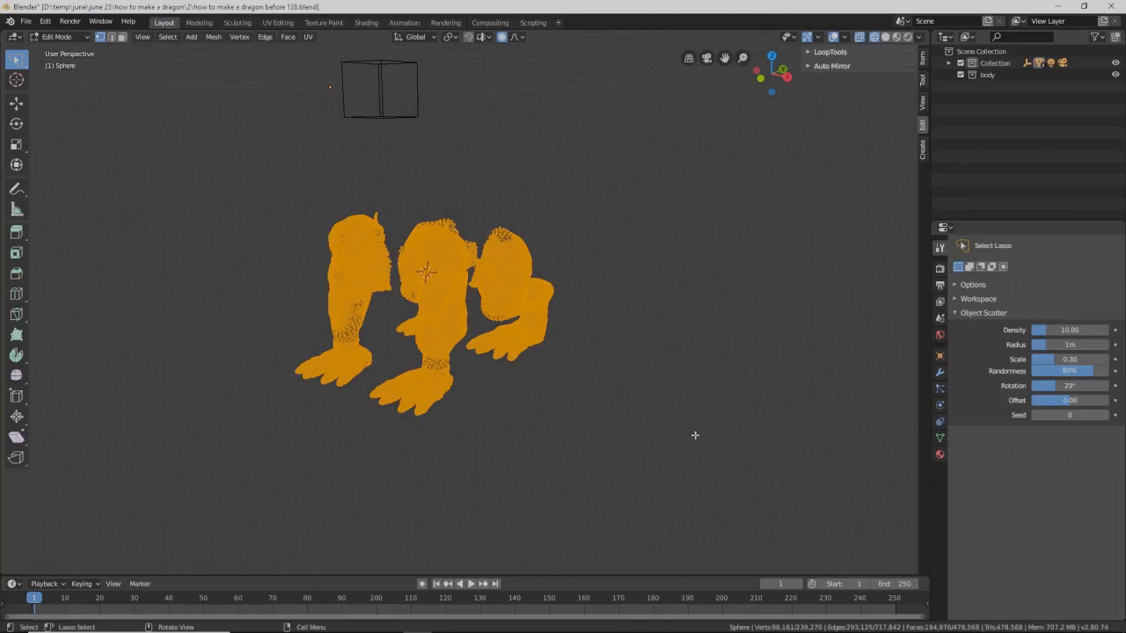
key(s)
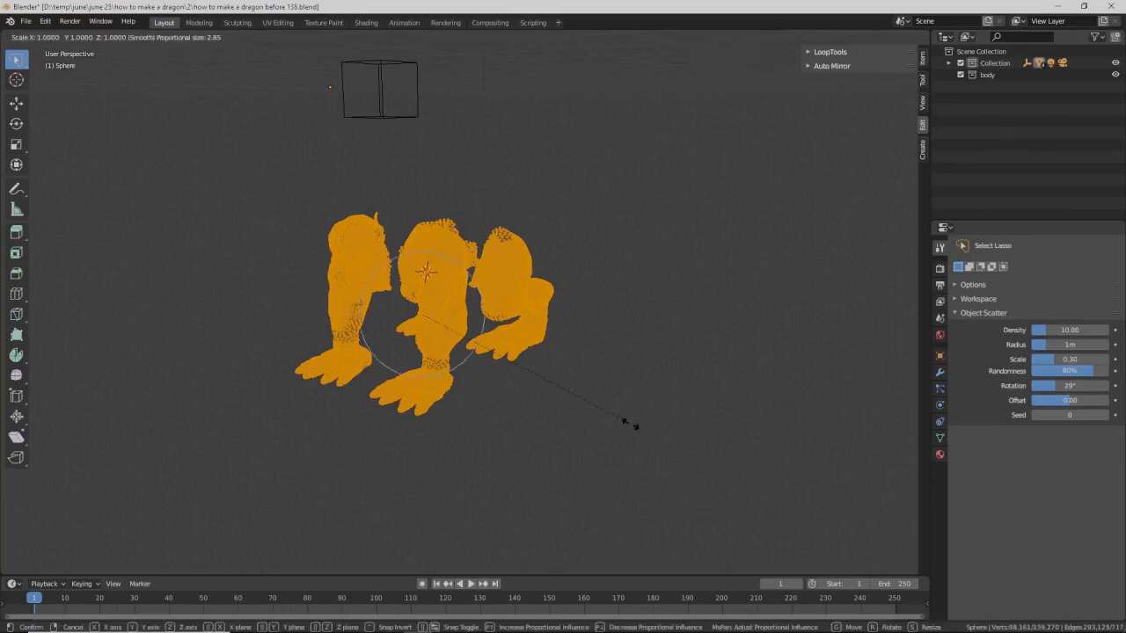
key(z)
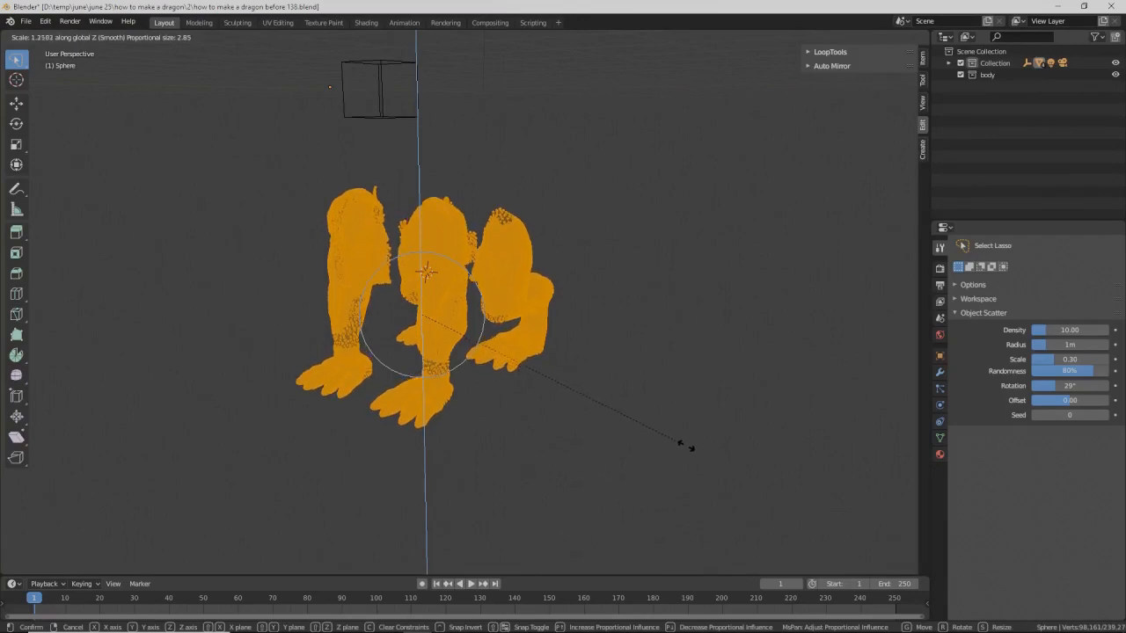
click(685, 445)
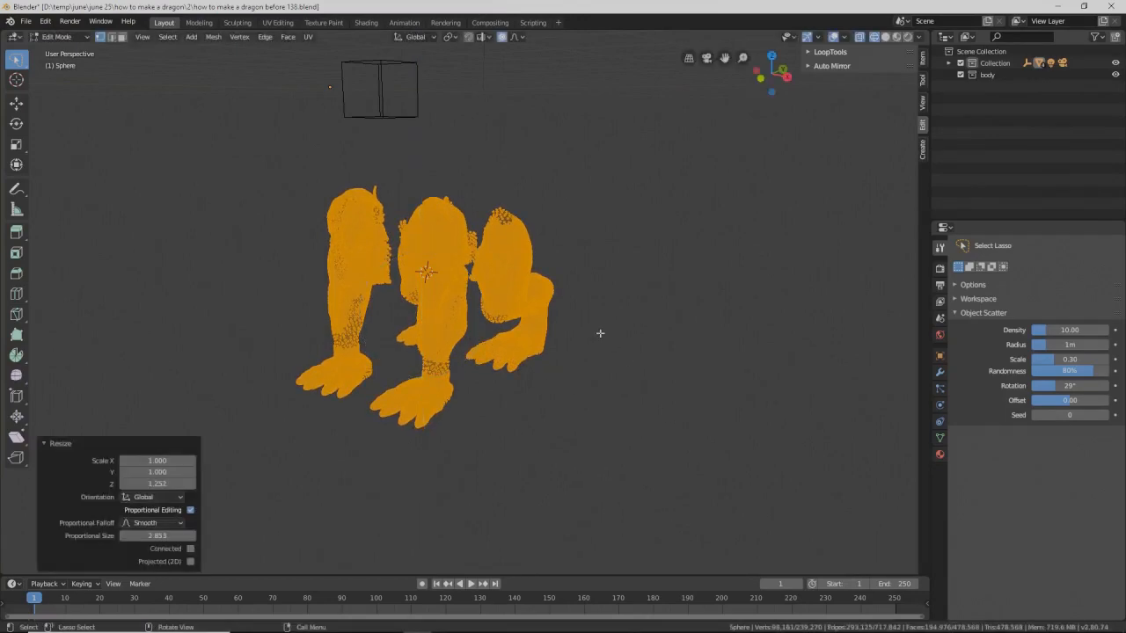
key(s)
key(z)
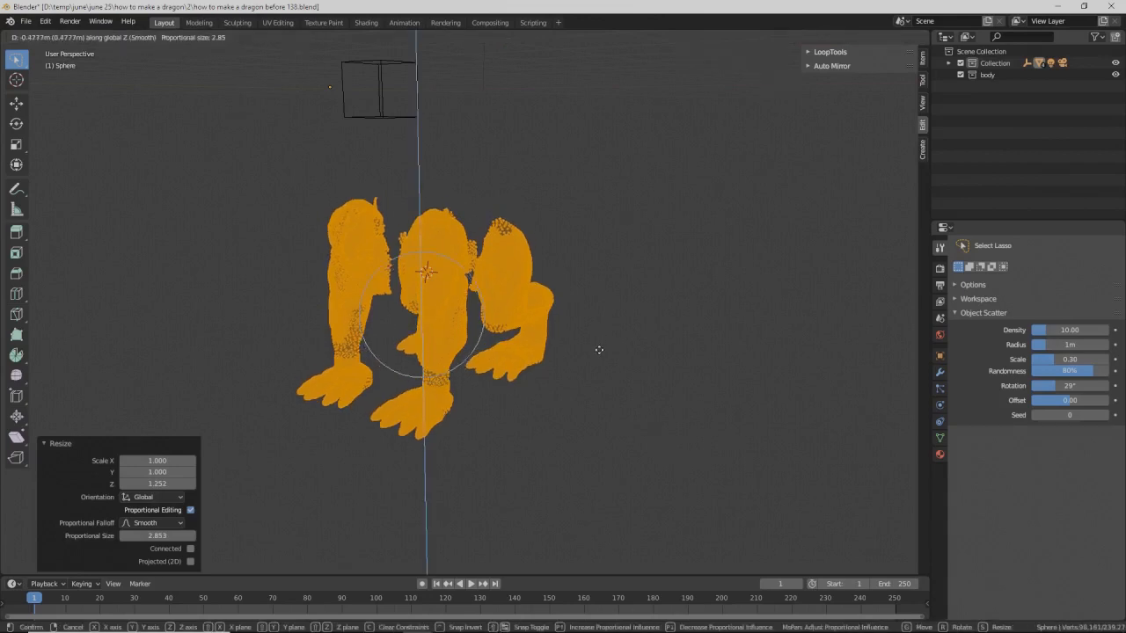
click(599, 351)
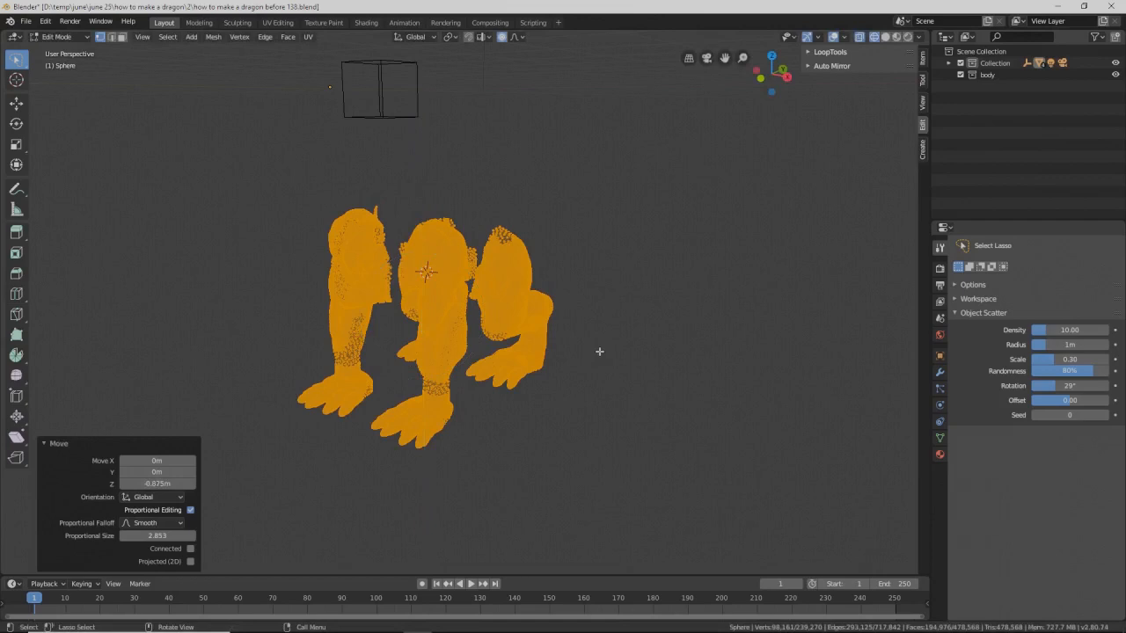
Step: Reveal the hidden parts of the dragon and deselect all vertices
middle_drag(638, 309, 564, 296)
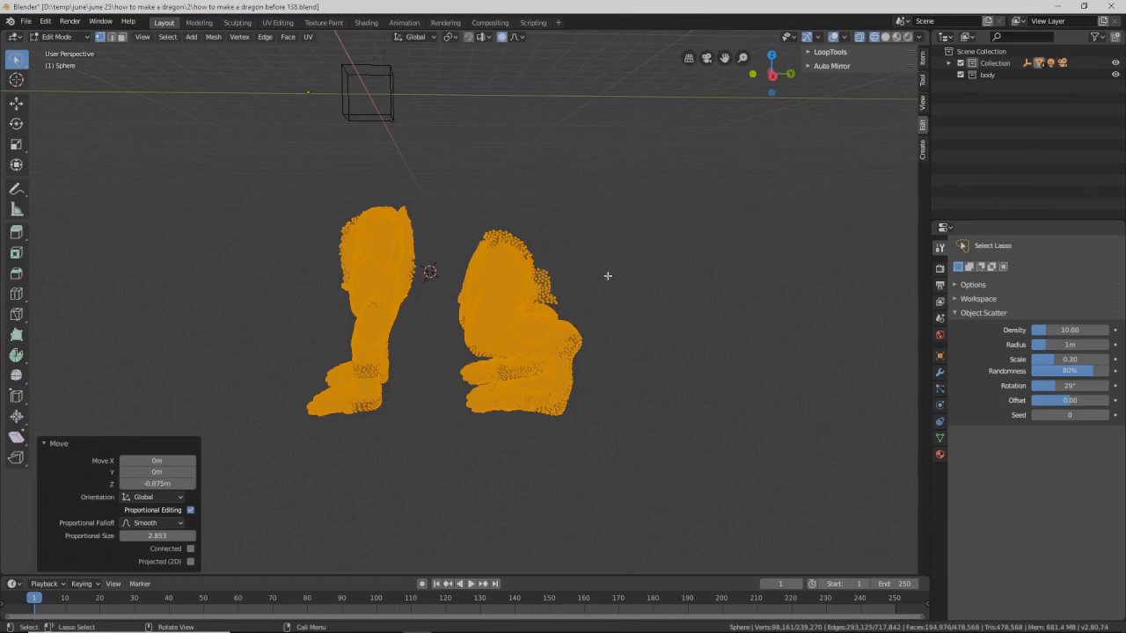
mouse_move(607, 275)
middle_down()
mouse_move(598, 284)
mouse_move(578, 272)
mouse_move(656, 305)
mouse_move(681, 291)
mouse_move(638, 274)
mouse_move(620, 289)
mouse_move(631, 299)
mouse_move(609, 286)
middle_up()
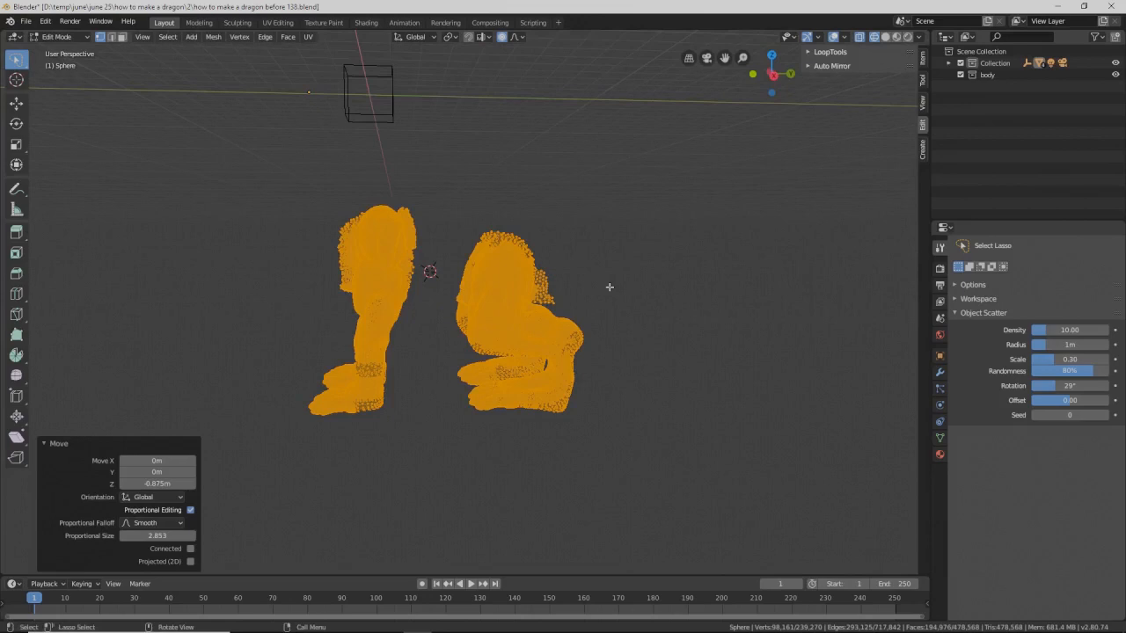
key(alt)
key(alt+h)
middle_drag(609, 281, 598, 303)
middle_drag(554, 266, 568, 288)
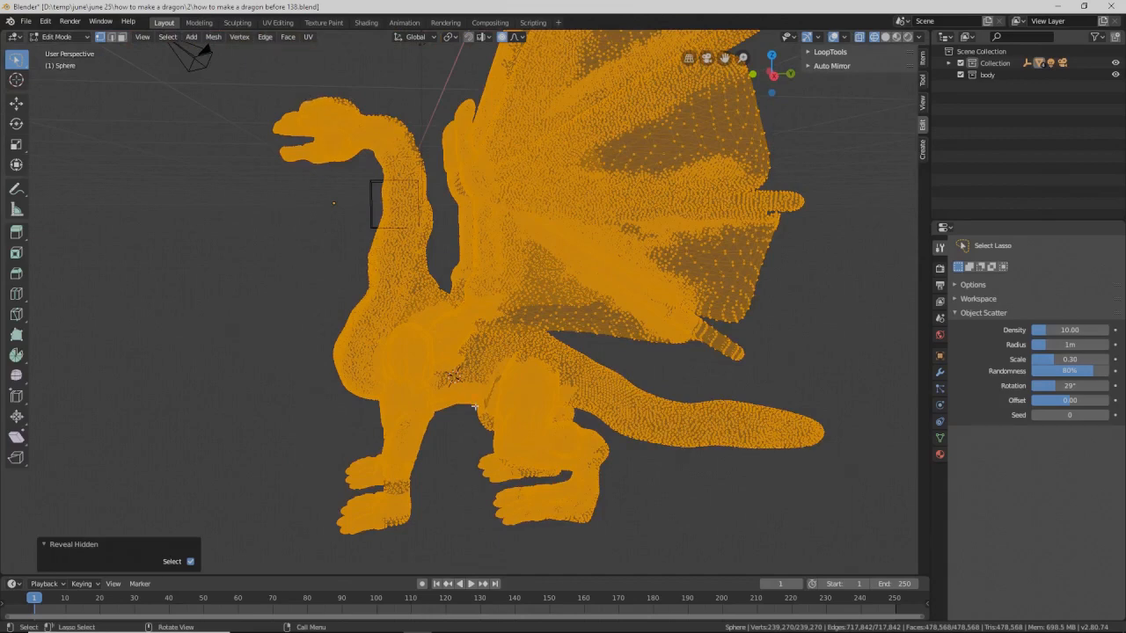
key(alt+a)
Step: Isolate the head and upper neck by hiding all other vertices, and lasso-select only the head
mouse_move(333, 75)
ctrl+mouse_down()
mouse_move(231, 111)
mouse_move(264, 209)
mouse_move(420, 208)
mouse_move(435, 145)
mouse_move(413, 98)
mouse_move(321, 80)
ctrl+mouse_up()
middle_drag(377, 218, 393, 220)
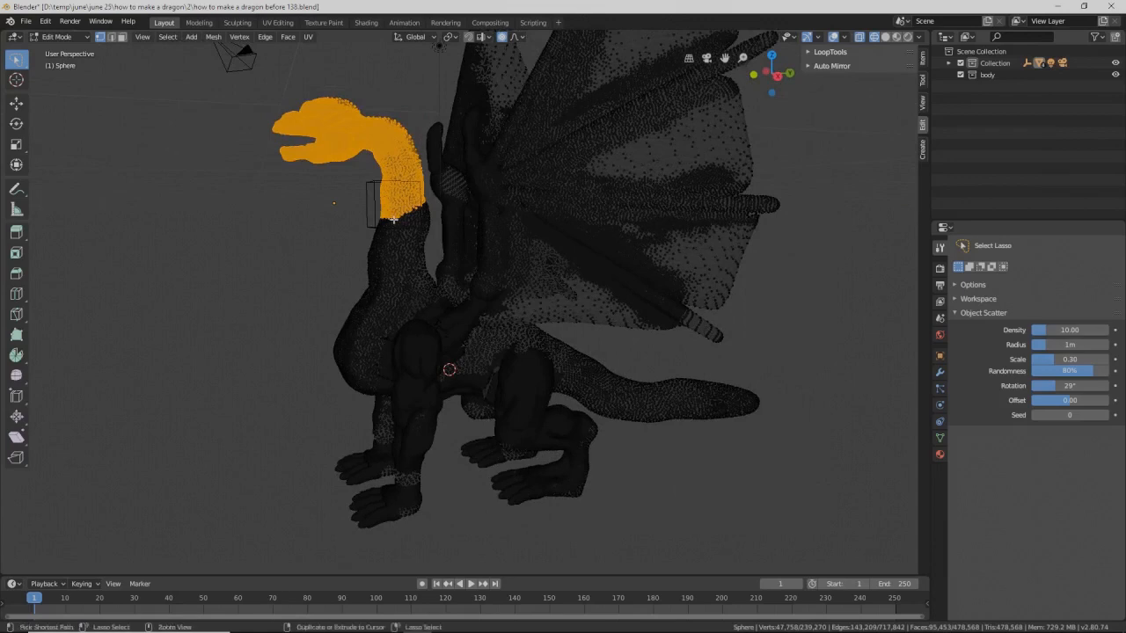
key(ctrl+i)
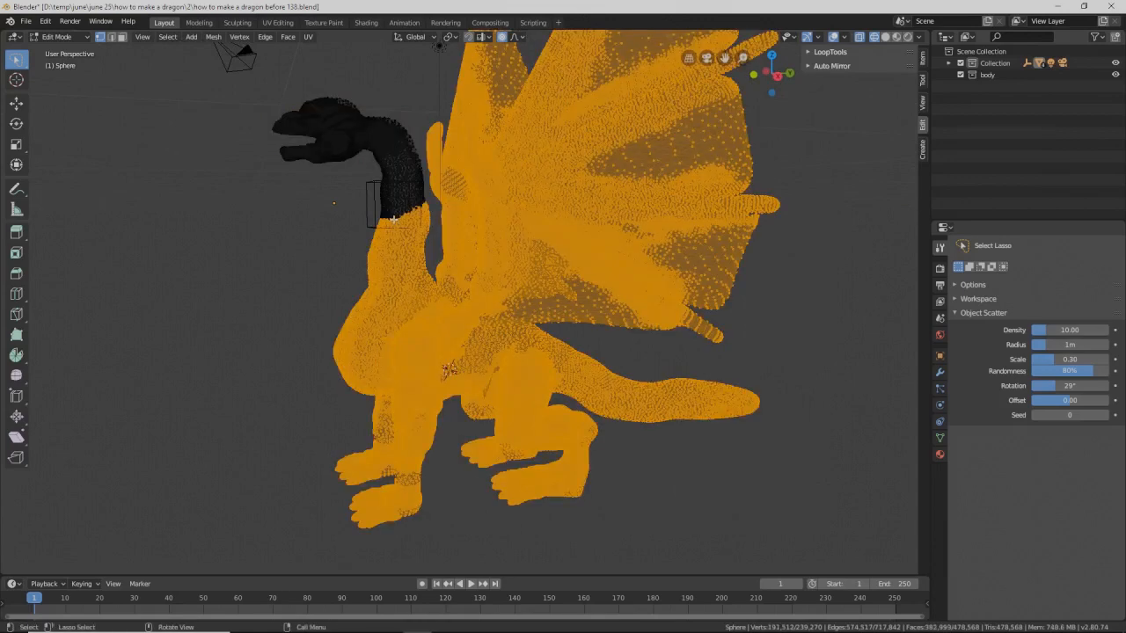
key(h)
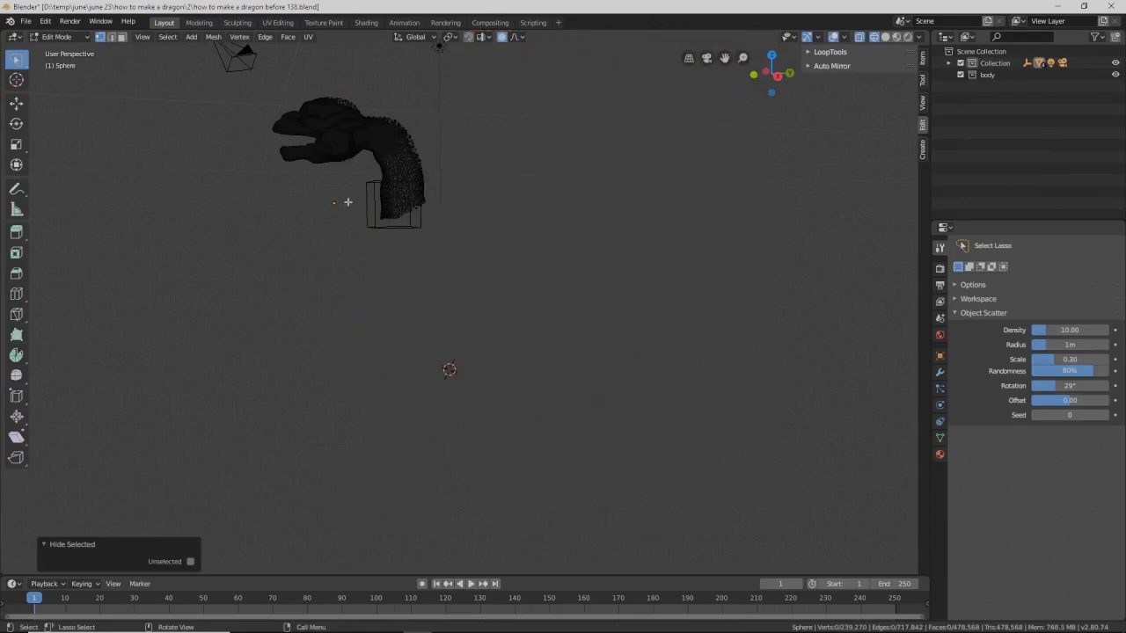
middle_drag(346, 201, 374, 216)
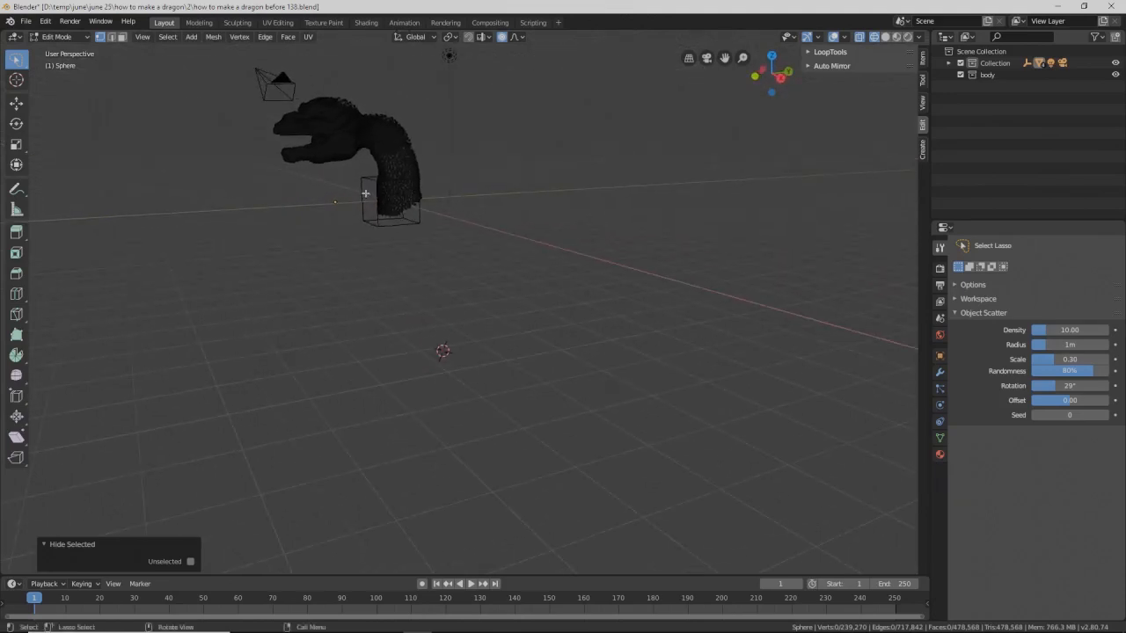
mouse_move(341, 187)
mouse_down()
mouse_move(372, 138)
mouse_move(259, 80)
mouse_move(271, 224)
mouse_move(334, 216)
mouse_up()
mouse_move(335, 217)
middle_down()
mouse_move(311, 211)
mouse_move(344, 226)
middle_up()
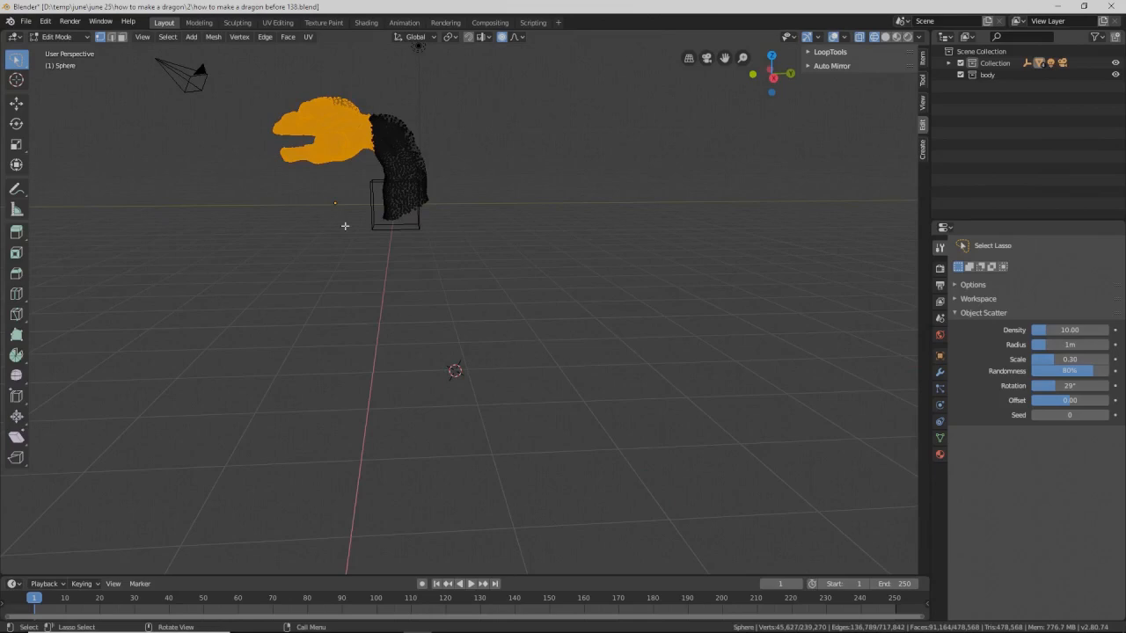
key(g)
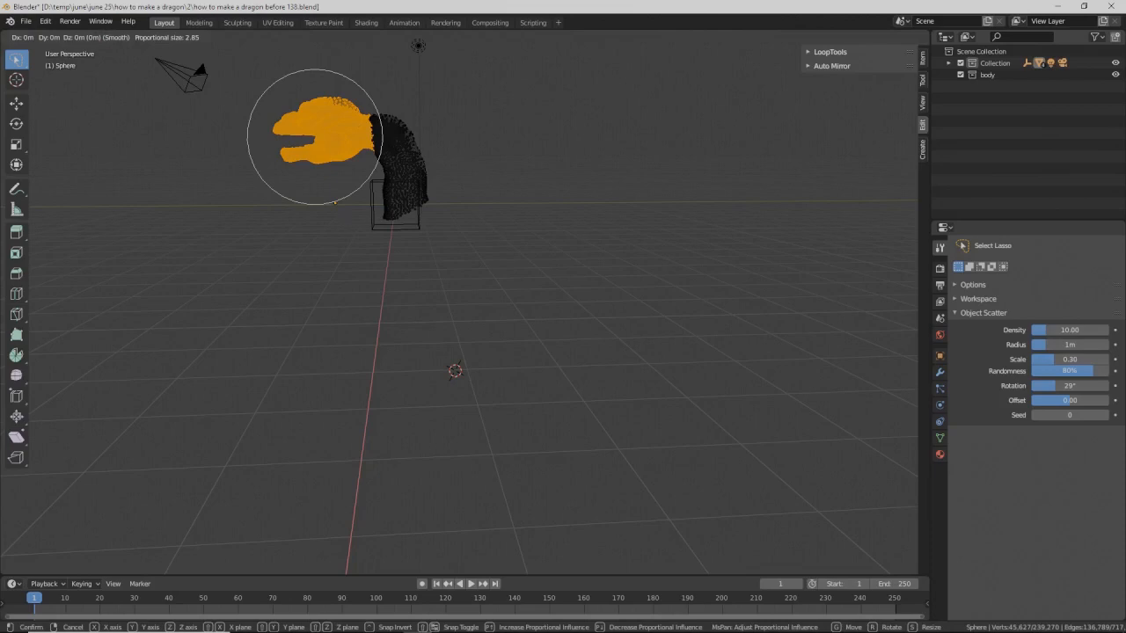
key(g)
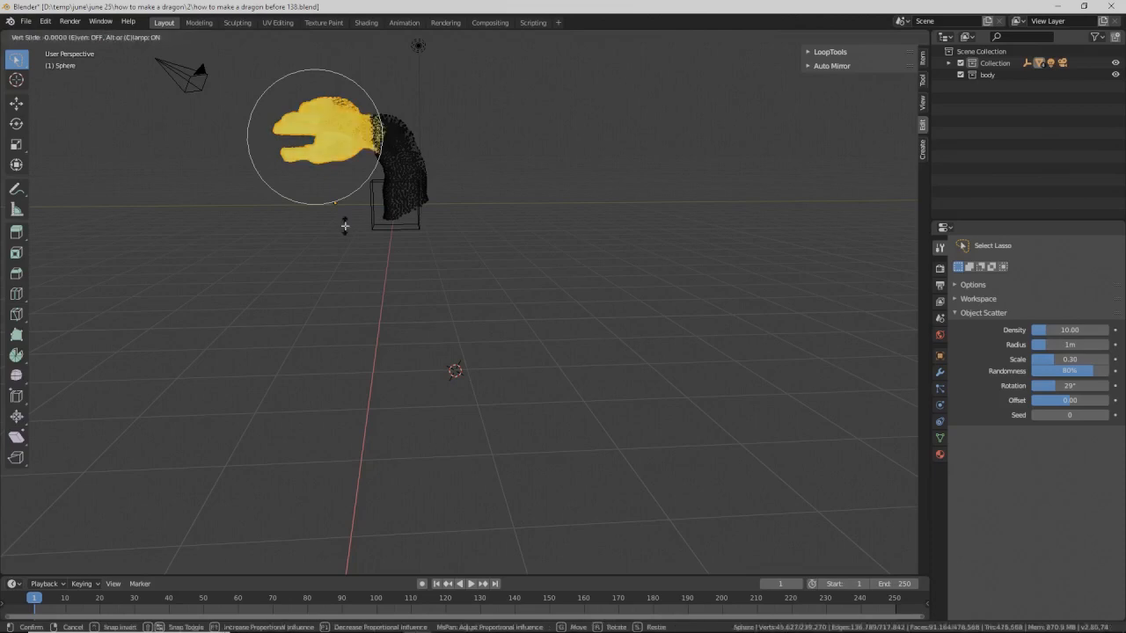
right_click(344, 226)
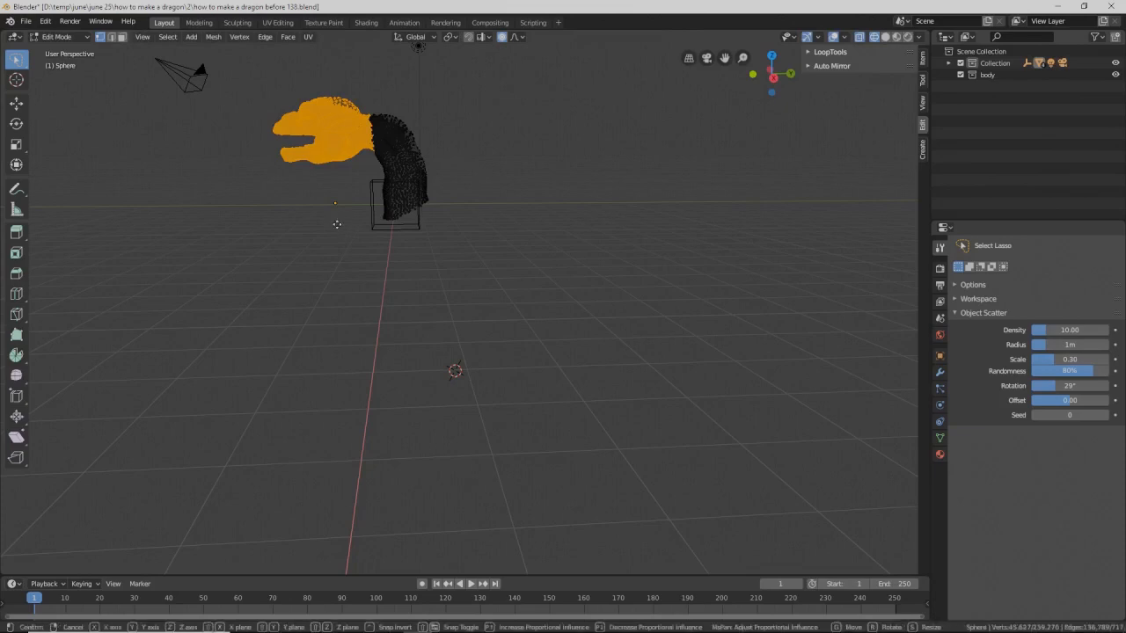
Step: Move the selected head about 1.14 m forward along negative Y with a proportional size of about 1.46
key(g)
key(y)
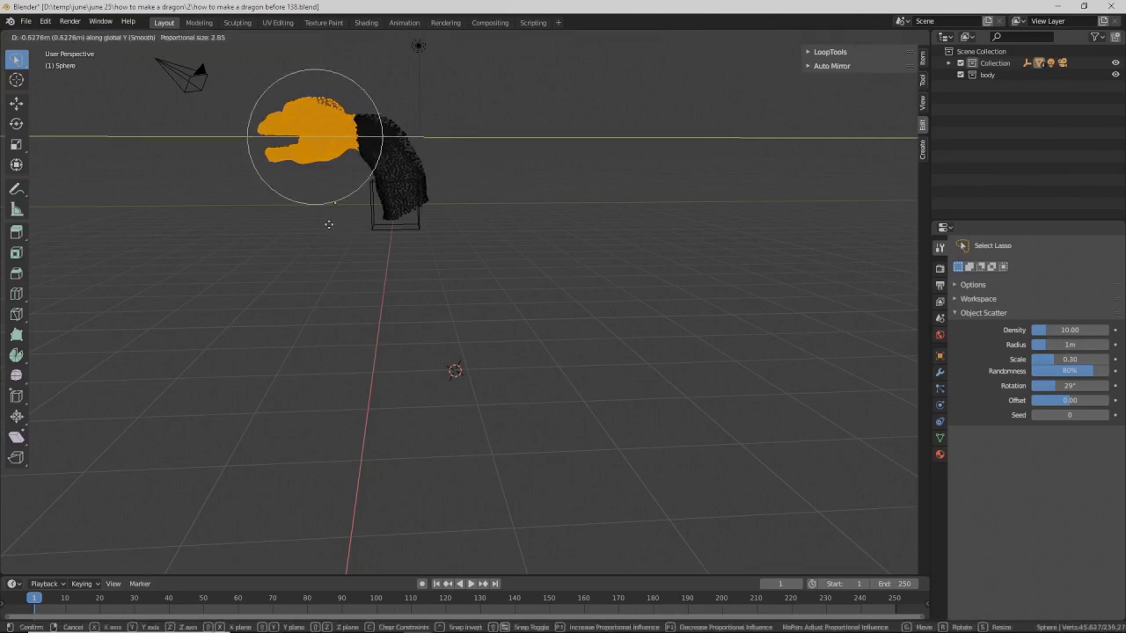
scroll(327, 219, up, 2)
scroll(322, 218, up, 2)
scroll(316, 217, up, 1)
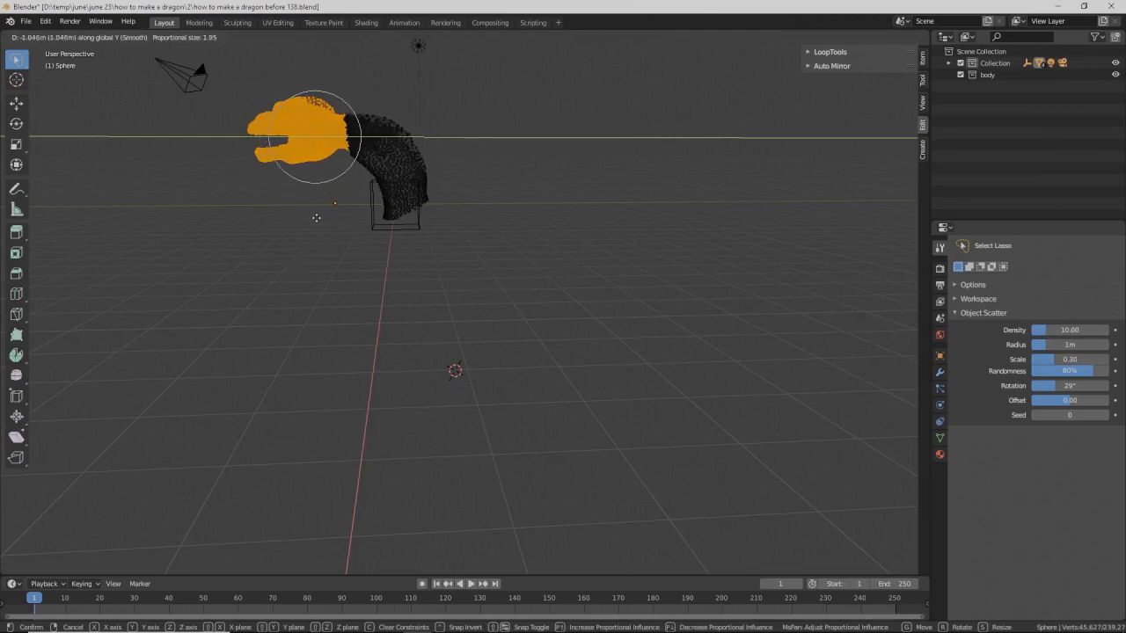
scroll(316, 217, up, 2)
click(316, 217)
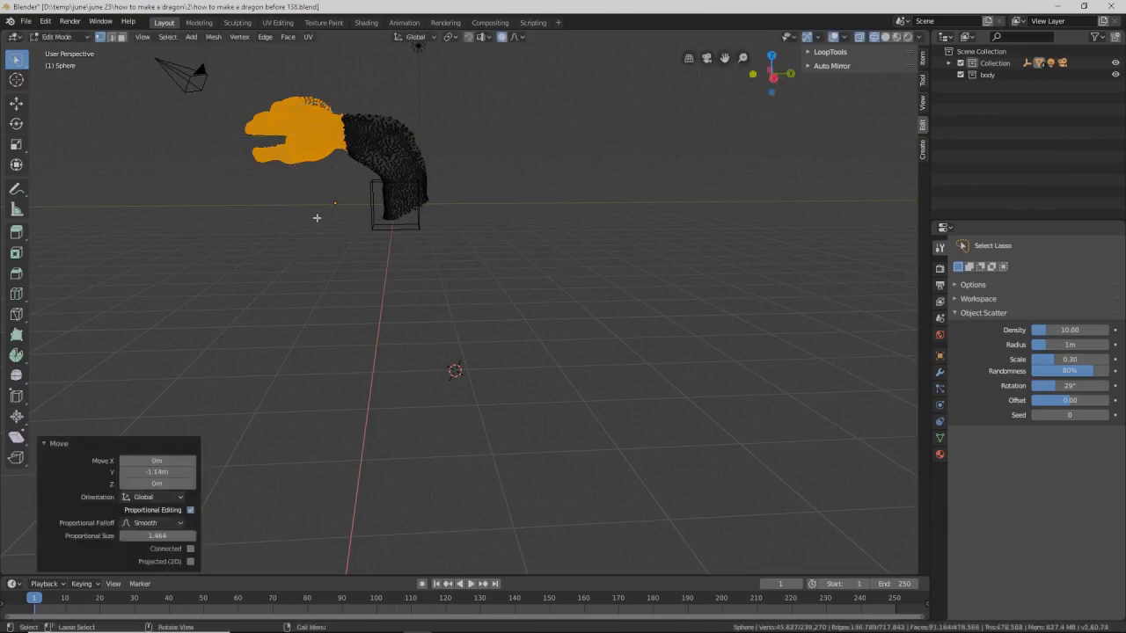
Step: Rotate the head about 26.2° around the X axis with a proportional size of about 3.14 so the neck bends along
key(r)
key(x)
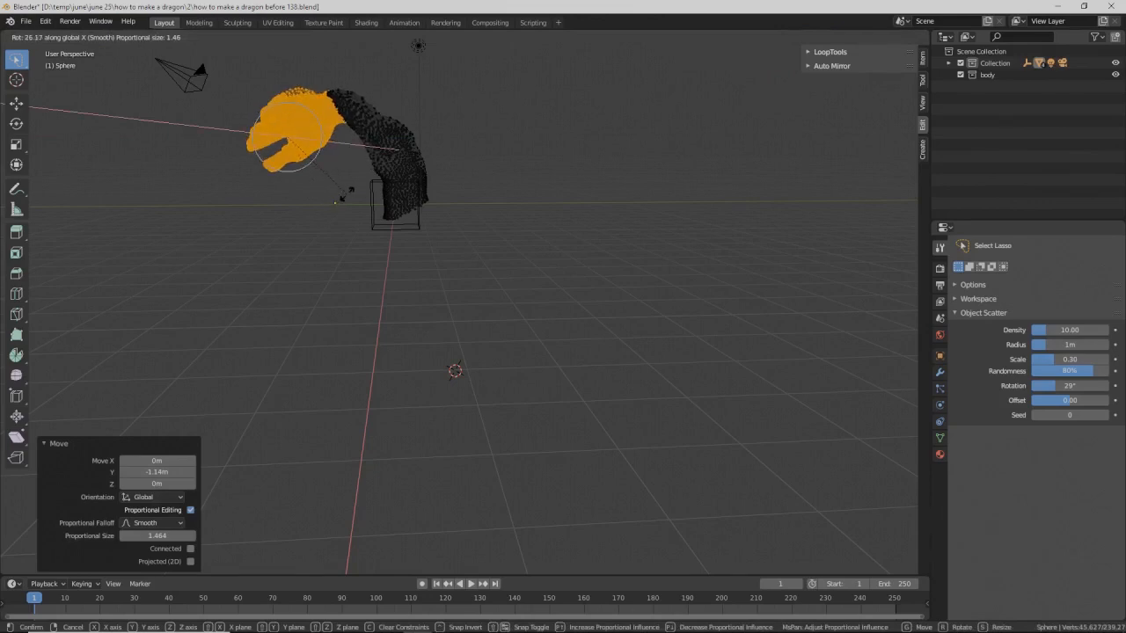
scroll(343, 195, down, 5)
scroll(343, 195, down, 3)
click(346, 193)
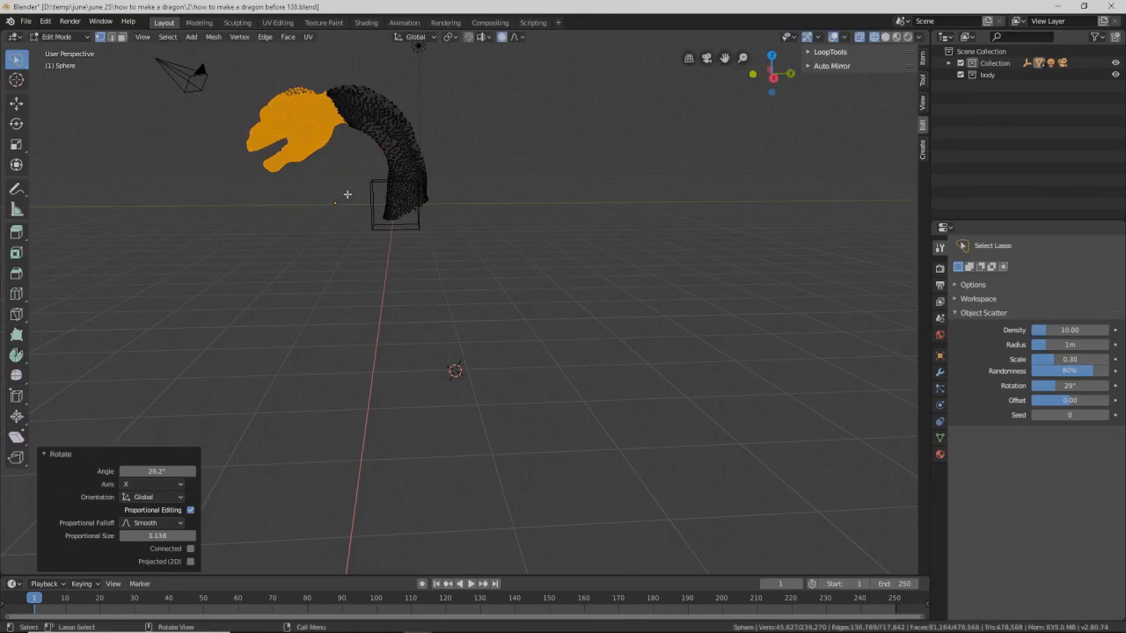
Step: Move the head about 0.99 m down along Z, adjusting the proportional size so the neck curves smoothly
key(g)
key(z)
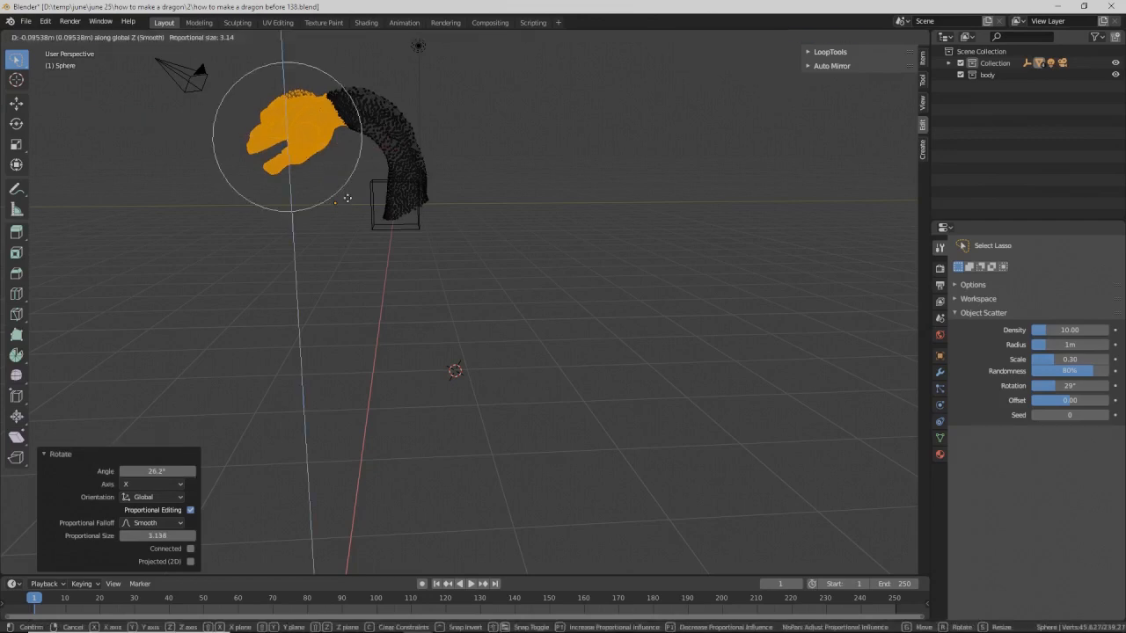
scroll(349, 199, up, 1)
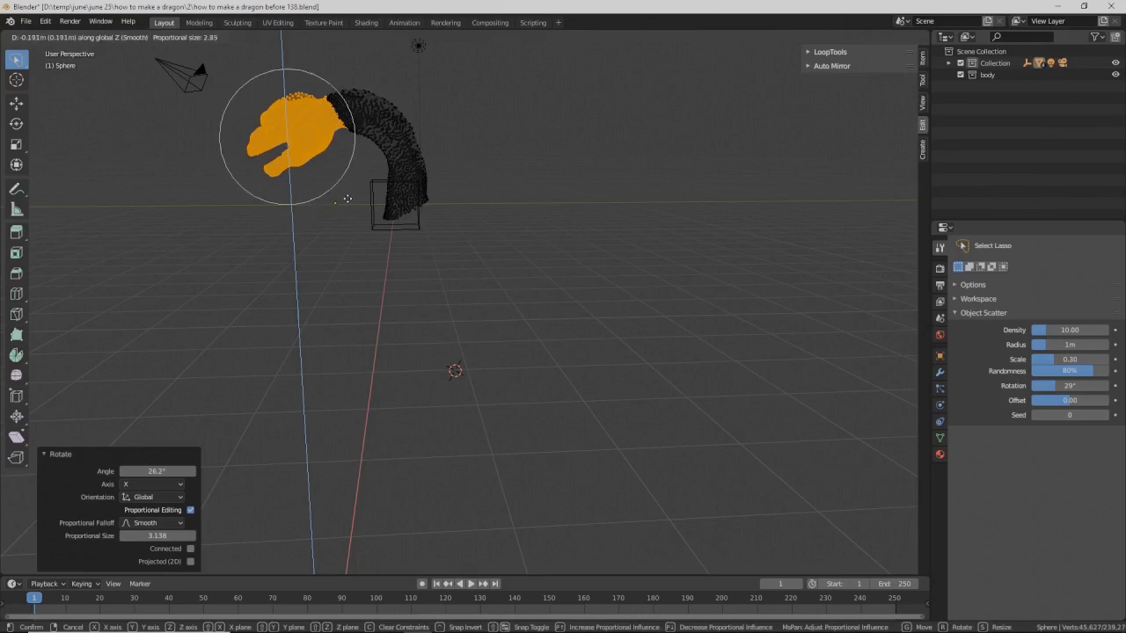
scroll(352, 206, up, 1)
scroll(355, 213, up, 1)
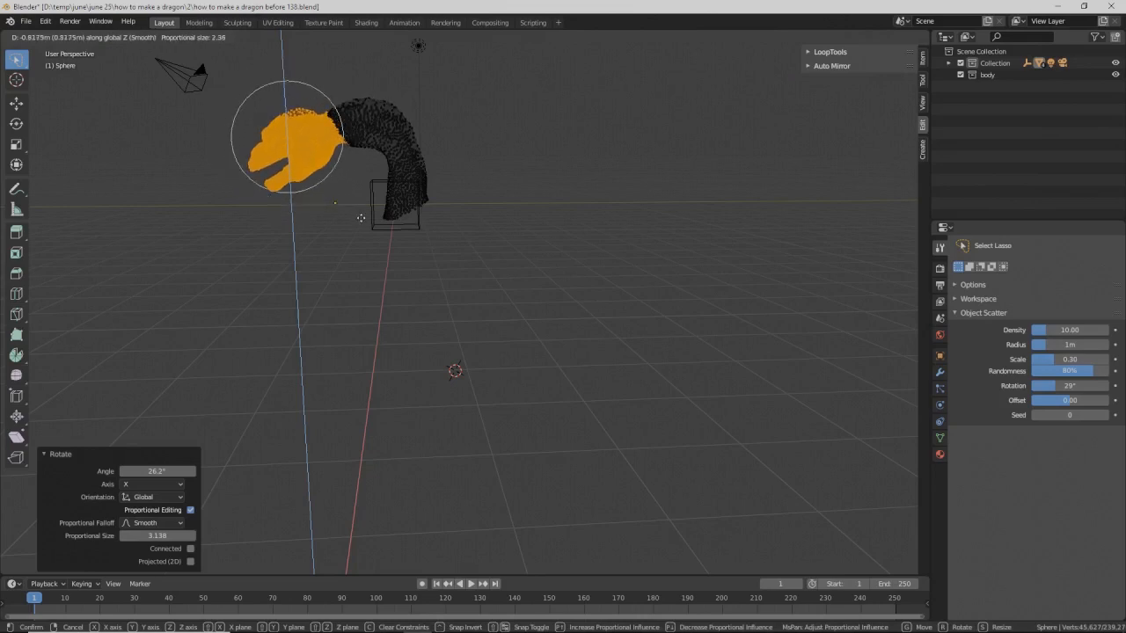
scroll(361, 217, up, 1)
scroll(361, 217, down, 3)
scroll(360, 218, up, 1)
scroll(360, 217, up, 1)
click(361, 218)
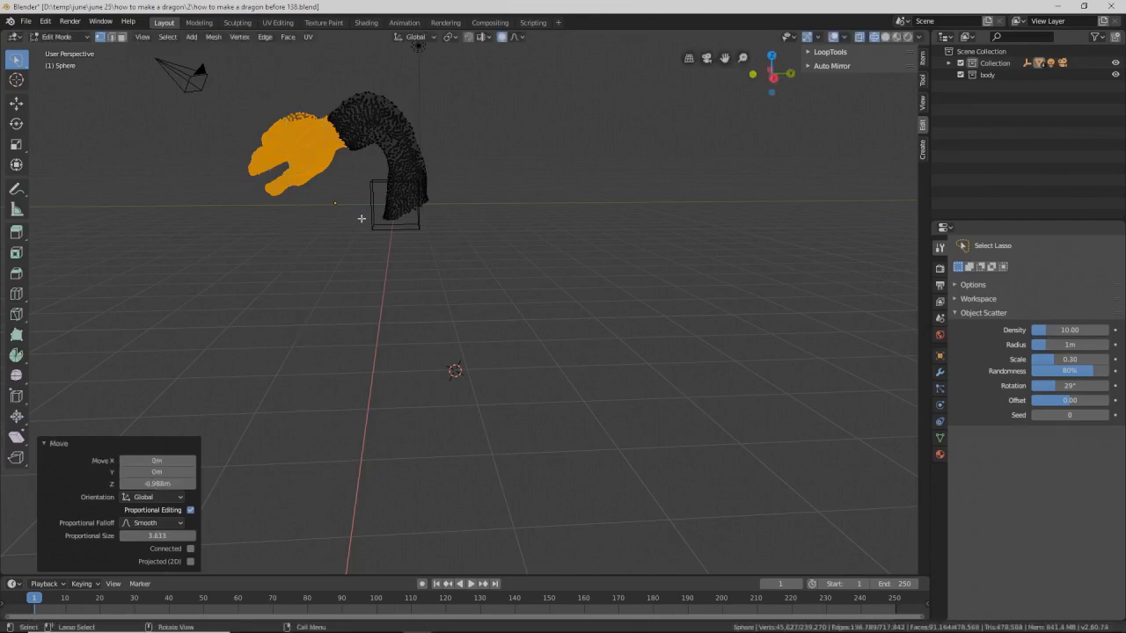
Step: Reveal and deselect the whole dragon in solid shading, and save as "how to make a dragon before 139.blend"
key(alt)
key(alt+h)
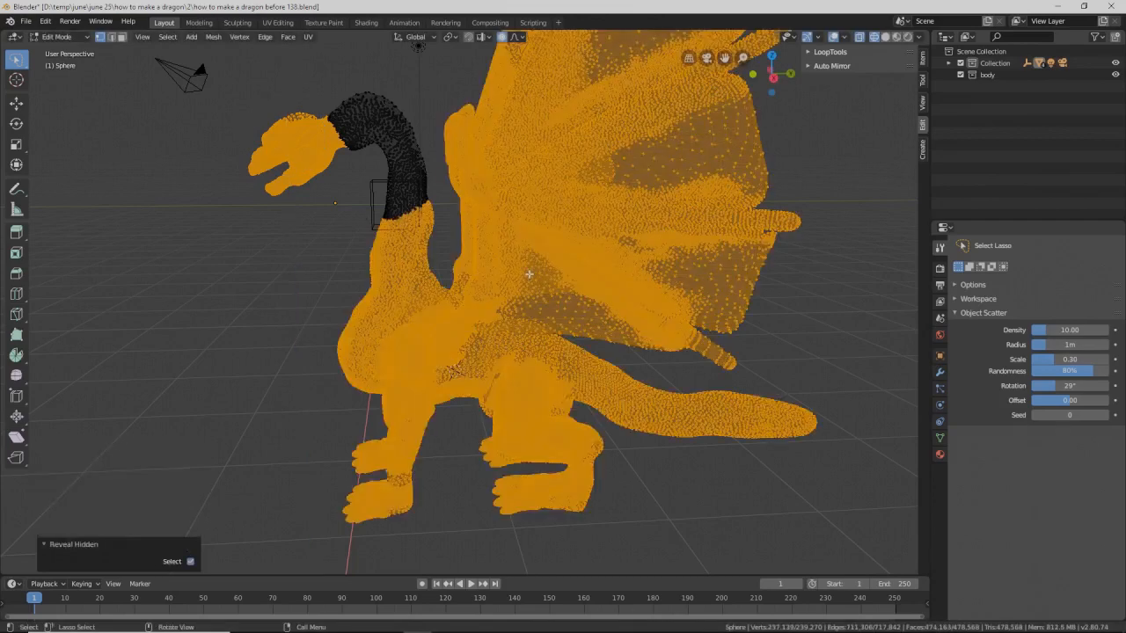
middle_drag(529, 274, 666, 338)
key(alt+a)
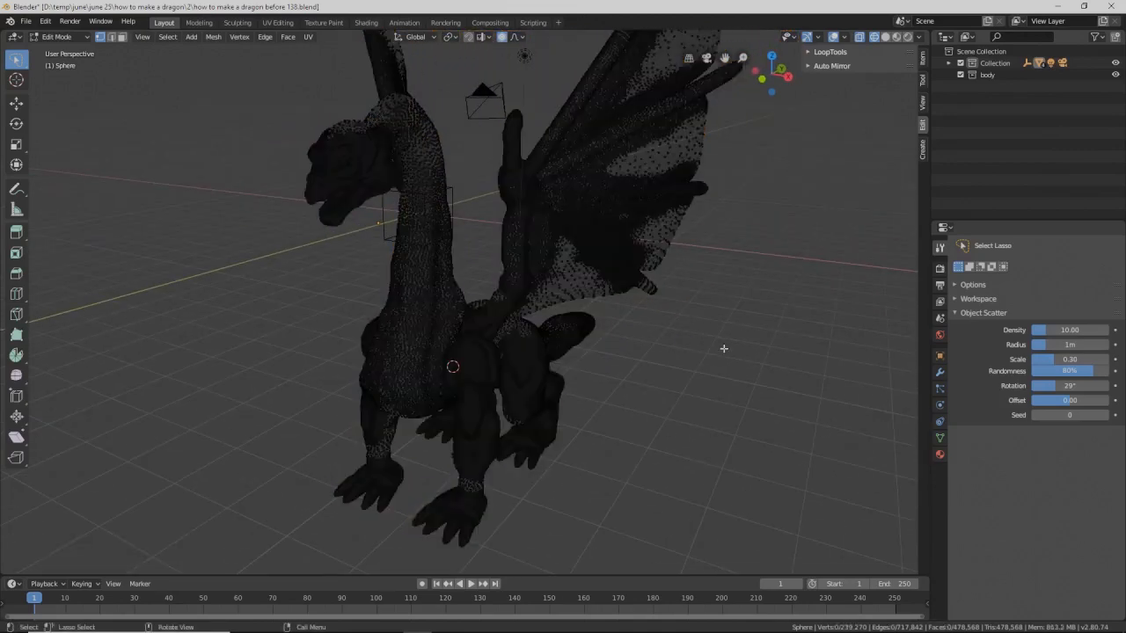
key(shift+z)
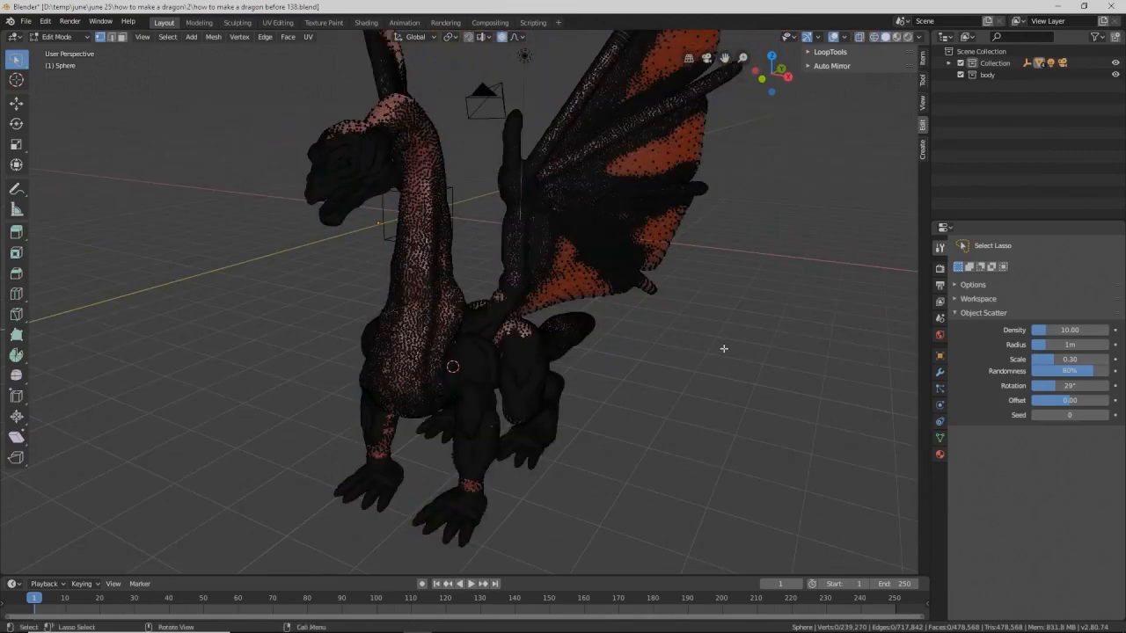
key(ctrl+alt+s)
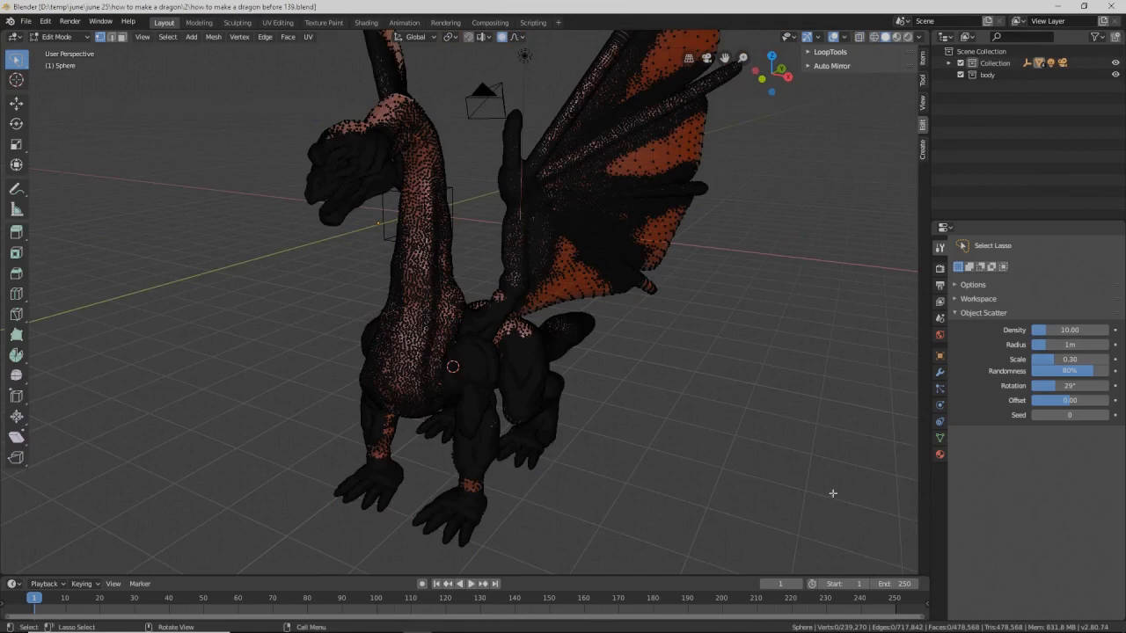
Step: Leave Edit Mode for Object Mode to review the dragon's shape, and switch it to Sculpt Mode
click(72, 38)
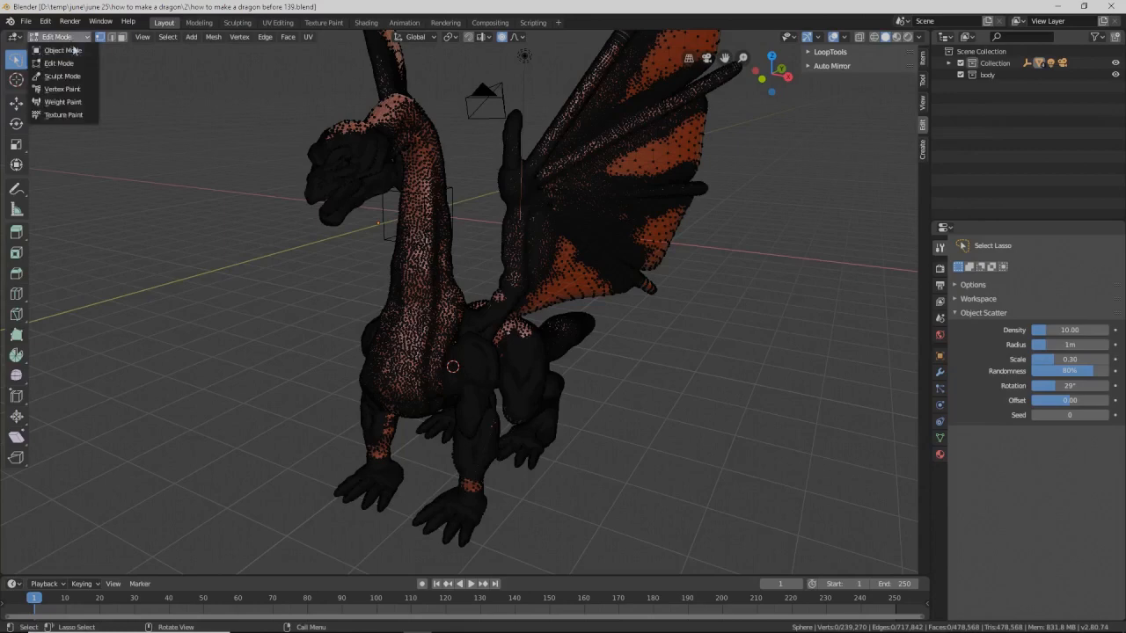
click(69, 50)
middle_drag(542, 274, 511, 261)
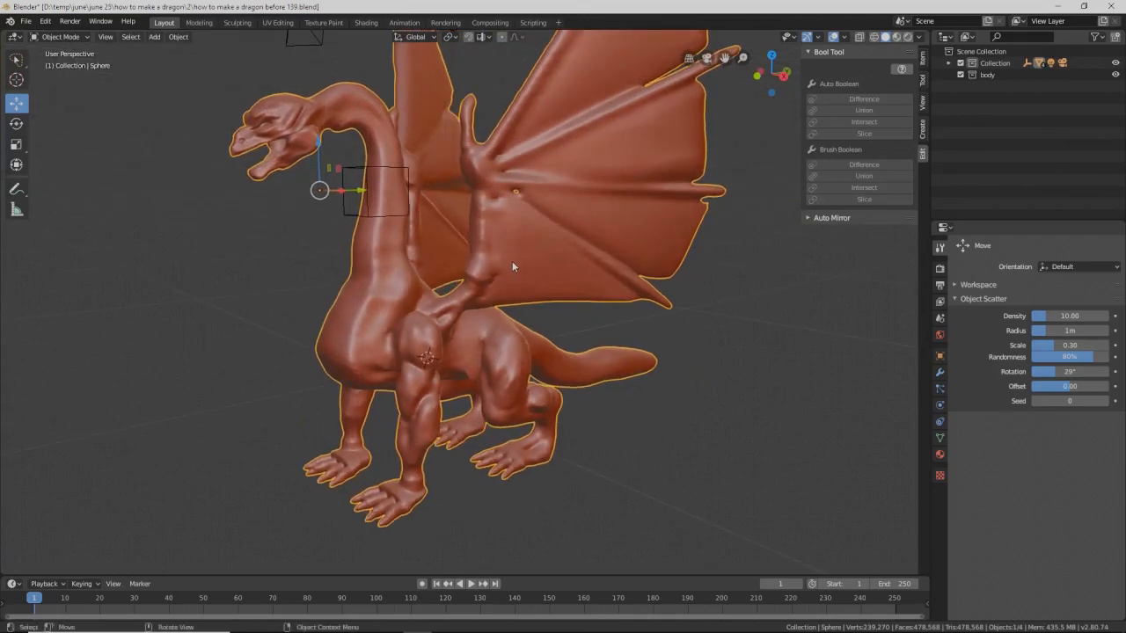
click(88, 37)
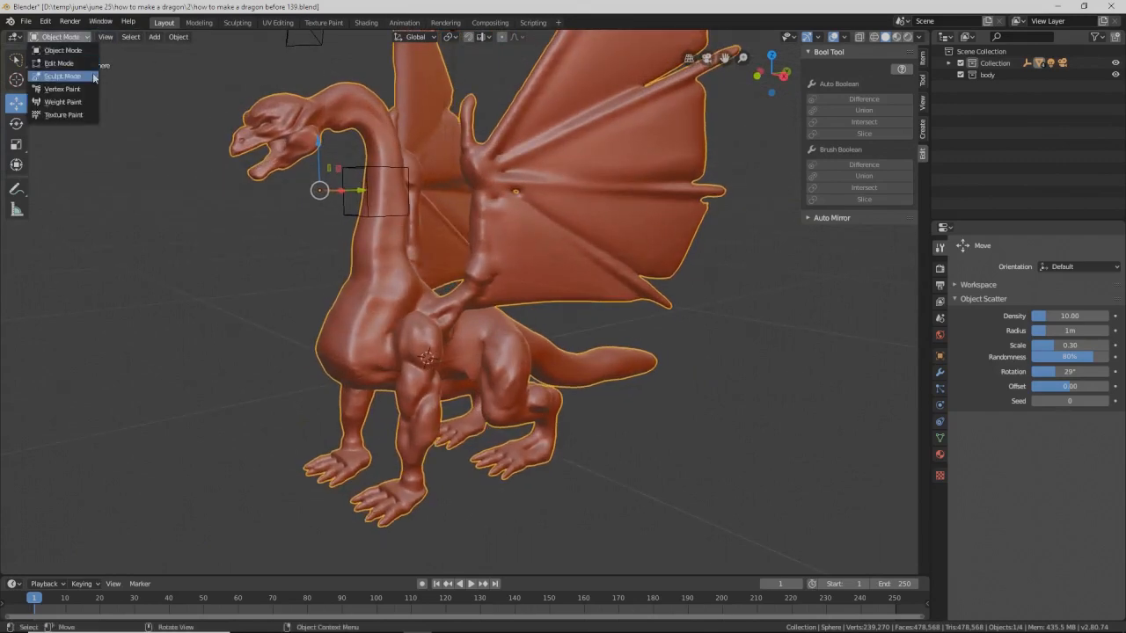
click(93, 76)
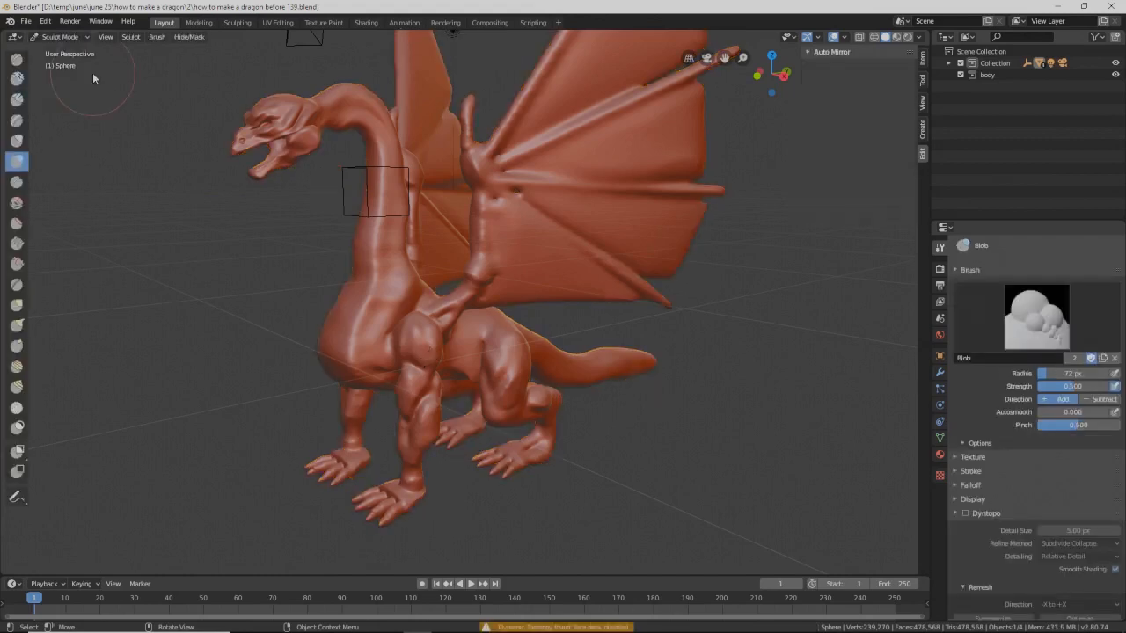
mouse_move(486, 231)
middle_down()
mouse_move(578, 239)
mouse_move(583, 220)
mouse_move(327, 397)
mouse_move(511, 361)
mouse_move(490, 382)
mouse_move(402, 367)
middle_up()
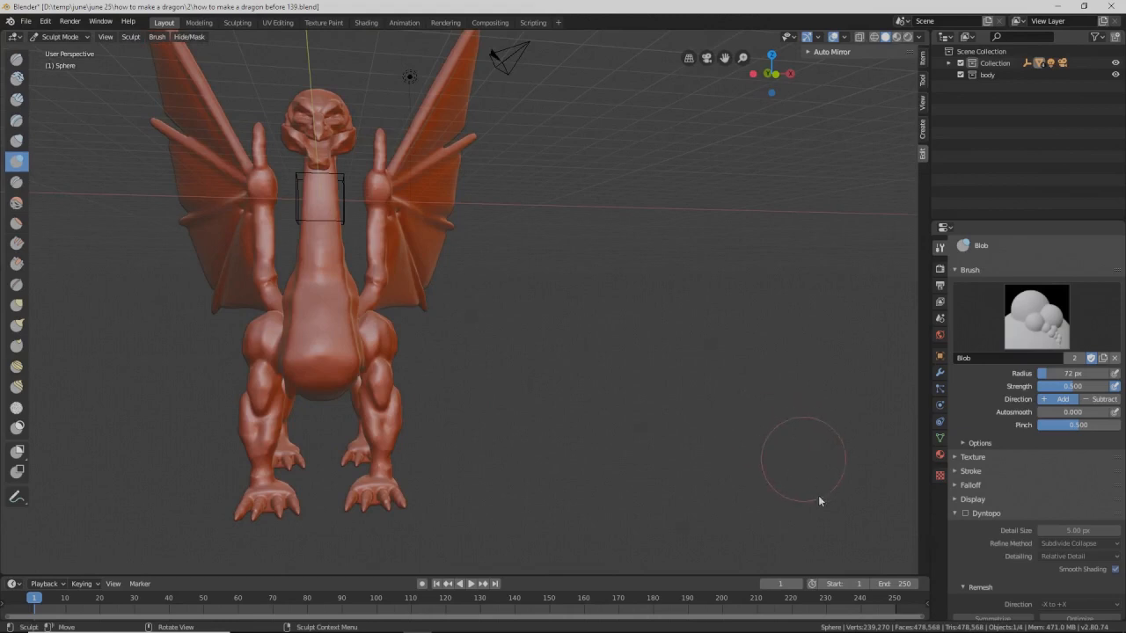
Step: Save as "how to make a dragon before 140.blend" and enable Dyntopo with Constant Detail as the detailing method
key(ctrl+alt+s)
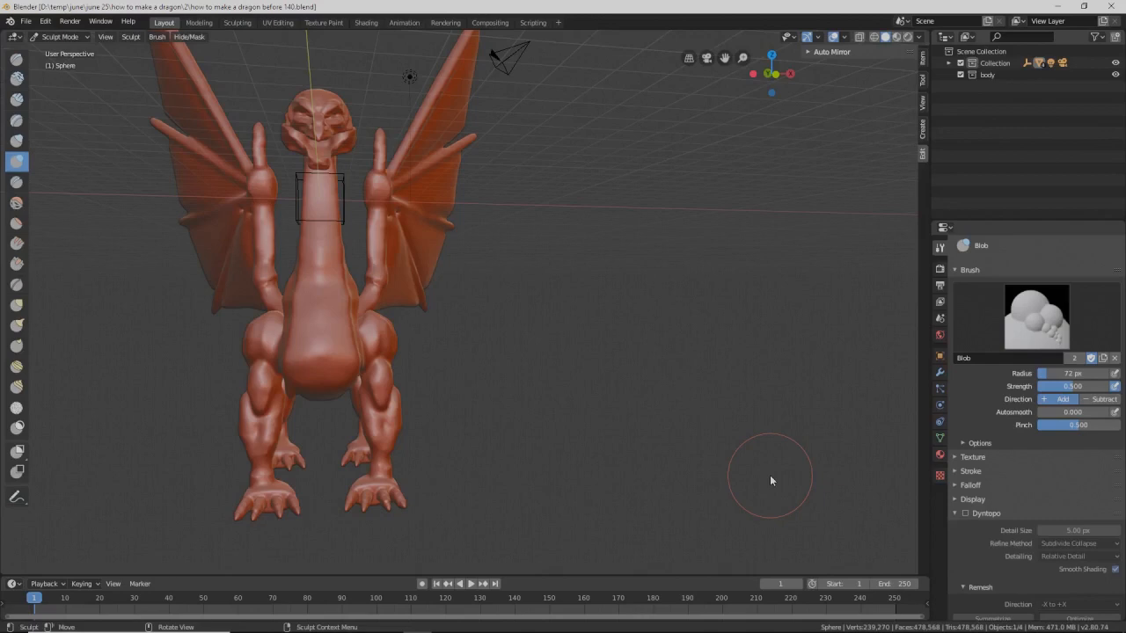
click(969, 513)
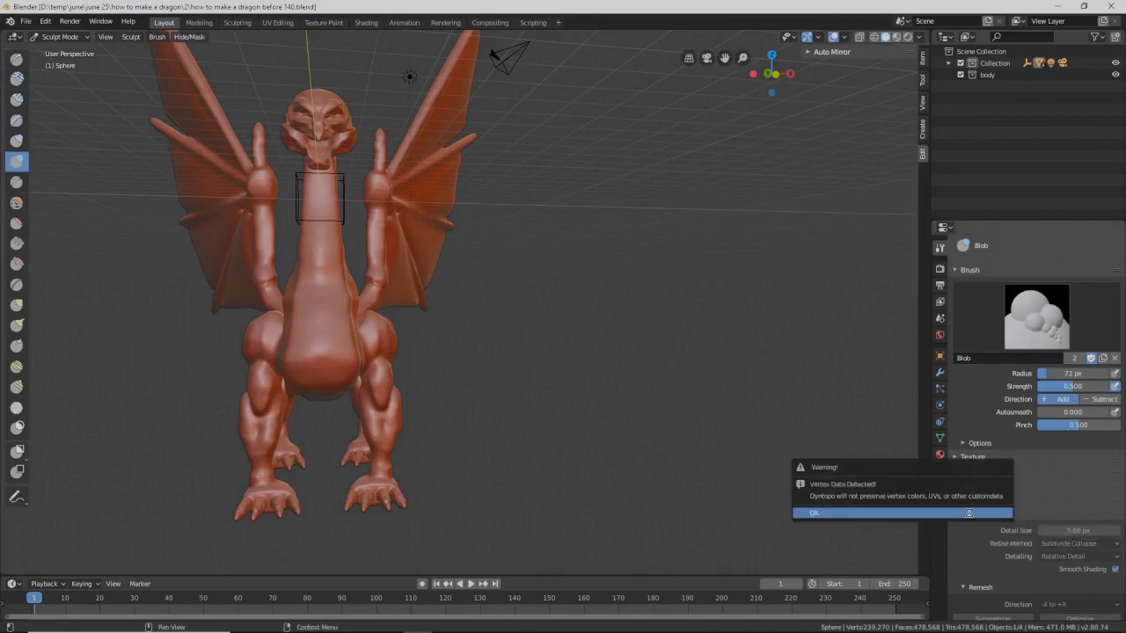
click(968, 512)
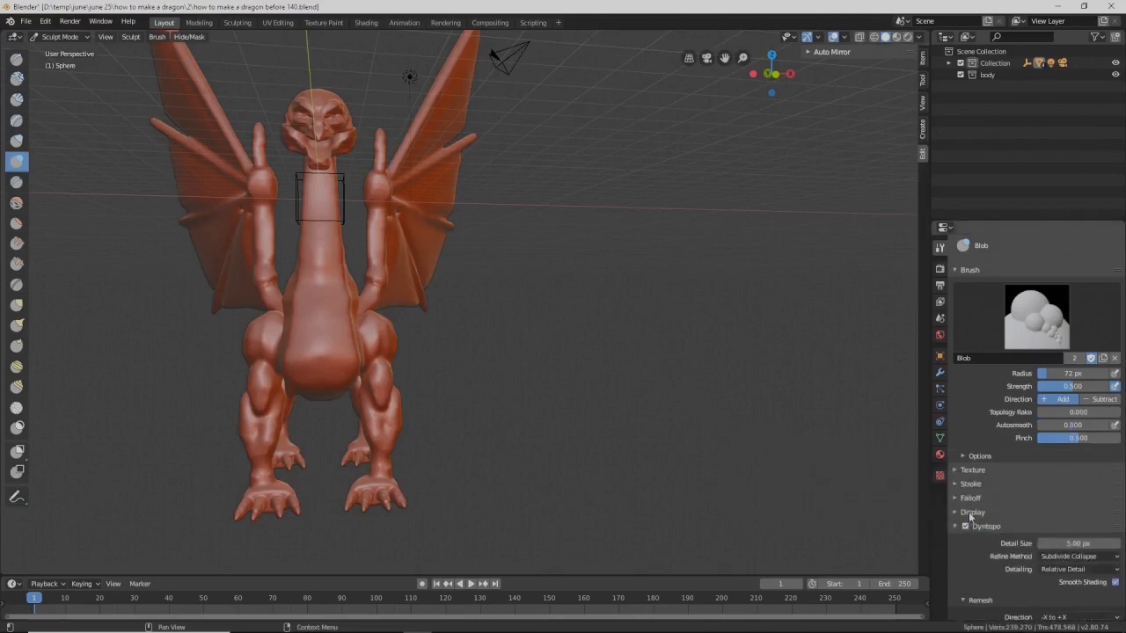
click(1116, 569)
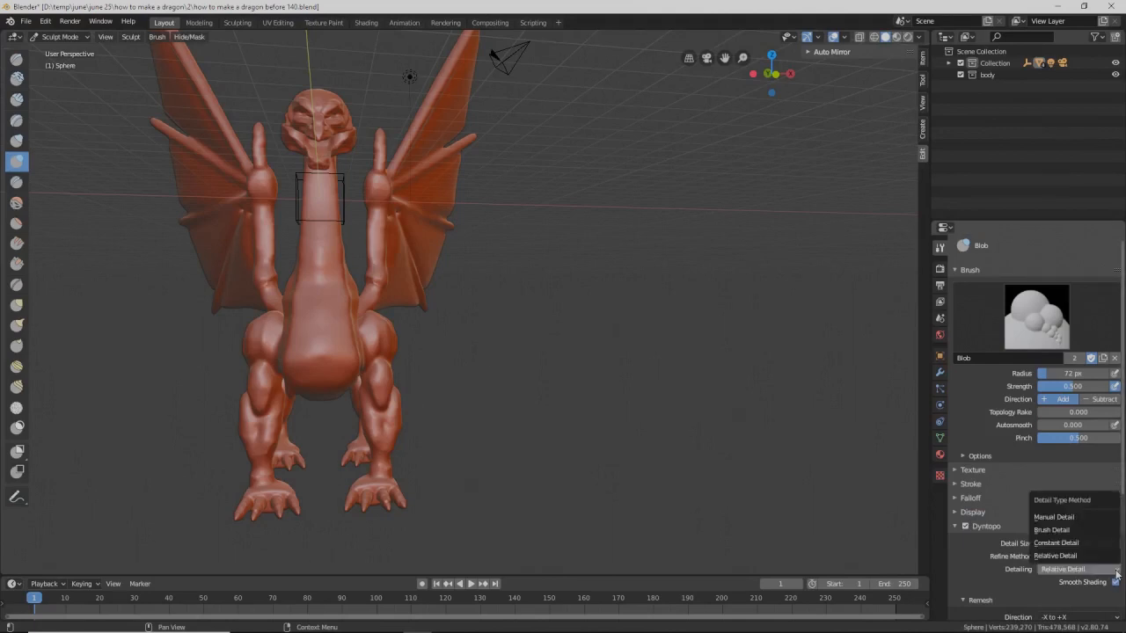
click(1055, 543)
scroll(1067, 500, down, 3)
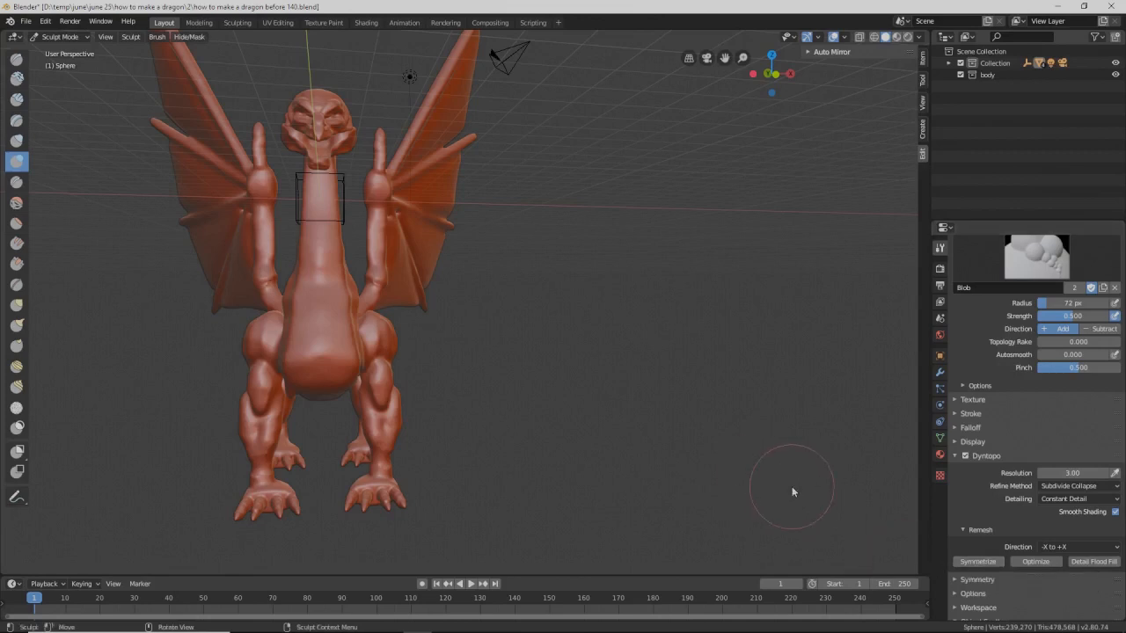
Step: Symmetrize the dragon's mesh in the +X to -X direction
key(Pause)
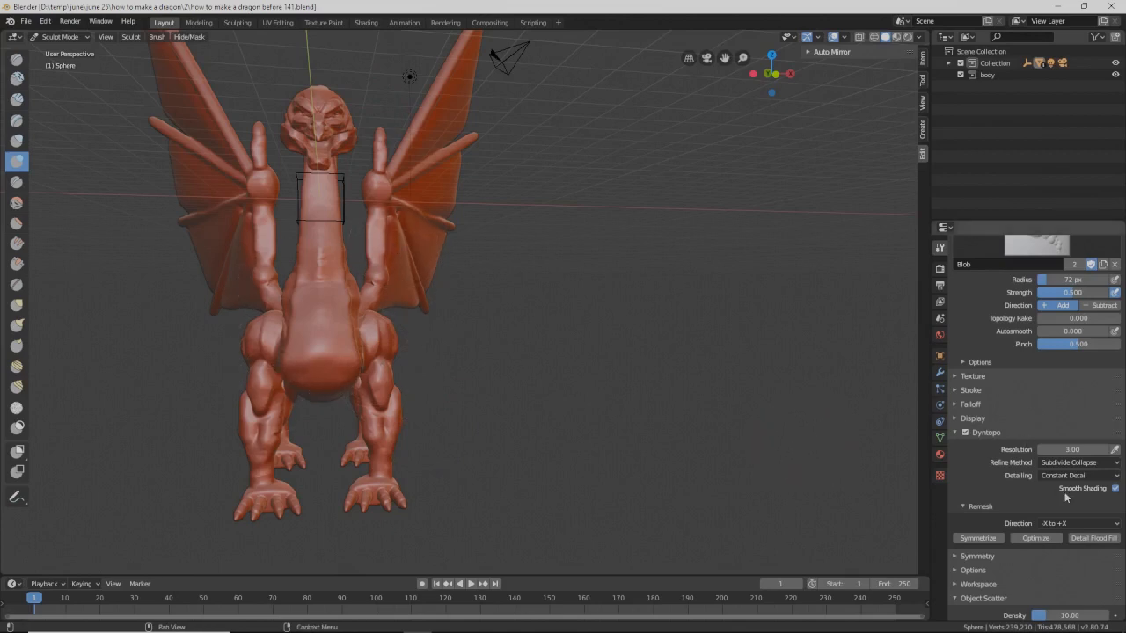
click(1117, 525)
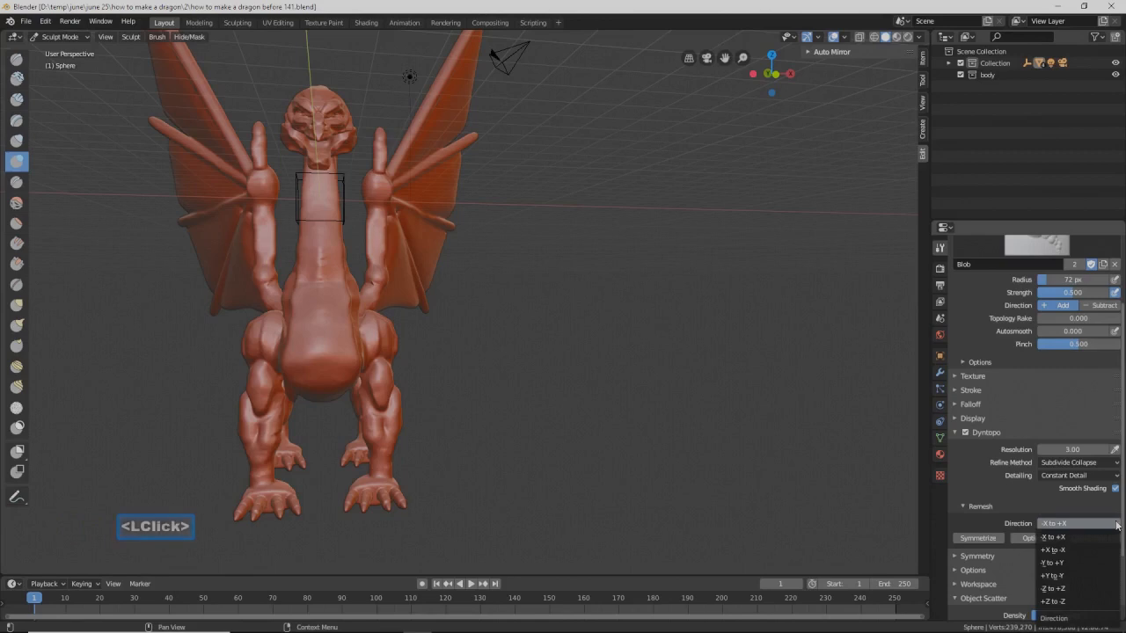
click(1081, 551)
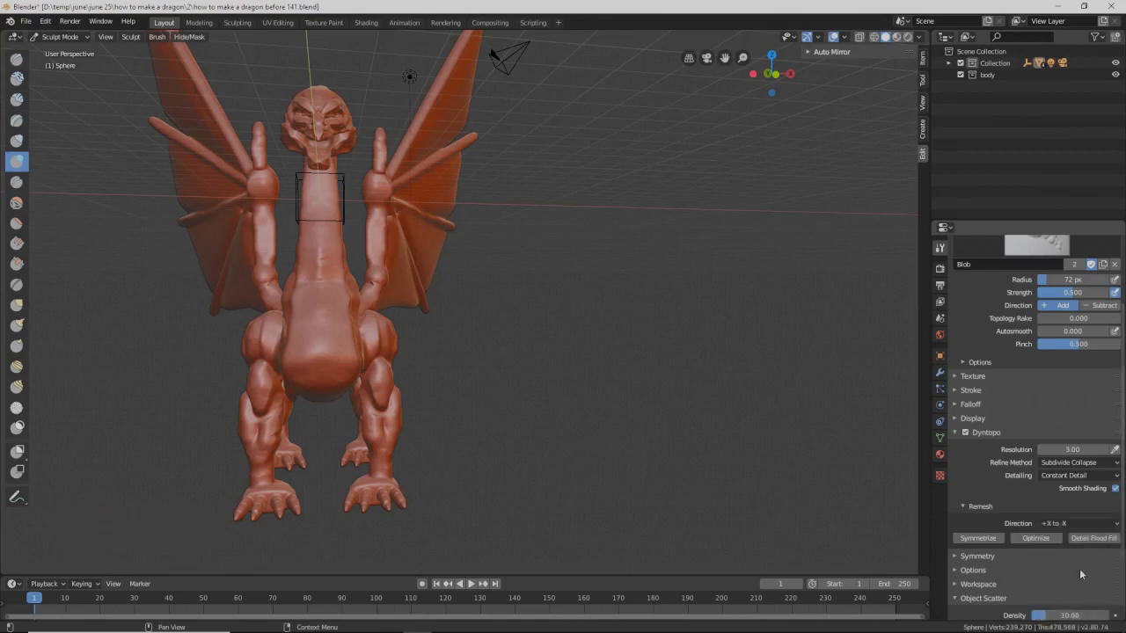
click(977, 539)
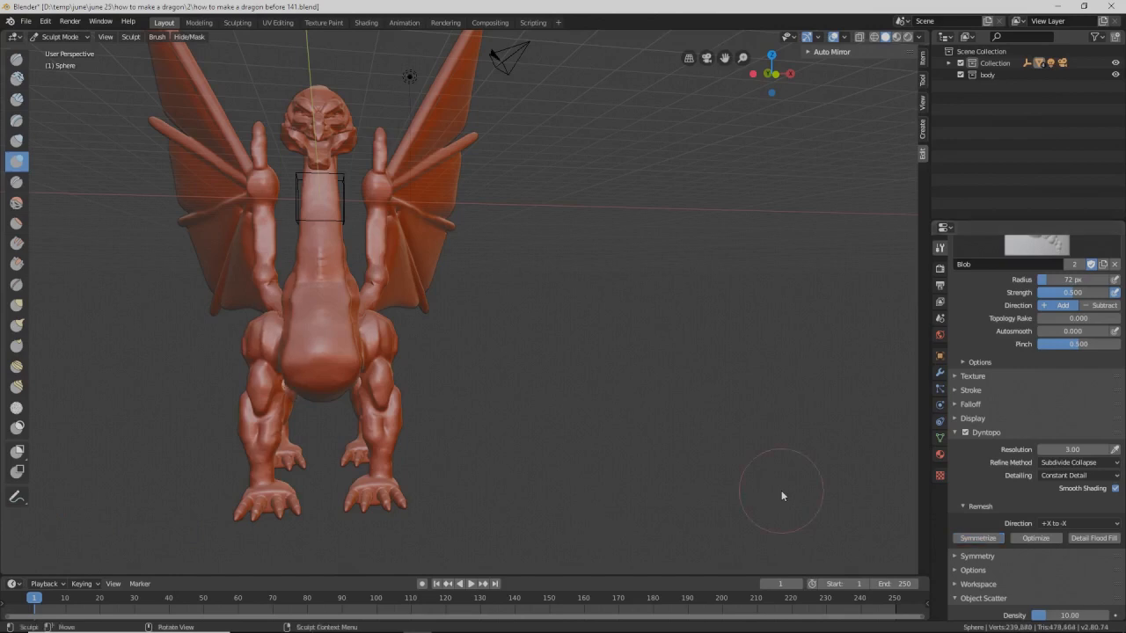
mouse_move(306, 389)
mouse_down()
mouse_move(303, 400)
mouse_move(297, 384)
mouse_up()
key(Pause)
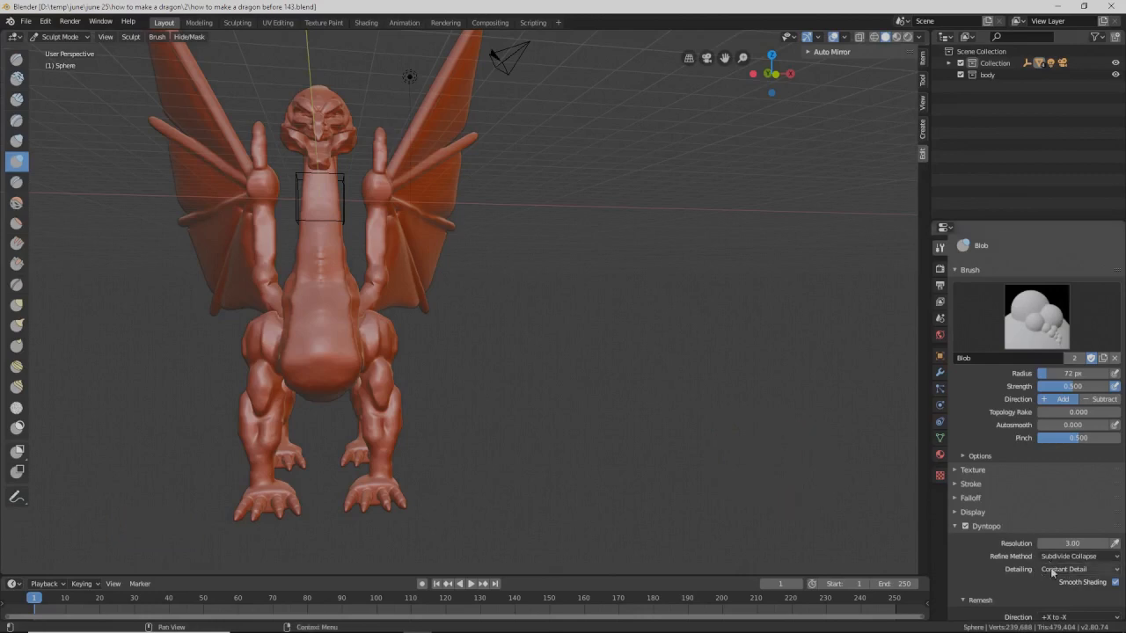
Step: Set the Dyntopo detailing to Relative Detail and switch the dragon from Sculpt Mode through Object Mode to Edit Mode
click(1116, 570)
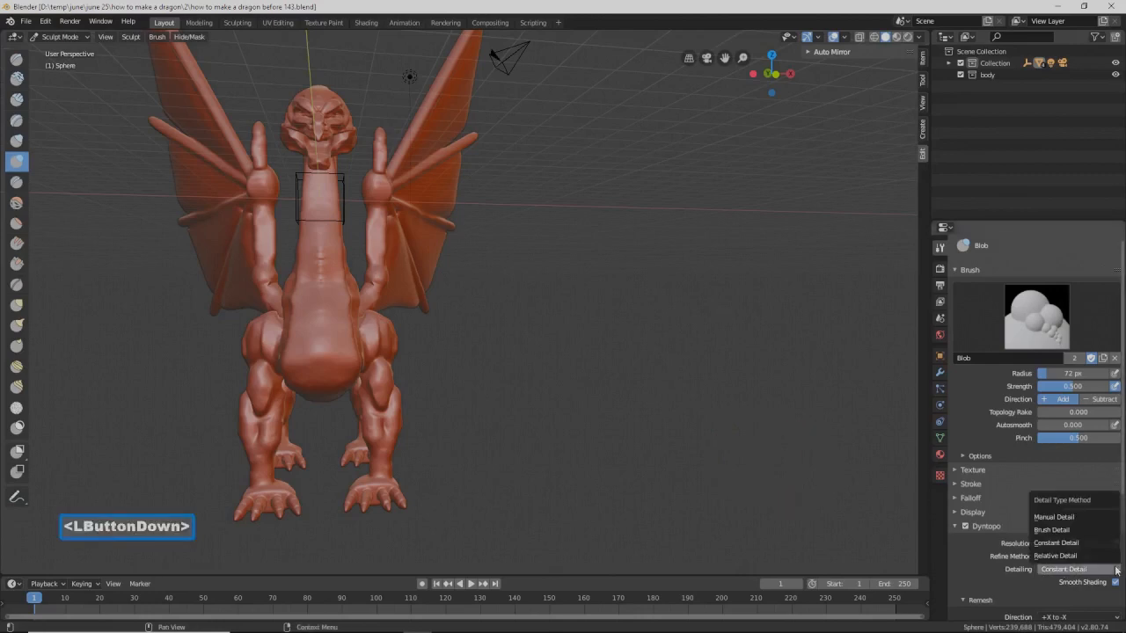
click(1112, 558)
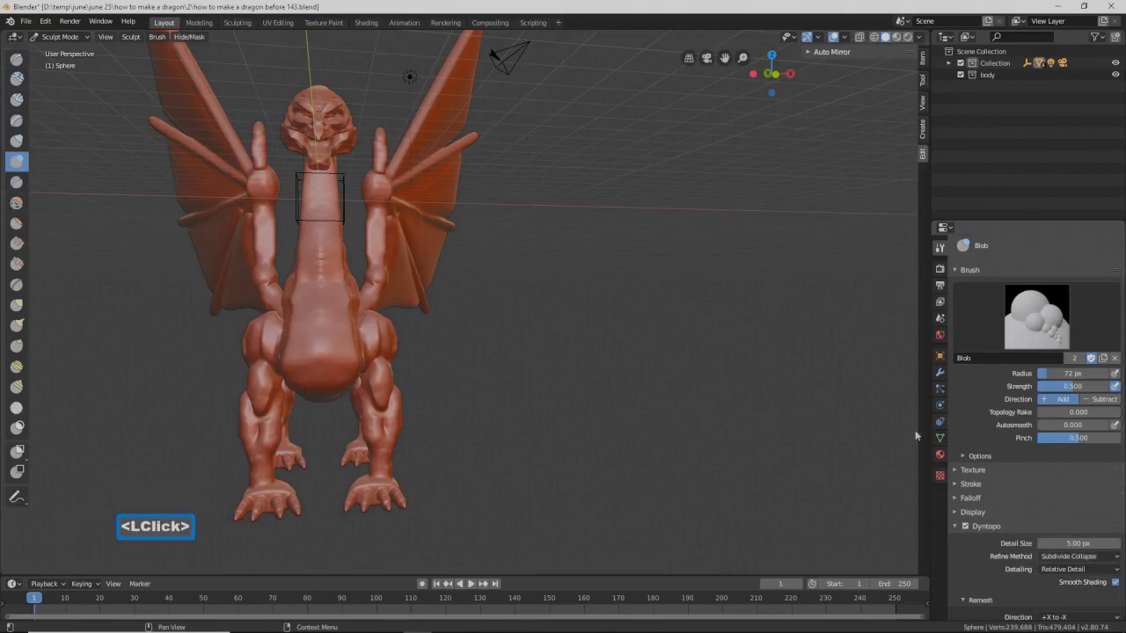
middle_drag(725, 264, 612, 277)
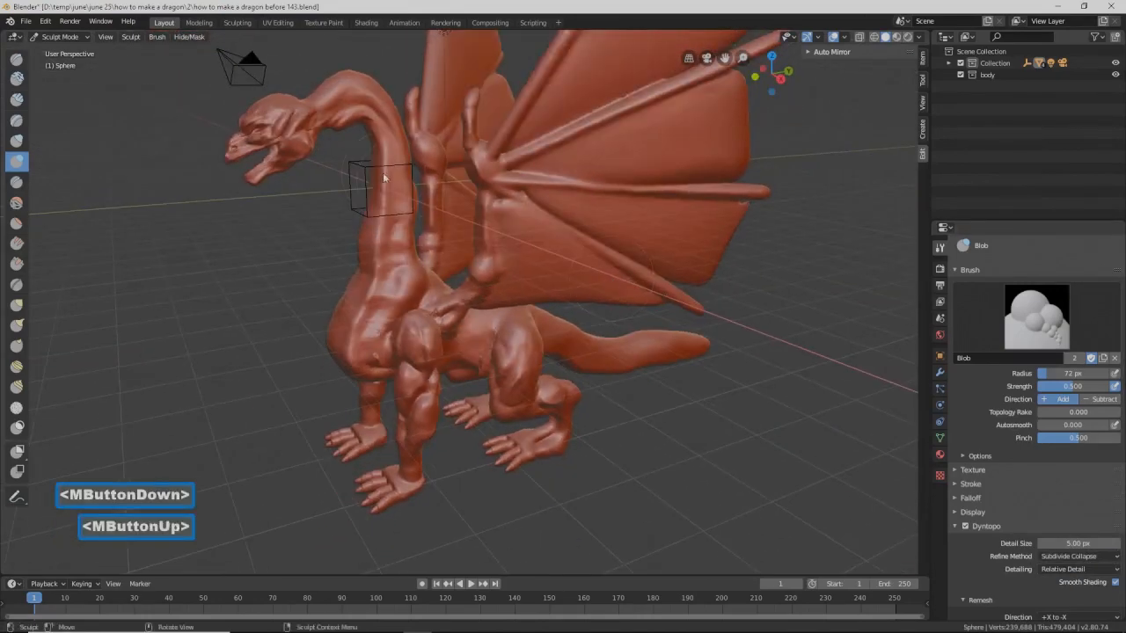
click(88, 42)
click(79, 52)
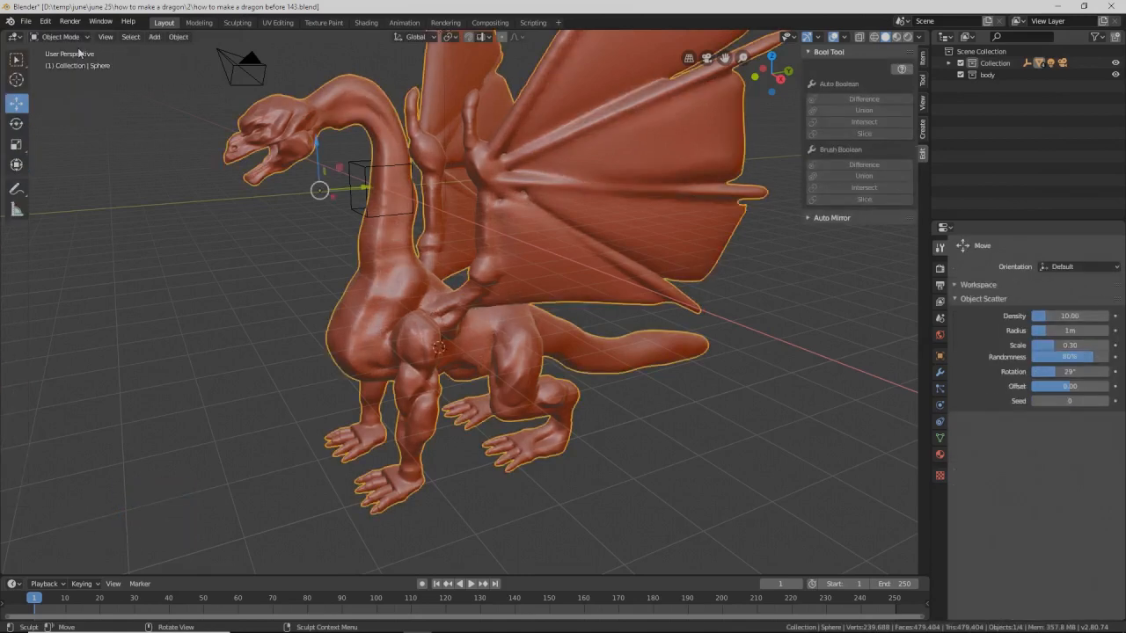
click(84, 38)
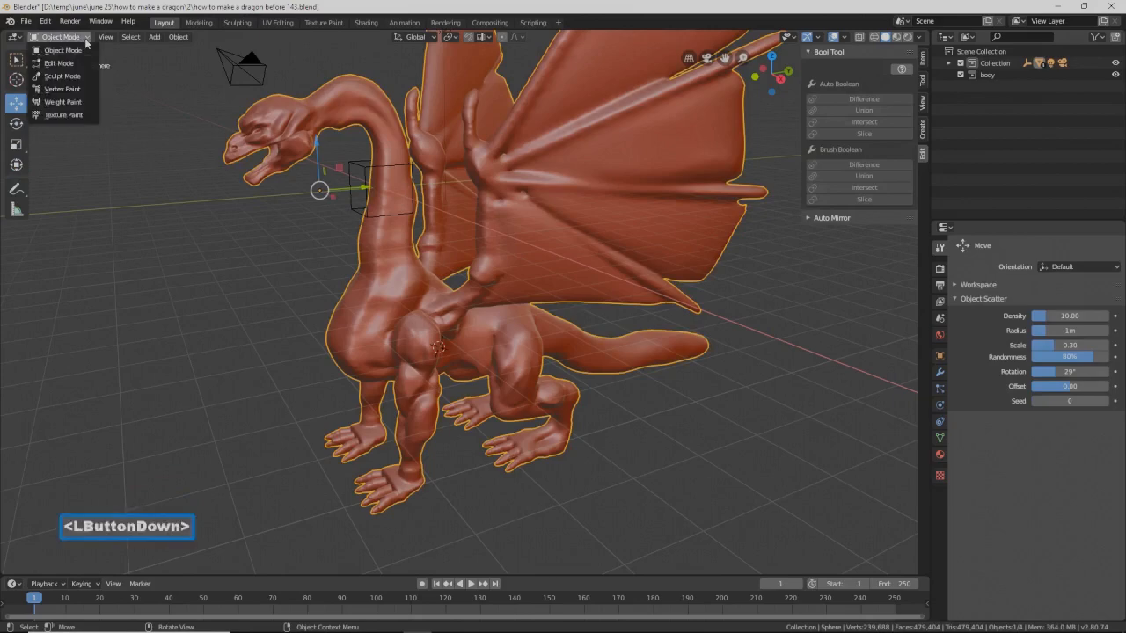
click(84, 64)
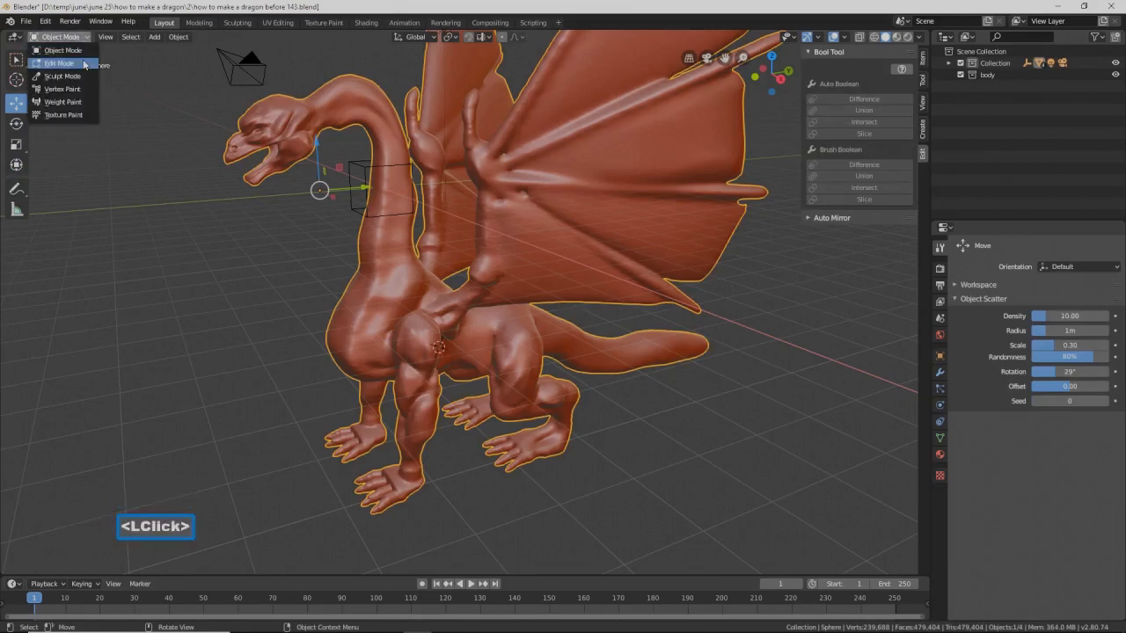
Step: Show the whole dragon in the right orthographic view with wireframe shading
middle_drag(299, 198, 334, 205)
scroll(435, 254, down, 2)
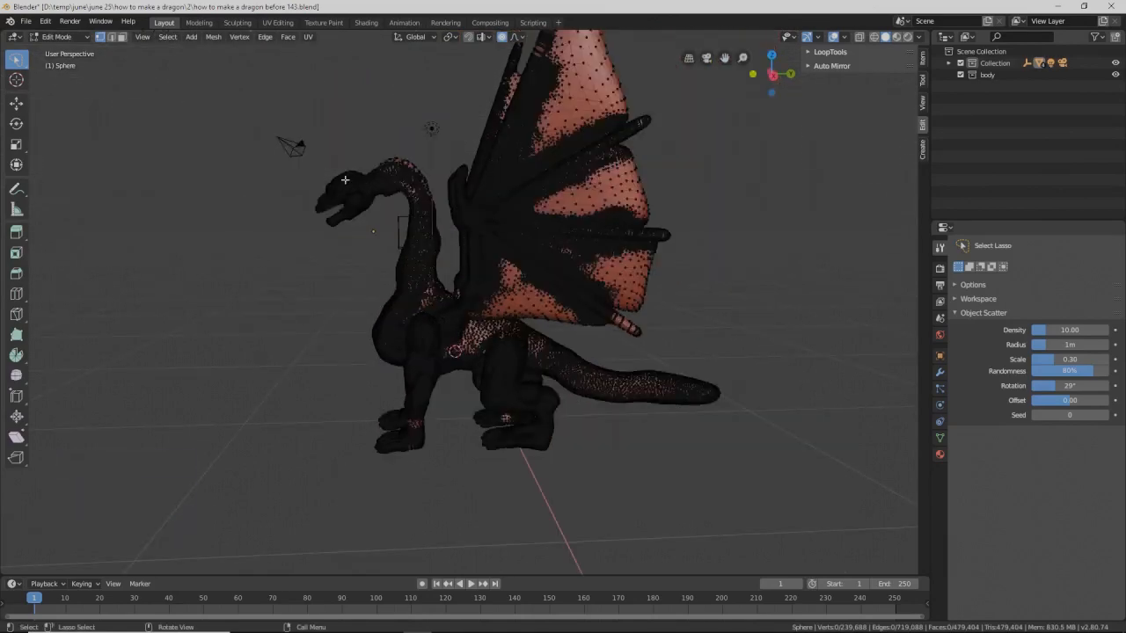
key(Page_Down)
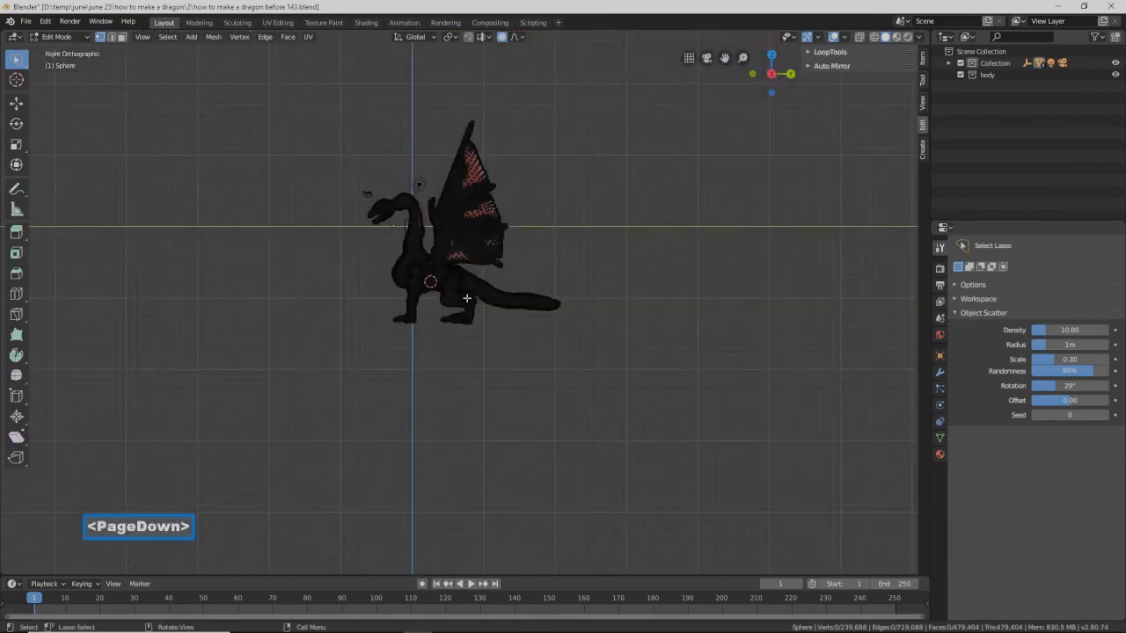
scroll(466, 335, up, 3)
scroll(465, 337, up, 2)
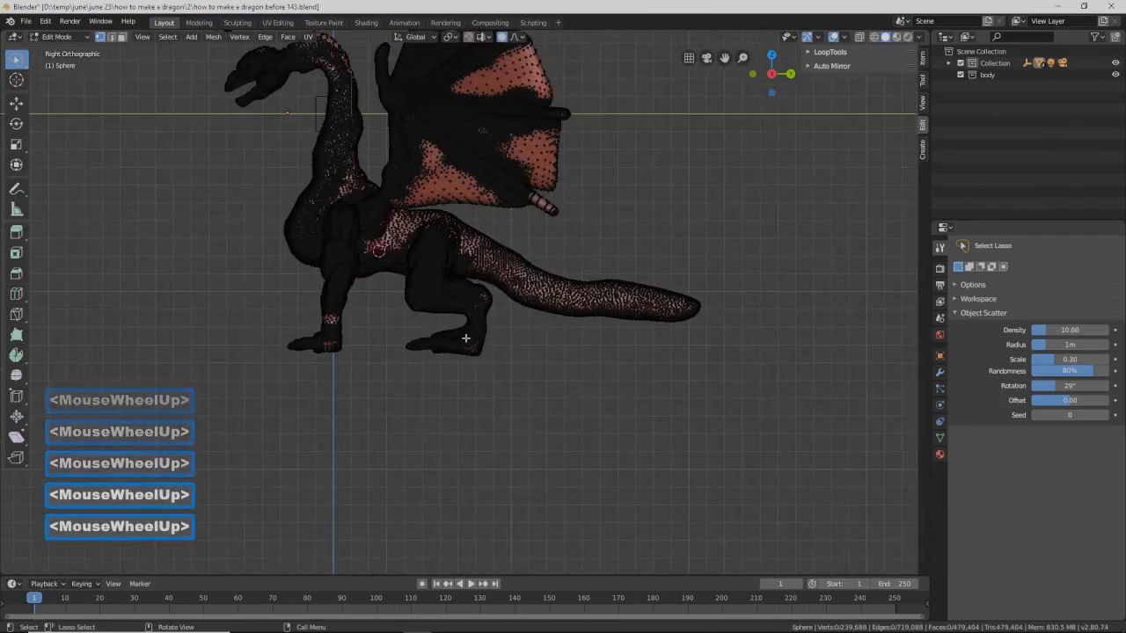
shift+middle_drag(583, 269, 586, 427)
shift+middle_drag(607, 342, 615, 358)
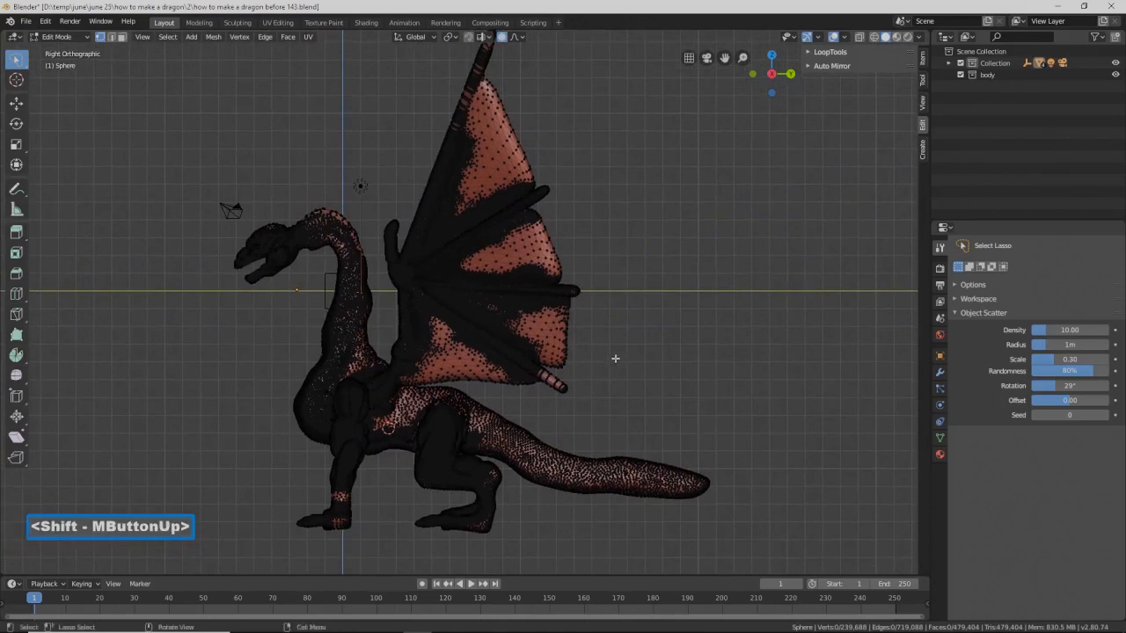
key(shift+z)
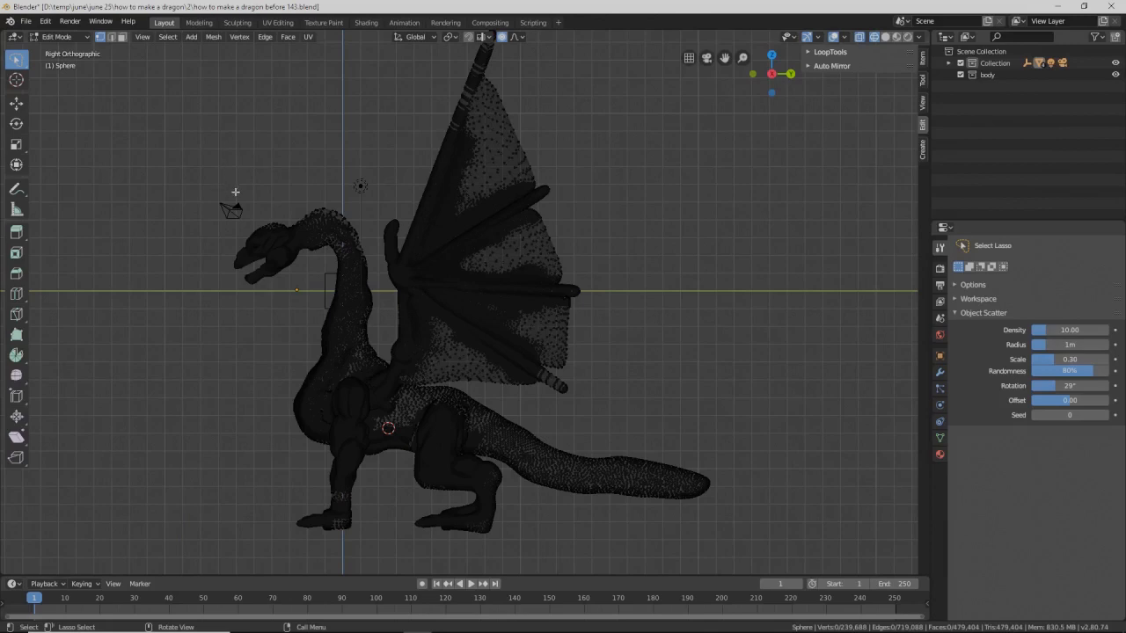
key(b)
drag(186, 161, 288, 307)
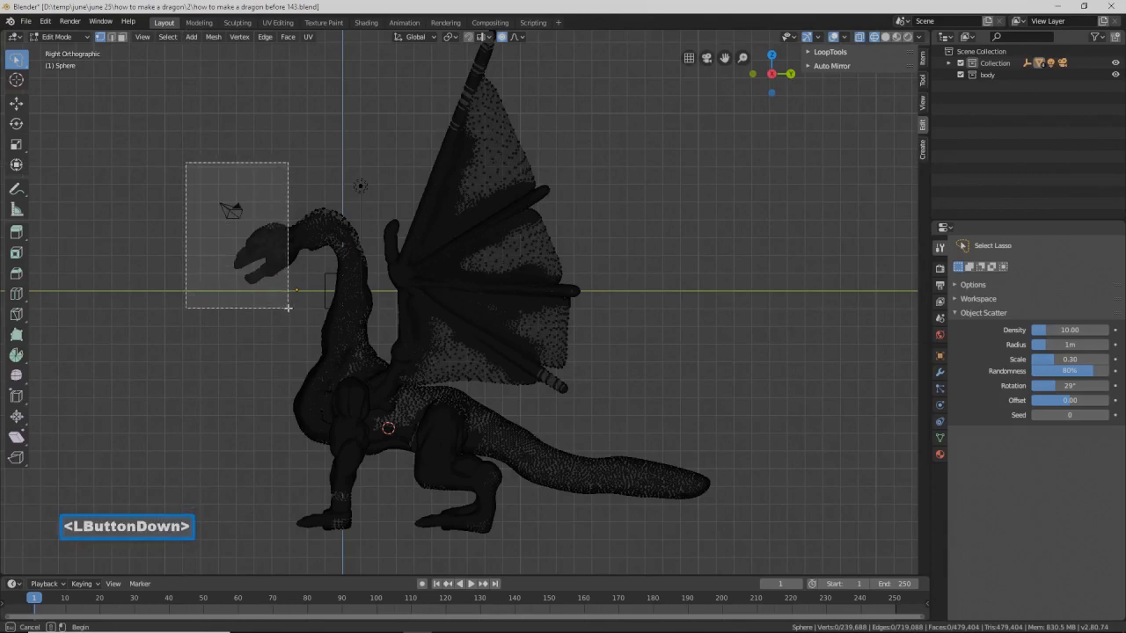
drag(287, 307, 304, 291)
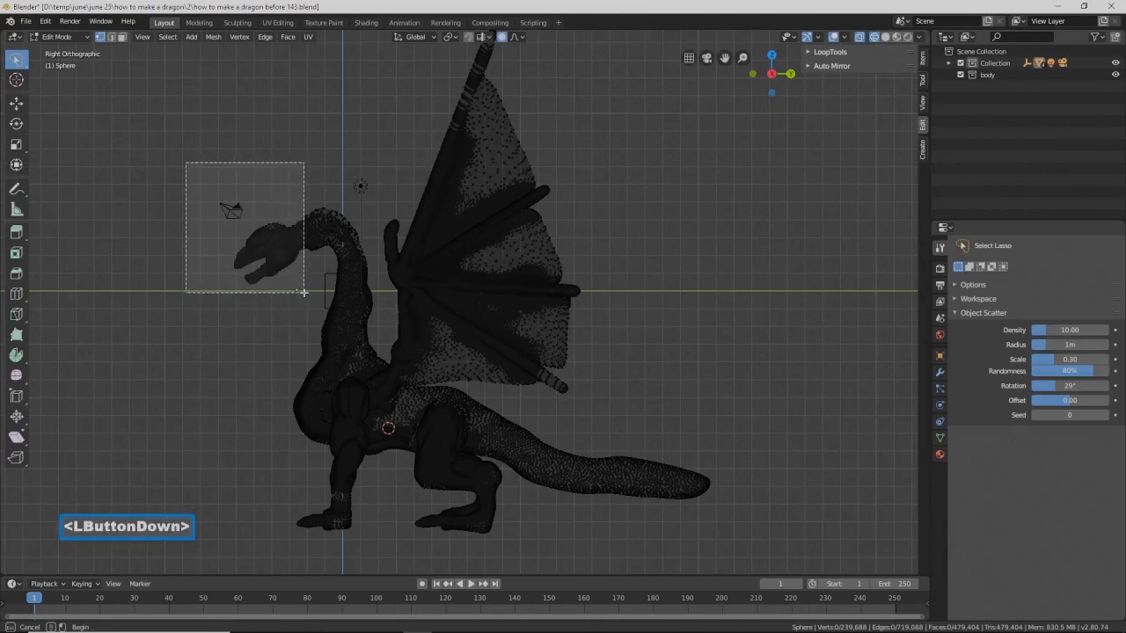
drag(303, 292, 304, 292)
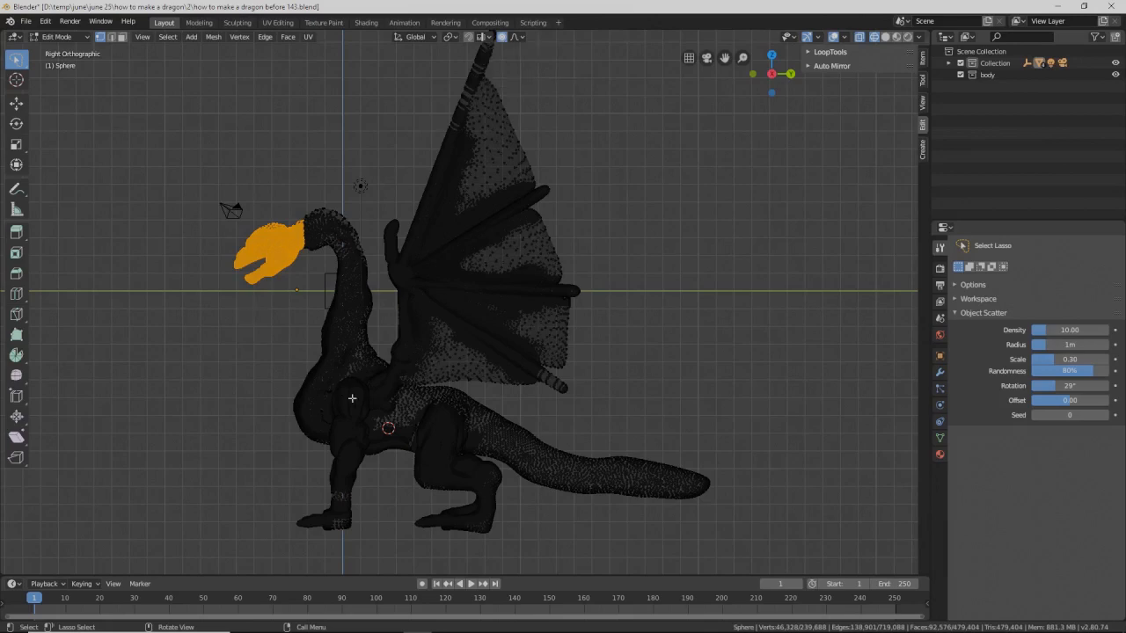
click(791, 522)
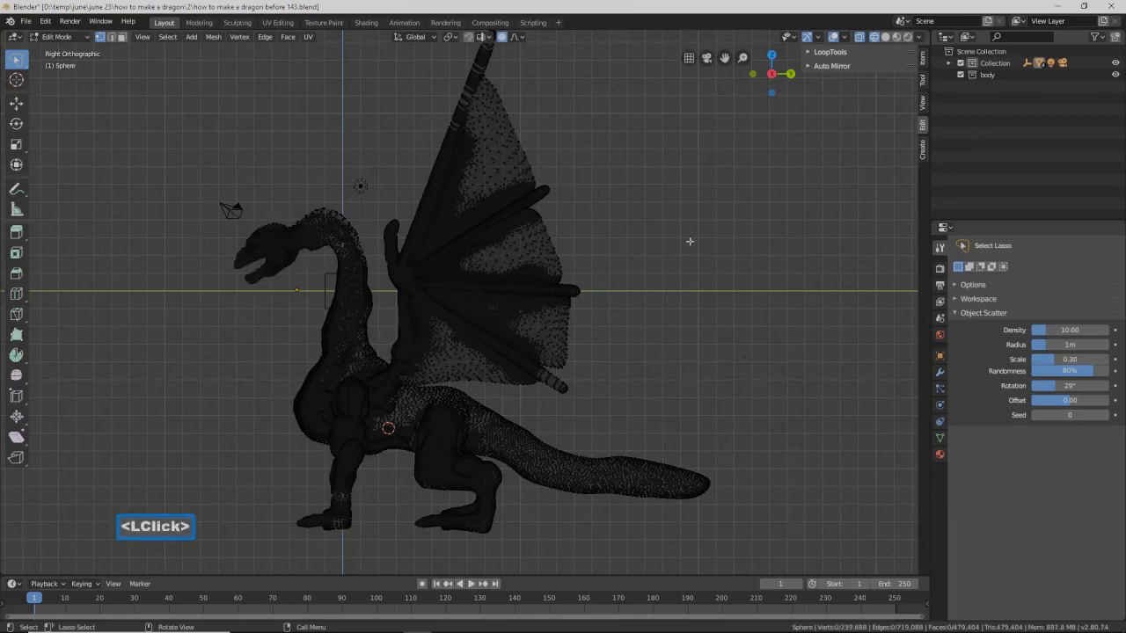
Step: Lasso-select the body, wings, legs and tail and hide them, leaving only the head and neck shown
scroll(598, 175, down, 1)
mouse_move(568, 79)
ctrl+right_down()
mouse_move(498, 59)
mouse_move(424, 142)
mouse_move(393, 237)
mouse_move(400, 321)
mouse_move(334, 336)
mouse_move(216, 464)
mouse_move(368, 538)
mouse_move(628, 504)
mouse_move(761, 407)
mouse_move(763, 392)
ctrl+right_up()
key(h)
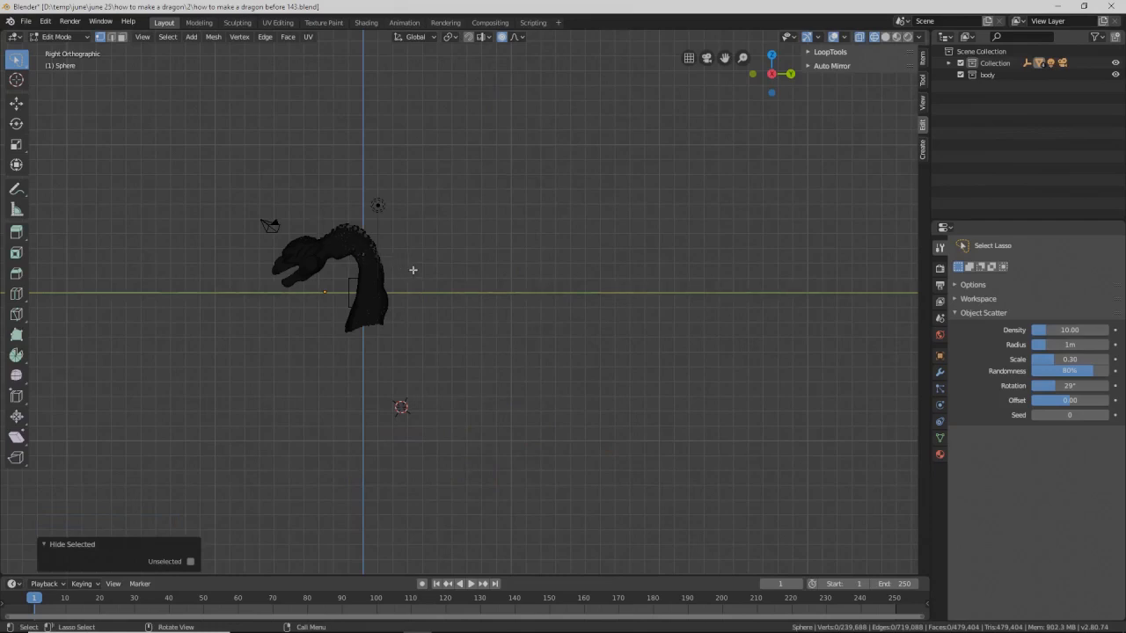
Step: Lasso-select the dragon's head and lower it about 2 m using smooth proportional editing with a size of 6.12
key(ctrl)
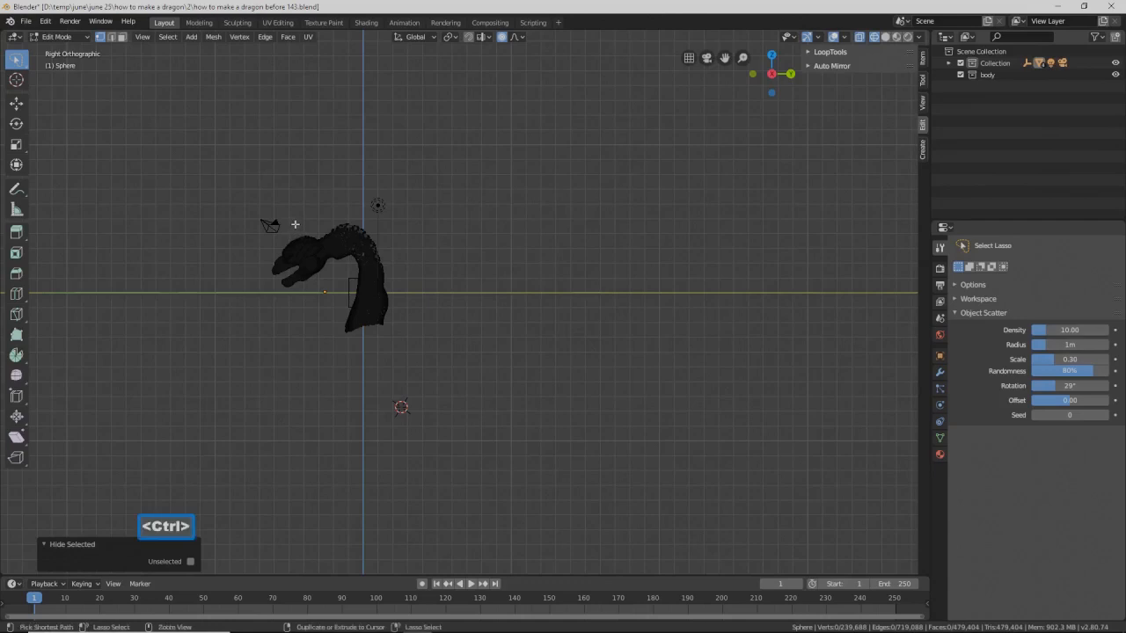
mouse_move(303, 223)
ctrl+right_down()
mouse_move(269, 221)
mouse_move(249, 283)
mouse_move(305, 317)
mouse_move(328, 302)
mouse_move(336, 274)
ctrl+right_up()
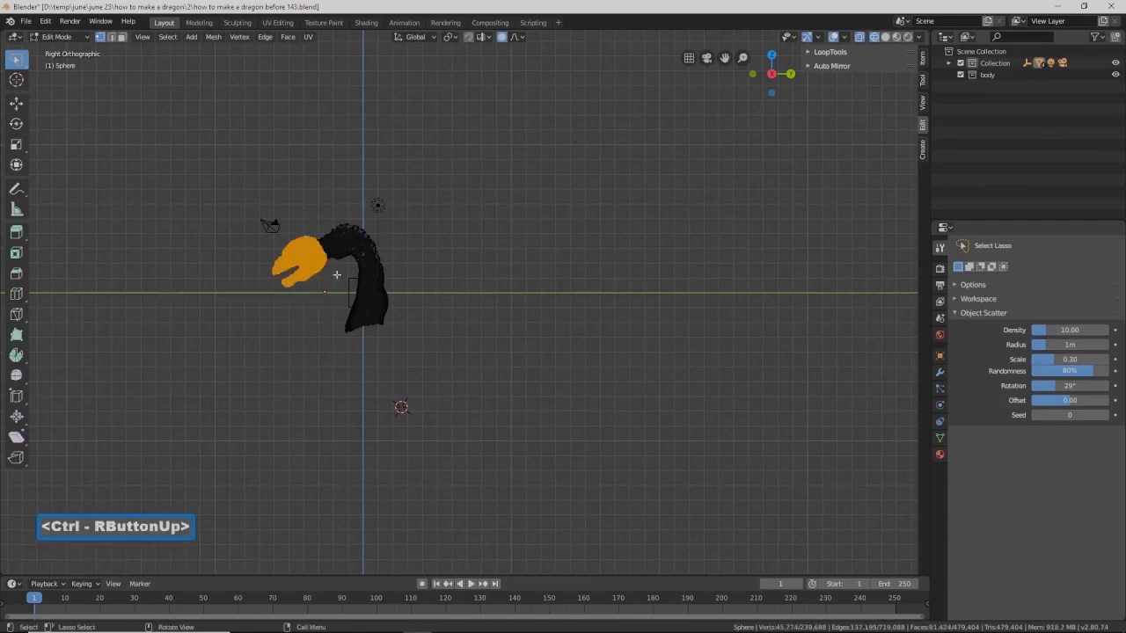
key(g)
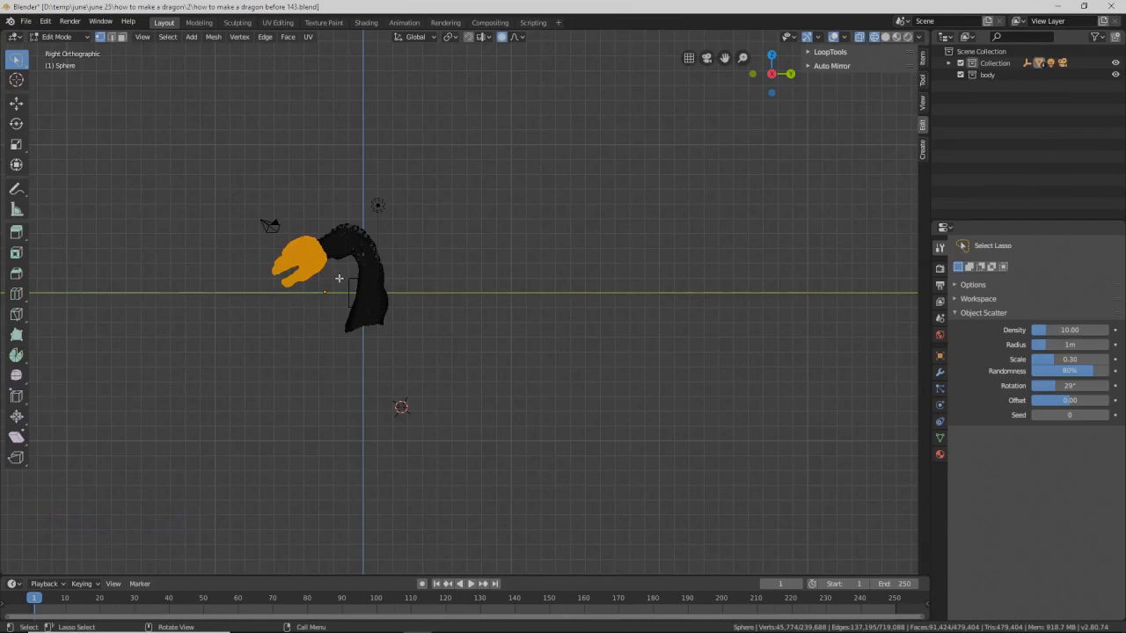
key(g)
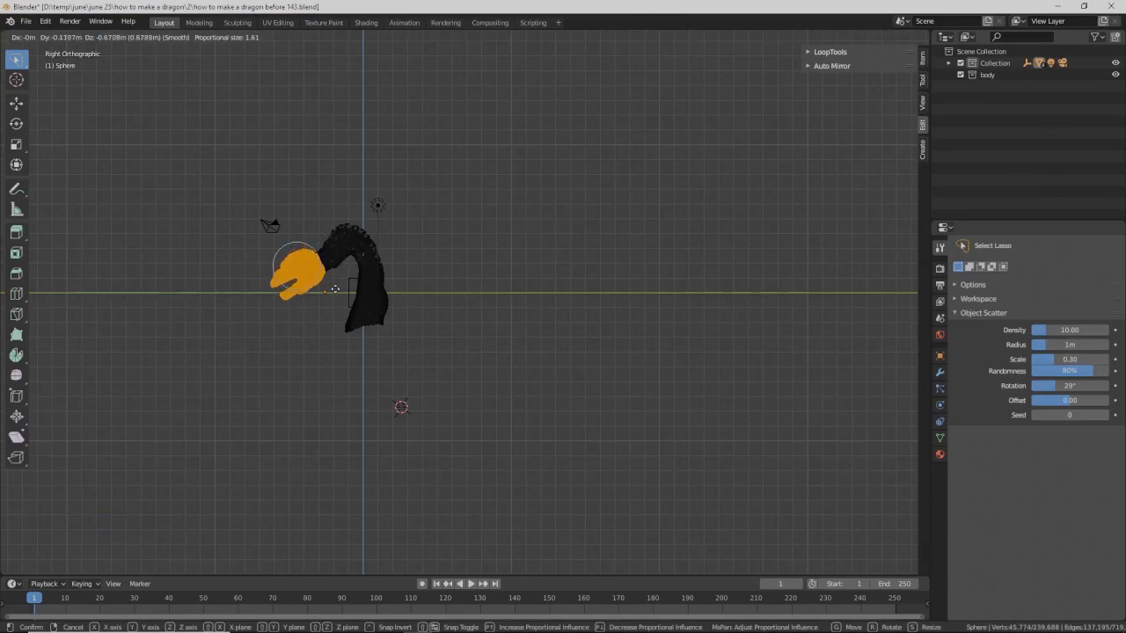
scroll(334, 288, down, 4)
scroll(334, 287, down, 4)
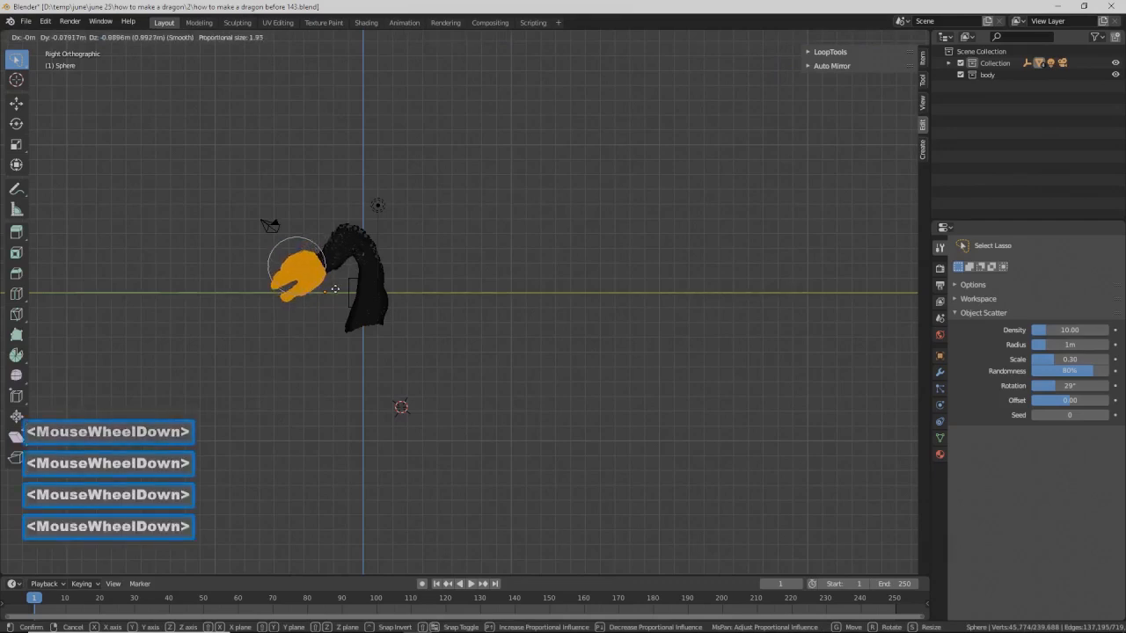
scroll(334, 288, down, 7)
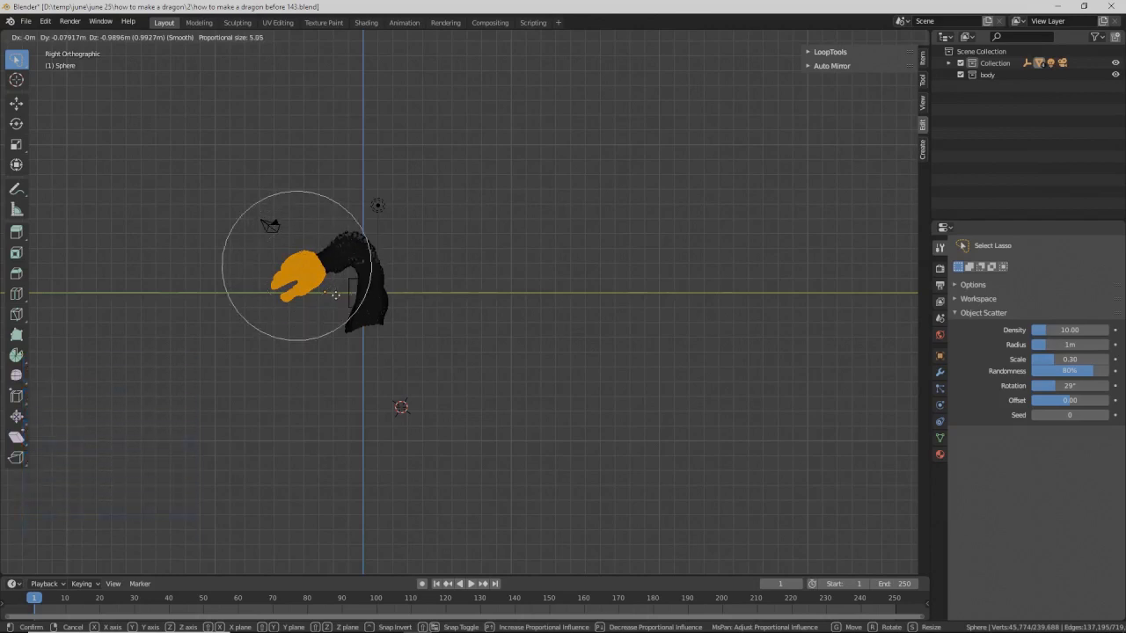
scroll(337, 296, down, 1)
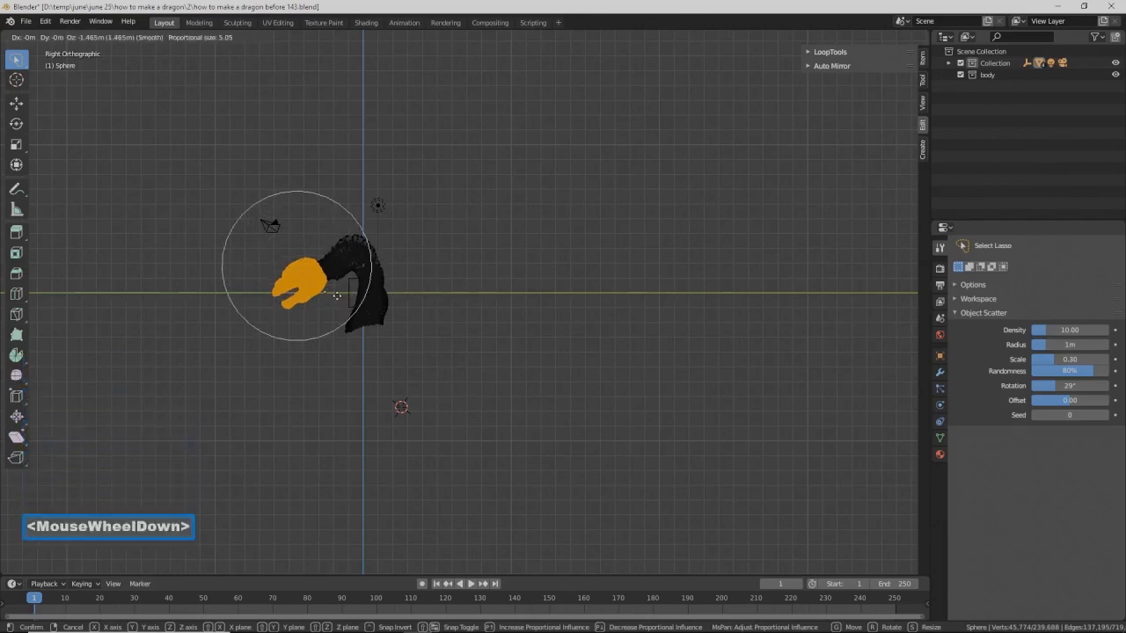
scroll(337, 296, down, 1)
scroll(337, 295, down, 1)
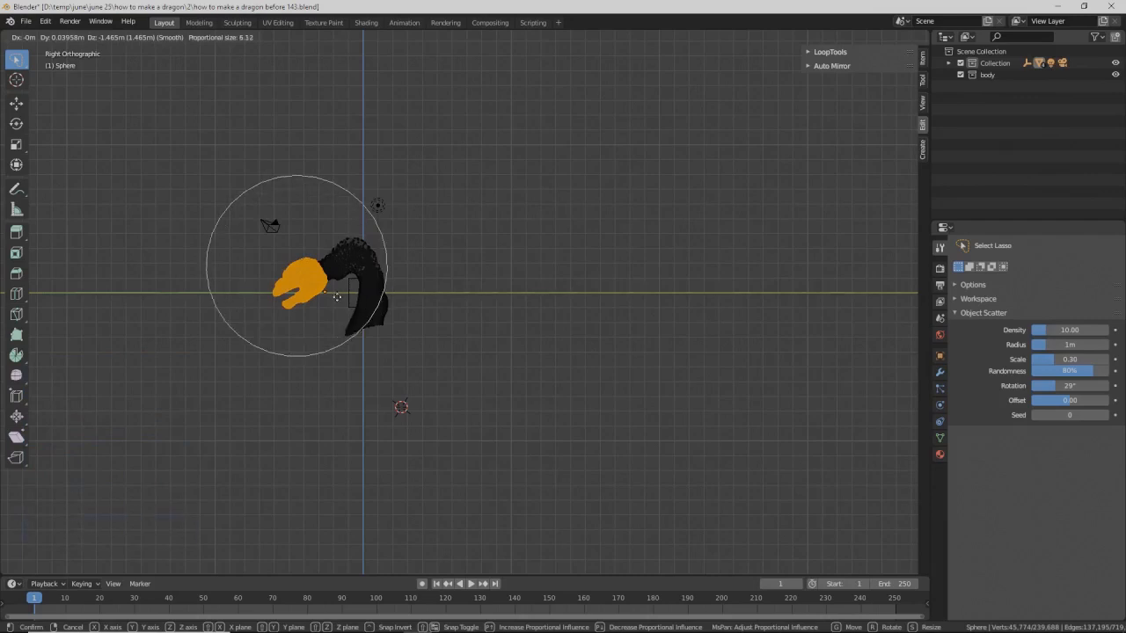
scroll(337, 299, up, 1)
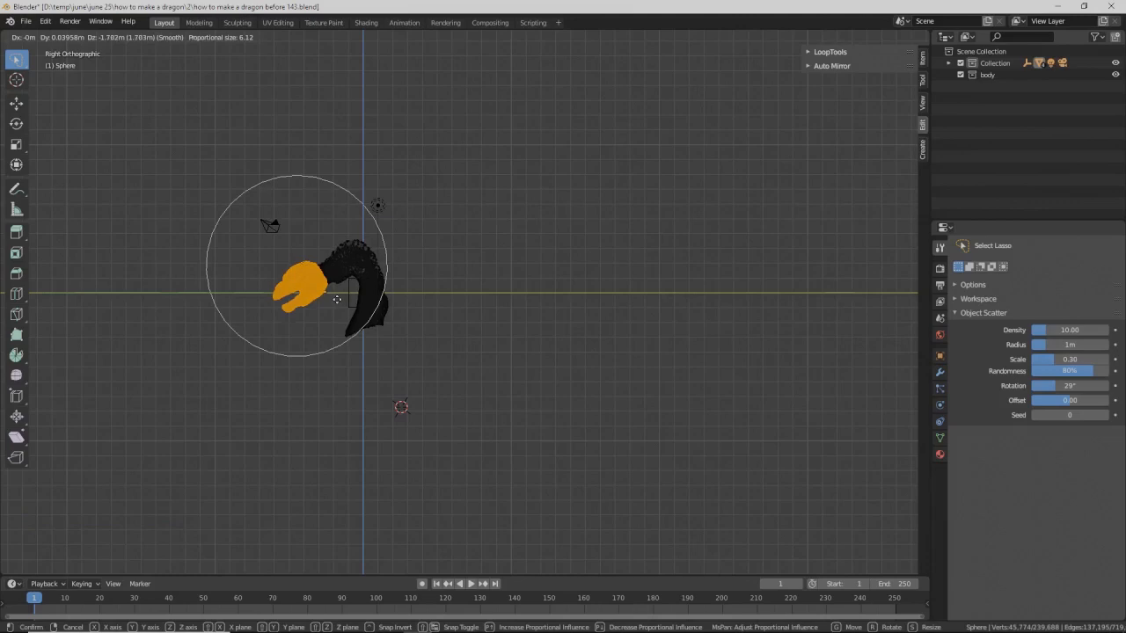
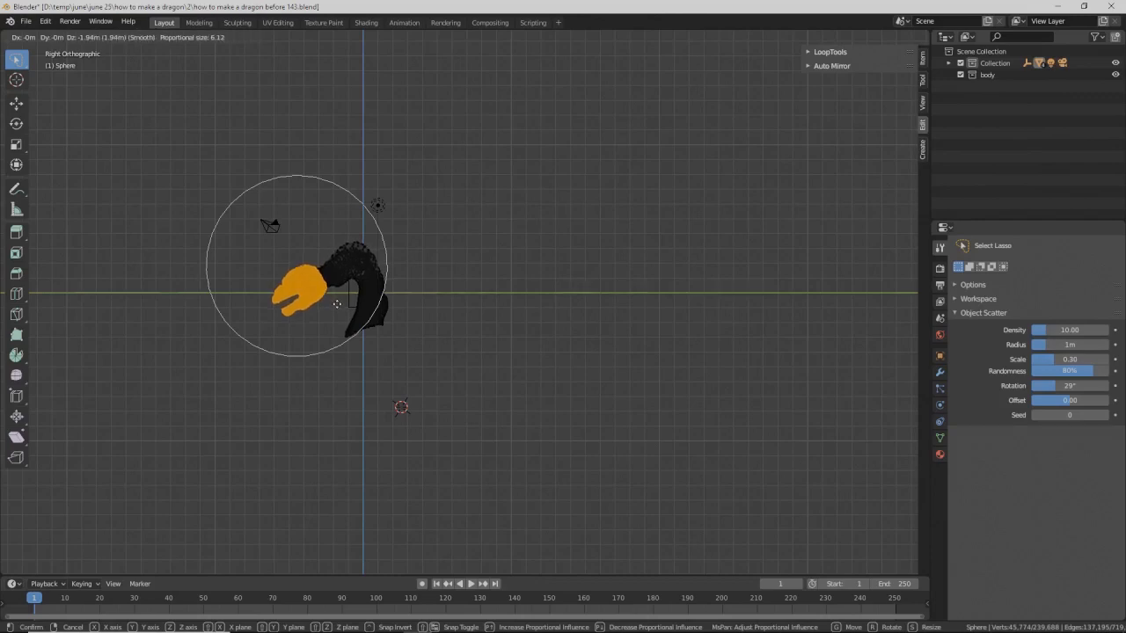
click(336, 304)
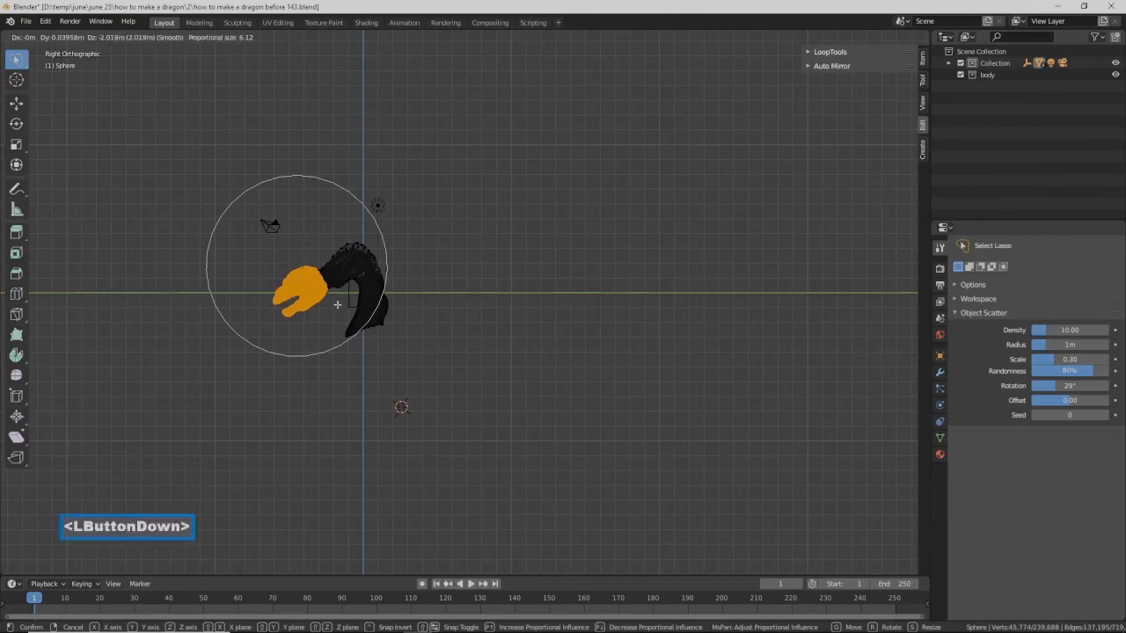
Step: Reveal the hidden body, wings, legs and tail and deselect the entire mesh
key(alt)
key(alt+h)
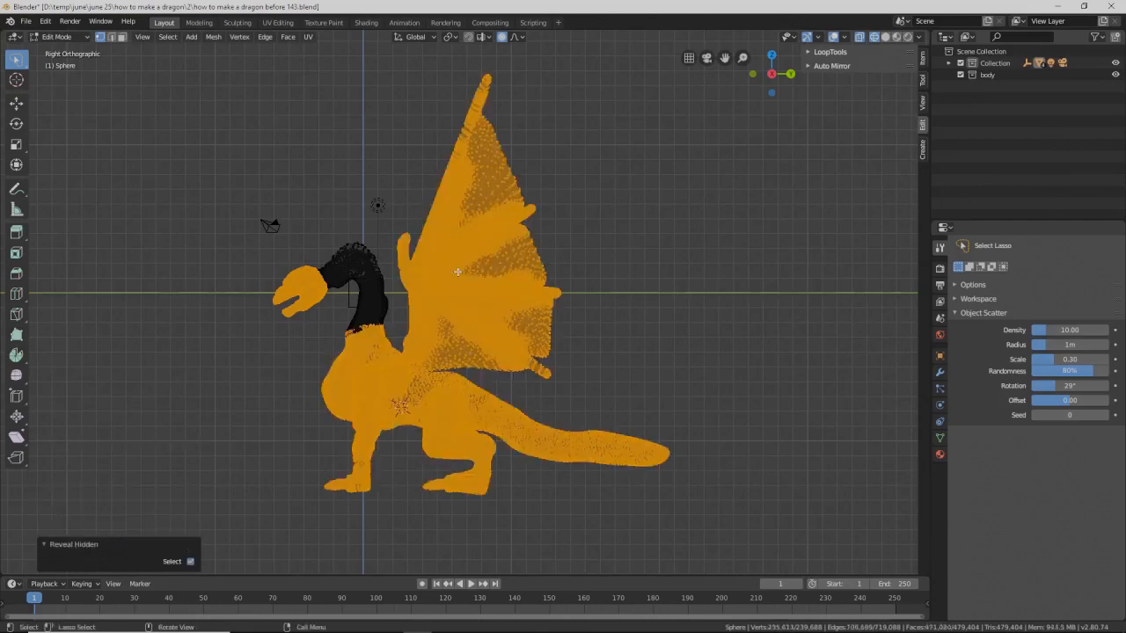
click(616, 231)
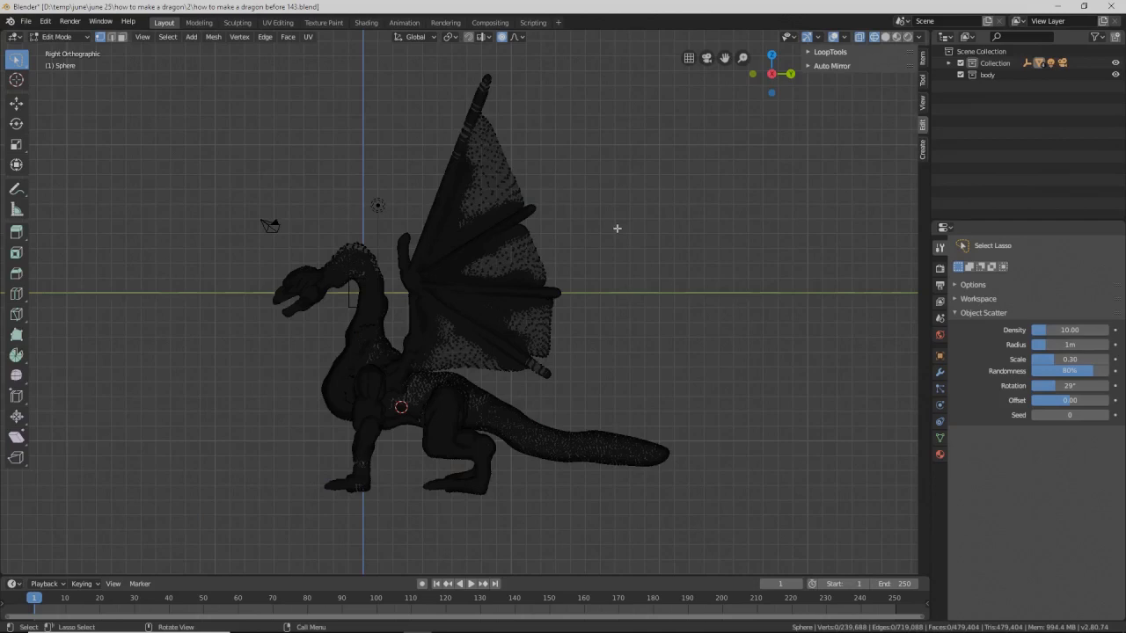
key(Pause)
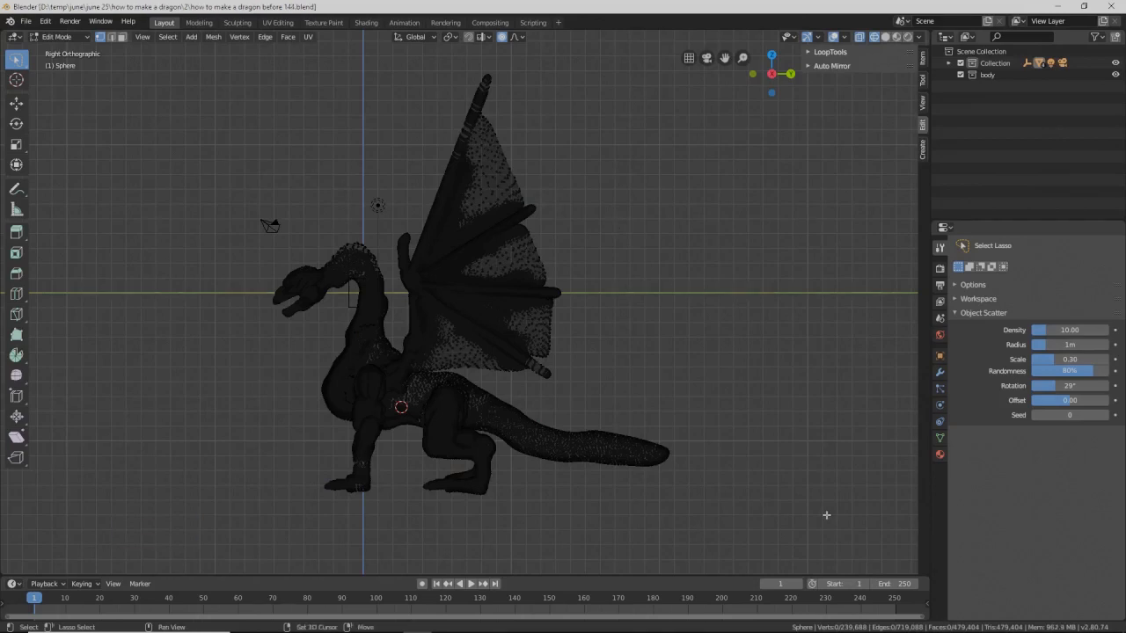
Step: Display the dragon in solid shading and switch it from Edit Mode through Object Mode to Sculpt Mode
key(ctrl+z)
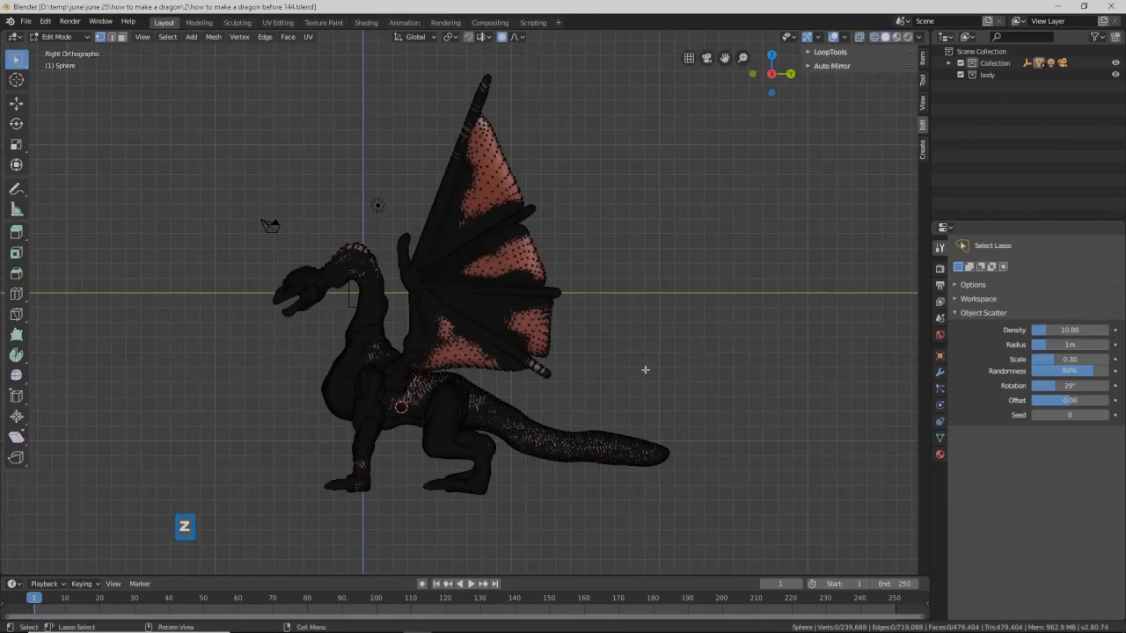
click(56, 36)
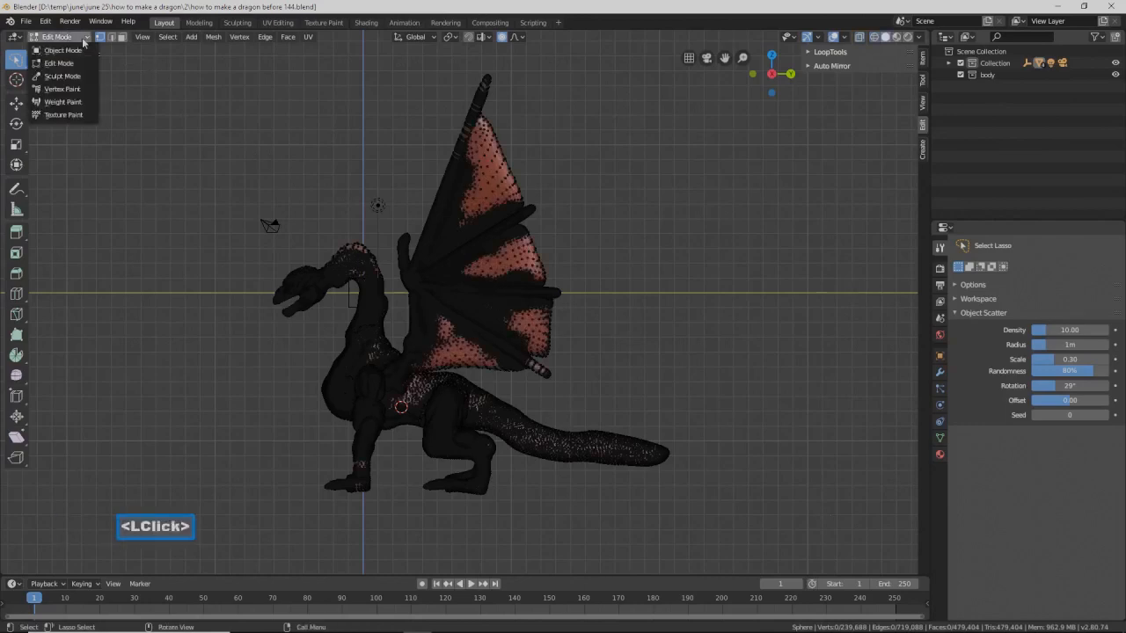
click(78, 53)
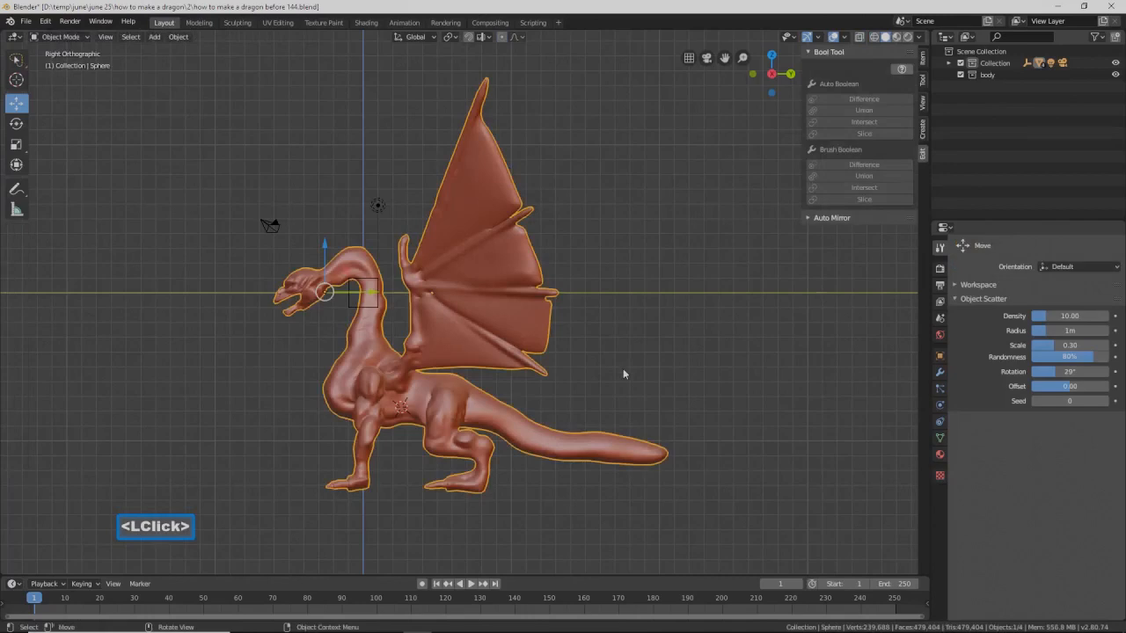
scroll(622, 373, up, 1)
middle_drag(453, 350, 504, 363)
scroll(505, 363, down, 3)
scroll(504, 364, down, 1)
middle_drag(380, 360, 445, 361)
scroll(417, 363, down, 1)
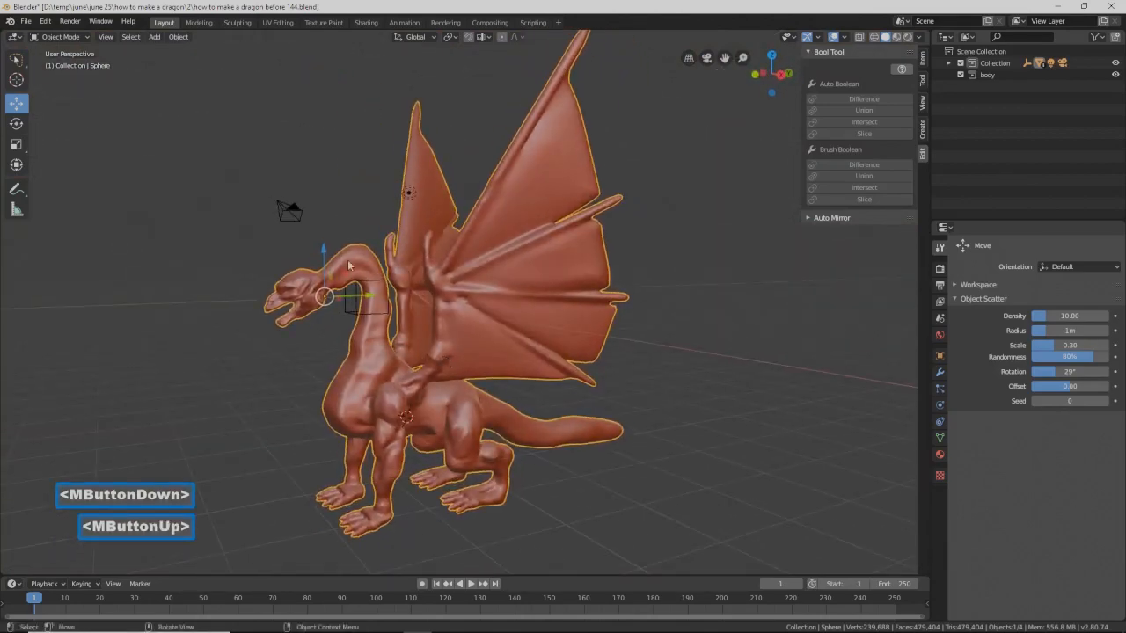
click(77, 36)
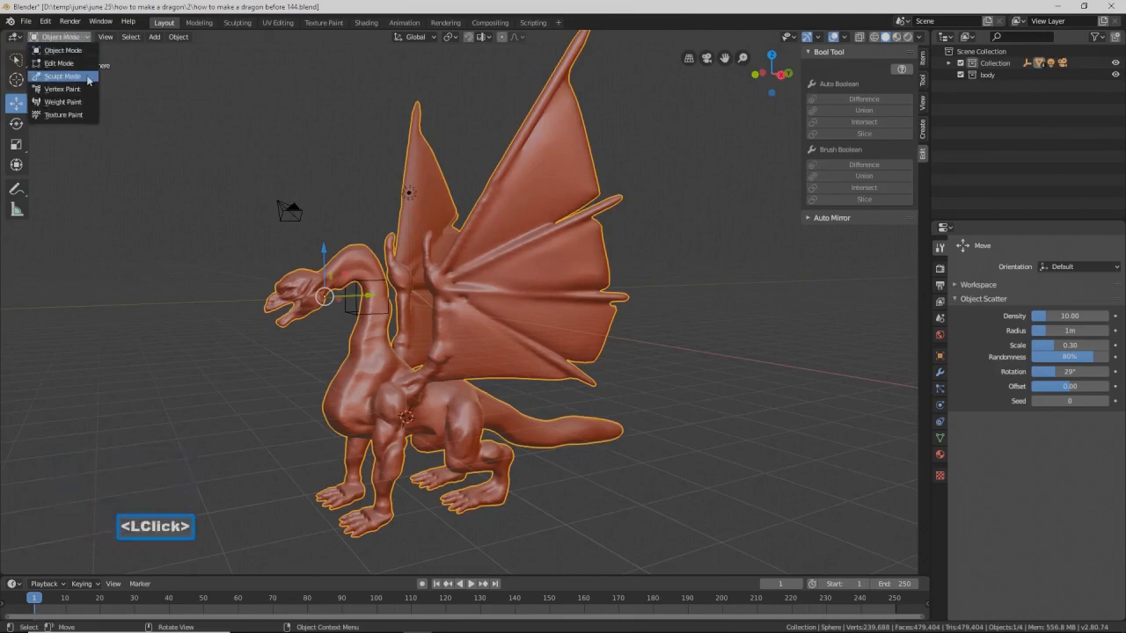
click(62, 76)
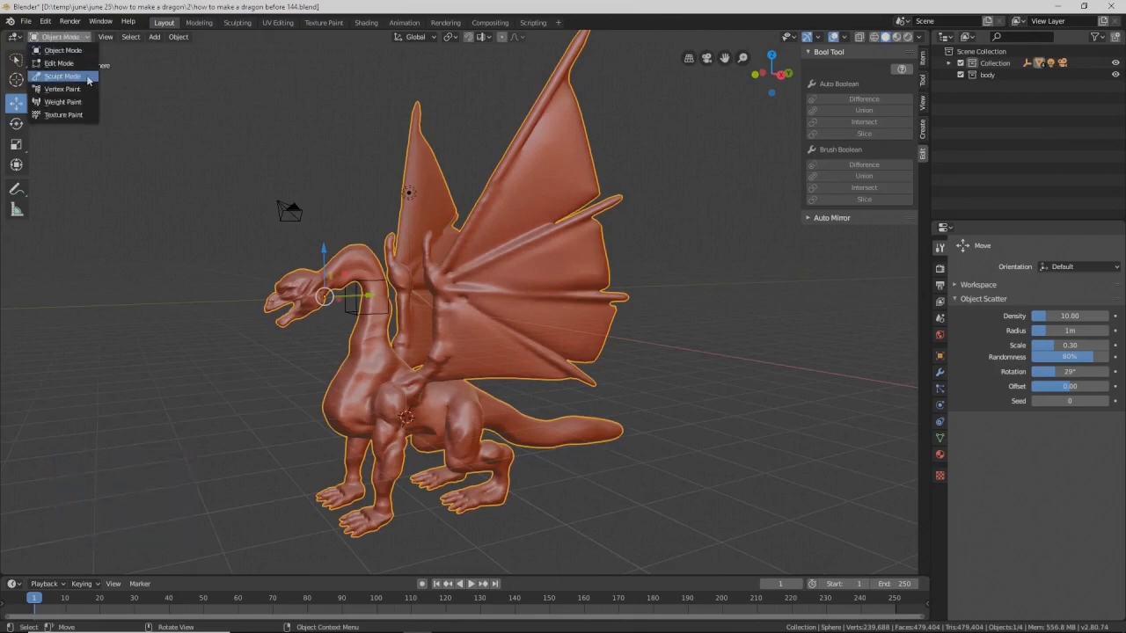
middle_drag(392, 354, 362, 349)
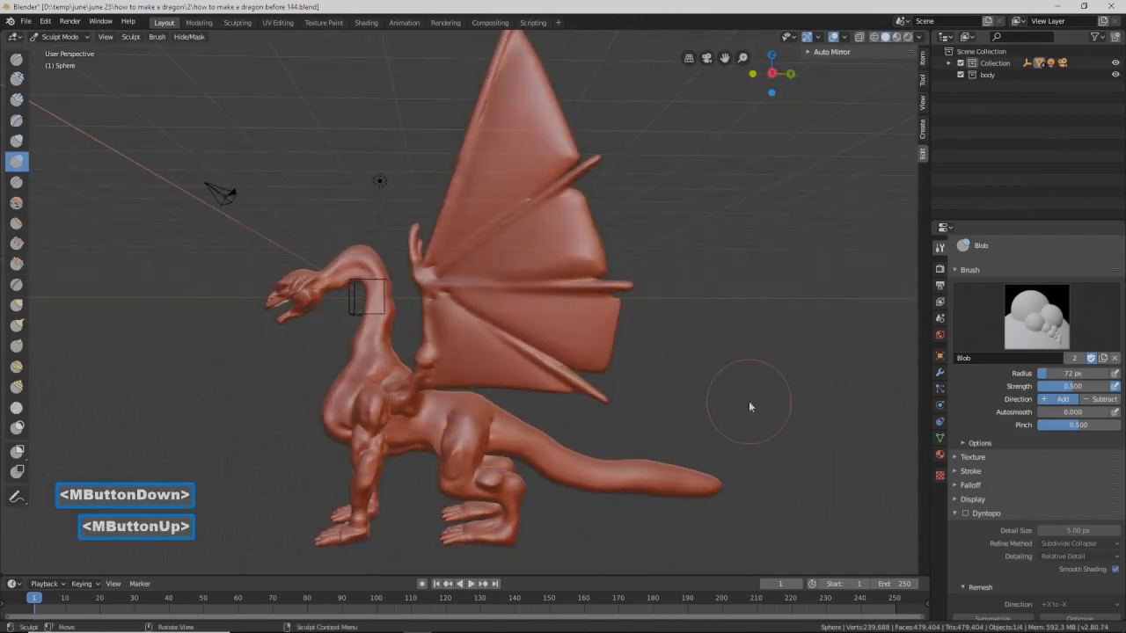
Step: Enable Dyntopo for the dragon and choose the Inflate brush
key(Pause)
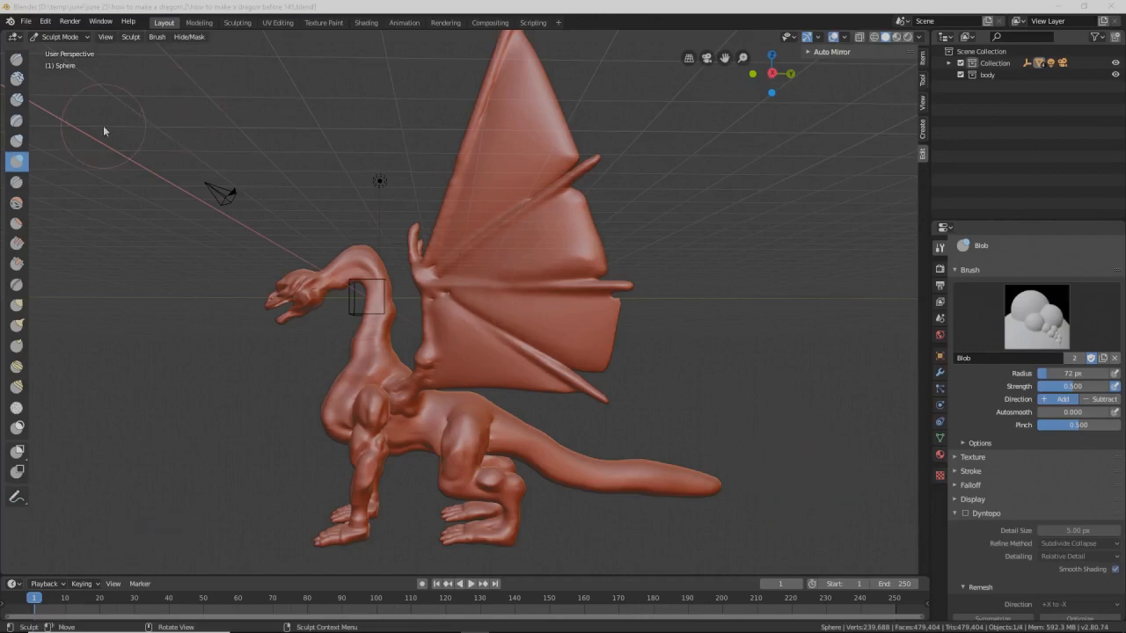
click(965, 514)
click(954, 545)
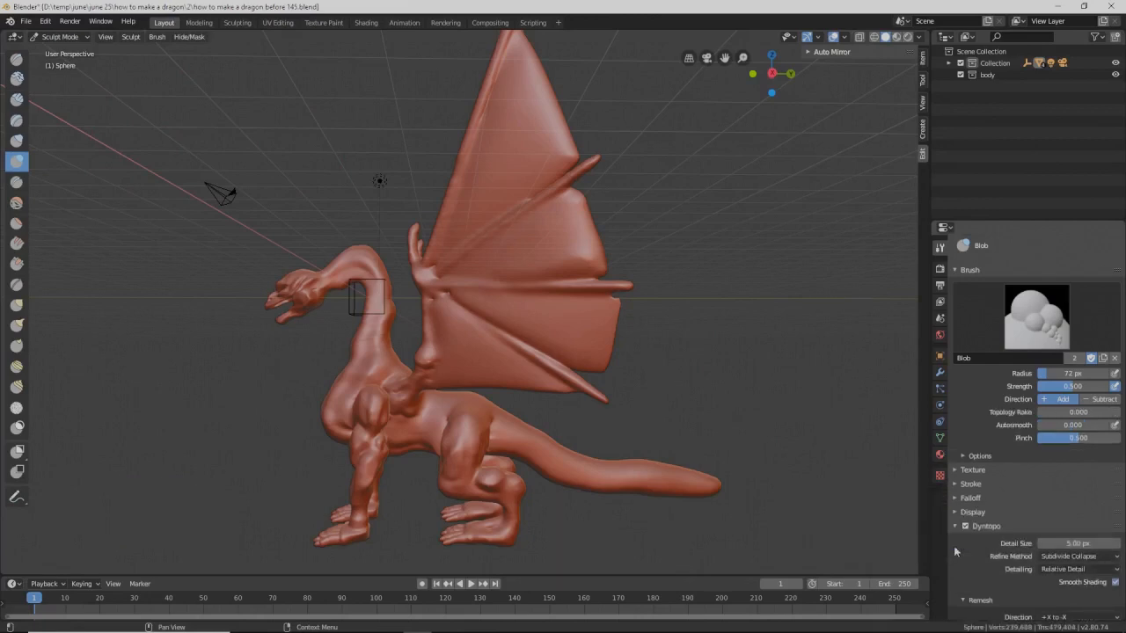
click(16, 140)
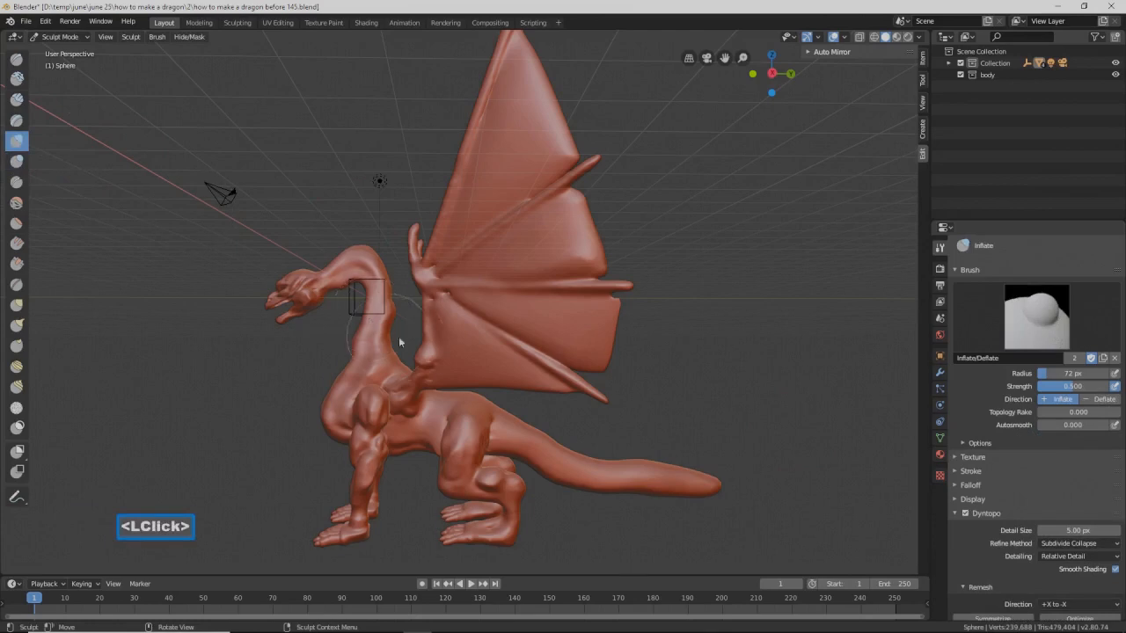
Step: Smooth the crease across the base of the dragon's neck
scroll(427, 346, up, 1)
scroll(427, 346, up, 2)
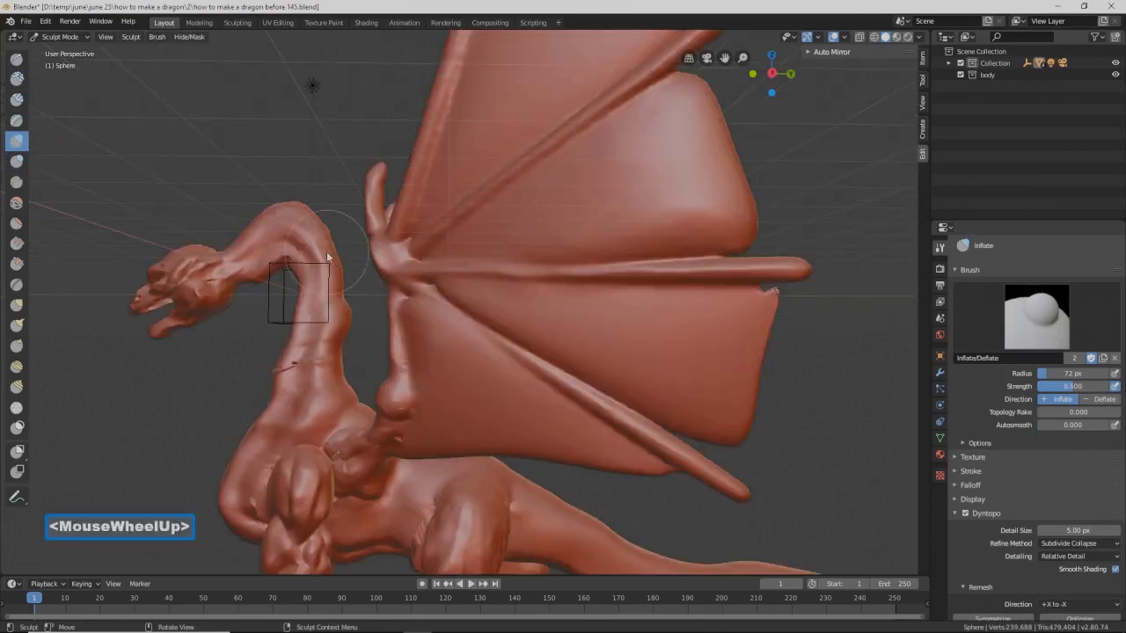
scroll(383, 291, down, 2)
mouse_move(382, 291)
middle_down()
mouse_move(429, 284)
mouse_move(344, 321)
middle_up()
mouse_move(299, 368)
shift+mouse_down()
mouse_move(307, 366)
mouse_move(259, 378)
mouse_move(316, 364)
shift+mouse_up()
Step: Lasso-mask the head and neck and invert the mask so only they can be sculpted
middle_drag(324, 362, 256, 299)
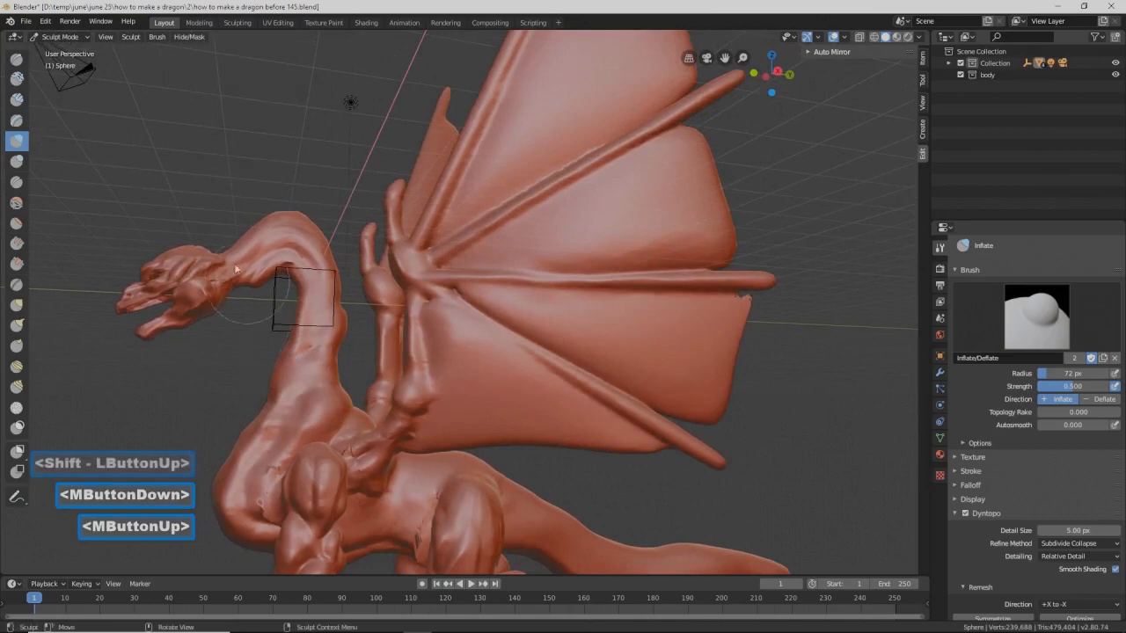
mouse_move(206, 194)
ctrl+shift+mouse_down()
mouse_move(88, 285)
mouse_move(132, 385)
mouse_move(235, 400)
mouse_move(319, 383)
mouse_move(360, 319)
mouse_move(364, 276)
mouse_move(310, 191)
ctrl+shift+mouse_up()
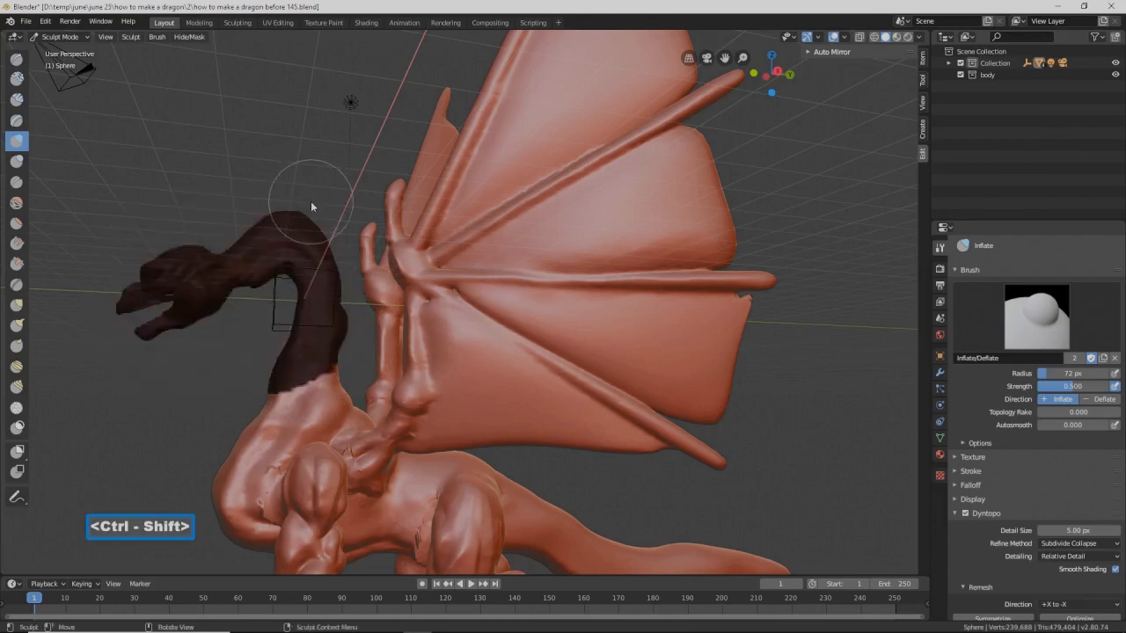
key(ctrl+i)
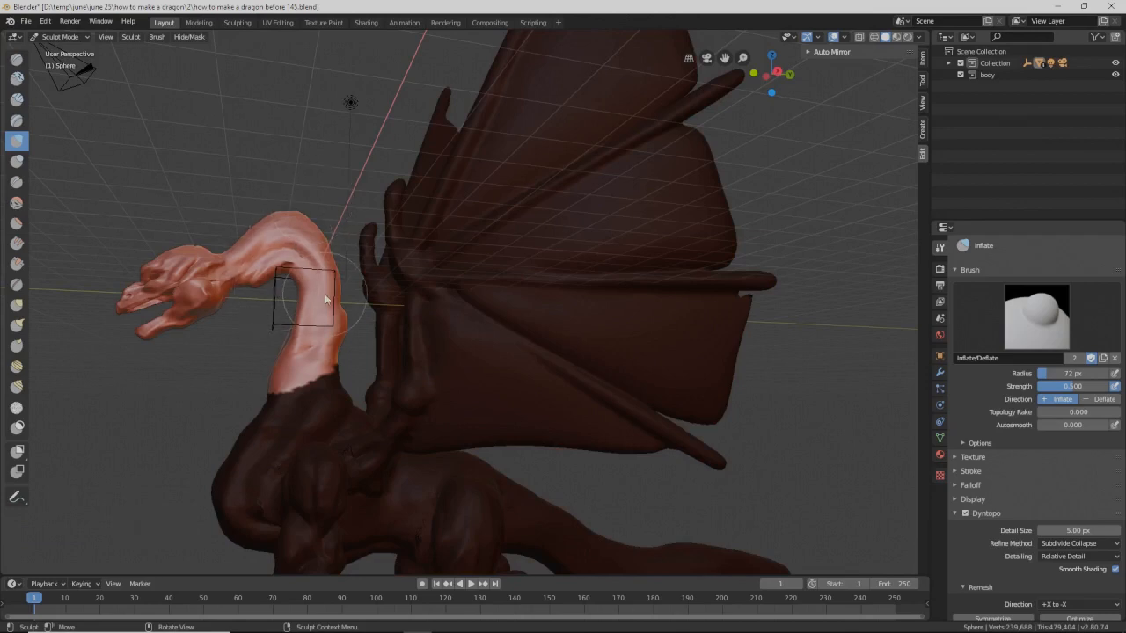
Step: Thicken the lower neck and the neck's bend with the Inflate brush at a radius of 132 px
key(f)
click(353, 325)
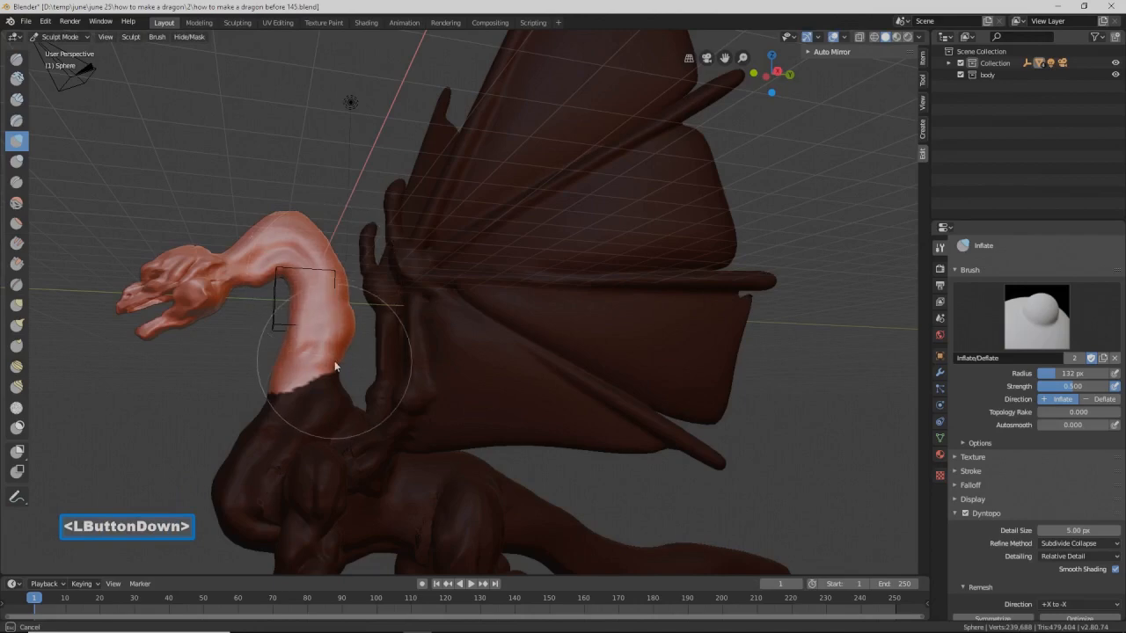
click(334, 359)
click(312, 270)
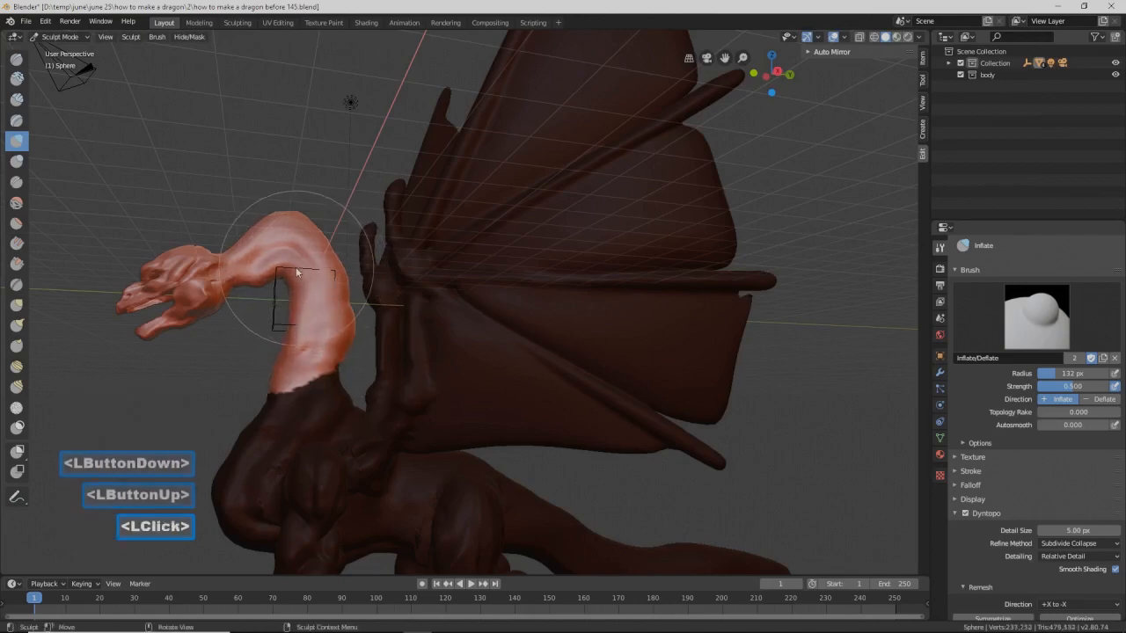
click(294, 262)
mouse_move(281, 312)
middle_down()
mouse_move(389, 314)
mouse_move(312, 323)
middle_up()
click(264, 250)
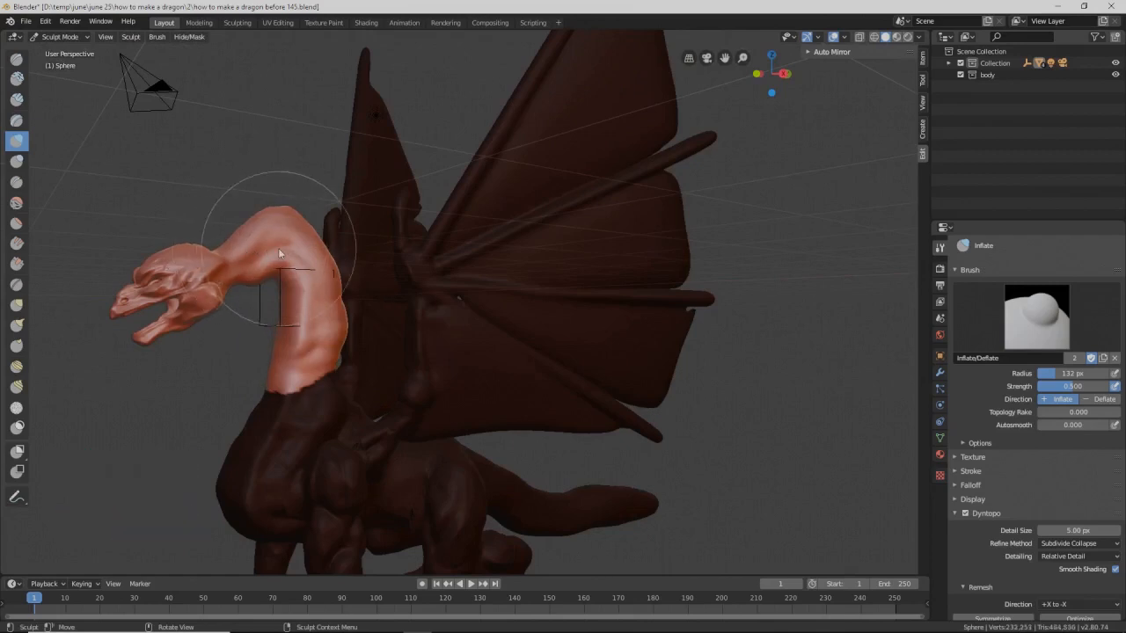
Step: Inflate the upper neck where it joins the back of the head, using a brush radius of 86 px
mouse_move(280, 254)
middle_down()
mouse_move(278, 299)
mouse_move(288, 306)
mouse_move(306, 273)
mouse_move(335, 269)
mouse_move(305, 218)
mouse_move(310, 263)
mouse_move(310, 249)
middle_up()
key(f)
click(287, 252)
drag(310, 249, 310, 249)
mouse_move(308, 250)
mouse_down()
mouse_move(287, 257)
mouse_move(318, 250)
mouse_move(288, 255)
mouse_move(355, 193)
mouse_move(281, 255)
mouse_move(296, 246)
mouse_up()
mouse_move(295, 245)
middle_down()
mouse_move(273, 179)
mouse_move(308, 225)
middle_up()
mouse_move(307, 224)
mouse_down()
mouse_move(370, 175)
mouse_move(262, 257)
mouse_move(286, 248)
mouse_up()
mouse_move(286, 248)
middle_down()
mouse_move(260, 212)
mouse_move(282, 204)
middle_up()
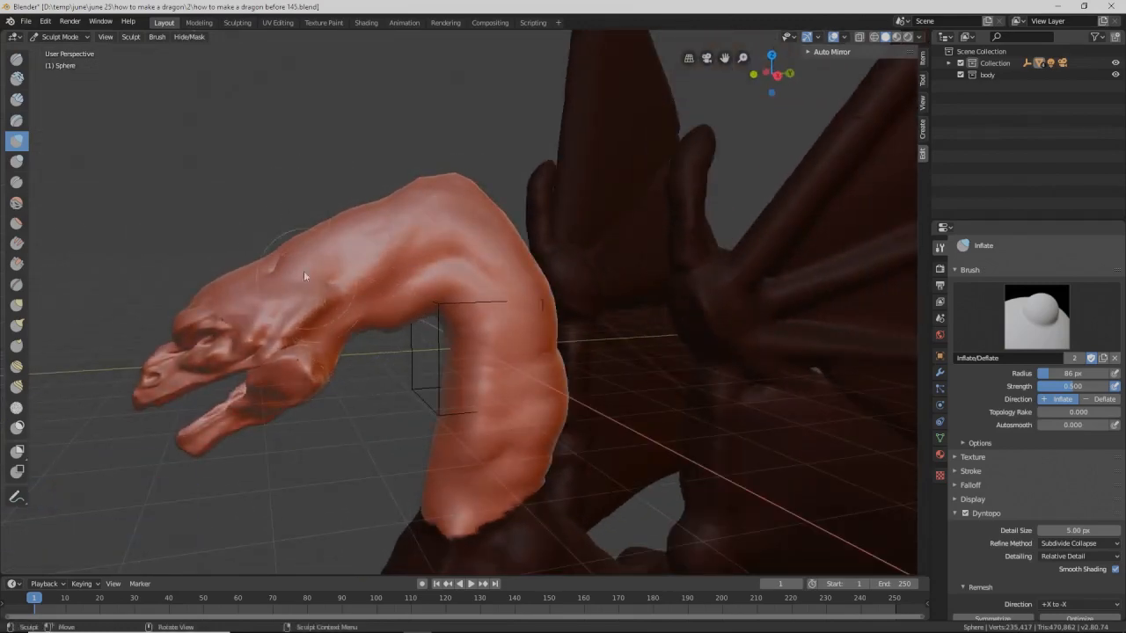
Step: Clear the mask from the dragon's body, wings, legs and tail and bring the legs and tail into view
middle_drag(288, 264, 319, 275)
scroll(489, 315, down, 4)
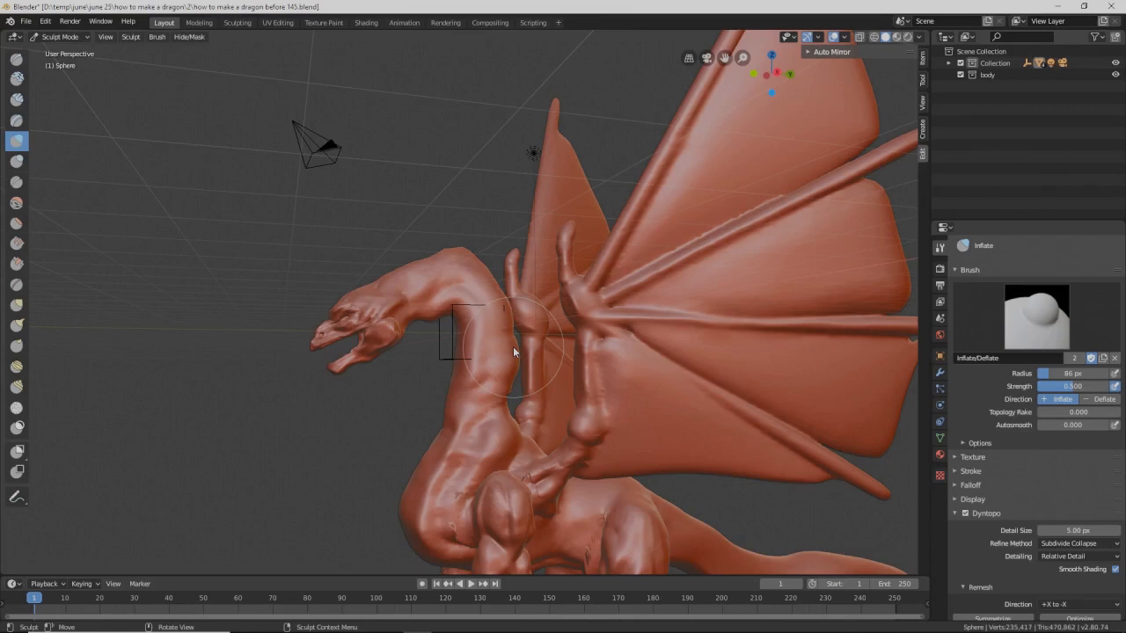
key(Pause)
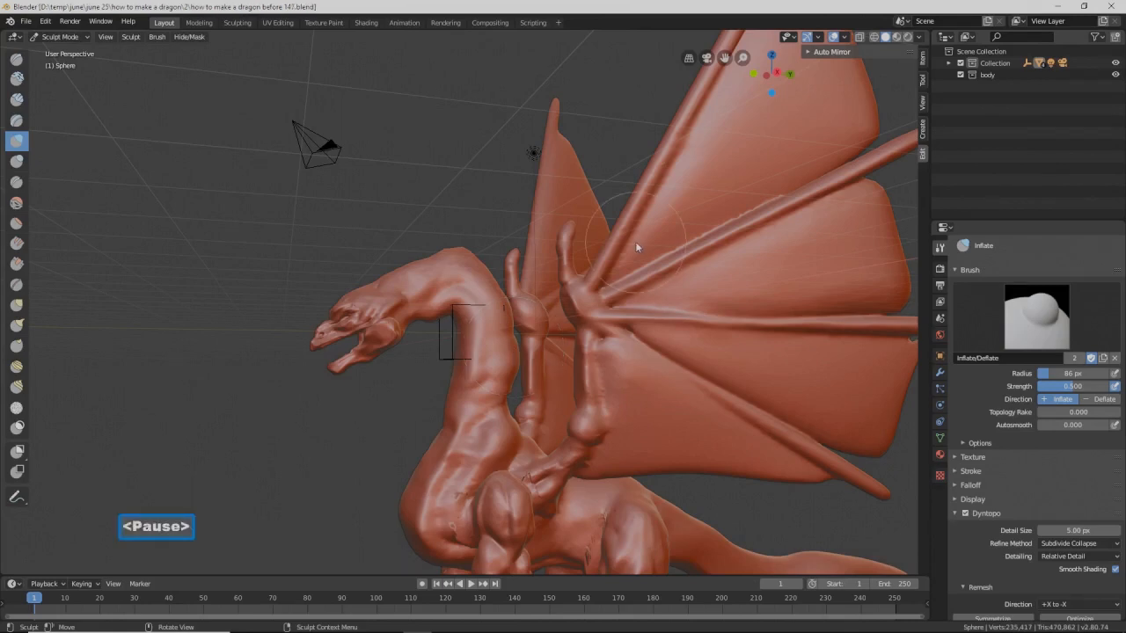
shift+middle_drag(680, 324, 620, 376)
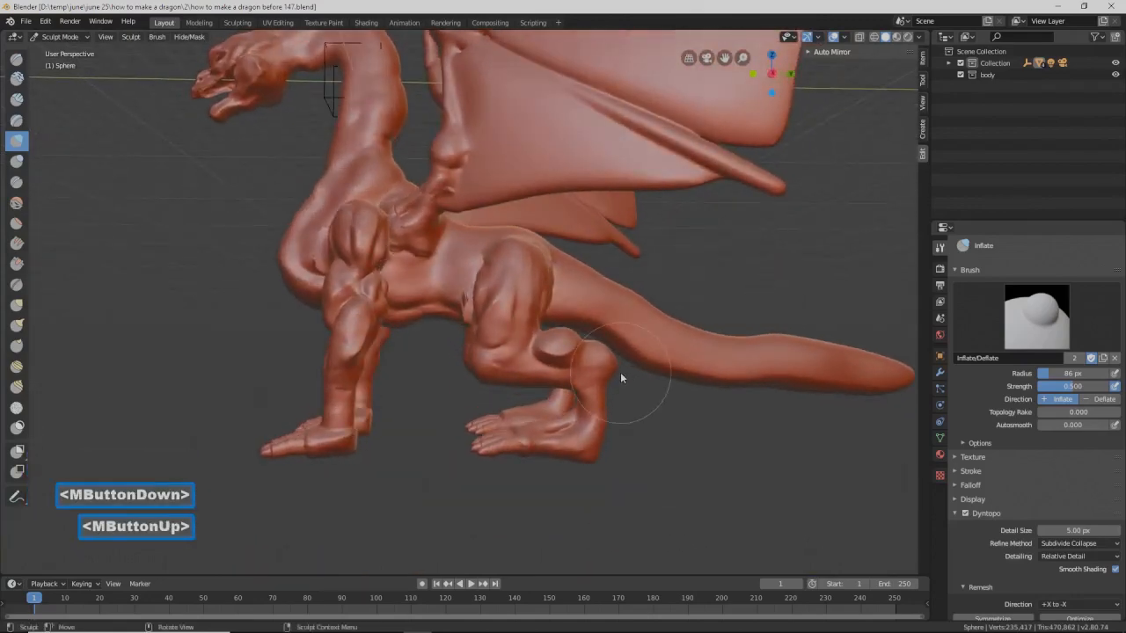
Step: Lasso-mask both hind feet and invert the mask so only the feet can be sculpted
middle_drag(592, 435, 607, 455)
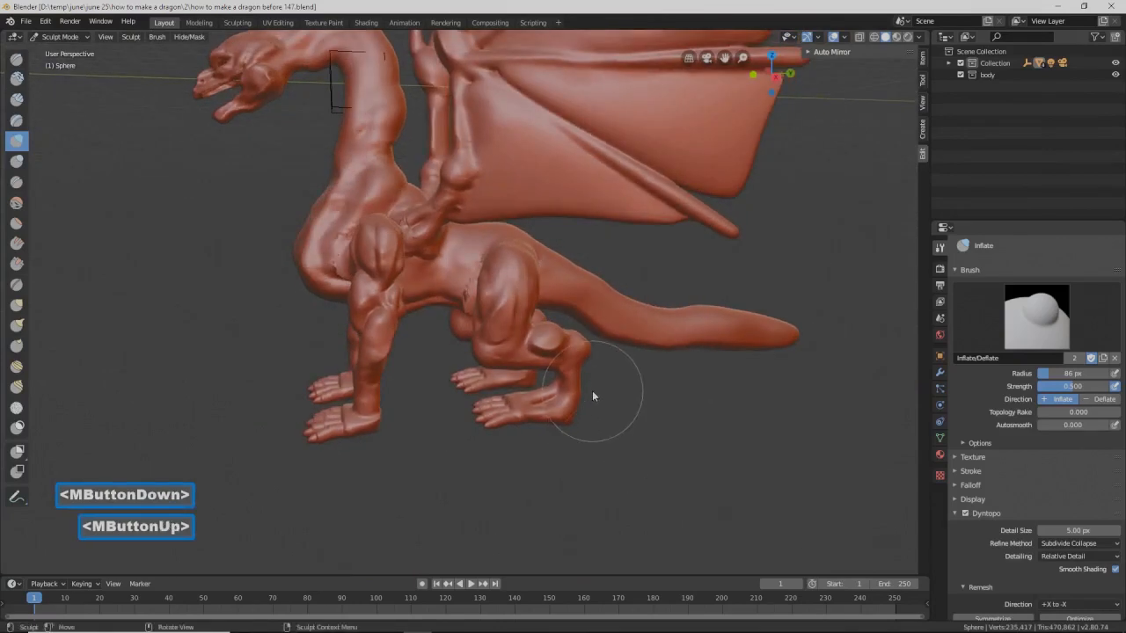
mouse_move(592, 390)
ctrl+shift+mouse_down()
mouse_move(541, 381)
mouse_move(458, 410)
mouse_move(620, 440)
ctrl+shift+mouse_up()
mouse_move(515, 401)
ctrl+shift+mouse_down()
mouse_move(471, 402)
mouse_move(539, 442)
ctrl+shift+mouse_up()
middle_drag(579, 433, 578, 418)
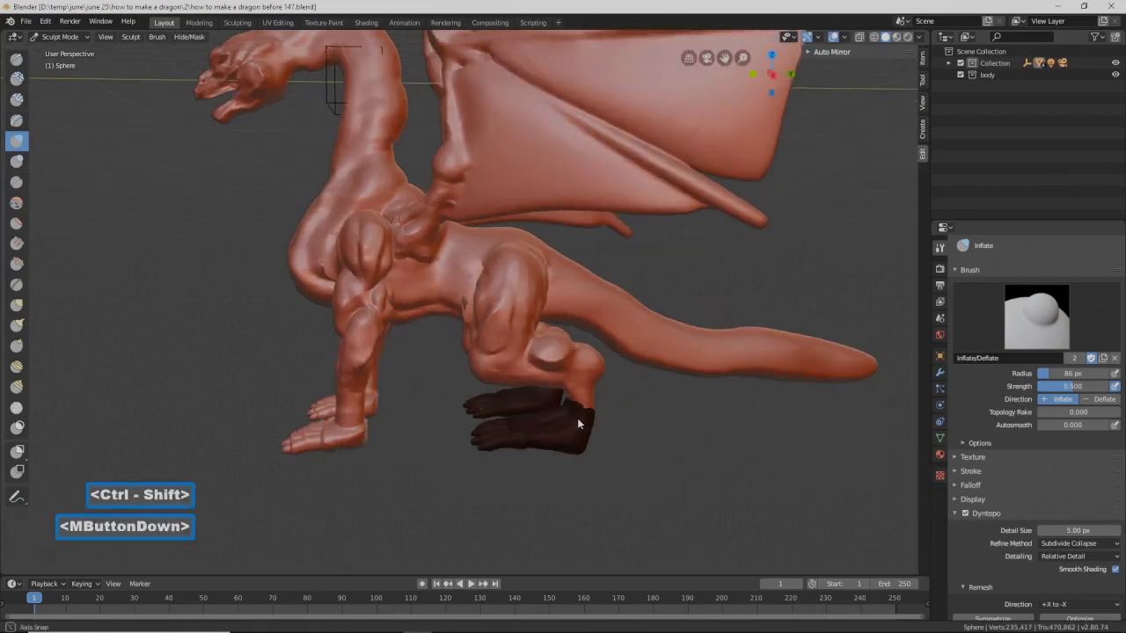
key(ctrl+i)
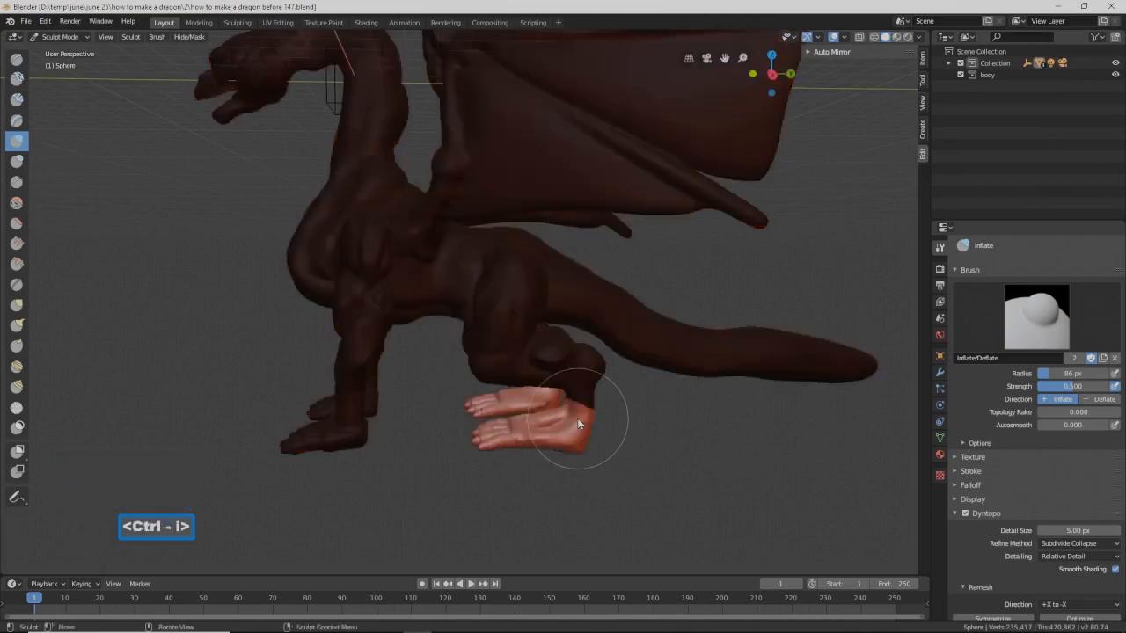
Step: Flatten the protruding heel of the hind foot with the Flatten brush at a radius of 86 px
mouse_move(577, 418)
middle_down()
mouse_move(562, 393)
mouse_move(597, 413)
middle_up()
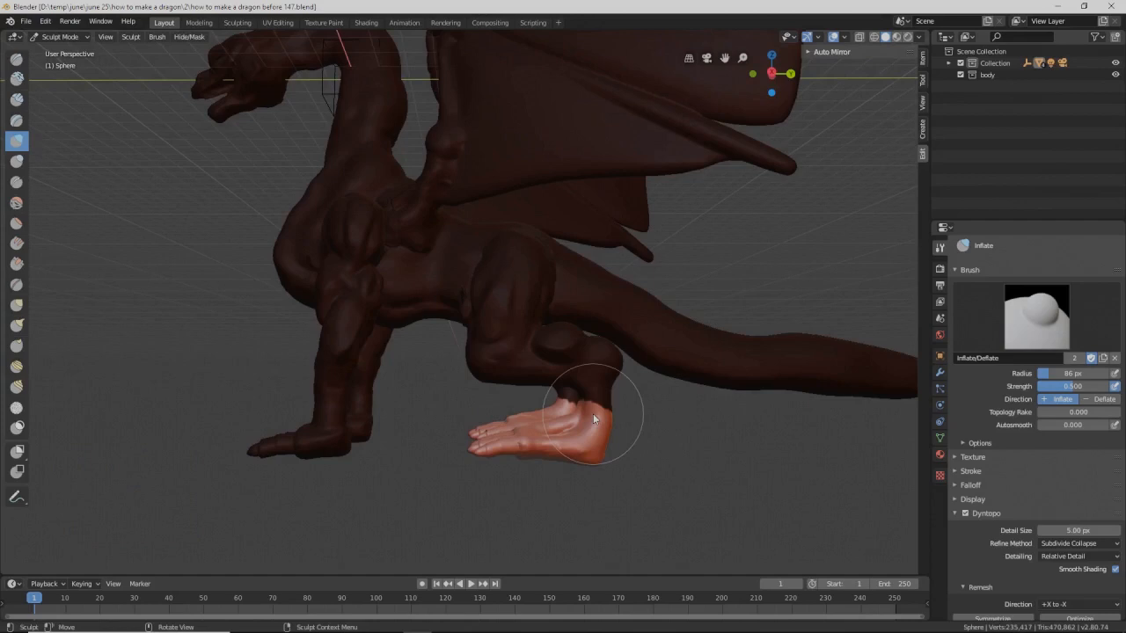
middle_drag(592, 414, 570, 398)
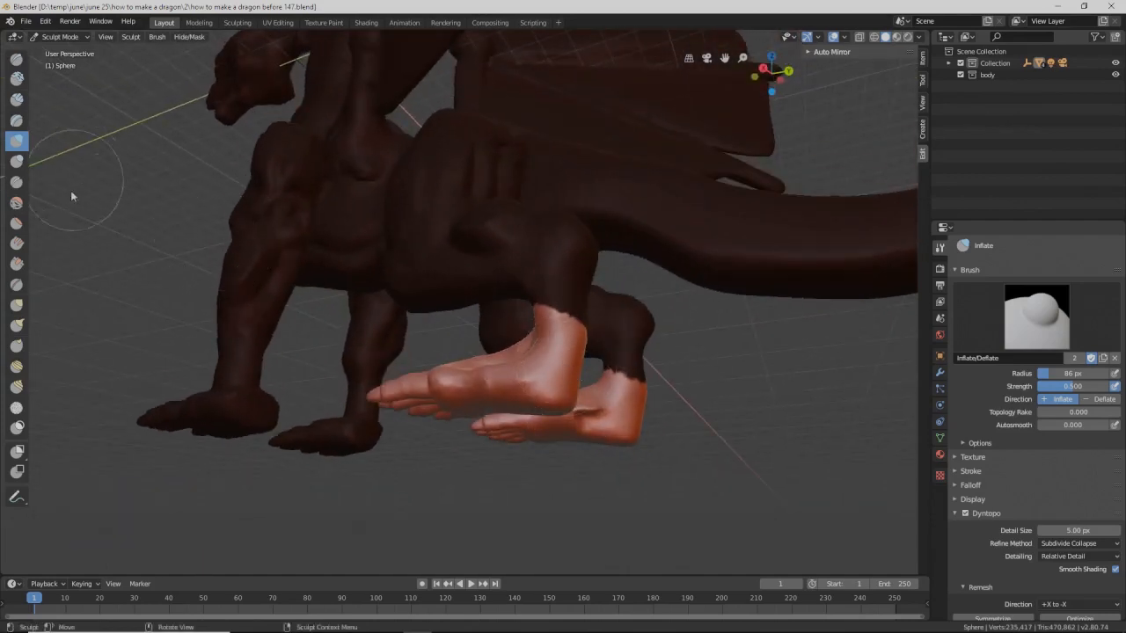
click(18, 223)
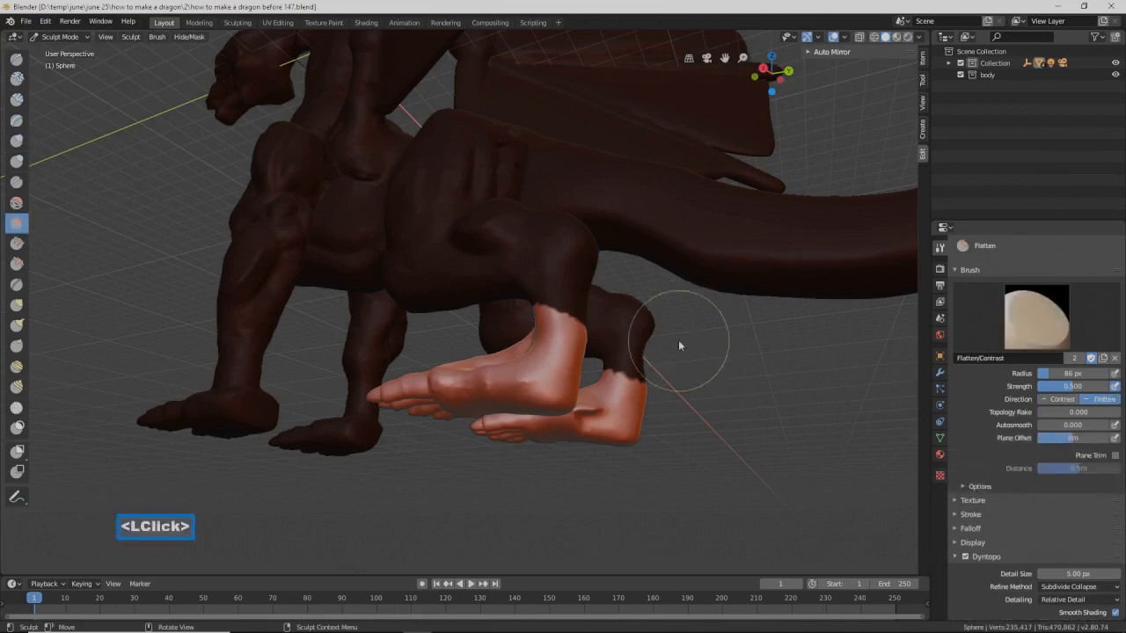
middle_drag(679, 339, 654, 335)
mouse_move(432, 226)
mouse_down()
mouse_move(416, 238)
mouse_move(445, 167)
mouse_up()
mouse_move(404, 249)
mouse_down()
mouse_move(419, 197)
mouse_move(439, 191)
mouse_move(418, 219)
mouse_move(444, 174)
mouse_move(403, 241)
mouse_move(436, 200)
mouse_move(436, 173)
mouse_move(414, 191)
mouse_move(424, 202)
mouse_move(435, 145)
mouse_move(422, 211)
mouse_move(403, 224)
mouse_up()
Step: Enlarge the Flatten brush to a radius of 116 px and flatten the back of the hind heel into a slope
key(f)
mouse_move(402, 224)
middle_down()
mouse_move(442, 208)
mouse_move(503, 261)
mouse_move(443, 190)
mouse_move(416, 209)
middle_up()
mouse_move(417, 214)
mouse_down()
mouse_move(405, 202)
mouse_move(395, 229)
mouse_move(438, 173)
mouse_move(386, 244)
mouse_move(452, 239)
mouse_up()
middle_drag(452, 239, 416, 243)
mouse_move(416, 243)
mouse_down()
mouse_move(432, 231)
mouse_move(445, 180)
mouse_up()
mouse_move(446, 172)
mouse_down()
mouse_move(452, 157)
mouse_move(421, 224)
mouse_move(429, 269)
mouse_move(443, 232)
mouse_up()
mouse_move(443, 233)
middle_down()
mouse_move(453, 261)
mouse_move(496, 289)
mouse_move(449, 233)
mouse_move(410, 228)
middle_up()
mouse_move(403, 257)
mouse_down()
mouse_move(394, 245)
mouse_move(409, 252)
mouse_move(430, 175)
mouse_move(417, 233)
mouse_move(438, 199)
mouse_move(392, 219)
mouse_move(385, 200)
mouse_move(411, 215)
mouse_up()
Step: Flatten the underside of the hind foot behind the toes with the 116 px Flatten brush
middle_drag(411, 216, 488, 292)
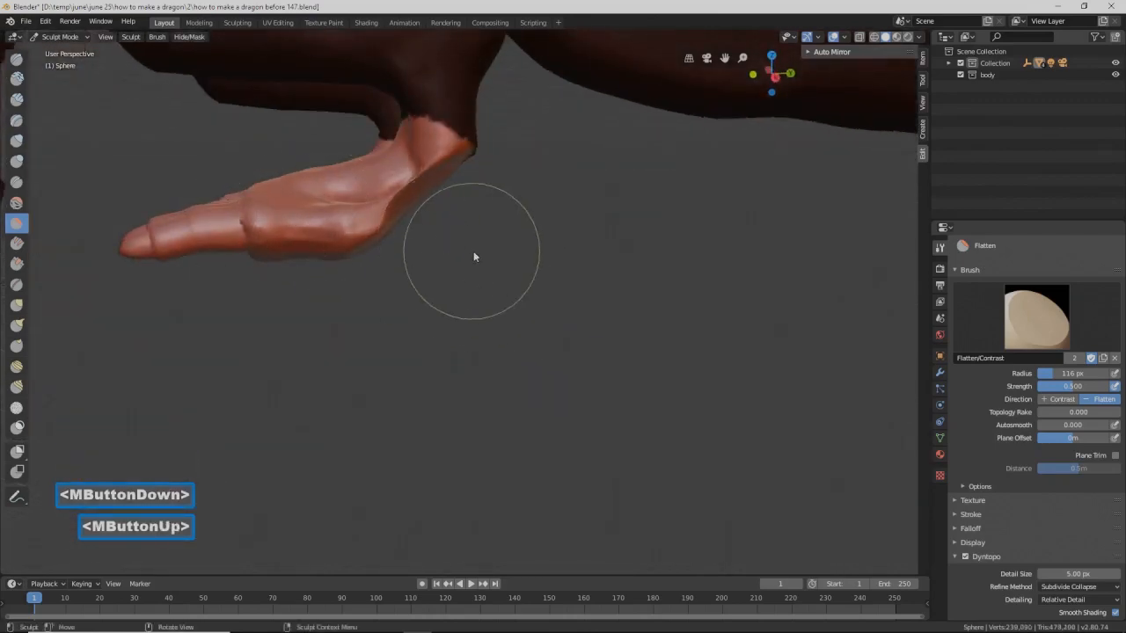
mouse_move(461, 237)
middle_down()
mouse_move(434, 210)
mouse_move(420, 219)
middle_up()
mouse_move(430, 262)
middle_down()
mouse_move(435, 236)
mouse_move(447, 237)
middle_up()
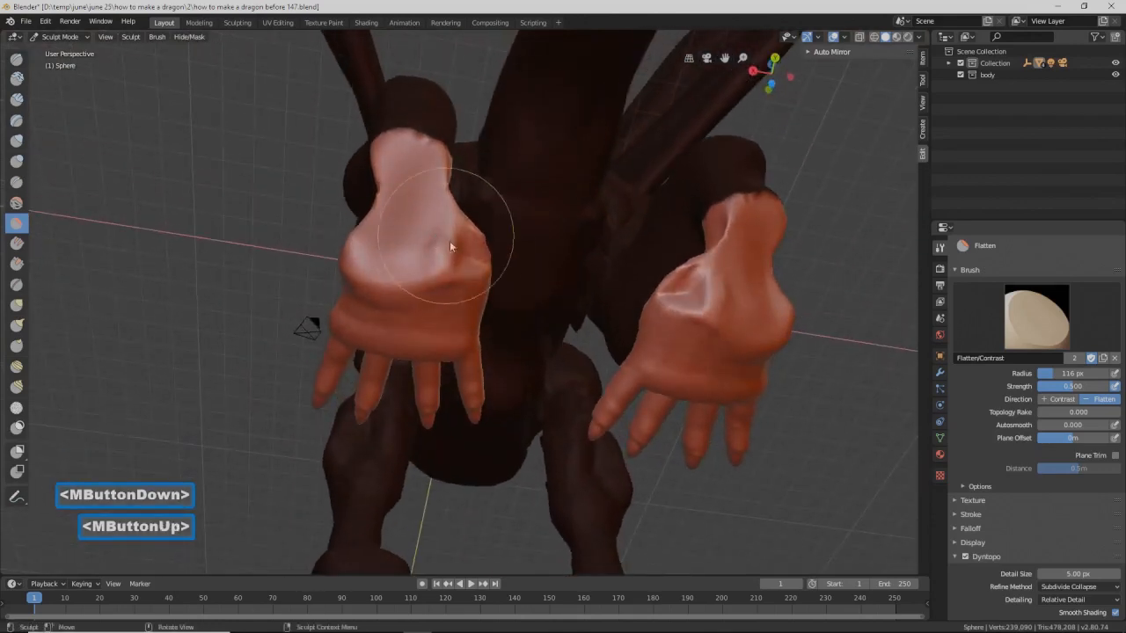
mouse_move(443, 250)
mouse_down()
mouse_move(432, 256)
mouse_move(454, 234)
mouse_move(432, 230)
mouse_move(414, 190)
mouse_move(438, 261)
mouse_move(400, 220)
mouse_up()
Step: Clear the mask from the dragon and smooth the hind ankles where the masked edge met the feet
mouse_move(400, 221)
middle_down()
mouse_move(558, 308)
mouse_move(547, 331)
mouse_move(518, 331)
mouse_move(636, 359)
mouse_move(583, 358)
mouse_move(590, 374)
middle_up()
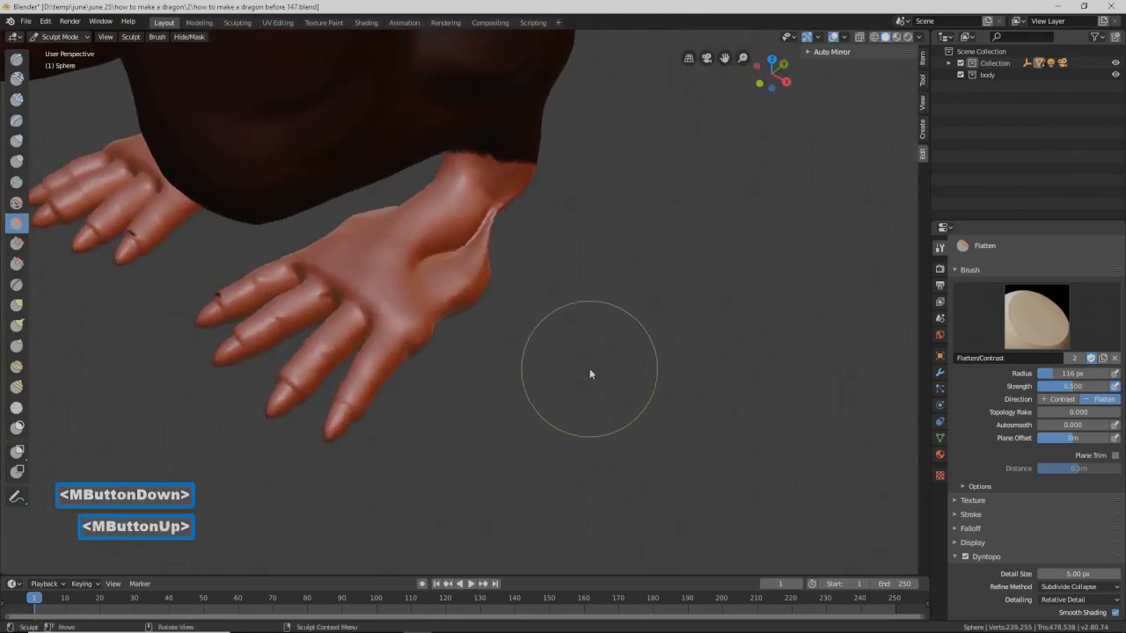
key(alt+m)
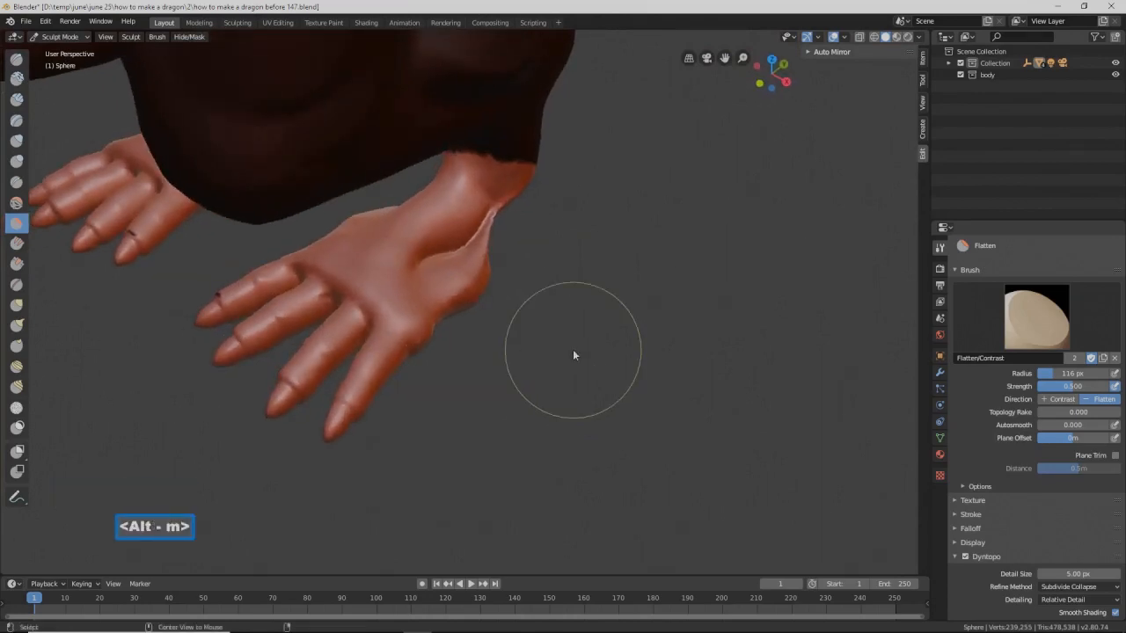
scroll(573, 355, down, 3)
middle_drag(573, 353, 498, 304)
mouse_move(463, 193)
shift+mouse_down()
mouse_move(422, 209)
mouse_move(530, 243)
shift+mouse_up()
mouse_move(530, 243)
middle_down()
mouse_move(435, 242)
mouse_move(489, 209)
middle_up()
mouse_move(489, 209)
shift+mouse_down()
mouse_move(516, 200)
mouse_move(402, 214)
shift+mouse_up()
mouse_move(402, 214)
middle_down()
mouse_move(540, 221)
mouse_move(598, 238)
mouse_move(580, 249)
mouse_move(620, 263)
mouse_move(609, 246)
mouse_move(589, 251)
mouse_move(606, 267)
middle_up()
Step: Taper the tail to a point by deflating its end at a radius of 116 px, and save the file as version 148
scroll(614, 264, down, 2)
scroll(606, 264, down, 3)
mouse_move(488, 232)
middle_down()
mouse_move(543, 227)
mouse_move(447, 212)
mouse_move(428, 218)
mouse_move(502, 224)
mouse_move(530, 256)
mouse_move(448, 225)
mouse_move(412, 253)
mouse_move(507, 261)
mouse_move(475, 236)
mouse_move(483, 244)
middle_up()
middle_drag(501, 307, 497, 329)
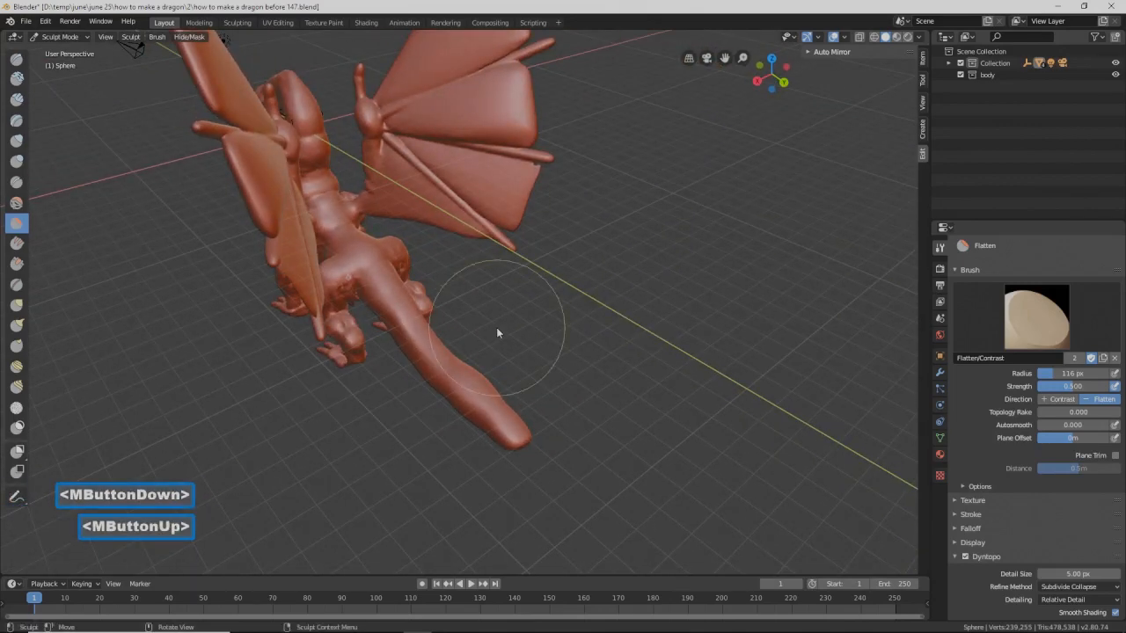
click(16, 141)
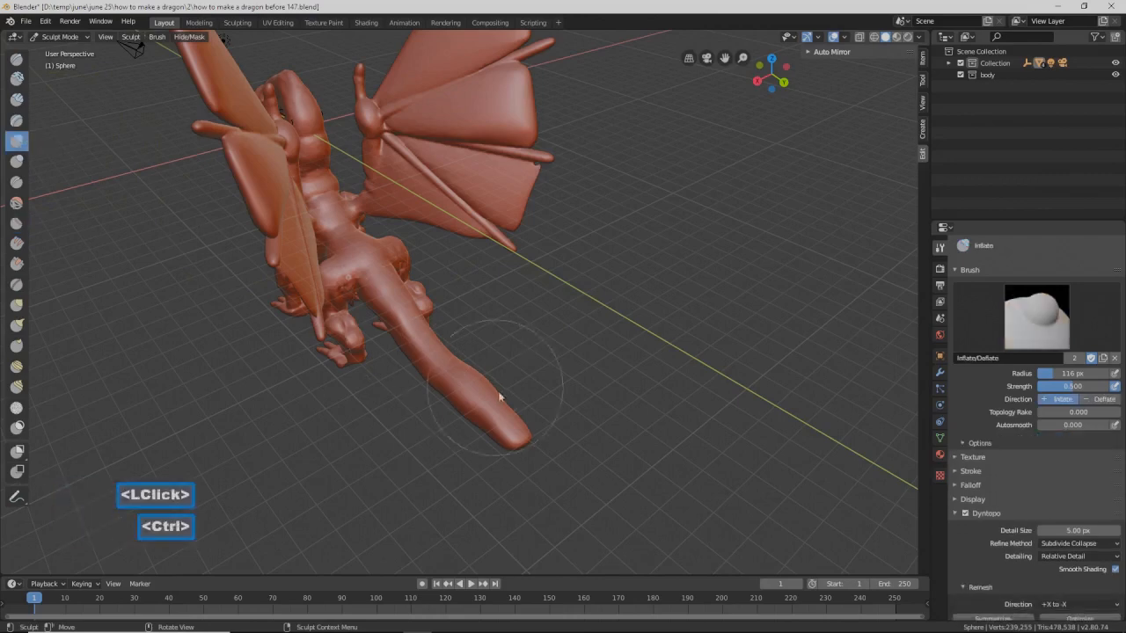
mouse_move(514, 439)
ctrl+mouse_down()
mouse_move(528, 464)
mouse_move(511, 440)
ctrl+mouse_up()
mouse_move(511, 440)
middle_down()
mouse_move(460, 357)
mouse_move(499, 366)
mouse_move(475, 357)
mouse_move(481, 414)
middle_up()
ctrl+drag(481, 415, 453, 405)
mouse_move(452, 405)
middle_down()
mouse_move(387, 422)
mouse_move(396, 432)
middle_up()
mouse_move(440, 429)
ctrl+mouse_down()
mouse_move(436, 418)
mouse_move(463, 445)
mouse_move(450, 429)
ctrl+mouse_up()
middle_drag(449, 429, 567, 358)
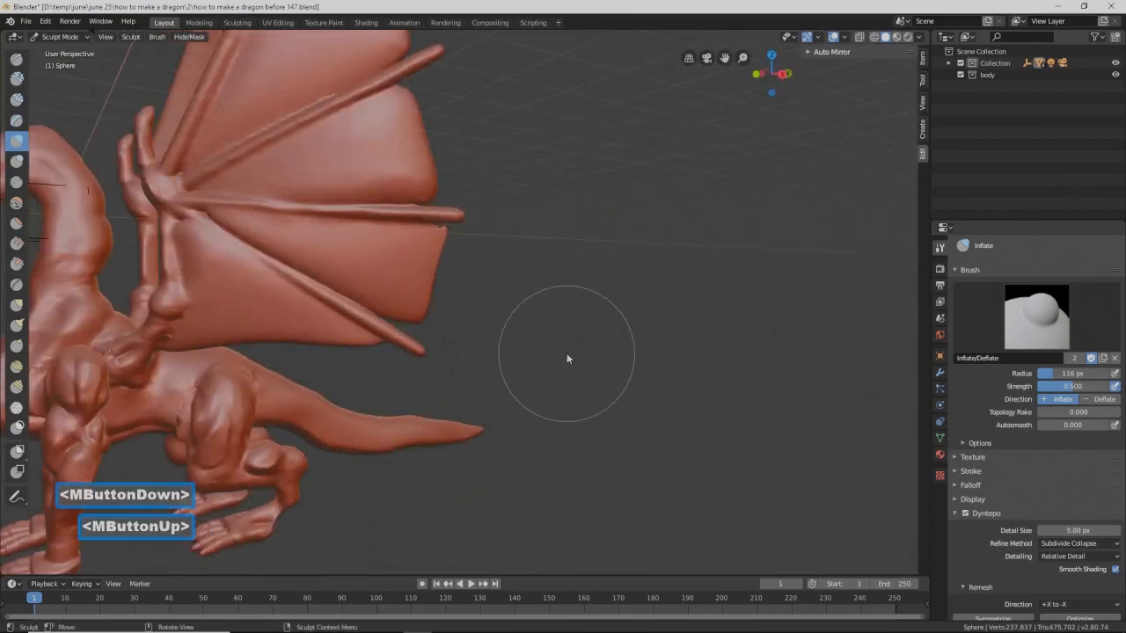
scroll(567, 358, down, 2)
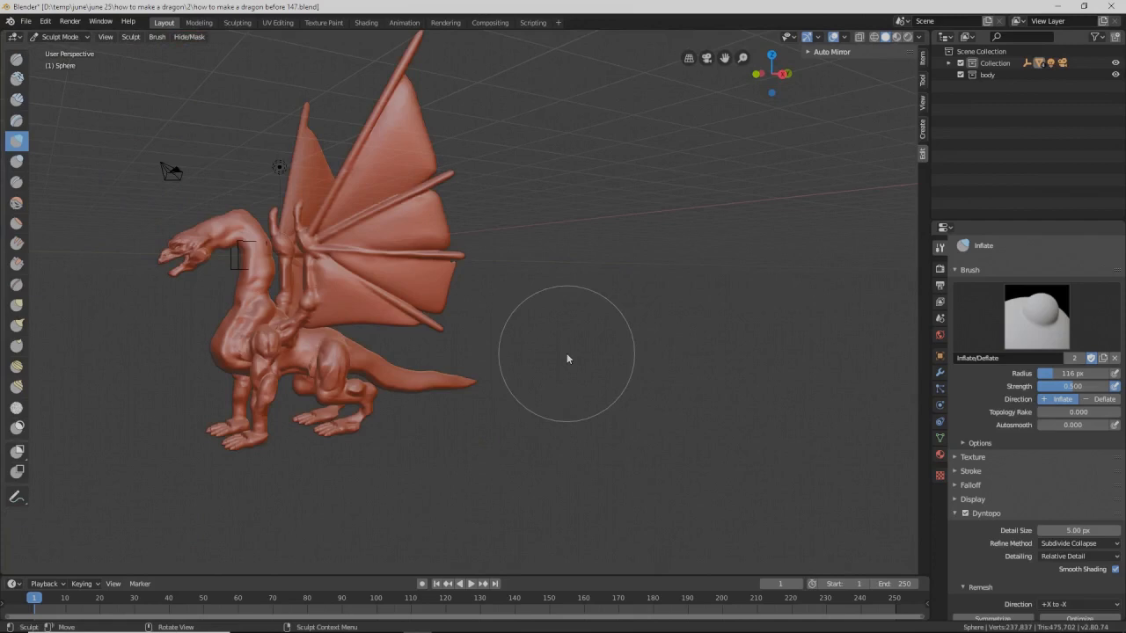
key(Pause)
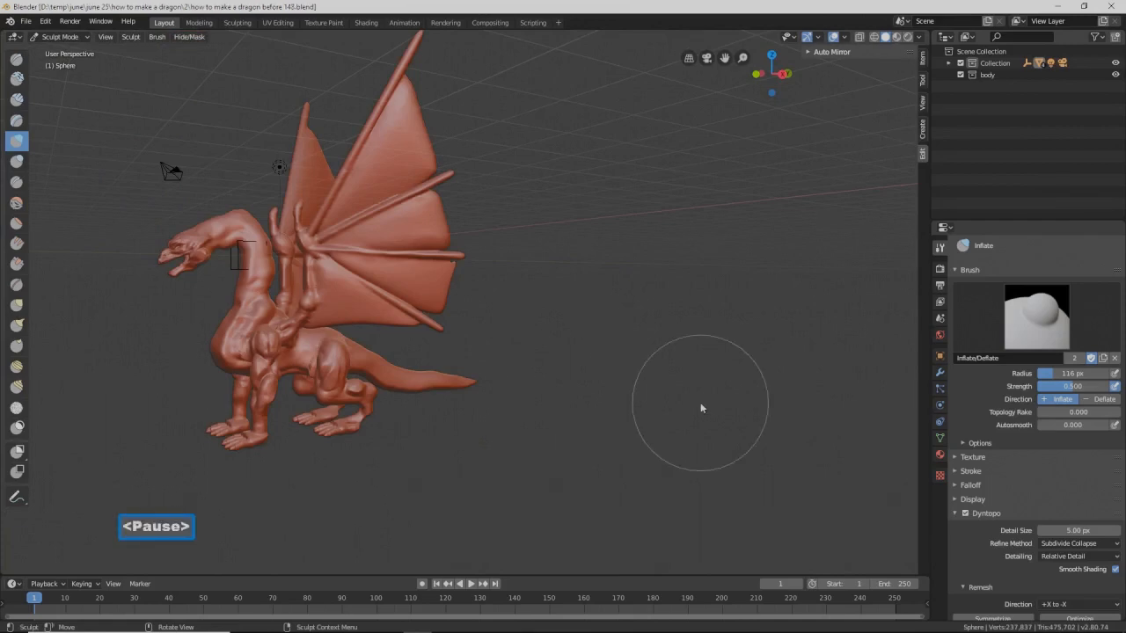
Step: Thicken the hind ankle just above the foot with the Inflate brush at a radius of 116 px
scroll(510, 453, up, 2)
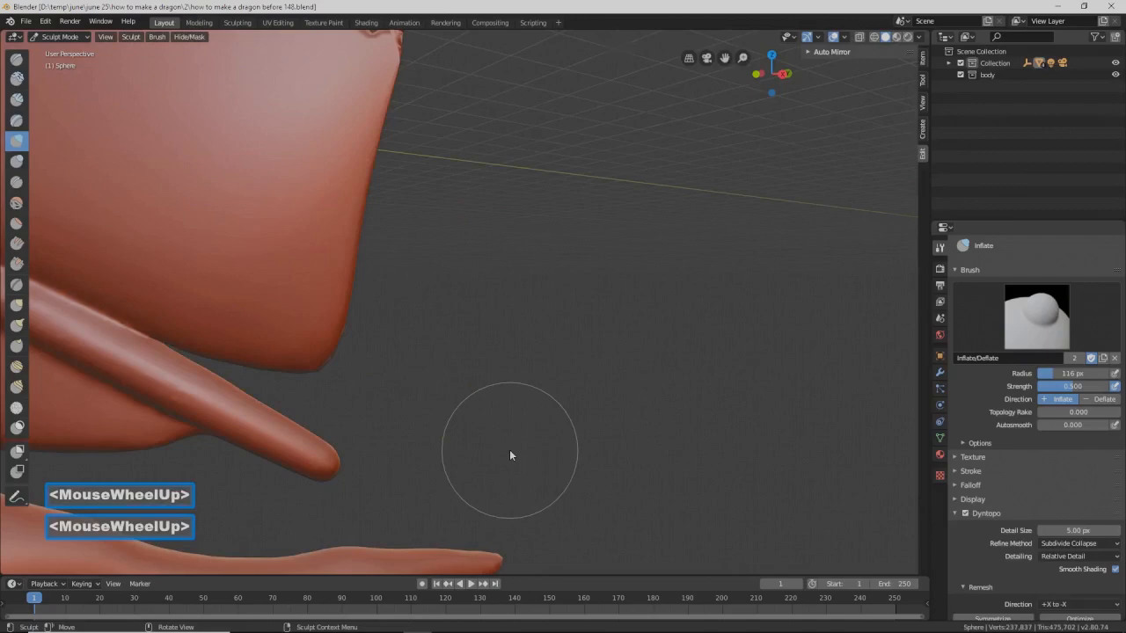
scroll(510, 456, down, 1)
shift+middle_drag(493, 432, 548, 397)
mouse_move(548, 397)
middle_down()
mouse_move(516, 393)
mouse_move(528, 407)
middle_up()
mouse_move(527, 406)
ctrl+middle_down()
mouse_move(525, 395)
mouse_move(539, 425)
ctrl+middle_up()
shift+middle_drag(456, 468, 559, 405)
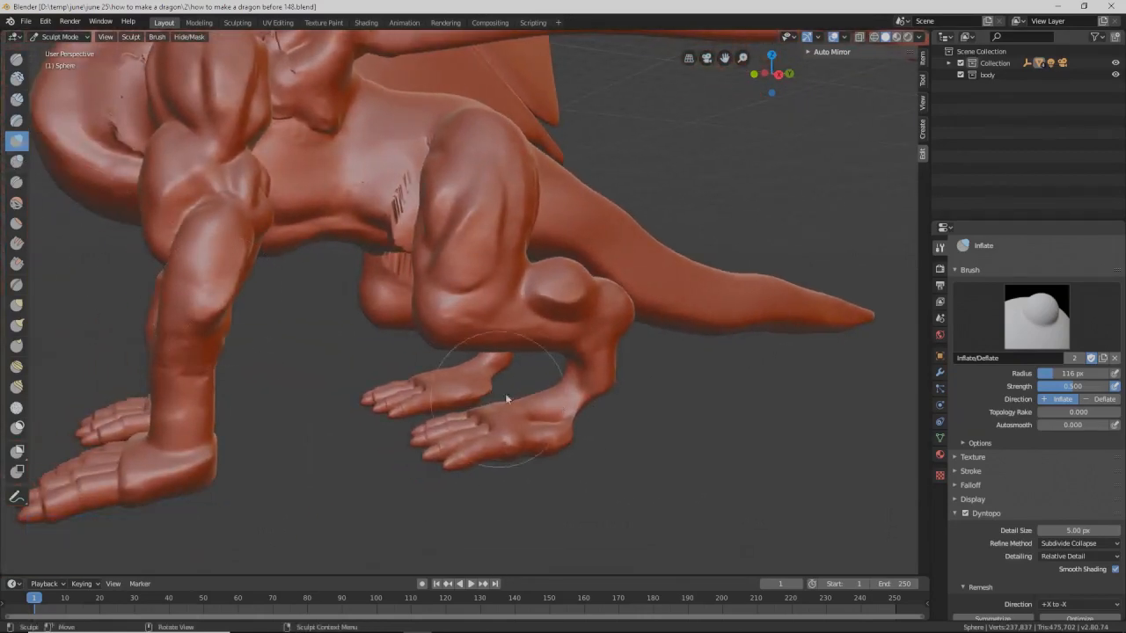
mouse_move(559, 381)
mouse_down()
mouse_move(564, 364)
mouse_move(563, 388)
mouse_up()
middle_drag(563, 388, 498, 362)
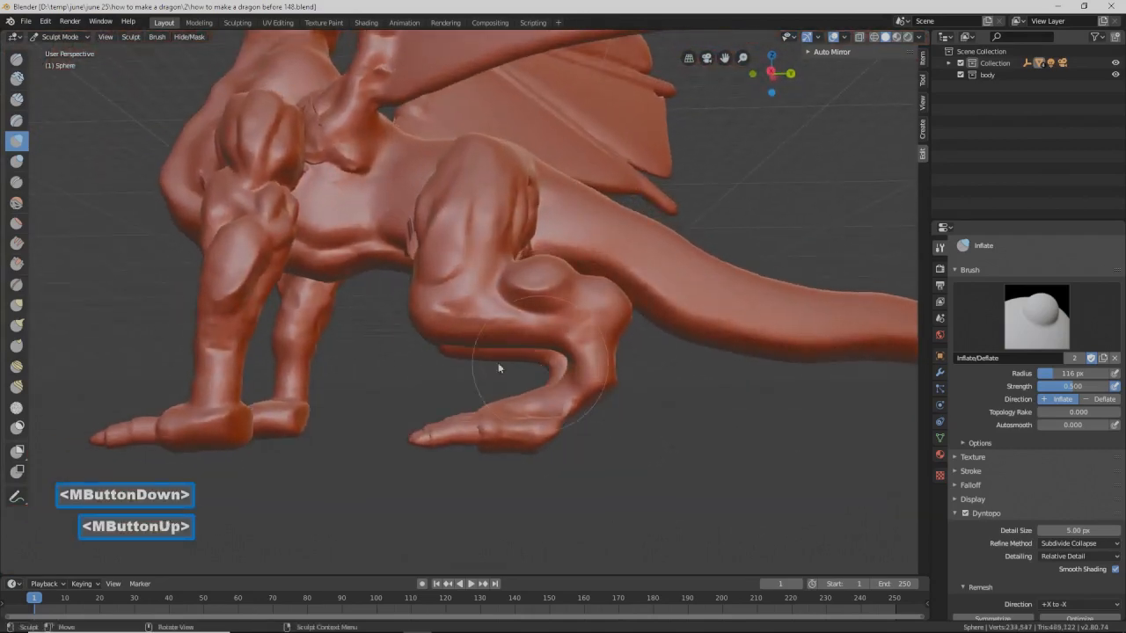
Step: Reshape the hind foot and the back of its ankle with the Grab brush at a radius of 116 px
click(16, 305)
middle_drag(498, 416, 506, 395)
mouse_move(560, 435)
mouse_down()
mouse_move(554, 426)
mouse_move(567, 432)
mouse_up()
middle_drag(567, 432, 593, 441)
mouse_move(515, 412)
mouse_down()
mouse_move(513, 400)
mouse_move(557, 372)
mouse_move(548, 394)
mouse_up()
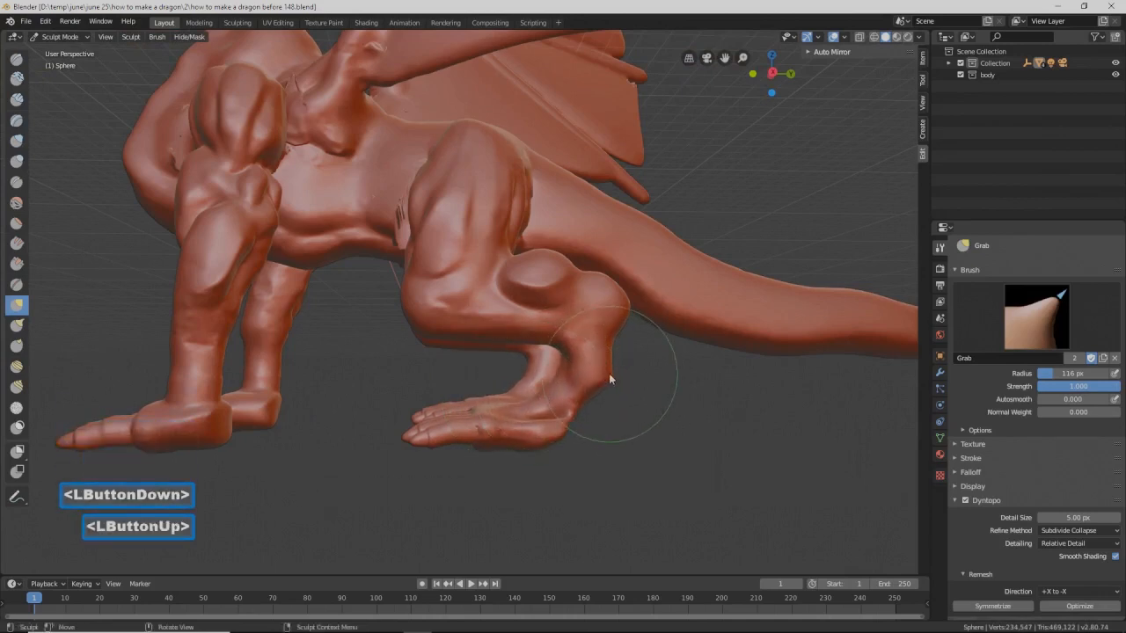
drag(607, 372, 605, 370)
Step: Smooth the back of the hind ankle and adjust the hind foot's shape with the Grab brush
middle_drag(606, 370, 546, 359)
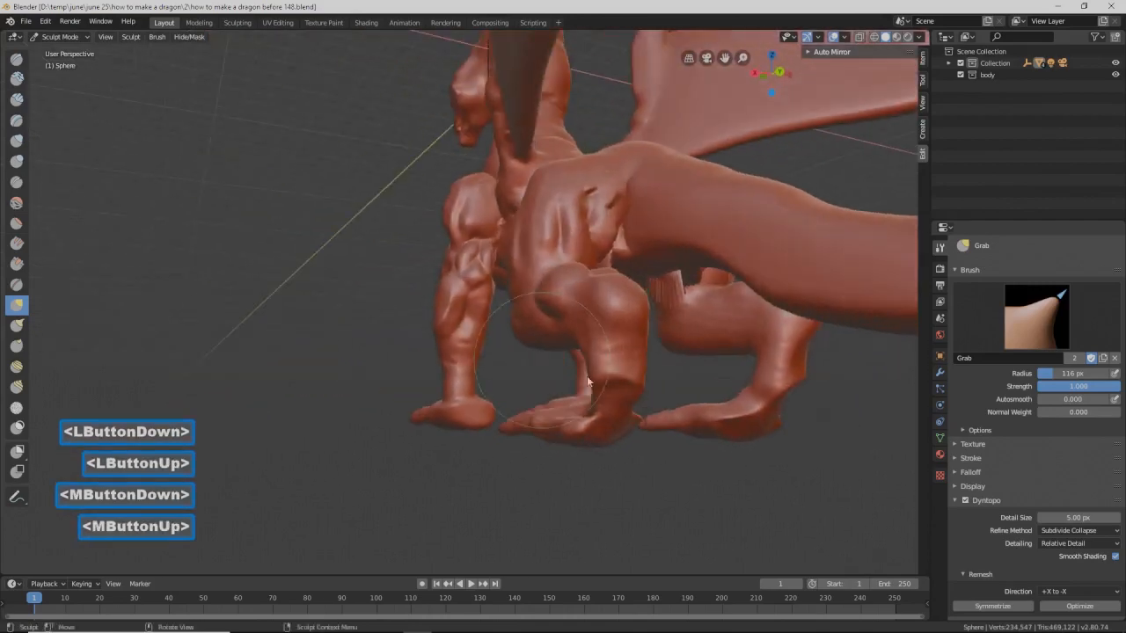
middle_drag(652, 385, 629, 382)
shift+drag(640, 380, 610, 390)
mouse_move(610, 390)
middle_down()
mouse_move(741, 344)
mouse_move(772, 408)
mouse_move(762, 377)
middle_up()
drag(564, 426, 586, 402)
mouse_move(586, 402)
middle_down()
mouse_move(622, 383)
mouse_move(554, 385)
mouse_move(577, 389)
middle_up()
Step: Reshape the front foot with the 116 px Grab brush and smooth the adjusted areas
middle_drag(379, 438, 335, 425)
mouse_move(287, 406)
mouse_down()
mouse_move(284, 378)
mouse_move(258, 446)
mouse_move(271, 447)
mouse_move(277, 431)
mouse_up()
mouse_move(277, 431)
middle_down()
mouse_move(333, 464)
mouse_move(314, 417)
mouse_move(341, 421)
middle_up()
mouse_move(209, 459)
mouse_down()
mouse_move(197, 432)
mouse_move(239, 436)
mouse_move(210, 431)
mouse_up()
shift+click(224, 425)
double_click(253, 425)
Step: Nudge the lower front leg slightly backward with the Grab brush from a side view of the dragon
mouse_move(299, 425)
middle_down()
mouse_move(155, 413)
mouse_move(259, 417)
middle_up()
scroll(281, 420, down, 3)
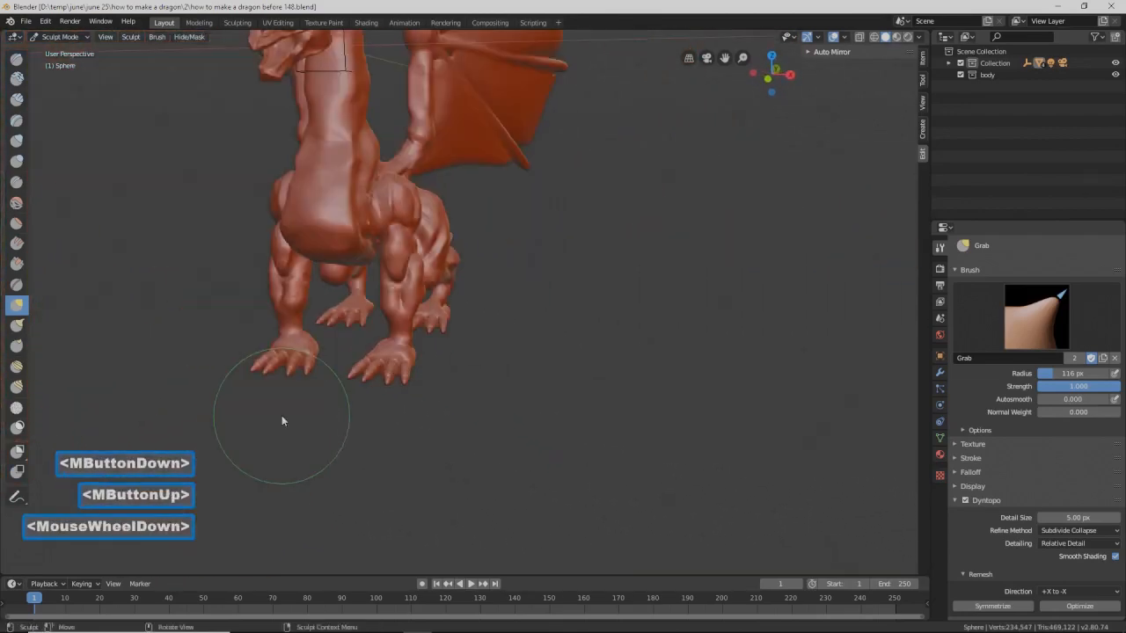
middle_drag(440, 329, 492, 324)
shift+middle_drag(520, 145, 484, 287)
middle_drag(489, 281, 489, 283)
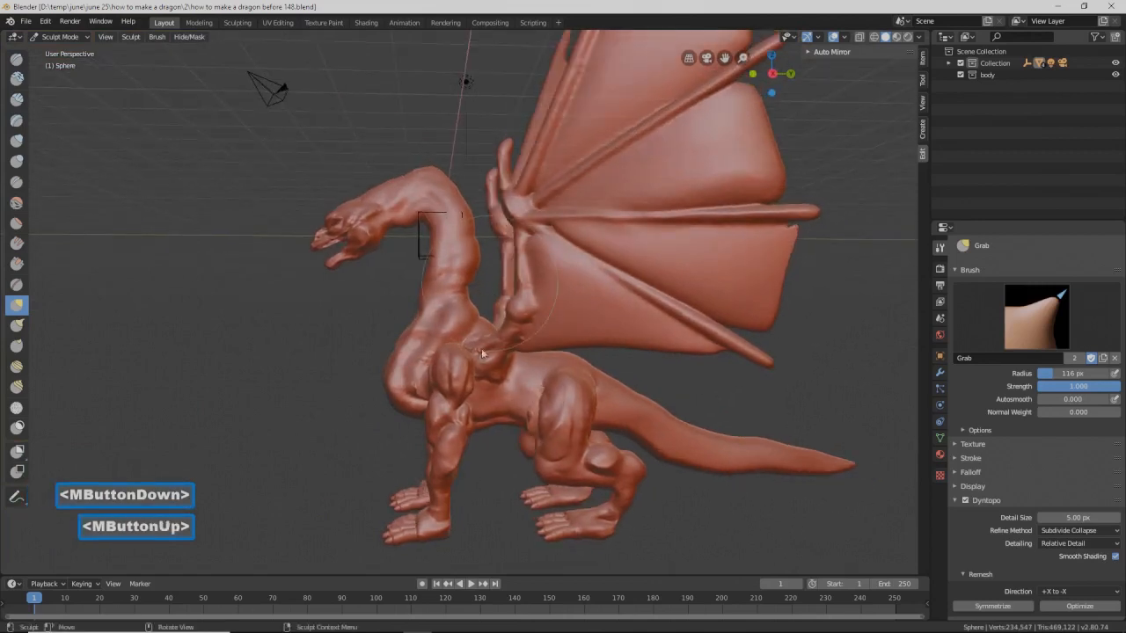
middle_drag(462, 482, 454, 476)
drag(455, 477, 460, 478)
Step: Check the dragon from the front and side, and save the file as version 149
mouse_move(460, 478)
middle_down()
mouse_move(574, 470)
mouse_move(457, 468)
mouse_move(559, 464)
mouse_move(587, 481)
middle_up()
scroll(589, 383, up, 5)
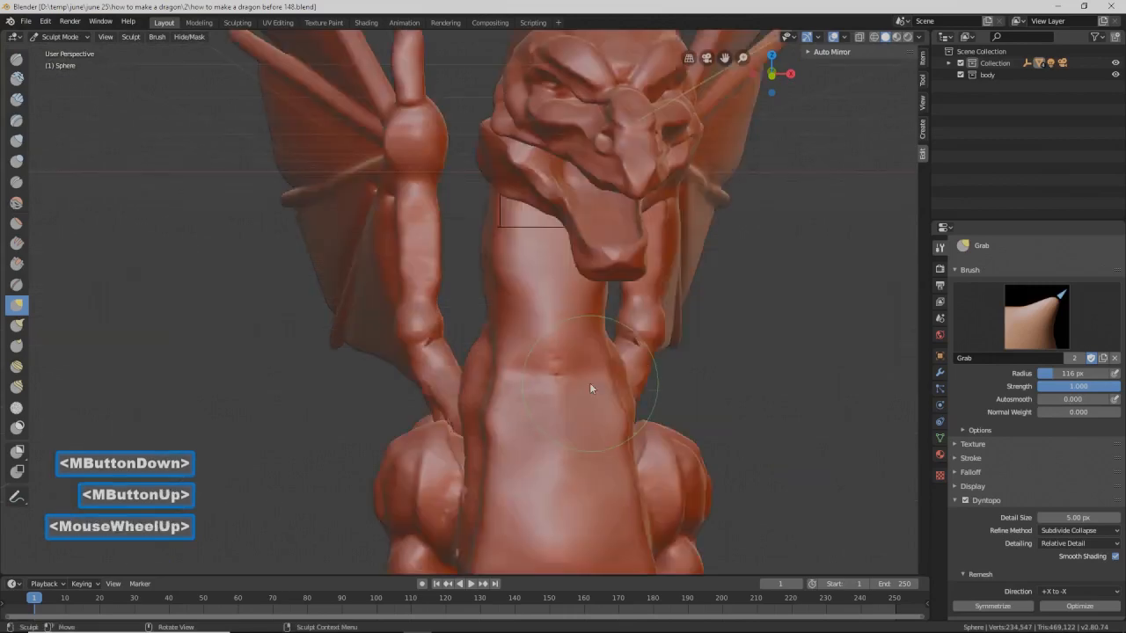
middle_drag(624, 349, 526, 332)
scroll(604, 357, down, 4)
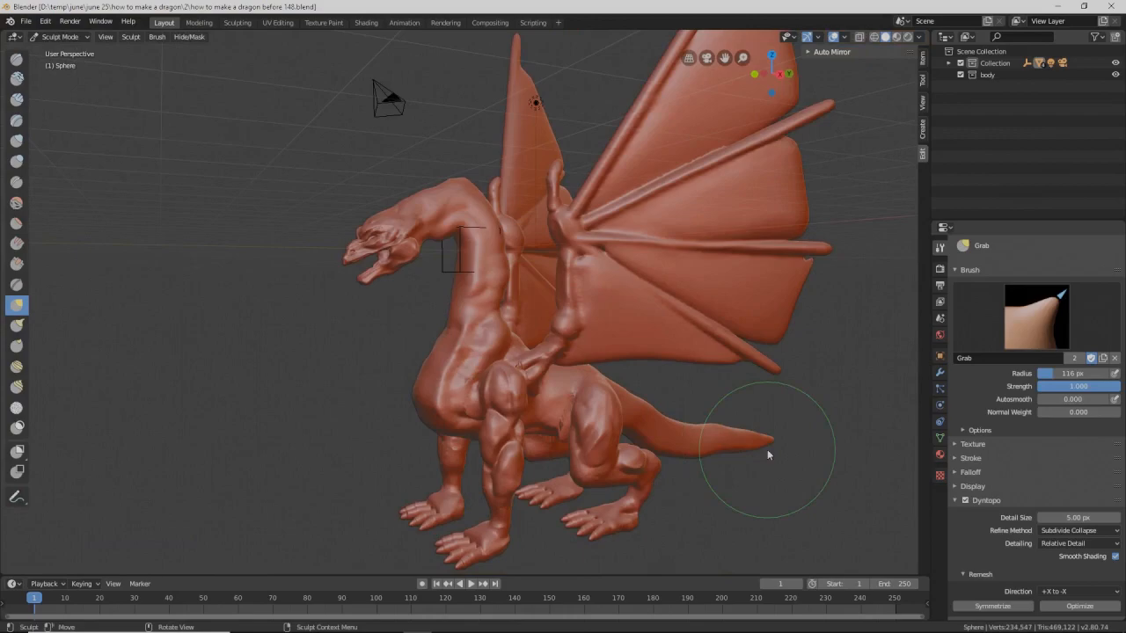
key(Pause)
Step: Switch to Object Mode and hide both the dragon mesh and the empty
click(84, 40)
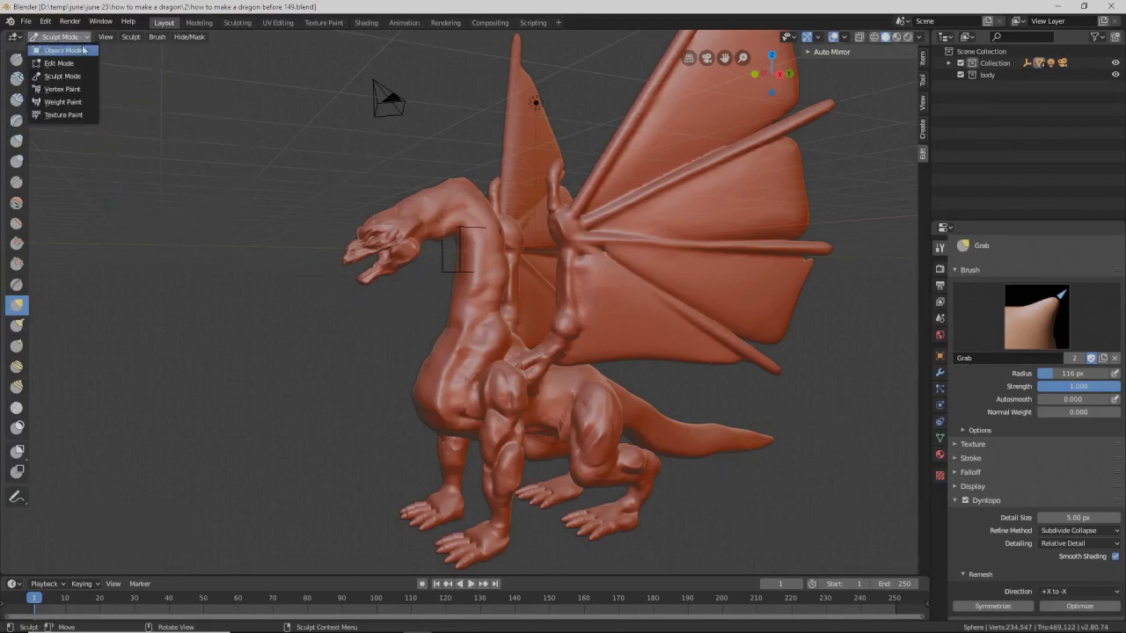
click(83, 51)
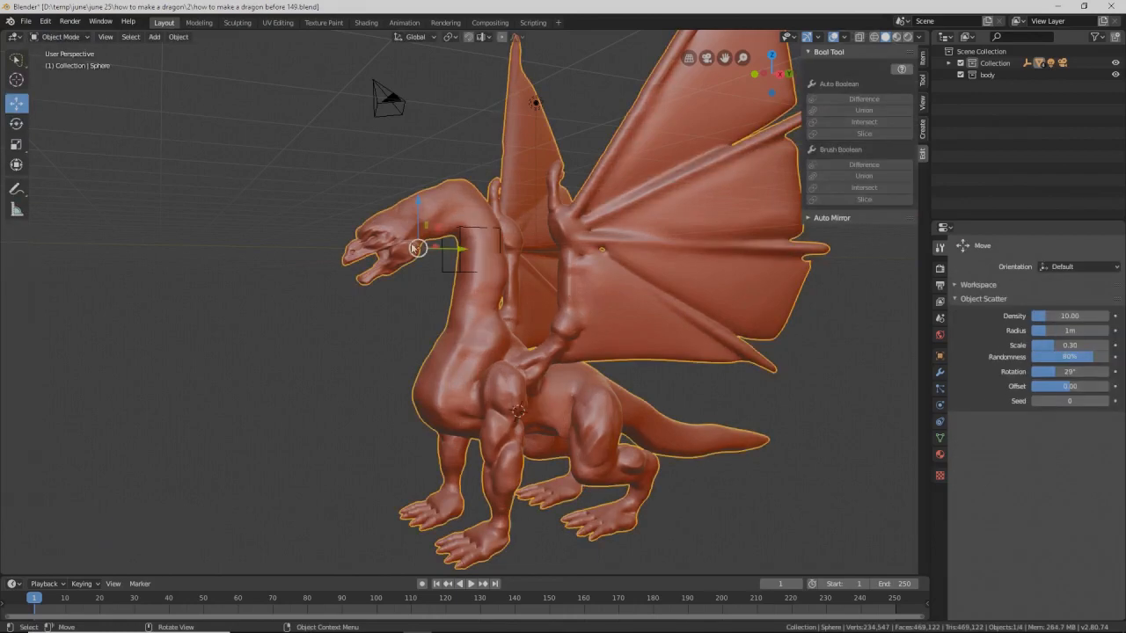
middle_drag(417, 250, 493, 242)
scroll(586, 196, down, 3)
middle_drag(586, 196, 588, 258)
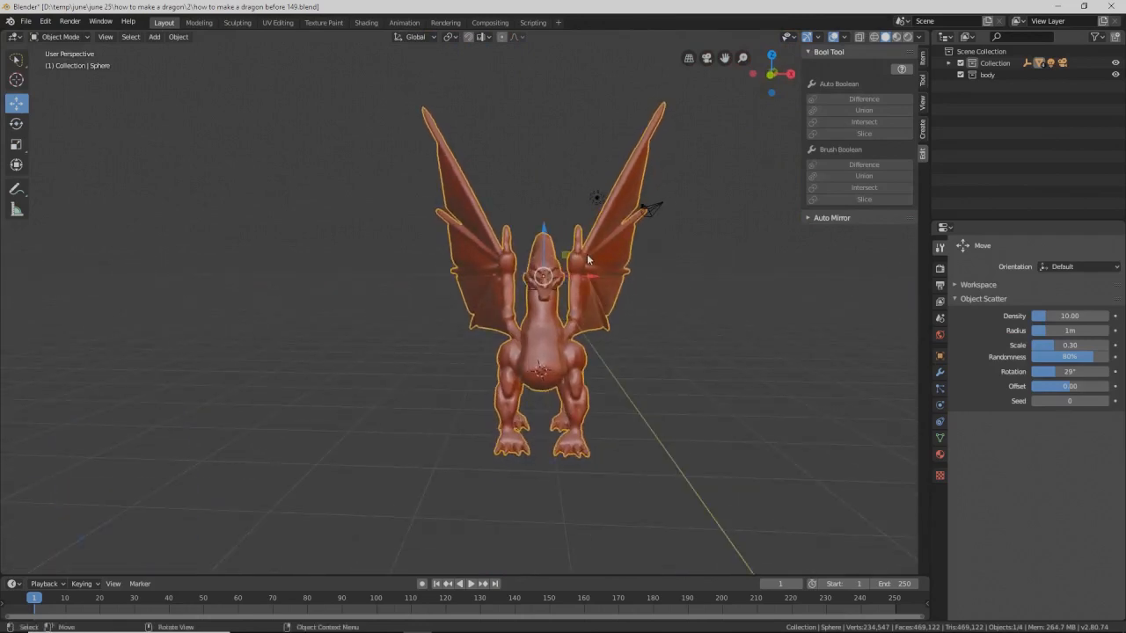
key(h)
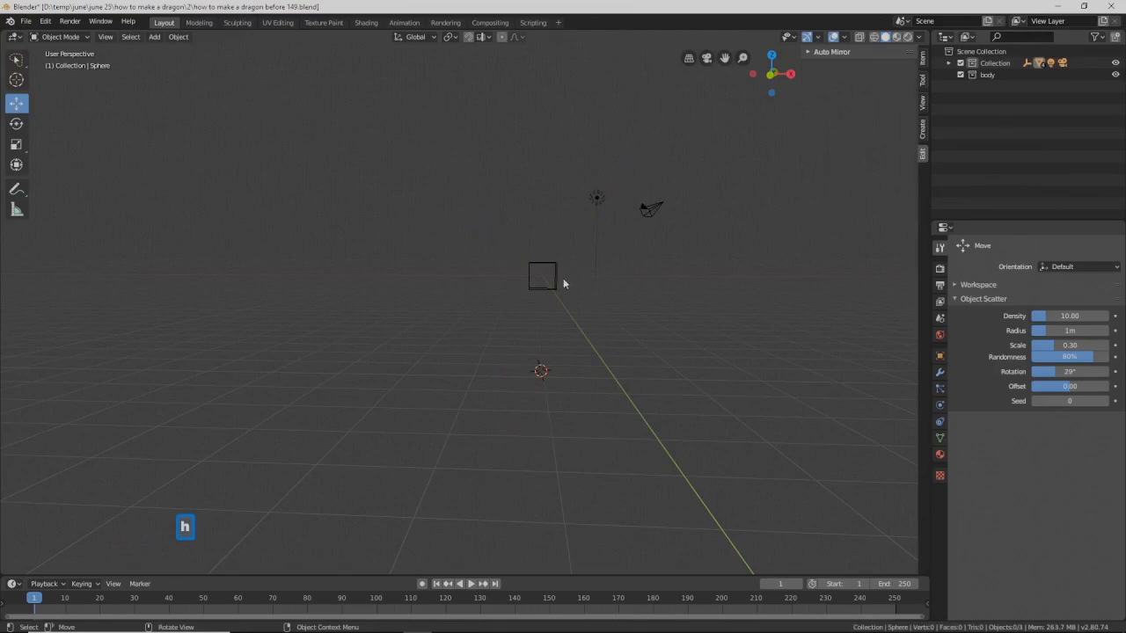
click(556, 284)
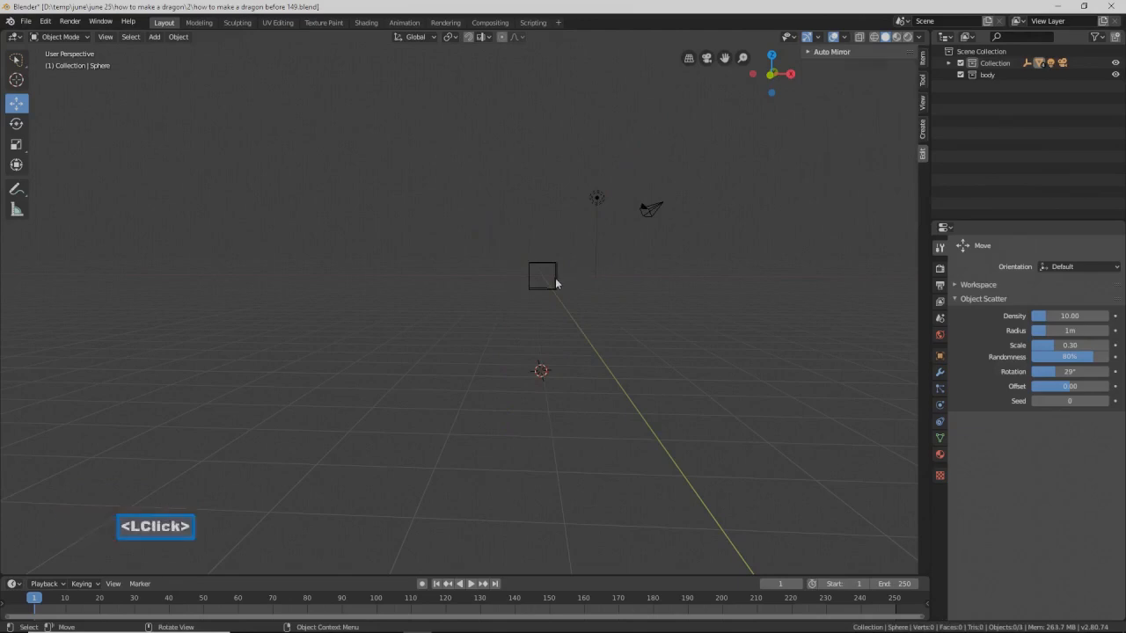
key(h)
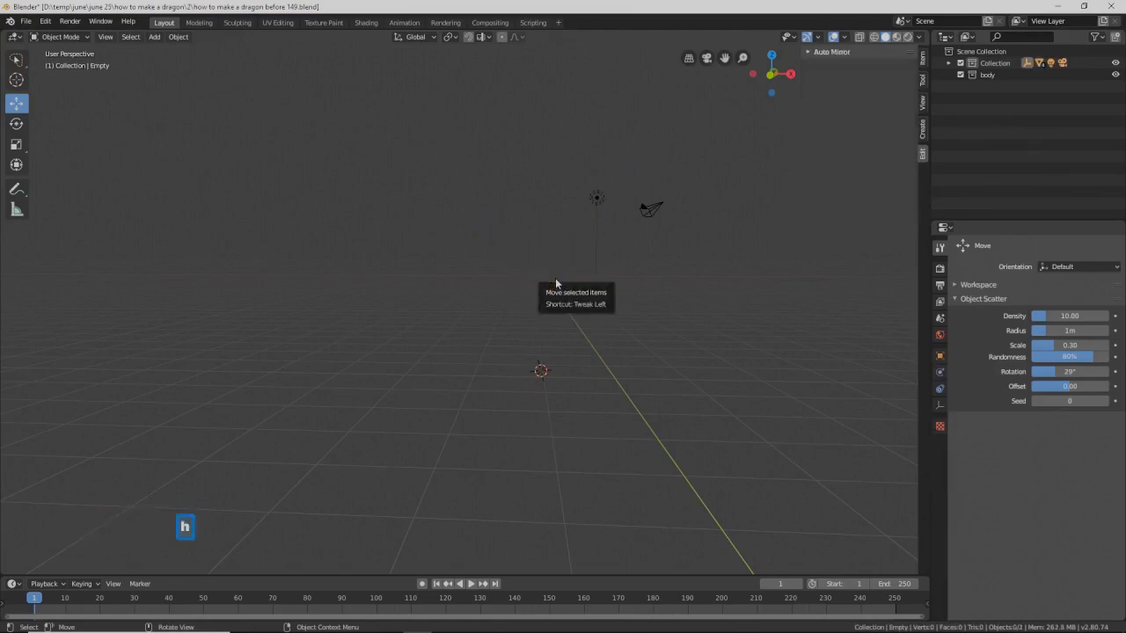
Step: Add a 2 m cube at the world origin and open it in Edit Mode
key(shift+c)
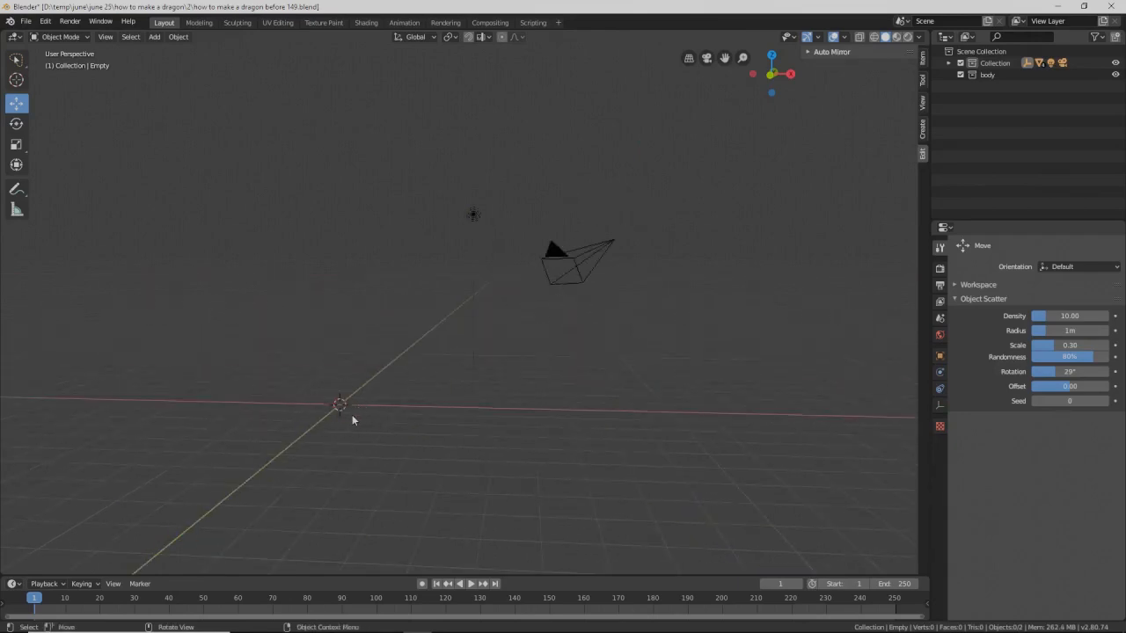
key(shift+a)
mouse_move(353, 417)
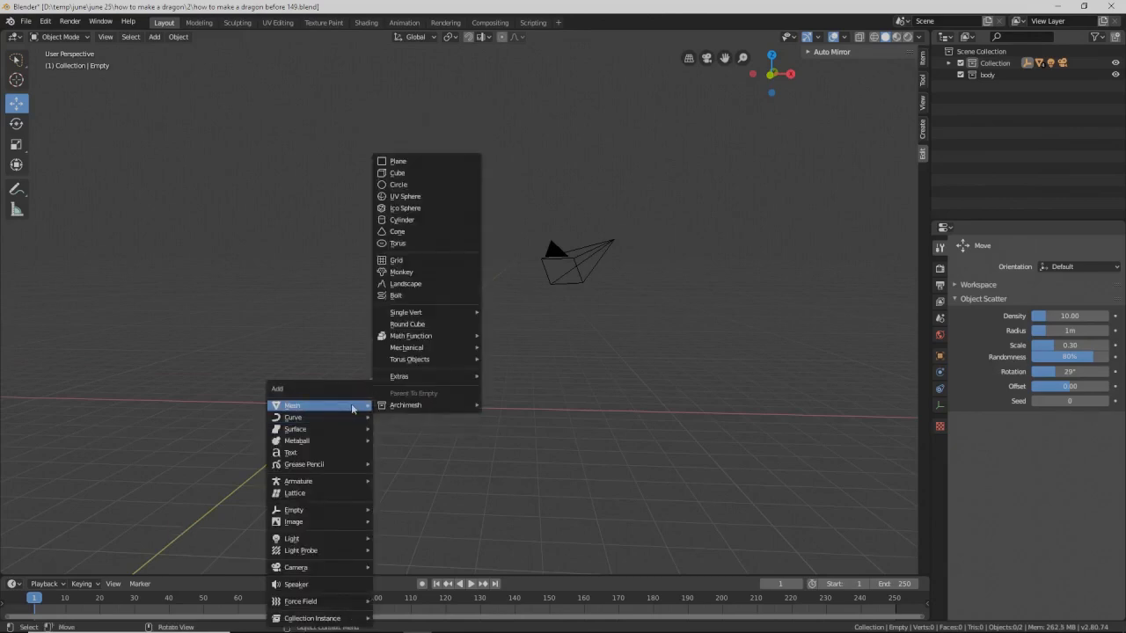
click(430, 173)
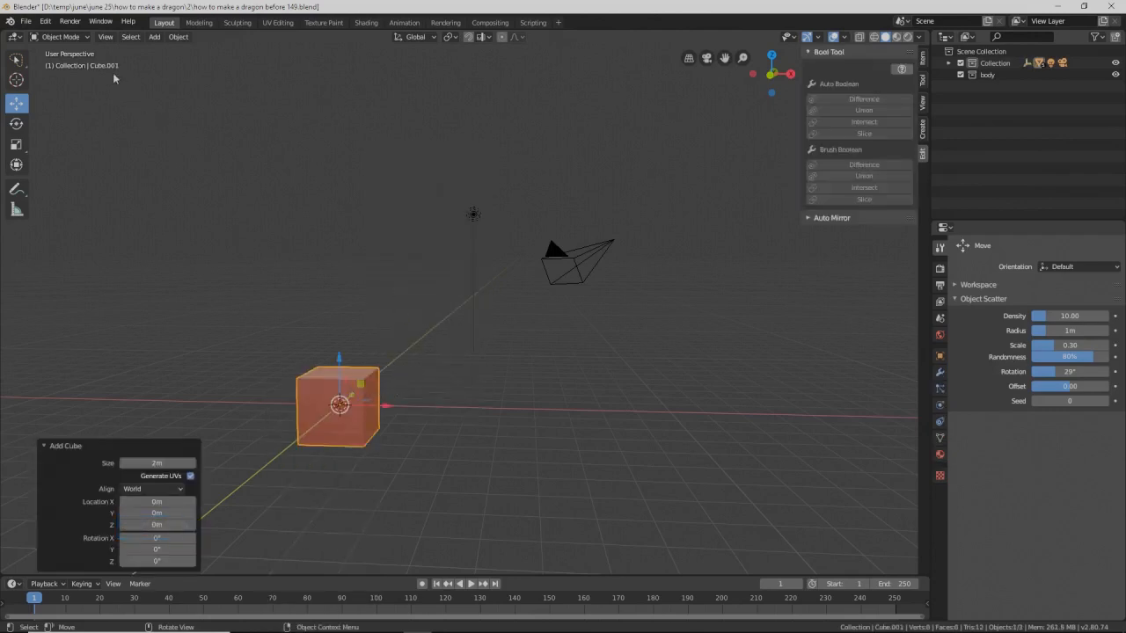
click(86, 39)
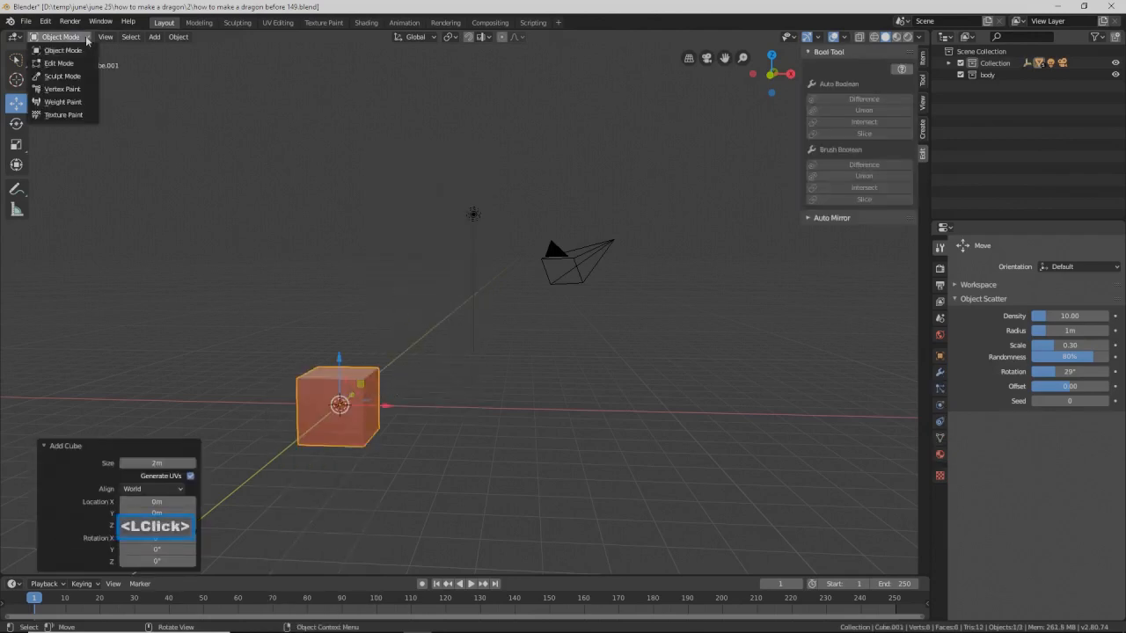
click(80, 64)
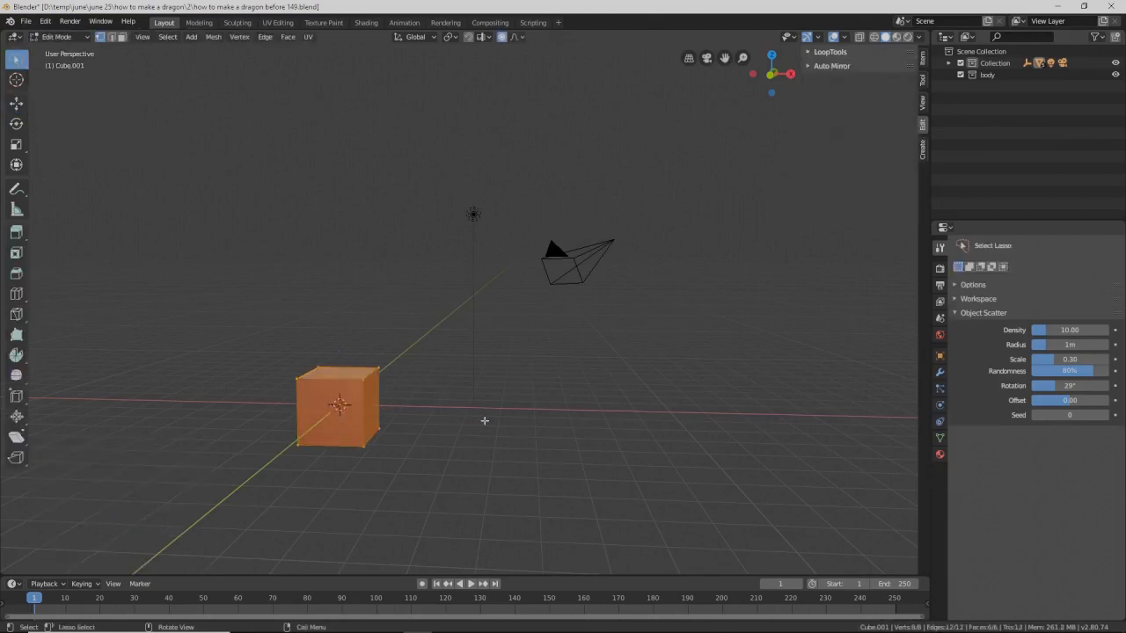
Step: Subdivide the whole cube with 3 cuts and save the file as version 150
right_click(402, 369)
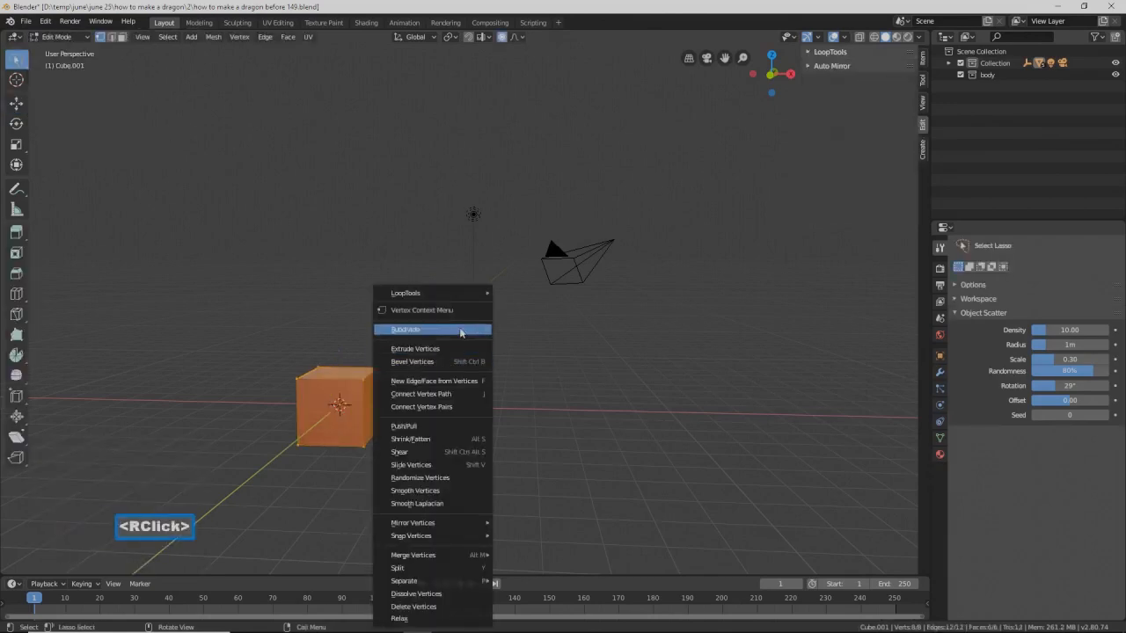
click(459, 329)
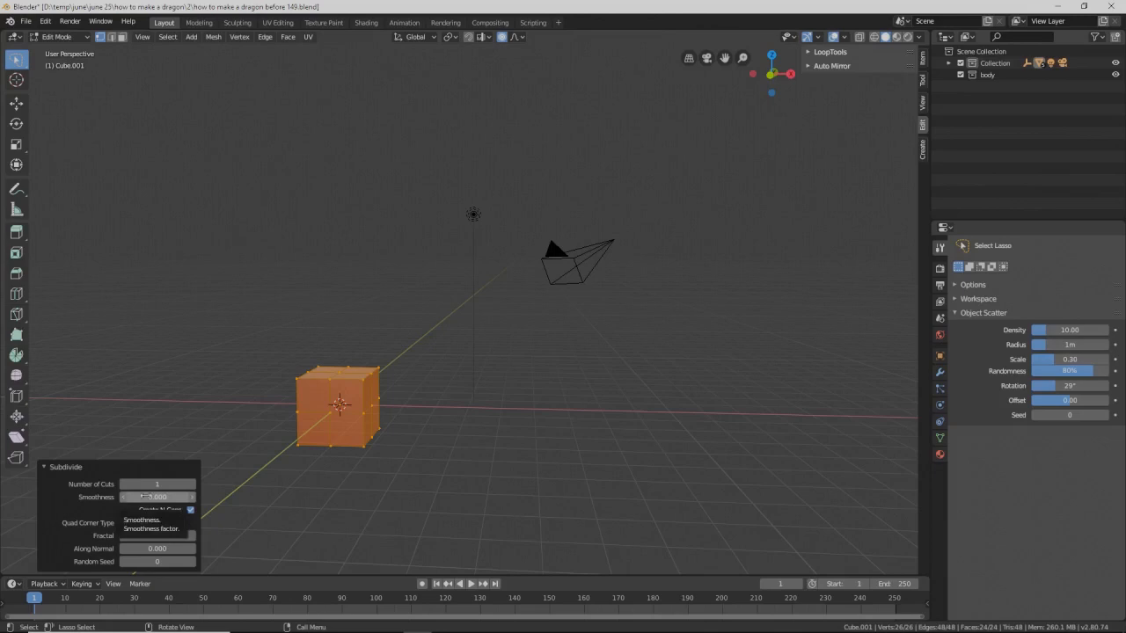
click(194, 484)
click(194, 484)
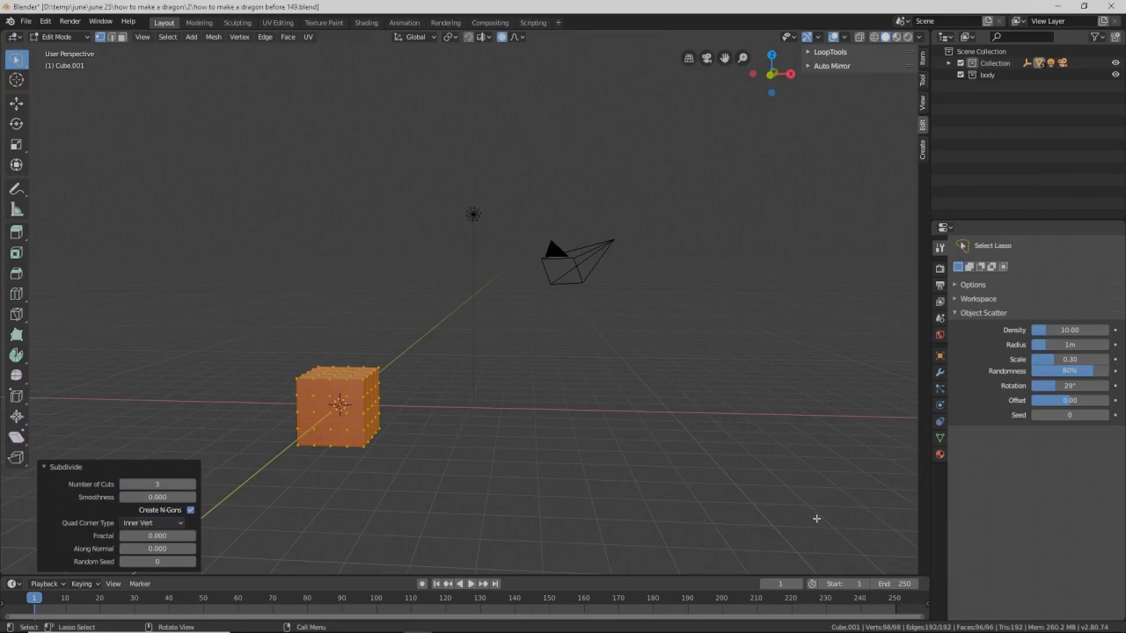
key(Pause)
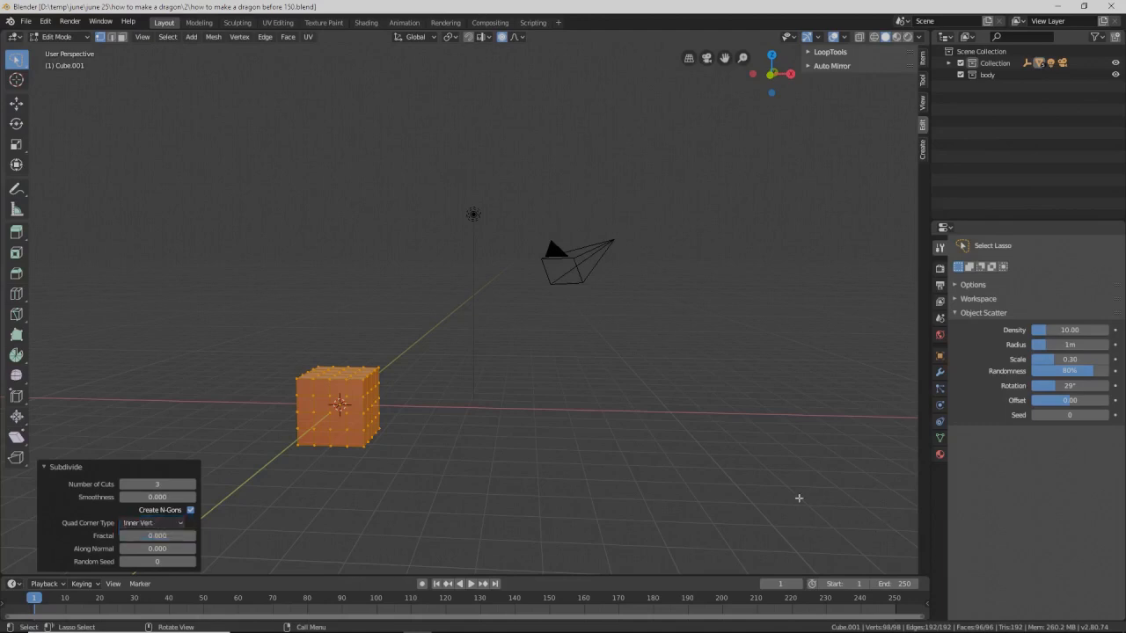
key(End)
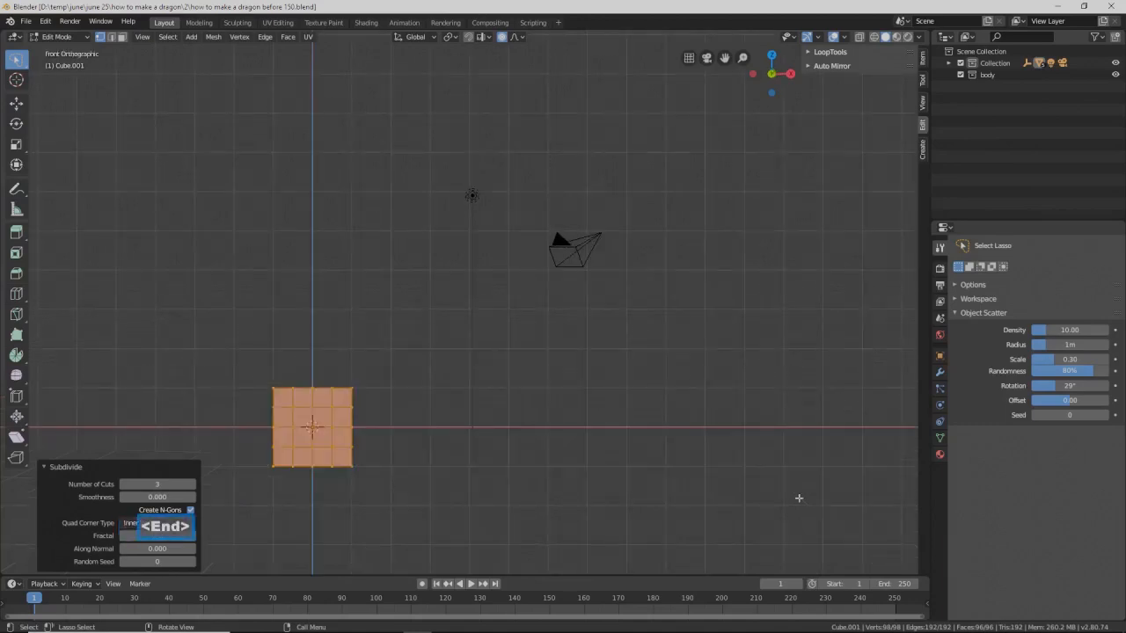
key(s)
key(z)
right_click(548, 398)
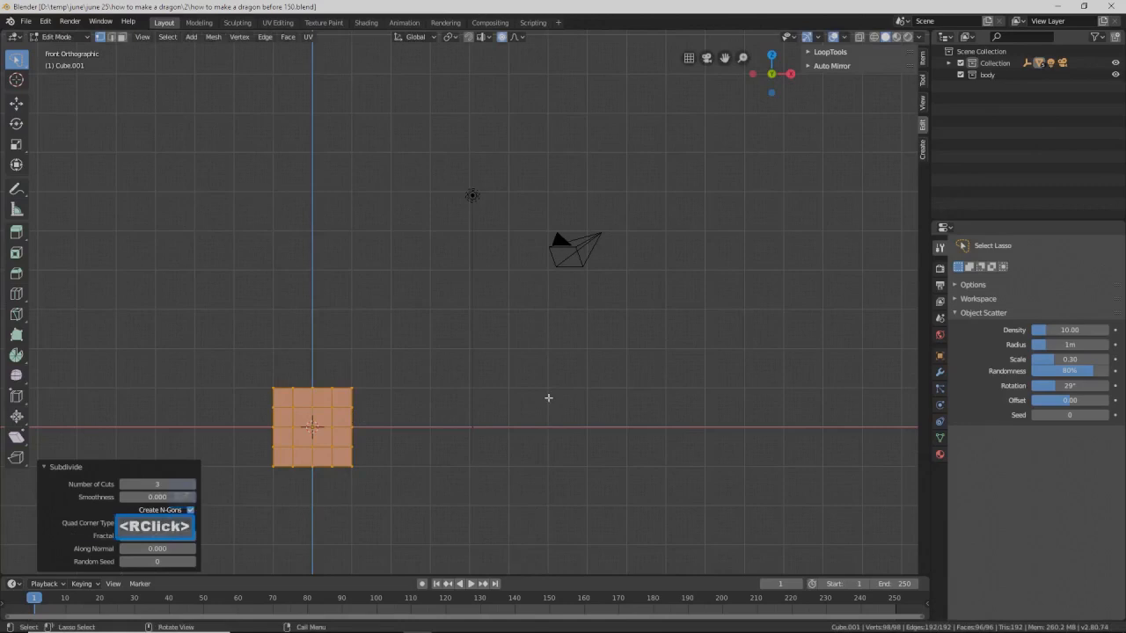
Step: Turn off proportional editing and flatten the whole mesh along Z to a scale of 0.220
key(o)
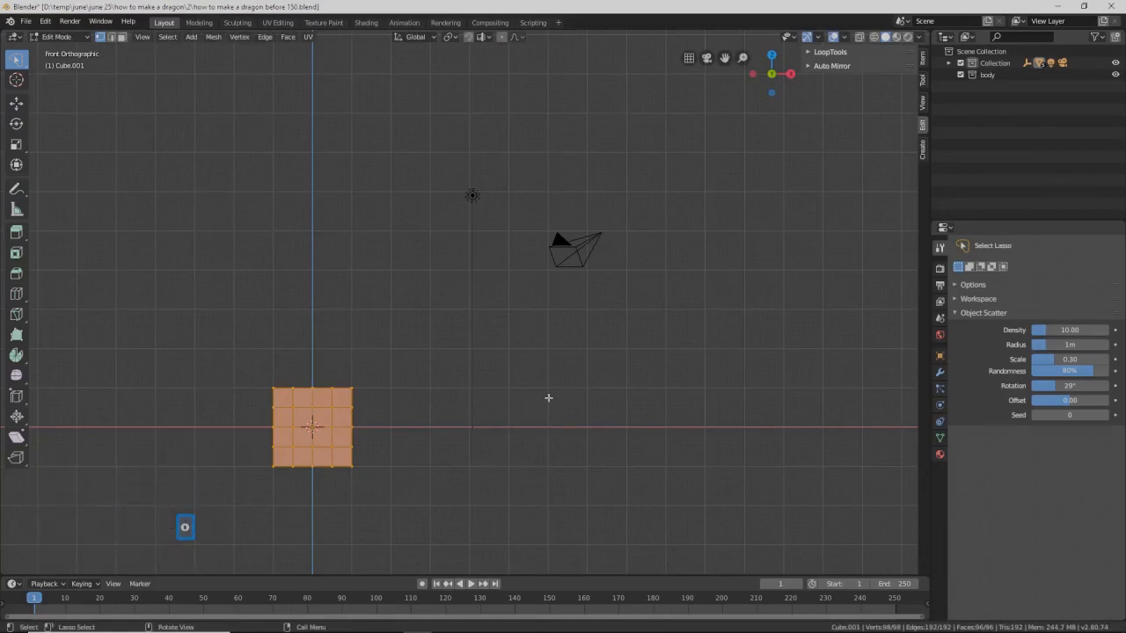
key(s)
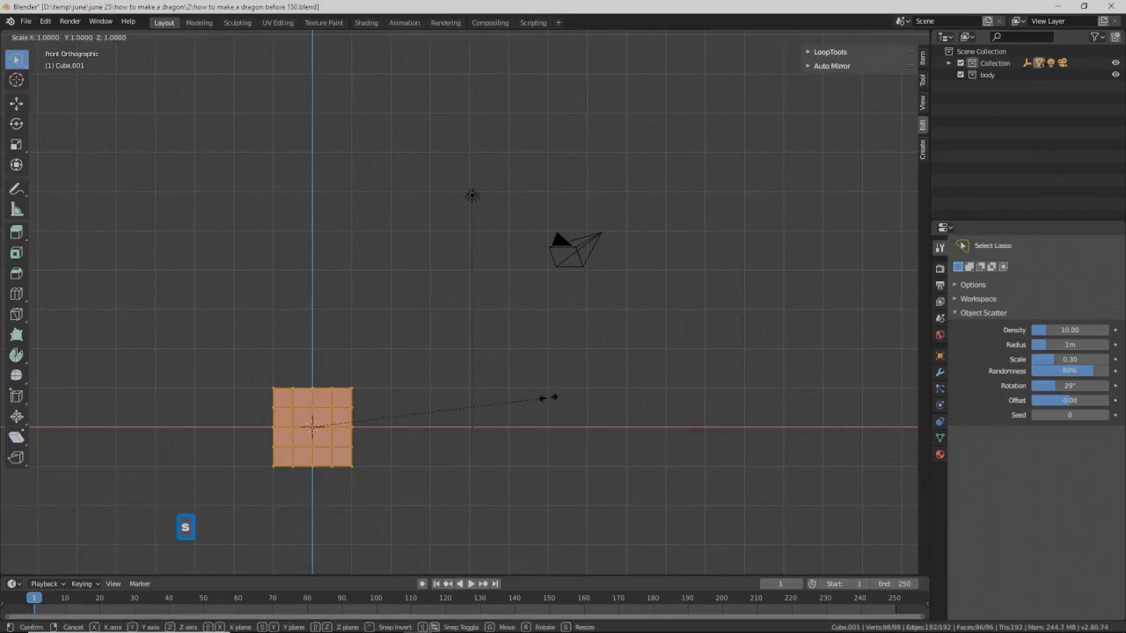
key(z)
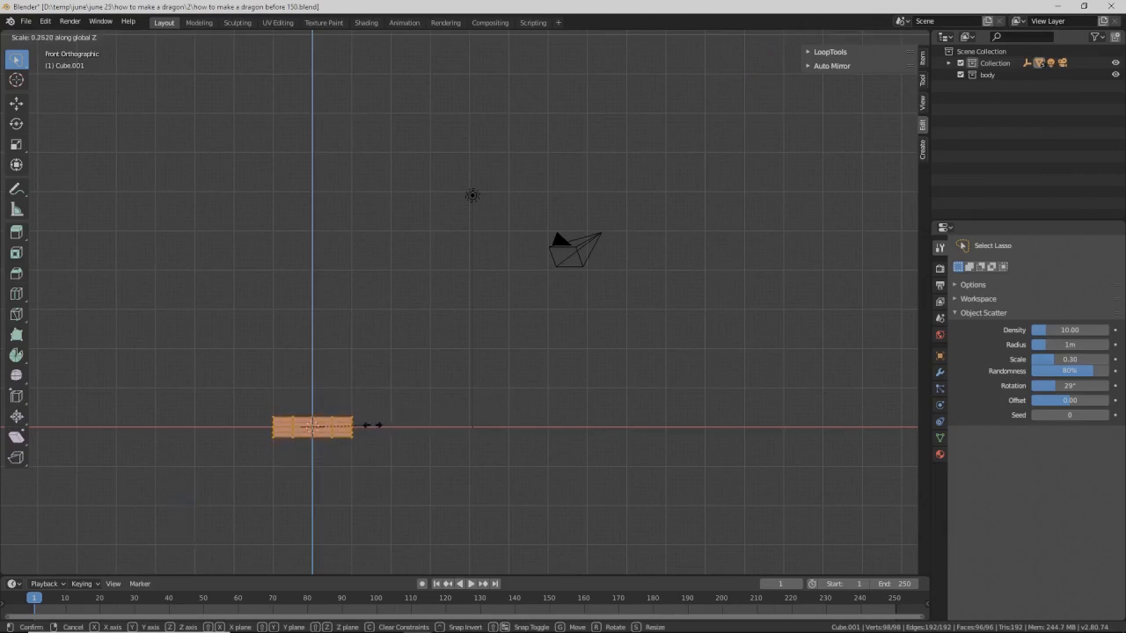
click(364, 426)
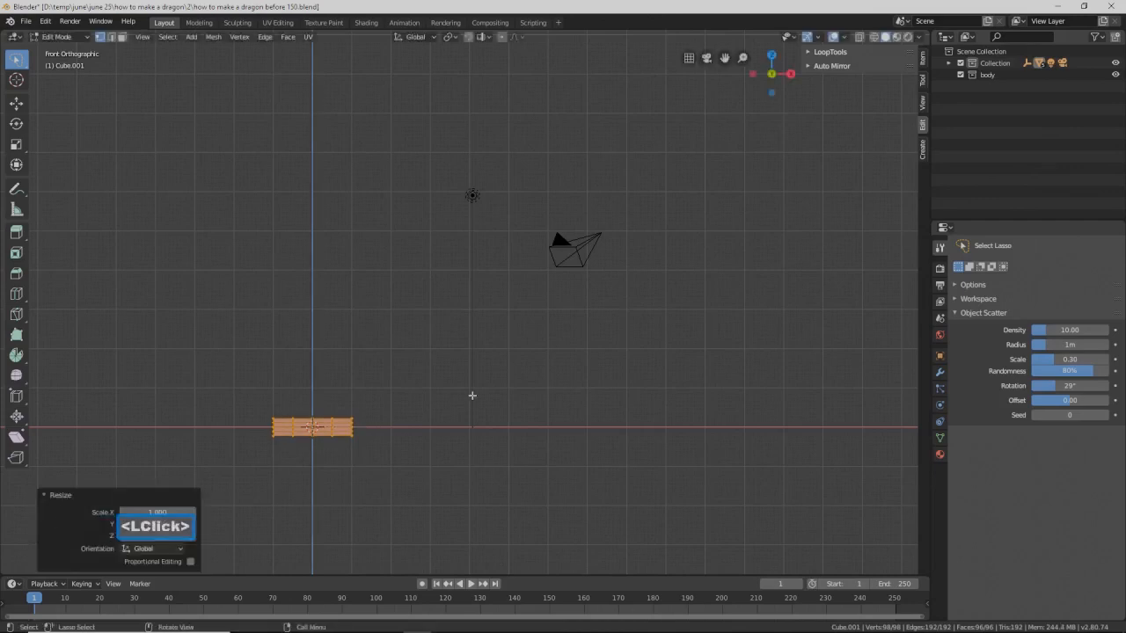
Step: Scale the mesh along Y to 0.182 from the top view and save the file as version 151
key(KP_7)
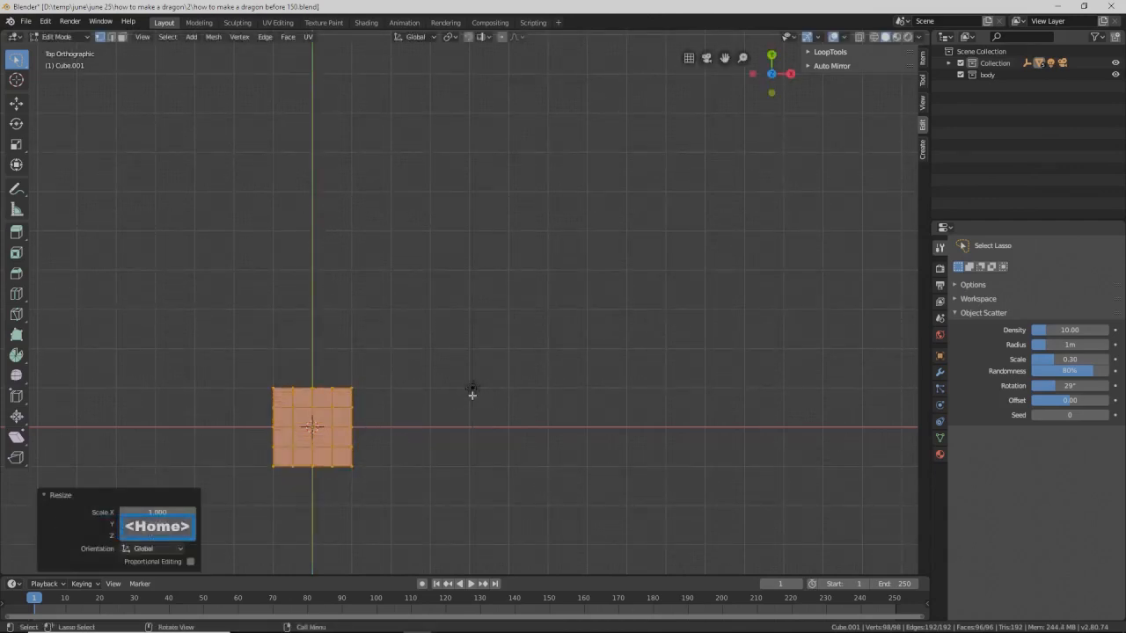
key(s)
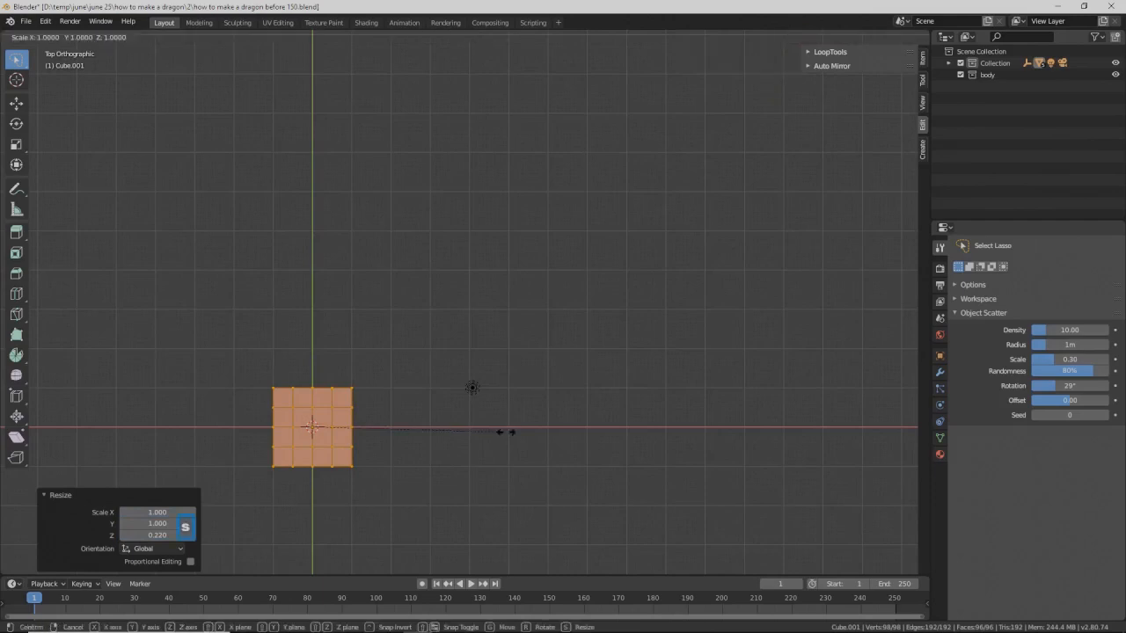
key(y)
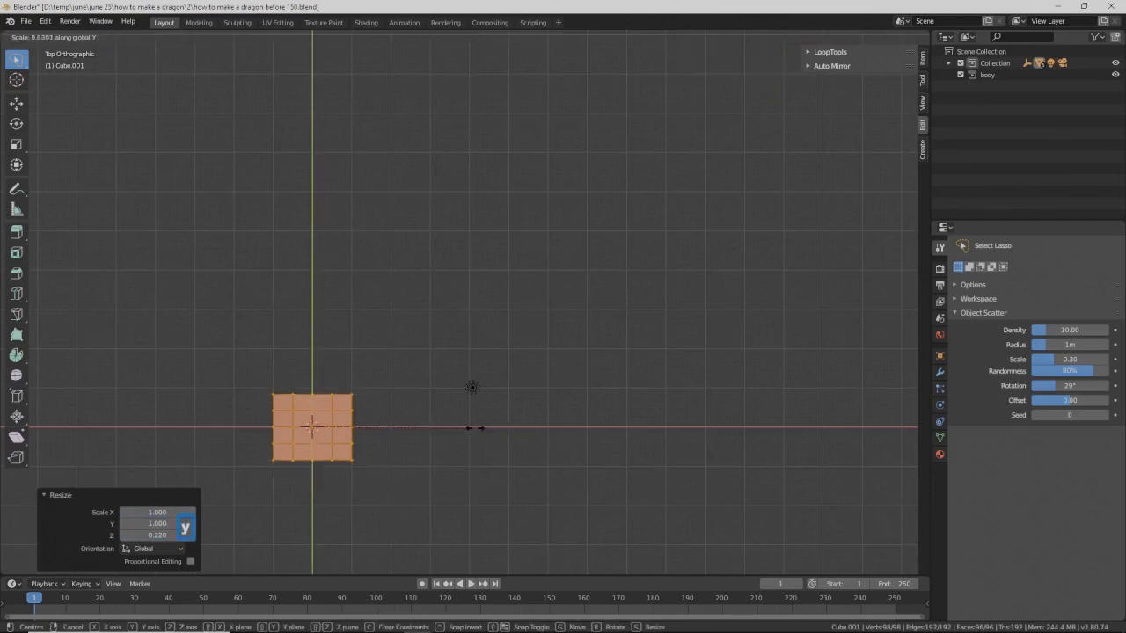
click(350, 427)
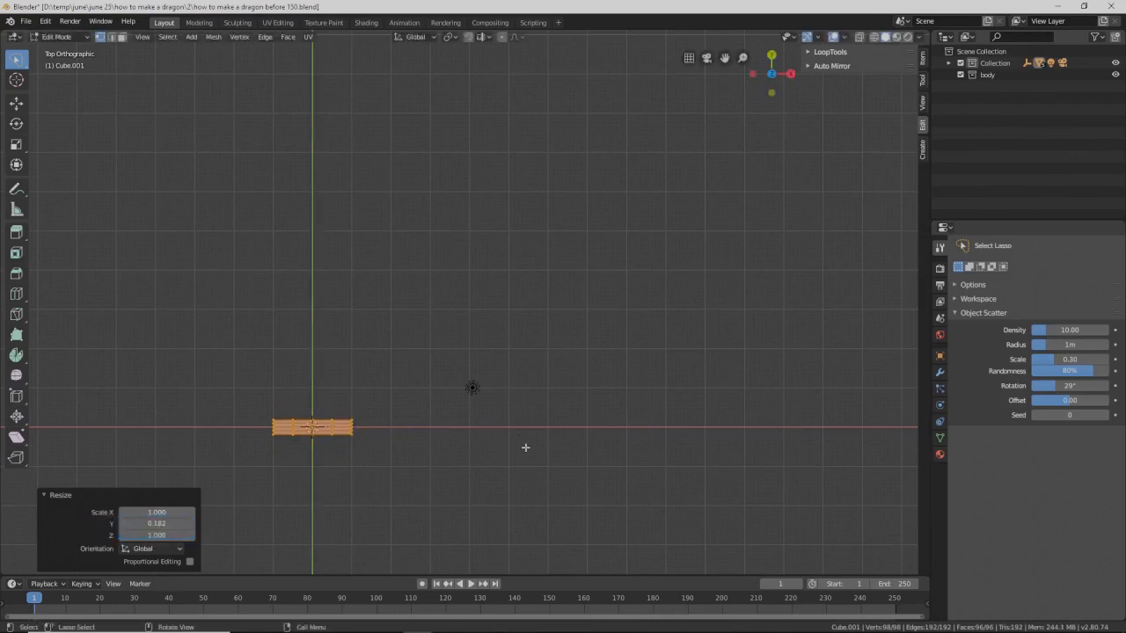
shift+middle_drag(502, 432, 673, 308)
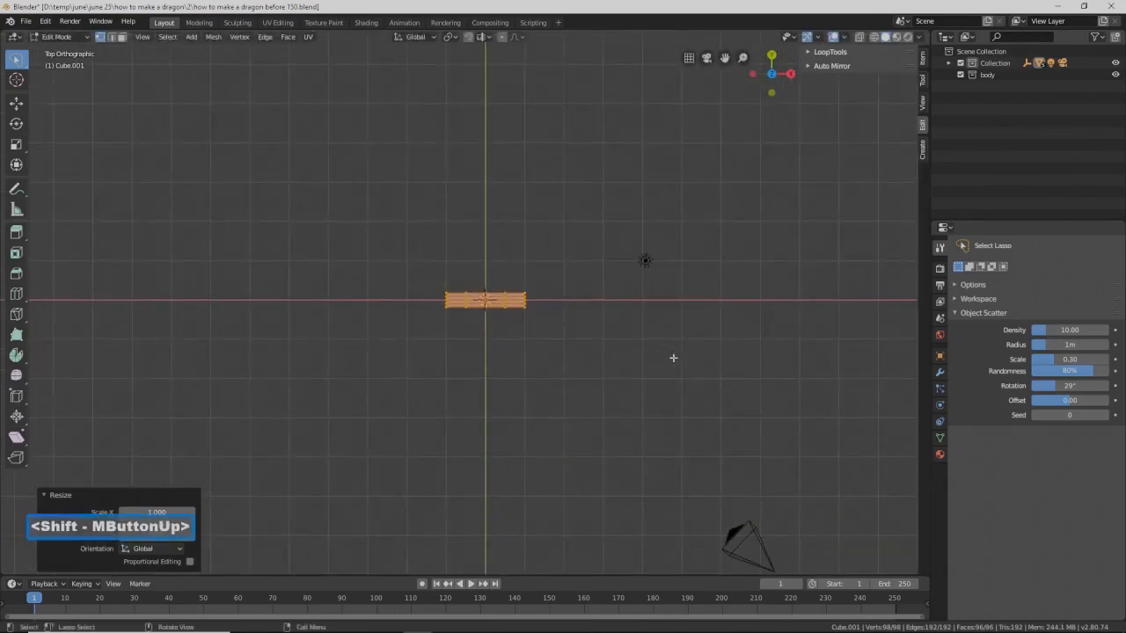
scroll(673, 358, up, 4)
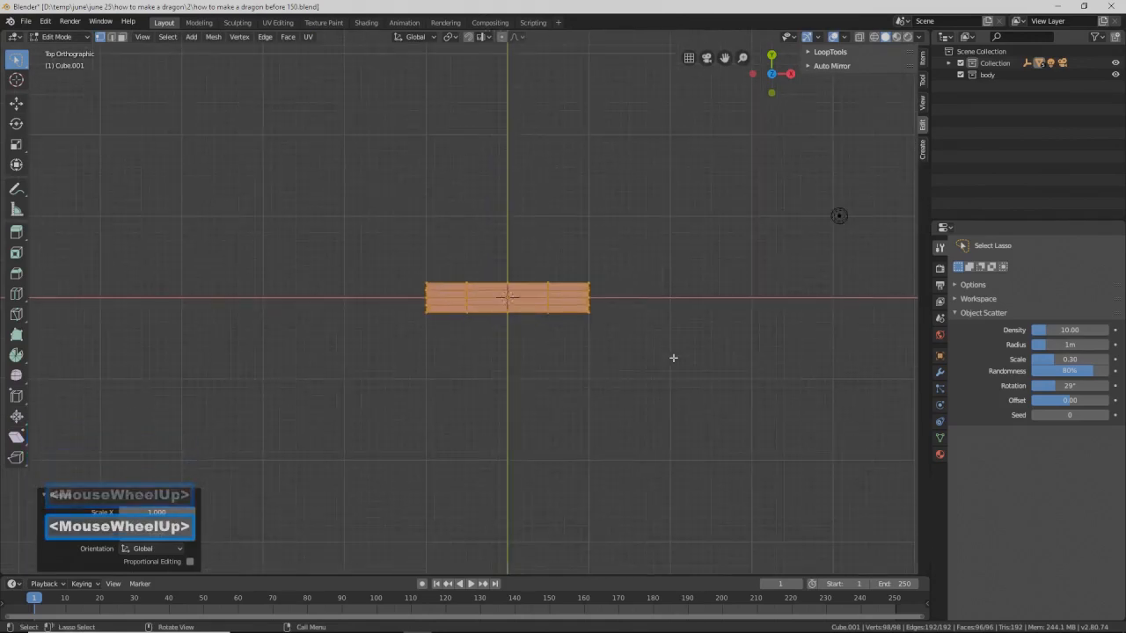
key(End)
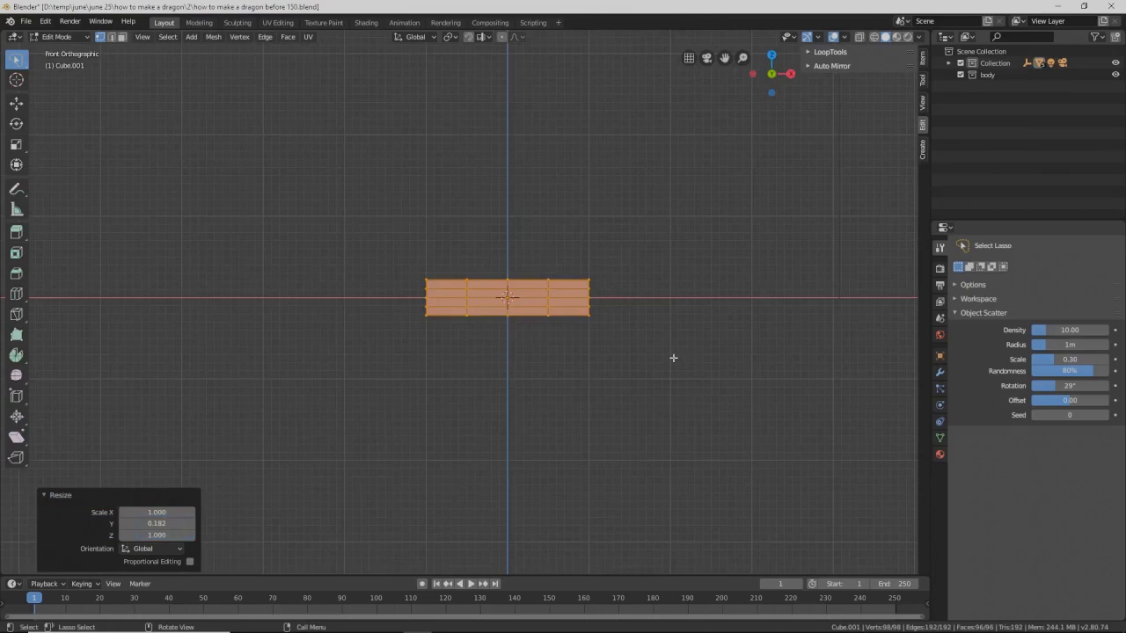
key(Pause)
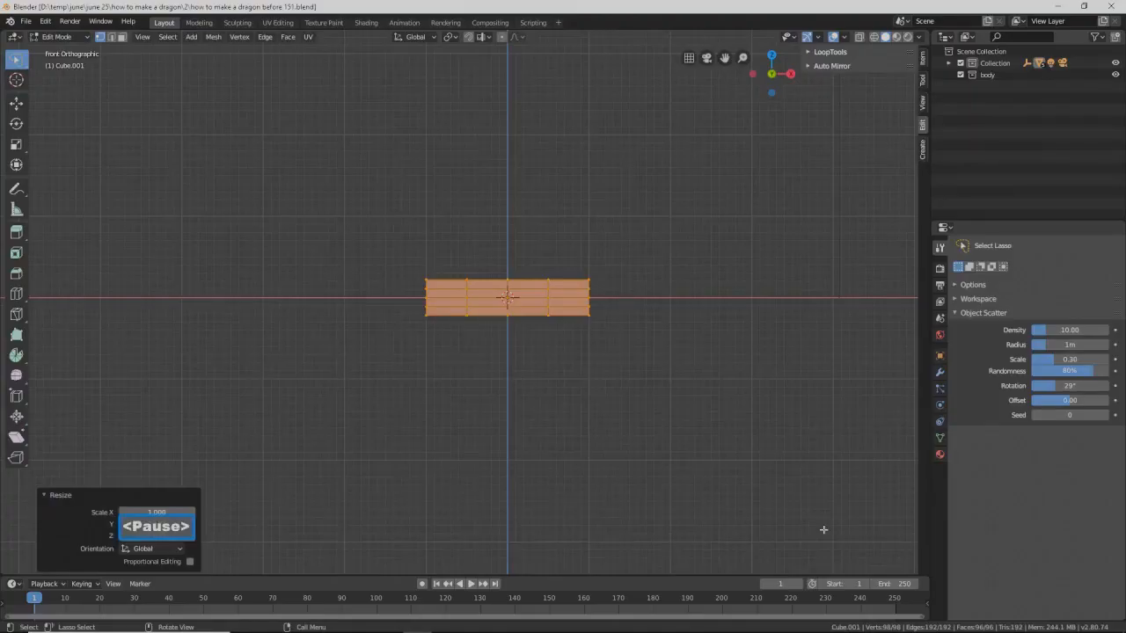
Step: In wireframe and face select mode, delete all faces on the negative X half of the mesh, and save the file as version 153
click(630, 407)
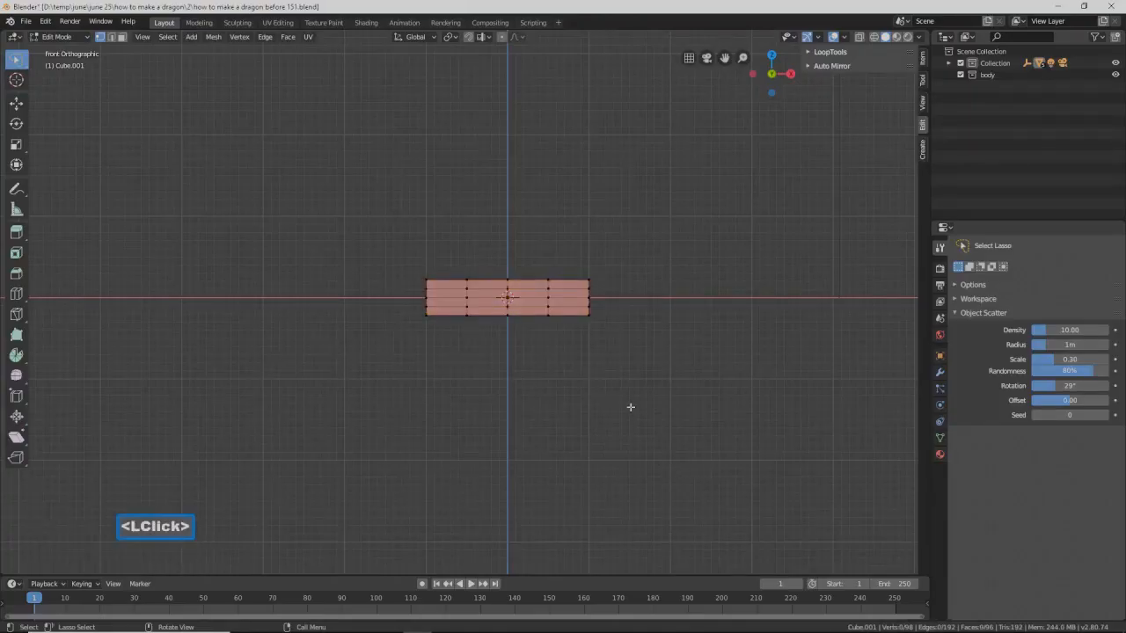
key(ctrl+z)
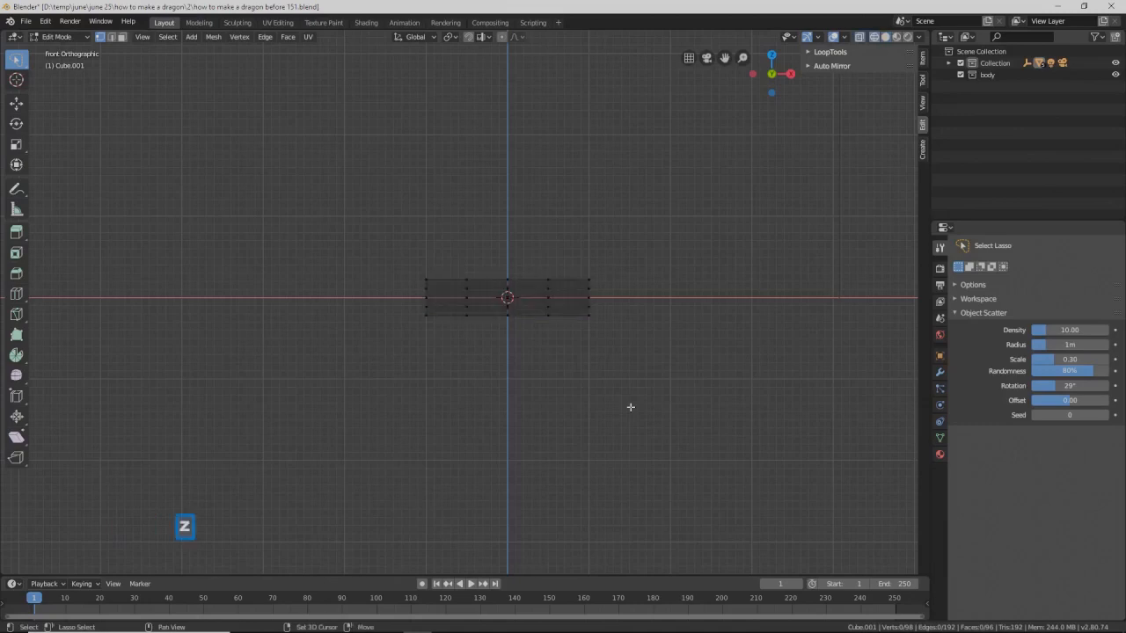
click(122, 37)
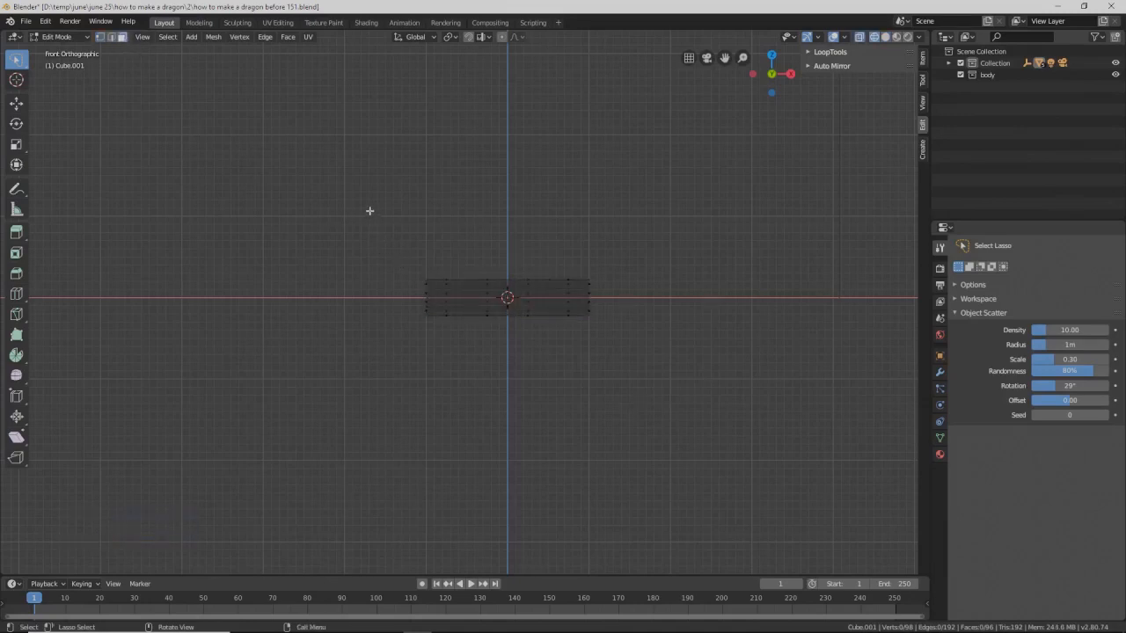
key(b)
mouse_move(368, 213)
mouse_down()
mouse_move(398, 290)
mouse_move(508, 372)
mouse_up()
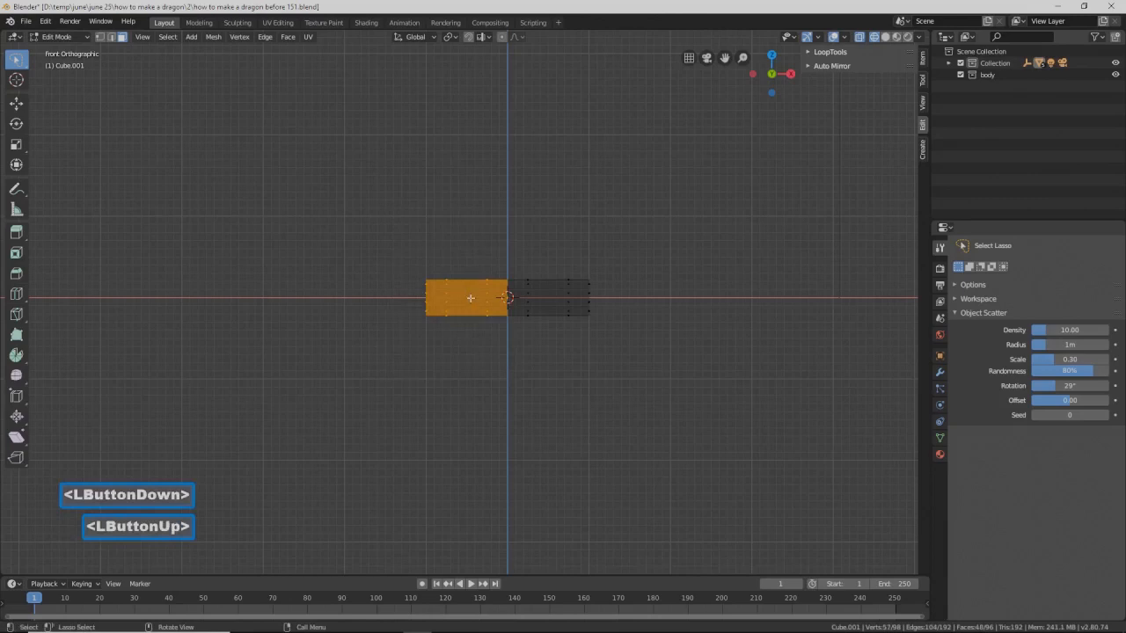
key(x)
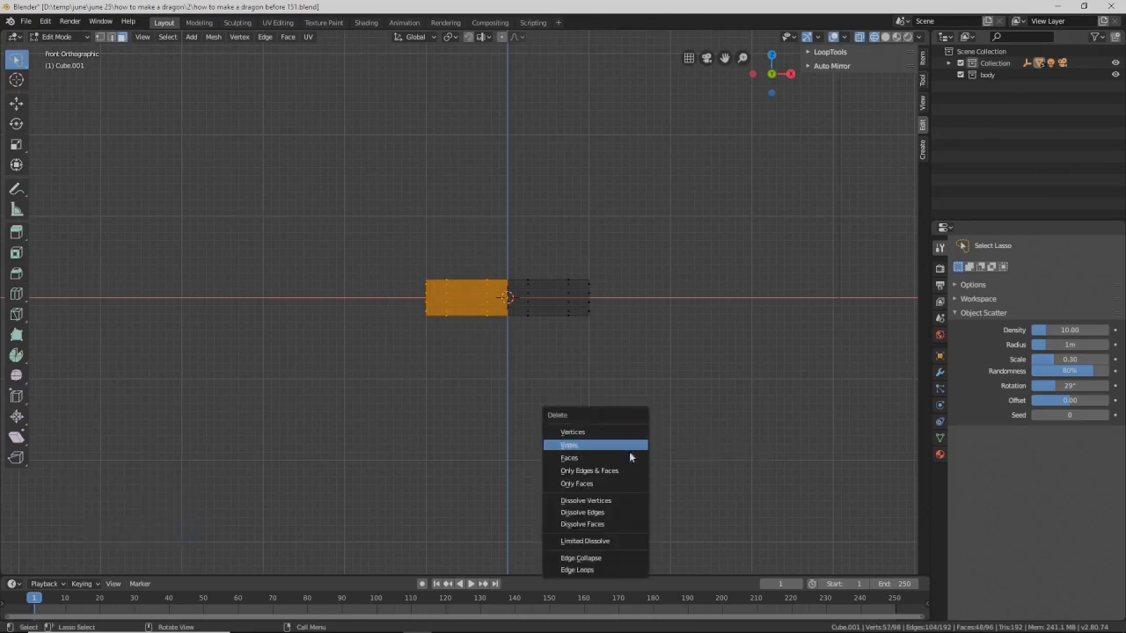
click(629, 456)
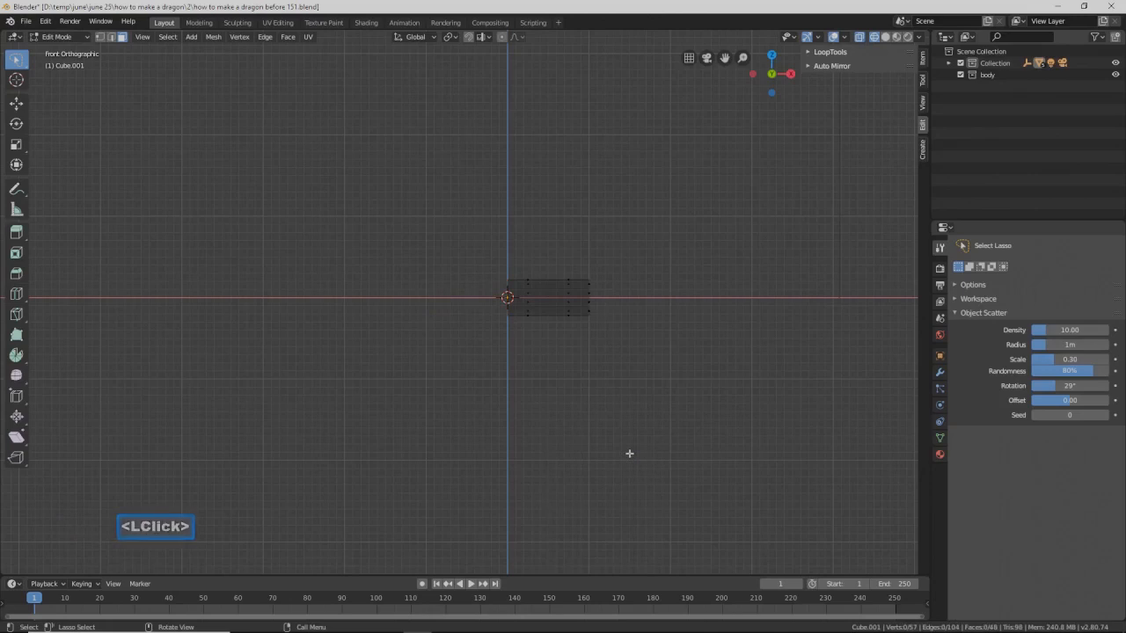
key(Pause)
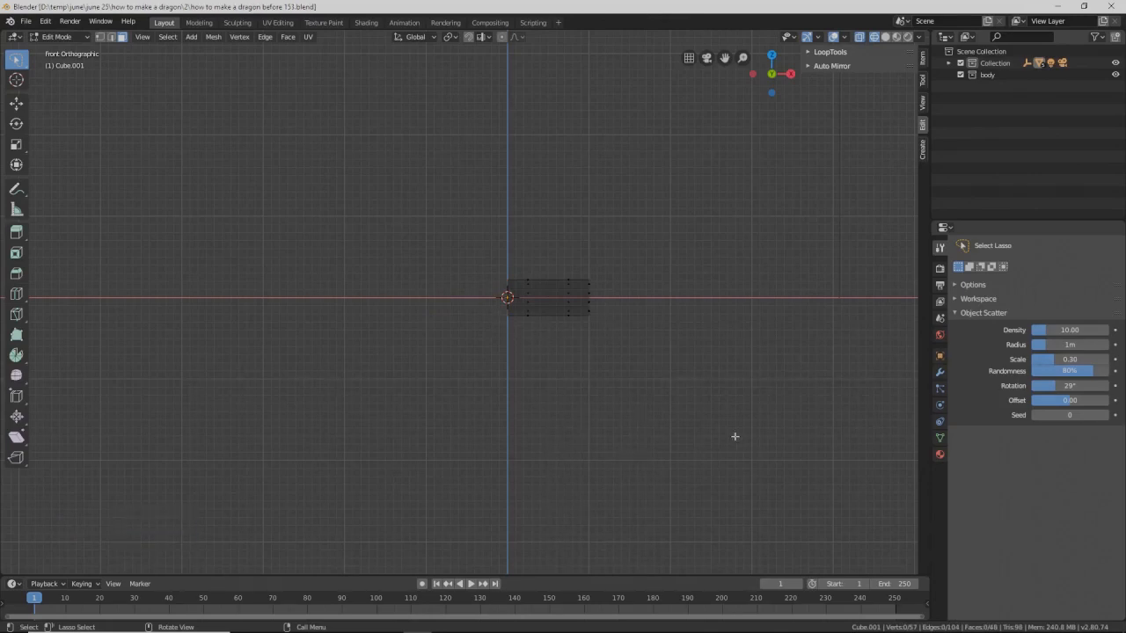
Step: Add a Mirror modifier on the X axis to the remaining half and enable its edit cage display
click(940, 373)
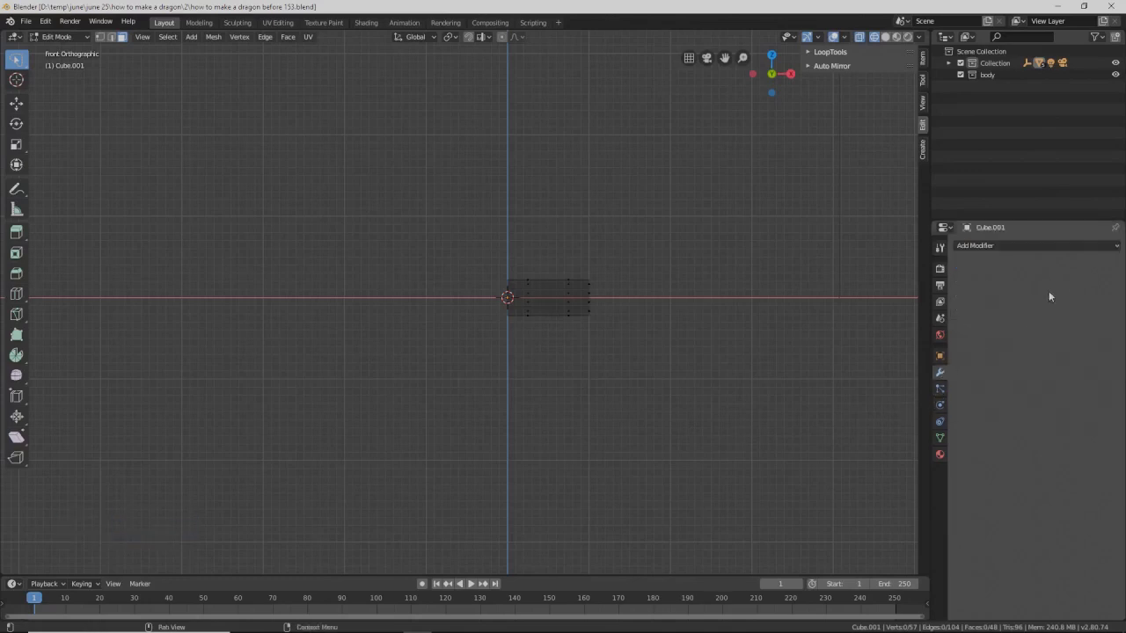
click(1115, 247)
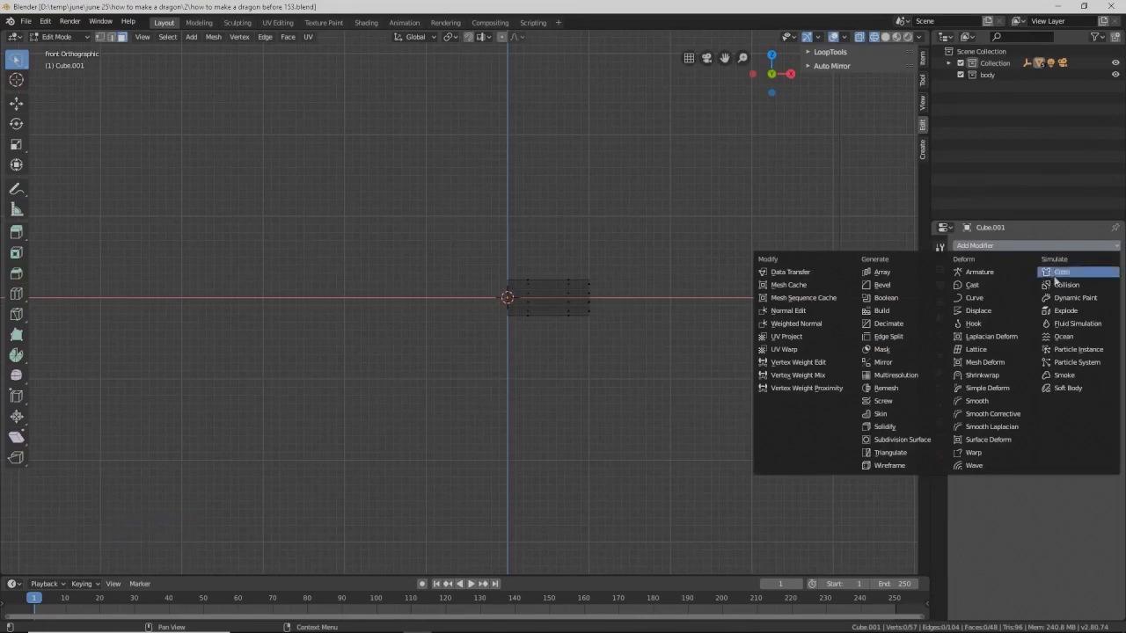
click(928, 362)
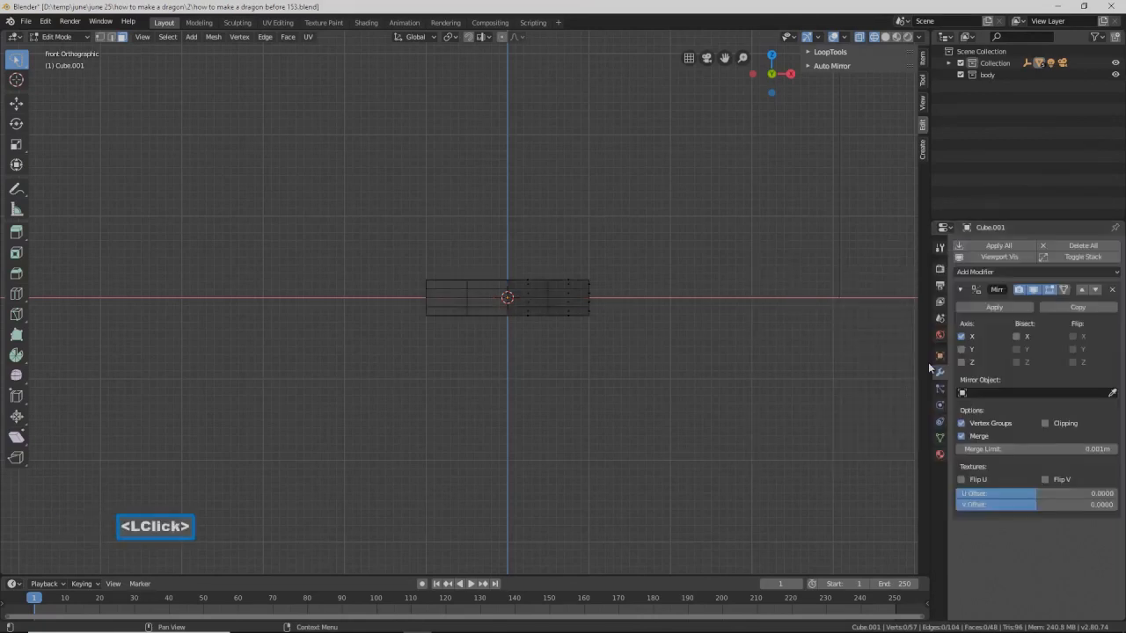
click(1065, 290)
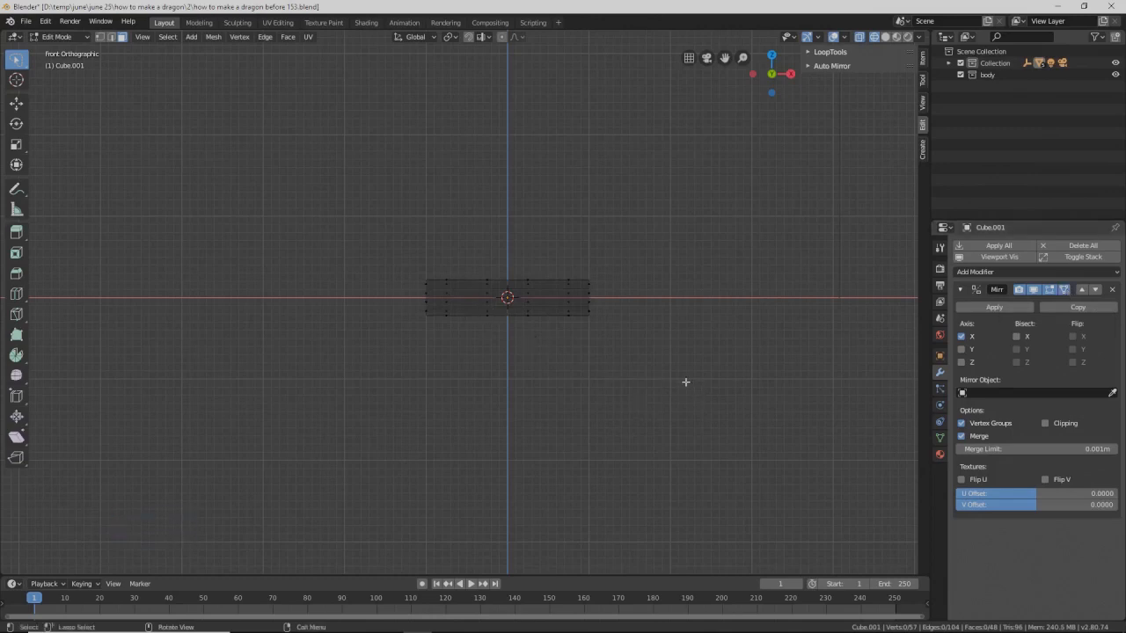
Step: Return the viewport to solid shading and save the file as version 154
key(z)
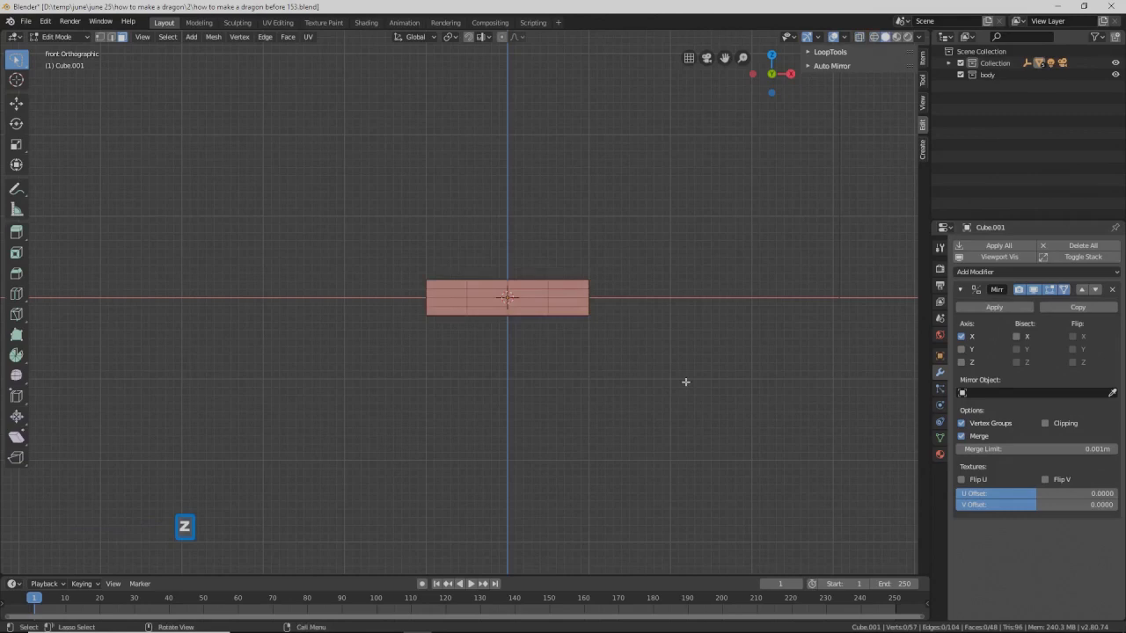
key(Pause)
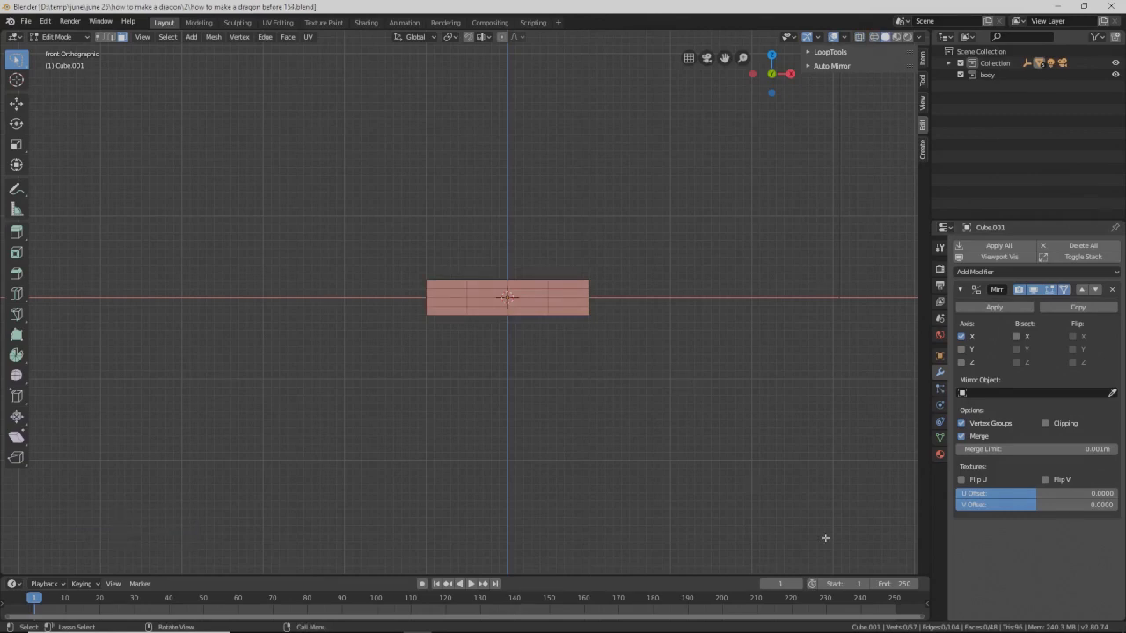
key(Home)
scroll(758, 413, down, 2)
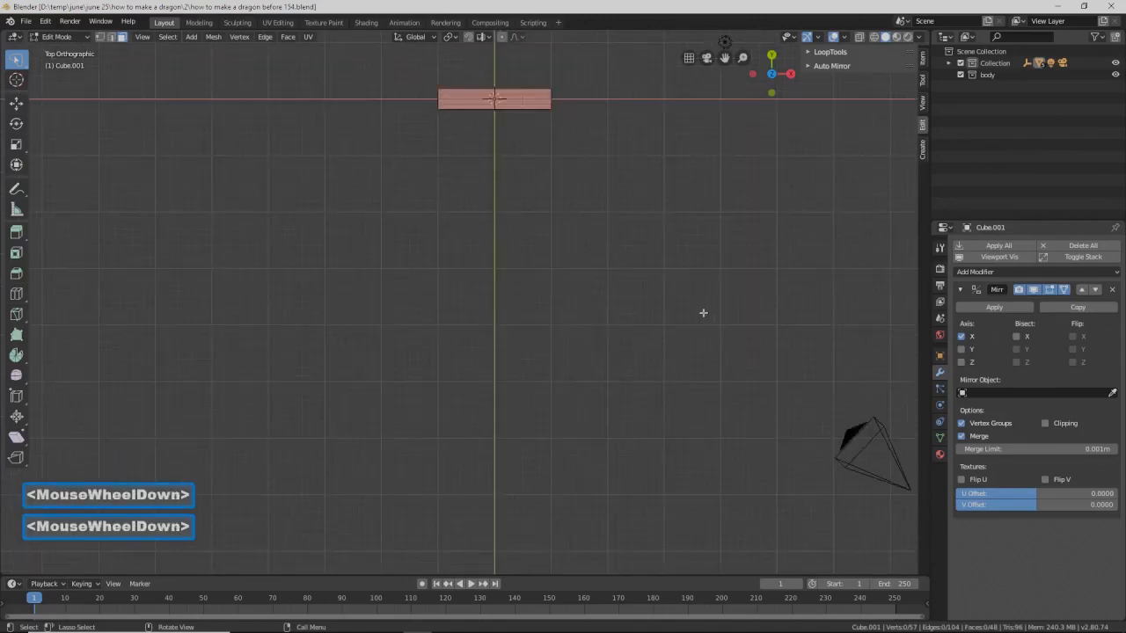
Step: In top view with wireframe shading, select the block's outer end segment and rotate it by about -24.8°
shift+middle_drag(641, 255, 593, 414)
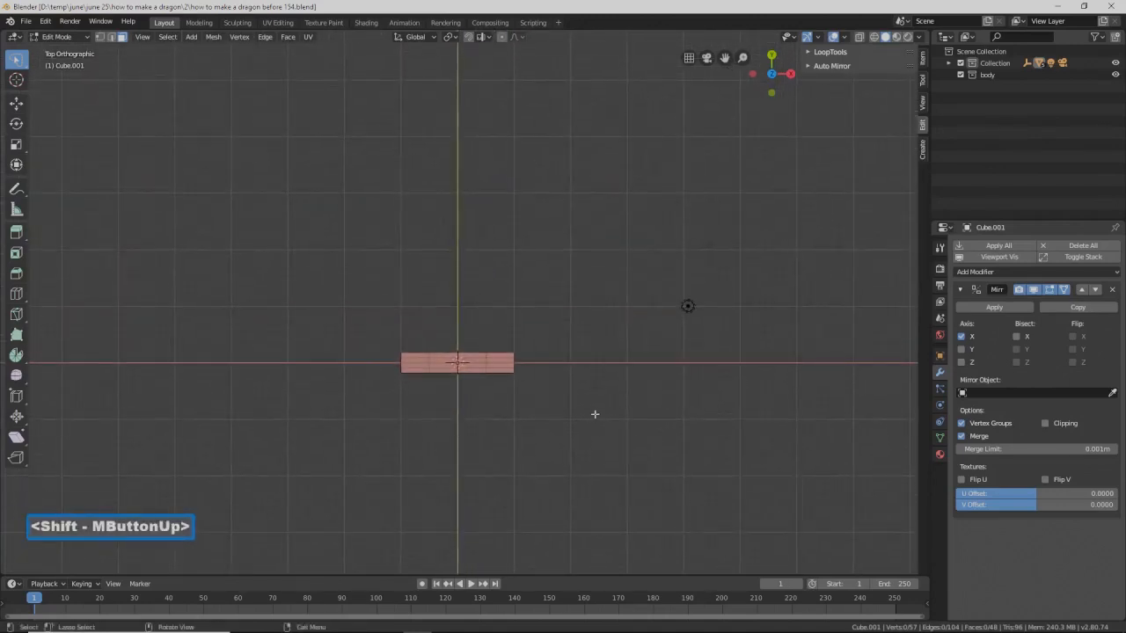
scroll(594, 414, up, 2)
scroll(595, 414, up, 4)
shift+middle_drag(641, 457, 648, 302)
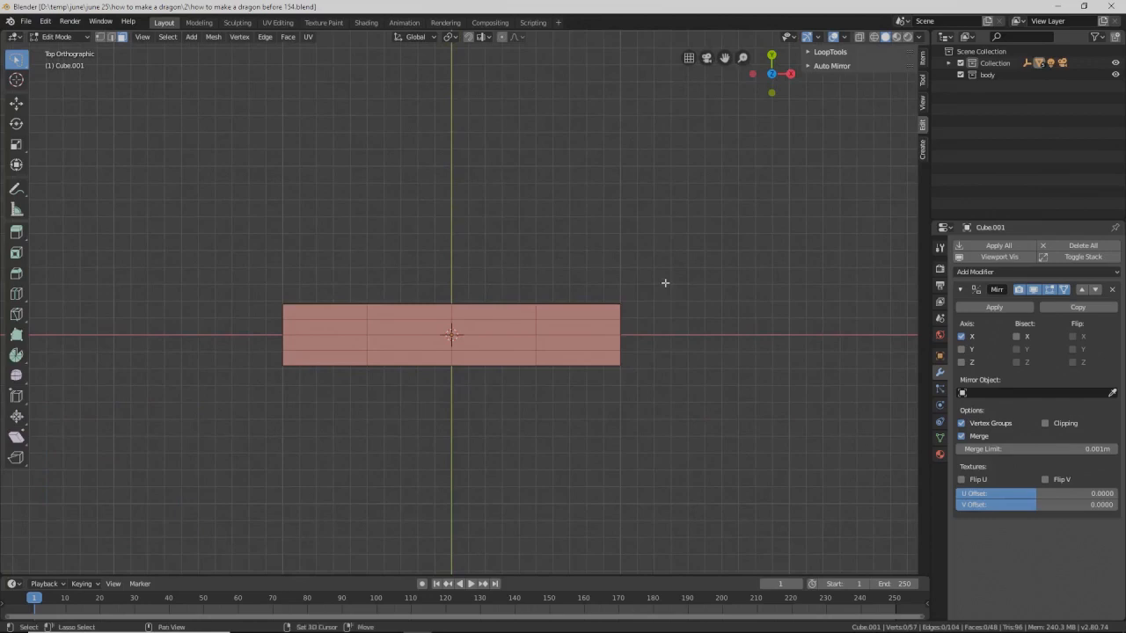
key(z)
key(b)
drag(691, 242, 524, 433)
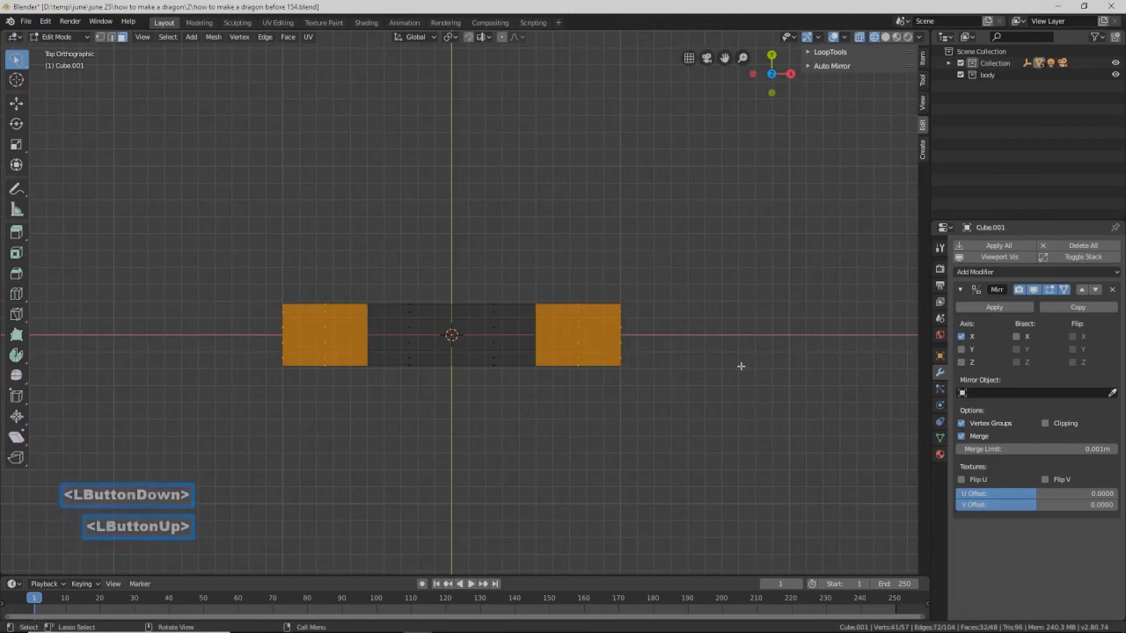
key(r)
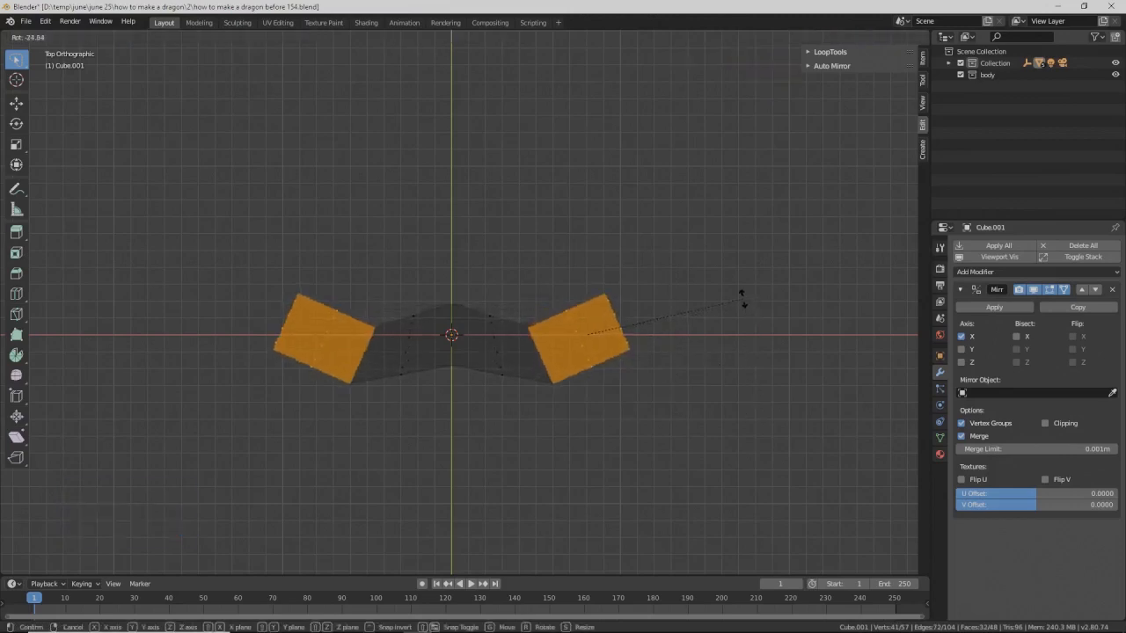
click(743, 298)
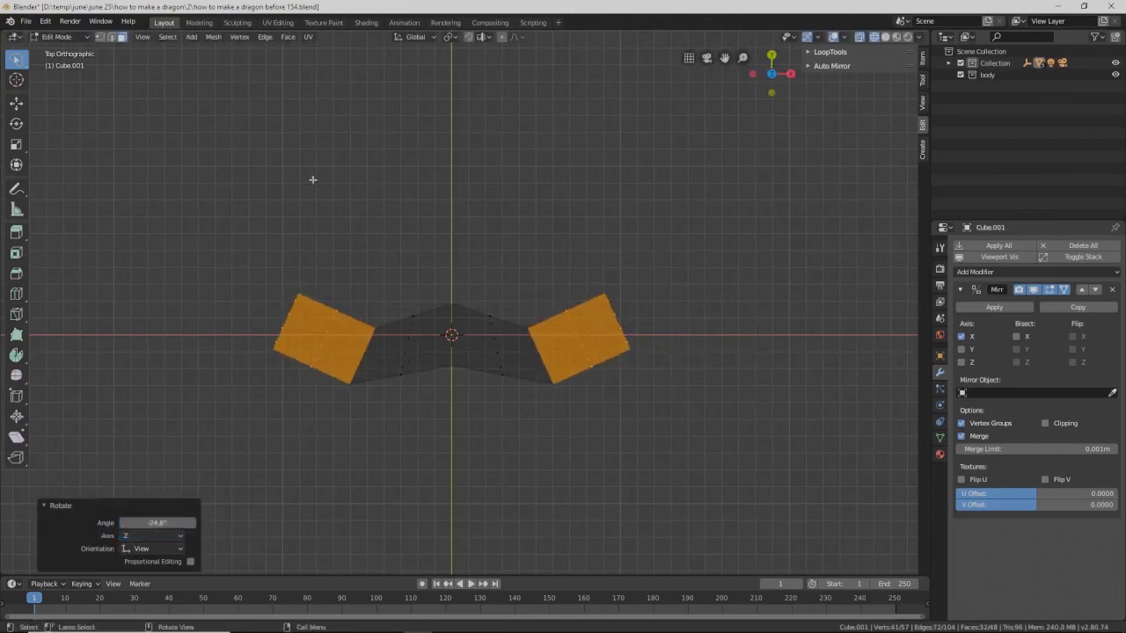
Step: Move the selected outer segment about 0.205 m along Y to start bending the block
click(16, 103)
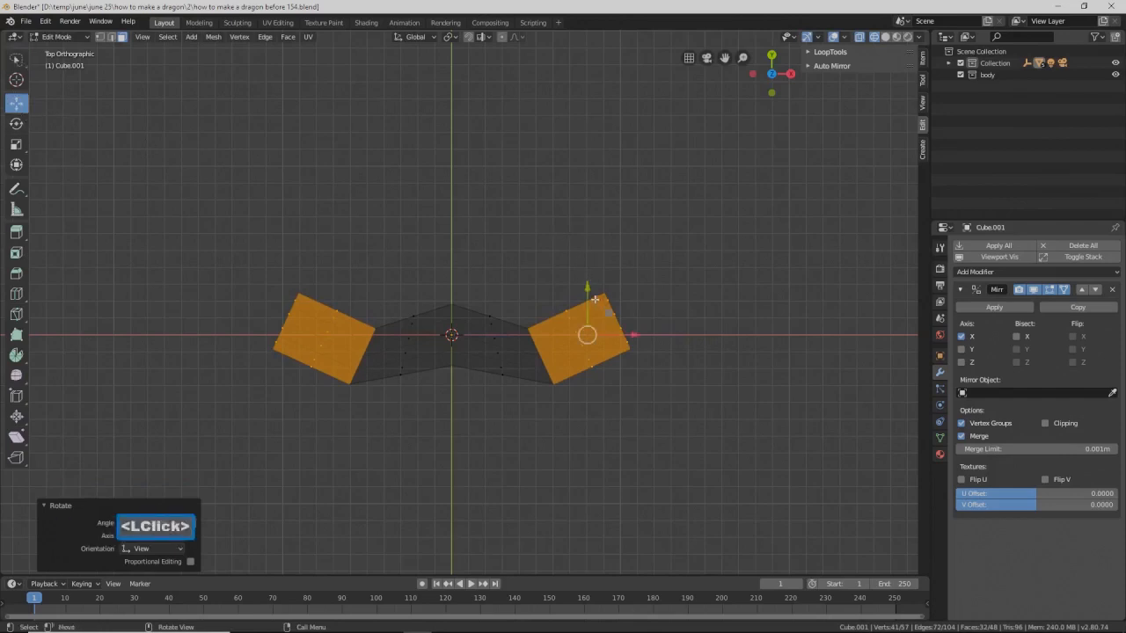
drag(589, 290, 594, 266)
drag(595, 256, 607, 264)
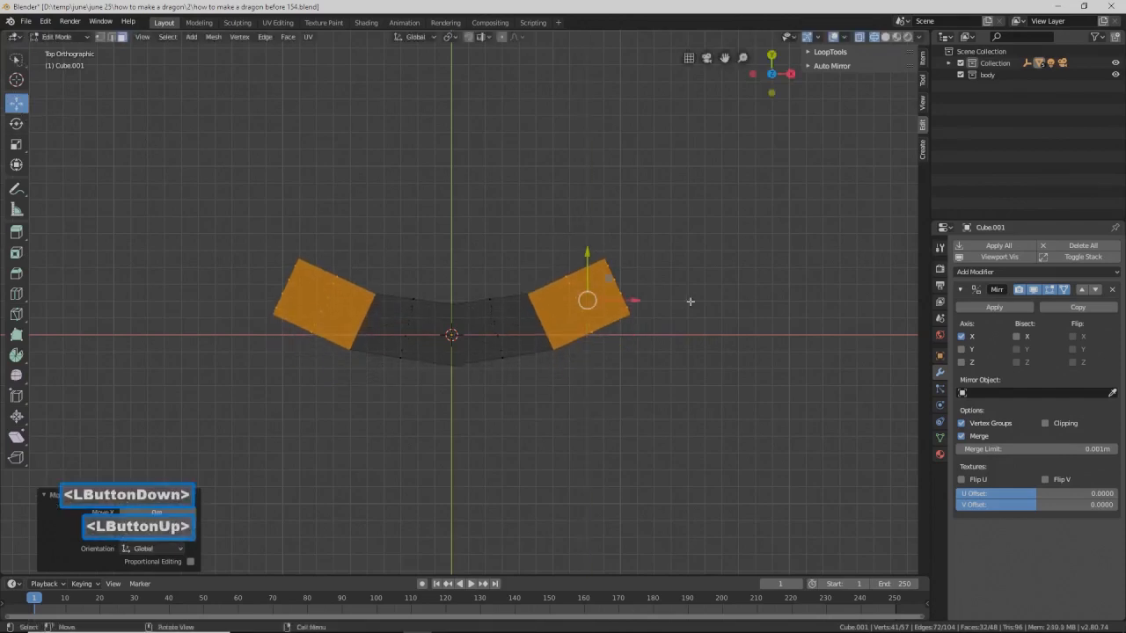
Step: Rotate the outer segment by about another -12° and move it about 0.083 m along Y
key(r)
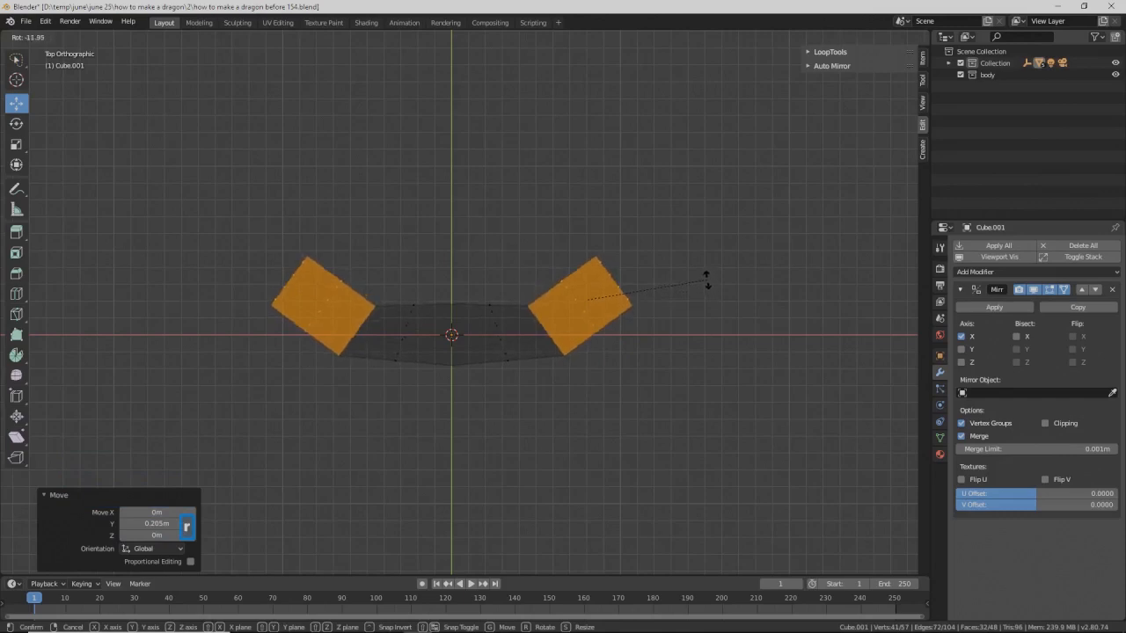
click(707, 275)
drag(588, 254, 587, 238)
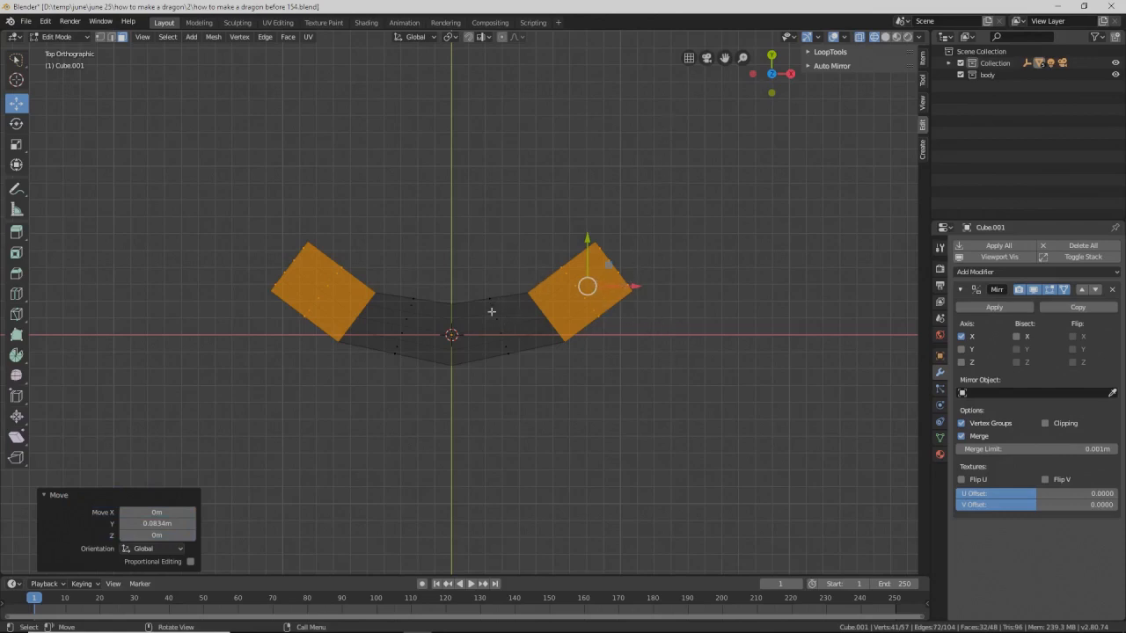
Step: Select only the vertices at the outer end of the arm and extrude them about 0.479 m along their normal
click(735, 268)
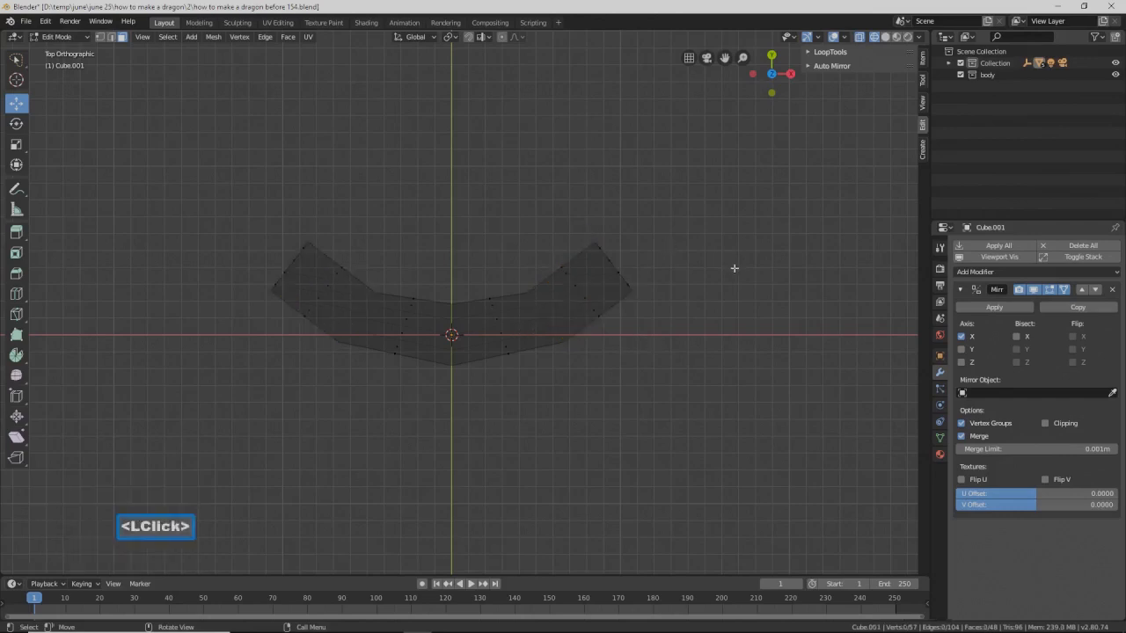
click(101, 38)
mouse_move(639, 196)
ctrl+right_down()
mouse_move(583, 289)
mouse_move(681, 319)
mouse_move(695, 280)
ctrl+right_up()
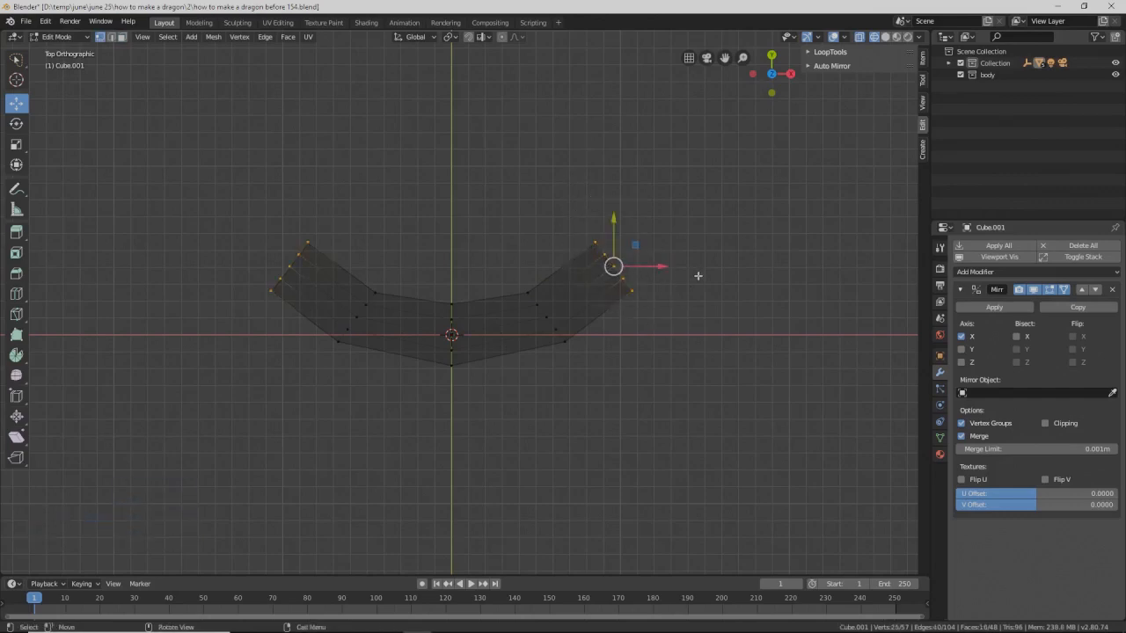
key(e)
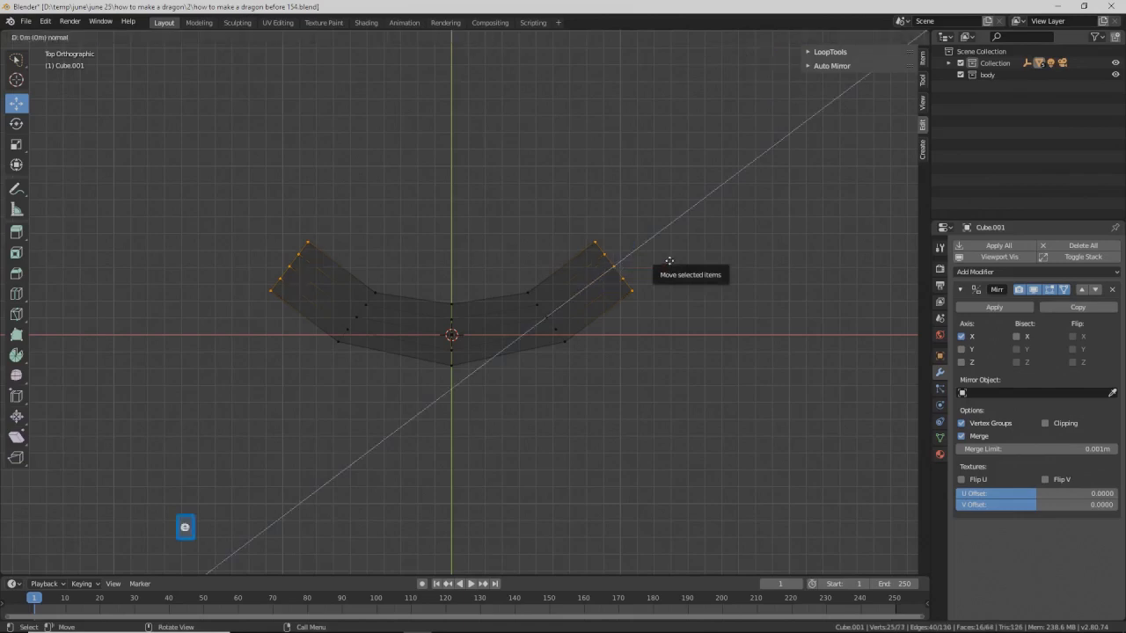
click(729, 206)
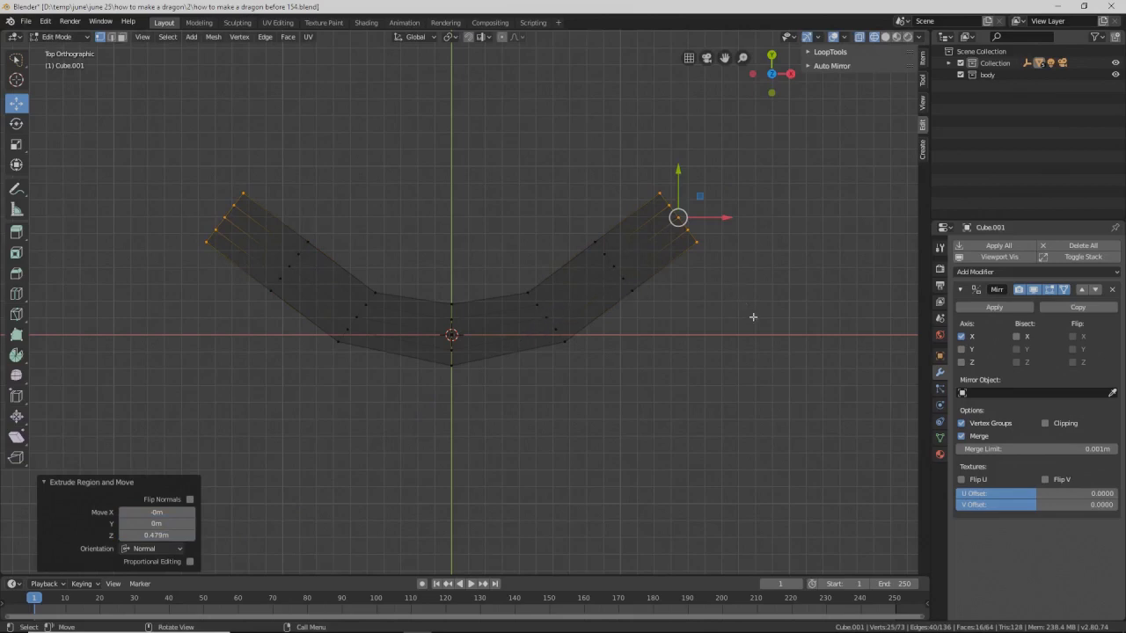
Step: Move the extruded end inward along X and about 0.163 m along Y, and rotate it by about -35.1°
drag(730, 217, 703, 213)
drag(651, 173, 652, 144)
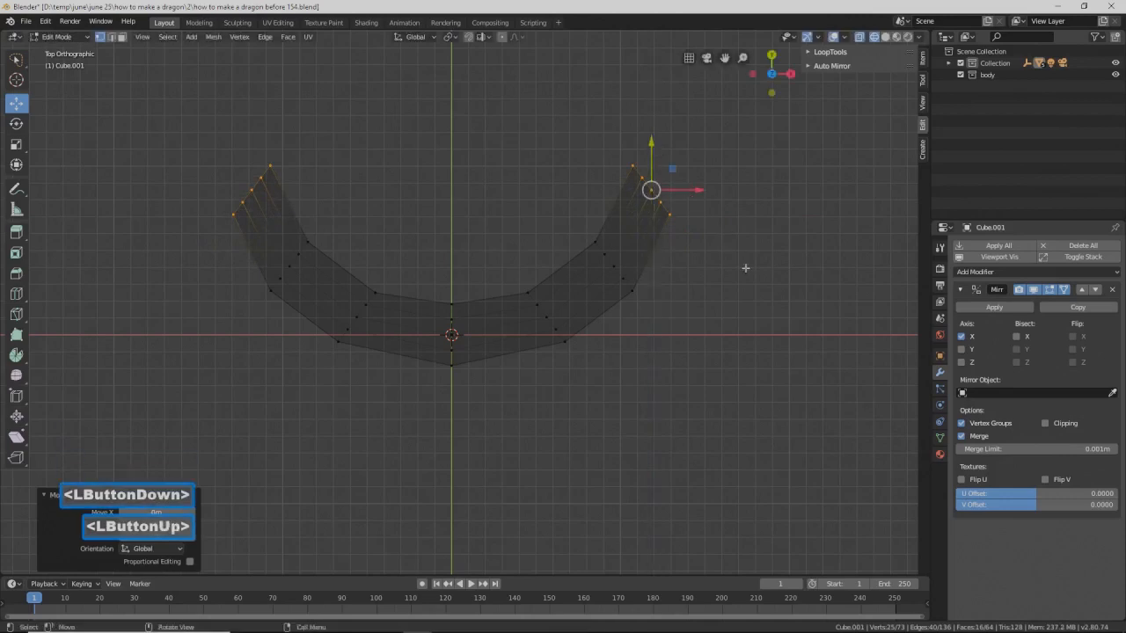
key(r)
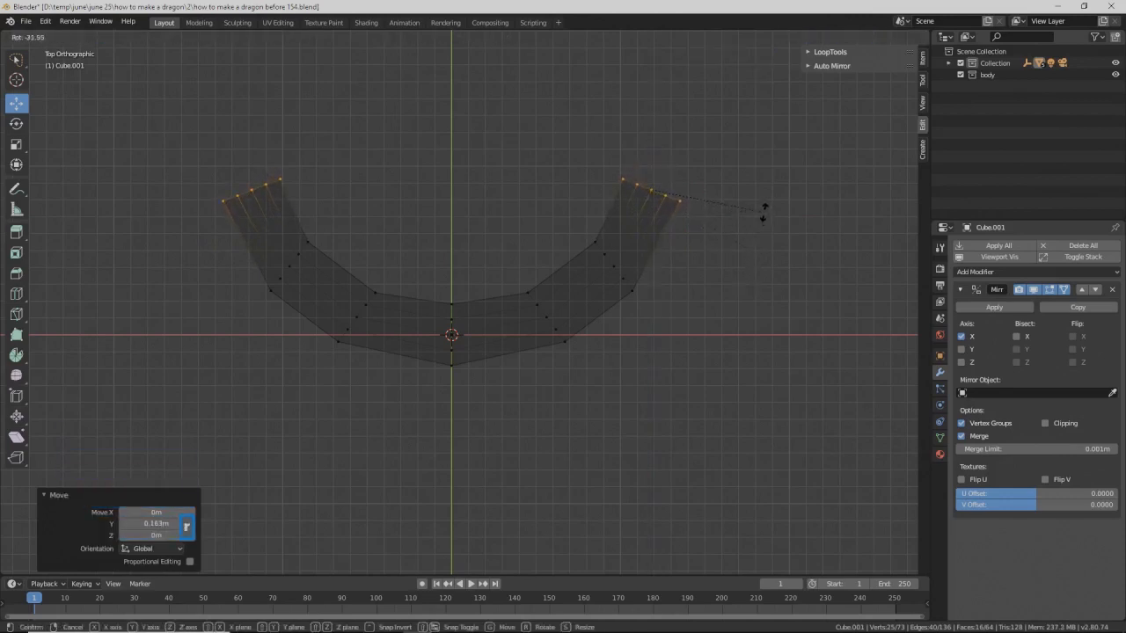
click(760, 204)
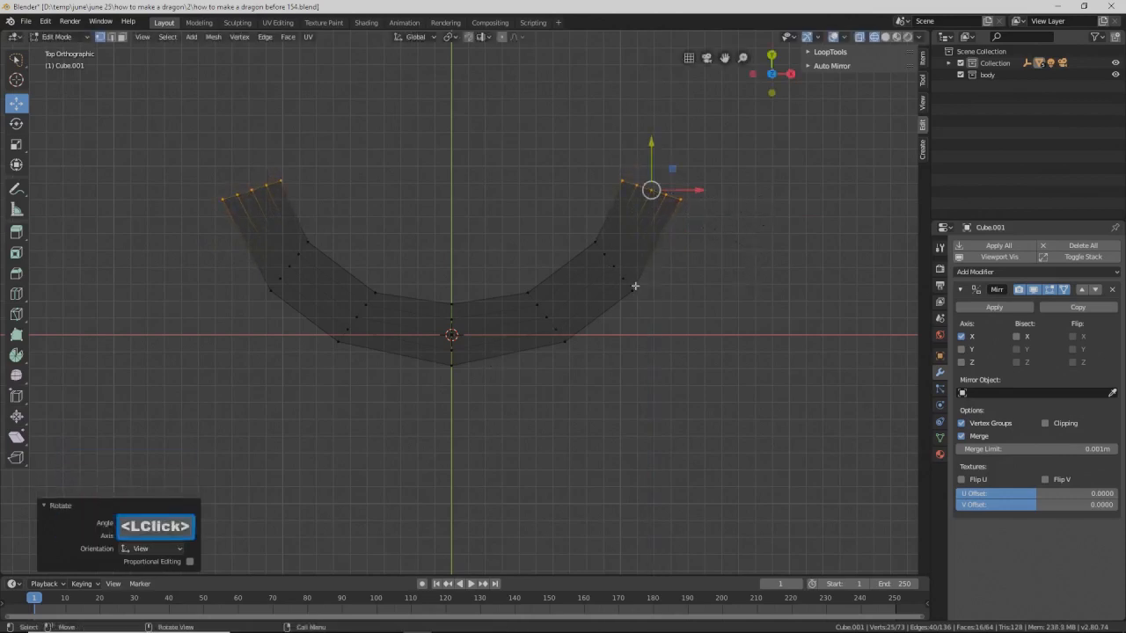
Step: Extrude the arm's end vertices about 0.489 m along their normal
shift+middle_drag(704, 296, 676, 399)
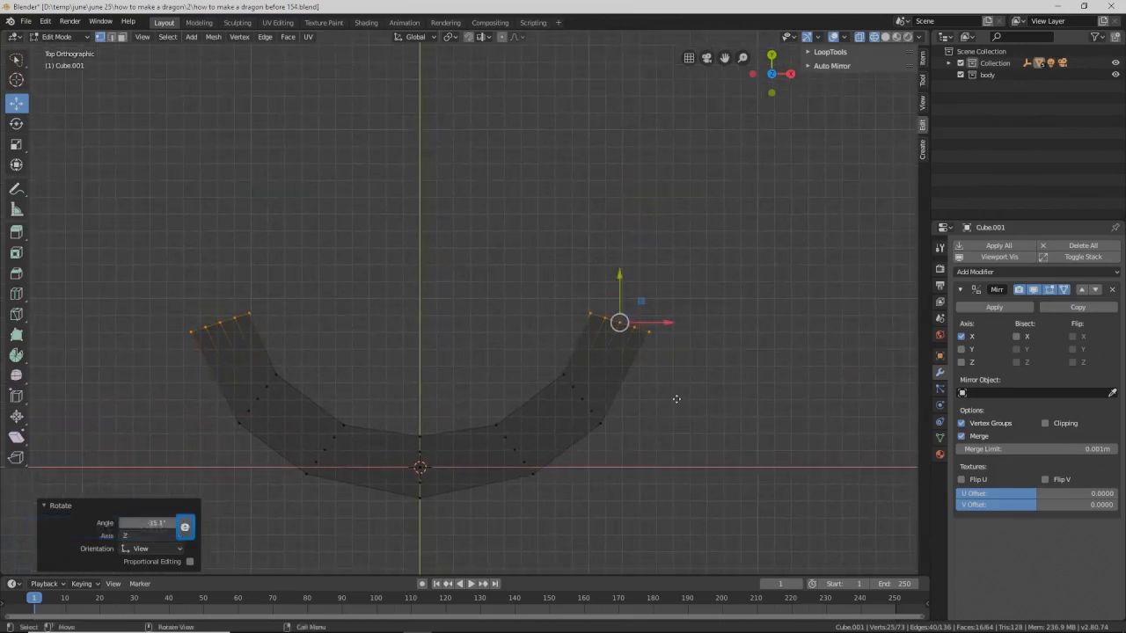
key(e)
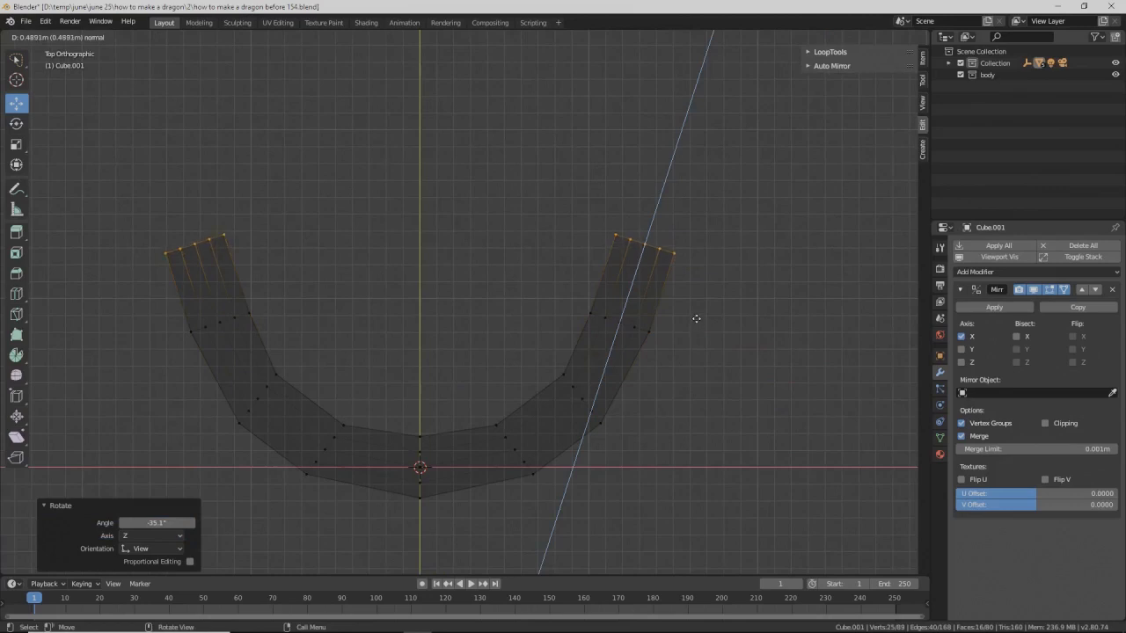
click(697, 319)
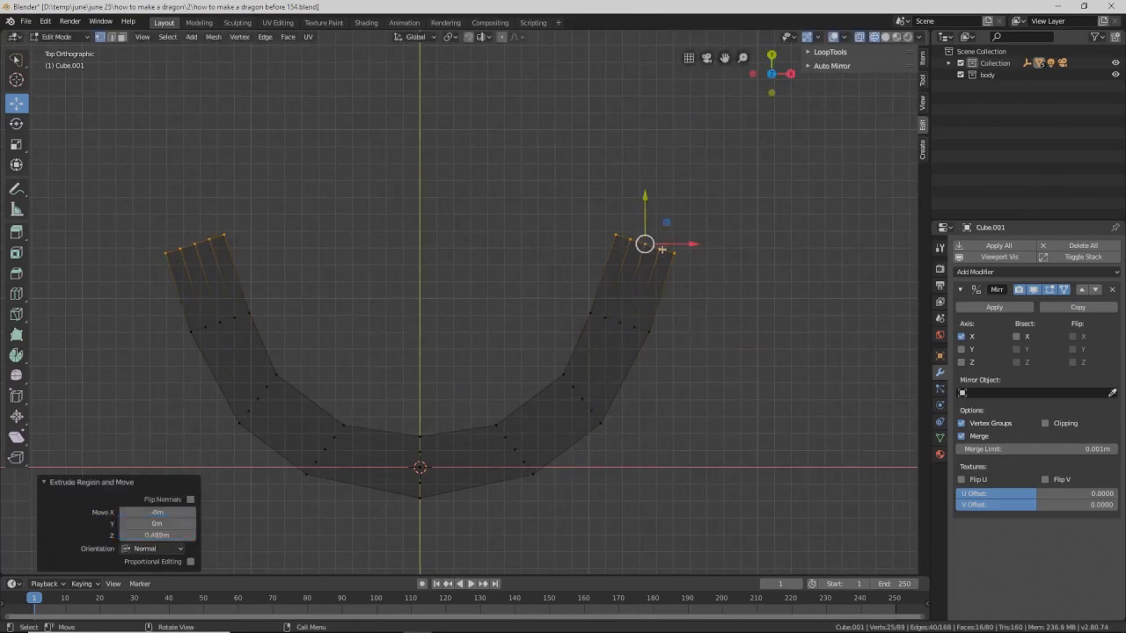
Step: Move the new end about -0.149 m along X and rotate it by about -17.7° to square it with the X axis
drag(695, 248, 670, 247)
key(r)
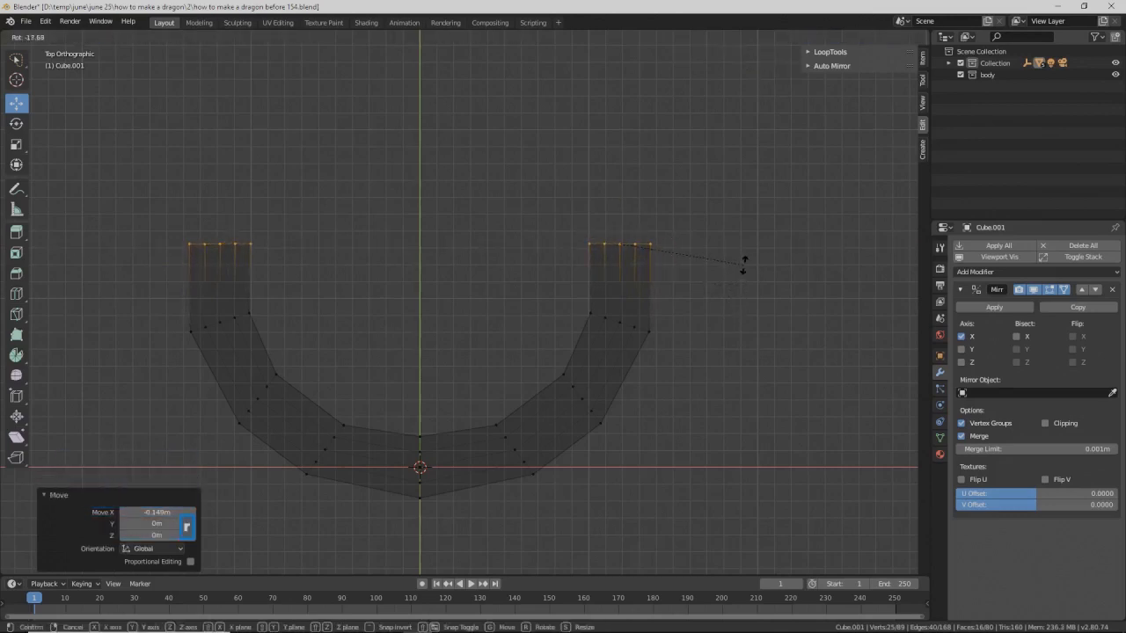
click(743, 264)
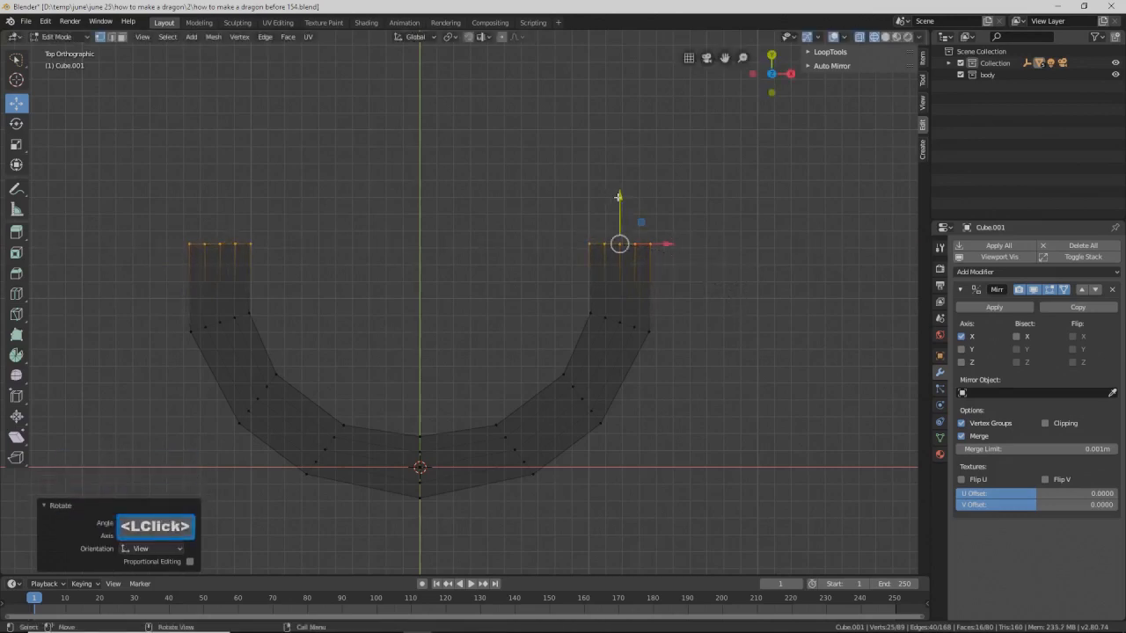
Step: Move the arm's end about 0.052 m along Y and save the file as "how to make a dragon before 155.blend"
drag(619, 197, 618, 188)
key(Pause)
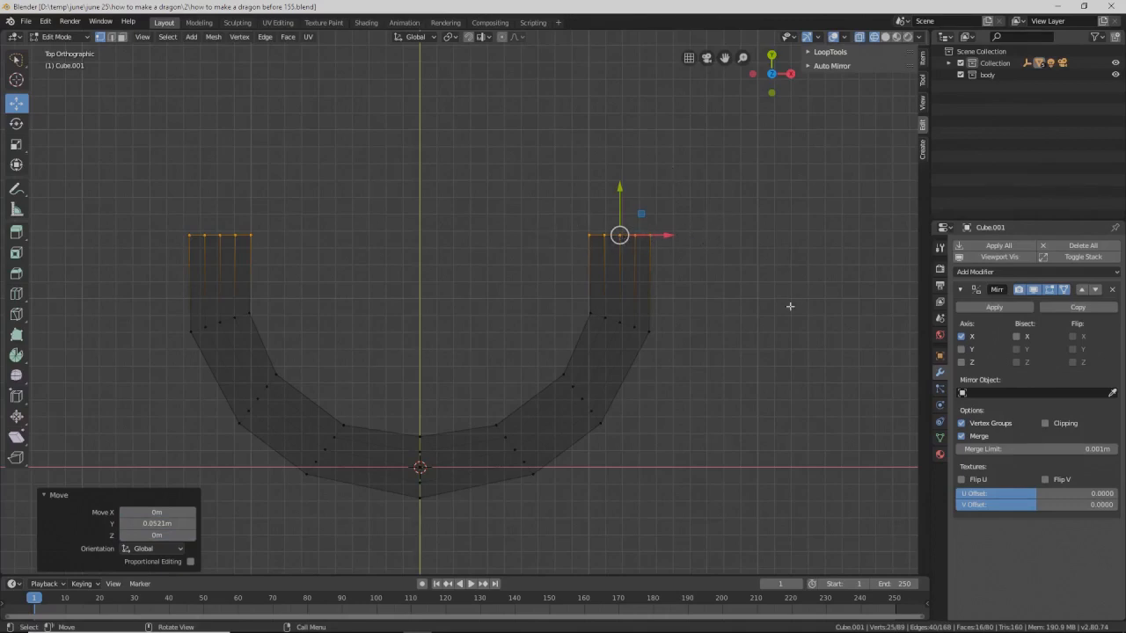
Step: Flatten the arm's end vertices by scaling them to 0 along Y
key(s)
key(y)
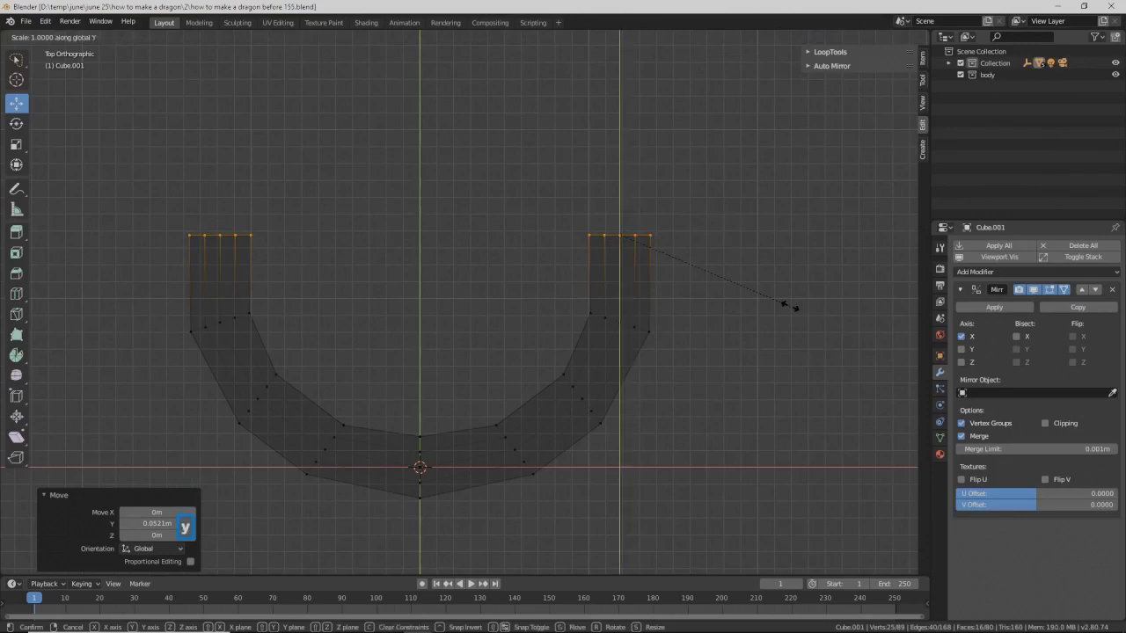
text(0)
click(795, 307)
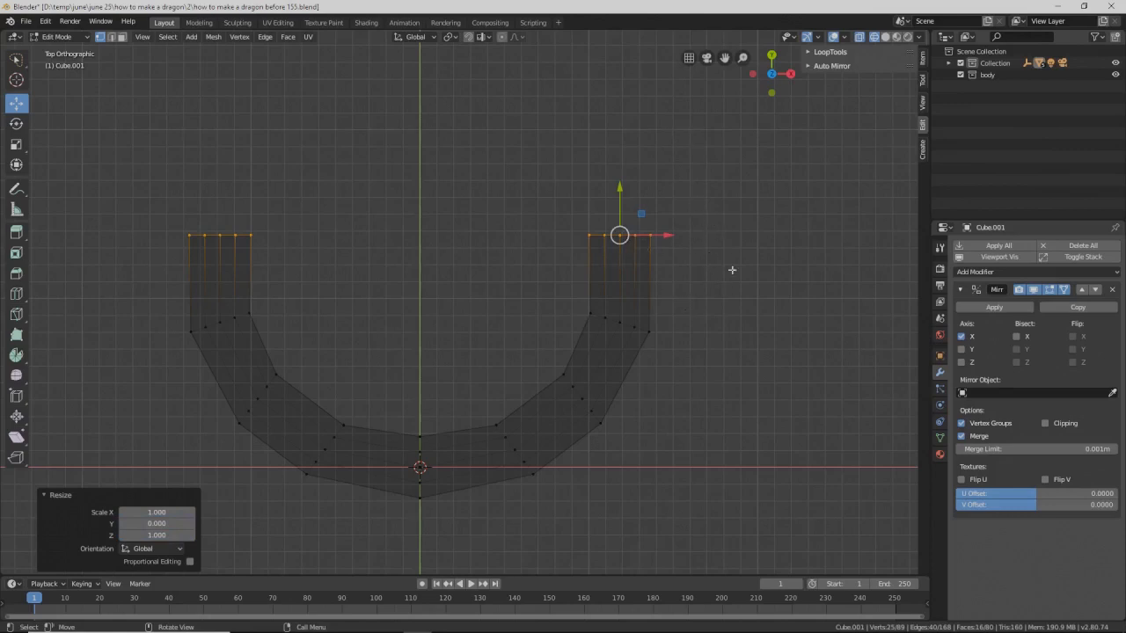
Step: Extrude the flattened end of the arm about 0.483 m straight along Y
key(e)
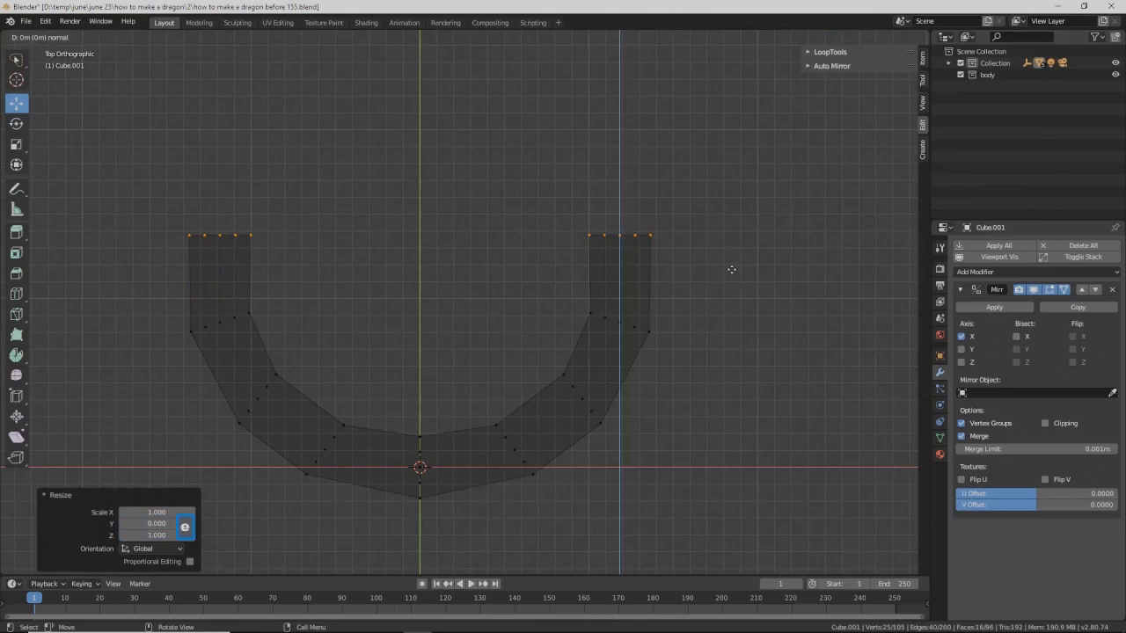
right_click(730, 269)
drag(620, 195, 622, 115)
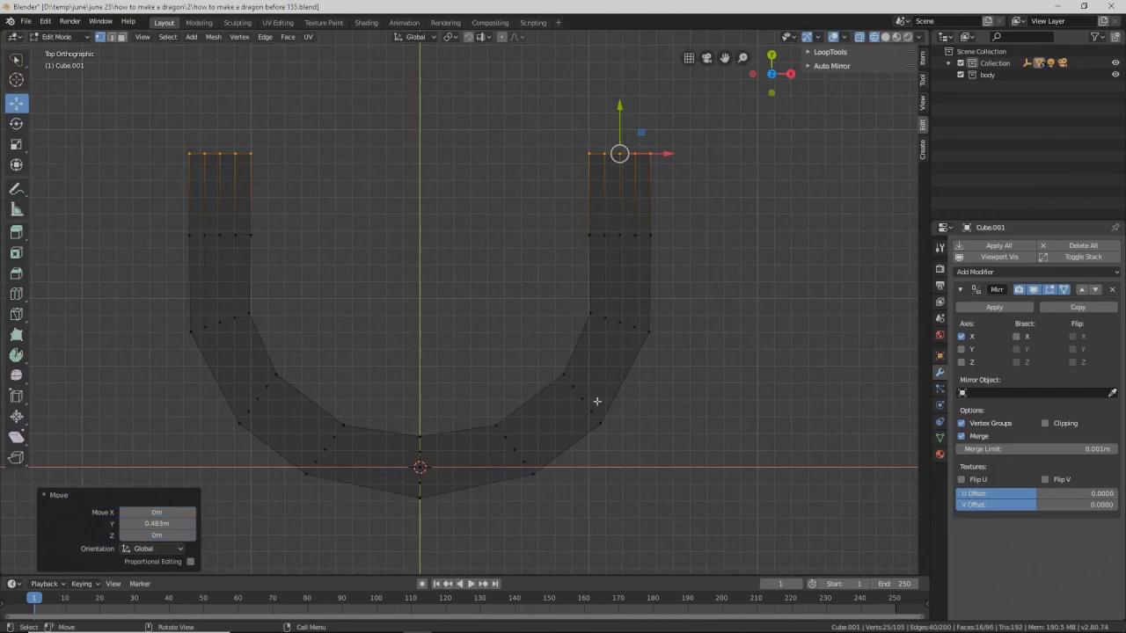
Step: Extrude one more straight segment of similar length along Y, deselect everything, and save as "how to make a dragon before 157.blend"
shift+middle_drag(744, 201, 705, 361)
key(e)
right_click(702, 356)
drag(580, 271, 579, 182)
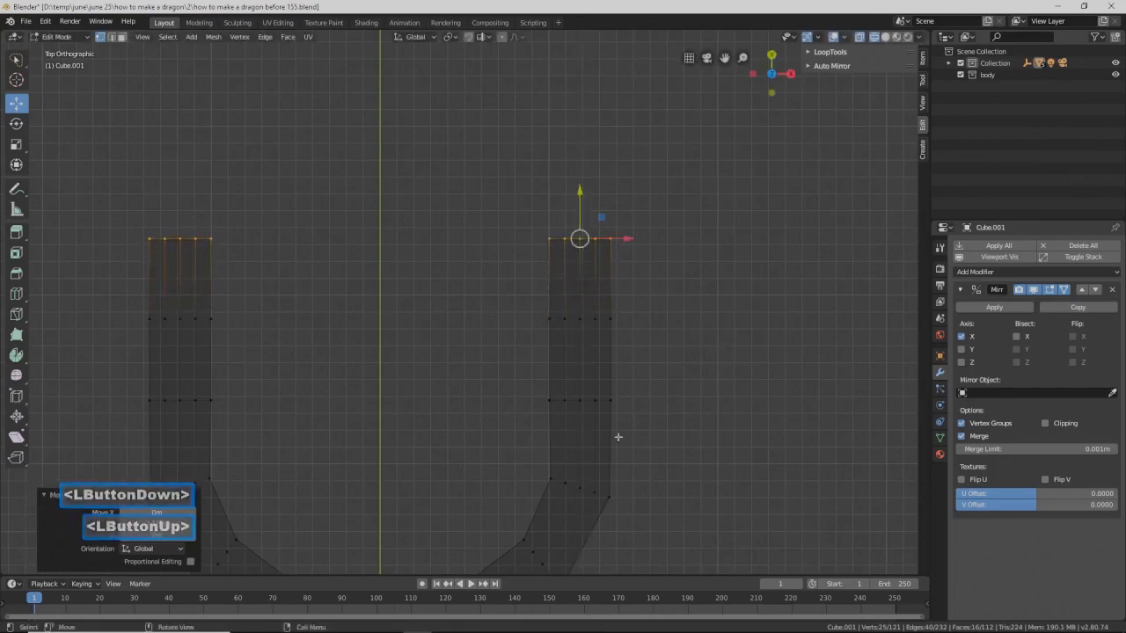
click(801, 439)
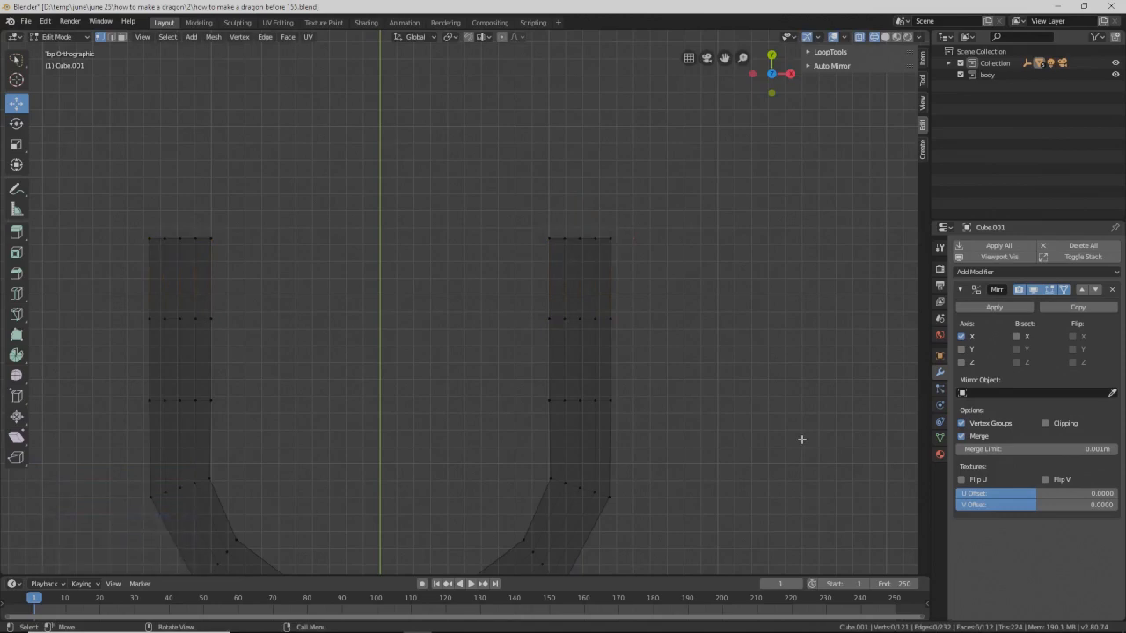
key(Pause)
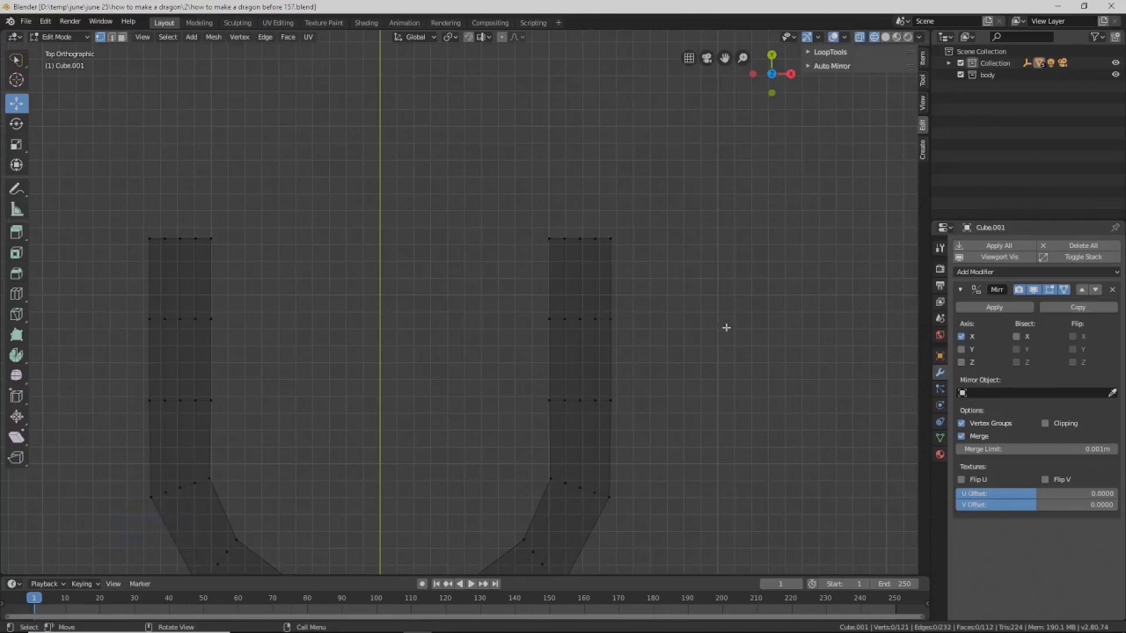
Step: Delete all the top faces of the U-shaped mesh and save the file as "how to make a dragon before 159.blend"
shift+middle_drag(707, 379, 720, 287)
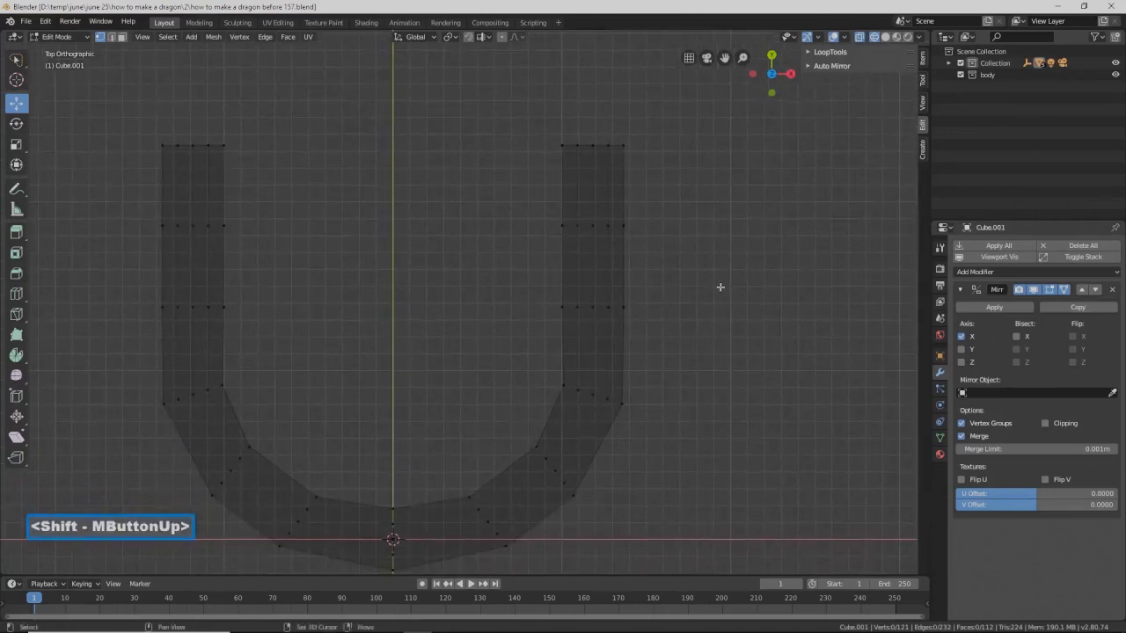
key(a)
middle_drag(704, 346, 661, 304)
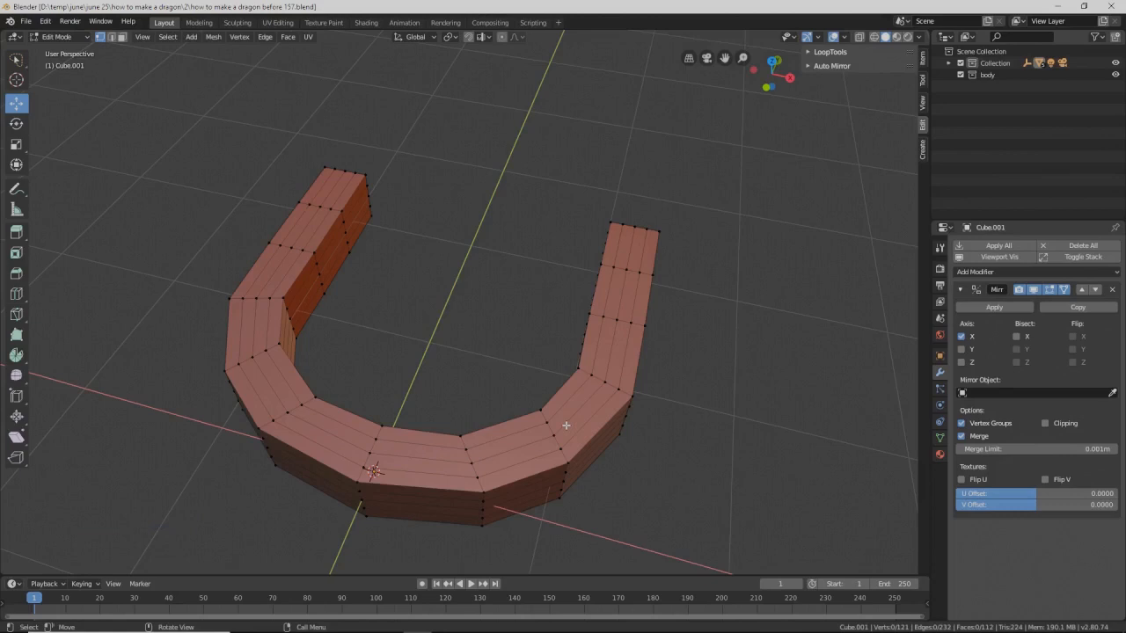
click(650, 210)
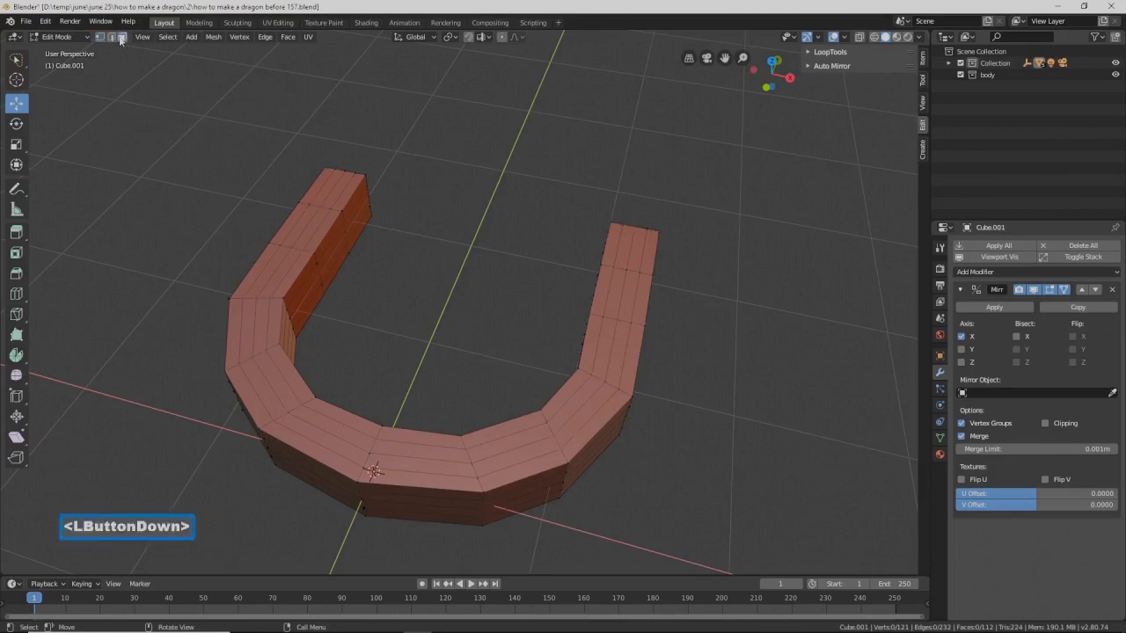
key(c)
mouse_move(627, 259)
mouse_down()
mouse_move(593, 395)
mouse_move(515, 463)
mouse_move(460, 463)
mouse_up()
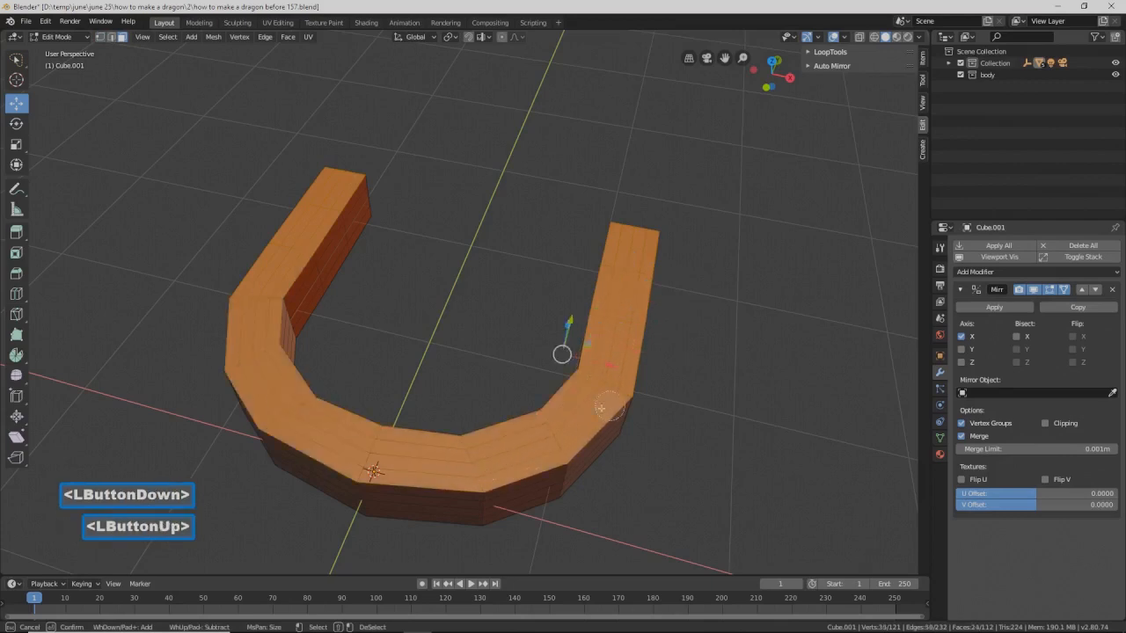
right_click(808, 342)
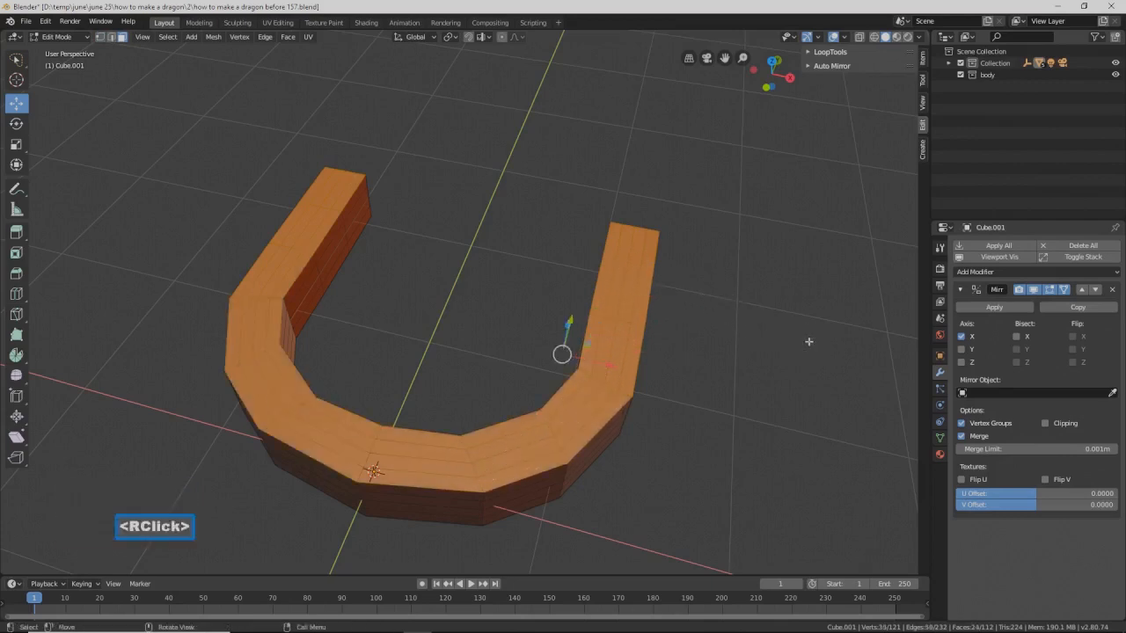
key(x)
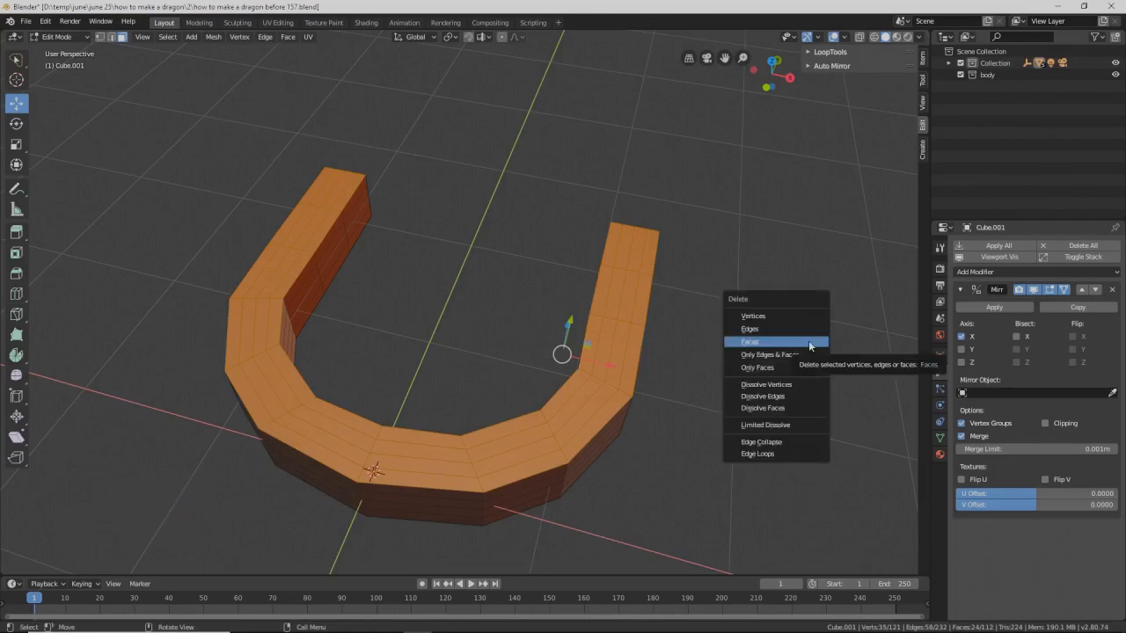
click(809, 343)
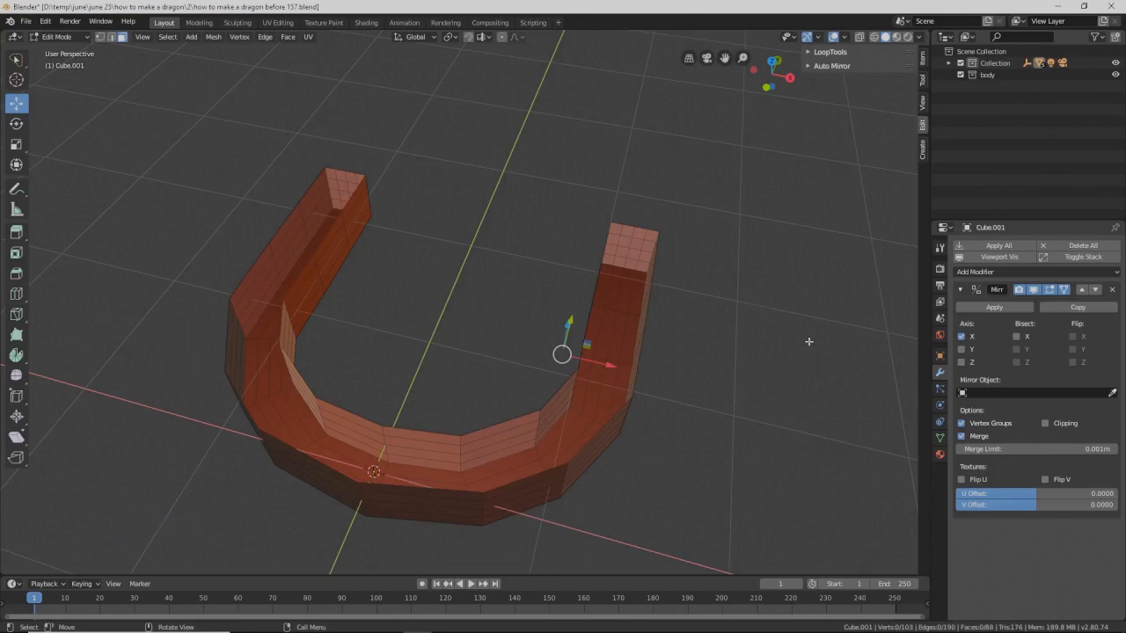
key(Pause)
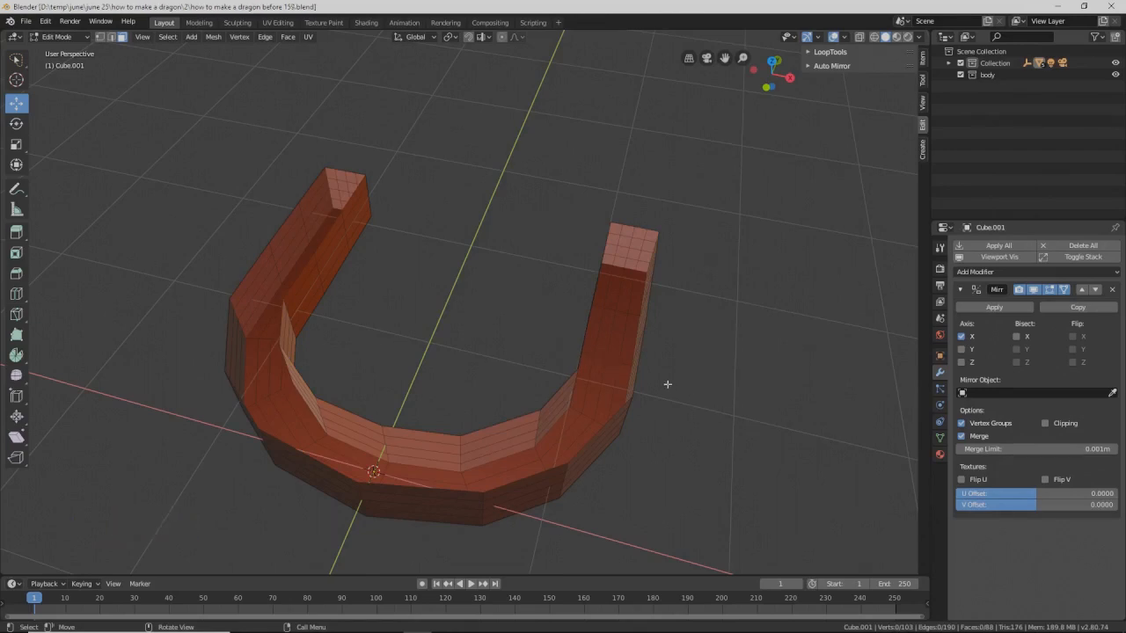
Step: Fatten the upper and lower face loops of the U-shaped walls outward about 0.027 m and save as "how to make a dragon before 160.blend"
middle_drag(677, 403, 657, 352)
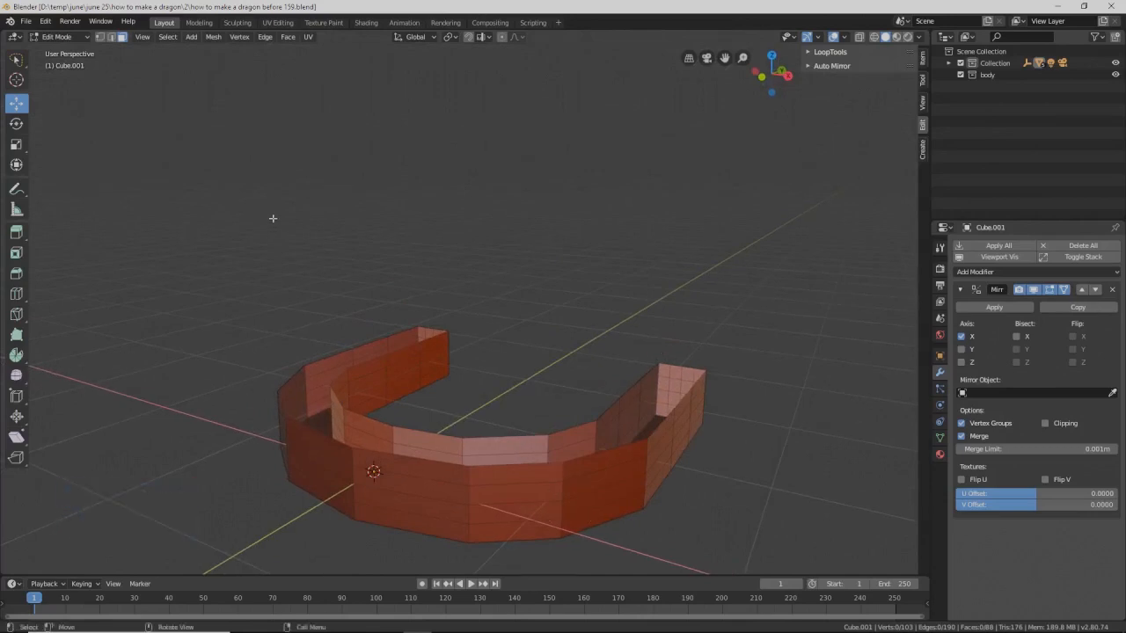
key(alt)
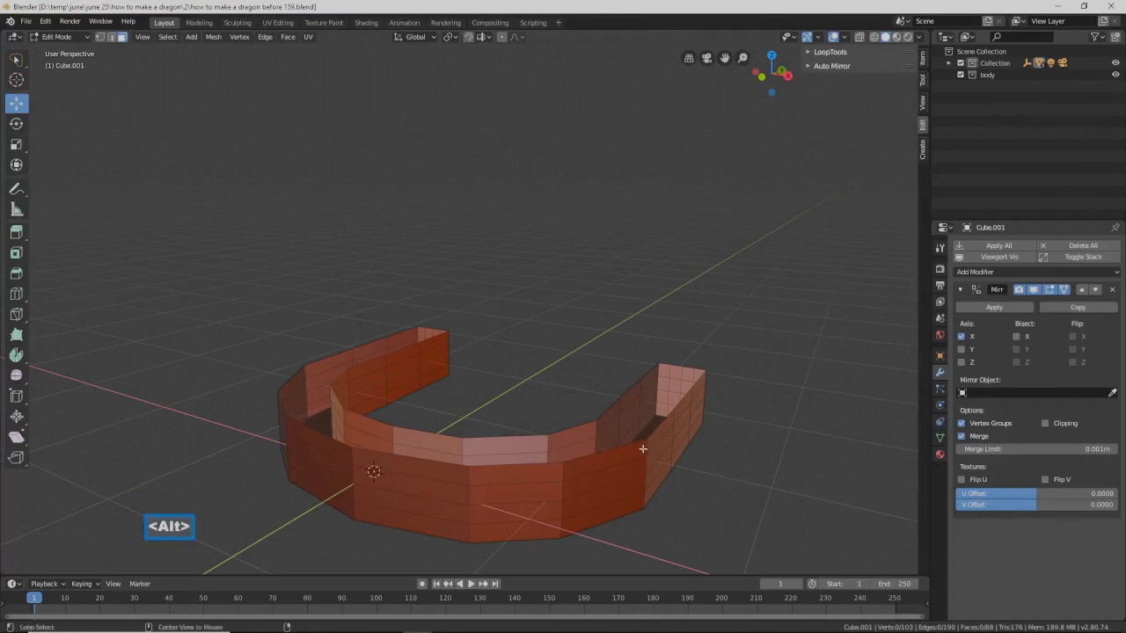
alt+click(646, 449)
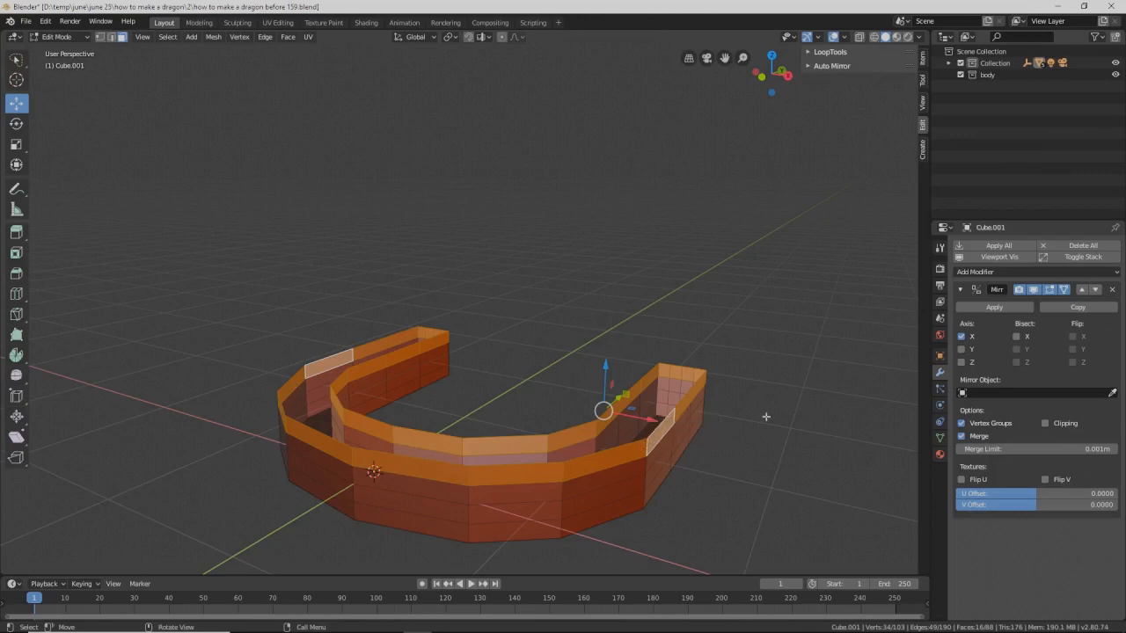
alt+click(644, 502)
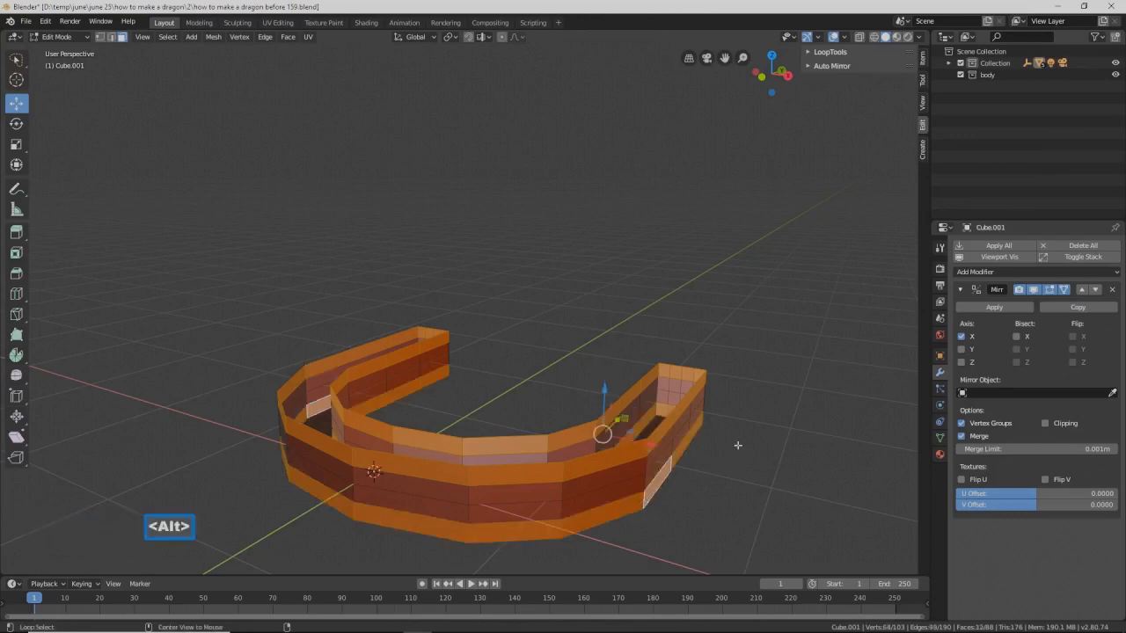
key(alt+s)
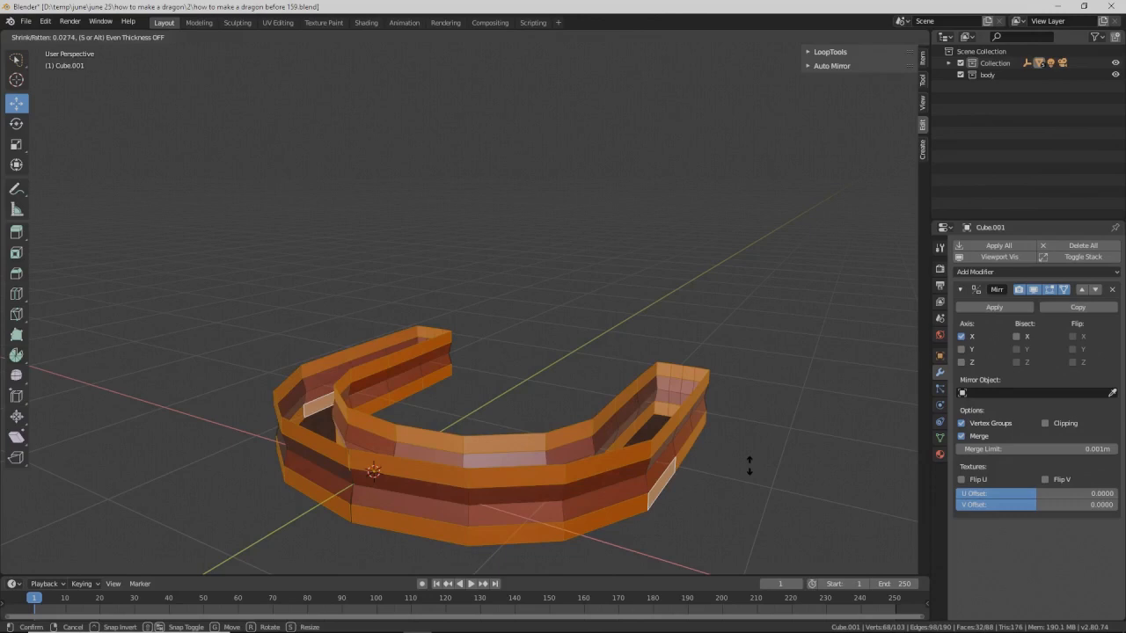
shift+click(749, 467)
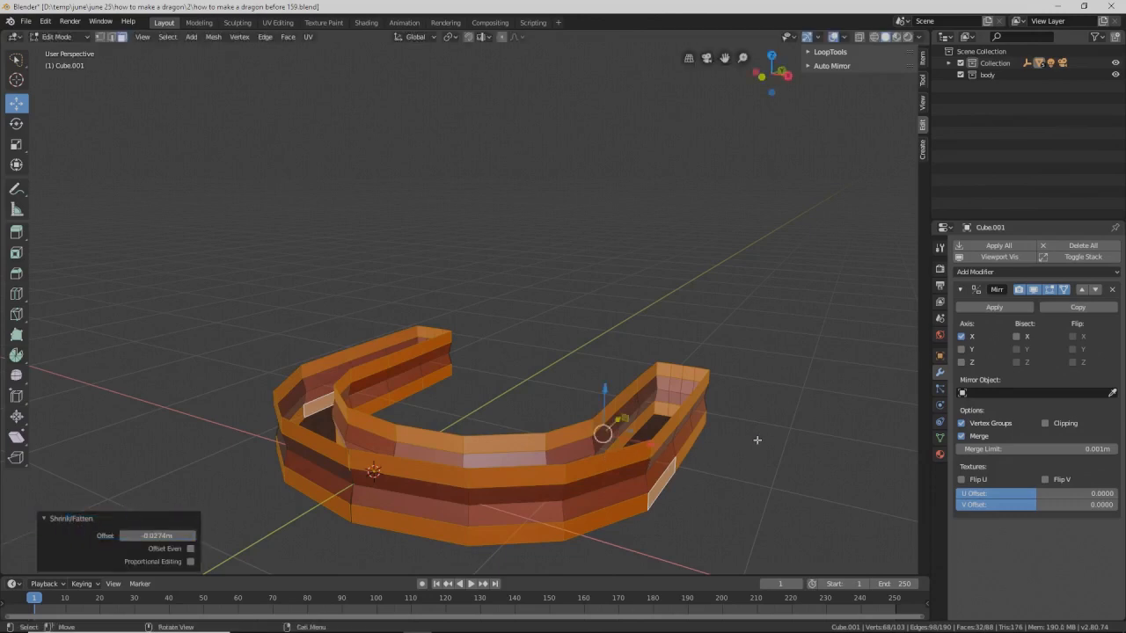
click(812, 541)
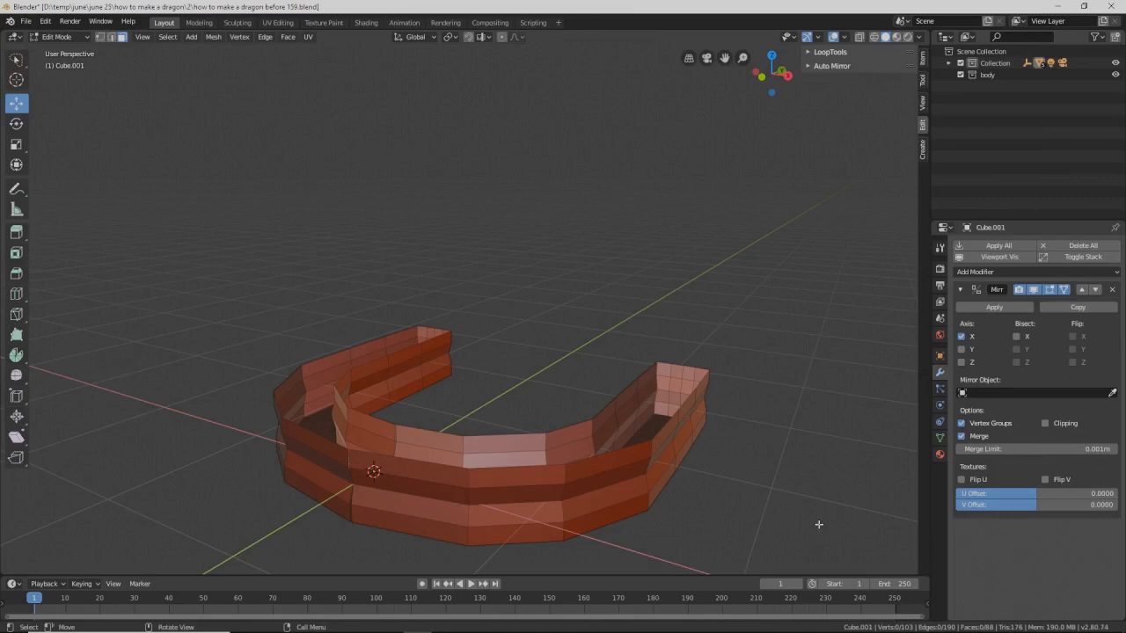
key(Pause)
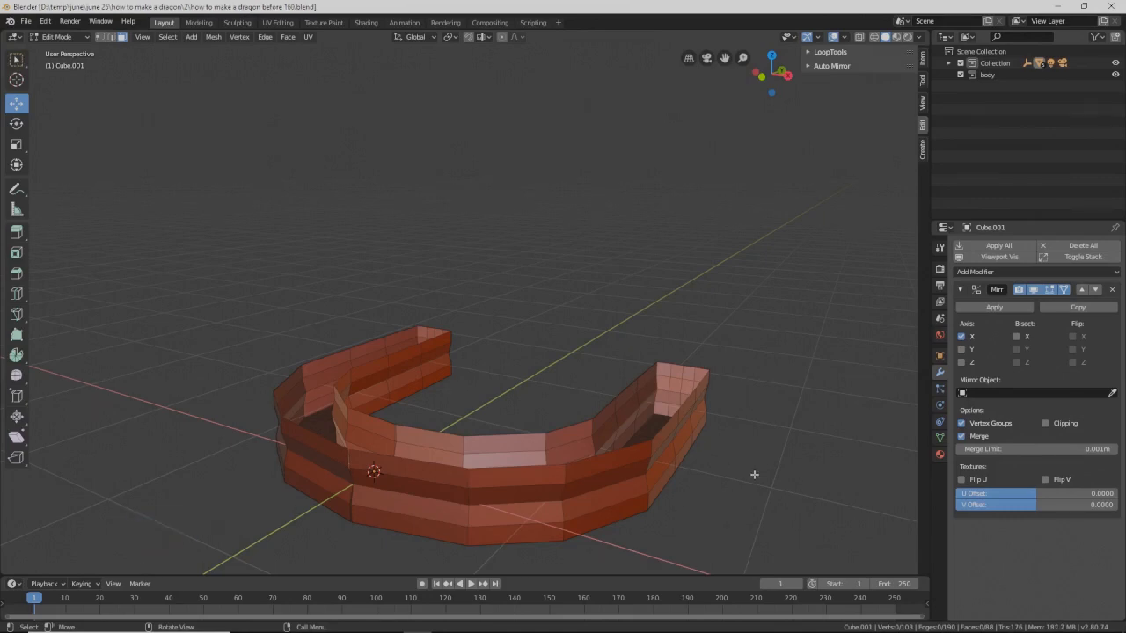
Step: Move the lowest vertical edge at the front centre seam about 0.016 m along X
shift+middle_drag(747, 468, 733, 389)
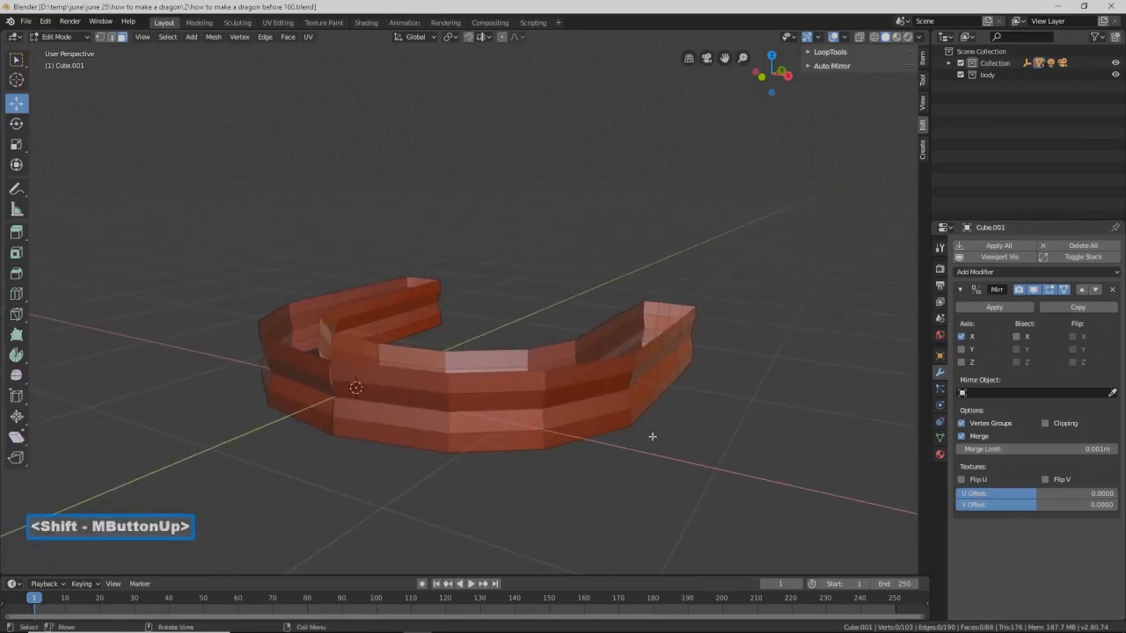
scroll(651, 431, down, 1)
middle_drag(650, 431, 621, 445)
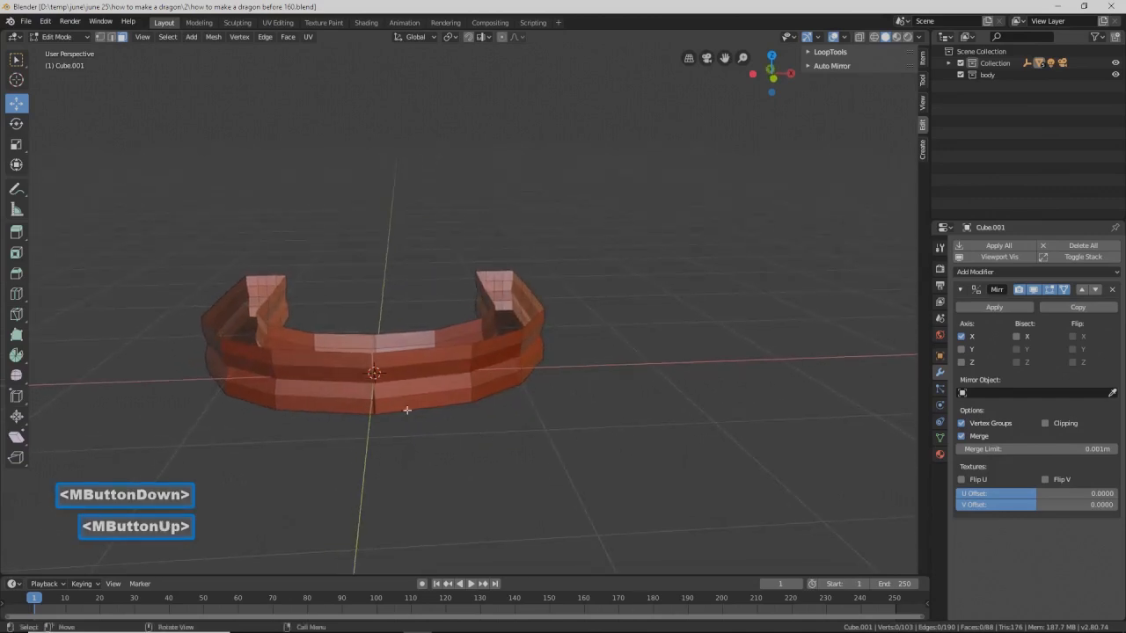
scroll(364, 450, up, 2)
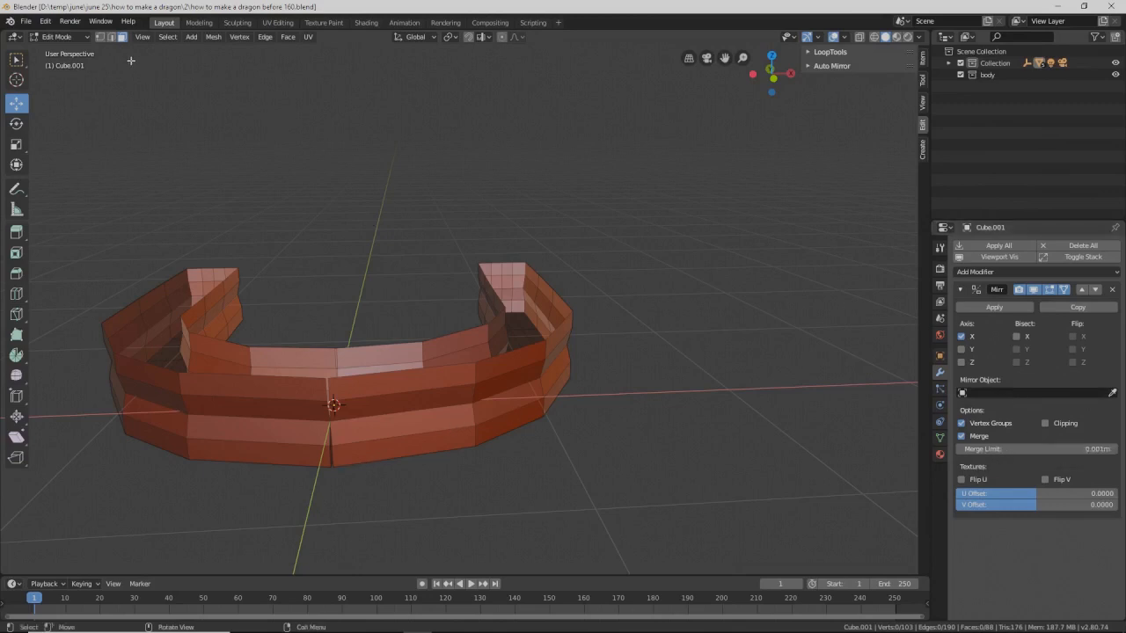
click(114, 37)
click(339, 460)
click(339, 440)
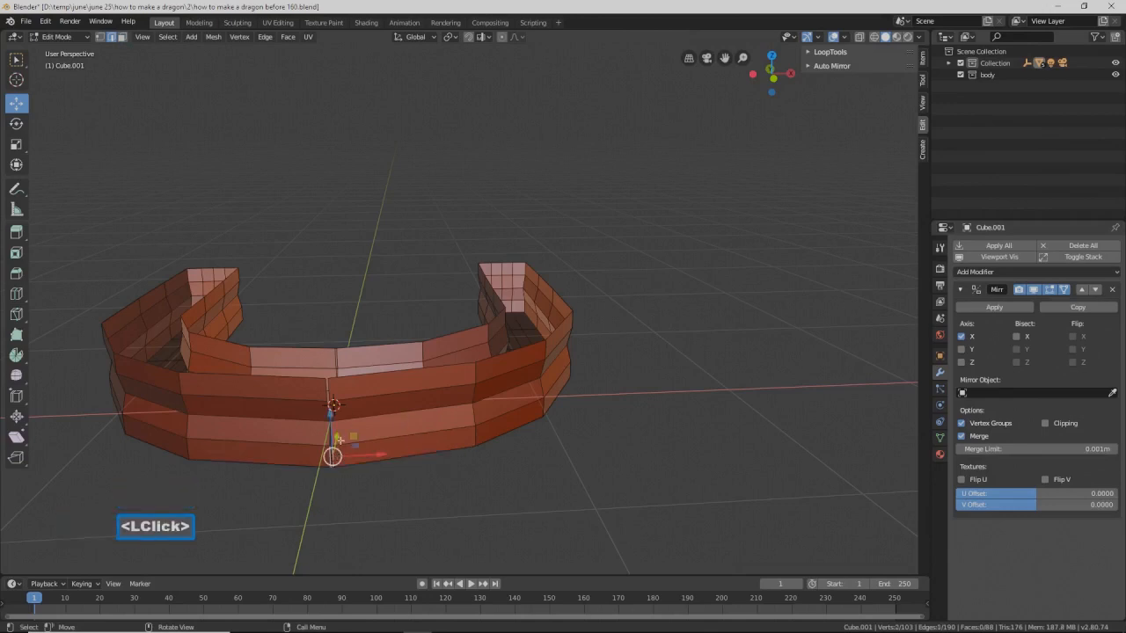
drag(377, 454, 380, 455)
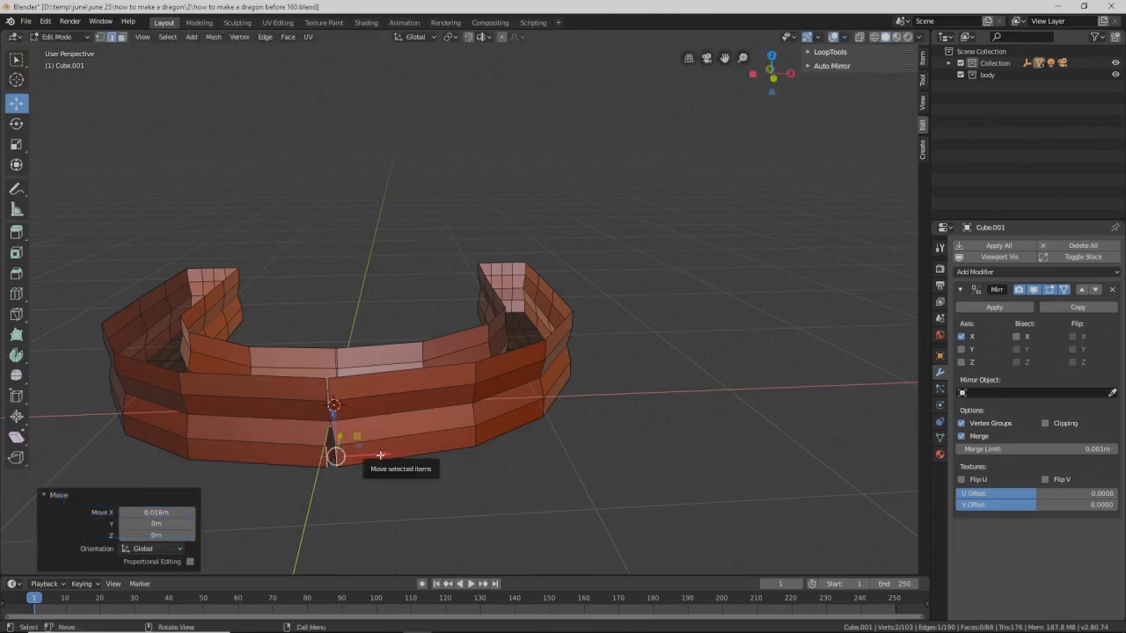
Step: Raise the Mirror modifier's merge limit to 0.065 m to close the centre seam, and deselect everything
click(1044, 448)
drag(1044, 448, 1074, 449)
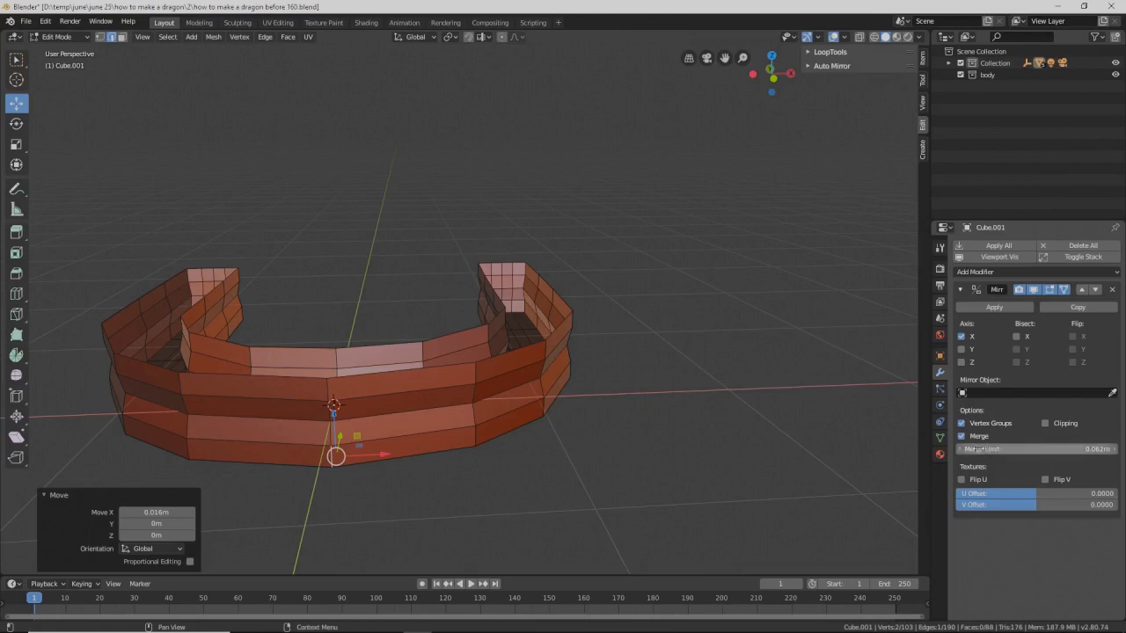
middle_drag(423, 423, 386, 424)
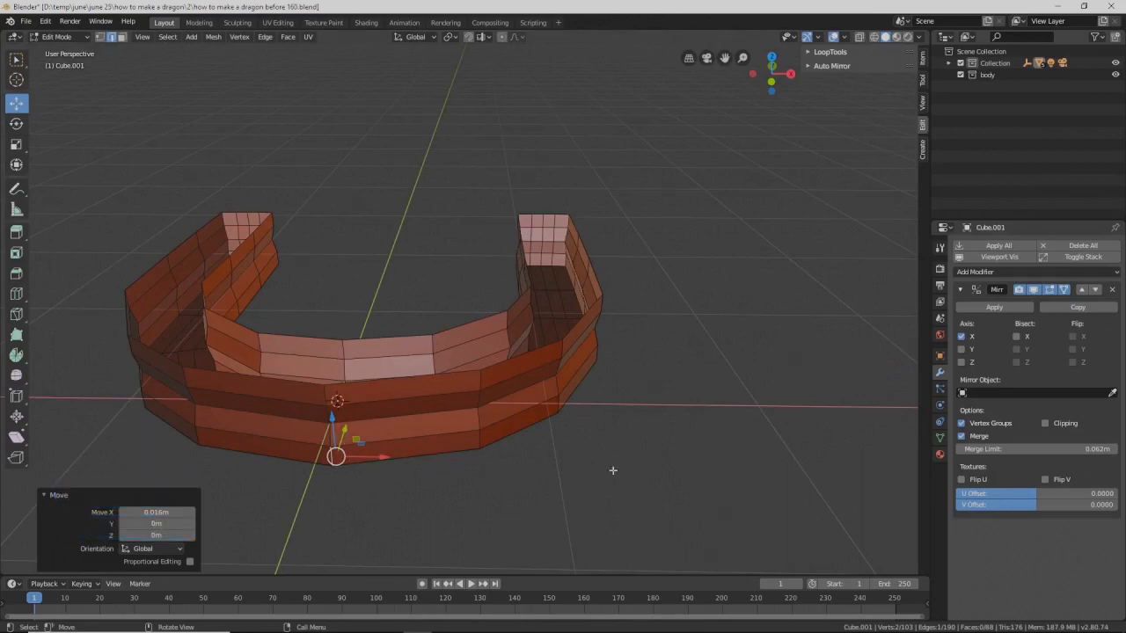
click(1115, 449)
double_click(1115, 449)
click(1115, 450)
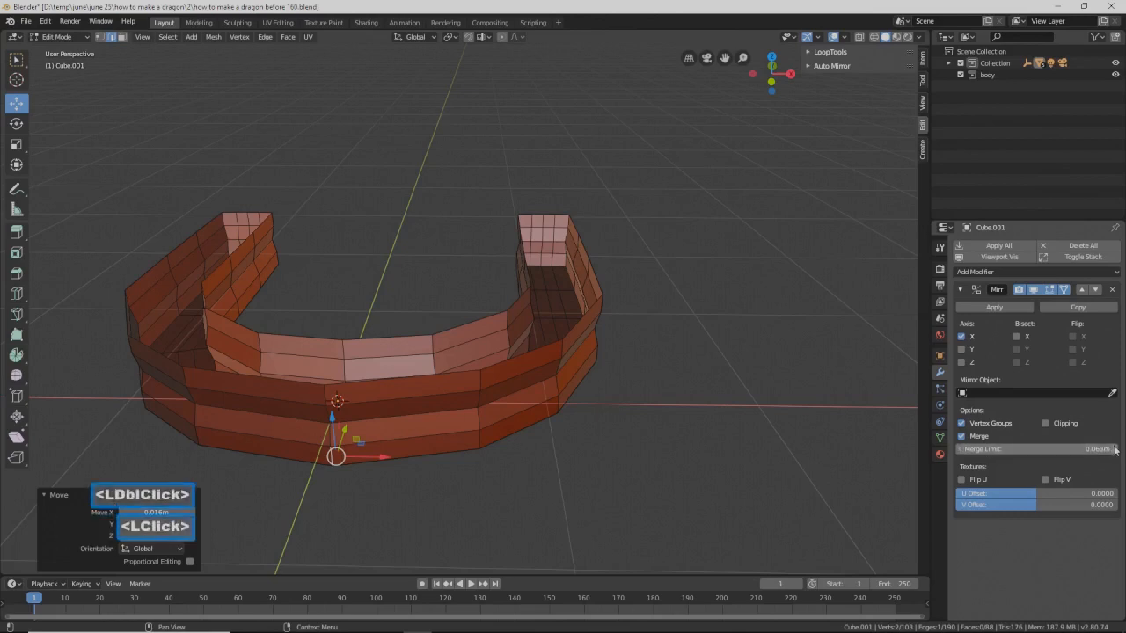
click(420, 492)
middle_drag(570, 486, 587, 468)
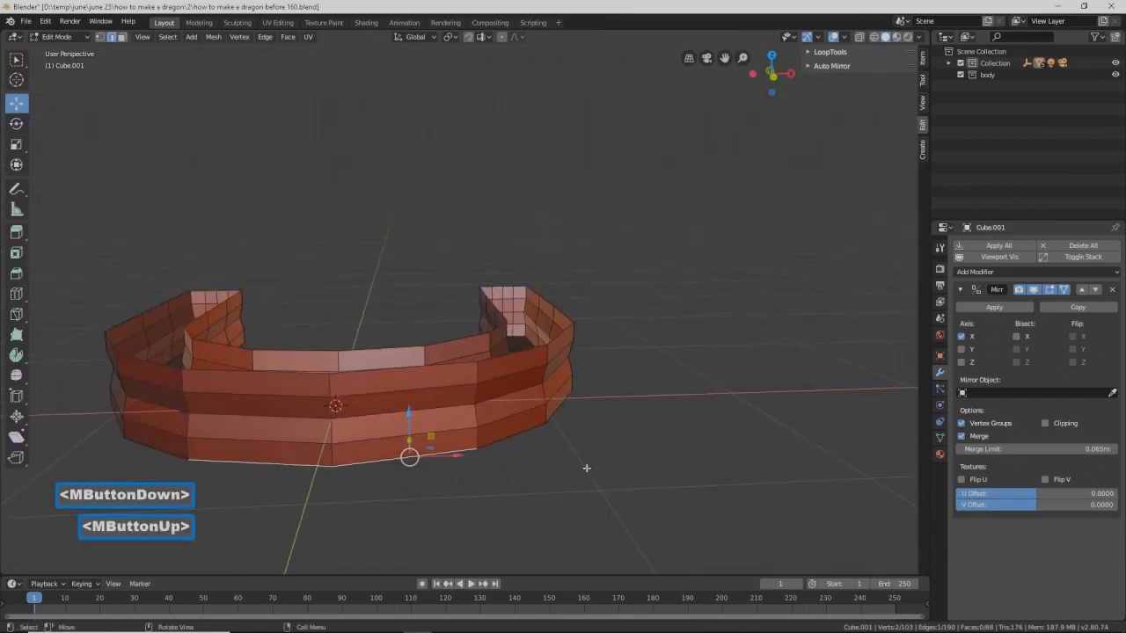
scroll(587, 469, down, 2)
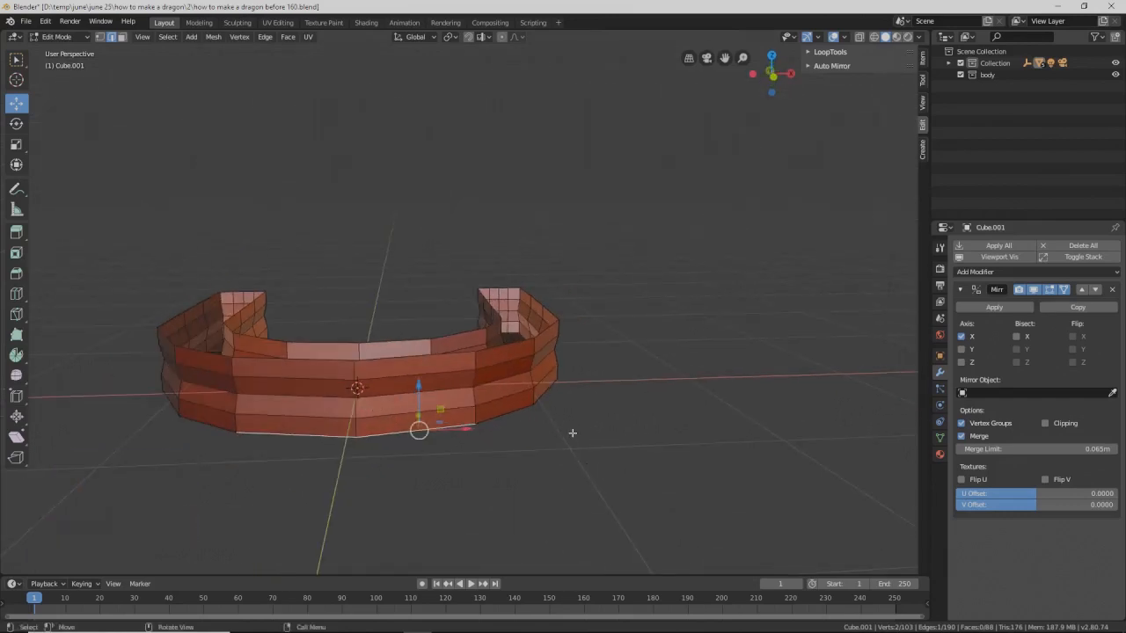
click(623, 425)
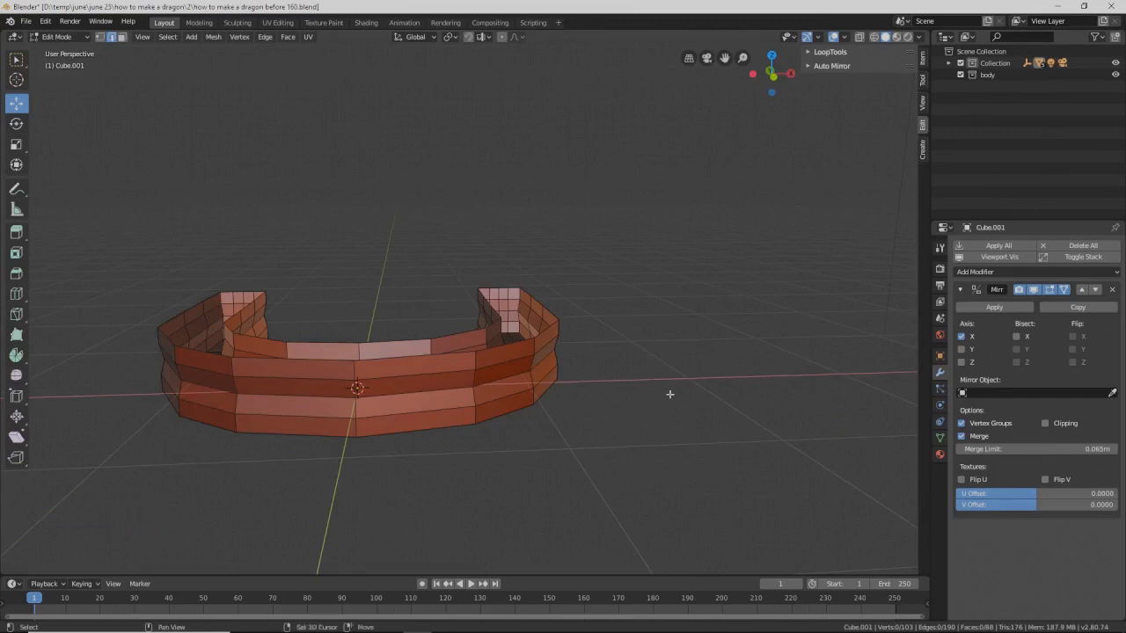
Step: Add a 2 m cube at about X 1.87 m, Y -0.216 m, Z -0.131 m beside the U-shaped mesh and subdivide it with one cut
shift+right_click(698, 410)
key(shift+a)
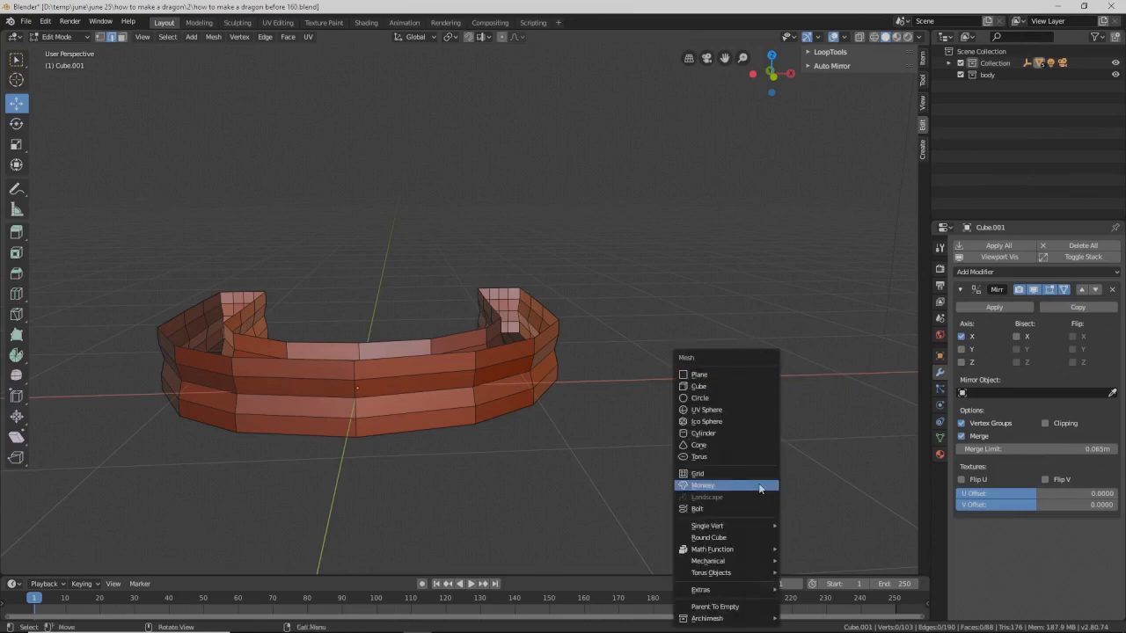
click(734, 386)
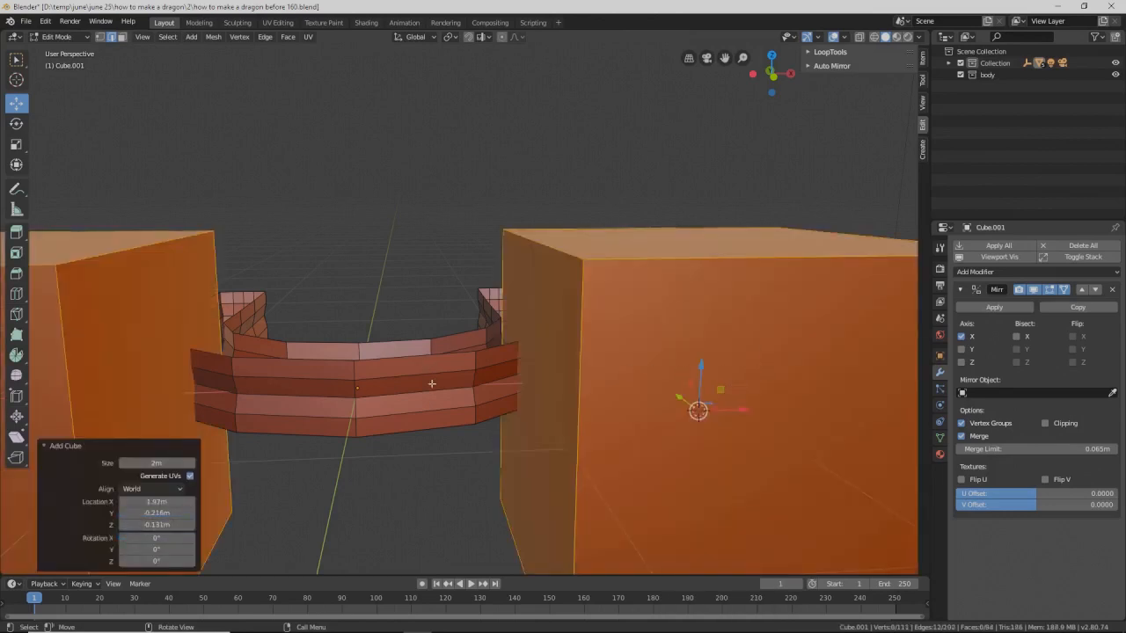
scroll(779, 405, down, 3)
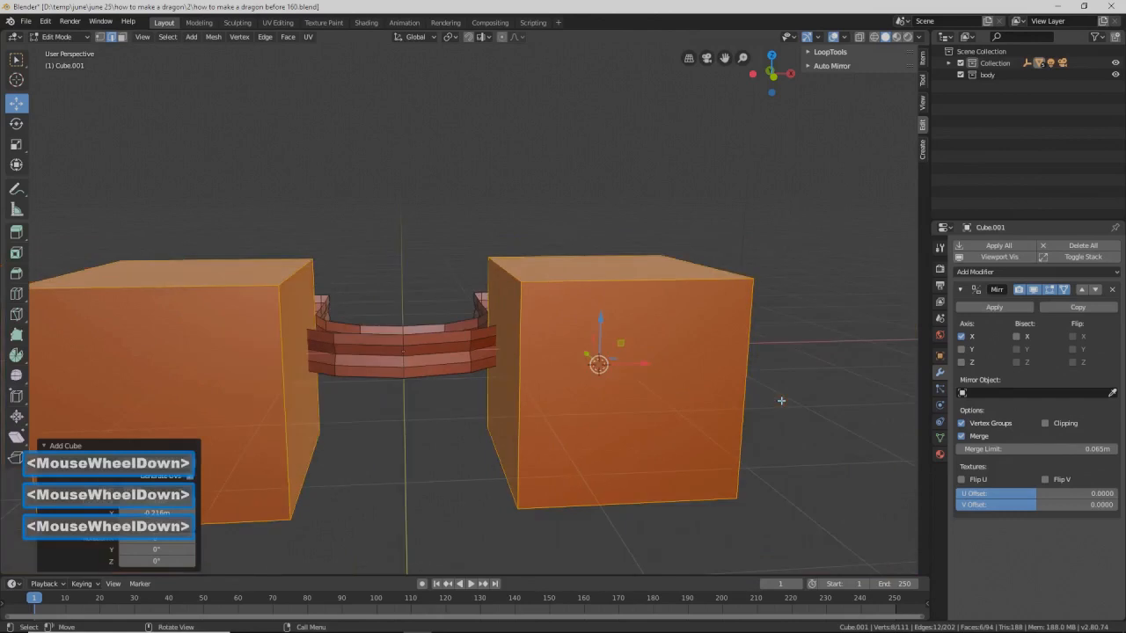
right_click(679, 327)
click(651, 251)
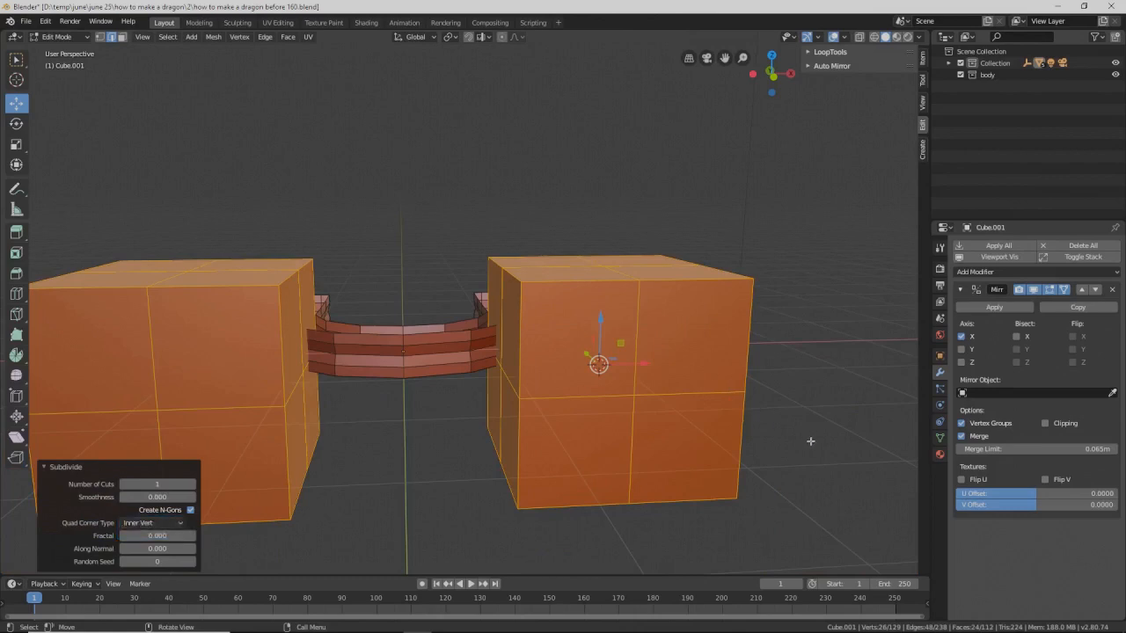
Step: Delete the four top faces of the subdivided cube and save as "how to make a dragon before 161.blend"
middle_drag(801, 268, 826, 307)
click(831, 312)
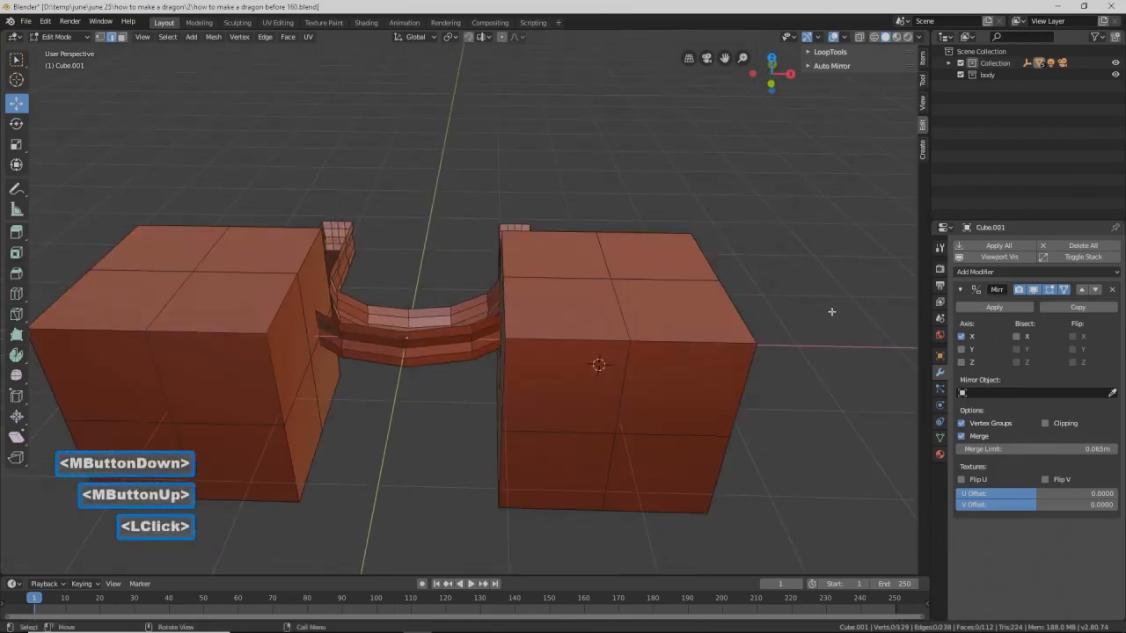
click(124, 38)
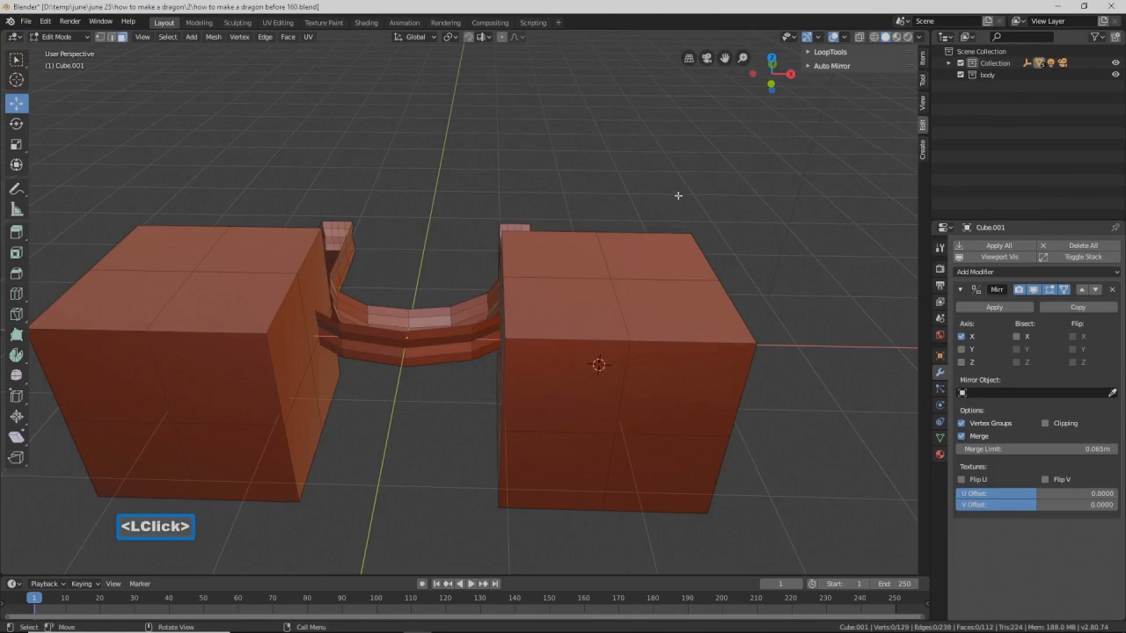
key(c)
click(613, 278)
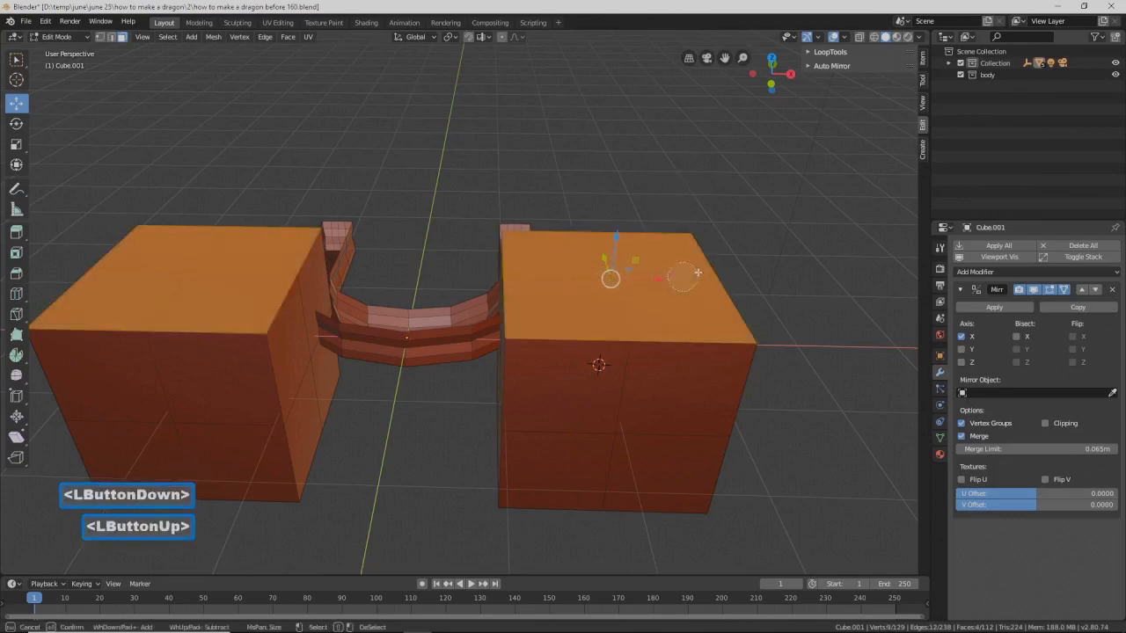
right_click(813, 293)
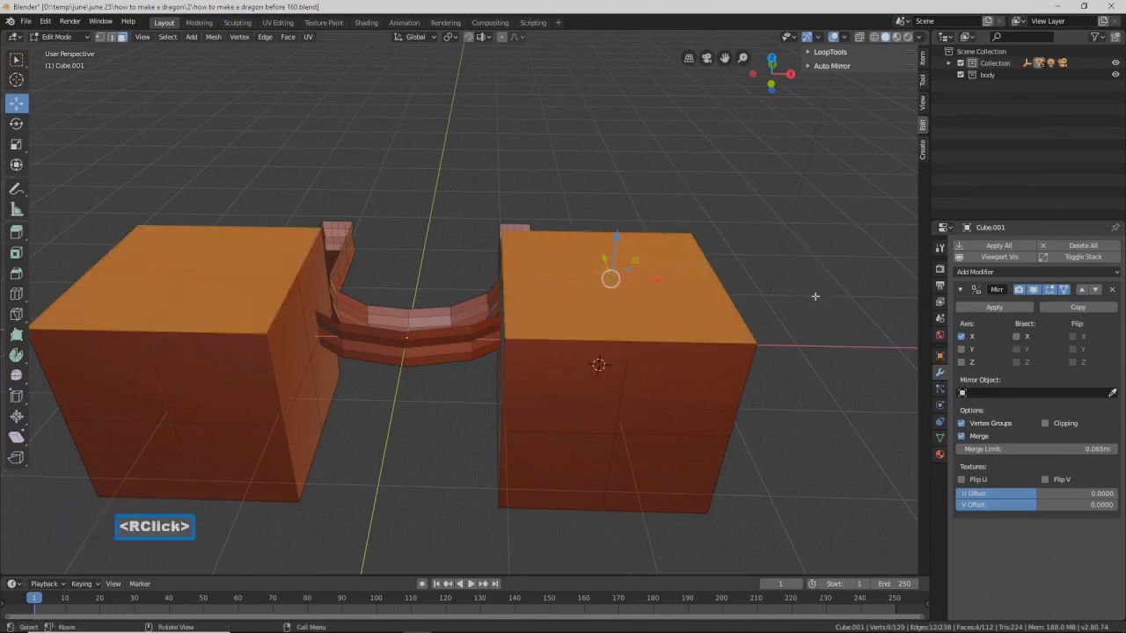
key(x)
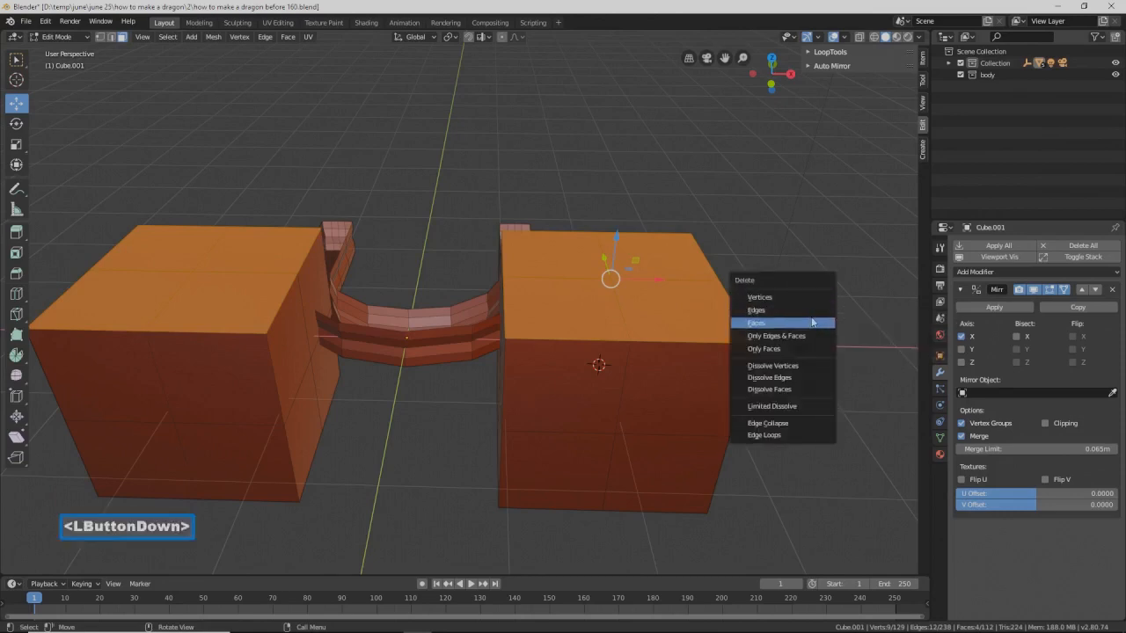
click(811, 321)
key(Pause)
Step: Move the centre vertex of the cube's underside down about 1.9 m along Z to form a pointed tip
scroll(802, 478, down, 4)
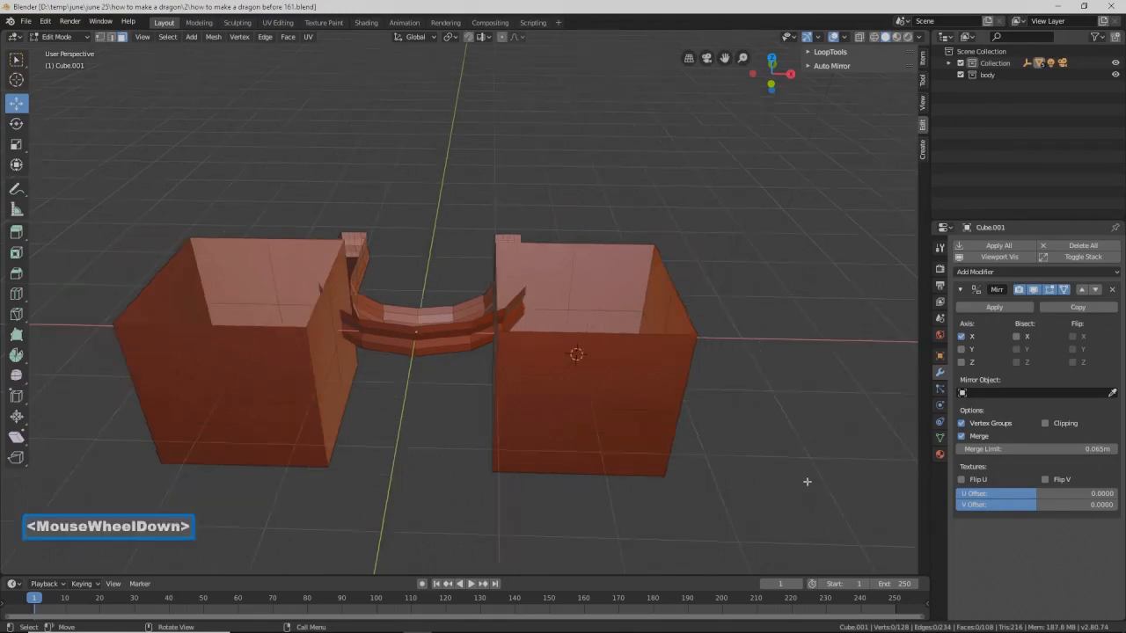
middle_drag(726, 479, 733, 397)
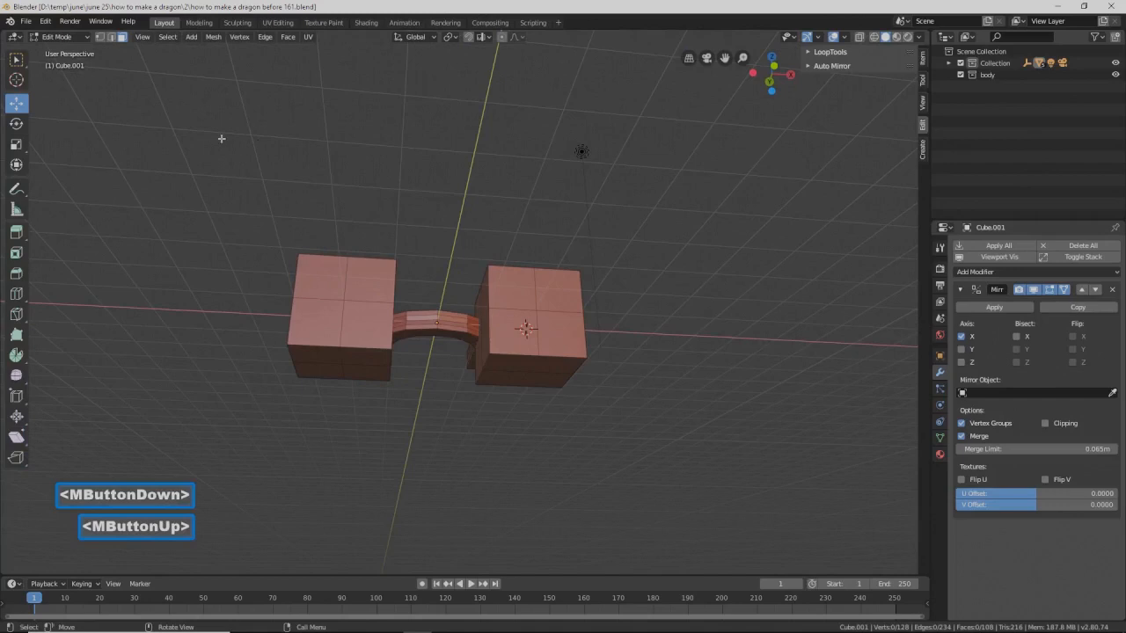
click(99, 37)
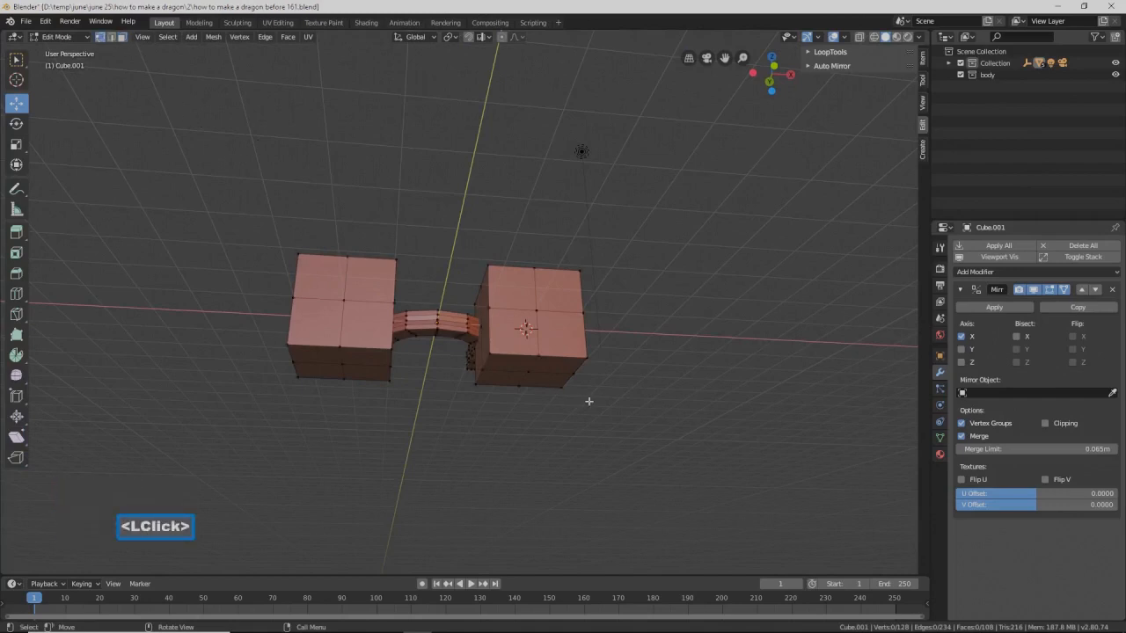
shift+middle_drag(609, 400, 645, 349)
click(566, 320)
middle_drag(702, 350, 678, 374)
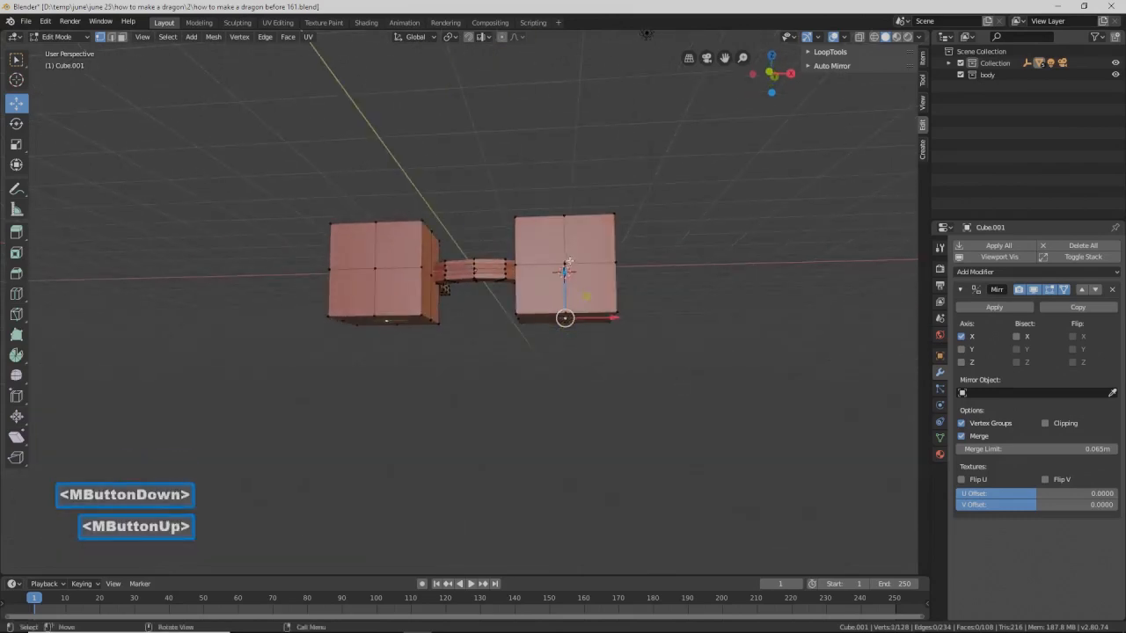
drag(565, 268, 566, 407)
middle_drag(567, 407, 600, 331)
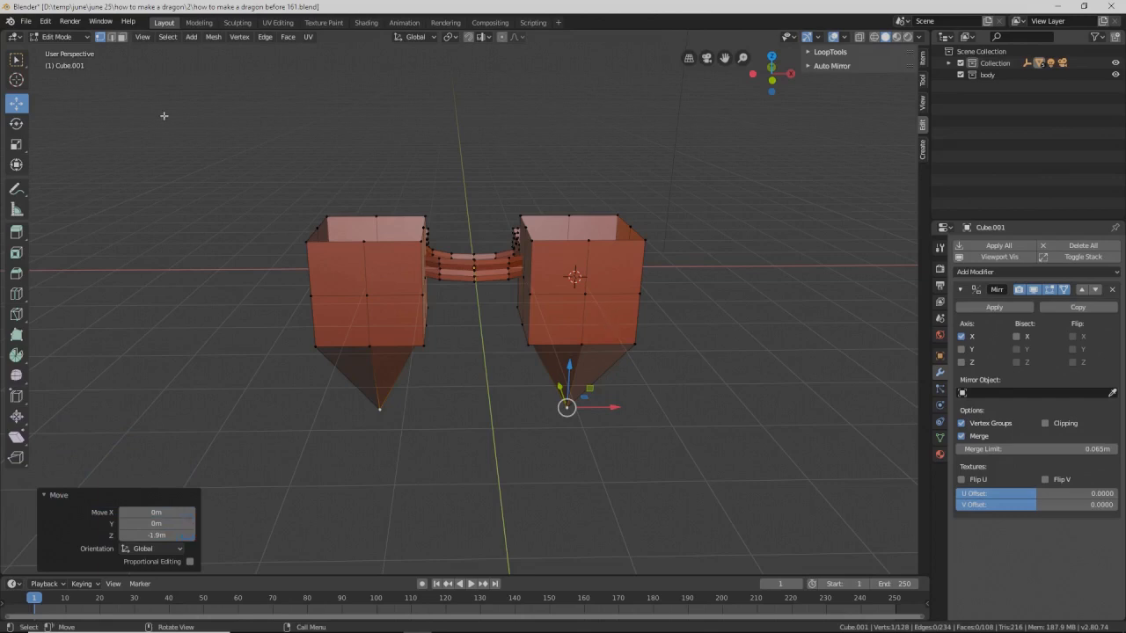
Step: Select all linked faces of the pointed cube and scale it down uniformly to about 0.189
click(122, 38)
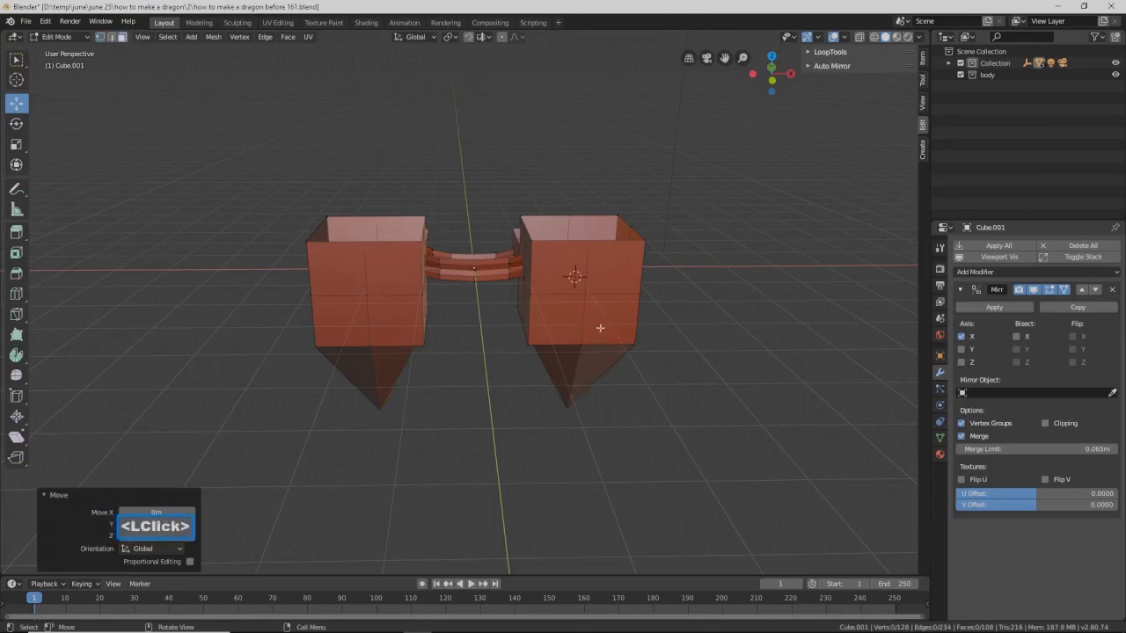
key(l)
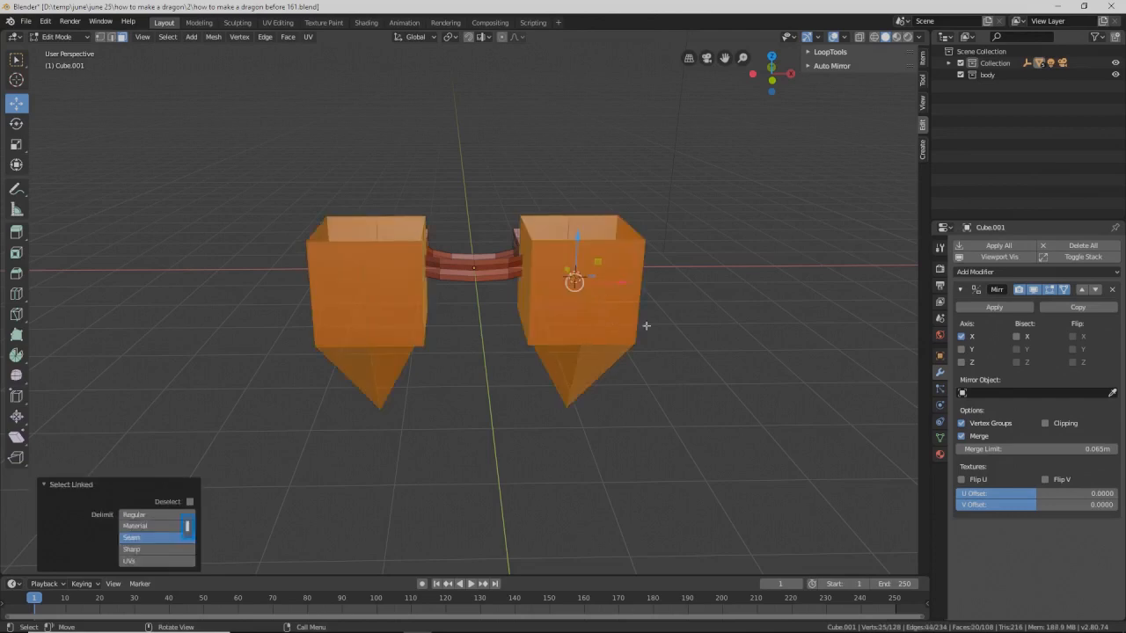
key(s)
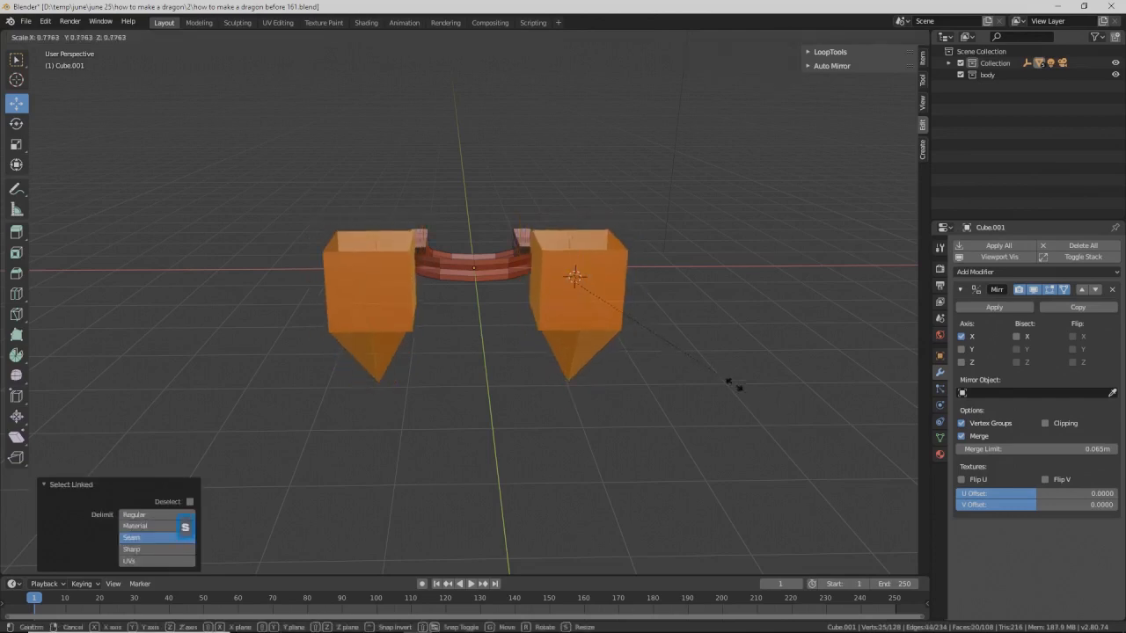
click(611, 311)
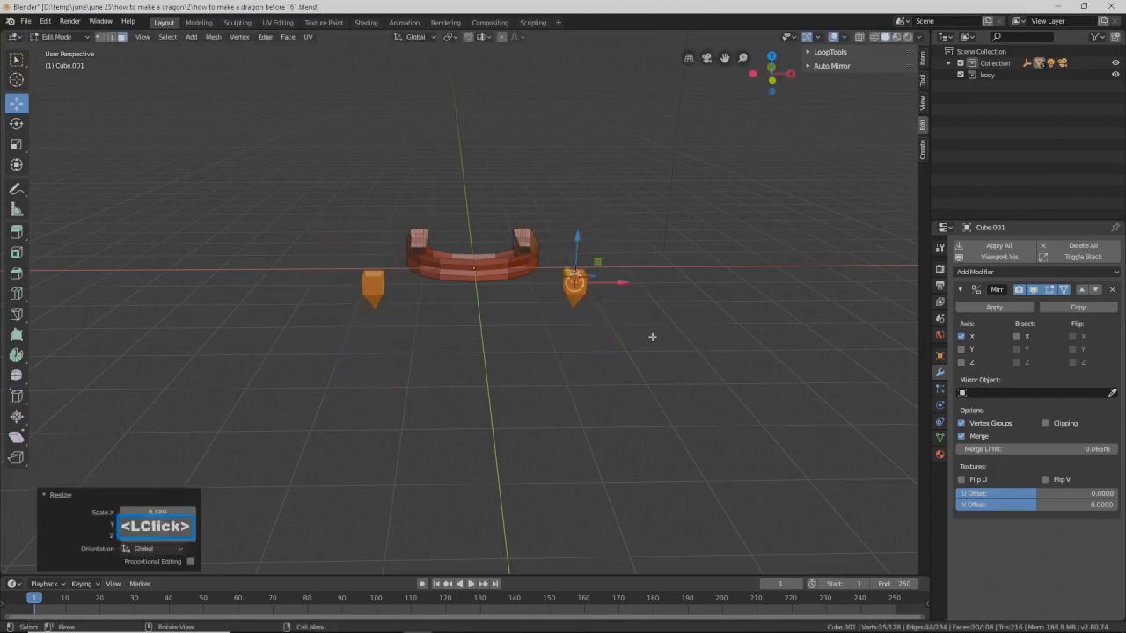
Step: Stretch the tooth along Z by about 1.455 and save as "how to make a dragon before 162.blend"
key(s)
key(z)
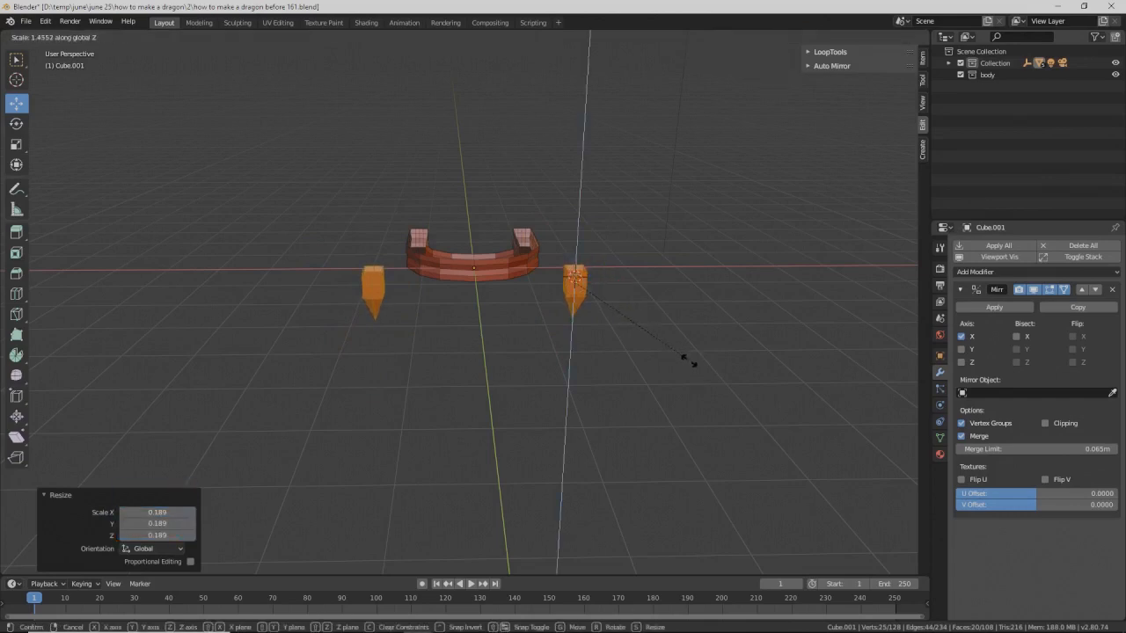
click(684, 359)
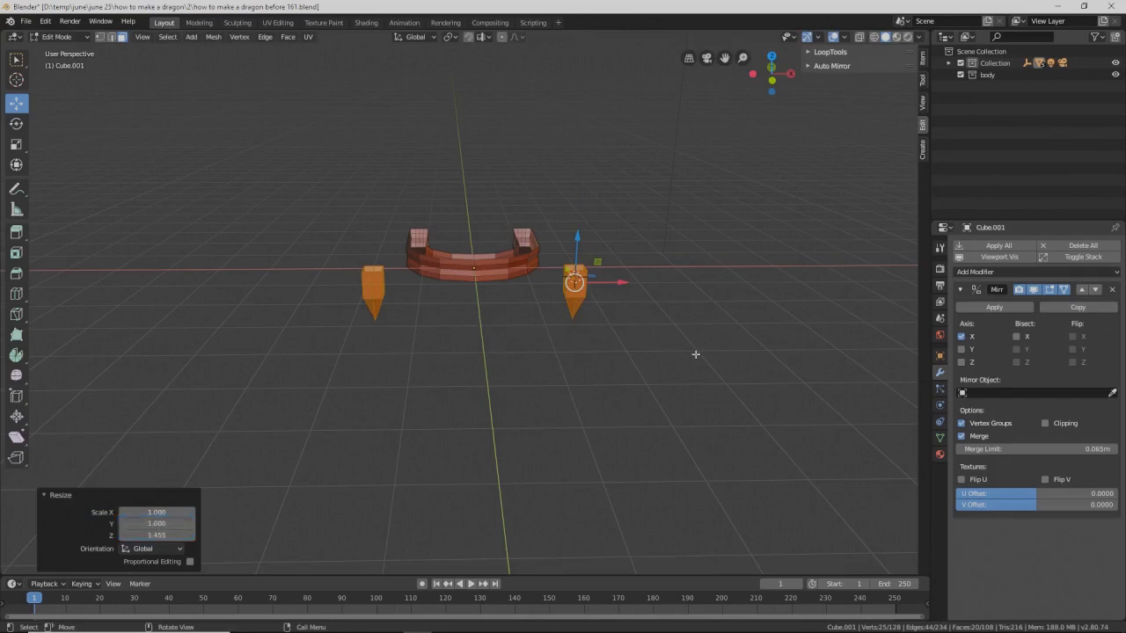
key(Pause)
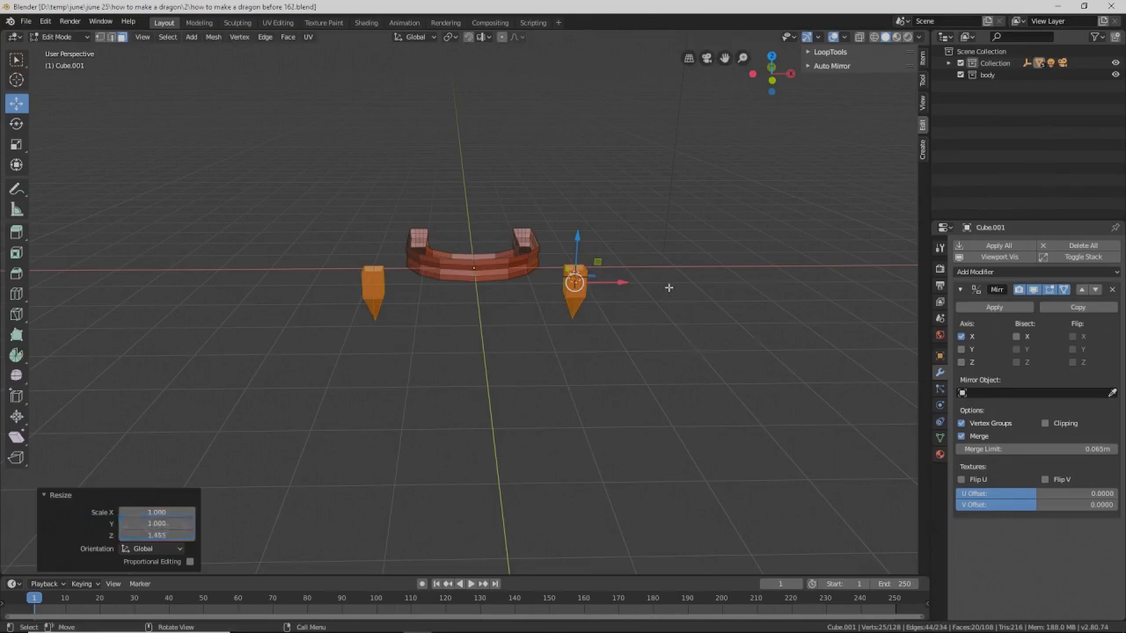
Step: Move the tooth along X and Y to sit beneath the U-shaped mesh's front near the centre line, finishing with about -0.099 m along Y
drag(629, 284, 568, 295)
middle_drag(568, 296, 487, 341)
drag(556, 286, 576, 277)
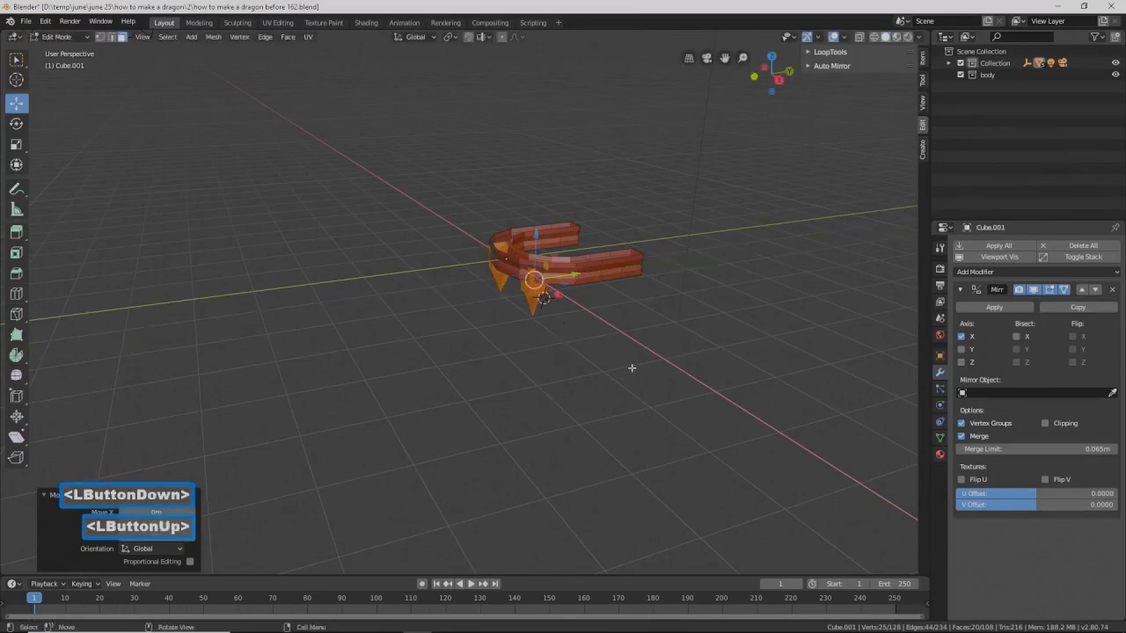
ctrl+middle_drag(646, 379, 726, 265)
drag(642, 266, 594, 273)
middle_drag(595, 272, 579, 299)
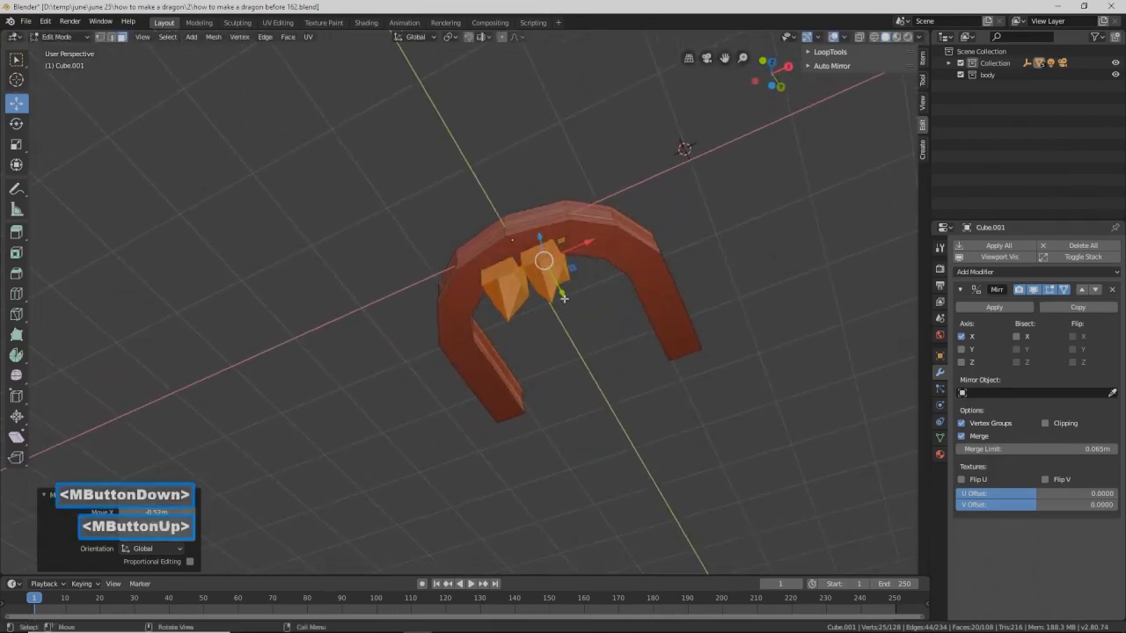
drag(563, 297, 557, 288)
mouse_move(558, 288)
middle_down()
mouse_move(598, 269)
mouse_move(618, 304)
mouse_move(563, 304)
middle_up()
scroll(563, 303, up, 2)
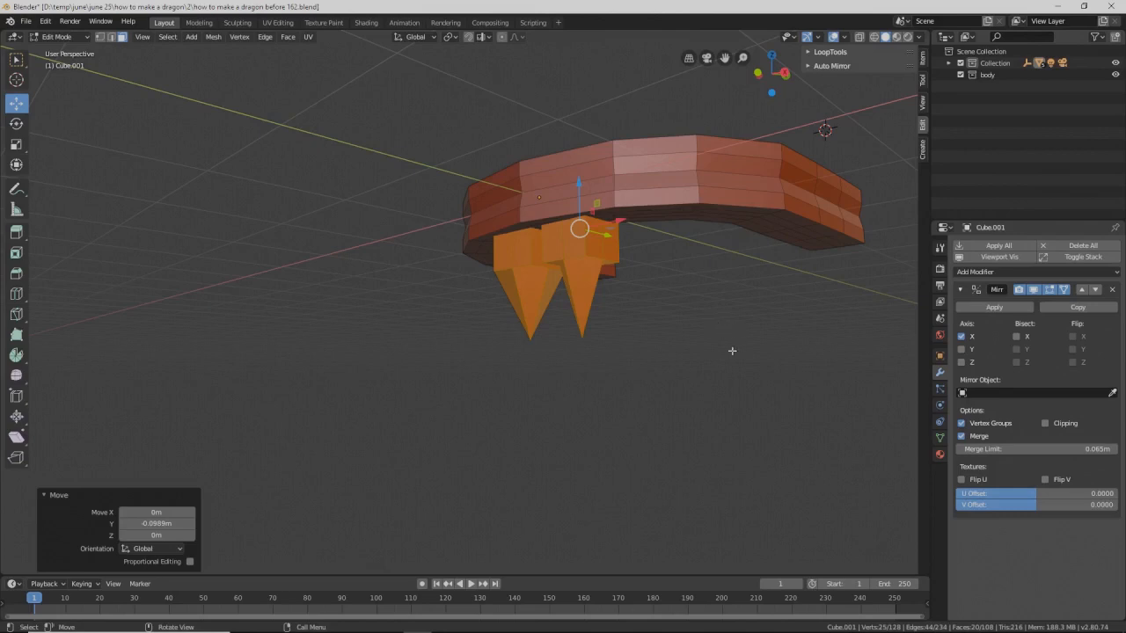
Step: Select the entire mesh and try to apply a level 2 subdivision to it
click(717, 382)
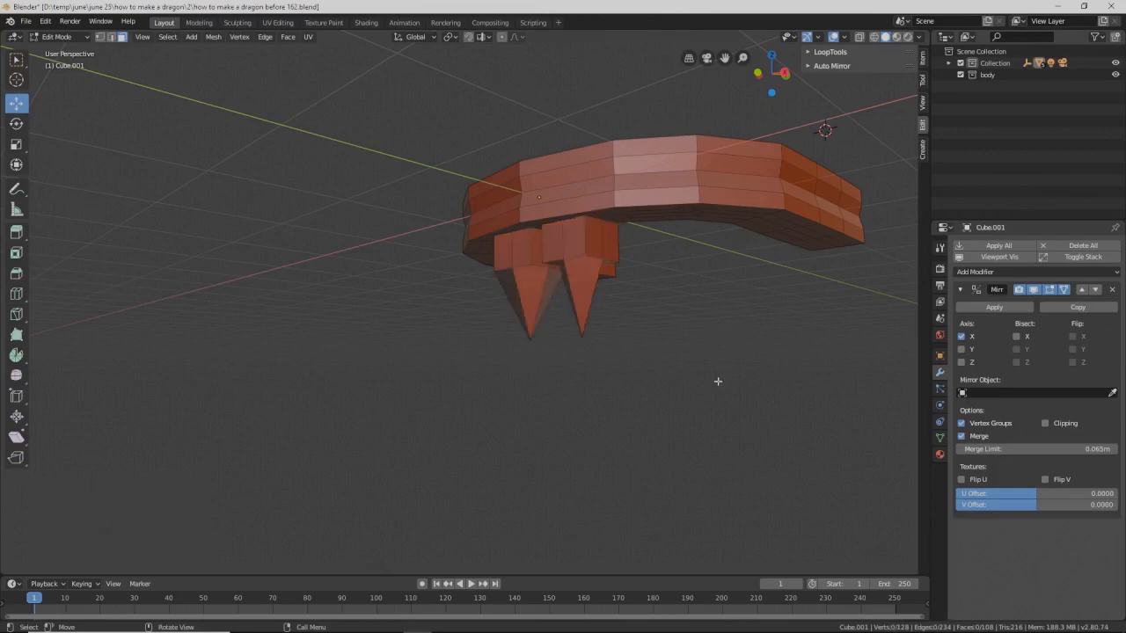
key(a)
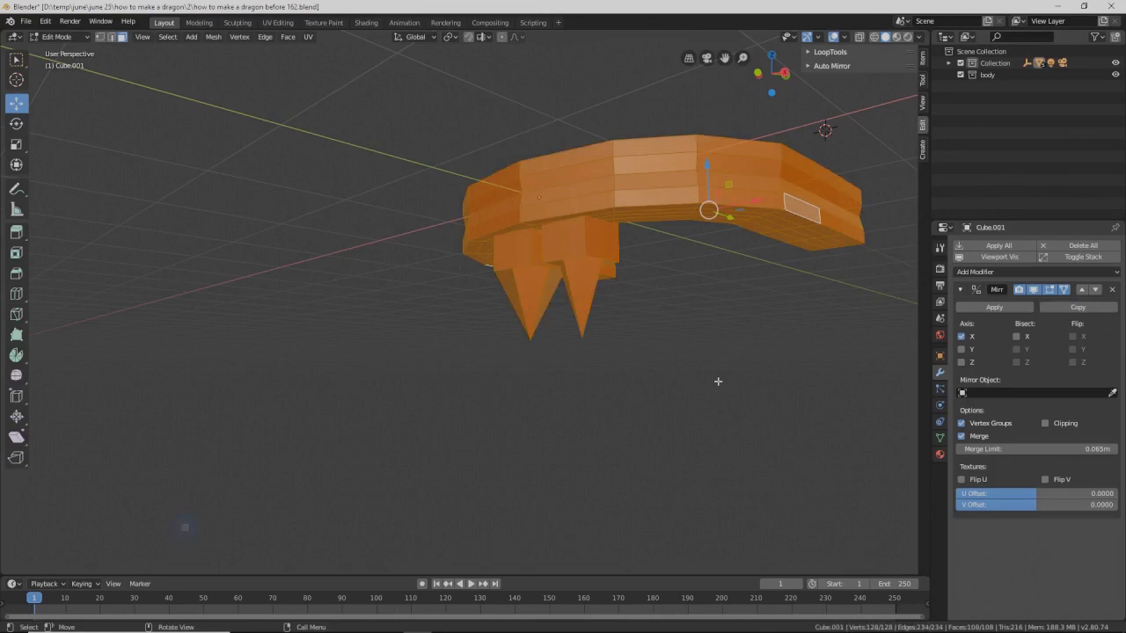
key(ctrl)
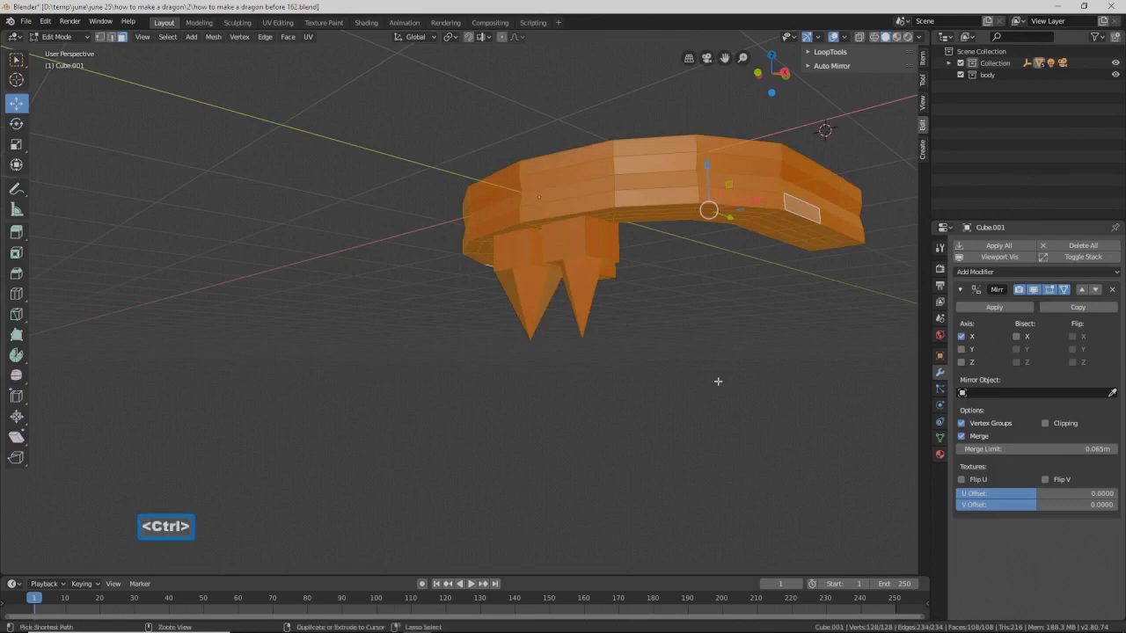
key(ctrl+2)
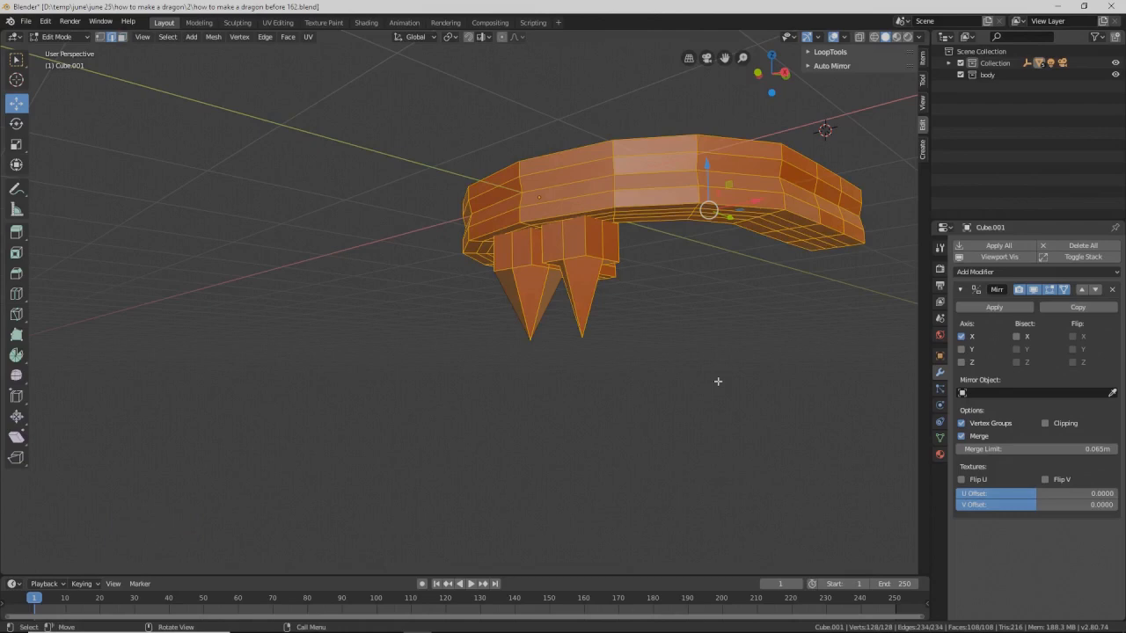
key(ctrl)
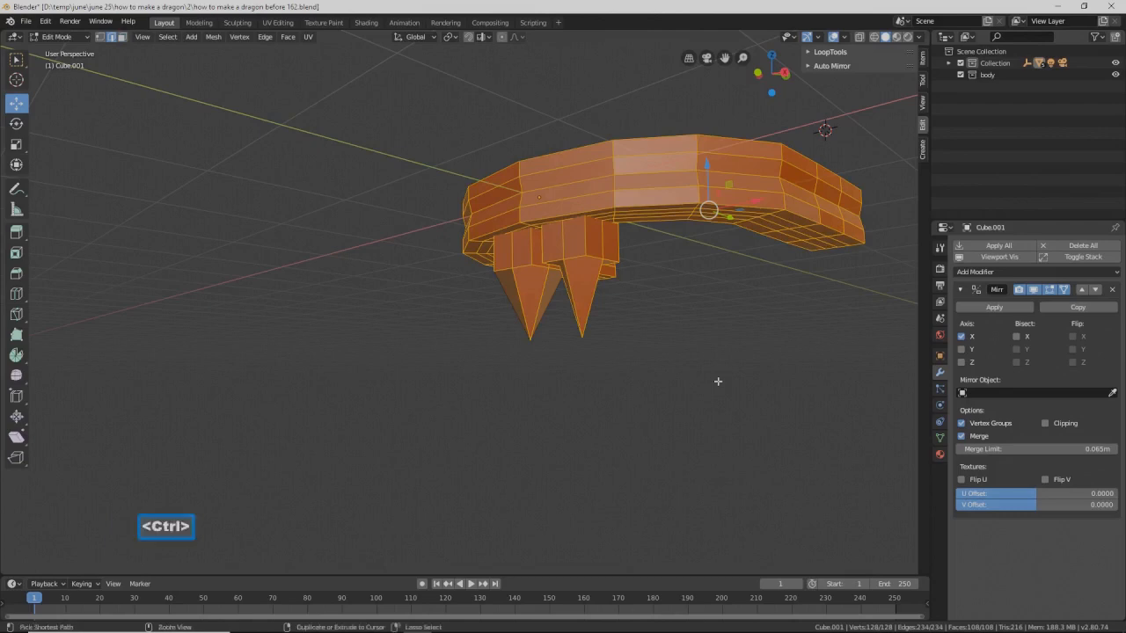
key(ctrl+2)
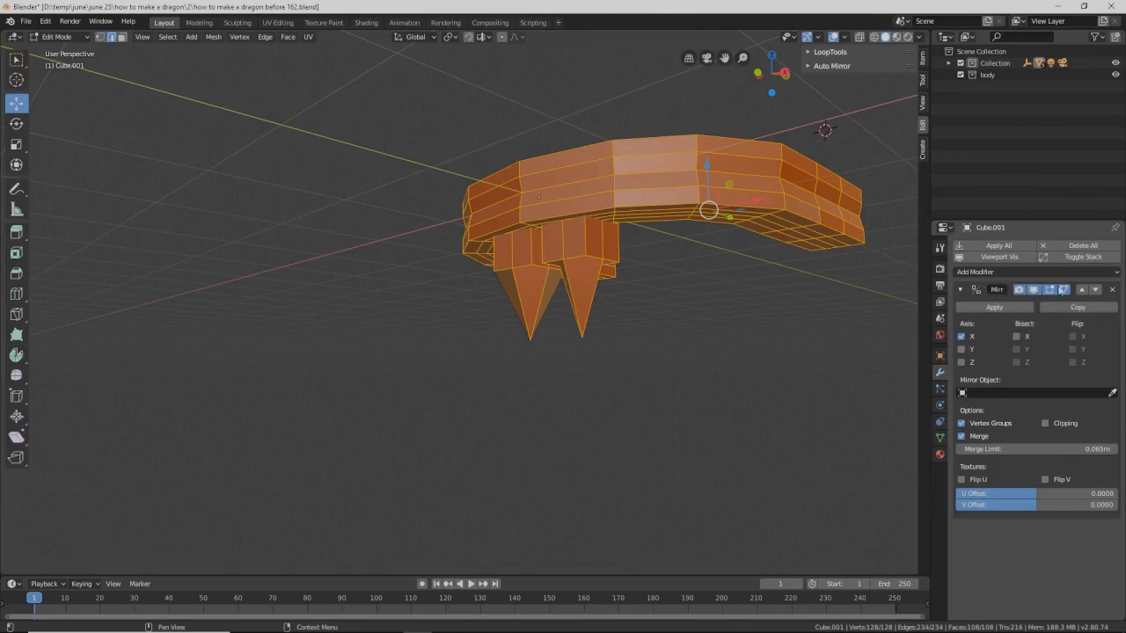
Step: Add a Subdivision Surface modifier to the U-shaped mesh and its teeth, after the Mirror modifier
click(1116, 276)
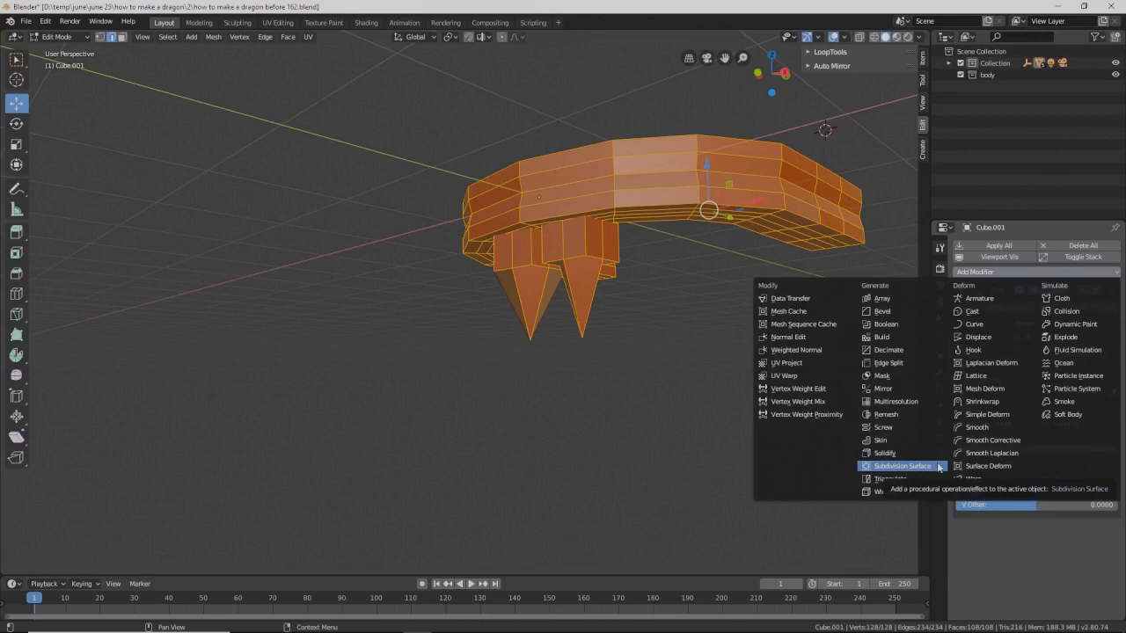
click(901, 466)
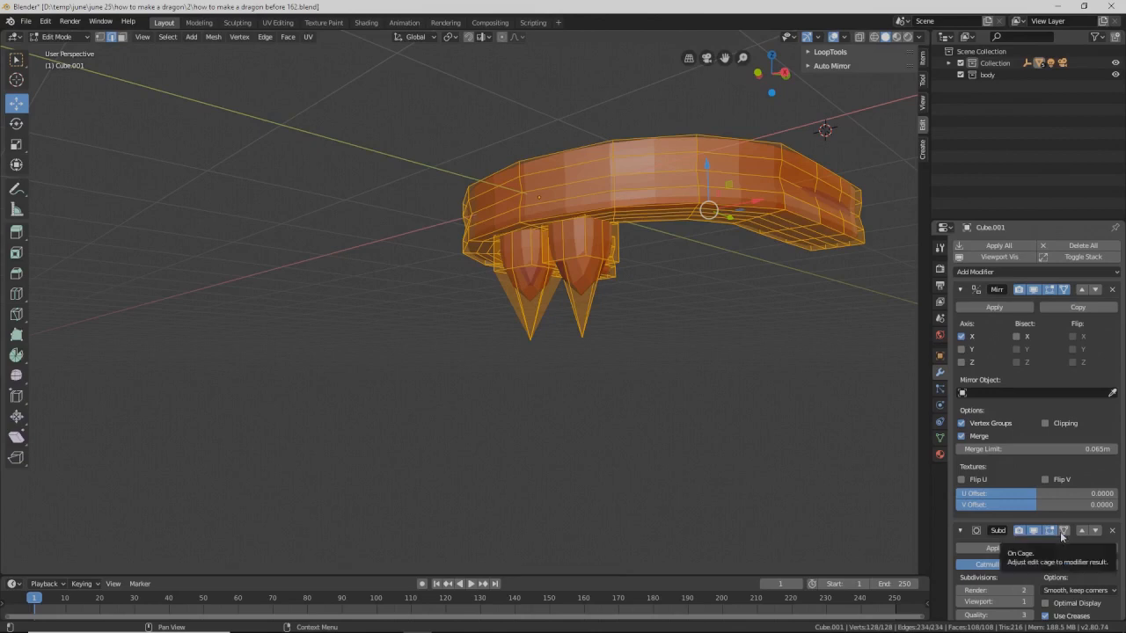
scroll(1059, 536, down, 2)
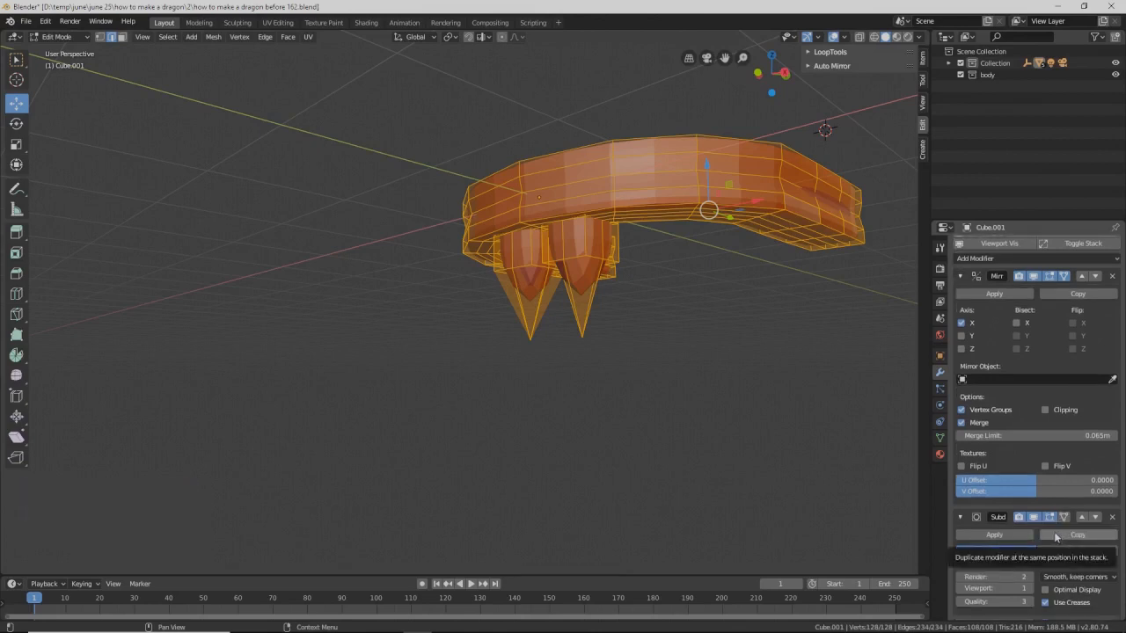
Step: Set the Subdivision Surface viewport level to 2 and adjust the edit cage to the modifier result
click(1032, 594)
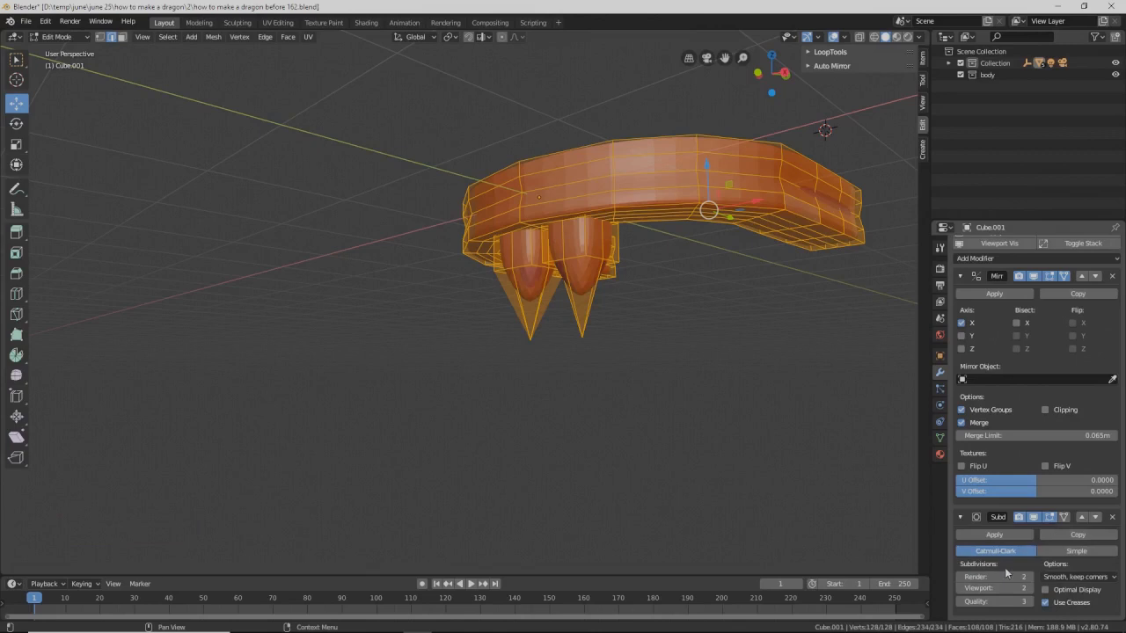
click(960, 589)
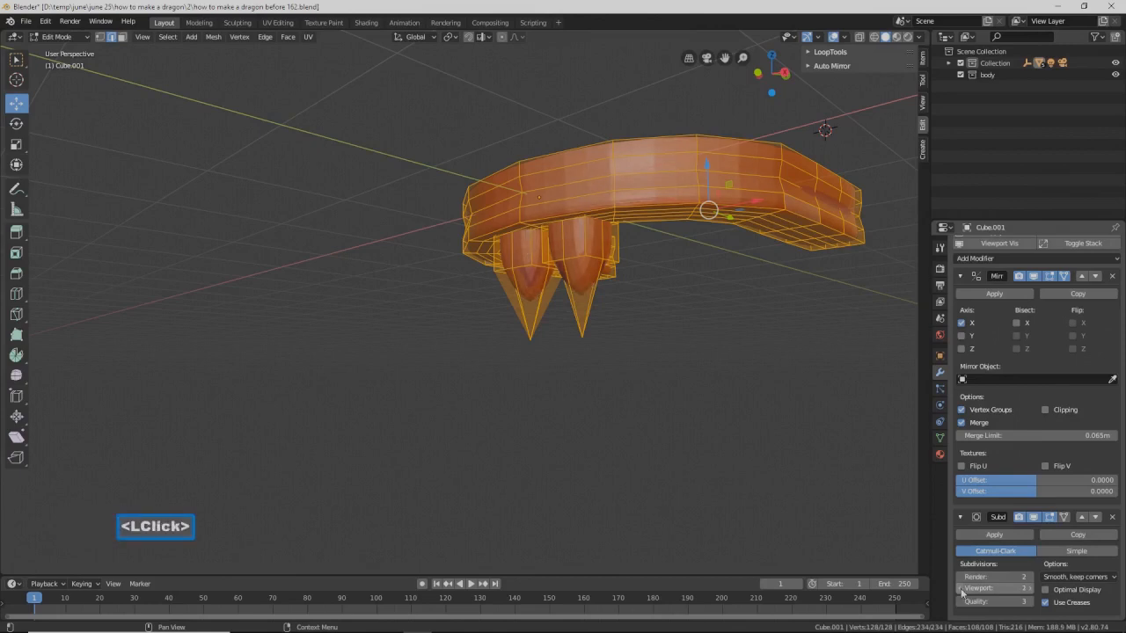
click(961, 590)
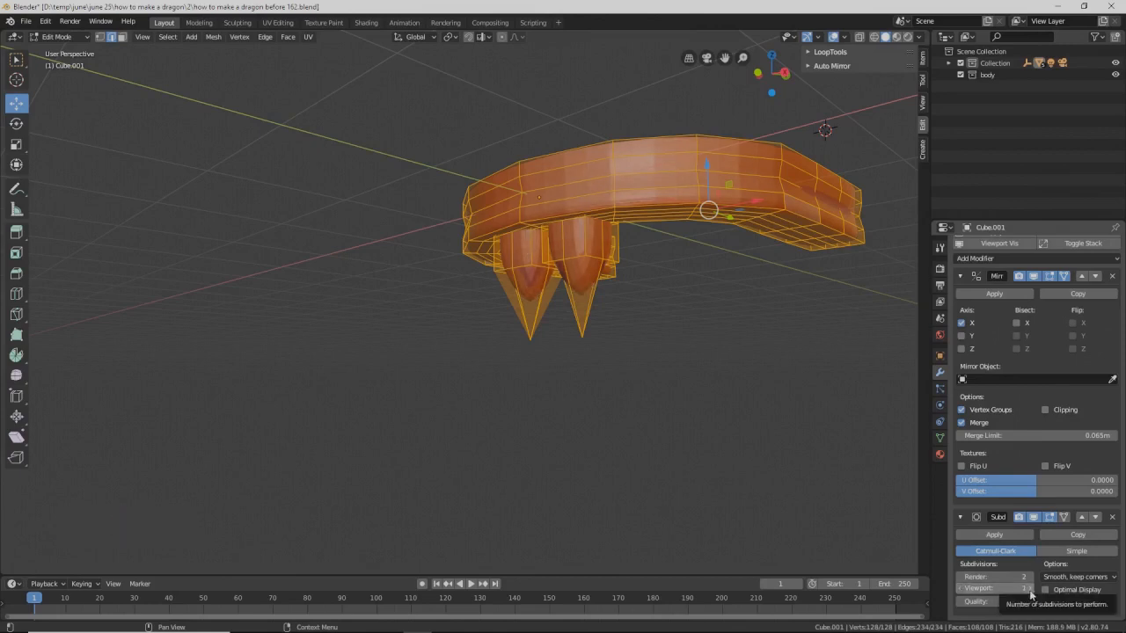
click(1030, 589)
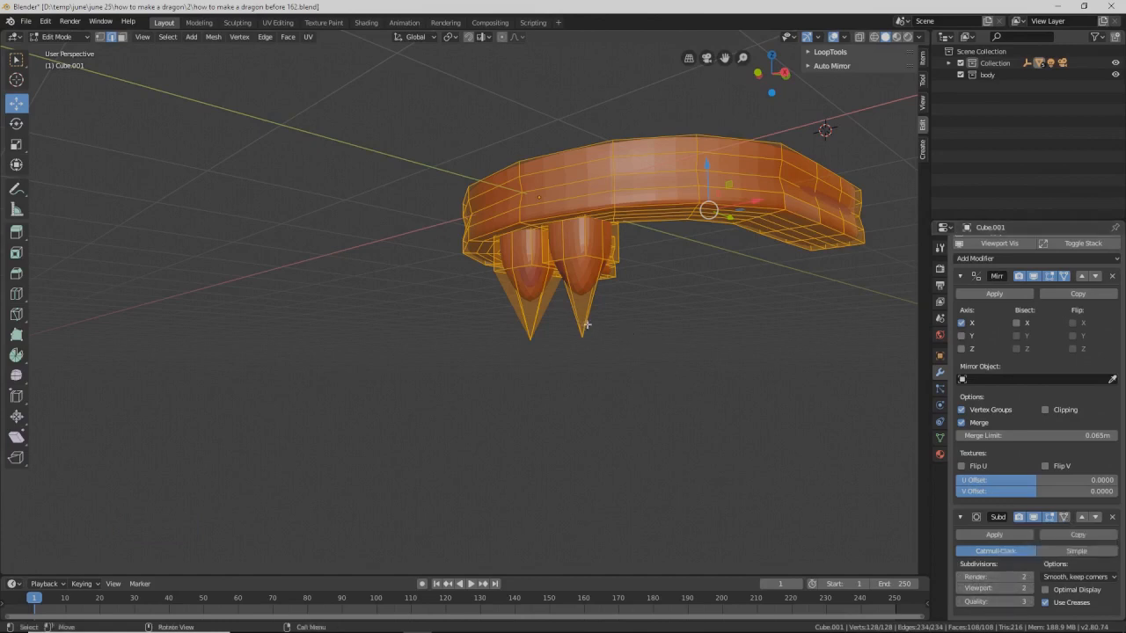
click(1064, 517)
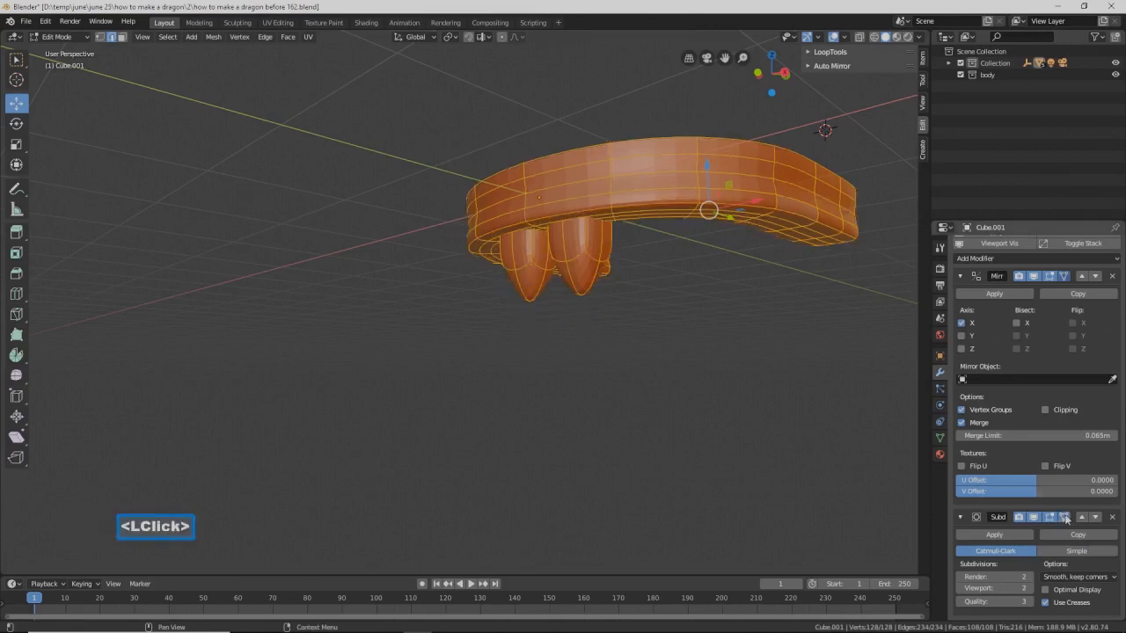
mouse_move(636, 334)
middle_down()
mouse_move(673, 346)
mouse_move(660, 322)
mouse_move(652, 327)
middle_up()
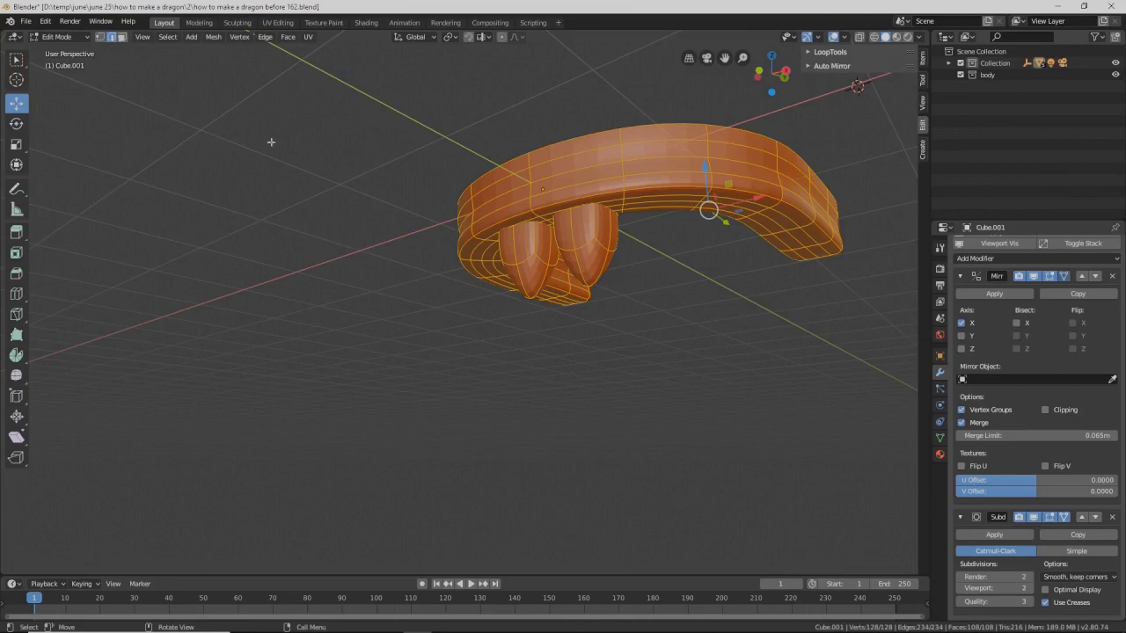
Step: Select the six-edge lengthwise path down the tooth's front and over its tip, and mark it as a seam
click(570, 227)
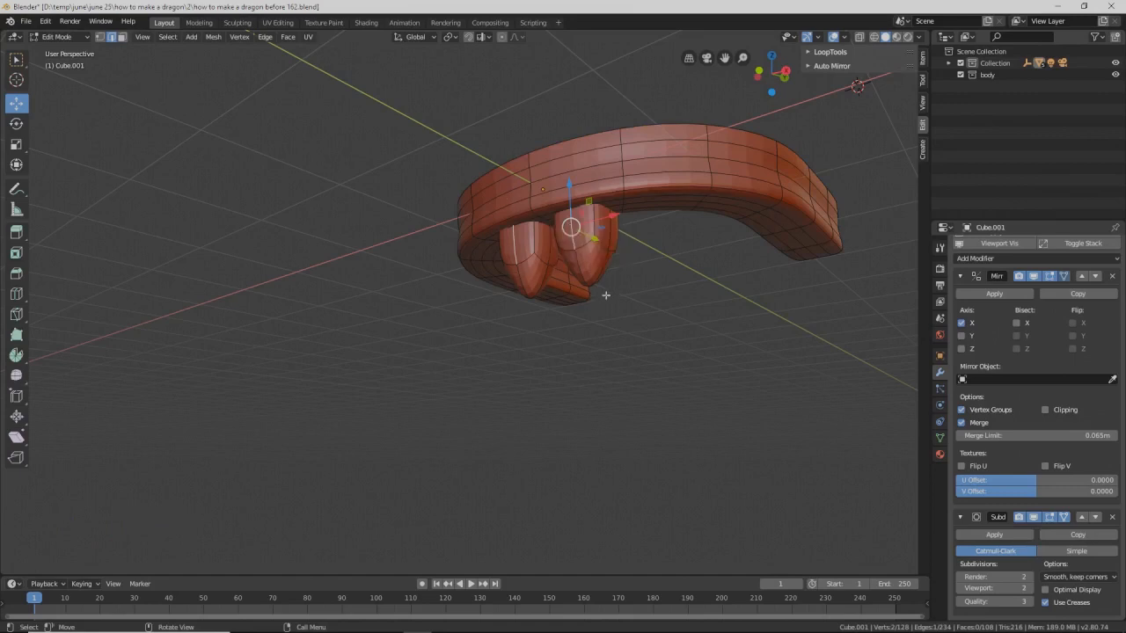
alt+click(578, 259)
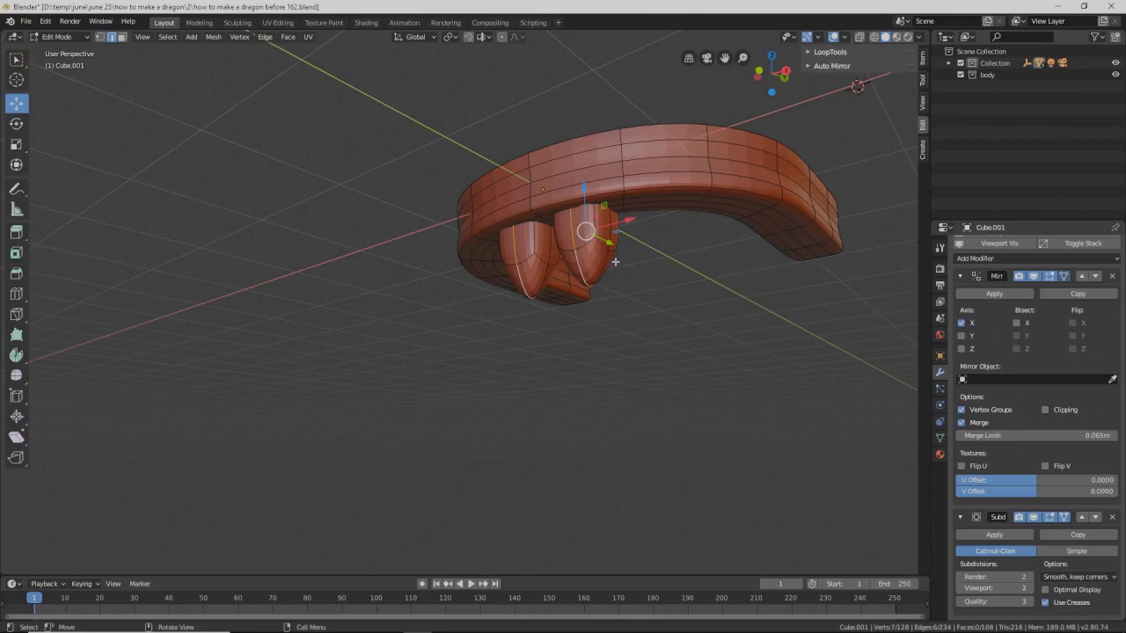
shift+click(568, 219)
shift+click(583, 247)
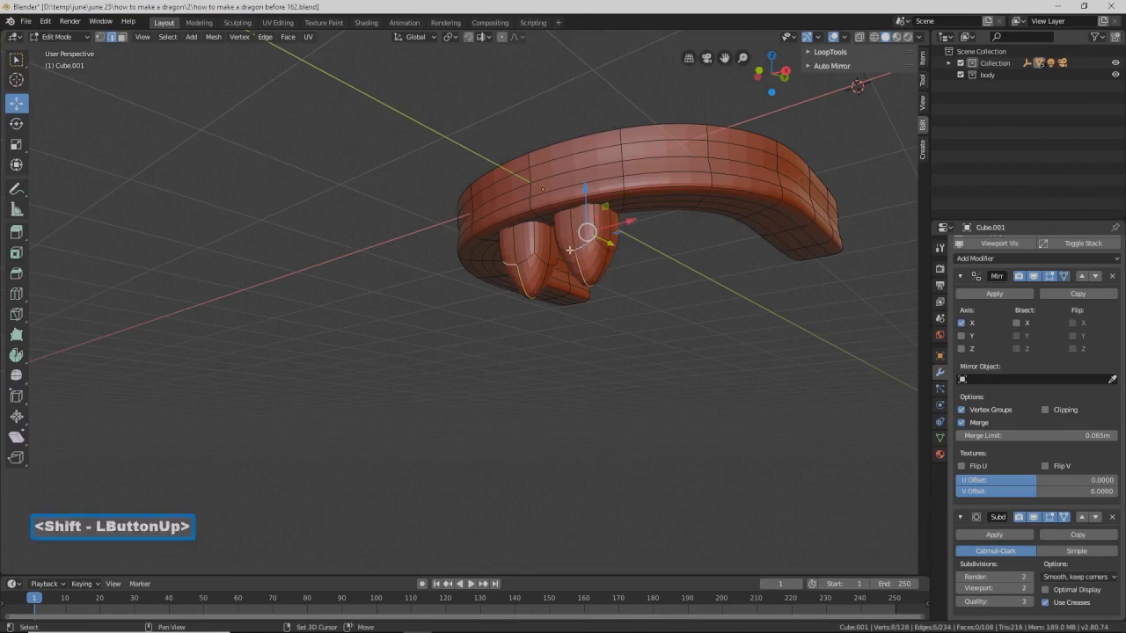
shift+click(600, 262)
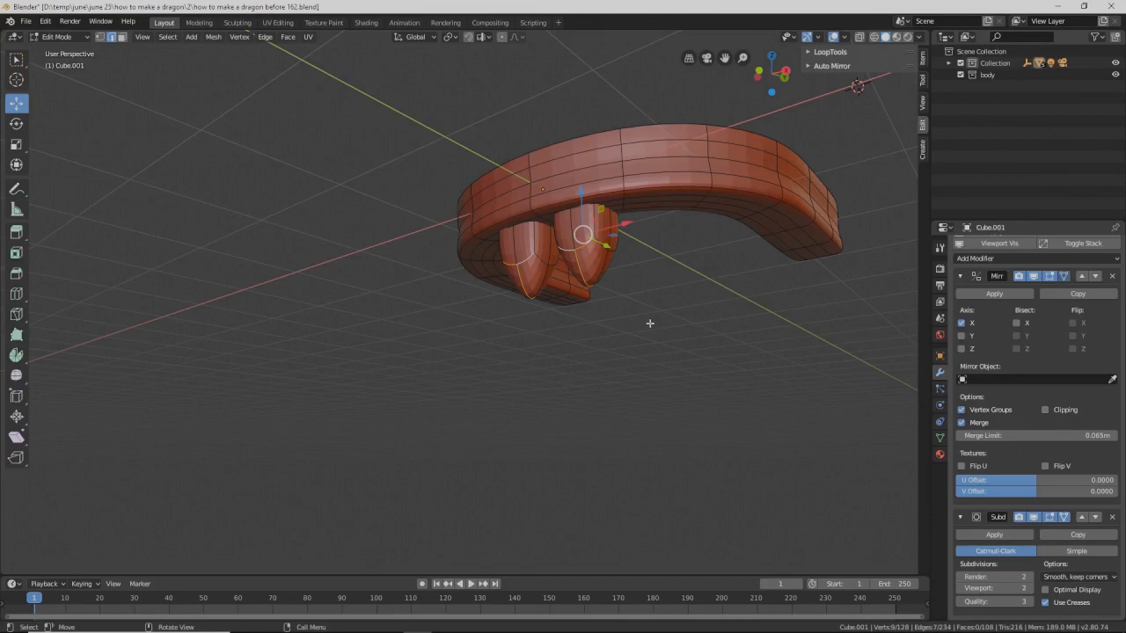
middle_drag(659, 334, 617, 336)
middle_drag(701, 346, 690, 358)
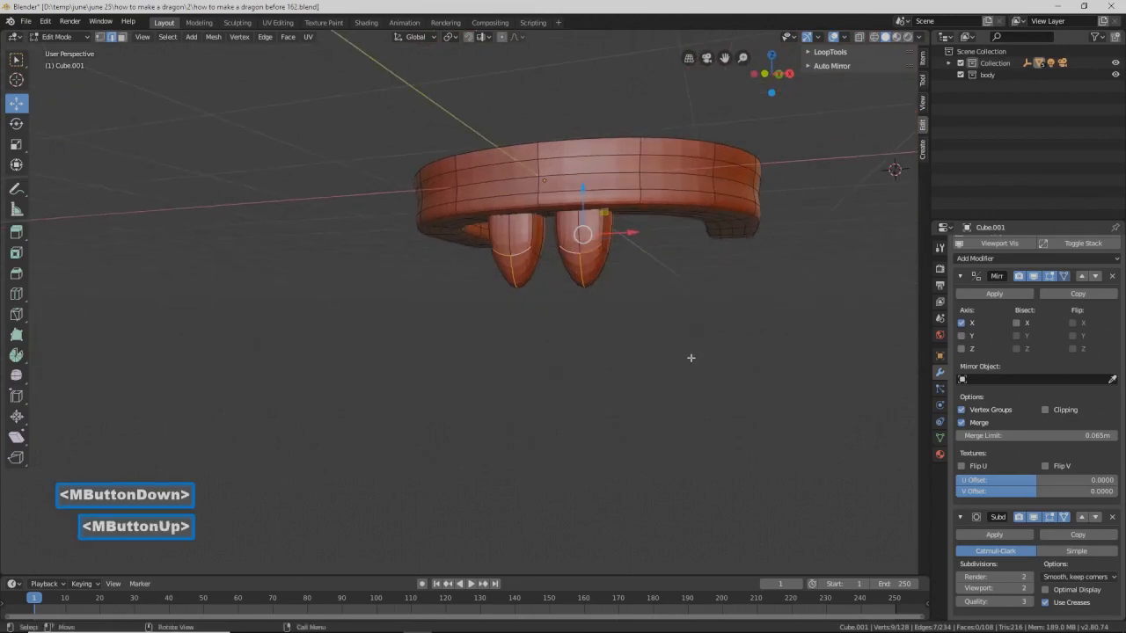
shift+click(592, 253)
shift+click(564, 249)
shift+click(578, 248)
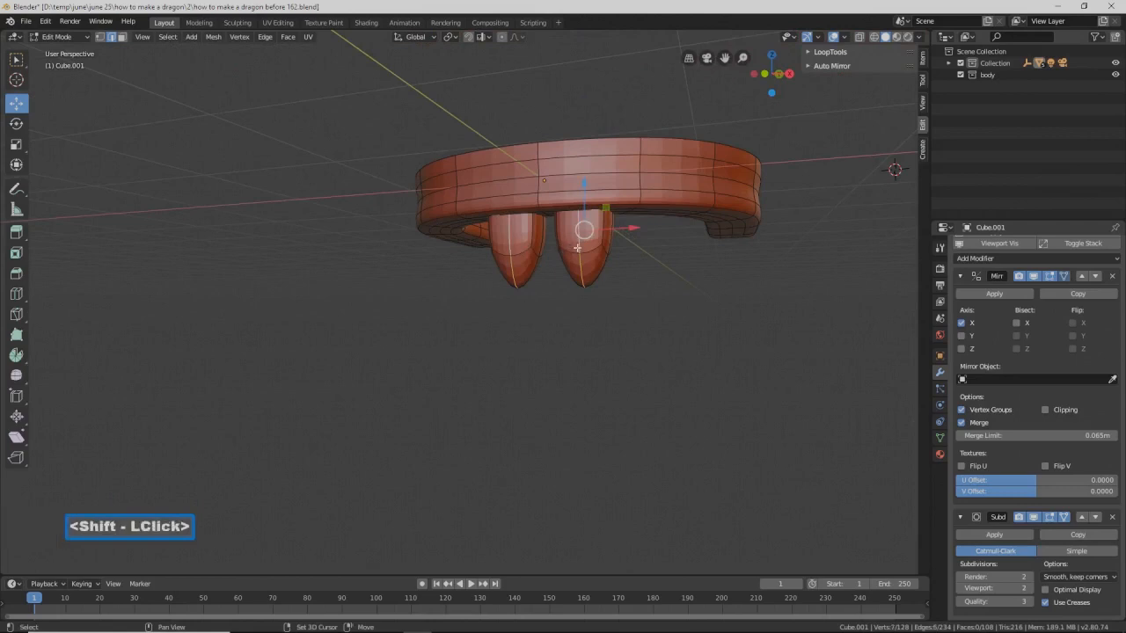
middle_drag(678, 326, 651, 312)
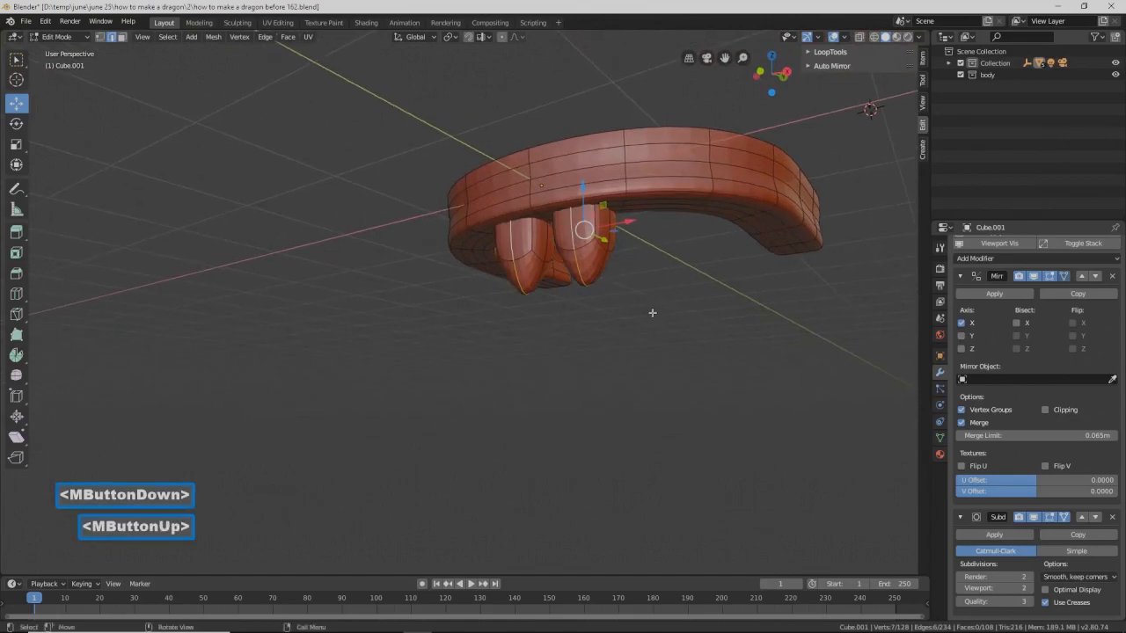
key(ctrl)
key(ctrl+e)
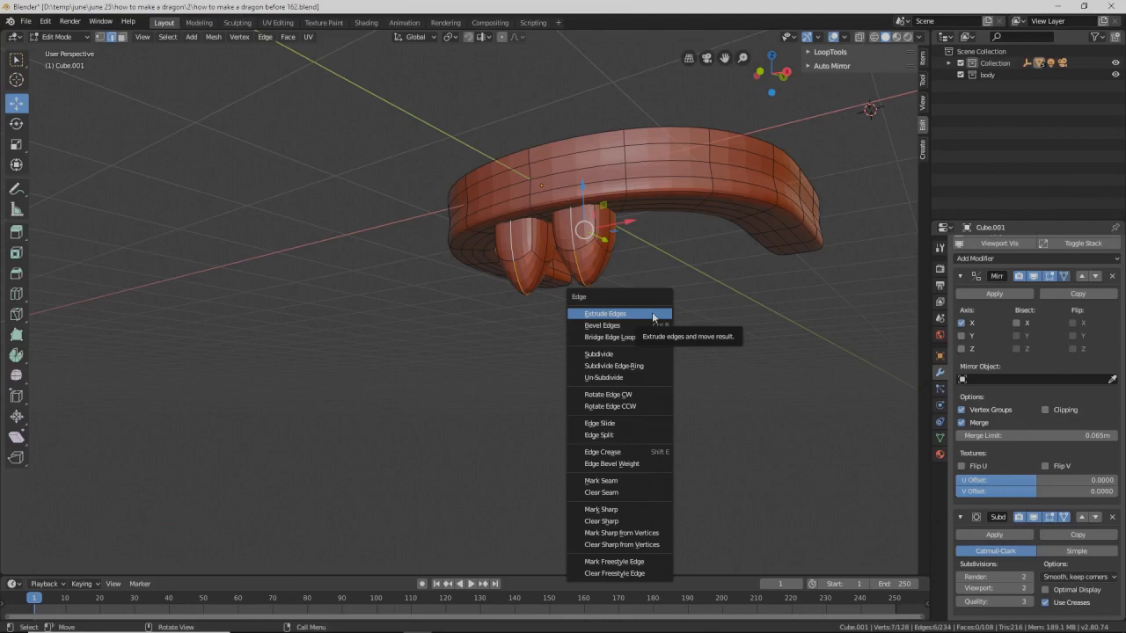
click(634, 480)
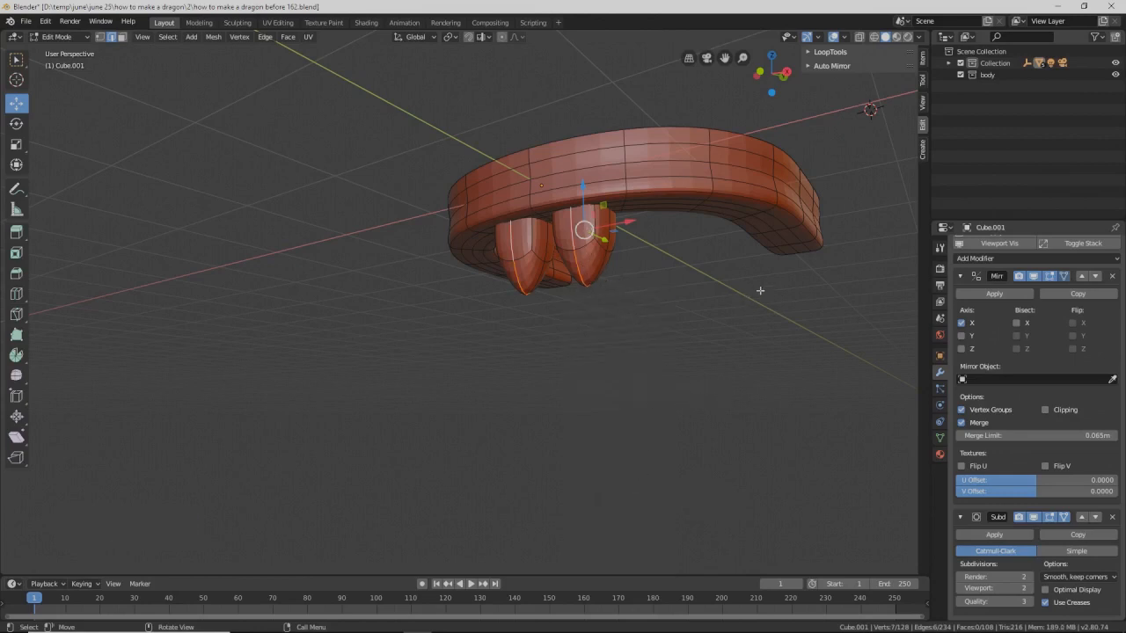
Step: Select the outer and inner bottom edge loops of the U-shaped mesh and mark them as seams
alt+click(810, 230)
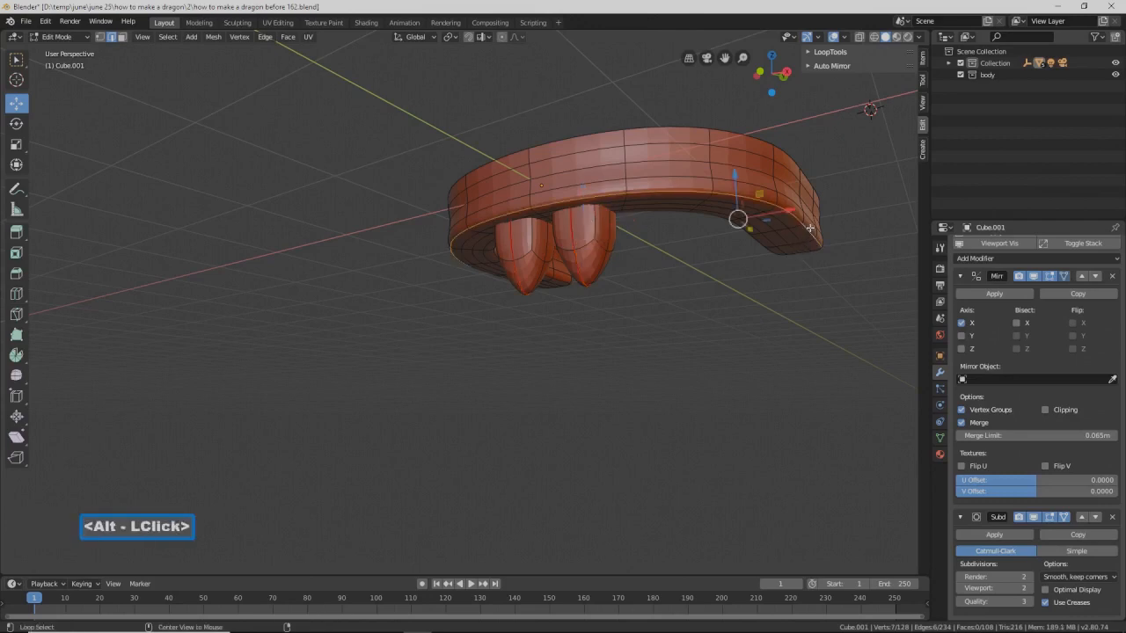
middle_drag(810, 229, 792, 214)
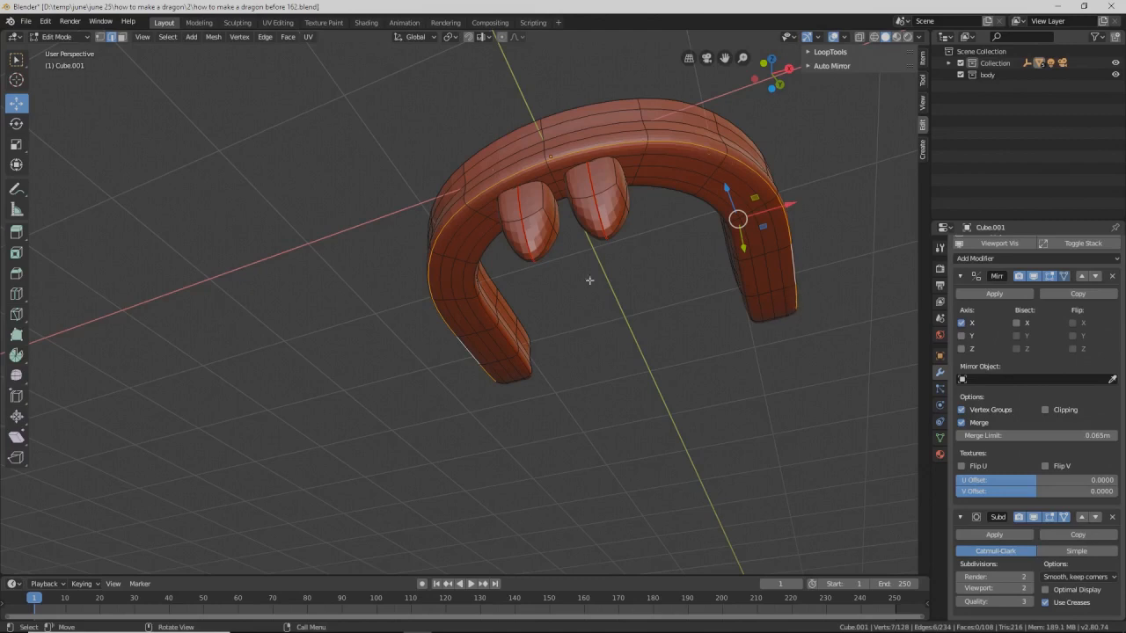
middle_drag(731, 367, 740, 333)
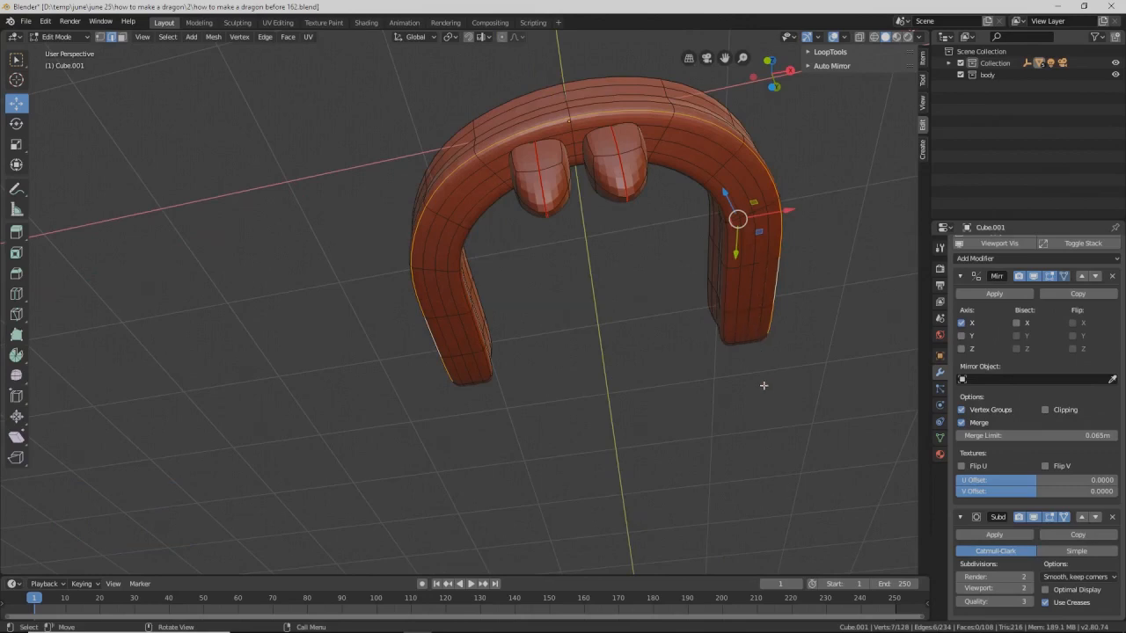
key(shift)
key(alt)
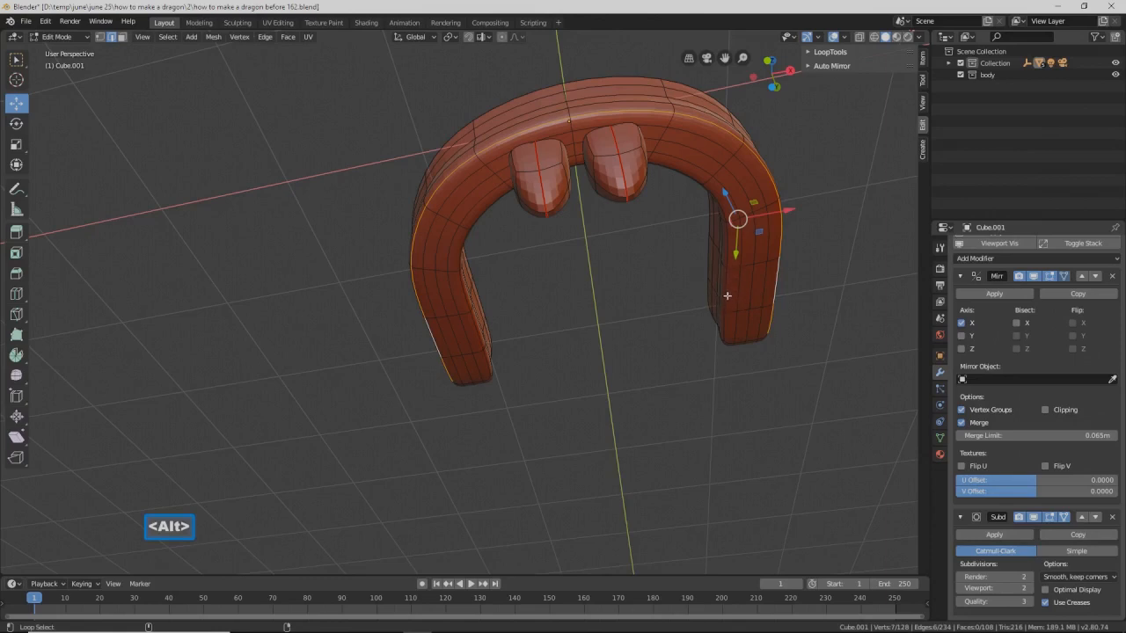
alt+click(726, 296)
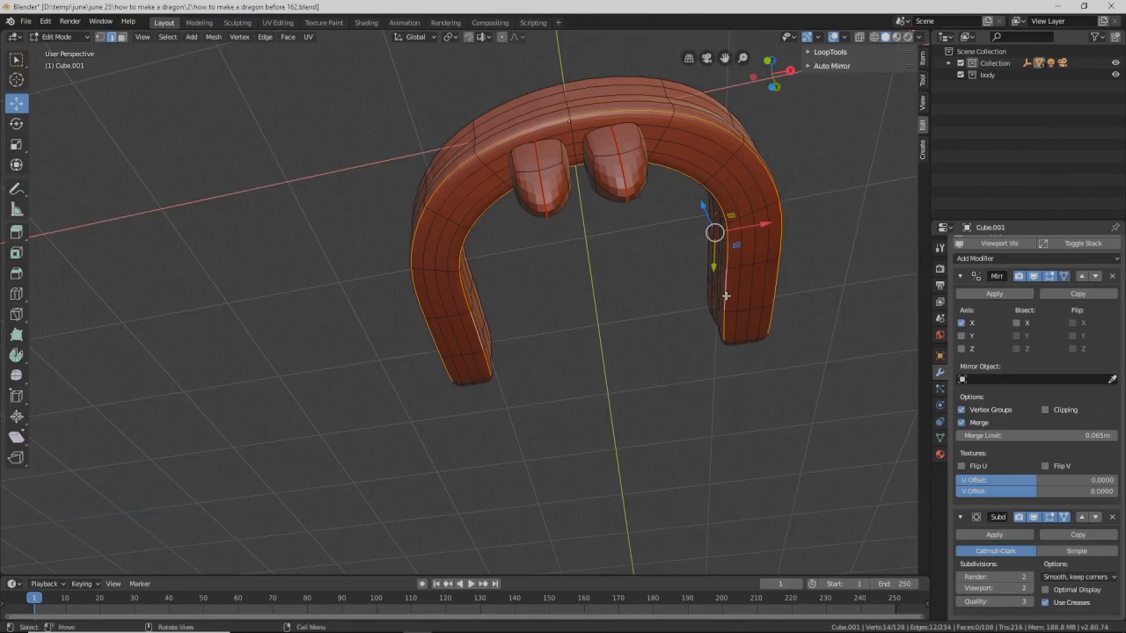
key(ctrl)
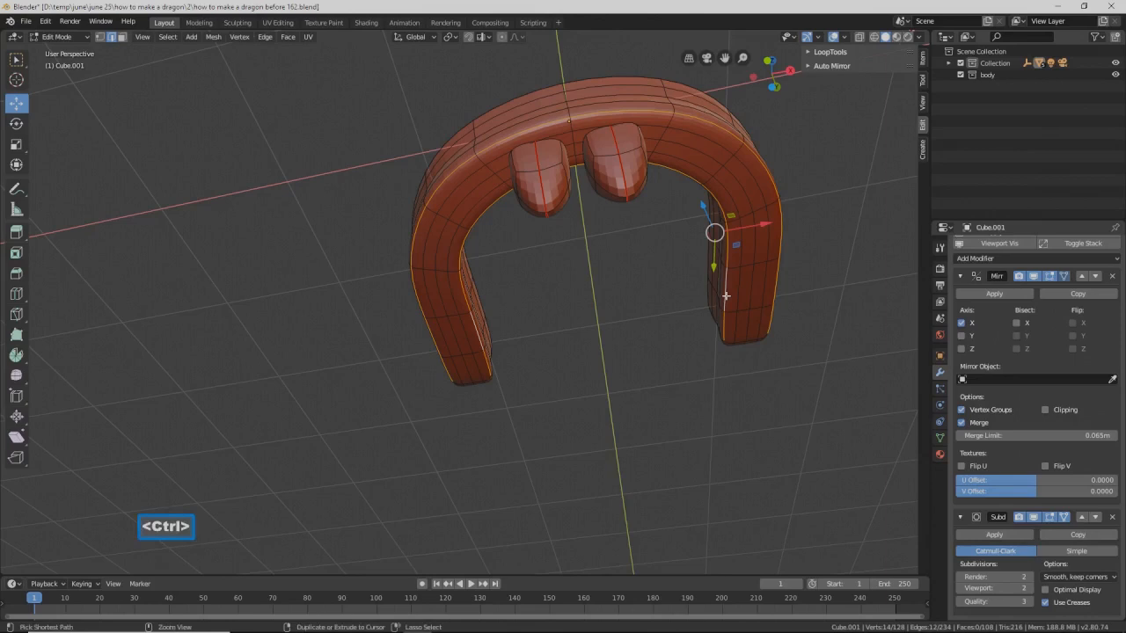
key(ctrl+e)
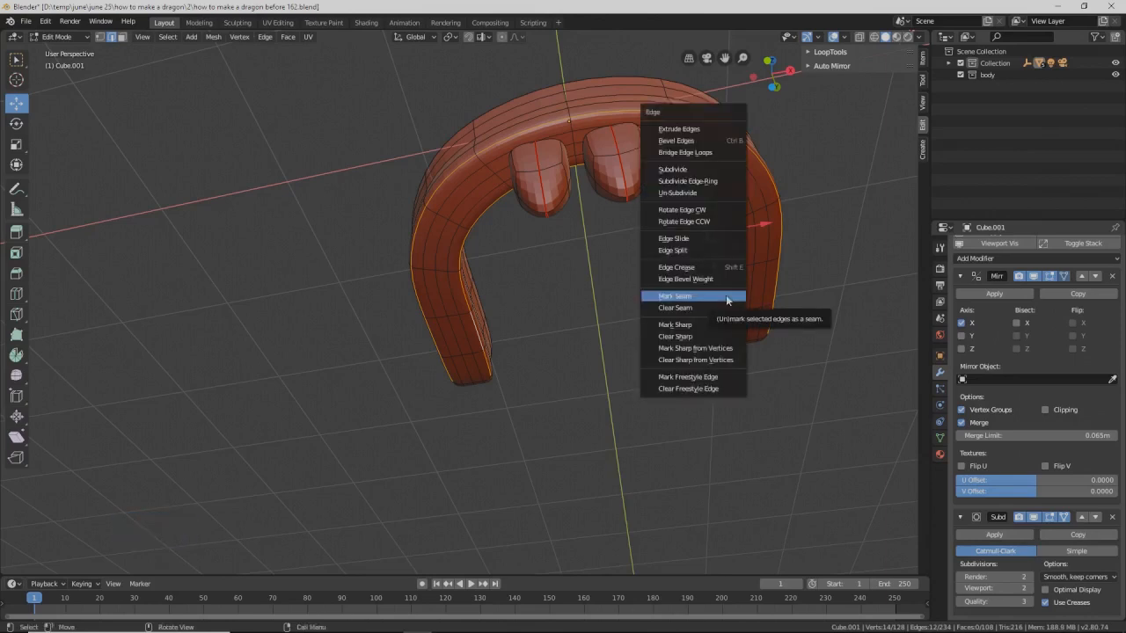
click(725, 295)
Step: Mark the vertical run of edges on the arm's outer side near its free end as a seam
middle_drag(730, 316, 686, 360)
shift+middle_drag(741, 332, 706, 273)
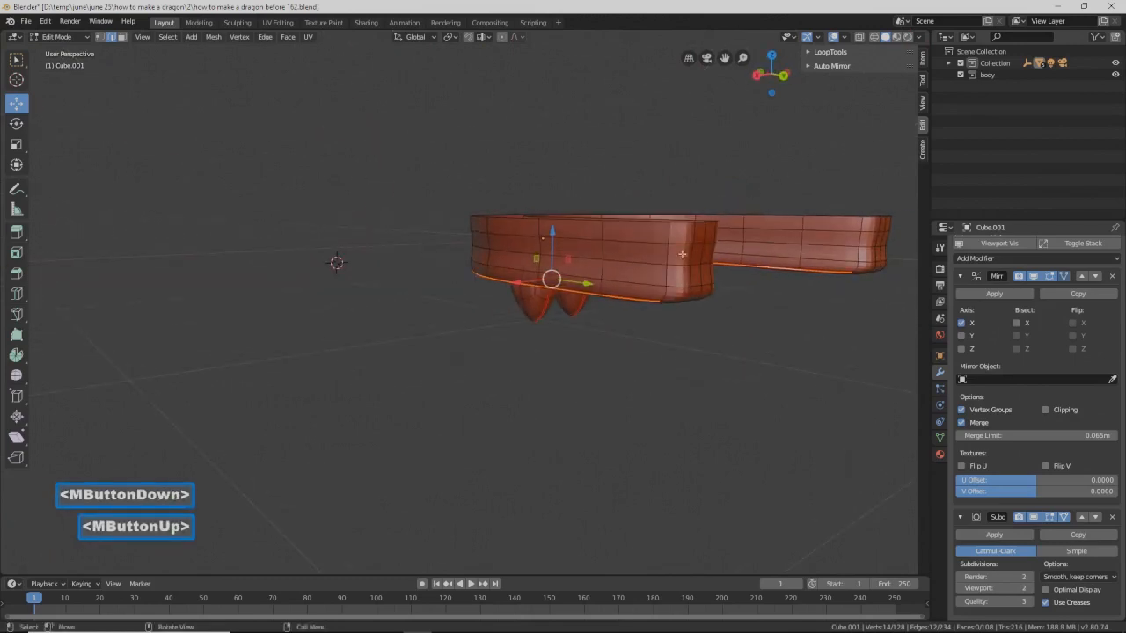
middle_drag(663, 298, 679, 265)
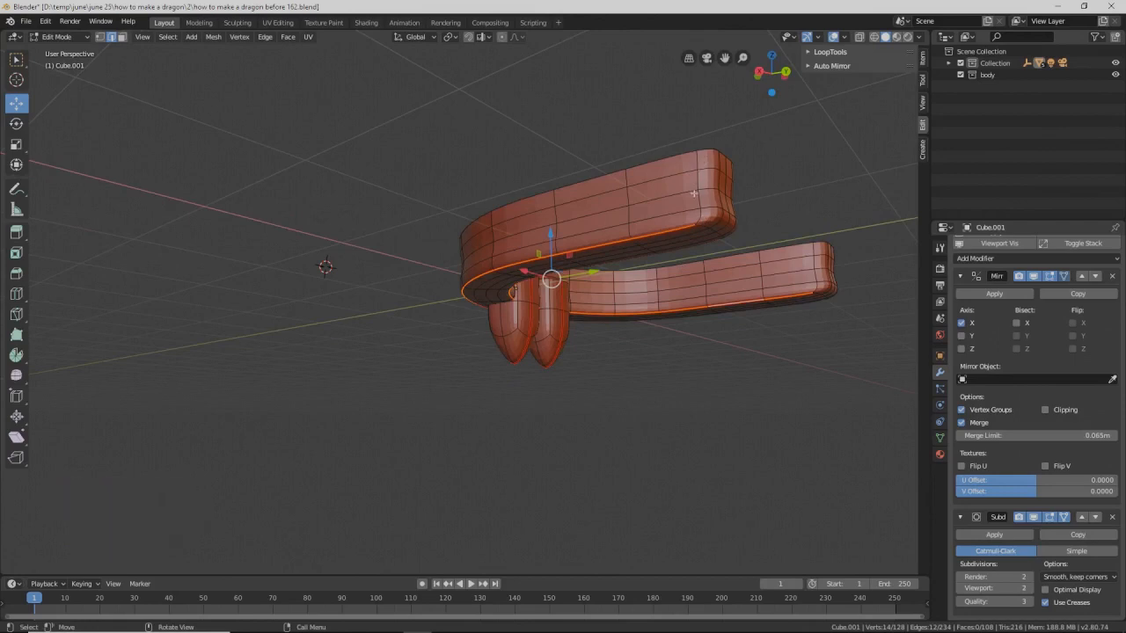
click(700, 155)
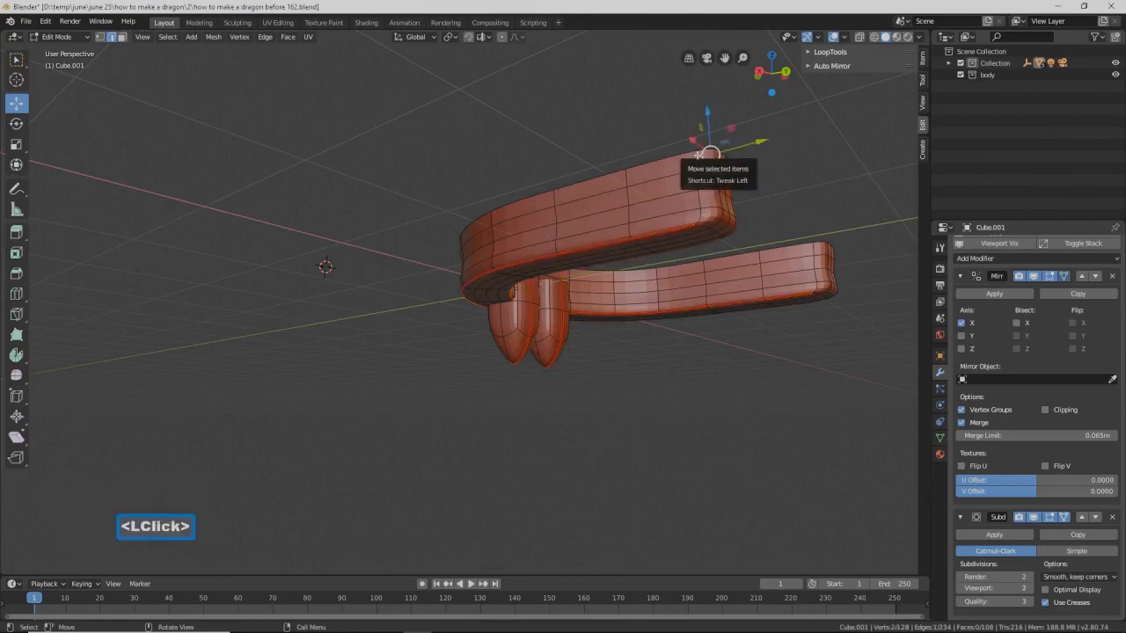
ctrl+click(701, 215)
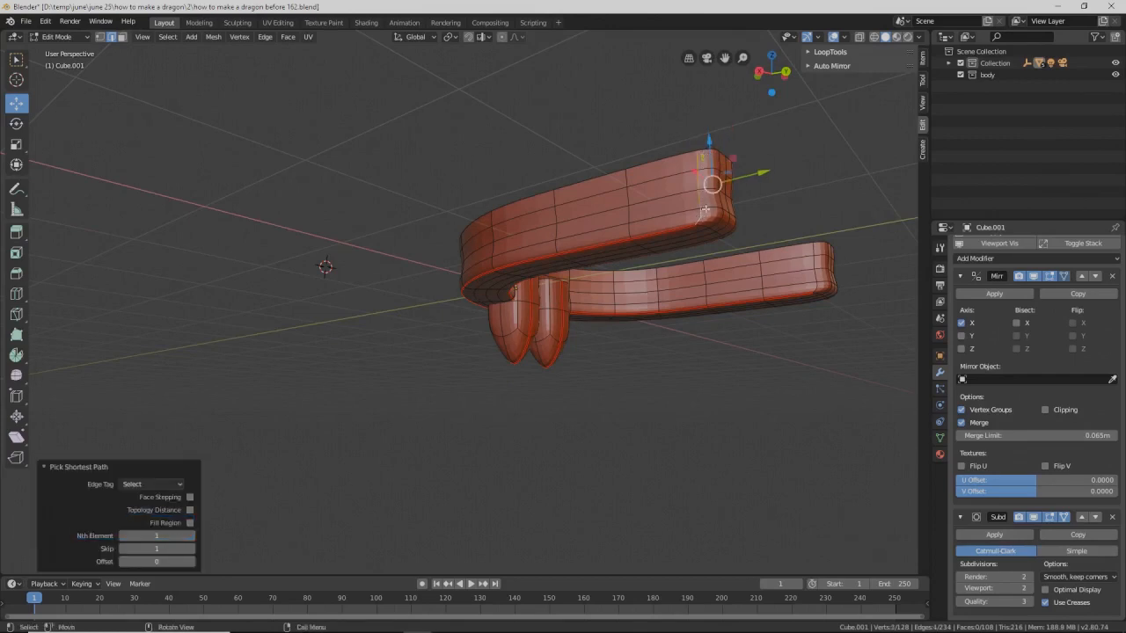
ctrl+click(697, 159)
key(ctrl+e)
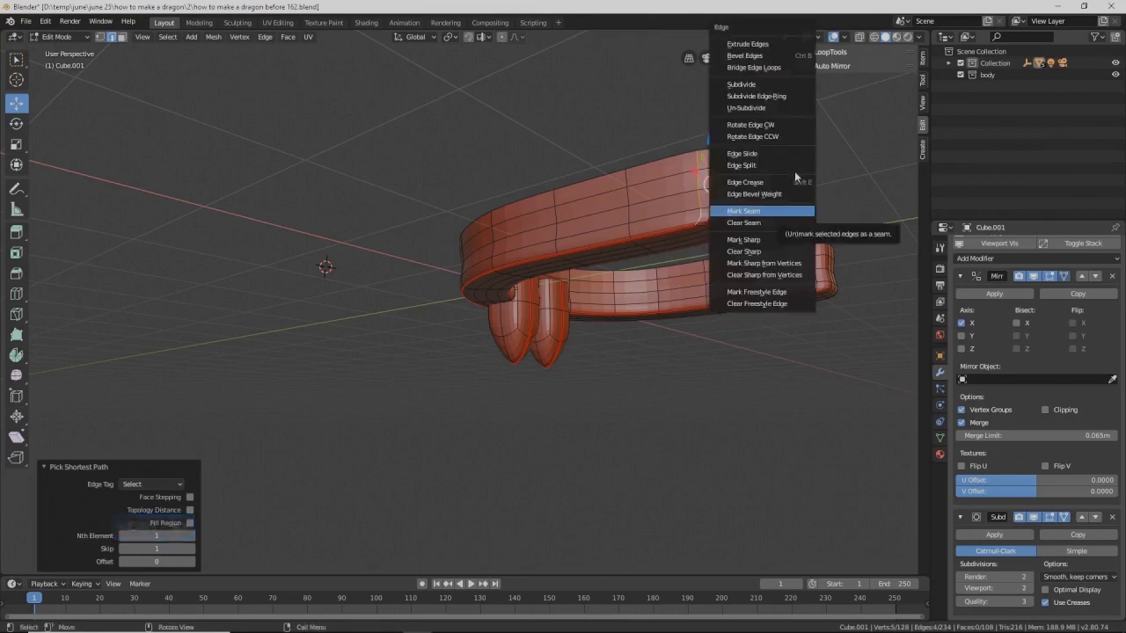
click(778, 210)
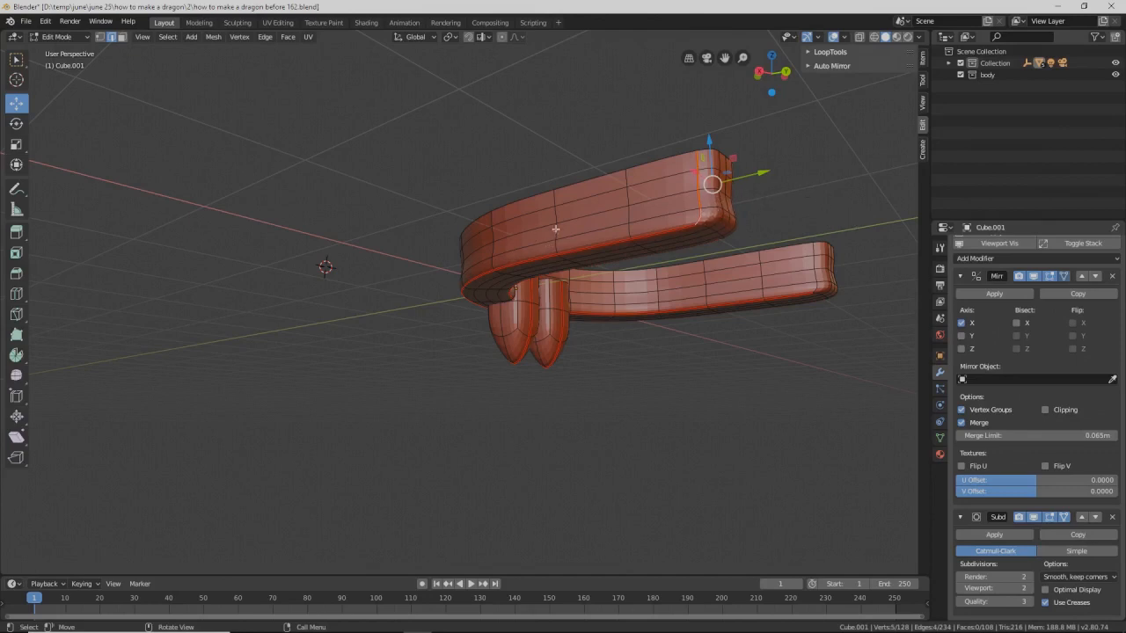
Step: Mark the matching vertical run of edges on the arm's inner side near its free end as a seam
middle_drag(745, 198, 588, 203)
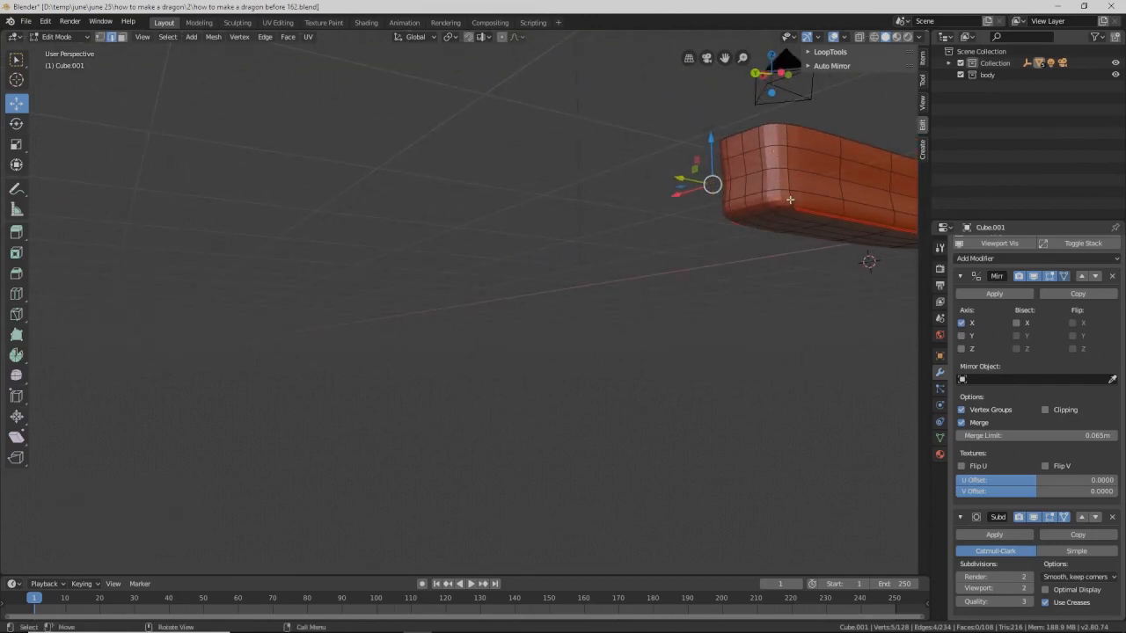
click(782, 132)
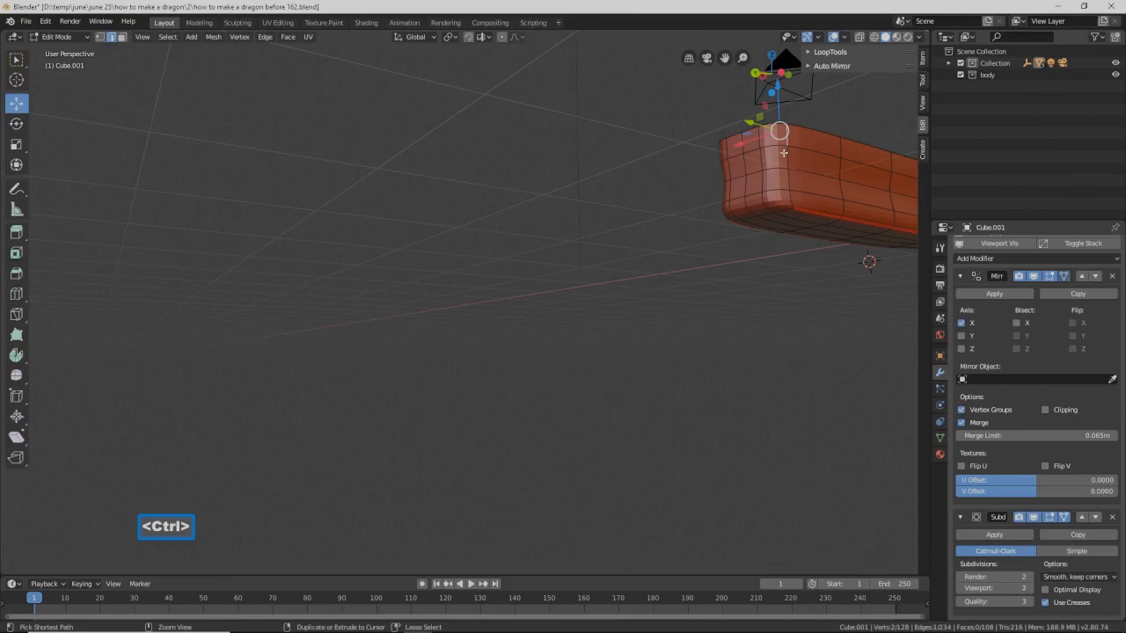
ctrl+click(790, 200)
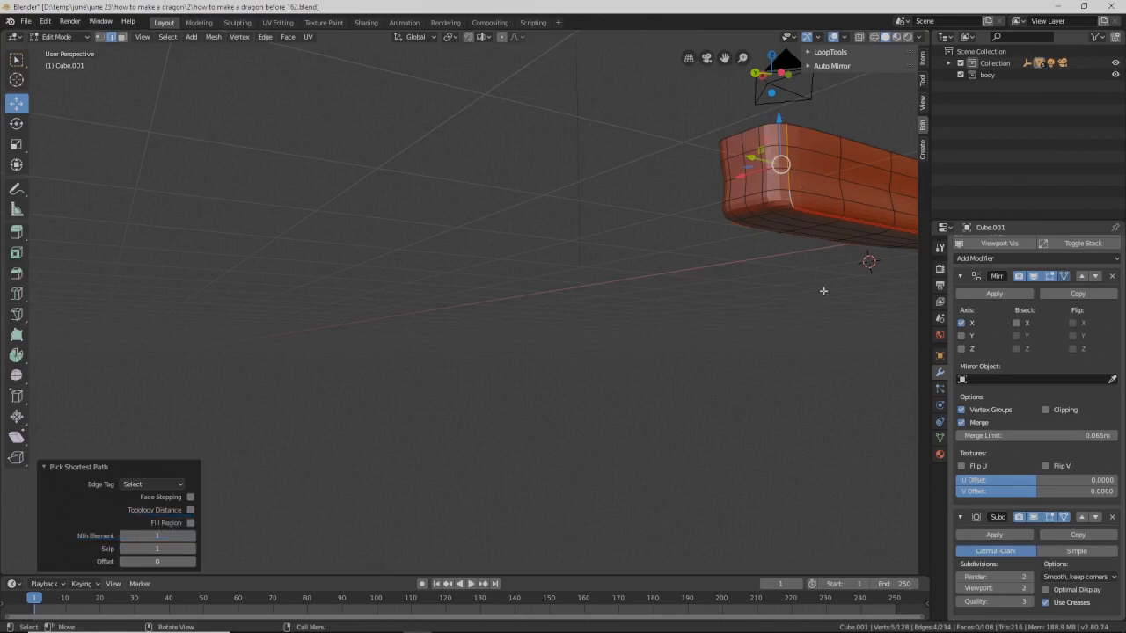
shift+middle_drag(821, 291, 653, 310)
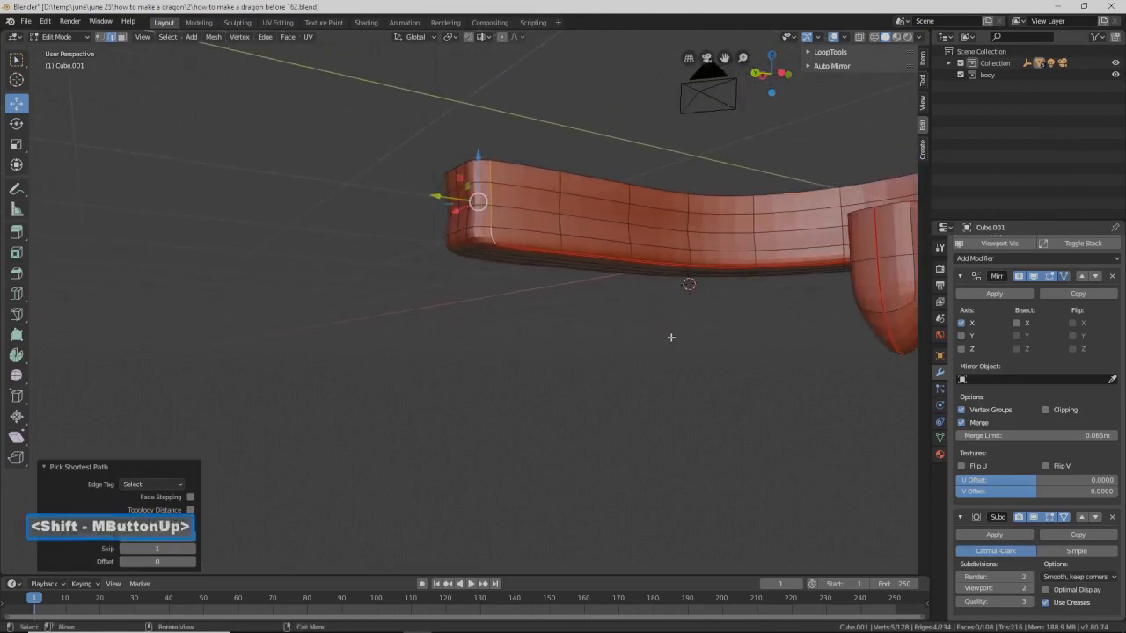
key(ctrl+e)
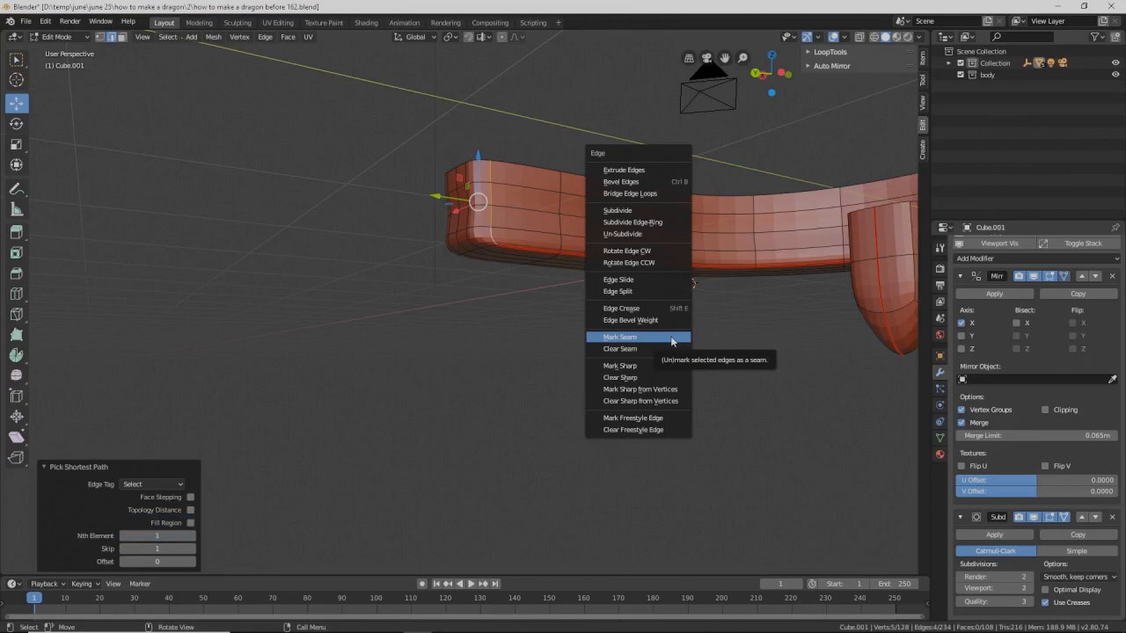
click(671, 338)
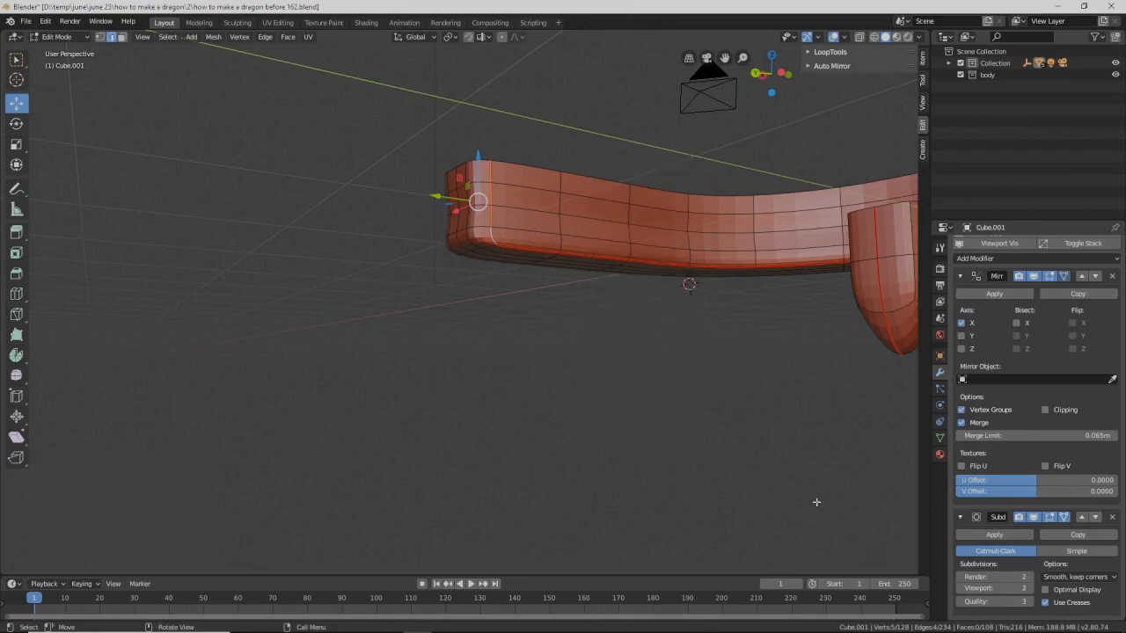
key(Pause)
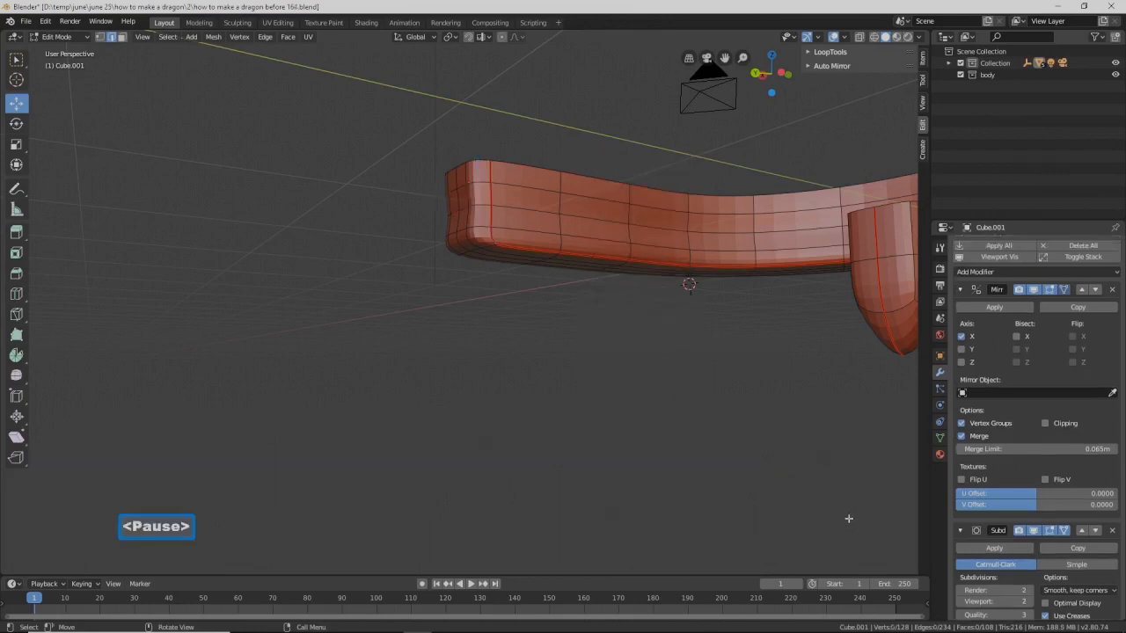
Step: Switch to vertex selection and lengthen the tooth by moving its tip vertex down about 0.344 m along Z
middle_drag(449, 354, 698, 384)
scroll(535, 357, down, 2)
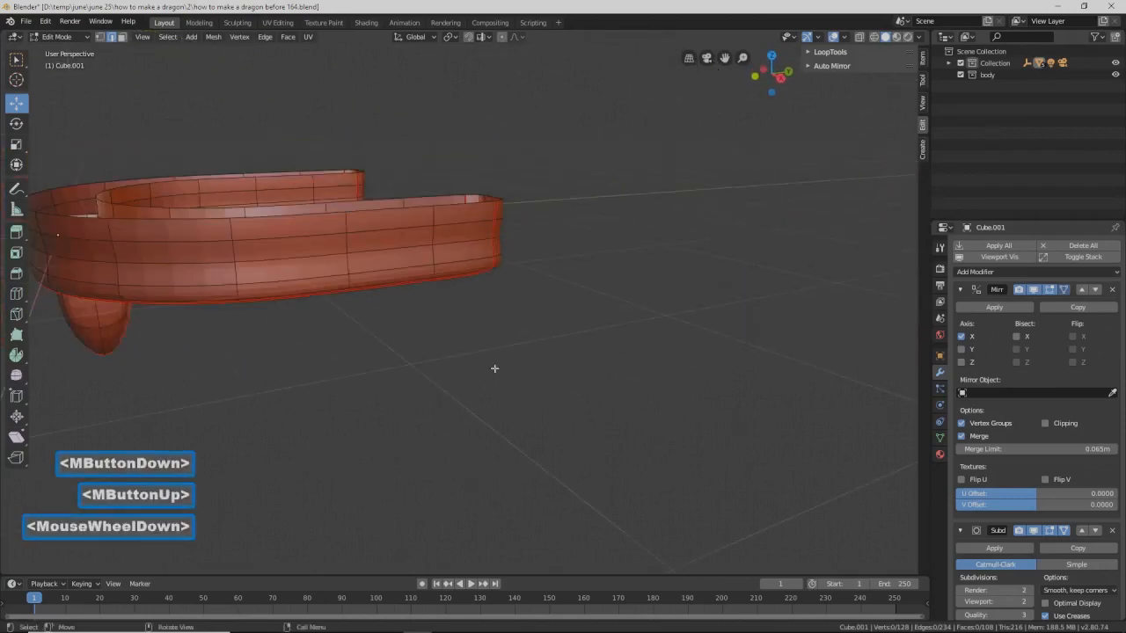
shift+middle_drag(362, 359, 551, 289)
middle_drag(563, 337, 565, 311)
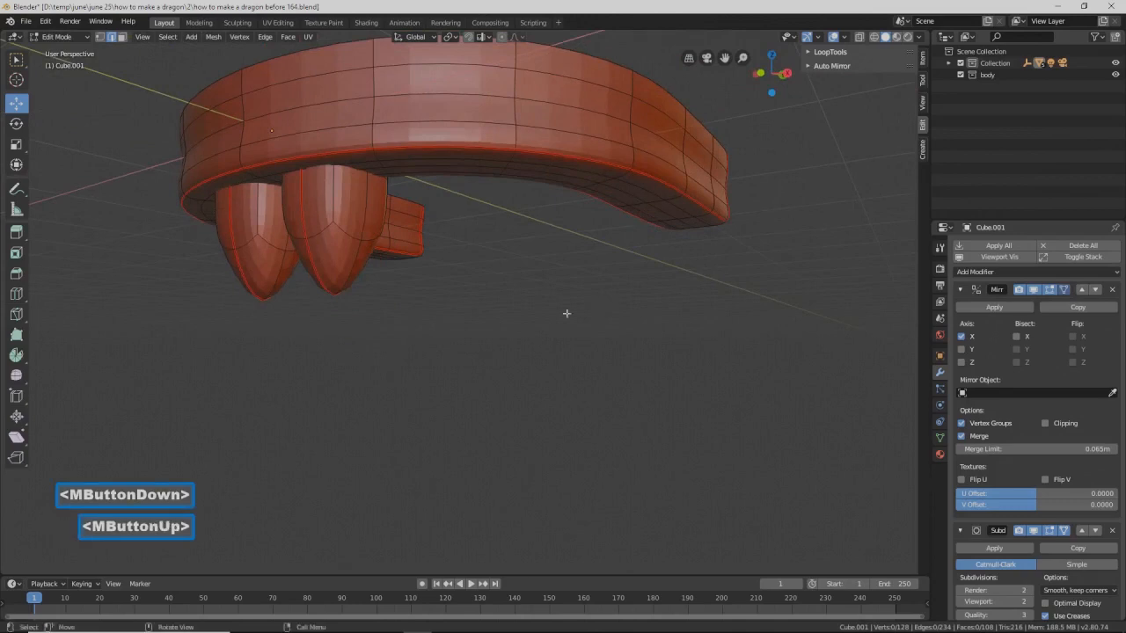
click(99, 36)
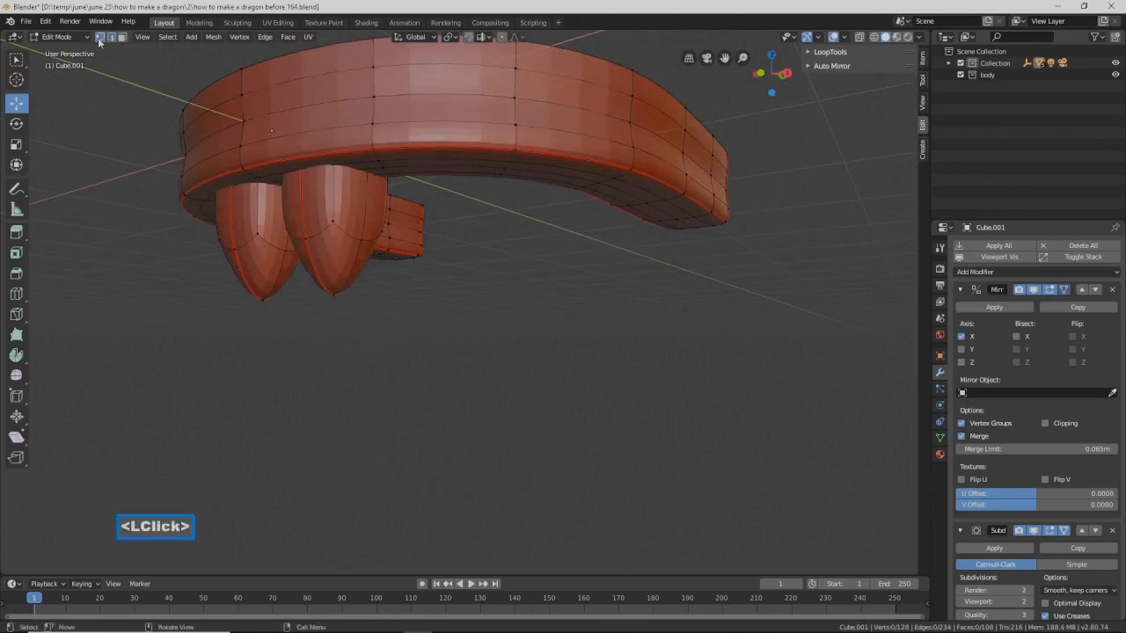
click(333, 293)
drag(335, 315, 335, 332)
scroll(393, 310, down, 1)
mouse_move(409, 292)
middle_down()
mouse_move(450, 312)
mouse_move(412, 303)
mouse_move(432, 309)
mouse_move(402, 277)
middle_up()
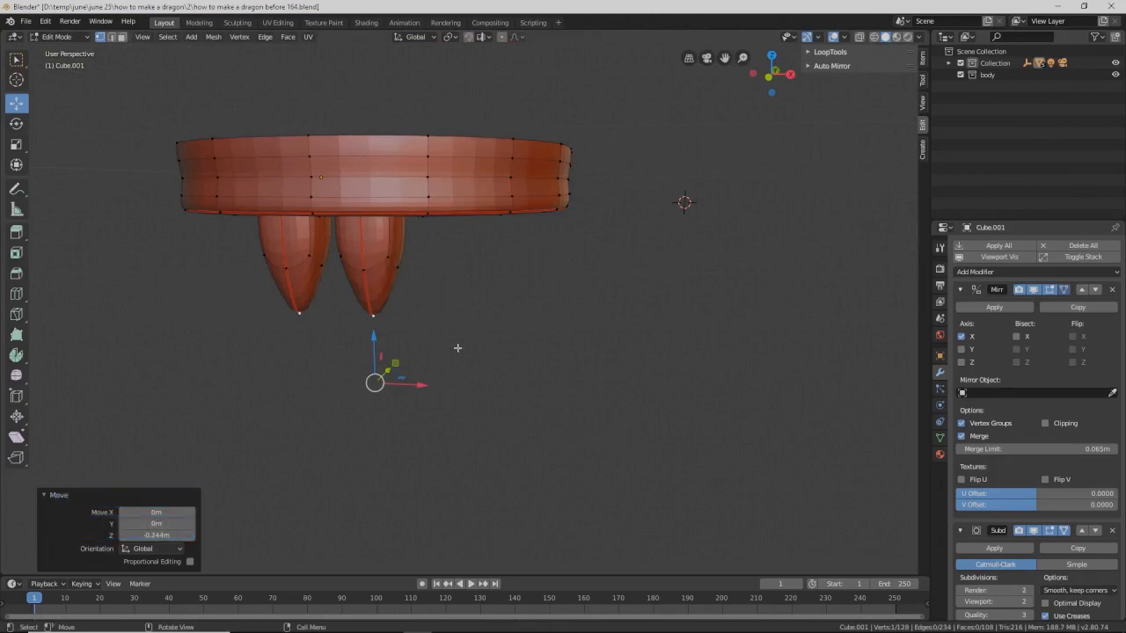
Step: Clear the vertex selection, switch to face selection and select both seam-divided halves of the tooth
click(405, 262)
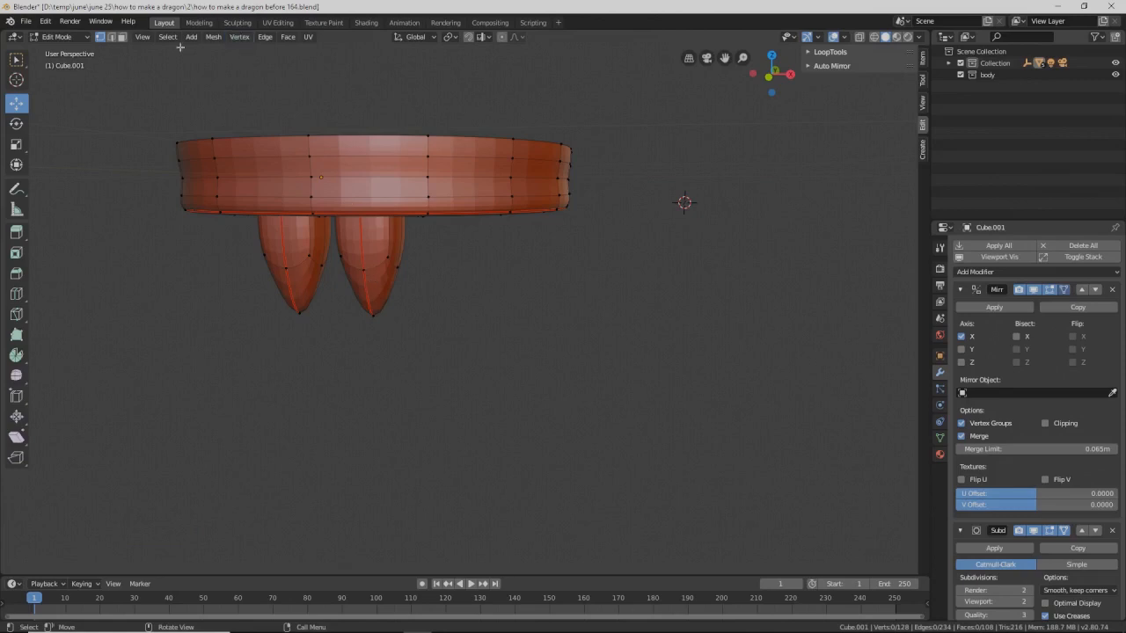
click(126, 38)
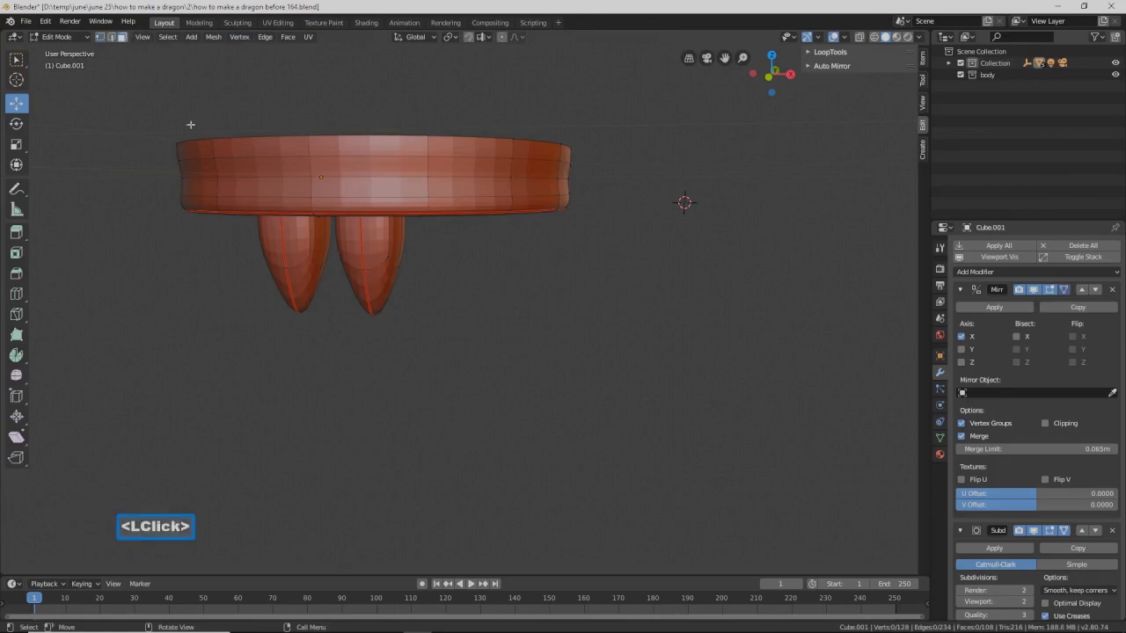
click(121, 39)
key(l)
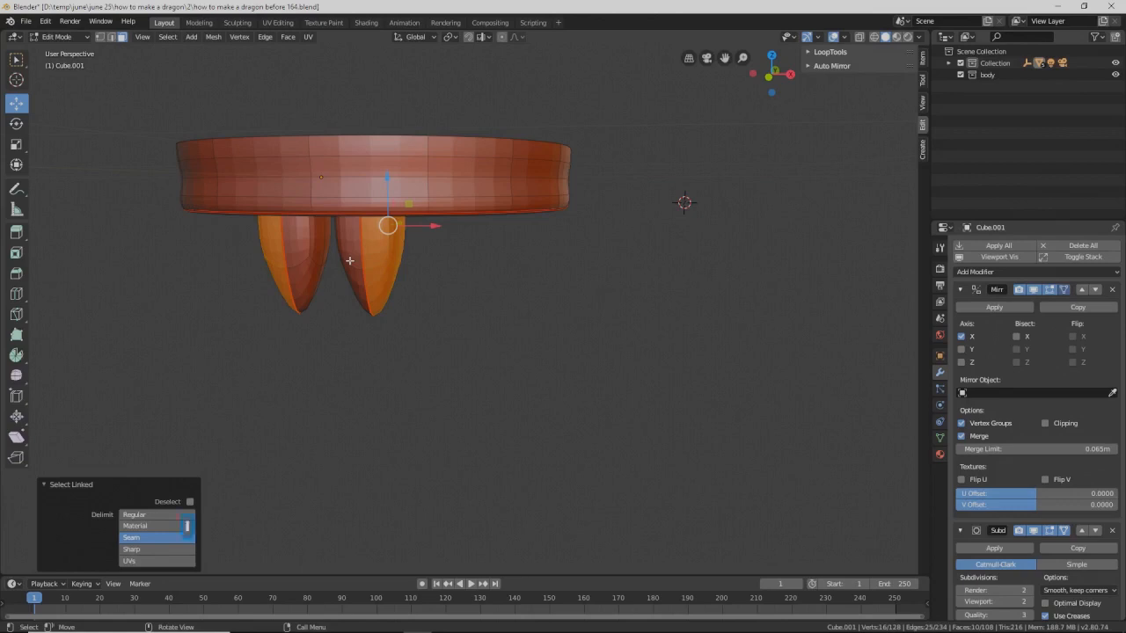
key(ctrl+l)
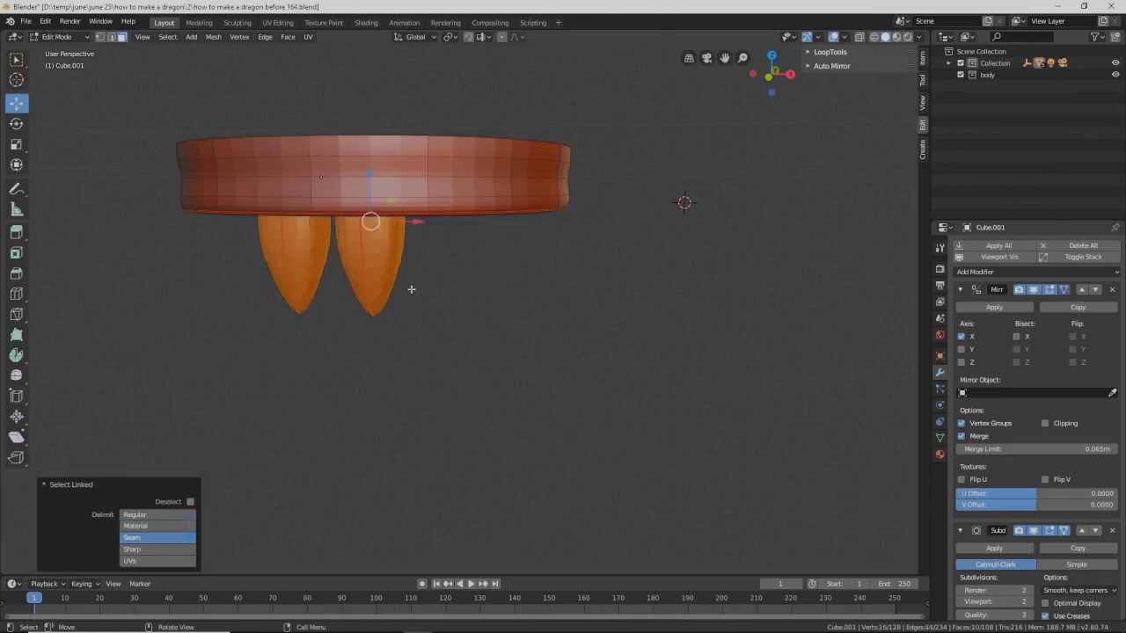
Step: Duplicate the front tooth, move the copy about 0.365 m along X, and adjust its position so it sits under the jaw
key(shift+d)
right_click(409, 290)
drag(411, 227, 472, 227)
middle_drag(493, 257, 432, 256)
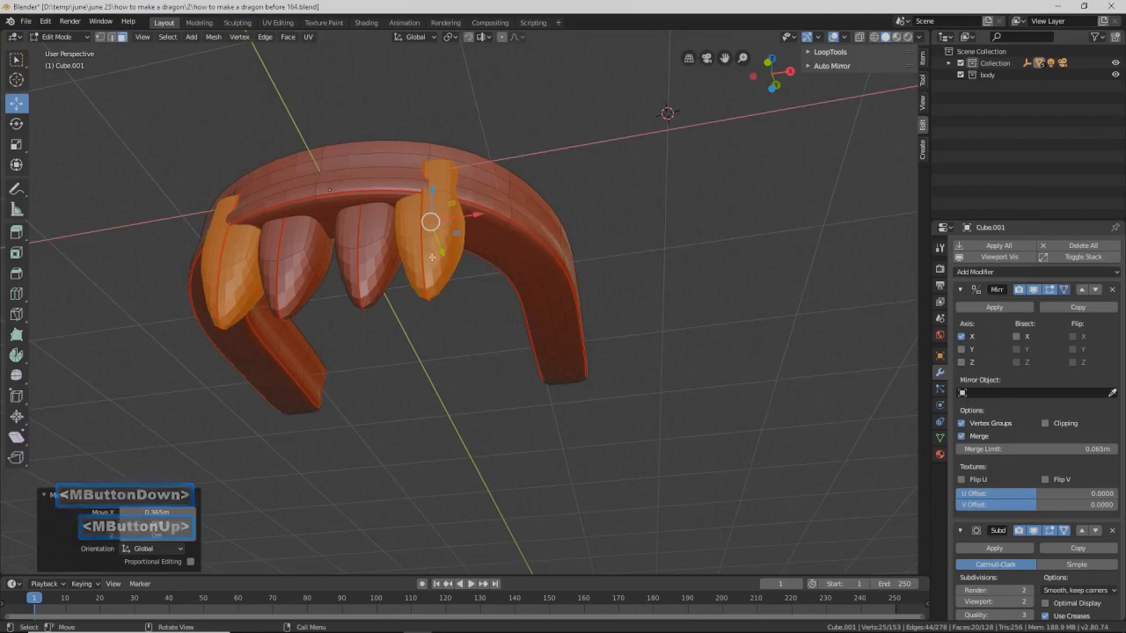
drag(432, 256, 485, 227)
middle_drag(485, 227, 539, 241)
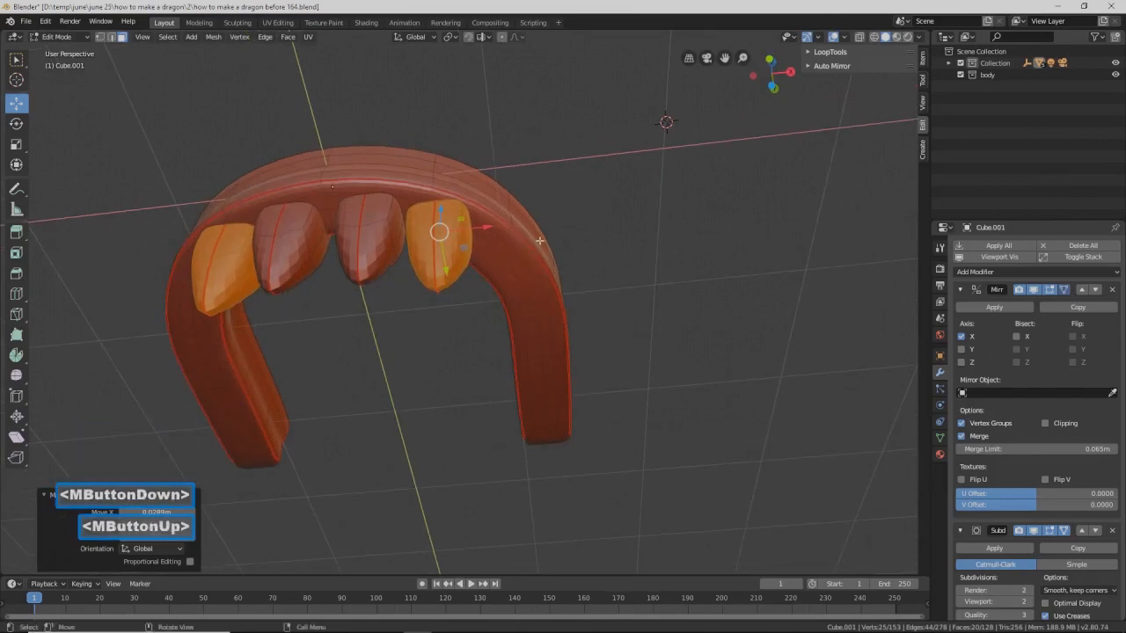
Step: Rotate the second tooth about the global Z axis so it follows the jaw's curve
key(r)
key(z)
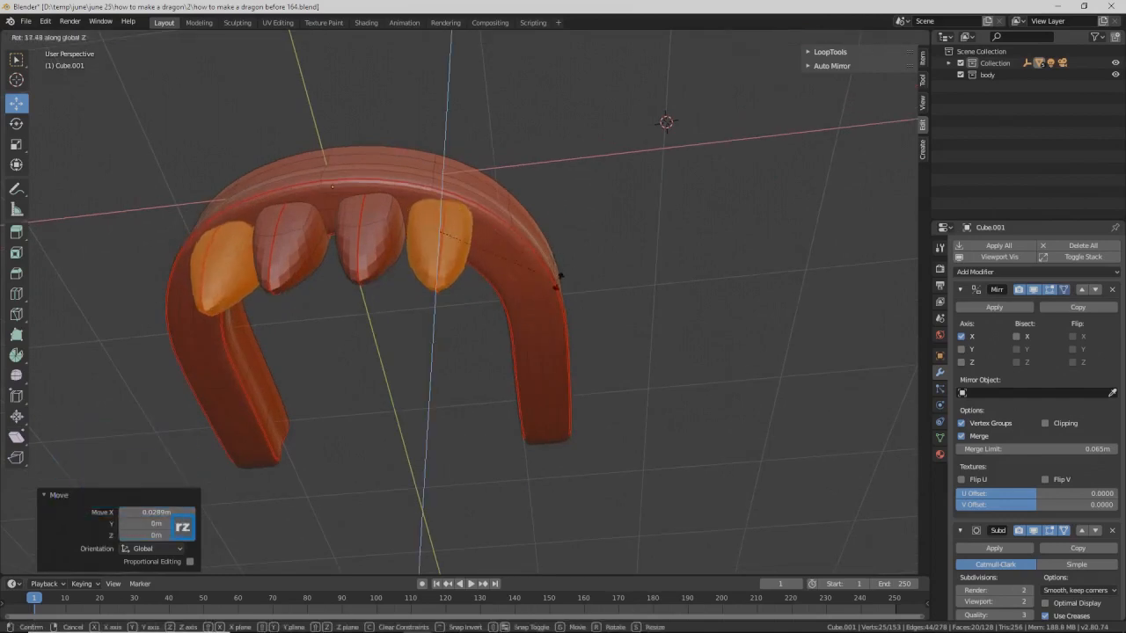
click(557, 290)
mouse_move(558, 291)
middle_down()
mouse_move(480, 242)
mouse_move(558, 302)
middle_up()
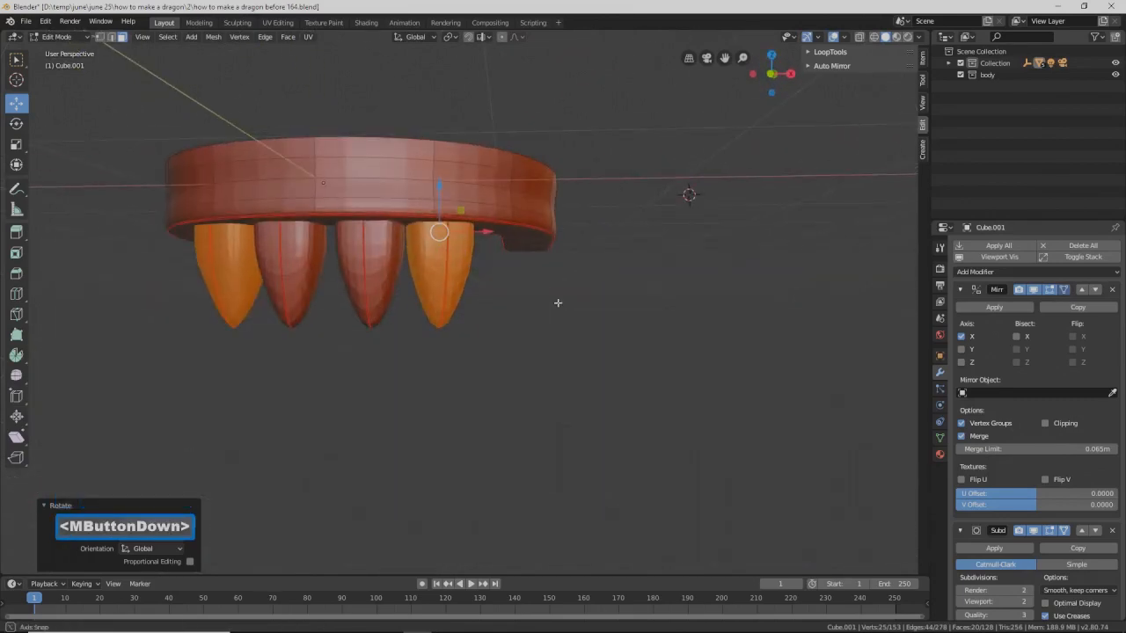
middle_drag(557, 303, 549, 280)
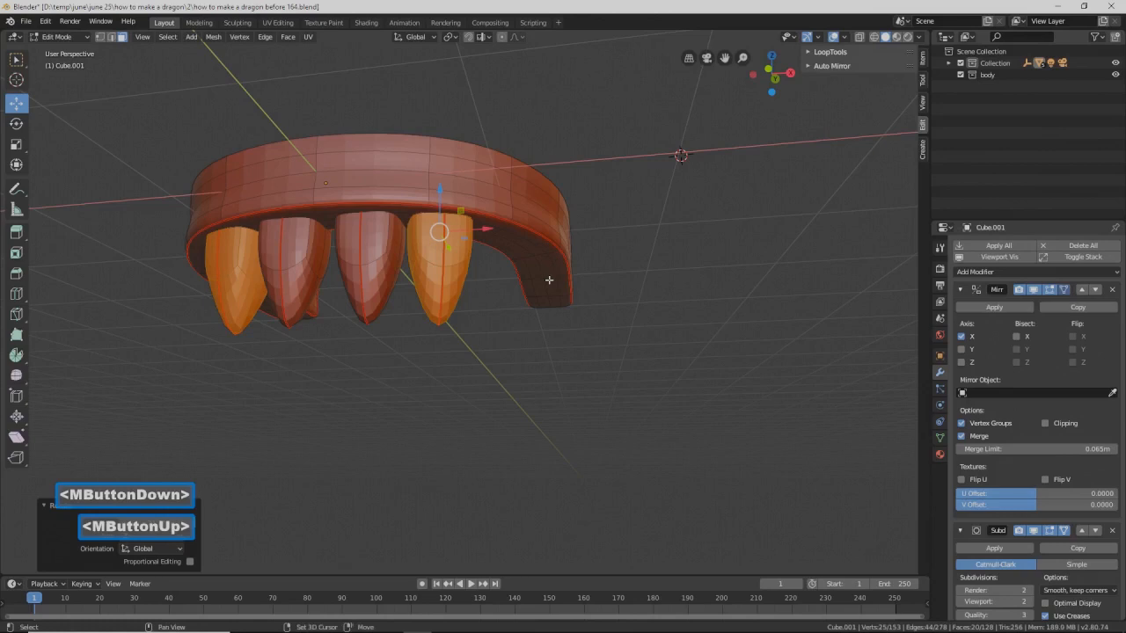
Step: Duplicate the second tooth, move the copy outward along X, and lower it along Z as a longer fang
key(shift+d)
right_click(538, 261)
drag(489, 236, 551, 239)
middle_drag(577, 268, 492, 264)
drag(553, 234, 579, 238)
drag(541, 192, 543, 227)
Step: Seat the fang under the jaw's bend with small moves along X and Y, including about 0.071 m and 0.066 m along Y
middle_drag(543, 227, 586, 267)
drag(586, 266, 554, 262)
mouse_move(554, 262)
middle_down()
mouse_move(579, 255)
mouse_move(538, 260)
mouse_move(557, 266)
middle_up()
drag(557, 265, 569, 269)
middle_drag(569, 269, 509, 287)
drag(568, 264, 576, 262)
middle_drag(501, 262, 602, 248)
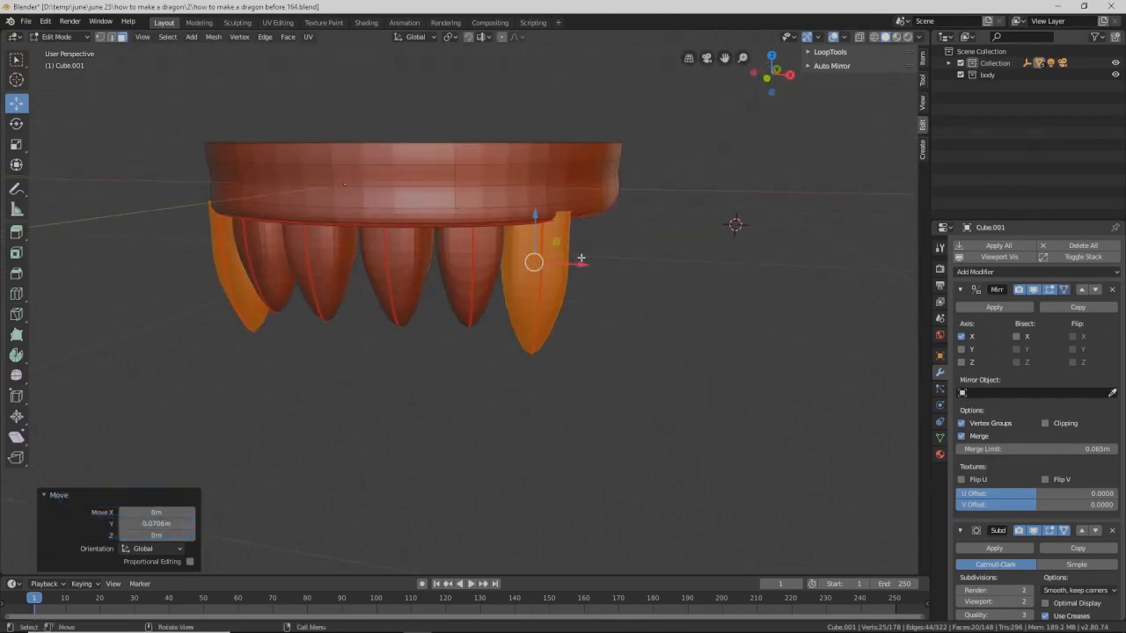
middle_drag(625, 254, 573, 262)
drag(577, 257, 585, 255)
middle_drag(522, 271, 548, 223)
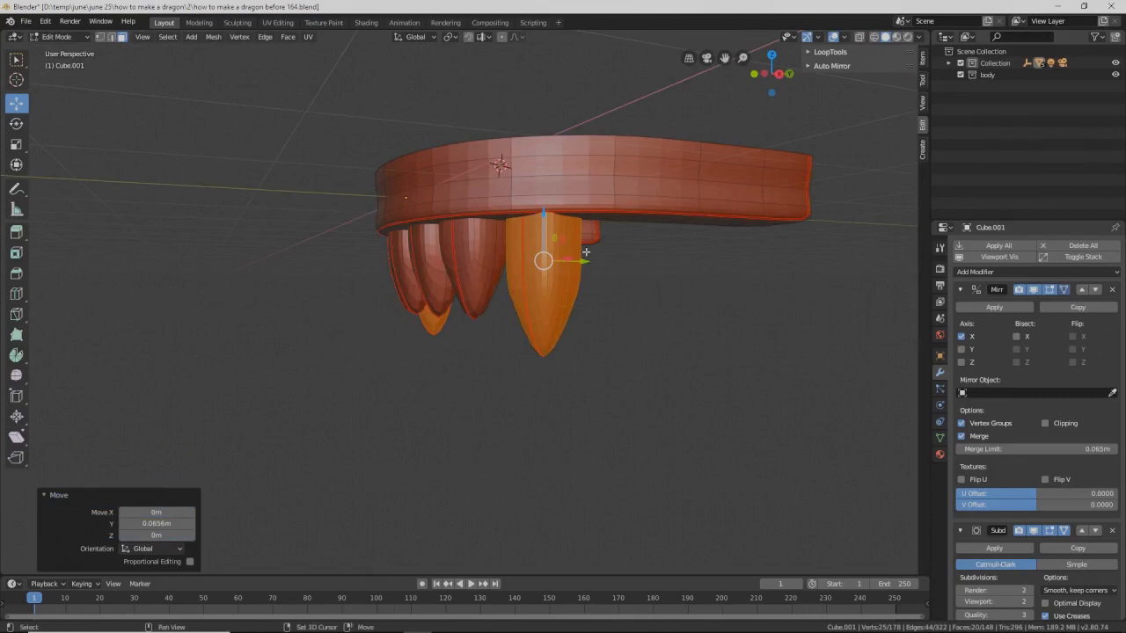
Step: Duplicate the fang, move the copy about 0.631 m along Y, and rotate it about the global Z axis
key(shift+d)
right_click(586, 252)
drag(583, 261, 669, 261)
middle_drag(668, 261, 744, 291)
key(r)
key(z)
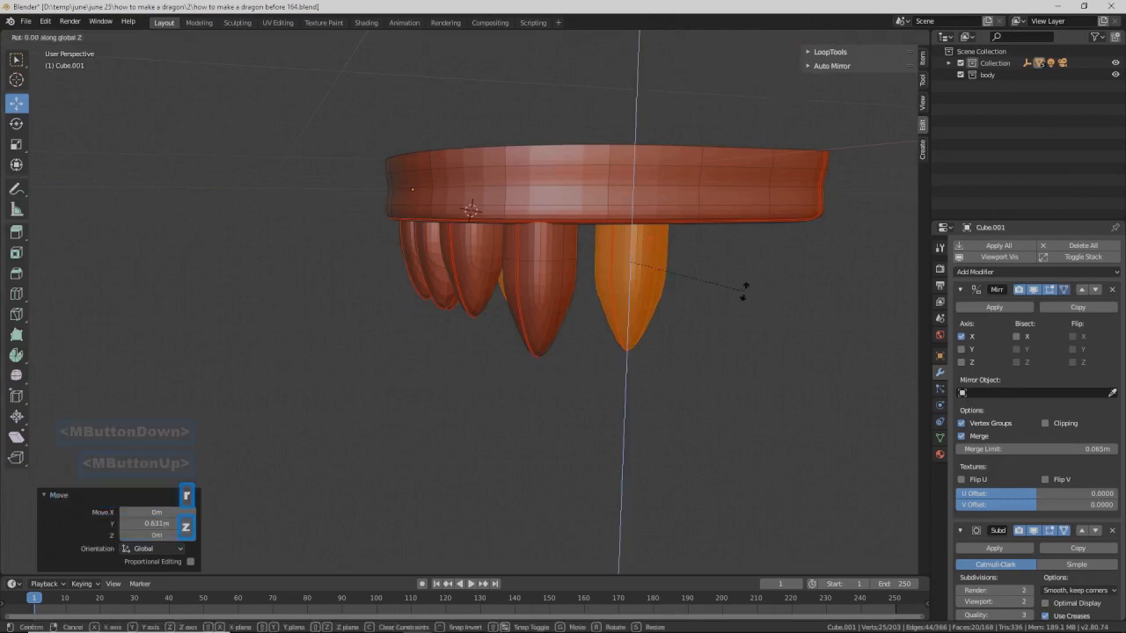
click(721, 209)
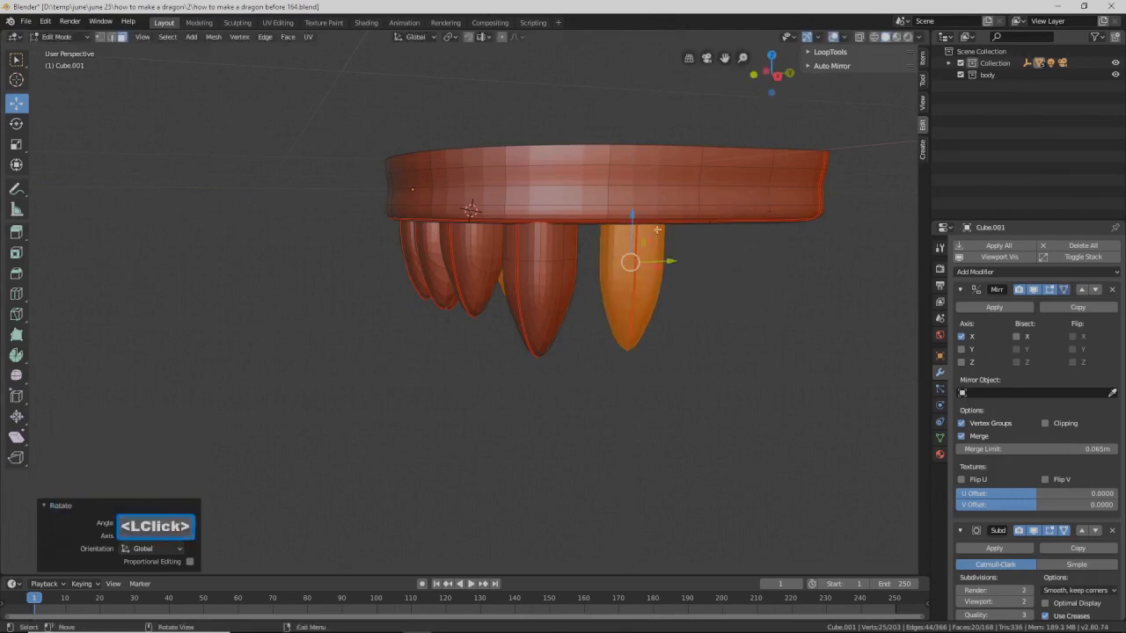
Step: Raise the fourth tooth along Z and shift it about 0.097 m outward along X under the jaw arm
drag(636, 221, 633, 204)
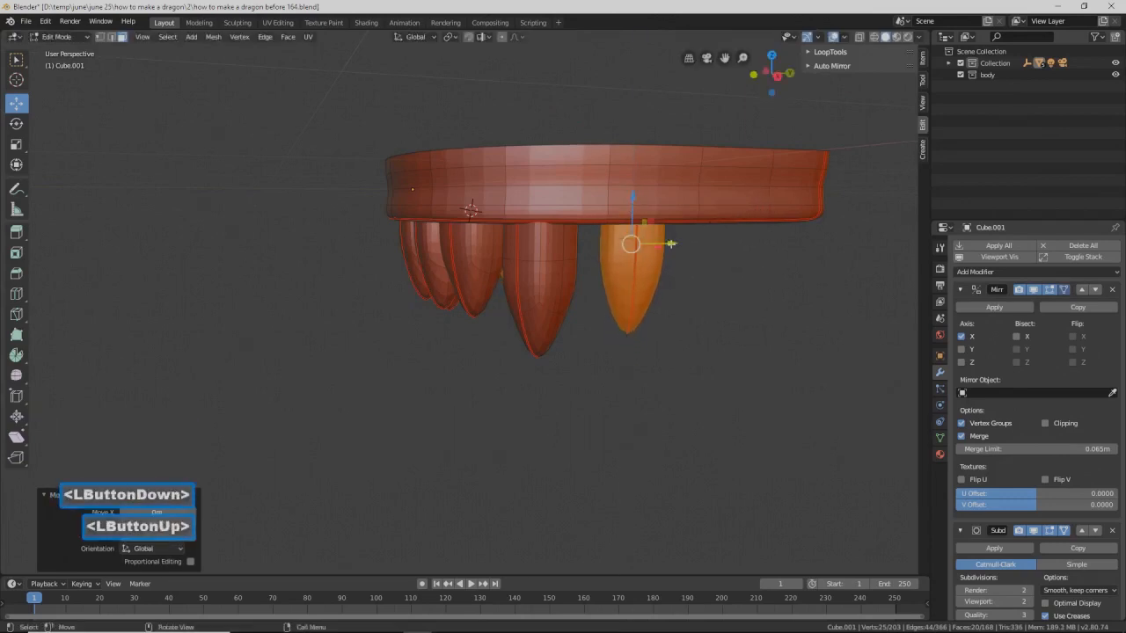
click(671, 244)
middle_drag(671, 245, 677, 250)
drag(667, 248, 681, 250)
middle_drag(680, 250, 633, 243)
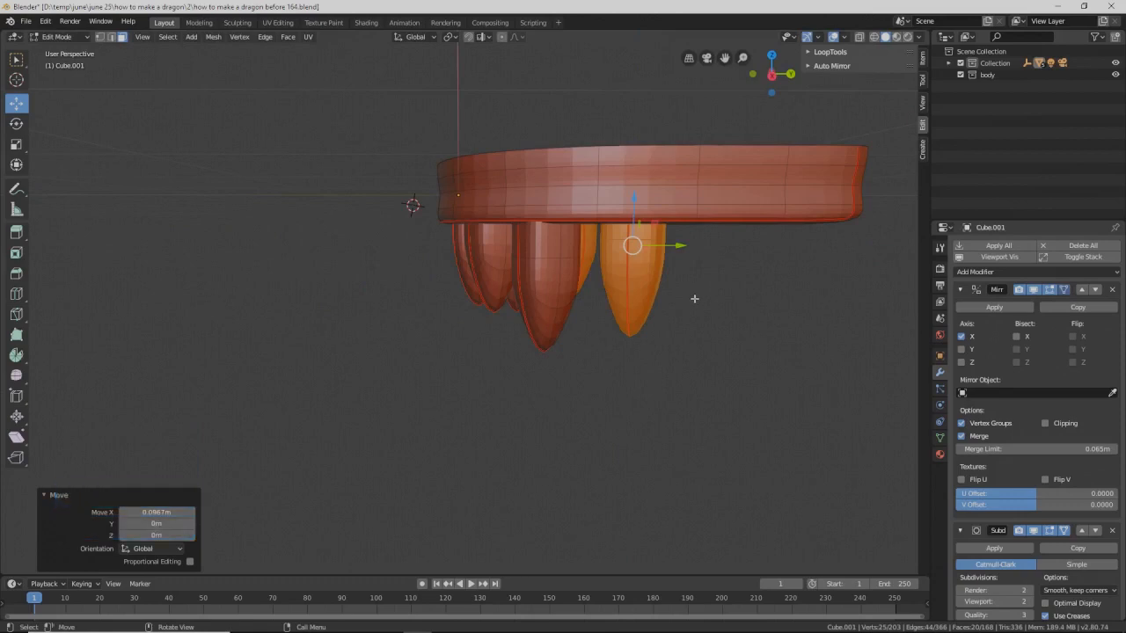
Step: Rotate the fourth tooth about 30 degrees around global Z and move it about -0.048 m along Y
key(r)
key(z)
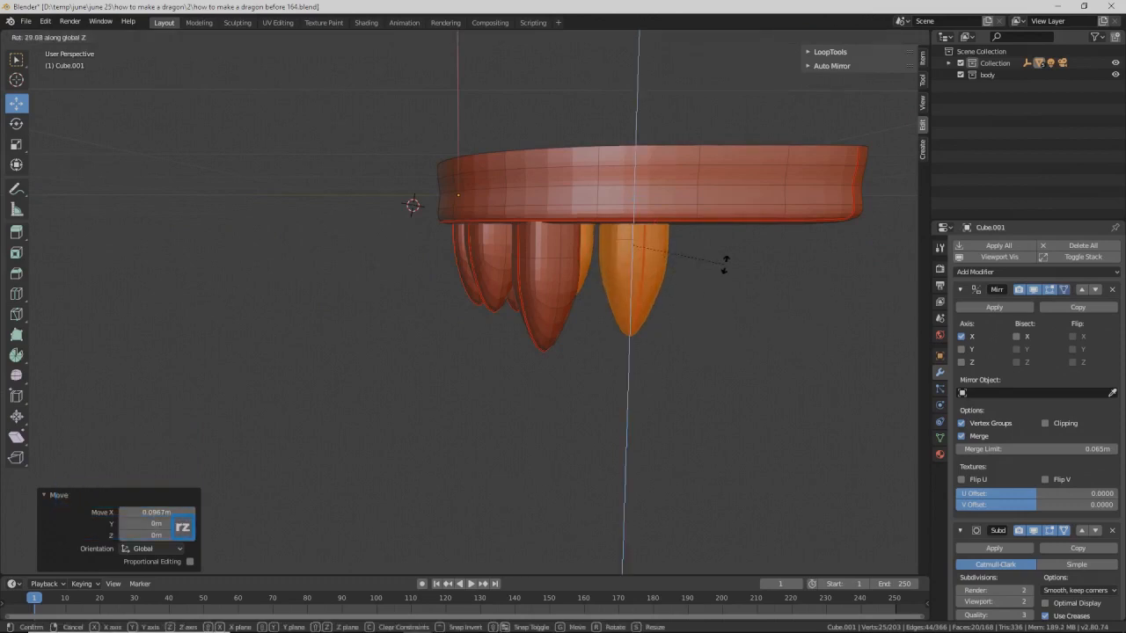
click(725, 263)
drag(684, 250, 674, 250)
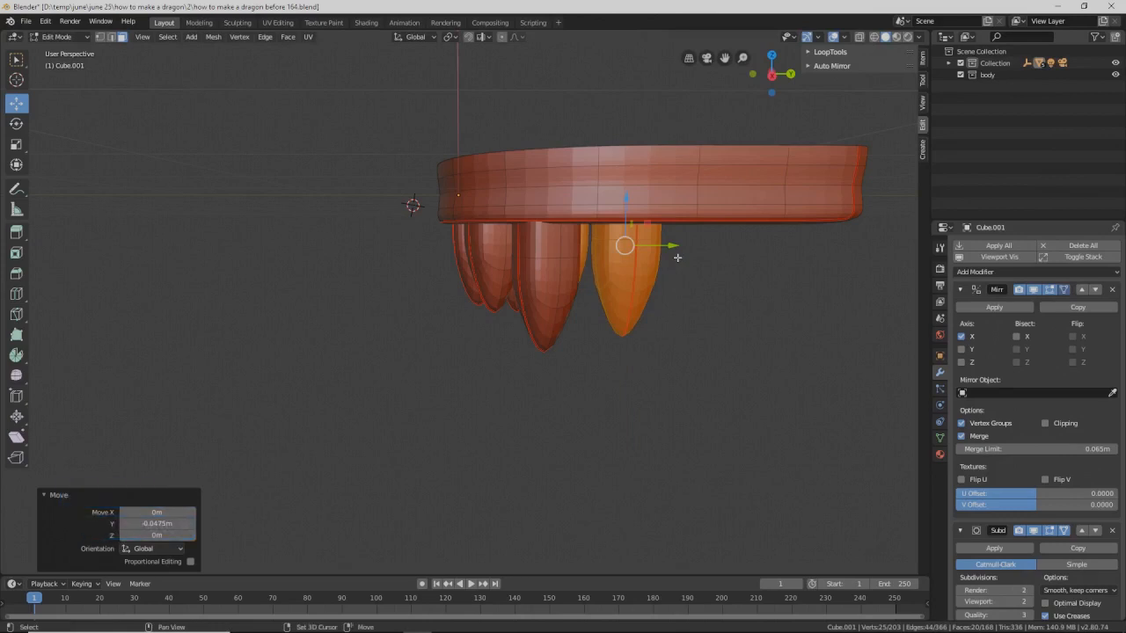
Step: Duplicate the fourth tooth and move the copy along Y toward the free end of the jaw arm
key(shift+d)
right_click(678, 257)
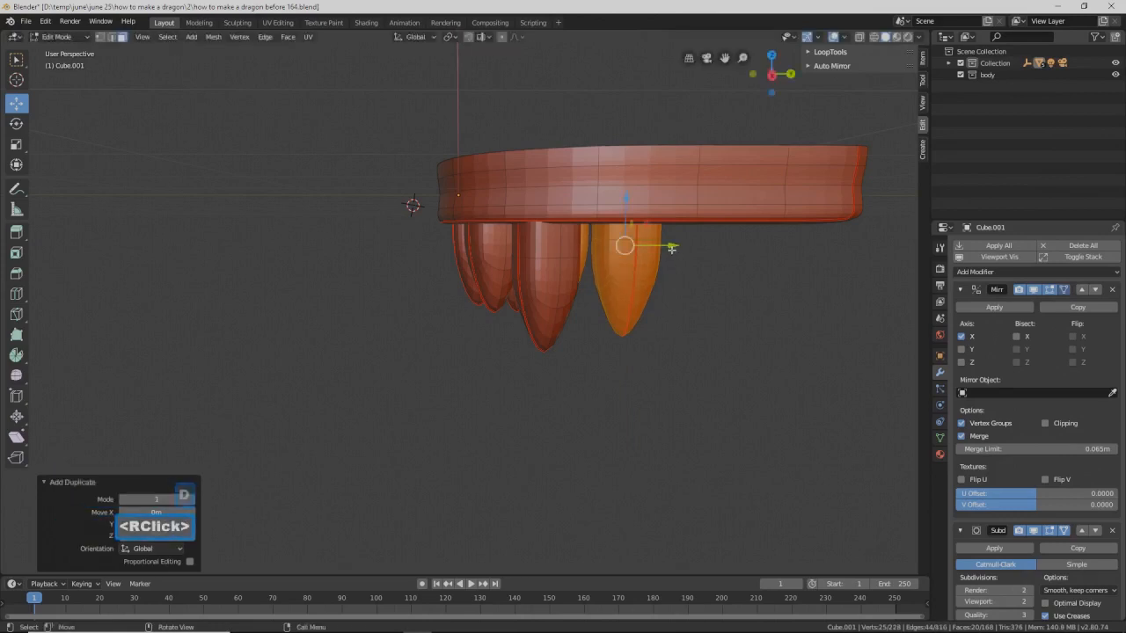
drag(671, 249, 747, 248)
shift+middle_drag(748, 248, 662, 262)
Step: Duplicate the fifth tooth and move the copy about 0.459 m along Y, near the jaw arm's free end
key(shift+d)
right_click(626, 266)
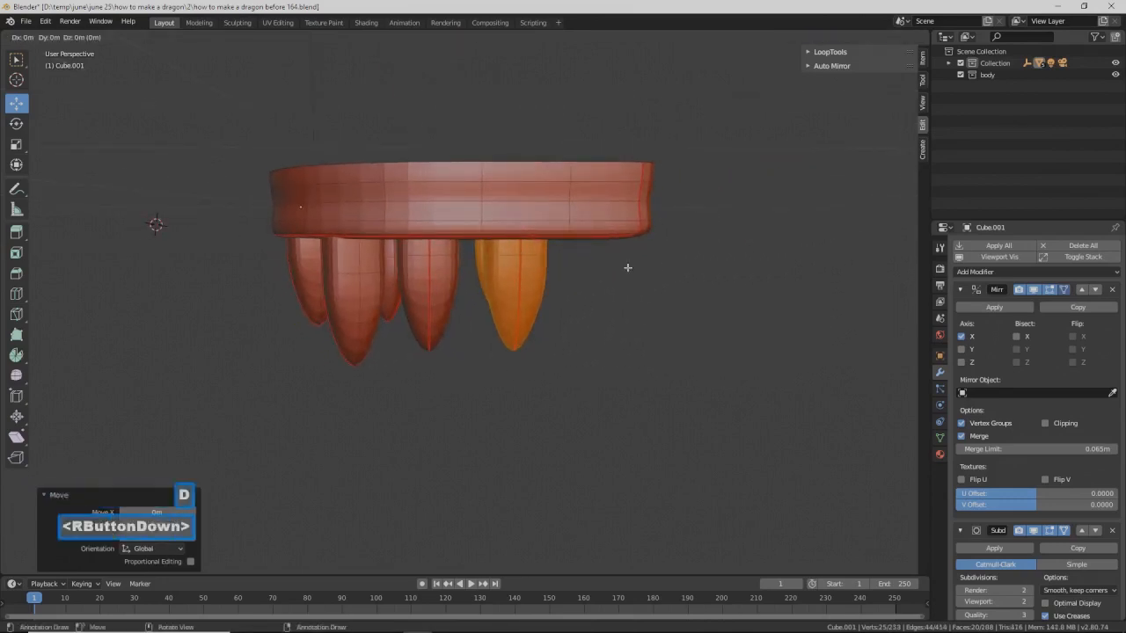
drag(562, 261, 629, 269)
mouse_move(637, 274)
middle_down()
mouse_move(680, 237)
mouse_move(642, 272)
middle_up()
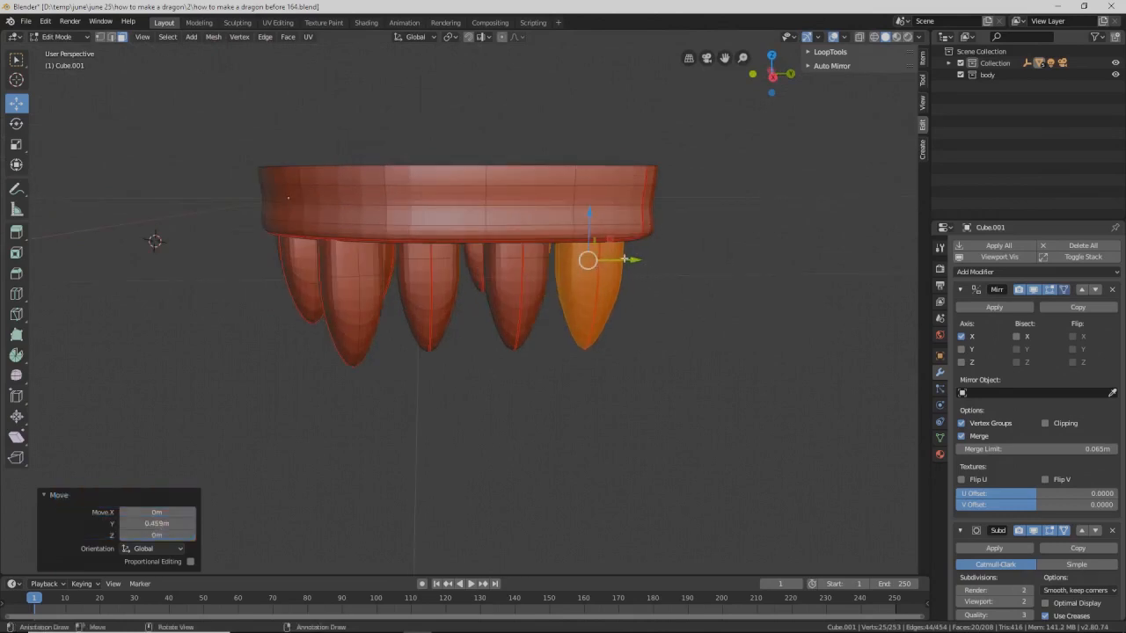
Step: Deselect the last tooth and save the file as how to make a dragon before 165.blend
middle_drag(605, 270, 617, 284)
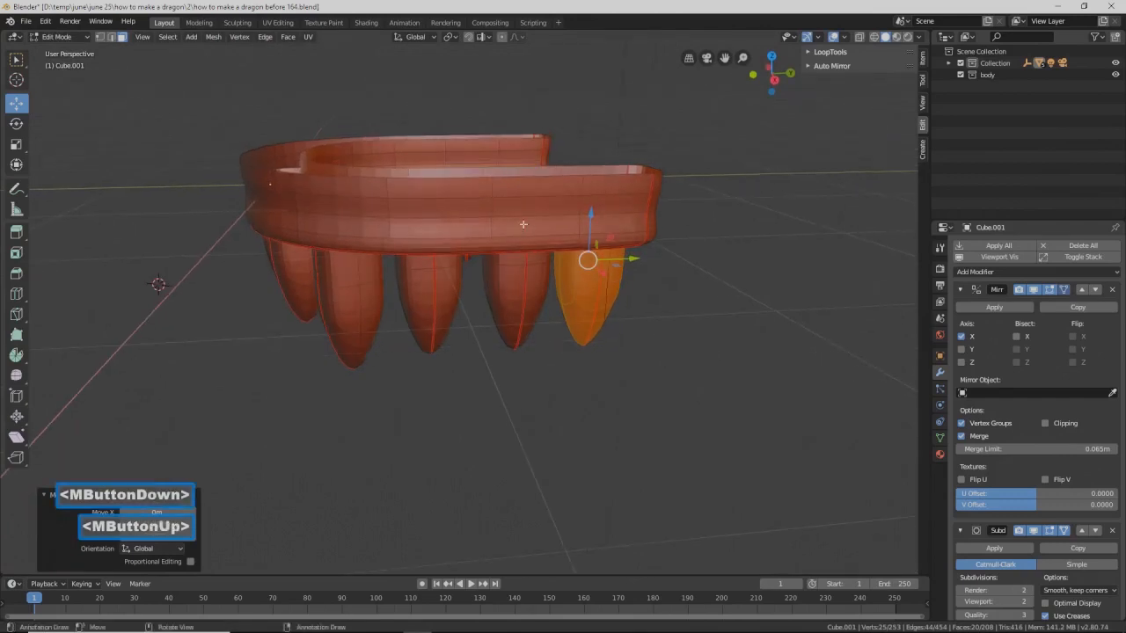
middle_drag(511, 223, 514, 233)
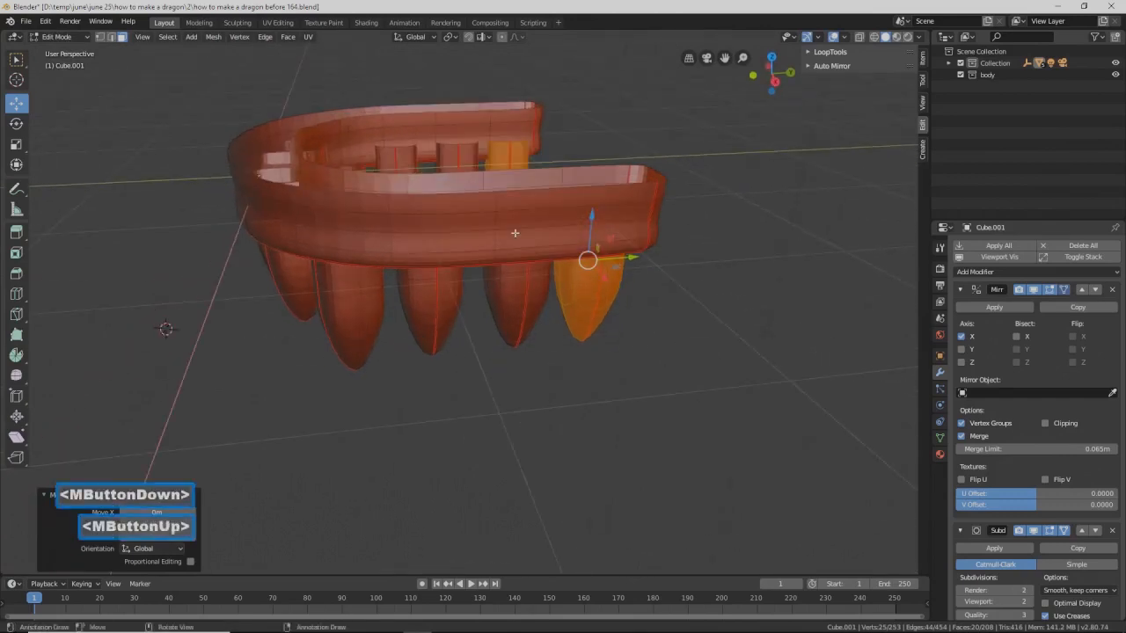
click(702, 433)
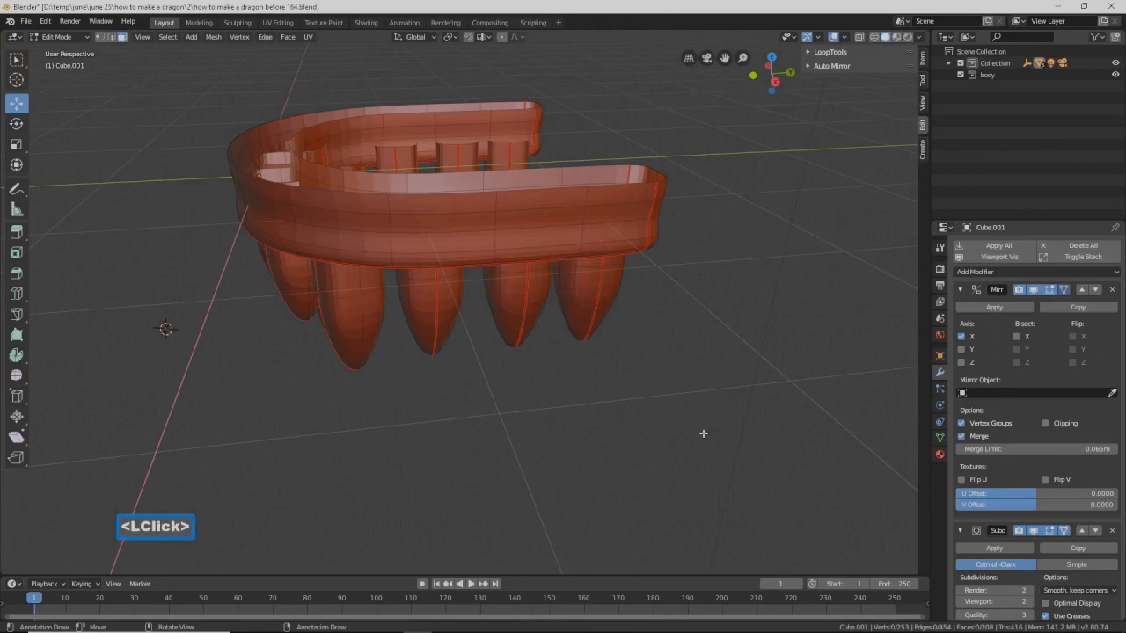
key(Pause)
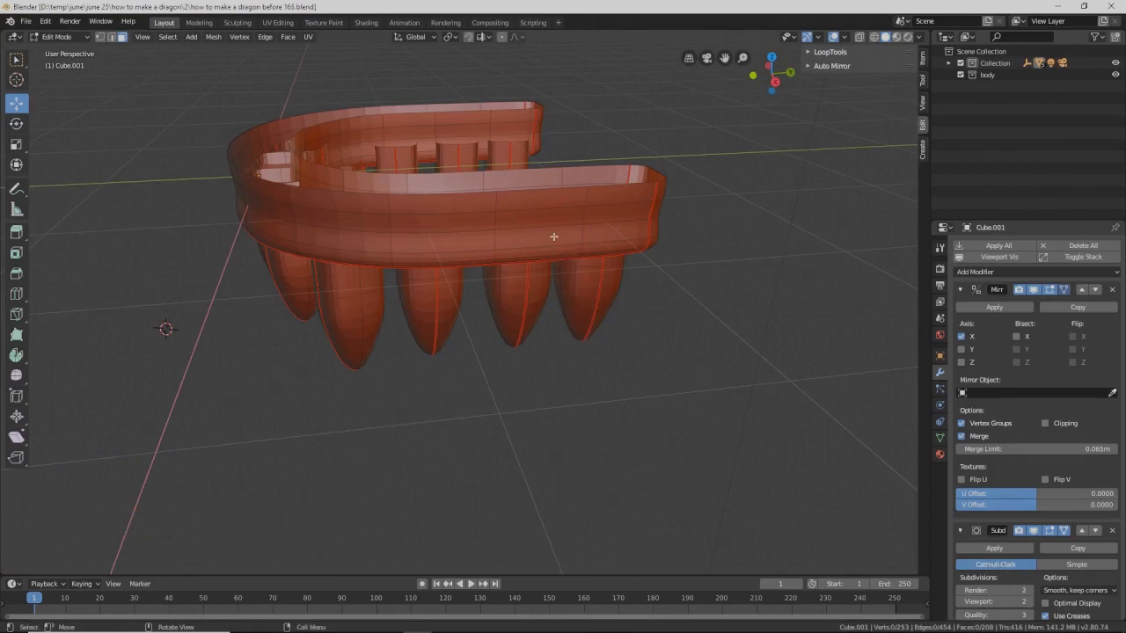
Step: Select all seam-bounded regions of the U-shaped jaw, leaving the teeth unselected
key(l)
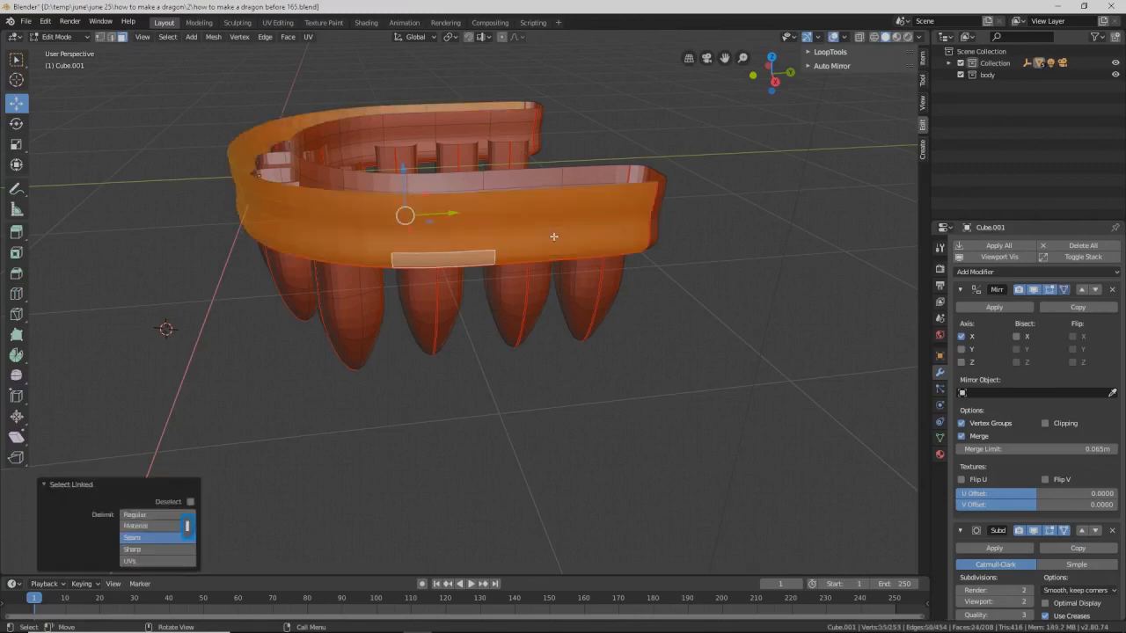
key(l)
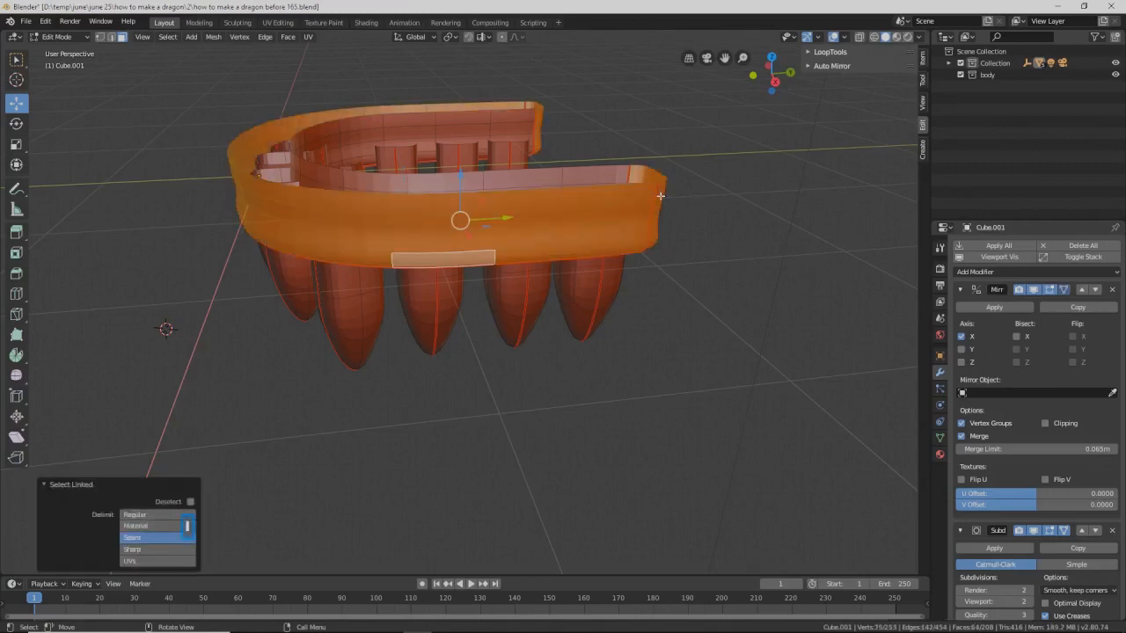
key(l)
middle_drag(628, 228, 522, 311)
shift+middle_drag(716, 234, 656, 325)
scroll(656, 325, down, 3)
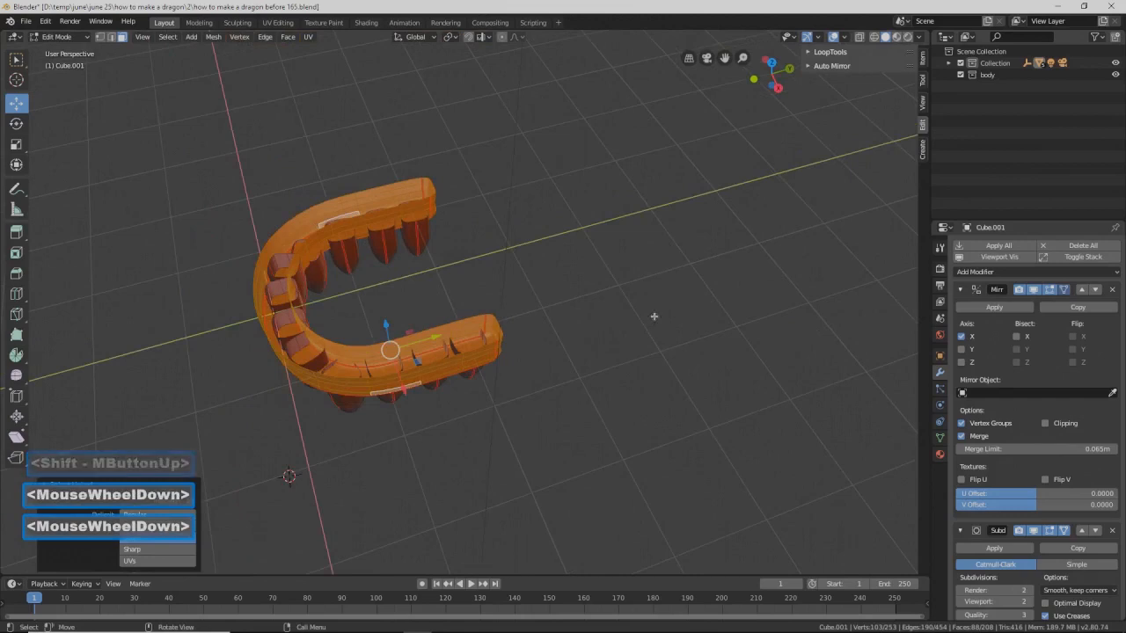
Step: Lengthen the jaw by scaling it up along Y and move it about 0.712 m along Y over the teeth
key(s)
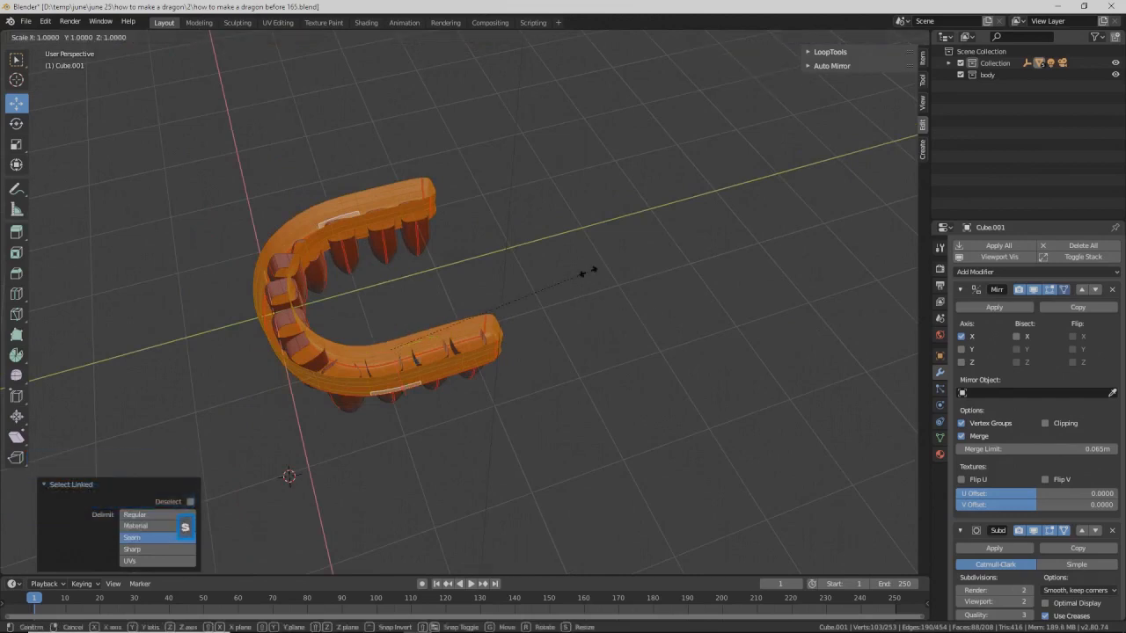
key(y)
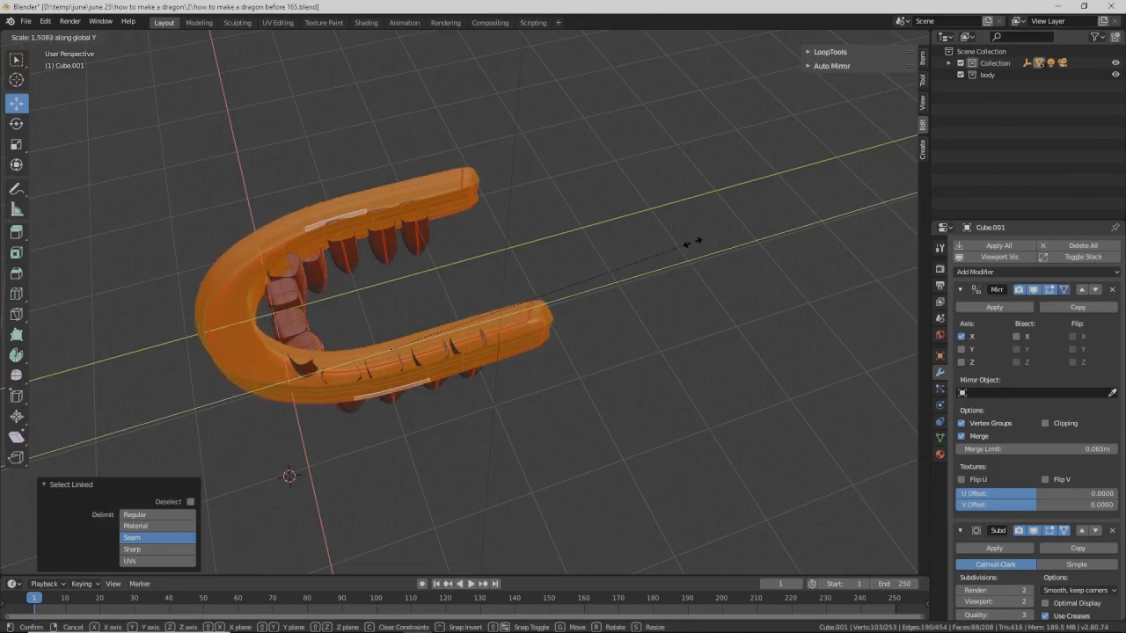
click(721, 247)
middle_drag(445, 361, 464, 327)
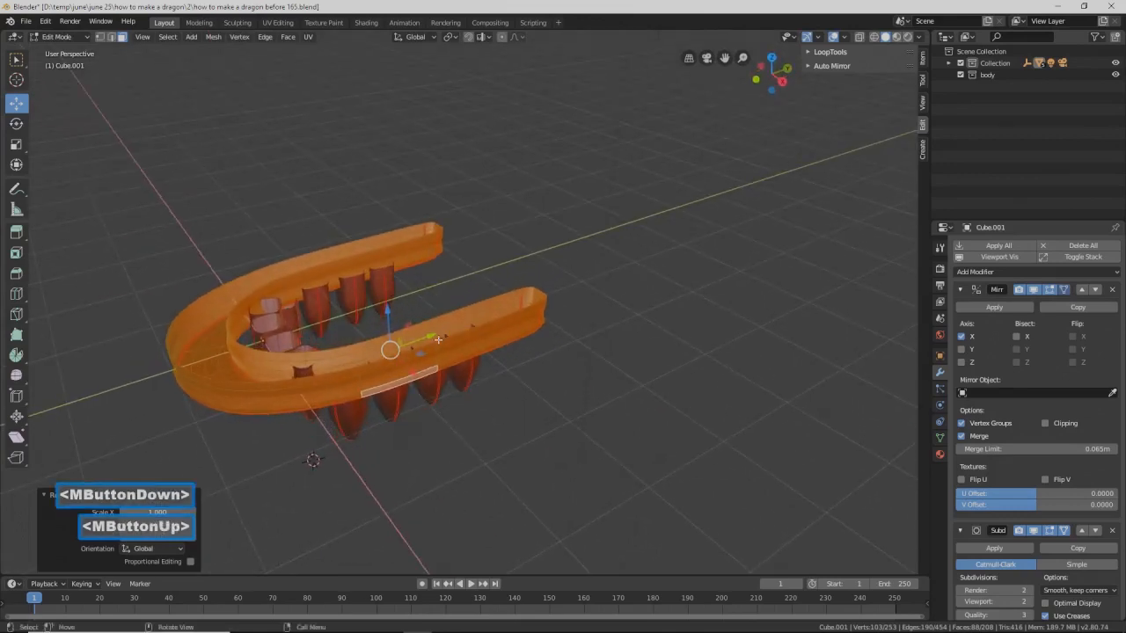
drag(431, 338, 447, 322)
middle_drag(447, 322, 504, 296)
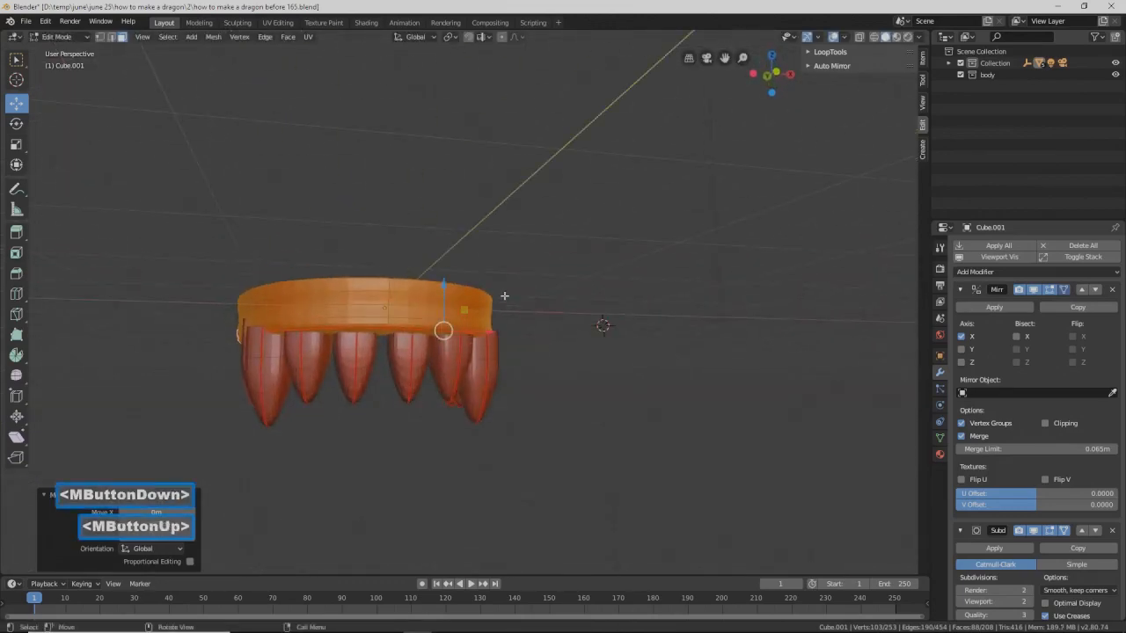
Step: Widen the jaw by scaling it up along the X axis
key(s)
key(x)
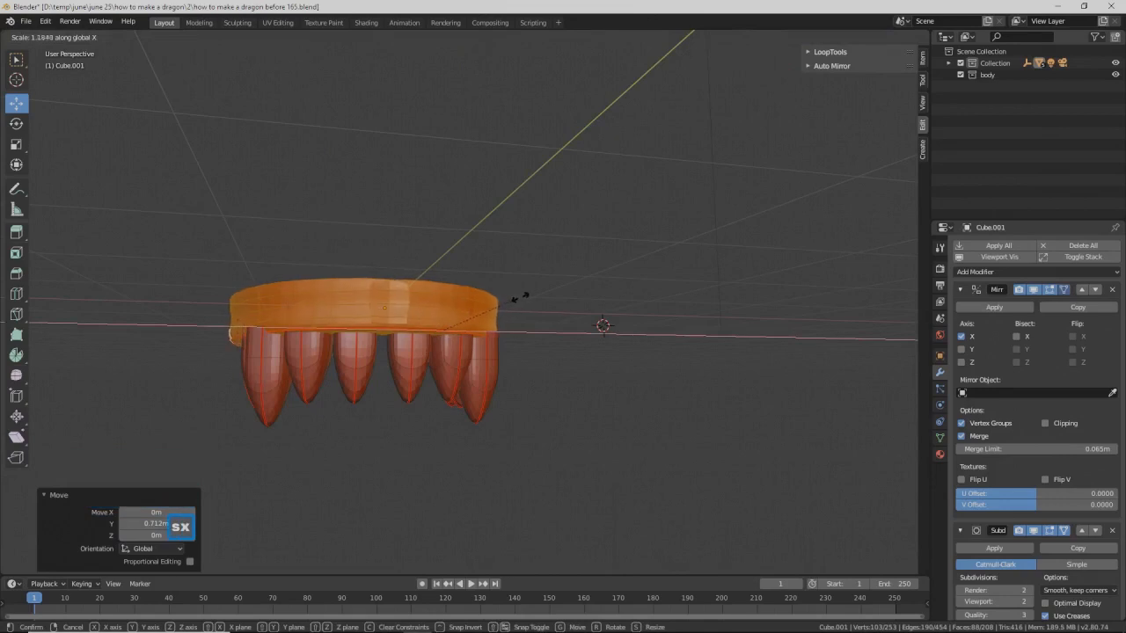
click(526, 297)
middle_drag(504, 294, 457, 379)
Step: Move the jaw about 0.215 m outward along X and nudge it about 0.021 m further to cover the side teeth
drag(489, 331, 508, 332)
middle_drag(509, 332, 397, 349)
drag(511, 334, 498, 340)
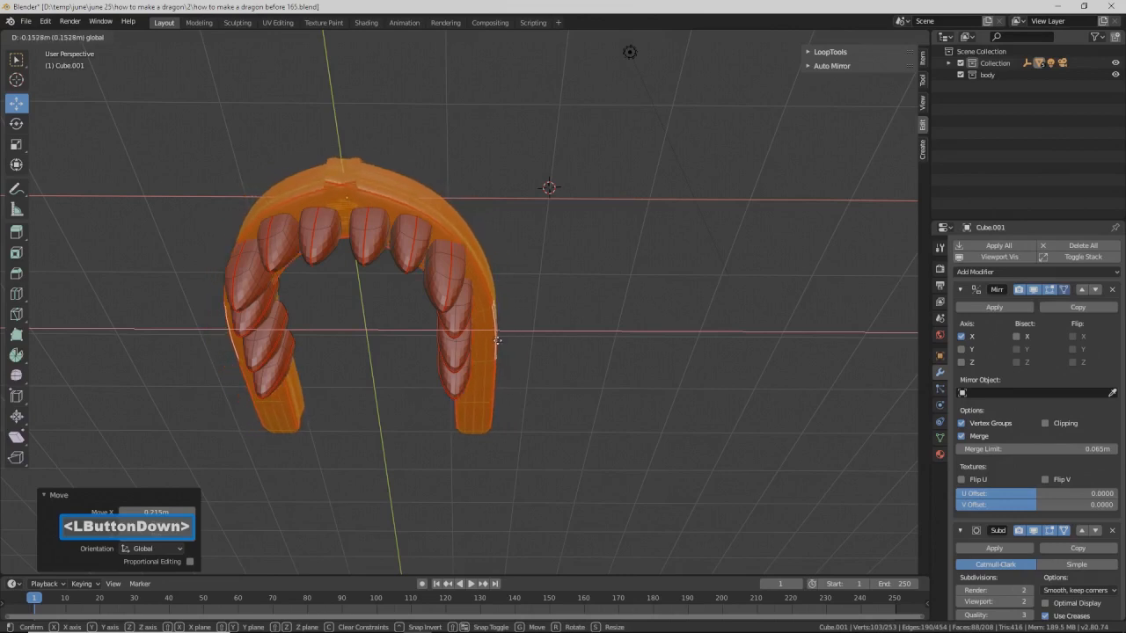
mouse_move(498, 340)
mouse_down()
mouse_move(485, 341)
mouse_move(511, 342)
mouse_up()
Step: Scale the jaw down uniformly to about 0.93
middle_drag(511, 342, 442, 394)
middle_drag(446, 361, 451, 363)
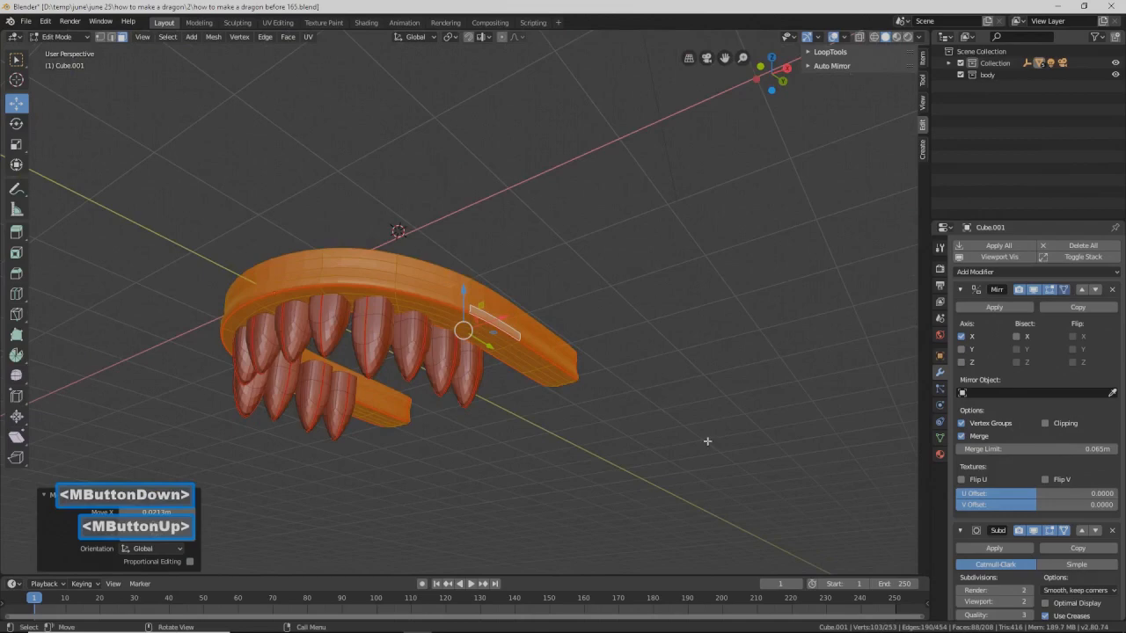
key(s)
click(684, 440)
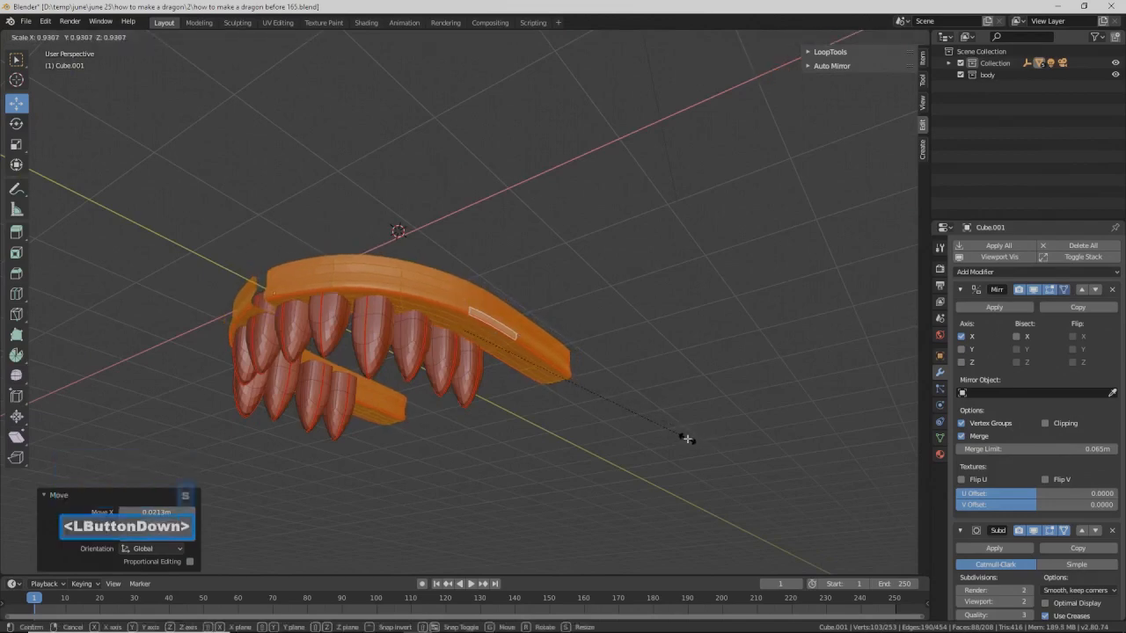
Step: Move the jaw about 0.081 m inward along X, nudge it along Y over the teeth, and deselect it
middle_drag(563, 391, 525, 338)
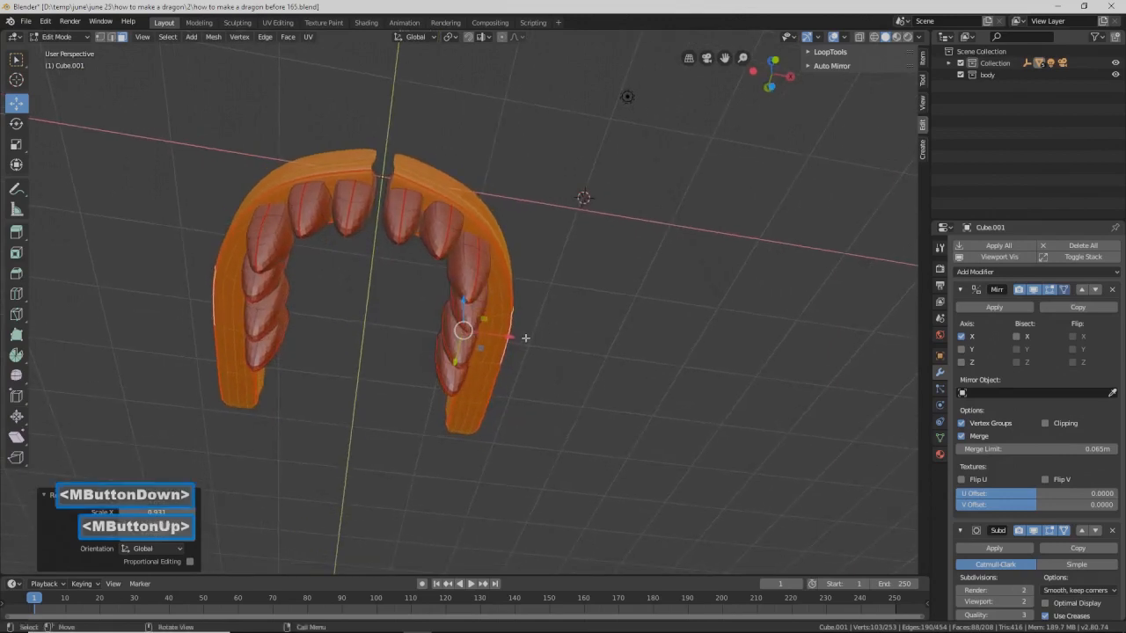
drag(512, 338, 502, 334)
middle_drag(502, 335, 455, 352)
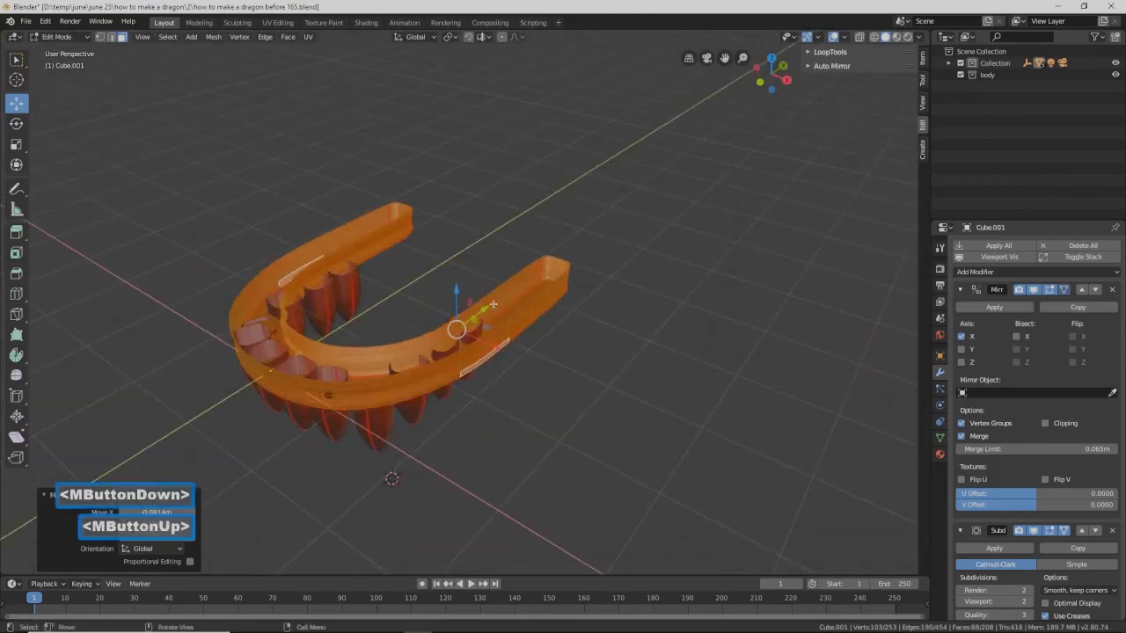
click(483, 309)
middle_drag(483, 309, 470, 266)
click(598, 254)
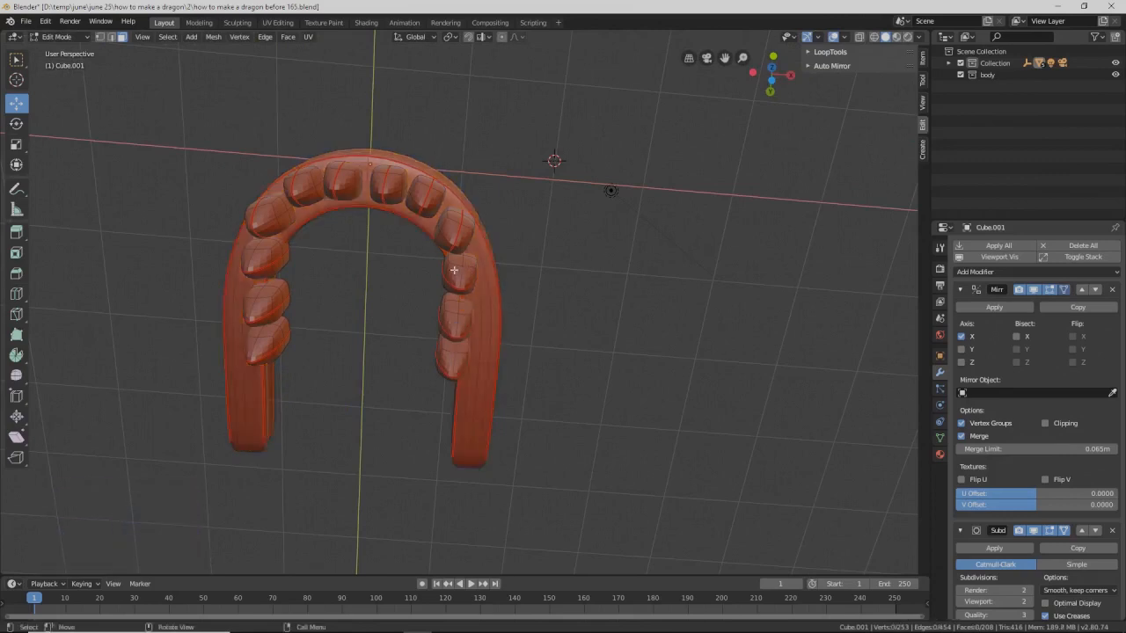
Step: Select the three rear side teeth and move them about 0.237 m outward along X onto the jaw
key(l)
key(l)
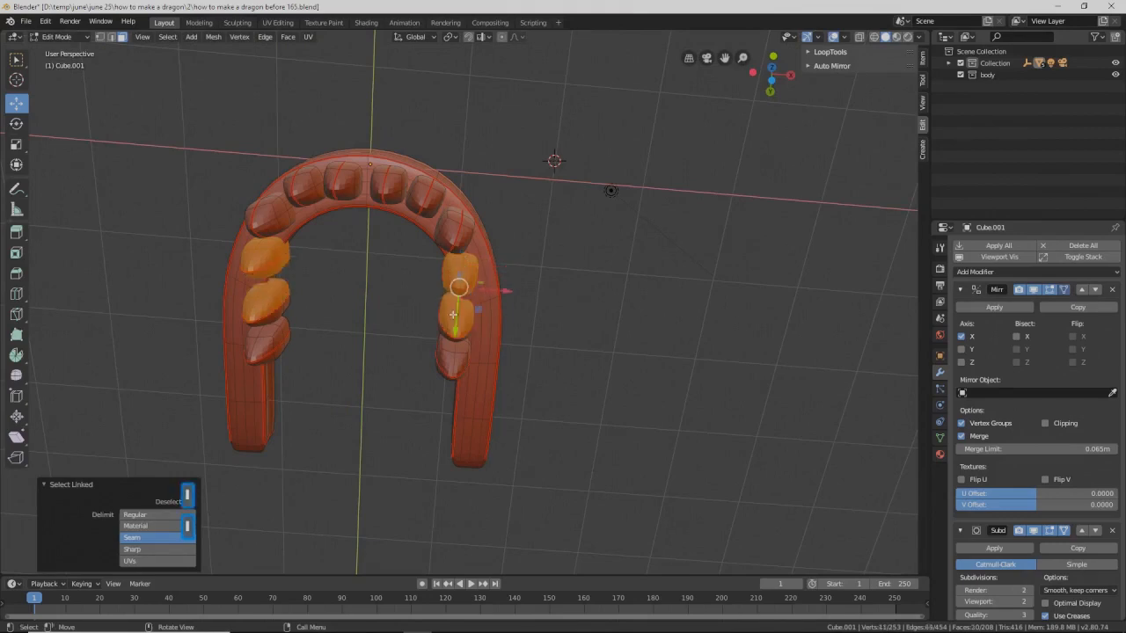
key(l)
key(l)
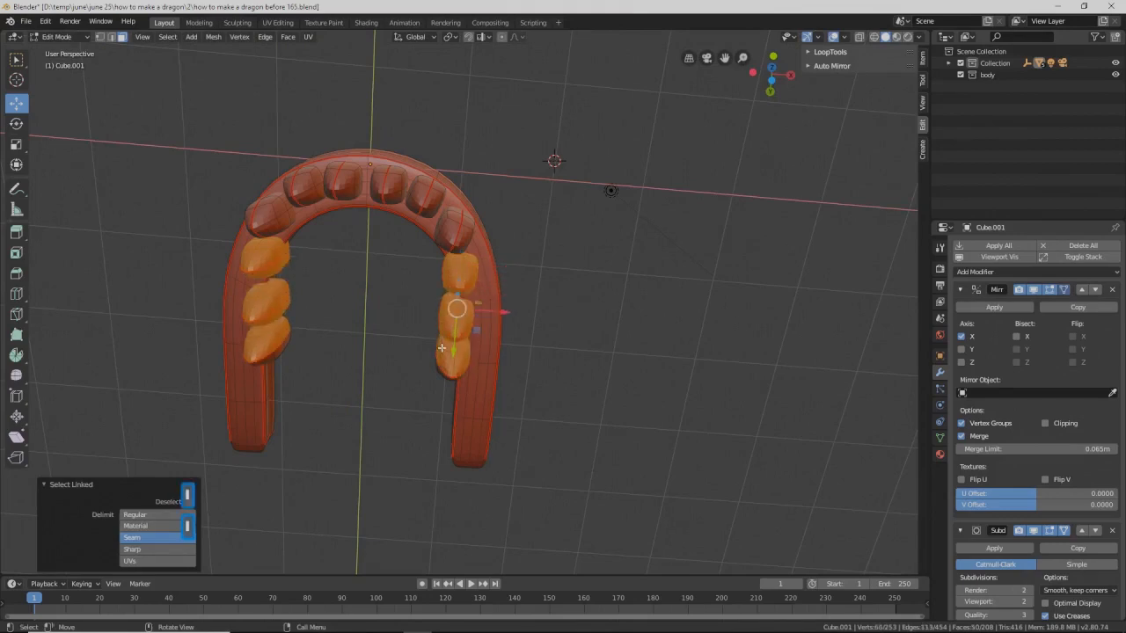
key(l)
drag(493, 319, 515, 324)
Step: Rotate the three rear teeth about 5° to follow the jaw and move them about 0.023 m along Y
middle_drag(531, 300, 482, 252)
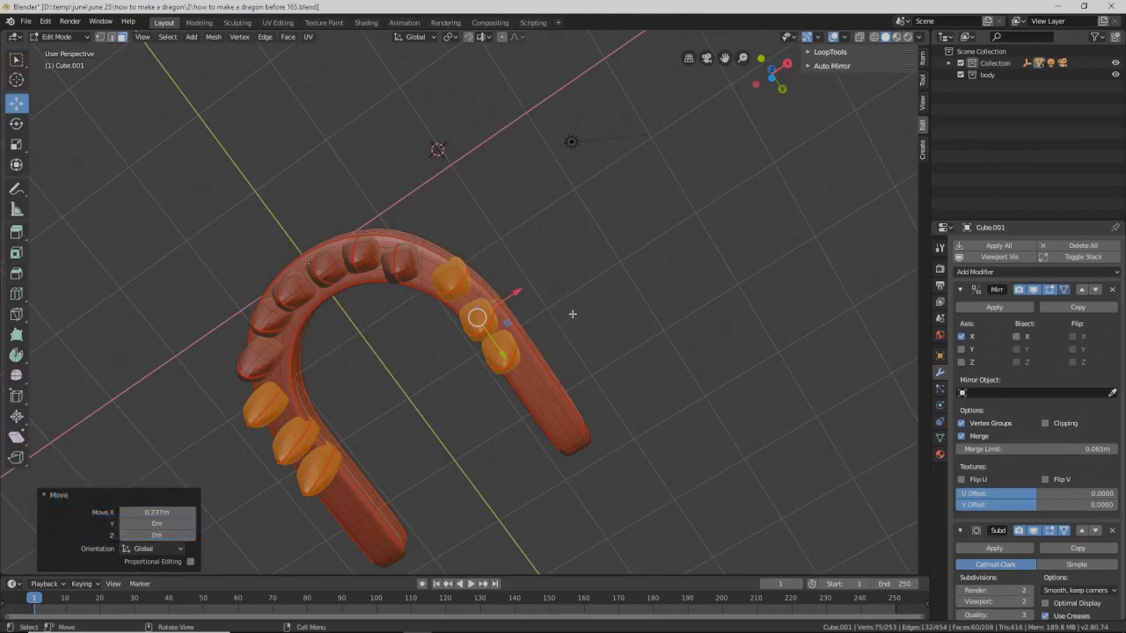
key(r)
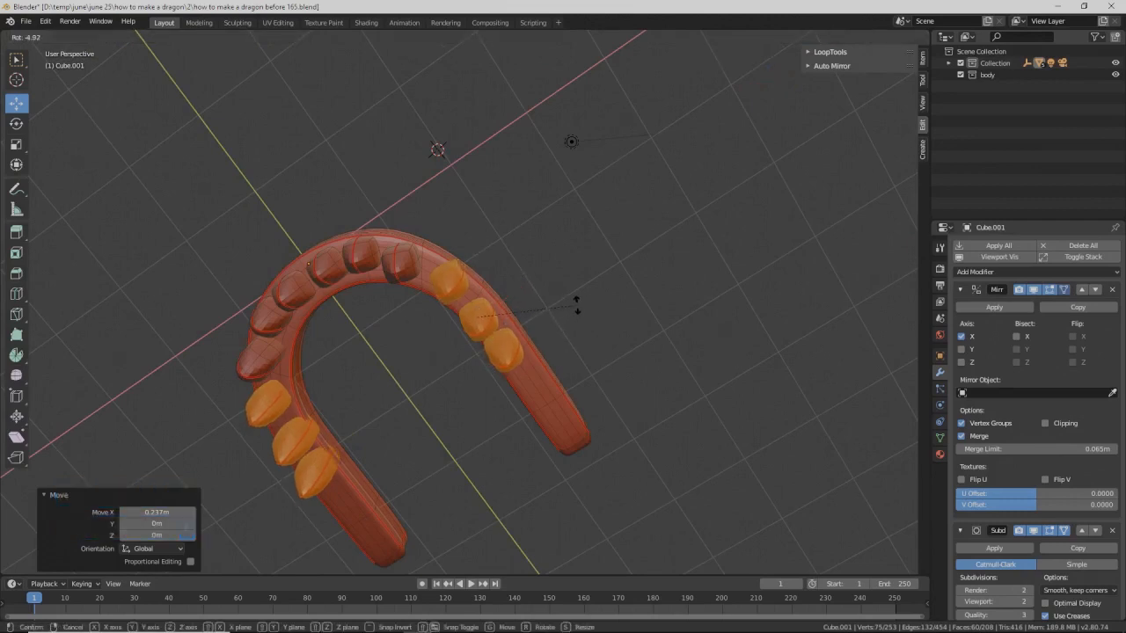
click(576, 304)
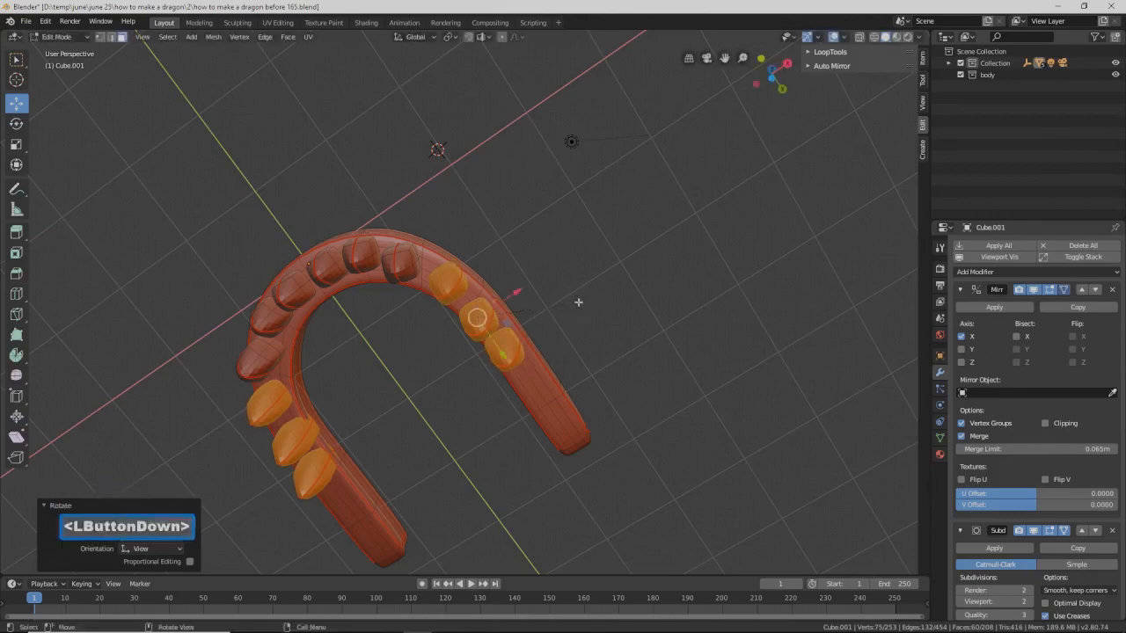
drag(506, 356, 508, 353)
Step: Scale the three rear teeth down to about 0.96 and nudge them along Y and about 0.027 m along X
middle_drag(537, 341, 637, 363)
key(s)
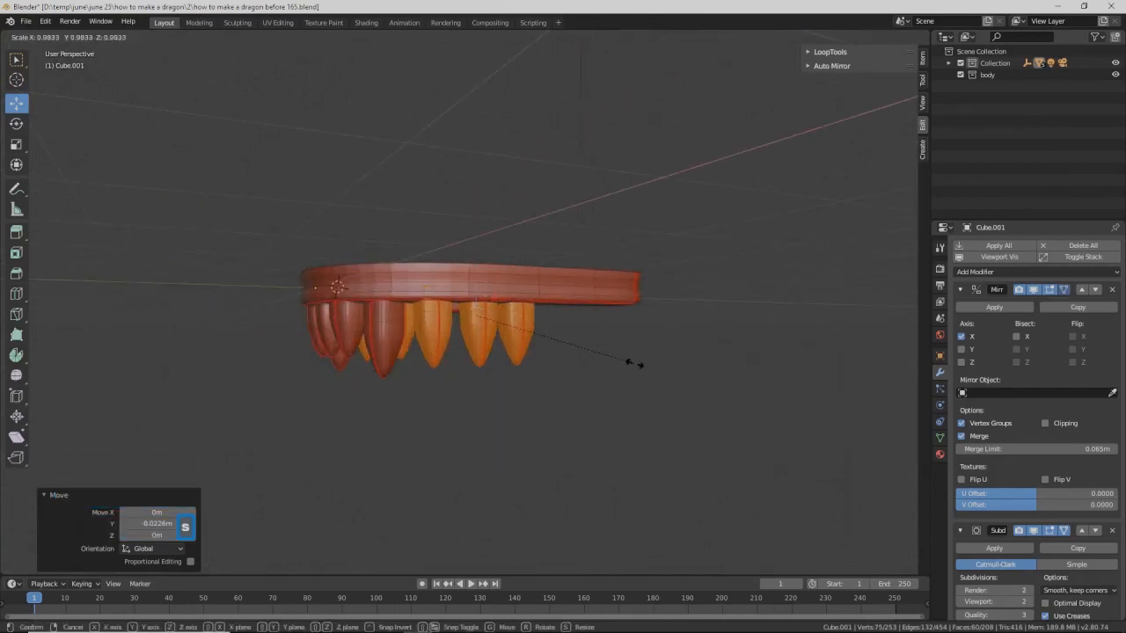
click(631, 363)
middle_drag(631, 364, 523, 321)
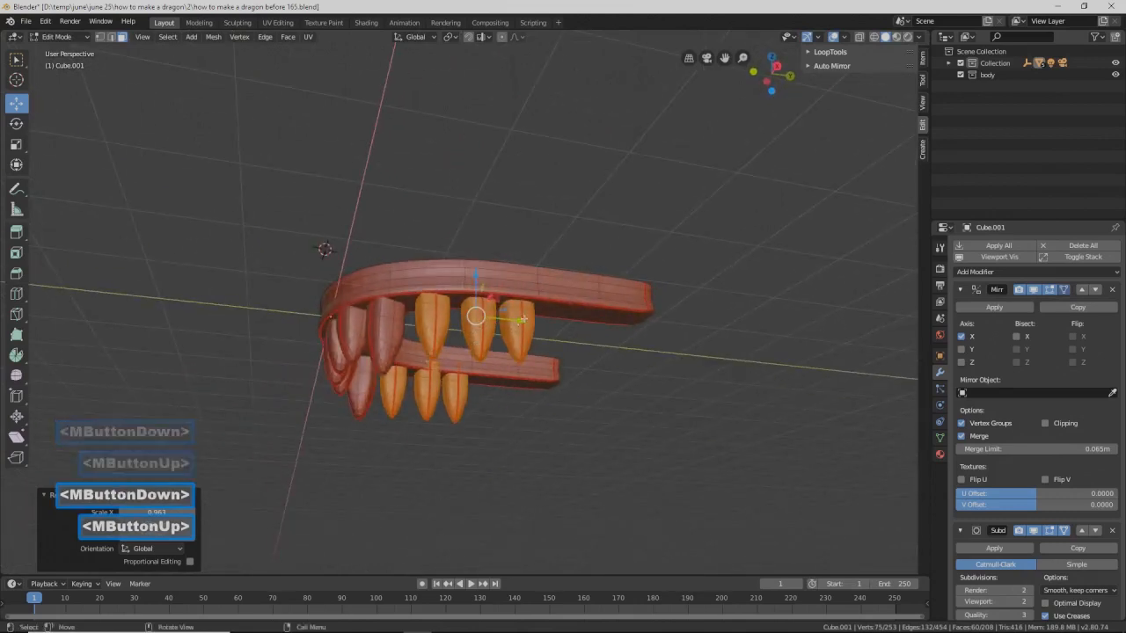
drag(522, 321, 519, 324)
middle_drag(519, 324, 515, 301)
drag(514, 301, 521, 300)
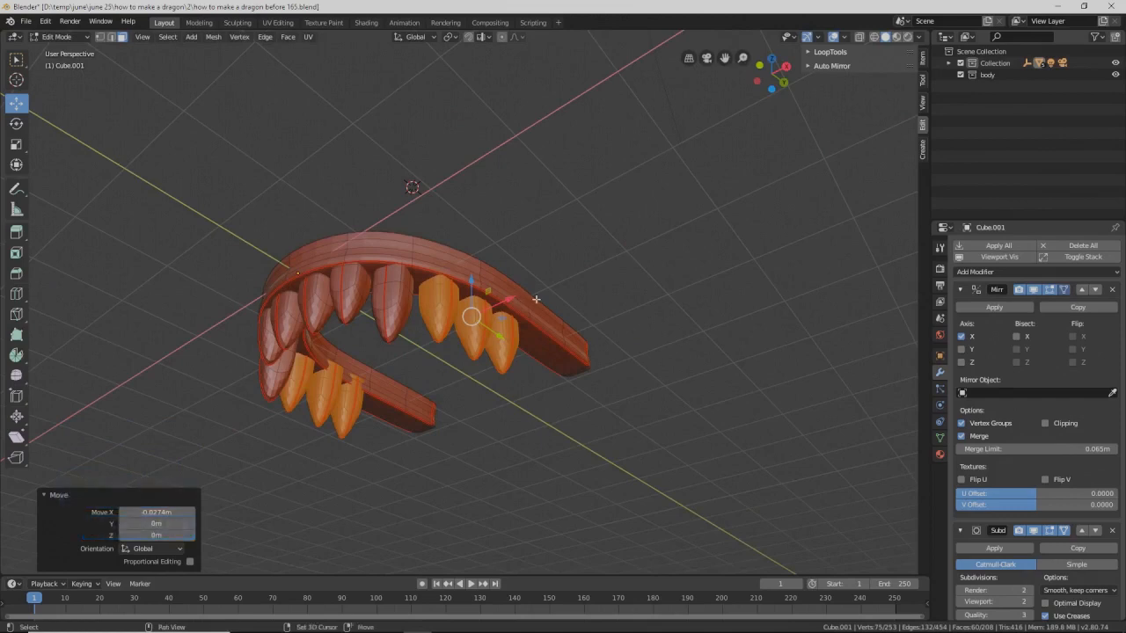
Step: Duplicate the three rear teeth, move the copies along Y to the jaw's back end and about 0.099 m along X, and deselect them
key(shift+d)
right_click(536, 299)
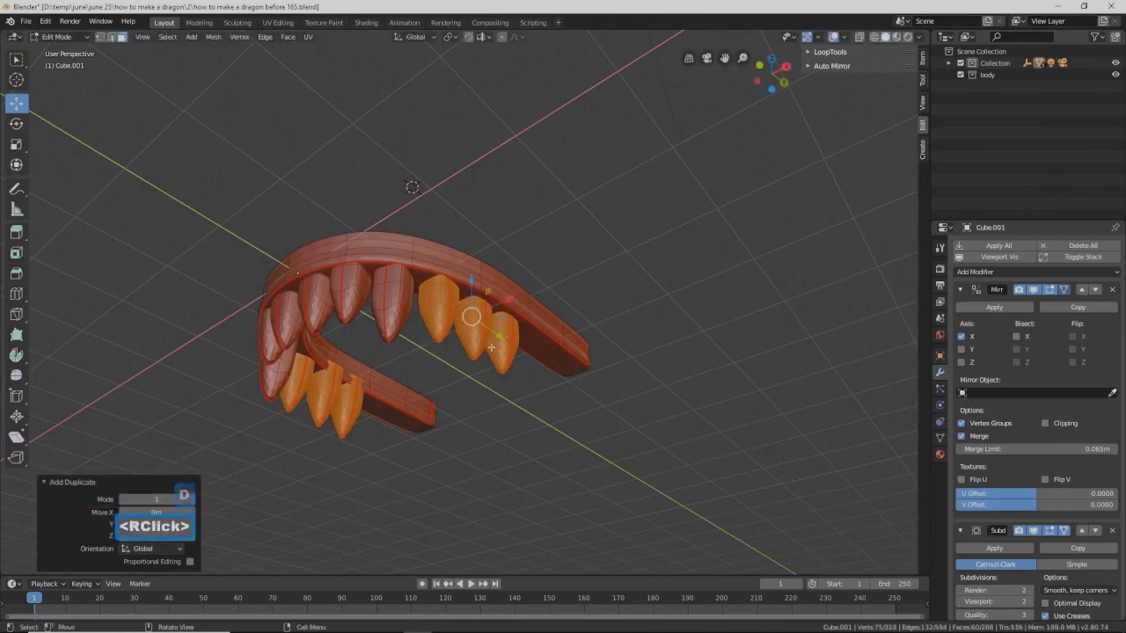
drag(496, 335, 584, 360)
middle_drag(585, 360, 595, 339)
drag(596, 339, 592, 339)
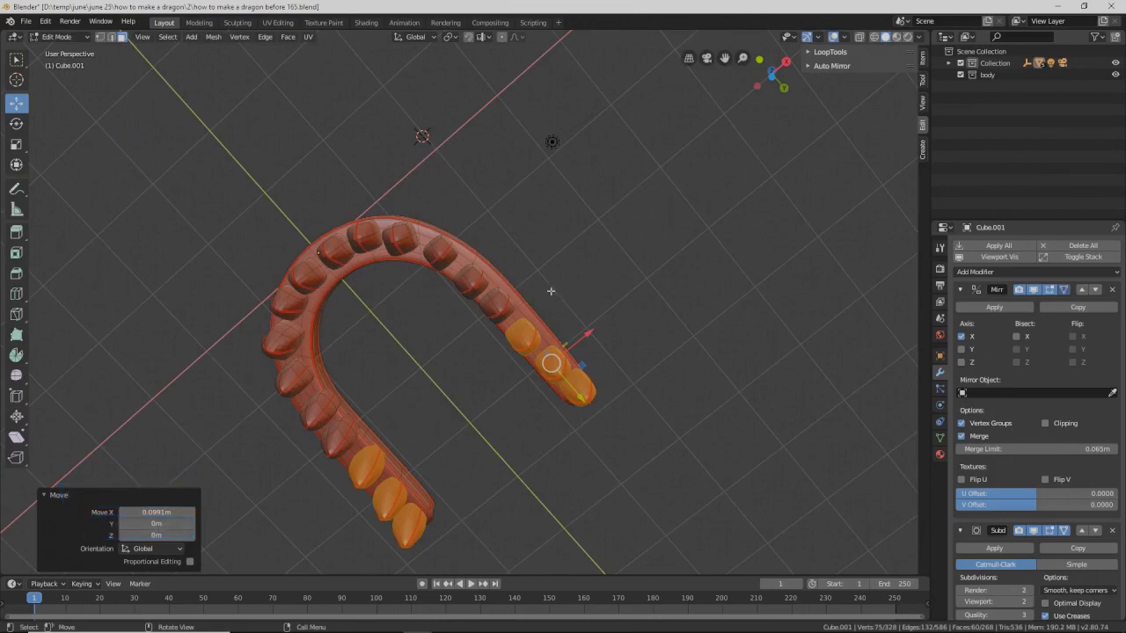
middle_drag(517, 252, 497, 369)
click(710, 356)
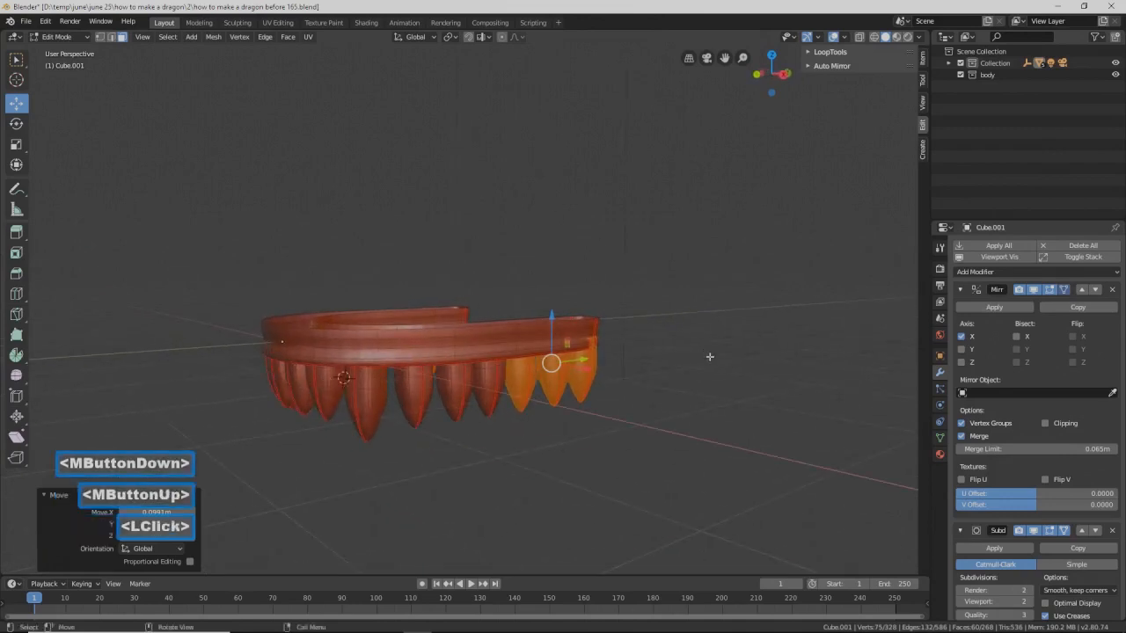
Step: Delete the rearmost side tooth and save the file incrementally as version 166
middle_drag(676, 389, 537, 424)
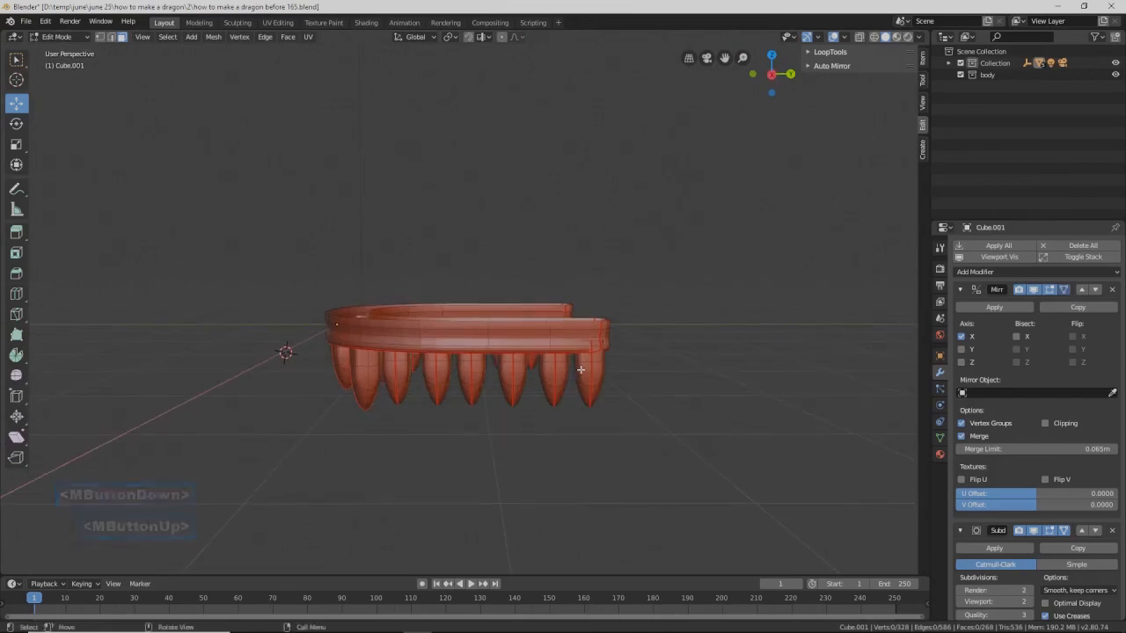
key(l)
key(l)
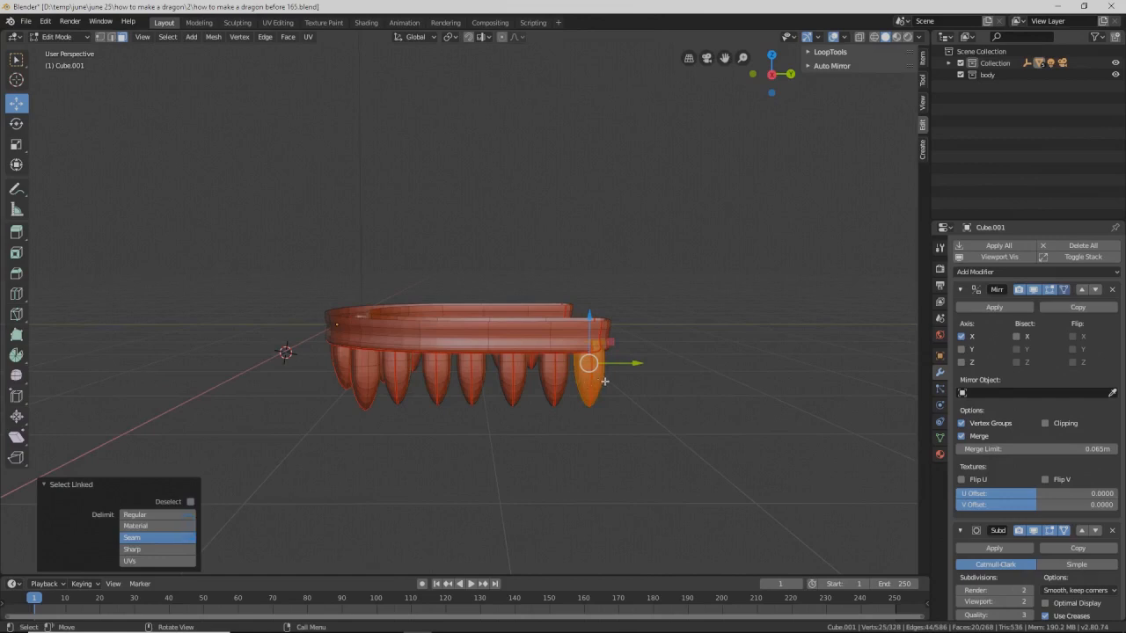
key(x)
click(604, 380)
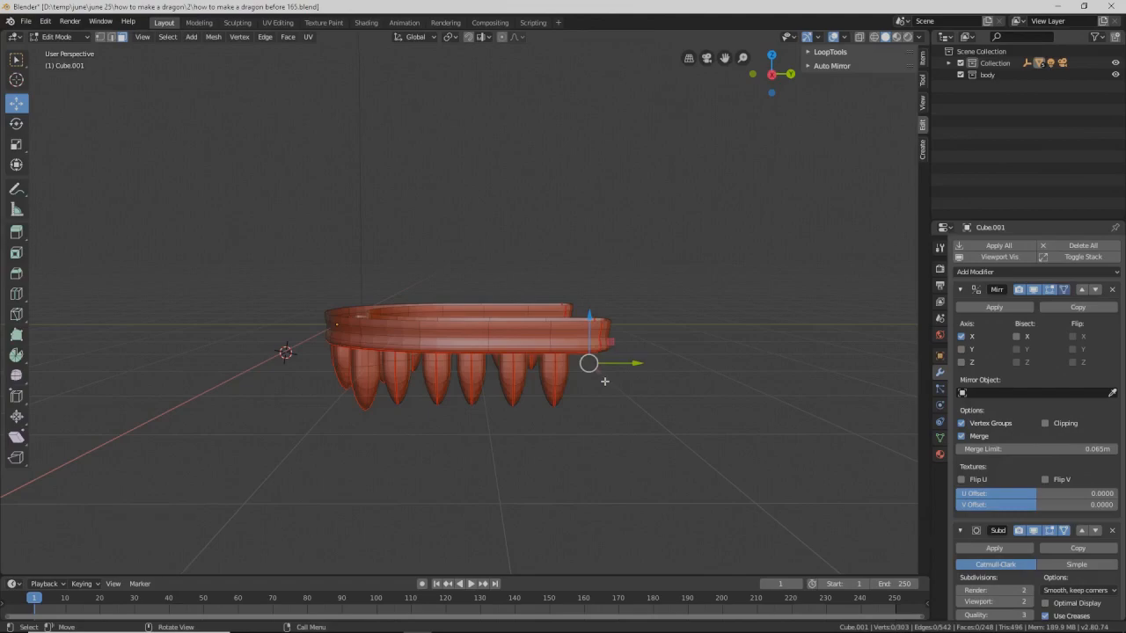
key(Pause)
Step: Duplicate the whole jaw with its teeth, move the copy about 1.43 m down along Z, and save incrementally as version 167
middle_drag(401, 474, 503, 474)
scroll(515, 468, down, 1)
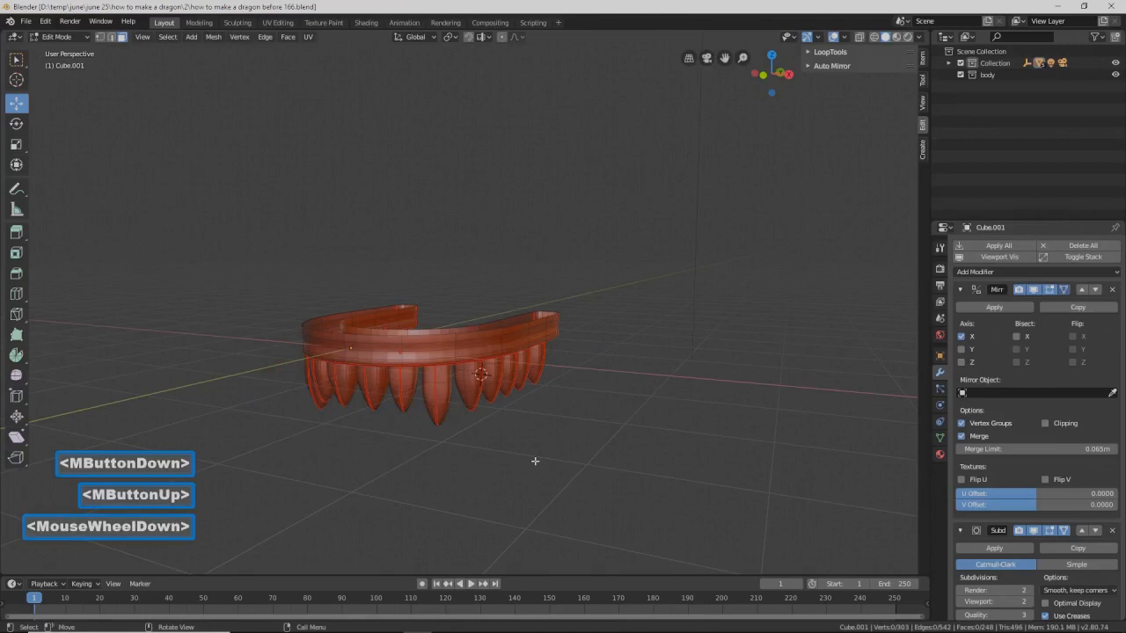
key(a)
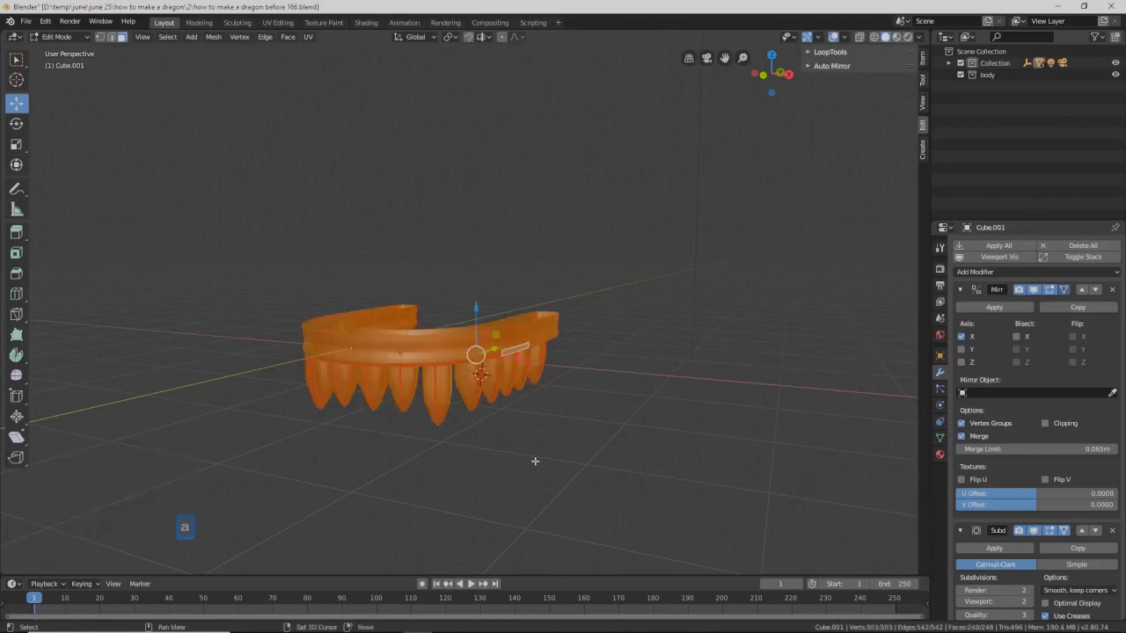
key(shift+d)
right_click(534, 461)
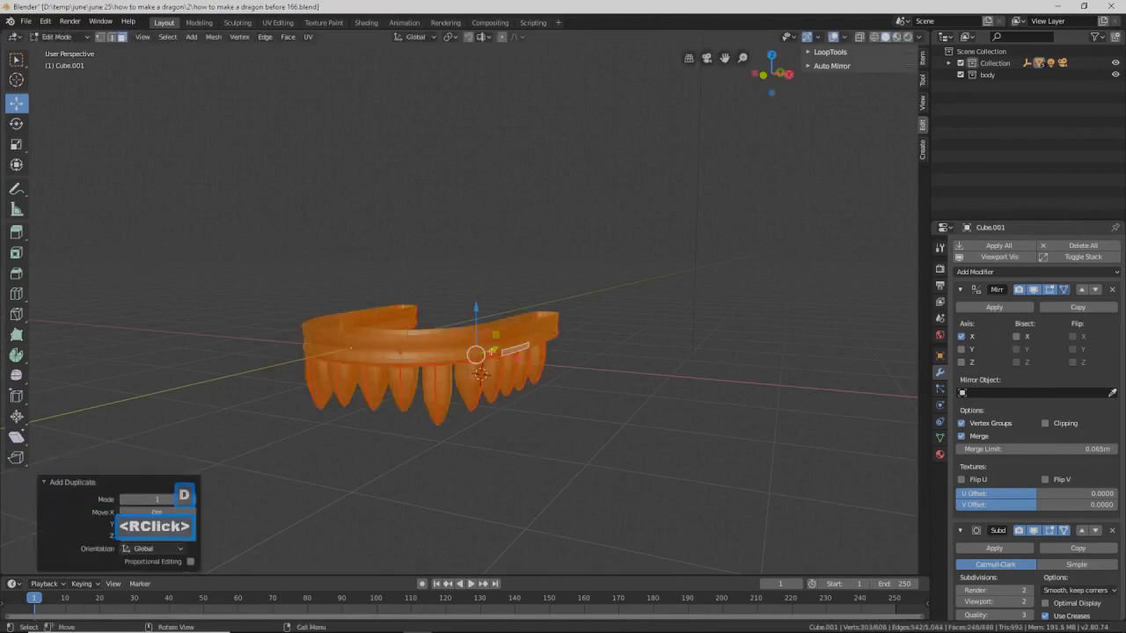
drag(476, 309, 471, 436)
shift+middle_drag(613, 453, 622, 382)
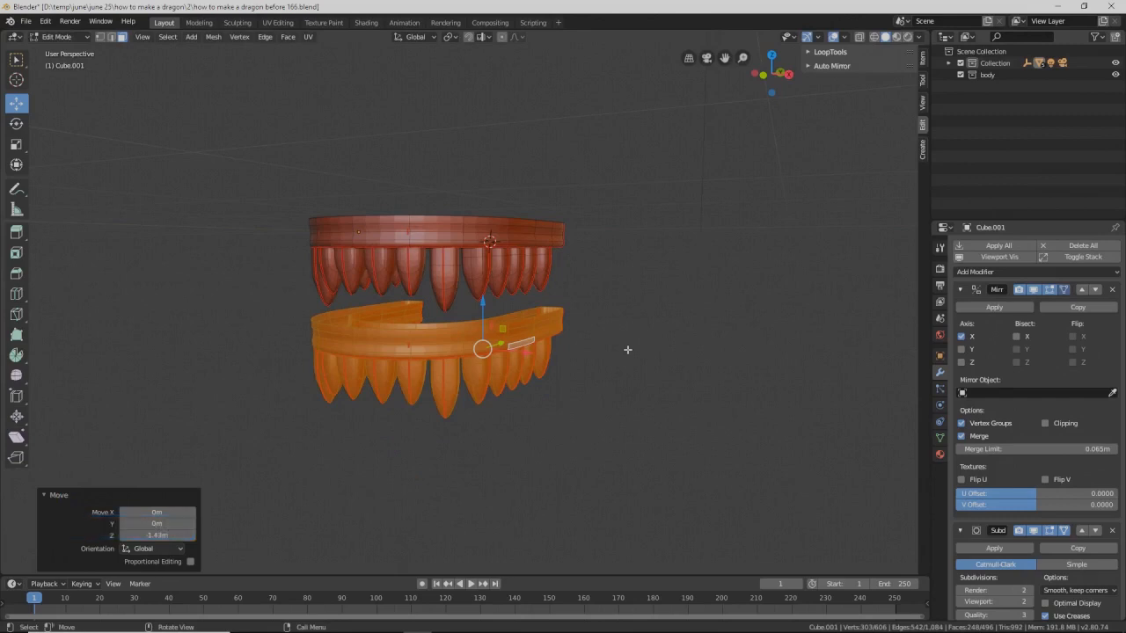
key(Pause)
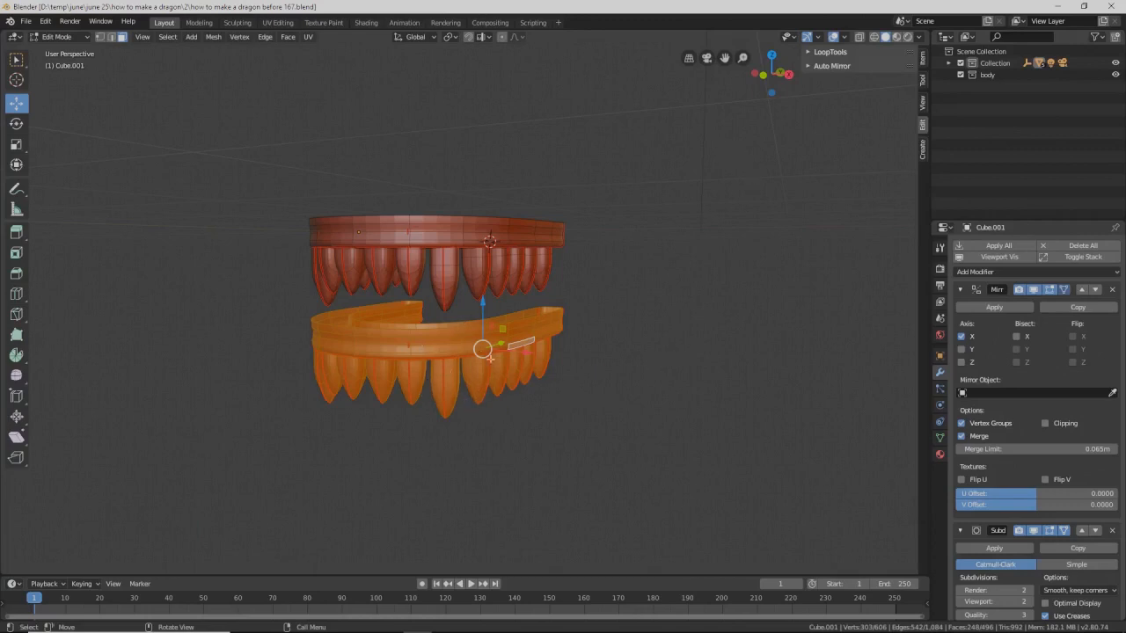
Step: Turn on the display of vertex normals in the viewport overlays
click(845, 38)
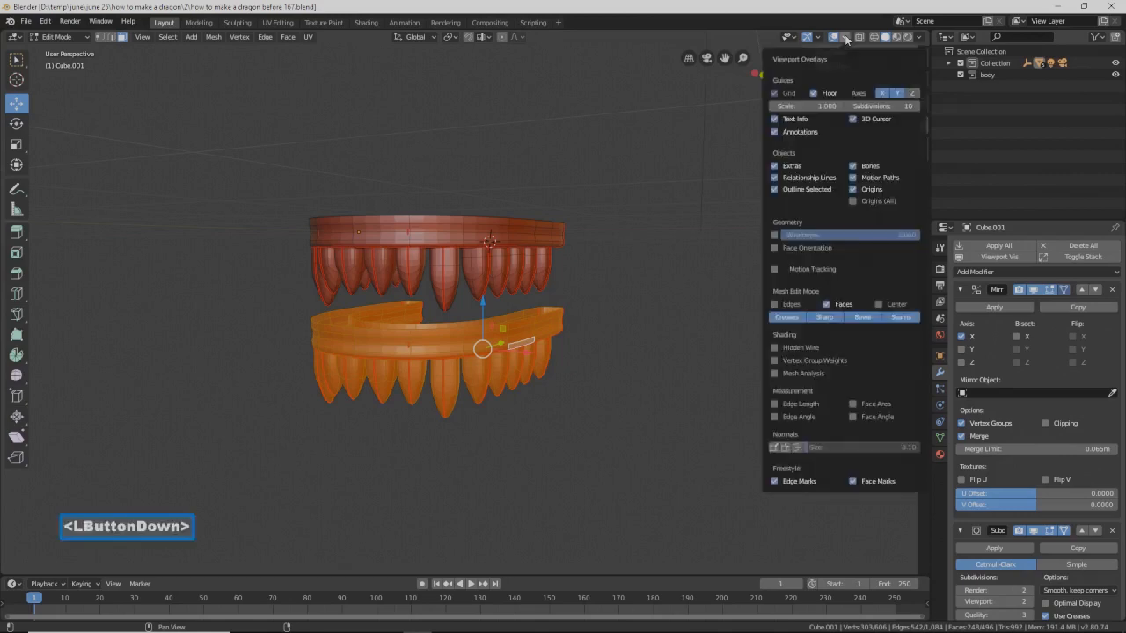
click(774, 450)
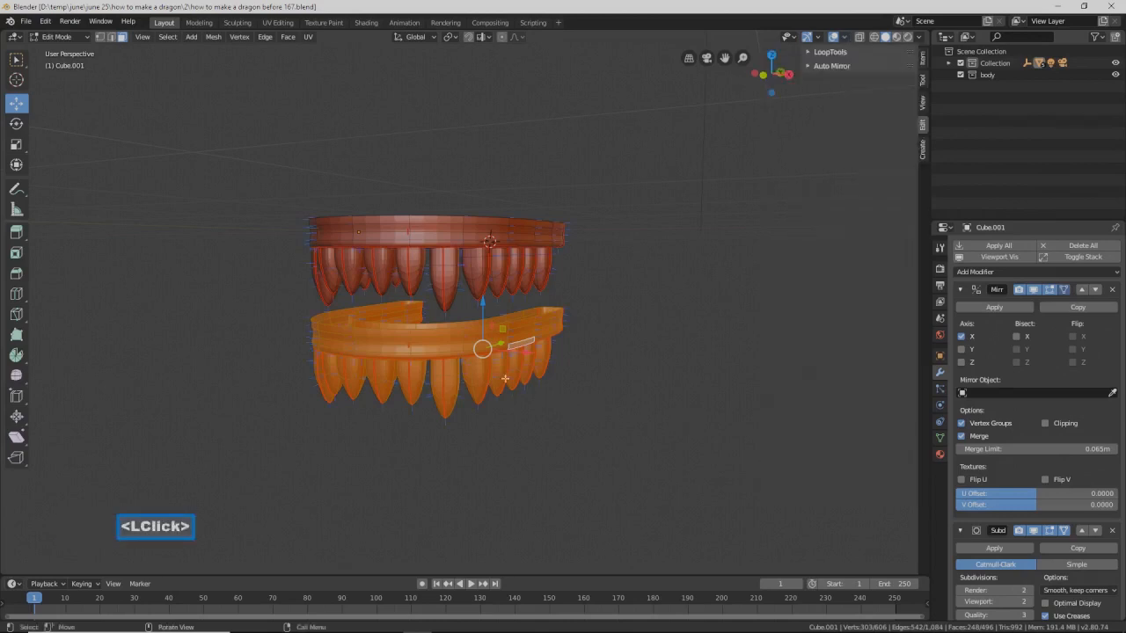
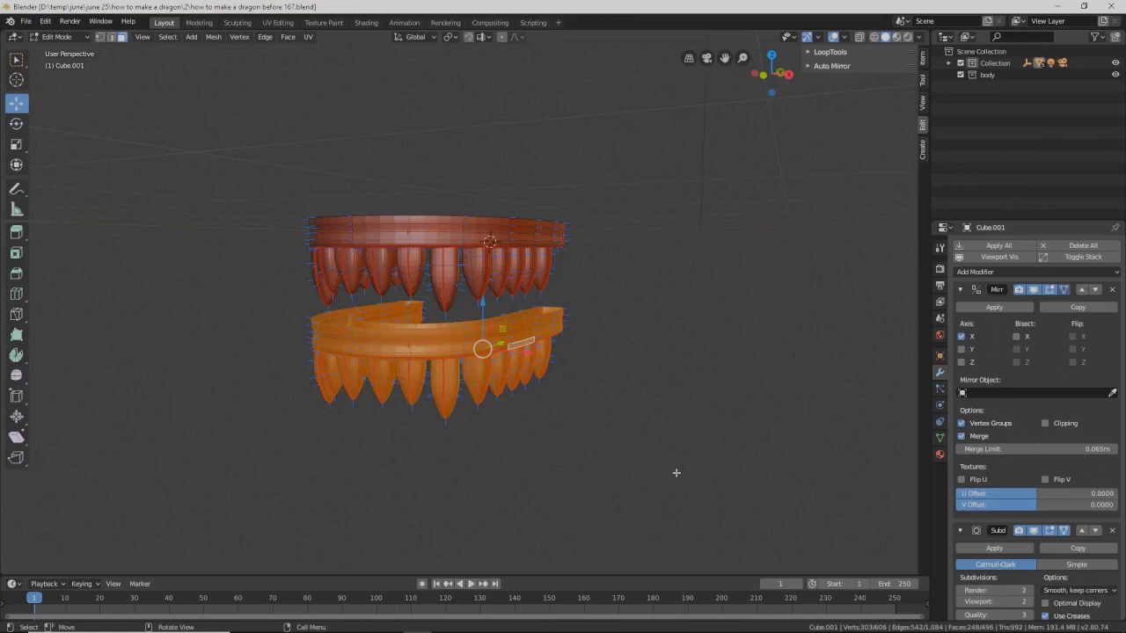
Step: Flip the duplicated jaw vertically by scaling it -1 along Z and move it about 0.286 m down along Z
key(s)
key(z)
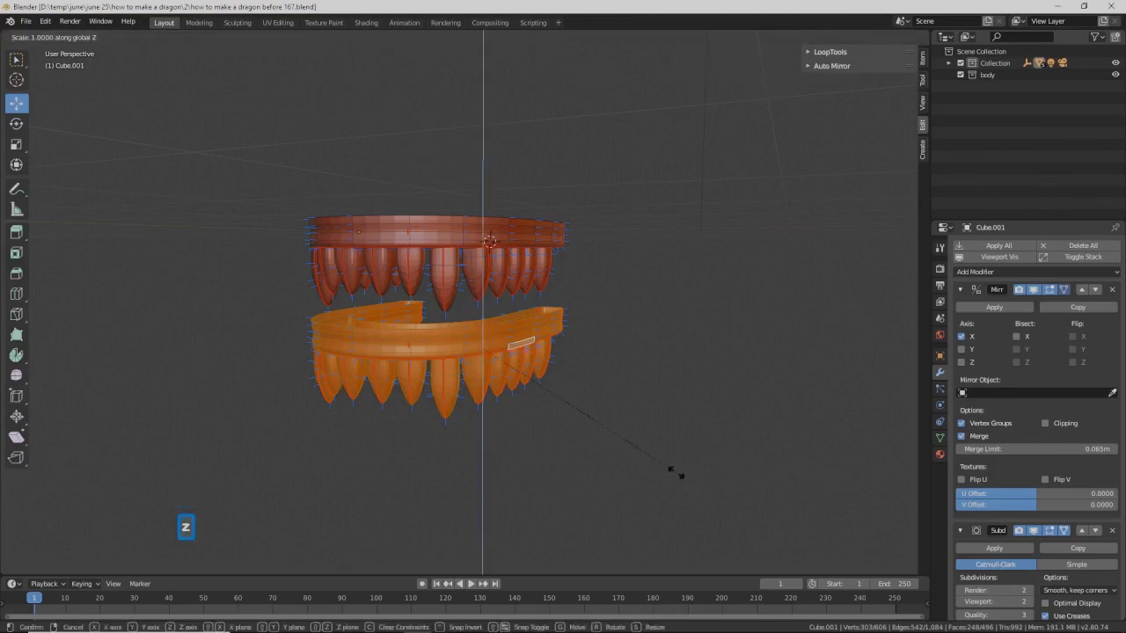
key(minus)
key(1)
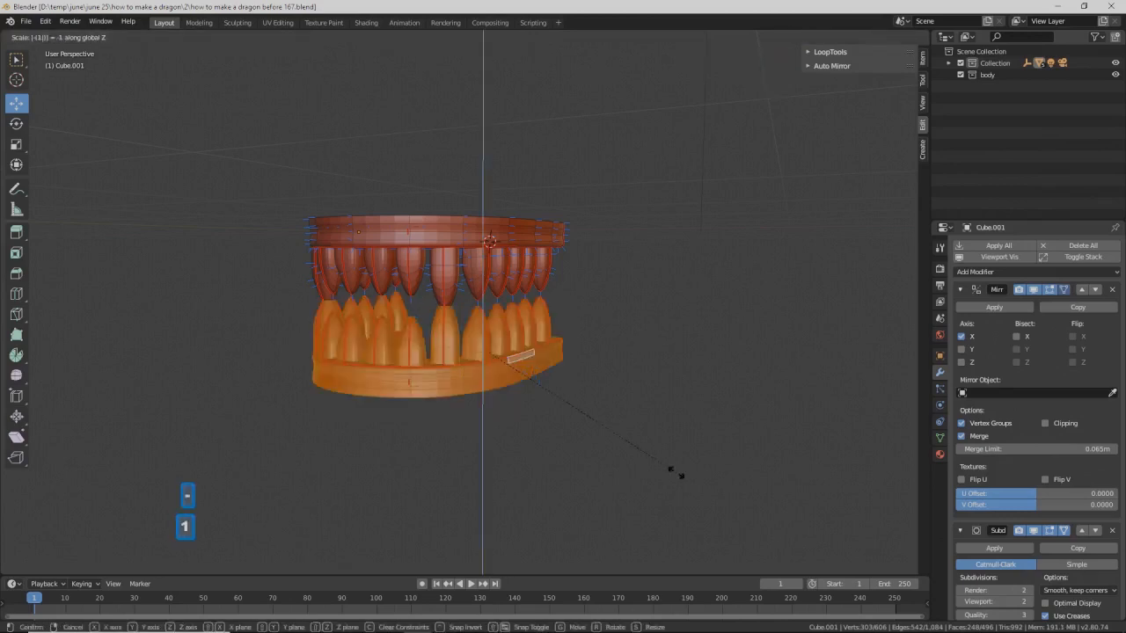
key(Return)
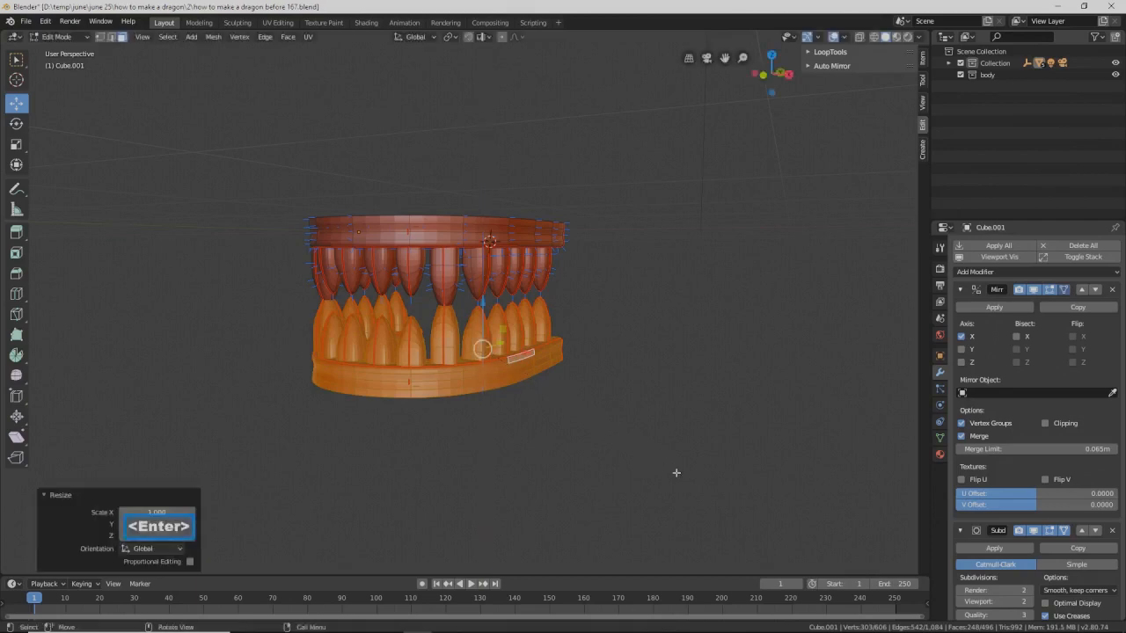
drag(482, 302, 482, 321)
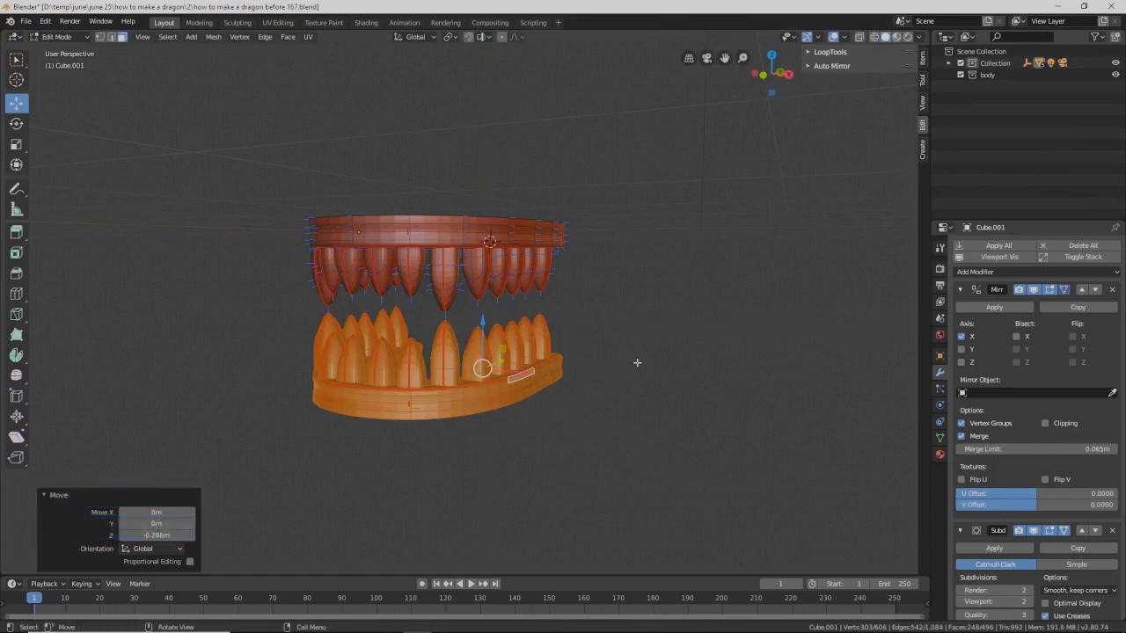
Step: Recalculate the flipped lower jaw's normals to the outside and save the file incrementally as version 168
click(212, 37)
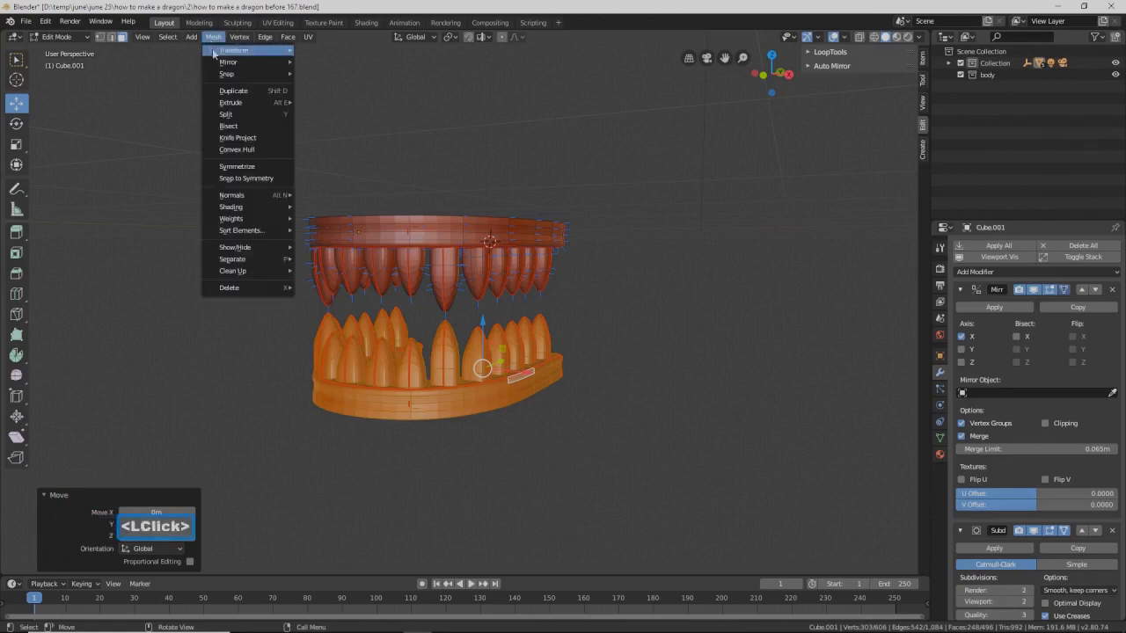
mouse_move(227, 197)
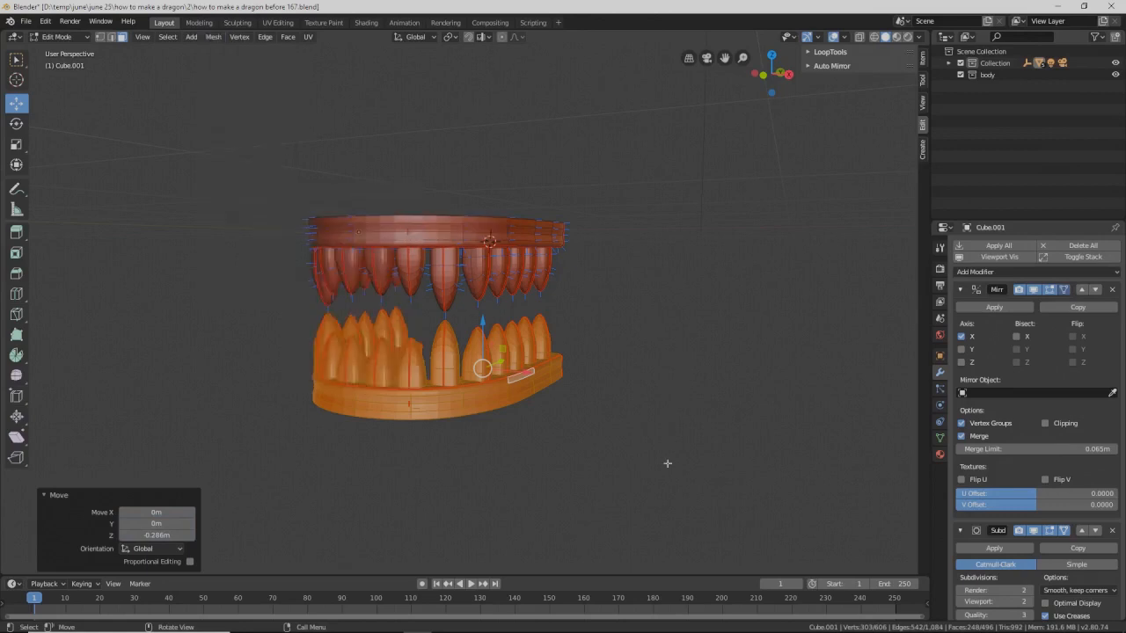
key(alt)
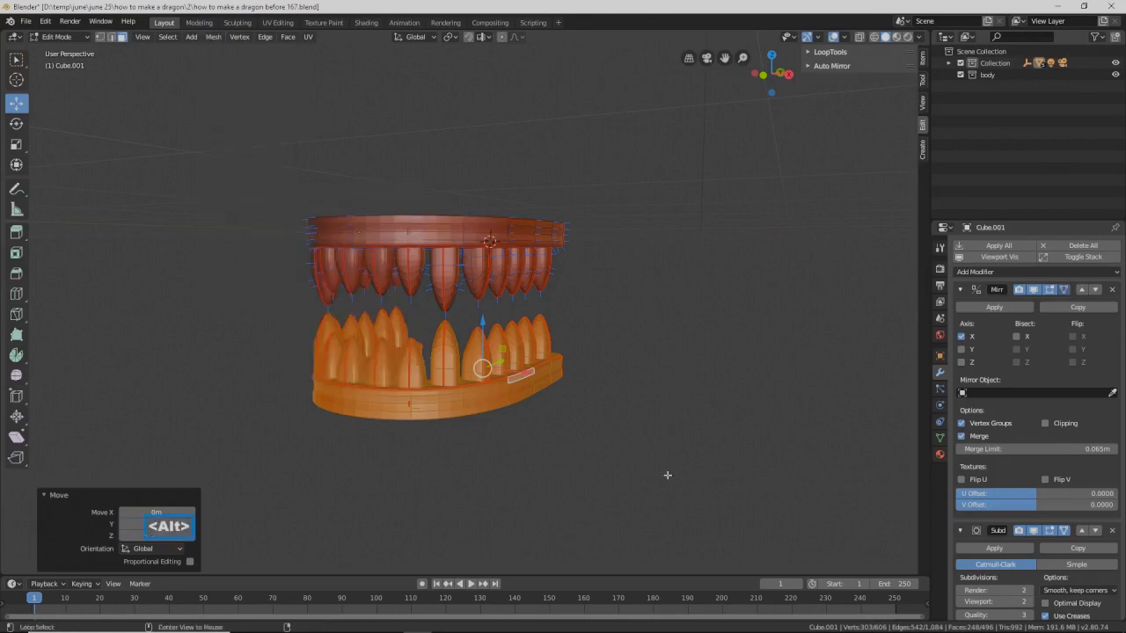
key(alt+n)
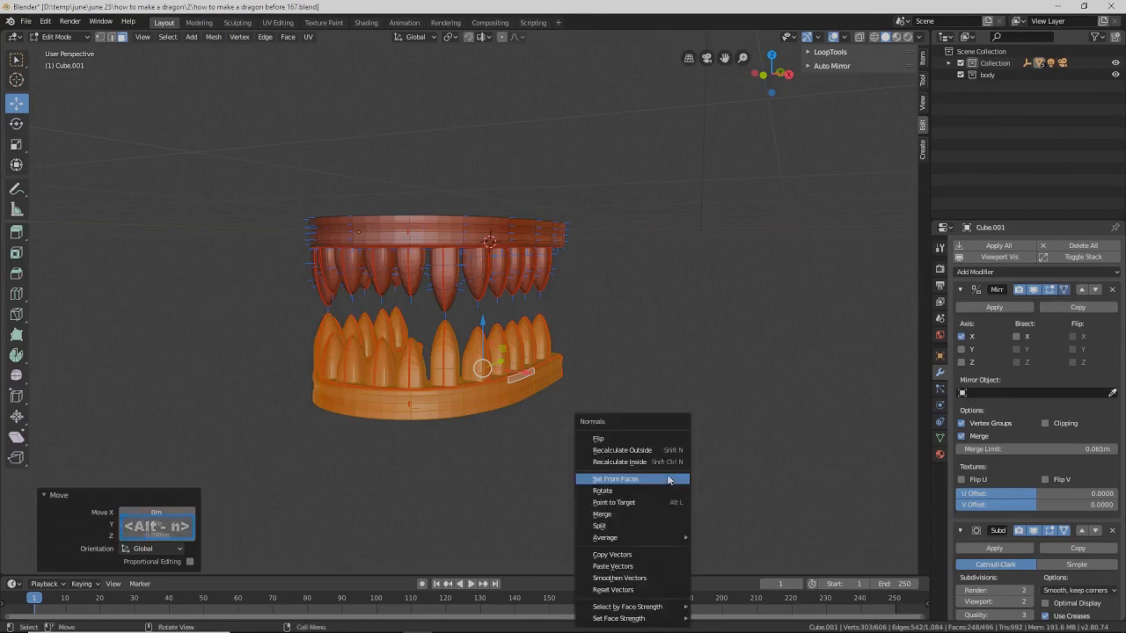
click(596, 453)
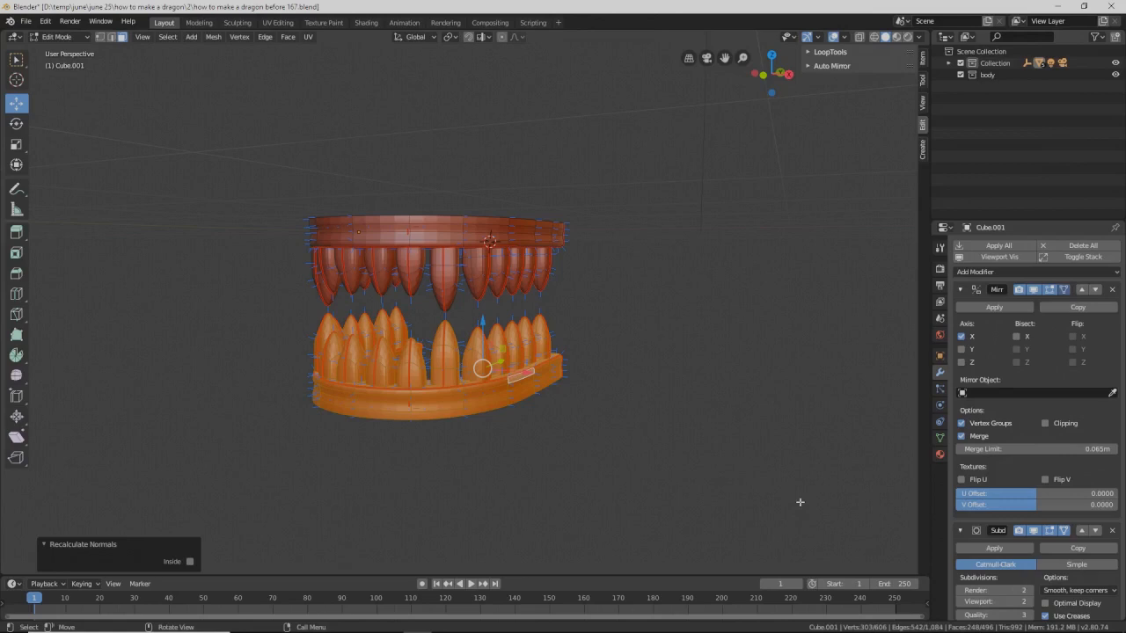
key(Pause)
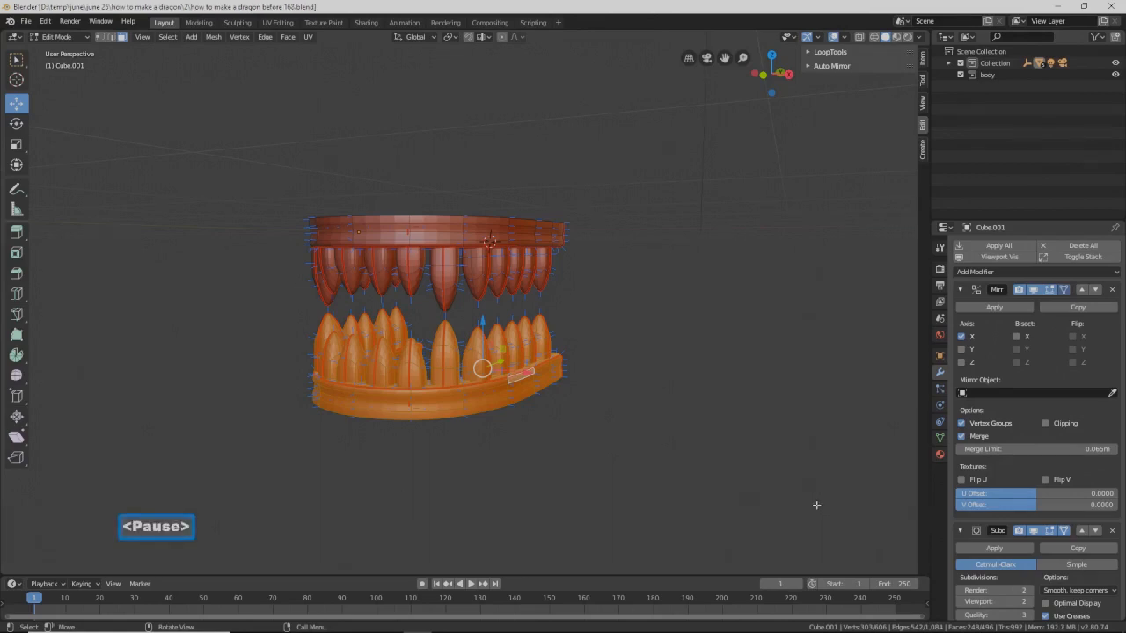
Step: Turn off the display of vertex normals in the viewport overlays and clear the mesh selection
click(845, 37)
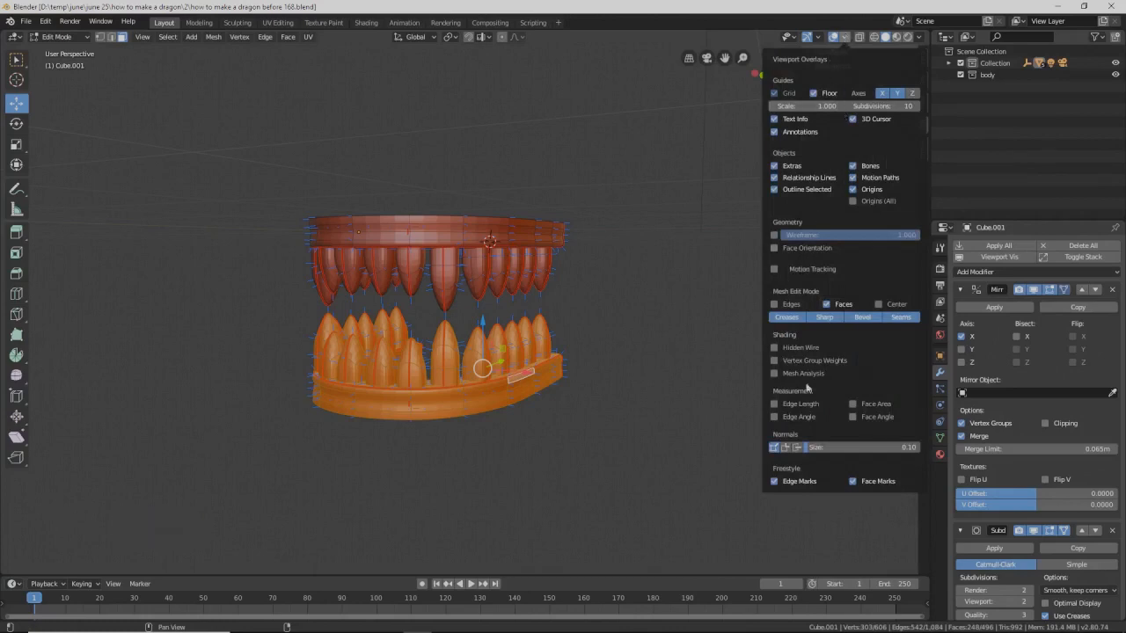
click(776, 451)
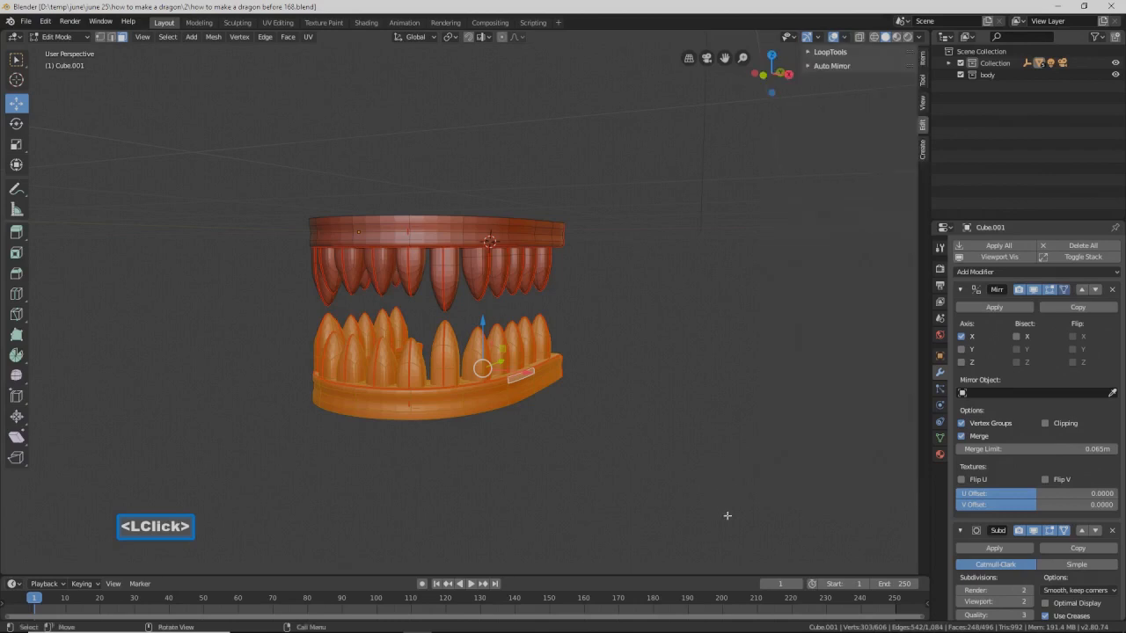
click(726, 515)
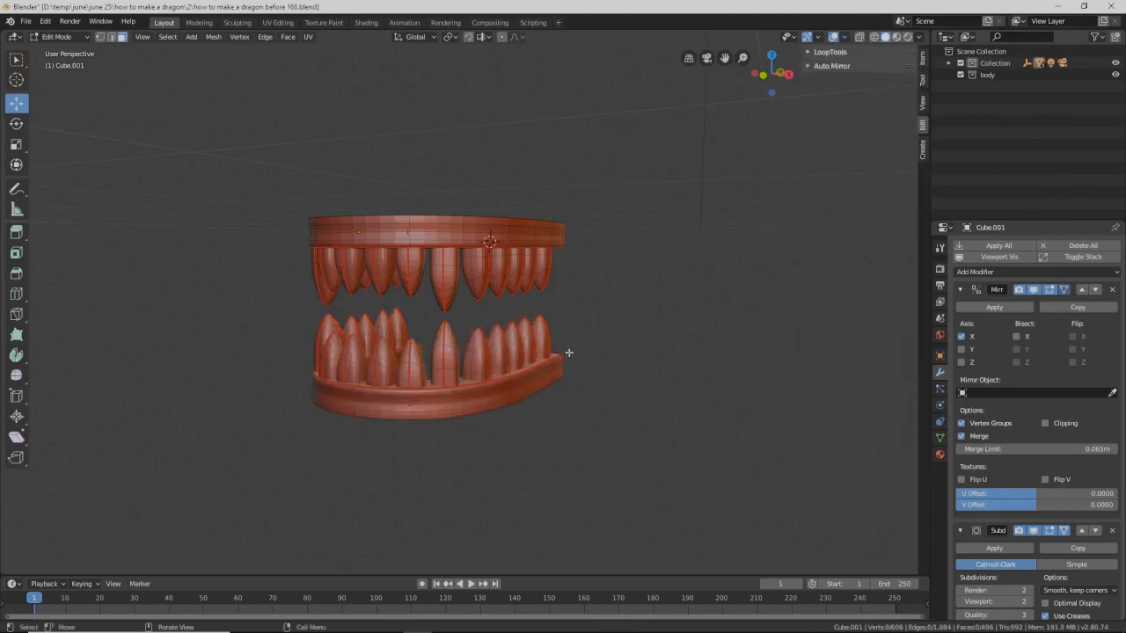
Step: Select the entire lower jaw with all its teeth through the mesh in wireframe, extending the selection to linked geometry, and return to solid shading
key(shift)
key(shift+z)
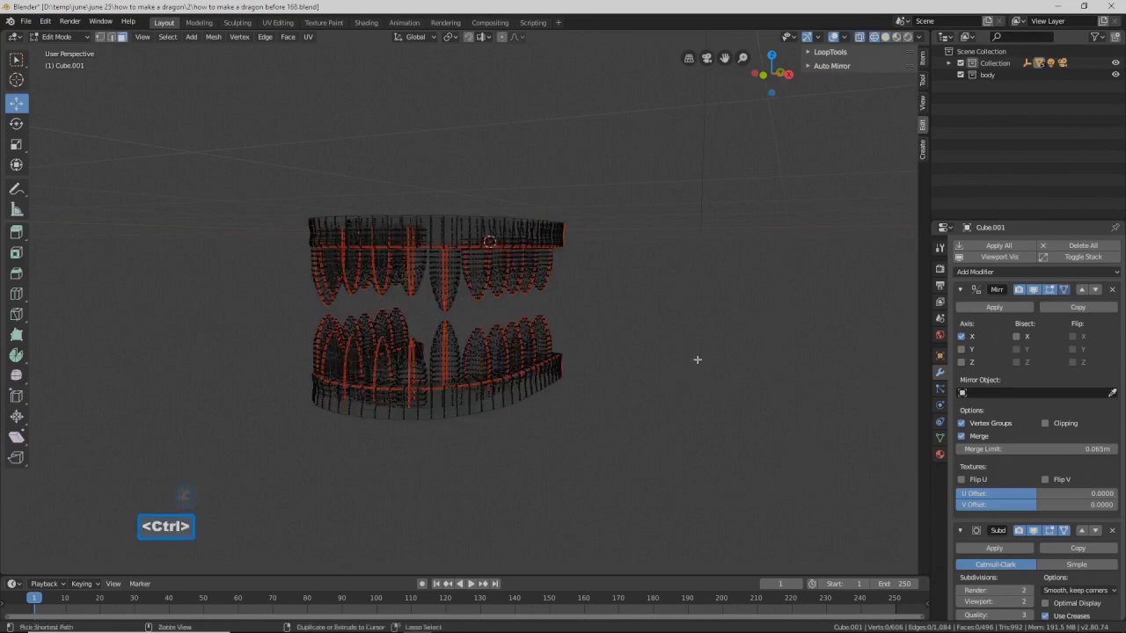
mouse_move(695, 358)
ctrl+right_down()
mouse_move(654, 310)
mouse_move(503, 301)
mouse_move(424, 319)
mouse_move(323, 315)
mouse_move(369, 450)
ctrl+right_up()
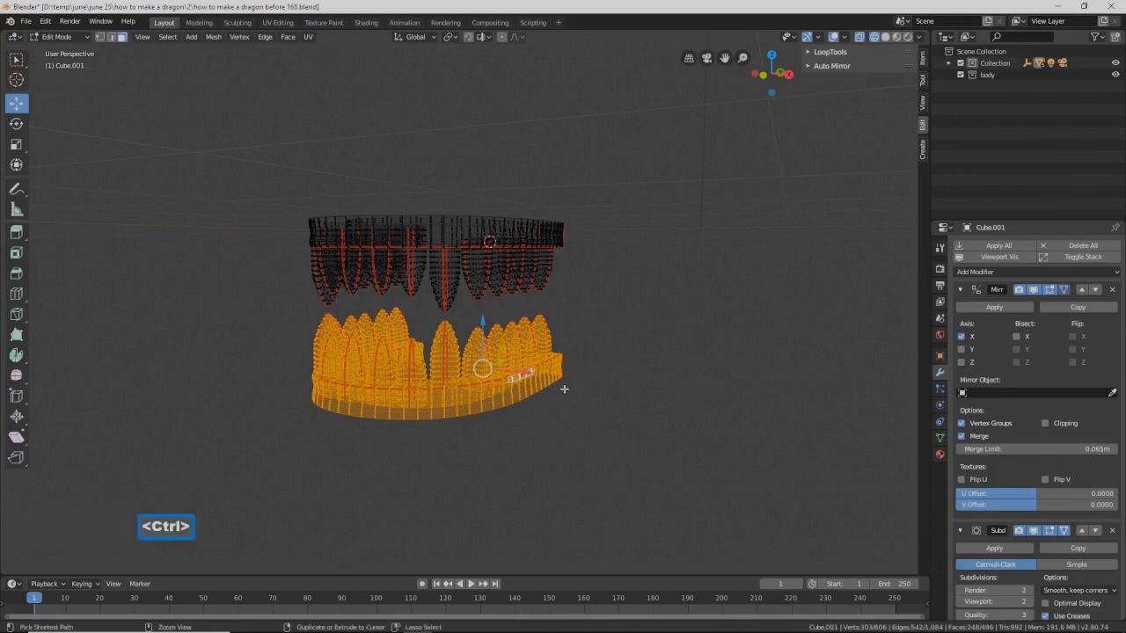
key(ctrl+l)
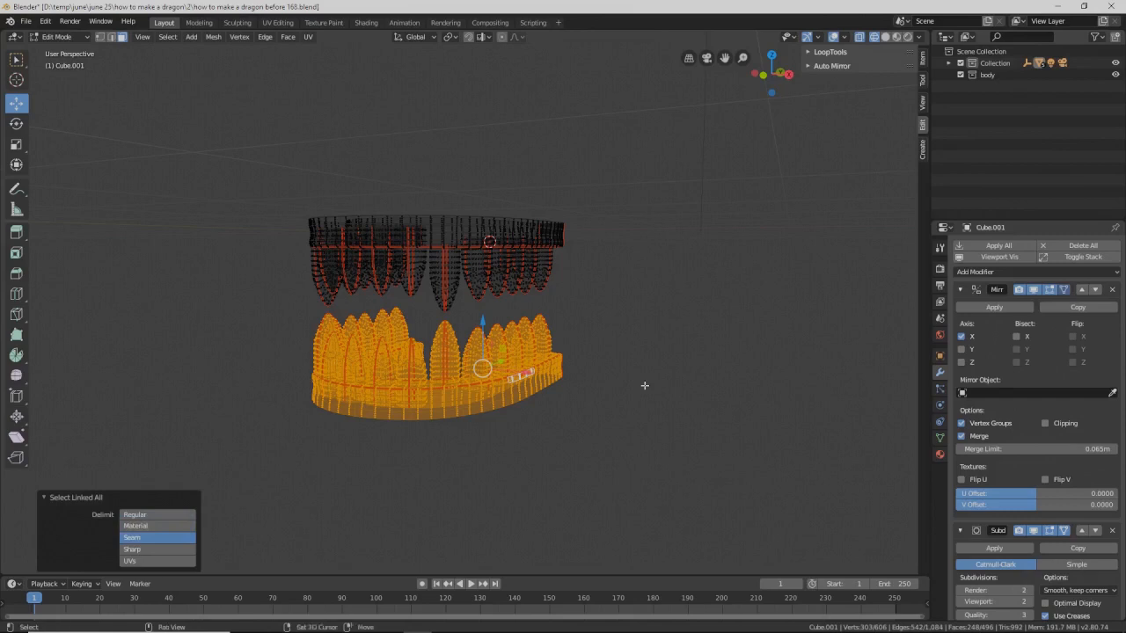
key(shift+z)
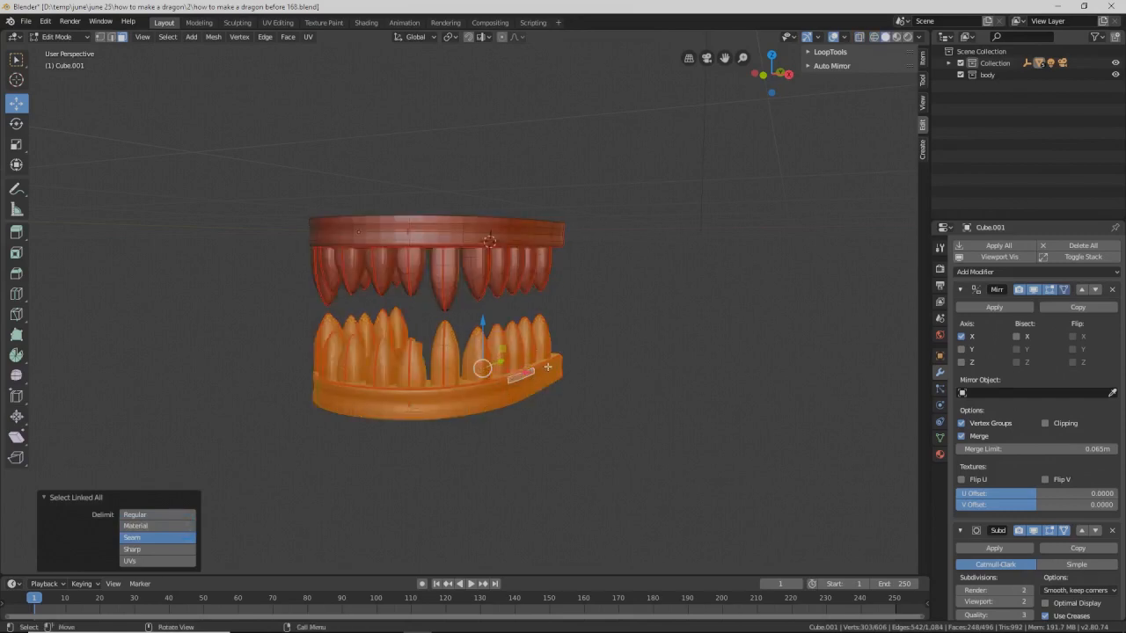
Step: Create a vertex group named "lower teeth" and assign the selected lower jaw geometry to it
click(939, 437)
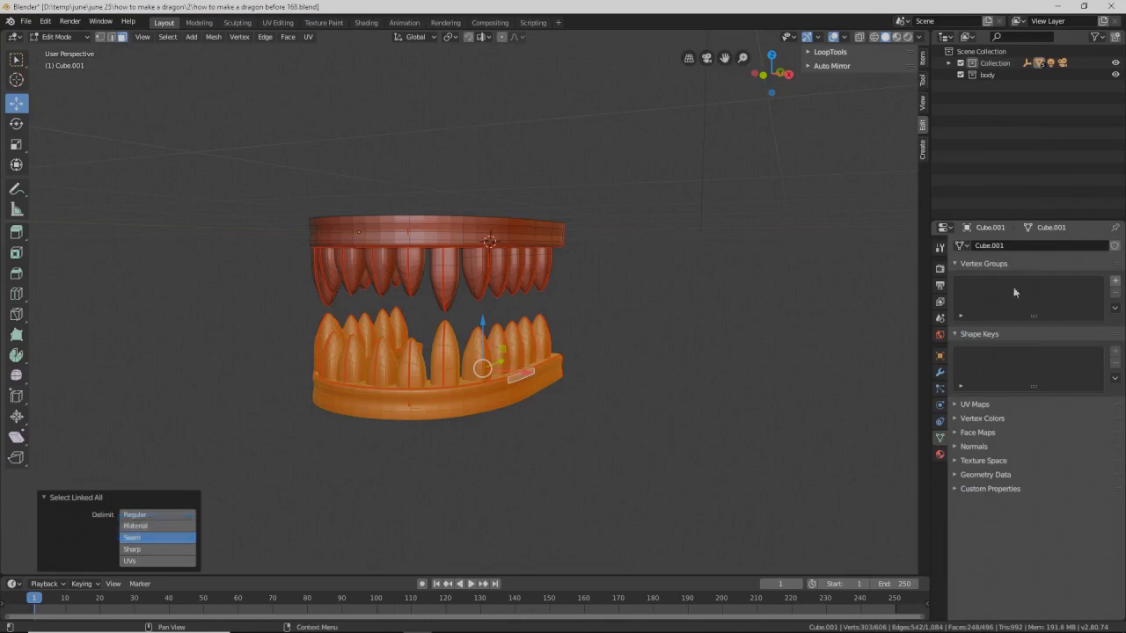
click(1116, 281)
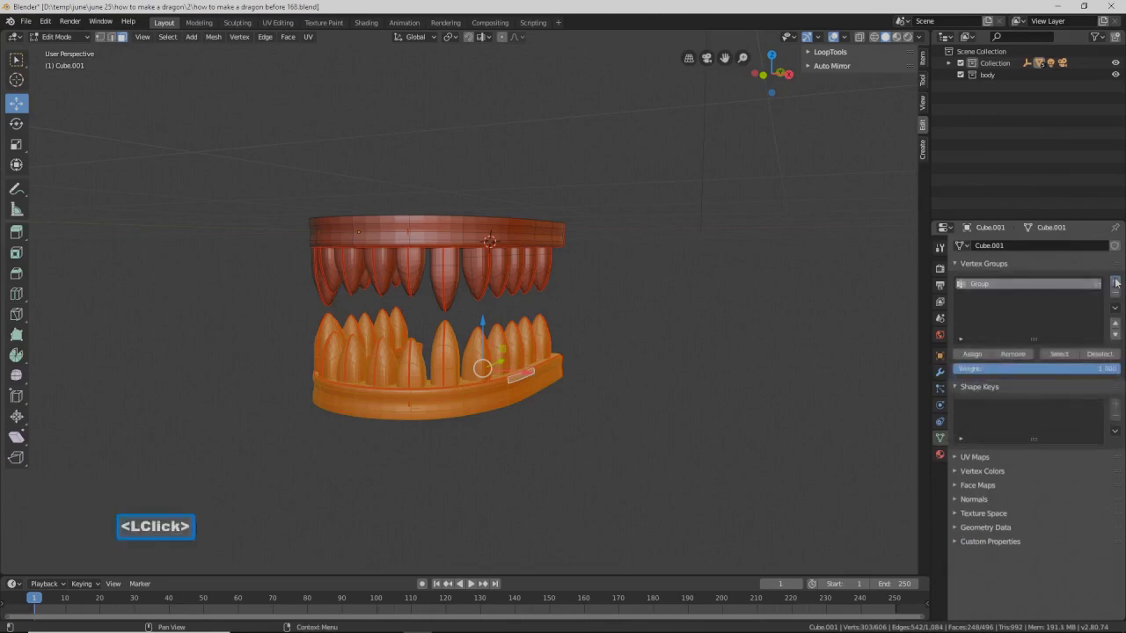
click(987, 285)
click(988, 285)
click(988, 285)
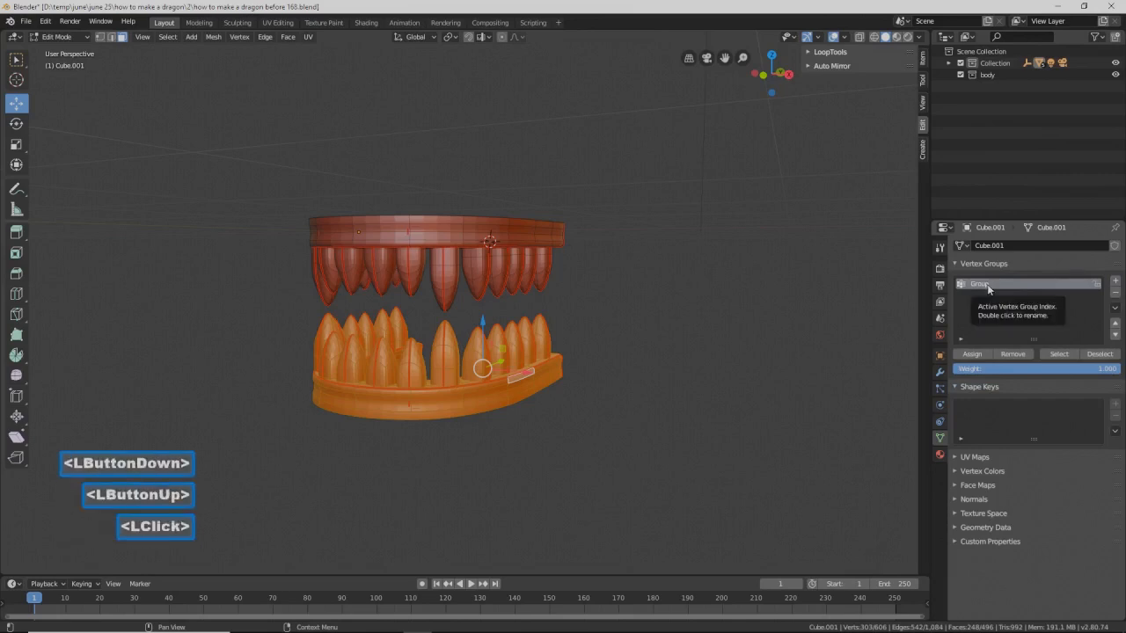
double_click(988, 286)
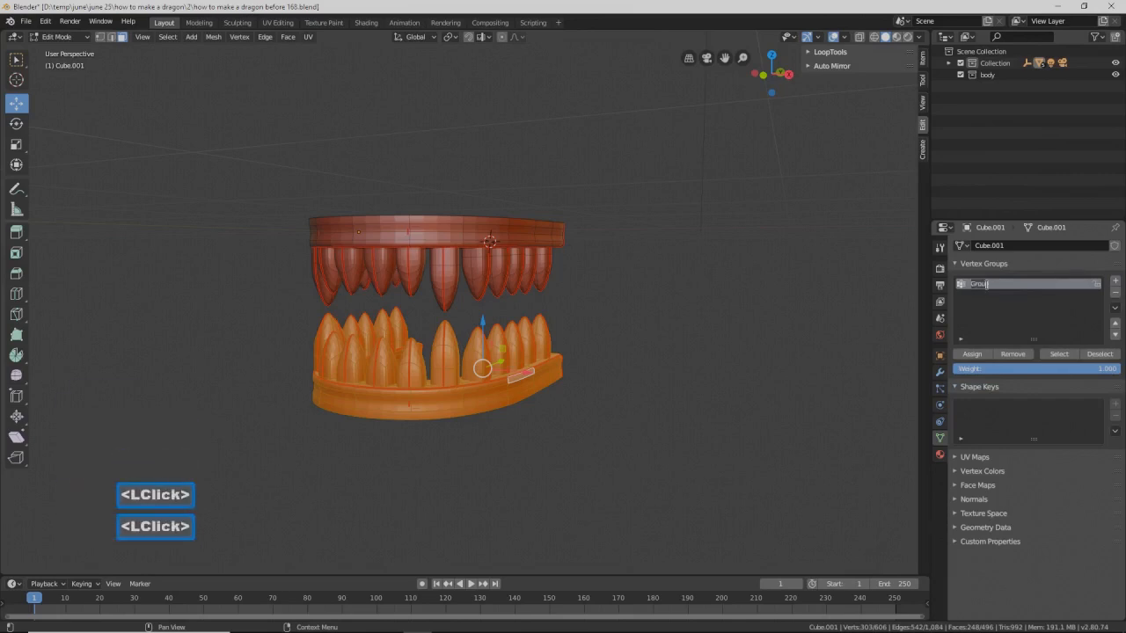
click(994, 283)
key(BackSpace)
key(BackSpace)
key(BackSpace)
key(BackSpace)
key(BackSpace)
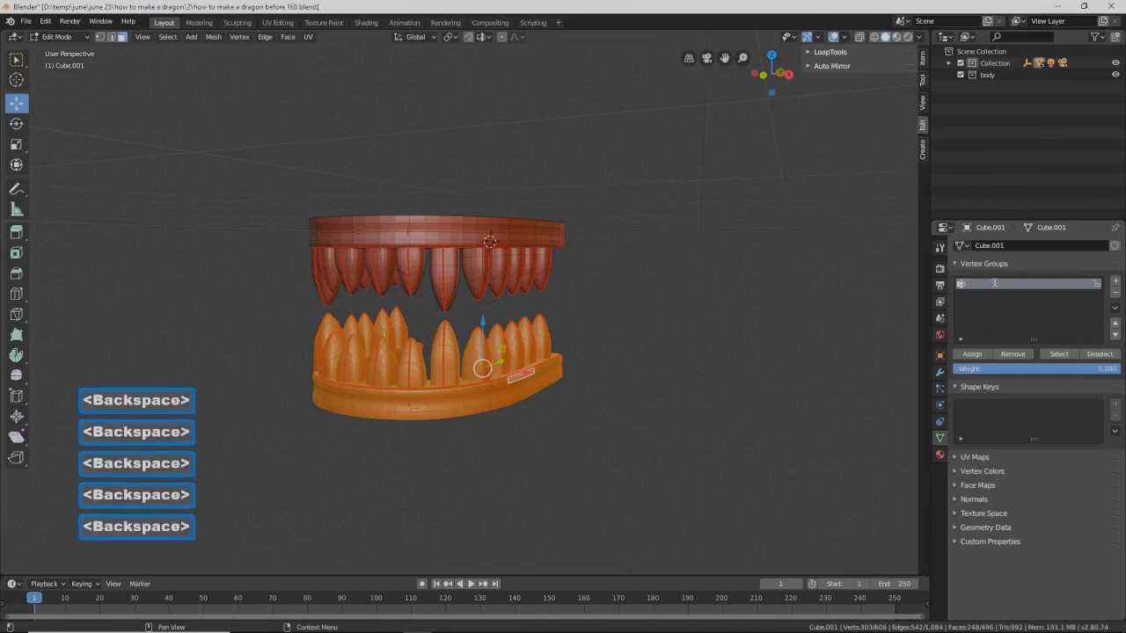
text(iower tee)
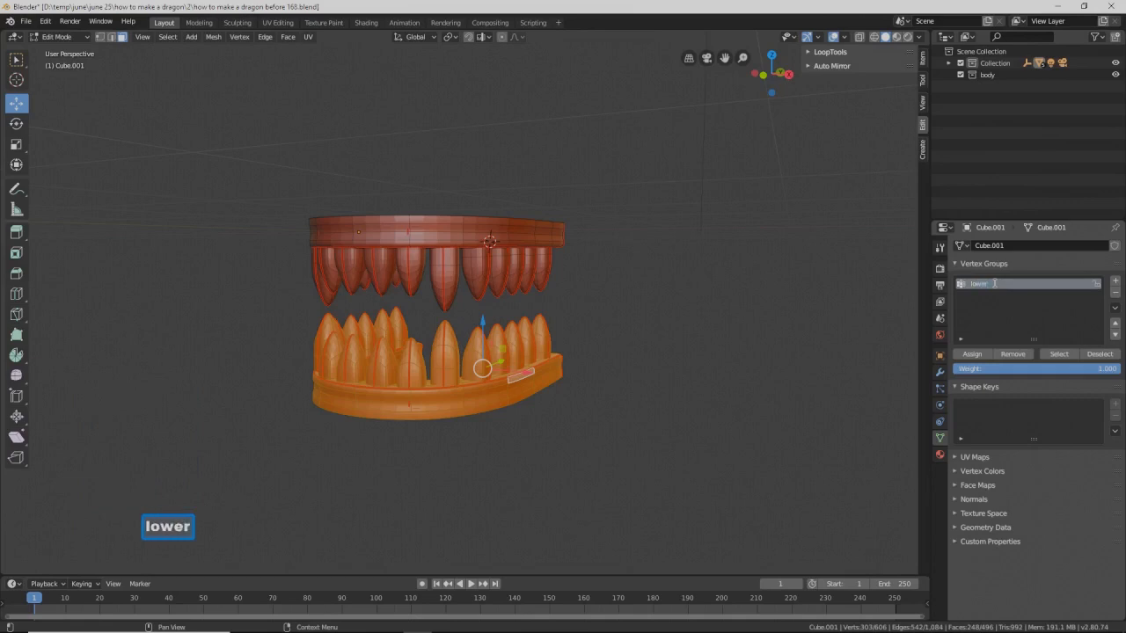
text(teet)
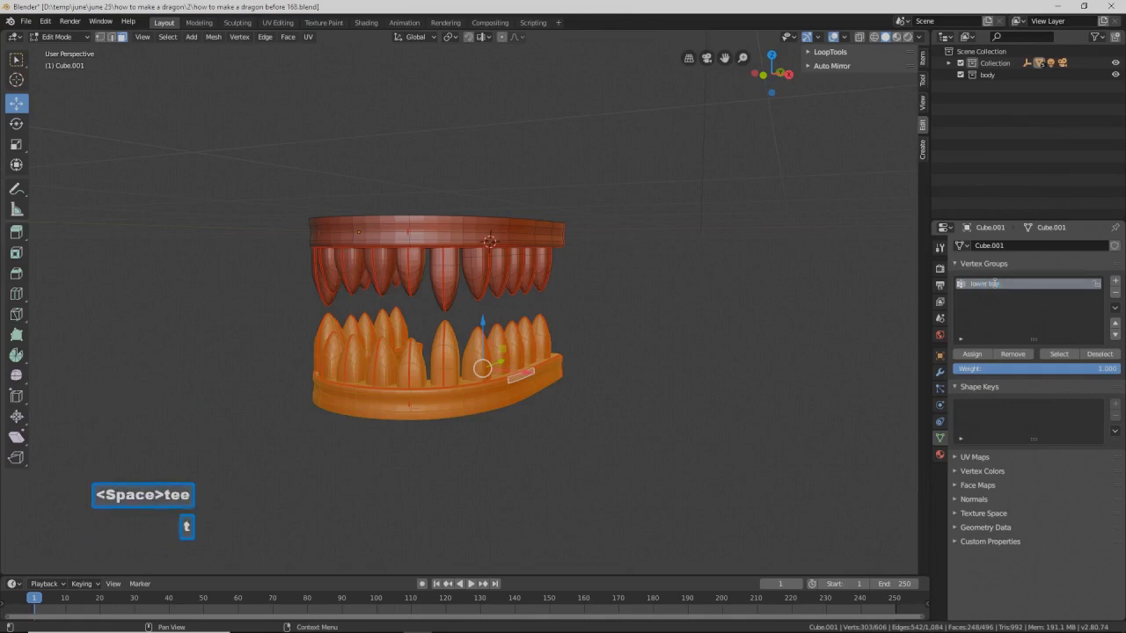
text(h)
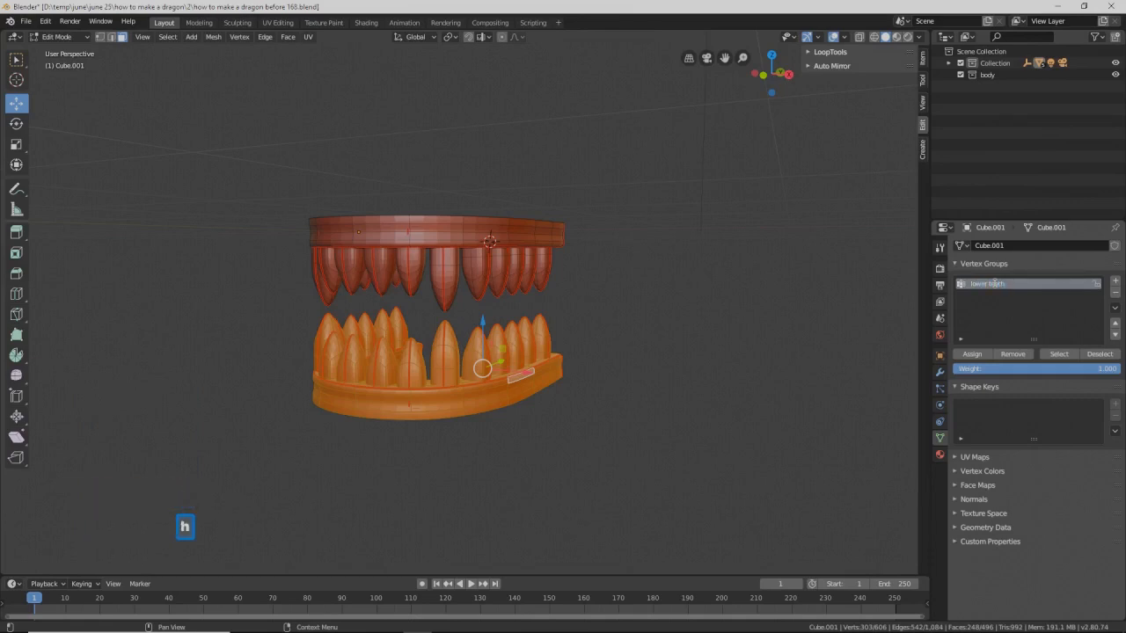
key(Return)
click(967, 355)
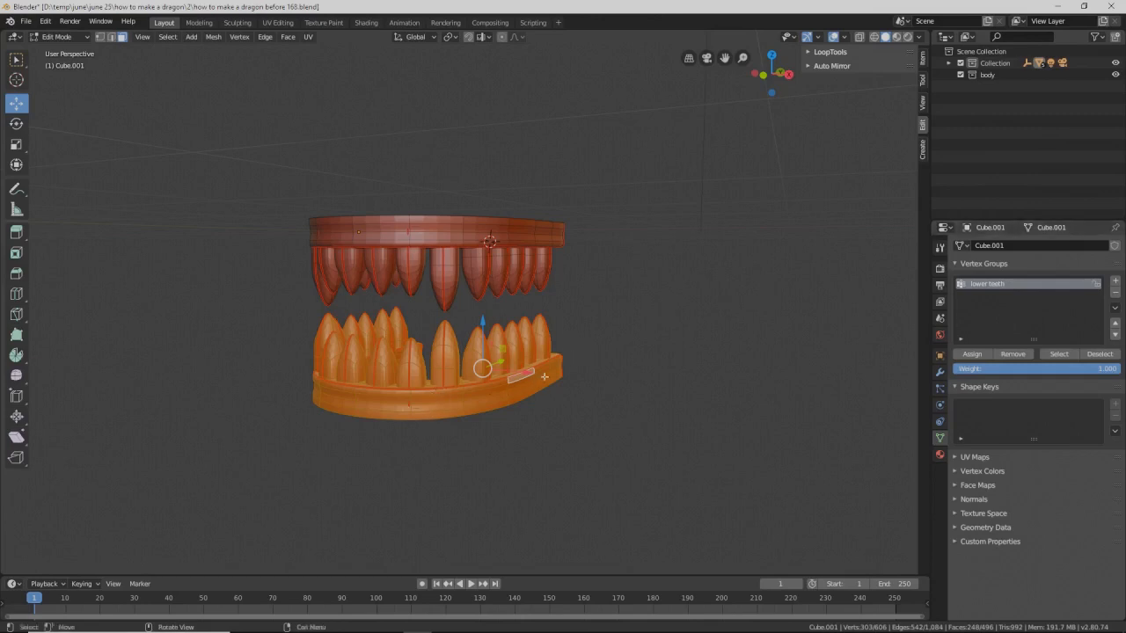
Step: Try selecting single lower teeth and the lower jaw base one by one as linked geometry, and clear the selection
click(778, 494)
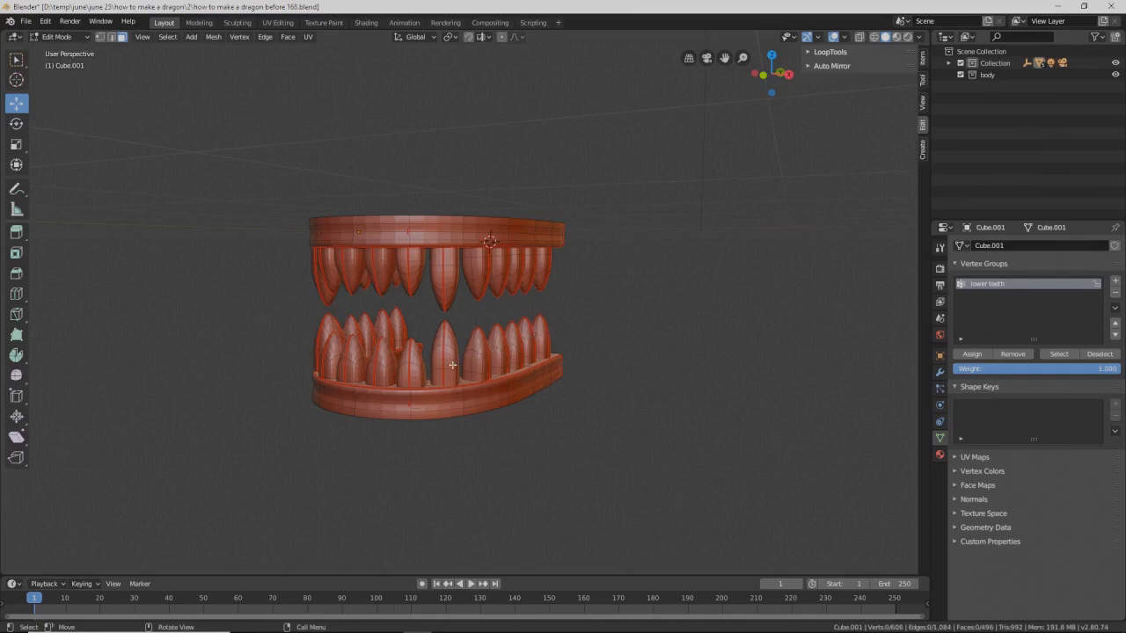
key(l)
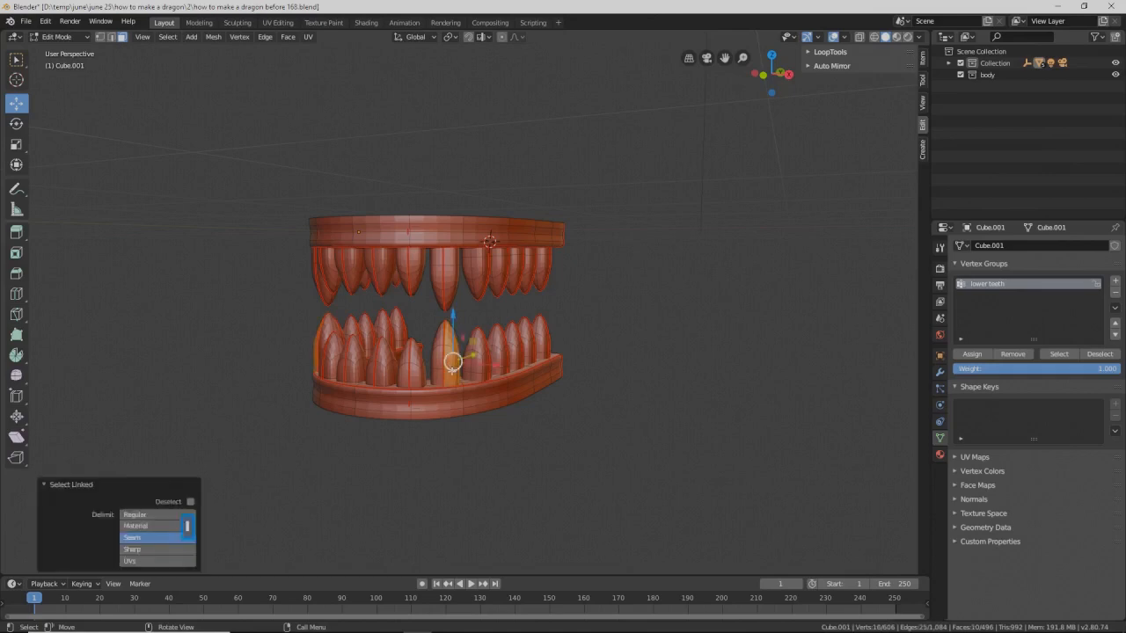
click(680, 401)
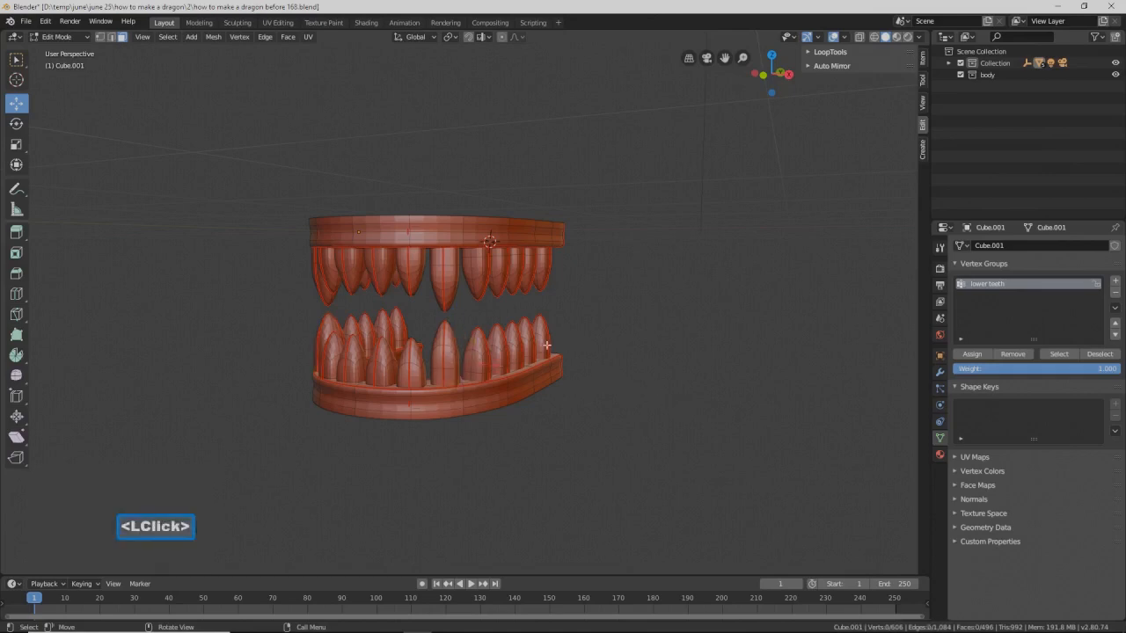
key(l)
key(l)
key(l)
key(l)
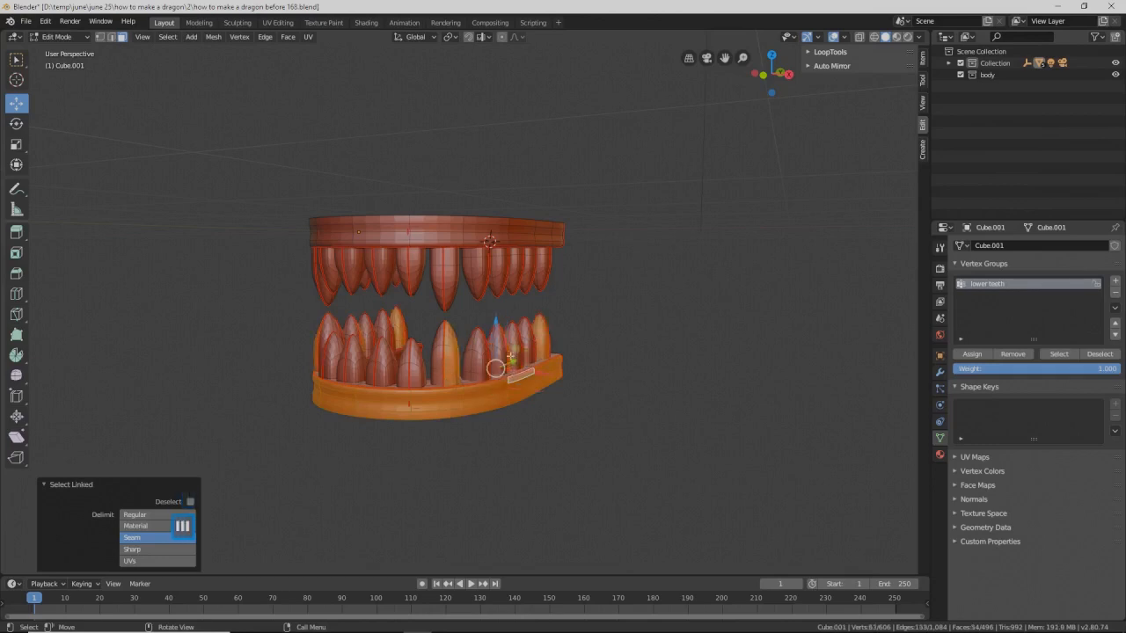
click(685, 464)
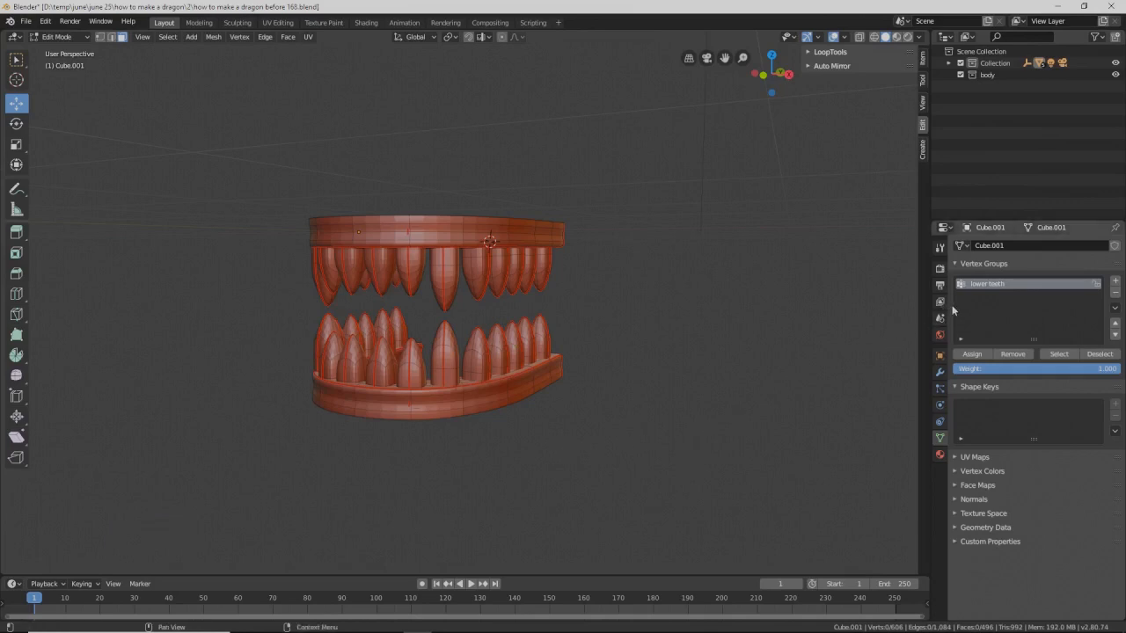
Step: Test the lower teeth vertex group by selecting its geometry, deselect everything, and save the file incrementally as version 170
click(1056, 354)
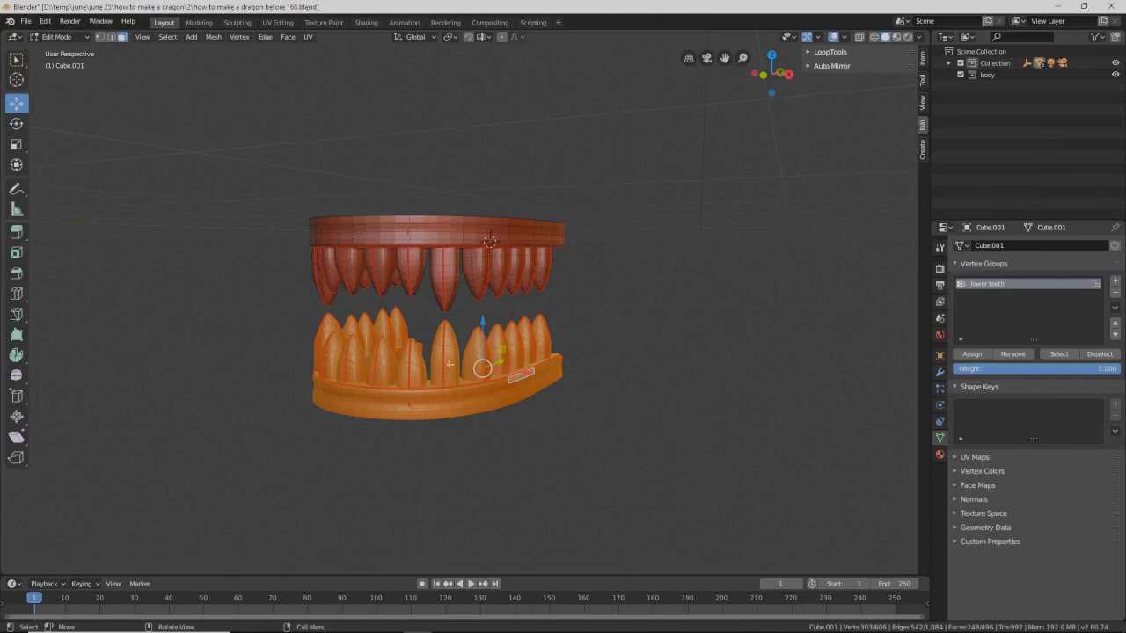
click(794, 494)
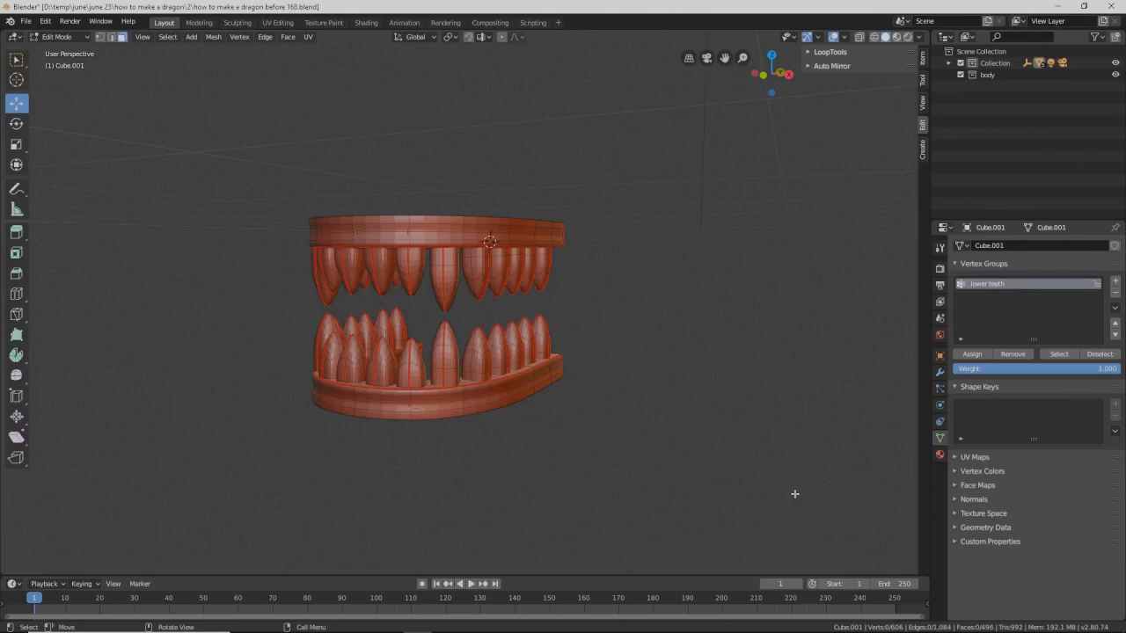
key(Pause)
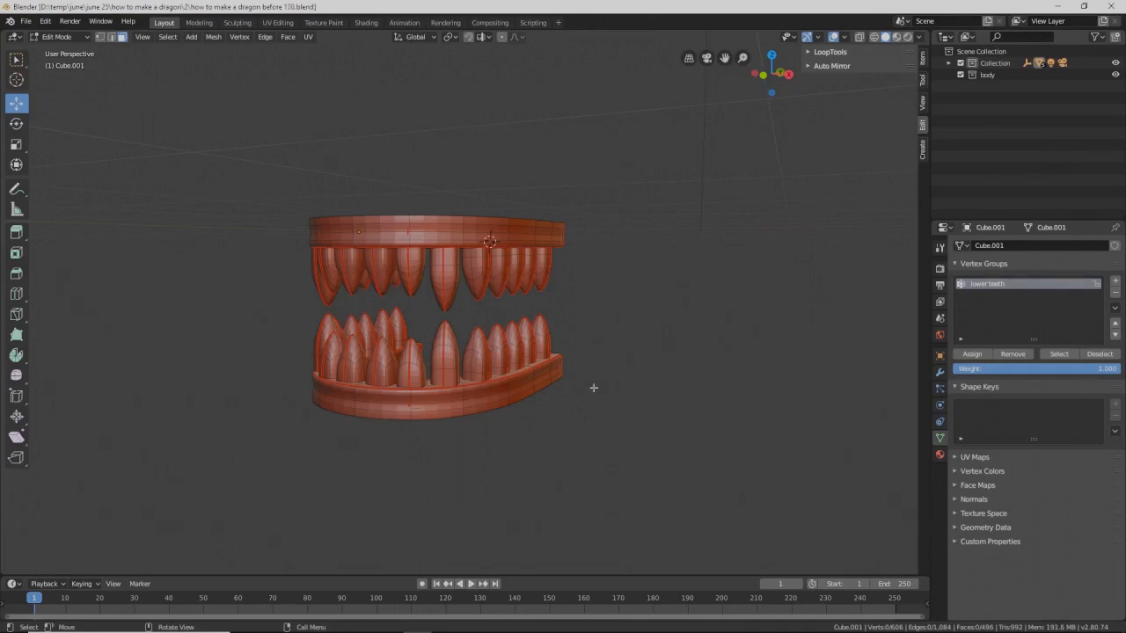
Step: Switch to Object Mode and apply smooth shading to the jaws and teeth
click(81, 38)
click(77, 51)
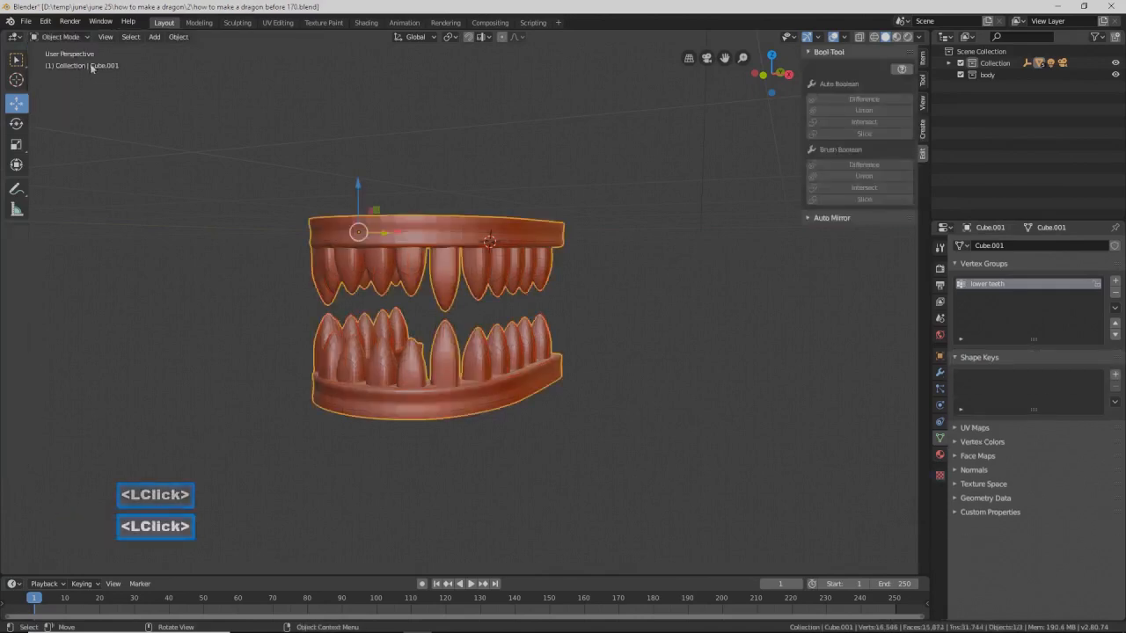
right_click(513, 234)
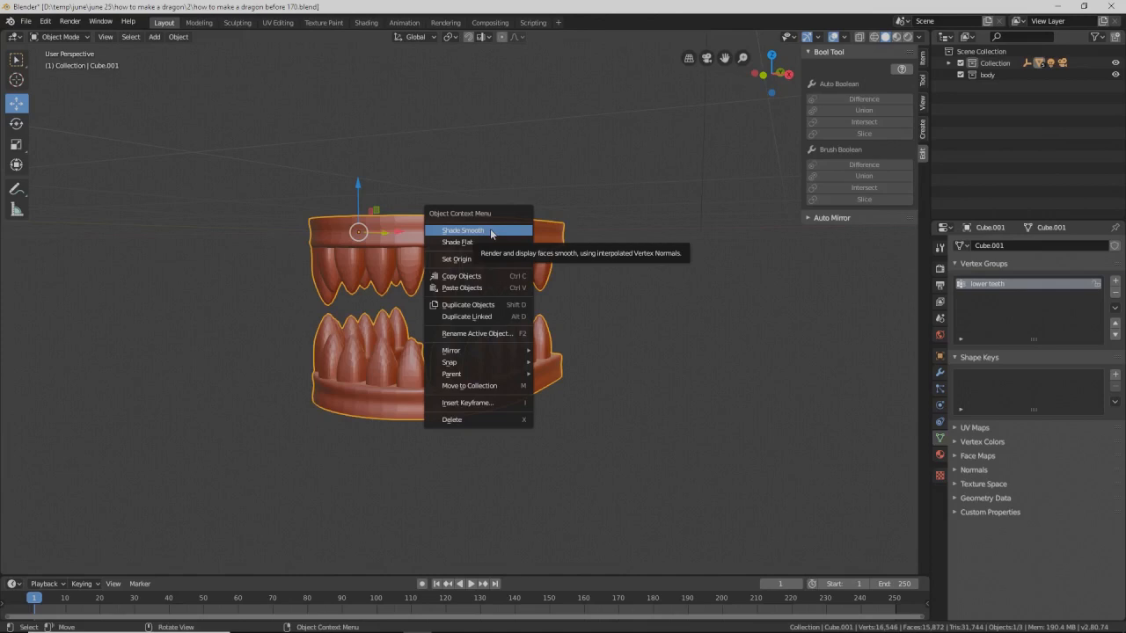
click(490, 229)
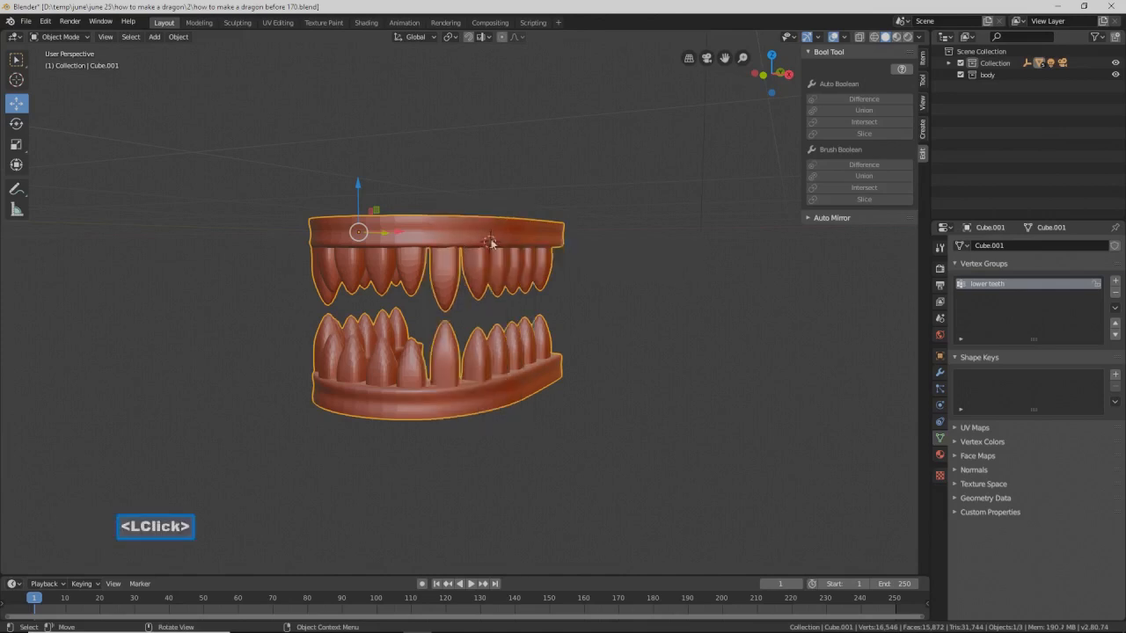
Step: Reveal all hidden objects in the scene, including the dragon's body, and save the file incrementally as version 171
scroll(693, 312, down, 4)
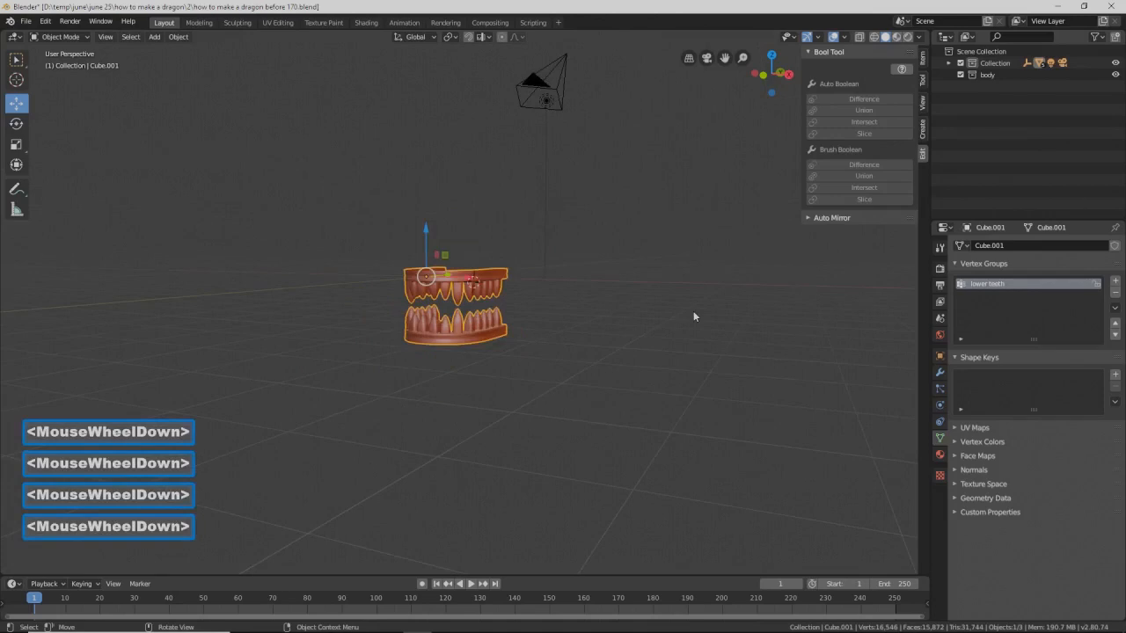
key(alt)
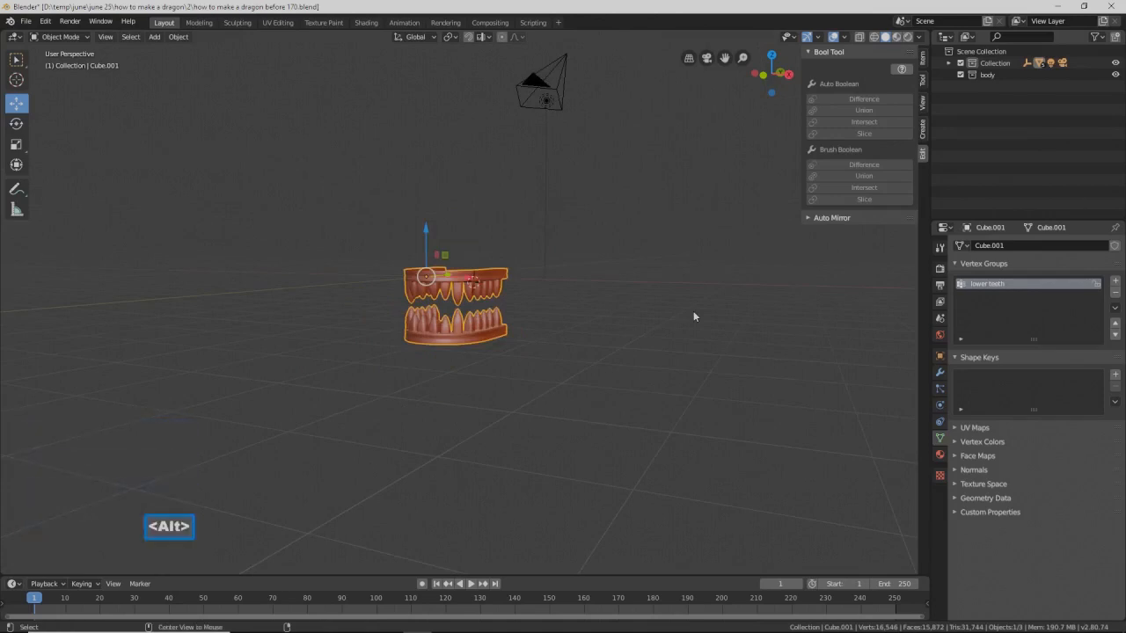
key(alt+h)
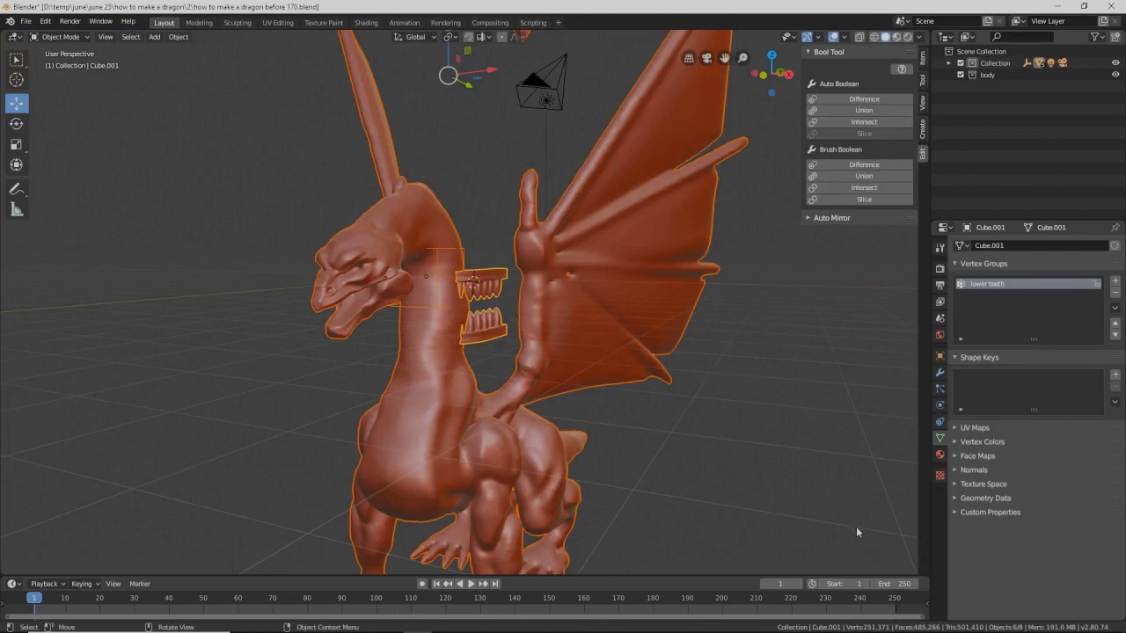
key(Pause)
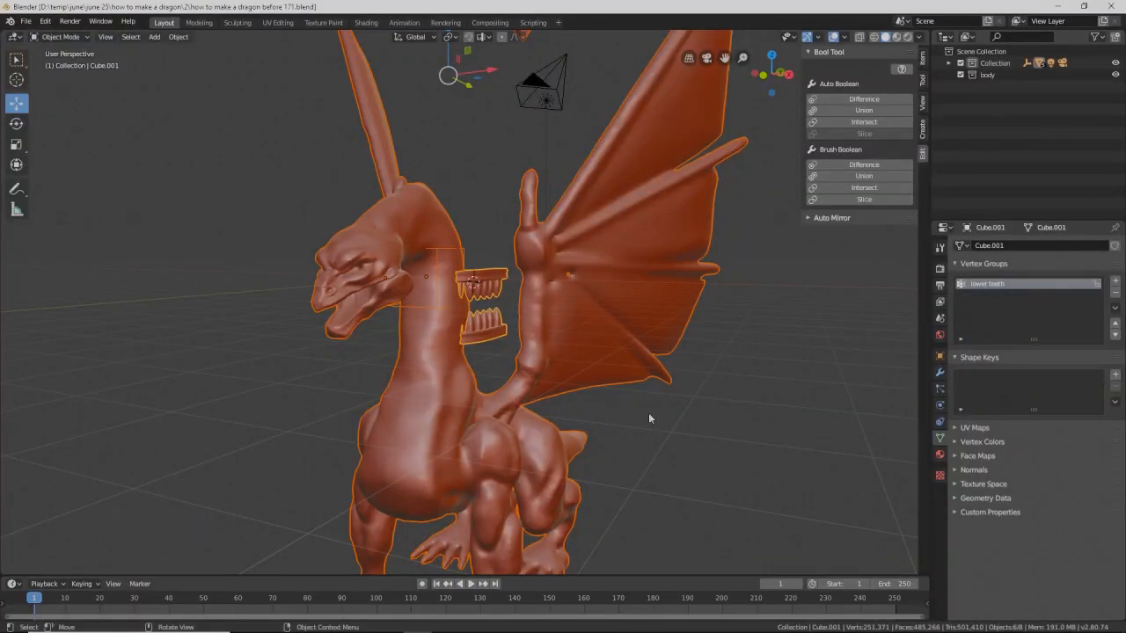
Step: Move only the jaw object about -8.19 m along Y to the dragon's head and scale it uniformly to about 0.427
click(497, 278)
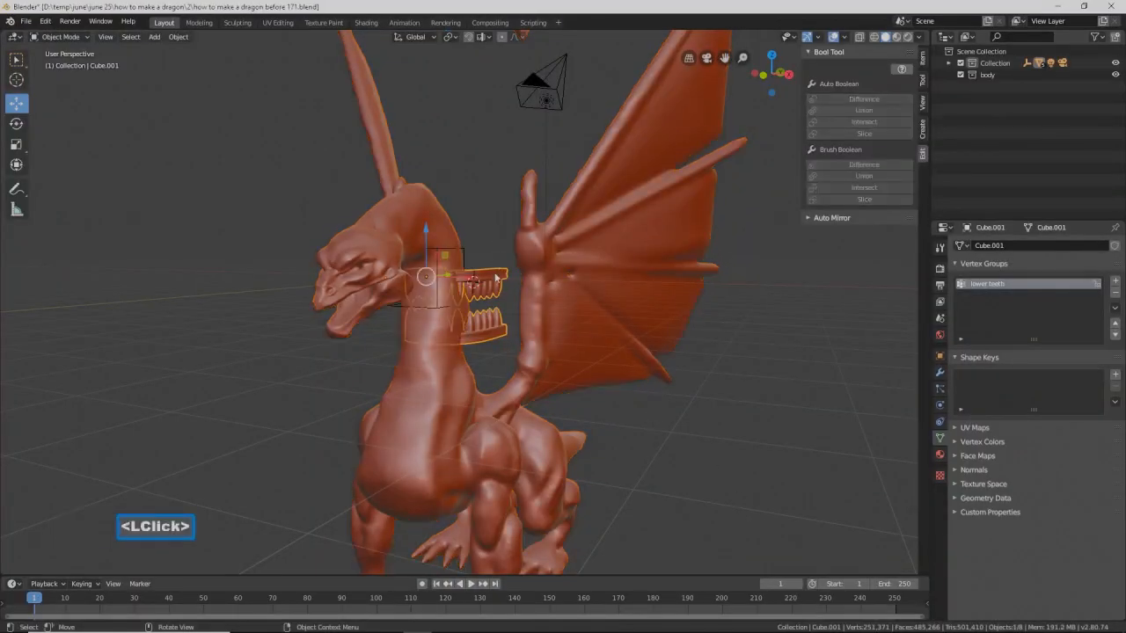
middle_drag(497, 278, 454, 294)
drag(461, 279, 299, 293)
middle_drag(299, 293, 573, 377)
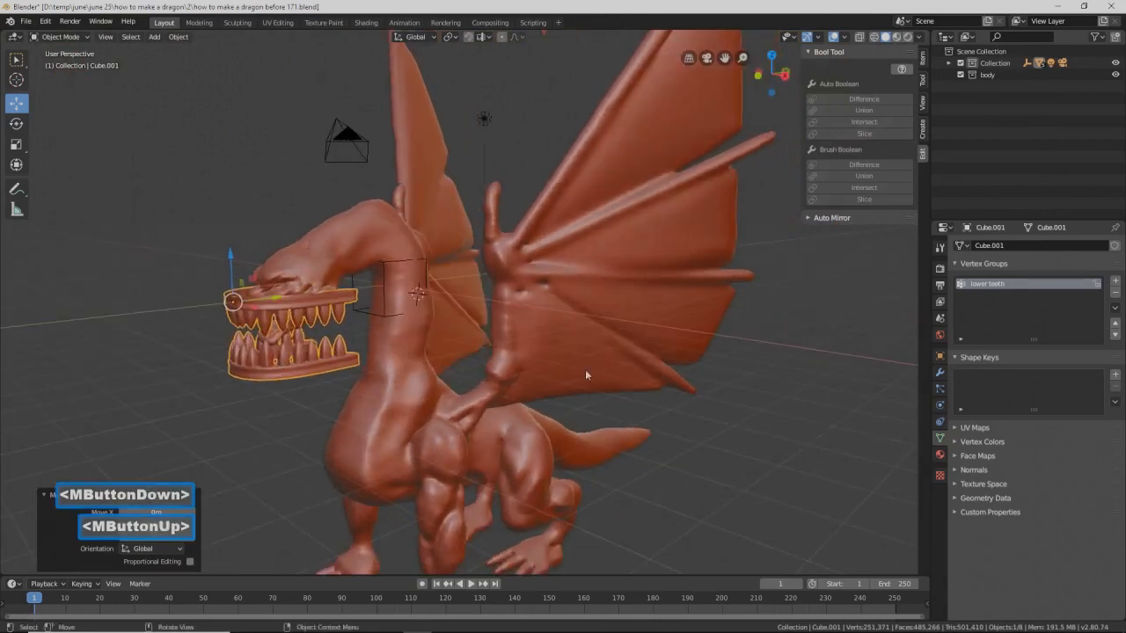
key(s)
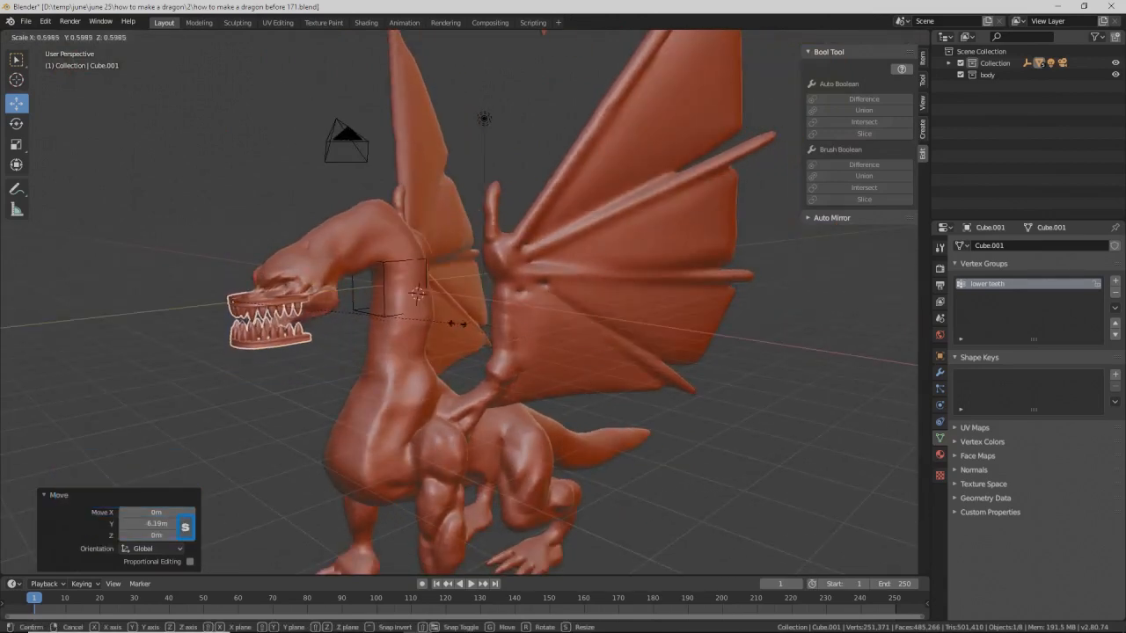
click(395, 318)
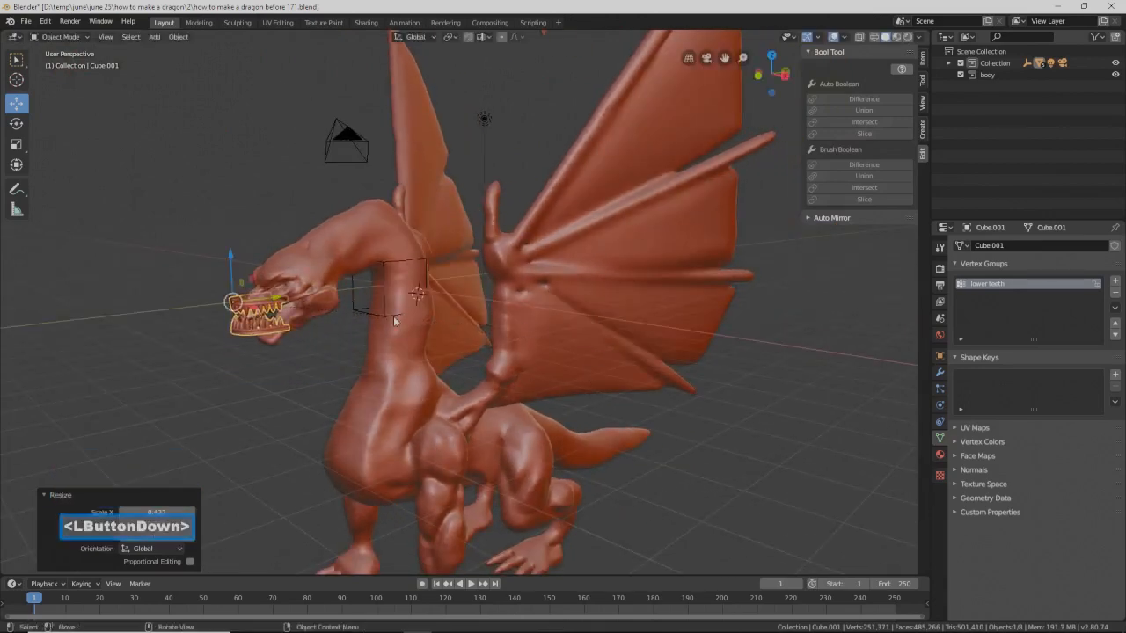
Step: Move the jaw object 0.339 m along Y and rotate it about 39° around the global X axis
click(283, 300)
drag(283, 300, 299, 303)
middle_drag(299, 303, 274, 338)
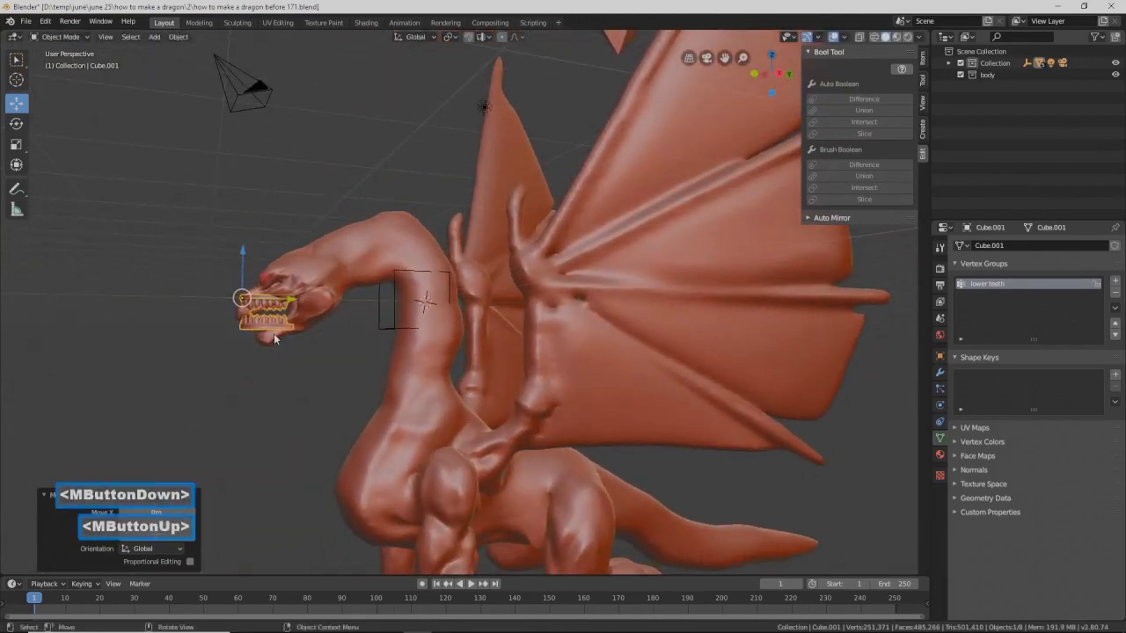
key(r)
key(x)
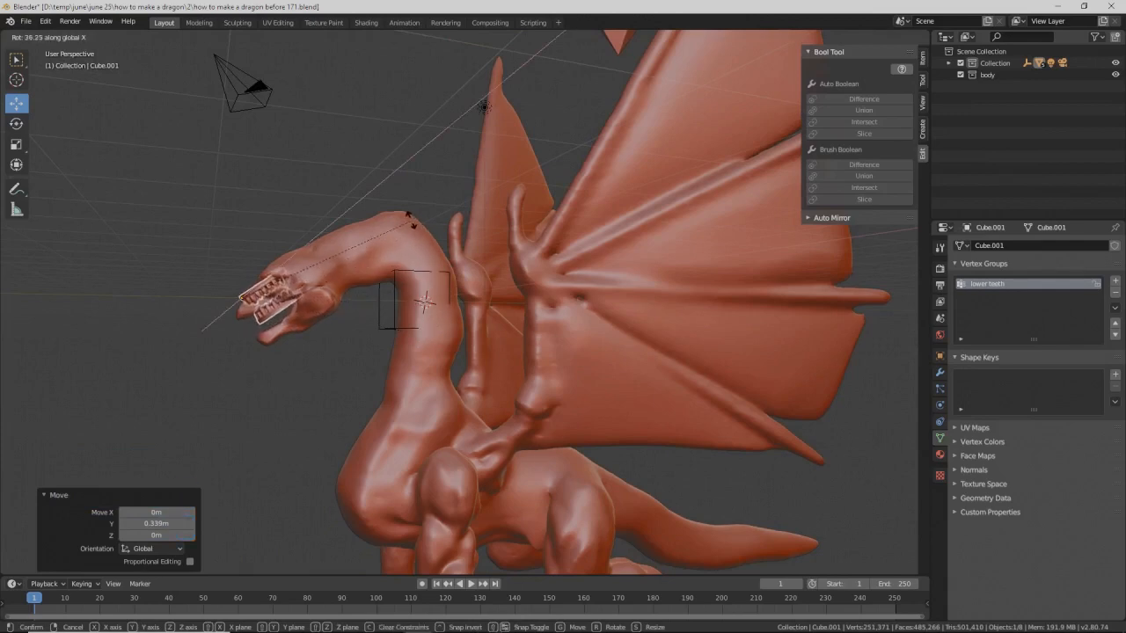
click(409, 220)
Step: Lower the jaws 0.65 m along Z into the dragon's mouth and save the file incrementally as version 173
drag(248, 246, 249, 268)
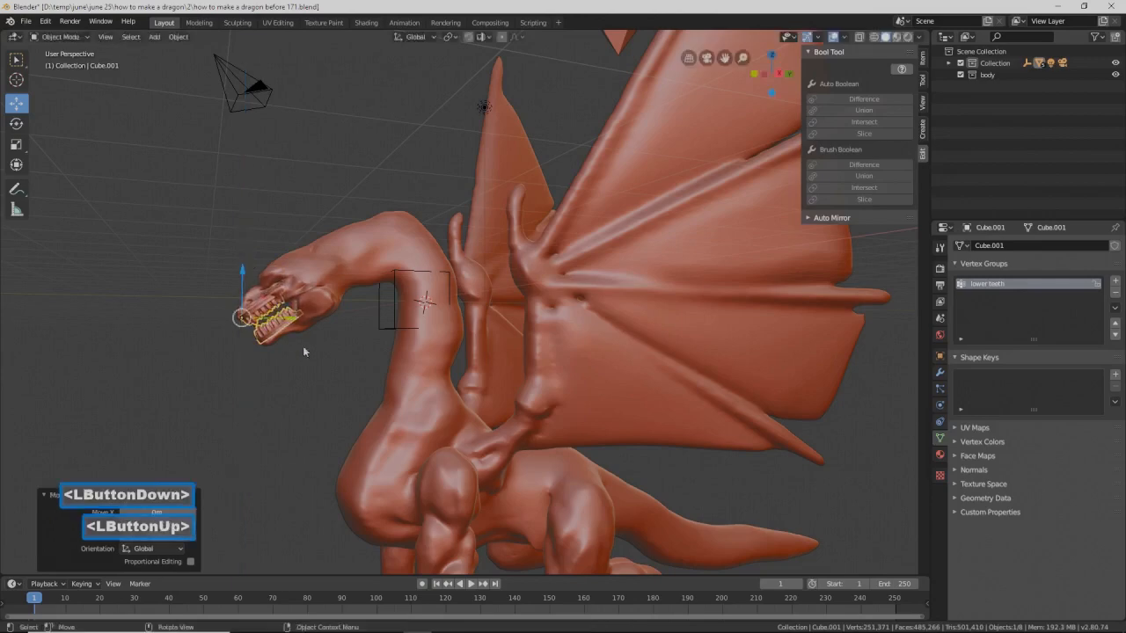
ctrl+middle_drag(385, 366, 486, 341)
middle_drag(473, 336, 538, 330)
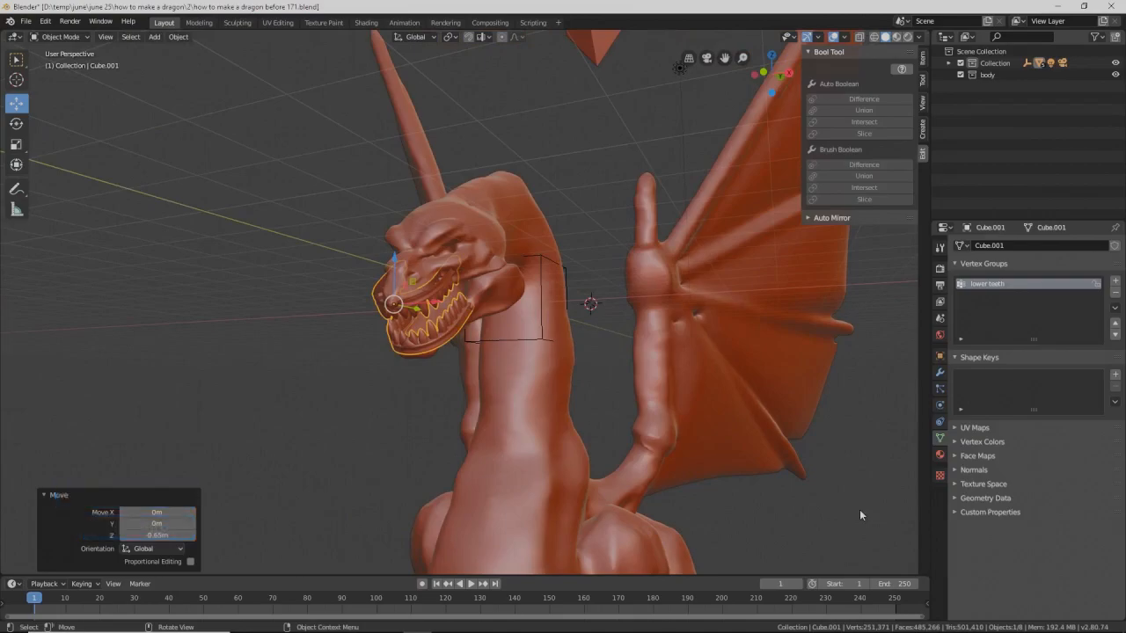
key(Pause)
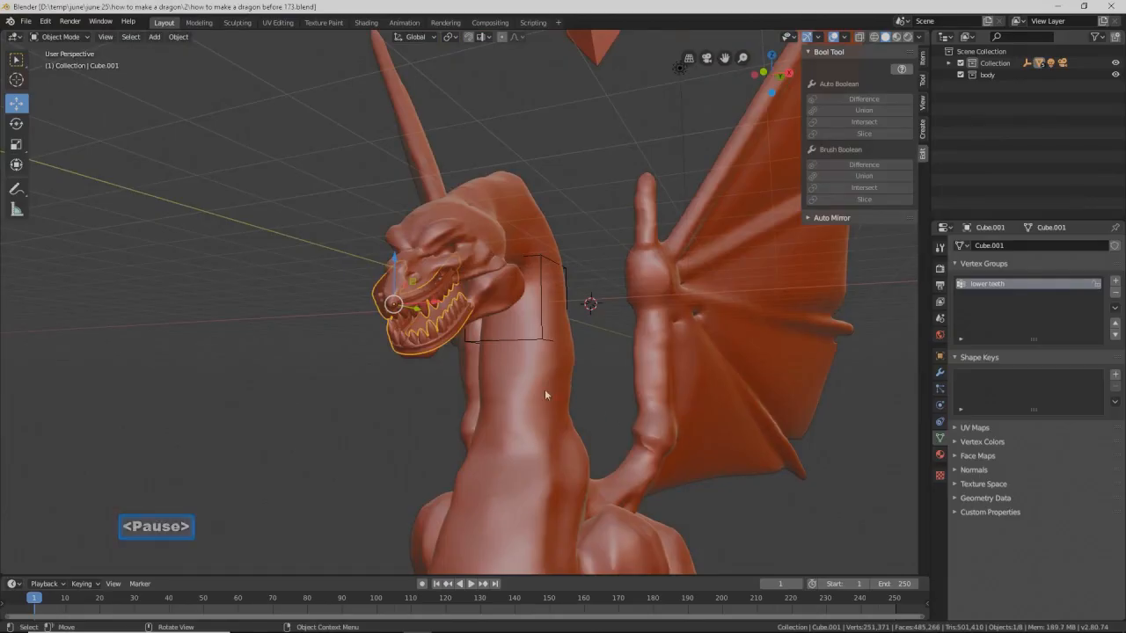
Step: Narrow the jaws to 0.586 along the X axis to suit the width of the dragon's mouth
middle_drag(474, 387, 498, 388)
key(s)
key(x)
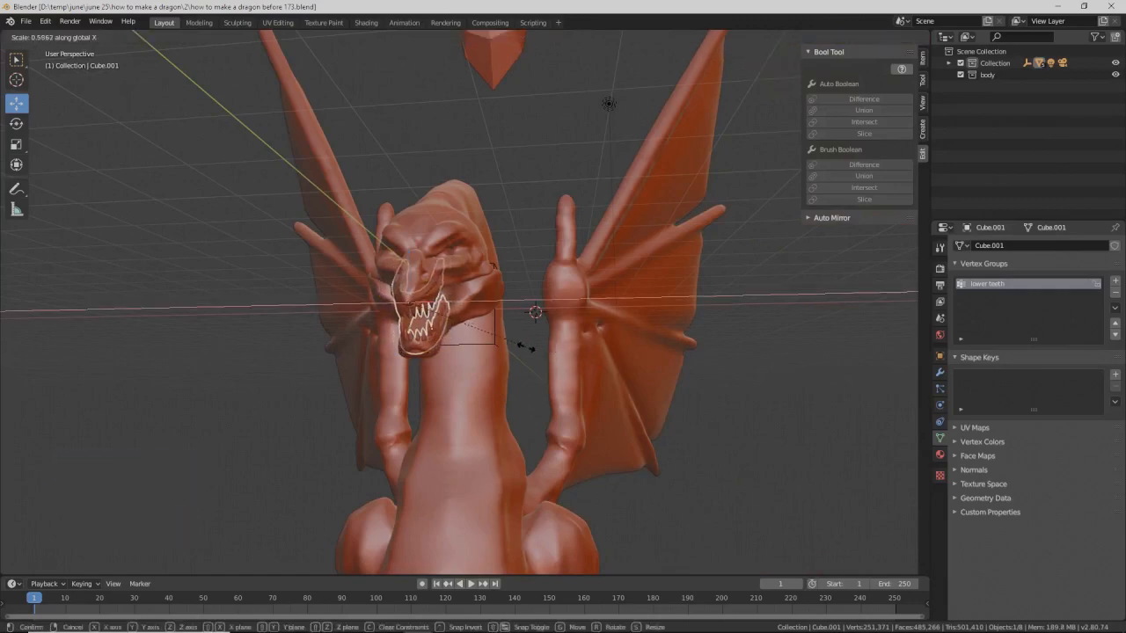
click(525, 345)
Step: Rotate the jaws slightly around the global X axis and raise them about 0.043 m to line up with the mouth
middle_drag(525, 345, 441, 264)
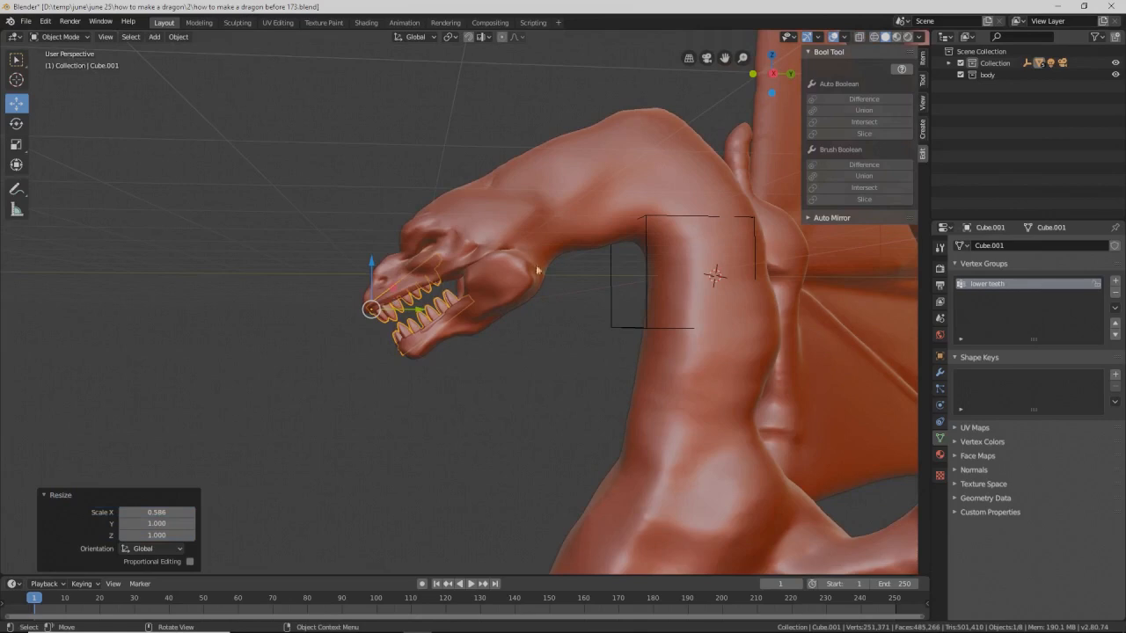
key(r)
key(x)
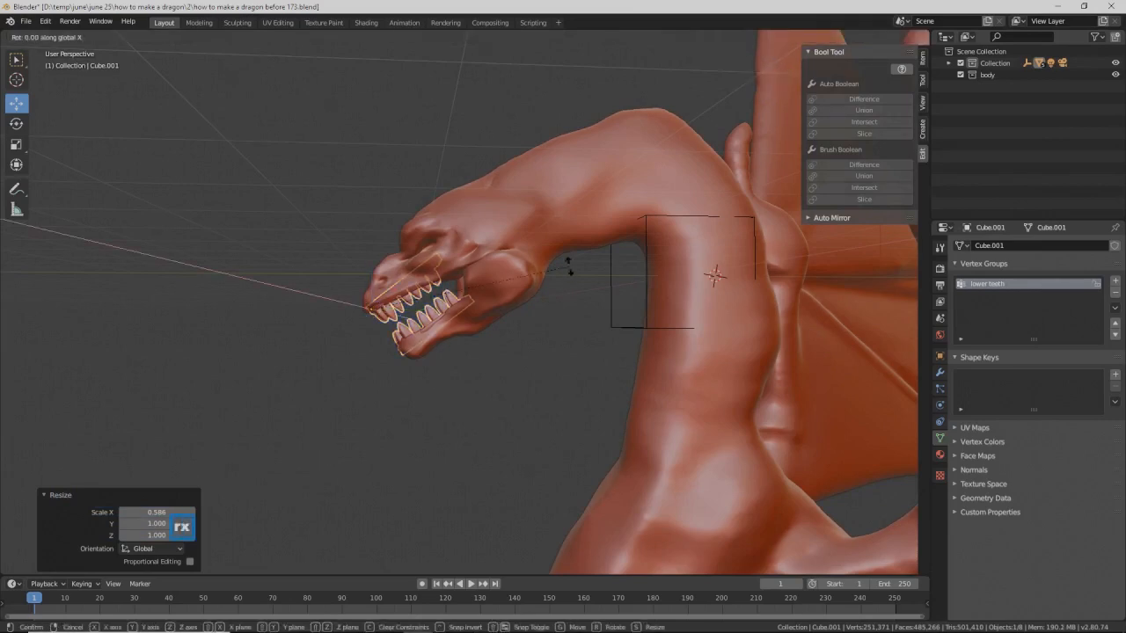
click(578, 301)
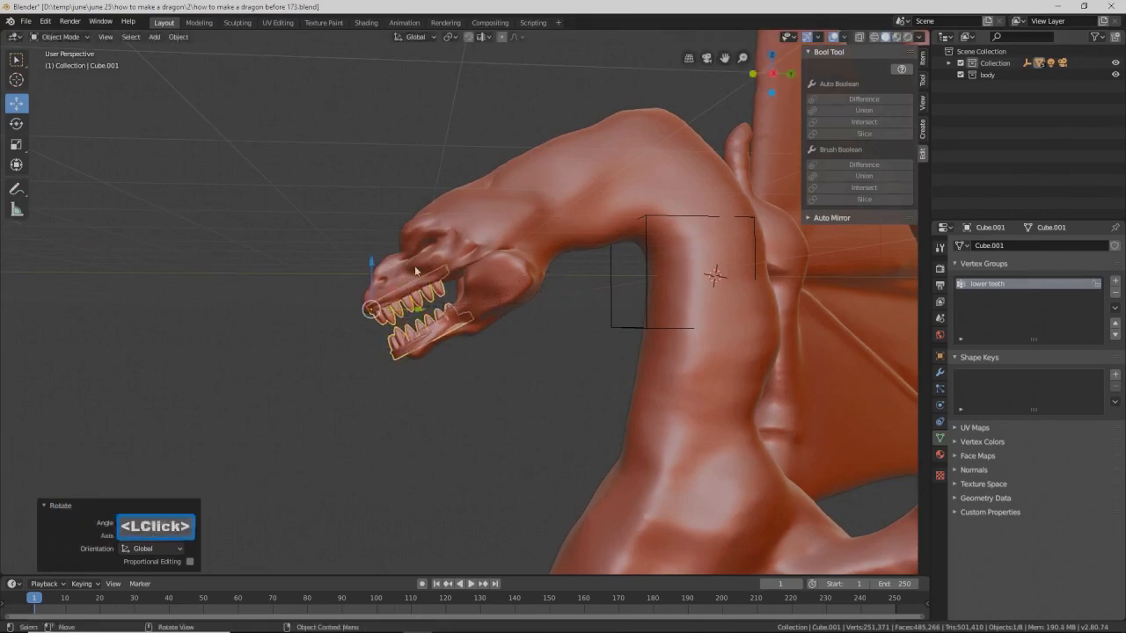
drag(372, 264, 372, 259)
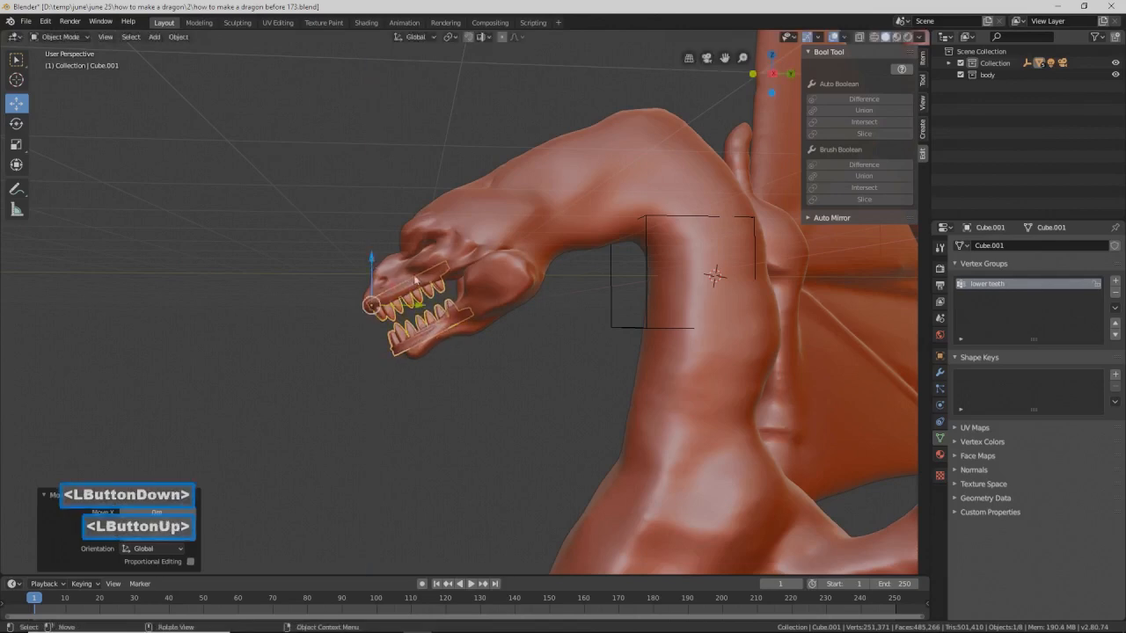
drag(414, 306, 382, 259)
Step: Scale the jaws to about 0.956 along the X axis
middle_drag(396, 281, 506, 258)
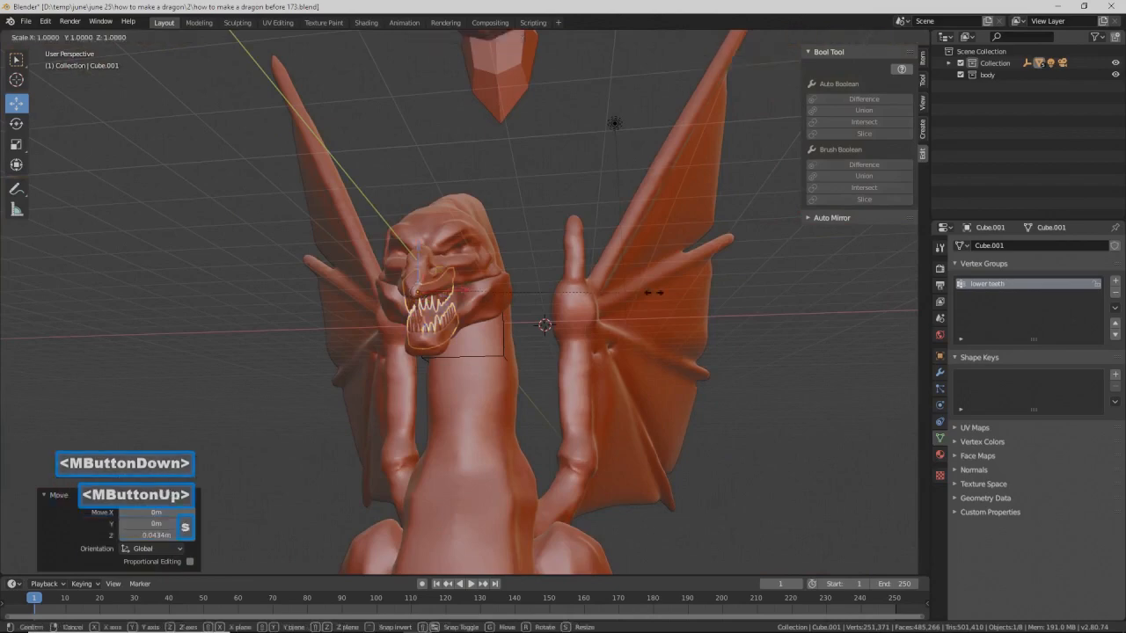
key(s)
key(x)
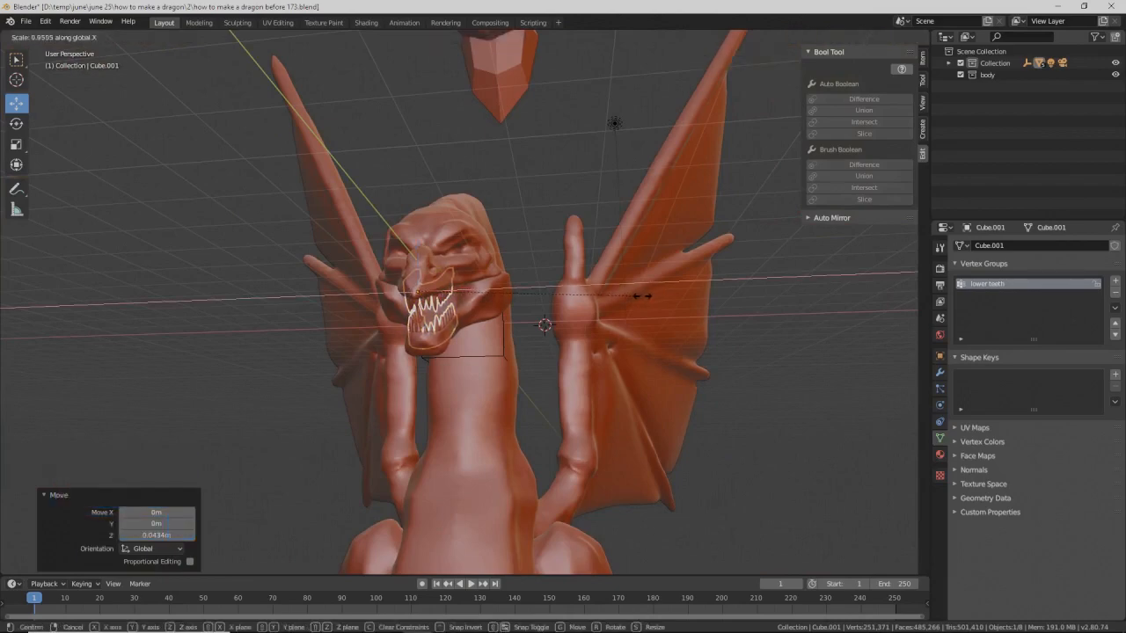
click(641, 295)
Step: Nudge the jaws sideways along X, raise them about 0.032 m, and narrow them slightly along X
middle_drag(641, 295, 519, 303)
drag(429, 302, 433, 304)
drag(386, 254, 387, 251)
middle_drag(387, 250, 542, 311)
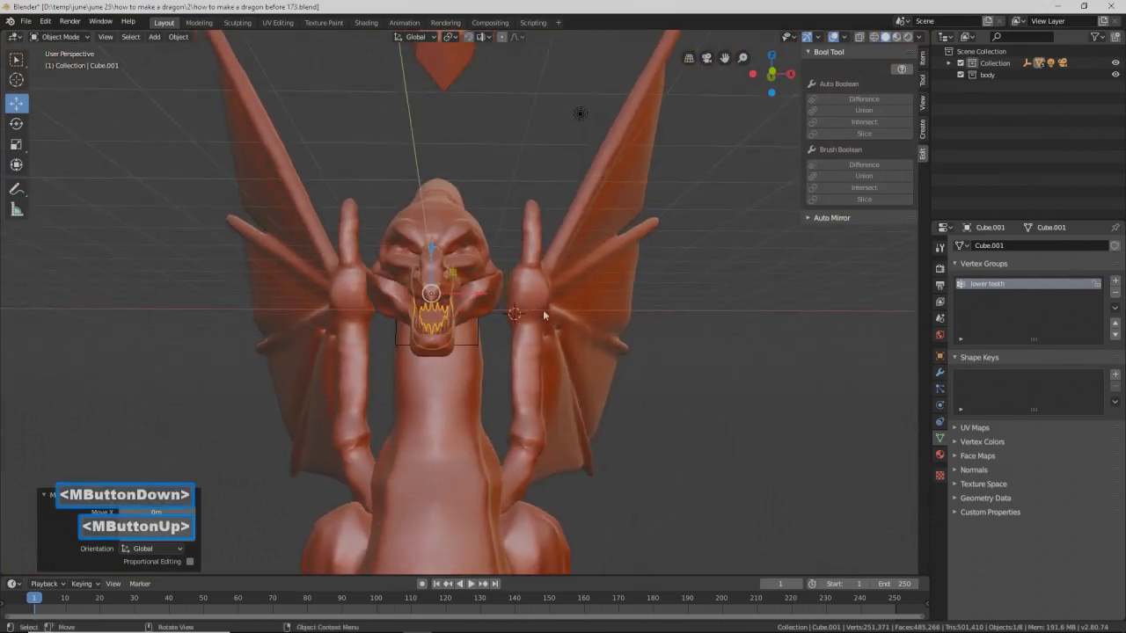
key(s)
key(x)
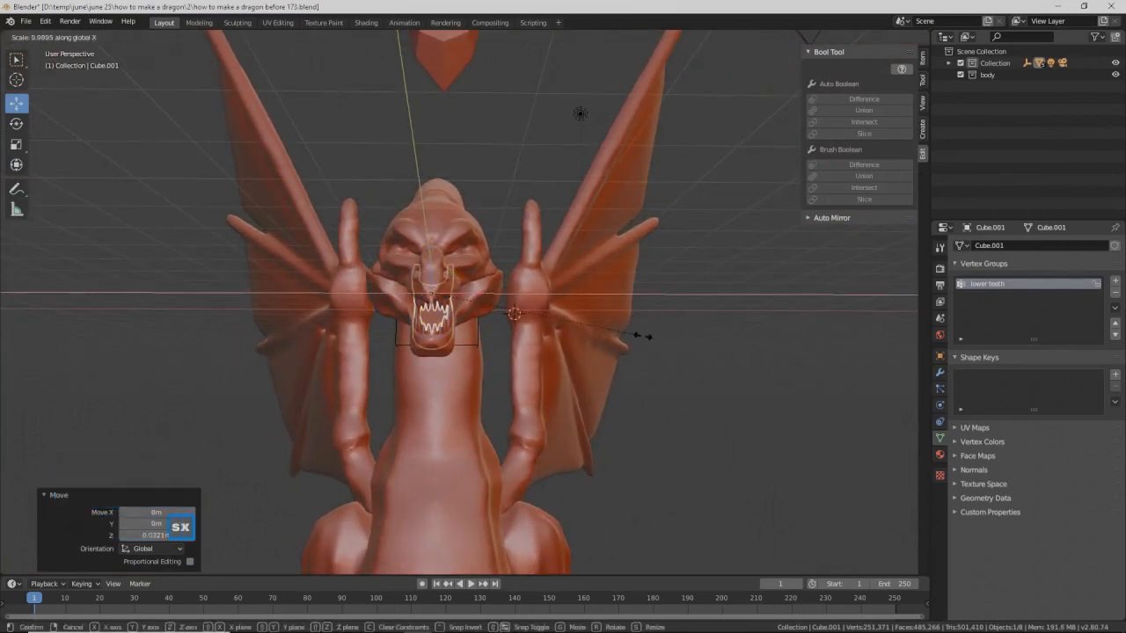
click(630, 335)
Step: Deselect the fitted jaws and save the file incrementally as version 175
middle_drag(625, 334, 593, 359)
click(825, 458)
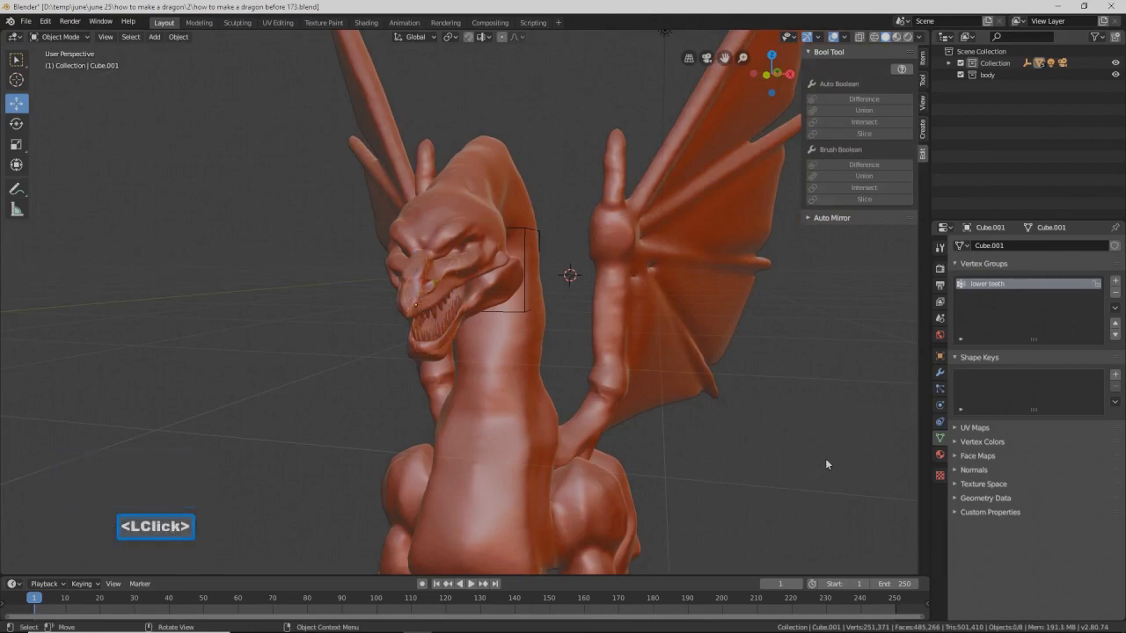
mouse_move(825, 458)
middle_down()
mouse_move(739, 434)
mouse_move(712, 443)
mouse_move(832, 462)
mouse_move(827, 448)
middle_up()
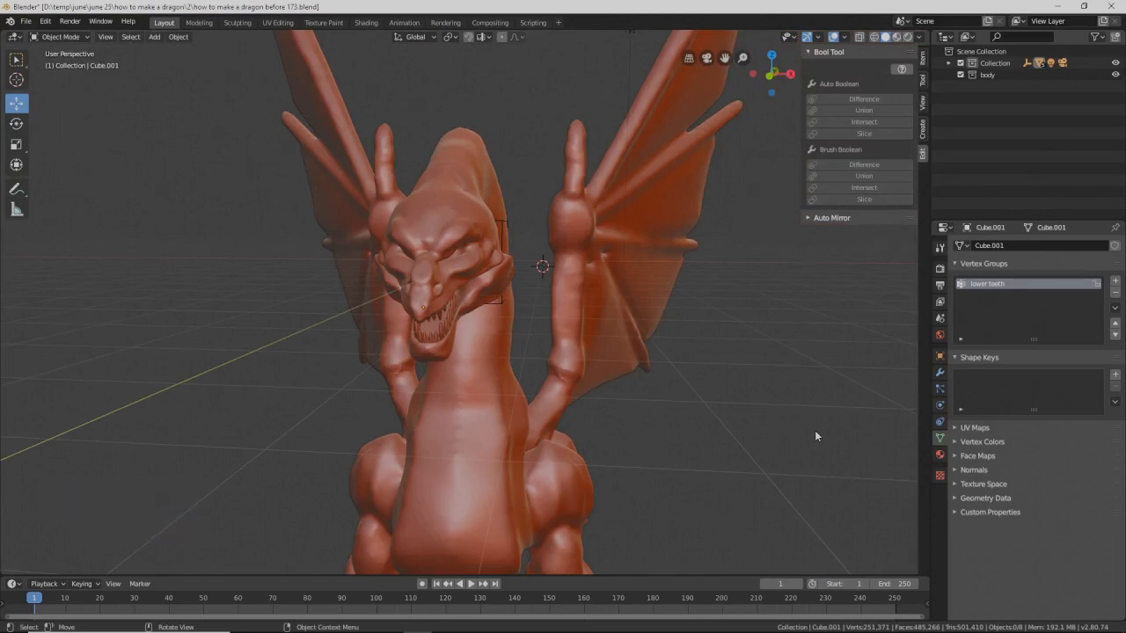
key(Pause)
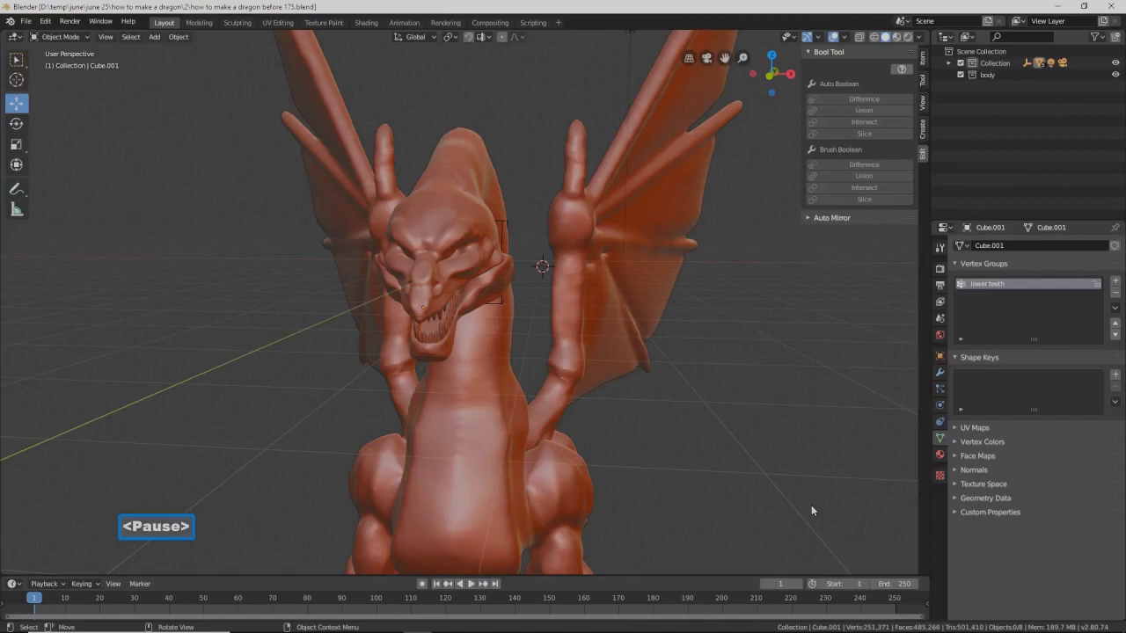
Step: Select the dragon body and apply its Smooth modifier
click(613, 342)
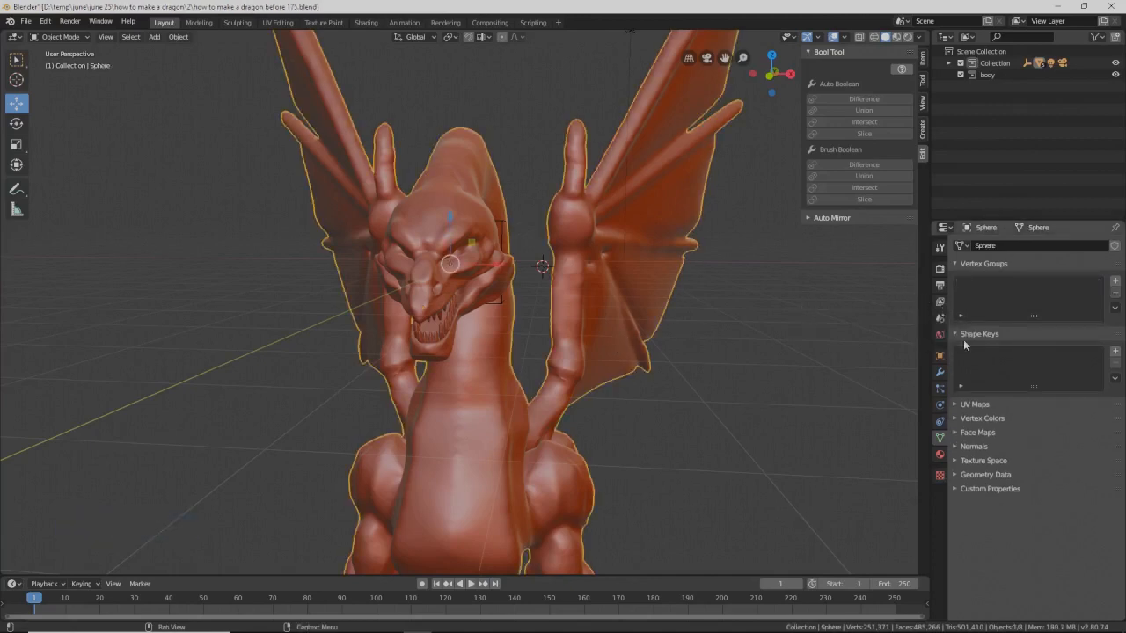
click(939, 372)
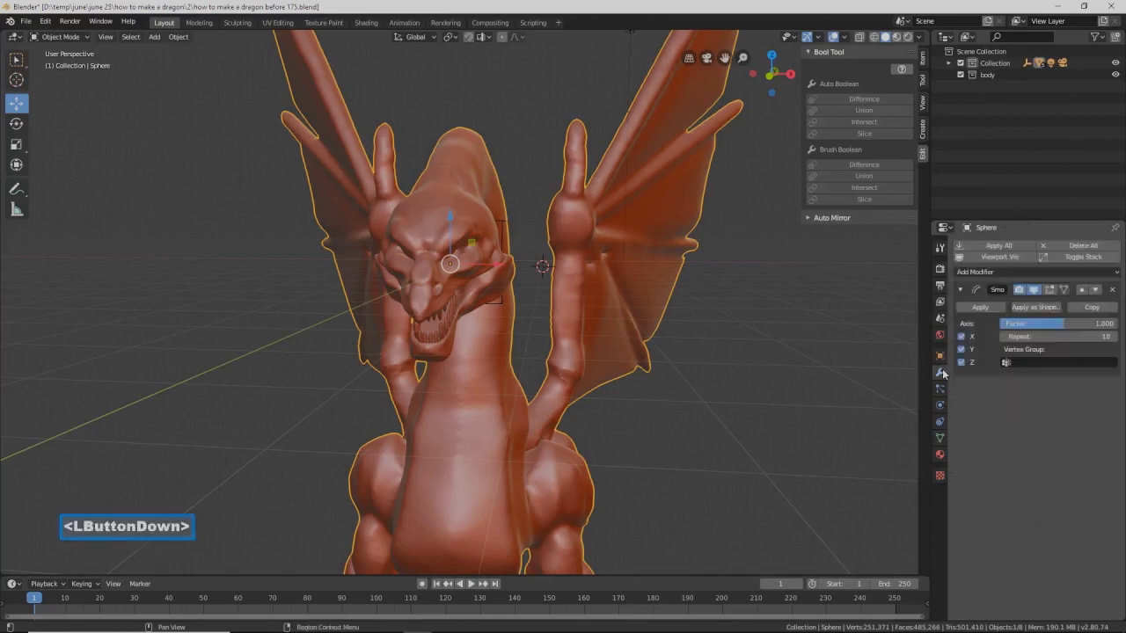
click(967, 308)
Step: Switch the dragon body to Edit Mode with vertex selection, shown as wireframe in the right orthographic view
scroll(745, 377, down, 5)
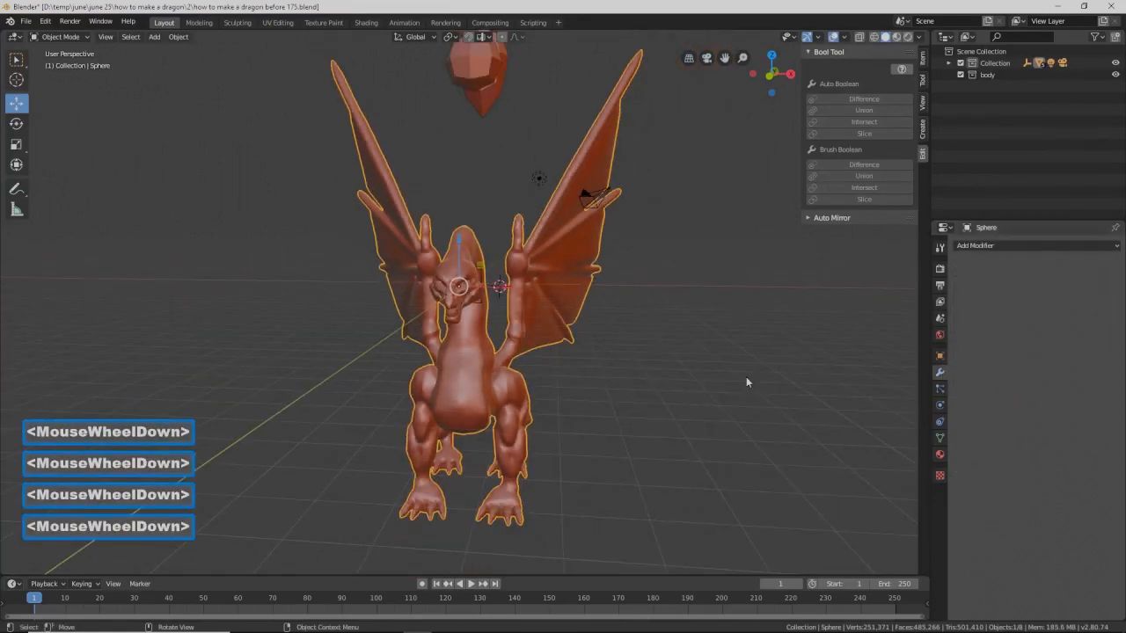
middle_drag(734, 368, 652, 371)
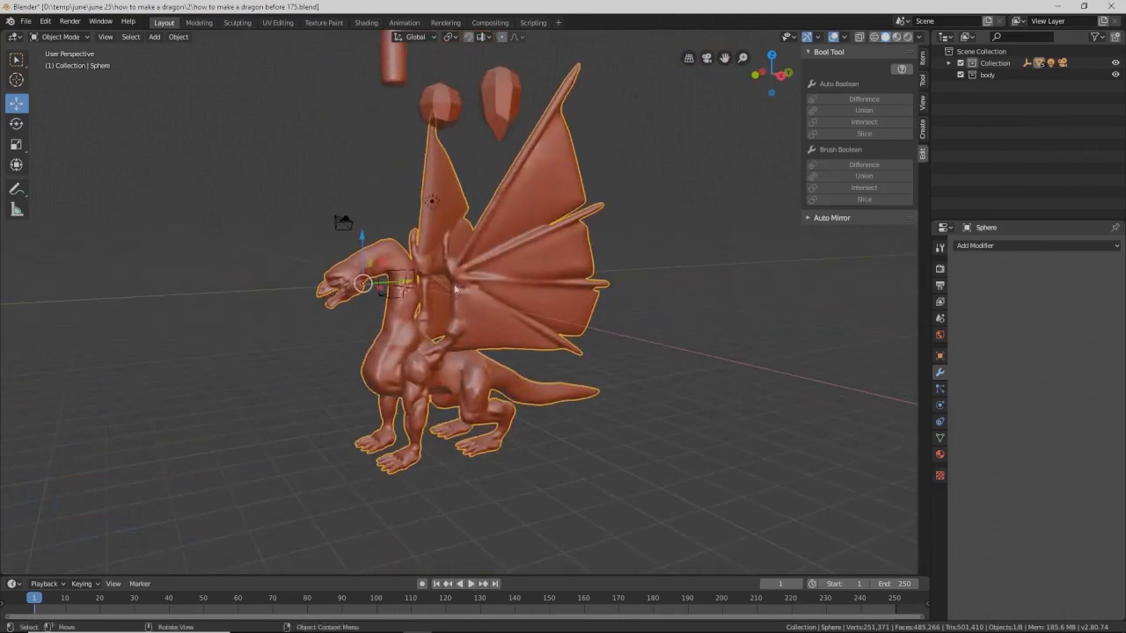
click(82, 39)
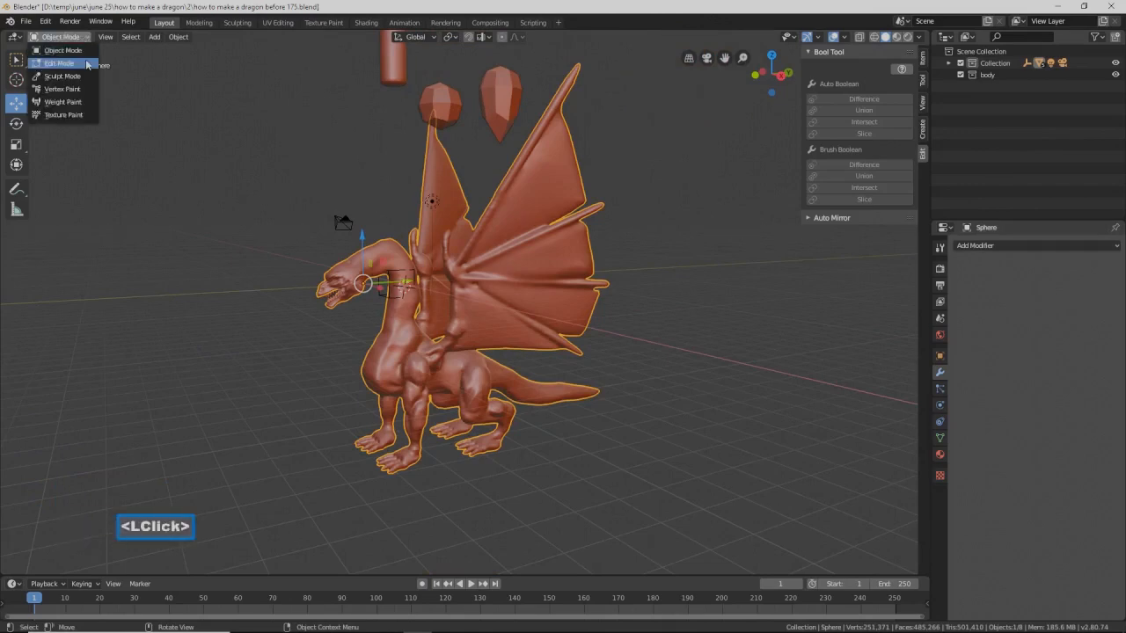
click(85, 59)
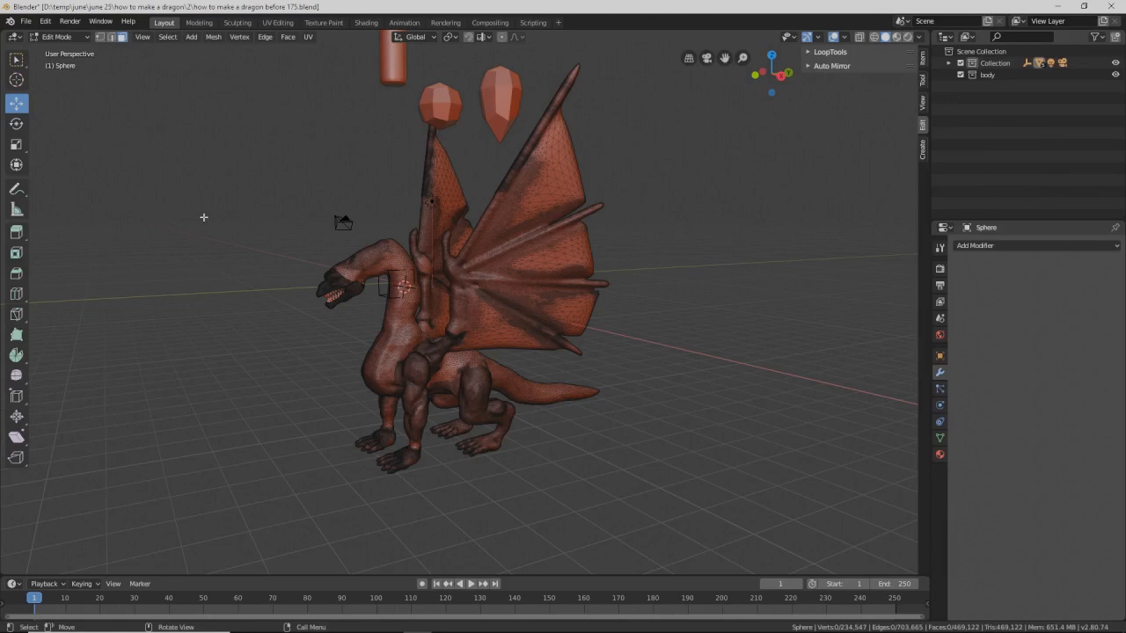
key(Page_Down)
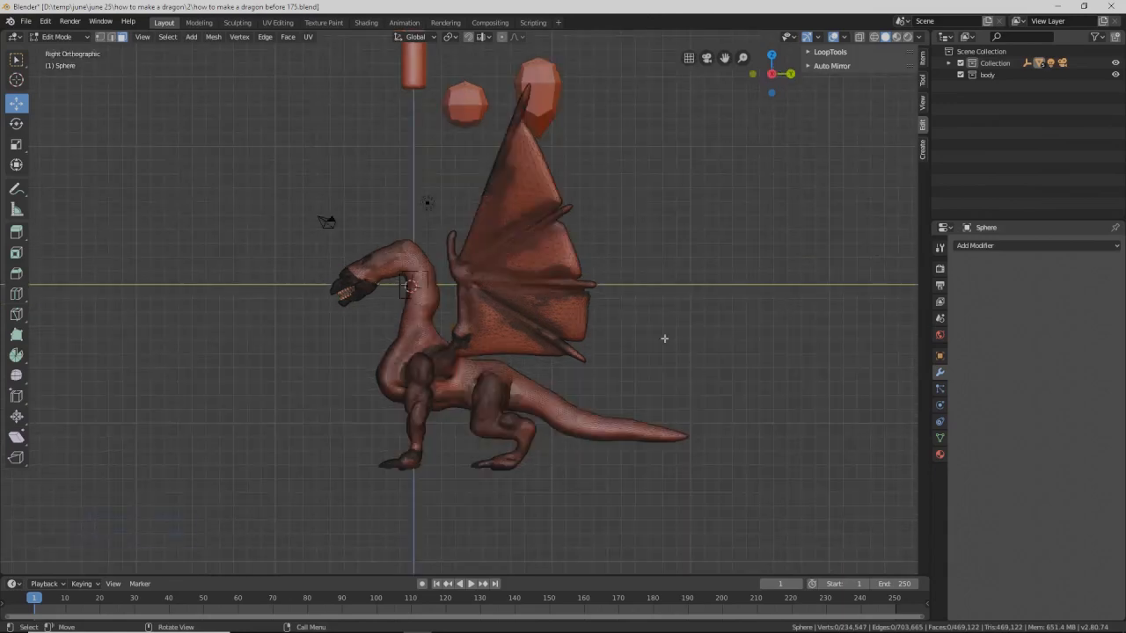
key(shift)
key(shift+z)
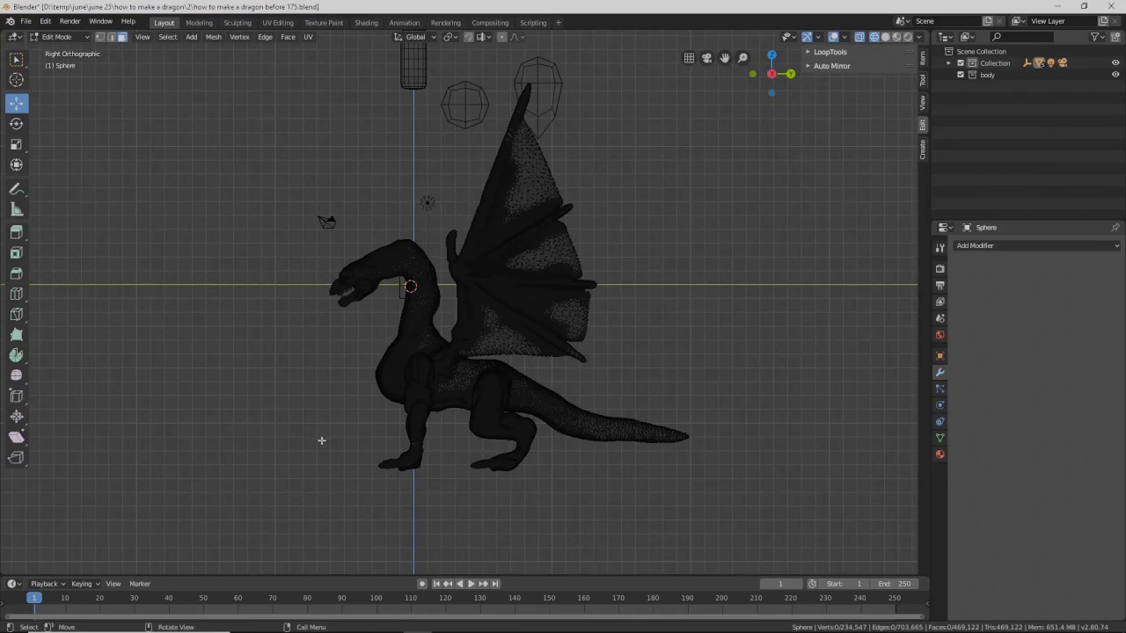
click(100, 37)
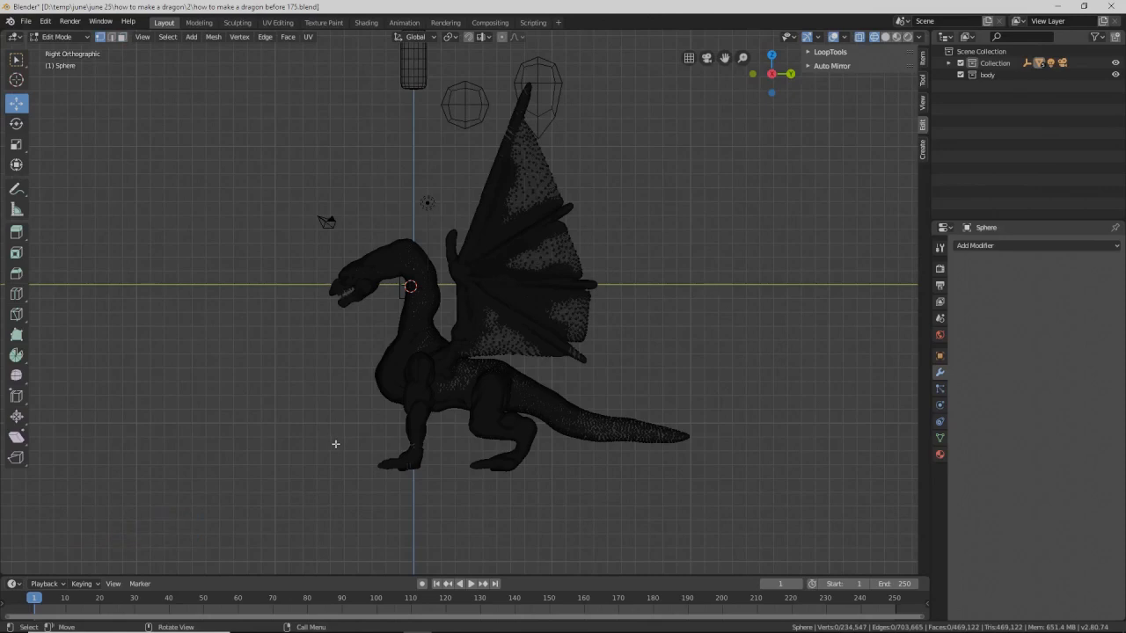
Step: Select the vertices of the dragon's feet and wings, and save the file incrementally as version 176
key(b)
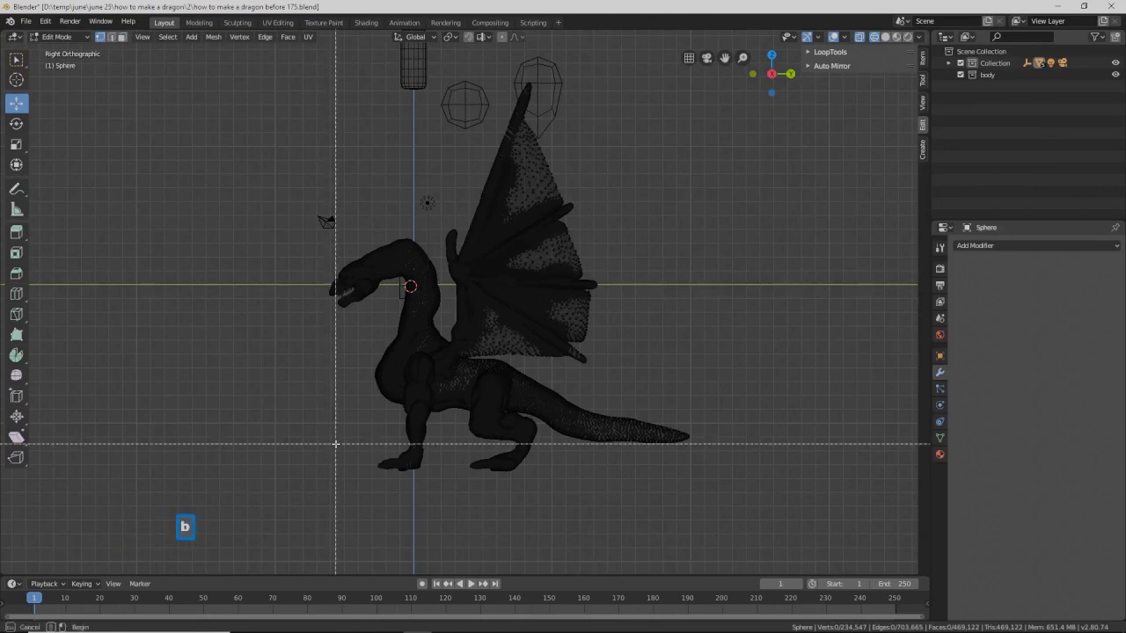
drag(335, 444, 553, 533)
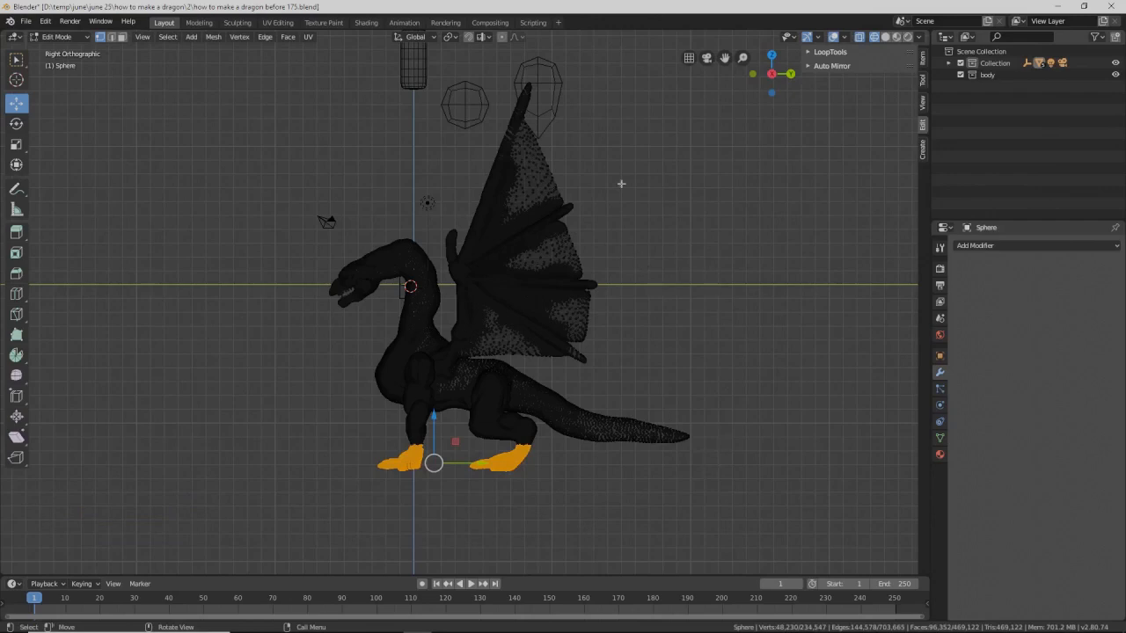
key(ctrl)
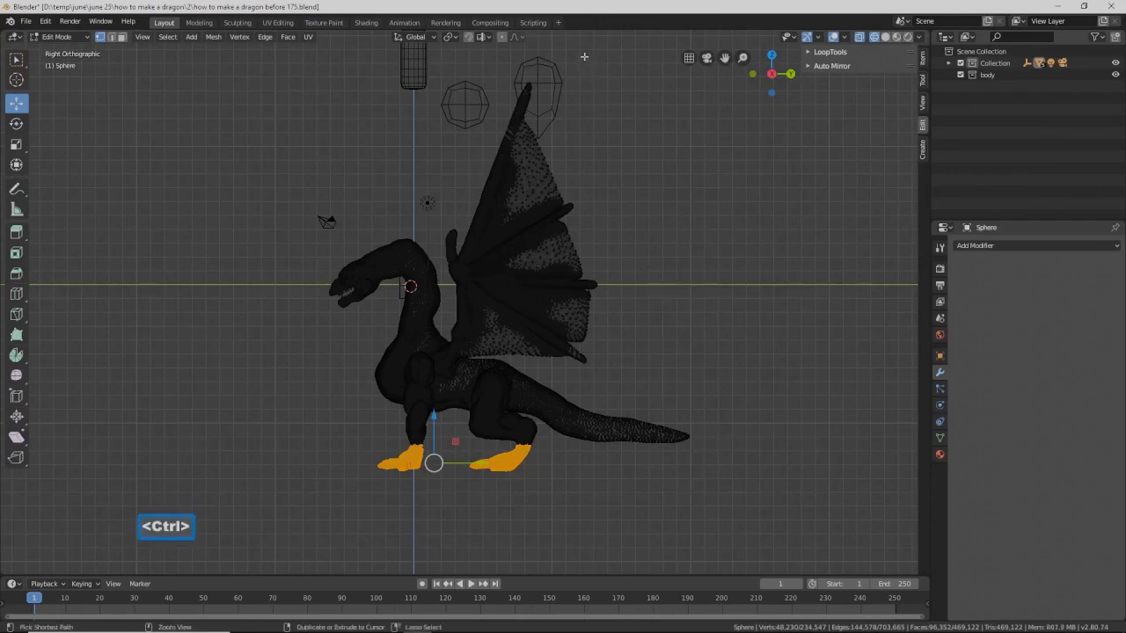
mouse_move(584, 57)
ctrl+right_down()
mouse_move(480, 90)
mouse_move(432, 232)
mouse_move(451, 343)
mouse_move(568, 375)
mouse_move(693, 326)
ctrl+right_up()
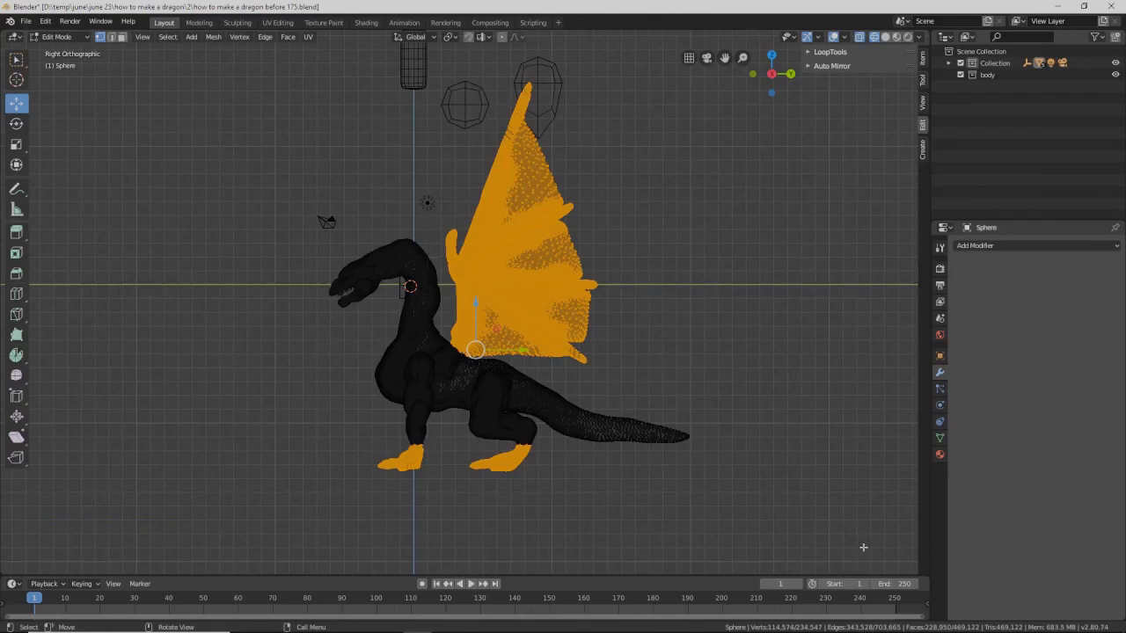
key(Pause)
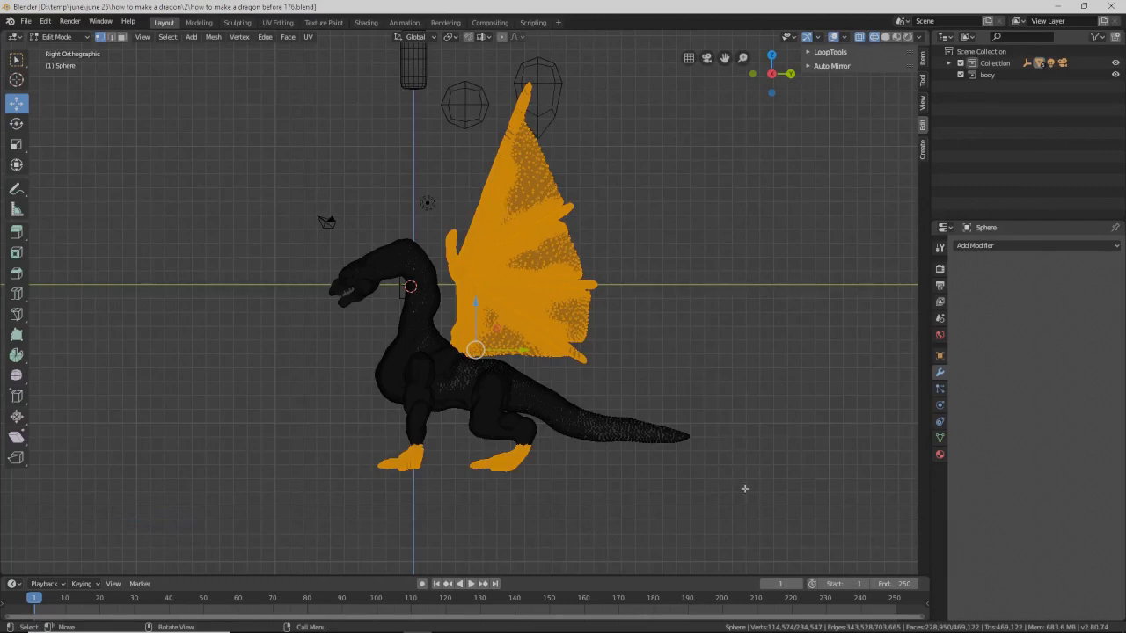
Step: Invert the selection to the head, torso, legs and tail, and add a new vertex group to the dragon body
key(ctrl)
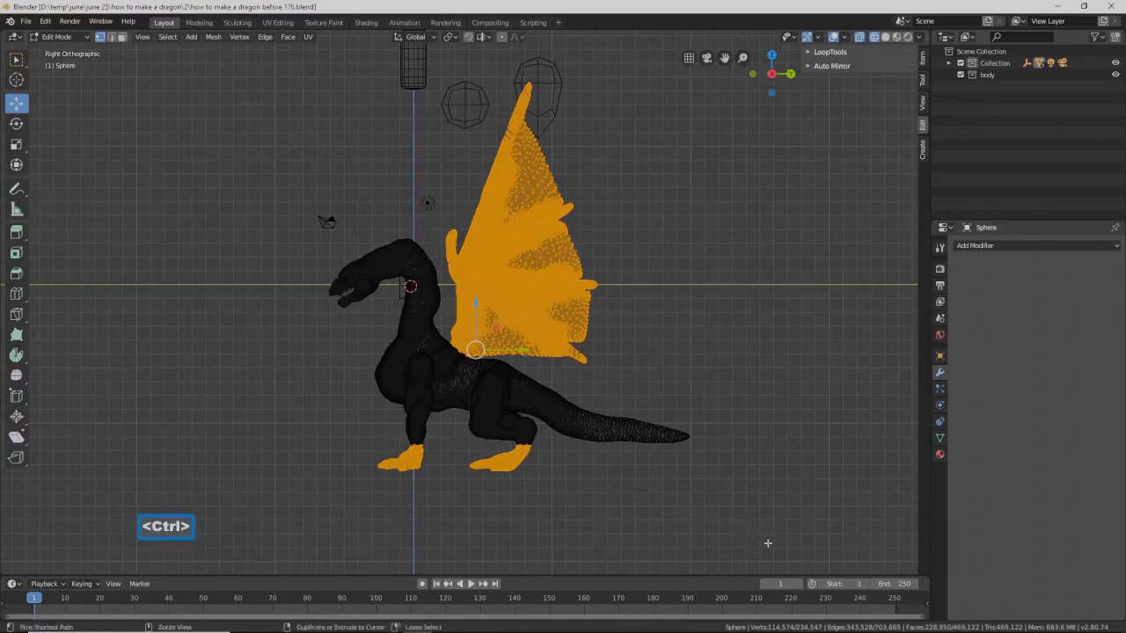
key(ctrl+i)
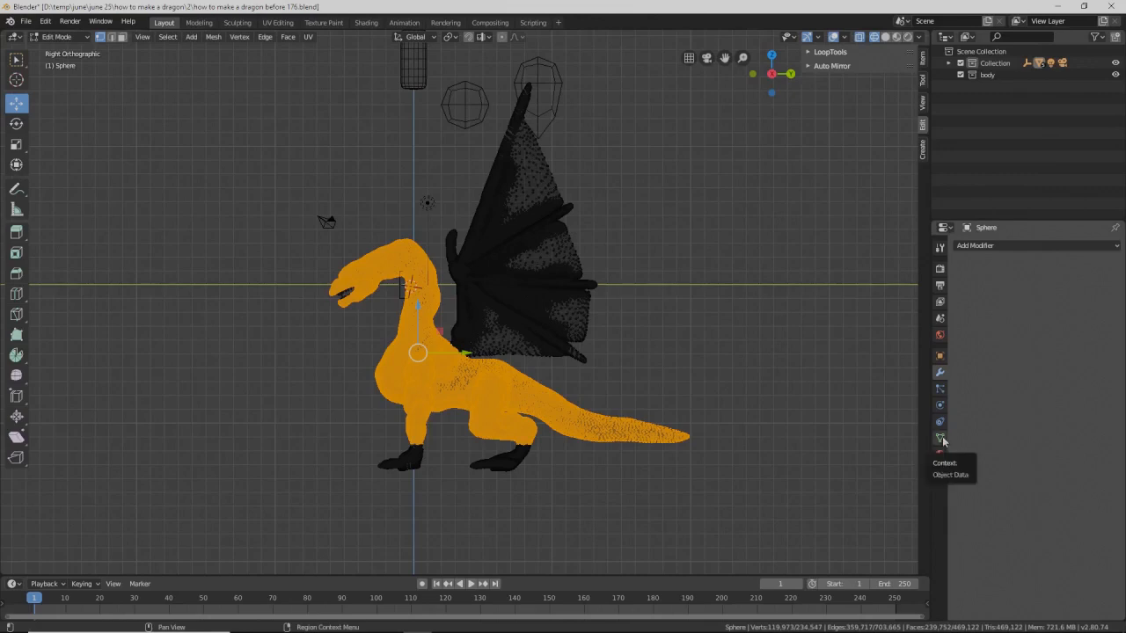
click(940, 437)
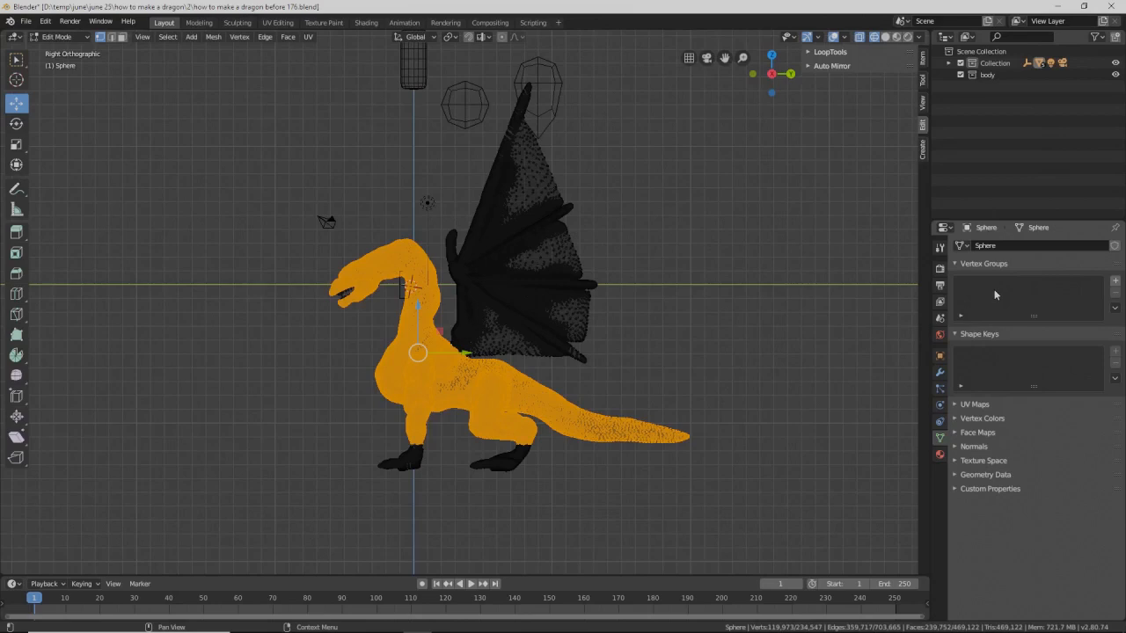
click(1115, 281)
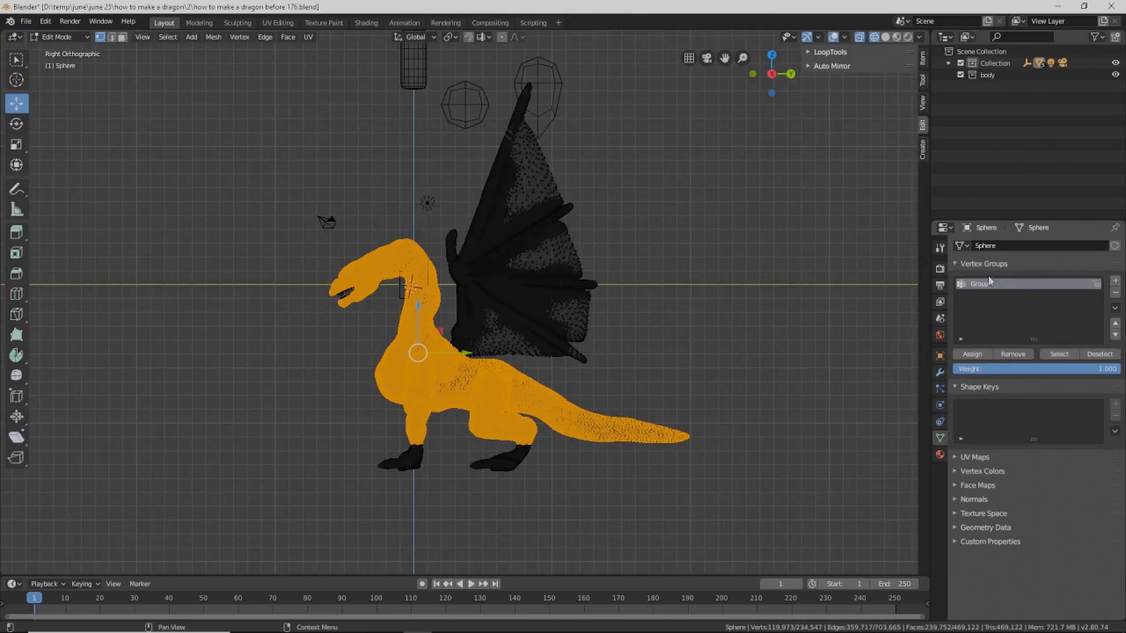
Step: Rename the dragon body's new vertex group as "main body"
double_click(985, 284)
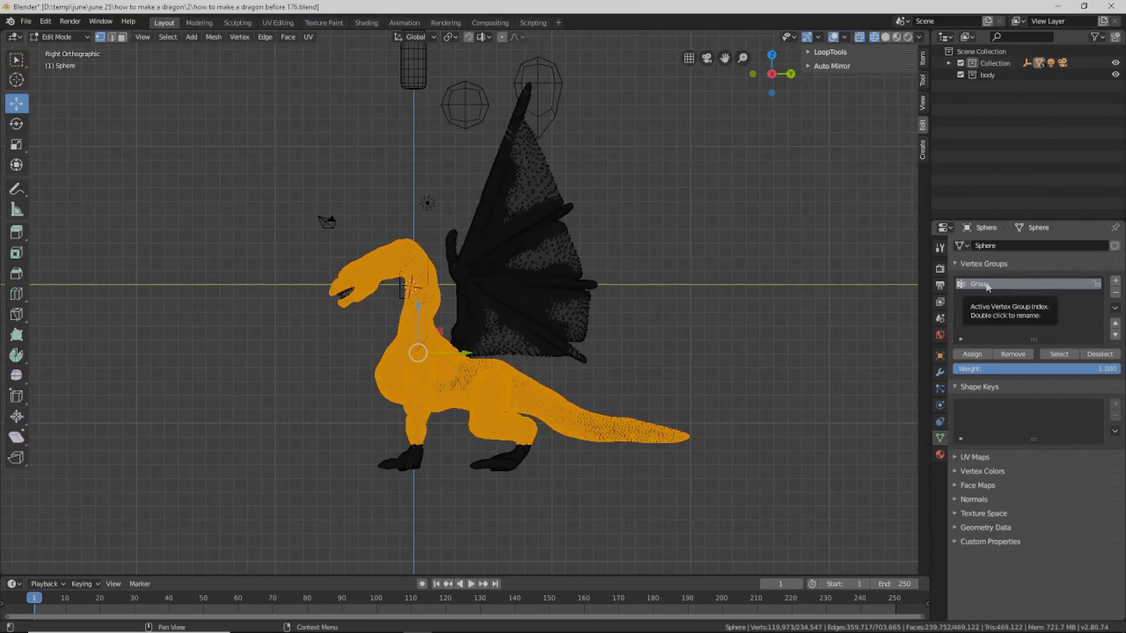
double_click(986, 286)
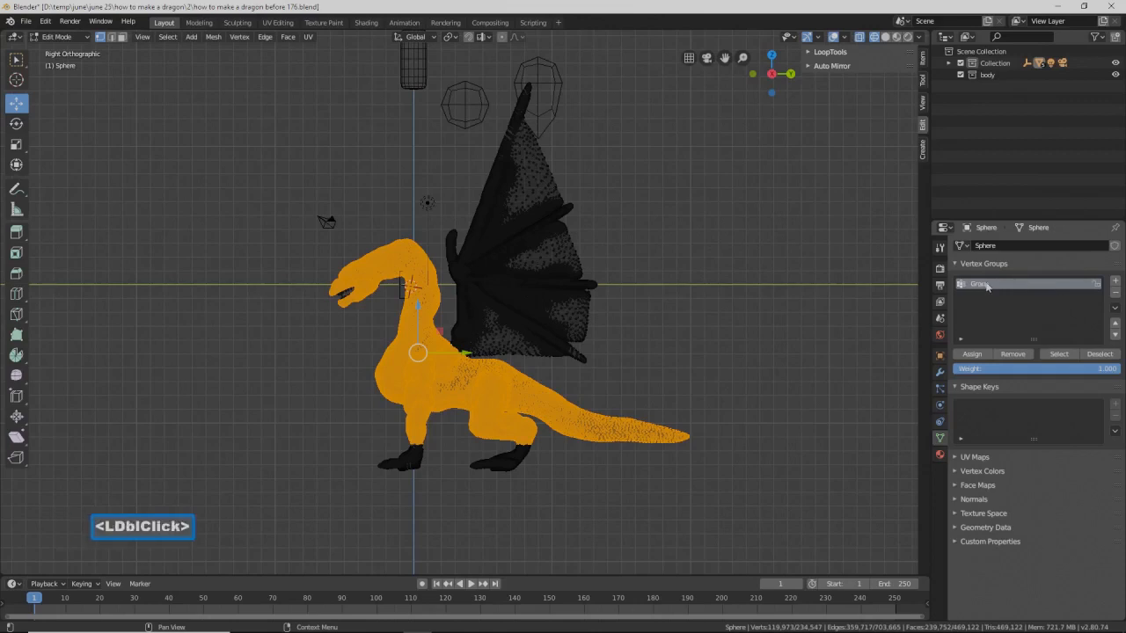
click(989, 287)
double_click(988, 287)
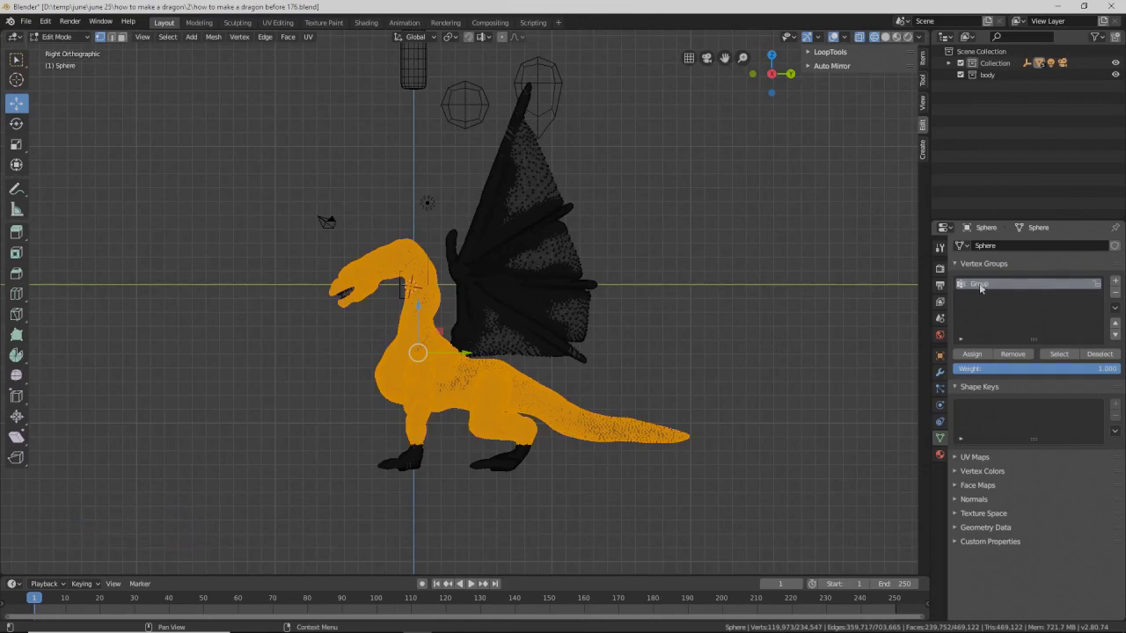
double_click(982, 286)
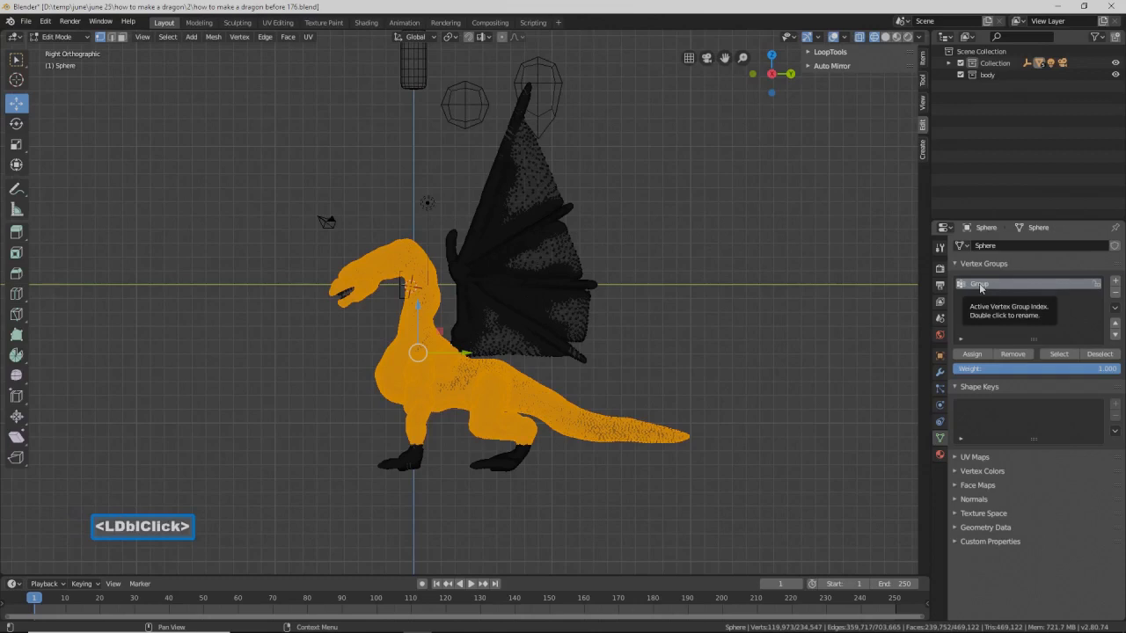
double_click(981, 287)
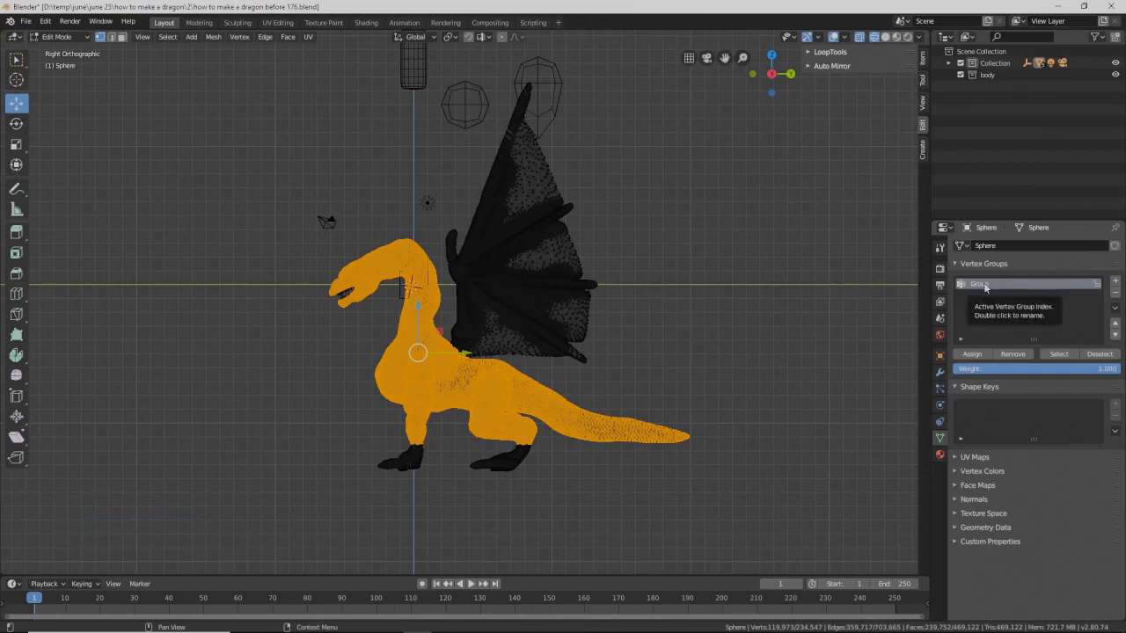
double_click(983, 284)
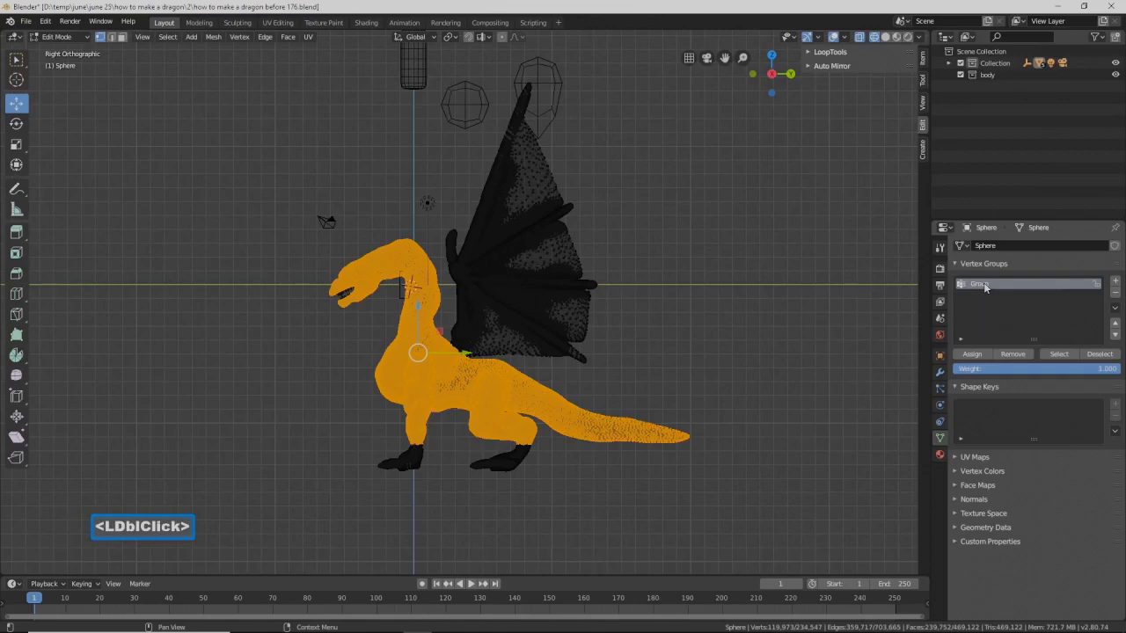
double_click(984, 284)
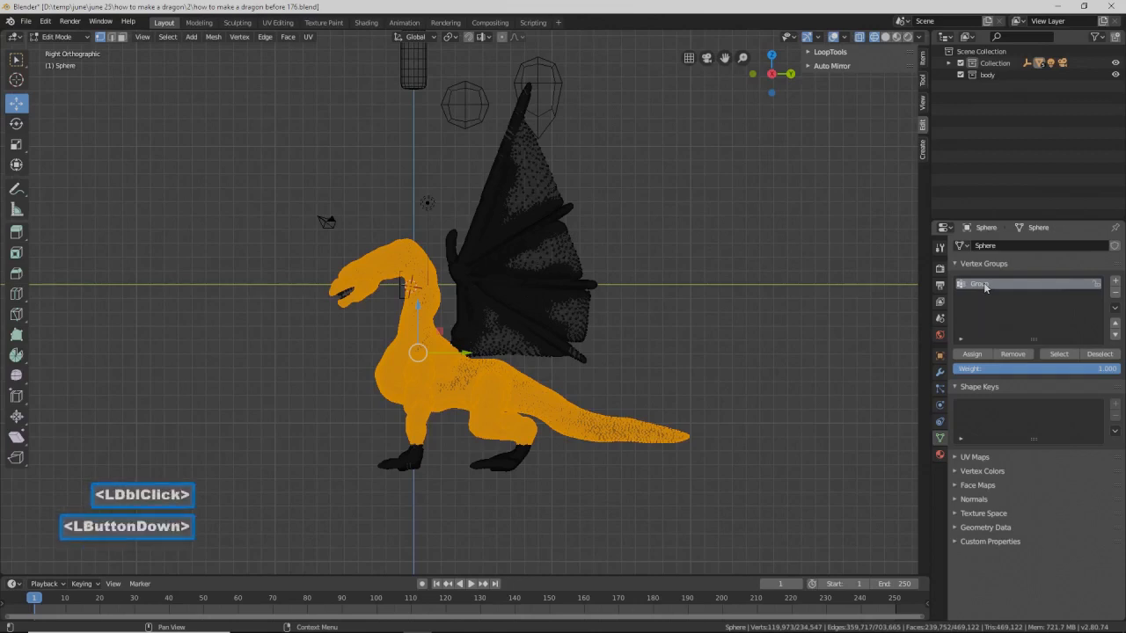
double_click(983, 284)
click(984, 284)
click(1009, 289)
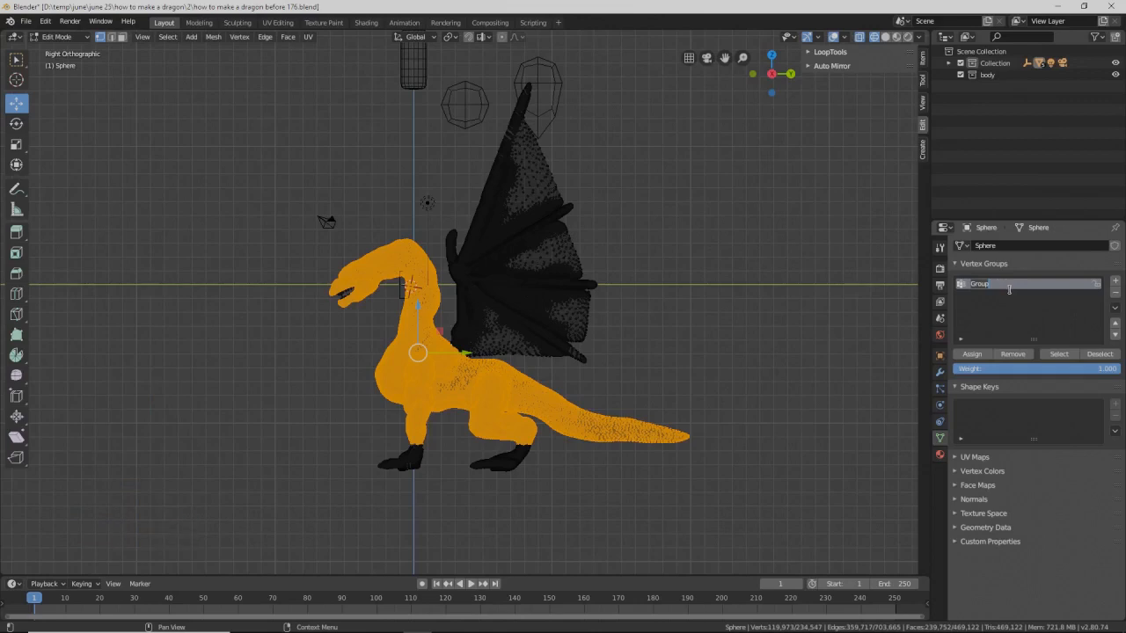
key(BackSpace)
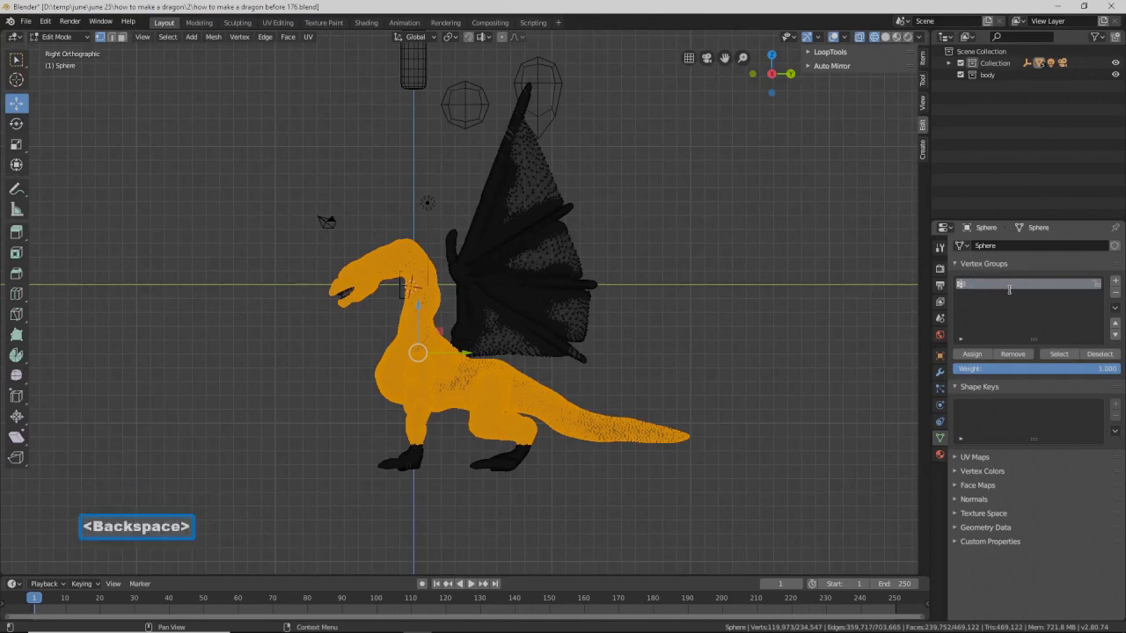
text(main body)
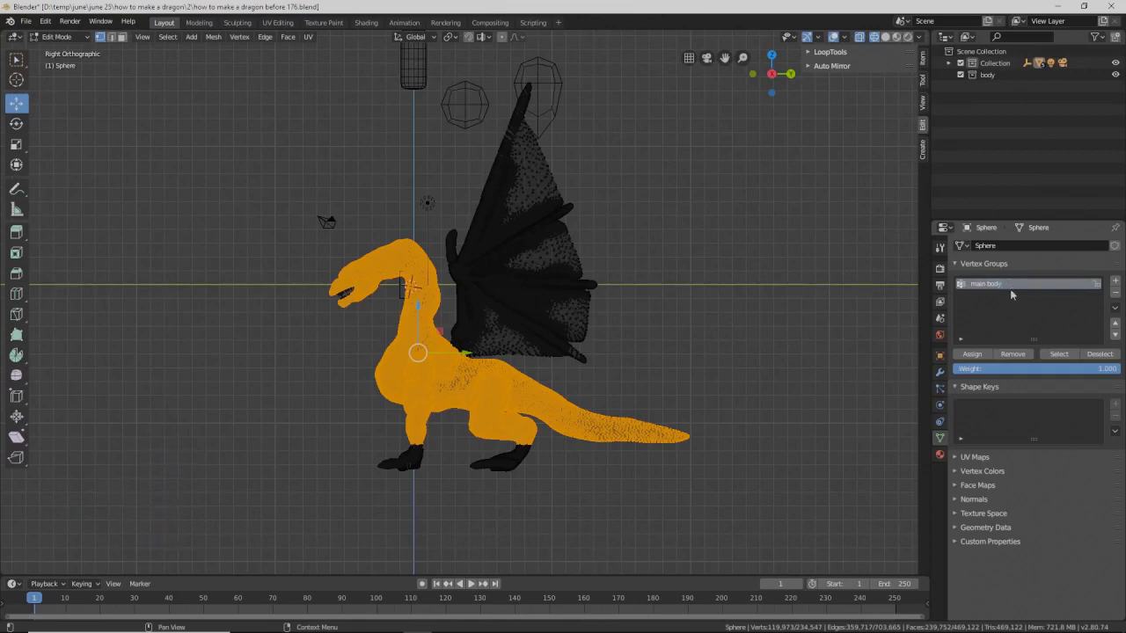
key(Return)
Step: Assign the selected vertices to the main body vertex group and save the file incrementally as version 177
click(971, 355)
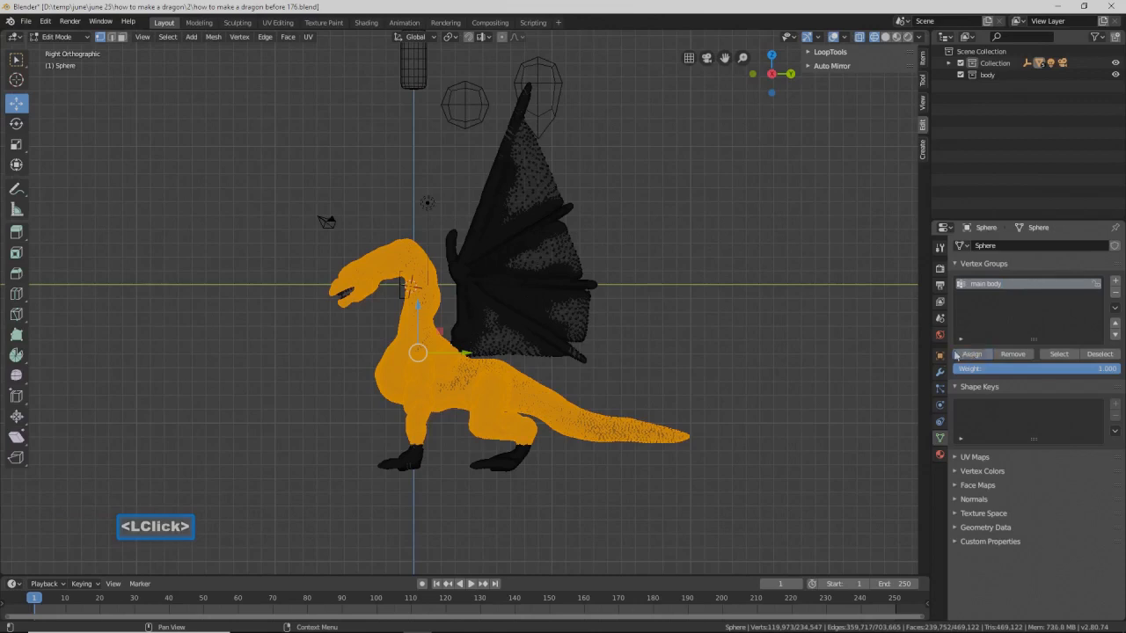
key(Pause)
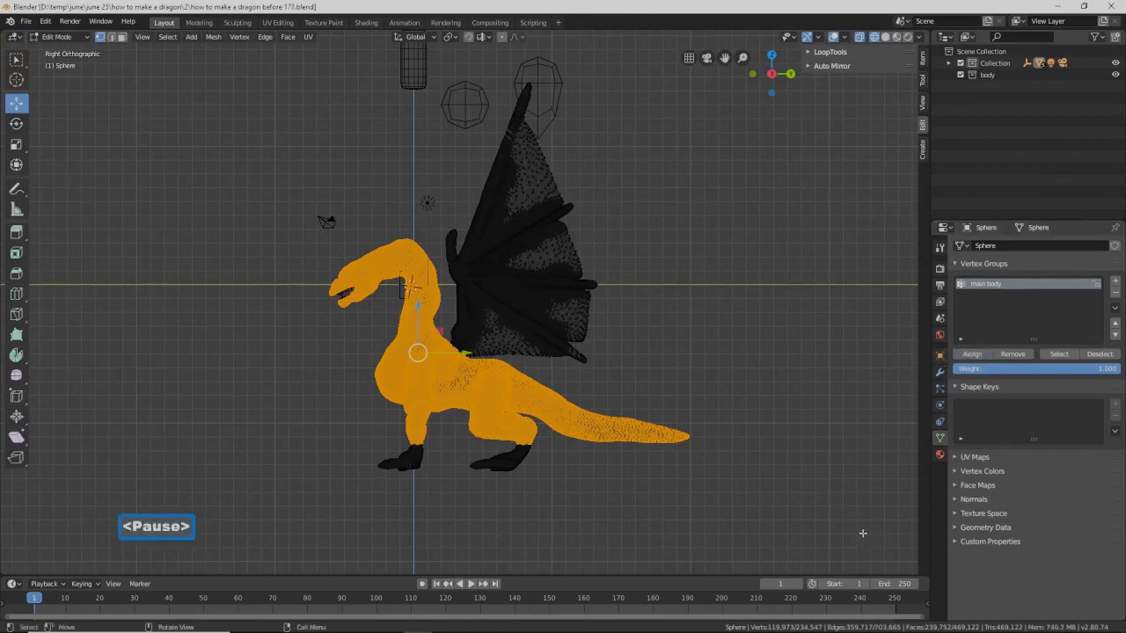
Step: Deselect all vertices and return the dragon body to Object Mode with solid shading
click(863, 533)
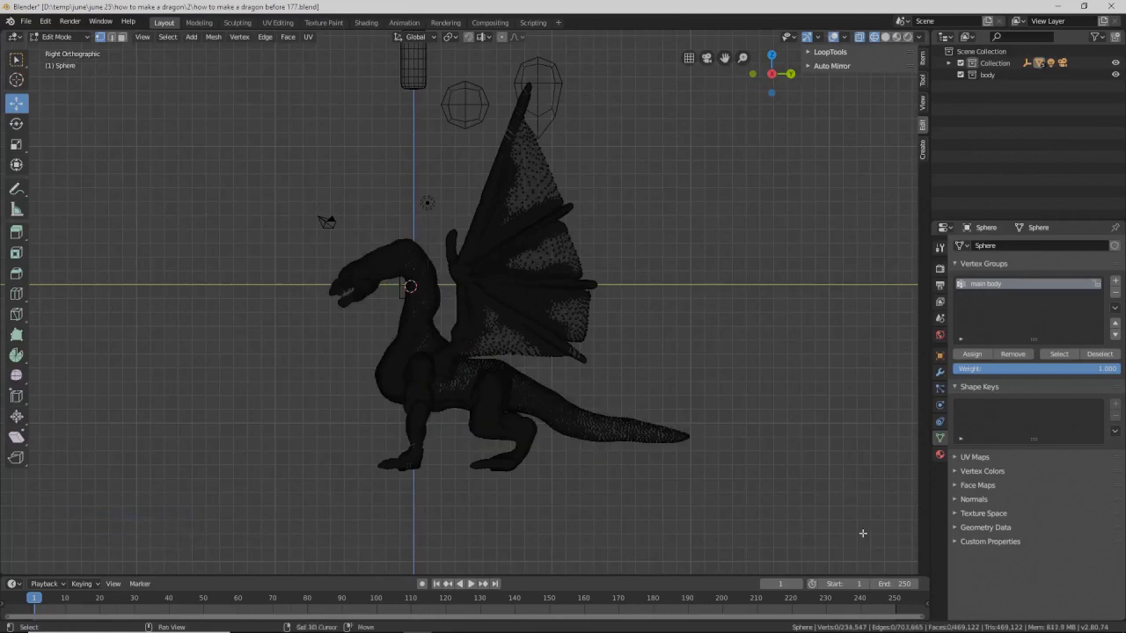
key(z)
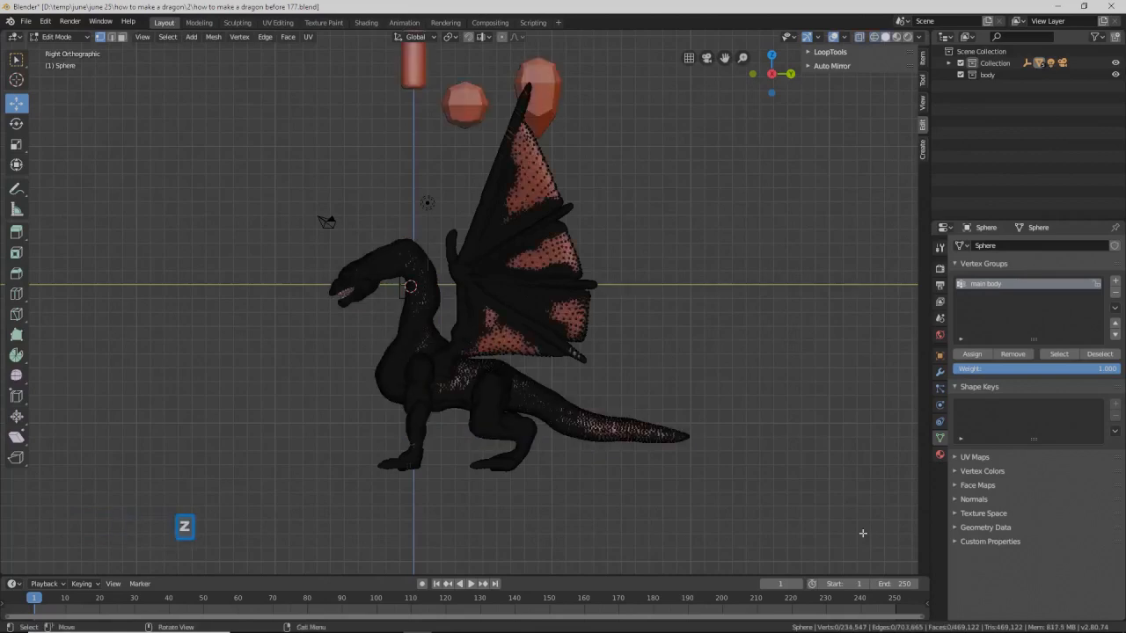
click(88, 41)
click(73, 53)
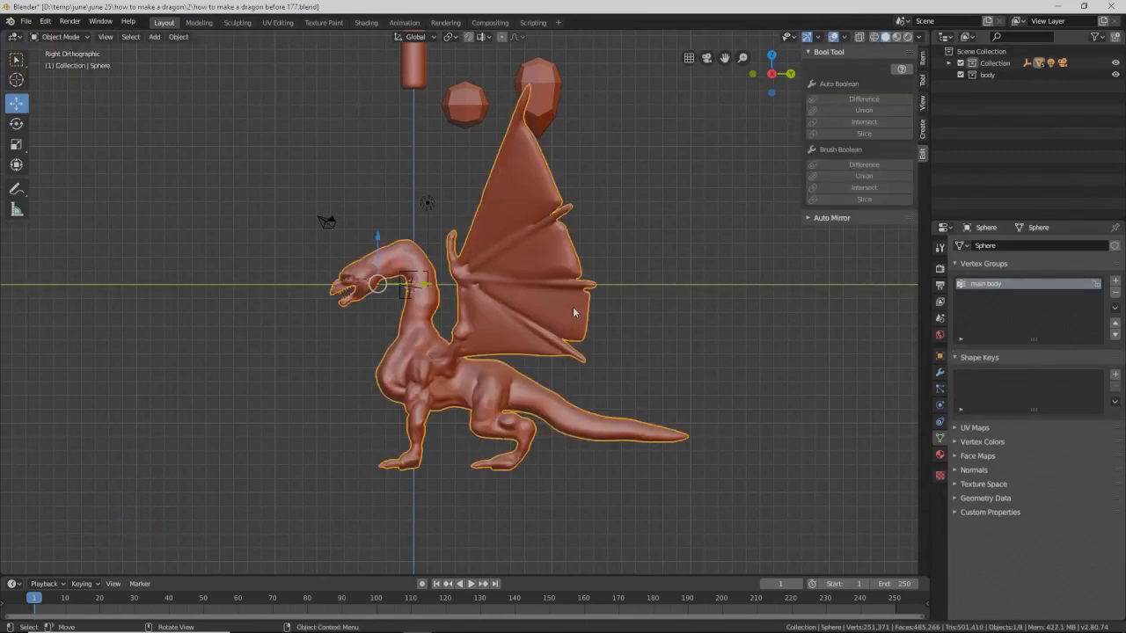
Step: Add a Smooth modifier to the dragon body with a factor of 1 and 50 repeats
click(939, 373)
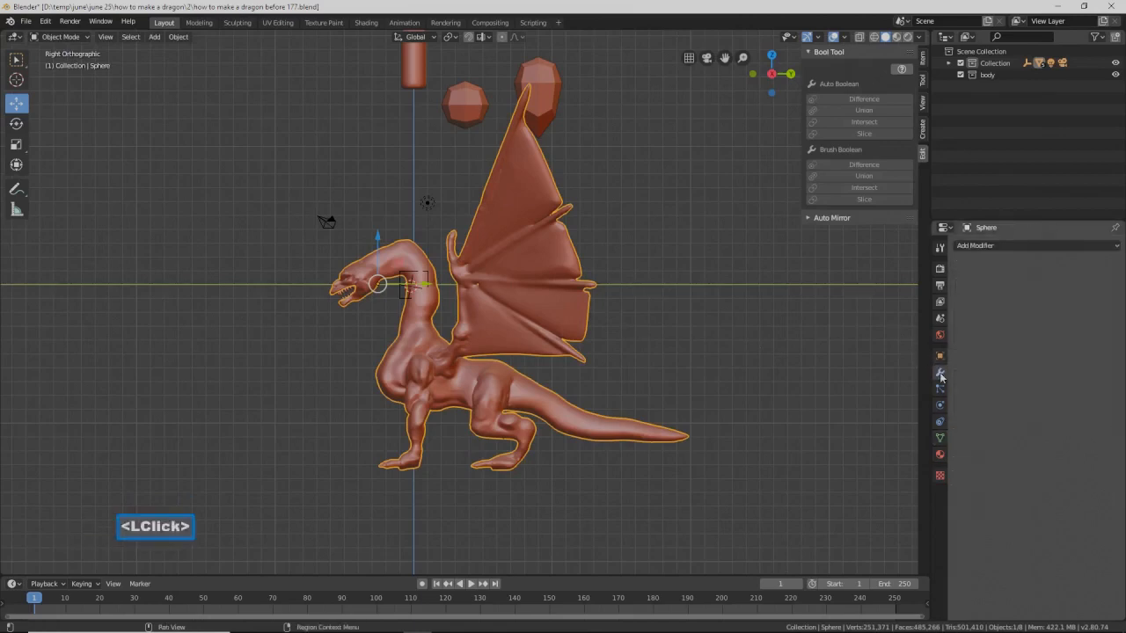
click(1116, 246)
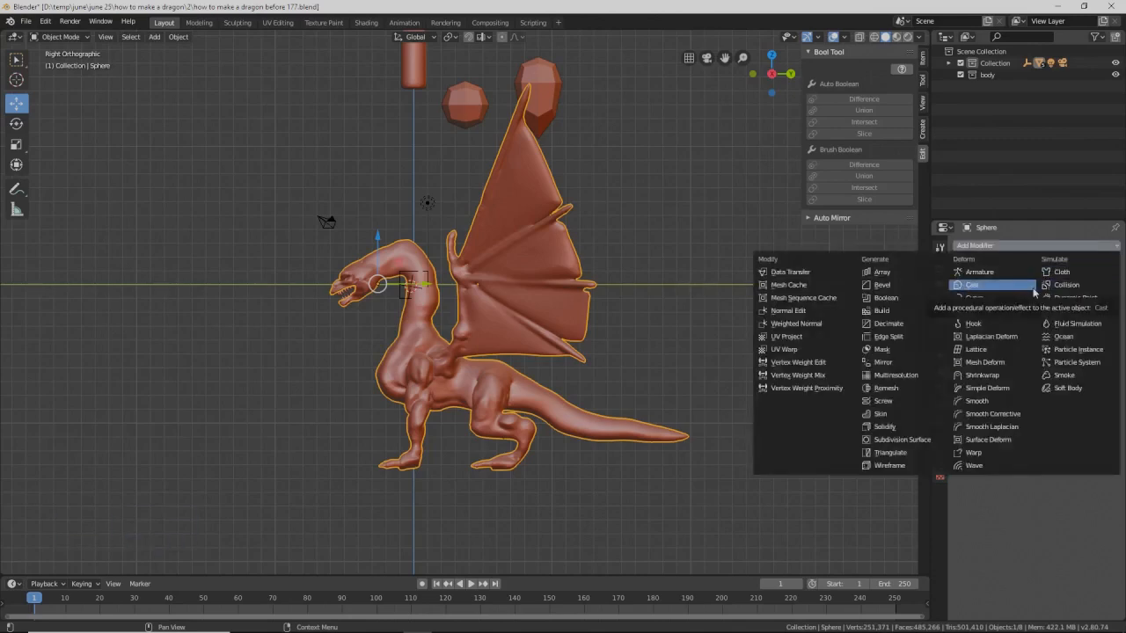
click(996, 402)
click(1024, 324)
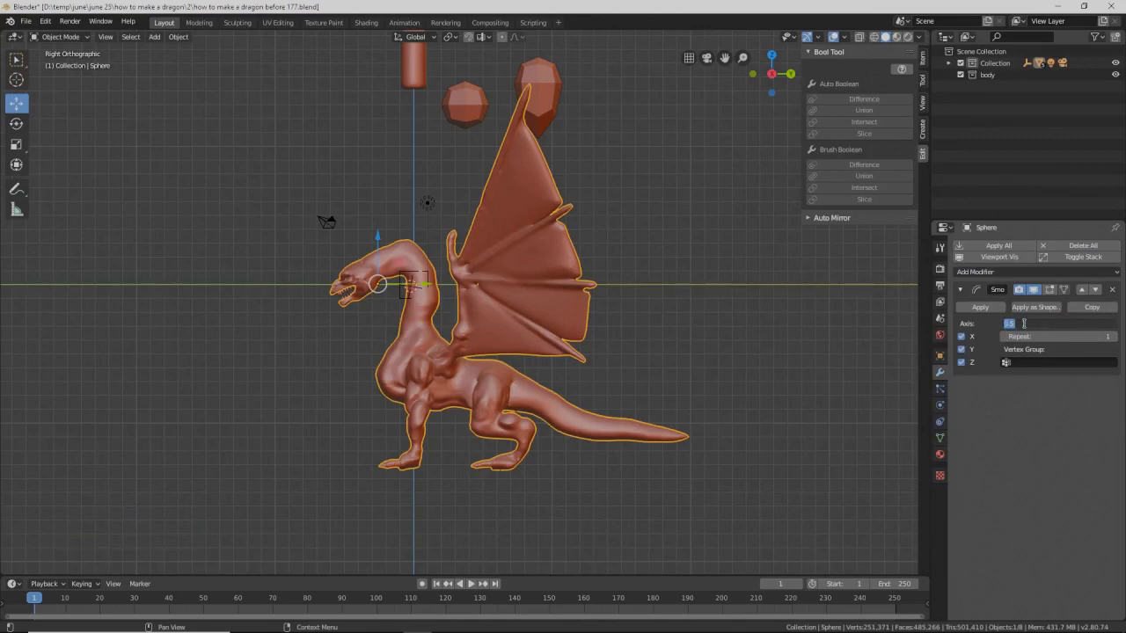
text(1)
key(Return)
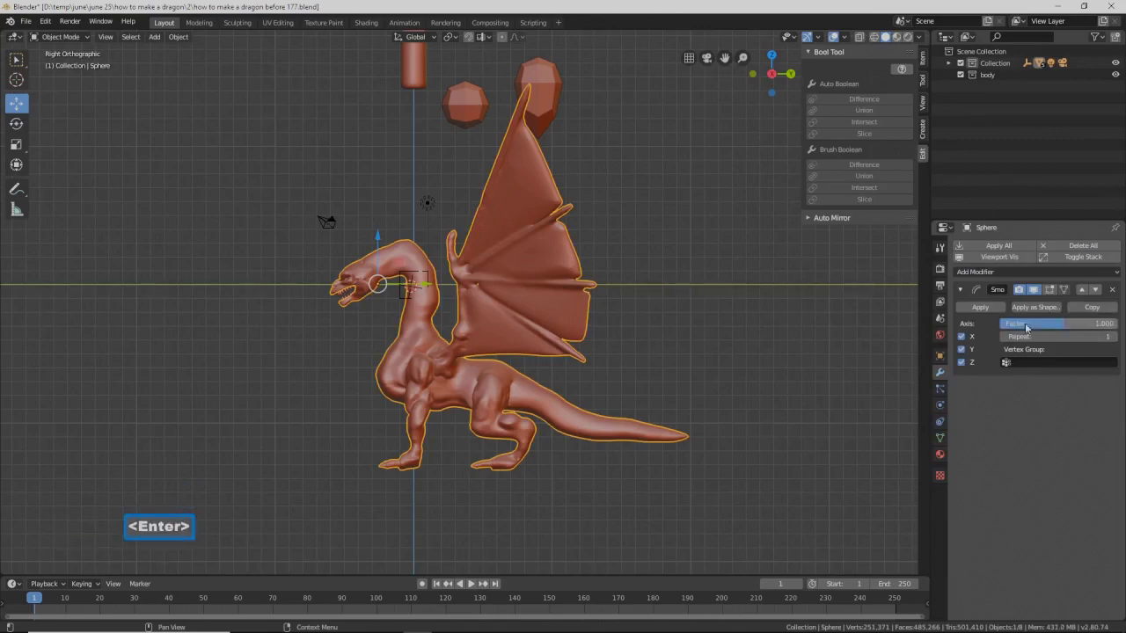
click(1023, 337)
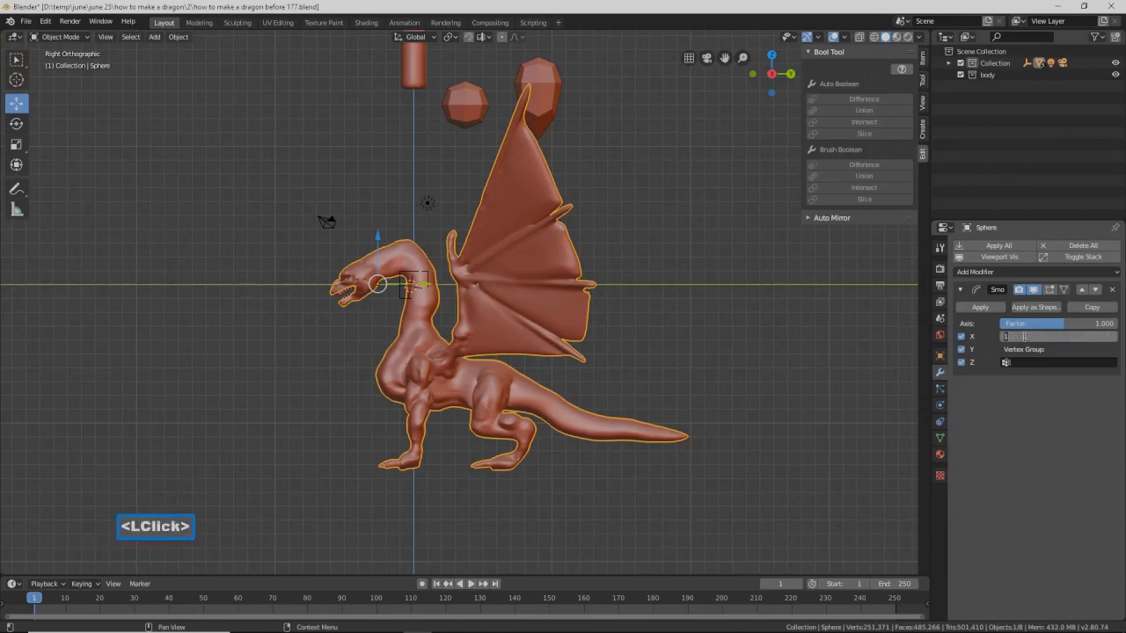
text(50)
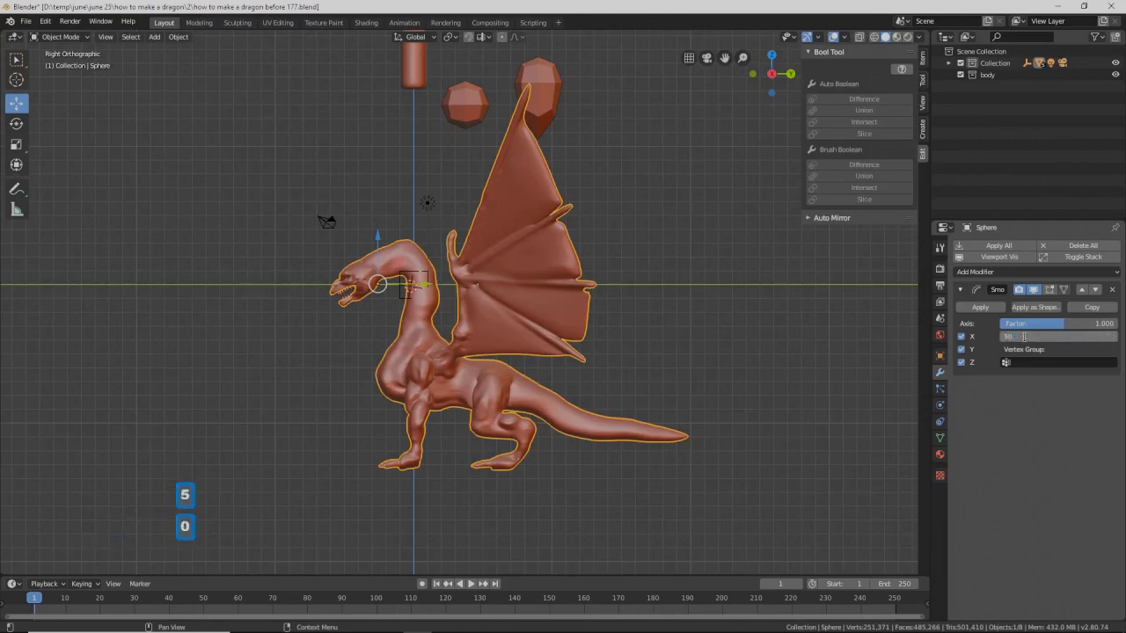
key(Return)
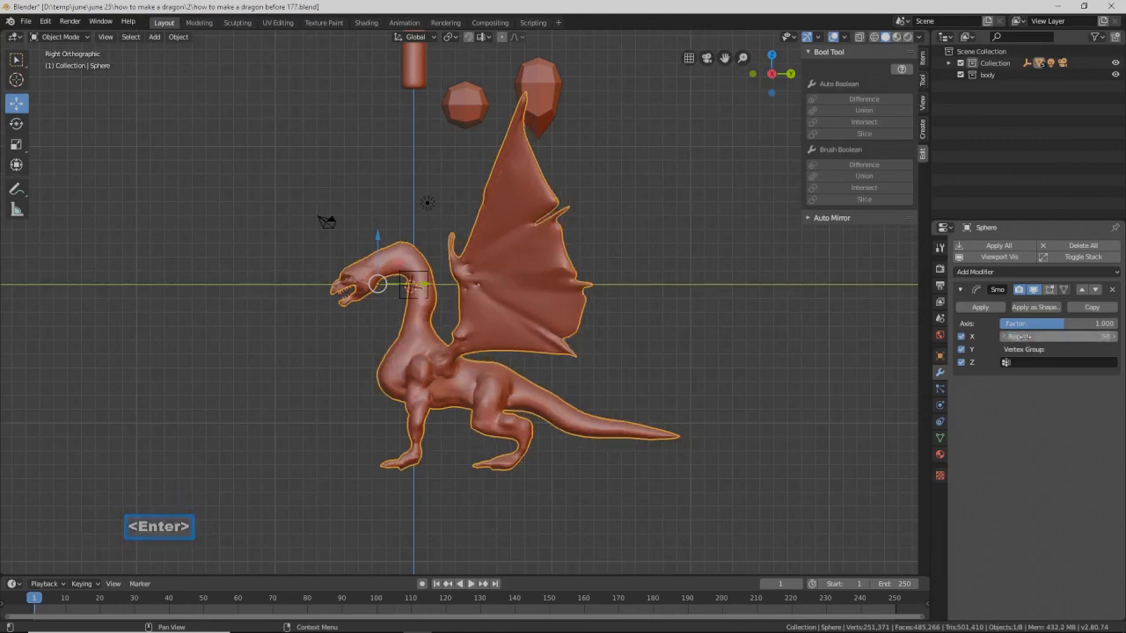
Step: Limit the Smooth modifier to the main body vertex group and save the file incrementally as version 178
middle_drag(669, 367, 554, 455)
scroll(540, 470, up, 1)
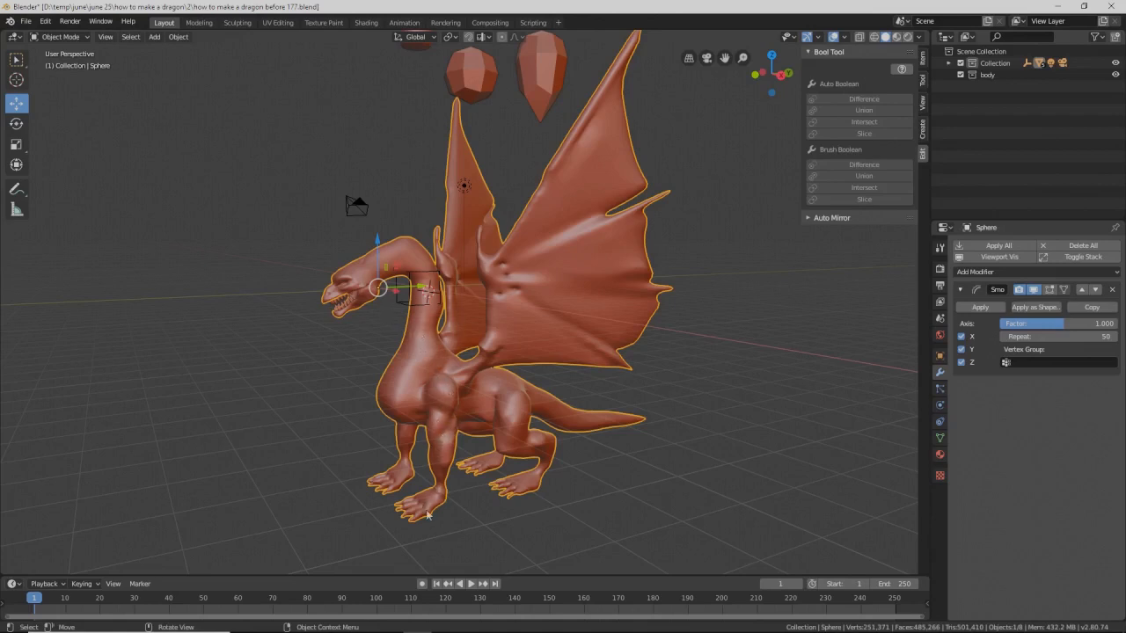
click(1005, 362)
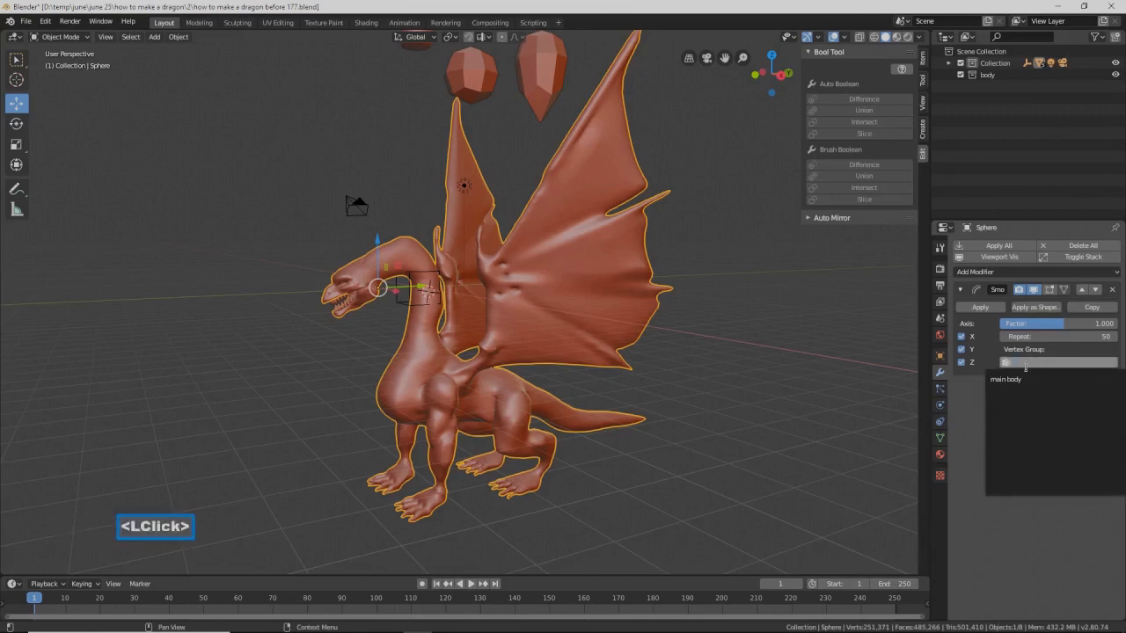
click(1039, 380)
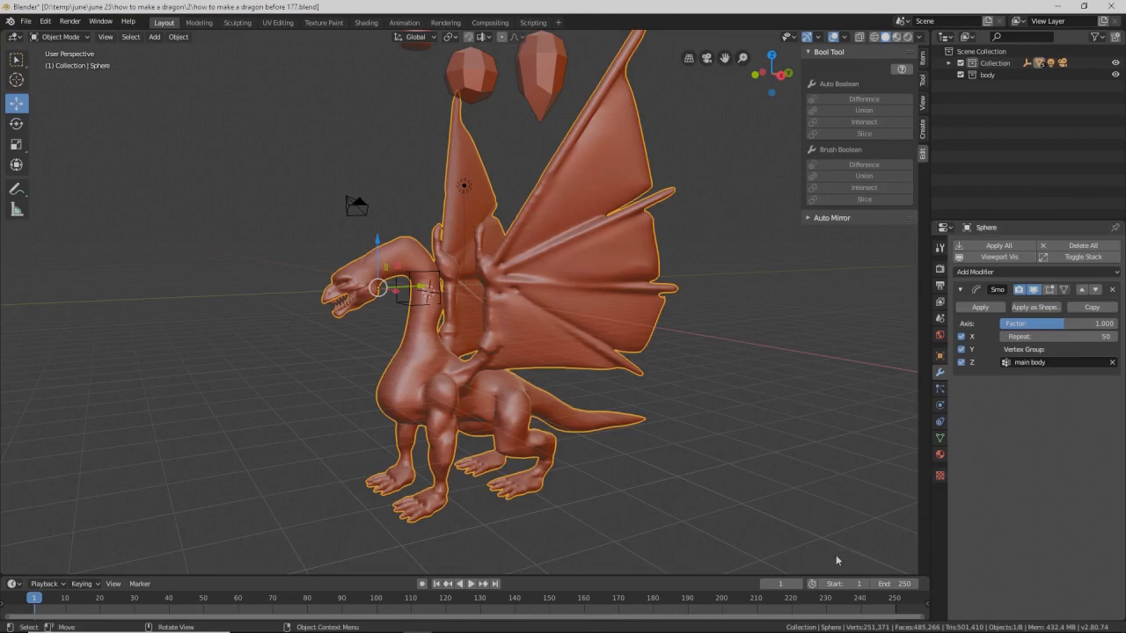
key(Pause)
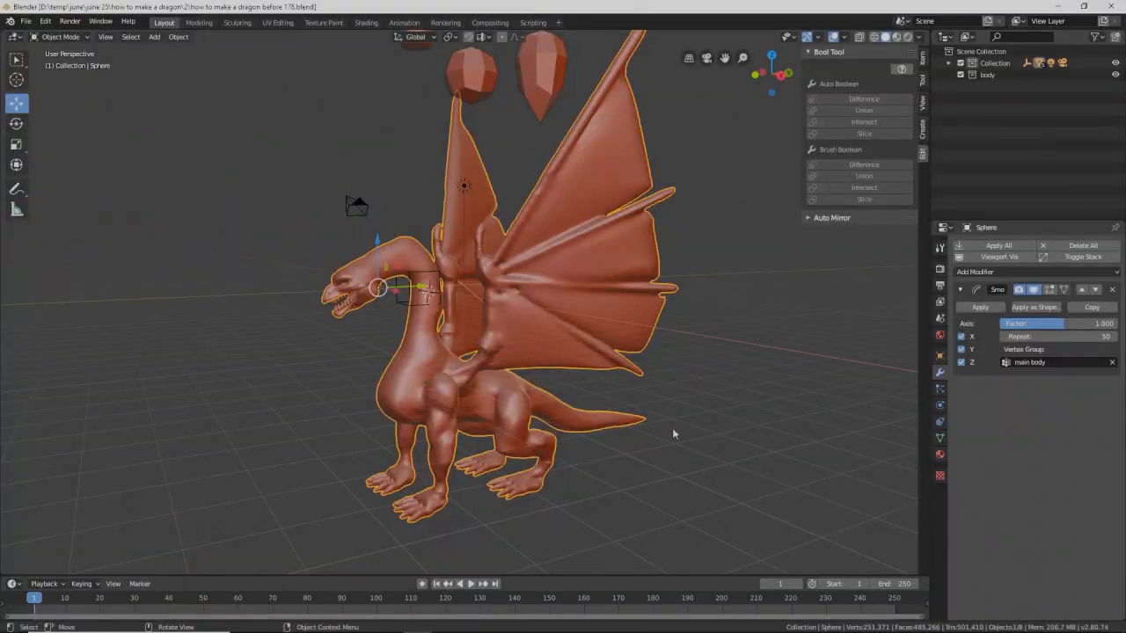
Step: Place the 3D cursor on the eye at the side of the dragon's head and add a UV sphere there
scroll(609, 430, up, 5)
shift+middle_drag(610, 430, 587, 425)
scroll(542, 426, up, 2)
middle_drag(497, 397, 524, 398)
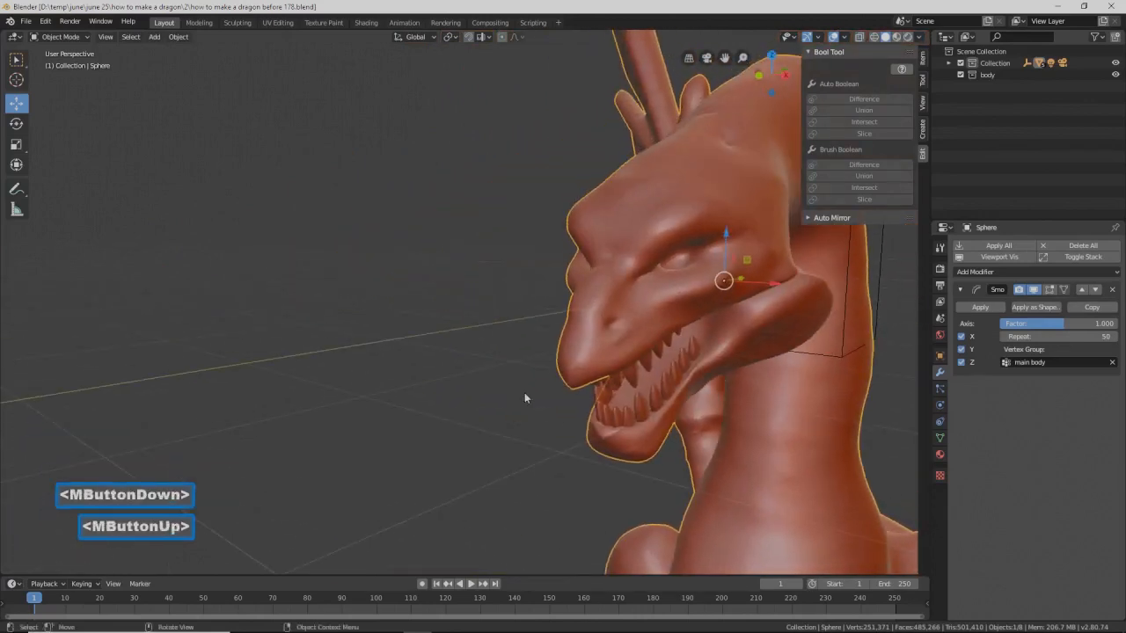
shift+right_click(674, 258)
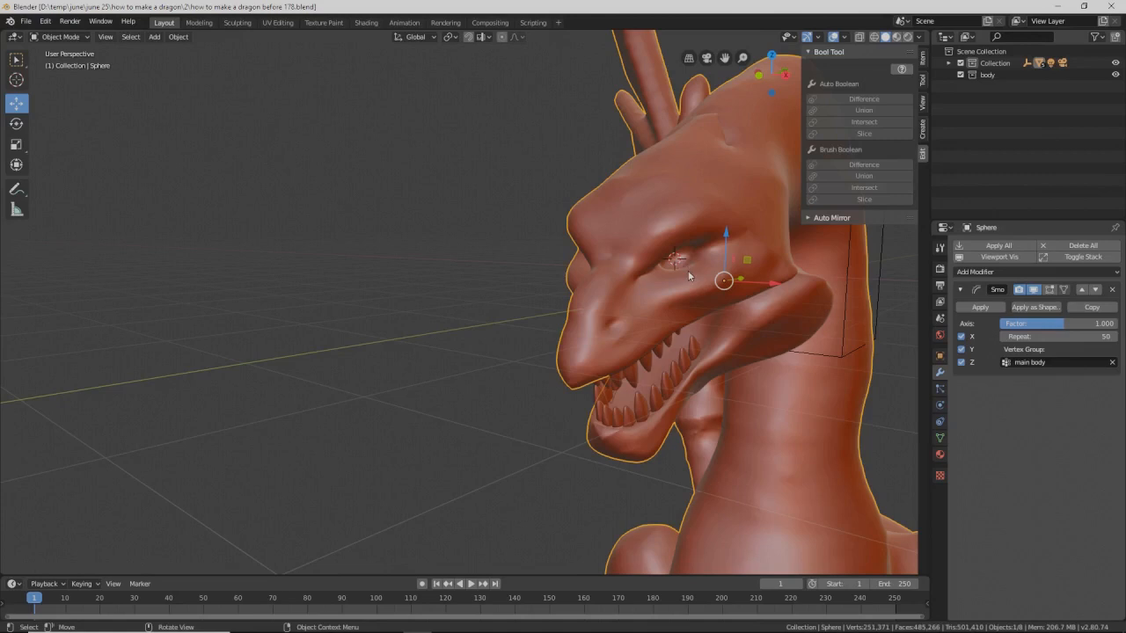
key(shift+a)
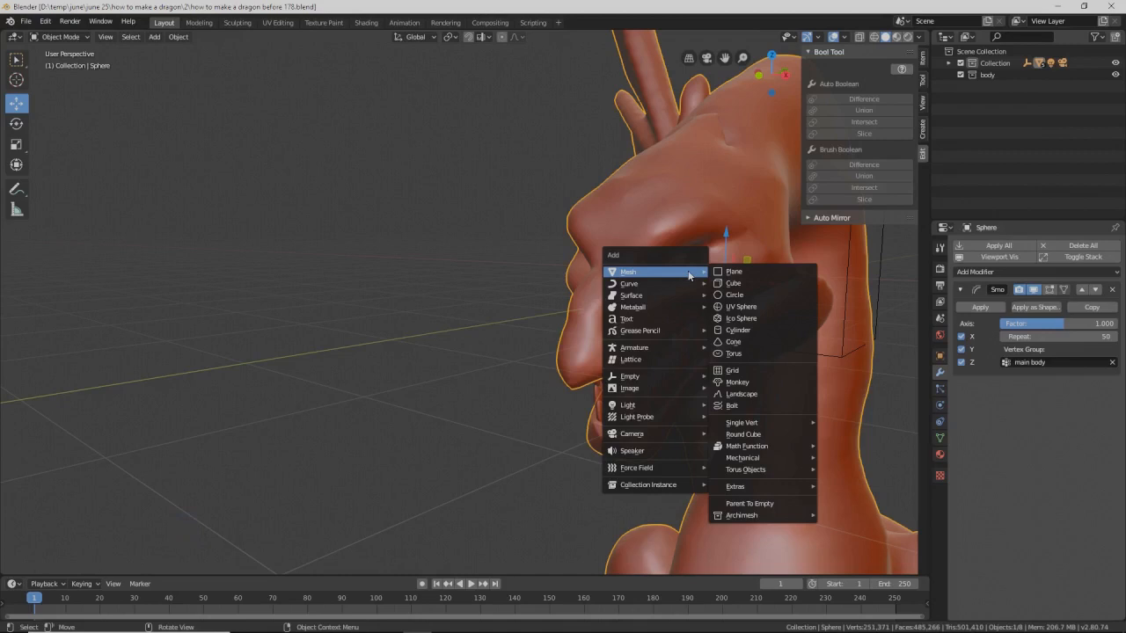
click(773, 306)
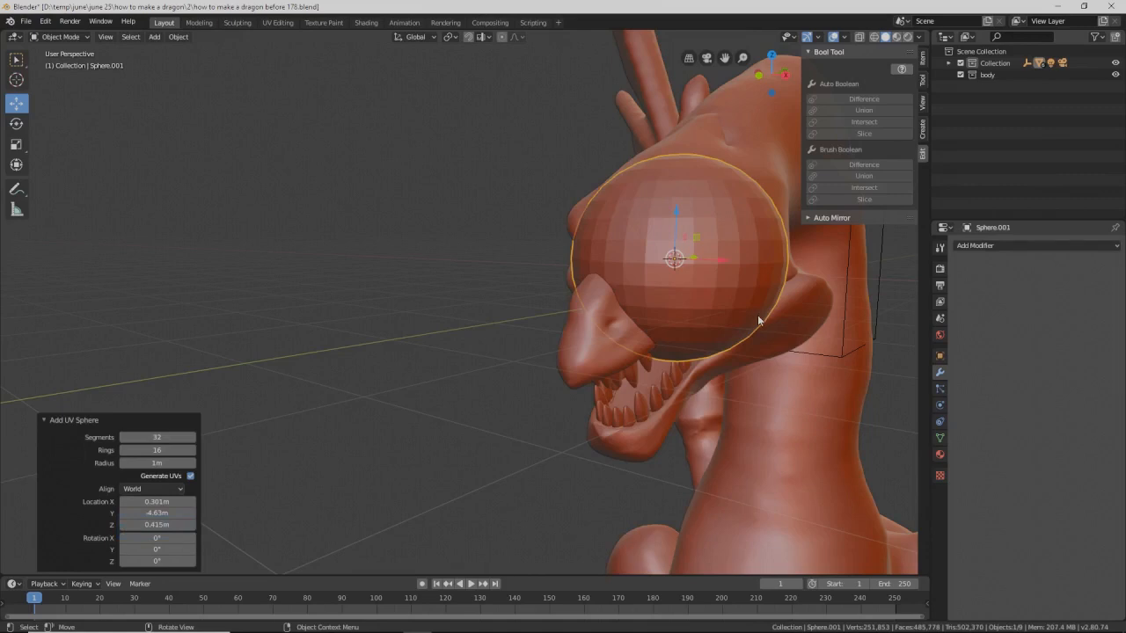
Step: Rotate the new eye sphere 90 degrees about the X axis and shade it smooth
key(r)
text(x)
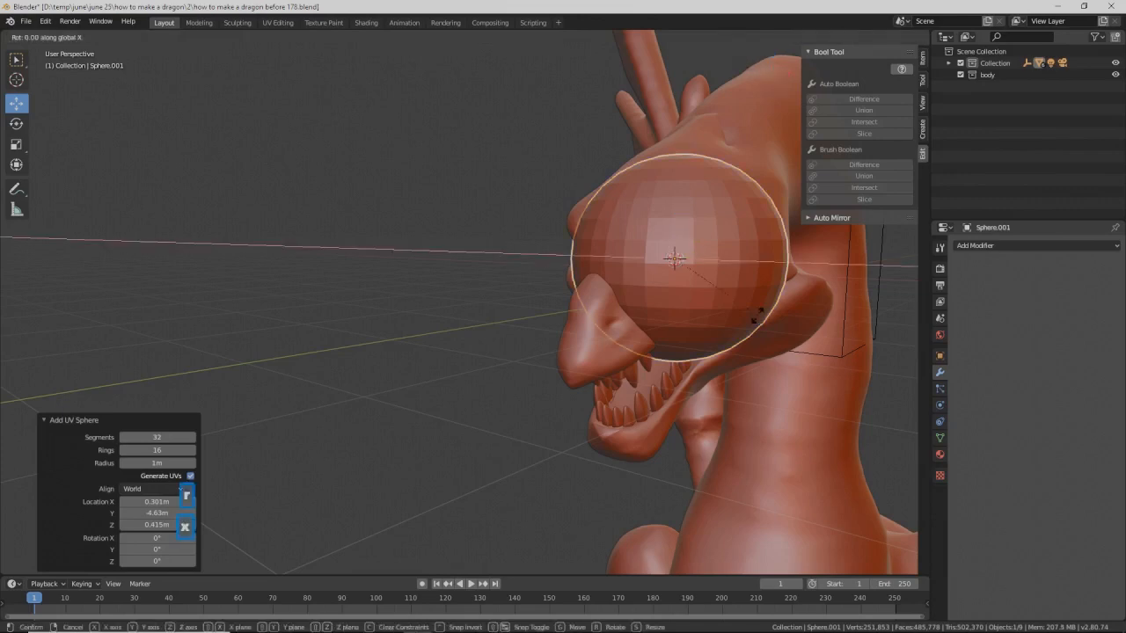
text(90)
click(757, 315)
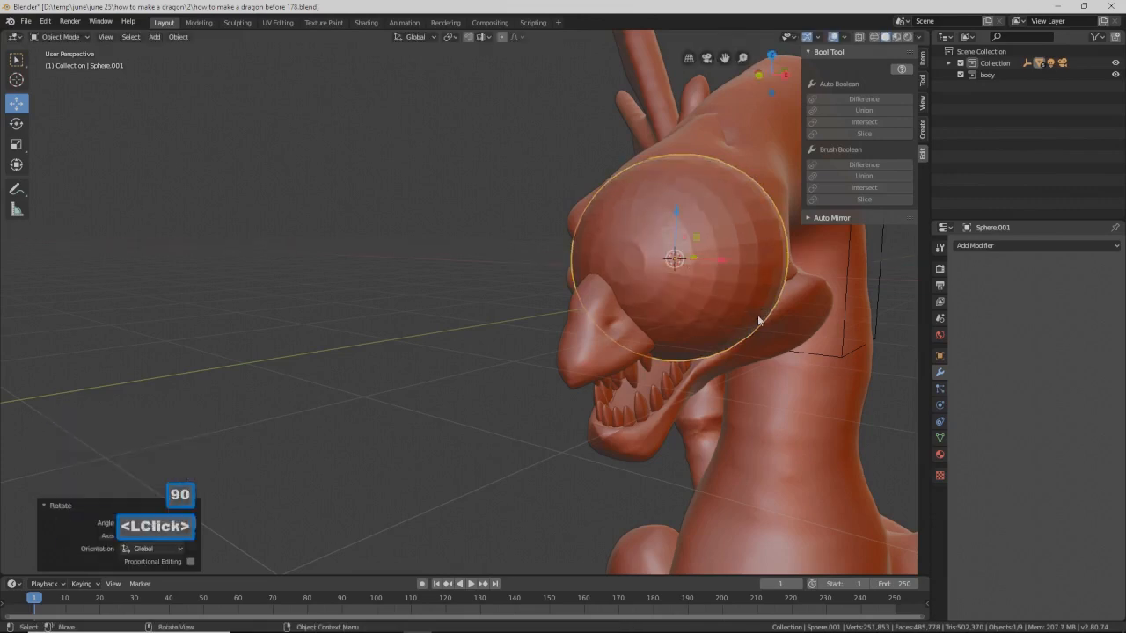
right_click(748, 293)
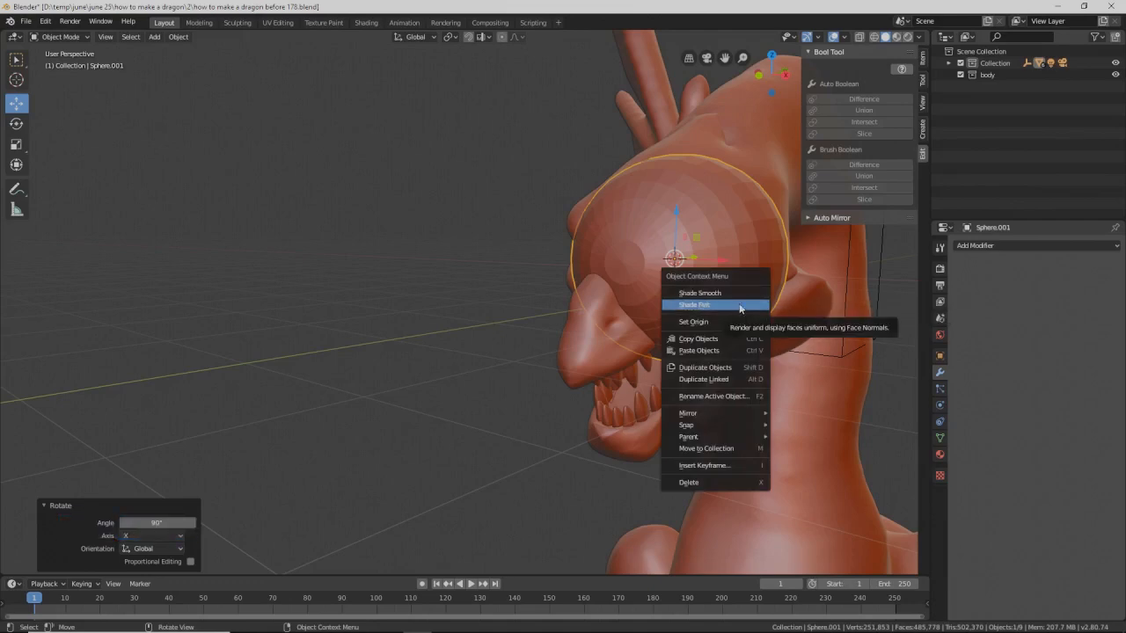
click(741, 301)
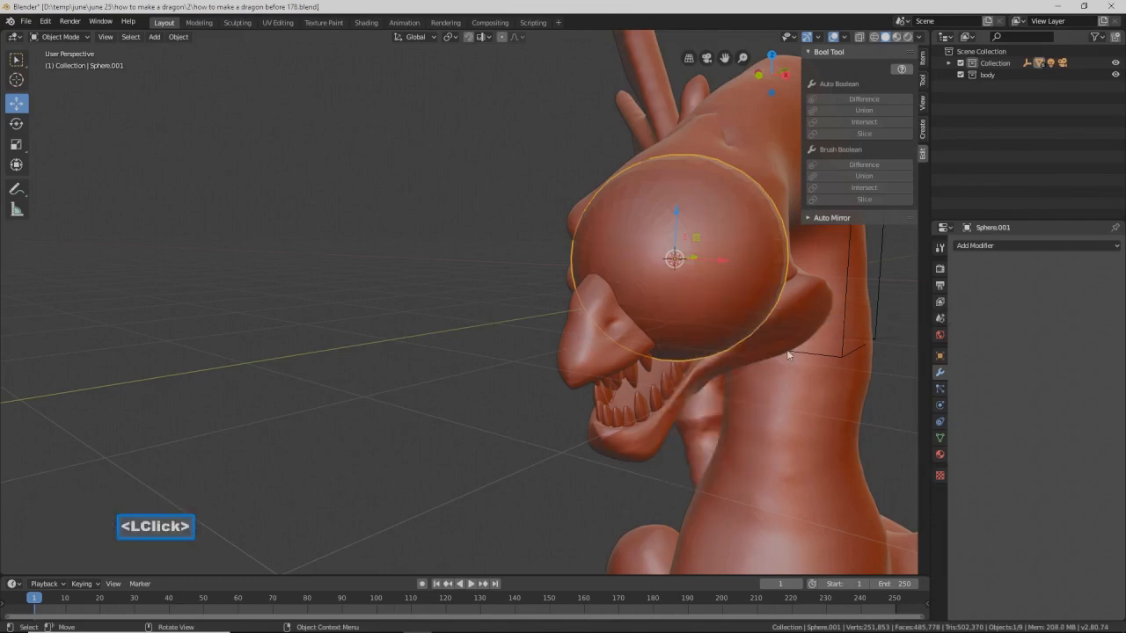
Step: Scale the eye sphere down to about 0.17 and move it into the dragon's eye socket
key(s)
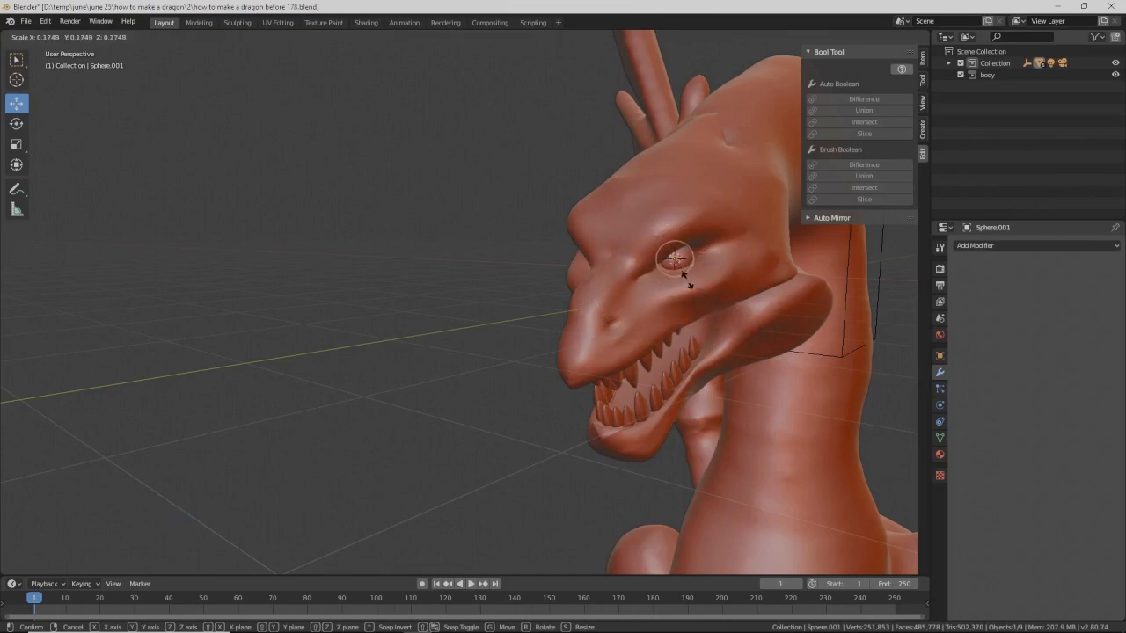
click(684, 279)
middle_drag(686, 279, 715, 269)
drag(722, 258, 734, 259)
drag(694, 210, 687, 207)
middle_drag(688, 207, 695, 250)
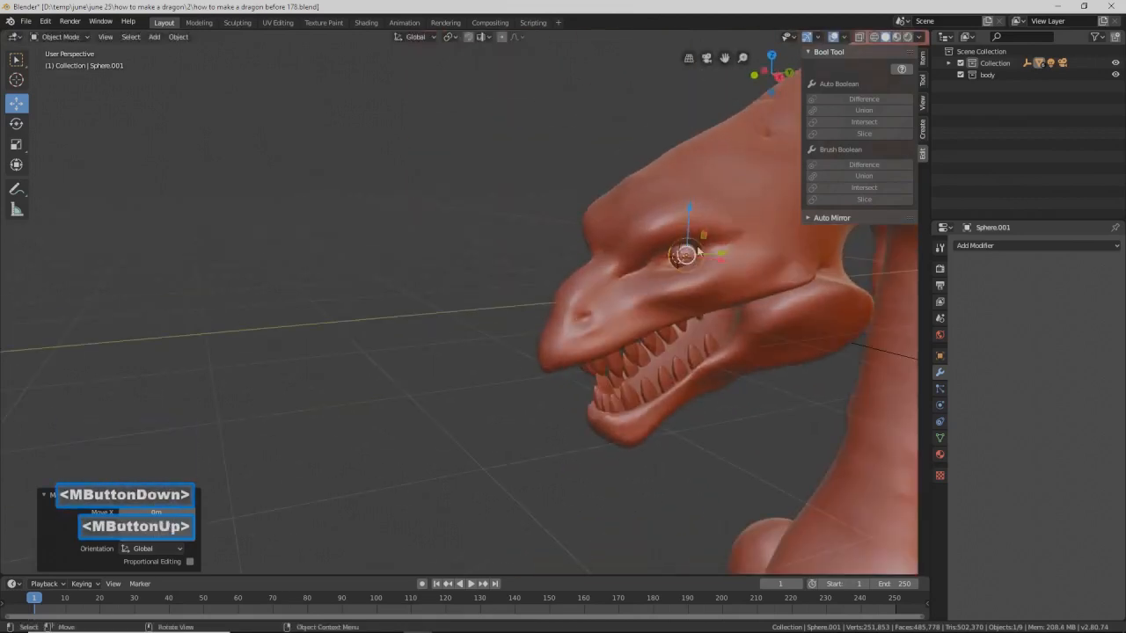
drag(721, 255, 714, 256)
ctrl+middle_drag(760, 309, 737, 243)
Step: Shrink the eyeball slightly to about 0.9 and shift it along the head so it fills the socket opening
key(s)
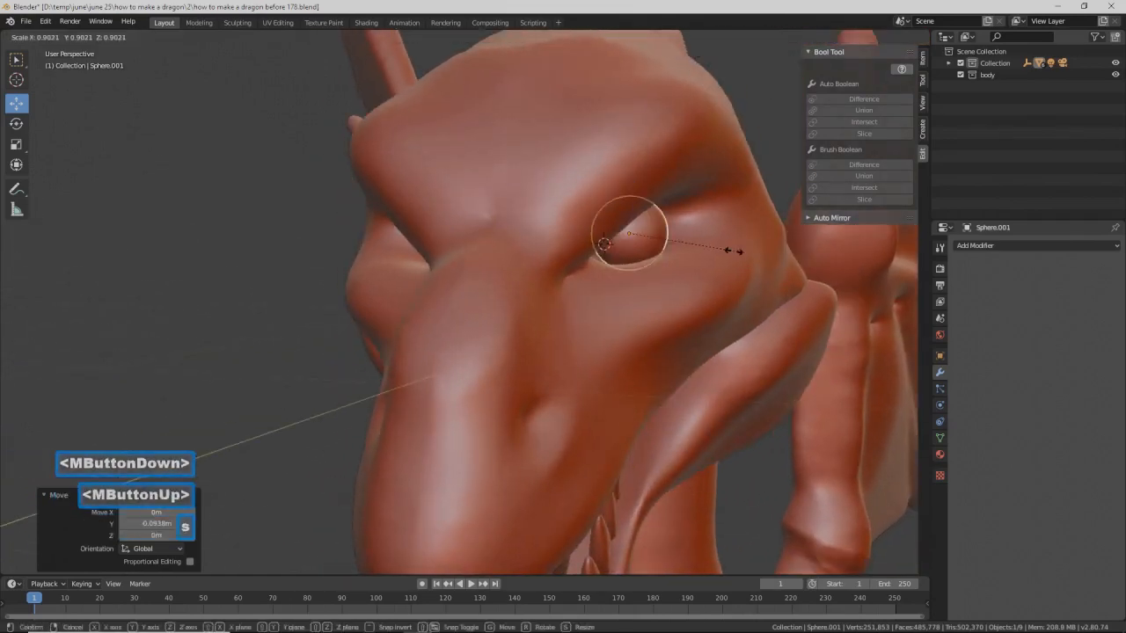
click(728, 247)
middle_drag(728, 247, 671, 262)
drag(659, 229, 657, 229)
middle_drag(657, 230, 721, 212)
drag(668, 230, 727, 218)
mouse_move(727, 218)
middle_down()
mouse_move(695, 226)
mouse_move(707, 245)
mouse_move(720, 226)
middle_up()
mouse_move(719, 226)
middle_down()
mouse_move(667, 237)
mouse_move(716, 233)
middle_up()
scroll(716, 232, down, 2)
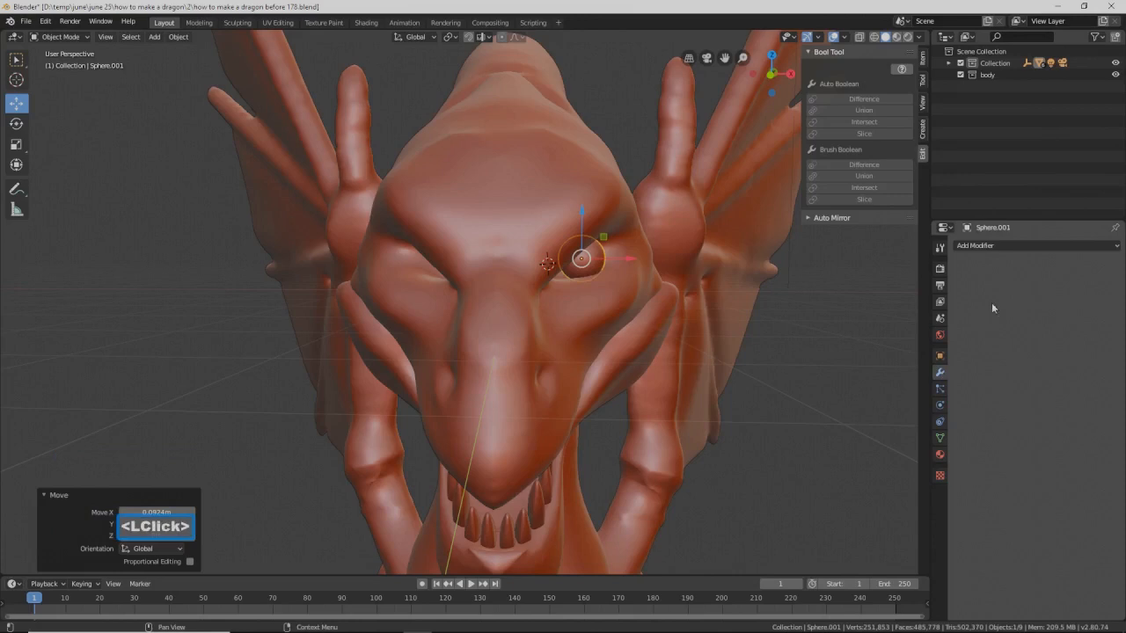
Step: Add a Mirror modifier to the eyeball on the X axis with the Empty as mirror object
click(1116, 247)
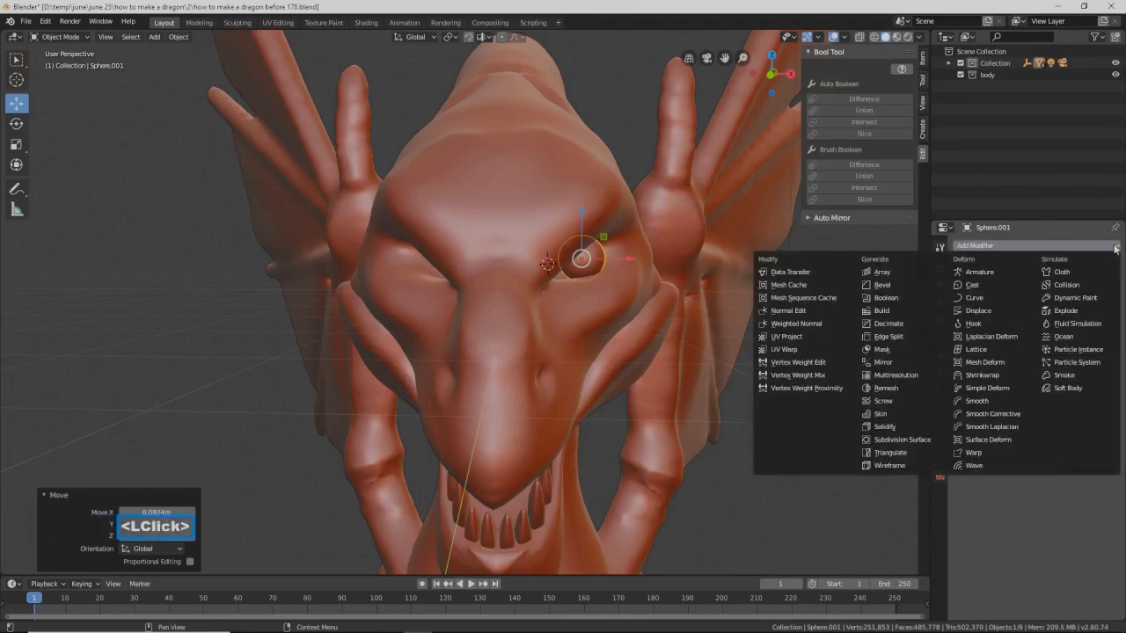
click(921, 366)
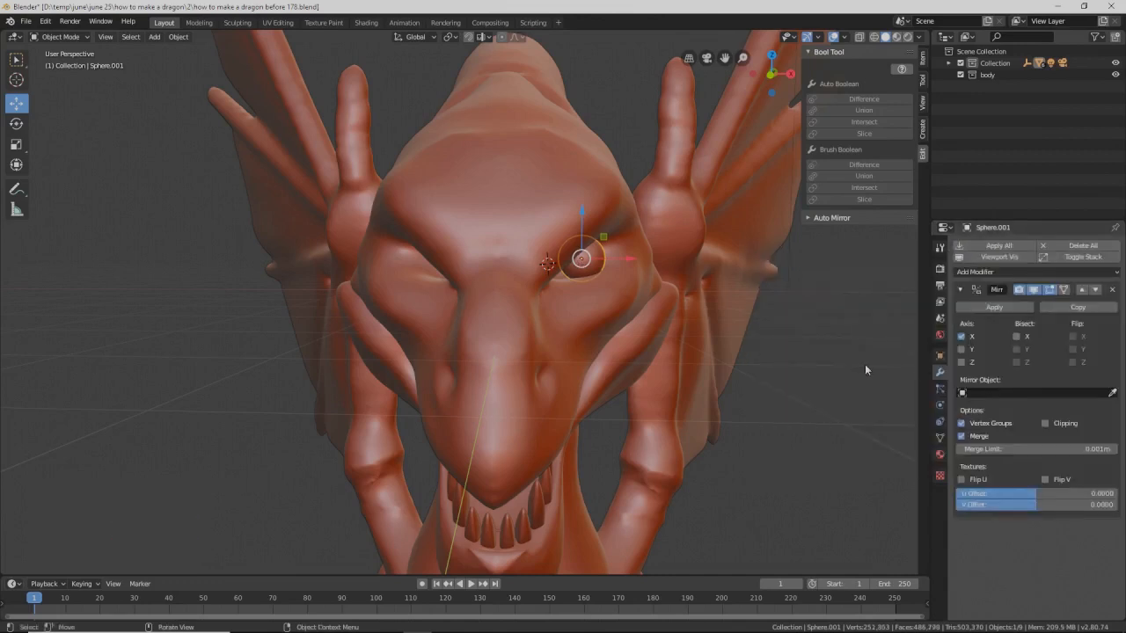
click(963, 391)
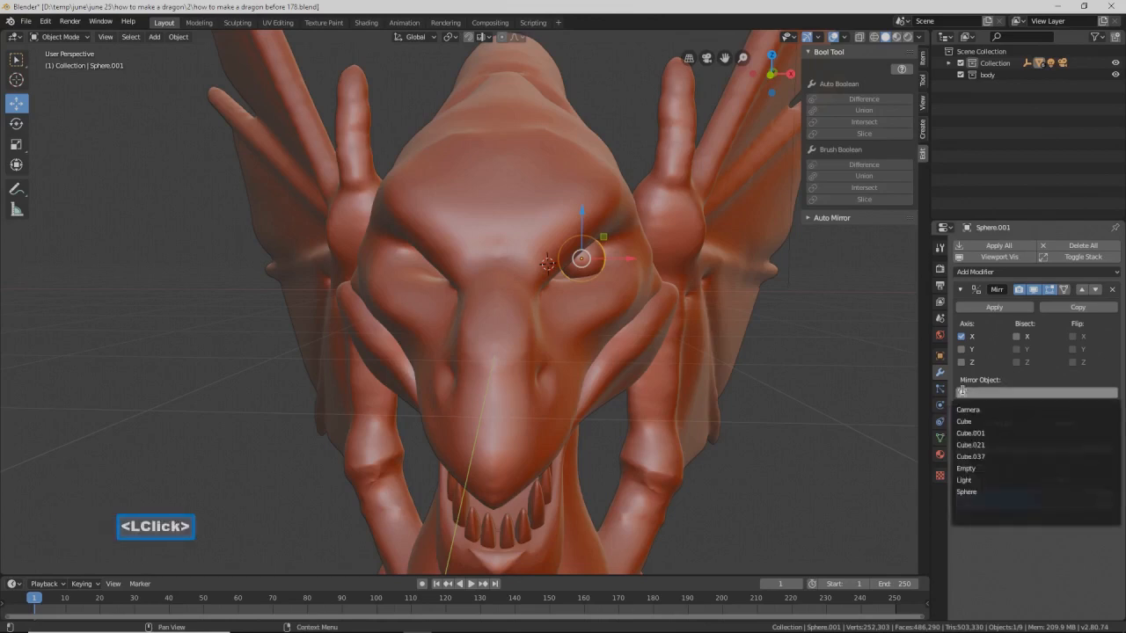
click(992, 469)
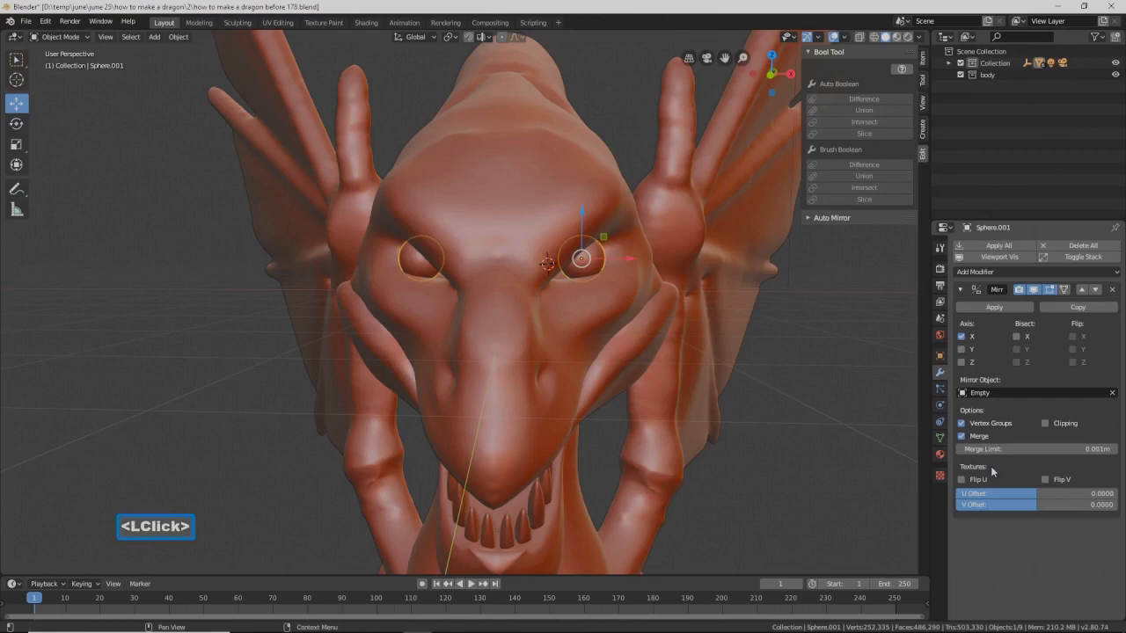
Step: Nudge the mirrored eyeballs inward and slightly down so they sit properly in both sockets
drag(627, 256, 619, 259)
drag(575, 212, 574, 215)
middle_drag(615, 264, 721, 291)
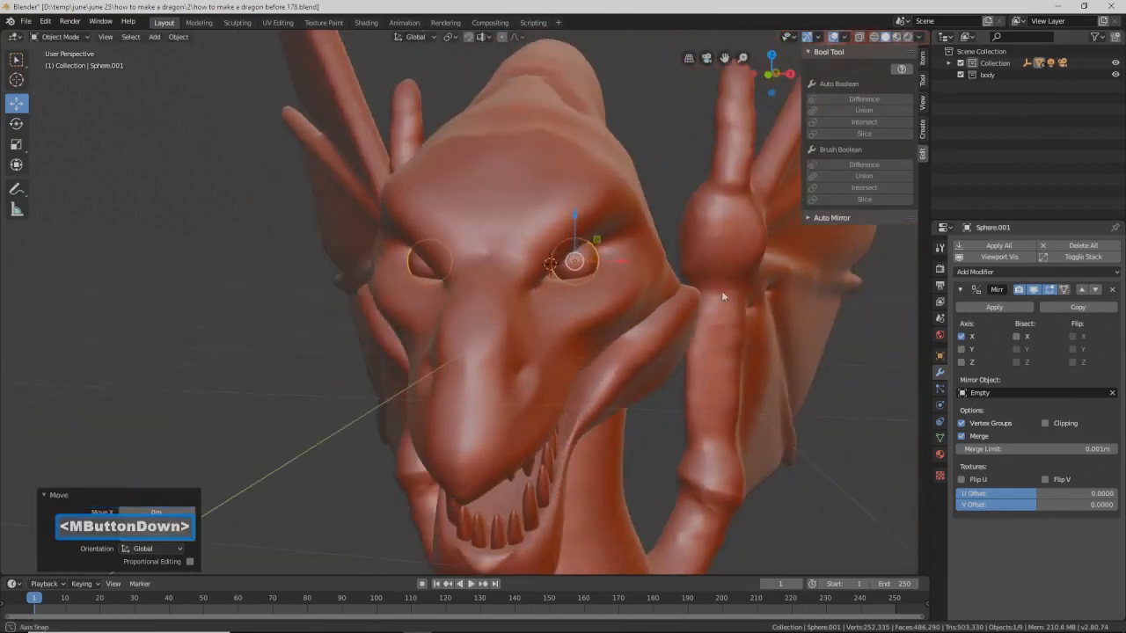
drag(626, 257, 620, 260)
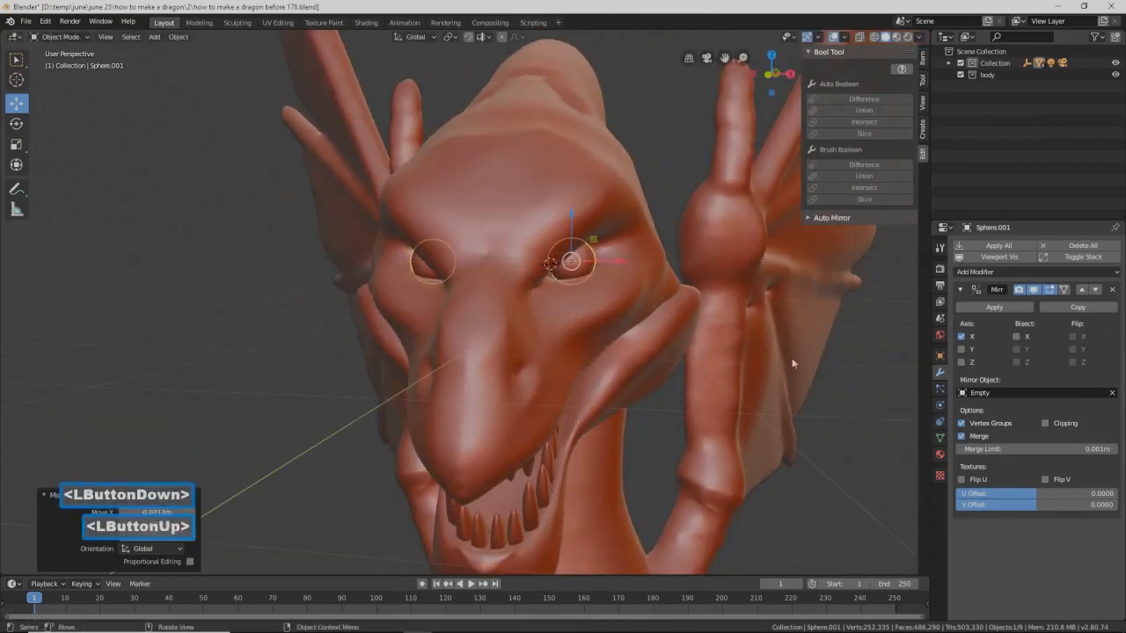
Step: Deselect the eyeballs, save the file incrementally as version 179 and reset the 3D cursor to the world origin
click(860, 382)
scroll(791, 361, down, 2)
mouse_move(739, 349)
middle_down()
mouse_move(654, 352)
mouse_move(648, 332)
mouse_move(751, 339)
mouse_move(727, 331)
middle_up()
scroll(725, 332, down, 3)
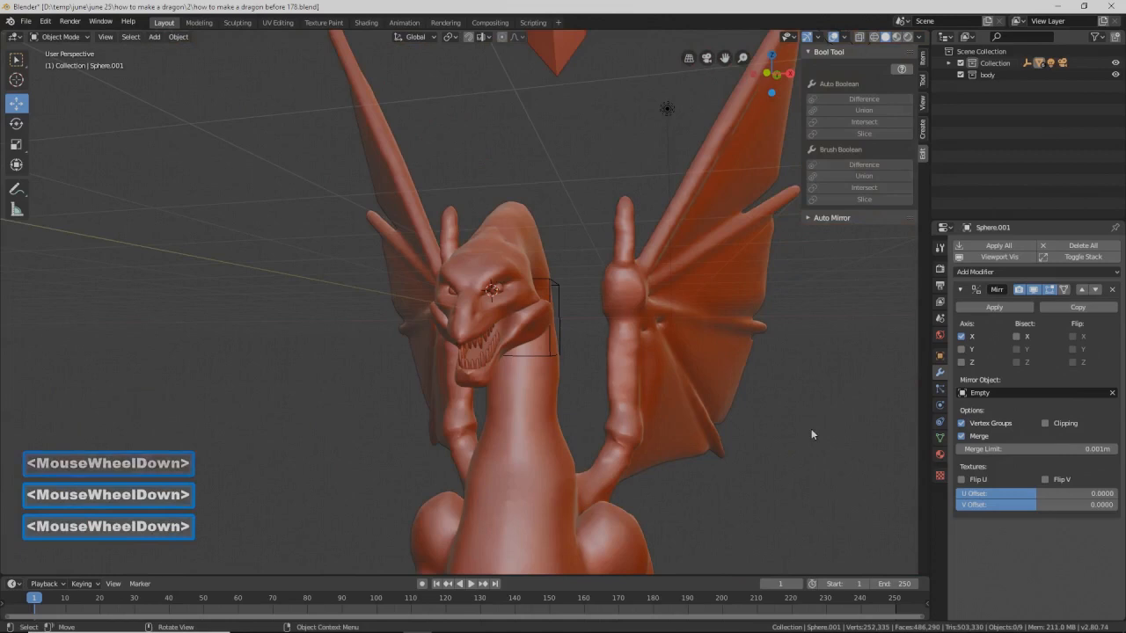
click(817, 511)
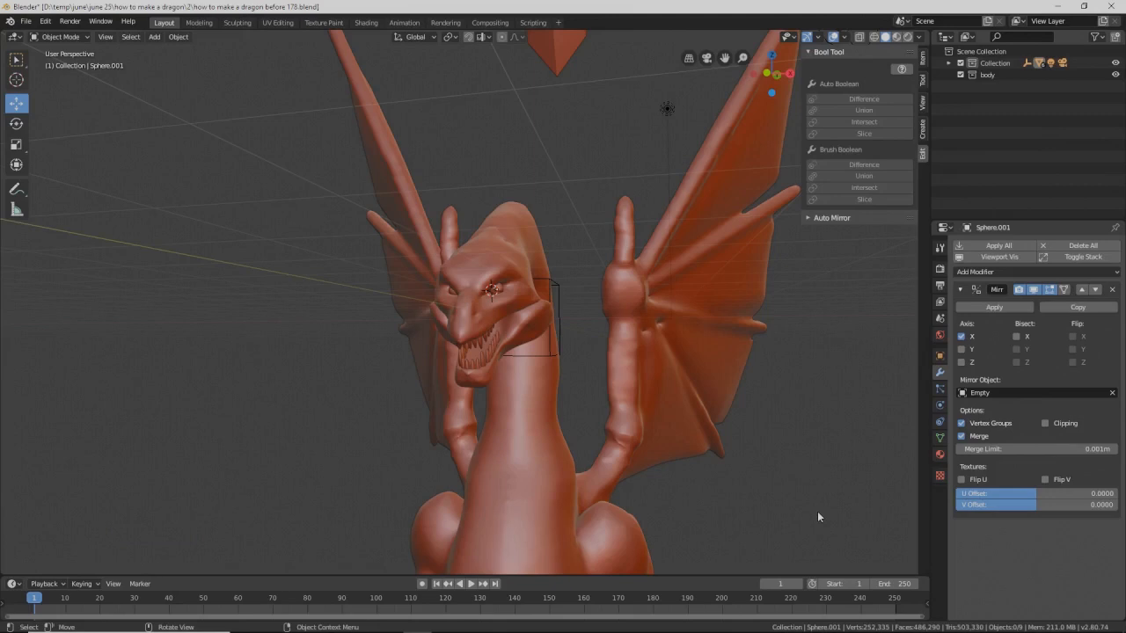
key(Pause)
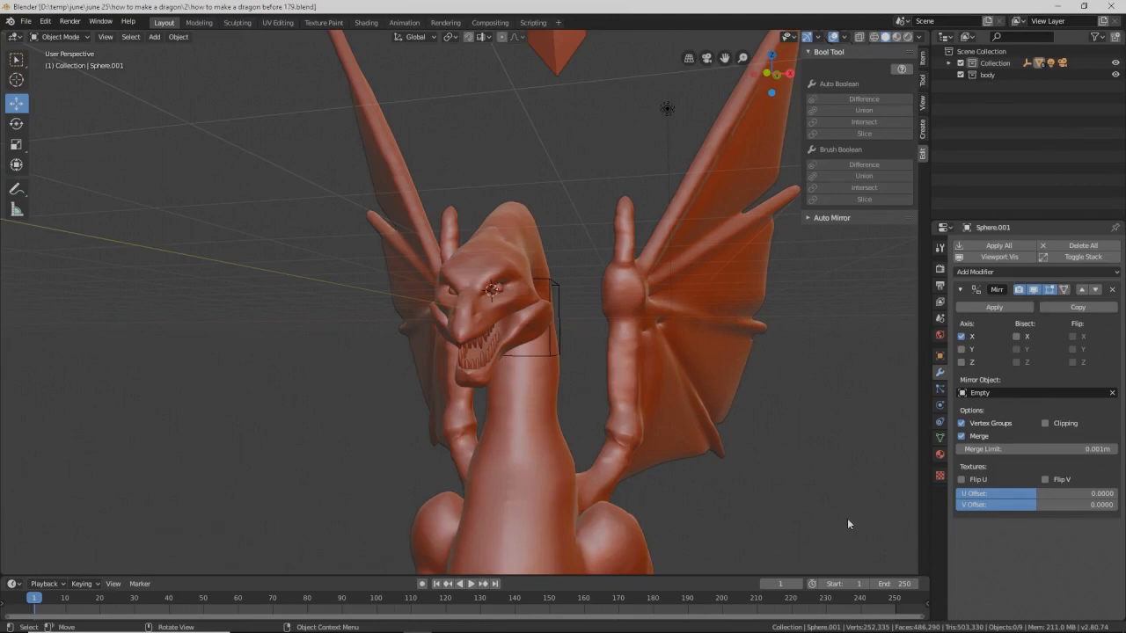
key(shift+c)
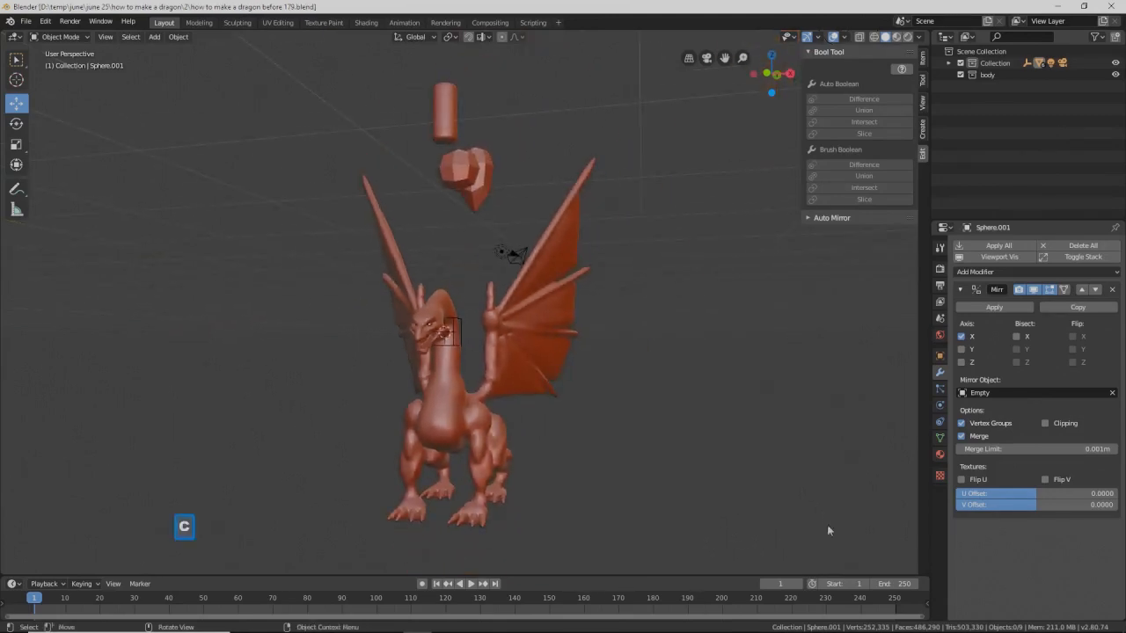
Step: Apply the Smooth modifier on the dragon body and save the file incrementally as version 181
scroll(688, 541, up, 2)
scroll(686, 538, up, 3)
shift+middle_drag(684, 538, 661, 410)
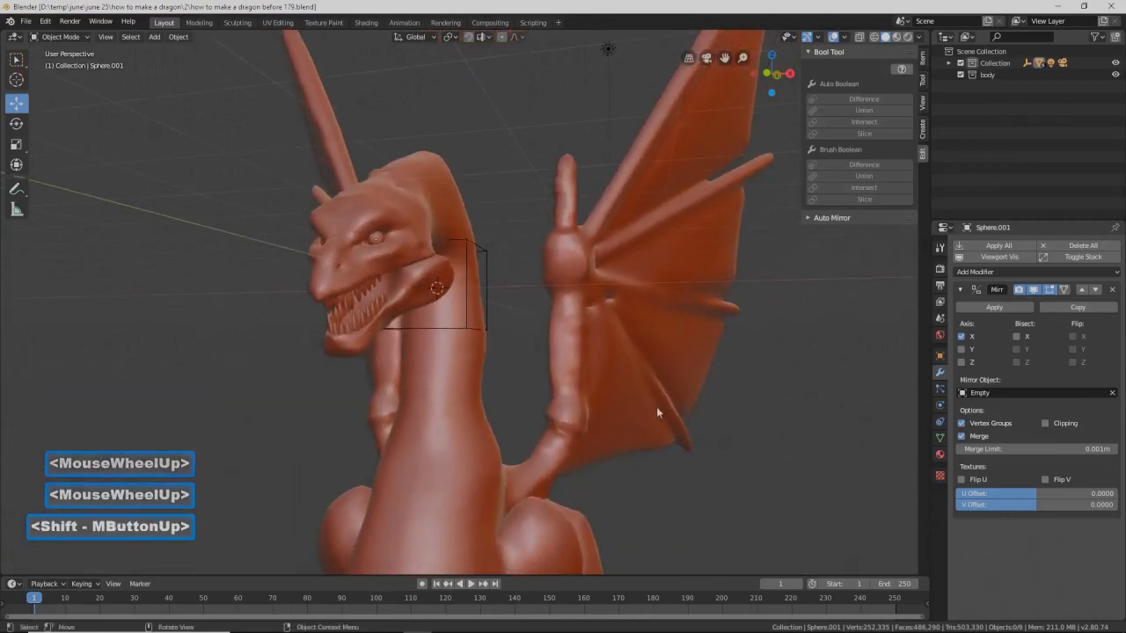
click(654, 410)
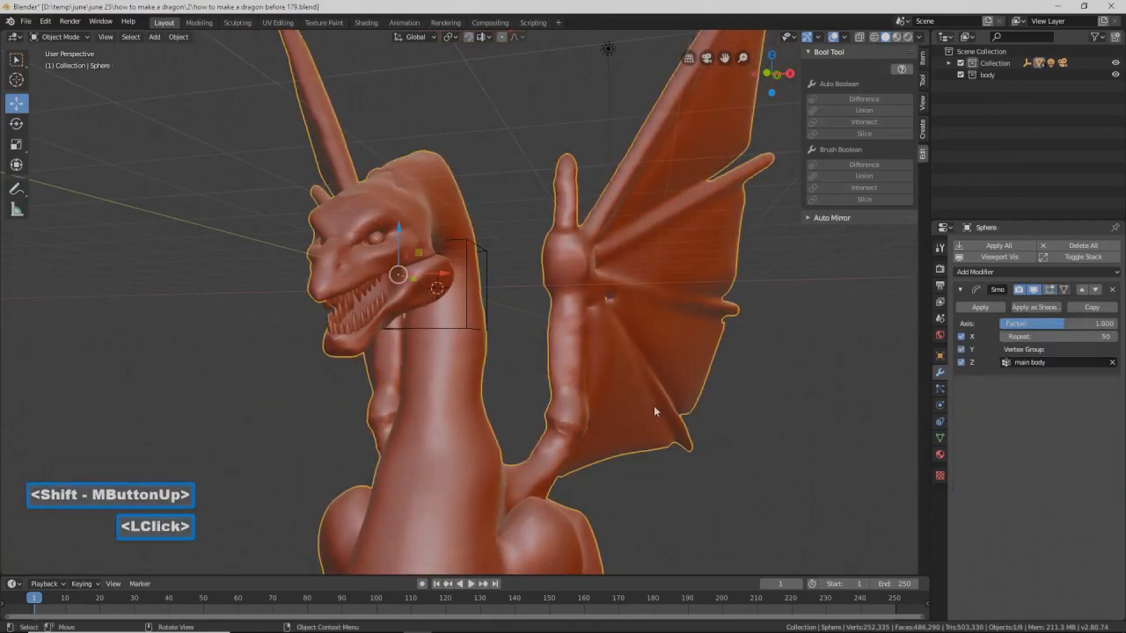
click(993, 307)
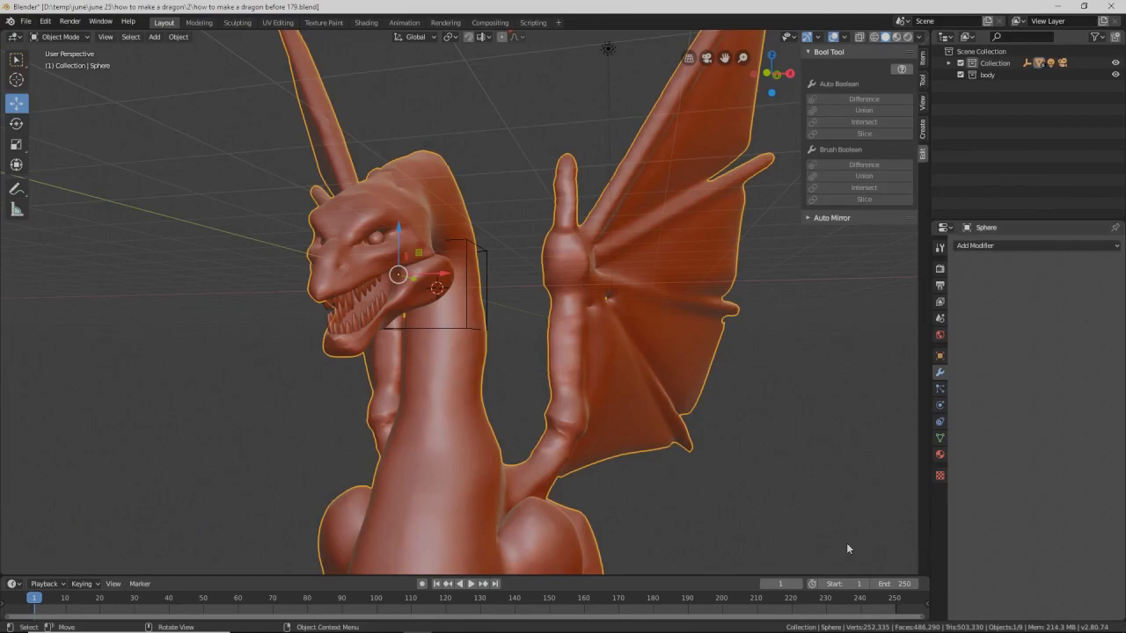
key(Pause)
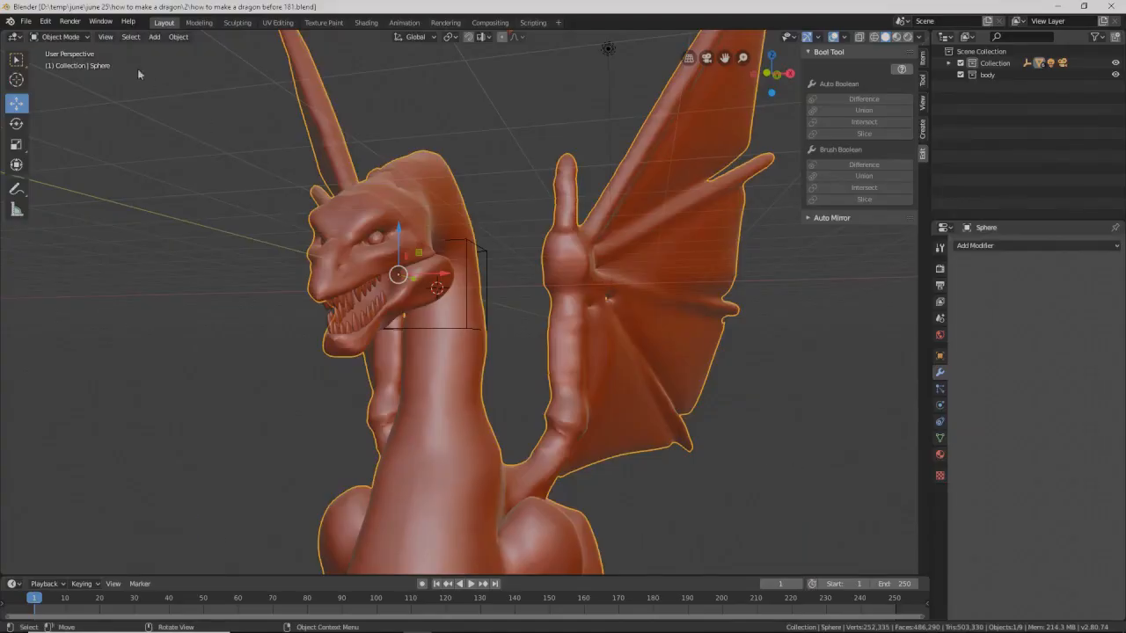
Step: Switch the dragon body to Sculpt Mode and lasso-mask all four legs
click(81, 37)
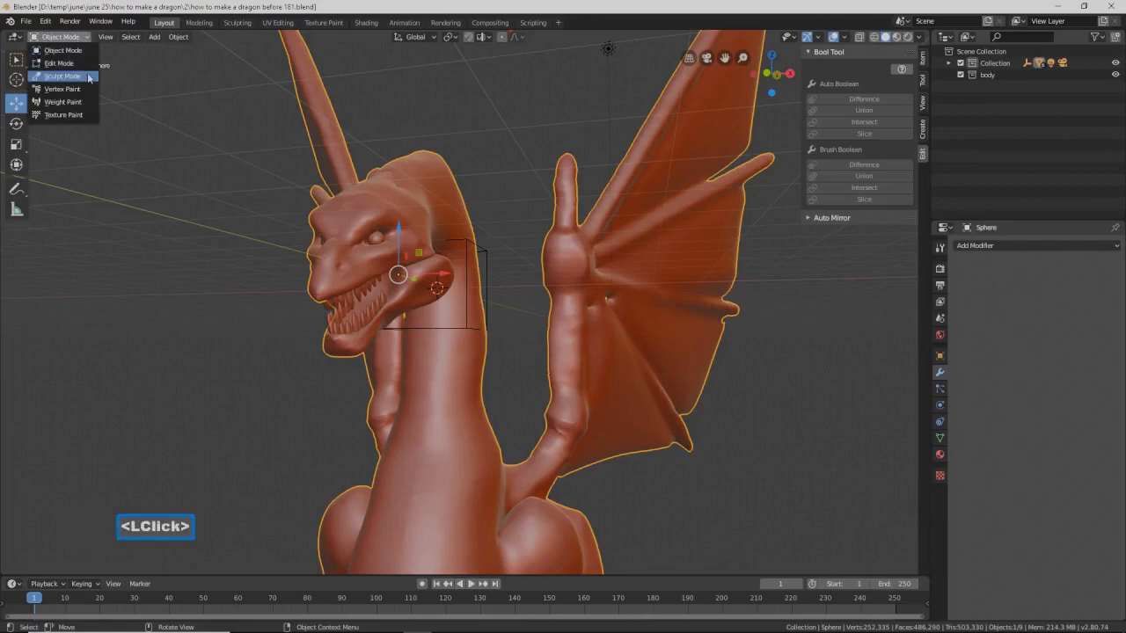
click(88, 79)
scroll(504, 287, down, 3)
mouse_move(504, 287)
middle_down()
mouse_move(513, 294)
mouse_move(438, 286)
mouse_move(456, 286)
middle_up()
shift+middle_drag(553, 302, 502, 239)
mouse_move(384, 396)
middle_down()
mouse_move(501, 414)
mouse_move(442, 433)
mouse_move(503, 417)
middle_up()
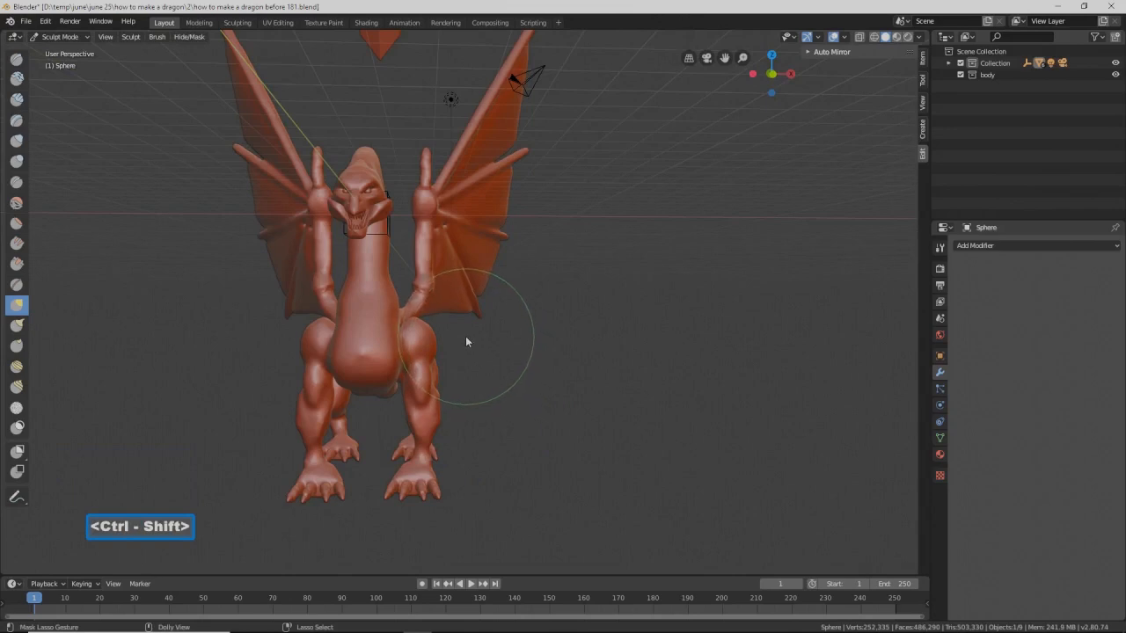
mouse_move(463, 333)
ctrl+shift+mouse_down()
mouse_move(414, 320)
mouse_move(402, 339)
mouse_move(410, 379)
mouse_move(379, 505)
mouse_move(551, 498)
ctrl+shift+mouse_up()
mouse_move(548, 496)
middle_down()
mouse_move(490, 434)
mouse_move(487, 401)
mouse_move(438, 394)
middle_up()
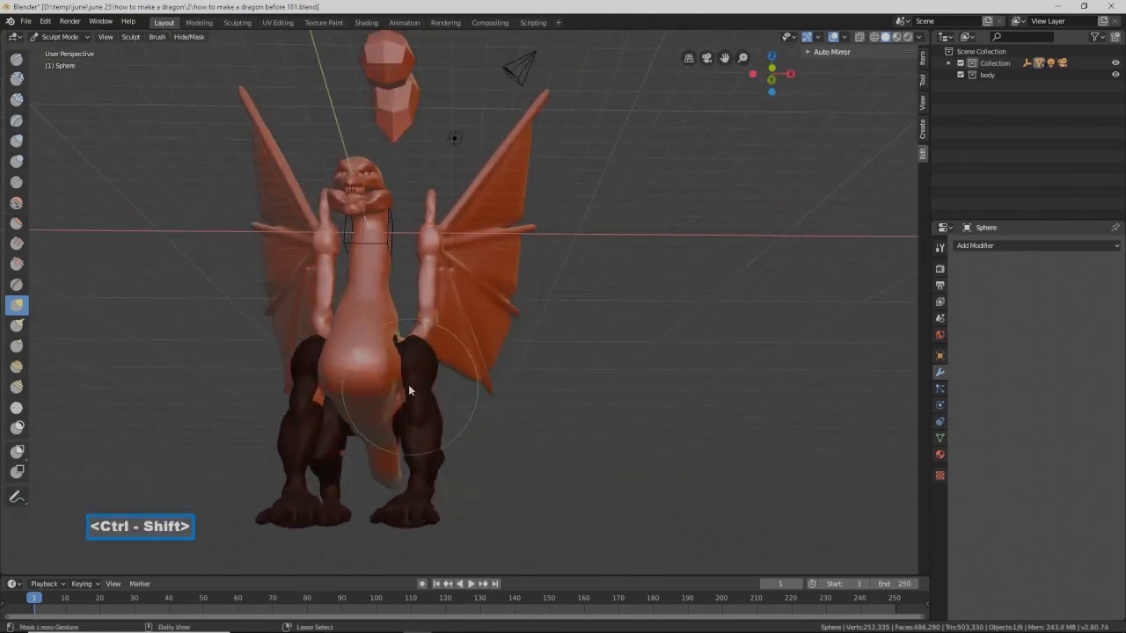
middle_drag(523, 388, 489, 405)
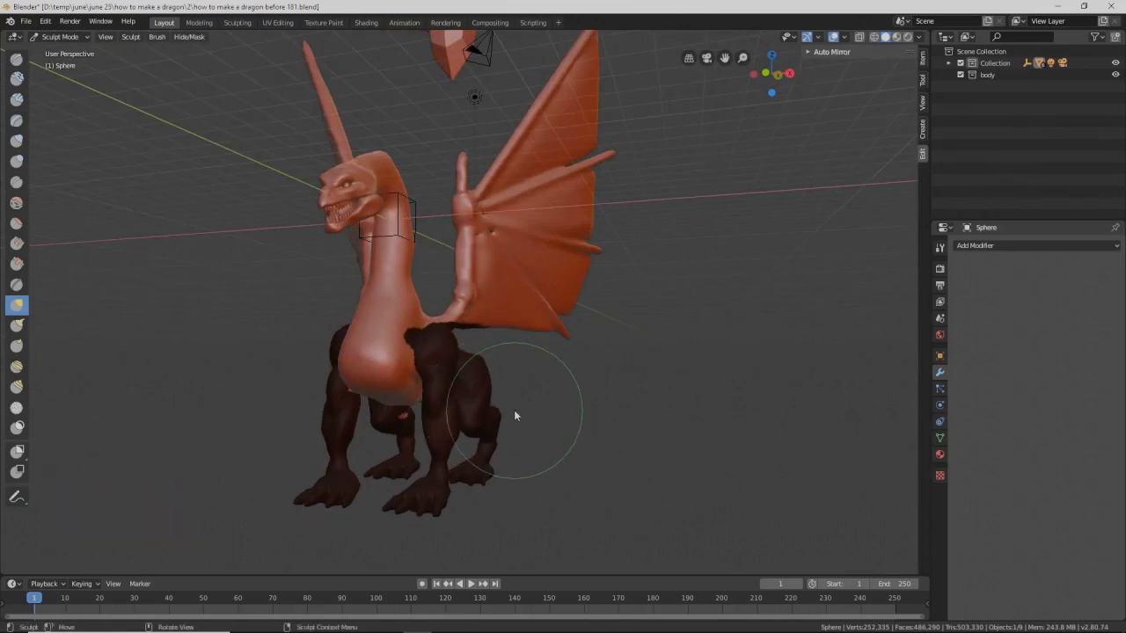
mouse_move(519, 407)
middle_down()
mouse_move(420, 401)
mouse_move(416, 416)
middle_up()
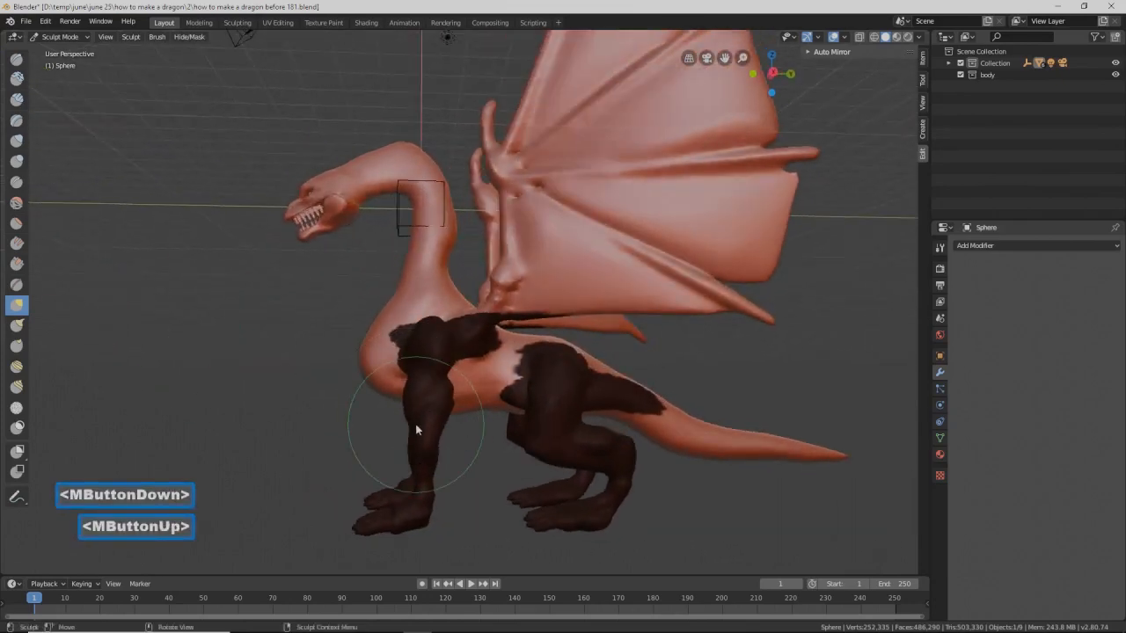
Step: Enlarge the Grab brush and reshape the unmasked chest and belly by pulling them in and up
key(f)
click(439, 461)
mouse_move(381, 388)
mouse_down()
mouse_move(384, 397)
mouse_move(363, 360)
mouse_move(387, 351)
mouse_up()
mouse_move(387, 352)
middle_down()
mouse_move(453, 339)
mouse_move(395, 406)
middle_up()
drag(395, 407, 401, 406)
mouse_move(401, 406)
middle_down()
mouse_move(363, 389)
mouse_move(371, 393)
middle_up()
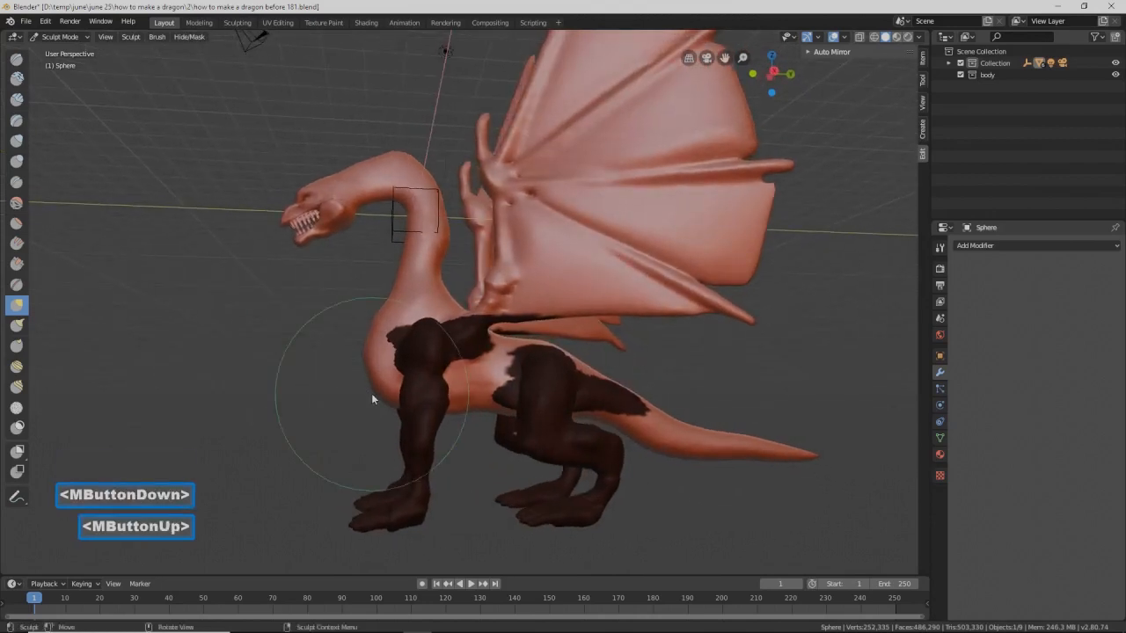
drag(394, 401, 398, 400)
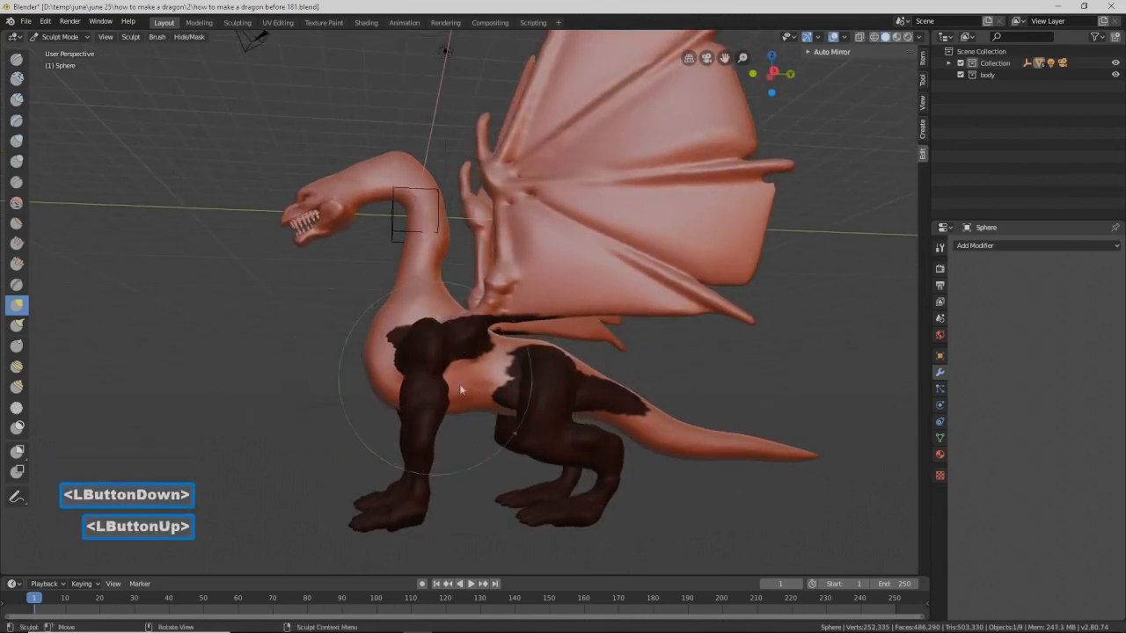
scroll(476, 389, up, 1)
drag(476, 394, 461, 375)
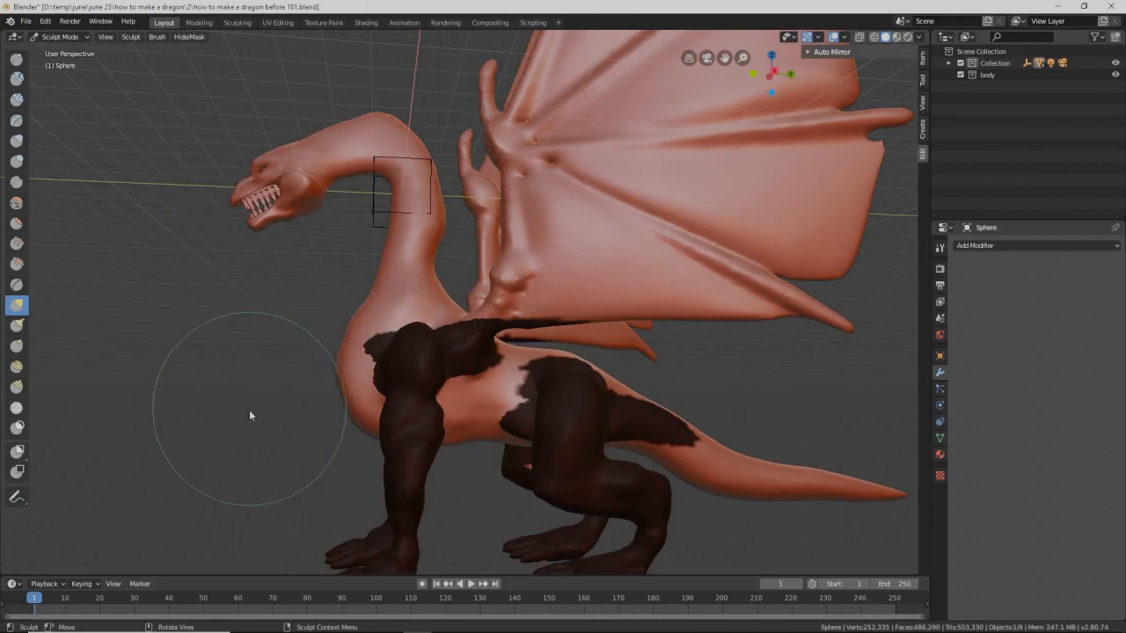
Step: Clear the leg mask and save the file incrementally as version 183
key(alt+m)
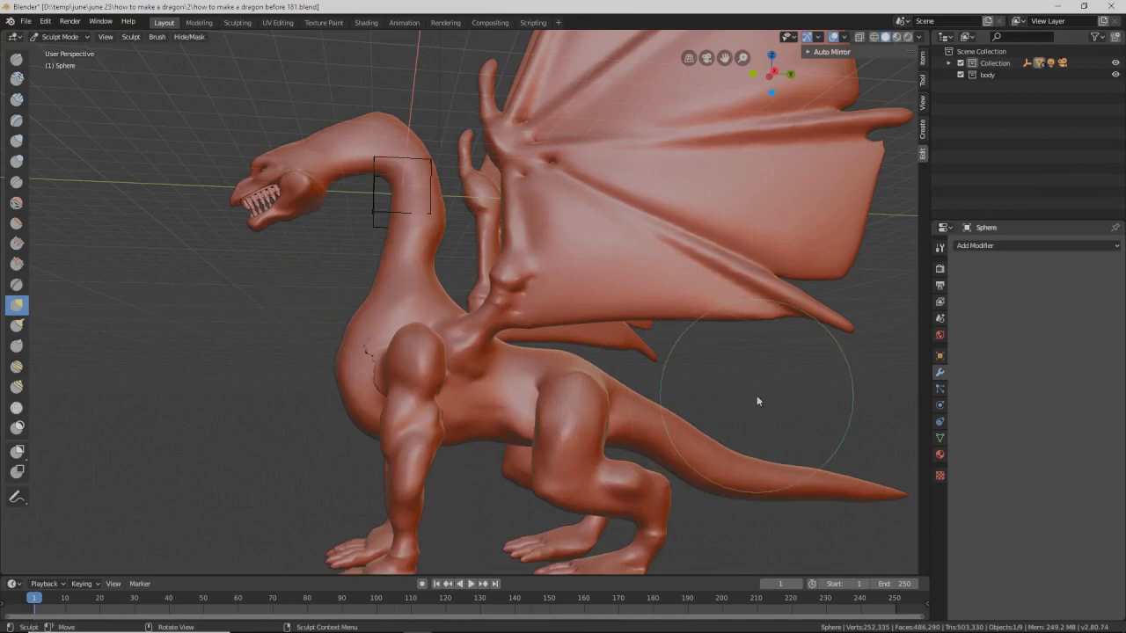
key(Pause)
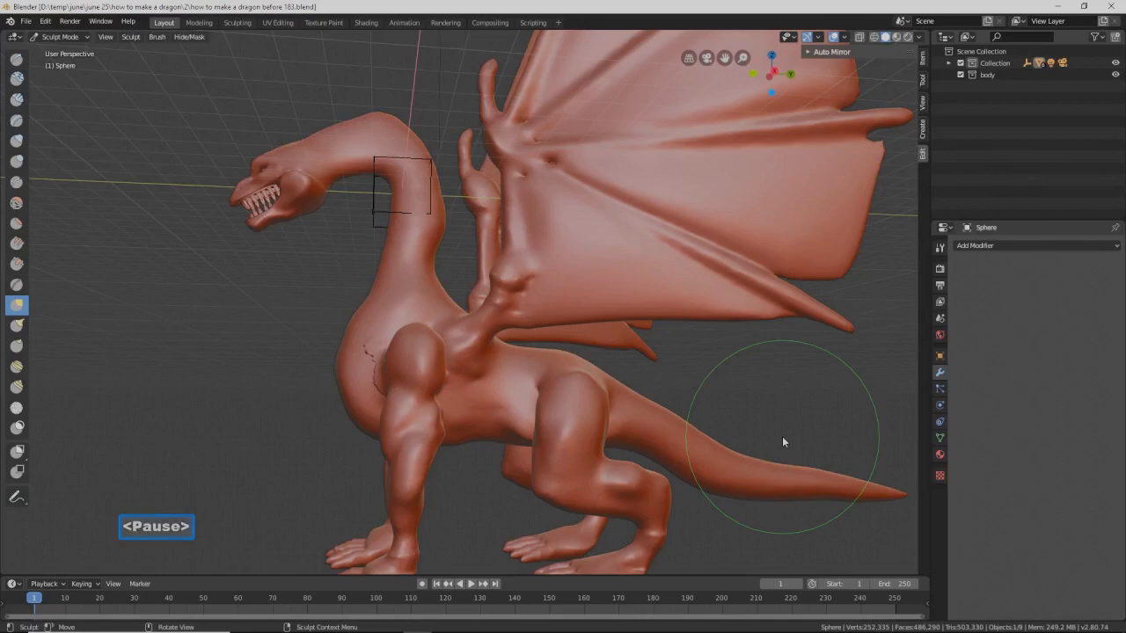
Step: Lasso-mask the dragon's head and neck, and invert the mask so that only they can be sculpted
key(ctrl)
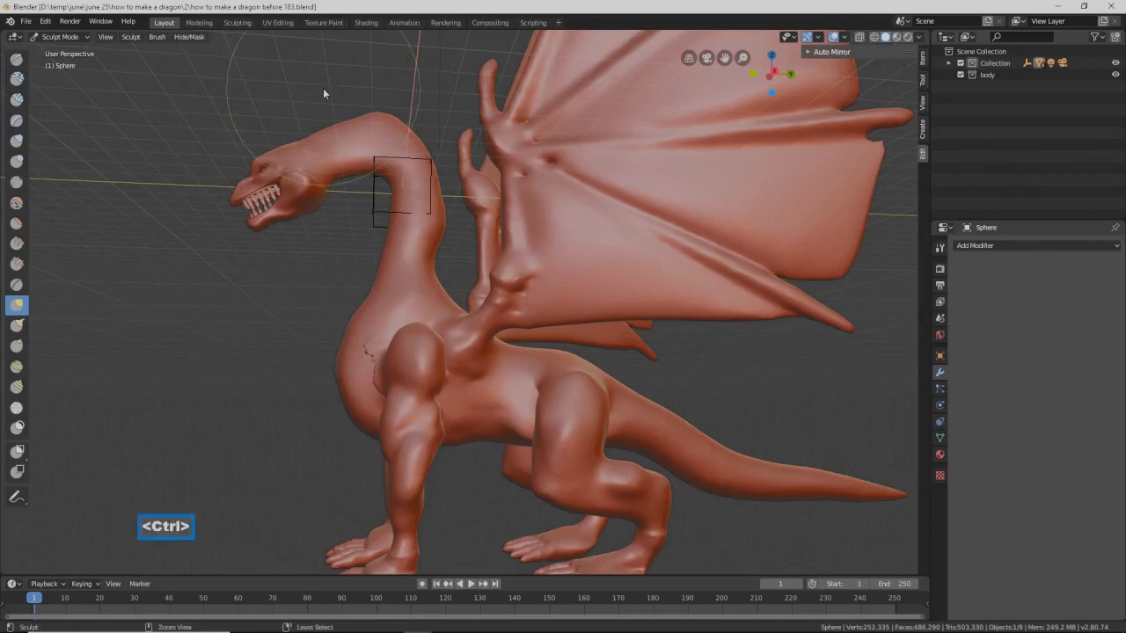
key(shift)
mouse_move(323, 88)
ctrl+shift+mouse_down()
mouse_move(264, 93)
mouse_move(201, 184)
mouse_move(247, 251)
mouse_move(356, 277)
mouse_move(451, 273)
mouse_move(458, 236)
mouse_move(444, 93)
ctrl+shift+mouse_up()
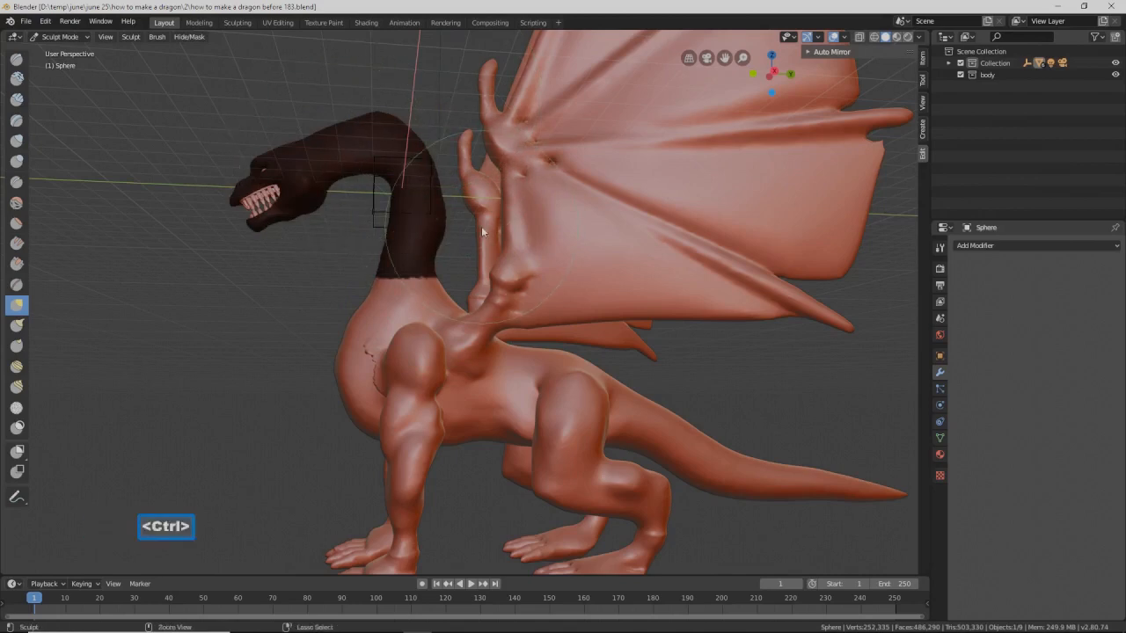
key(ctrl+i)
mouse_move(481, 233)
middle_down()
mouse_move(467, 241)
mouse_move(483, 252)
mouse_move(461, 253)
mouse_move(458, 218)
middle_up()
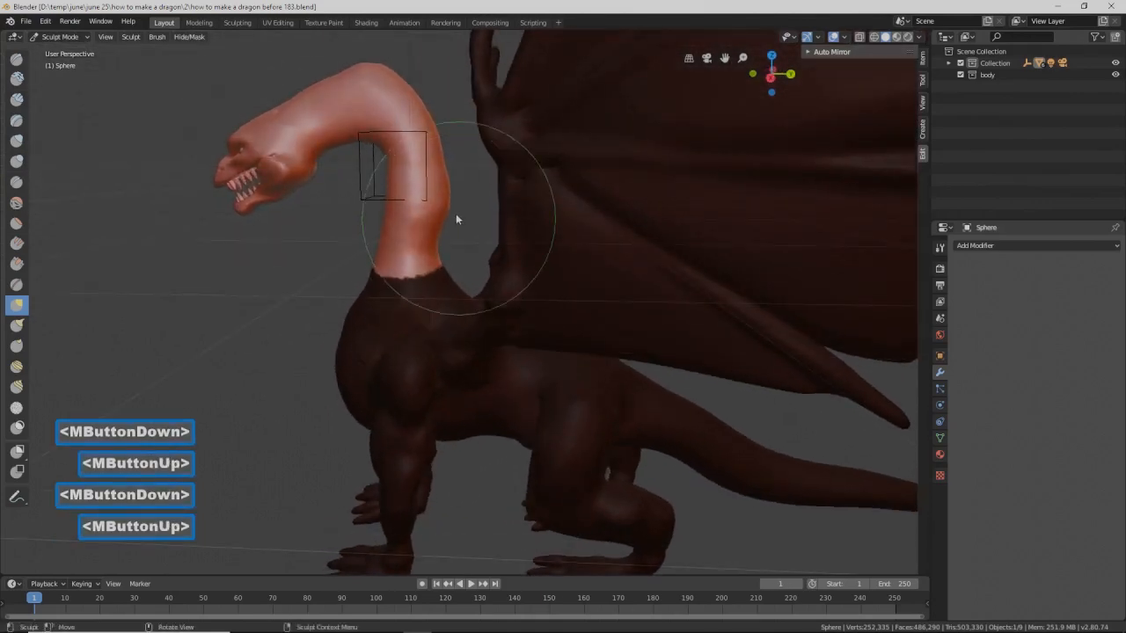
Step: Smooth the back of the dragon's neck below its bend
shift+double_click(451, 209)
shift+click(450, 199)
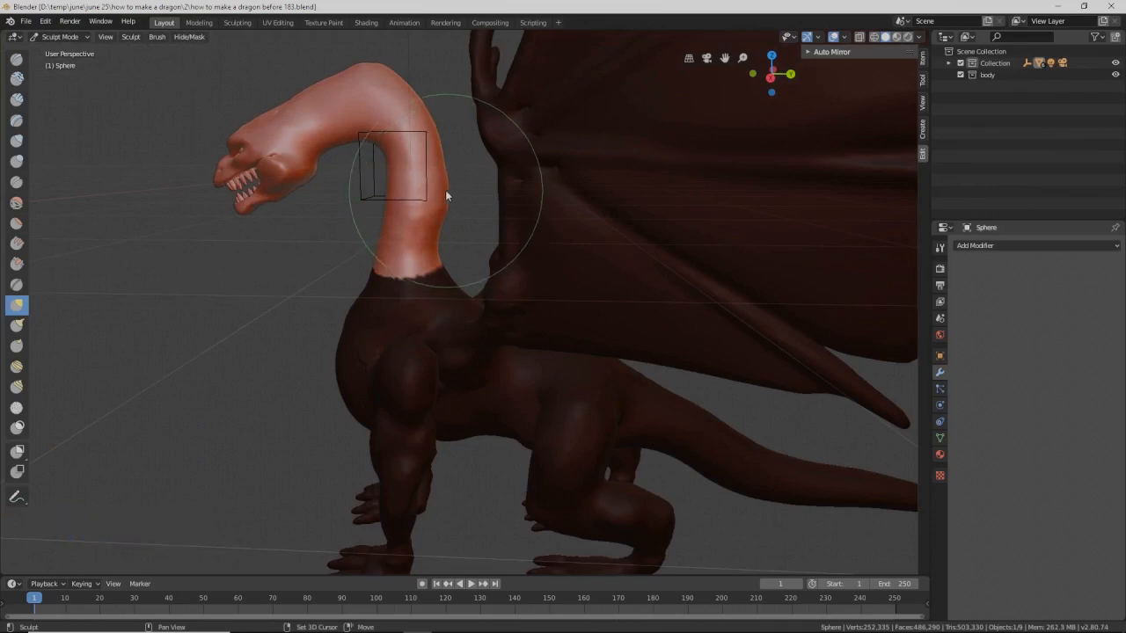
shift+click(445, 191)
shift+click(444, 199)
shift+click(442, 206)
shift+double_click(444, 198)
shift+click(438, 167)
Step: Smooth the top of the neck's bend from the side
middle_drag(445, 127, 490, 153)
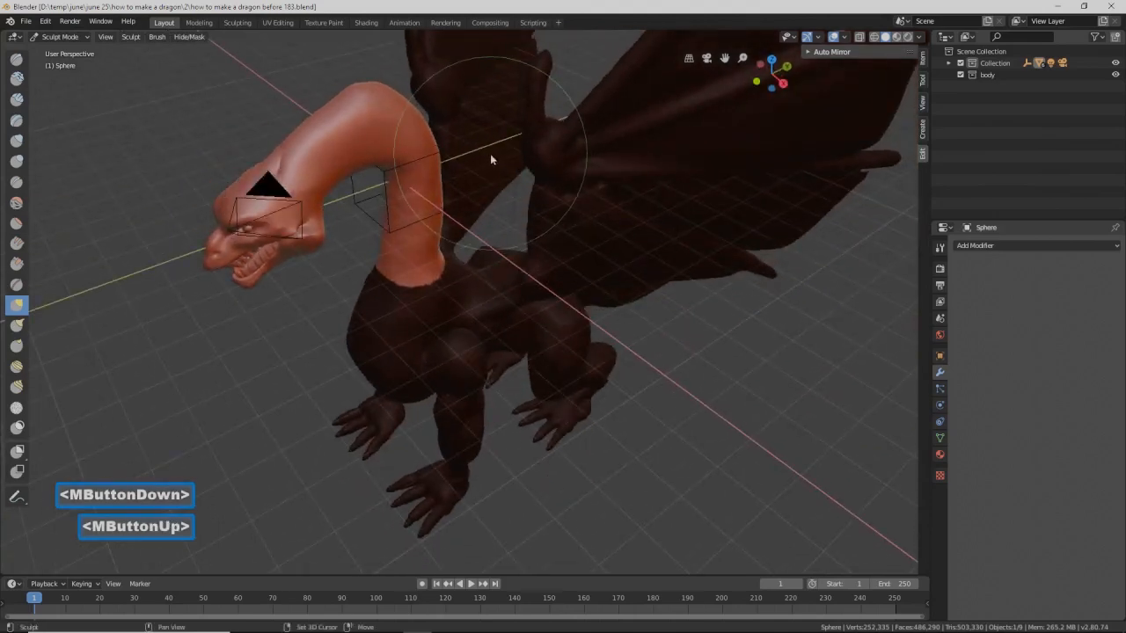
shift+click(367, 95)
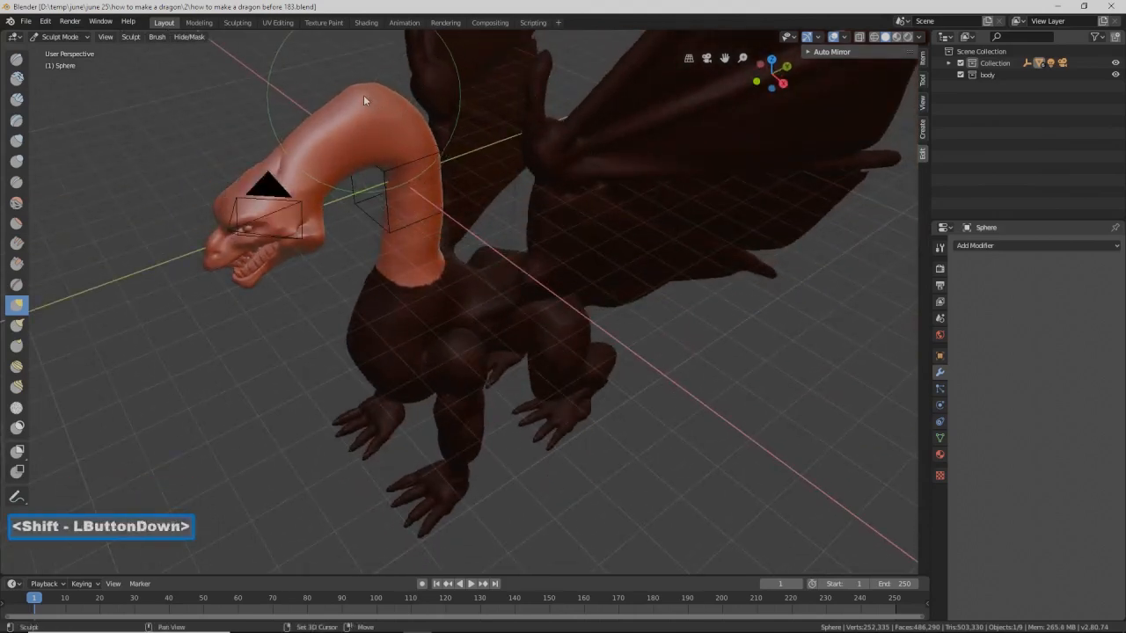
shift+double_click(363, 97)
shift+click(365, 102)
Step: Smooth the crest of the neck's bend from the front
mouse_move(482, 157)
middle_down()
mouse_move(454, 131)
mouse_move(599, 147)
mouse_move(530, 117)
mouse_move(458, 122)
mouse_move(520, 176)
mouse_move(559, 189)
middle_up()
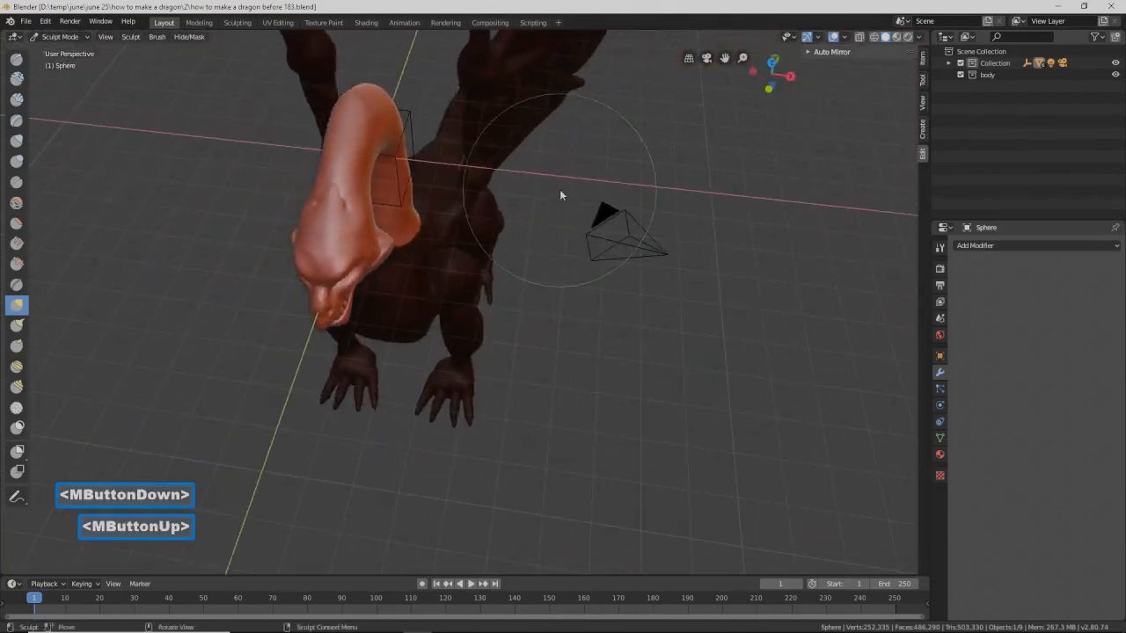
shift+click(348, 99)
shift+click(354, 102)
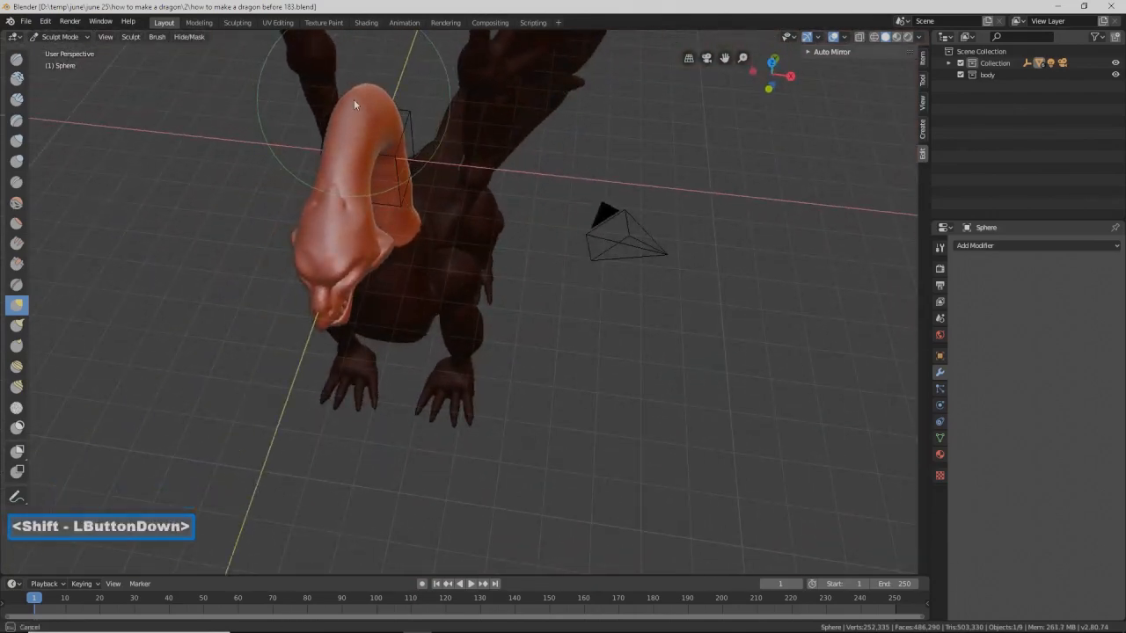
shift+click(353, 100)
shift+click(354, 102)
Step: Smooth the upper neck from the crest of the bend down its side
mouse_move(550, 170)
middle_down()
mouse_move(442, 134)
mouse_move(441, 118)
mouse_move(480, 156)
middle_up()
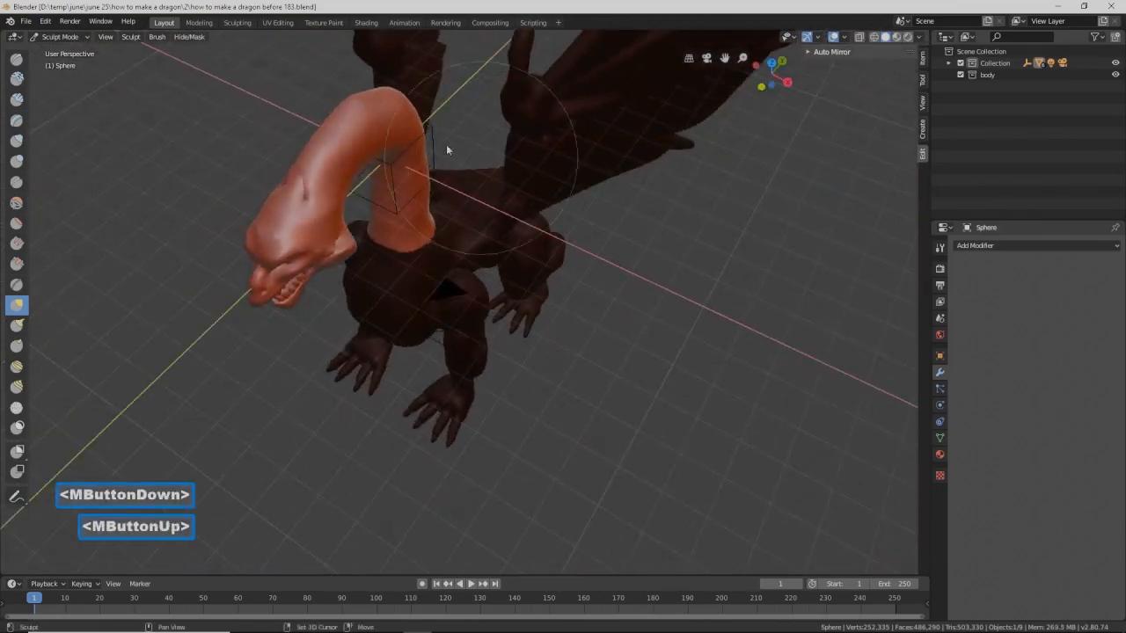
shift+click(353, 100)
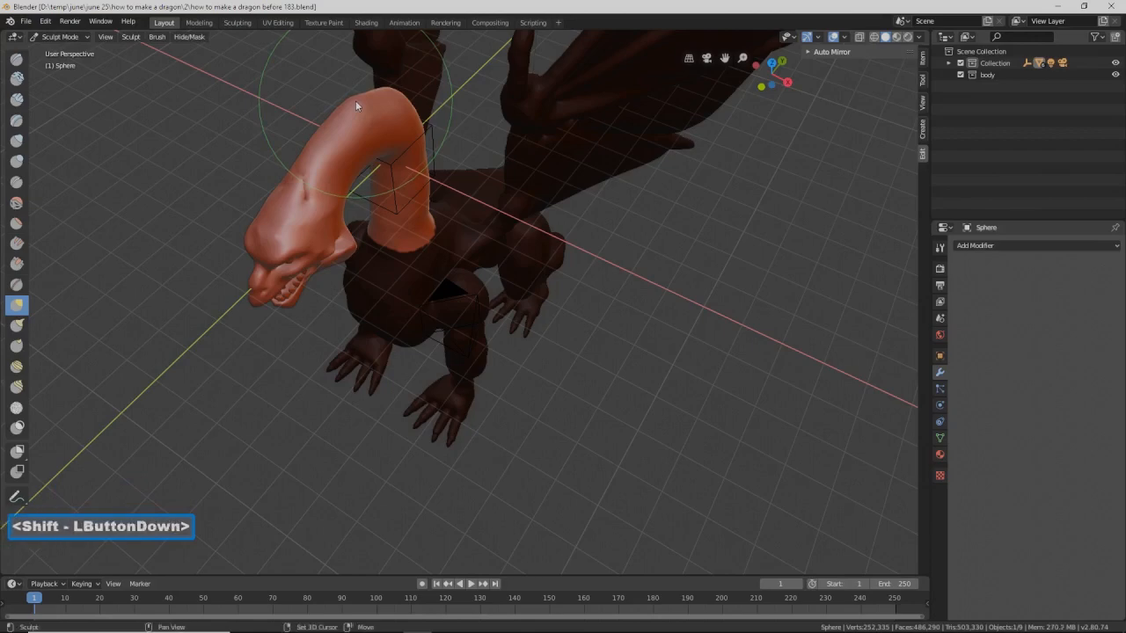
mouse_move(355, 100)
middle_down()
mouse_move(398, 120)
mouse_move(382, 102)
mouse_move(393, 99)
mouse_move(383, 118)
middle_up()
shift+click(359, 107)
shift+drag(358, 107, 409, 153)
Step: Reduce the brush radius and refine the smoothing over the crest and rear side of the neck's bend
key(f)
click(405, 153)
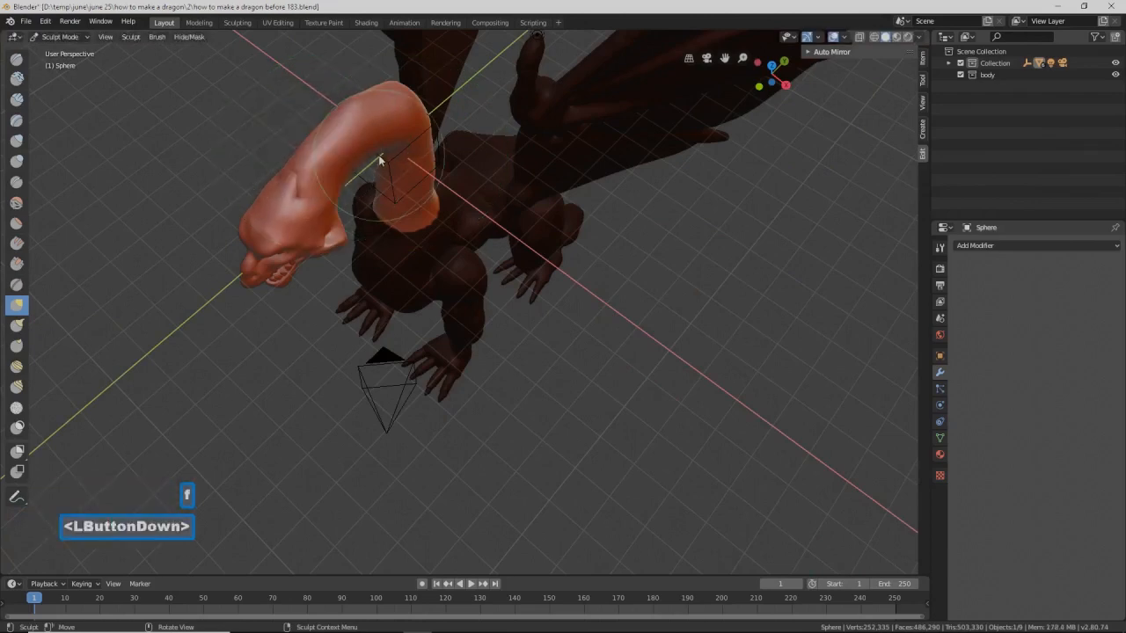
shift+click(356, 105)
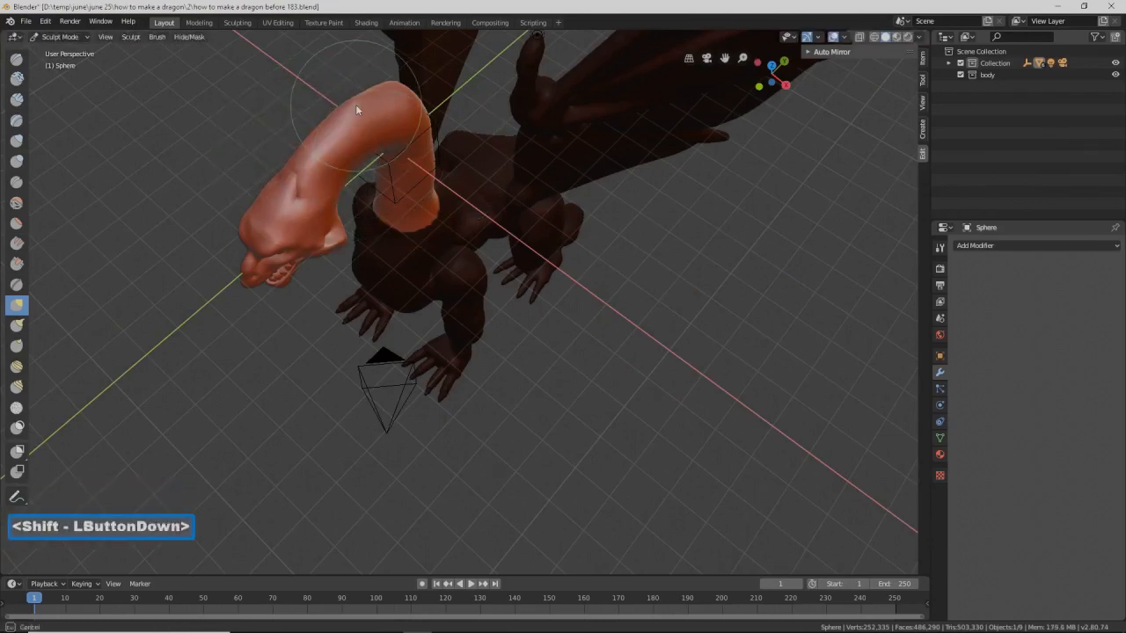
shift+click(356, 104)
mouse_move(419, 170)
middle_down()
mouse_move(364, 114)
mouse_move(384, 156)
mouse_move(378, 121)
middle_up()
shift+click(354, 106)
mouse_move(355, 106)
shift+mouse_down()
mouse_move(367, 104)
mouse_move(376, 134)
shift+mouse_up()
middle_drag(376, 133, 429, 121)
shift+click(422, 130)
Step: Clear the mask from the body and lasso-mask the upper head, leaving the lower jaw unmasked
middle_drag(431, 160, 512, 176)
scroll(512, 175, down, 2)
middle_drag(555, 243, 519, 244)
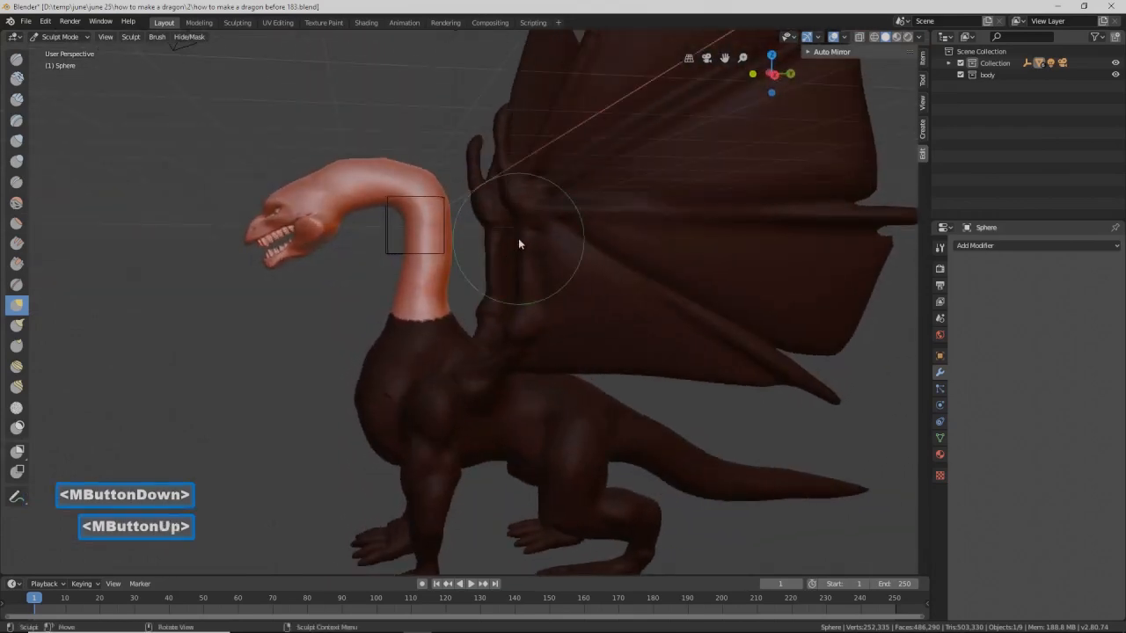
key(alt+m)
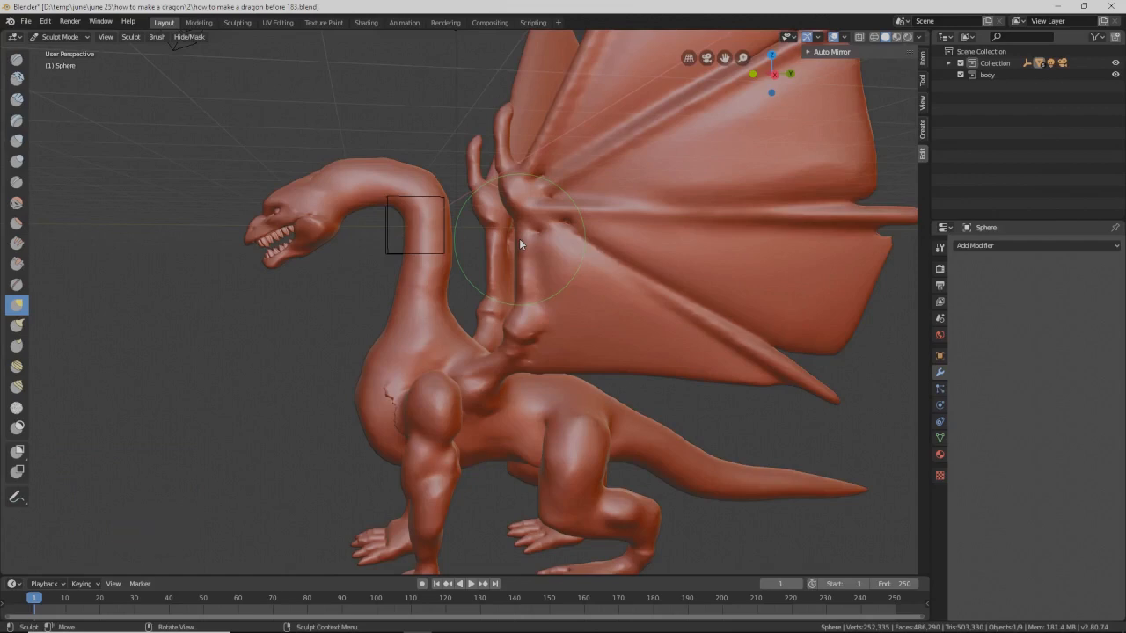
middle_drag(519, 238, 471, 268)
scroll(445, 278, up, 2)
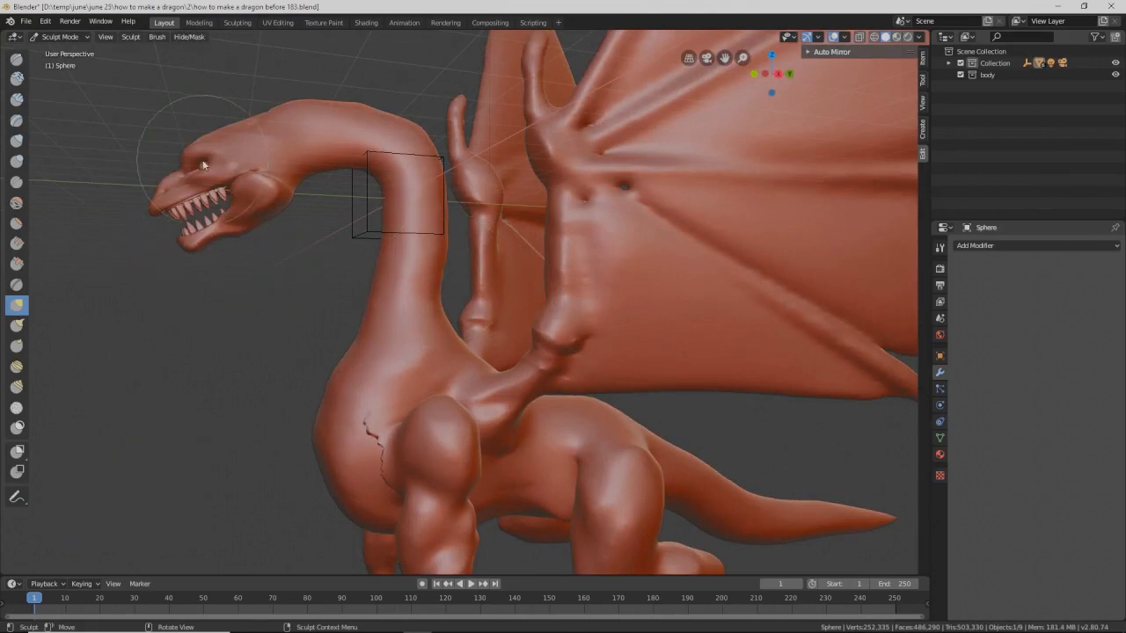
mouse_move(199, 84)
ctrl+shift+mouse_down()
mouse_move(117, 144)
mouse_move(131, 209)
mouse_move(168, 227)
mouse_move(248, 183)
mouse_move(282, 132)
mouse_move(274, 96)
ctrl+shift+mouse_up()
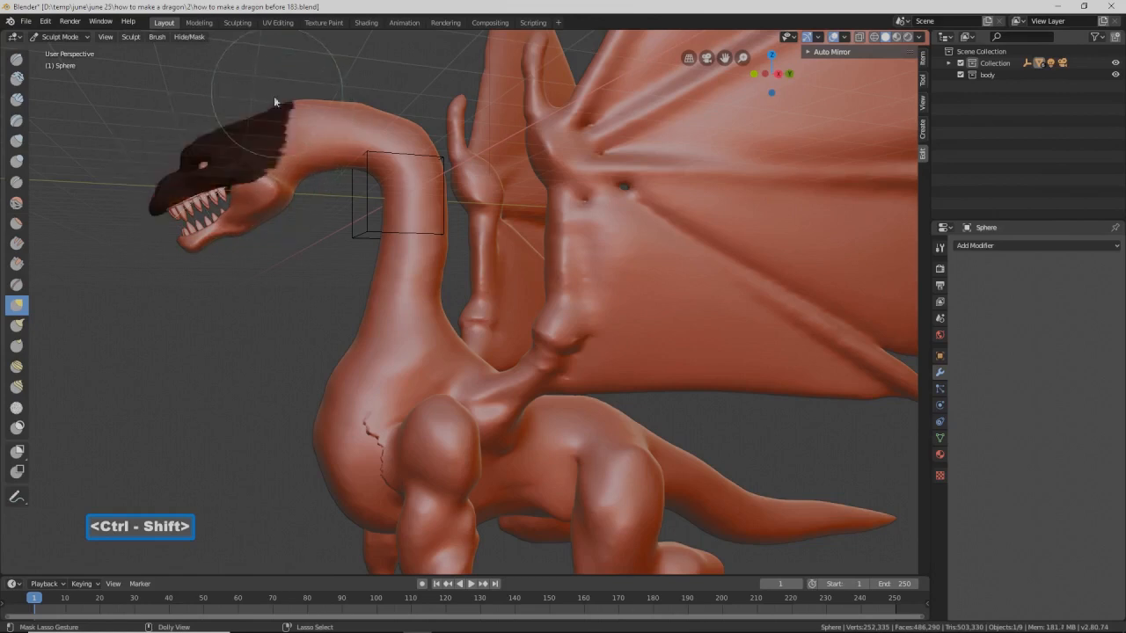
Step: Resize the Grab brush and pull the front of the lower jaw slightly downward
key(f)
click(250, 250)
drag(195, 242, 194, 245)
mouse_move(193, 244)
middle_down()
mouse_move(273, 255)
mouse_move(239, 238)
mouse_move(267, 238)
middle_up()
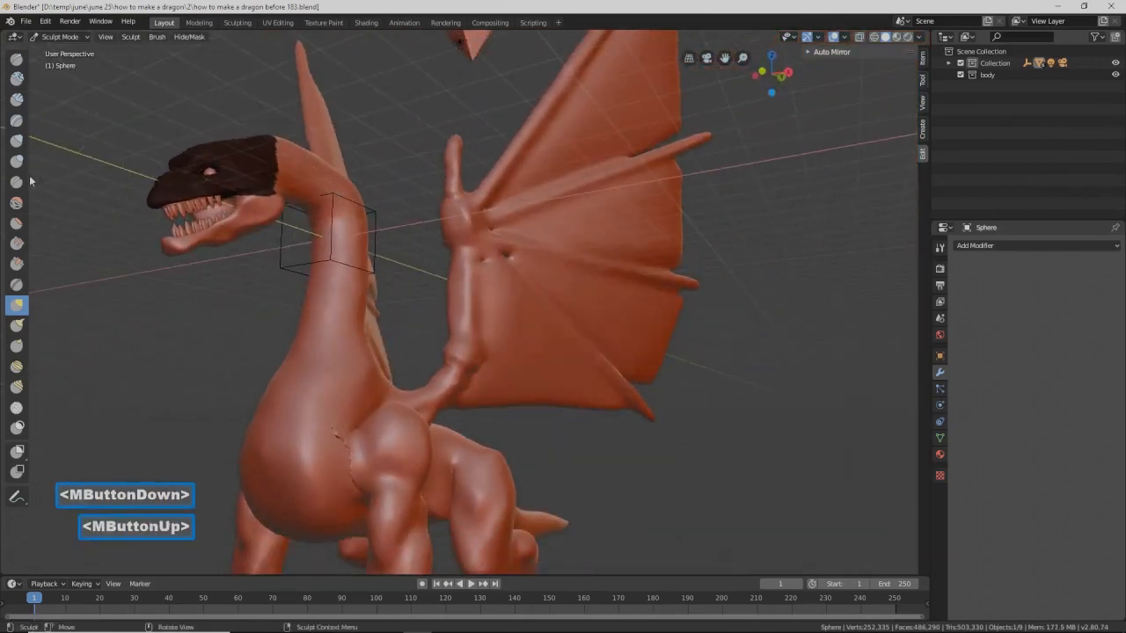
Step: Switch to the Inflate brush and reduce its radius for work on the lower jaw
click(17, 141)
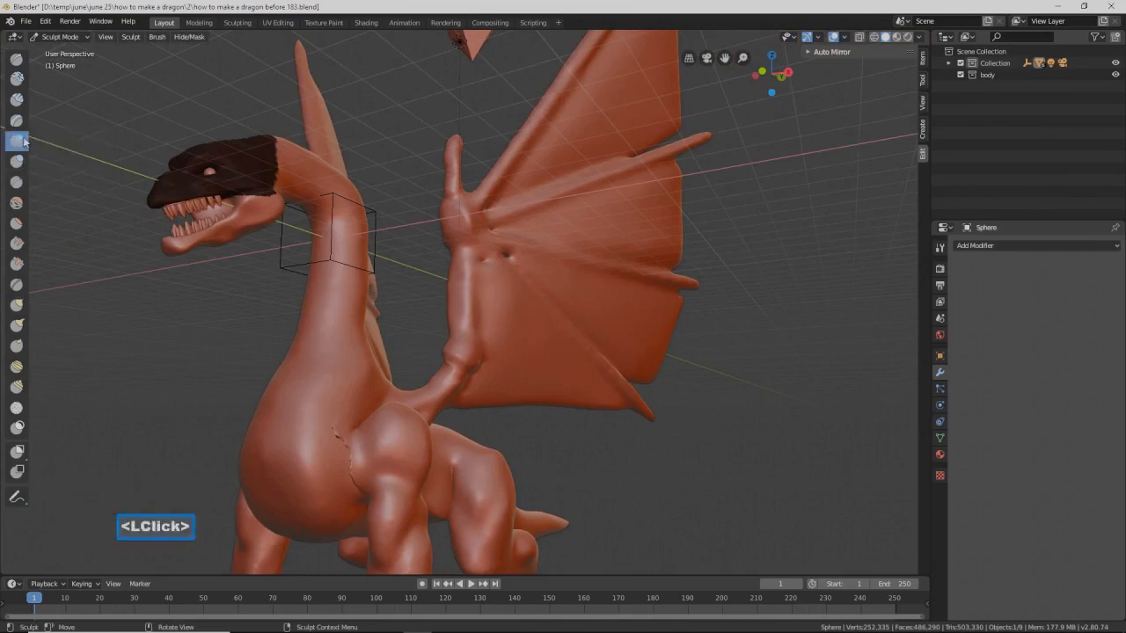
key(f)
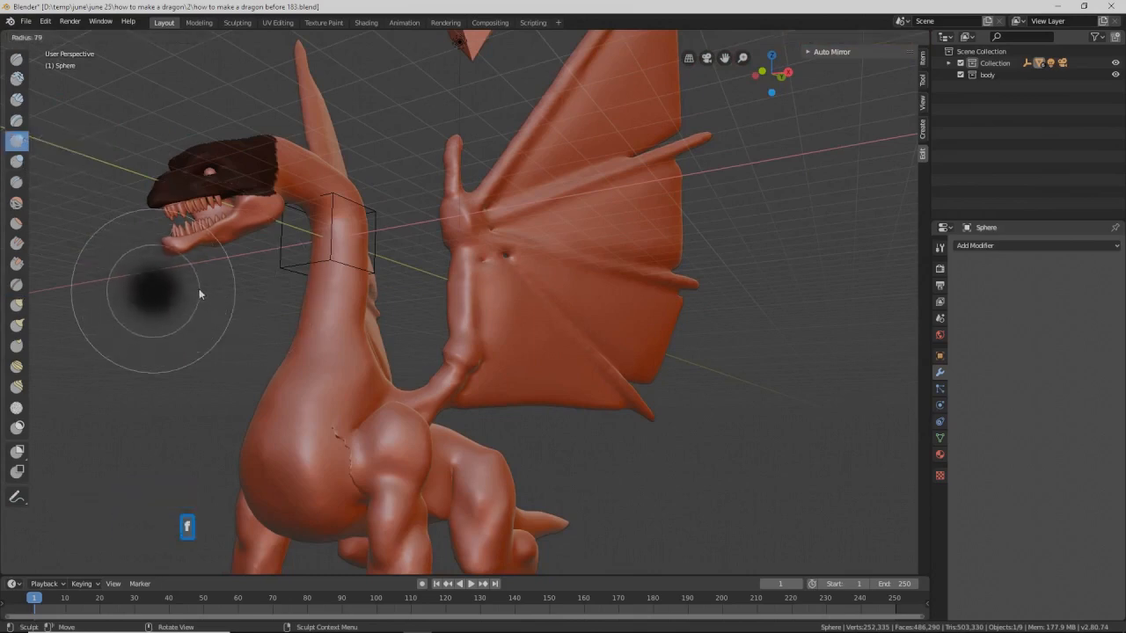
click(192, 289)
scroll(205, 295, up, 2)
mouse_move(176, 260)
shift+middle_down()
mouse_move(297, 314)
mouse_move(317, 377)
shift+middle_up()
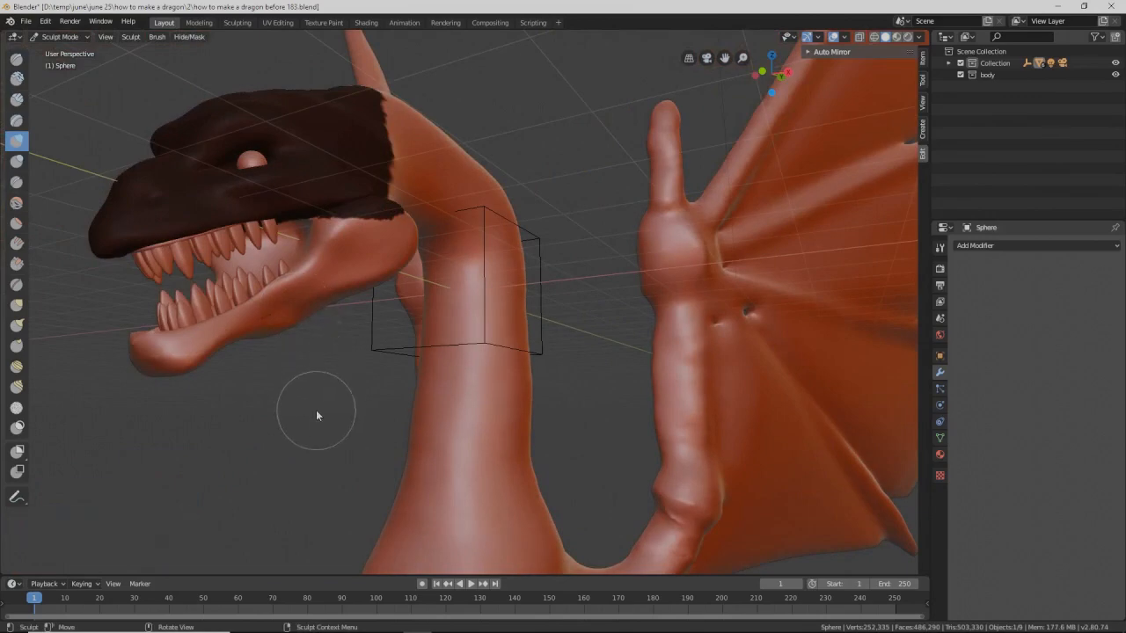
Step: Save incremental versions of the file as how to make a dragon before 184.blend and how to make a dragon before 185.blend
key(Pause)
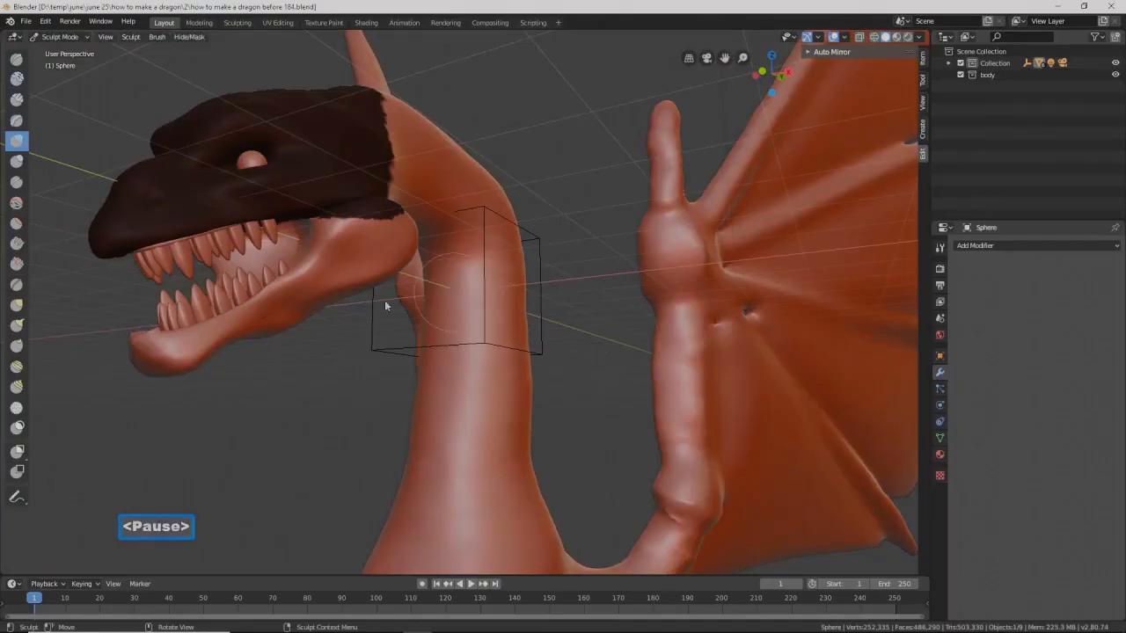
click(273, 318)
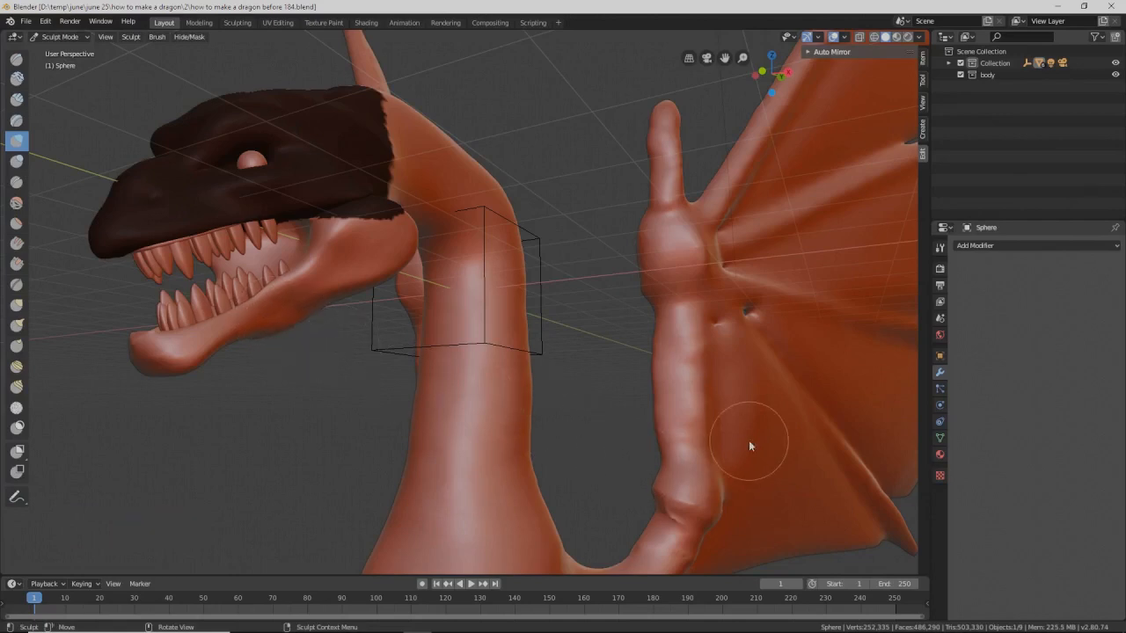
key(Pause)
Step: Clear the mask from the dragon's upper head
scroll(781, 440, down, 2)
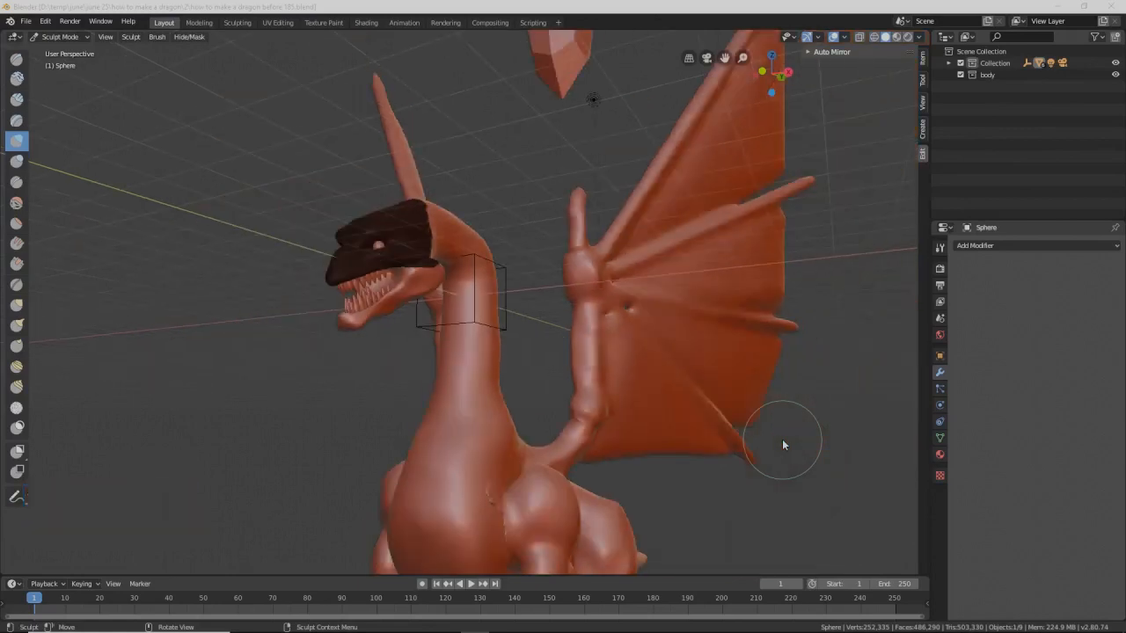
key(alt)
key(alt+m)
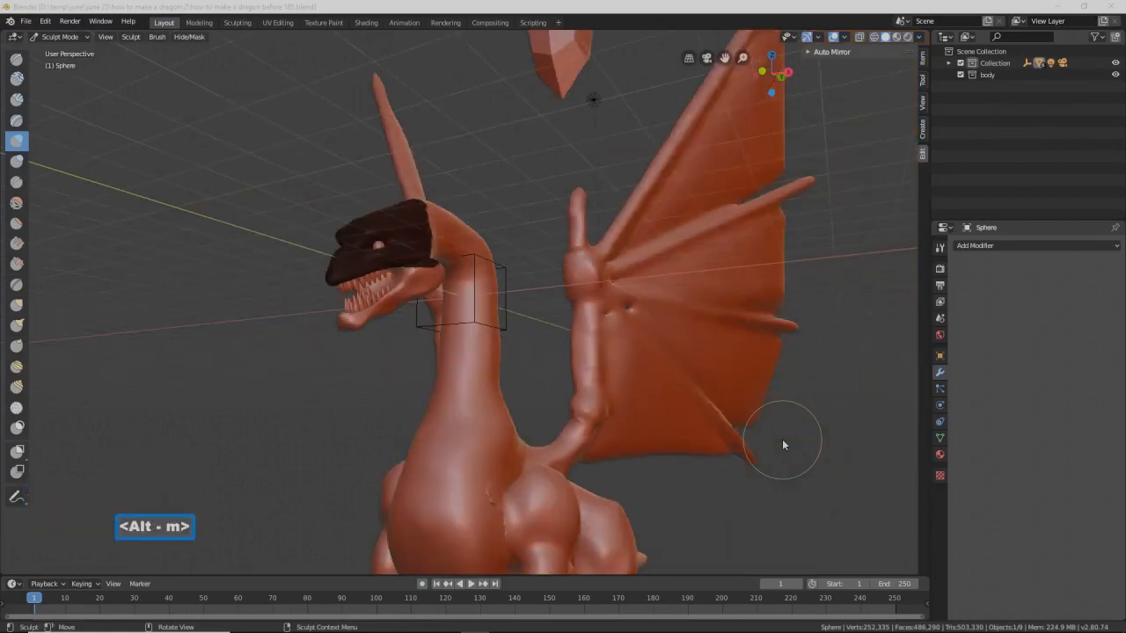
click(786, 10)
key(alt)
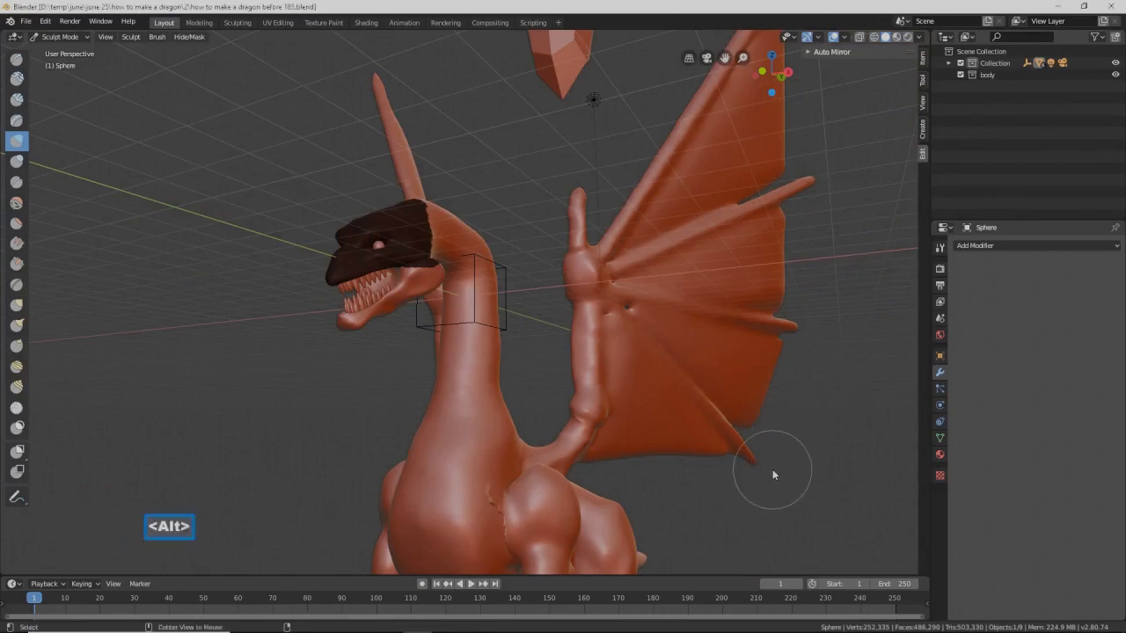
key(alt+m)
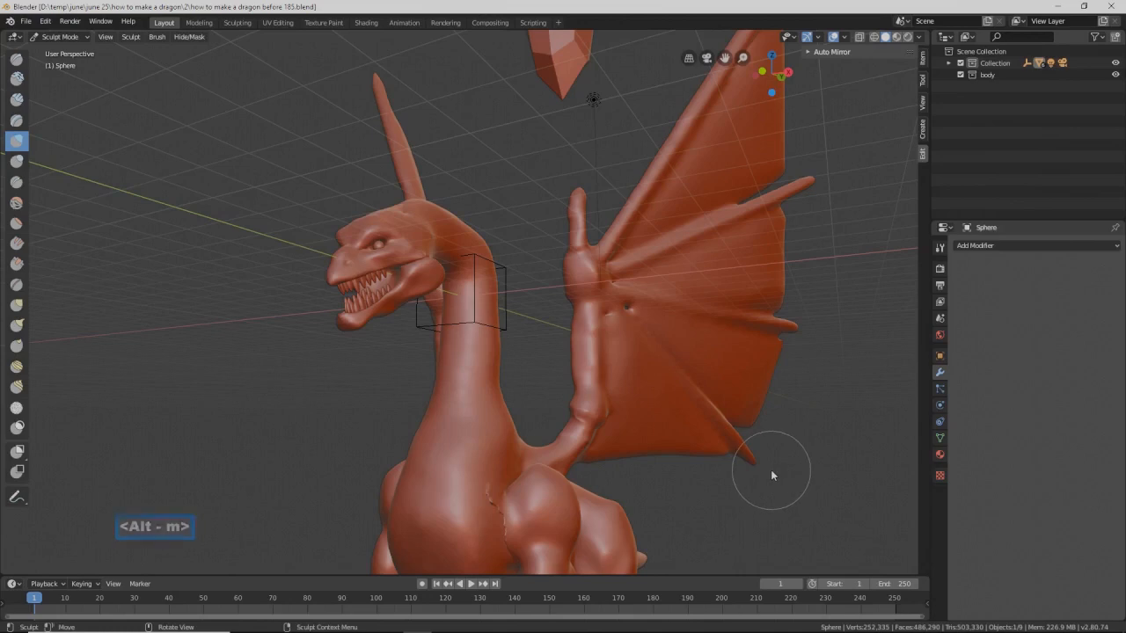
Step: Smooth out the jagged crack between the dragon's chest and front shoulder
scroll(771, 470, down, 2)
middle_drag(767, 388, 718, 407)
key(Caps_Lock)
key(Caps_Lock)
key(Caps_Lock)
key(Caps_Lock)
key(Caps_Lock)
key(Caps_Lock)
key(Caps_Lock)
key(Caps_Lock)
key(Caps_Lock)
key(Caps_Lock)
click(486, 447)
key(Caps_Lock)
scroll(486, 447, up, 2)
key(Caps_Lock)
key(Caps_Lock)
key(Caps_Lock)
key(Caps_Lock)
key(Caps_Lock)
key(Caps_Lock)
key(Caps_Lock)
key(Caps_Lock)
key(Caps_Lock)
middle_drag(550, 467, 632, 328)
key(Caps_Lock)
key(Caps_Lock)
key(Caps_Lock)
key(Caps_Lock)
key(Caps_Lock)
key(Caps_Lock)
key(Caps_Lock)
key(Caps_Lock)
key(Caps_Lock)
key(Caps_Lock)
key(Caps_Lock)
key(Caps_Lock)
key(Caps_Lock)
key(Caps_Lock)
key(Caps_Lock)
key(Caps_Lock)
scroll(632, 328, up, 2)
shift+click(547, 323)
mouse_move(547, 323)
shift+mouse_down()
mouse_move(564, 280)
mouse_move(547, 327)
mouse_move(563, 377)
mouse_move(562, 332)
mouse_move(579, 321)
mouse_move(556, 284)
mouse_move(534, 288)
mouse_move(554, 349)
shift+mouse_up()
Step: Save the next version of the file as how to make a dragon before 186.blend
scroll(552, 349, down, 3)
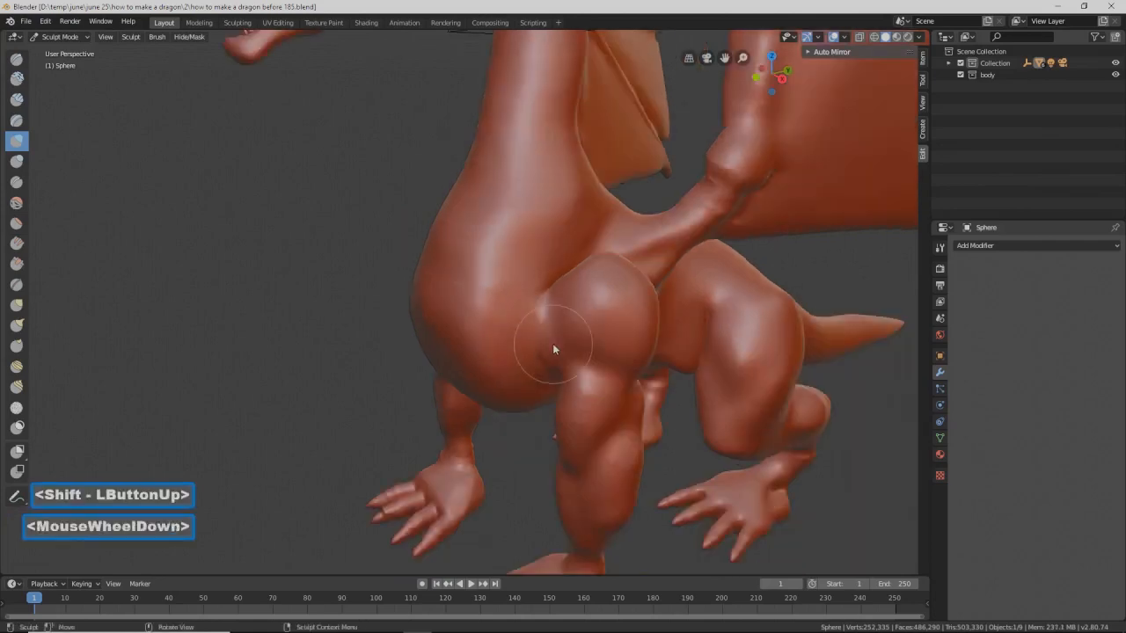
middle_drag(552, 349, 654, 306)
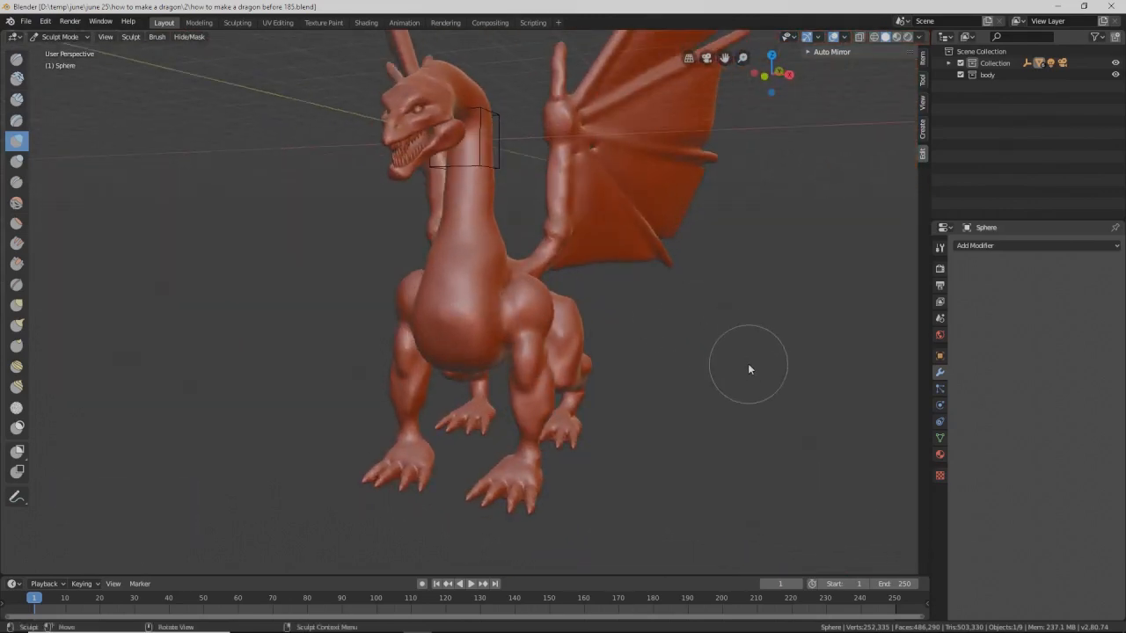
key(Pause)
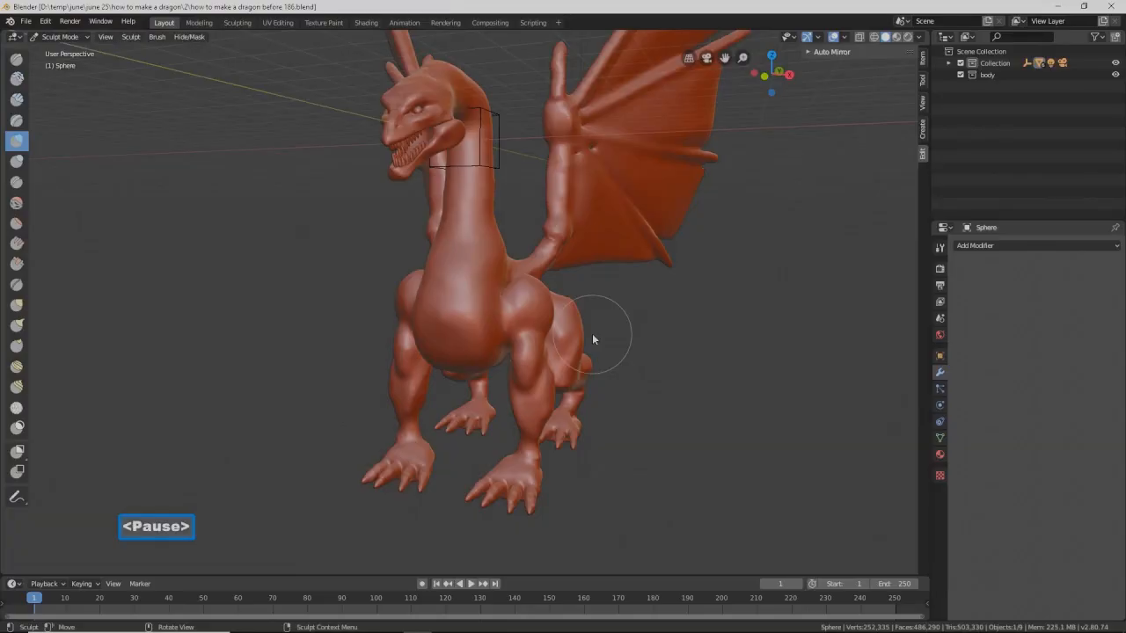
Step: Switch to the Crease brush and save the file as how to make a dragon before 187.blend
scroll(592, 338, up, 1)
middle_drag(594, 331, 633, 284)
key(ctrl)
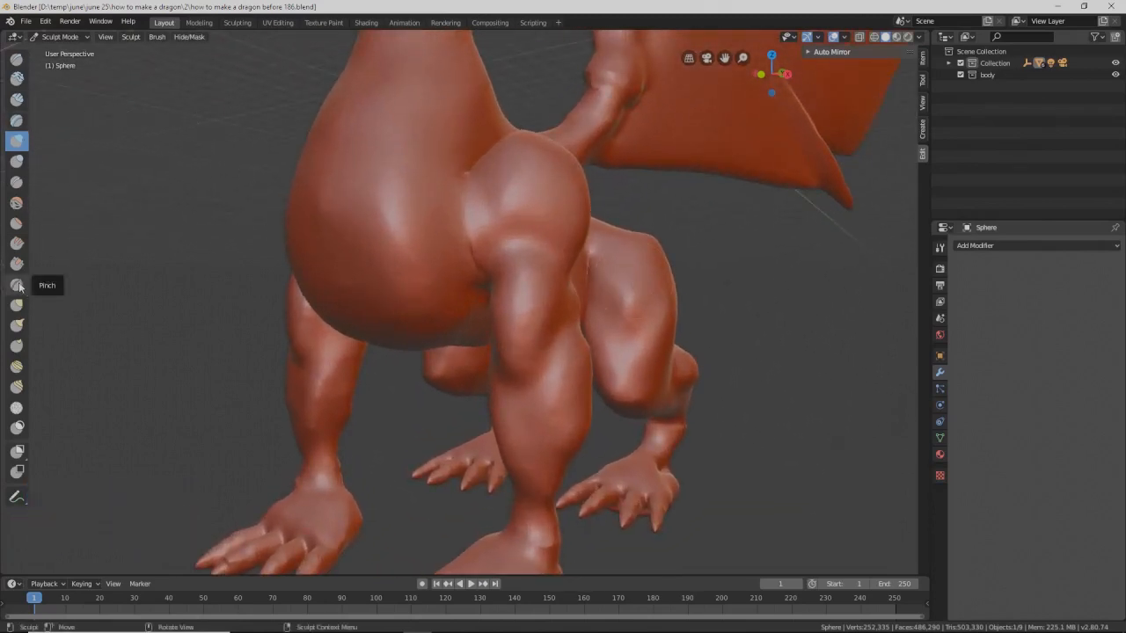
click(17, 181)
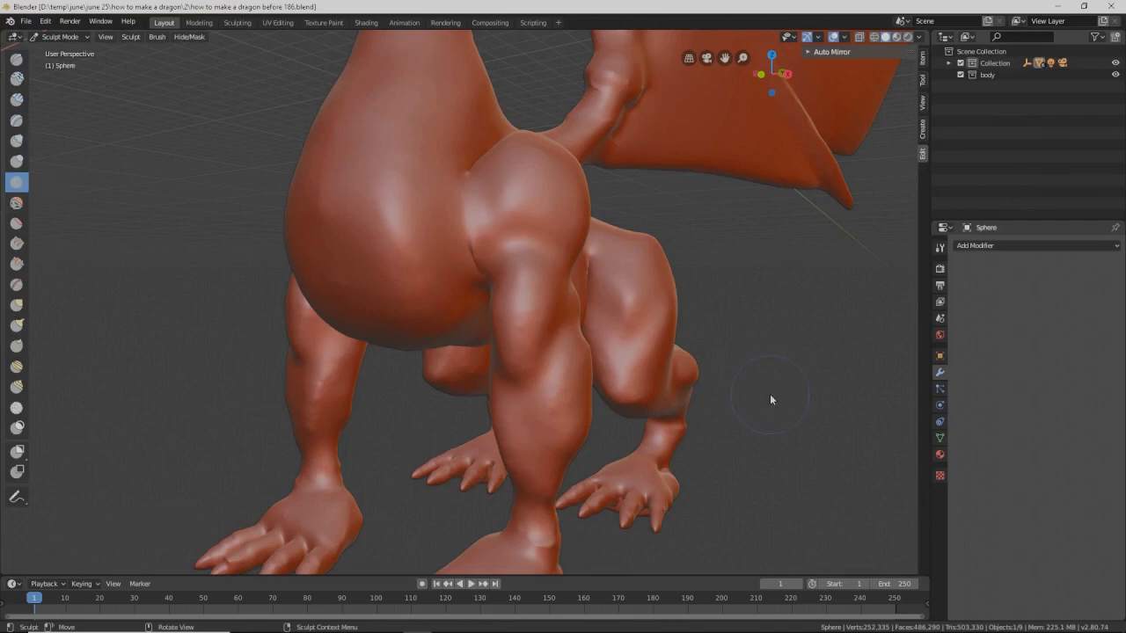
key(Pause)
Step: Raise soft muscle ridges on the upper part of the dragon's front leg with the inverted Crease brush
scroll(635, 321, down, 2)
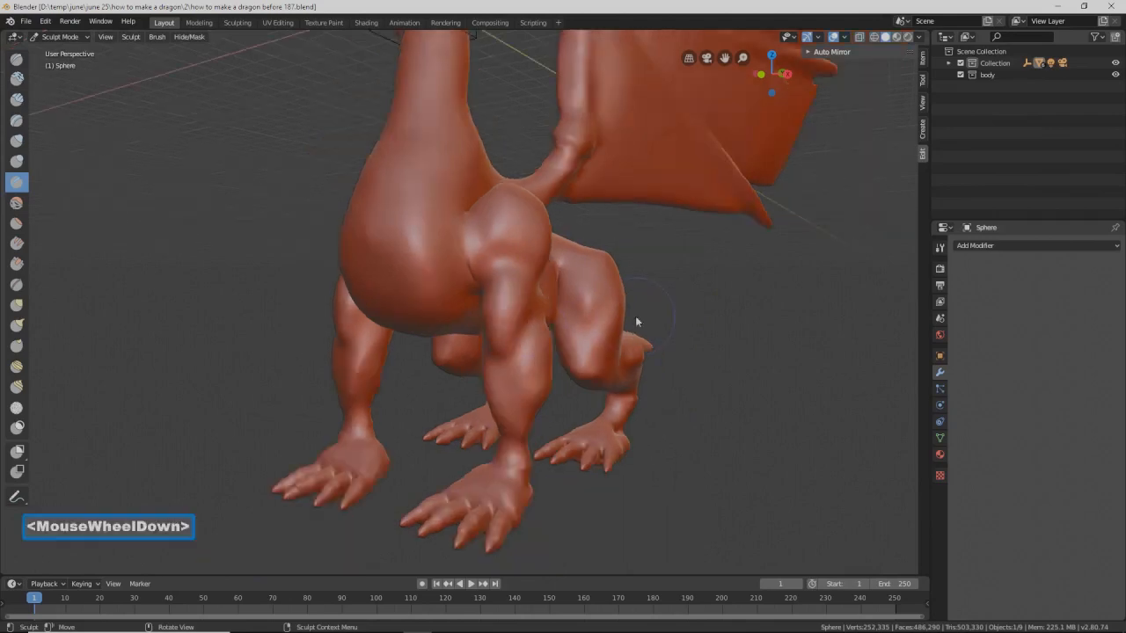
scroll(635, 322, up, 2)
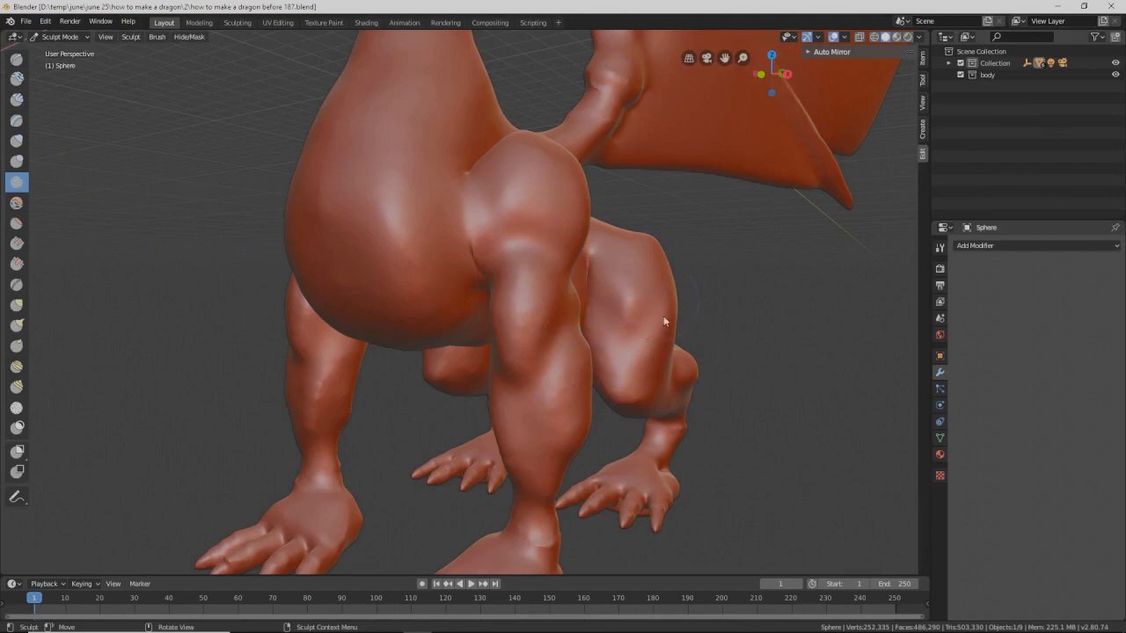
middle_drag(679, 350, 846, 354)
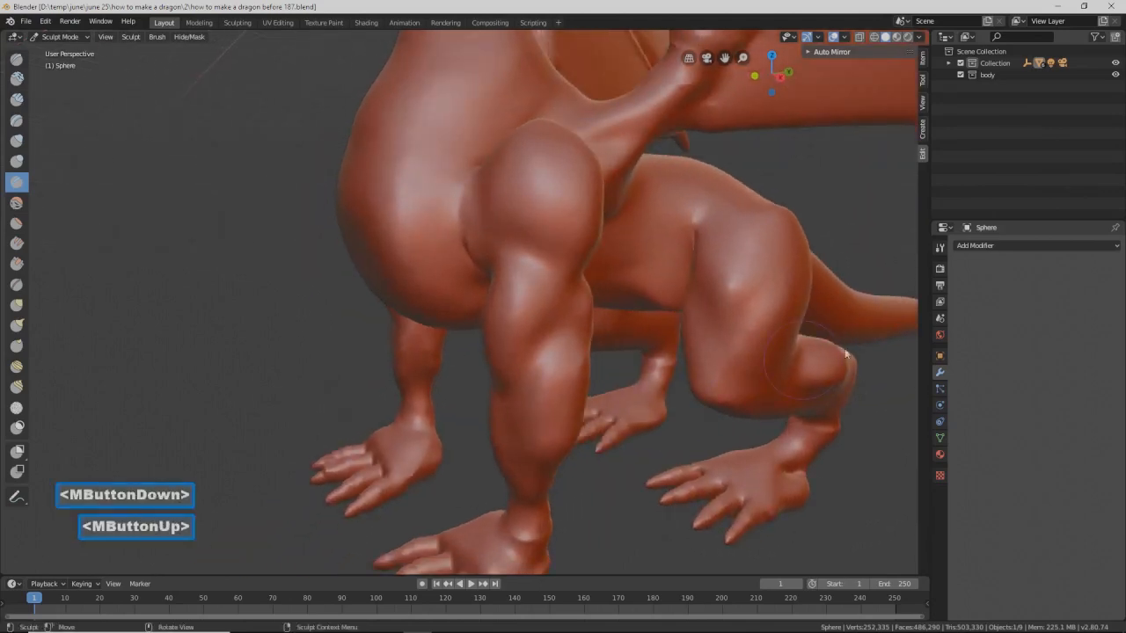
scroll(808, 342, down, 2)
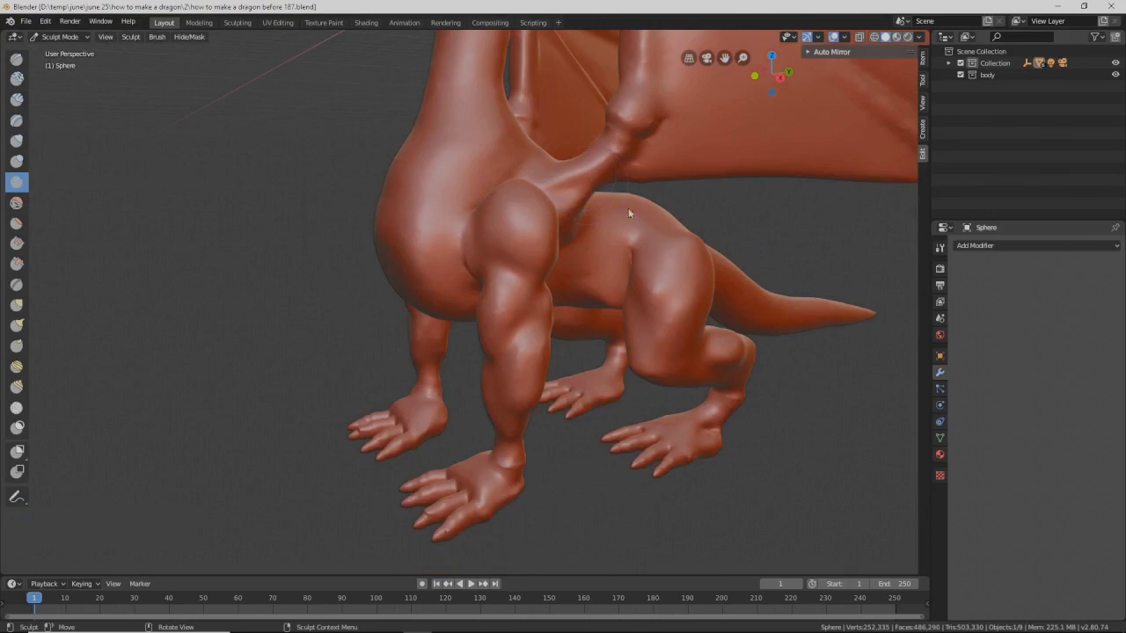
middle_drag(575, 295, 630, 276)
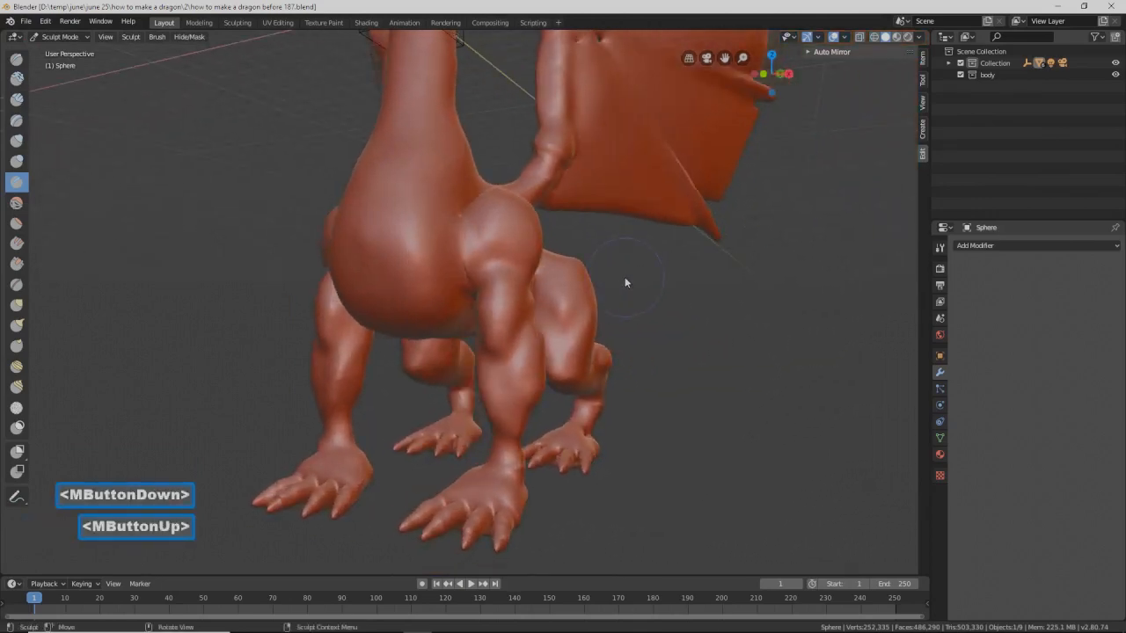
mouse_move(641, 291)
ctrl+middle_down()
mouse_move(637, 267)
mouse_move(639, 280)
ctrl+middle_up()
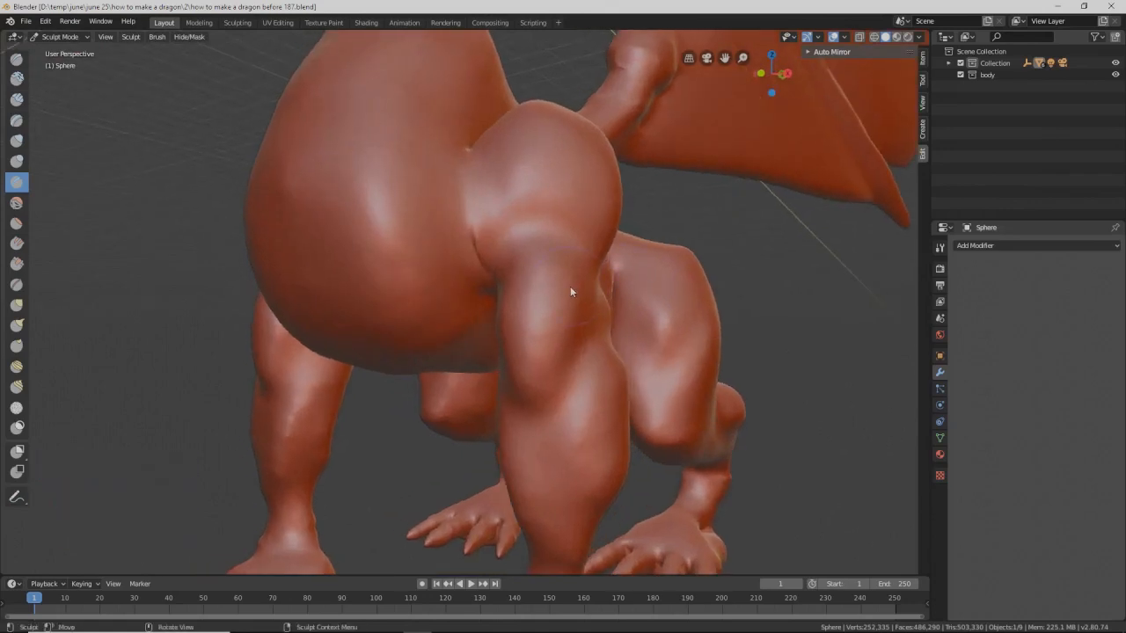
ctrl+drag(569, 283, 566, 281)
mouse_move(553, 361)
ctrl+mouse_down()
mouse_move(537, 395)
mouse_move(565, 359)
ctrl+mouse_up()
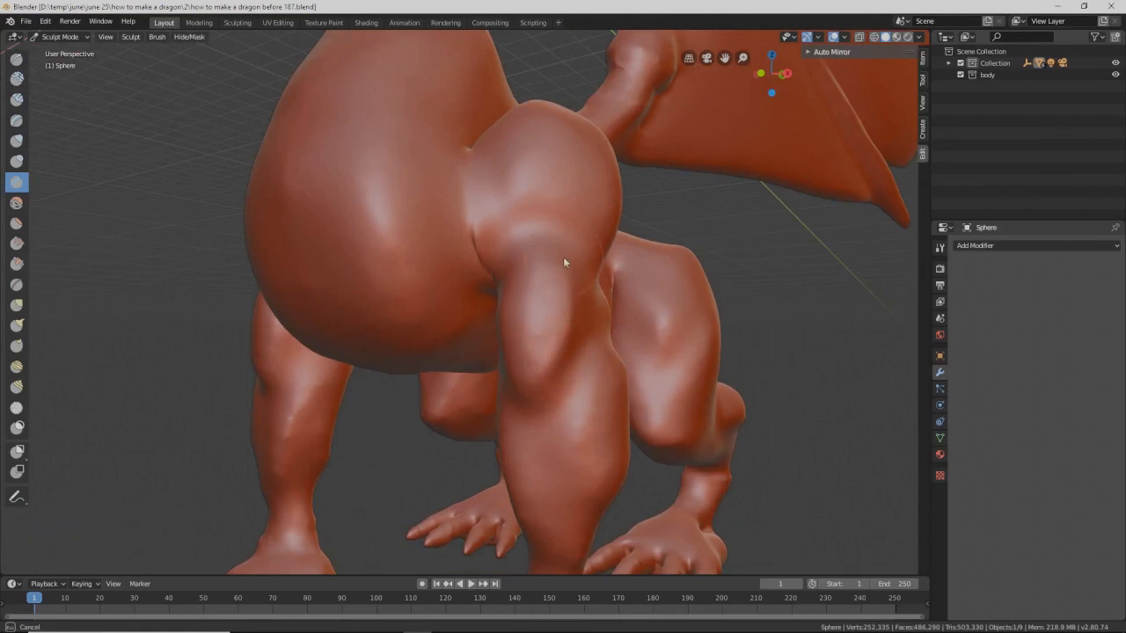
ctrl+drag(567, 245, 631, 282)
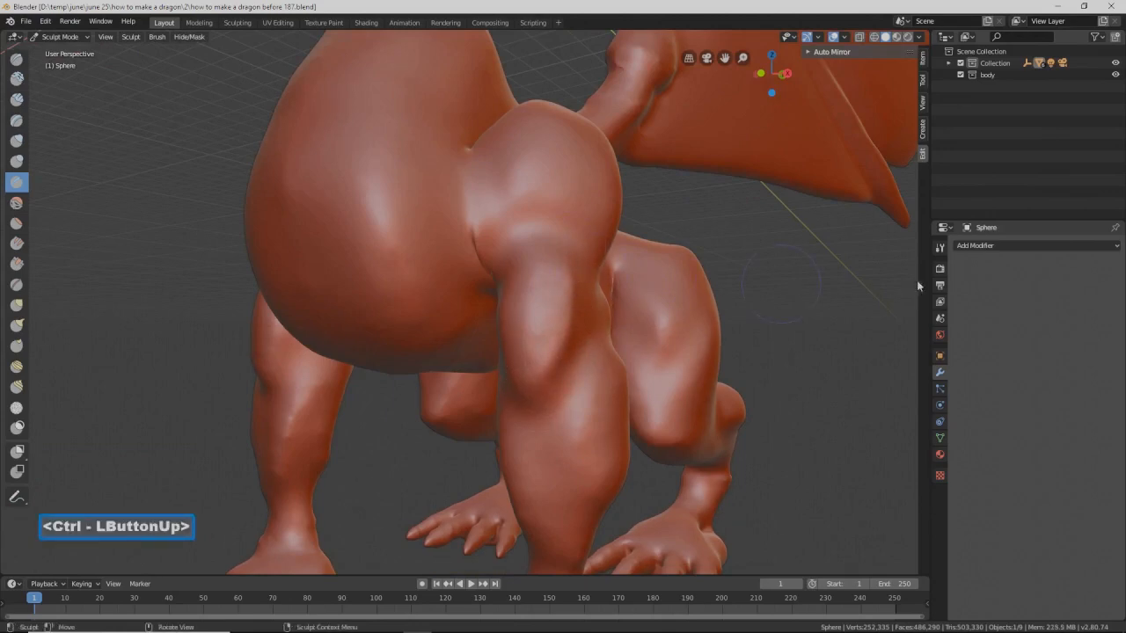
Step: Show the brush settings and carve Crease grooves along the lower edge of the front shoulder muscle
click(939, 248)
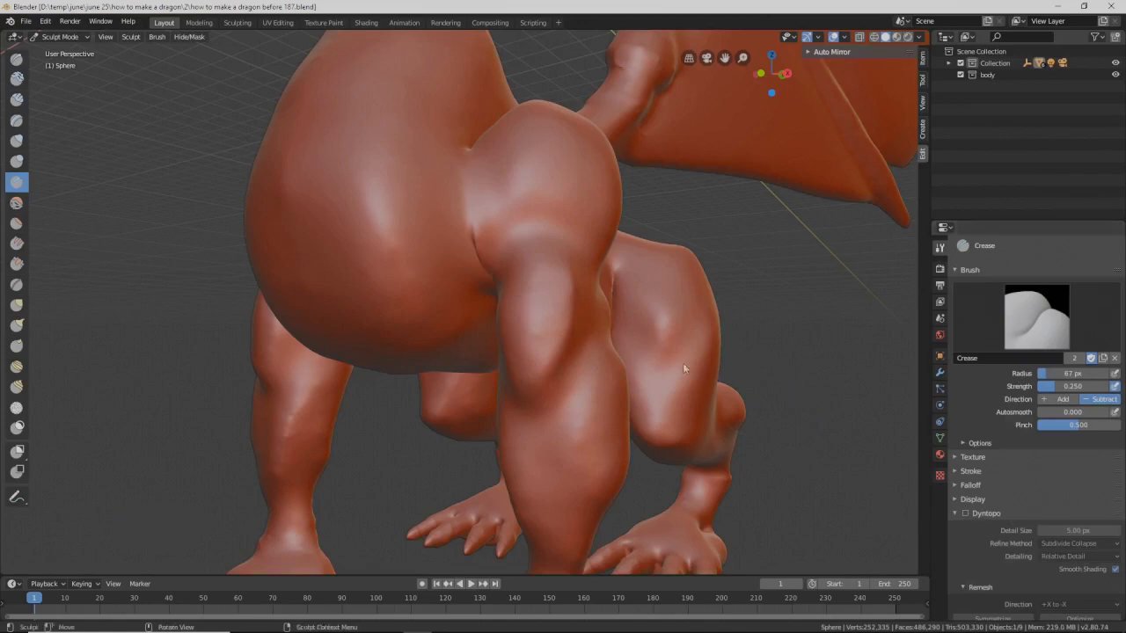
mouse_move(497, 293)
middle_down()
mouse_move(535, 261)
mouse_move(554, 264)
mouse_move(531, 242)
middle_up()
mouse_move(538, 215)
mouse_down()
mouse_move(569, 241)
mouse_move(534, 220)
mouse_move(513, 248)
mouse_up()
mouse_move(514, 248)
middle_down()
mouse_move(578, 238)
mouse_move(512, 175)
middle_up()
click(492, 157)
drag(547, 222, 543, 217)
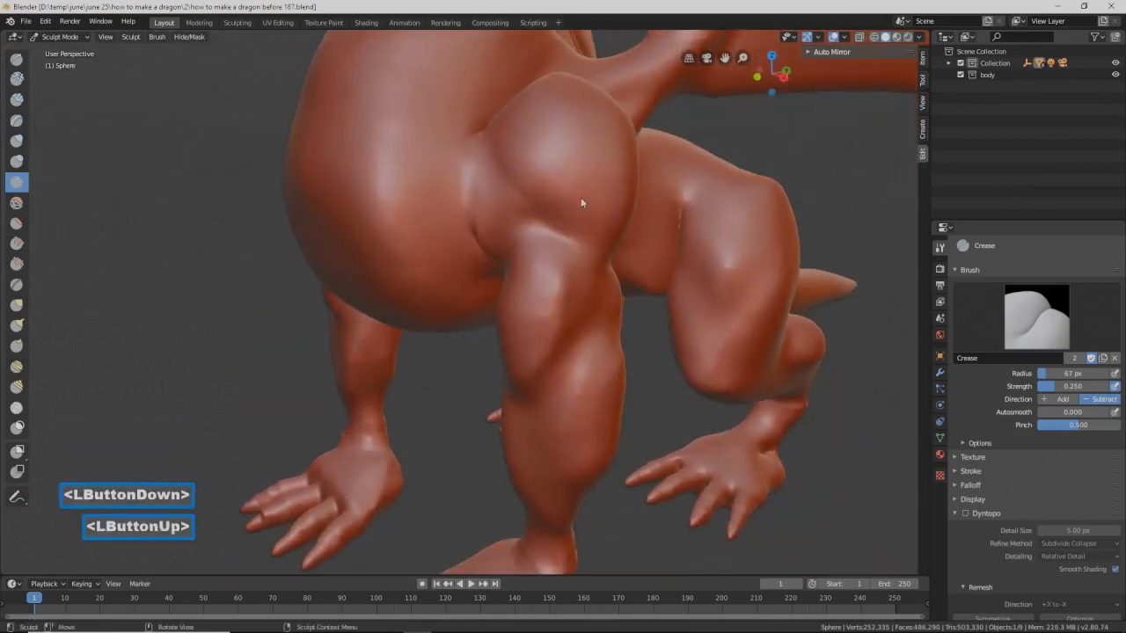
Step: Raise a curved ridge down the front of the shoulder muscle with the inverted Crease brush
ctrl+drag(526, 106, 532, 138)
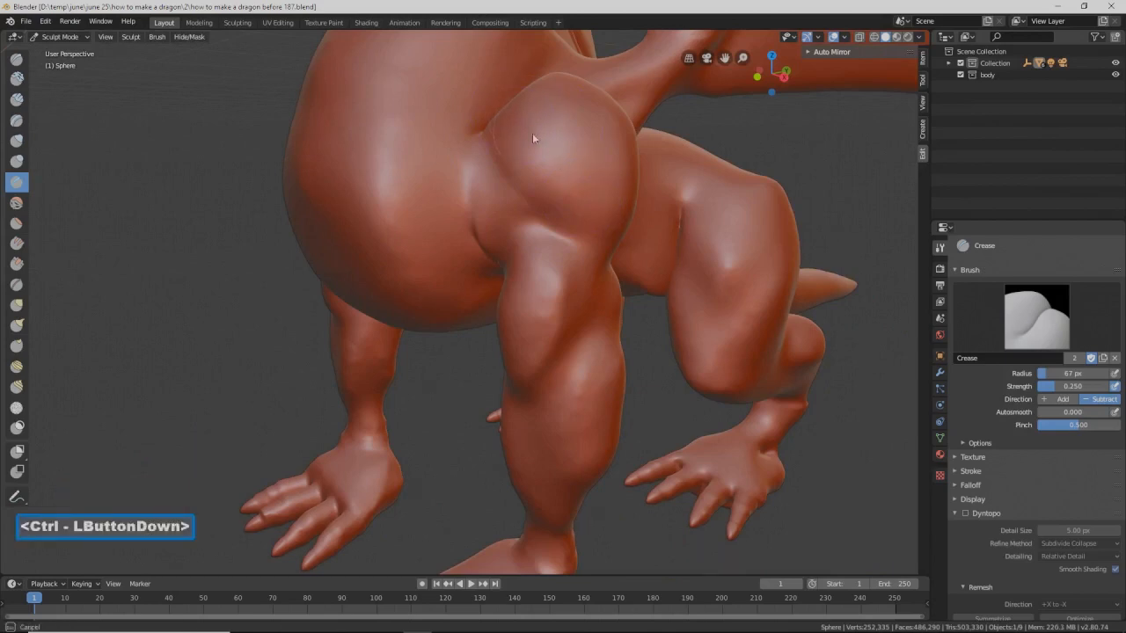
mouse_move(550, 179)
ctrl+mouse_down()
mouse_move(591, 217)
mouse_move(547, 181)
ctrl+mouse_up()
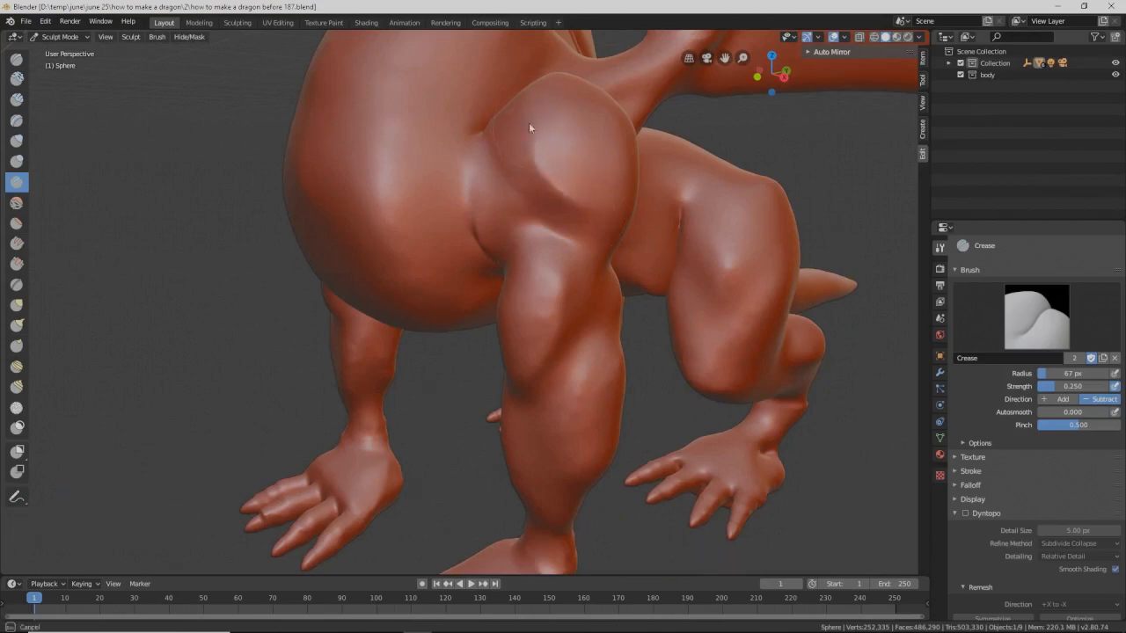
ctrl+drag(528, 127, 538, 133)
Step: Carve creases between the shoulder and the upper front leg, then raise the edge of the adjoining arm muscle
mouse_move(657, 251)
middle_down()
mouse_move(605, 234)
mouse_move(592, 251)
middle_up()
drag(592, 251, 560, 235)
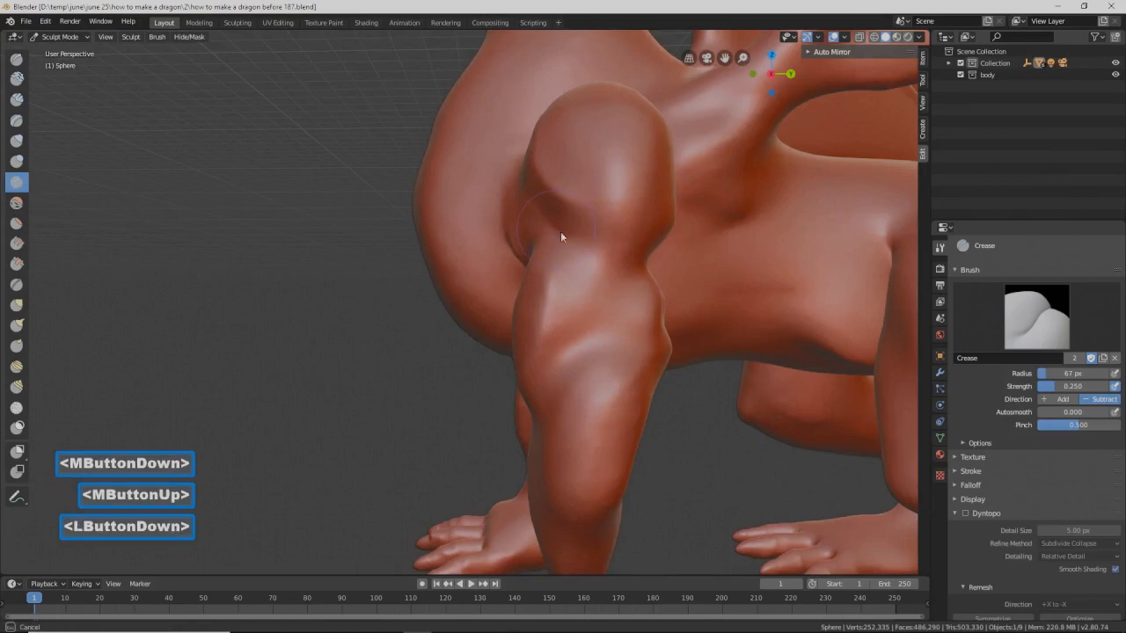
drag(602, 270, 629, 285)
mouse_move(629, 285)
middle_down()
mouse_move(574, 286)
mouse_move(613, 283)
middle_up()
drag(613, 283, 609, 307)
mouse_move(576, 358)
mouse_down()
mouse_move(620, 288)
mouse_move(580, 353)
mouse_up()
ctrl+drag(611, 260, 550, 355)
Step: Define the outer side of the upper front leg with creases and raised ridges running up toward the shoulder
mouse_move(609, 335)
middle_down()
mouse_move(587, 320)
mouse_move(633, 275)
middle_up()
drag(673, 283, 646, 338)
mouse_move(678, 294)
mouse_down()
mouse_move(689, 310)
mouse_move(673, 290)
mouse_move(658, 291)
mouse_move(633, 322)
mouse_move(676, 269)
mouse_move(700, 314)
mouse_move(679, 279)
mouse_up()
middle_drag(680, 279, 666, 269)
mouse_move(655, 271)
ctrl+mouse_down()
mouse_move(638, 305)
mouse_move(638, 263)
ctrl+mouse_up()
mouse_move(692, 202)
middle_down()
mouse_move(675, 224)
mouse_move(714, 120)
mouse_move(764, 134)
mouse_move(753, 118)
middle_up()
key(ctrl)
ctrl+drag(753, 125, 751, 114)
mouse_move(711, 200)
ctrl+mouse_down()
mouse_move(741, 123)
mouse_move(739, 148)
mouse_move(676, 237)
ctrl+mouse_up()
Step: Raise ridges on the forearm of the front leg and carve a lengthwise crease down toward the wrist
mouse_move(650, 294)
middle_down()
mouse_move(636, 322)
mouse_move(635, 374)
middle_up()
ctrl+drag(635, 431, 634, 466)
mouse_move(599, 540)
ctrl+mouse_down()
mouse_move(638, 433)
mouse_move(603, 529)
mouse_move(614, 413)
mouse_move(632, 440)
mouse_move(639, 406)
ctrl+mouse_up()
scroll(639, 406, down, 3)
mouse_move(639, 406)
middle_down()
mouse_move(566, 391)
mouse_move(641, 389)
mouse_move(521, 369)
mouse_move(608, 342)
mouse_move(575, 373)
middle_up()
mouse_move(523, 359)
mouse_down()
mouse_move(491, 400)
mouse_move(460, 370)
mouse_move(495, 400)
mouse_move(504, 380)
mouse_move(495, 452)
mouse_move(517, 462)
mouse_up()
drag(502, 400, 503, 411)
middle_drag(588, 373, 476, 199)
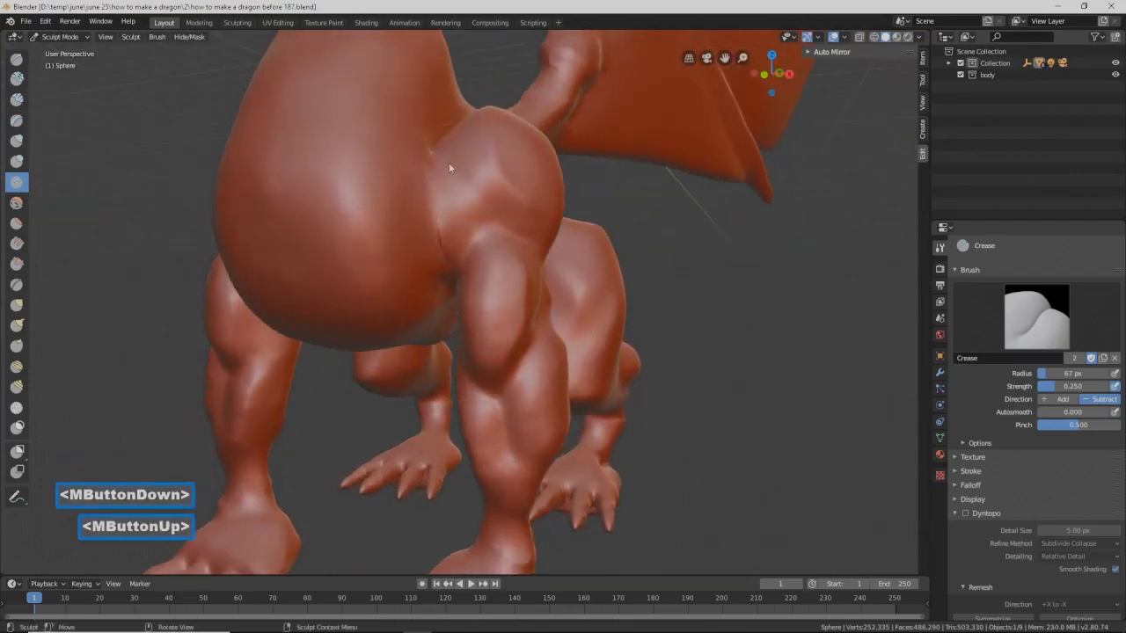
Step: Sculpt creases and a raised ridge across the front shoulder to separate its muscle masses
drag(459, 175, 528, 222)
mouse_move(598, 252)
middle_down()
mouse_move(470, 255)
mouse_move(533, 267)
middle_up()
mouse_move(533, 268)
ctrl+mouse_down()
mouse_move(499, 325)
mouse_move(546, 267)
ctrl+mouse_up()
mouse_move(545, 267)
middle_down()
mouse_move(623, 284)
mouse_move(554, 276)
mouse_move(545, 254)
middle_up()
drag(545, 254, 605, 245)
middle_drag(605, 245, 601, 252)
mouse_move(600, 253)
mouse_down()
mouse_move(608, 243)
mouse_move(607, 255)
mouse_up()
drag(607, 255, 645, 249)
Step: Smooth the newly sculpted strokes around the dragon's front shoulder and upper leg
scroll(647, 250, down, 2)
mouse_move(658, 243)
middle_down()
mouse_move(640, 272)
mouse_move(628, 259)
mouse_move(661, 233)
middle_up()
mouse_move(661, 233)
shift+mouse_down()
mouse_move(658, 264)
mouse_move(661, 242)
mouse_move(659, 254)
shift+mouse_up()
mouse_move(659, 253)
middle_down()
mouse_move(636, 255)
mouse_move(633, 215)
mouse_move(573, 227)
middle_up()
shift+drag(659, 318, 692, 330)
middle_drag(502, 254, 643, 302)
scroll(744, 295, down, 2)
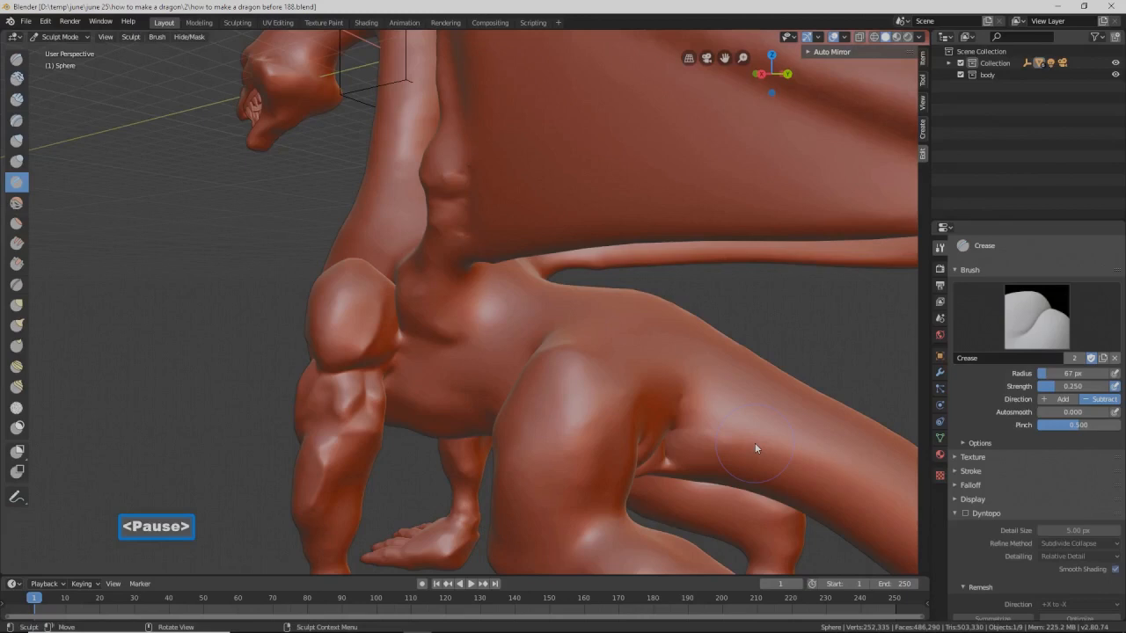
Step: Carve Crease grooves along the back of the hind thigh and into the fold above the knee
shift+middle_drag(755, 443, 705, 408)
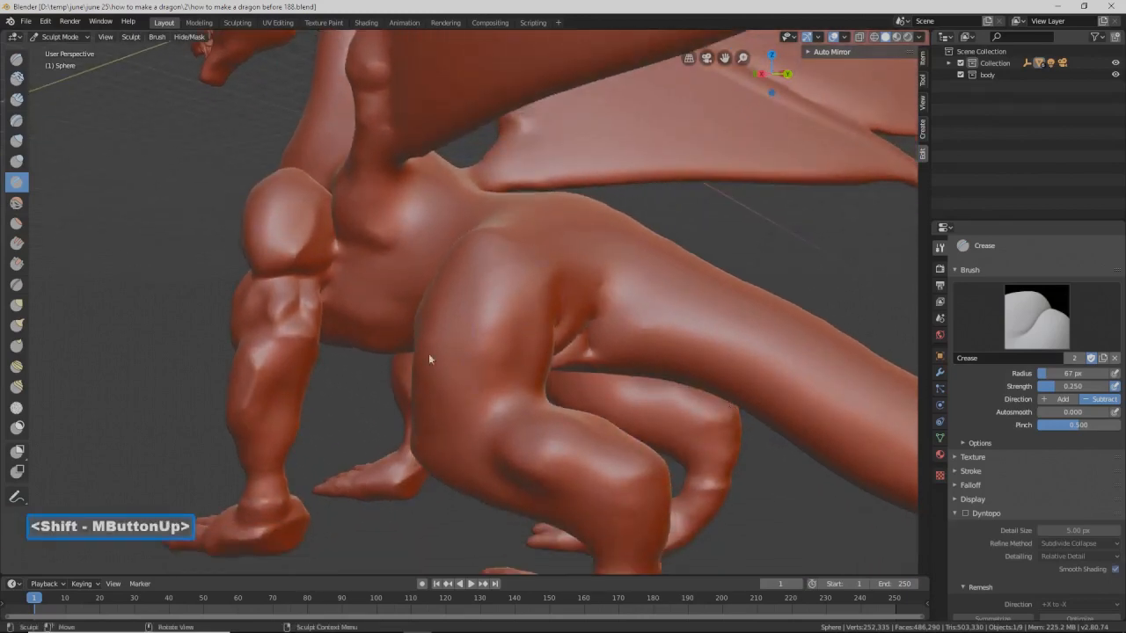
mouse_move(523, 330)
mouse_down()
mouse_move(518, 382)
mouse_move(518, 321)
mouse_move(526, 360)
mouse_move(480, 355)
mouse_up()
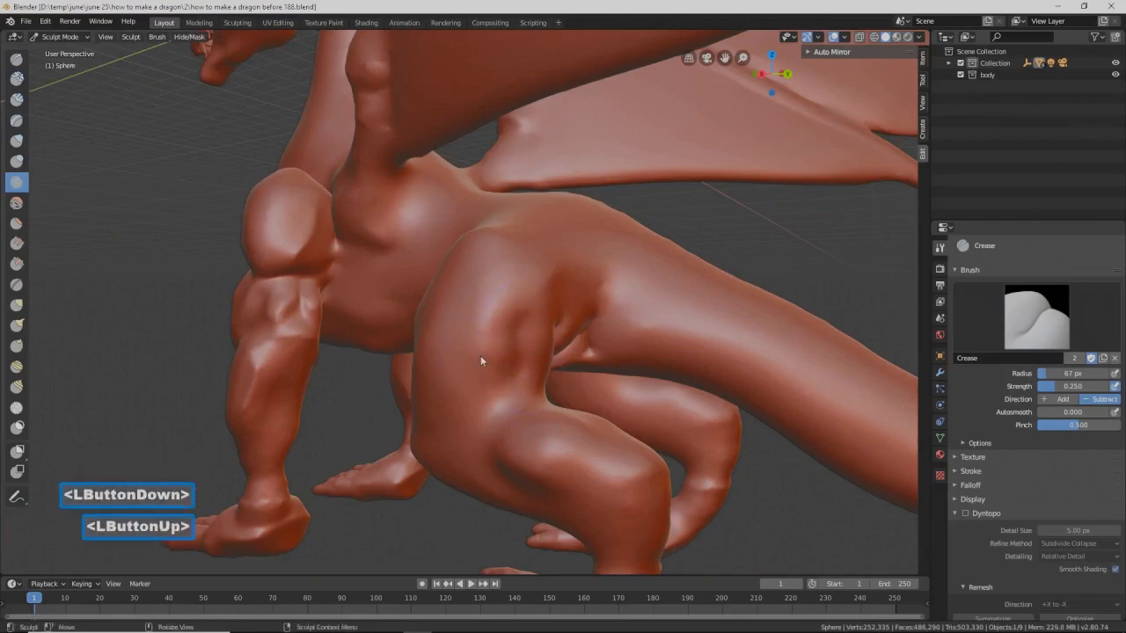
middle_drag(480, 356, 515, 381)
mouse_move(515, 382)
mouse_down()
mouse_move(456, 445)
mouse_move(502, 398)
mouse_move(447, 428)
mouse_up()
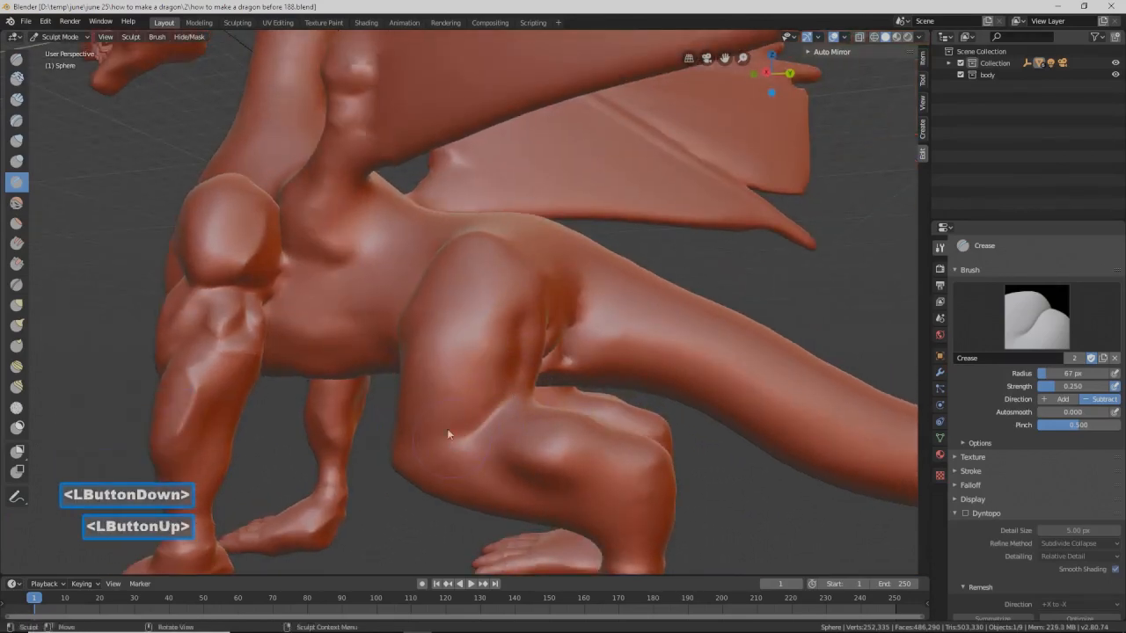
mouse_move(447, 429)
middle_down()
mouse_move(491, 372)
mouse_move(515, 383)
middle_up()
Step: Carve creases down the front of the hind thigh to outline its muscles
mouse_move(406, 377)
mouse_down()
mouse_move(435, 438)
mouse_move(402, 381)
mouse_move(413, 423)
mouse_move(380, 414)
mouse_move(368, 436)
mouse_move(441, 298)
mouse_move(420, 344)
mouse_move(392, 329)
mouse_up()
middle_drag(392, 329, 382, 331)
mouse_move(382, 331)
mouse_down()
mouse_move(372, 322)
mouse_move(397, 362)
mouse_move(373, 327)
mouse_move(380, 338)
mouse_up()
mouse_move(380, 338)
mouse_down()
mouse_move(400, 362)
mouse_move(373, 336)
mouse_move(369, 286)
mouse_up()
mouse_move(369, 286)
middle_down()
mouse_move(389, 291)
mouse_move(379, 262)
middle_up()
mouse_move(379, 262)
mouse_down()
mouse_move(366, 263)
mouse_move(387, 226)
mouse_up()
drag(387, 226, 407, 226)
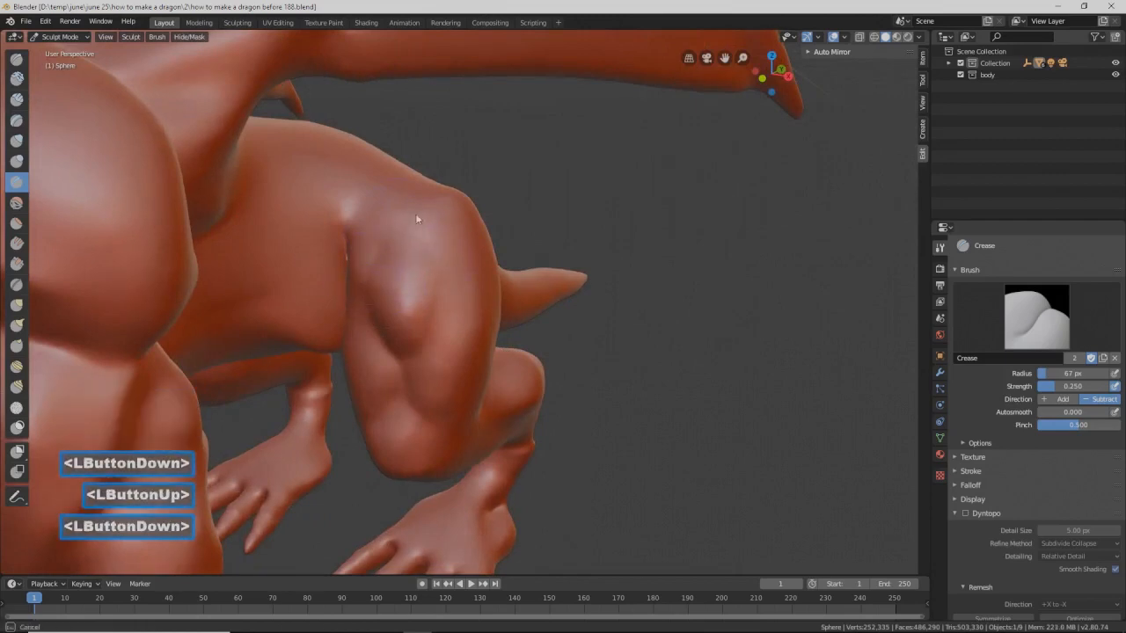
Step: Extend the muscle creases across the outer side of the hind thigh
drag(442, 284, 476, 299)
mouse_move(476, 299)
middle_down()
mouse_move(412, 291)
mouse_move(503, 297)
middle_up()
mouse_move(480, 267)
mouse_down()
mouse_move(520, 334)
mouse_move(489, 293)
mouse_up()
middle_drag(489, 293, 489, 284)
Step: Raise muscle ridges on the hind thigh toward the knee and carve a crease between them
mouse_move(480, 299)
ctrl+mouse_down()
mouse_move(484, 358)
mouse_move(495, 307)
mouse_move(467, 429)
mouse_move(466, 324)
ctrl+mouse_up()
mouse_move(466, 323)
middle_down()
mouse_move(536, 359)
mouse_move(458, 284)
middle_up()
mouse_move(457, 284)
ctrl+mouse_down()
mouse_move(399, 424)
mouse_move(434, 445)
mouse_move(396, 427)
mouse_move(442, 321)
ctrl+mouse_up()
mouse_move(442, 321)
middle_down()
mouse_move(451, 285)
mouse_move(413, 276)
middle_up()
mouse_move(413, 276)
mouse_down()
mouse_move(405, 322)
mouse_move(392, 252)
mouse_move(392, 294)
mouse_move(369, 337)
mouse_move(397, 252)
mouse_move(365, 339)
mouse_move(376, 319)
mouse_up()
mouse_move(376, 318)
middle_down()
mouse_move(387, 300)
mouse_move(346, 314)
middle_up()
mouse_move(346, 314)
ctrl+mouse_down()
mouse_move(357, 332)
mouse_move(337, 308)
mouse_move(363, 338)
mouse_move(378, 334)
ctrl+mouse_up()
scroll(527, 317, down, 2)
Step: Raise muscle ridges along the forearm of the front leg with the inverted Crease brush
mouse_move(563, 327)
middle_down()
mouse_move(518, 314)
mouse_move(558, 319)
mouse_move(408, 330)
mouse_move(435, 333)
mouse_move(458, 310)
mouse_move(502, 307)
mouse_move(520, 322)
mouse_move(493, 337)
mouse_move(477, 321)
mouse_move(356, 374)
middle_up()
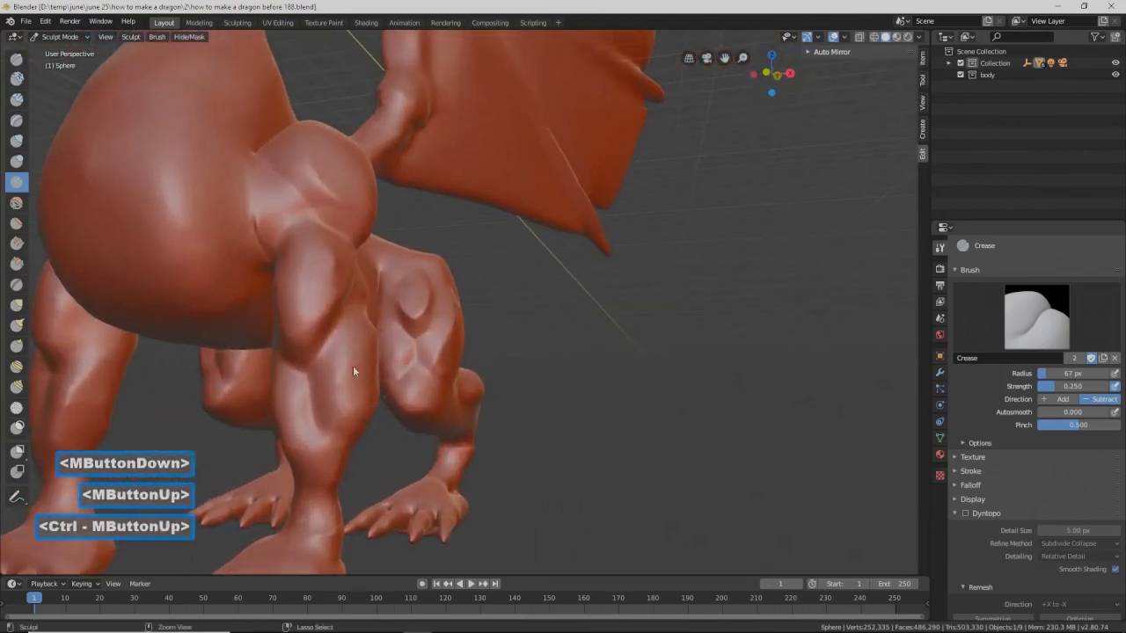
ctrl+drag(333, 362, 335, 387)
mouse_move(348, 428)
ctrl+mouse_down()
mouse_move(337, 362)
mouse_move(349, 424)
mouse_move(379, 410)
ctrl+mouse_up()
mouse_move(378, 410)
middle_down()
mouse_move(405, 397)
mouse_move(335, 414)
middle_up()
ctrl+drag(337, 414, 363, 424)
mouse_move(364, 424)
middle_down()
mouse_move(405, 392)
mouse_move(351, 392)
middle_up()
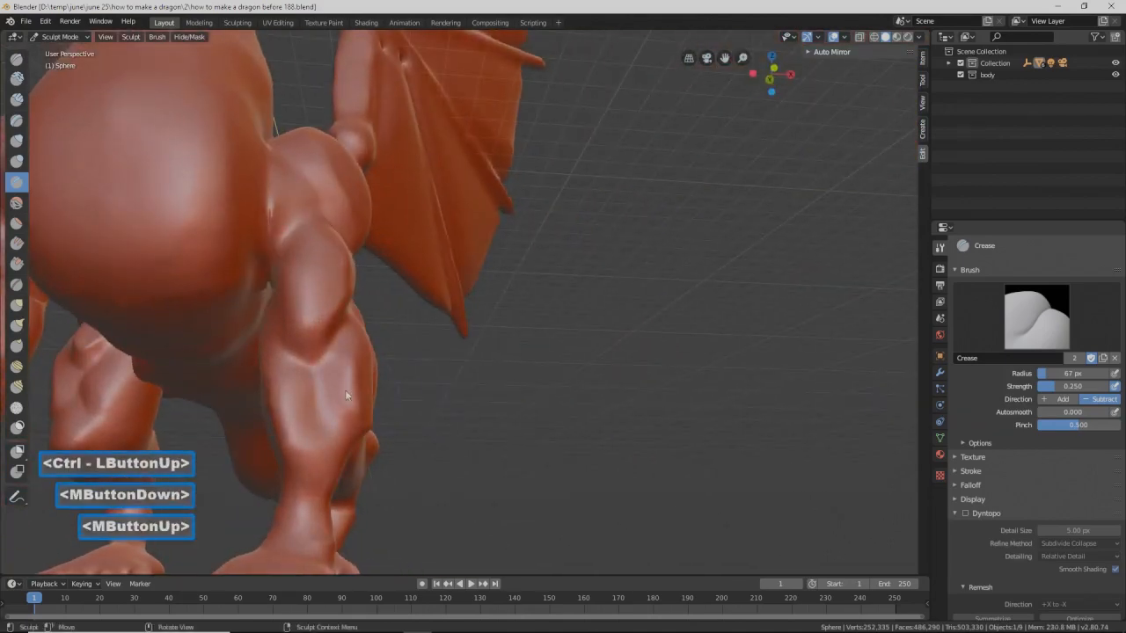
Step: Crease the forearm, raise ridges around the elbow, and save the file as how to make a dragon before 189.blend
mouse_move(326, 413)
mouse_down()
mouse_move(331, 430)
mouse_move(312, 374)
mouse_up()
mouse_move(311, 375)
mouse_down()
mouse_move(316, 412)
mouse_move(299, 447)
mouse_up()
middle_drag(342, 336, 287, 274)
mouse_move(287, 274)
ctrl+mouse_down()
mouse_move(279, 262)
mouse_move(294, 316)
mouse_move(333, 331)
ctrl+mouse_up()
mouse_move(332, 332)
middle_down()
mouse_move(254, 332)
mouse_move(232, 357)
middle_up()
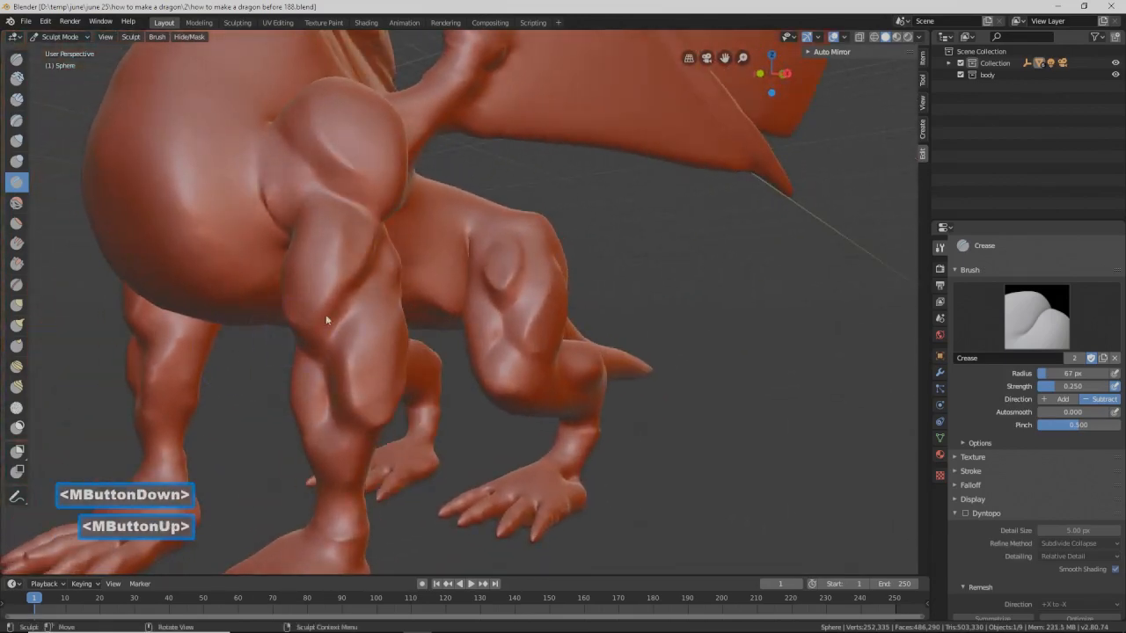
mouse_move(331, 310)
ctrl+mouse_down()
mouse_move(315, 318)
mouse_move(326, 304)
mouse_move(349, 311)
ctrl+mouse_up()
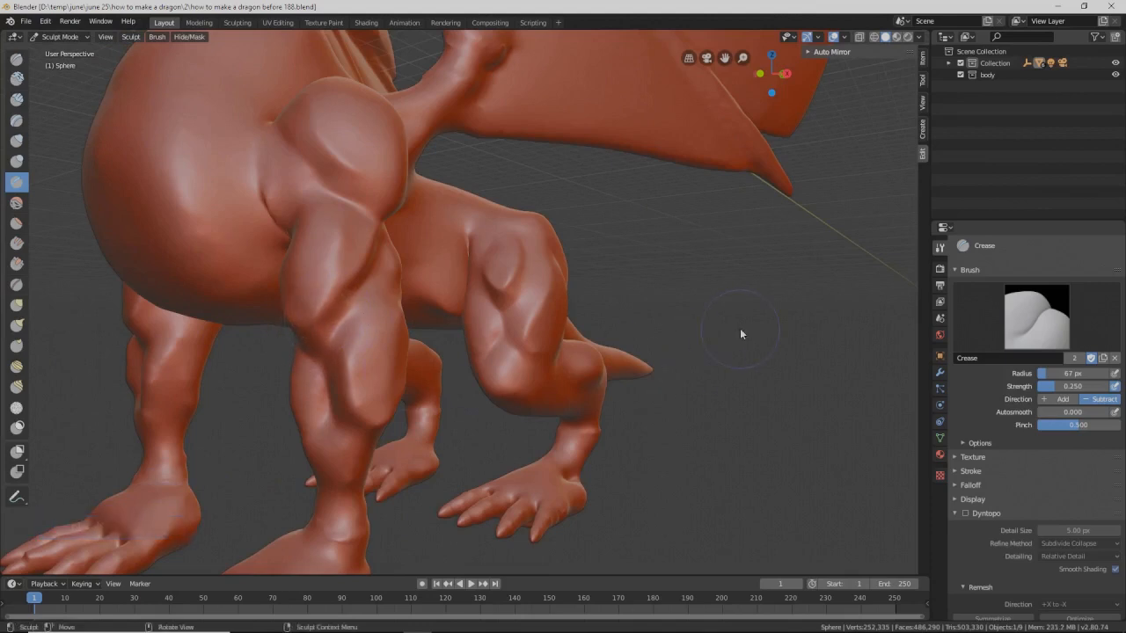
key(Pause)
scroll(586, 408, down, 2)
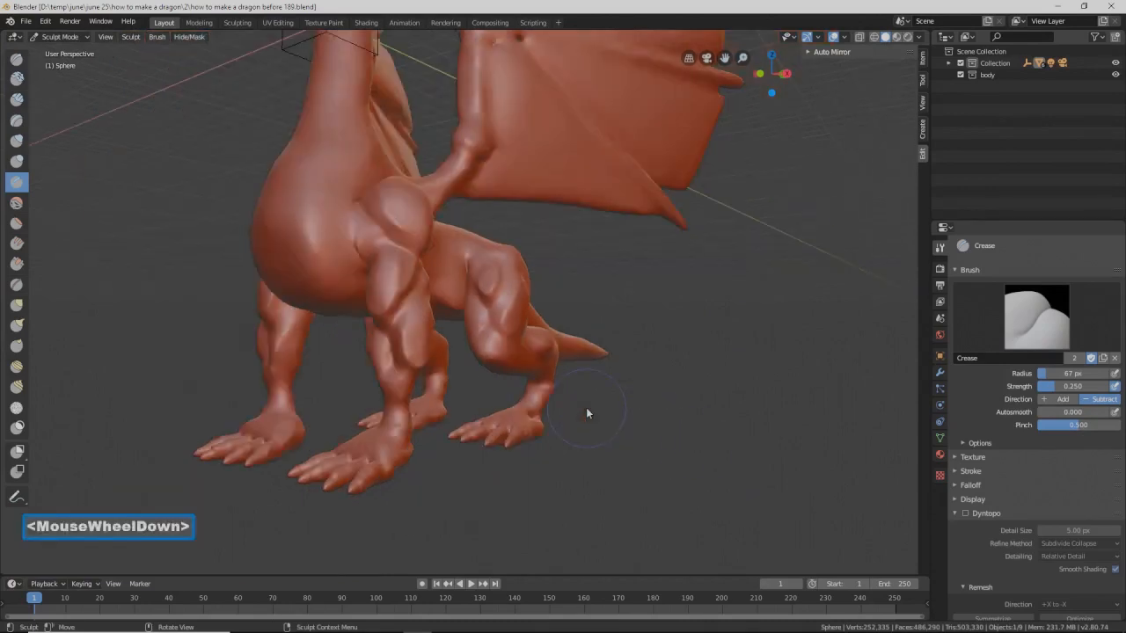
Step: Raise long ridges along the dragon's neck, from its upper bend down to the chest
shift+middle_drag(528, 319, 498, 372)
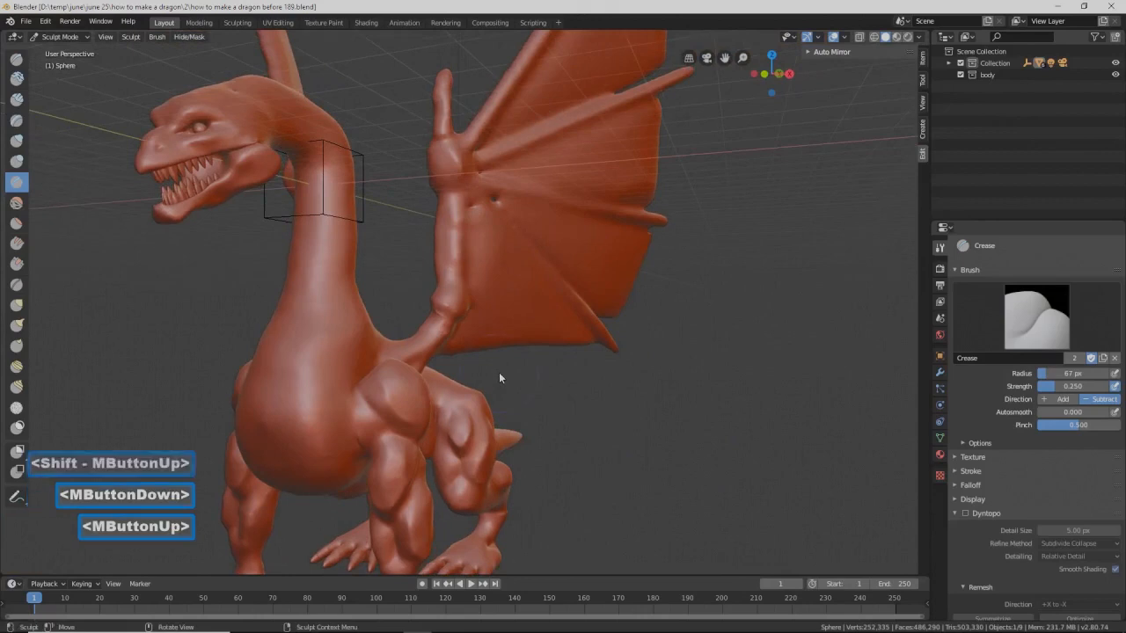
ctrl+drag(327, 192, 321, 340)
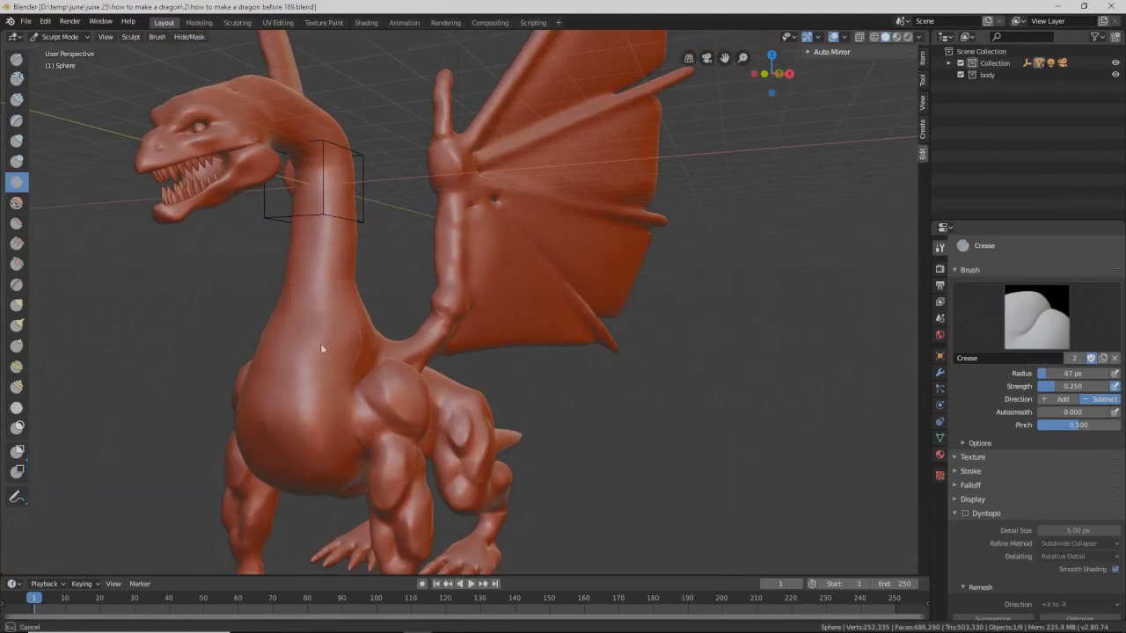
mouse_move(313, 417)
ctrl+mouse_down()
mouse_move(338, 471)
mouse_move(312, 404)
ctrl+mouse_up()
mouse_move(313, 354)
ctrl+mouse_down()
mouse_move(324, 185)
mouse_move(288, 114)
mouse_move(323, 159)
ctrl+mouse_up()
mouse_move(387, 261)
middle_down()
mouse_move(317, 263)
mouse_move(326, 216)
middle_up()
mouse_move(375, 136)
ctrl+mouse_down()
mouse_move(381, 297)
mouse_move(362, 242)
mouse_move(375, 183)
ctrl+mouse_up()
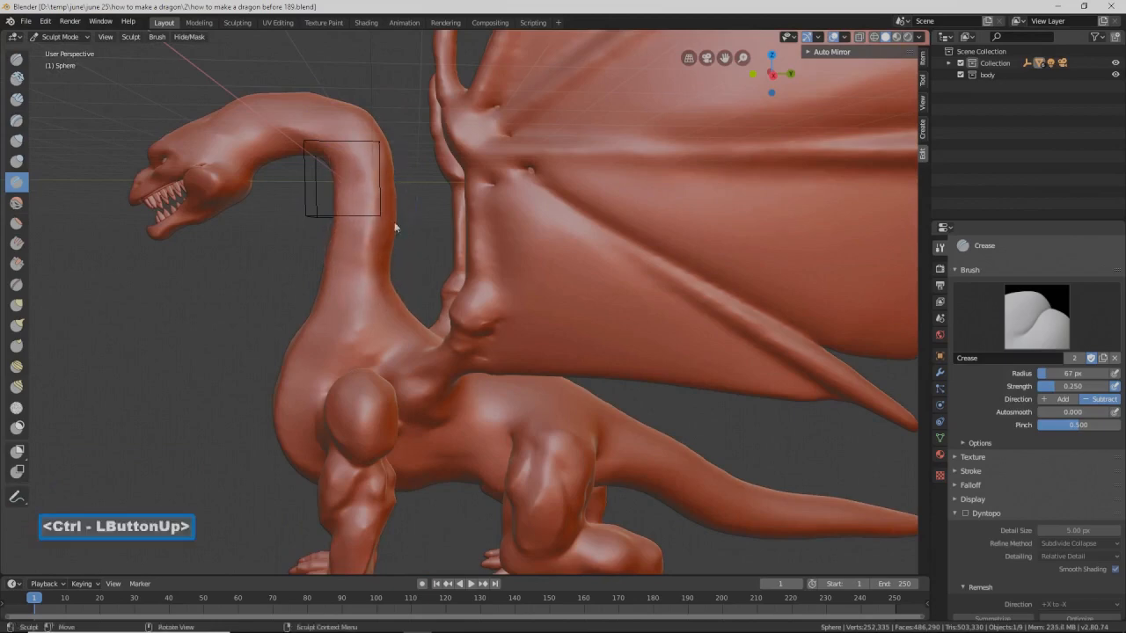
Step: Sharpen the upper and middle finger bones of the wing into raised ridges with the inverted Crease brush
shift+middle_drag(508, 256, 433, 334)
middle_drag(433, 333, 497, 300)
scroll(484, 310, down, 1)
ctrl+drag(670, 146, 634, 175)
ctrl+drag(576, 196, 538, 219)
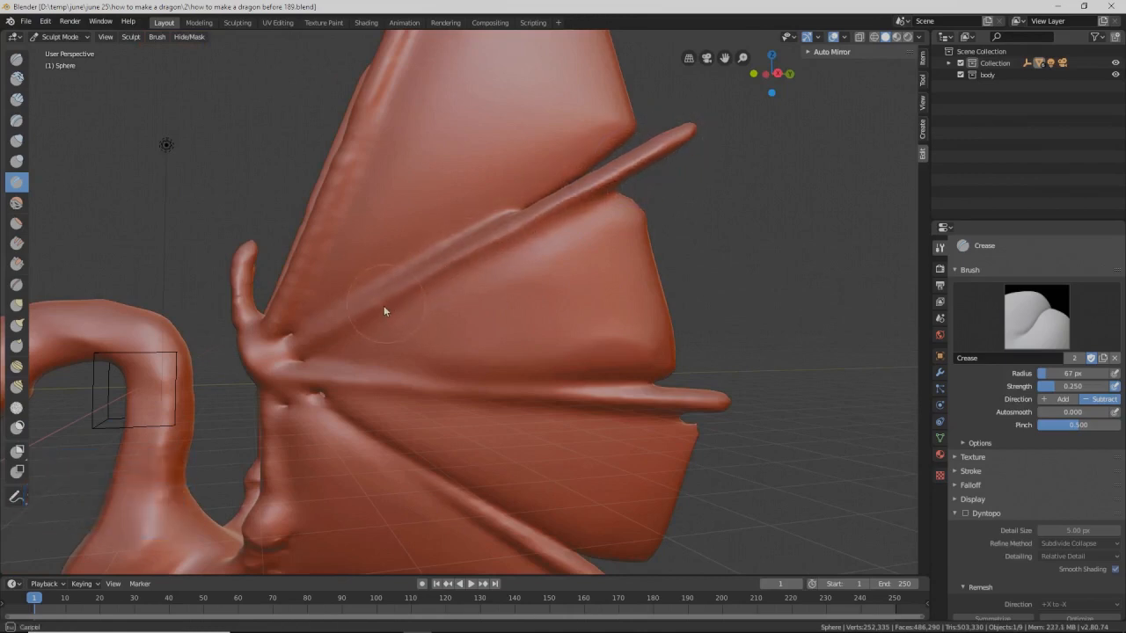
ctrl+drag(336, 334, 346, 342)
ctrl+drag(687, 407, 532, 408)
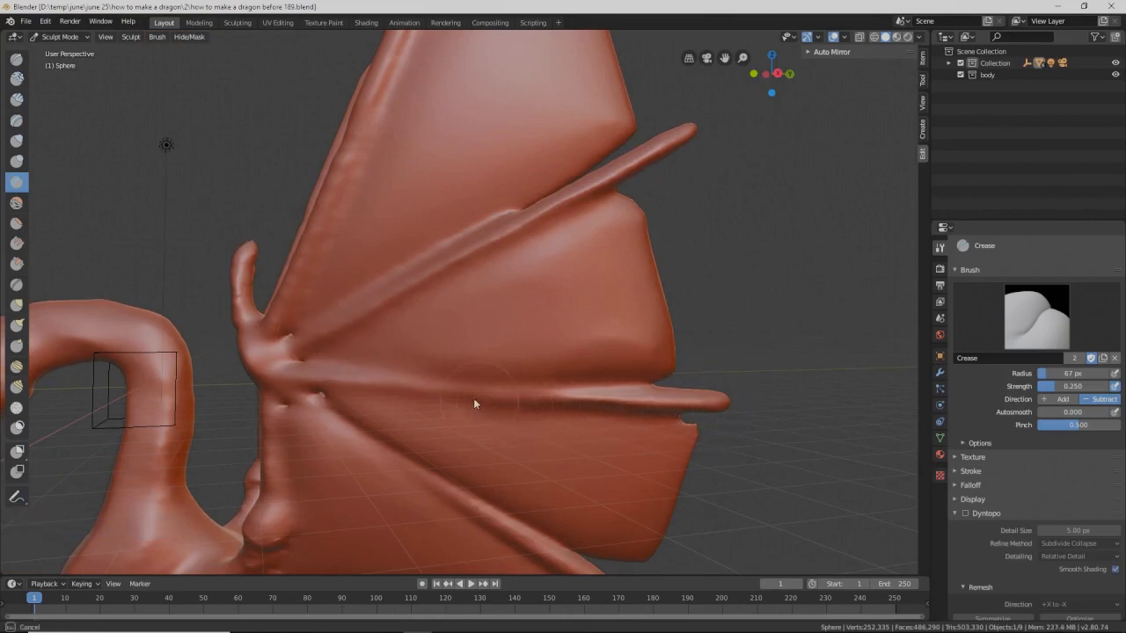
mouse_move(361, 393)
ctrl+mouse_down()
mouse_move(408, 380)
mouse_move(308, 387)
ctrl+mouse_up()
Step: Raise the wing's lower finger bone into a sharper ridge and reinforce the middle one
mouse_move(514, 396)
shift+middle_down()
mouse_move(517, 358)
mouse_move(407, 344)
shift+middle_up()
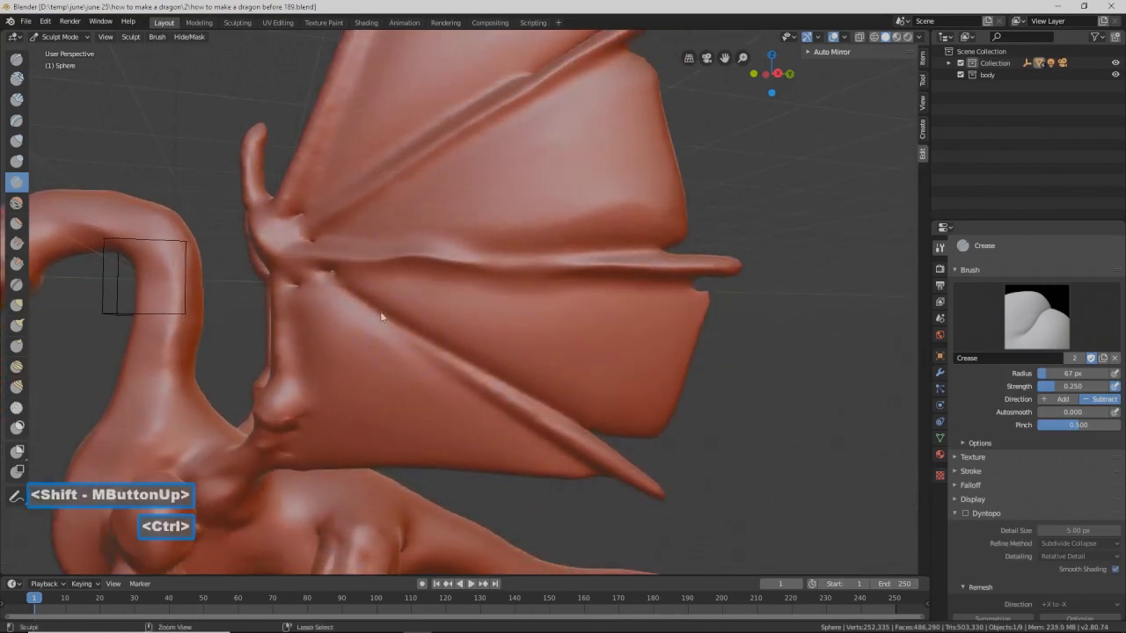
ctrl+drag(355, 305, 490, 387)
ctrl+drag(555, 429, 624, 473)
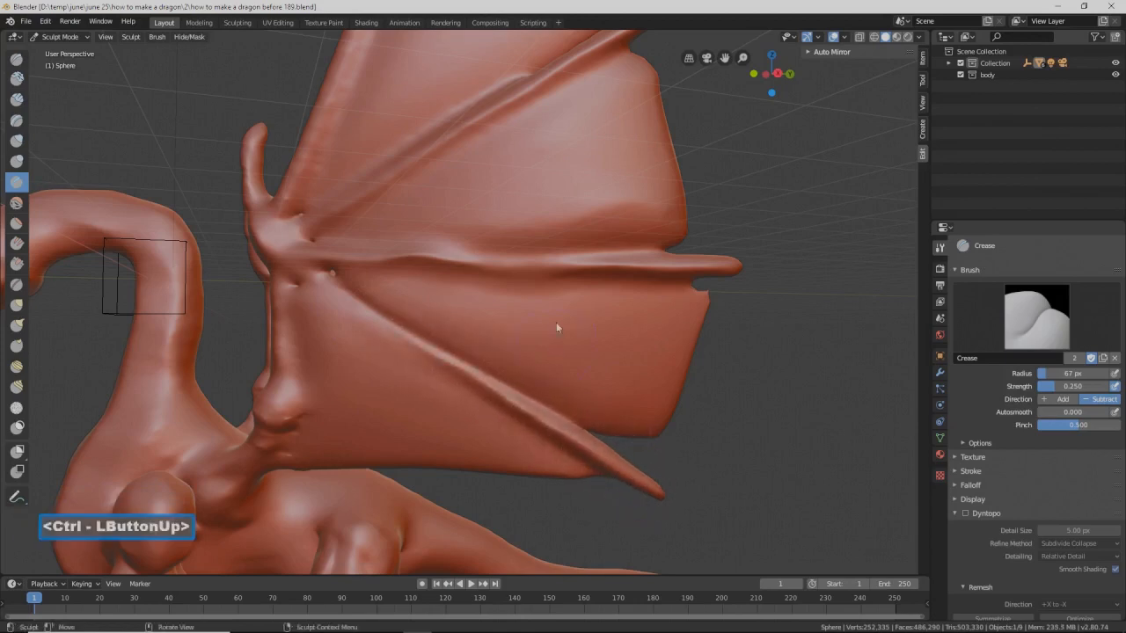
ctrl+drag(479, 270, 579, 269)
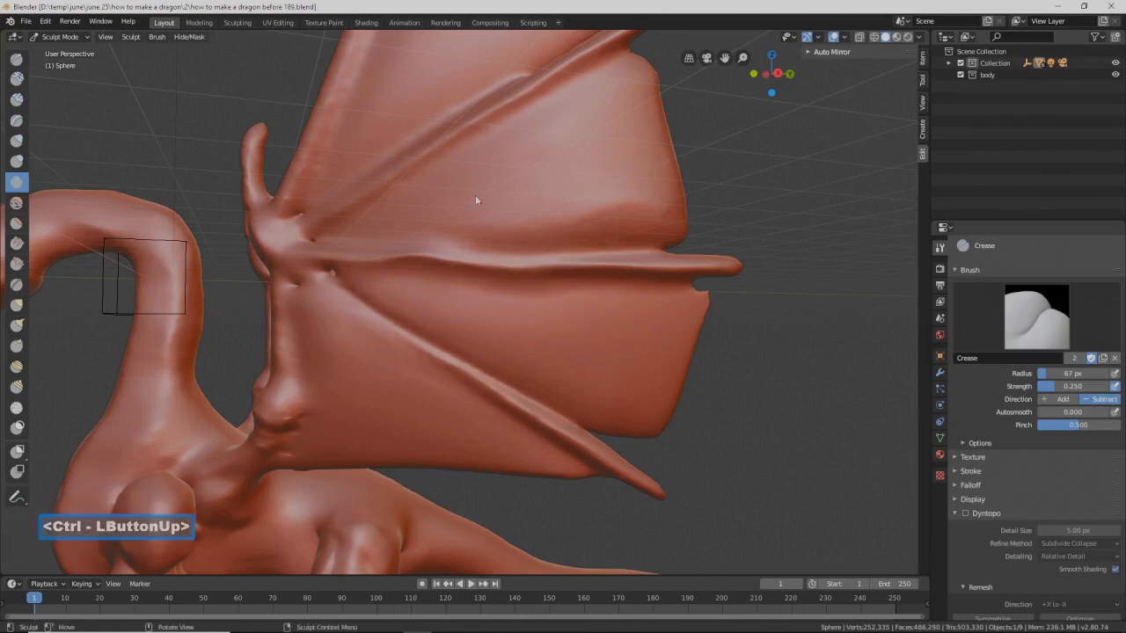
Step: Carve a crease along the inner side of the wing's leading-edge bone where it meets the membrane
mouse_move(464, 196)
shift+middle_down()
mouse_move(481, 221)
mouse_move(476, 273)
mouse_move(457, 199)
shift+middle_up()
drag(463, 151, 438, 185)
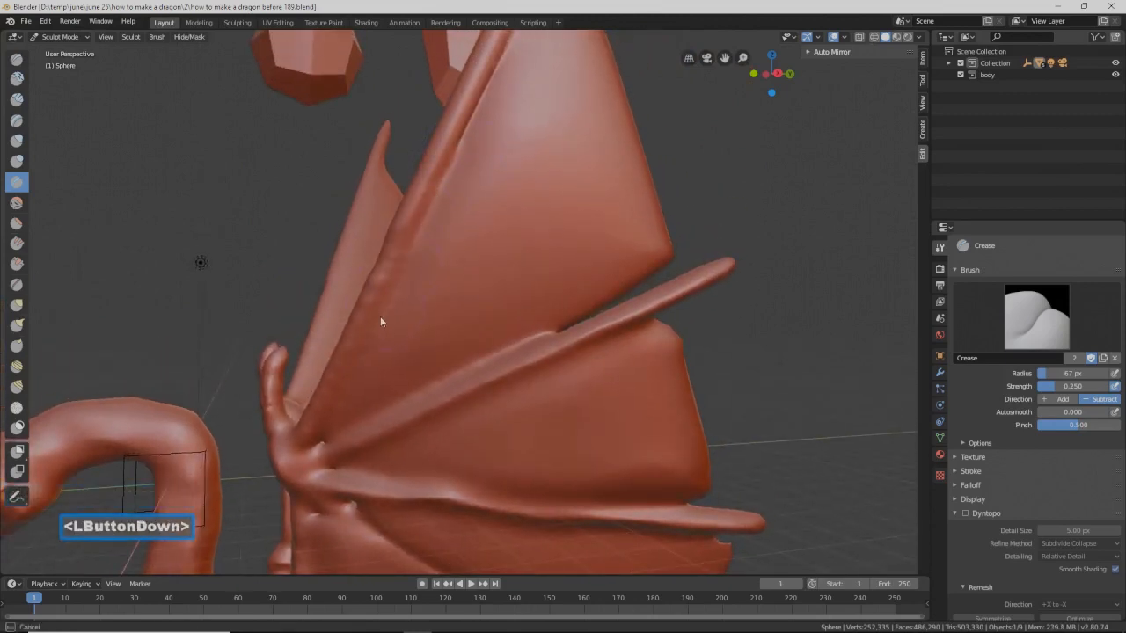
drag(331, 403, 380, 292)
mouse_move(413, 234)
mouse_down()
mouse_move(378, 304)
mouse_move(384, 284)
mouse_up()
drag(460, 176, 452, 184)
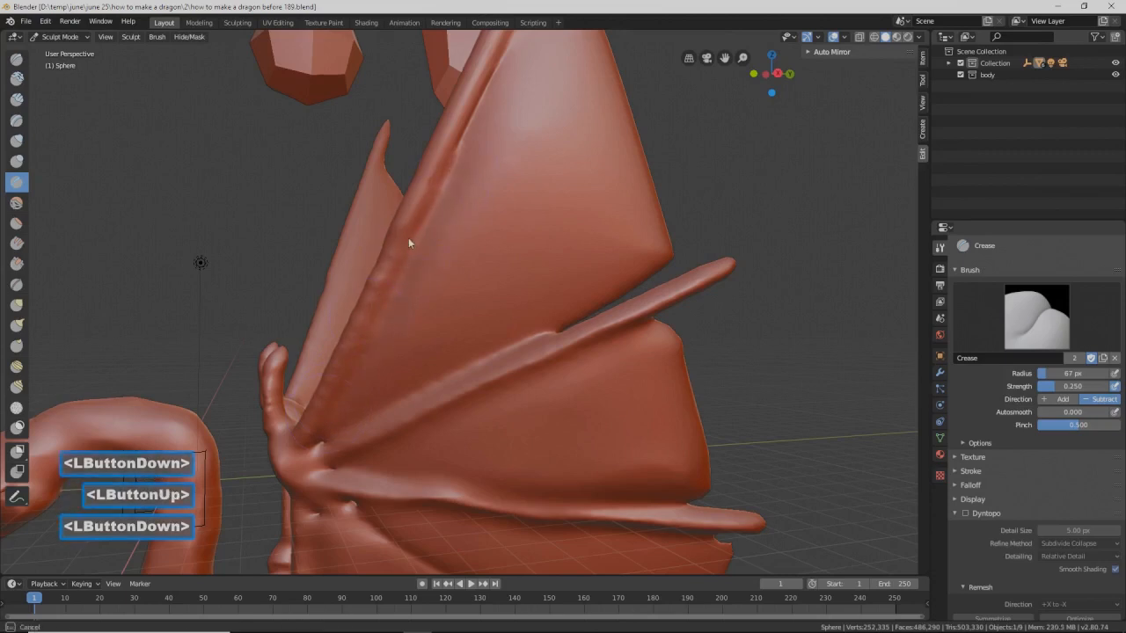
drag(409, 242, 393, 294)
drag(341, 391, 349, 398)
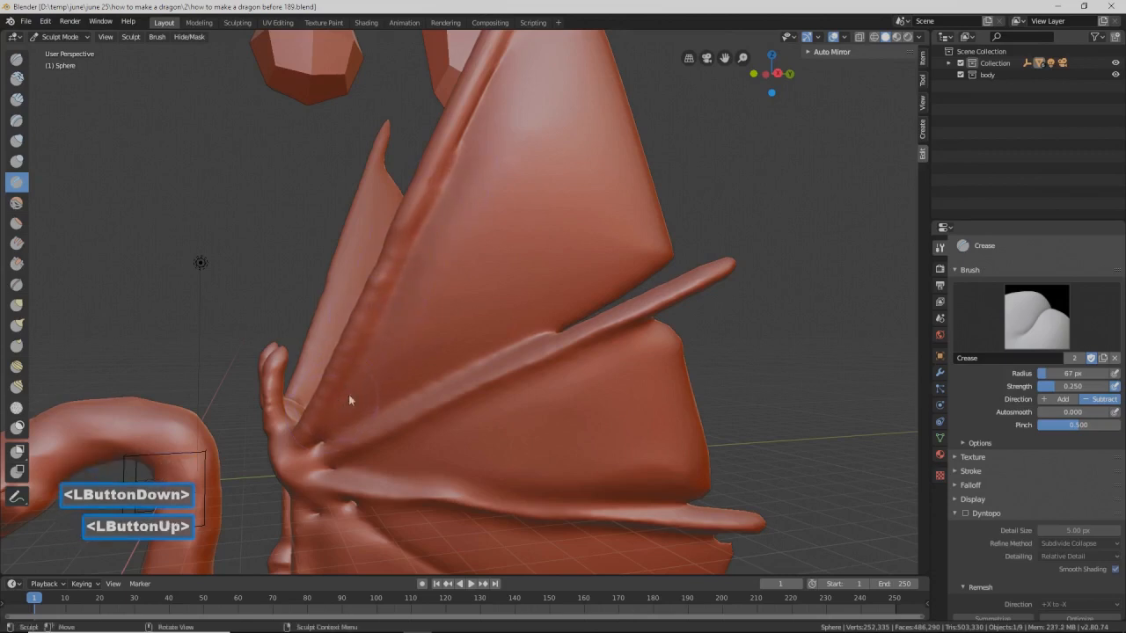
Step: Raise ridges along the wing's arm bone between the wrist and the elbow with the inverted Crease brush
scroll(536, 398, down, 3)
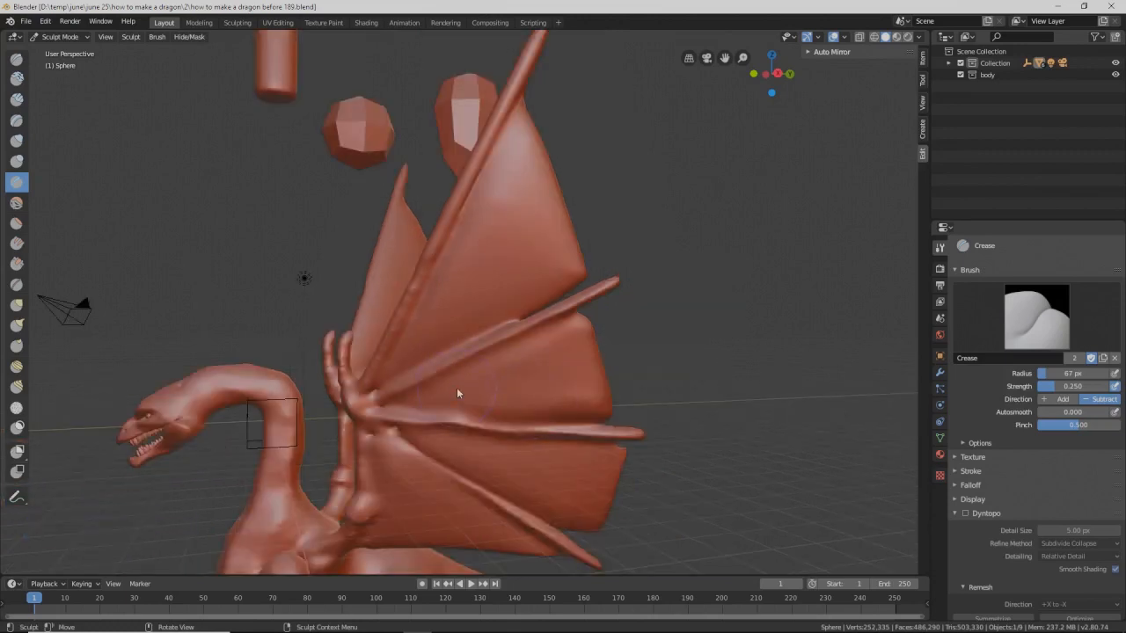
shift+middle_drag(467, 378, 504, 311)
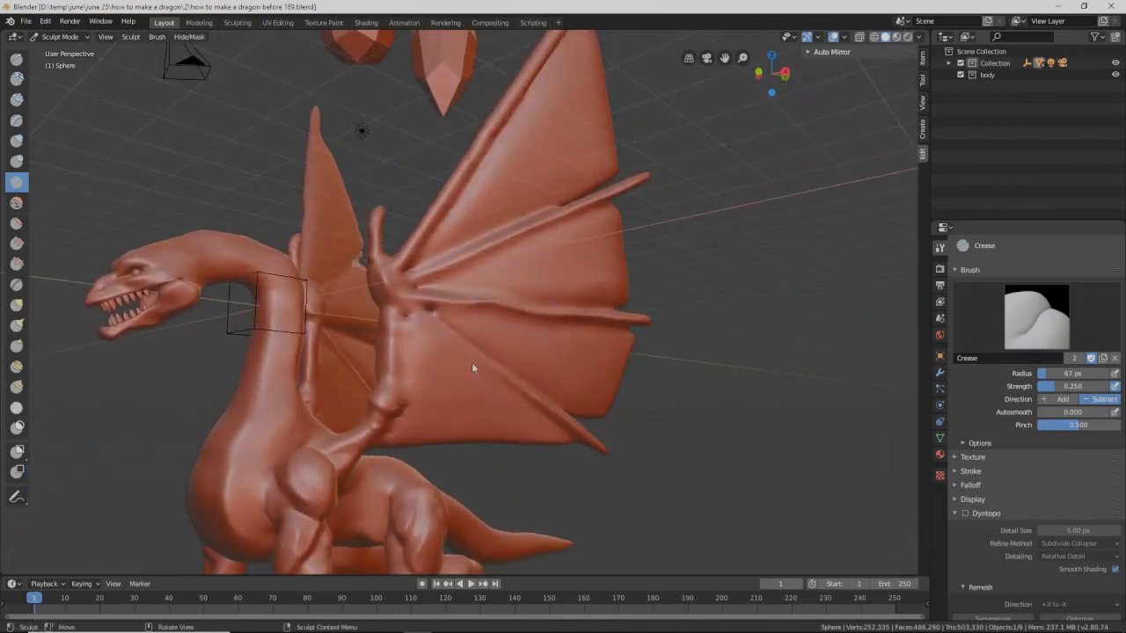
mouse_move(399, 327)
mouse_down()
mouse_move(402, 338)
mouse_move(409, 318)
mouse_up()
mouse_move(413, 321)
middle_down()
mouse_move(485, 354)
mouse_move(465, 356)
mouse_move(460, 321)
mouse_move(382, 379)
mouse_move(372, 367)
middle_up()
ctrl+drag(330, 340, 323, 403)
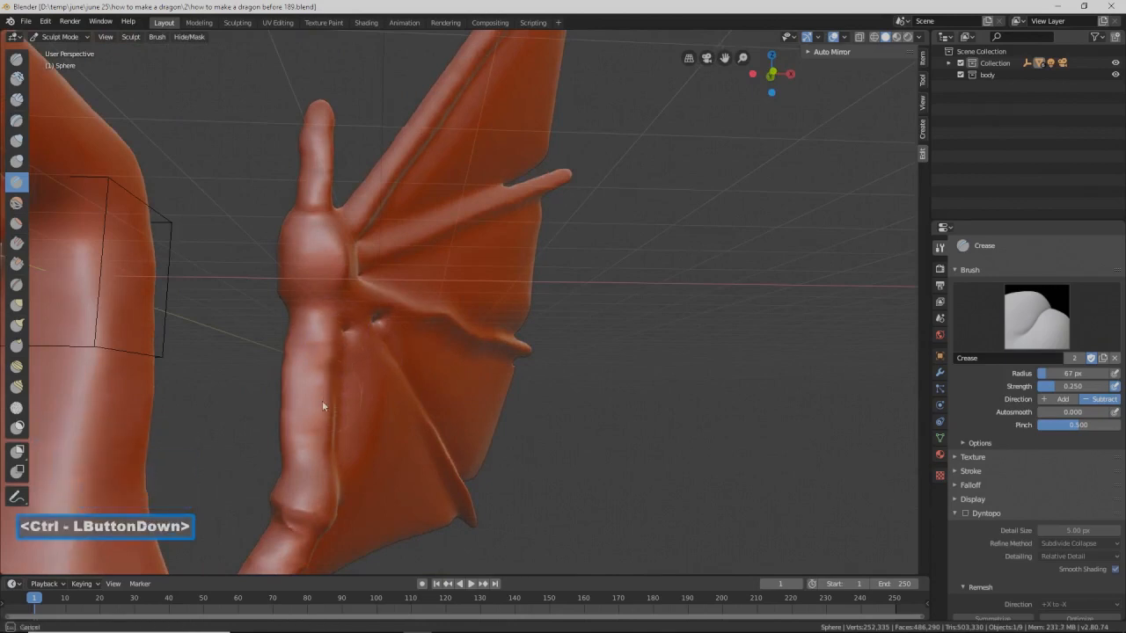
ctrl+drag(321, 445, 321, 439)
mouse_move(346, 357)
ctrl+mouse_down()
mouse_move(330, 334)
mouse_move(292, 343)
mouse_move(289, 388)
ctrl+mouse_up()
mouse_move(281, 465)
ctrl+mouse_down()
mouse_move(307, 319)
mouse_move(291, 332)
ctrl+mouse_up()
key(Pause)
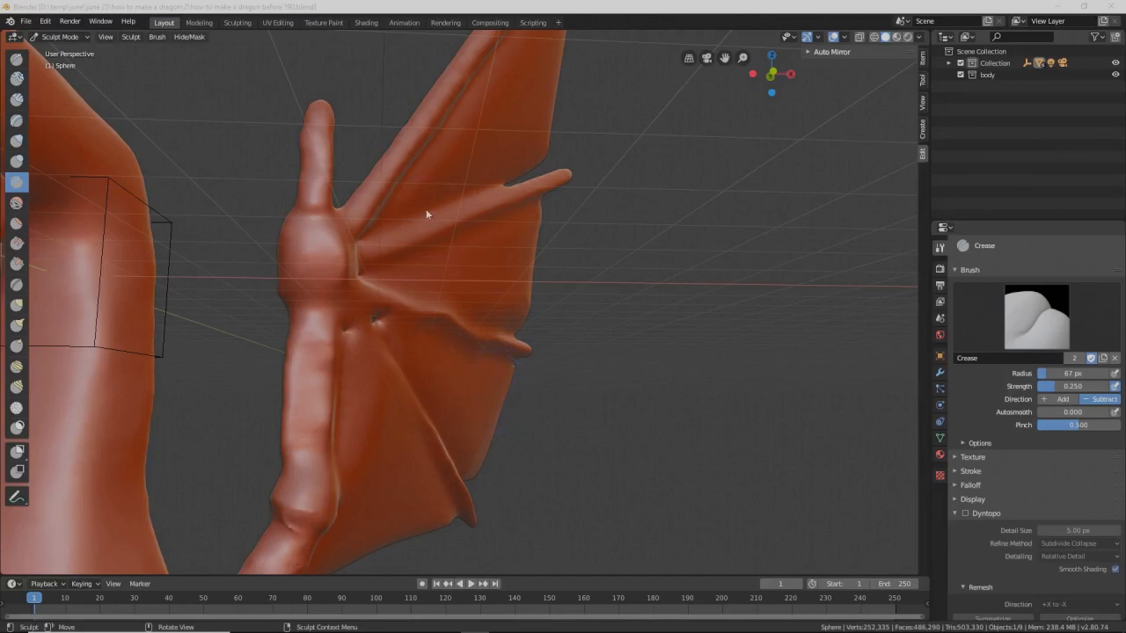
Step: Carve a crease all the way around the wing's thumb to separate the claw from the digit
click(263, 75)
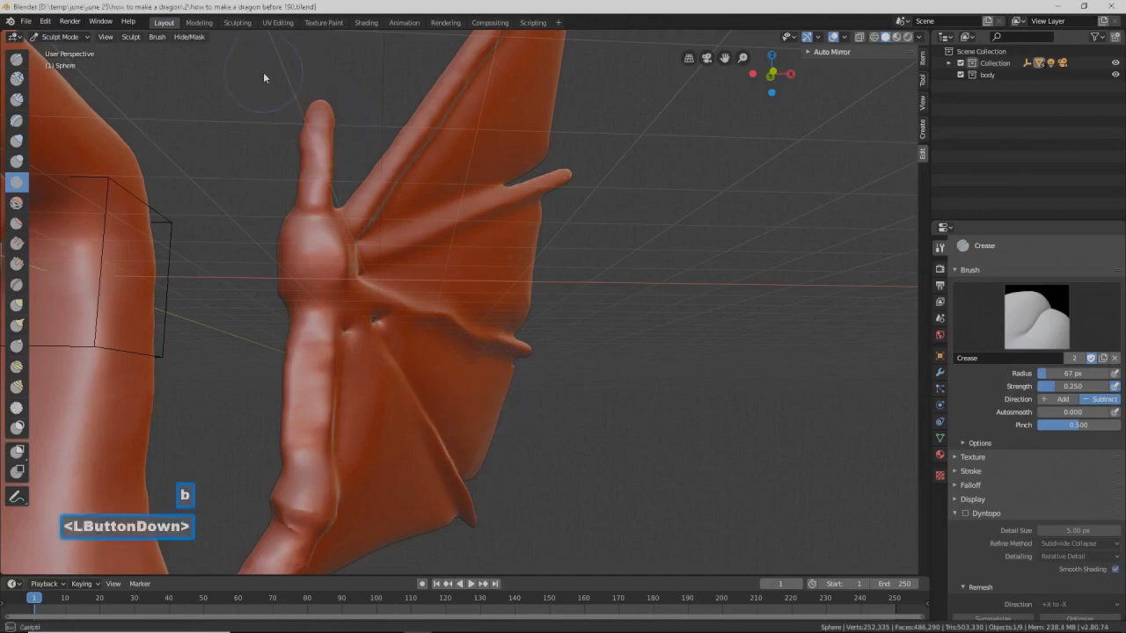
key(b)
drag(264, 73, 352, 171)
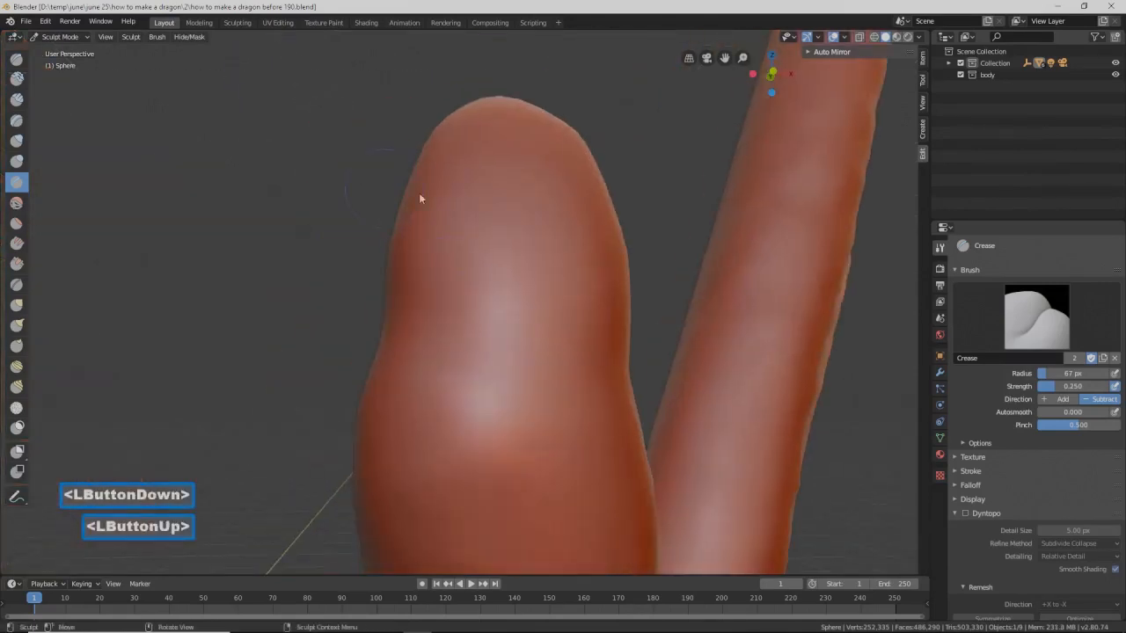
scroll(547, 255, down, 5)
scroll(549, 261, down, 3)
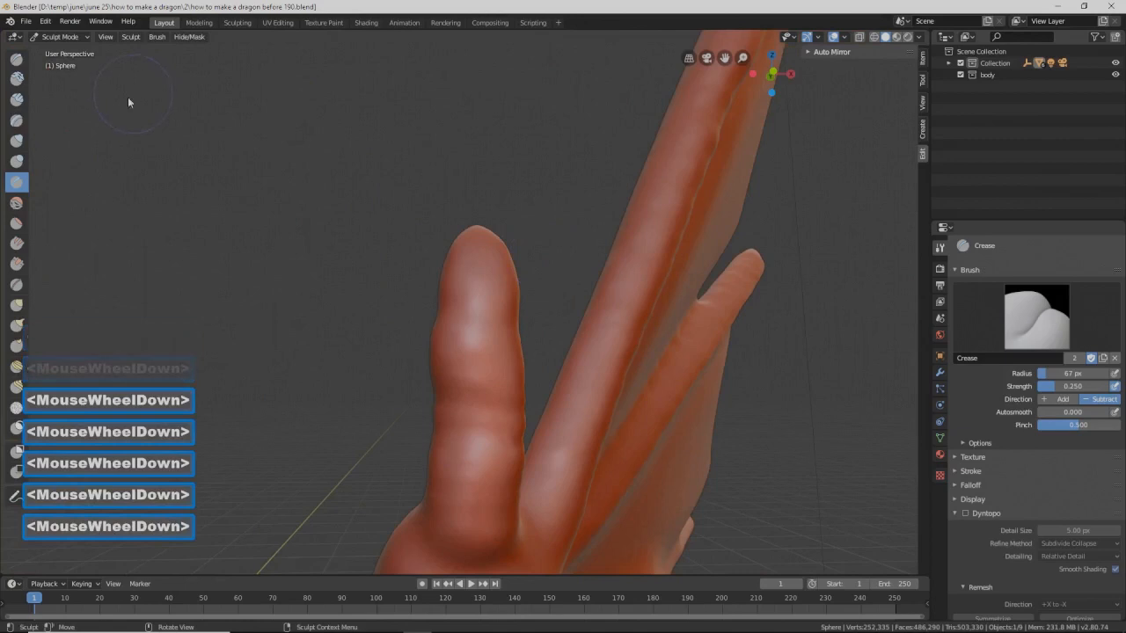
middle_drag(365, 251, 375, 243)
shift+middle_drag(666, 309, 256, 330)
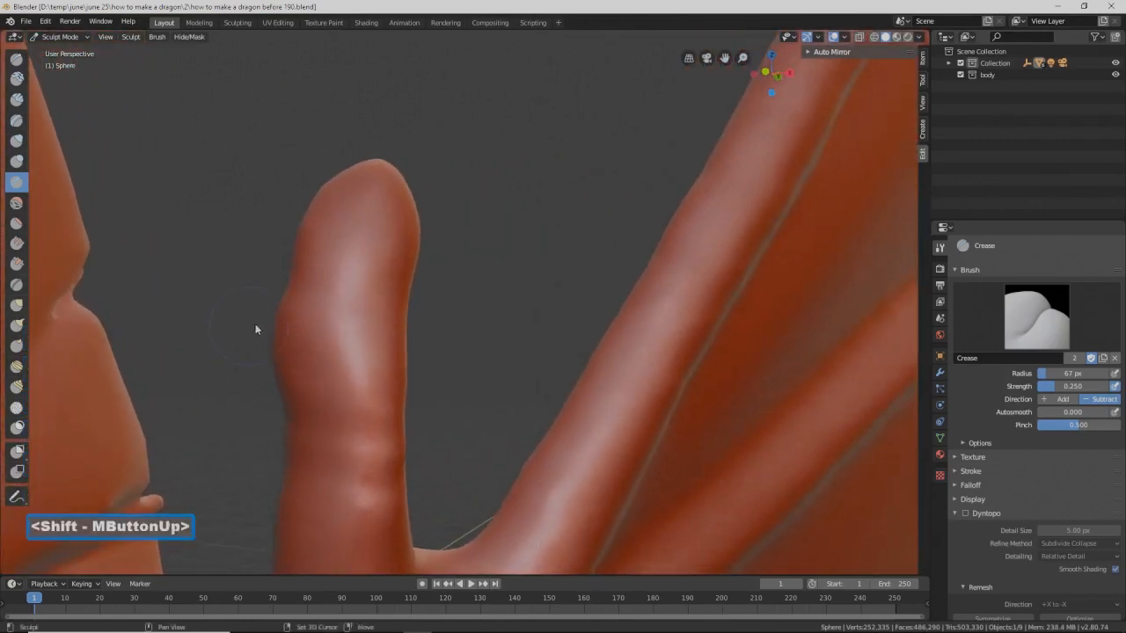
drag(387, 283, 401, 296)
middle_drag(401, 296, 373, 291)
drag(373, 291, 460, 297)
middle_drag(460, 296, 402, 297)
mouse_move(440, 298)
mouse_down()
mouse_move(467, 299)
mouse_move(331, 287)
mouse_up()
mouse_move(331, 287)
middle_down()
mouse_move(533, 318)
mouse_move(459, 302)
middle_up()
drag(458, 301, 437, 306)
middle_drag(437, 307, 495, 307)
mouse_move(332, 301)
mouse_down()
mouse_move(302, 324)
mouse_move(420, 307)
mouse_move(340, 315)
mouse_up()
mouse_move(341, 315)
middle_down()
mouse_move(385, 319)
mouse_move(343, 320)
middle_up()
mouse_move(343, 321)
mouse_down()
mouse_move(279, 326)
mouse_move(413, 315)
mouse_up()
mouse_move(413, 315)
middle_down()
mouse_move(440, 311)
mouse_move(325, 320)
mouse_move(444, 332)
middle_up()
scroll(443, 330, down, 3)
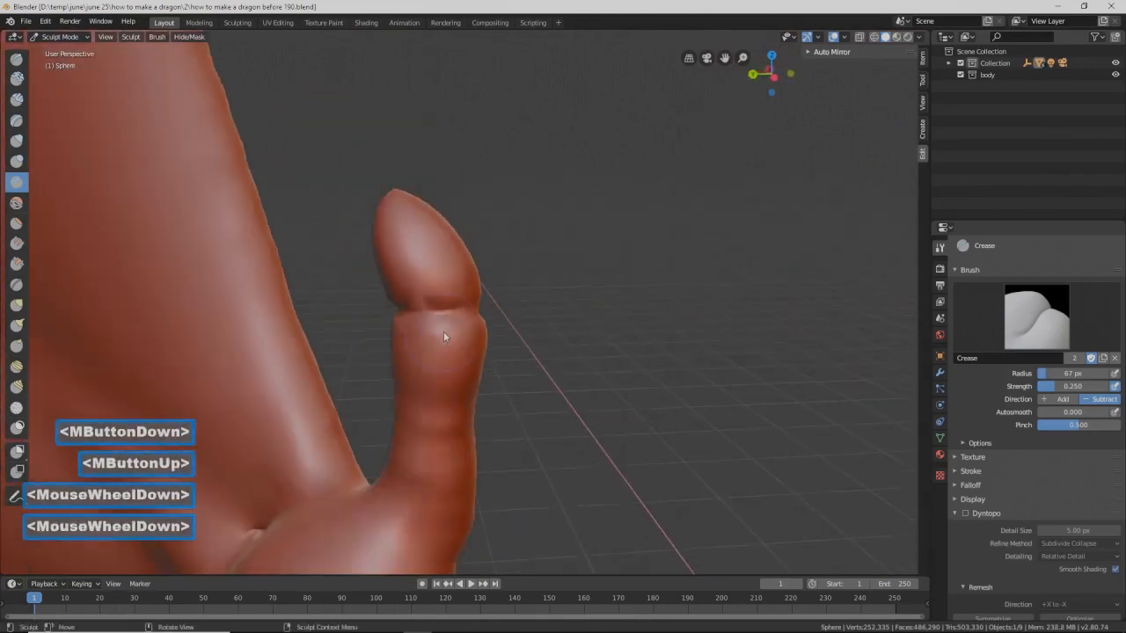
mouse_move(504, 352)
middle_down()
mouse_move(469, 347)
mouse_move(490, 366)
middle_up()
Step: Sharpen the thumb claw with raised ridges running to its tip
scroll(489, 366, up, 1)
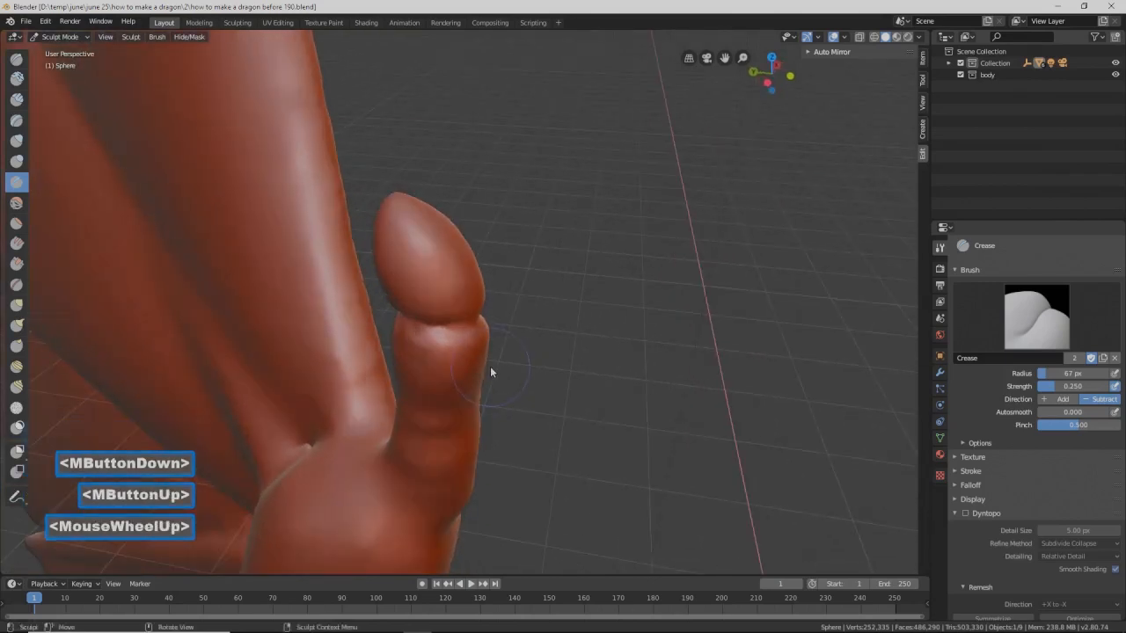
scroll(493, 360, up, 1)
ctrl+drag(445, 279, 378, 166)
ctrl+drag(466, 312, 559, 254)
mouse_move(558, 253)
middle_down()
mouse_move(360, 254)
mouse_move(510, 205)
middle_up()
mouse_move(510, 205)
ctrl+mouse_down()
mouse_move(426, 282)
mouse_move(477, 220)
mouse_move(493, 169)
ctrl+mouse_up()
Step: Raise ridges along the wing's thumb digit from below the claw down to the wrist
mouse_move(493, 169)
middle_down()
mouse_move(512, 252)
mouse_move(477, 237)
middle_up()
ctrl+drag(491, 246, 485, 336)
ctrl+drag(488, 290, 472, 397)
scroll(472, 397, down, 2)
mouse_move(472, 396)
middle_down()
mouse_move(517, 421)
mouse_move(579, 365)
mouse_move(568, 376)
mouse_move(546, 346)
mouse_move(422, 300)
middle_up()
scroll(568, 375, down, 2)
ctrl+drag(422, 300, 401, 435)
mouse_move(401, 435)
middle_down()
mouse_move(454, 369)
mouse_move(543, 384)
middle_up()
mouse_move(360, 288)
ctrl+mouse_down()
mouse_move(362, 425)
mouse_move(384, 299)
mouse_move(375, 402)
mouse_move(331, 482)
mouse_move(322, 478)
ctrl+mouse_up()
scroll(457, 427, down, 2)
middle_drag(458, 427, 336, 368)
scroll(587, 323, down, 2)
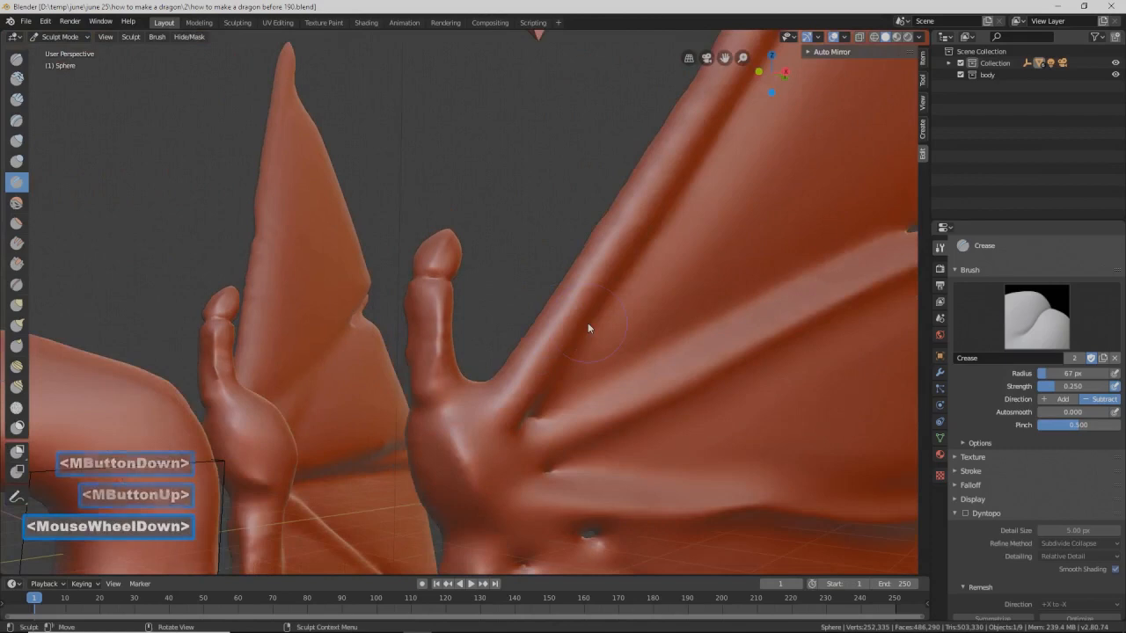
Step: Sharpen the base of the wing's leading-edge bone and carve creases across the wrist between the finger bones
shift+middle_drag(602, 321, 507, 385)
scroll(507, 385, down, 1)
scroll(508, 386, down, 1)
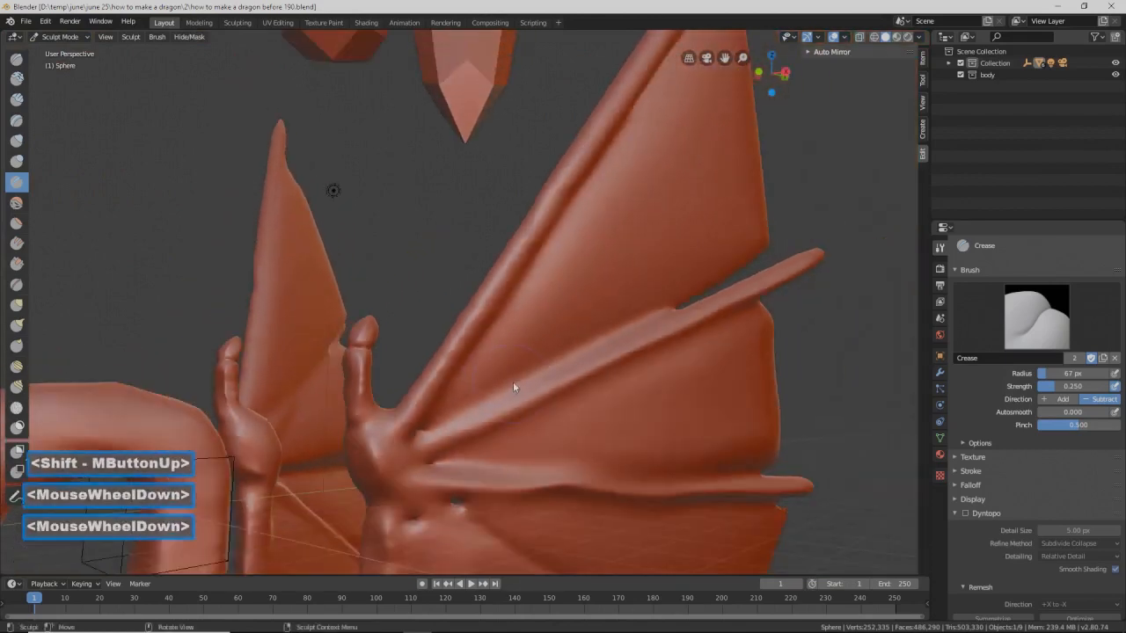
ctrl+drag(502, 296, 392, 419)
scroll(382, 429, up, 1)
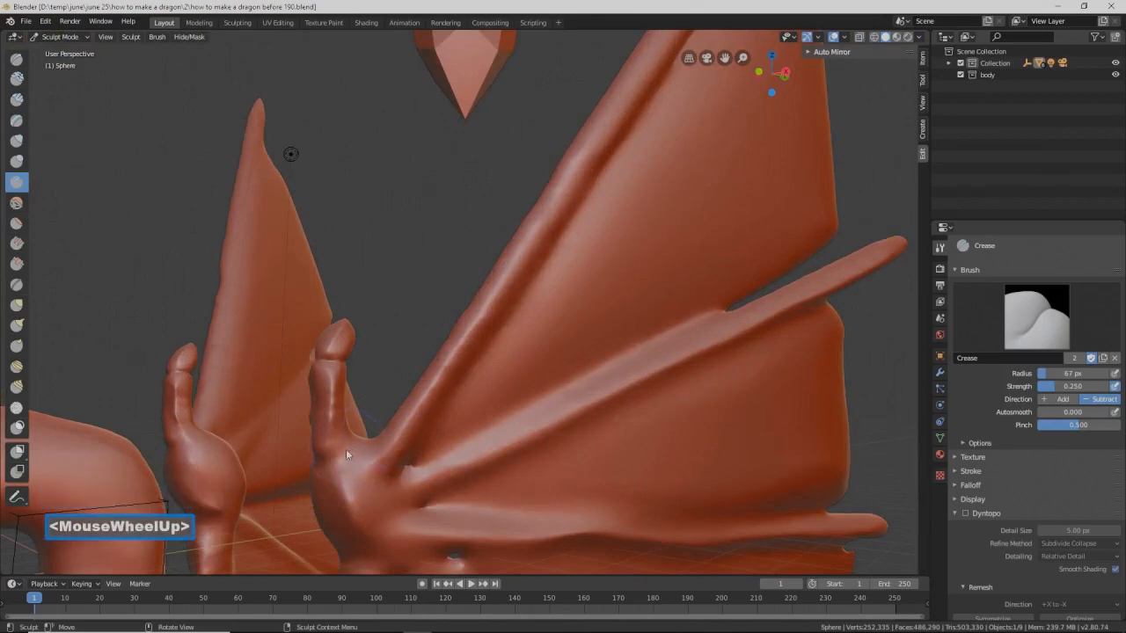
shift+middle_drag(366, 453, 374, 427)
scroll(370, 423, up, 1)
mouse_move(321, 449)
mouse_down()
mouse_move(303, 463)
mouse_move(321, 466)
mouse_move(337, 505)
mouse_move(392, 517)
mouse_move(395, 530)
mouse_move(342, 541)
mouse_move(401, 519)
mouse_up()
scroll(410, 510, down, 3)
Step: Carve creases into the wing membrane below the wrist, beside the arm bone and the lowest finger bone
mouse_move(415, 506)
shift+middle_down()
mouse_move(458, 450)
mouse_move(438, 409)
shift+middle_up()
scroll(440, 410, up, 1)
drag(448, 439, 498, 468)
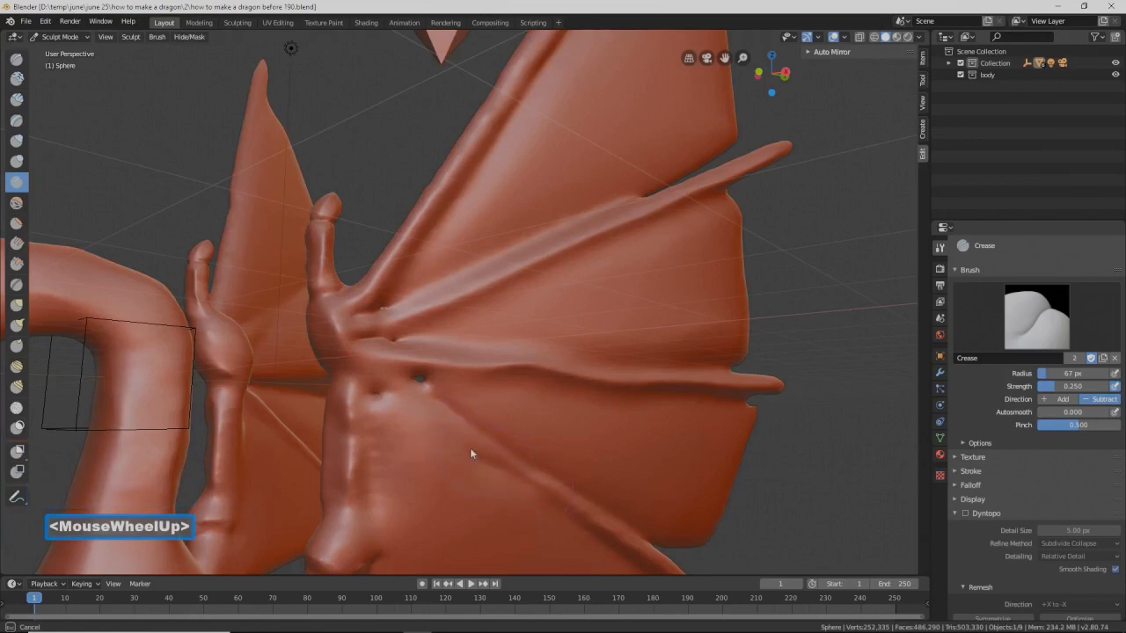
drag(446, 430, 421, 406)
scroll(492, 438, down, 3)
middle_drag(503, 449, 494, 433)
scroll(480, 443, up, 1)
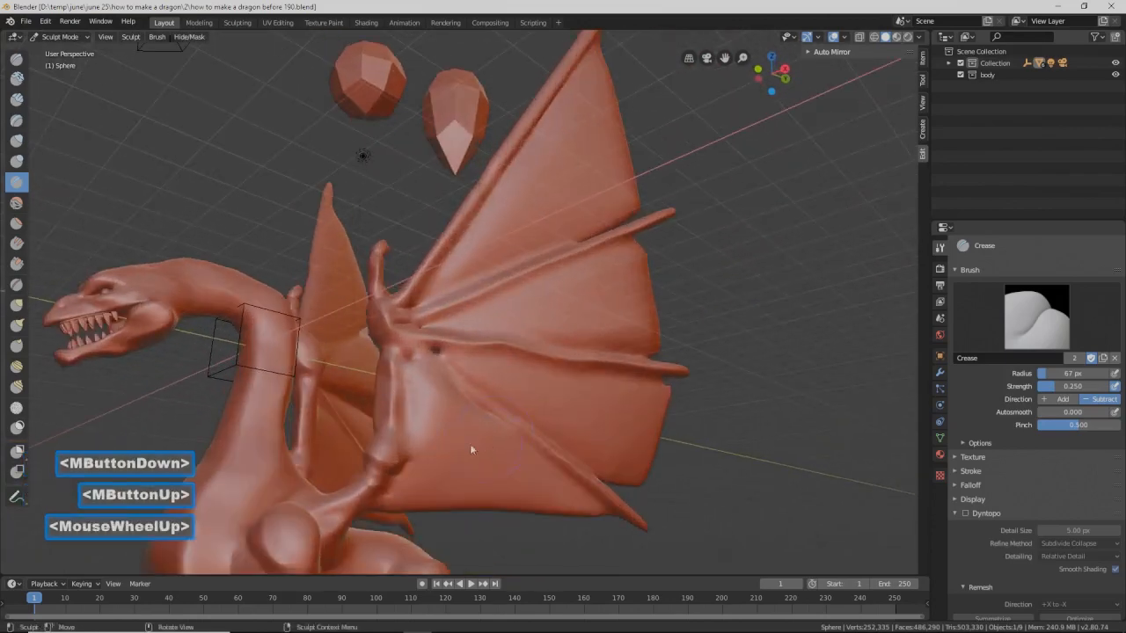
drag(413, 434, 417, 447)
scroll(420, 447, down, 1)
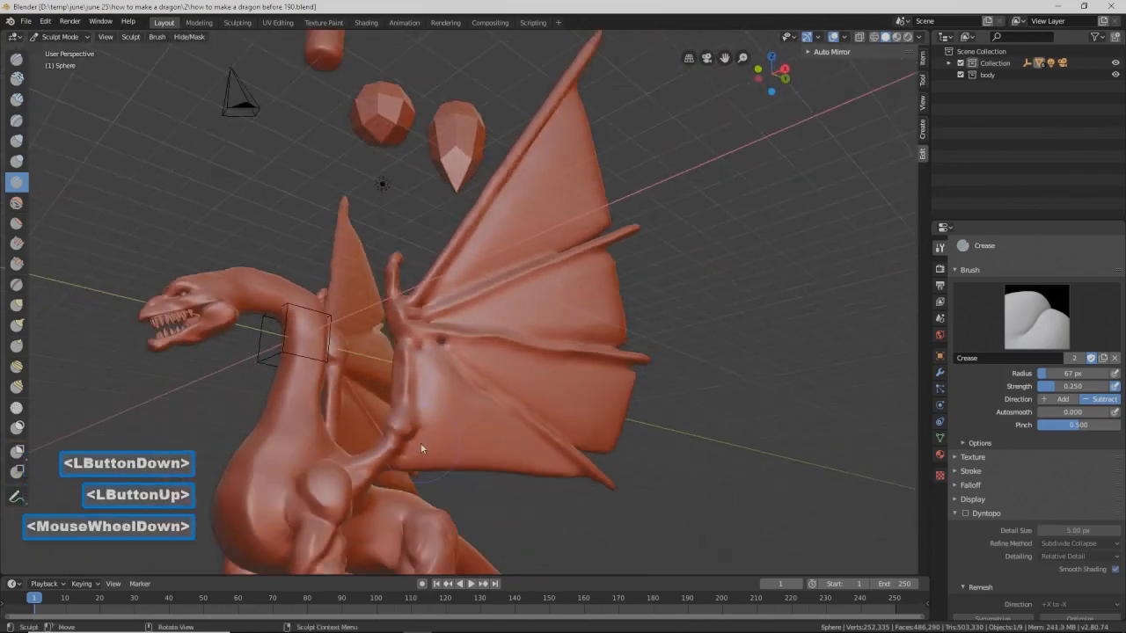
scroll(420, 442, down, 1)
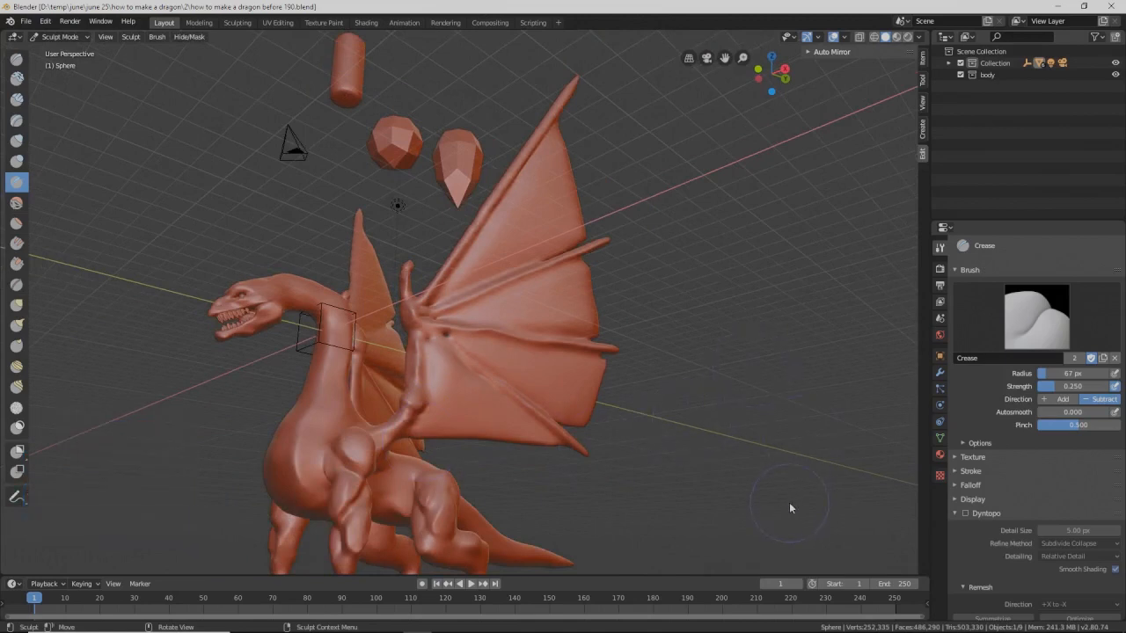
Step: Raise a long ridge along the dragon's back and tail to the tail tip with the inverted Crease brush
key(Pause)
scroll(610, 428, down, 1)
shift+middle_drag(561, 404, 404, 415)
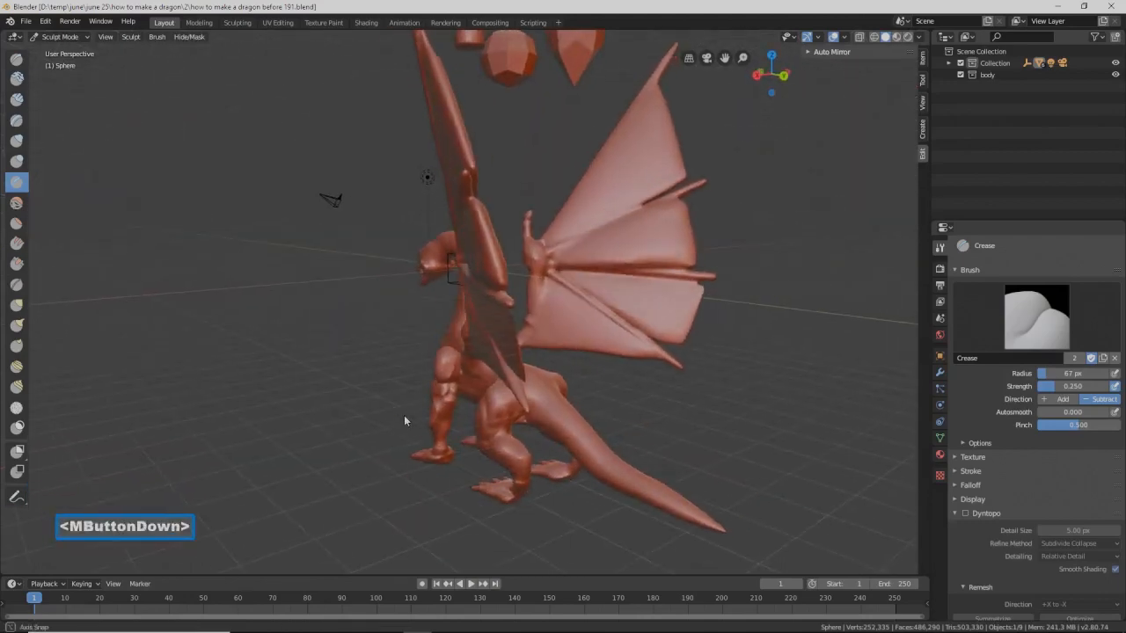
shift+middle_drag(561, 401, 489, 362)
scroll(511, 399, up, 3)
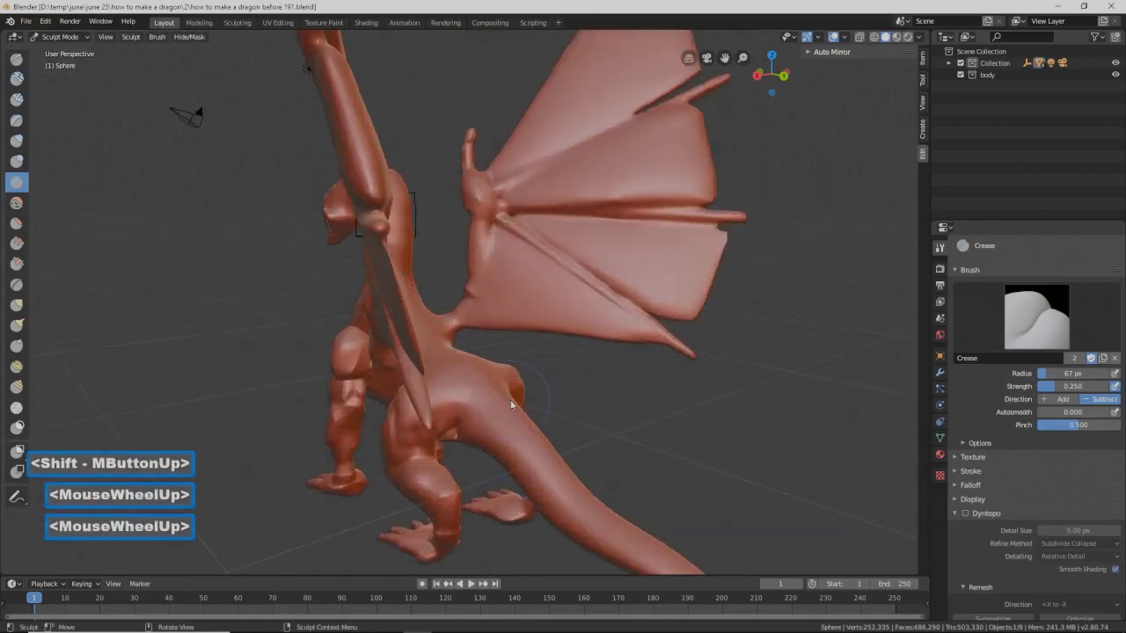
shift+middle_drag(562, 408, 497, 299)
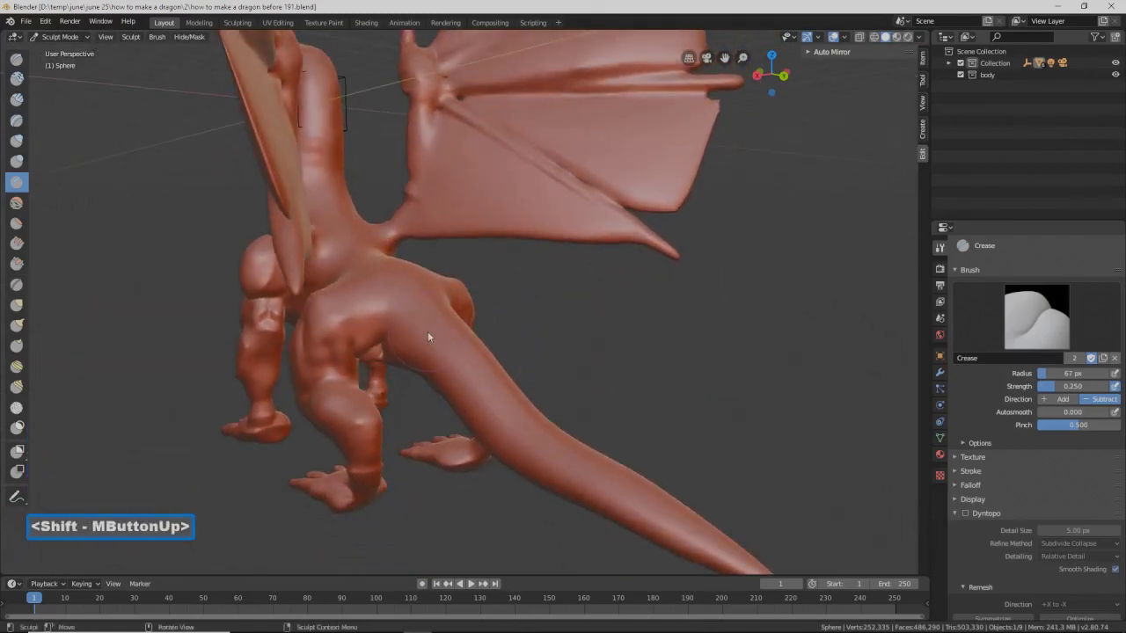
ctrl+drag(409, 334, 406, 324)
ctrl+drag(397, 317, 465, 377)
ctrl+drag(498, 429, 572, 483)
mouse_move(639, 523)
shift+middle_down()
mouse_move(676, 454)
mouse_move(627, 413)
shift+middle_up()
mouse_move(608, 428)
ctrl+mouse_down()
mouse_move(581, 446)
mouse_move(647, 473)
ctrl+mouse_up()
mouse_move(383, 317)
ctrl+mouse_down()
mouse_move(430, 368)
mouse_move(556, 429)
ctrl+mouse_up()
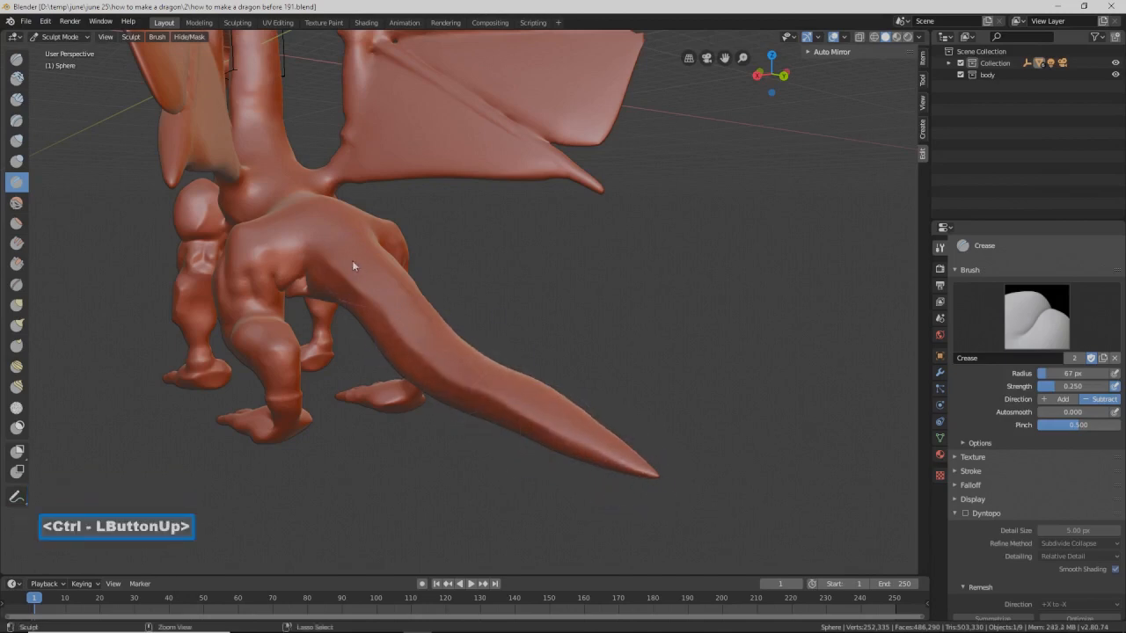
middle_drag(369, 238, 266, 225)
ctrl+drag(230, 203, 162, 240)
Step: Crease the area where the base of the wing joins the dragon's back
middle_drag(162, 239, 203, 173)
mouse_move(209, 157)
mouse_down()
mouse_move(229, 162)
mouse_move(207, 147)
mouse_up()
mouse_move(207, 146)
middle_down()
mouse_move(238, 189)
mouse_move(199, 135)
middle_up()
mouse_move(200, 135)
mouse_down()
mouse_move(221, 156)
mouse_move(196, 130)
mouse_up()
mouse_move(196, 130)
middle_down()
mouse_move(202, 137)
mouse_move(239, 102)
mouse_move(288, 141)
mouse_move(280, 153)
mouse_move(347, 147)
mouse_move(289, 143)
middle_up()
scroll(291, 144, down, 2)
ctrl+middle_drag(289, 144, 480, 213)
ctrl+middle_drag(480, 213, 453, 207)
middle_drag(453, 207, 442, 198)
mouse_move(442, 198)
mouse_down()
mouse_move(433, 215)
mouse_move(427, 207)
mouse_move(436, 210)
mouse_up()
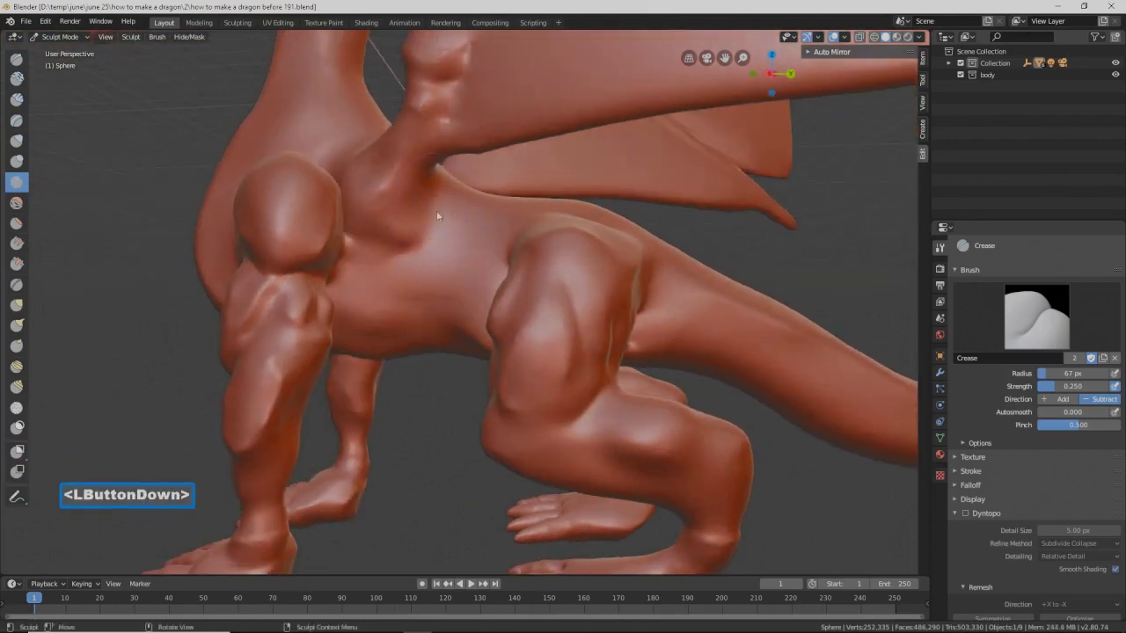
scroll(440, 228, up, 1)
mouse_move(429, 156)
mouse_down()
mouse_move(407, 196)
mouse_move(417, 171)
mouse_move(413, 189)
mouse_up()
mouse_move(413, 189)
mouse_down()
mouse_move(382, 242)
mouse_move(329, 199)
mouse_move(400, 142)
mouse_move(371, 195)
mouse_move(400, 215)
mouse_up()
scroll(428, 214, down, 2)
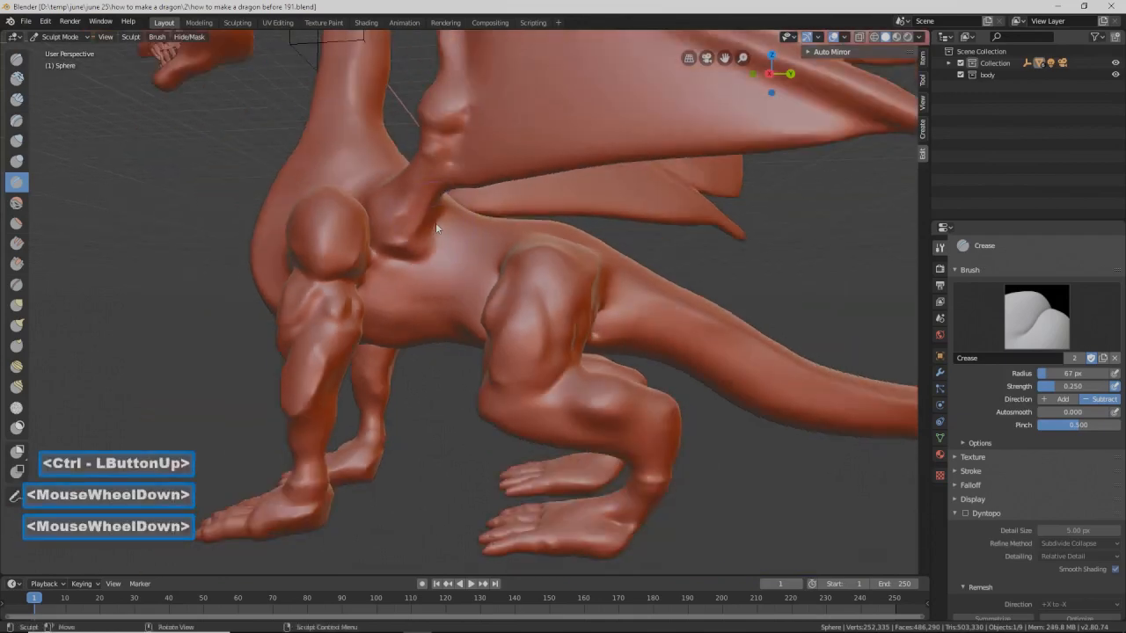
Step: Raise muscle ridges across the rounded shoulder of the front leg
mouse_move(436, 222)
middle_down()
mouse_move(448, 221)
mouse_move(417, 238)
mouse_move(343, 216)
mouse_move(384, 243)
mouse_move(383, 230)
mouse_move(307, 191)
middle_up()
ctrl+drag(306, 190, 317, 172)
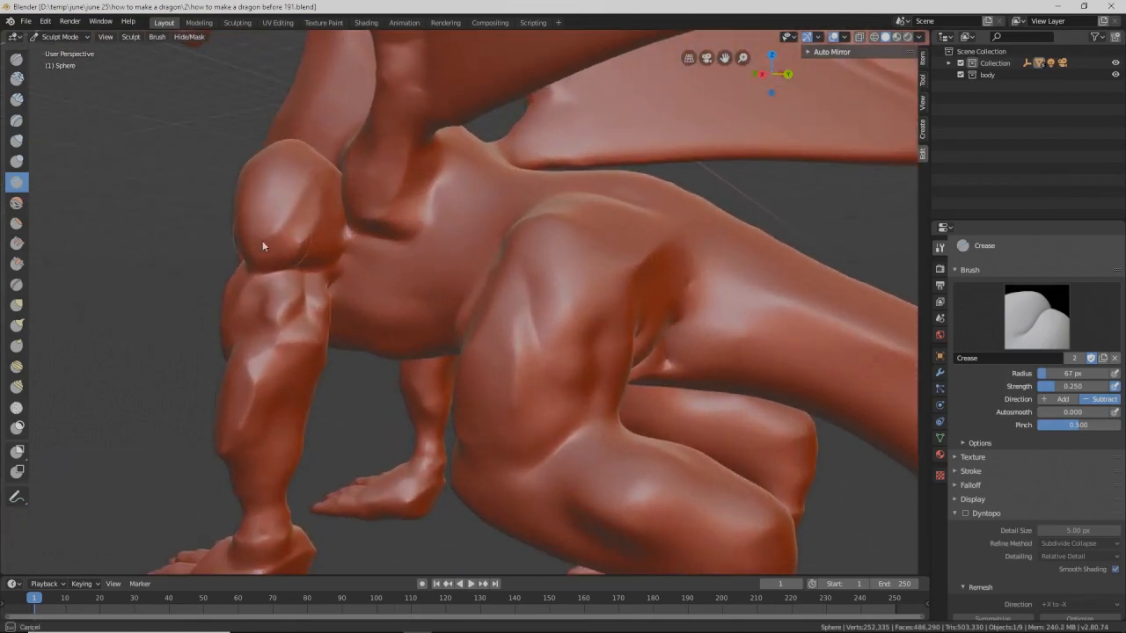
mouse_move(275, 244)
ctrl+mouse_down()
mouse_move(308, 183)
mouse_move(306, 148)
mouse_move(326, 204)
ctrl+mouse_up()
mouse_move(287, 231)
middle_down()
mouse_move(378, 216)
mouse_move(309, 233)
middle_up()
ctrl+drag(280, 232, 315, 241)
Step: Sink the nostril into the snout with the inverted Blob brush at a 40 px radius
scroll(313, 238, down, 2)
mouse_move(311, 237)
middle_down()
mouse_move(338, 229)
mouse_move(394, 242)
mouse_move(369, 249)
mouse_move(431, 220)
mouse_move(403, 242)
middle_up()
scroll(392, 244, down, 1)
scroll(415, 237, down, 2)
shift+middle_drag(397, 203, 432, 260)
shift+middle_drag(485, 294, 481, 287)
ctrl+middle_drag(481, 287, 456, 243)
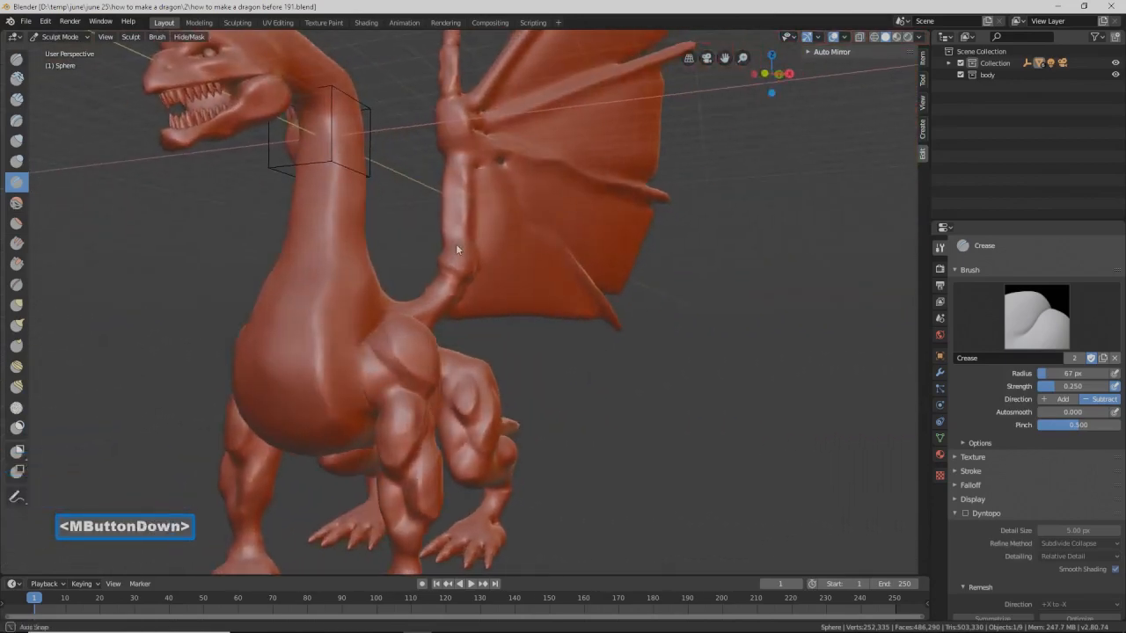
shift+middle_drag(403, 215, 534, 262)
ctrl+middle_drag(446, 238, 445, 228)
click(16, 161)
middle_drag(152, 148, 220, 252)
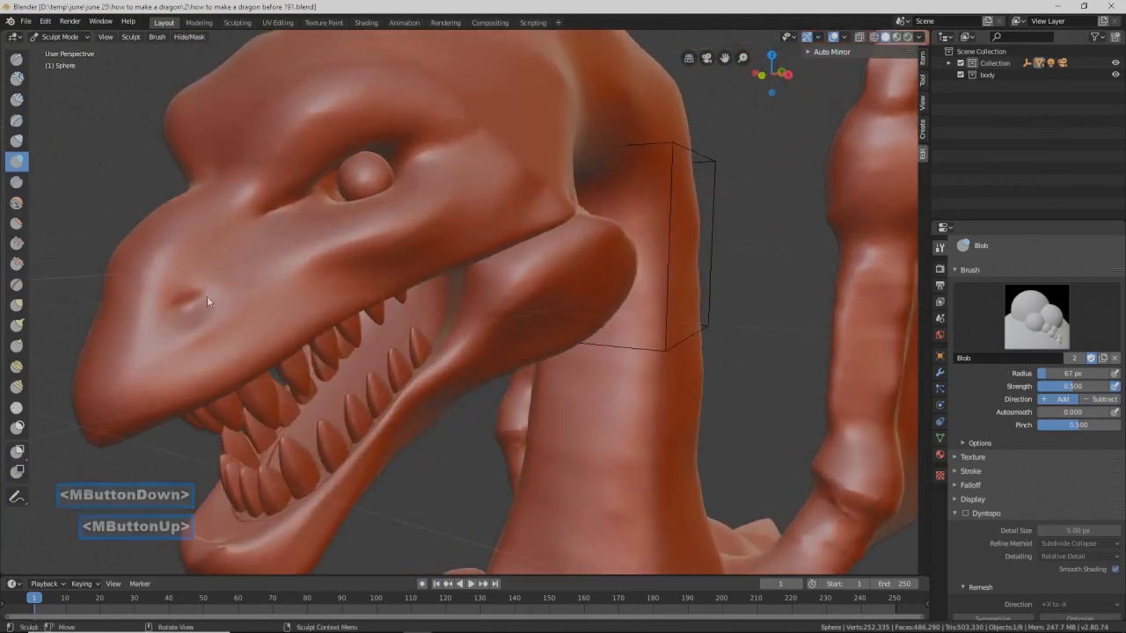
key(f)
ctrl+drag(191, 304, 186, 304)
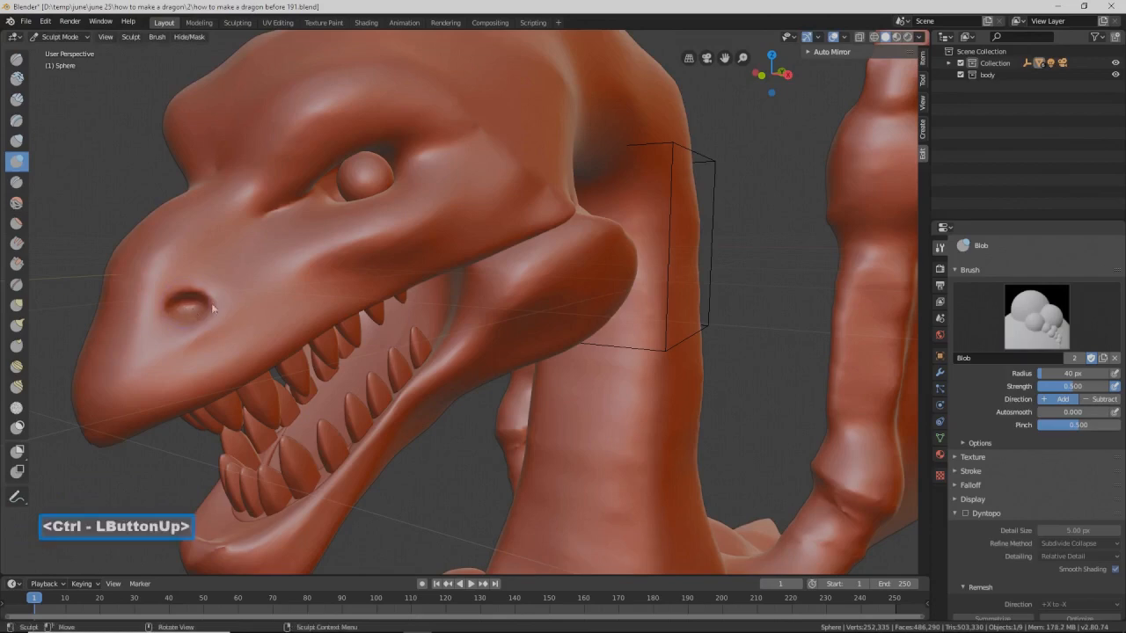
Step: Raise ridges along the cheekbone and down the snout past the nostril with the inverted Crease brush
scroll(254, 287, down, 3)
mouse_move(253, 288)
middle_down()
mouse_move(326, 252)
mouse_move(299, 273)
middle_up()
click(16, 182)
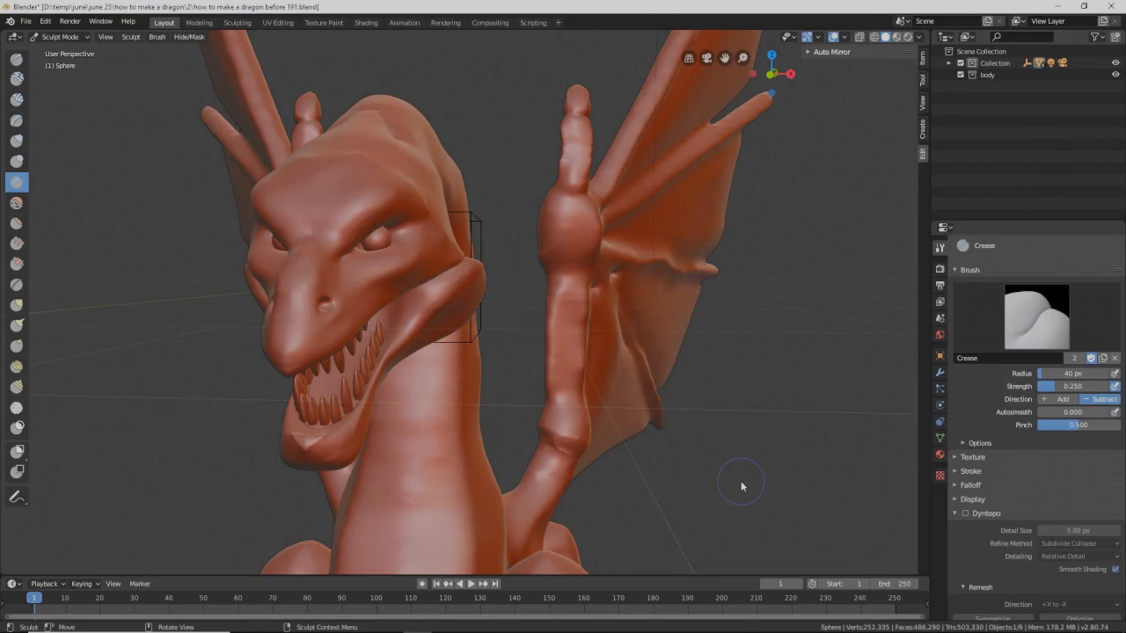
key(Pause)
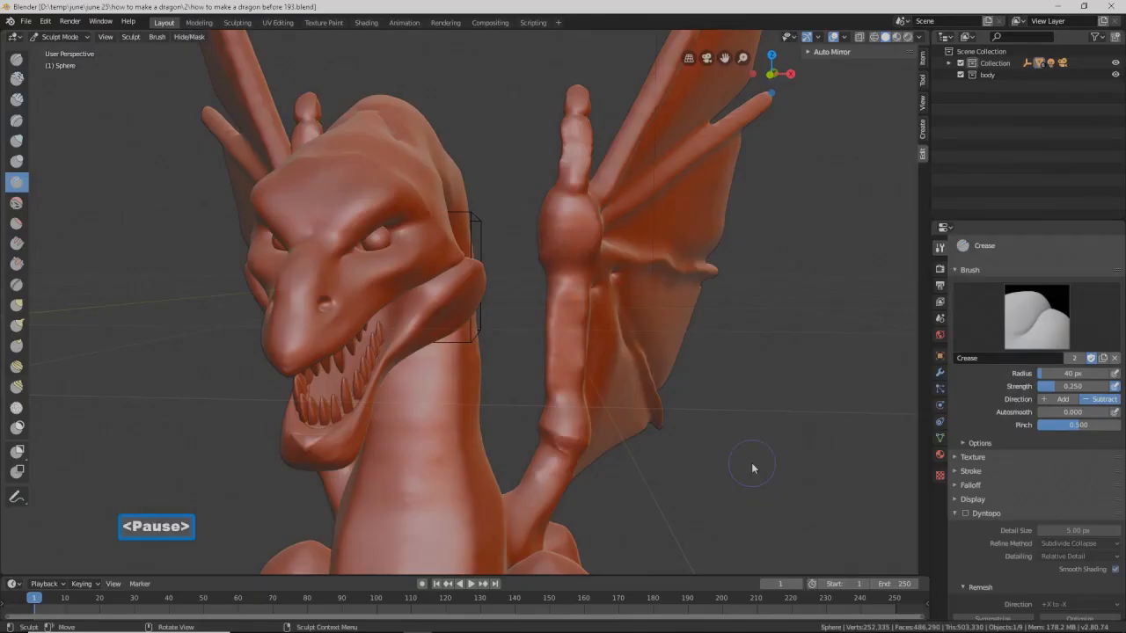
scroll(532, 296, up, 2)
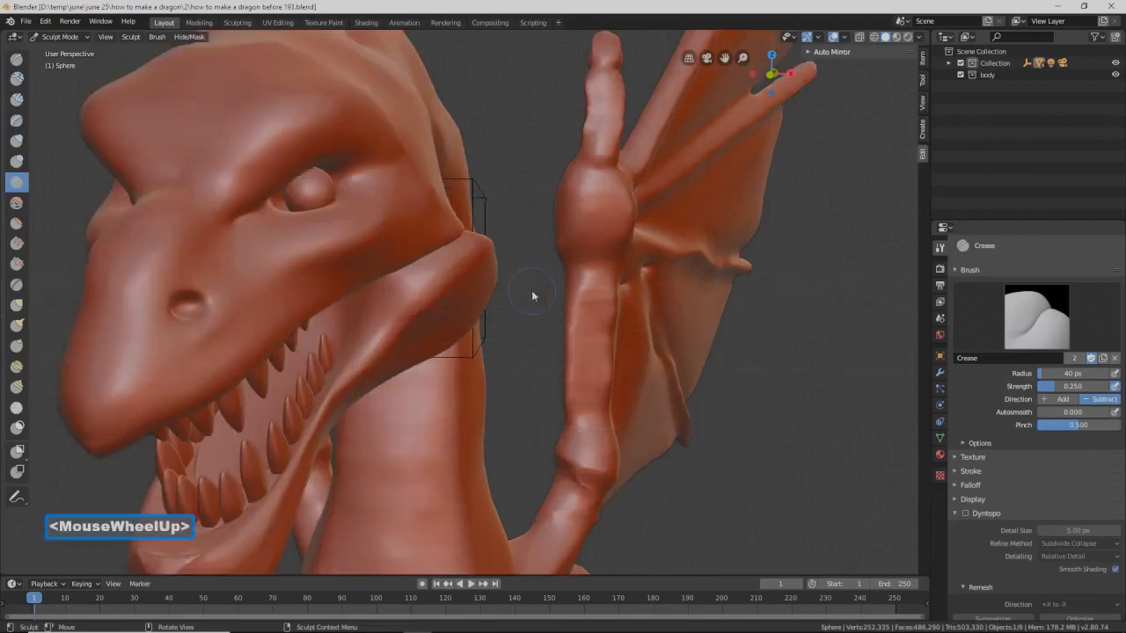
ctrl+drag(392, 219, 255, 284)
mouse_move(202, 225)
ctrl+mouse_down()
mouse_move(134, 318)
mouse_move(132, 366)
ctrl+mouse_up()
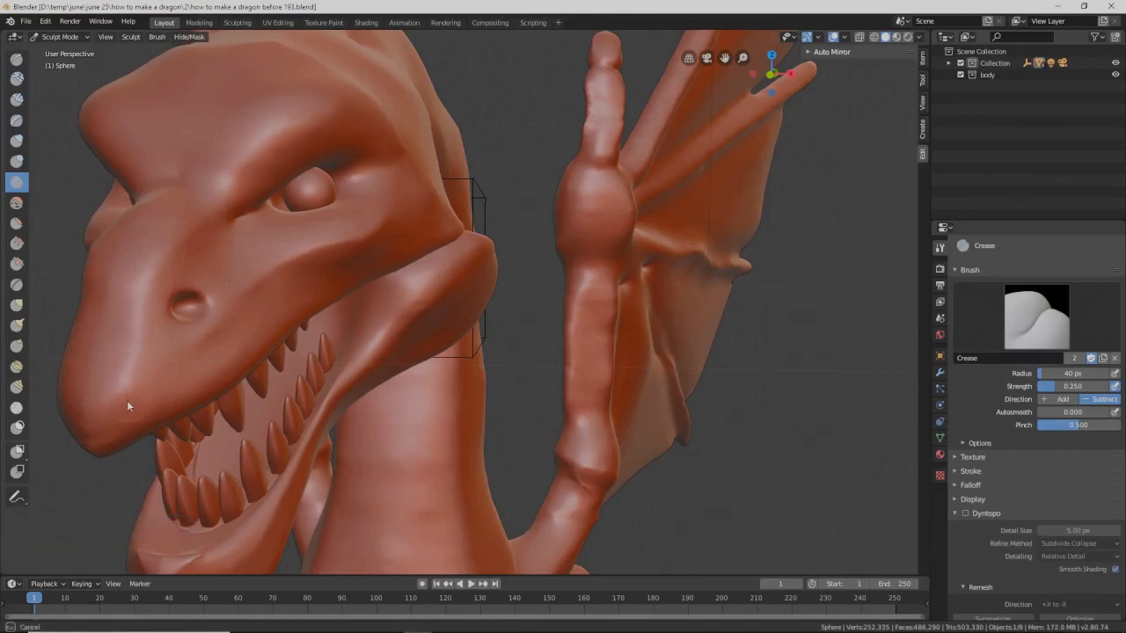
ctrl+drag(127, 405, 127, 407)
Step: Sharpen the brow ridge above the eye and its transition into the snout and forehead
ctrl+drag(327, 126, 296, 133)
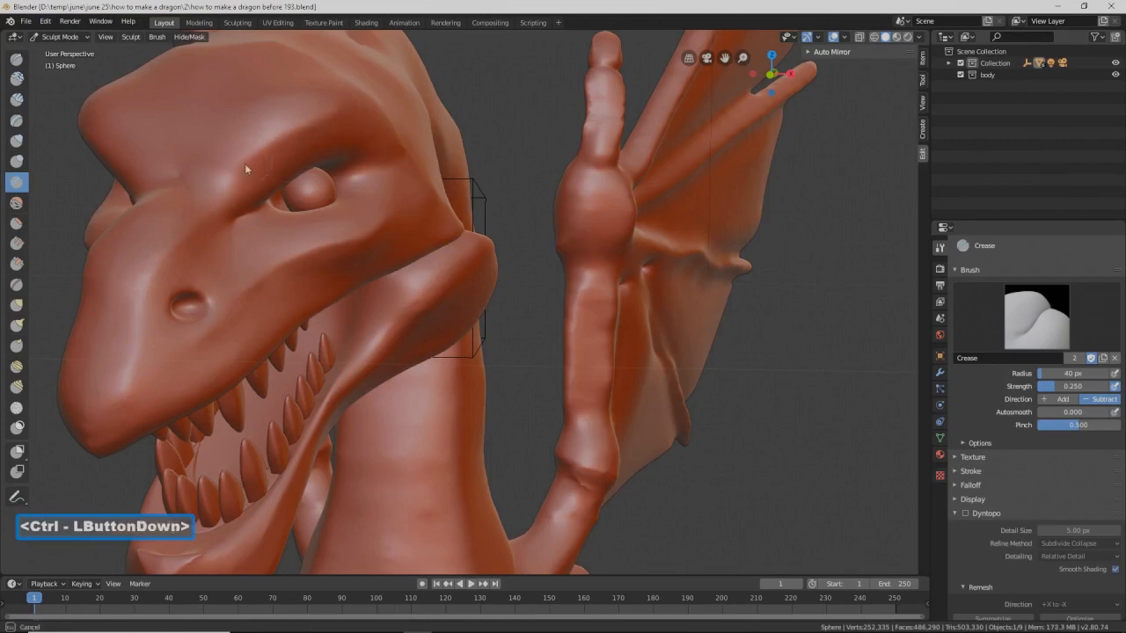
ctrl+drag(214, 211, 187, 223)
middle_drag(277, 143, 296, 151)
mouse_move(285, 84)
mouse_down()
mouse_move(226, 108)
mouse_move(183, 161)
mouse_move(246, 100)
mouse_move(283, 84)
mouse_move(265, 107)
mouse_up()
ctrl+drag(214, 148, 185, 180)
mouse_move(264, 134)
middle_down()
mouse_move(241, 126)
mouse_move(341, 113)
middle_up()
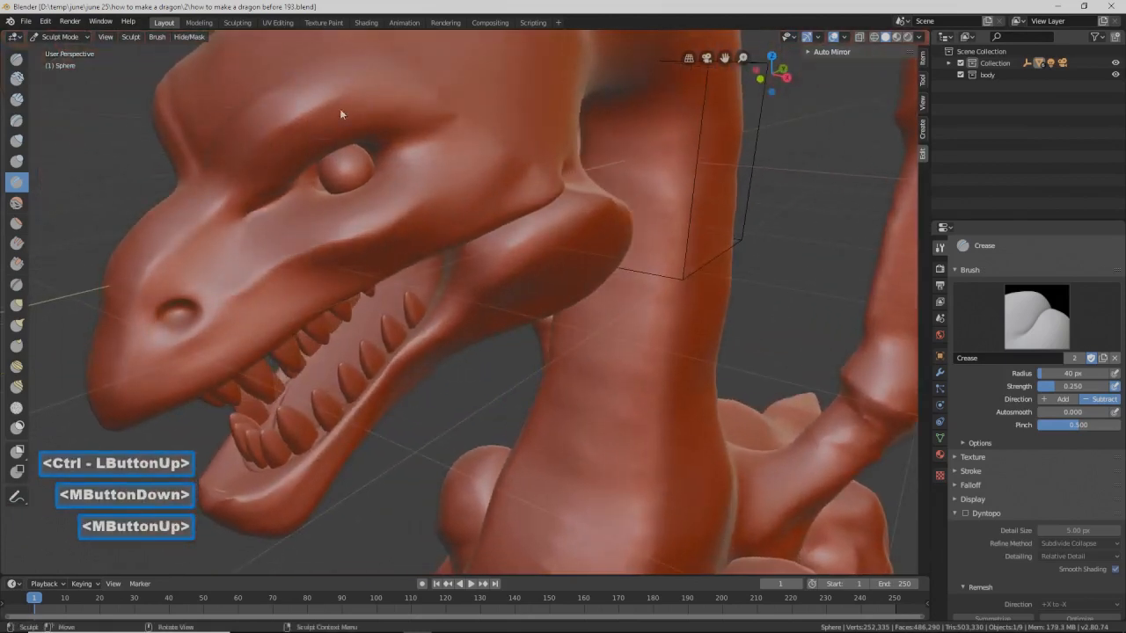
mouse_move(356, 95)
ctrl+mouse_down()
mouse_move(385, 93)
mouse_move(363, 100)
mouse_move(383, 80)
mouse_move(436, 79)
mouse_move(338, 56)
mouse_move(429, 61)
mouse_move(449, 135)
ctrl+mouse_up()
Step: Raise ridges behind the eye and along the back of the lower jaw
middle_drag(449, 136, 438, 105)
ctrl+drag(434, 158, 413, 202)
mouse_move(597, 262)
ctrl+mouse_down()
mouse_move(600, 254)
mouse_move(532, 300)
ctrl+mouse_up()
ctrl+drag(497, 341, 490, 343)
Step: Raise a ridge along the side of the lower jaw forward to the chin
shift+middle_drag(490, 343, 533, 246)
ctrl+drag(534, 246, 520, 235)
mouse_move(476, 278)
ctrl+mouse_down()
mouse_move(299, 411)
mouse_move(244, 426)
ctrl+mouse_up()
mouse_move(317, 387)
shift+middle_down()
mouse_move(366, 359)
mouse_move(362, 339)
mouse_move(411, 326)
mouse_move(359, 357)
shift+middle_up()
ctrl+drag(349, 372, 276, 378)
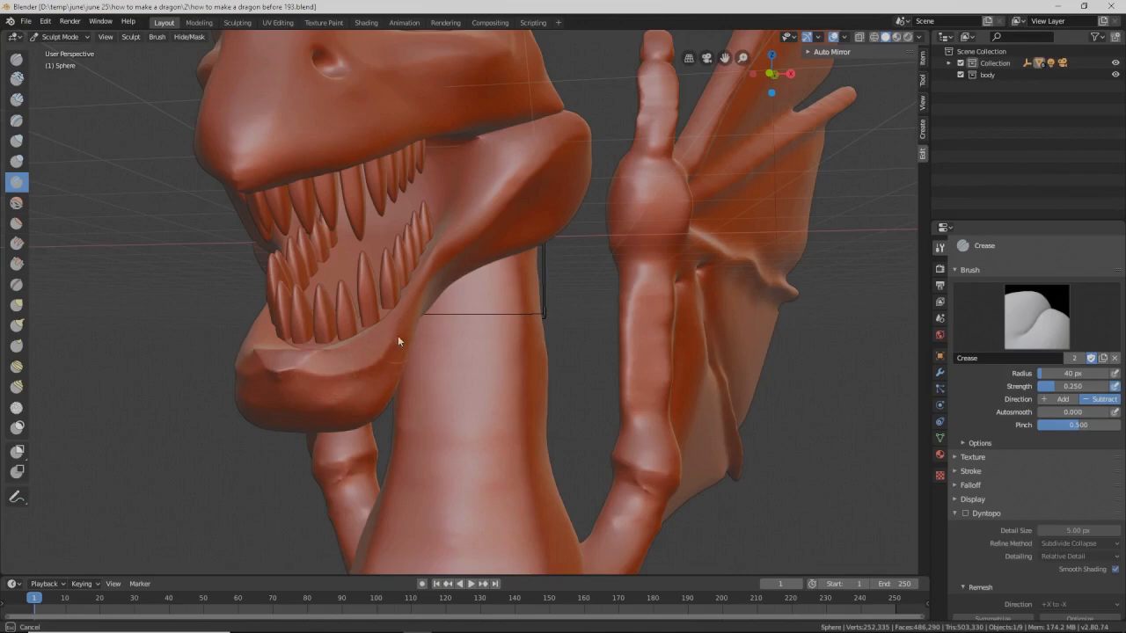
ctrl+drag(406, 318, 408, 313)
Step: Sharpen the lower jaw's rear edge and raise a ridge around the rounded jaw joint
mouse_move(464, 294)
middle_down()
mouse_move(413, 294)
mouse_move(433, 327)
middle_up()
ctrl+drag(448, 324, 514, 262)
middle_drag(661, 240, 599, 244)
shift+middle_drag(786, 131, 559, 282)
mouse_move(470, 195)
ctrl+mouse_down()
mouse_move(591, 233)
mouse_move(514, 201)
ctrl+mouse_up()
middle_drag(519, 205, 595, 255)
mouse_move(596, 255)
ctrl+mouse_down()
mouse_move(578, 356)
mouse_move(520, 427)
mouse_move(580, 344)
mouse_move(595, 278)
mouse_move(527, 415)
mouse_move(454, 467)
mouse_move(605, 268)
ctrl+mouse_up()
ctrl+drag(493, 447, 514, 393)
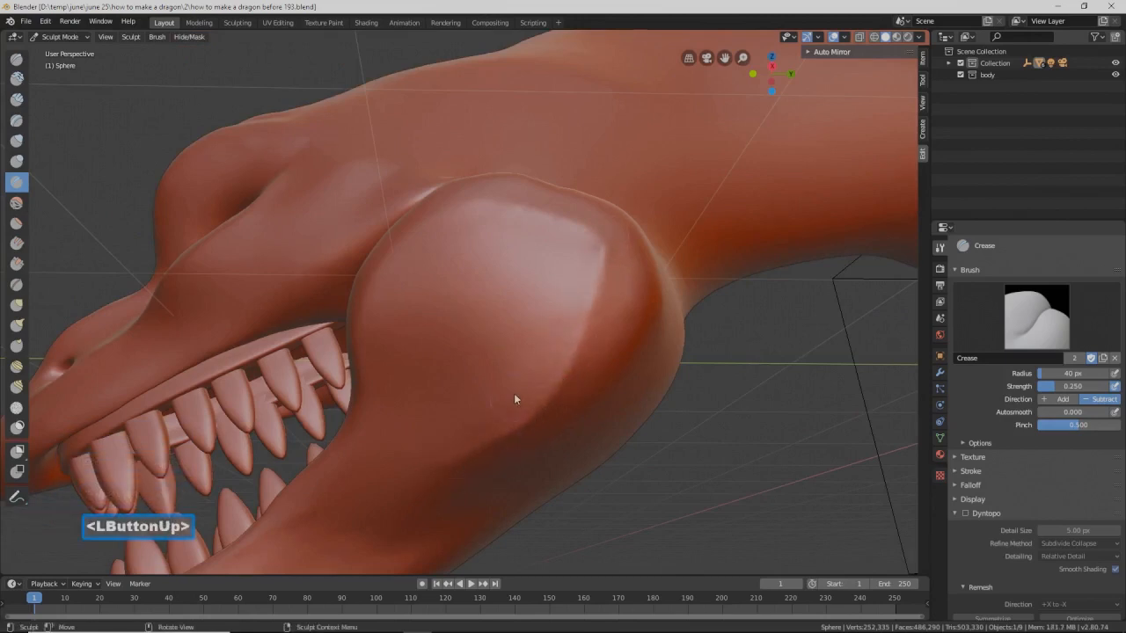
Step: Raise a crease ridge along the lower edge of the lower jaw, from below the jaw joint forward to the chin
scroll(514, 389, down, 3)
mouse_move(514, 389)
middle_down()
mouse_move(498, 322)
mouse_move(444, 375)
middle_up()
mouse_move(442, 376)
ctrl+mouse_down()
mouse_move(431, 366)
mouse_move(357, 423)
mouse_move(395, 397)
ctrl+mouse_up()
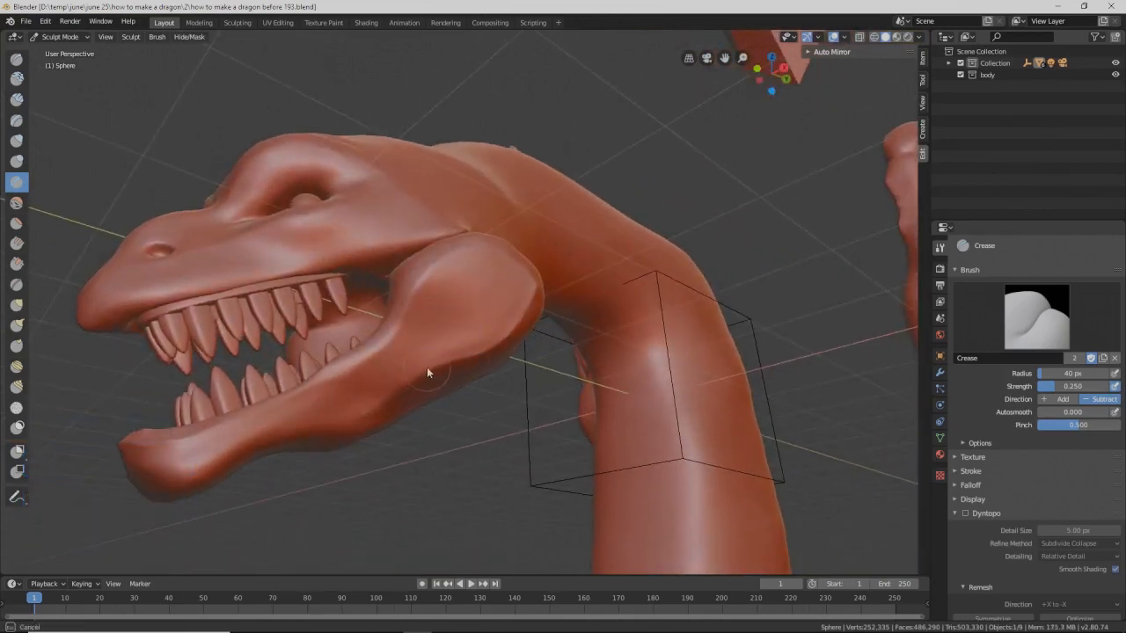
ctrl+drag(329, 431, 343, 420)
mouse_move(343, 421)
shift+middle_down()
mouse_move(342, 388)
mouse_move(390, 348)
shift+middle_up()
mouse_move(416, 324)
ctrl+mouse_down()
mouse_move(359, 329)
mouse_move(287, 369)
ctrl+mouse_up()
Step: Sharpen the underside of the chin and carve a crease along the lower side of the jaw, then save the file
middle_drag(288, 369, 306, 337)
ctrl+drag(306, 337, 256, 343)
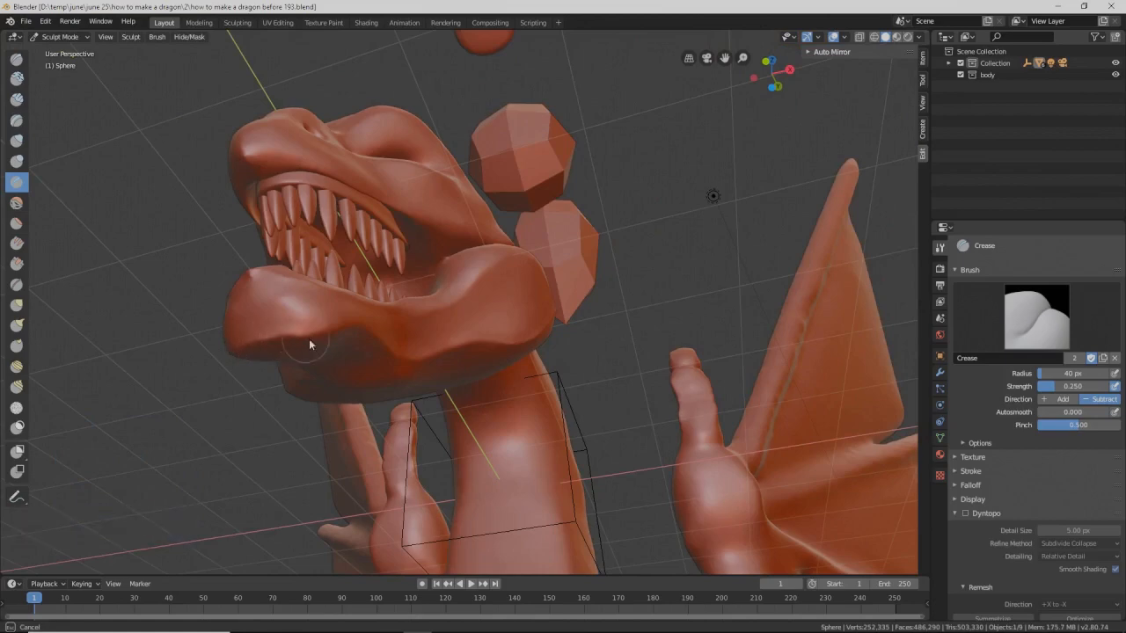
drag(409, 359, 461, 350)
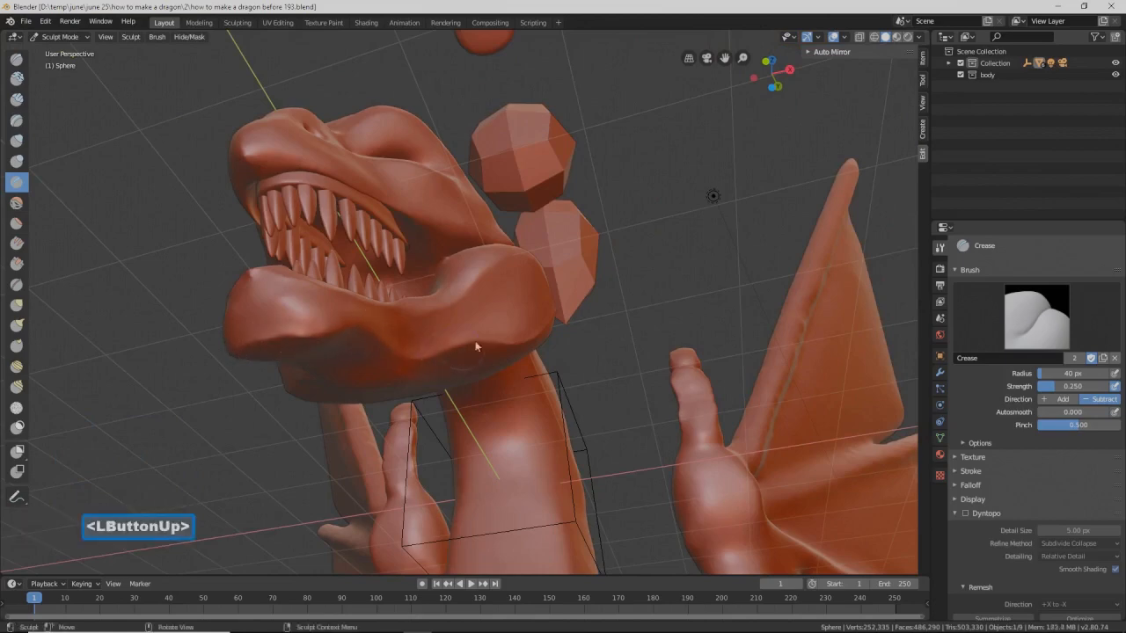
middle_drag(629, 238, 640, 310)
scroll(640, 309, down, 1)
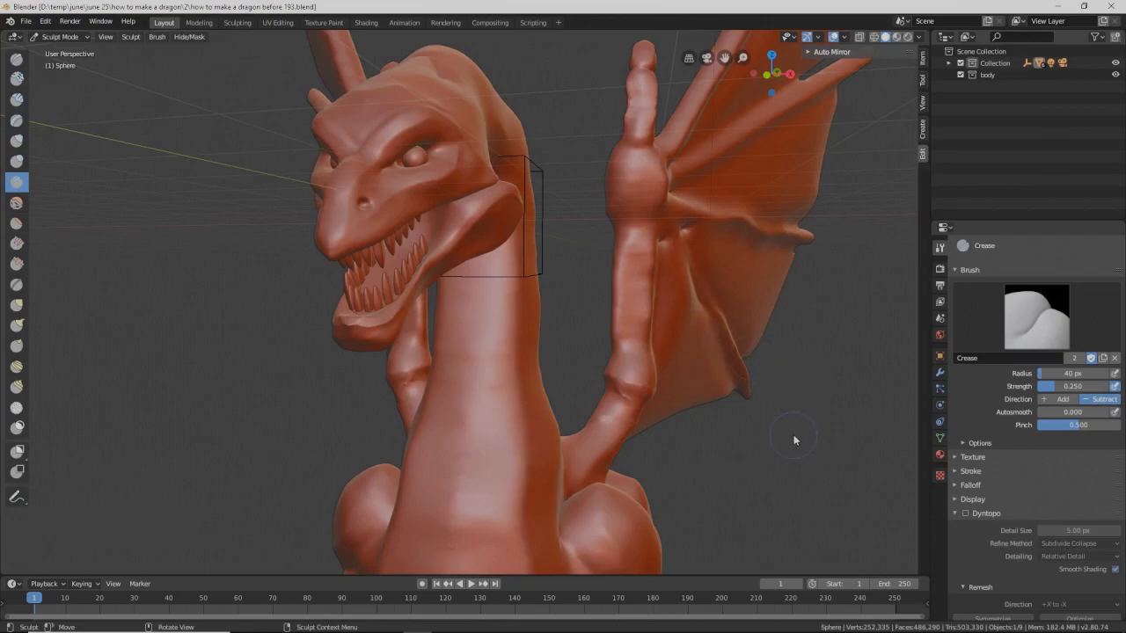
key(Pause)
Step: Select the dragon's eyeballs in Object Mode and save the file as a new numbered version
click(58, 36)
click(68, 52)
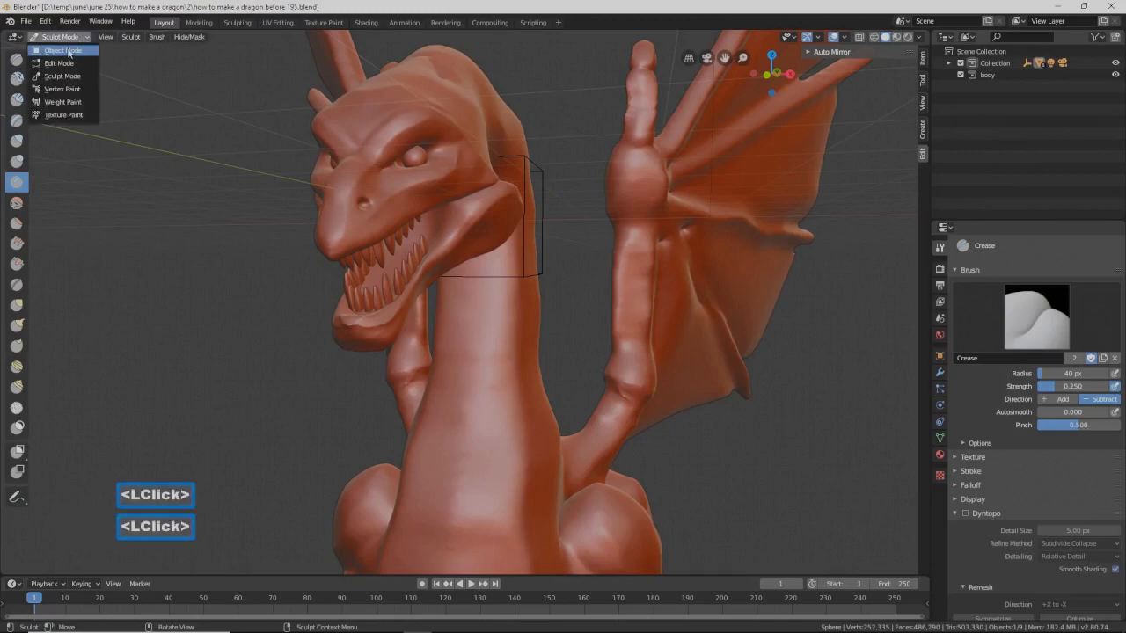
click(413, 159)
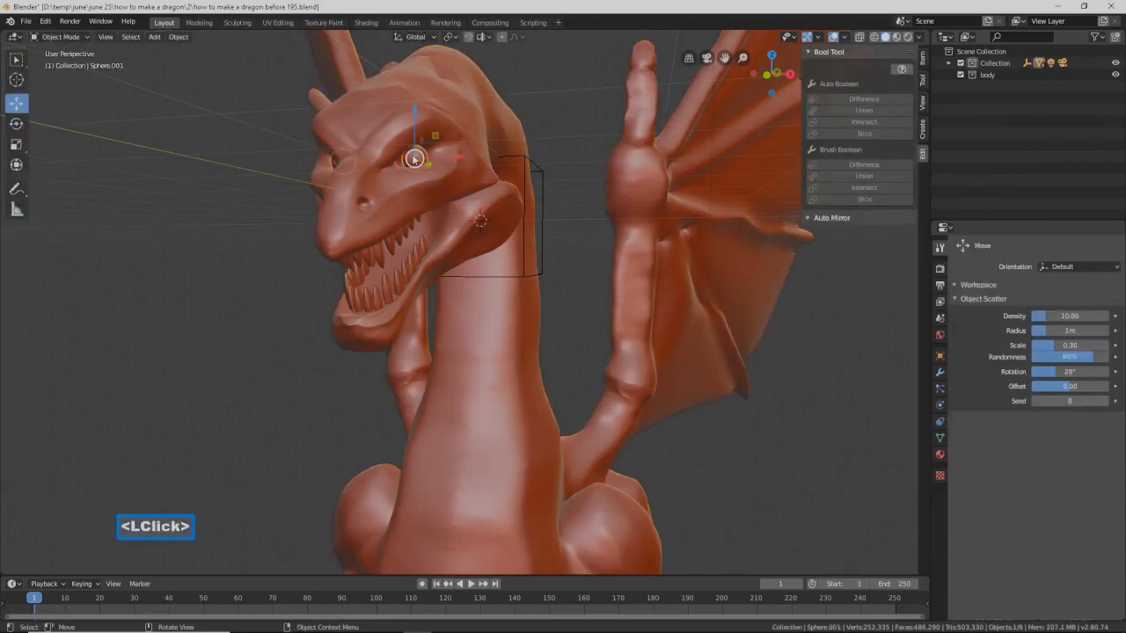
scroll(472, 236, up, 2)
scroll(472, 235, down, 1)
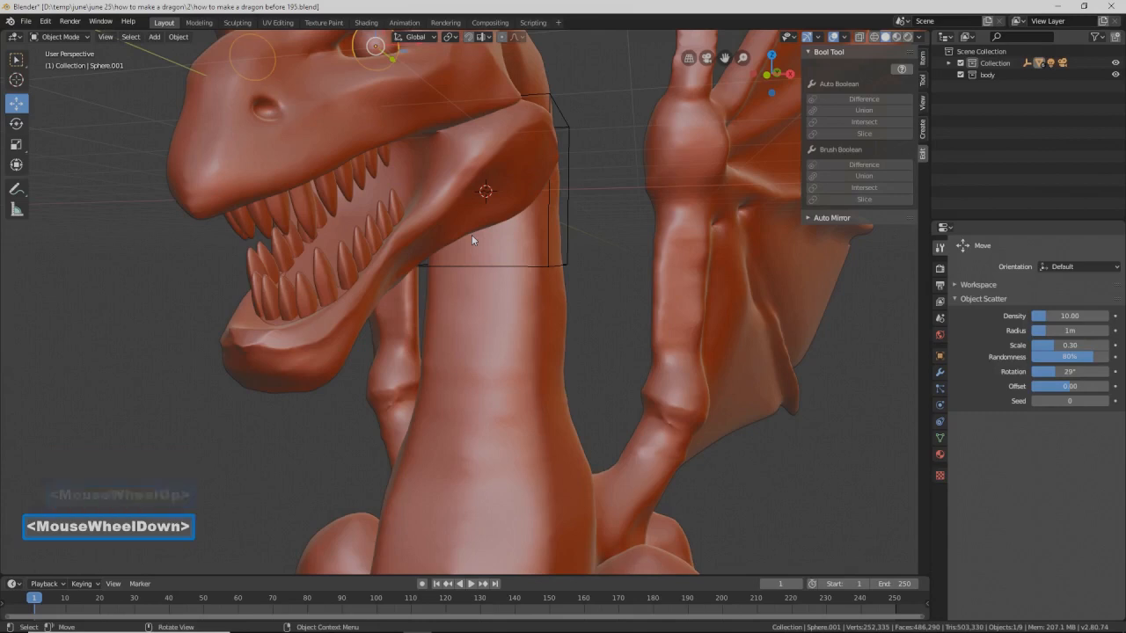
shift+middle_drag(486, 200, 512, 243)
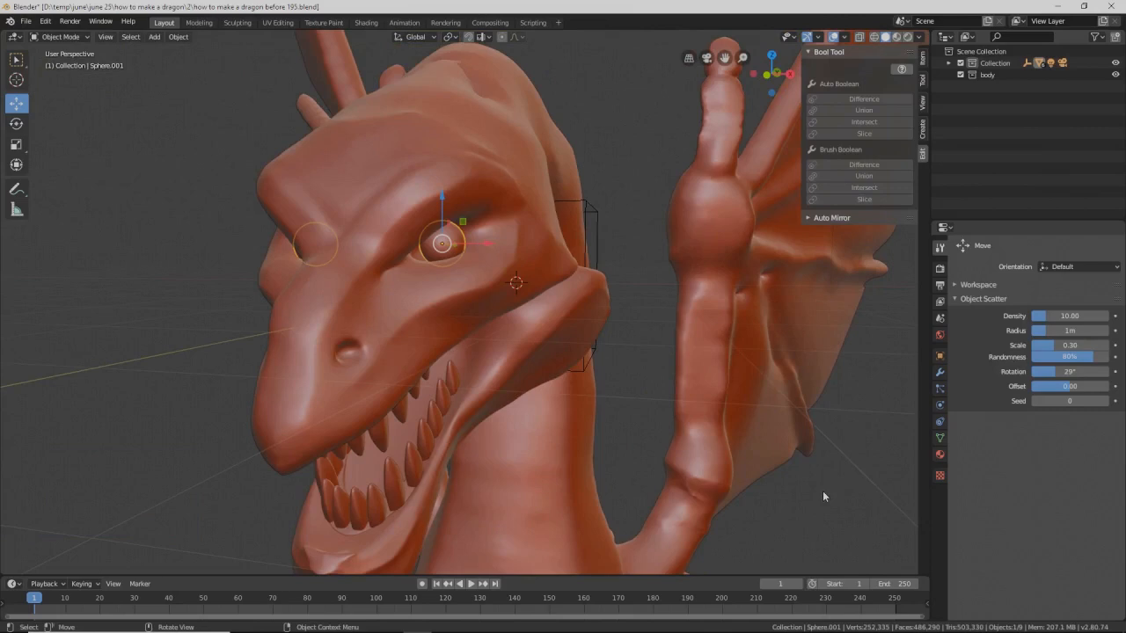
key(Pause)
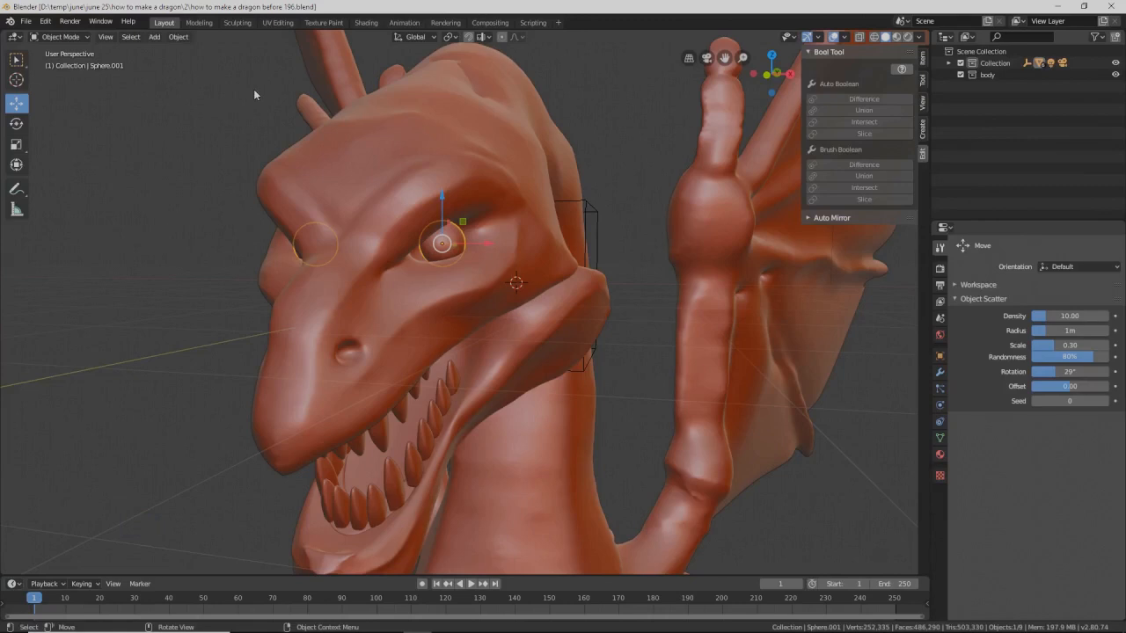
Step: Isolate the selected eyeballs in Local View and look at them from the right orthographic side
click(103, 38)
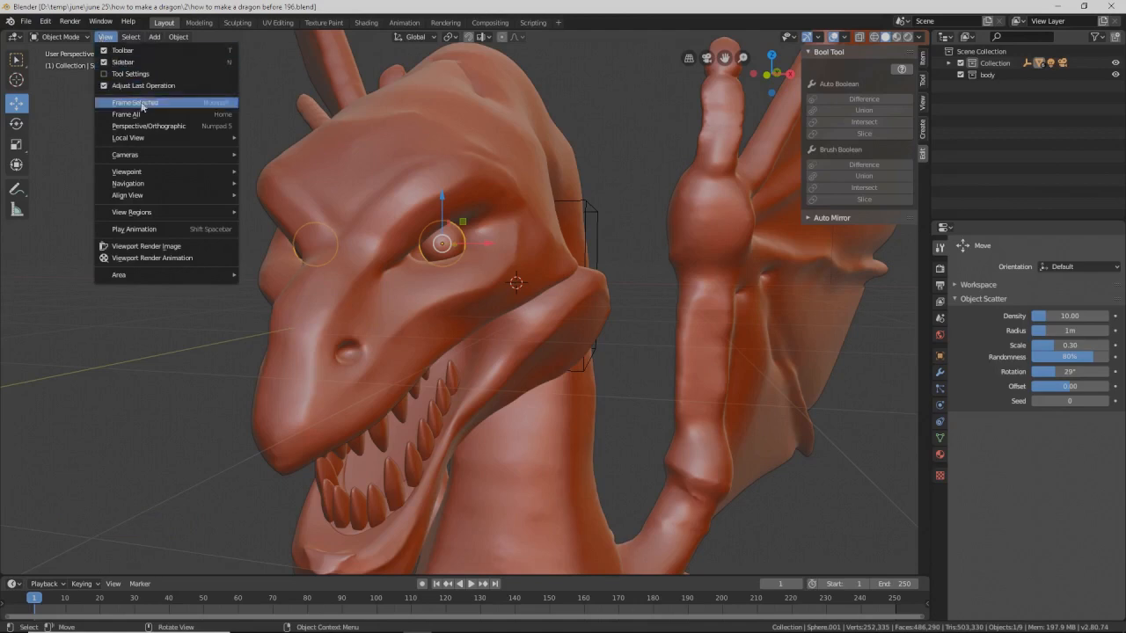
mouse_move(149, 172)
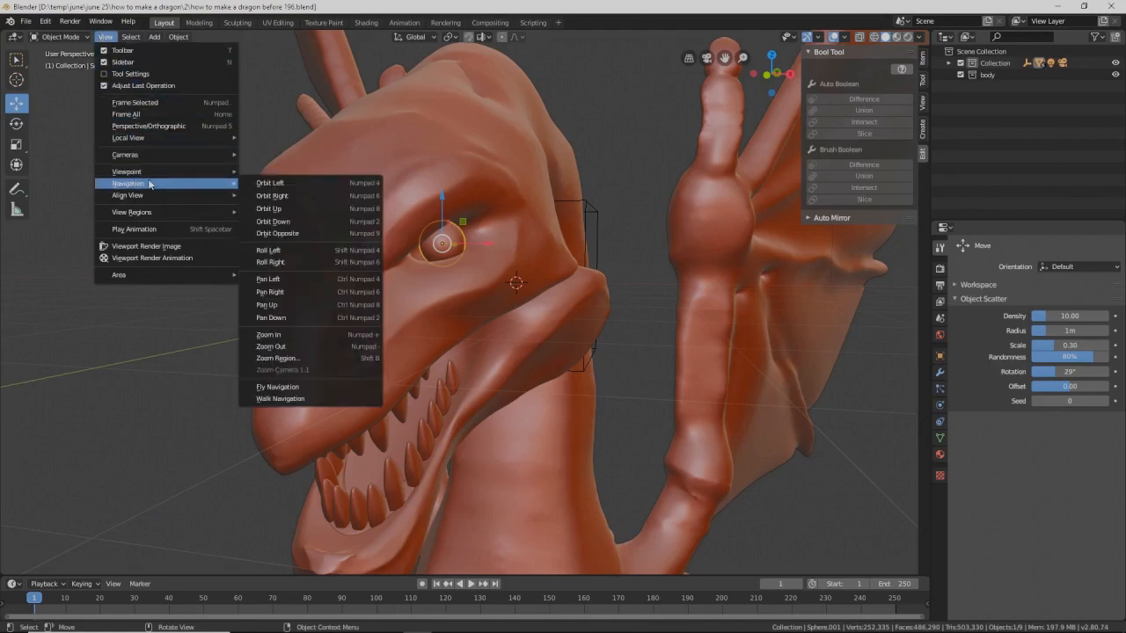
mouse_move(145, 203)
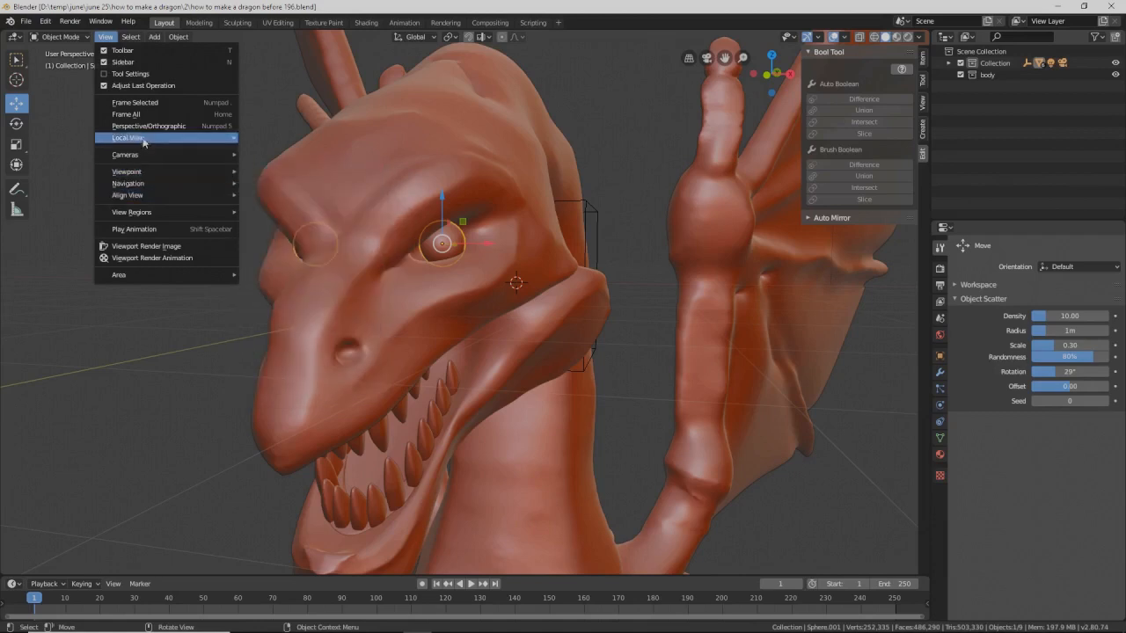
mouse_move(145, 139)
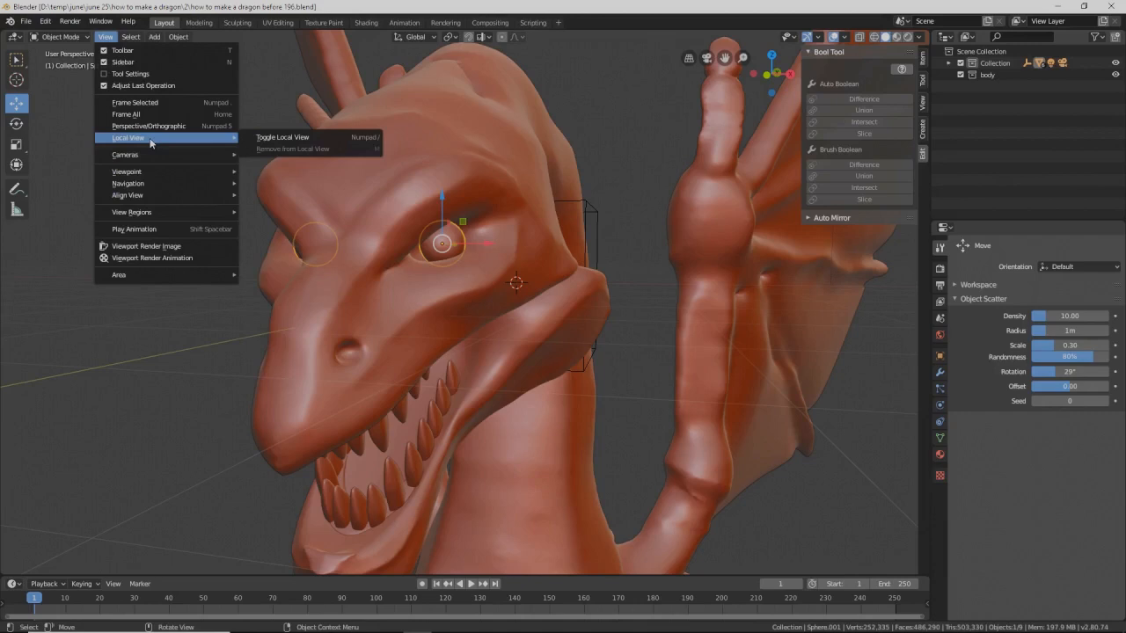
click(151, 143)
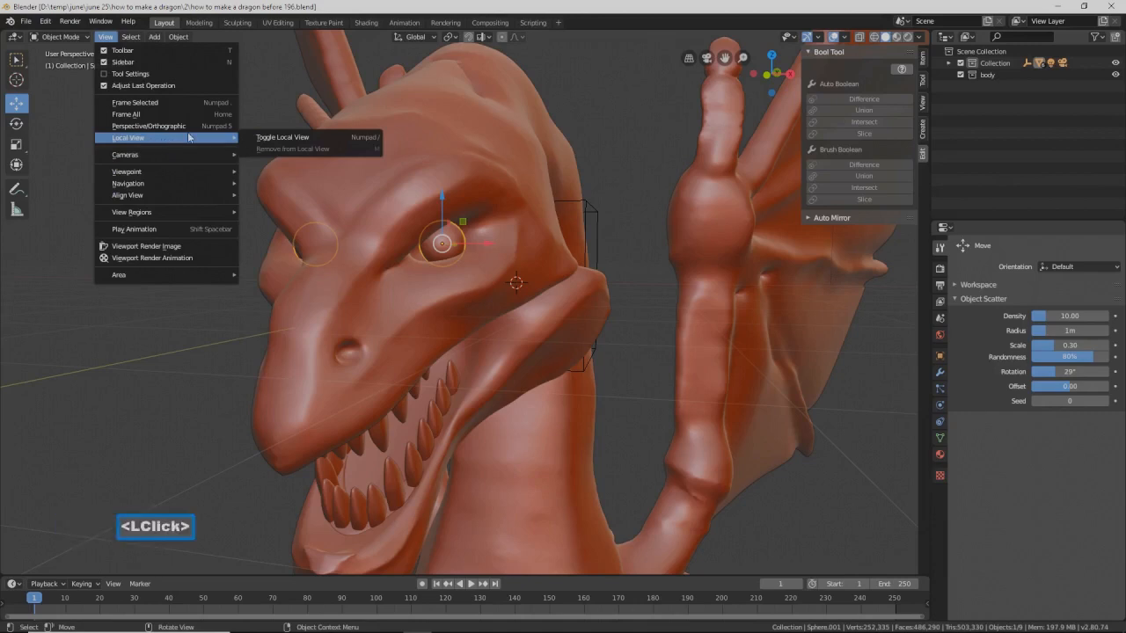
click(261, 139)
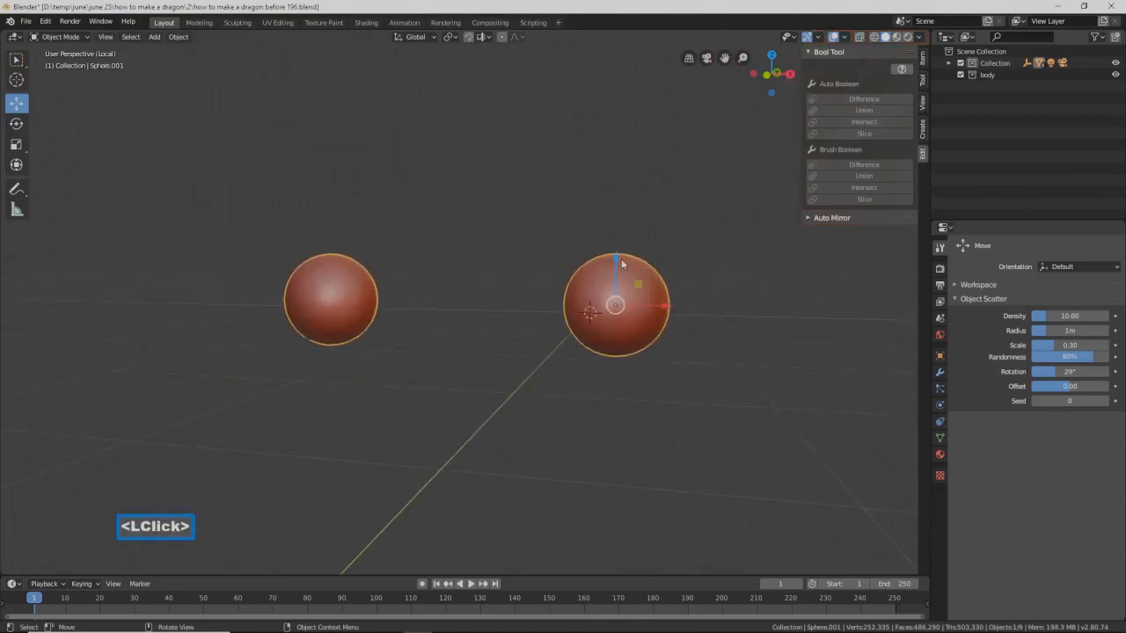
key(Page_Down)
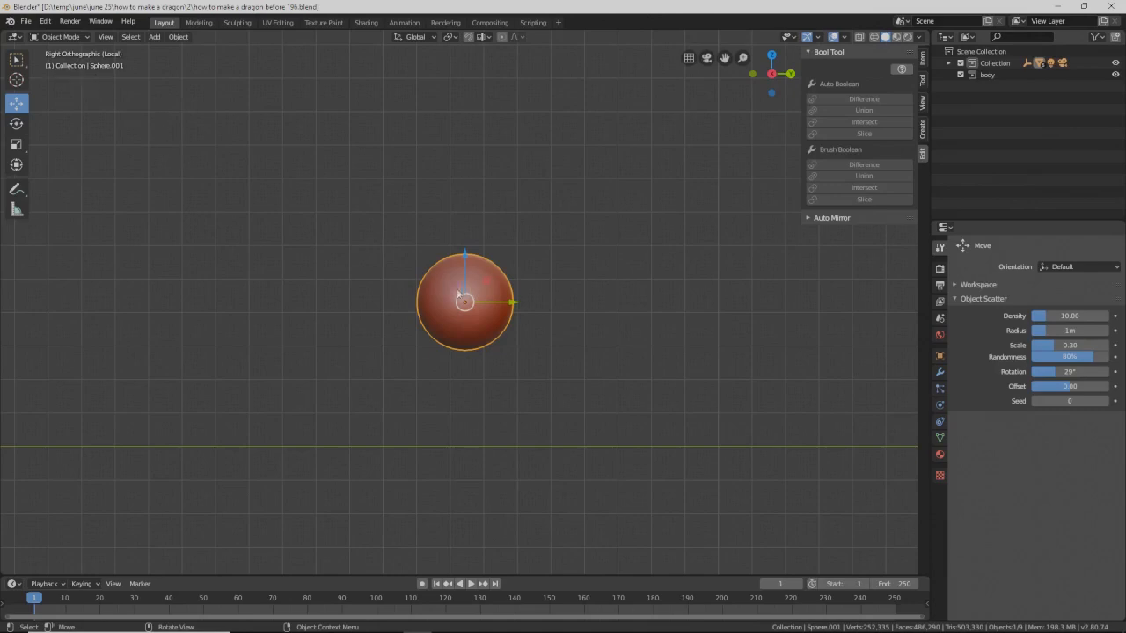
Step: Duplicate the whole eyeball mesh in place in Edit Mode
click(83, 36)
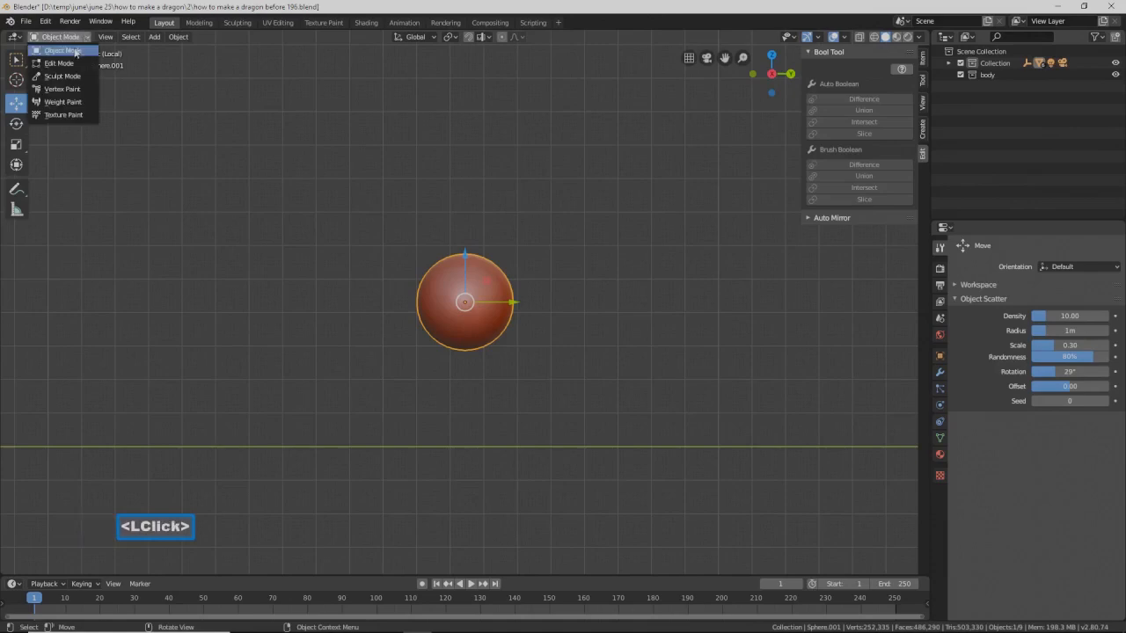
click(65, 64)
scroll(537, 237, up, 4)
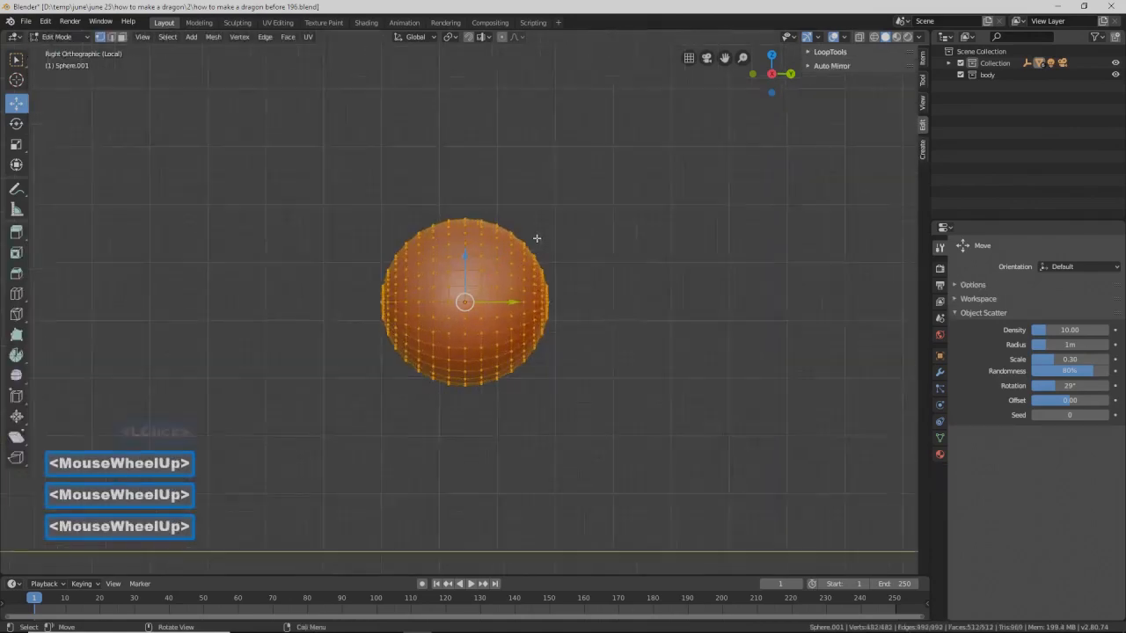
scroll(537, 237, up, 2)
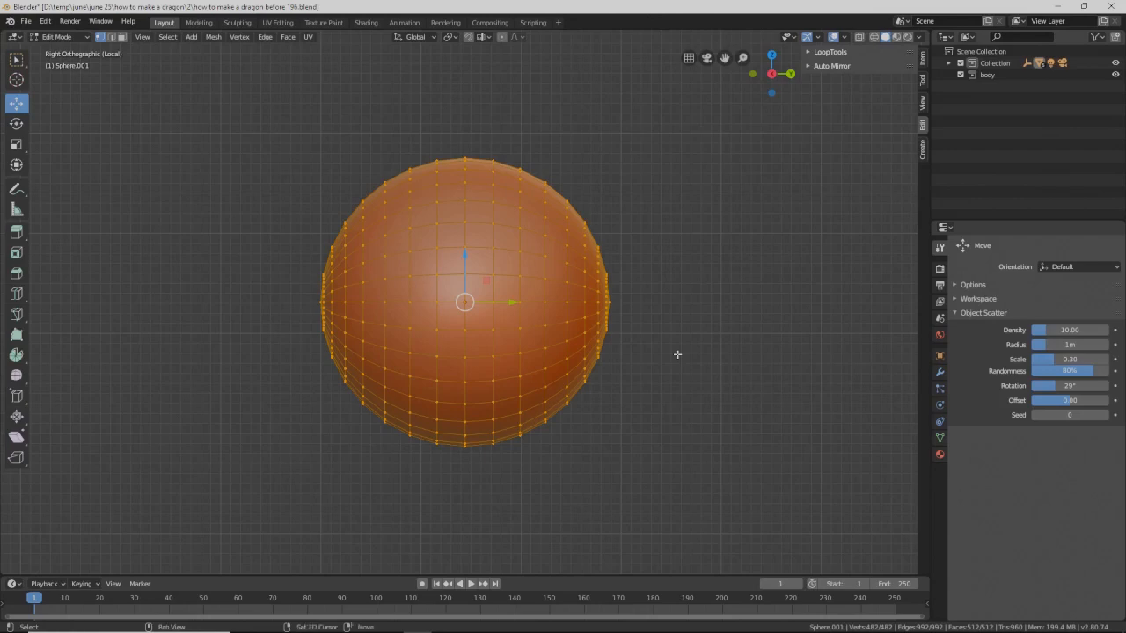
key(shift+d)
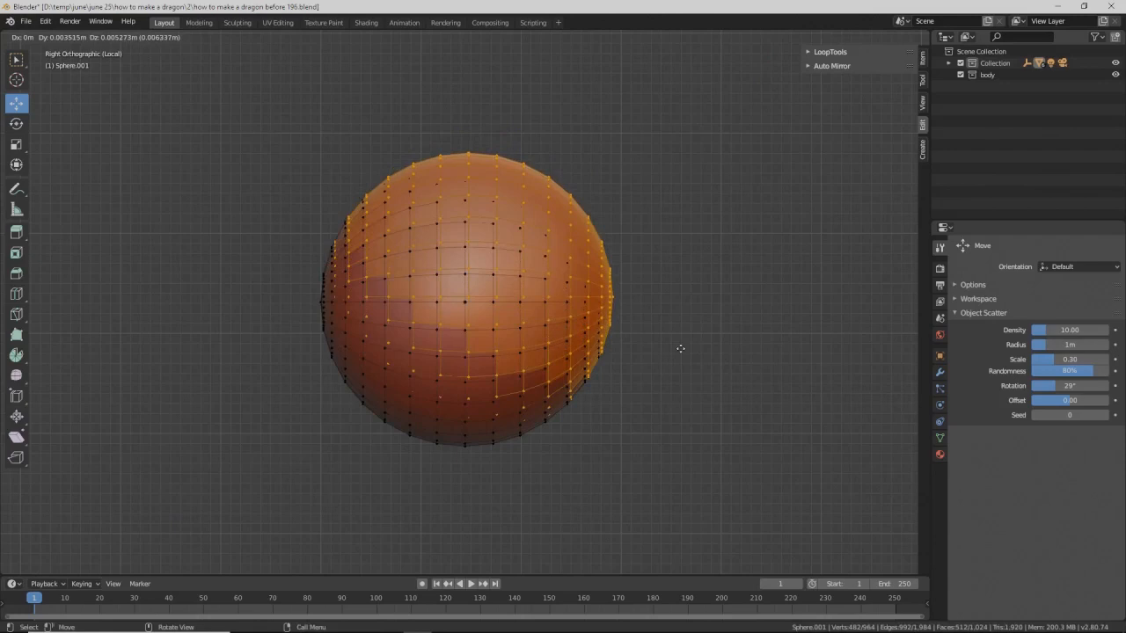
right_click(680, 348)
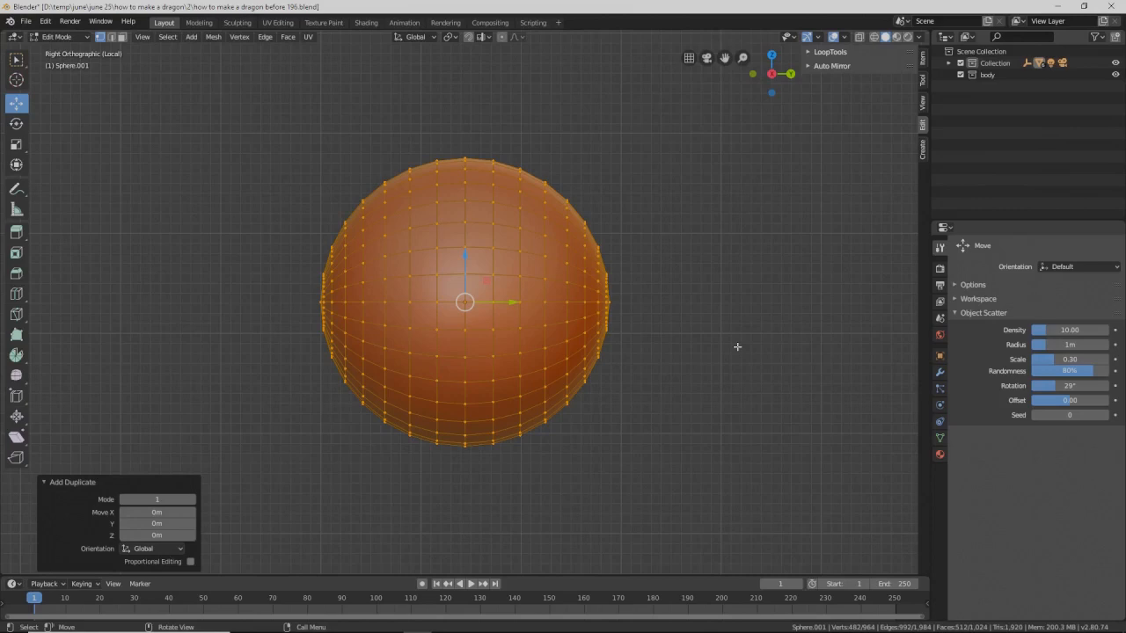
Step: Rotate the duplicated sphere -90° about the global X axis
key(r)
key(x)
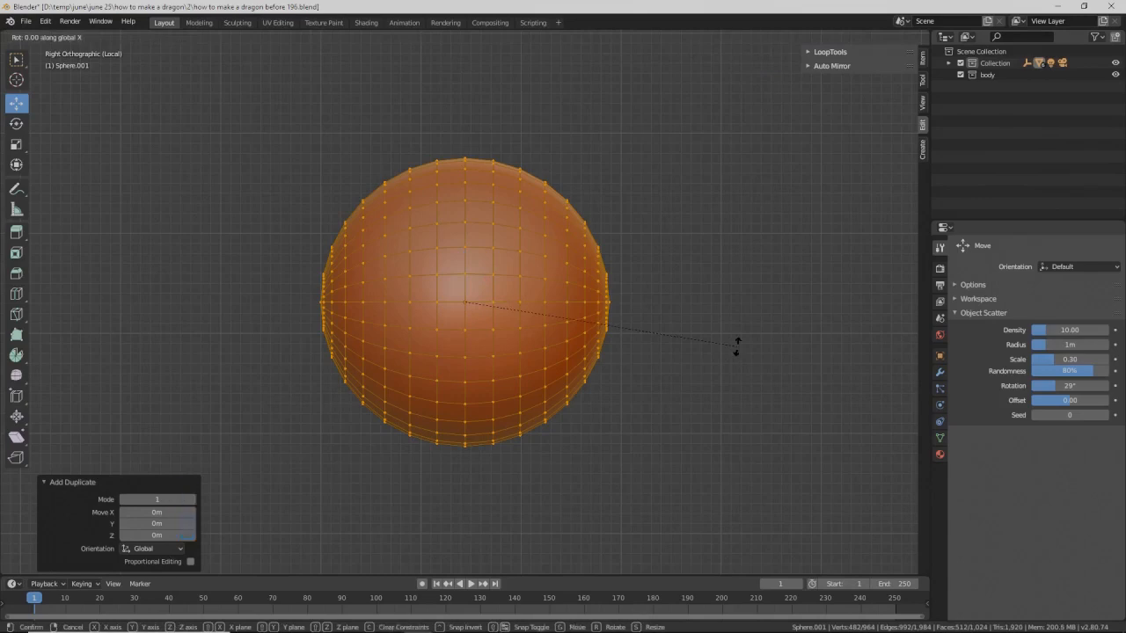
text(-9)
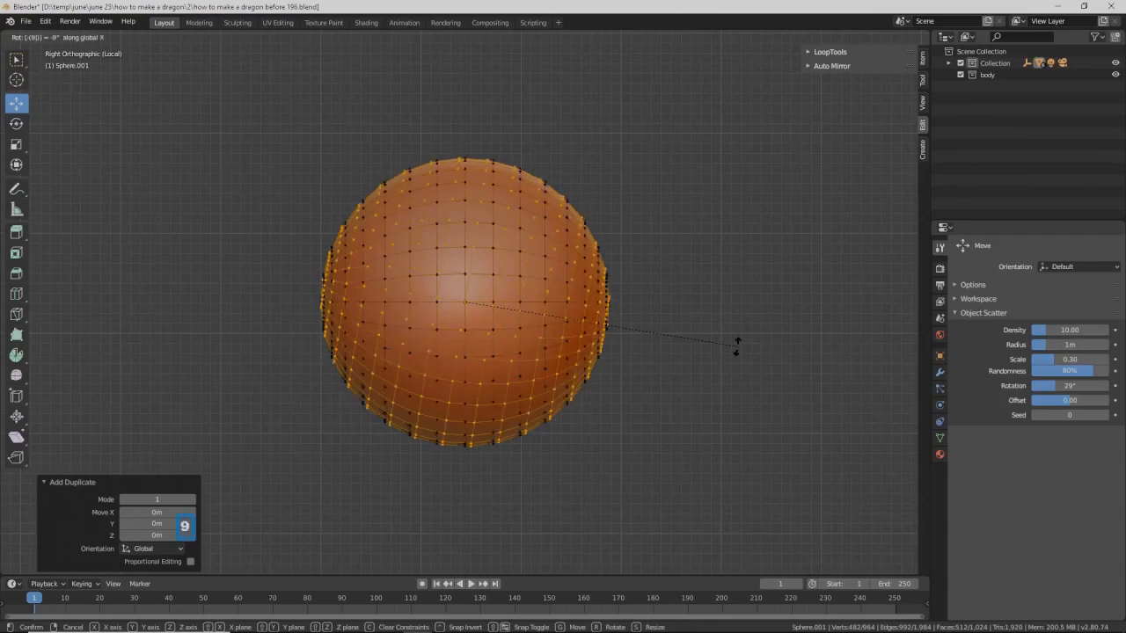
text(0)
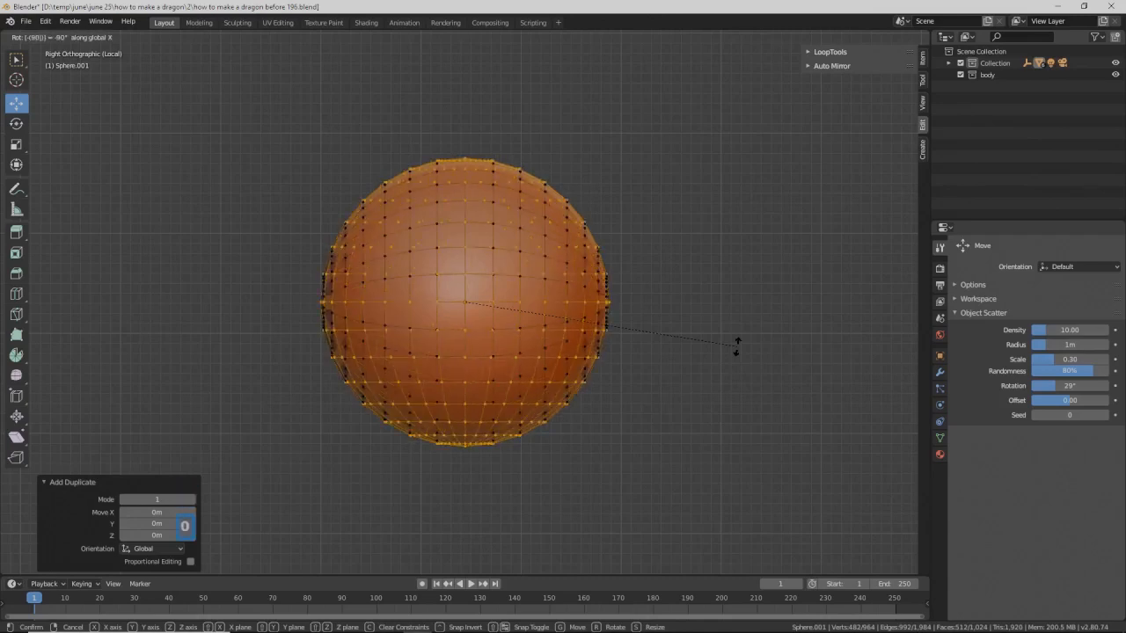
click(737, 346)
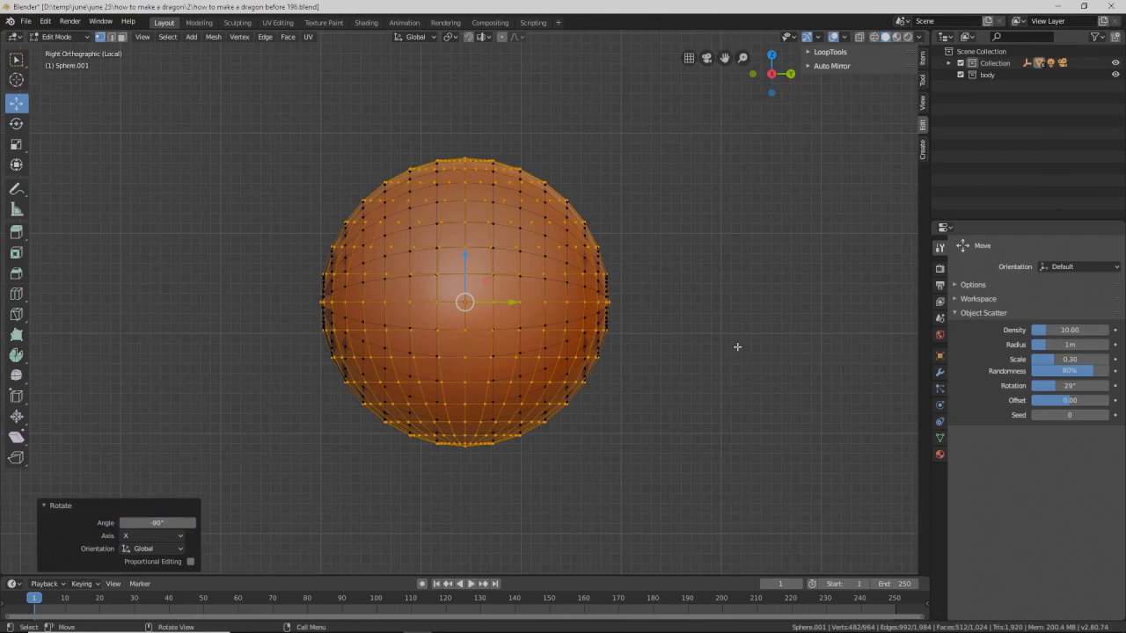
Step: Scale the duplicated sphere by 1.1 so it encloses the eyeball
key(s)
key(1)
key(period)
key(1)
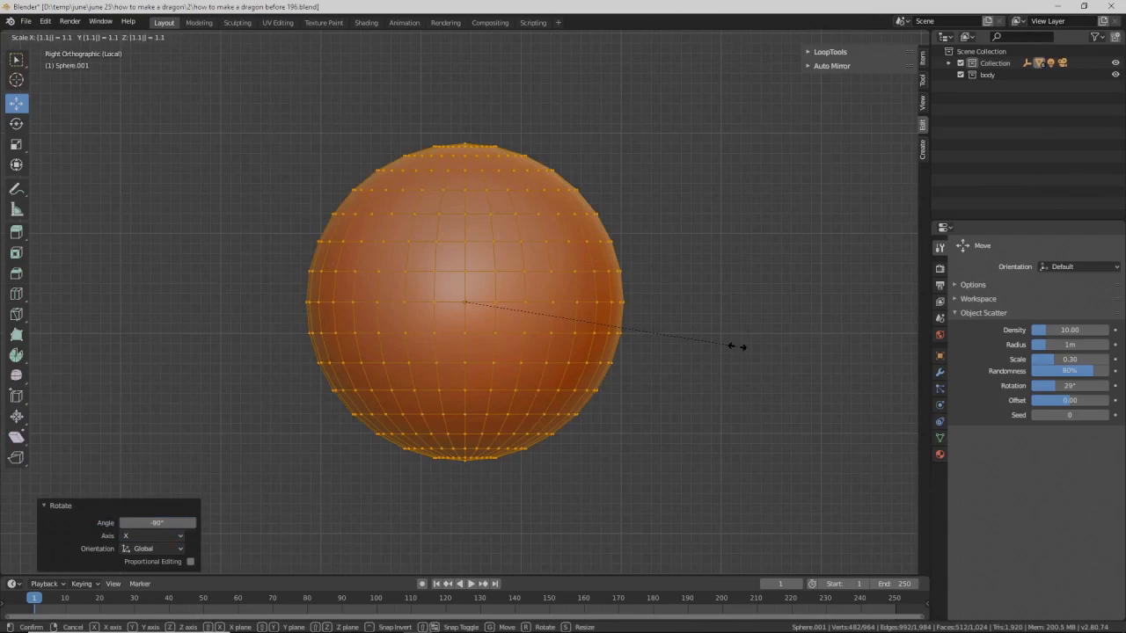
click(737, 347)
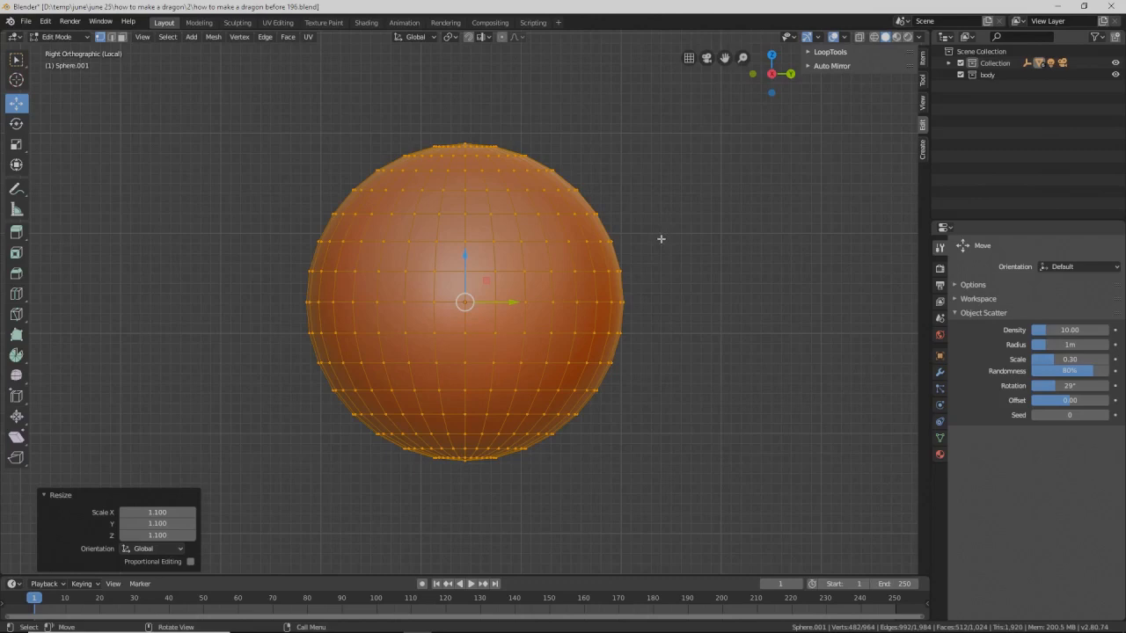
Step: Mark the outer sphere's horizontal middle edge loop as a seam, and save the file with face selection active
click(661, 238)
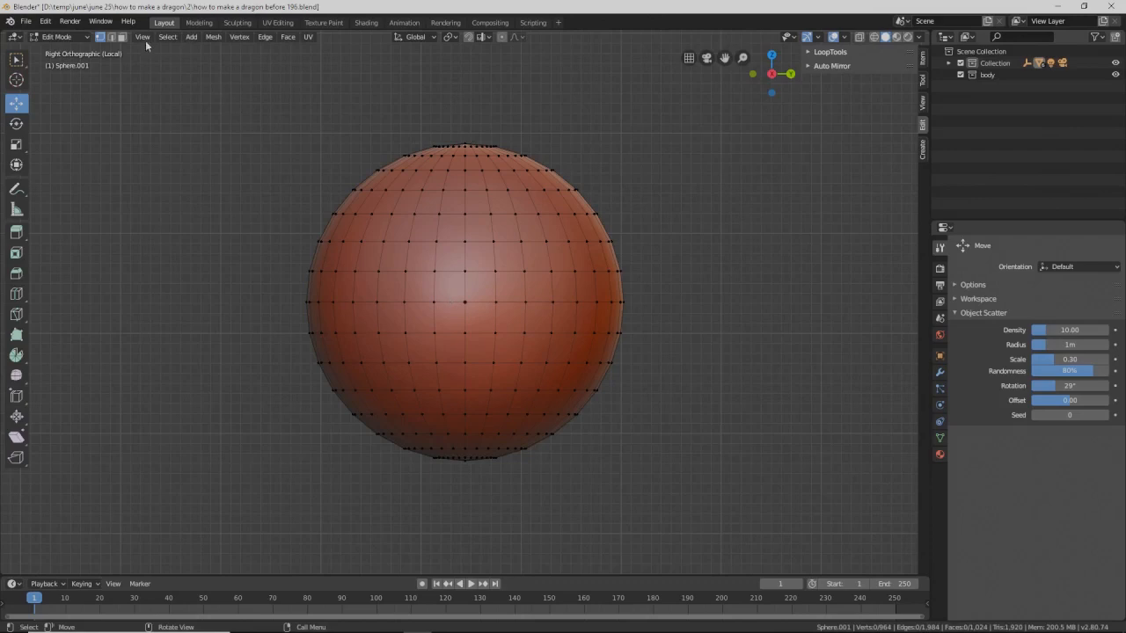
click(111, 37)
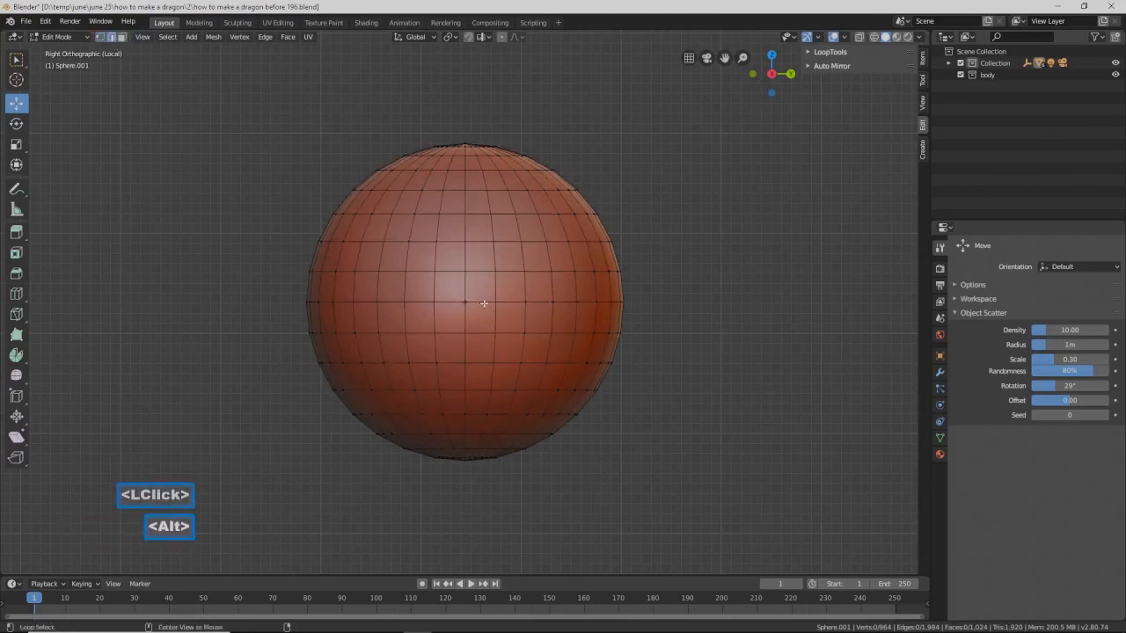
alt+click(484, 302)
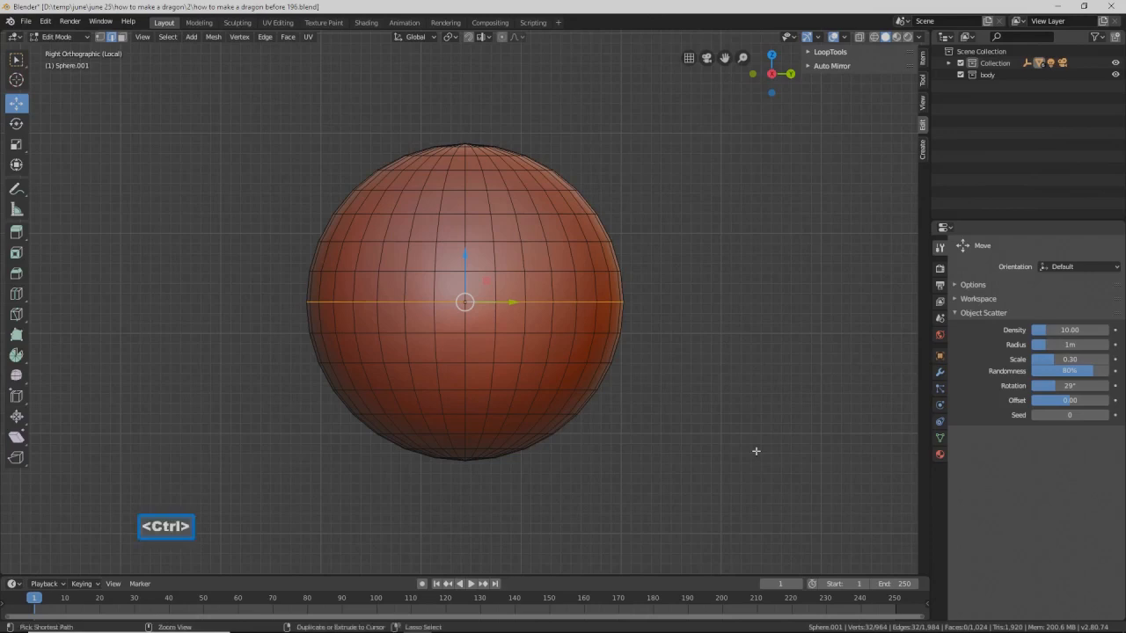
key(ctrl+e)
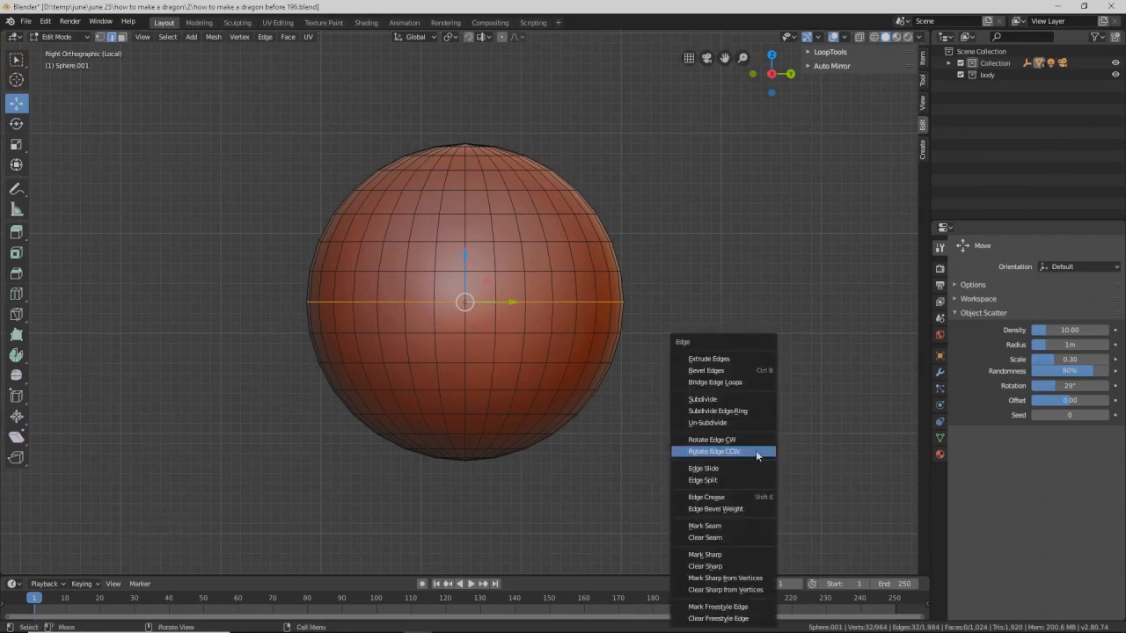
click(737, 525)
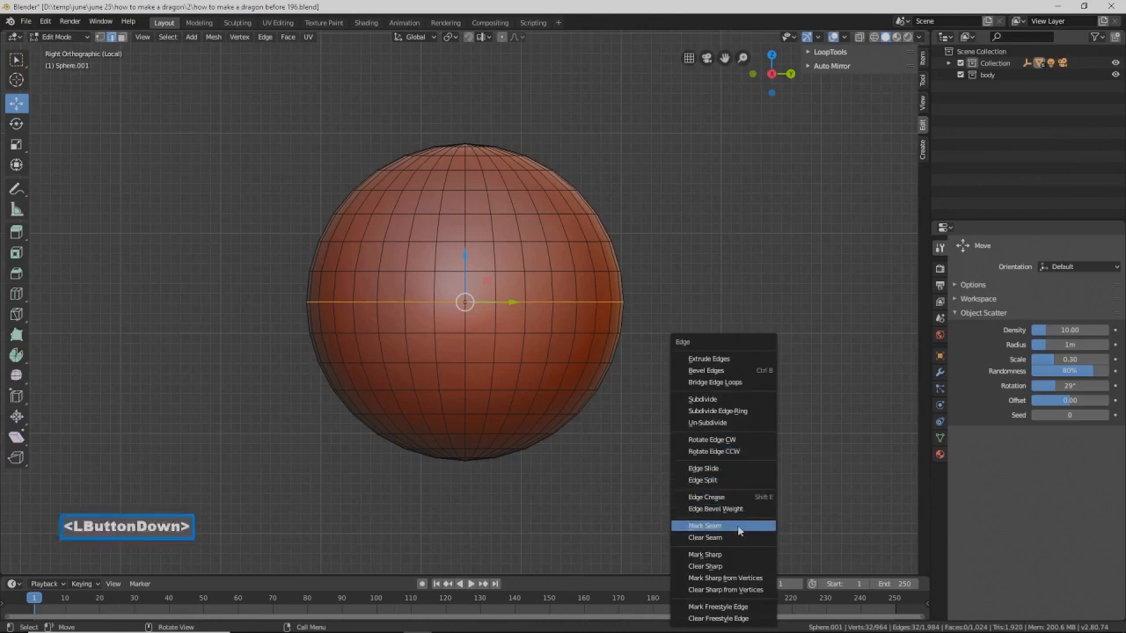
click(674, 364)
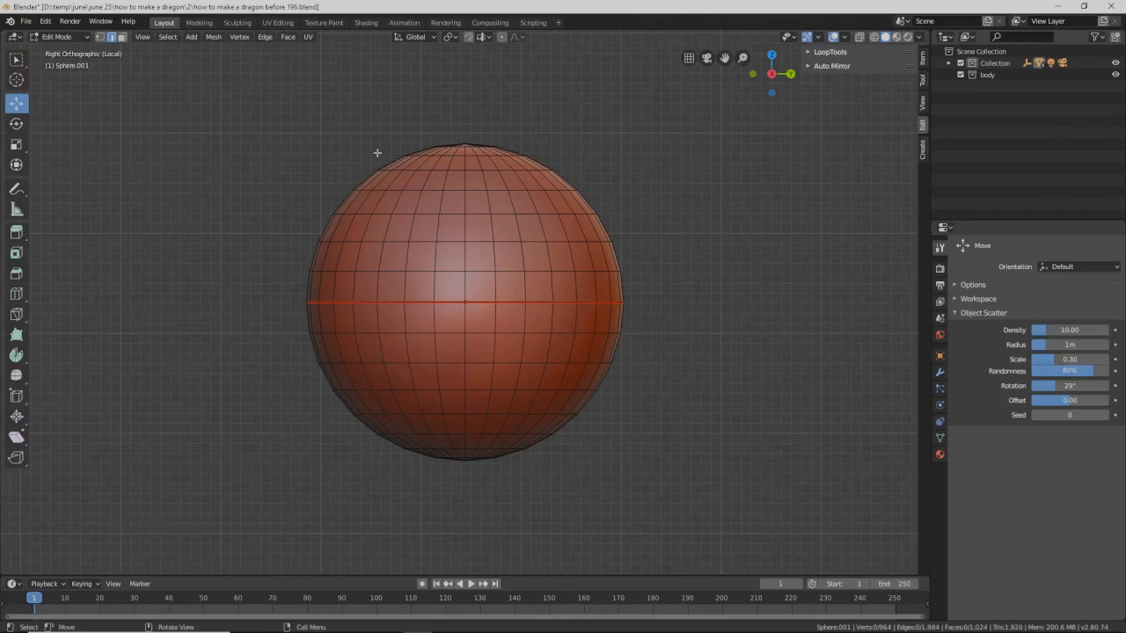
click(121, 37)
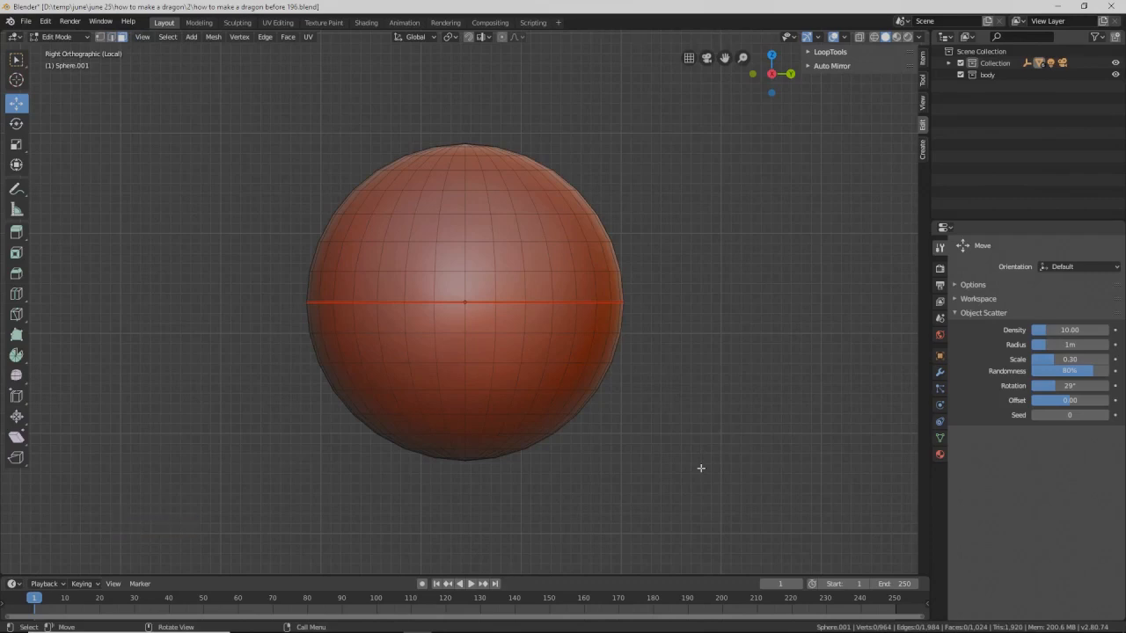
key(Pause)
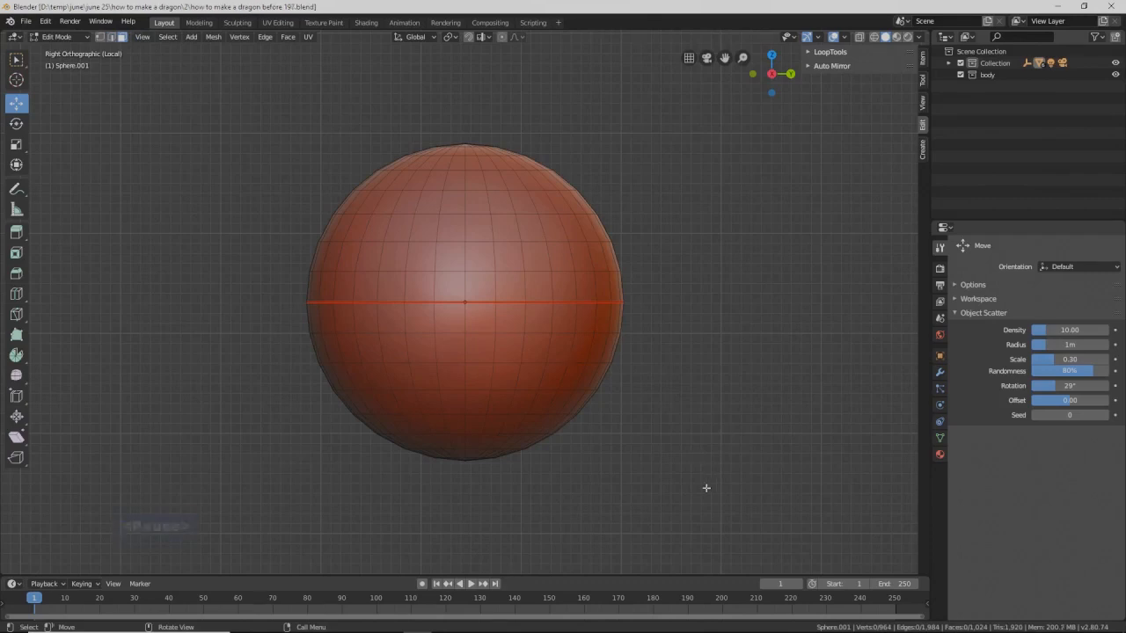
Step: Snap the 3D cursor to the centre of the whole mesh, set the pivot point to 3D Cursor, and save the file
key(a)
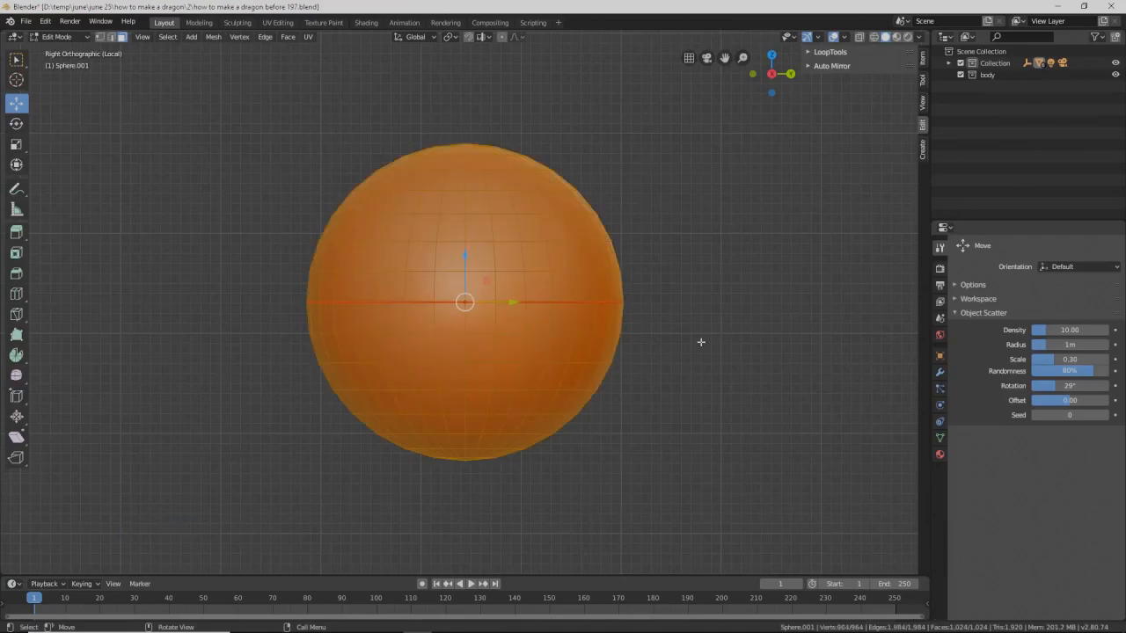
key(shift+s)
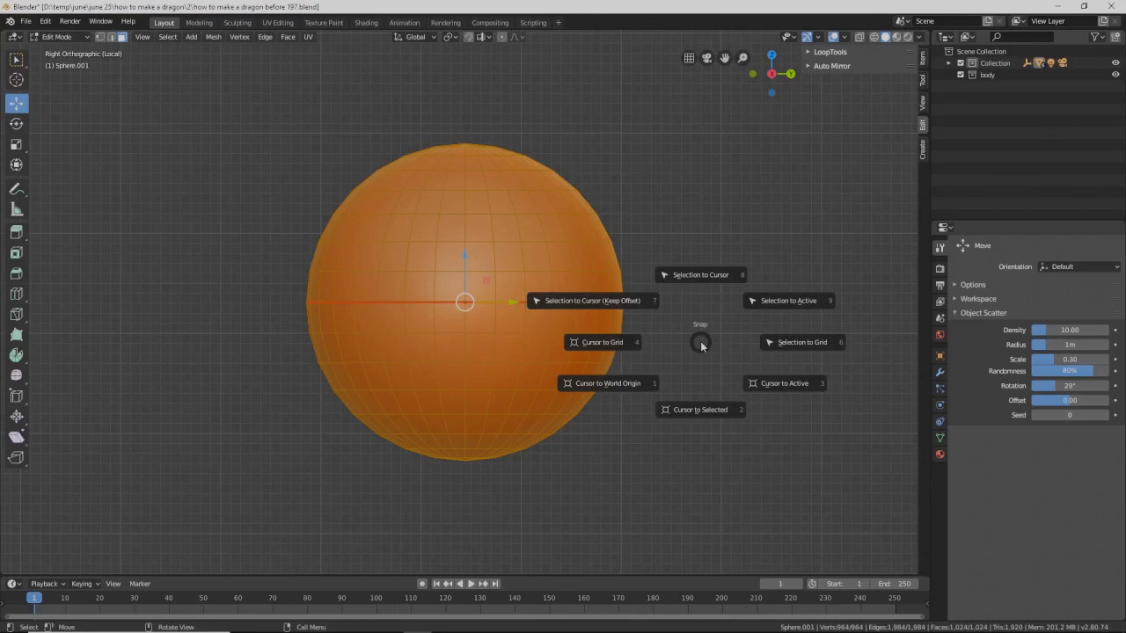
click(697, 409)
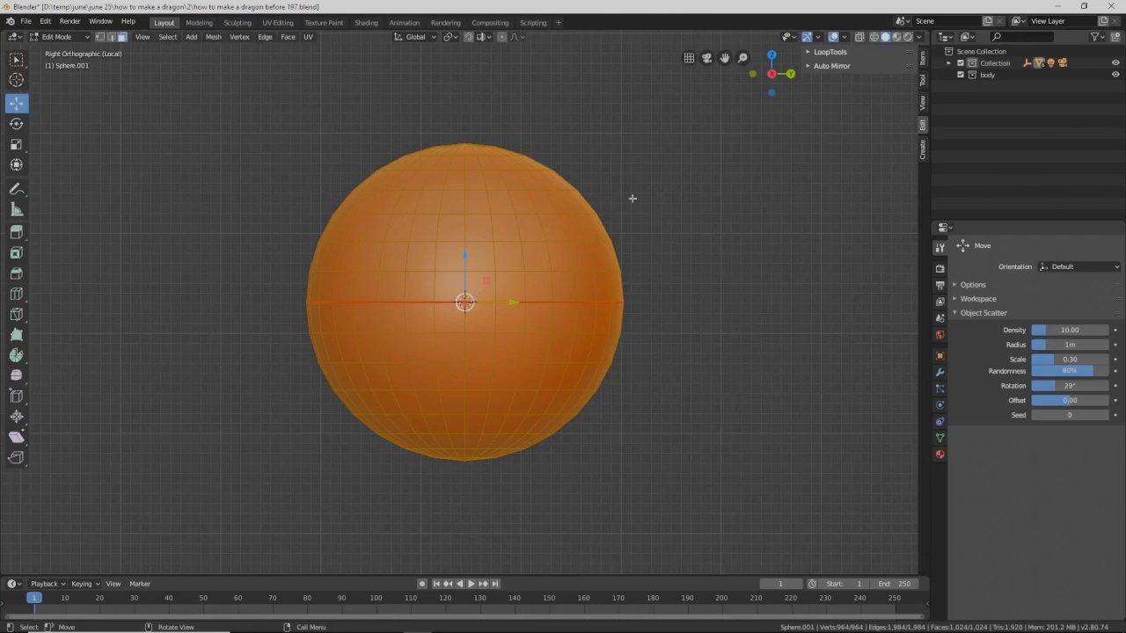
click(454, 38)
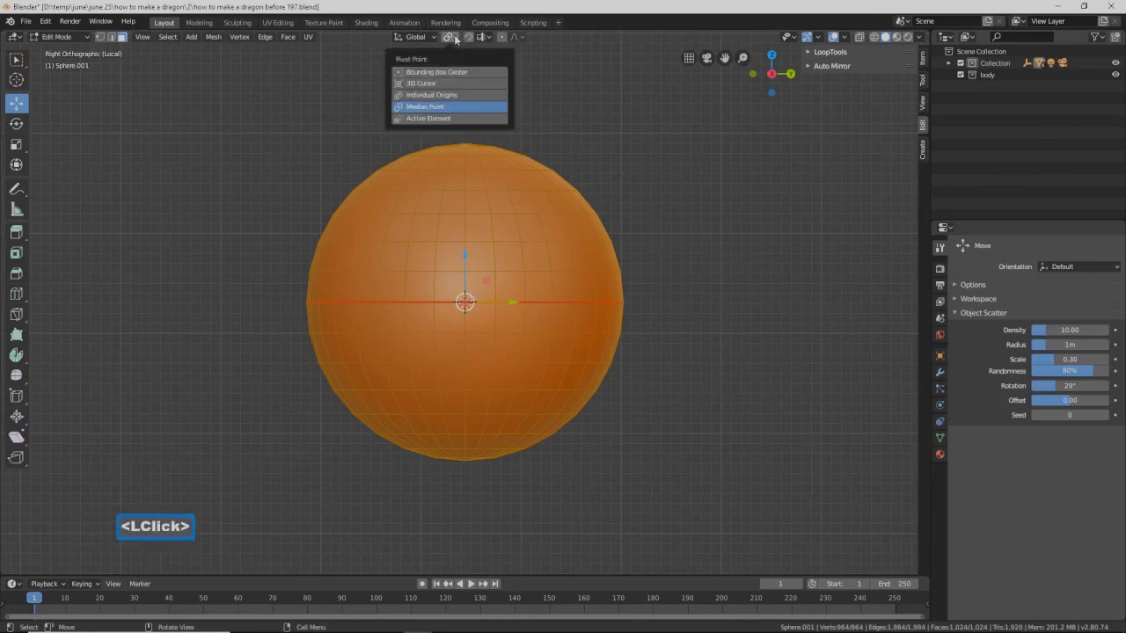
click(462, 83)
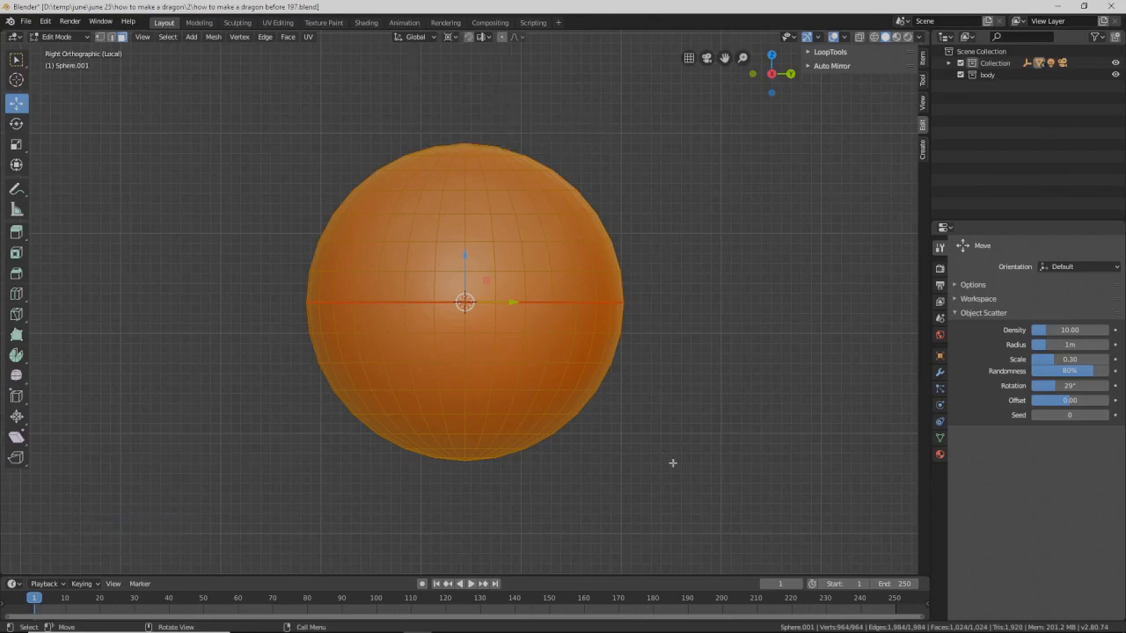
key(Pause)
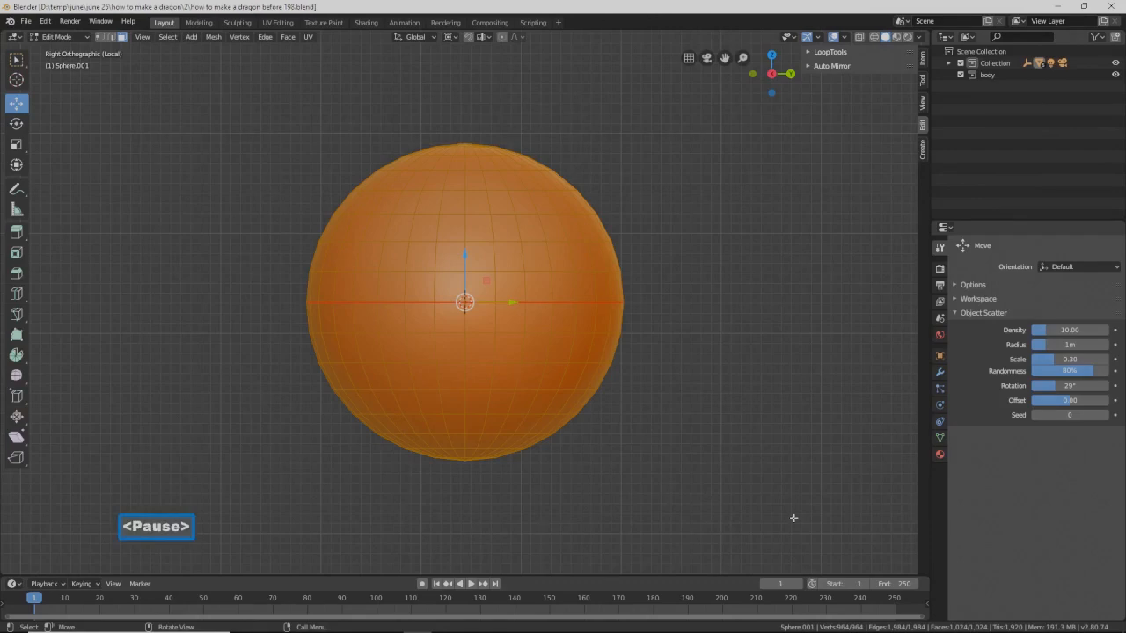
Step: Select the outer sphere's upper half up to the seam and split it from the lower half
click(793, 518)
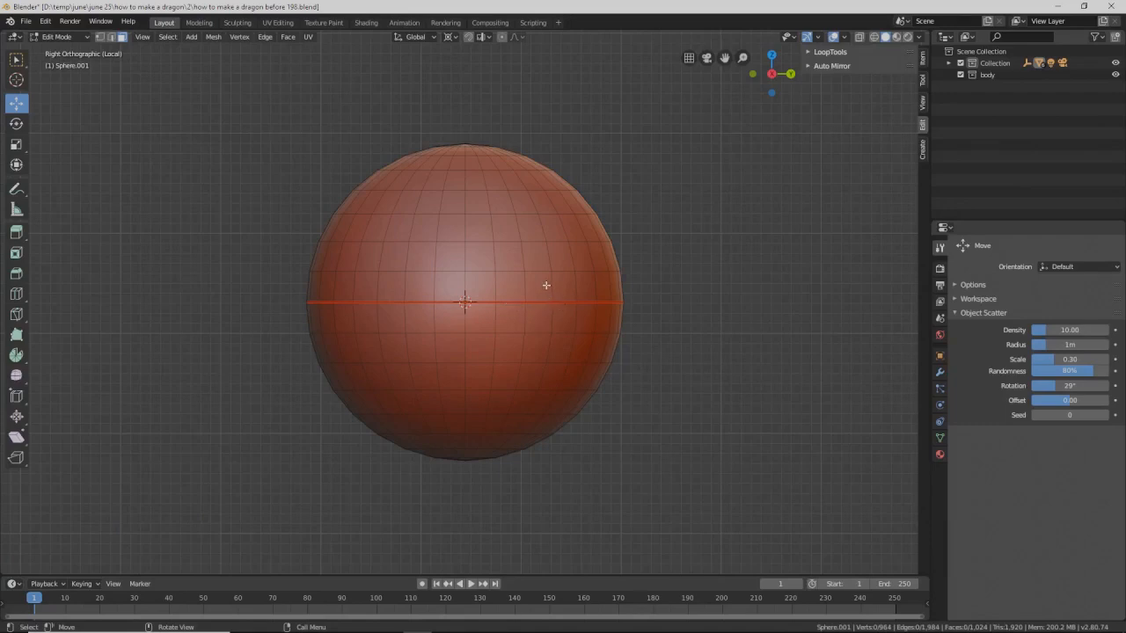
key(l)
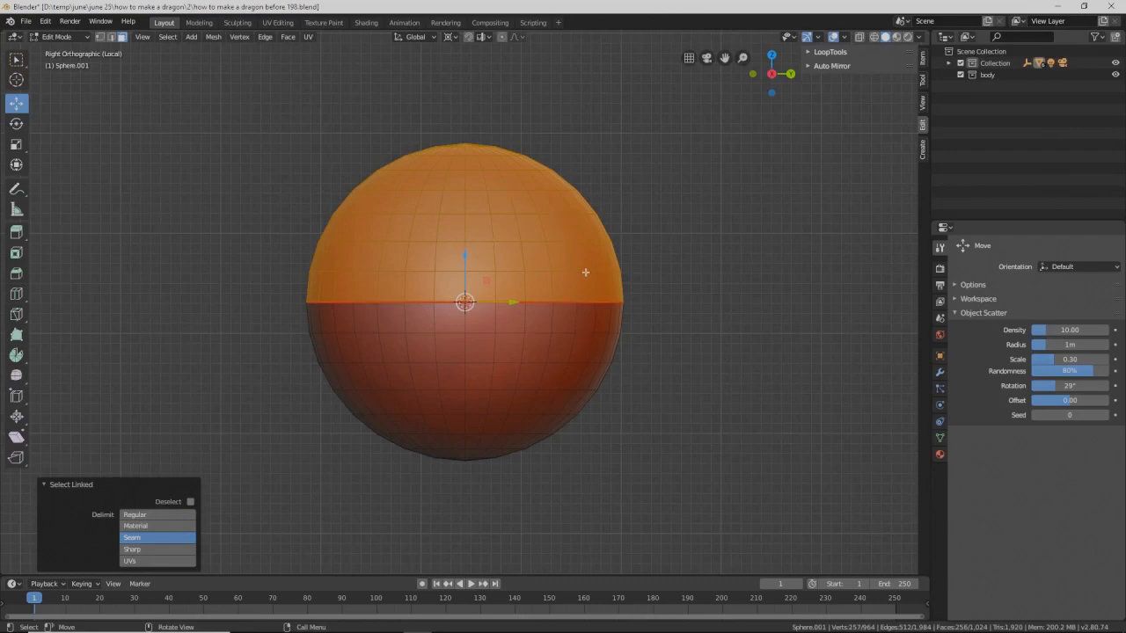
key(y)
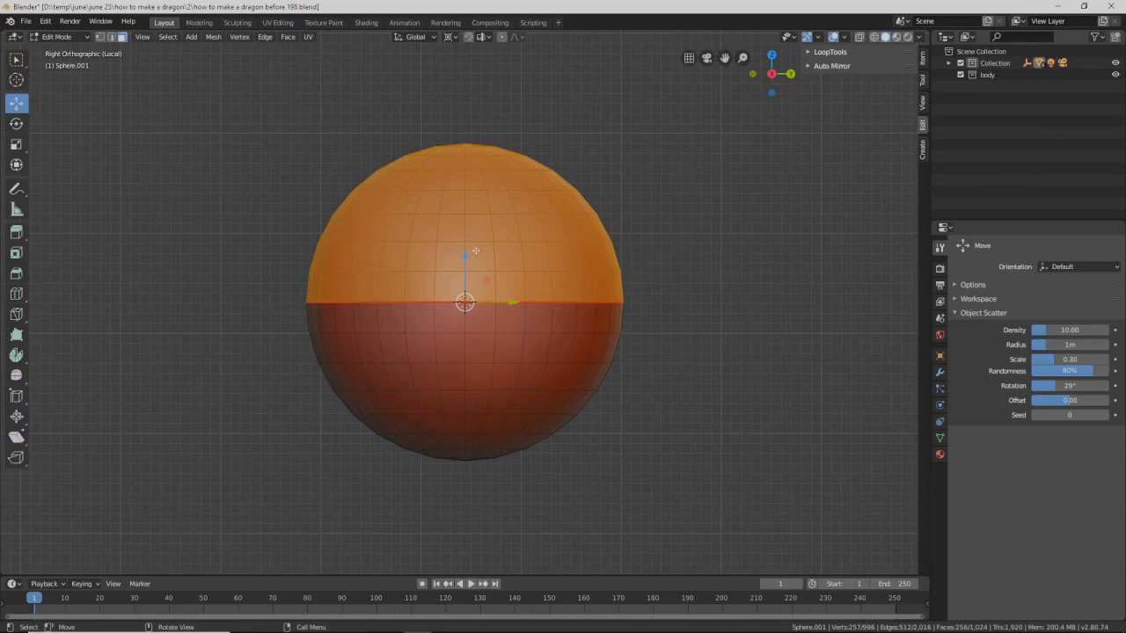
drag(465, 255, 470, 153)
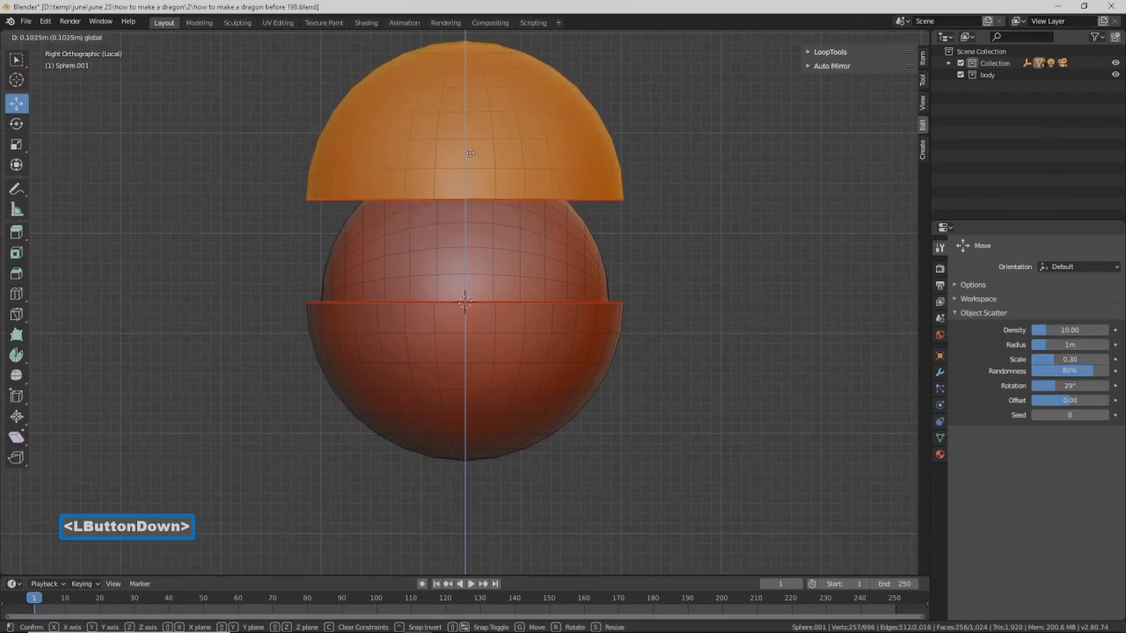
right_click(469, 153)
drag(469, 153, 471, 153)
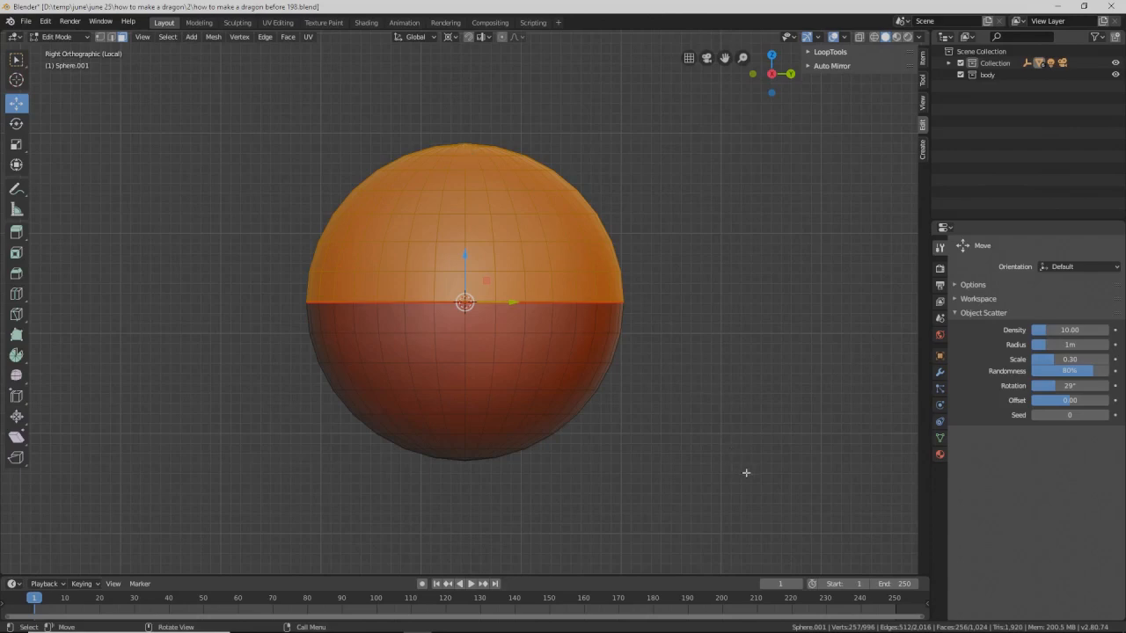
Step: Save the file and rotate the outer sphere's upper half about 34° around the 3D cursor in the right view
key(Pause)
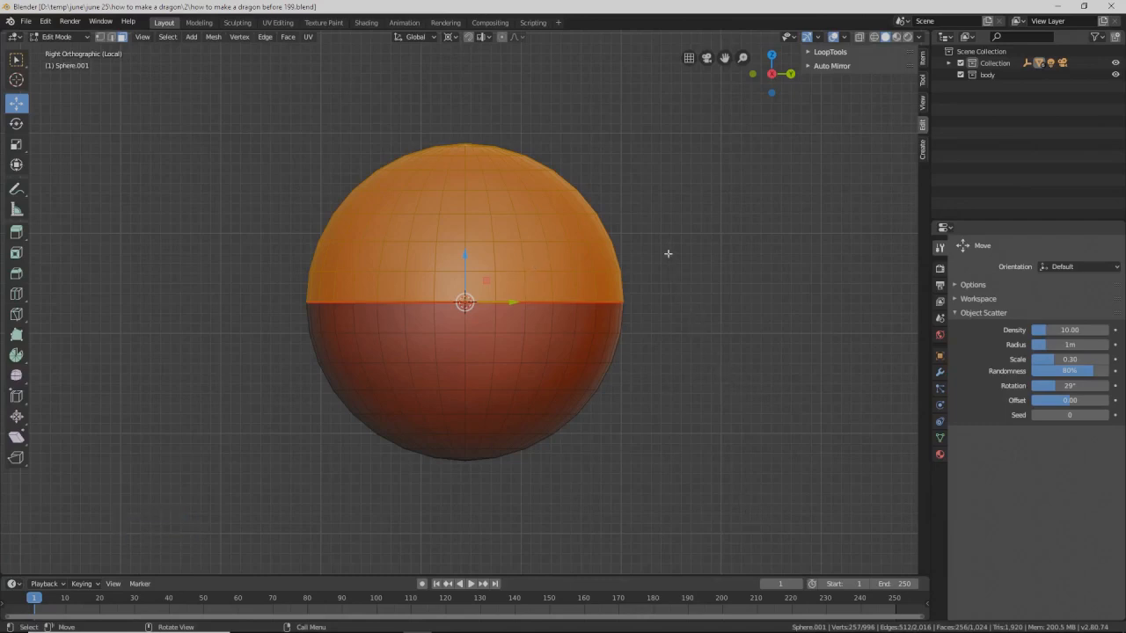
key(r)
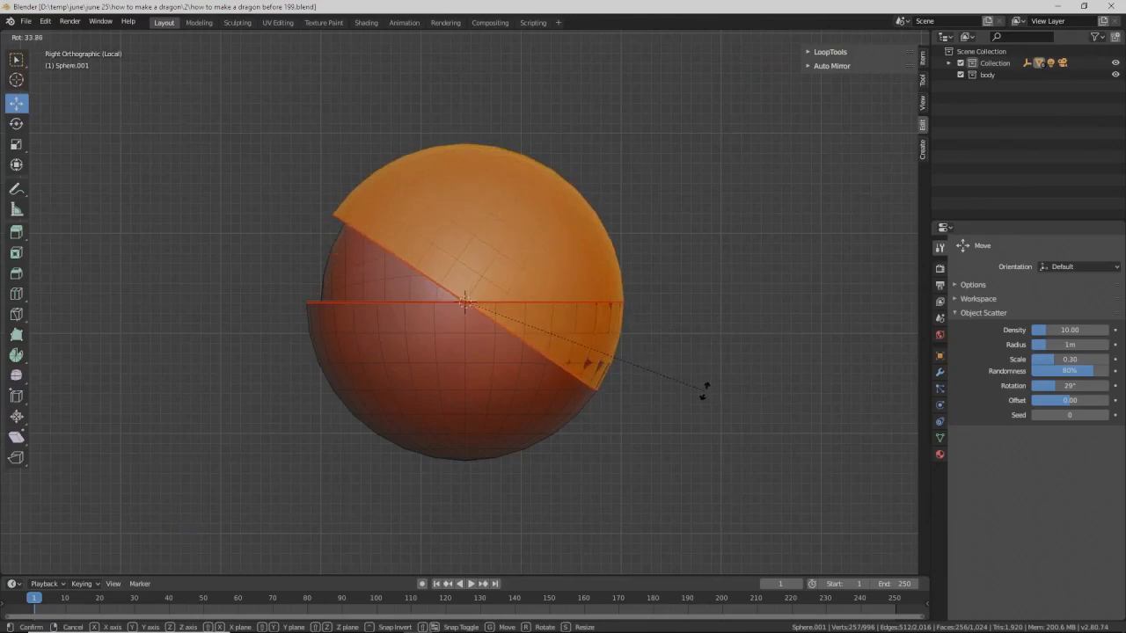
click(703, 390)
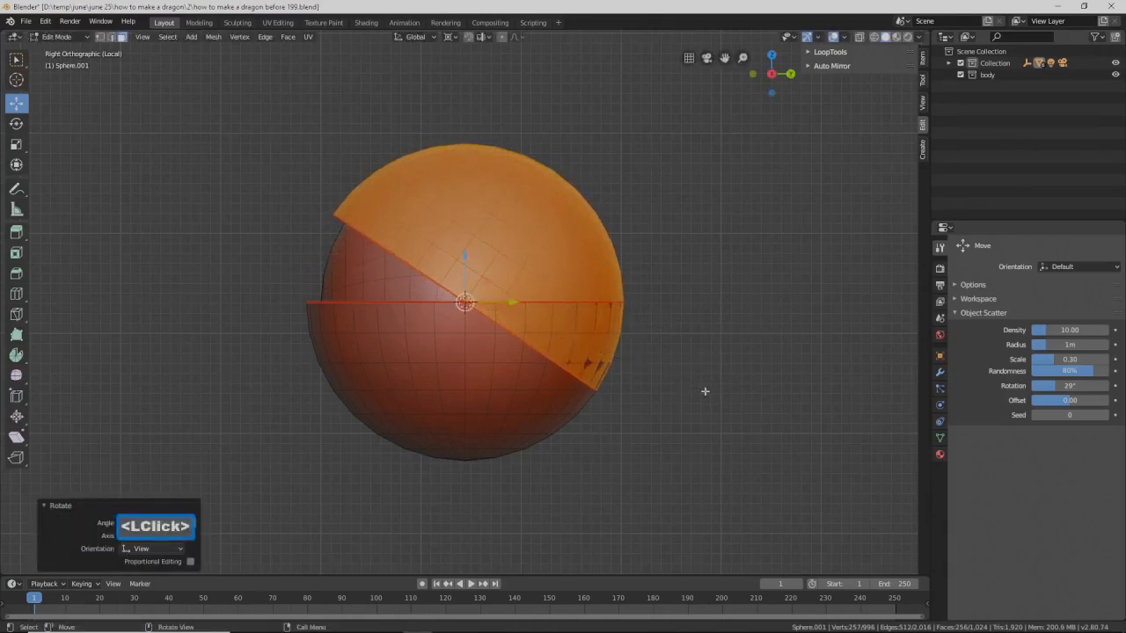
click(704, 391)
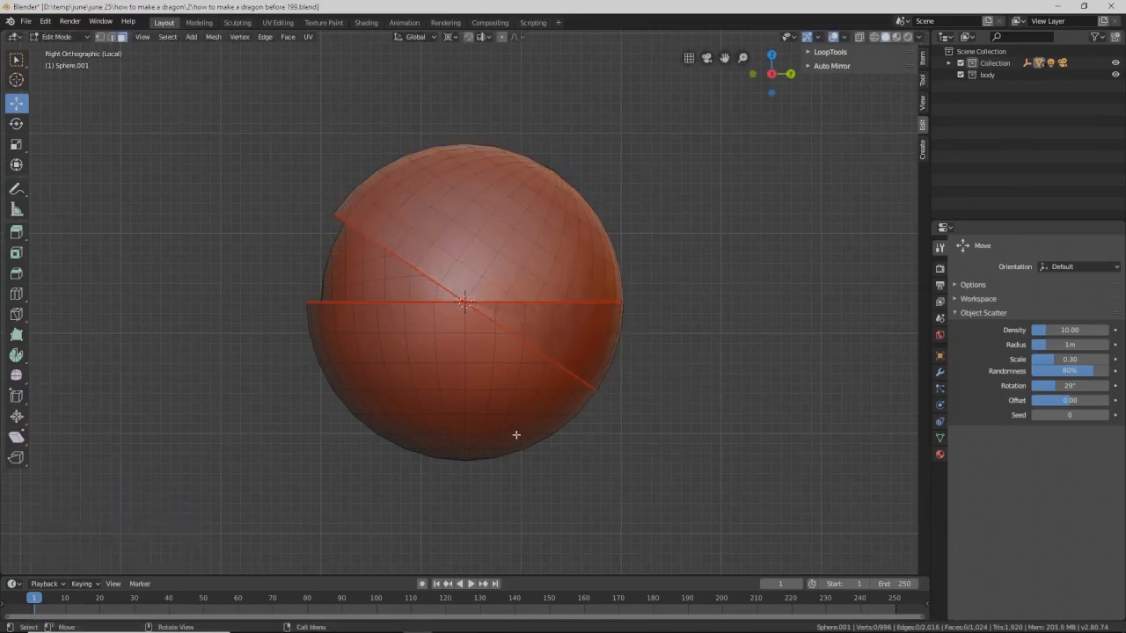
Step: Rotate the outer sphere's lower half -34.5° around the 3D cursor to open the eyelids, and save the file
key(l)
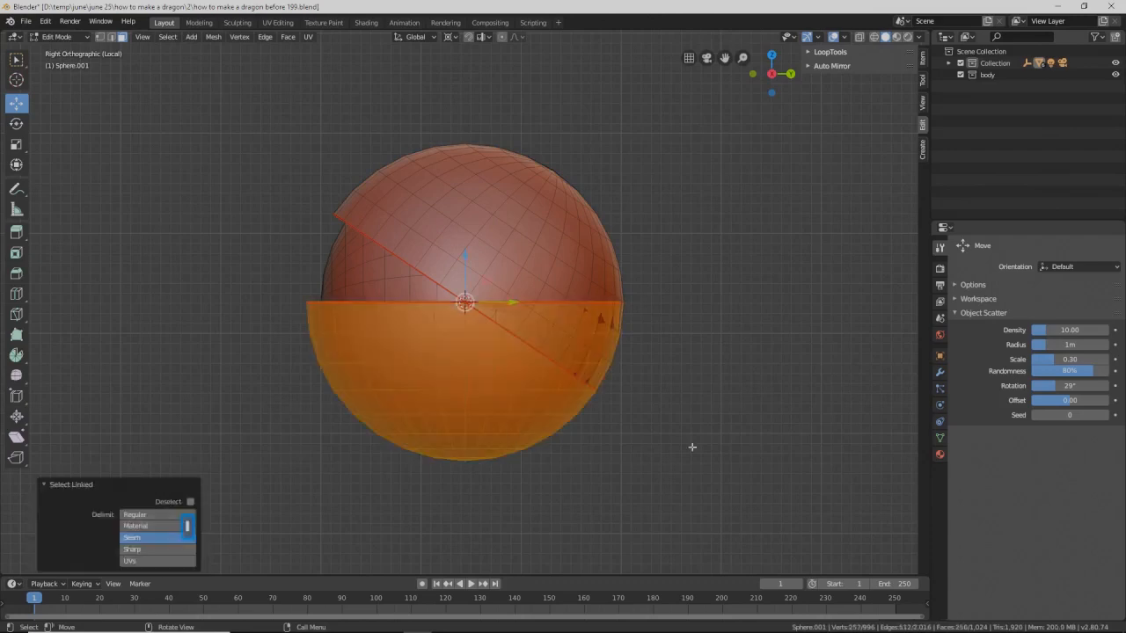
key(r)
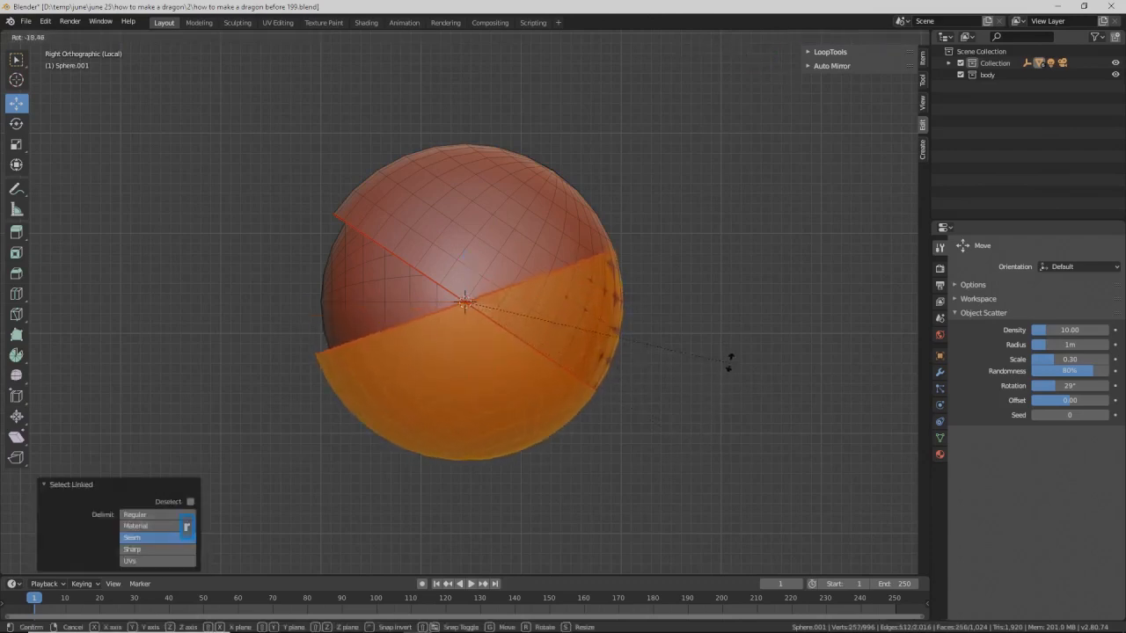
click(726, 295)
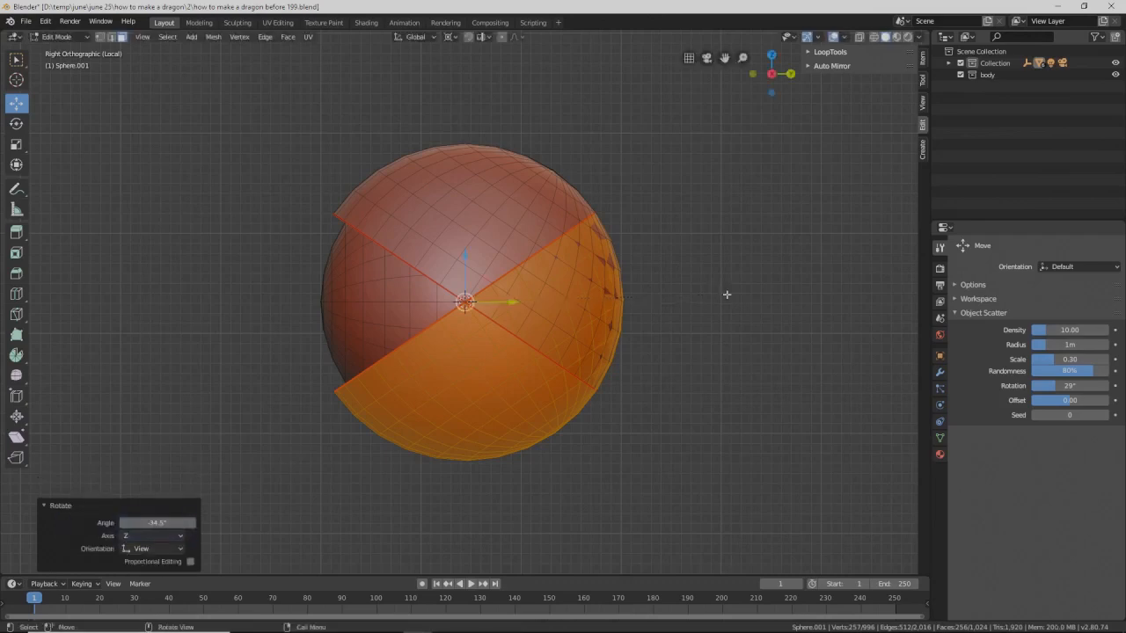
click(775, 511)
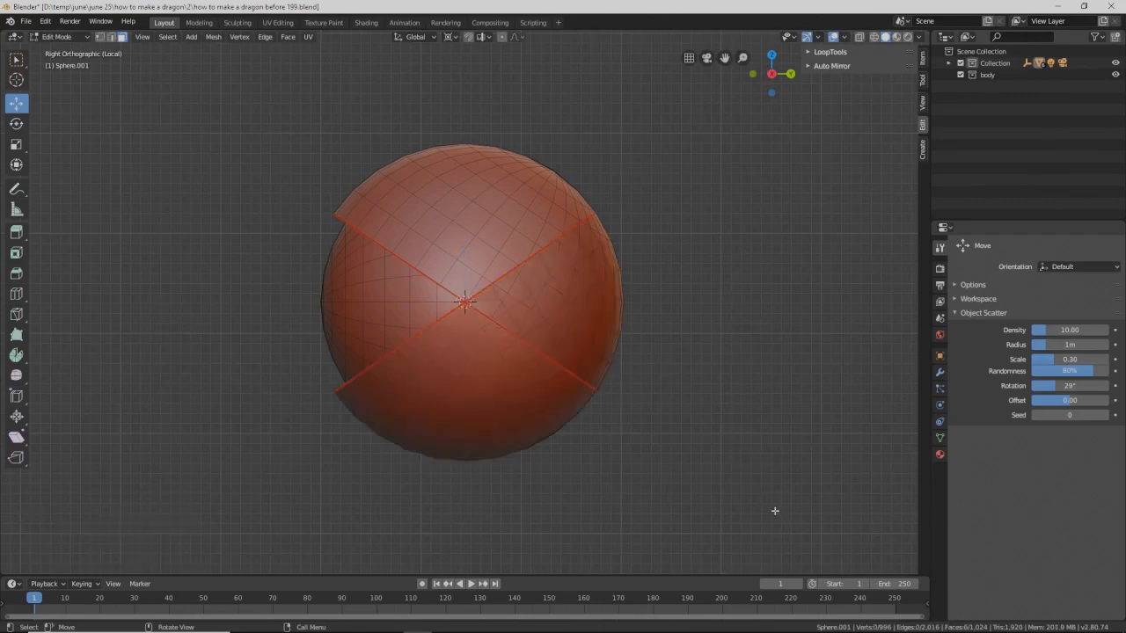
key(Pause)
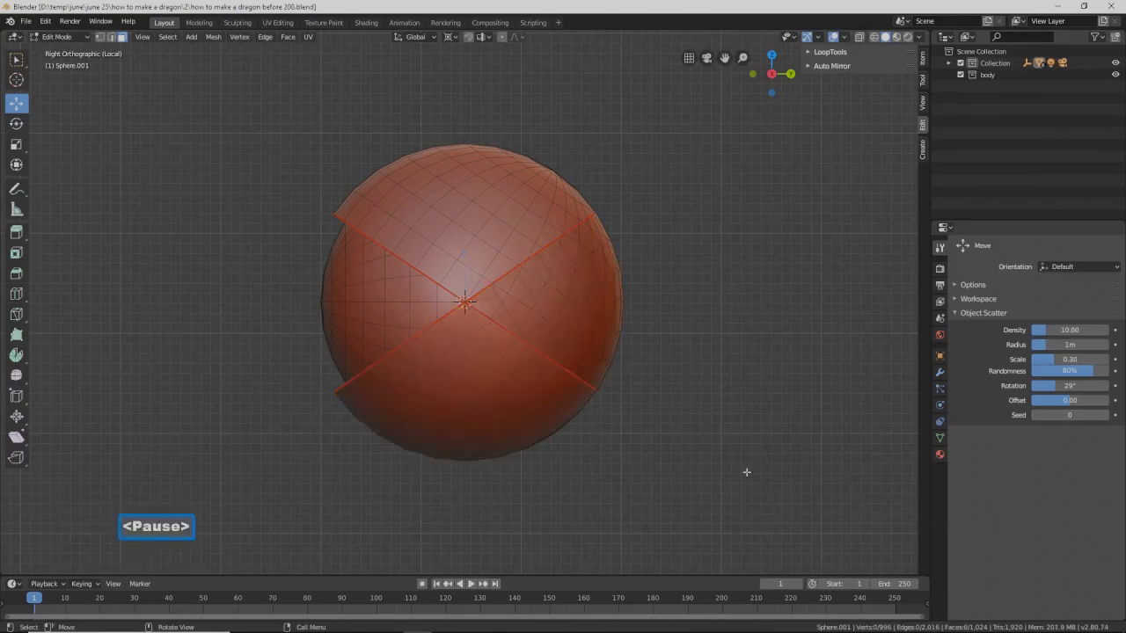
Step: Select the linked upper and lower eyelid halves, save the file, and separate the selection into a new object
mouse_move(505, 344)
middle_down()
mouse_move(492, 341)
mouse_move(513, 336)
middle_up()
scroll(640, 253, down, 4)
middle_drag(640, 253, 525, 326)
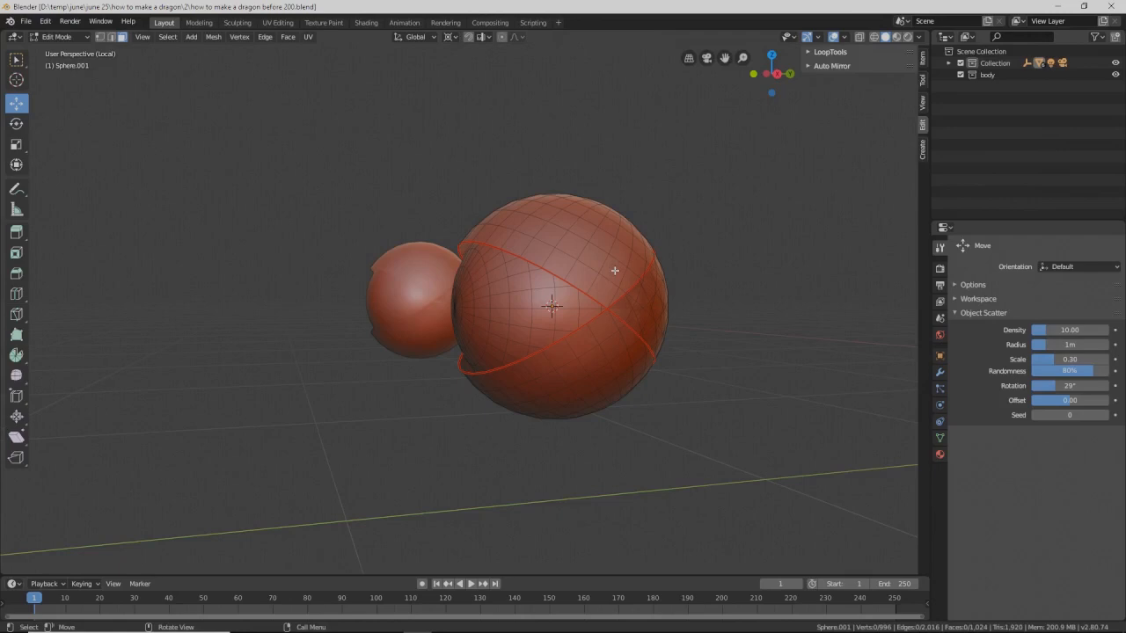
key(l)
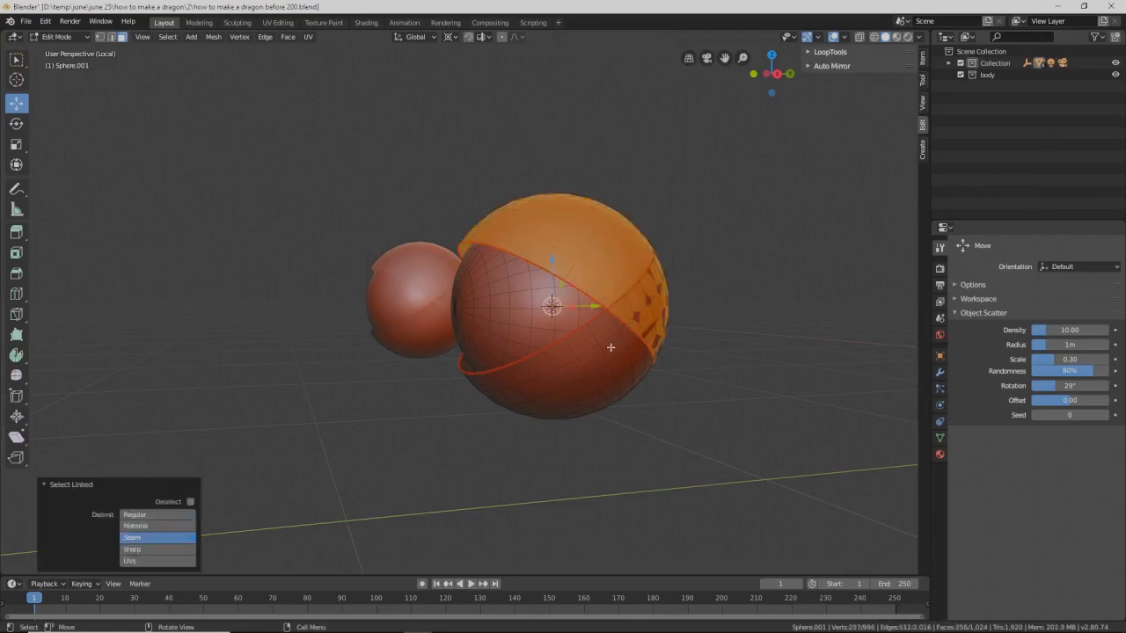
key(l)
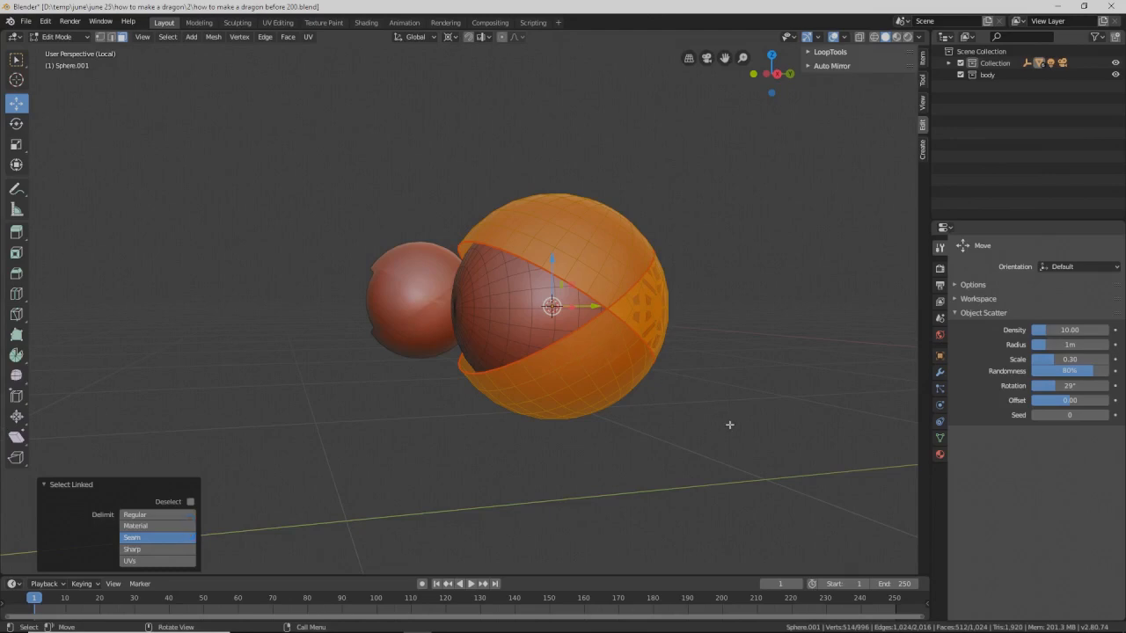
key(Pause)
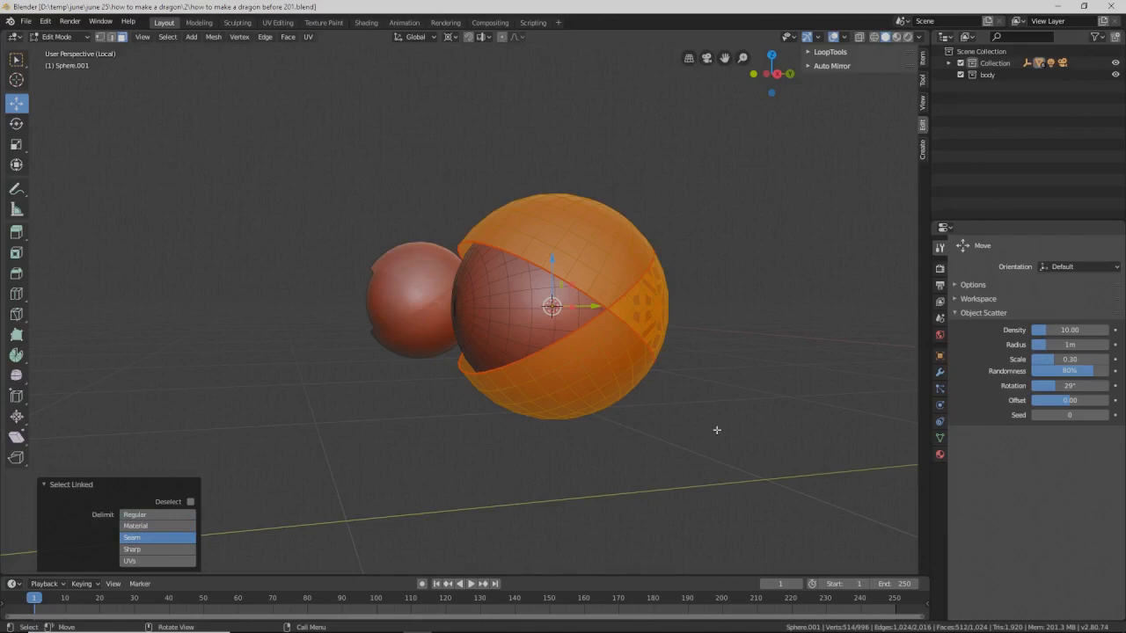
key(p)
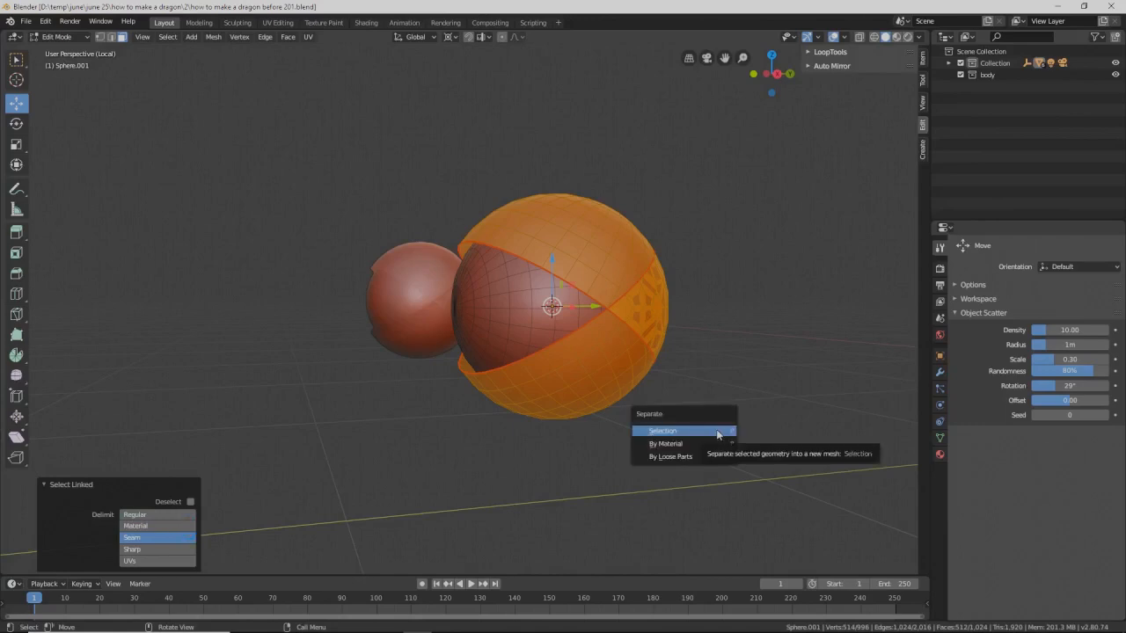
click(717, 432)
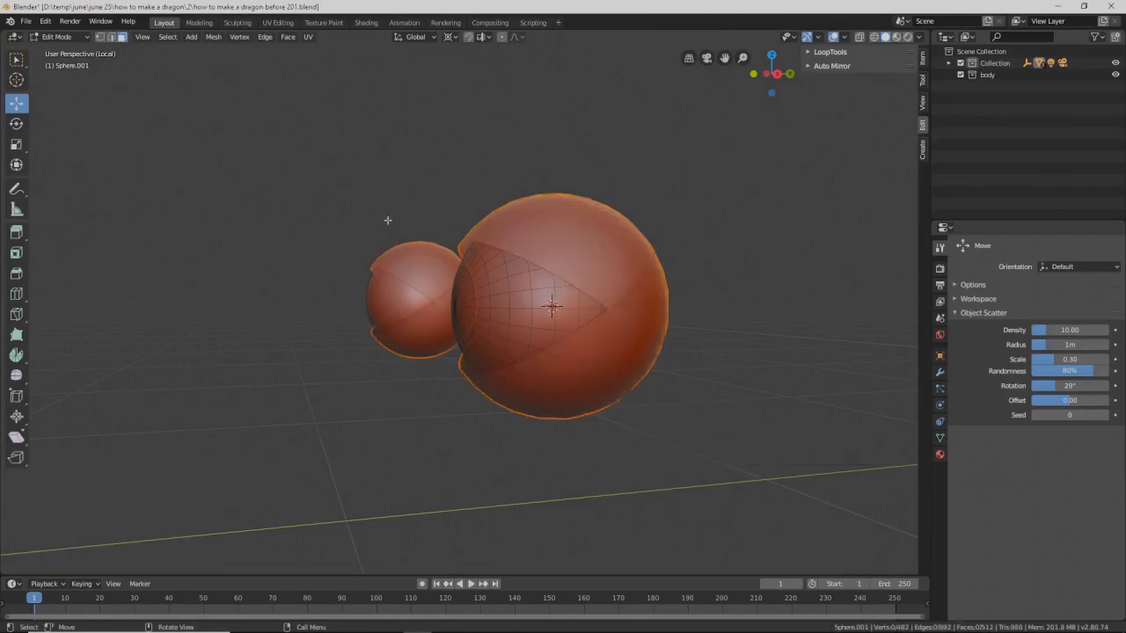
Step: Exit local view to show the eyes within the whole dragon again
click(145, 40)
click(144, 39)
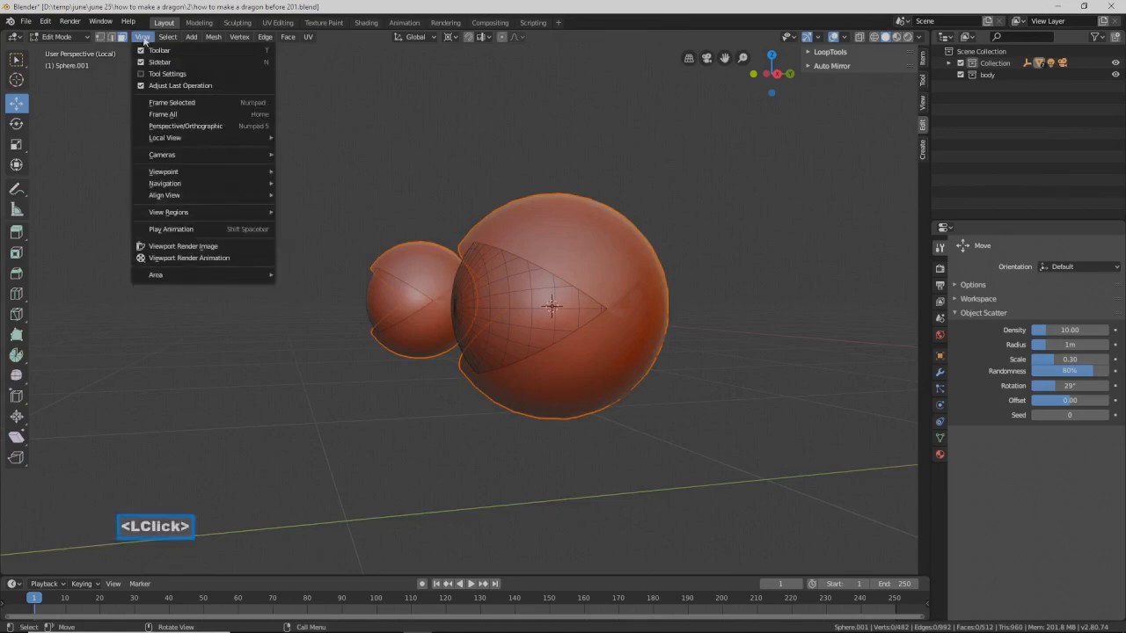
mouse_move(195, 140)
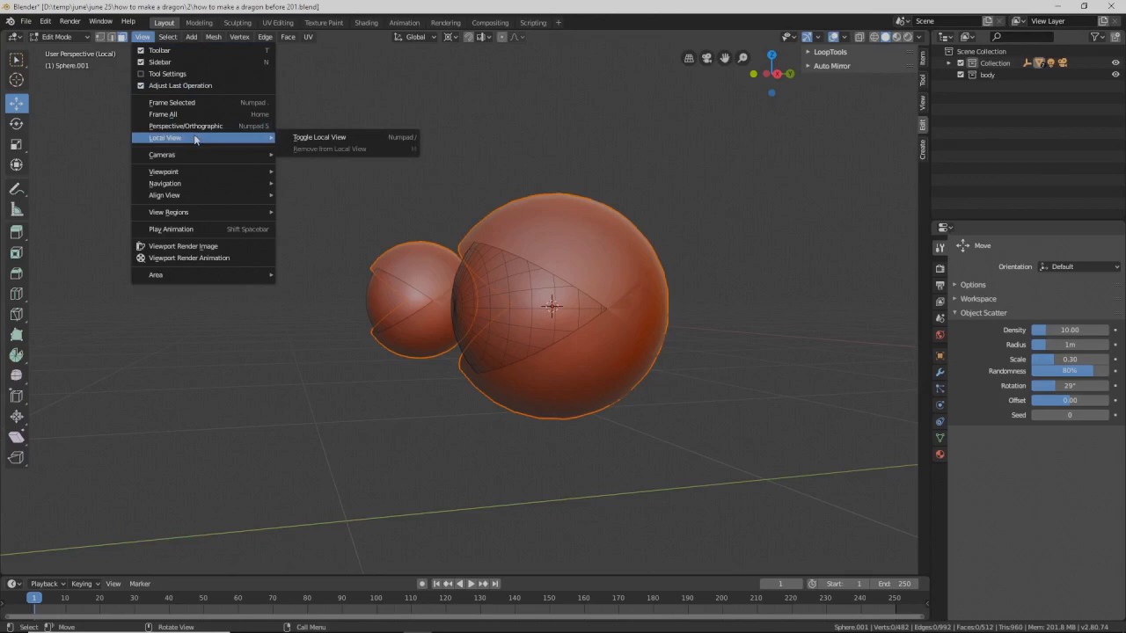
click(297, 136)
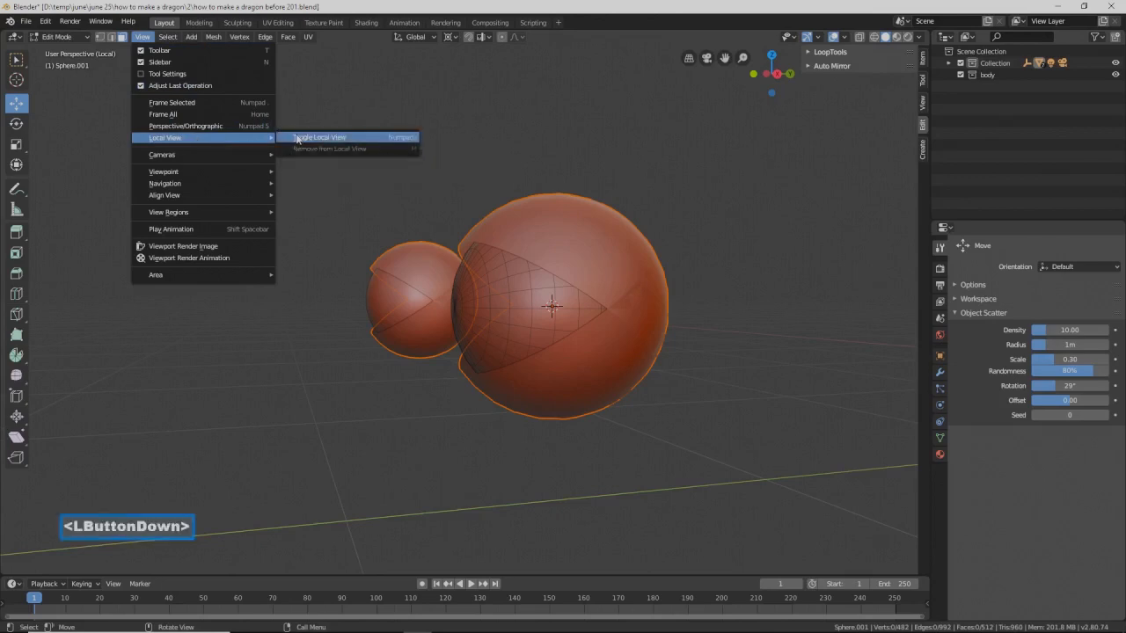
scroll(470, 314, up, 3)
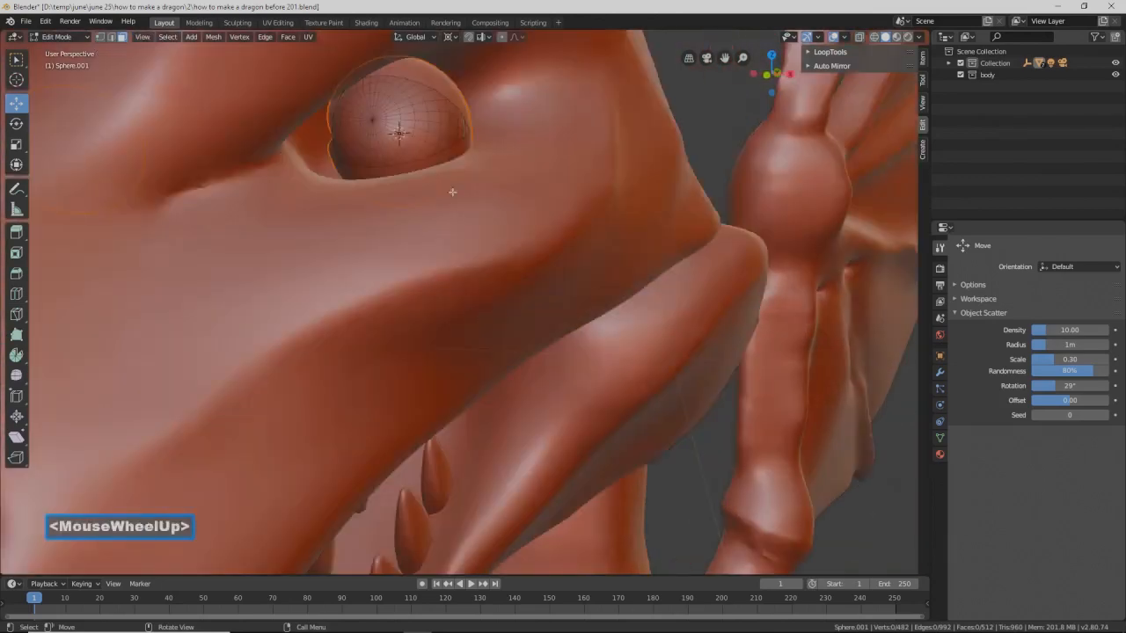
middle_drag(501, 156, 476, 175)
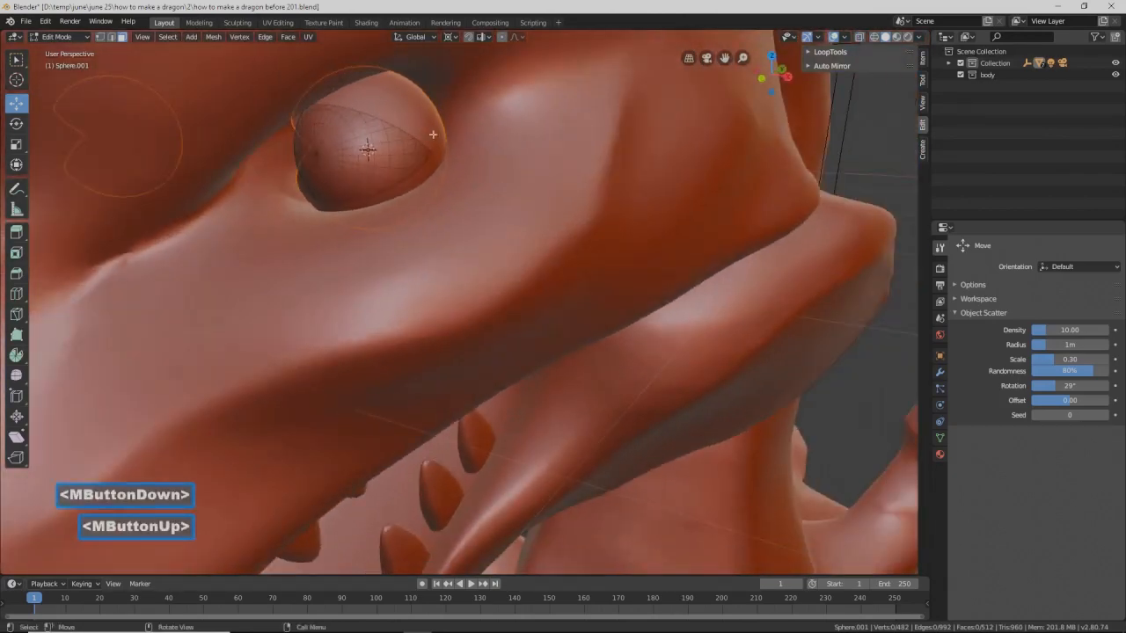
Step: Return to Object Mode, add a Solidify modifier to the separated eyelids object, and save the file
click(419, 123)
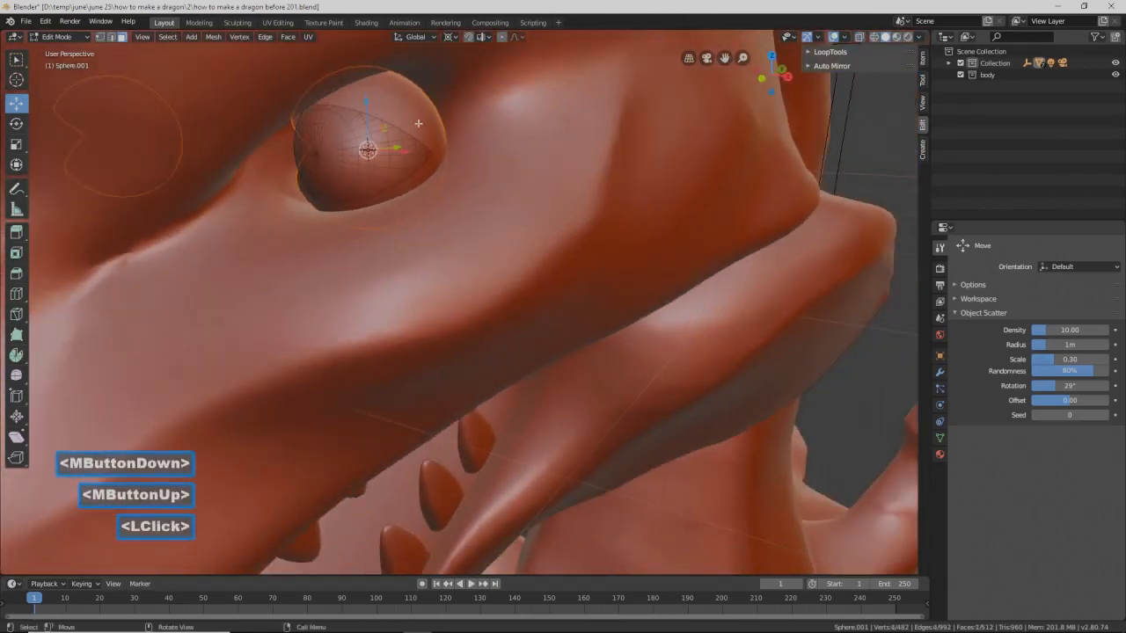
click(67, 38)
click(72, 45)
click(404, 104)
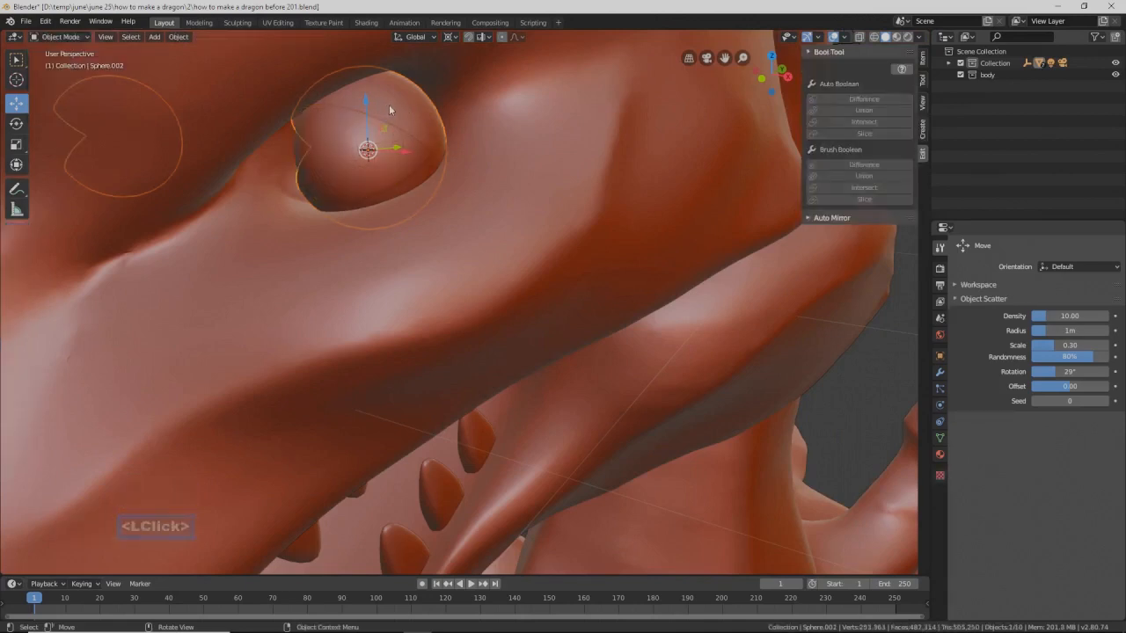
click(940, 373)
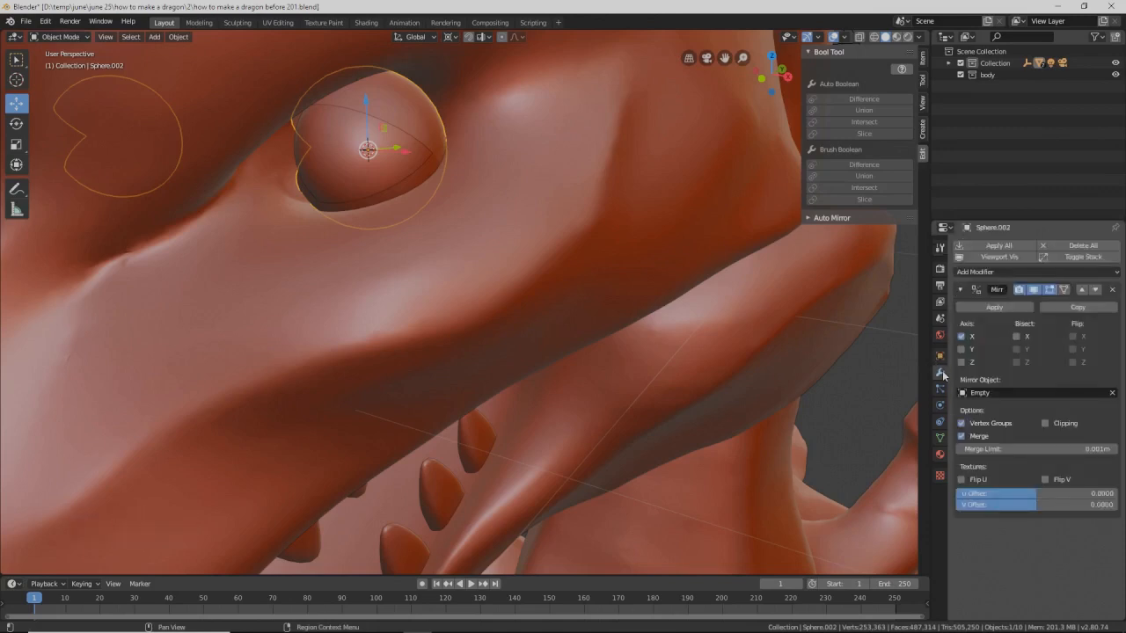
click(1116, 274)
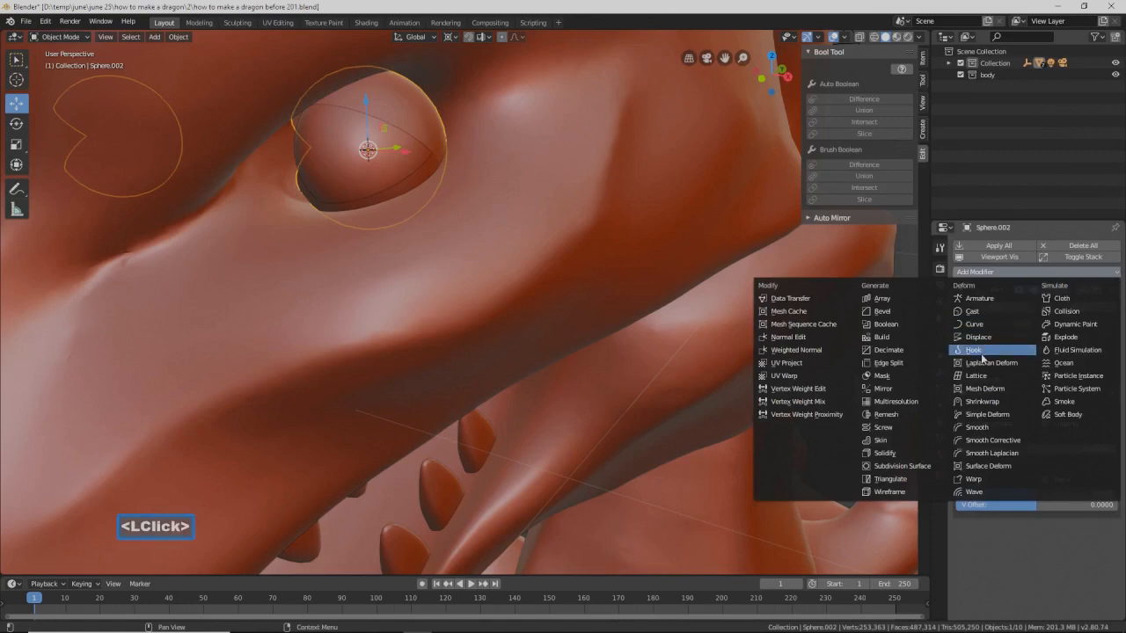
click(919, 458)
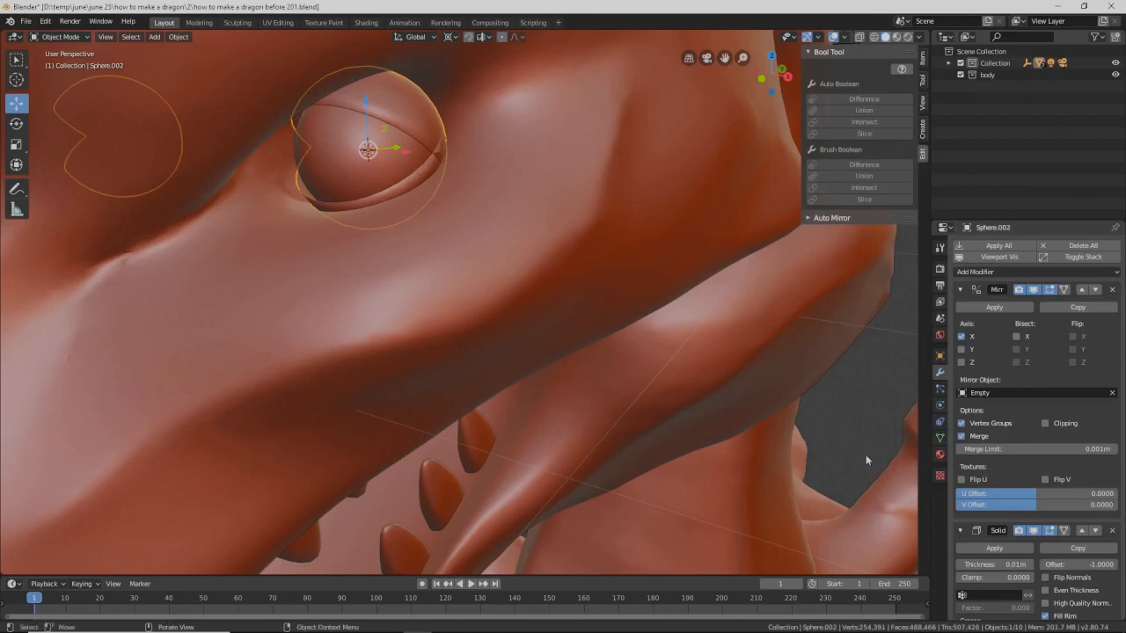
key(Pause)
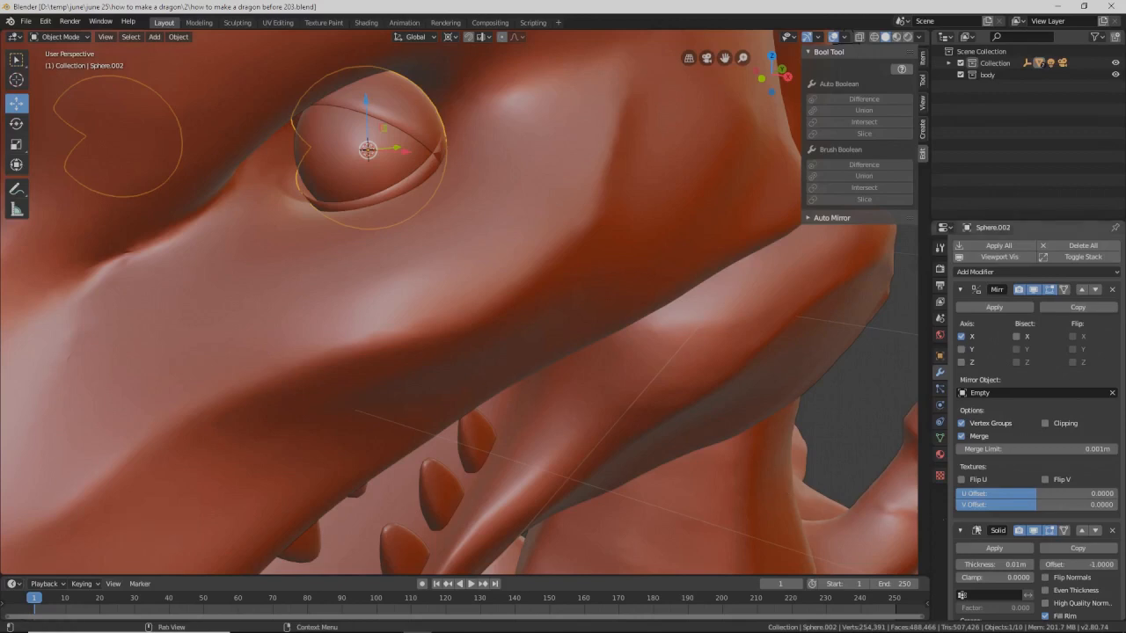
Step: Increase the eyelids' Solidify thickness to about 0.8 m
scroll(1024, 543, down, 4)
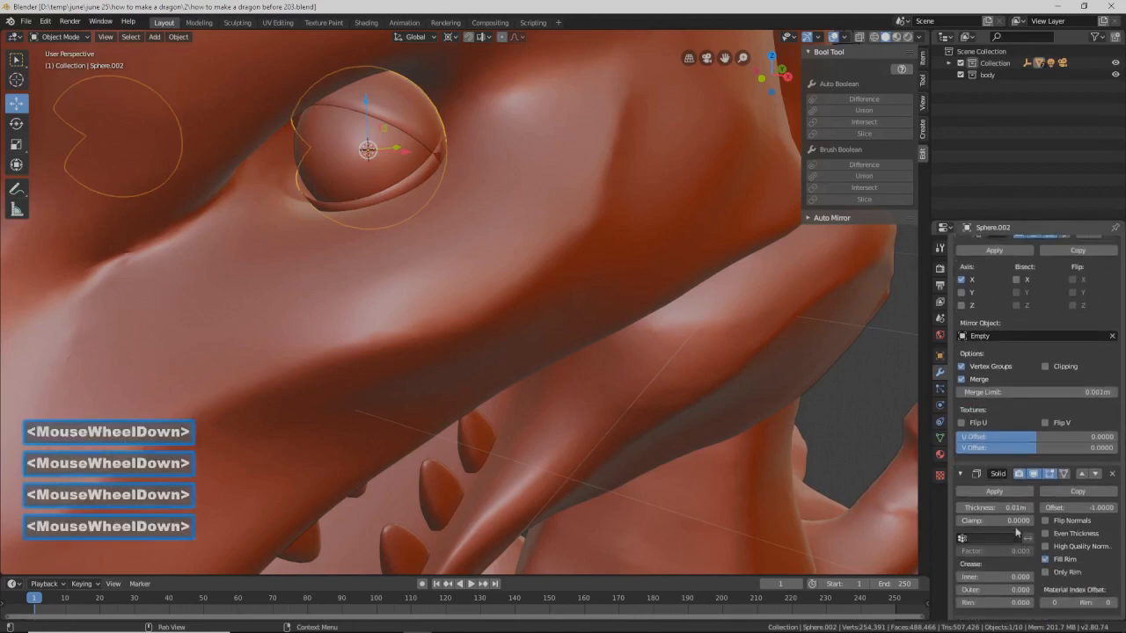
click(989, 507)
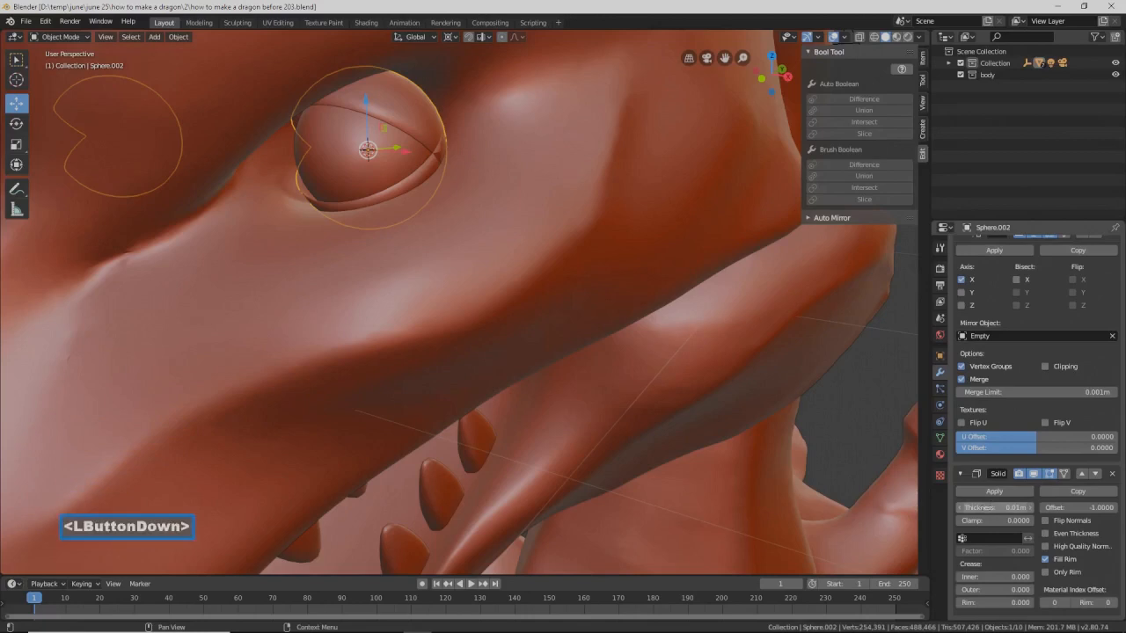
drag(989, 507, 1012, 508)
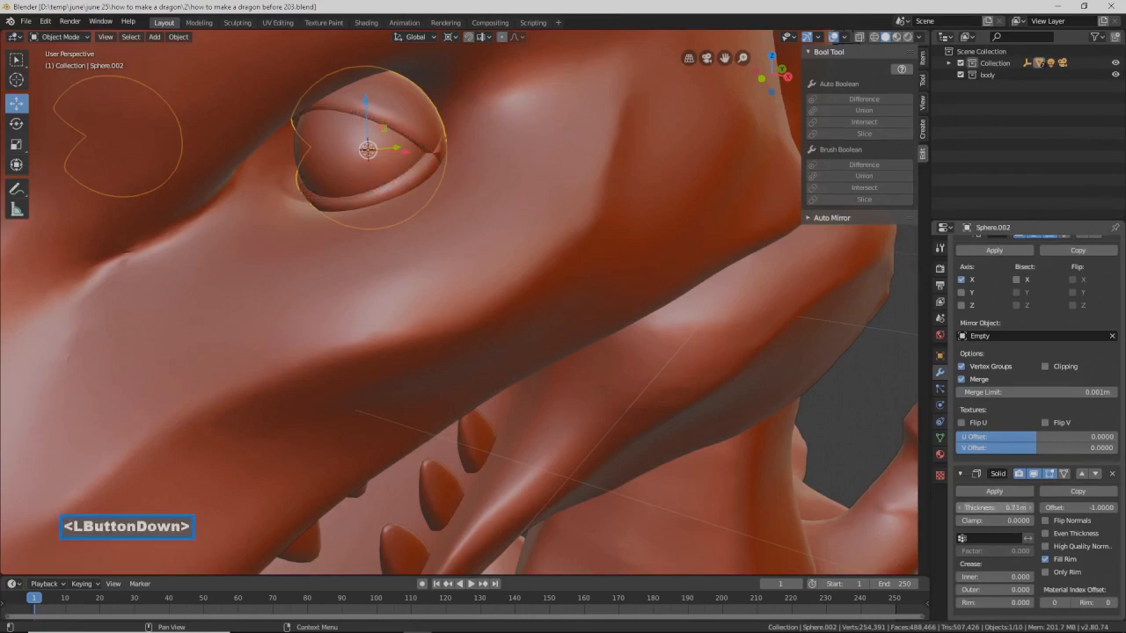
drag(1011, 507, 1011, 507)
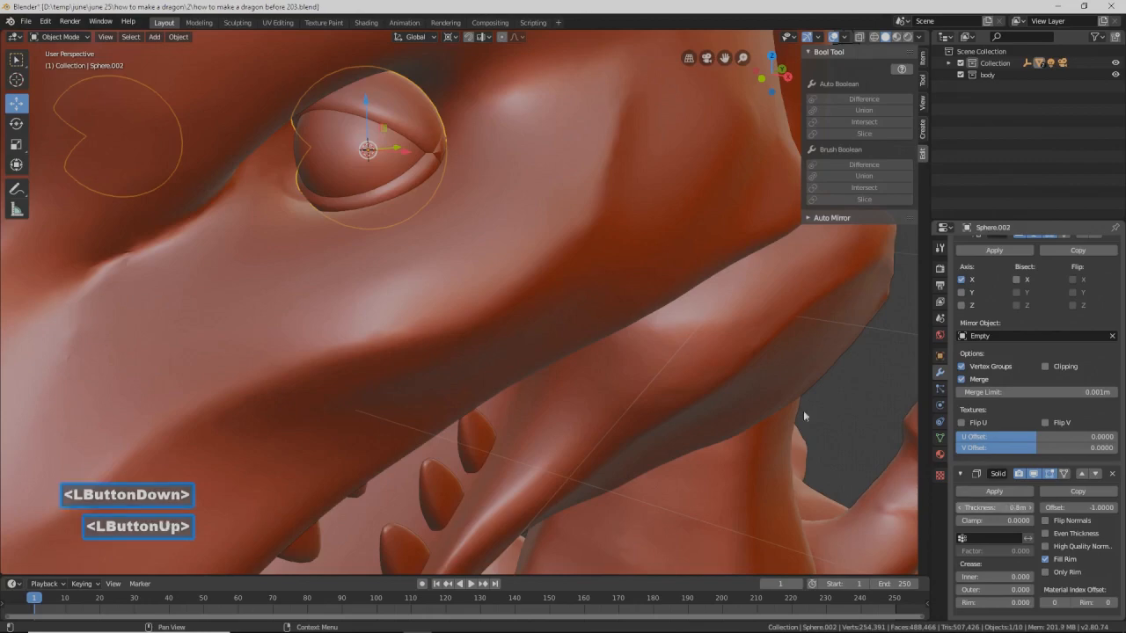
Step: Scale the eyeball sphere down to about 0.738 so it sits inside the thickened eyelids, then deselect it
middle_drag(392, 177, 404, 222)
click(398, 167)
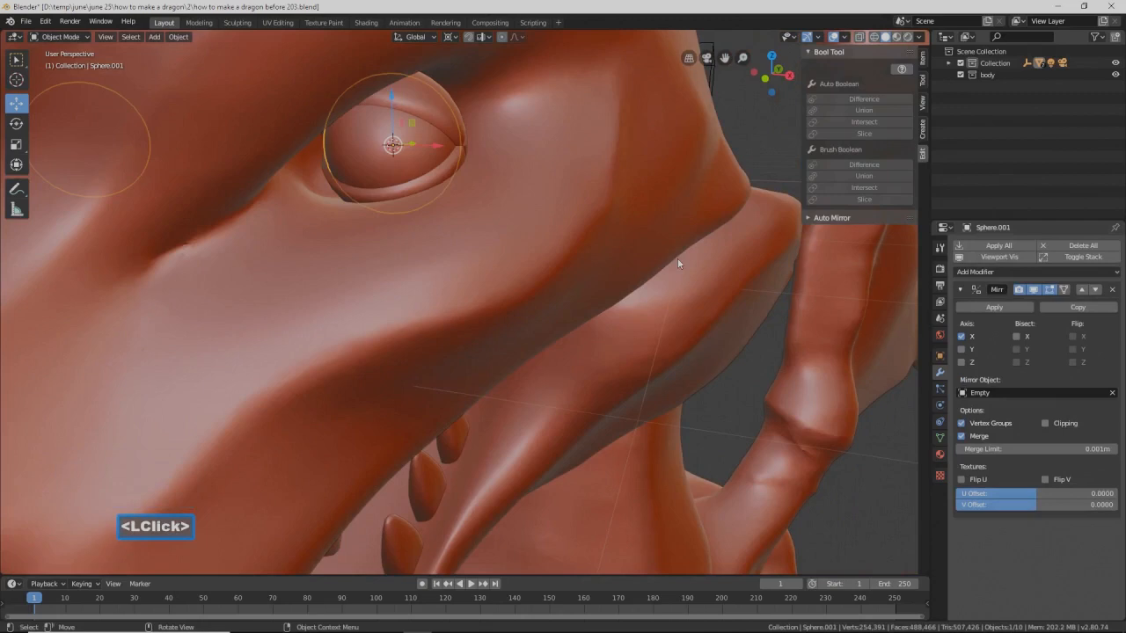
key(s)
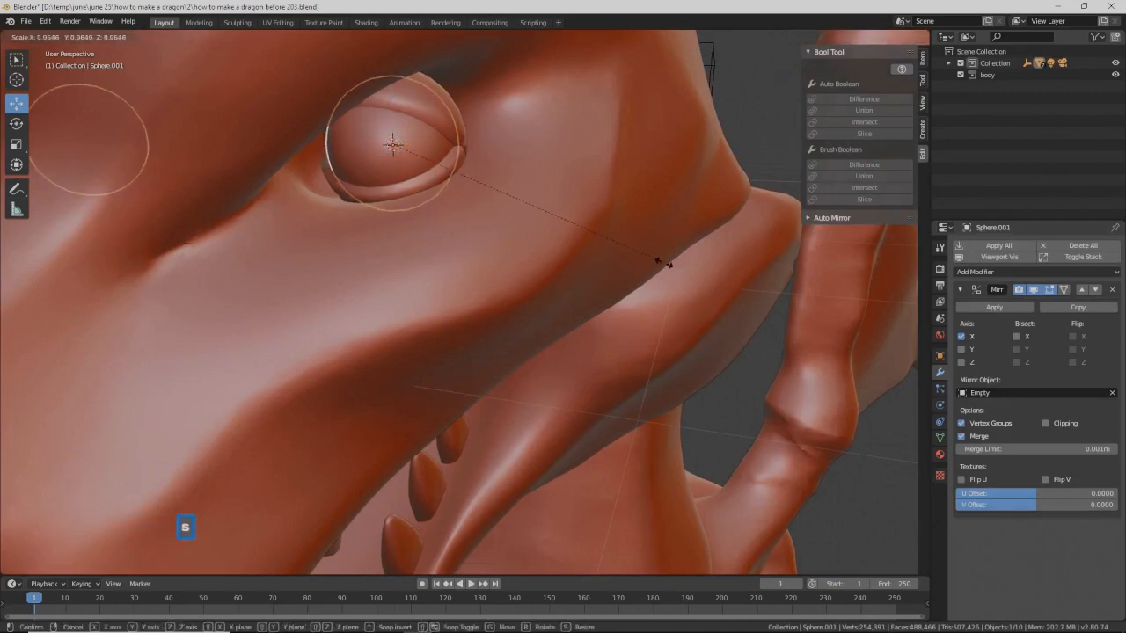
click(589, 256)
scroll(585, 255, down, 2)
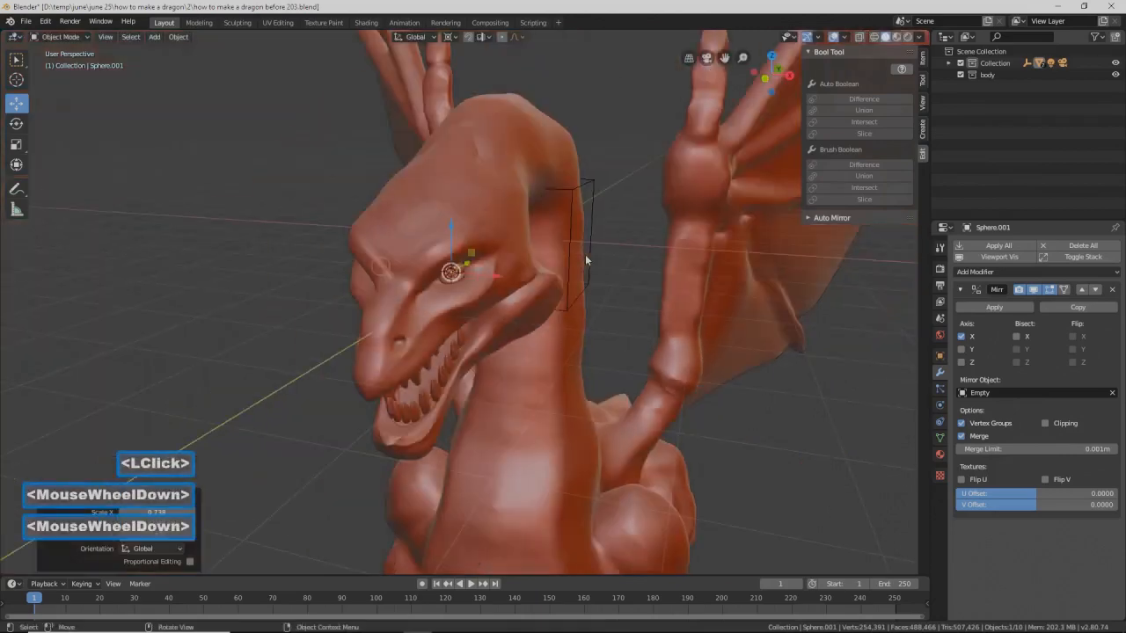
middle_drag(574, 268, 620, 169)
click(621, 169)
scroll(620, 216, up, 3)
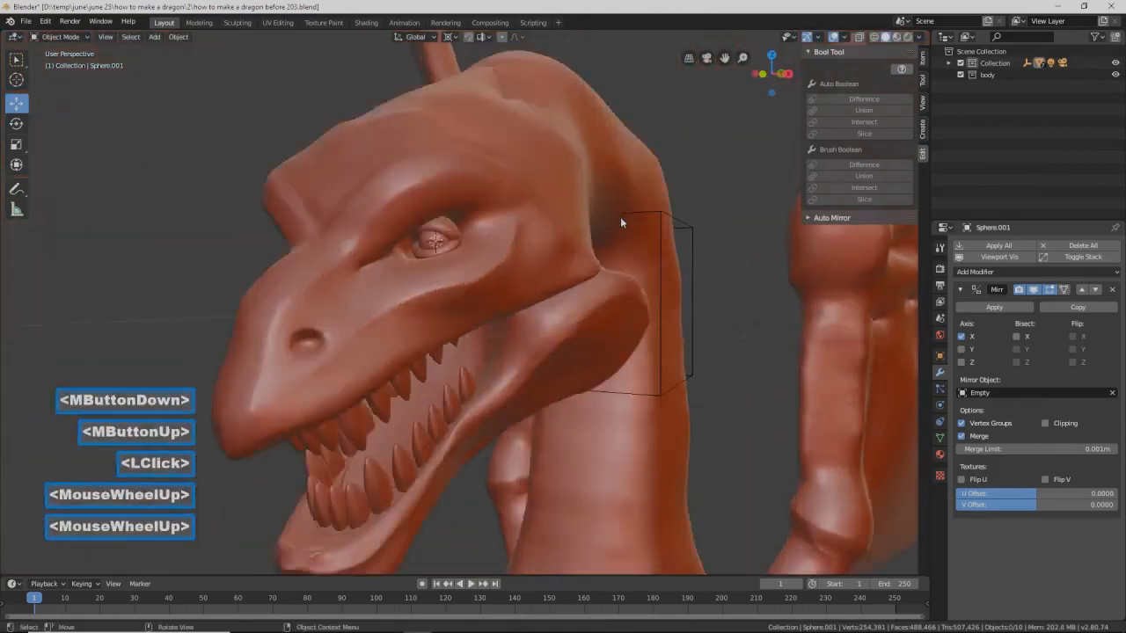
scroll(620, 223, down, 1)
middle_drag(600, 228, 633, 227)
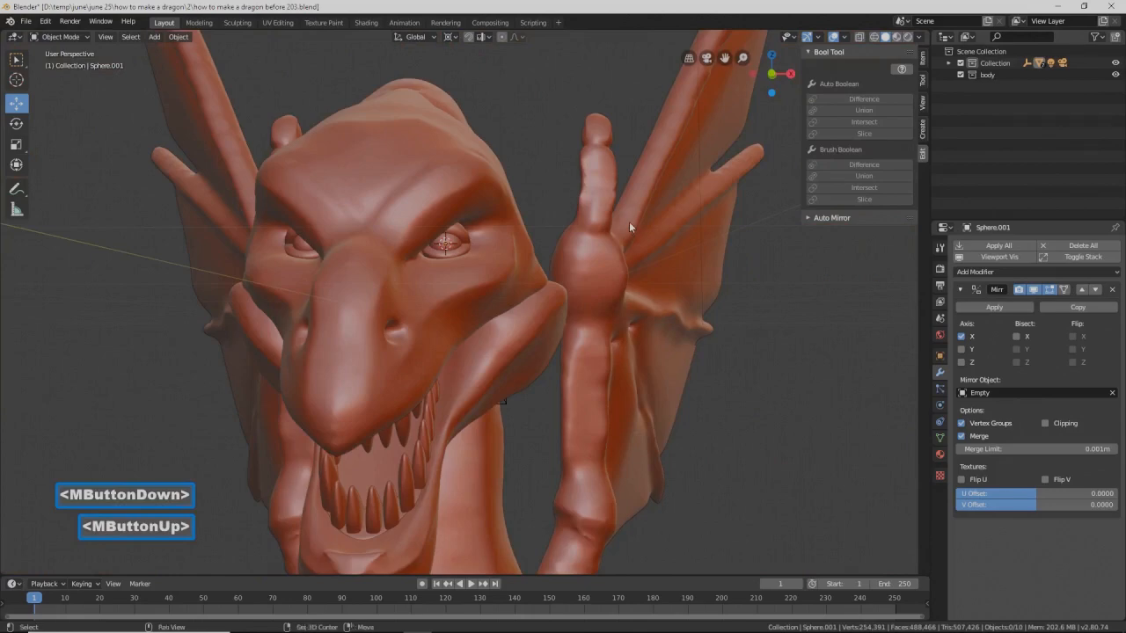
Step: Reset the 3D cursor to the world origin, return the view to the dragon's head, and save the file
key(shift+c)
scroll(495, 292, up, 1)
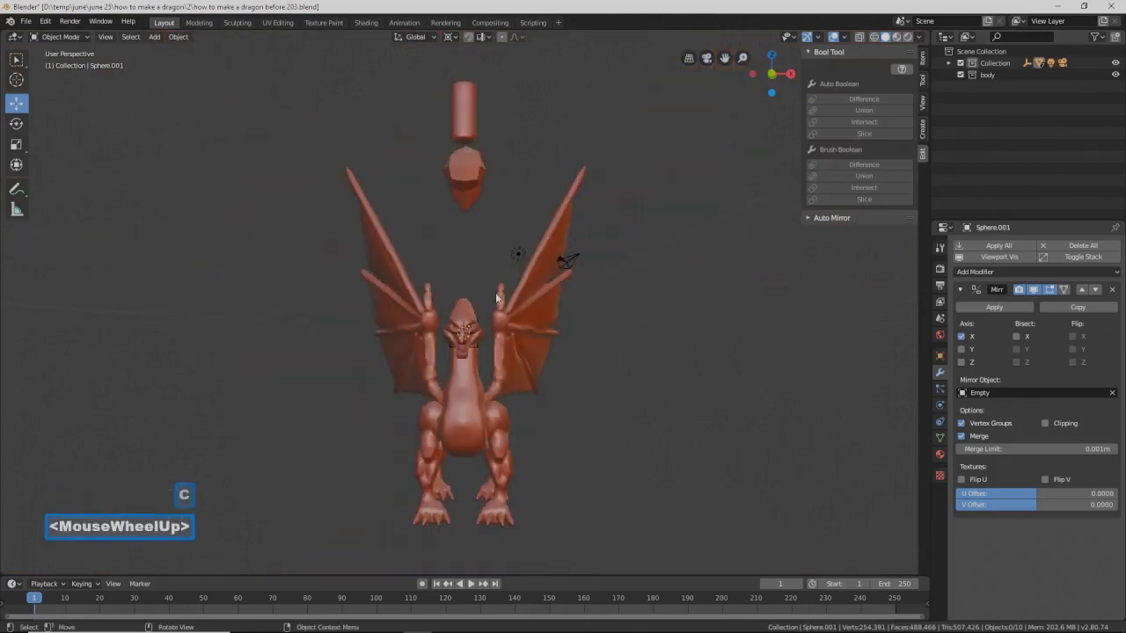
scroll(495, 292, up, 3)
shift+middle_drag(522, 323, 501, 262)
scroll(501, 263, up, 2)
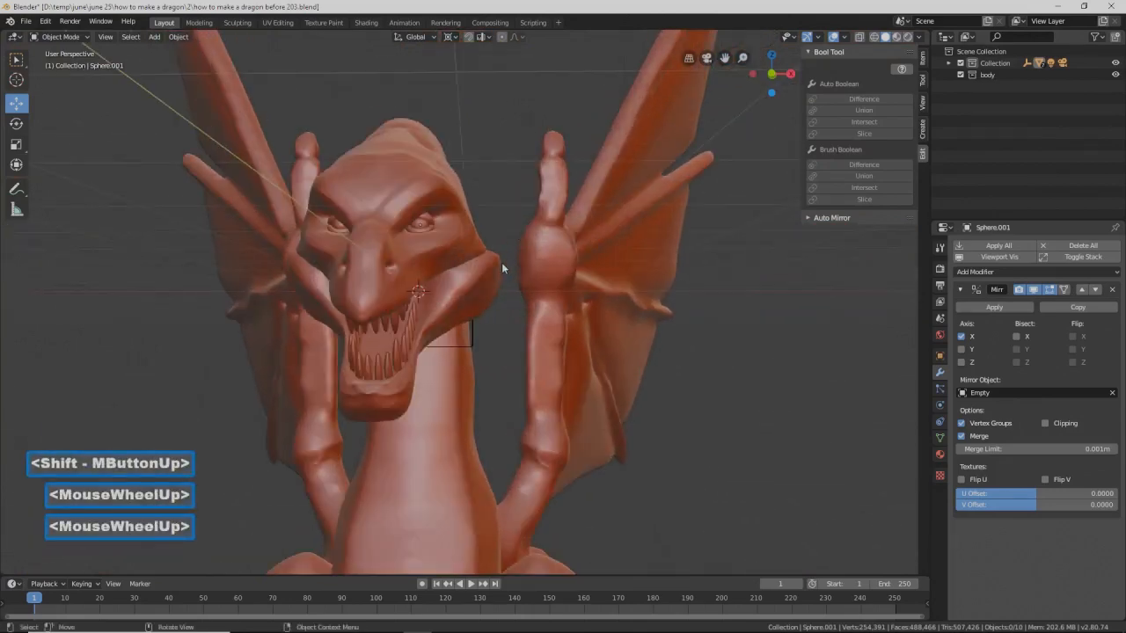
scroll(501, 262, up, 2)
scroll(501, 262, down, 2)
middle_drag(501, 262, 468, 262)
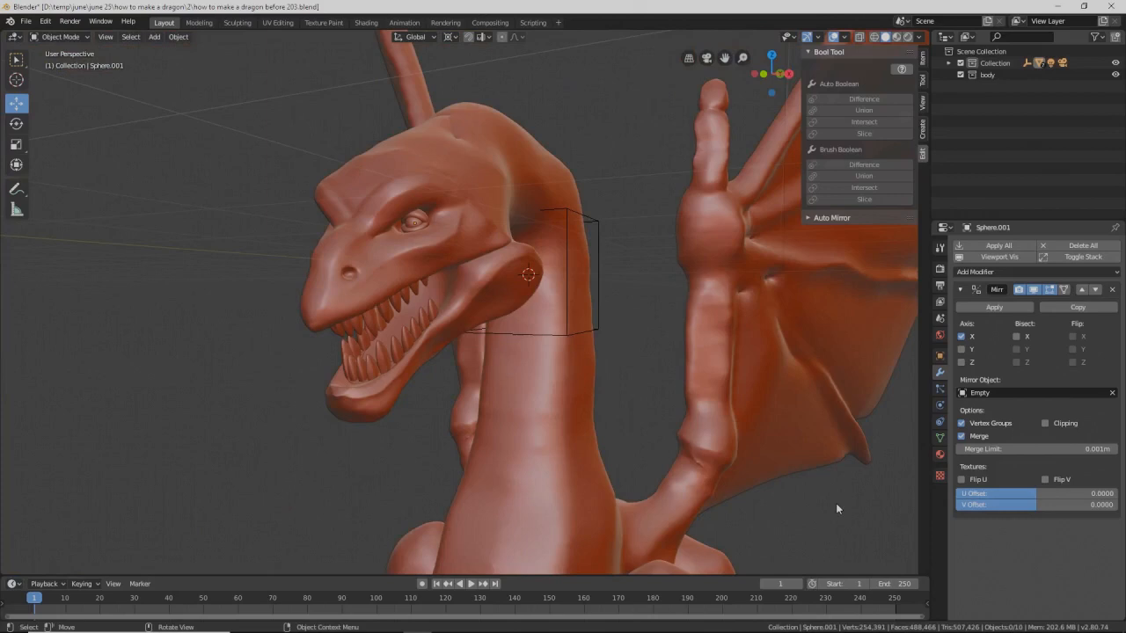
key(Pause)
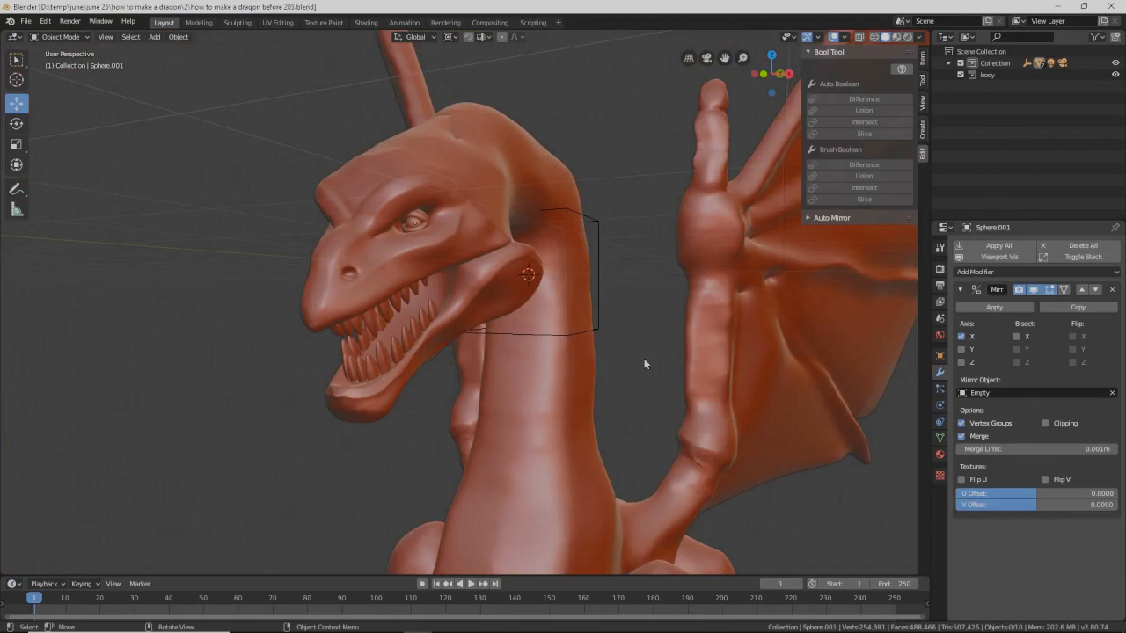
Step: Select the dragon's body, switch it to Sculpt Mode, and choose the Grab brush for reshaping around the eye
scroll(644, 358, up, 3)
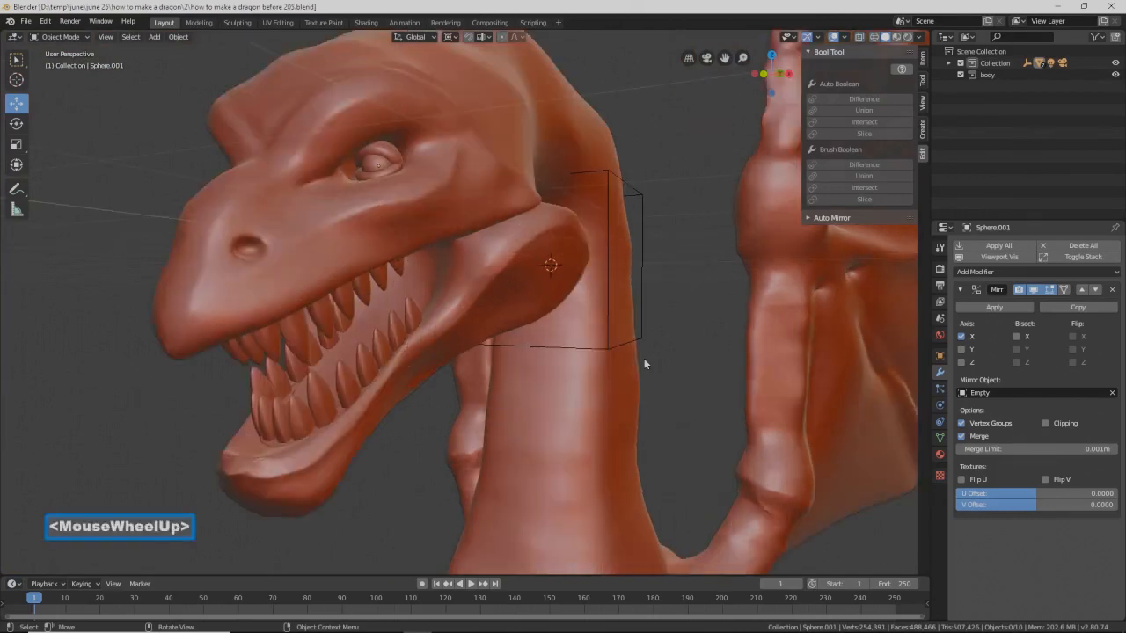
click(447, 209)
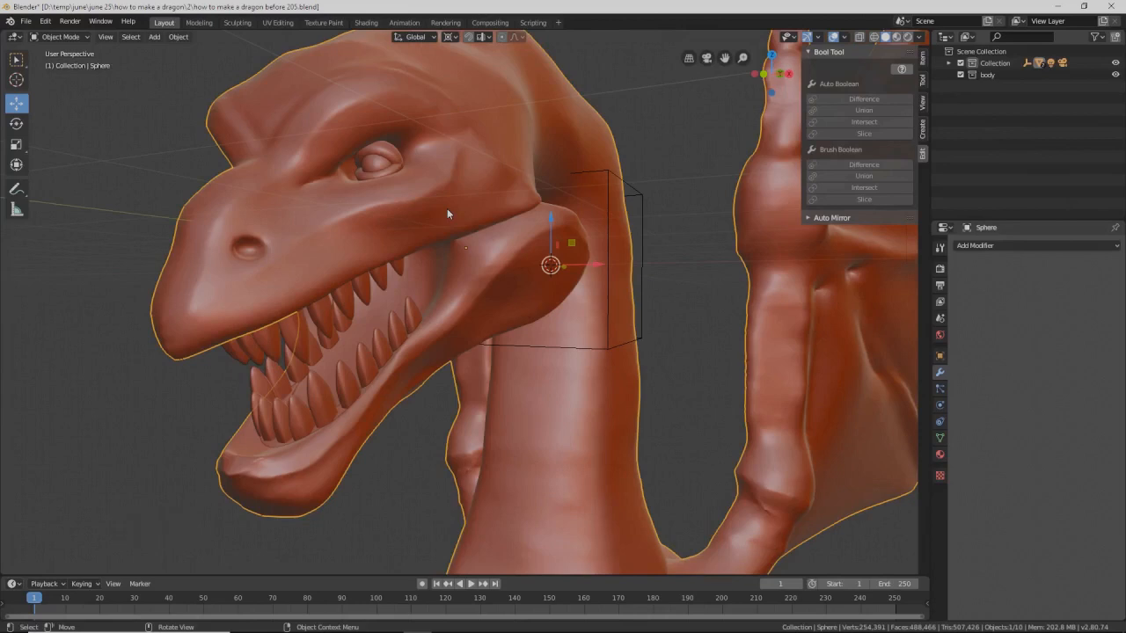
scroll(446, 209, up, 2)
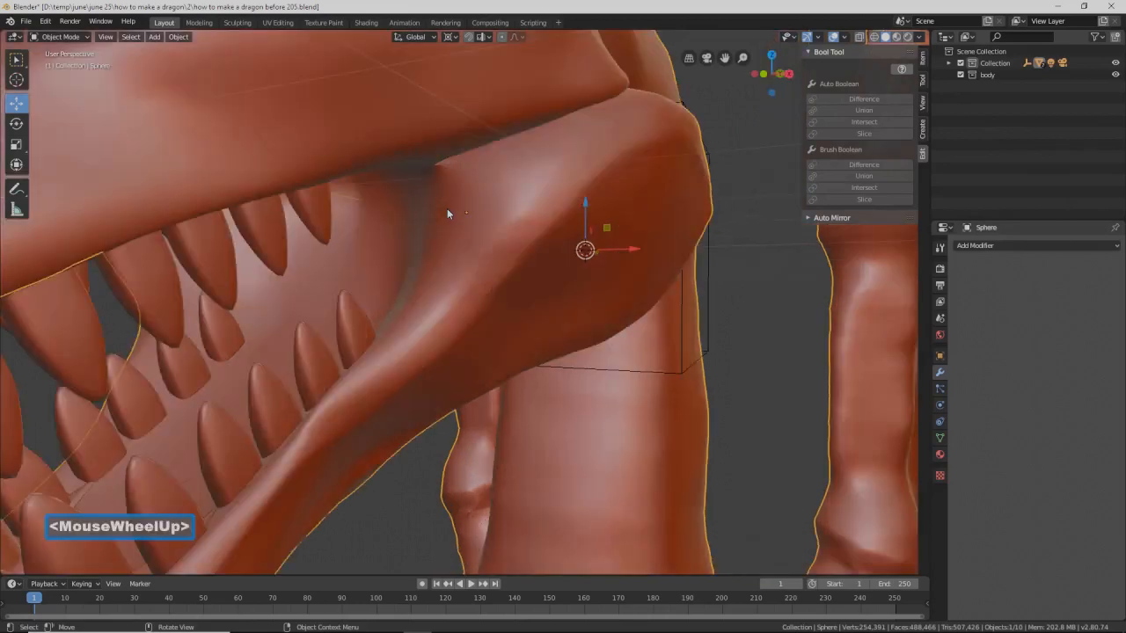
shift+middle_drag(452, 196, 474, 262)
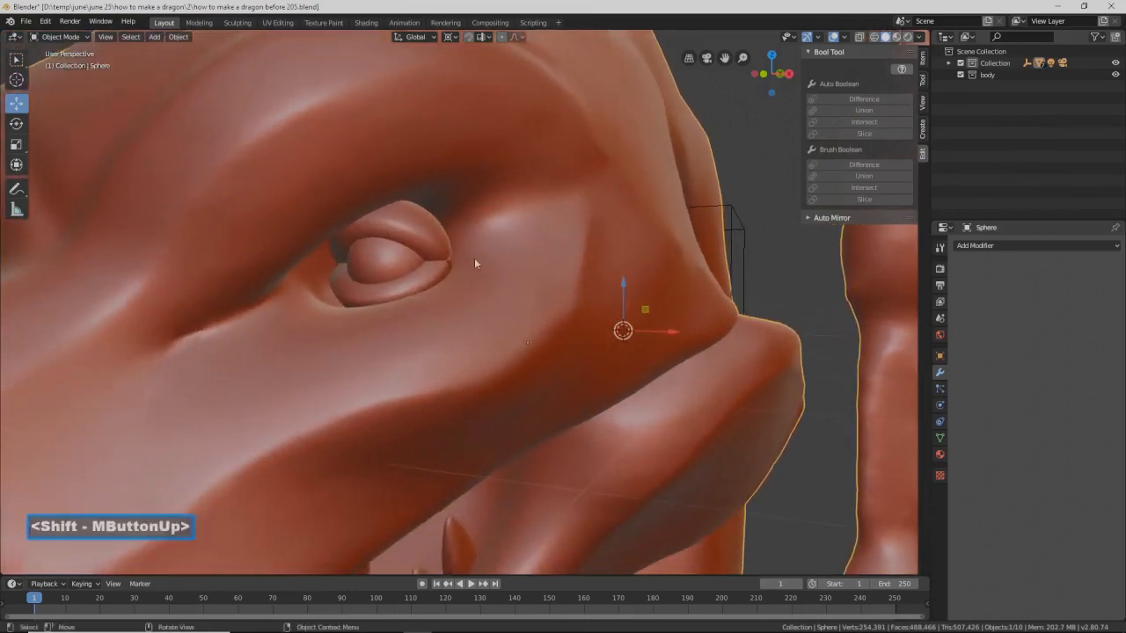
click(74, 37)
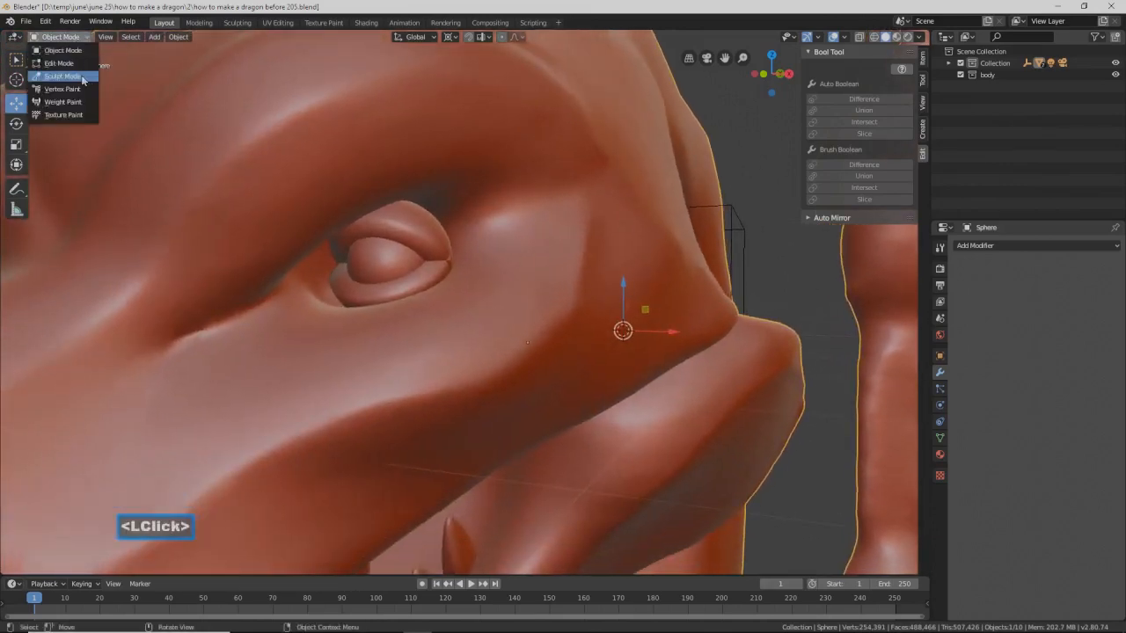
click(62, 75)
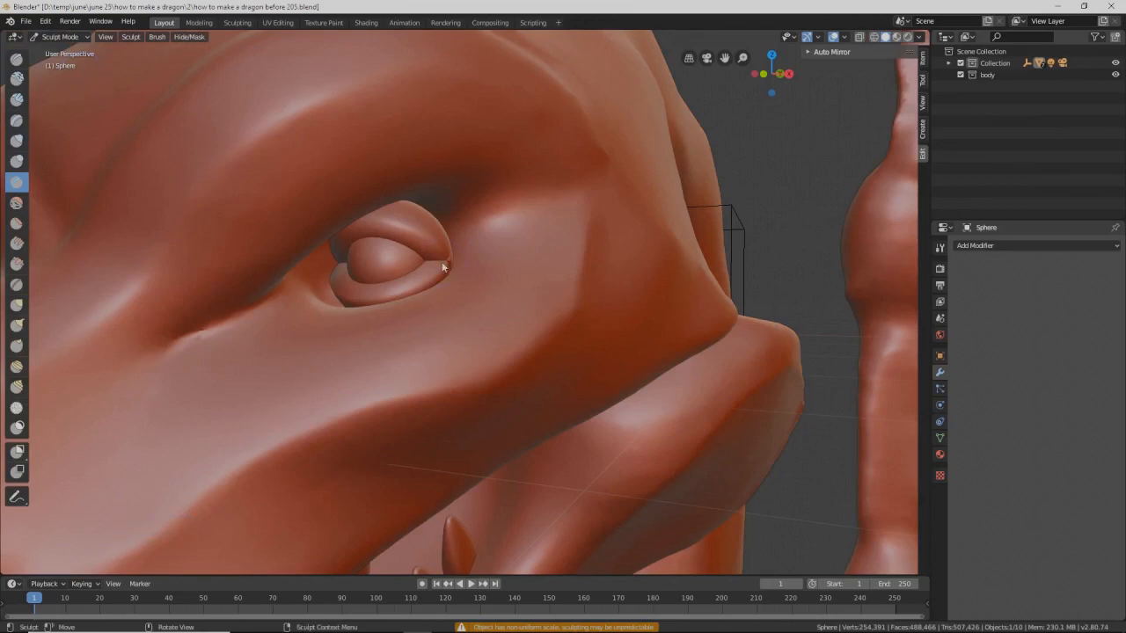
scroll(445, 268, down, 4)
scroll(456, 274, up, 4)
mouse_move(454, 269)
middle_down()
mouse_move(293, 282)
mouse_move(313, 283)
middle_up()
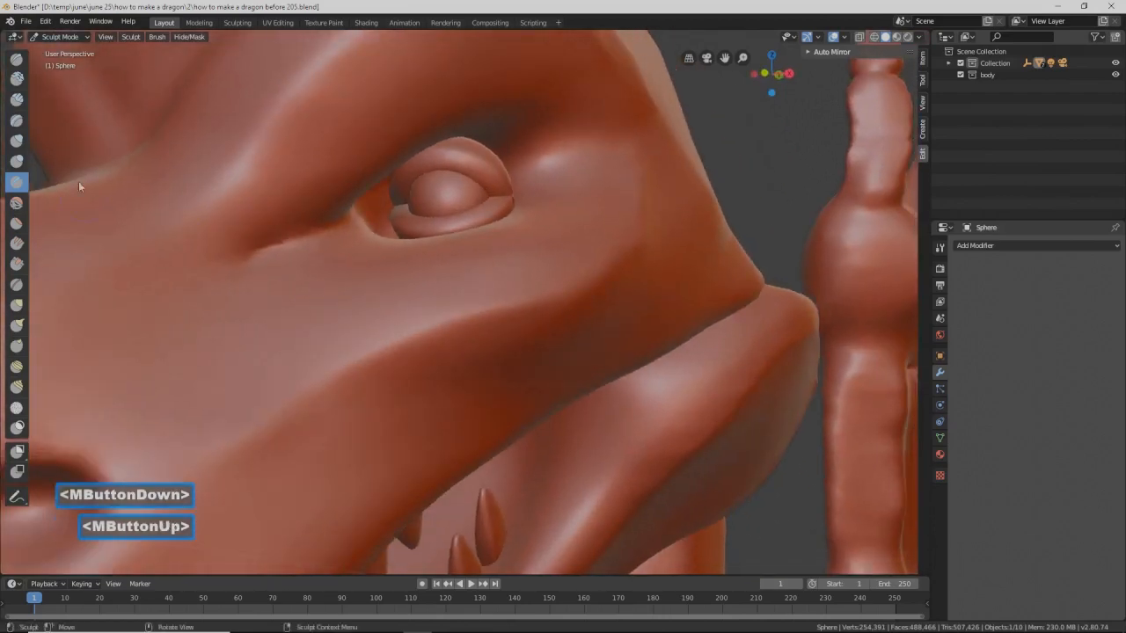
click(17, 305)
scroll(365, 294, down, 4)
middle_drag(365, 294, 436, 259)
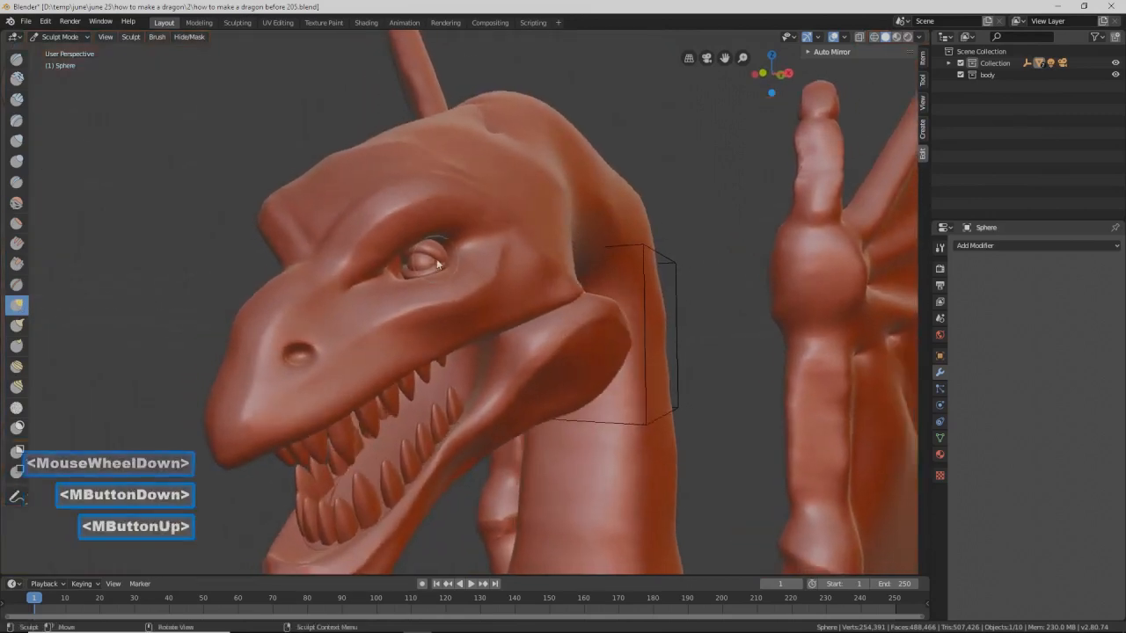
scroll(493, 272, up, 5)
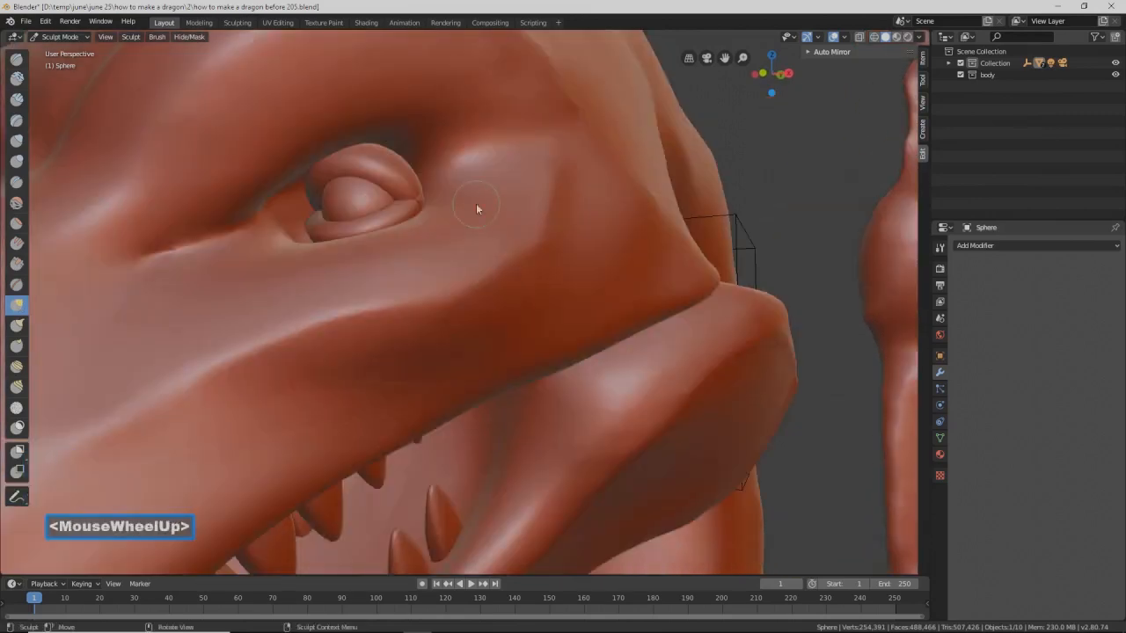
Step: Lasso-mask the cheek area below and behind the eye, leaving the brow unmasked
scroll(494, 227, down, 5)
key(ctrl)
key(shift)
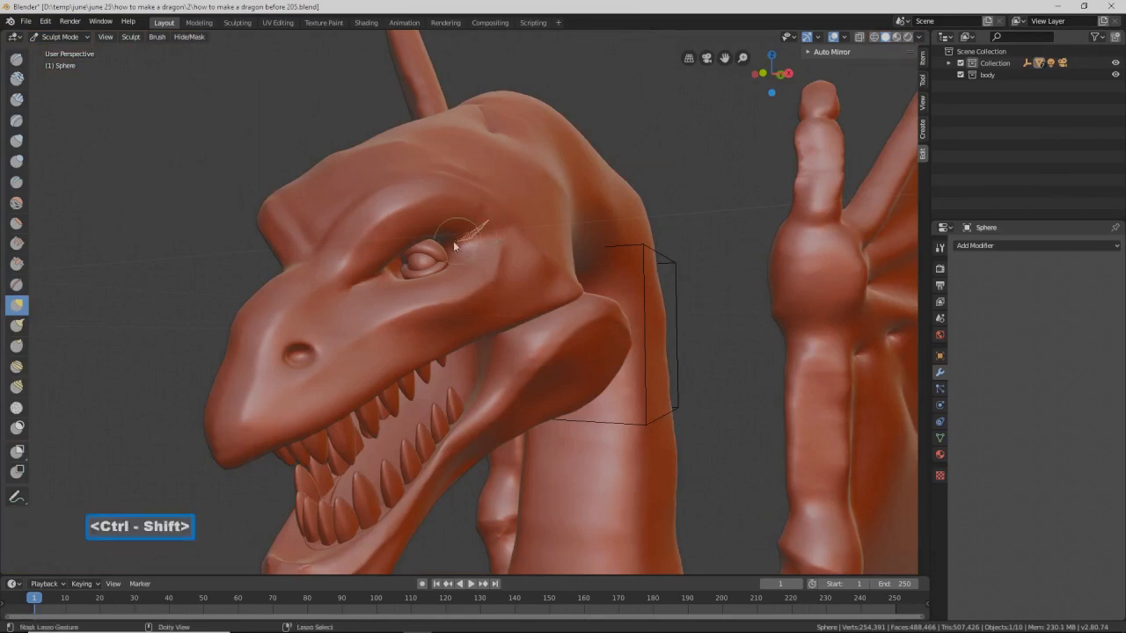
mouse_move(341, 293)
ctrl+shift+mouse_down()
mouse_move(339, 332)
mouse_move(424, 392)
mouse_move(538, 331)
mouse_move(569, 216)
ctrl+shift+mouse_up()
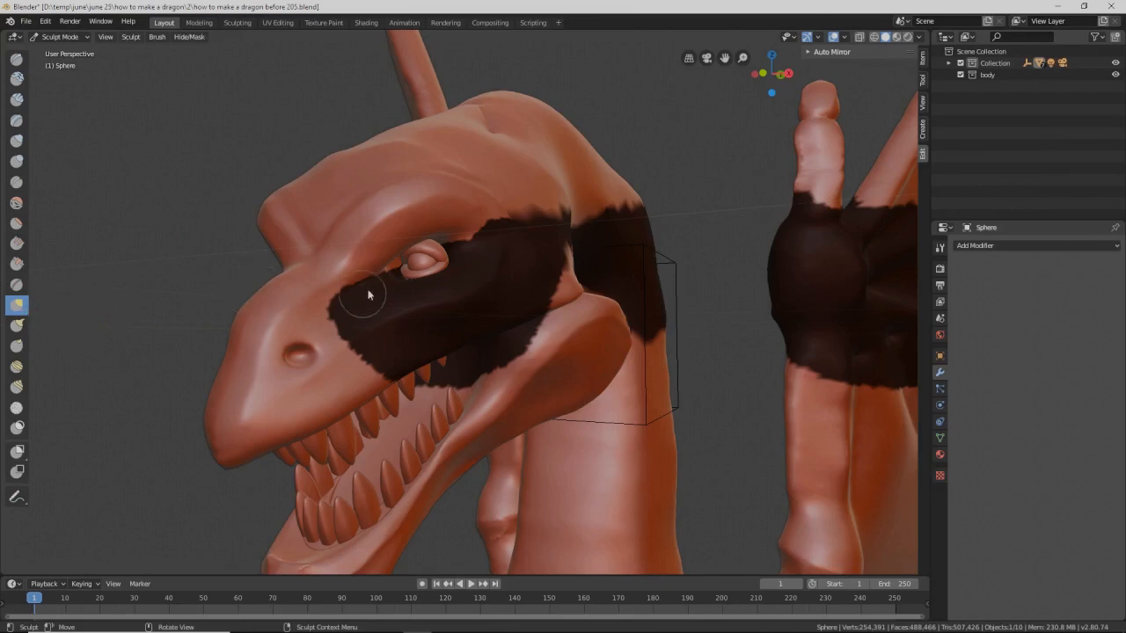
Step: Enlarge the Grab brush and pull the unmasked brow down and forward around the upper eyelid and inner eye corner
key(f)
click(397, 314)
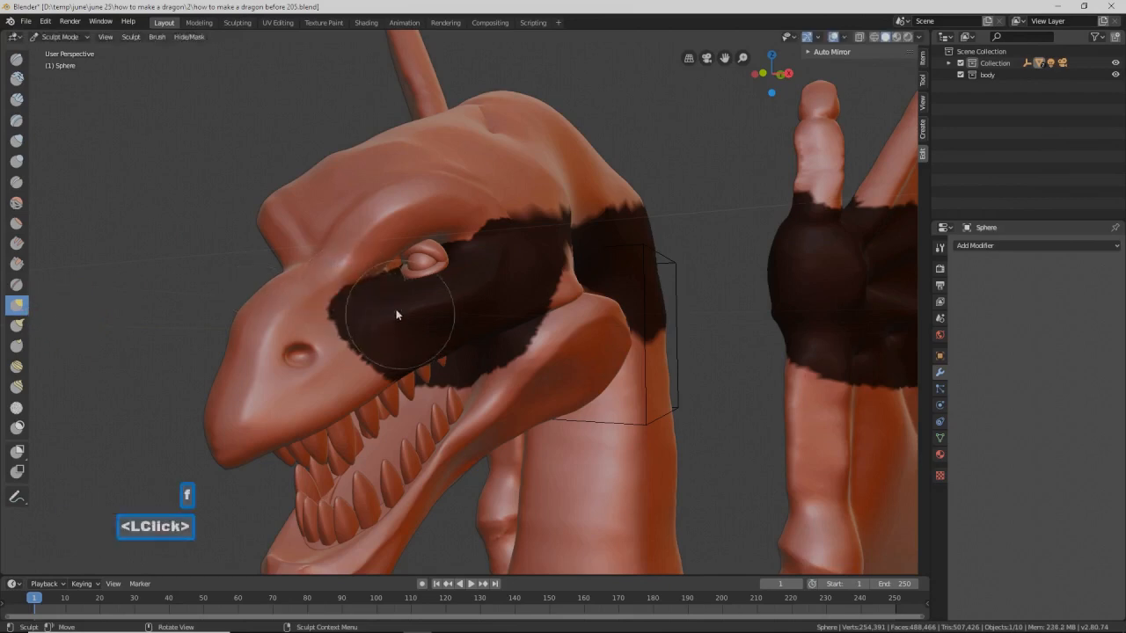
ctrl+middle_drag(411, 235, 415, 243)
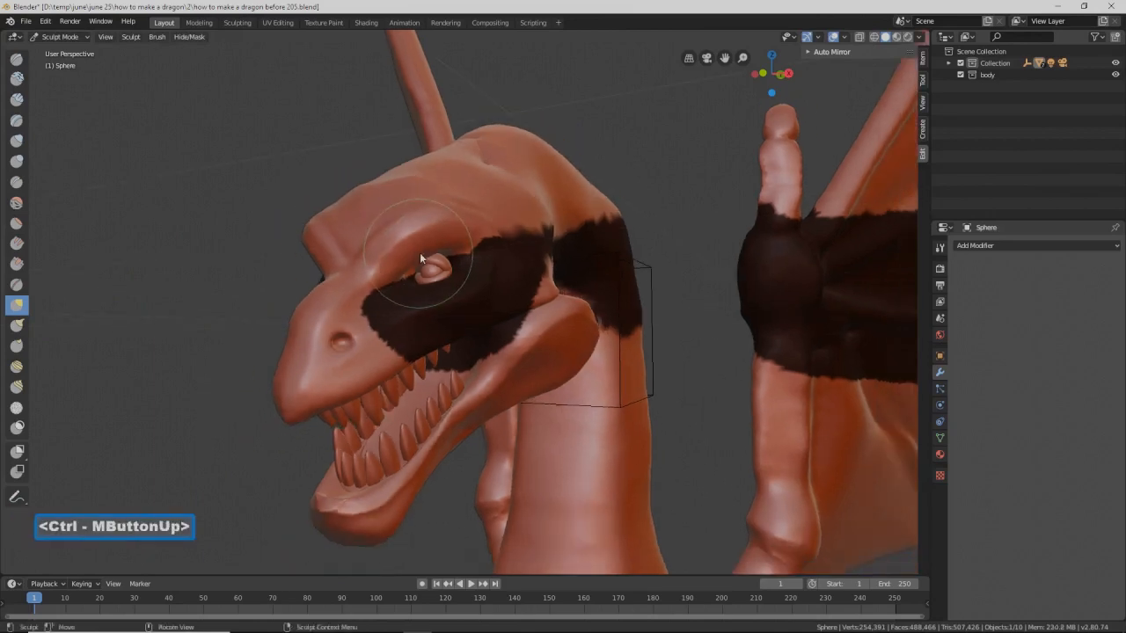
key(f)
click(439, 272)
drag(401, 253, 406, 265)
mouse_move(407, 266)
middle_down()
mouse_move(434, 236)
mouse_move(505, 259)
mouse_move(539, 253)
mouse_move(472, 254)
middle_up()
drag(405, 274, 400, 278)
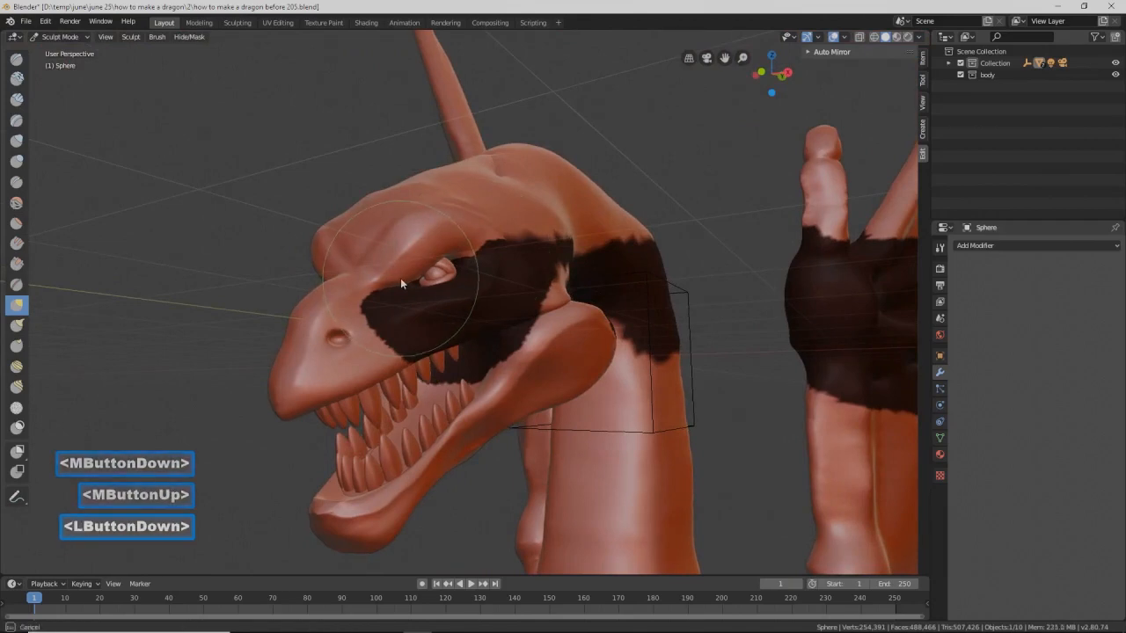
drag(400, 280, 400, 283)
mouse_move(400, 283)
middle_down()
mouse_move(432, 287)
mouse_move(380, 281)
mouse_move(485, 299)
mouse_move(402, 252)
middle_up()
drag(390, 237, 374, 239)
mouse_move(373, 244)
mouse_down()
mouse_move(384, 238)
mouse_move(373, 234)
mouse_move(348, 270)
mouse_up()
middle_drag(348, 271, 318, 255)
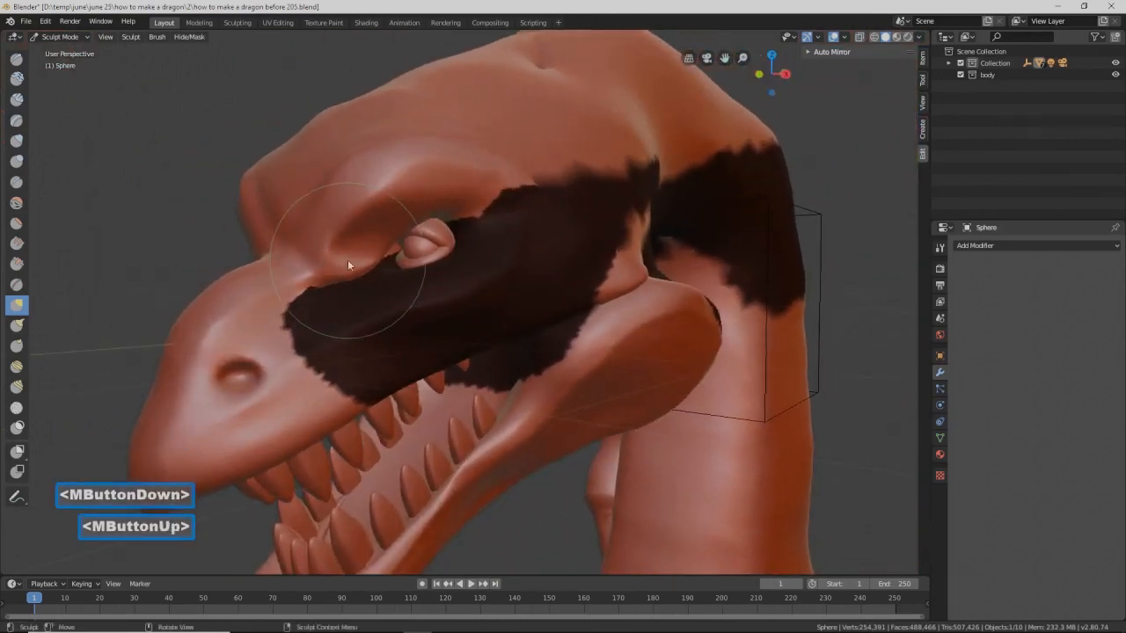
Step: Smooth the brow surface from the inner eye corner up to the ridge above the eye
mouse_move(366, 249)
shift+mouse_down()
mouse_move(359, 261)
mouse_move(407, 204)
shift+mouse_up()
shift+click(408, 203)
shift+click(417, 204)
mouse_move(417, 204)
middle_down()
mouse_move(516, 210)
mouse_move(415, 204)
mouse_move(408, 221)
middle_up()
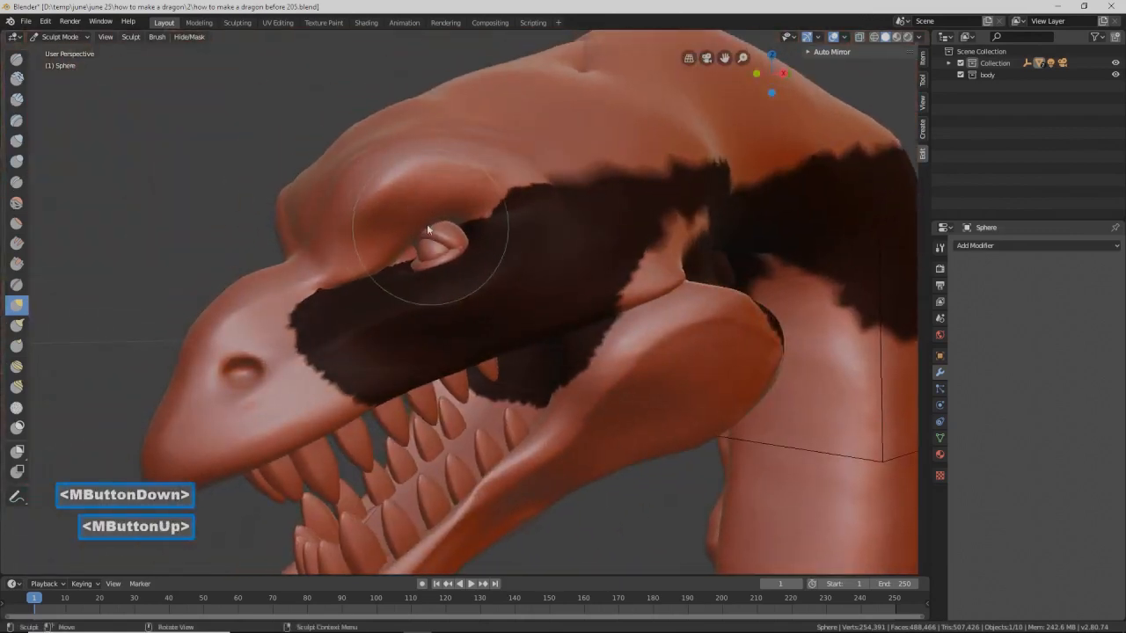
Step: Reshape the unmasked brow and upper eye socket around the eyelid with the Grab brush, working from several angles
drag(419, 230, 392, 245)
middle_drag(393, 245, 419, 257)
click(376, 252)
drag(387, 236, 376, 238)
mouse_move(373, 247)
mouse_down()
mouse_move(359, 266)
mouse_move(375, 239)
mouse_up()
drag(424, 205, 426, 212)
mouse_move(476, 214)
middle_down()
mouse_move(381, 213)
mouse_move(437, 197)
middle_up()
drag(362, 258, 343, 212)
mouse_move(389, 226)
middle_down()
mouse_move(441, 220)
mouse_move(390, 229)
mouse_move(334, 216)
middle_up()
drag(369, 167, 364, 166)
drag(340, 208, 350, 208)
mouse_move(383, 246)
middle_down()
mouse_move(460, 253)
mouse_move(378, 252)
mouse_move(437, 246)
mouse_move(450, 258)
mouse_move(402, 256)
middle_up()
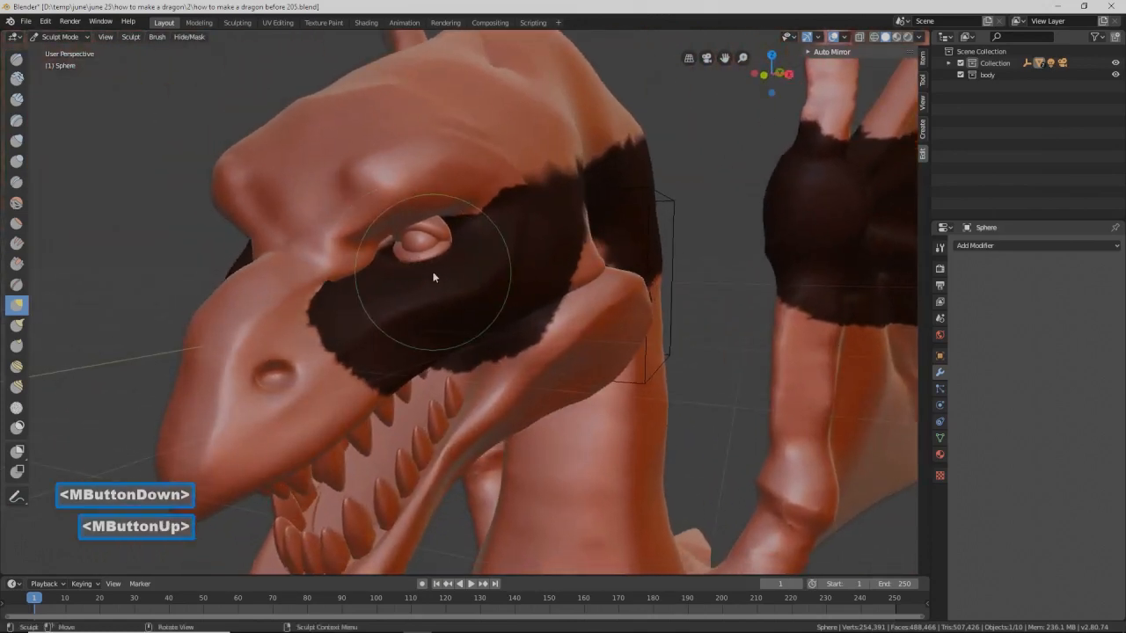
Step: Invert the mask on the dragon so the cheek and the area below the eye can be sculpted
key(ctrl)
key(ctrl+i)
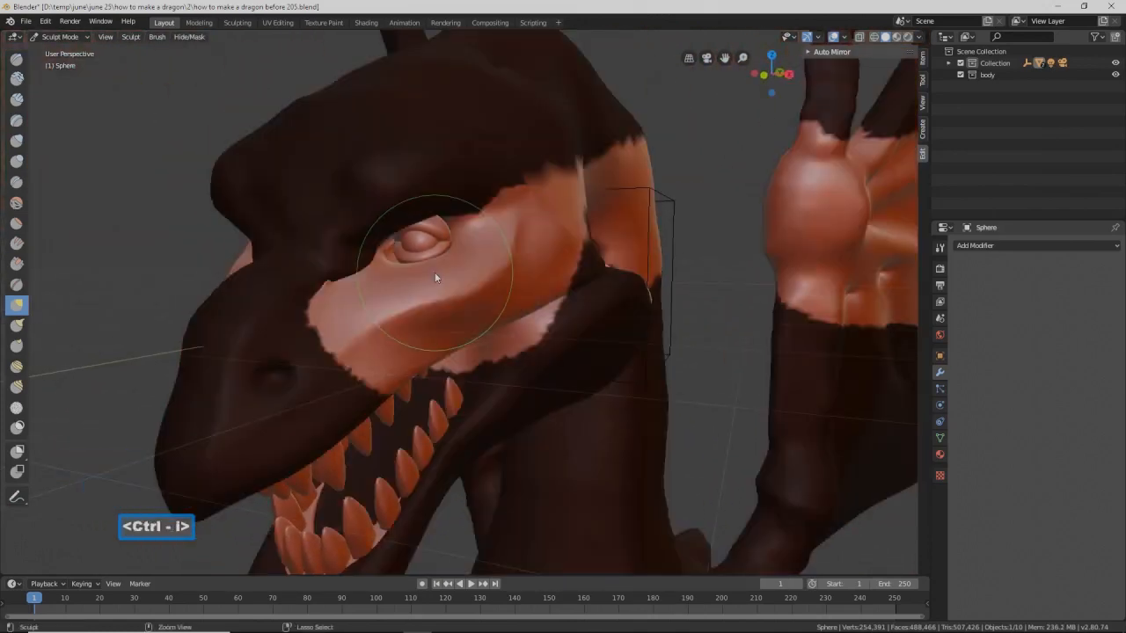
middle_drag(459, 271, 465, 276)
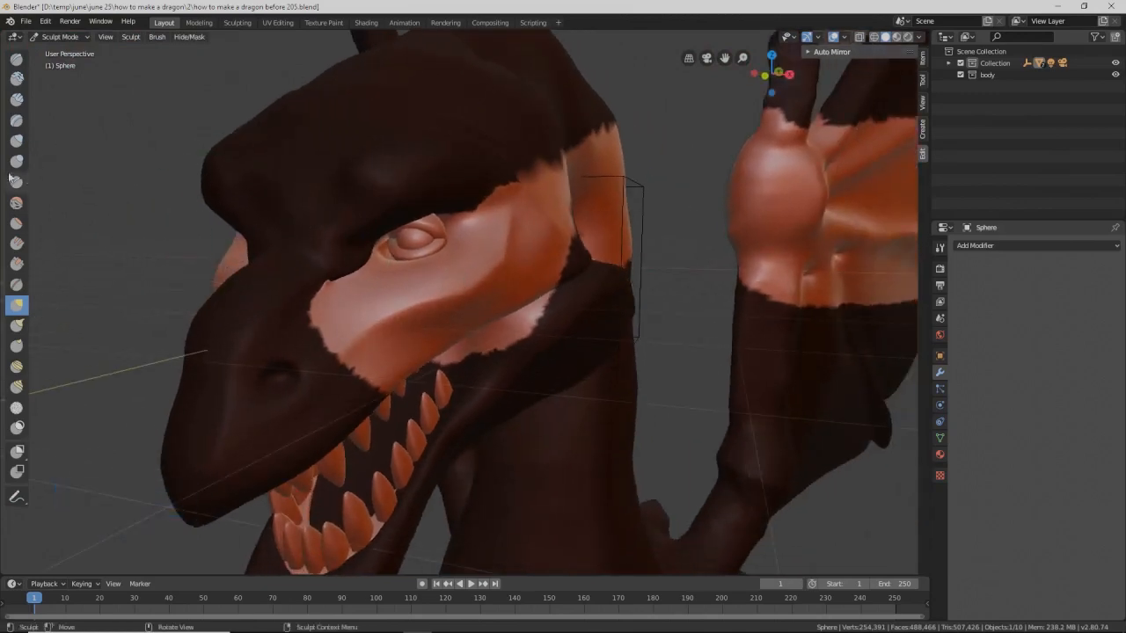
Step: Build up the unmasked skin below the eye and at its inner corner with a smaller Inflate brush
click(16, 141)
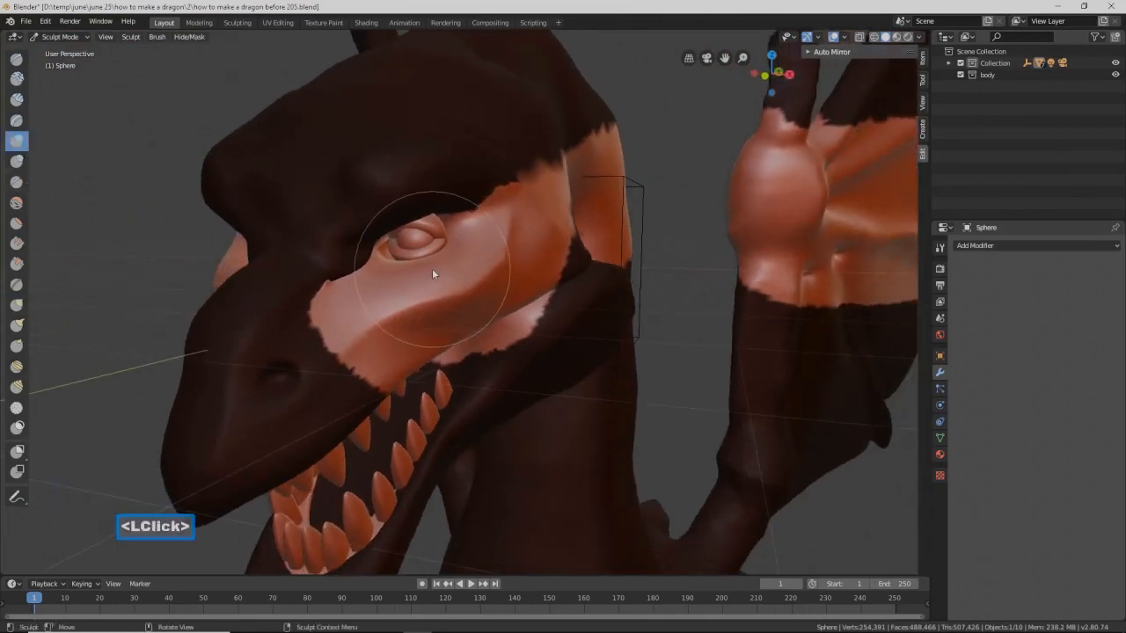
key(f)
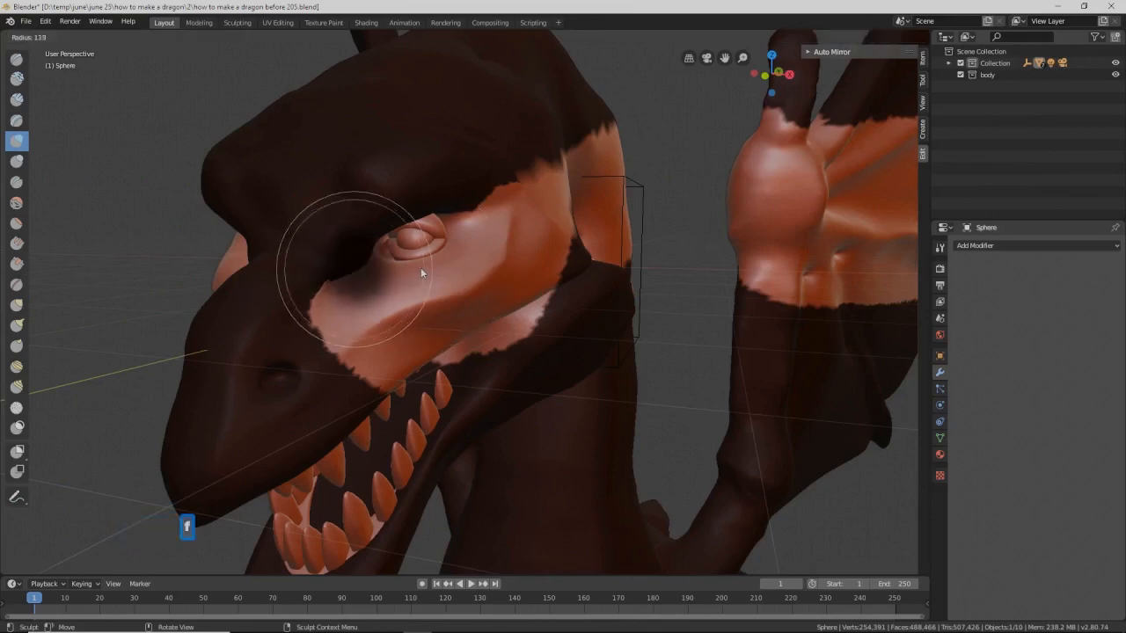
click(402, 263)
mouse_move(403, 263)
mouse_down()
mouse_move(390, 267)
mouse_move(383, 246)
mouse_move(442, 248)
mouse_up()
middle_drag(443, 248, 438, 220)
mouse_move(438, 219)
mouse_down()
mouse_move(419, 253)
mouse_move(367, 245)
mouse_up()
middle_drag(367, 245, 401, 252)
drag(401, 252, 392, 249)
double_click(391, 248)
mouse_move(458, 222)
middle_down()
mouse_move(459, 233)
mouse_move(412, 237)
mouse_move(460, 221)
mouse_move(441, 239)
mouse_move(395, 218)
mouse_move(470, 220)
mouse_move(421, 231)
mouse_move(448, 230)
middle_up()
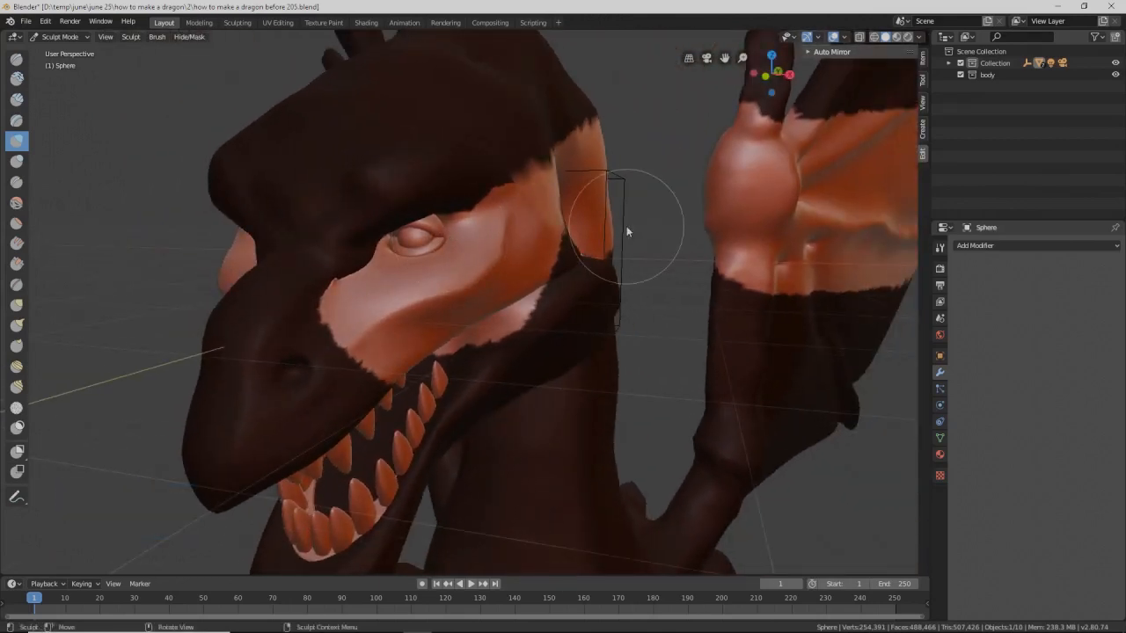
Step: Clear the mask and smooth the forehead and the ridge above the eye
key(alt+m)
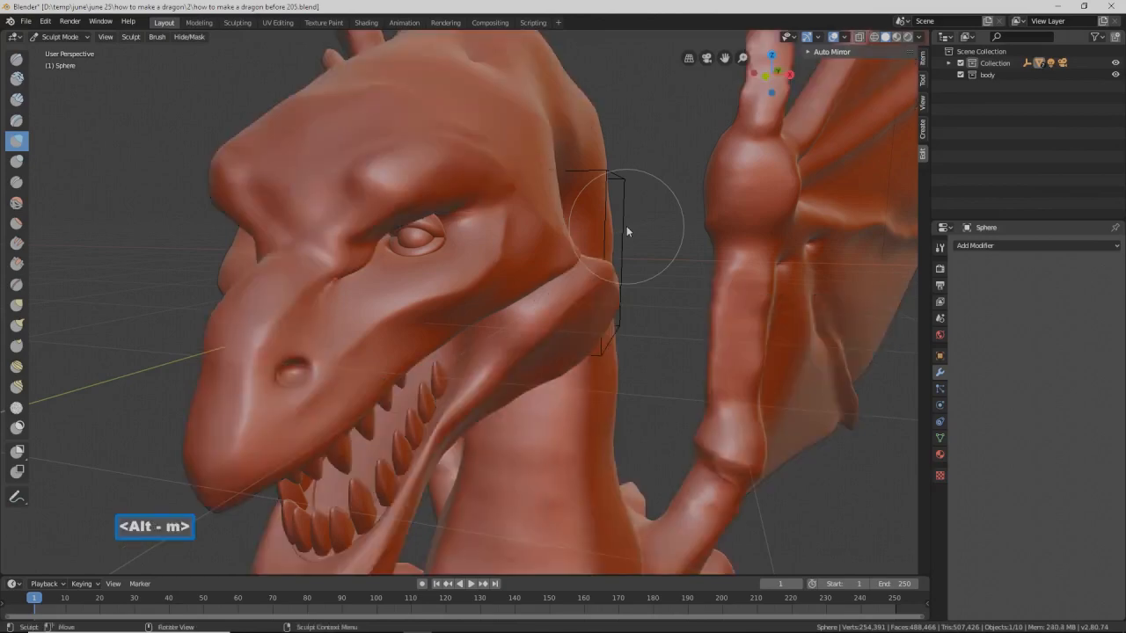
scroll(626, 232, down, 3)
mouse_move(626, 231)
middle_down()
mouse_move(510, 206)
mouse_move(613, 195)
mouse_move(660, 212)
mouse_move(652, 227)
mouse_move(621, 233)
mouse_move(617, 217)
middle_up()
middle_drag(466, 176, 440, 191)
shift+click(327, 208)
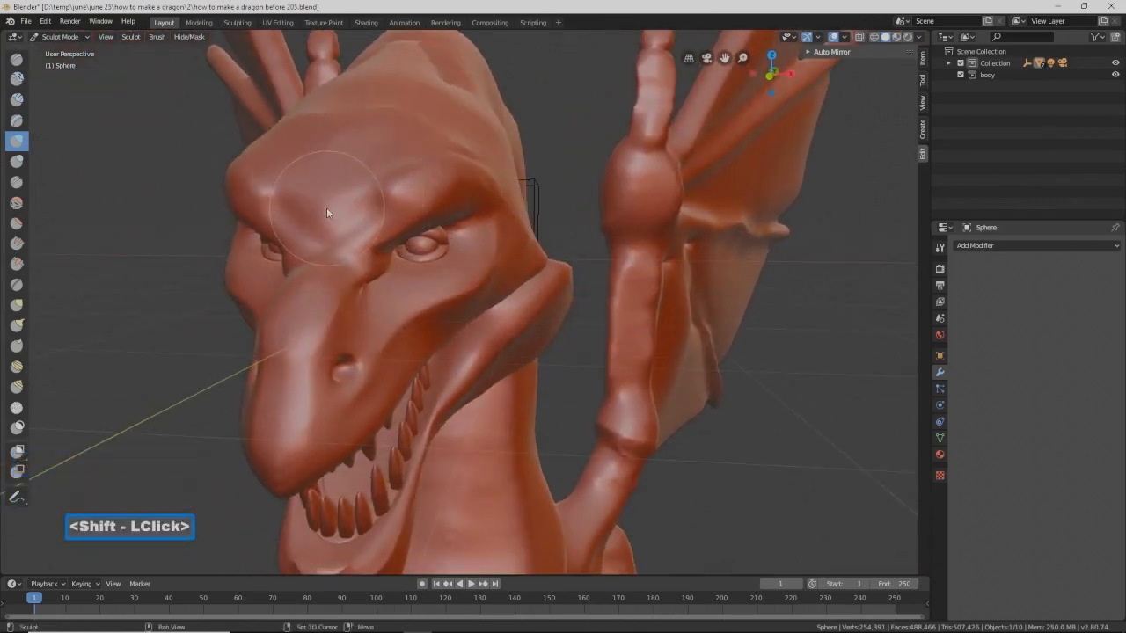
shift+double_click(402, 174)
shift+click(396, 178)
mouse_move(374, 195)
shift+mouse_down()
mouse_move(367, 201)
mouse_move(406, 171)
shift+mouse_up()
shift+double_click(444, 172)
mouse_move(486, 174)
middle_down()
mouse_move(401, 179)
mouse_move(453, 141)
mouse_move(494, 174)
middle_up()
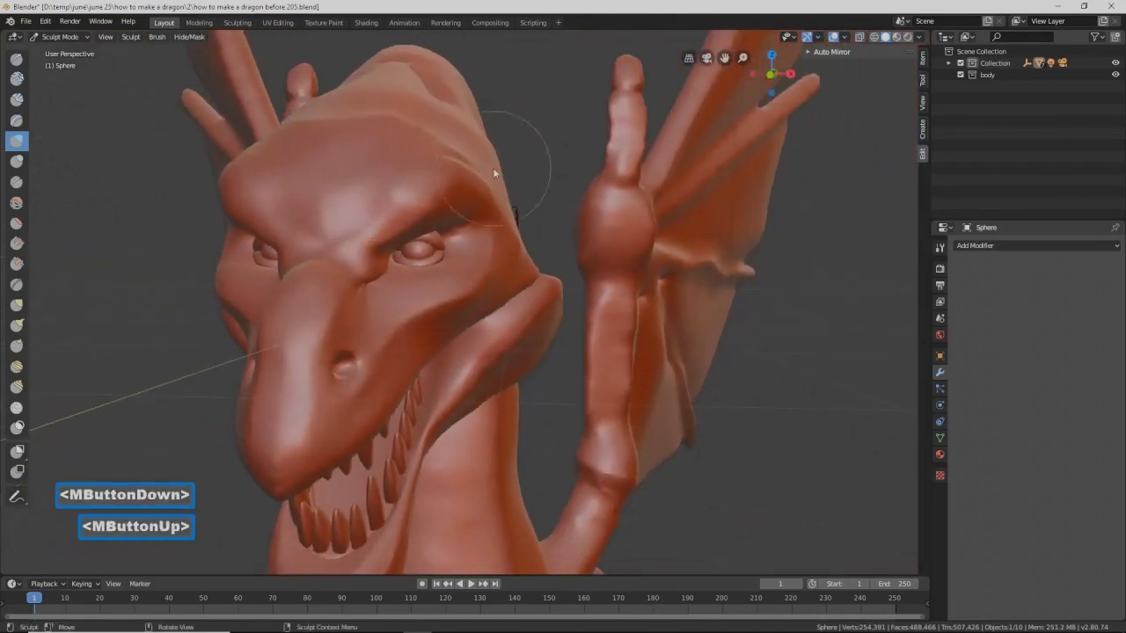
Step: Smooth the forehead between the brows and define the brow ridge and inner brow furrow with the Crease brush
click(16, 182)
mouse_move(390, 194)
shift+mouse_down()
mouse_move(401, 180)
mouse_move(363, 205)
mouse_move(331, 207)
shift+mouse_up()
middle_drag(454, 143, 484, 148)
mouse_move(497, 153)
ctrl+mouse_down()
mouse_move(425, 168)
mouse_move(370, 231)
mouse_move(460, 162)
mouse_move(421, 173)
ctrl+mouse_up()
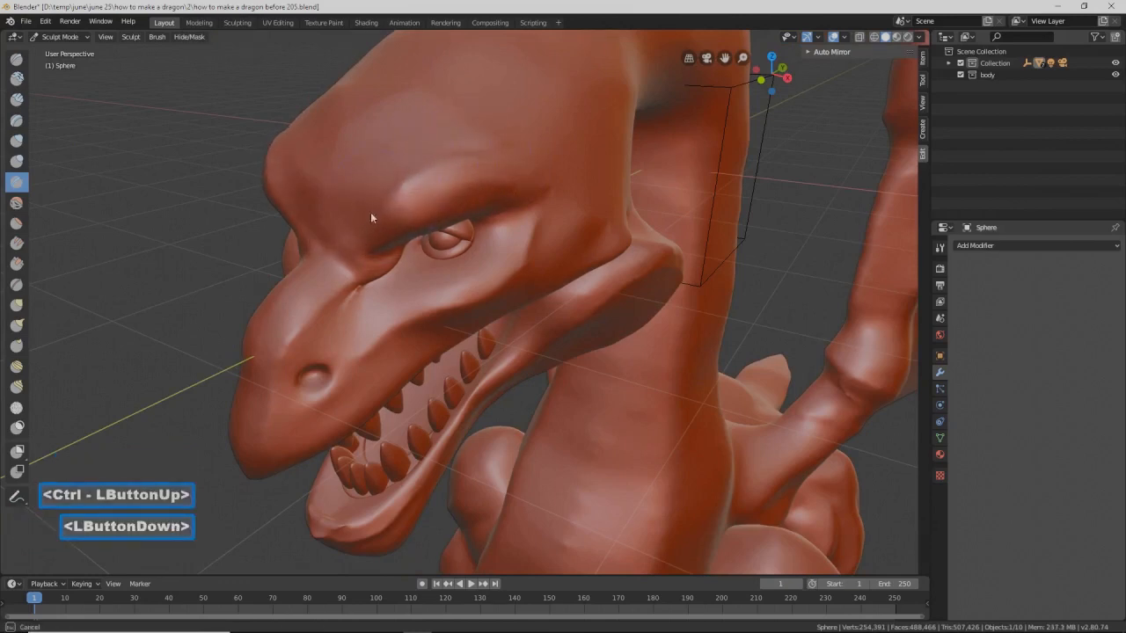
drag(373, 209, 377, 187)
mouse_move(377, 187)
middle_down()
mouse_move(429, 165)
mouse_move(392, 192)
middle_up()
drag(374, 207, 339, 234)
Step: Pinch sharper raised ridges along the brow and below the inner eye corner with the inverted Crease brush
mouse_move(339, 234)
middle_down()
mouse_move(341, 193)
mouse_move(288, 178)
mouse_move(449, 178)
middle_up()
mouse_move(526, 205)
ctrl+mouse_down()
mouse_move(485, 190)
mouse_move(429, 211)
mouse_move(518, 197)
mouse_move(474, 199)
ctrl+mouse_up()
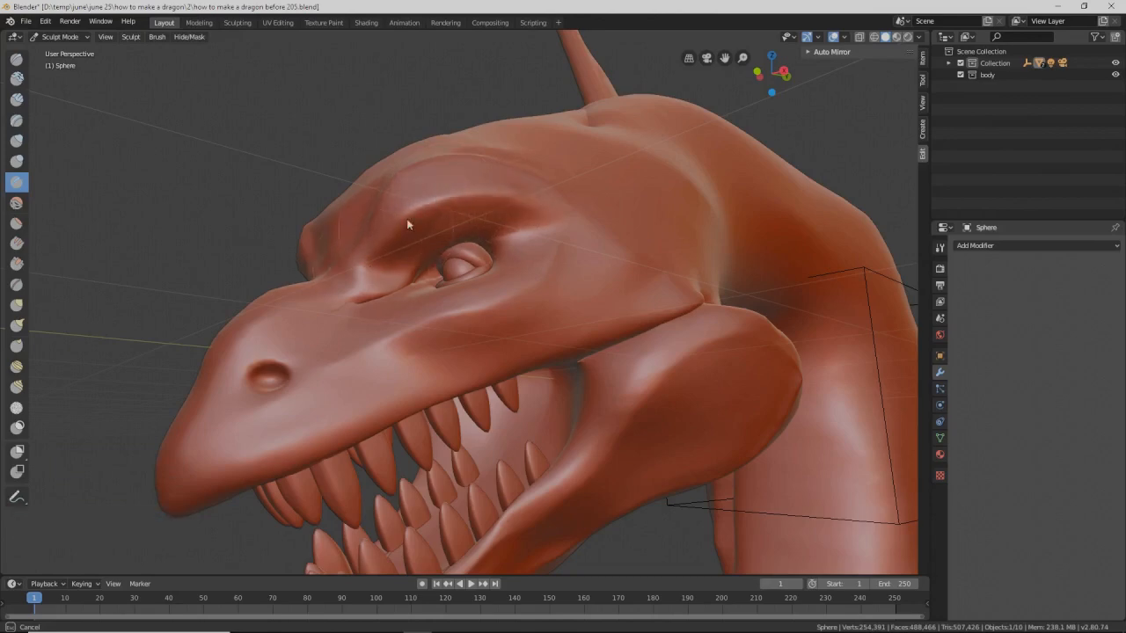
ctrl+drag(407, 225, 371, 253)
mouse_move(378, 253)
middle_down()
mouse_move(489, 218)
mouse_move(469, 248)
mouse_move(393, 258)
mouse_move(414, 269)
mouse_move(400, 268)
middle_up()
mouse_move(519, 245)
ctrl+mouse_down()
mouse_move(452, 305)
mouse_move(409, 295)
ctrl+mouse_up()
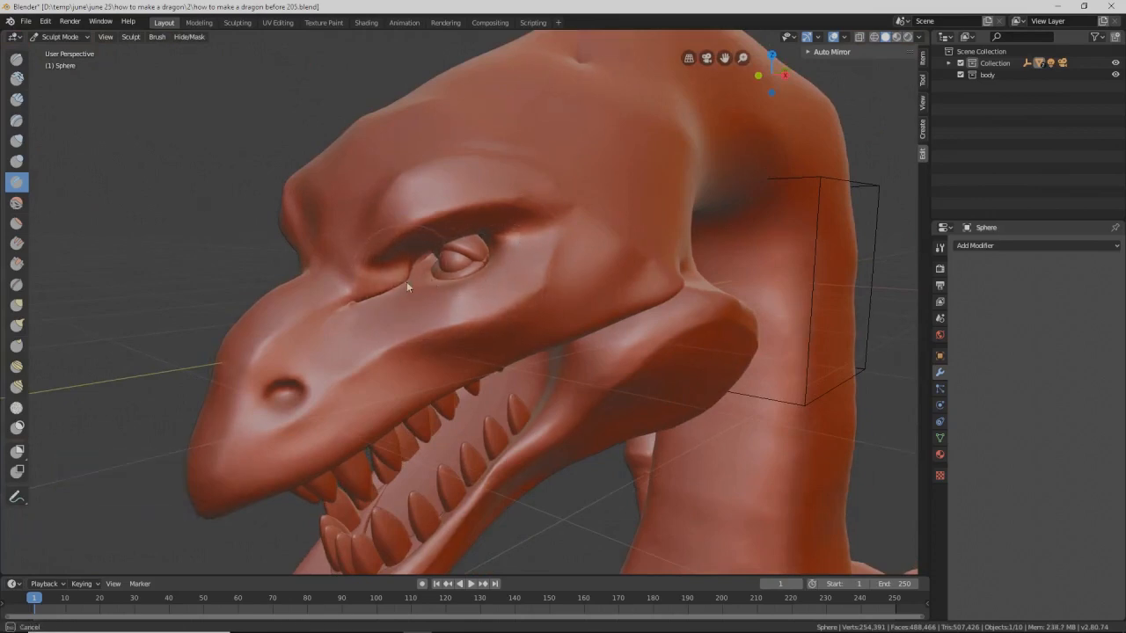
ctrl+drag(407, 286, 414, 283)
mouse_move(508, 279)
middle_down()
mouse_move(575, 258)
mouse_move(559, 271)
mouse_move(573, 271)
mouse_move(504, 301)
mouse_move(481, 260)
mouse_move(460, 266)
mouse_move(464, 257)
mouse_move(484, 265)
mouse_move(459, 270)
middle_up()
Step: Define the hind leg's muscles around the knee and lower leg with normal and inverted Crease strokes
scroll(560, 266, down, 3)
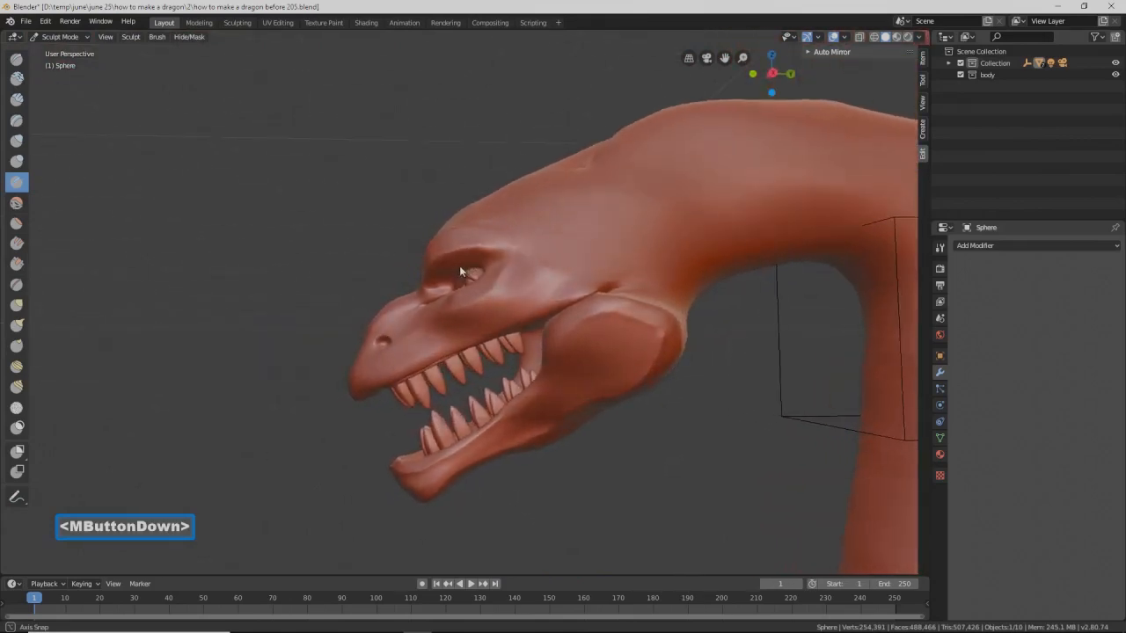
middle_drag(459, 268, 586, 261)
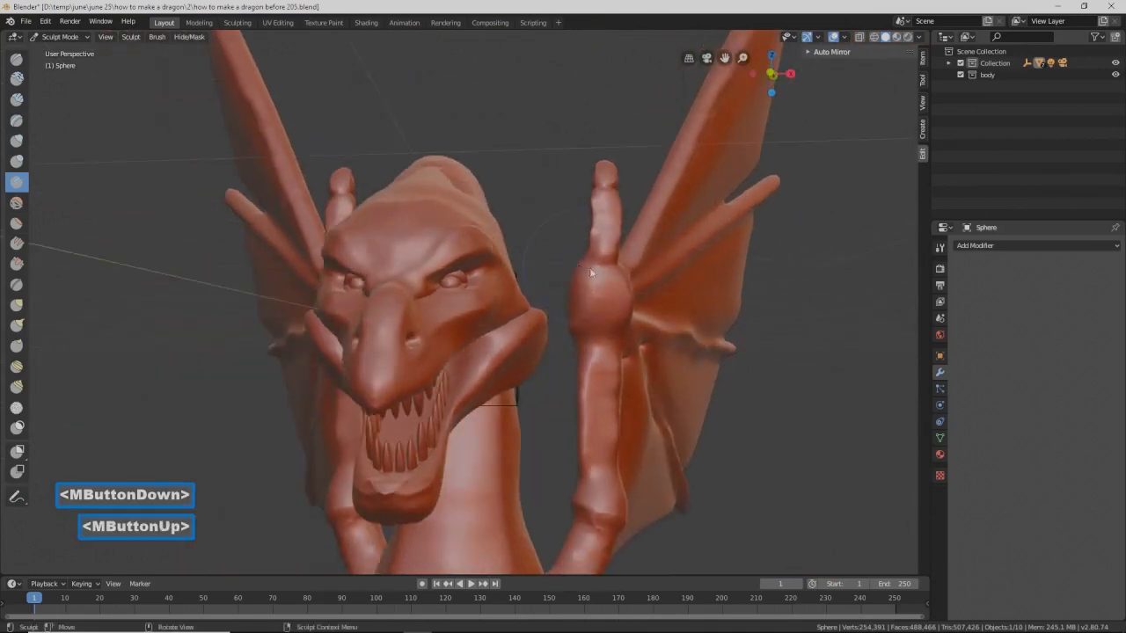
scroll(662, 265, down, 2)
mouse_move(689, 270)
middle_down()
mouse_move(654, 280)
mouse_move(698, 276)
mouse_move(655, 261)
mouse_move(674, 264)
middle_up()
scroll(700, 276, down, 3)
mouse_move(673, 263)
middle_down()
mouse_move(594, 262)
mouse_move(603, 257)
mouse_move(591, 229)
mouse_move(725, 263)
mouse_move(669, 241)
mouse_move(660, 256)
middle_up()
mouse_move(660, 255)
ctrl+middle_down()
mouse_move(652, 266)
mouse_move(642, 238)
ctrl+middle_up()
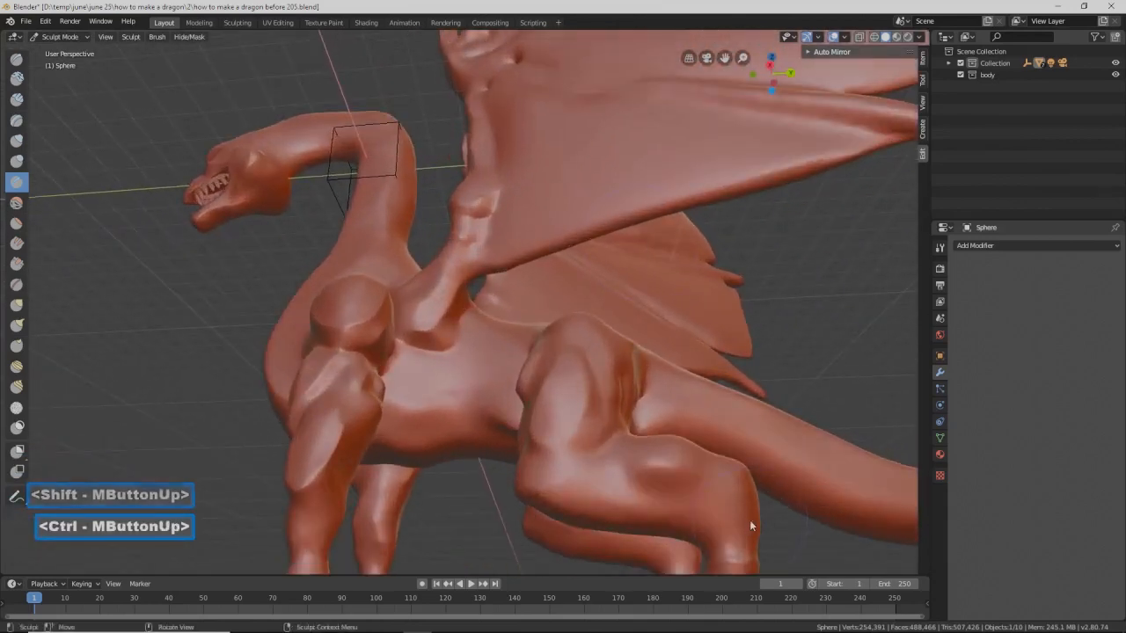
drag(704, 478, 673, 500)
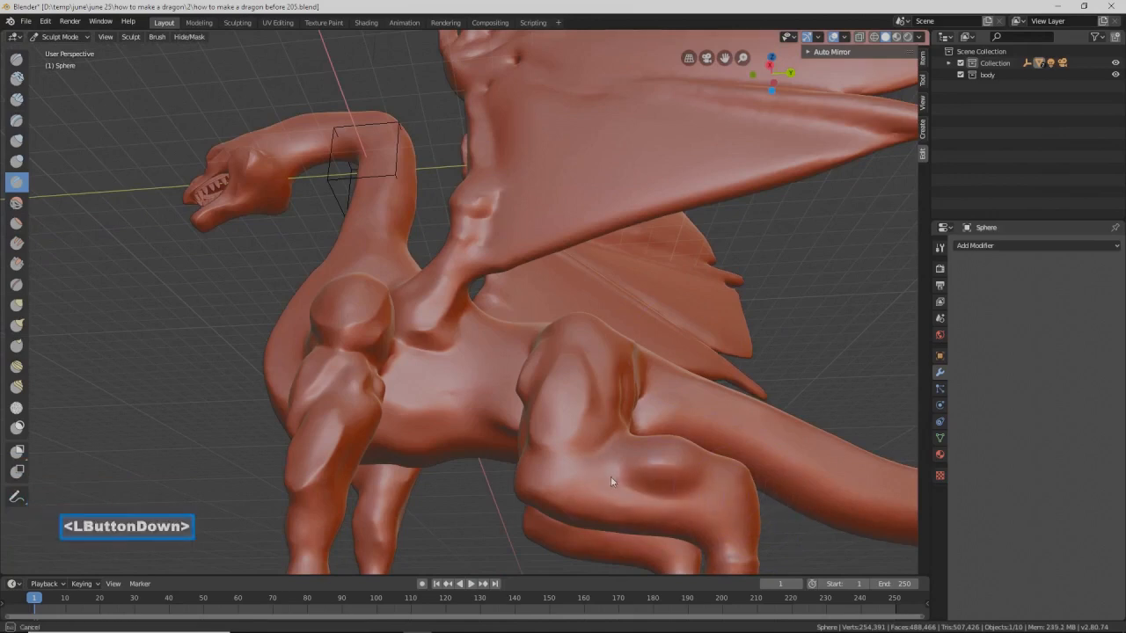
drag(711, 468, 706, 479)
middle_drag(706, 479, 697, 488)
ctrl+drag(695, 486, 681, 480)
ctrl+drag(628, 455, 729, 470)
mouse_move(729, 470)
middle_down()
mouse_move(704, 478)
mouse_move(771, 435)
mouse_move(745, 452)
middle_up()
mouse_move(744, 453)
mouse_down()
mouse_move(778, 486)
mouse_move(788, 475)
mouse_up()
shift+middle_drag(787, 475, 626, 491)
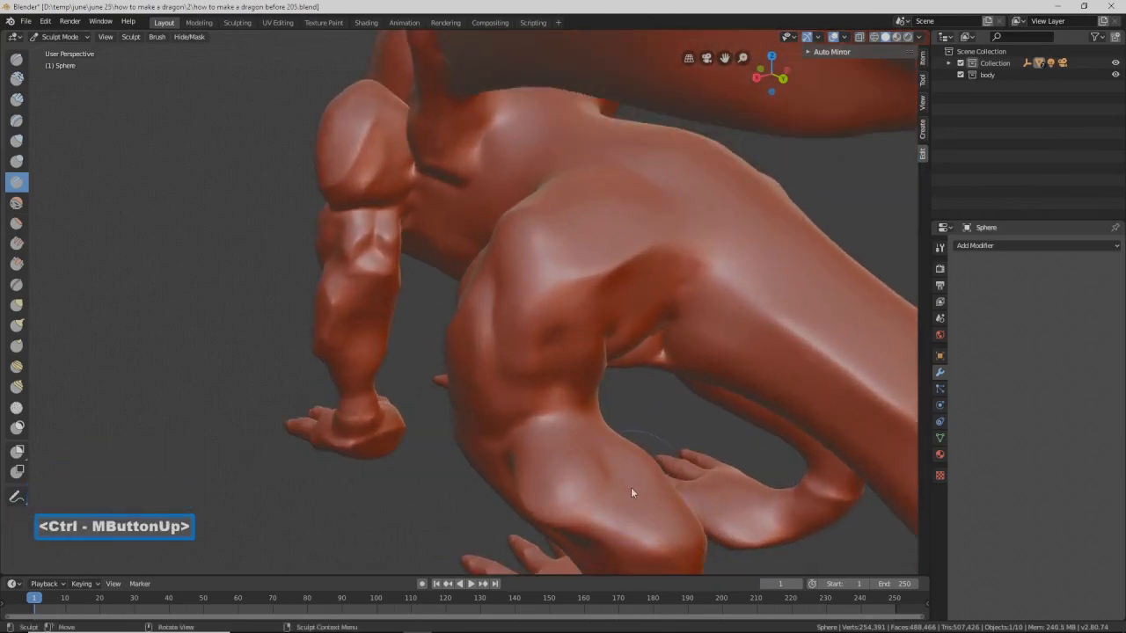
Step: Resize the Crease brush and carve muscle lines around the back and inner side of the hind leg
key(f)
click(616, 477)
mouse_move(616, 477)
mouse_down()
mouse_move(586, 435)
mouse_move(582, 449)
mouse_up()
middle_drag(582, 448, 598, 471)
drag(598, 470, 670, 499)
mouse_move(670, 500)
middle_down()
mouse_move(622, 483)
mouse_move(573, 439)
mouse_move(556, 446)
middle_up()
mouse_move(662, 528)
mouse_down()
mouse_move(781, 490)
mouse_move(657, 519)
mouse_up()
mouse_move(784, 514)
mouse_down()
mouse_move(675, 530)
mouse_move(749, 508)
mouse_up()
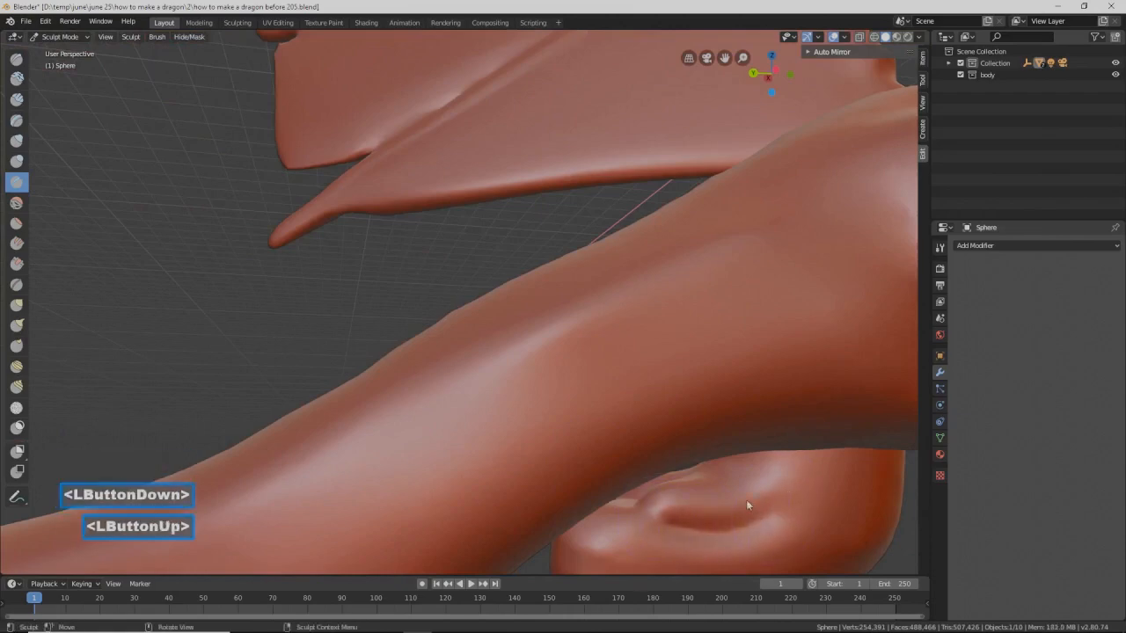
Step: Pinch a raised ridge along the side of the tail, from the hip toward the tip, with the inverted Crease brush
scroll(748, 508, down, 2)
mouse_move(748, 508)
middle_down()
mouse_move(555, 429)
mouse_move(666, 422)
mouse_move(684, 408)
mouse_move(664, 369)
middle_up()
scroll(685, 408, up, 1)
mouse_move(551, 373)
ctrl+mouse_down()
mouse_move(658, 440)
mouse_move(712, 452)
ctrl+mouse_up()
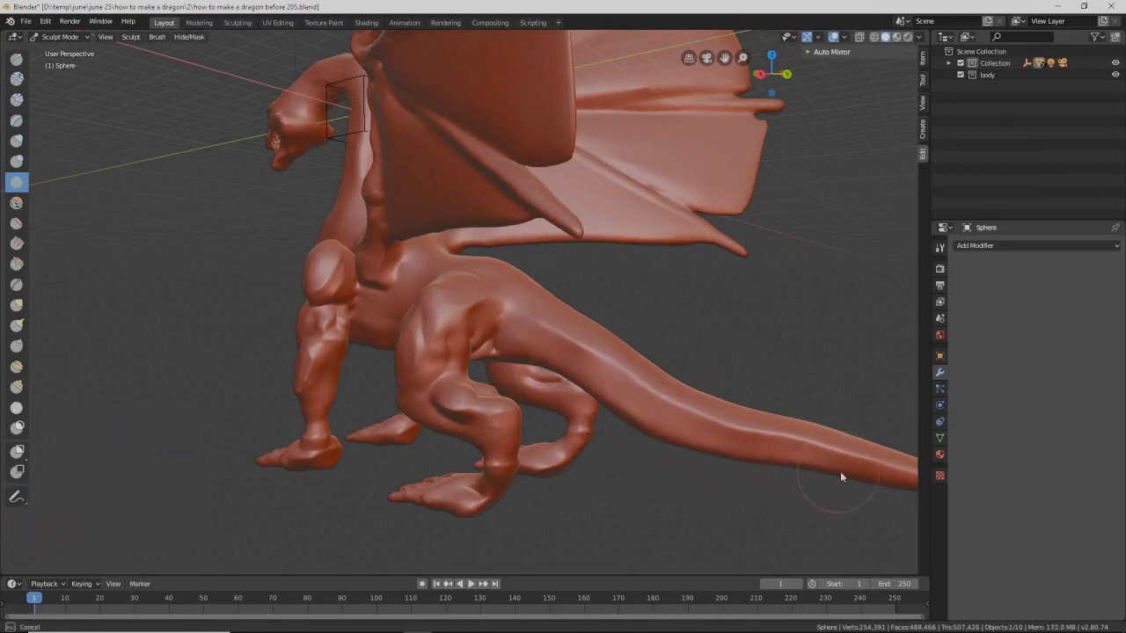
ctrl+drag(889, 483, 888, 482)
mouse_move(889, 483)
shift+middle_down()
mouse_move(802, 396)
mouse_move(792, 458)
shift+middle_up()
ctrl+drag(772, 467, 752, 500)
ctrl+drag(616, 452, 577, 448)
mouse_move(496, 400)
ctrl+mouse_down()
mouse_move(445, 368)
mouse_move(383, 376)
ctrl+mouse_up()
ctrl+middle_drag(357, 382, 353, 350)
mouse_move(236, 345)
ctrl+mouse_down()
mouse_move(232, 368)
mouse_move(280, 371)
ctrl+mouse_up()
Step: Smooth part of the tail and sharpen the ridges around its end with inverted Crease strokes
middle_drag(295, 376, 321, 369)
middle_click(321, 370)
shift+drag(315, 363, 281, 343)
mouse_move(280, 342)
middle_down()
mouse_move(350, 336)
mouse_move(335, 338)
middle_up()
mouse_move(245, 314)
ctrl+mouse_down()
mouse_move(257, 383)
mouse_move(237, 327)
mouse_move(233, 403)
ctrl+mouse_up()
ctrl+drag(198, 459, 237, 380)
mouse_move(238, 380)
middle_down()
mouse_move(213, 336)
mouse_move(258, 335)
middle_up()
scroll(216, 366, down, 2)
mouse_move(256, 322)
ctrl+mouse_down()
mouse_move(176, 332)
mouse_move(221, 322)
mouse_move(258, 338)
ctrl+mouse_up()
middle_drag(301, 337, 372, 313)
mouse_move(145, 305)
ctrl+mouse_down()
mouse_move(125, 314)
mouse_move(210, 328)
ctrl+mouse_up()
Step: Return the dragon to Object Mode and delete every object in the scene
scroll(345, 299, down, 2)
middle_drag(348, 299, 473, 240)
mouse_move(474, 239)
shift+middle_down()
mouse_move(480, 226)
mouse_move(535, 269)
mouse_move(510, 289)
mouse_move(435, 293)
mouse_move(452, 298)
mouse_move(520, 267)
mouse_move(598, 307)
mouse_move(480, 296)
mouse_move(505, 285)
mouse_move(371, 316)
mouse_move(555, 288)
mouse_move(569, 296)
shift+middle_up()
scroll(557, 291, down, 3)
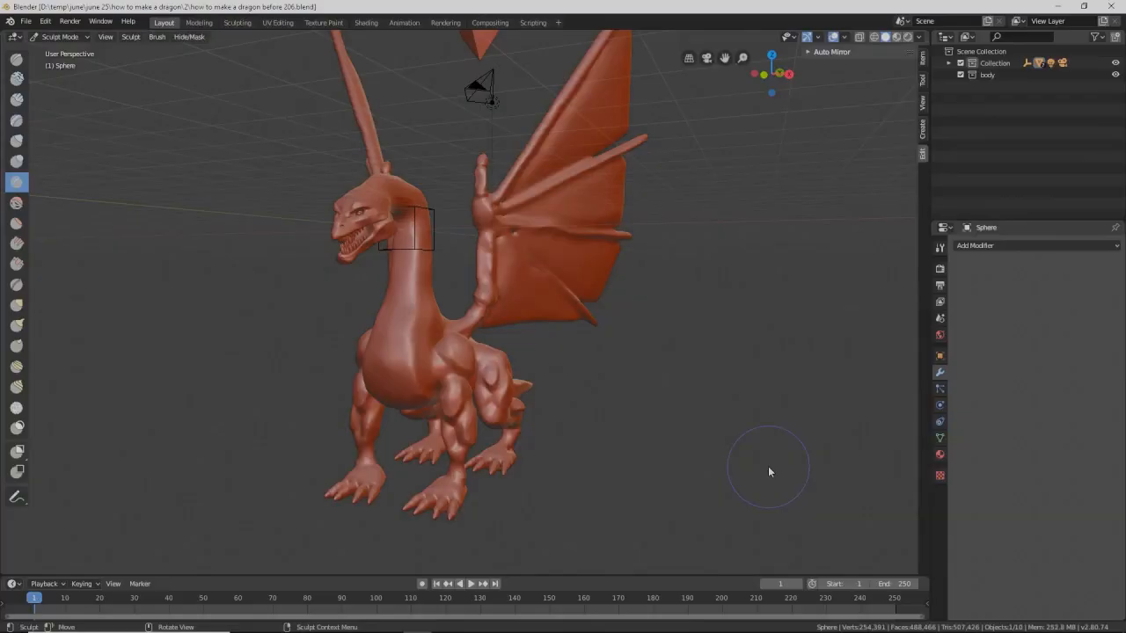
click(76, 40)
click(63, 50)
scroll(435, 267, down, 4)
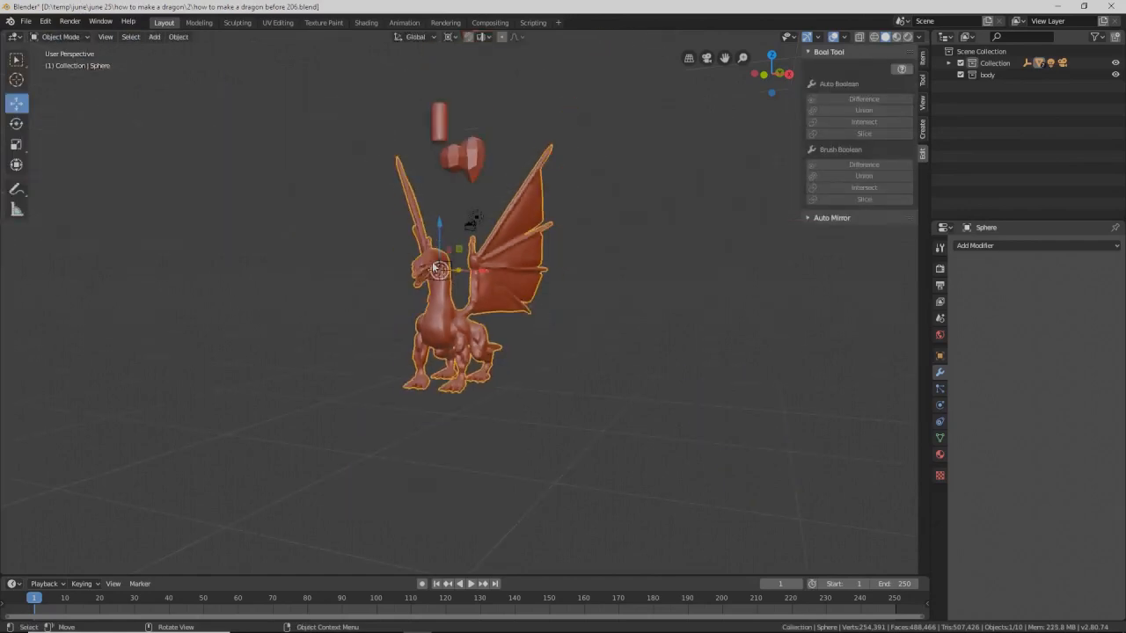
middle_drag(557, 281, 508, 282)
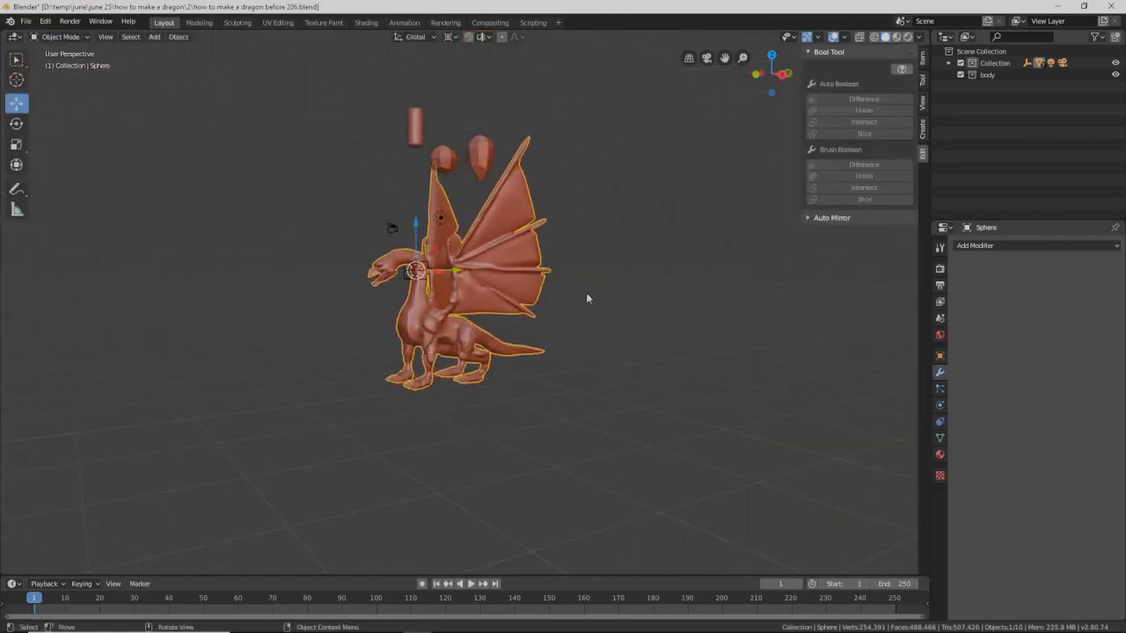
key(a)
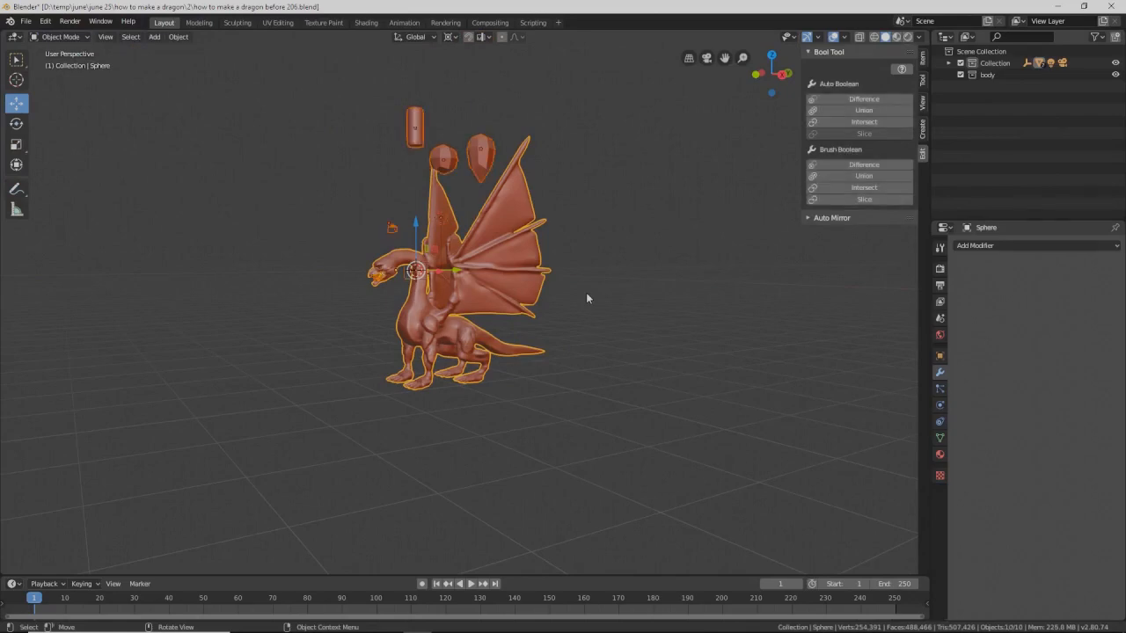
key(Delete)
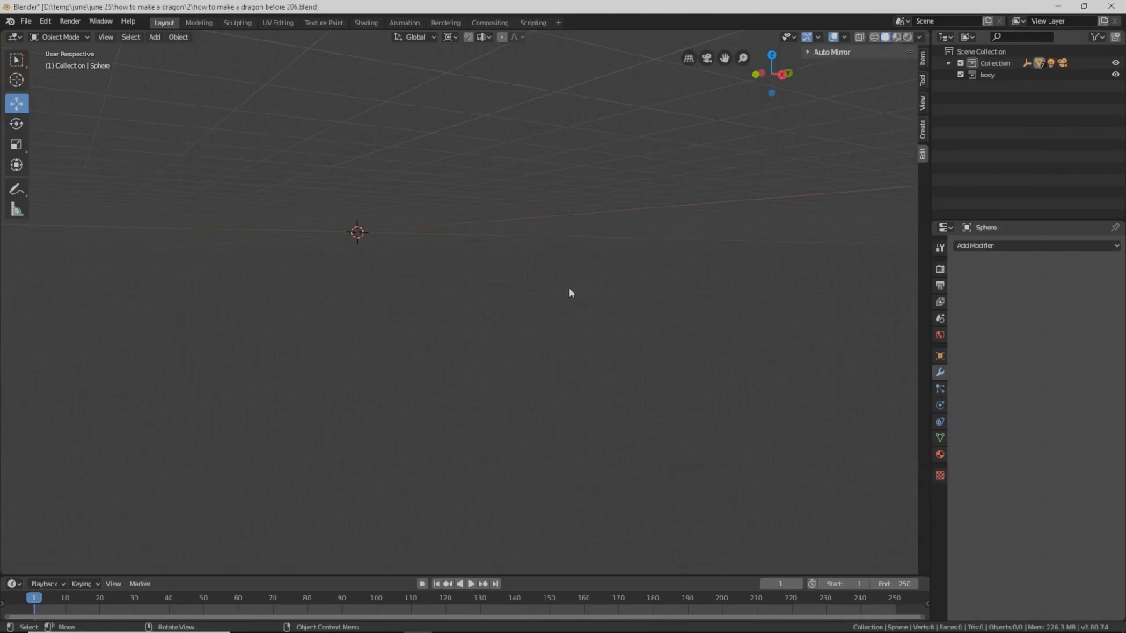
Step: Add a 2 m cube at the world origin and frame it in the front orthographic view
key(KP_1)
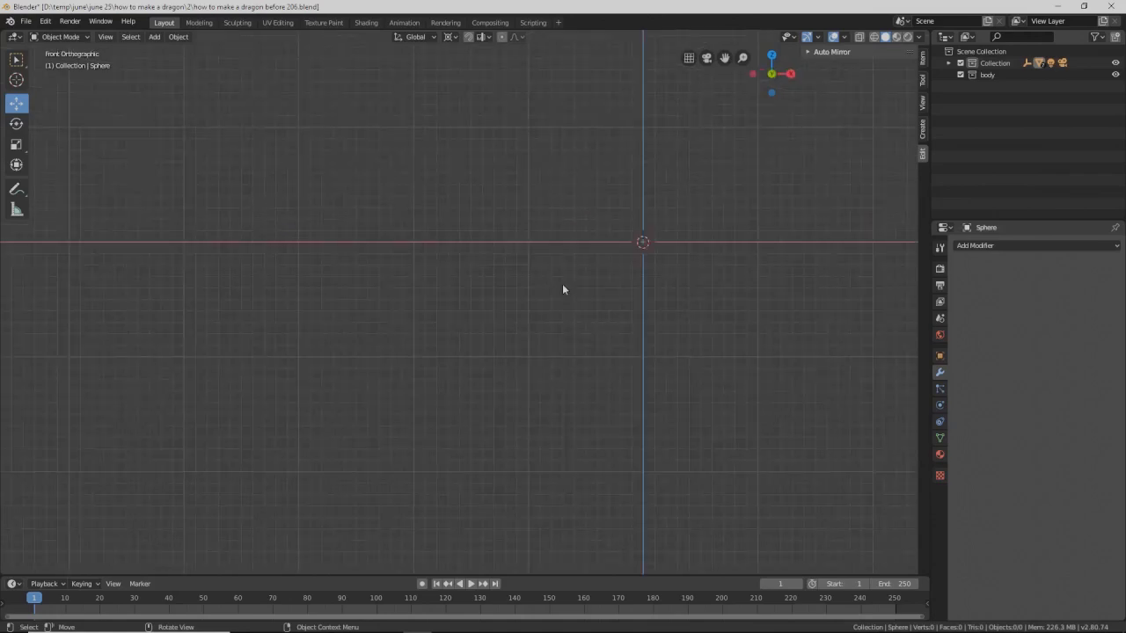
shift+middle_drag(724, 252, 518, 314)
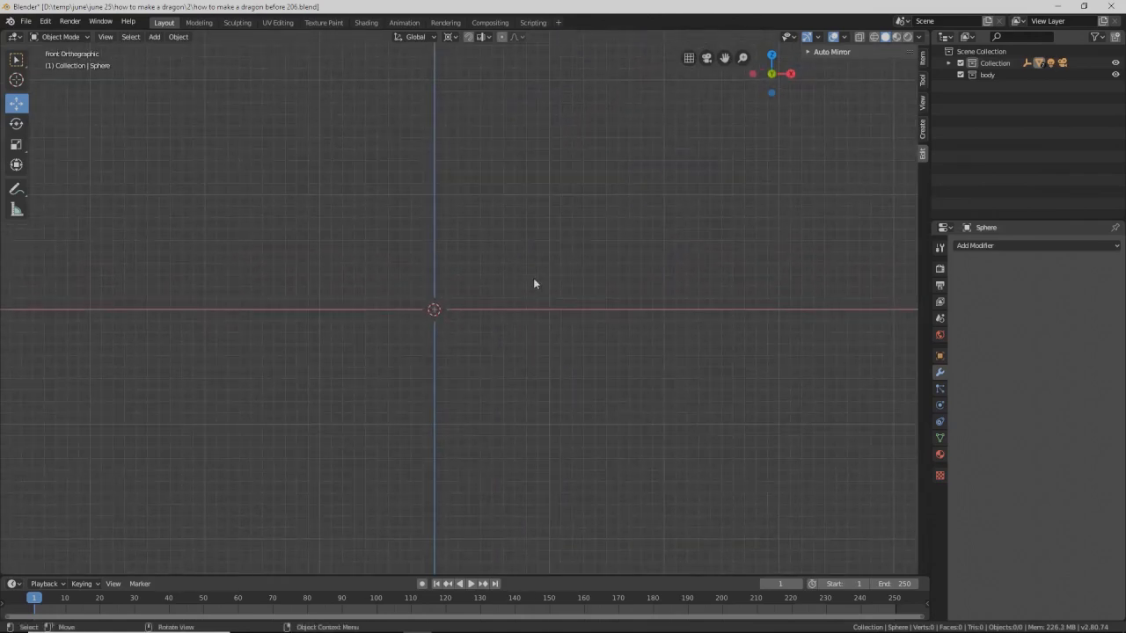
key(shift+a)
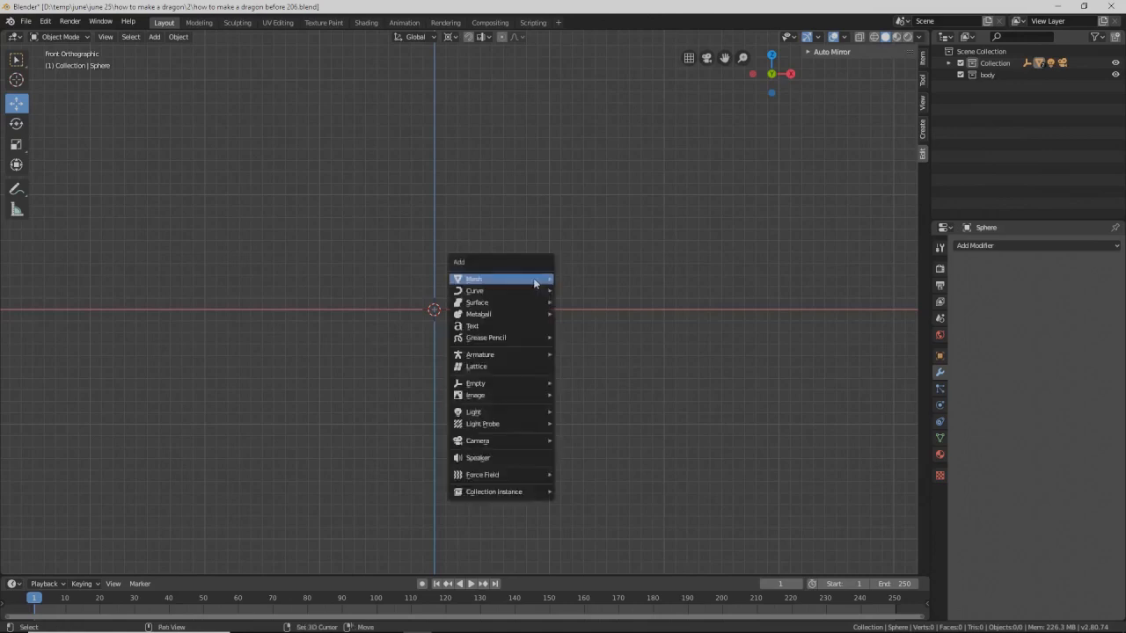
mouse_move(534, 282)
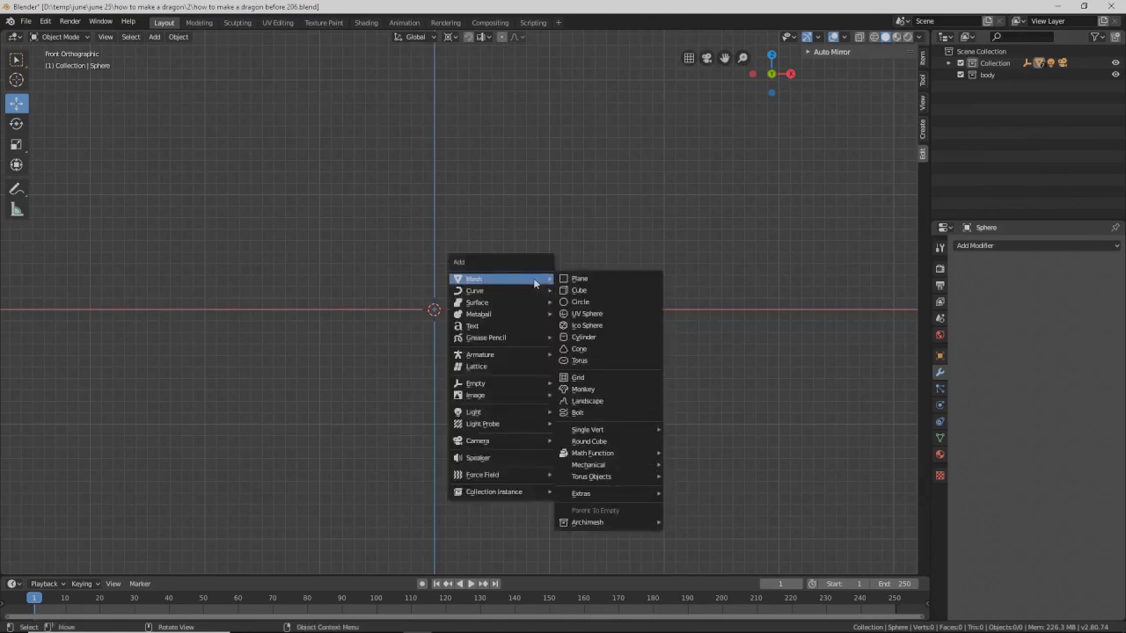
click(603, 291)
scroll(495, 359, up, 8)
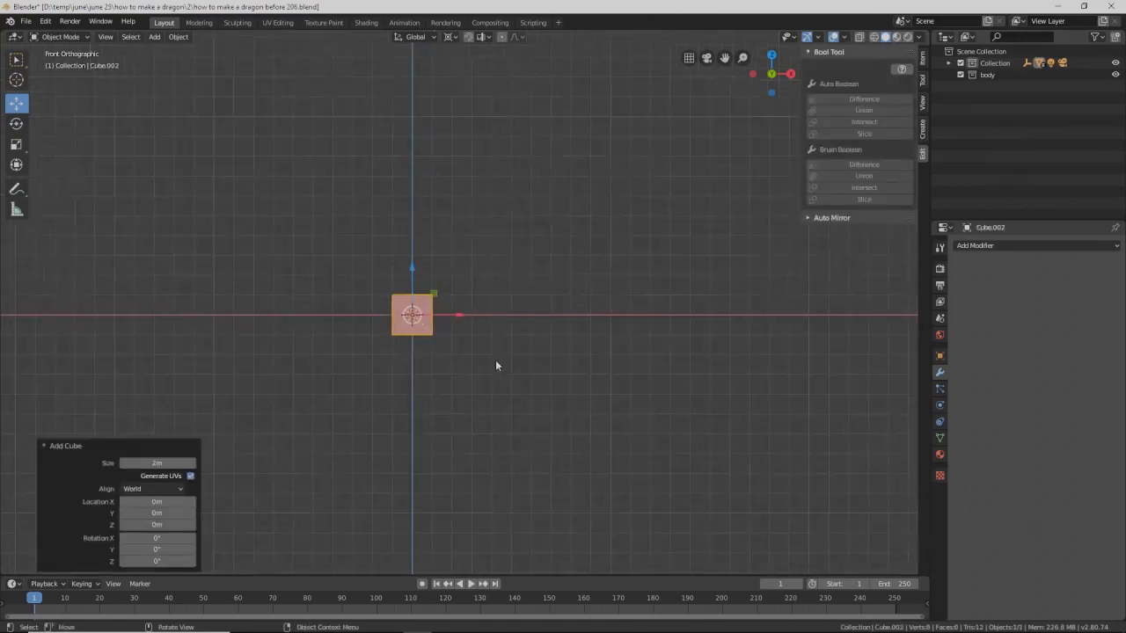
shift+middle_drag(457, 335, 574, 310)
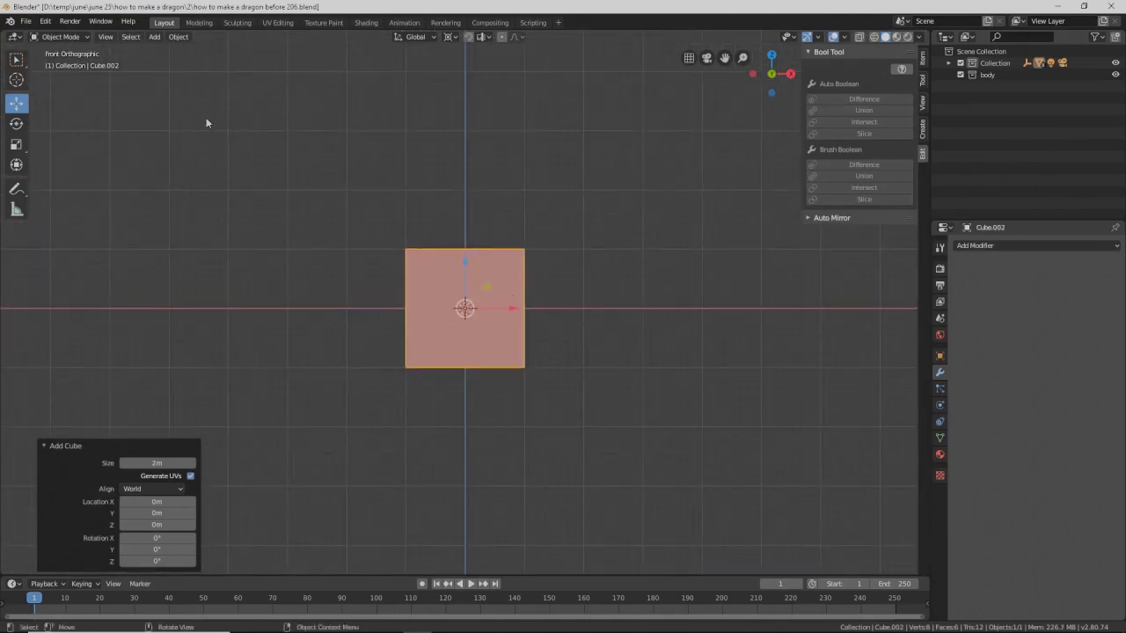
Step: Switch the cube to Edit Mode and subdivide all its faces with 3 cuts
click(63, 36)
click(77, 63)
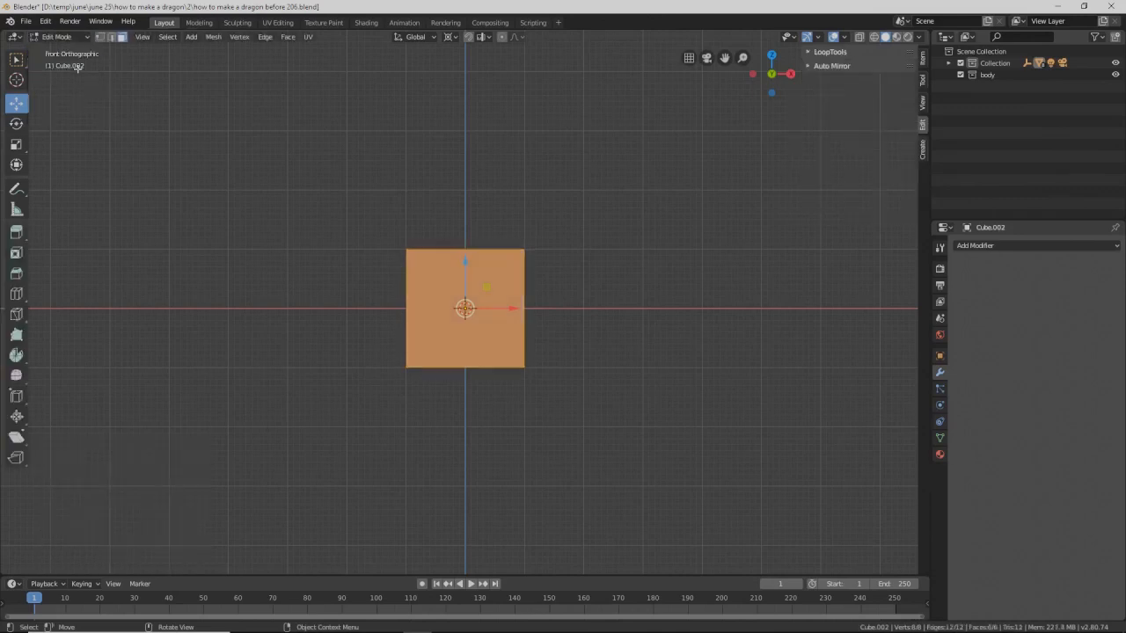
right_click(499, 285)
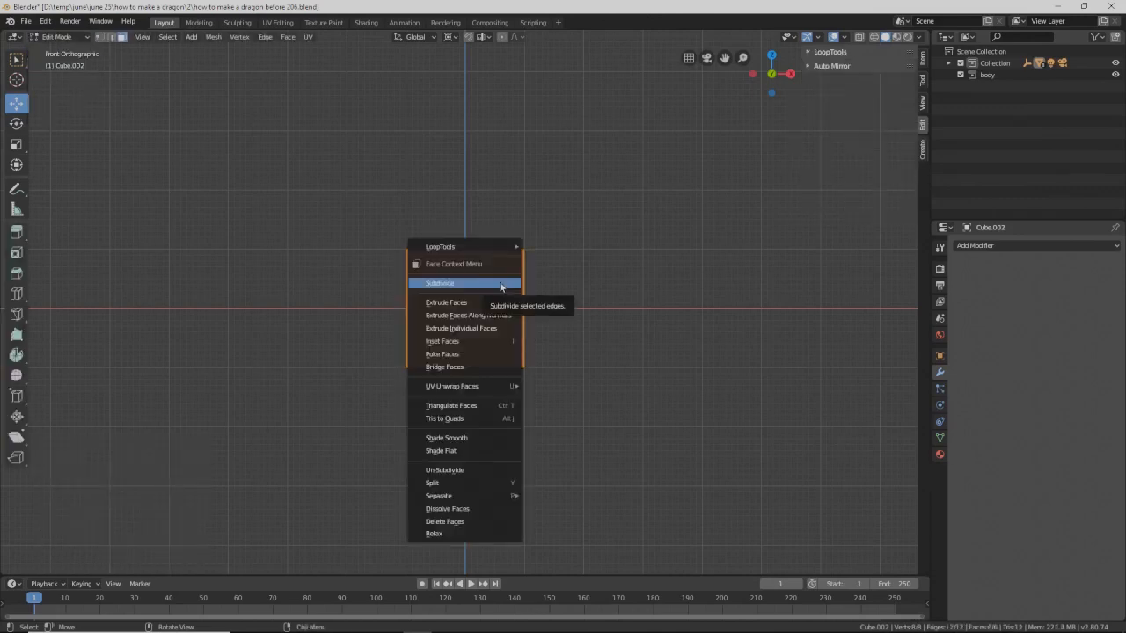
click(501, 285)
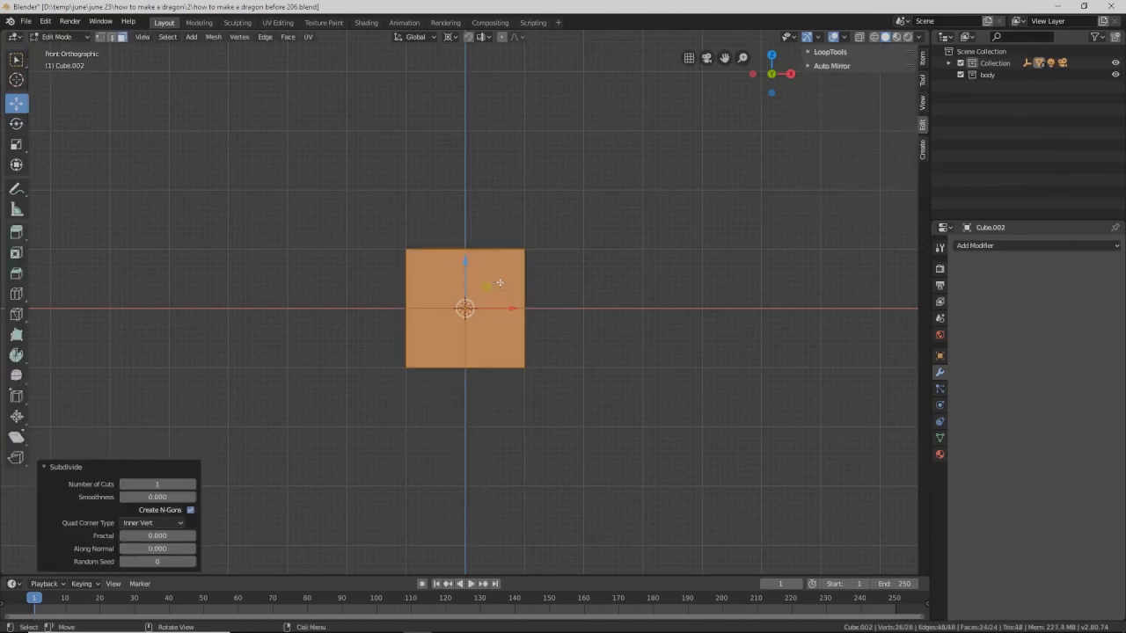
click(192, 485)
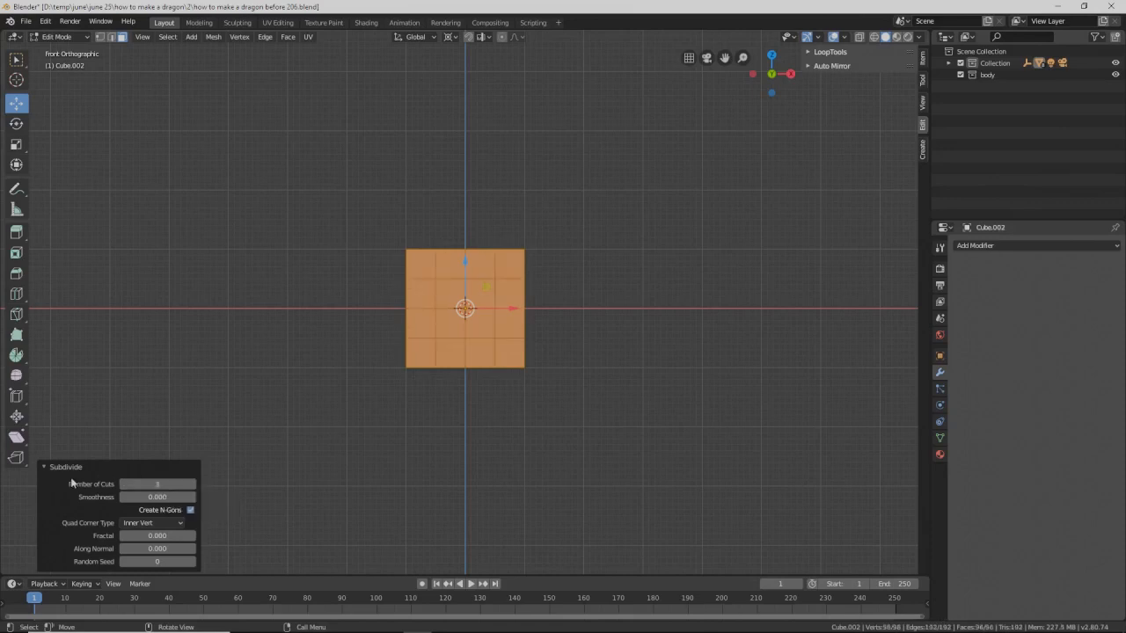
click(46, 467)
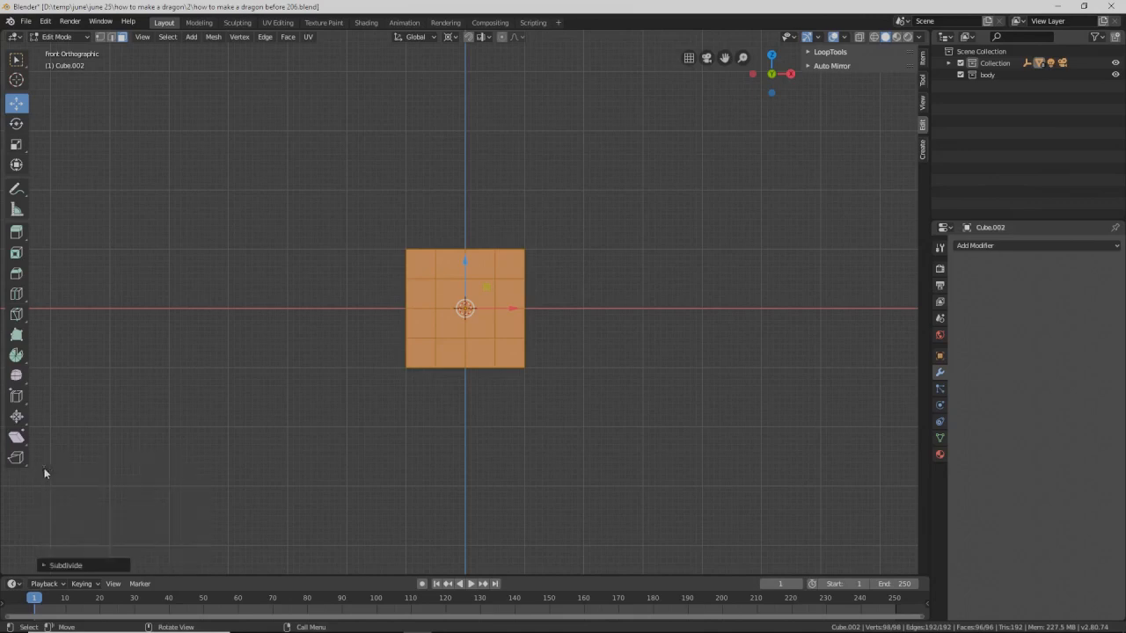
Step: Set the Subdivide smoothness to 1.000 to round the cube into a sphere, and clear the selection
click(46, 565)
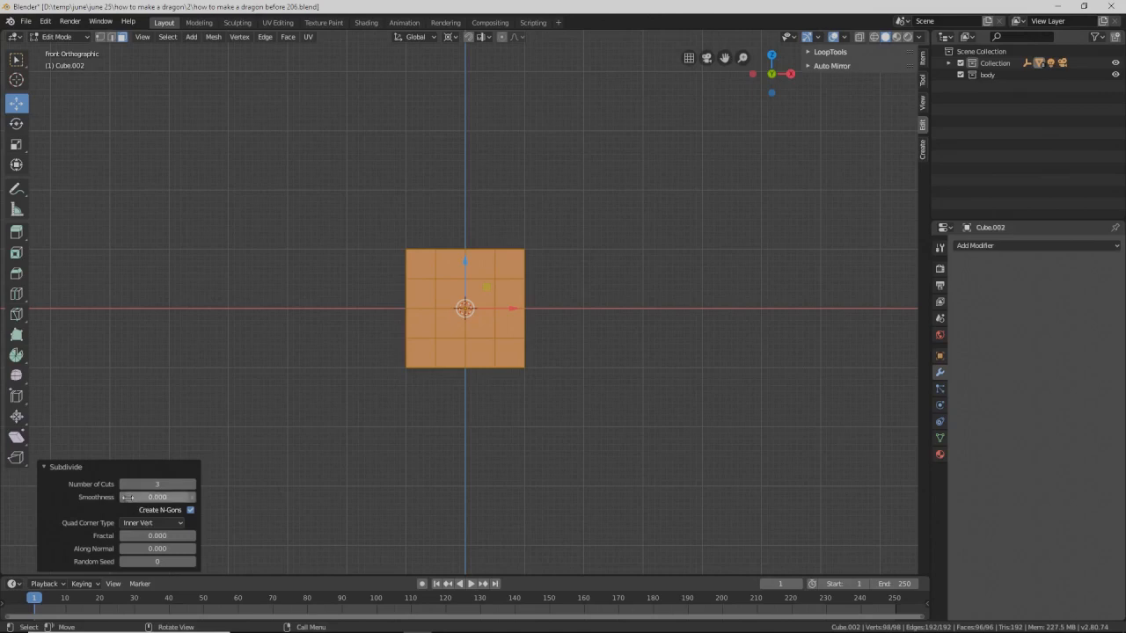
drag(145, 497, 203, 497)
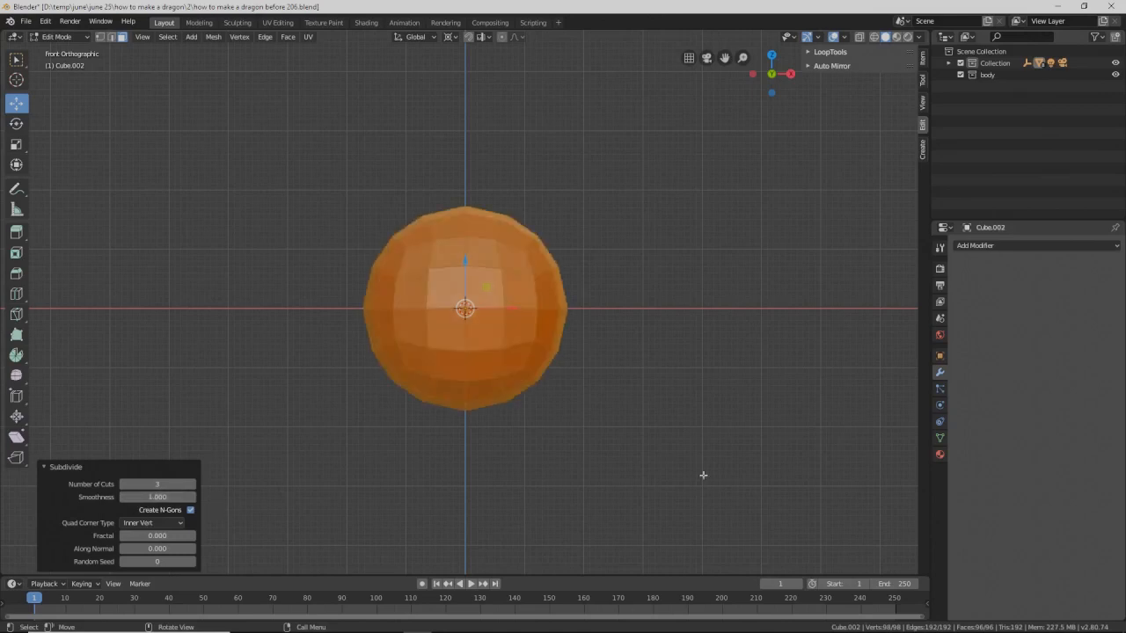
click(637, 438)
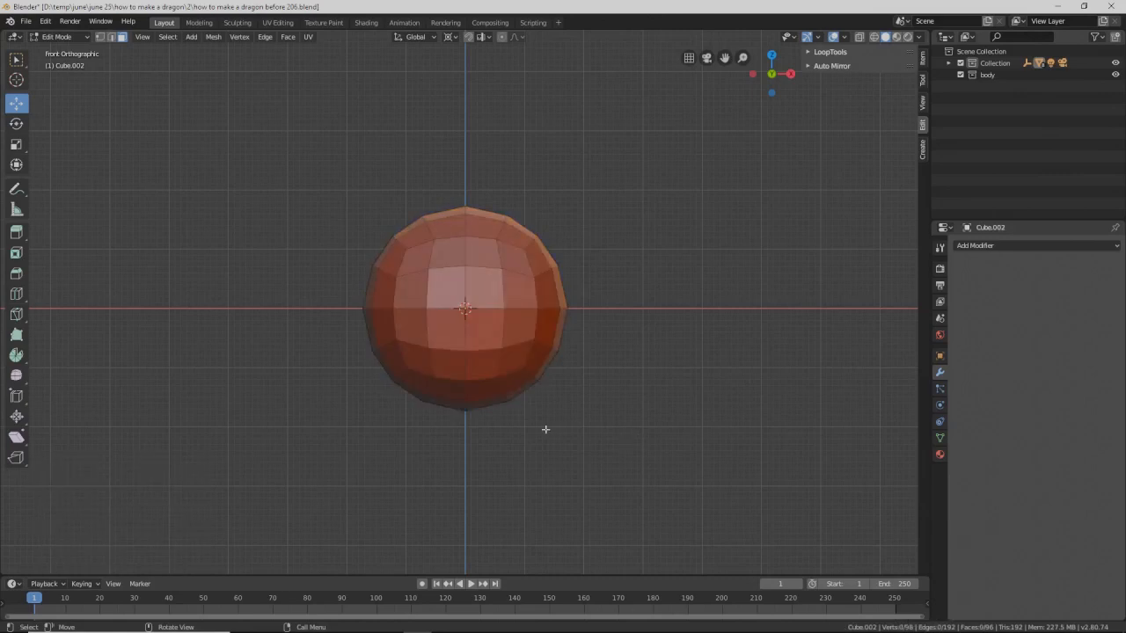
Step: Mark the sphere's vertical centre edge loop, as seen in the right orthographic view, as a seam and clear the selection
key(KP_3)
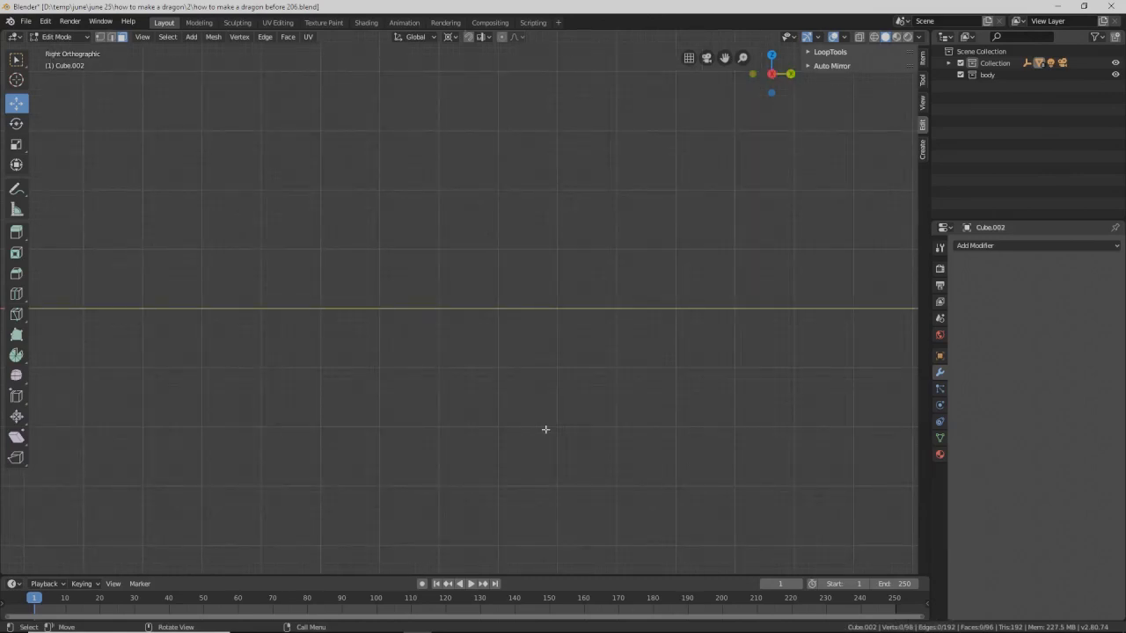
scroll(462, 377, down, 4)
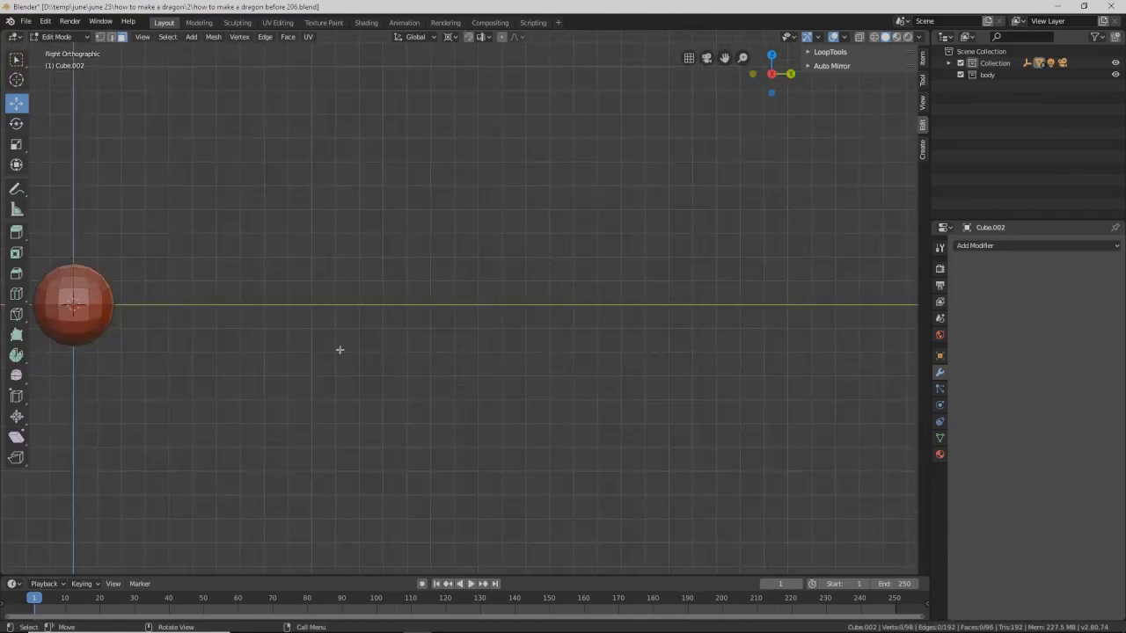
shift+middle_drag(249, 333, 502, 358)
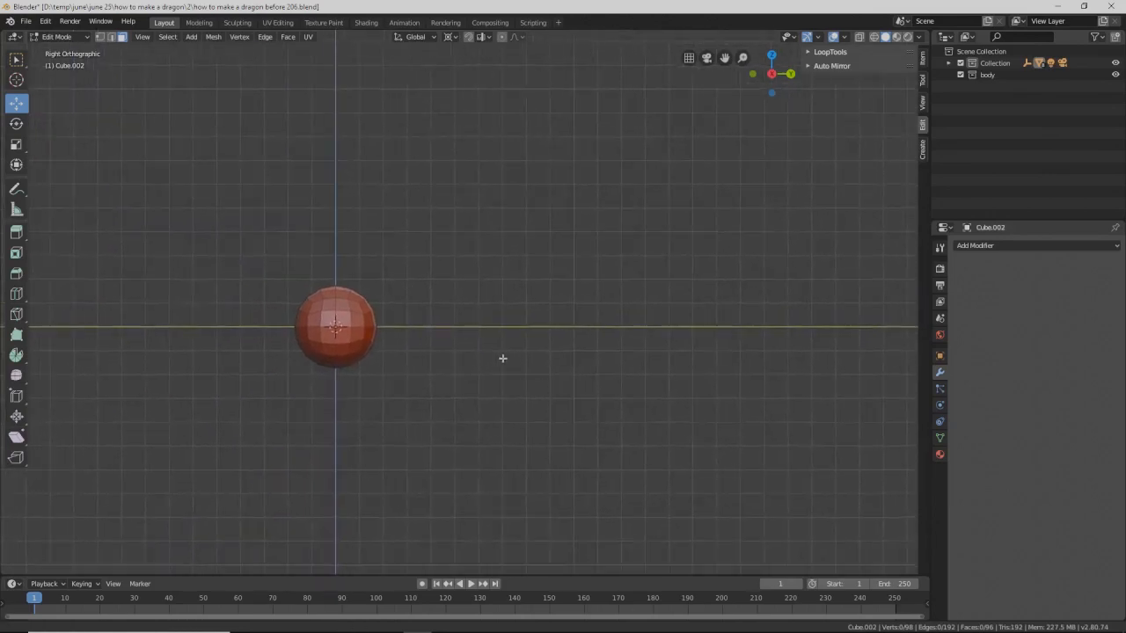
shift+middle_drag(417, 377, 440, 342)
scroll(466, 308, up, 5)
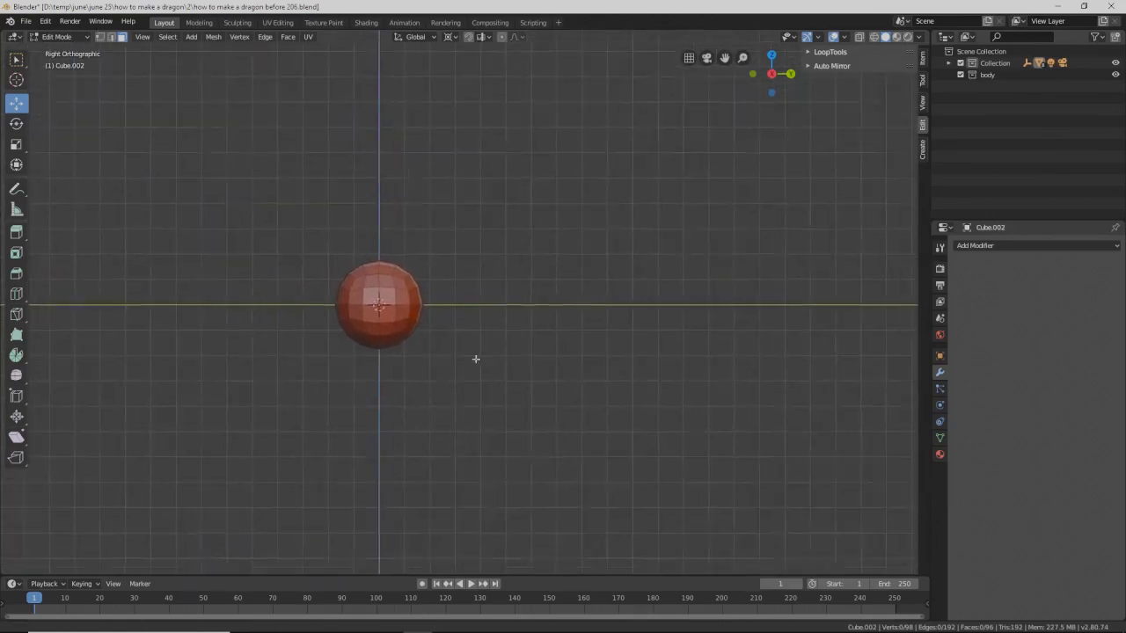
click(111, 37)
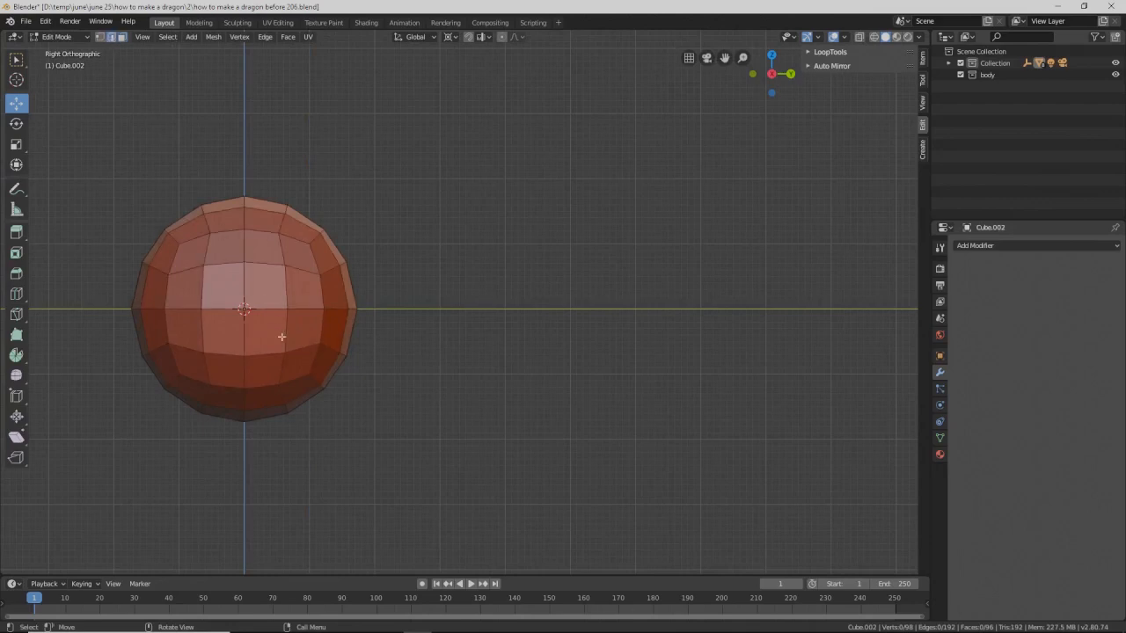
alt+click(245, 292)
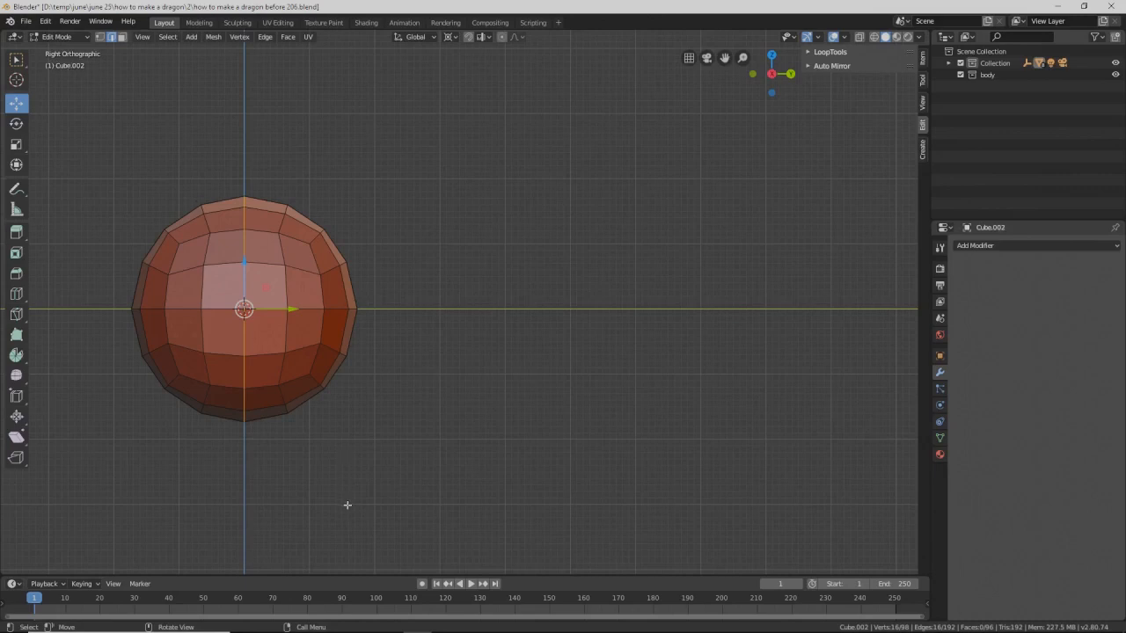
key(ctrl)
key(ctrl+e)
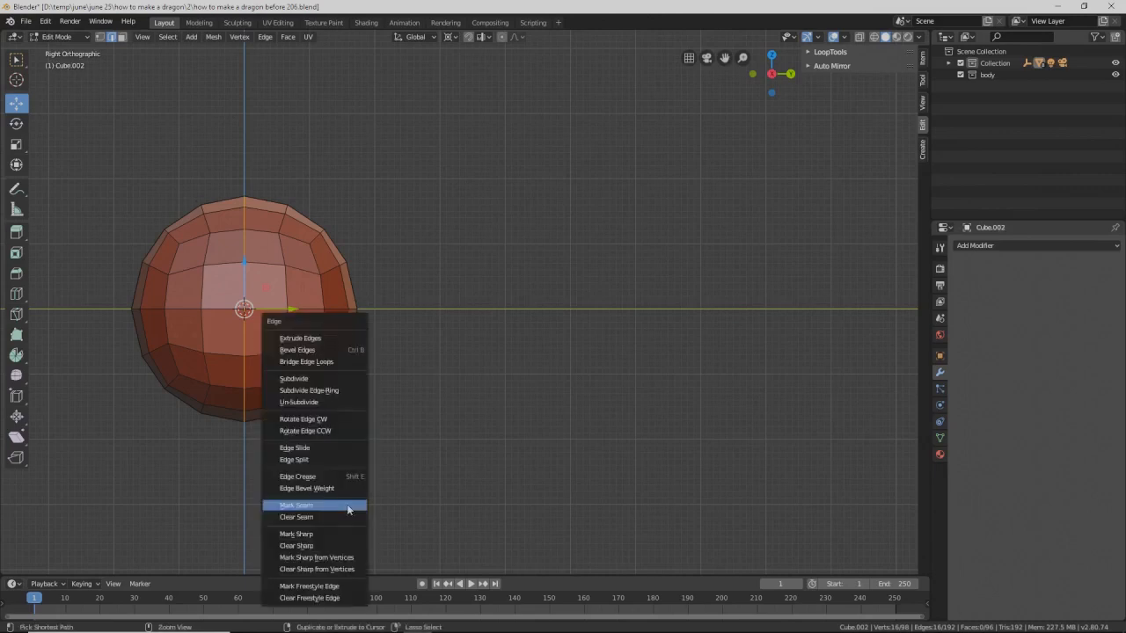
click(346, 504)
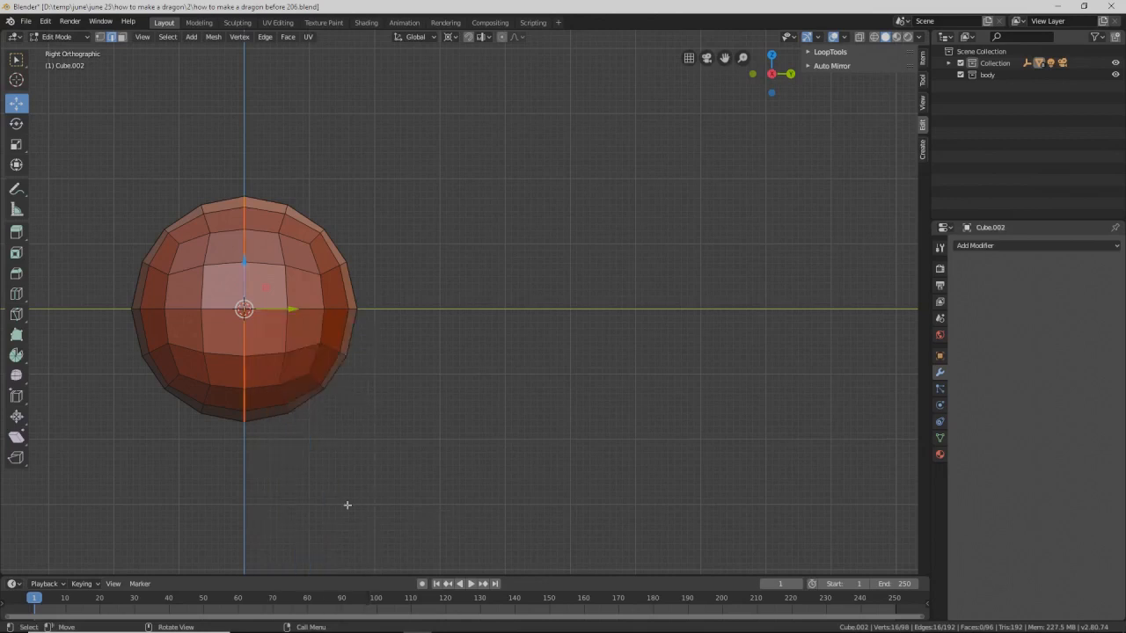
key(alt+a)
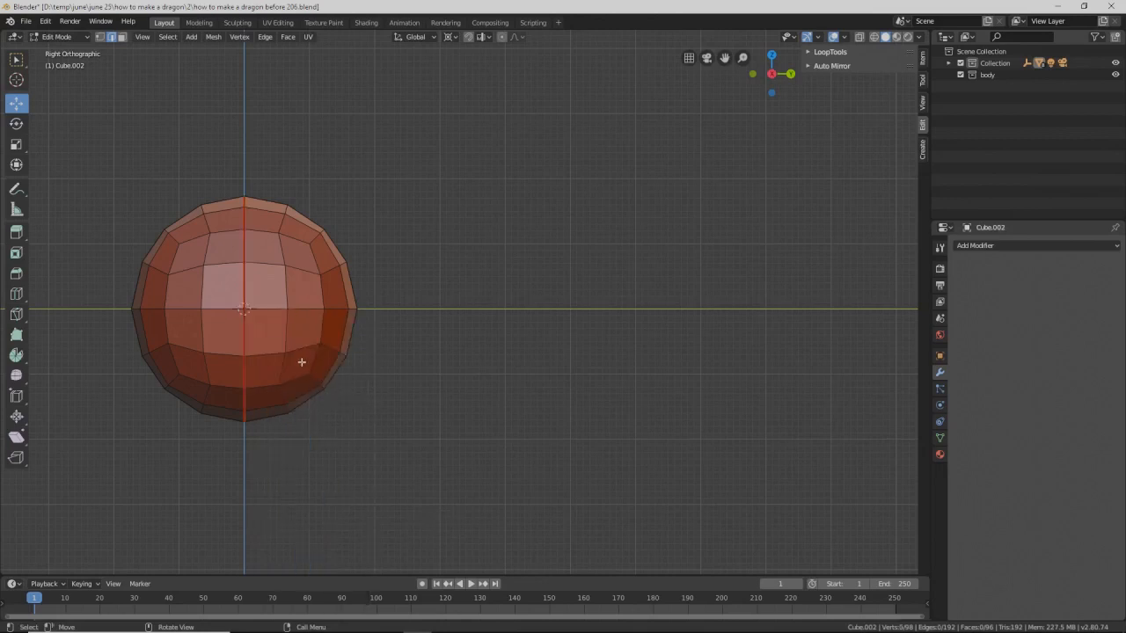
Step: Delete the faces on the positive Y side of the seam and save the file as "how to make a dragon before 207.blend"
click(122, 38)
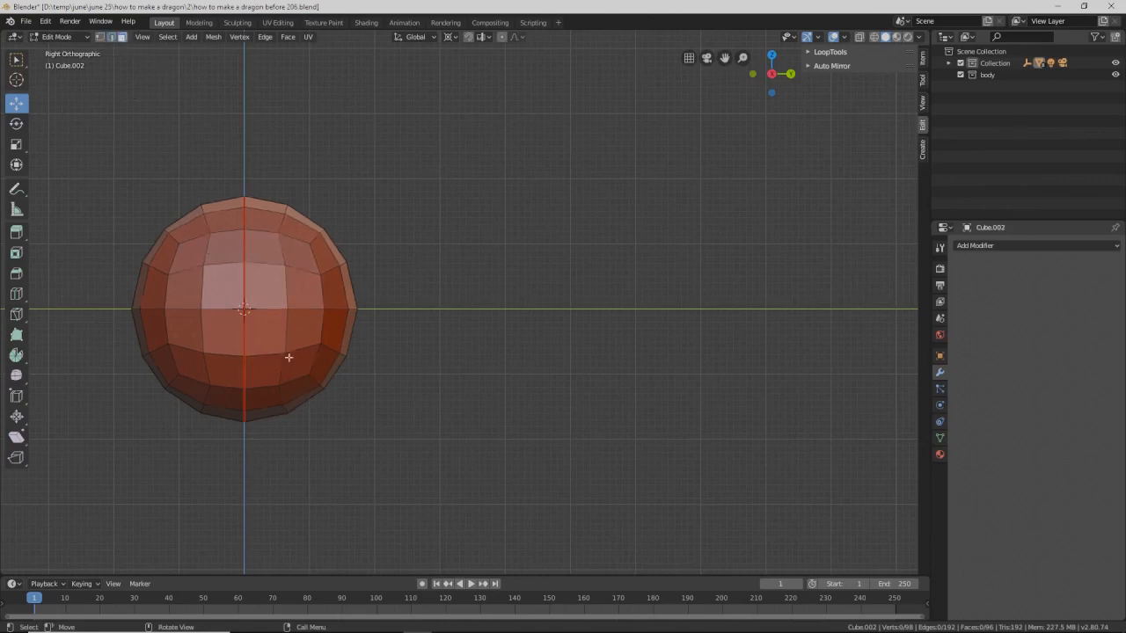
key(l)
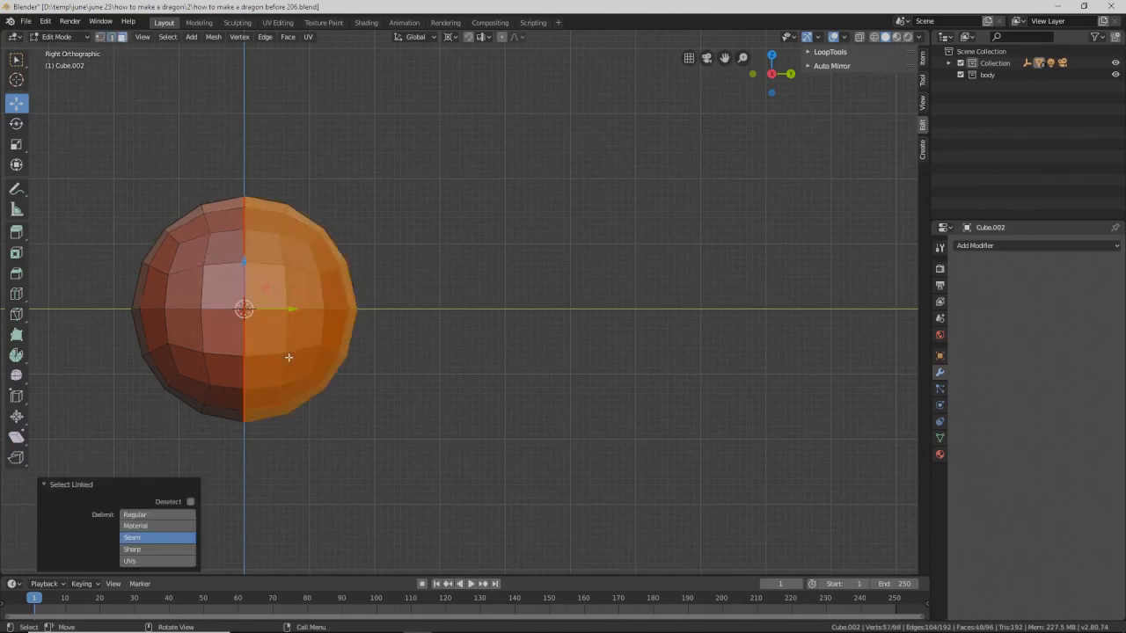
key(x)
click(290, 358)
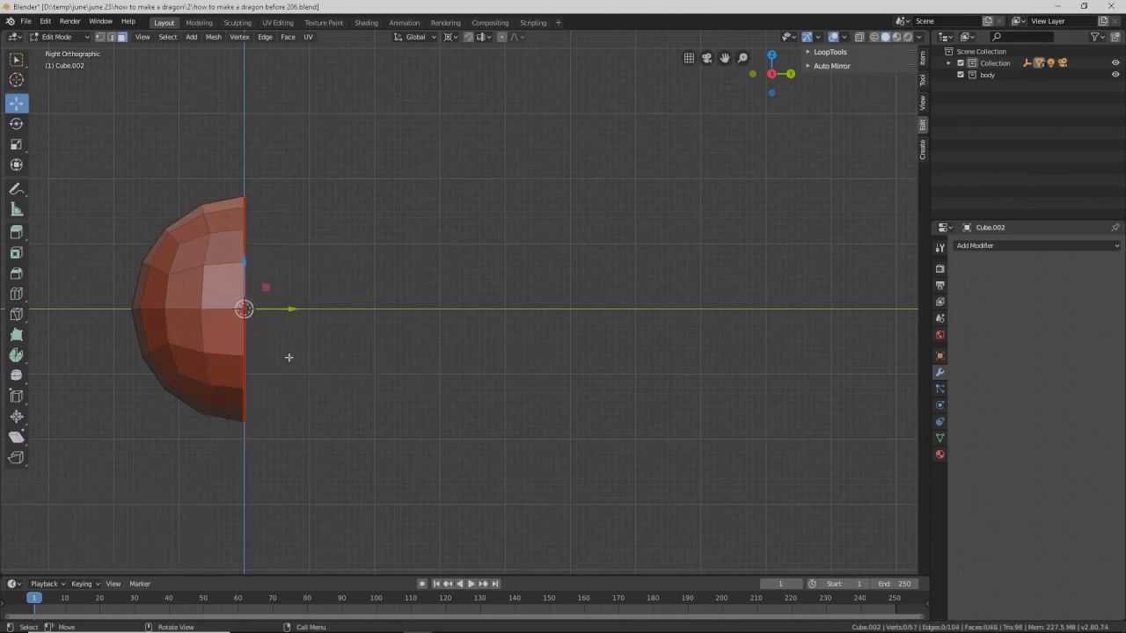
key(KP_1)
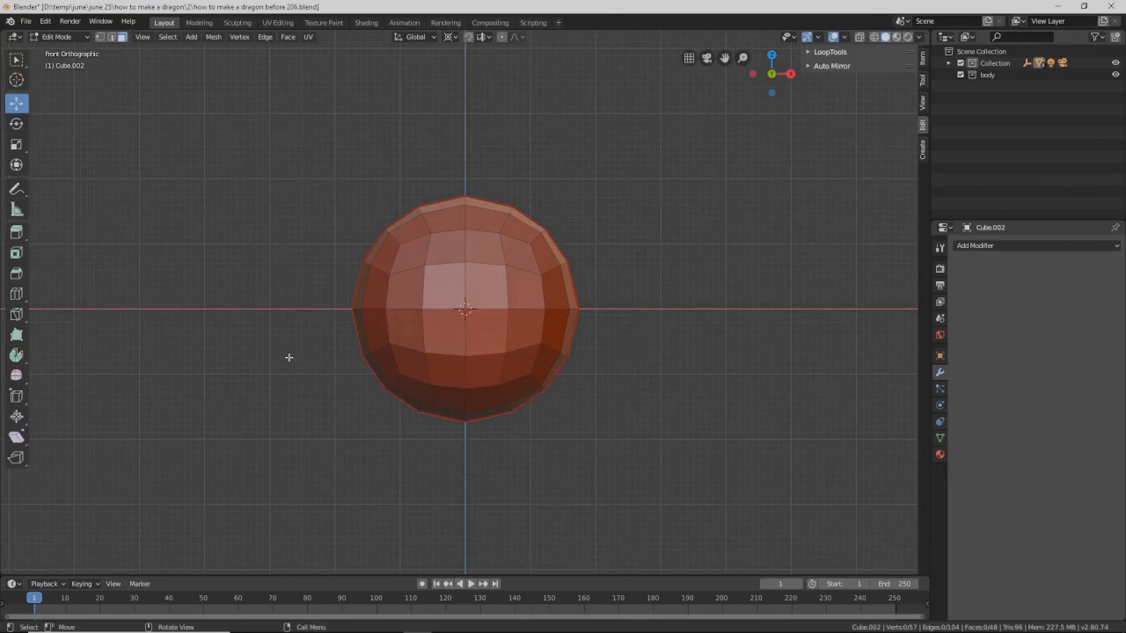
key(ctrl+alt+s)
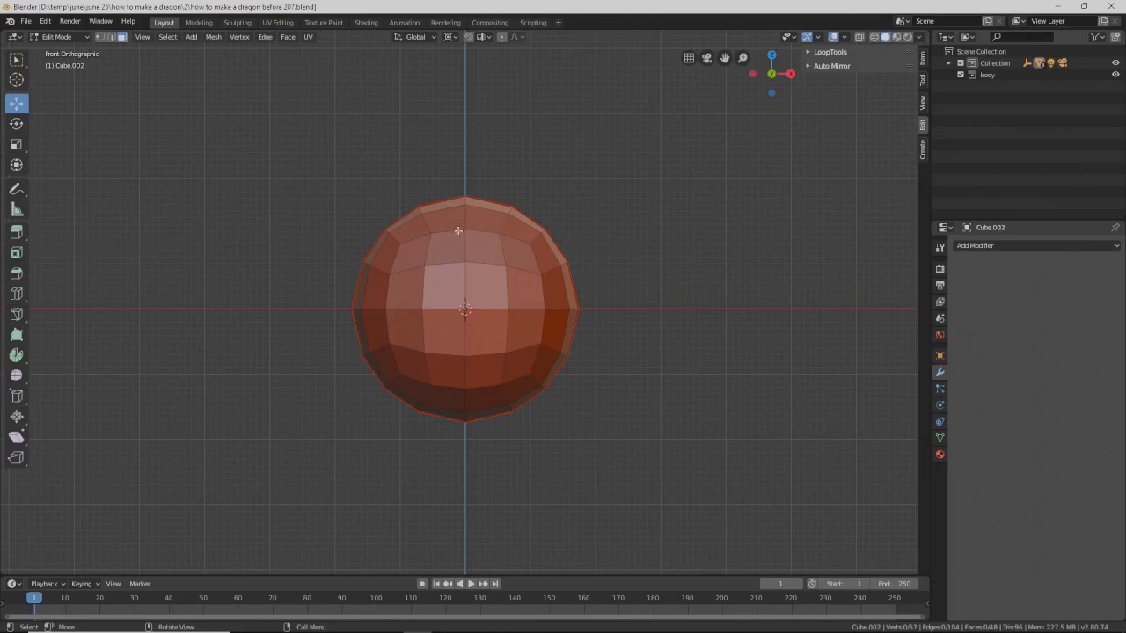
Step: Select all faces of the half sphere from the front view and set the pivot point to Individual Origins
key(c)
mouse_move(432, 188)
mouse_down()
mouse_move(382, 271)
mouse_move(413, 409)
mouse_move(536, 220)
mouse_move(537, 368)
mouse_move(457, 411)
mouse_up()
right_click(690, 413)
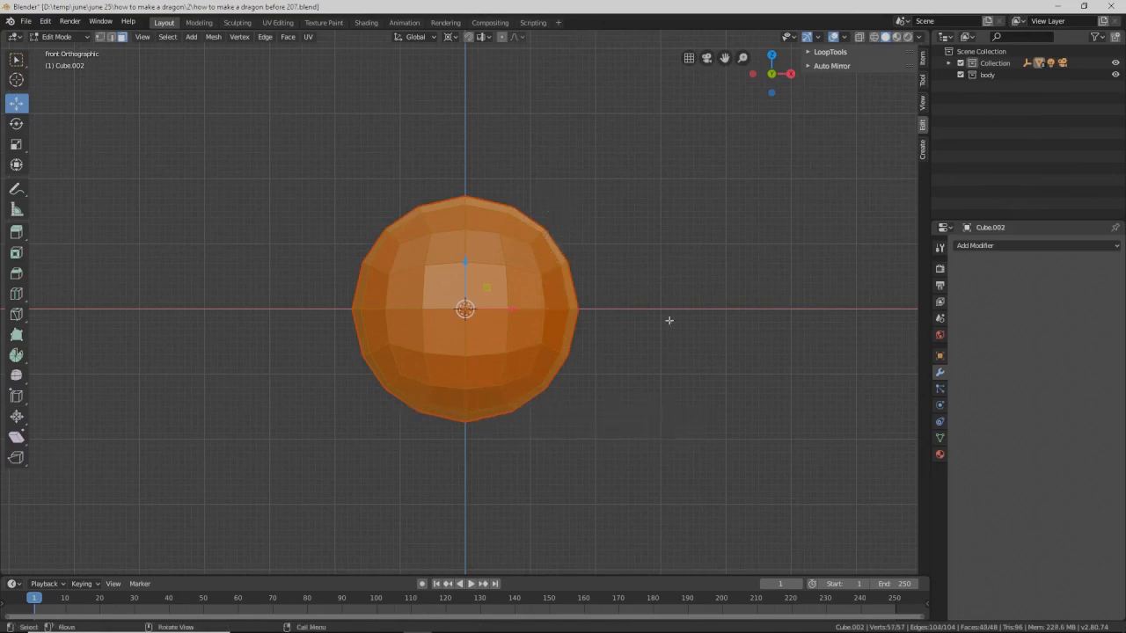
click(454, 40)
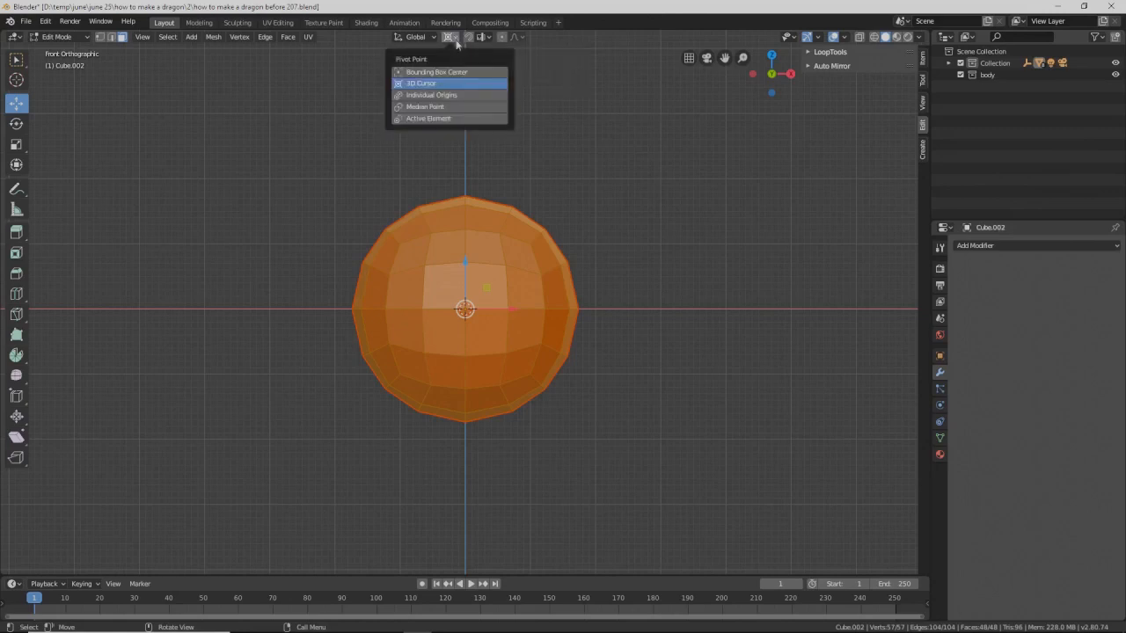
click(474, 96)
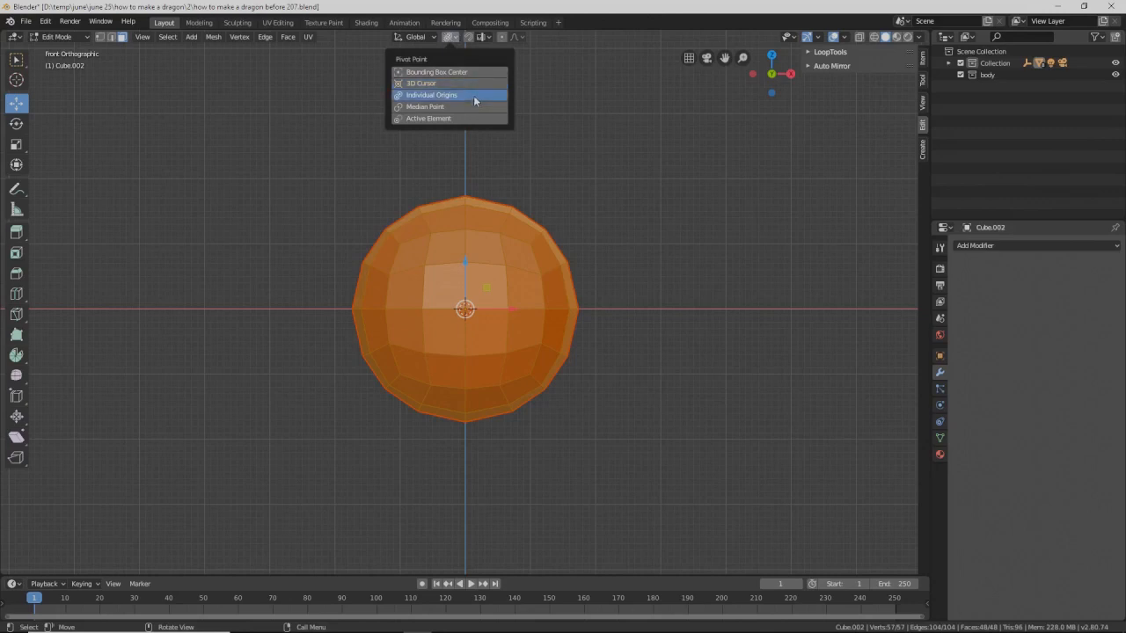
Step: Extrude the selected faces individually with a 0 m offset and scale them to about 0.758
key(alt)
key(alt+e)
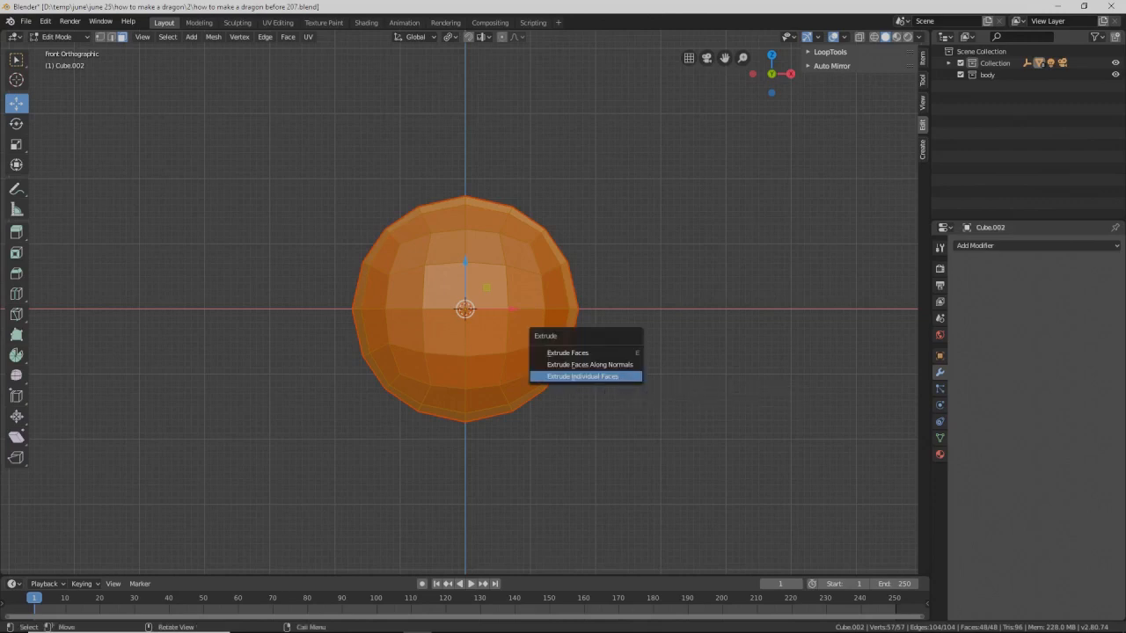
click(621, 377)
click(620, 375)
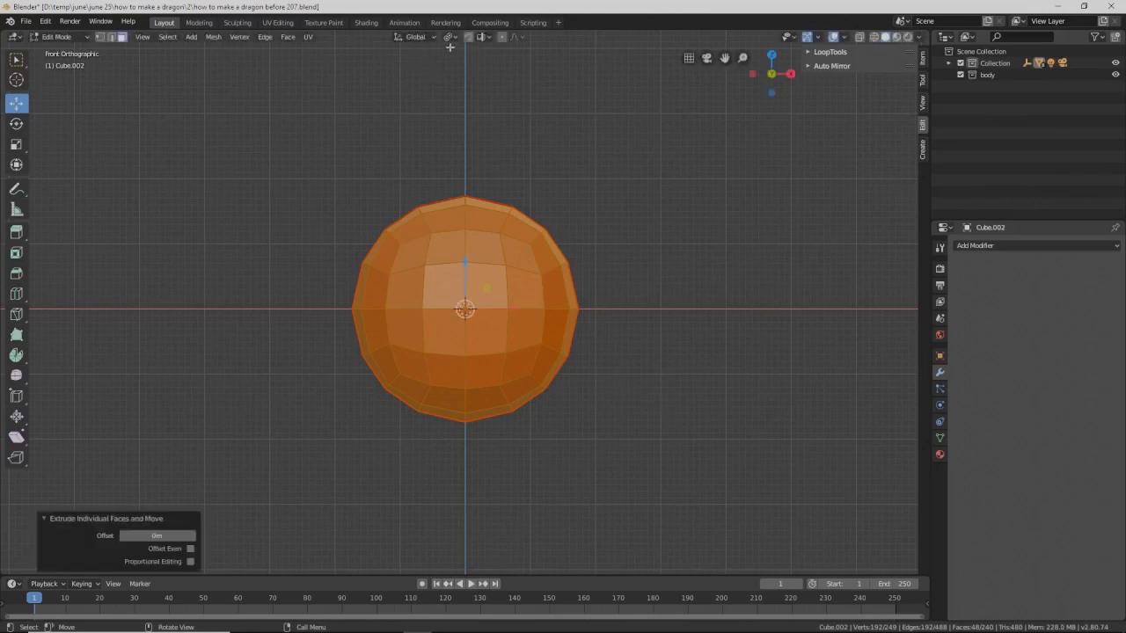
key(s)
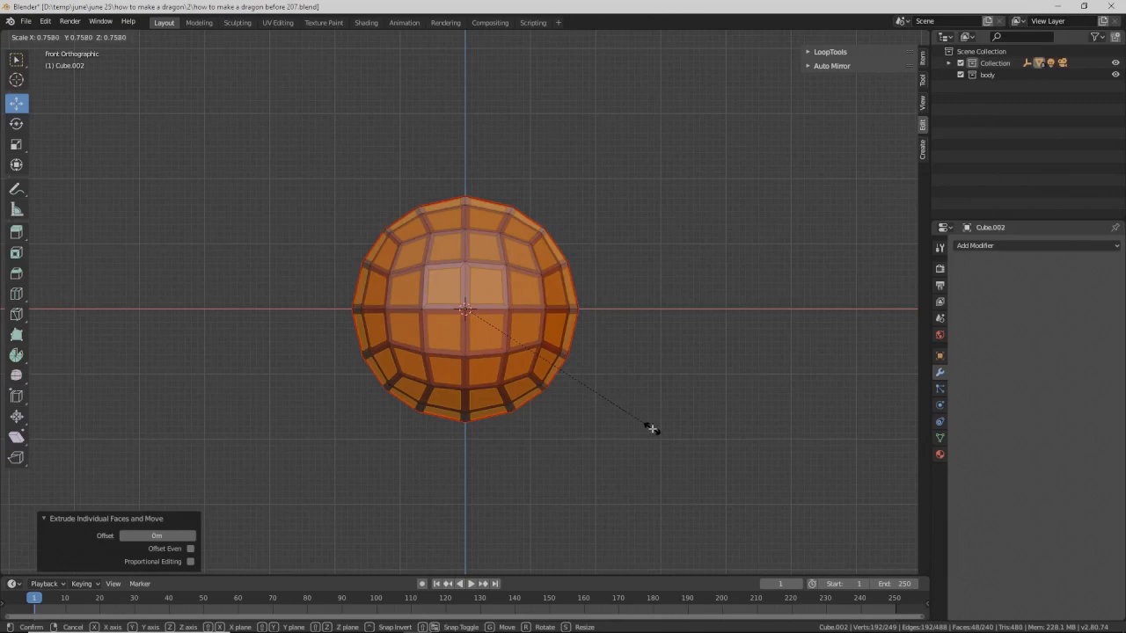
click(652, 428)
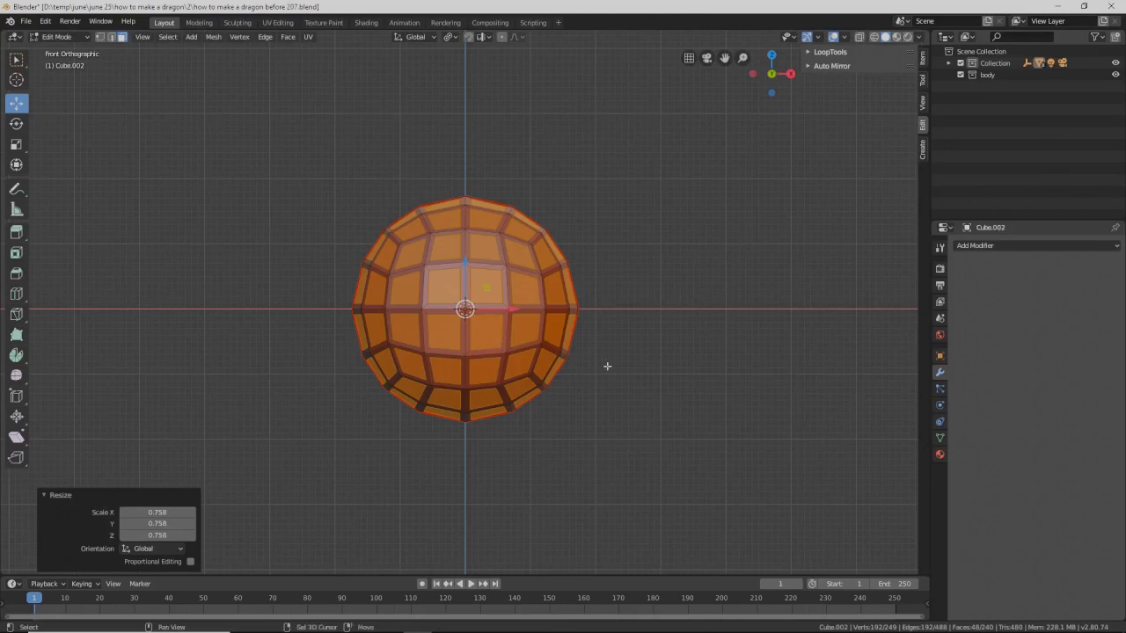
Step: Keep only an in-place duplicate of the shrunken faces by deleting all other faces, and save as "how to make a dragon before 208.blend"
key(shift+d)
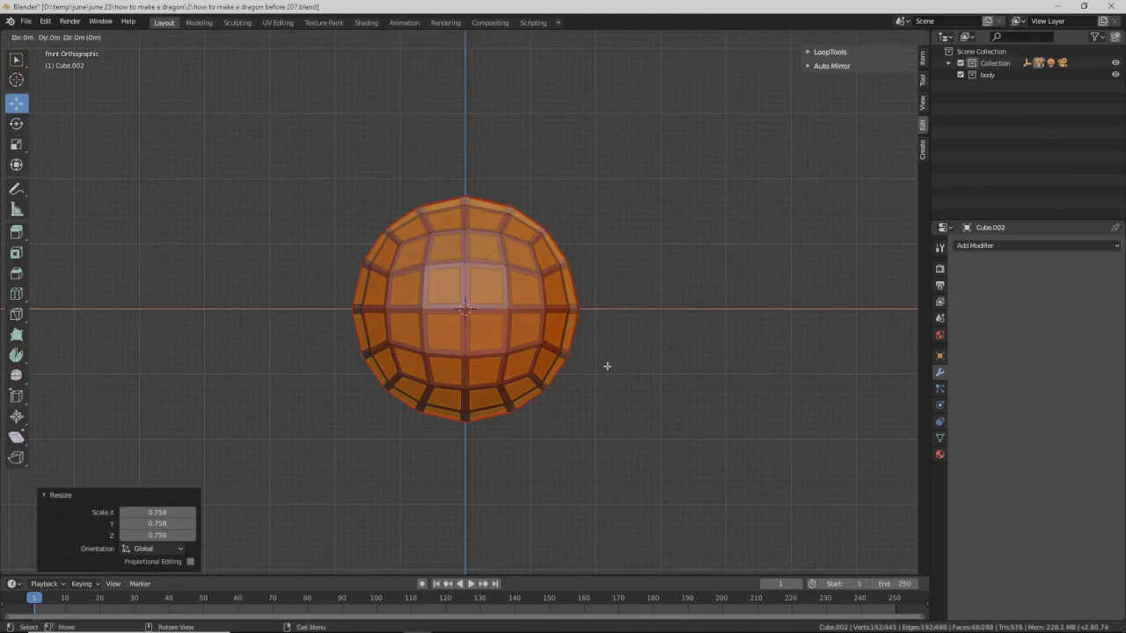
right_click(607, 365)
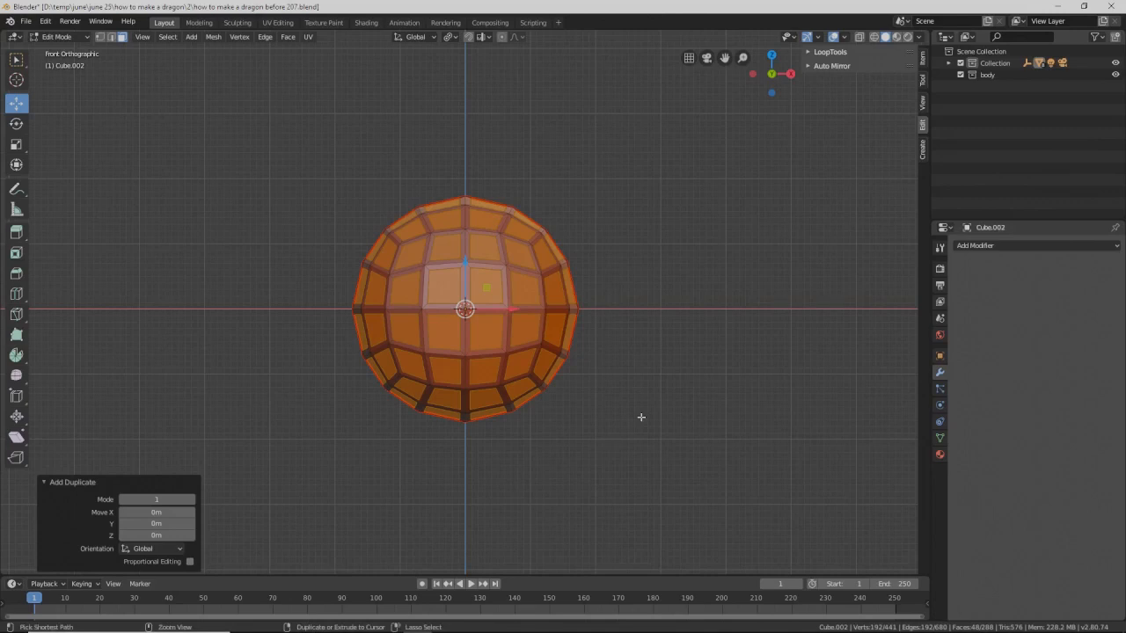
key(ctrl+i)
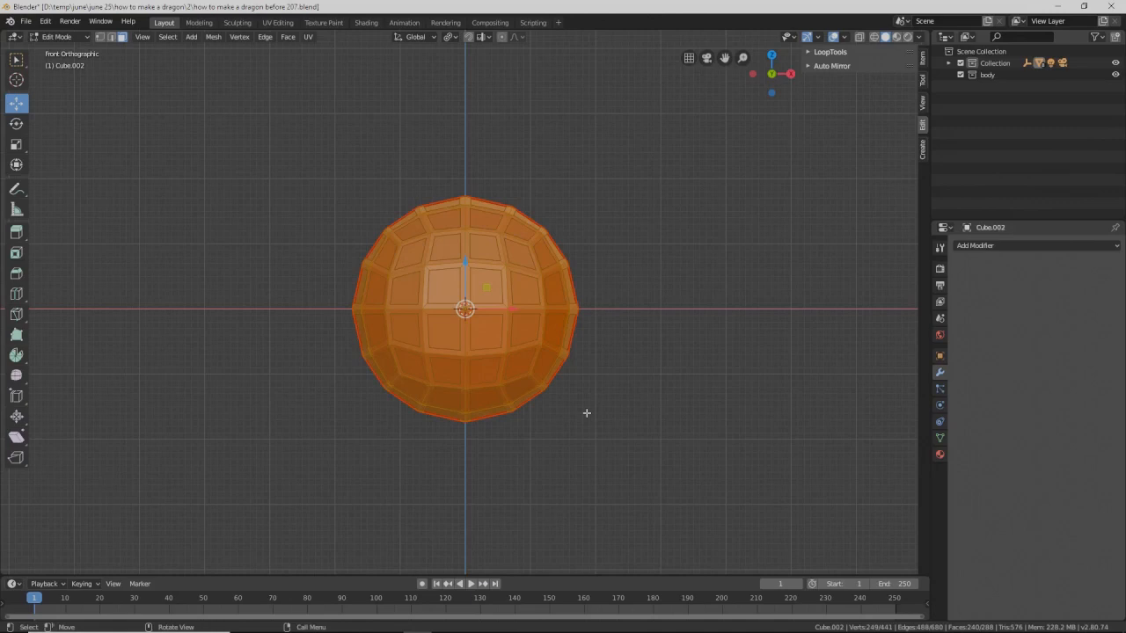
key(x)
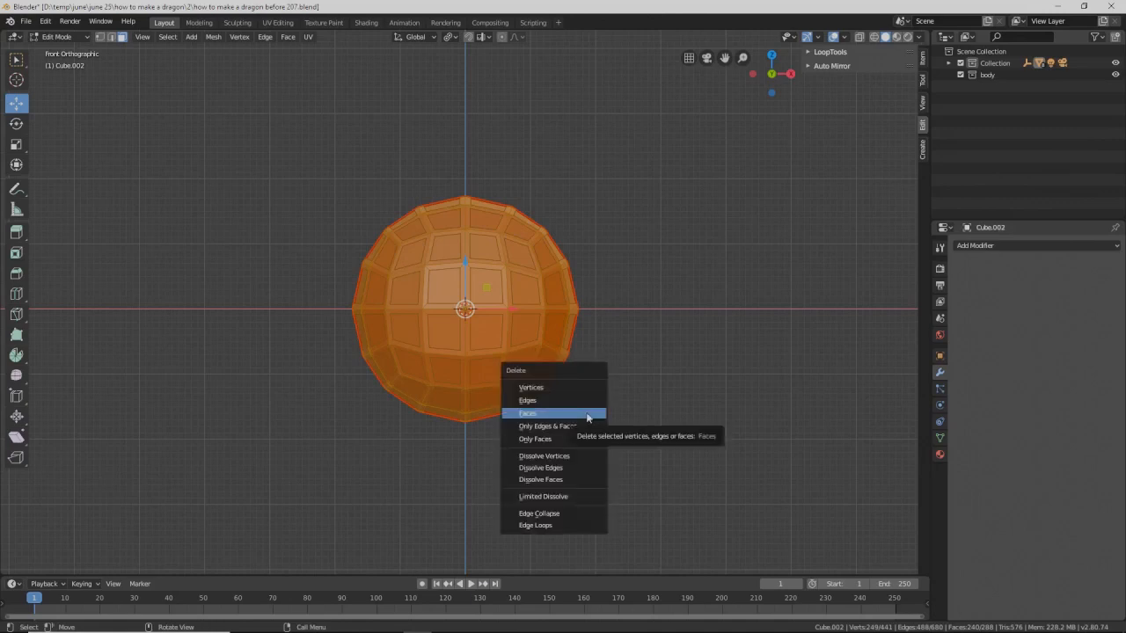
click(588, 413)
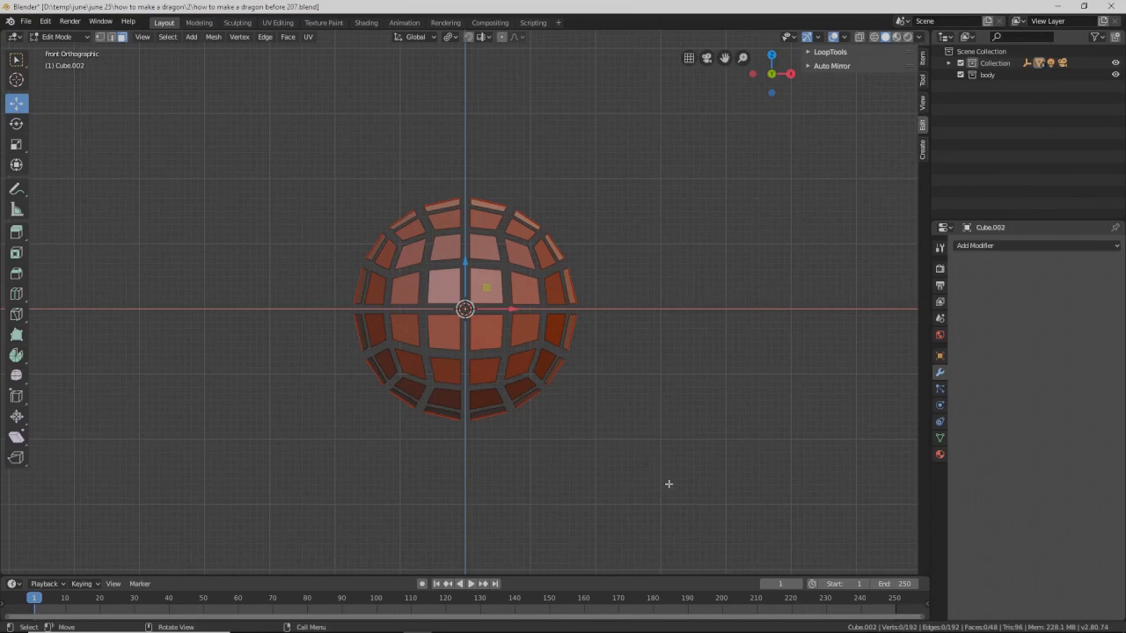
key(ctrl+alt+s)
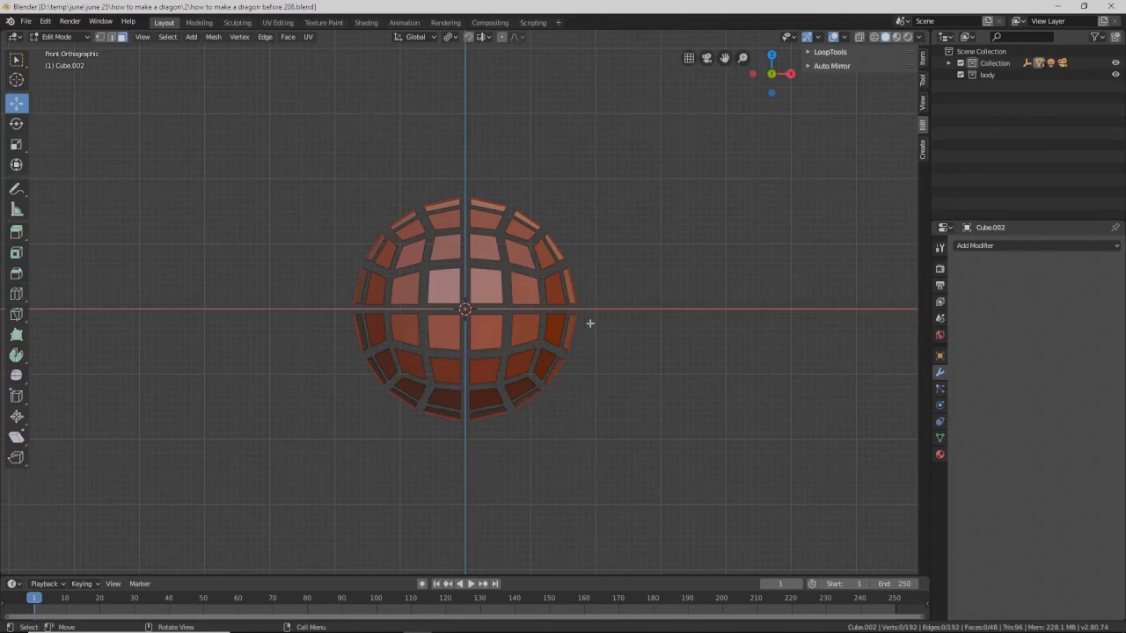
Step: Extrude all the separate face panels of the half sphere to give them a small thickness
middle_drag(638, 244, 615, 257)
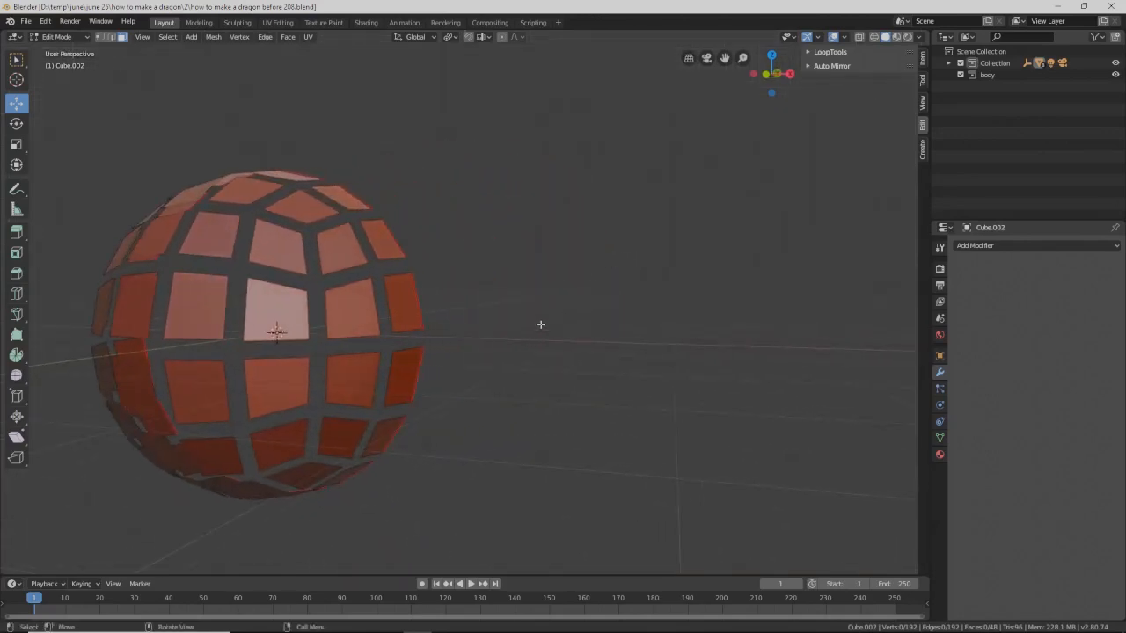
key(a)
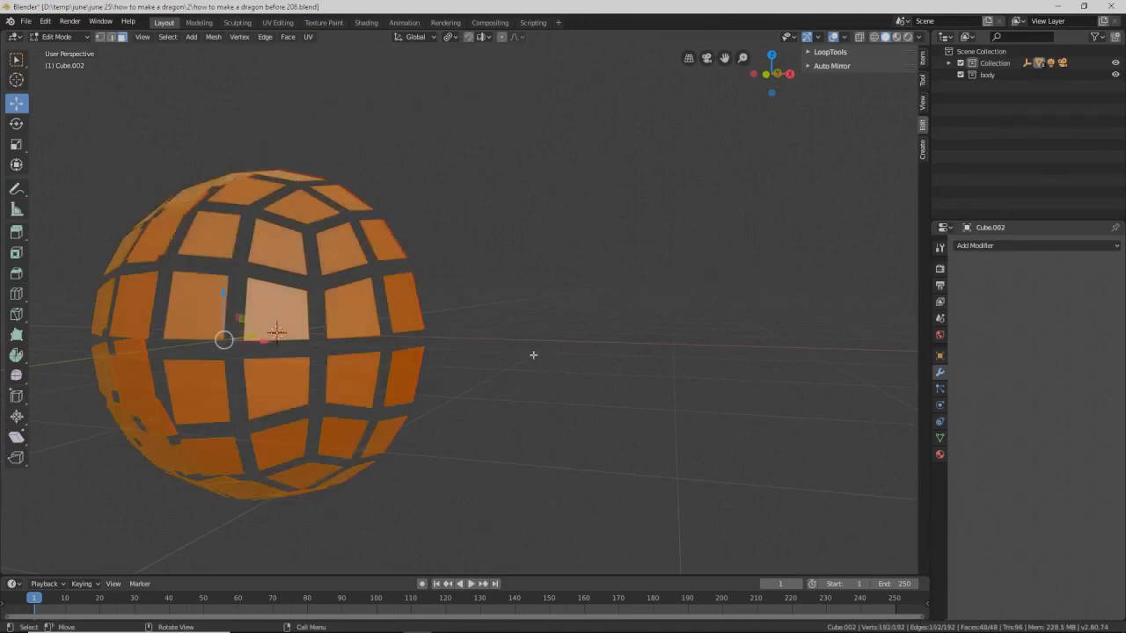
key(e)
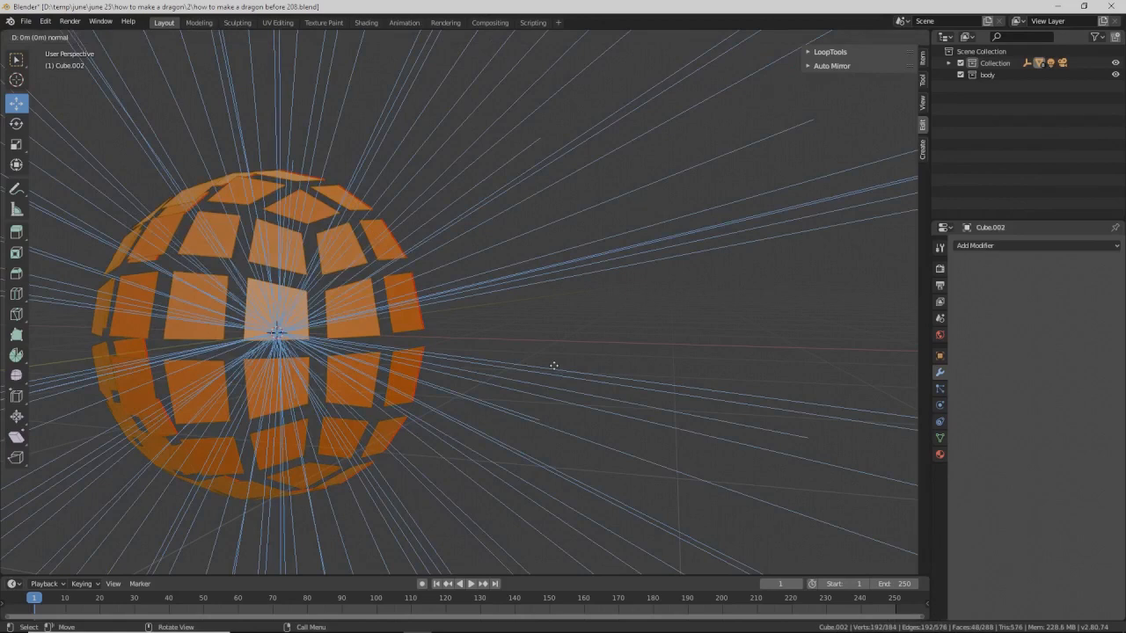
right_click(554, 365)
middle_drag(520, 349, 489, 372)
middle_drag(390, 334, 485, 312)
drag(415, 281, 369, 291)
middle_drag(360, 291, 506, 295)
click(656, 419)
Step: Leave mesh editing, add a Subdivision Surface modifier to the panels, and save as "how to make a dragon before 209.blend"
click(68, 37)
click(70, 48)
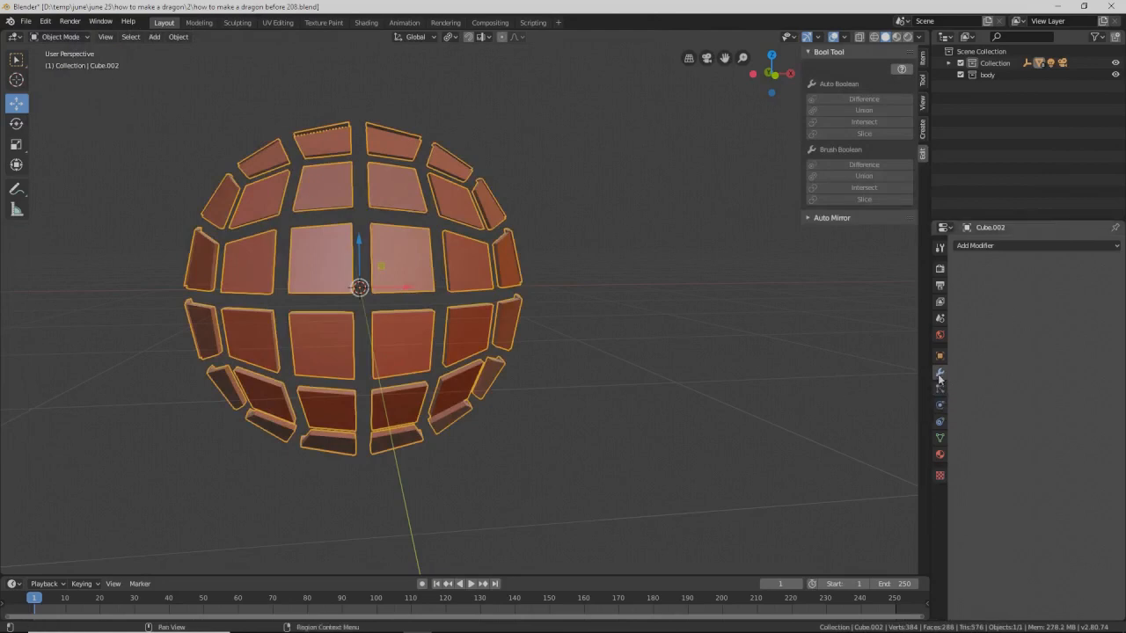
click(1115, 250)
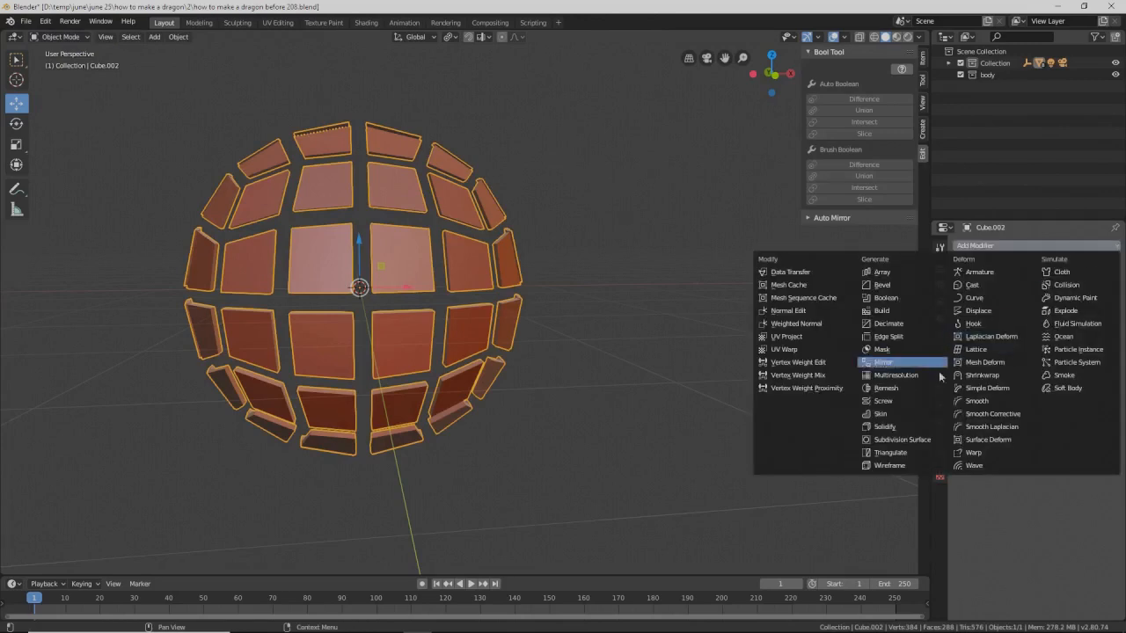
click(941, 440)
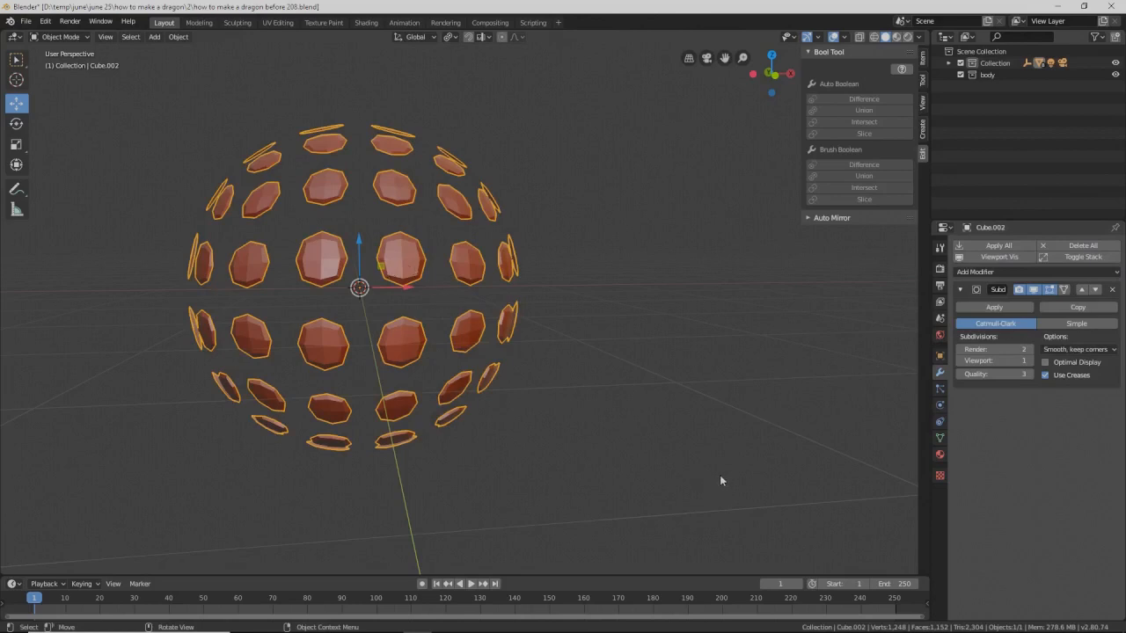
key(ctrl+alt+s)
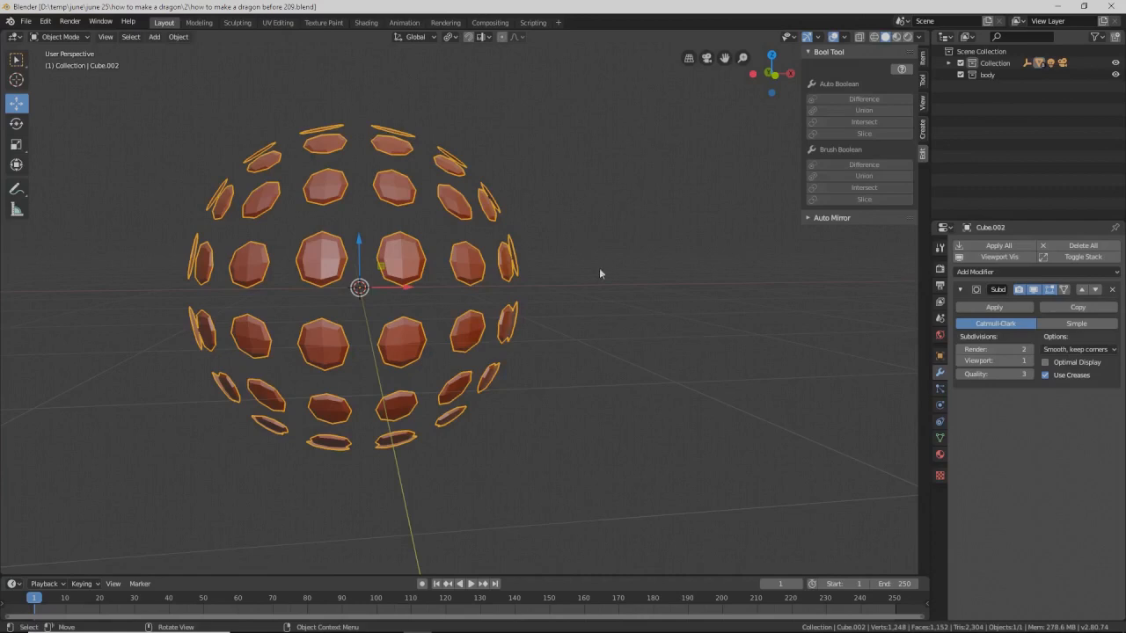
Step: Apply smooth shading to the half sphere of panels
click(85, 38)
right_click(471, 266)
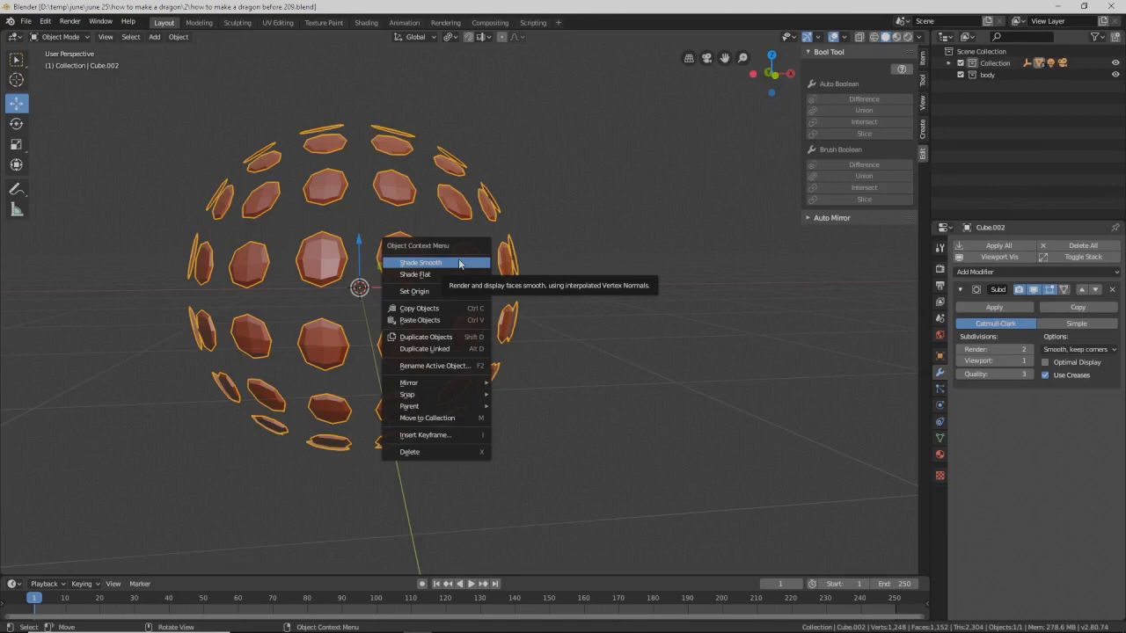
click(460, 264)
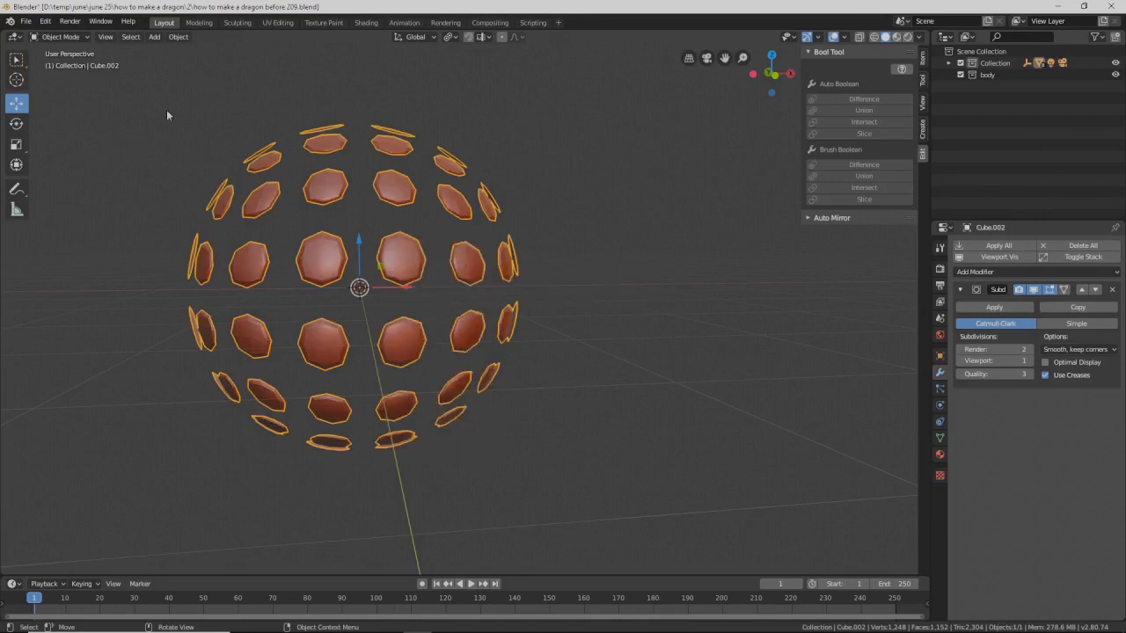
Step: Select all panel geometry in Edit Mode and give its edges a crease of 0.376
click(81, 36)
click(86, 63)
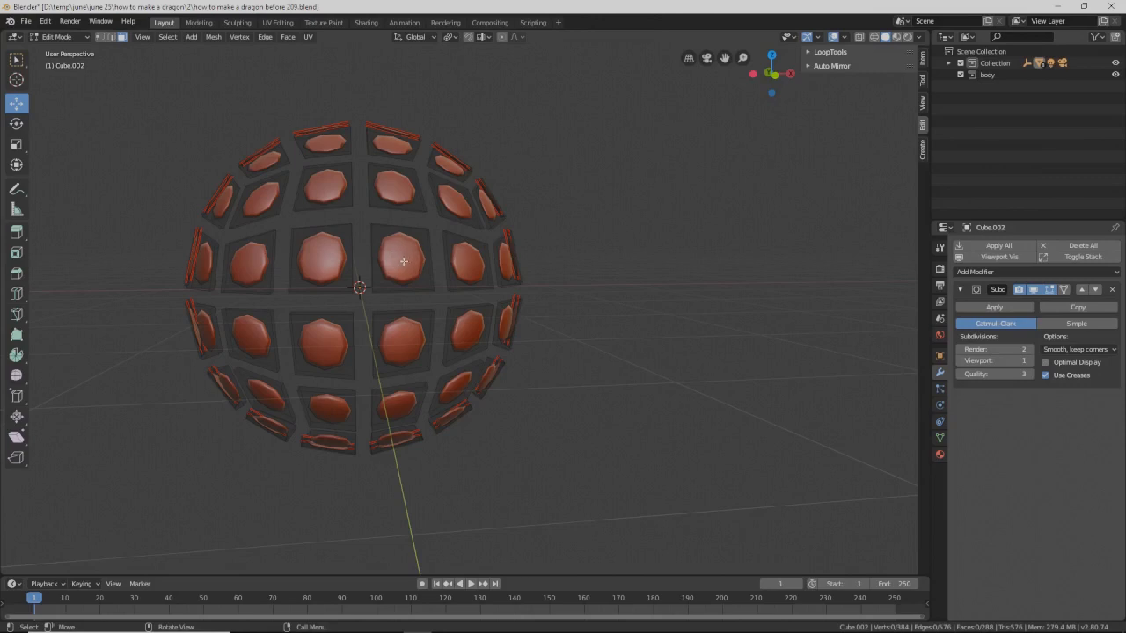
click(921, 59)
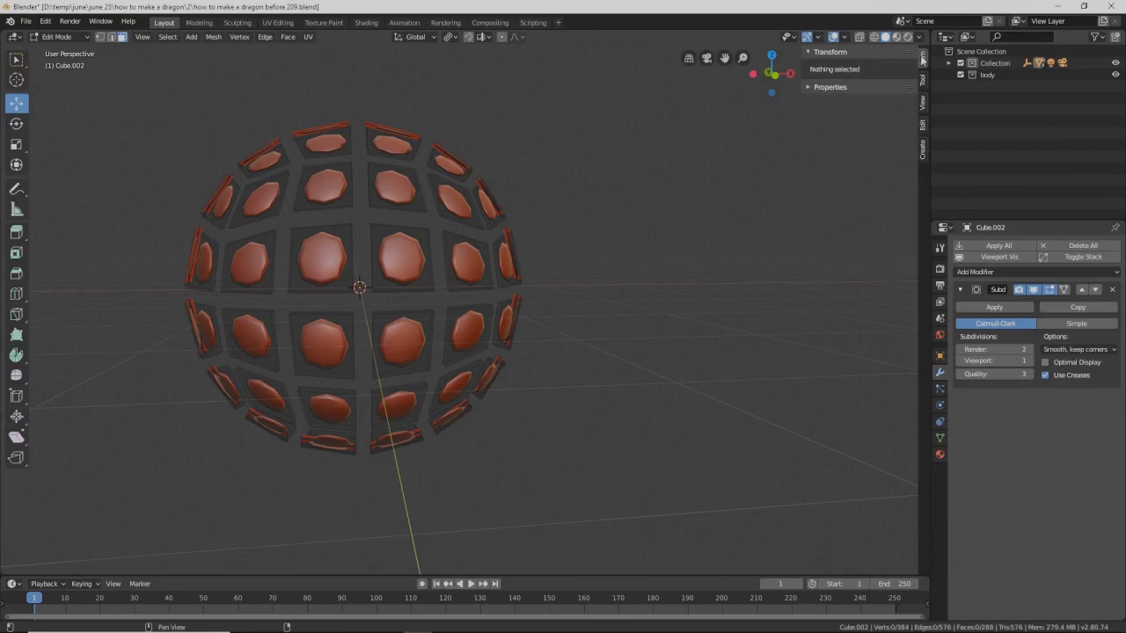
key(a)
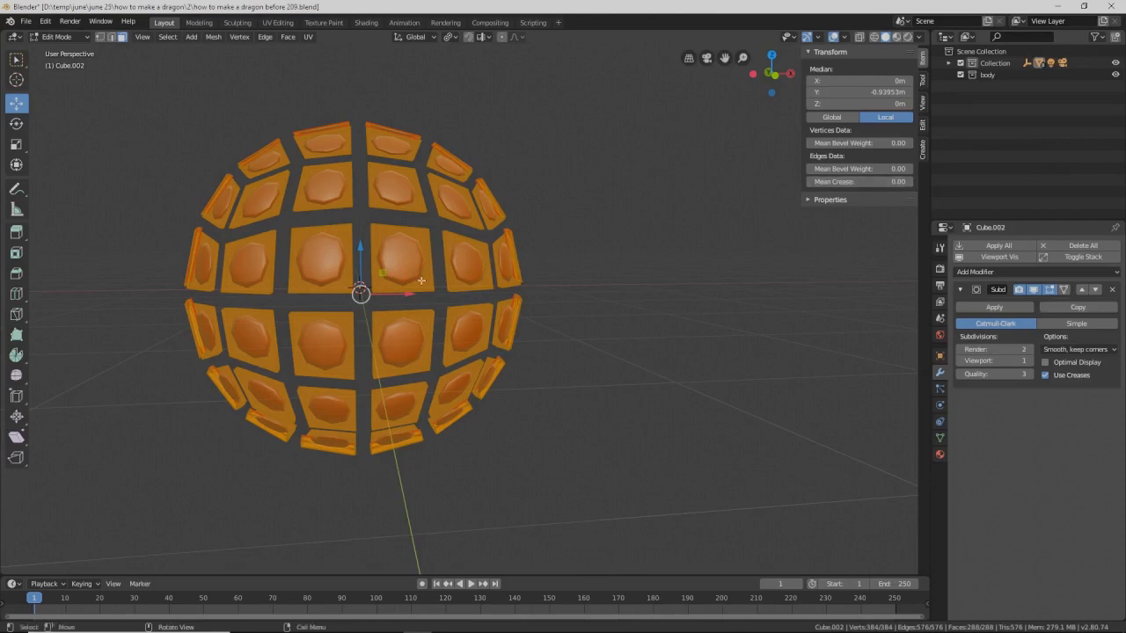
key(shift+e)
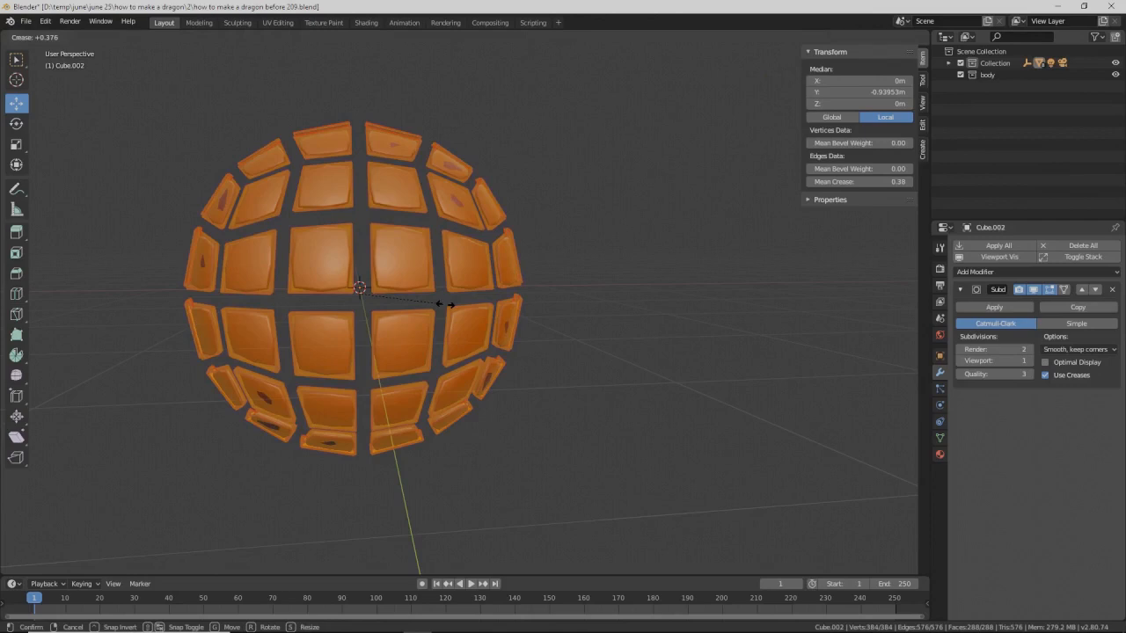
click(446, 305)
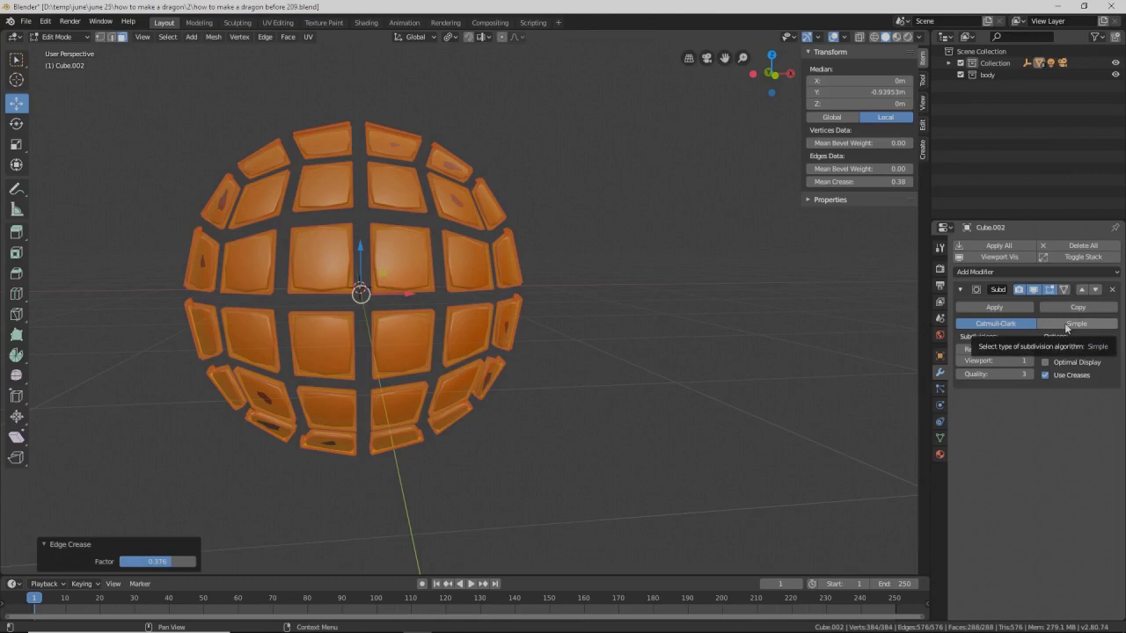
Step: Turn on the Subdivision modifier's edit-cage display and subdivide all panels with 1 cut and smoothness 1.000
click(1064, 289)
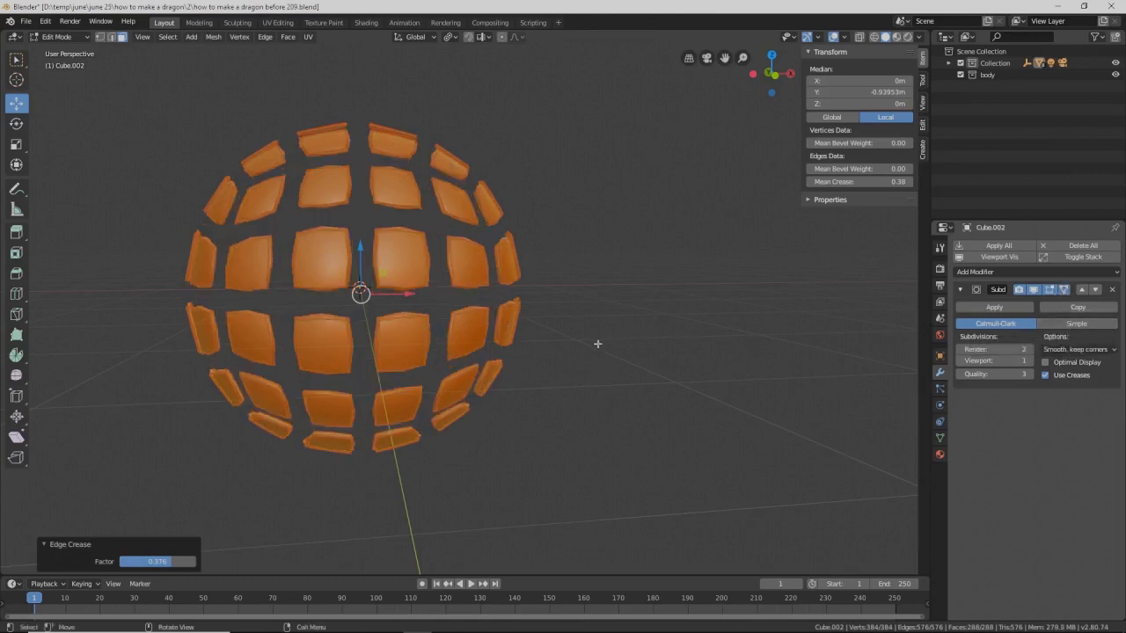
right_click(487, 271)
click(484, 271)
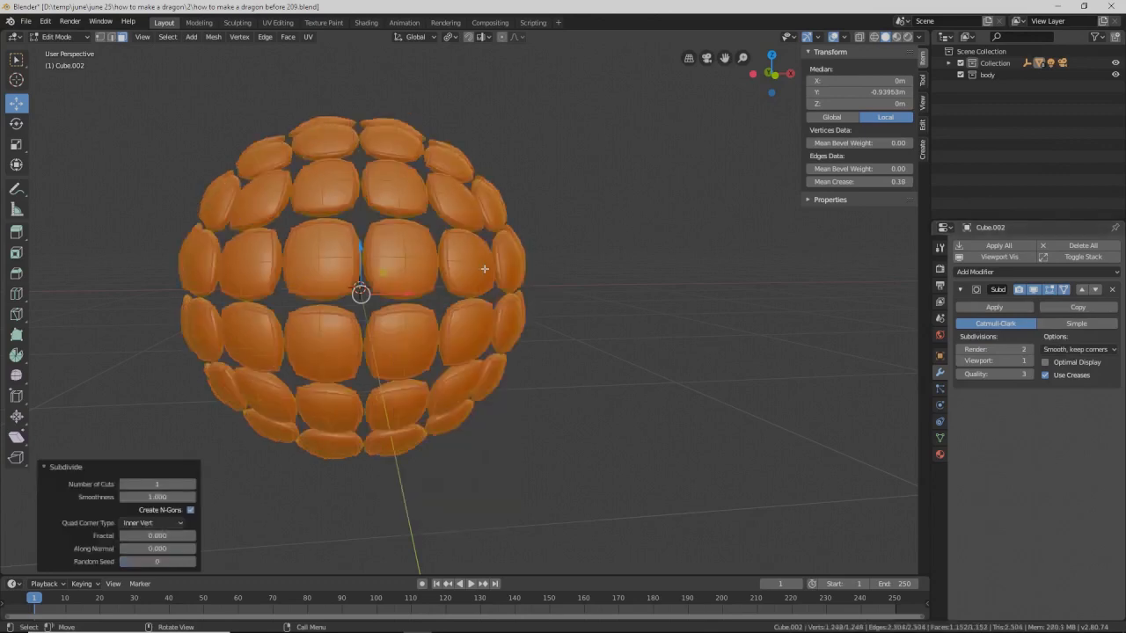
Step: Scale all the panels individually to about 0.905 in the front view to widen the gaps between them
mouse_move(598, 362)
middle_down()
mouse_move(581, 352)
mouse_move(598, 361)
middle_up()
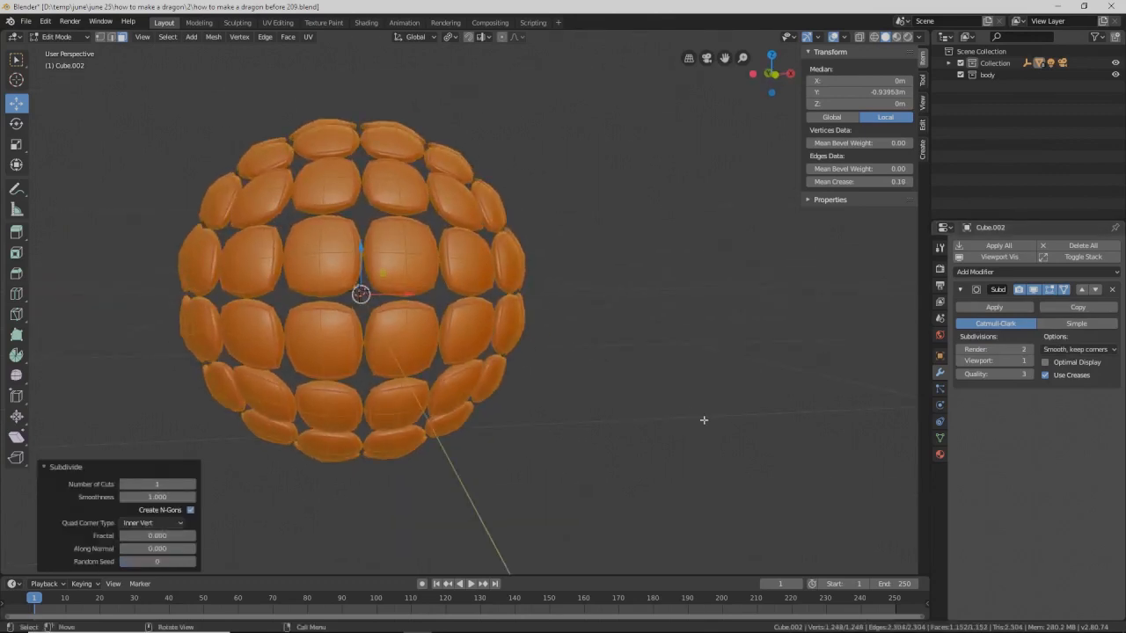
key(KP_1)
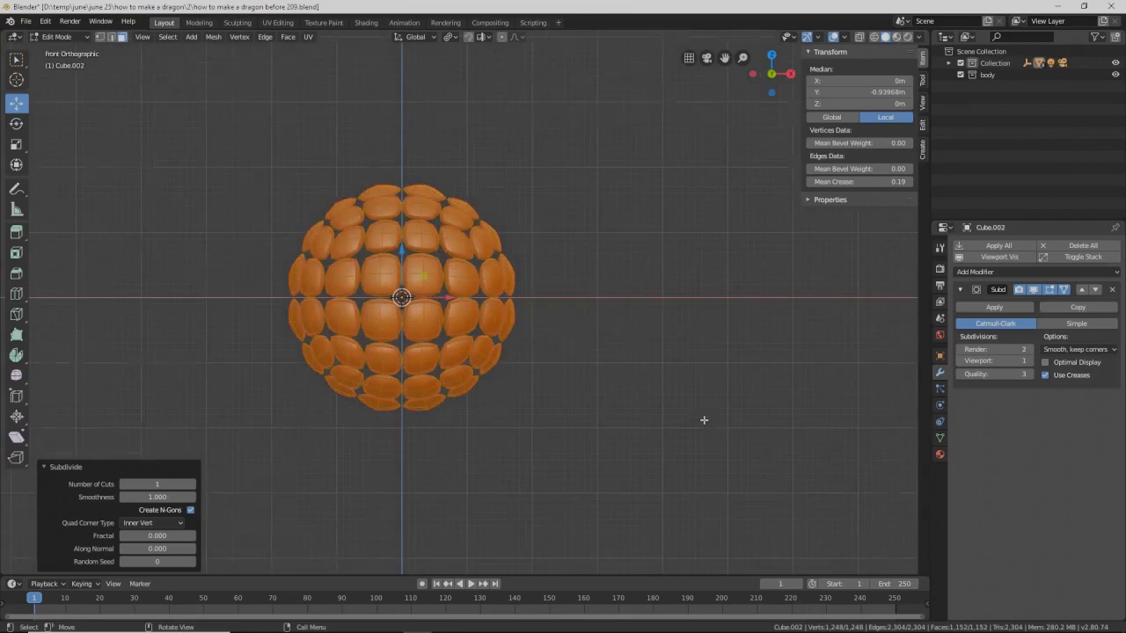
scroll(703, 420, up, 1)
key(s)
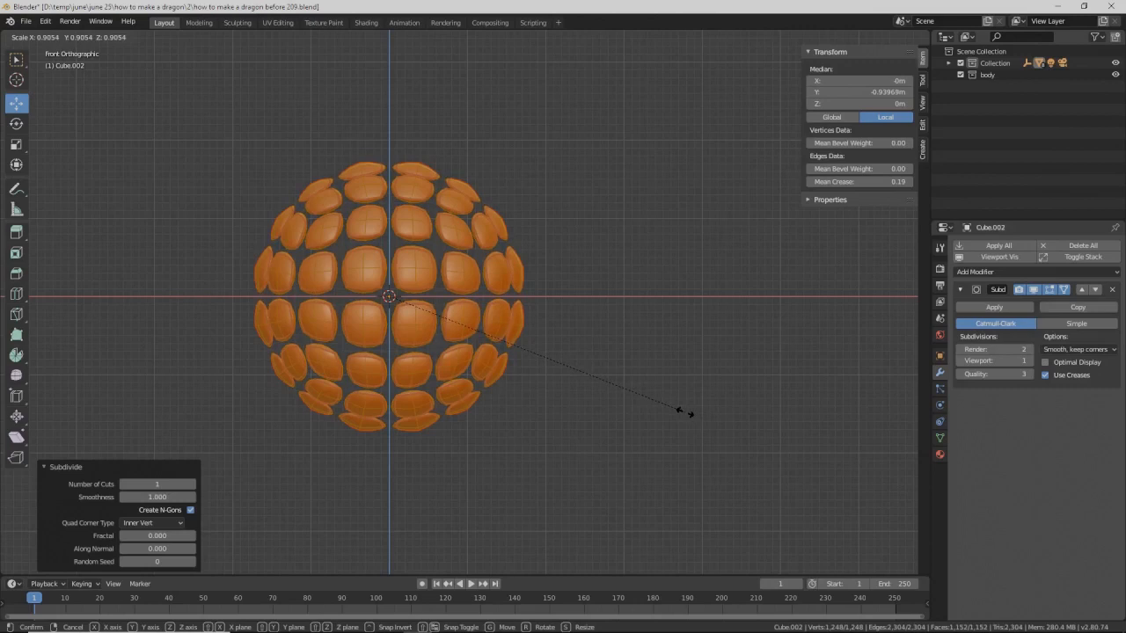
click(684, 412)
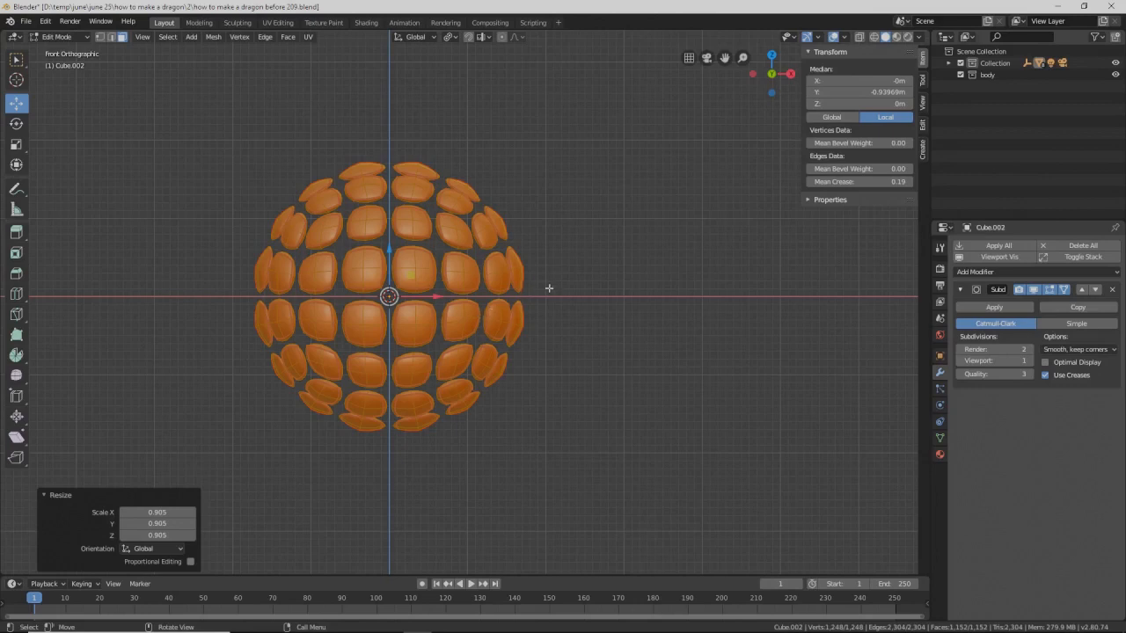
Step: Delete the faces of all panels in the column along the half sphere's open rim, working from the right view
key(KP_3)
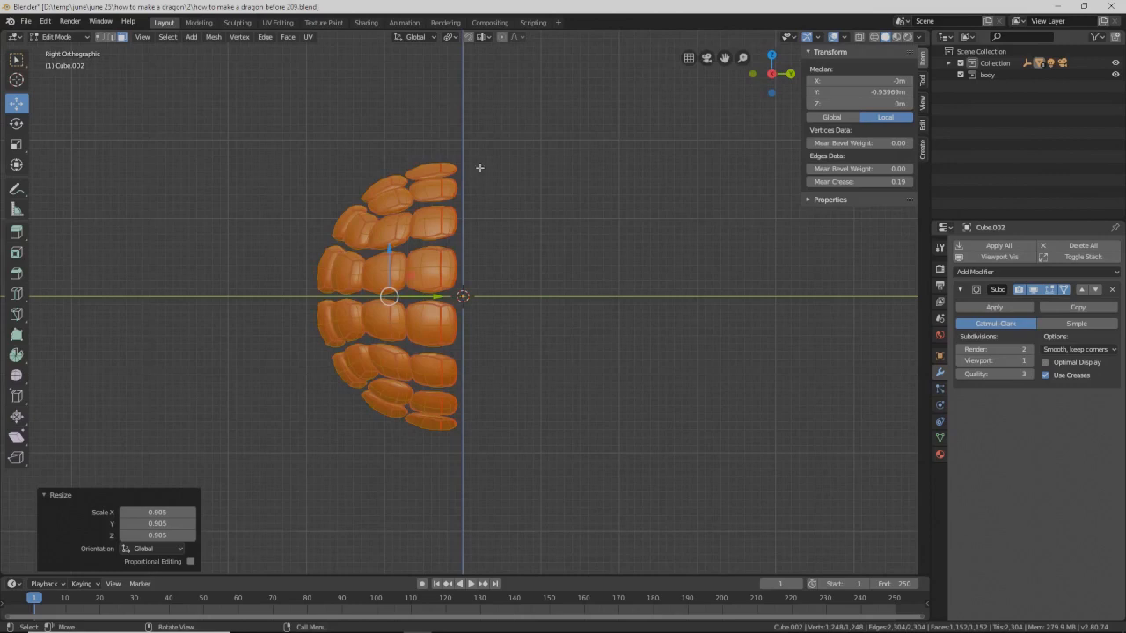
key(alt+a)
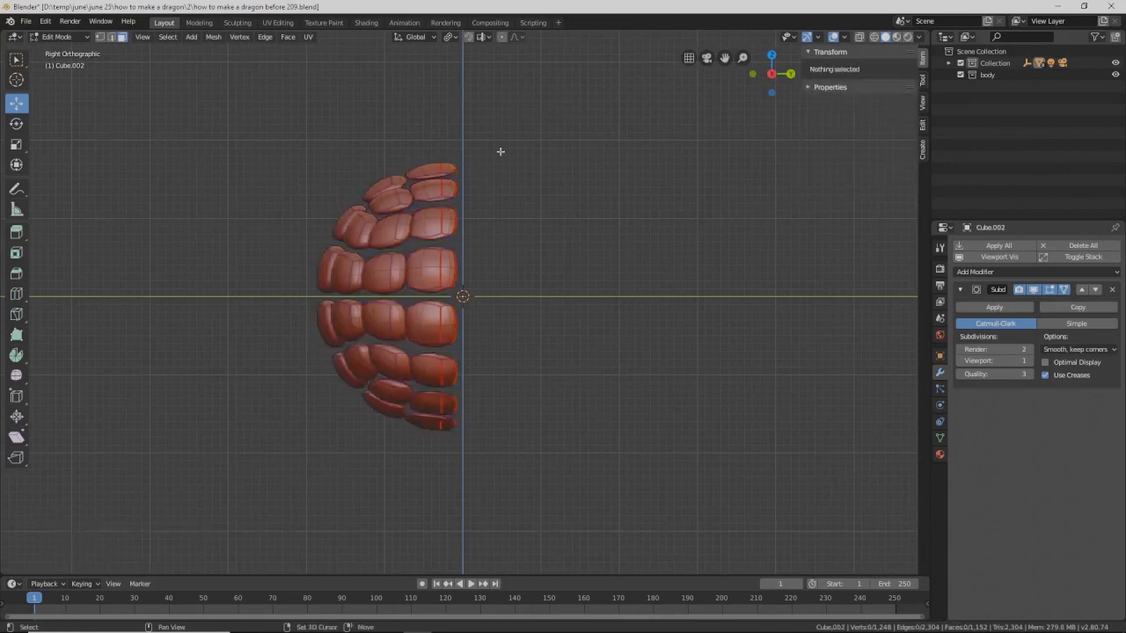
key(alt+z)
key(b)
drag(512, 113, 427, 461)
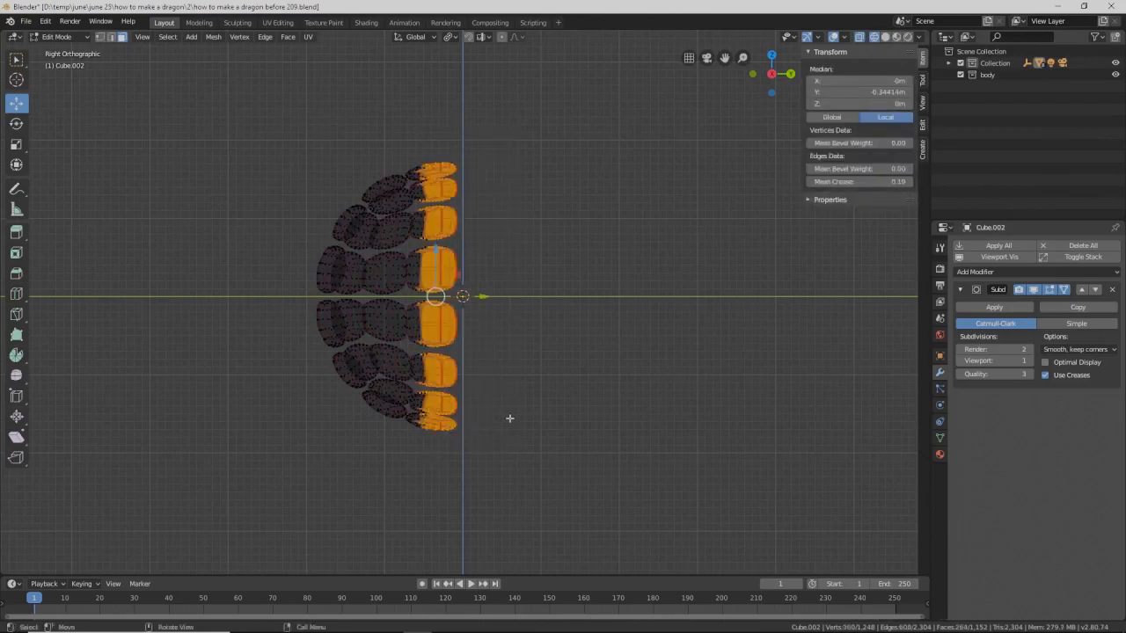
key(ctrl+l)
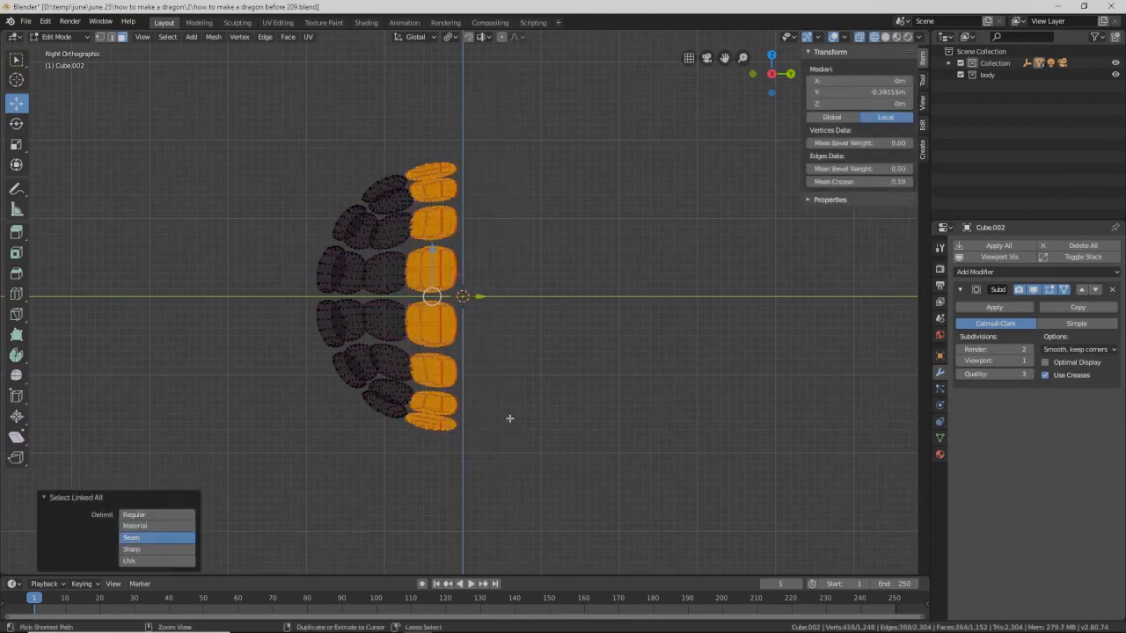
key(x)
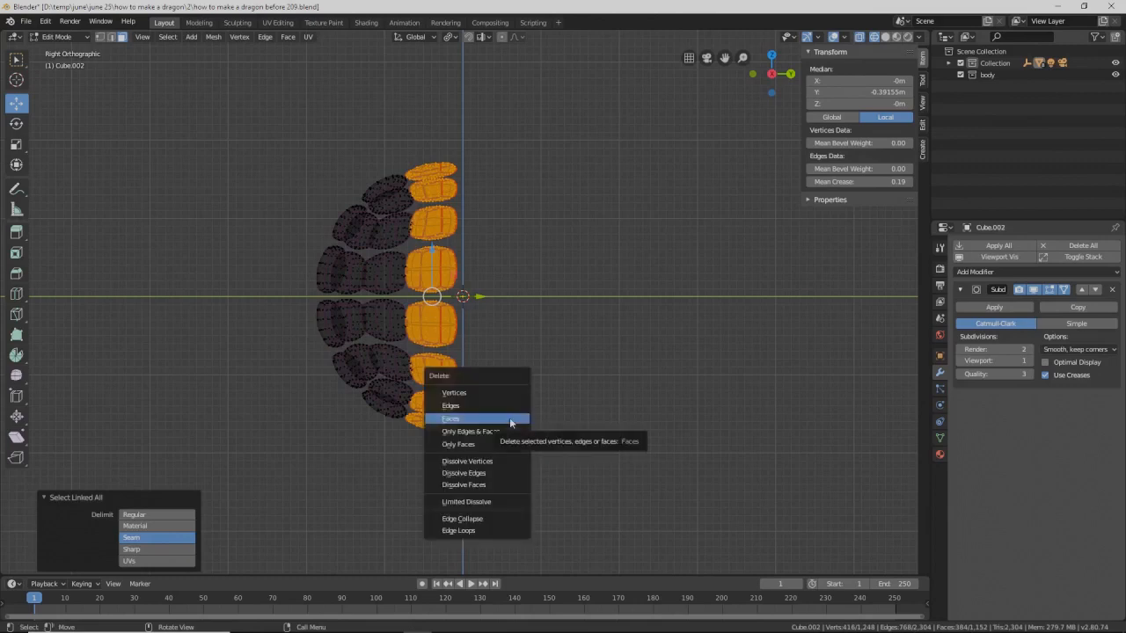
click(511, 421)
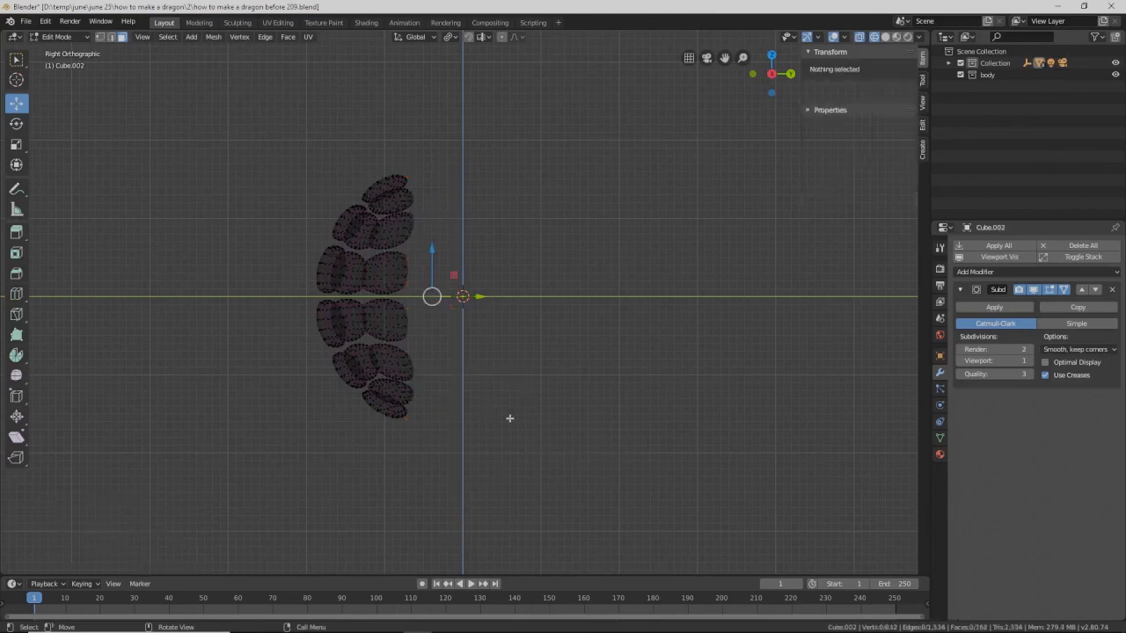
Step: Return to Object Mode with solid shading and nothing selected, and save as "how to make a dragon before 210.blend"
key(KP_1)
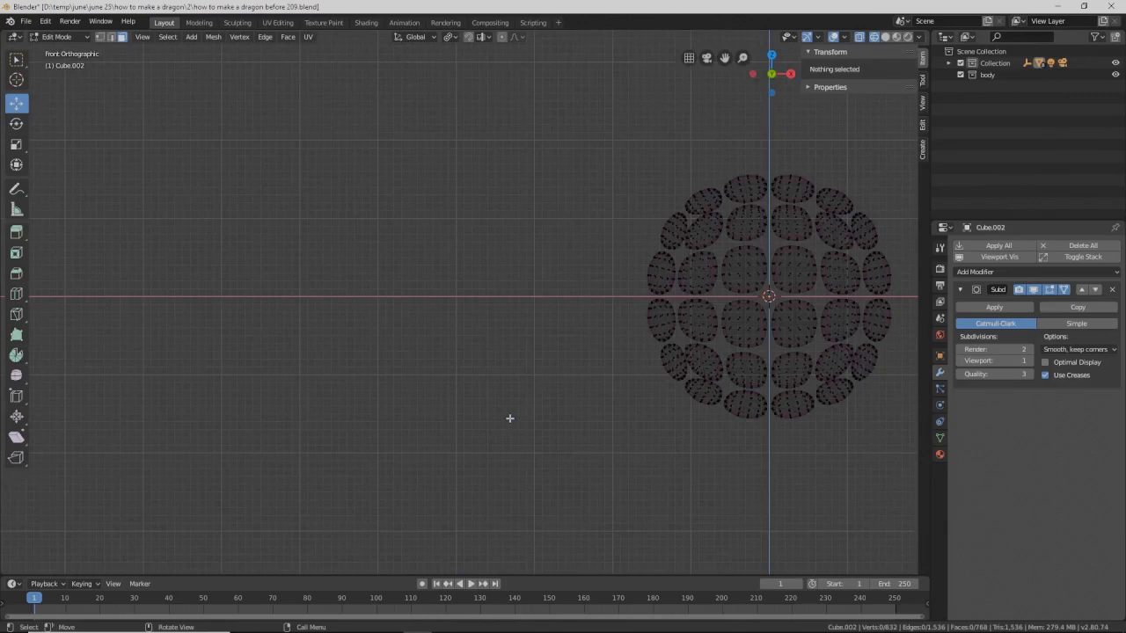
shift+middle_drag(832, 276, 480, 304)
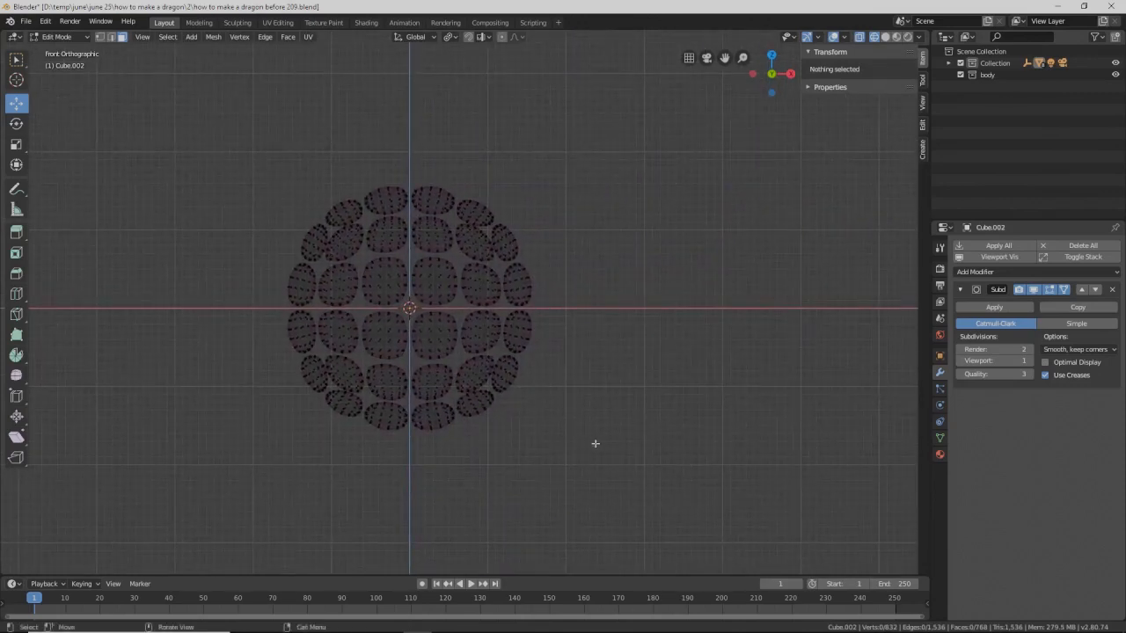
key(shift+z)
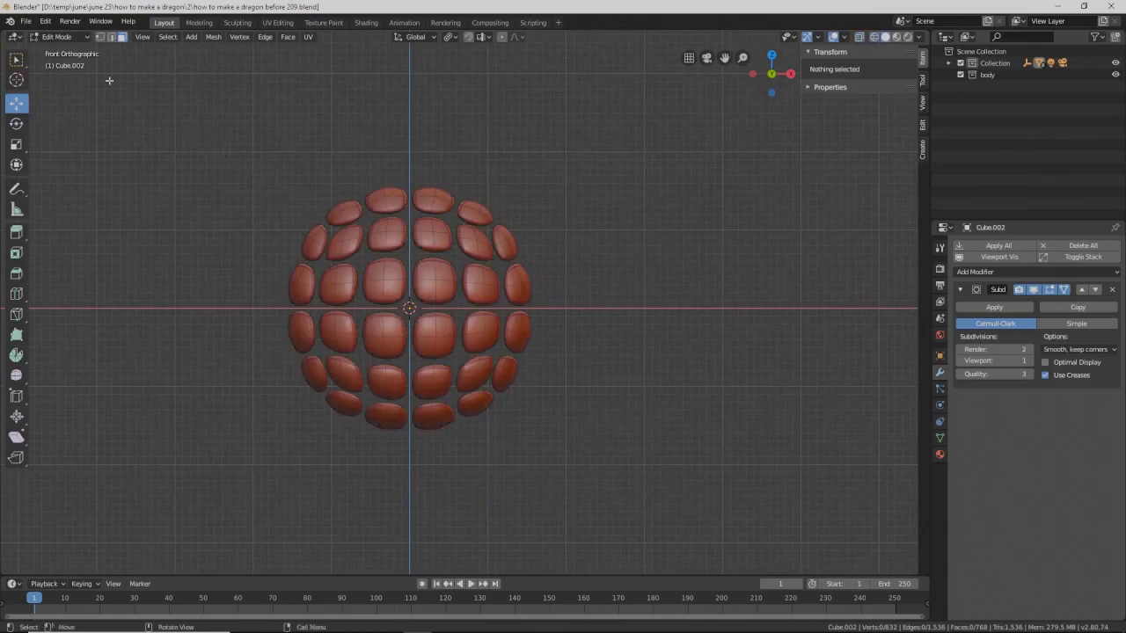
click(61, 37)
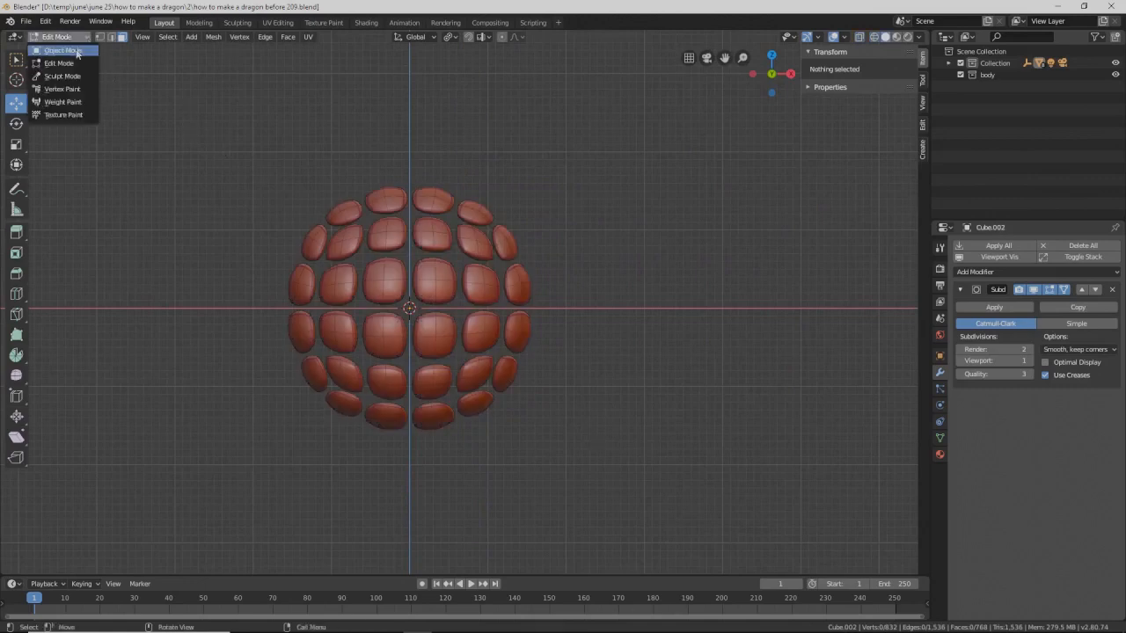
click(62, 50)
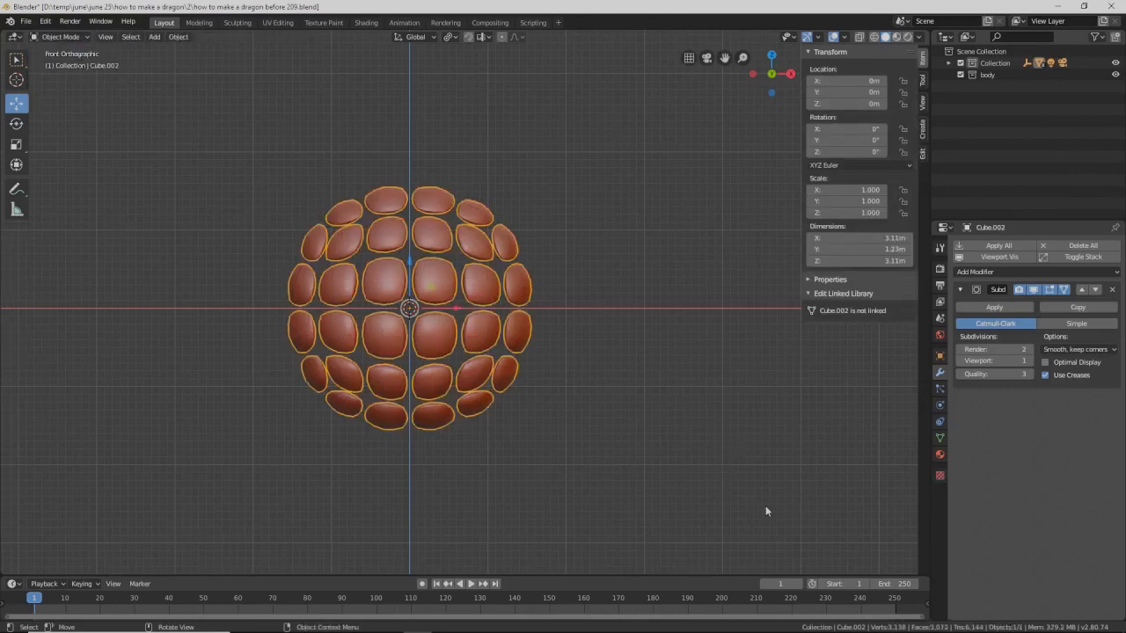
key(alt+a)
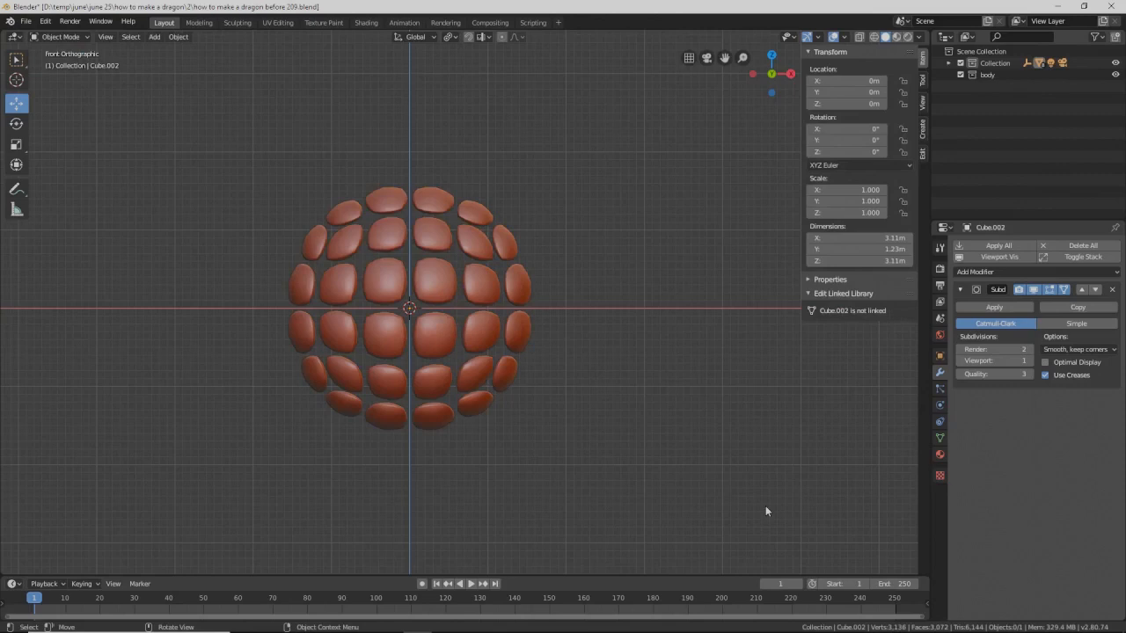
key(ctrl+alt+s)
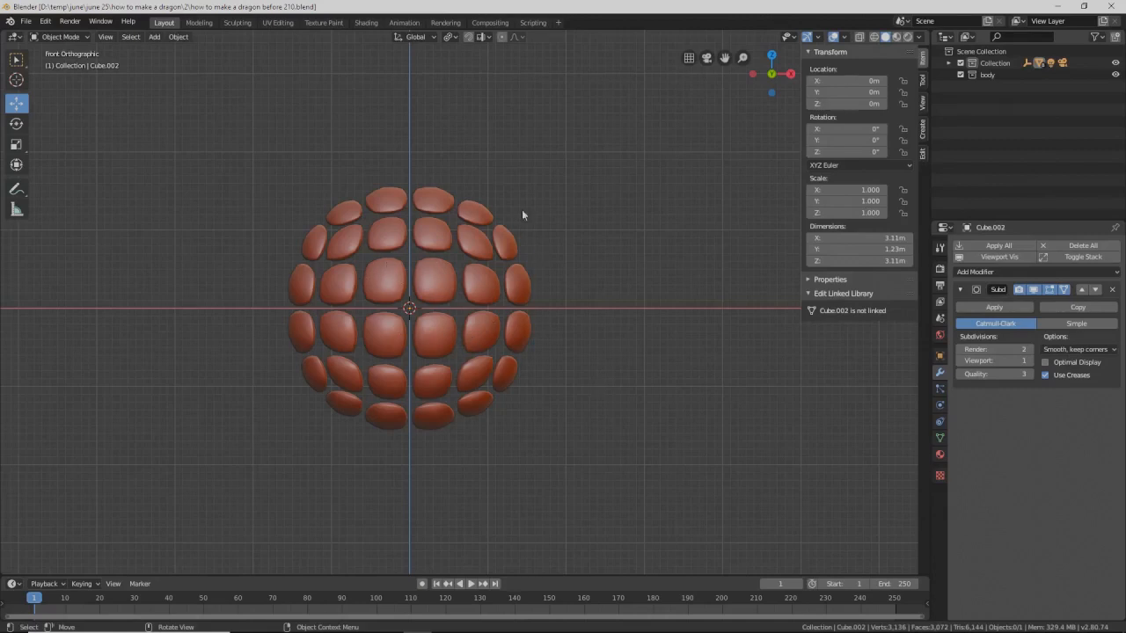
Step: Unhide all hidden objects and hide only the dragon's body, leaving its eyes and teeth with the panels
scroll(577, 334, down, 4)
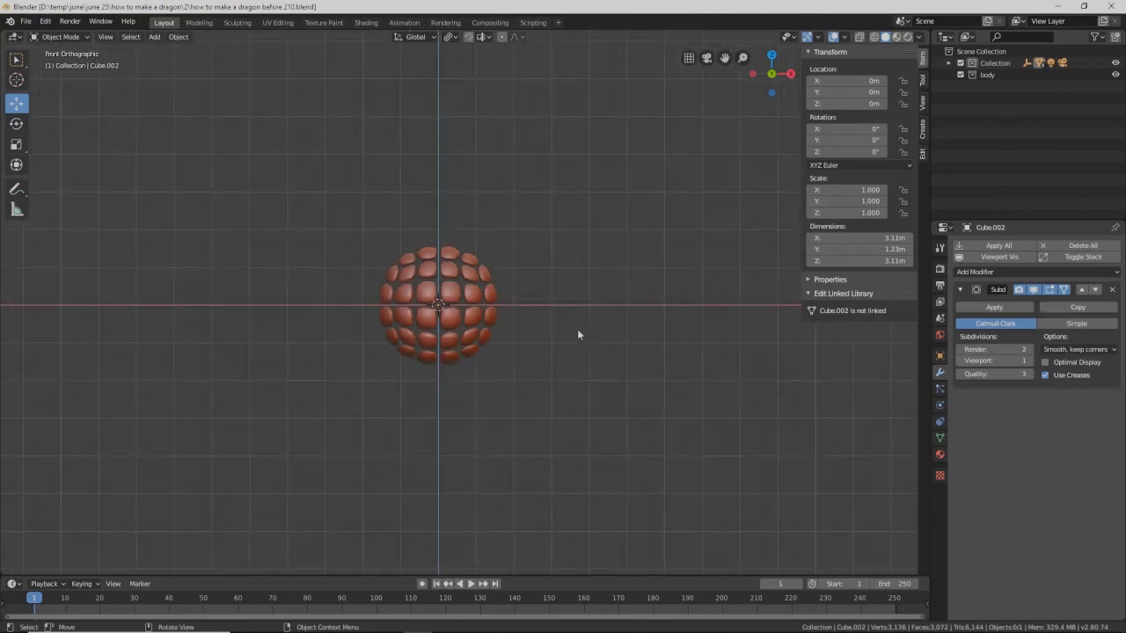
key(alt+h)
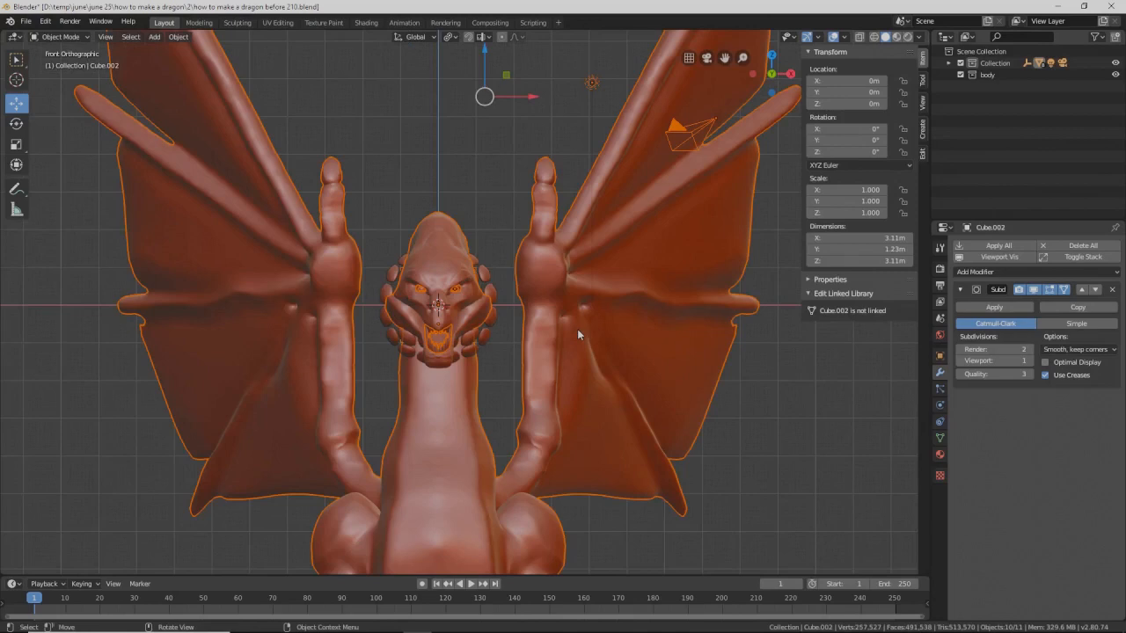
key(g)
click(577, 405)
click(578, 406)
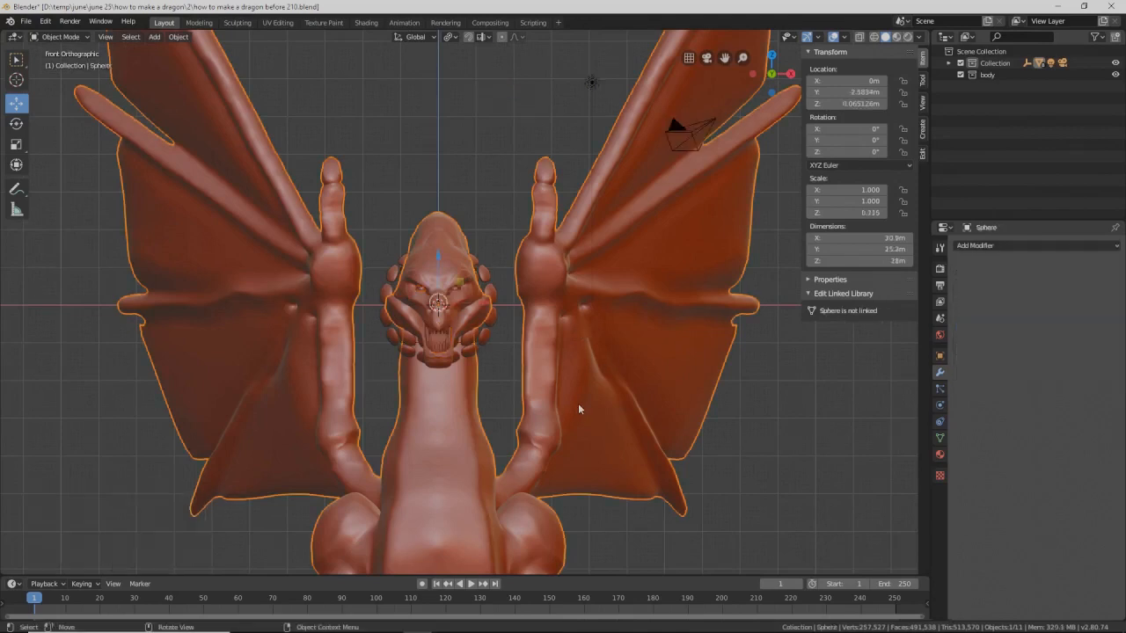
key(h)
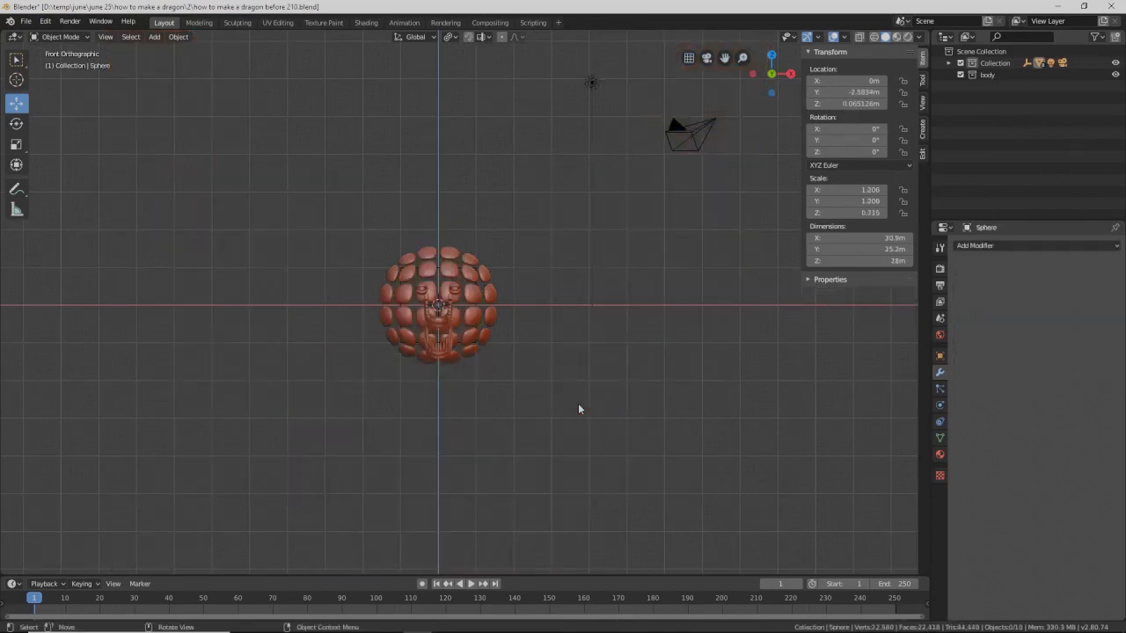
scroll(536, 440, up, 6)
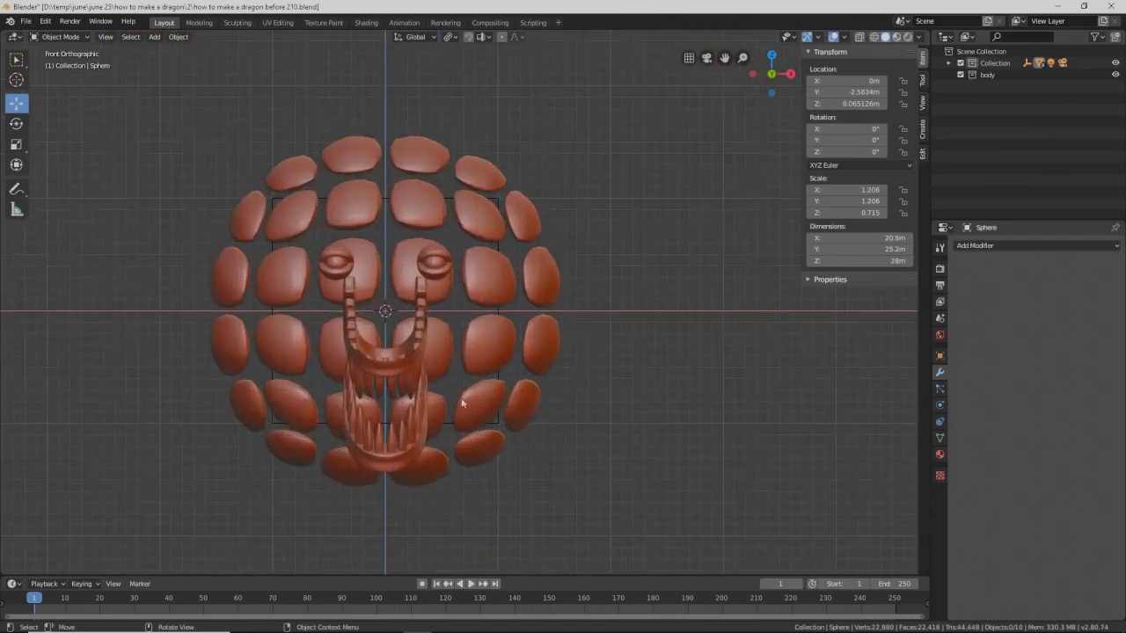
Step: Hide the dragon's mouth piece with its teeth, the eyelids and the eyeballs, leaving only the scale panels
click(407, 346)
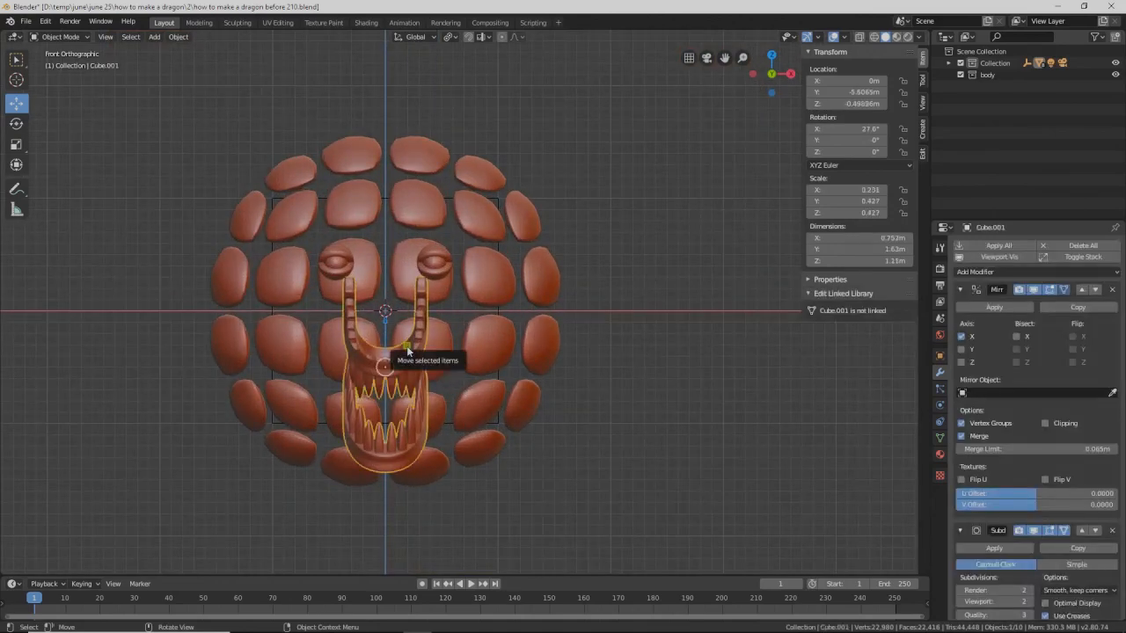
key(h)
click(424, 262)
key(h)
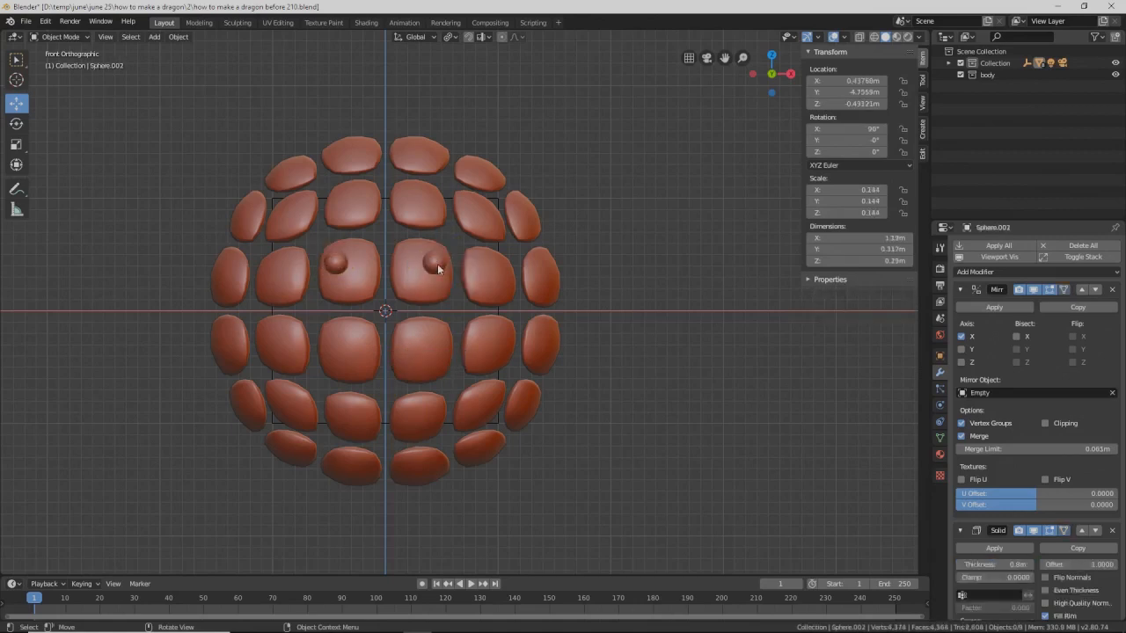
click(437, 264)
key(h)
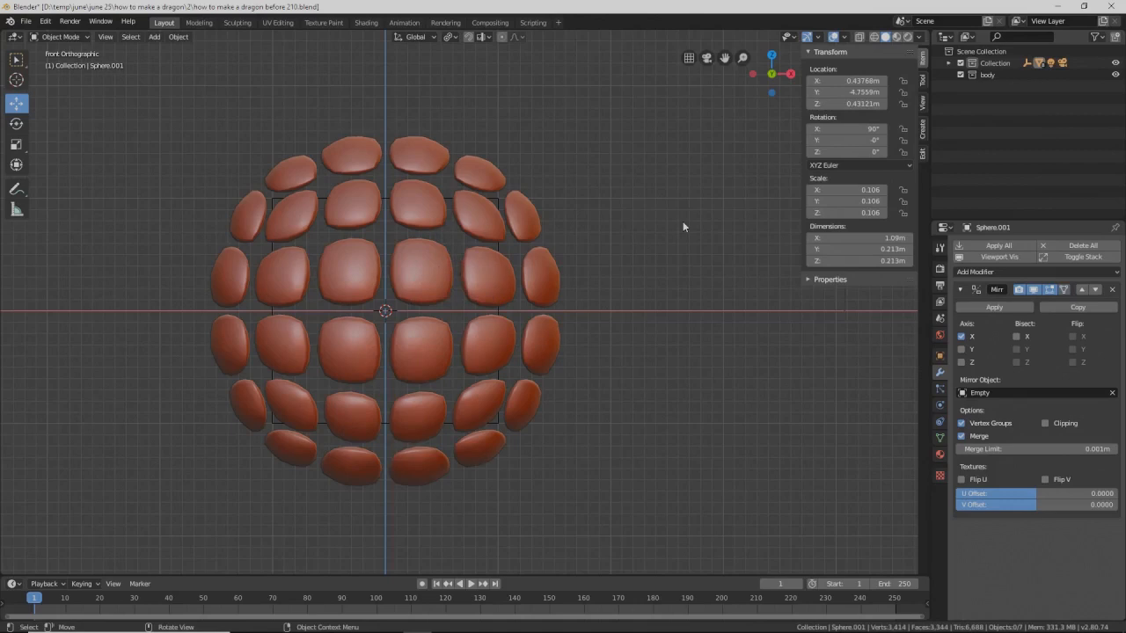
Step: Align the active camera to the front view of the scale panels
scroll(685, 243, down, 4)
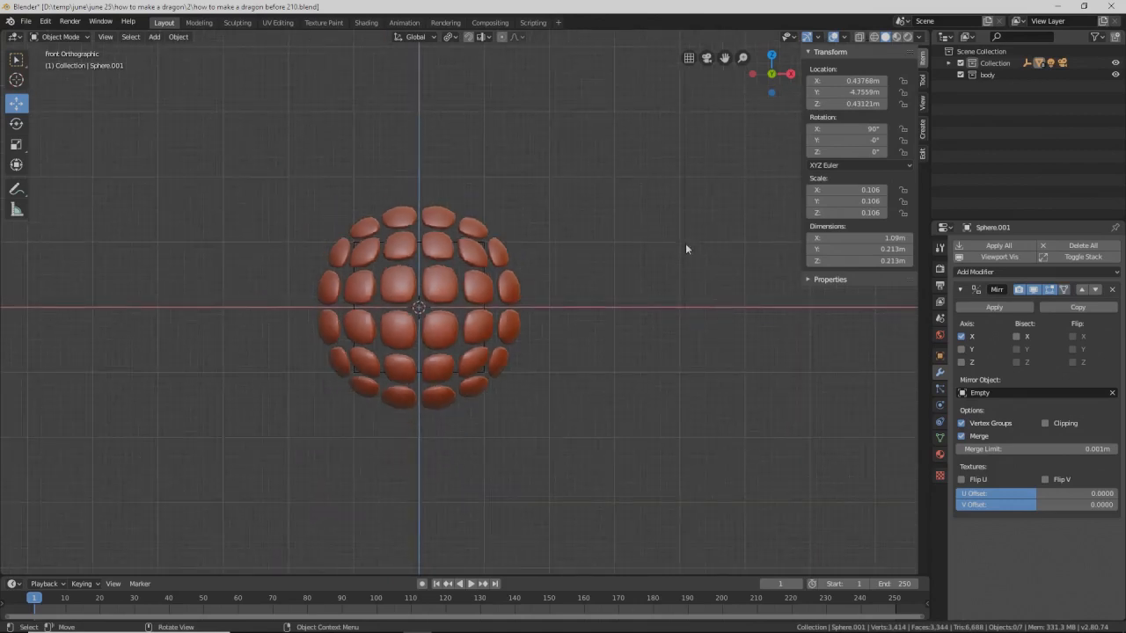
scroll(685, 242, up, 3)
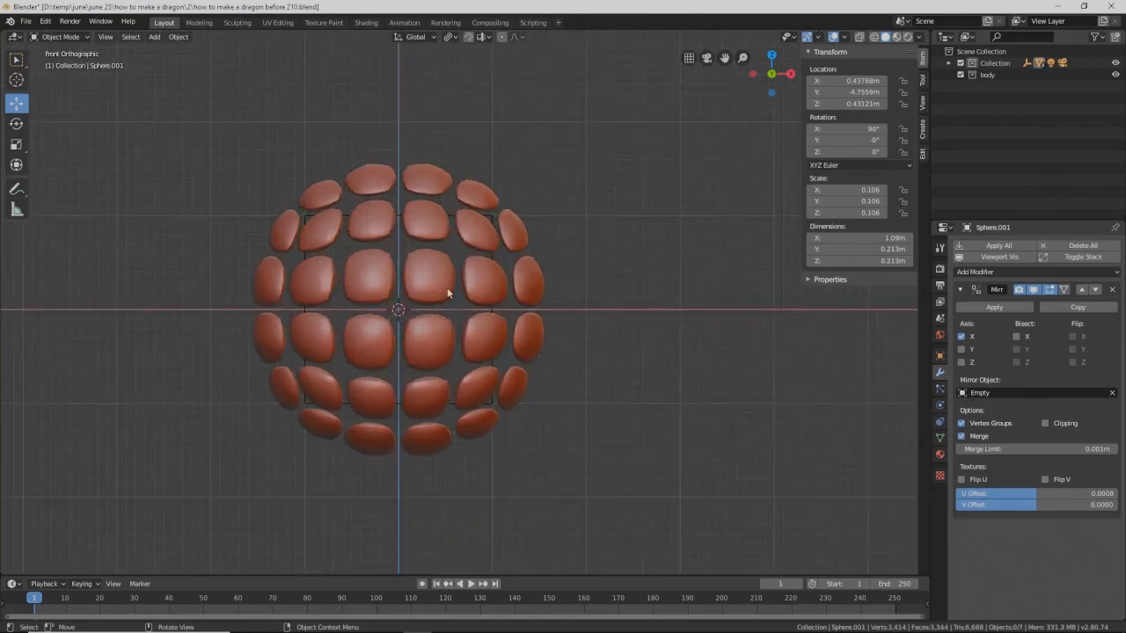
click(105, 39)
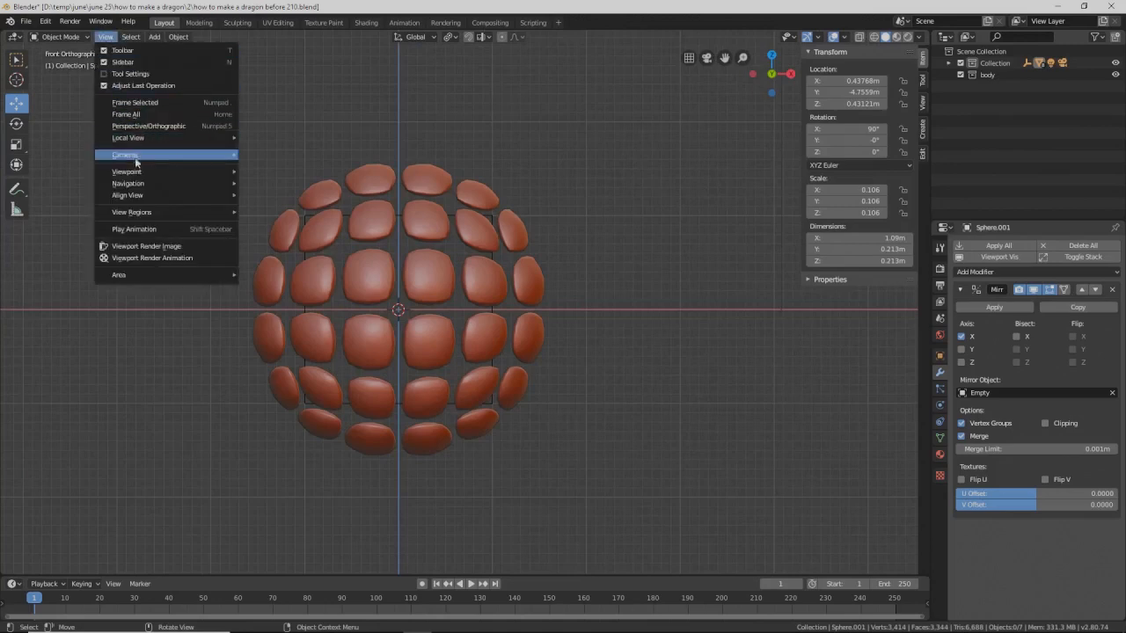
mouse_move(136, 172)
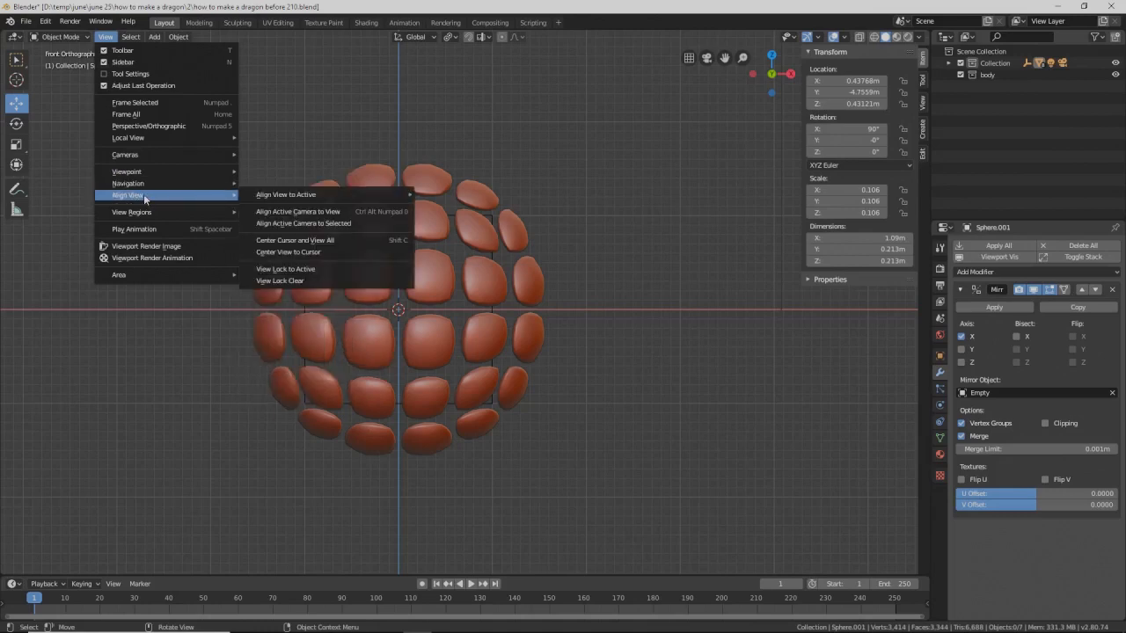
click(268, 212)
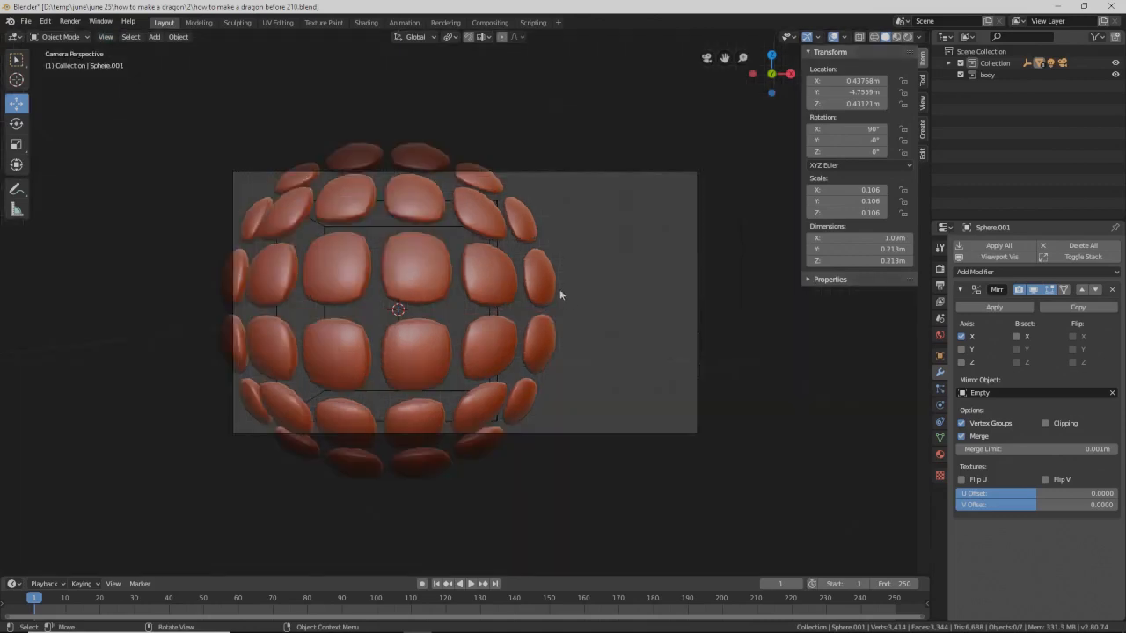
Step: Make the camera orthographic with a scale of 5.304 and a horizontal shift of -0.136 to centre the panels
click(696, 304)
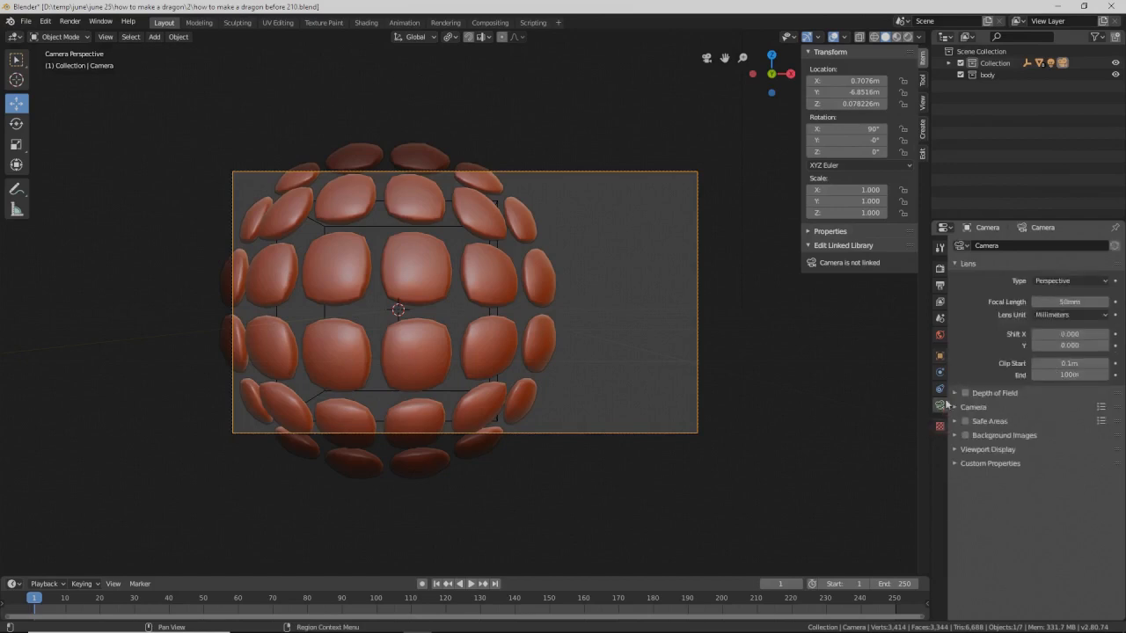
click(1103, 282)
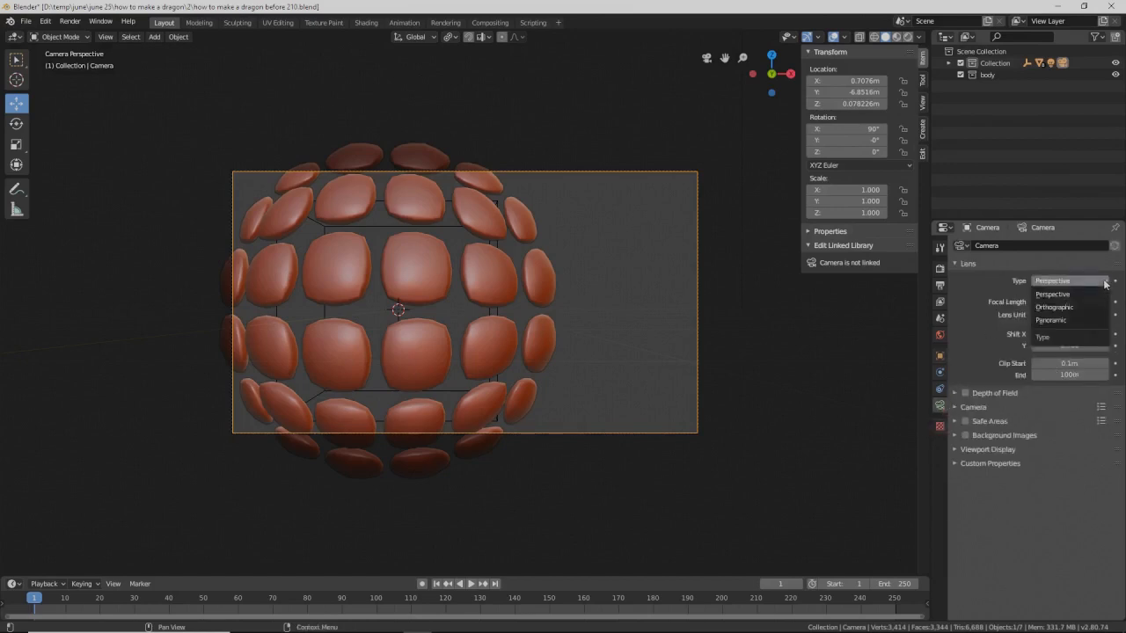
click(1095, 308)
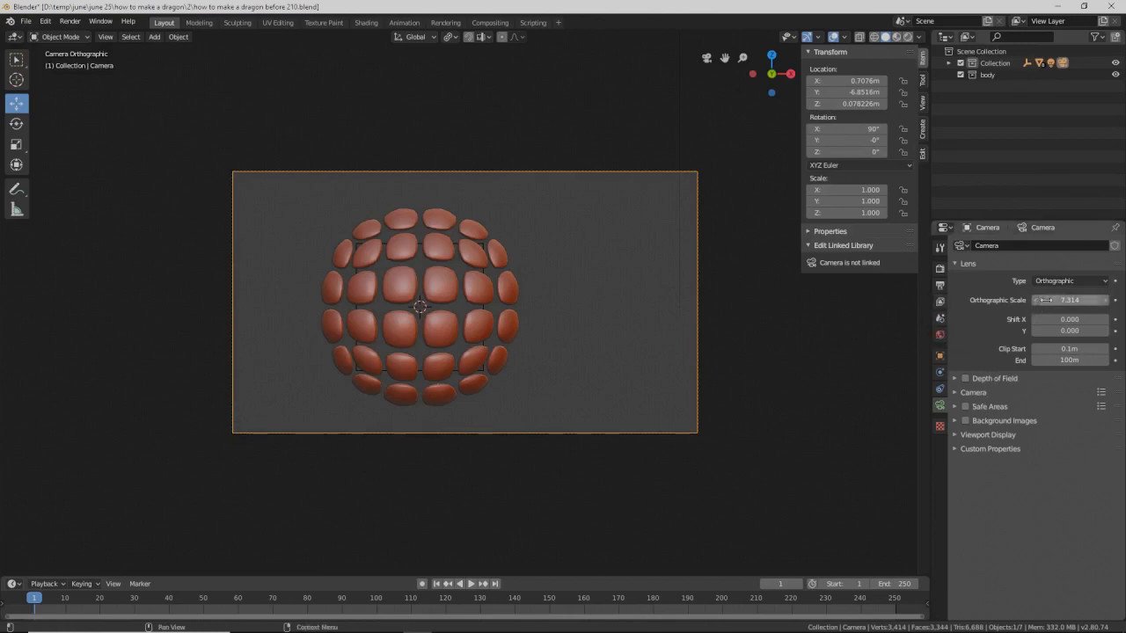
drag(1045, 299, 880, 299)
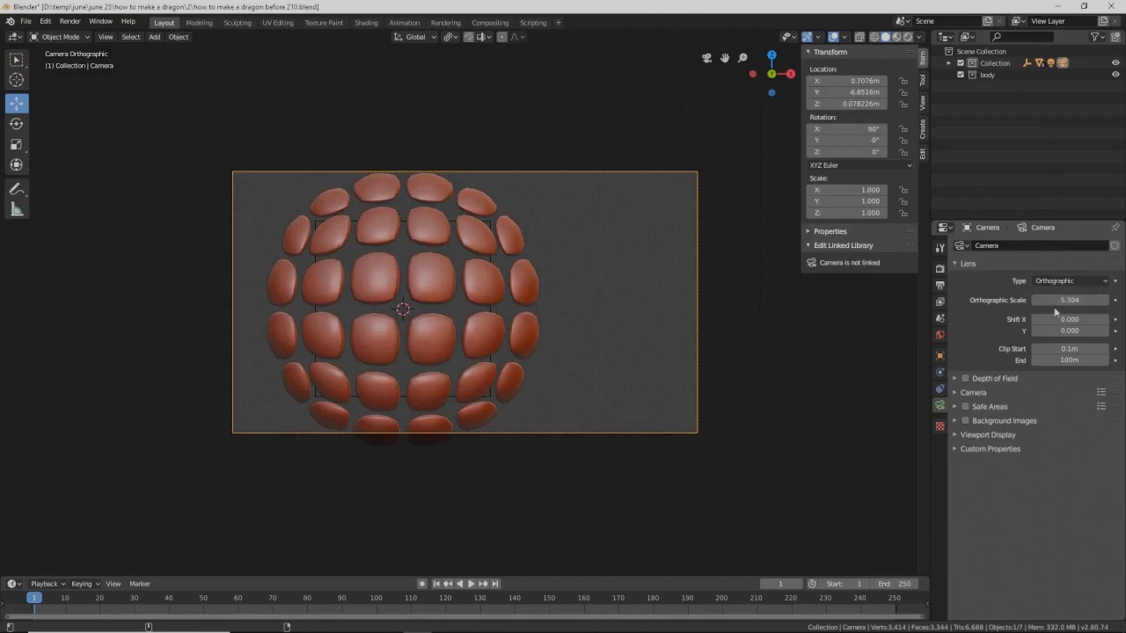
drag(1036, 319, 1077, 320)
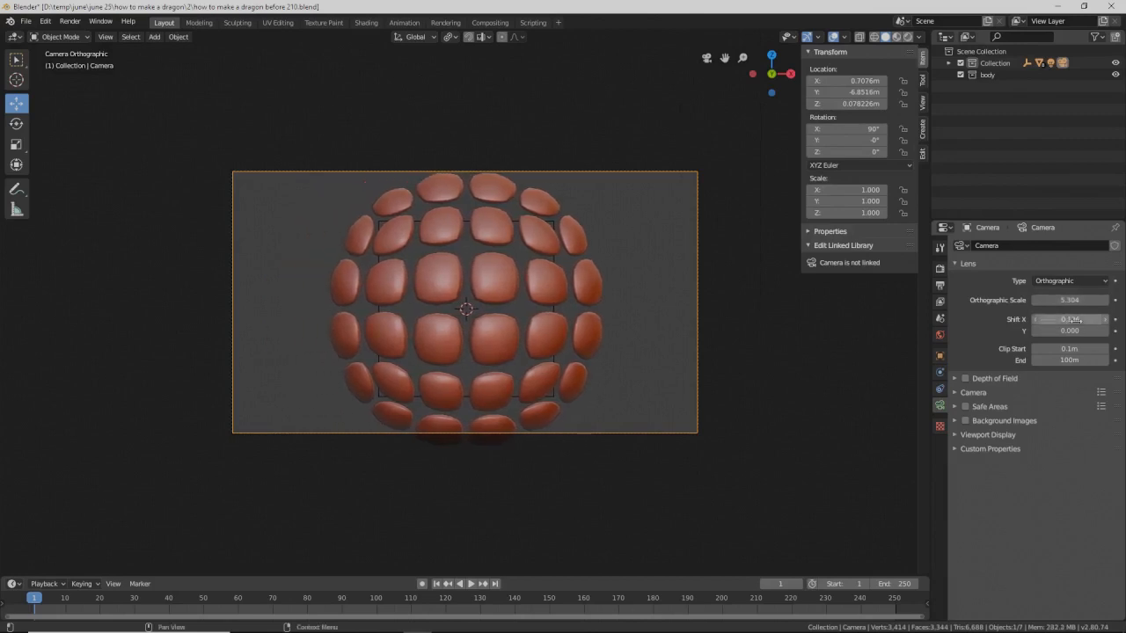
Step: Set the render resolution to a square 1000 by 1000 px
click(940, 270)
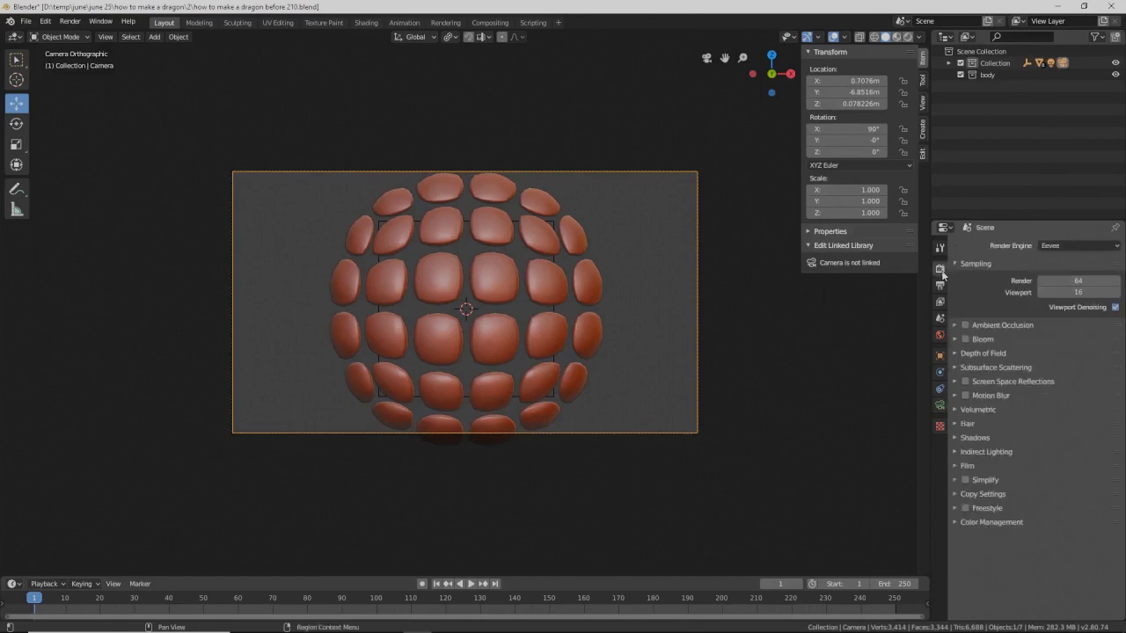
click(940, 248)
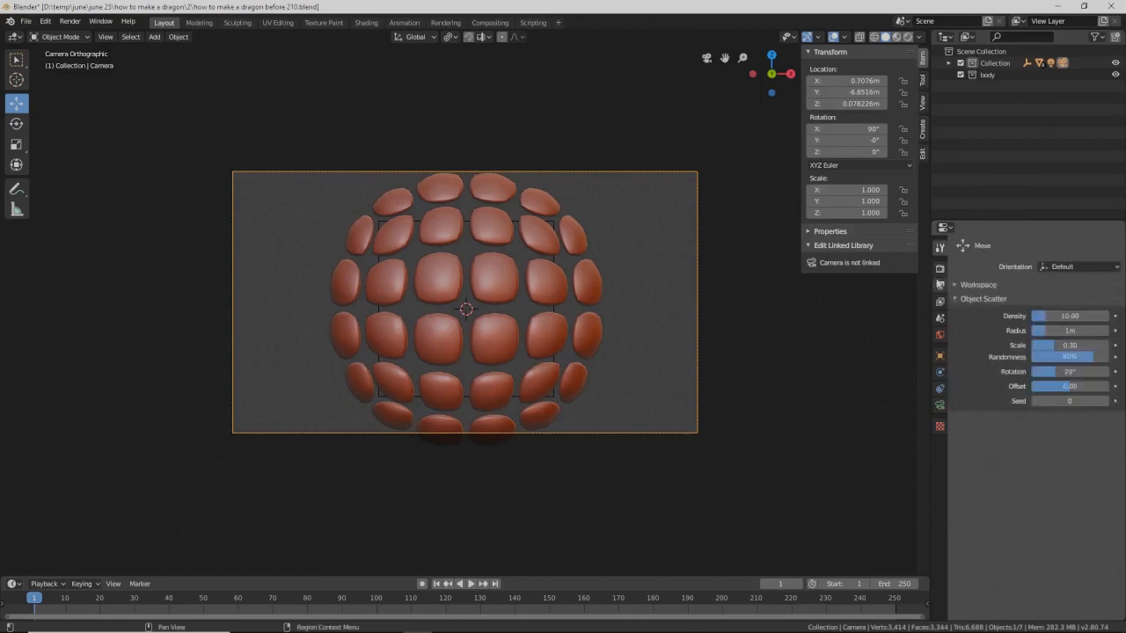
click(940, 268)
click(941, 285)
click(1063, 260)
text(1)
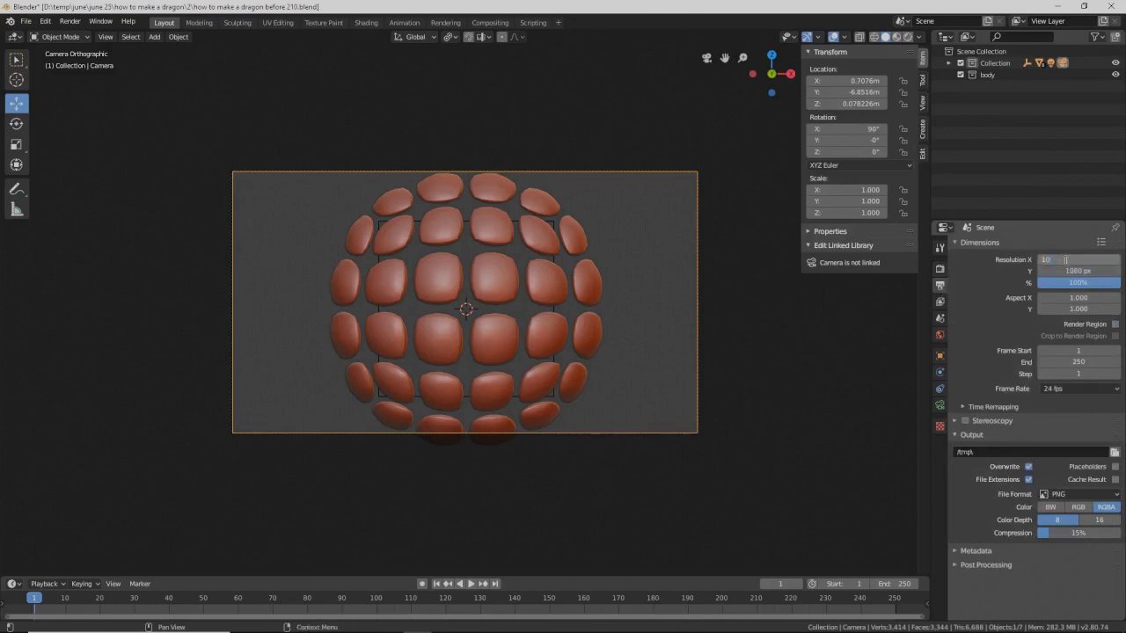
text(000)
key(Tab)
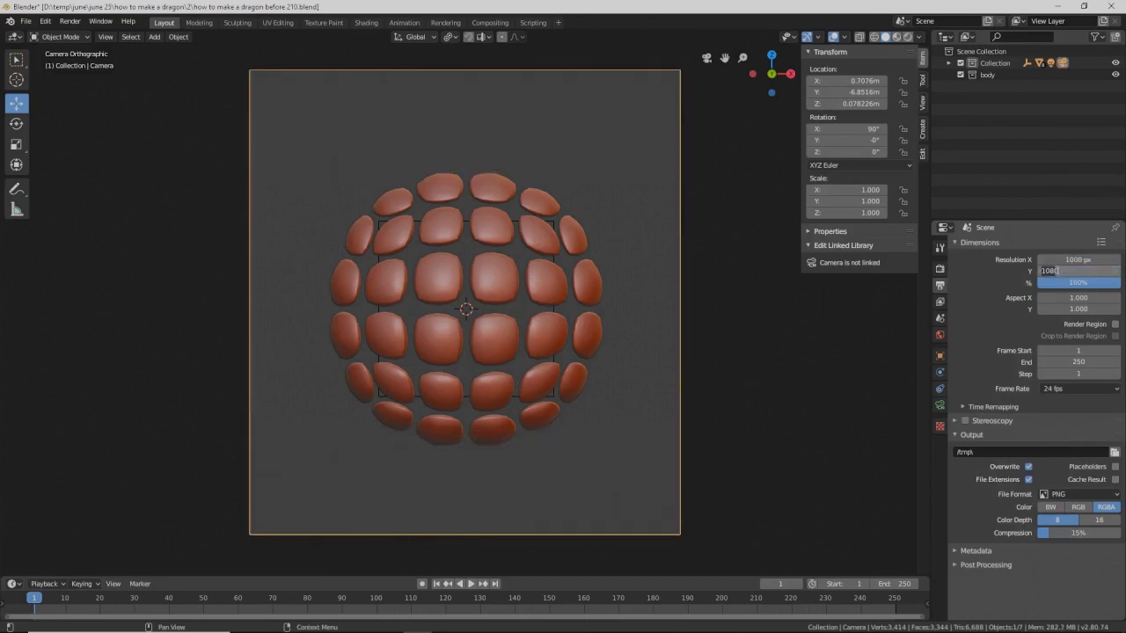
text(100)
key(Return)
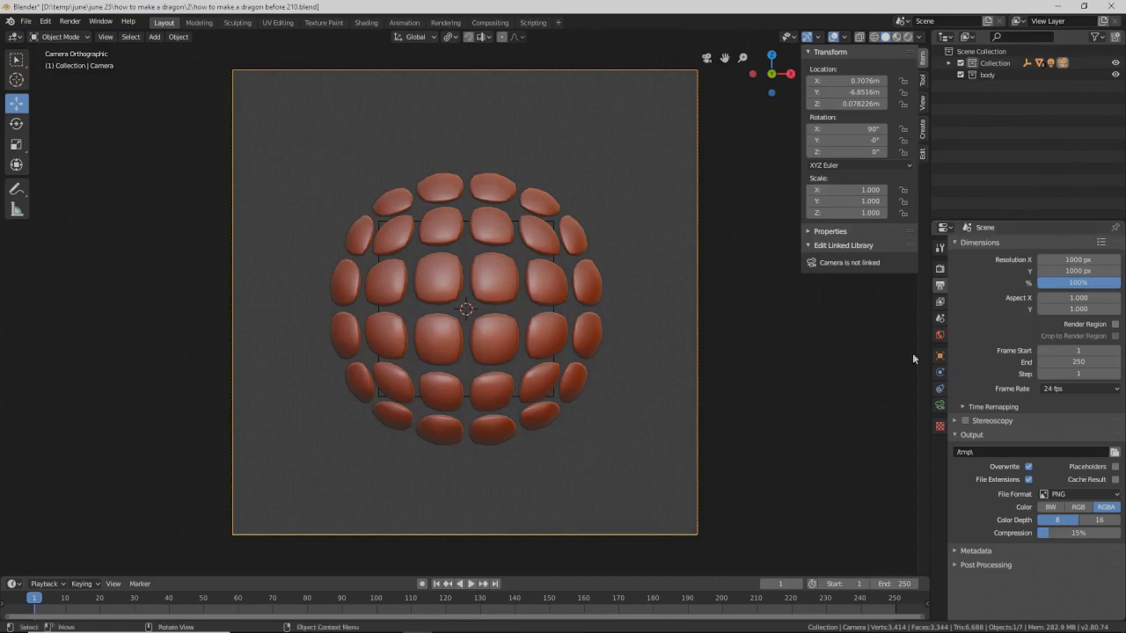
Step: Fit the panels tightly inside the camera frame with an orthographic scale of 3.344 and a horizontal shift of -0.220
click(939, 405)
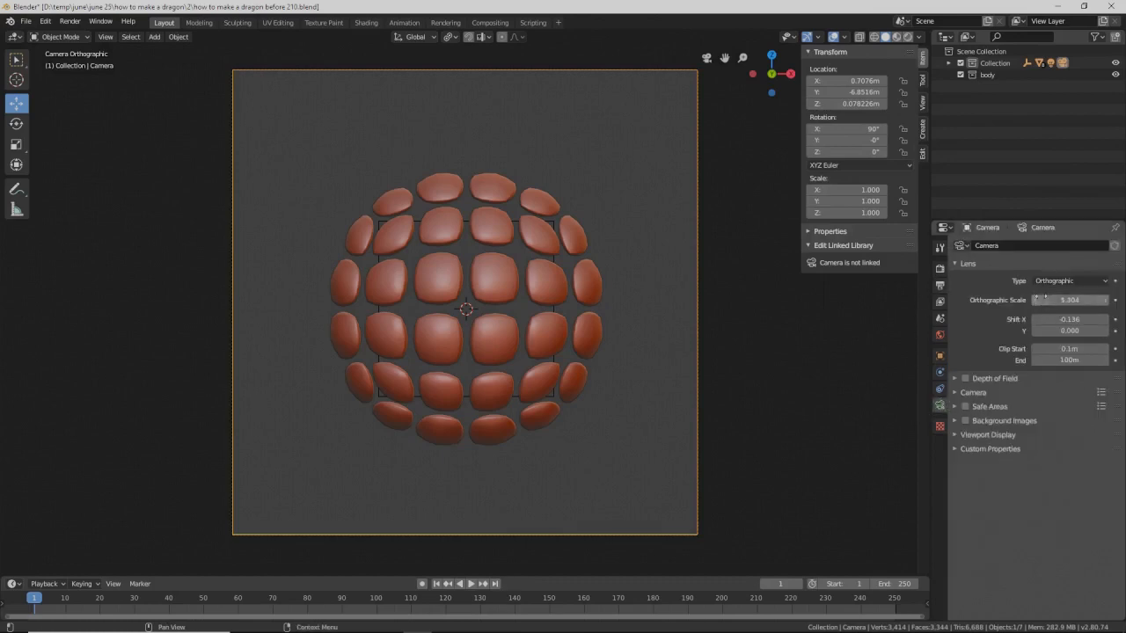
drag(1069, 300, 994, 300)
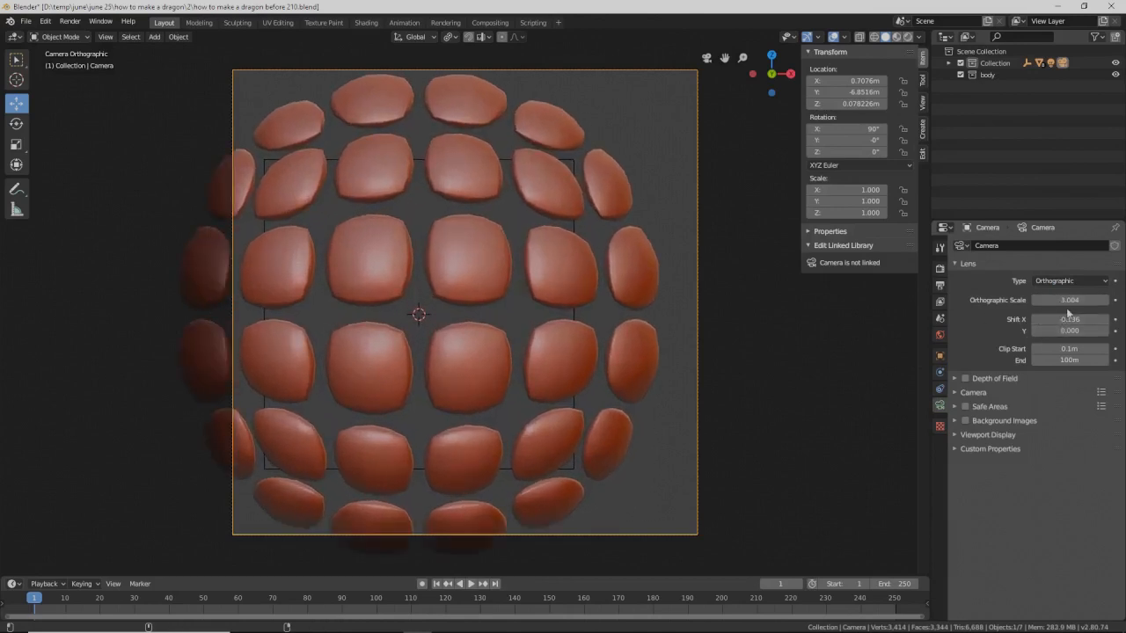
drag(1055, 315, 1010, 315)
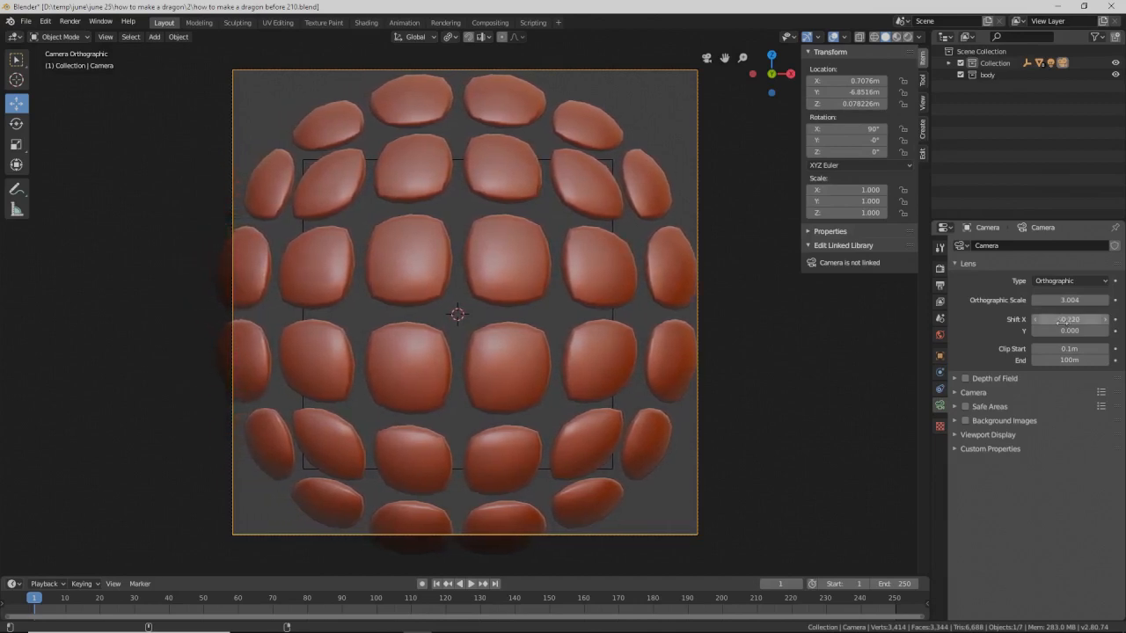
drag(1070, 300, 1085, 300)
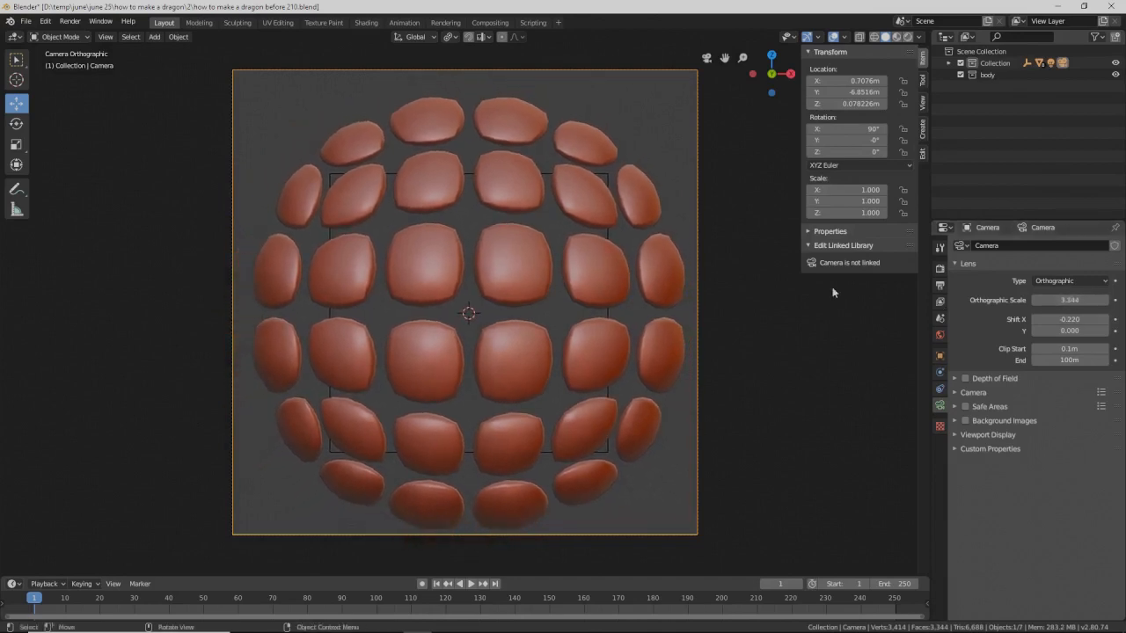
Step: Hide the cube-shaped empty and save the file as "how to make a dragon before 212.blend"
click(608, 173)
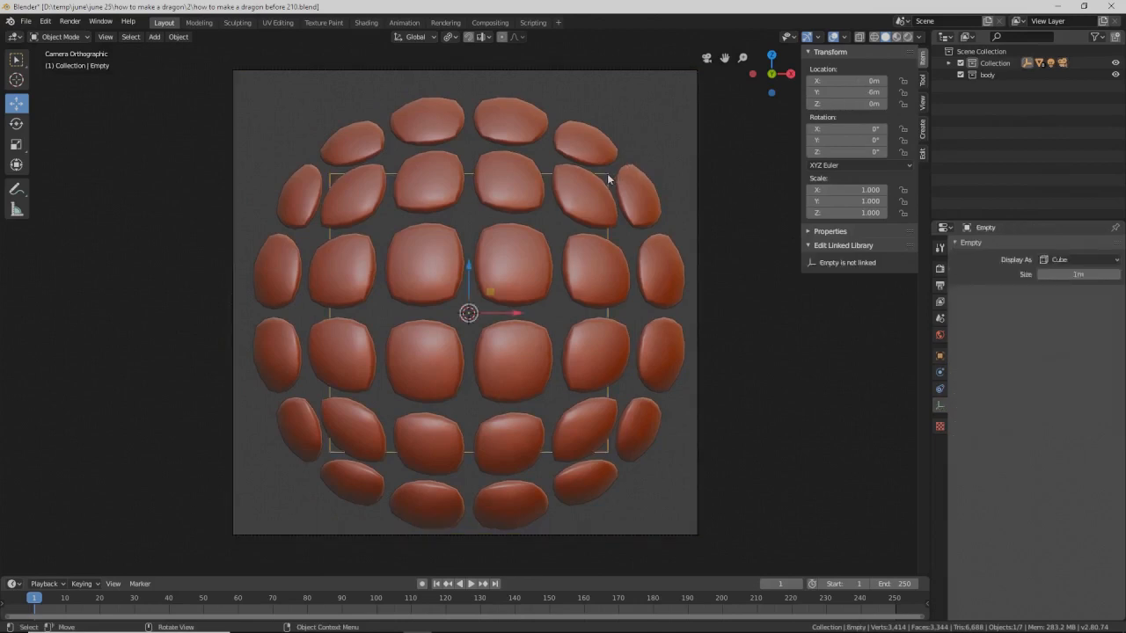
click(770, 344)
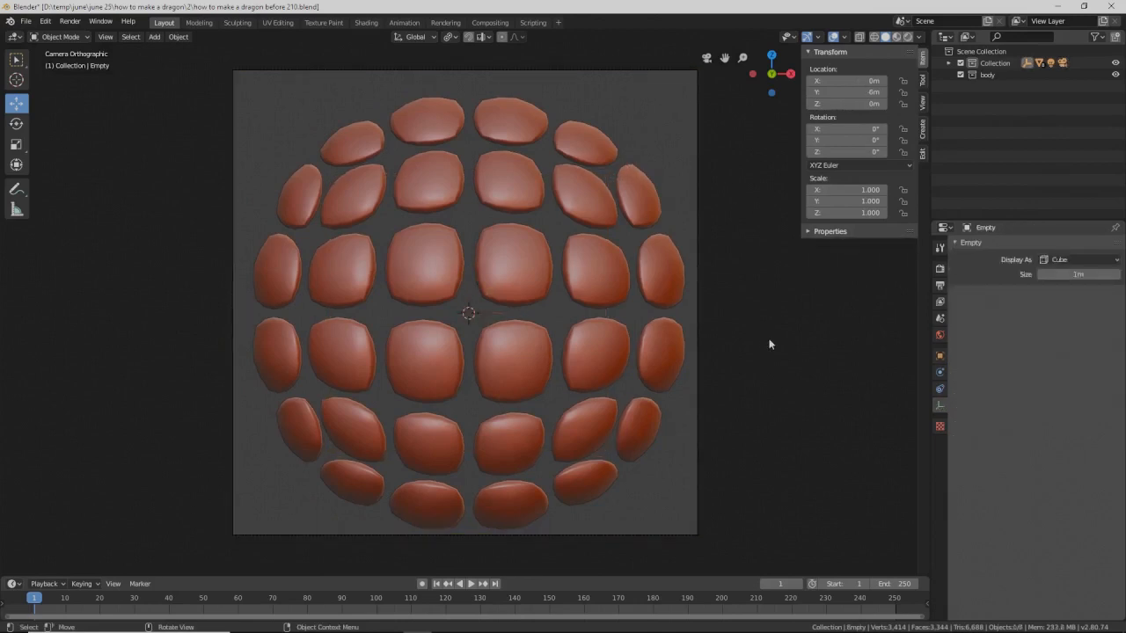
key(ctrl+s)
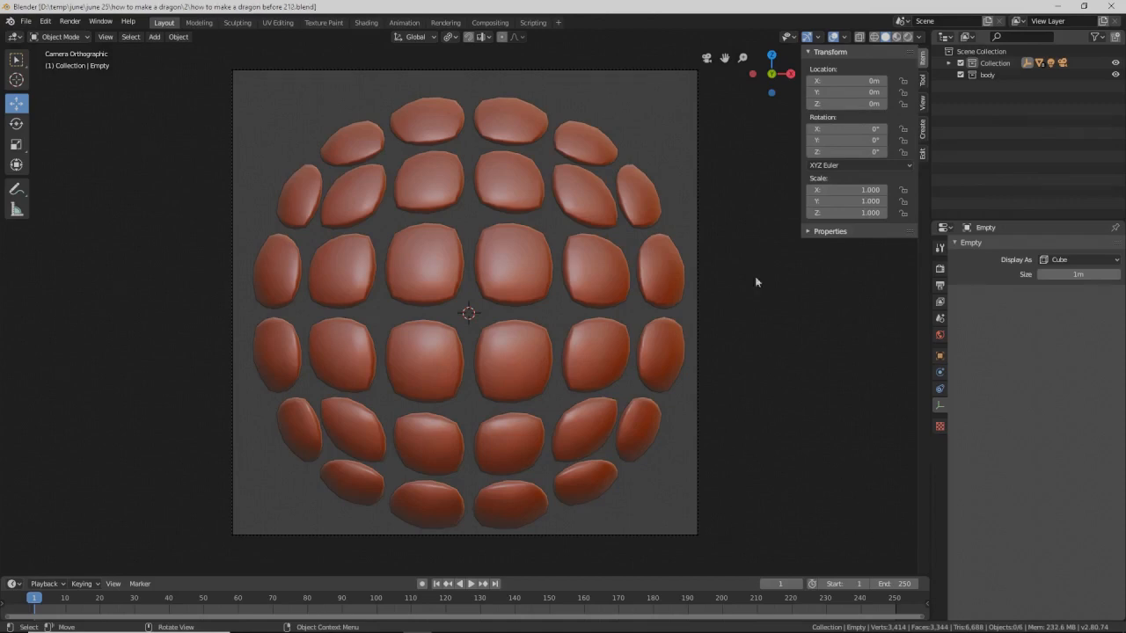
Step: Switch the viewport's solid shading from MatCap to Studio lighting
click(919, 38)
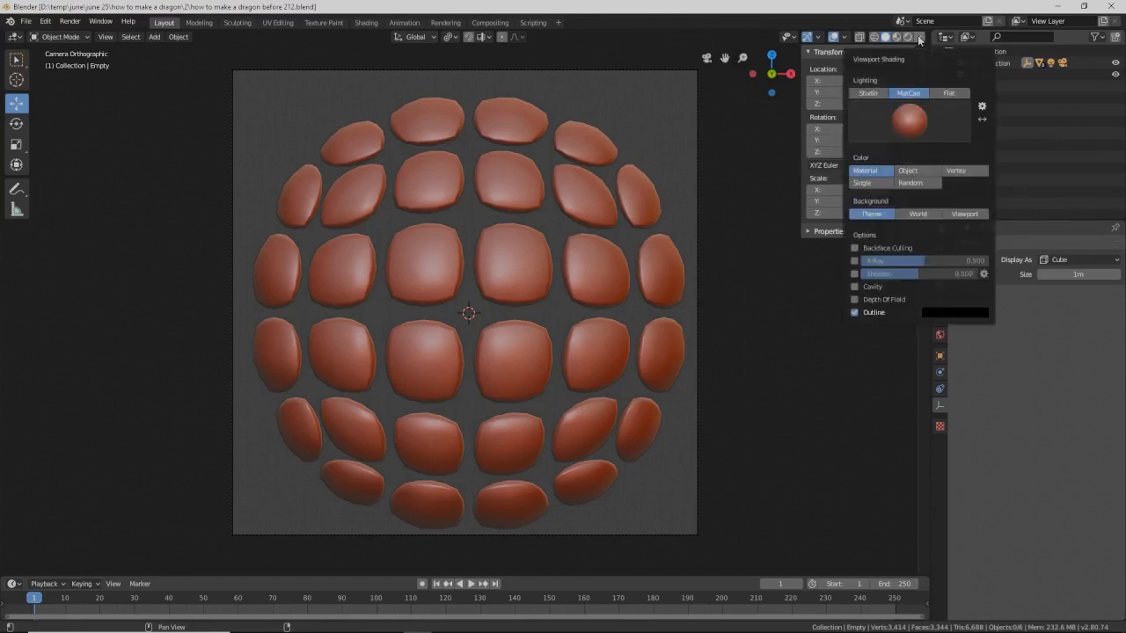
click(876, 100)
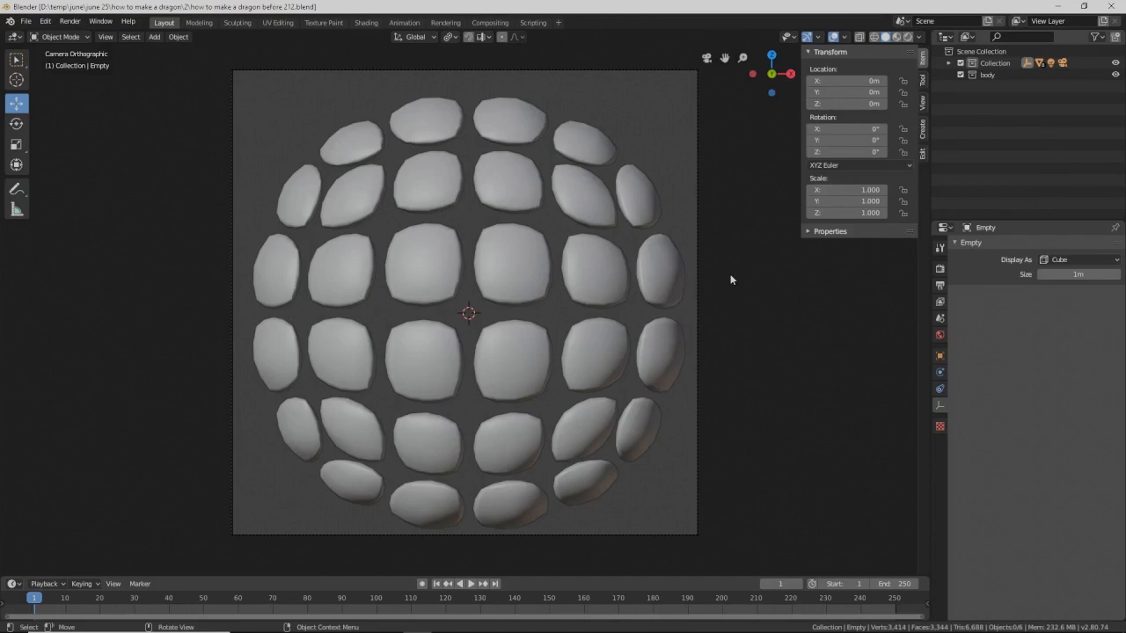
Step: Add a plane mesh at the centre of the half sphere and rotate it 90° about the X axis
scroll(730, 280, down, 2)
middle_drag(698, 259, 672, 271)
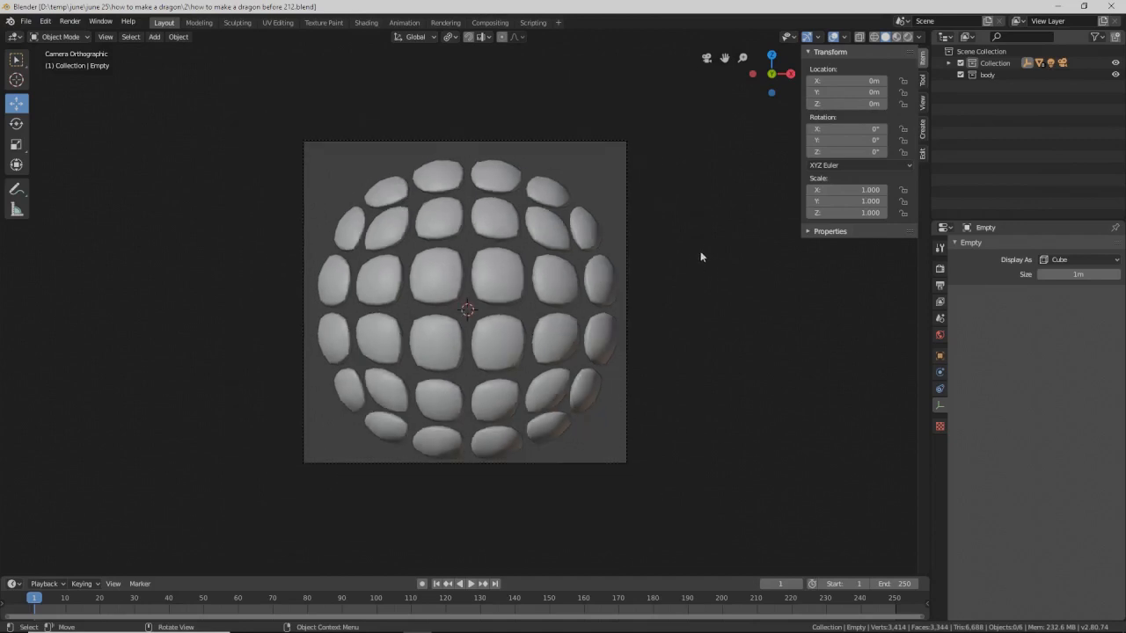
scroll(671, 273, down, 2)
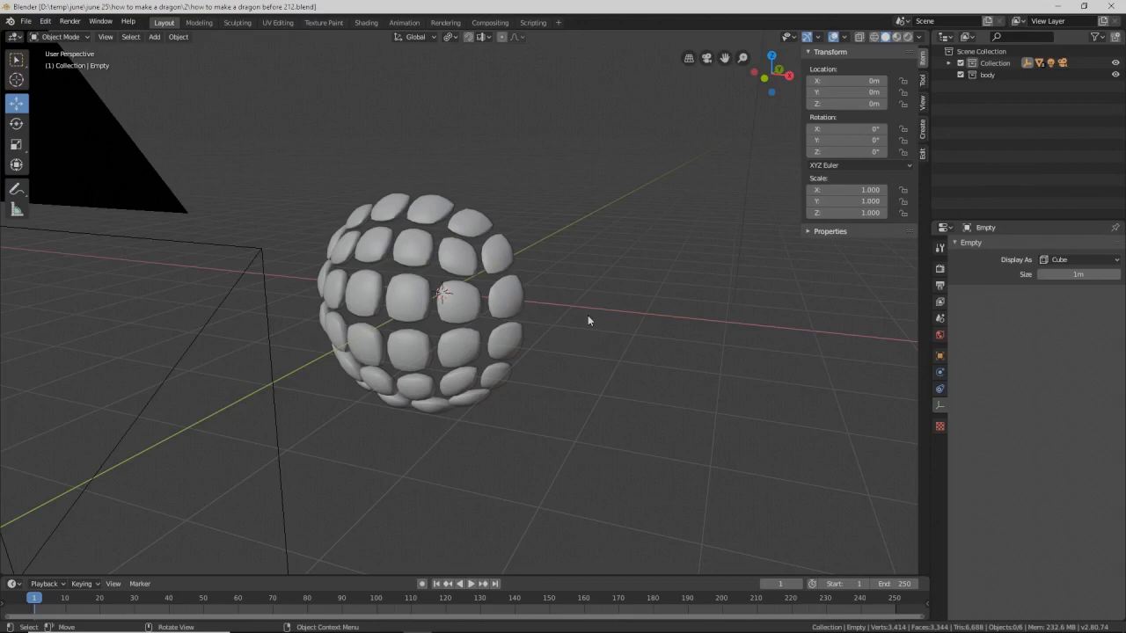
key(shift+a)
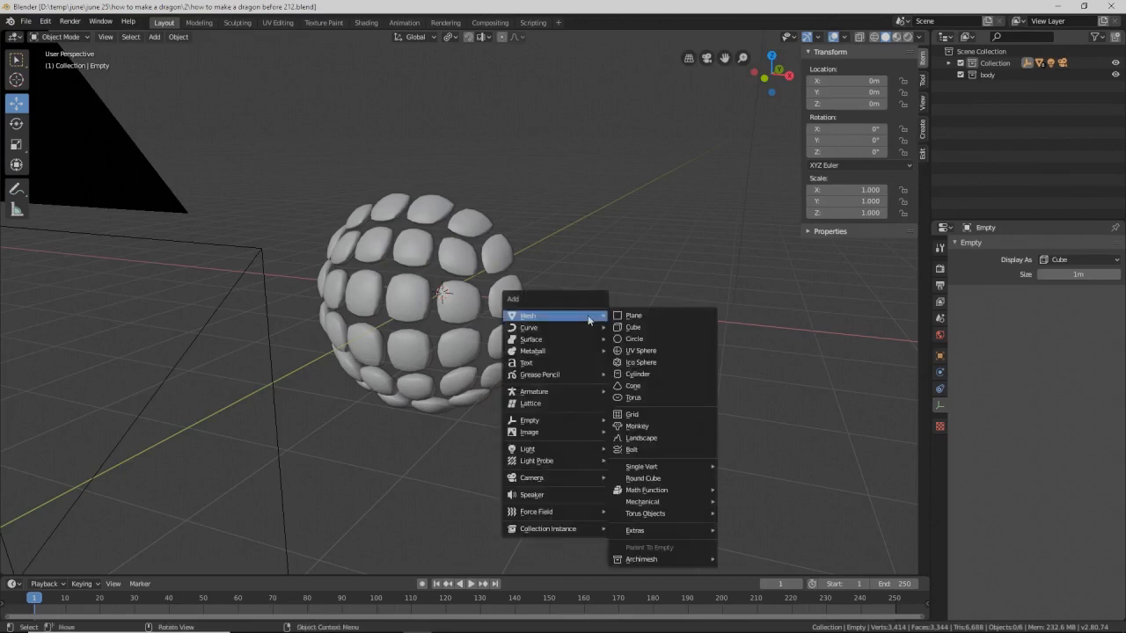
click(631, 315)
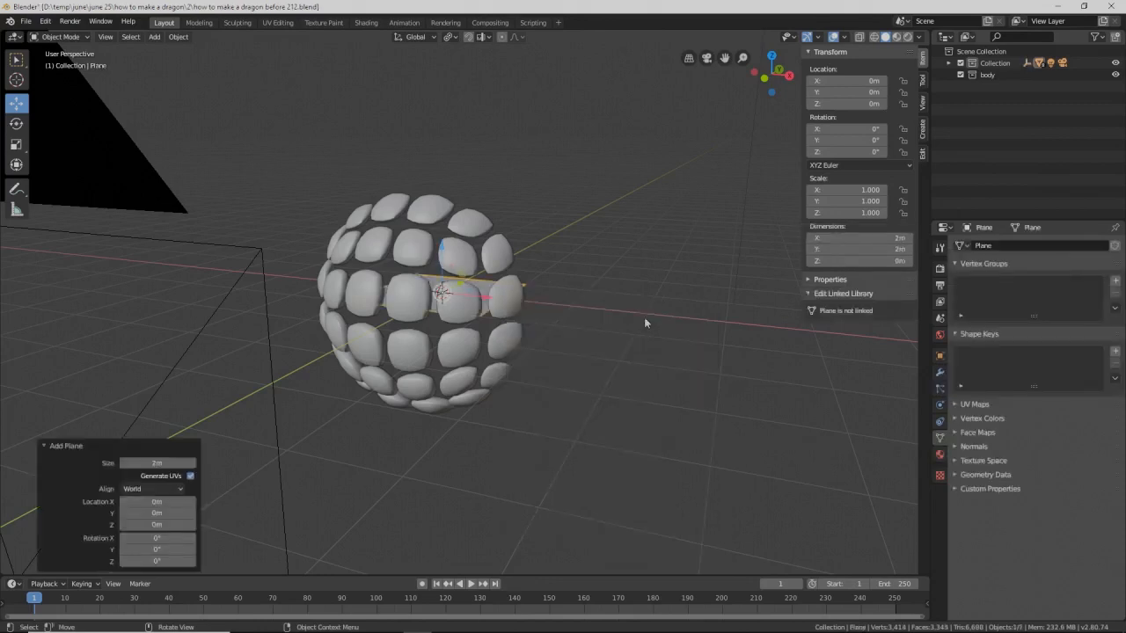
key(r)
key(x)
text(90)
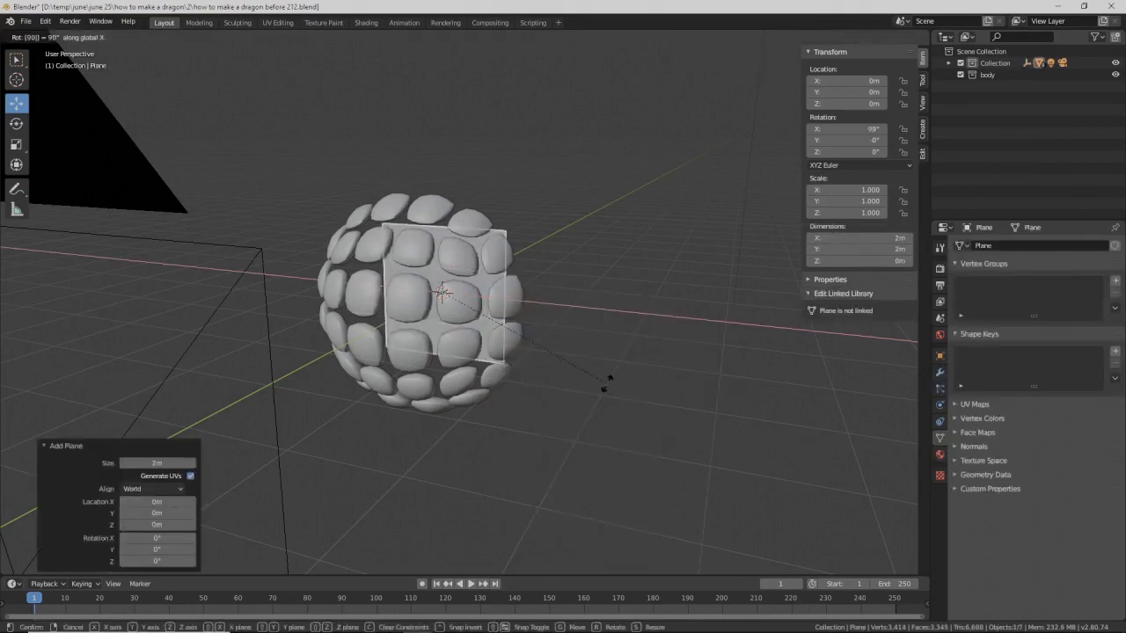
Step: Rotate the plane 90° about the global X axis and scale it up to about 4.85 m square behind the scales
key(Return)
key(s)
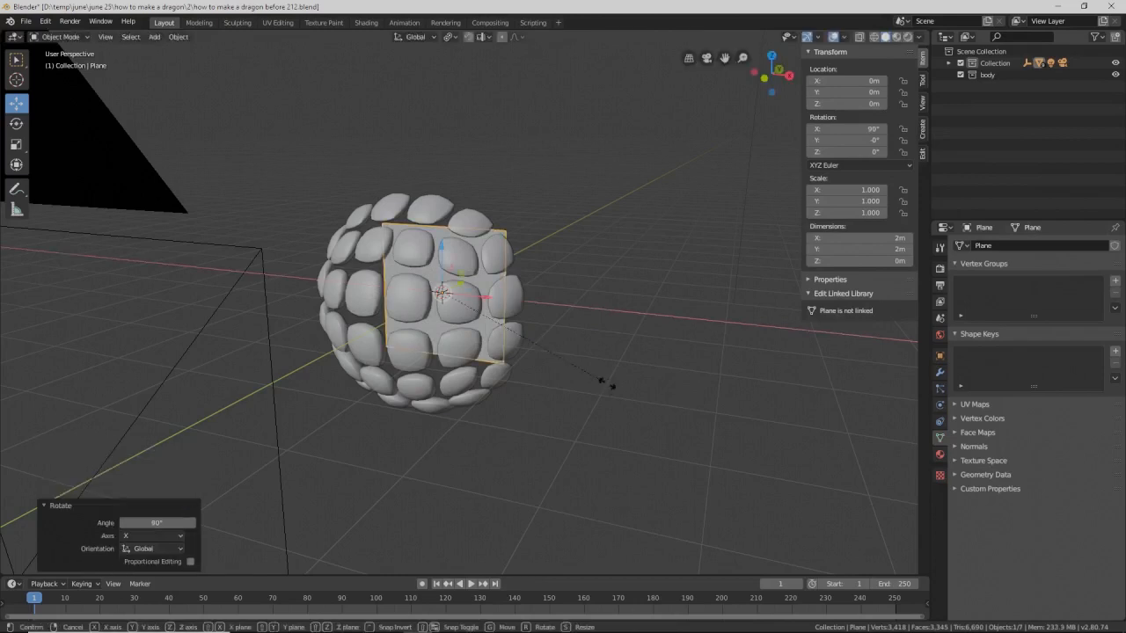
click(702, 430)
key(s)
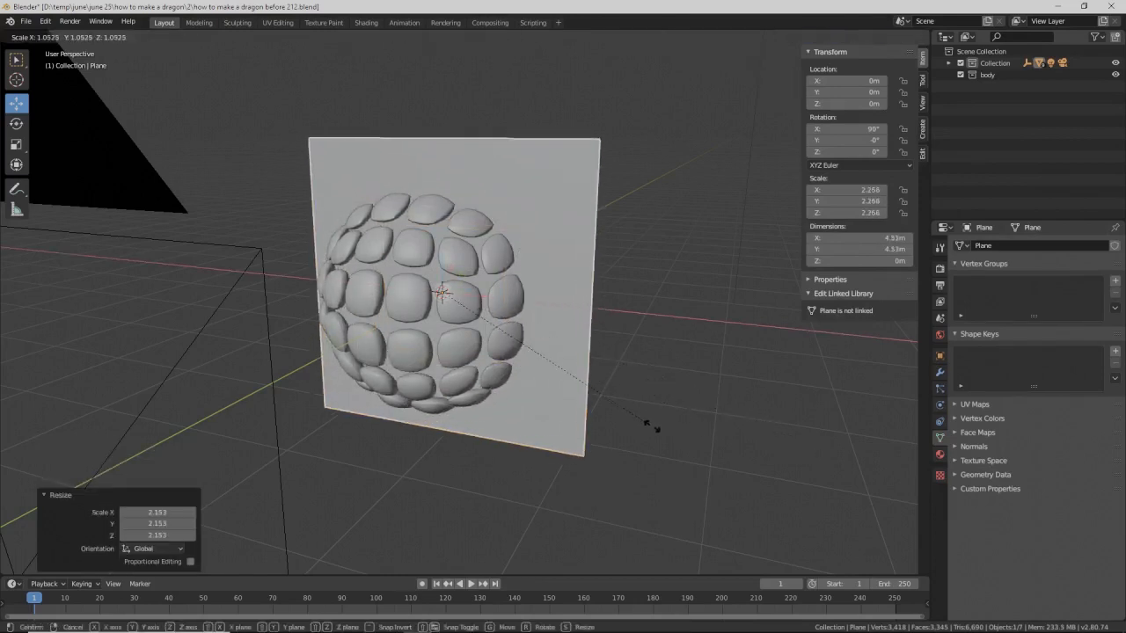
click(670, 436)
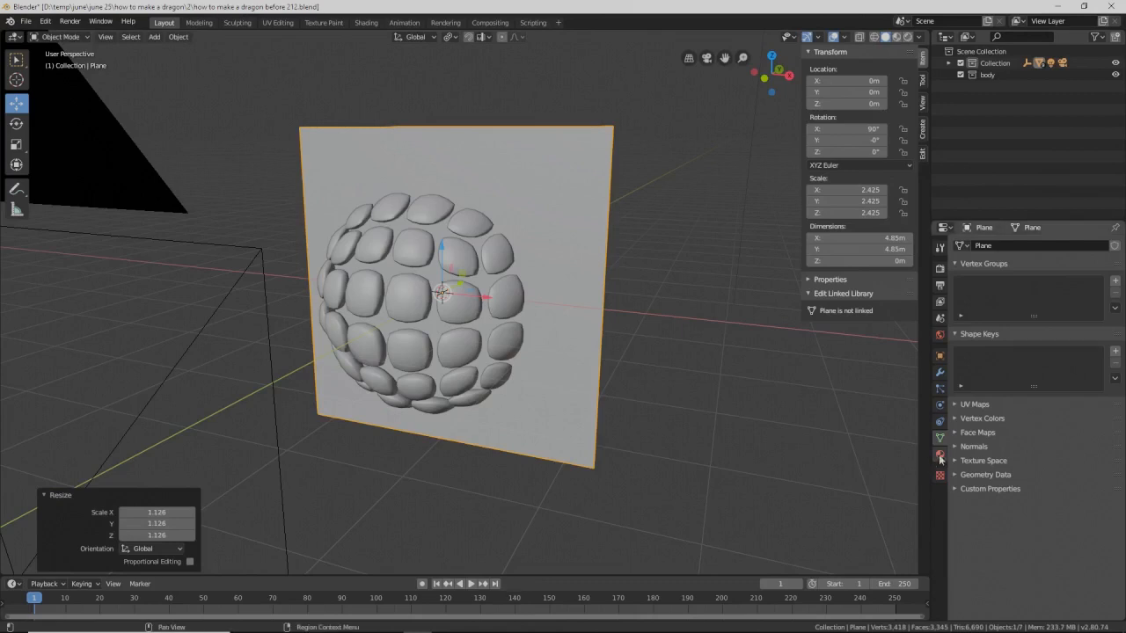
Step: Give the plane a new material with a black base color and display materials in the viewport with LookDev shading
click(939, 456)
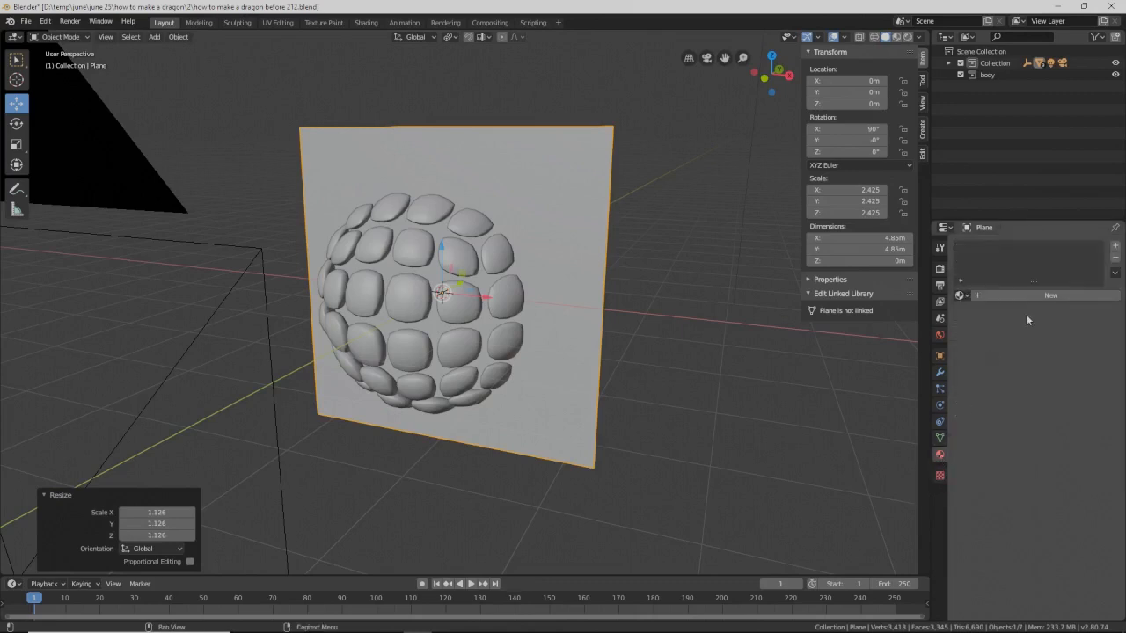
click(1070, 297)
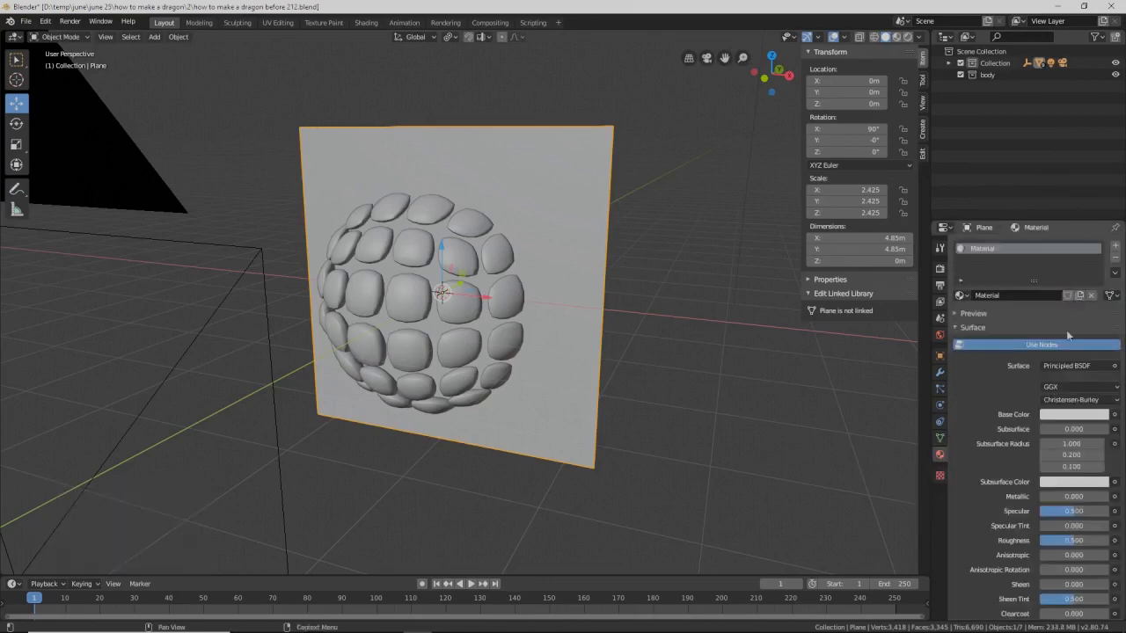
click(1063, 419)
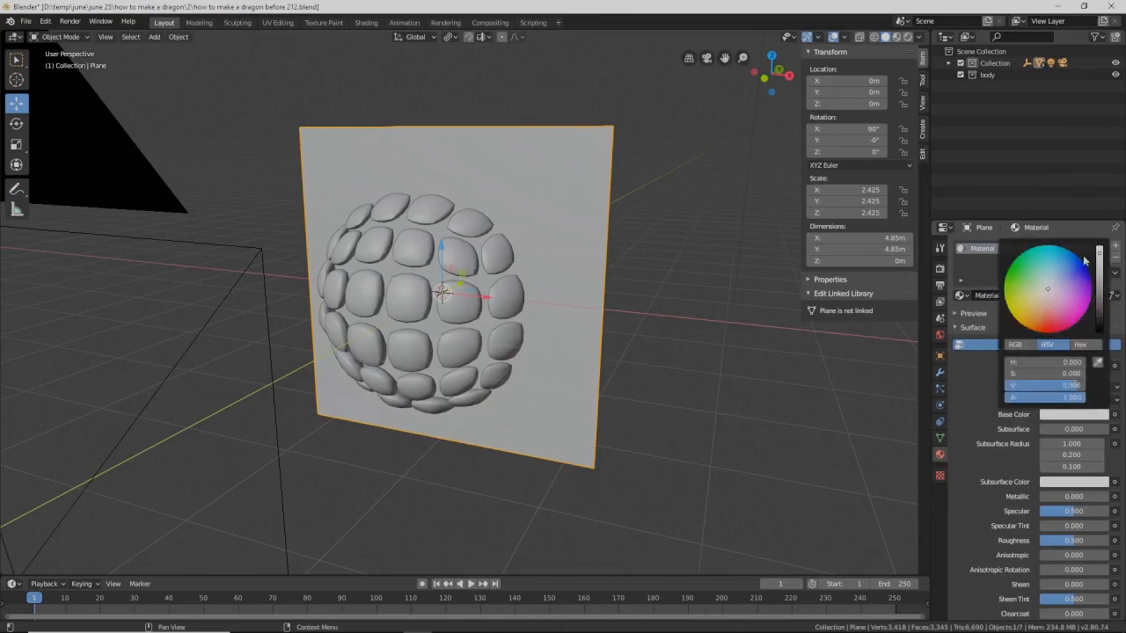
drag(1099, 253, 1099, 332)
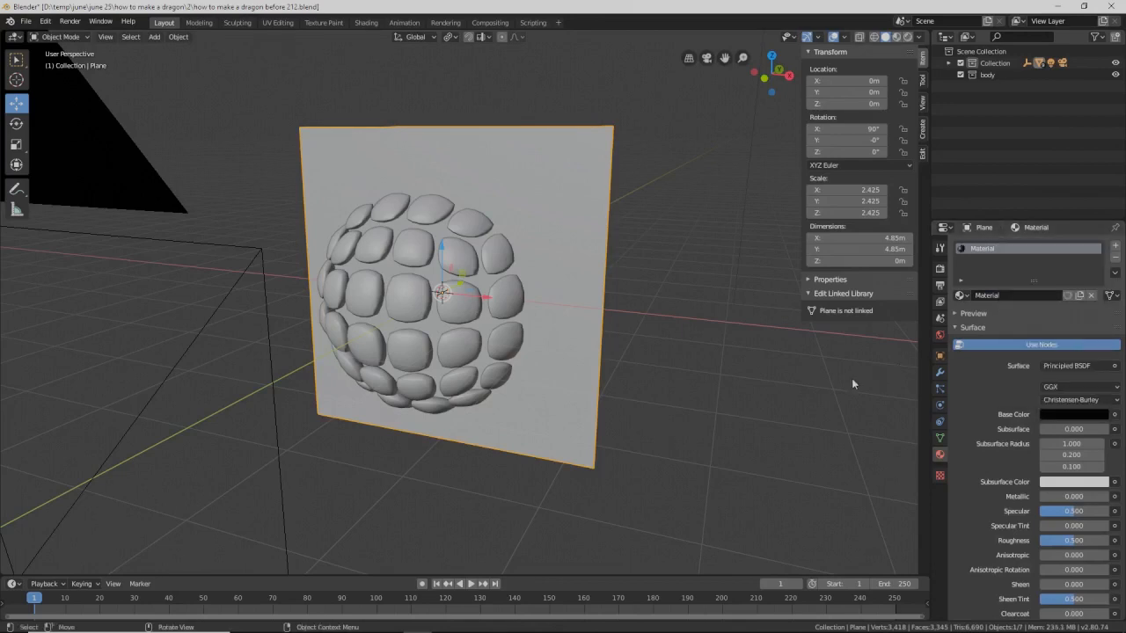
click(896, 37)
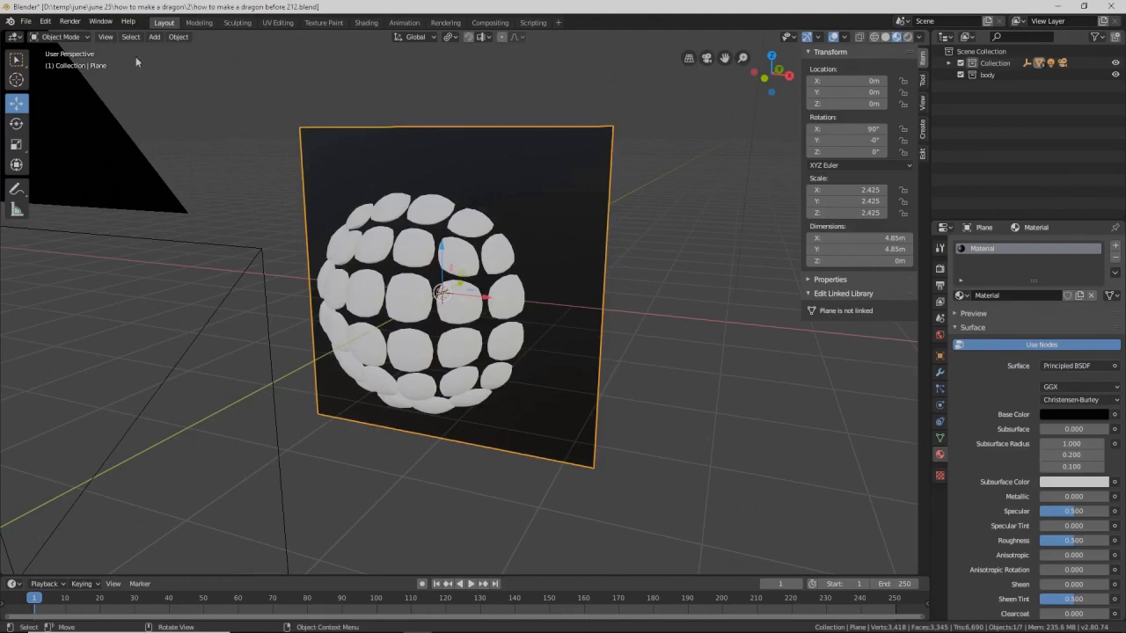
Step: Look through the camera and save an incremented copy of the file as "how to make a dragon before 213.blend"
click(105, 37)
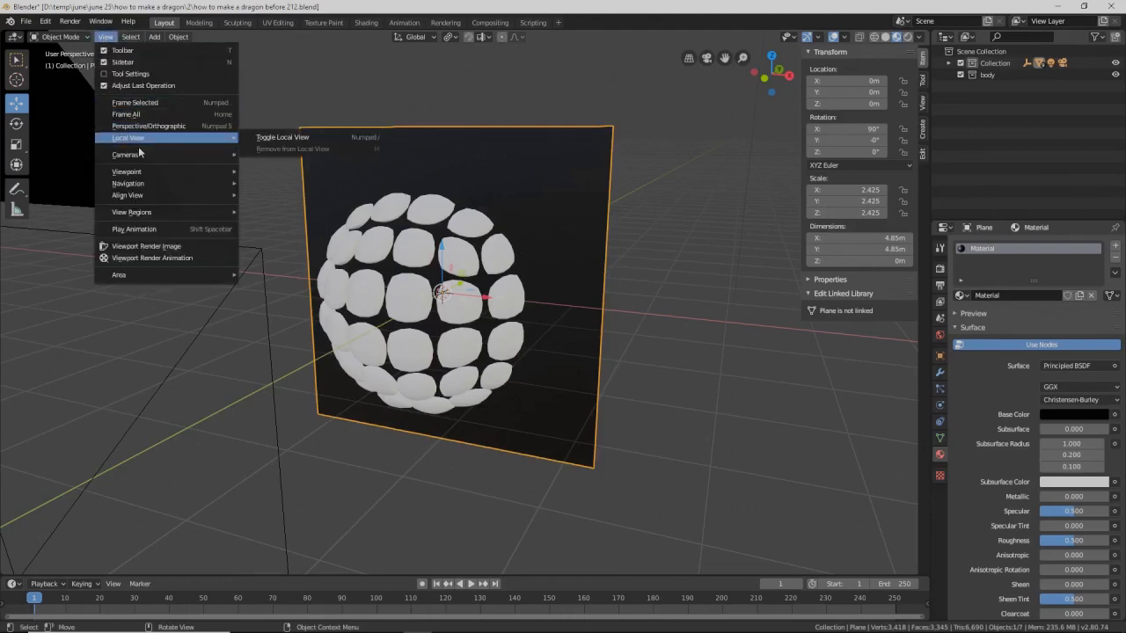
mouse_move(139, 173)
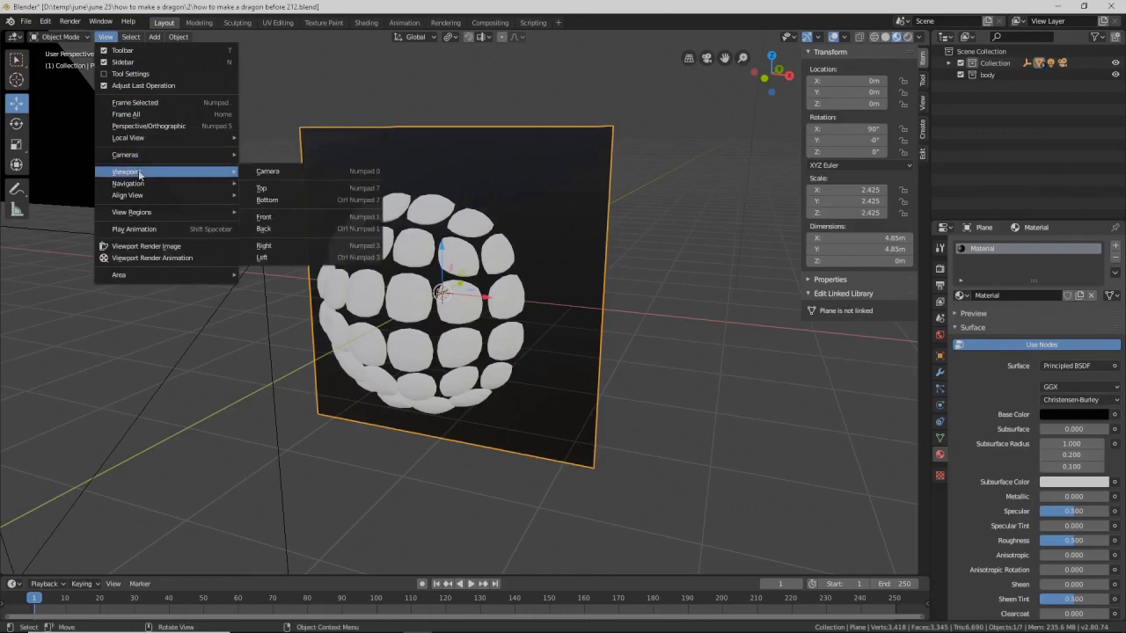
click(266, 172)
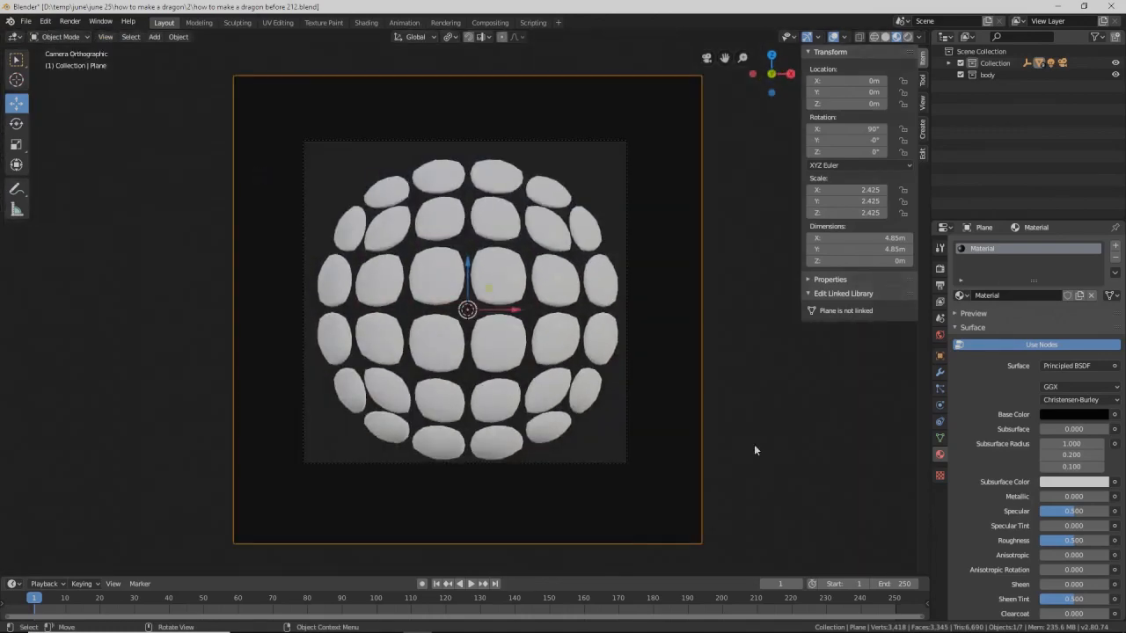
key(ctrl+alt+s)
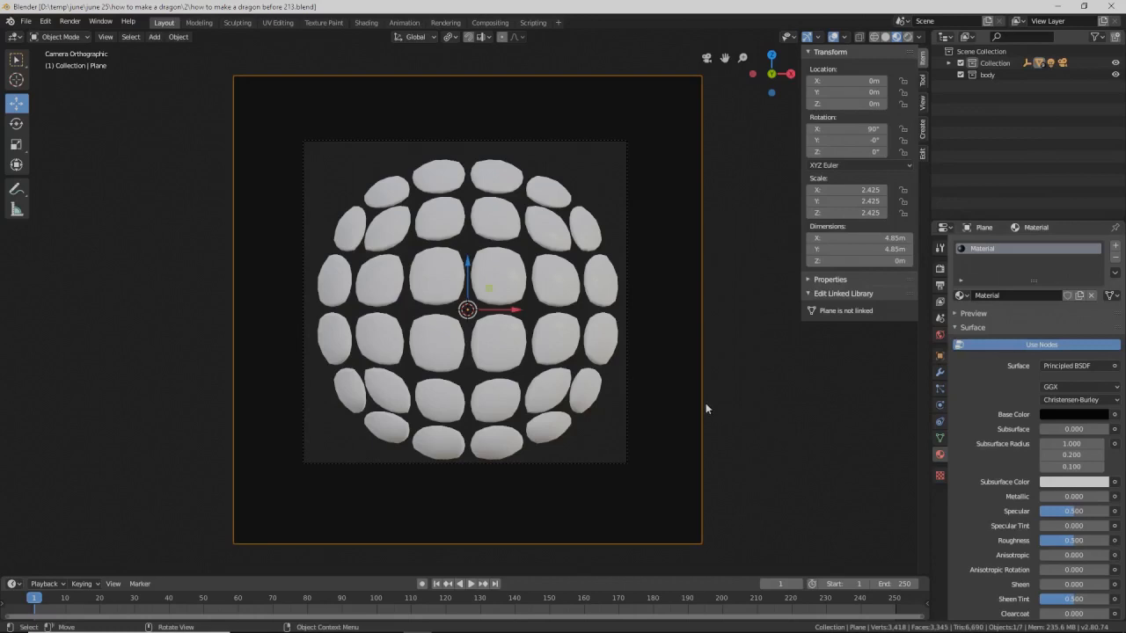
Step: With the camera selected, place the 3D cursor outside the black plane and save an incremented copy ending in 214
click(626, 405)
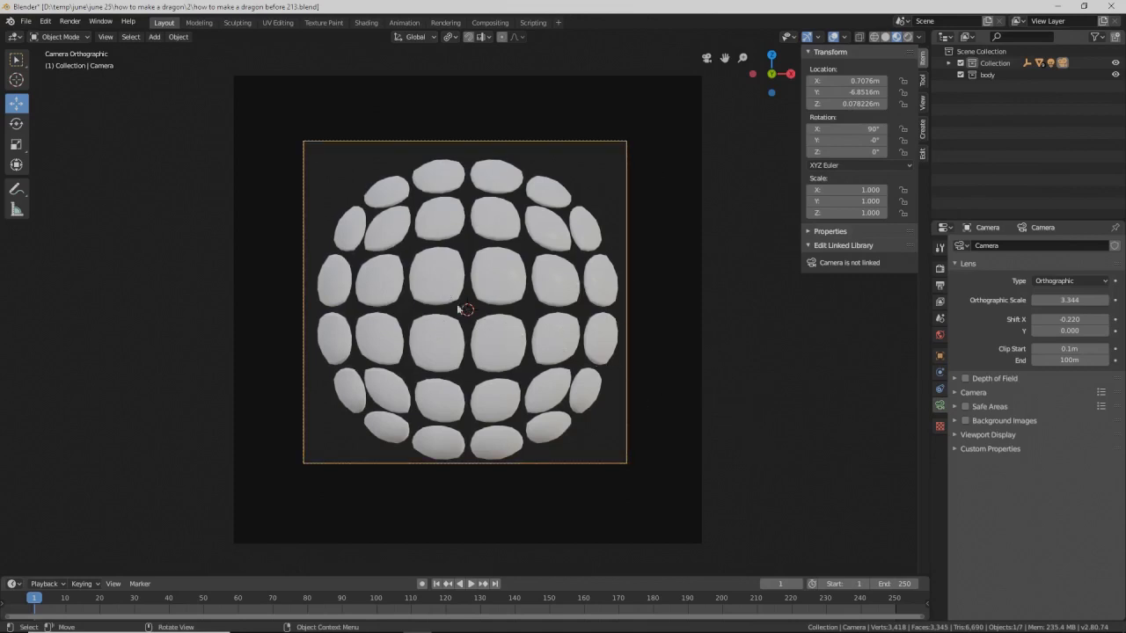
shift+right_click(819, 525)
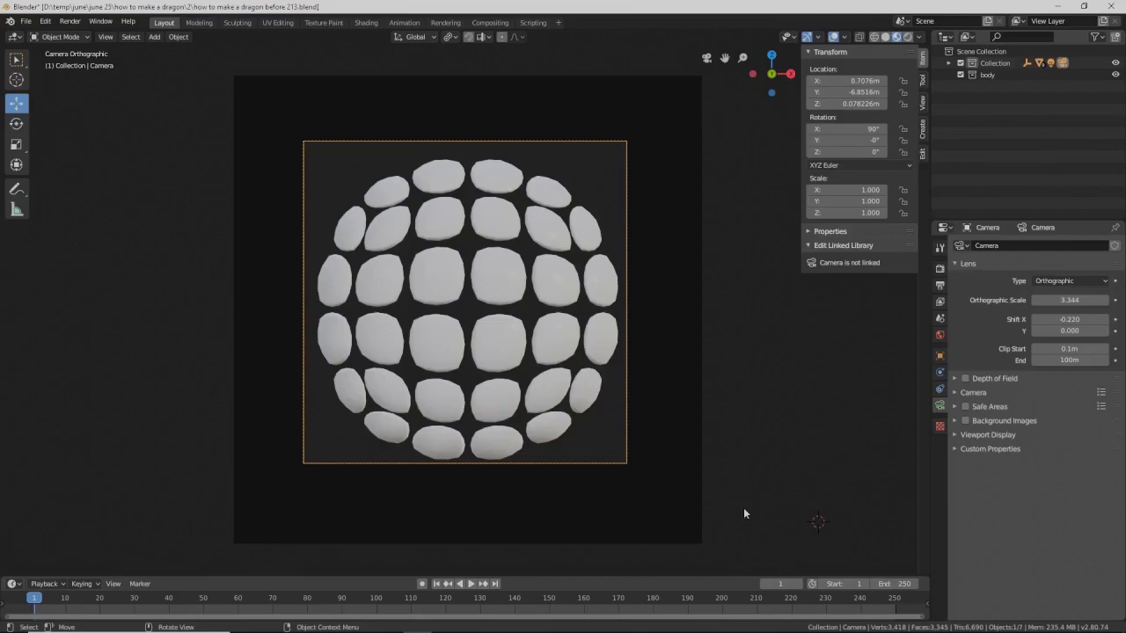
key(ctrl+alt+s)
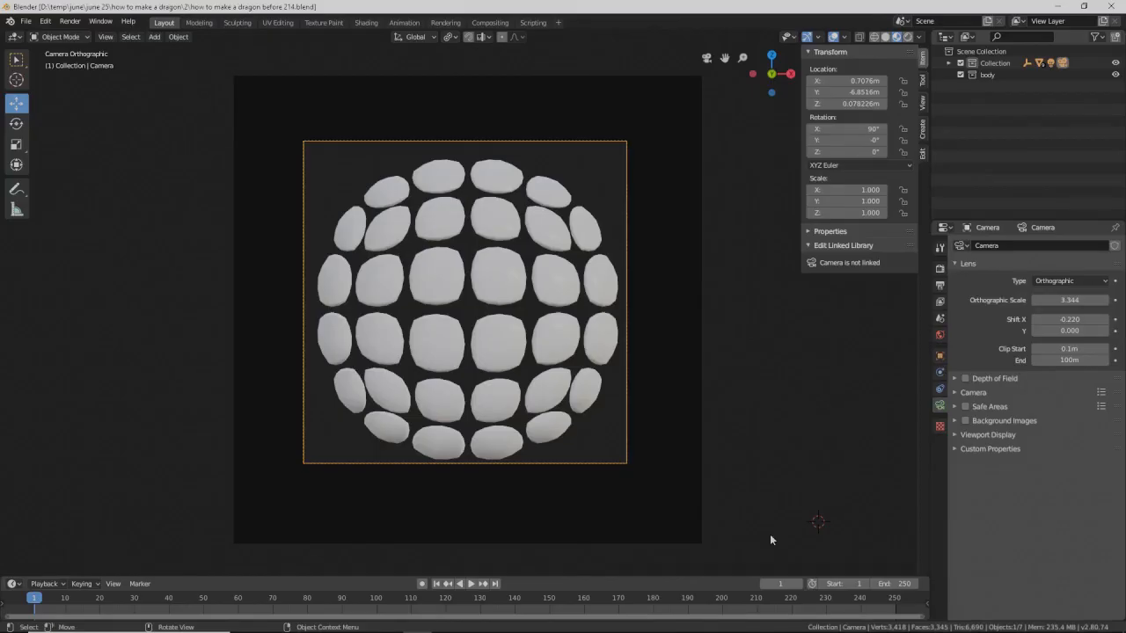
Step: Create a viewport render image of the scales against the black plane from the camera view
click(68, 21)
click(107, 37)
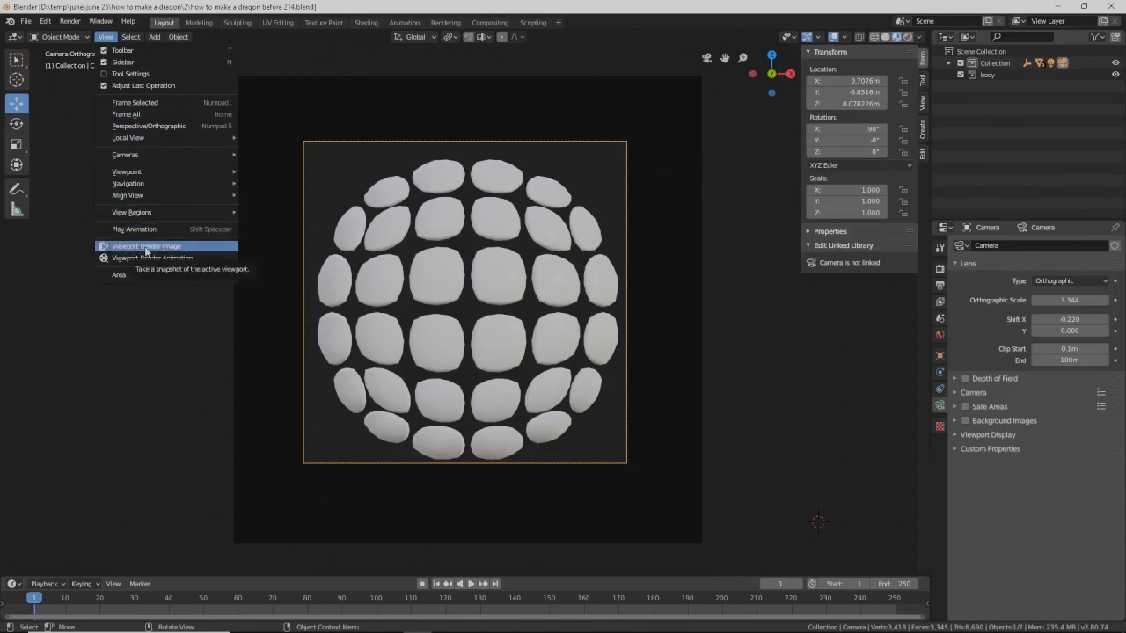
click(196, 247)
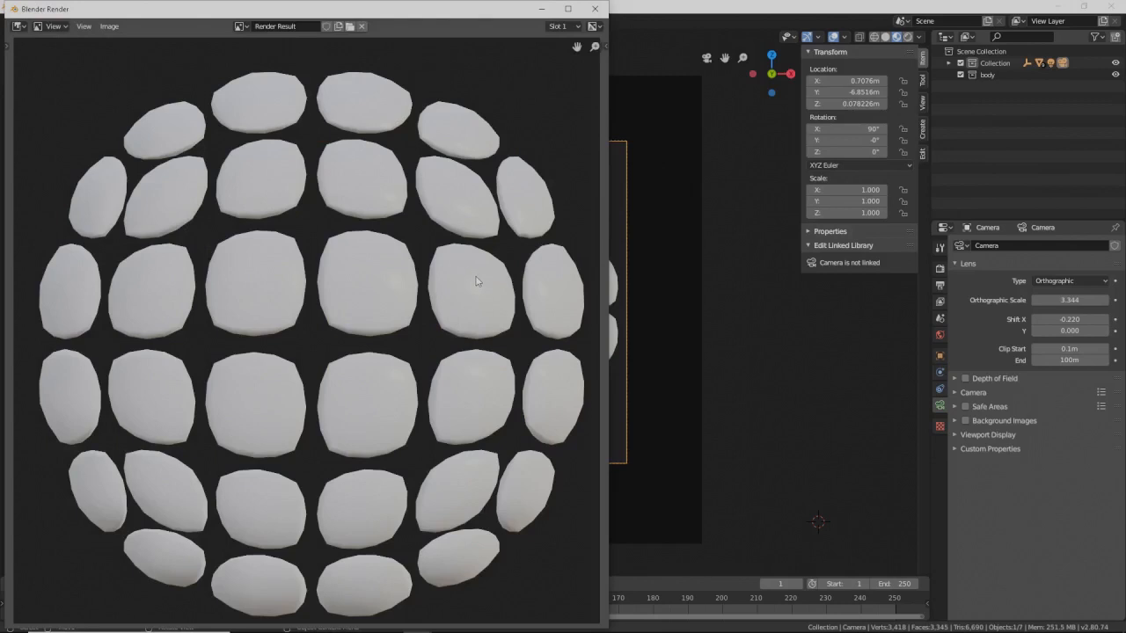
Step: Save the render as scales.png in the june 25 textures folder, then save the project as an incremented copy ending in 215
click(107, 26)
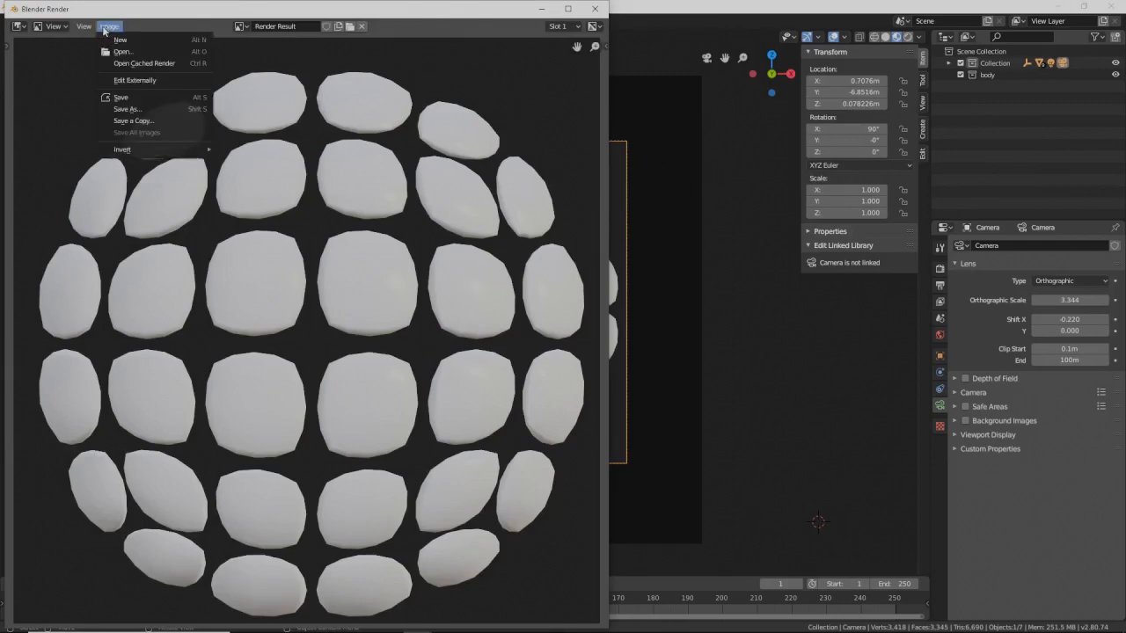
click(152, 109)
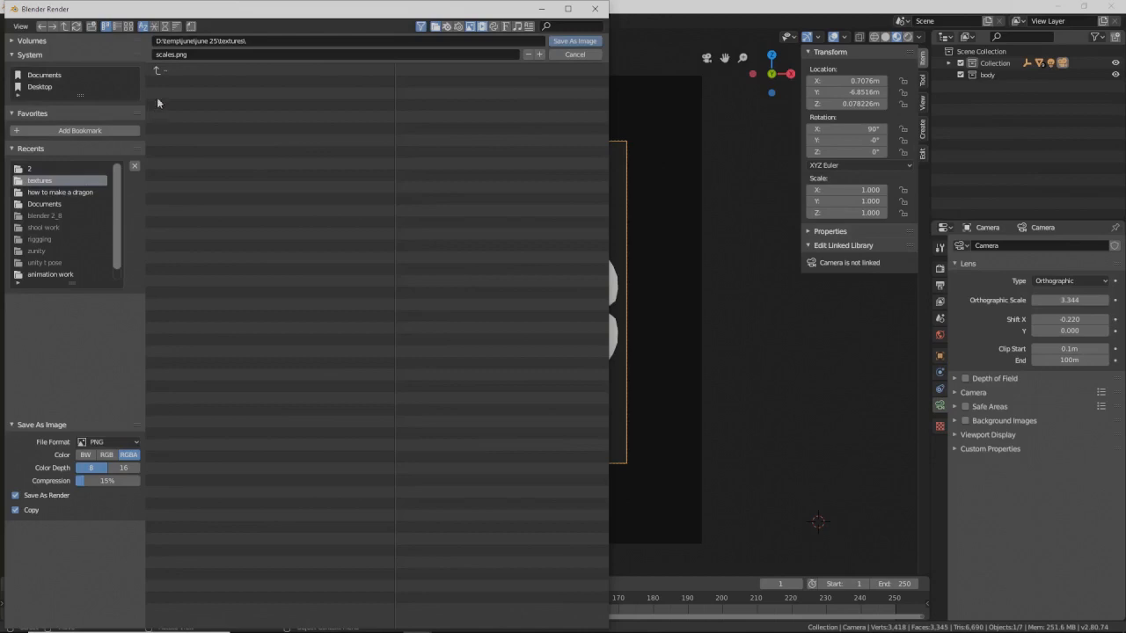
click(159, 71)
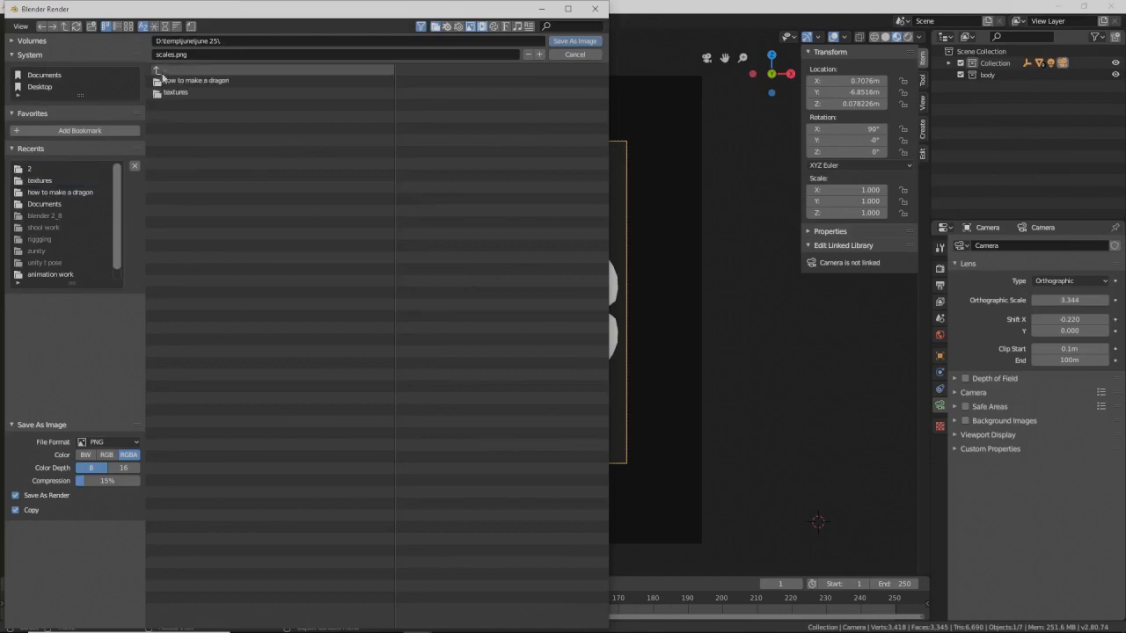
click(201, 93)
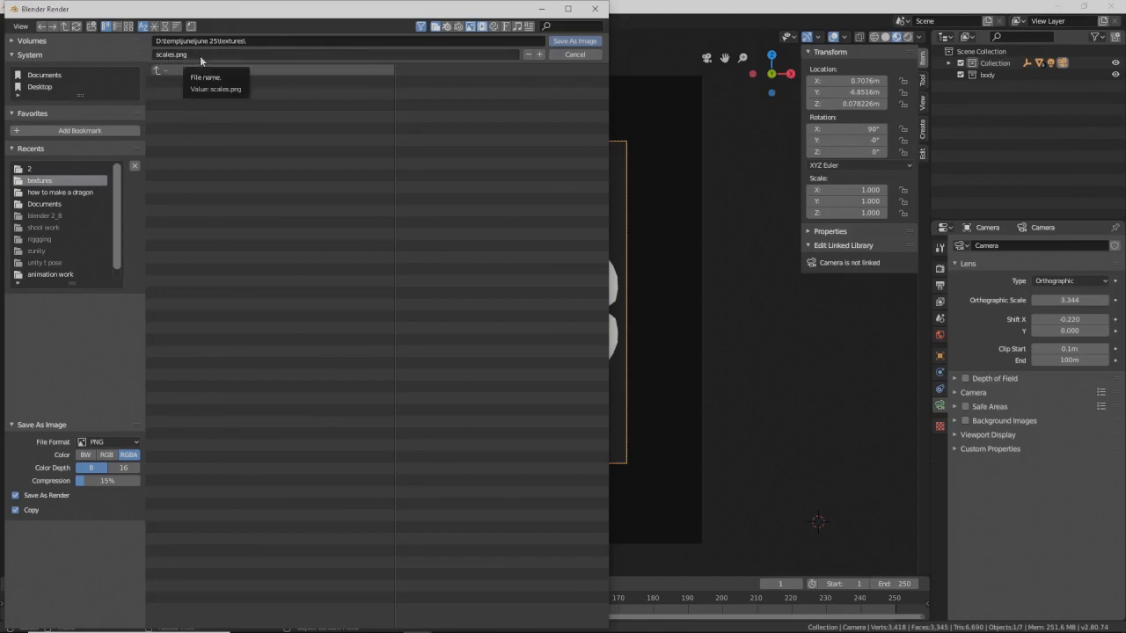
click(559, 41)
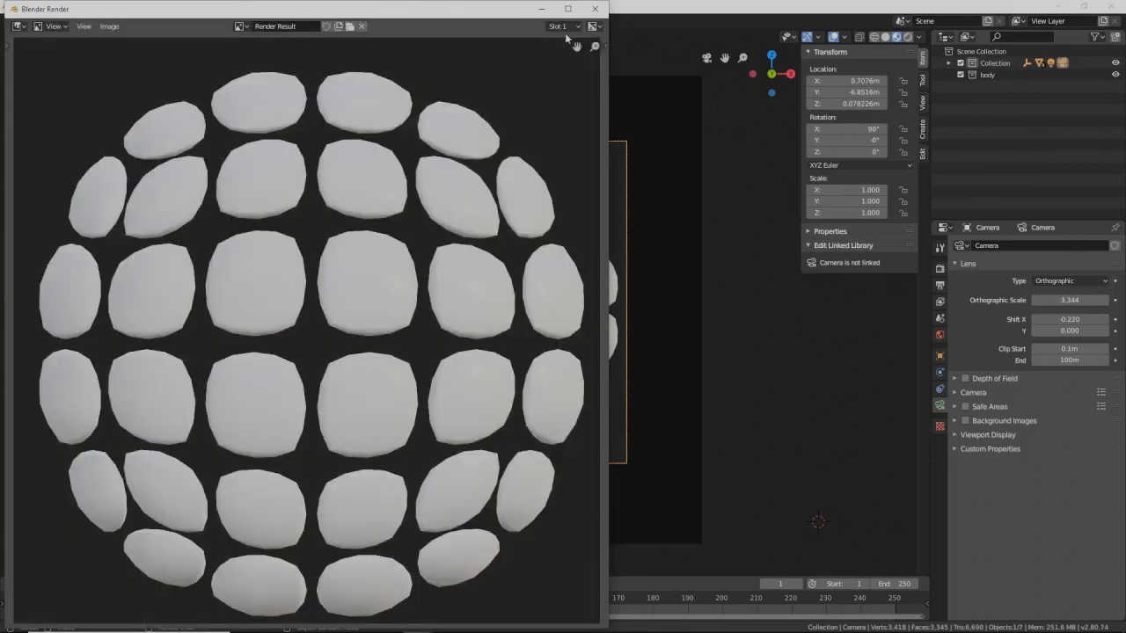
click(596, 10)
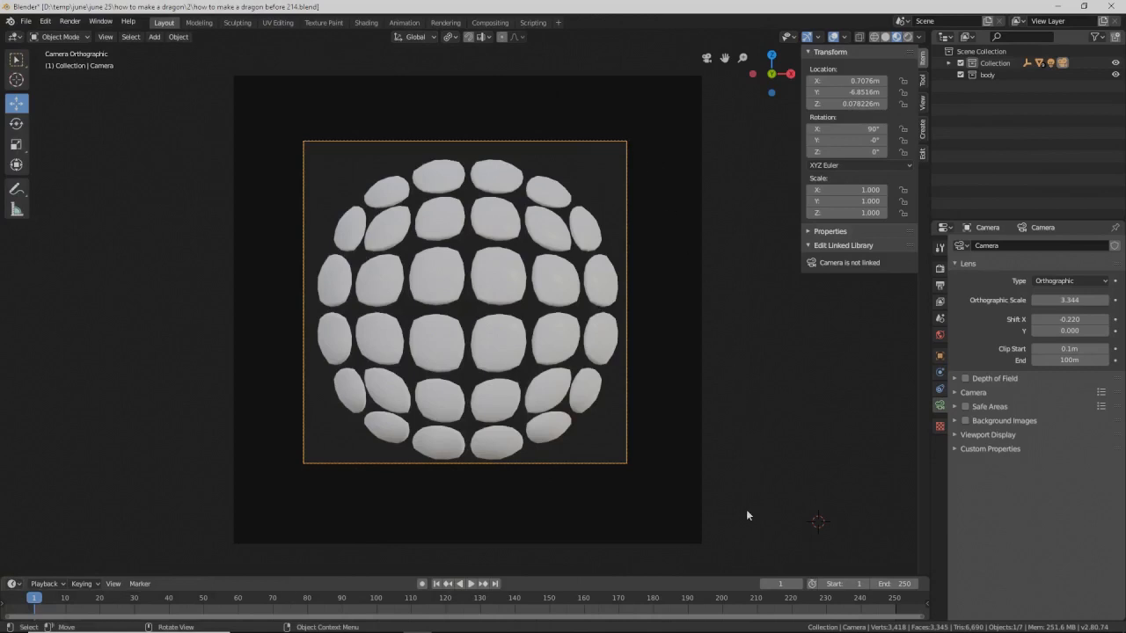
key(ctrl+alt+s)
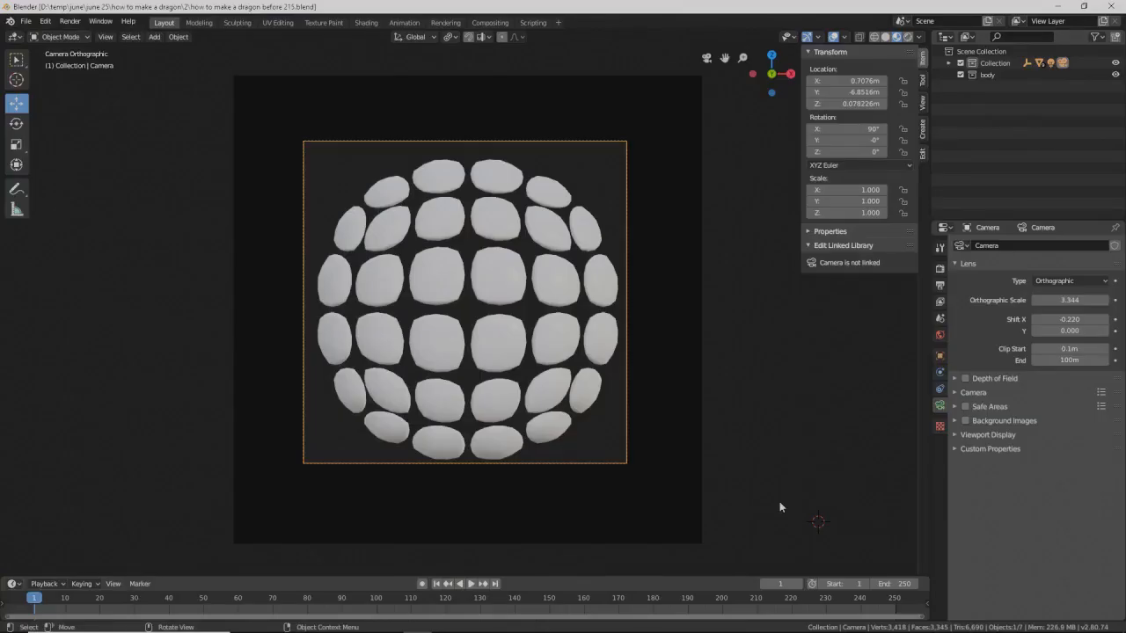
Step: Delete the scales object and the black background plane from the scene
click(556, 352)
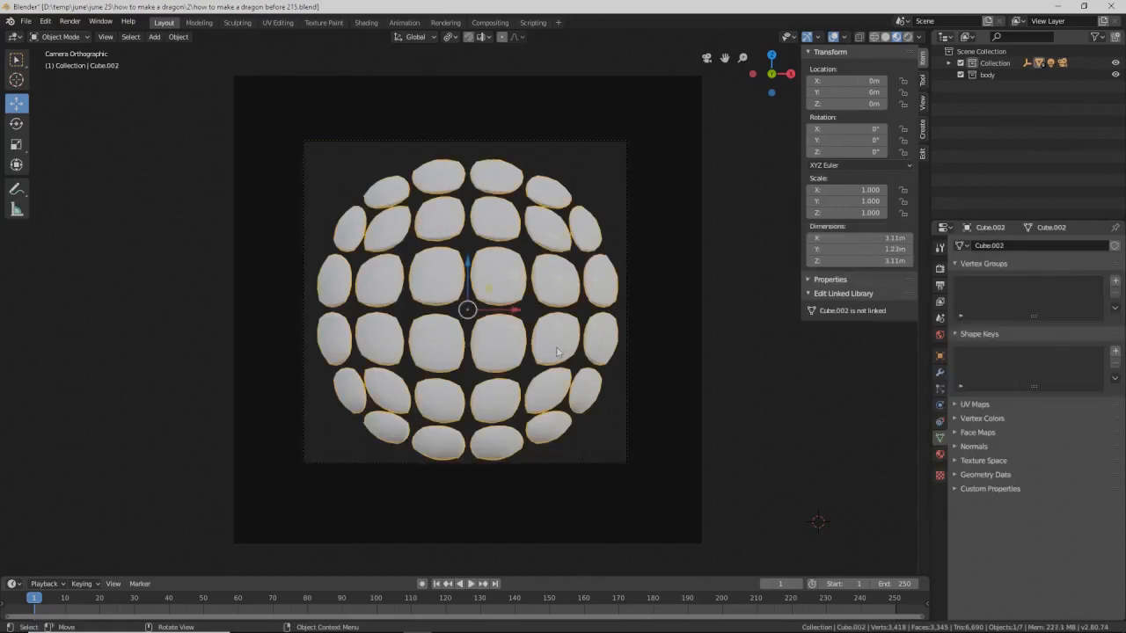
key(x)
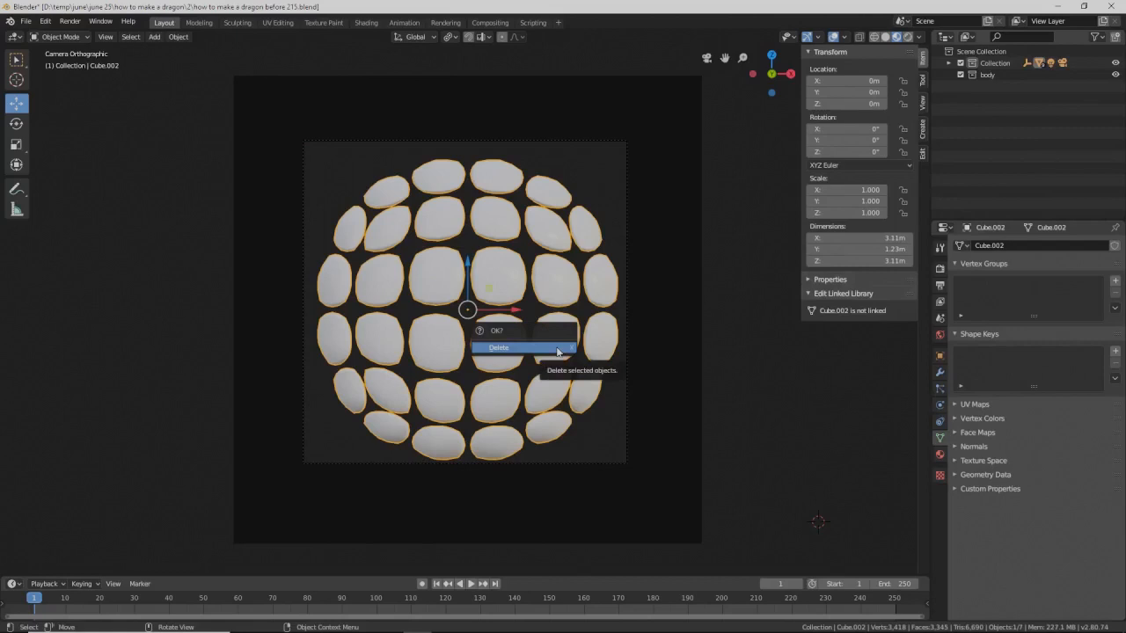
click(557, 349)
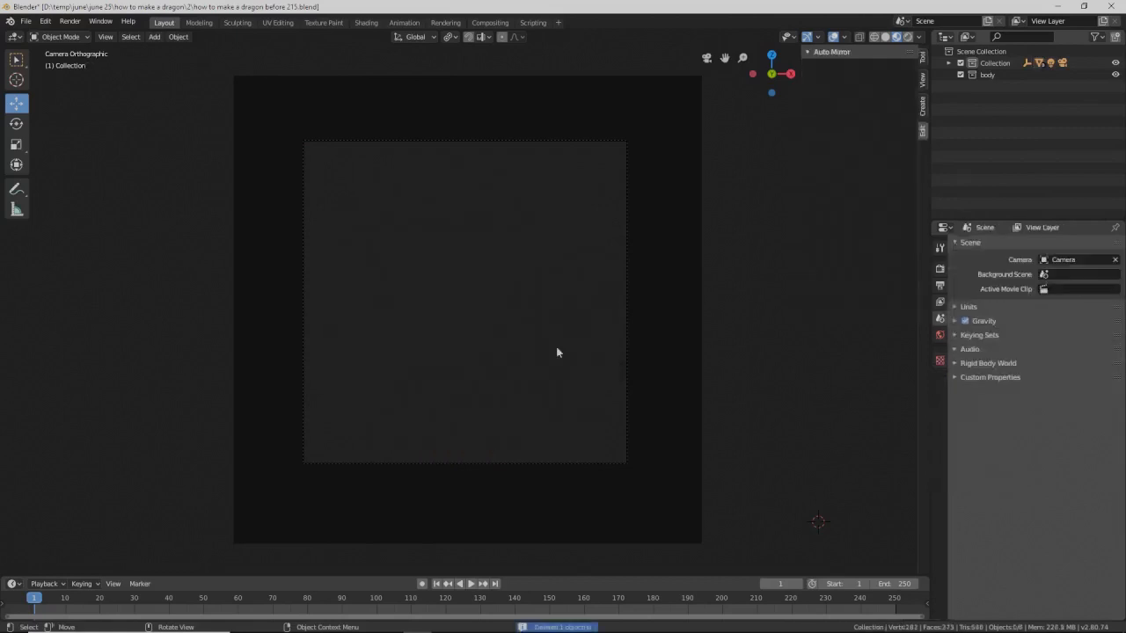
click(672, 363)
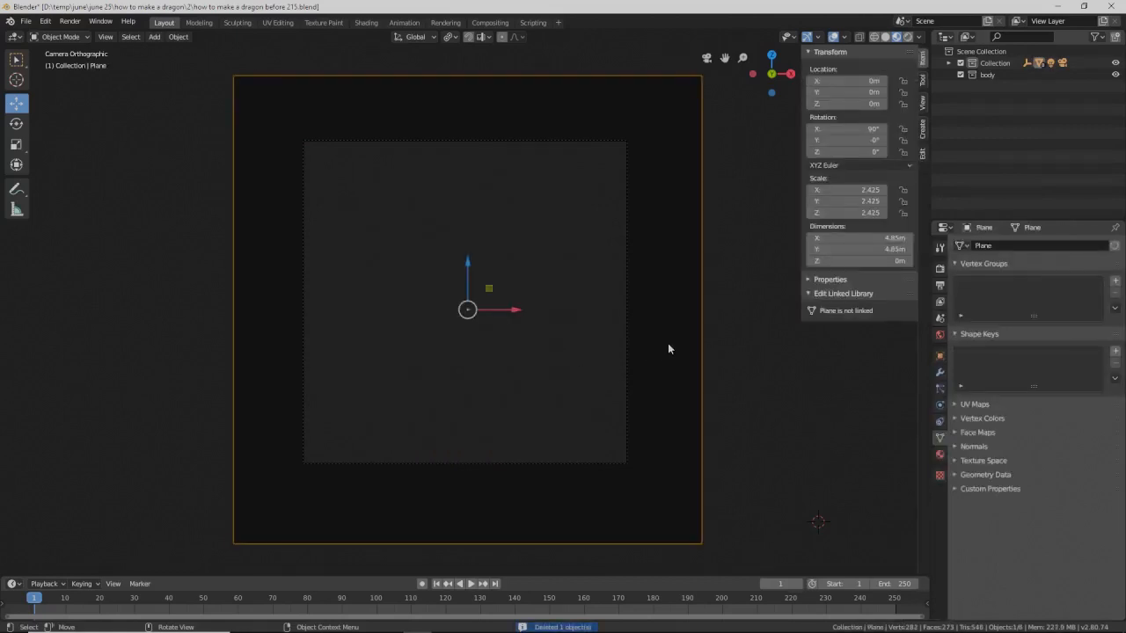
key(x)
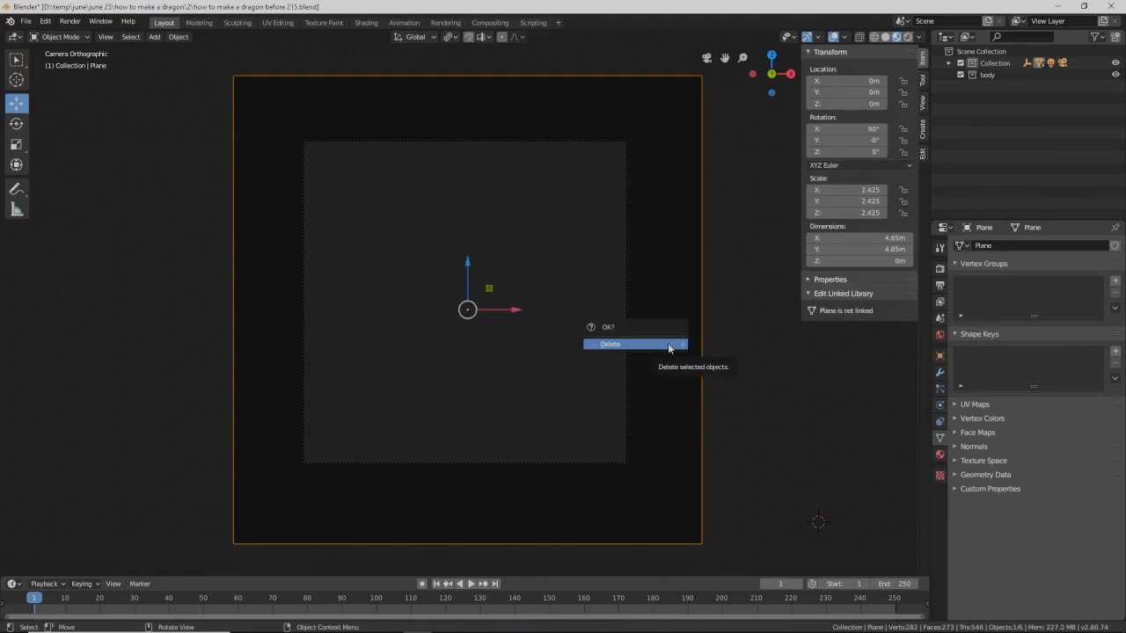
click(669, 348)
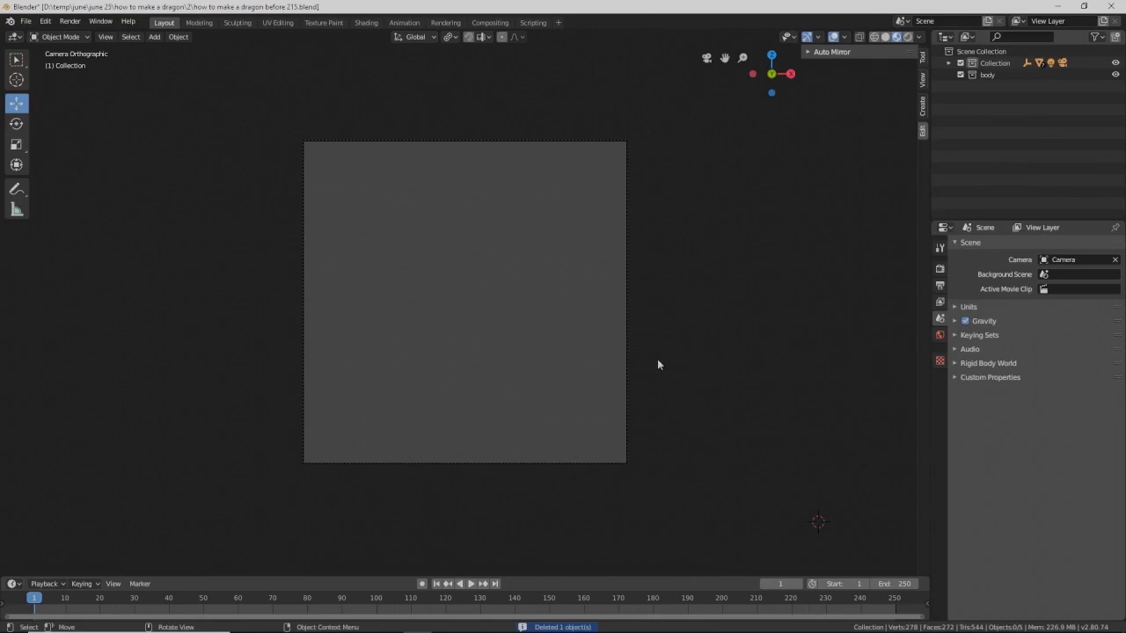
Step: Set the camera's lens type to Perspective and switch the viewport back to solid shading
click(629, 358)
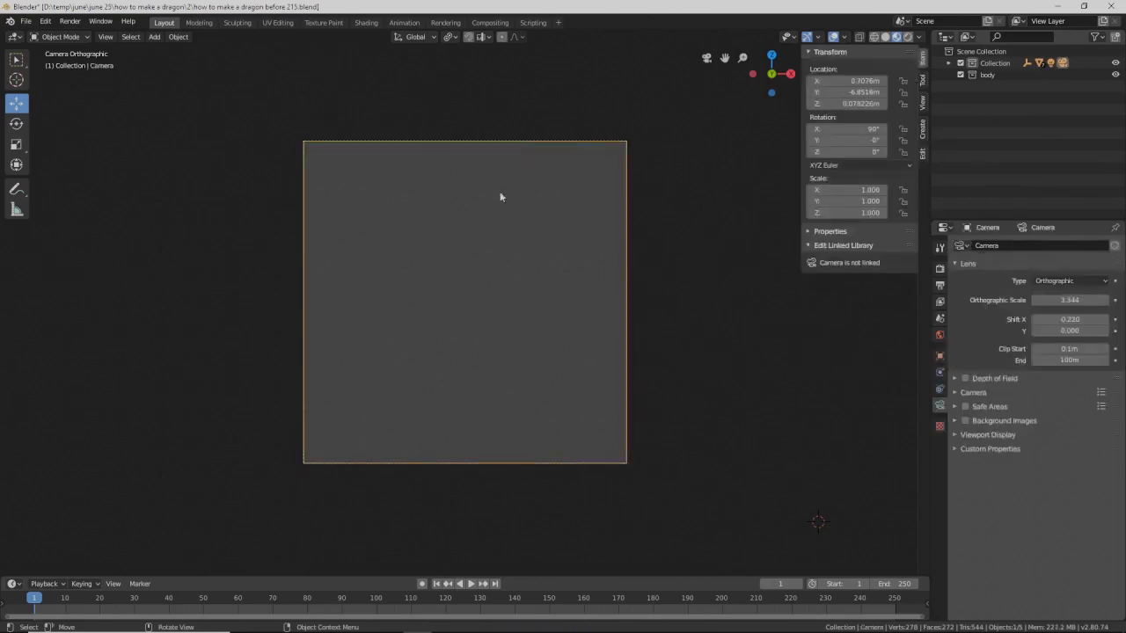
click(1074, 283)
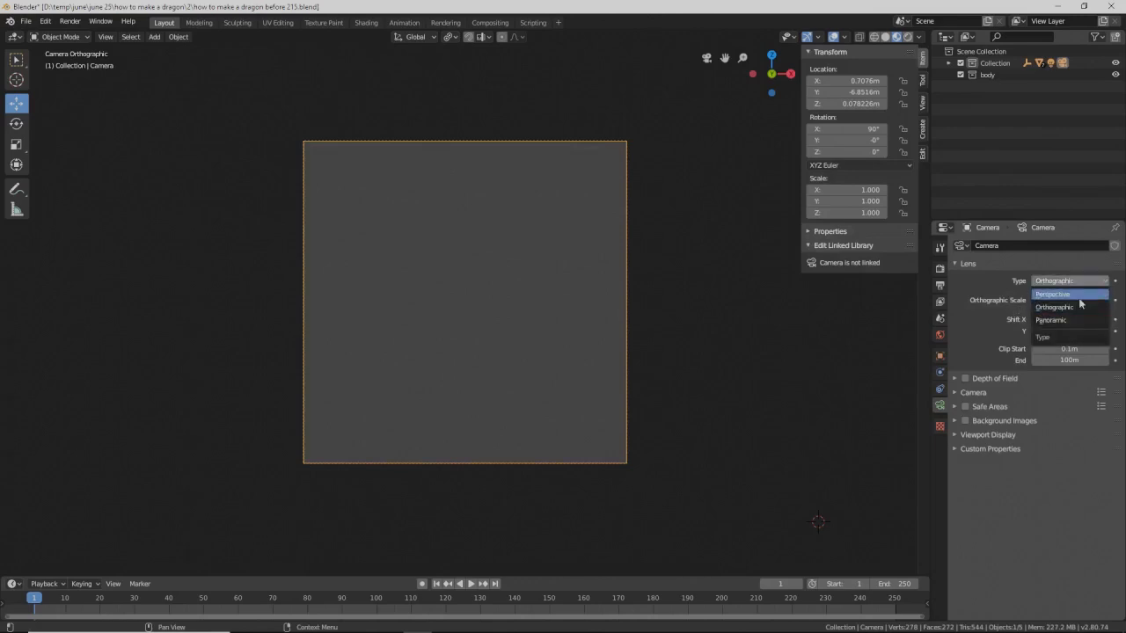
click(1078, 295)
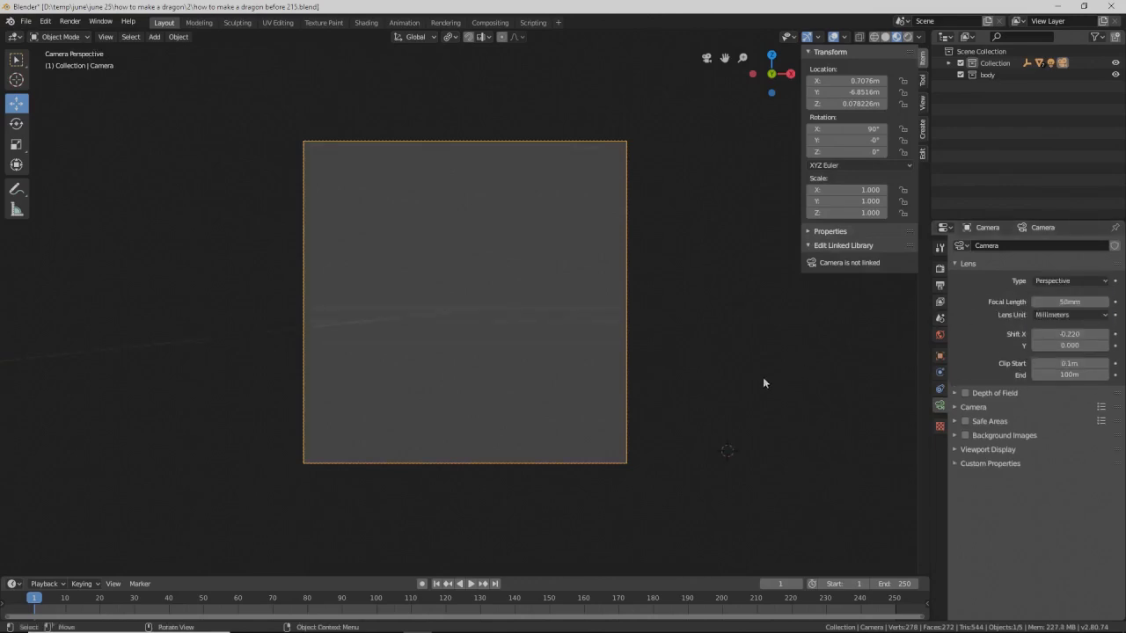
scroll(708, 360, down, 1)
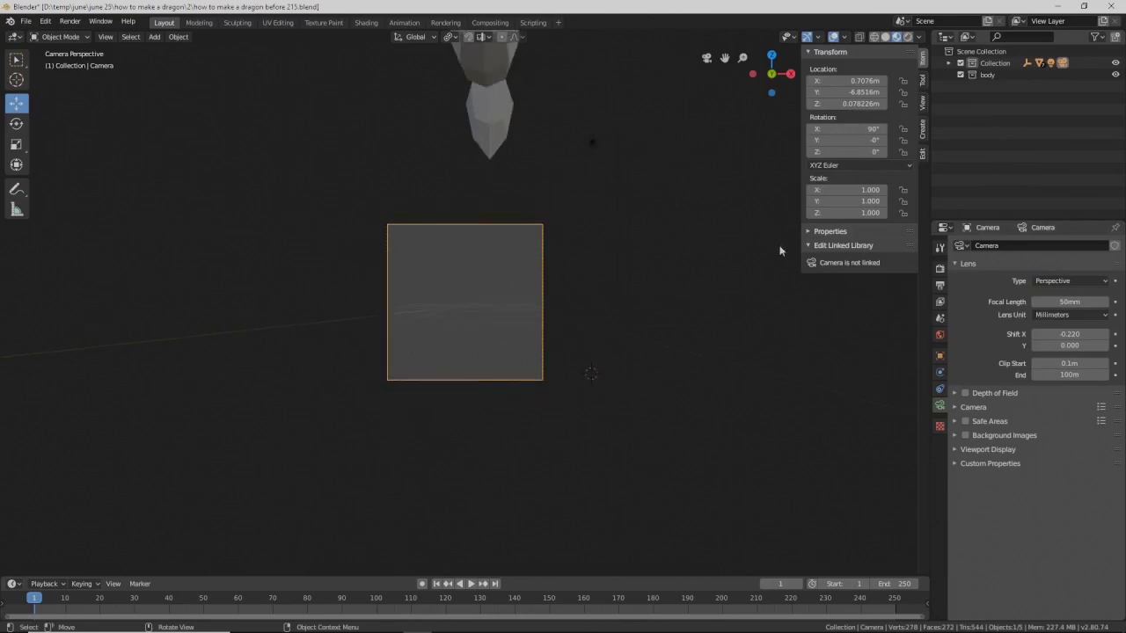
click(884, 38)
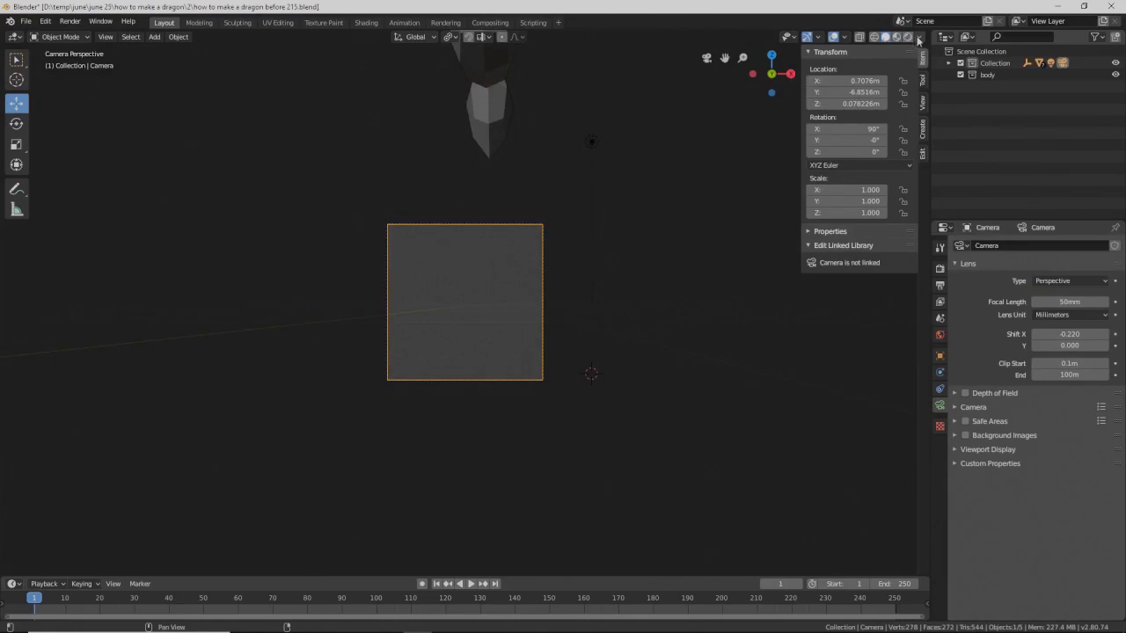
Step: Switch the solid viewport shading to the red clay-like look, reveal all hidden dragon objects, and leave the camera view
click(918, 37)
click(909, 94)
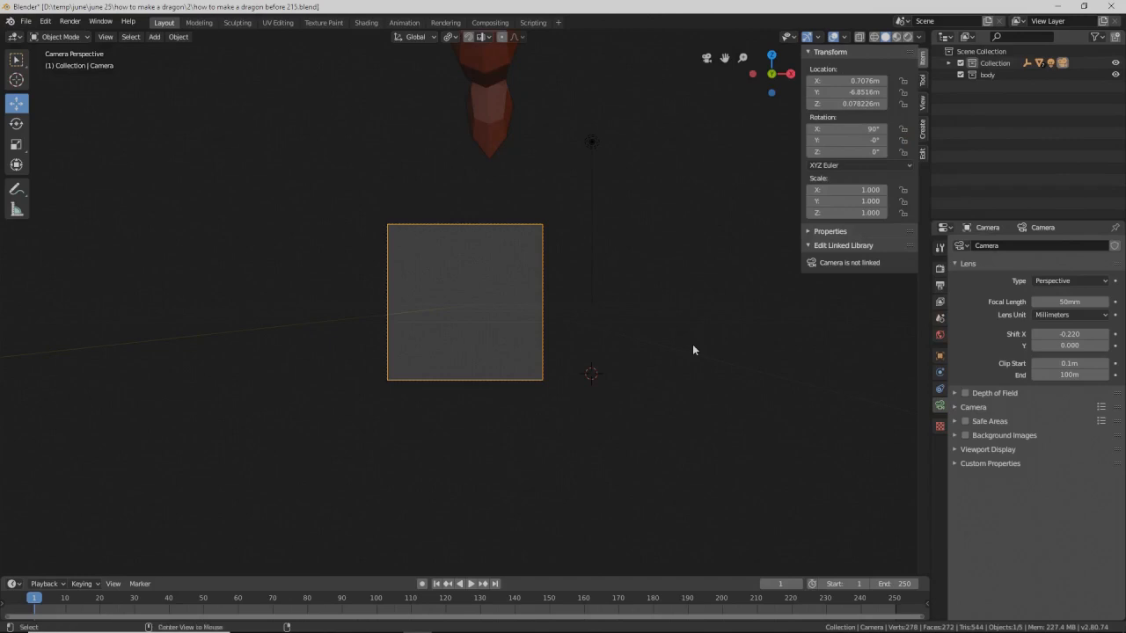
key(alt+h)
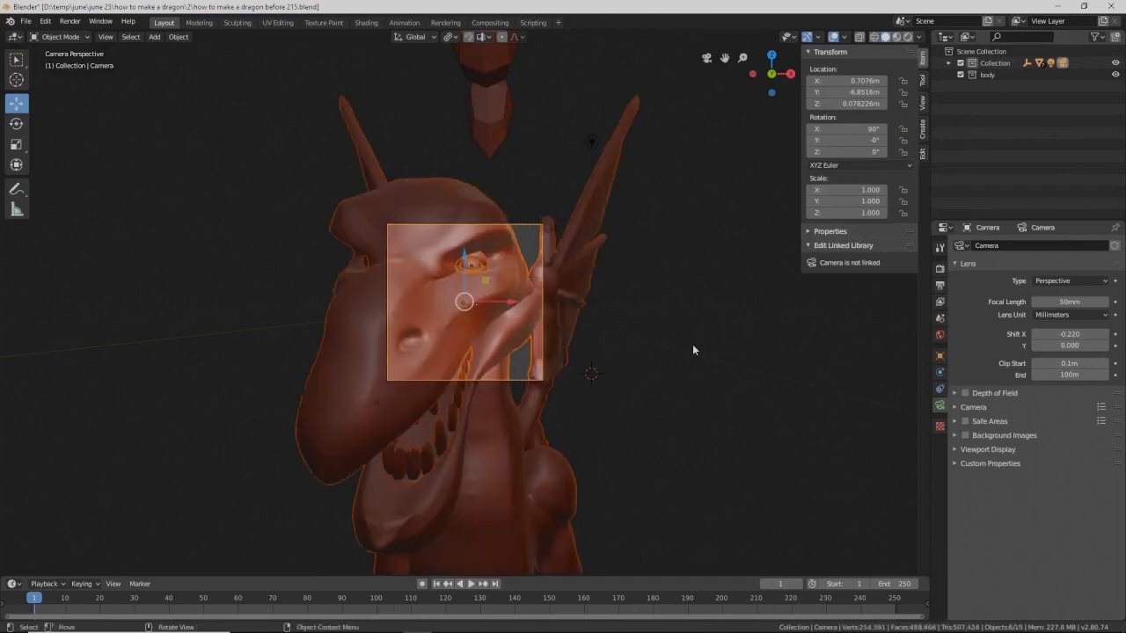
key(KP_0)
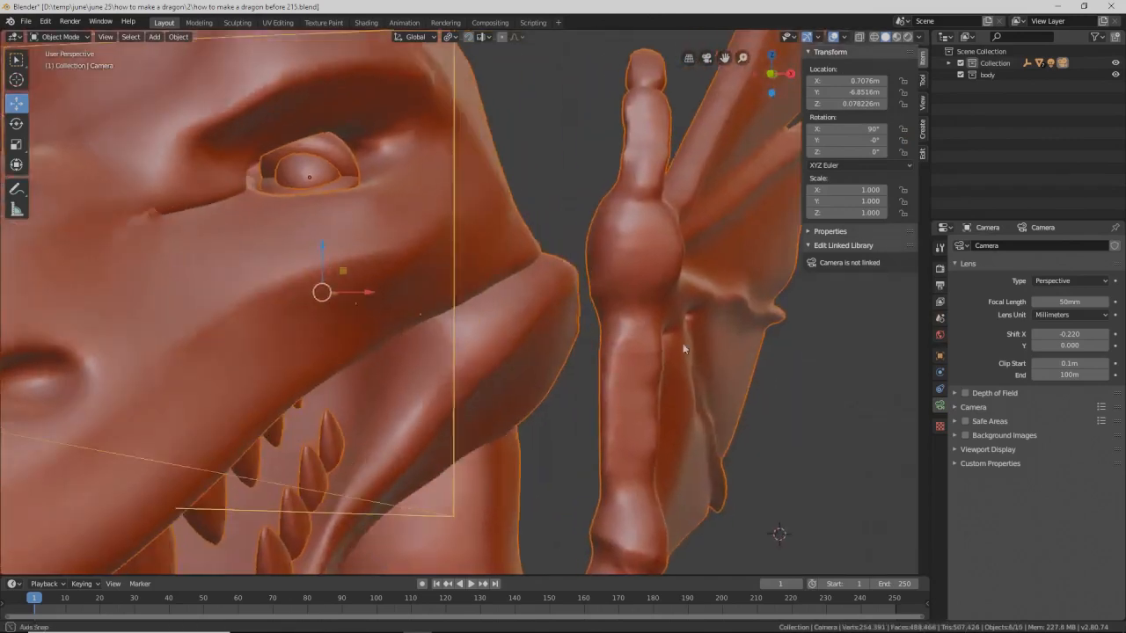
Step: Move the camera about 6.51 m along X, clear of the dragon, and save an incremented copy ending in 216
middle_drag(678, 346, 639, 352)
click(389, 321)
middle_drag(414, 333, 431, 339)
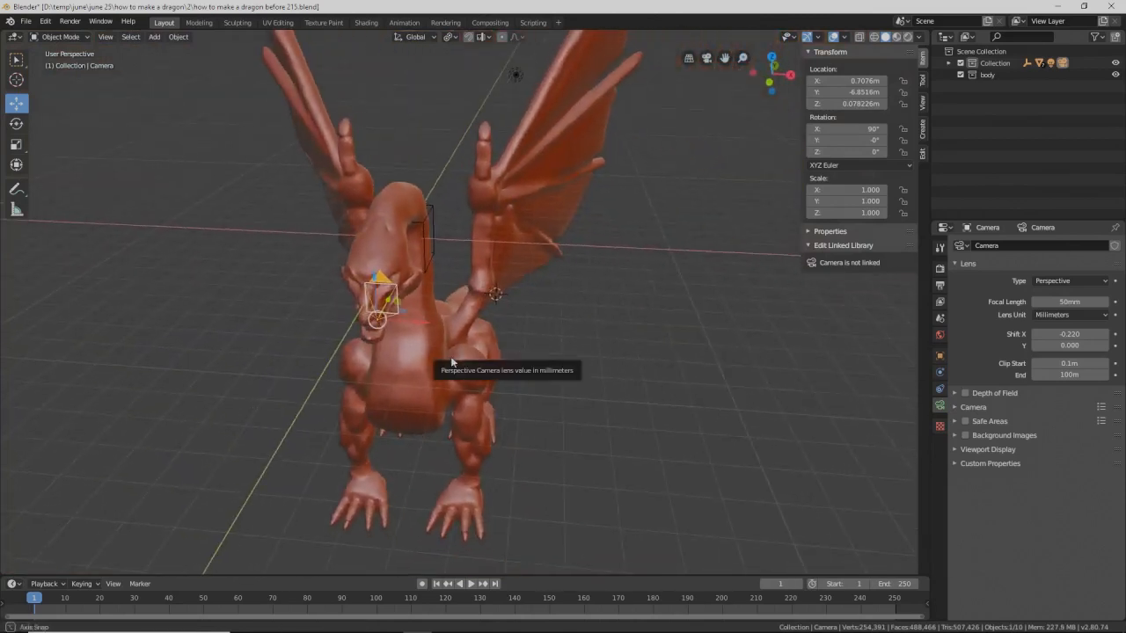
key(g)
key(x)
click(655, 322)
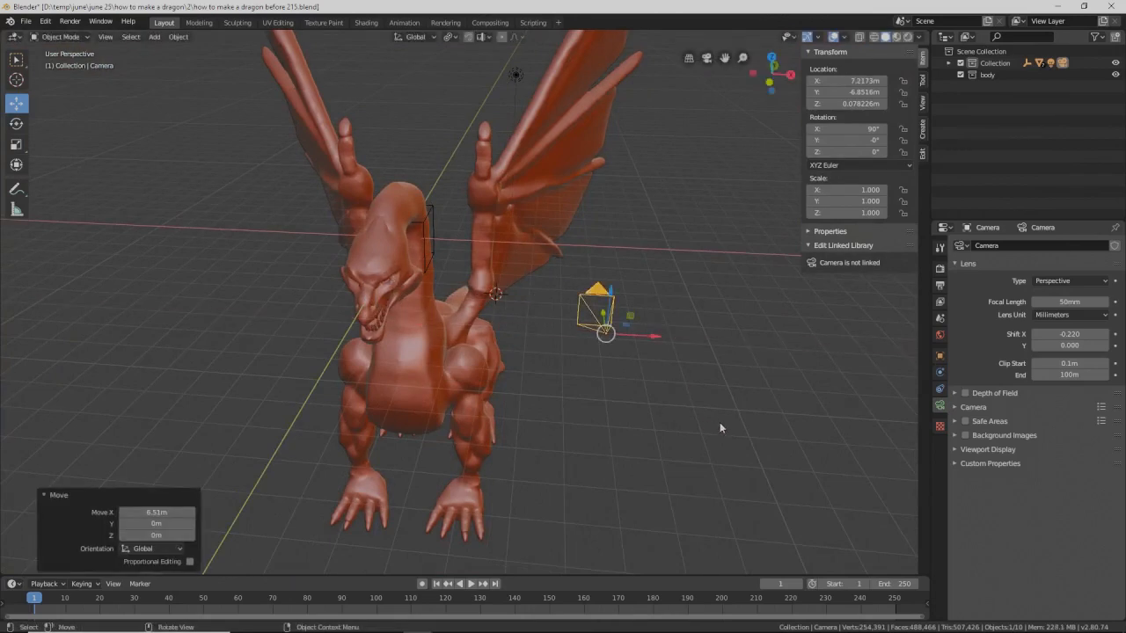
key(ctrl+alt+s)
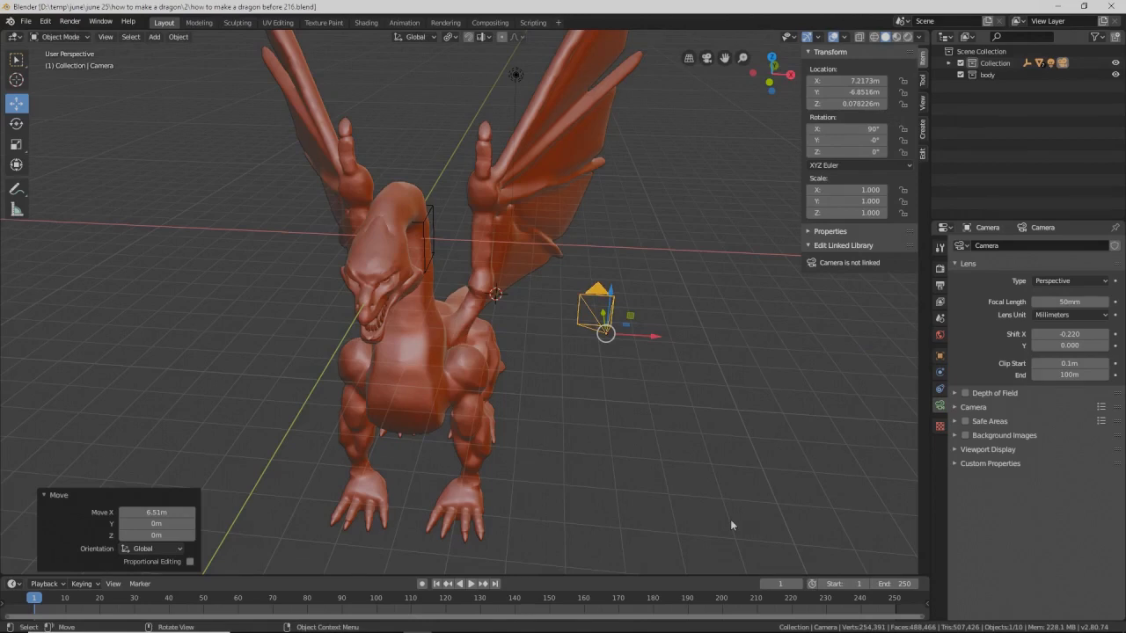
Step: Select the dragon's body mesh and put it into Sculpt Mode
middle_drag(713, 484, 671, 456)
click(579, 423)
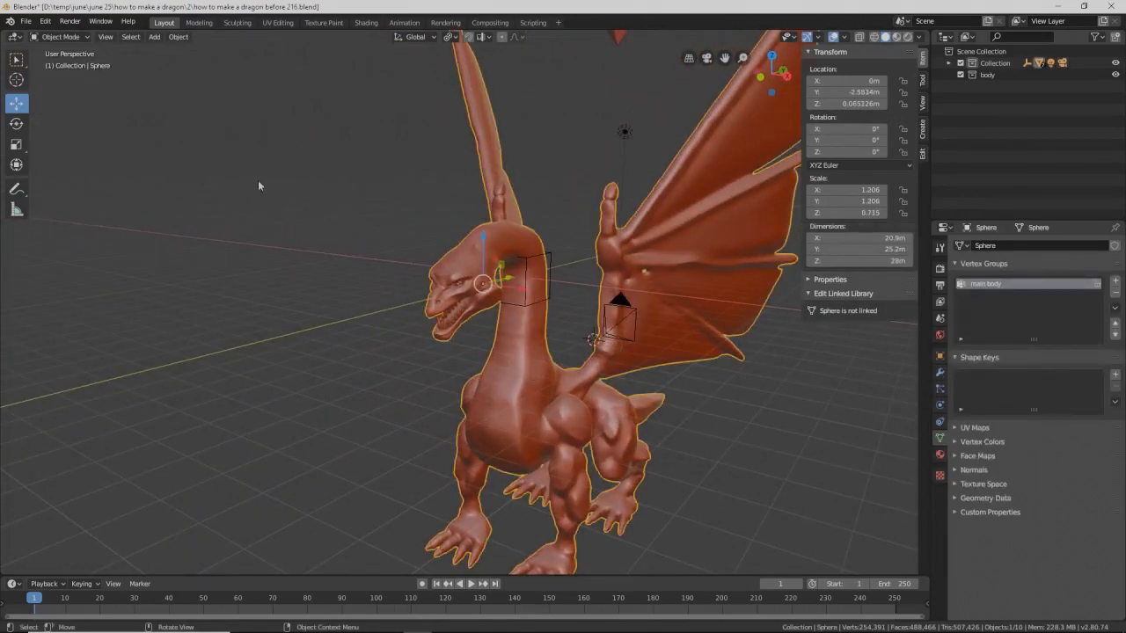
middle_drag(519, 322, 444, 266)
click(86, 37)
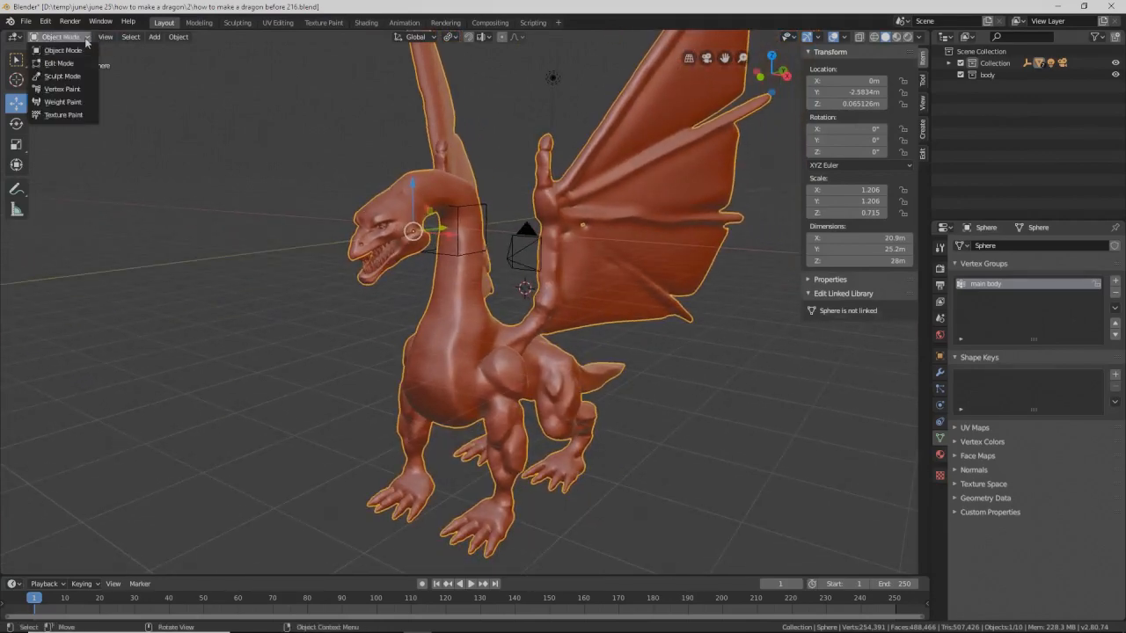
click(79, 78)
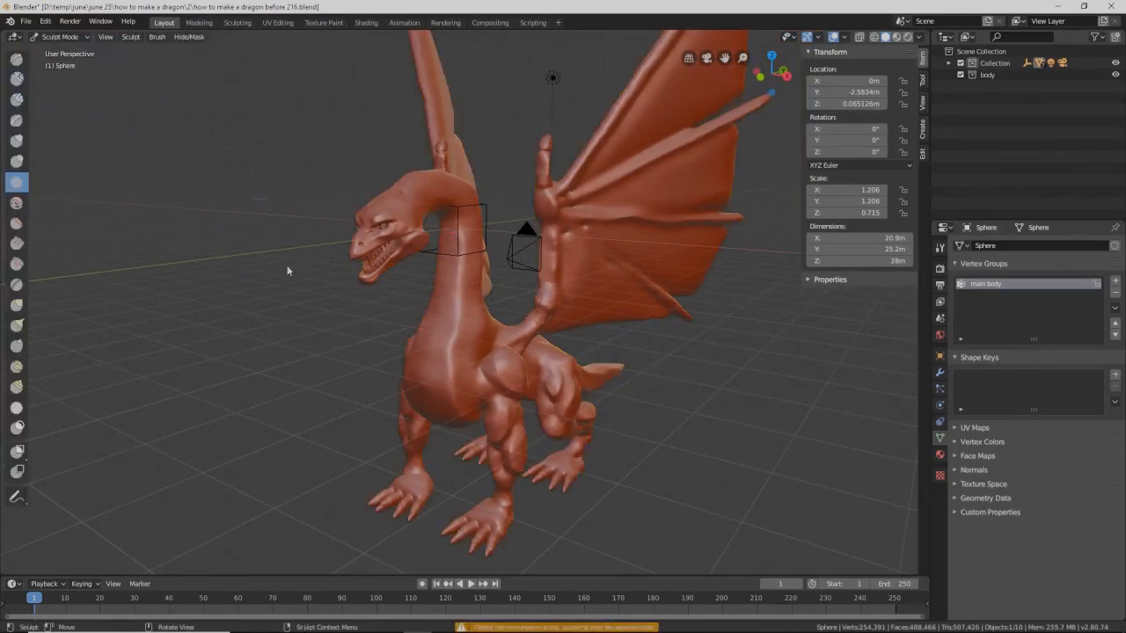
Step: Check the dragon's mesh density with the wireframe overlay, save an incremented copy ending in 217, and turn the overlay off
click(844, 37)
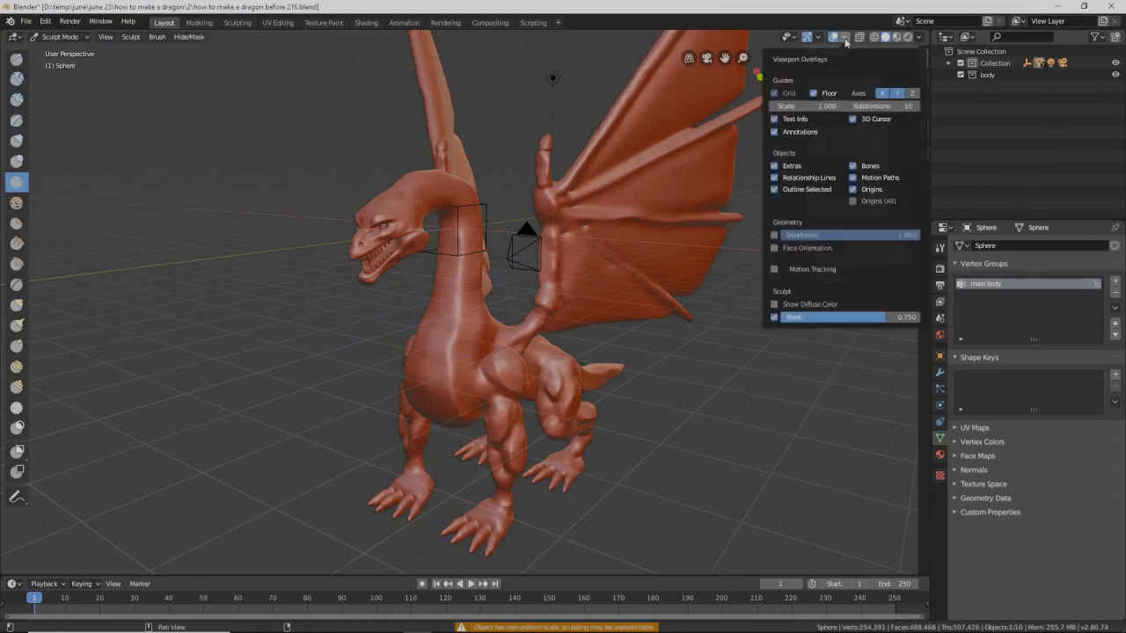
click(774, 235)
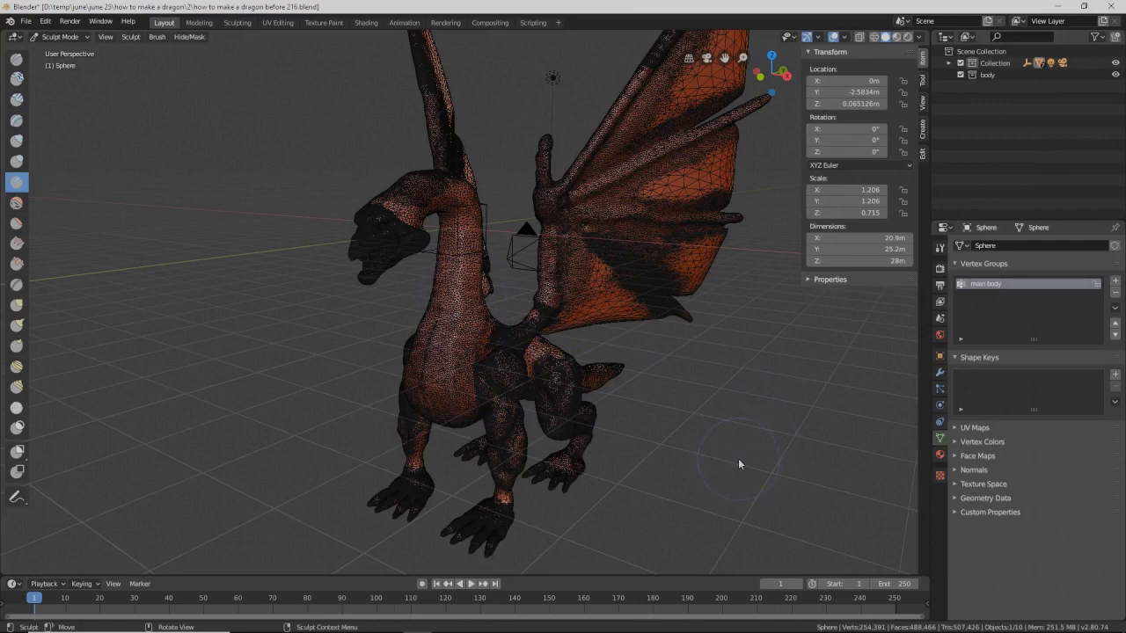
key(ctrl+alt+s)
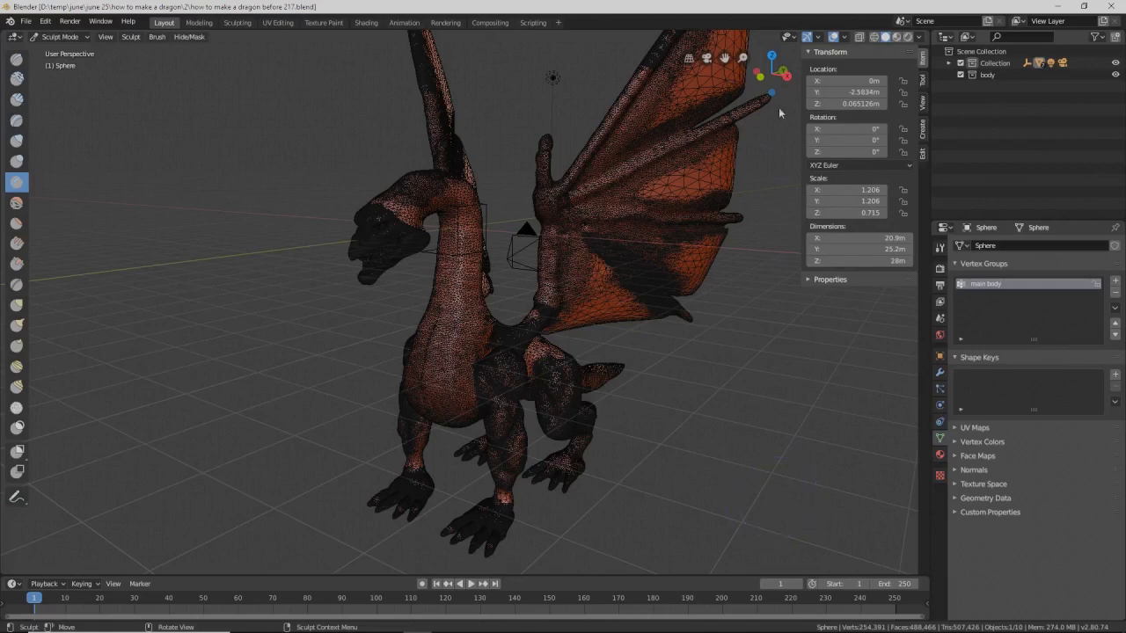
click(844, 37)
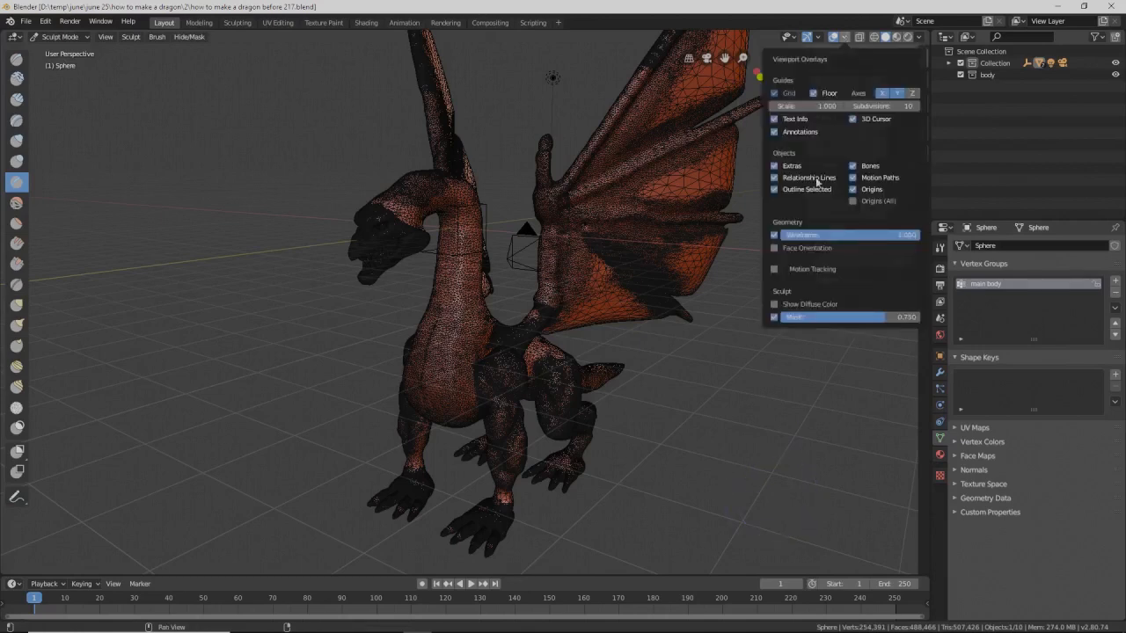
click(774, 235)
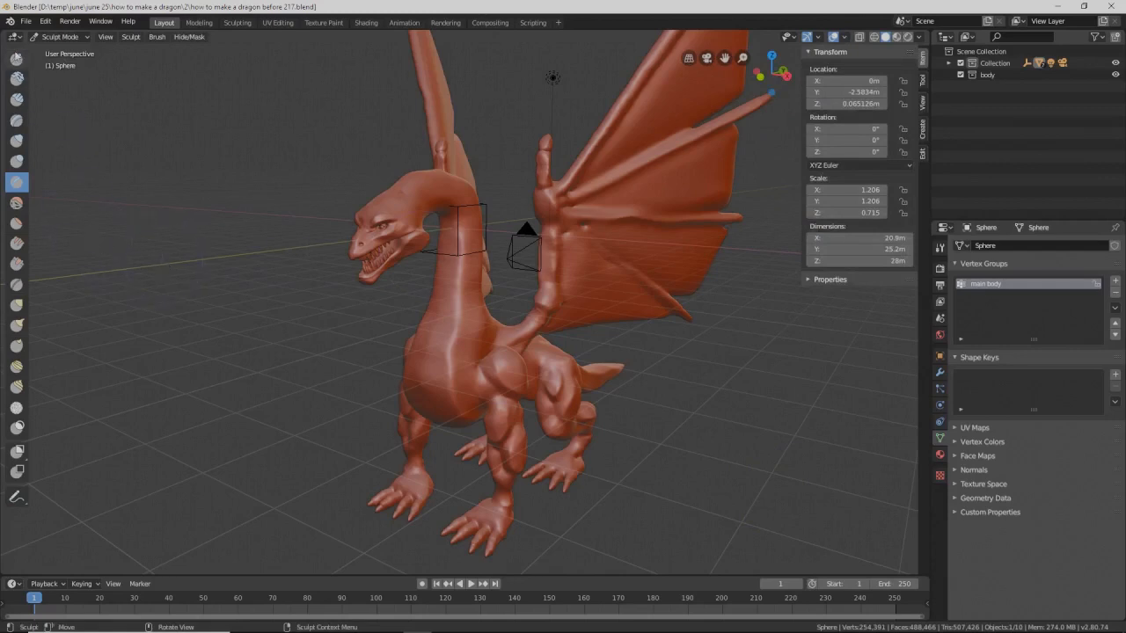
Step: Choose the Draw sculpting brush and create a new texture for it
click(17, 58)
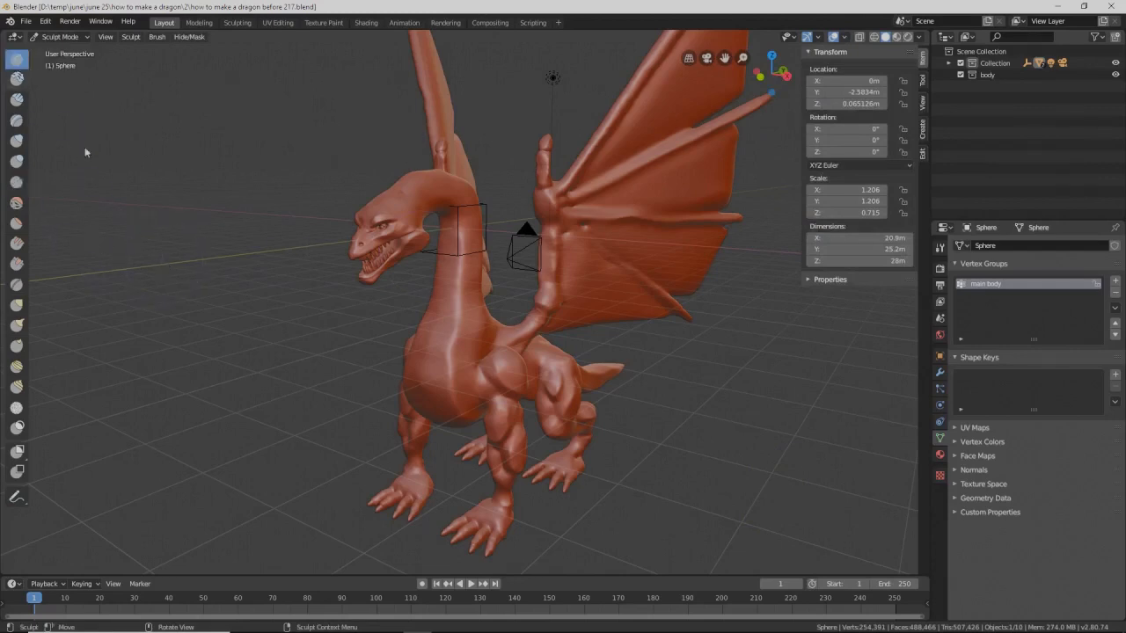
click(940, 475)
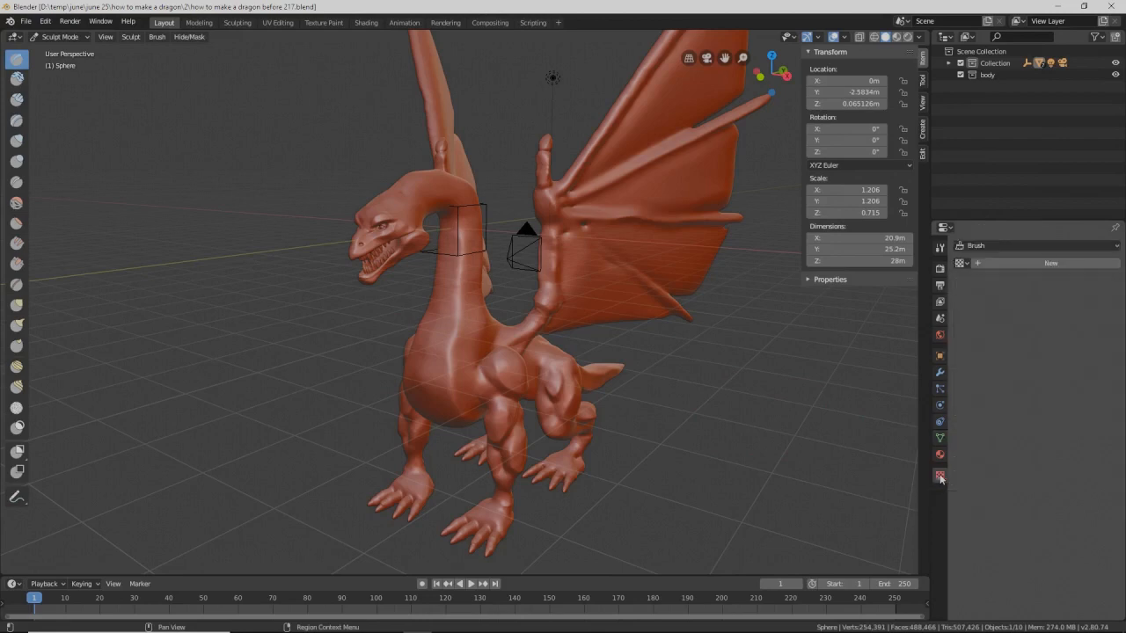
click(1069, 262)
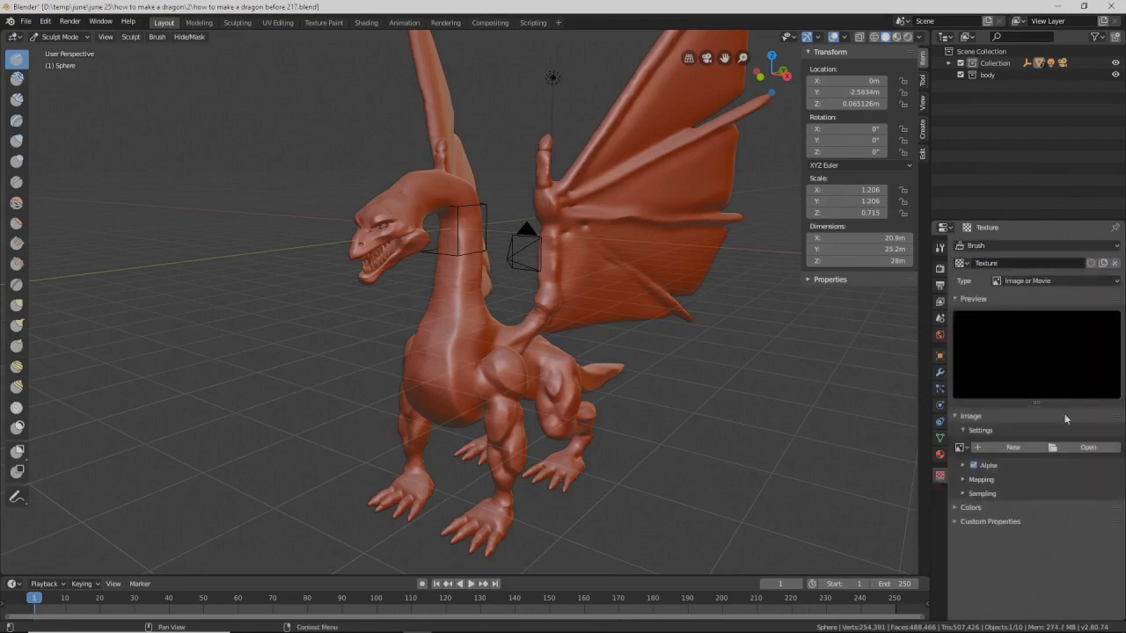
Step: Load scales.png from the june 25 textures folder as the brush texture's image
click(1082, 447)
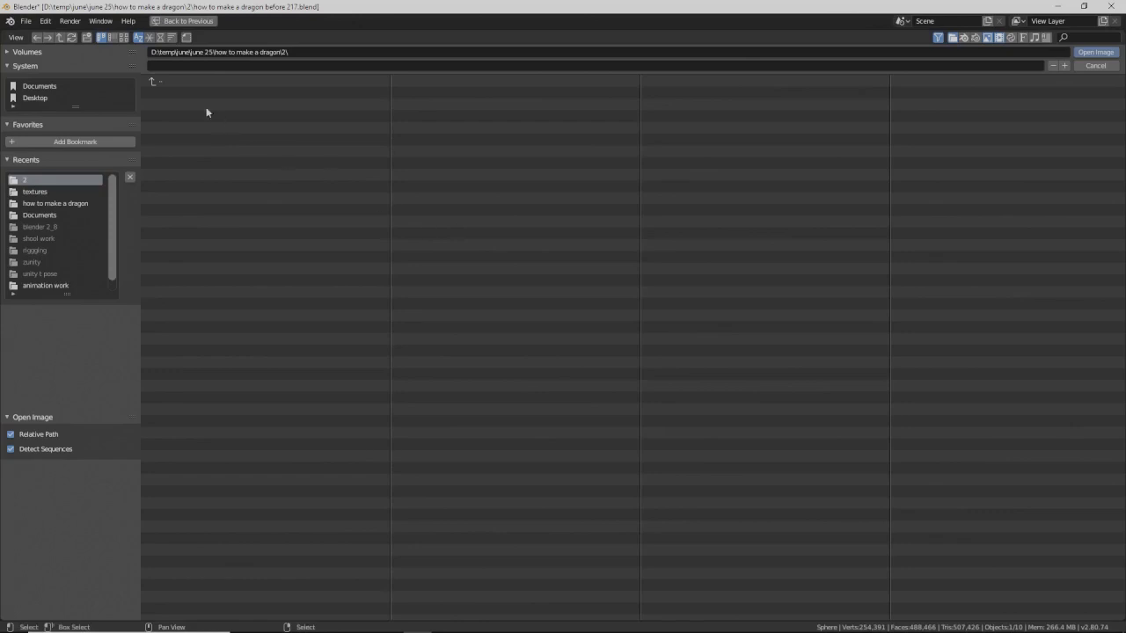
click(152, 80)
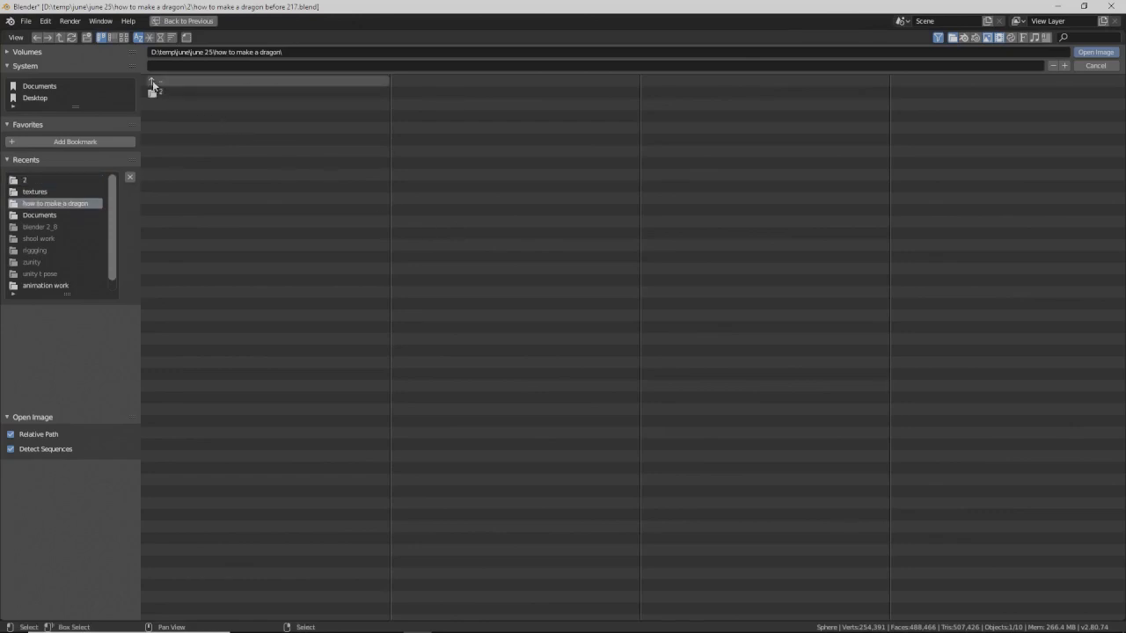
click(152, 80)
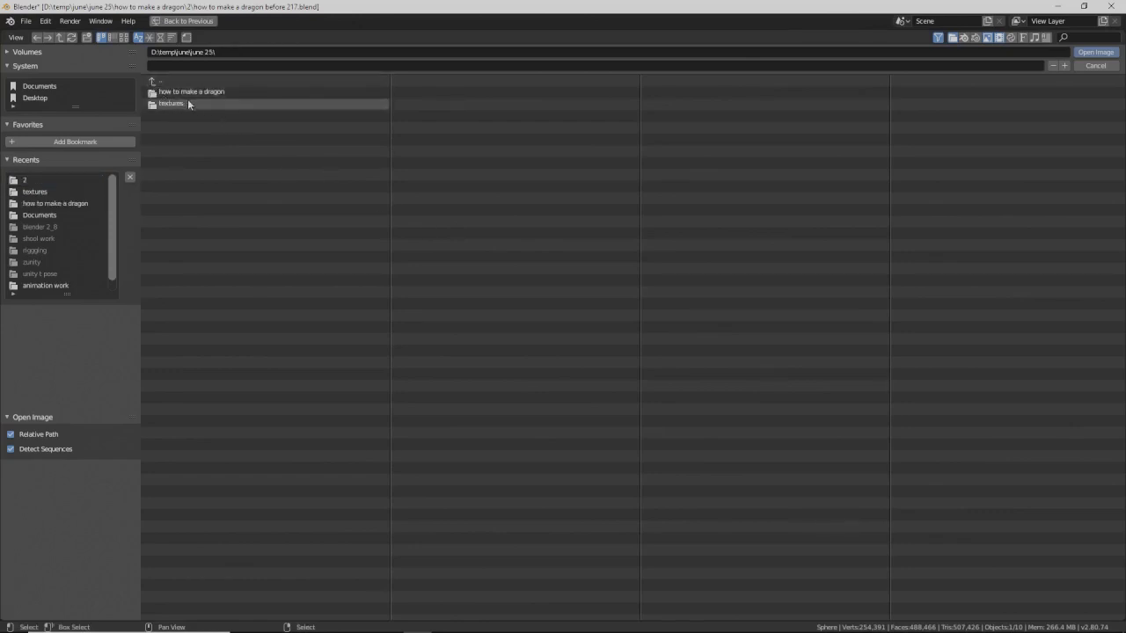
click(188, 103)
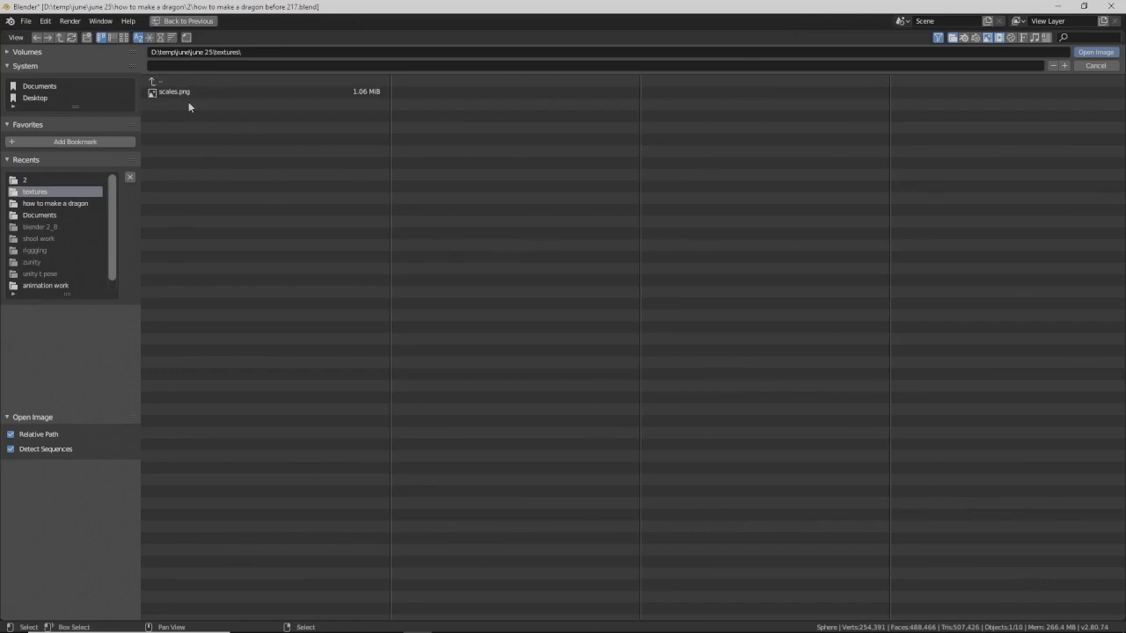
click(124, 38)
click(276, 121)
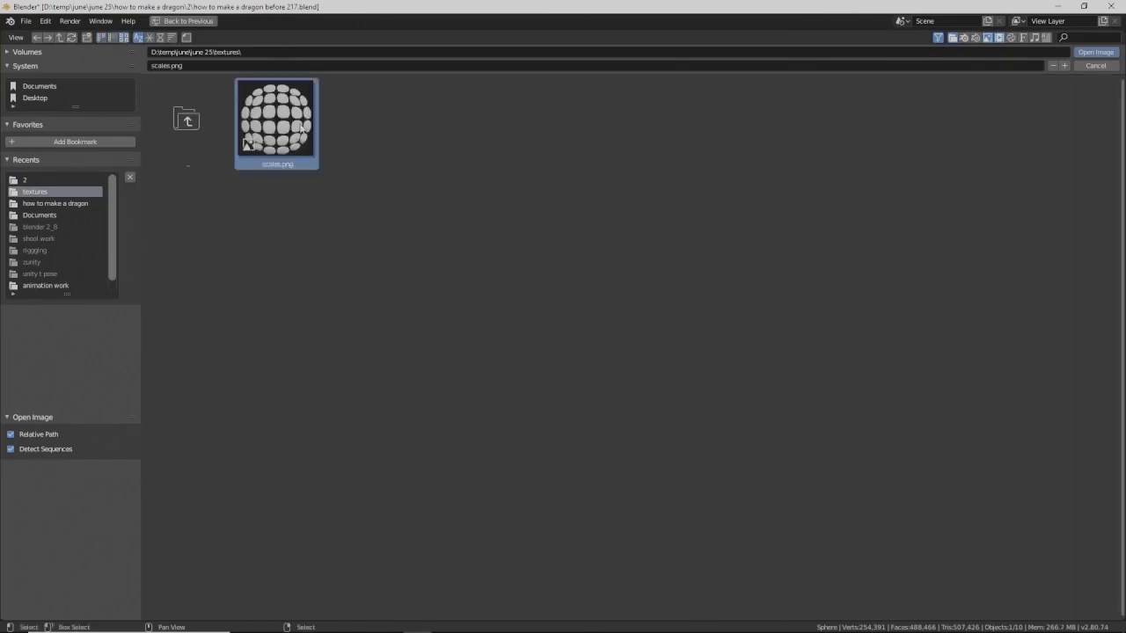
click(1091, 53)
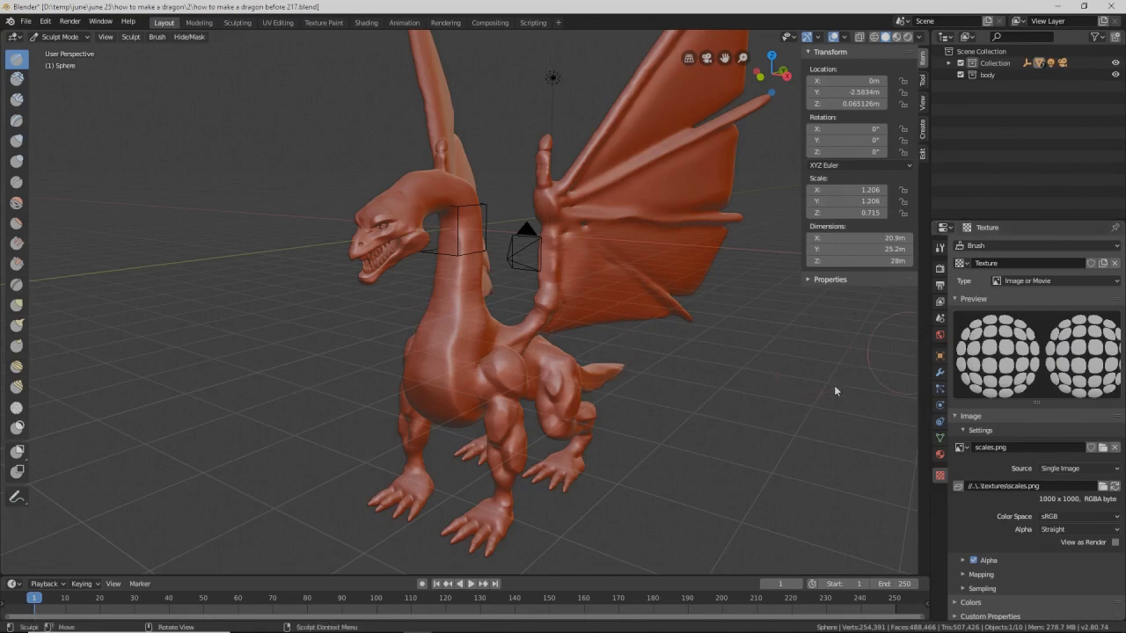
Step: Enable Dyntopo for the dragon sculpt, accepting the vertex data warning, with Constant Detail and a resolution of 15
click(939, 248)
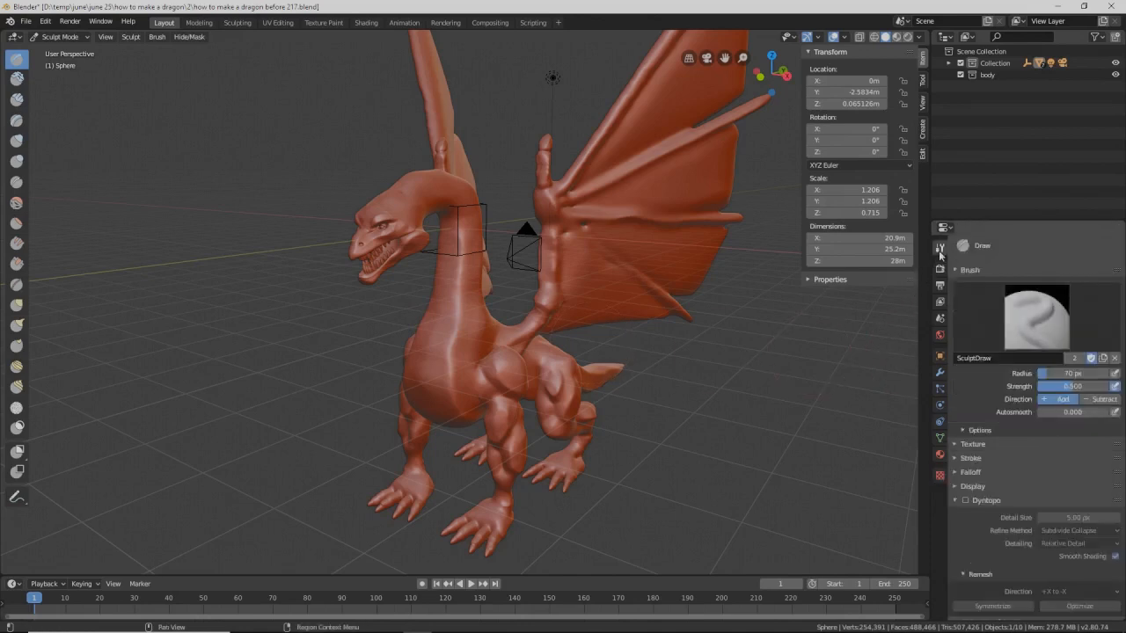
click(966, 501)
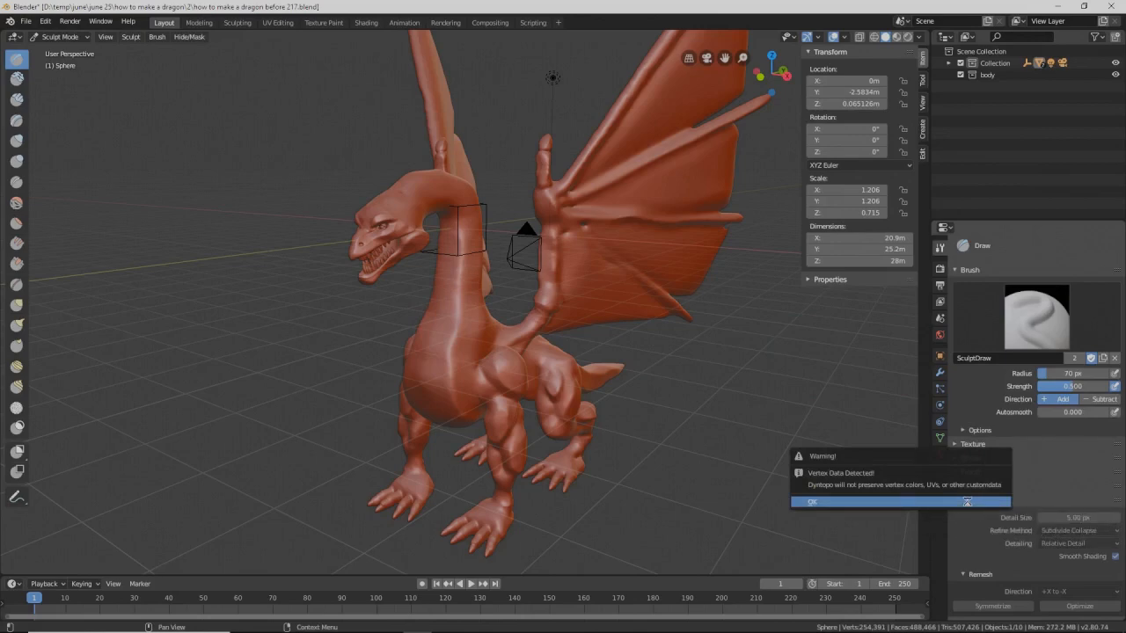
click(966, 501)
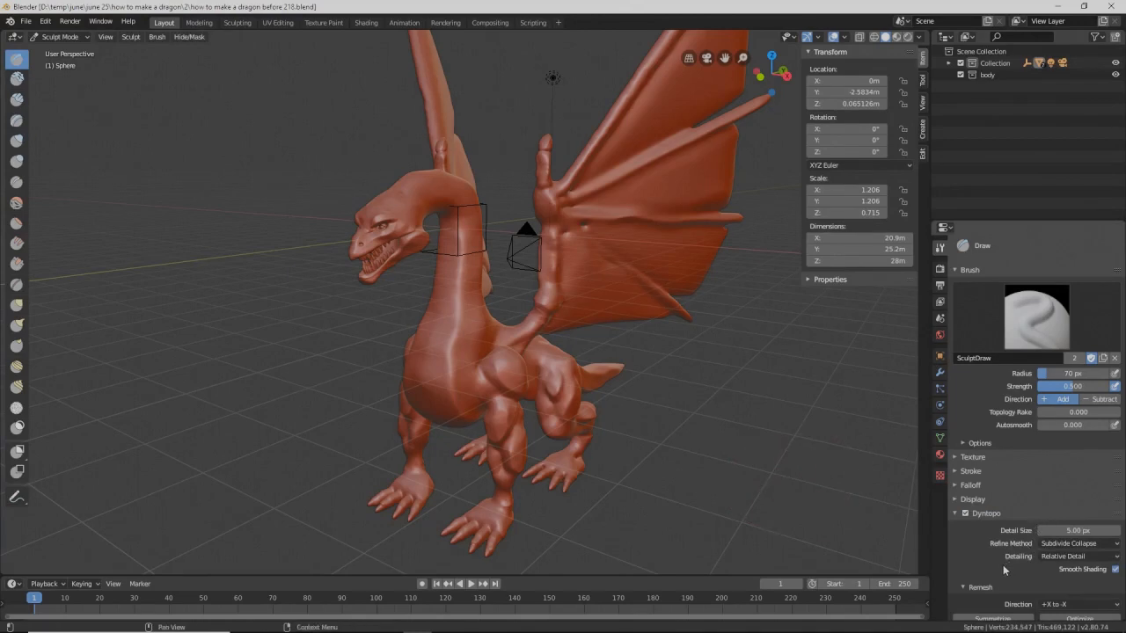
click(1116, 560)
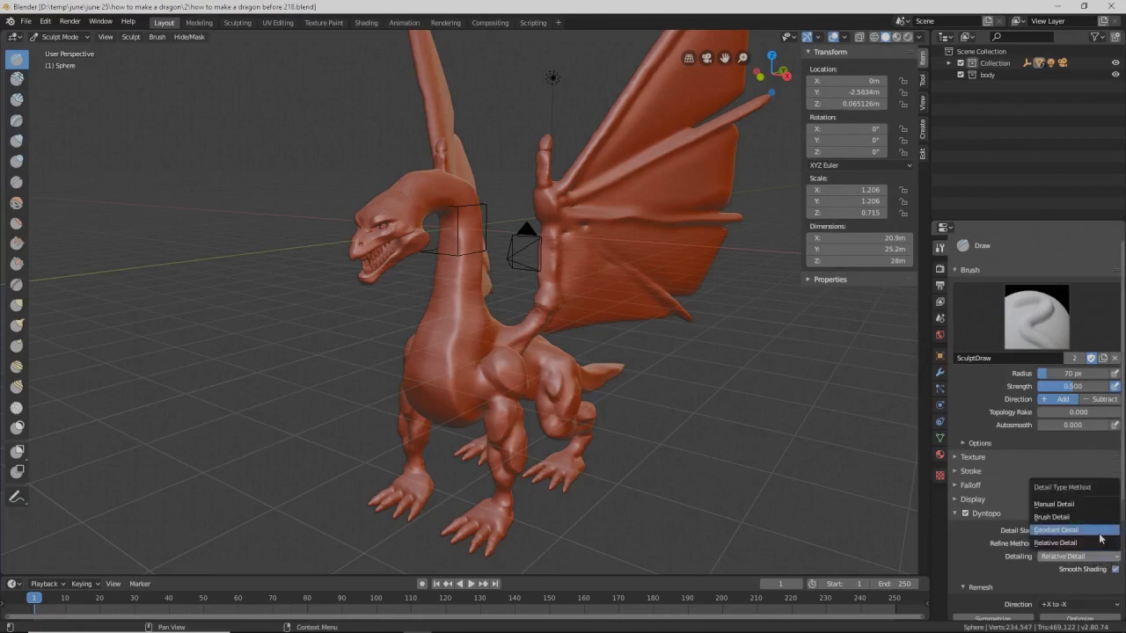
click(1097, 531)
click(1096, 531)
text(3.0)
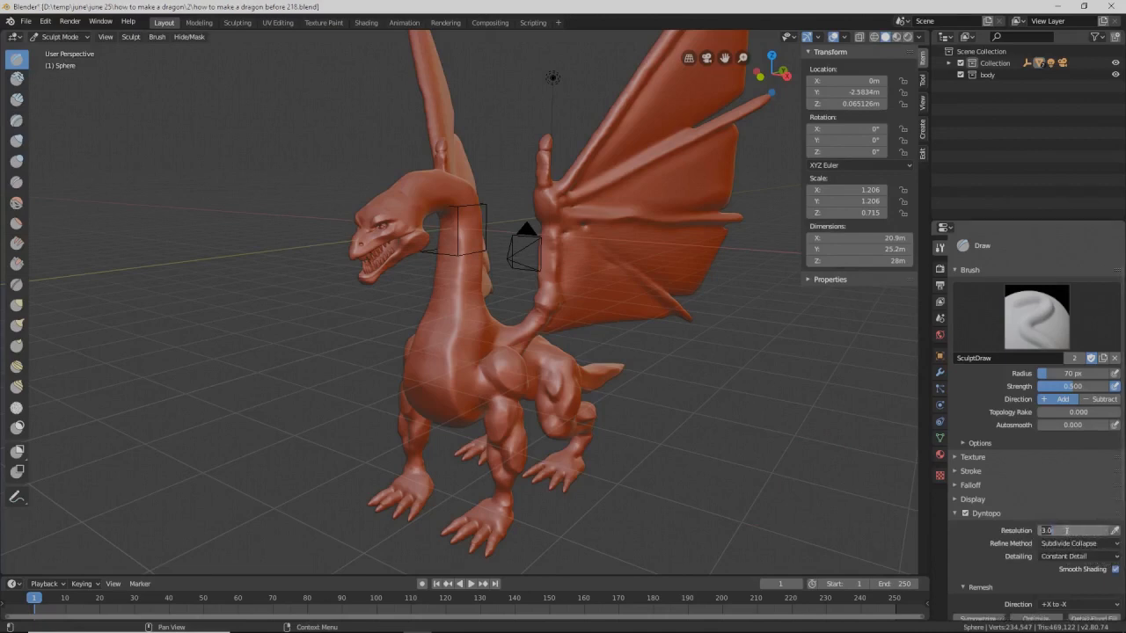
text(15)
key(Return)
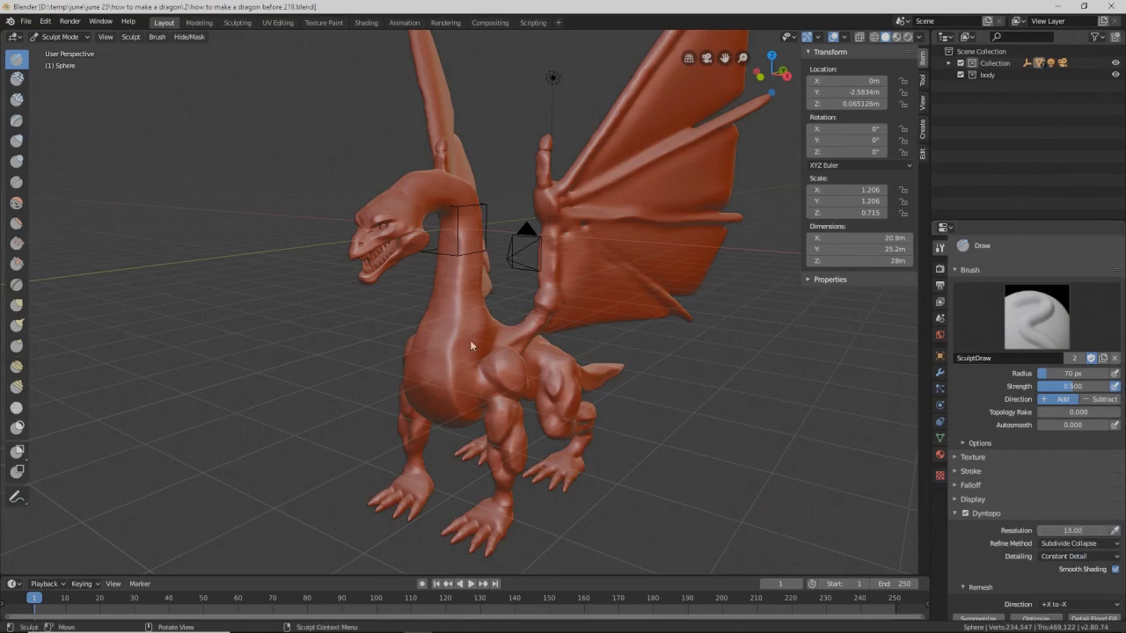
Step: Reduce the Draw brush radius to 34 px and dab the scale texture onto the dragon's front shoulder
key(f)
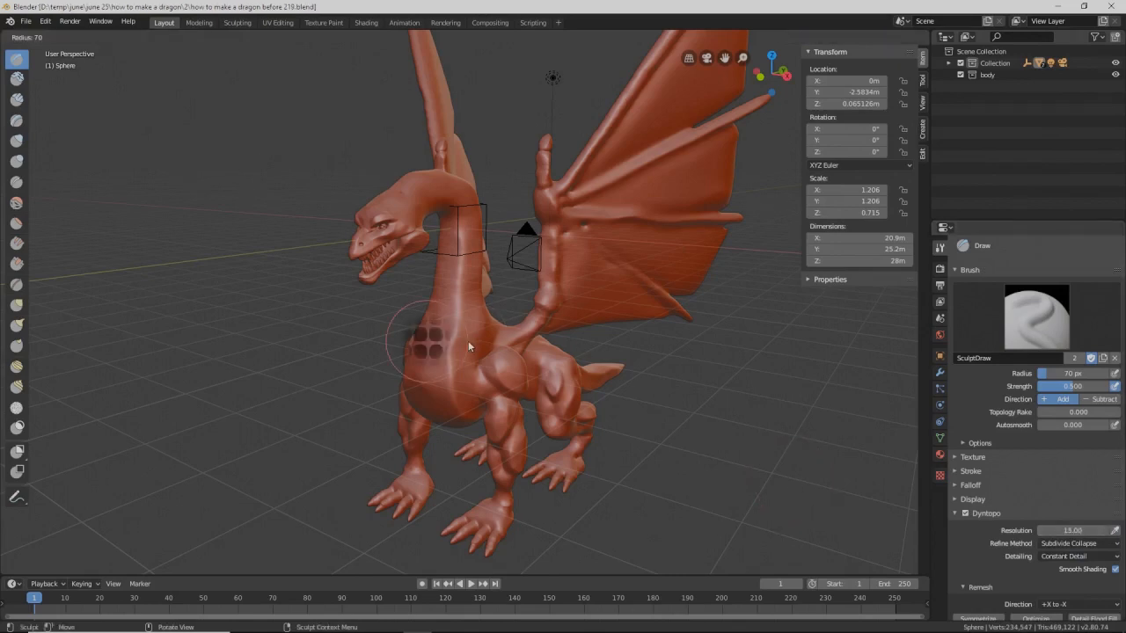
click(458, 341)
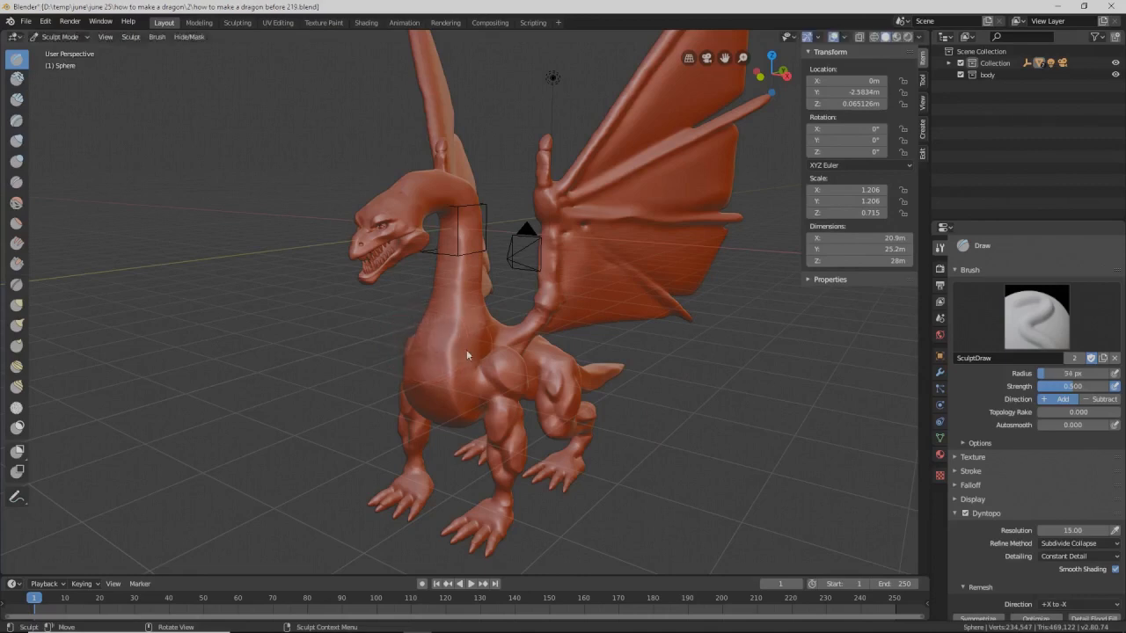
middle_drag(466, 349, 473, 356)
scroll(473, 356, up, 4)
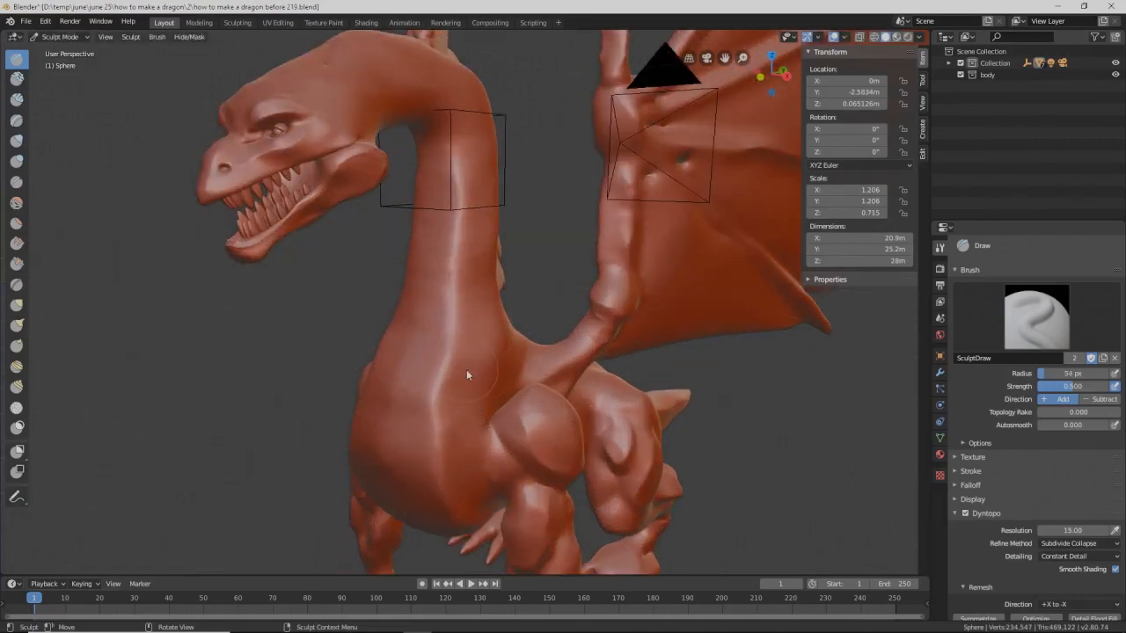
click(549, 429)
Step: Stamp more scale texture across the shoulder muscle and upper front leg with a 54 px brush radius
mouse_move(550, 429)
middle_down()
mouse_move(560, 435)
mouse_move(538, 430)
mouse_move(564, 431)
mouse_move(603, 400)
mouse_move(526, 337)
mouse_move(483, 336)
mouse_move(503, 352)
mouse_move(500, 340)
middle_up()
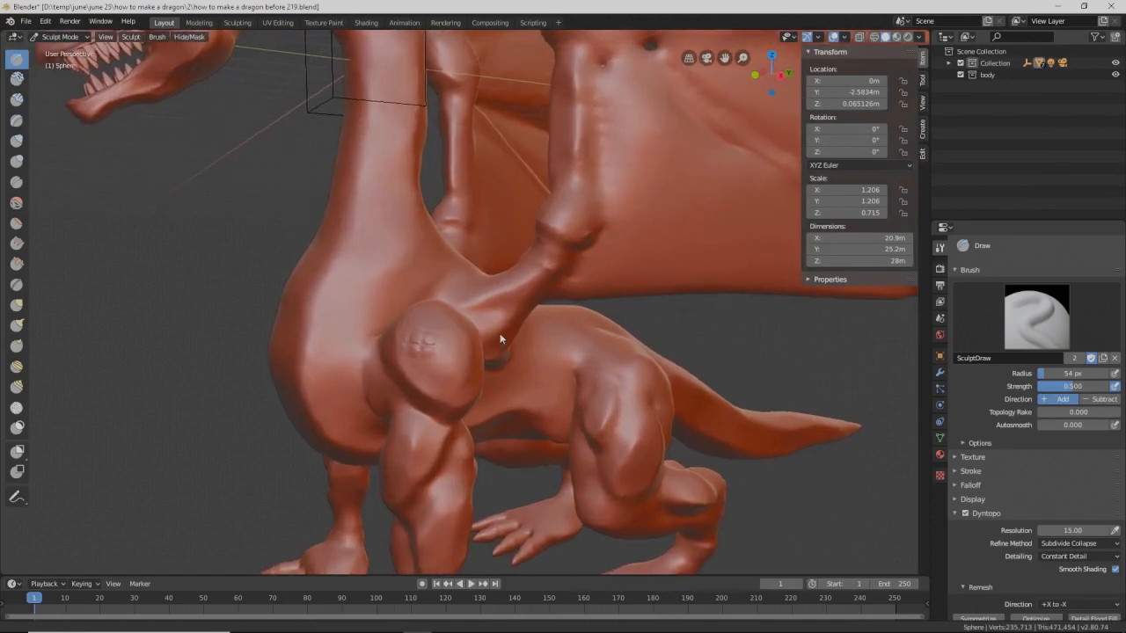
click(440, 379)
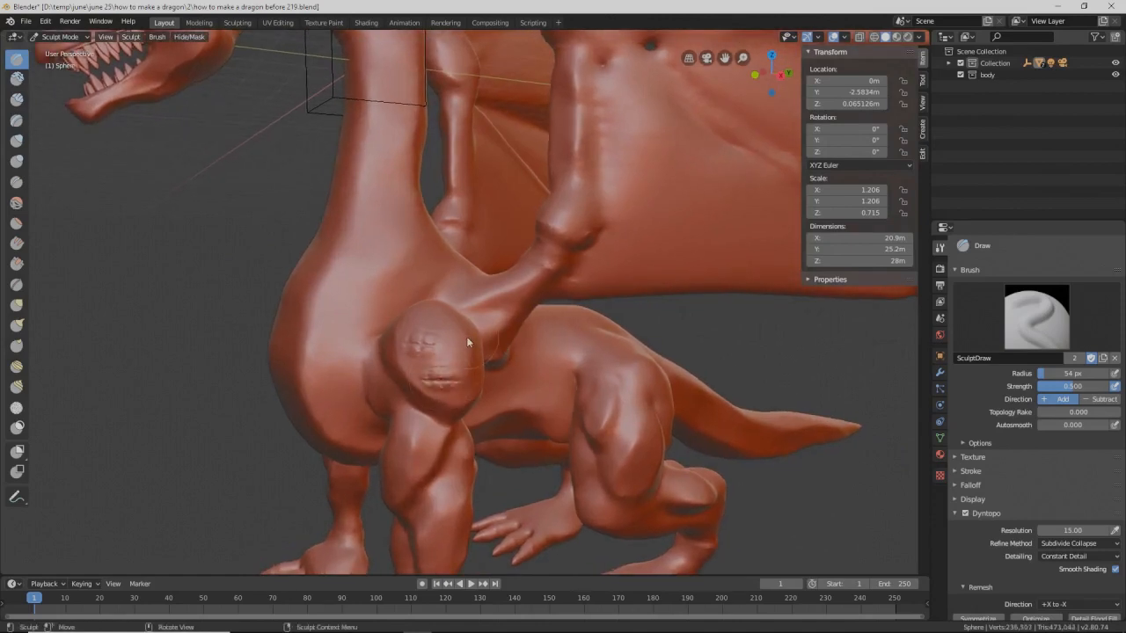
click(457, 349)
click(439, 320)
click(405, 451)
click(402, 481)
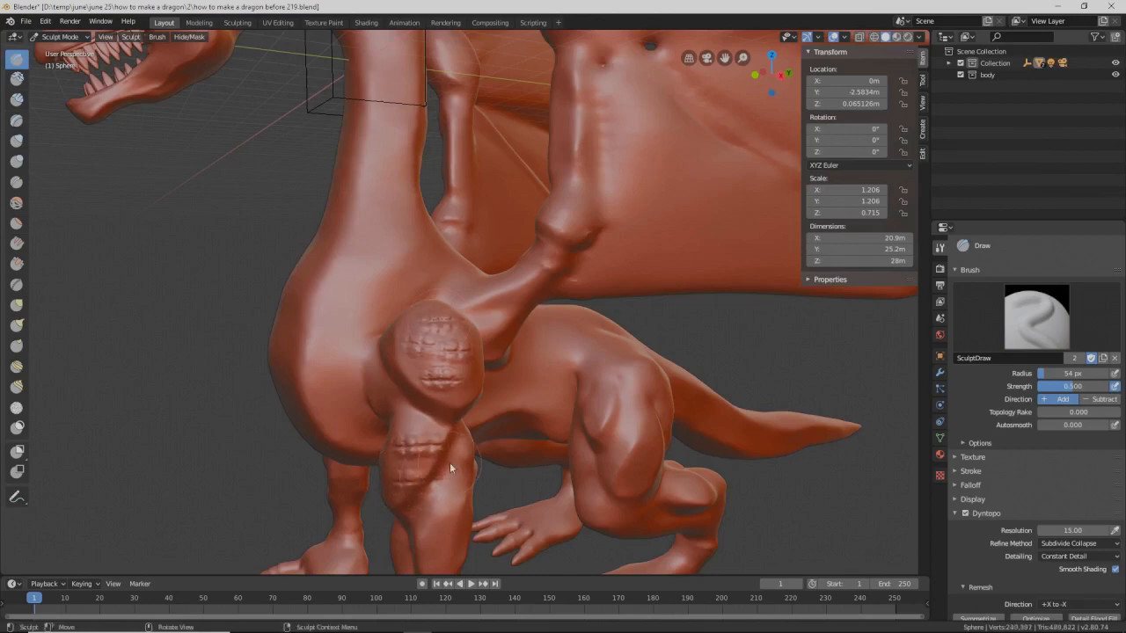
Step: Stamp the scale texture across the dragon's flank between the front and hind legs
drag(408, 424, 527, 397)
click(540, 368)
click(548, 338)
click(576, 331)
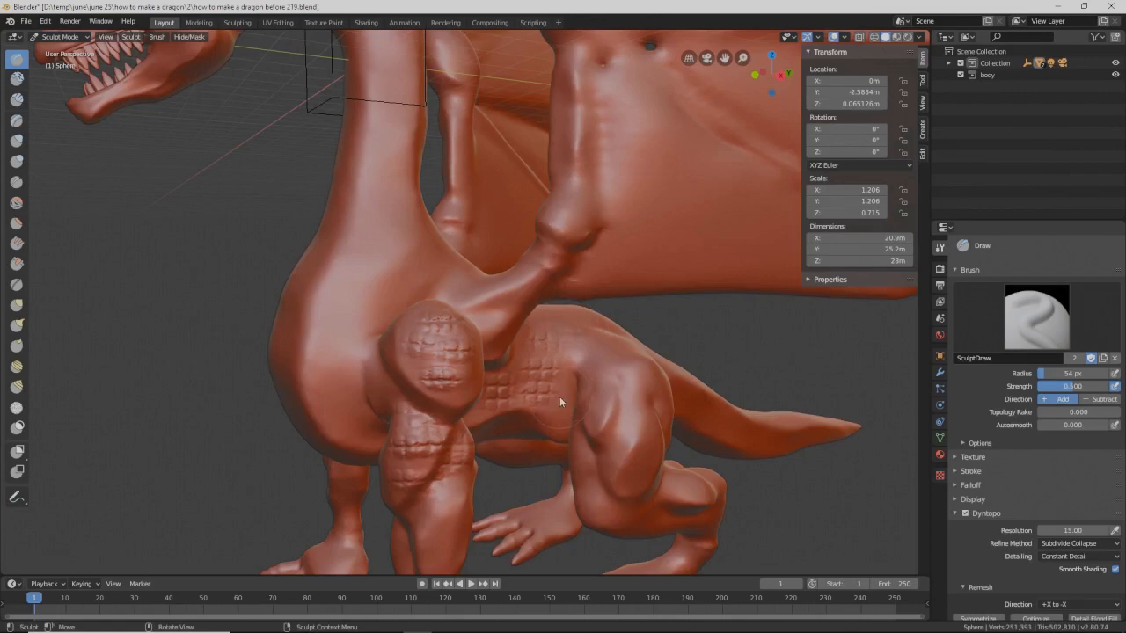
Step: Stamp the scale texture down the front leg, over the forearm muscle toward the wrist
middle_drag(629, 424, 637, 423)
middle_drag(619, 394, 636, 399)
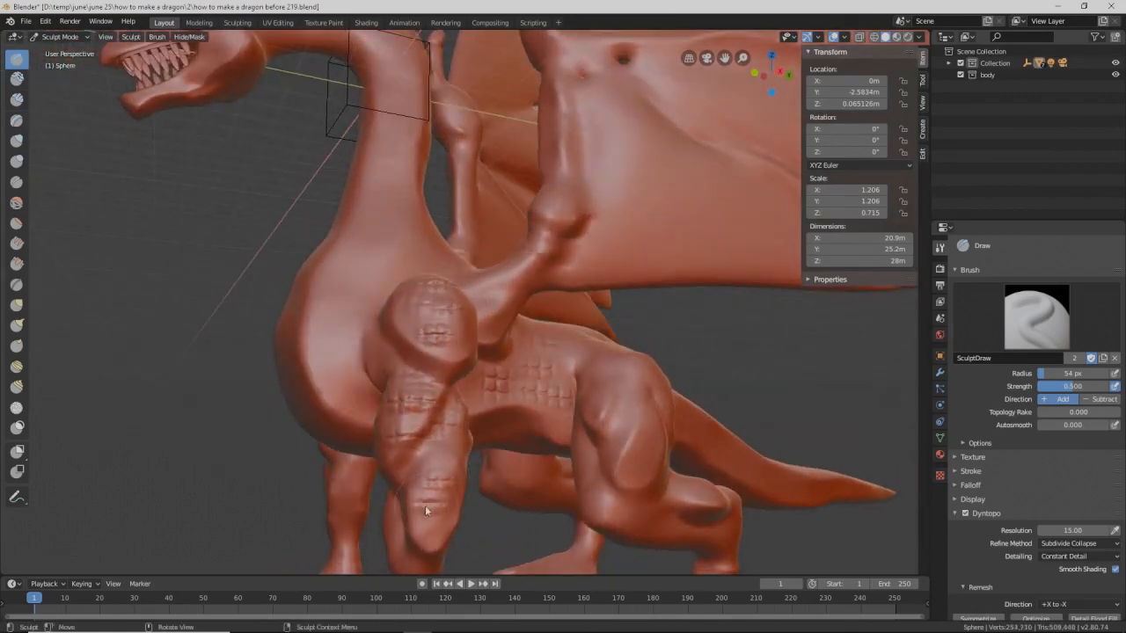
drag(407, 518, 401, 486)
shift+middle_drag(566, 430, 539, 299)
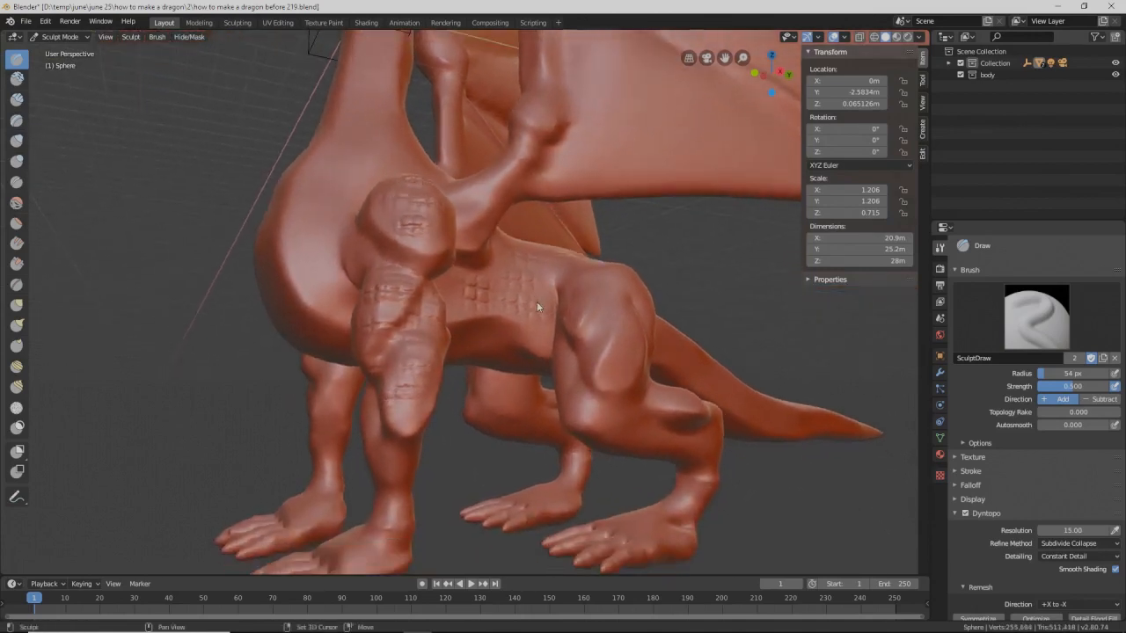
drag(409, 452, 396, 458)
drag(422, 408, 425, 406)
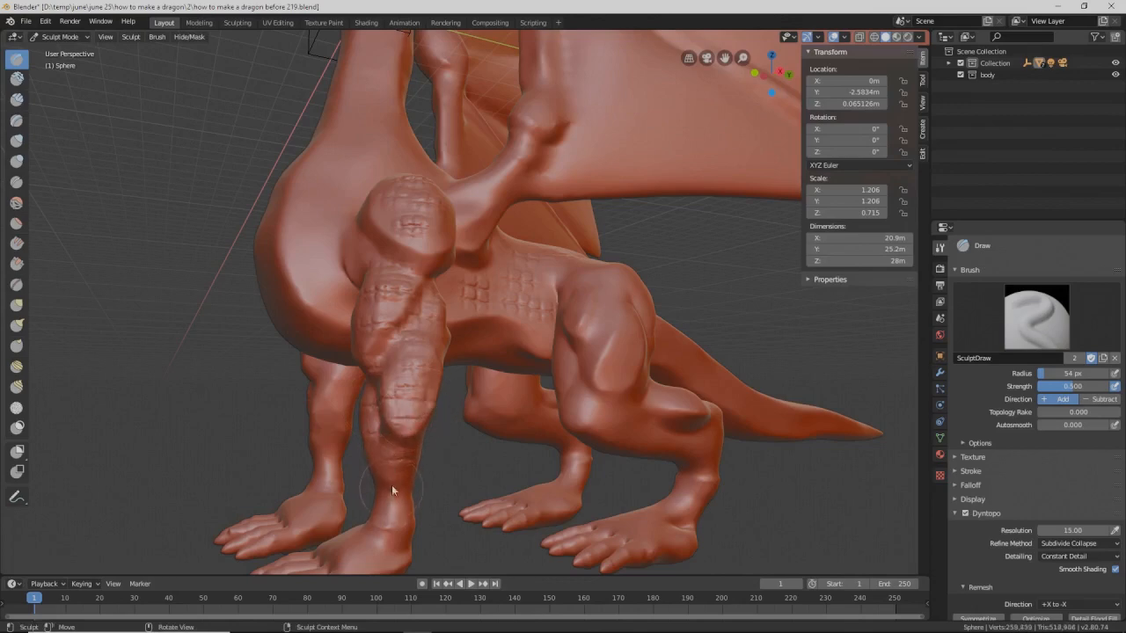
Step: Stamp the scale texture onto the chest-facing side of the upper front leg
mouse_move(457, 396)
middle_down()
mouse_move(568, 351)
mouse_move(552, 367)
mouse_move(598, 371)
mouse_move(620, 354)
middle_up()
middle_drag(409, 326, 453, 328)
drag(358, 346, 341, 331)
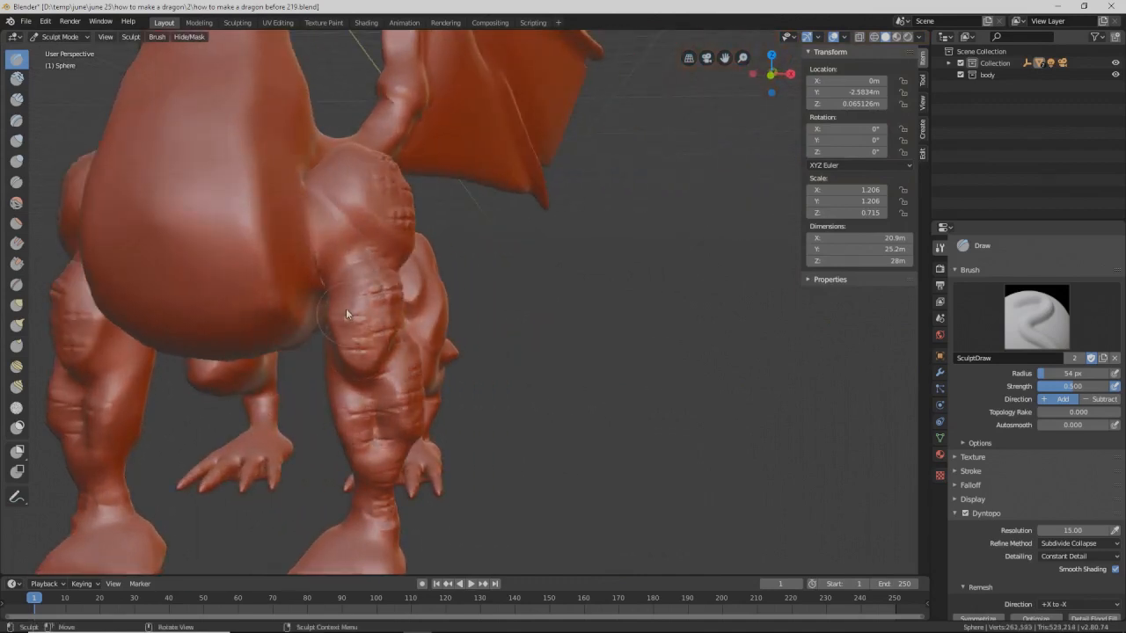
drag(352, 287, 350, 286)
Step: Enlarge the Draw brush radius to 102 px and stamp scales down the chest beside the front shoulder
drag(276, 123, 284, 155)
mouse_move(300, 190)
middle_down()
mouse_move(324, 240)
mouse_move(297, 248)
middle_up()
key(f)
click(349, 246)
click(288, 214)
drag(288, 214, 284, 260)
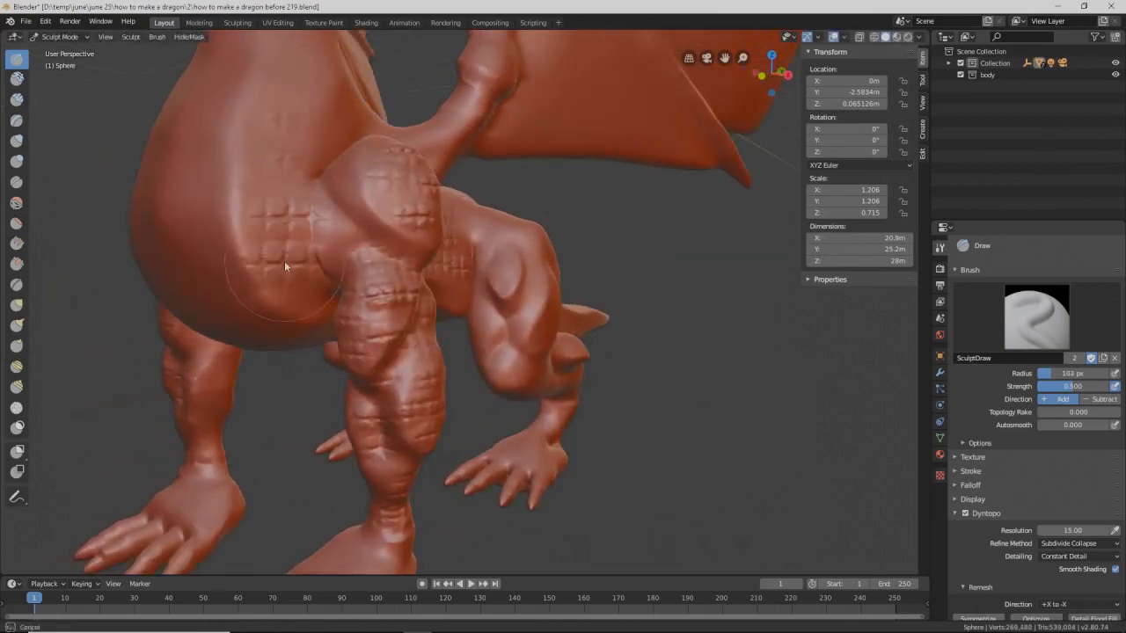
Step: Stamp the scale texture up the side of the neck, from its base to about mid-height
mouse_move(341, 153)
middle_down()
mouse_move(348, 168)
mouse_move(389, 178)
mouse_move(425, 264)
middle_up()
mouse_move(365, 130)
mouse_down()
mouse_move(371, 177)
mouse_move(390, 195)
mouse_up()
mouse_move(390, 195)
middle_down()
mouse_move(426, 222)
mouse_move(423, 322)
middle_up()
drag(375, 176, 401, 181)
mouse_move(401, 181)
middle_down()
mouse_move(424, 214)
mouse_move(442, 332)
middle_up()
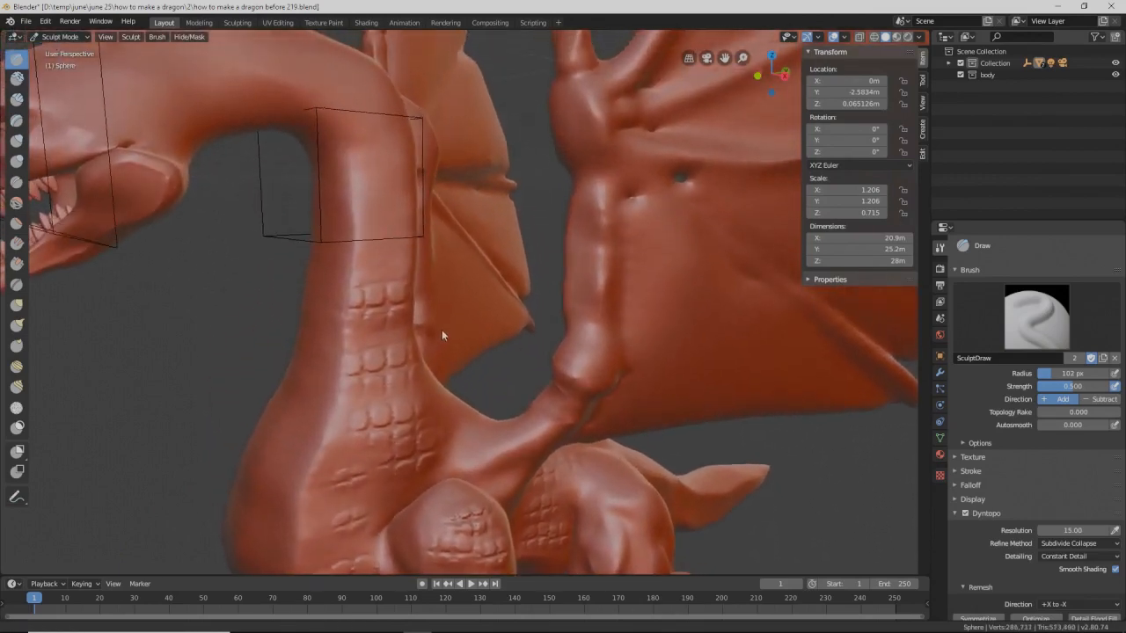
Step: Stamp the scale texture along the upper neck bend, over its top and onto the back of the head
mouse_move(381, 133)
mouse_down()
mouse_move(330, 90)
mouse_move(238, 77)
mouse_move(182, 97)
mouse_up()
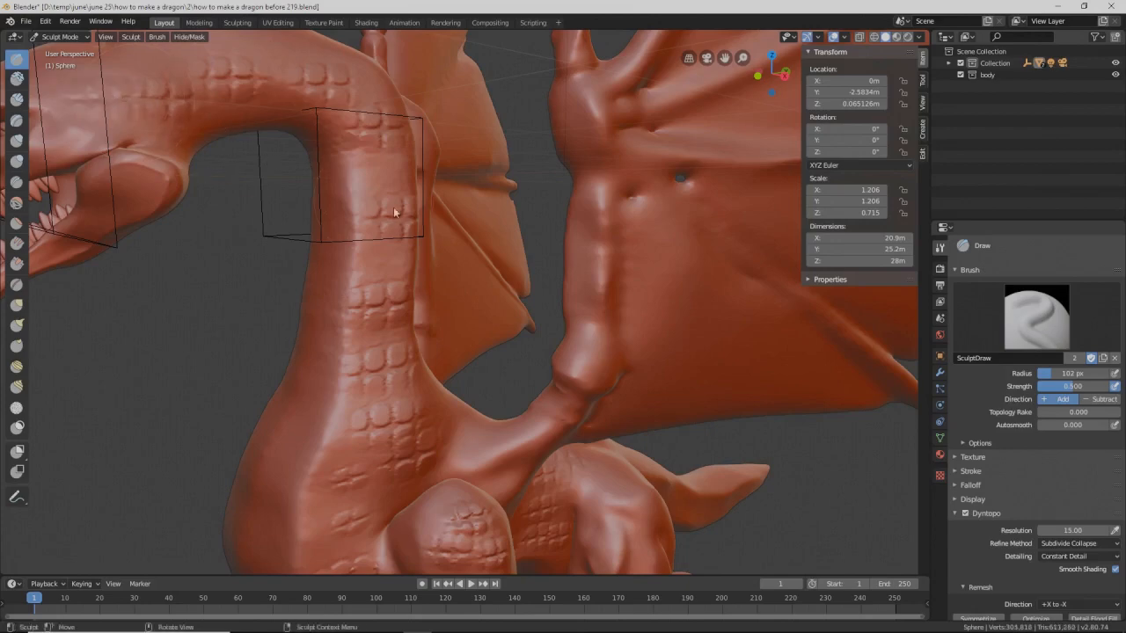
middle_drag(415, 243, 480, 338)
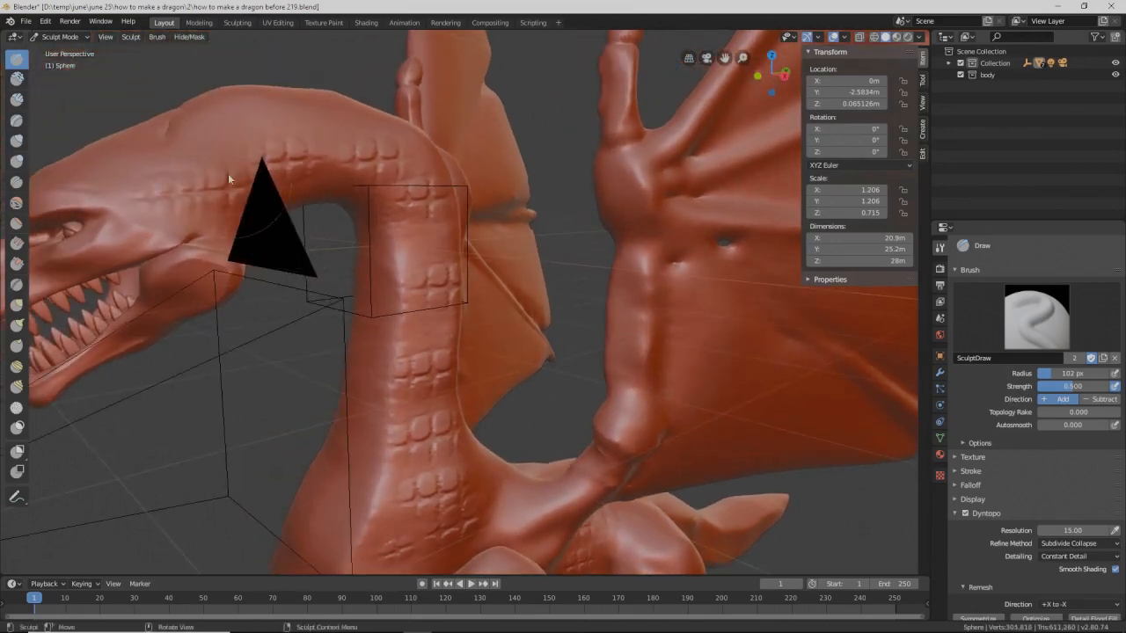
click(264, 124)
drag(341, 113, 411, 141)
scroll(434, 262, down, 3)
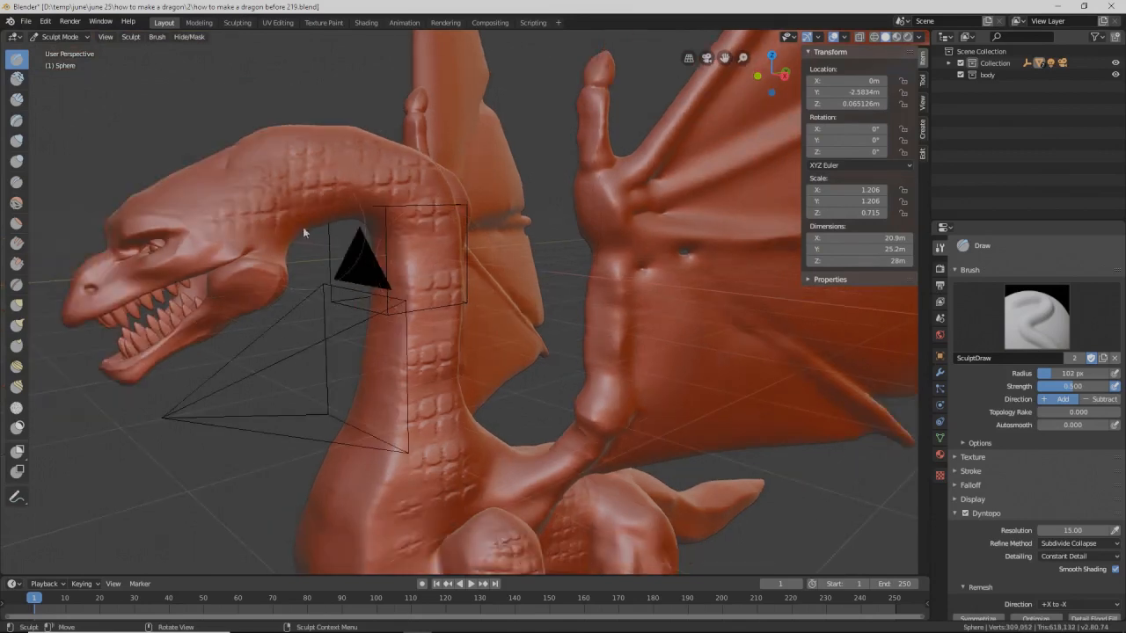
click(232, 167)
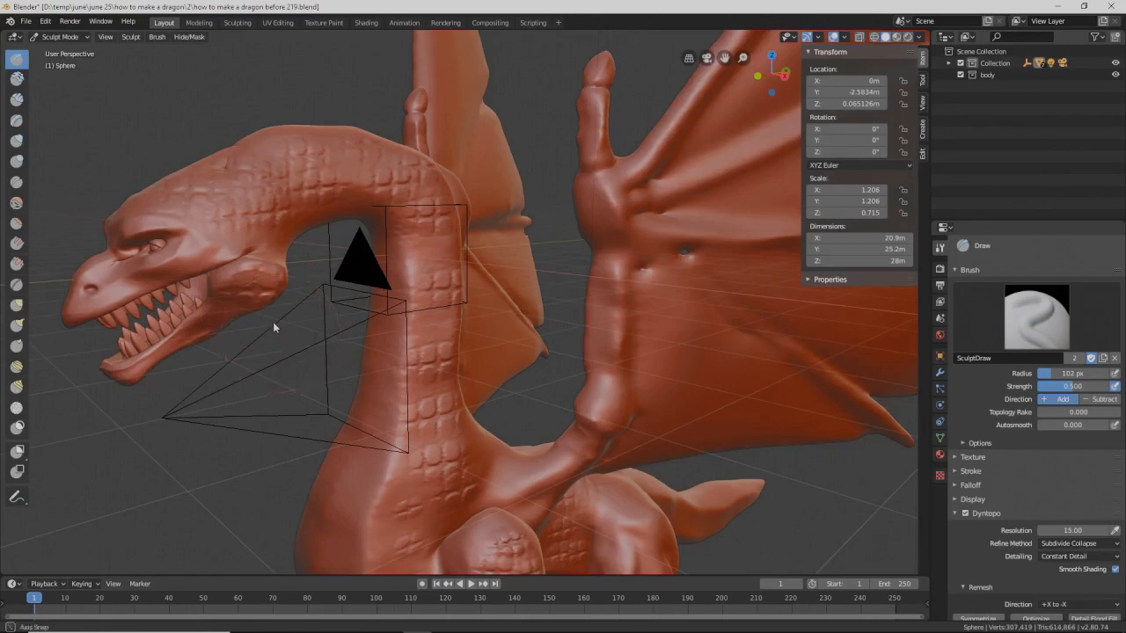
Step: Set the Draw brush radius to 83 px and dab scale texture onto the side of the dragon's jaw
middle_drag(274, 327, 285, 276)
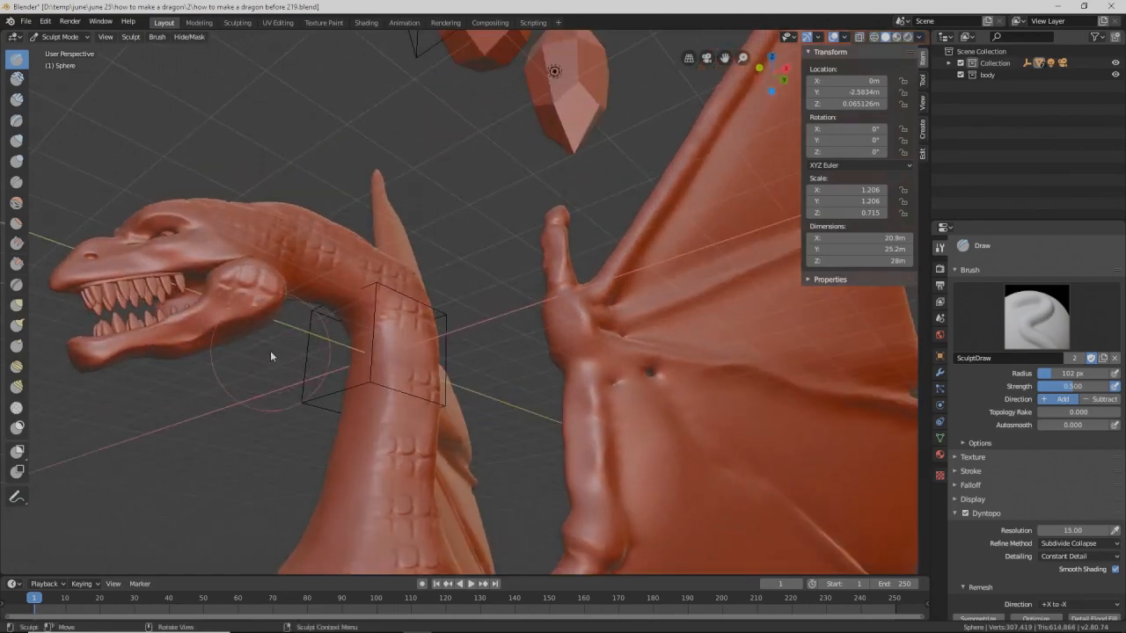
ctrl+middle_drag(276, 361, 241, 339)
key(f)
click(191, 319)
drag(183, 329, 188, 336)
Step: Reduce the brush radius to 77 px and dab scale texture over the forehead and side of the face
mouse_move(403, 329)
middle_down()
mouse_move(372, 360)
mouse_move(480, 390)
mouse_move(579, 342)
mouse_move(648, 357)
mouse_move(591, 308)
middle_up()
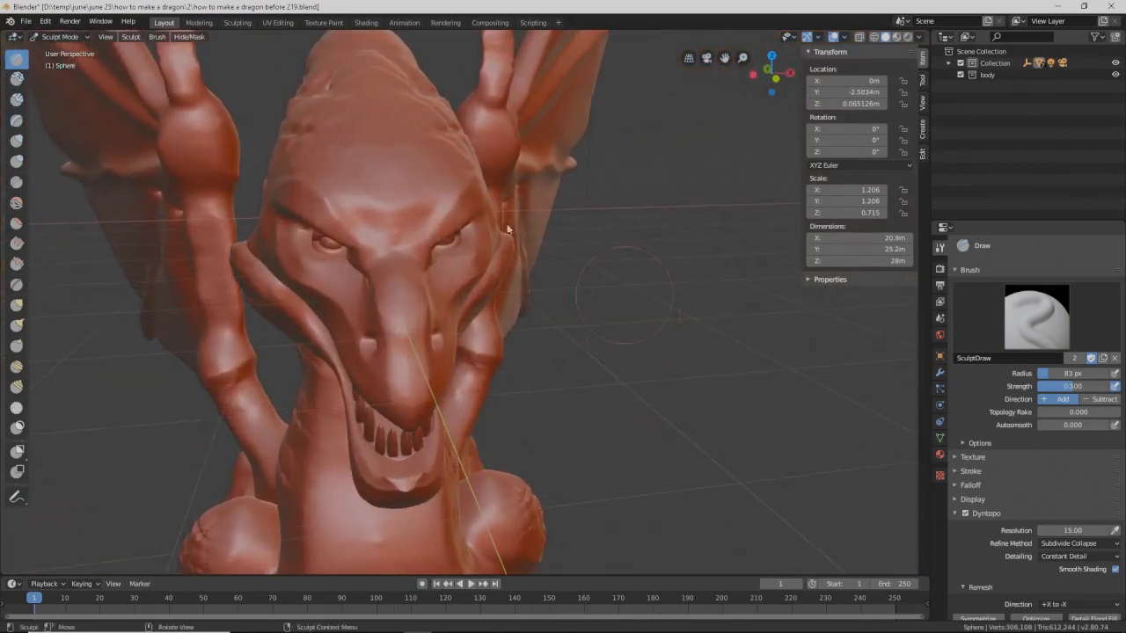
key(f)
click(413, 173)
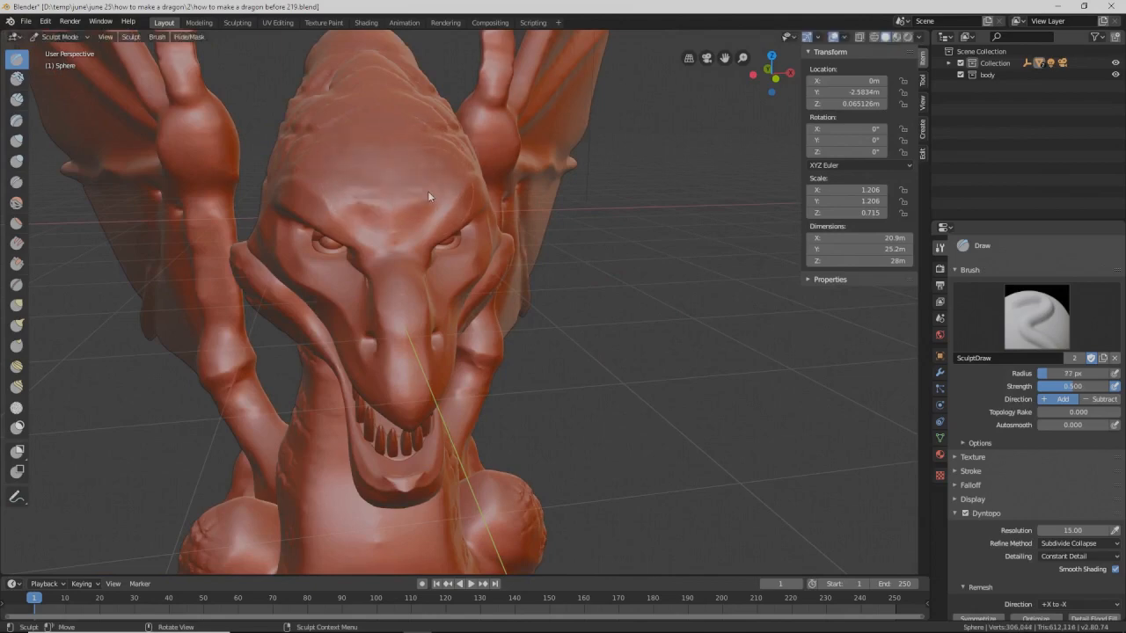
mouse_move(438, 166)
middle_down()
mouse_move(477, 220)
mouse_move(442, 227)
middle_up()
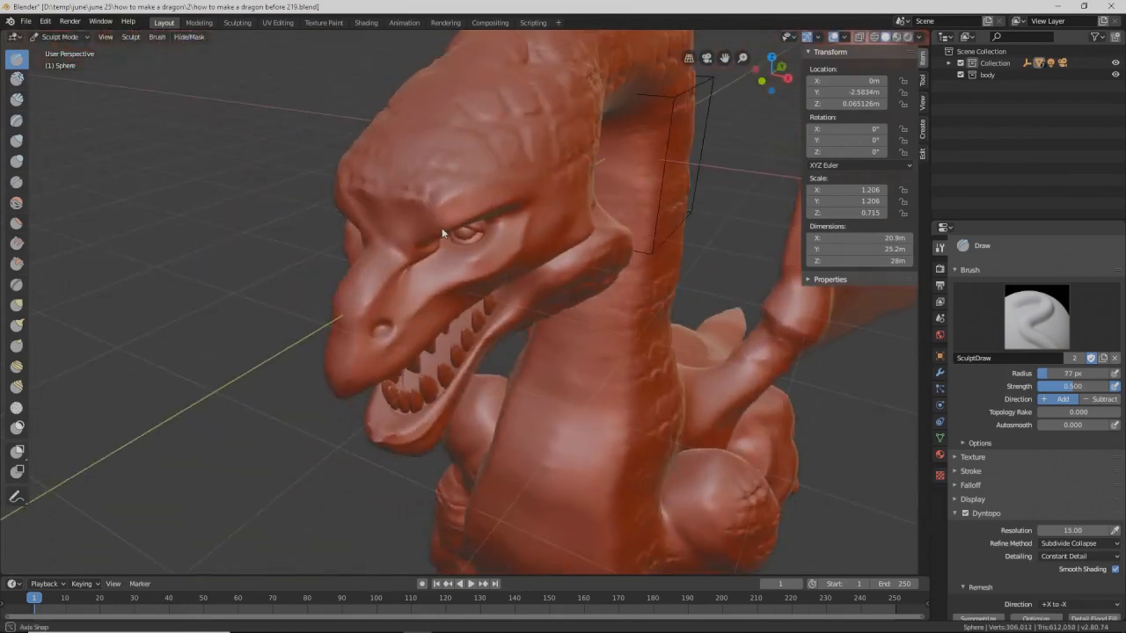
middle_drag(492, 279, 450, 302)
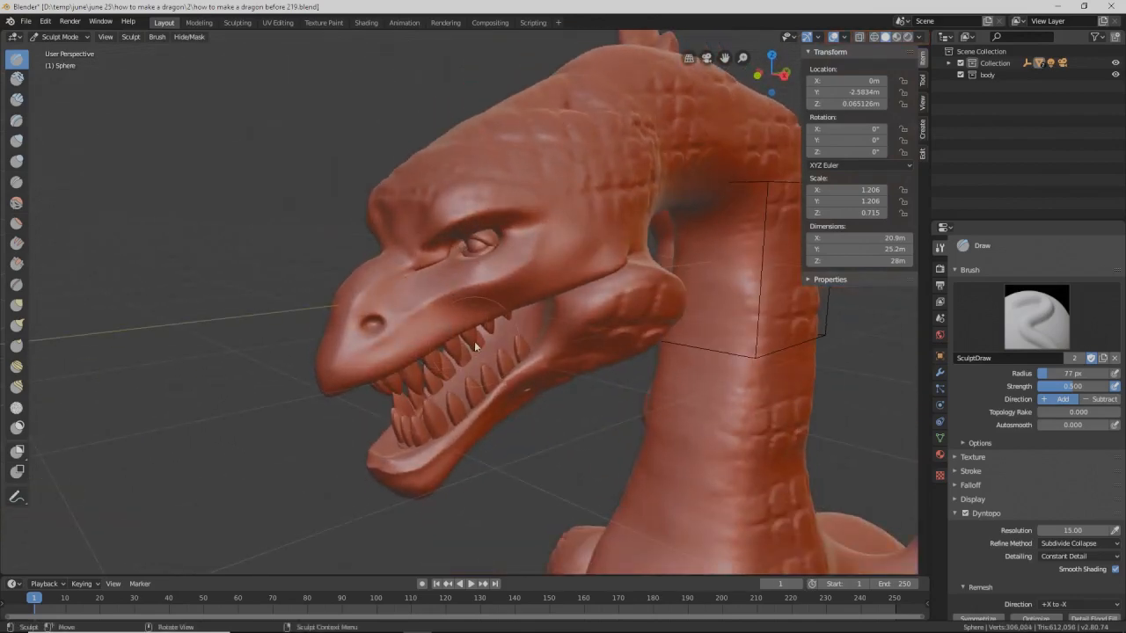
scroll(481, 343, up, 2)
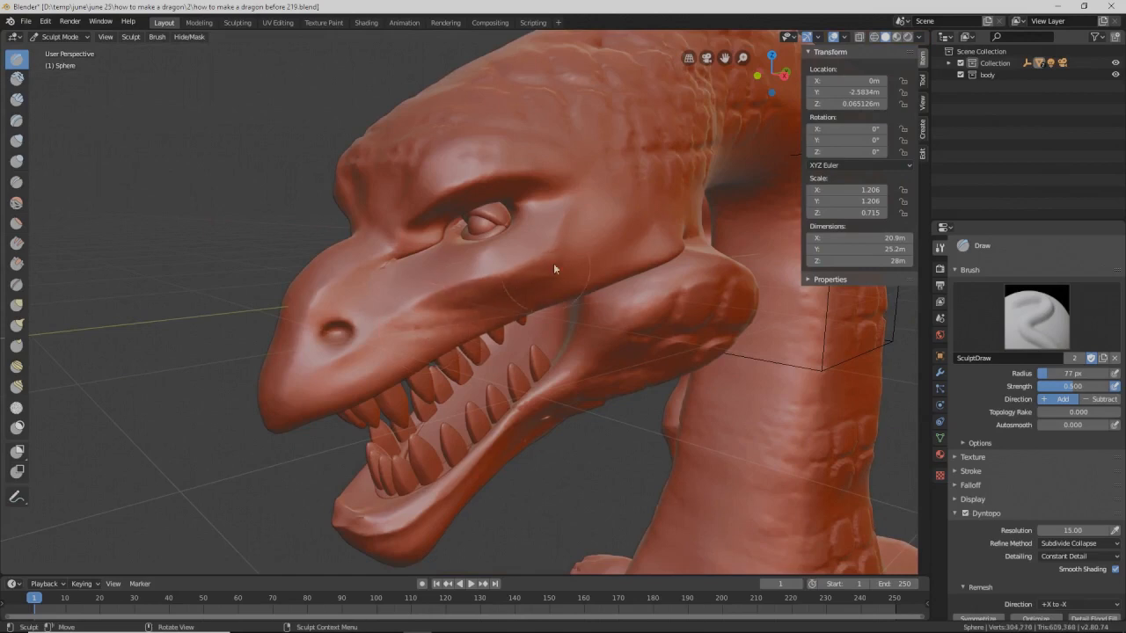
Step: Stamp the scale texture up the wing arm, from where it leaves the shoulder past the elbow to the wing joint
ctrl+middle_drag(721, 307, 513, 283)
ctrl+middle_drag(658, 355, 659, 429)
drag(612, 426, 613, 429)
click(645, 396)
click(671, 336)
click(664, 268)
click(656, 188)
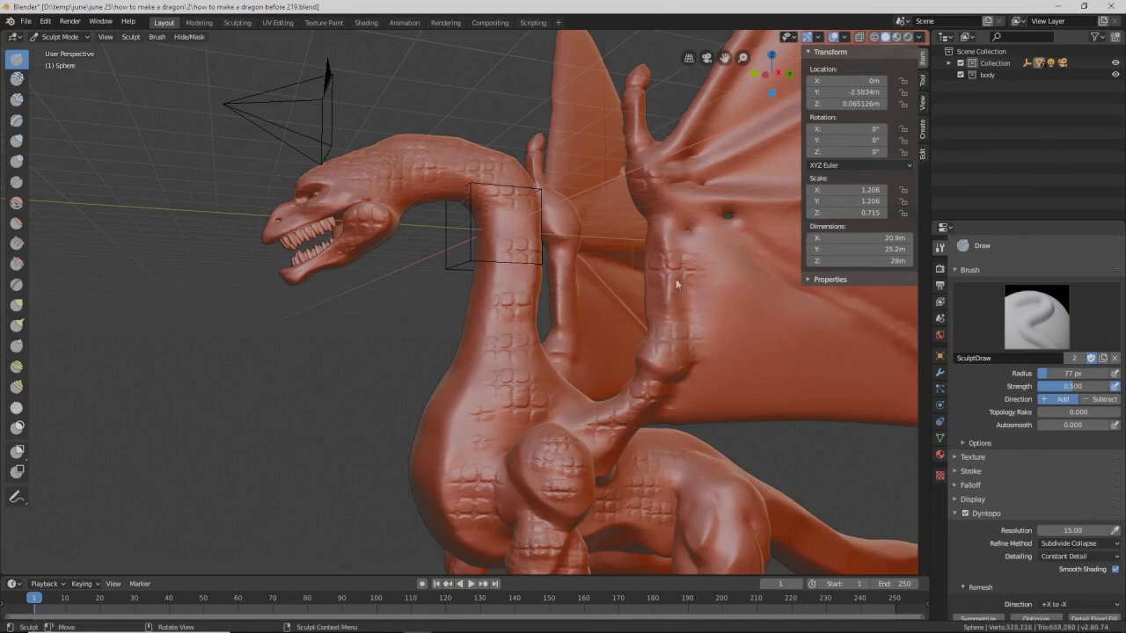
Step: Stamp more scale texture on the chest where it meets the front shoulder muscle
mouse_move(687, 327)
shift+middle_down()
mouse_move(665, 298)
mouse_move(594, 252)
shift+middle_up()
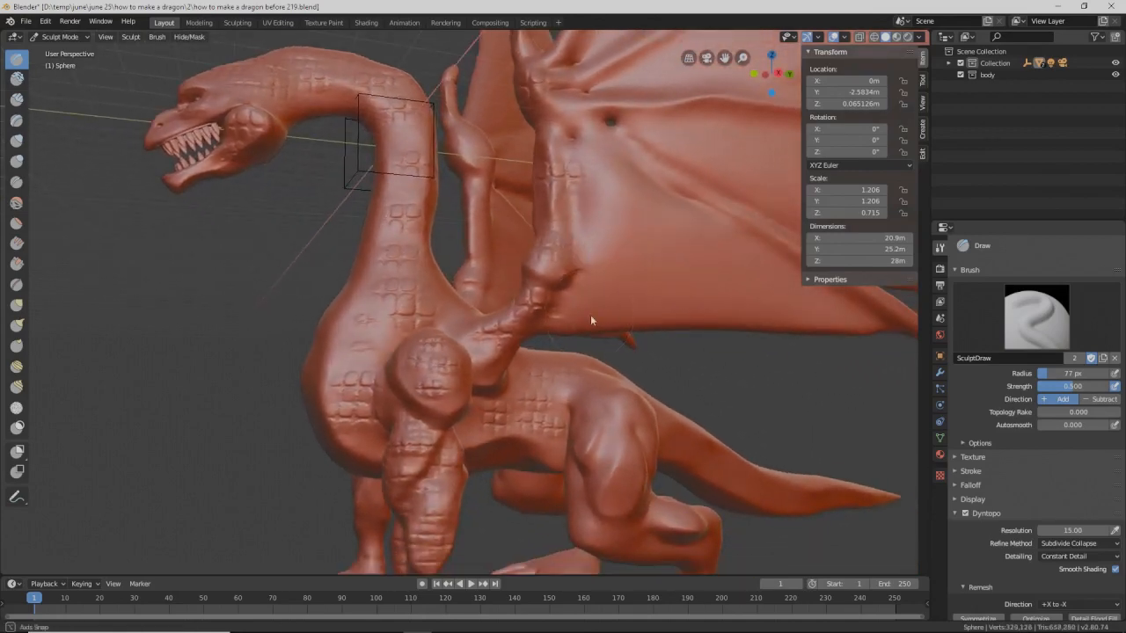
middle_drag(589, 317, 628, 323)
click(396, 354)
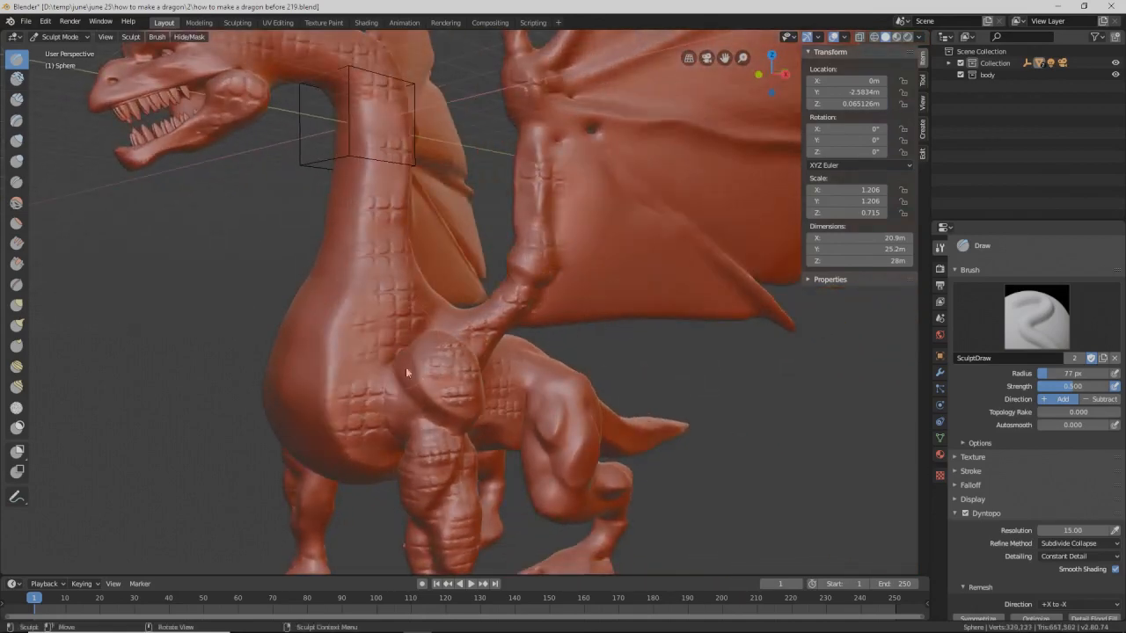
Step: Stamp scales on the outer side of the front leg and shoulder, then along the lower flank and belly
mouse_move(547, 413)
middle_down()
mouse_move(532, 399)
mouse_move(529, 410)
mouse_move(551, 418)
mouse_move(520, 418)
mouse_move(512, 342)
mouse_move(485, 309)
middle_up()
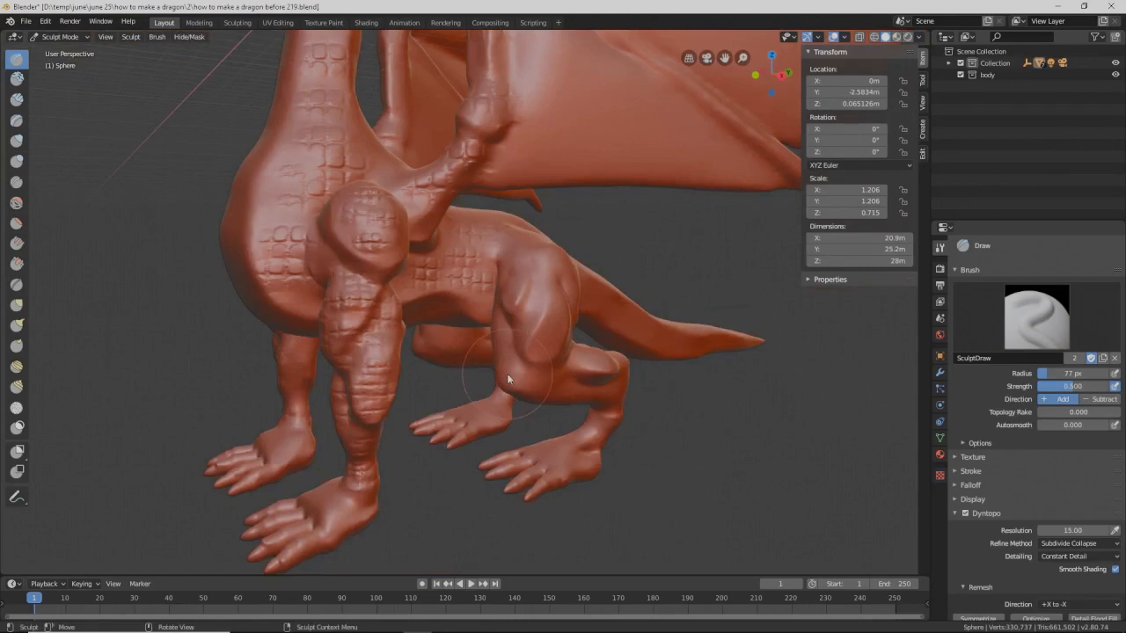
middle_drag(508, 374, 418, 353)
mouse_move(314, 417)
mouse_down()
mouse_move(311, 363)
mouse_move(326, 319)
mouse_up()
mouse_move(347, 244)
mouse_down()
mouse_move(335, 198)
mouse_move(319, 229)
mouse_up()
click(383, 277)
drag(389, 322, 425, 323)
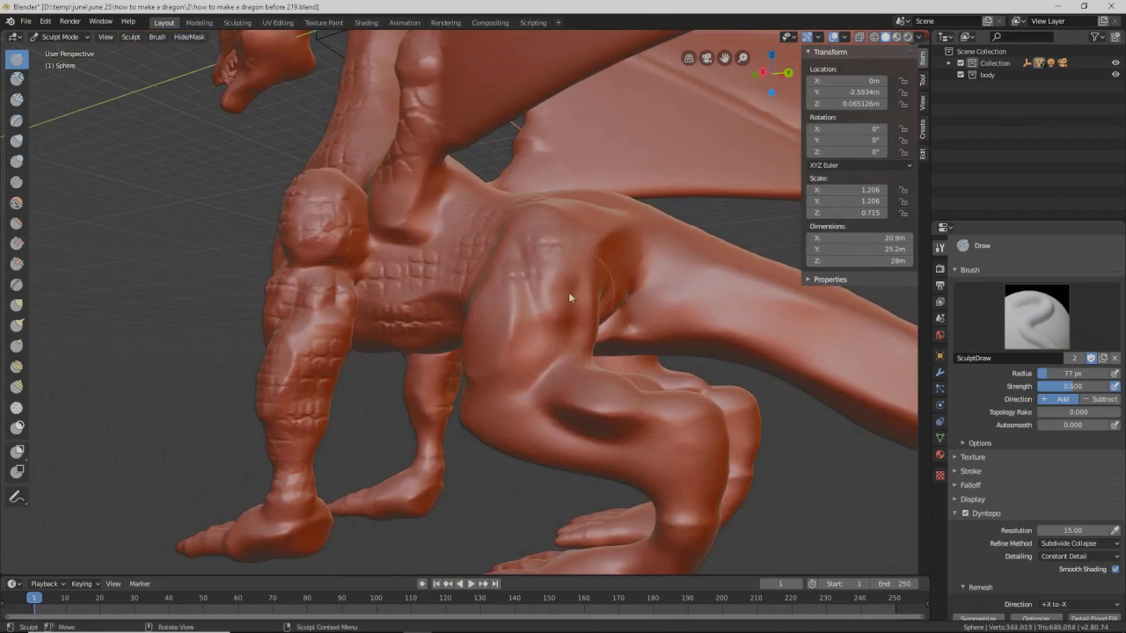
Step: Stamp the scale texture across the outer thigh and lower part of the hind leg
mouse_move(534, 355)
mouse_down()
mouse_move(500, 324)
mouse_move(468, 380)
mouse_move(527, 426)
mouse_move(561, 406)
mouse_up()
click(566, 395)
click(618, 393)
drag(584, 452, 664, 457)
scroll(640, 452, down, 1)
Step: Stamp scales across the front of the hind leg and save the file as how to make a dragon before 220.blend
middle_drag(640, 452, 679, 367)
drag(500, 311, 600, 302)
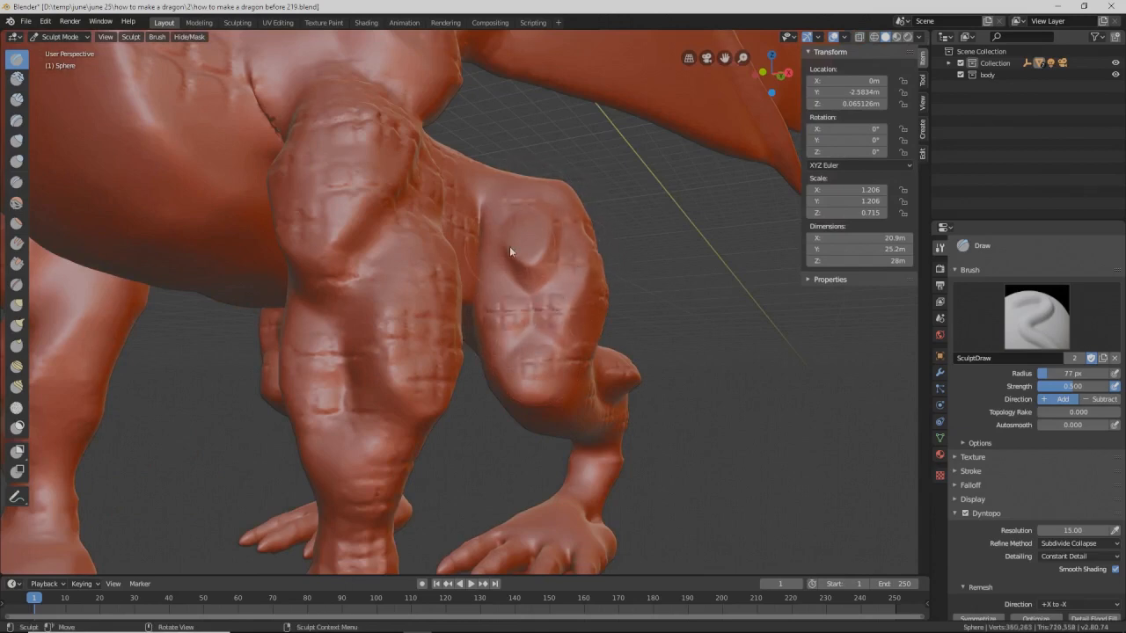
drag(492, 277, 570, 292)
key(ctrl+alt+s)
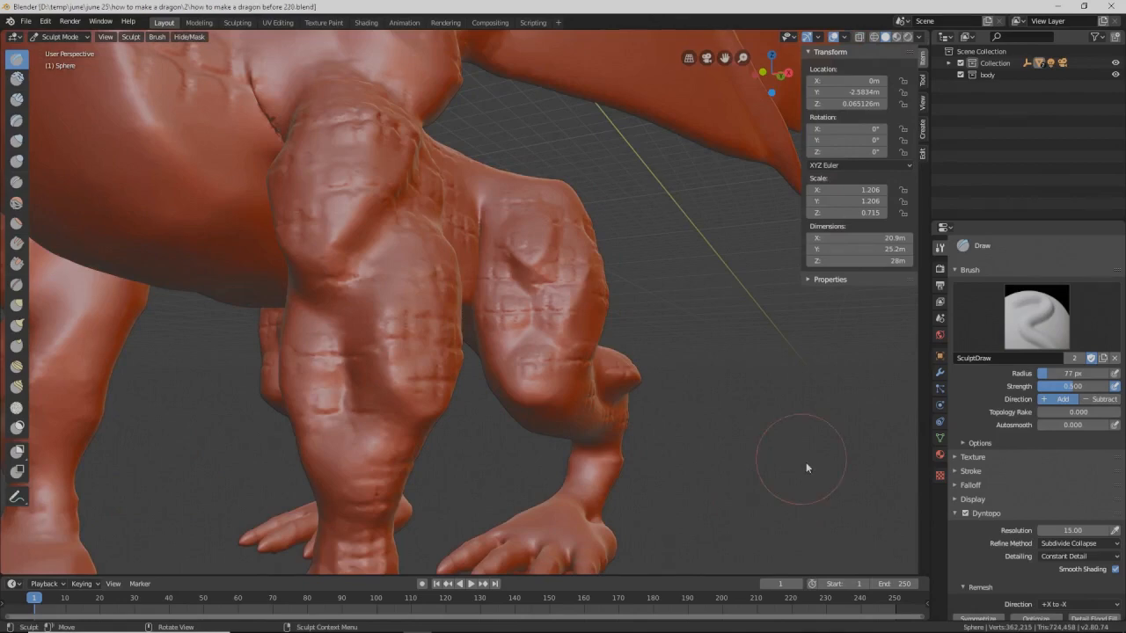
Step: Switch to the Mask brush and set its stroke method to Line
scroll(804, 460, down, 4)
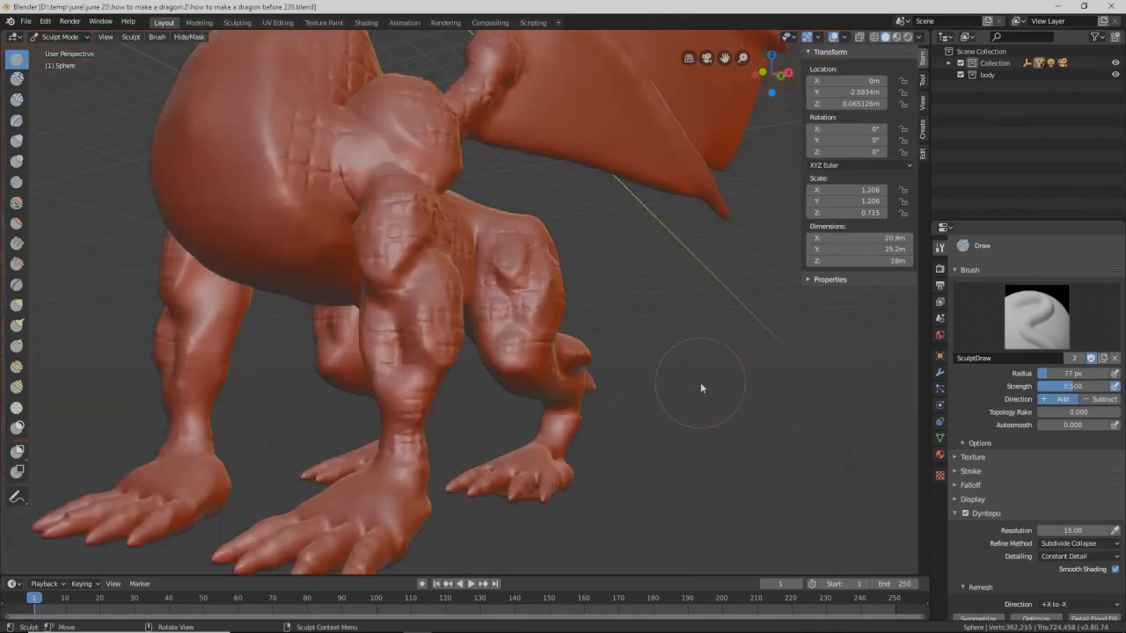
middle_drag(700, 384, 598, 369)
ctrl+middle_drag(633, 352, 640, 389)
ctrl+middle_drag(696, 332, 701, 365)
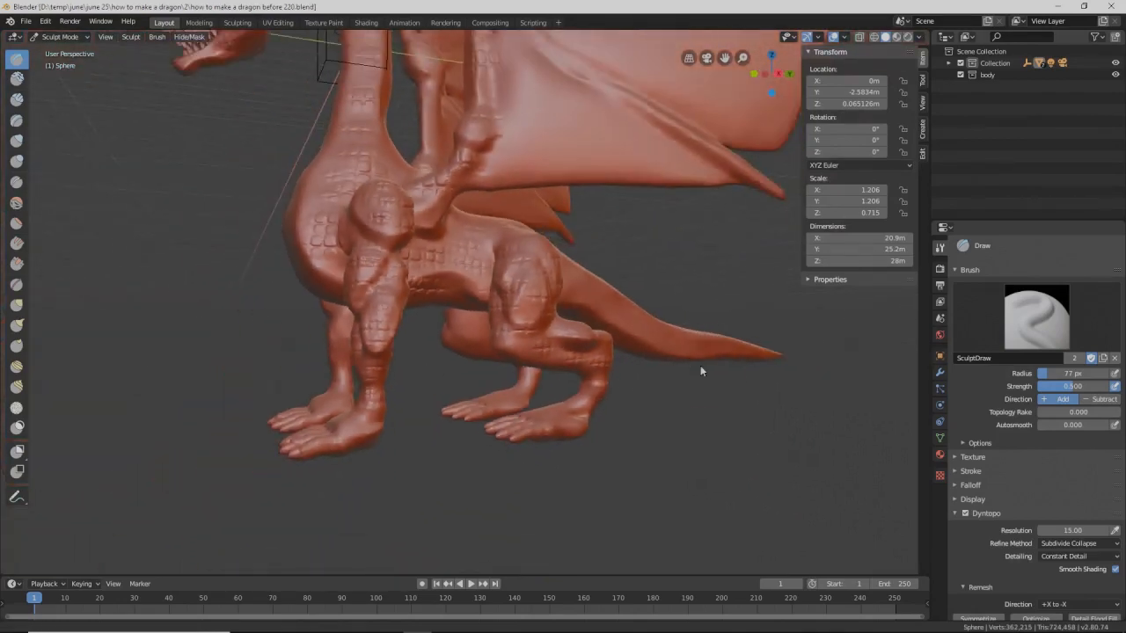
mouse_move(607, 314)
middle_down()
mouse_move(634, 318)
mouse_move(628, 254)
mouse_move(619, 367)
mouse_move(647, 285)
mouse_move(642, 269)
mouse_move(615, 256)
mouse_move(573, 289)
middle_up()
middle_drag(491, 284, 492, 271)
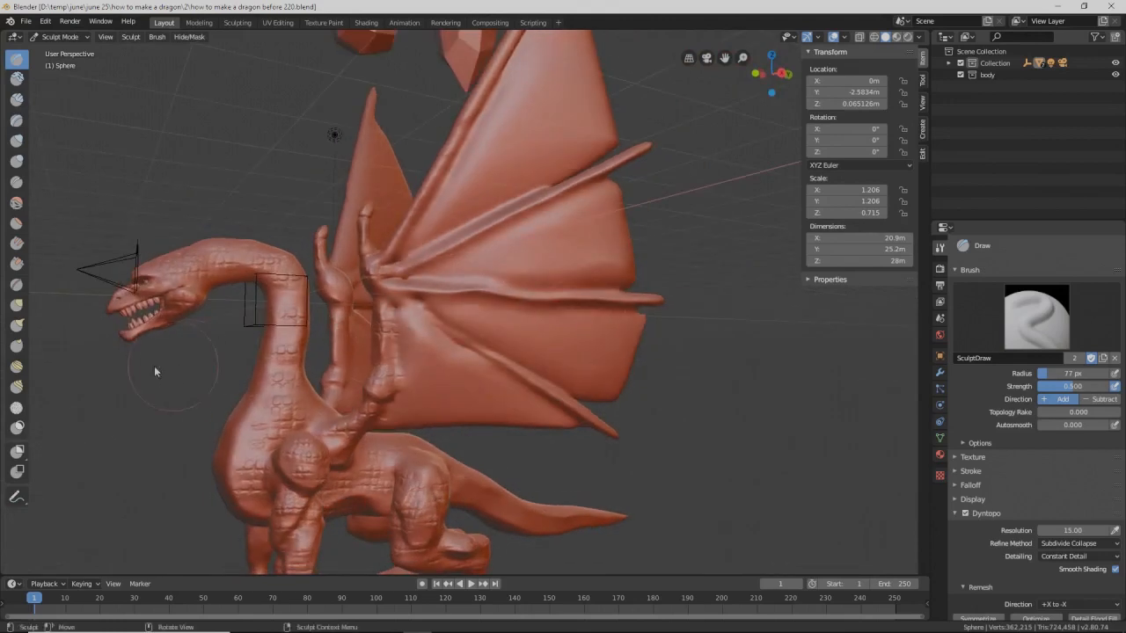
click(16, 429)
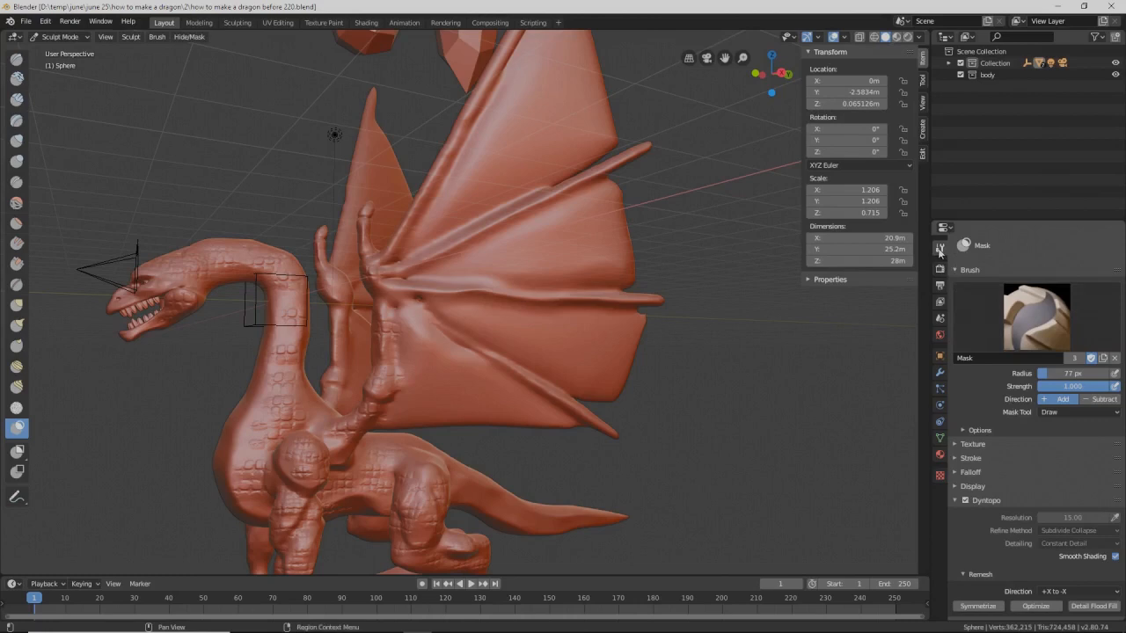
click(955, 459)
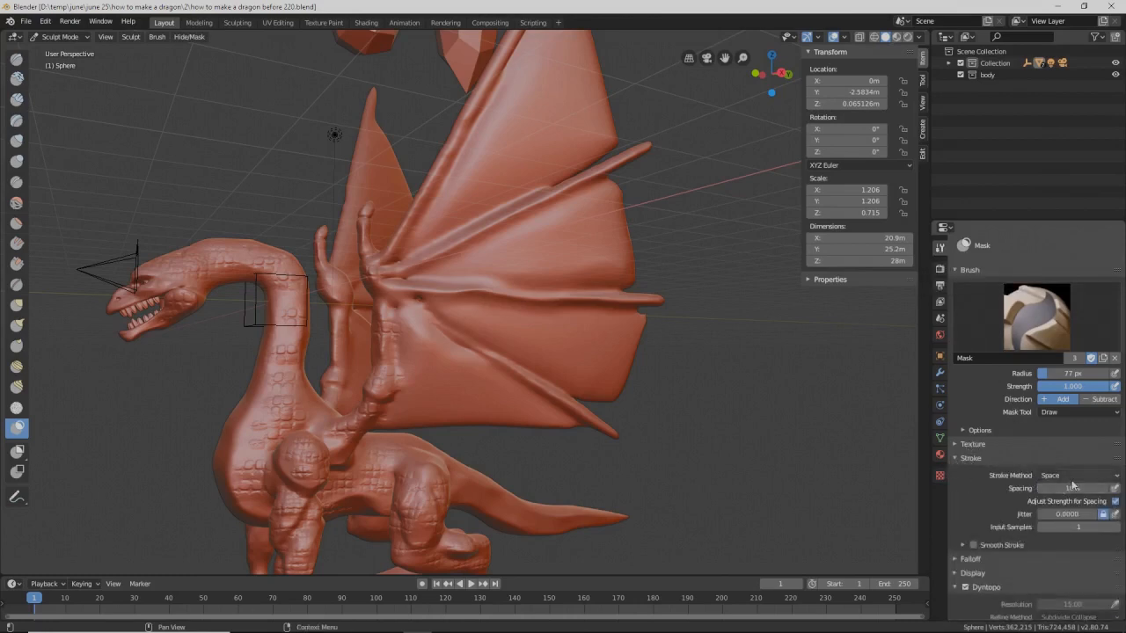
click(1114, 475)
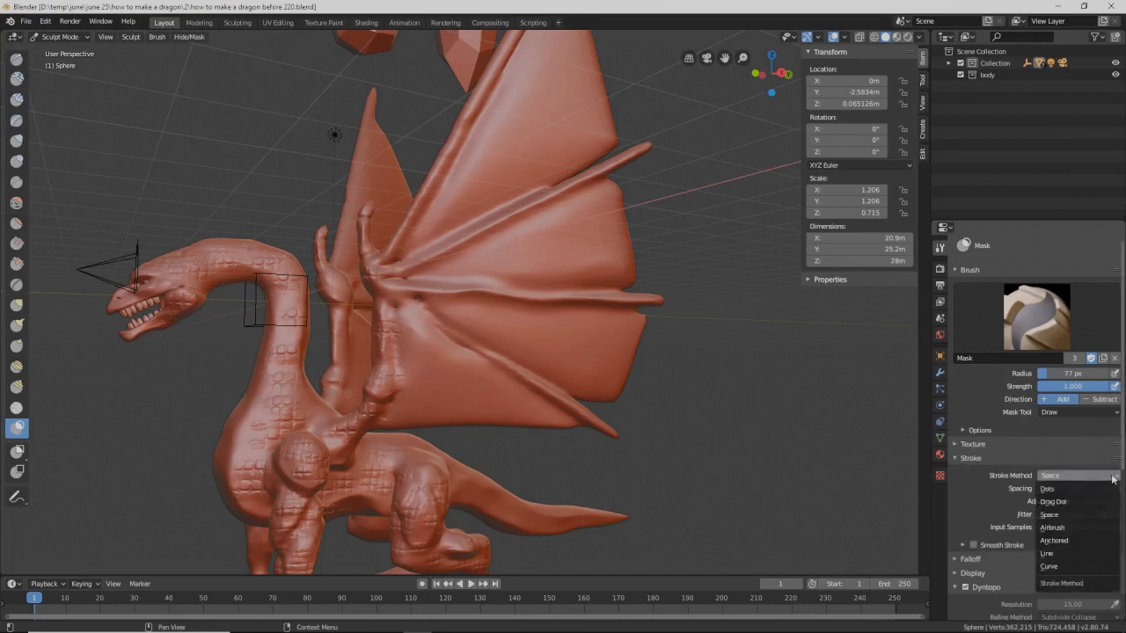
click(1067, 554)
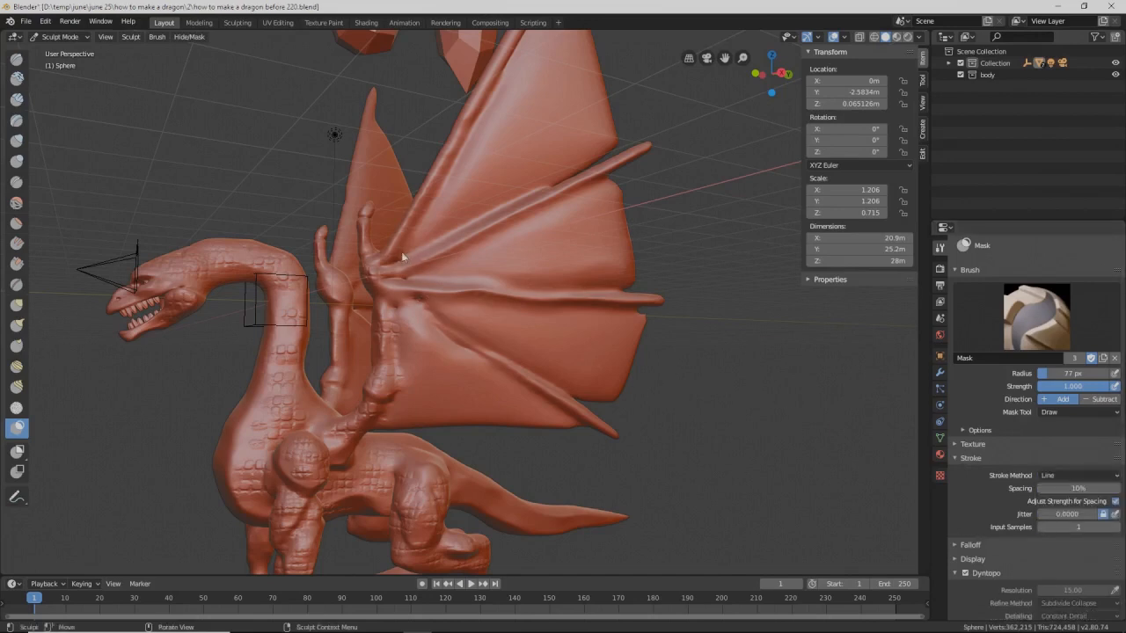
Step: Mask the wing's second finger bone with a straight line, clear the mask, and redo it with a 38 px brush radius
mouse_move(382, 271)
mouse_down()
mouse_move(519, 221)
mouse_move(641, 150)
mouse_up()
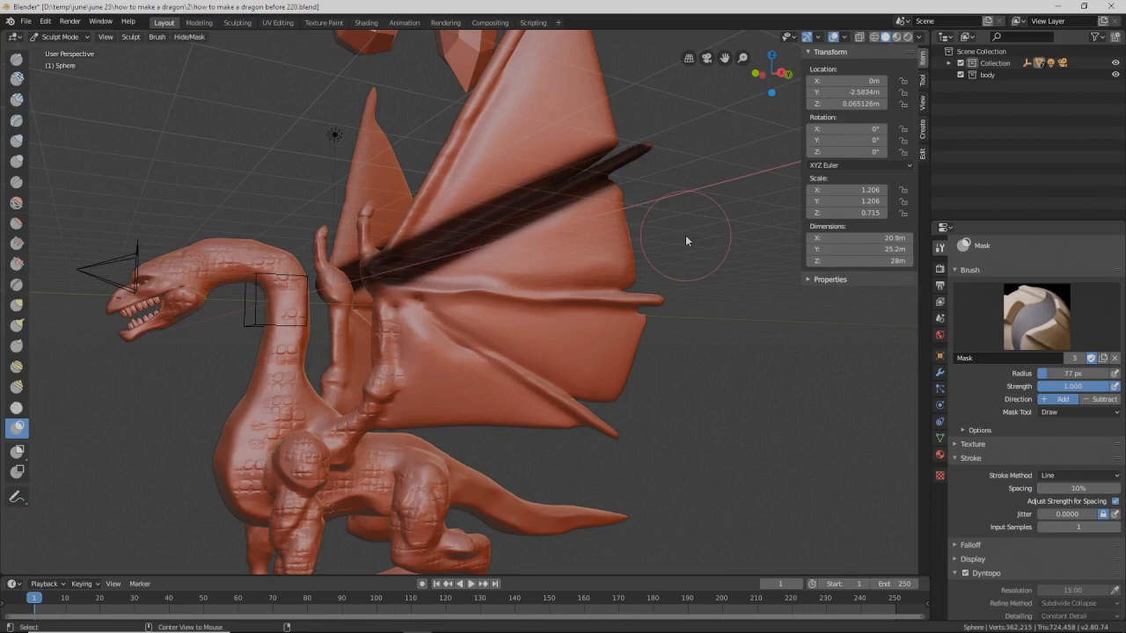
key(alt+m)
key(f)
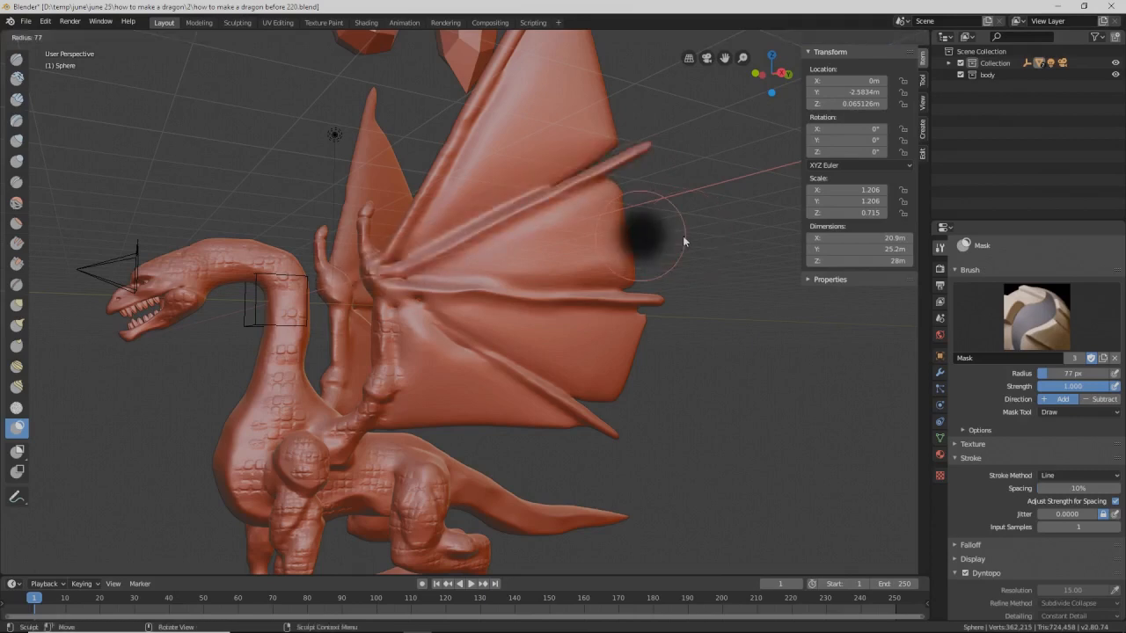
click(662, 234)
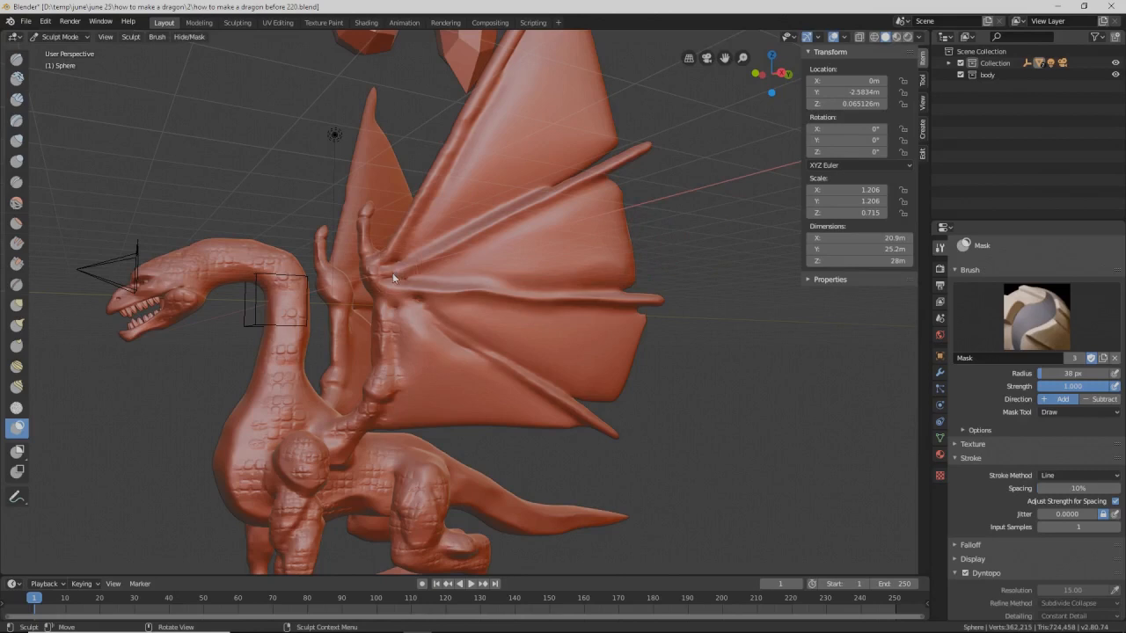
drag(390, 276, 648, 148)
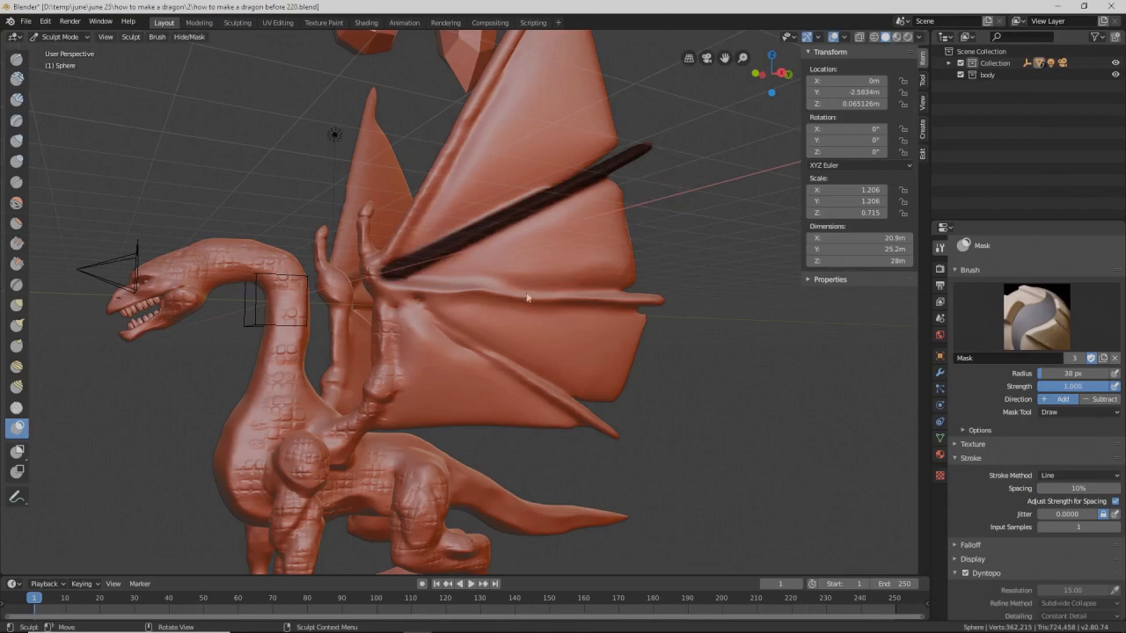
Step: Mask the wing's two lower finger bones and its leading-edge bone with straight lines
drag(387, 282, 385, 283)
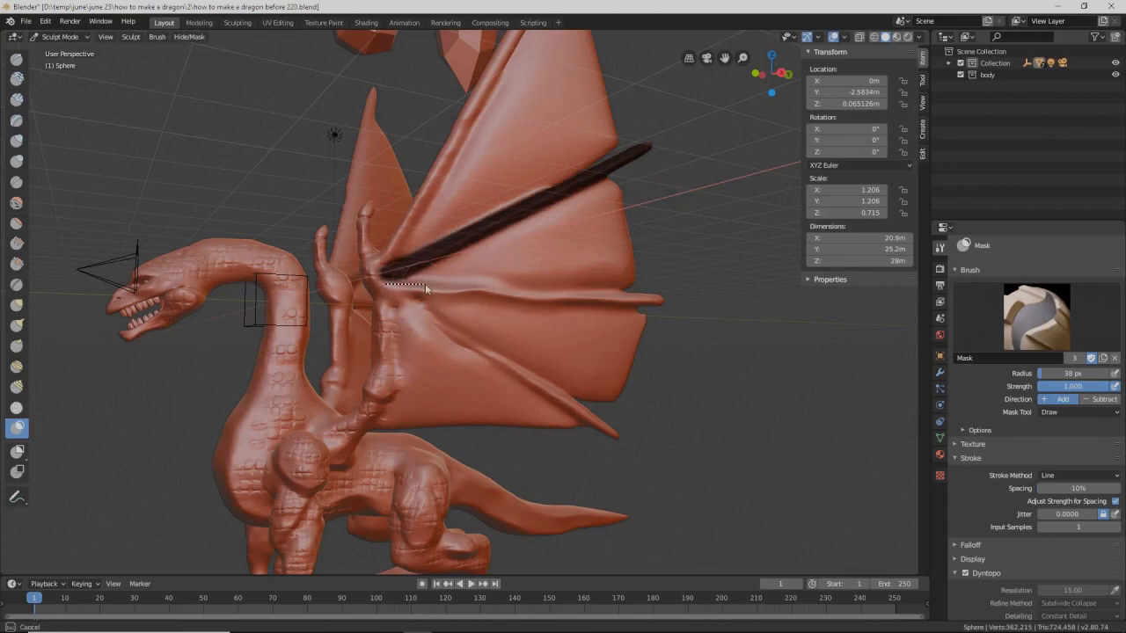
drag(461, 287, 663, 304)
drag(406, 295, 627, 438)
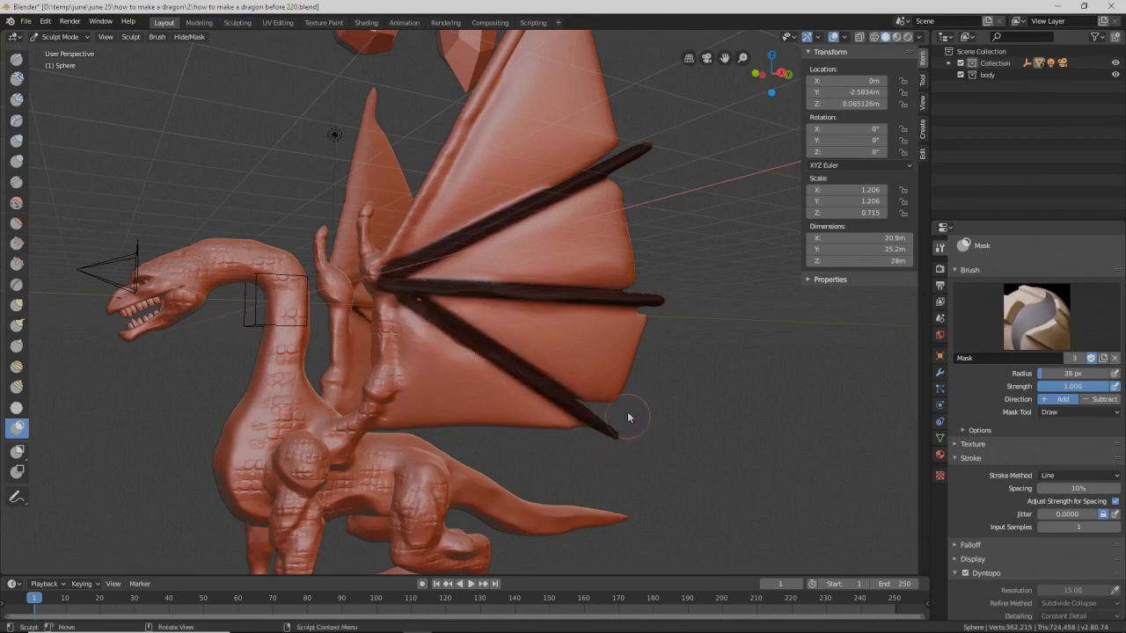
mouse_move(618, 320)
middle_down()
mouse_move(583, 243)
mouse_move(598, 310)
mouse_move(584, 331)
middle_up()
mouse_move(388, 421)
mouse_down()
mouse_move(416, 396)
mouse_move(608, 49)
mouse_up()
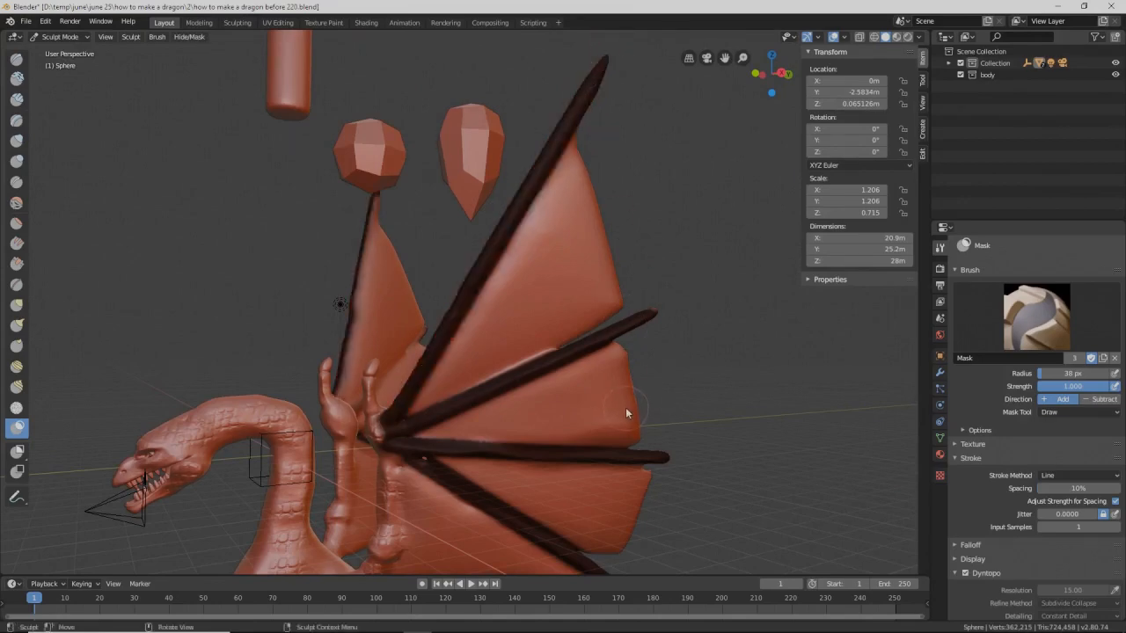
Step: Invert the mask so only the wing bones are editable and switch to the Draw brush
mouse_move(569, 413)
middle_down()
mouse_move(572, 427)
mouse_move(543, 295)
mouse_move(546, 322)
mouse_move(523, 326)
mouse_move(544, 328)
middle_up()
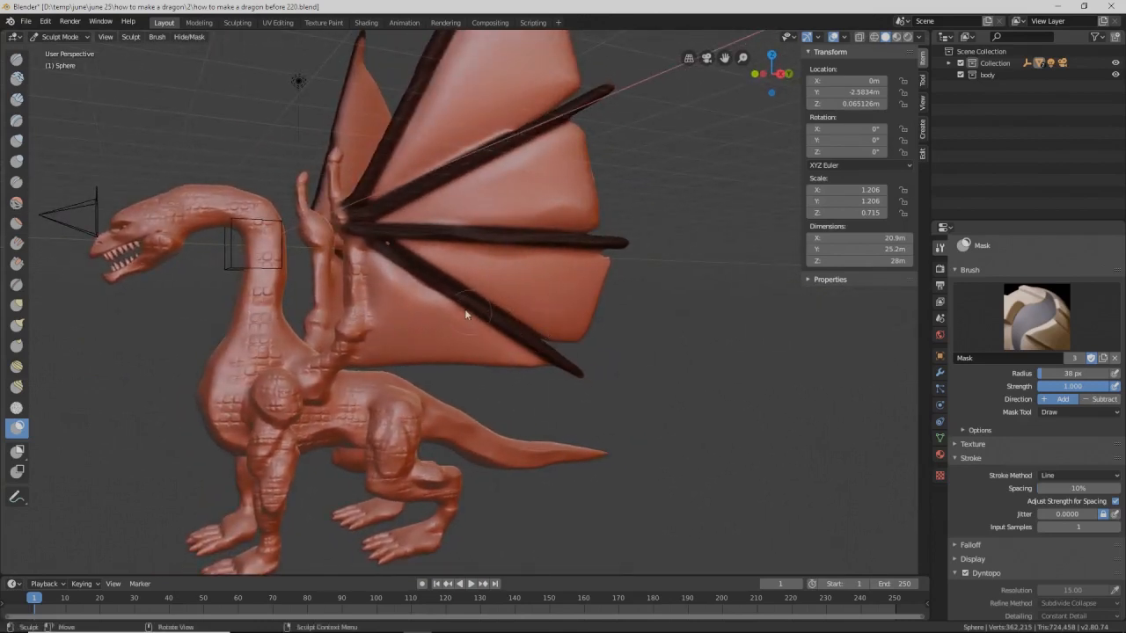
key(ctrl)
key(ctrl+i)
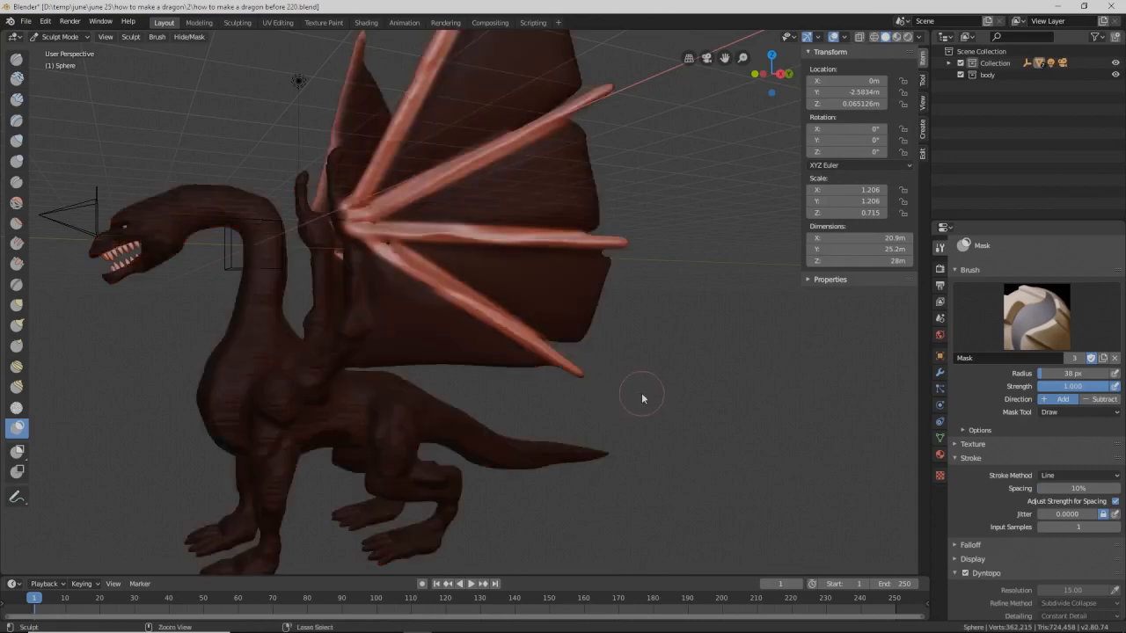
click(17, 59)
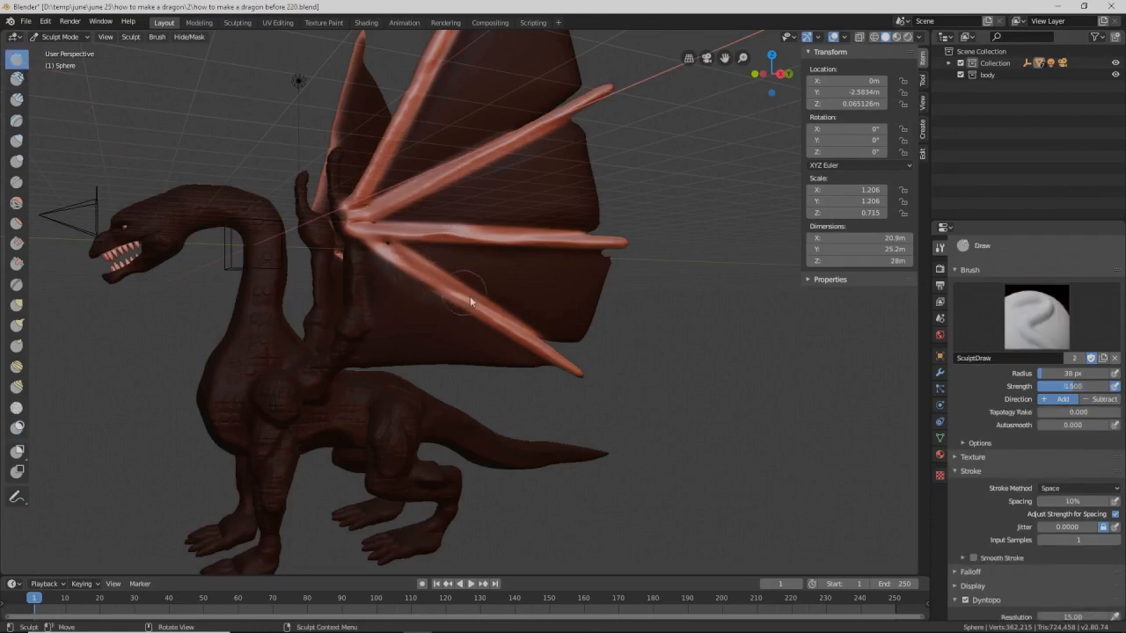
Step: Set the brush radius to 33 px and stamp the scale texture along the wing's three lower finger bones
middle_drag(491, 278, 497, 312)
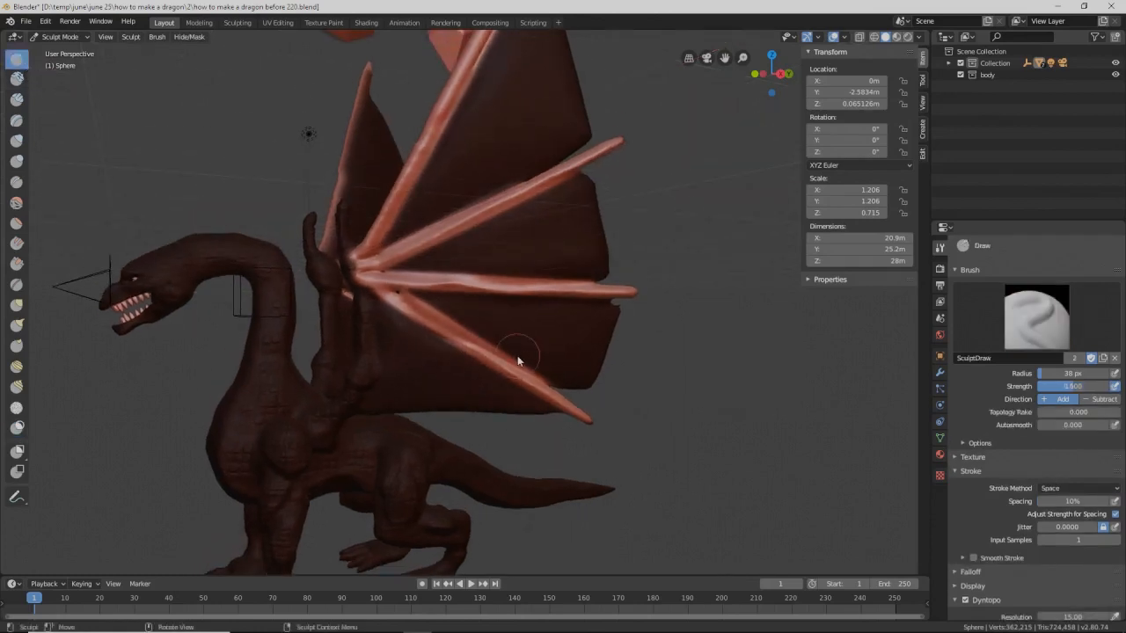
key(f)
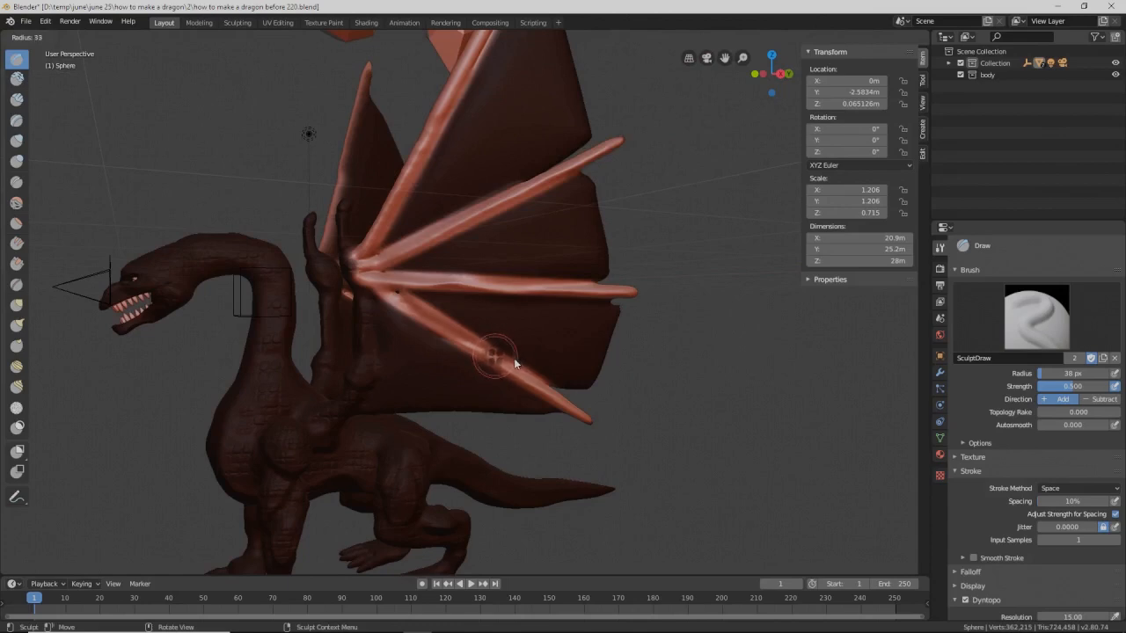
click(514, 358)
drag(409, 306, 492, 358)
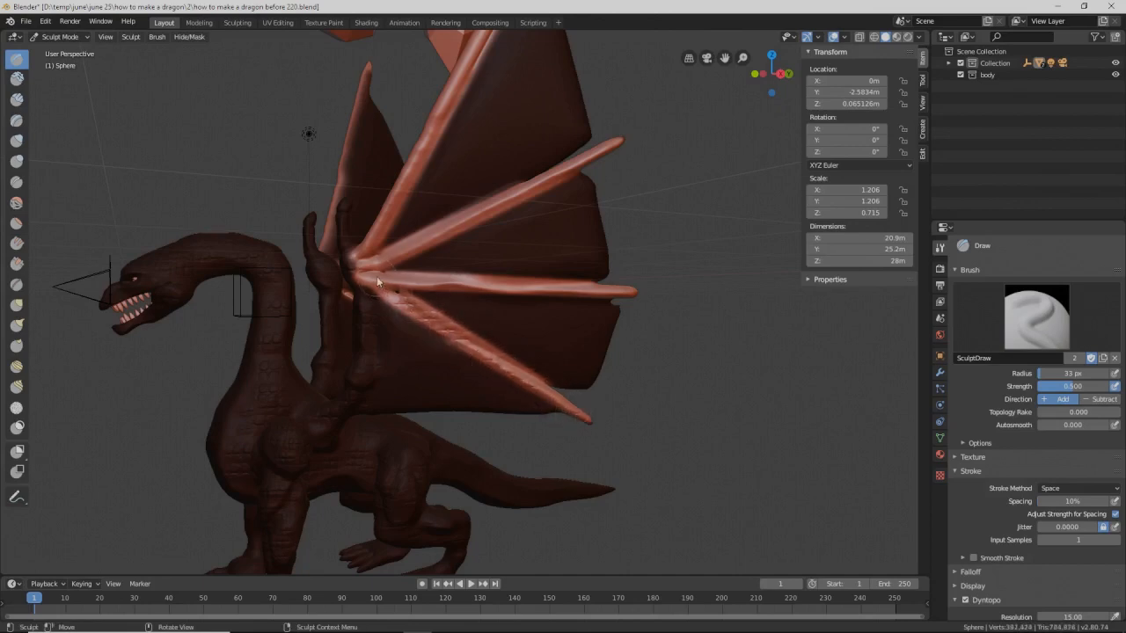
drag(413, 284, 624, 291)
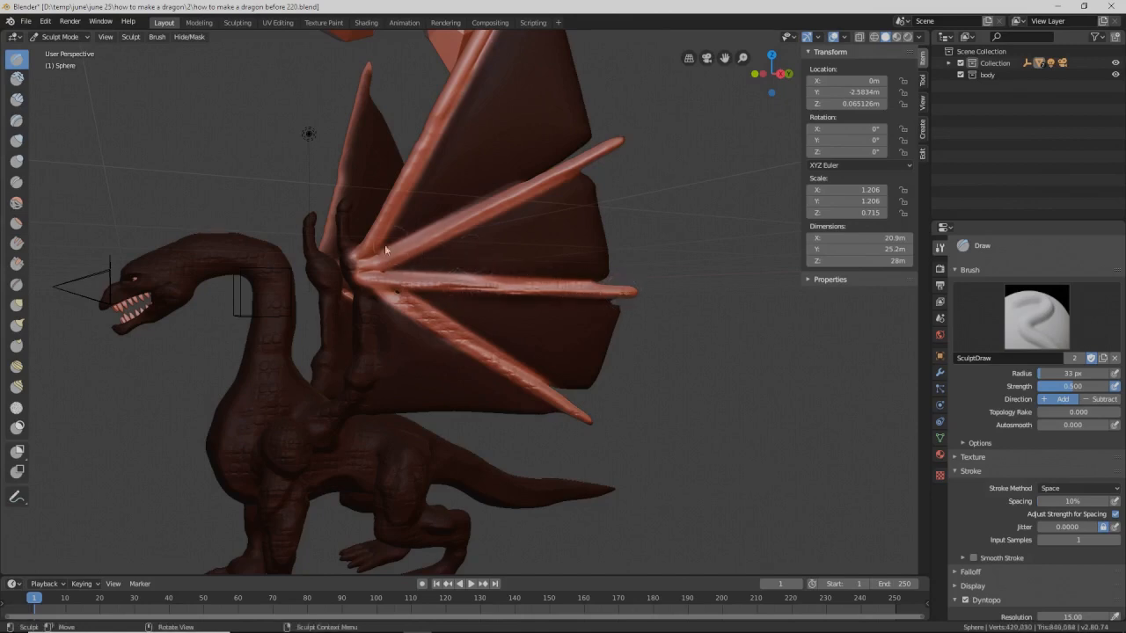
drag(401, 255, 541, 179)
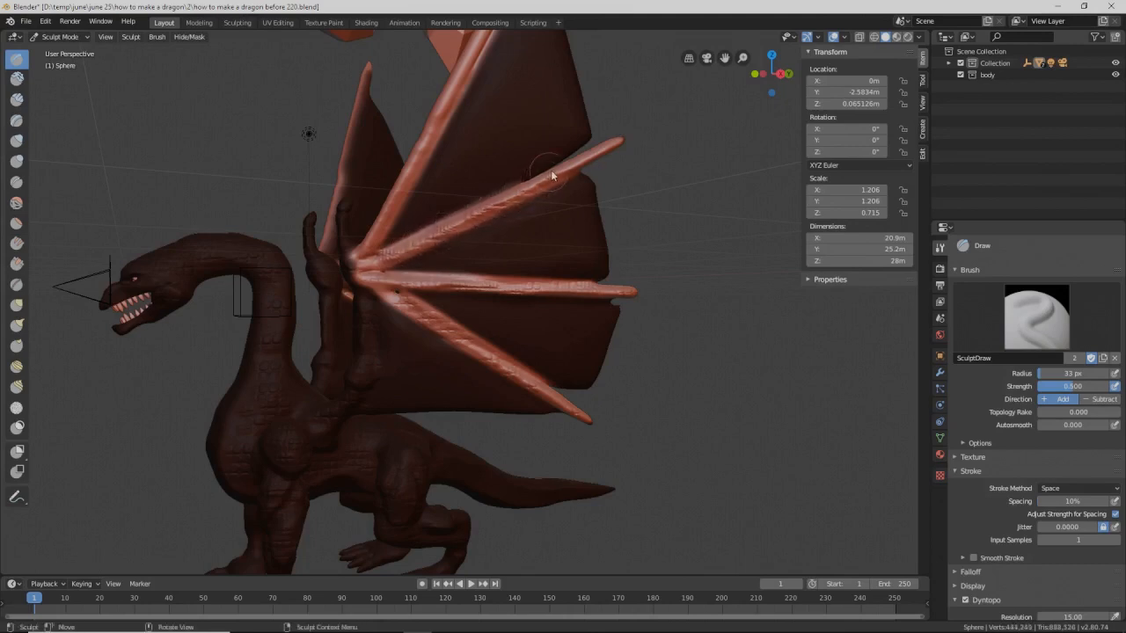
Step: Stamp scales along the wing's leading-edge bone up to its tip and save the file as how to make a dragon before 222.blend
middle_drag(616, 156, 604, 246)
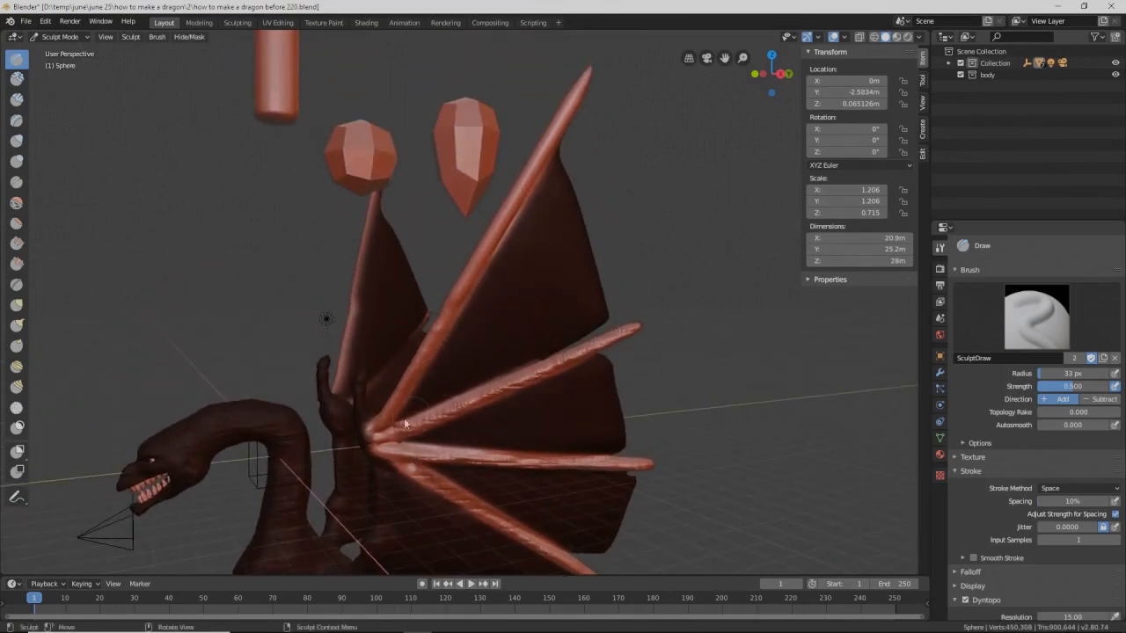
mouse_move(380, 418)
mouse_down()
mouse_move(418, 376)
mouse_move(565, 113)
mouse_up()
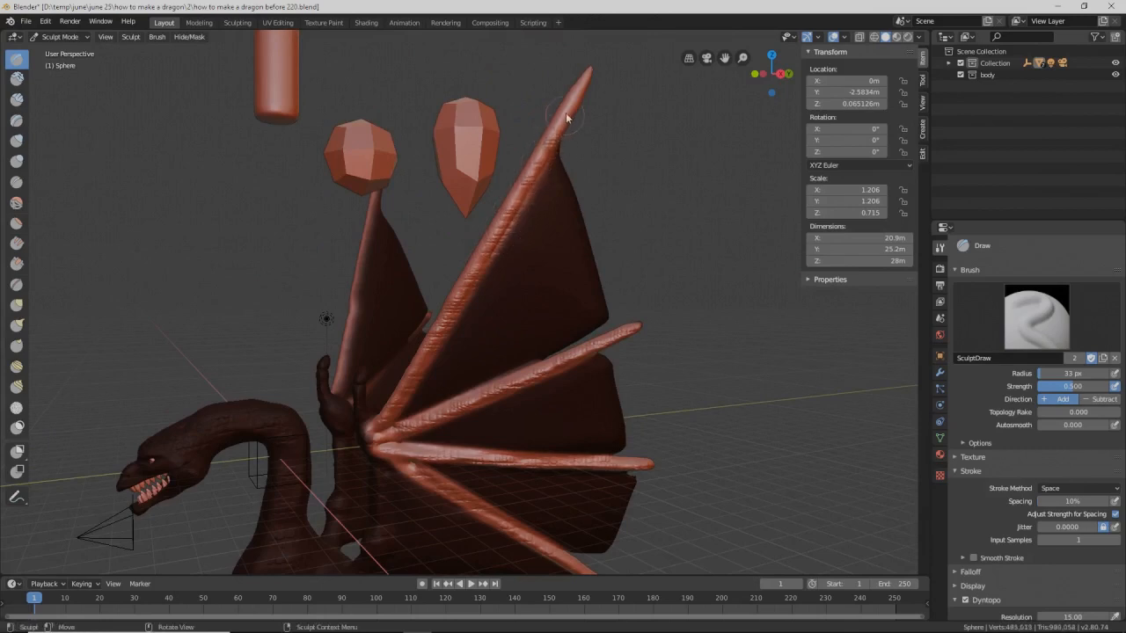
click(589, 68)
key(ctrl+alt+s)
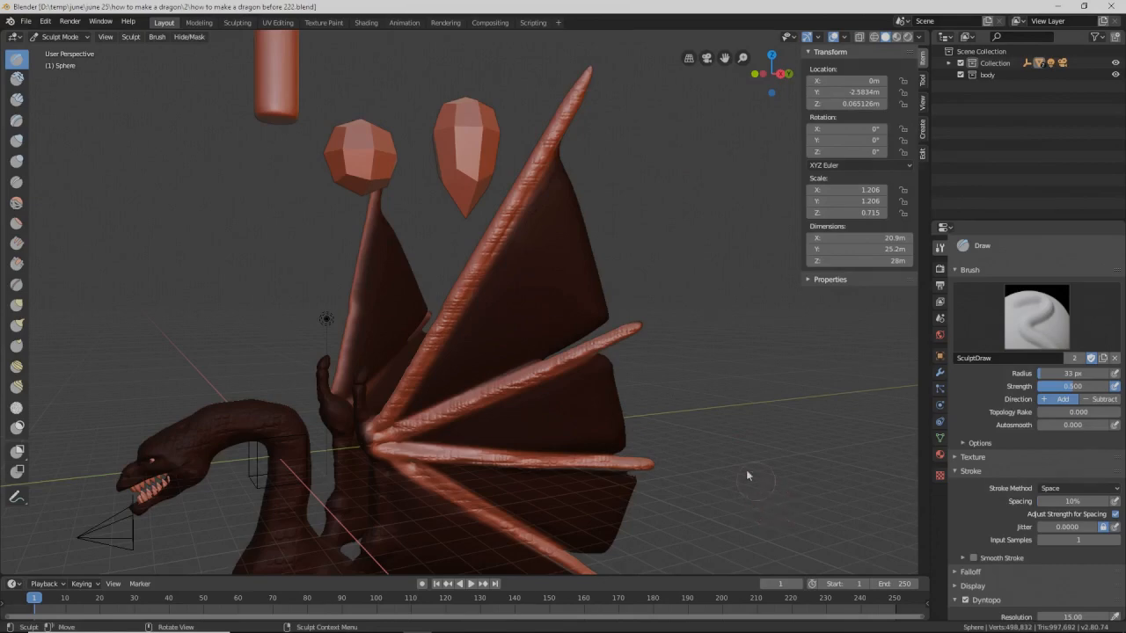
Step: Stamp scales along the front side of the other wing's leading-edge bone and clear the mask
scroll(696, 426, down, 2)
middle_drag(471, 387, 616, 413)
drag(517, 374, 521, 359)
drag(532, 317, 534, 262)
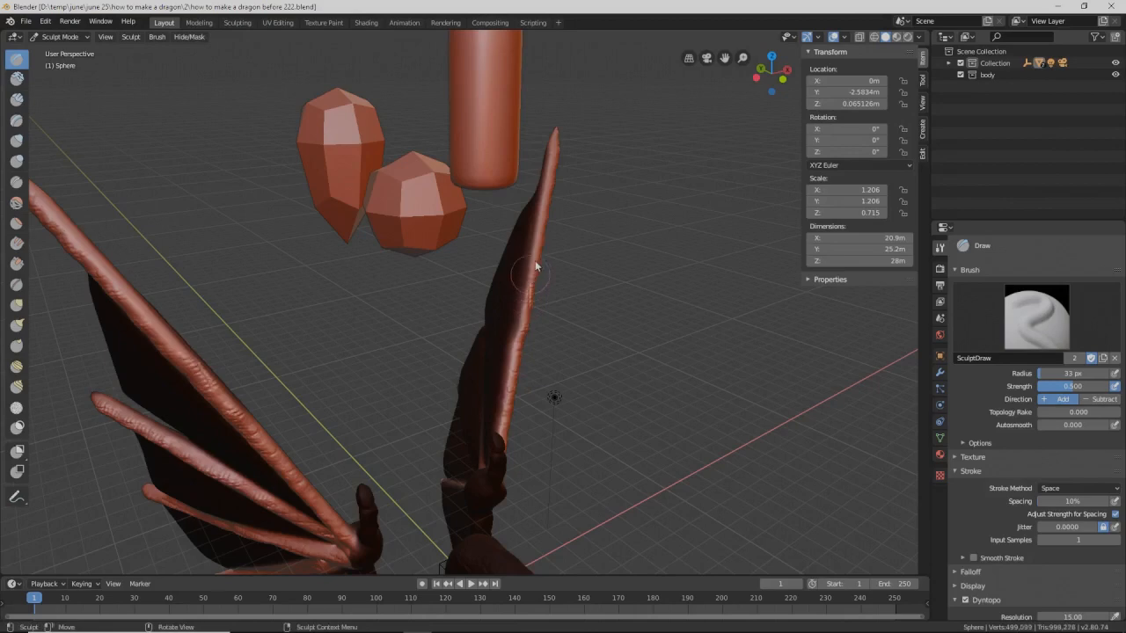
drag(545, 208, 562, 139)
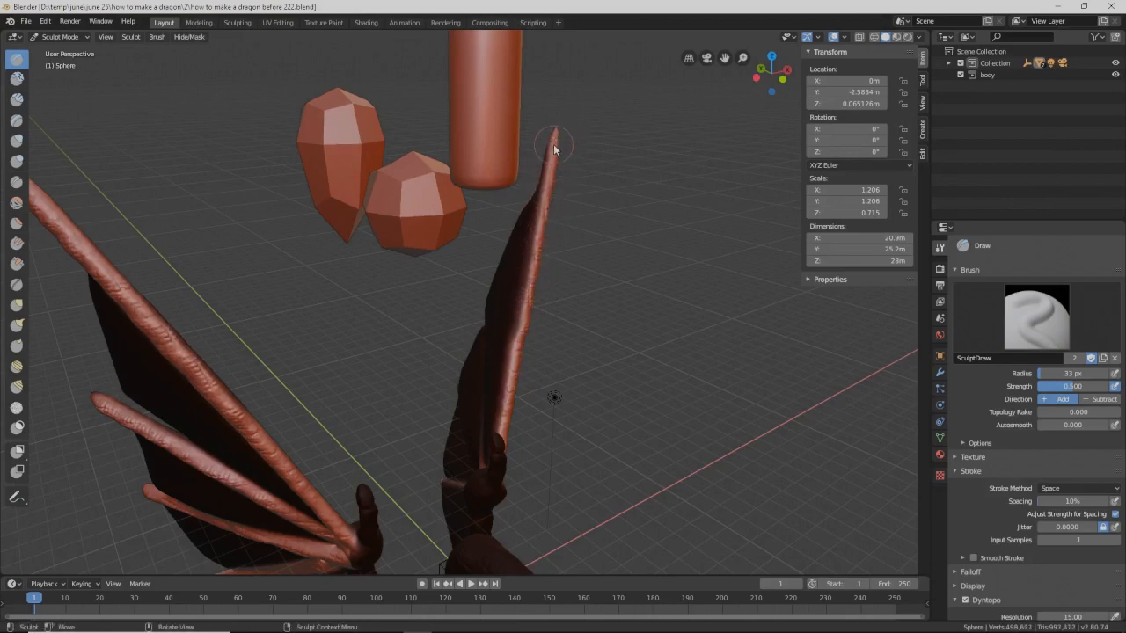
mouse_move(674, 364)
middle_down()
mouse_move(611, 361)
mouse_move(528, 319)
mouse_move(589, 318)
mouse_move(567, 225)
middle_up()
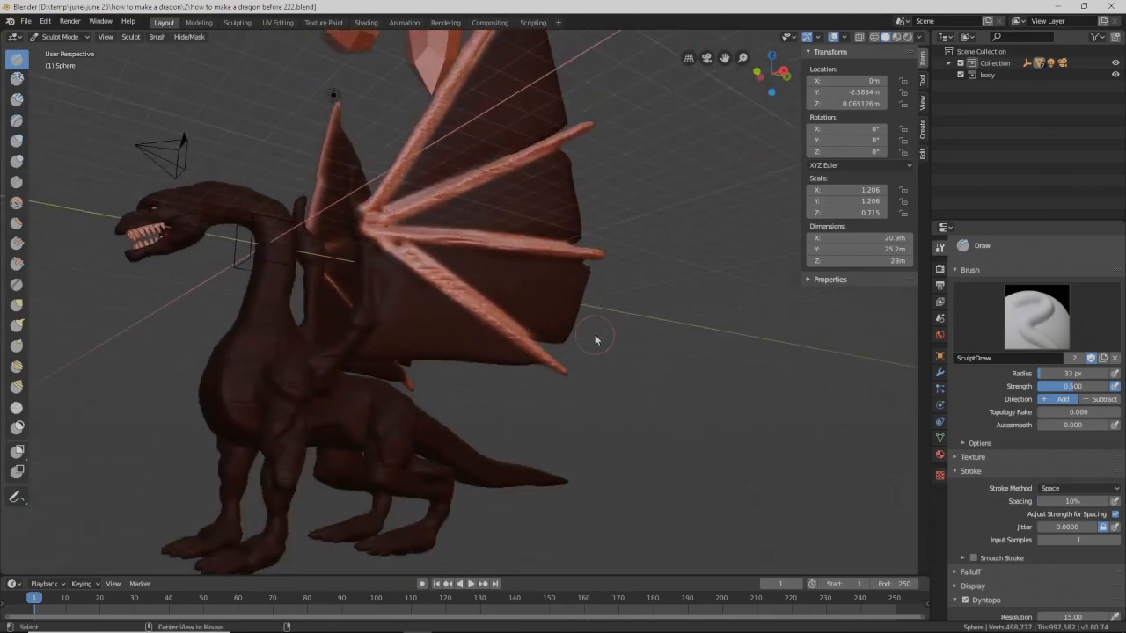
middle_drag(540, 305, 543, 323)
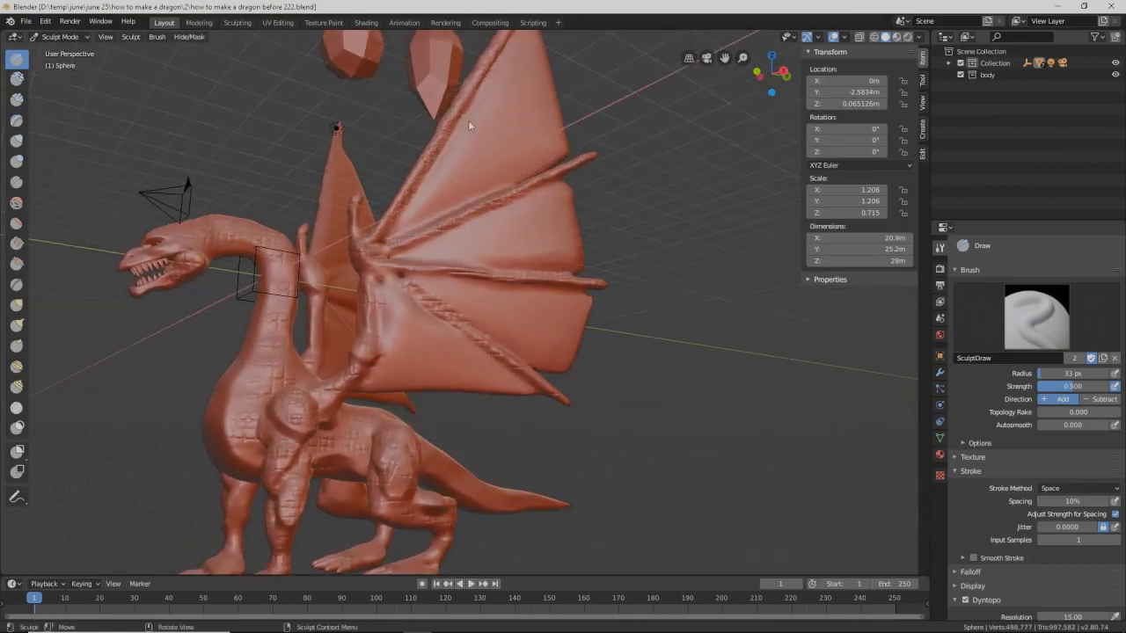
Step: Stamp scales along the side of the tail, enlarging the brush radius to 56 px
middle_drag(479, 396, 544, 431)
mouse_move(590, 401)
shift+middle_down()
mouse_move(521, 353)
mouse_move(534, 360)
mouse_move(522, 324)
shift+middle_up()
drag(429, 413, 455, 428)
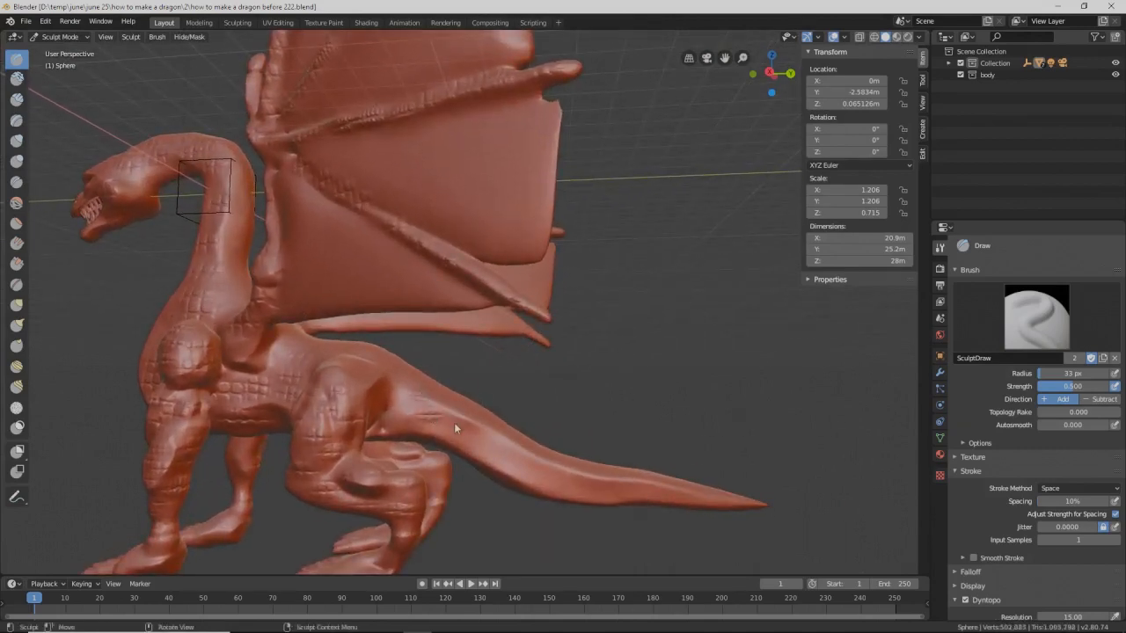
key(f)
click(467, 433)
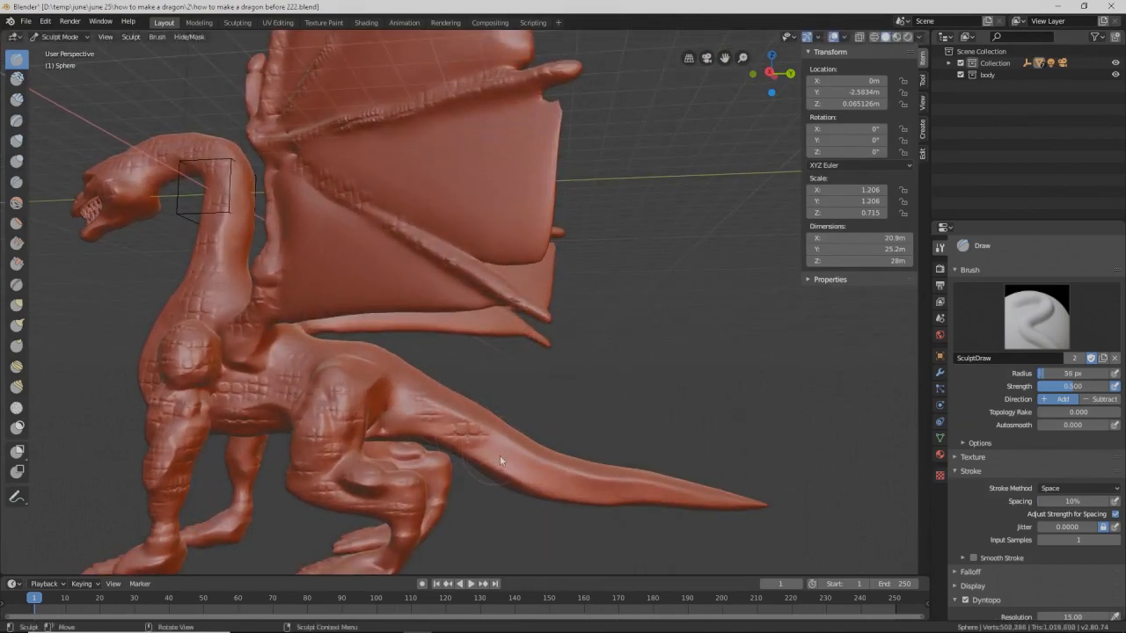
drag(560, 479, 635, 490)
click(594, 470)
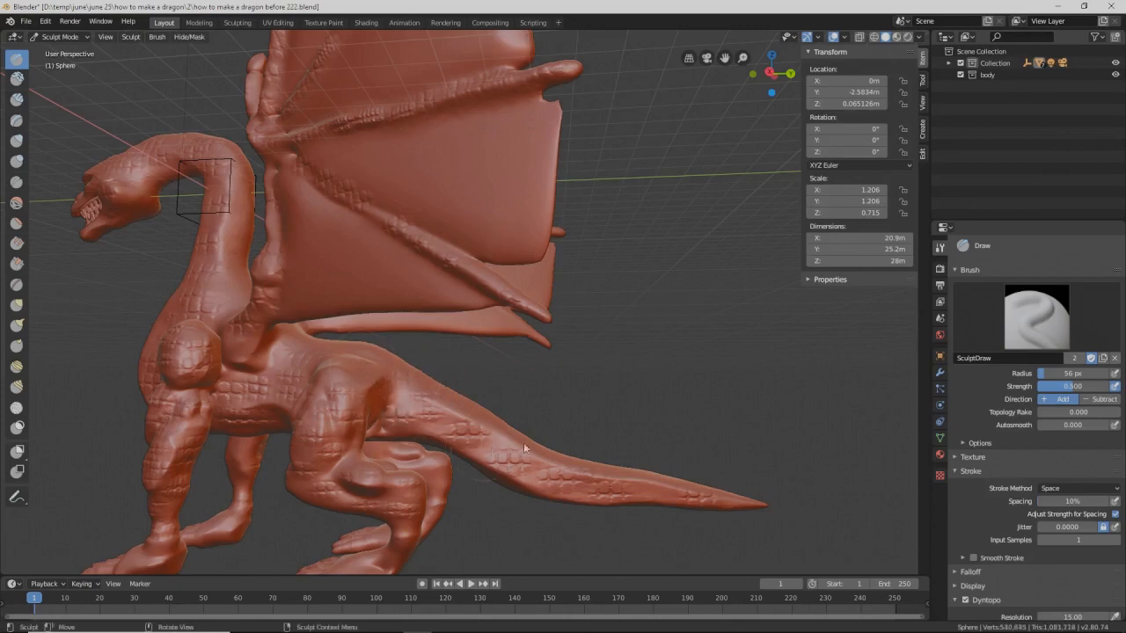
Step: Stamp scales on the wing's shoulder joint and the side of the chest
mouse_move(564, 440)
middle_down()
mouse_move(607, 434)
mouse_move(602, 443)
middle_up()
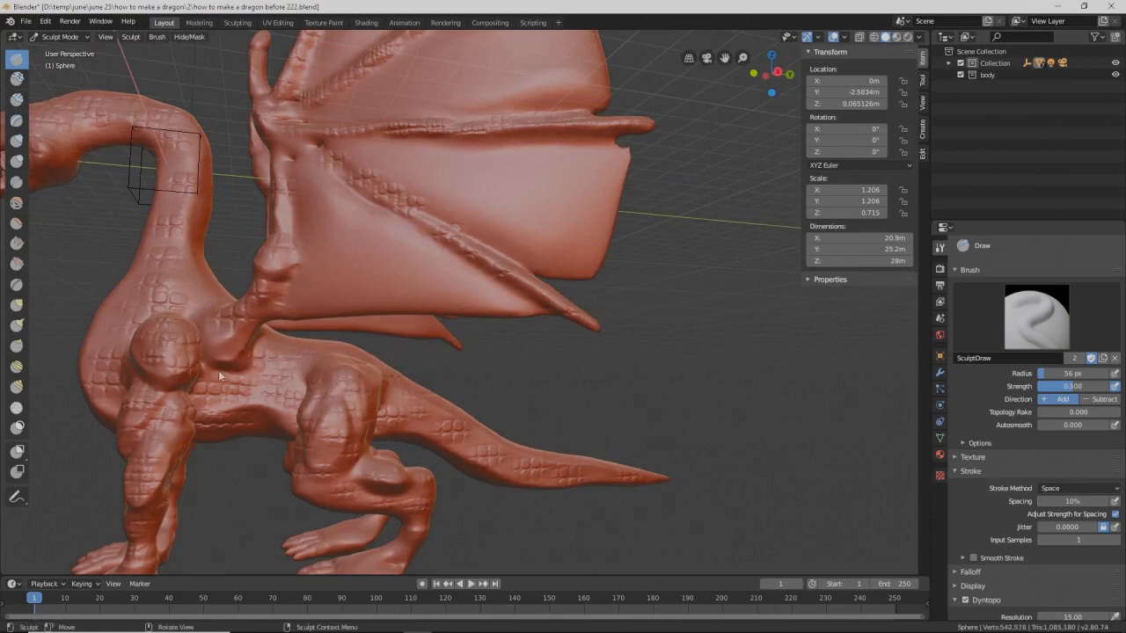
click(229, 350)
click(115, 340)
Step: Set the brush radius to 36 px and stamp scales down the back between the wings and the hips
middle_drag(427, 414, 269, 315)
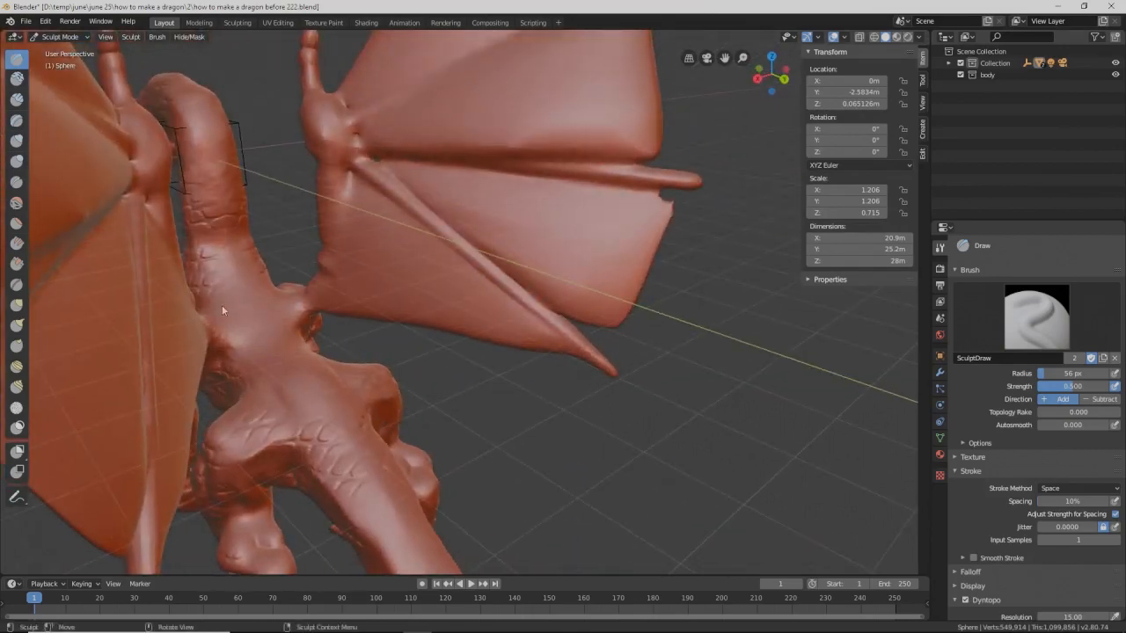
key(f)
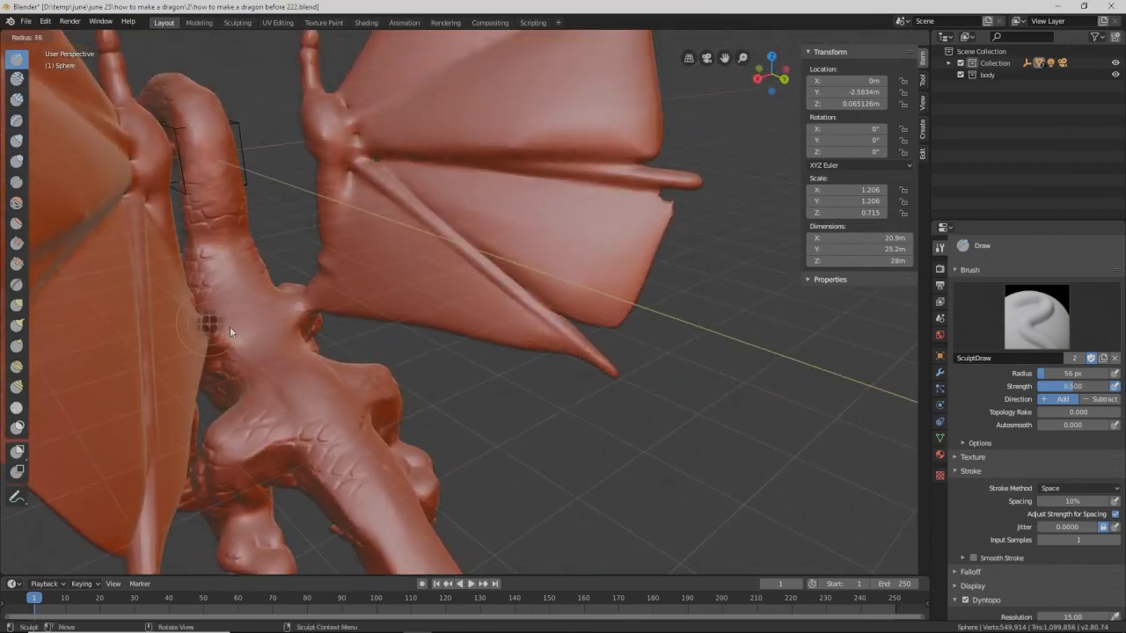
click(229, 331)
mouse_move(251, 345)
mouse_down()
mouse_move(260, 370)
mouse_move(260, 324)
mouse_move(236, 304)
mouse_up()
drag(292, 398, 314, 423)
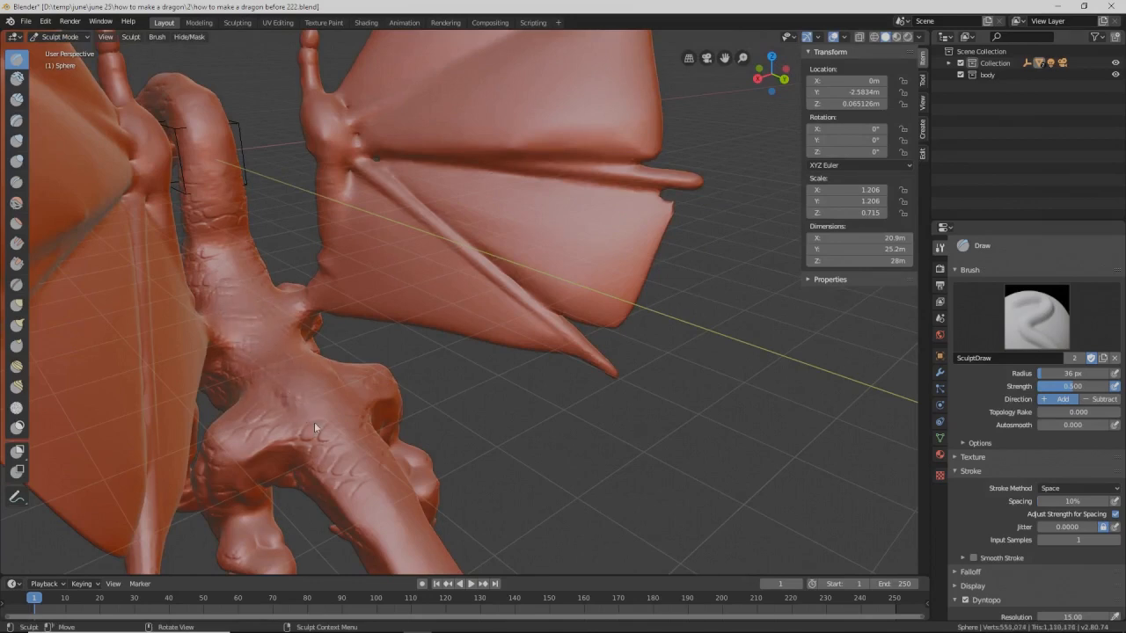
Step: Stamp scales along the top of the tail from its base toward the tip
drag(343, 481, 367, 513)
middle_drag(386, 515, 315, 354)
drag(340, 386, 372, 432)
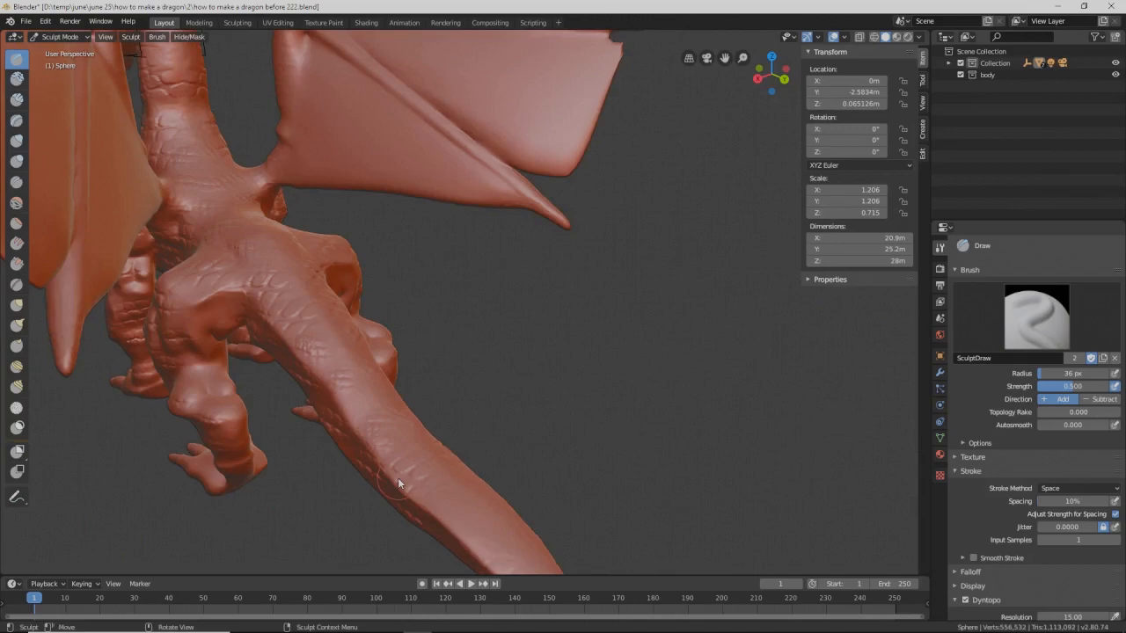
mouse_move(372, 477)
mouse_down()
mouse_move(424, 499)
mouse_move(462, 538)
mouse_up()
shift+middle_drag(473, 483, 442, 423)
drag(486, 490, 501, 505)
Step: Stamp scales over the hind leg and the backs of the feet with a 70 px brush radius
mouse_move(203, 369)
mouse_down()
mouse_move(187, 342)
mouse_move(183, 248)
mouse_move(172, 311)
mouse_up()
middle_drag(157, 382, 328, 391)
mouse_move(205, 394)
mouse_down()
mouse_move(210, 403)
mouse_move(158, 444)
mouse_move(110, 372)
mouse_move(132, 432)
mouse_up()
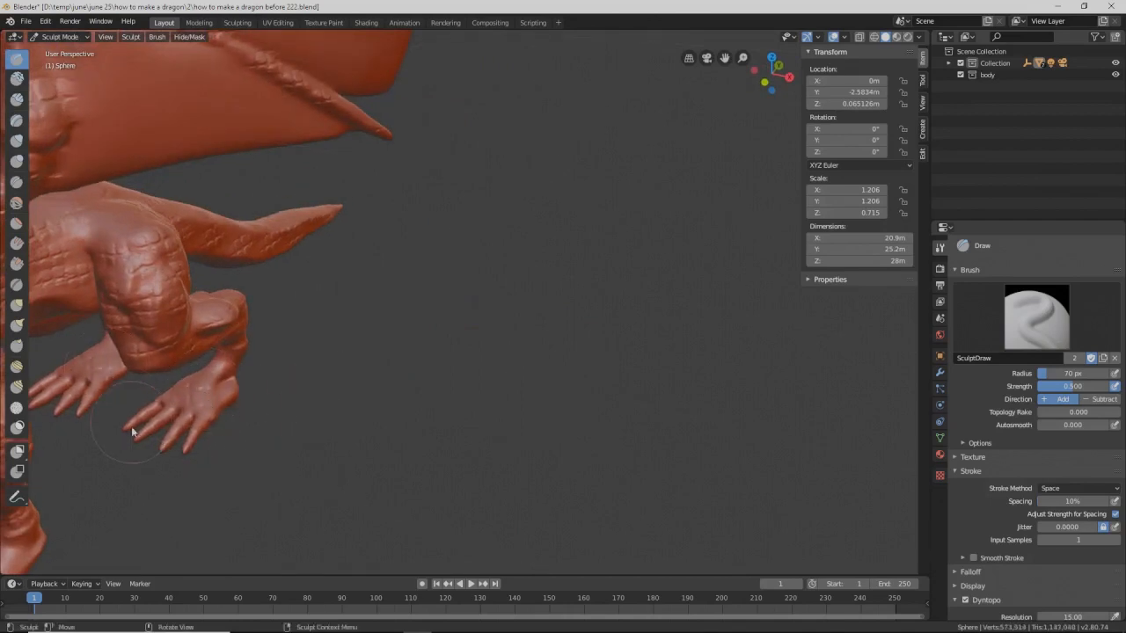
shift+middle_drag(232, 445, 338, 404)
mouse_move(220, 470)
mouse_down()
mouse_move(165, 467)
mouse_move(163, 499)
mouse_up()
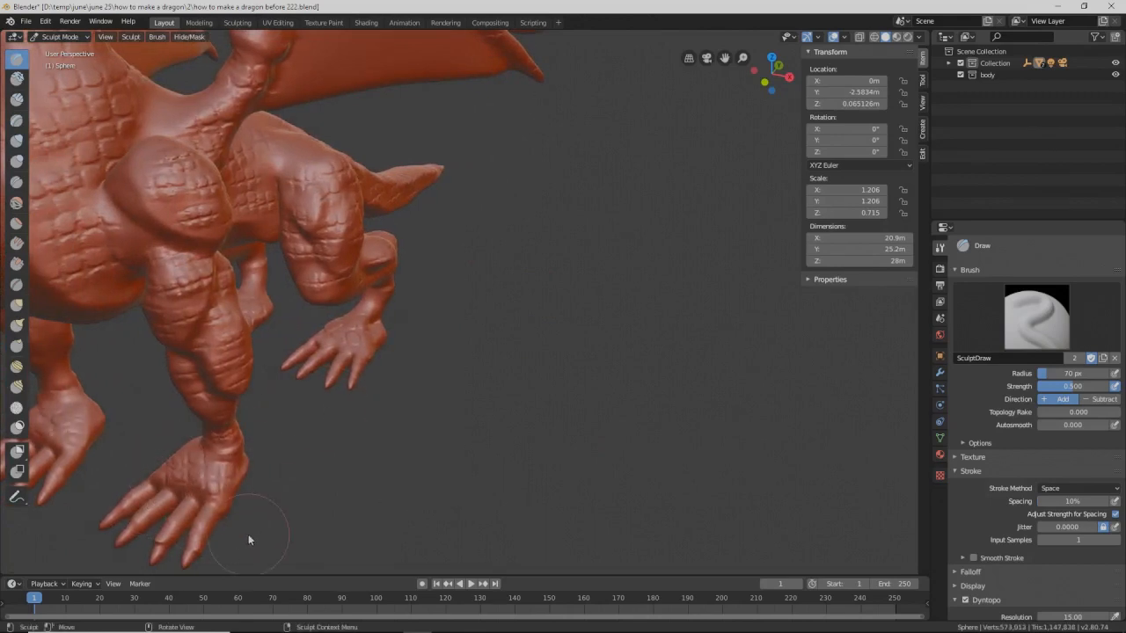
Step: Set the brush radius to 23 px and stamp scales across the toes of the front foot
key(f)
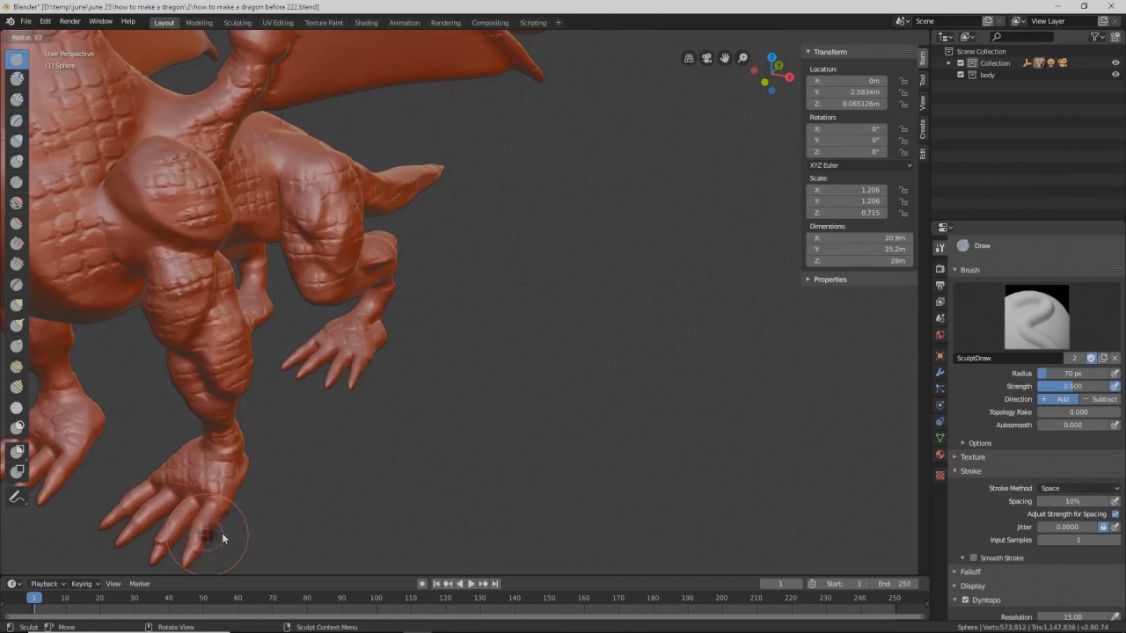
click(216, 532)
mouse_move(217, 532)
mouse_down()
mouse_move(208, 516)
mouse_move(203, 528)
mouse_move(201, 507)
mouse_move(168, 525)
mouse_move(137, 515)
mouse_up()
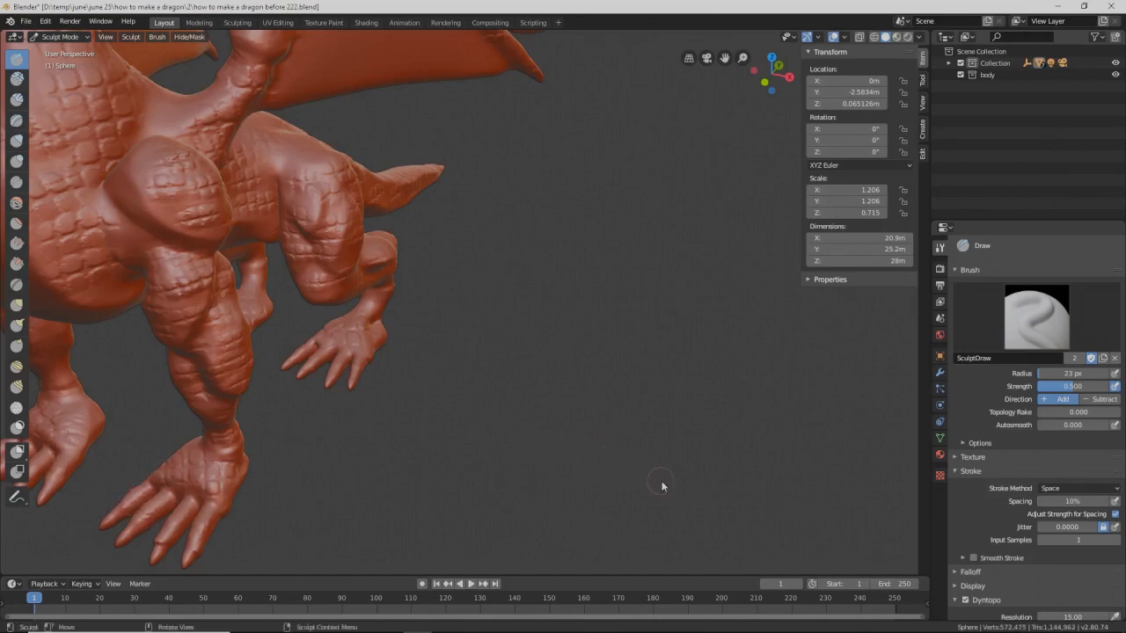
Step: Set the brush radius to 44 px and stamp scales on the smooth area between the neck and the wing's base
scroll(660, 479, down, 3)
middle_drag(573, 421, 422, 352)
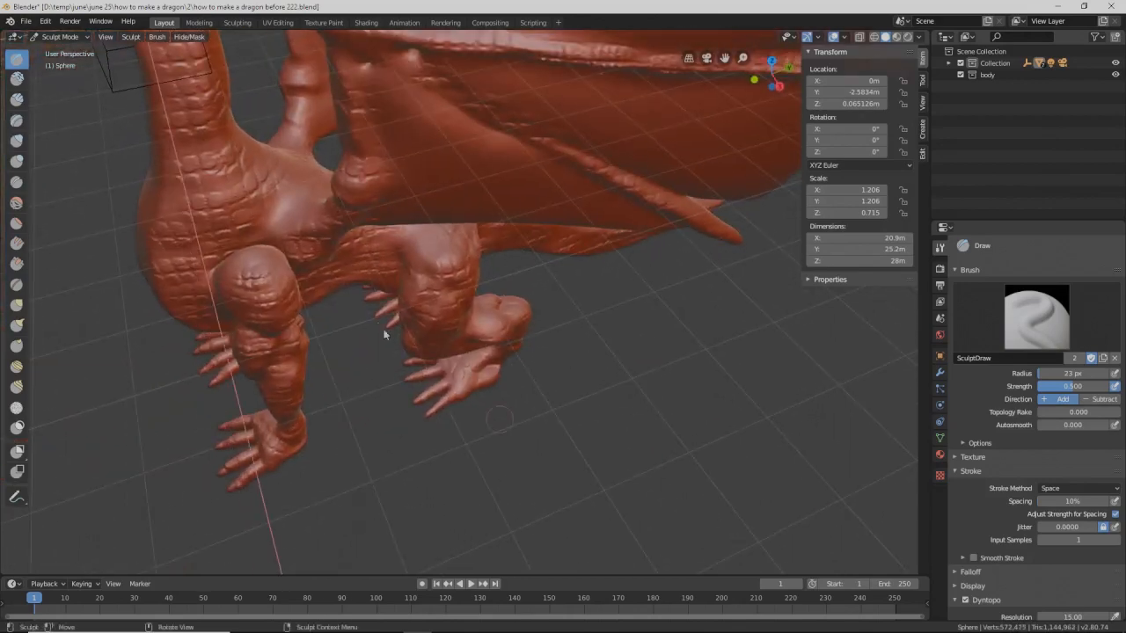
key(f)
click(302, 217)
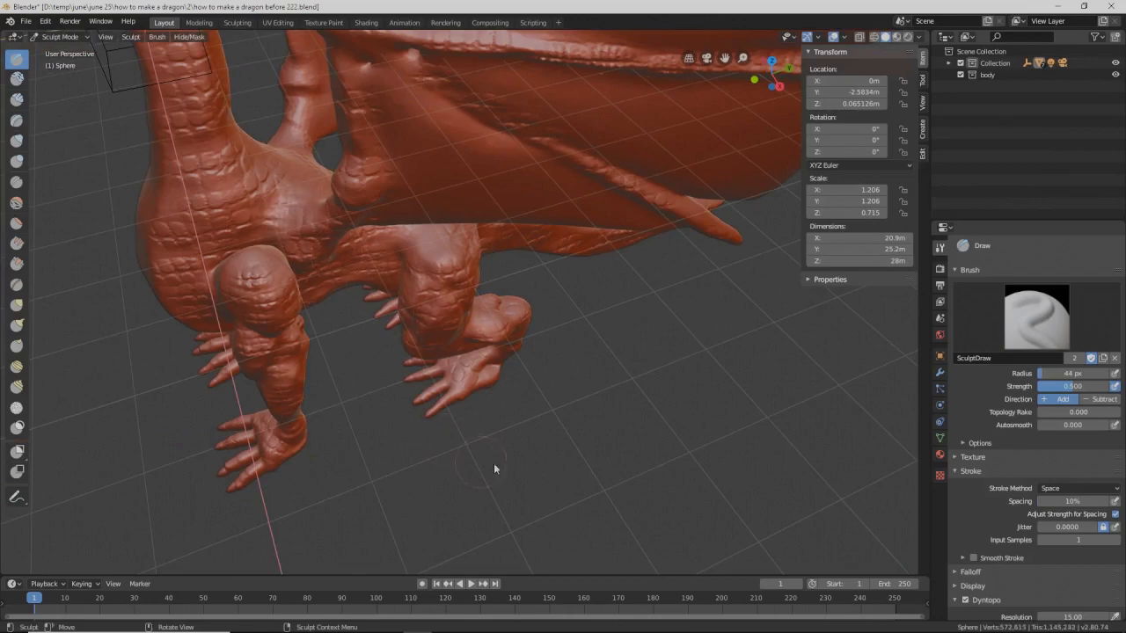
Step: Stamp scales over the back of the wing's wrist joint
middle_drag(578, 446, 556, 335)
middle_drag(598, 370, 387, 419)
drag(260, 126, 227, 153)
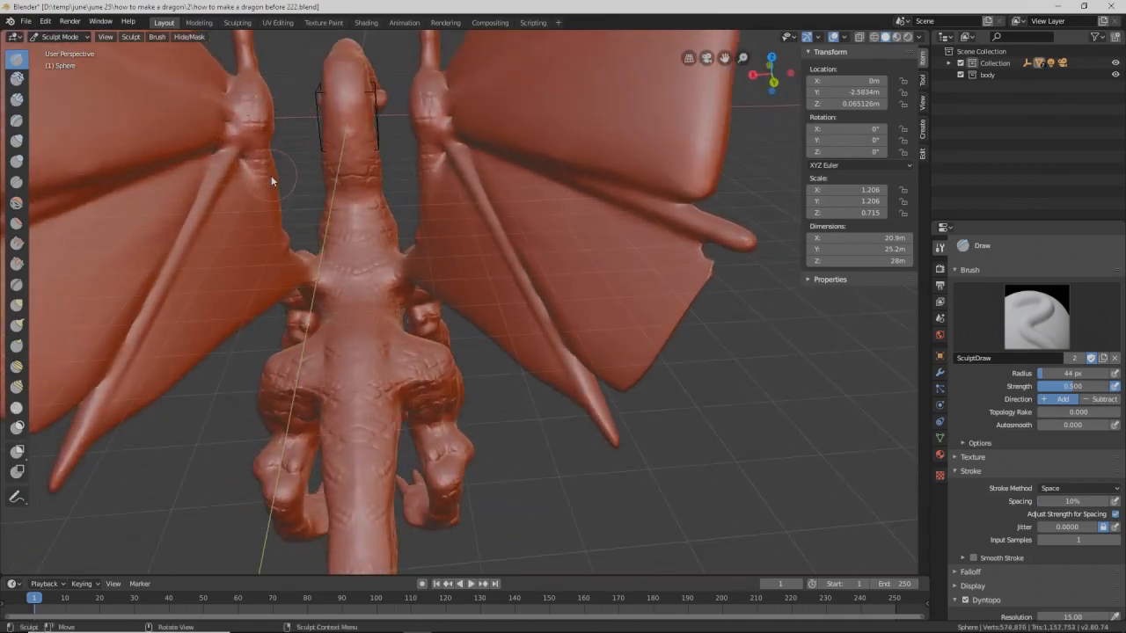
drag(255, 84, 265, 132)
Step: Stamp scales along the front of the wing arm from the wrist down to the elbow
middle_drag(385, 286, 397, 228)
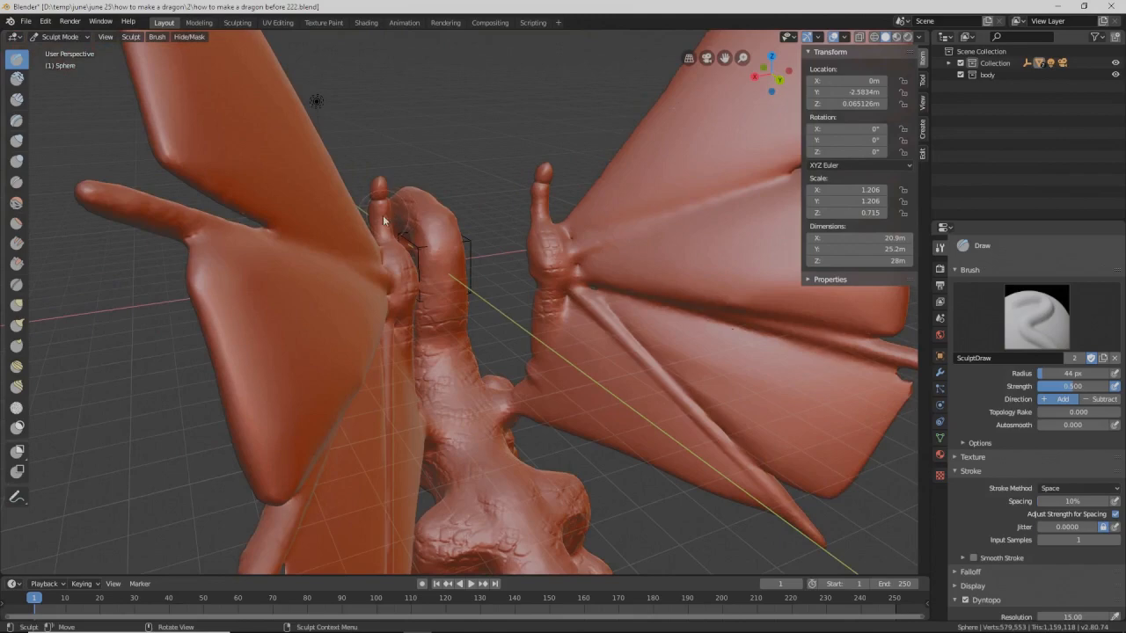
middle_drag(382, 293, 568, 262)
drag(390, 317, 378, 401)
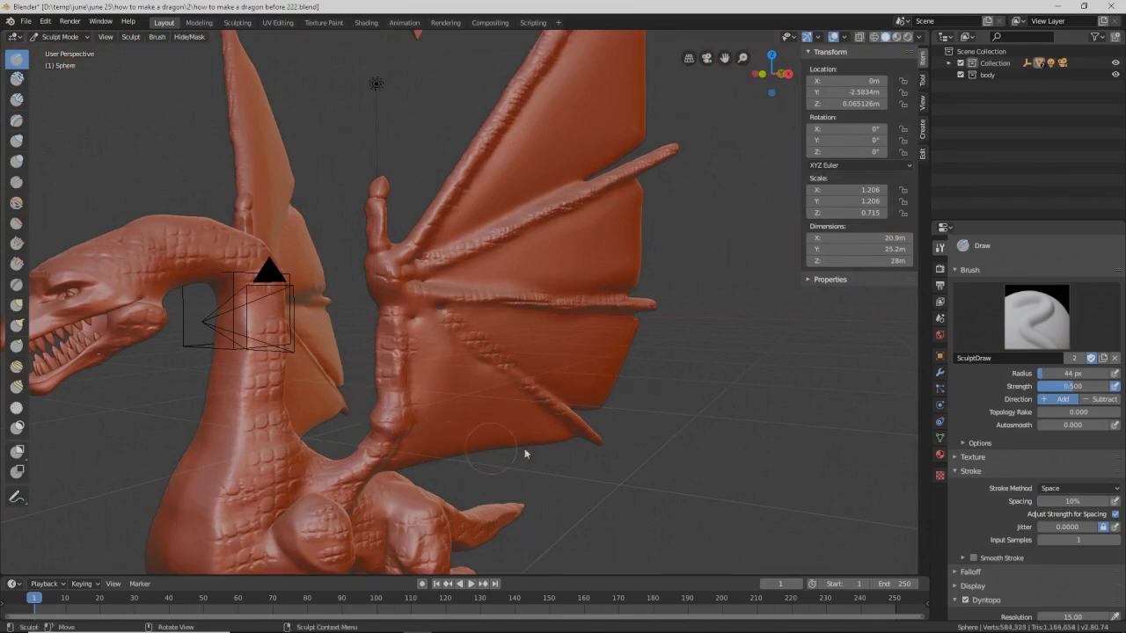
Step: Mask a straight strip down the middle of the dragon's throat and chest using the Mask brush at 44 px radius
scroll(583, 439, down, 3)
mouse_move(581, 445)
middle_down()
mouse_move(540, 405)
mouse_move(651, 417)
mouse_move(554, 407)
middle_up()
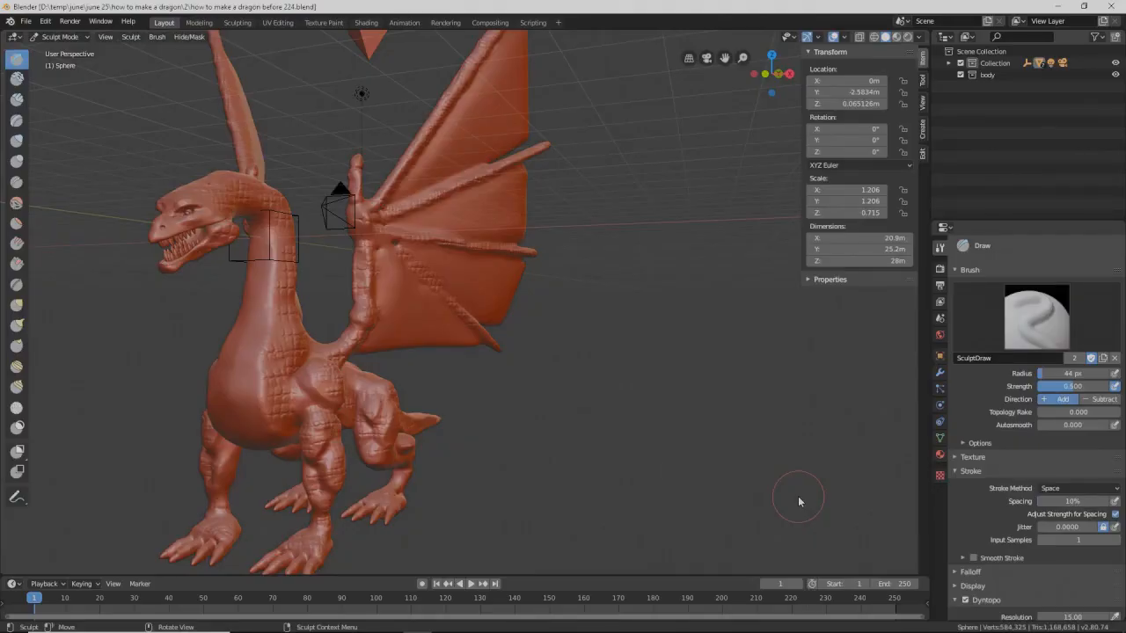
click(17, 427)
mouse_move(218, 301)
middle_down()
mouse_move(244, 265)
mouse_move(255, 273)
mouse_move(315, 255)
middle_up()
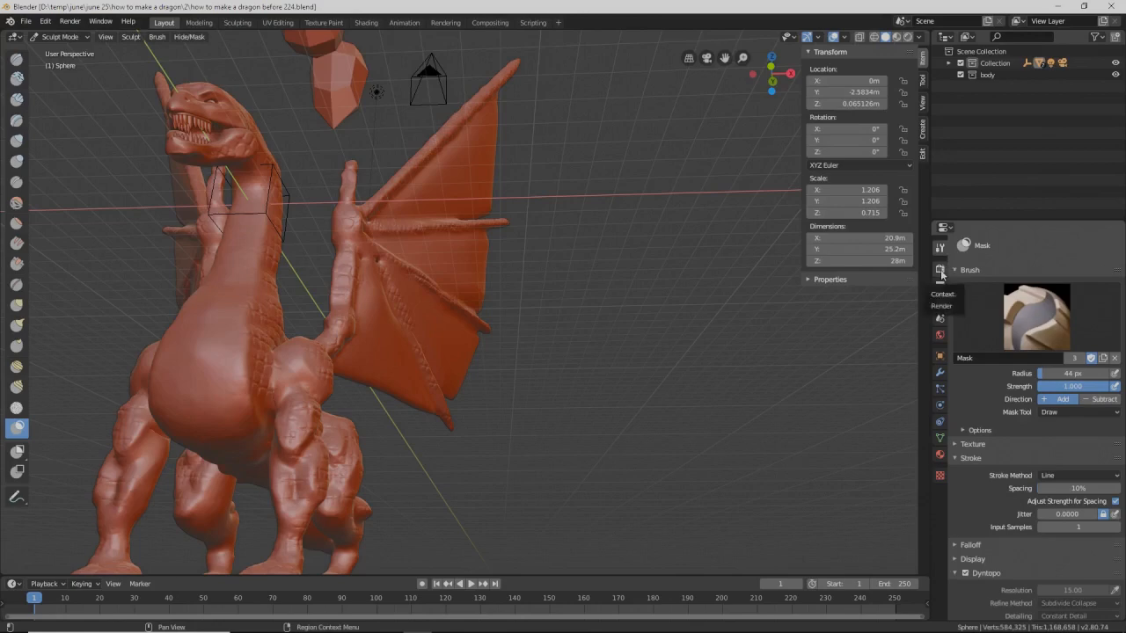
middle_drag(265, 201, 292, 178)
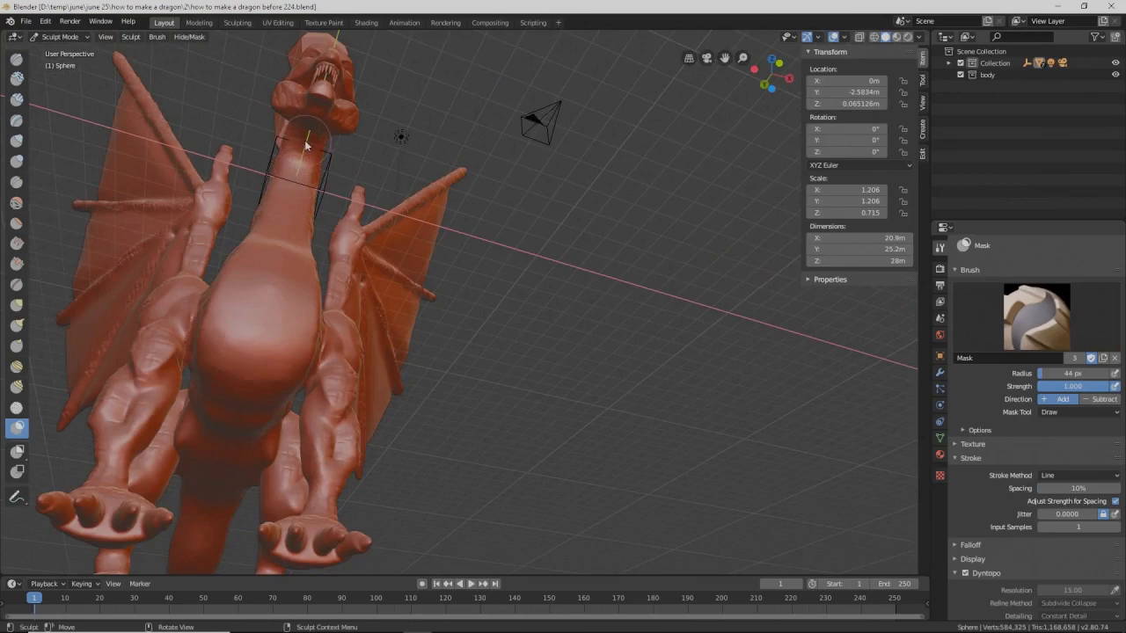
drag(306, 142, 258, 340)
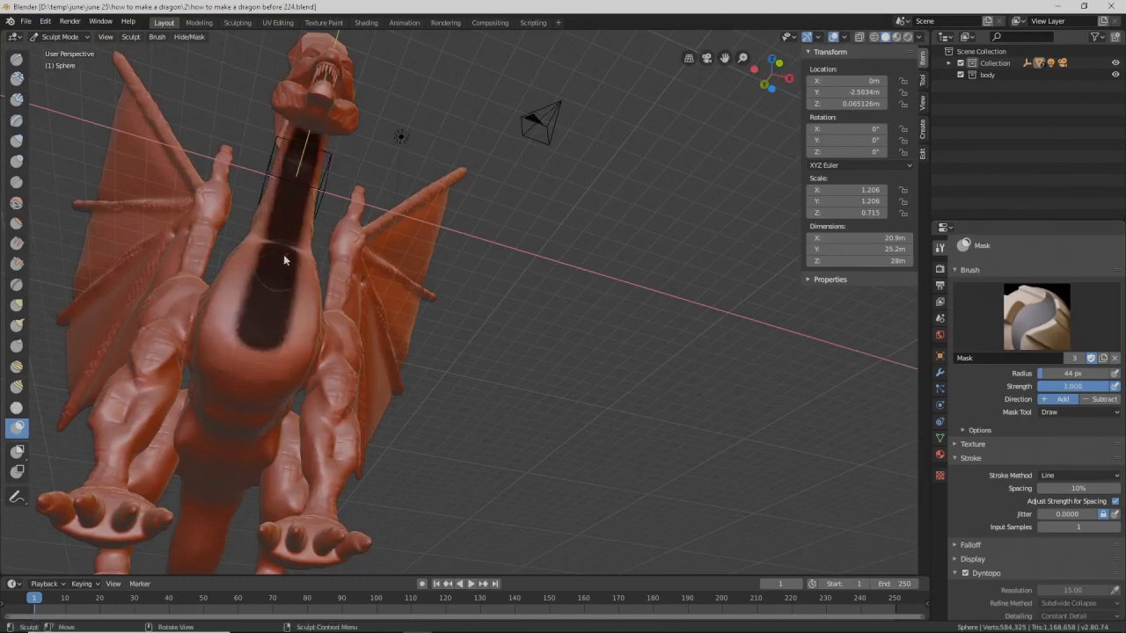
middle_drag(294, 212, 250, 208)
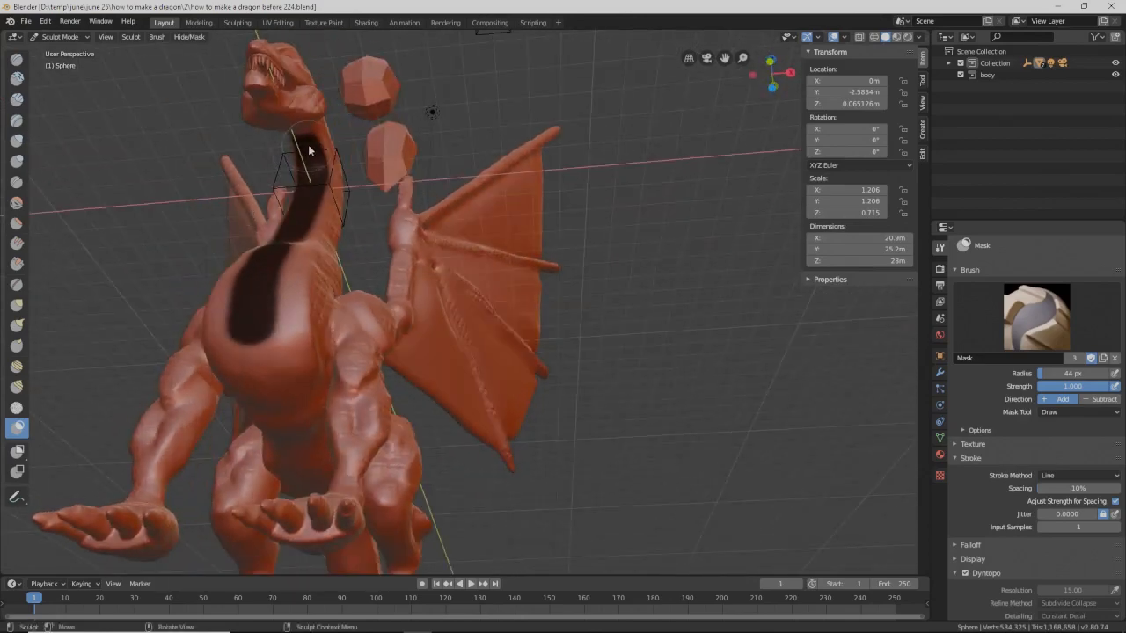
middle_drag(316, 184, 335, 218)
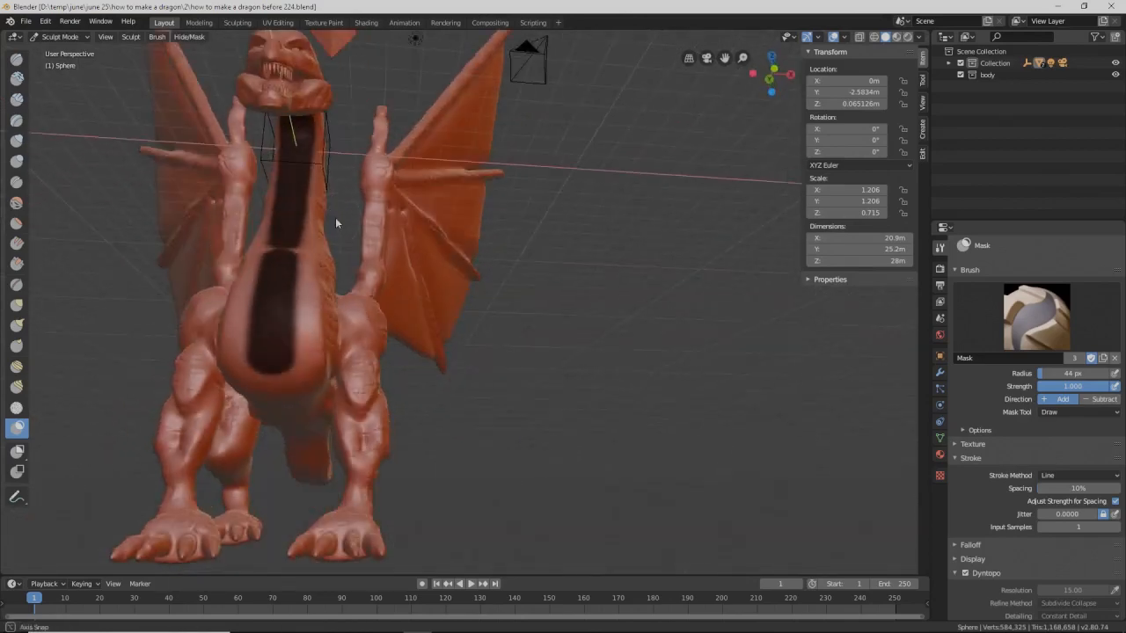
Step: Widen the mask with more straight strips until it covers the full front of the neck and chest
drag(308, 151, 305, 169)
mouse_move(297, 225)
mouse_down()
mouse_move(299, 315)
mouse_move(283, 363)
mouse_up()
drag(287, 260, 294, 377)
drag(304, 264, 309, 375)
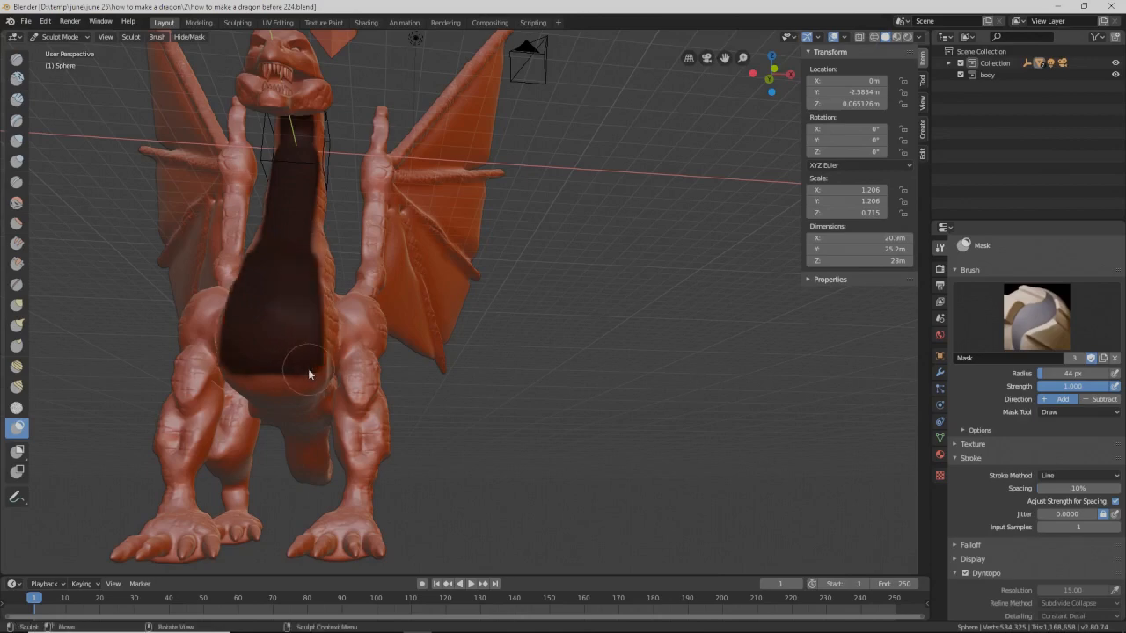
Step: Extend the mask from the chest along the belly and the underside of the tail, almost to its tip
mouse_move(305, 396)
middle_down()
mouse_move(315, 346)
mouse_move(287, 380)
mouse_move(374, 314)
mouse_move(402, 113)
middle_up()
drag(401, 113, 336, 342)
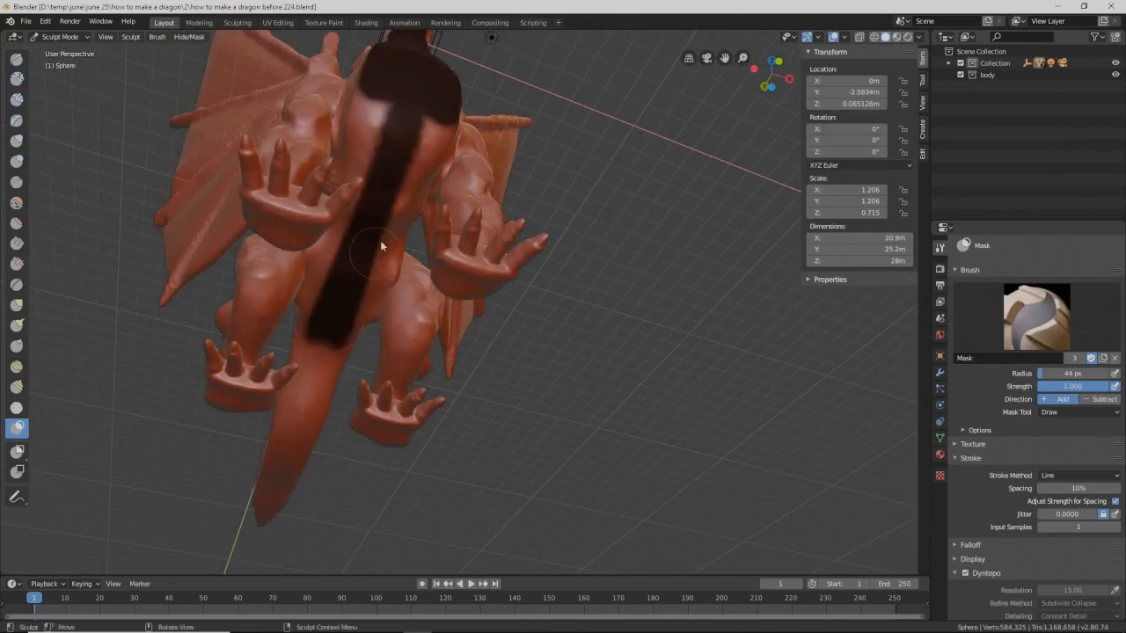
middle_drag(381, 246, 372, 238)
drag(356, 104, 327, 517)
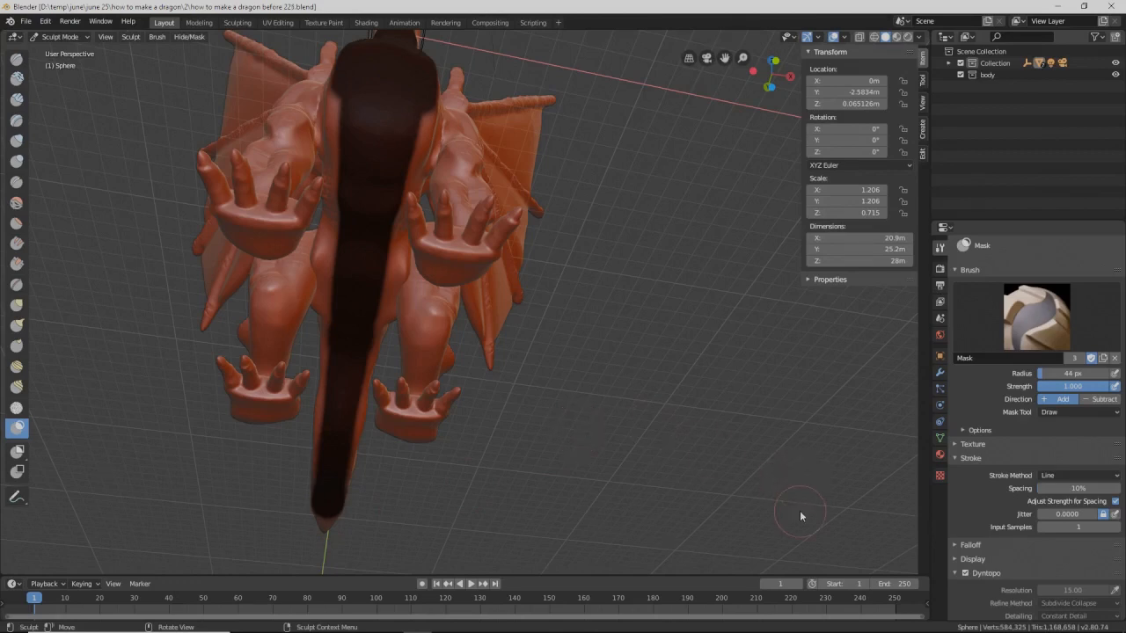
Step: Fill in the mask along the side of the front neck, up to the bend of the throat below the jaw
middle_drag(746, 388, 689, 444)
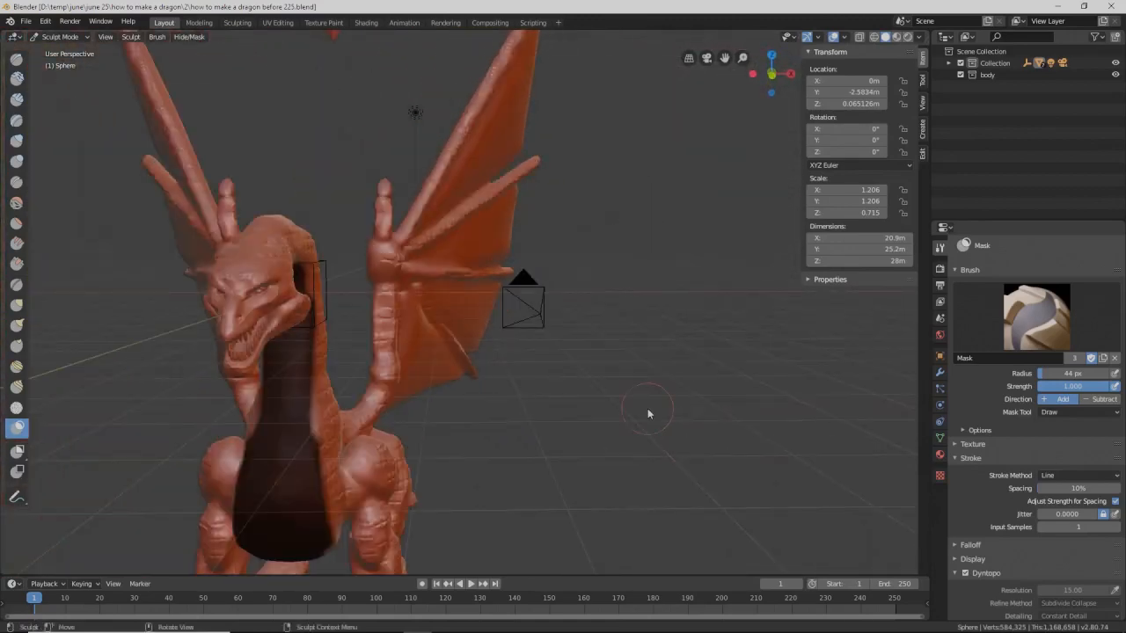
mouse_move(706, 380)
middle_down()
mouse_move(729, 344)
mouse_move(706, 353)
middle_up()
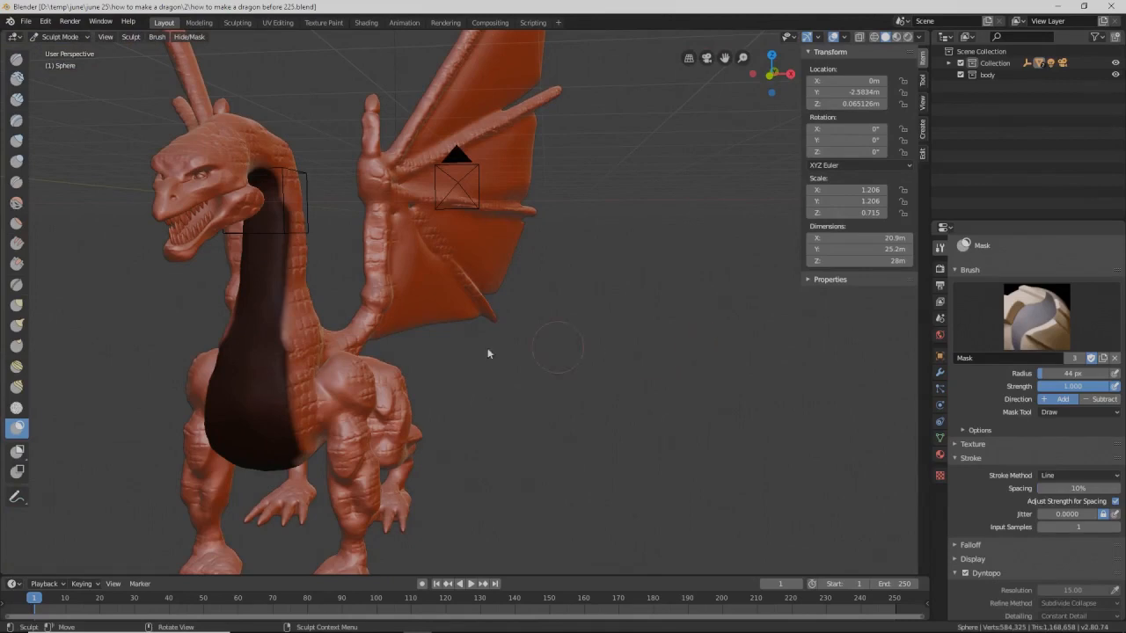
drag(272, 299, 274, 350)
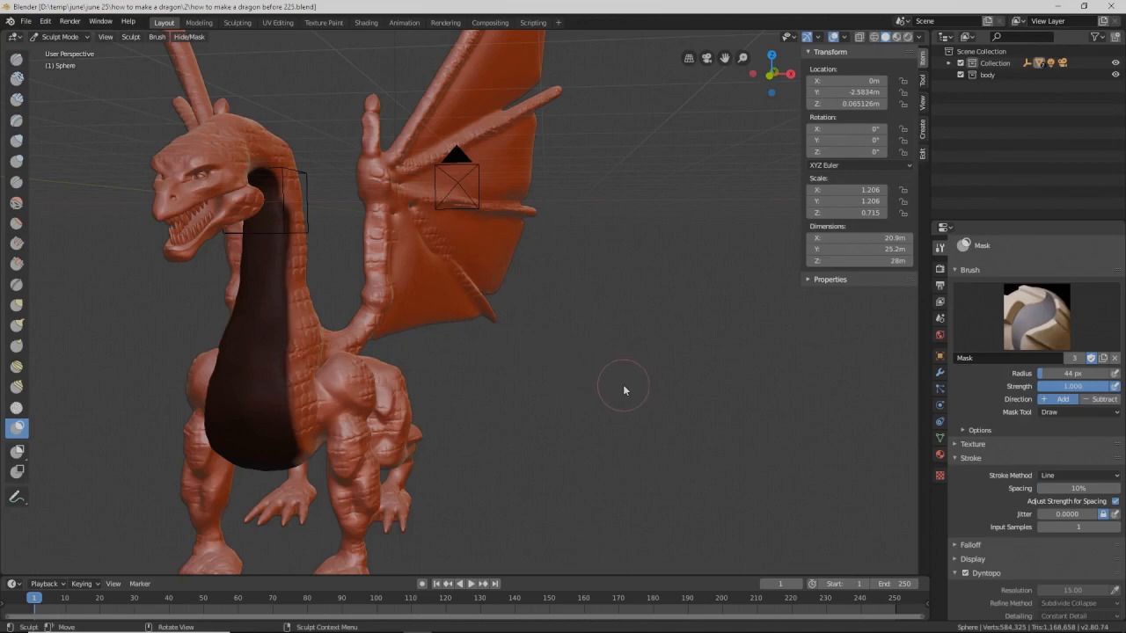
mouse_move(619, 380)
middle_down()
mouse_move(529, 320)
mouse_move(492, 321)
middle_up()
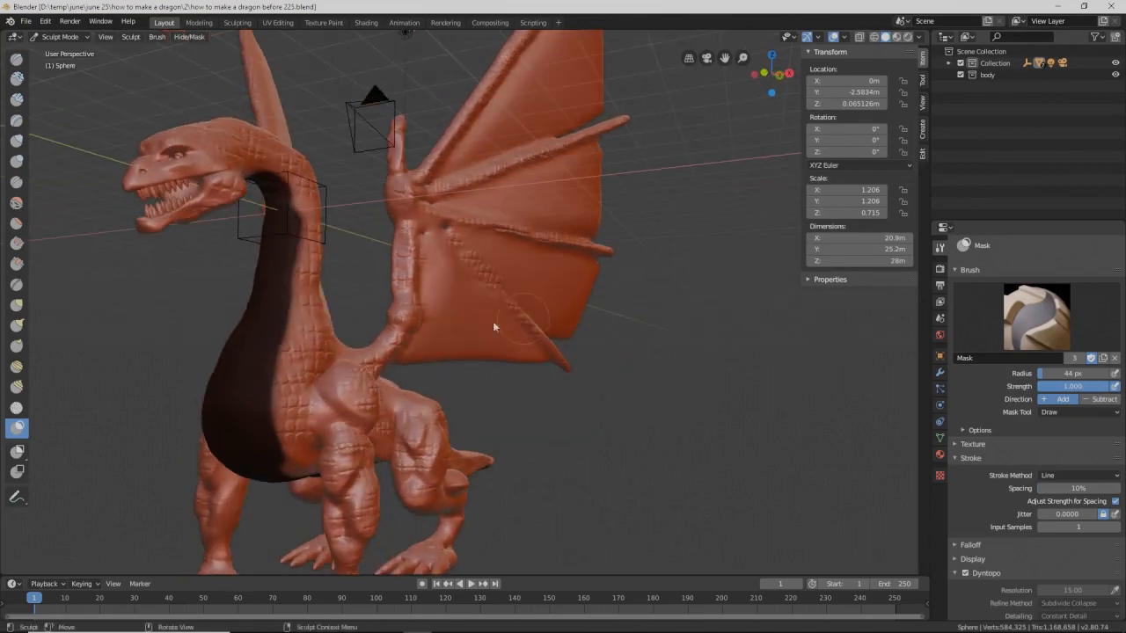
ctrl+middle_drag(353, 297, 357, 275)
shift+middle_drag(280, 232, 306, 253)
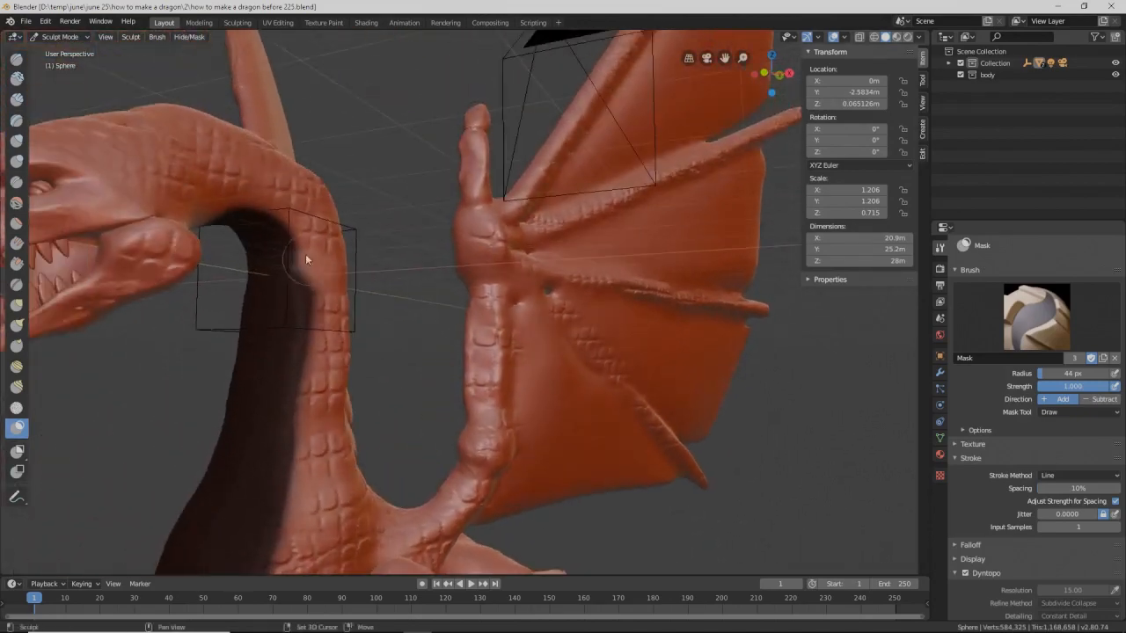
mouse_move(280, 238)
mouse_down()
mouse_move(304, 275)
mouse_move(299, 287)
mouse_up()
scroll(659, 393, down, 4)
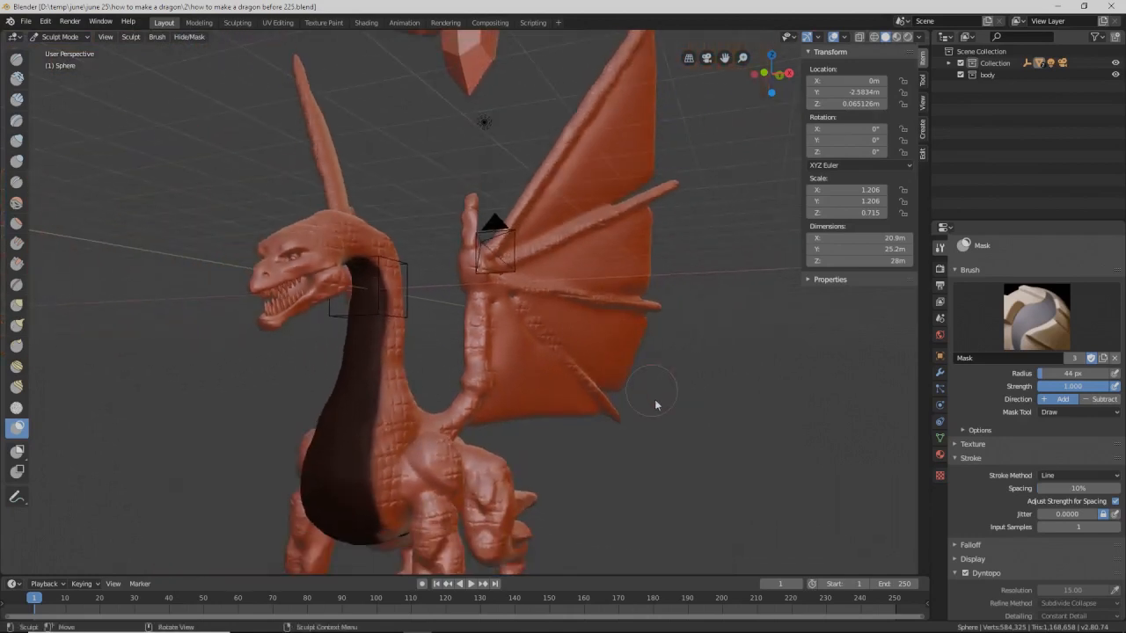
Step: Invert the mask so only the throat, chest and belly can be sculpted, and set the Mask brush's stroke method to Space
key(ctrl)
key(ctrl+i)
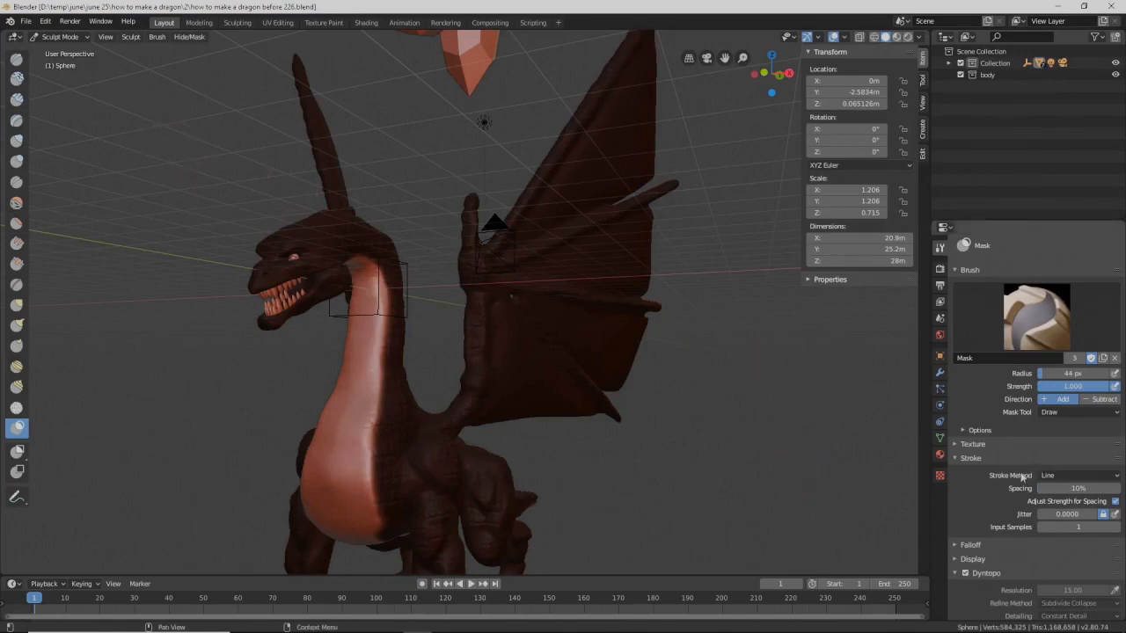
click(1116, 476)
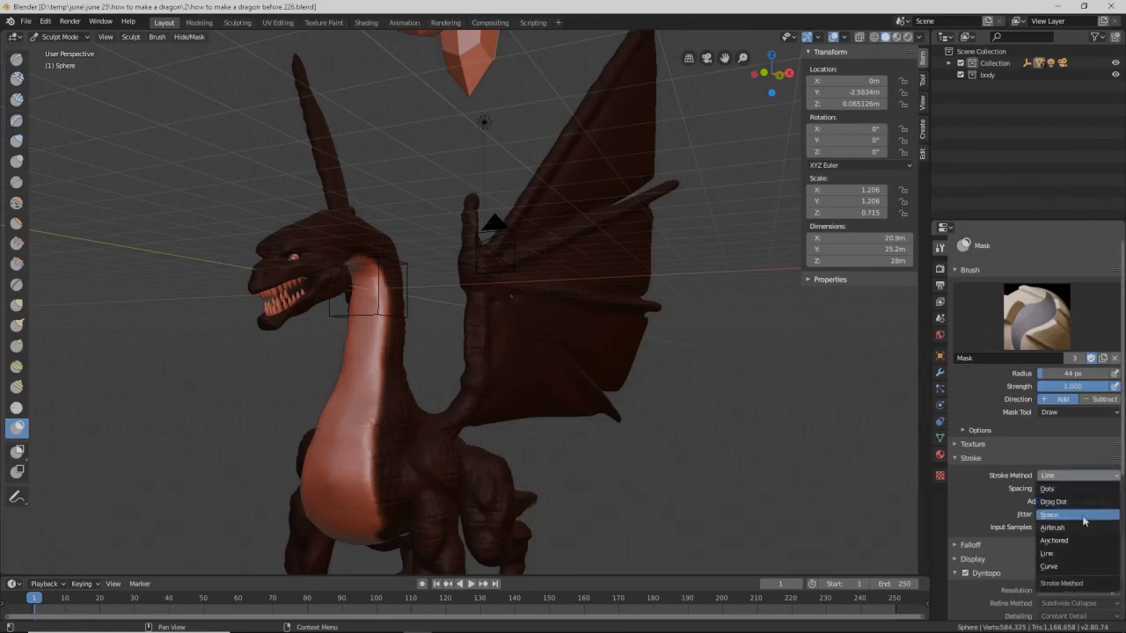
click(1084, 516)
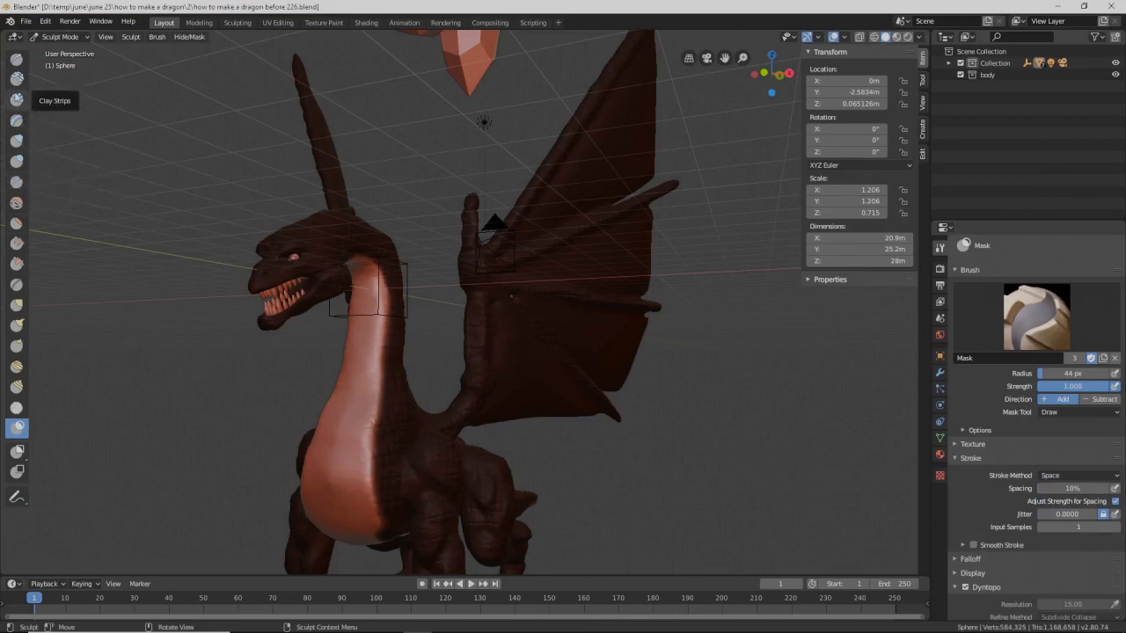
Step: Sculpt a Clay Strips stroke across the unmasked throat just below the jaw, with a 44 px radius
click(17, 99)
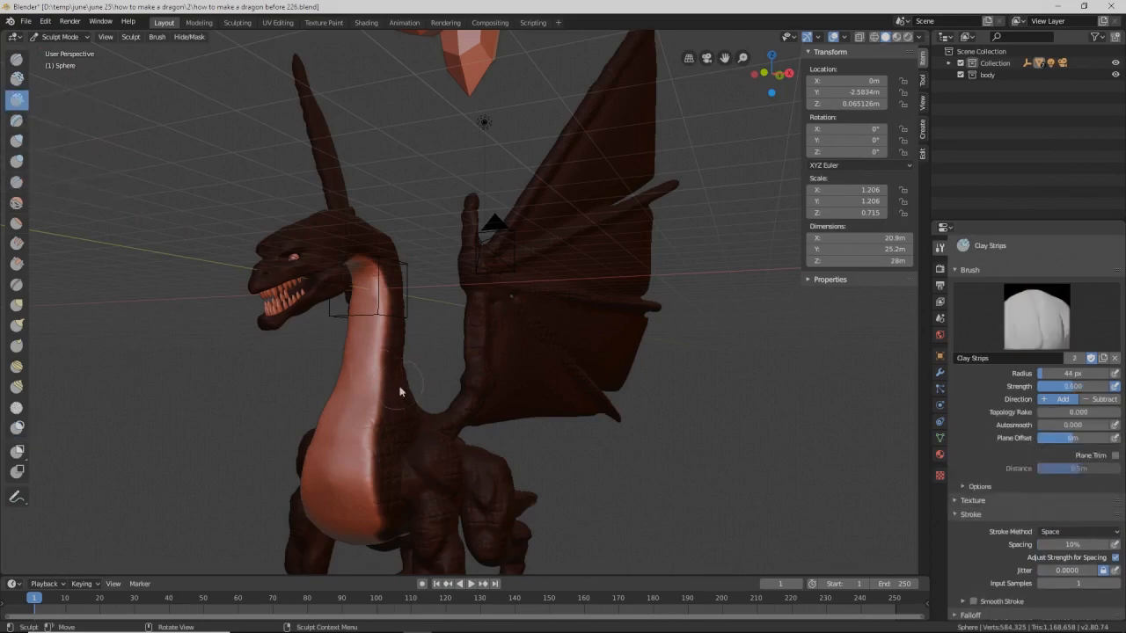
middle_drag(403, 393, 416, 328)
drag(291, 249, 326, 282)
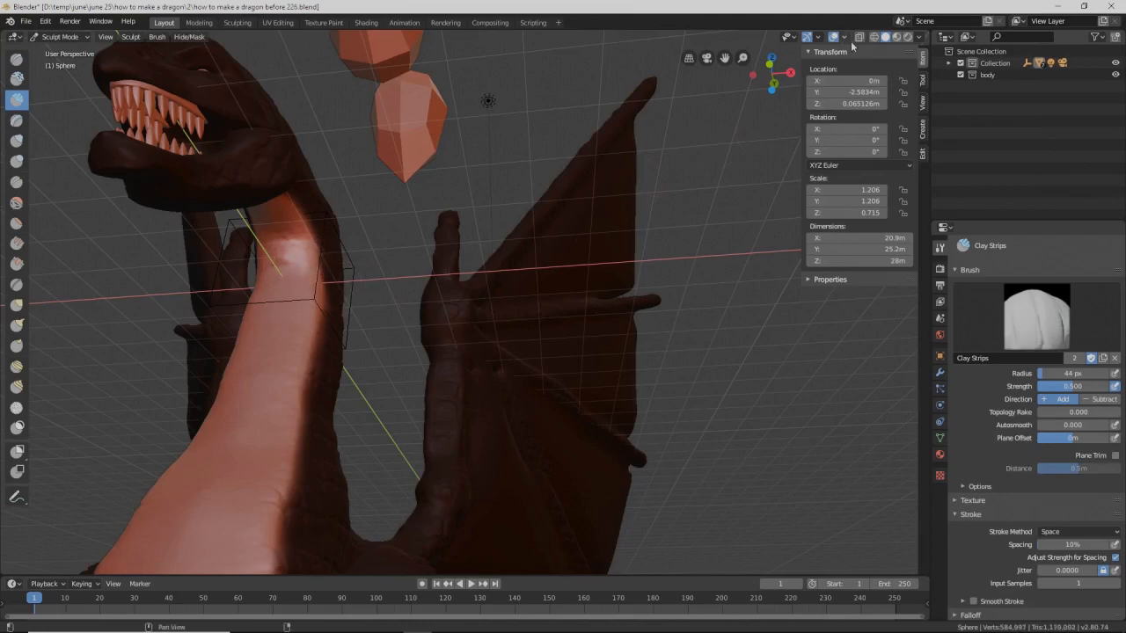
Step: Show the wireframe overlay to inspect the mesh density of the throat and chest
click(843, 37)
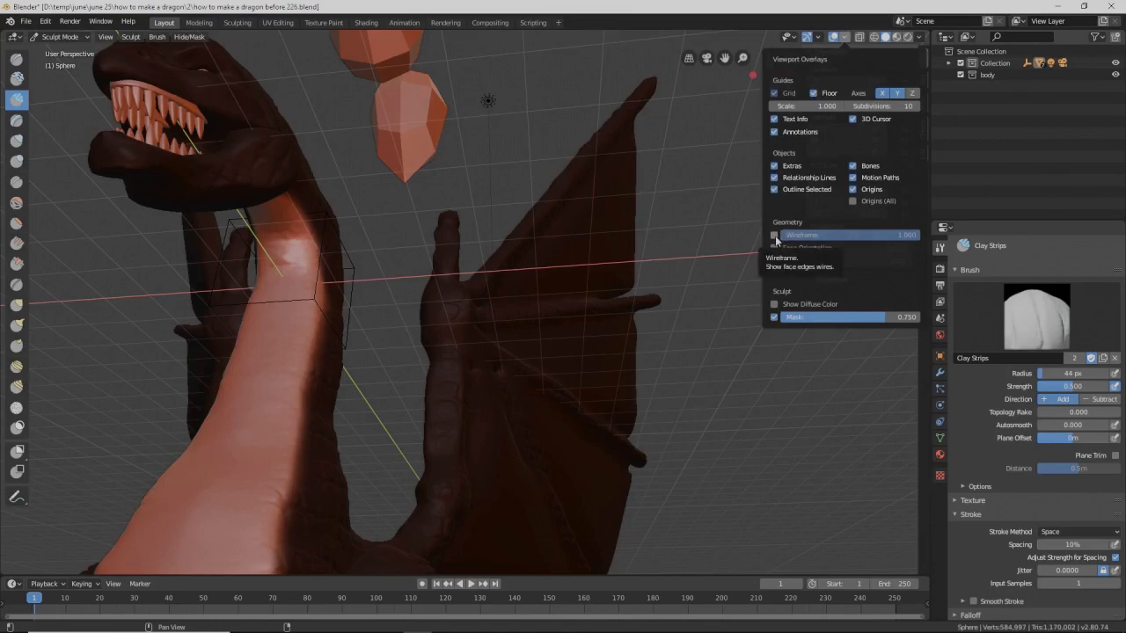
click(774, 236)
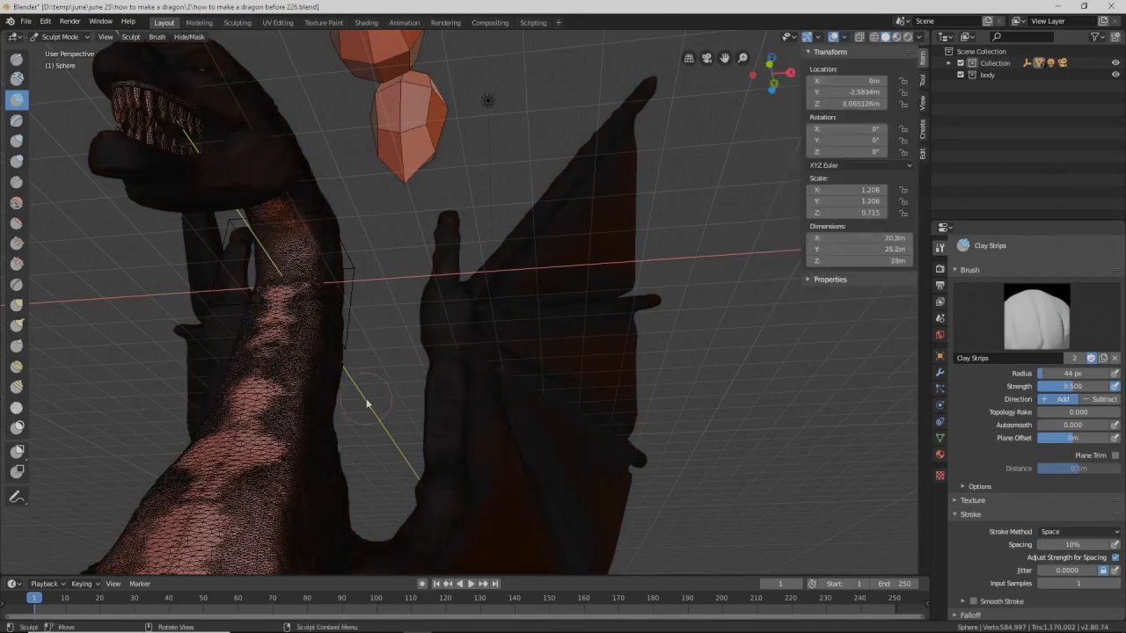
scroll(367, 404, down, 2)
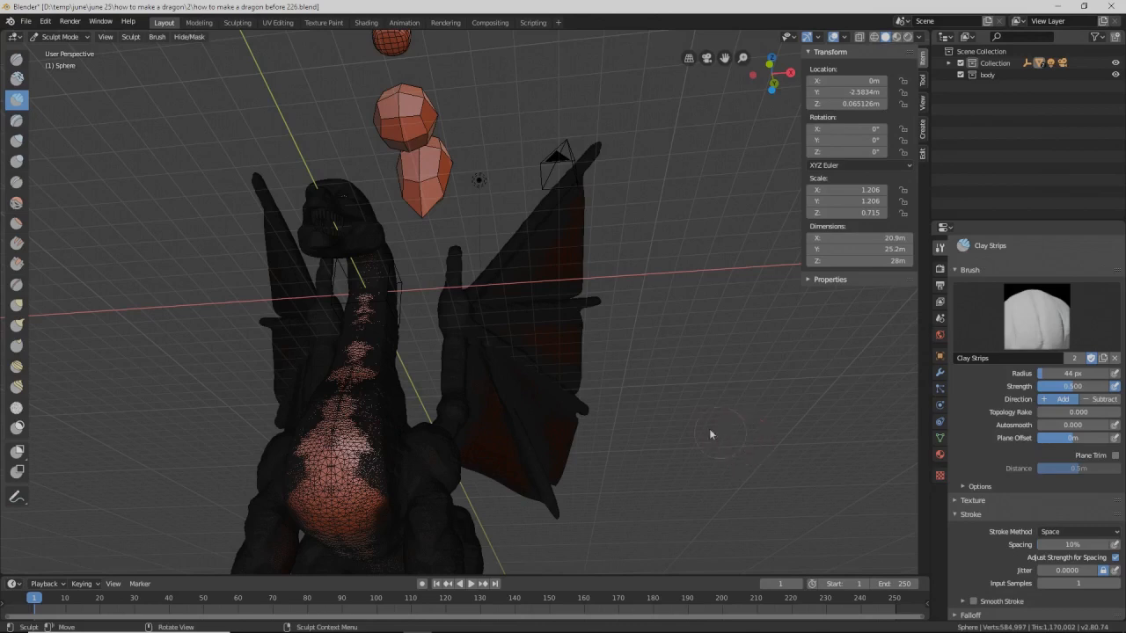
Step: Even out the mesh density of the unmasked neck, chest, belly and tail underside with the Simplify brush
click(16, 408)
mouse_move(364, 304)
mouse_down()
mouse_move(344, 488)
mouse_move(359, 533)
mouse_move(373, 283)
mouse_up()
mouse_move(445, 379)
middle_down()
mouse_move(446, 297)
mouse_move(450, 325)
mouse_move(377, 318)
middle_up()
mouse_move(350, 315)
mouse_down()
mouse_move(392, 533)
mouse_move(403, 521)
mouse_up()
mouse_move(403, 521)
middle_down()
mouse_move(411, 385)
mouse_move(399, 332)
middle_up()
mouse_move(387, 330)
mouse_down()
mouse_move(396, 430)
mouse_move(371, 201)
mouse_move(349, 123)
mouse_up()
mouse_move(380, 140)
middle_down()
mouse_move(385, 162)
mouse_move(360, 226)
mouse_move(368, 253)
mouse_move(383, 170)
middle_up()
middle_drag(463, 211, 490, 277)
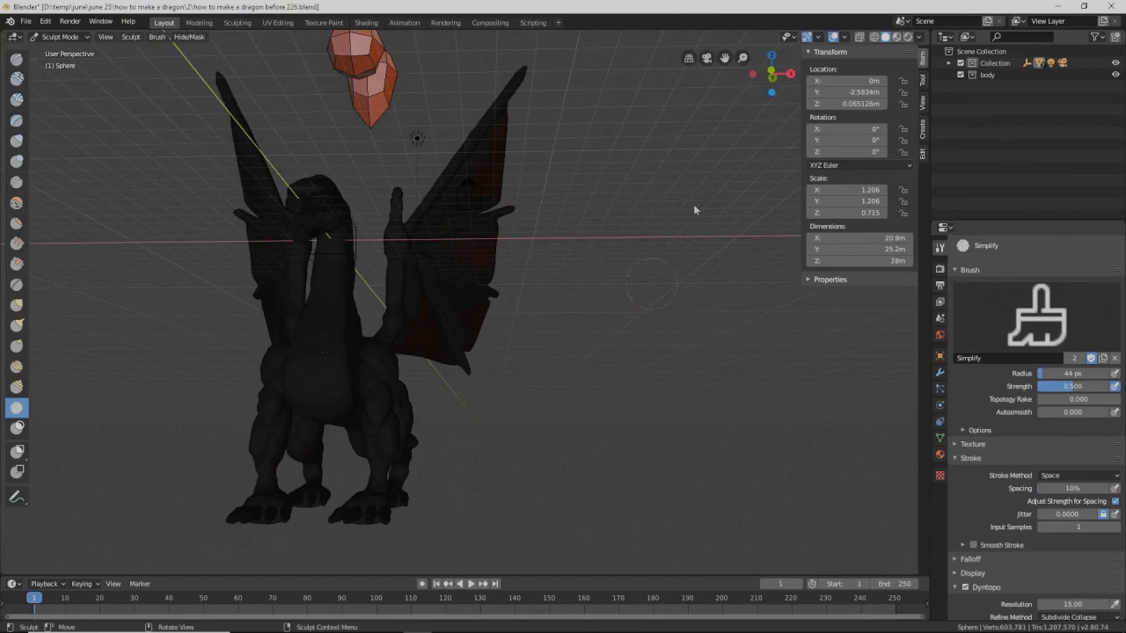
Step: Hide the wireframe overlay and save the file as "how to make a dragon before 227.blend"
click(844, 38)
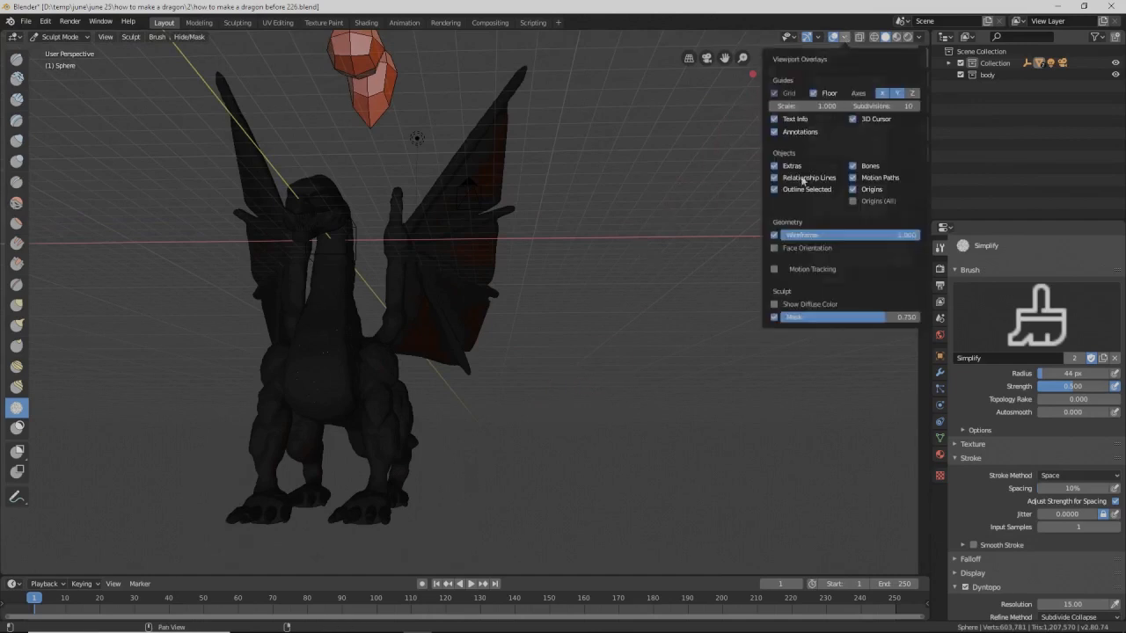
click(775, 236)
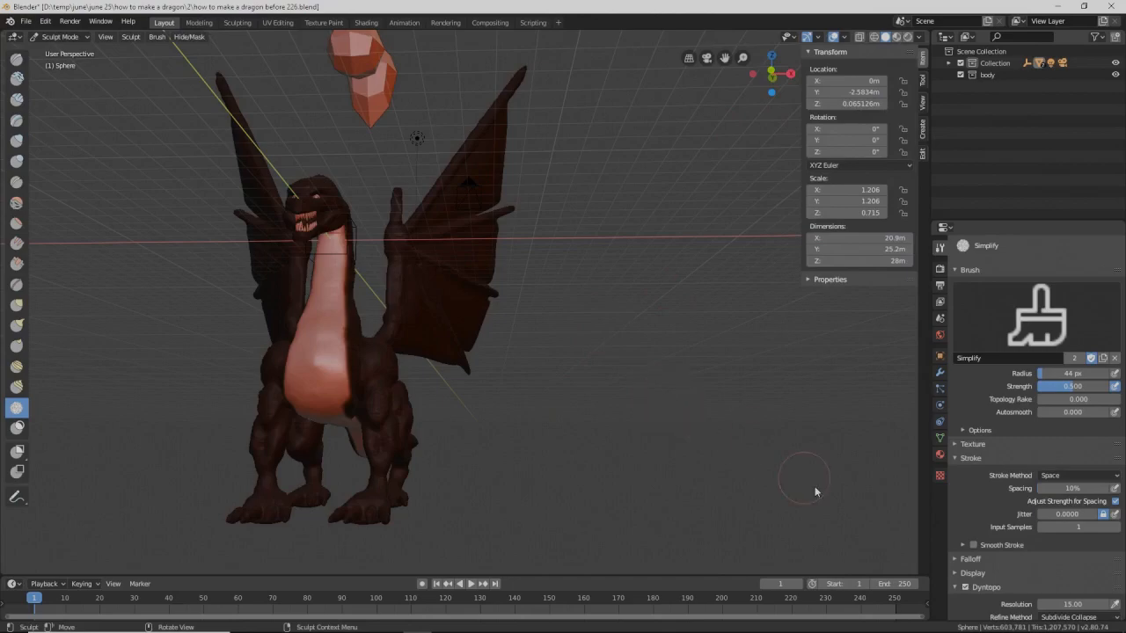
key(ctrl+alt+s)
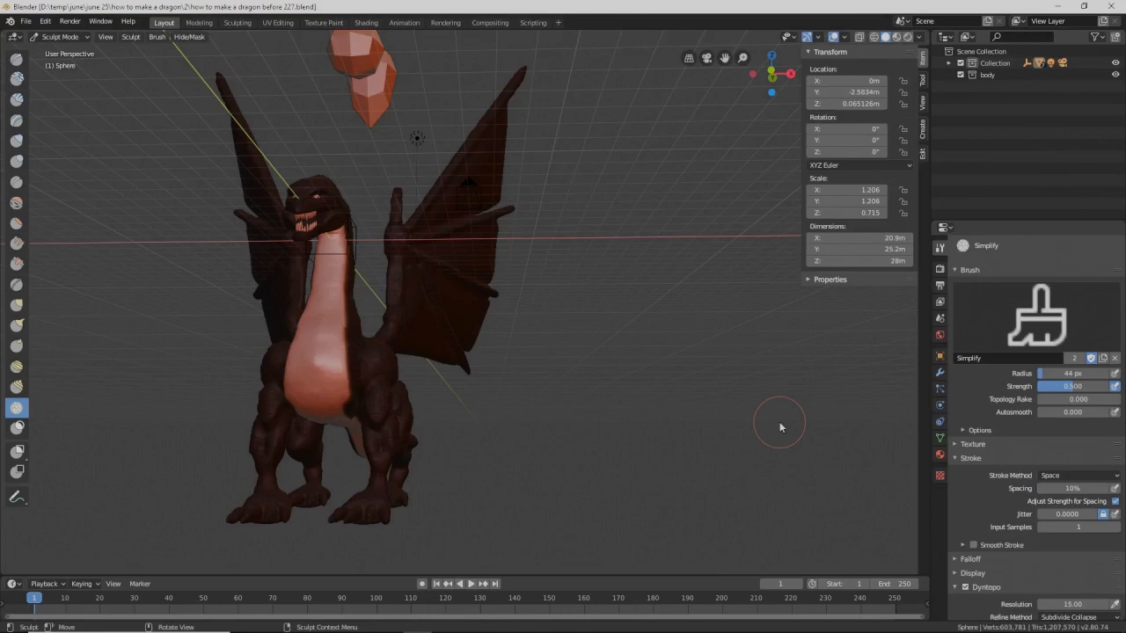
Step: Set the Dyntopo detailing method to Relative Detail
scroll(1040, 563, down, 2)
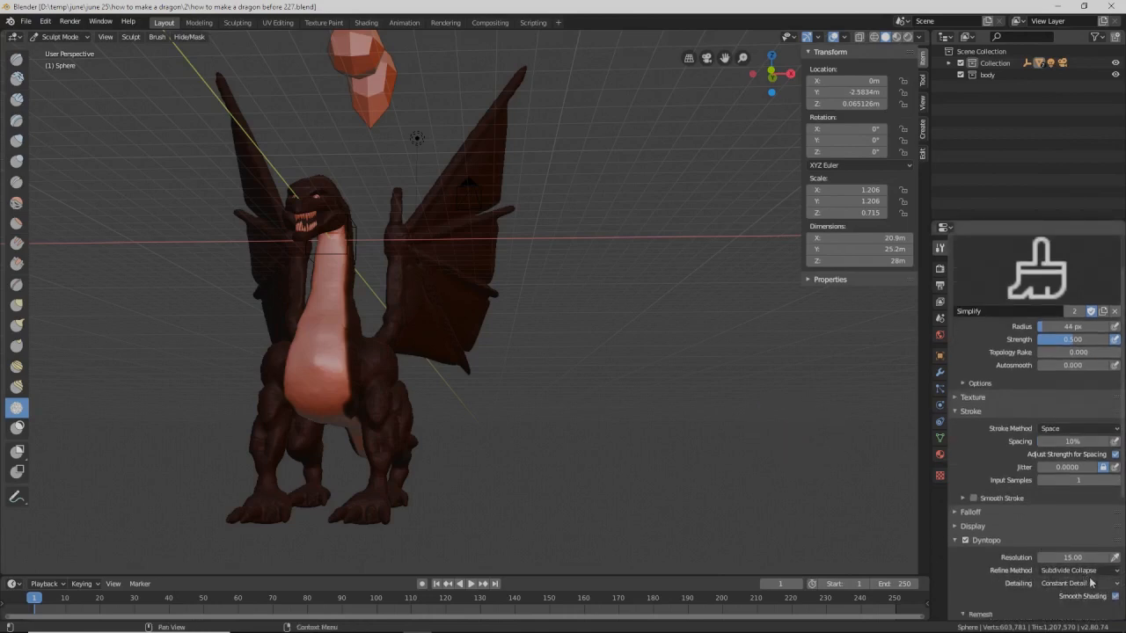
click(1117, 583)
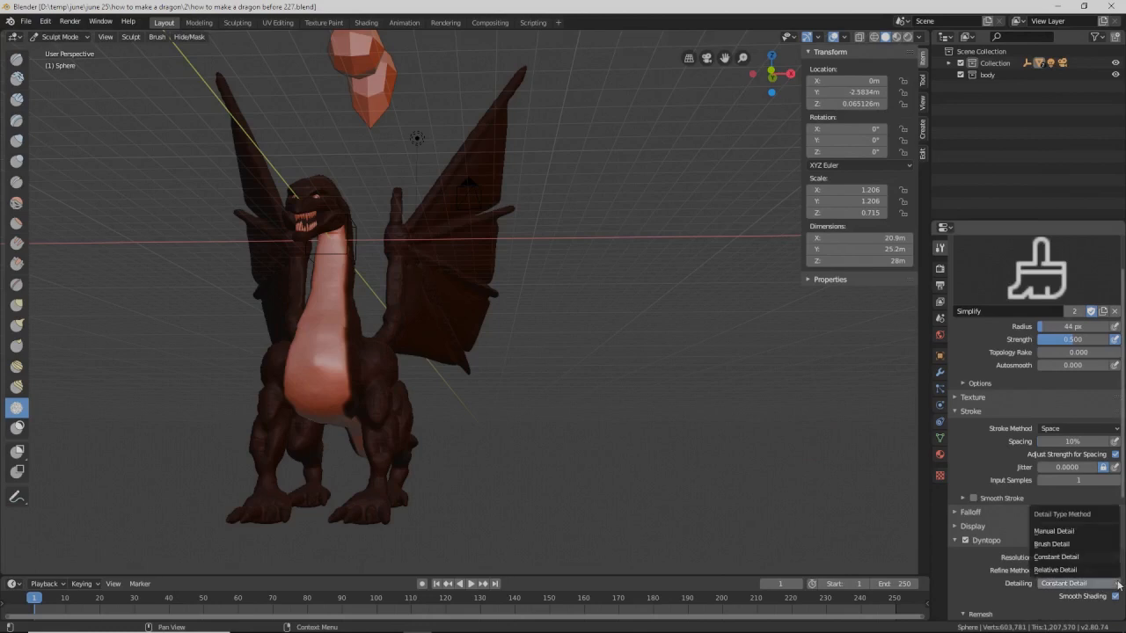
click(1090, 571)
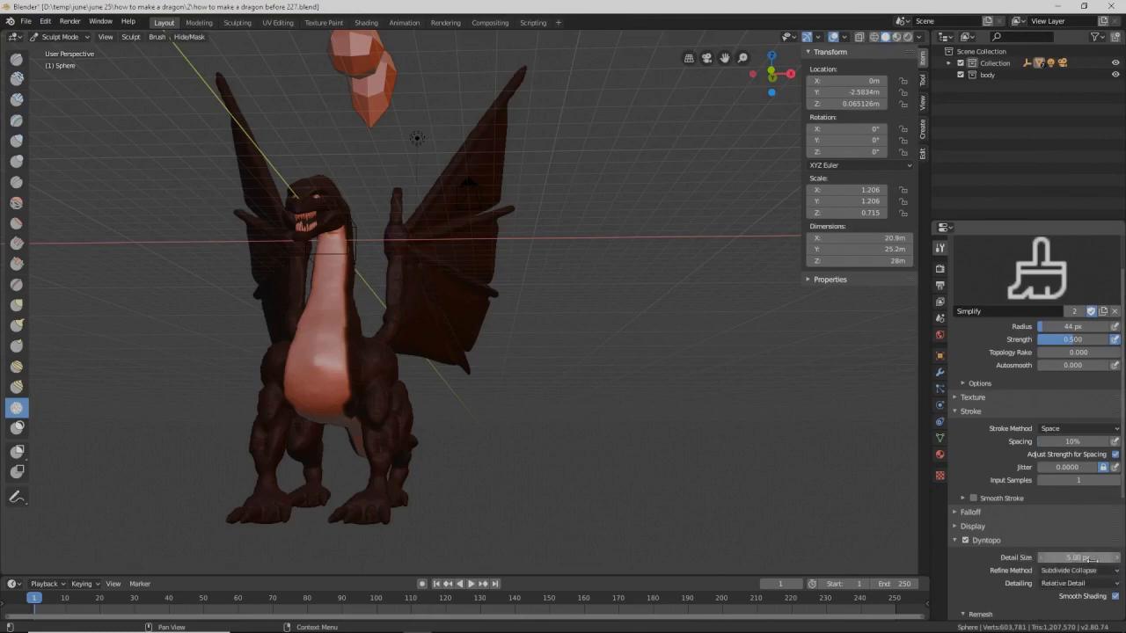
Step: Raise the first cross ridges on the upper throat with the Clay Strips brush at a 33 px radius
middle_drag(496, 443, 465, 433)
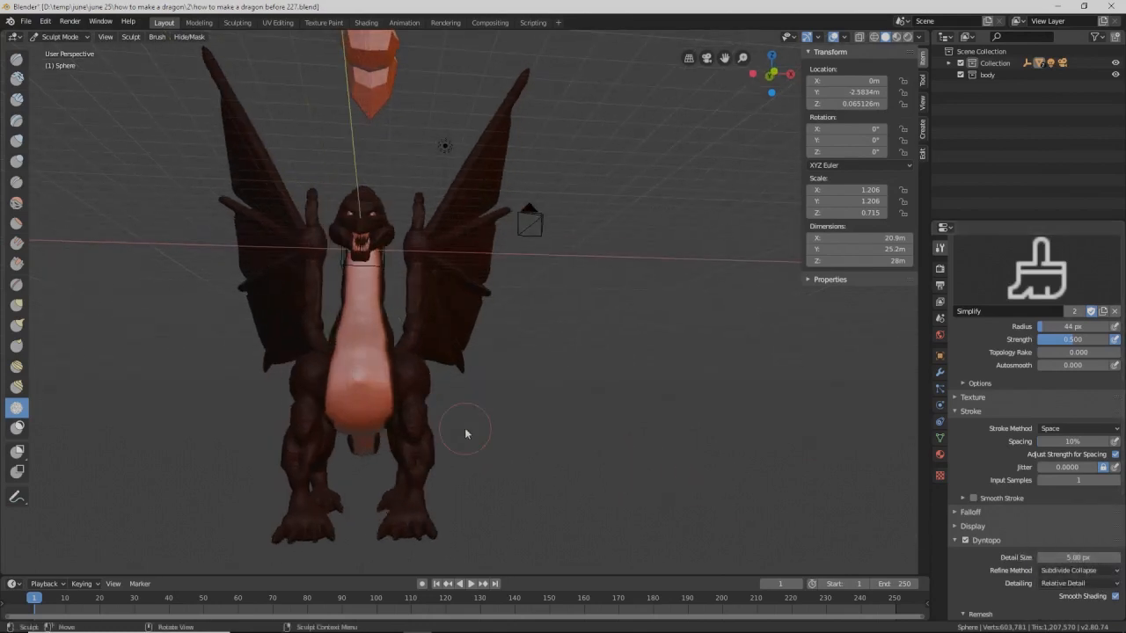
scroll(484, 420, up, 7)
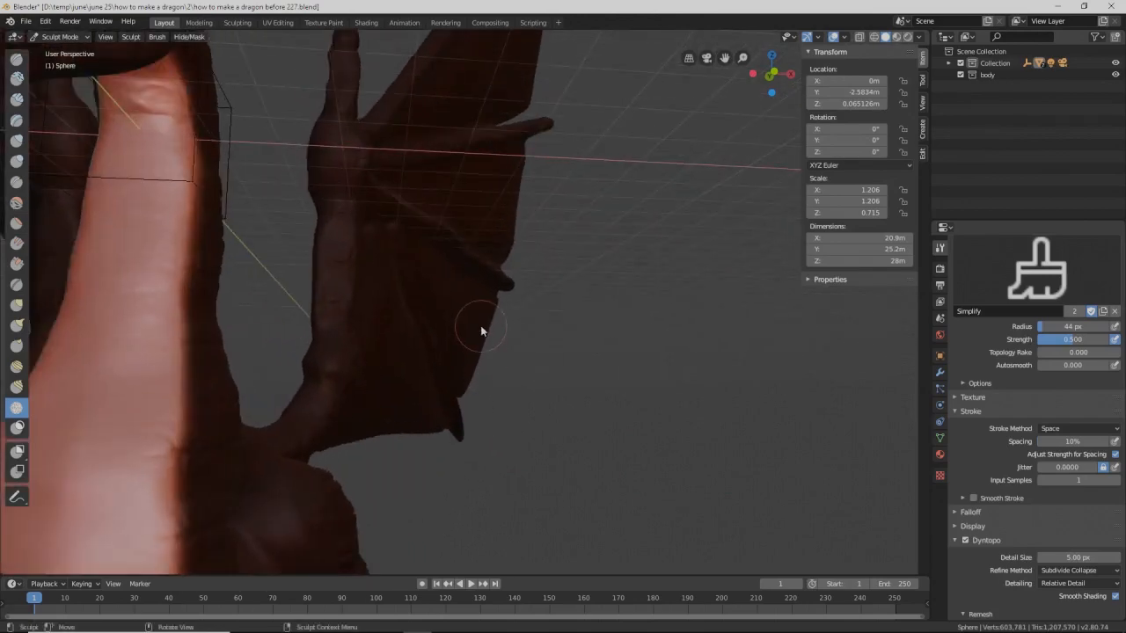
scroll(482, 326, down, 6)
middle_drag(552, 340, 550, 326)
middle_drag(562, 286, 562, 303)
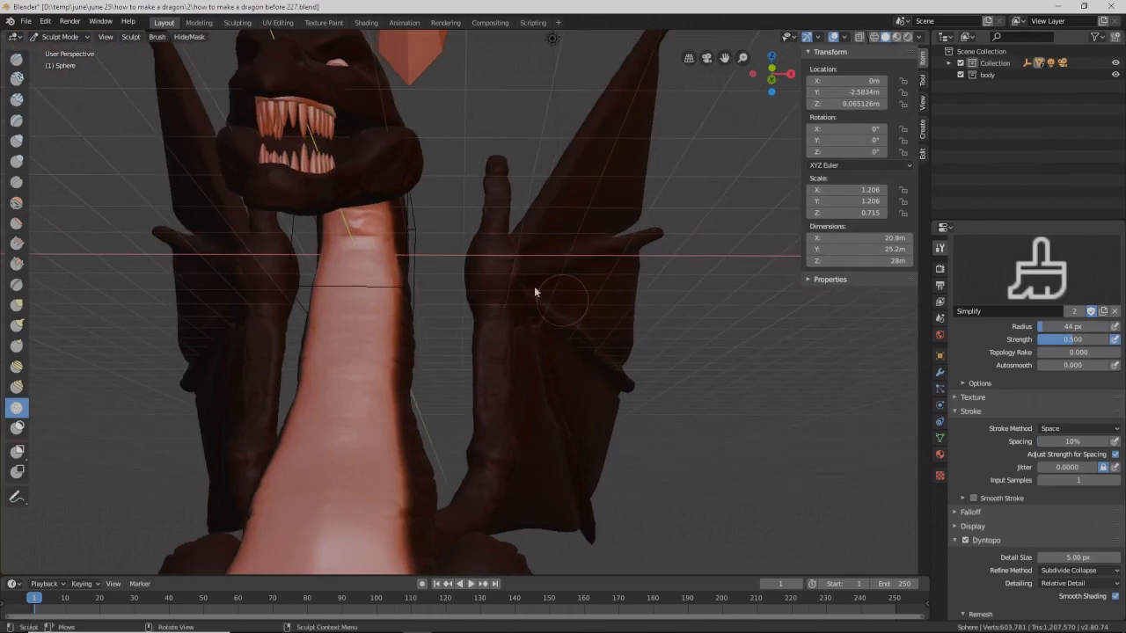
scroll(419, 280, up, 4)
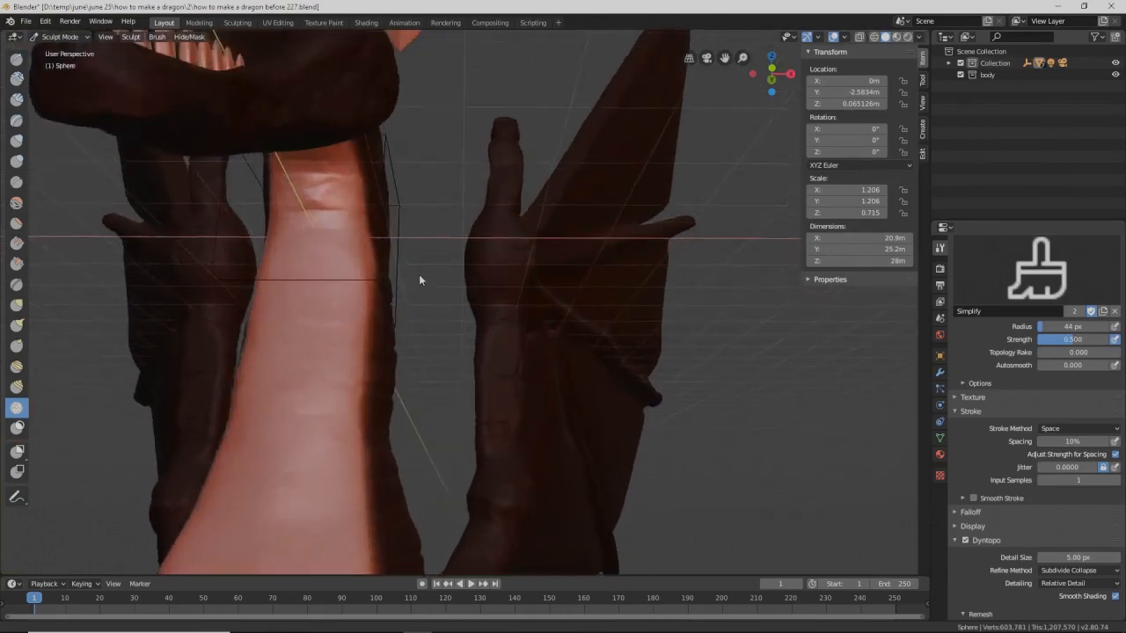
shift+middle_drag(456, 223, 505, 221)
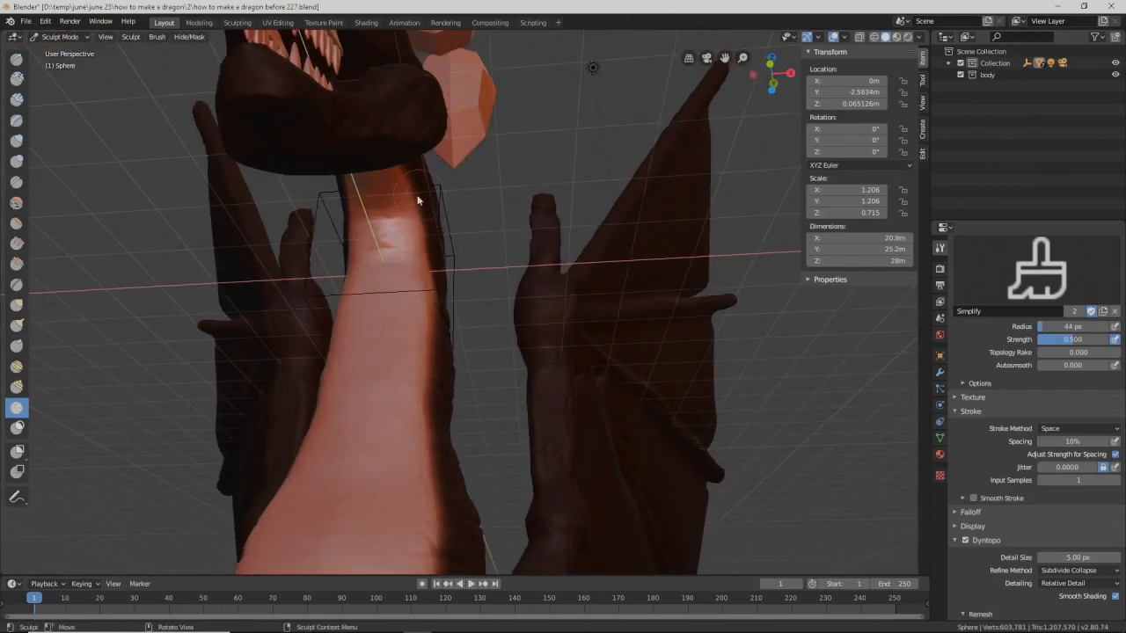
drag(394, 201, 385, 211)
key(f)
click(383, 217)
click(16, 100)
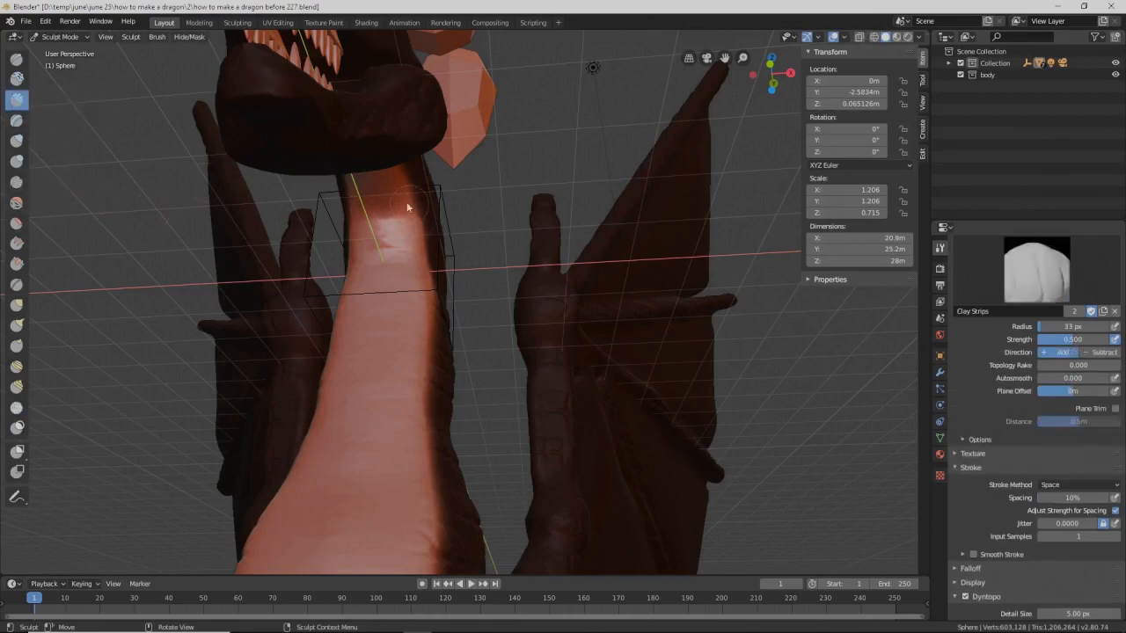
drag(403, 202, 402, 243)
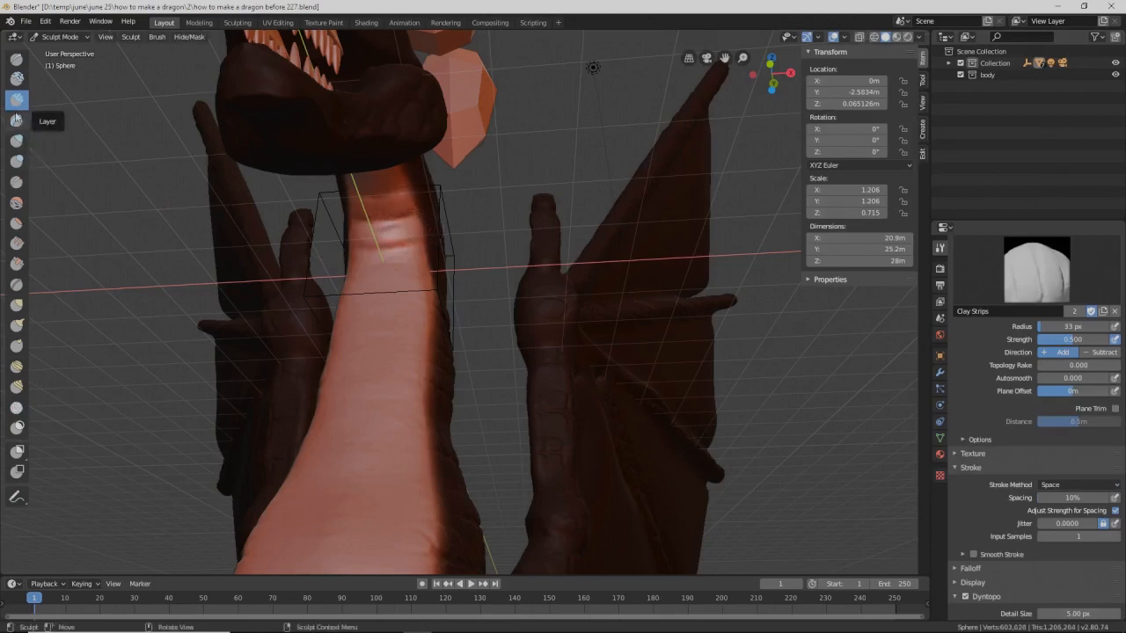
Step: Sculpt a series of horizontal ridges down the front of the neck with the Blob brush at a 54 px radius
click(15, 161)
drag(417, 261, 406, 280)
middle_drag(407, 279, 406, 297)
key(f)
click(425, 299)
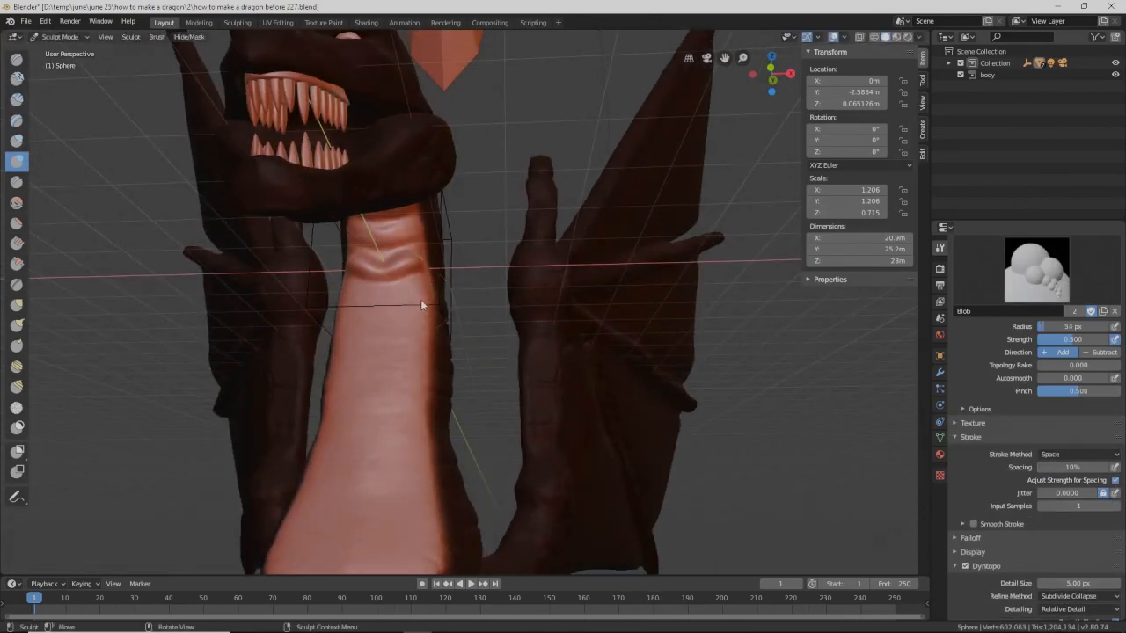
mouse_move(397, 301)
mouse_down()
mouse_move(433, 284)
mouse_move(407, 324)
mouse_move(425, 325)
mouse_up()
mouse_move(386, 361)
mouse_down()
mouse_move(422, 338)
mouse_move(402, 376)
mouse_move(431, 372)
mouse_up()
mouse_move(378, 407)
mouse_down()
mouse_move(396, 417)
mouse_move(392, 440)
mouse_move(444, 442)
mouse_up()
Step: Continue the Blob ridges across the lower neck and the top of the chest
scroll(461, 454, down, 6)
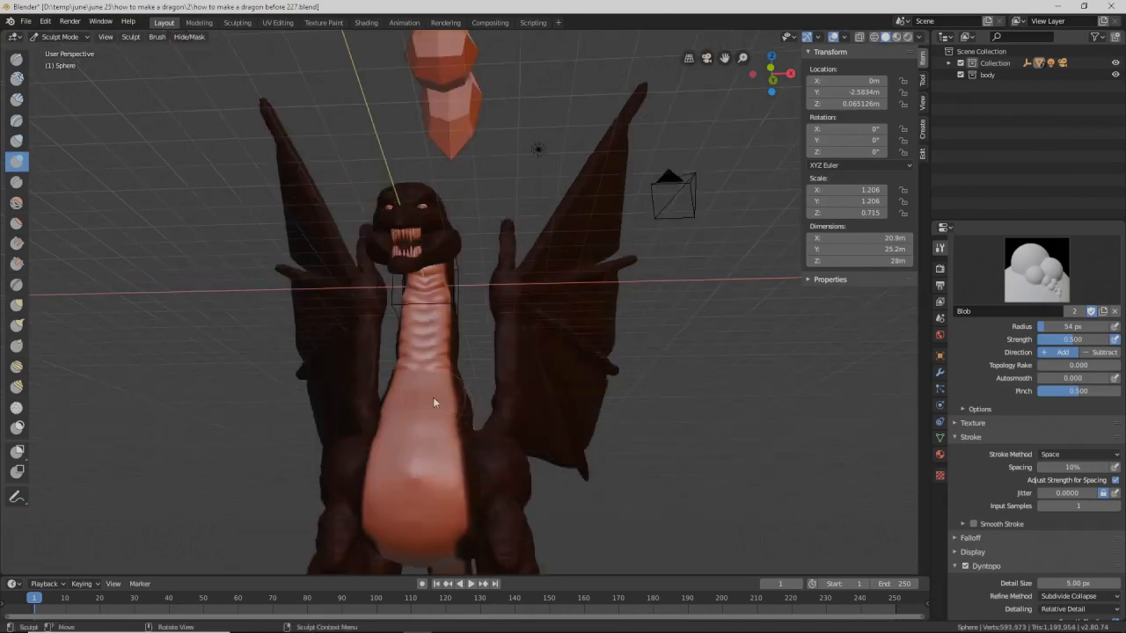
drag(430, 384, 448, 389)
ctrl+middle_drag(450, 427, 458, 414)
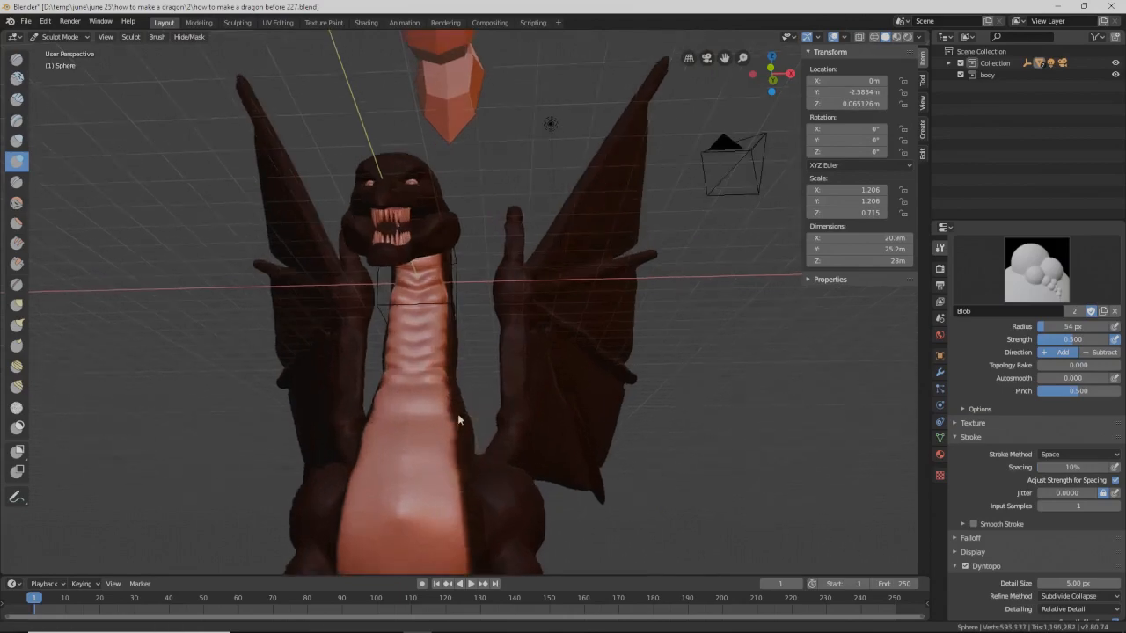
scroll(457, 413, up, 5)
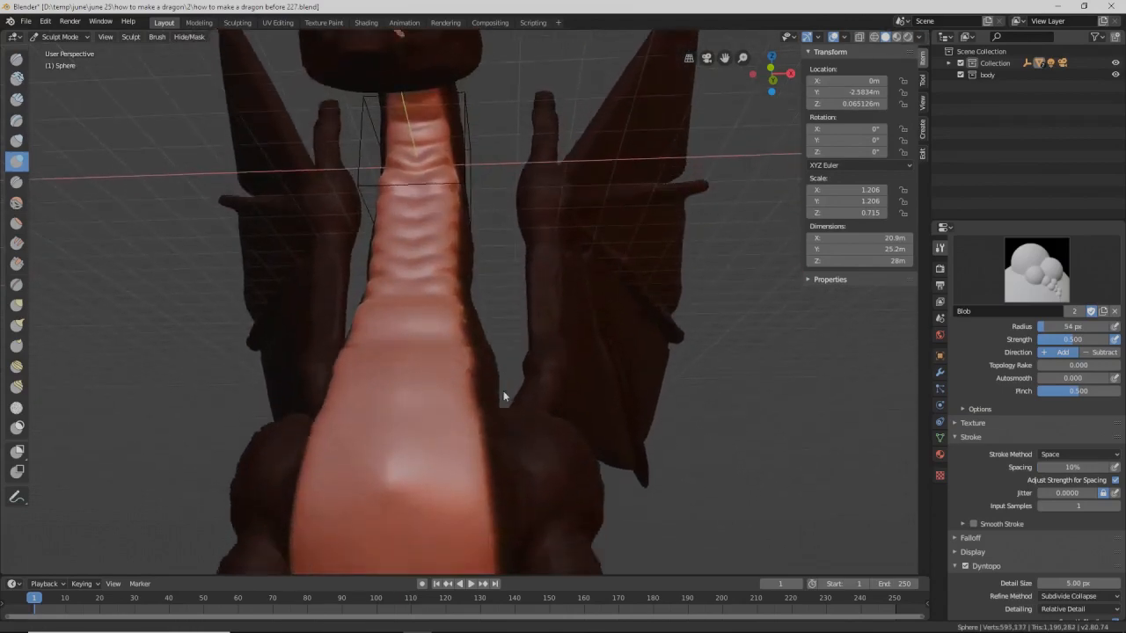
scroll(507, 385, up, 3)
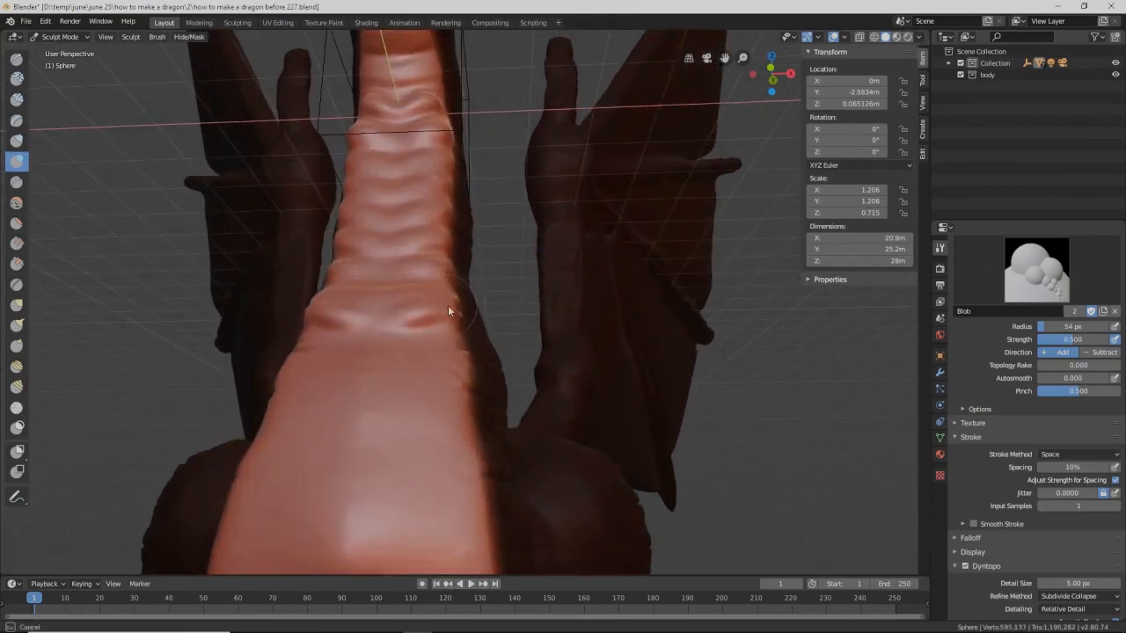
drag(434, 296, 308, 295)
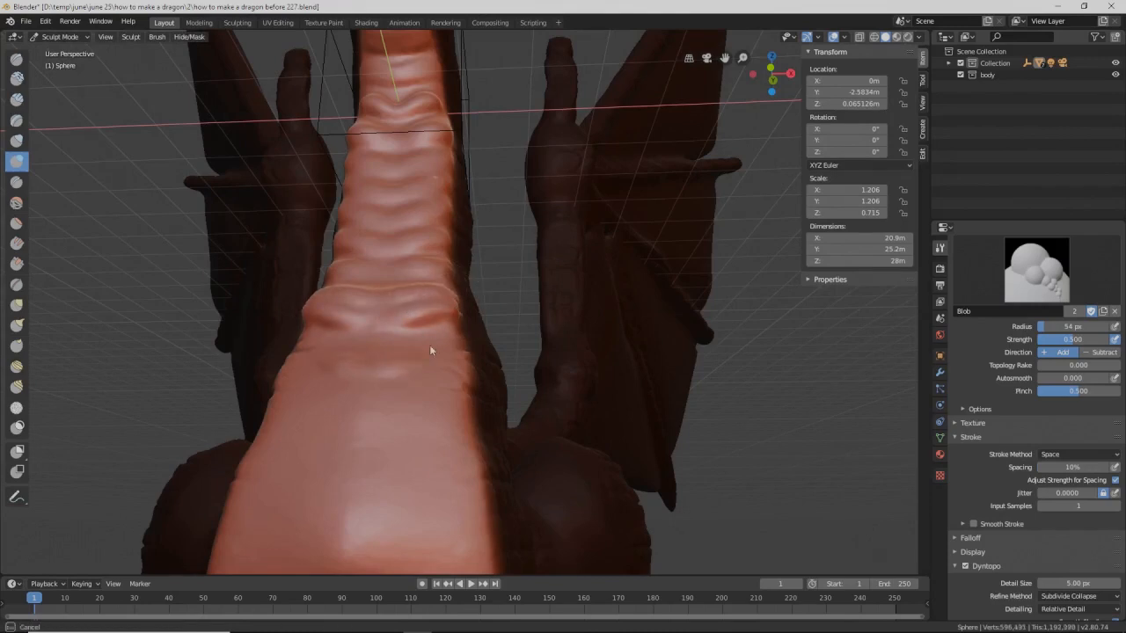
drag(382, 408, 461, 383)
Step: Set the Blob brush radius to 96 px and sculpt wide ridges across the chest down to the belly
key(f)
click(470, 426)
drag(395, 450, 480, 419)
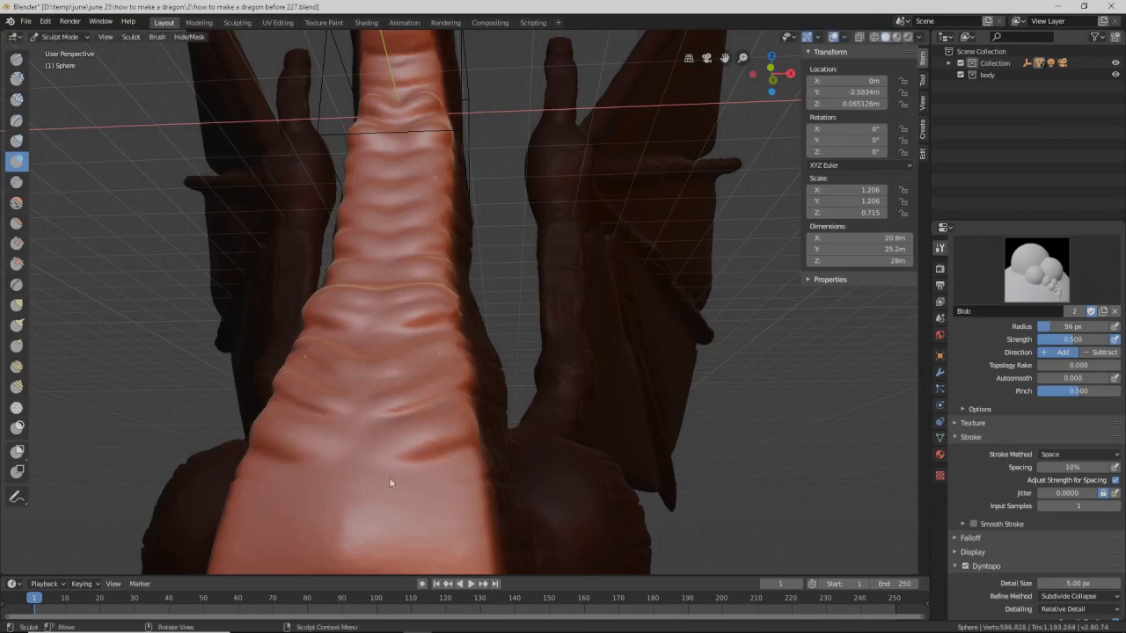
drag(383, 503, 482, 474)
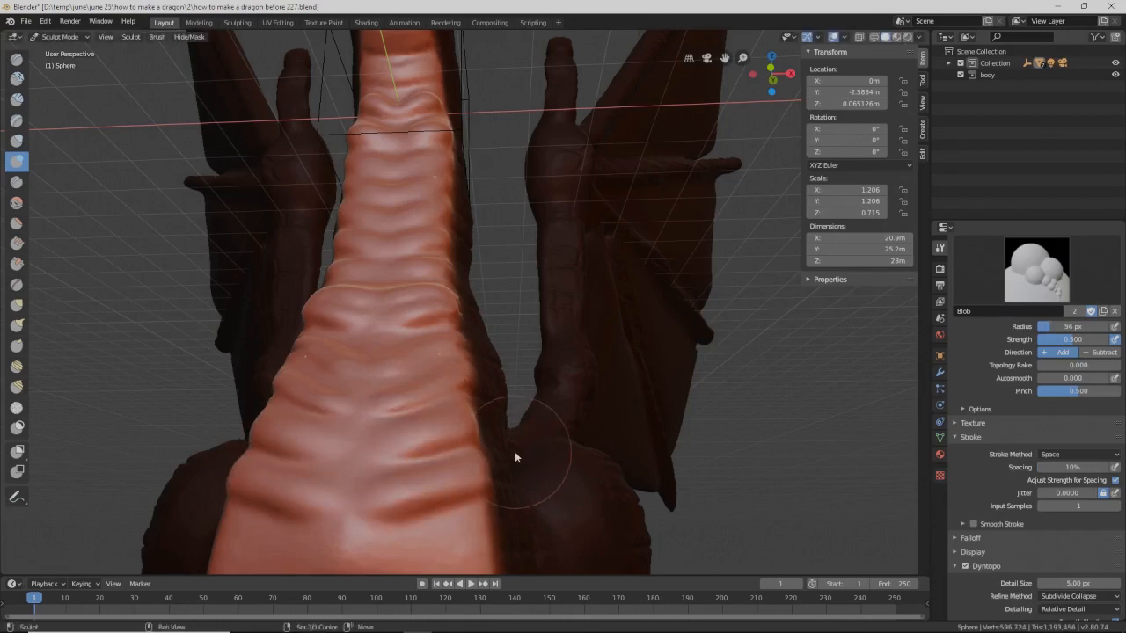
middle_drag(515, 450, 485, 244)
drag(445, 220, 543, 207)
drag(467, 283, 563, 257)
drag(444, 355, 578, 318)
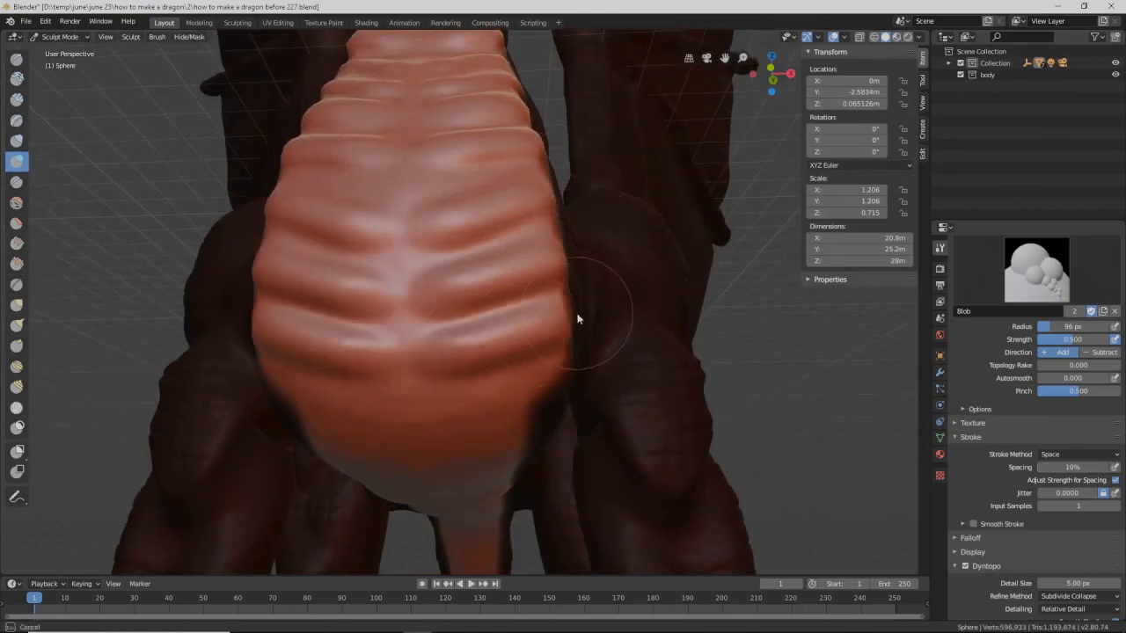
drag(464, 413, 585, 377)
Step: Sculpt Blob ridges along the underside of the belly, from the chest back between the front legs
middle_drag(563, 397, 515, 249)
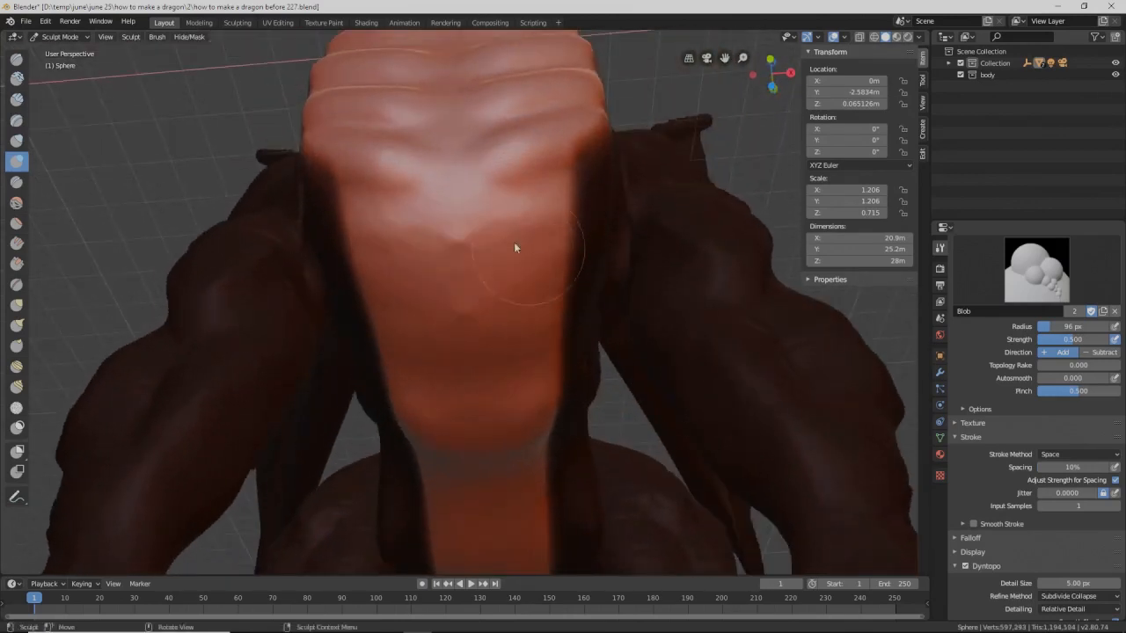
drag(482, 242, 604, 178)
drag(480, 309, 600, 257)
drag(502, 378, 607, 313)
drag(495, 445, 589, 401)
middle_drag(591, 400, 587, 369)
drag(455, 269, 510, 252)
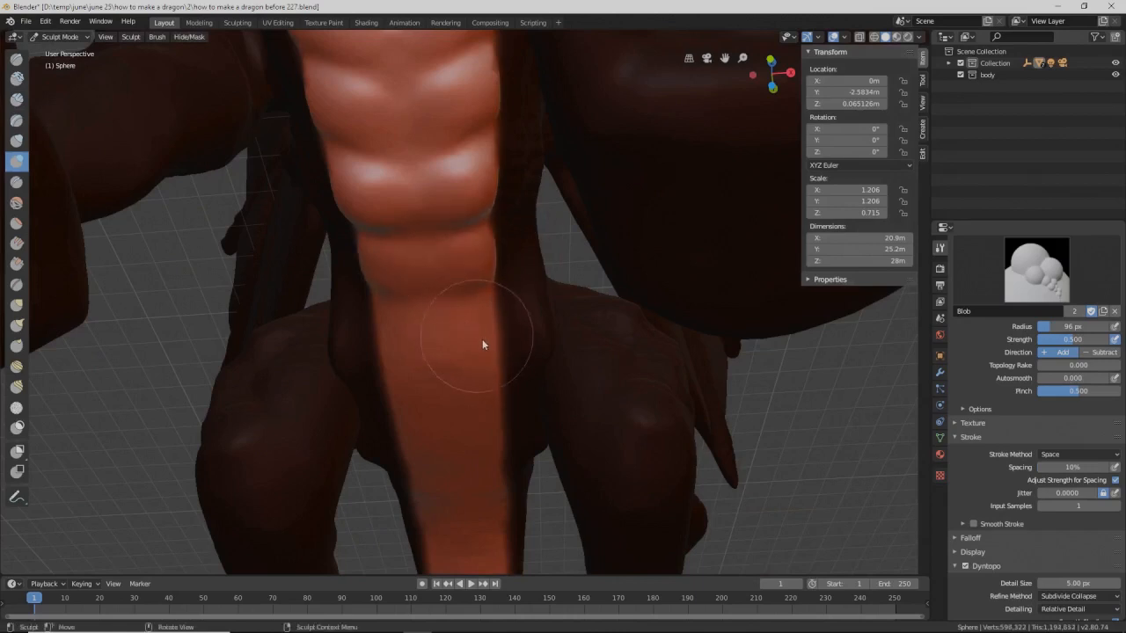
Step: Reduce the Blob brush radius to 84 px and add ridges along the narrowing rear belly
middle_drag(504, 349, 474, 338)
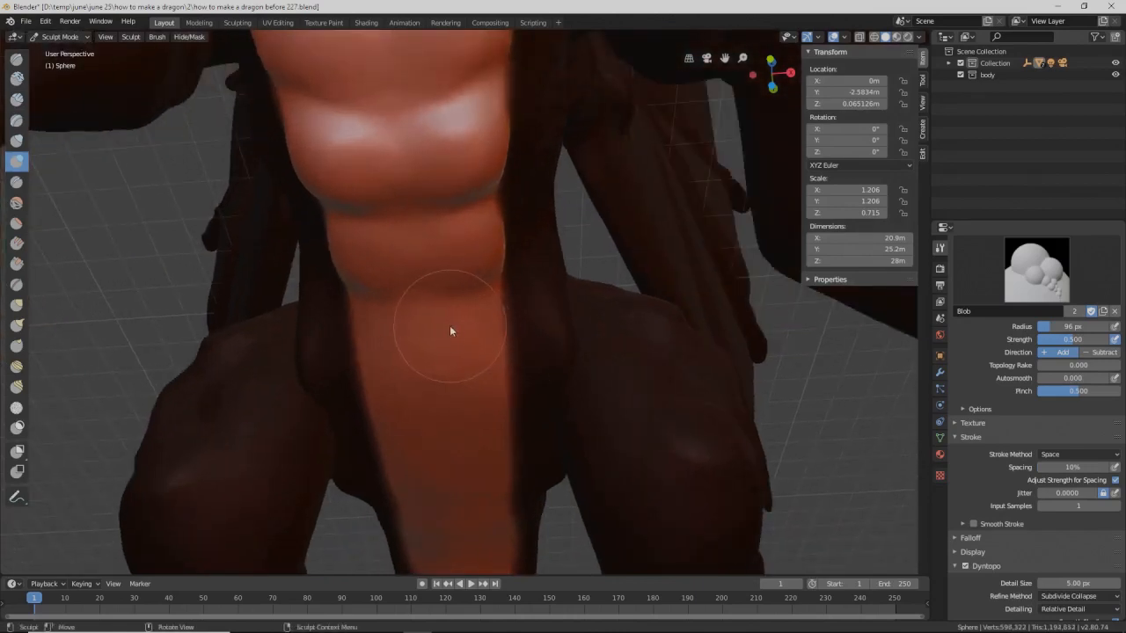
key(f)
click(456, 334)
drag(456, 334, 521, 322)
mouse_move(462, 389)
mouse_down()
mouse_move(518, 389)
mouse_move(525, 407)
mouse_up()
Step: Reduce the Blob brush radius to 77 px and sculpt ridges between the hind legs and under the tail base
middle_drag(531, 408, 531, 380)
key(f)
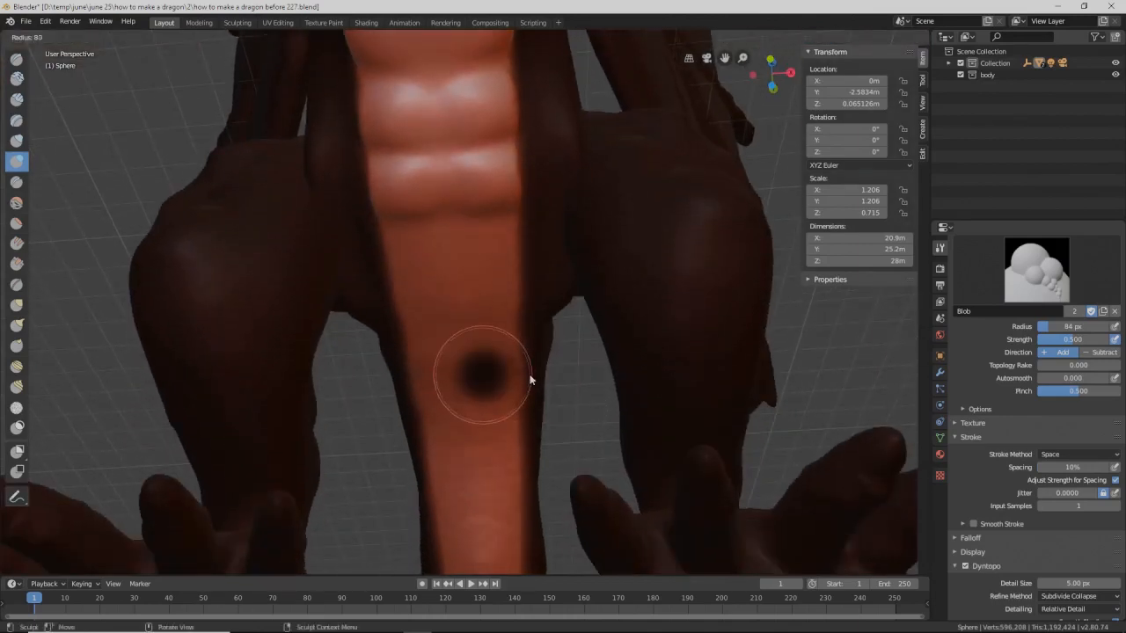
click(526, 379)
drag(481, 253, 550, 239)
drag(479, 314, 526, 303)
drag(481, 365, 525, 347)
drag(484, 417, 538, 382)
drag(483, 472, 540, 441)
drag(486, 519, 546, 482)
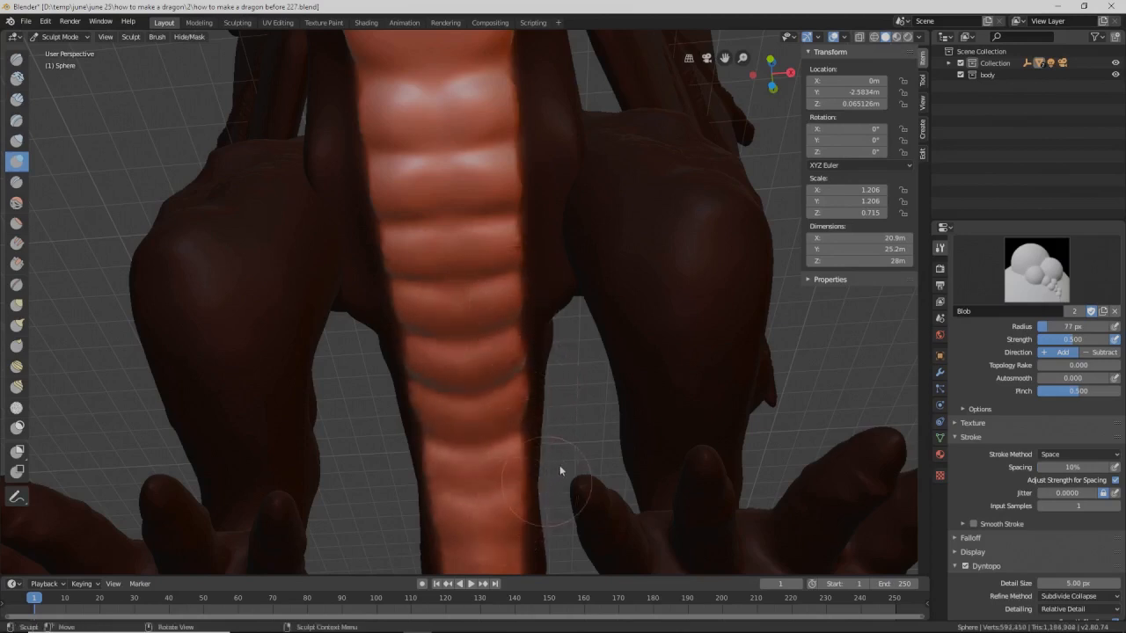
Step: Reduce the Blob brush radius to 61 px and sculpt ridges along the middle of the tail's underside
middle_drag(578, 449, 575, 402)
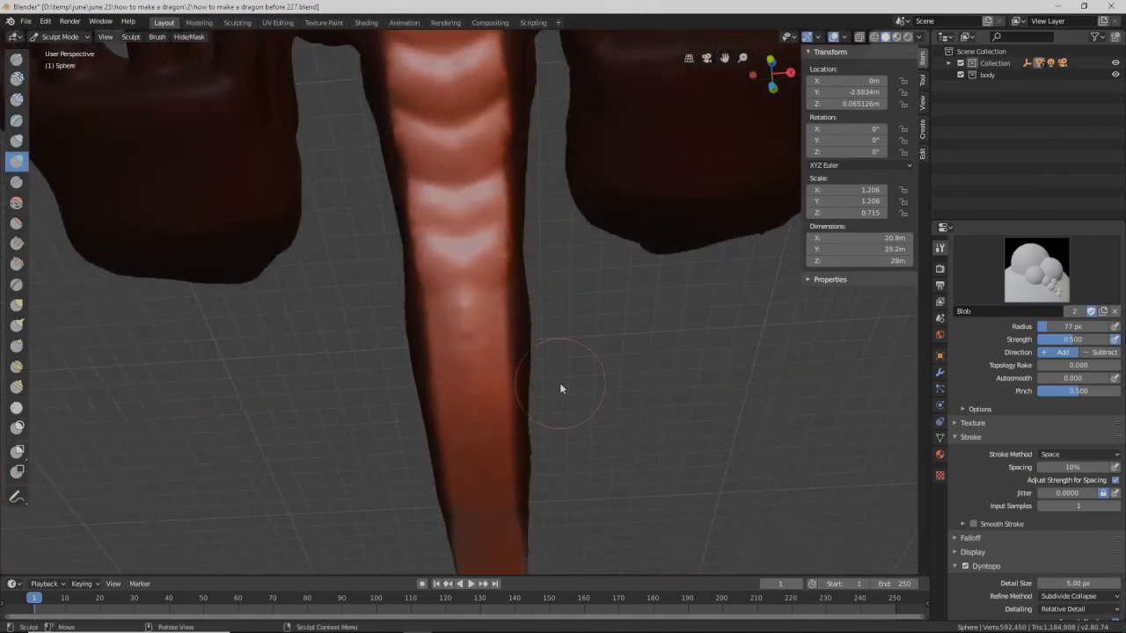
key(f)
click(518, 350)
drag(480, 317, 538, 286)
drag(489, 359, 543, 336)
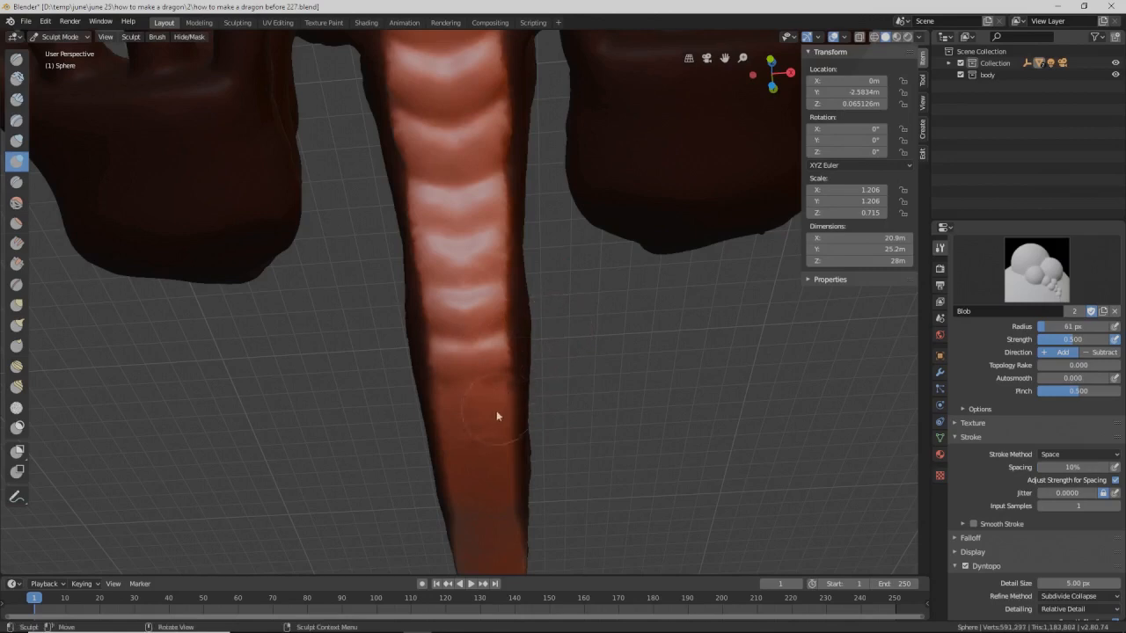
drag(462, 412, 520, 392)
drag(470, 479, 526, 444)
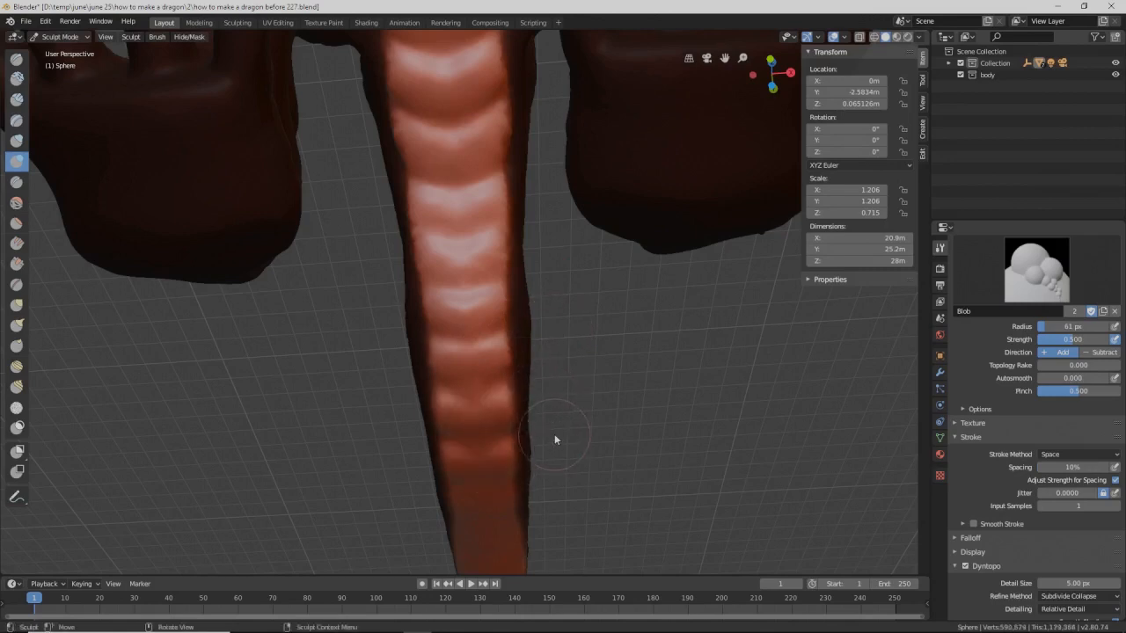
Step: Complete the Blob ridges on the unmasked underside near the tail tip
middle_drag(568, 455, 484, 343)
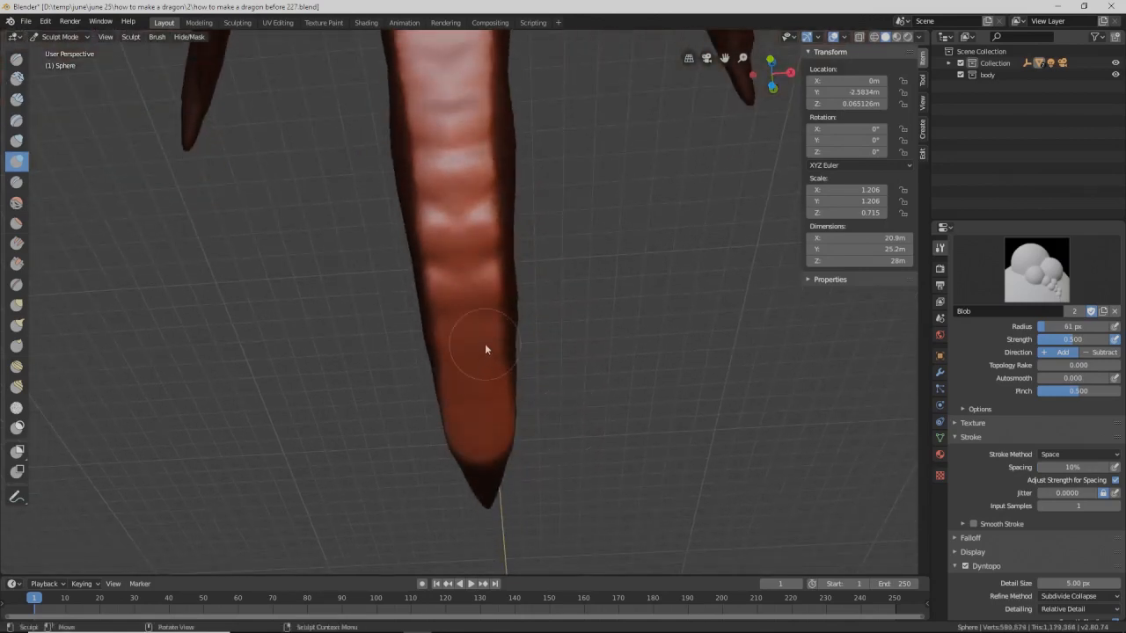
drag(484, 349, 547, 321)
drag(487, 379, 547, 354)
mouse_move(498, 411)
mouse_down()
mouse_move(518, 397)
mouse_move(506, 440)
mouse_up()
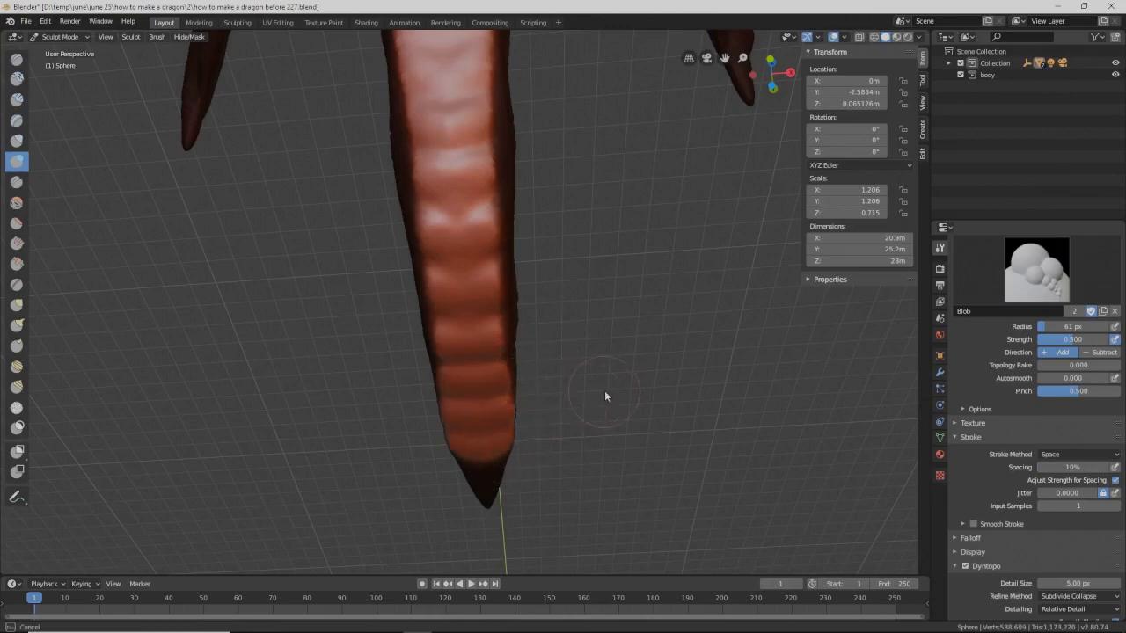
Step: Save the file as "how to make a dragon before 228.blend"
mouse_move(649, 309)
middle_down()
mouse_move(599, 184)
mouse_move(614, 180)
mouse_move(628, 212)
mouse_move(603, 192)
mouse_move(617, 241)
mouse_move(605, 263)
middle_up()
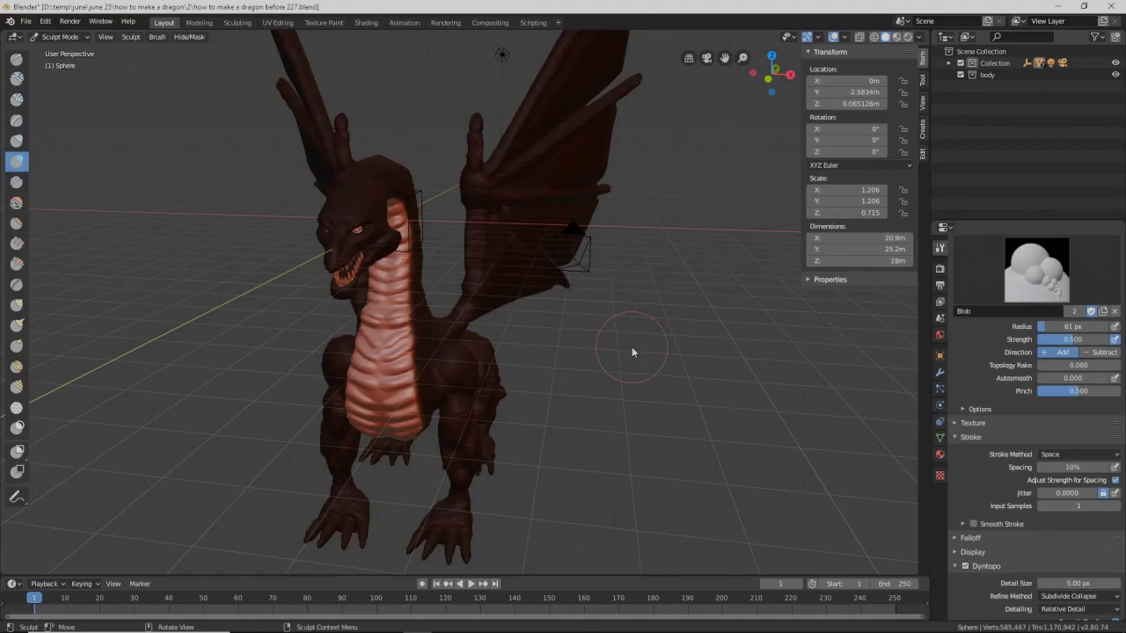
key(ctrl+alt+s)
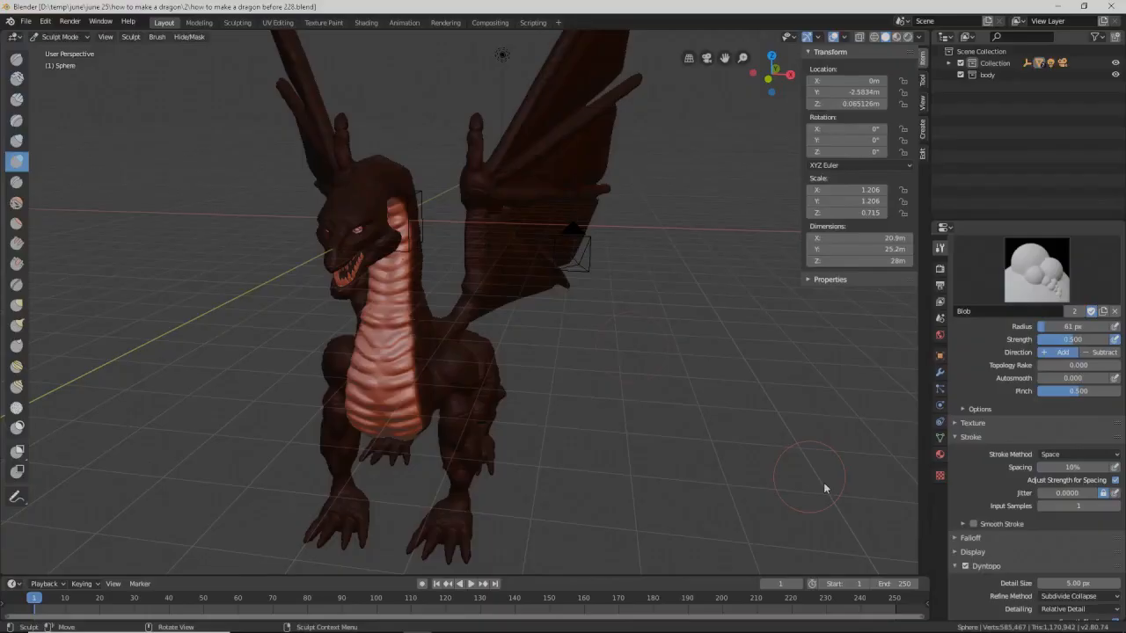
Step: Thicken the ridges on the throat and neck with the Inflate/Deflate brush at a 61 px radius
middle_drag(698, 463, 628, 398)
shift+middle_drag(613, 271, 624, 301)
scroll(618, 313, up, 2)
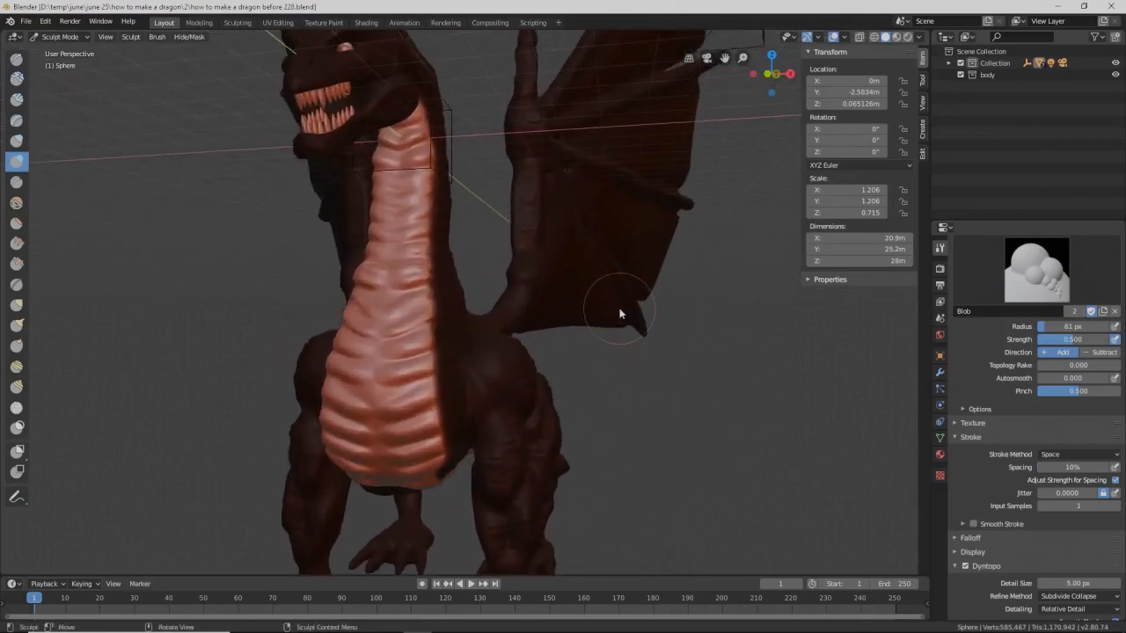
click(16, 140)
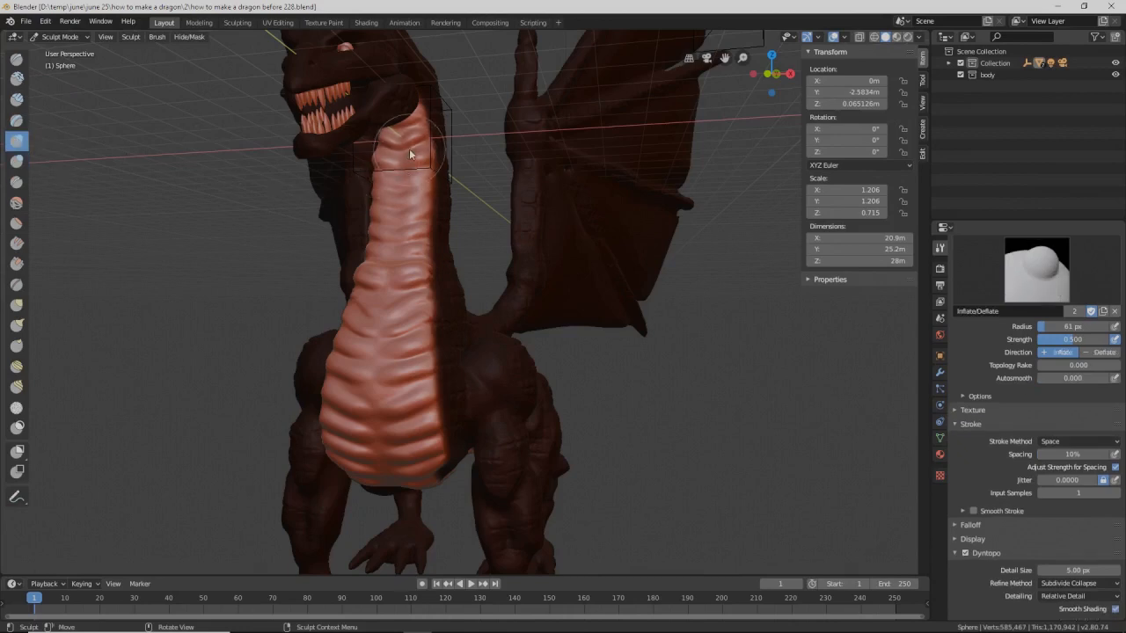
mouse_move(409, 148)
mouse_down()
mouse_move(431, 151)
mouse_move(438, 176)
mouse_move(416, 182)
mouse_move(432, 181)
mouse_move(428, 226)
mouse_move(456, 242)
mouse_up()
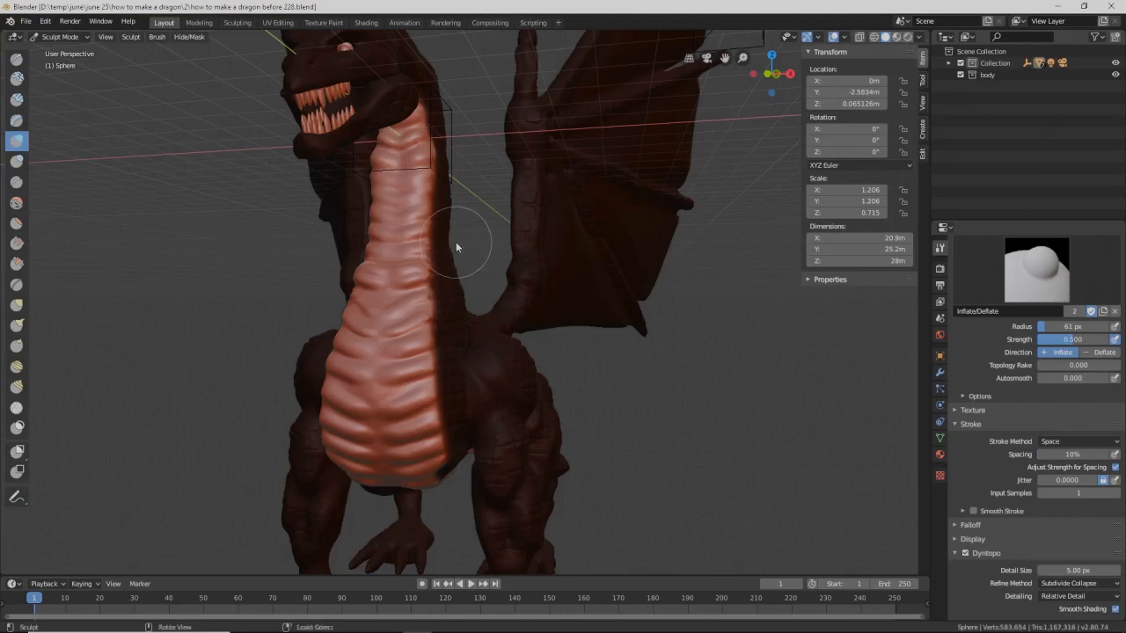
scroll(456, 239, up, 3)
scroll(476, 233, down, 3)
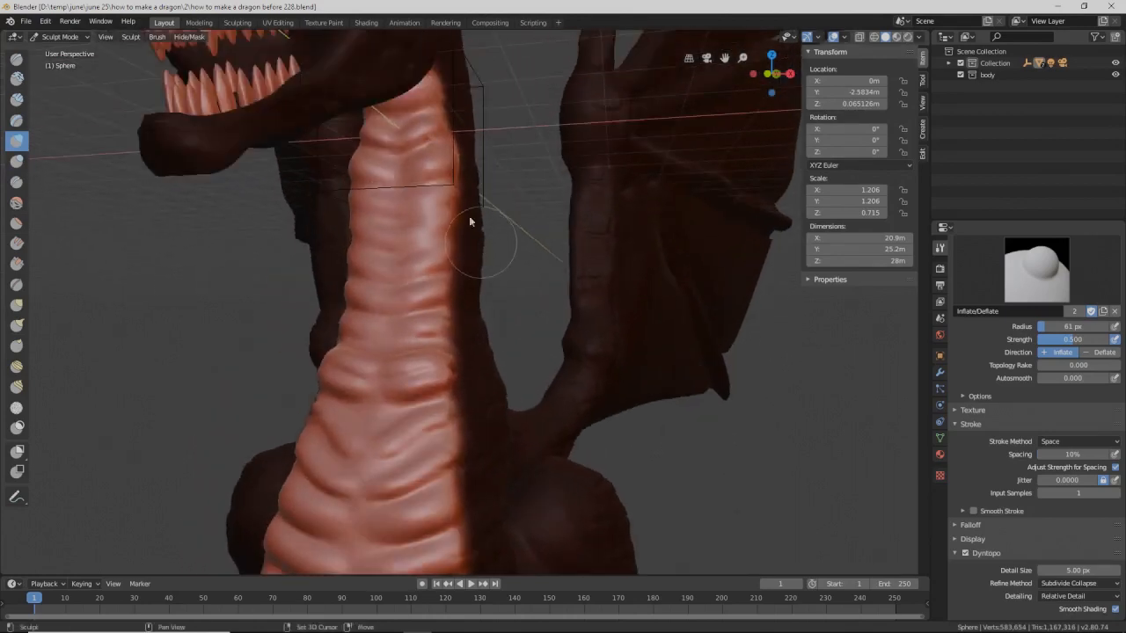
mouse_move(427, 224)
mouse_down()
mouse_move(443, 224)
mouse_move(416, 291)
mouse_move(449, 286)
mouse_move(399, 329)
mouse_move(464, 311)
mouse_move(401, 359)
mouse_move(389, 427)
mouse_move(437, 412)
mouse_move(423, 418)
mouse_move(435, 419)
mouse_move(429, 458)
mouse_move(411, 472)
mouse_move(431, 510)
mouse_move(438, 500)
mouse_up()
Step: Inflate the ridges across the chest and the front of the belly
shift+middle_drag(459, 498, 444, 413)
mouse_move(384, 437)
mouse_down()
mouse_move(366, 440)
mouse_move(367, 485)
mouse_move(349, 485)
mouse_move(417, 473)
mouse_up()
mouse_move(411, 513)
mouse_down()
mouse_move(395, 524)
mouse_move(426, 514)
mouse_up()
shift+middle_drag(413, 494, 414, 466)
drag(437, 388, 371, 395)
mouse_move(371, 395)
middle_down()
mouse_move(434, 415)
mouse_move(421, 433)
mouse_move(431, 372)
middle_up()
drag(390, 310, 431, 322)
Step: Inflate the ridges along the underside of the belly and back towards the tail base
mouse_move(432, 322)
middle_down()
mouse_move(452, 302)
mouse_move(427, 358)
middle_up()
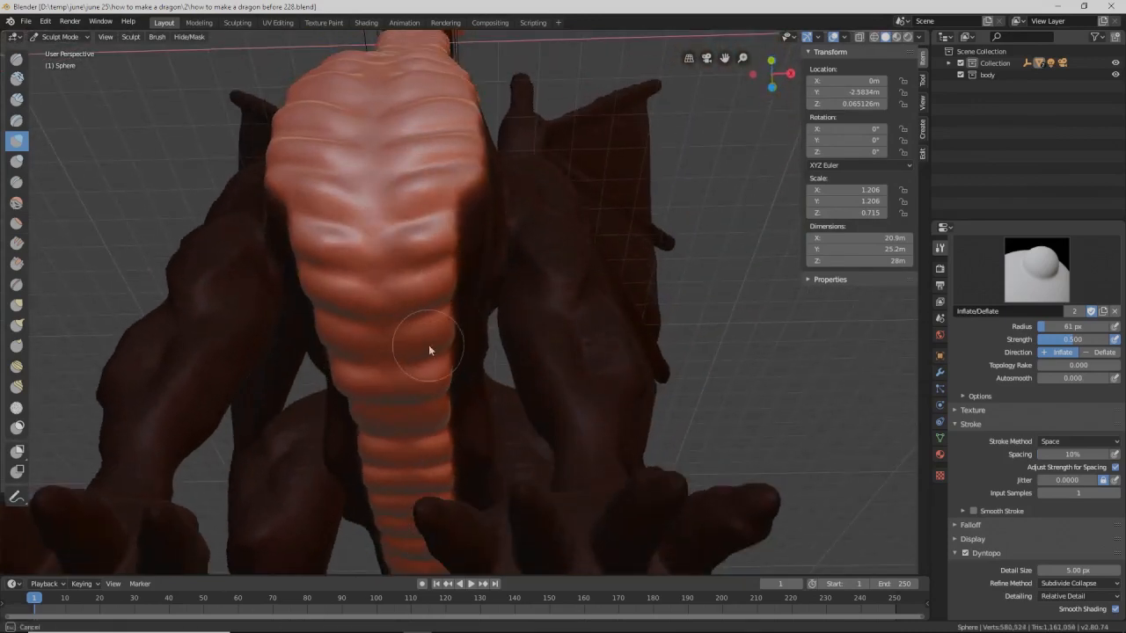
middle_drag(424, 424, 460, 411)
drag(466, 331, 472, 376)
middle_drag(473, 466, 475, 401)
drag(445, 186, 434, 228)
mouse_move(441, 282)
mouse_down()
mouse_move(435, 297)
mouse_move(451, 327)
mouse_move(443, 414)
mouse_move(455, 417)
mouse_up()
Step: Inflate the ridges along the tail's underside down to the tip
middle_drag(454, 417, 459, 363)
scroll(482, 274, up, 3)
mouse_move(467, 243)
mouse_down()
mouse_move(450, 242)
mouse_move(460, 394)
mouse_up()
drag(472, 433, 479, 444)
middle_drag(494, 407, 496, 384)
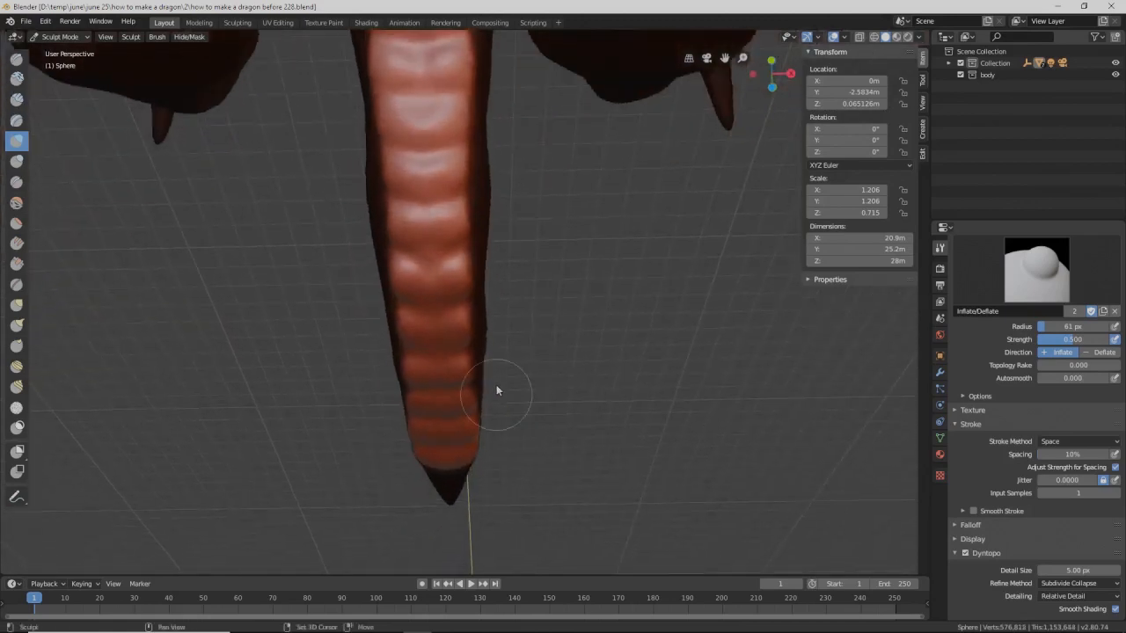
drag(449, 332, 460, 407)
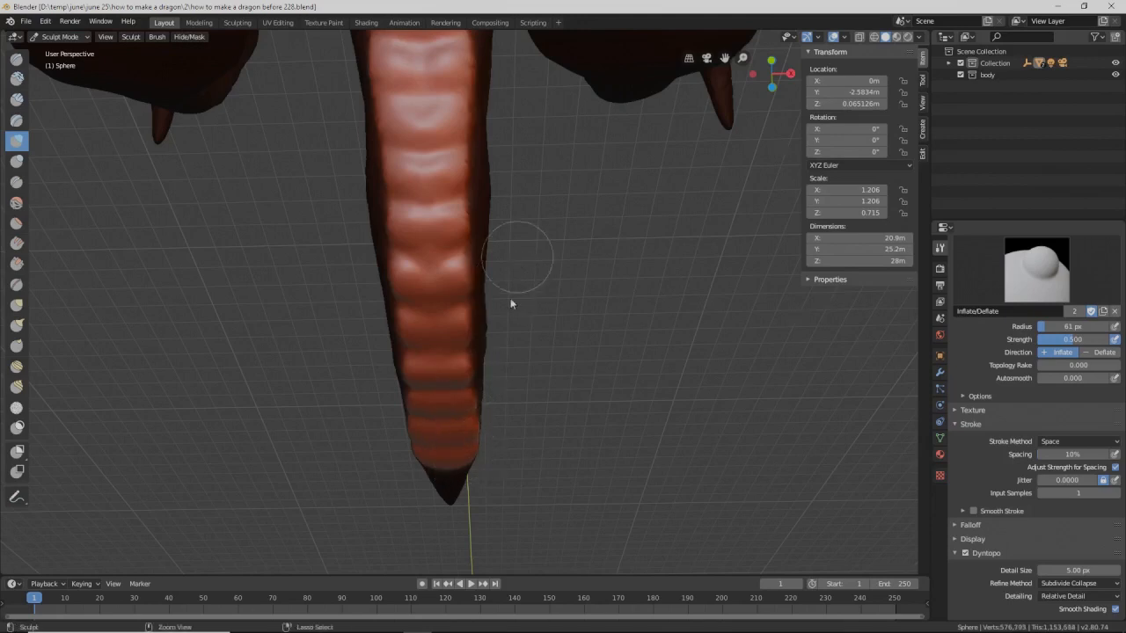
Step: Inflate the topmost ridges of the throat just beneath the jaw
scroll(506, 317, down, 5)
mouse_move(500, 343)
middle_down()
mouse_move(558, 188)
mouse_move(545, 212)
mouse_move(502, 221)
mouse_move(525, 224)
middle_up()
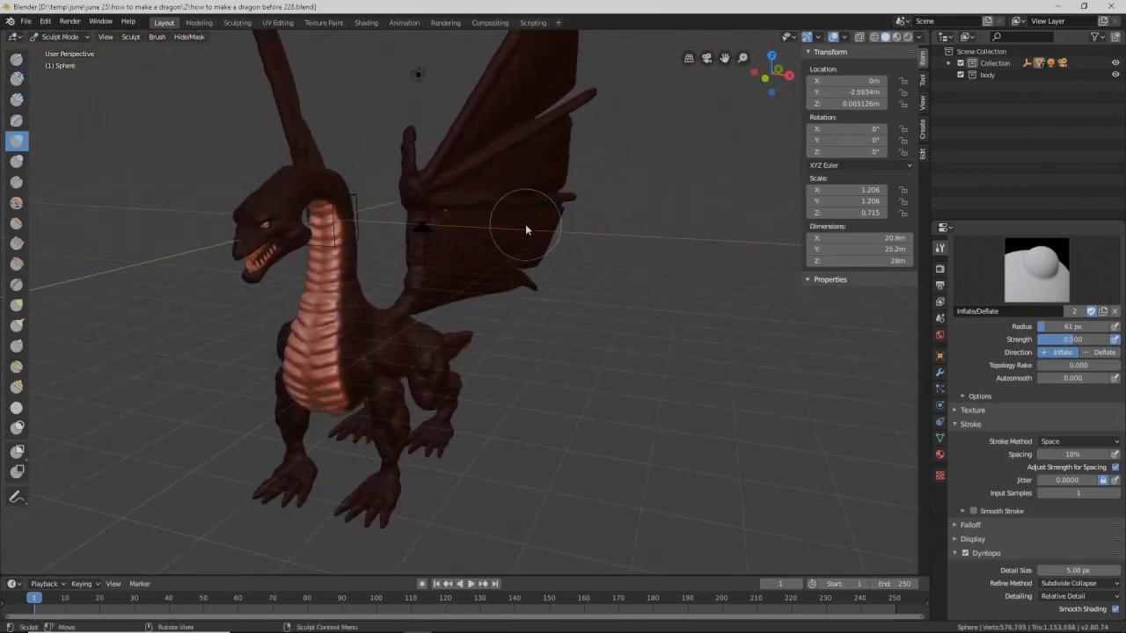
mouse_move(446, 249)
middle_down()
mouse_move(432, 205)
mouse_move(459, 261)
mouse_move(426, 274)
mouse_move(419, 237)
mouse_move(440, 239)
mouse_move(404, 145)
mouse_move(421, 197)
mouse_move(357, 207)
middle_up()
scroll(434, 213, up, 5)
mouse_move(356, 209)
mouse_down()
mouse_move(328, 220)
mouse_move(348, 243)
mouse_up()
mouse_move(322, 205)
mouse_down()
mouse_move(303, 180)
mouse_move(326, 171)
mouse_up()
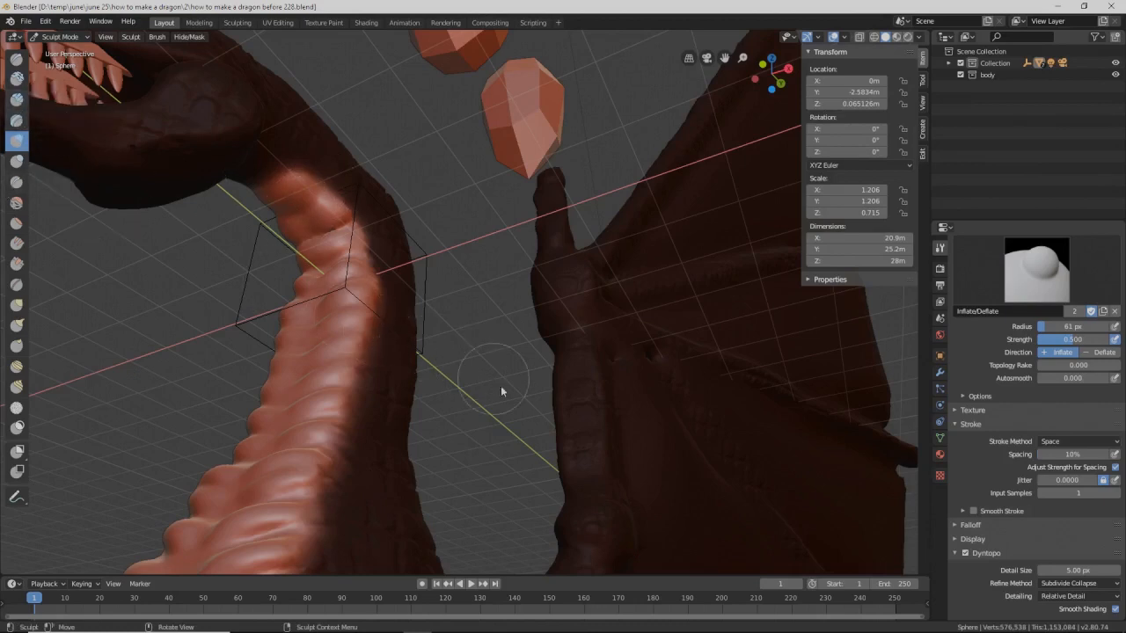
scroll(709, 451, down, 7)
mouse_move(661, 439)
middle_down()
mouse_move(630, 430)
mouse_move(625, 451)
mouse_move(676, 456)
middle_up()
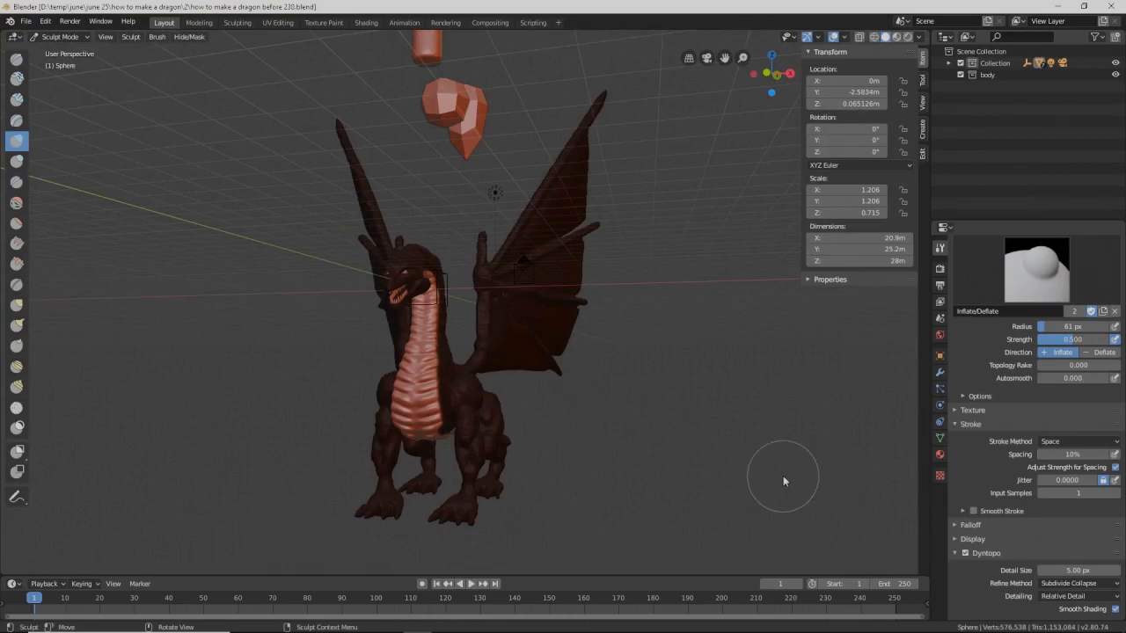
Step: Carve a vertical centre groove down the throat ridges with the Crease brush at a 61 px radius and 0.250 strength
scroll(679, 440, up, 2)
scroll(672, 413, up, 2)
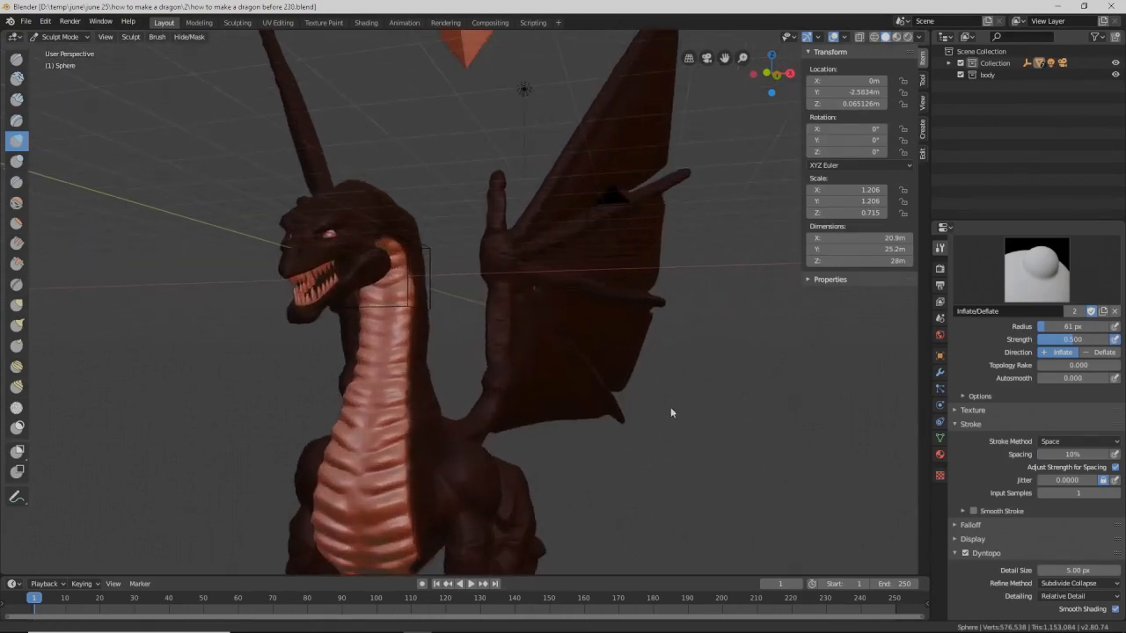
click(16, 182)
mouse_move(368, 339)
middle_down()
mouse_move(367, 316)
mouse_move(387, 326)
mouse_move(351, 320)
middle_up()
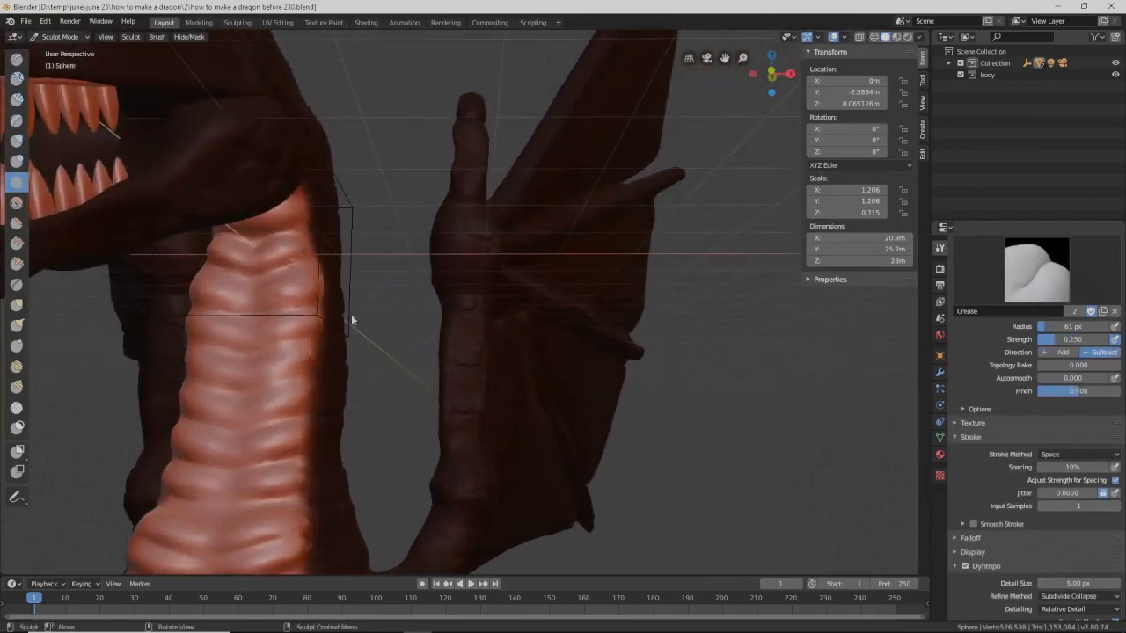
drag(249, 312, 254, 325)
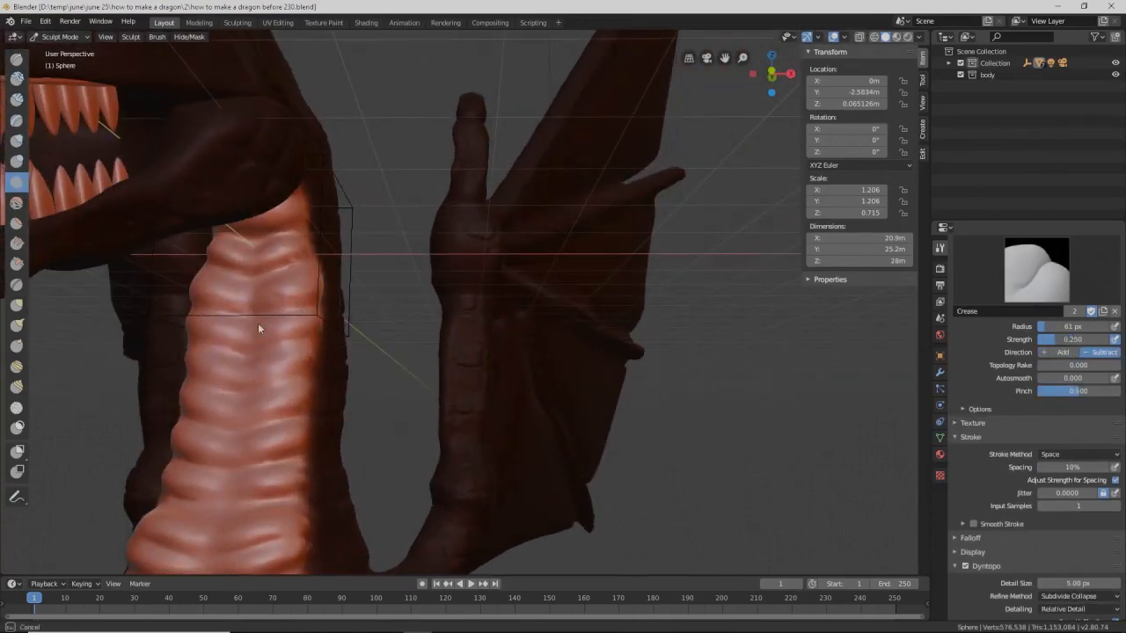
drag(246, 392, 252, 381)
drag(247, 317, 251, 399)
drag(238, 449, 249, 458)
drag(229, 497, 254, 350)
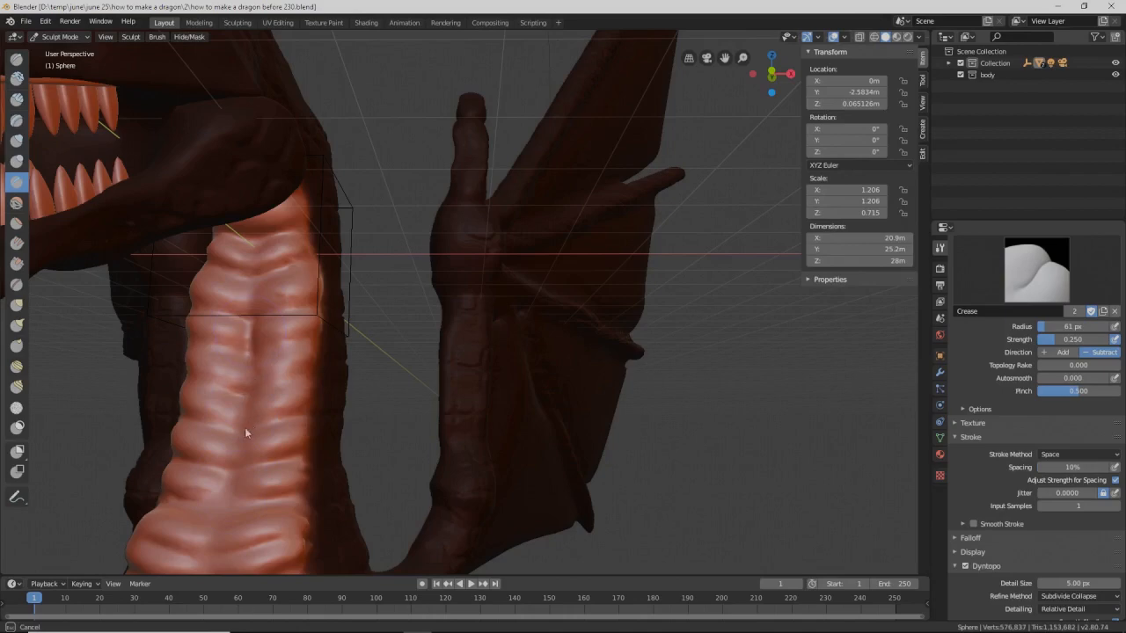
Step: Extend the centre crease from the base of the neck over the chest to the front of the belly
middle_drag(234, 499, 419, 301)
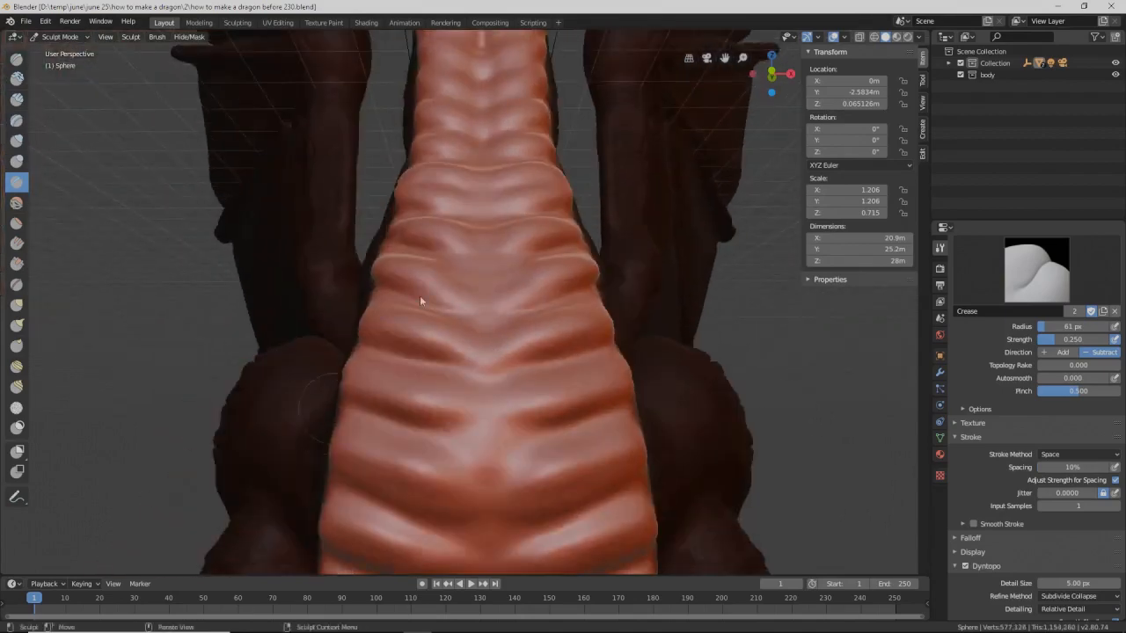
drag(490, 161, 473, 226)
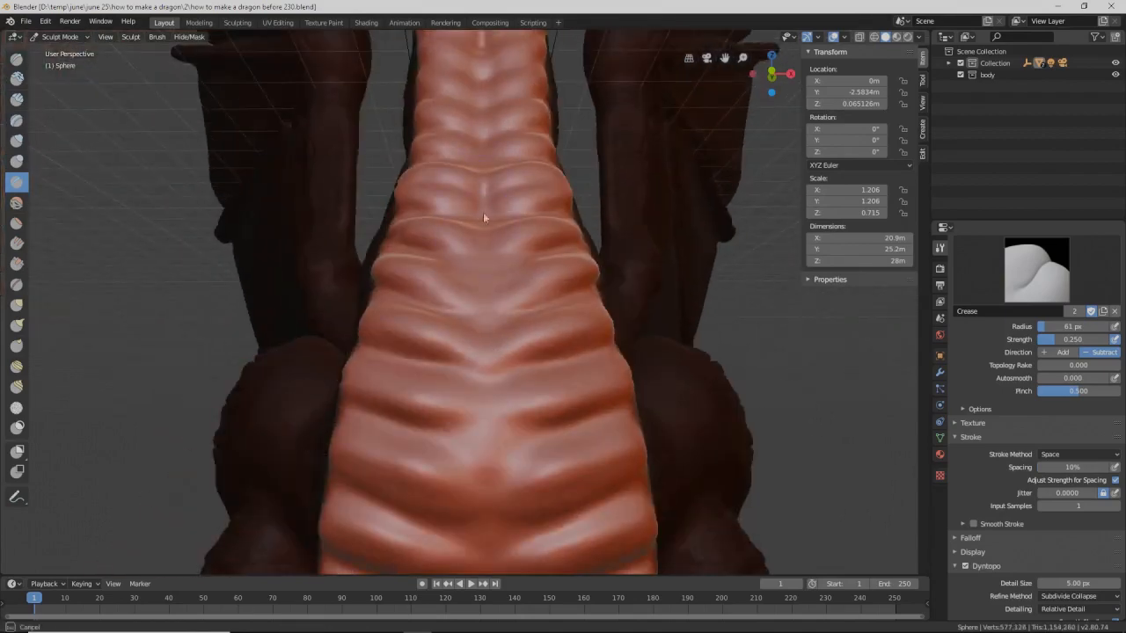
drag(492, 272, 485, 534)
middle_drag(486, 535, 512, 435)
middle_drag(491, 248, 494, 260)
drag(453, 149, 440, 254)
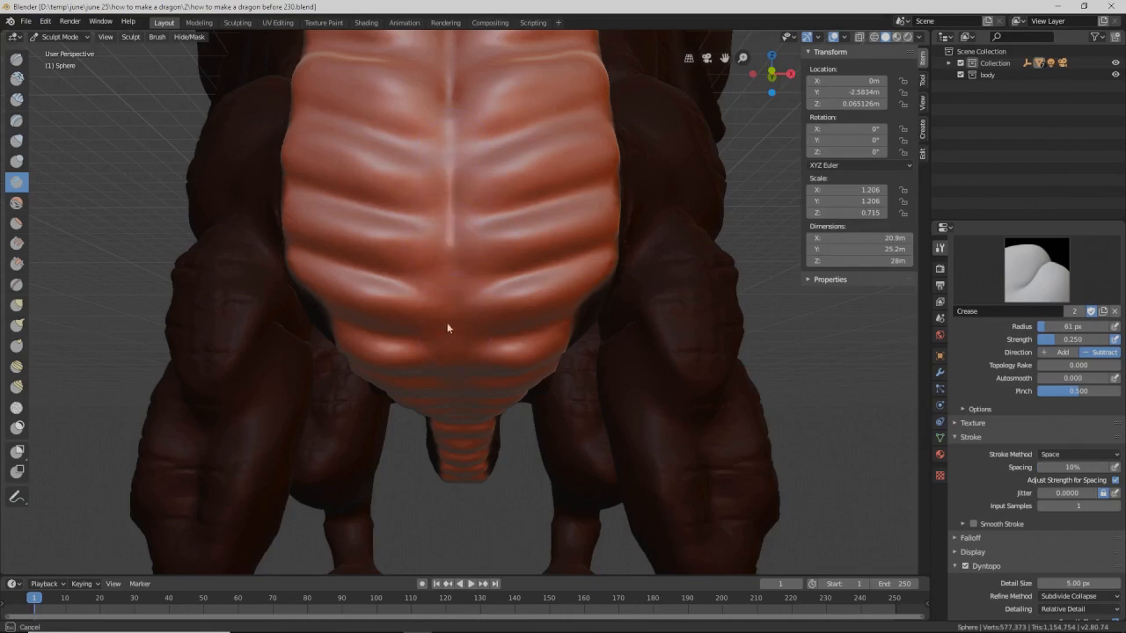
drag(448, 147, 442, 181)
drag(446, 107, 452, 158)
Step: Crease the centre line along the underside of the belly towards the tail base
mouse_move(485, 159)
middle_down()
mouse_move(494, 296)
mouse_move(479, 341)
middle_up()
mouse_move(456, 355)
mouse_down()
mouse_move(460, 444)
mouse_move(445, 291)
mouse_up()
middle_drag(497, 405, 501, 379)
drag(491, 156, 459, 279)
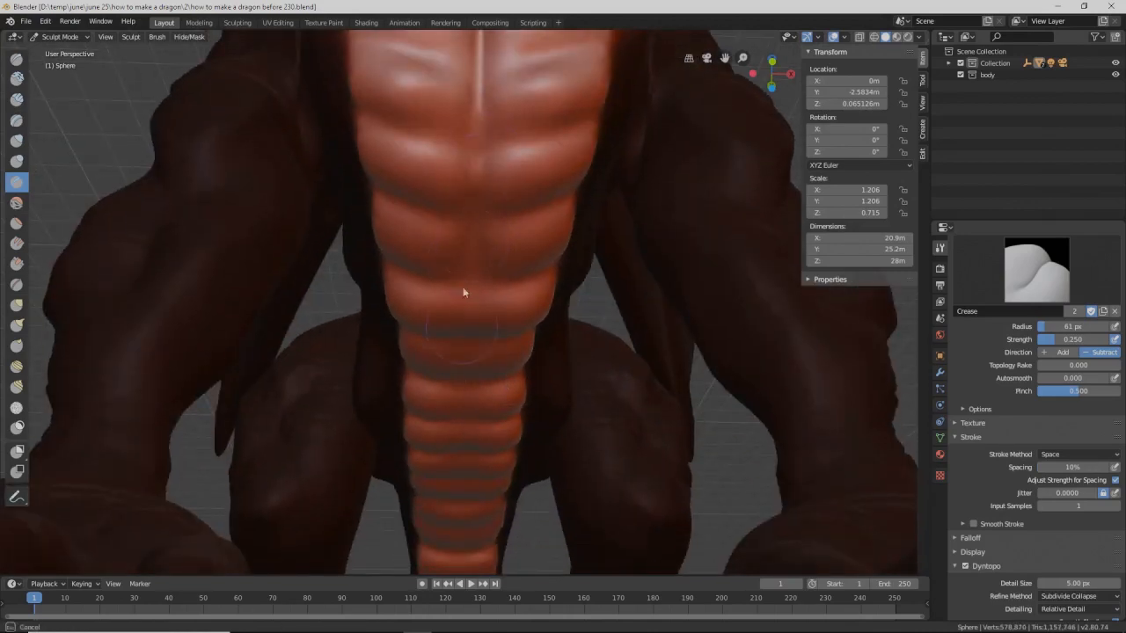
drag(481, 312, 476, 385)
Step: Crease the centre line through the plates between the hind legs and along the first half of the tail
mouse_move(475, 385)
middle_down()
mouse_move(491, 371)
mouse_move(461, 236)
middle_up()
drag(489, 189, 491, 195)
mouse_move(489, 367)
mouse_down()
mouse_move(484, 293)
mouse_move(486, 419)
mouse_up()
mouse_move(486, 418)
middle_down()
mouse_move(510, 385)
mouse_move(516, 311)
middle_up()
mouse_move(522, 139)
mouse_down()
mouse_move(490, 264)
mouse_move(498, 234)
mouse_up()
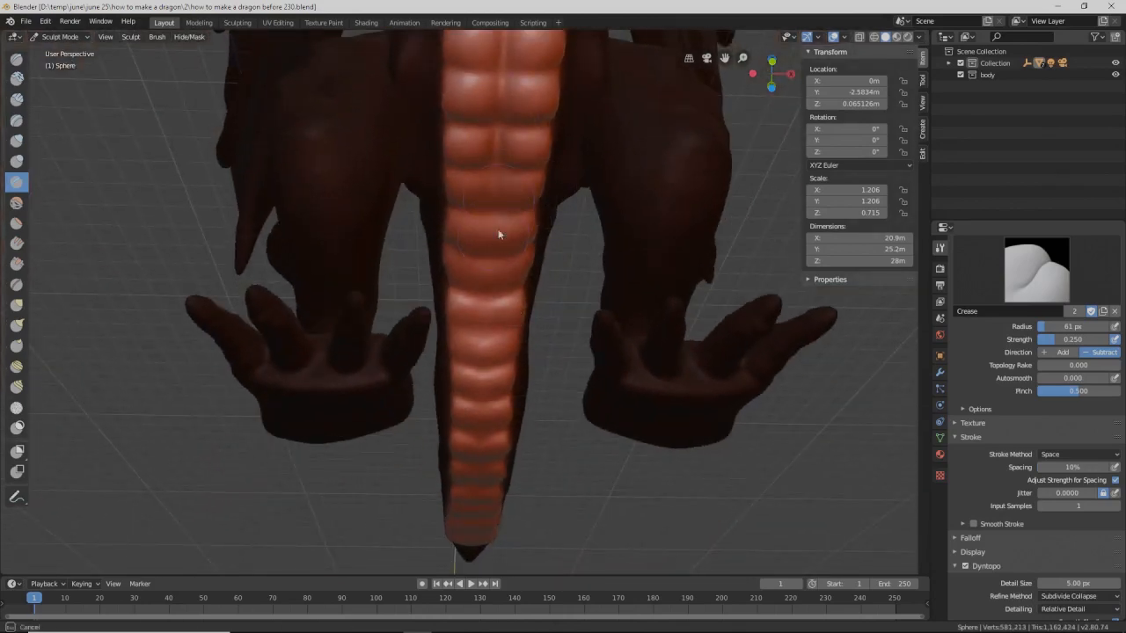
drag(491, 369, 489, 379)
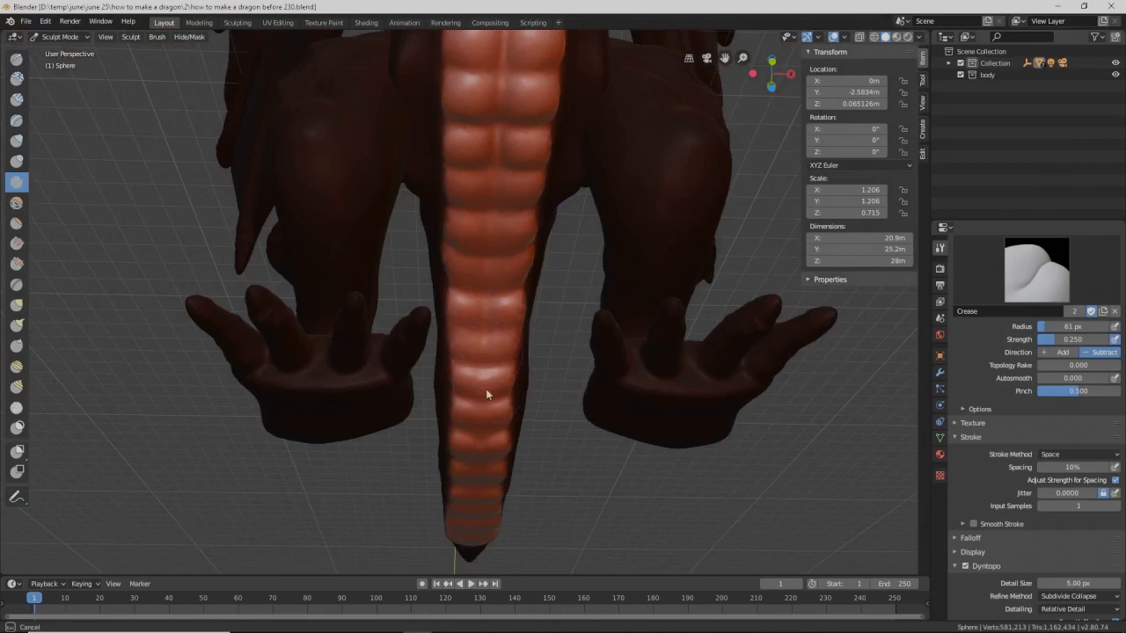
drag(469, 419, 478, 397)
Step: Carry the centre crease along the rear half of the tail's underside down to the tip
mouse_move(487, 419)
middle_down()
mouse_move(487, 398)
mouse_move(481, 428)
middle_up()
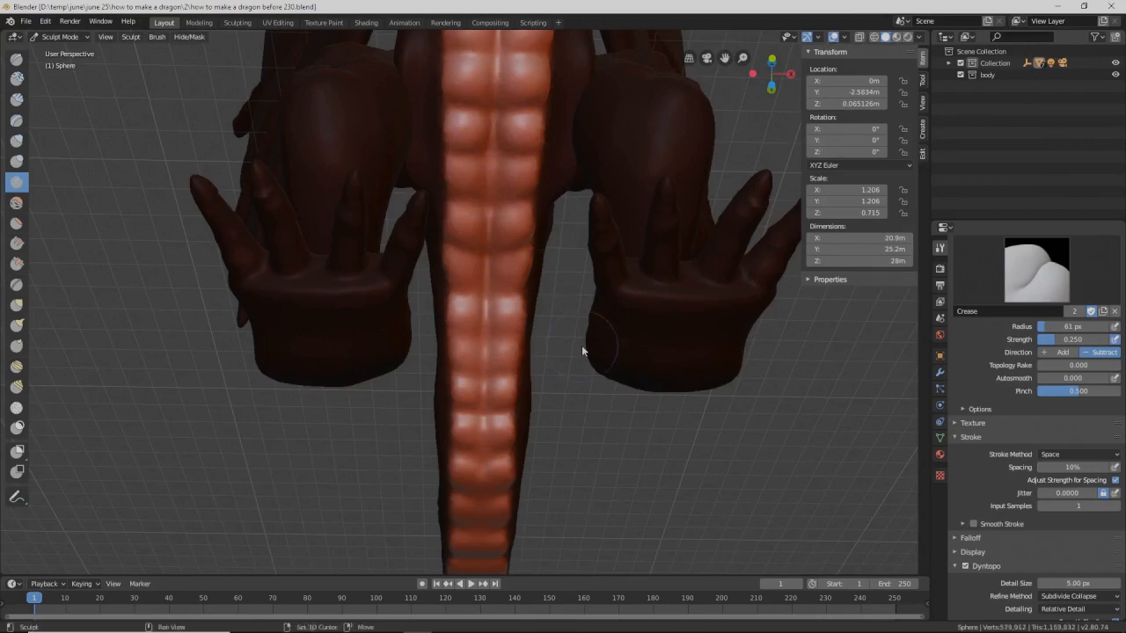
middle_drag(589, 347, 588, 319)
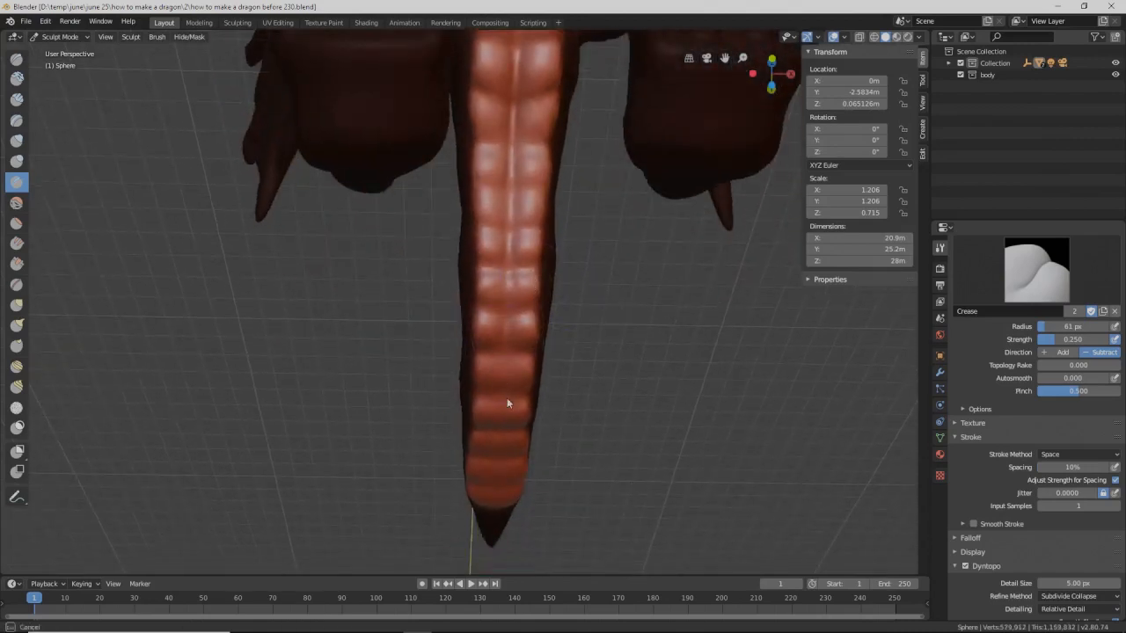
drag(503, 409, 504, 379)
drag(508, 325, 508, 323)
ctrl+middle_drag(550, 422, 553, 402)
shift+middle_drag(567, 417, 563, 356)
drag(543, 370, 526, 432)
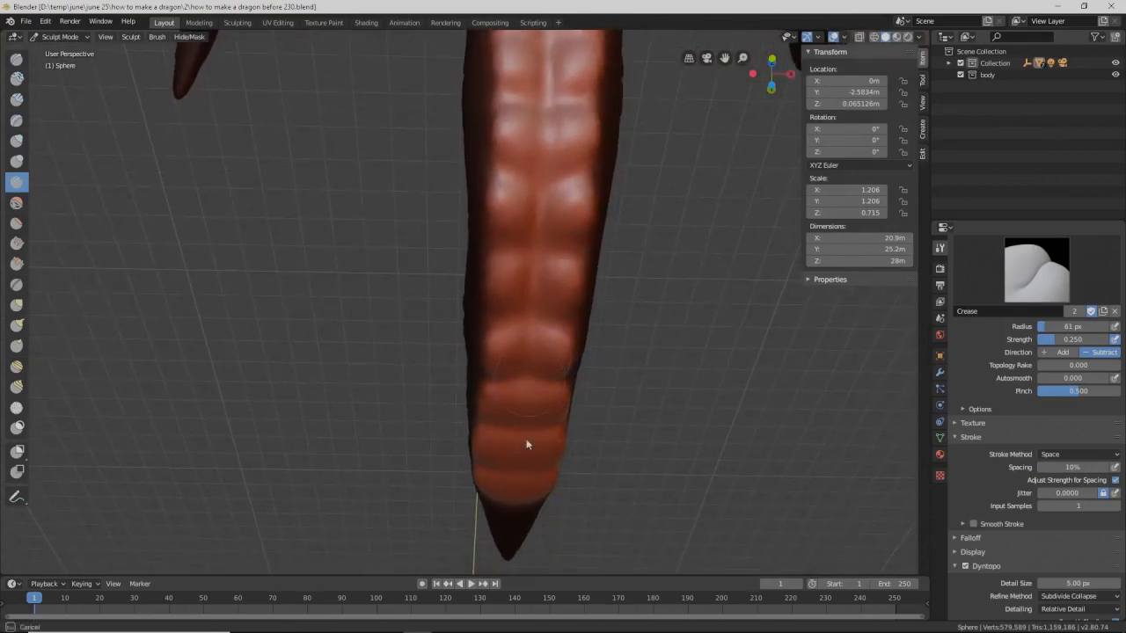
drag(523, 433, 527, 415)
drag(522, 484, 522, 435)
mouse_move(535, 338)
mouse_down()
mouse_move(531, 261)
mouse_move(545, 262)
mouse_up()
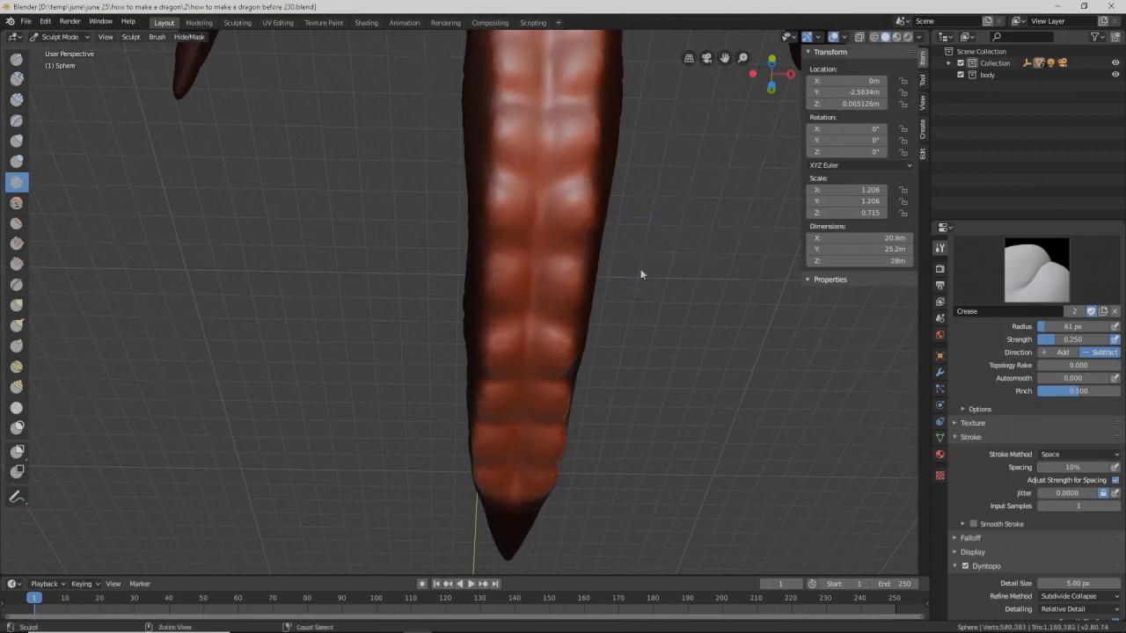
Step: Refine the belly plates of the upper throat with the Crease brush, pinching up the ridge crests
scroll(642, 291, down, 5)
mouse_move(610, 201)
middle_down()
mouse_move(614, 294)
mouse_move(603, 328)
mouse_move(590, 326)
middle_up()
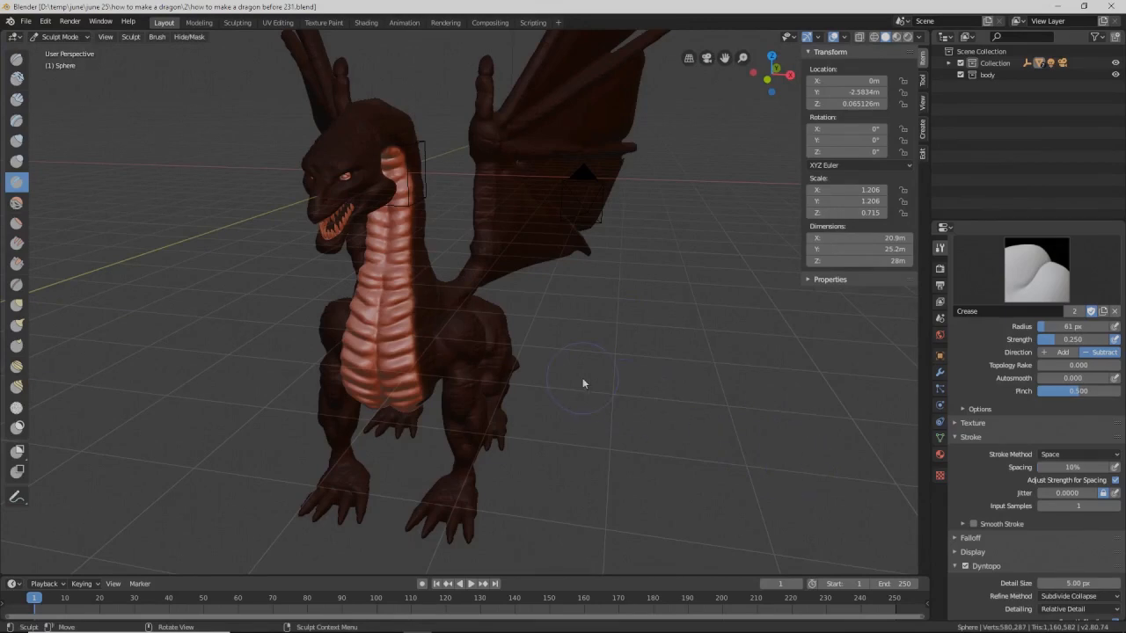
scroll(495, 377, up, 5)
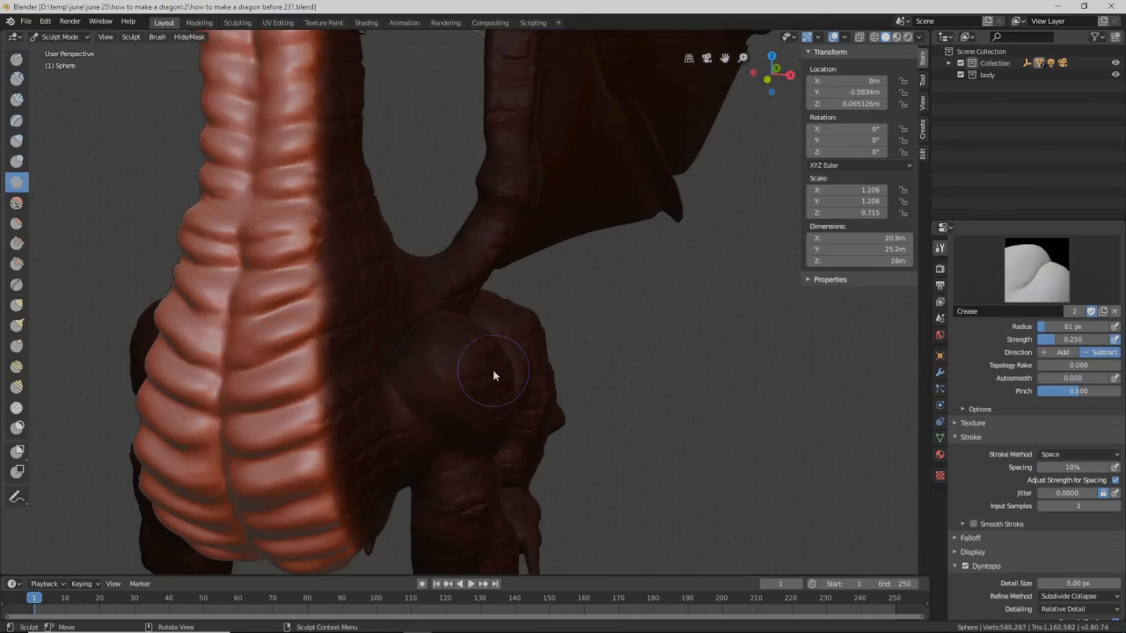
mouse_move(498, 361)
middle_down()
mouse_move(510, 354)
mouse_move(511, 373)
middle_up()
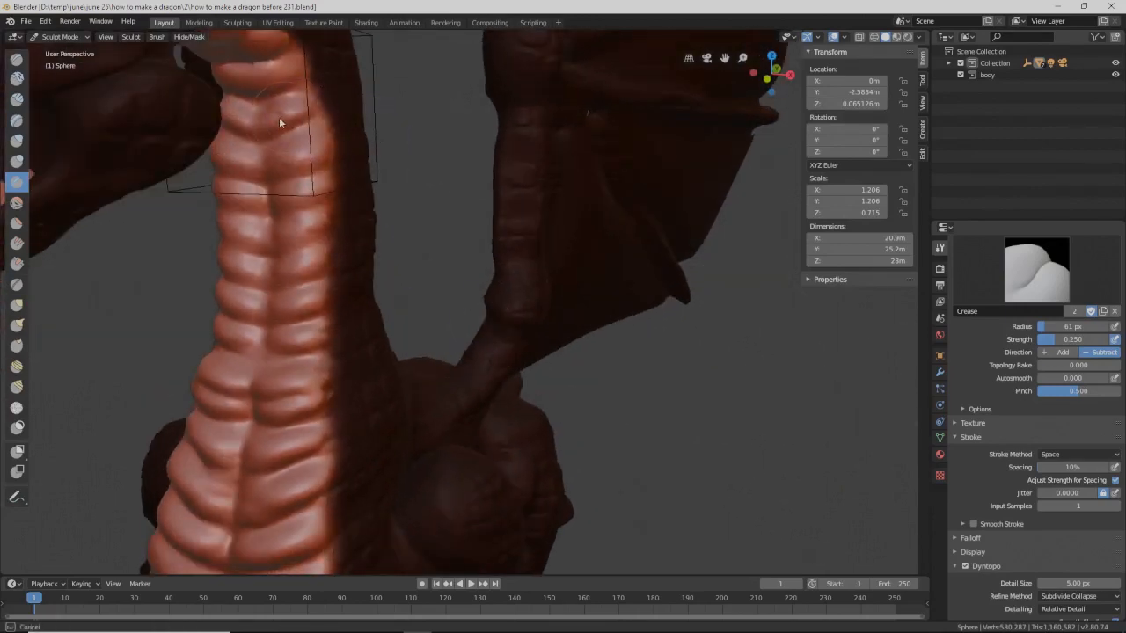
mouse_move(291, 113)
middle_down()
mouse_move(349, 169)
mouse_move(351, 195)
middle_up()
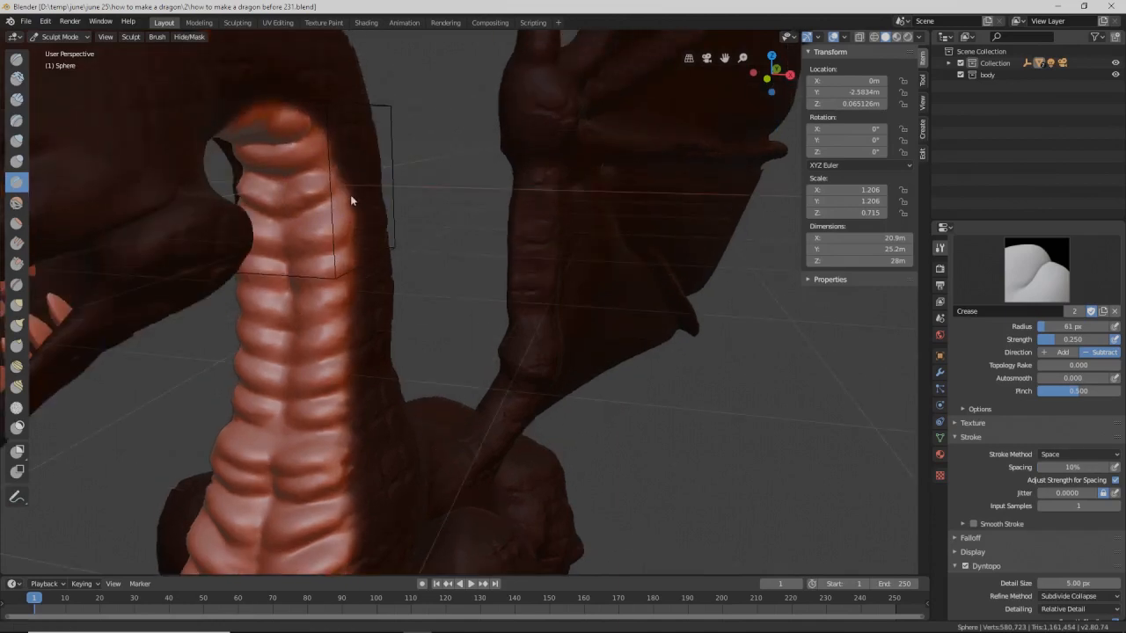
scroll(350, 193, up, 3)
drag(204, 199, 272, 176)
mouse_move(250, 242)
ctrl+mouse_down()
mouse_move(204, 262)
mouse_move(230, 282)
ctrl+mouse_up()
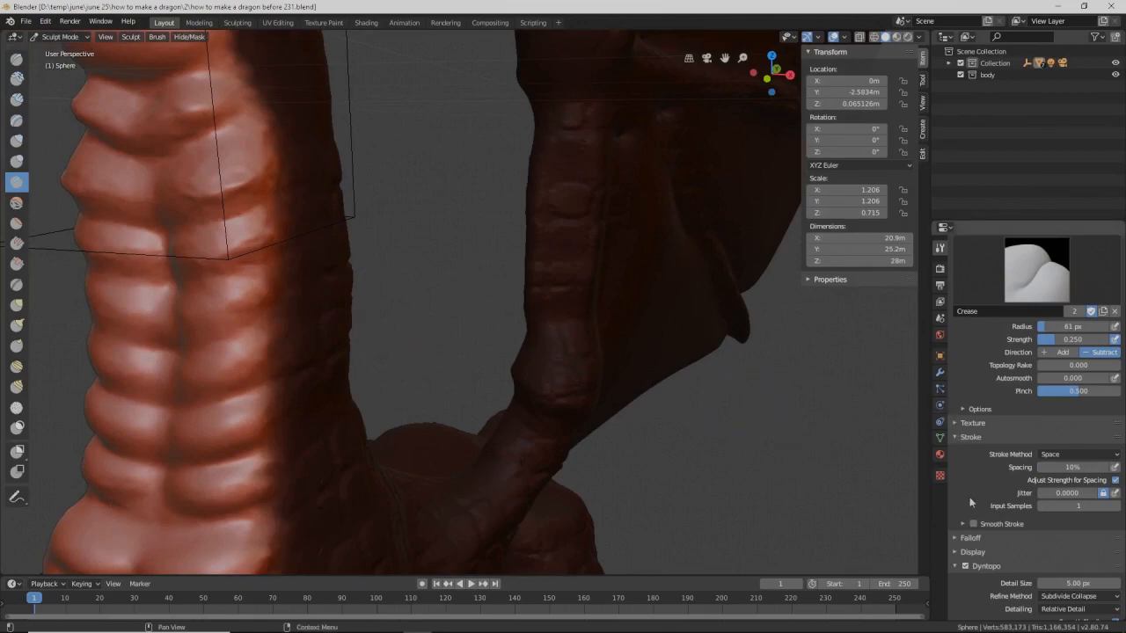
Step: Turn off Dyntopo and sharpen the neck ridges using the Crease brush with its direction inverted
click(965, 565)
click(961, 570)
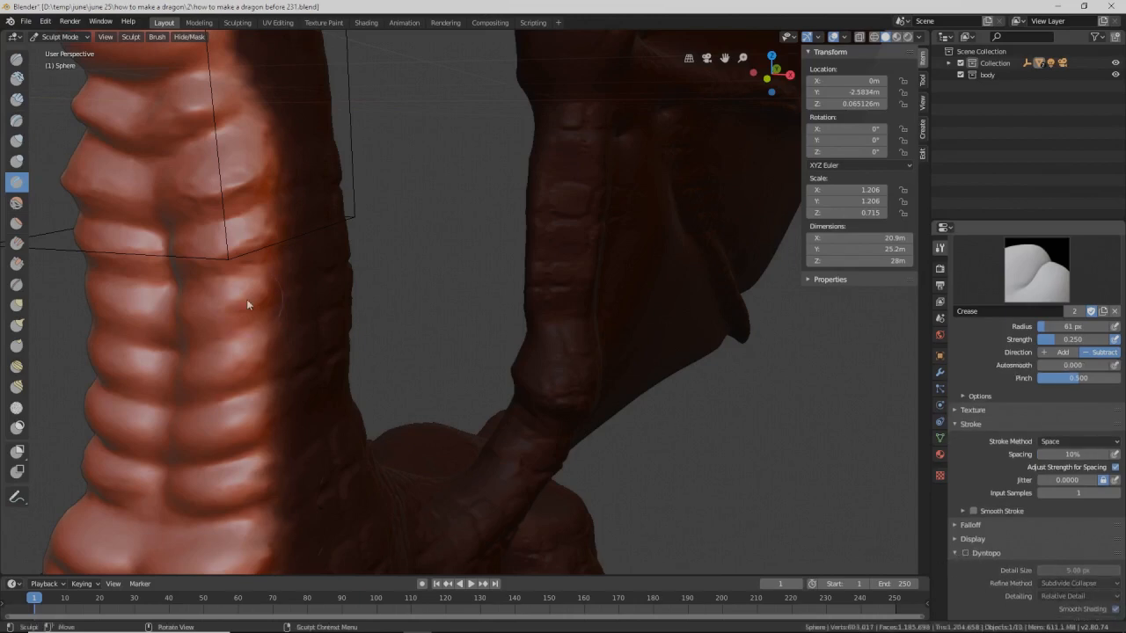
mouse_move(198, 253)
ctrl+mouse_down()
mouse_move(257, 235)
mouse_move(187, 250)
mouse_move(220, 163)
ctrl+mouse_up()
ctrl+drag(183, 117, 220, 107)
ctrl+drag(211, 324, 284, 285)
ctrl+drag(273, 291, 189, 317)
ctrl+drag(270, 360, 180, 378)
mouse_move(264, 424)
ctrl+mouse_down()
mouse_move(182, 449)
mouse_move(255, 437)
ctrl+mouse_up()
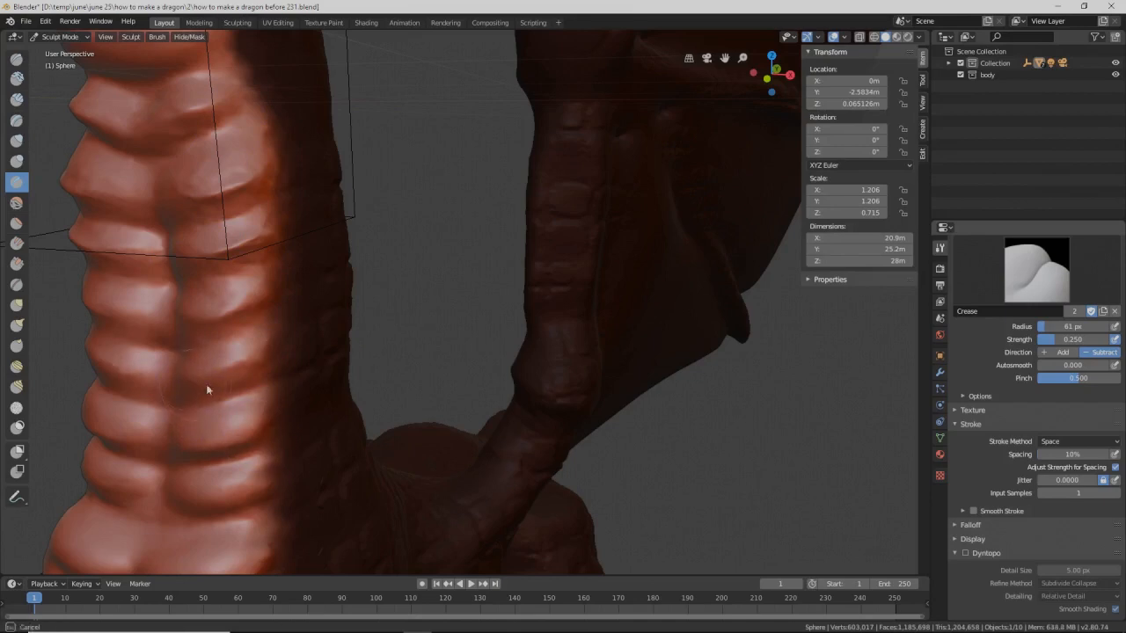
Step: Sharpen the ridges from the lower neck across the chest with the inverted Crease brush
middle_drag(297, 447, 322, 422)
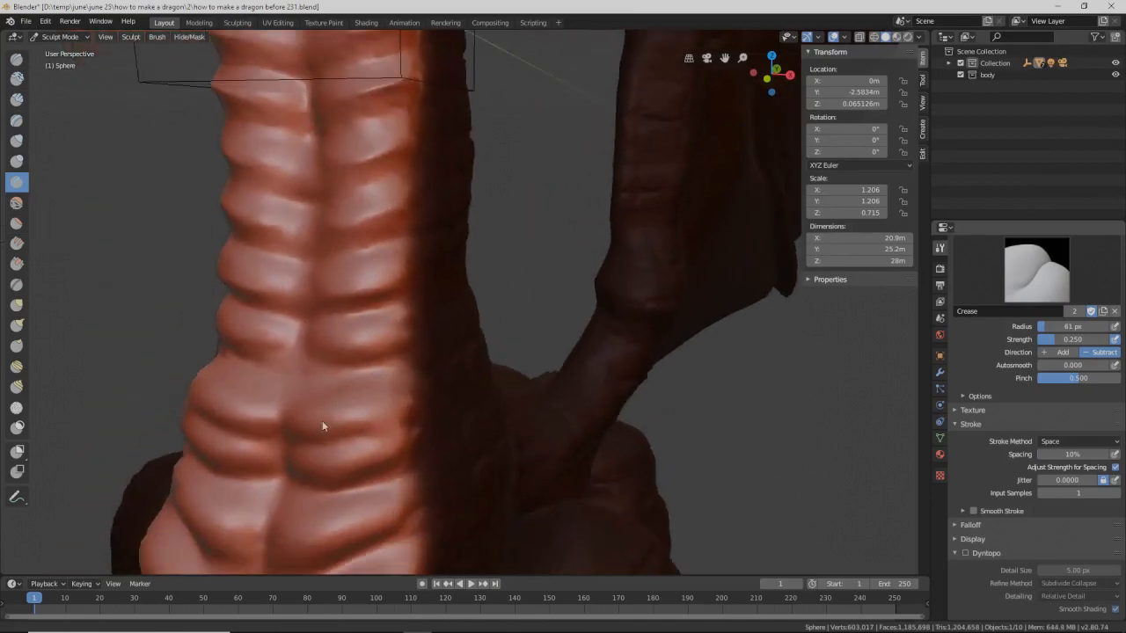
ctrl+drag(309, 353, 380, 350)
mouse_move(380, 407)
ctrl+mouse_down()
mouse_move(296, 428)
mouse_move(384, 412)
mouse_move(310, 481)
mouse_move(290, 467)
ctrl+mouse_up()
ctrl+drag(366, 513, 277, 546)
middle_drag(395, 445, 393, 428)
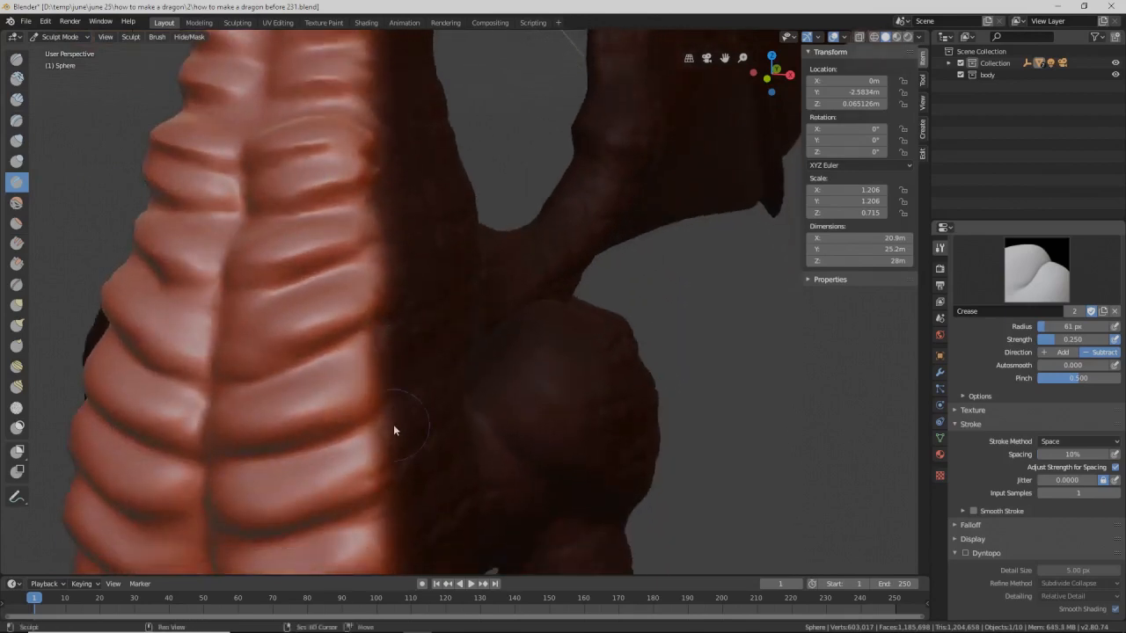
ctrl+drag(250, 355, 360, 314)
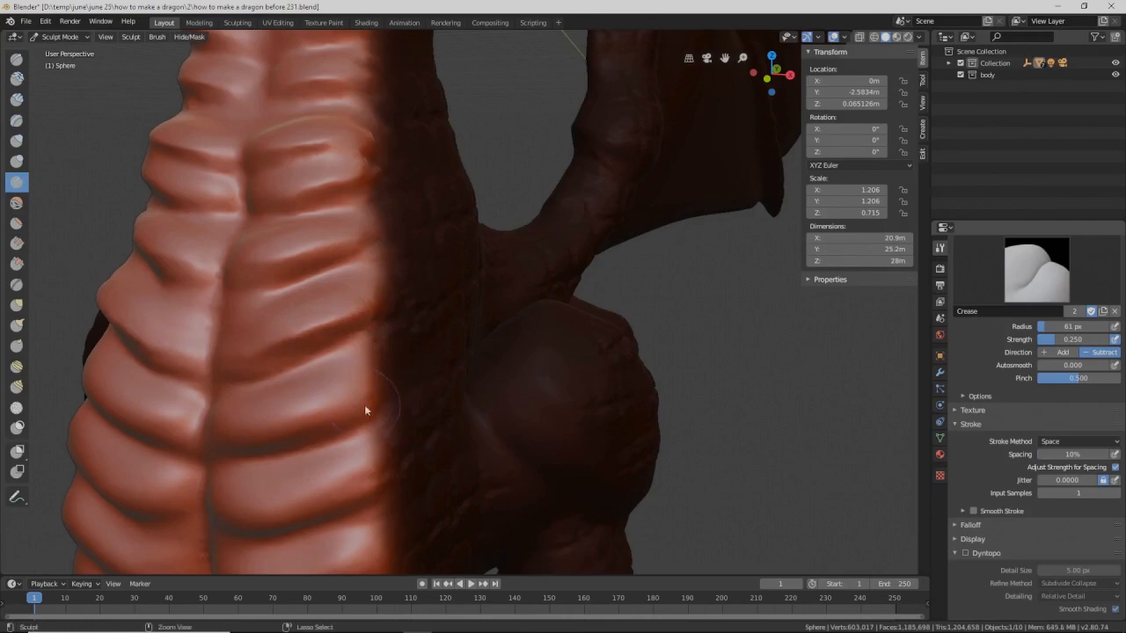
mouse_move(364, 406)
ctrl+mouse_down()
mouse_move(202, 453)
mouse_move(345, 410)
ctrl+mouse_up()
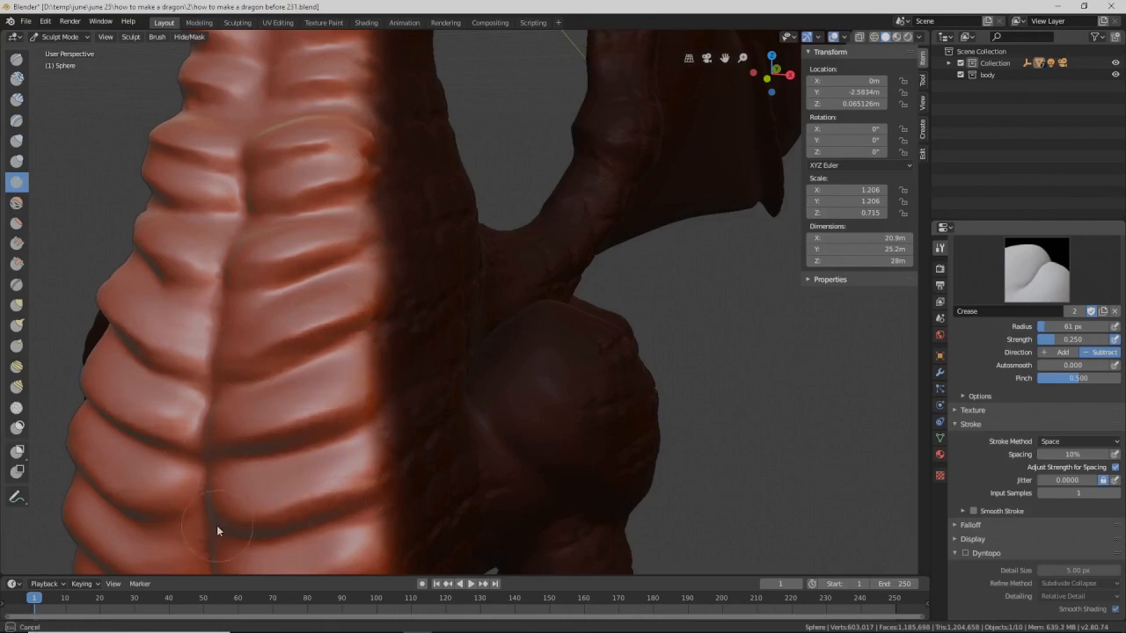
Step: Define the ridges on the front and side of the belly with the Crease brush
middle_drag(390, 405, 382, 383)
middle_drag(307, 255, 328, 273)
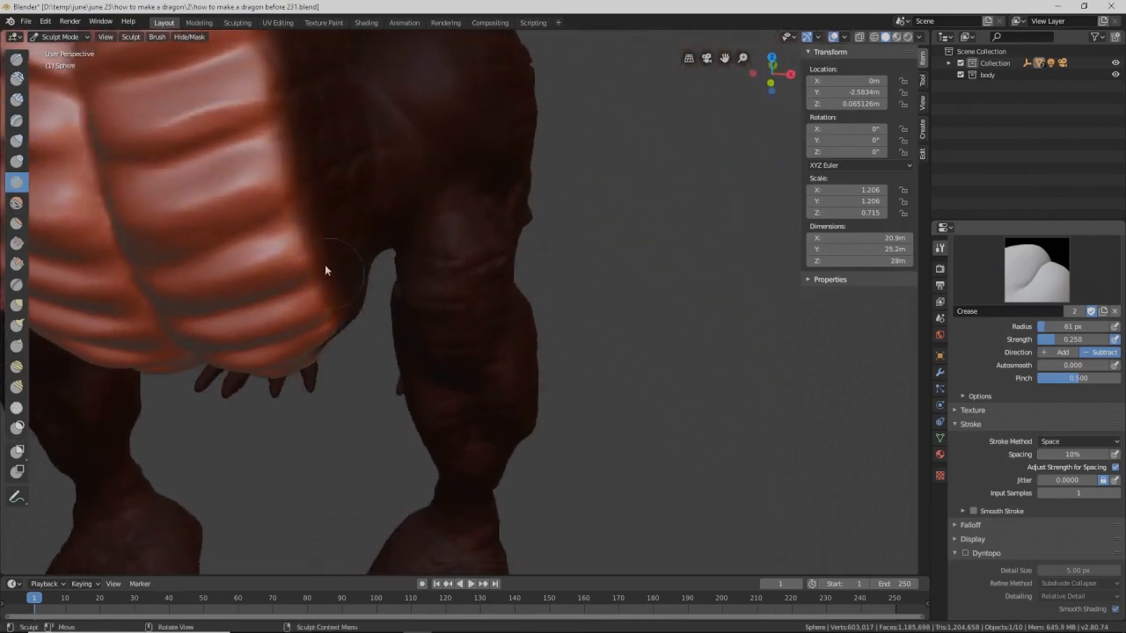
middle_drag(291, 211, 382, 199)
drag(356, 182, 519, 138)
mouse_move(352, 237)
mouse_down()
mouse_move(490, 203)
mouse_move(480, 235)
mouse_up()
mouse_move(481, 235)
middle_down()
mouse_move(437, 184)
mouse_move(510, 238)
middle_up()
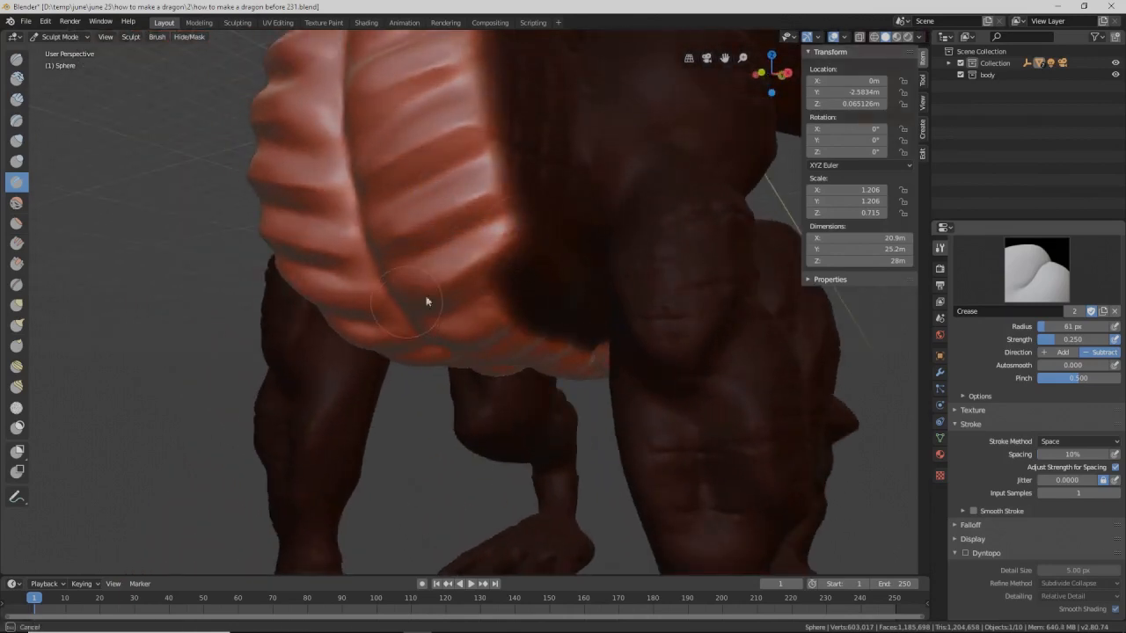
Step: Define the ridges under the rear of the belly towards the tail base with the Crease brush
middle_drag(477, 284, 502, 272)
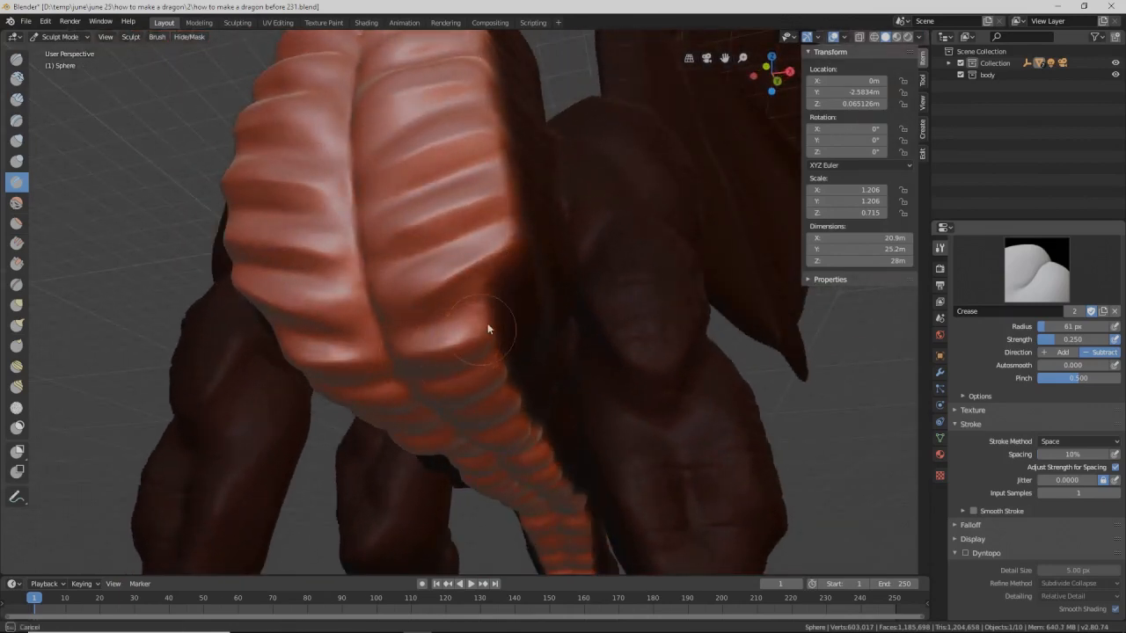
middle_drag(478, 352, 484, 296)
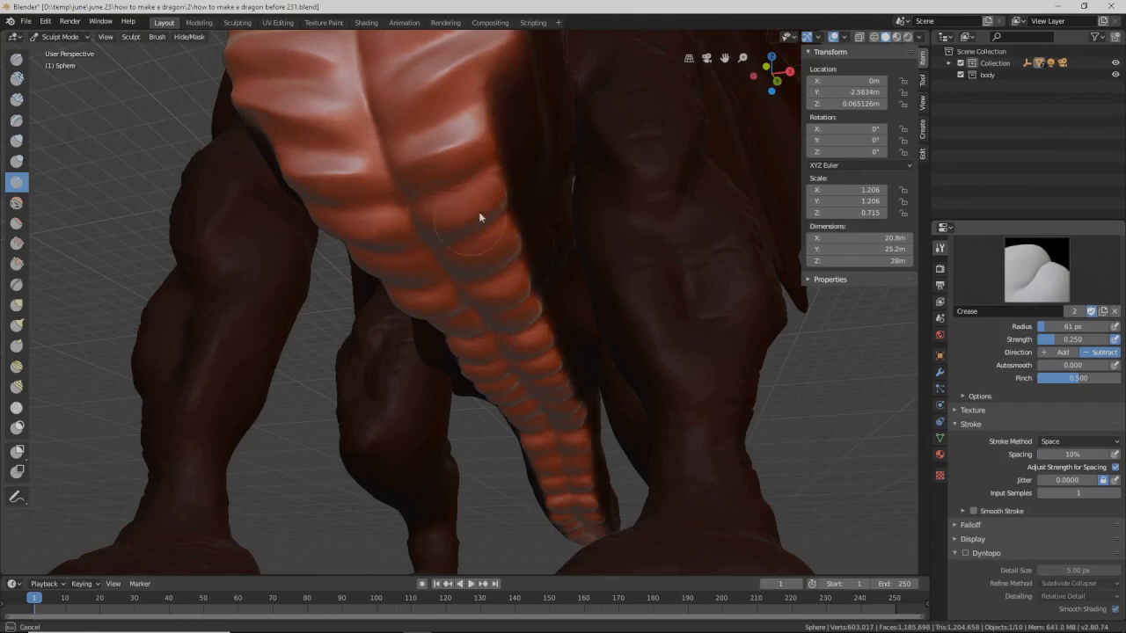
mouse_move(500, 277)
middle_down()
mouse_move(516, 261)
mouse_move(498, 261)
middle_up()
middle_drag(497, 216, 489, 394)
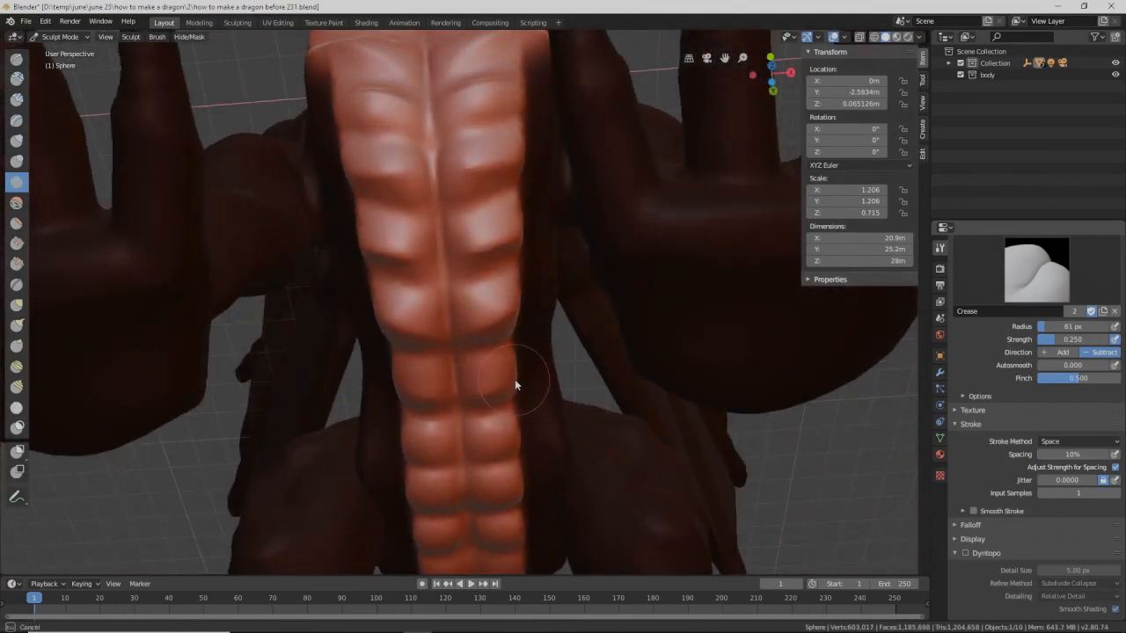
Step: Define the belly-plate ridges between the hind legs and onto the tail base with the Crease brush
middle_drag(520, 428, 516, 320)
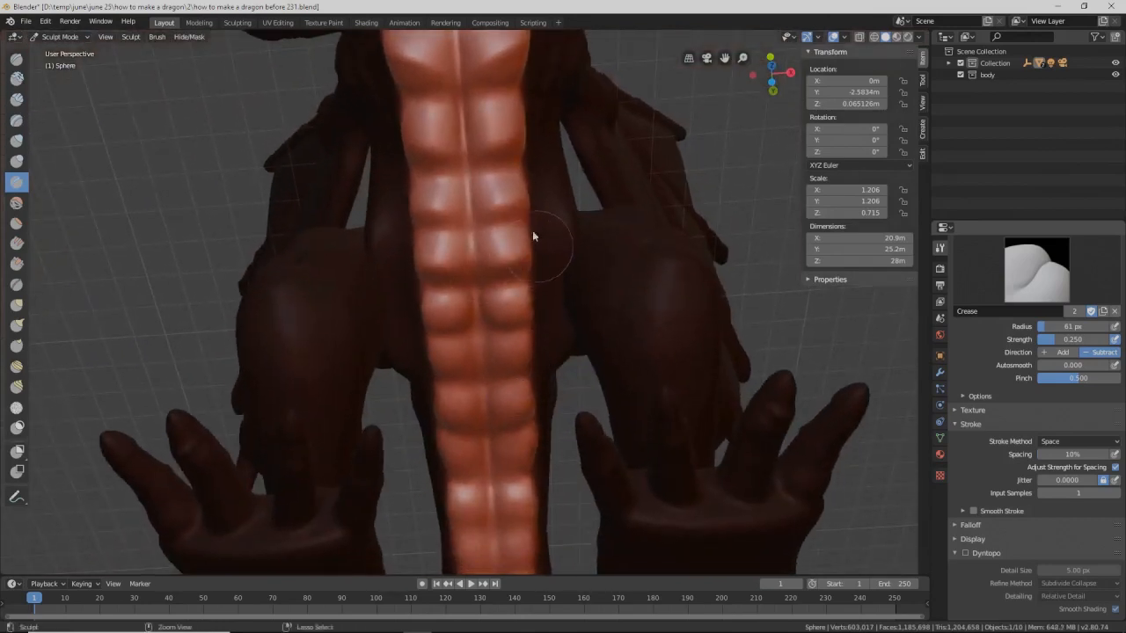
drag(489, 324, 479, 326)
drag(526, 368, 486, 363)
mouse_move(524, 417)
mouse_down()
mouse_move(501, 421)
mouse_move(510, 417)
mouse_up()
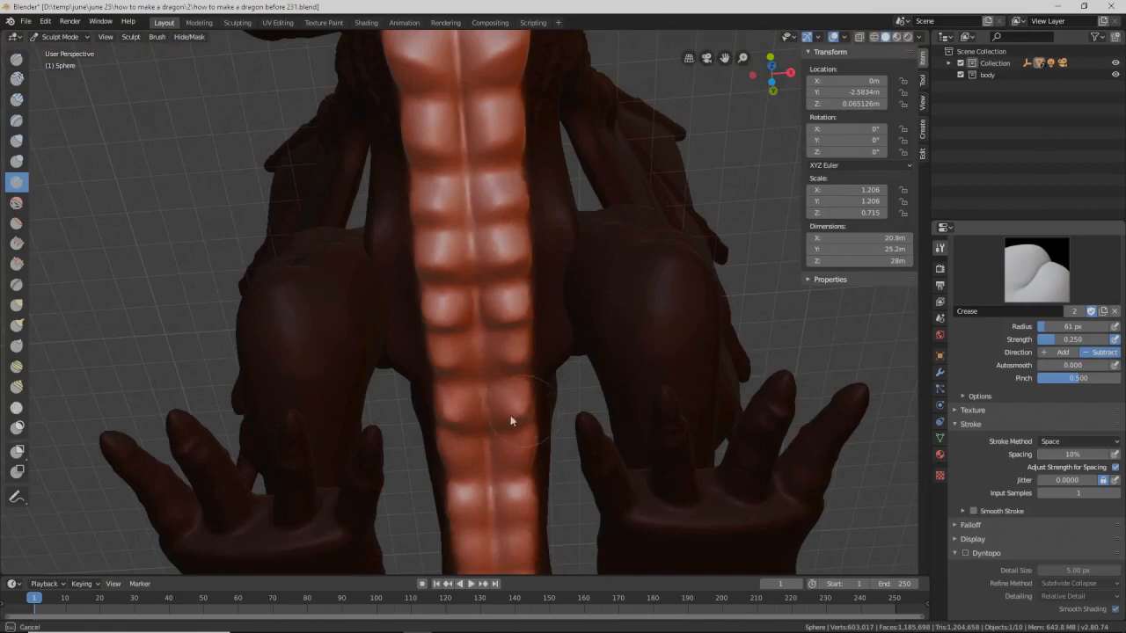
middle_drag(547, 386, 543, 361)
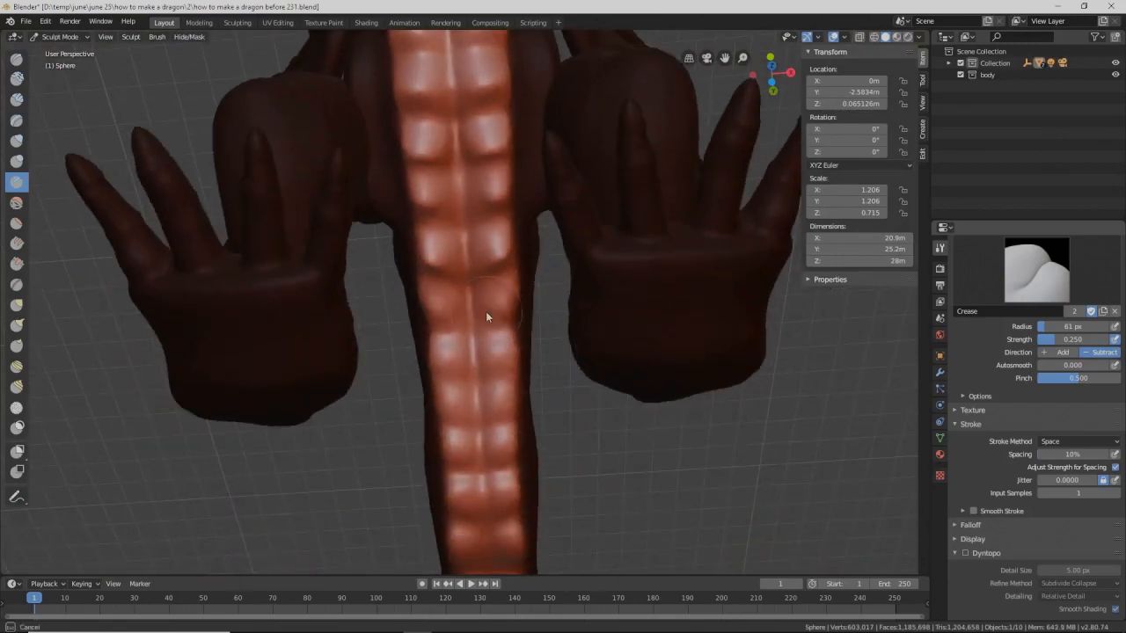
mouse_move(504, 407)
ctrl+mouse_down()
mouse_move(495, 422)
mouse_move(510, 452)
mouse_move(528, 436)
ctrl+mouse_up()
Step: Define the remaining plate ridges on the tail's underside down to the tip with the Crease brush
middle_drag(577, 437, 498, 334)
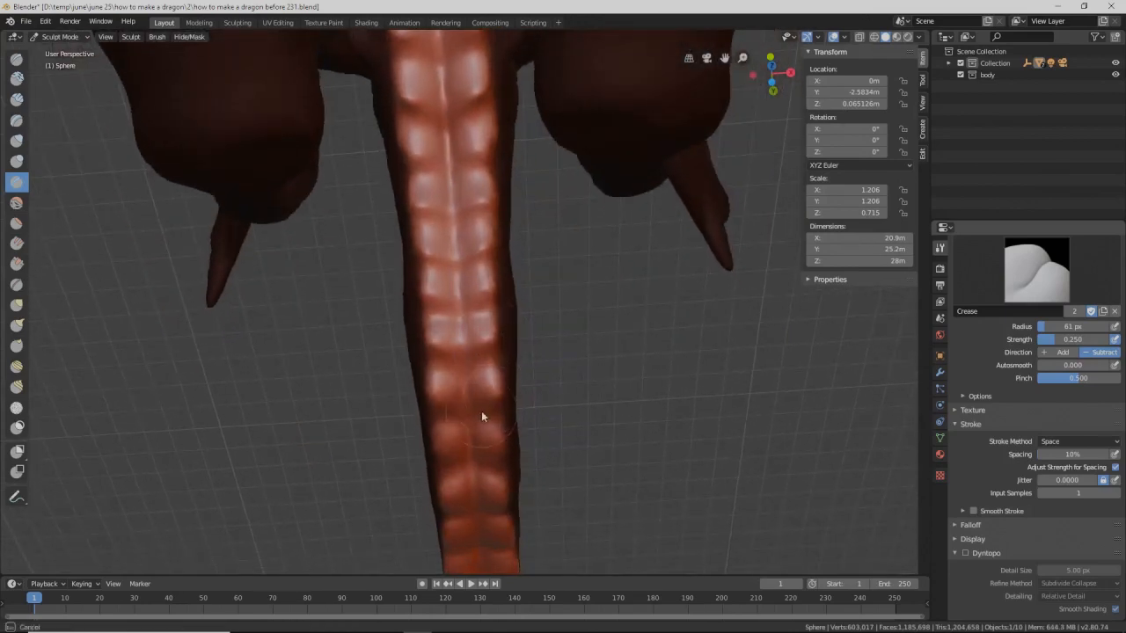
middle_drag(530, 443, 475, 344)
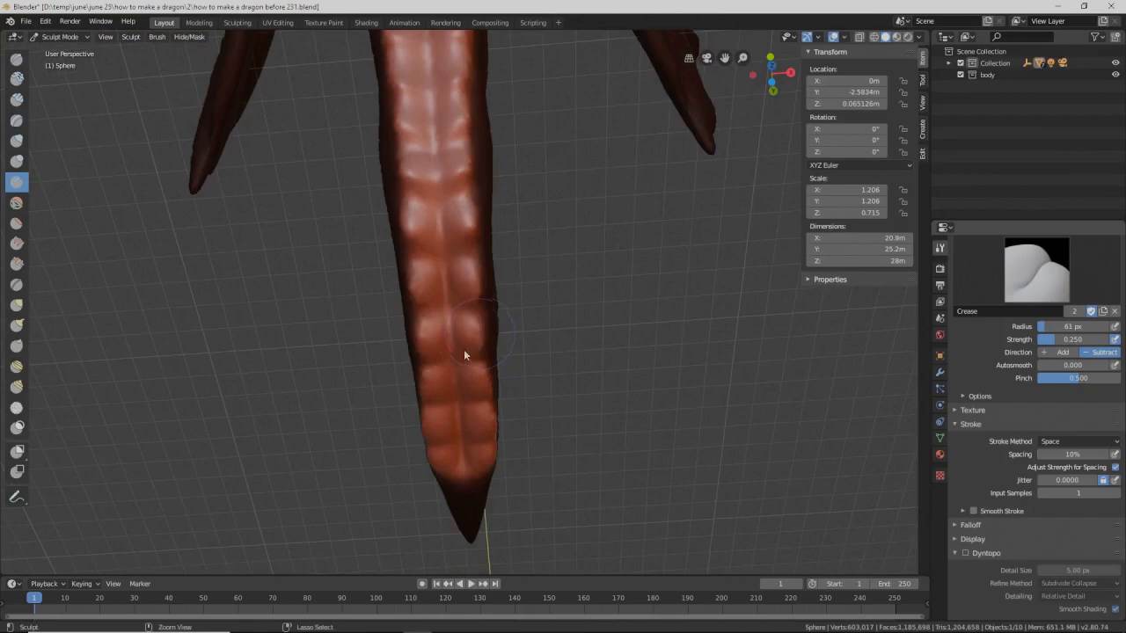
mouse_move(485, 419)
ctrl+mouse_down()
mouse_move(481, 460)
mouse_move(489, 446)
ctrl+mouse_up()
scroll(616, 339, down, 10)
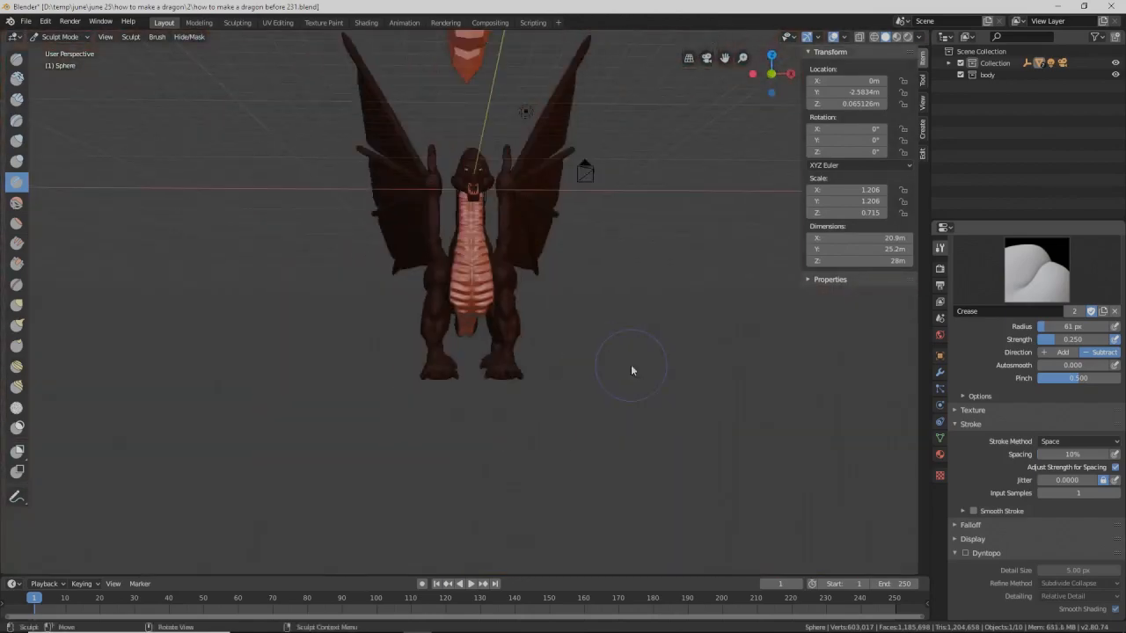
middle_drag(634, 372, 607, 327)
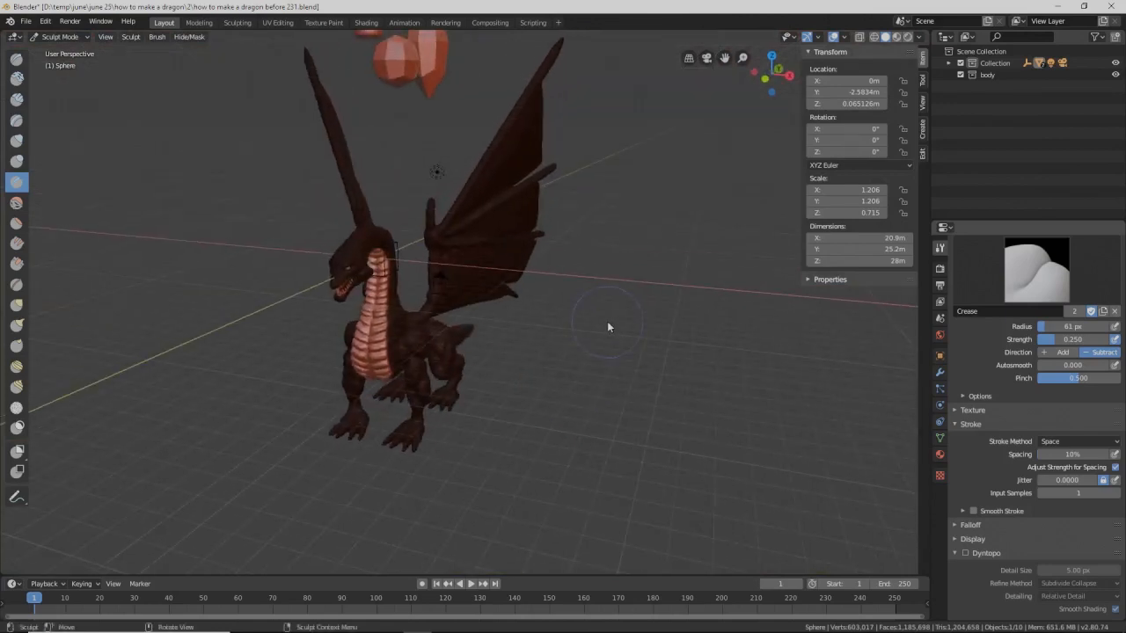
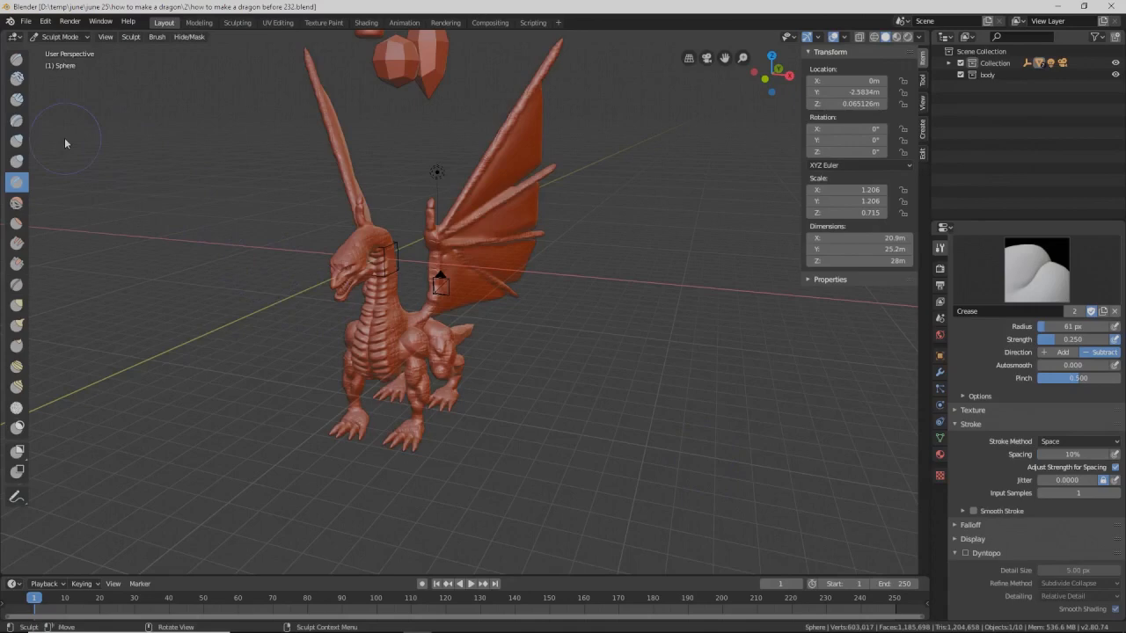
Step: Crease the seam between the belly plates and the scaly side of the neck, from throat to upper chest
scroll(417, 280, up, 6)
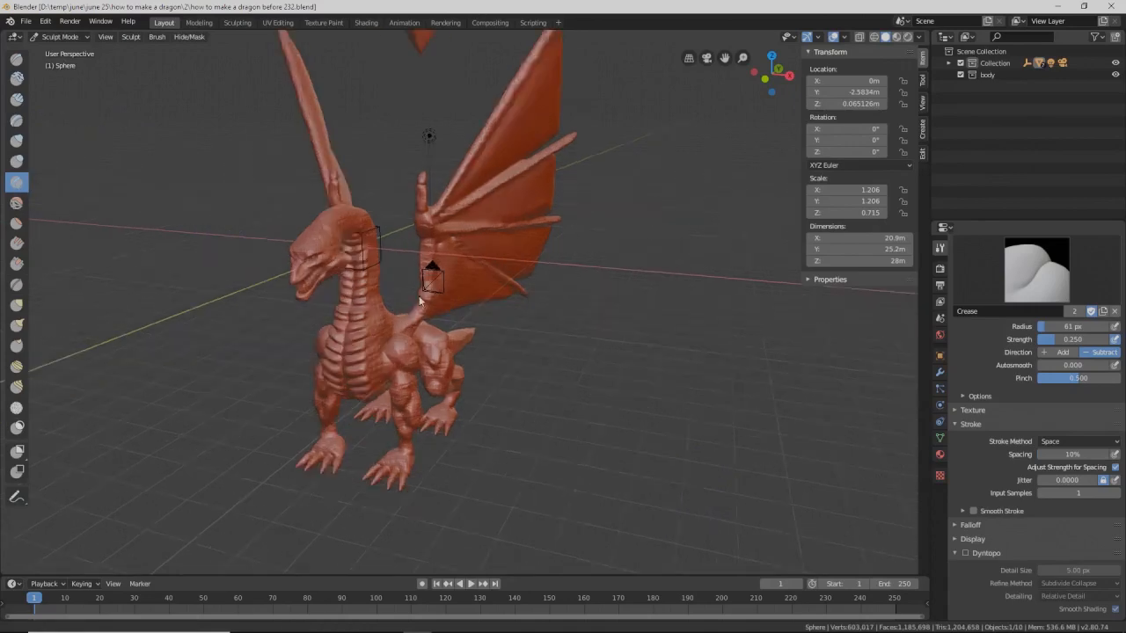
middle_drag(278, 214, 386, 327)
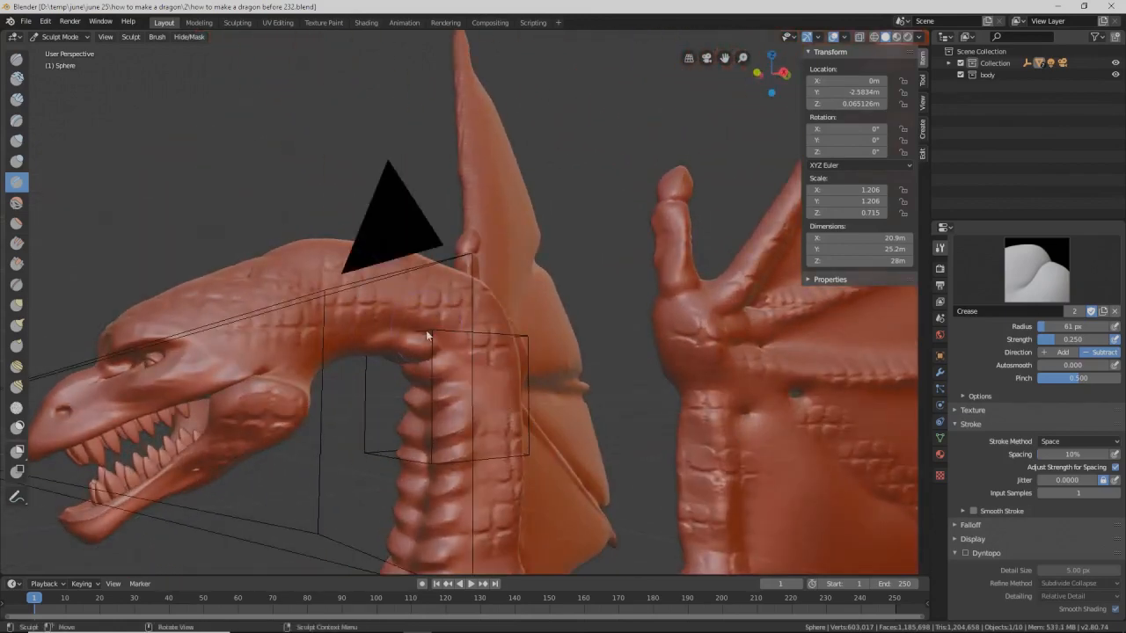
drag(458, 346, 456, 345)
mouse_move(475, 414)
mouse_down()
mouse_move(490, 451)
mouse_move(477, 489)
mouse_move(485, 483)
mouse_up()
middle_drag(486, 483, 474, 398)
drag(461, 254, 430, 347)
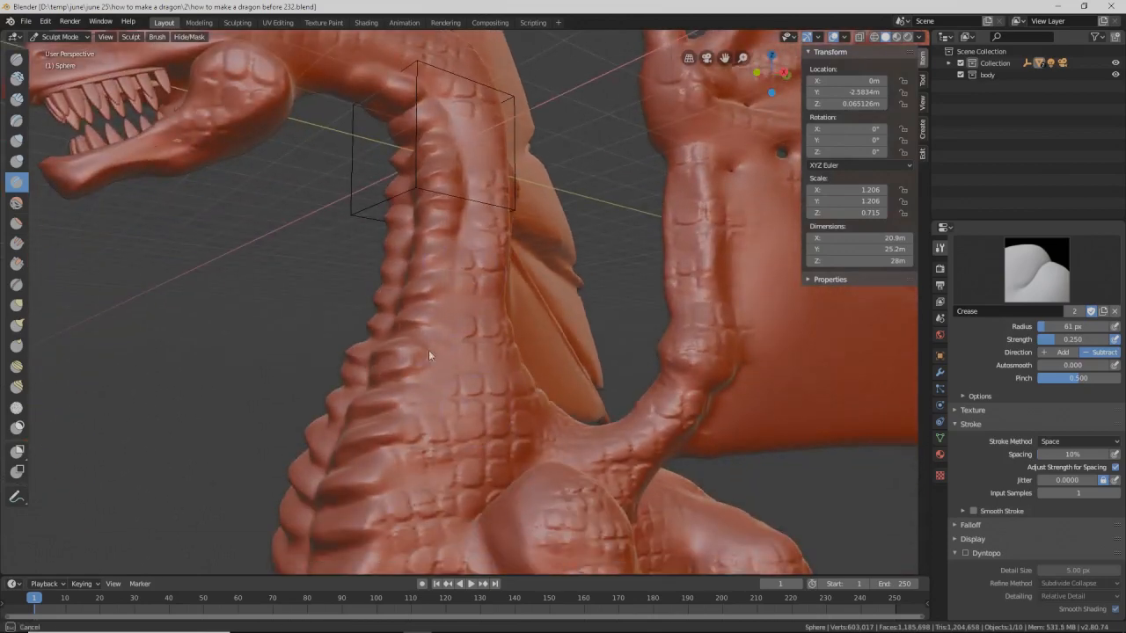
drag(464, 242, 447, 331)
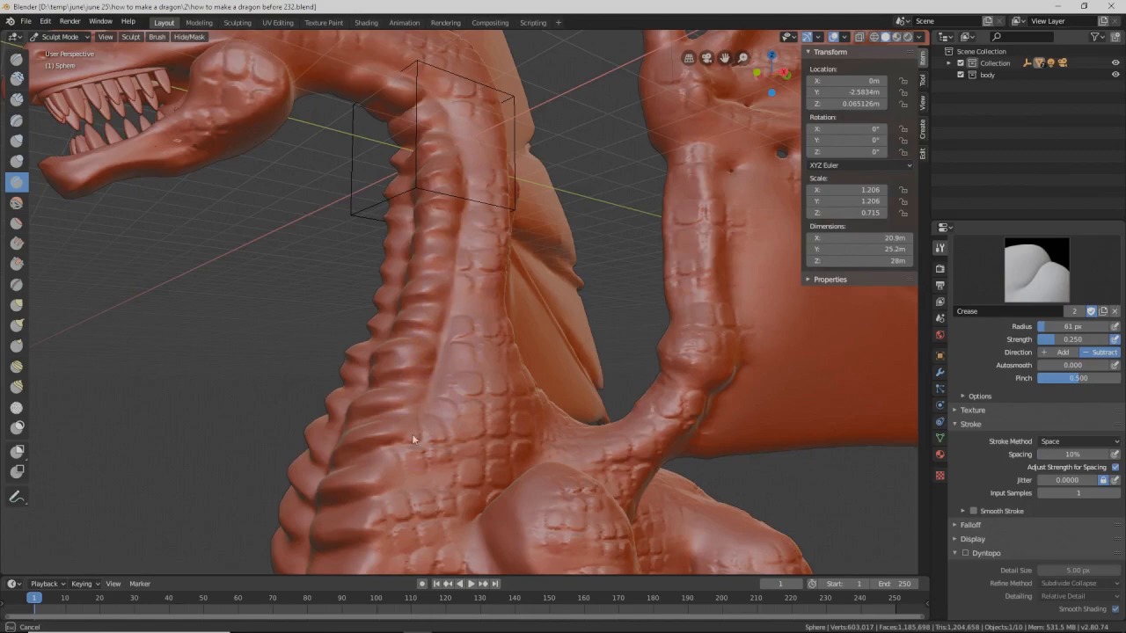
drag(409, 460, 407, 468)
Step: Crease the outer edge of the belly plates down the side of the chest and past the foreleg
shift+middle_drag(438, 433, 433, 406)
drag(391, 220, 356, 307)
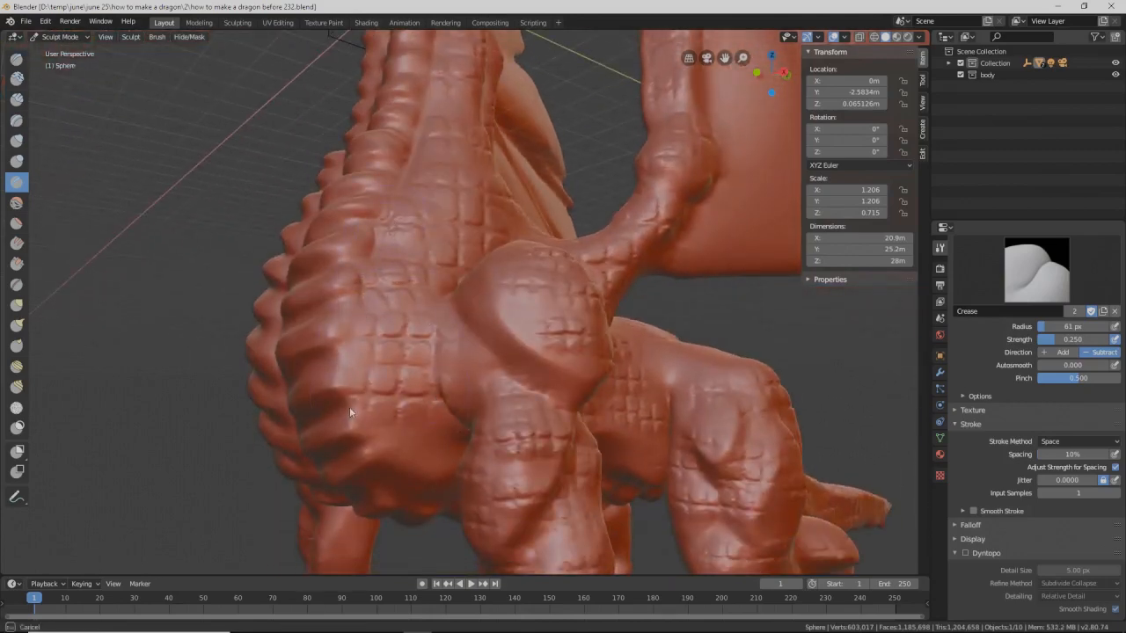
drag(361, 365, 355, 384)
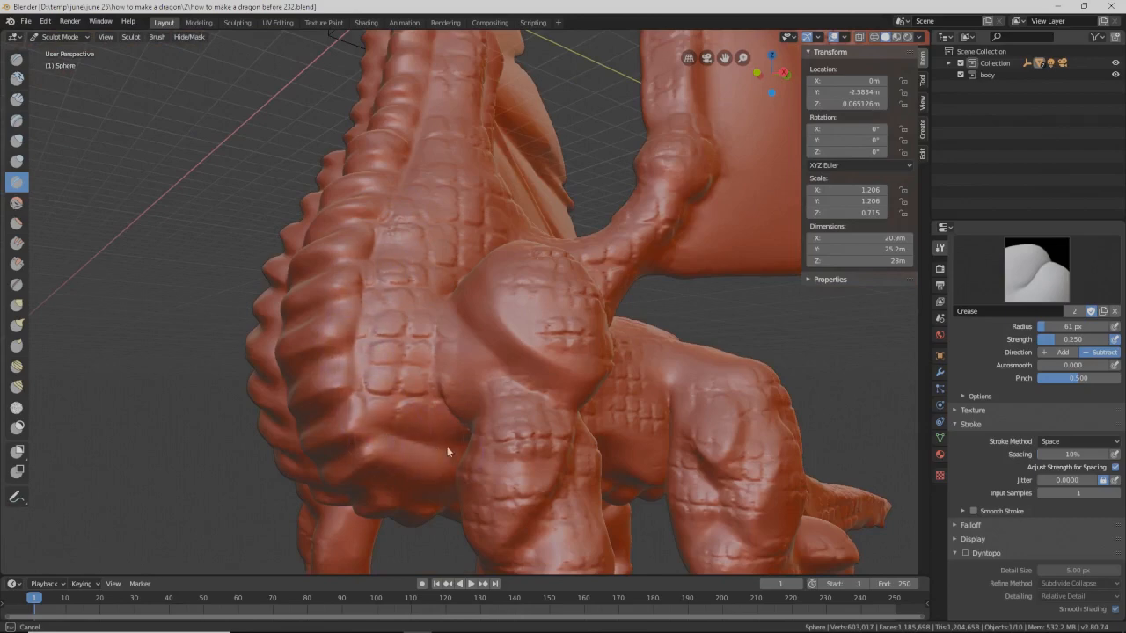
mouse_move(425, 403)
middle_down()
mouse_move(474, 331)
mouse_move(472, 395)
mouse_move(472, 383)
middle_up()
drag(402, 377, 402, 422)
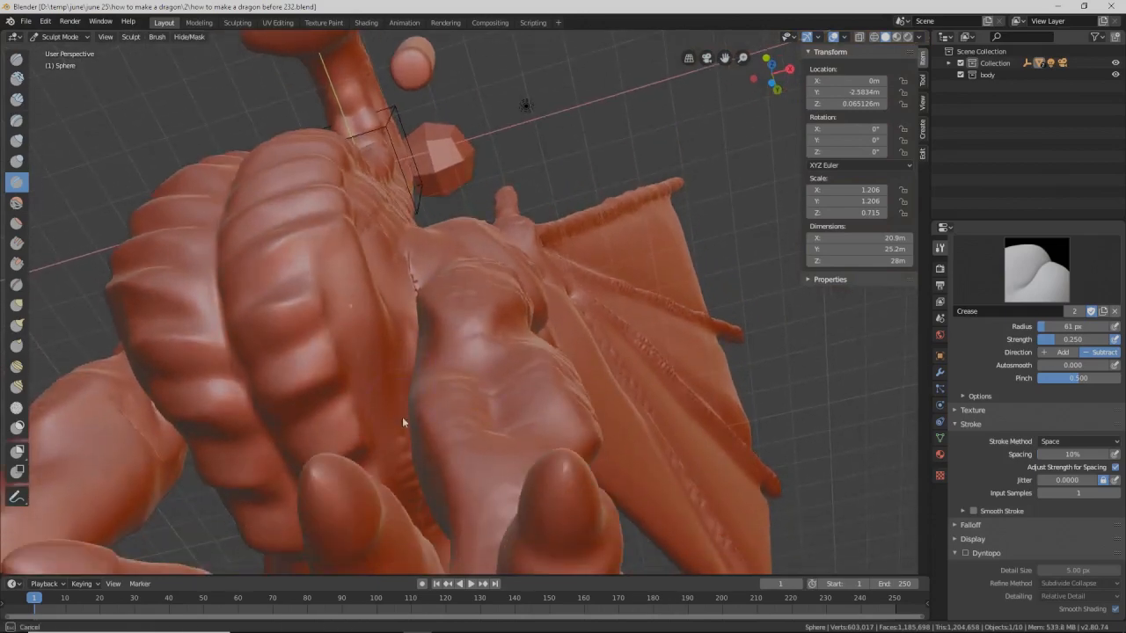
Step: Crease the outer edge of the belly plates along the underside from the belly to the hips
mouse_move(407, 402)
middle_down()
mouse_move(429, 378)
mouse_move(396, 401)
mouse_move(352, 385)
mouse_move(436, 326)
mouse_move(433, 337)
middle_up()
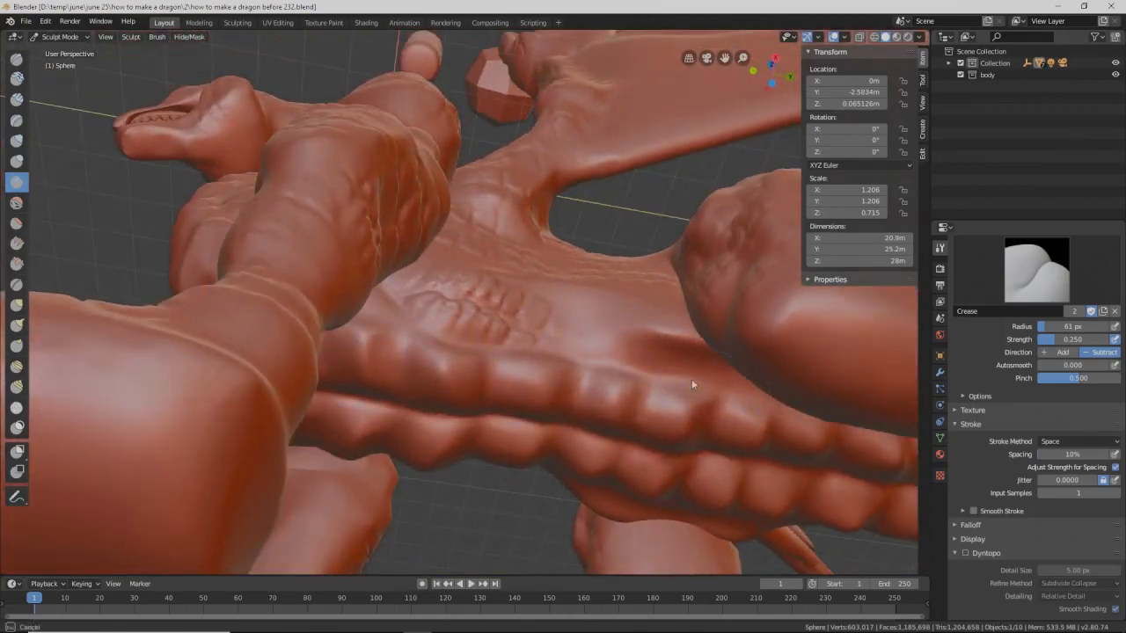
mouse_move(583, 370)
middle_down()
mouse_move(661, 359)
mouse_move(610, 299)
mouse_move(683, 277)
middle_up()
drag(460, 404, 473, 449)
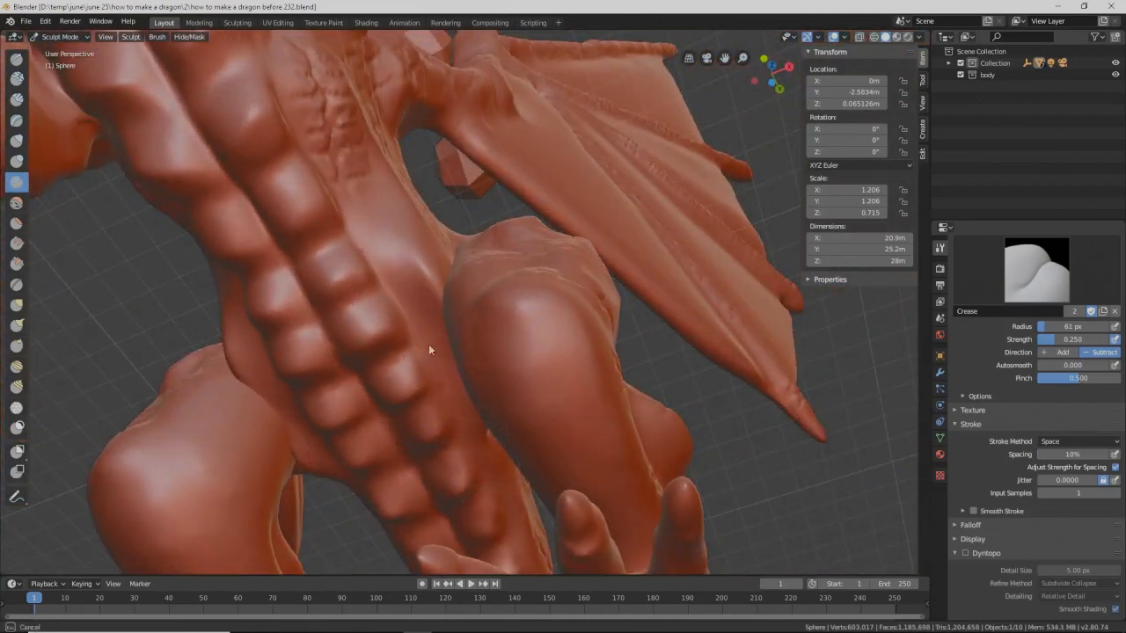
drag(444, 356, 463, 424)
mouse_move(463, 424)
middle_down()
mouse_move(463, 389)
mouse_move(513, 342)
mouse_move(530, 382)
mouse_move(494, 424)
middle_up()
drag(414, 339, 418, 369)
Step: Crease the outer edge of the plates along the side of the tail from its base to the tip
mouse_move(387, 281)
middle_down()
mouse_move(401, 333)
mouse_move(352, 329)
mouse_move(513, 349)
mouse_move(516, 312)
mouse_move(475, 337)
middle_up()
drag(475, 337, 544, 356)
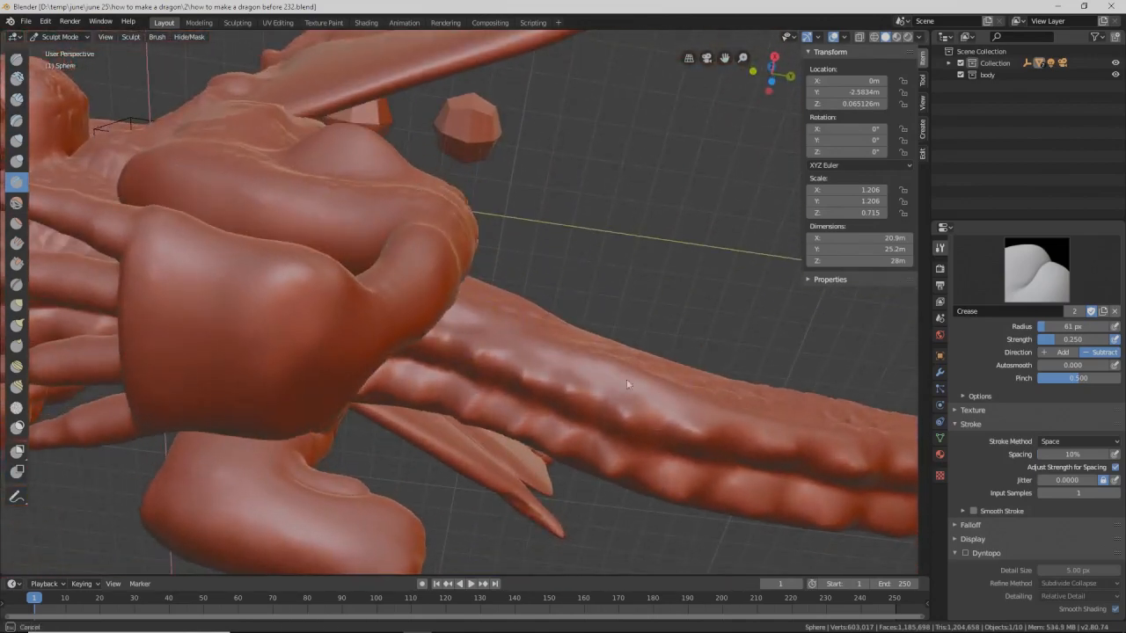
drag(533, 350, 741, 421)
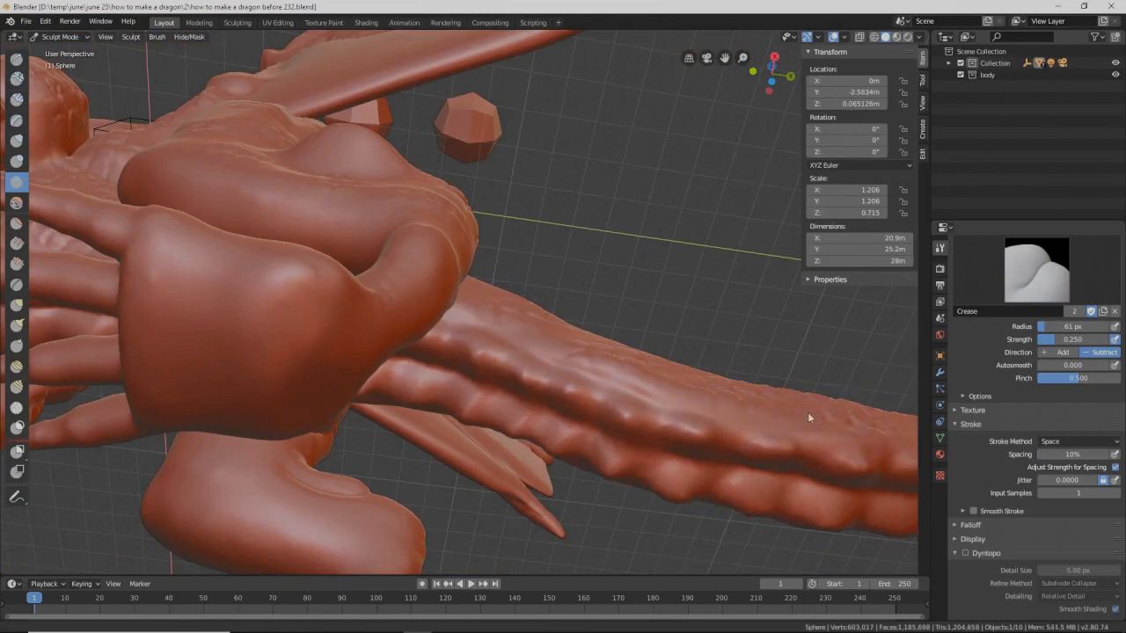
shift+middle_drag(807, 412, 772, 414)
drag(687, 479, 687, 479)
drag(442, 426, 561, 445)
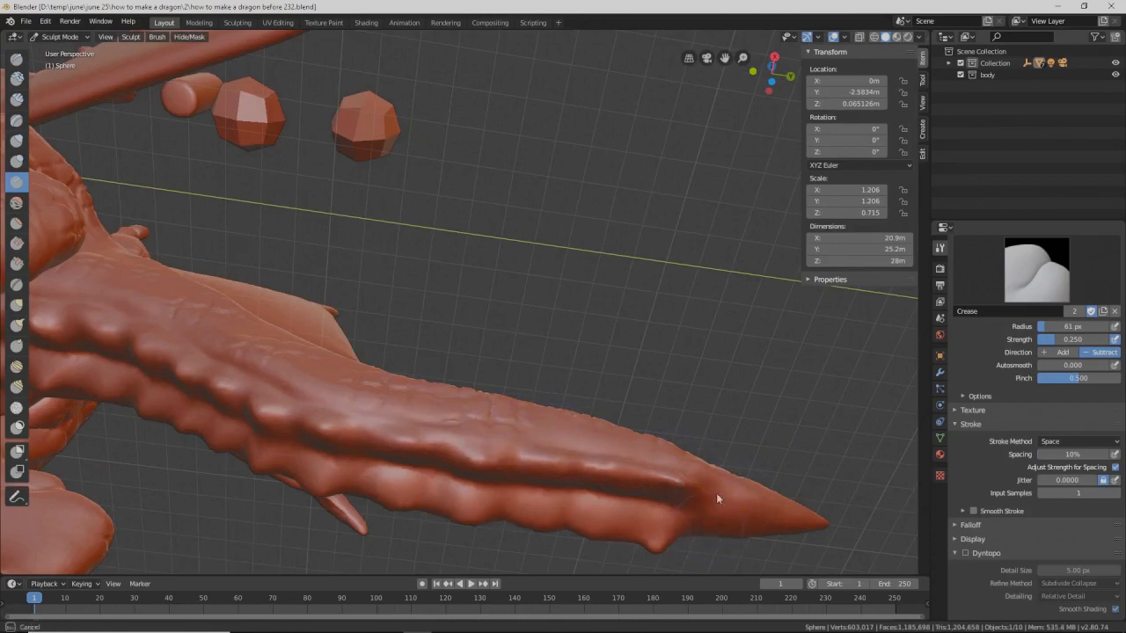
mouse_move(382, 411)
mouse_down()
mouse_move(497, 438)
mouse_move(392, 416)
mouse_up()
scroll(844, 478, down, 9)
middle_drag(714, 407, 791, 527)
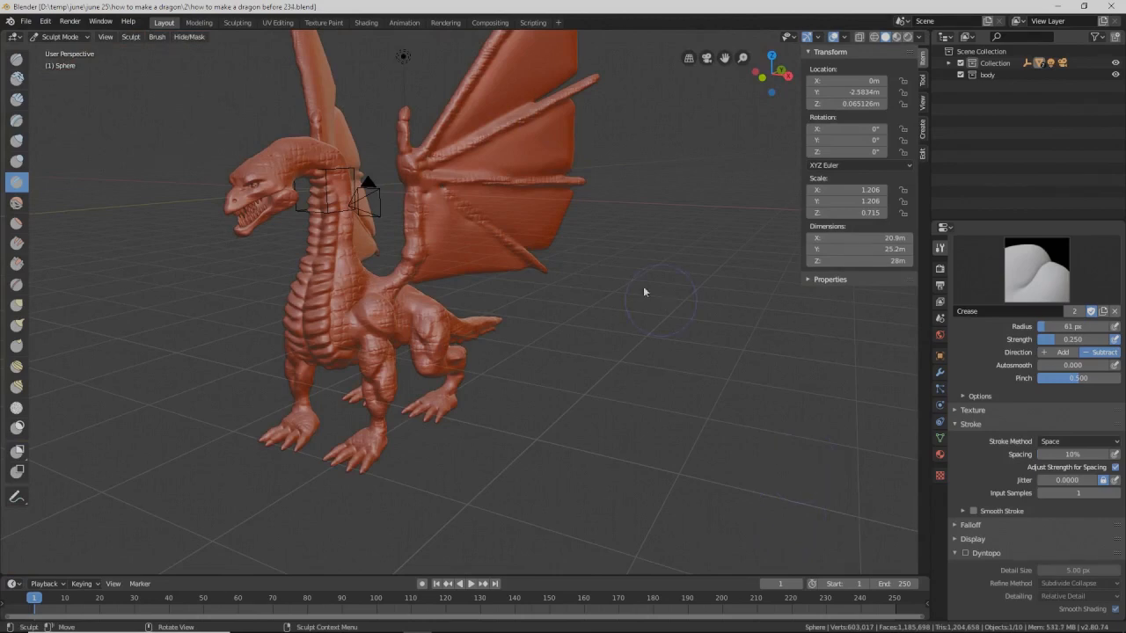
middle_drag(485, 236, 492, 261)
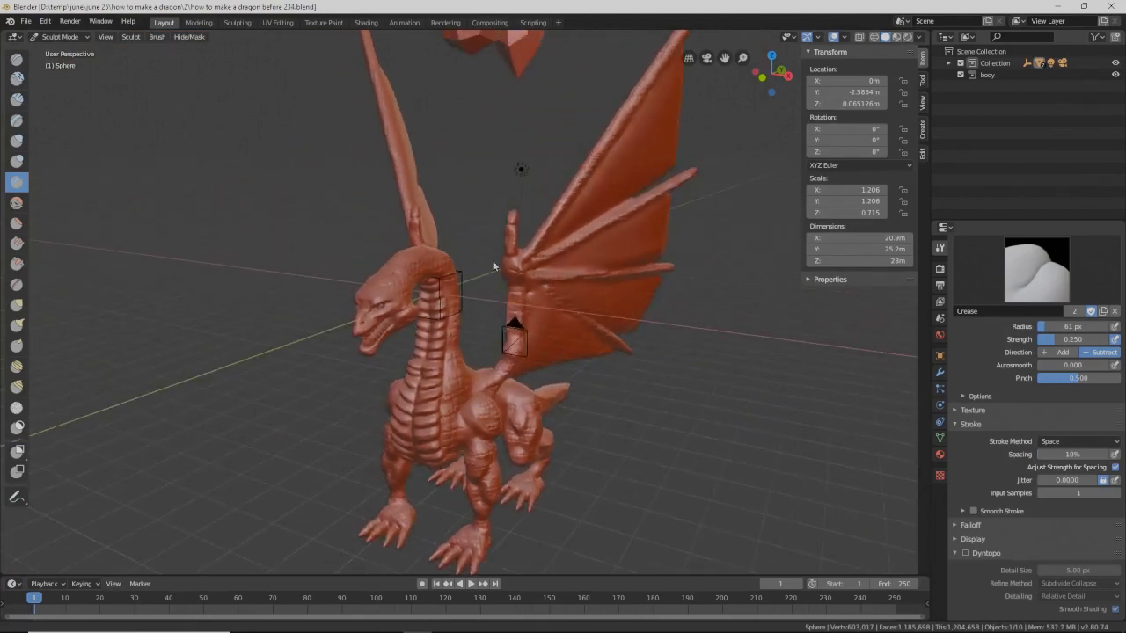
scroll(519, 292, up, 2)
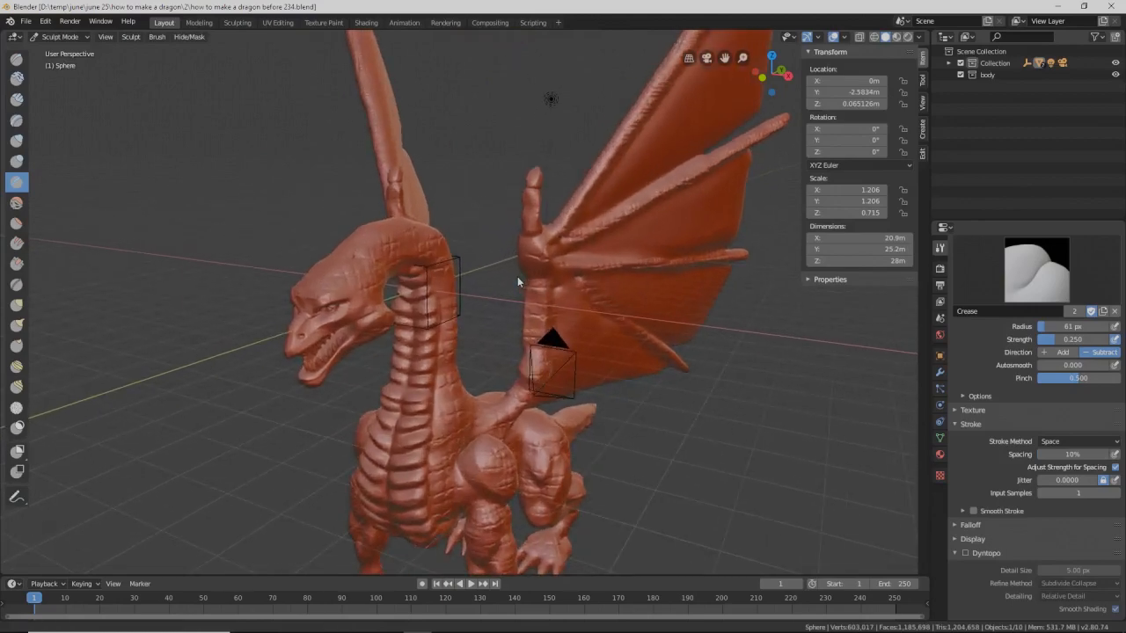
scroll(517, 274, up, 1)
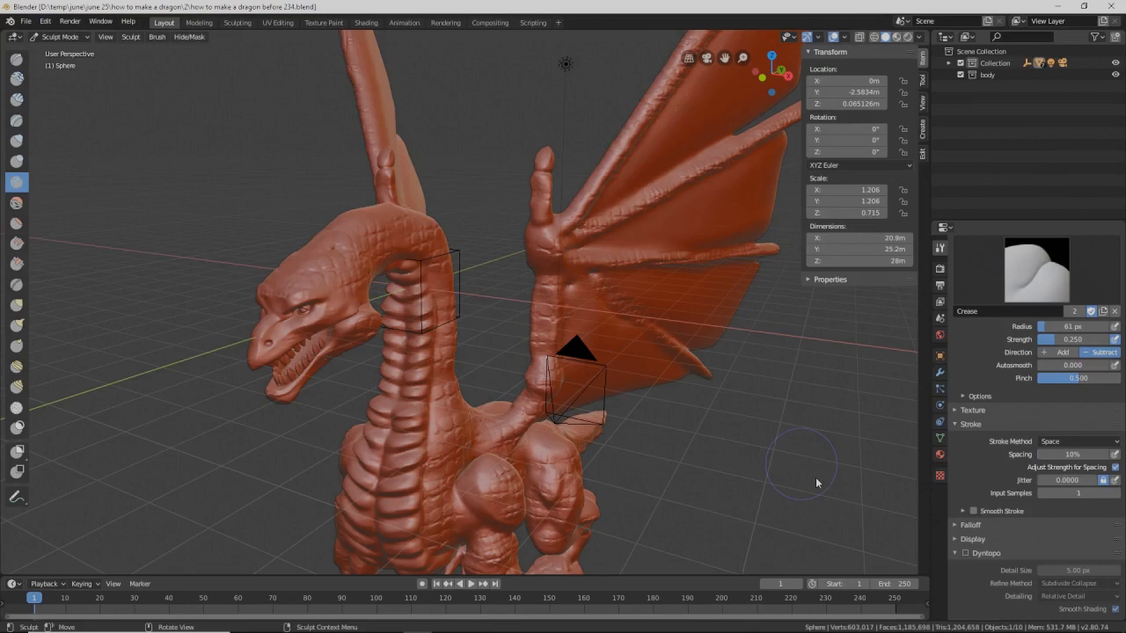
key(Pause)
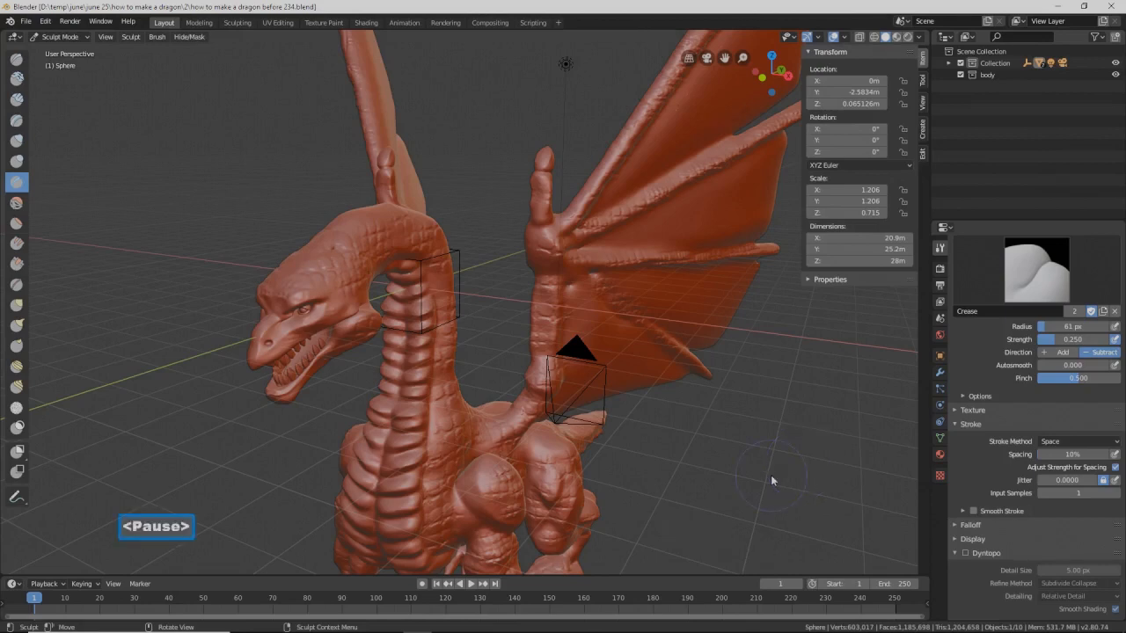
Step: Switch to the Mask brush and set its stroke method to Line
click(17, 427)
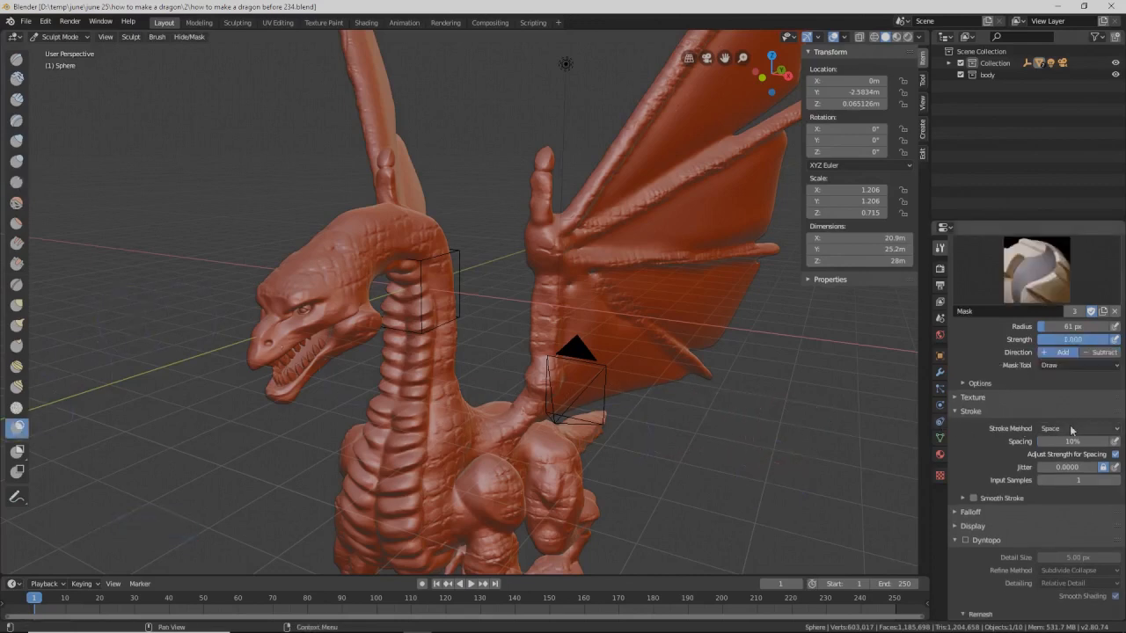
click(1115, 429)
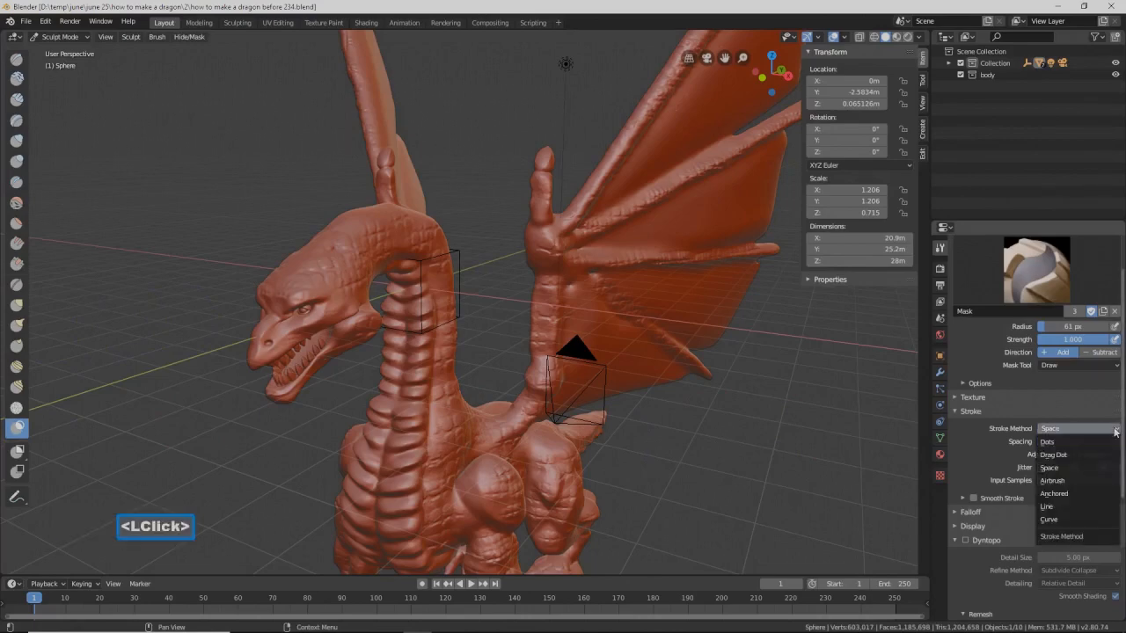
click(1051, 507)
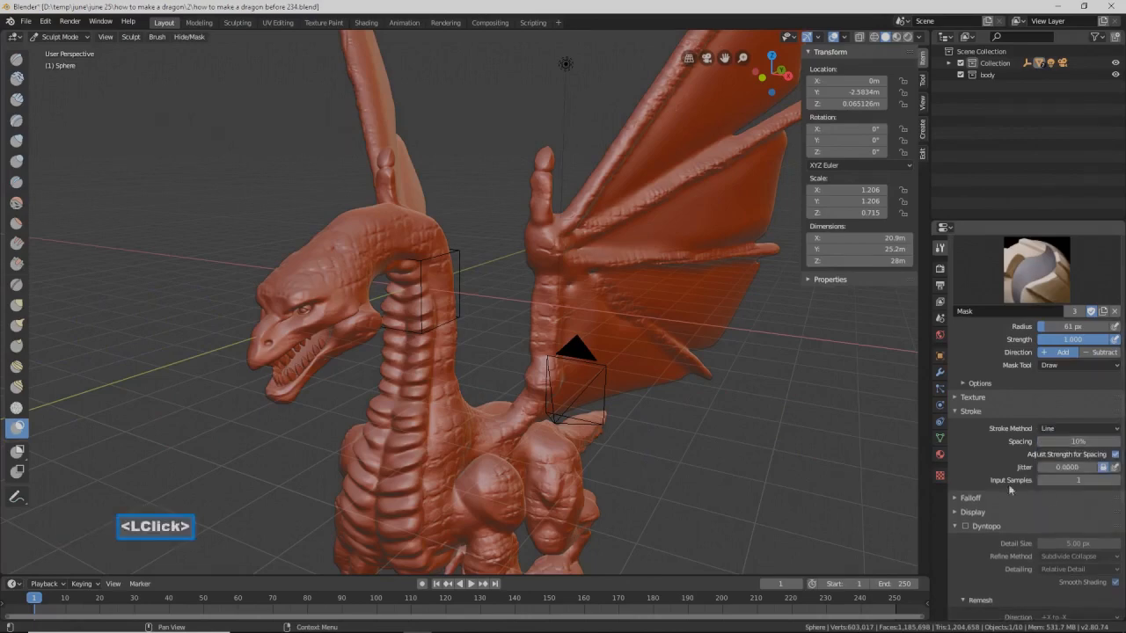
Step: Set the Mask brush radius to 21 px and mask the bridge of the snout and the forehead
mouse_move(338, 333)
middle_down()
mouse_move(391, 348)
mouse_move(353, 352)
mouse_move(397, 344)
middle_up()
shift+middle_drag(398, 344, 391, 342)
key(f)
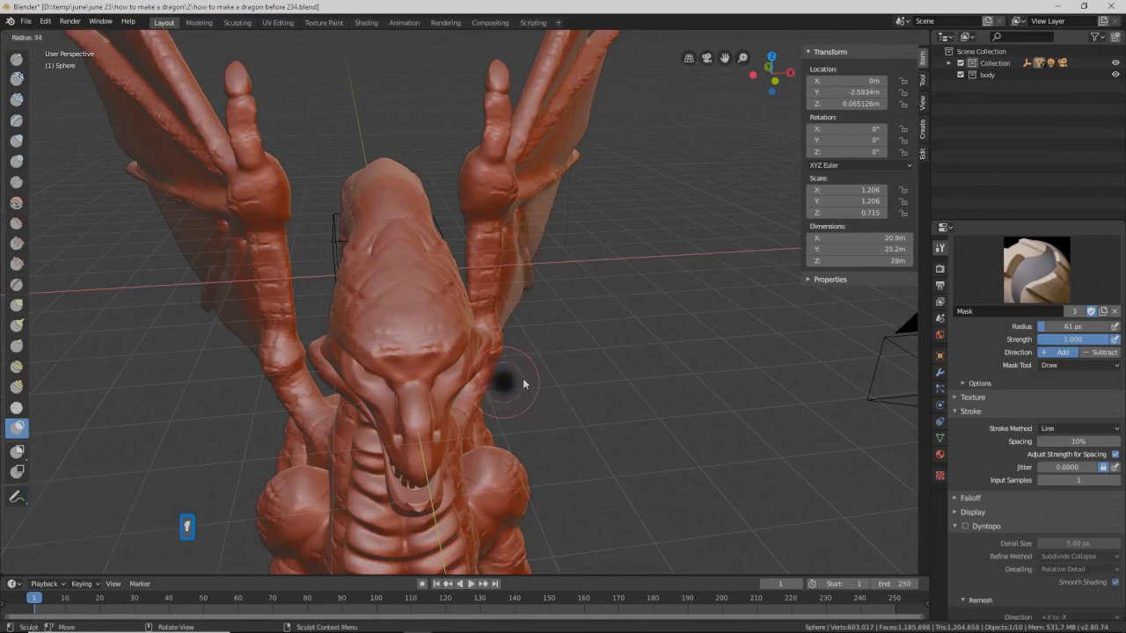
click(515, 381)
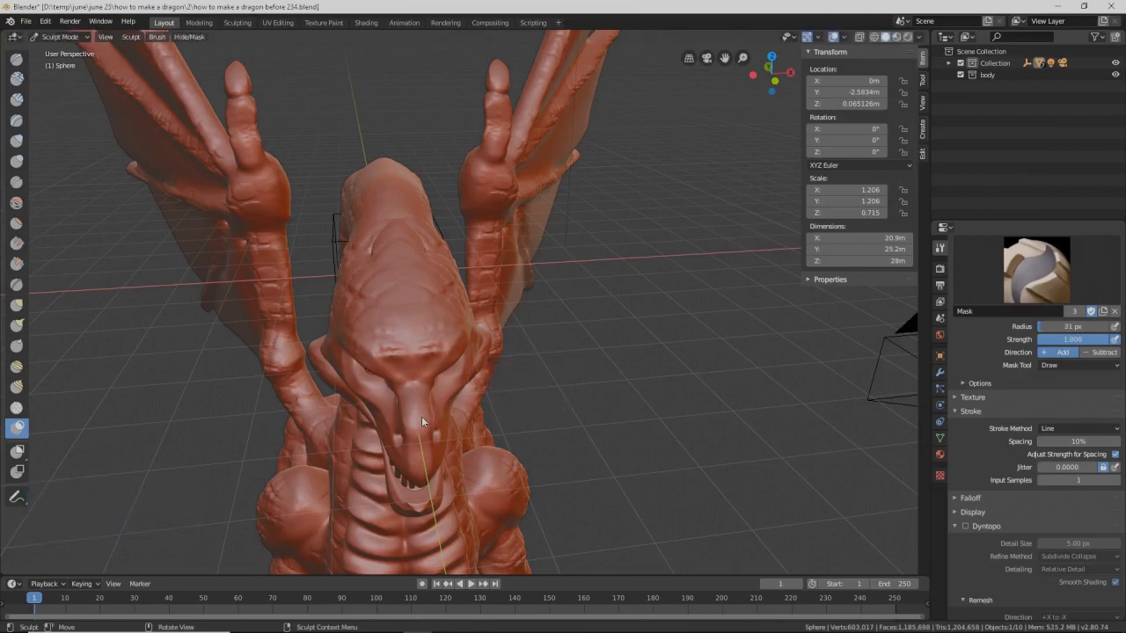
drag(421, 420, 415, 318)
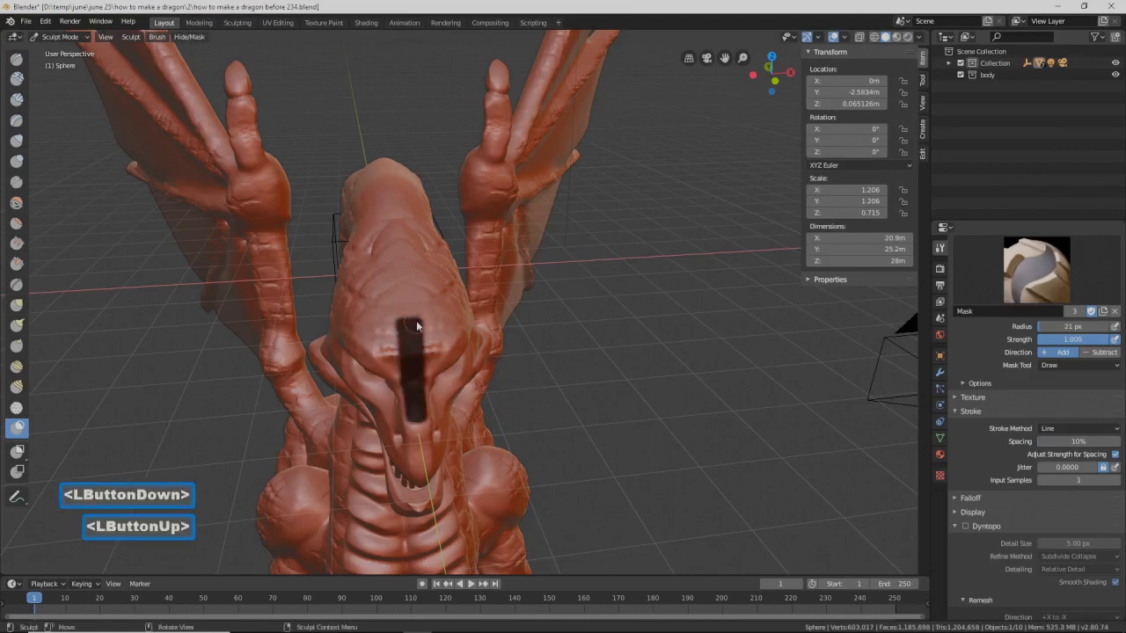
middle_drag(416, 320, 429, 342)
mouse_move(429, 342)
mouse_down()
mouse_move(425, 352)
mouse_move(450, 311)
mouse_move(431, 320)
mouse_move(436, 307)
mouse_move(387, 298)
mouse_move(448, 293)
mouse_move(412, 290)
mouse_up()
click(428, 307)
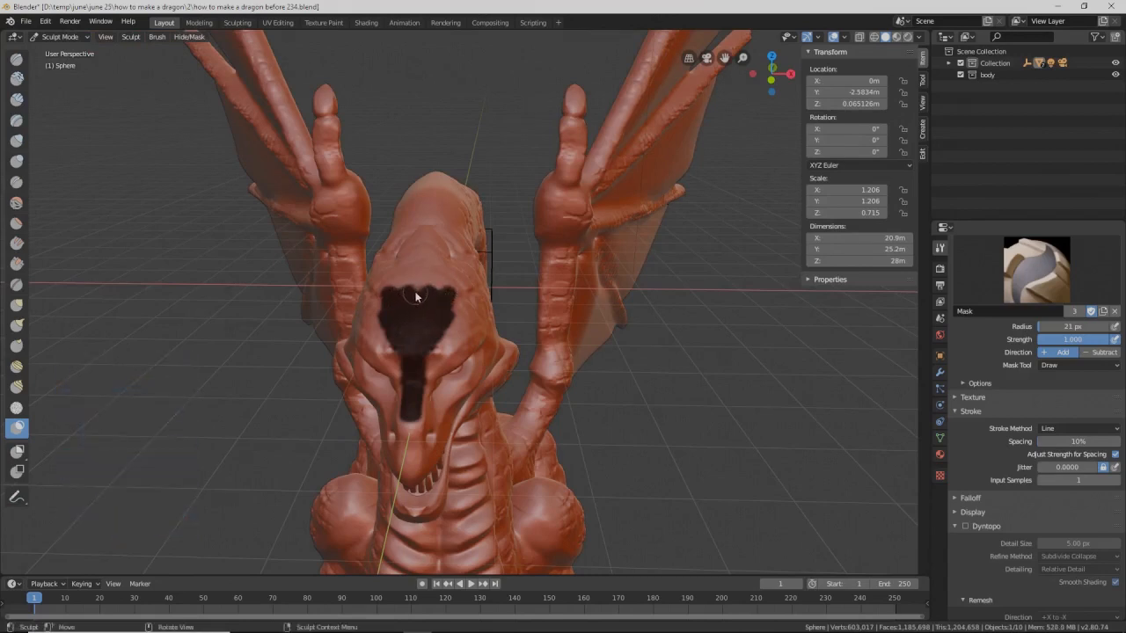
Step: Resize the Mask brush and extend the mask from the forehead over the top of the head
key(f)
click(444, 306)
mouse_move(444, 306)
middle_down()
mouse_move(455, 320)
mouse_move(422, 280)
middle_up()
mouse_move(422, 282)
mouse_down()
mouse_move(431, 218)
mouse_move(415, 171)
mouse_move(409, 63)
mouse_up()
Step: Set the Mask brush radius to 46 px and mask a straight strip from the back of the head down to the hips
scroll(577, 238, down, 3)
middle_drag(577, 238, 485, 231)
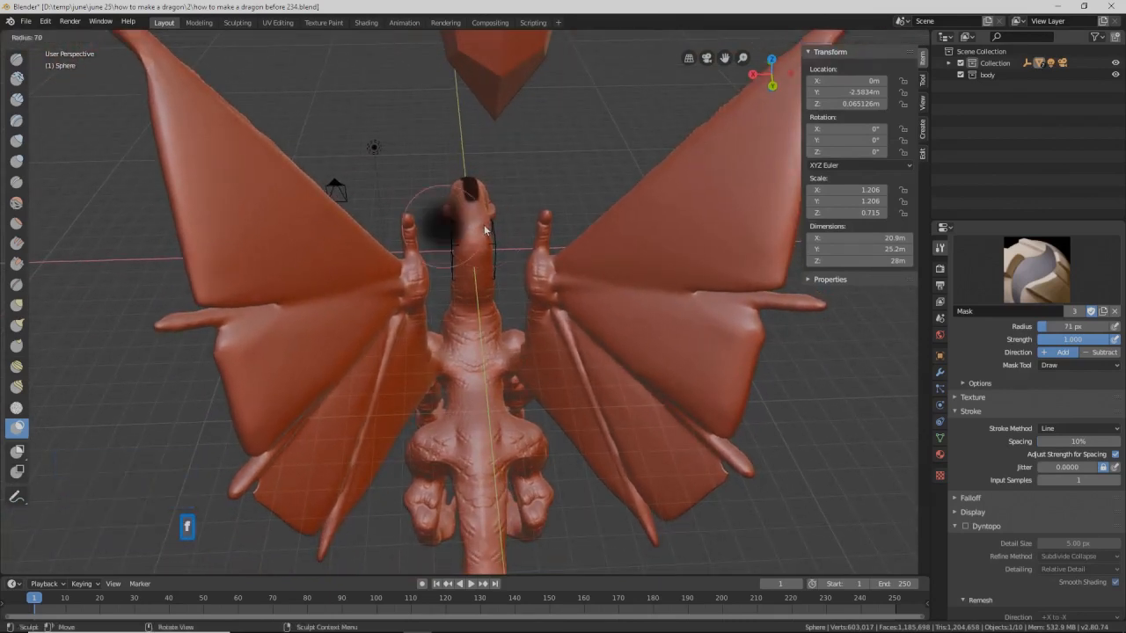
click(464, 227)
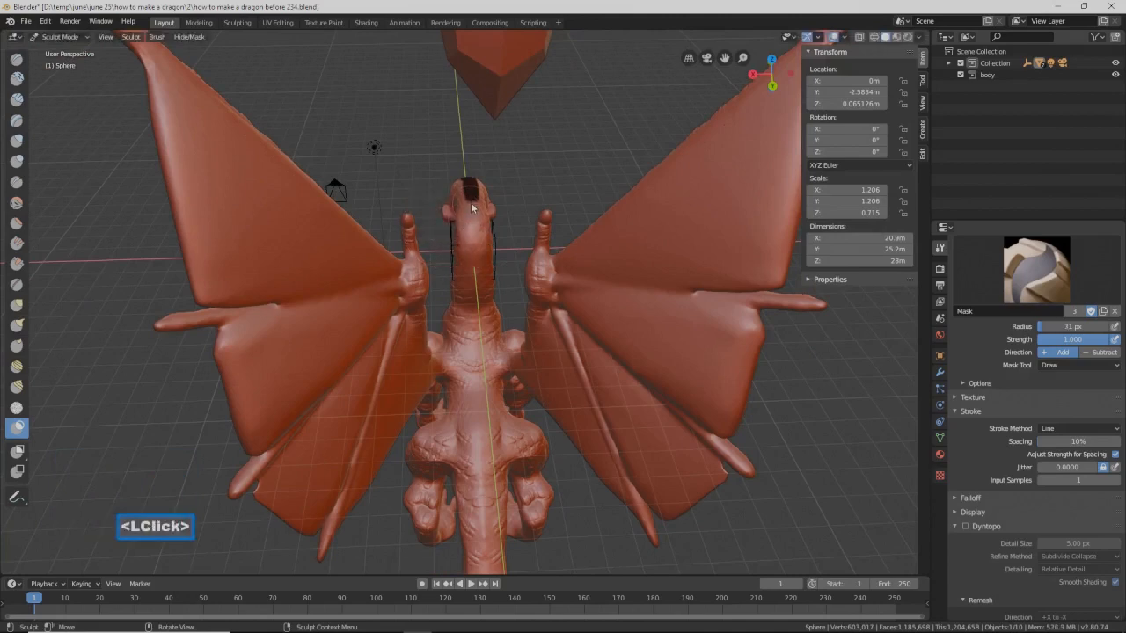
key(f)
click(479, 211)
drag(473, 201, 479, 426)
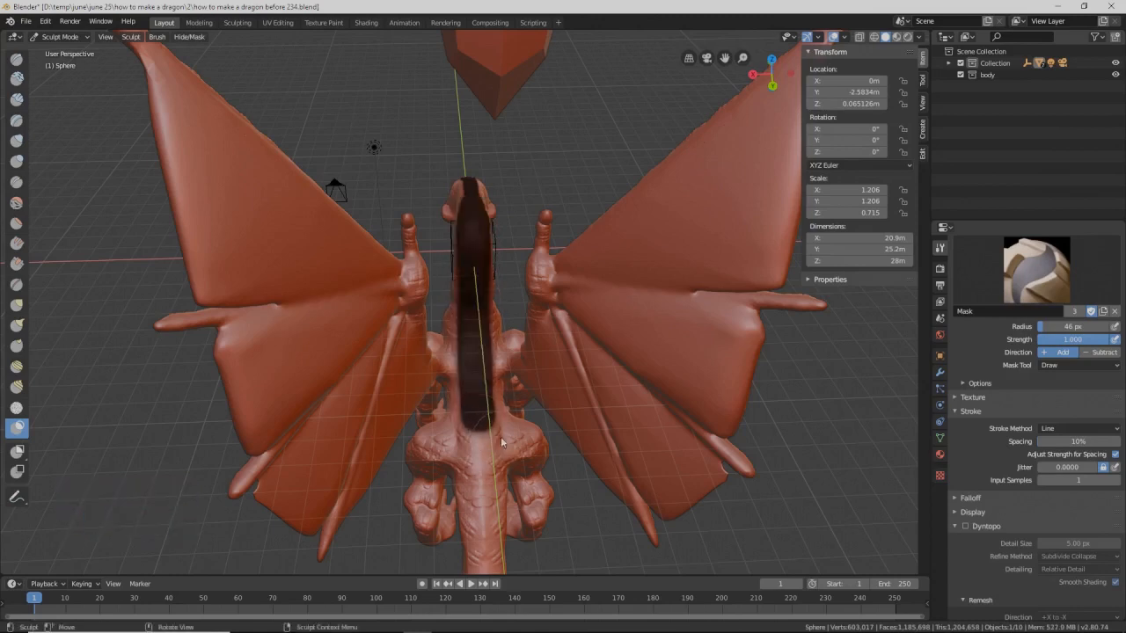
Step: Extend the mask strip from the hips down the tail to just short of its tip
shift+middle_drag(508, 429, 524, 372)
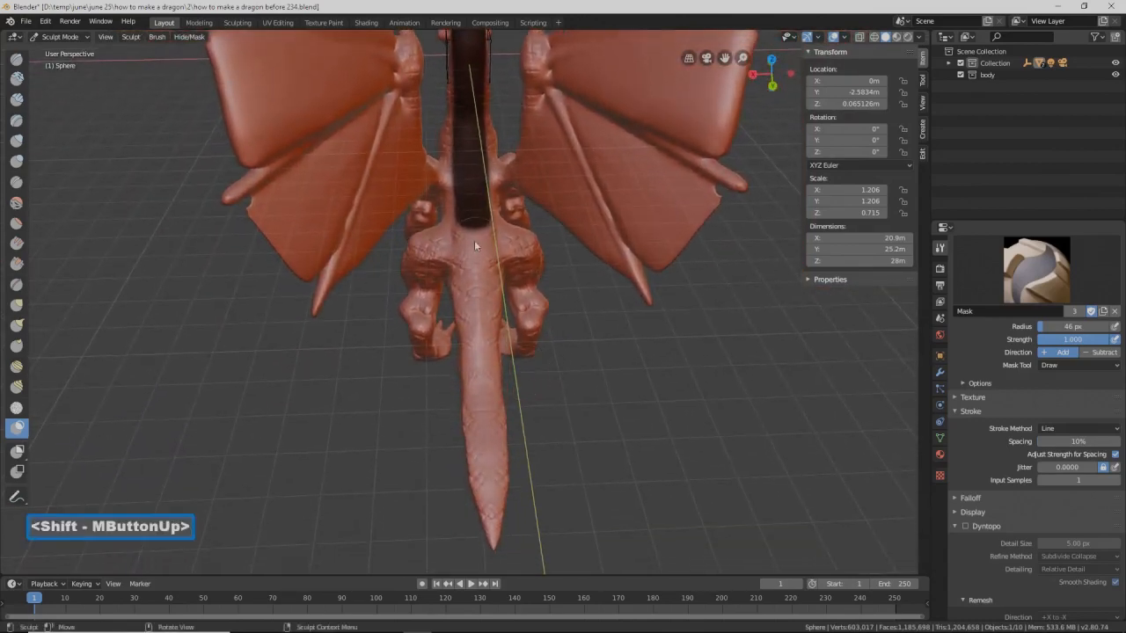
drag(474, 226, 477, 251)
drag(490, 420, 493, 515)
middle_drag(493, 509, 499, 476)
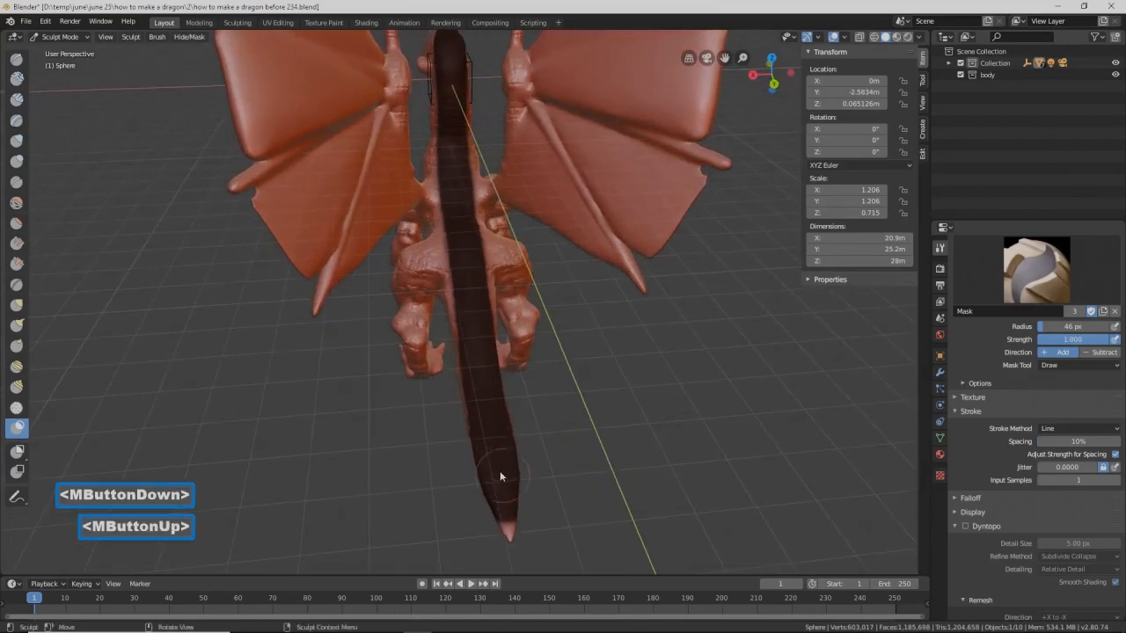
Step: Set the Mask brush radius to 37 px and erase the mask from the rear half of the tail
key(f)
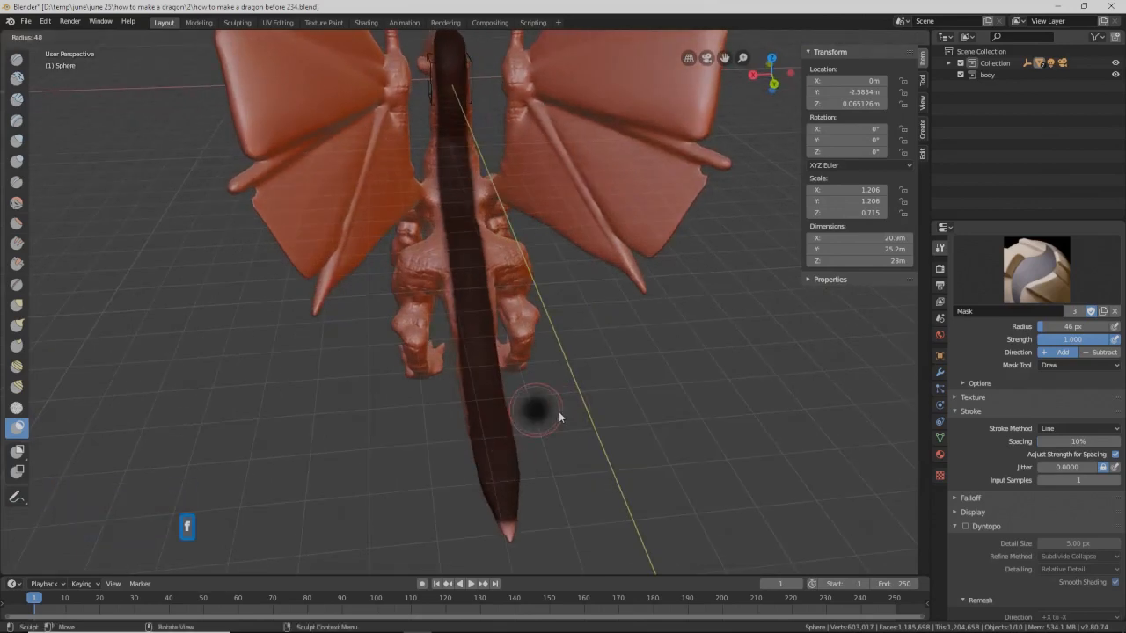
click(558, 412)
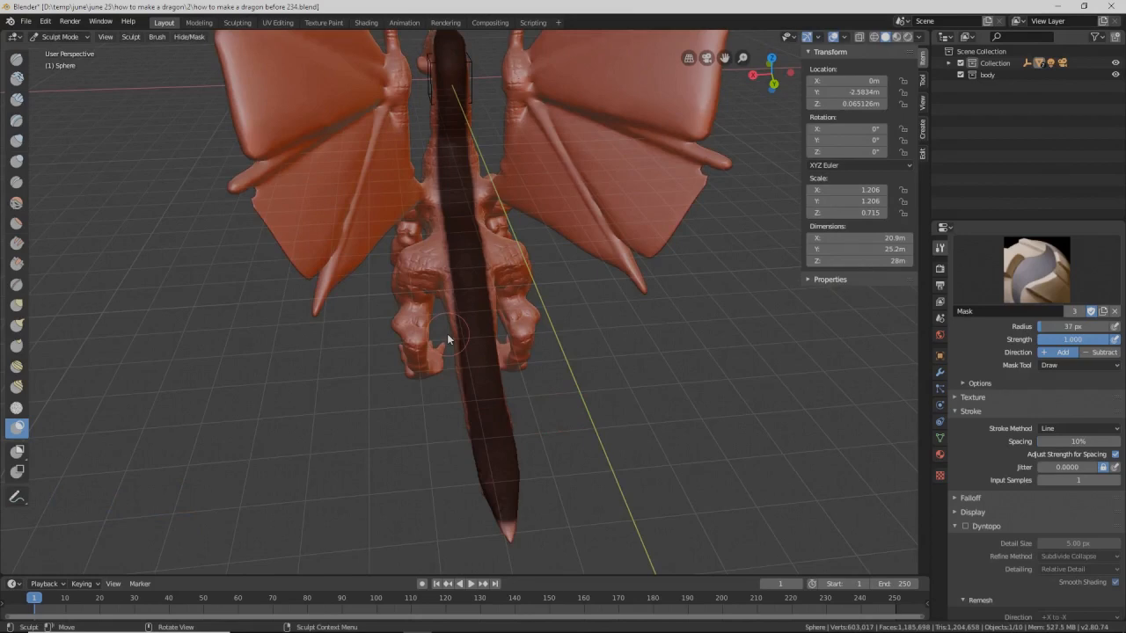
mouse_move(455, 351)
ctrl+mouse_down()
mouse_move(473, 461)
mouse_move(496, 522)
ctrl+mouse_up()
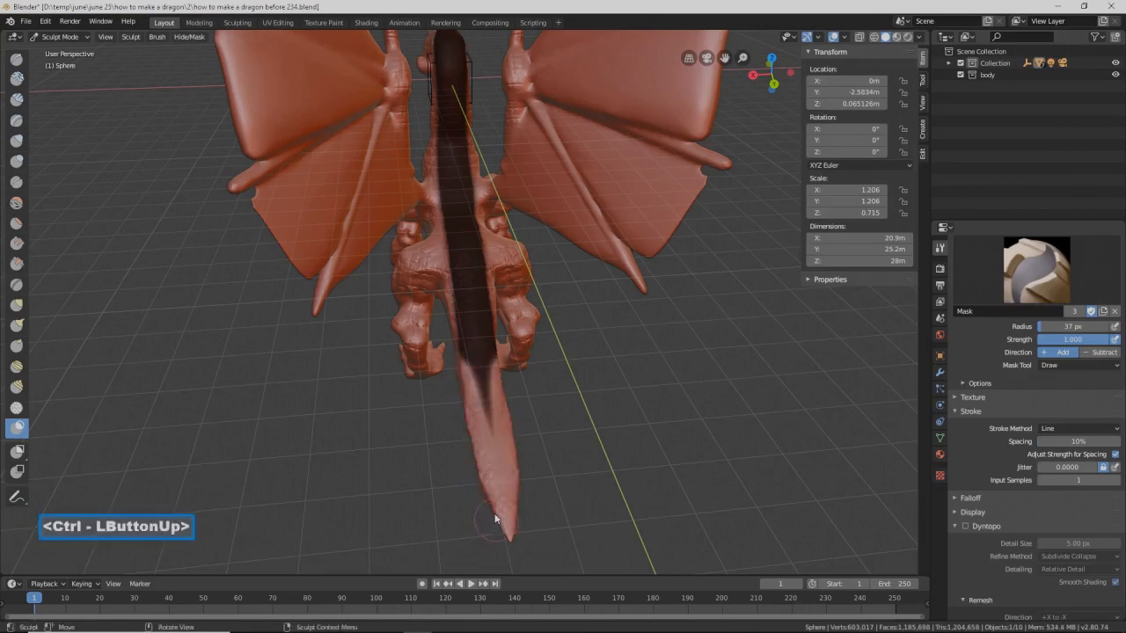
Step: Mask a narrower strip along the rear half of the tail with a 28 px radius, reduced to 23 px near the tip
key(f)
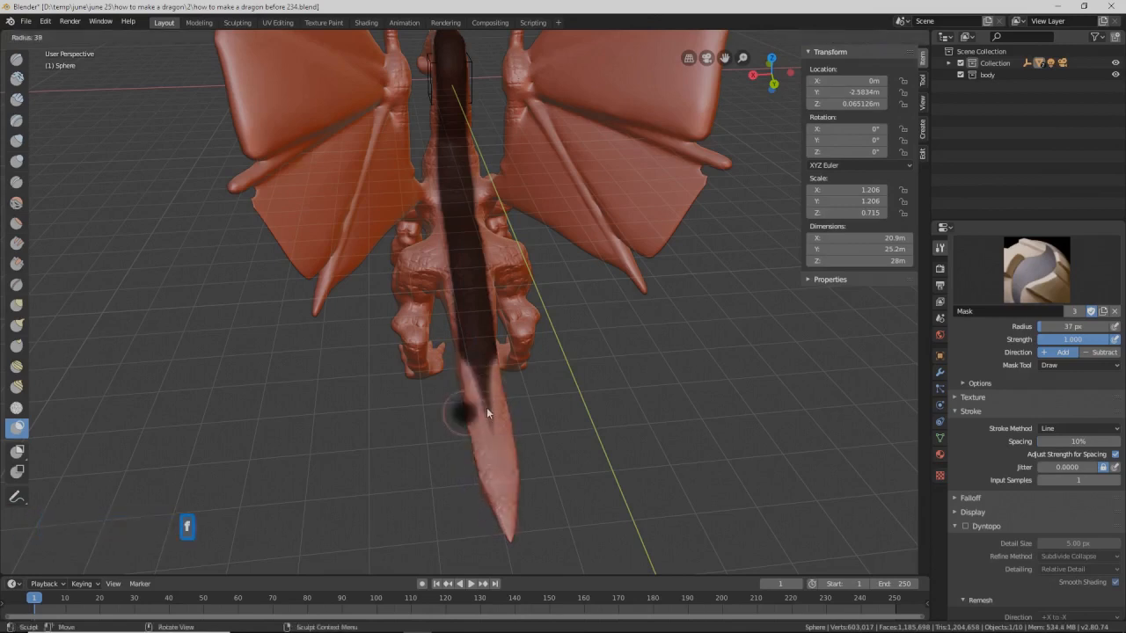
click(481, 416)
drag(483, 371, 480, 410)
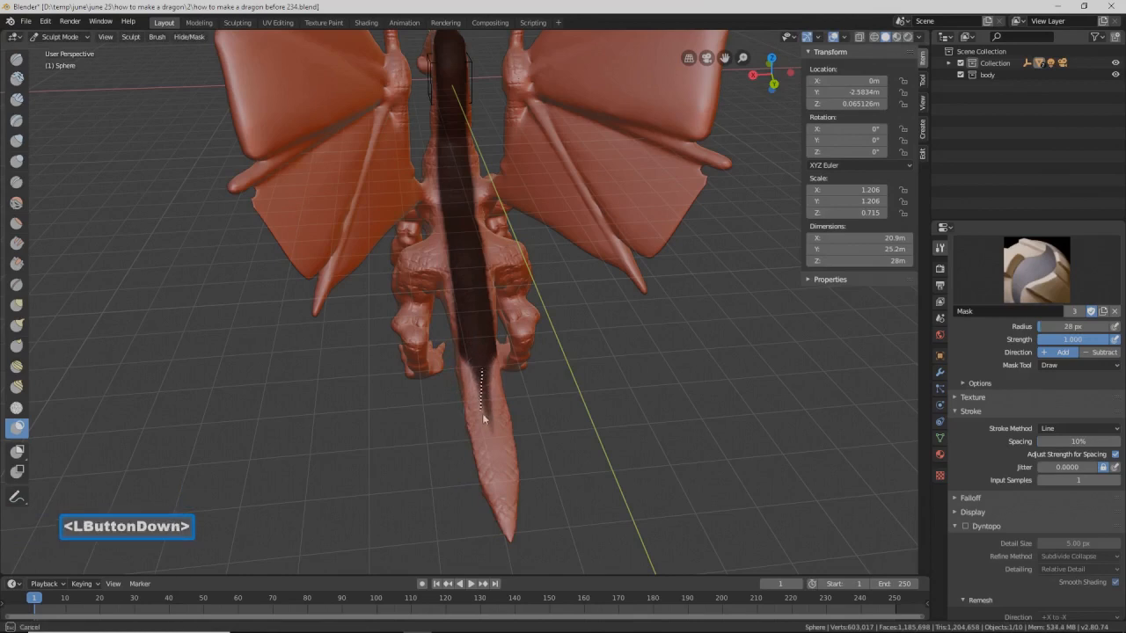
drag(495, 450, 502, 498)
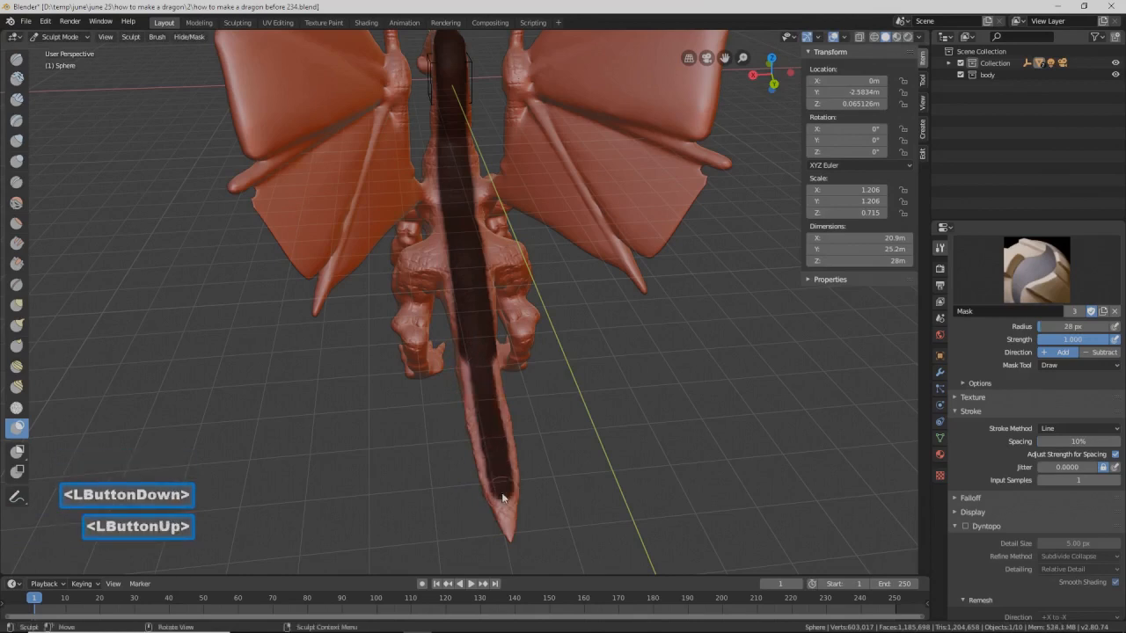
key(f)
click(498, 498)
drag(499, 497, 505, 510)
Step: Even out the mask's edges at the base of the tail by erasing the excess and remasking the strip
ctrl+drag(449, 326, 465, 377)
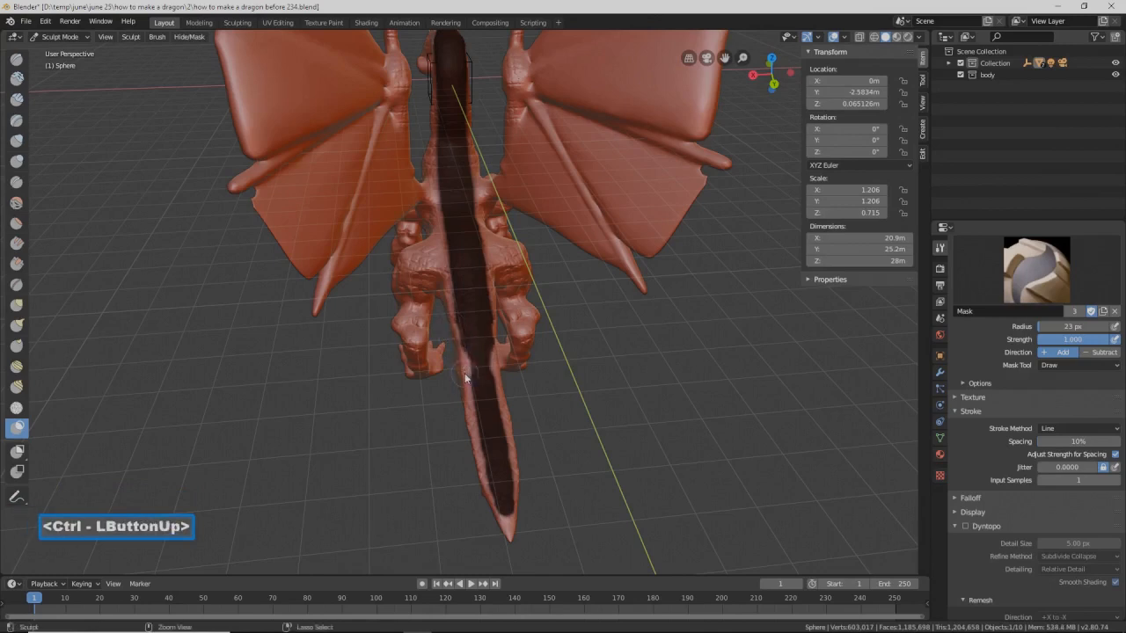
middle_drag(459, 354, 467, 351)
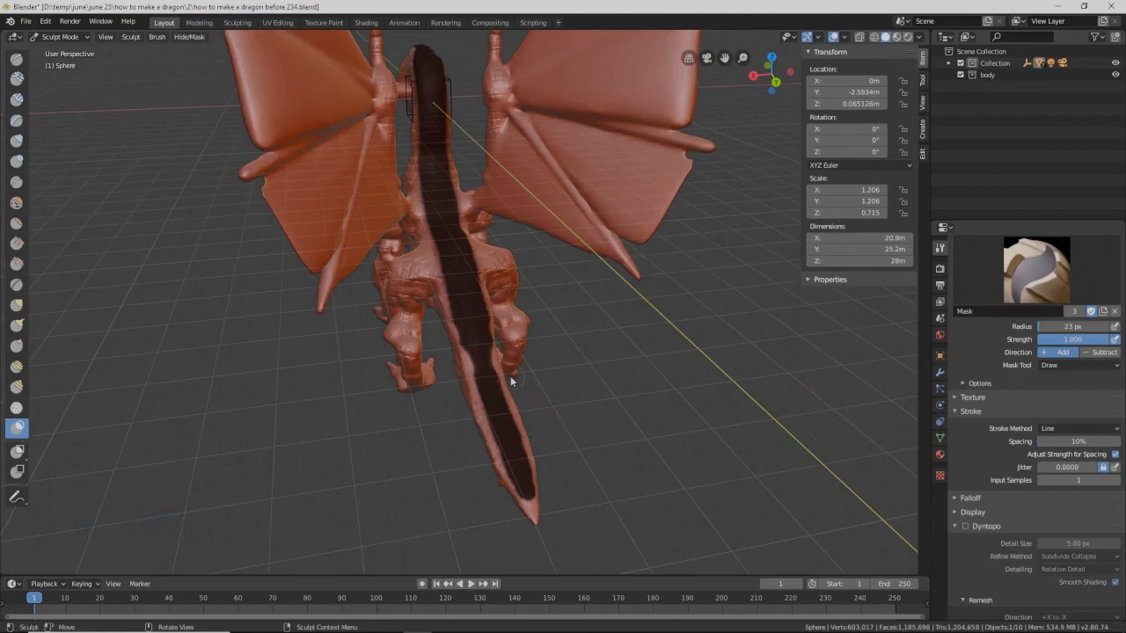
ctrl+drag(471, 336, 483, 375)
drag(470, 336, 482, 379)
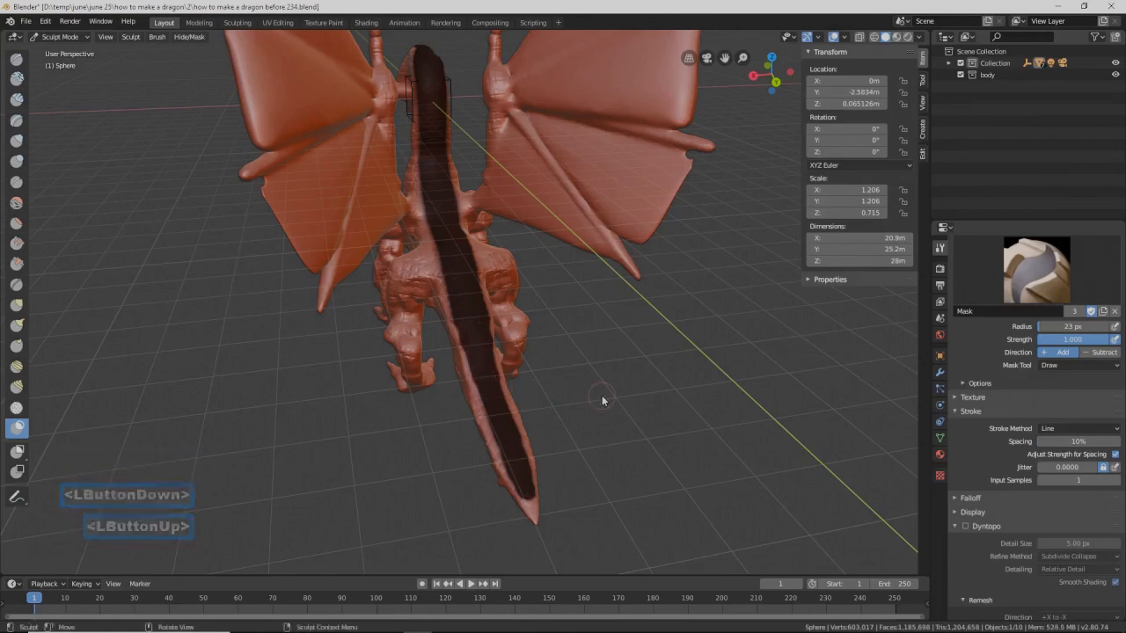
Step: Invert the mask so that only the strip along the head, back and tail is unmasked
mouse_move(520, 378)
middle_down()
mouse_move(595, 360)
mouse_move(648, 377)
mouse_move(492, 375)
mouse_move(540, 382)
middle_up()
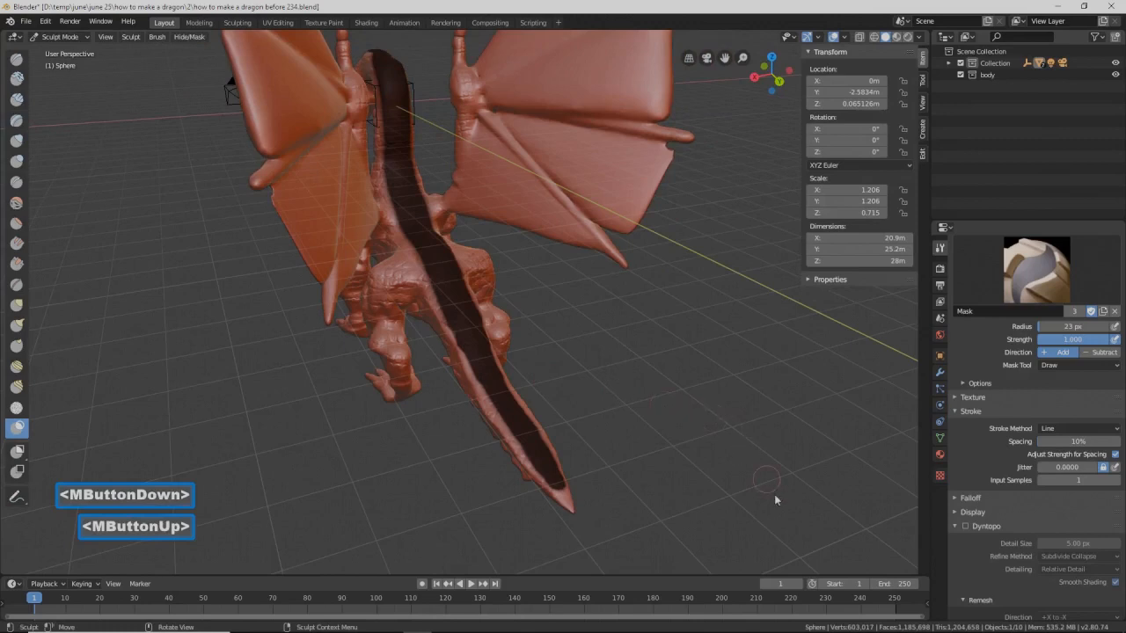
key(ctrl)
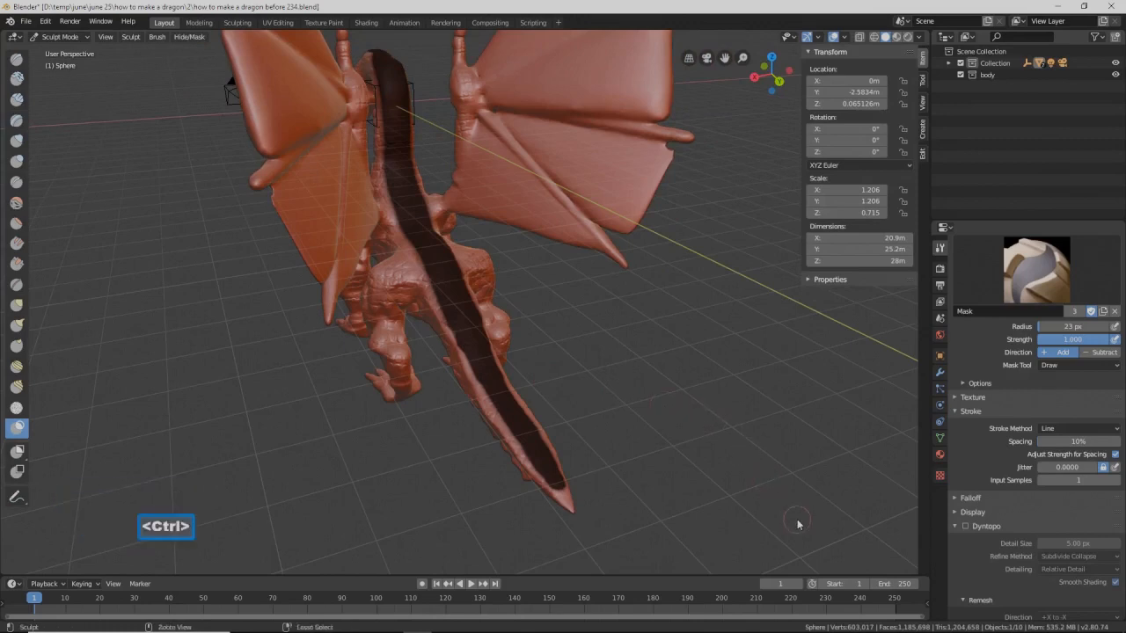
key(ctrl+i)
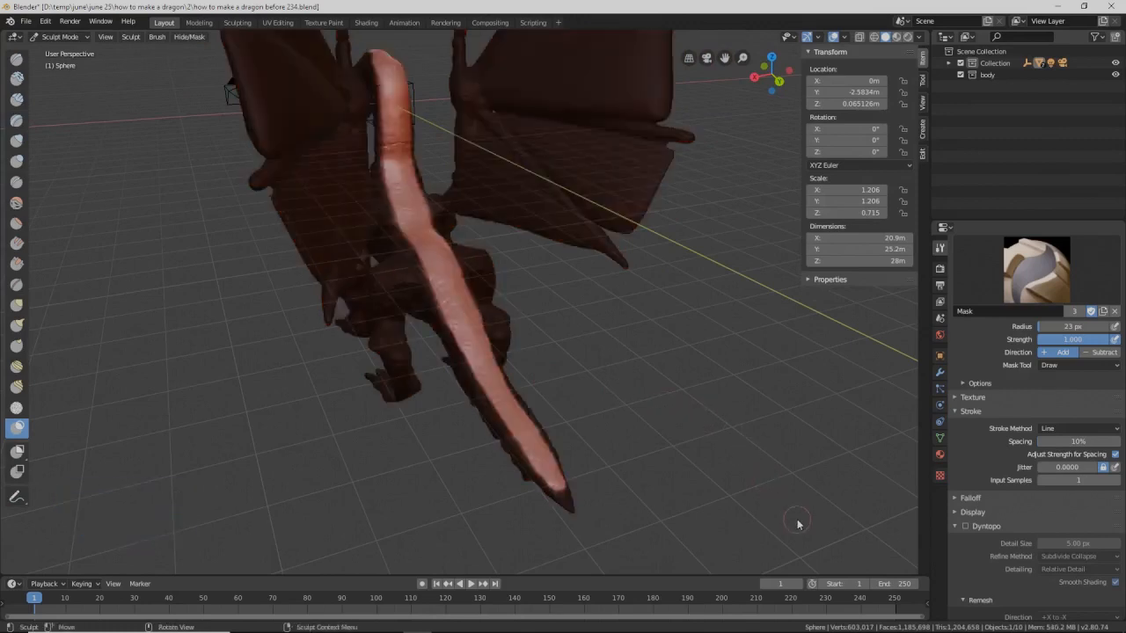
key(Pause)
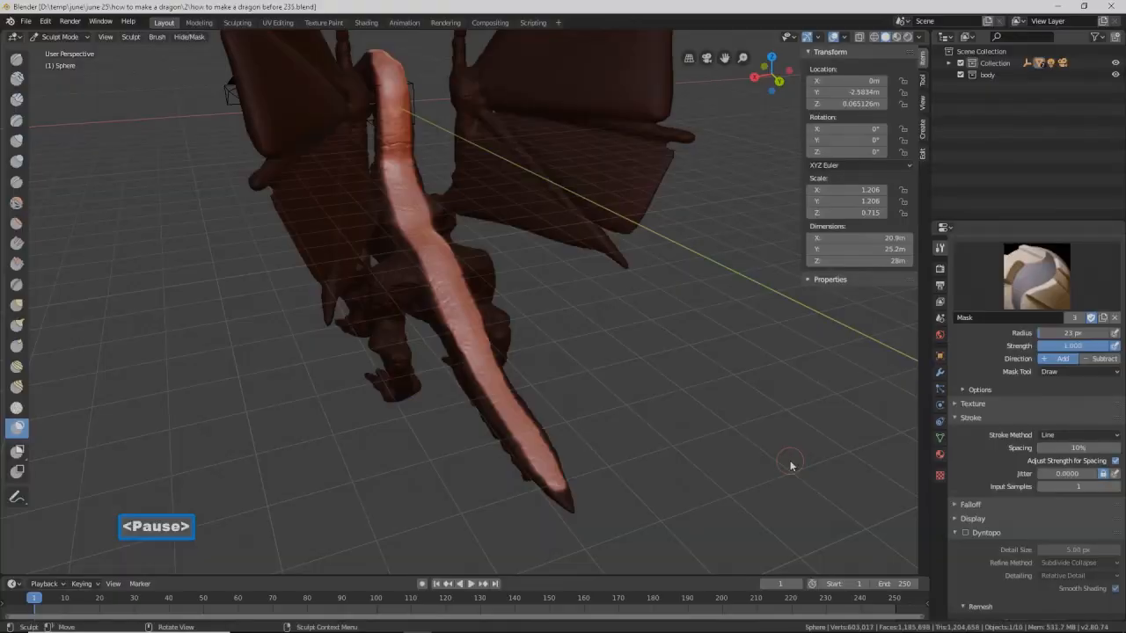
Step: Set the Mask brush radius to 11 px and mask thin crosswise bands over the unmasked strip on the snout and brow
middle_drag(354, 381, 577, 336)
shift+middle_drag(577, 336, 554, 299)
key(f)
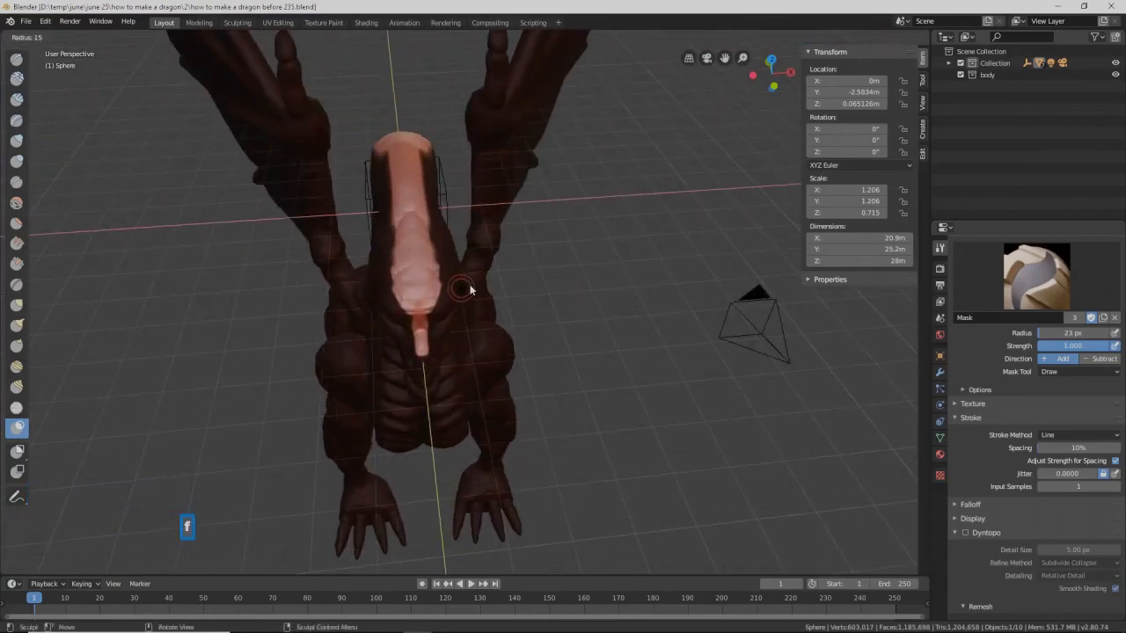
click(425, 283)
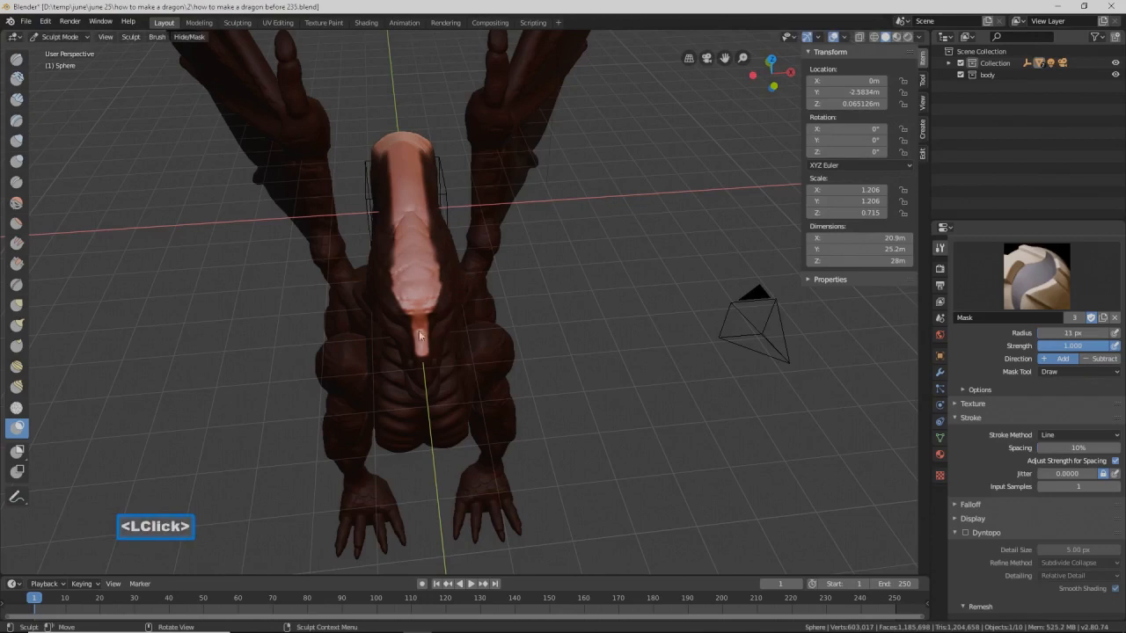
ctrl+middle_drag(429, 349, 433, 346)
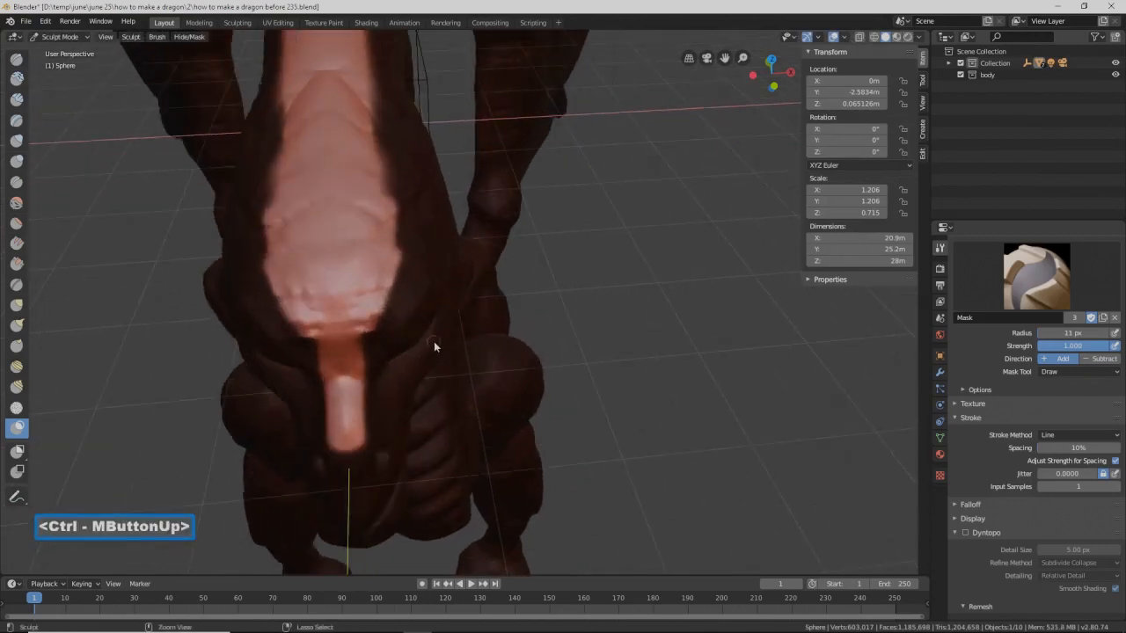
drag(327, 407, 378, 402)
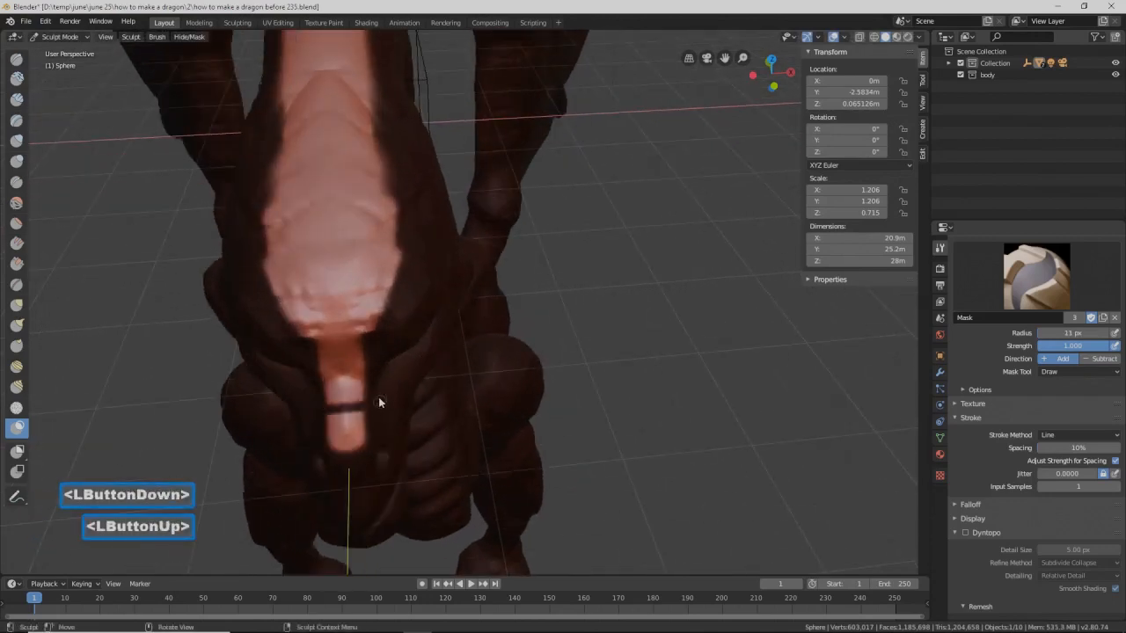
drag(314, 372, 337, 370)
drag(384, 369, 385, 370)
drag(319, 339, 387, 336)
drag(272, 285, 393, 279)
drag(269, 288, 415, 276)
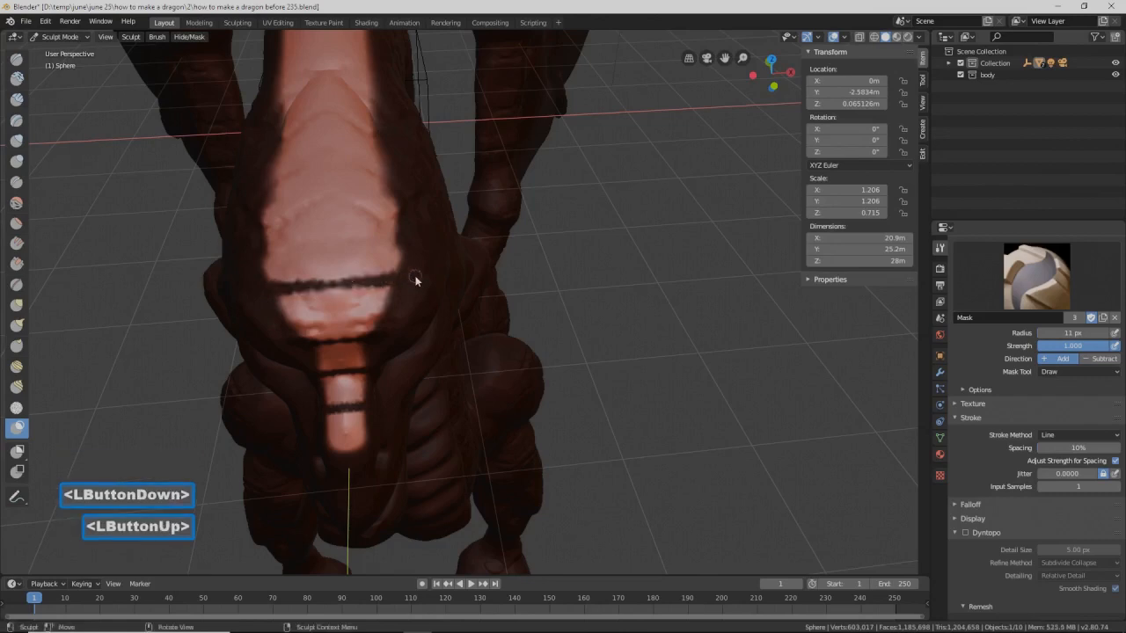
drag(268, 291, 411, 278)
Step: Set the Mask brush radius to 39 px and mask two thicker crosswise bands over the forehead
key(f)
click(425, 288)
drag(253, 216, 410, 196)
drag(275, 149, 398, 140)
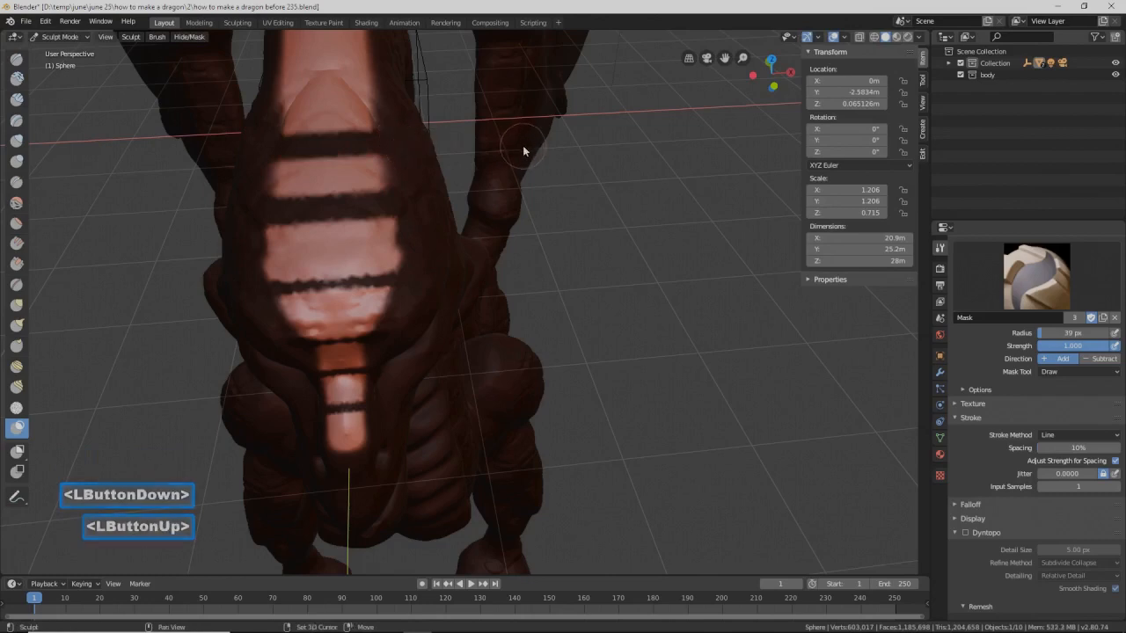
Step: Set the Mask brush radius to 25 px and continue the crosswise mask bands over the top and back of the head
ctrl+middle_drag(515, 142, 528, 222)
key(f)
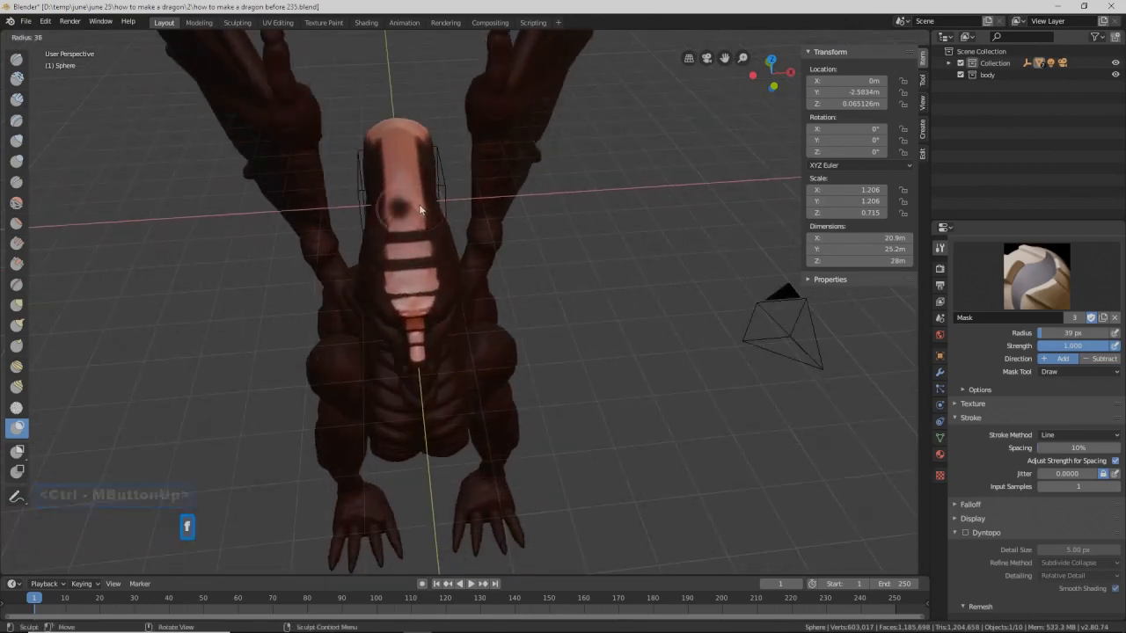
click(407, 211)
drag(390, 210, 451, 205)
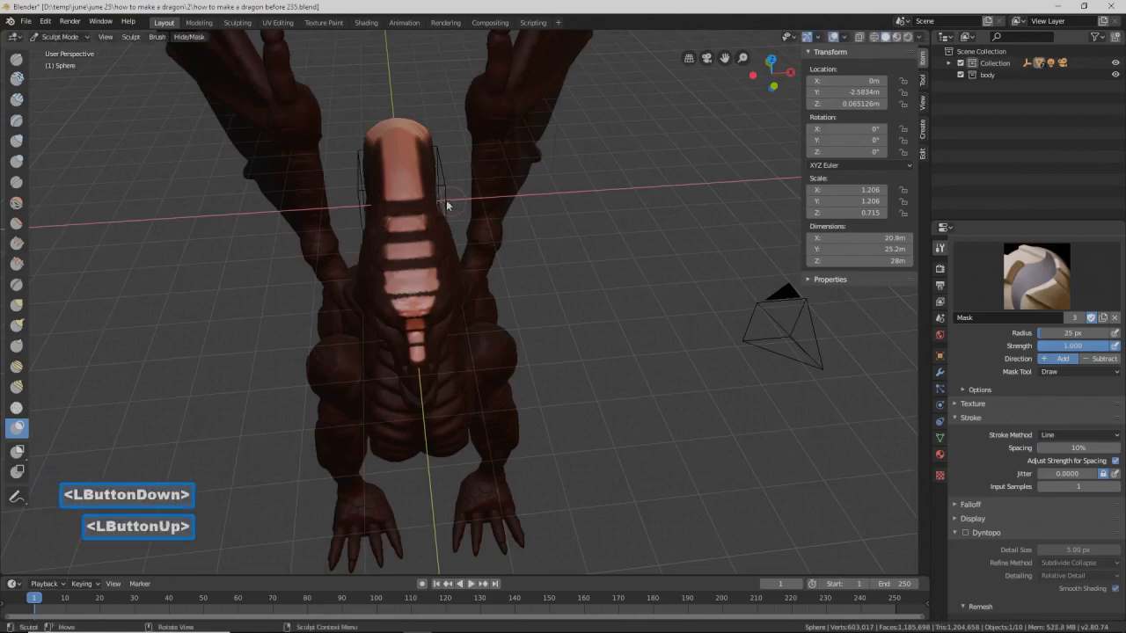
drag(384, 166, 435, 159)
middle_drag(381, 131, 272, 188)
drag(425, 186, 463, 162)
Step: Set the Mask brush radius to 16 px and mask crosswise bands down the upper neck
key(f)
click(454, 225)
drag(454, 232, 519, 178)
drag(493, 270, 540, 224)
mouse_move(568, 294)
middle_down()
mouse_move(536, 258)
mouse_move(483, 264)
middle_up()
drag(485, 264, 561, 252)
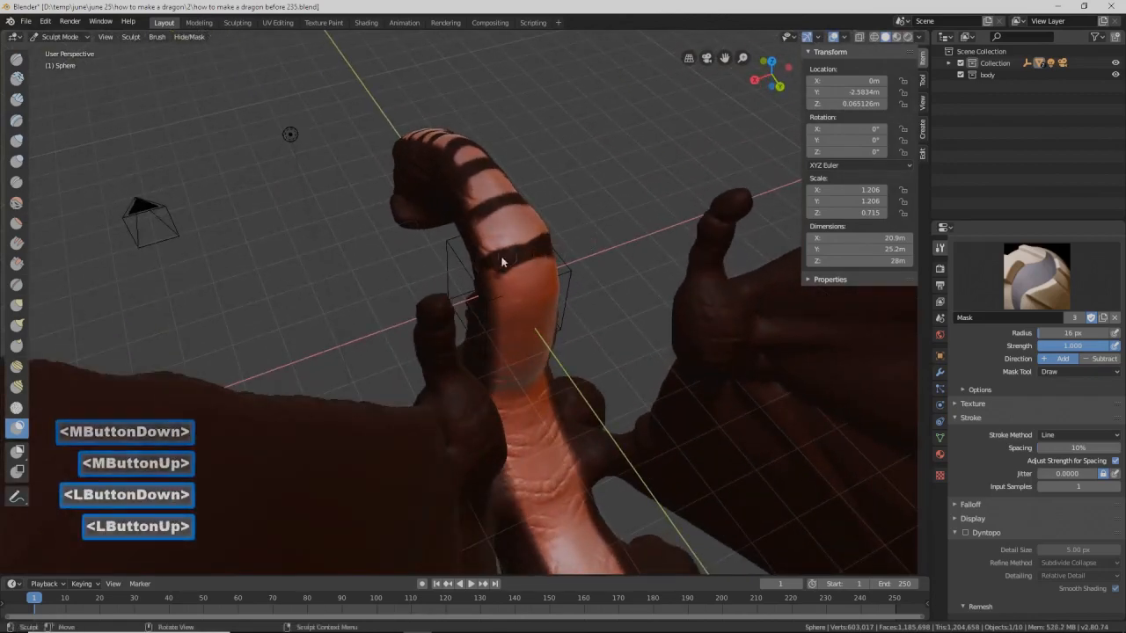
drag(477, 264, 571, 237)
Step: Continue the crosswise mask bands down the lower neck, raising the Mask brush radius to 33 px
middle_drag(593, 305, 553, 292)
mouse_move(563, 308)
mouse_down()
mouse_move(486, 312)
mouse_move(607, 299)
mouse_up()
drag(482, 353, 588, 361)
click(581, 362)
key(f)
click(480, 360)
drag(480, 360, 580, 372)
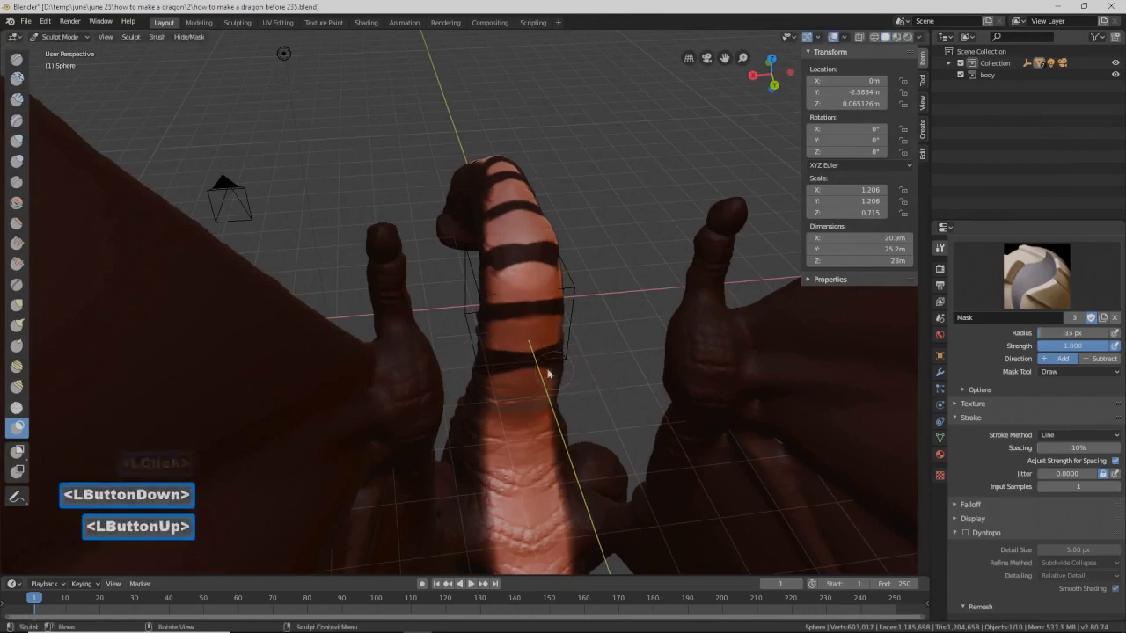
drag(484, 410, 577, 403)
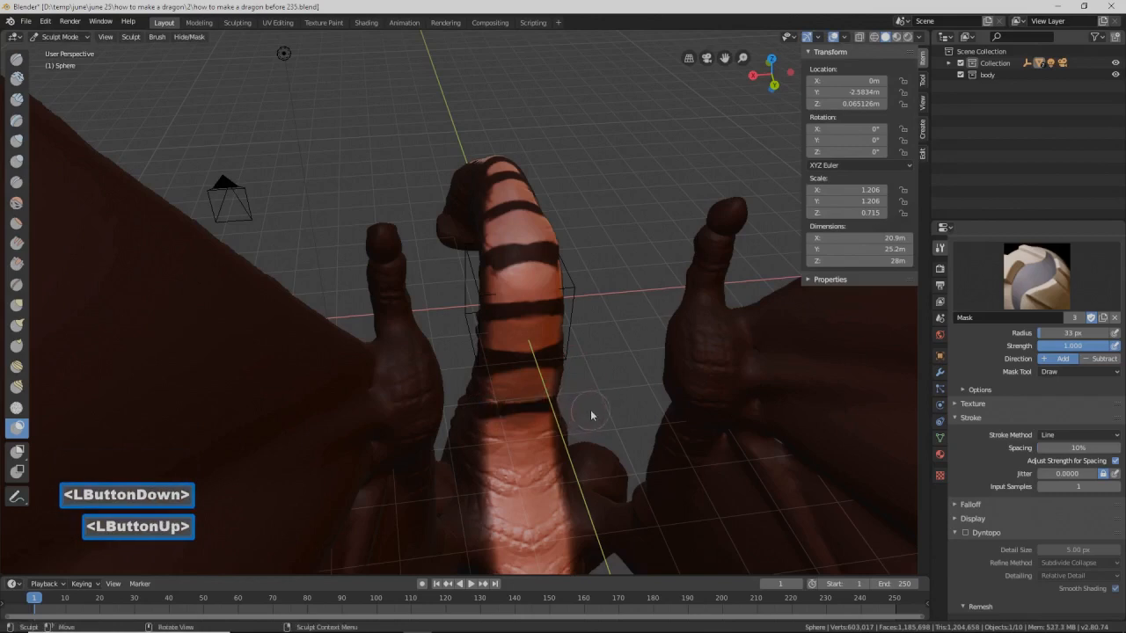
Step: Mask evenly spaced crosswise bands over the strip from the shoulders down the back toward the hips
shift+middle_drag(605, 418, 467, 333)
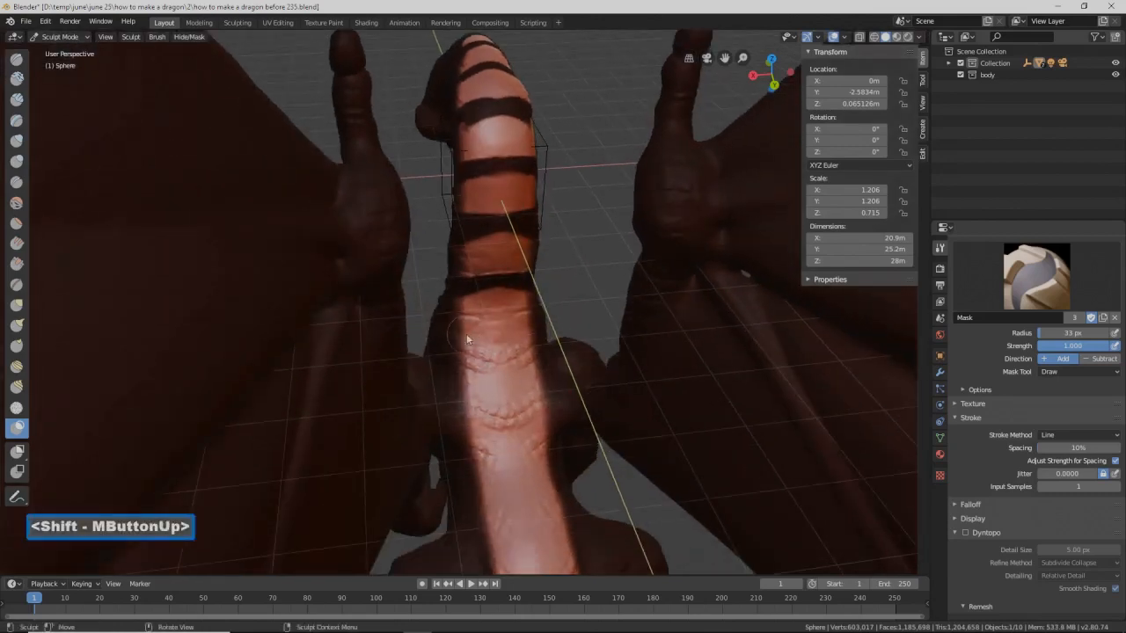
drag(466, 335, 565, 346)
drag(467, 408, 557, 414)
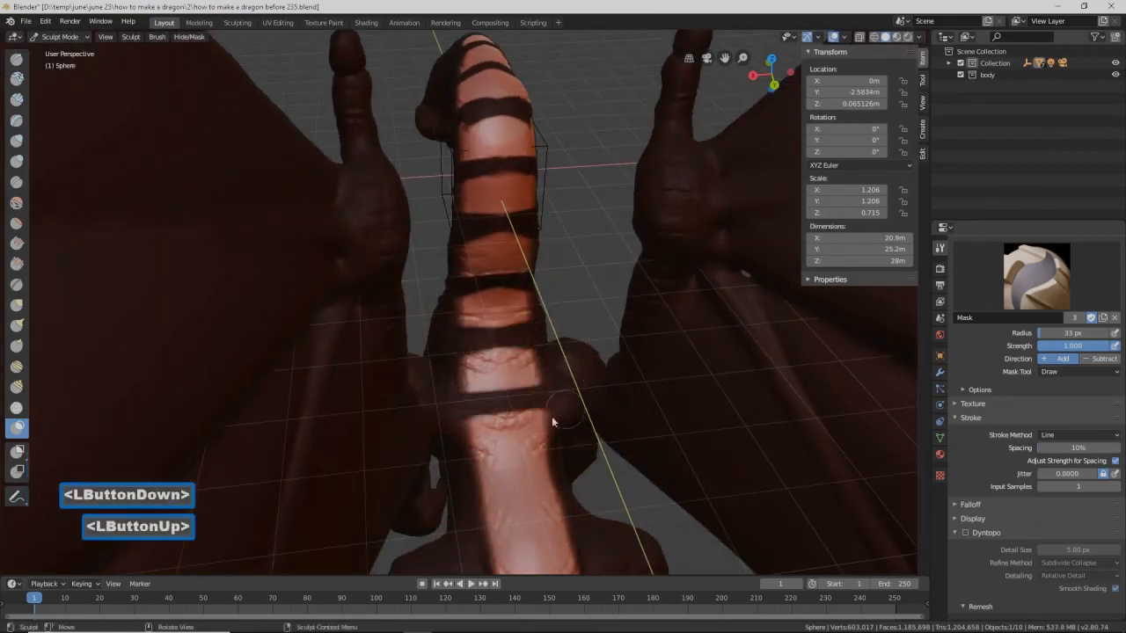
mouse_move(483, 465)
mouse_down()
mouse_move(573, 460)
mouse_move(595, 444)
mouse_up()
shift+middle_drag(595, 445, 602, 406)
drag(516, 343, 610, 348)
drag(517, 406, 616, 415)
Step: Mask three more crosswise bands over the strip from the hips onto the base of the tail
shift+middle_drag(656, 417, 618, 341)
drag(526, 300, 638, 299)
drag(551, 354, 640, 356)
drag(561, 426, 655, 429)
Step: Set the Mask brush radius to 24 px and mask crosswise bands down the tail toward its tip
shift+middle_drag(673, 420, 675, 391)
ctrl+middle_drag(676, 392, 655, 380)
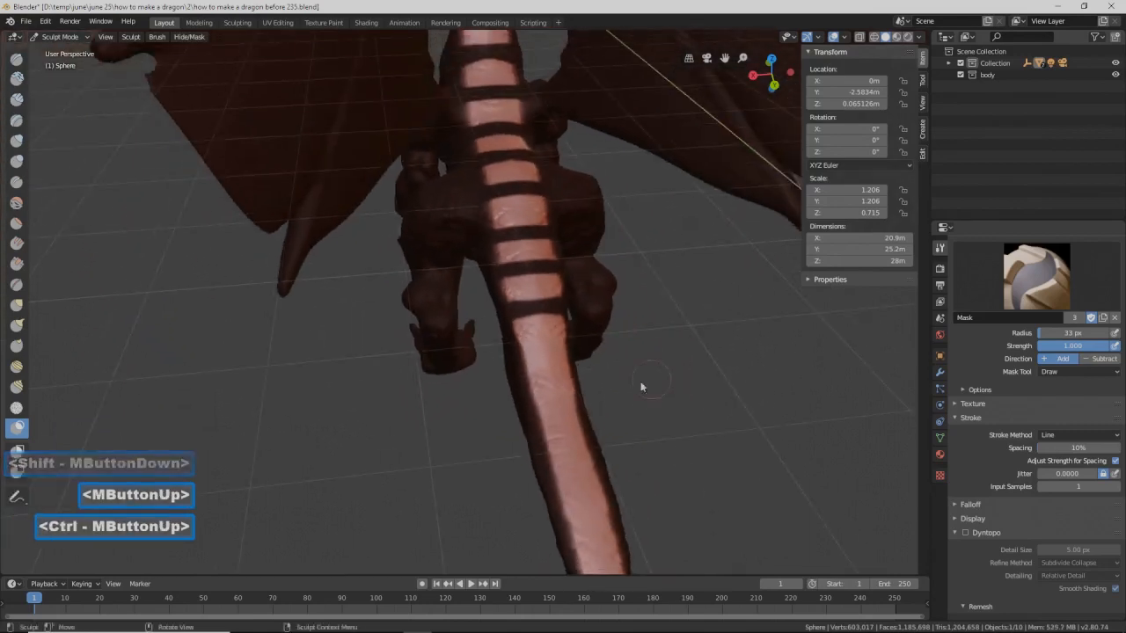
key(f)
click(540, 378)
mouse_move(543, 352)
mouse_down()
mouse_move(595, 344)
mouse_move(581, 362)
mouse_up()
drag(538, 409, 607, 406)
drag(551, 460, 614, 466)
ctrl+middle_drag(669, 432, 675, 441)
drag(543, 460, 610, 450)
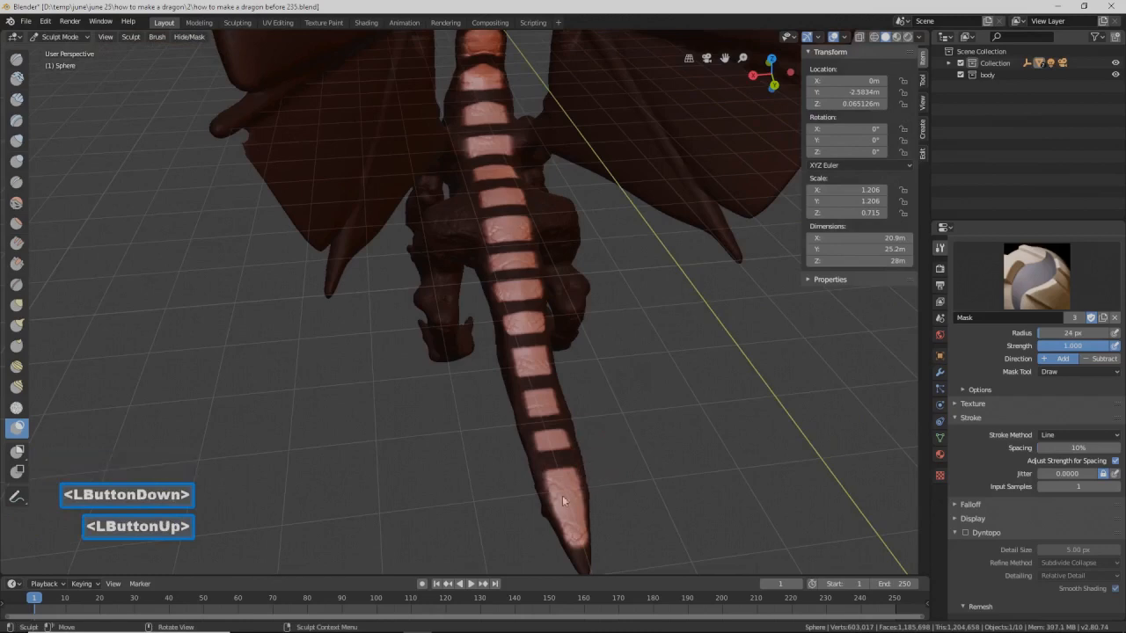
drag(572, 498, 624, 485)
Step: Set the Mask brush radius to 8 px and mask thin crosswise bands over the last unmasked patch near the tail tip
key(f)
click(640, 493)
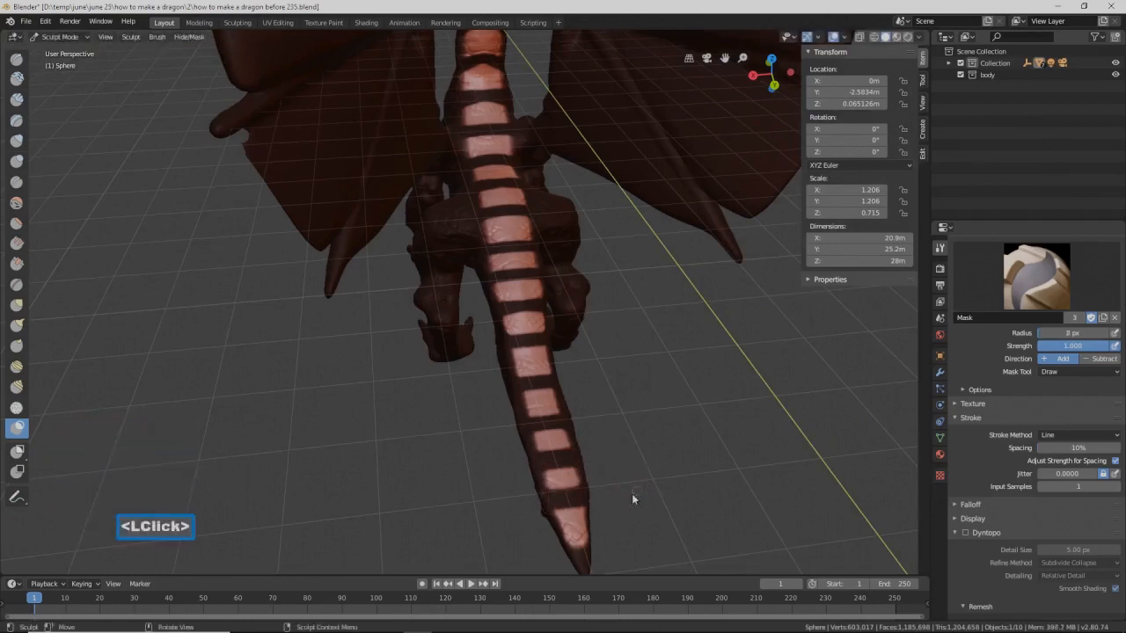
mouse_move(566, 522)
mouse_down()
mouse_move(592, 518)
mouse_move(575, 533)
mouse_move(601, 529)
mouse_up()
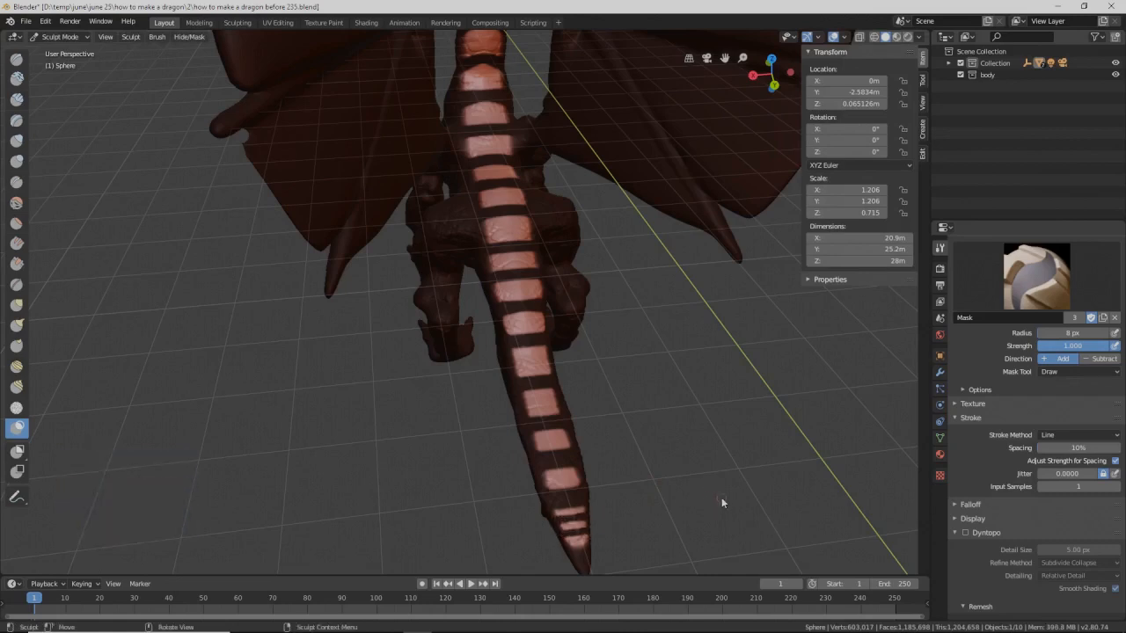
key(Pause)
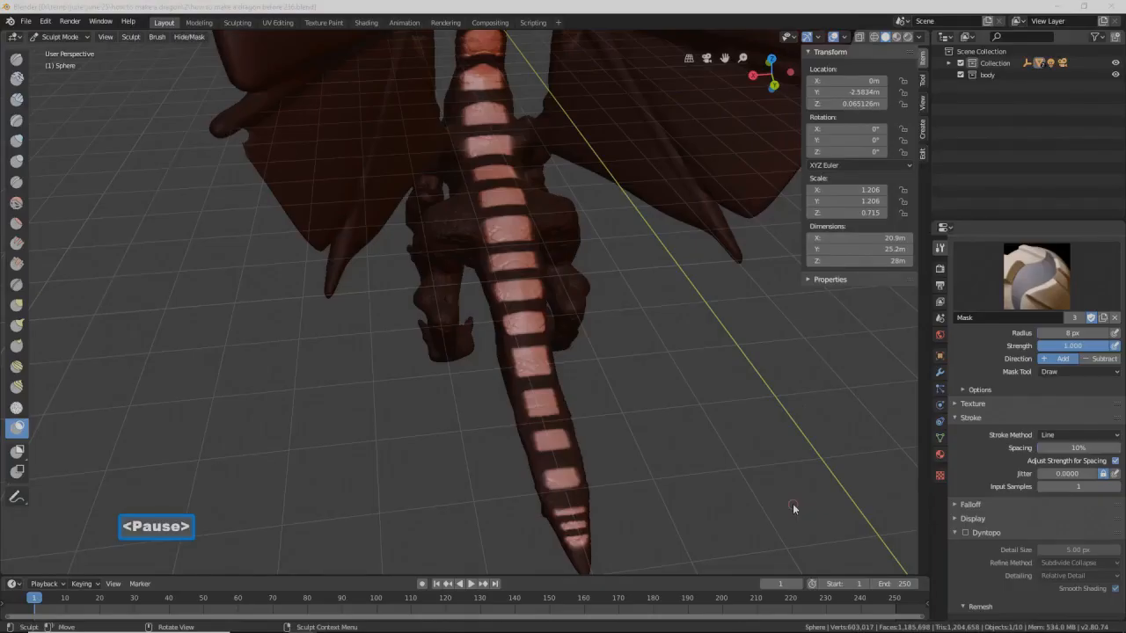
middle_drag(616, 374, 604, 380)
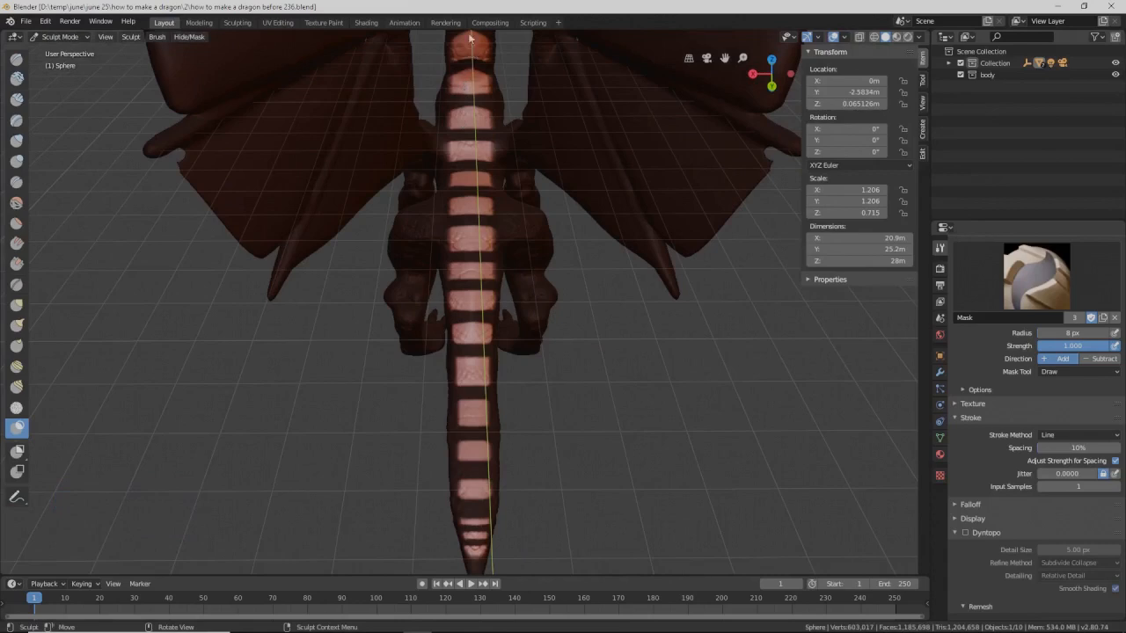
ctrl+middle_drag(504, 92, 487, 76)
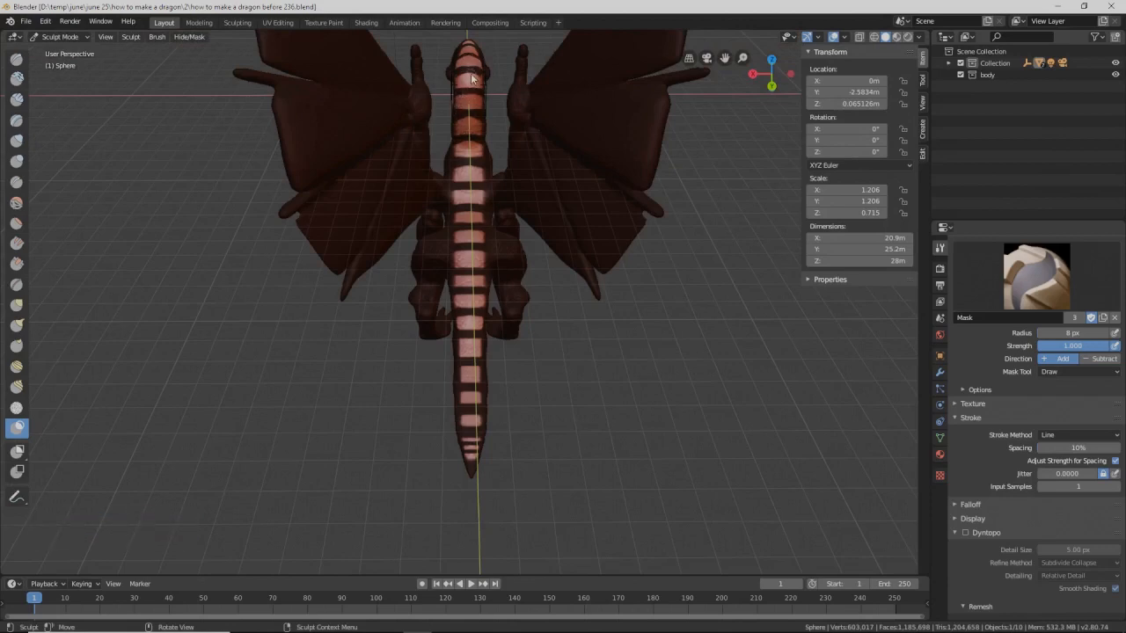
Step: Set the Mask brush radius to 7 px and mask a straight centre line down the patches from the head to the tail tip
key(f)
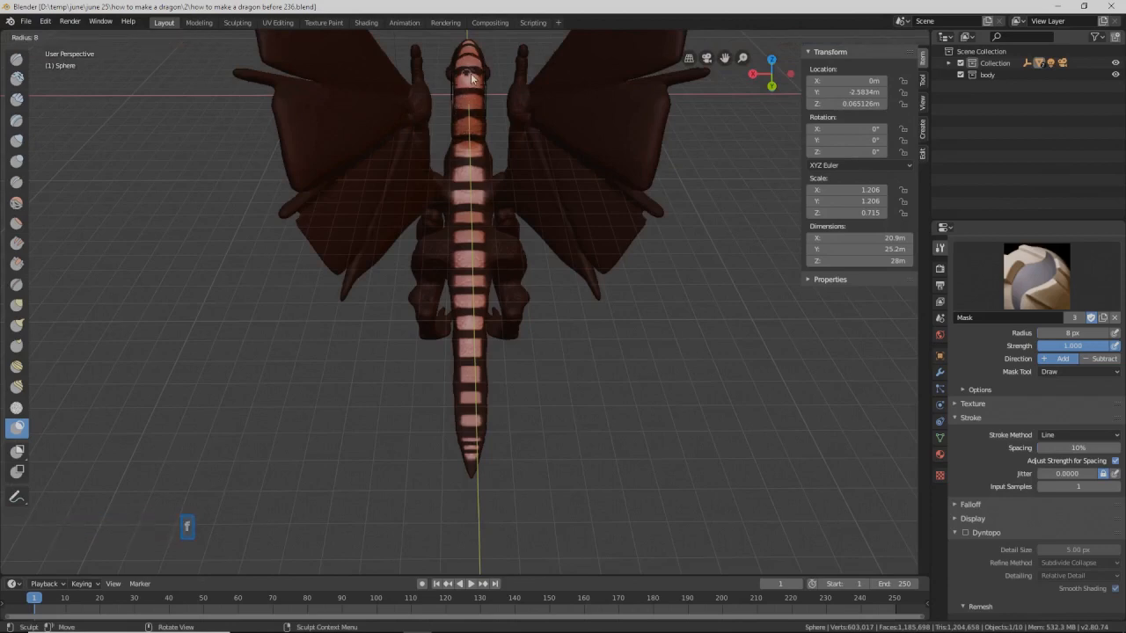
click(471, 78)
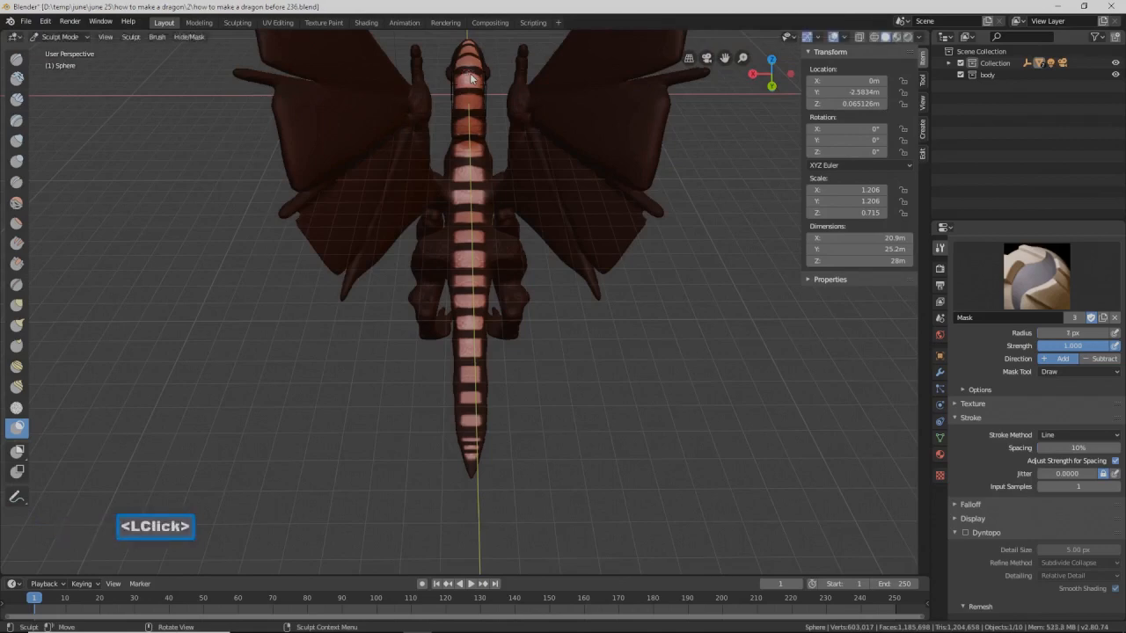
drag(470, 77, 471, 466)
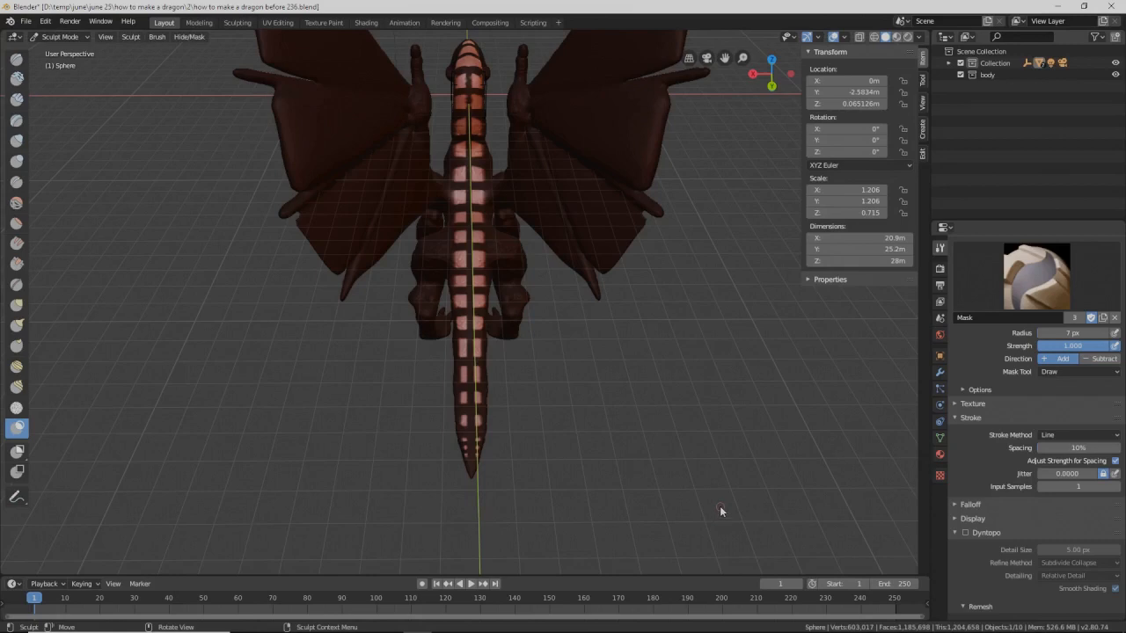
key(Pause)
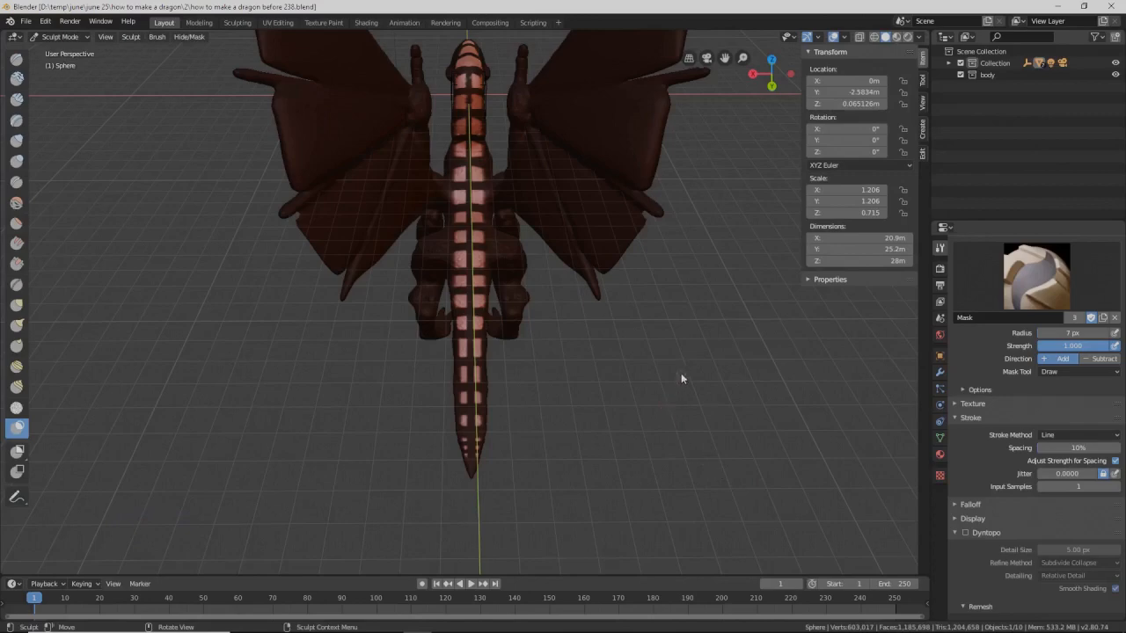
Step: Mask the missing stretch of the centre line over the crown of the head and the upper neck
key(ctrl)
shift+middle_drag(679, 197, 604, 237)
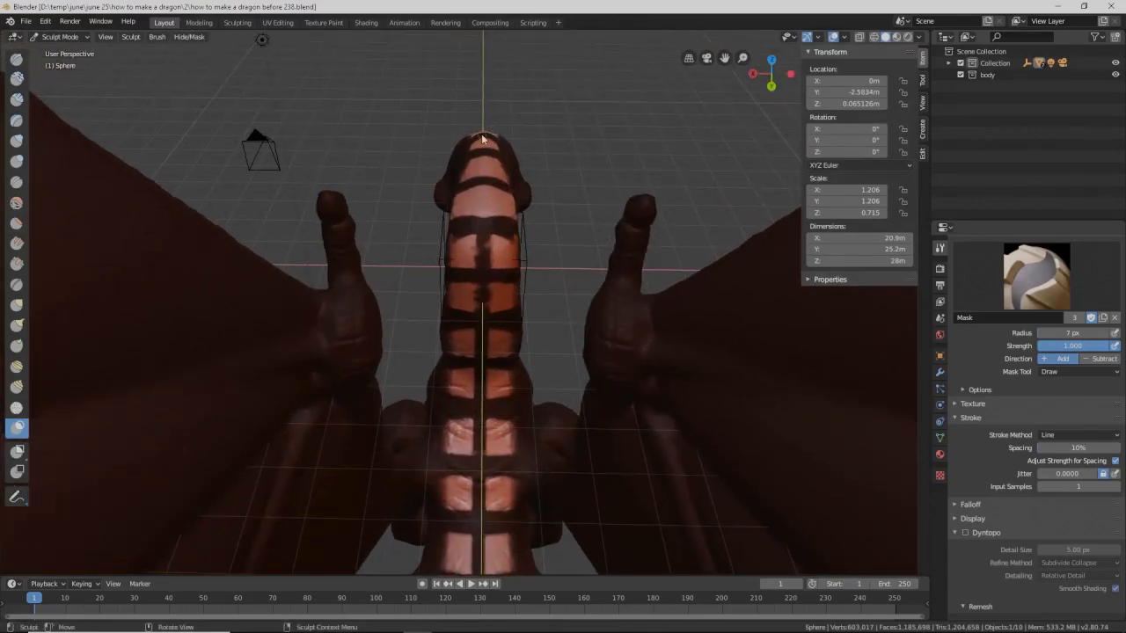
drag(484, 139, 484, 139)
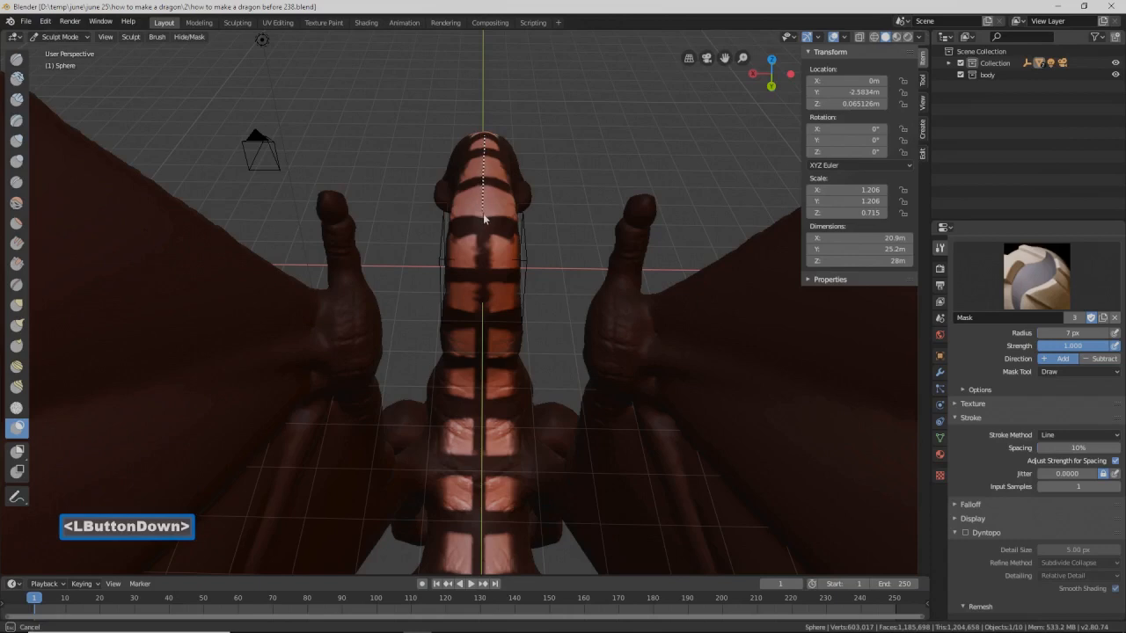
drag(483, 224, 479, 269)
Step: Mask a centre line through the three snout patches, widening it with a 25 px brush radius
middle_drag(476, 277, 614, 234)
middle_drag(613, 234, 519, 290)
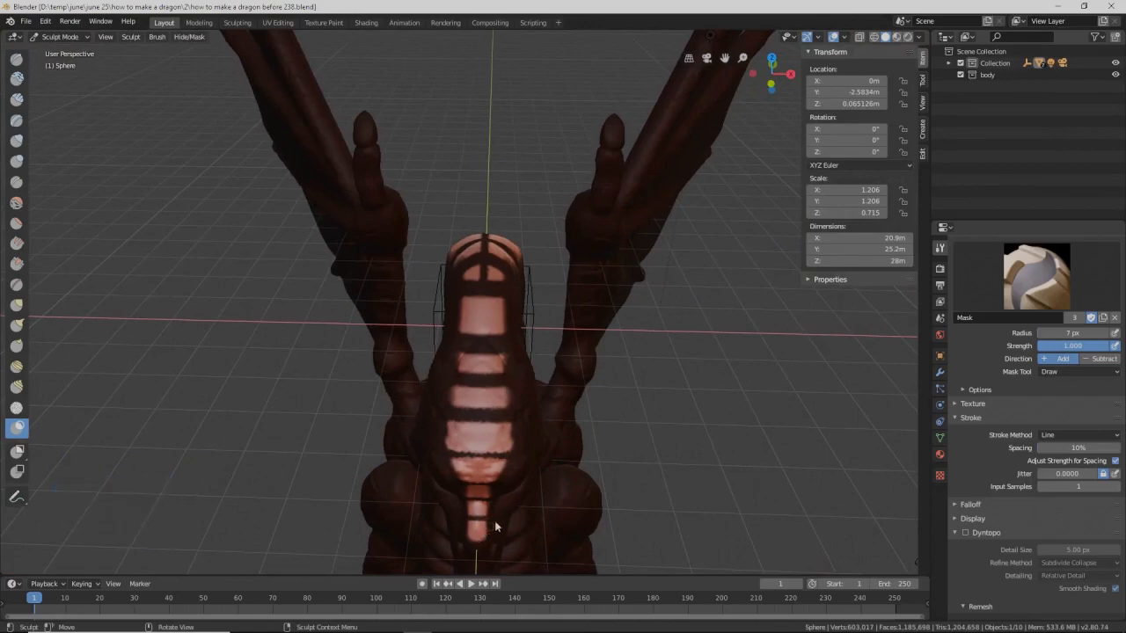
ctrl+middle_drag(570, 449, 532, 361)
drag(516, 341, 516, 124)
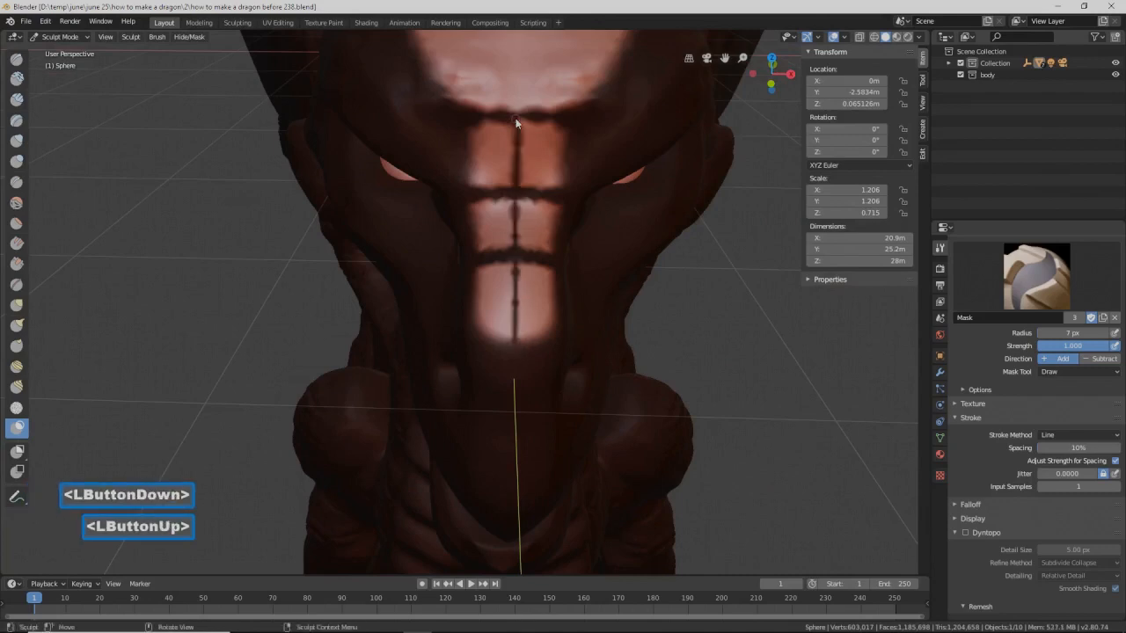
key(f)
click(538, 326)
drag(518, 345, 515, 126)
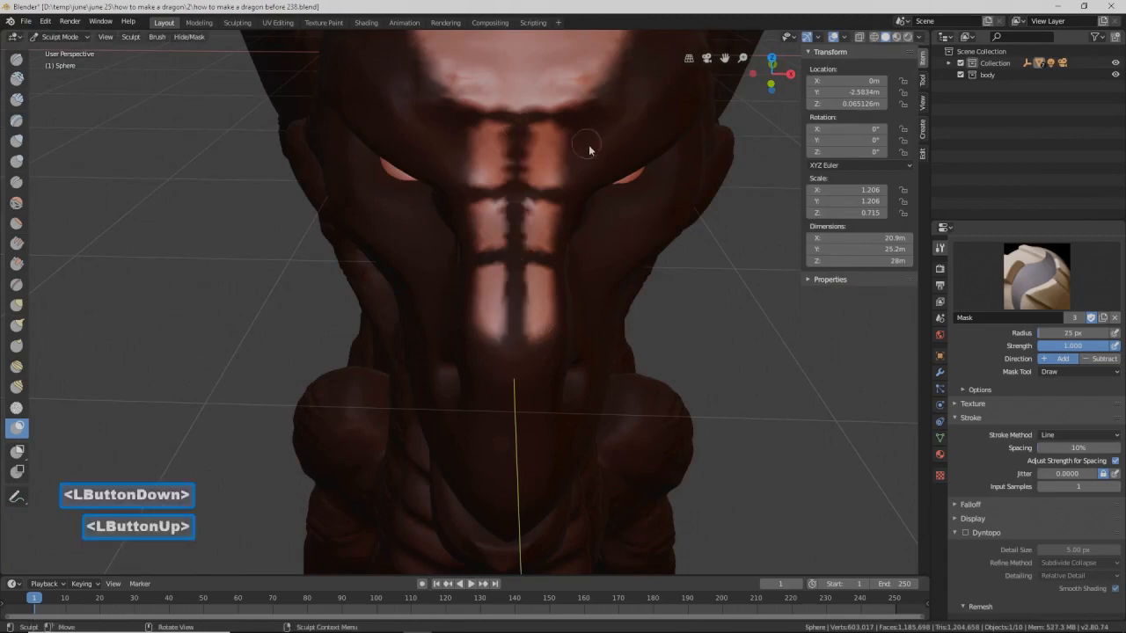
Step: Mask the centre line through the two wide forehead patches above the snout with the 25 px radius
mouse_move(600, 166)
shift+middle_down()
mouse_move(589, 201)
mouse_move(557, 221)
shift+middle_up()
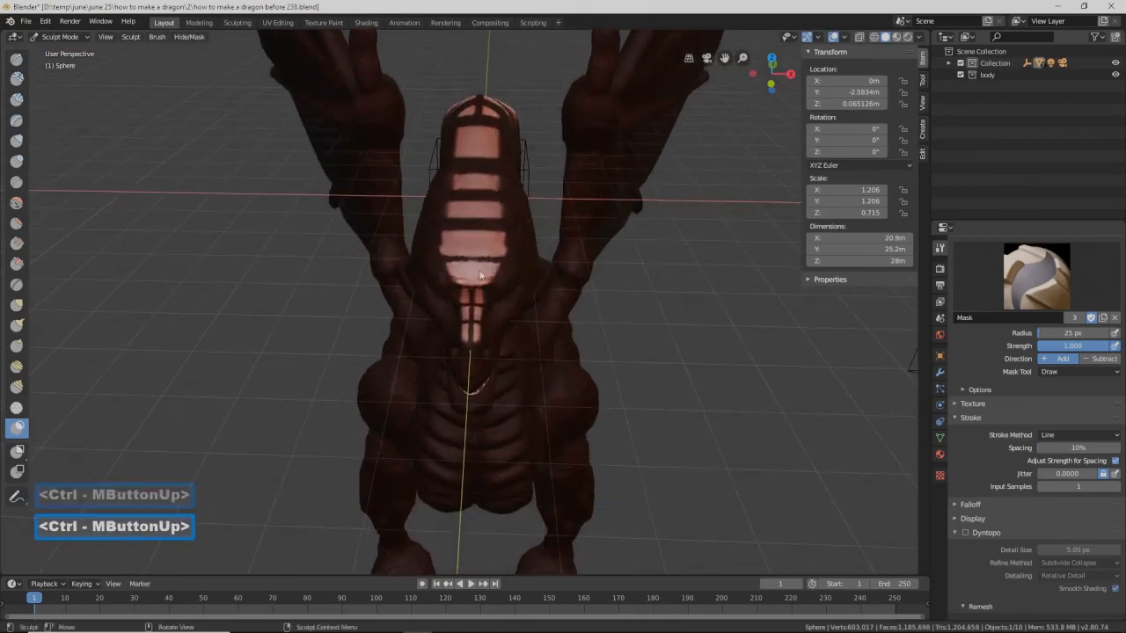
drag(472, 290, 472, 290)
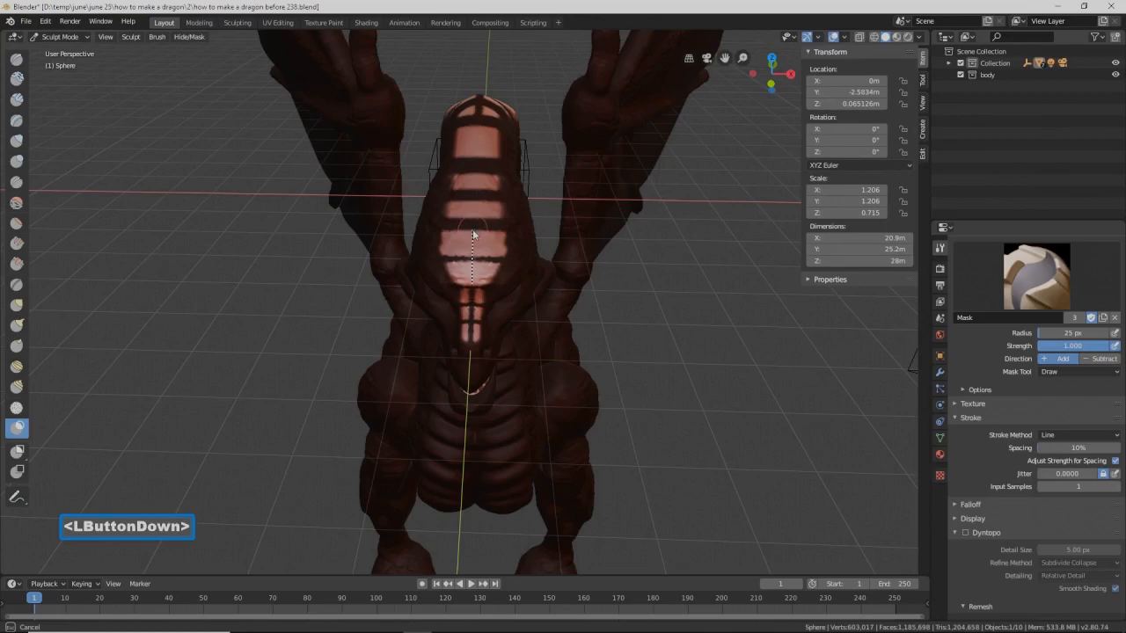
drag(472, 232, 472, 232)
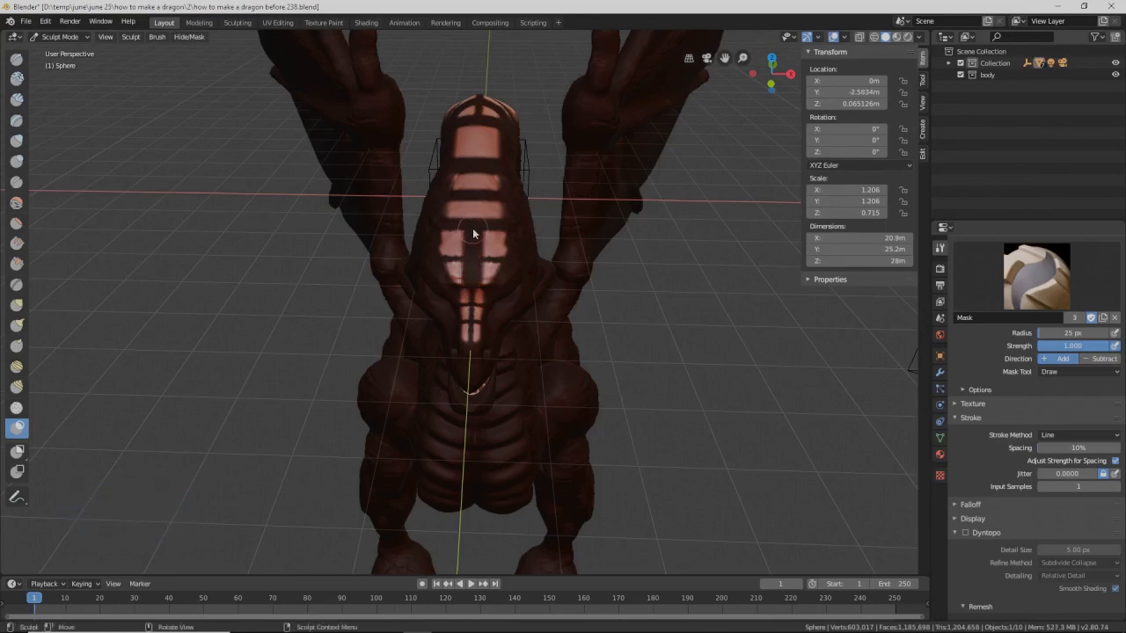
Step: Set the Mask brush radius to 18 px and mask the centre line through the remaining patches up to the crown
key(f)
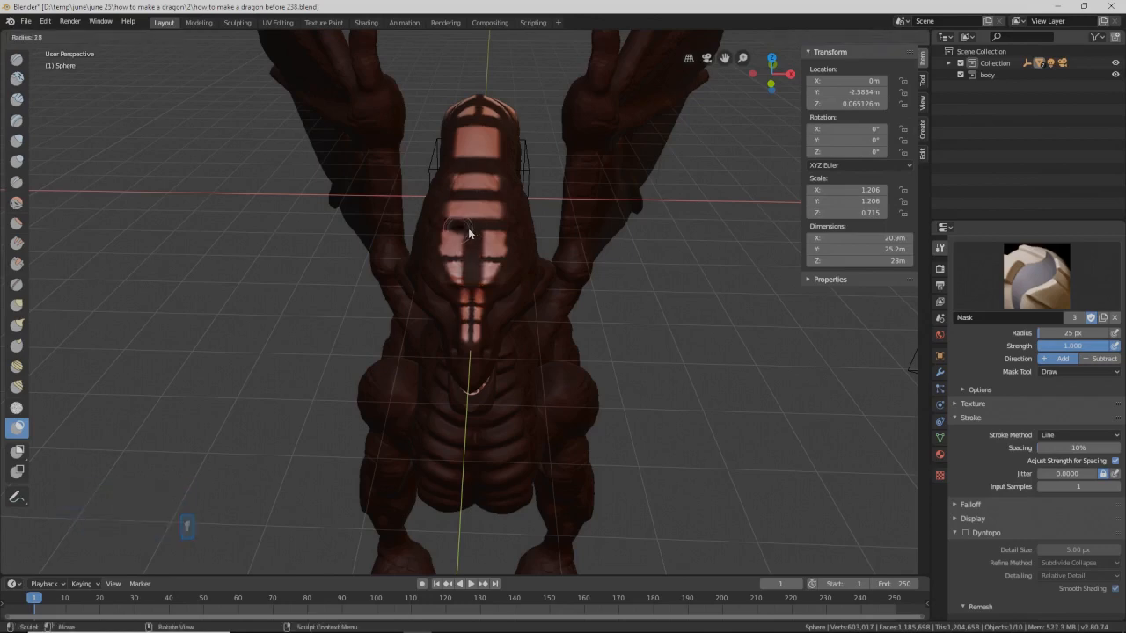
click(470, 220)
drag(473, 219, 477, 120)
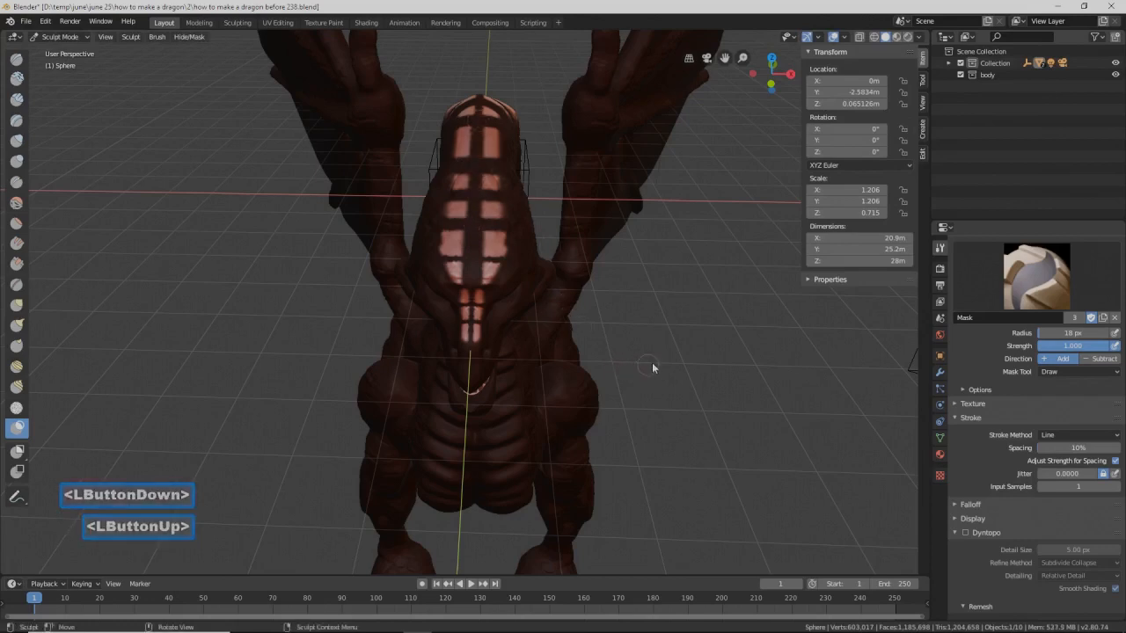
middle_drag(772, 455, 741, 447)
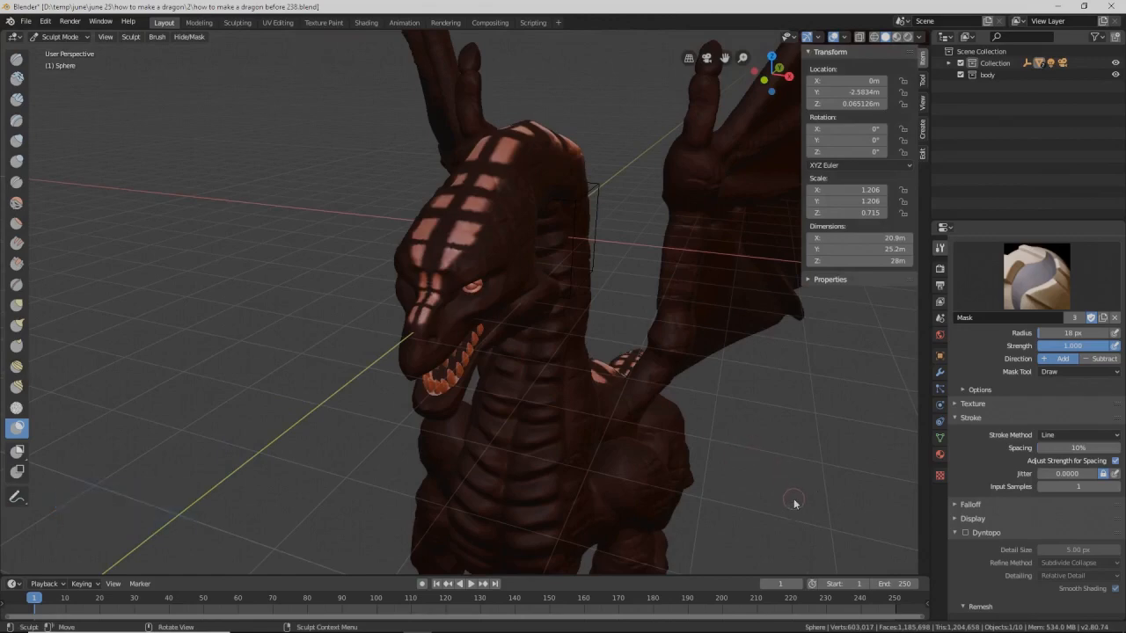
key(Pause)
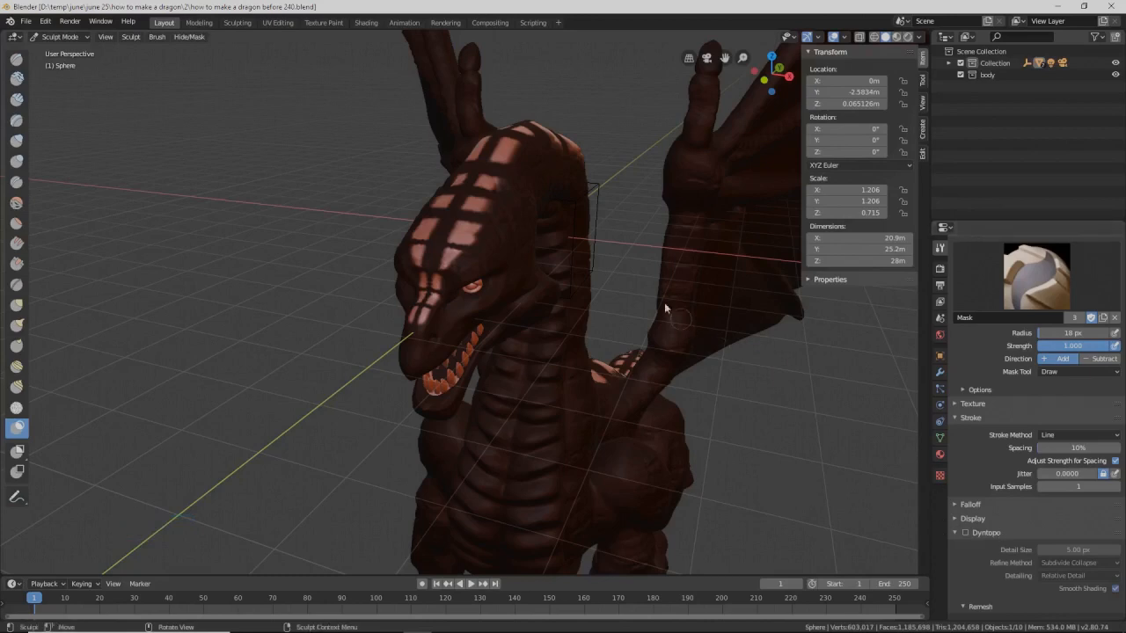
Step: Raise the unmasked patches from the snout over the forehead and crown using the Blob brush at a 41 px radius
click(15, 161)
middle_drag(419, 288, 416, 284)
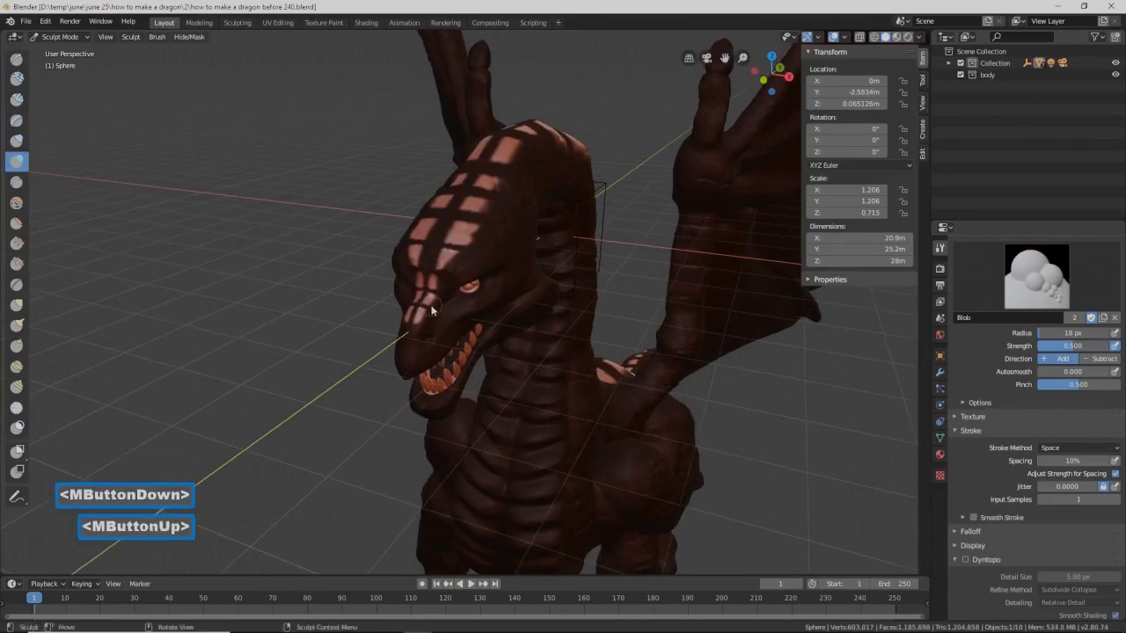
key(f)
click(447, 312)
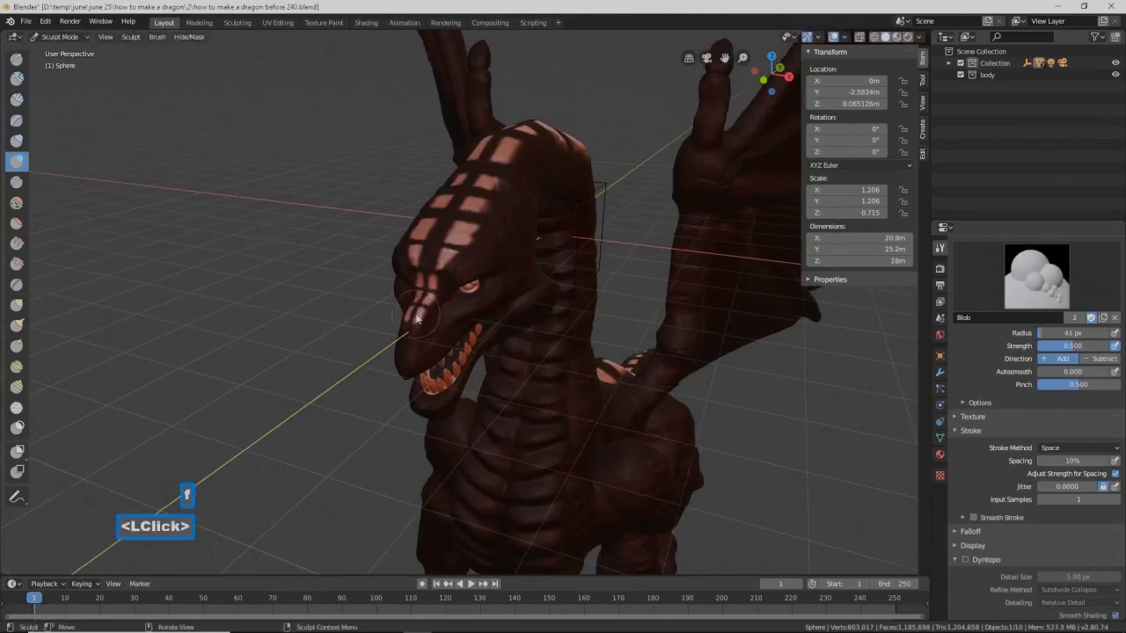
click(416, 318)
mouse_move(414, 315)
mouse_down()
mouse_move(477, 201)
mouse_move(466, 230)
mouse_up()
mouse_move(445, 270)
mouse_down()
mouse_move(522, 135)
mouse_move(460, 234)
mouse_move(511, 139)
mouse_up()
drag(480, 206, 480, 205)
Step: Raise the unmasked patches along the top and back of the neck with the Blob brush
mouse_move(563, 167)
middle_down()
mouse_move(489, 159)
mouse_move(563, 155)
middle_up()
mouse_move(562, 156)
mouse_down()
mouse_move(647, 130)
mouse_move(599, 129)
mouse_up()
drag(739, 179, 780, 247)
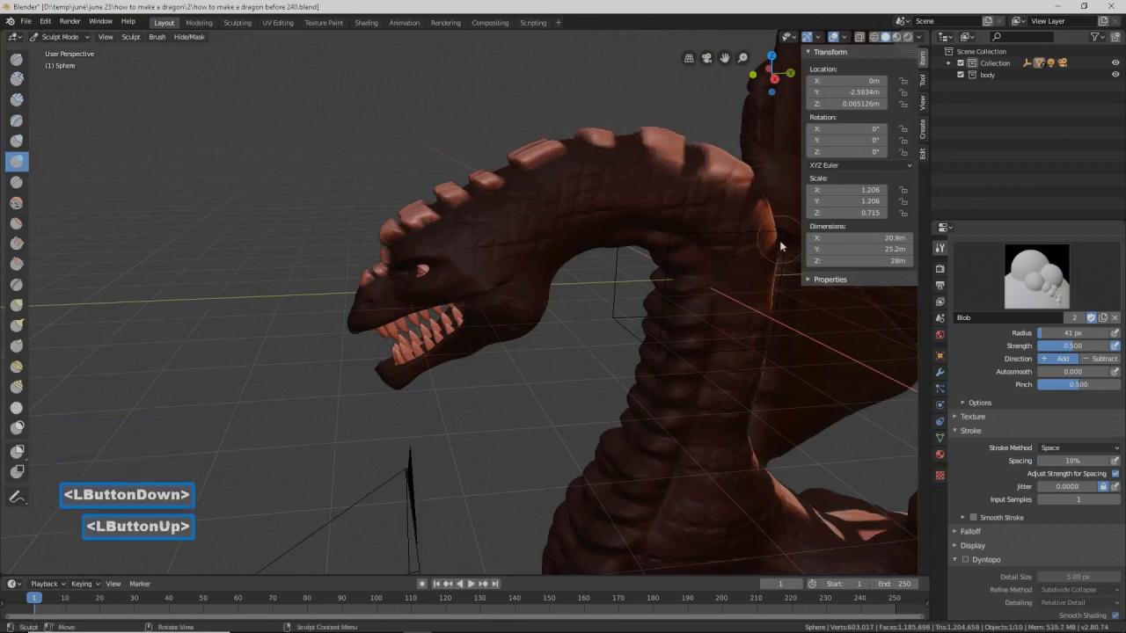
Step: Hide the viewport sidebar with the transform values to free up the sculpting view
middle_click(744, 268)
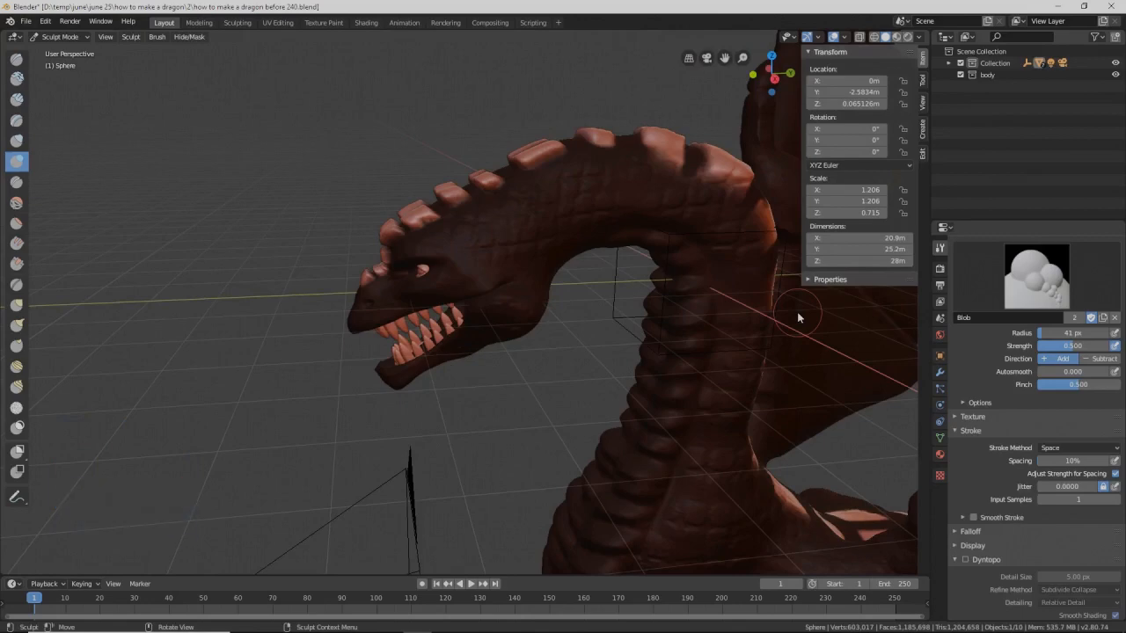
click(921, 61)
middle_drag(793, 334, 692, 361)
click(921, 81)
click(923, 60)
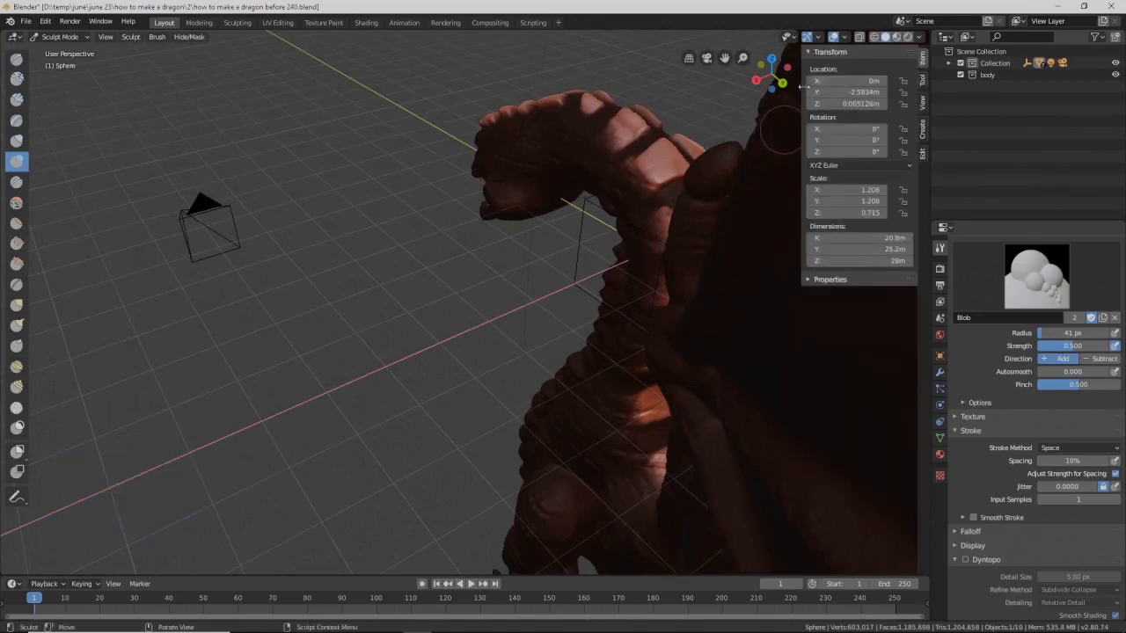
key(n)
Step: Set the Blob brush radius to 79 px and raise the paired patches along the back past the hips
mouse_move(716, 221)
middle_down()
mouse_move(681, 231)
mouse_move(714, 258)
middle_up()
key(f)
click(723, 290)
mouse_move(638, 230)
mouse_down()
mouse_move(629, 335)
mouse_move(675, 485)
mouse_up()
shift+middle_drag(715, 437, 700, 379)
mouse_move(593, 220)
mouse_down()
mouse_move(561, 107)
mouse_move(598, 400)
mouse_move(597, 336)
mouse_move(647, 405)
mouse_up()
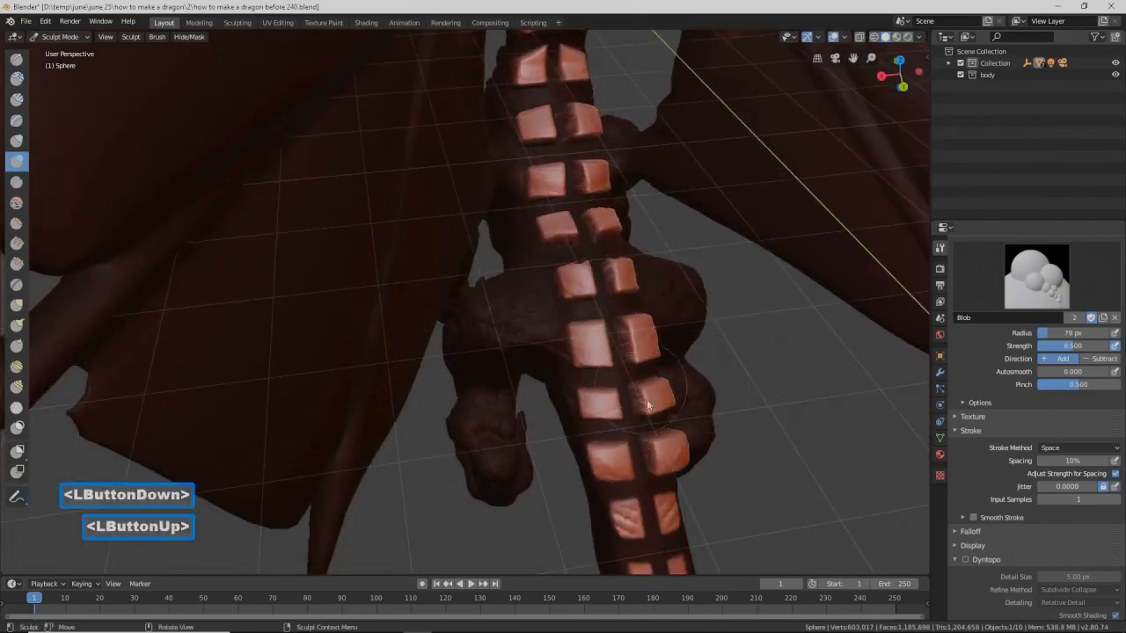
Step: Raise the remaining unmasked patches down the tail to its tip with the Blob brush
middle_drag(687, 405, 520, 294)
key(ctrl)
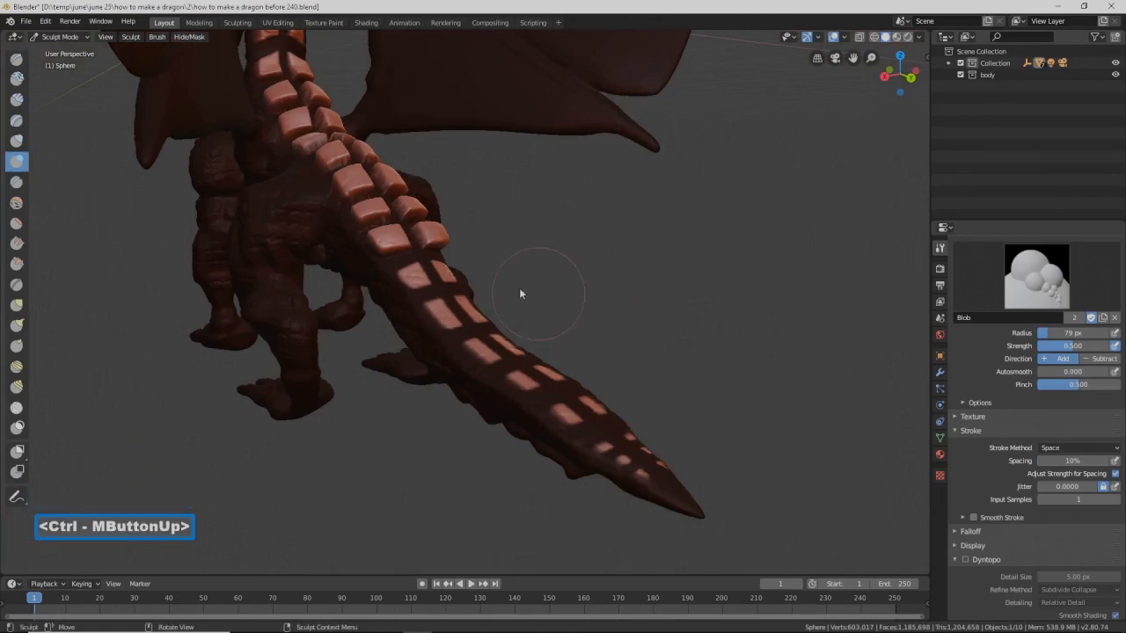
drag(467, 333, 467, 343)
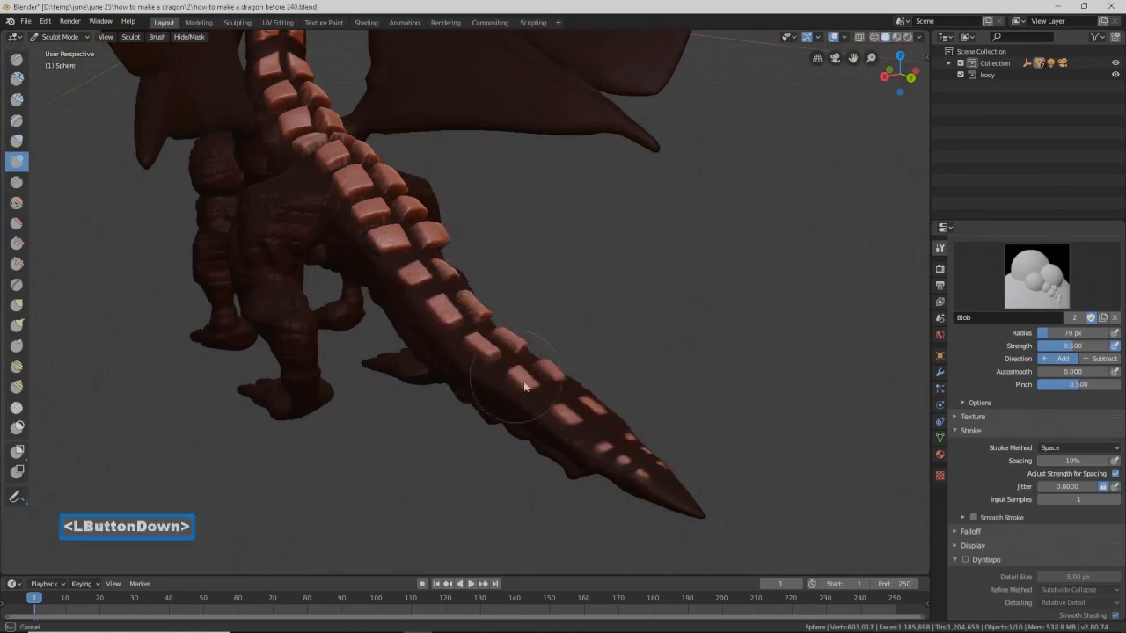
drag(683, 477, 683, 477)
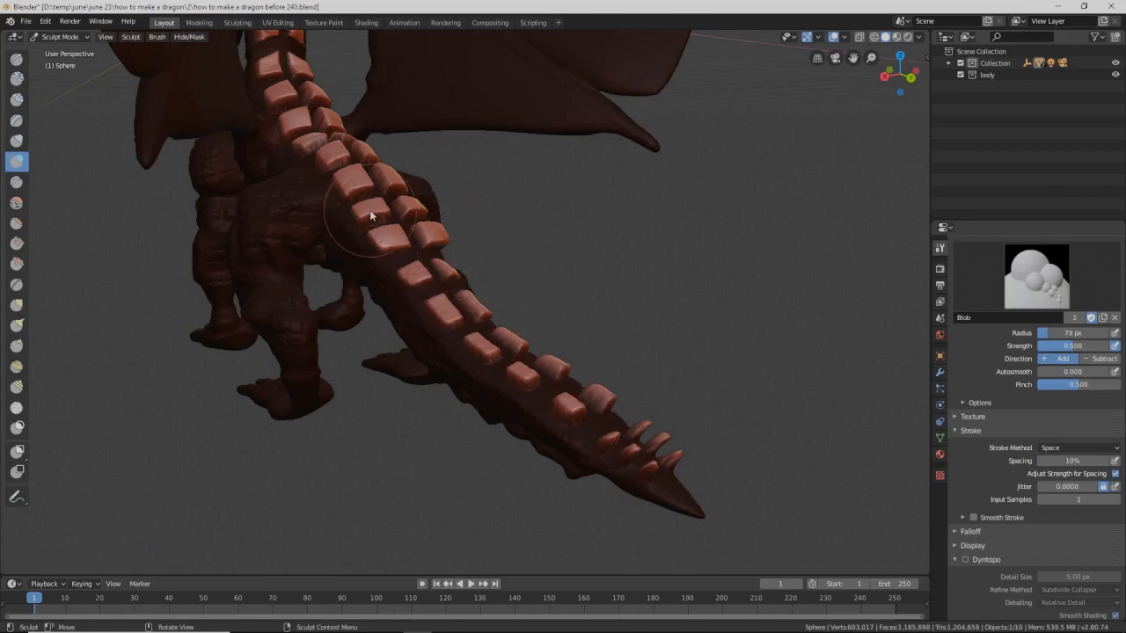
Step: Inflate the unmasked plates along the dragon's tail and back with Blob brush strokes
drag(373, 219, 414, 256)
drag(289, 102, 398, 225)
mouse_move(399, 225)
middle_down()
mouse_move(356, 229)
mouse_move(498, 232)
mouse_move(545, 252)
mouse_move(533, 269)
mouse_move(486, 276)
mouse_move(425, 254)
mouse_move(409, 234)
middle_up()
drag(247, 155, 212, 82)
shift+middle_drag(410, 228, 437, 249)
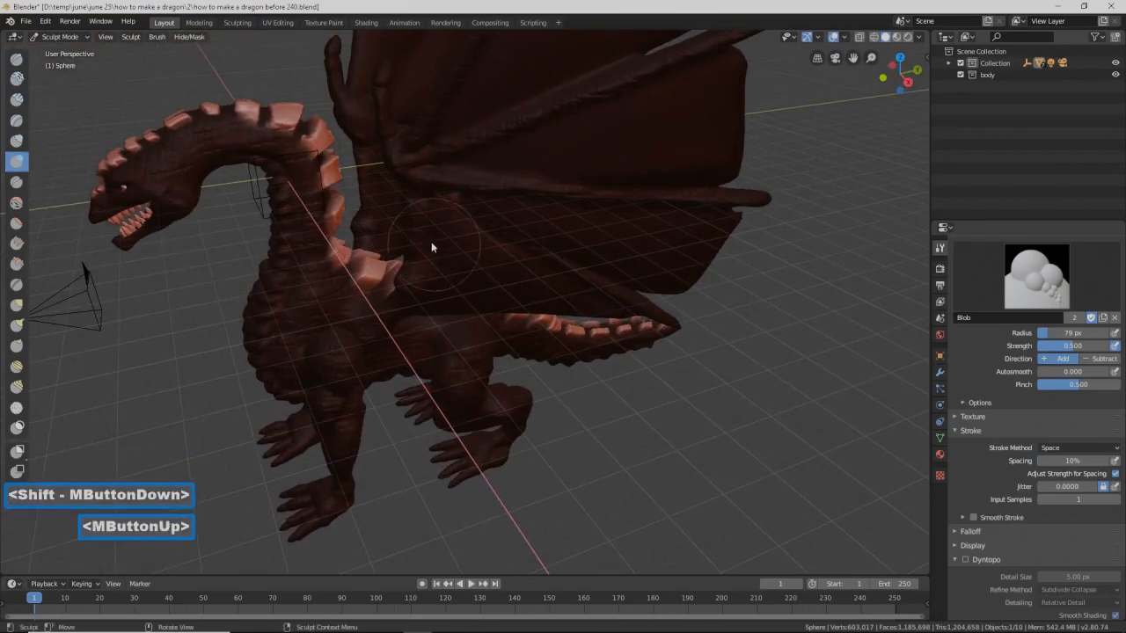
Step: Puff out the unmasked plates along the neck and head with the Blob brush
mouse_move(166, 132)
mouse_down()
mouse_move(195, 113)
mouse_move(308, 143)
mouse_up()
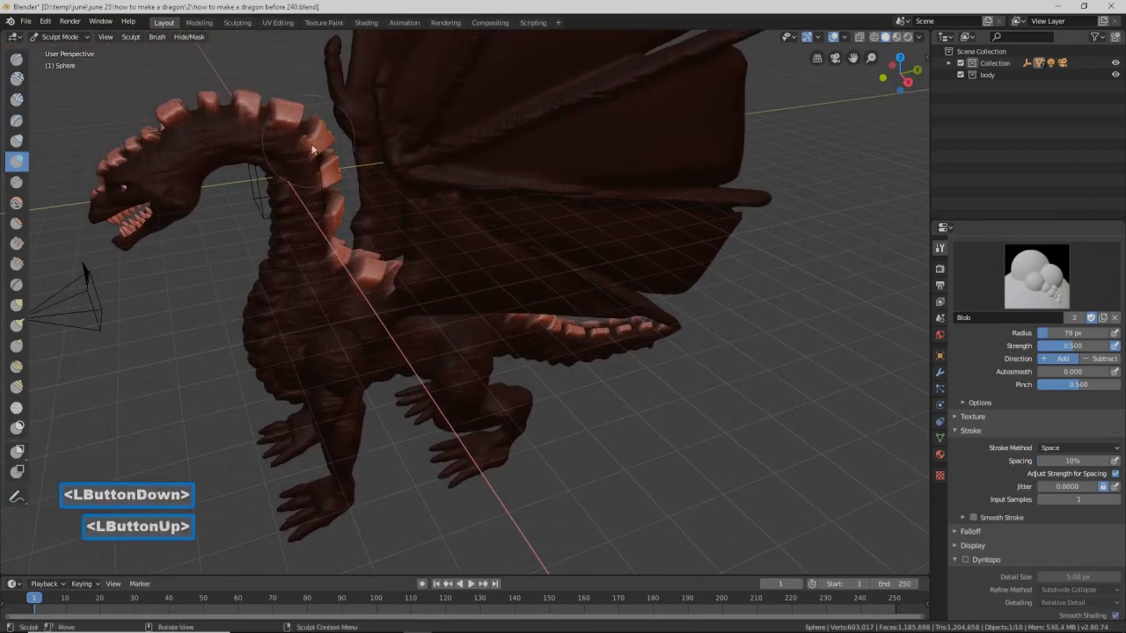
click(141, 145)
mouse_move(409, 243)
middle_down()
mouse_move(399, 218)
mouse_move(334, 233)
middle_up()
drag(262, 266, 226, 295)
drag(296, 418, 346, 417)
mouse_move(356, 403)
ctrl+middle_down()
mouse_move(368, 389)
mouse_move(372, 402)
mouse_move(365, 391)
ctrl+middle_up()
mouse_move(365, 392)
middle_down()
mouse_move(356, 380)
mouse_move(416, 364)
mouse_move(517, 382)
middle_up()
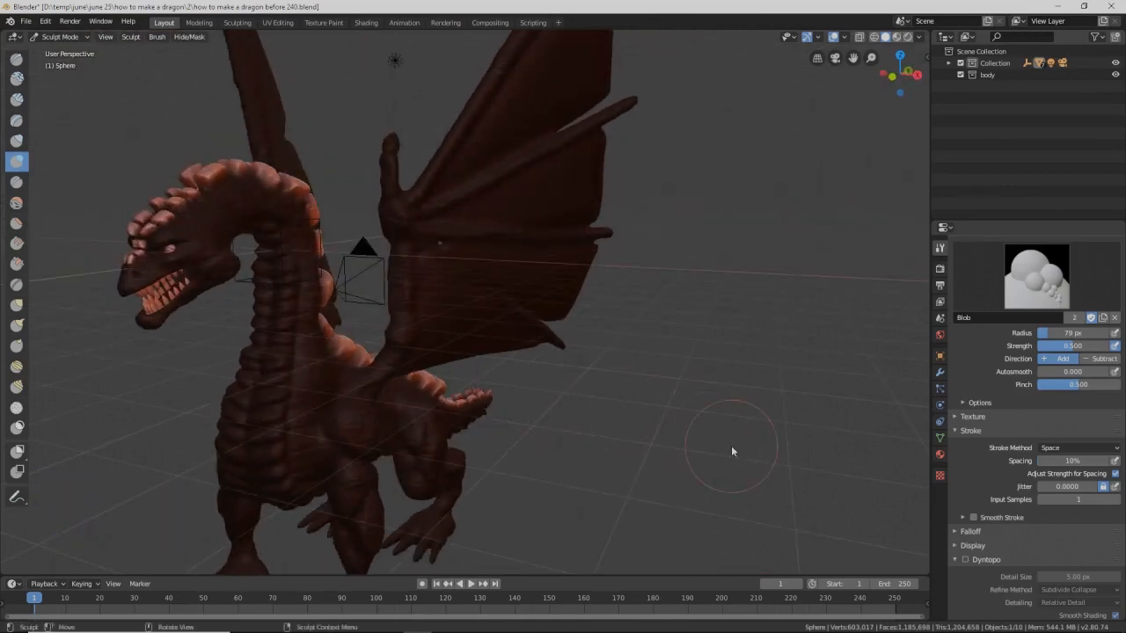
key(Pause)
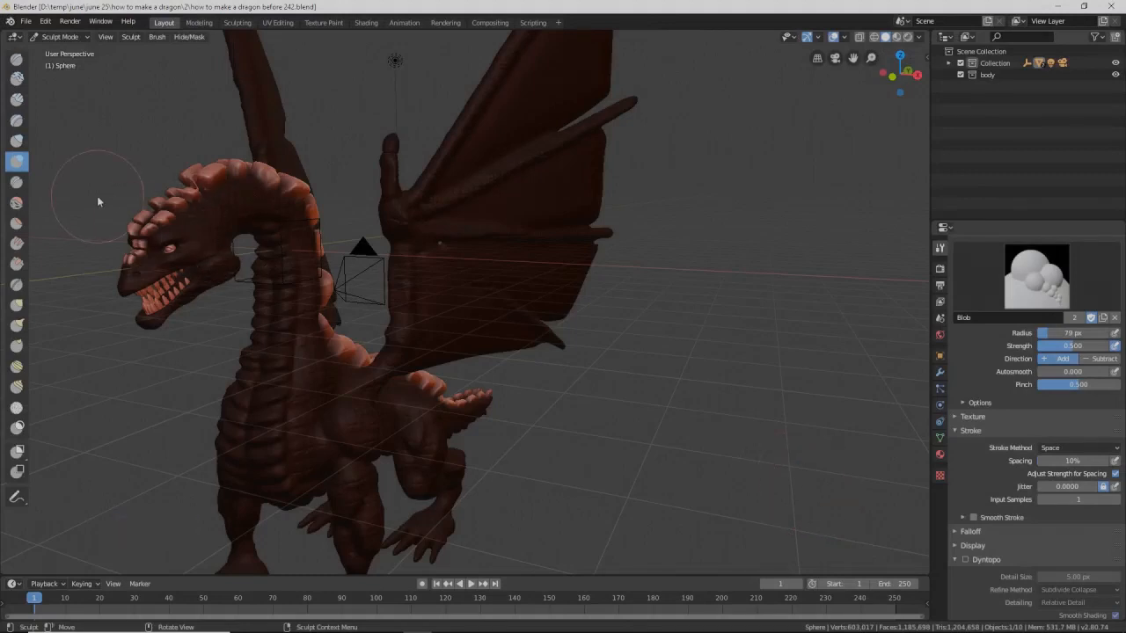
Step: Pull the plates on the dragon's snout, brow and crown into spikes with the Snake Hook brush
key(b)
drag(79, 186, 198, 328)
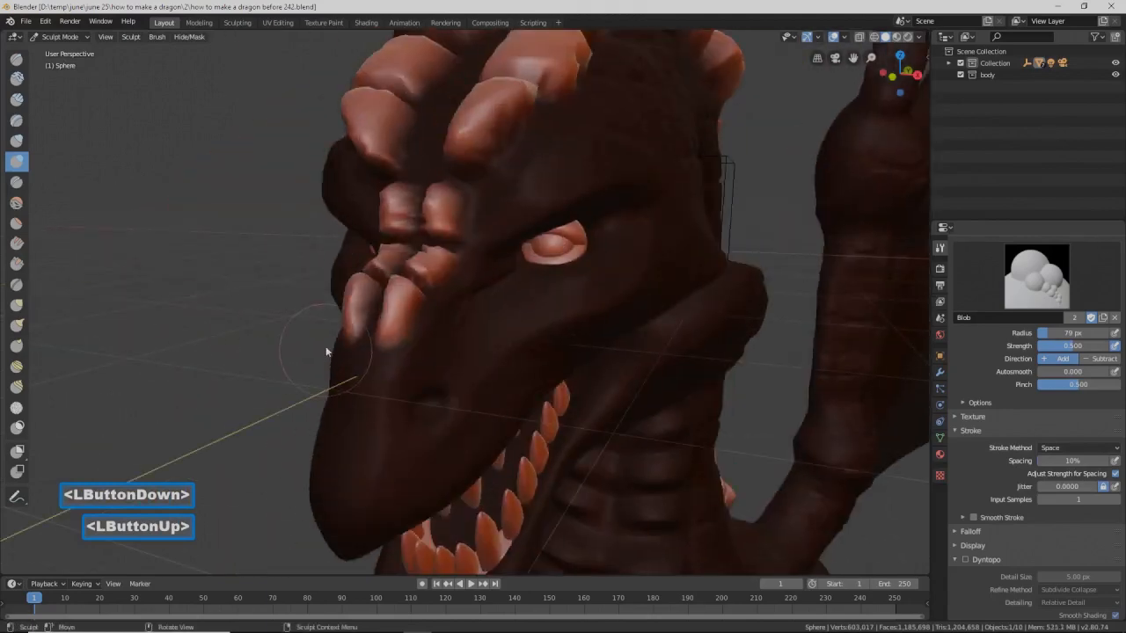
click(17, 326)
middle_drag(414, 264, 377, 257)
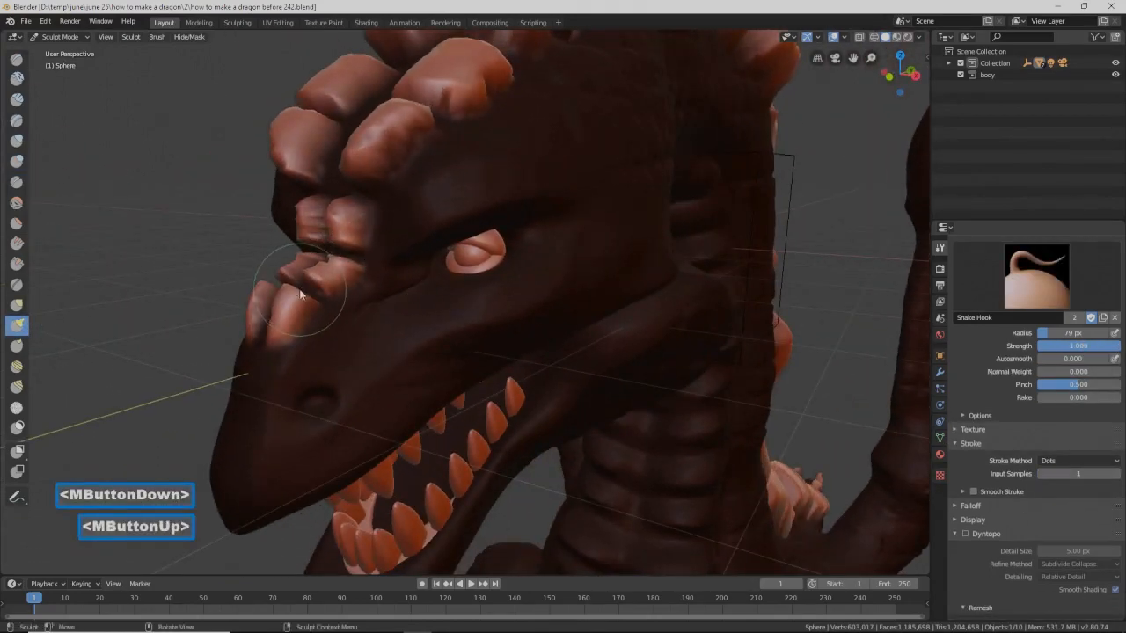
mouse_move(302, 297)
mouse_down()
mouse_move(345, 236)
mouse_move(343, 194)
mouse_move(391, 151)
mouse_up()
drag(406, 105, 414, 86)
mouse_move(447, 131)
middle_down()
mouse_move(402, 105)
mouse_move(389, 126)
middle_up()
mouse_move(516, 155)
ctrl+middle_down()
mouse_move(510, 166)
mouse_move(531, 160)
ctrl+middle_up()
mouse_move(531, 161)
middle_down()
mouse_move(539, 153)
mouse_move(501, 118)
middle_up()
mouse_move(497, 111)
mouse_down()
mouse_move(508, 80)
mouse_move(563, 32)
mouse_up()
Step: Pull the plates along the top of the arched neck backward into curved points using Snake Hook
mouse_move(606, 138)
ctrl+middle_down()
mouse_move(466, 276)
mouse_move(385, 236)
ctrl+middle_up()
drag(387, 233, 441, 180)
drag(497, 130, 615, 91)
drag(684, 128, 715, 123)
mouse_move(715, 123)
middle_down()
mouse_move(722, 141)
mouse_move(699, 124)
middle_up()
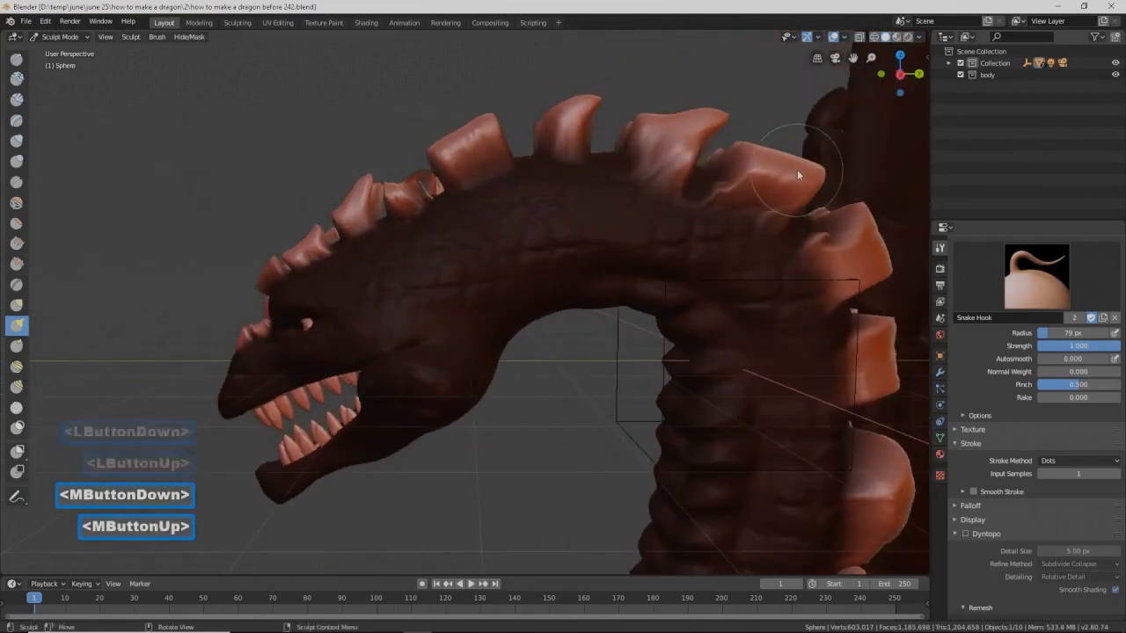
mouse_move(795, 166)
middle_down()
mouse_move(805, 170)
mouse_move(803, 160)
mouse_move(532, 179)
mouse_move(640, 183)
middle_up()
drag(639, 183, 640, 185)
mouse_move(640, 185)
middle_down()
mouse_move(640, 209)
mouse_move(619, 152)
middle_up()
drag(635, 146, 635, 146)
middle_drag(635, 146, 707, 199)
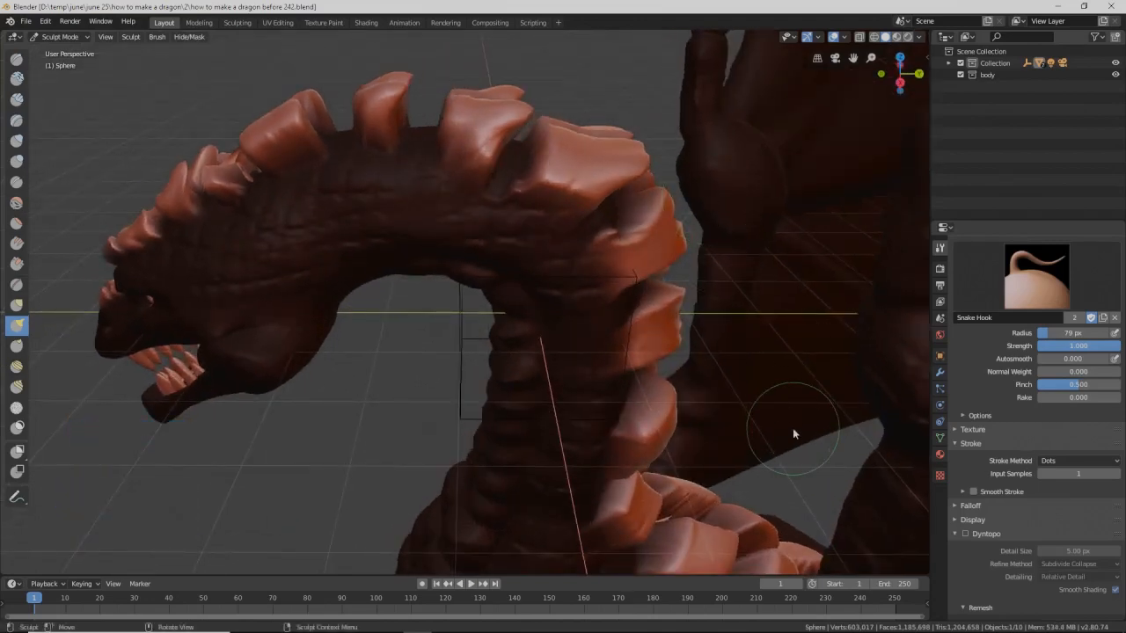
key(Pause)
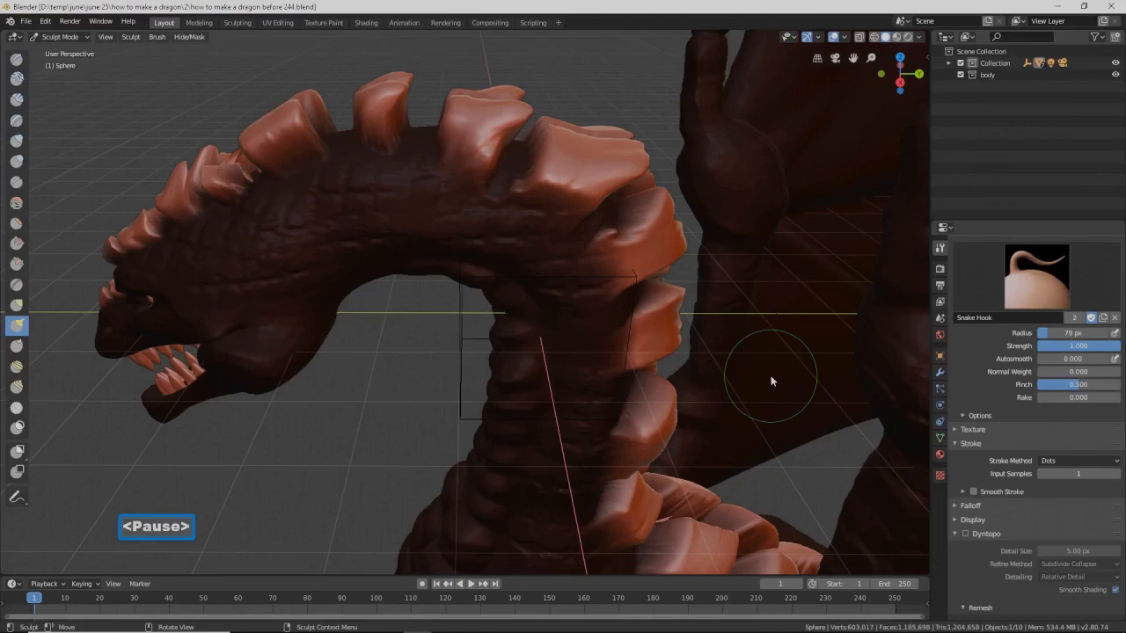
Step: Set the Snake Hook radius to 132 px and stretch the plates down the back of the neck into backward spikes
key(f)
click(791, 387)
drag(686, 260, 709, 275)
middle_drag(709, 275, 697, 254)
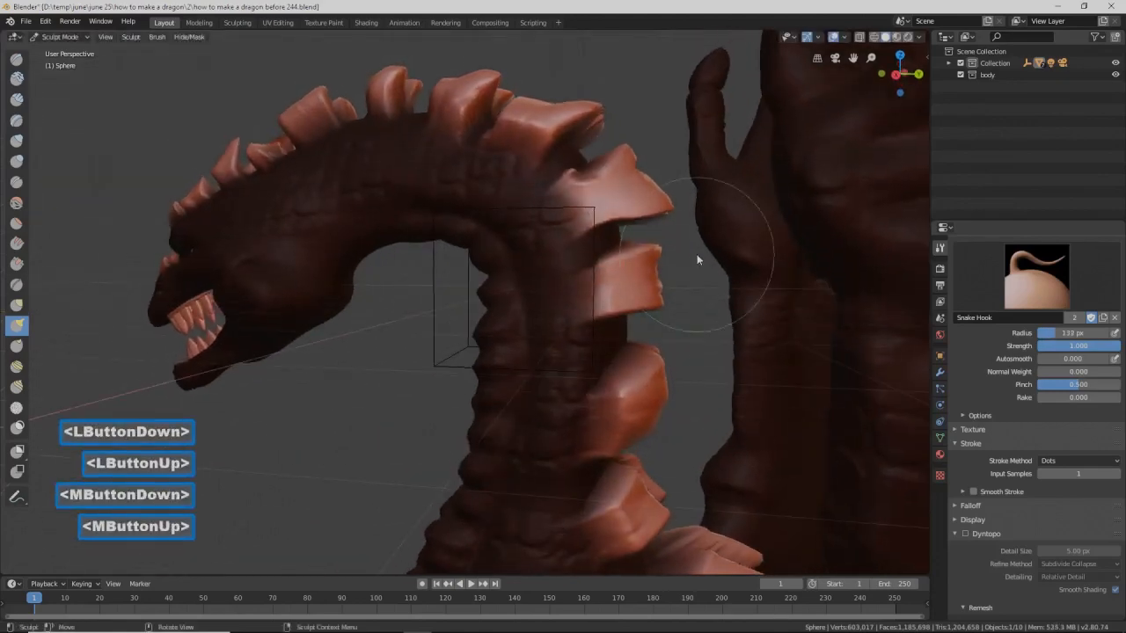
drag(648, 299, 684, 324)
mouse_move(659, 396)
mouse_down()
mouse_move(673, 419)
mouse_move(707, 431)
mouse_up()
mouse_move(707, 430)
middle_down()
mouse_move(744, 397)
mouse_move(747, 378)
mouse_move(706, 308)
mouse_move(643, 243)
middle_up()
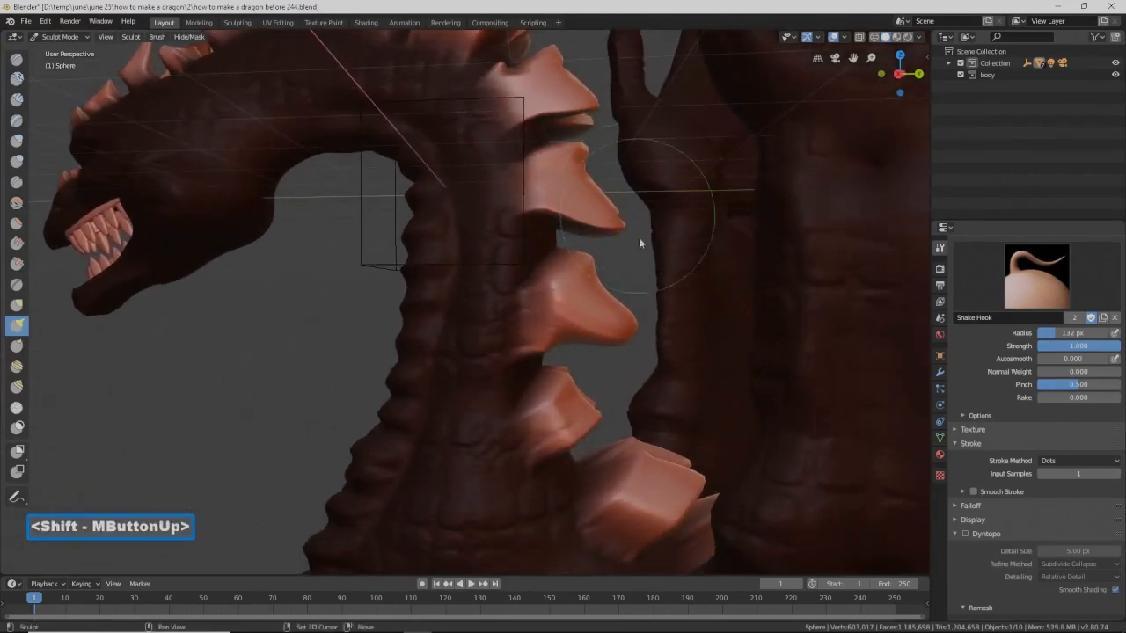
drag(591, 416, 633, 425)
drag(694, 490, 694, 467)
Step: Draw the plates at the base of the neck and between the wings outward with Snake Hook
mouse_move(730, 430)
ctrl+middle_down()
mouse_move(734, 477)
mouse_move(687, 450)
mouse_move(642, 450)
ctrl+middle_up()
drag(642, 450, 675, 457)
mouse_move(729, 432)
ctrl+middle_down()
mouse_move(722, 415)
mouse_move(746, 462)
mouse_move(617, 271)
mouse_move(613, 343)
mouse_move(622, 344)
mouse_move(605, 351)
ctrl+middle_up()
drag(578, 384, 578, 370)
drag(595, 429, 628, 436)
mouse_move(627, 433)
middle_down()
mouse_move(686, 455)
mouse_move(659, 467)
mouse_move(657, 486)
middle_up()
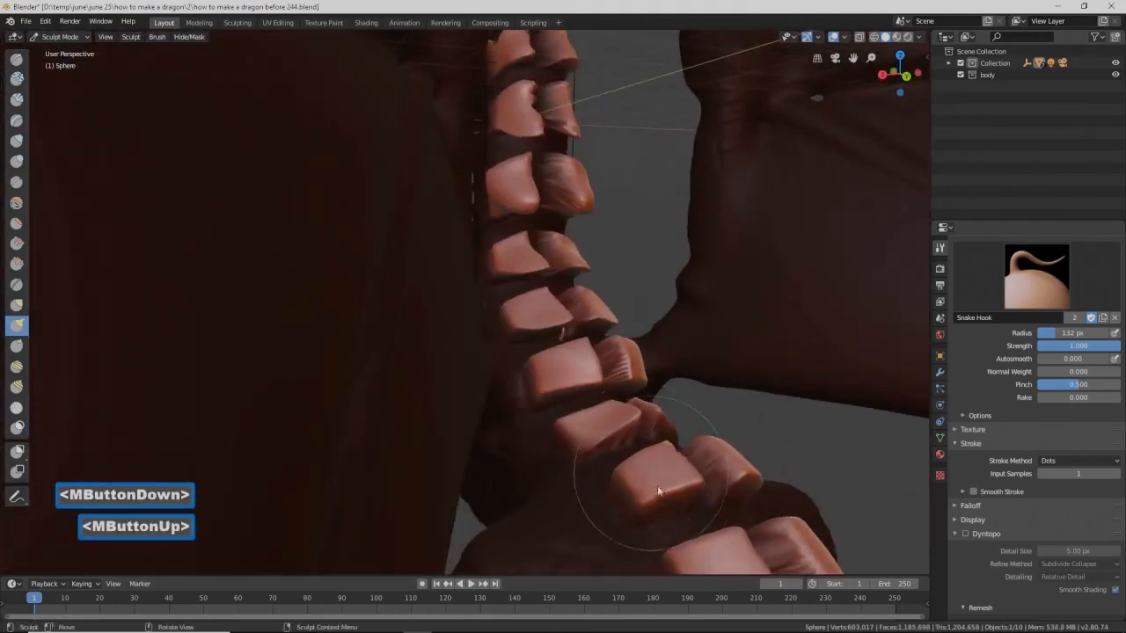
Step: Shape the plates over the lower back and hips into backward-leaning points with Snake Hook
mouse_move(669, 494)
mouse_down()
mouse_move(671, 512)
mouse_move(704, 502)
mouse_up()
mouse_move(703, 502)
ctrl+middle_down()
mouse_move(727, 542)
mouse_move(673, 477)
mouse_move(691, 454)
mouse_move(649, 463)
ctrl+middle_up()
mouse_move(651, 458)
mouse_down()
mouse_move(655, 444)
mouse_move(631, 446)
mouse_move(683, 487)
mouse_up()
mouse_move(684, 487)
middle_down()
mouse_move(707, 459)
mouse_move(696, 490)
middle_up()
drag(697, 490, 729, 483)
mouse_move(729, 483)
middle_down()
mouse_move(761, 480)
mouse_move(749, 469)
mouse_move(769, 497)
mouse_move(749, 446)
mouse_move(666, 397)
middle_up()
drag(666, 393, 635, 418)
drag(655, 459, 673, 464)
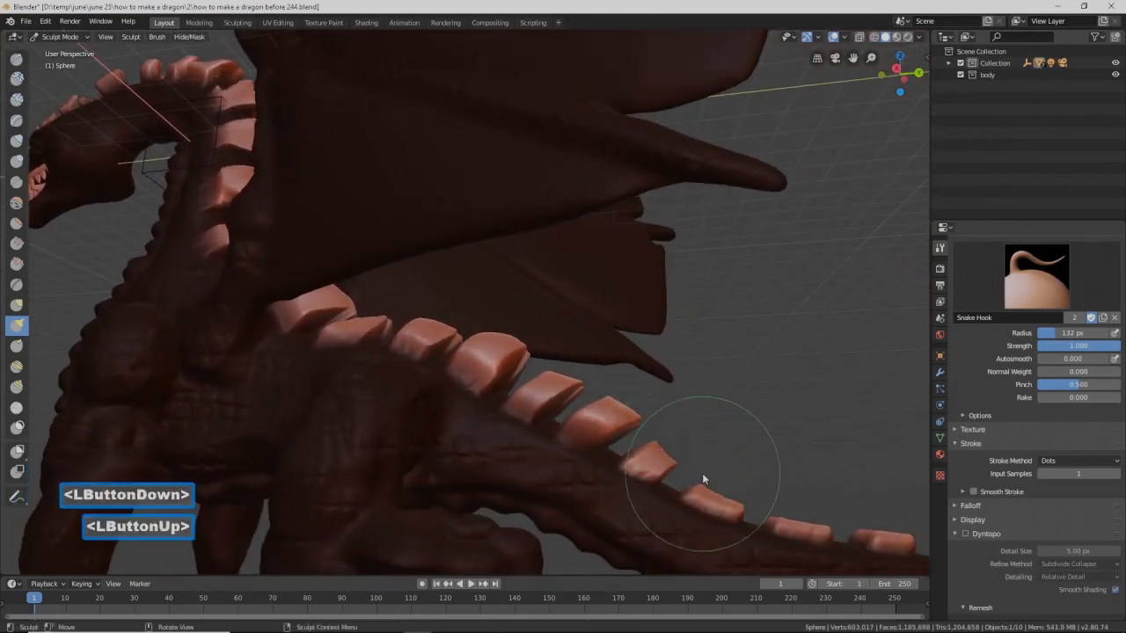
Step: Set the Snake Hook radius to 82 px and pull the plates toward the tail tip into spikes
key(f)
click(717, 482)
drag(736, 499, 769, 492)
drag(825, 532, 854, 514)
shift+middle_drag(835, 423, 781, 400)
drag(821, 507, 844, 497)
shift+middle_drag(824, 437, 669, 382)
mouse_move(690, 455)
mouse_down()
mouse_move(725, 448)
mouse_move(784, 466)
mouse_up()
click(804, 476)
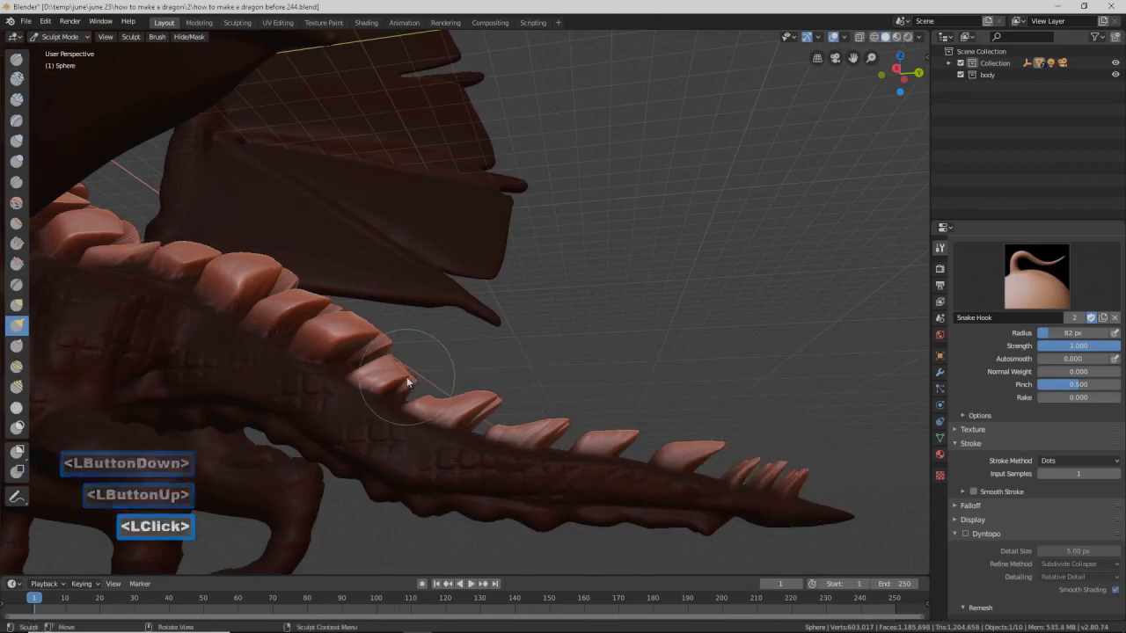
Step: Pull the plates from mid-tail up to the hips into sharp backward spikes with Snake Hook
drag(424, 377, 424, 375)
mouse_move(394, 331)
middle_down()
mouse_move(420, 349)
mouse_move(409, 343)
middle_up()
drag(395, 329, 405, 327)
drag(319, 305, 350, 289)
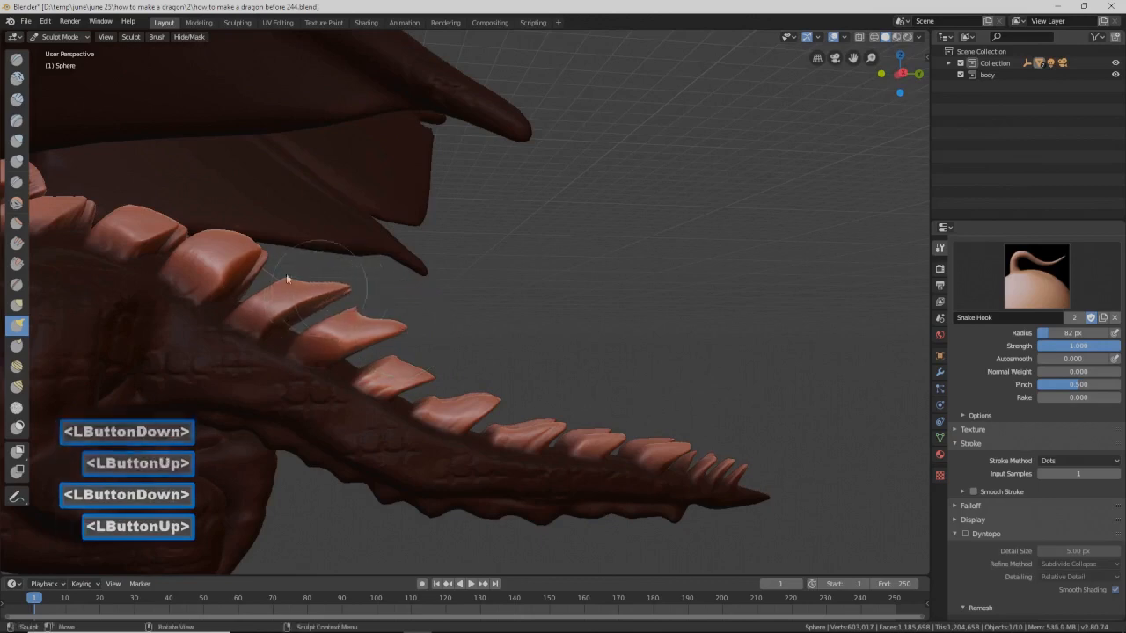
drag(277, 262, 278, 260)
middle_drag(181, 269, 210, 295)
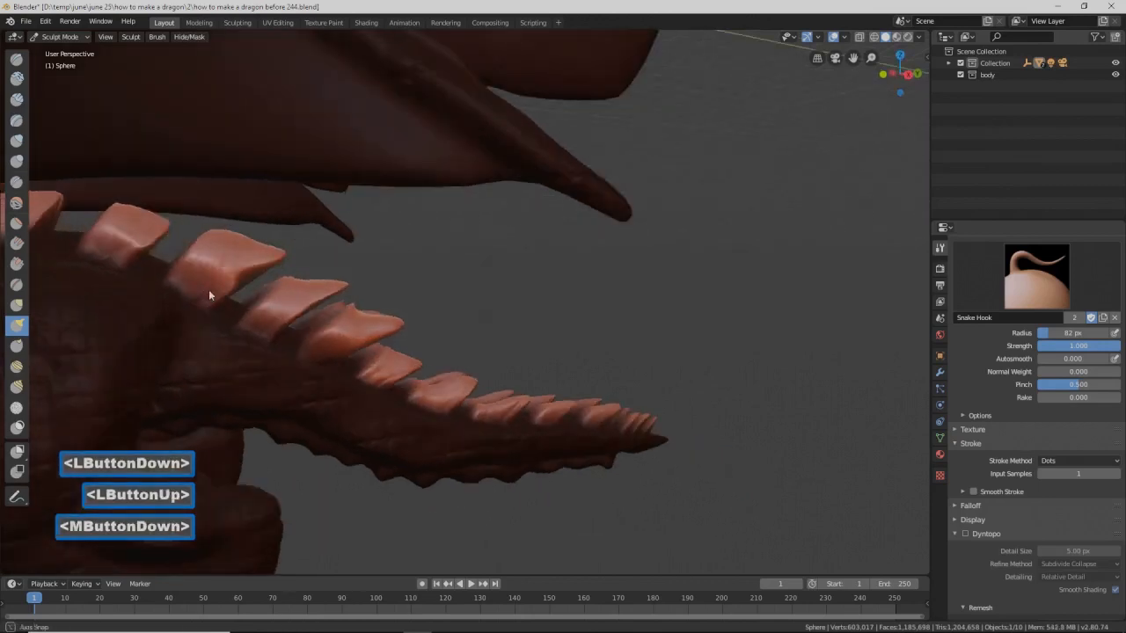
drag(148, 236, 179, 228)
mouse_move(49, 215)
mouse_down()
mouse_move(76, 197)
mouse_move(88, 211)
mouse_up()
Step: Refine the spikes near the dragon's head with short Snake Hook pulls
ctrl+middle_drag(88, 211, 220, 312)
middle_drag(220, 312, 220, 257)
ctrl+middle_drag(407, 211, 407, 242)
ctrl+middle_drag(407, 241, 400, 209)
shift+middle_drag(243, 123, 336, 259)
mouse_move(336, 258)
ctrl+middle_down()
mouse_move(336, 248)
mouse_move(335, 260)
ctrl+middle_up()
mouse_move(161, 264)
mouse_down()
mouse_move(183, 260)
mouse_move(138, 281)
mouse_up()
drag(218, 274, 212, 266)
ctrl+middle_drag(545, 255, 557, 399)
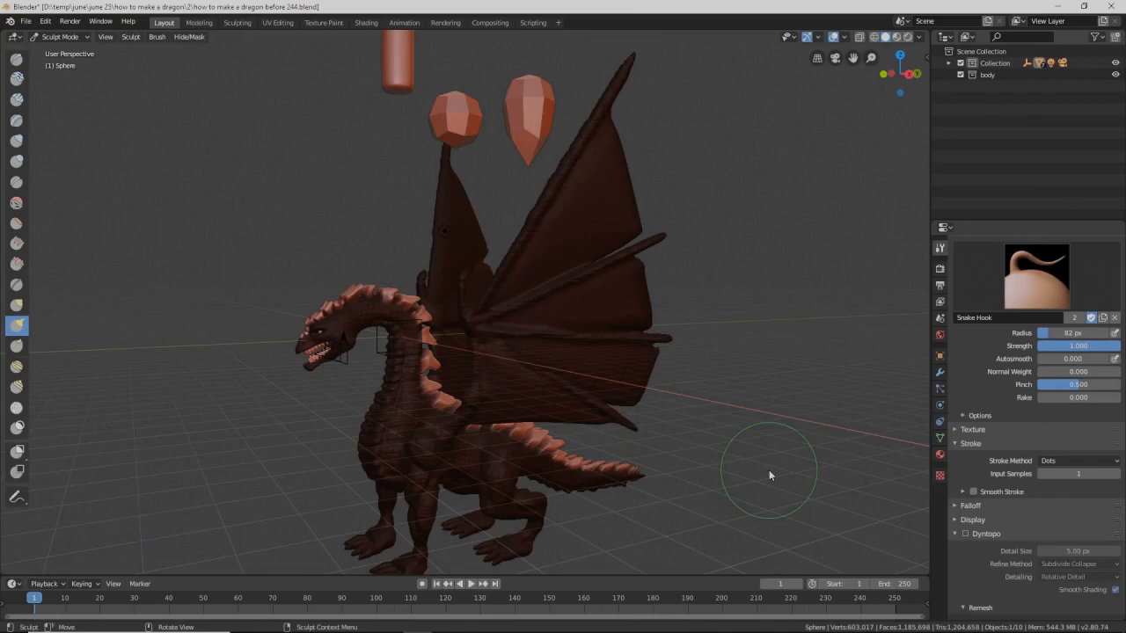
key(Pause)
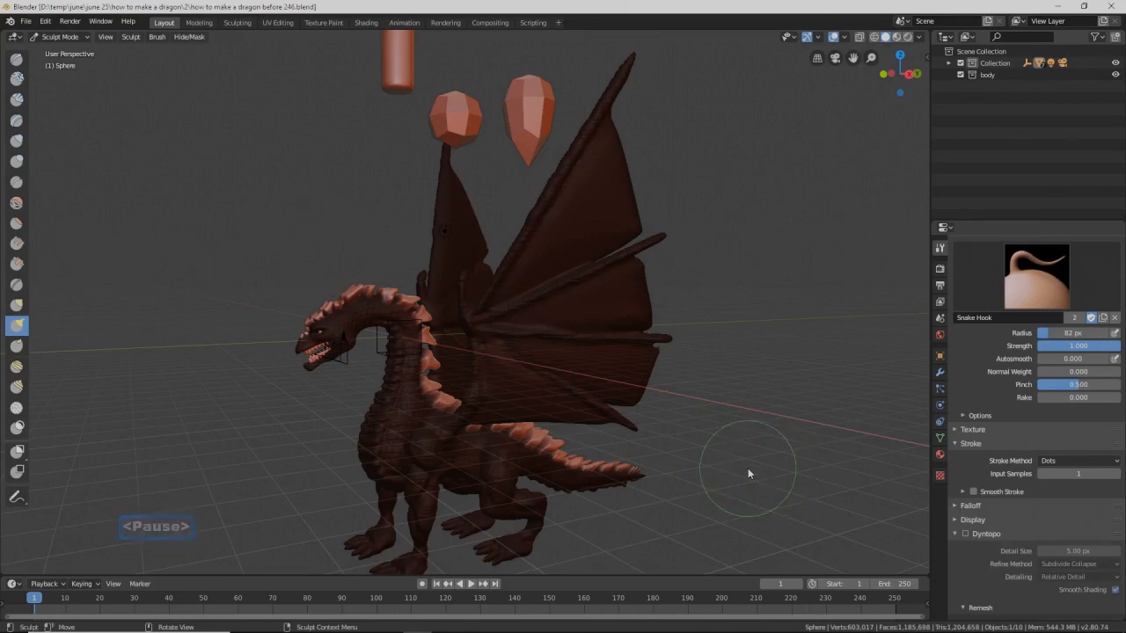
Step: Invert the mask to protect the plates, and set the Crease brush to a 40 px radius
key(ctrl)
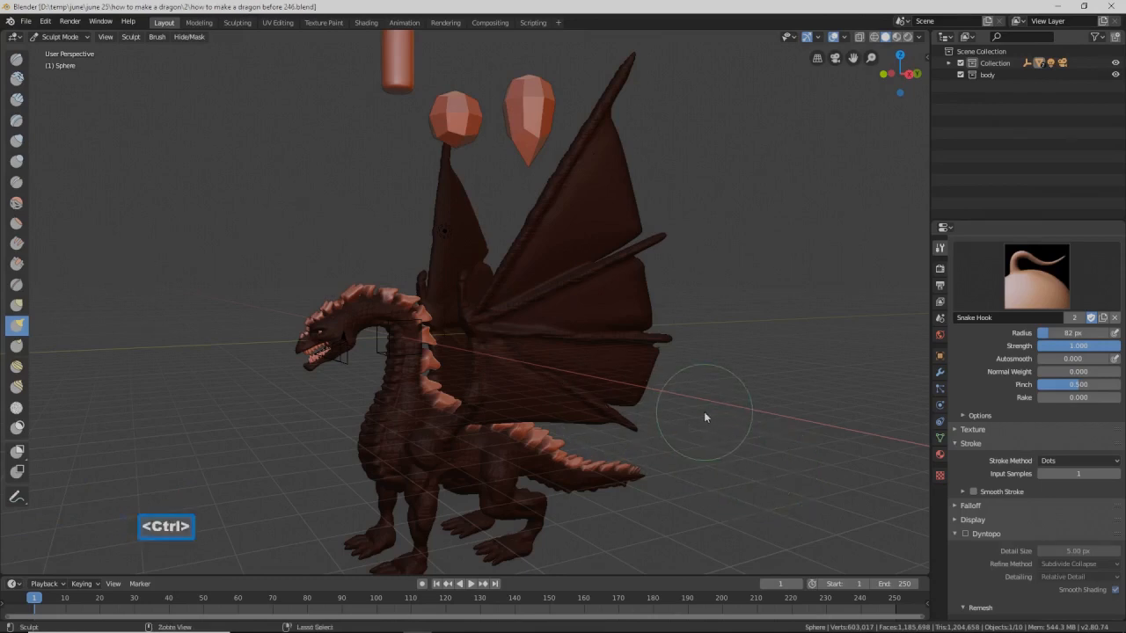
key(ctrl+i)
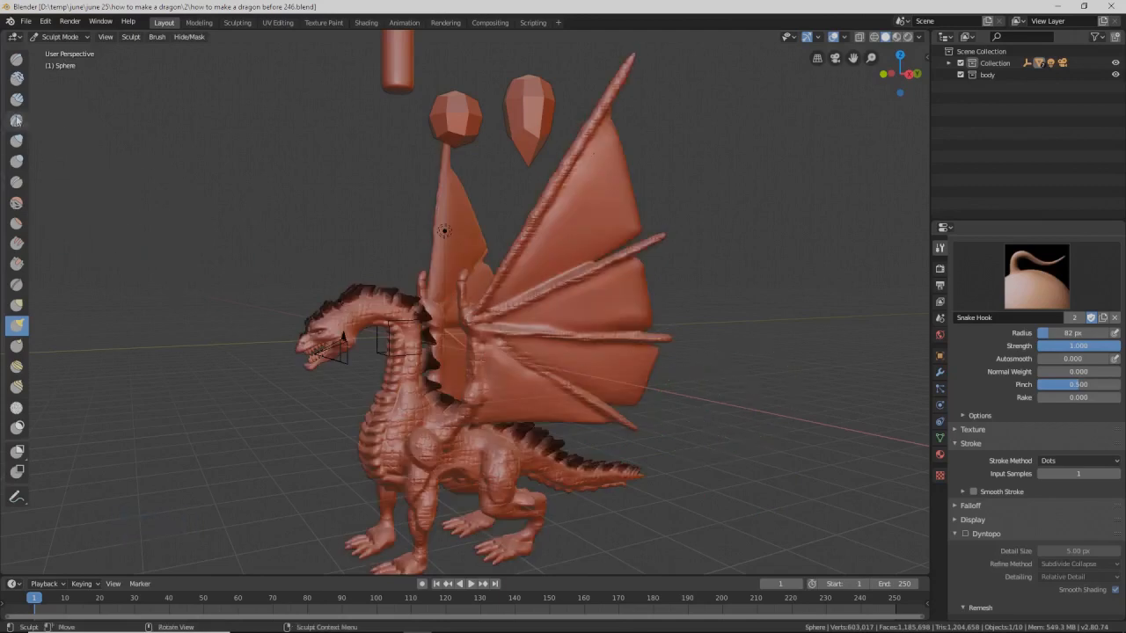
click(17, 182)
mouse_move(386, 250)
ctrl+middle_down()
mouse_move(372, 216)
mouse_move(368, 254)
ctrl+middle_up()
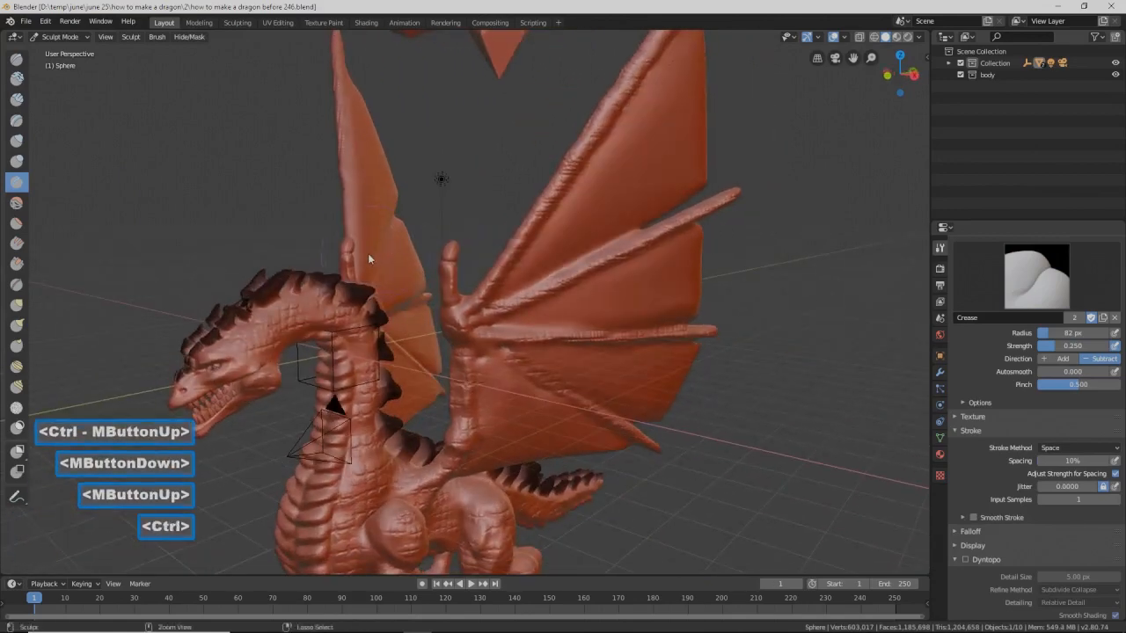
ctrl+middle_click(369, 253)
ctrl+middle_drag(333, 345, 431, 275)
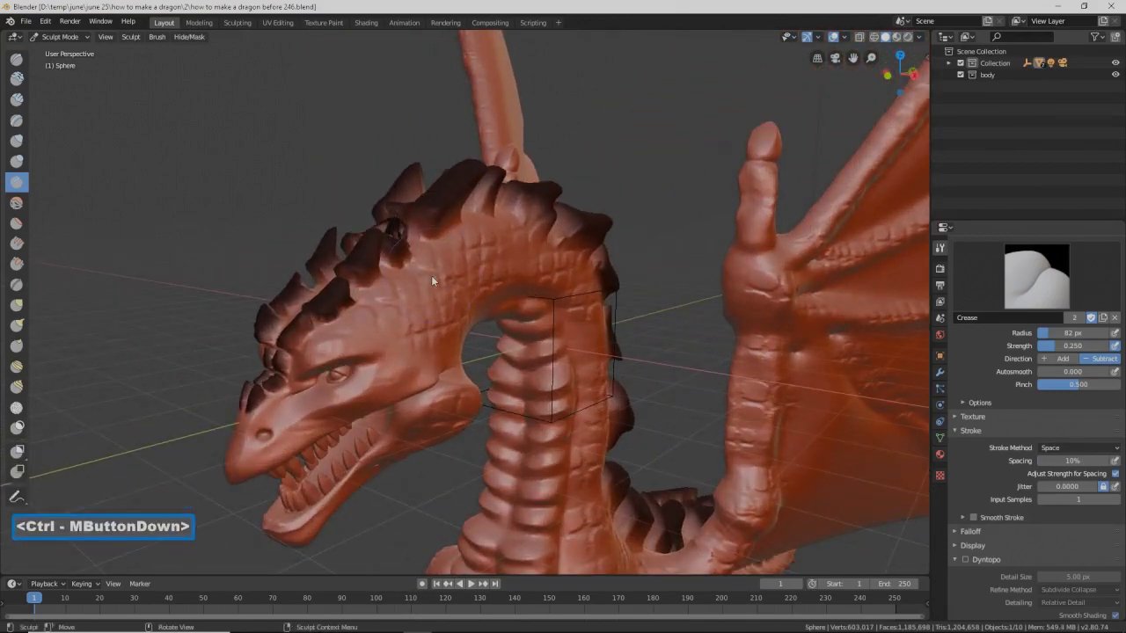
key(f)
click(387, 286)
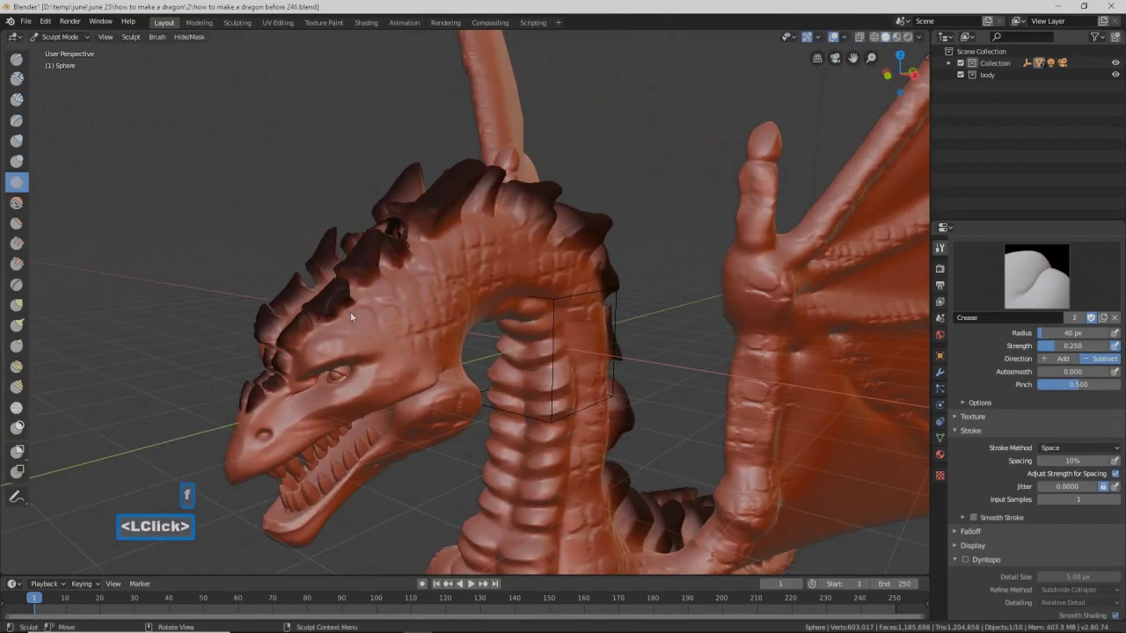
Step: Carve creases into the skin along the base of the plates on the head and crown
middle_drag(322, 329, 336, 356)
mouse_move(336, 355)
mouse_down()
mouse_move(325, 363)
mouse_move(396, 292)
mouse_up()
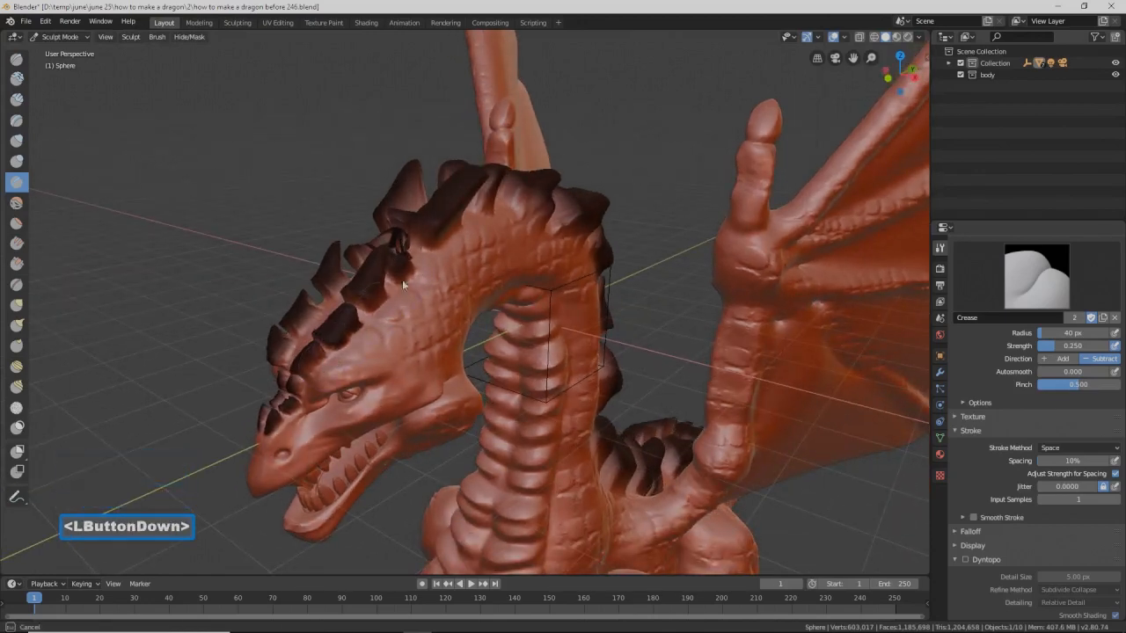
drag(431, 261, 461, 234)
middle_drag(461, 233, 458, 243)
mouse_move(458, 242)
mouse_down()
mouse_move(480, 229)
mouse_move(401, 282)
mouse_up()
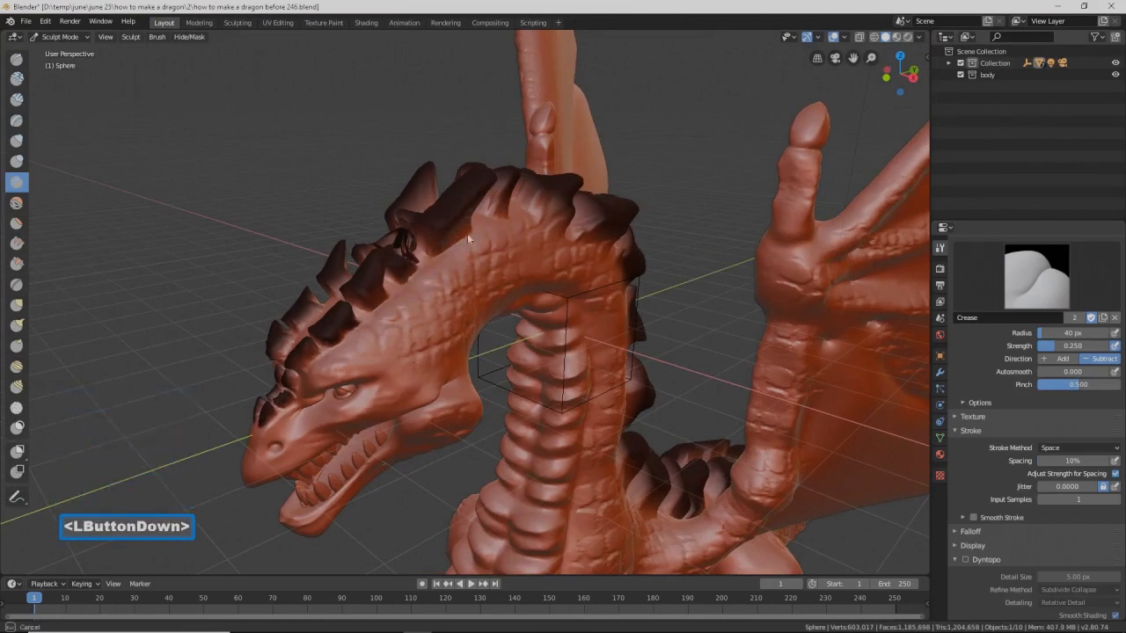
drag(480, 231, 472, 237)
middle_drag(472, 236, 465, 243)
Step: Crease the skin beside the plates along the arch of the upper neck
mouse_move(464, 243)
mouse_down()
mouse_move(506, 245)
mouse_move(657, 302)
mouse_move(594, 277)
mouse_up()
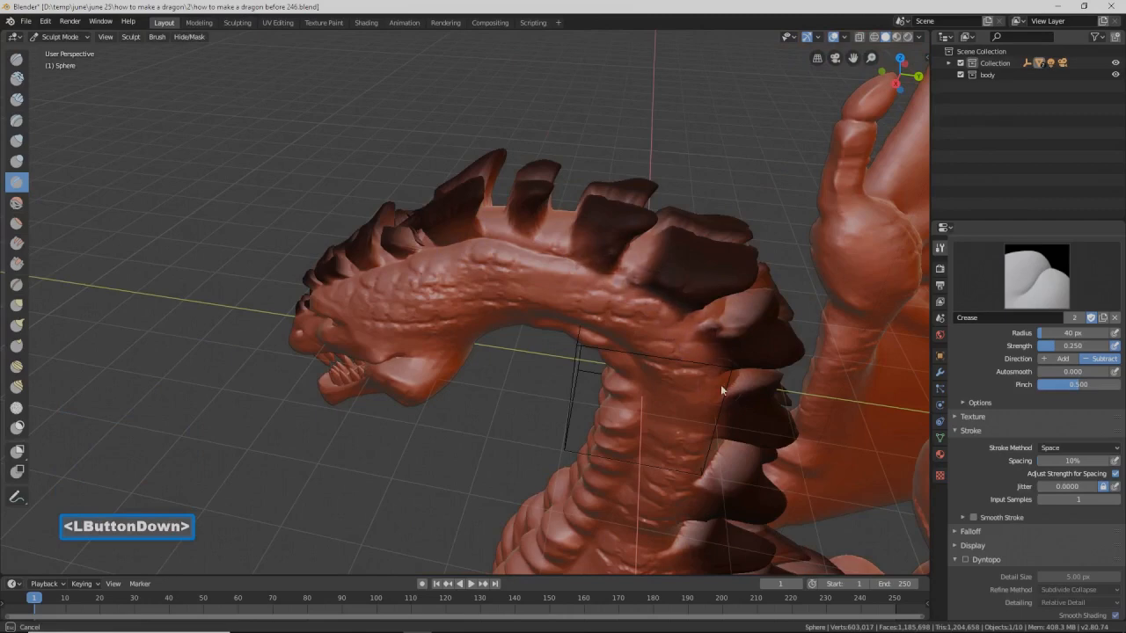
drag(712, 384, 711, 385)
mouse_move(711, 384)
middle_down()
mouse_move(669, 314)
mouse_move(723, 400)
middle_up()
mouse_move(723, 400)
mouse_down()
mouse_move(729, 390)
mouse_move(694, 344)
mouse_move(731, 384)
mouse_up()
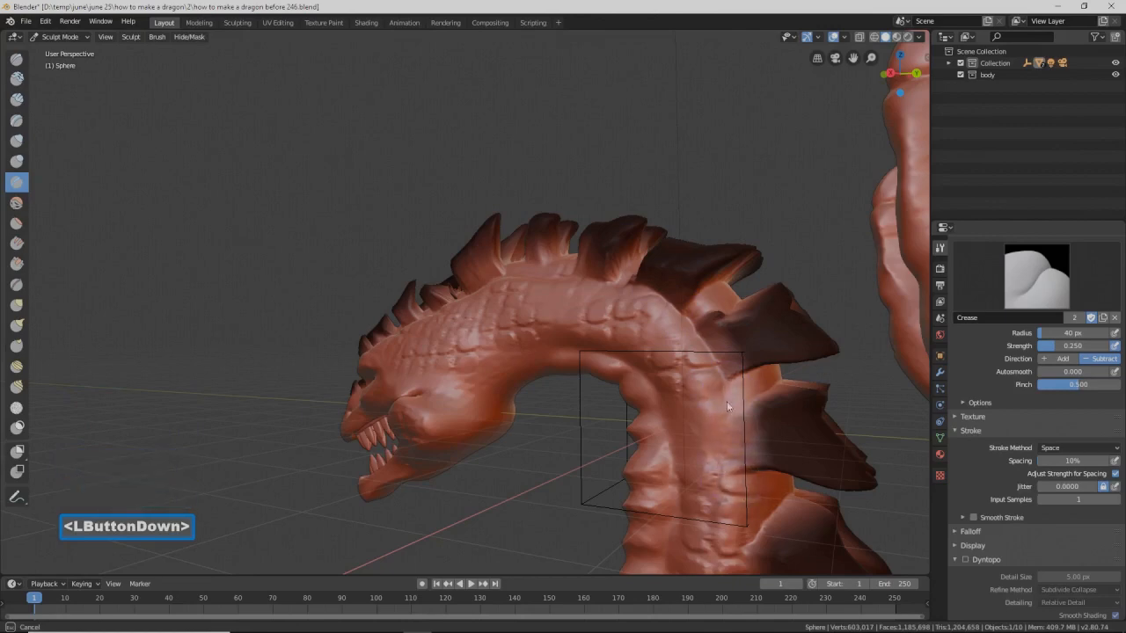
drag(728, 457, 733, 463)
Step: Carve creases down the side of the neck next to the base of the back spikes
mouse_move(787, 387)
shift+middle_down()
mouse_move(751, 357)
mouse_move(729, 301)
mouse_move(588, 258)
shift+middle_up()
mouse_move(593, 284)
mouse_down()
mouse_move(614, 251)
mouse_move(601, 291)
mouse_up()
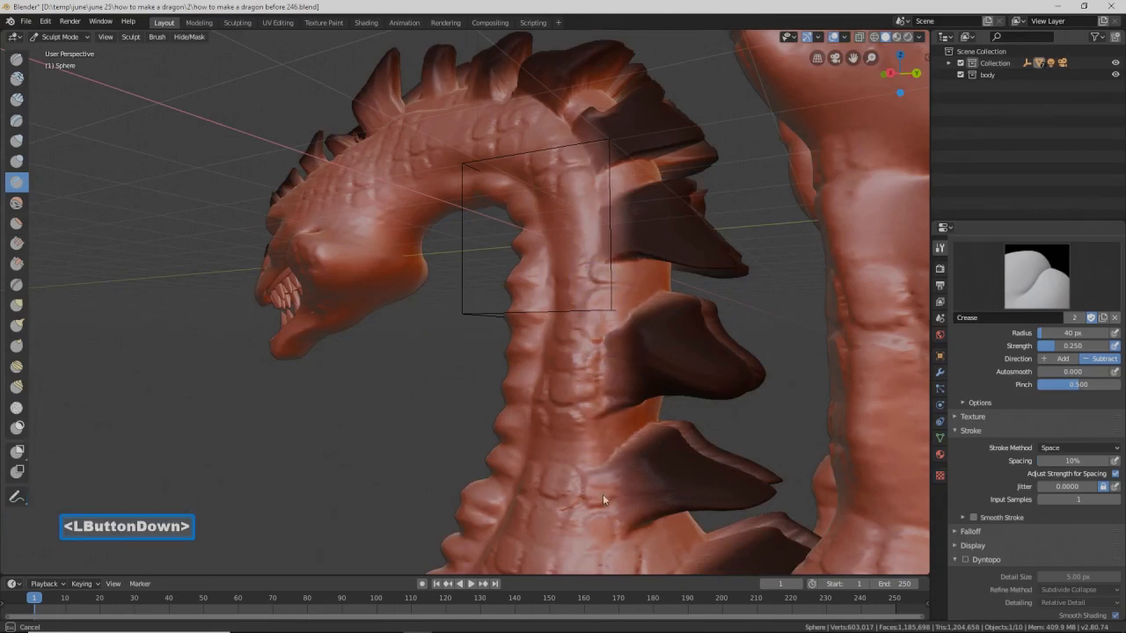
drag(595, 403, 586, 478)
drag(575, 330, 595, 327)
drag(601, 244, 608, 321)
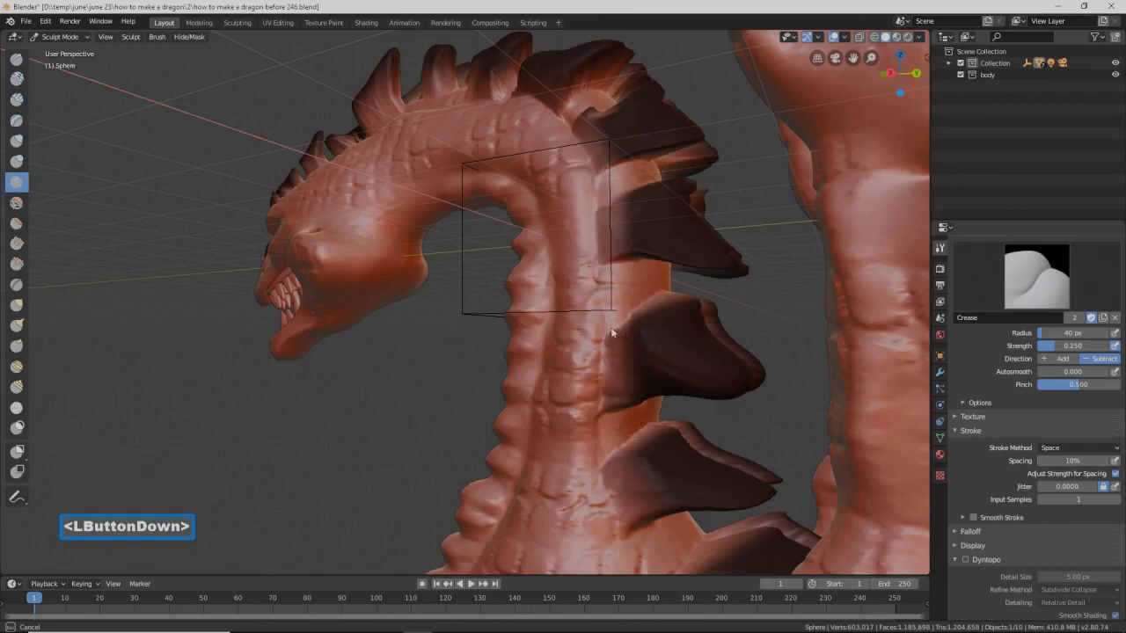
drag(610, 376, 622, 410)
Step: Crease the skin around the plate bases where the neck meets the shoulders
mouse_move(702, 442)
shift+middle_down()
mouse_move(711, 394)
mouse_move(591, 355)
shift+middle_up()
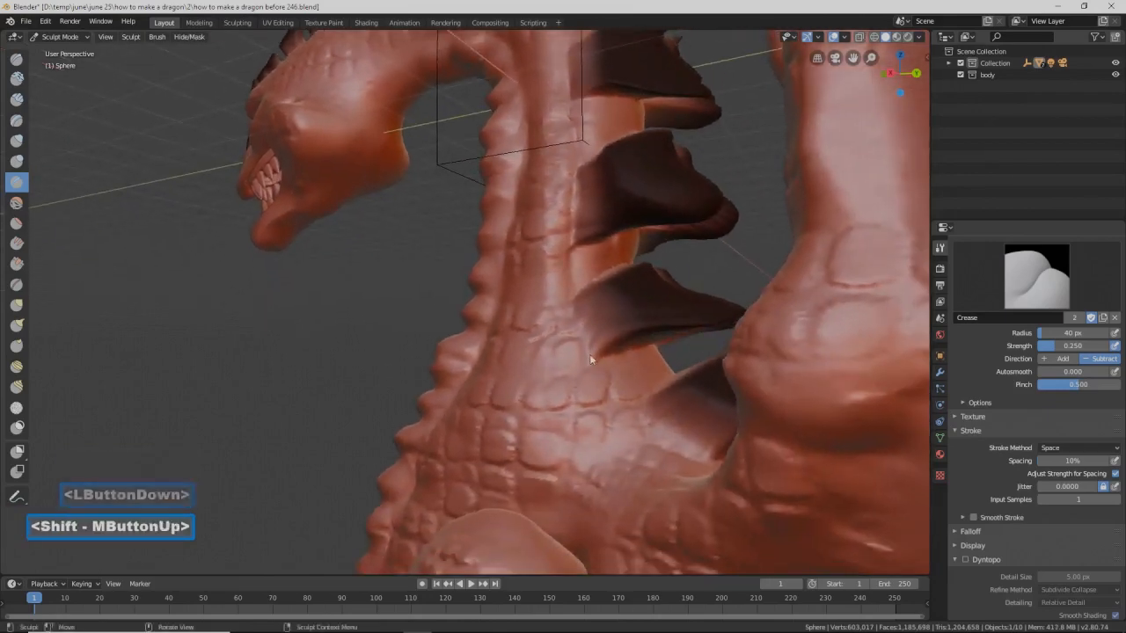
drag(644, 464, 644, 465)
drag(583, 355, 607, 358)
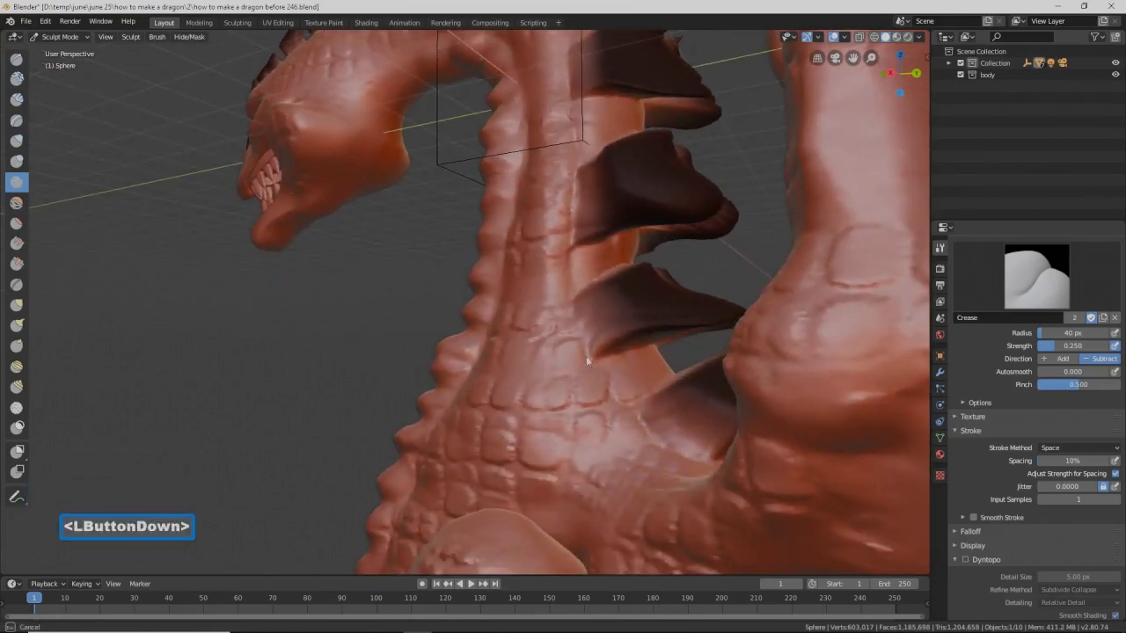
drag(669, 453, 665, 407)
mouse_move(665, 407)
ctrl+middle_down()
mouse_move(664, 421)
mouse_move(740, 436)
mouse_move(769, 473)
mouse_move(656, 408)
ctrl+middle_up()
drag(659, 407, 632, 405)
Step: Crease the skin along the plate bases down the back between the wings
mouse_move(633, 400)
ctrl+middle_down()
mouse_move(759, 415)
mouse_move(657, 342)
mouse_move(636, 450)
ctrl+middle_up()
mouse_move(636, 451)
mouse_down()
mouse_move(654, 467)
mouse_move(629, 423)
mouse_up()
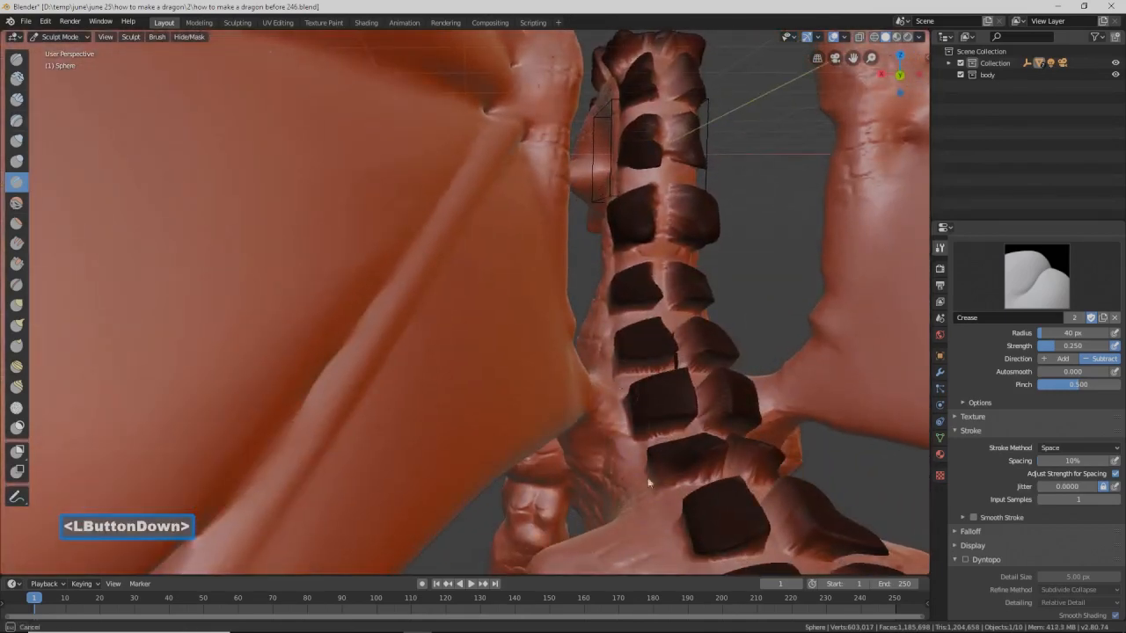
mouse_move(655, 521)
mouse_down()
mouse_move(661, 501)
mouse_move(672, 519)
mouse_up()
mouse_move(672, 520)
shift+middle_down()
mouse_move(703, 492)
mouse_move(691, 402)
shift+middle_up()
mouse_move(694, 453)
mouse_down()
mouse_move(678, 441)
mouse_move(736, 512)
mouse_up()
mouse_move(736, 512)
shift+middle_down()
mouse_move(747, 484)
mouse_move(711, 447)
mouse_move(720, 460)
mouse_move(636, 426)
mouse_move(662, 436)
mouse_move(651, 414)
shift+middle_up()
Step: Carve creases beside the plates over the hips and the base of the tail
mouse_move(651, 413)
mouse_down()
mouse_move(638, 396)
mouse_move(681, 442)
mouse_up()
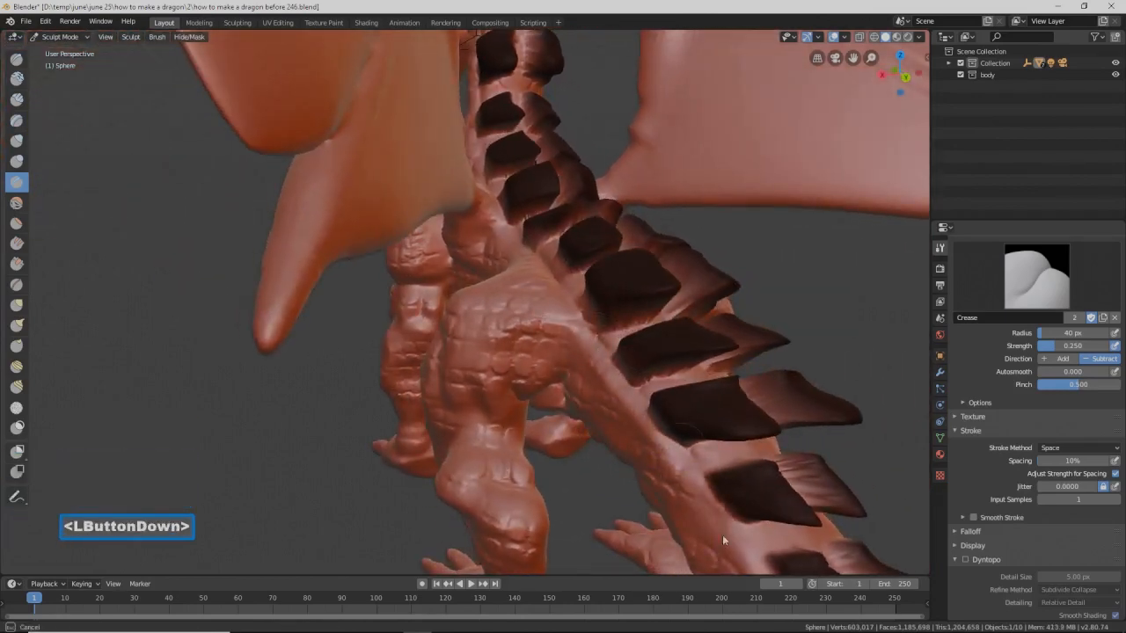
drag(693, 481, 737, 506)
shift+middle_drag(736, 505, 598, 395)
drag(662, 452, 660, 466)
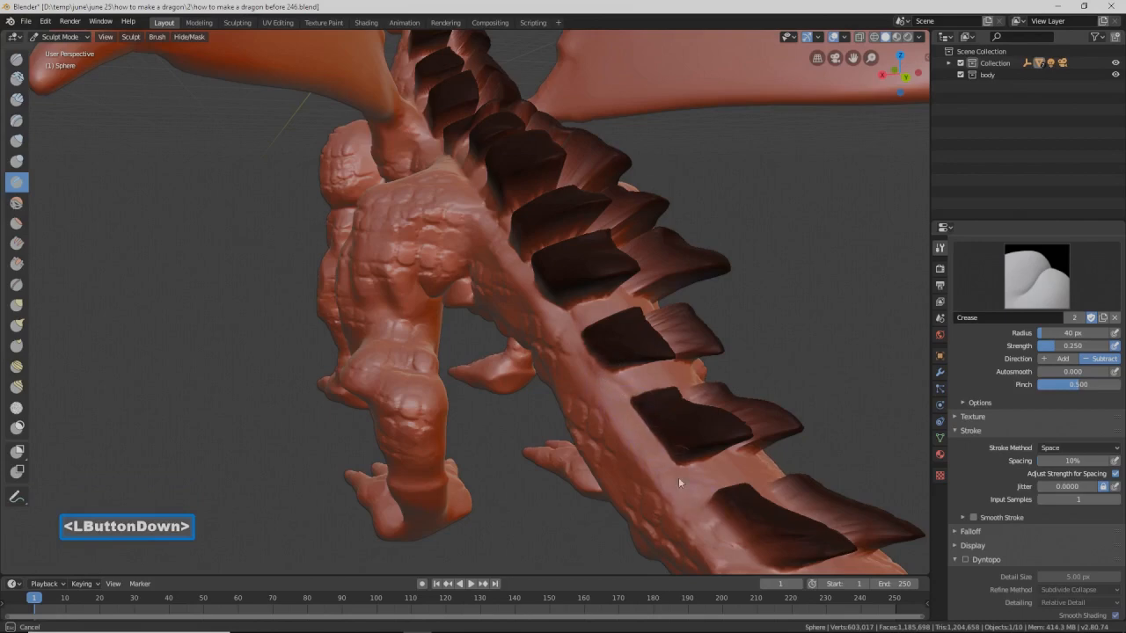
drag(743, 556, 737, 528)
Step: Crease the skin along the plate bases on the rear part of the tail toward its tip
mouse_move(737, 527)
ctrl+middle_down()
mouse_move(708, 471)
mouse_move(669, 446)
mouse_move(651, 450)
ctrl+middle_up()
mouse_move(642, 452)
mouse_down()
mouse_move(624, 450)
mouse_move(603, 422)
mouse_up()
ctrl+middle_drag(661, 463, 653, 463)
mouse_move(653, 462)
mouse_down()
mouse_move(718, 539)
mouse_move(725, 497)
mouse_up()
ctrl+middle_drag(734, 499, 703, 475)
drag(615, 465, 644, 499)
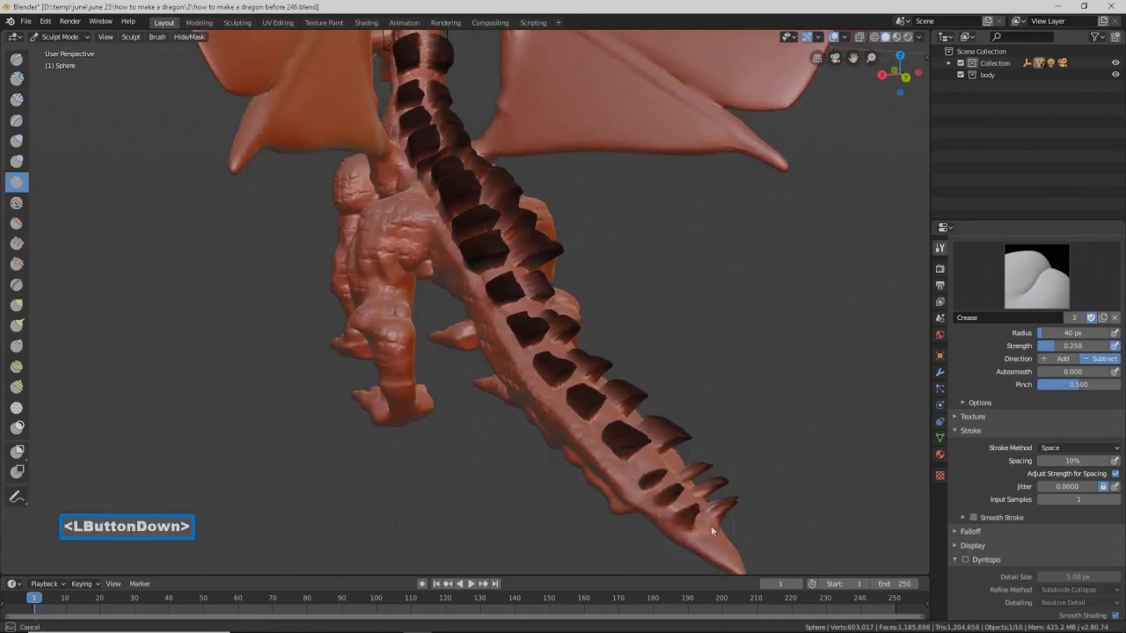
Step: Carve the last creases beside the plates at the tail tip and midway along the tail
drag(718, 527, 701, 526)
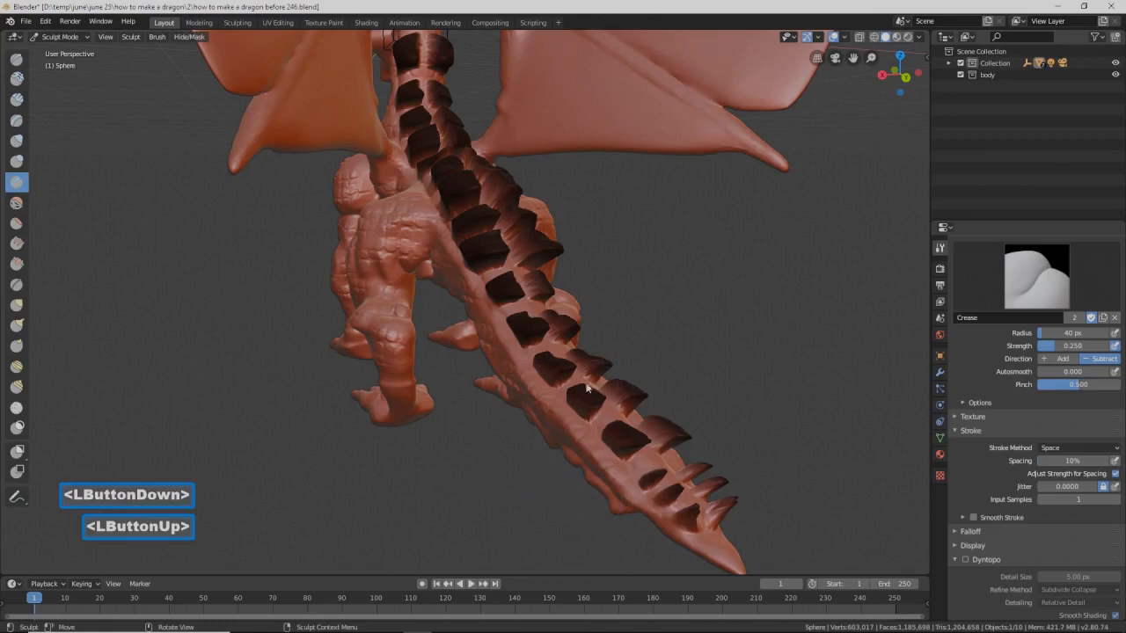
drag(588, 388, 519, 345)
drag(606, 438, 598, 437)
ctrl+middle_drag(417, 404, 545, 400)
ctrl+middle_drag(439, 357, 471, 386)
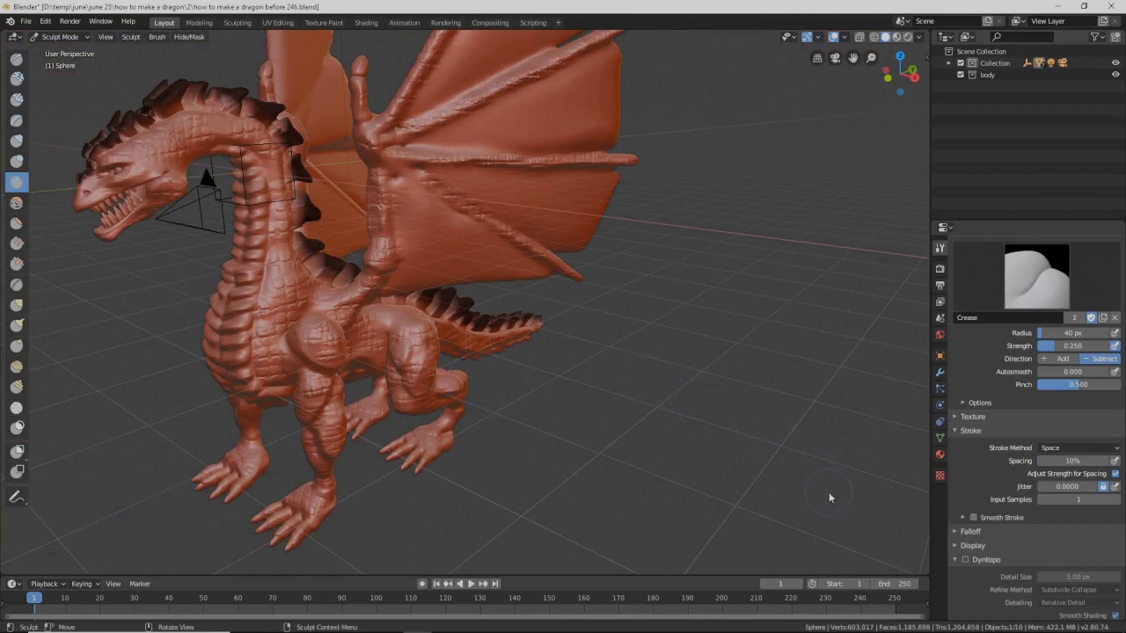
Step: Clear the mask from the dragon's plates and save the file as "how to make a dragon before 250.blend"
key(Pause)
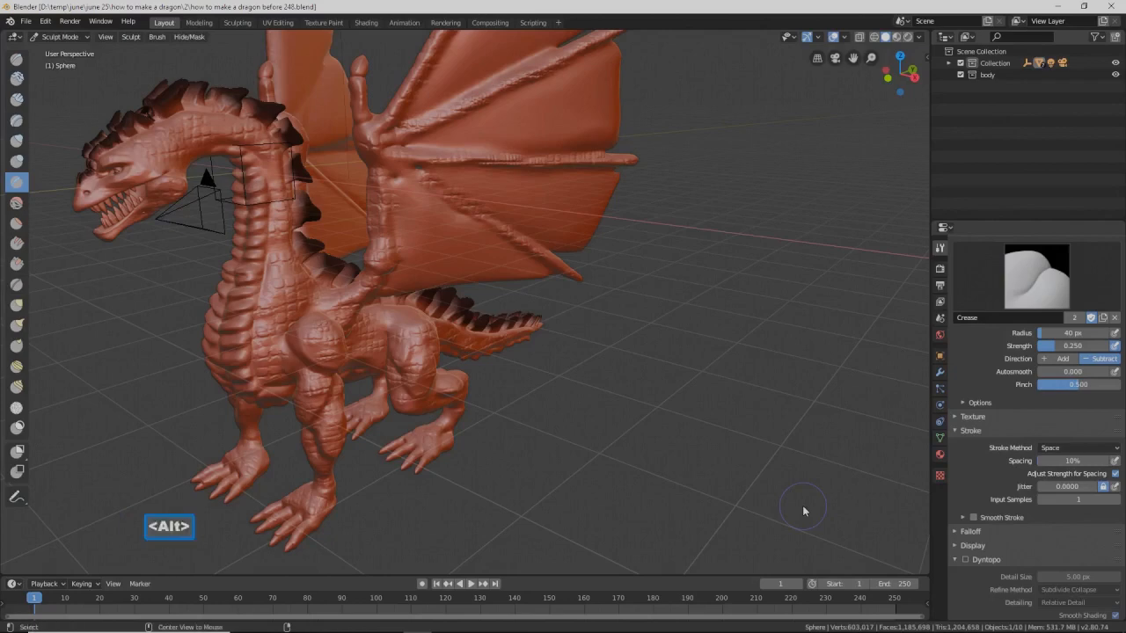
key(alt+m)
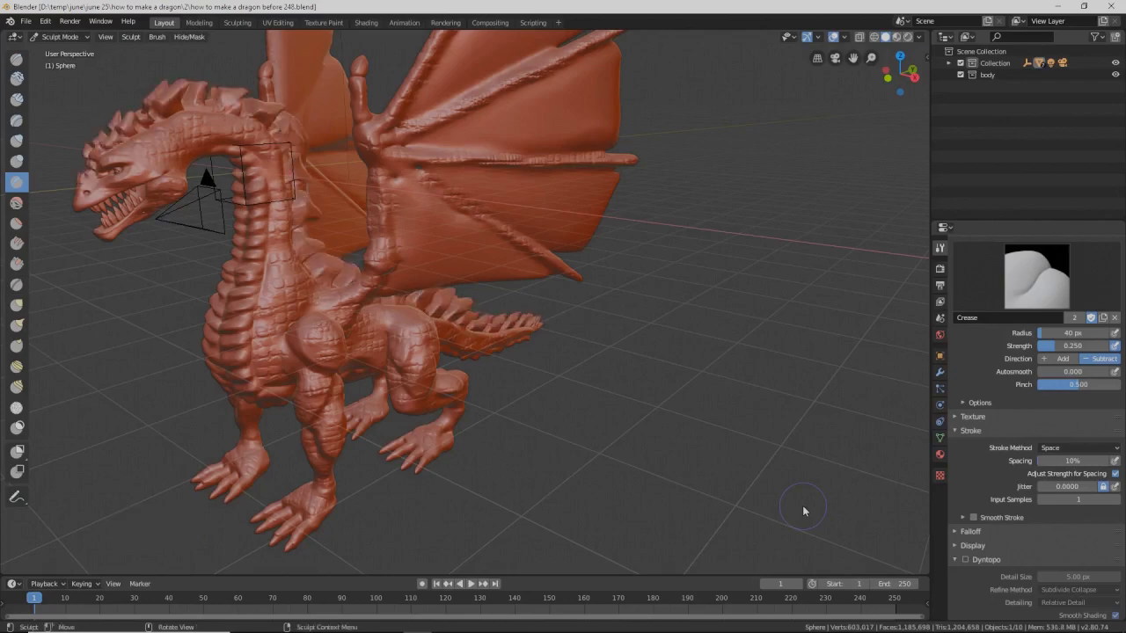
middle_drag(717, 462, 695, 434)
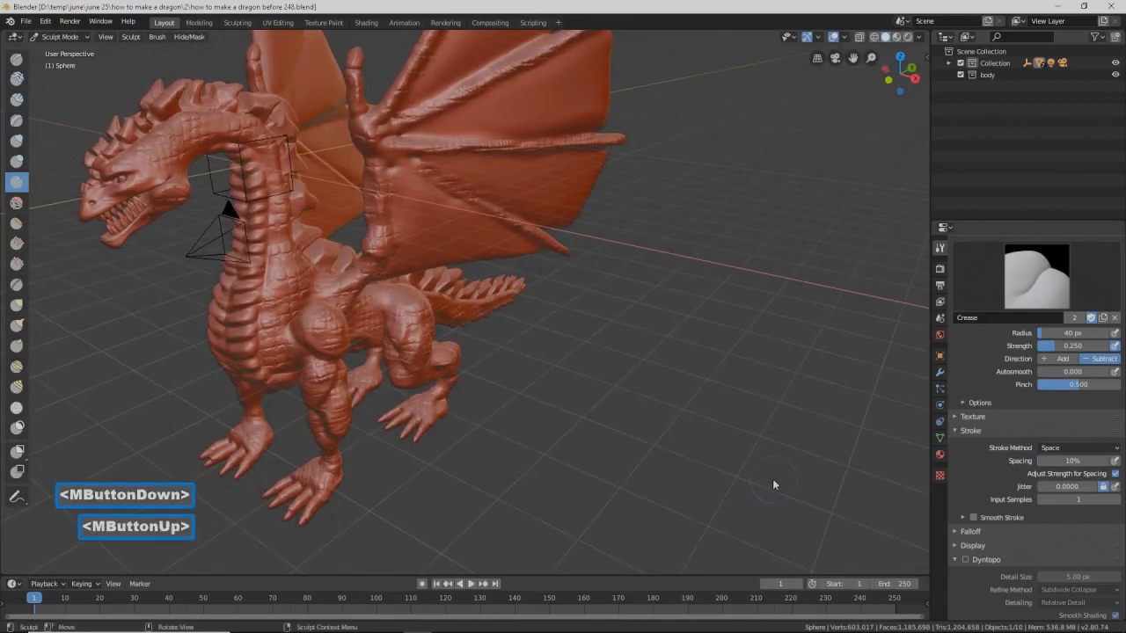
key(Pause)
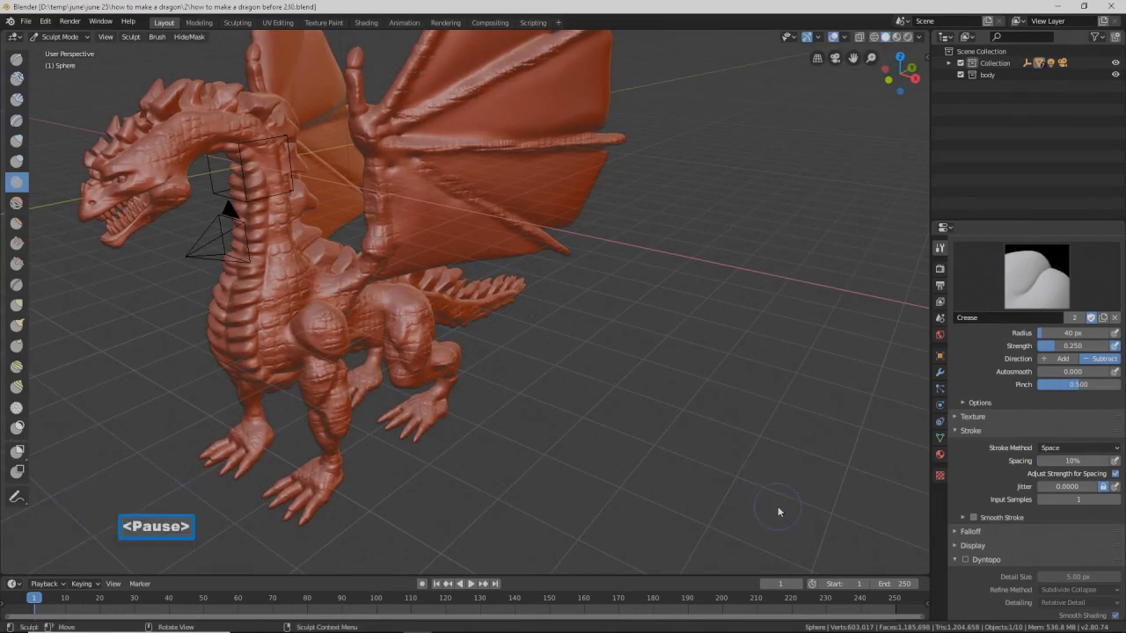
Step: In Object Mode, duplicate the faceted ball floating above the dragon and move the copy about 4.9 m straight down
scroll(647, 373, down, 3)
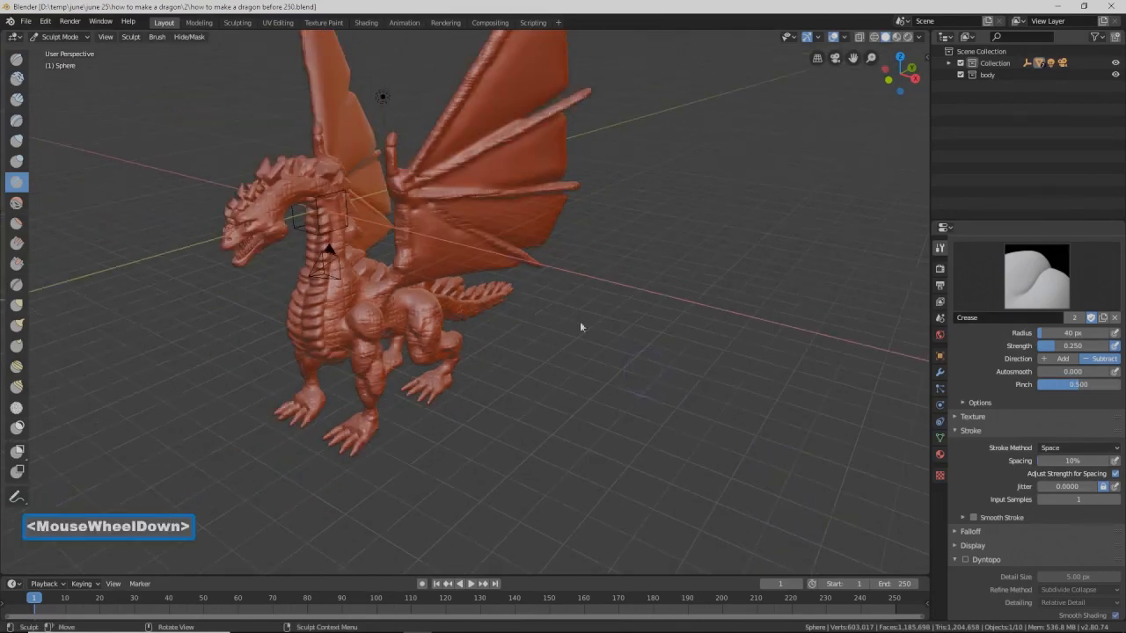
shift+middle_drag(579, 267, 606, 346)
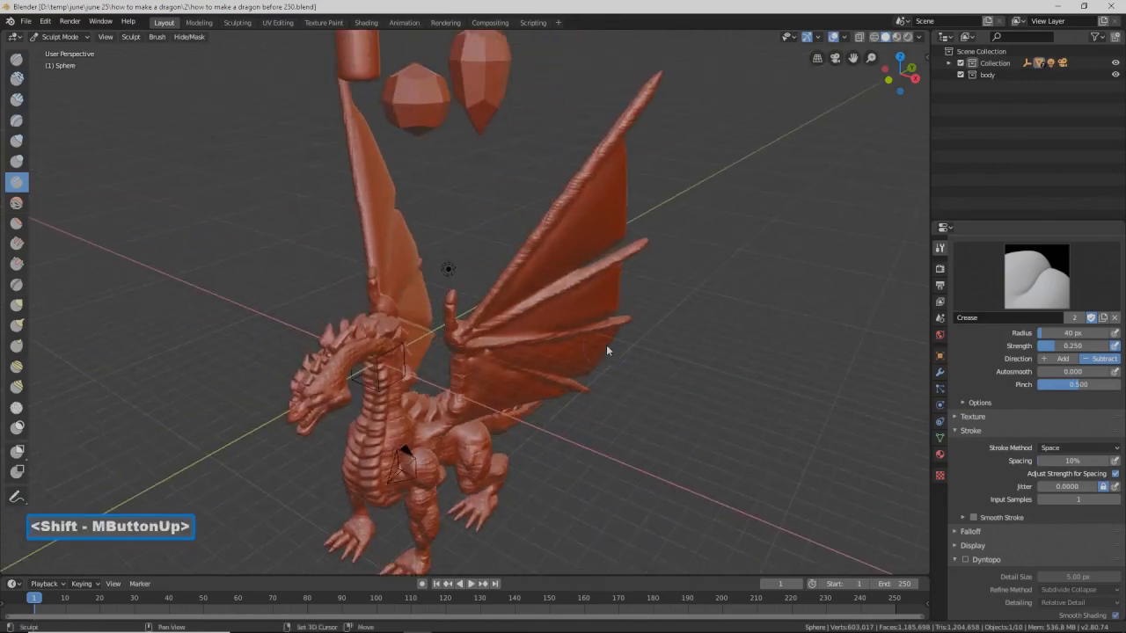
click(85, 44)
click(70, 51)
middle_drag(492, 272, 511, 243)
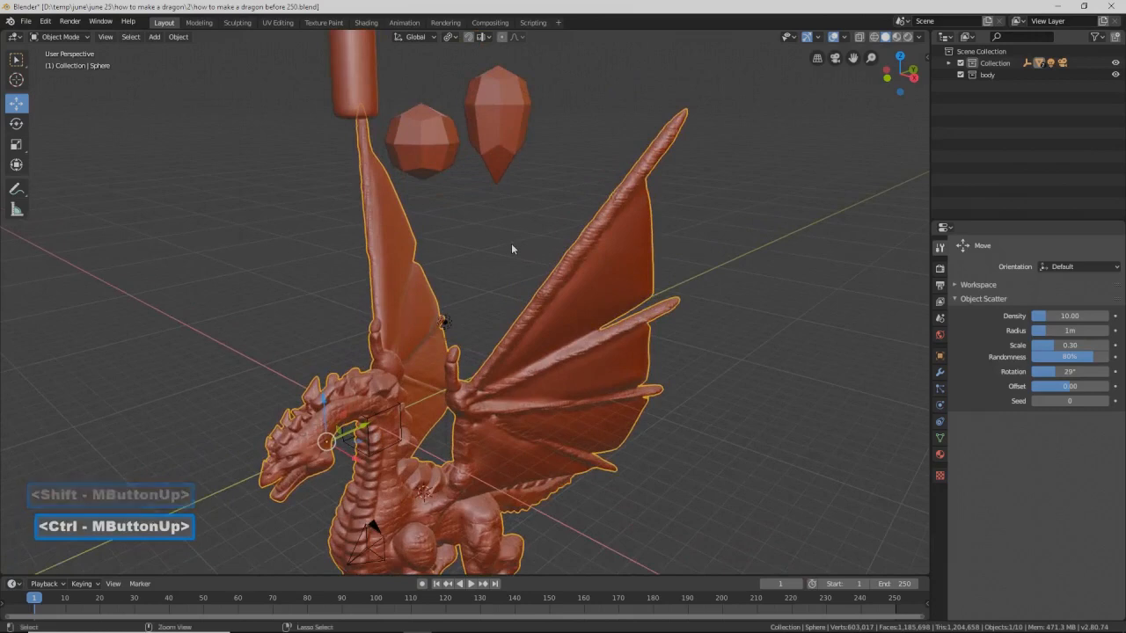
click(437, 163)
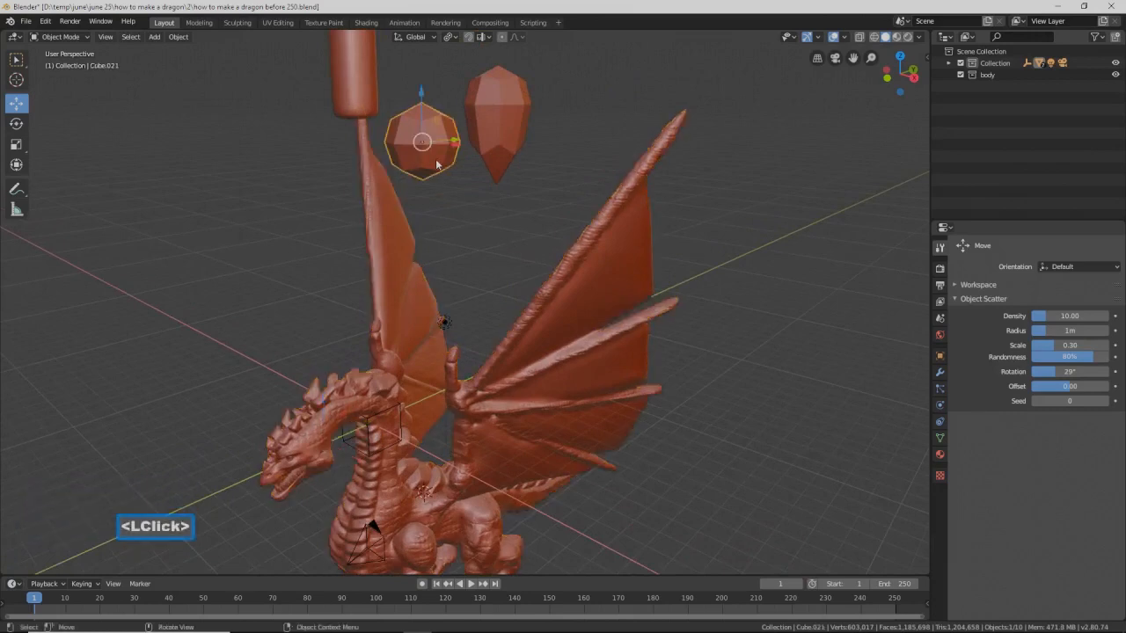
key(shift+d)
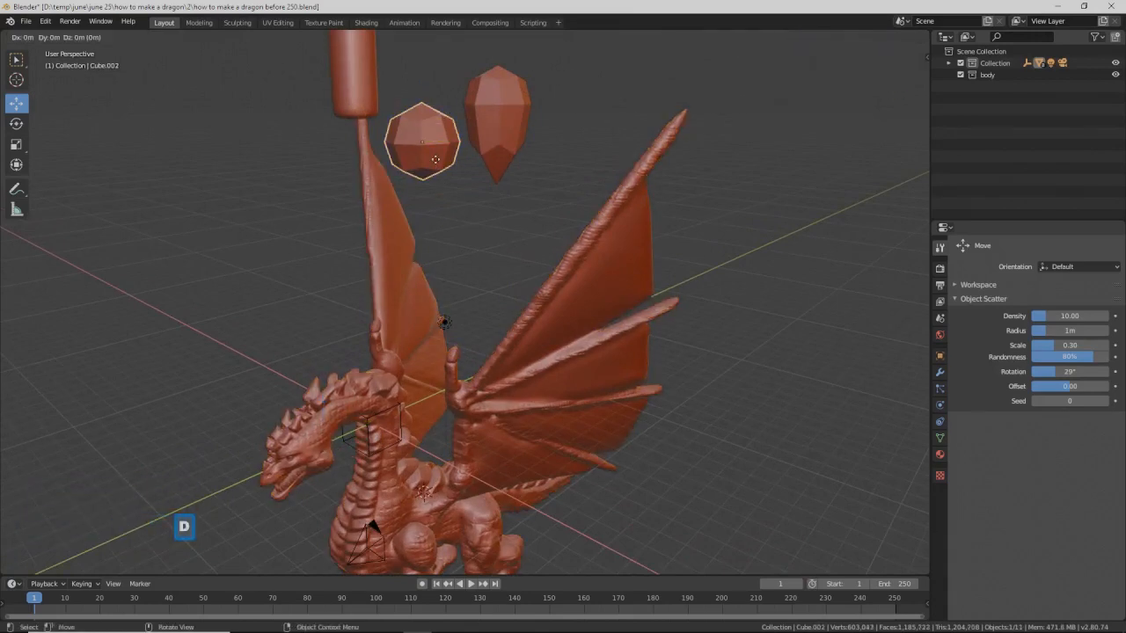
right_click(437, 120)
drag(422, 95, 480, 262)
Step: Stretch the copied ball along the global Z axis and open it in Edit Mode
key(s)
key(z)
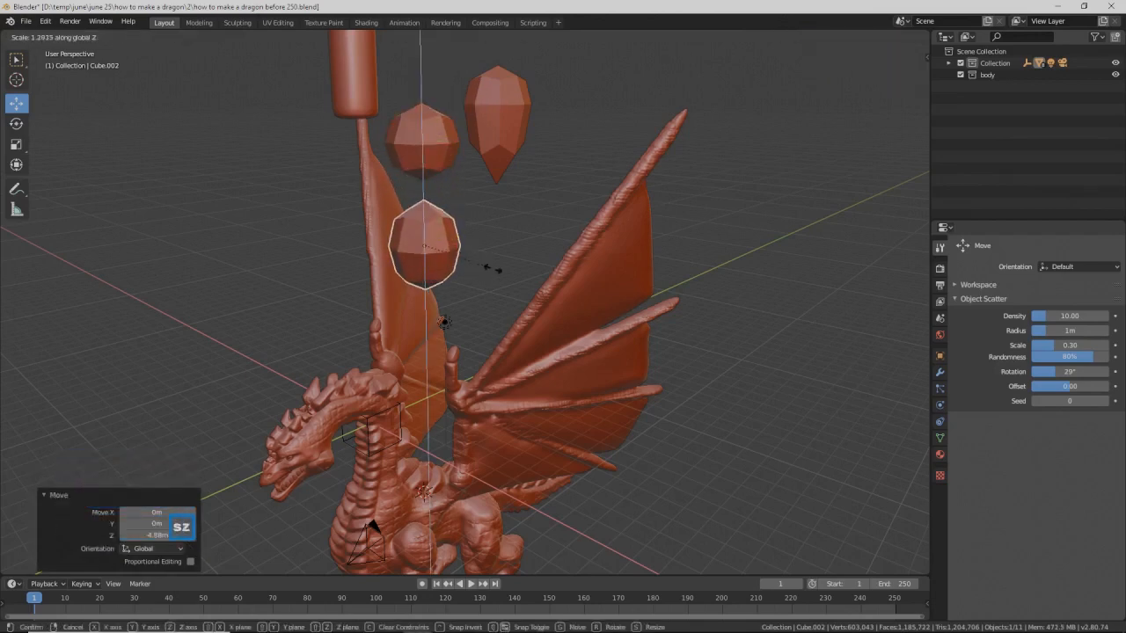
click(518, 304)
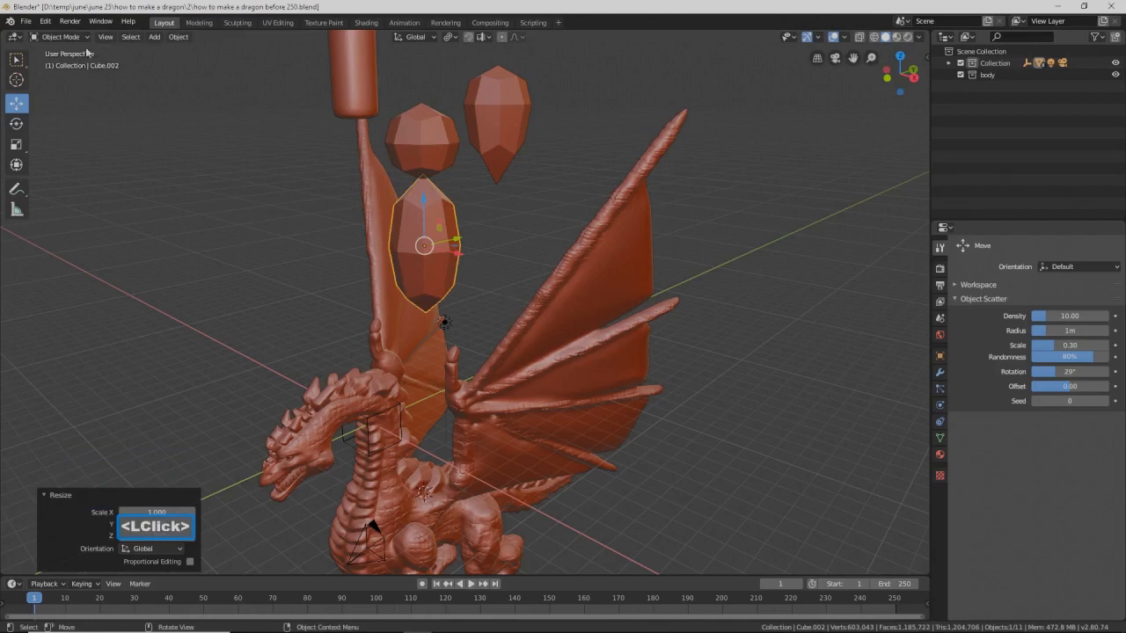
click(70, 36)
click(60, 62)
ctrl+middle_drag(470, 242, 467, 222)
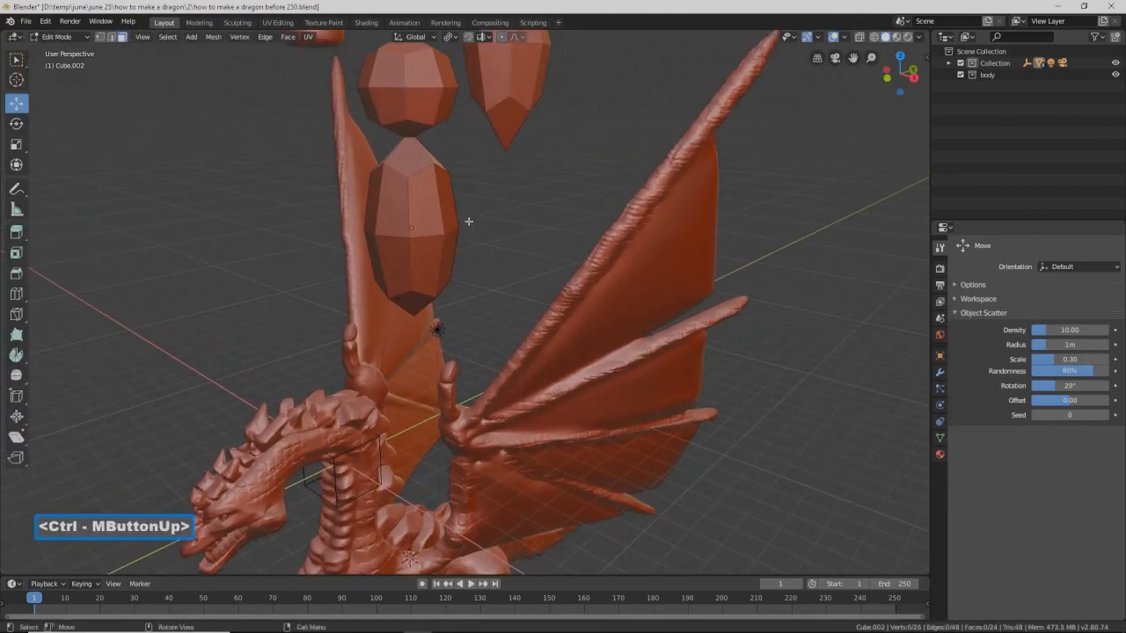
click(411, 175)
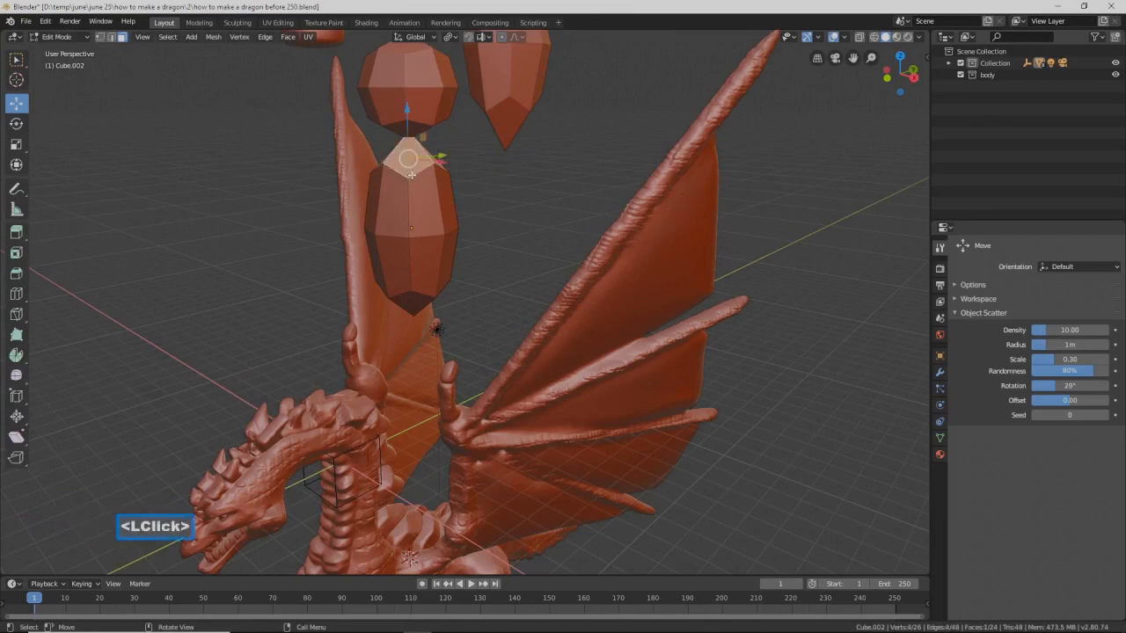
click(111, 38)
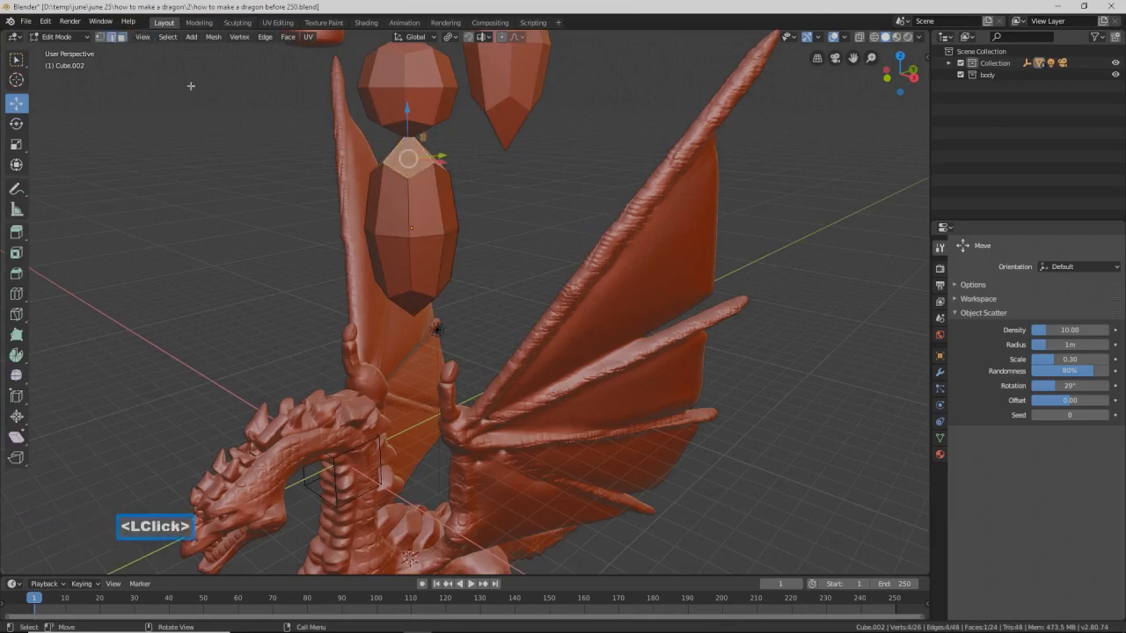
click(489, 186)
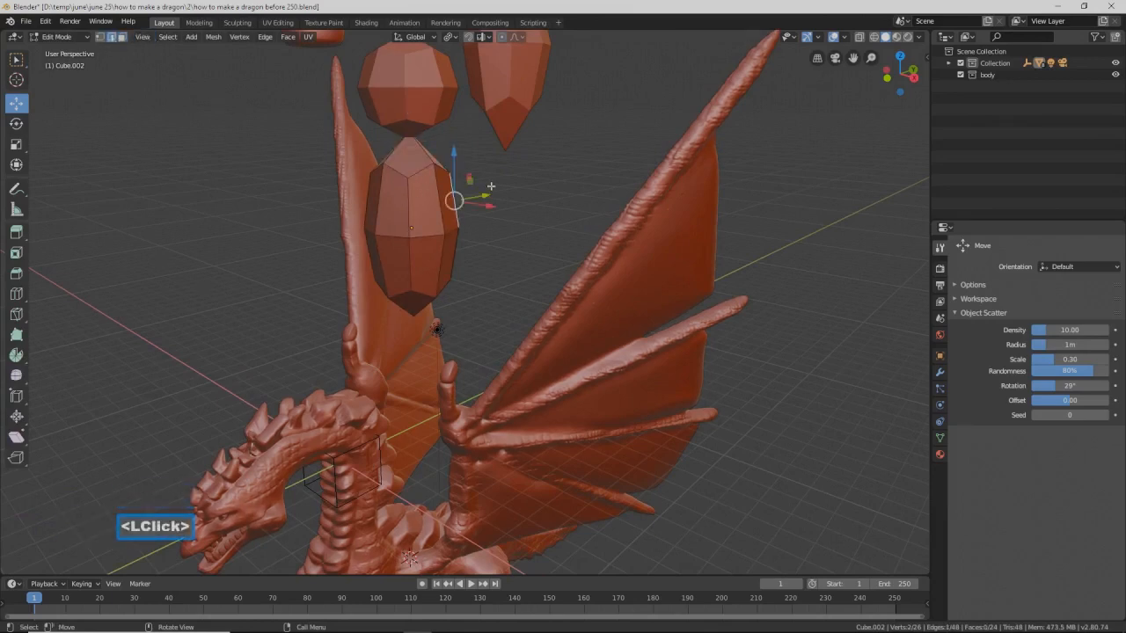
key(alt)
alt+click(424, 166)
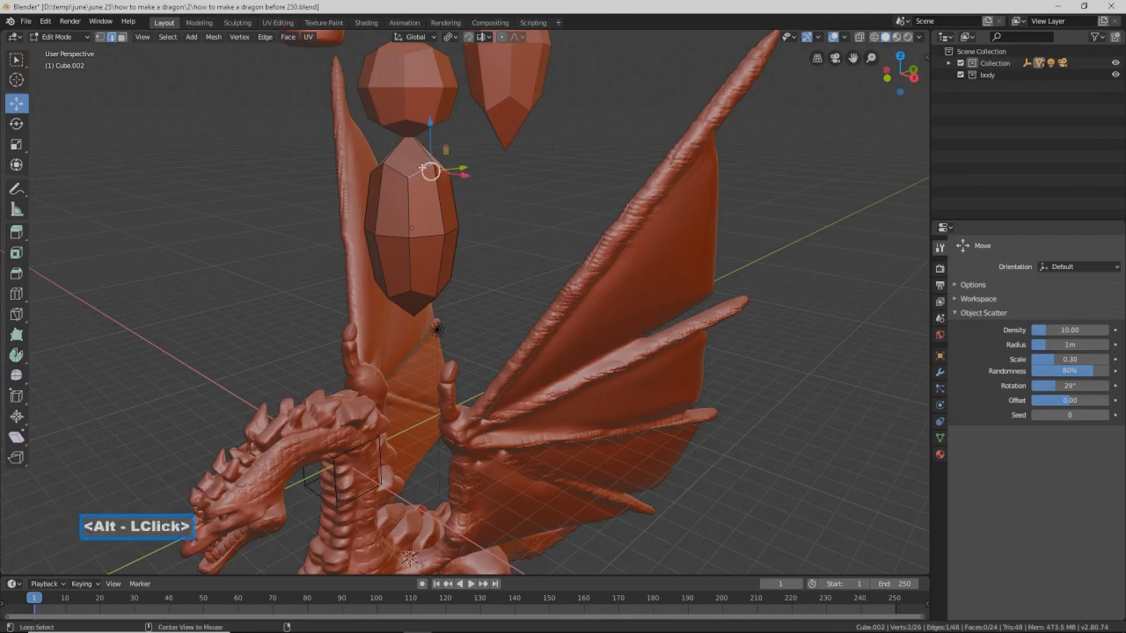
key(shift)
mouse_move(499, 180)
middle_down()
mouse_move(523, 214)
mouse_move(514, 167)
middle_up()
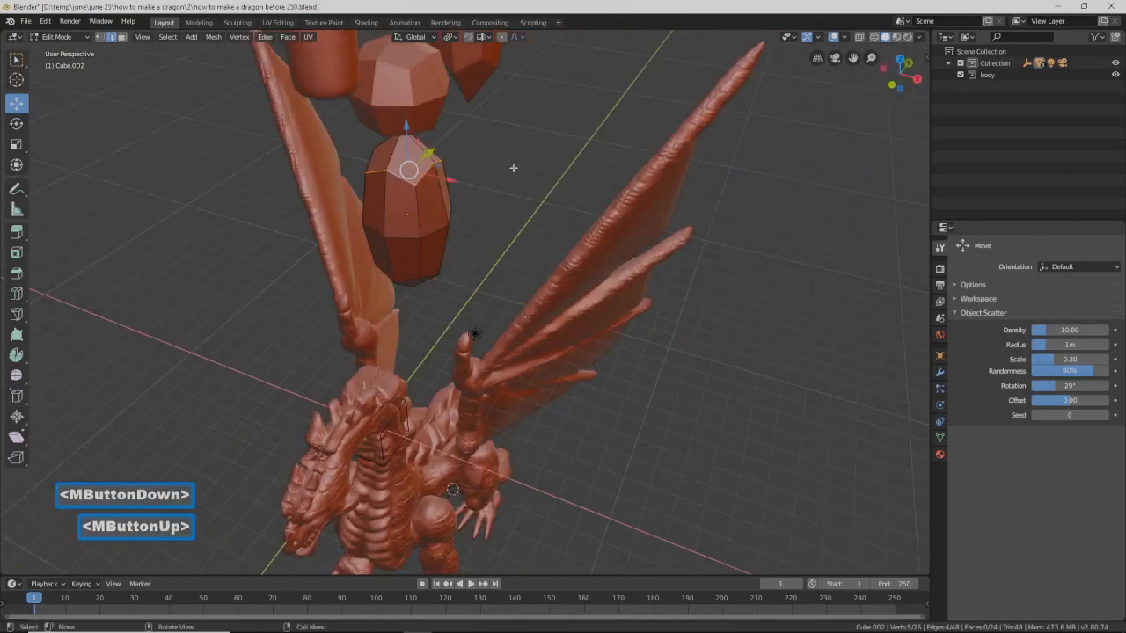
click(514, 168)
click(122, 37)
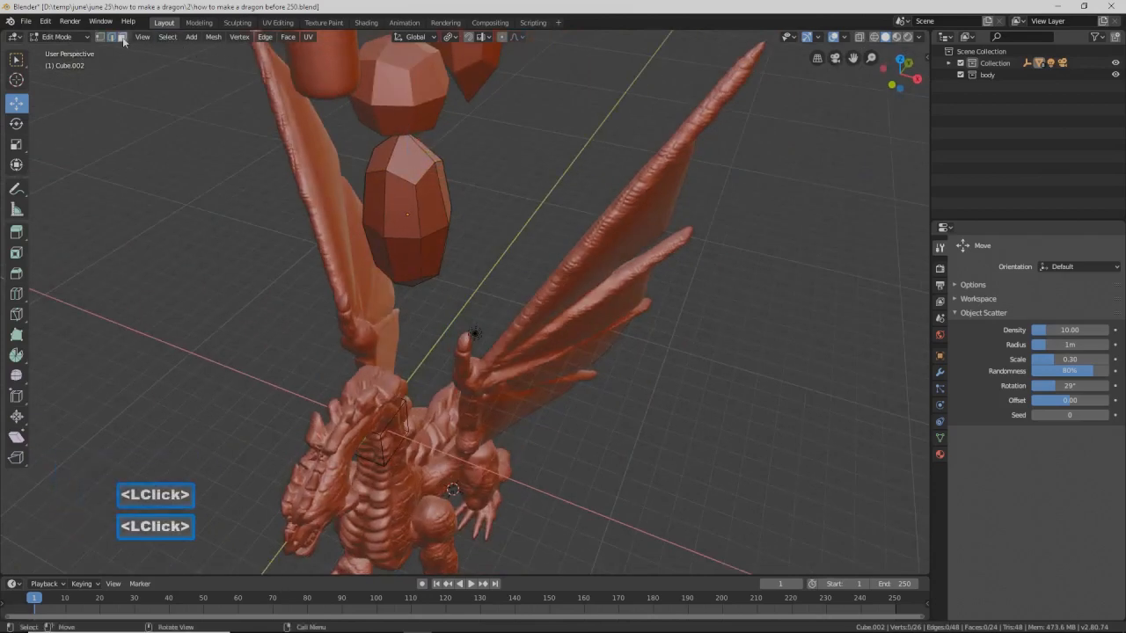
Step: Delete the four faces that close the upper end of the stretched ball
click(409, 165)
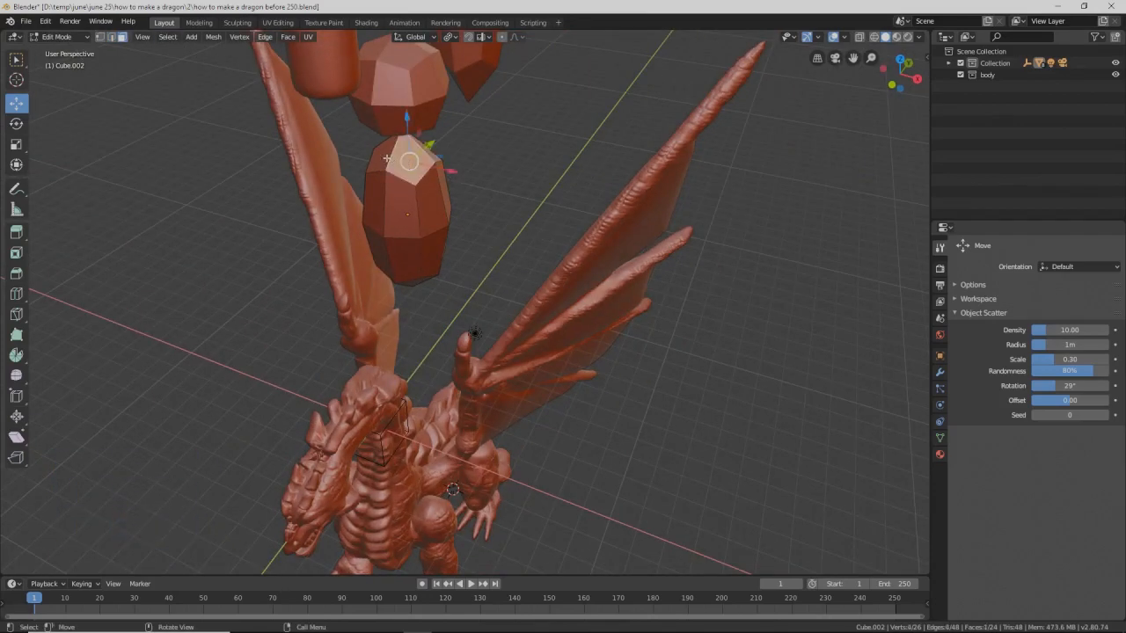
shift+click(387, 158)
middle_drag(493, 175, 528, 234)
shift+click(417, 182)
shift+click(423, 175)
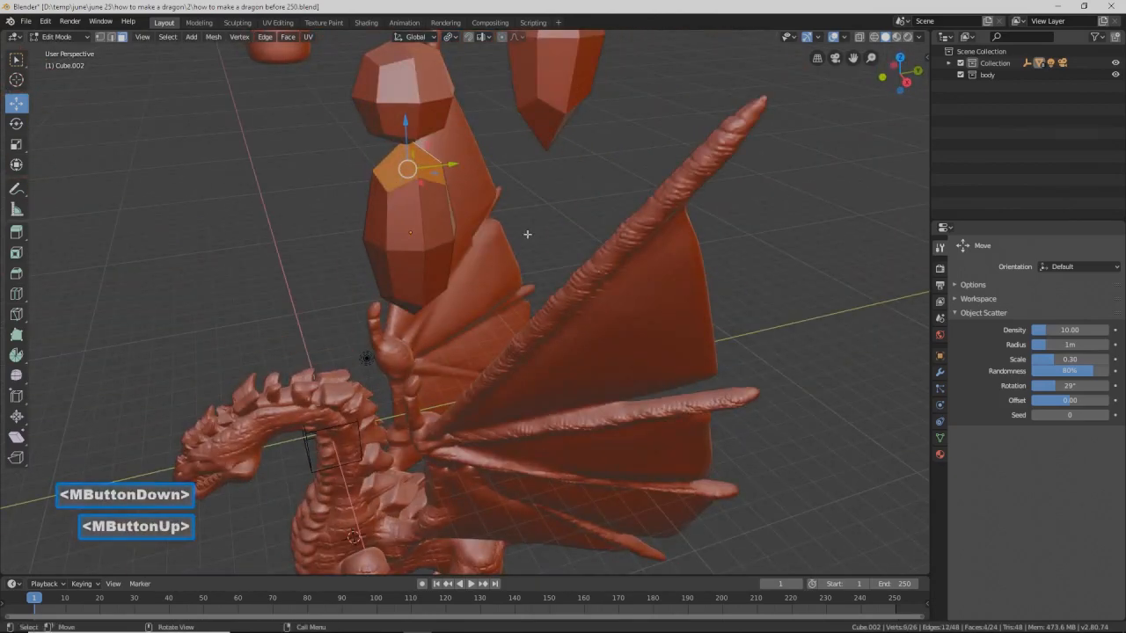
key(x)
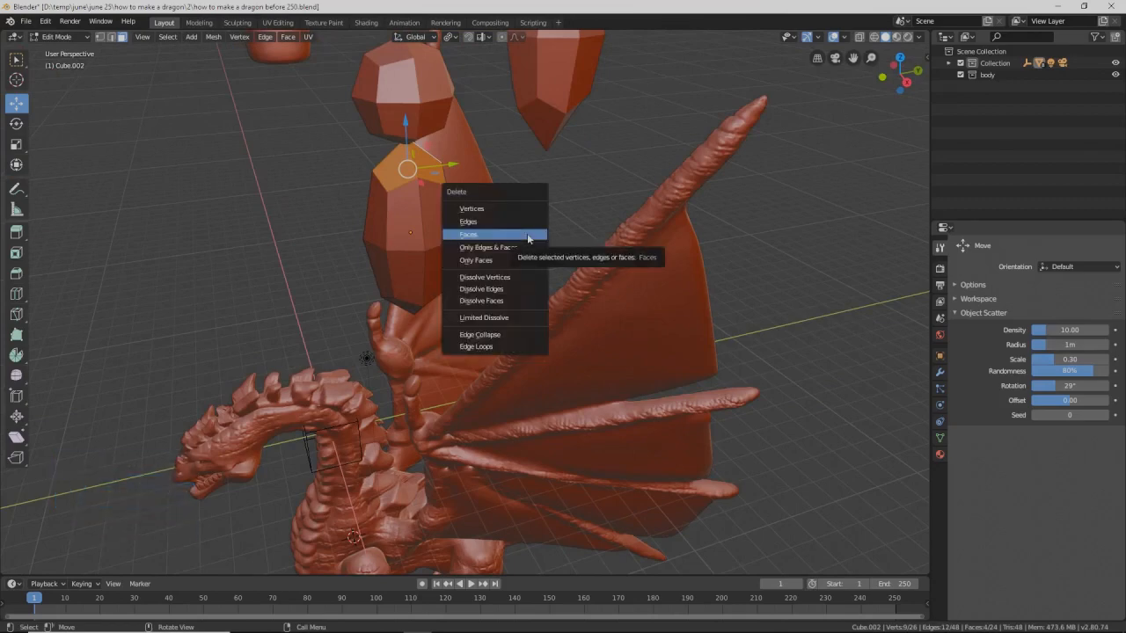
click(527, 235)
Step: Delete the four faces that close the lower end of the stretched ball, leaving an open tube
middle_drag(528, 235, 421, 275)
click(401, 296)
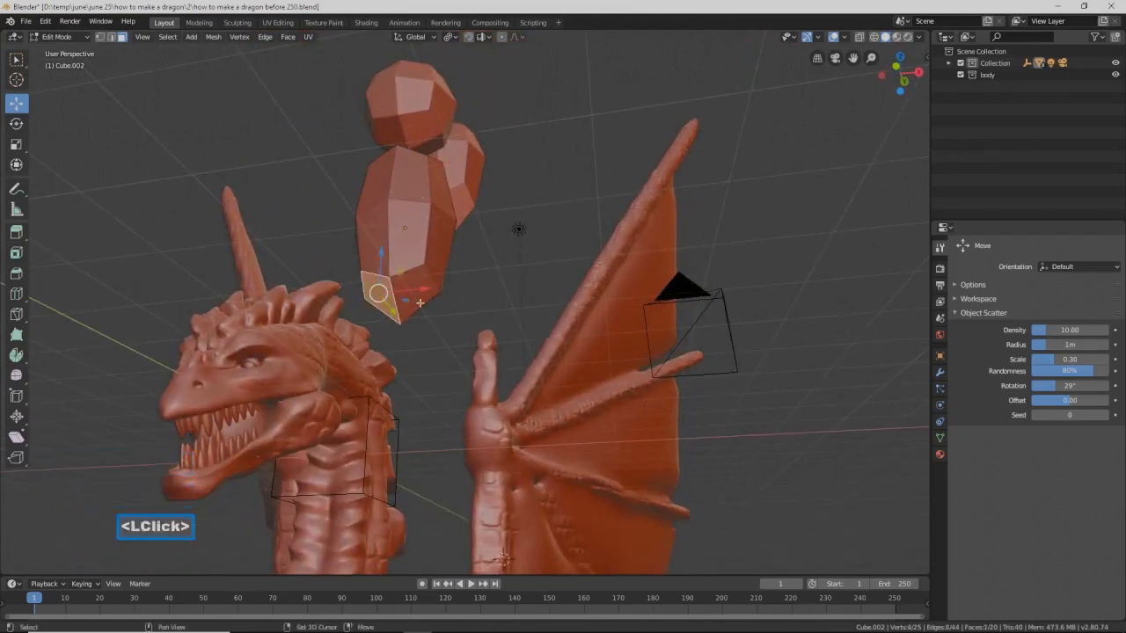
shift+click(411, 297)
middle_drag(475, 314, 495, 264)
shift+click(437, 293)
shift+click(422, 263)
key(x)
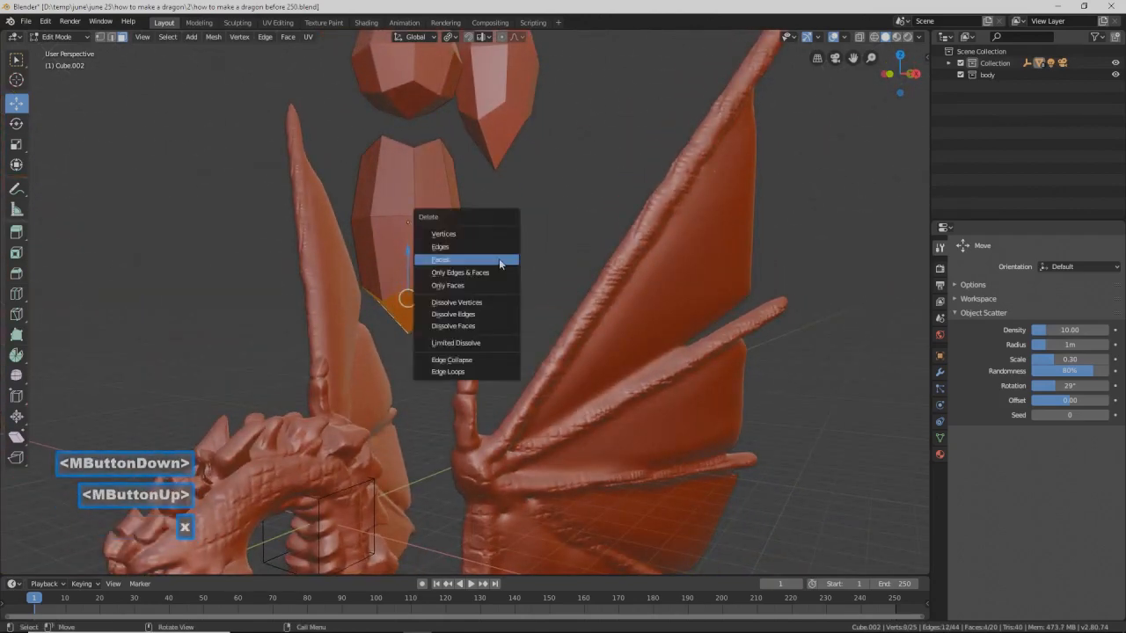
click(498, 260)
middle_drag(498, 257, 496, 285)
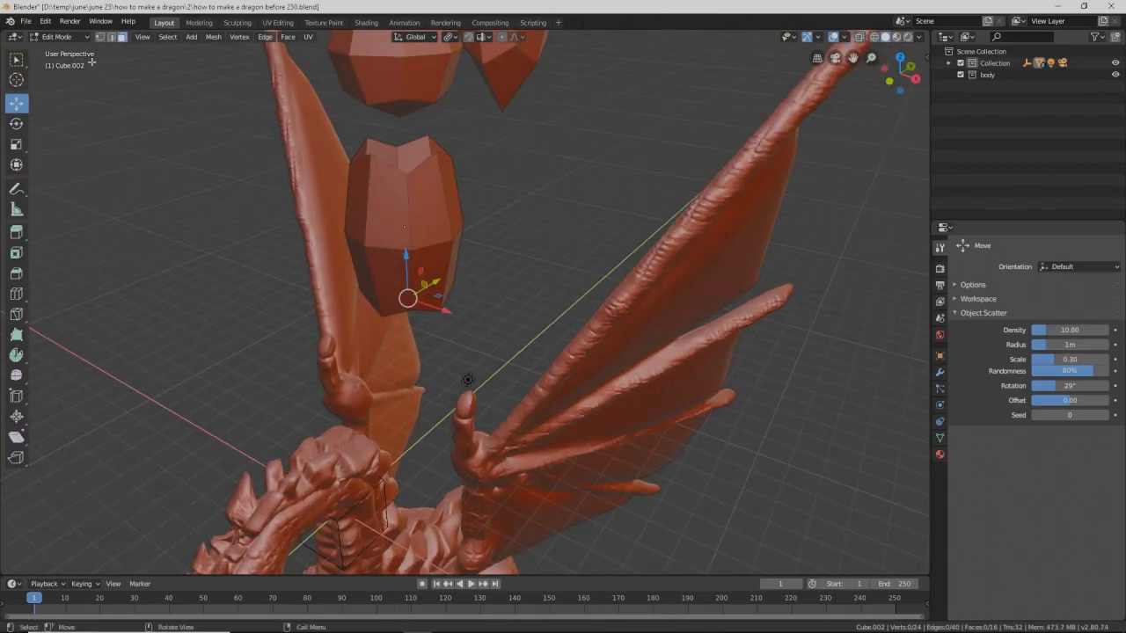
Step: Return to Object Mode, move the open tube about 2.2 m down and stretch it further along Z
click(76, 38)
click(61, 45)
drag(408, 176, 479, 253)
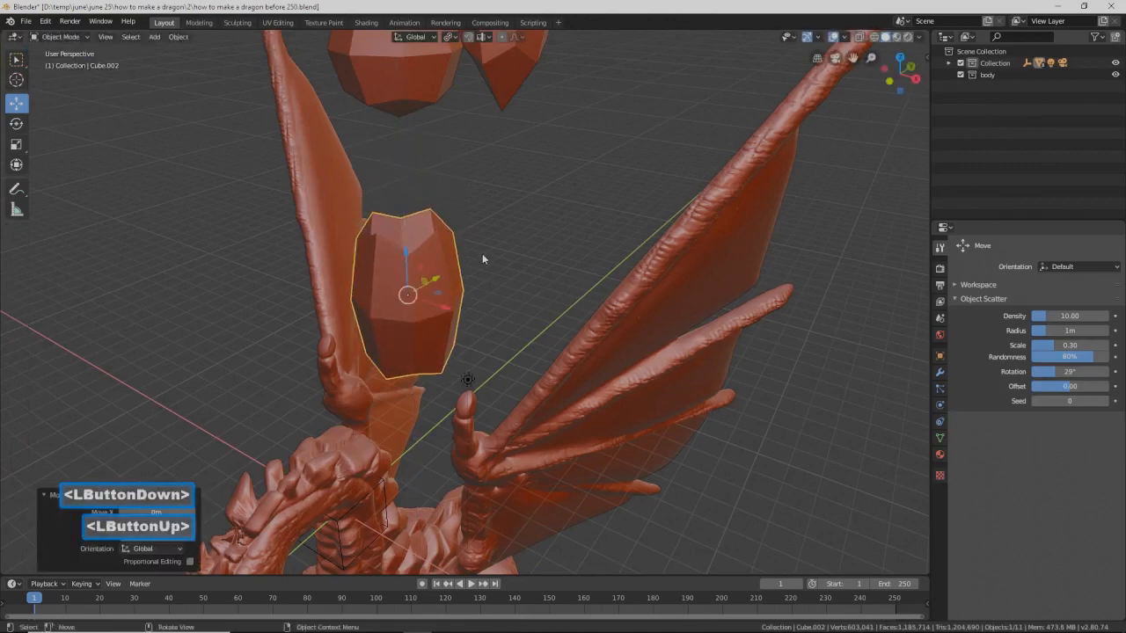
key(s)
key(z)
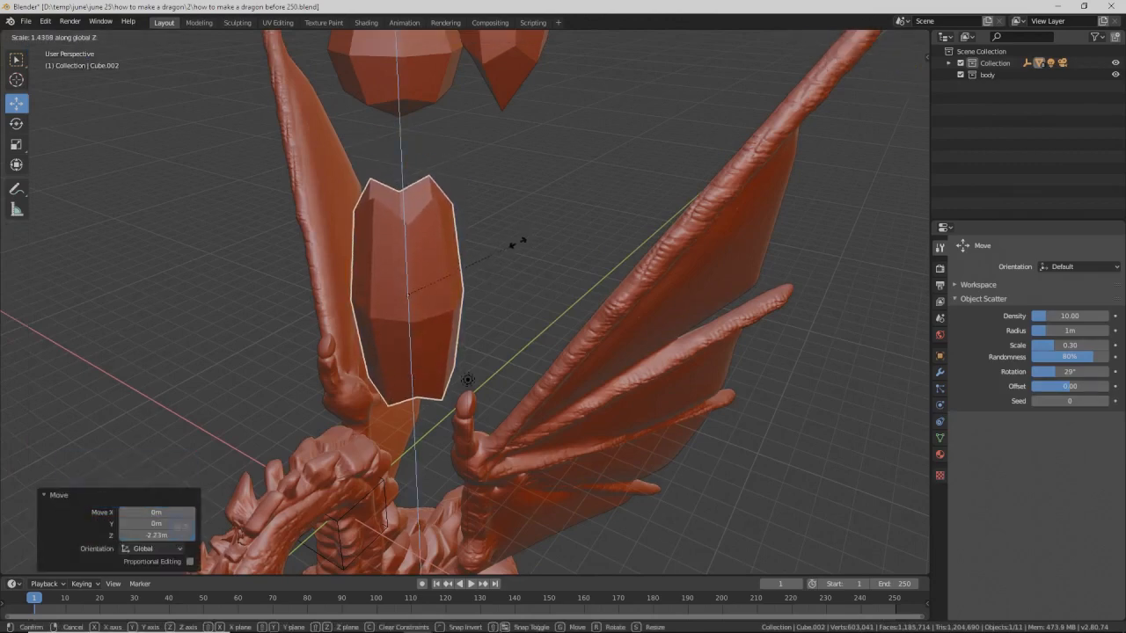
click(502, 276)
Step: Give the open tube a level 2 subdivision and shade it smooth
middle_drag(502, 276, 463, 274)
middle_drag(157, 90, 283, 142)
key(ctrl)
key(ctrl+2)
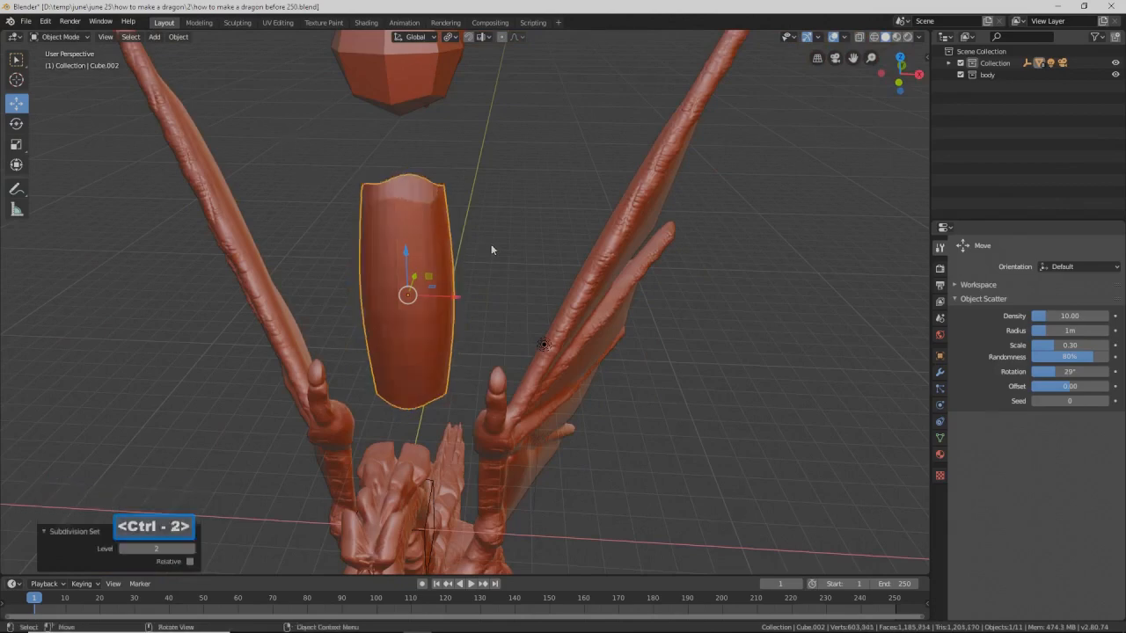
middle_drag(490, 250, 390, 249)
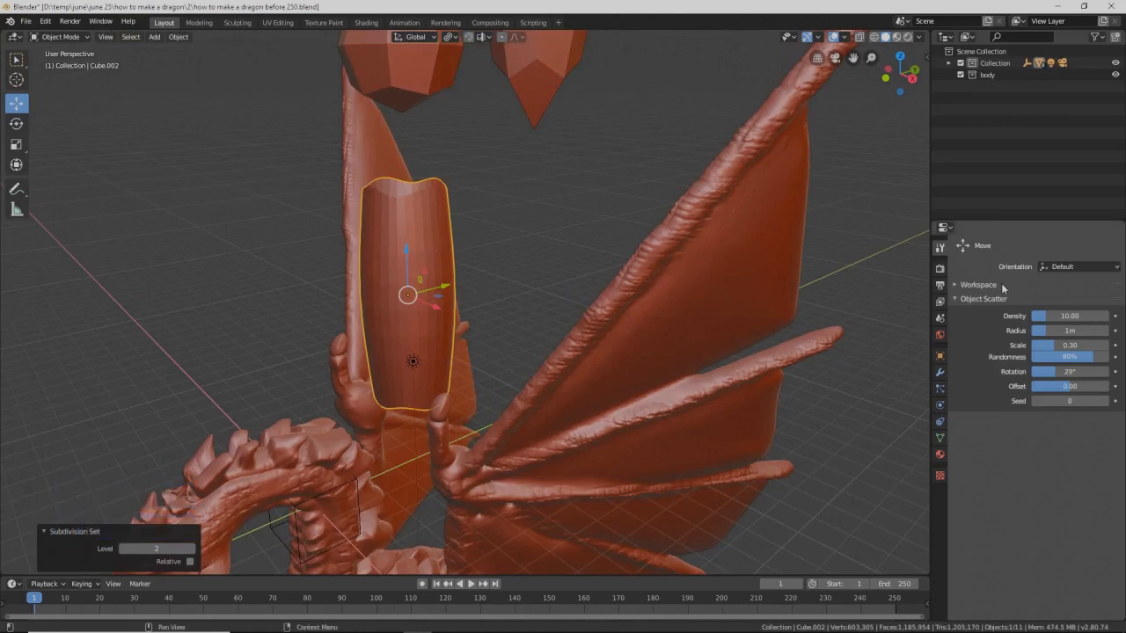
right_click(428, 242)
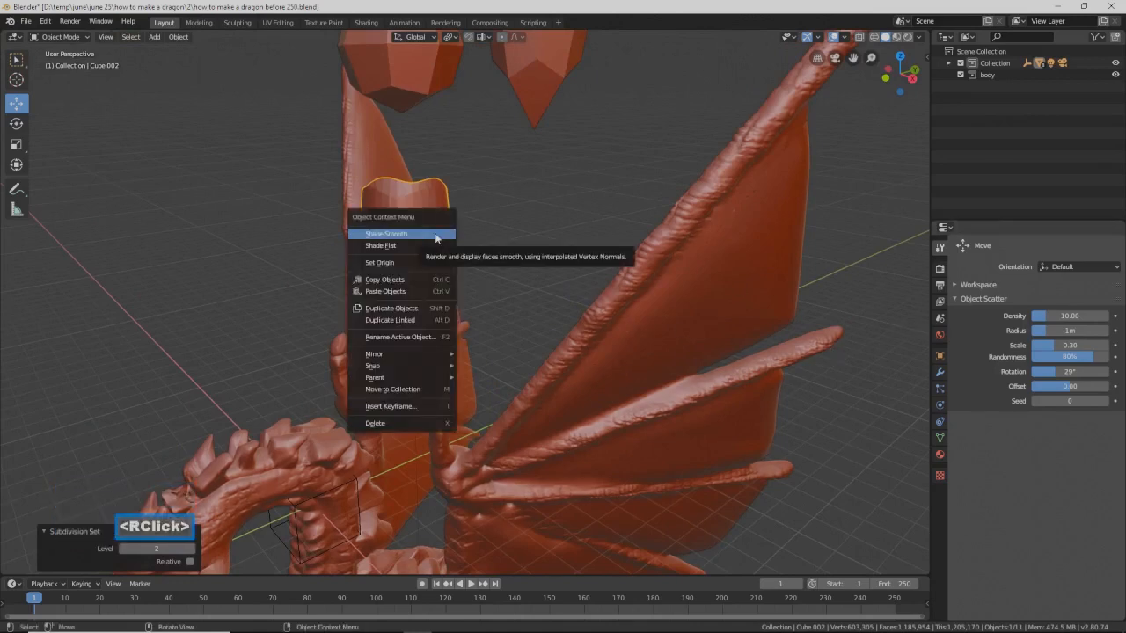
click(435, 236)
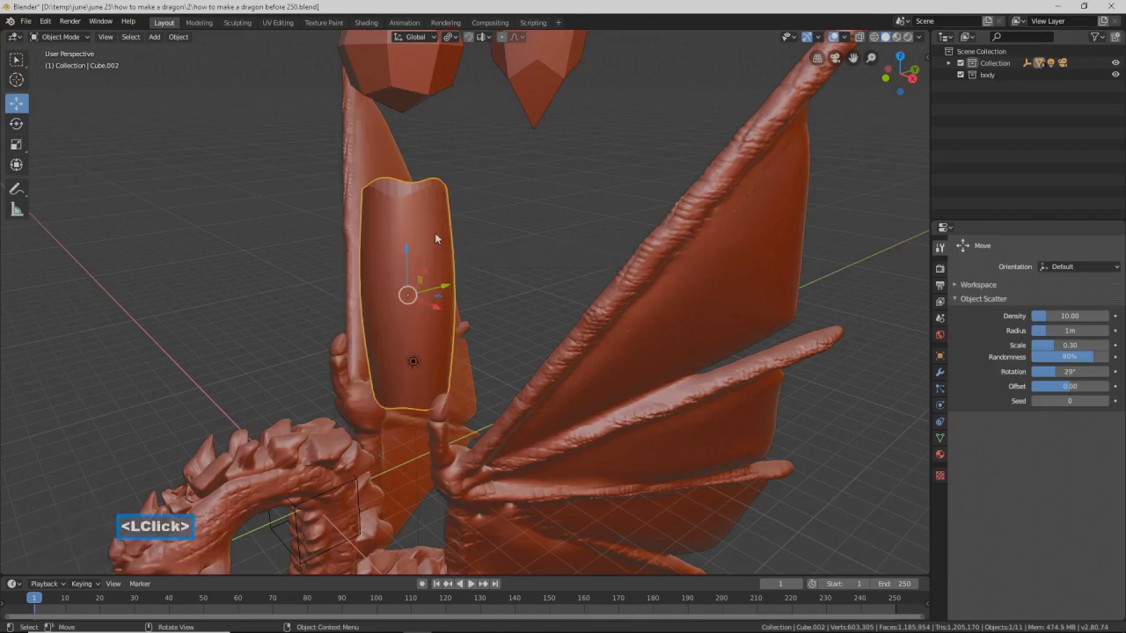
middle_drag(456, 242, 471, 252)
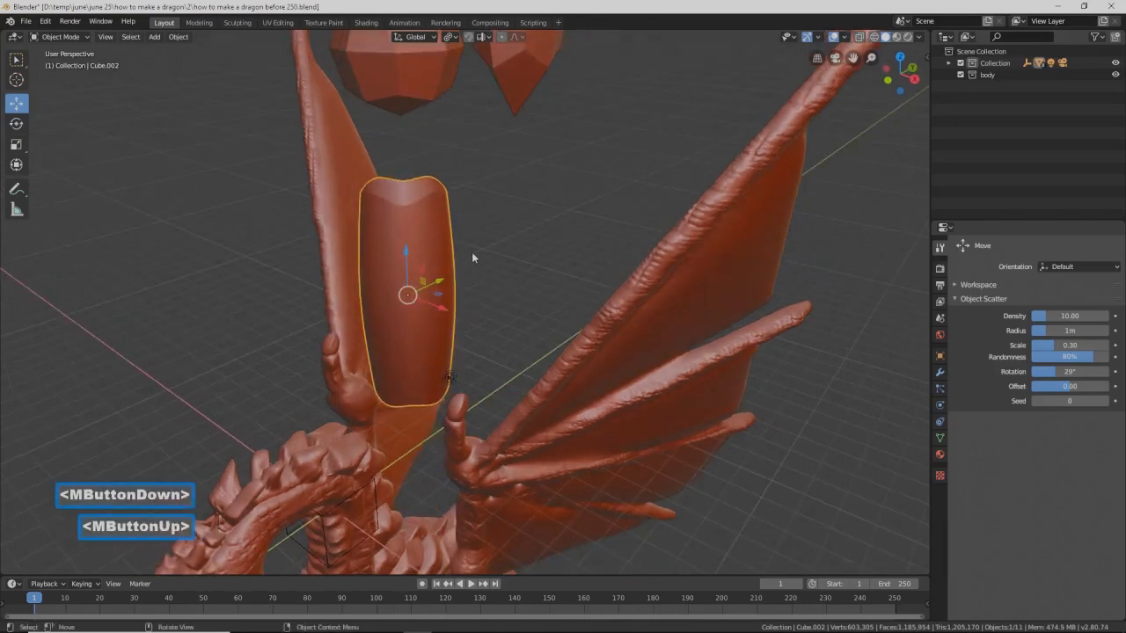
Step: Add a Solidify modifier with a thickness of 0.82 m to the open tube
click(939, 372)
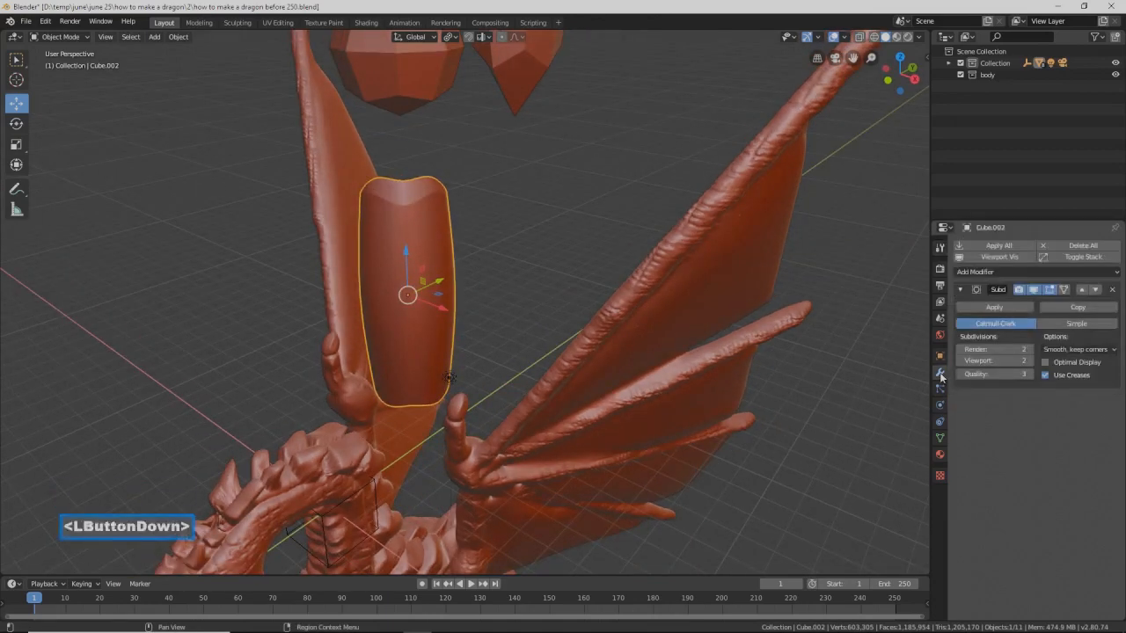
click(1114, 273)
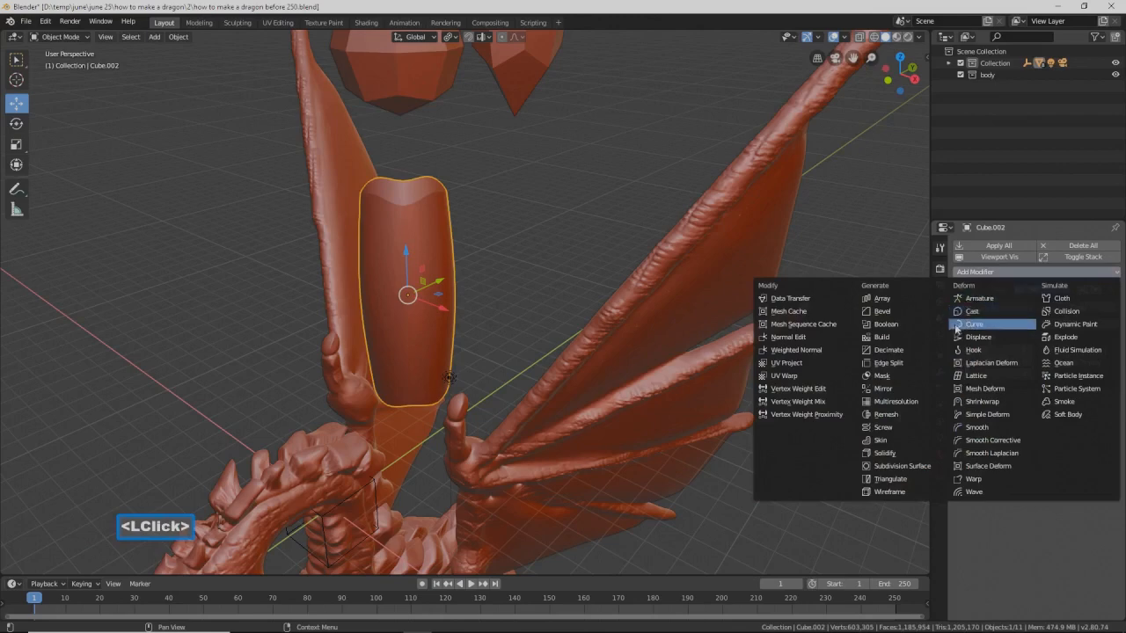
click(912, 452)
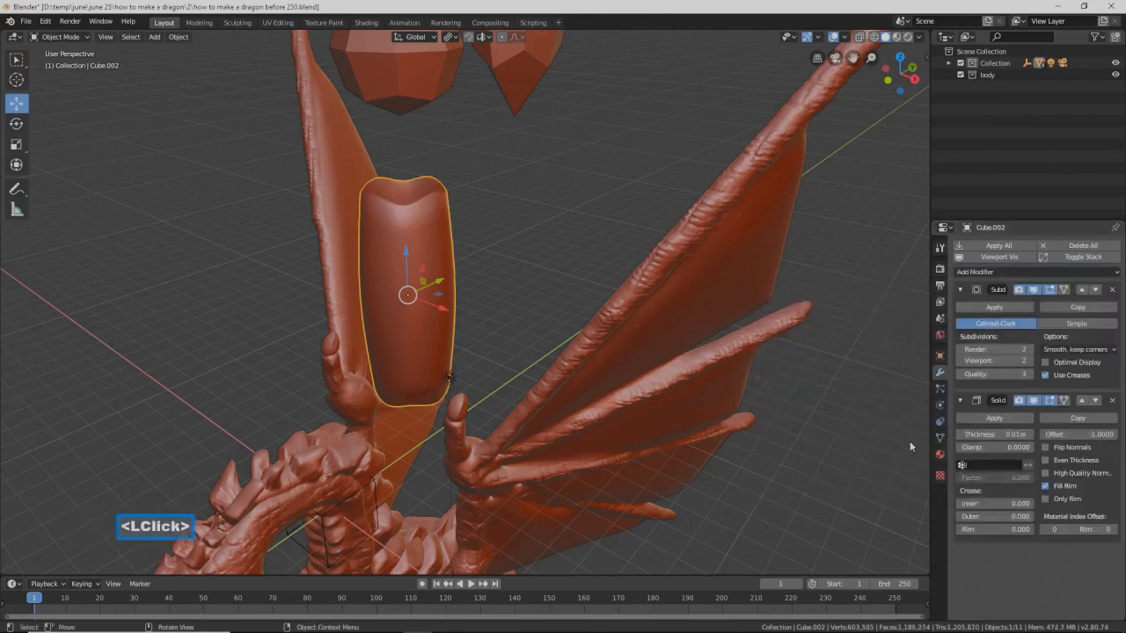
middle_drag(437, 229, 463, 252)
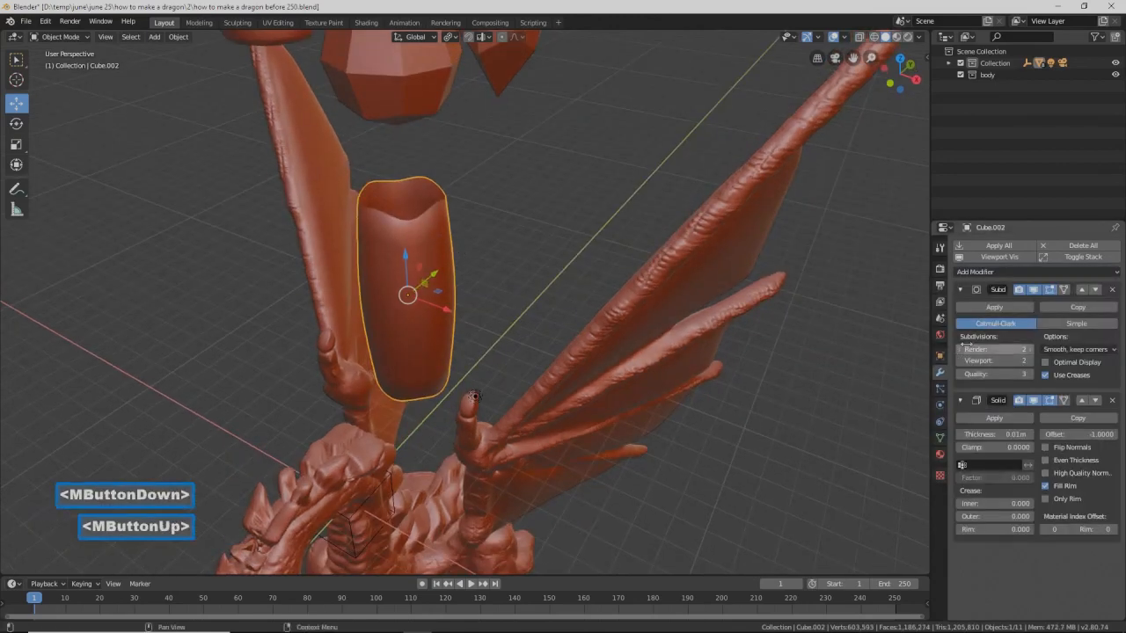
drag(994, 434, 883, 407)
middle_drag(883, 408, 686, 303)
Step: In Edit Mode, show the Subdivision result on the tube's cage and add an edge loop close to its upper end
click(60, 36)
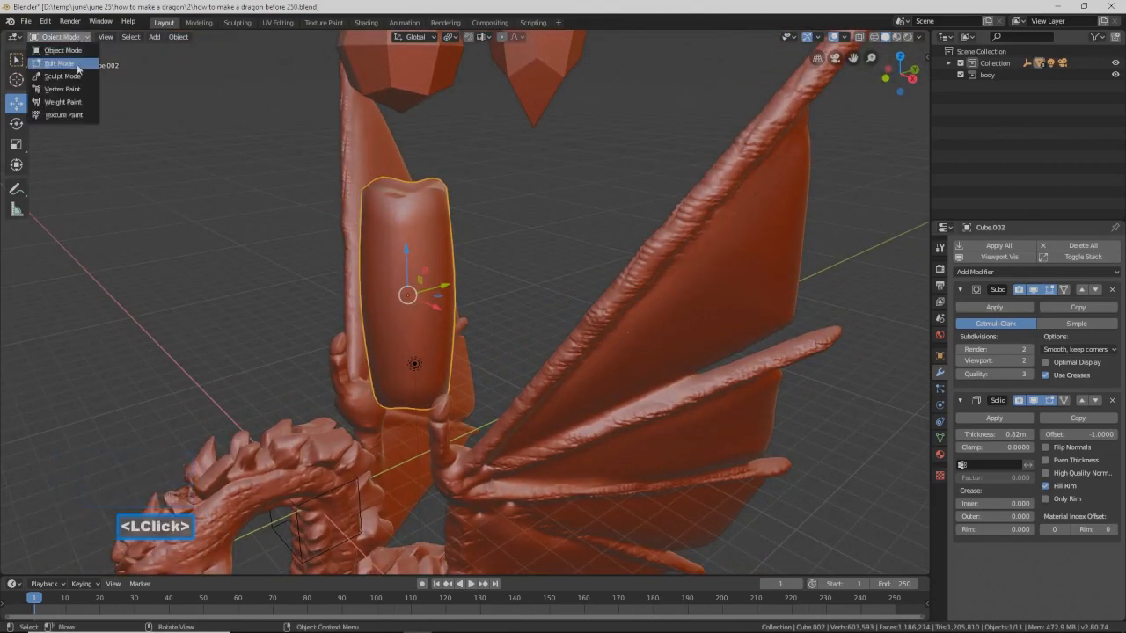
click(62, 65)
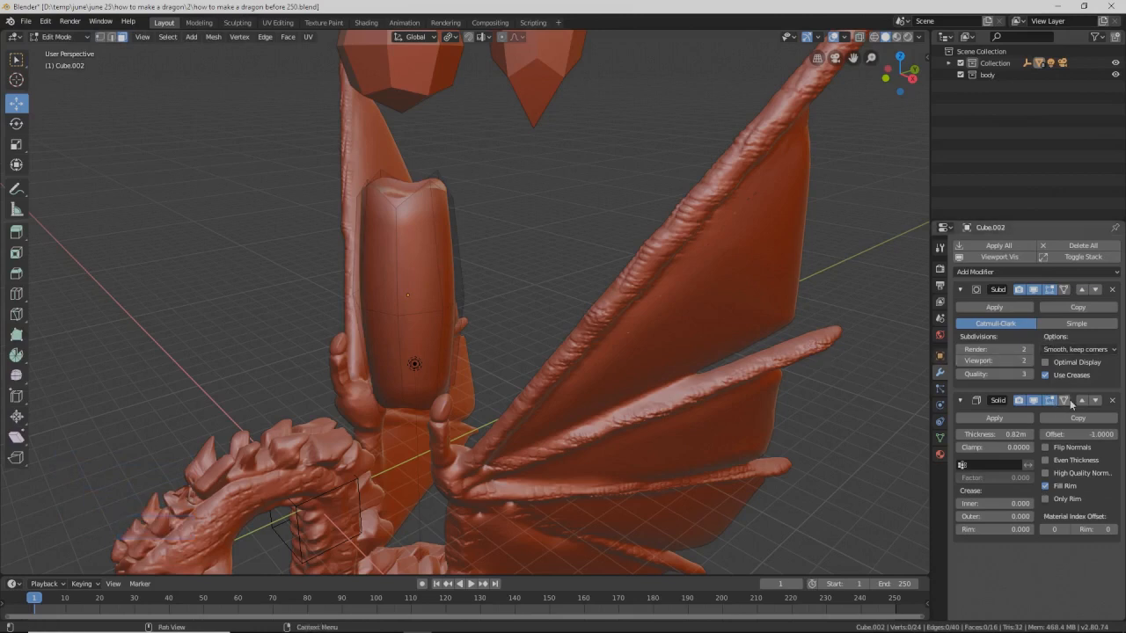
click(1064, 290)
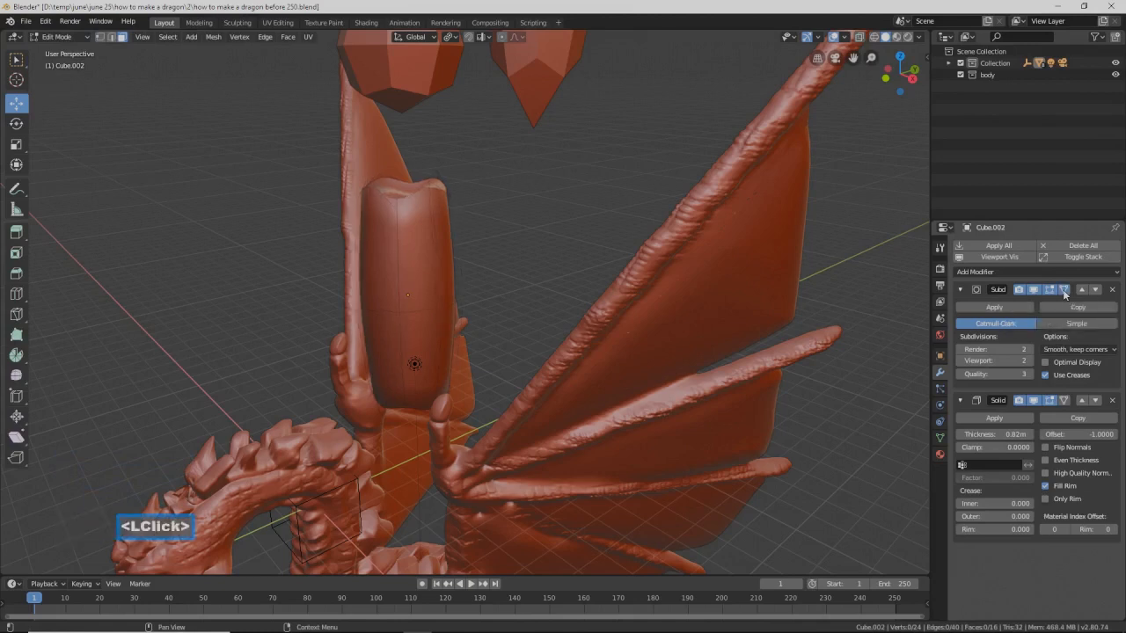
key(ctrl)
key(ctrl+r)
click(433, 253)
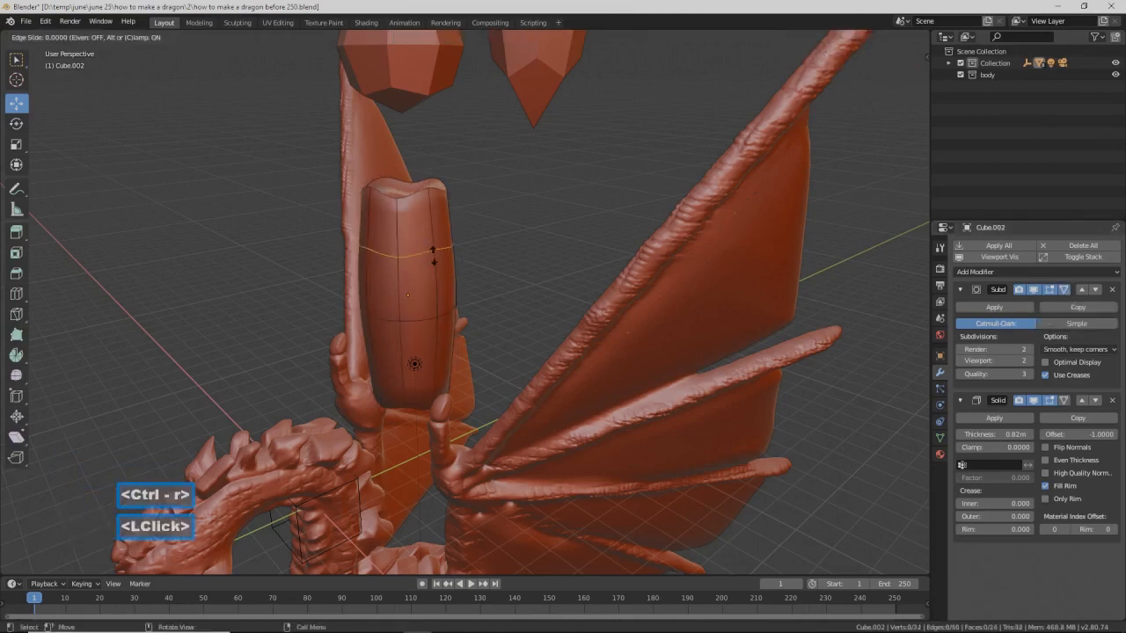
click(432, 198)
middle_drag(432, 198, 435, 277)
click(528, 245)
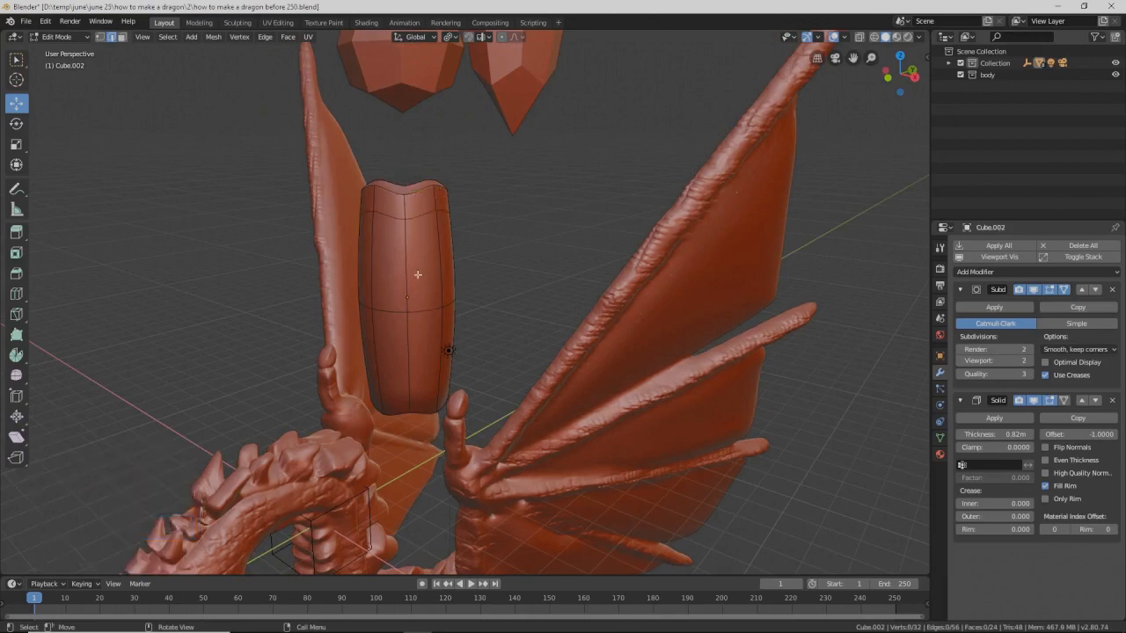
Step: Bulge the tube's middle edge loop outward with Shrink/Fatten and return to Object Mode
alt+click(424, 310)
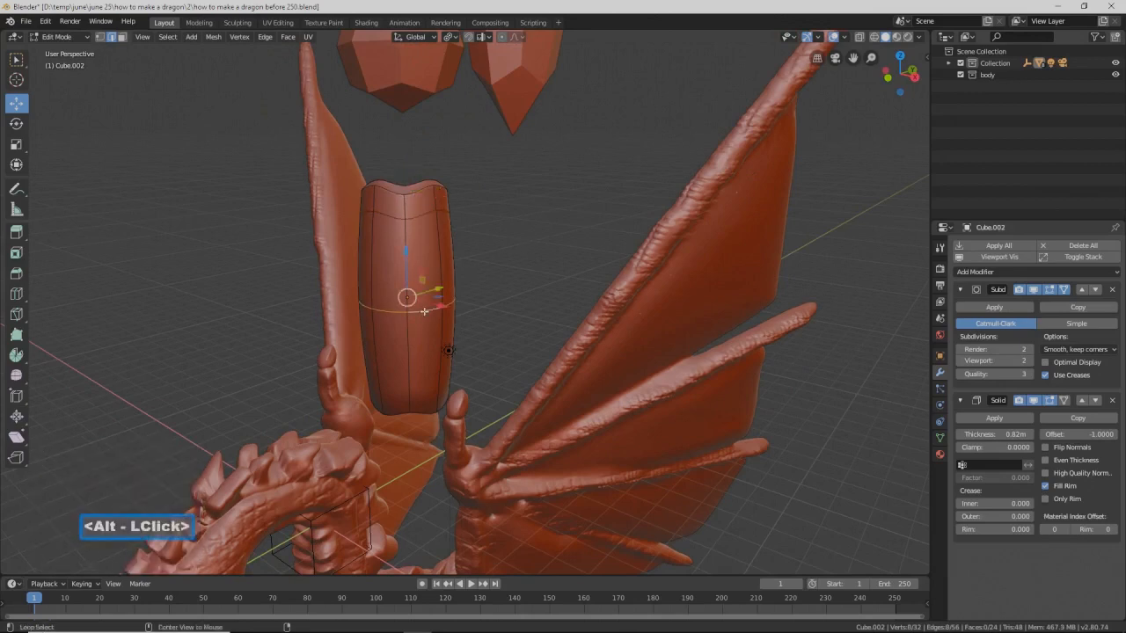
click(450, 37)
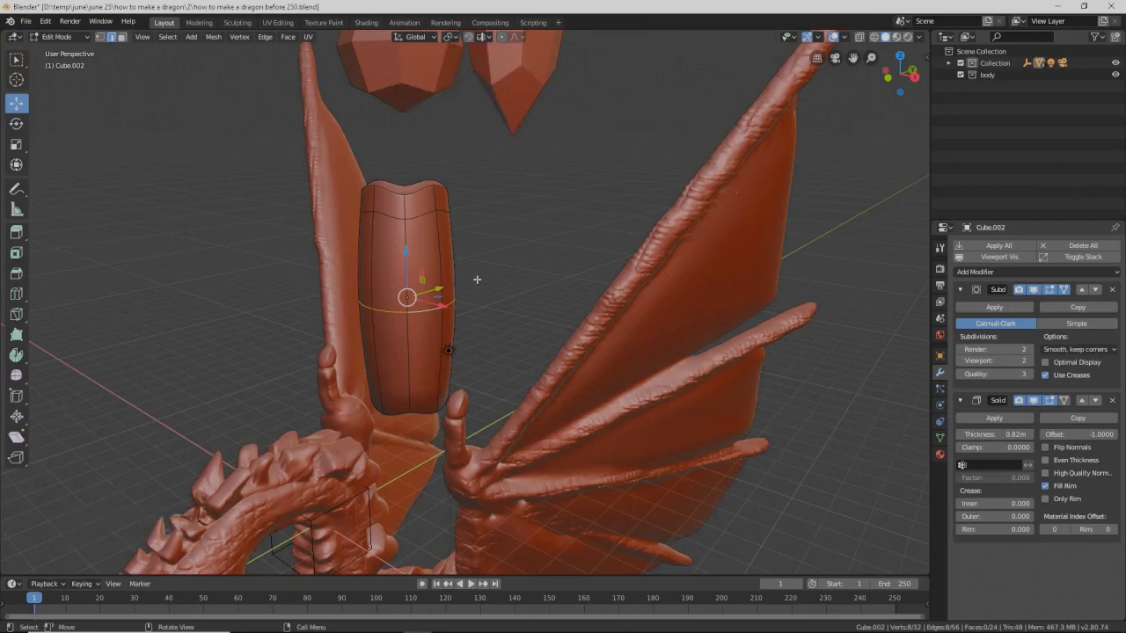
key(alt)
key(alt+s)
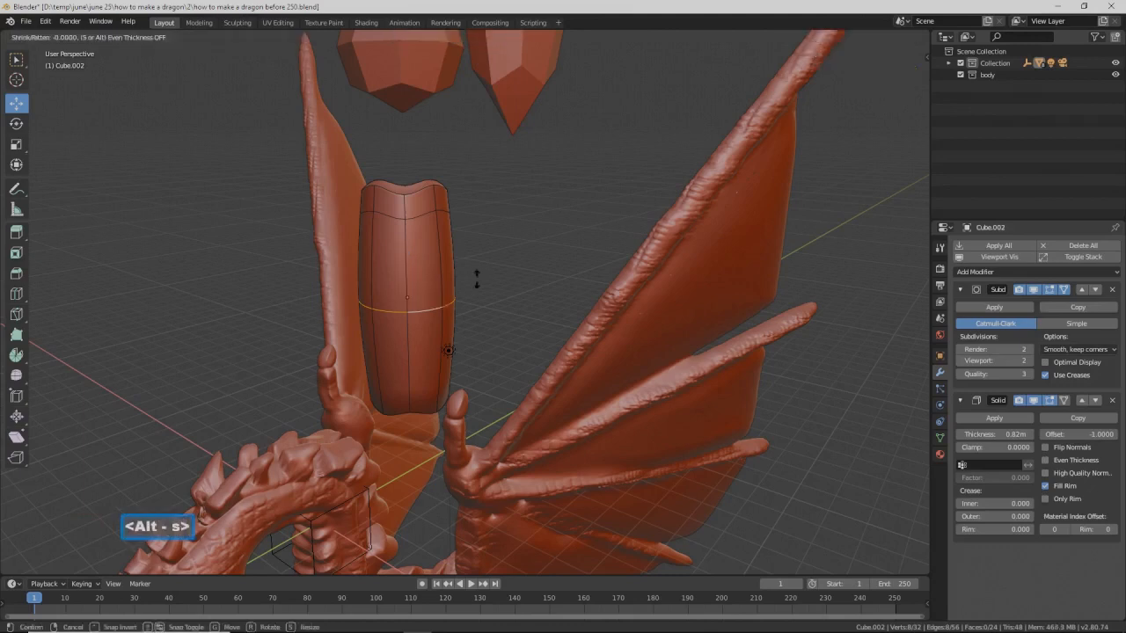
shift+click(498, 355)
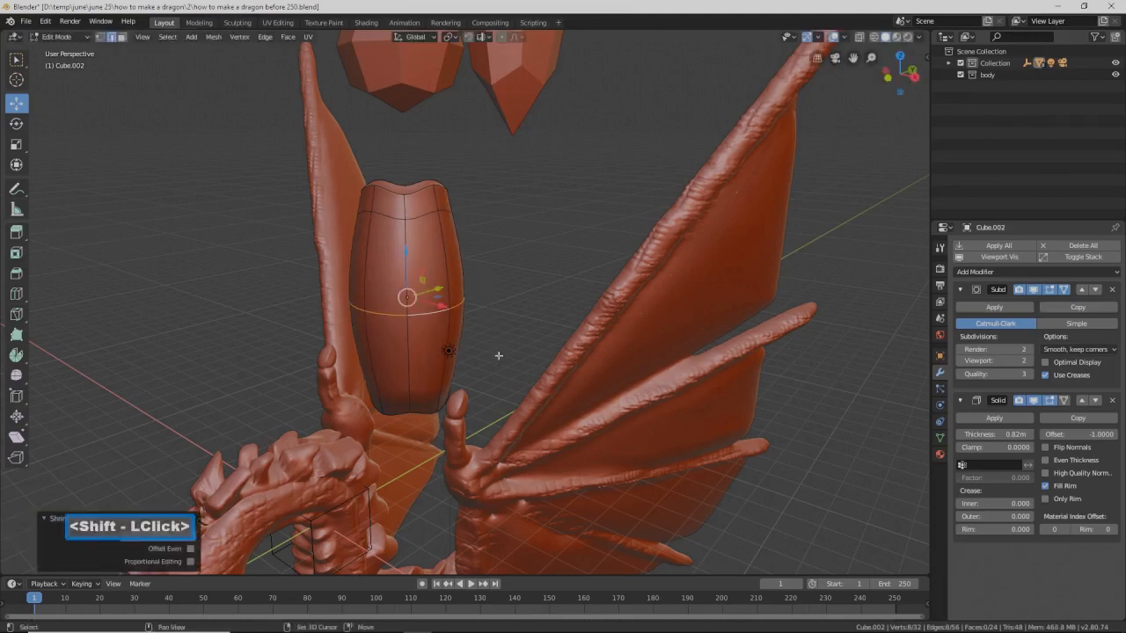
click(522, 243)
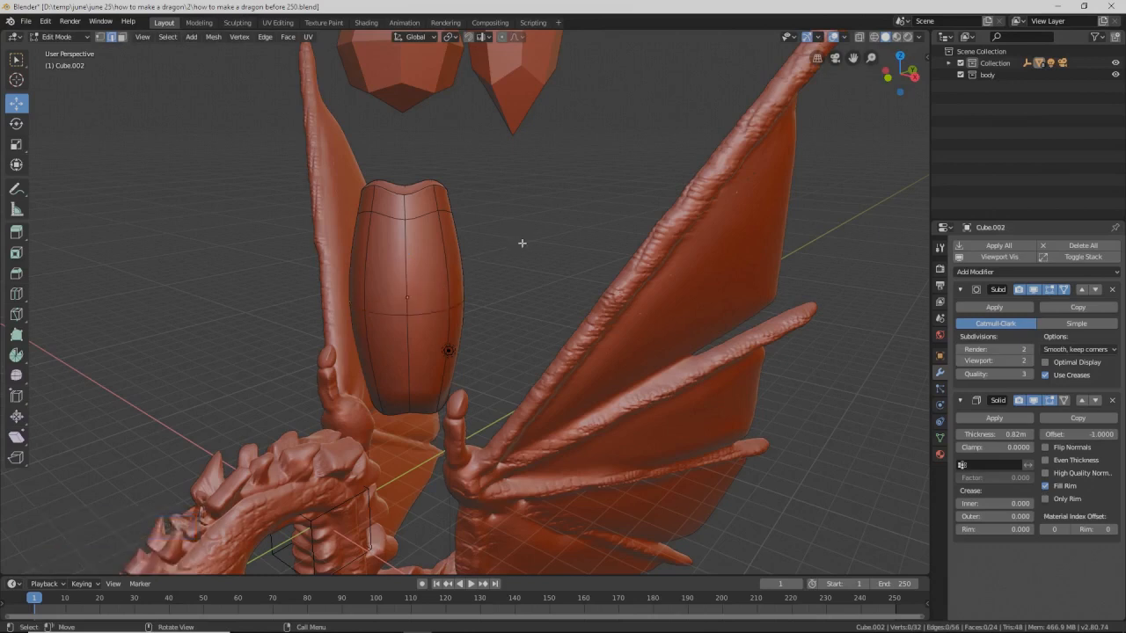
click(83, 36)
click(73, 46)
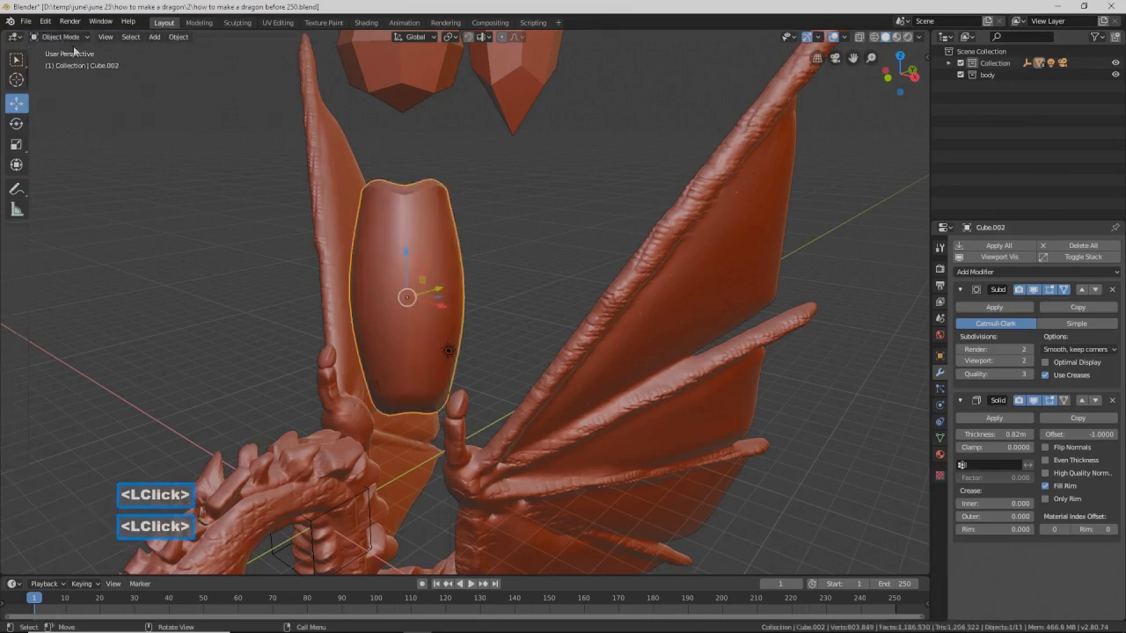
Step: Duplicate the pointed faceted ball and move the copy straight down along Z beside the tube
scroll(484, 270, down, 3)
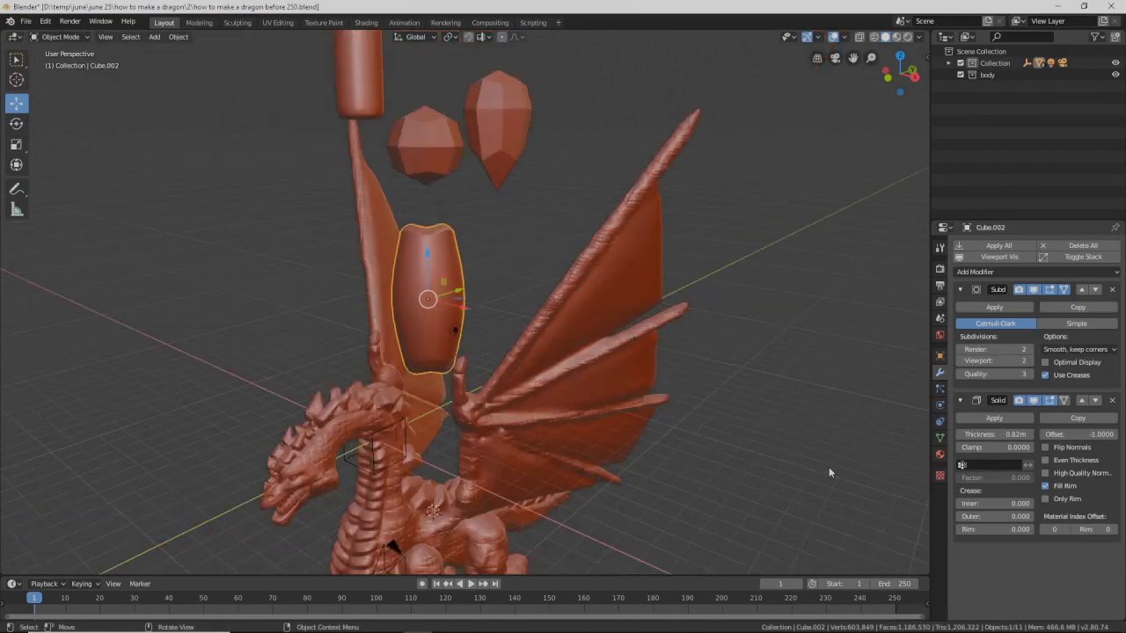
key(Pause)
click(817, 511)
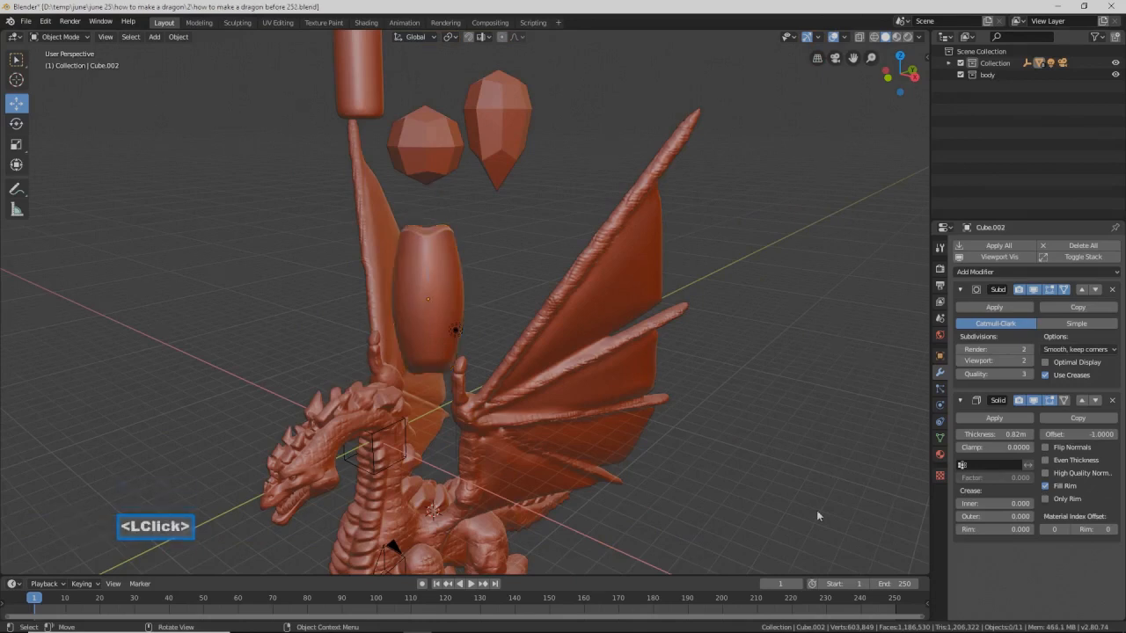
click(503, 153)
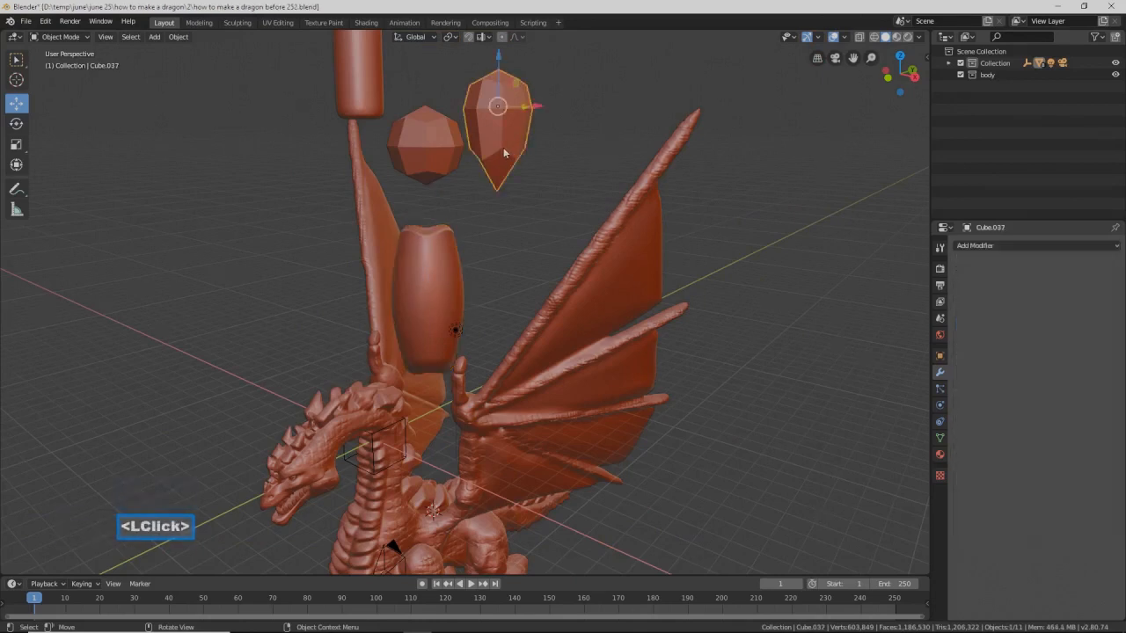
key(shift+d)
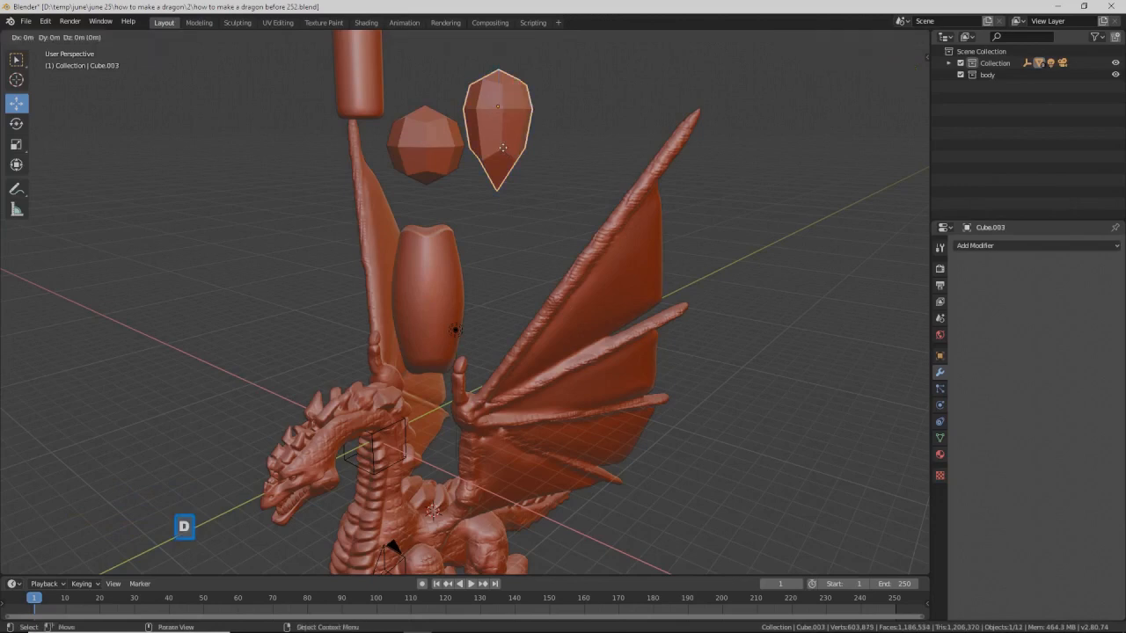
right_click(502, 147)
drag(493, 63, 497, 190)
middle_drag(497, 189, 462, 234)
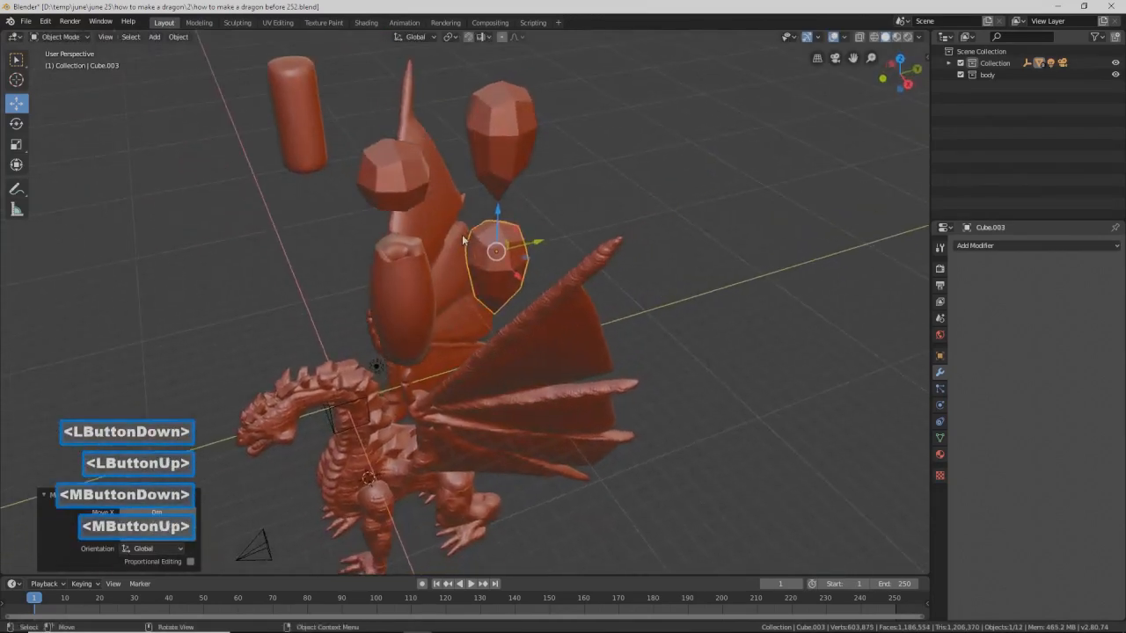
Step: Move the tube and the pointed copy along negative Y in front of the dragon, and shift the copy about 5.09 m further to the tube
shift+click(420, 281)
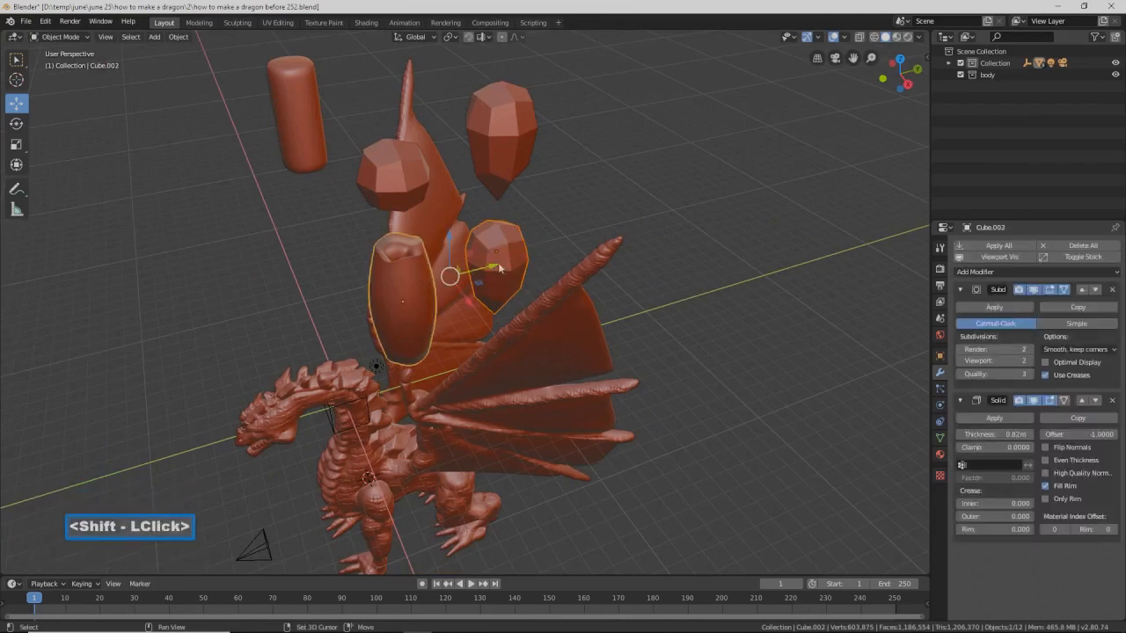
drag(506, 263, 231, 352)
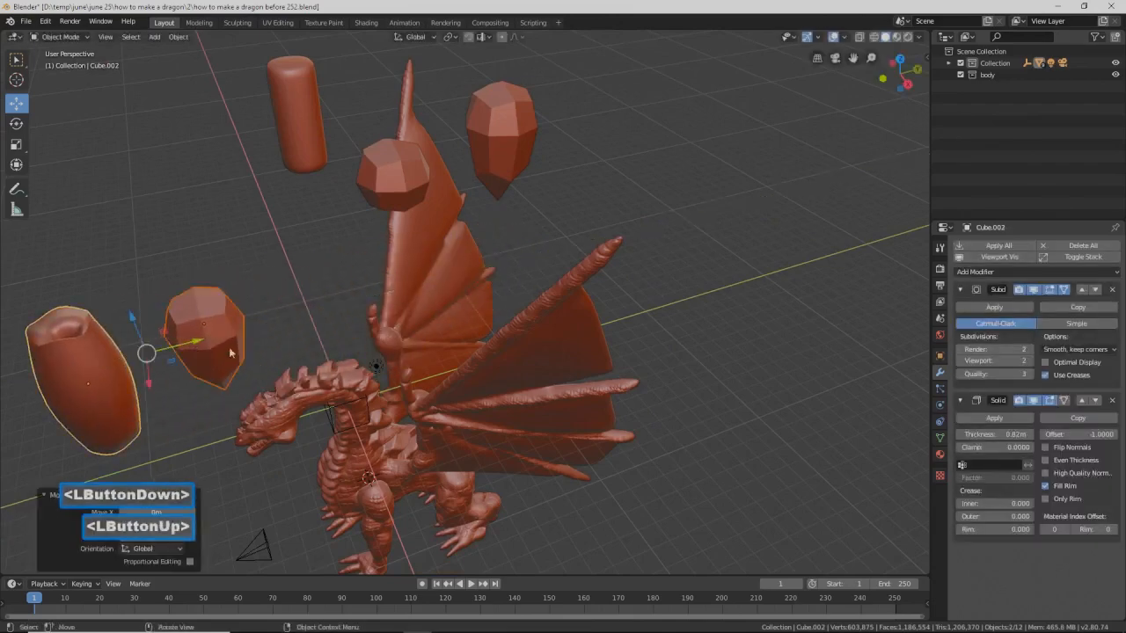
shift+middle_drag(372, 371, 508, 341)
click(537, 280)
drag(560, 251, 457, 293)
middle_drag(493, 317, 519, 347)
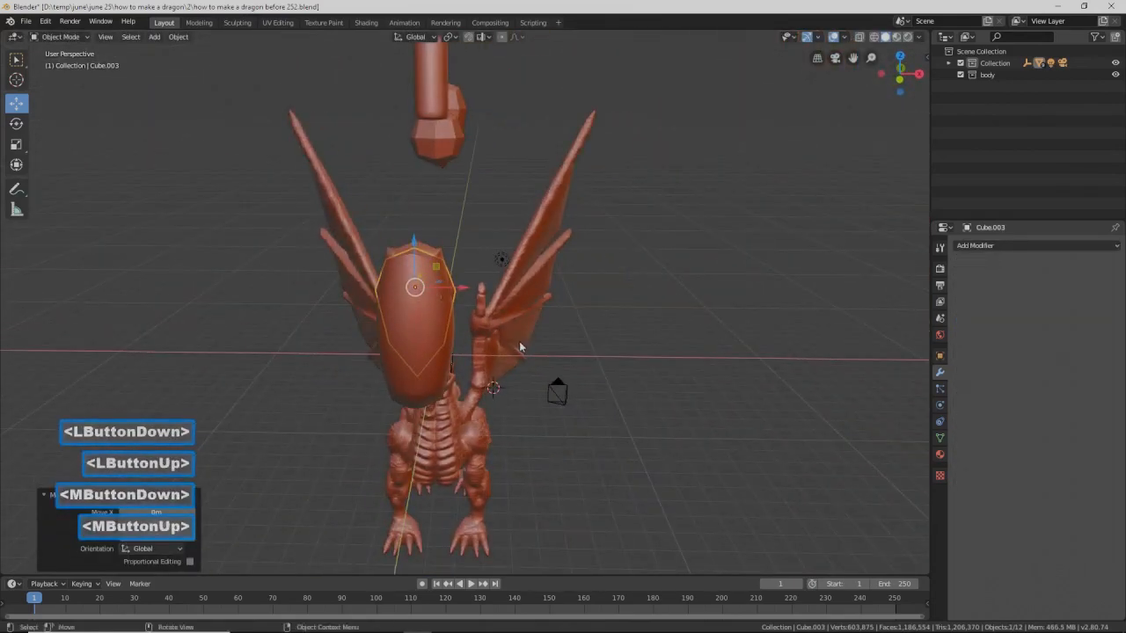
Step: Rotate the pointed copy about the global X axis until its tip points upward
key(r)
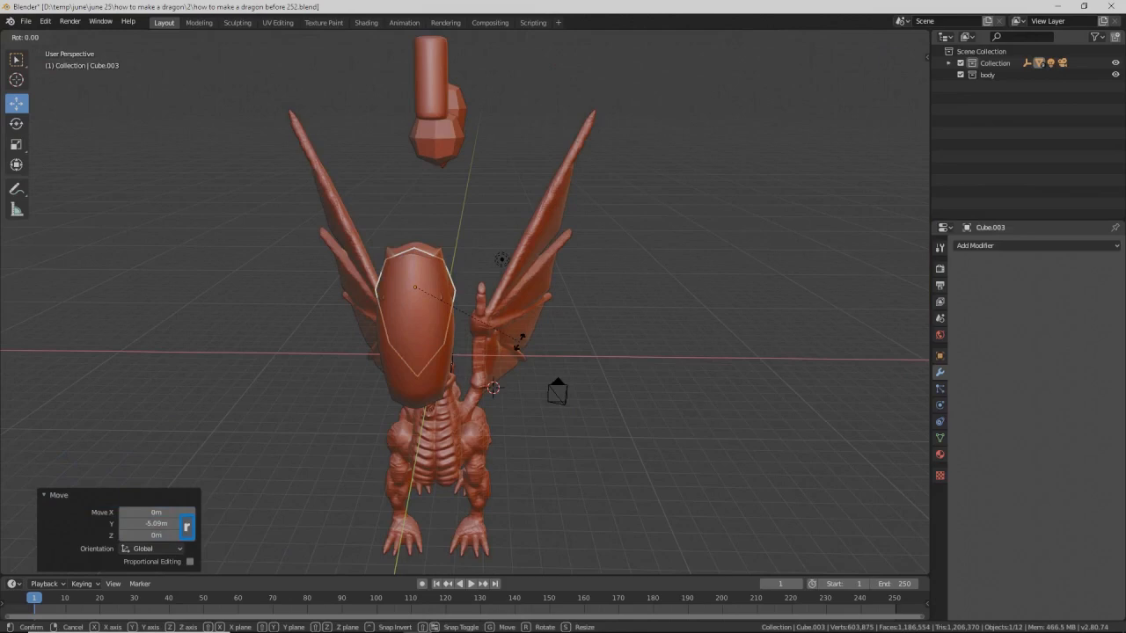
key(x)
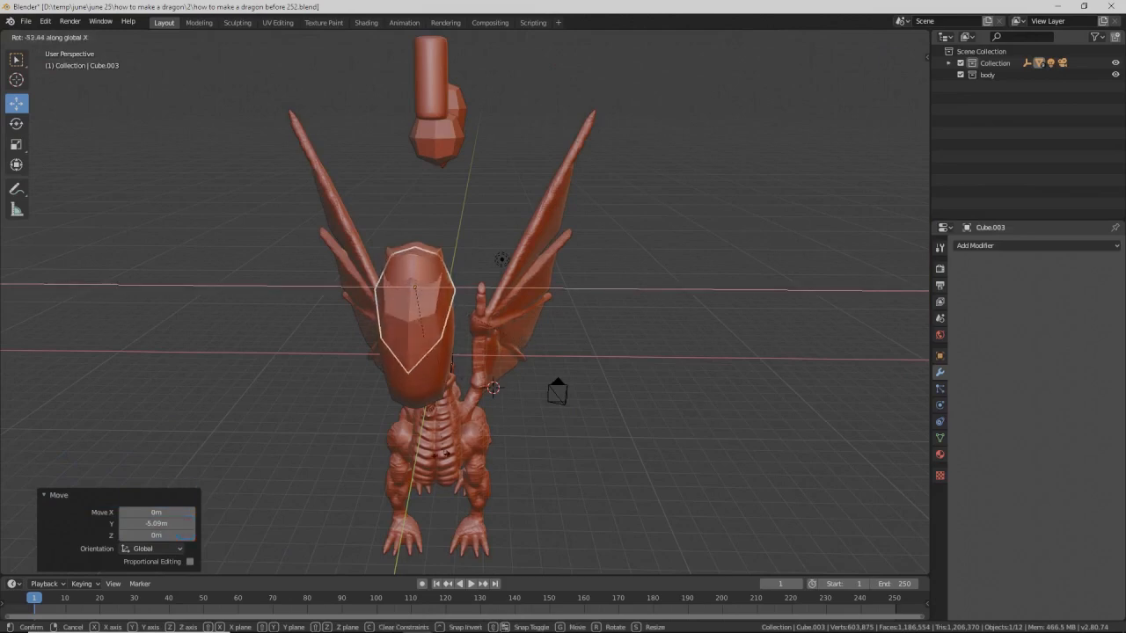
click(314, 244)
middle_drag(334, 264, 451, 295)
Step: Scale the pointed copy down and raise it along Z so its base sits in the tube's upper opening
key(s)
click(525, 322)
drag(416, 233, 416, 195)
drag(459, 249, 456, 249)
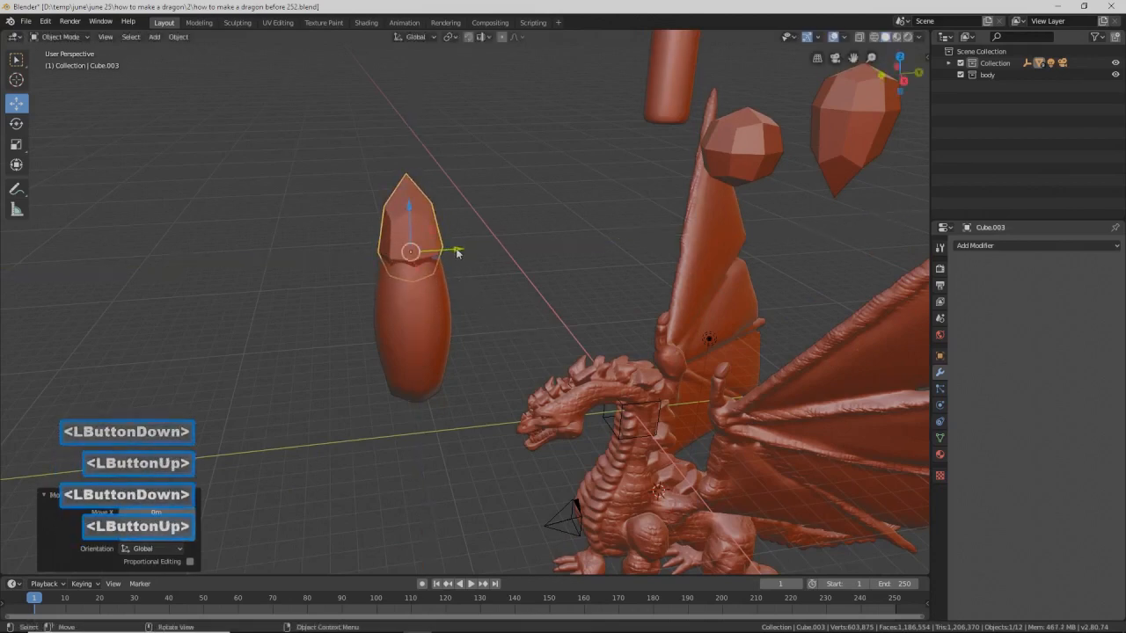
drag(411, 213, 409, 203)
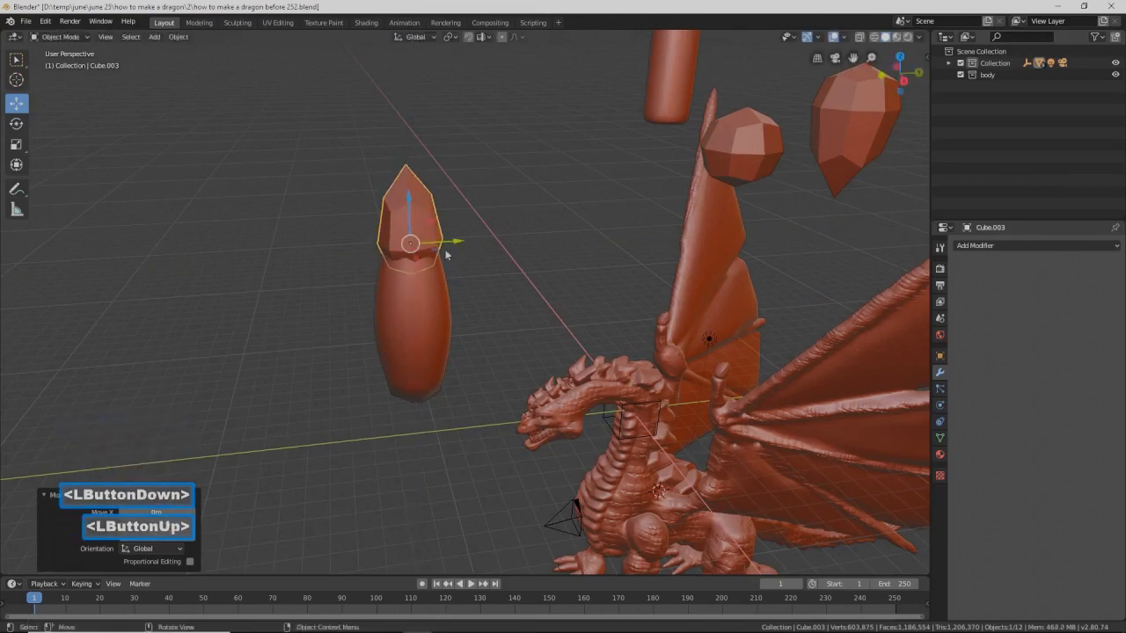
Step: Join the pointed copy into the tube object and shade the combined mesh smooth
shift+click(432, 314)
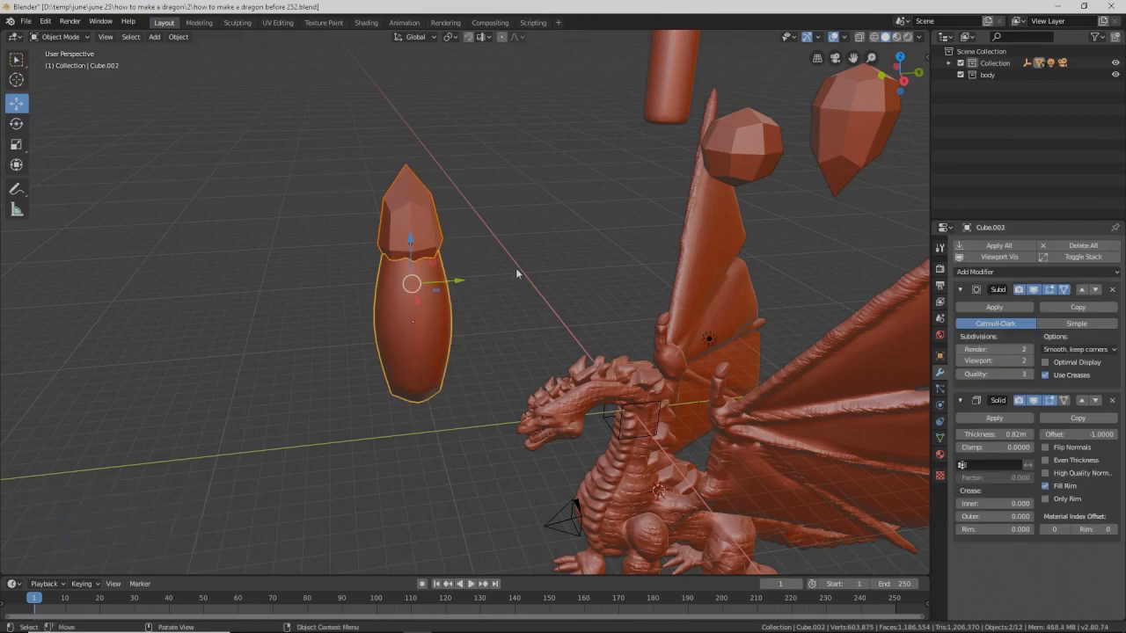
key(ctrl)
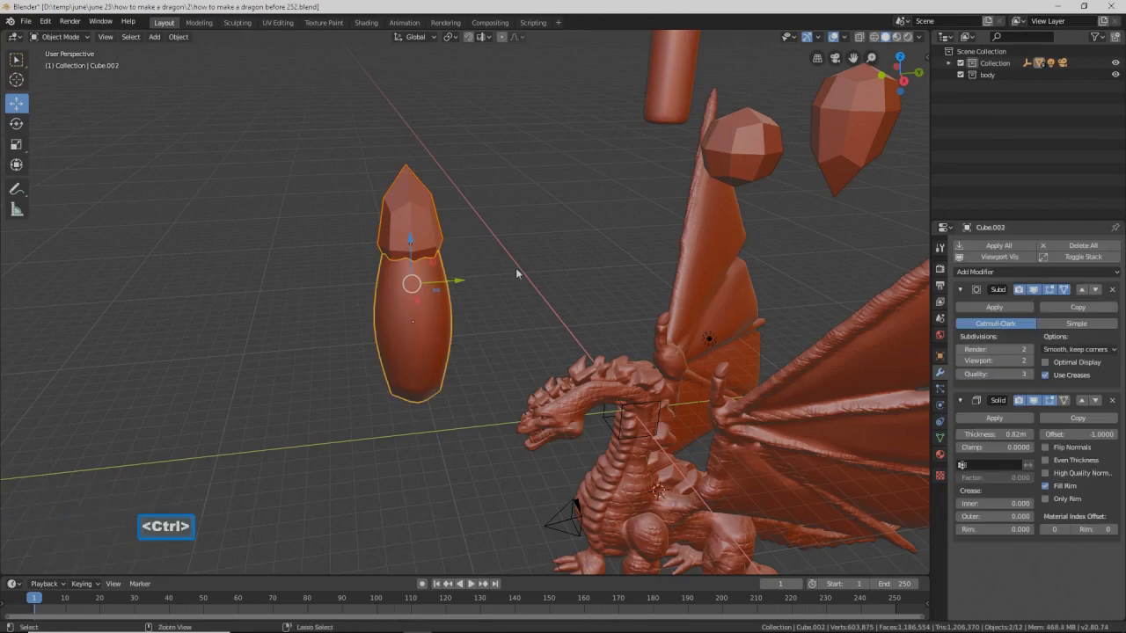
key(ctrl+j)
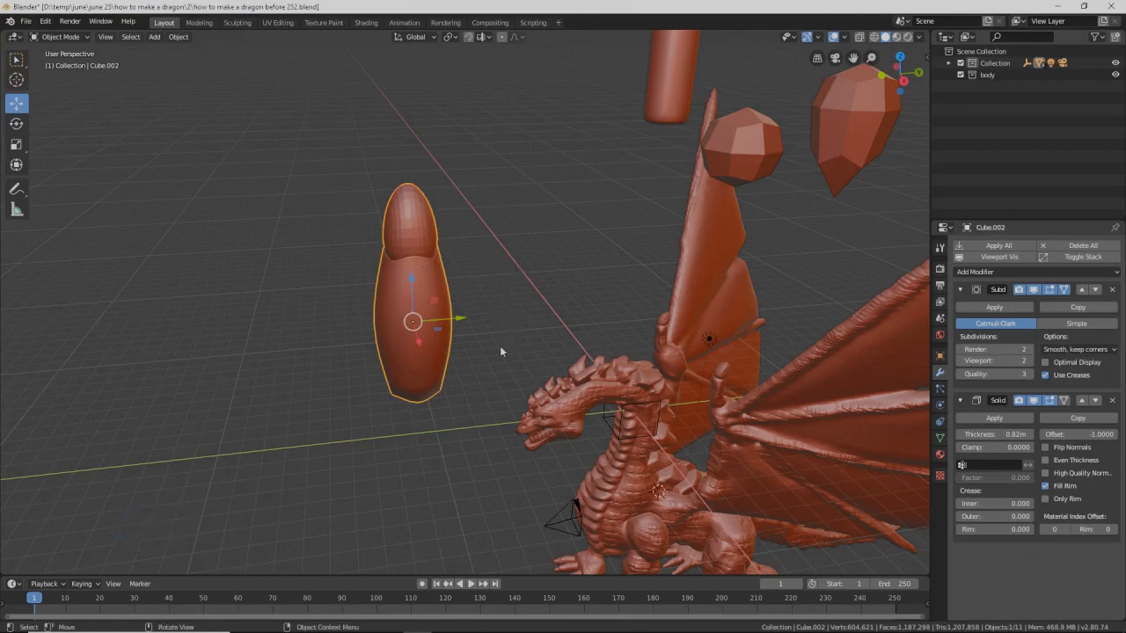
right_click(420, 221)
click(420, 221)
key(Pause)
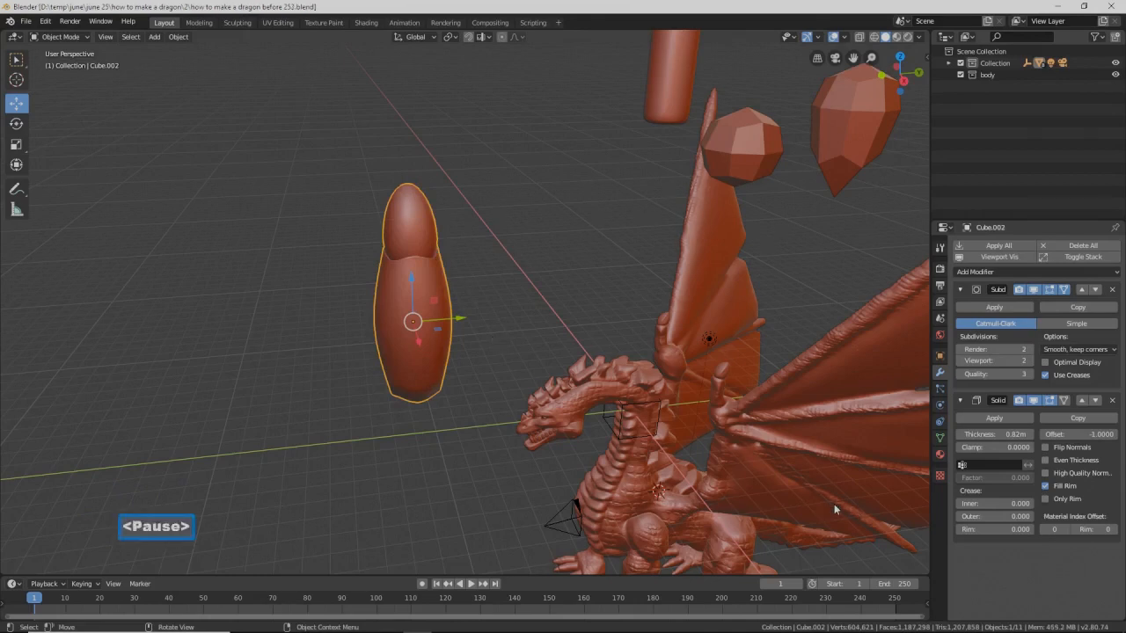
Step: In Edit Mode, select all linked faces of the pointed tip and raise their edge crease
click(70, 36)
click(61, 63)
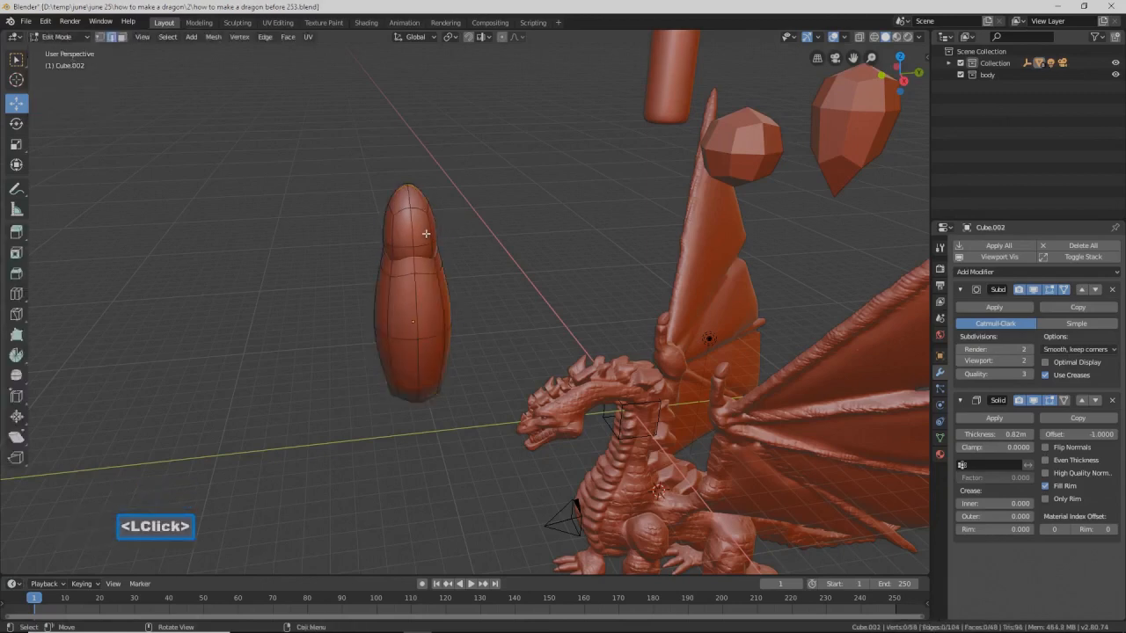
click(123, 38)
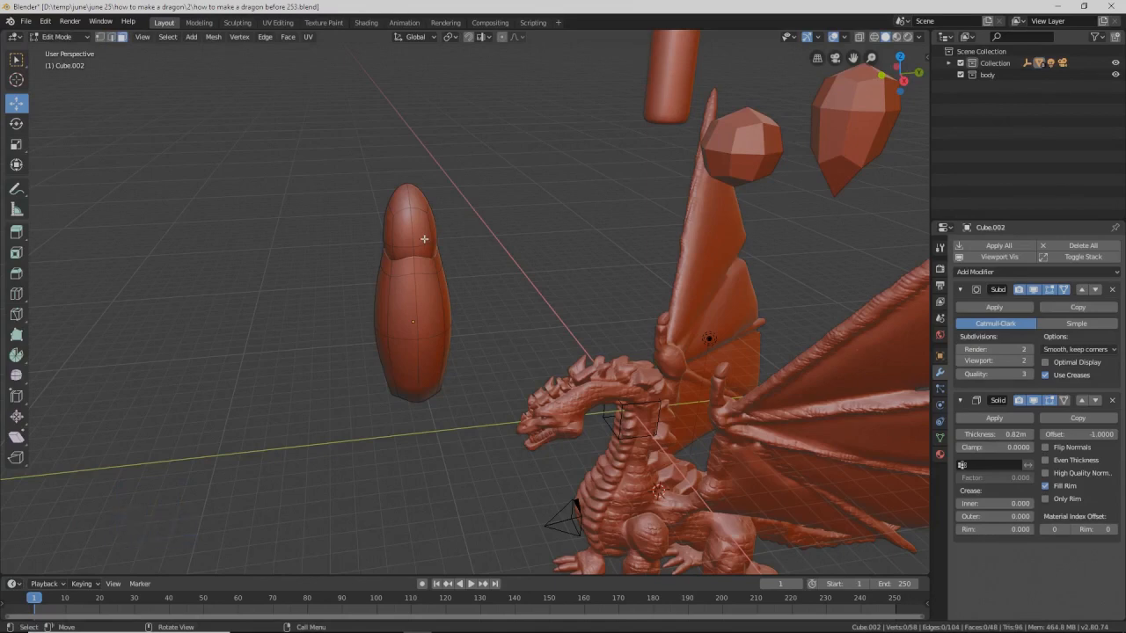
key(l)
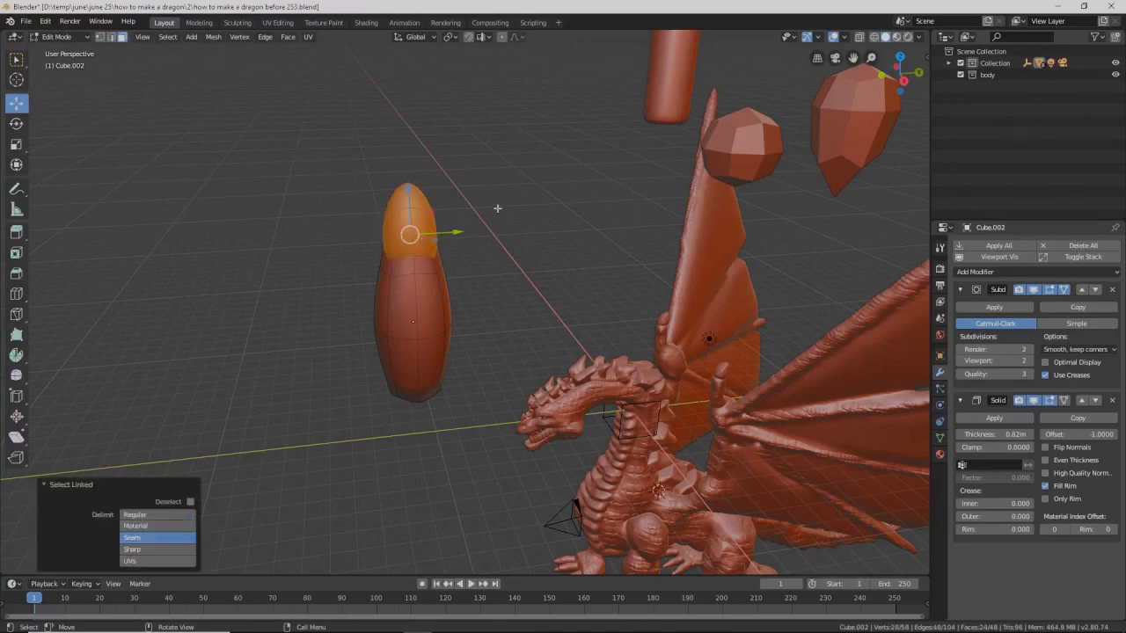
key(shift+e)
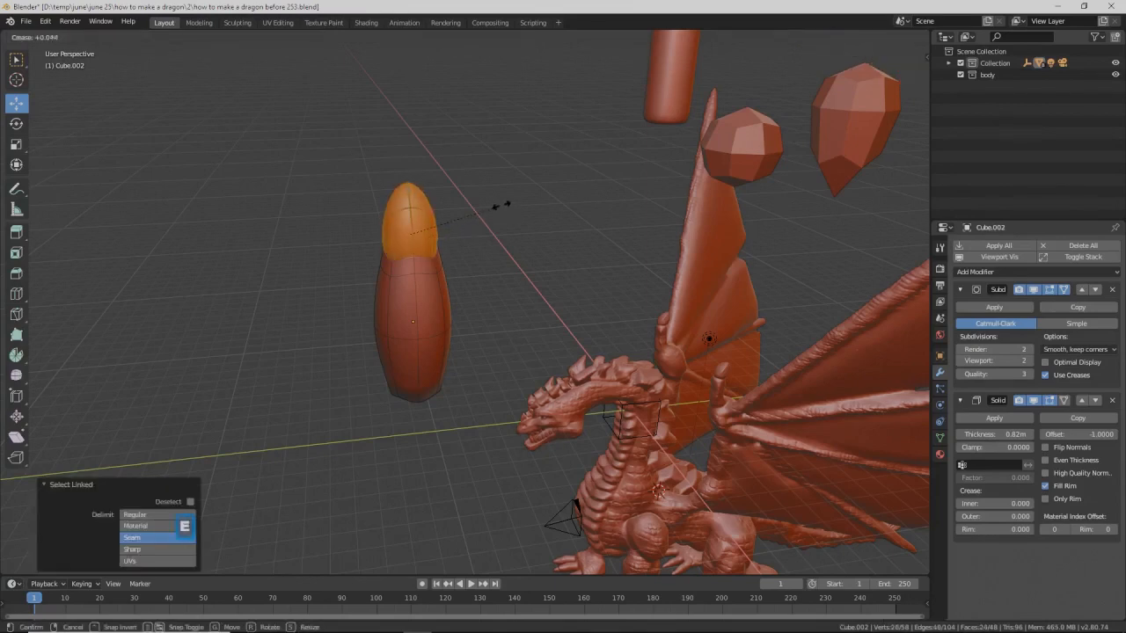
click(535, 194)
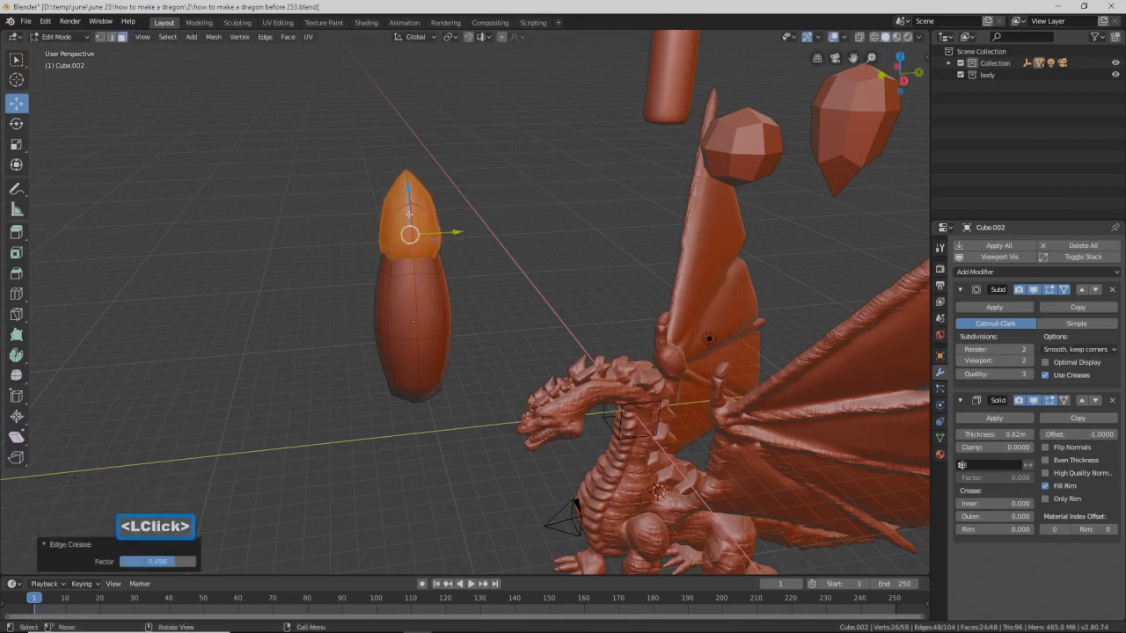
click(501, 352)
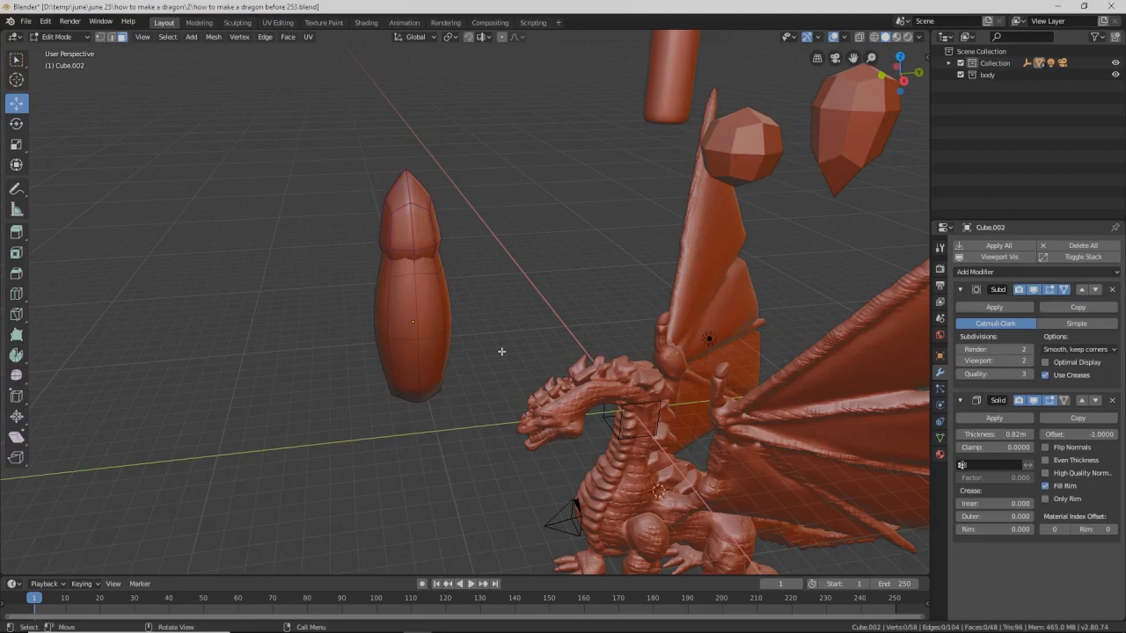
key(Pause)
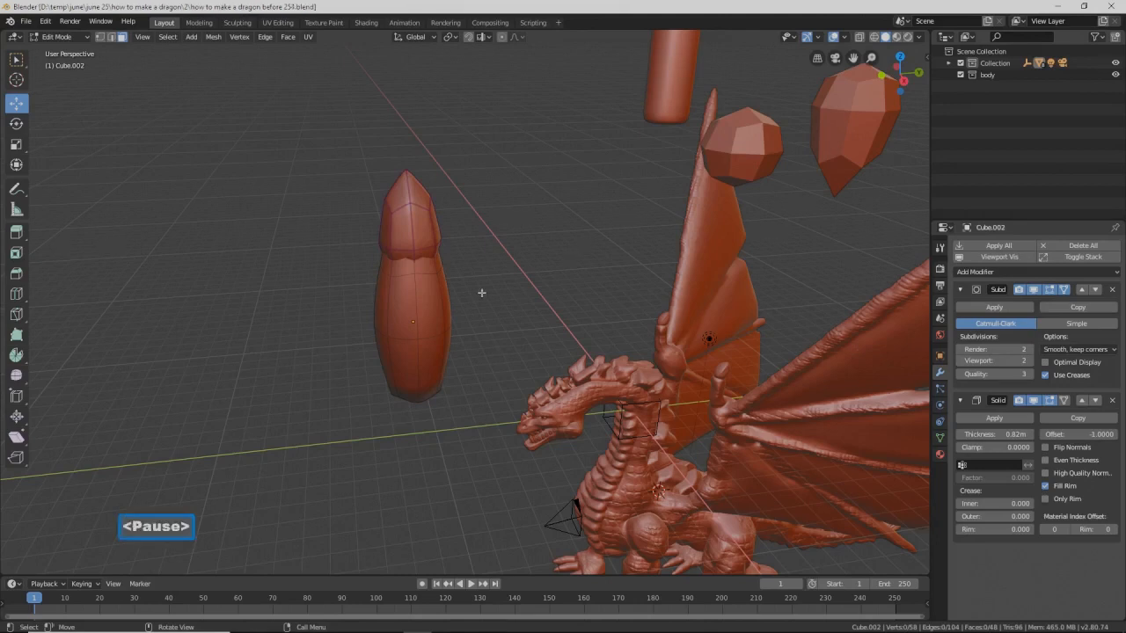
Step: Pull the apex vertex of the tip upward and sideways along positive Y to make it longer and leaning
click(100, 36)
click(408, 169)
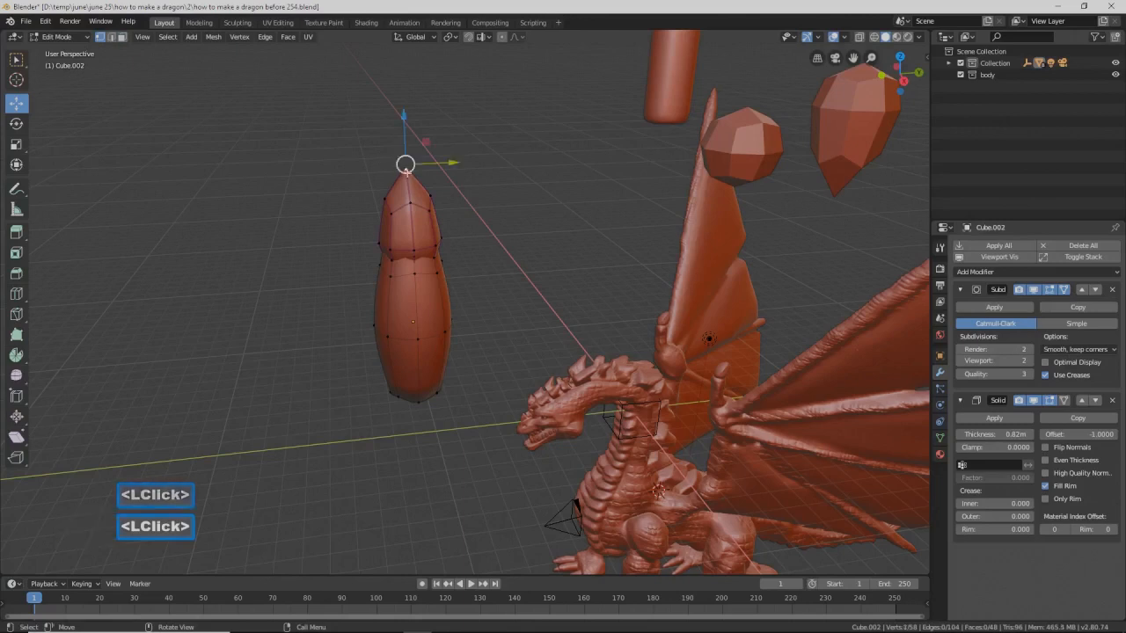
drag(405, 132, 466, 142)
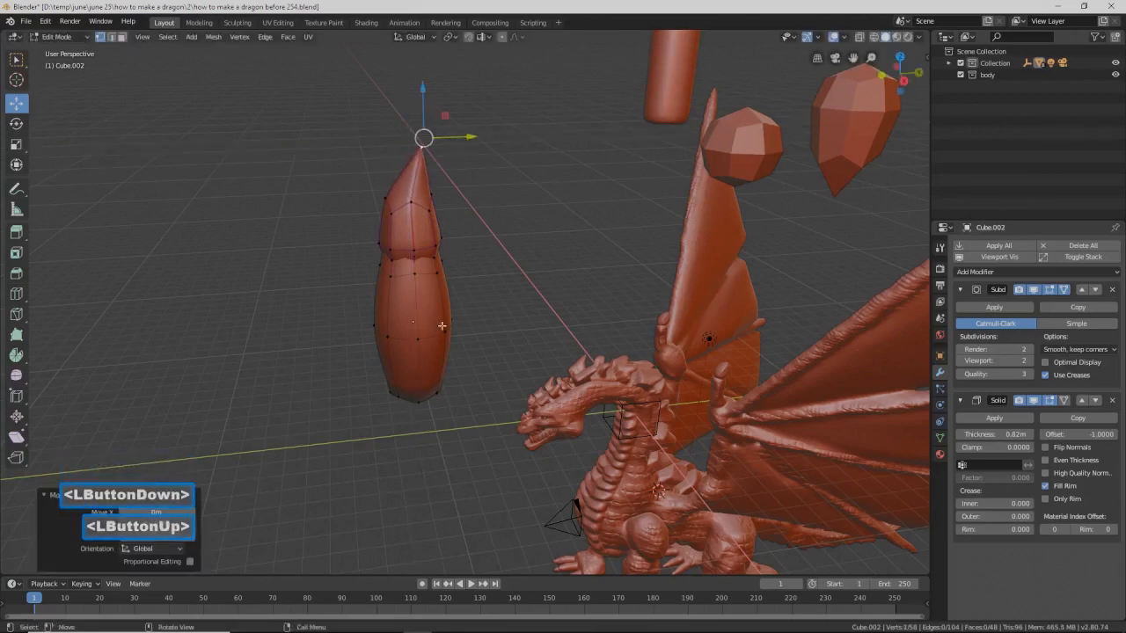
click(516, 335)
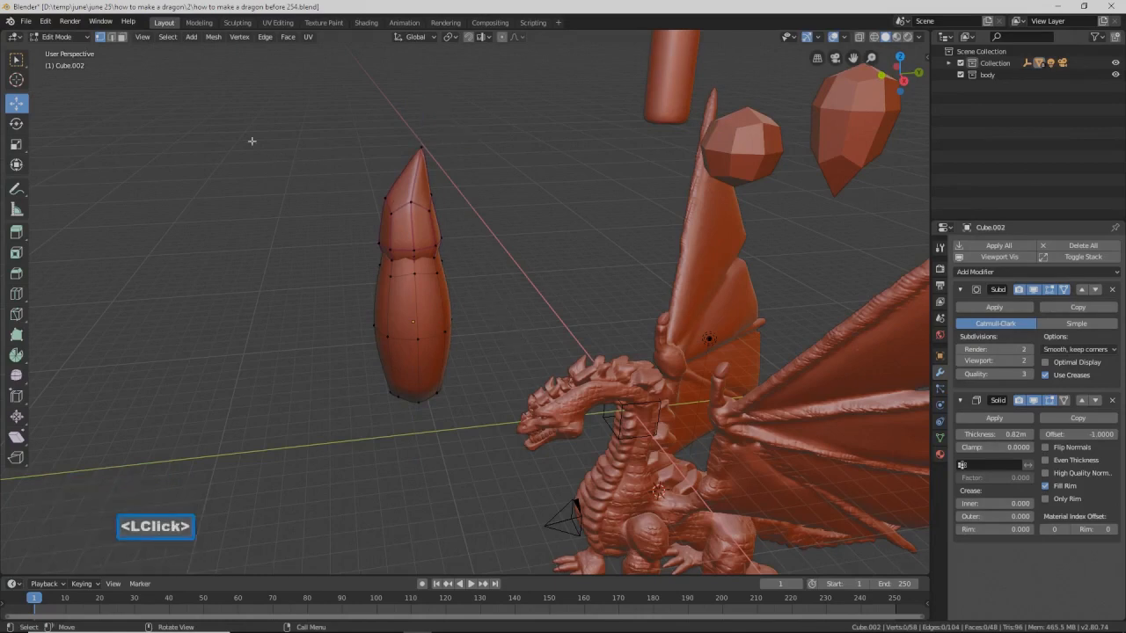
Step: Shift the tube's middle edge loop slightly along negative Y to give the finger a curved belly
click(112, 38)
key(alt)
alt+click(433, 321)
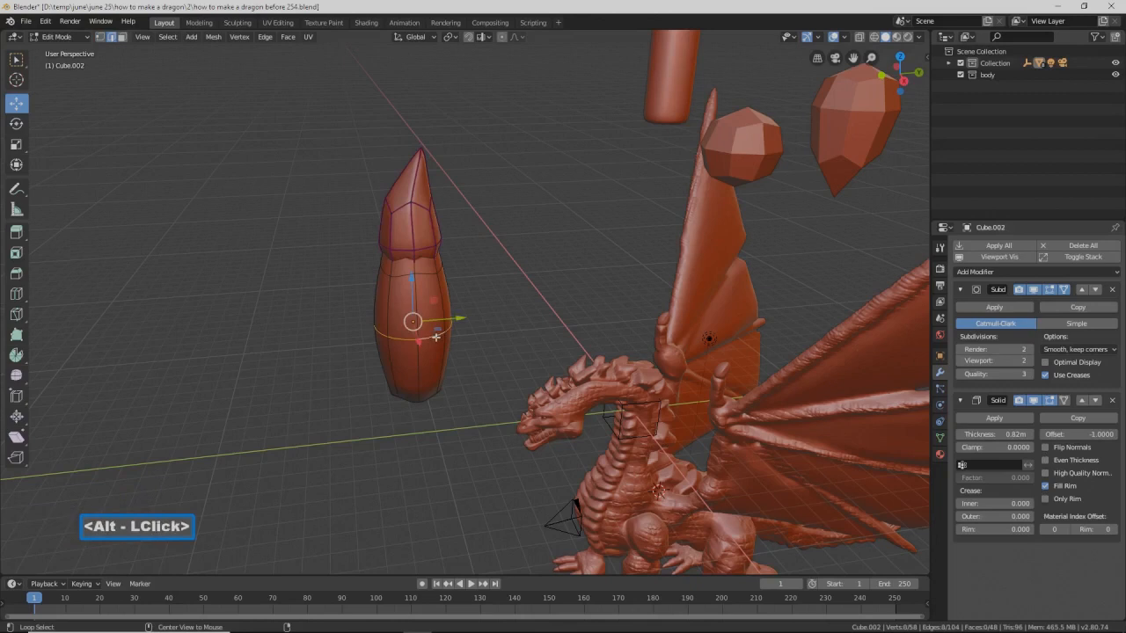
drag(460, 321, 443, 318)
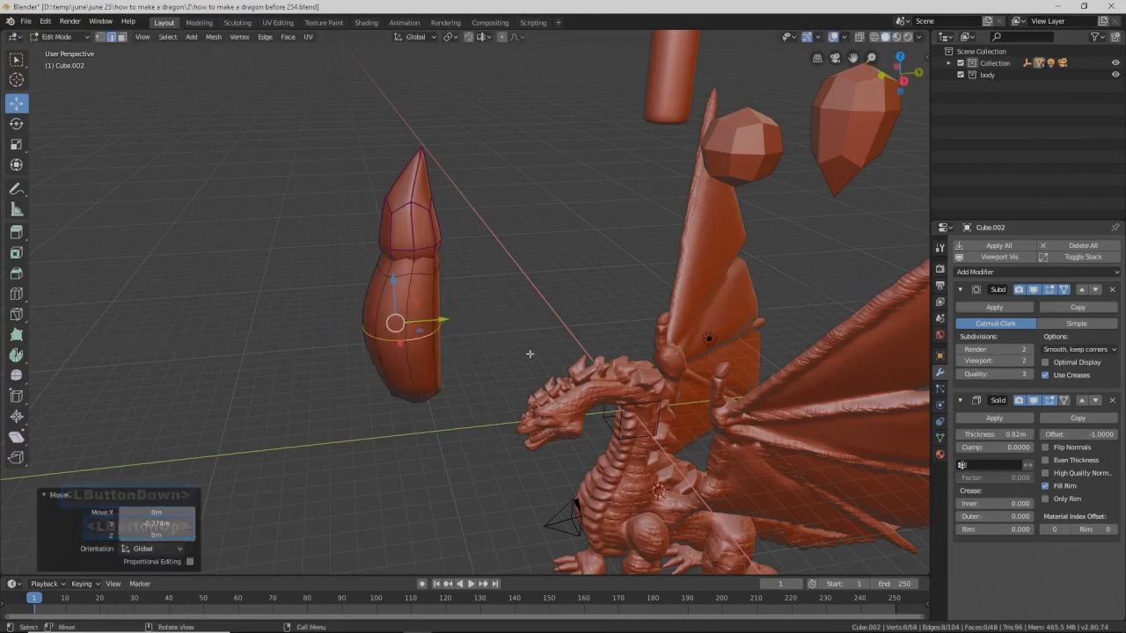
click(603, 301)
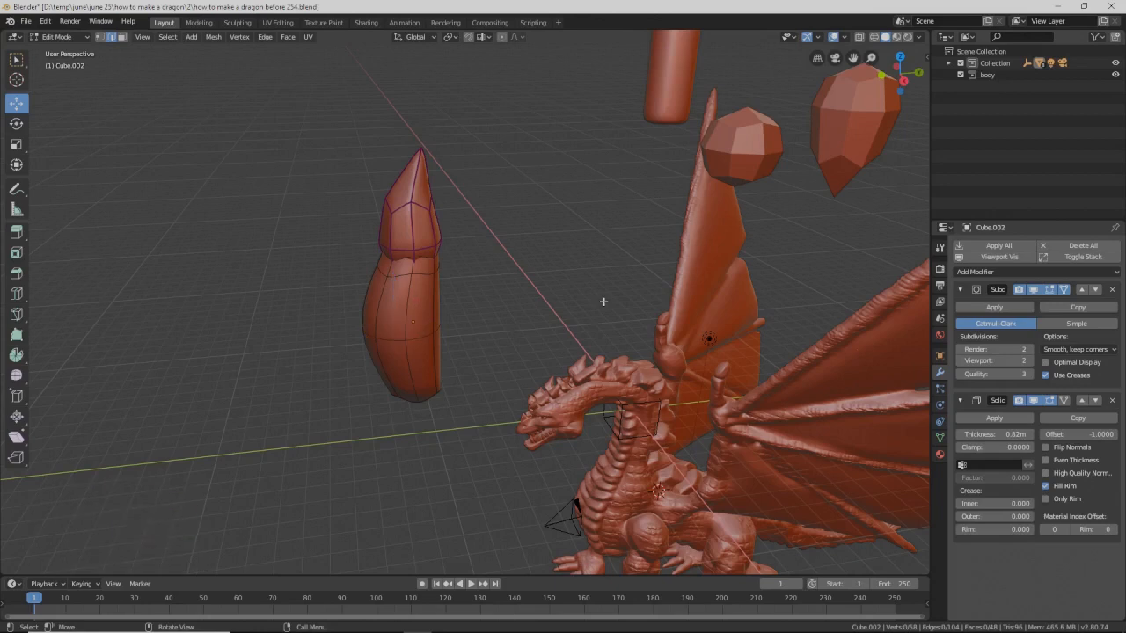
key(Pause)
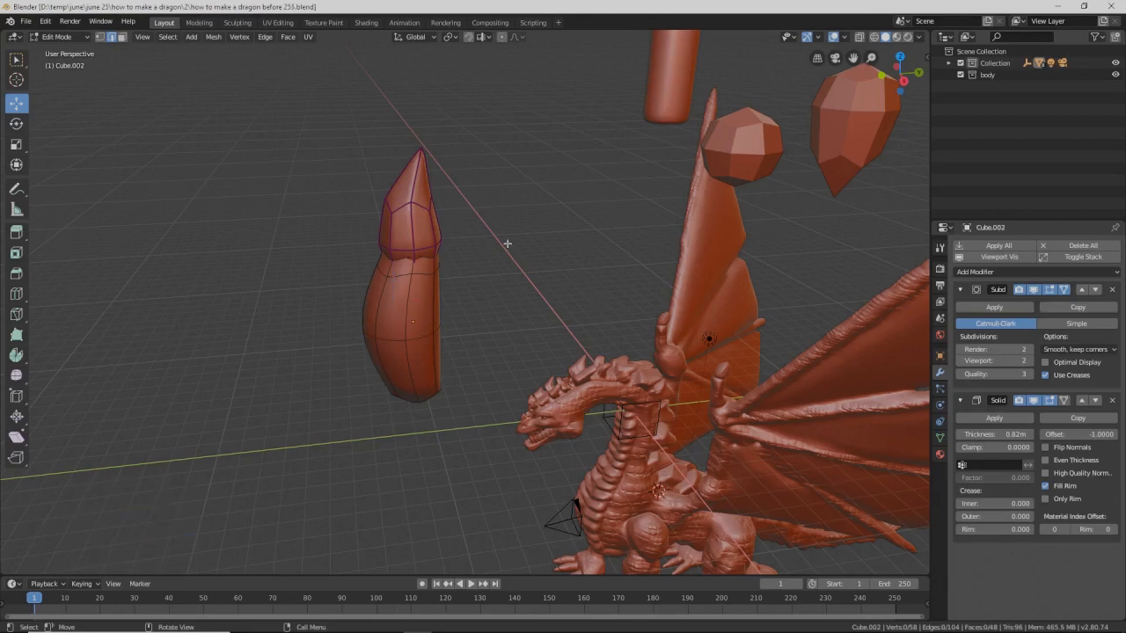
Step: Select all linked faces of the pointed tip and scale them down to about 0.866 so it fits the tube's opening
click(122, 39)
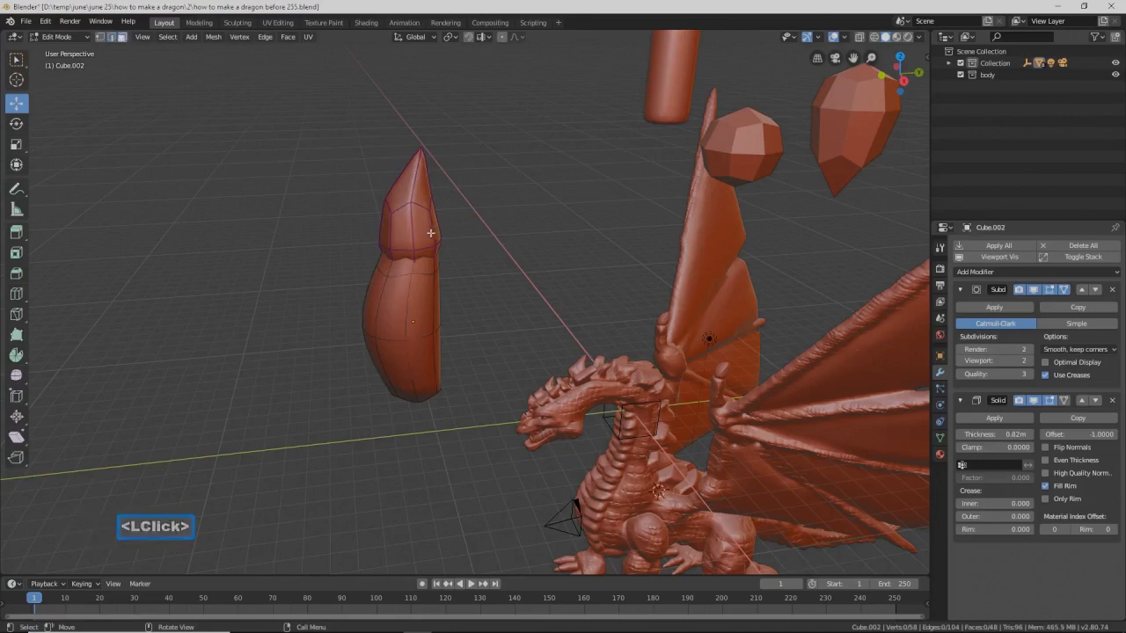
key(l)
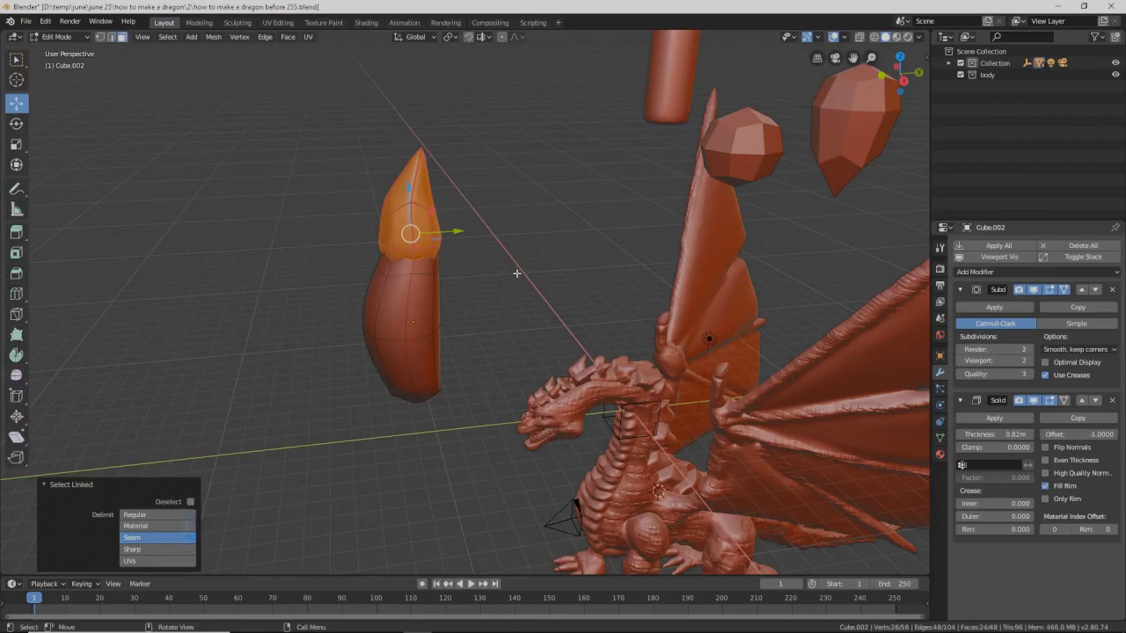
key(s)
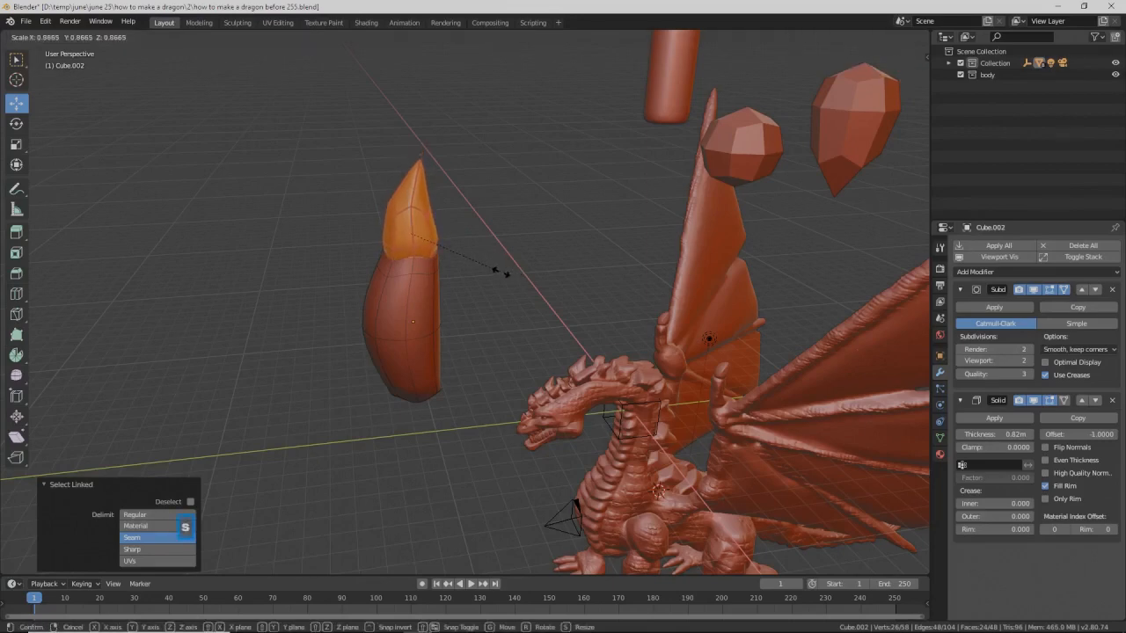
click(500, 272)
mouse_move(489, 280)
middle_down()
mouse_move(525, 274)
mouse_move(522, 291)
mouse_move(499, 278)
middle_up()
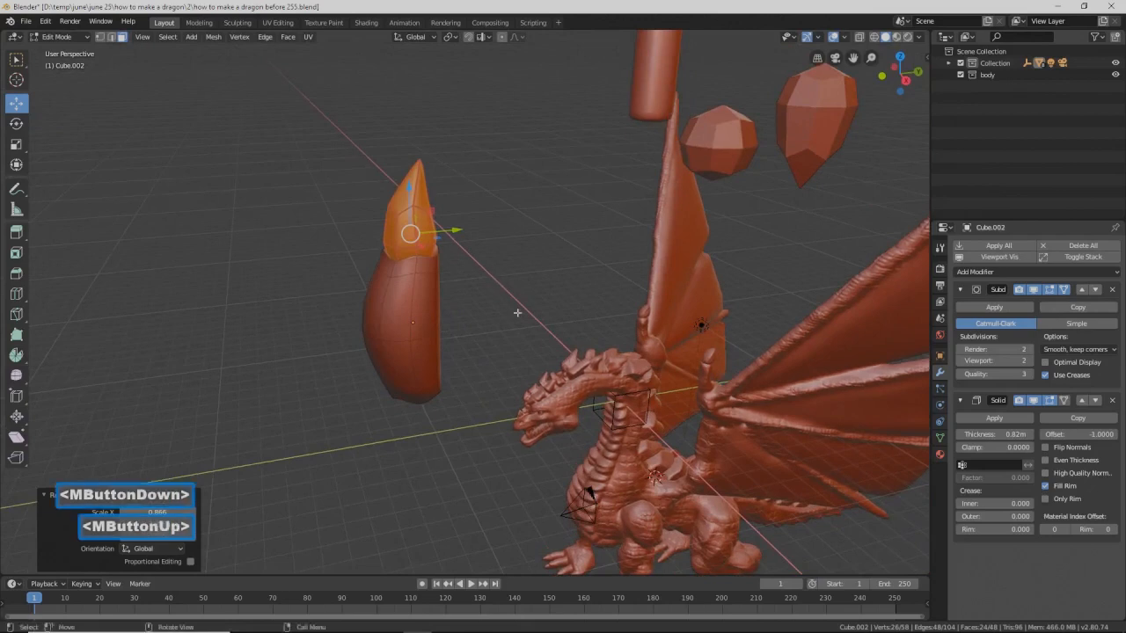
click(482, 440)
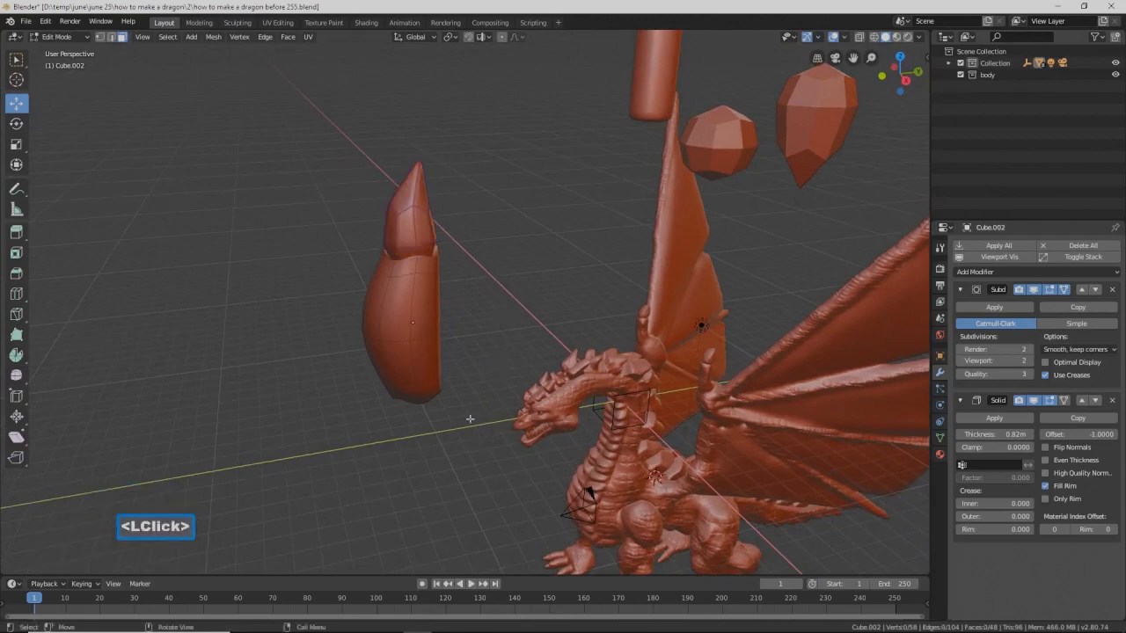
Step: Return to Object Mode, move the piece along Y to above the dragon's head, and scale it down to about a third
click(63, 37)
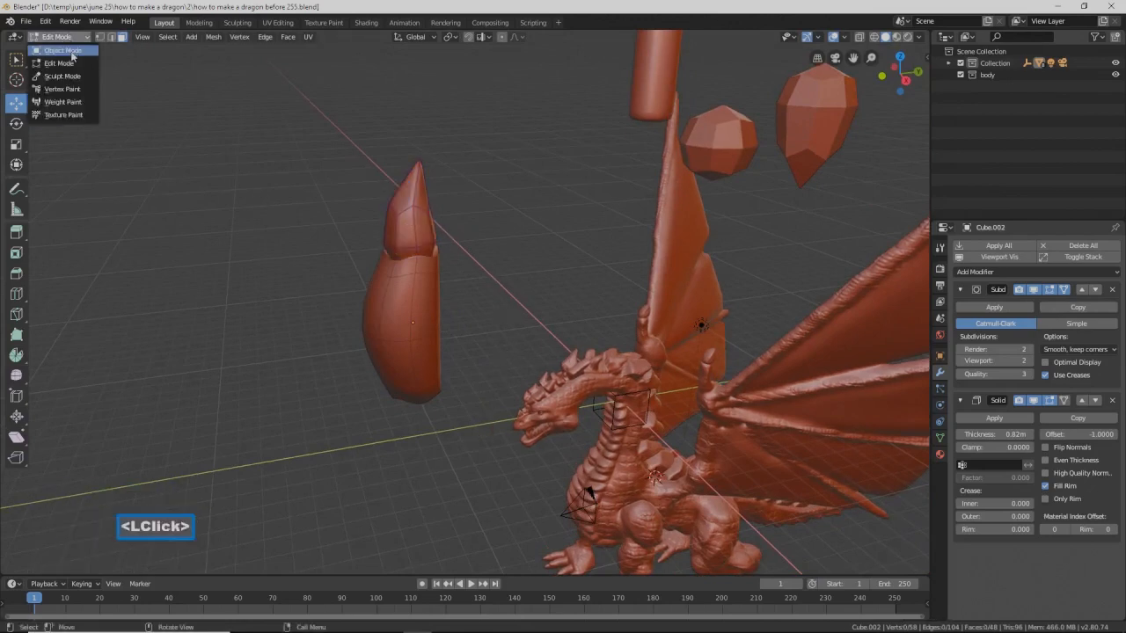
click(70, 50)
middle_drag(570, 374, 524, 413)
drag(444, 305, 552, 255)
middle_drag(552, 255, 607, 273)
key(s)
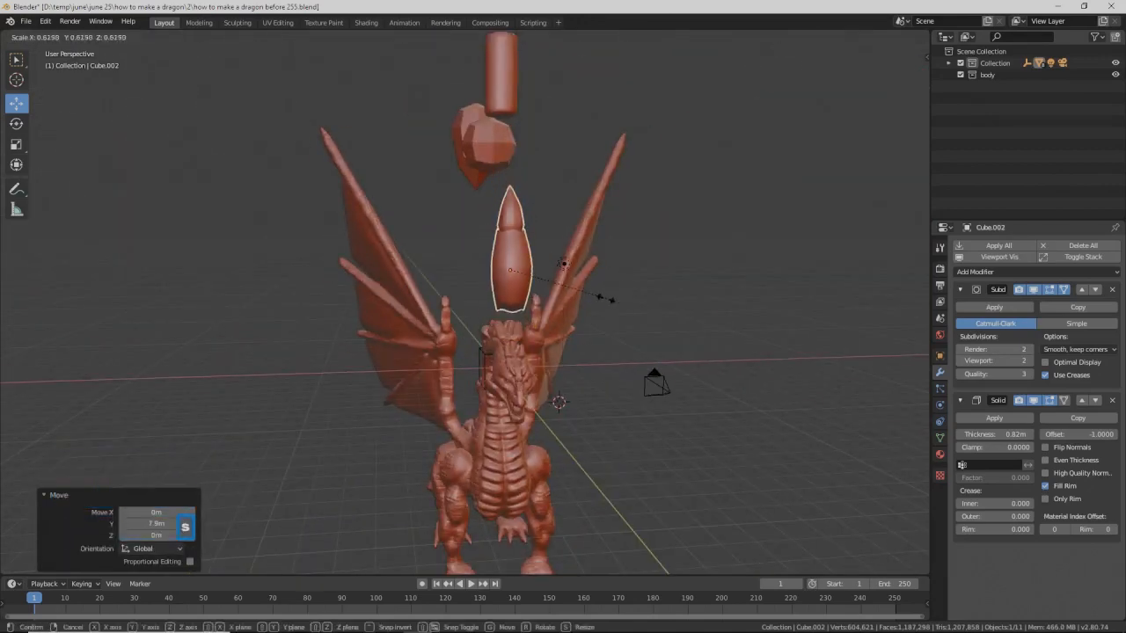
click(556, 307)
middle_drag(556, 307, 526, 317)
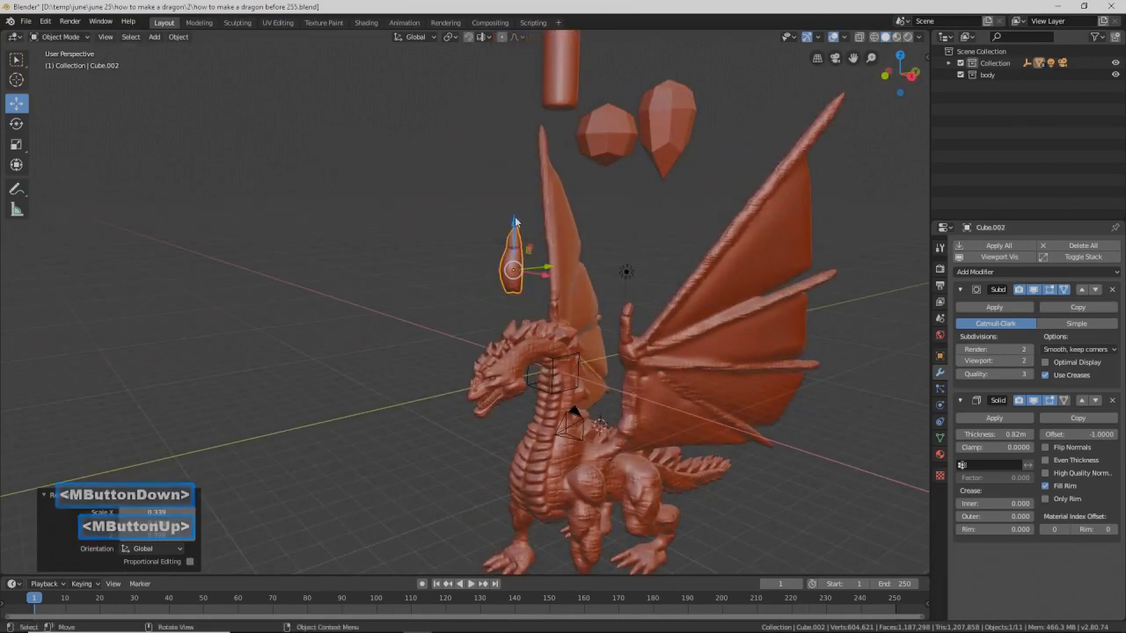
Step: Lower the piece along Z to head height and shift it about 0.816 m along X beside the dragon's head
drag(514, 222, 515, 245)
drag(512, 320, 528, 338)
ctrl+middle_drag(572, 405, 615, 334)
drag(625, 501, 668, 497)
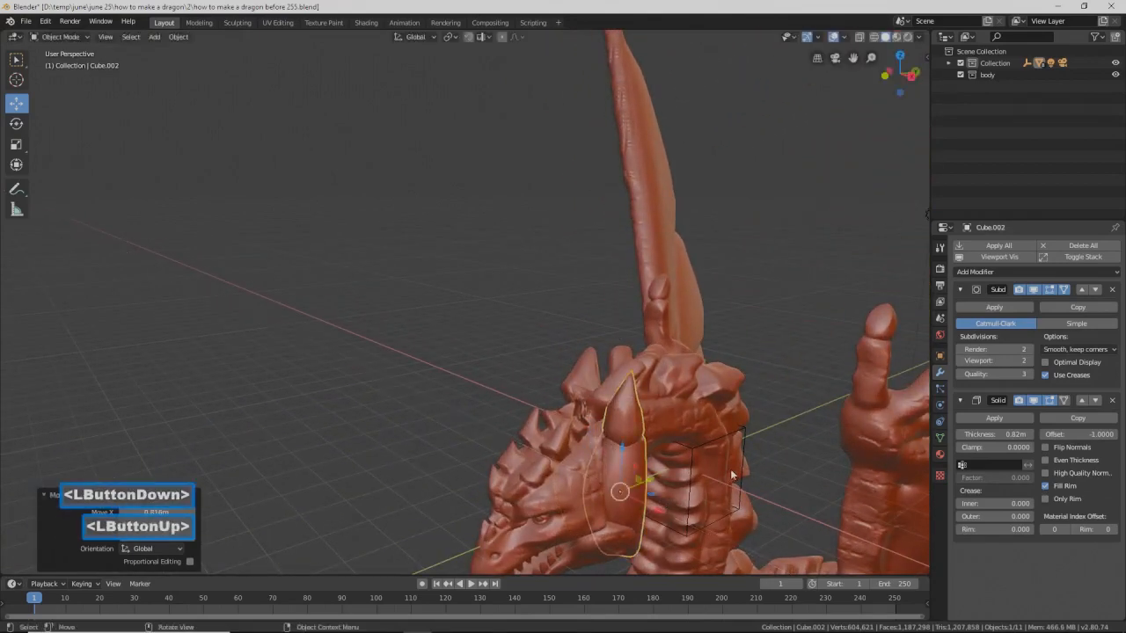
Step: Rotate the piece about -66.9° around global X, and around global Z so its tip points back and outward from the head
key(r)
key(x)
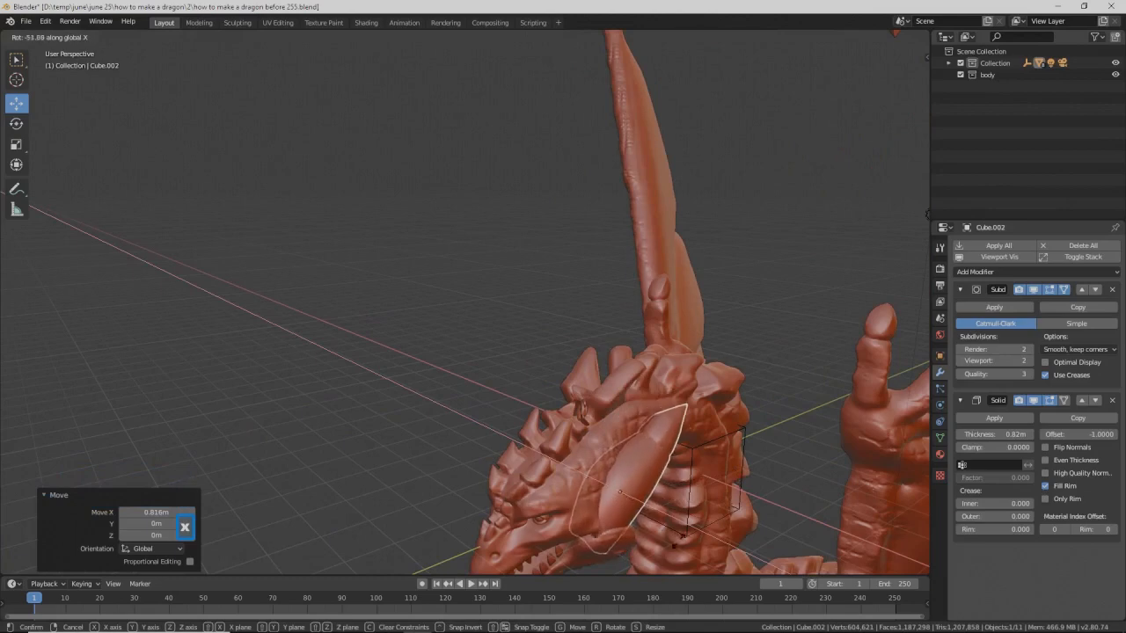
click(654, 538)
middle_drag(654, 538, 678, 472)
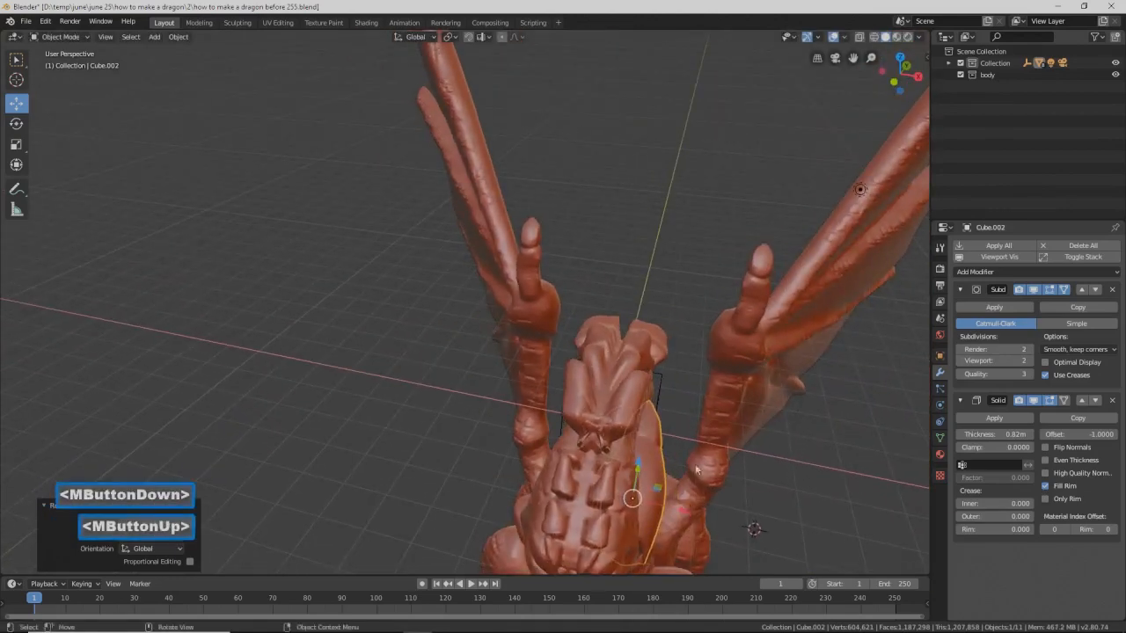
key(r)
key(z)
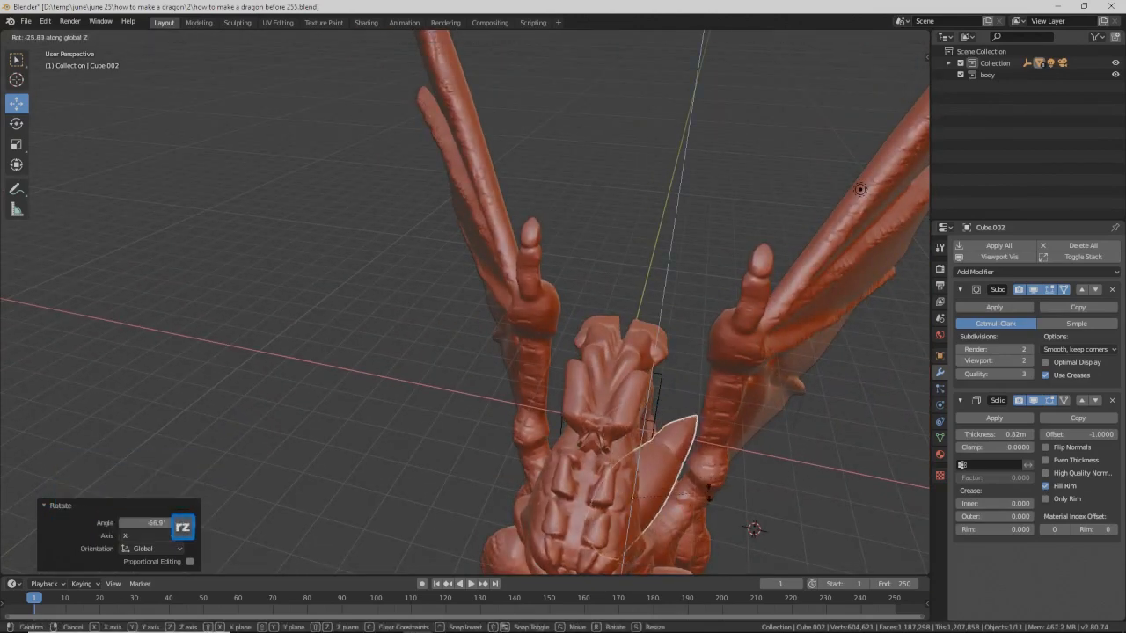
click(695, 493)
Step: Move the piece about 0.473 m along X away from the head and scale it down to about 0.68
drag(678, 491, 709, 498)
middle_drag(708, 497, 757, 471)
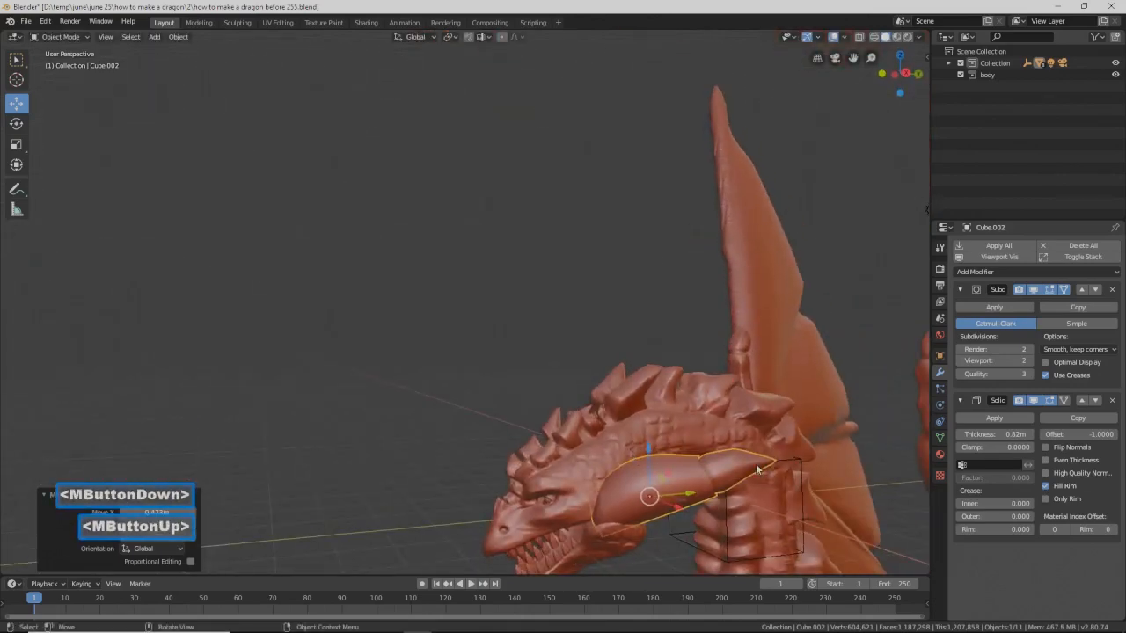
key(s)
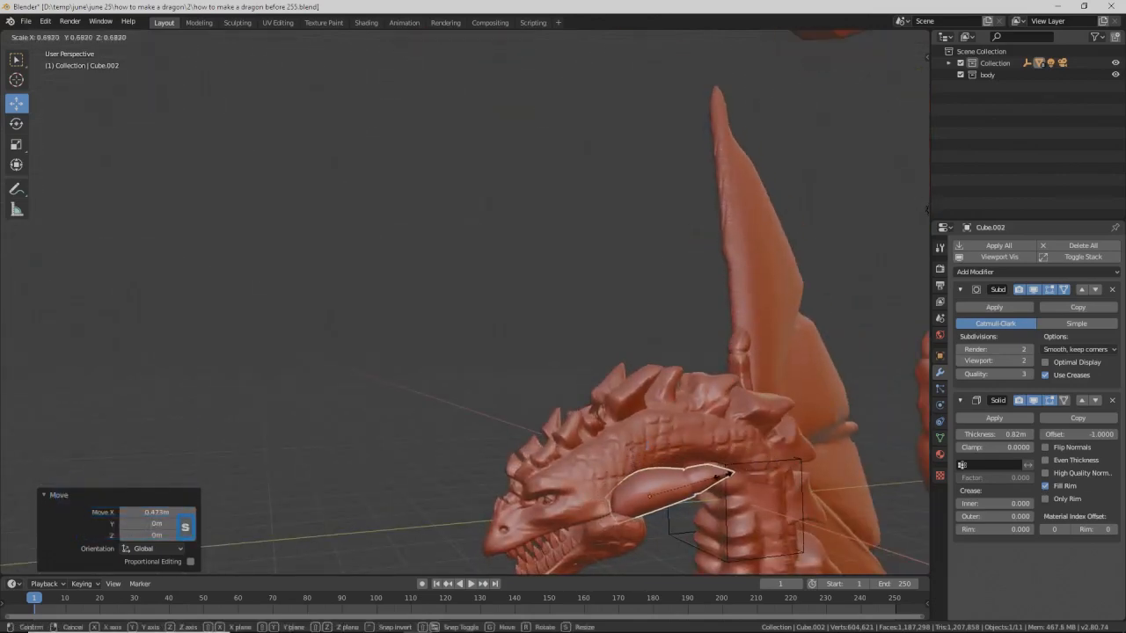
click(723, 477)
middle_drag(723, 477, 683, 490)
Step: Reposition the piece behind the jaw, moving it about -0.281 m along X, and scale it to 0.821
drag(685, 489, 664, 479)
shift+middle_drag(689, 479, 591, 429)
drag(564, 377, 546, 379)
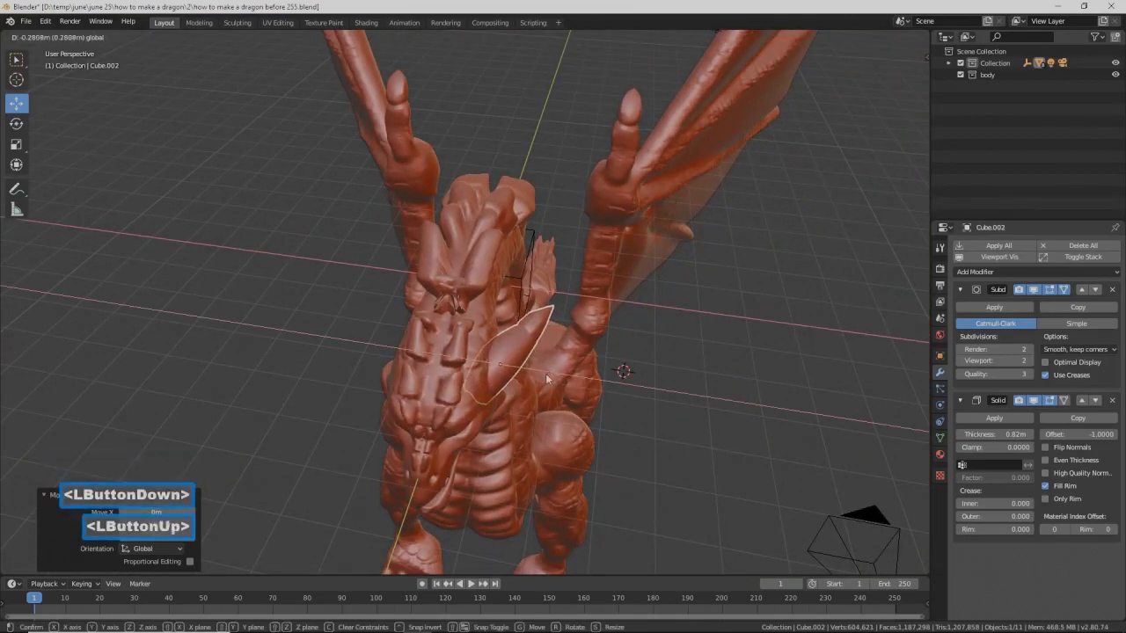
key(s)
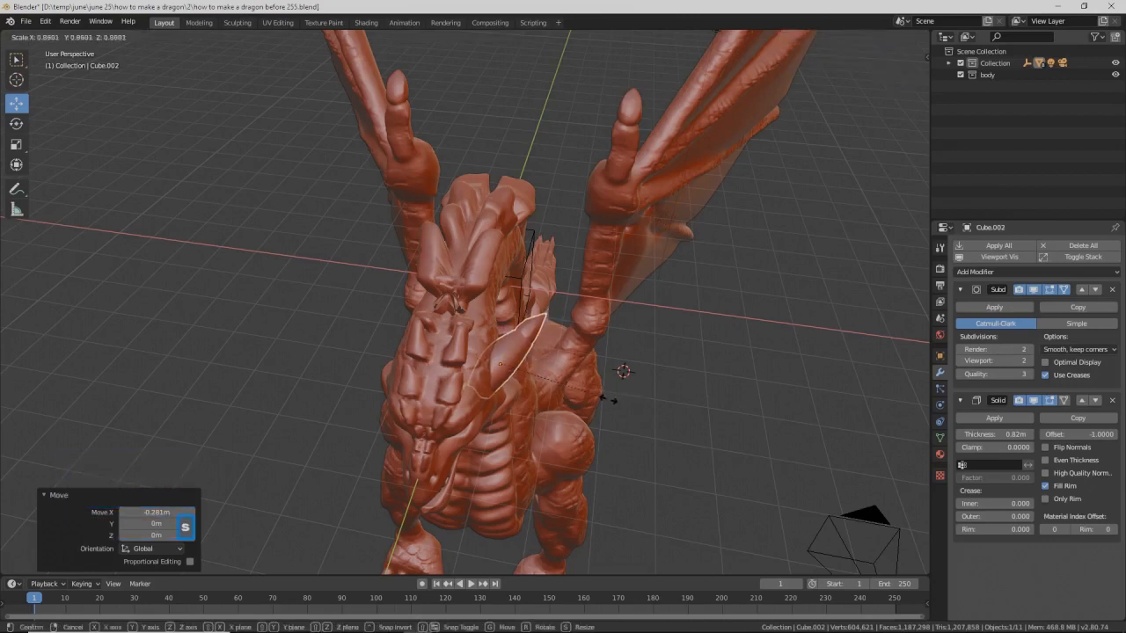
click(604, 404)
Step: Duplicate the horn piece in place and move the copy down along Z, away from the head
key(shift+d)
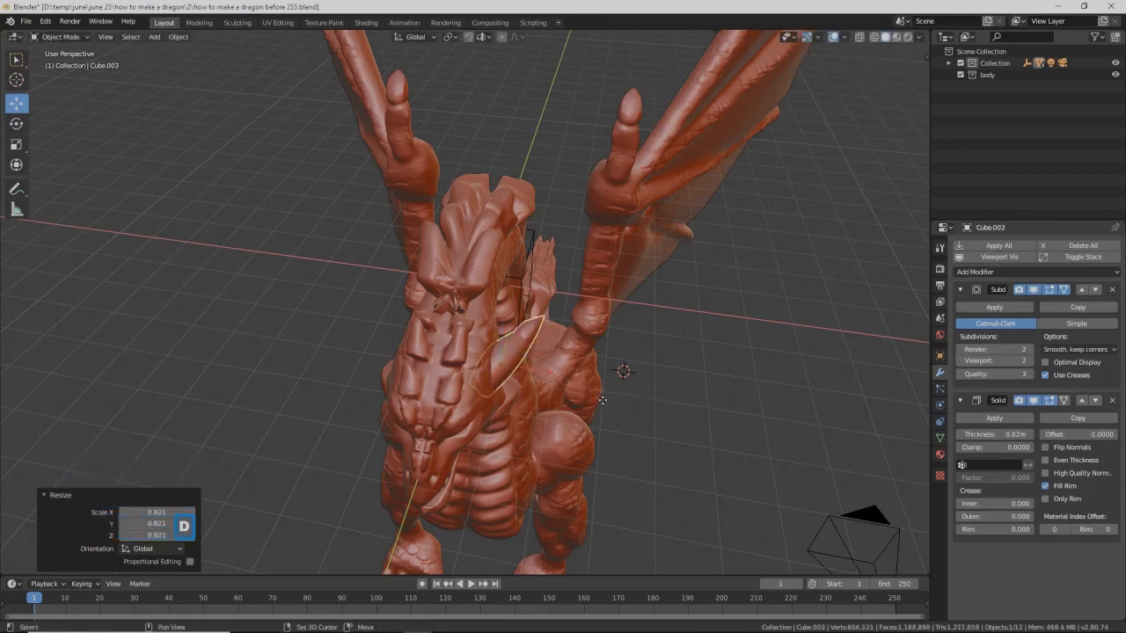
right_click(603, 403)
drag(500, 330, 493, 520)
middle_drag(581, 441, 577, 361)
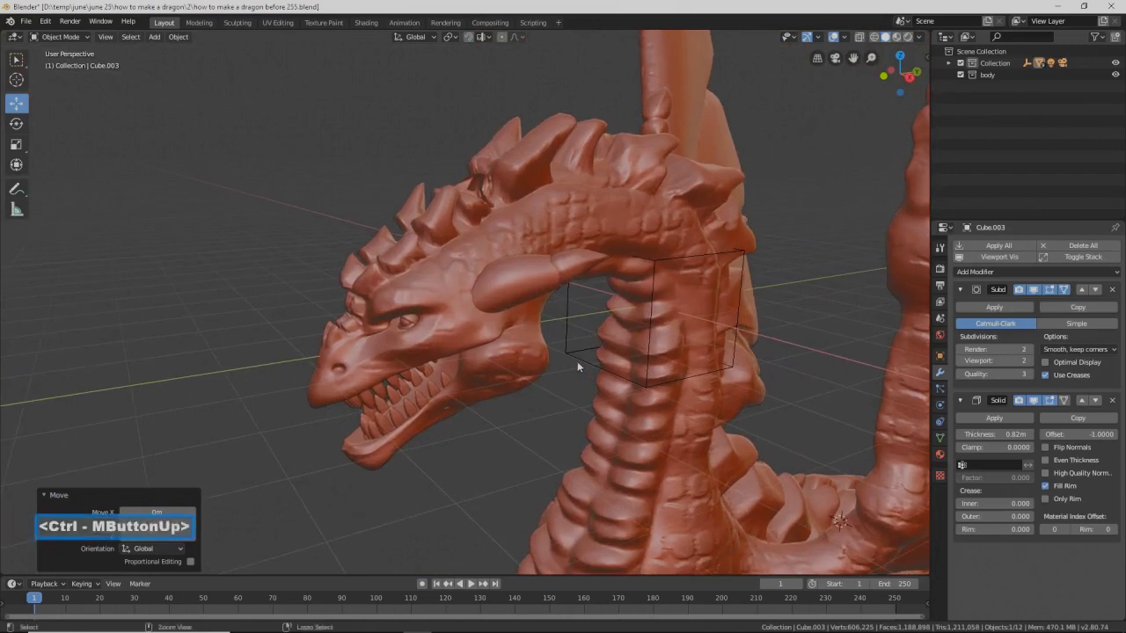
Step: Edit the horn piece's mesh, select its linked base section and crease those edges by about 0.267
click(527, 280)
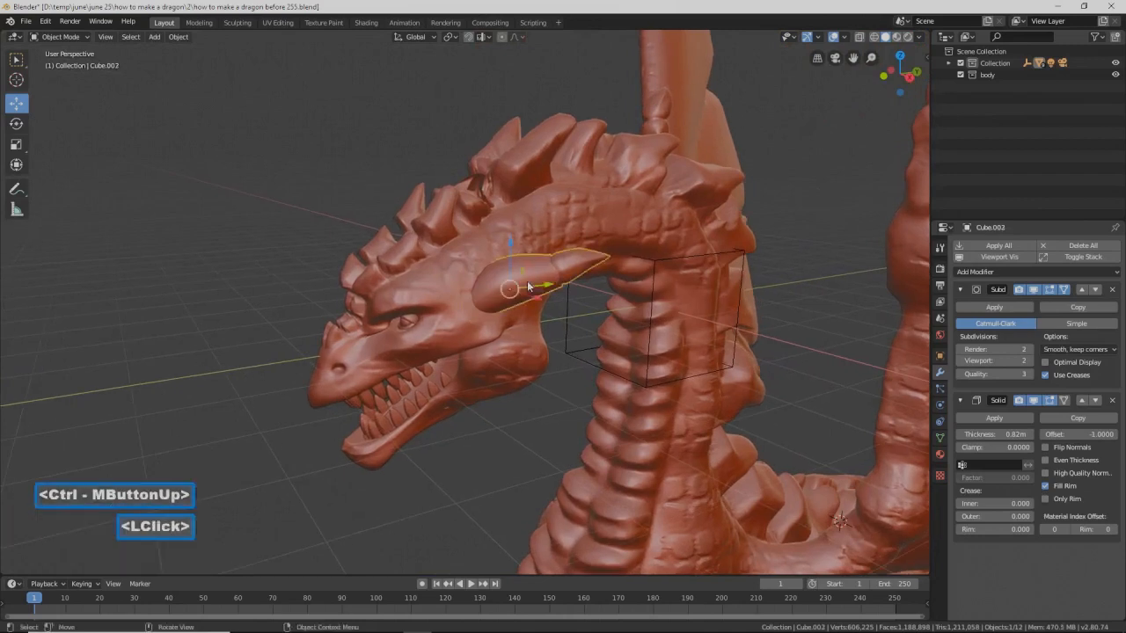
click(84, 37)
click(76, 66)
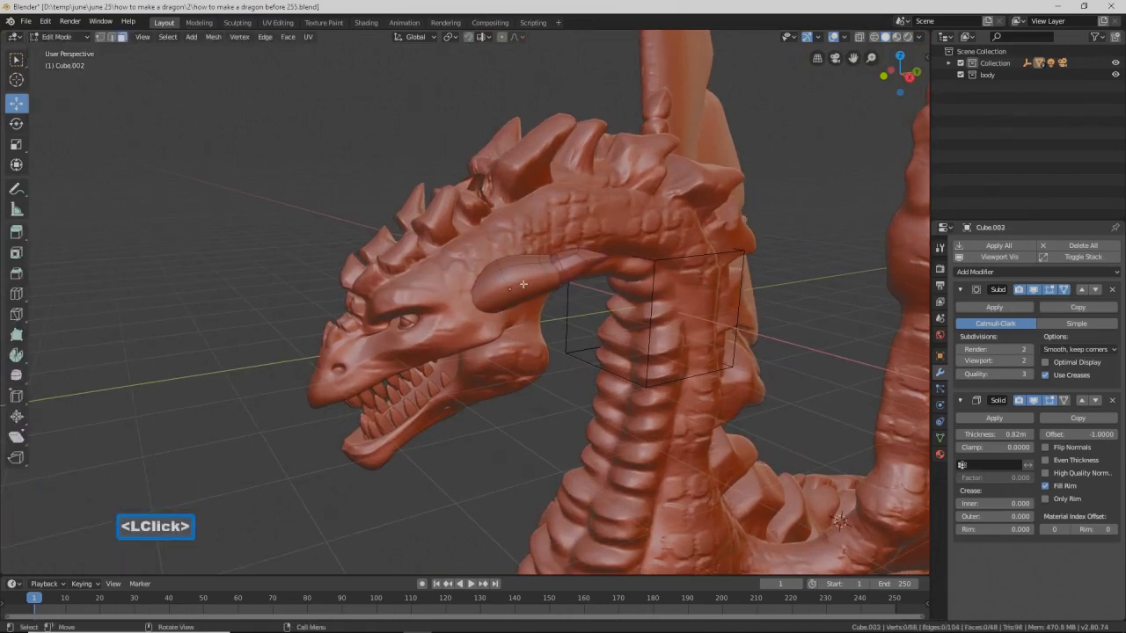
key(l)
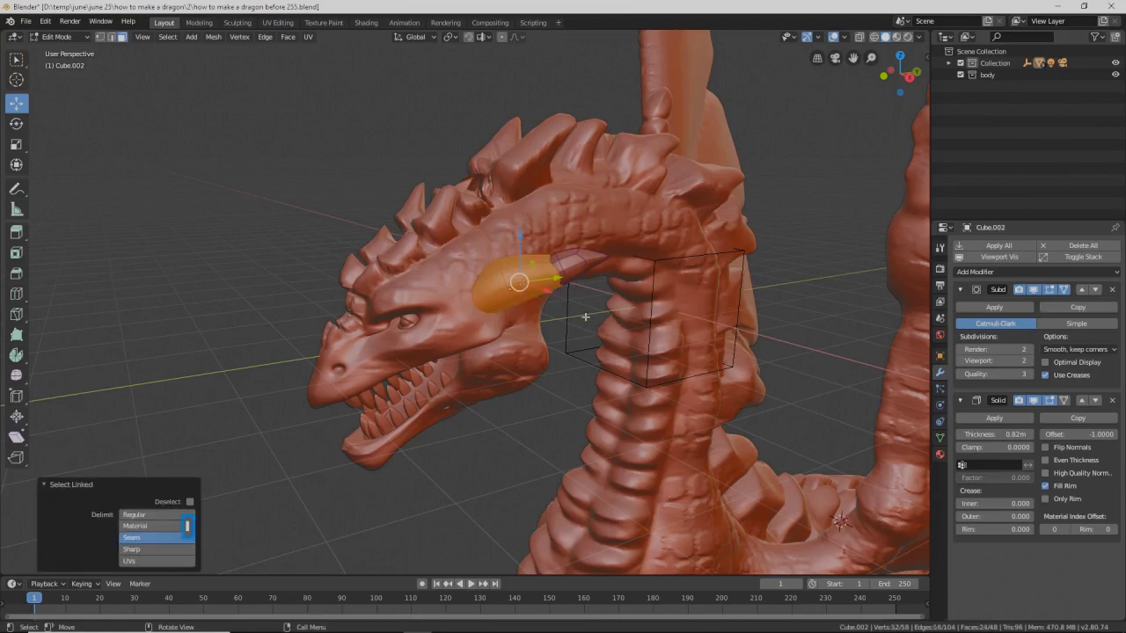
key(shift+e)
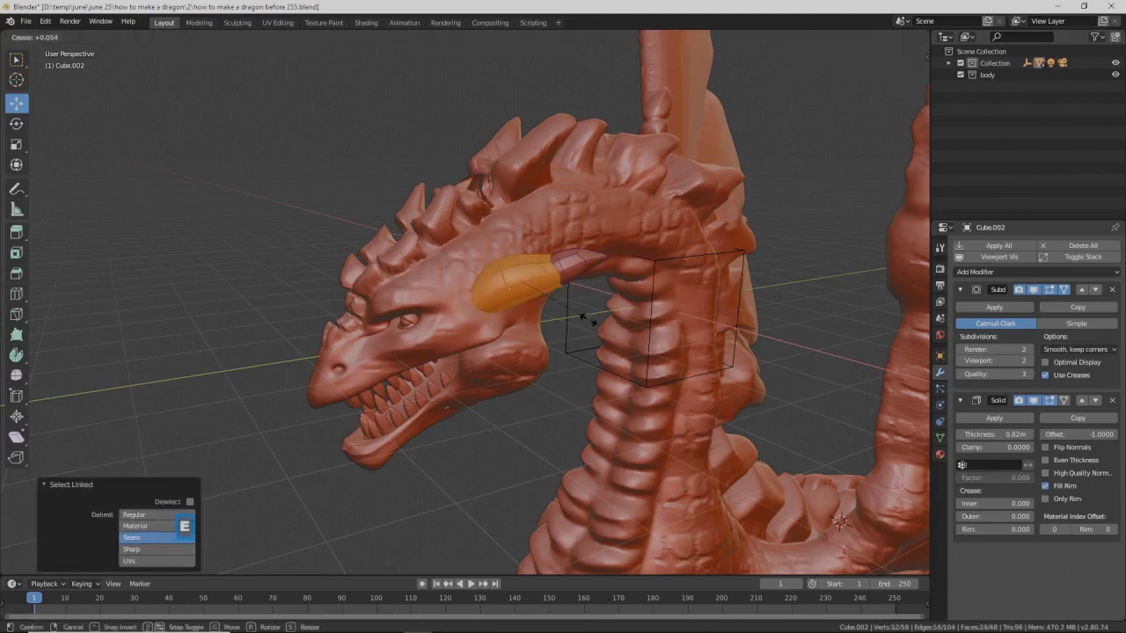
click(602, 328)
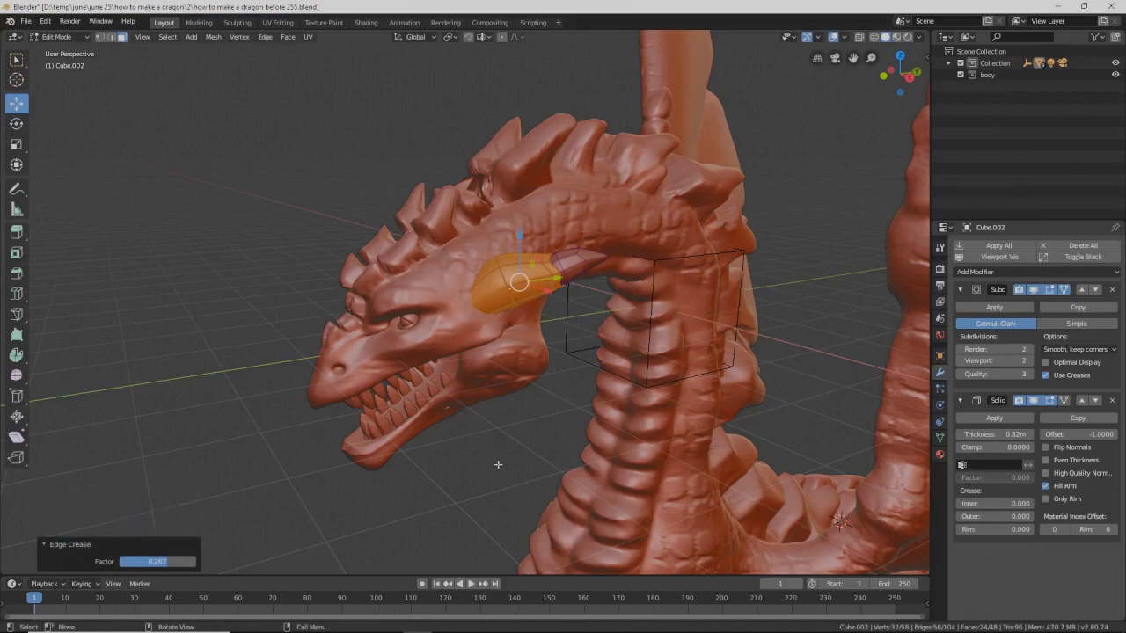
click(498, 464)
middle_drag(495, 447, 518, 428)
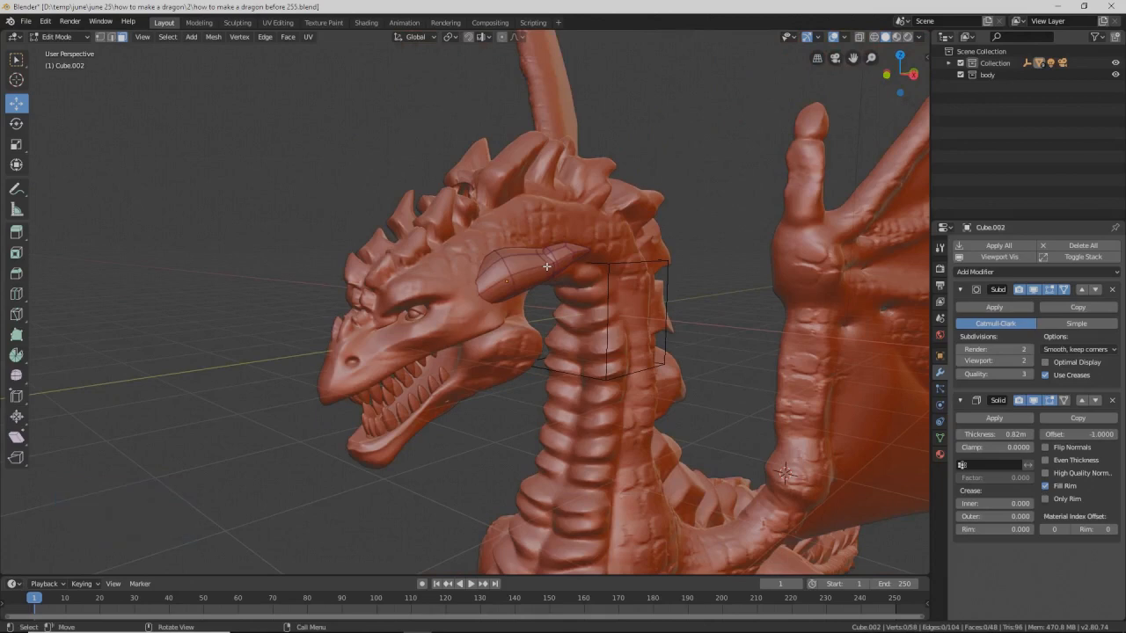
Step: Select the whole horn, duplicate it in place and move the copy about -0.688 m along Z, below the original
key(l)
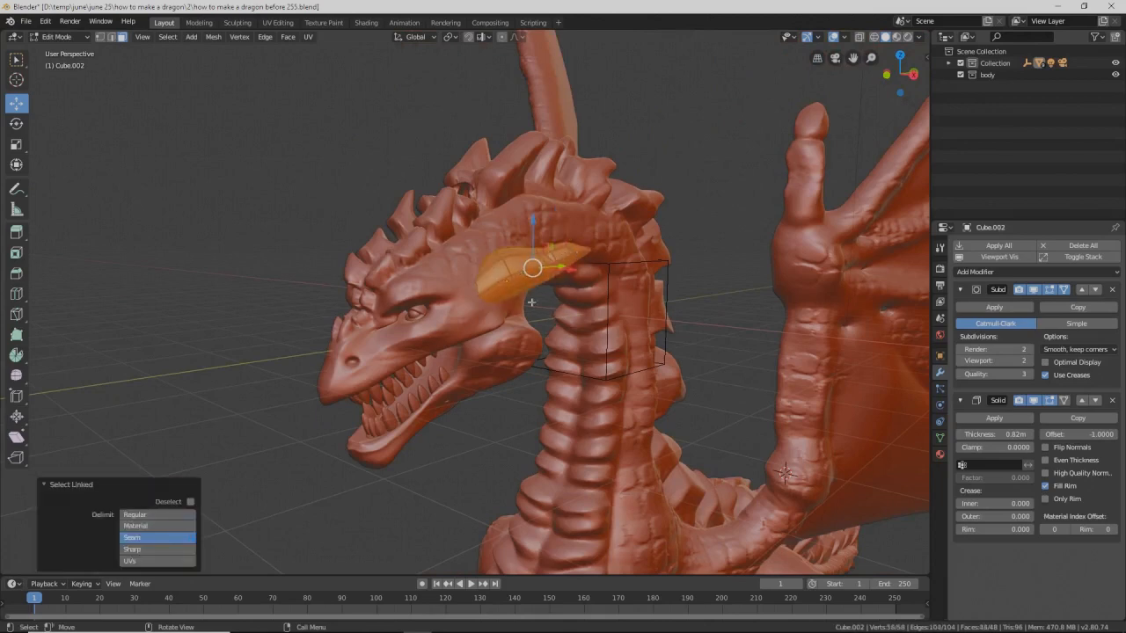
key(shift+d)
right_click(542, 309)
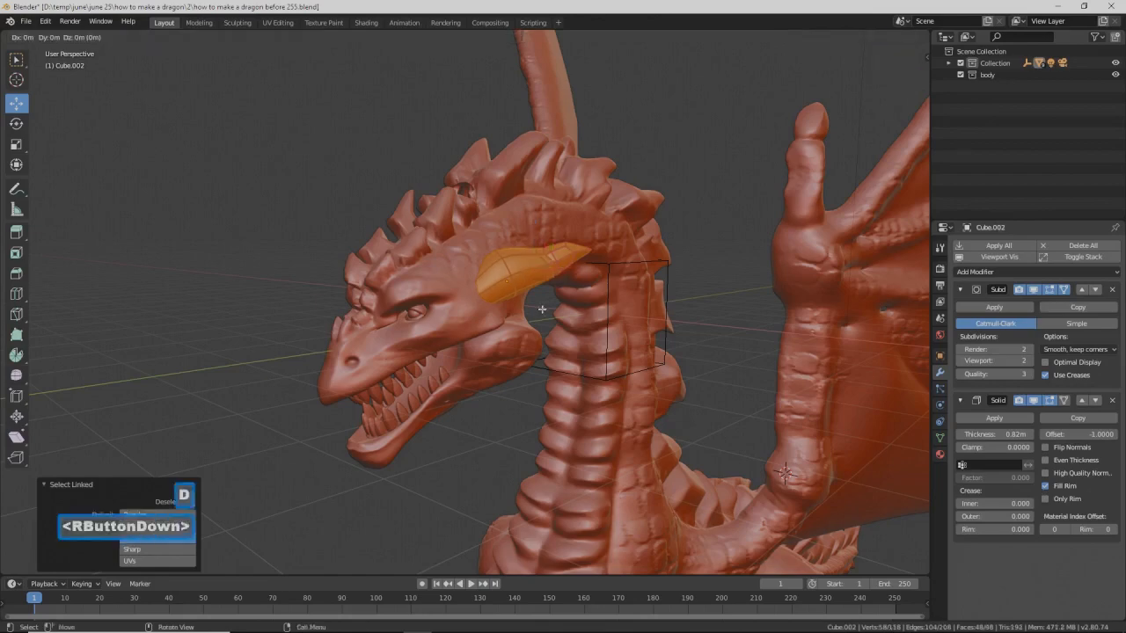
drag(533, 220, 529, 275)
Step: Rotate the lower copy around Z, move it about 0.148 m along X and scale it down slightly
middle_drag(529, 275, 546, 306)
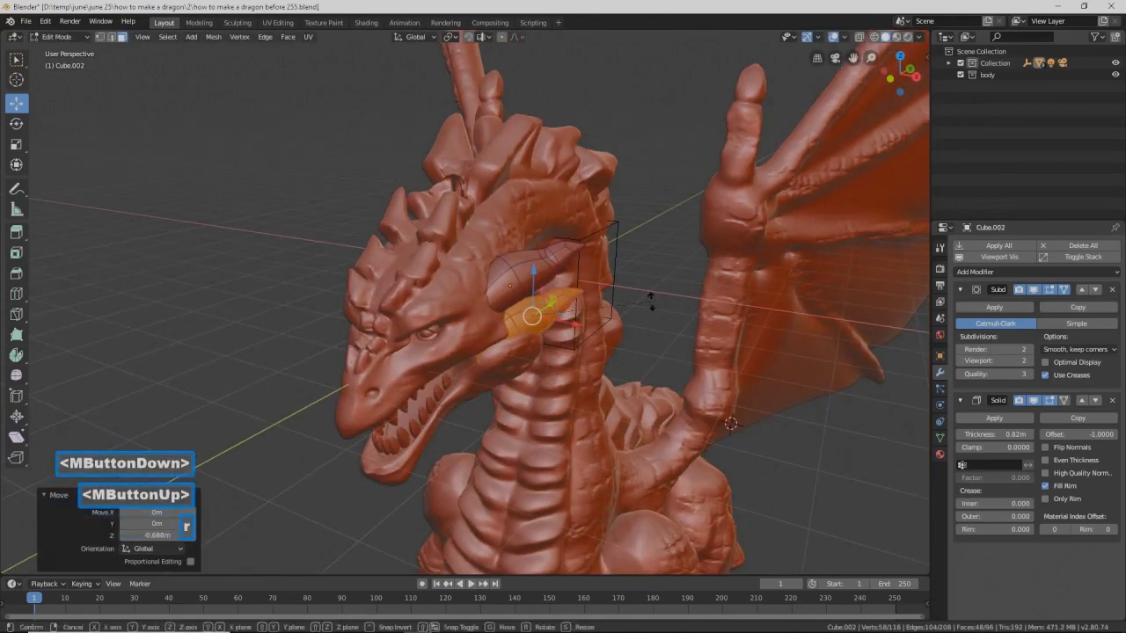
key(r)
key(z)
click(608, 324)
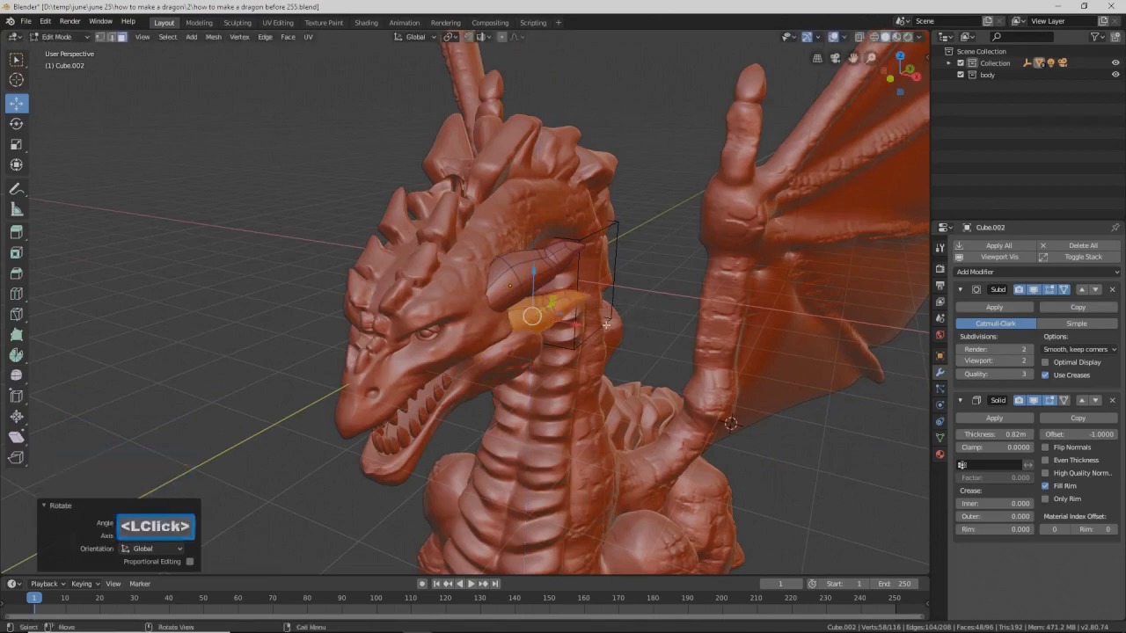
drag(576, 325, 586, 324)
middle_drag(586, 324, 565, 335)
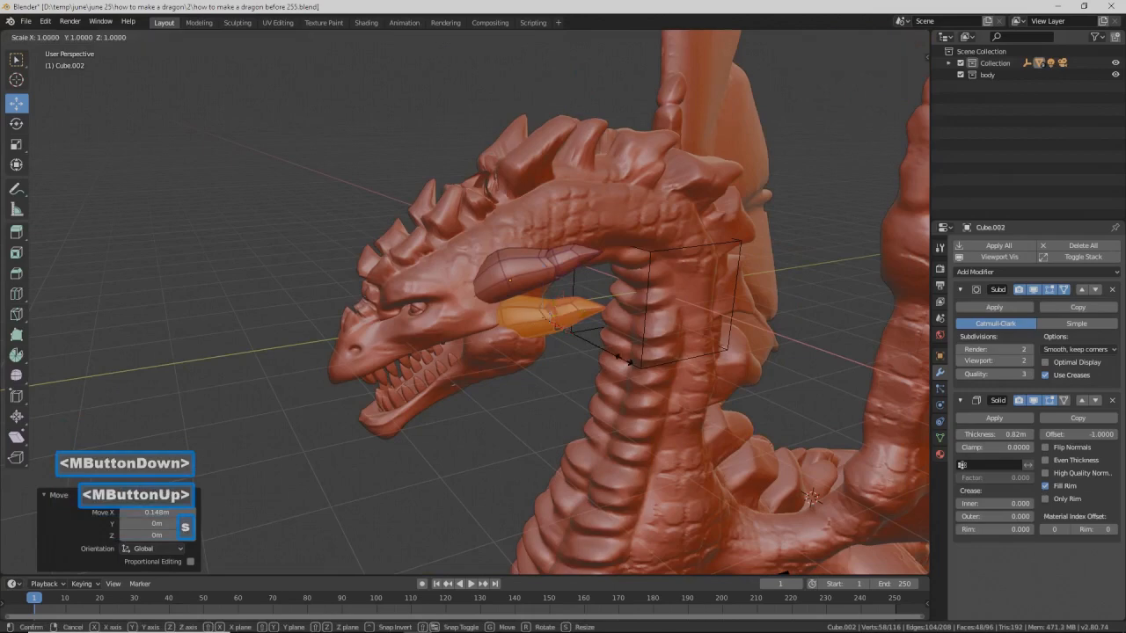
key(s)
click(604, 355)
mouse_move(569, 334)
middle_down()
mouse_move(698, 372)
mouse_move(554, 328)
mouse_move(578, 333)
middle_up()
Step: Select both sections of the original horn, duplicate them, move the copy upward and scale it up slightly
click(599, 250)
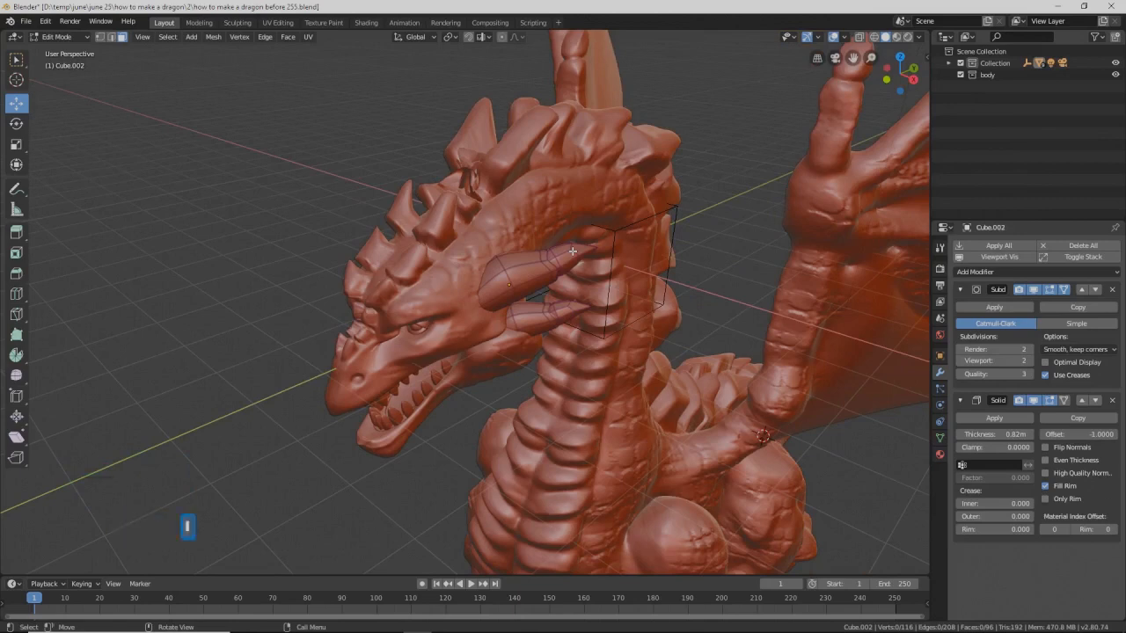
key(l)
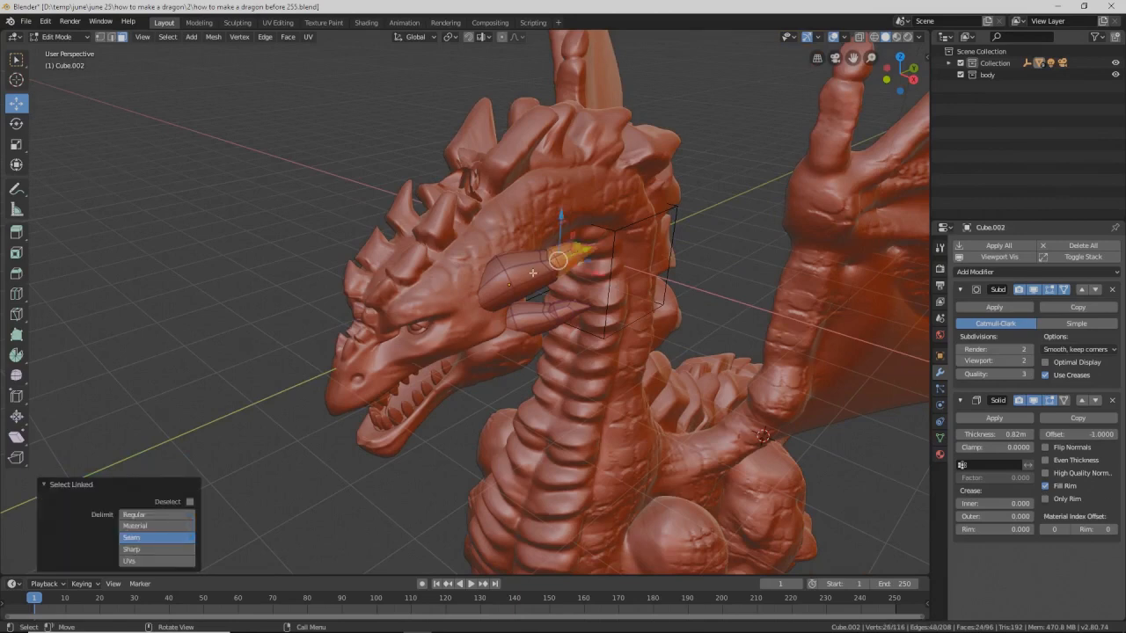
key(l)
key(shift+d)
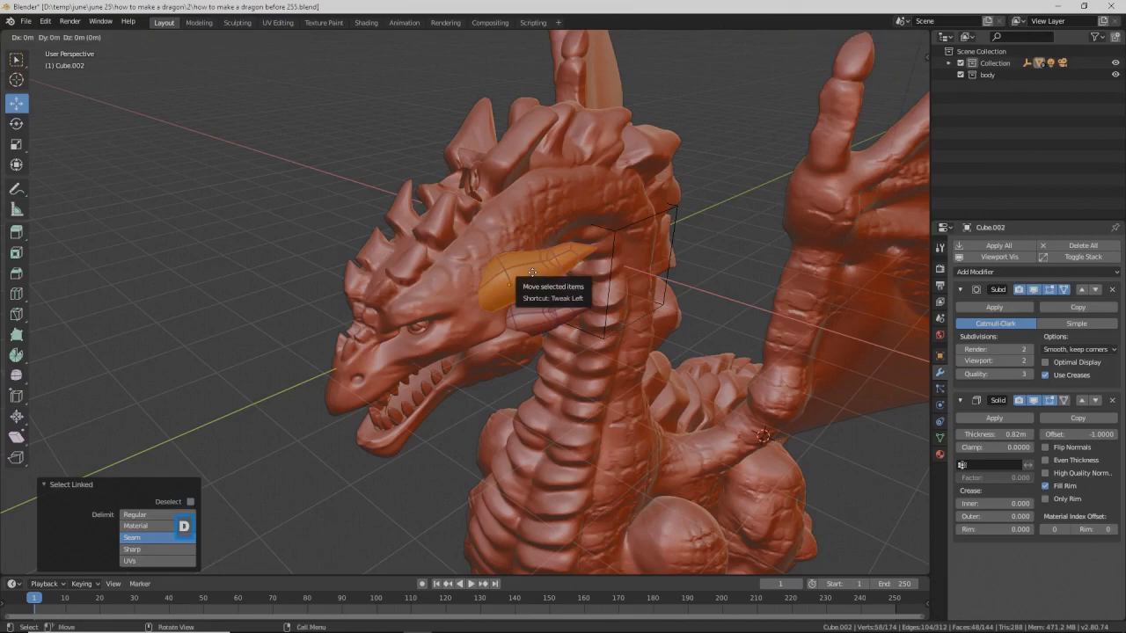
right_click(534, 271)
drag(534, 271, 598, 236)
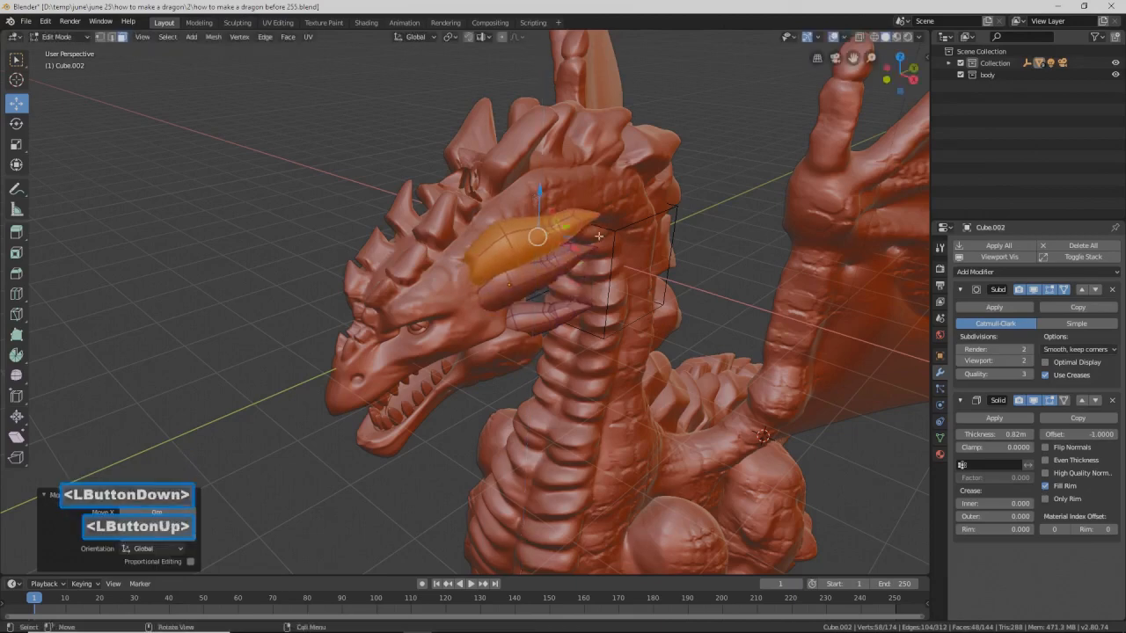
key(s)
click(621, 244)
Step: Raise the new upper horn along Z and shift it horizontally to sit above the original horn
middle_drag(621, 245, 553, 230)
drag(541, 195, 541, 181)
middle_drag(596, 257, 558, 234)
drag(582, 224, 610, 224)
Step: Rotate the upper horn about -15.7° around Z and tilt it around X
middle_drag(536, 239, 658, 294)
key(r)
key(z)
click(645, 282)
key(r)
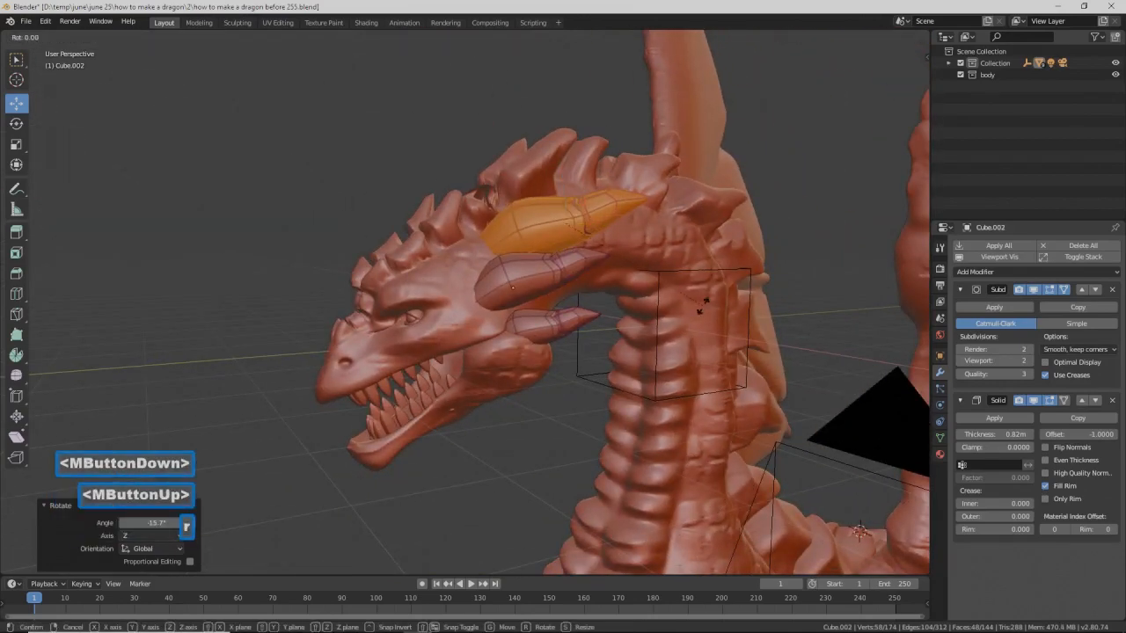
click(667, 262)
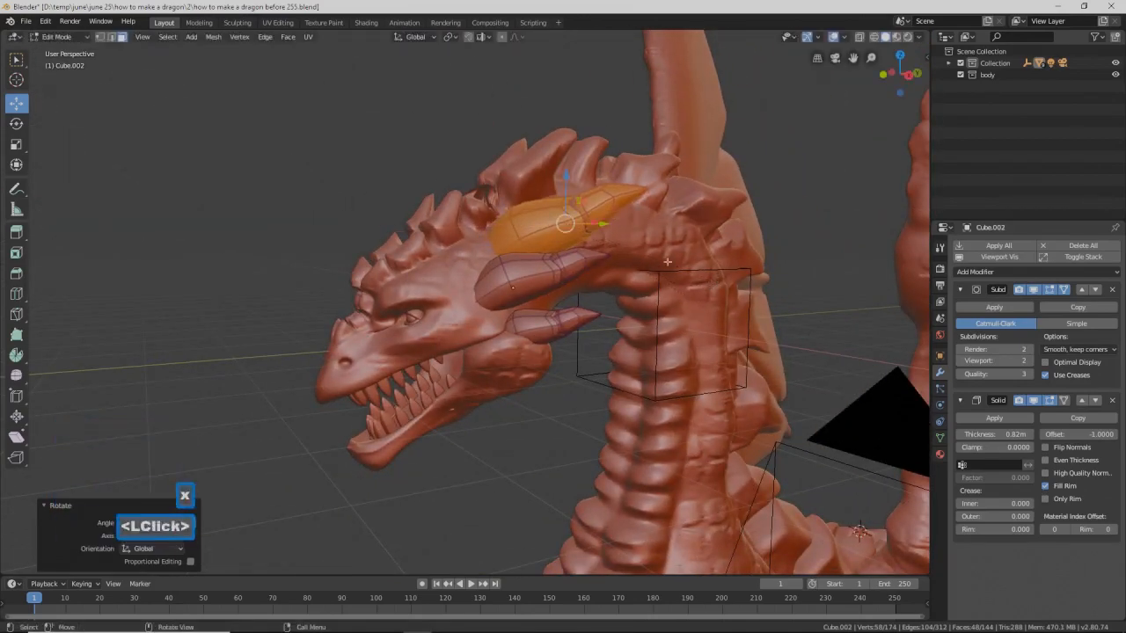
Step: Move the upper horn about 0.148 m up along Z and apply Shrink/Fatten with an offset of about 0.289 m
click(570, 187)
middle_drag(572, 194, 658, 258)
key(alt+s)
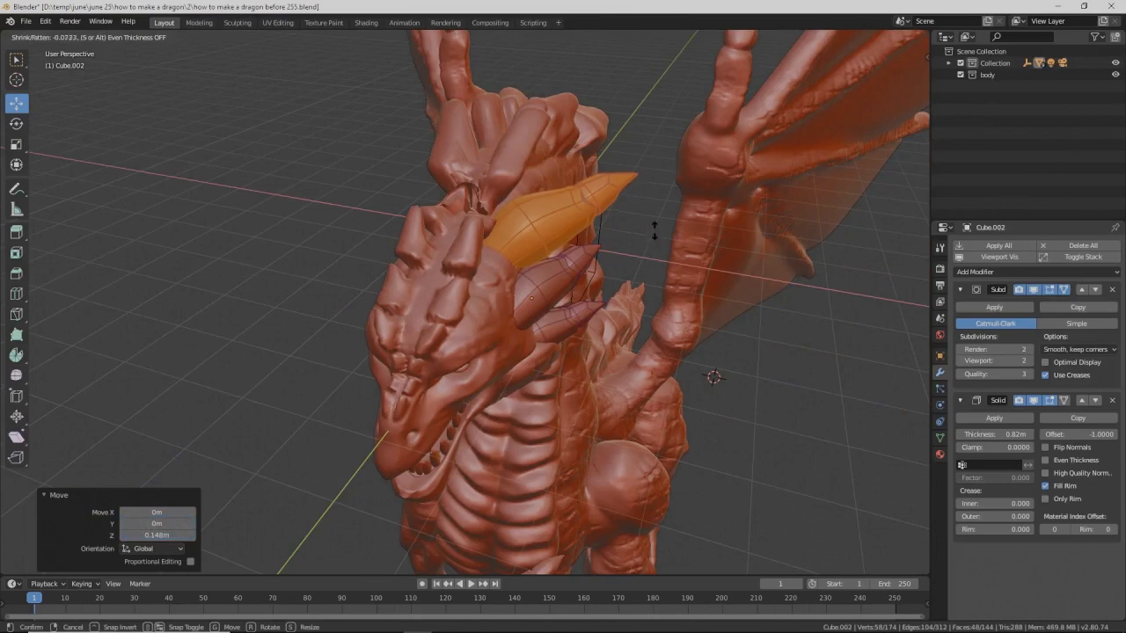
click(634, 152)
middle_drag(634, 151, 617, 174)
middle_drag(630, 217, 701, 243)
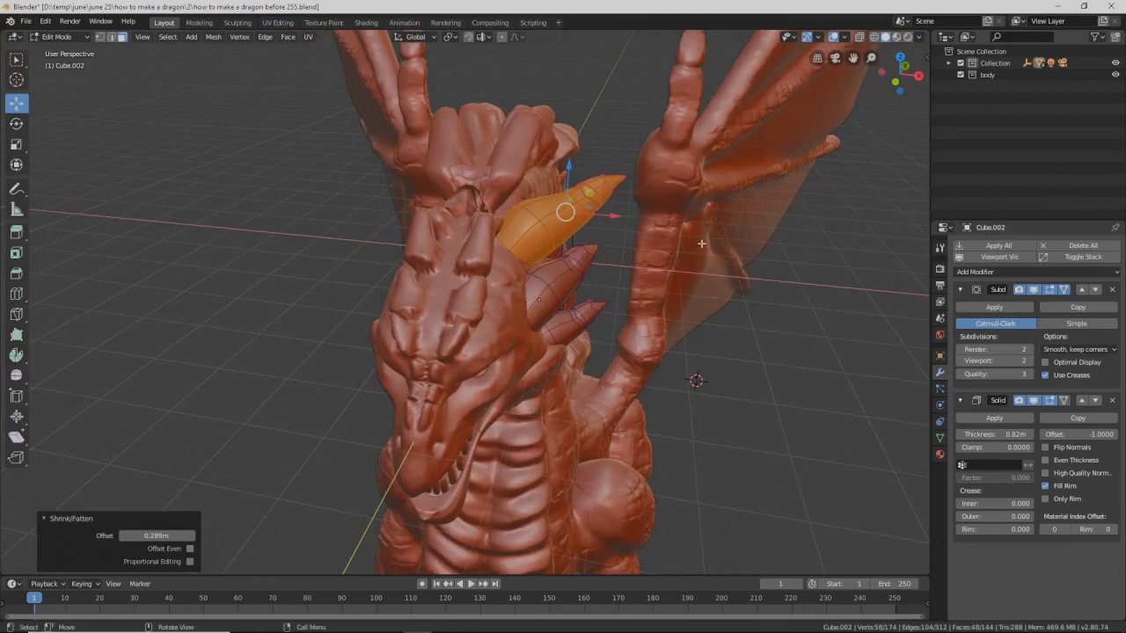
Step: Select all three horns, duplicate them in place and move the copies about -1.91 m along Z
click(767, 465)
middle_drag(767, 464, 708, 432)
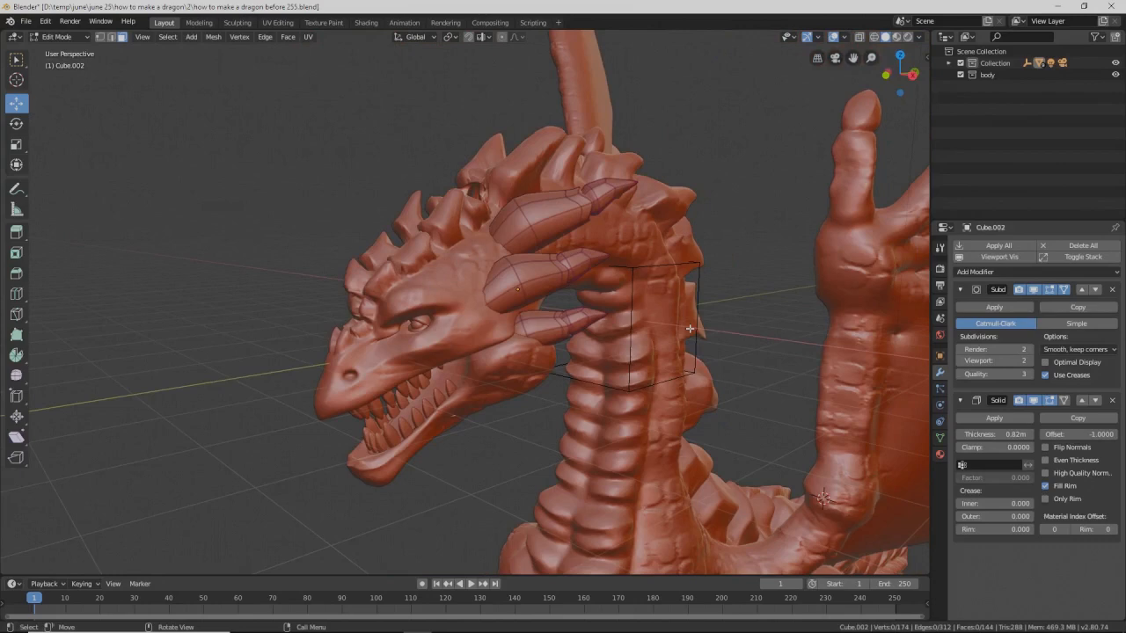
key(a)
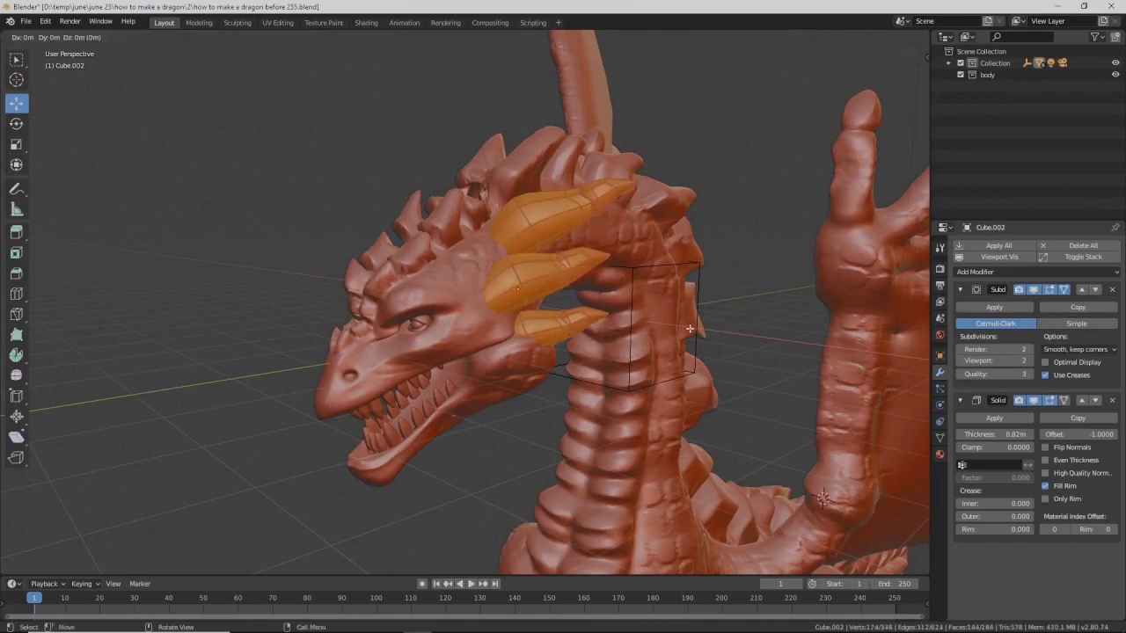
right_click(689, 329)
drag(559, 223, 687, 418)
Step: Try scaling the three copies down, extend the selection to linked geometry, and move them about -0.503 m further along Z
key(s)
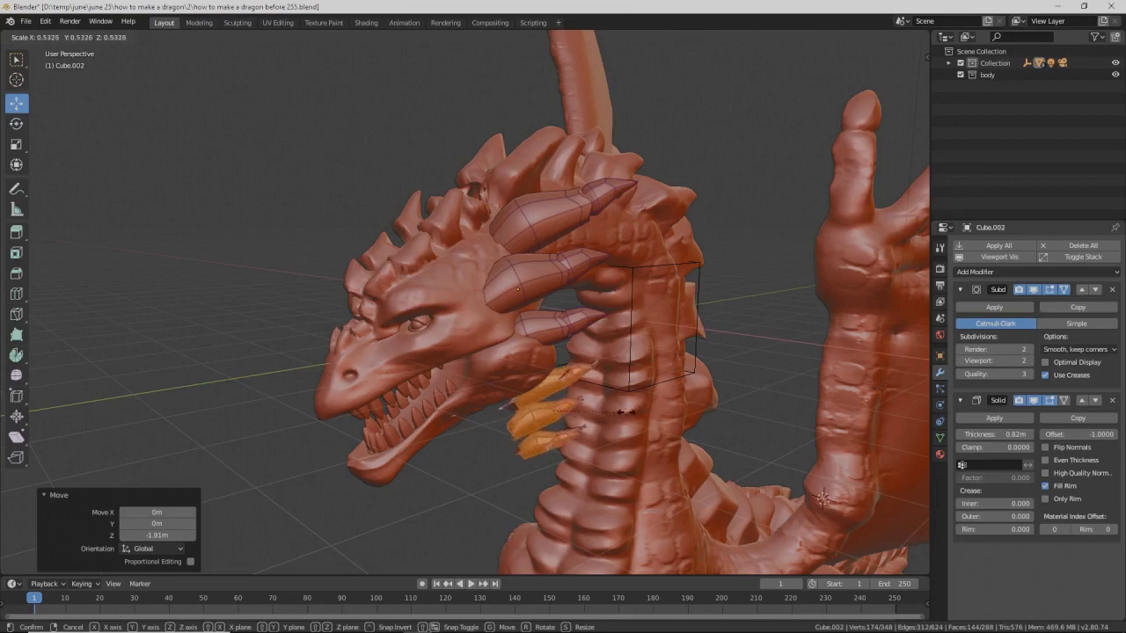
click(673, 393)
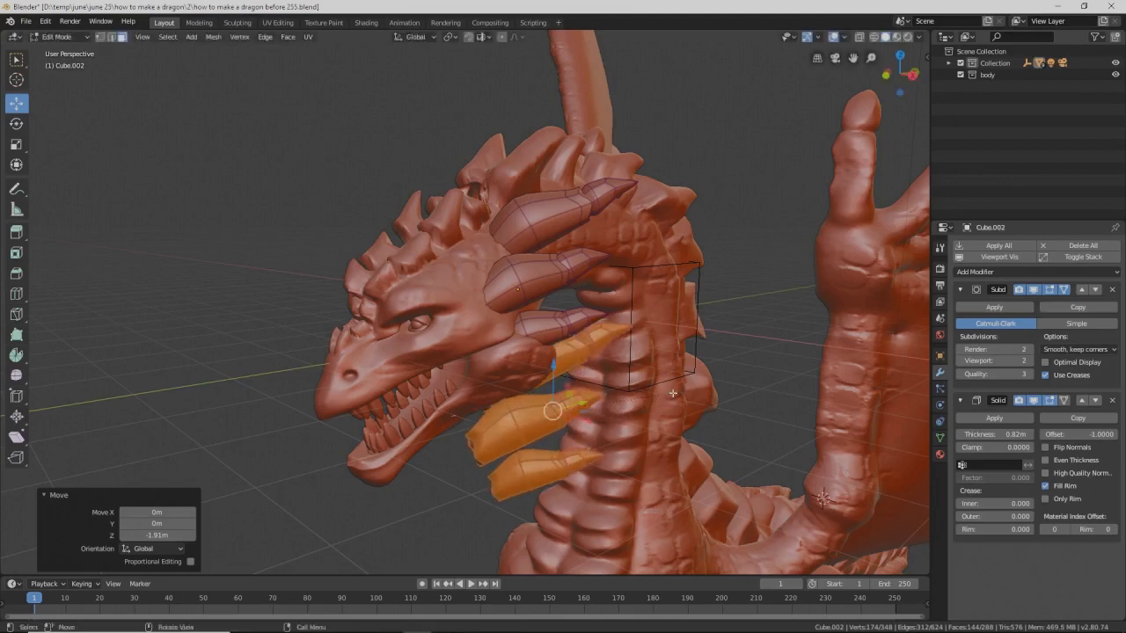
key(ctrl+l)
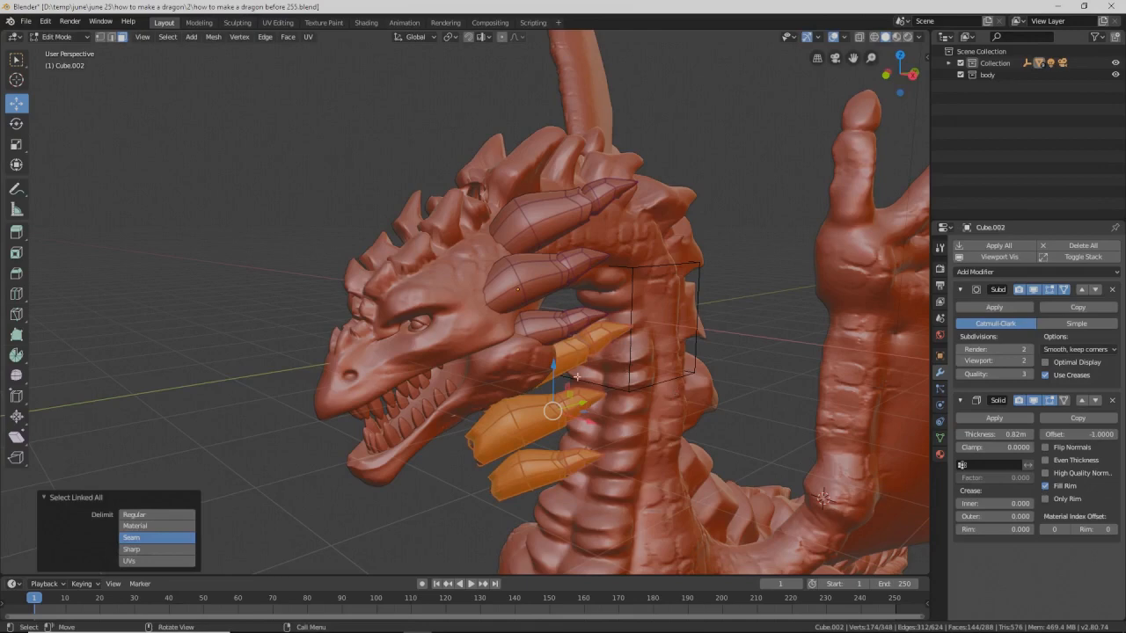
drag(554, 365, 560, 410)
middle_drag(560, 410, 586, 396)
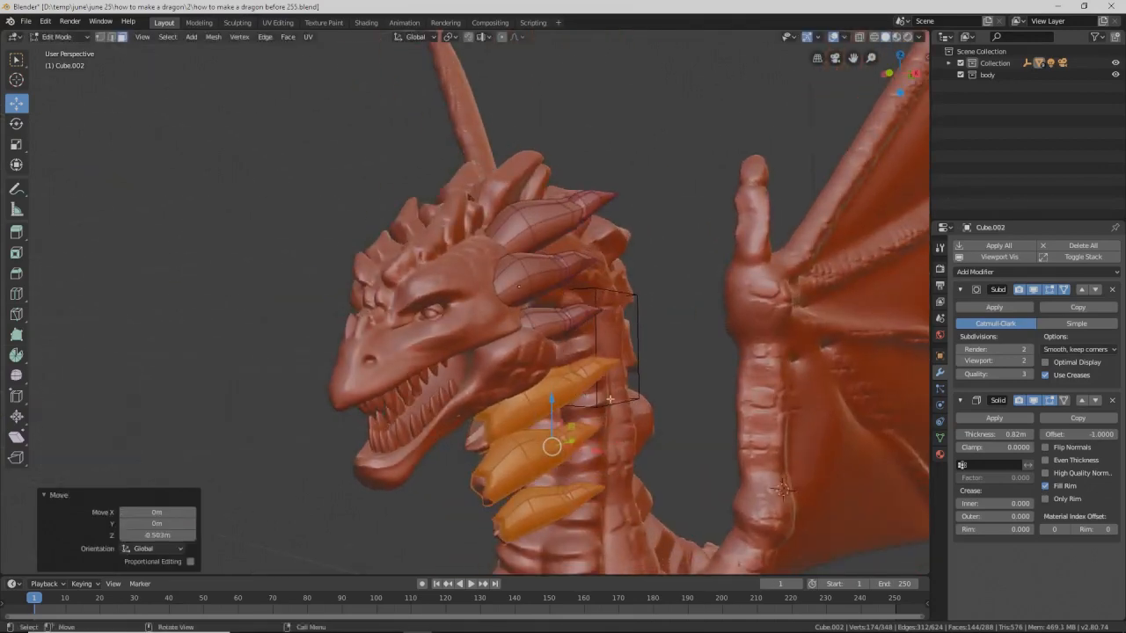
key(r)
key(z)
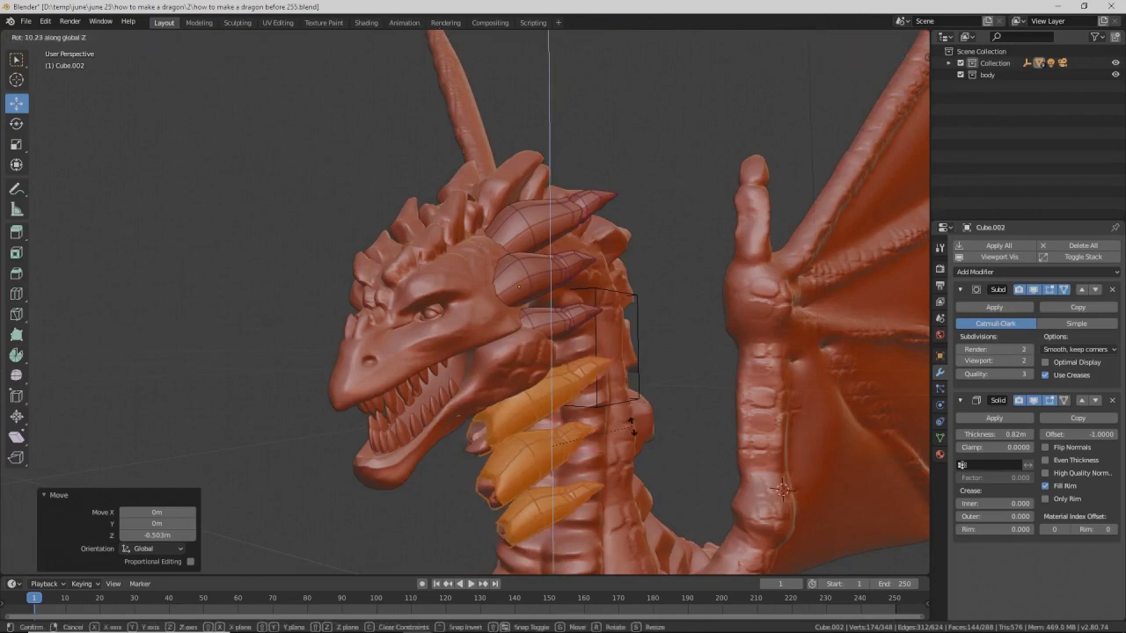
key(Escape)
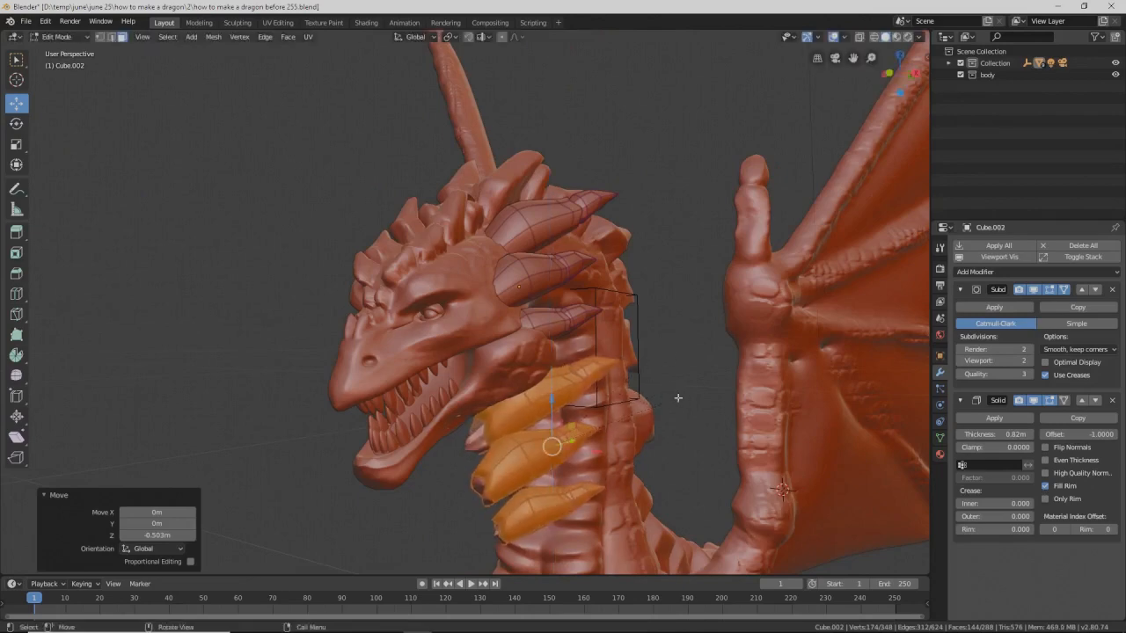
Step: Enable Only Rim in the horns' Solidify modifier and check the horns from behind and from the side
middle_drag(598, 389, 500, 433)
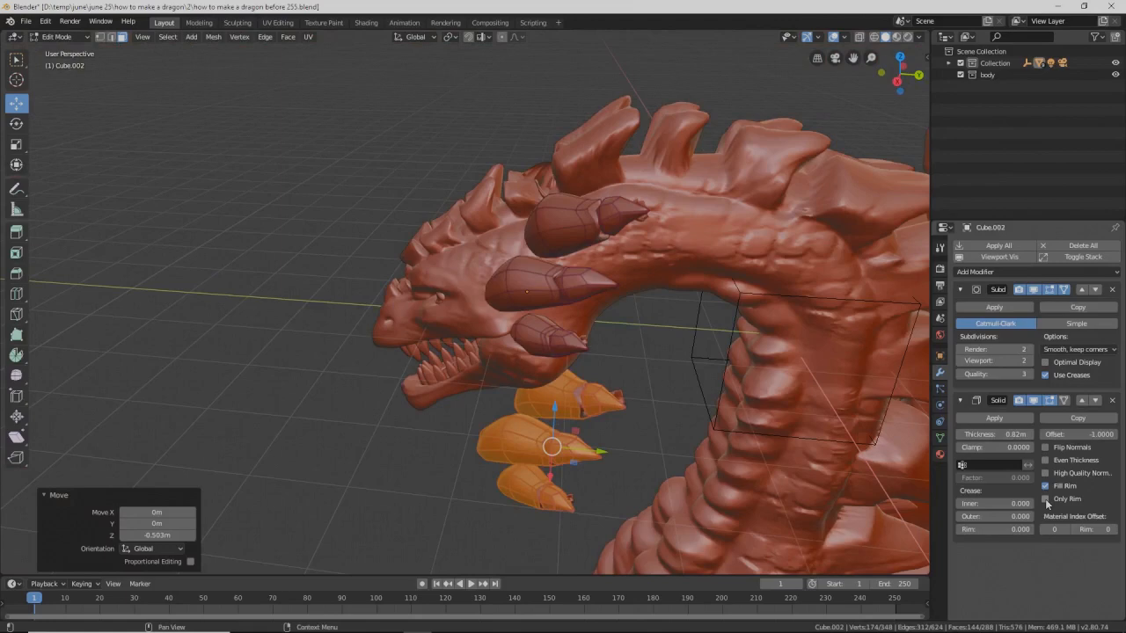
middle_drag(775, 437, 691, 425)
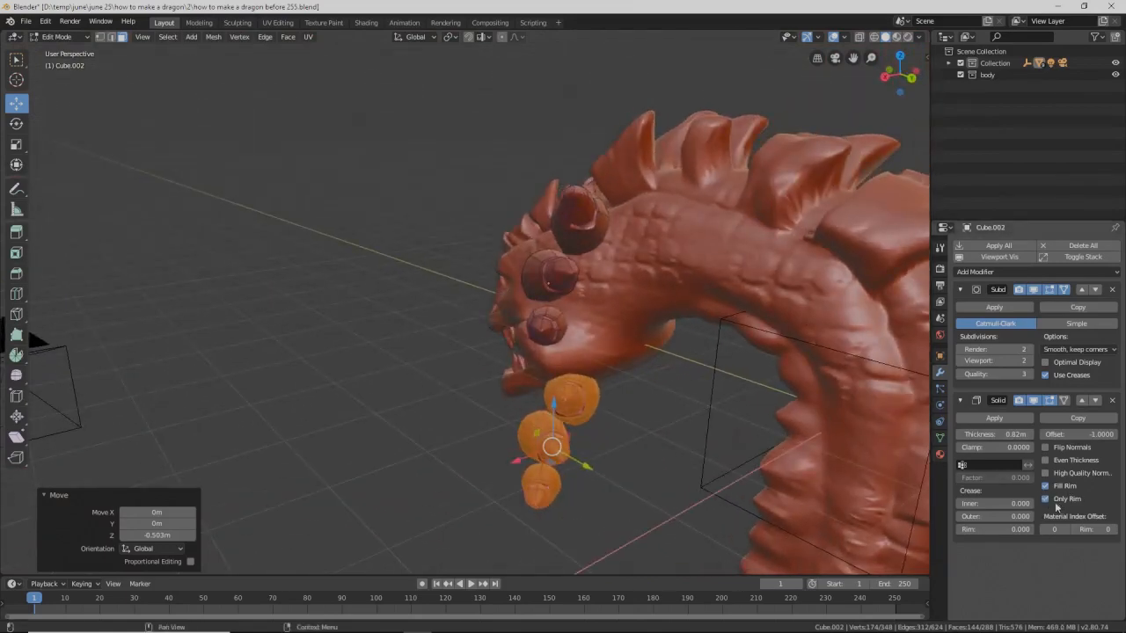
middle_drag(683, 455, 634, 429)
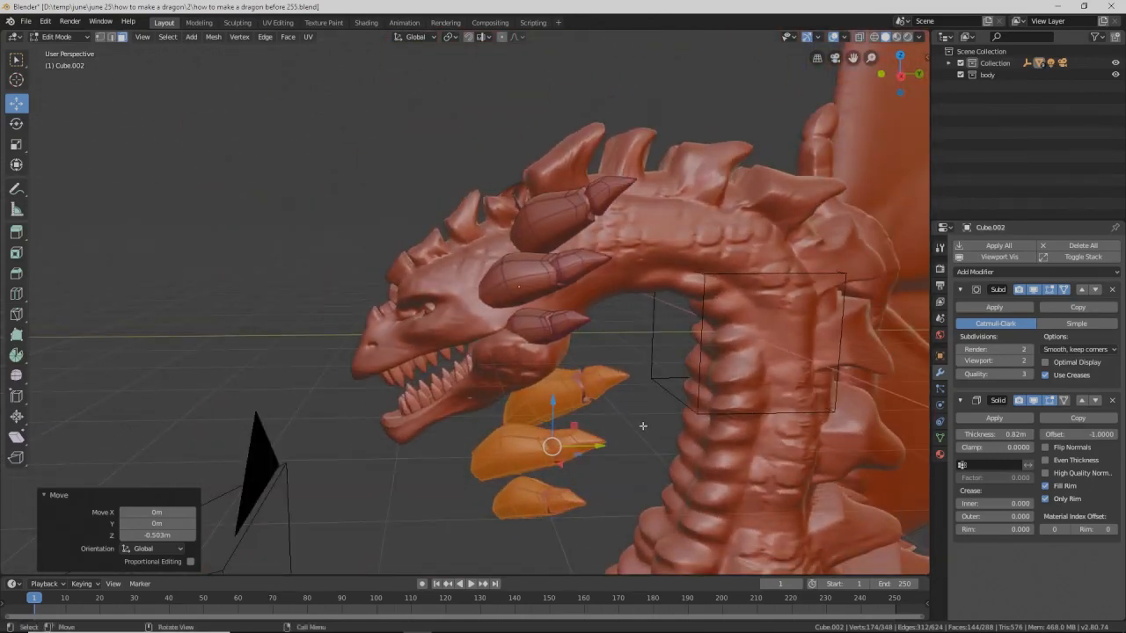
Step: Rotate the three copied horns about -18.4° around global Z
key(r)
key(z)
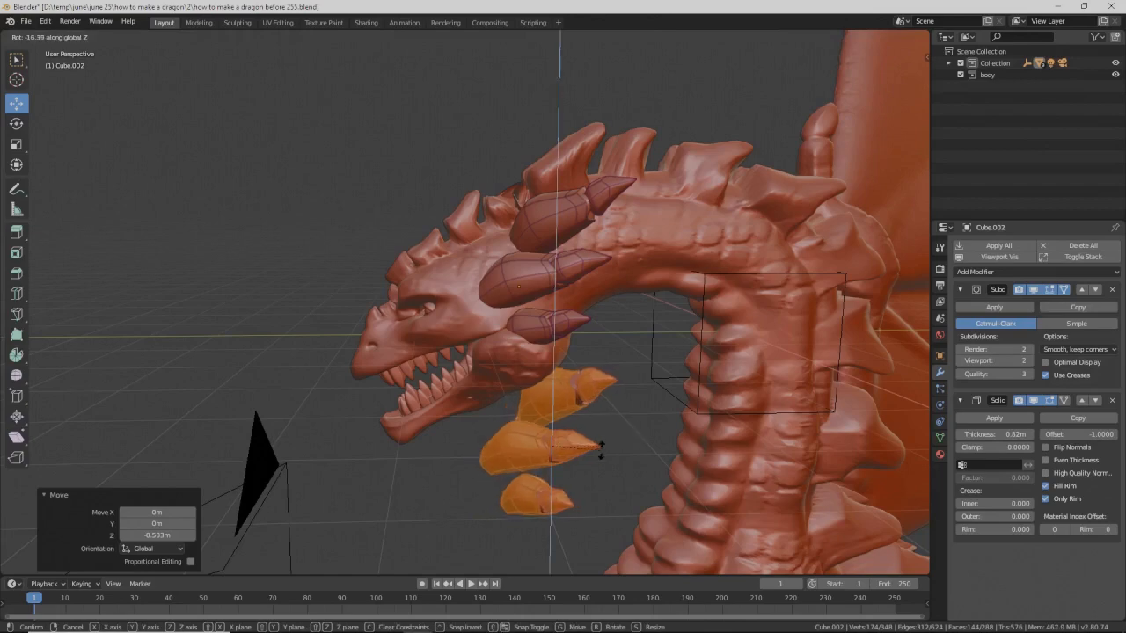
click(602, 452)
middle_drag(602, 451, 645, 411)
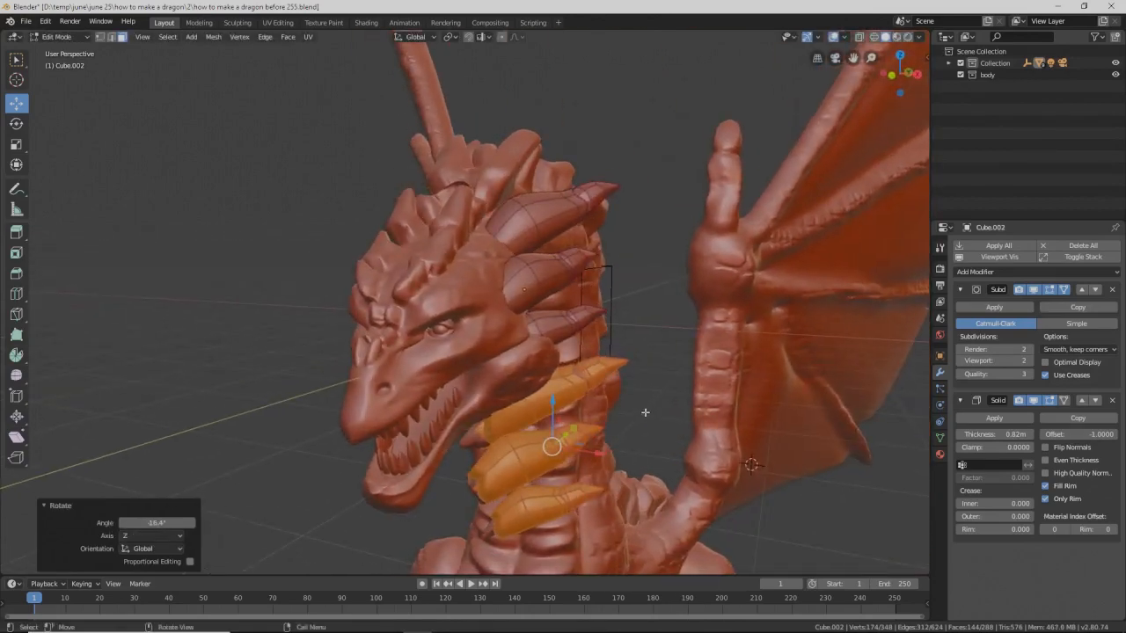
Step: Scale the three copied horns to about 0.537 and move them about 0.825 m up along Z, beneath the jaw
key(s)
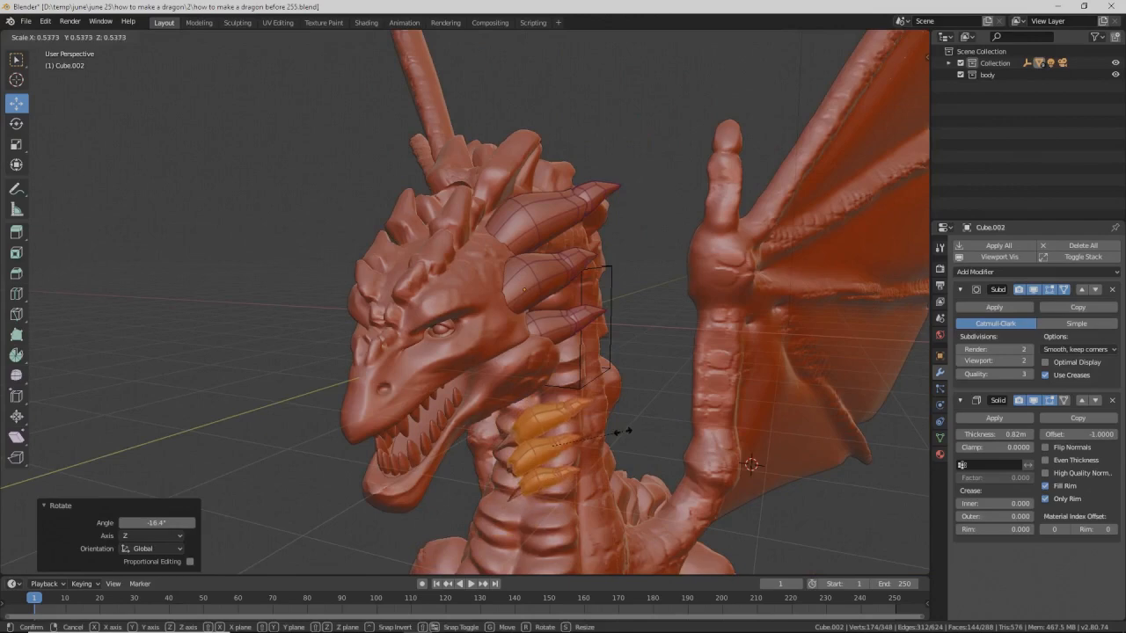
click(581, 402)
key(g)
key(z)
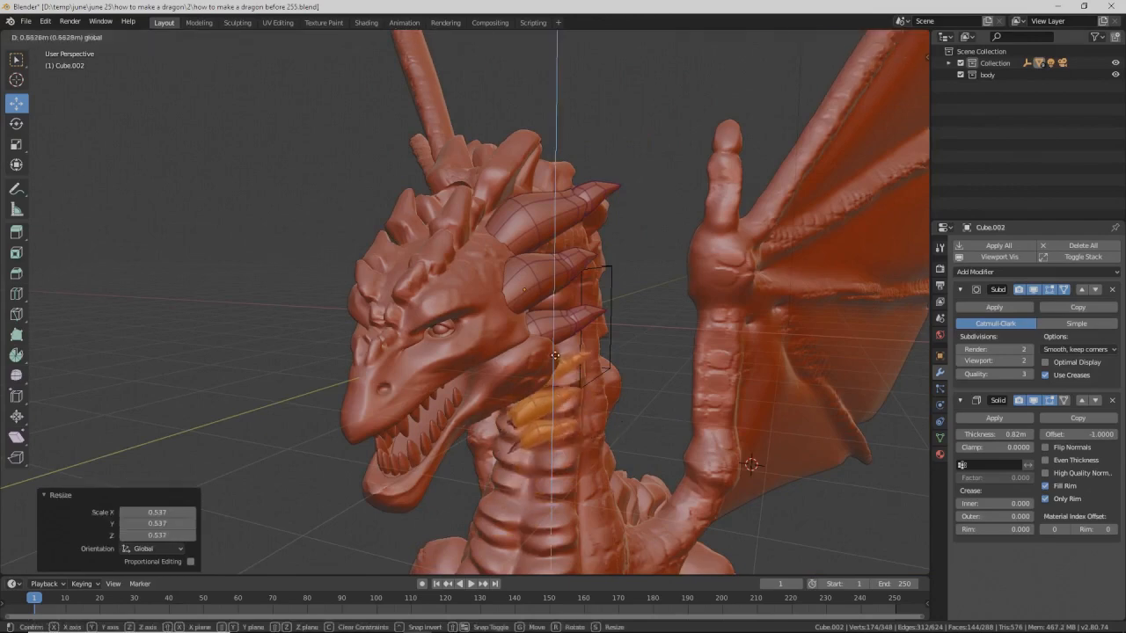
click(554, 368)
middle_drag(554, 368, 581, 387)
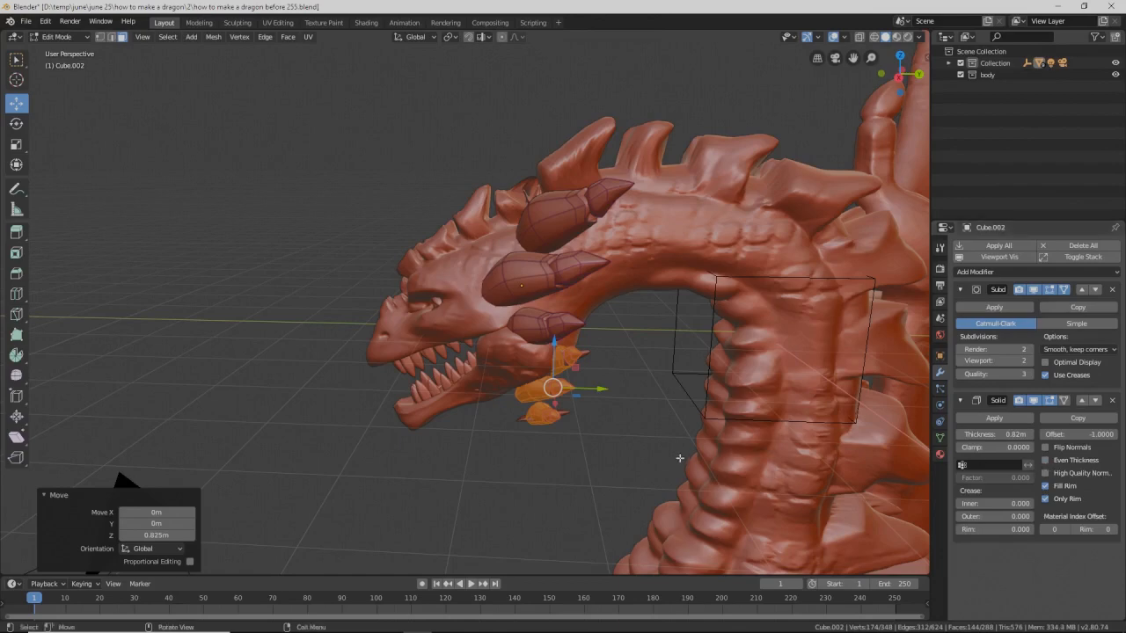
Step: Delete the three copied horns beneath the jaw and switch to Object Mode
ctrl+middle_drag(682, 452, 739, 434)
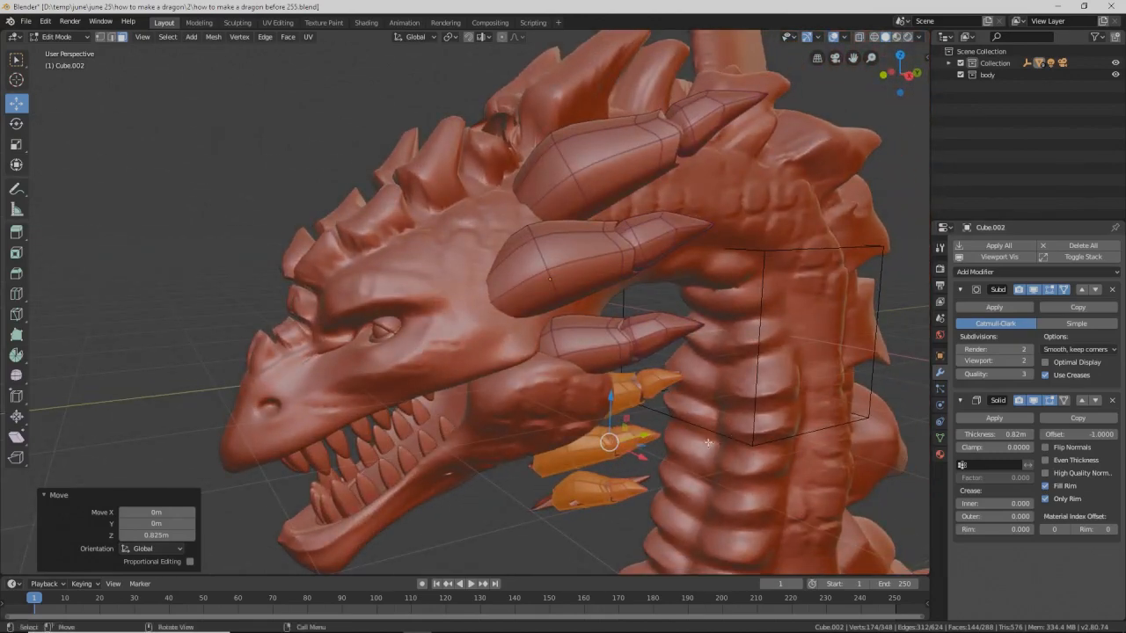
key(x)
click(708, 443)
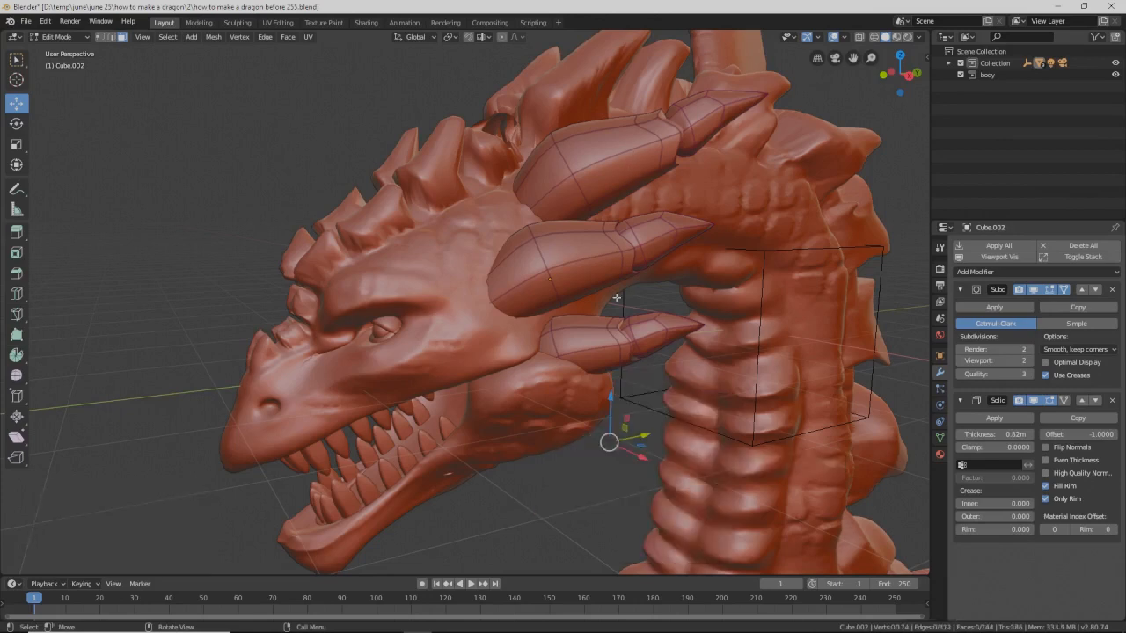
click(78, 37)
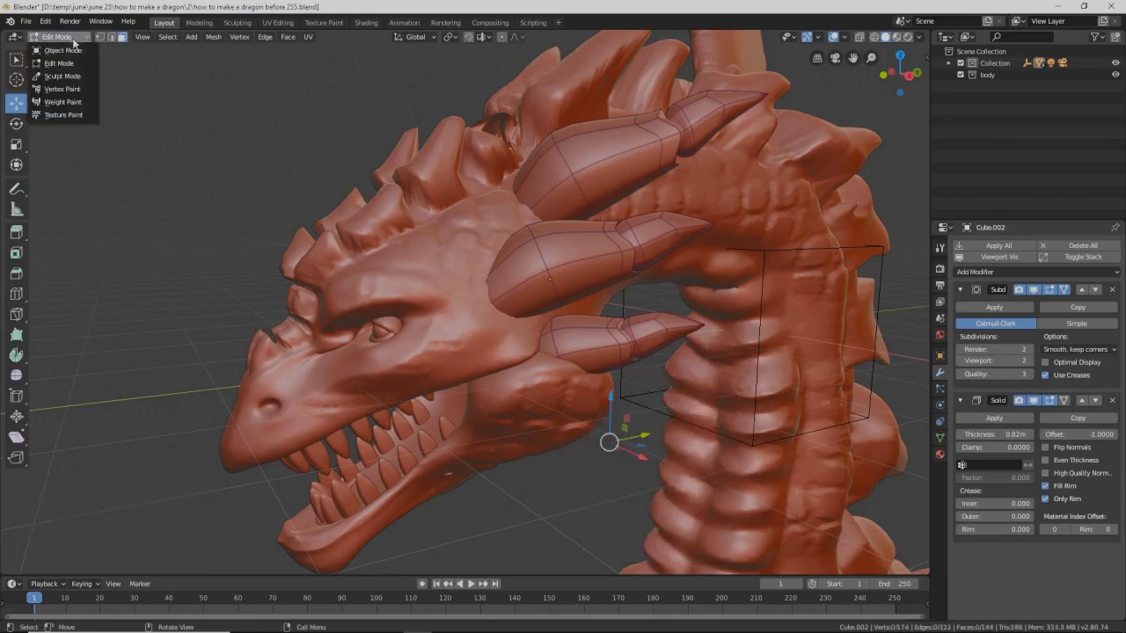
click(55, 46)
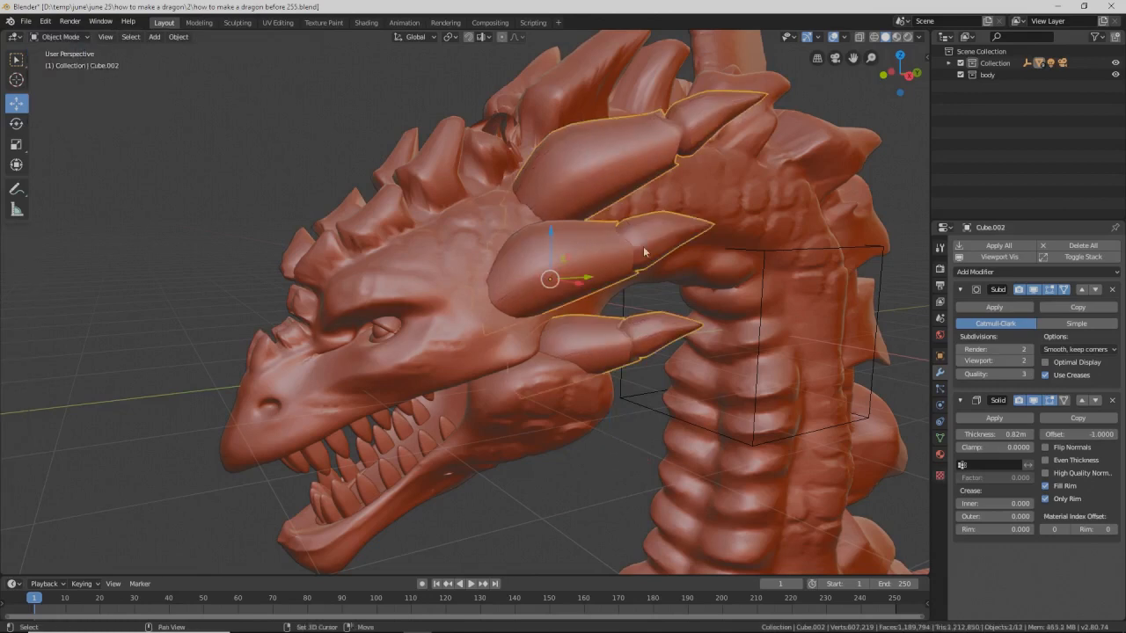
Step: Duplicate the side-horn object and move the copy about -0.938 m along global Z
key(shift+d)
right_click(598, 229)
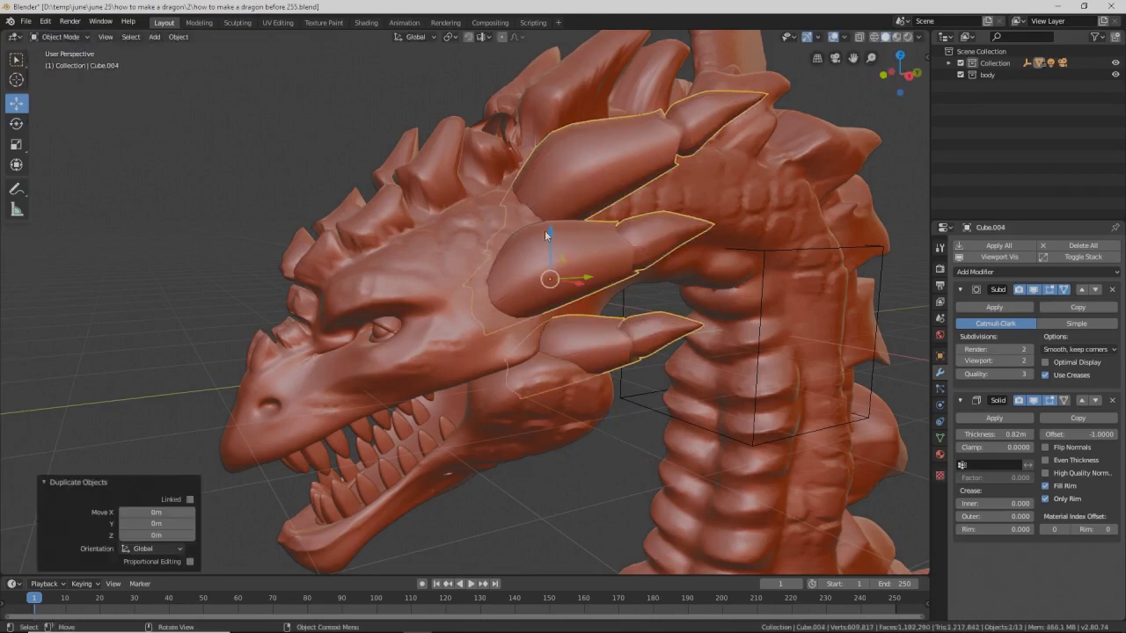
drag(548, 226, 717, 415)
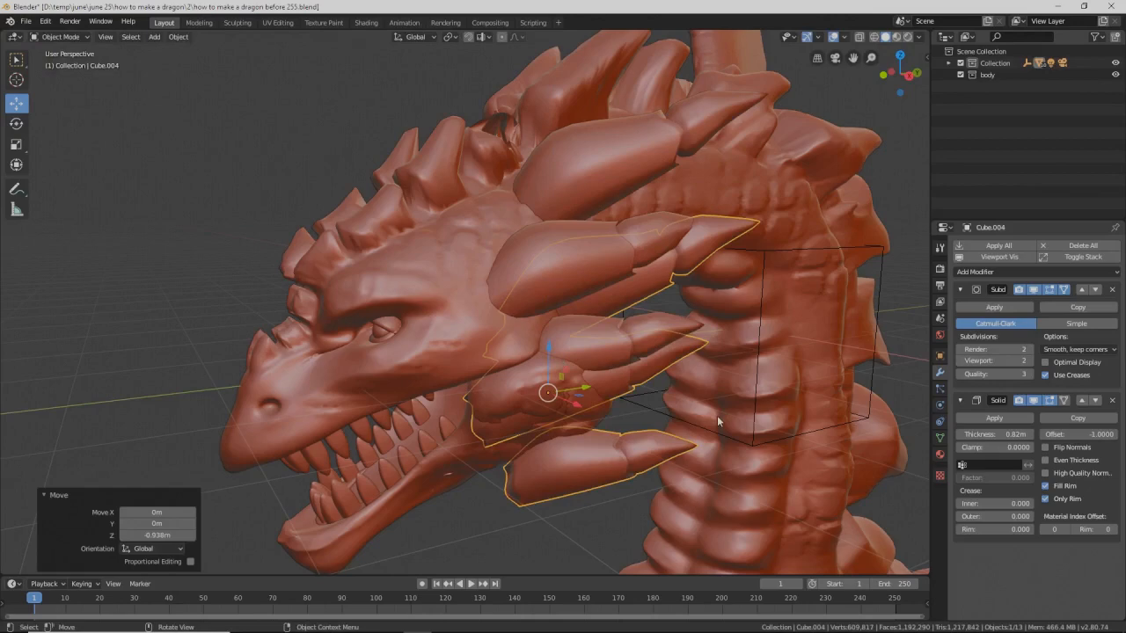
Step: Scale the duplicated horns to about 0.486 and move them about -0.238 m along Z
key(s)
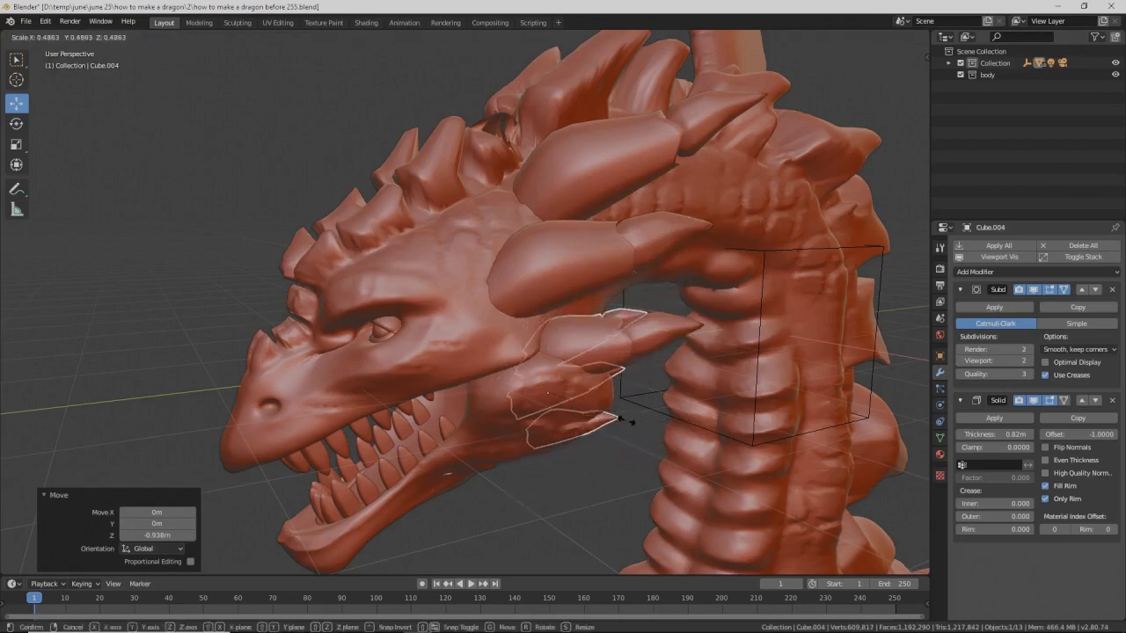
click(626, 420)
drag(545, 341, 547, 369)
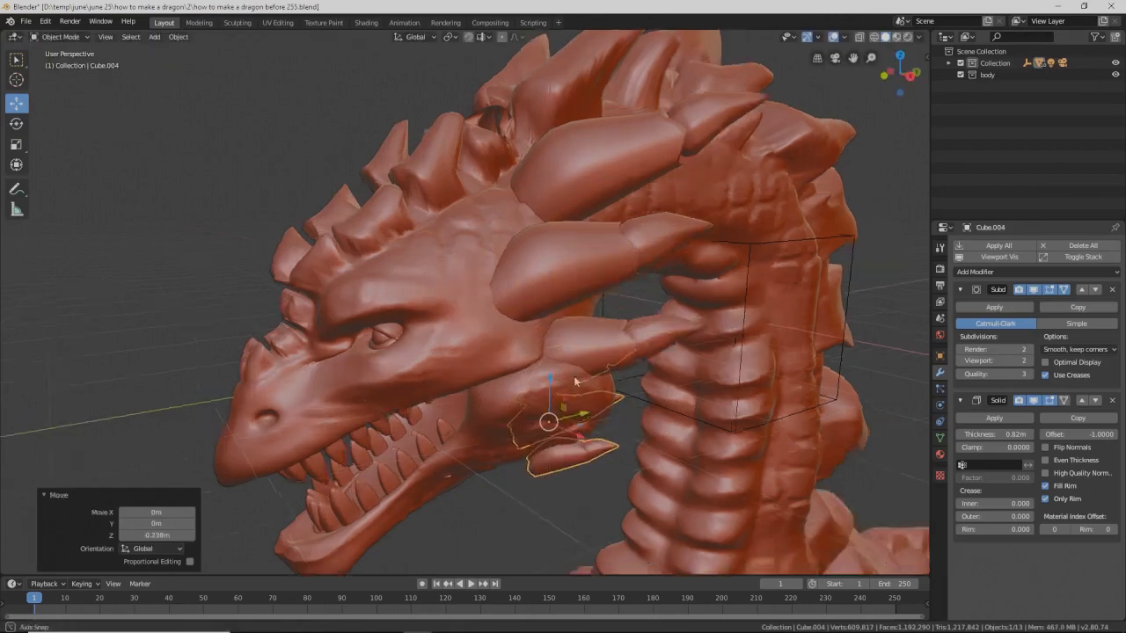
Step: Rotate the duplicated horns slightly around global Z and move them about -0.391 m along Z
middle_drag(547, 369, 591, 393)
key(r)
key(z)
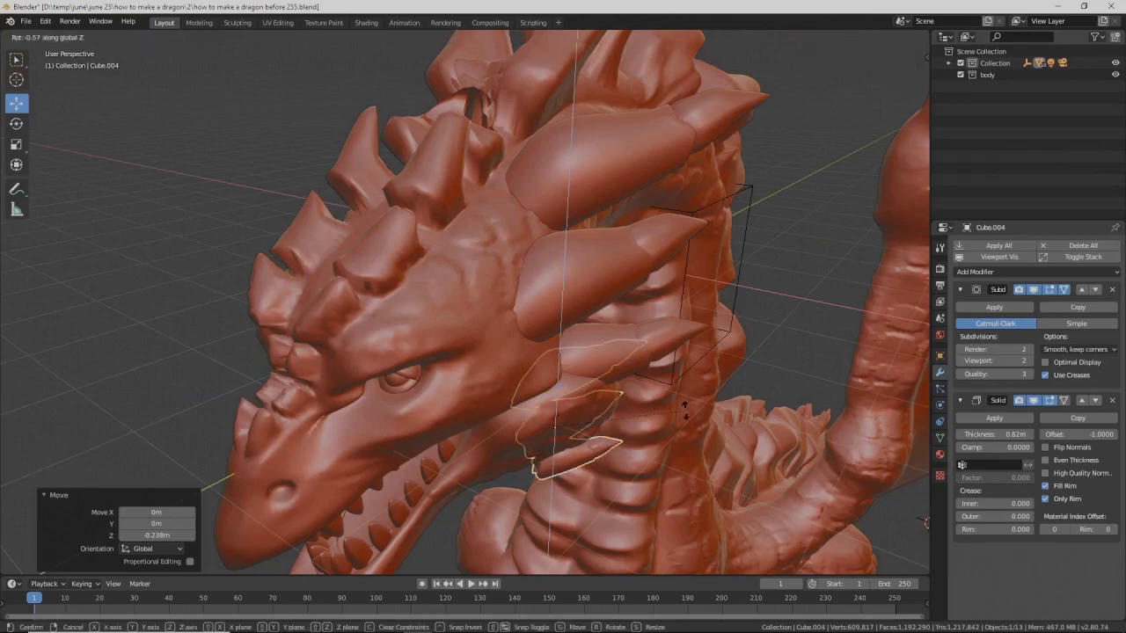
click(622, 464)
middle_drag(623, 464, 560, 397)
drag(560, 397, 561, 426)
Step: Rotate the duplicated horns around global X and move them about 0.27 m up along Z, against the jaw
middle_drag(561, 427, 671, 417)
key(g)
key(r)
key(x)
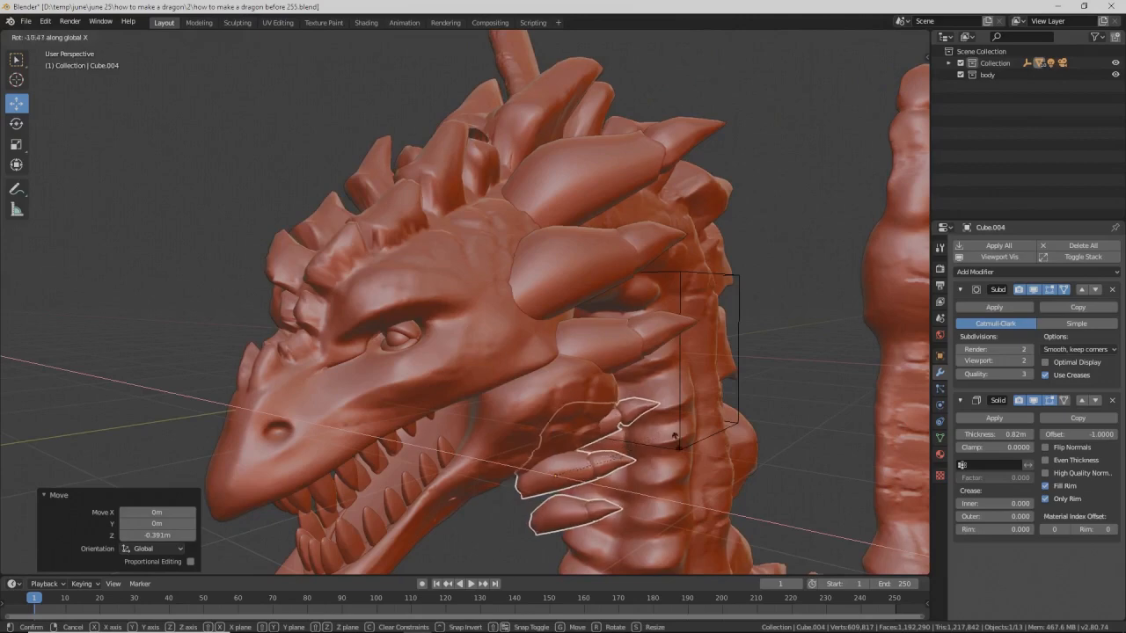
click(628, 498)
middle_drag(628, 498, 563, 433)
key(g)
key(z)
click(555, 400)
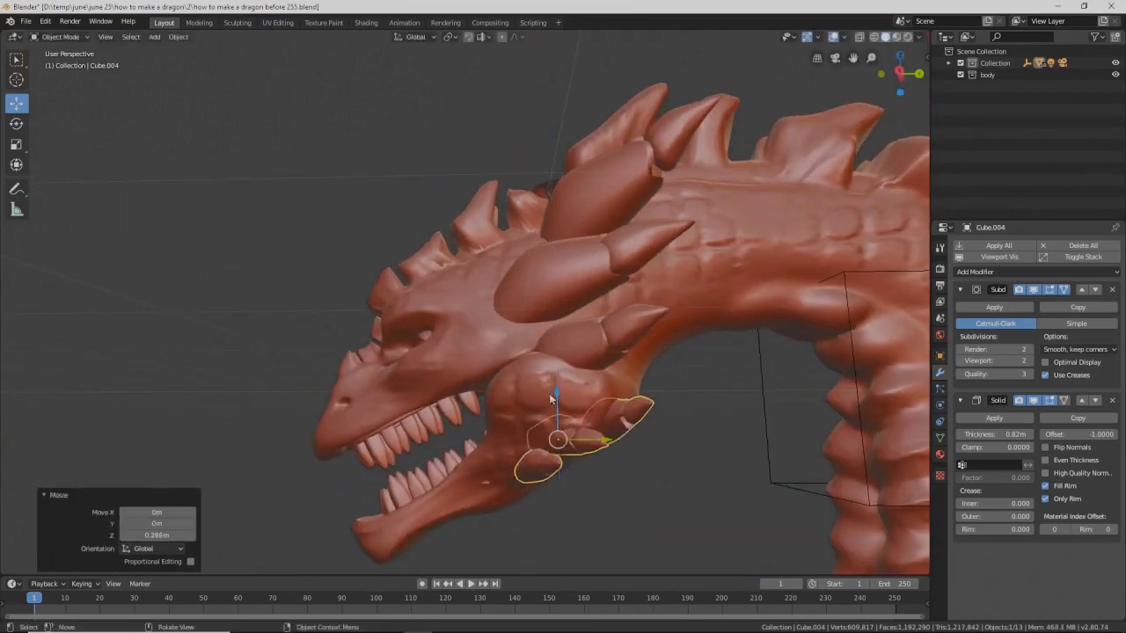
Step: Shift the small jaw horns along global X and rotate them about -16.9° around global Z
middle_drag(563, 377, 647, 398)
key(g)
key(x)
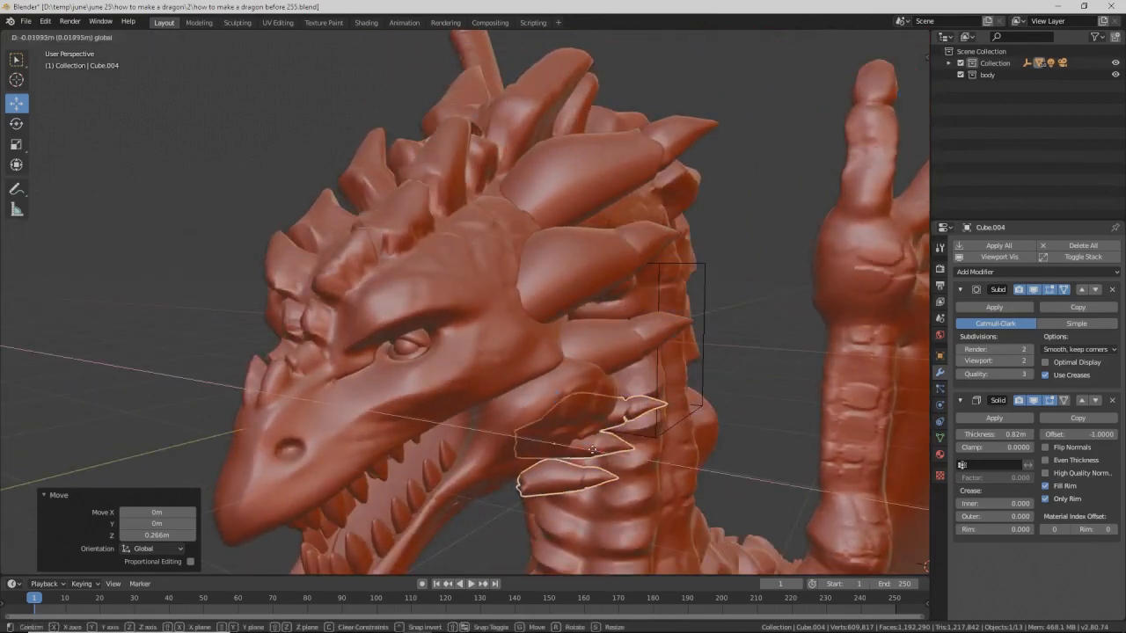
click(619, 444)
middle_drag(619, 444, 573, 449)
key(r)
key(z)
click(607, 462)
middle_drag(563, 444, 533, 440)
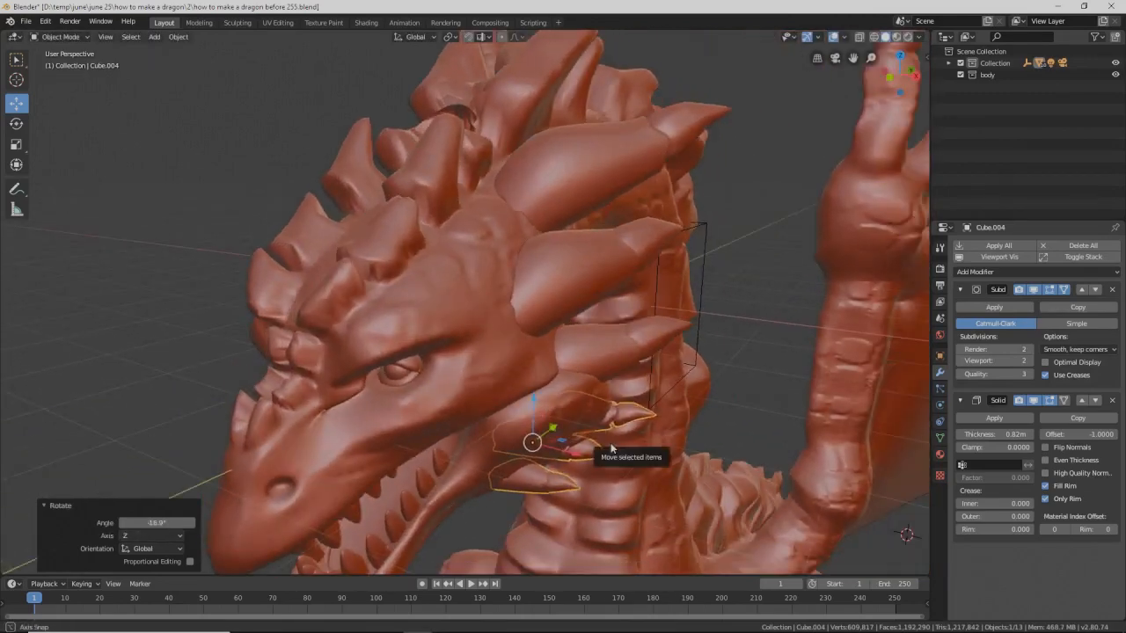
Step: Raise the small jaw horns slightly along Z, move them about 0.236 m along X, and deselect them
key(g)
drag(534, 391, 534, 385)
drag(570, 435, 603, 444)
middle_drag(603, 444, 629, 431)
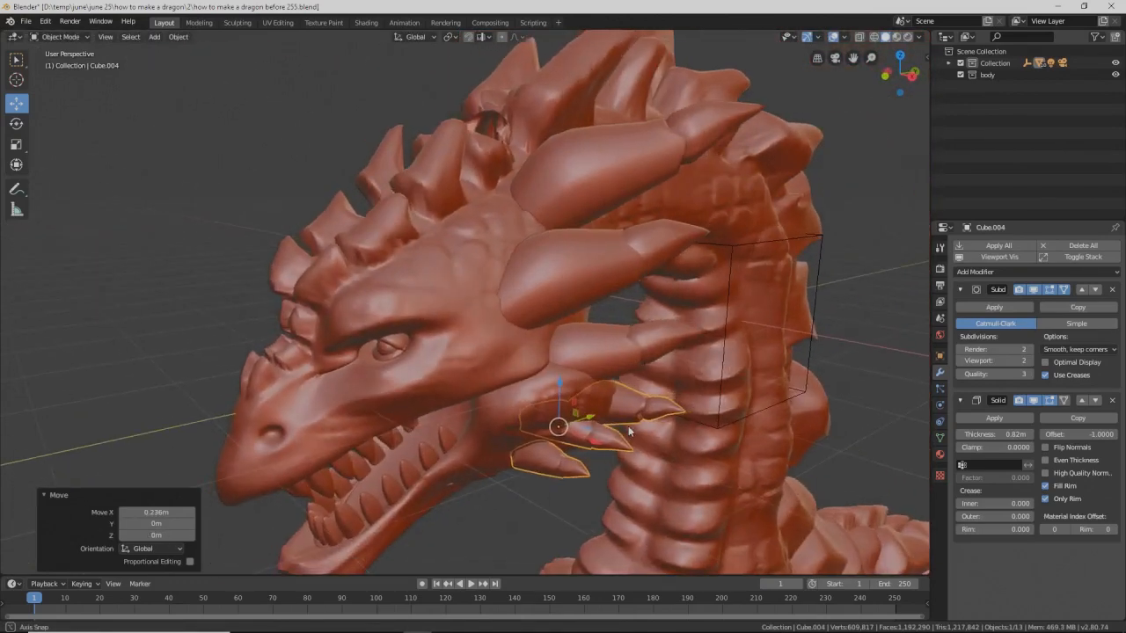
click(867, 481)
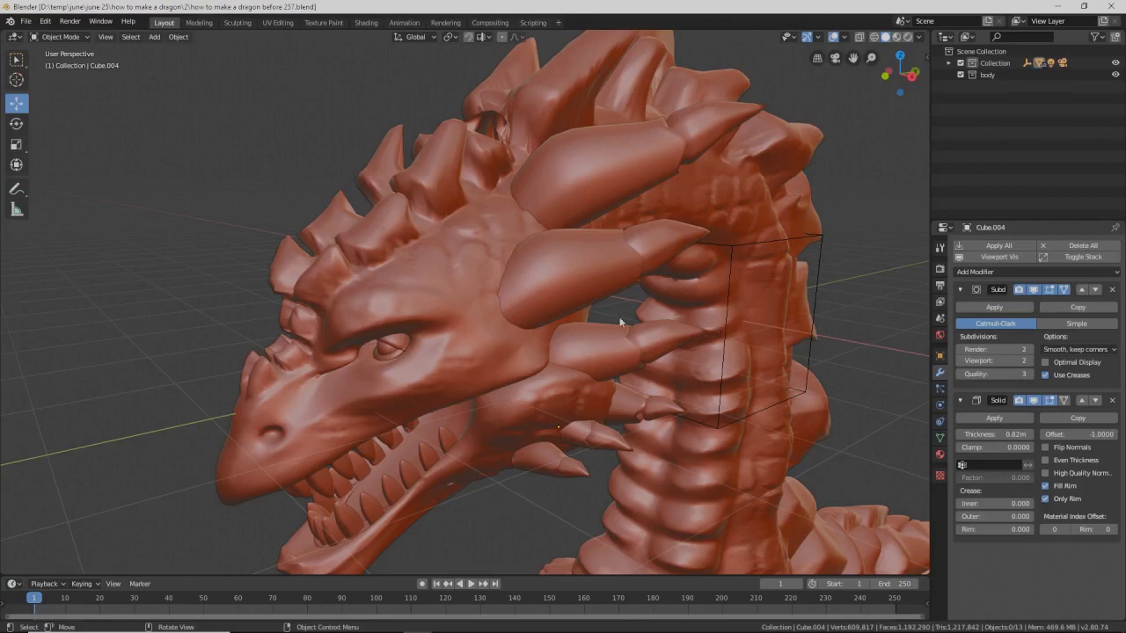
click(592, 434)
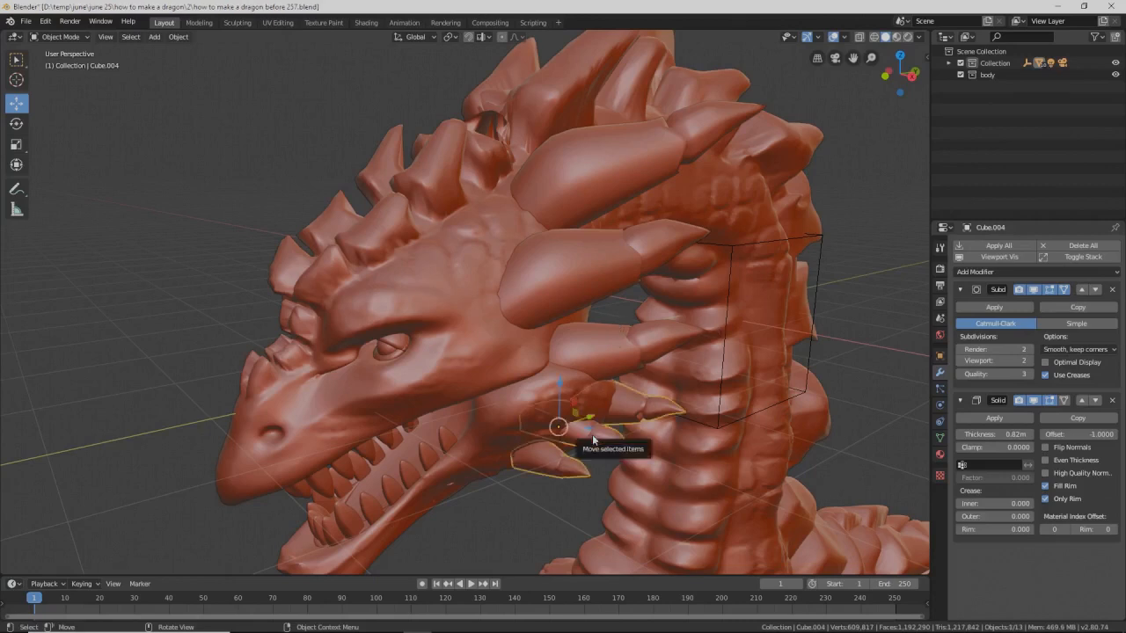
shift+click(610, 353)
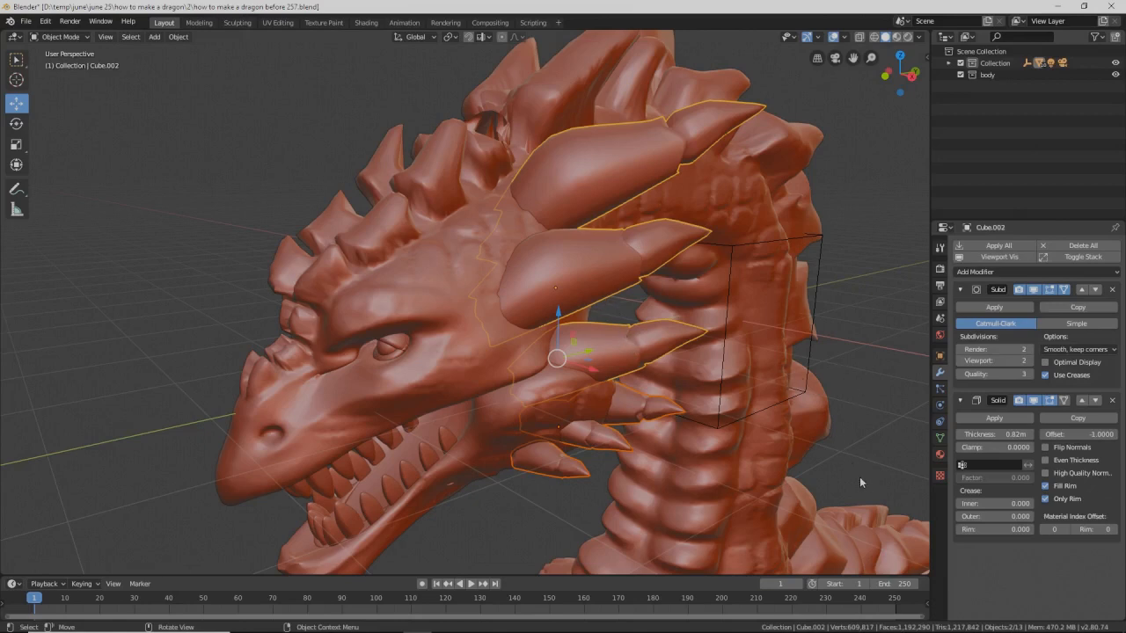
key(ctrl+z)
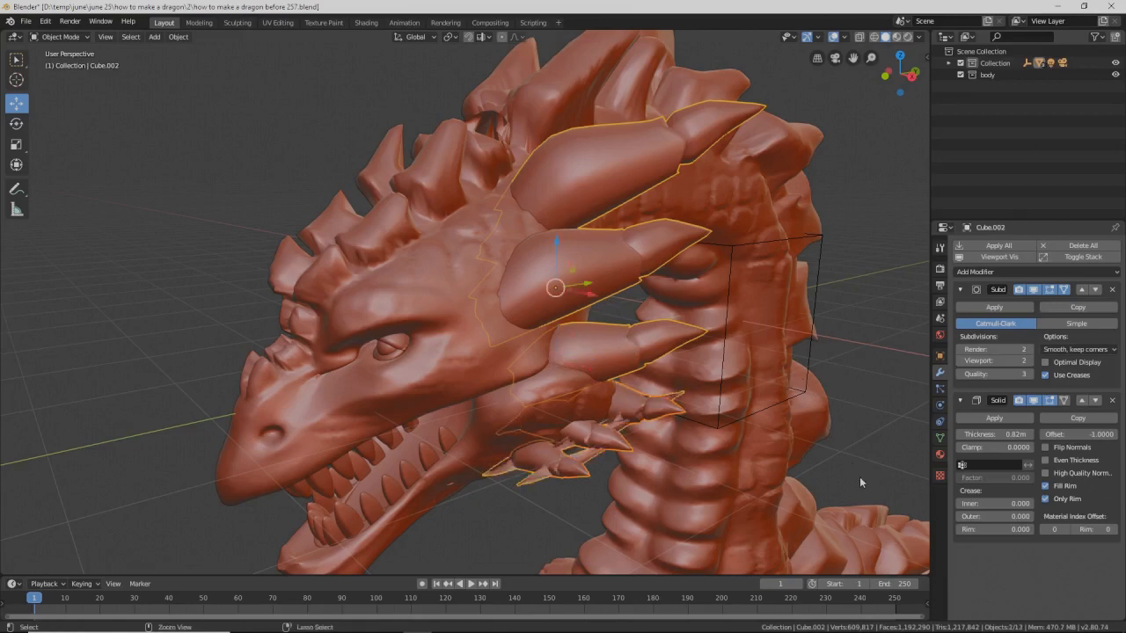
middle_drag(876, 469, 639, 394)
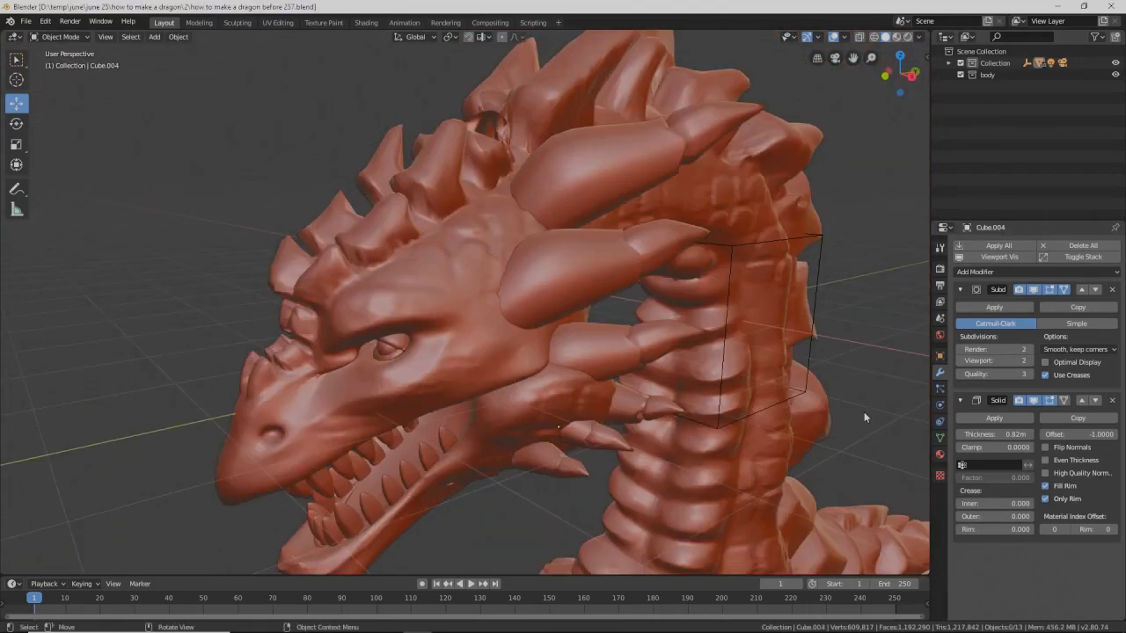
Step: Add a Mirror modifier on the X axis to the large side horns, with Empty as the mirror object
click(604, 192)
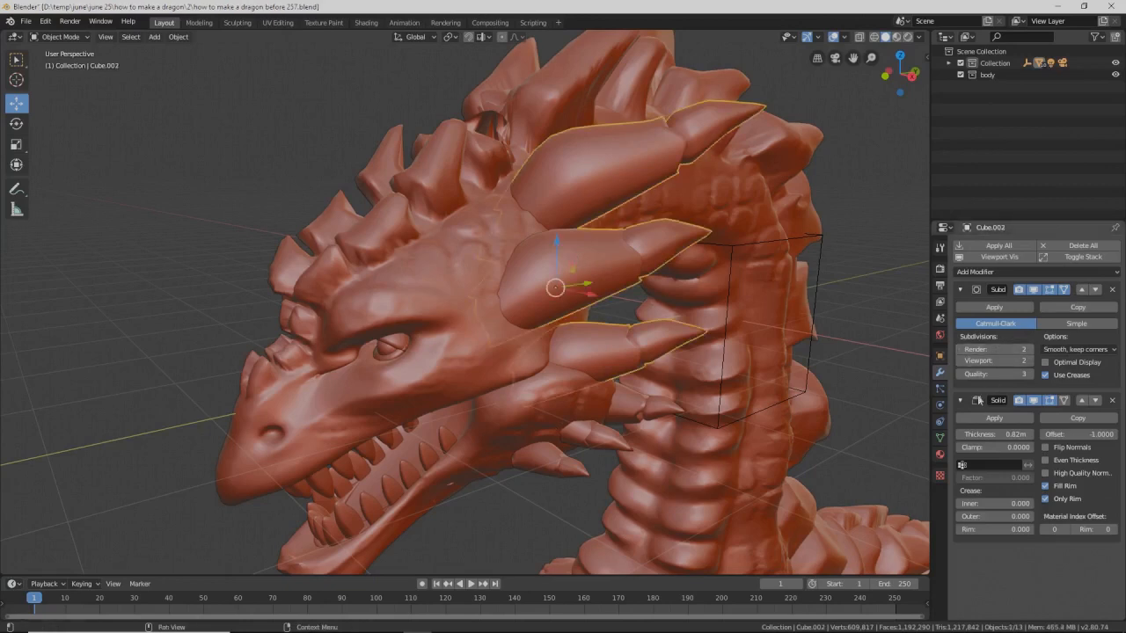
click(1113, 274)
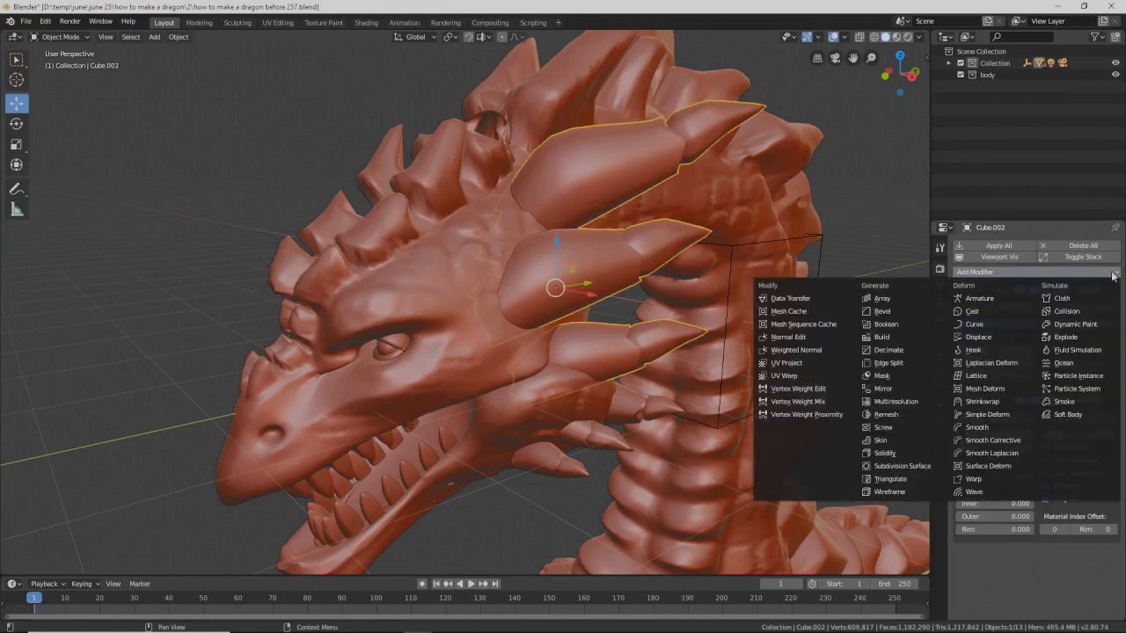
click(930, 393)
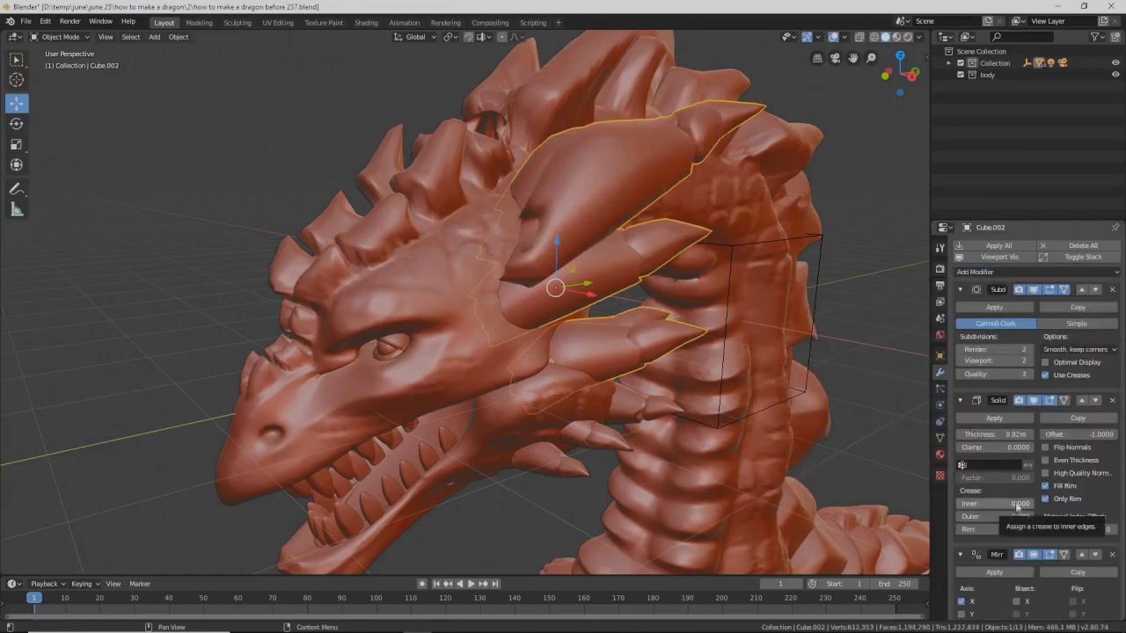
scroll(1022, 541, down, 2)
scroll(1017, 556, down, 2)
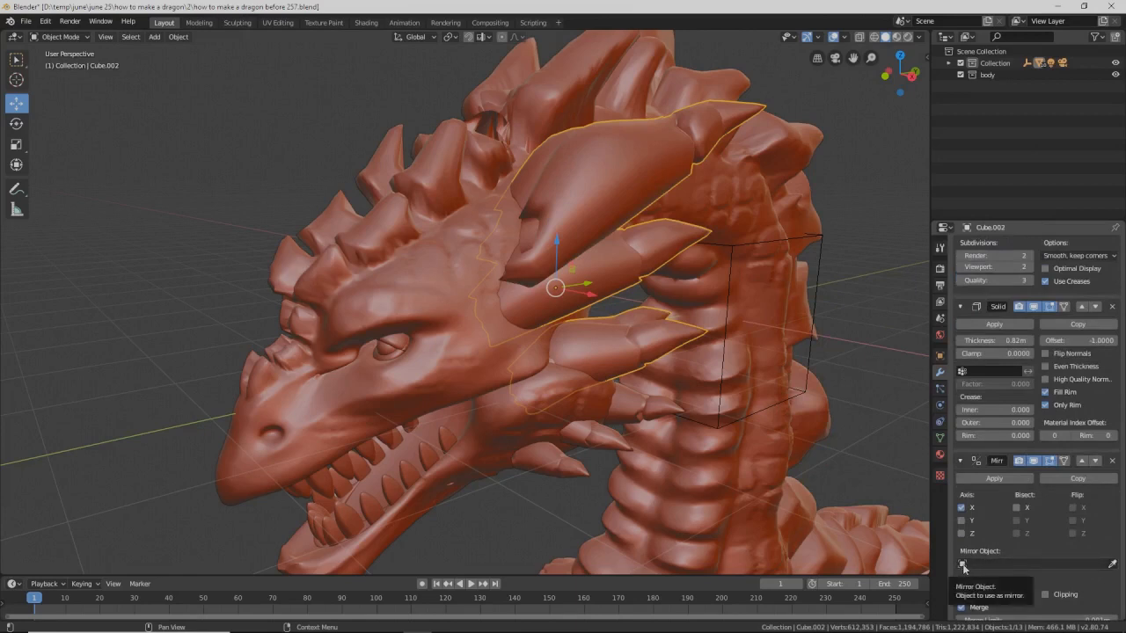
click(965, 565)
click(996, 522)
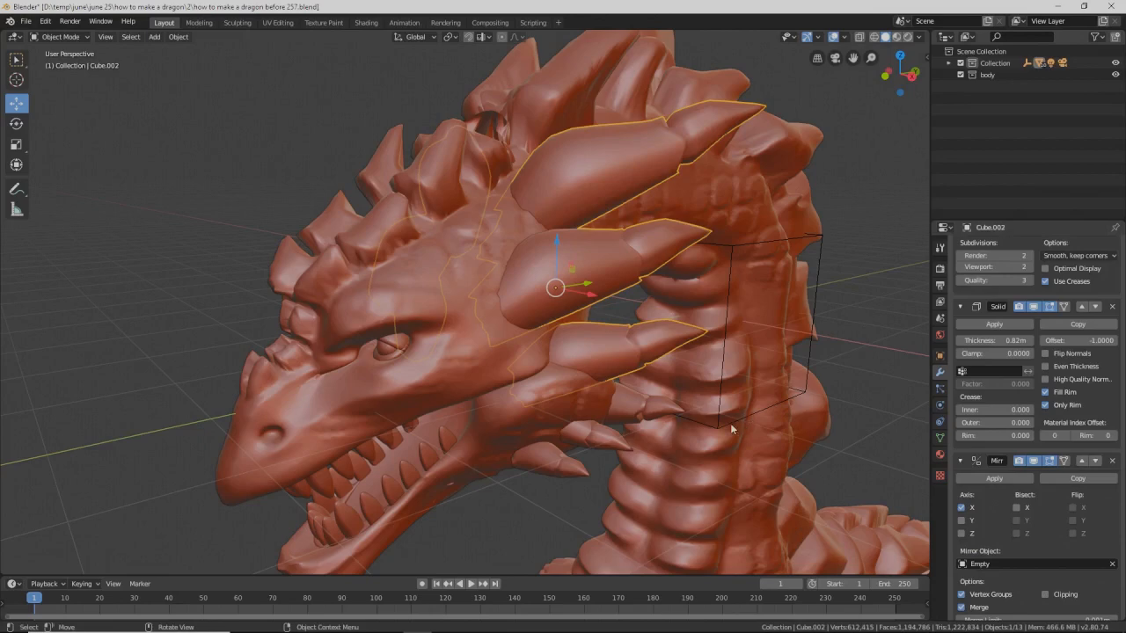
mouse_move(739, 425)
middle_down()
mouse_move(820, 427)
mouse_move(780, 404)
mouse_move(753, 414)
middle_up()
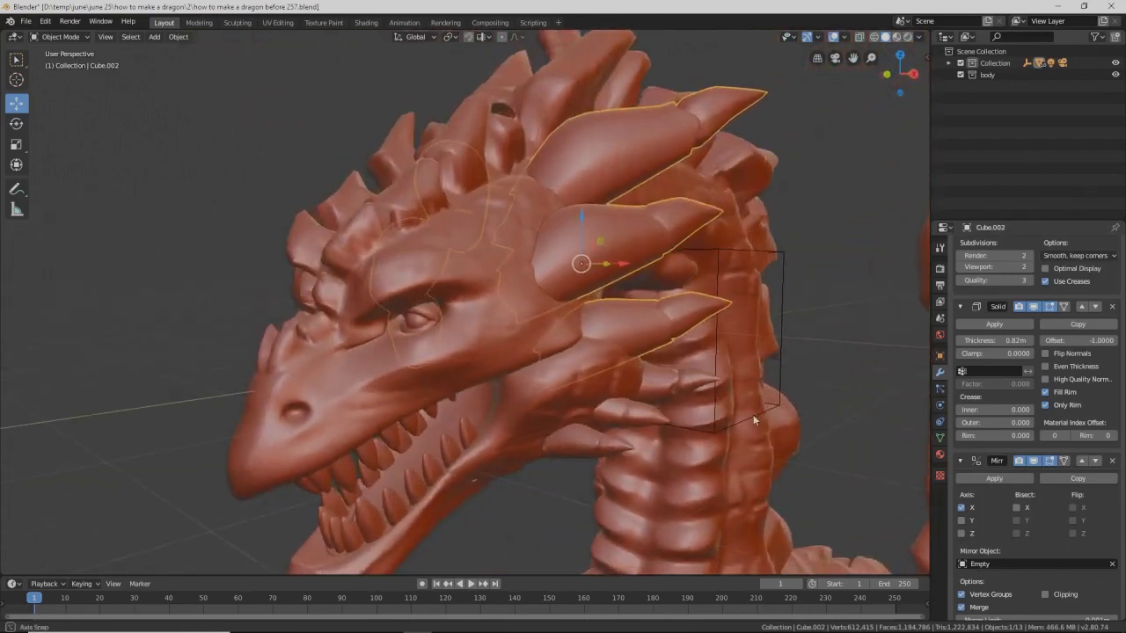
Step: Link the large side horns' modifiers, including Mirror, to the small jaw horns
click(678, 388)
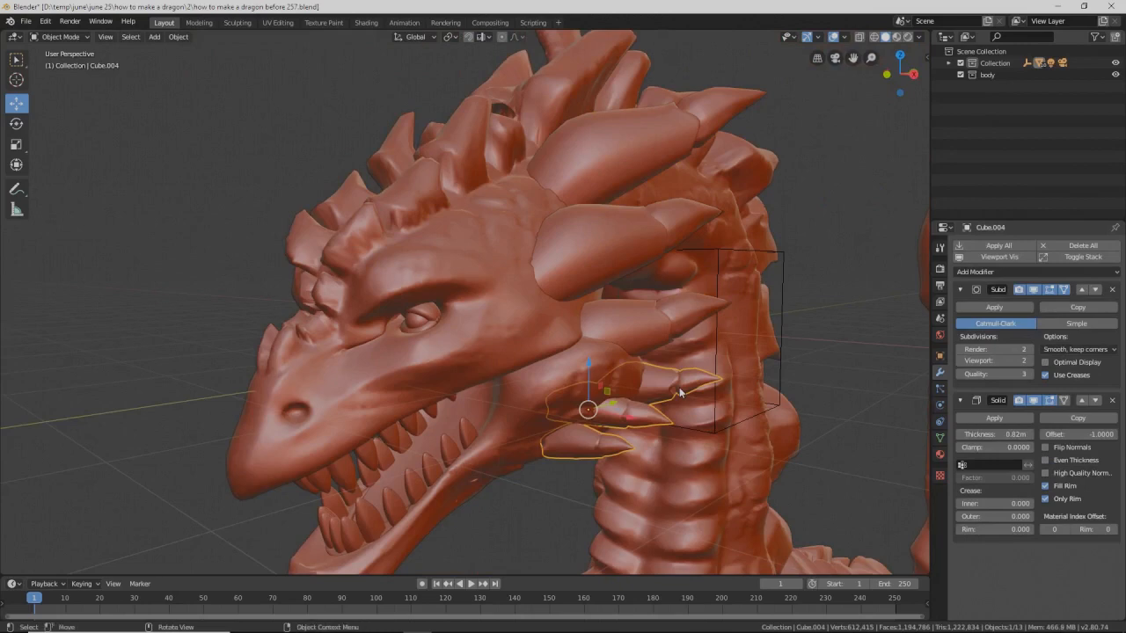
shift+click(652, 320)
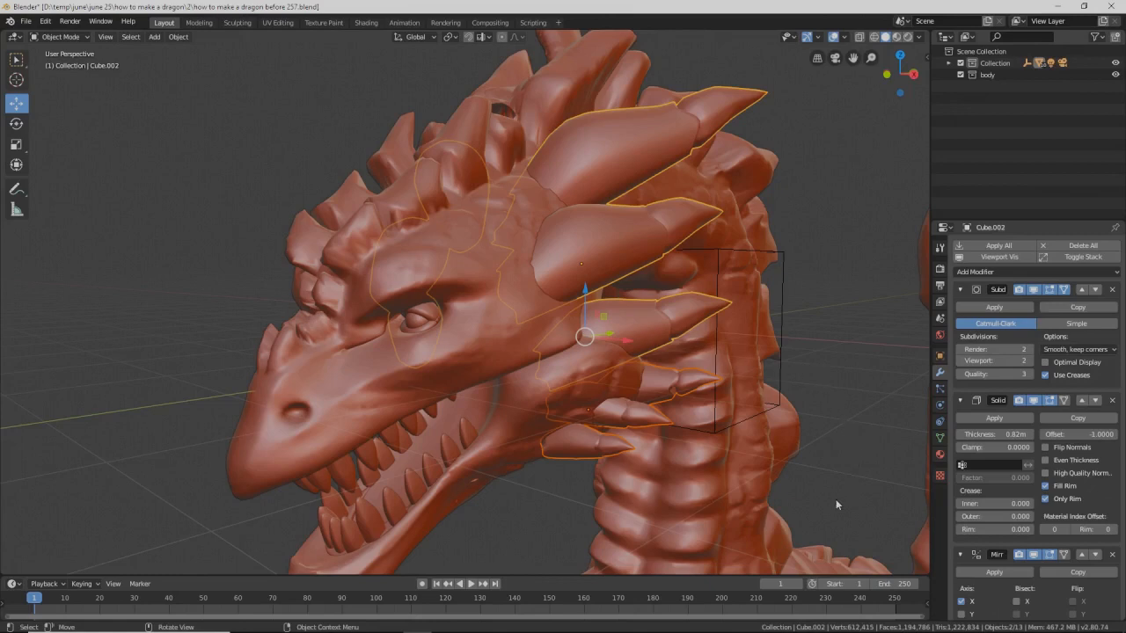
key(ctrl+l)
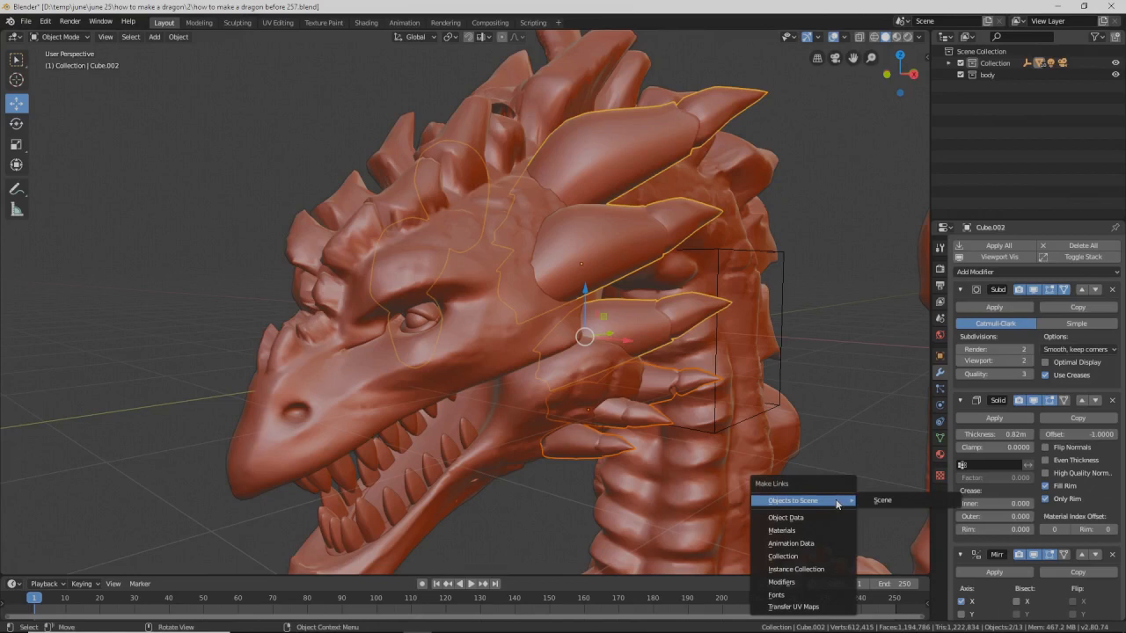
click(819, 583)
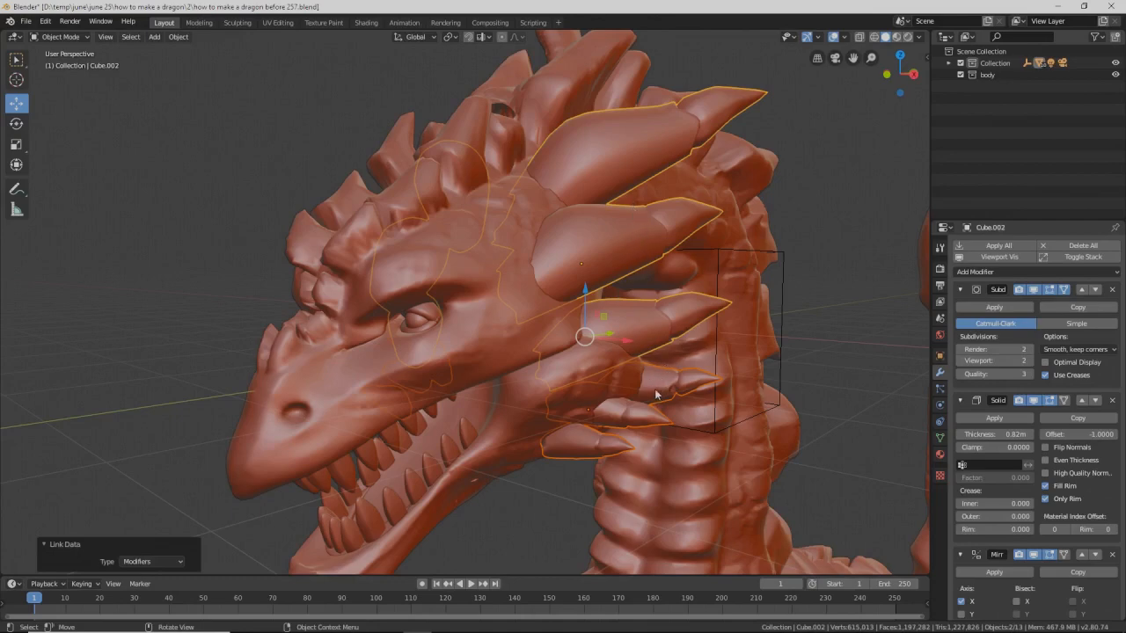
middle_drag(573, 353, 597, 431)
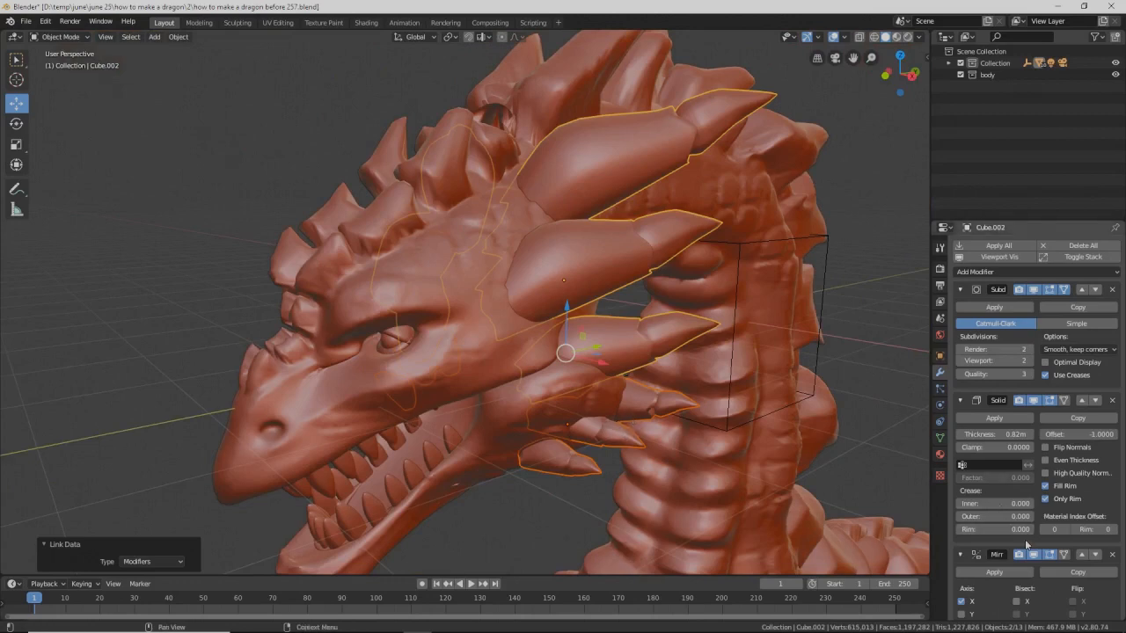
scroll(1024, 539, down, 3)
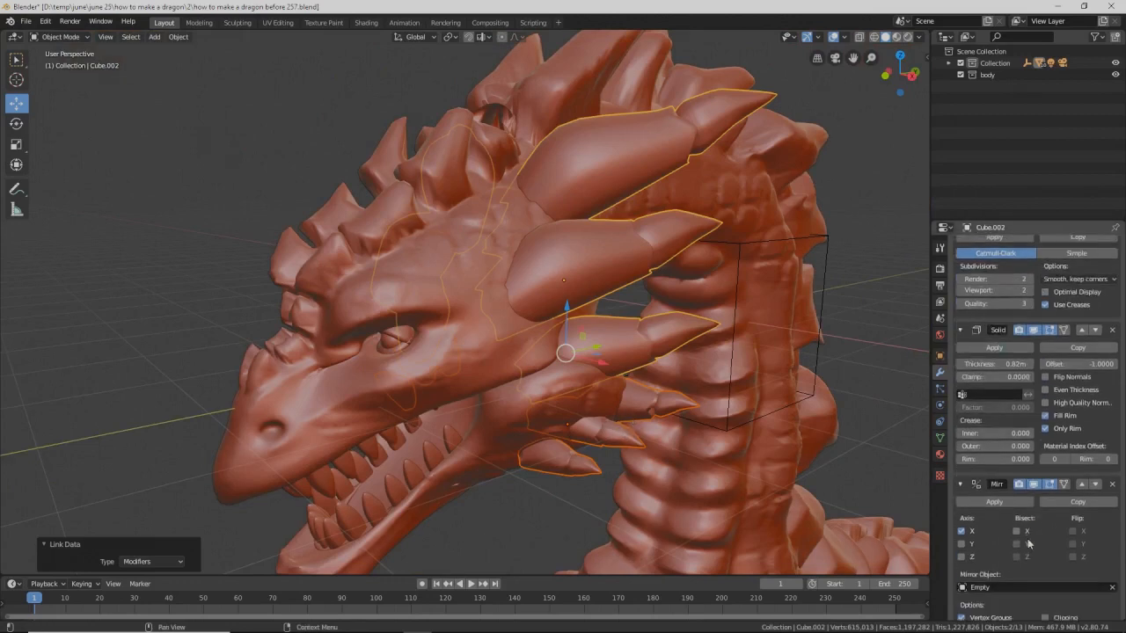
scroll(986, 566, down, 2)
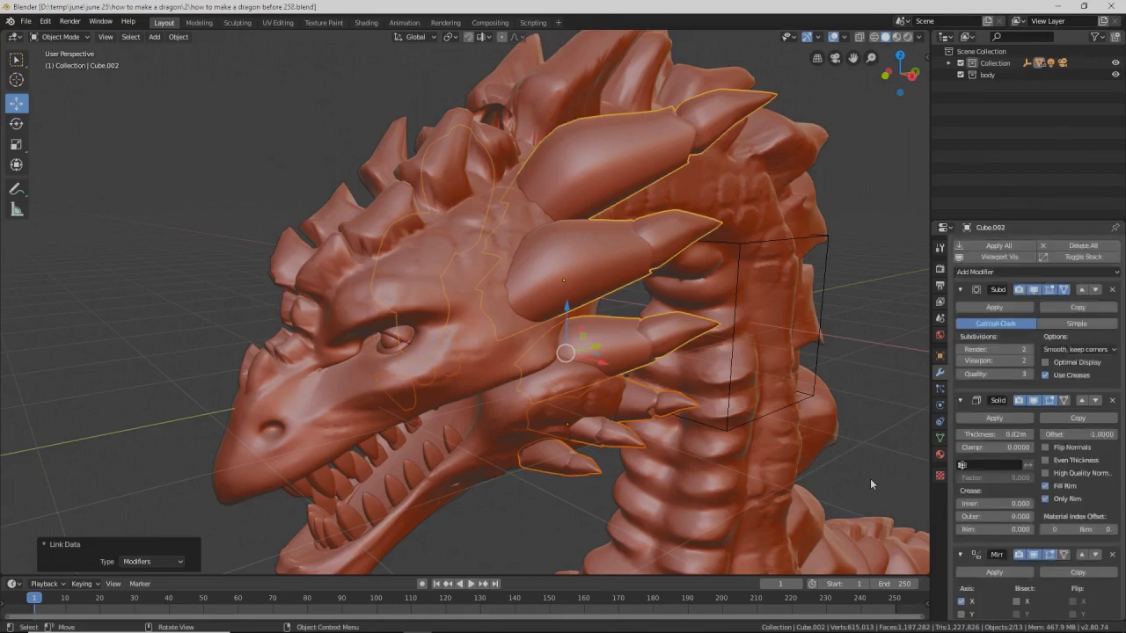
Step: Move the single spare horn piece about -4.7 m along Z and 2.49 m along Y, beside the front foot
scroll(870, 478, down, 10)
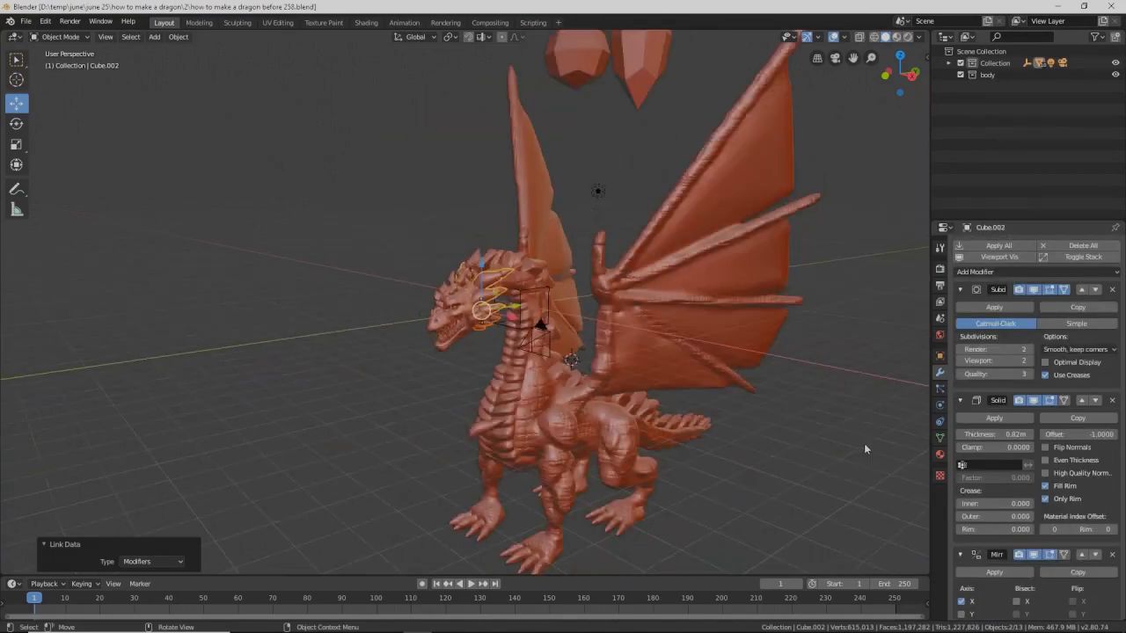
click(488, 431)
key(g)
key(z)
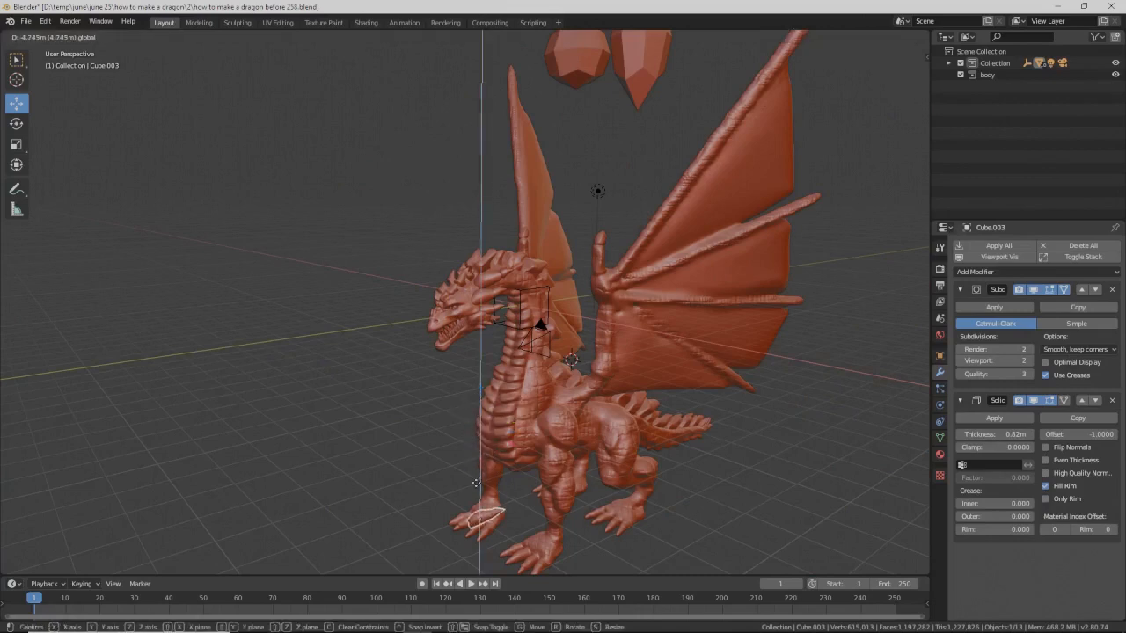
click(476, 483)
drag(514, 508, 555, 502)
Step: Rotate the spare horn piece -130° about X and about 40.6° in the front view so its tip points down
ctrl+middle_drag(638, 509, 567, 526)
key(r)
key(x)
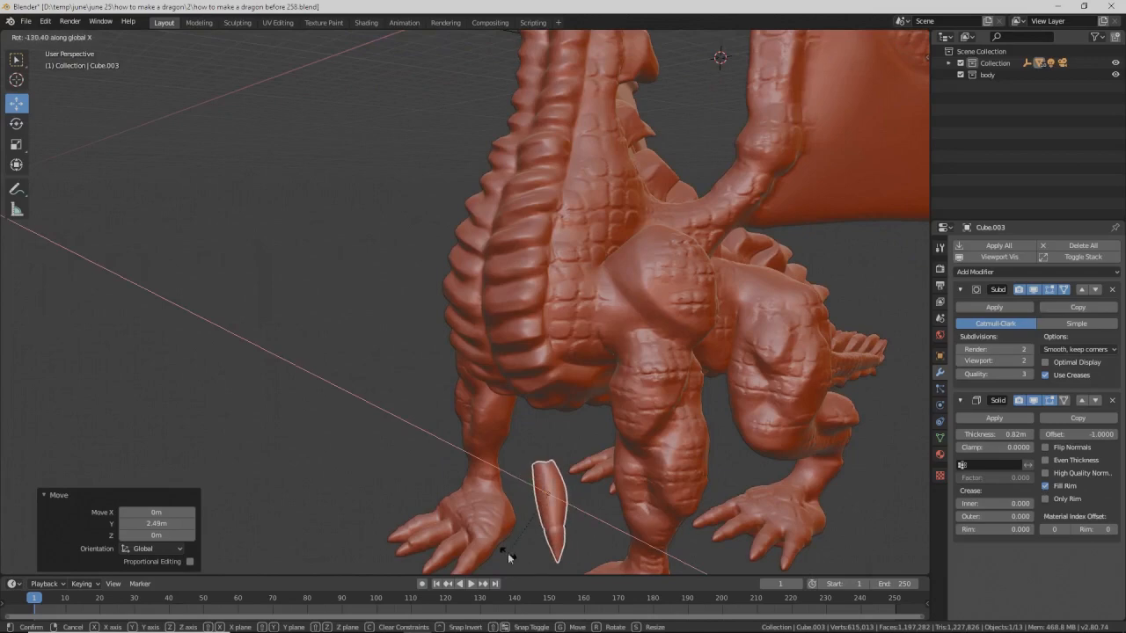
click(510, 559)
middle_drag(510, 560, 618, 507)
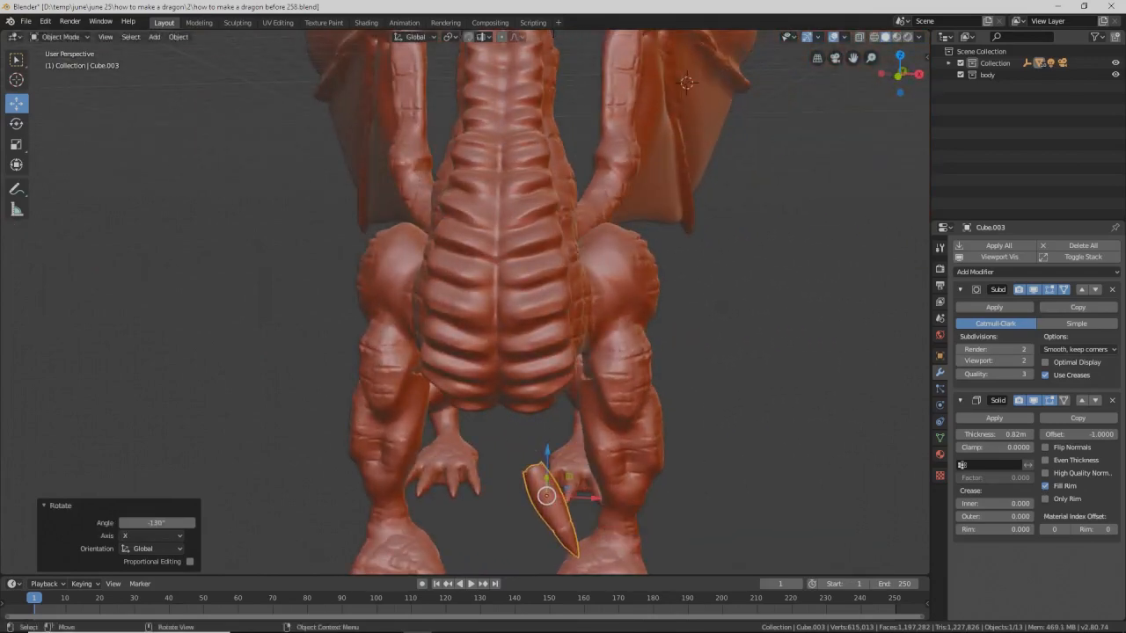
key(r)
click(591, 499)
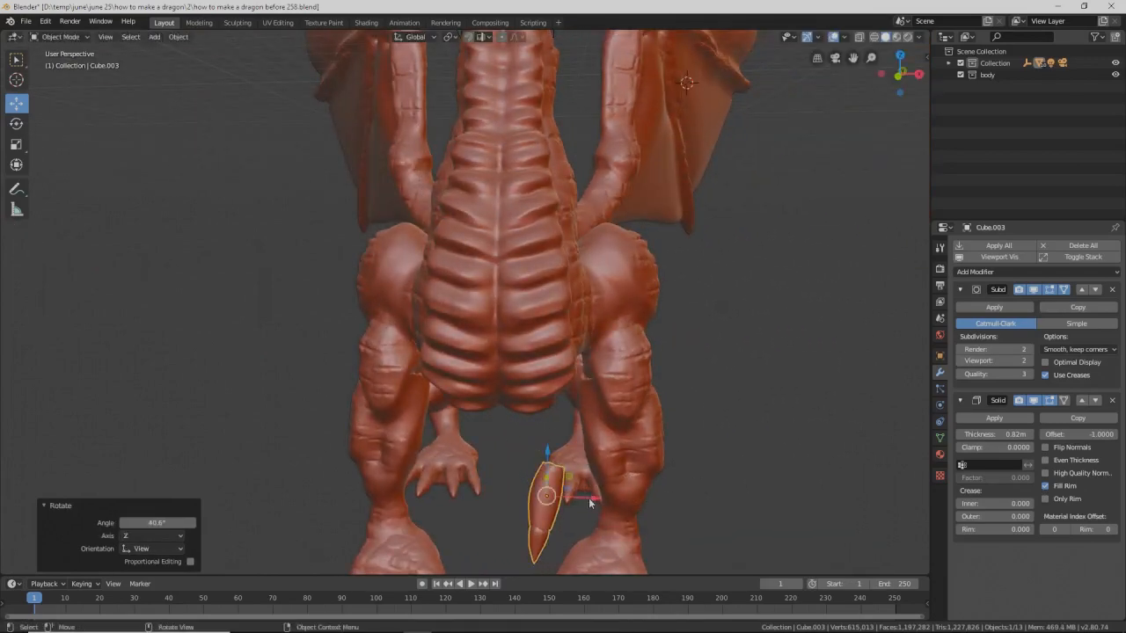
Step: Move the horn piece along X and Z to the inner side of the front foot, finishing with about -0.504 m along X
key(g)
key(x)
click(630, 492)
middle_drag(647, 478, 690, 415)
drag(528, 356, 519, 430)
middle_drag(519, 431, 551, 428)
drag(560, 420, 542, 422)
mouse_move(542, 422)
middle_down()
mouse_move(568, 406)
mouse_move(556, 410)
middle_up()
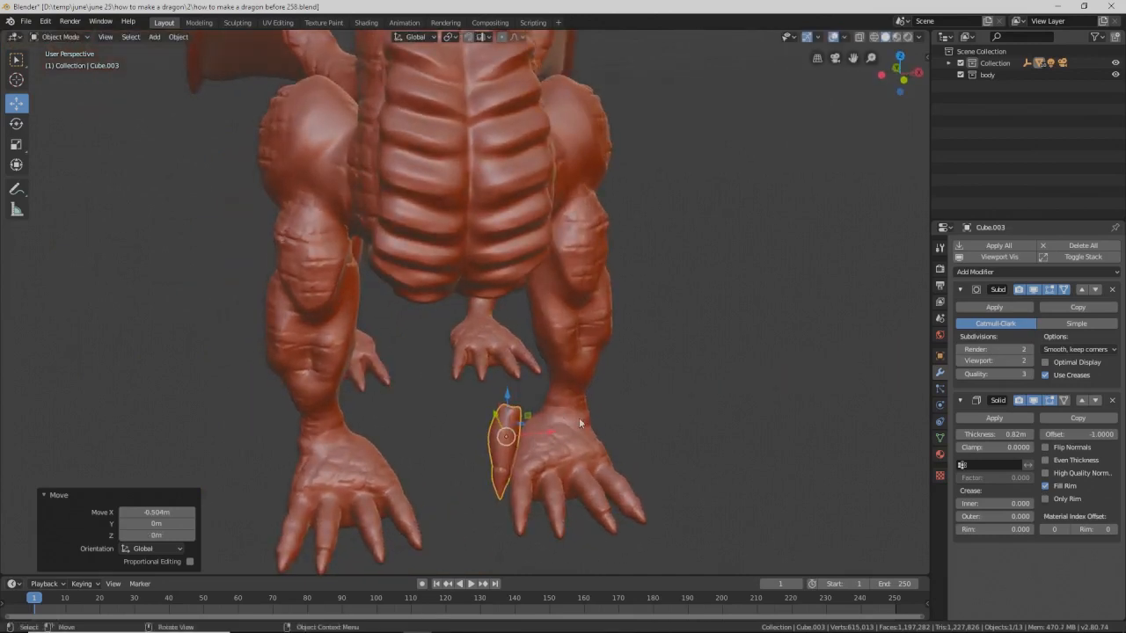
Step: Rotate the horn piece about 23.2° around Y and shift it about 0.105 m along X onto the front foot
key(r)
key(z)
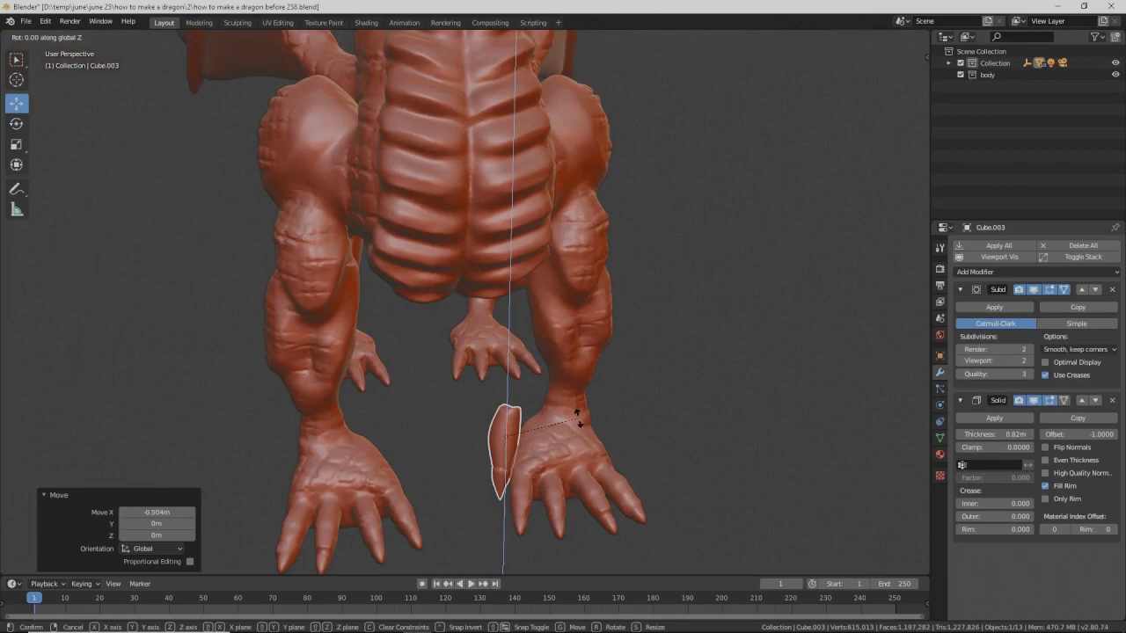
key(y)
click(572, 446)
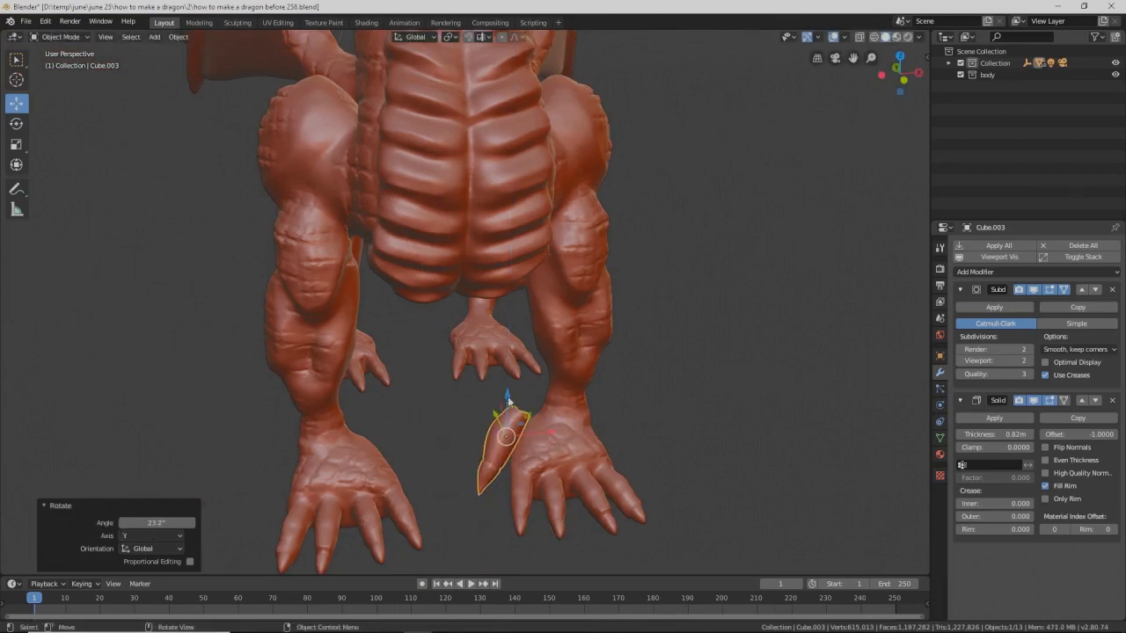
drag(506, 398, 547, 421)
middle_drag(546, 420, 502, 394)
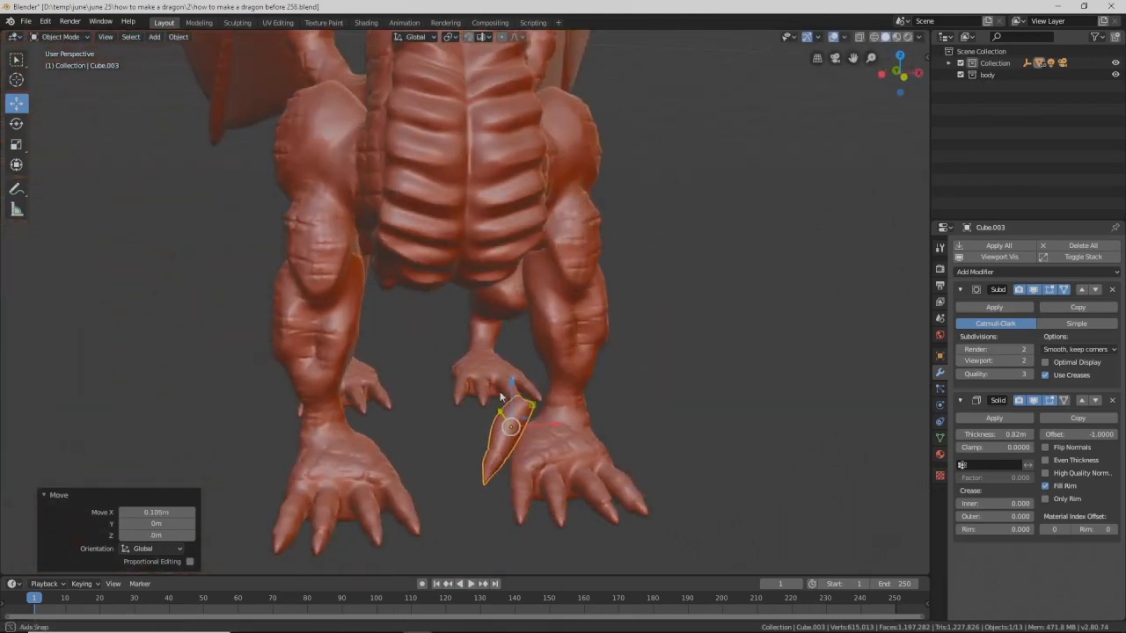
middle_drag(503, 397, 586, 400)
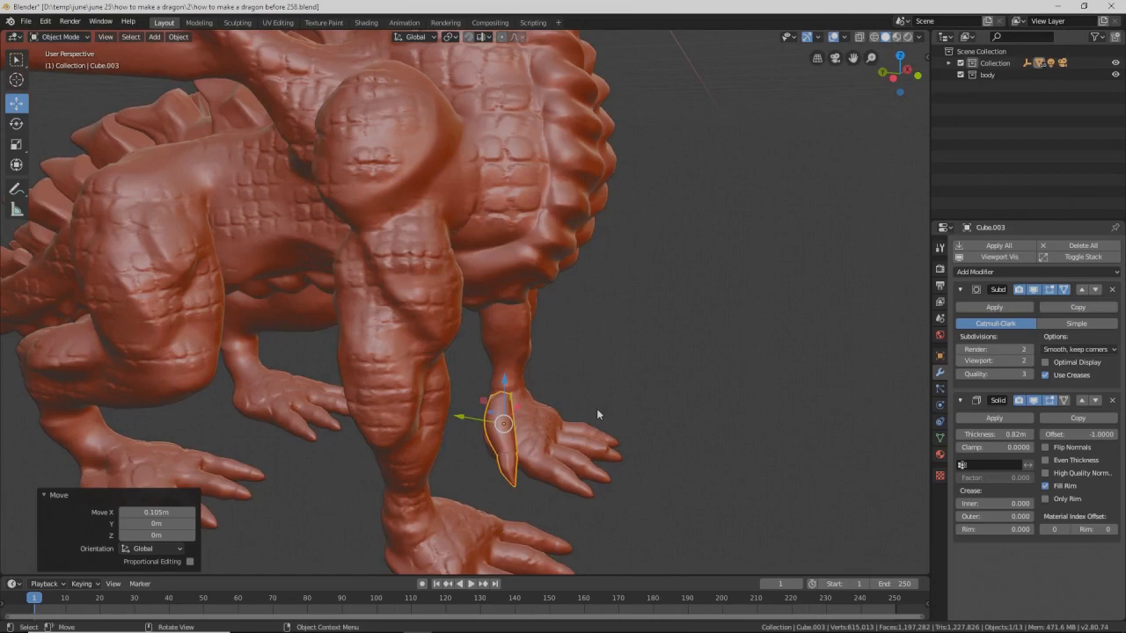
Step: Duplicate the front foot claw, move the copy about 7.38 m along Y, and adjust it along X beside the hind foot
key(shift+d)
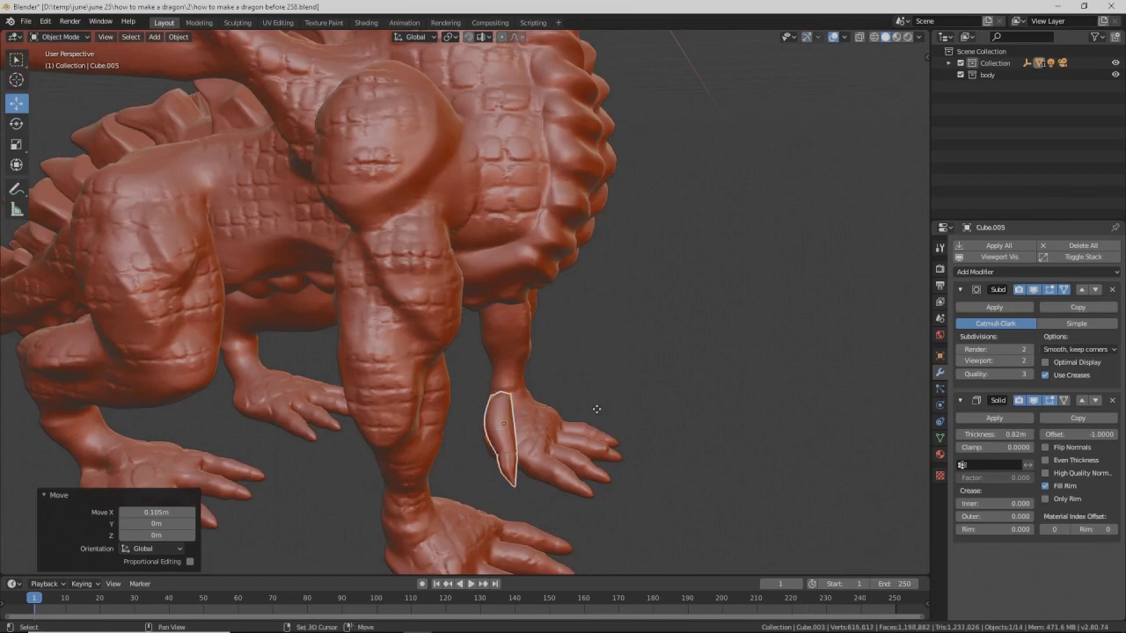
right_click(596, 409)
key(g)
key(y)
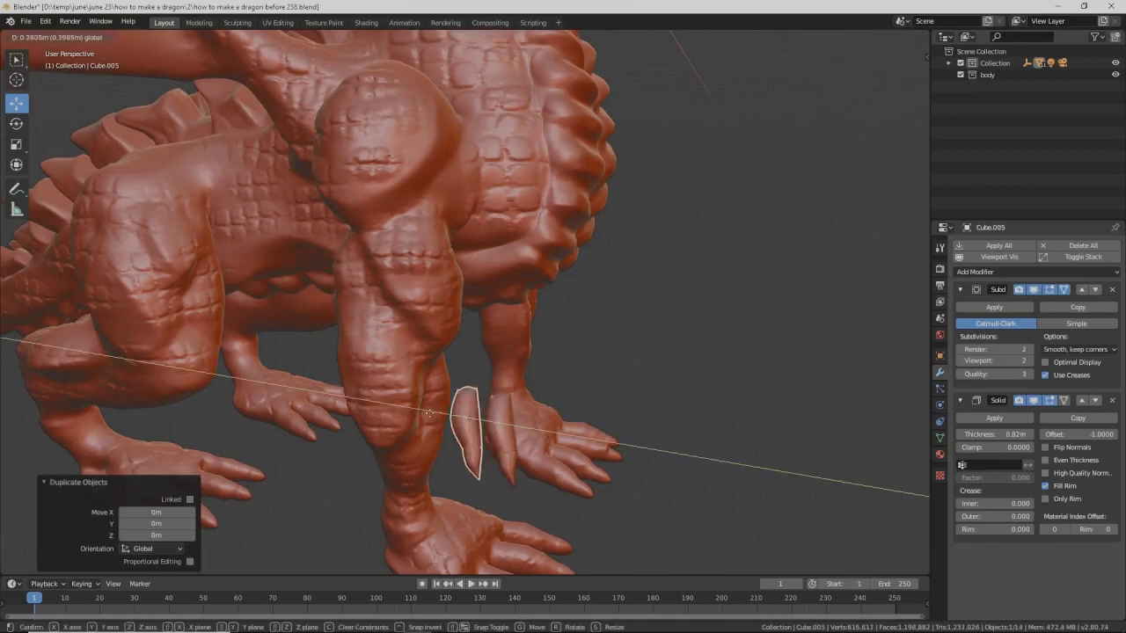
click(203, 377)
middle_drag(204, 377, 318, 401)
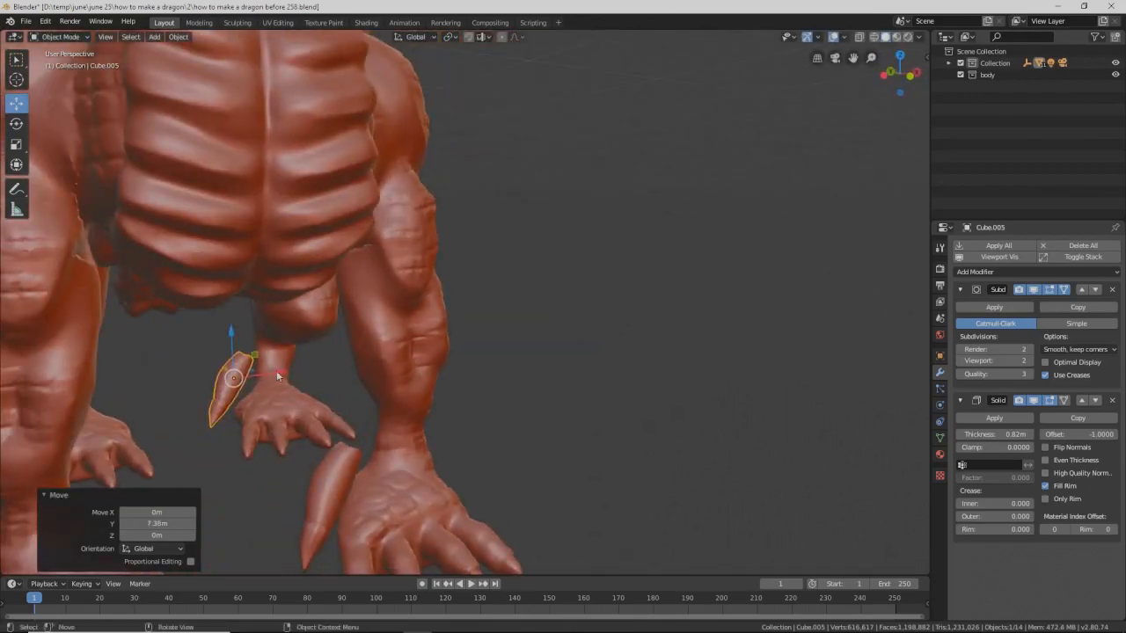
key(g)
key(x)
click(496, 446)
middle_drag(496, 447, 498, 447)
Step: Put the dragon body in Sculpt Mode and set up the Inflate brush with a radius of 109 px
click(421, 500)
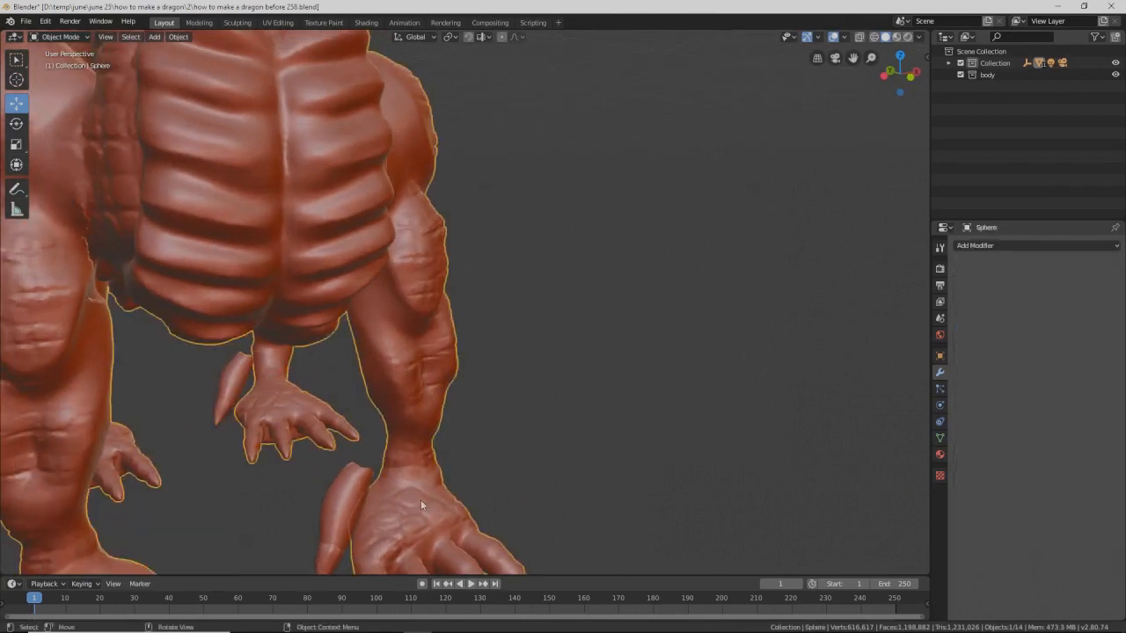
scroll(506, 488, down, 3)
middle_drag(506, 488, 496, 472)
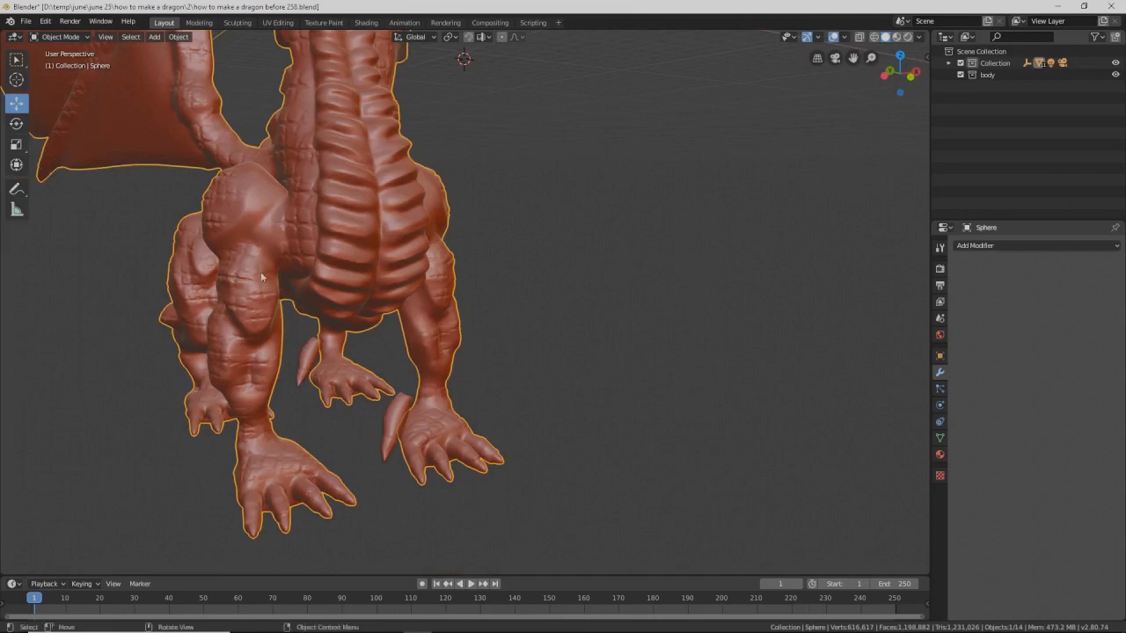
click(64, 40)
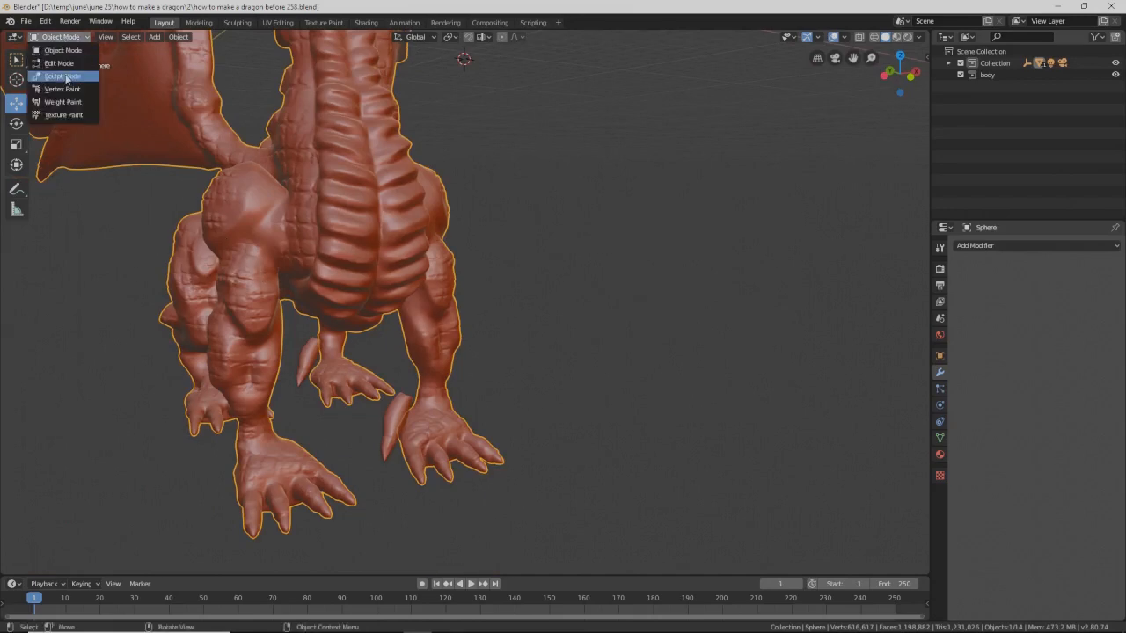
click(68, 82)
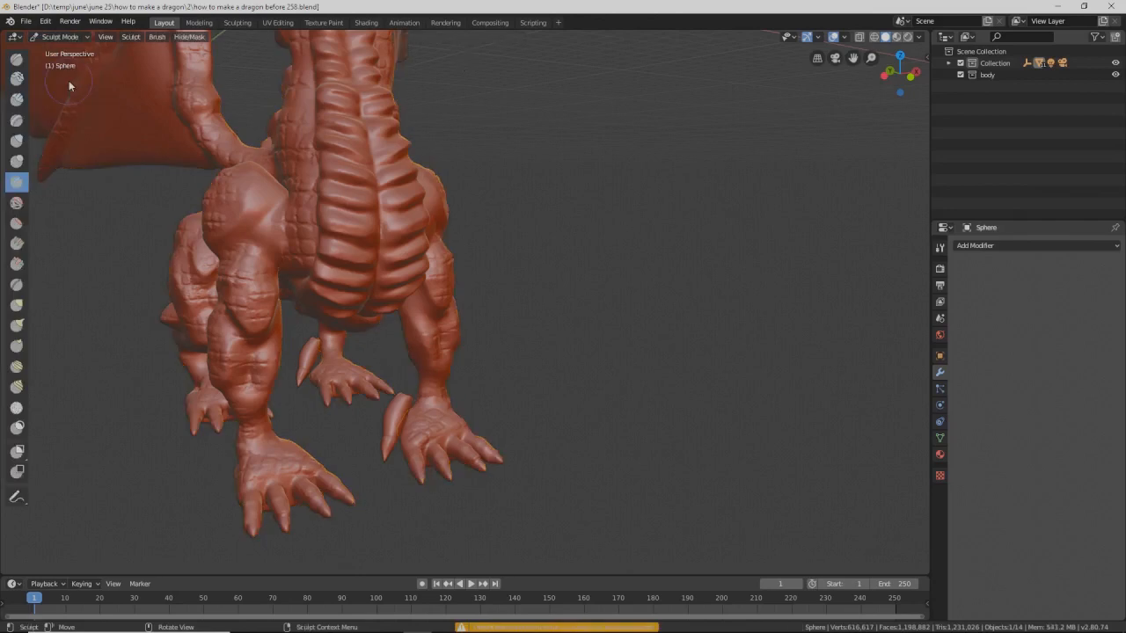
click(15, 142)
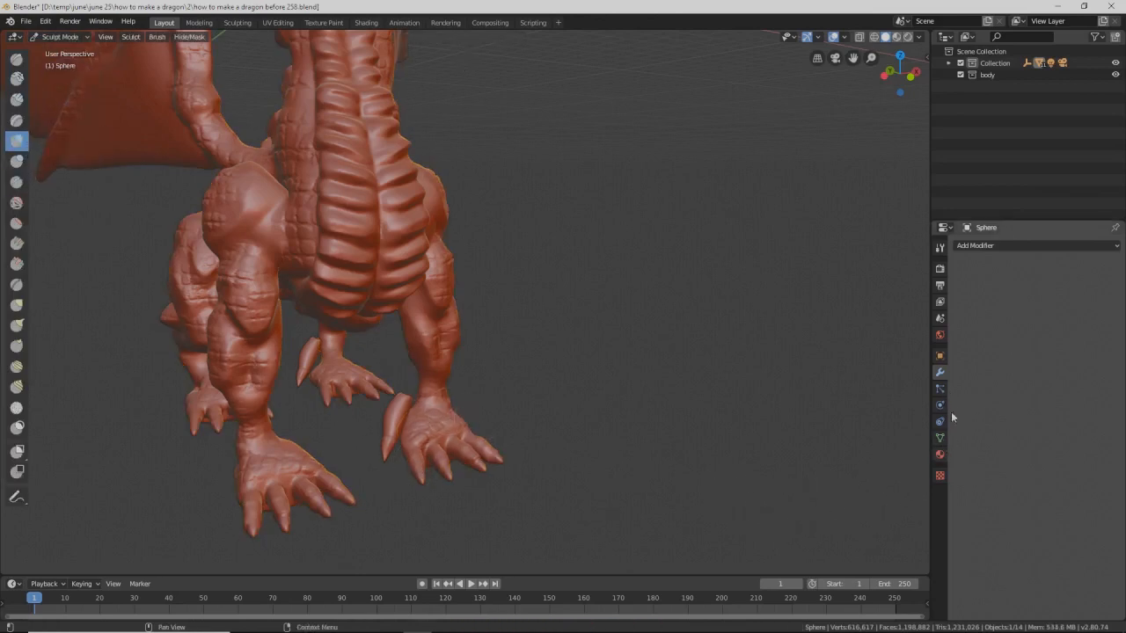
click(940, 250)
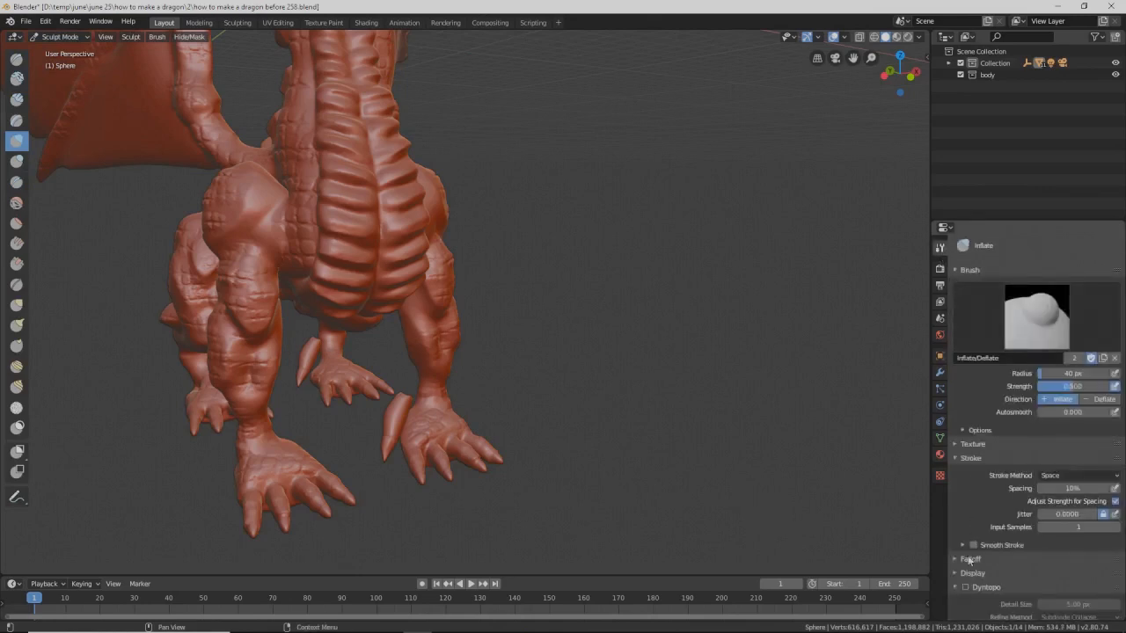
key(f)
click(419, 396)
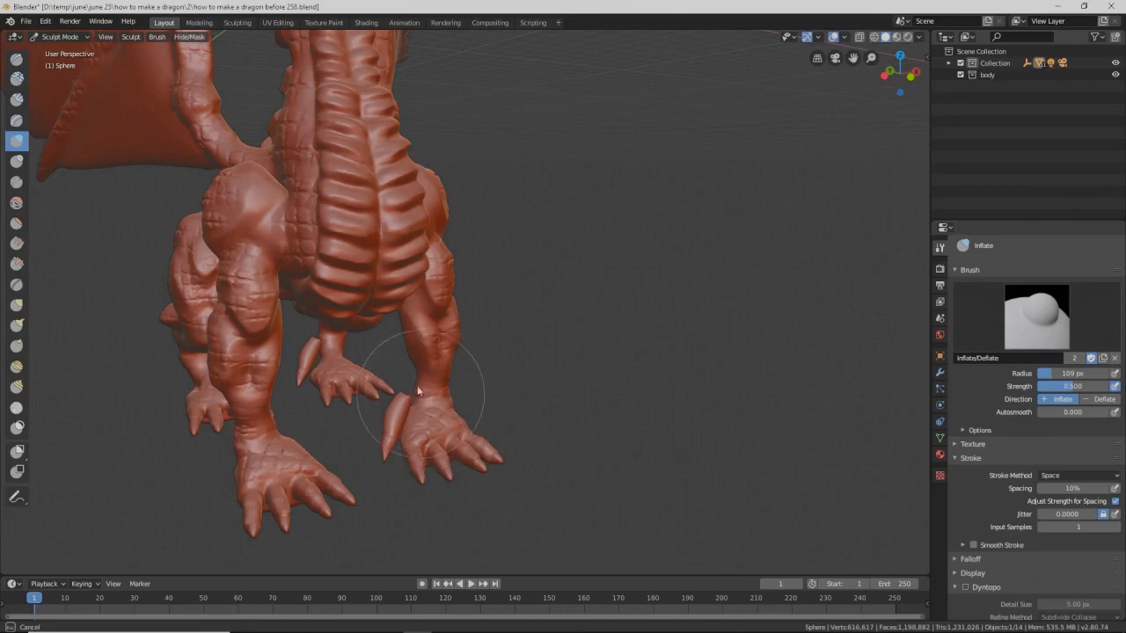
Step: Inflate the dragon's feet and ankles to bulge the skin around the claws
mouse_move(420, 380)
middle_down()
mouse_move(520, 399)
mouse_move(390, 385)
middle_up()
mouse_move(651, 410)
mouse_down()
mouse_move(665, 380)
mouse_move(655, 377)
mouse_move(669, 383)
mouse_up()
mouse_move(668, 383)
middle_down()
mouse_move(617, 389)
mouse_move(708, 396)
mouse_move(636, 391)
middle_up()
mouse_move(636, 390)
mouse_down()
mouse_move(621, 402)
mouse_move(631, 369)
mouse_move(624, 390)
mouse_up()
drag(715, 470, 708, 419)
mouse_move(711, 352)
mouse_down()
mouse_move(693, 349)
mouse_move(708, 377)
mouse_up()
mouse_move(798, 357)
middle_down()
mouse_move(744, 423)
mouse_move(712, 428)
mouse_move(781, 429)
mouse_move(716, 417)
mouse_move(746, 406)
middle_up()
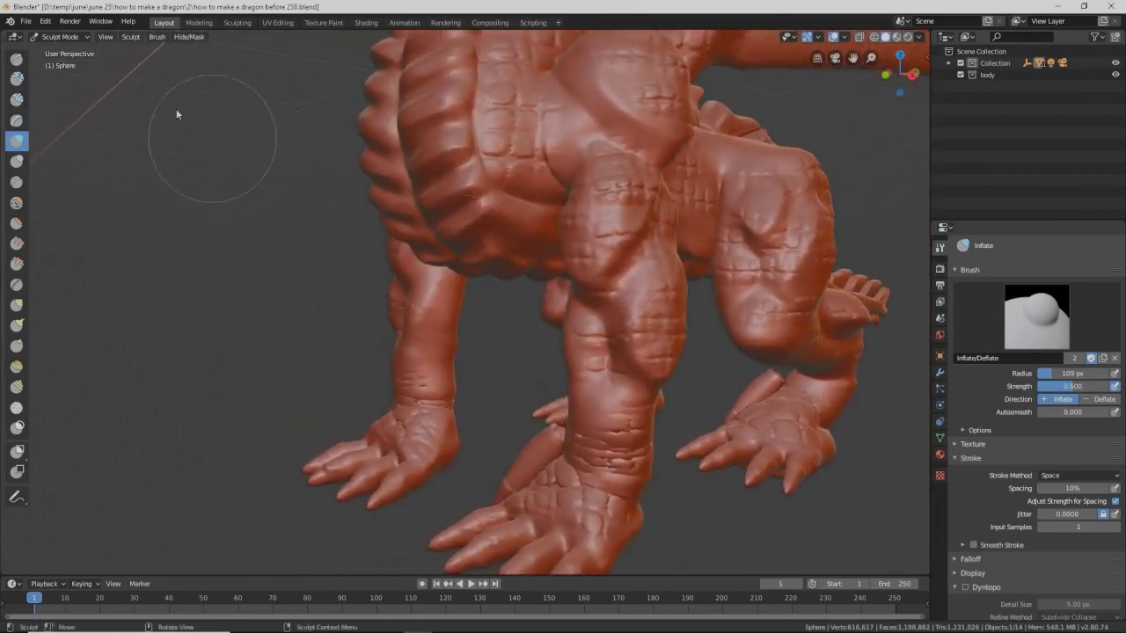
Step: Return to Object Mode and reposition the front foot's inner claw along X, raising it about 0.143 m along Z
click(62, 37)
click(61, 50)
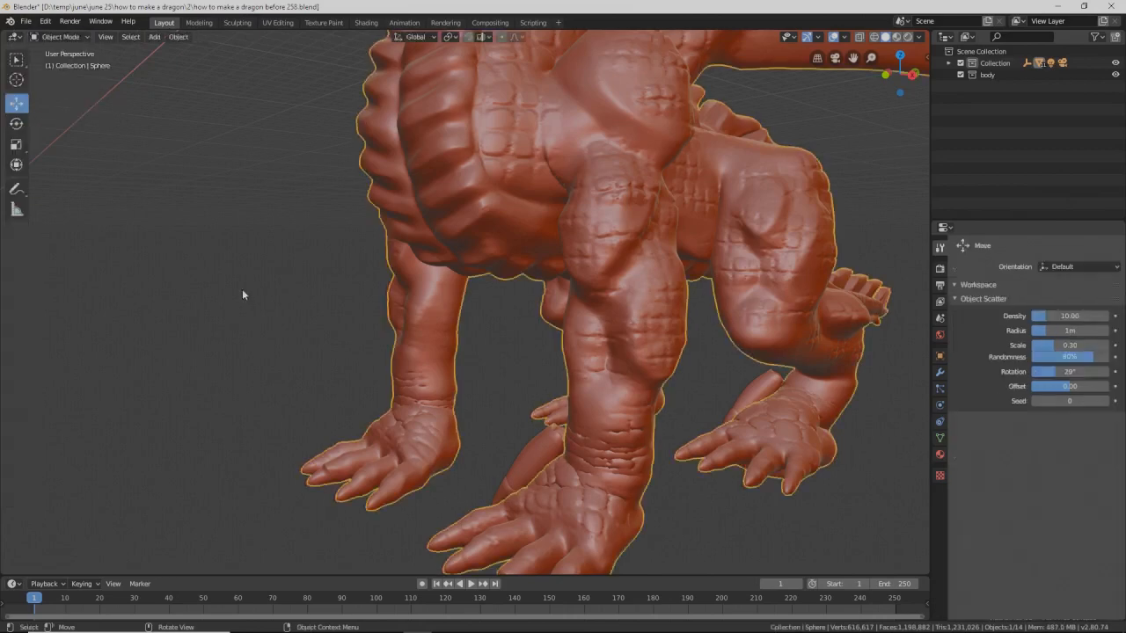
middle_drag(341, 361, 475, 422)
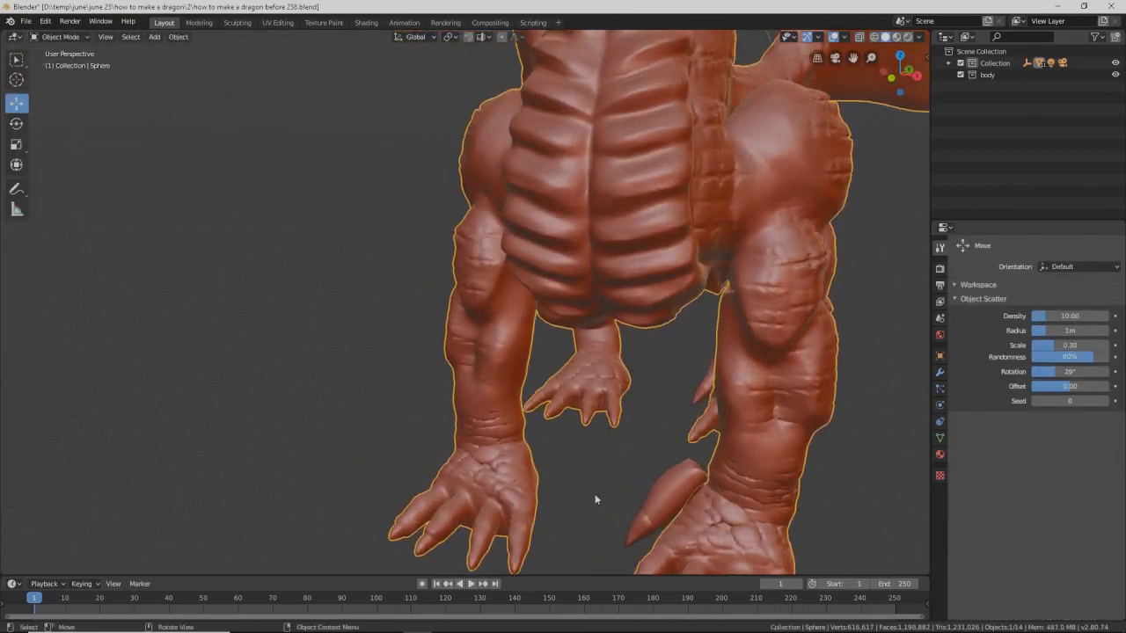
click(675, 482)
drag(716, 506, 729, 507)
middle_drag(728, 506, 700, 490)
drag(728, 494, 735, 494)
drag(690, 454, 772, 446)
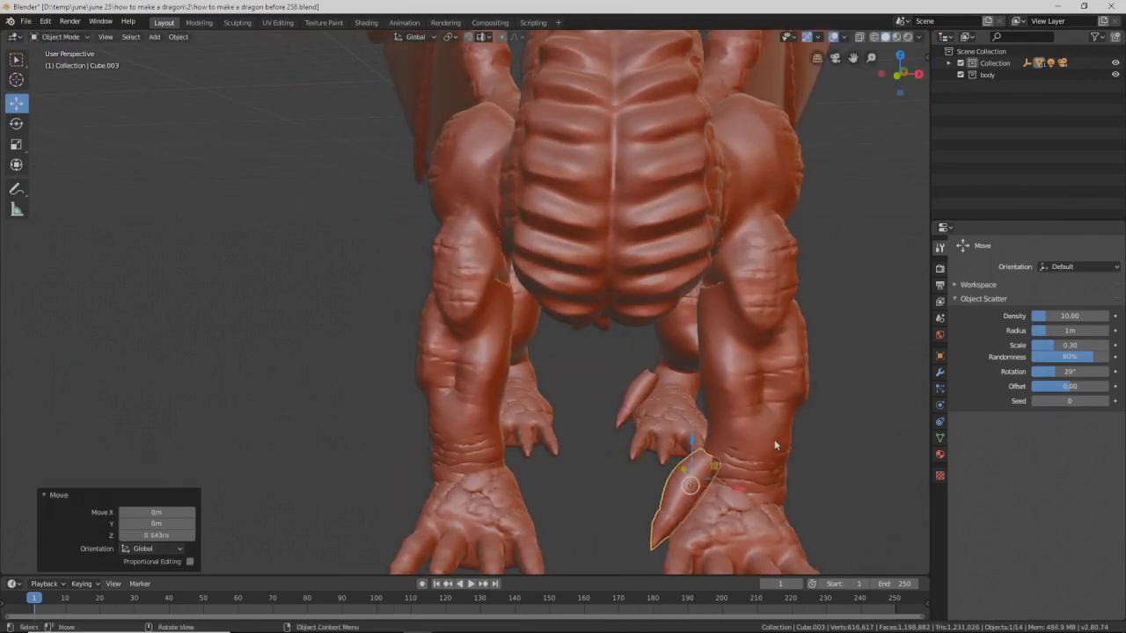
Step: Rotate the front inner claw around Y and adjust its position against the foot
key(r)
key(y)
click(787, 458)
middle_drag(787, 460, 688, 438)
drag(689, 438, 705, 495)
click(706, 495)
Step: Shift the hind foot's inner claw about 0.137 m along X and rotate it about 25° around Y
middle_drag(705, 495, 604, 361)
click(603, 356)
drag(609, 328, 650, 392)
key(r)
key(y)
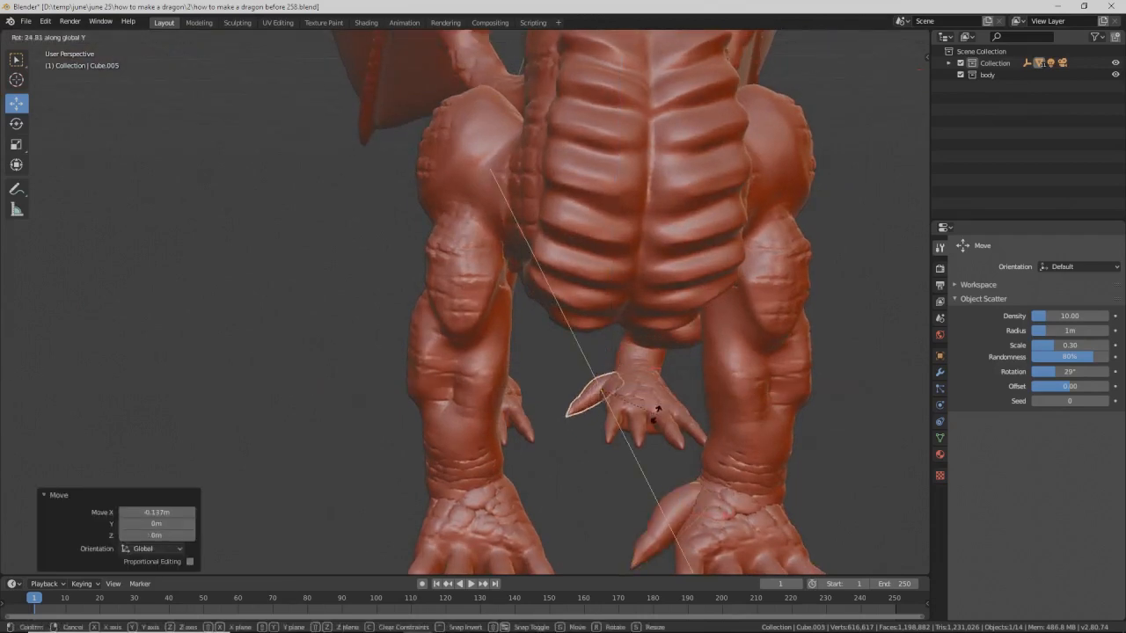
click(655, 409)
middle_drag(655, 409, 691, 432)
Step: Add a Mirror modifier on the X axis to the front inner claw, with Empty as the mirror object
scroll(691, 413, down, 3)
scroll(693, 430, up, 2)
click(631, 455)
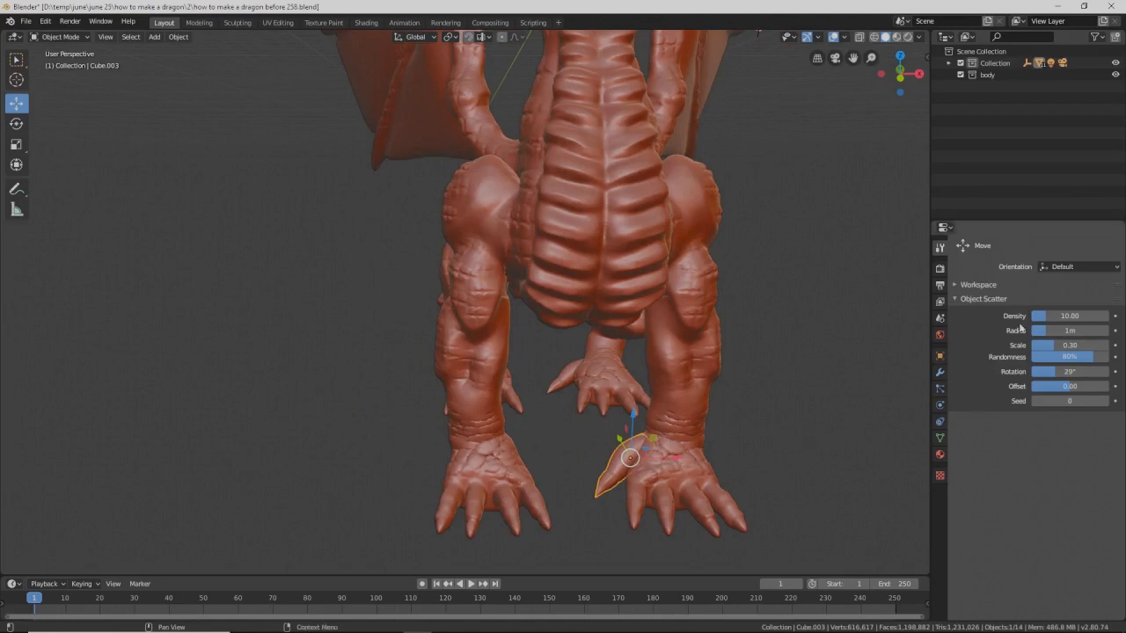
click(940, 372)
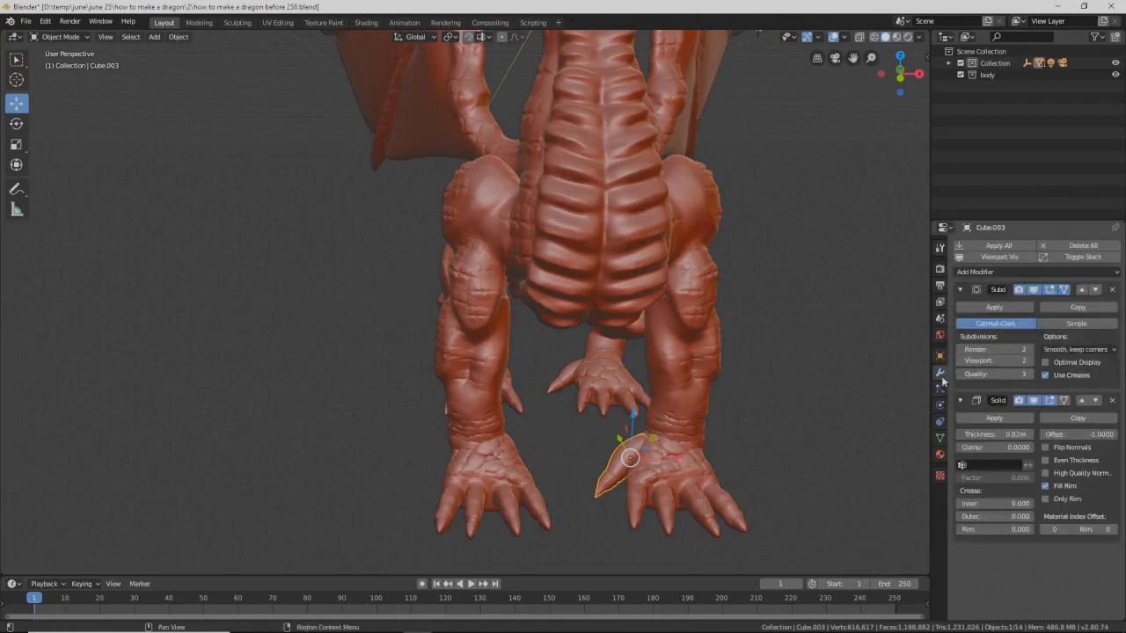
click(1047, 274)
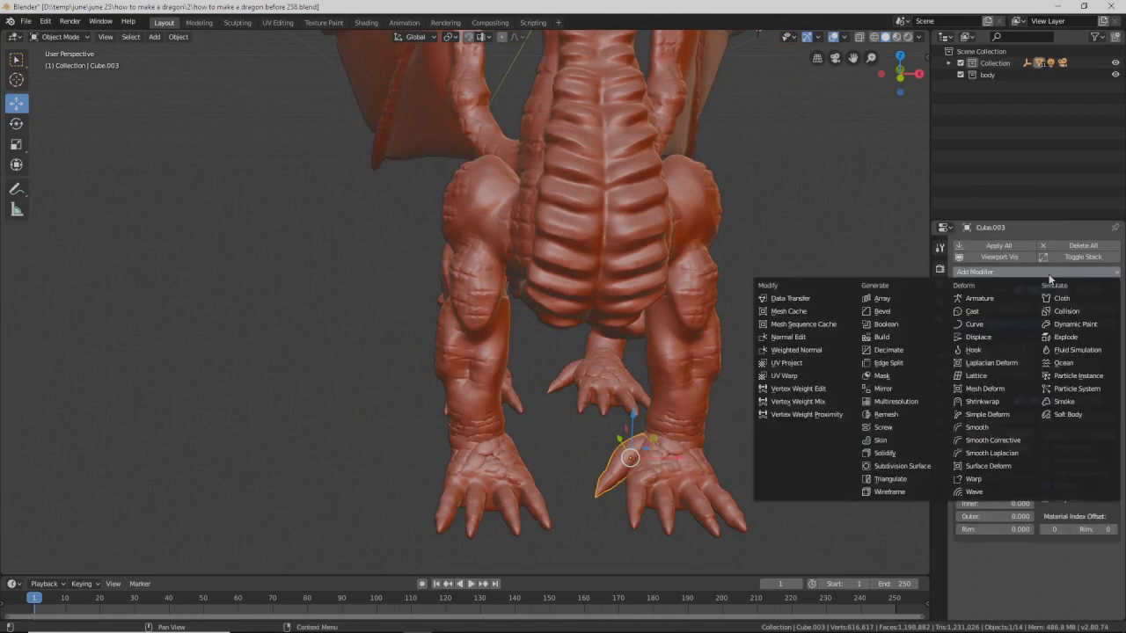
click(918, 395)
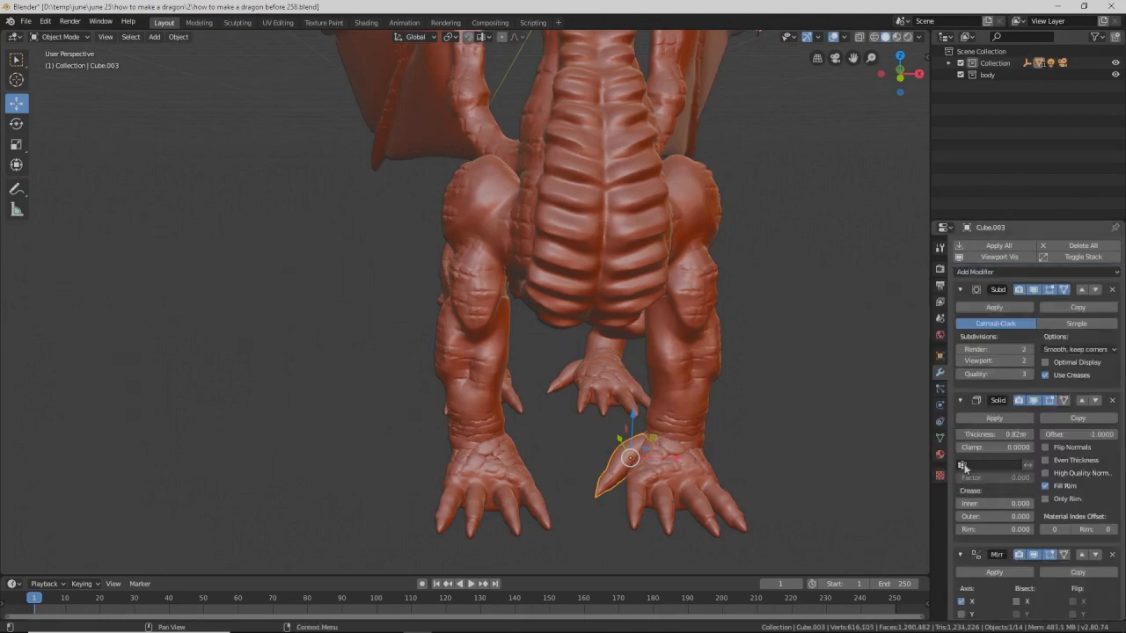
scroll(966, 511, down, 4)
click(966, 542)
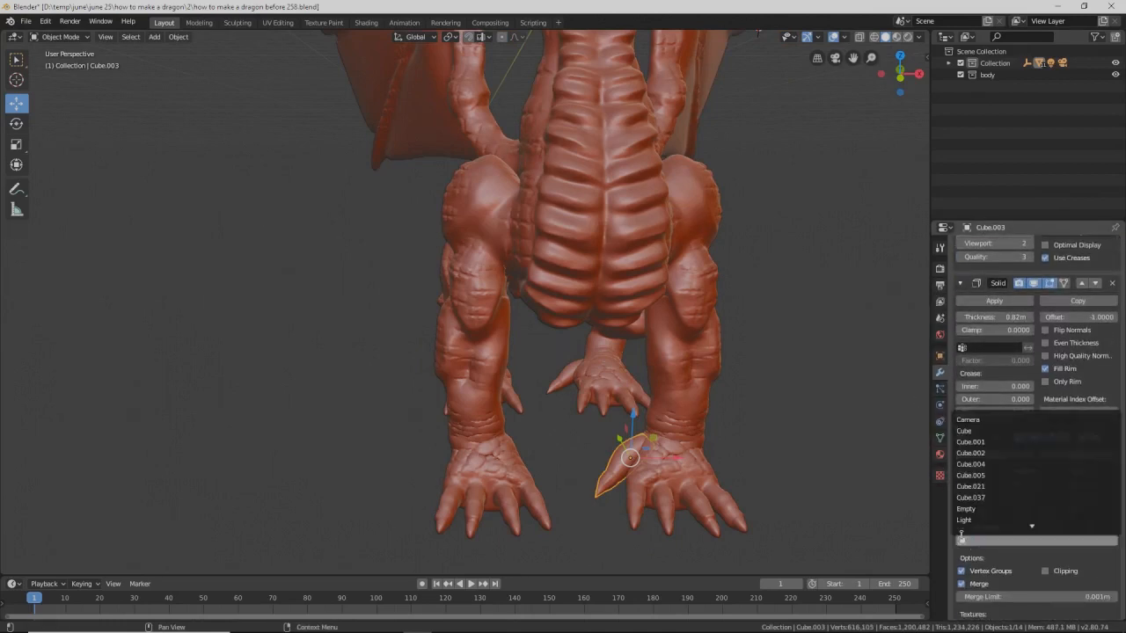
click(990, 509)
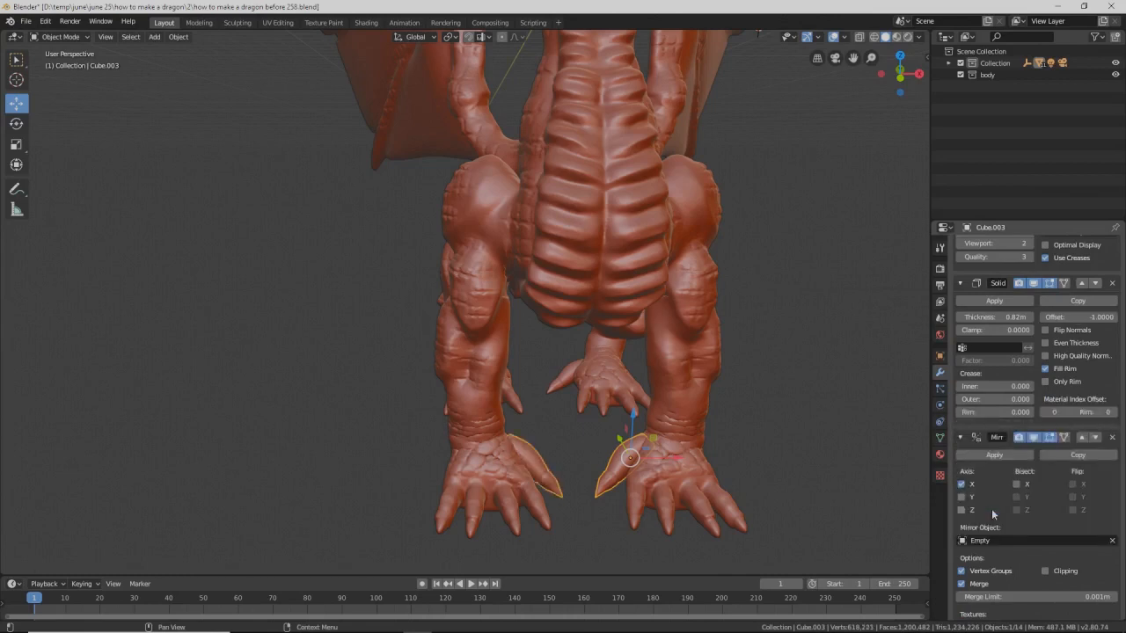
Step: Link the front claw's modifiers, including Mirror, to the hind inner claw, and deselect both claws
click(559, 380)
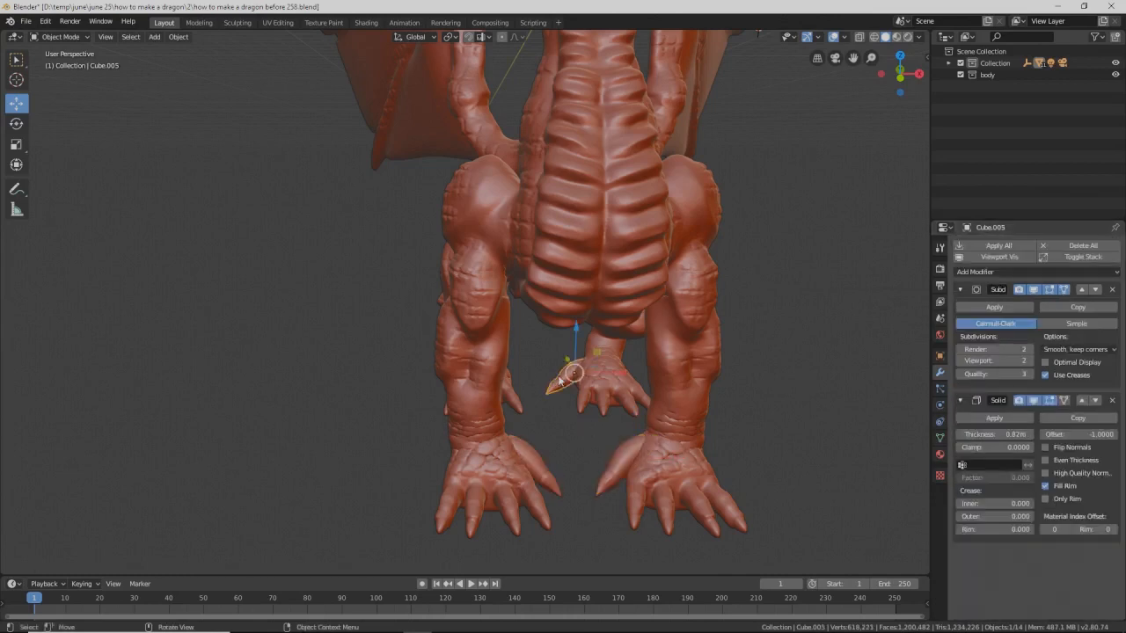
shift+click(622, 463)
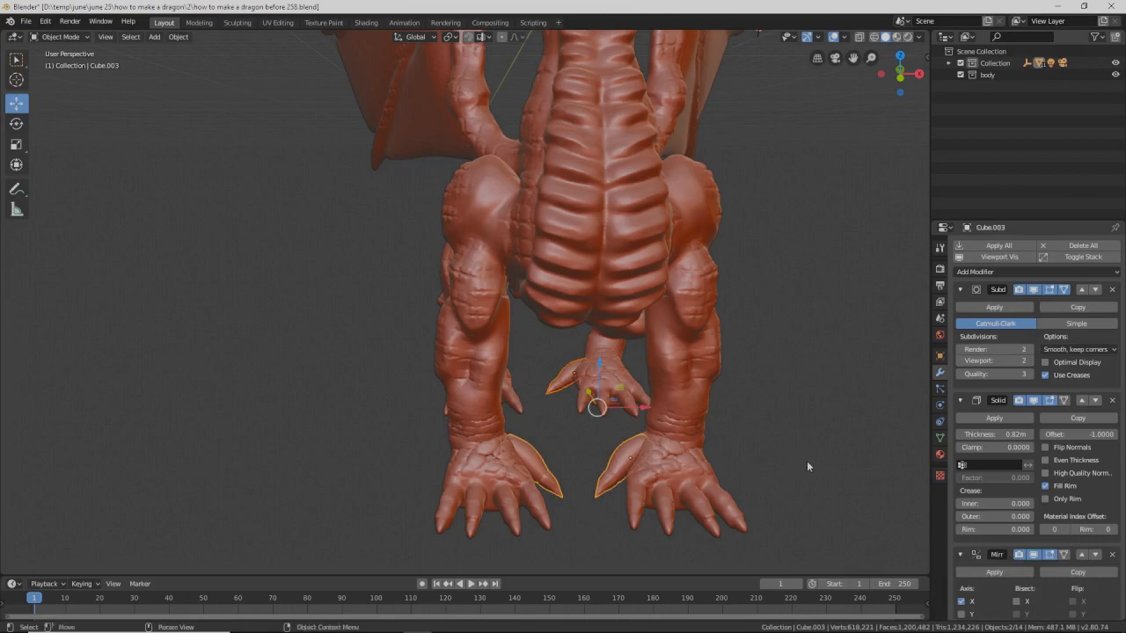
key(ctrl+l)
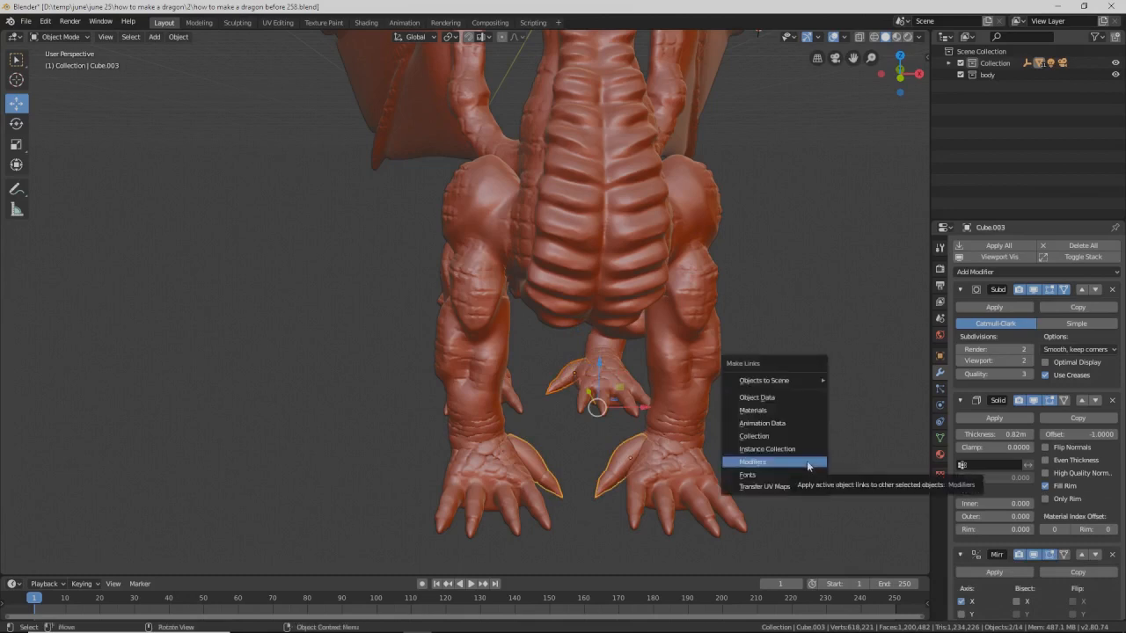
click(807, 461)
mouse_move(741, 493)
middle_down()
mouse_move(678, 487)
mouse_move(732, 483)
middle_up()
click(806, 440)
Step: Put the dragon body in Sculpt Mode, lasso-mask its lower front legs, and invert the mask so only they can be sculpted
middle_drag(775, 430, 613, 361)
scroll(775, 439, down, 3)
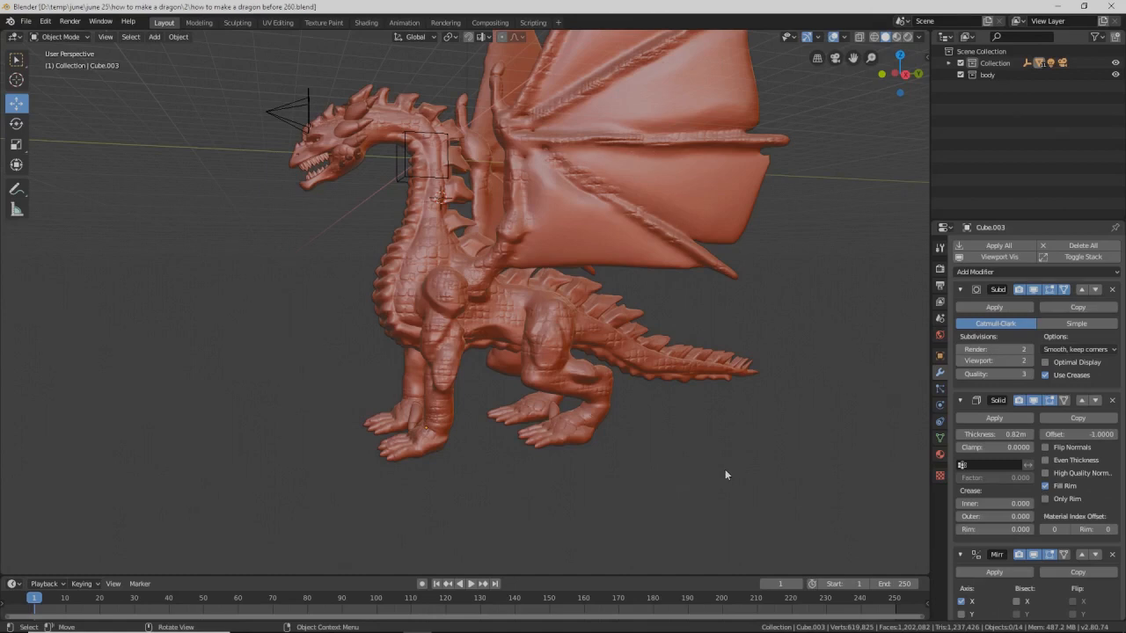
middle_drag(725, 475, 659, 469)
click(474, 354)
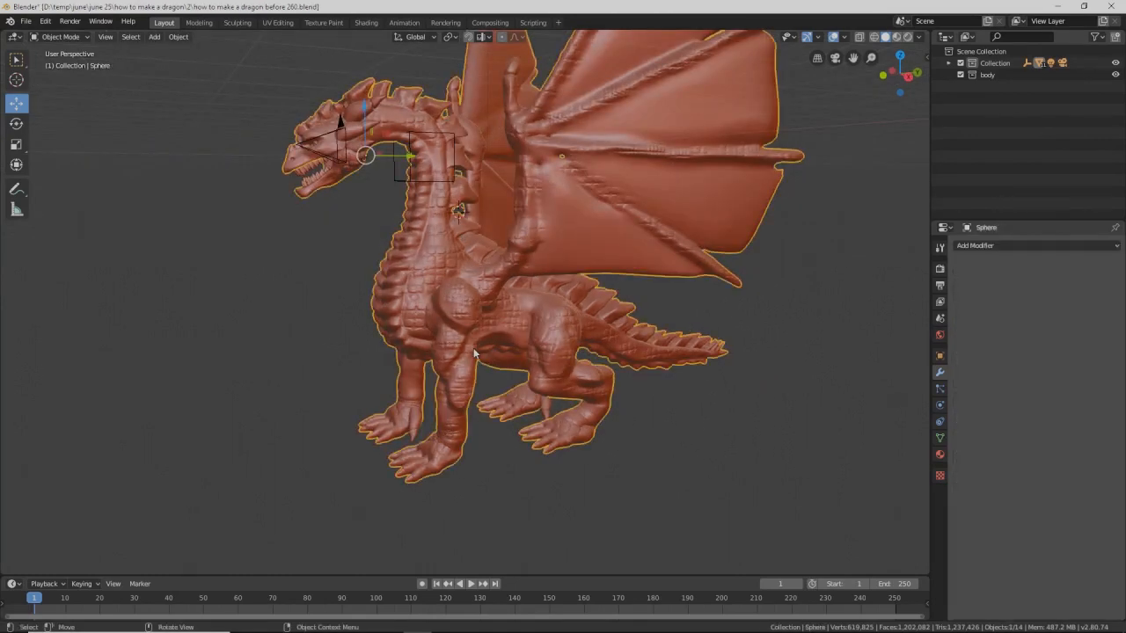
click(58, 37)
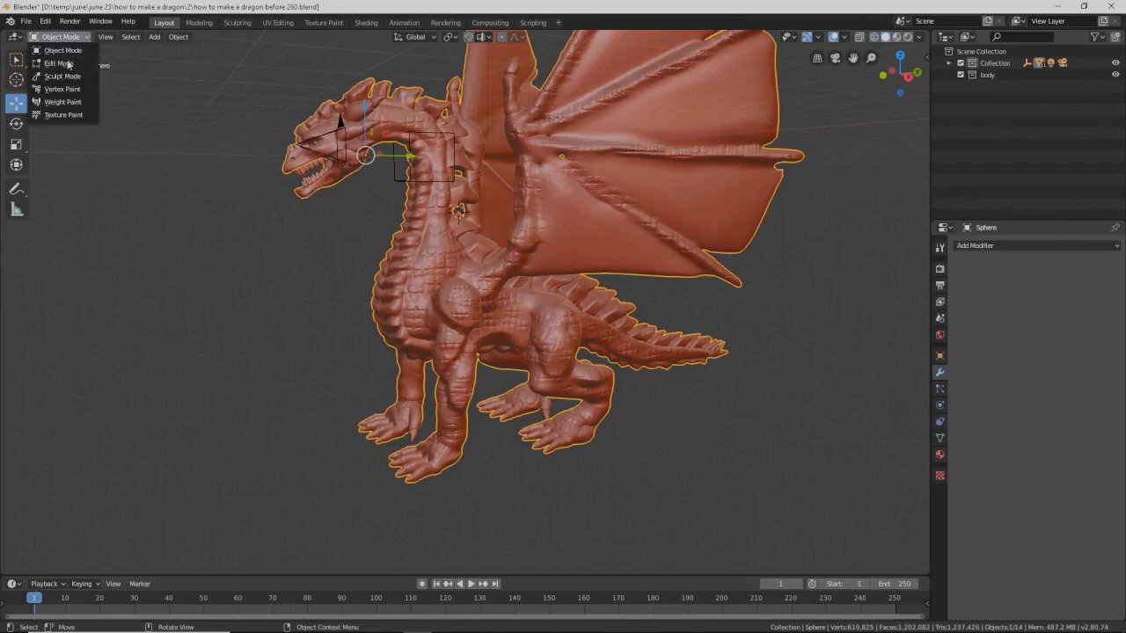
mouse_move(411, 385)
middle_down()
mouse_move(384, 369)
mouse_move(431, 387)
mouse_move(435, 410)
mouse_move(451, 408)
middle_up()
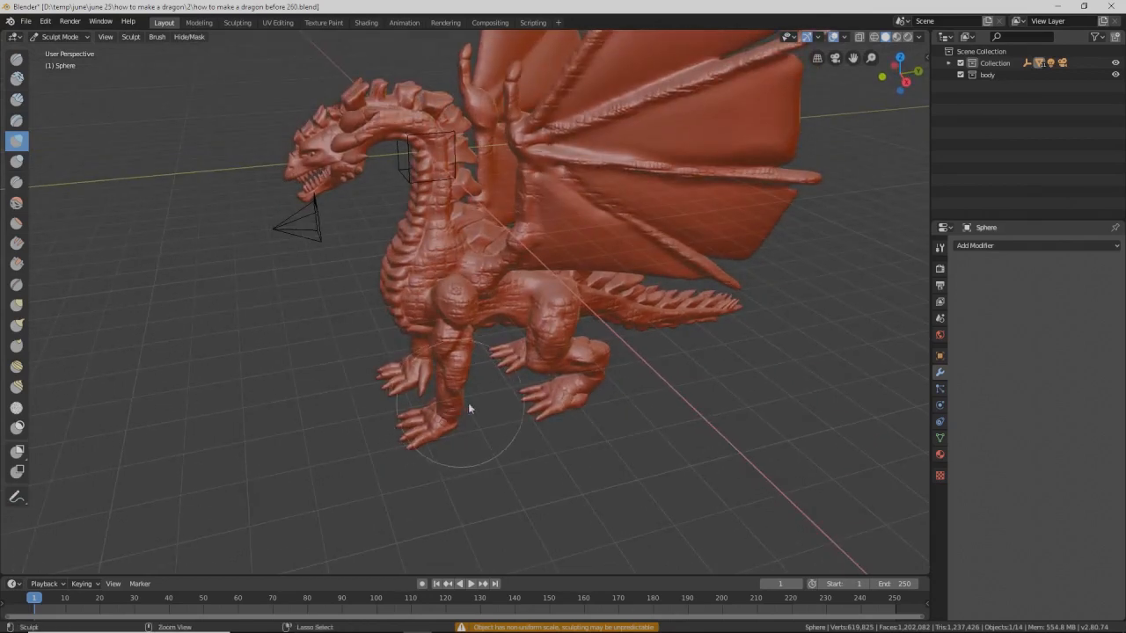
mouse_move(478, 354)
ctrl+shift+mouse_down()
mouse_move(432, 362)
mouse_move(406, 393)
mouse_move(387, 460)
mouse_move(482, 447)
mouse_move(492, 387)
ctrl+shift+mouse_up()
mouse_move(485, 413)
middle_down()
mouse_move(446, 384)
mouse_move(476, 384)
middle_up()
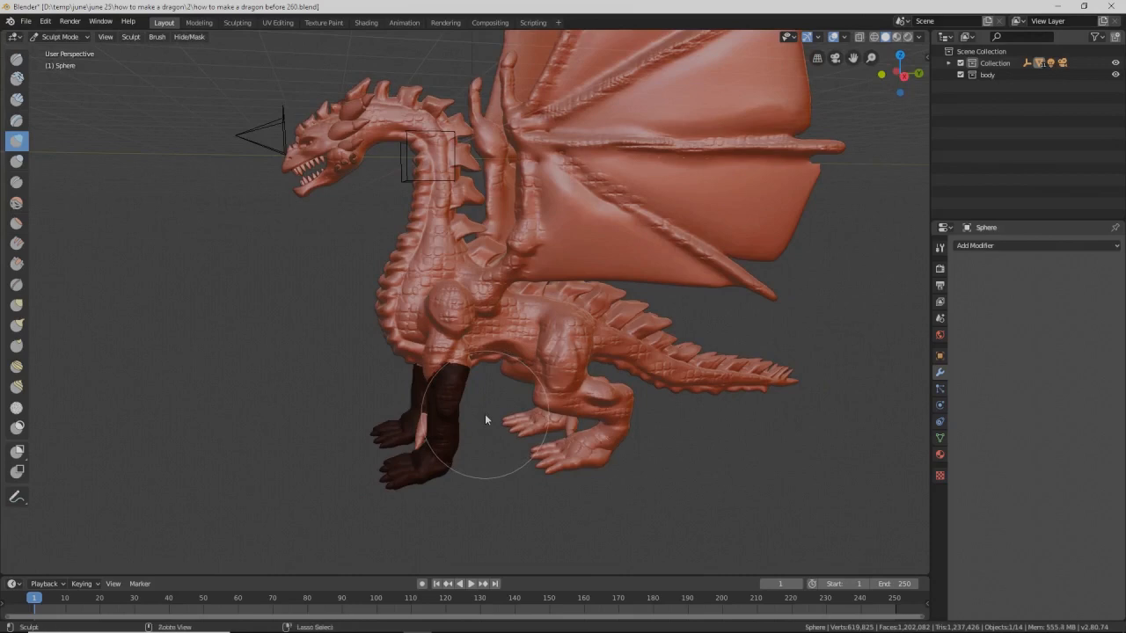
key(ctrl+i)
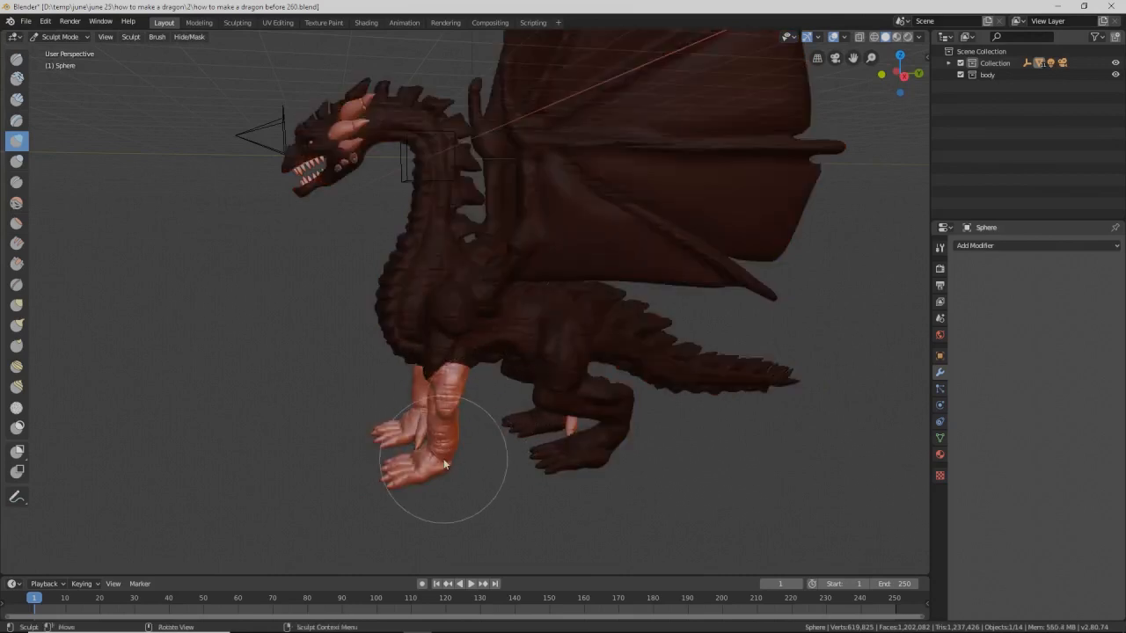
Step: Shift the unmasked lower front leg slightly backward under the shoulder with a large Grab brush
click(16, 305)
key(f)
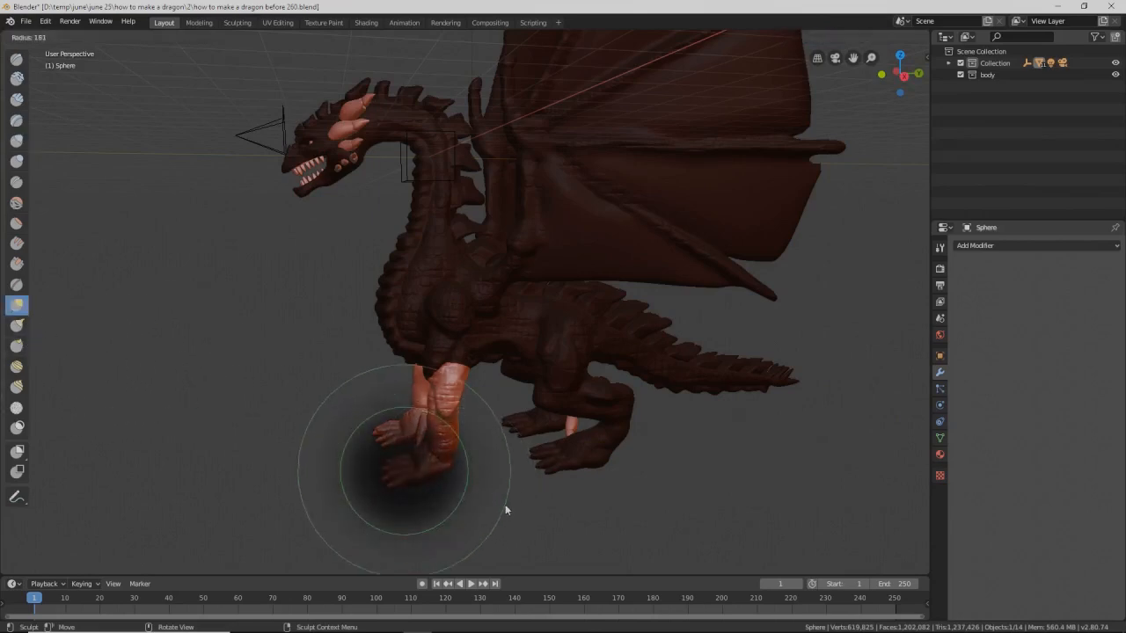
click(505, 504)
drag(447, 465, 447, 465)
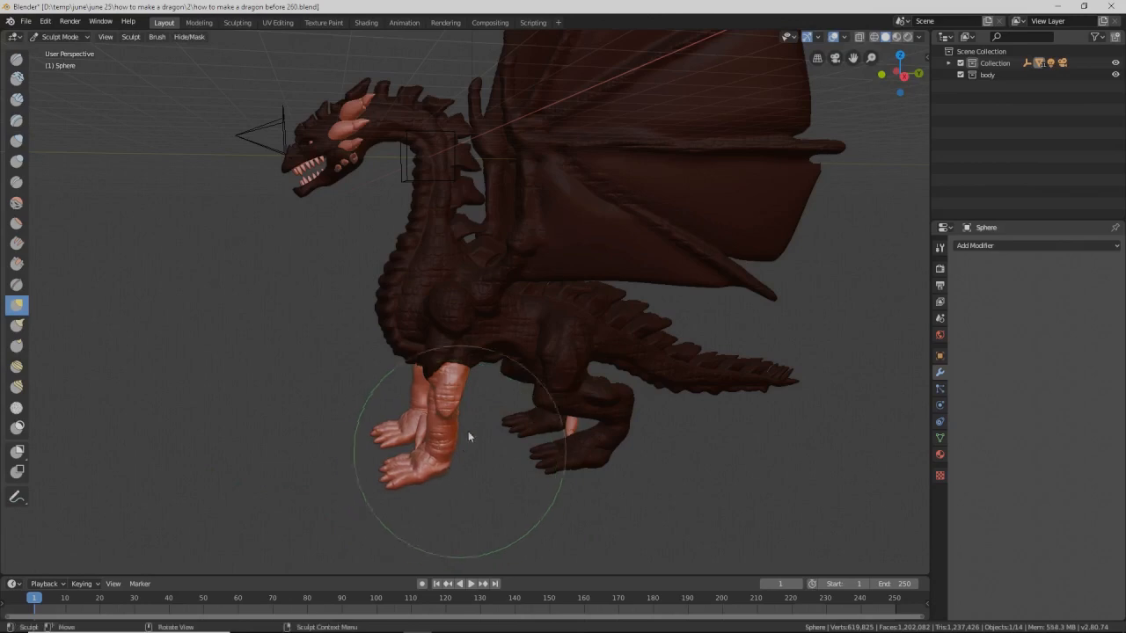
drag(457, 406, 461, 409)
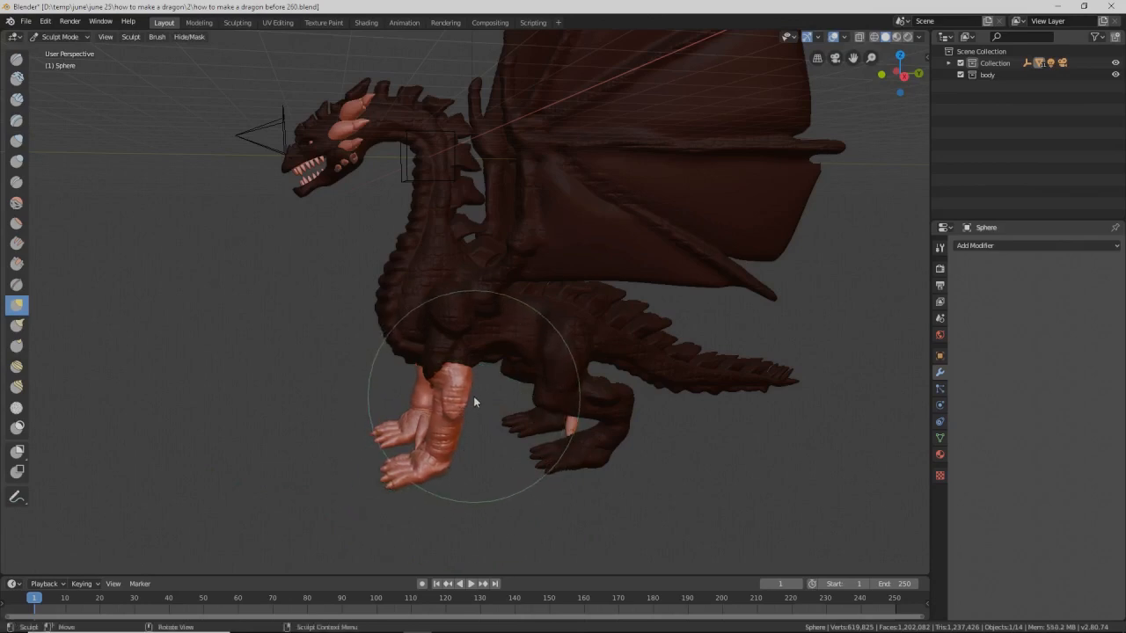
ctrl+middle_drag(508, 436, 512, 416)
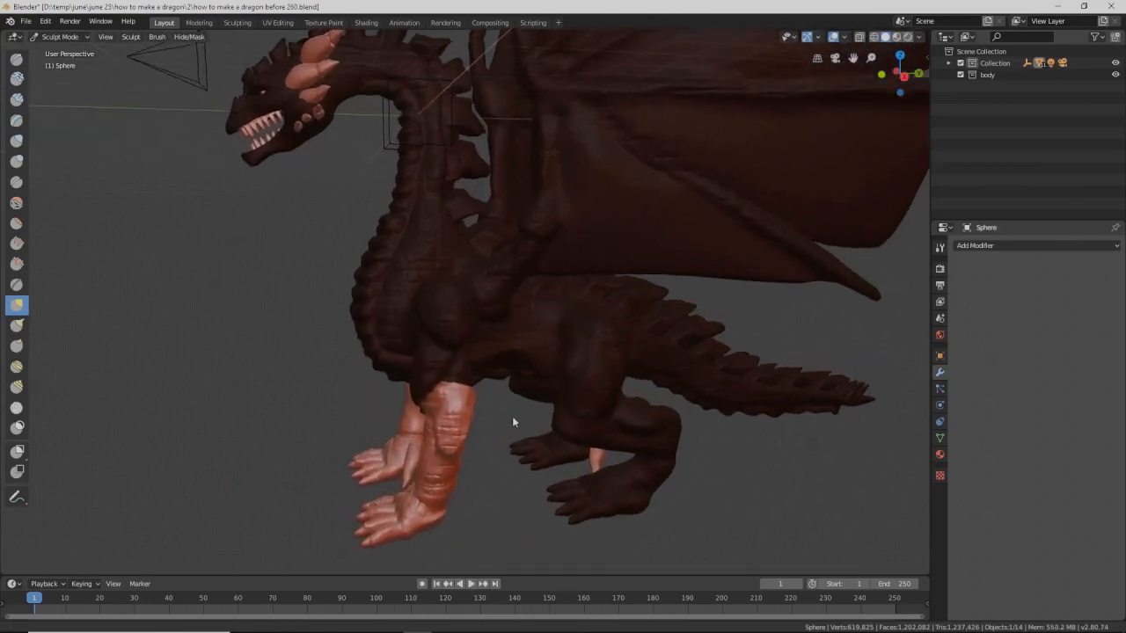
Step: Reshape the front forearm and elbow with a smaller Grab brush, pulling the upper forearm into a backward bend
key(f)
click(459, 443)
mouse_move(455, 440)
mouse_down()
mouse_move(463, 433)
mouse_move(432, 430)
mouse_up()
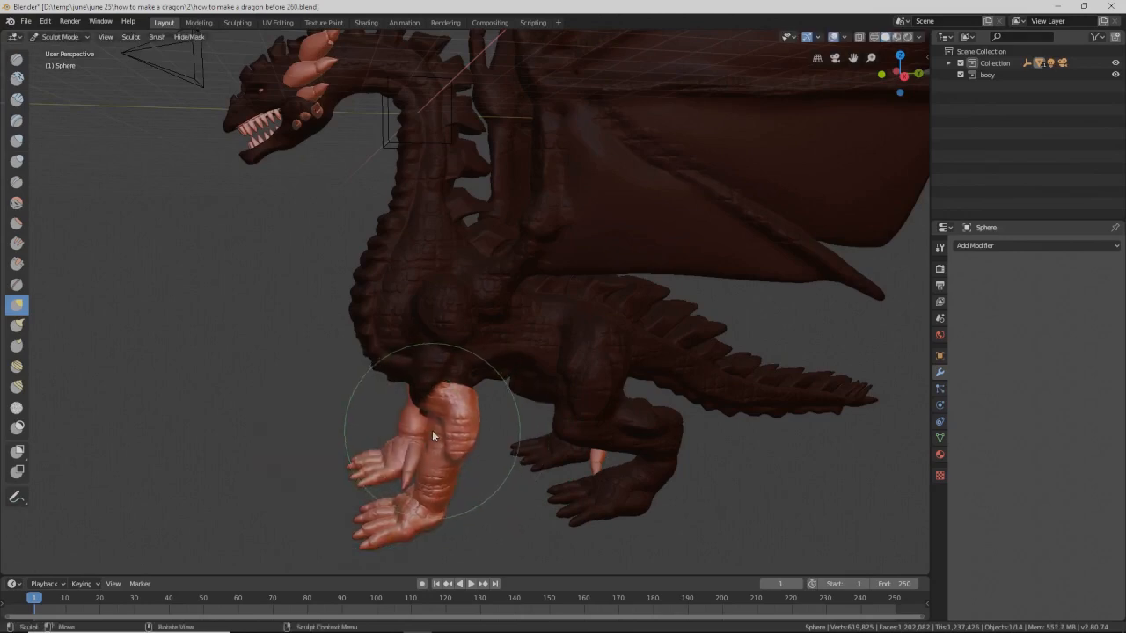
mouse_move(432, 430)
middle_down()
mouse_move(559, 407)
mouse_move(422, 422)
mouse_move(380, 450)
mouse_move(484, 420)
mouse_move(462, 419)
middle_up()
mouse_move(463, 418)
mouse_down()
mouse_move(450, 428)
mouse_move(469, 447)
mouse_up()
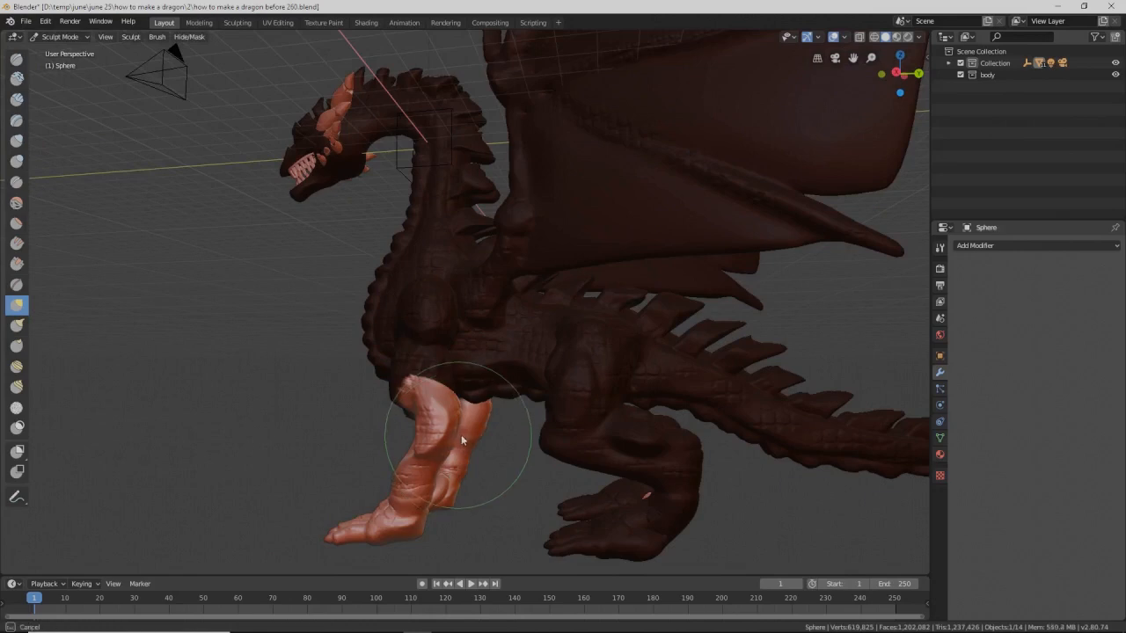
mouse_move(462, 427)
middle_down()
mouse_move(486, 440)
mouse_move(395, 437)
mouse_move(502, 422)
mouse_move(545, 446)
mouse_move(590, 445)
mouse_move(452, 452)
mouse_move(540, 432)
middle_up()
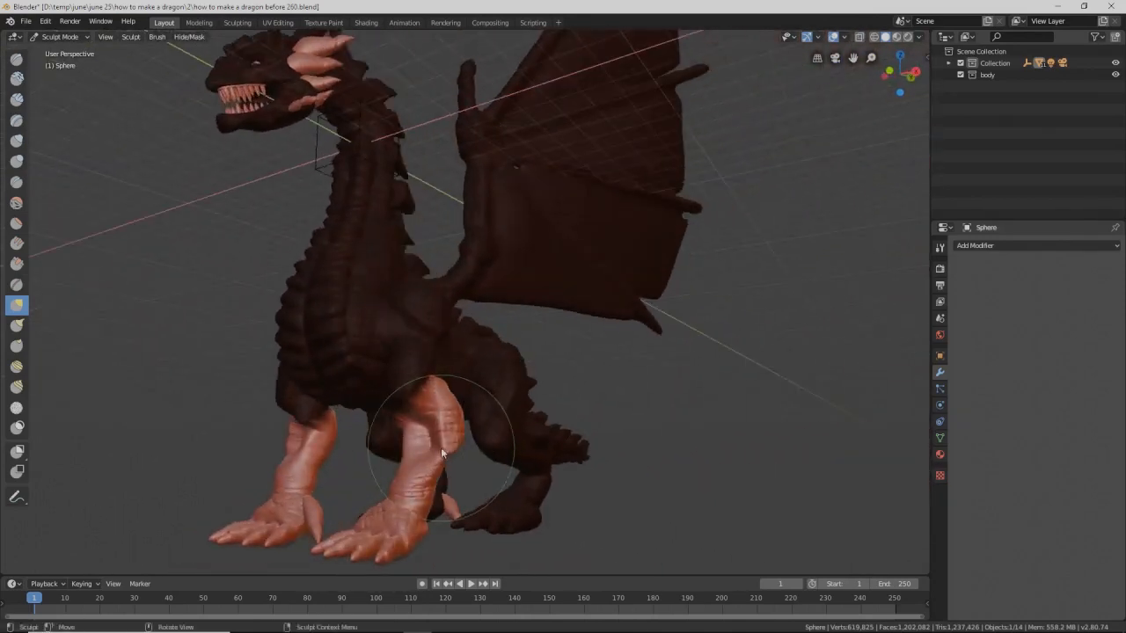
Step: Reduce the Grab brush radius and refine the contour of the front forearm just below the upper arm
key(f)
click(452, 472)
scroll(447, 463, up, 3)
key(f)
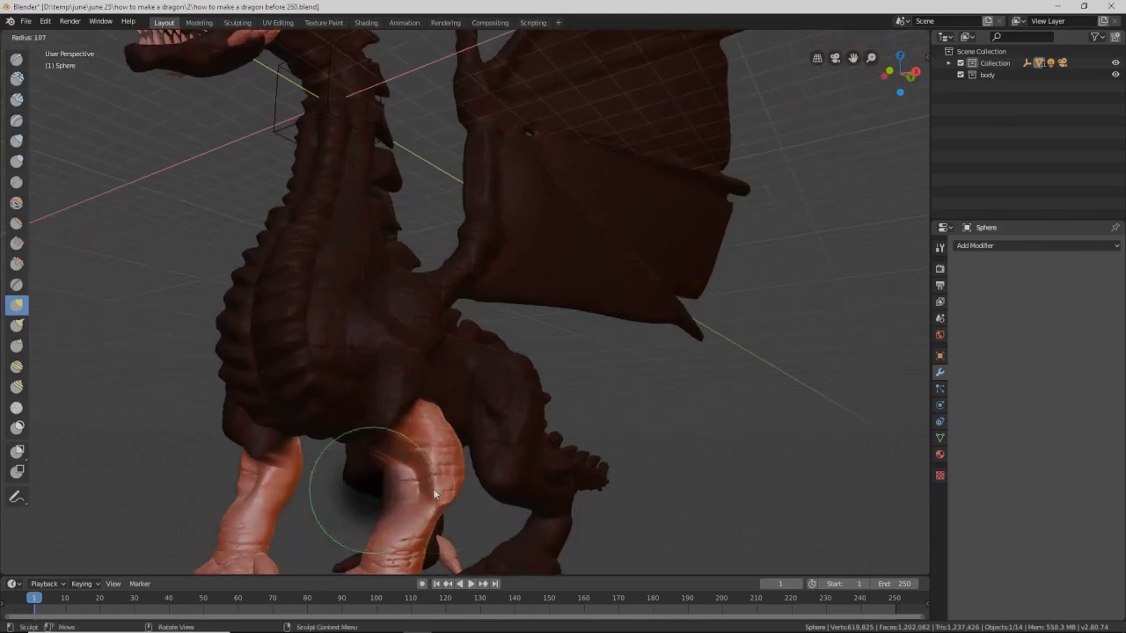
click(410, 486)
middle_drag(410, 487, 419, 484)
drag(420, 482, 423, 491)
middle_drag(425, 468, 452, 462)
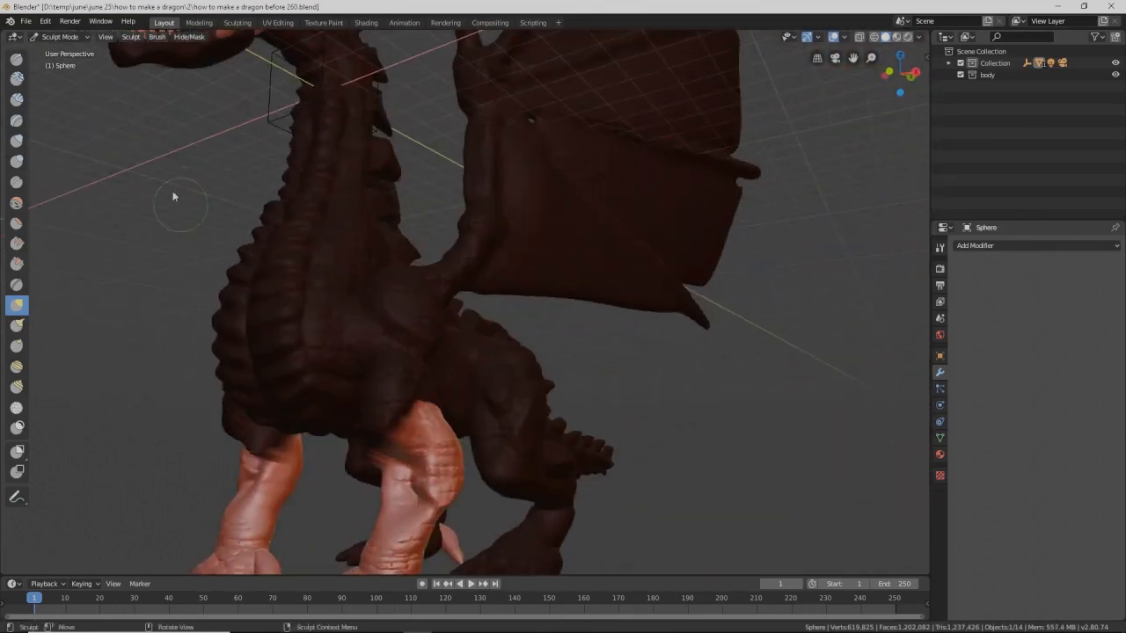
Step: Add volume to the front forearm with the Inflate brush and clear the mask from the whole body
click(17, 142)
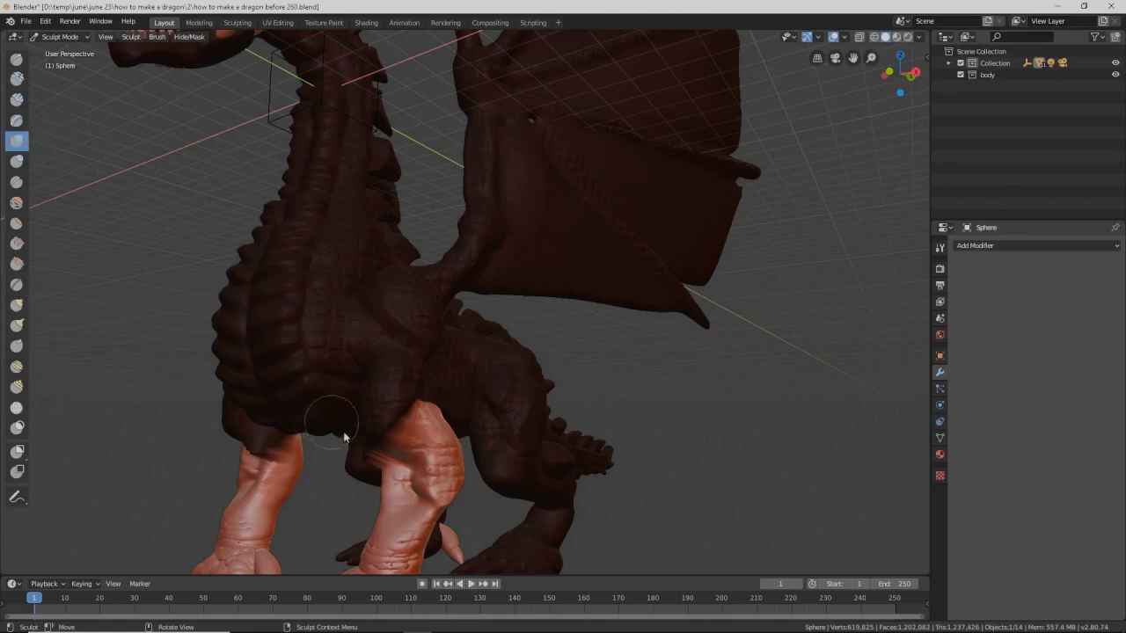
mouse_move(384, 549)
mouse_down()
mouse_move(413, 532)
mouse_move(432, 485)
mouse_move(424, 463)
mouse_move(394, 485)
mouse_up()
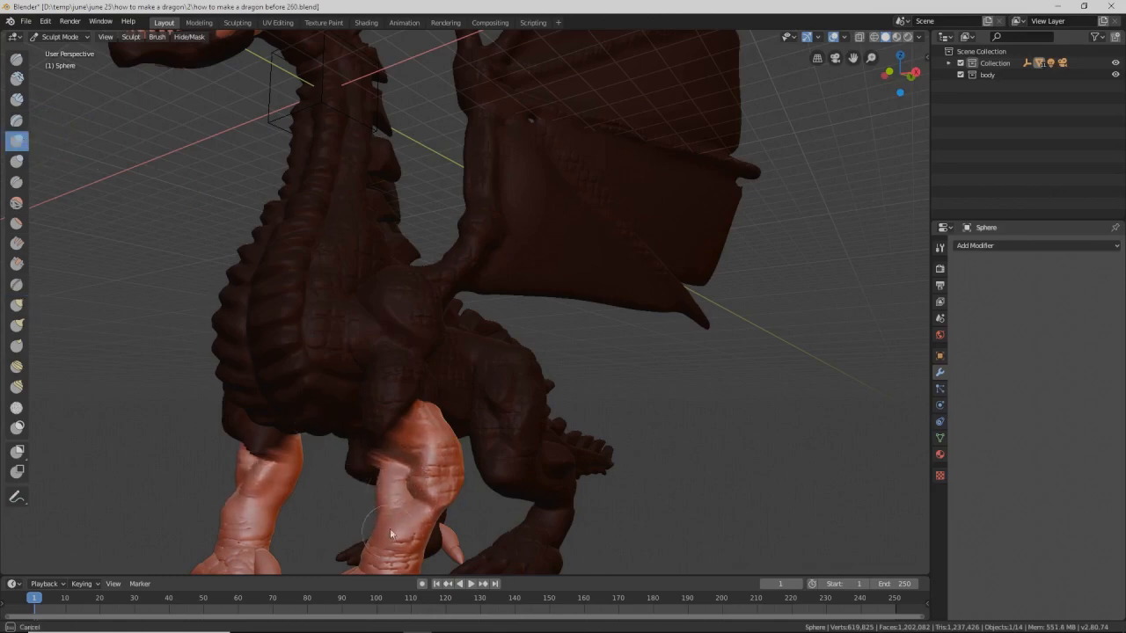
mouse_move(490, 502)
middle_down()
mouse_move(396, 492)
mouse_move(589, 479)
middle_up()
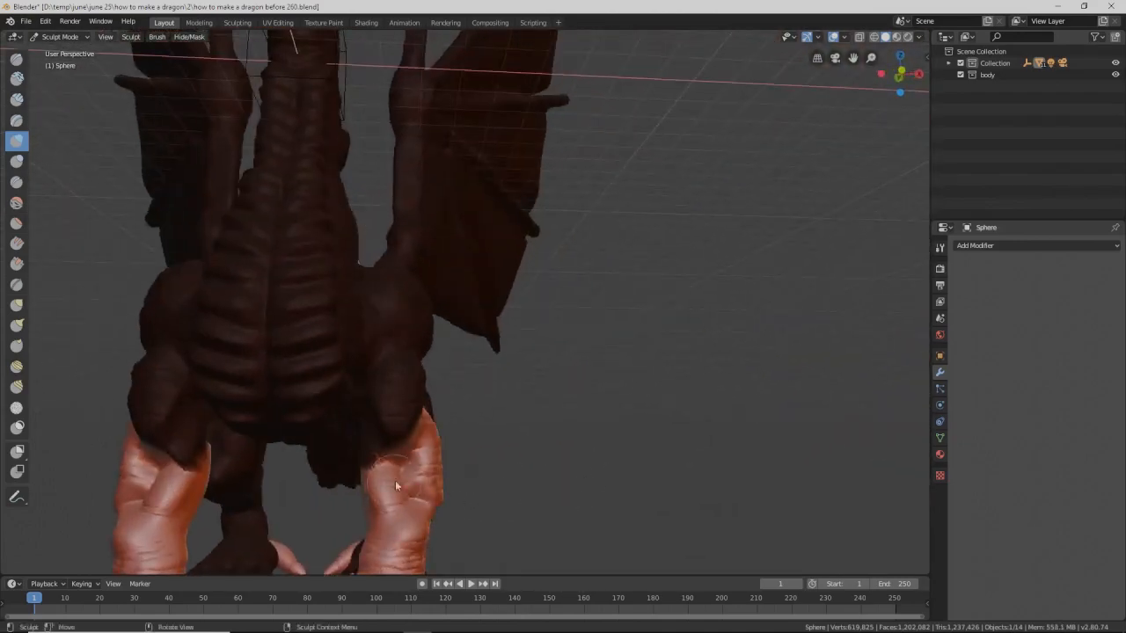
middle_drag(432, 515, 466, 498)
key(alt+m)
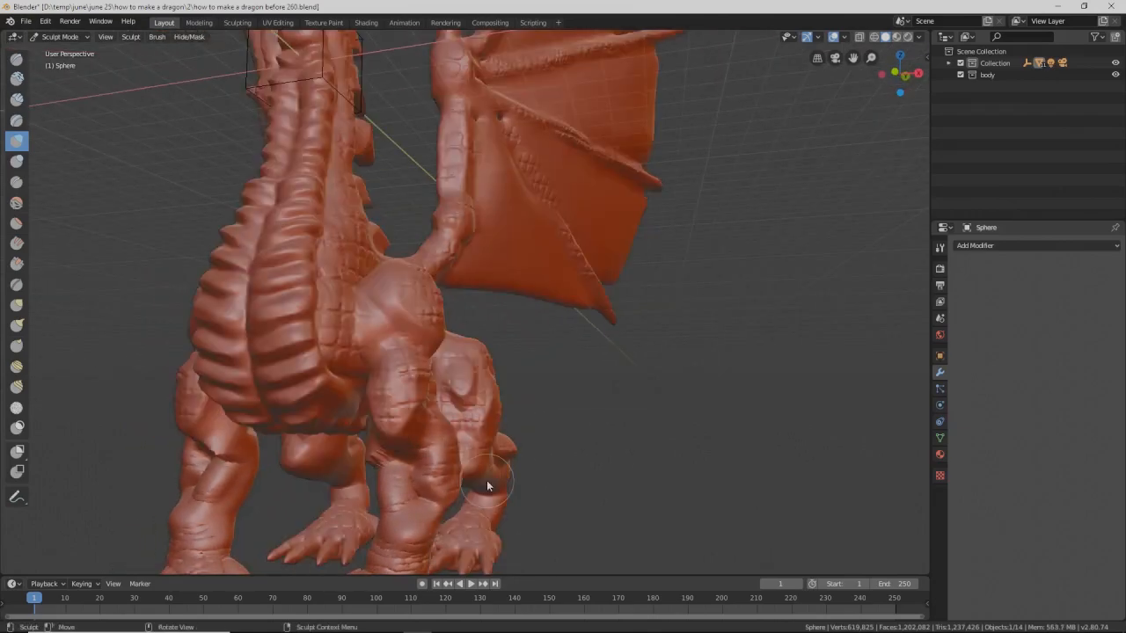
Step: Fill out the front forearms and elbows with Inflate strokes along the creases below the upper arms
middle_drag(389, 465, 442, 463)
scroll(528, 437, up, 3)
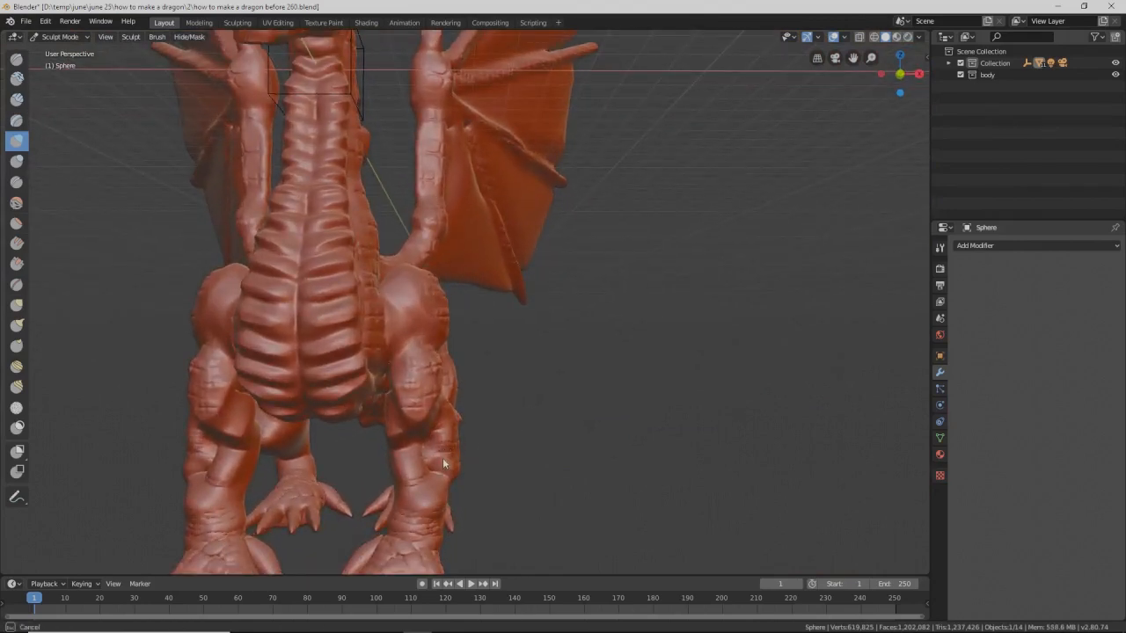
mouse_move(444, 458)
mouse_down()
mouse_move(441, 446)
mouse_move(413, 454)
mouse_move(406, 475)
mouse_up()
mouse_move(406, 475)
middle_down()
mouse_move(374, 452)
mouse_move(457, 483)
middle_up()
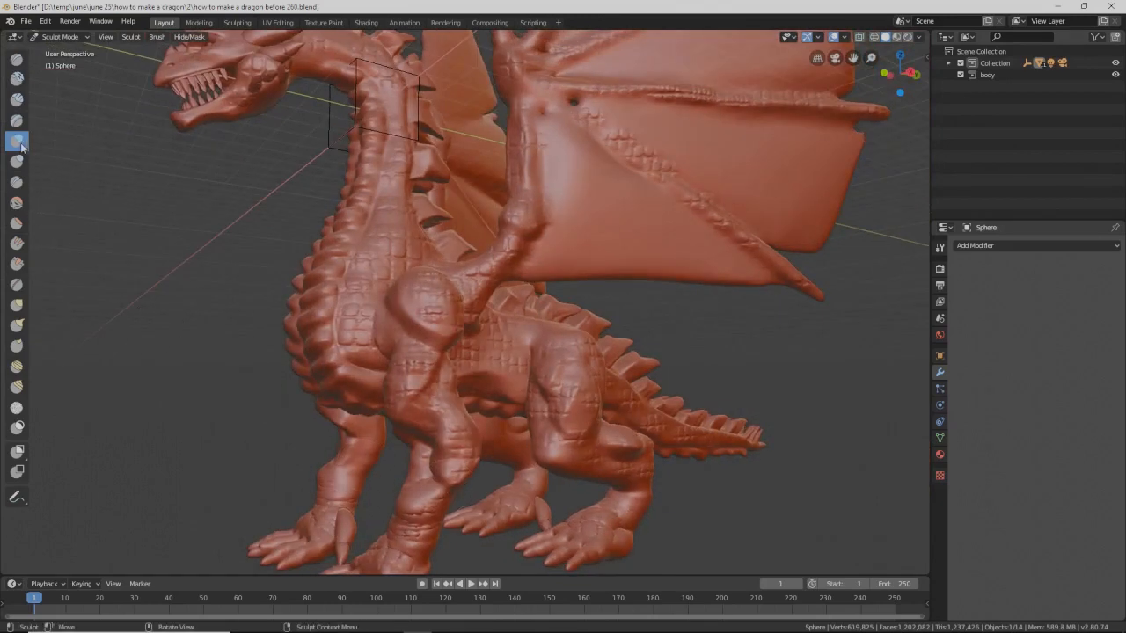
mouse_move(436, 474)
mouse_down()
mouse_move(431, 497)
mouse_move(414, 495)
mouse_up()
mouse_move(420, 451)
mouse_down()
mouse_move(424, 480)
mouse_move(445, 469)
mouse_up()
Step: Thicken the front face of the forearms between elbow and wrist with further Inflate strokes
mouse_move(489, 454)
middle_down()
mouse_move(395, 450)
mouse_move(543, 453)
middle_up()
scroll(547, 455, down, 3)
middle_drag(567, 395, 536, 393)
scroll(475, 430, up, 3)
middle_drag(450, 465, 414, 471)
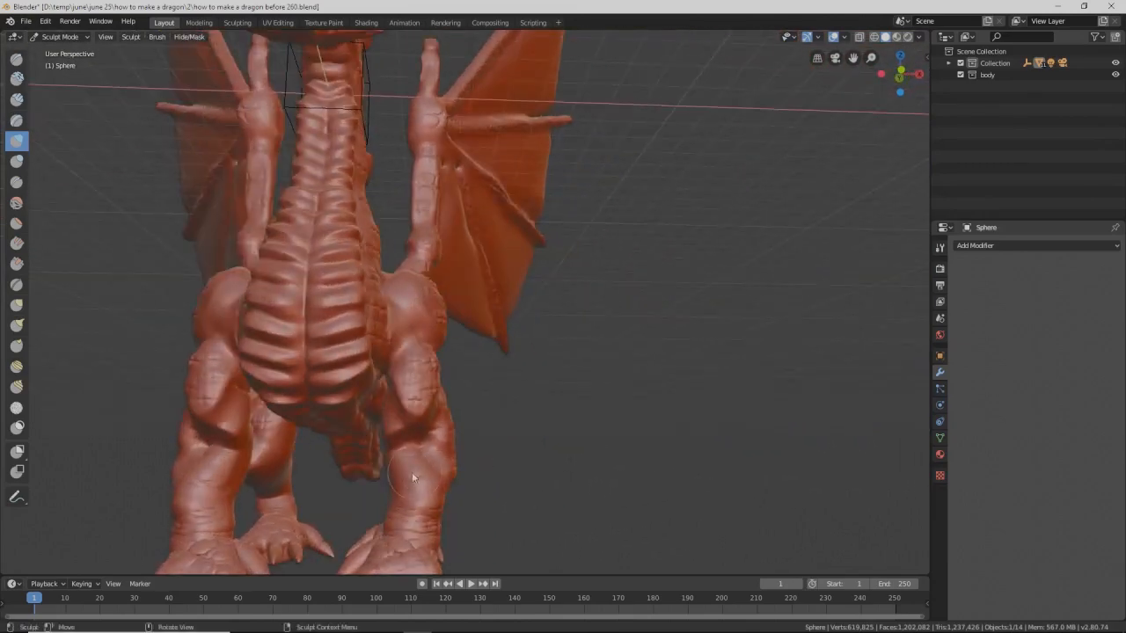
drag(392, 468, 410, 512)
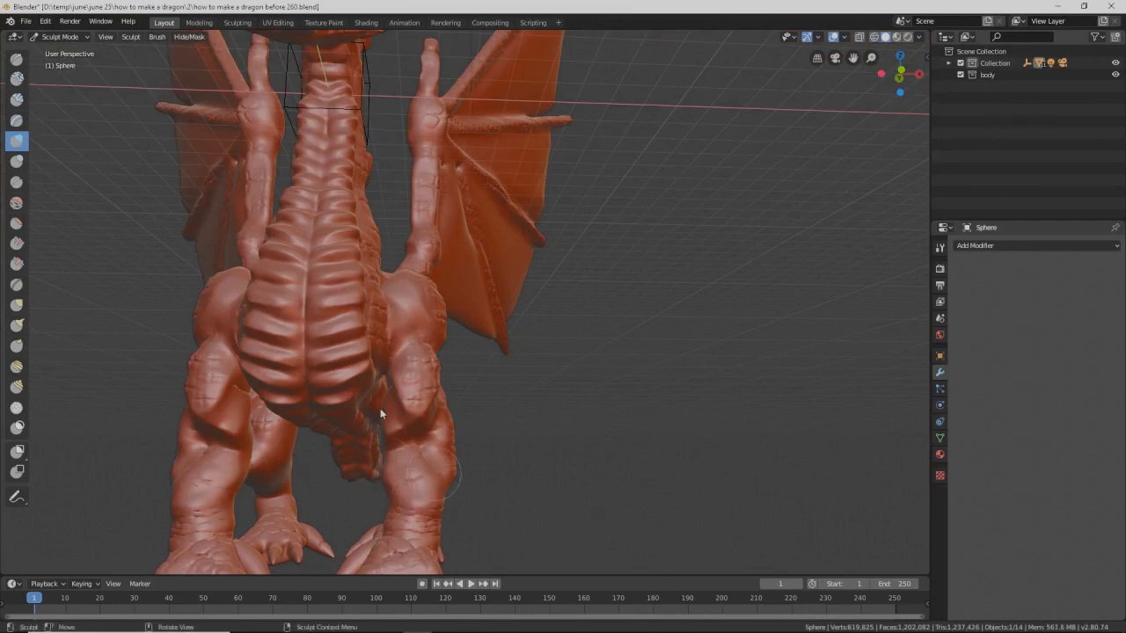
Step: Select the Draw brush and enable Dyntopo with Constant Detail, accepting the vertex data warning
click(18, 61)
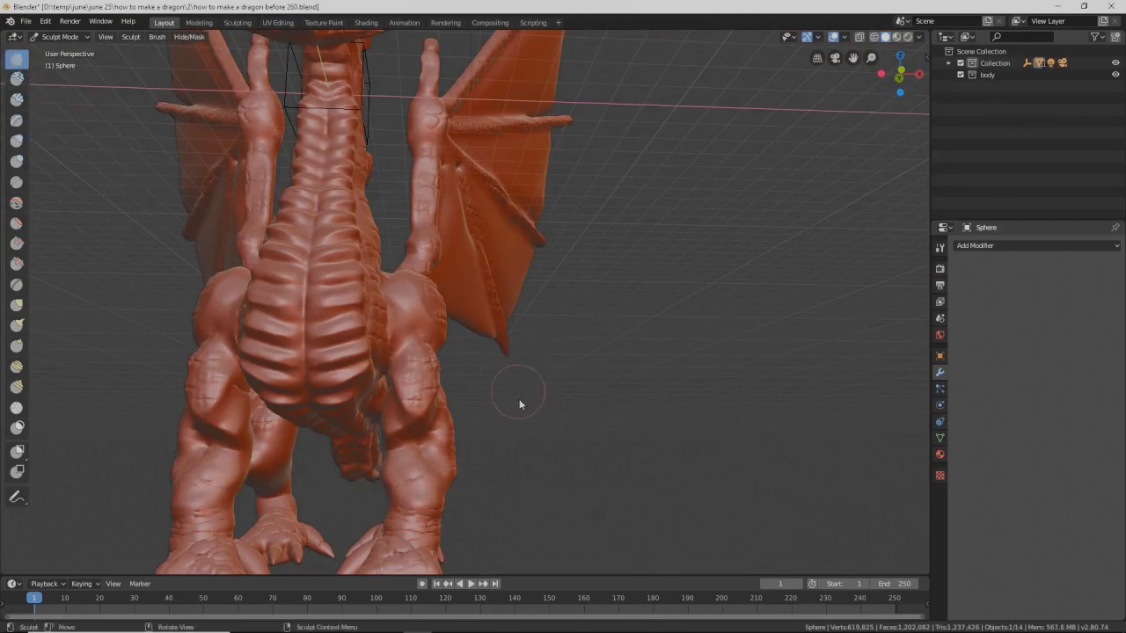
click(939, 247)
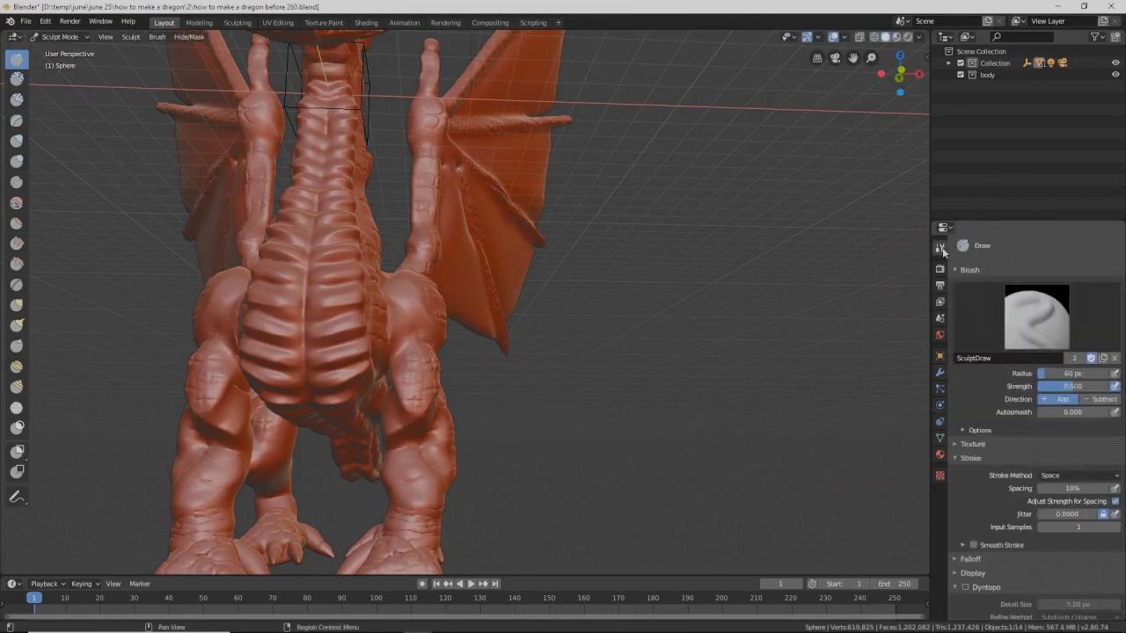
click(966, 587)
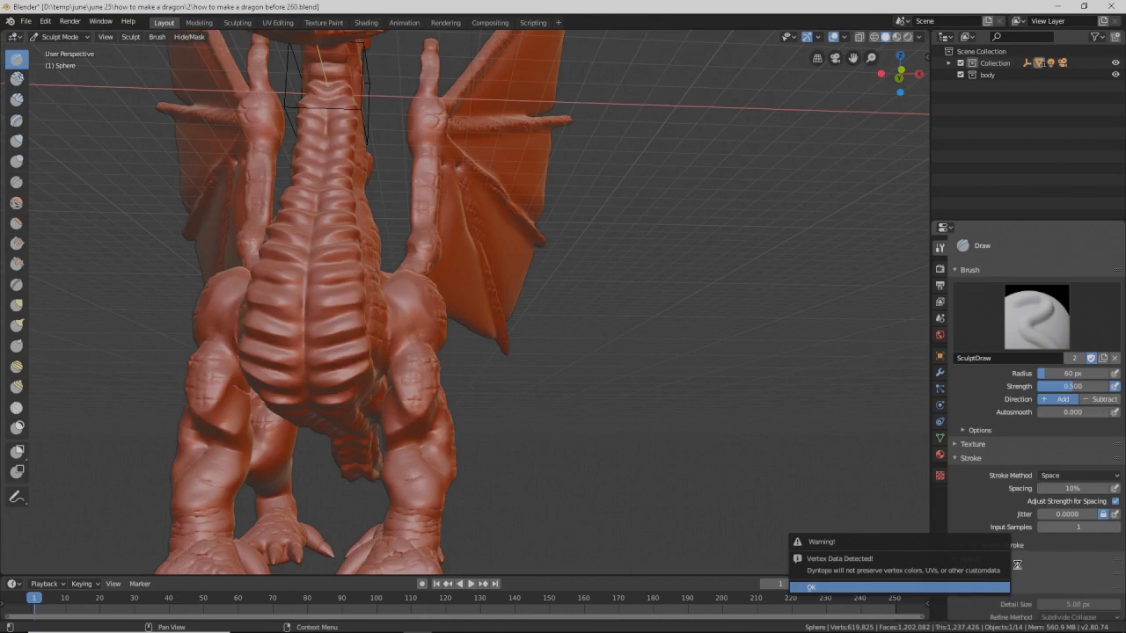
key(Return)
scroll(1038, 567, down, 2)
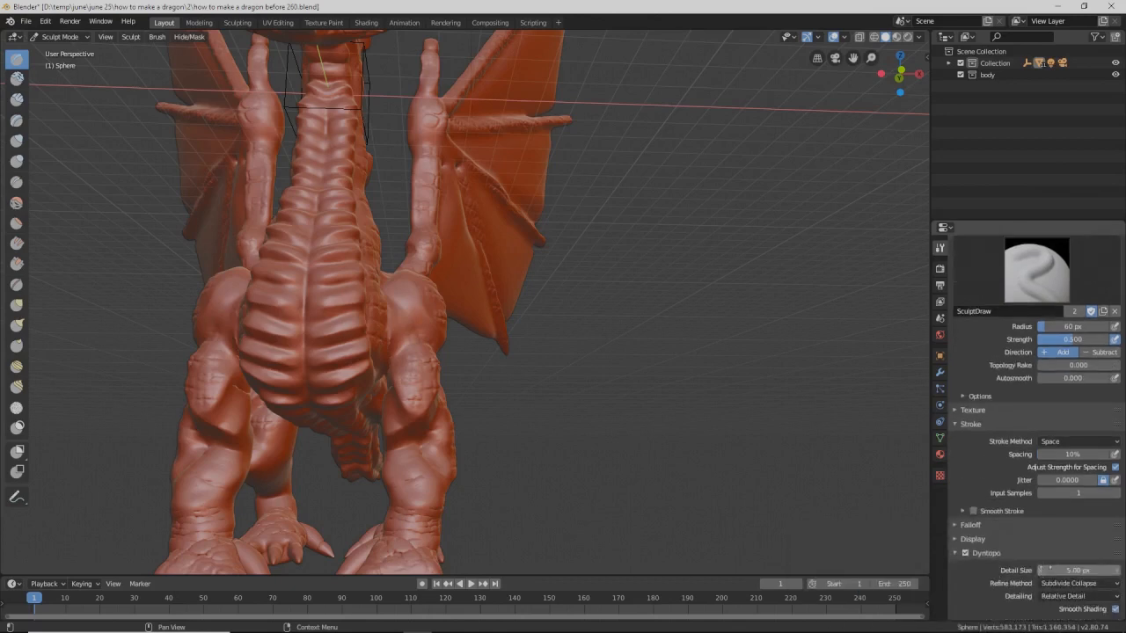
click(1116, 597)
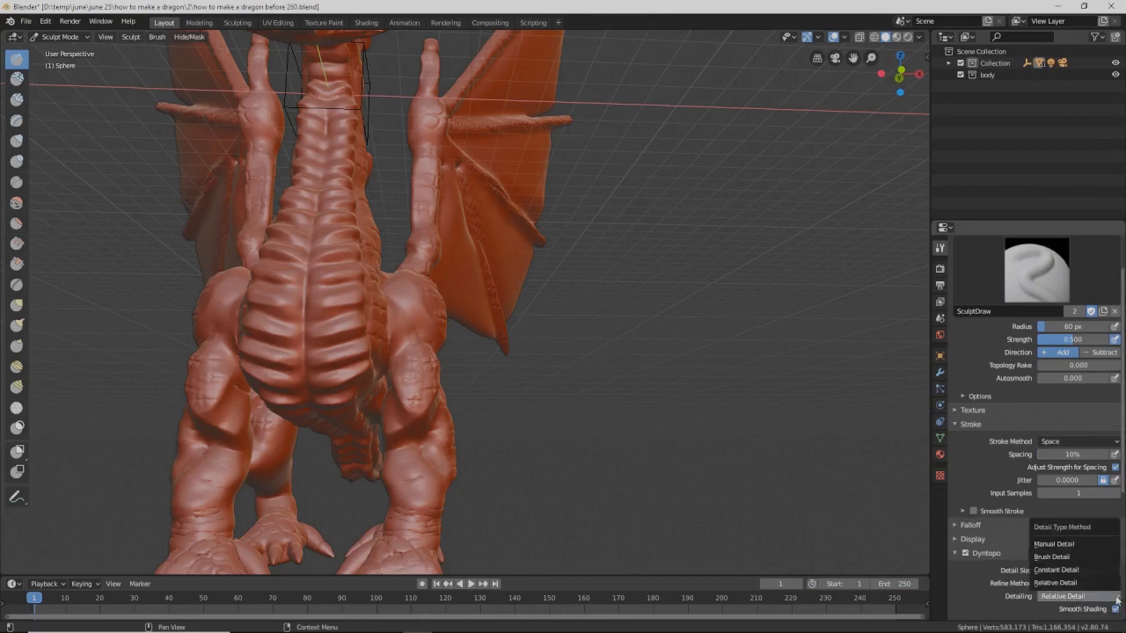
click(1089, 570)
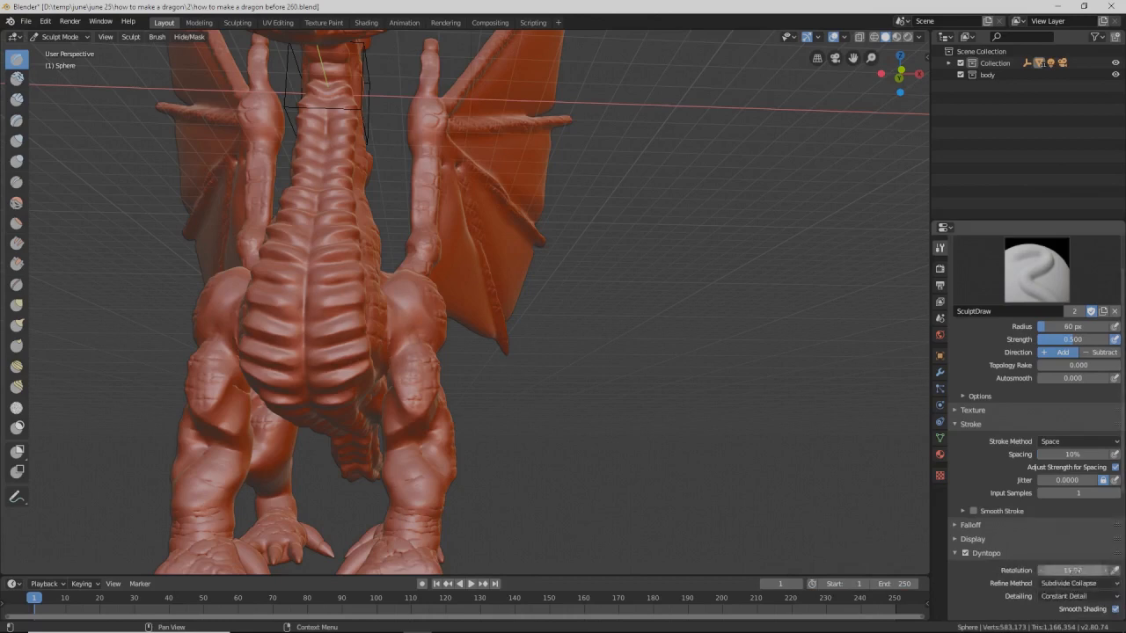
Step: Rework the stretched surface of the front forearms and feet with Draw strokes, using a 93 px radius at first and 53 px at the end
key(f)
click(452, 512)
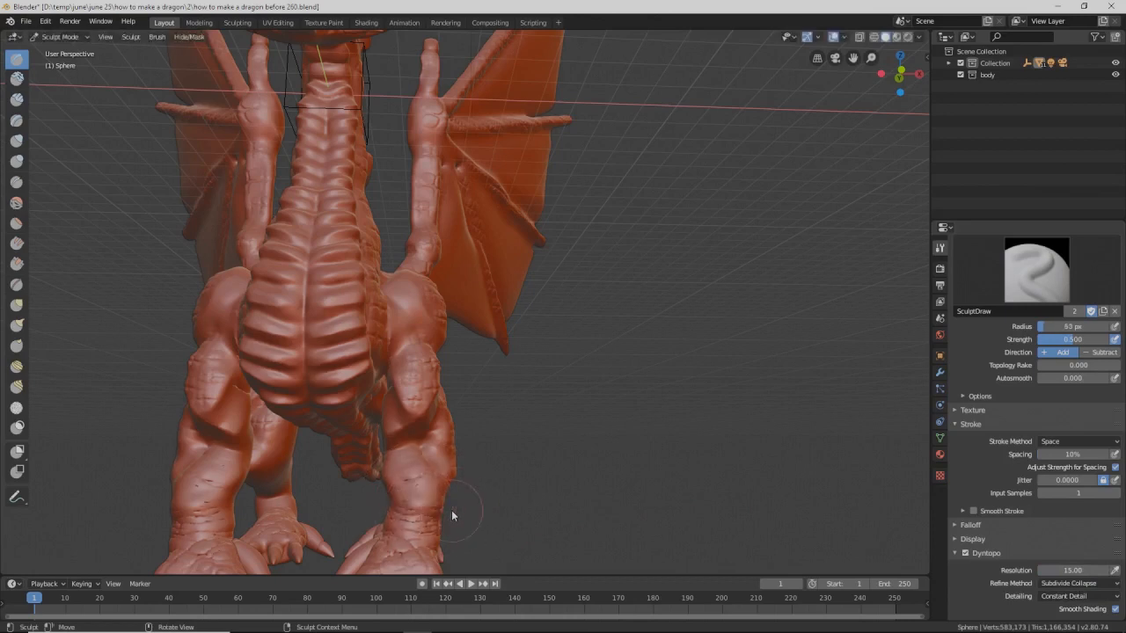
mouse_move(426, 472)
mouse_down()
mouse_move(405, 459)
mouse_move(413, 488)
mouse_up()
middle_drag(470, 461, 425, 454)
drag(426, 454, 423, 423)
mouse_move(503, 429)
middle_down()
mouse_move(443, 456)
mouse_move(461, 479)
middle_up()
mouse_move(475, 508)
mouse_down()
mouse_move(465, 533)
mouse_move(448, 533)
mouse_up()
mouse_move(449, 533)
middle_down()
mouse_move(486, 493)
mouse_move(541, 502)
middle_up()
scroll(560, 465, up, 3)
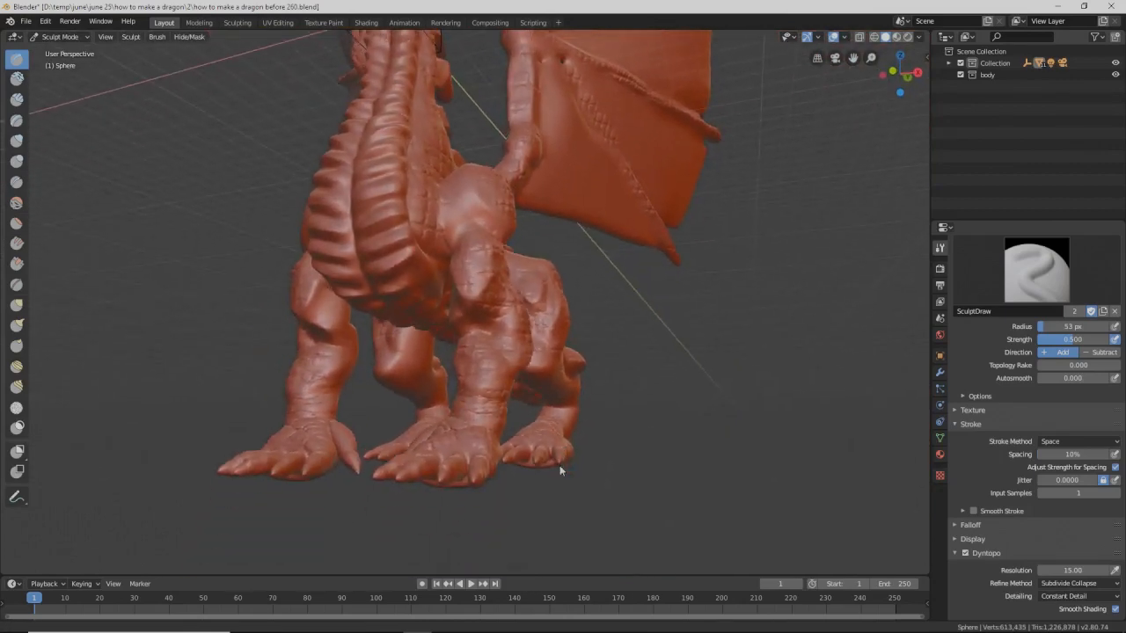
shift+middle_drag(560, 466, 559, 470)
click(475, 464)
Step: Save the scene as "how to make a dragon before 262.blend" and return the dragon body to Object Mode
middle_drag(686, 459, 515, 456)
ctrl+middle_drag(632, 425, 627, 471)
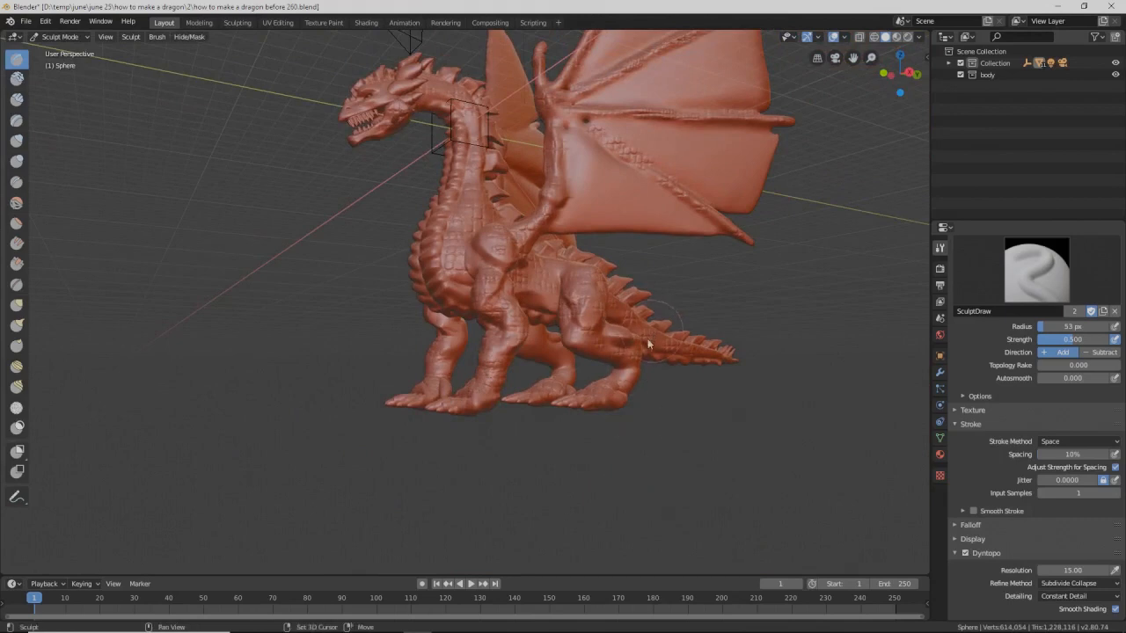
middle_drag(648, 345, 624, 380)
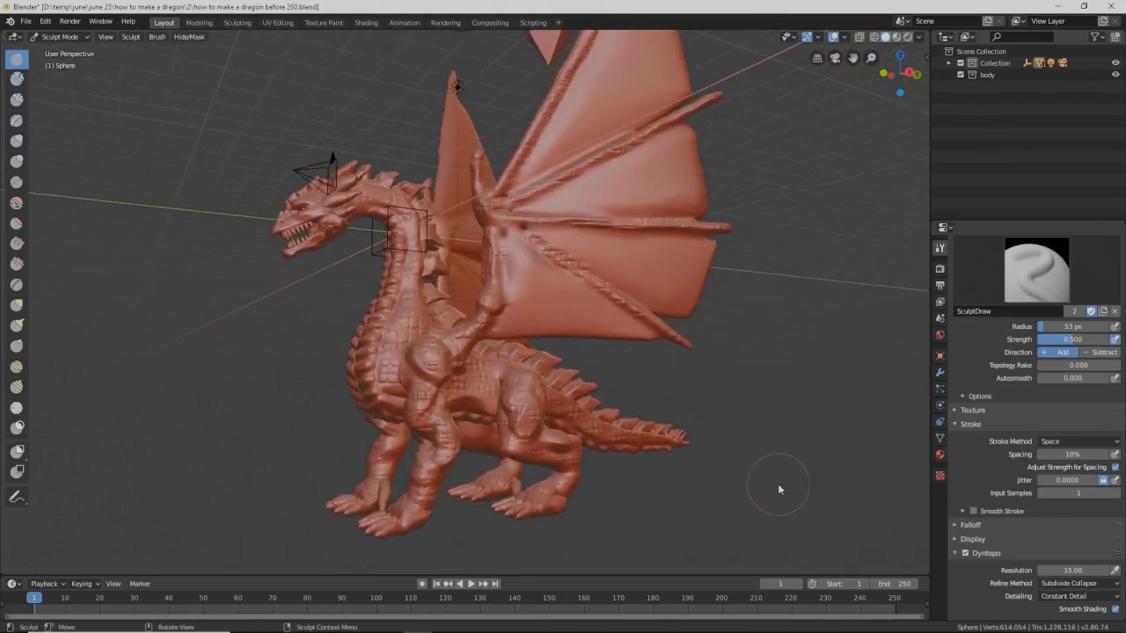
key(ctrl+alt+s)
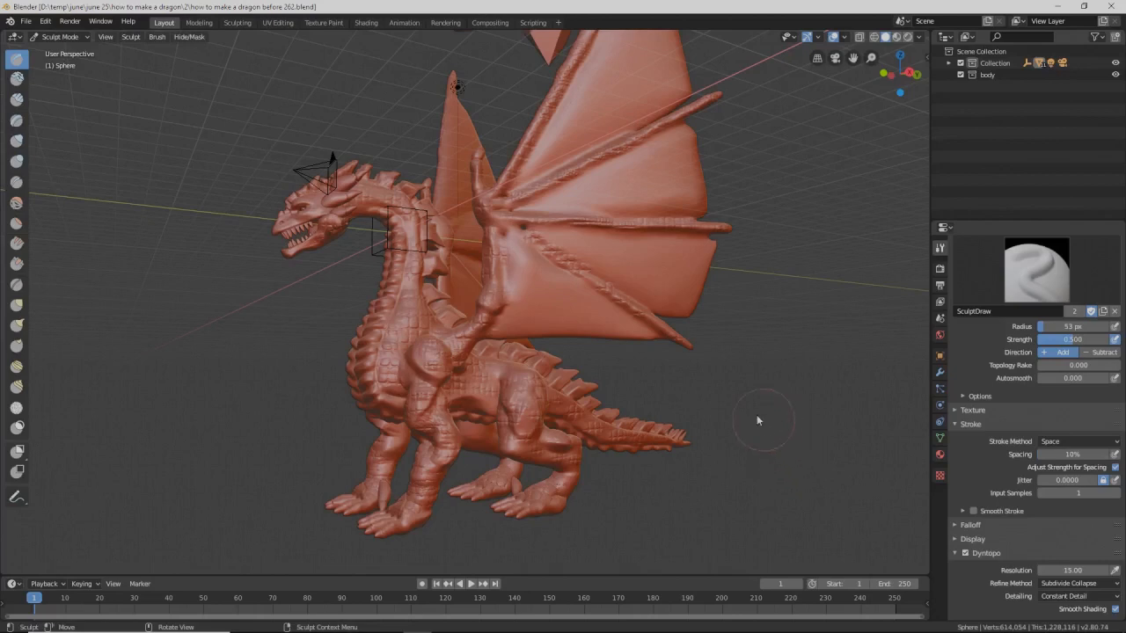
click(86, 40)
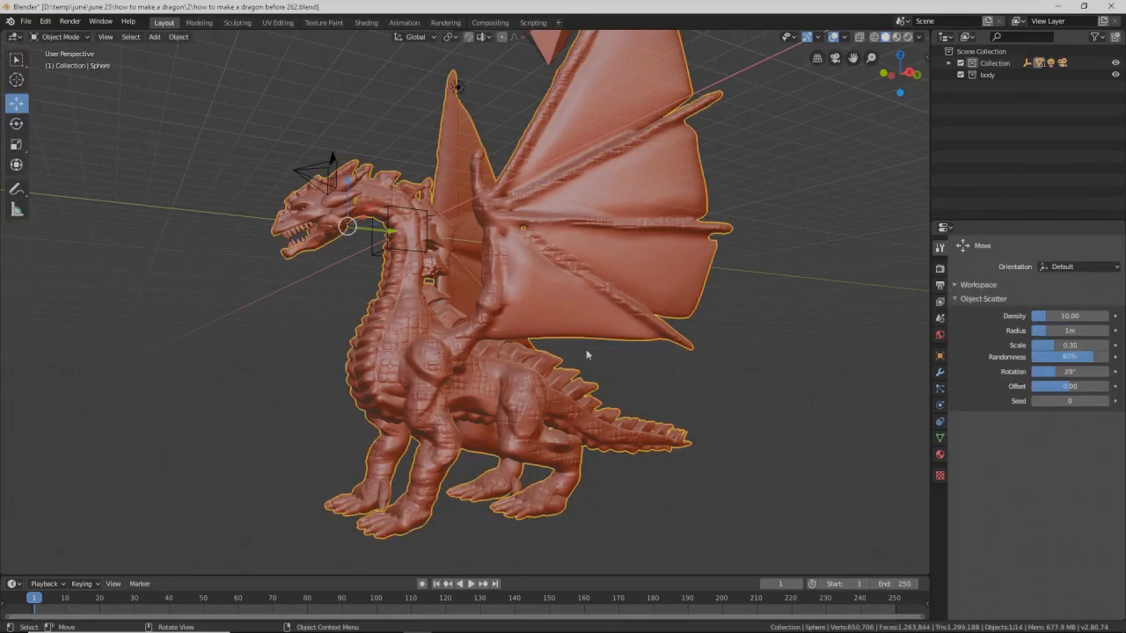
Step: Move the Empty into a new collection named "empty"
middle_drag(482, 304, 499, 345)
click(450, 247)
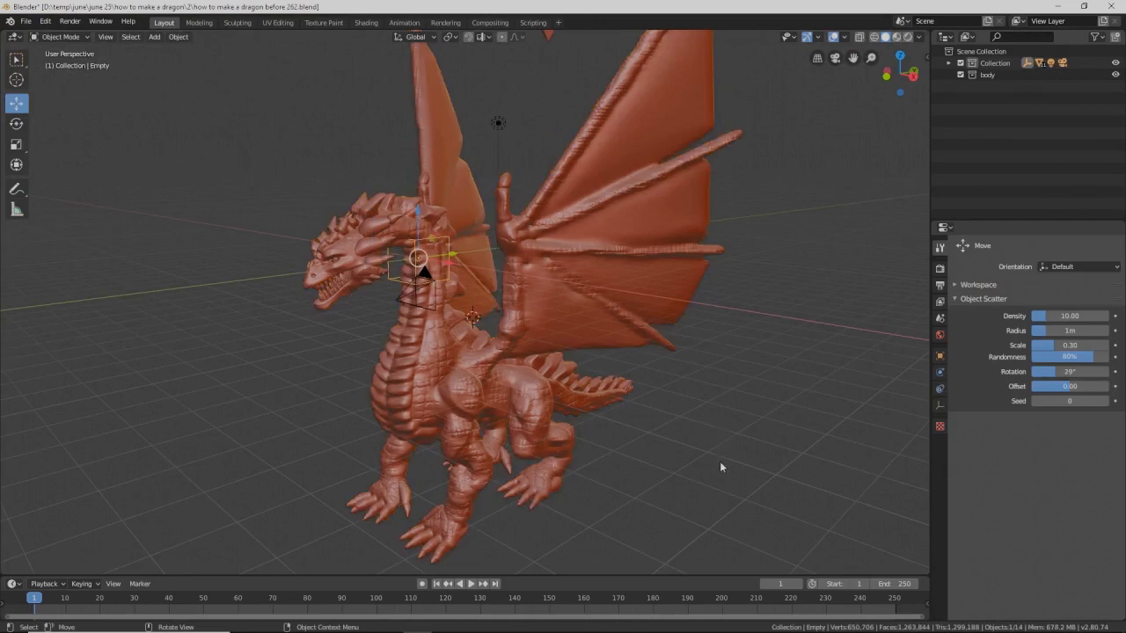
key(m)
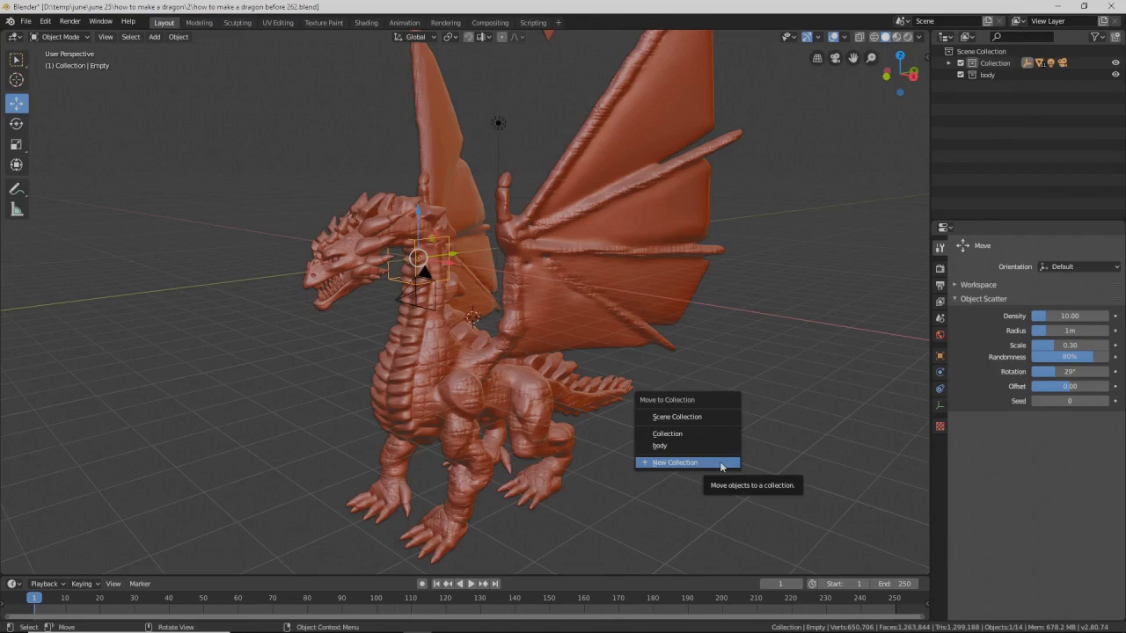
click(720, 464)
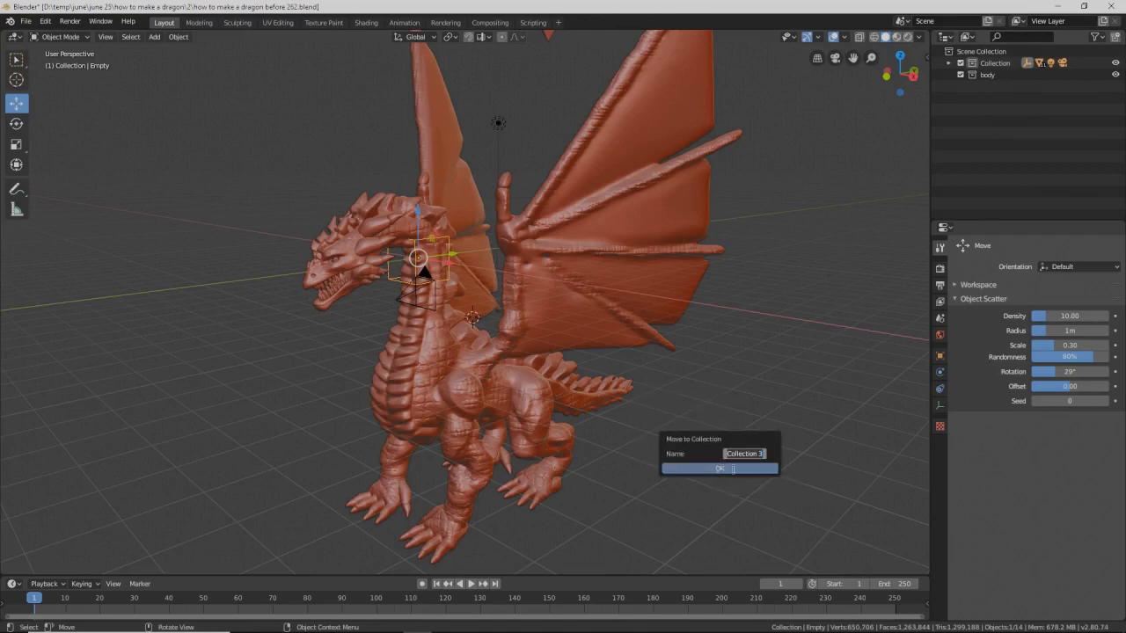
key(BackSpace)
key(Return)
click(740, 470)
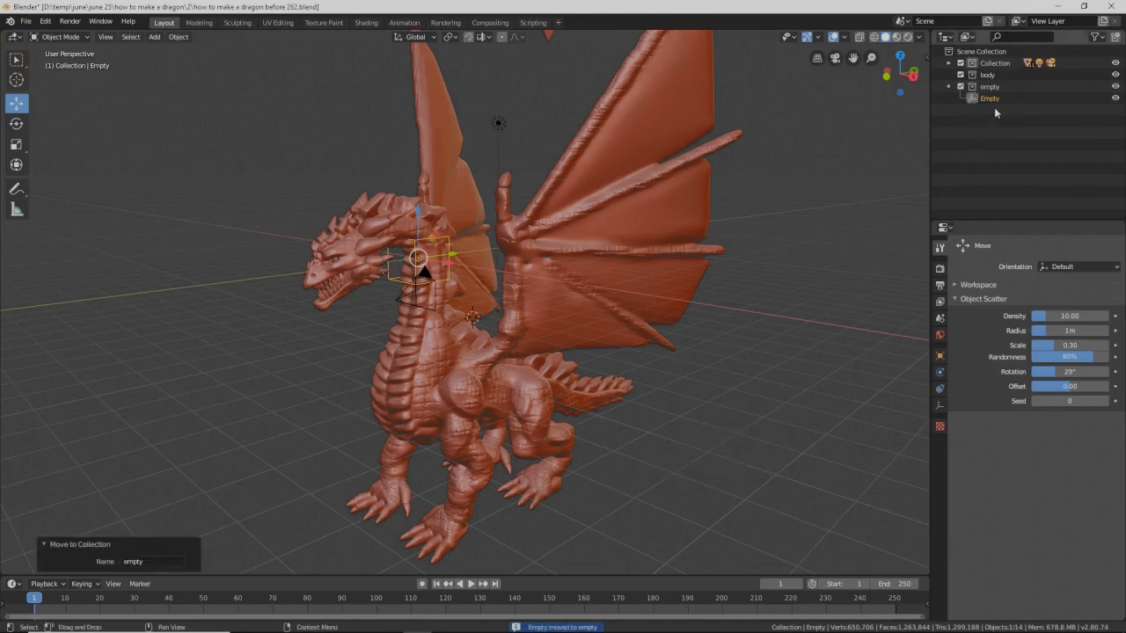
Step: Hide the Empty in the viewport and save the scene as "how to make a dragon before 264.blend"
click(1114, 100)
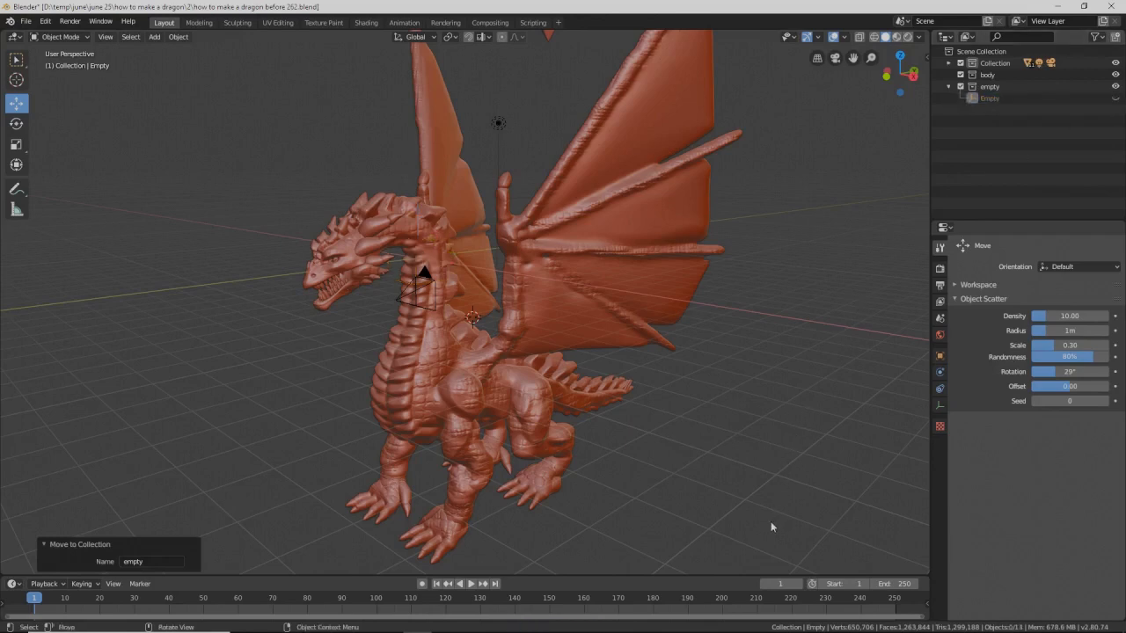
key(ctrl+alt+s)
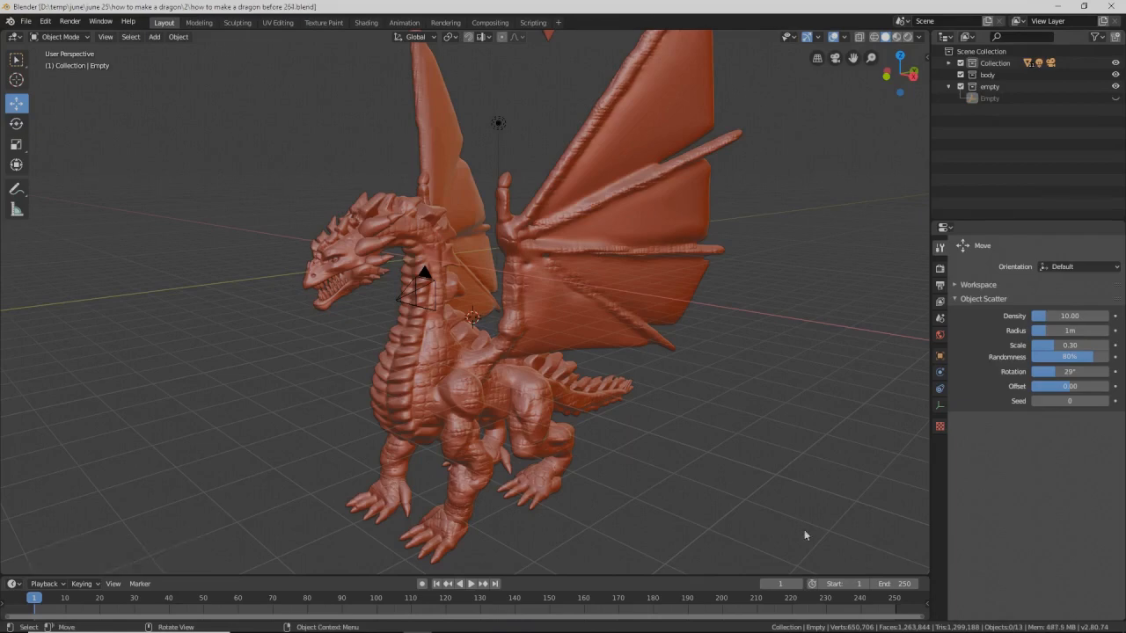
Step: Duplicate the pointed low-poly shape above the dragon and bring the copy about 9.43 m down and 12.2 m along Y, over the head
middle_drag(703, 415, 507, 144)
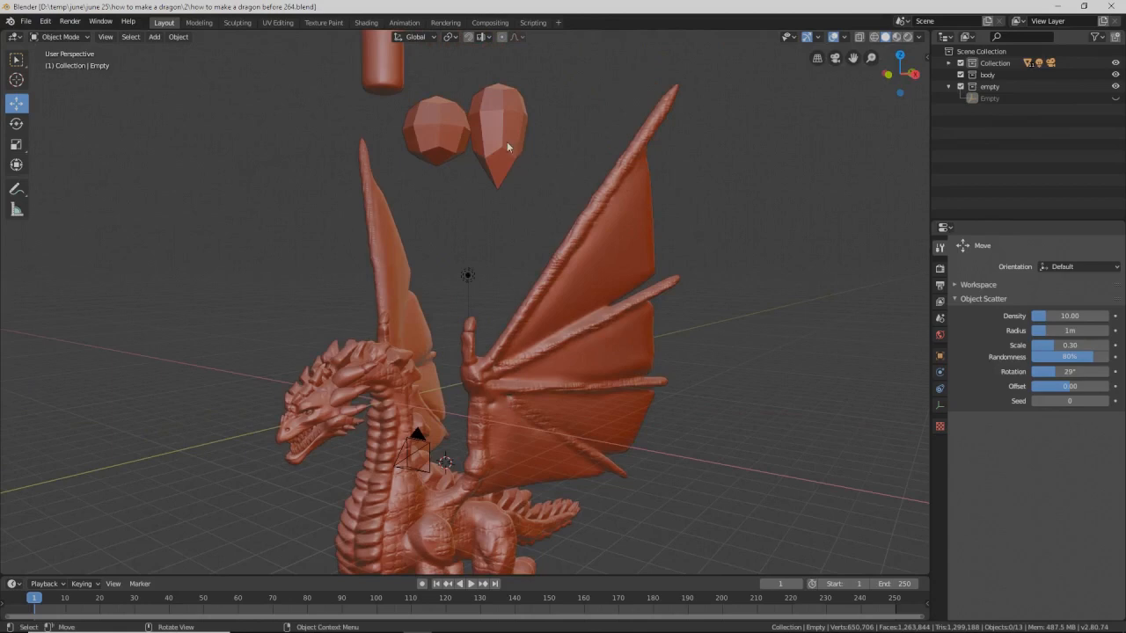
click(508, 148)
key(shift+d)
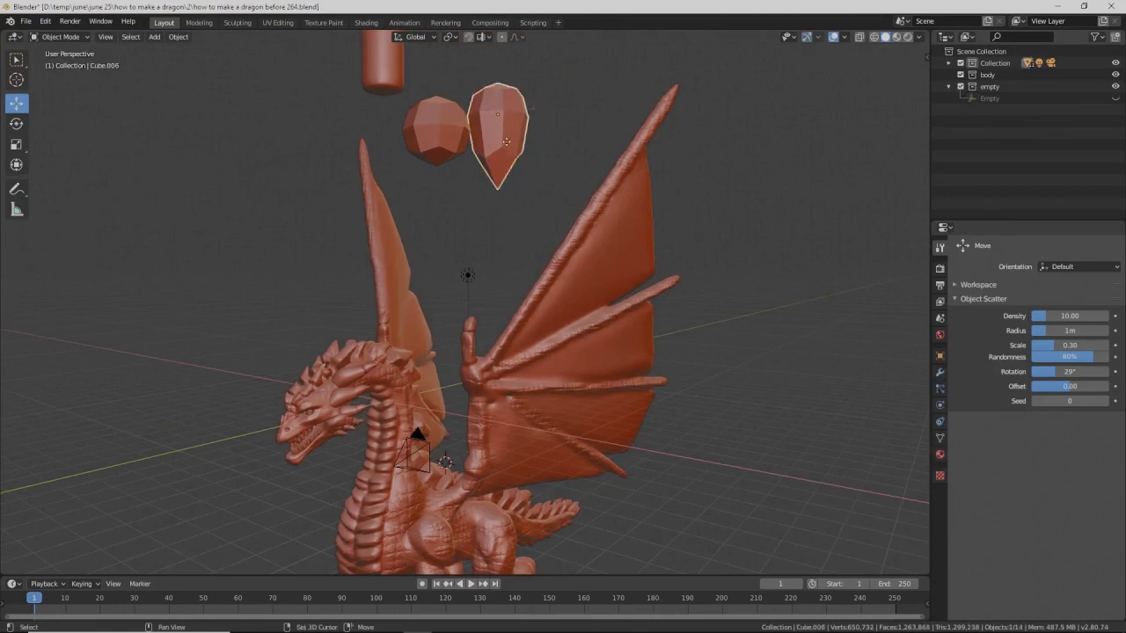
right_click(507, 142)
drag(505, 74, 524, 214)
middle_drag(523, 214, 516, 262)
key(g)
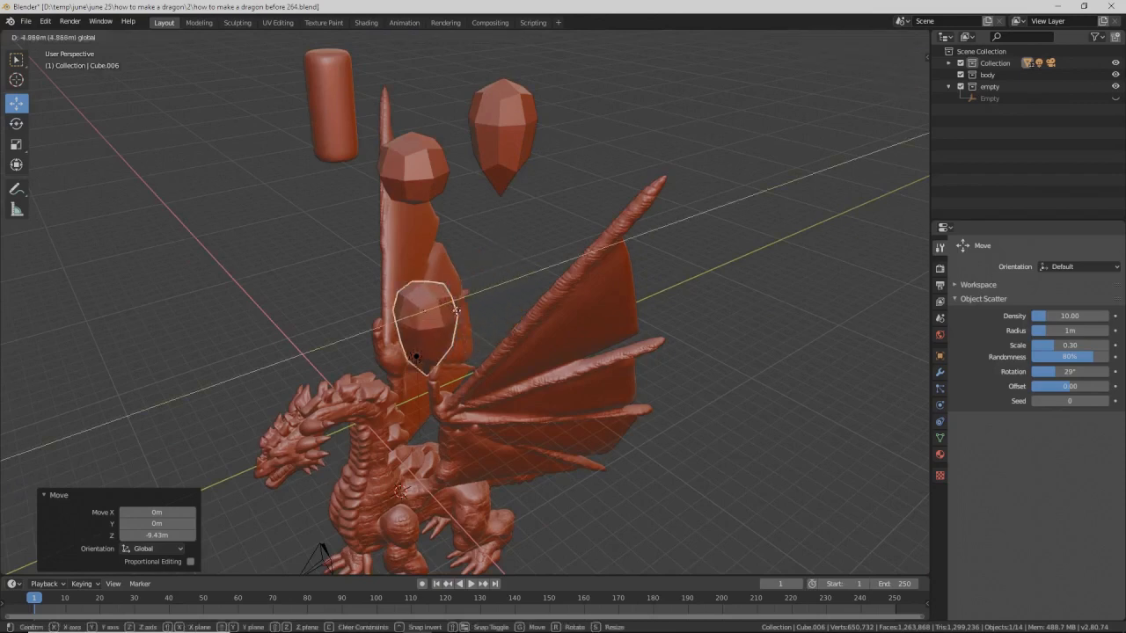
click(335, 357)
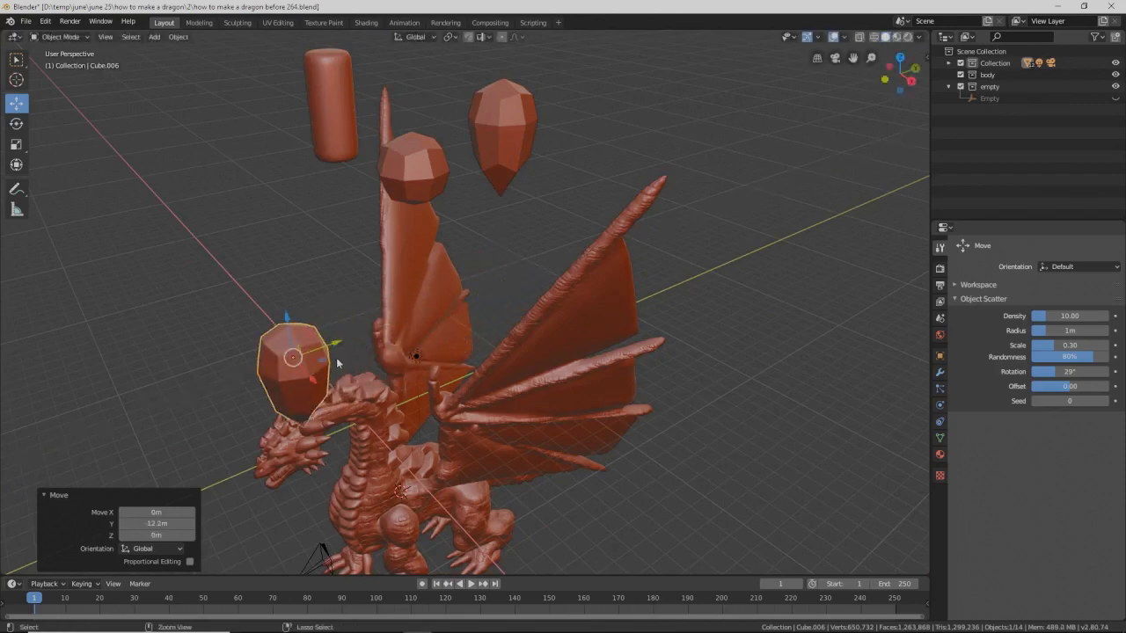
Step: Give the copied shape a level 2 subdivision and smooth shading
key(ctrl+2)
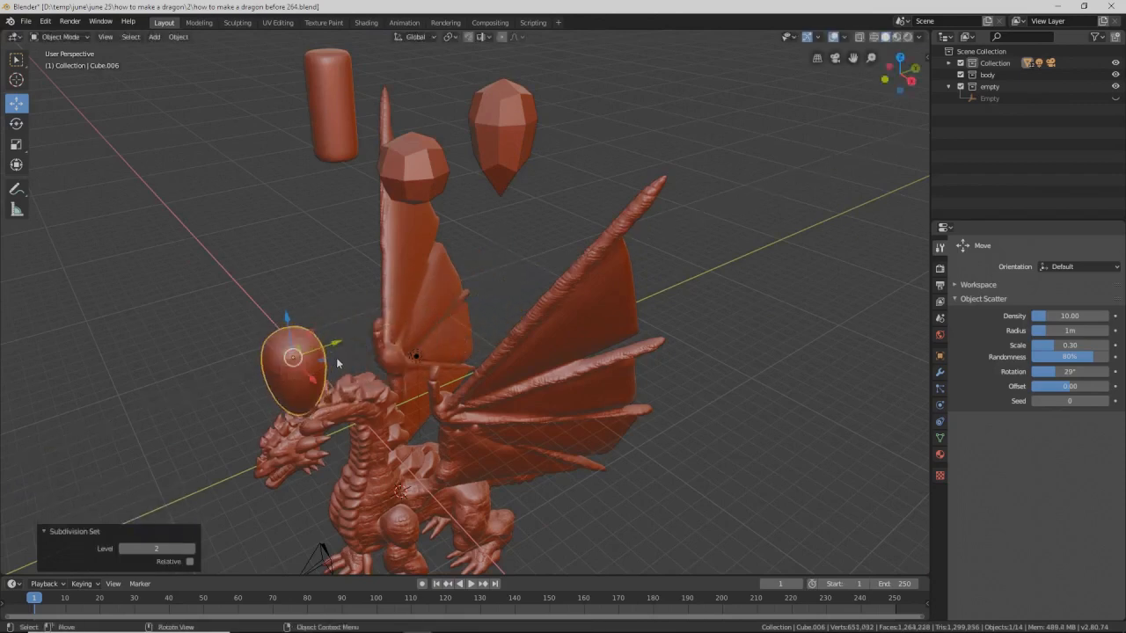
right_click(292, 383)
click(292, 383)
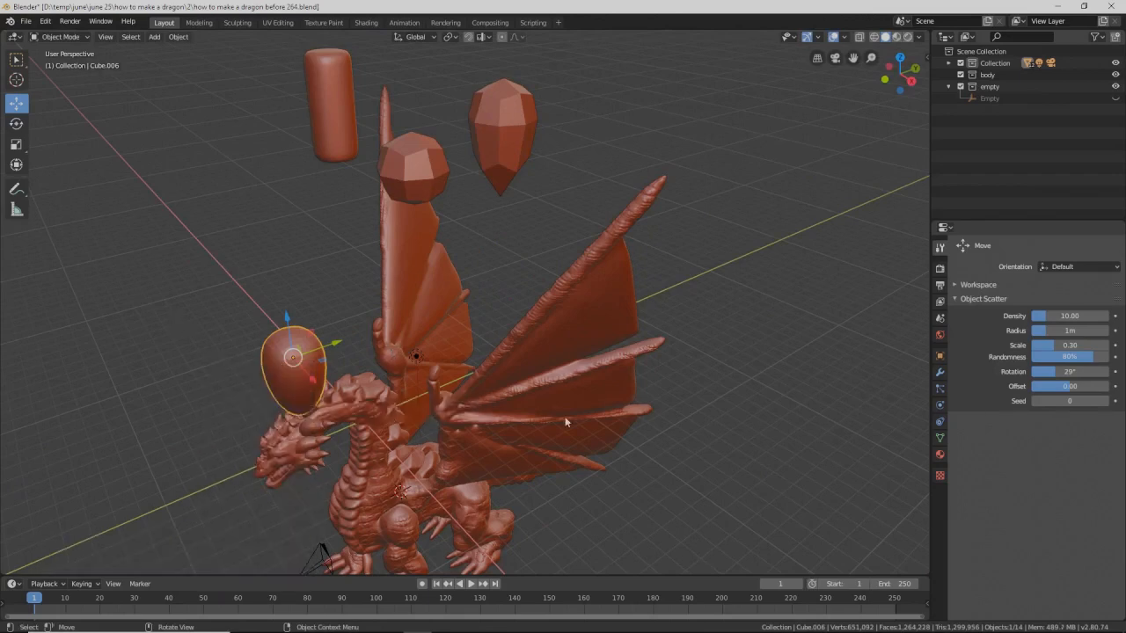
Step: Narrow the smoothed shape along the Y axis and raise it about 0.609 m above the dragon's head
key(s)
key(y)
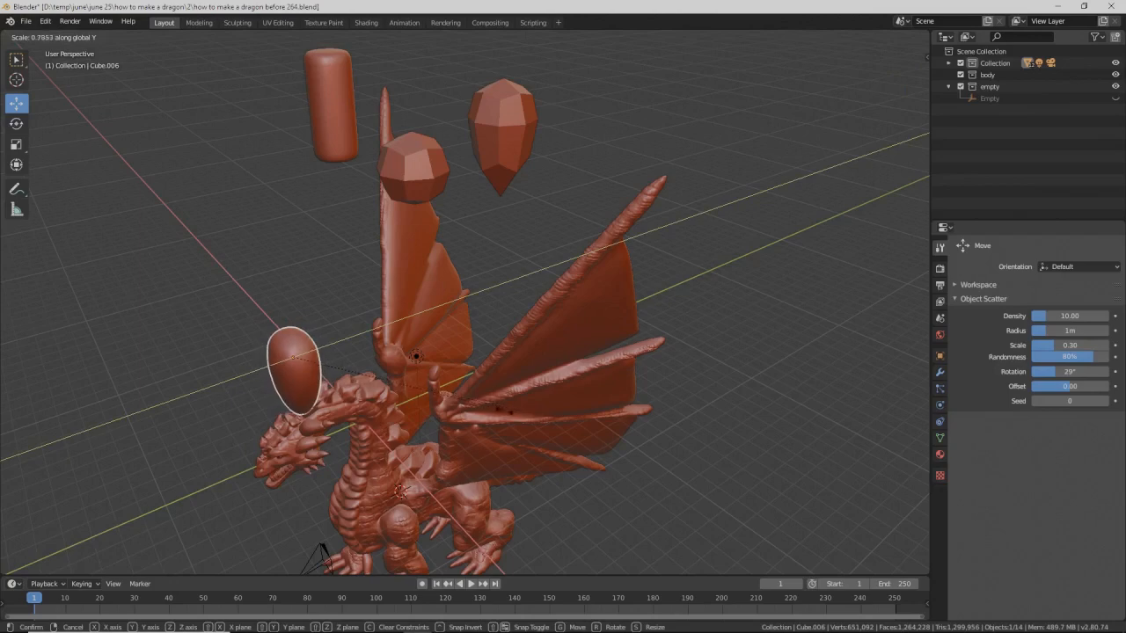
click(448, 401)
middle_drag(447, 401, 409, 343)
drag(293, 314, 293, 302)
Step: Put the smoothed shape into Edit Mode and show its subdivision modifier on the editing cage
click(59, 36)
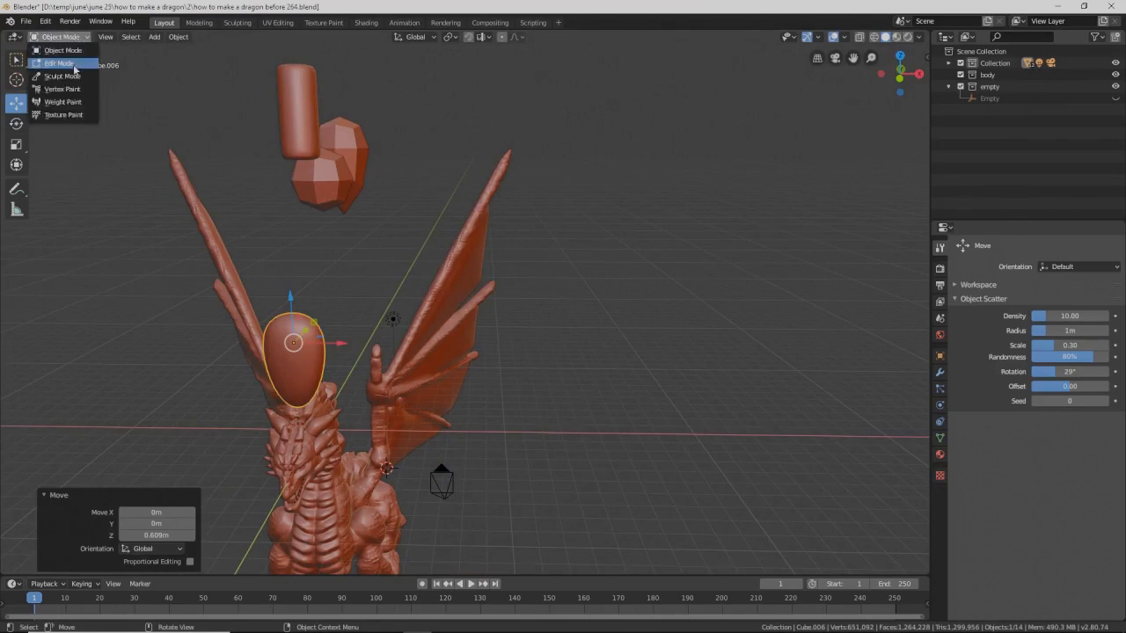
click(60, 63)
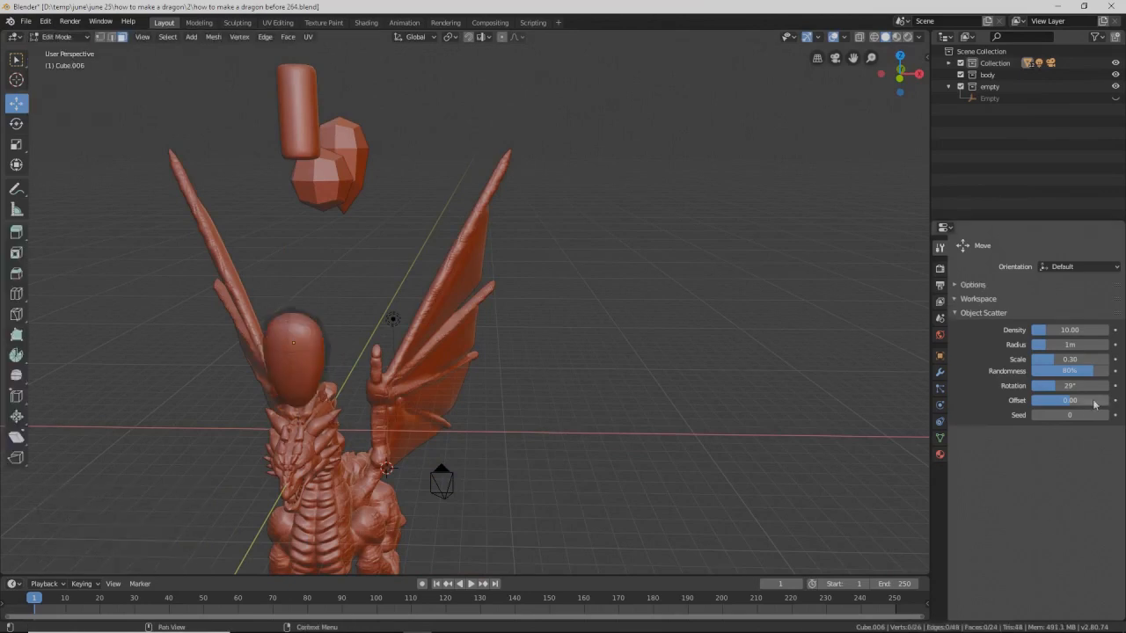
click(940, 373)
click(1064, 289)
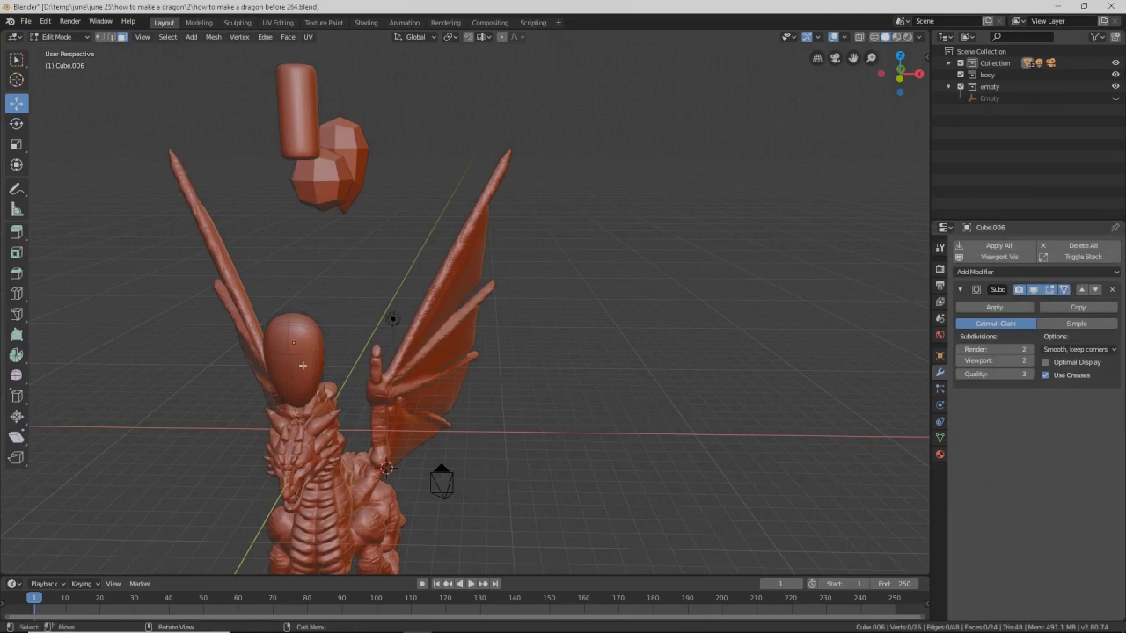
Step: Select the vertical centre edges on the front of the shape and push them inward about 0.595 m along Y
scroll(396, 418, up, 4)
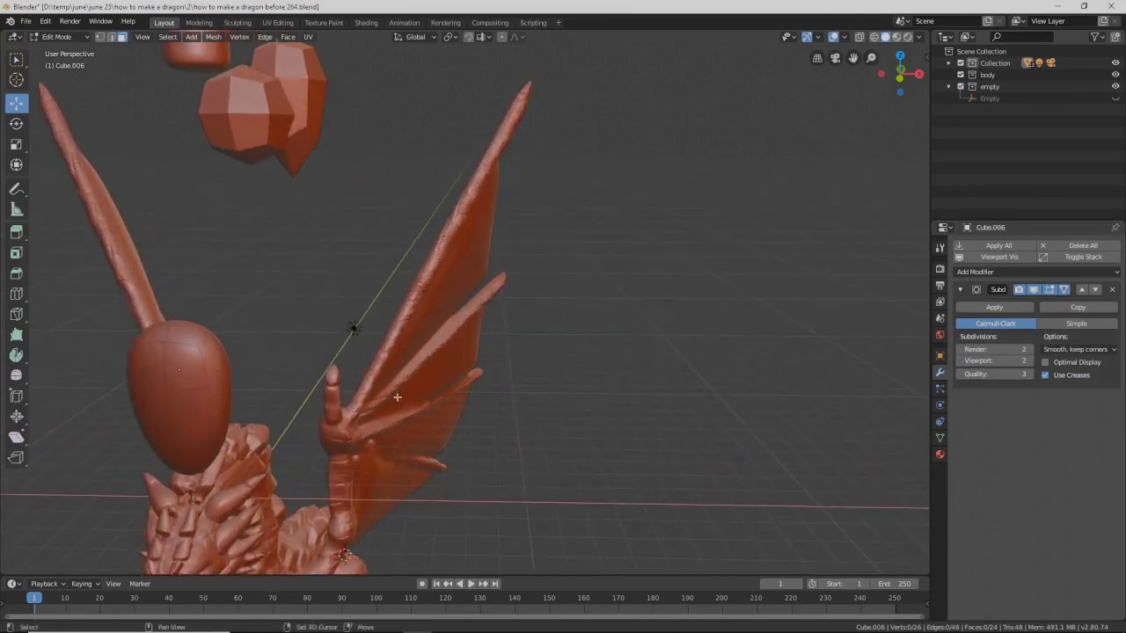
middle_drag(432, 387, 407, 371)
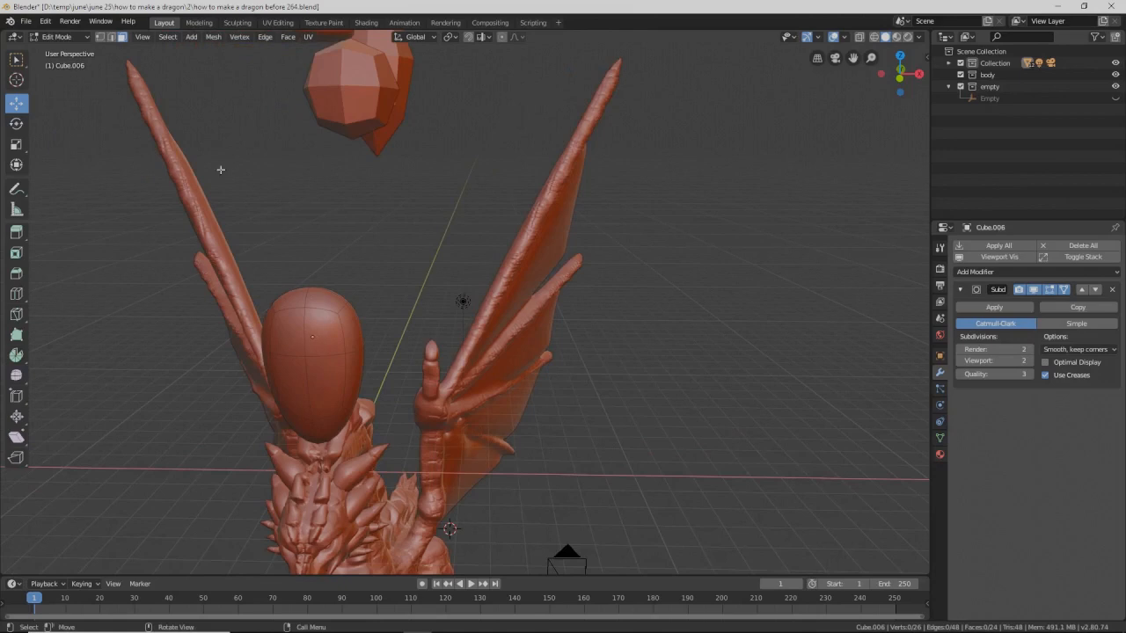
click(112, 37)
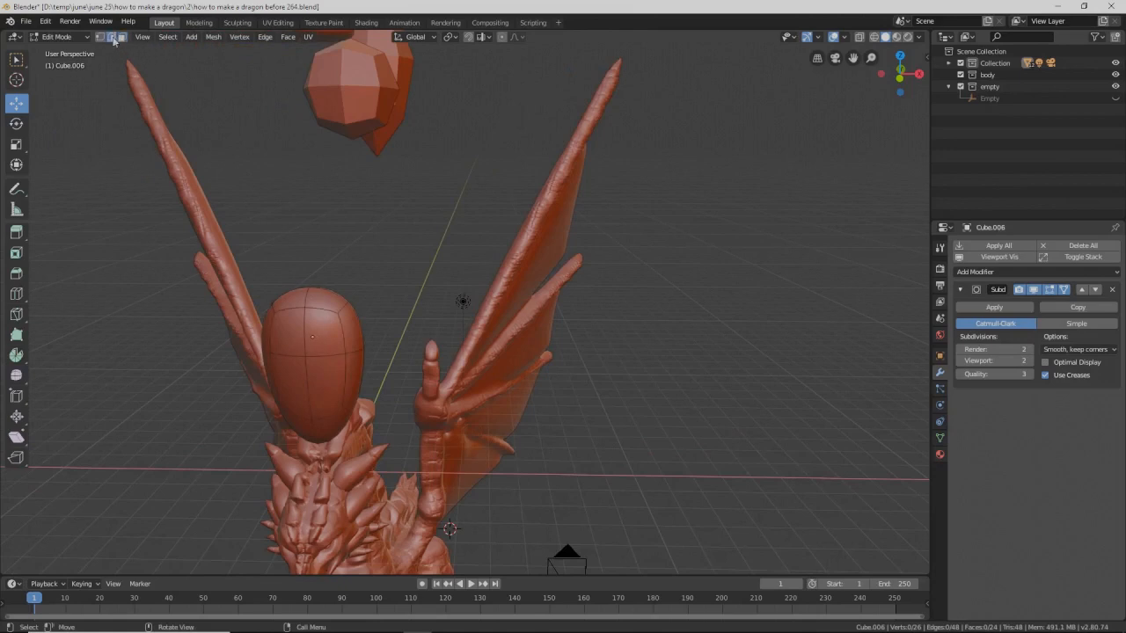
click(305, 337)
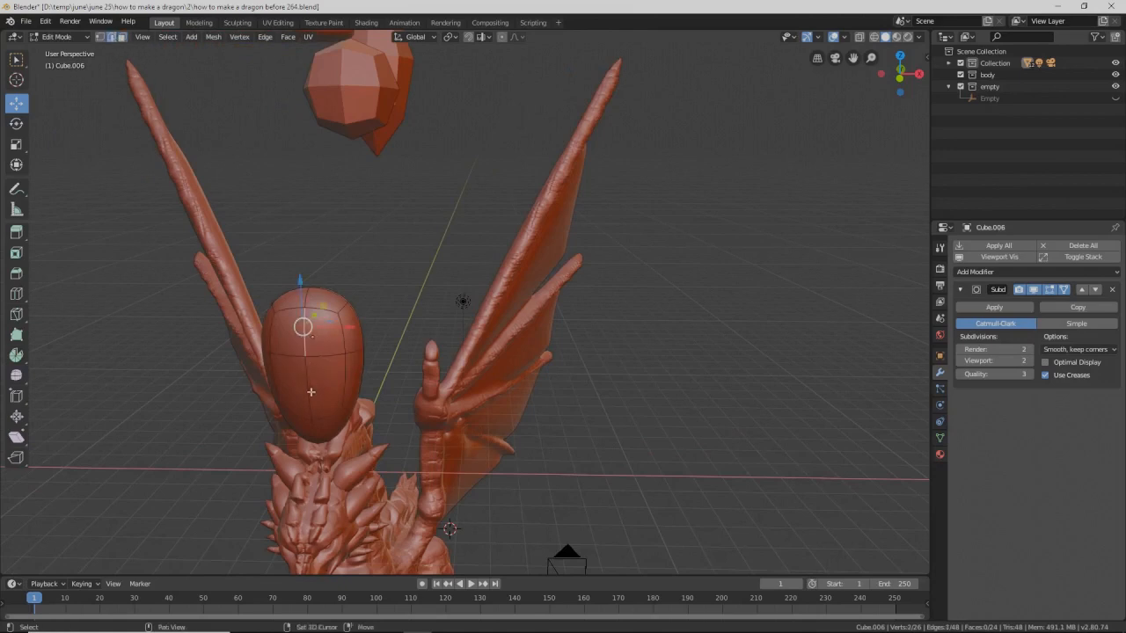
shift+click(314, 430)
middle_drag(314, 430, 316, 423)
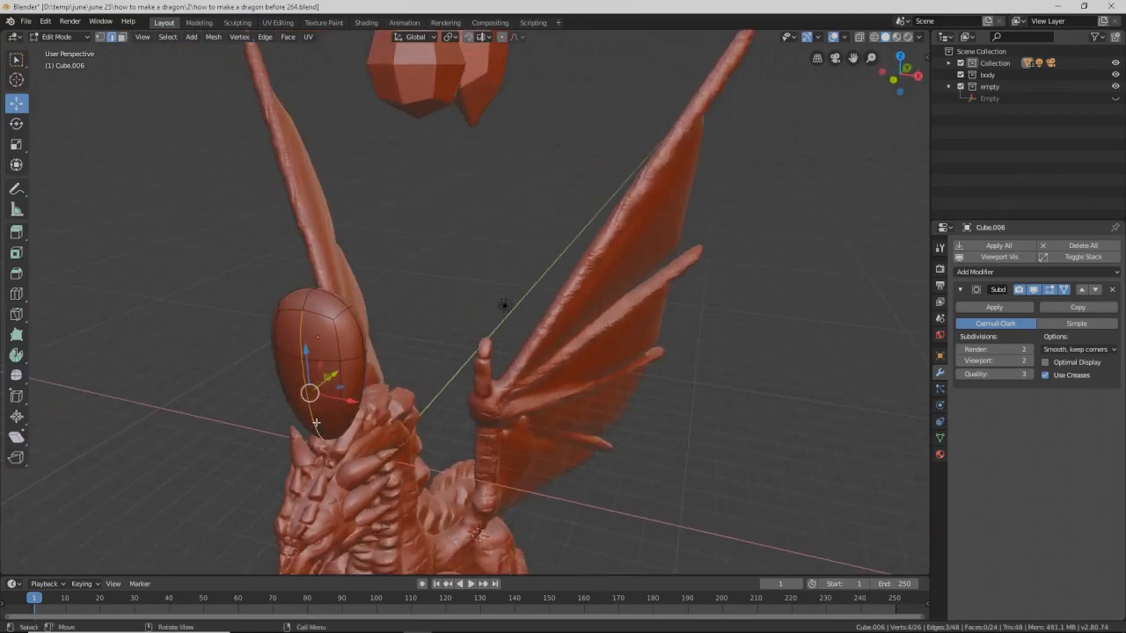
drag(337, 375, 340, 400)
Step: Add a vertical loop cut on each side of the centre groove, sliding the second one to a factor of about -0.636
middle_drag(340, 400, 376, 309)
middle_drag(382, 324, 368, 368)
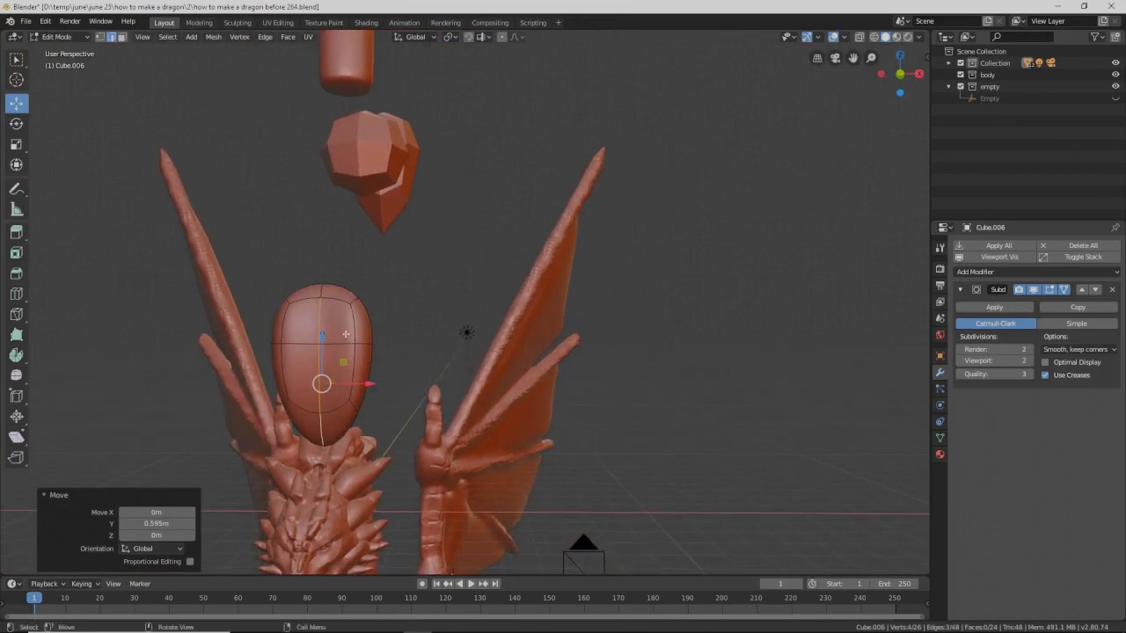
key(ctrl+r)
click(334, 308)
right_click(334, 305)
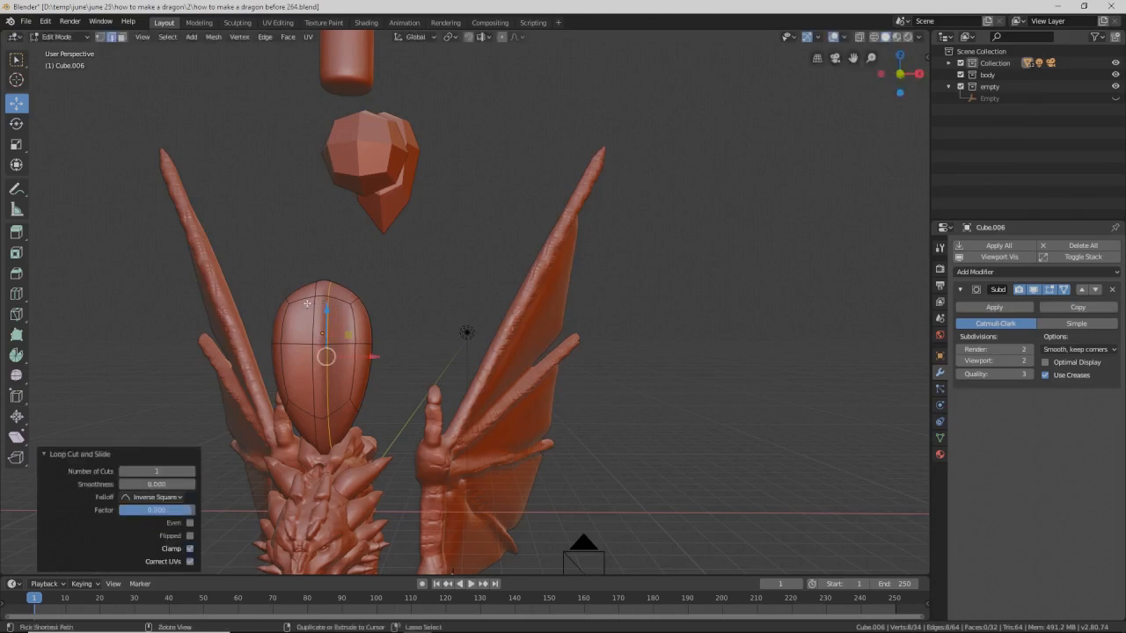
key(ctrl+r)
click(308, 303)
drag(313, 306, 318, 307)
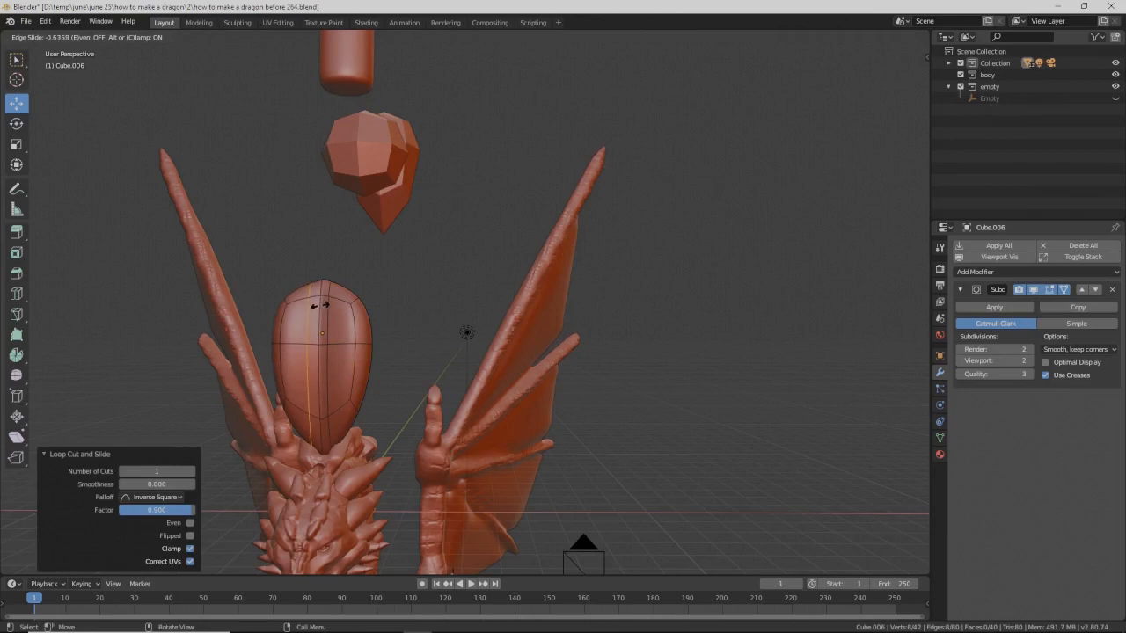
click(318, 306)
Step: Return the grooved shape to Object Mode and lower it about 5.48 m and a further 1.03 m to the dragon's mouth
middle_drag(318, 306, 158, 97)
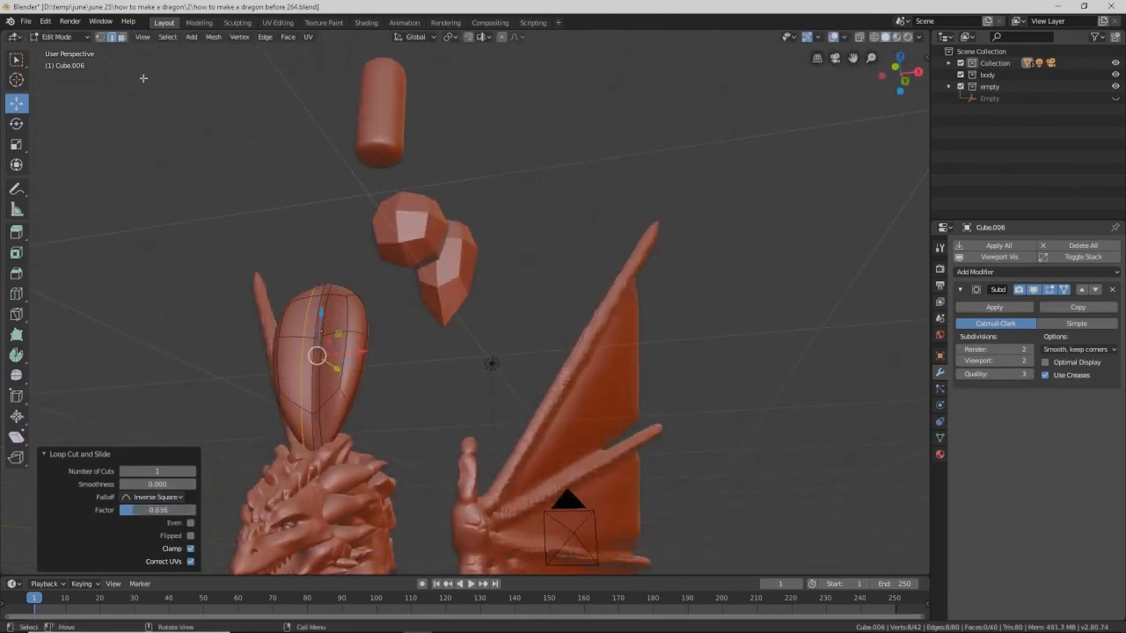
click(85, 37)
click(421, 478)
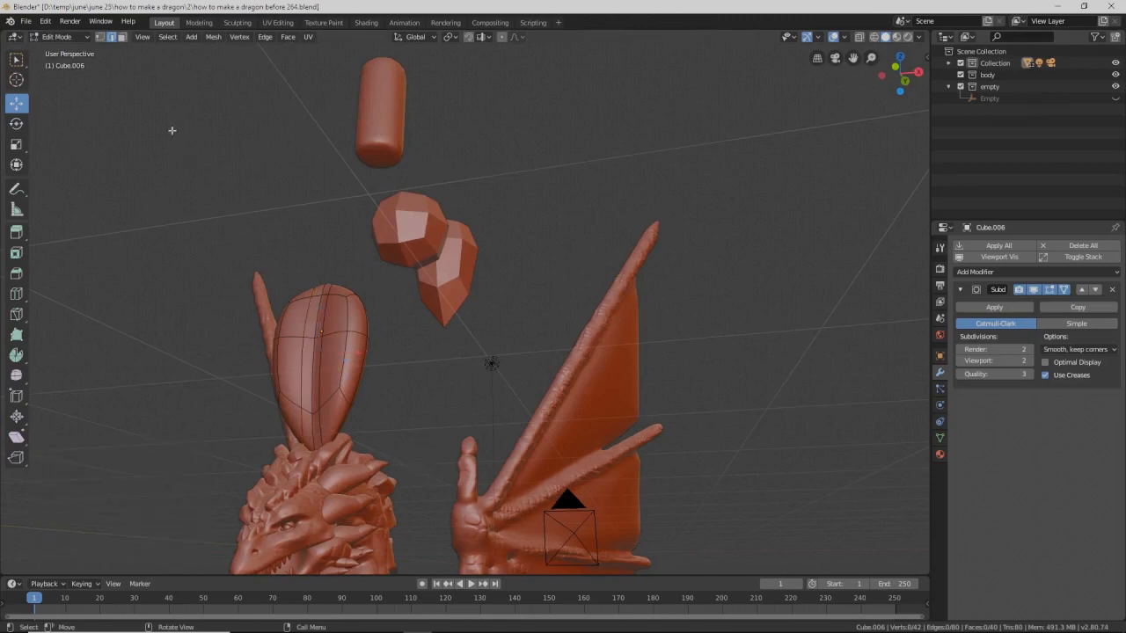
click(85, 37)
click(60, 48)
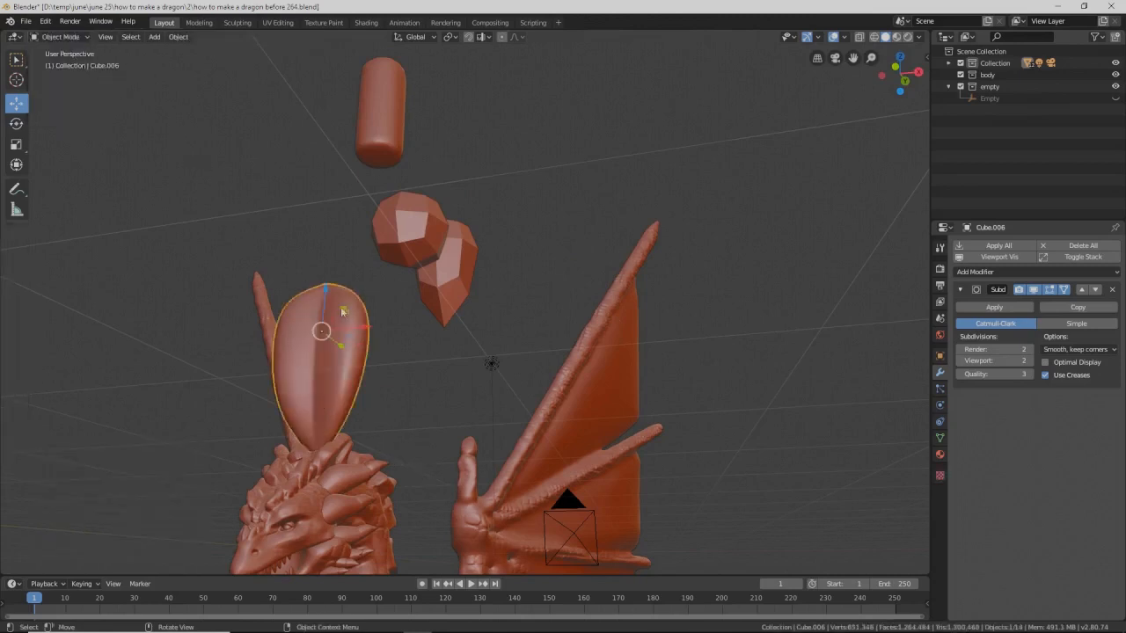
drag(325, 290, 288, 451)
middle_drag(362, 438, 393, 389)
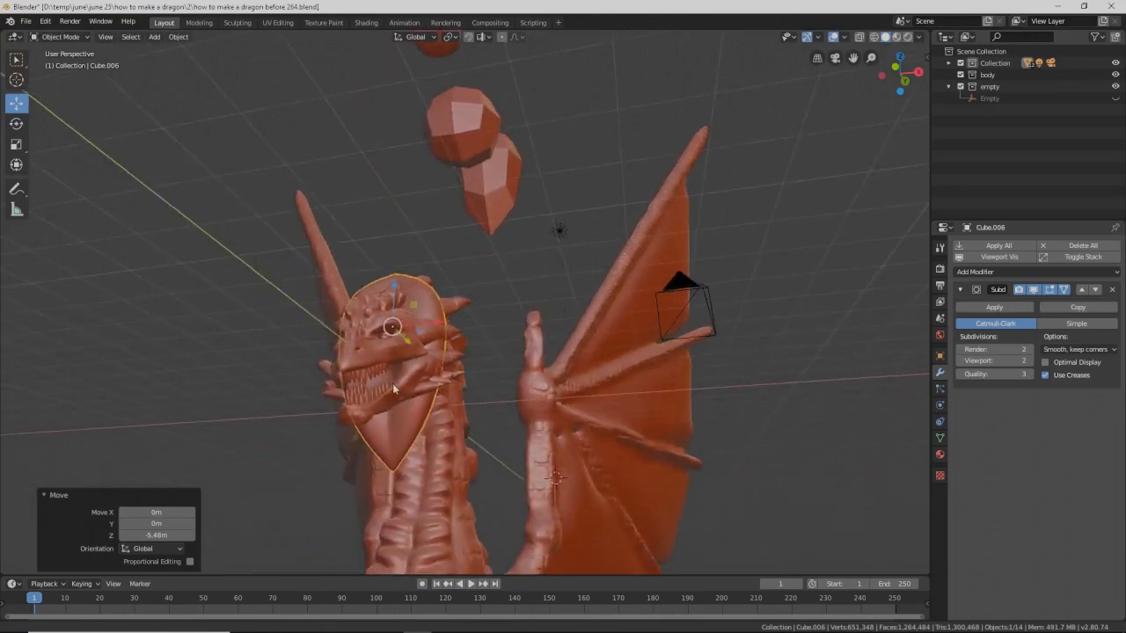
drag(396, 289, 444, 325)
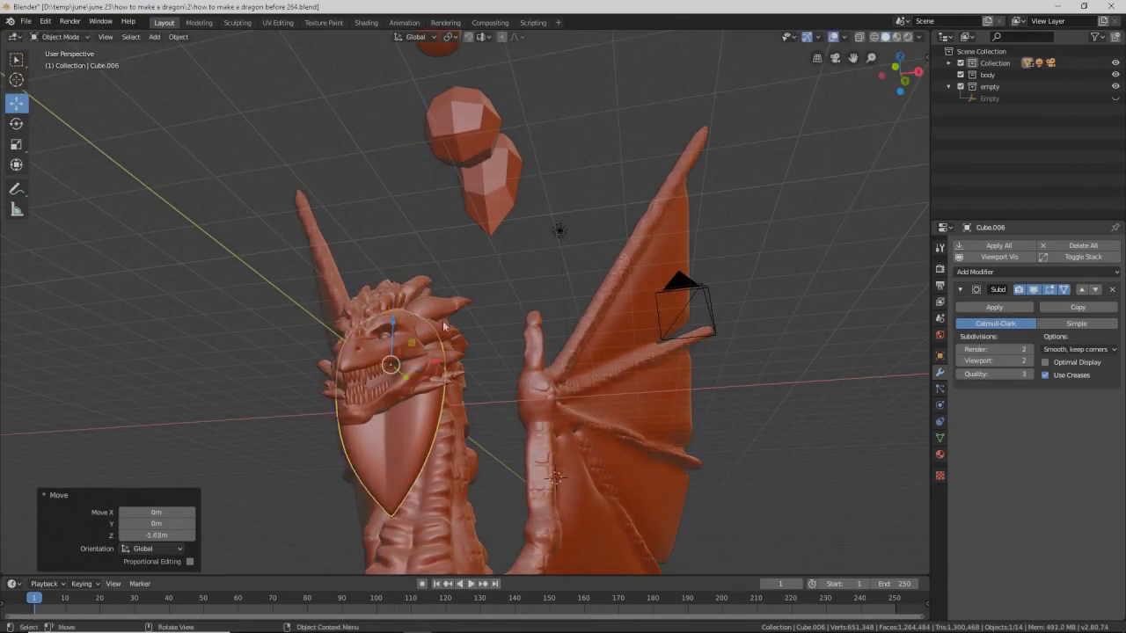
Step: Rotate the tongue shape -54° about the X axis and scale it uniformly to about 0.481
middle_drag(444, 325, 479, 353)
key(r)
key(x)
click(479, 416)
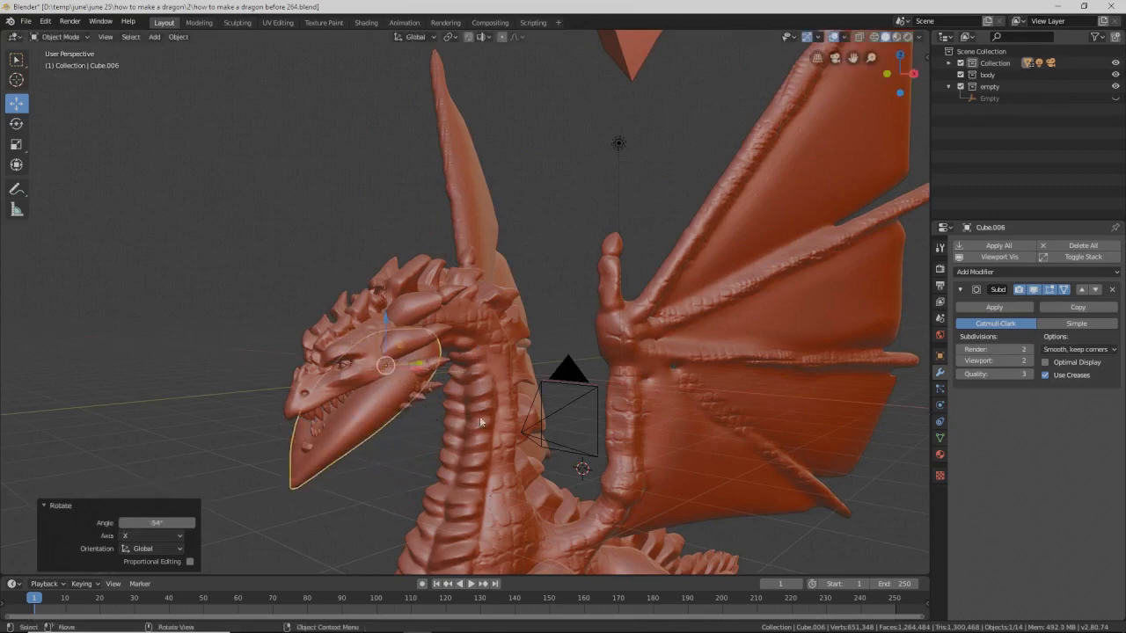
key(s)
click(416, 412)
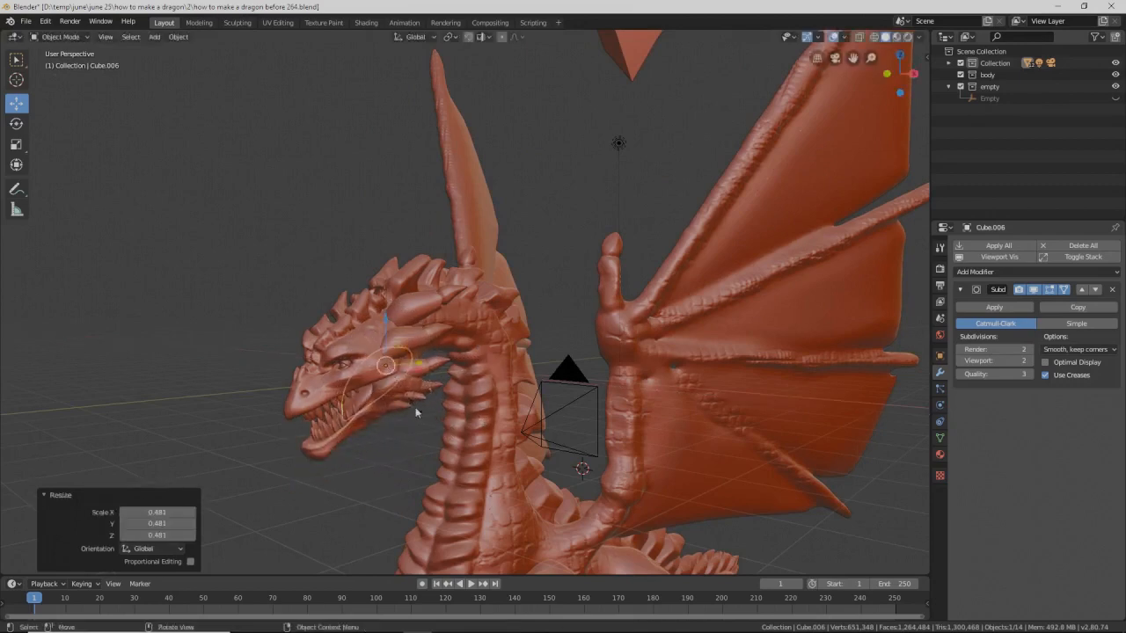
Step: Shift the tongue forward and about 0.238 m down inside the jaws, and narrow it to about 0.687 along X
drag(412, 365, 390, 369)
drag(364, 323, 361, 340)
middle_drag(364, 339, 414, 333)
key(s)
key(x)
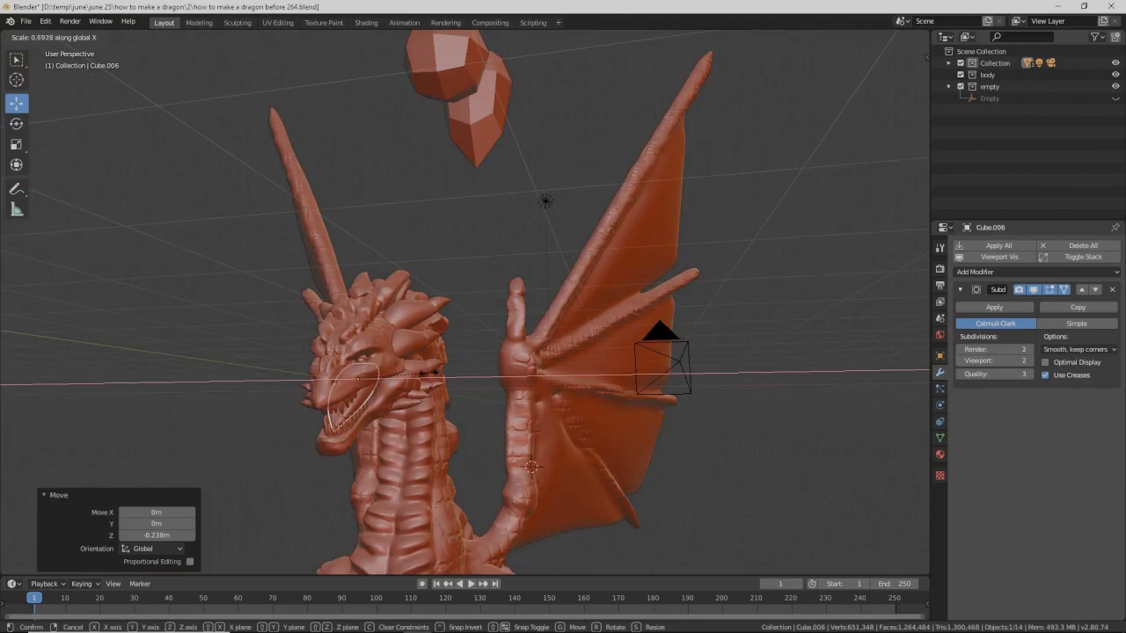
click(431, 374)
Step: Scale the tongue uniformly to about 0.901 and rotate it slightly about the global X axis inside the jaws
middle_drag(431, 374, 296, 388)
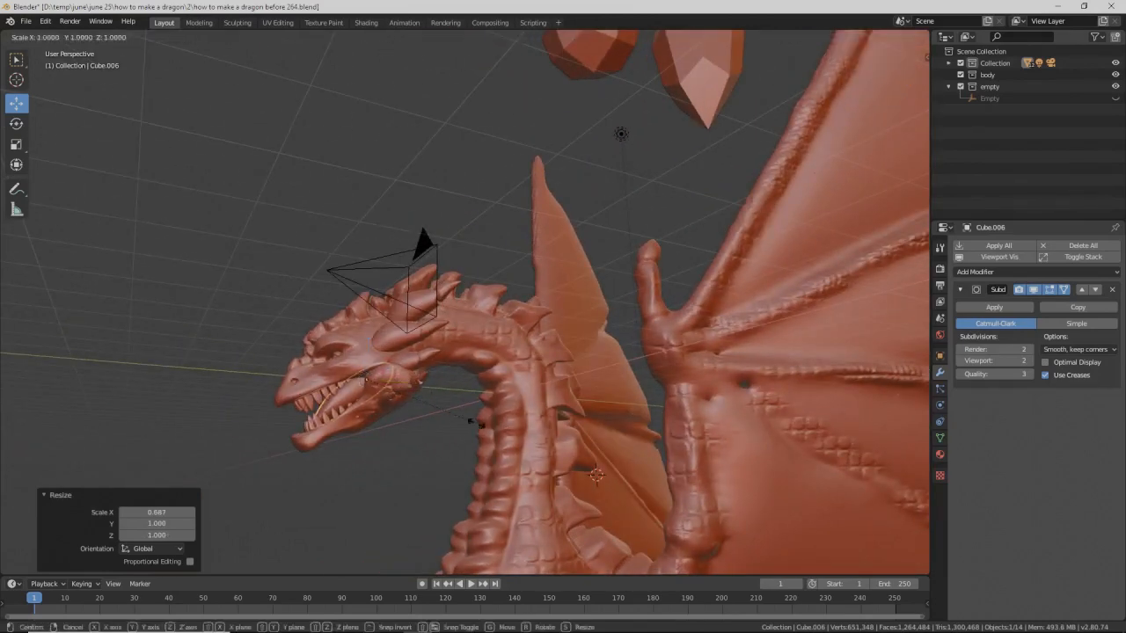
middle_drag(463, 425, 419, 403)
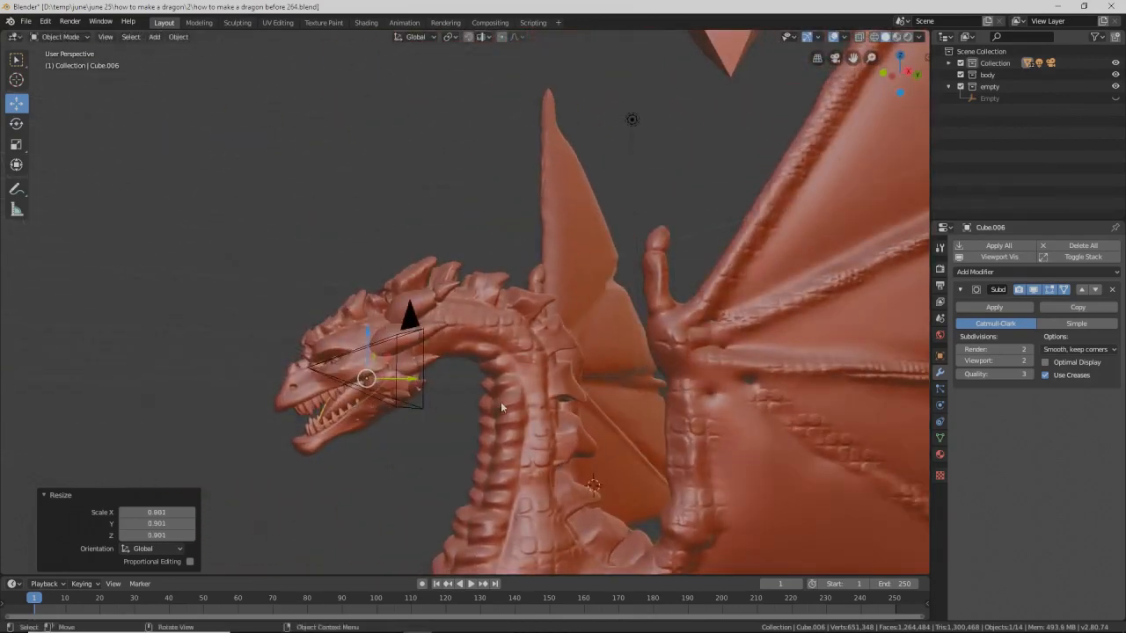
key(r)
key(x)
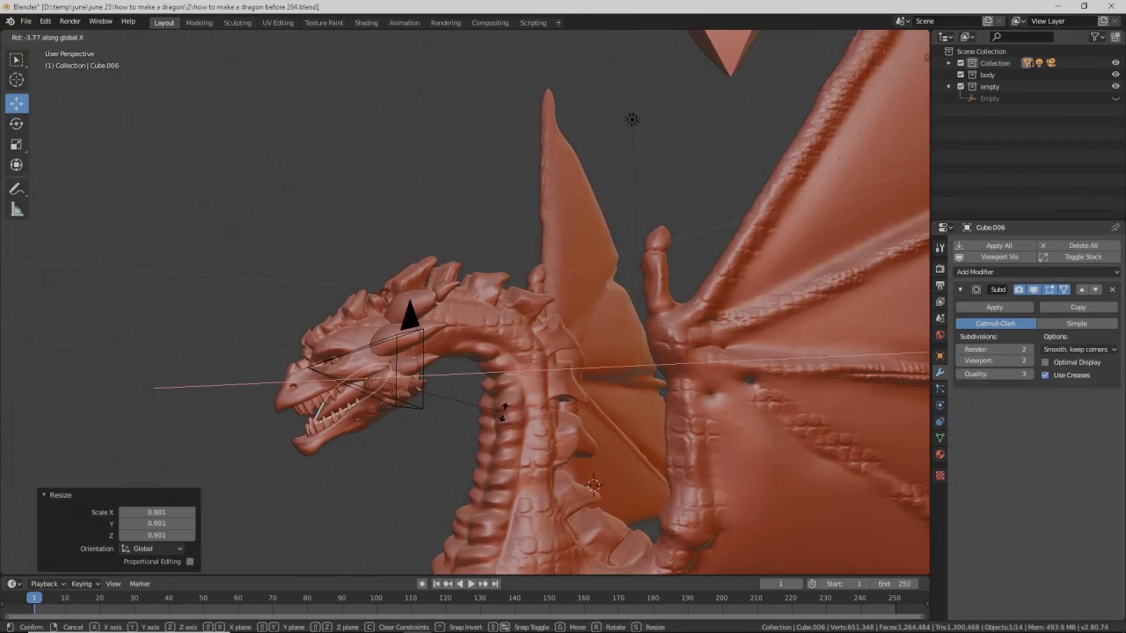
click(503, 410)
middle_drag(503, 409, 493, 383)
click(540, 427)
middle_drag(540, 428, 430, 431)
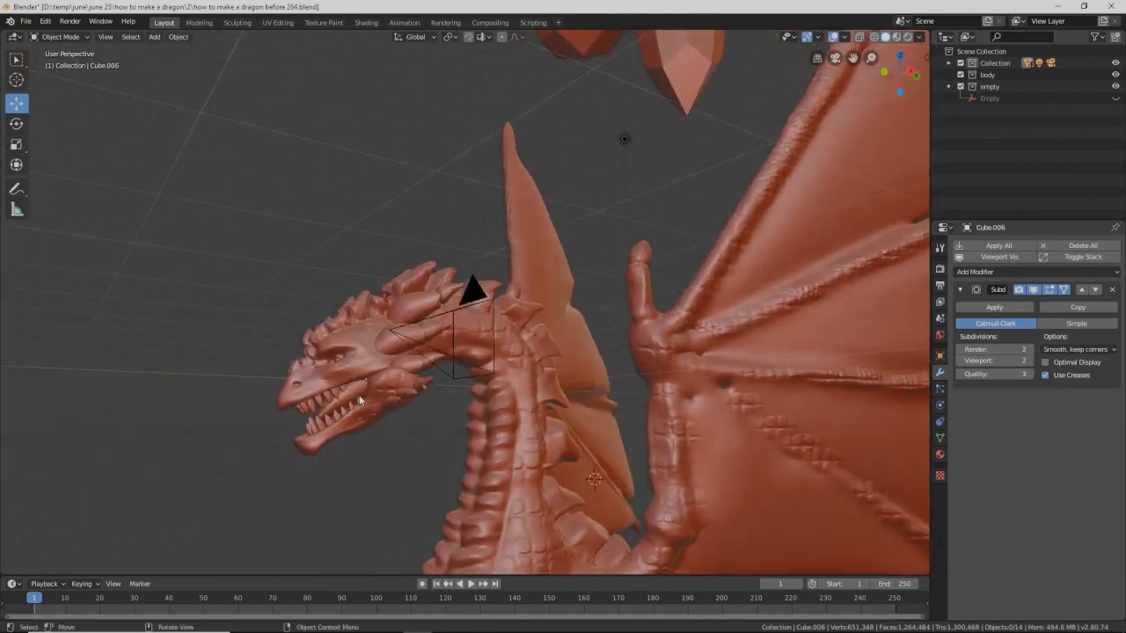
scroll(505, 442, up, 3)
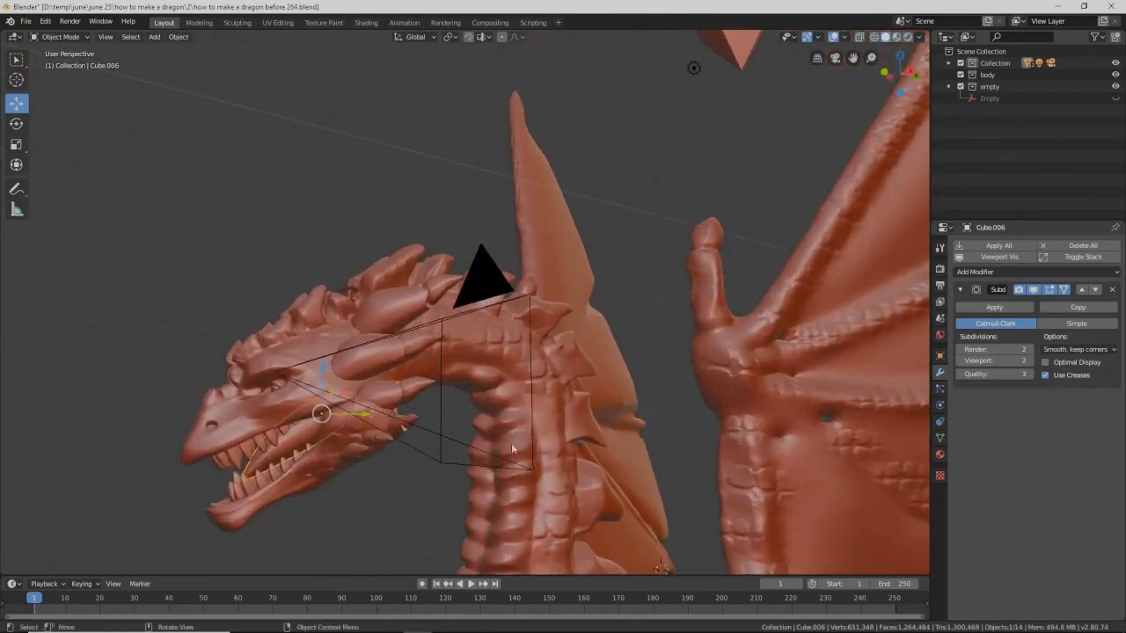
key(s)
key(z)
key(z)
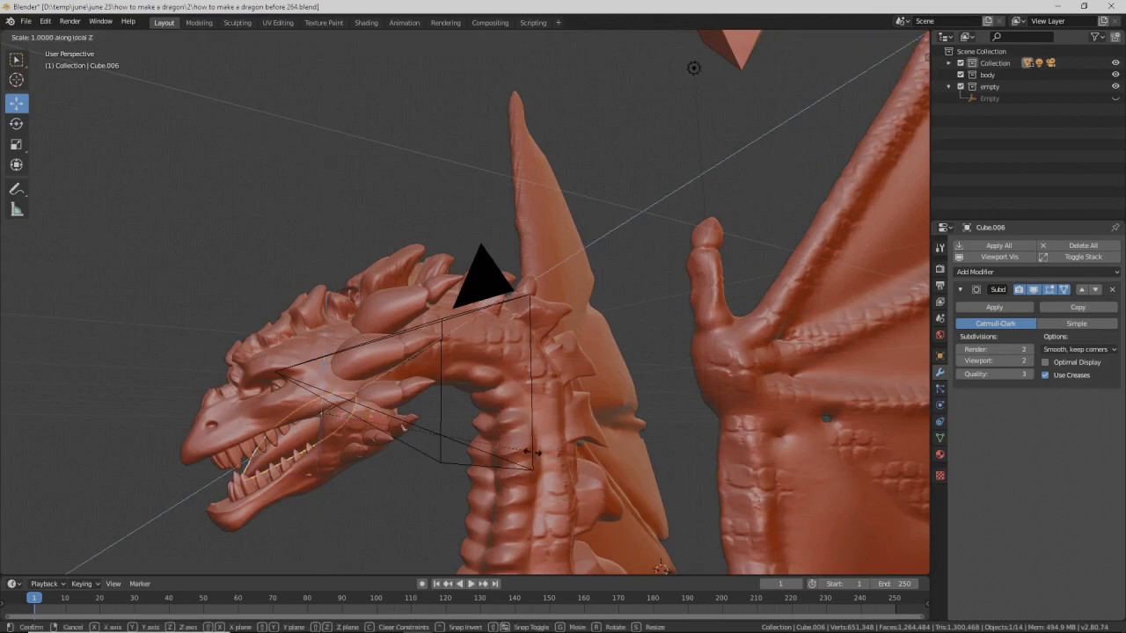
right_click(532, 452)
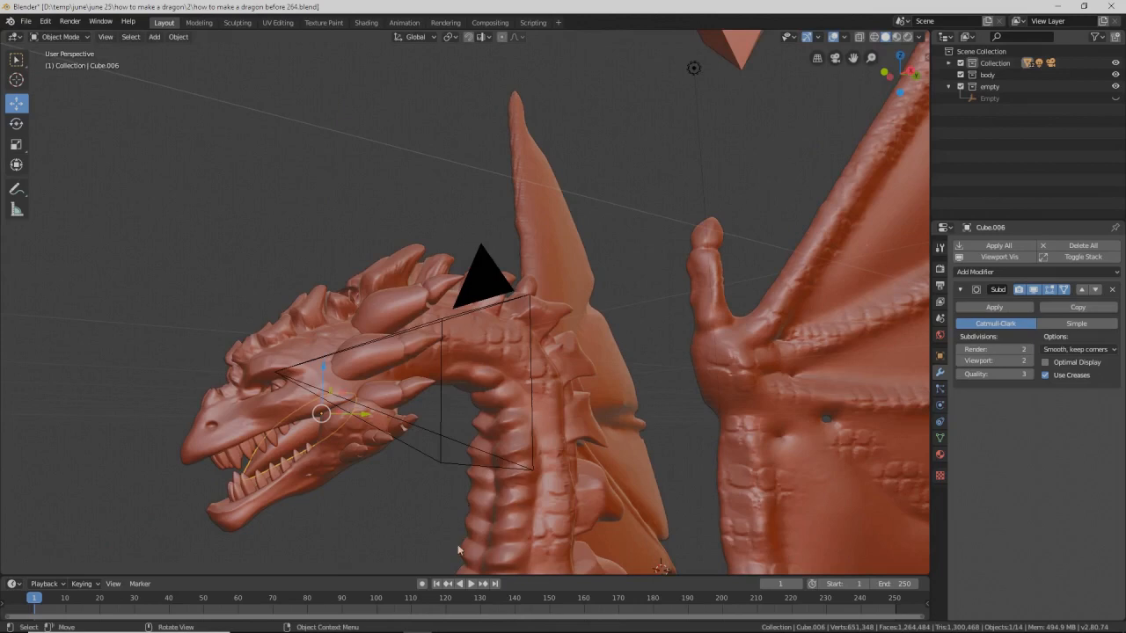
Step: Flatten the tongue to about 0.436 along the global Z axis
key(s)
key(z)
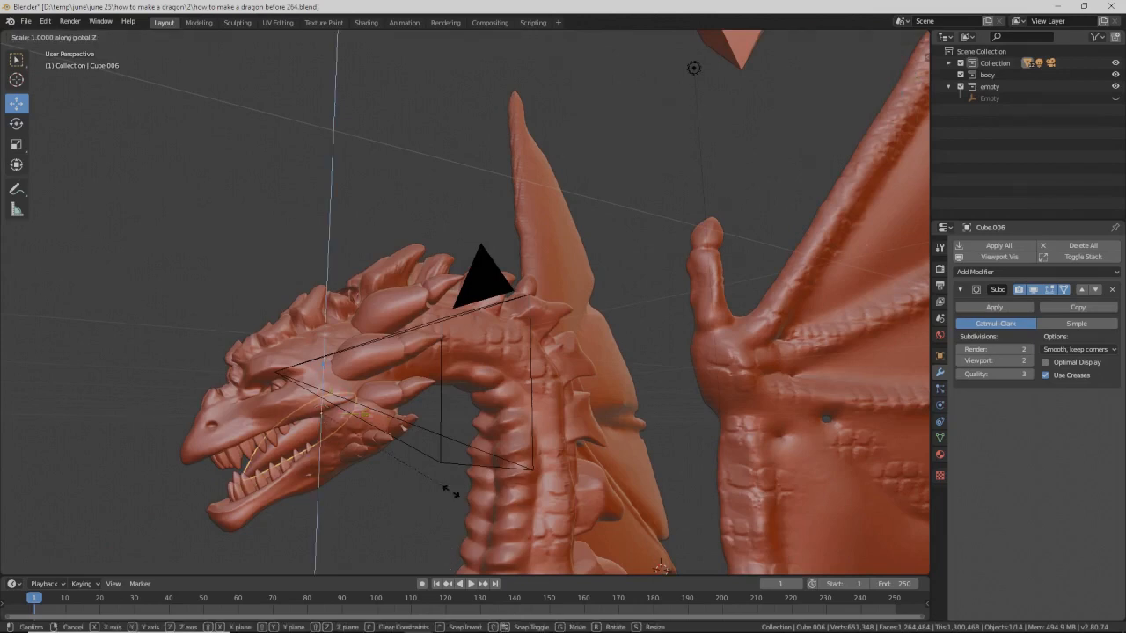
click(365, 458)
middle_drag(366, 462, 329, 439)
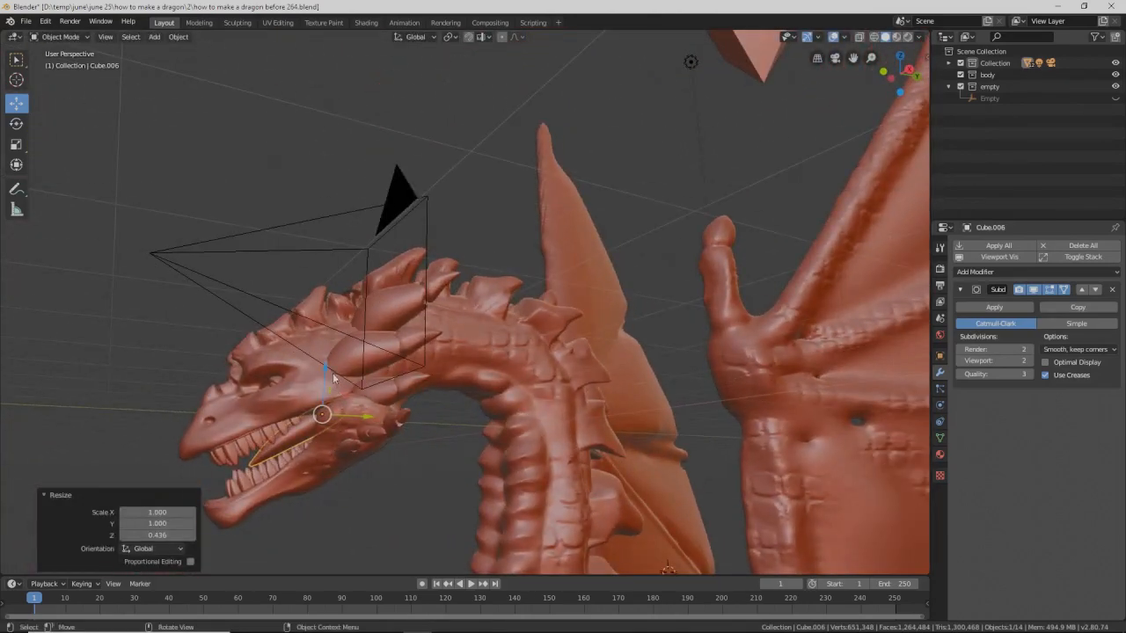
Step: Adjust the tongue's height between the jaws by moving it slightly along the global Z axis
key(g)
key(z)
click(323, 372)
middle_drag(324, 373, 359, 432)
click(505, 378)
Step: Edit the tongue mesh and add one crosswise loop cut near its rear, slid to a factor of about -0.288
click(248, 498)
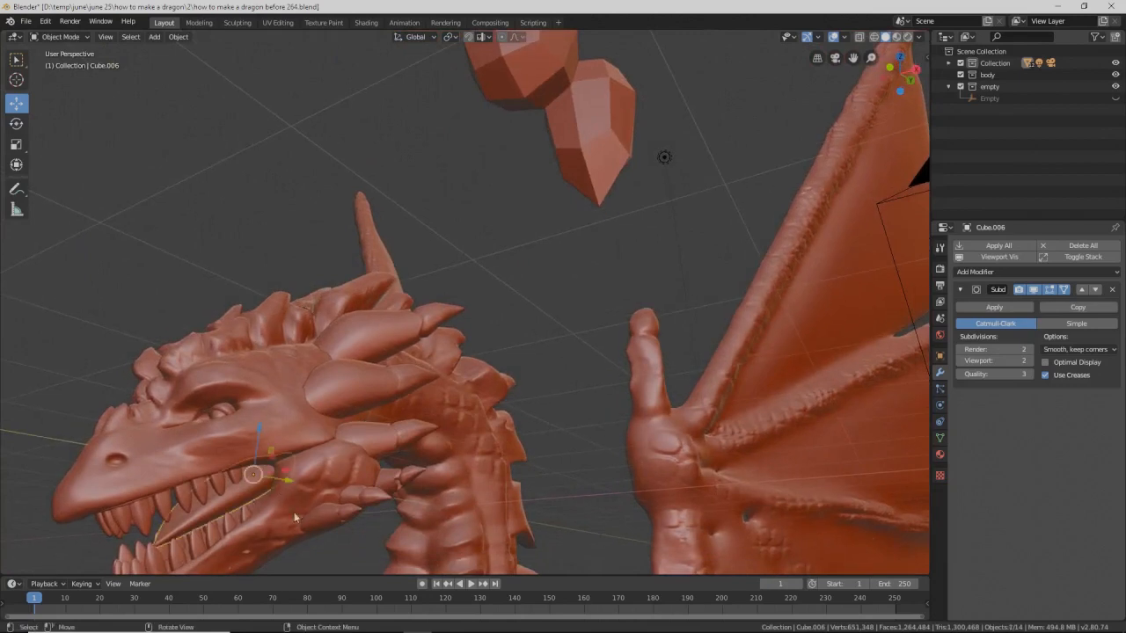
click(60, 36)
click(60, 63)
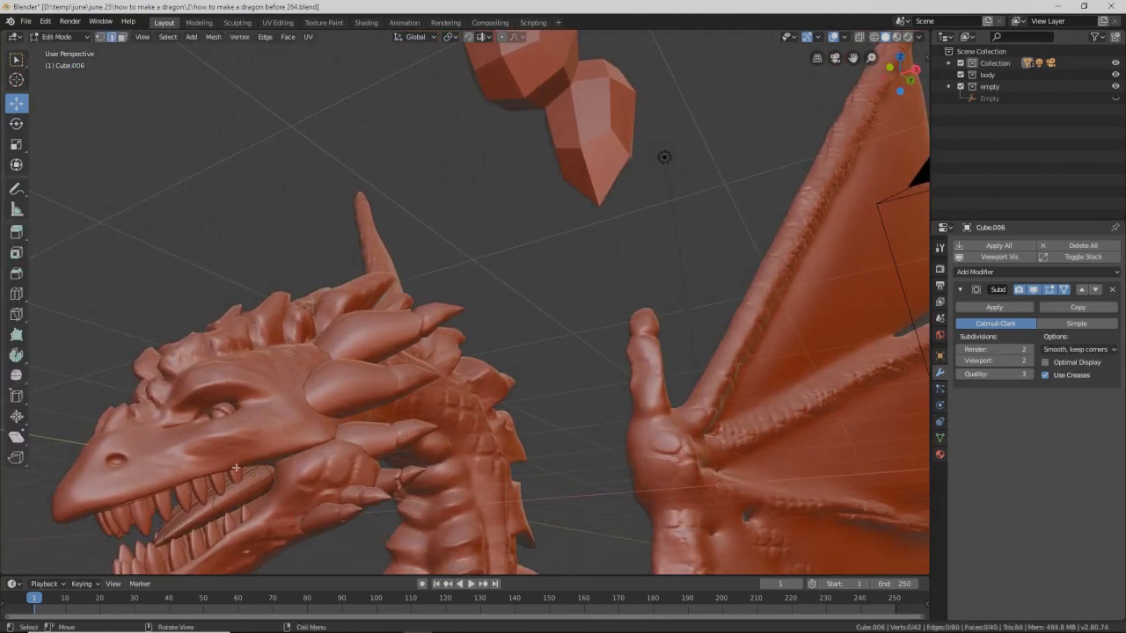
key(ctrl)
key(ctrl+r)
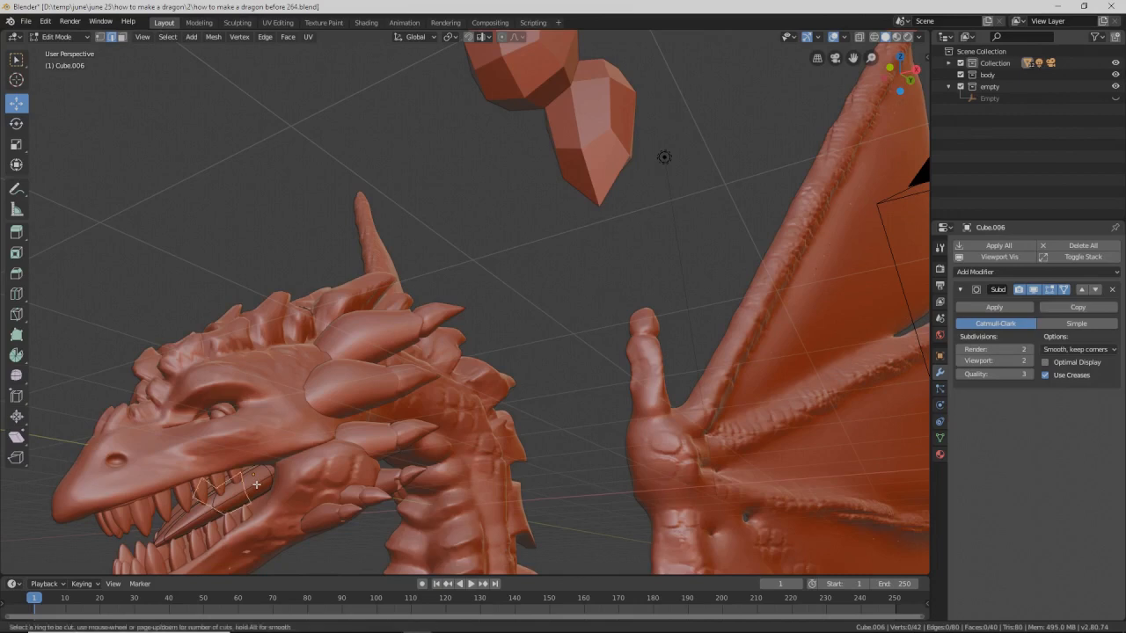
click(256, 484)
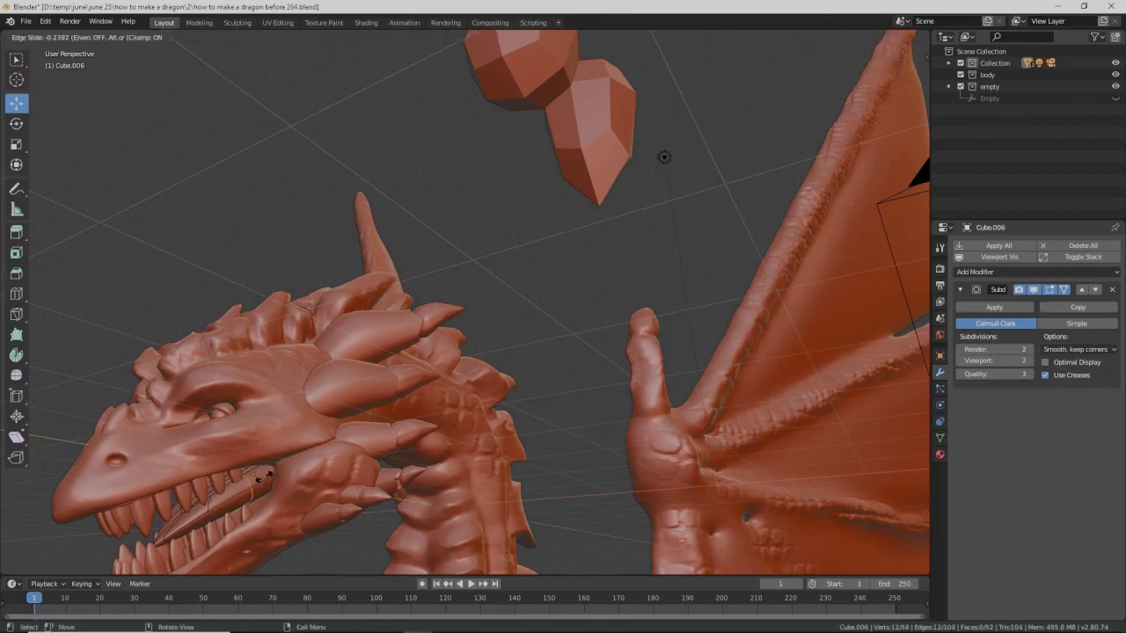
click(264, 475)
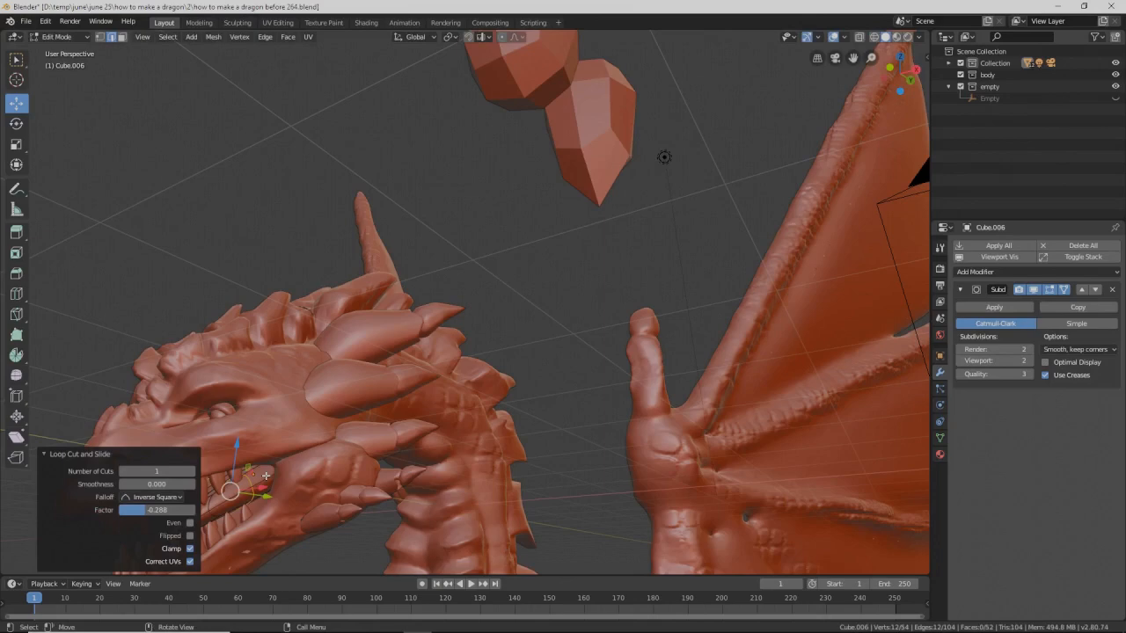
Step: Raise the added edge loop about 0.159 m along Z to arch the tongue
drag(236, 445, 236, 431)
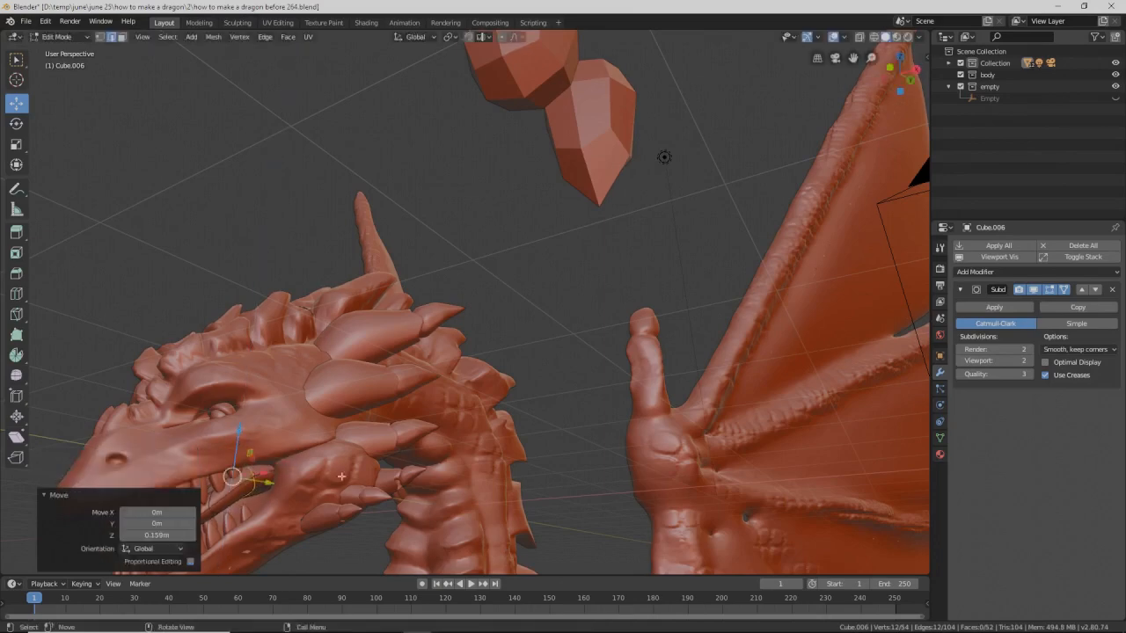
click(565, 347)
middle_drag(564, 346, 464, 409)
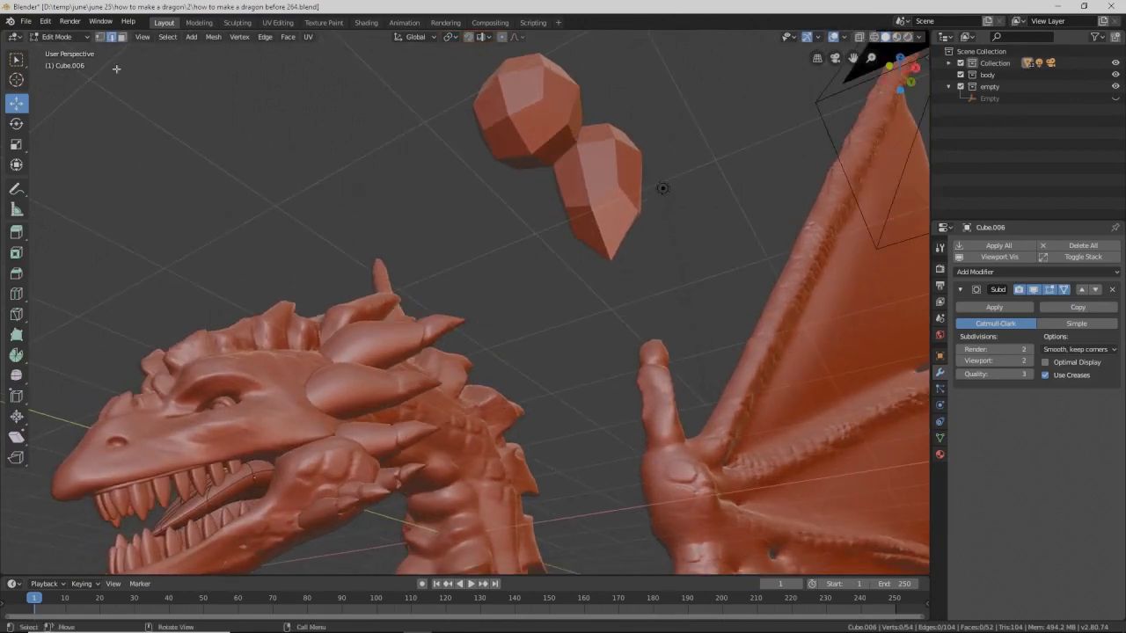
Step: Return the tongue to Object Mode and save the scene as "how to make a dragon before 266.blend"
click(60, 36)
click(57, 48)
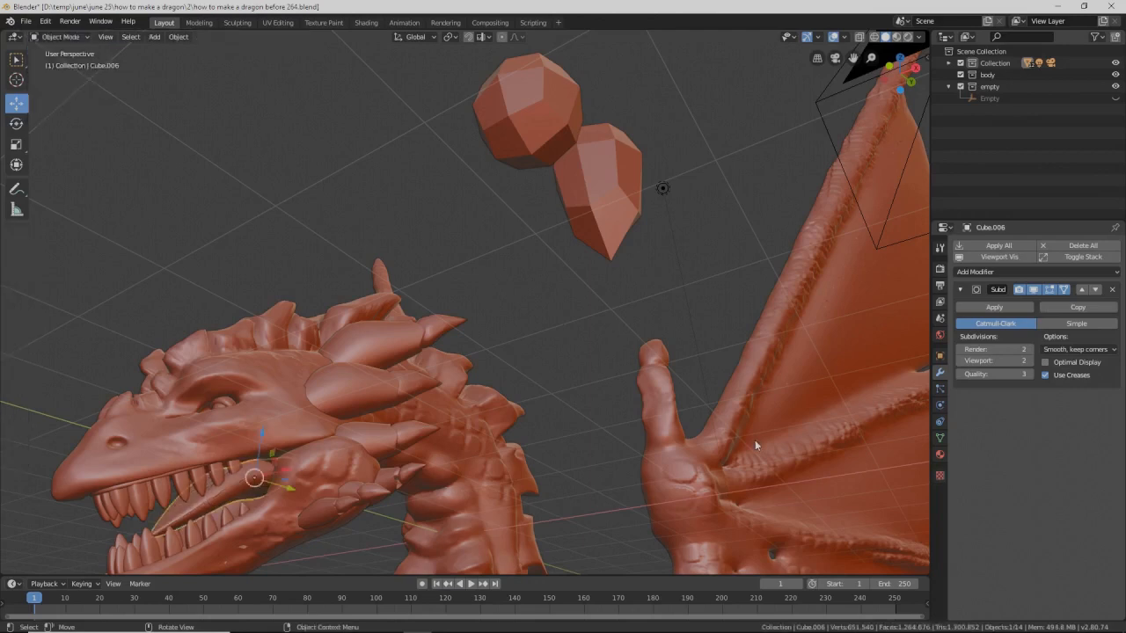
key(ctrl+alt+s)
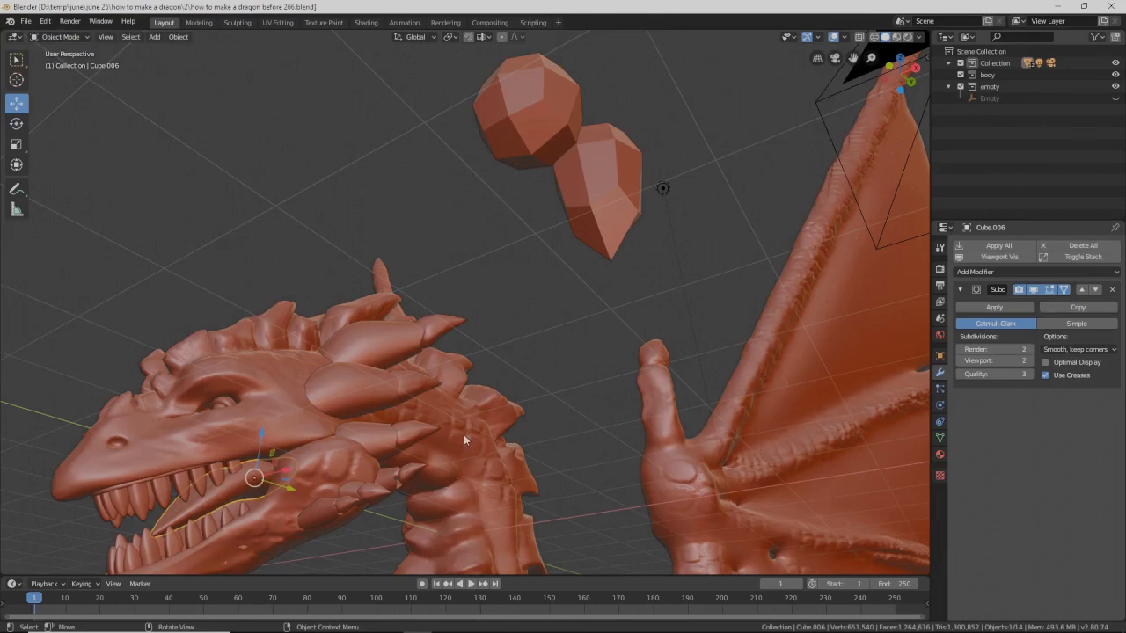
Step: Lower the tongue slightly inside the dragon's mouth
middle_drag(448, 392, 406, 420)
drag(333, 371, 333, 379)
middle_drag(333, 379, 510, 319)
click(444, 348)
Step: Delete the rounded cylinder and the two faceted shapes left over above the dragon
middle_drag(595, 270, 437, 164)
click(514, 227)
shift+click(450, 221)
shift+click(400, 143)
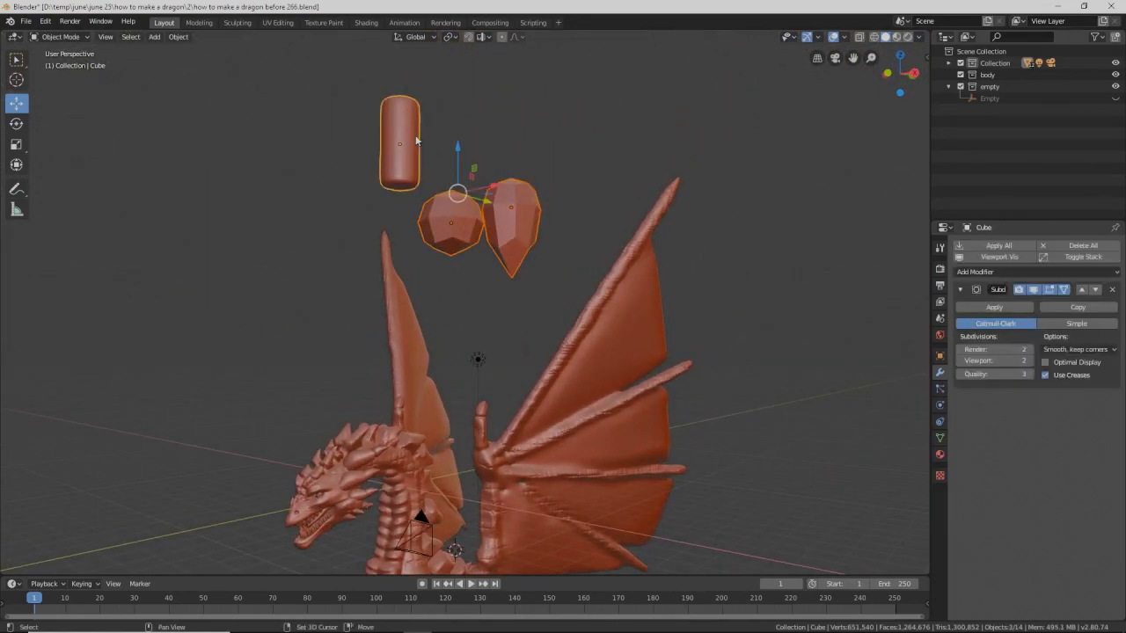
key(x)
click(555, 93)
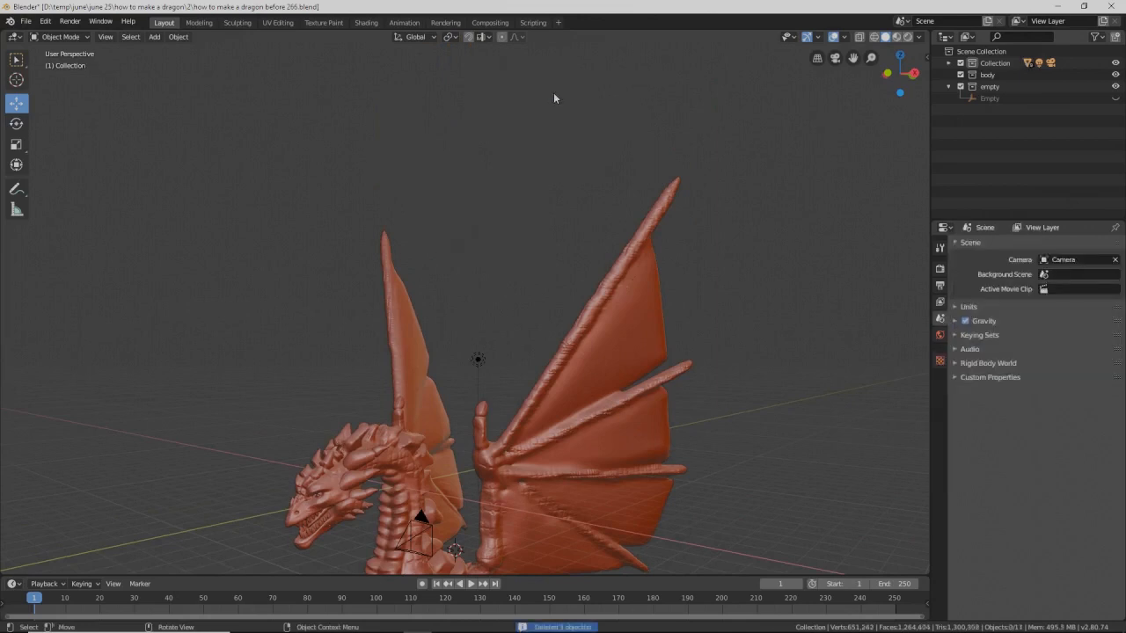
Step: Save the cleaned-up scene as "how to make a dragon before 267.blend"
middle_drag(750, 437, 722, 355)
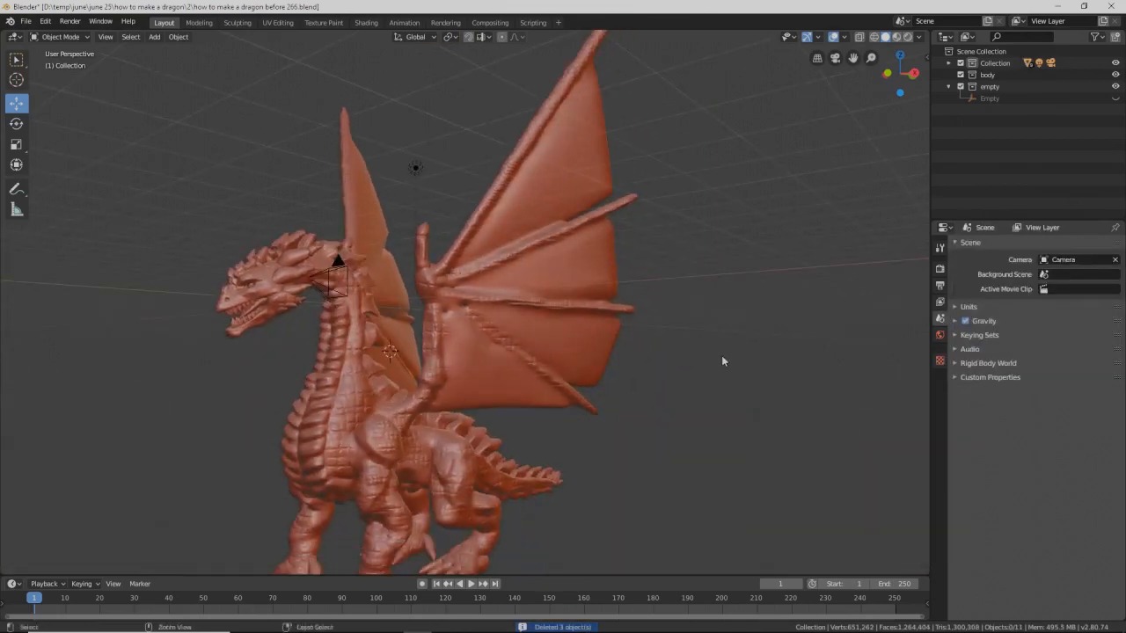
scroll(730, 378, down, 3)
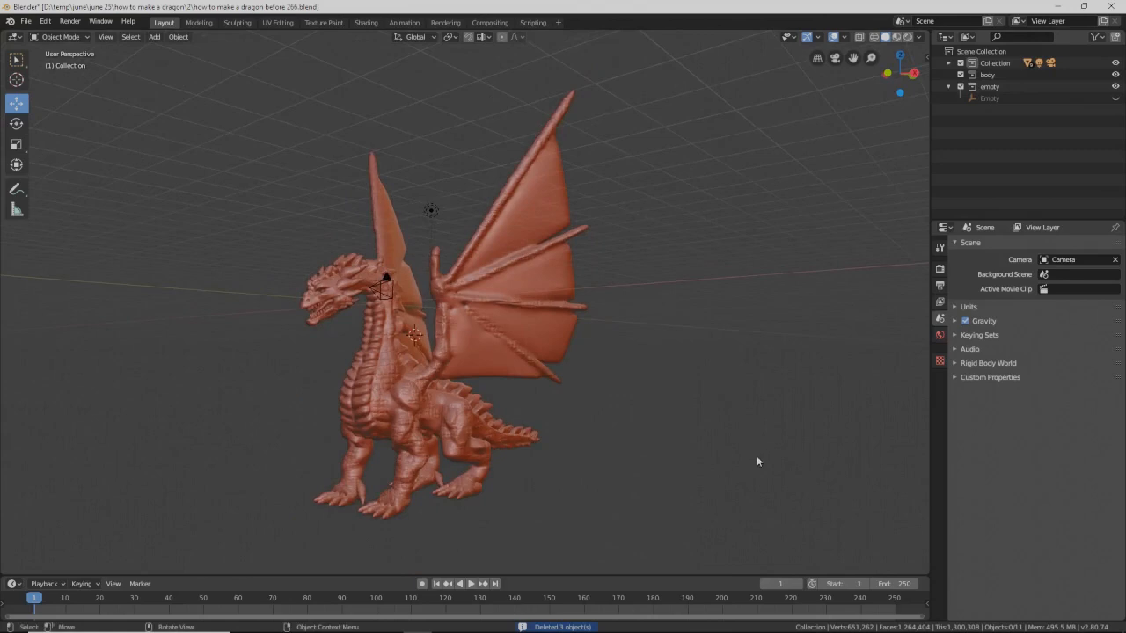
key(ctrl+alt+s)
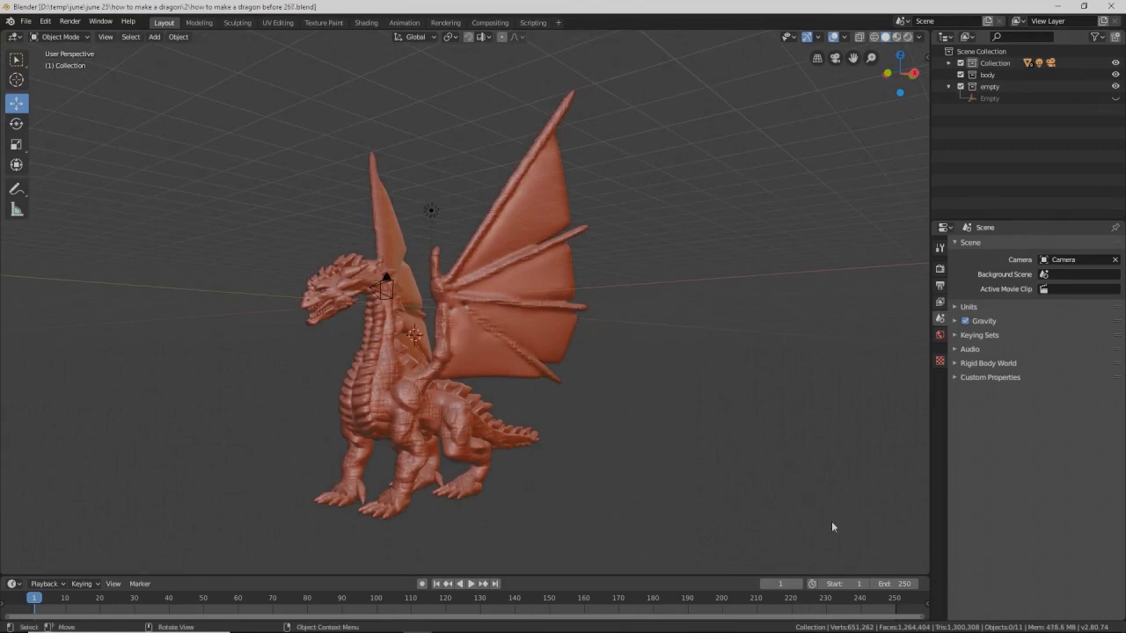
Step: Select the horns on the dragon's head and switch them to Sculpt Mode
key(shift)
key(shift+b)
drag(267, 224, 394, 357)
click(466, 240)
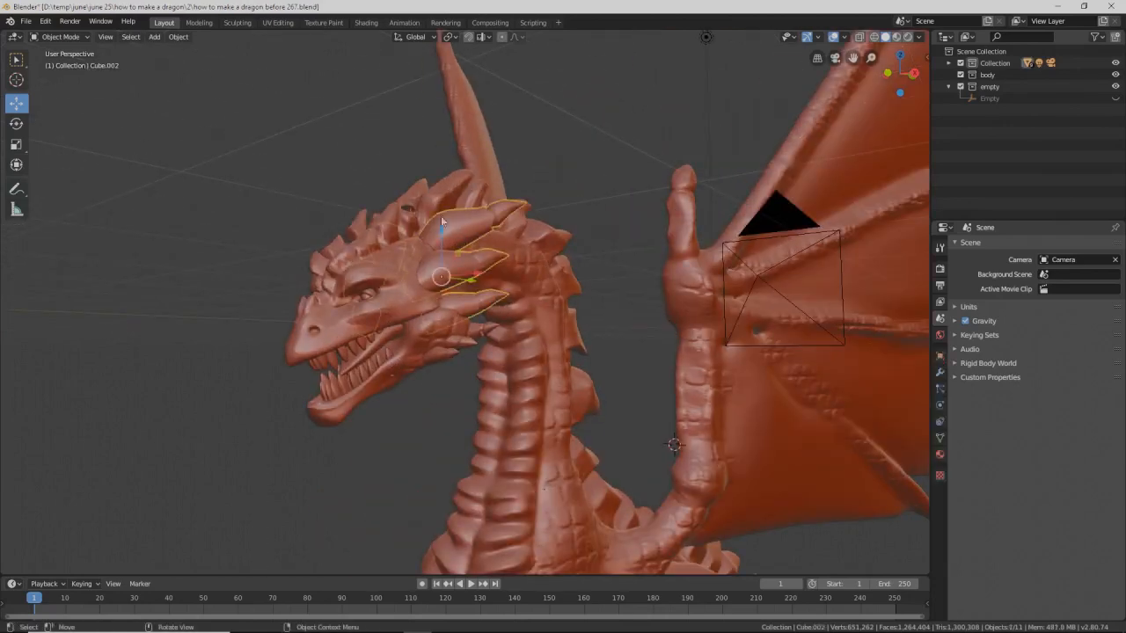
click(82, 40)
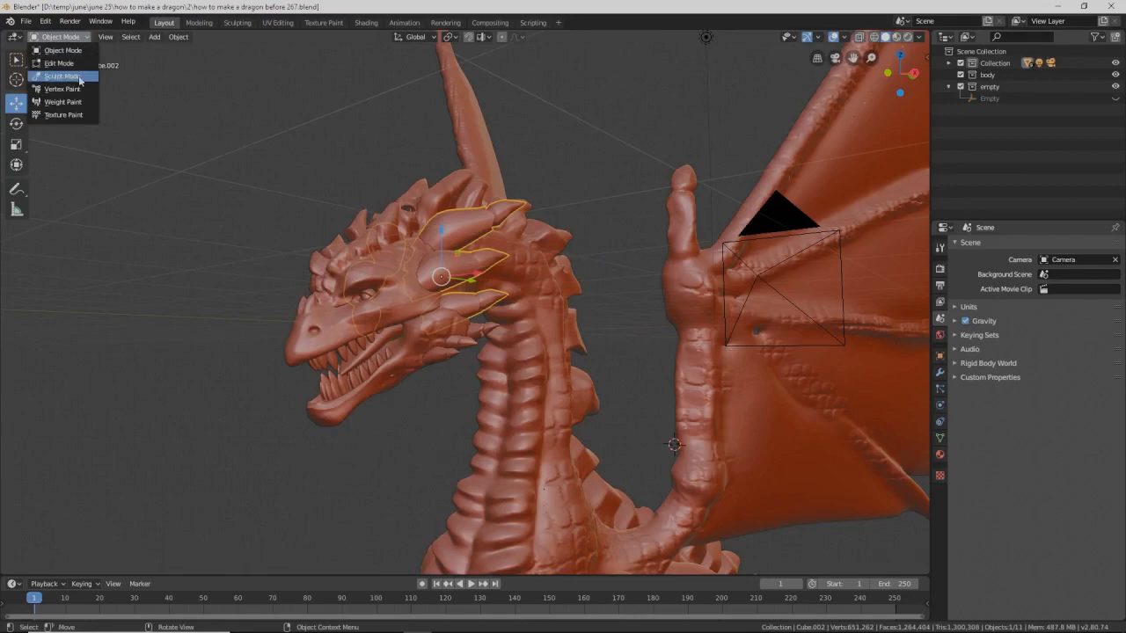
click(64, 77)
Step: Refine the surfaces and edges of the head horns with Crease brush strokes from several sides
click(16, 182)
ctrl+middle_drag(574, 257, 498, 178)
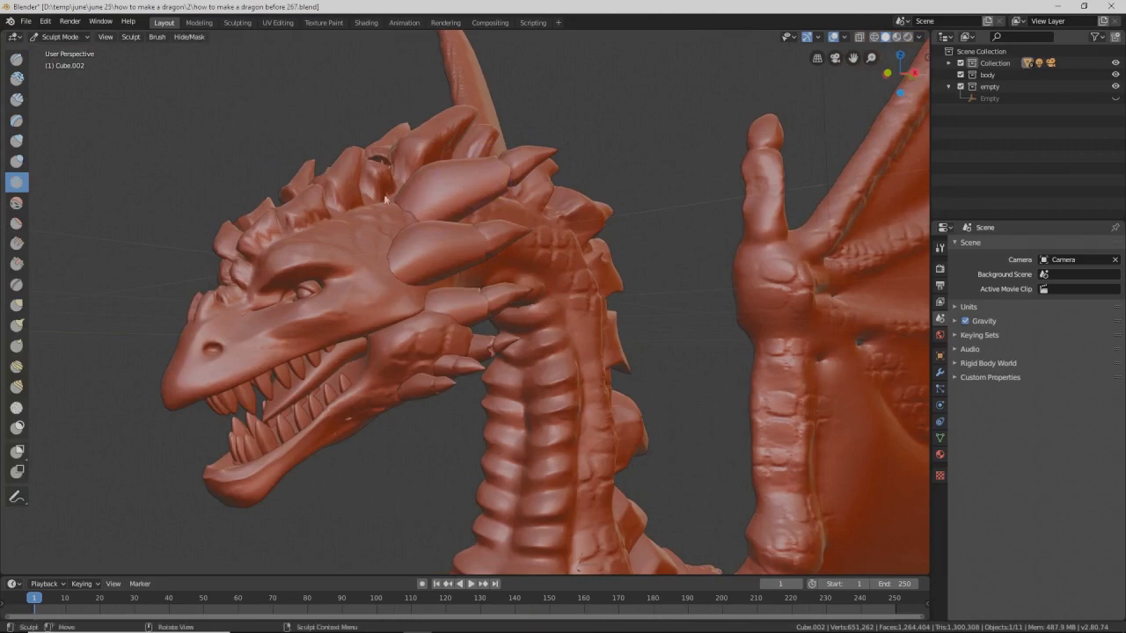
mouse_move(445, 202)
ctrl+middle_down()
mouse_move(424, 206)
mouse_move(442, 202)
ctrl+middle_up()
mouse_move(483, 247)
ctrl+mouse_down()
mouse_move(398, 269)
mouse_move(489, 231)
mouse_move(486, 269)
mouse_move(436, 313)
mouse_move(439, 301)
ctrl+mouse_up()
mouse_move(439, 301)
middle_down()
mouse_move(491, 220)
mouse_move(484, 161)
mouse_move(446, 256)
mouse_move(459, 249)
mouse_move(445, 224)
mouse_move(459, 197)
mouse_move(417, 214)
middle_up()
mouse_move(417, 210)
mouse_down()
mouse_move(468, 174)
mouse_move(428, 188)
mouse_up()
drag(457, 130, 465, 111)
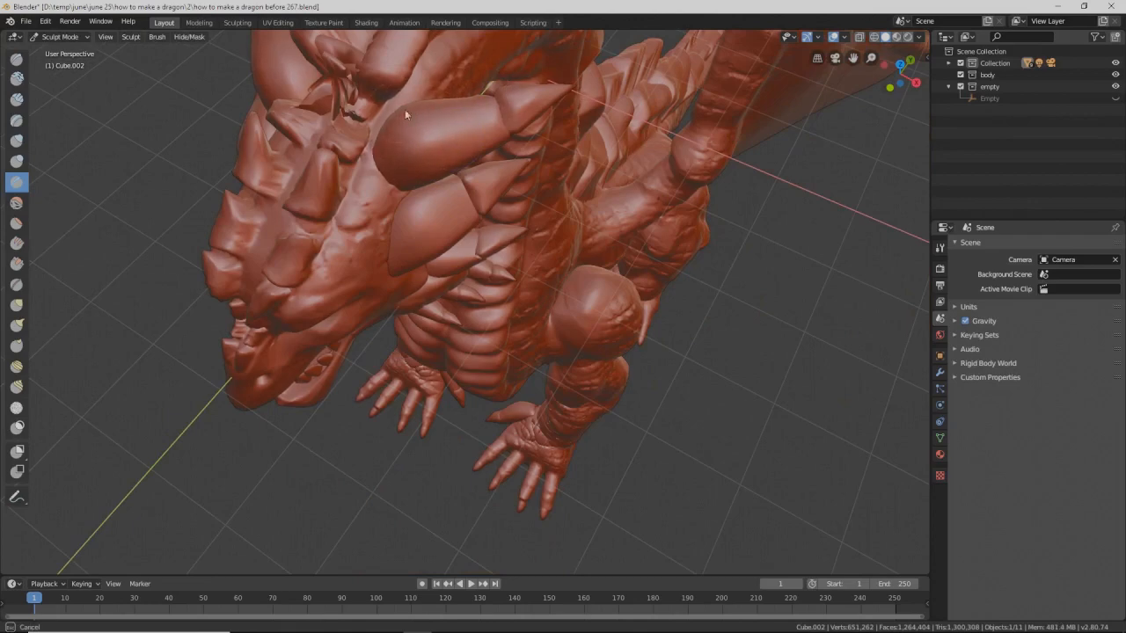
drag(443, 99, 444, 102)
mouse_move(578, 357)
middle_down()
mouse_move(475, 241)
mouse_move(399, 234)
mouse_move(413, 286)
middle_up()
mouse_move(413, 284)
mouse_down()
mouse_move(434, 285)
mouse_move(419, 303)
mouse_up()
mouse_move(420, 303)
middle_down()
mouse_move(568, 274)
mouse_move(631, 435)
mouse_move(660, 428)
middle_up()
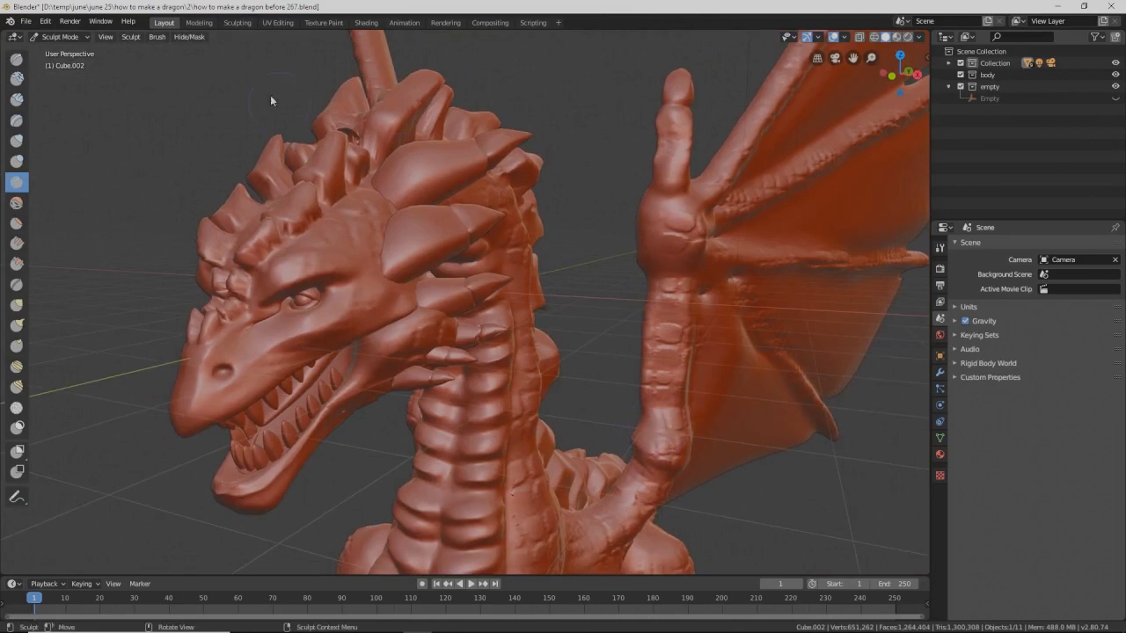
Step: Return the horns to Object Mode, deselect everything and save the scene as "how to make a dragon before 268.blend"
click(84, 37)
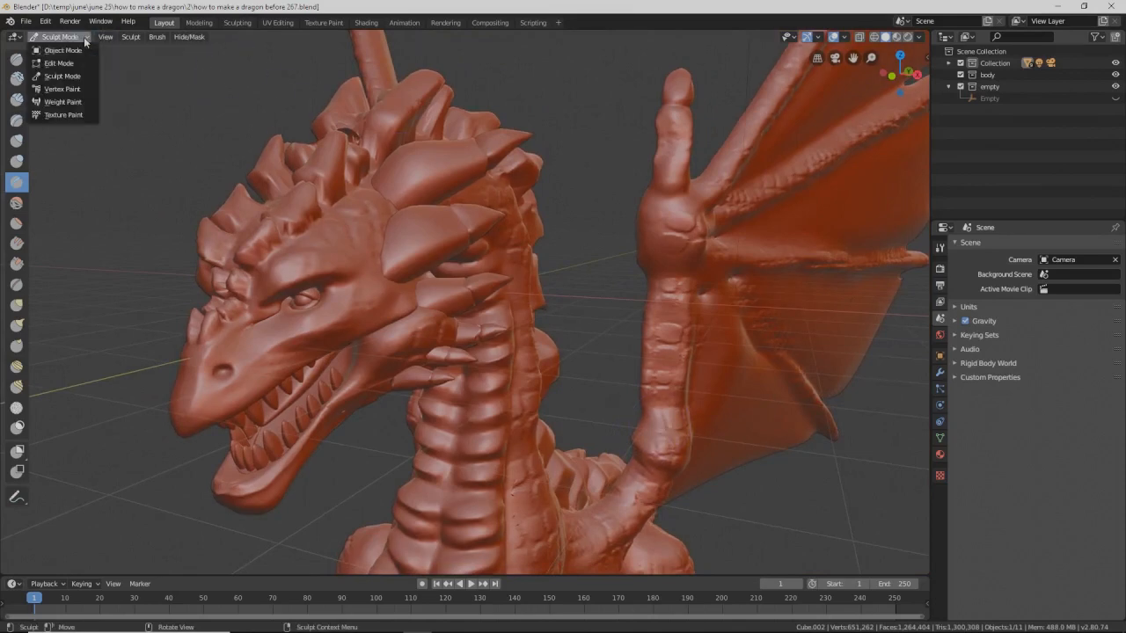
click(81, 51)
scroll(589, 298, down, 3)
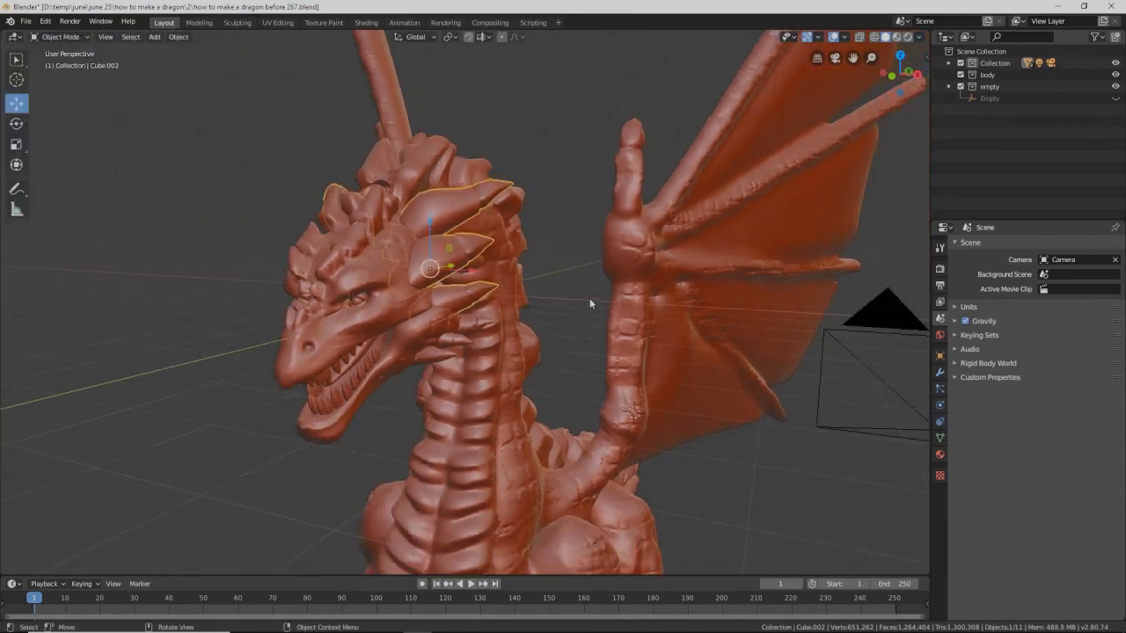
middle_drag(589, 299, 610, 318)
click(726, 461)
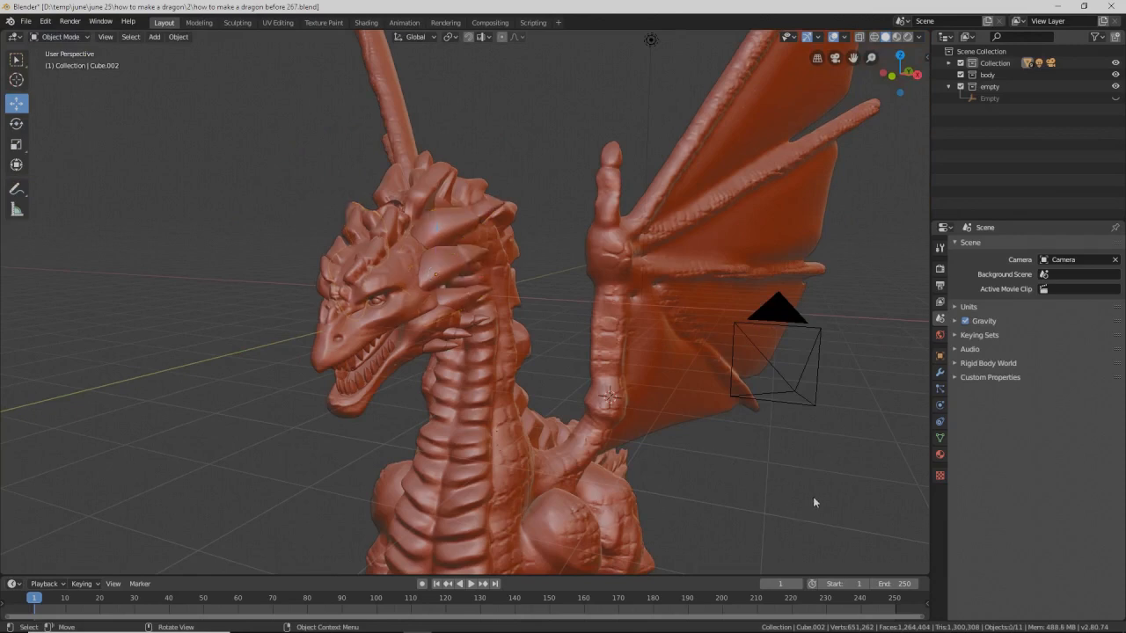
key(ctrl+alt+s)
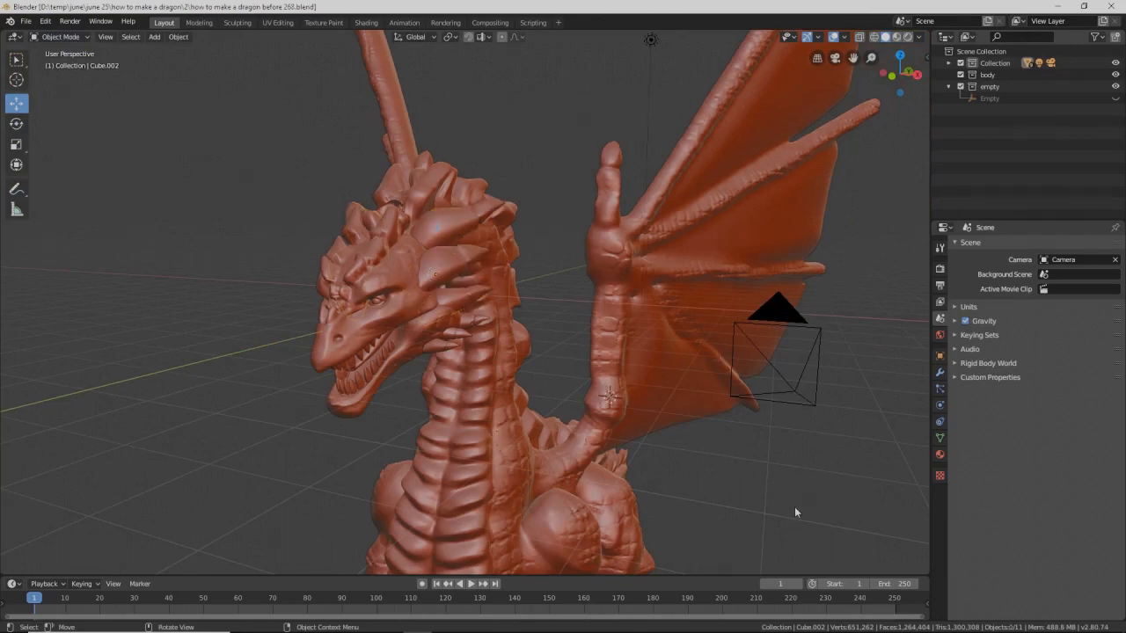
scroll(795, 504, down, 2)
middle_drag(800, 506, 602, 398)
middle_drag(649, 435, 765, 401)
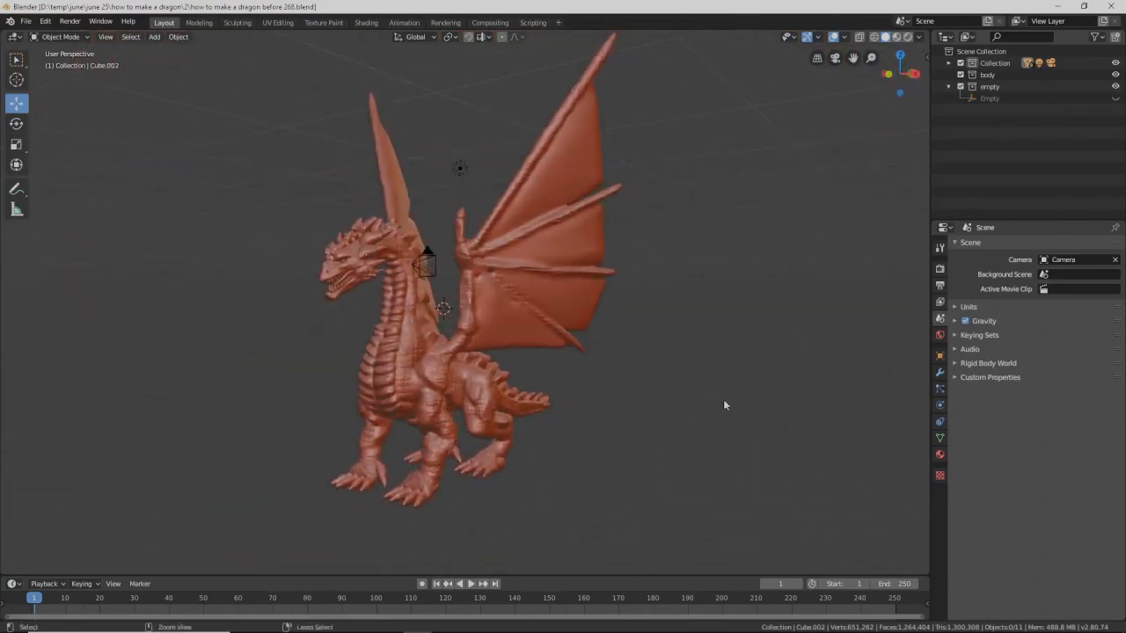
scroll(724, 405, up, 3)
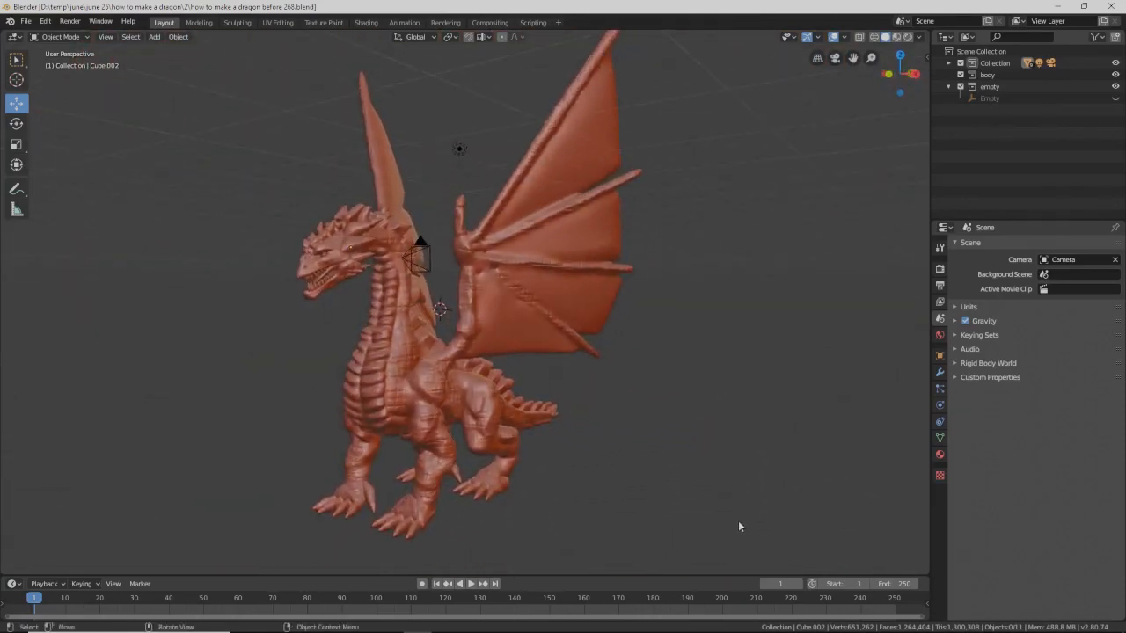